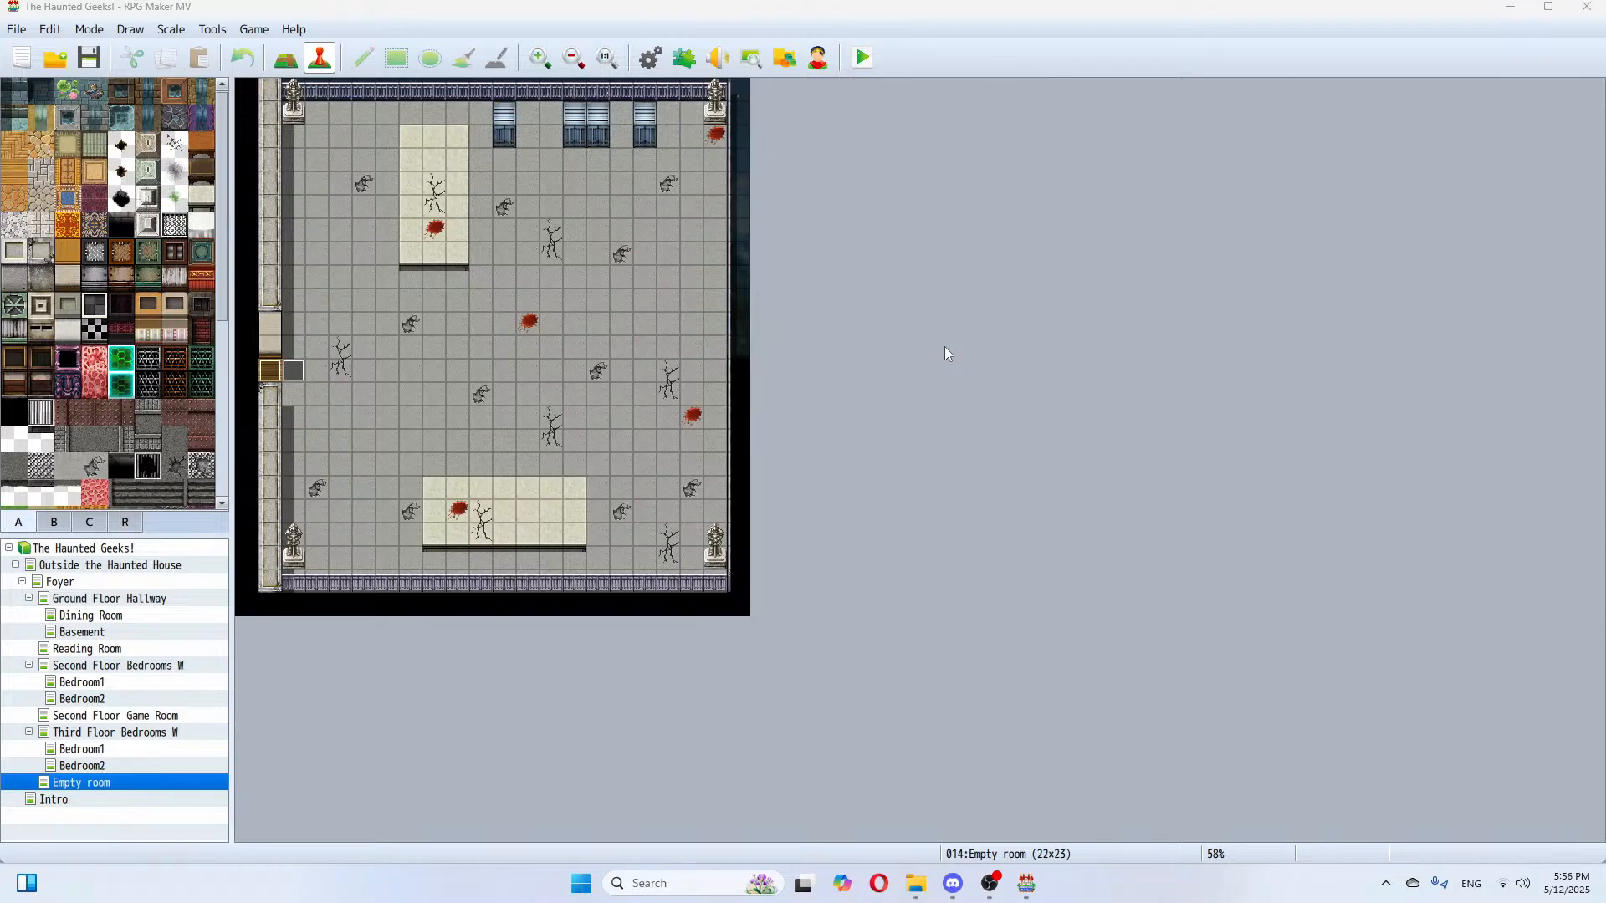
Step: Close the open project and create a new project named Those Easy Days with the same game title
left_click(16, 29)
left_click(60, 90)
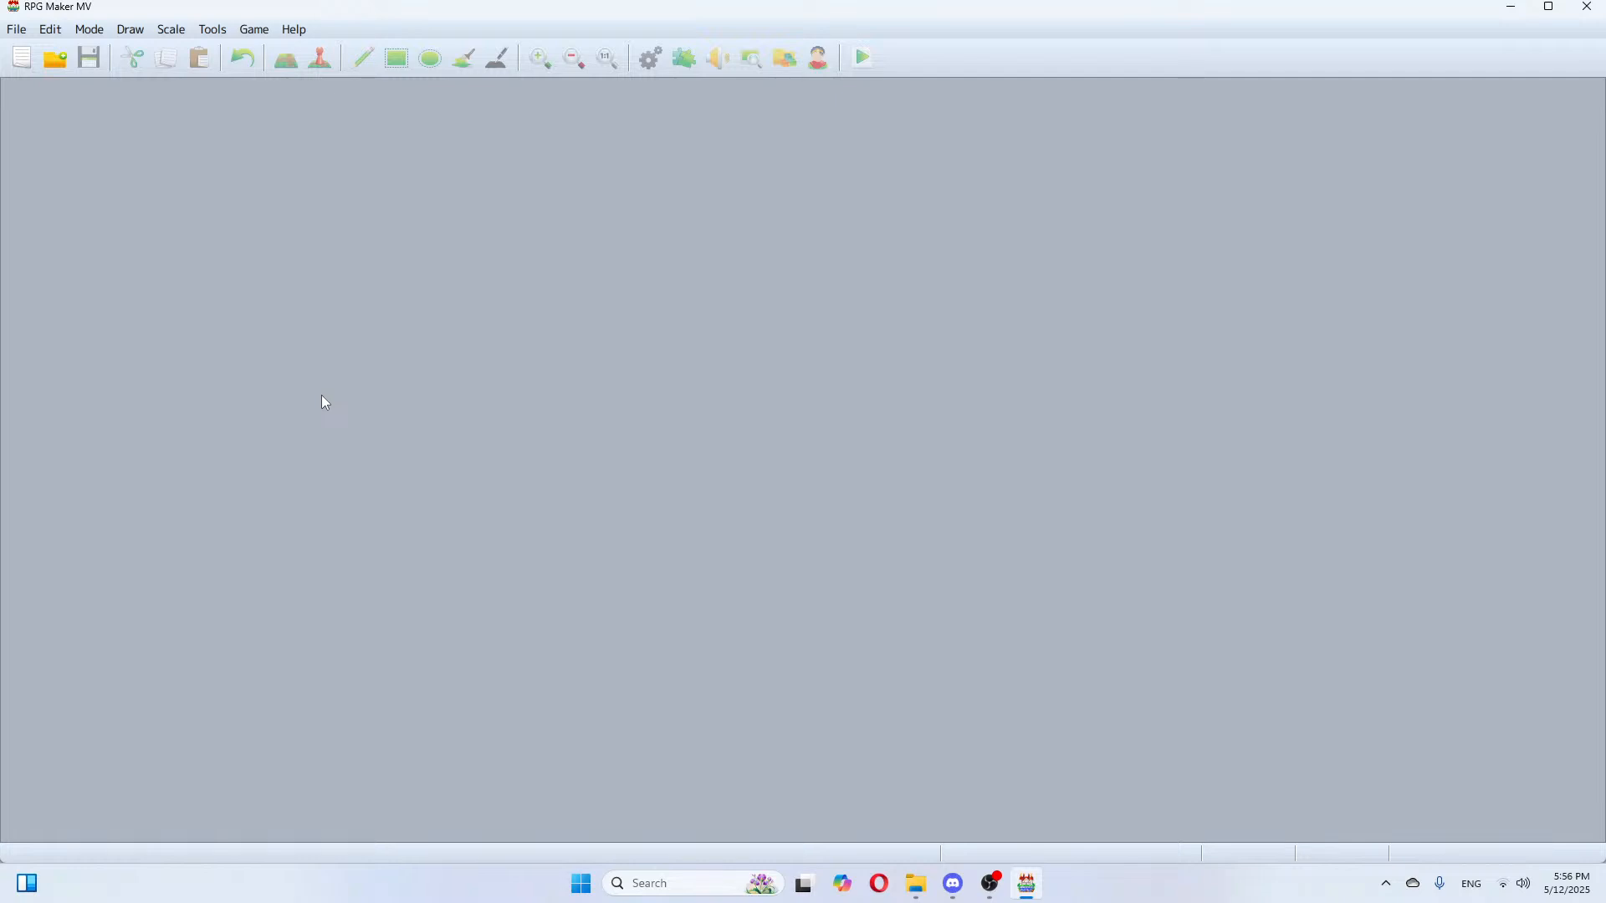
left_click(17, 29)
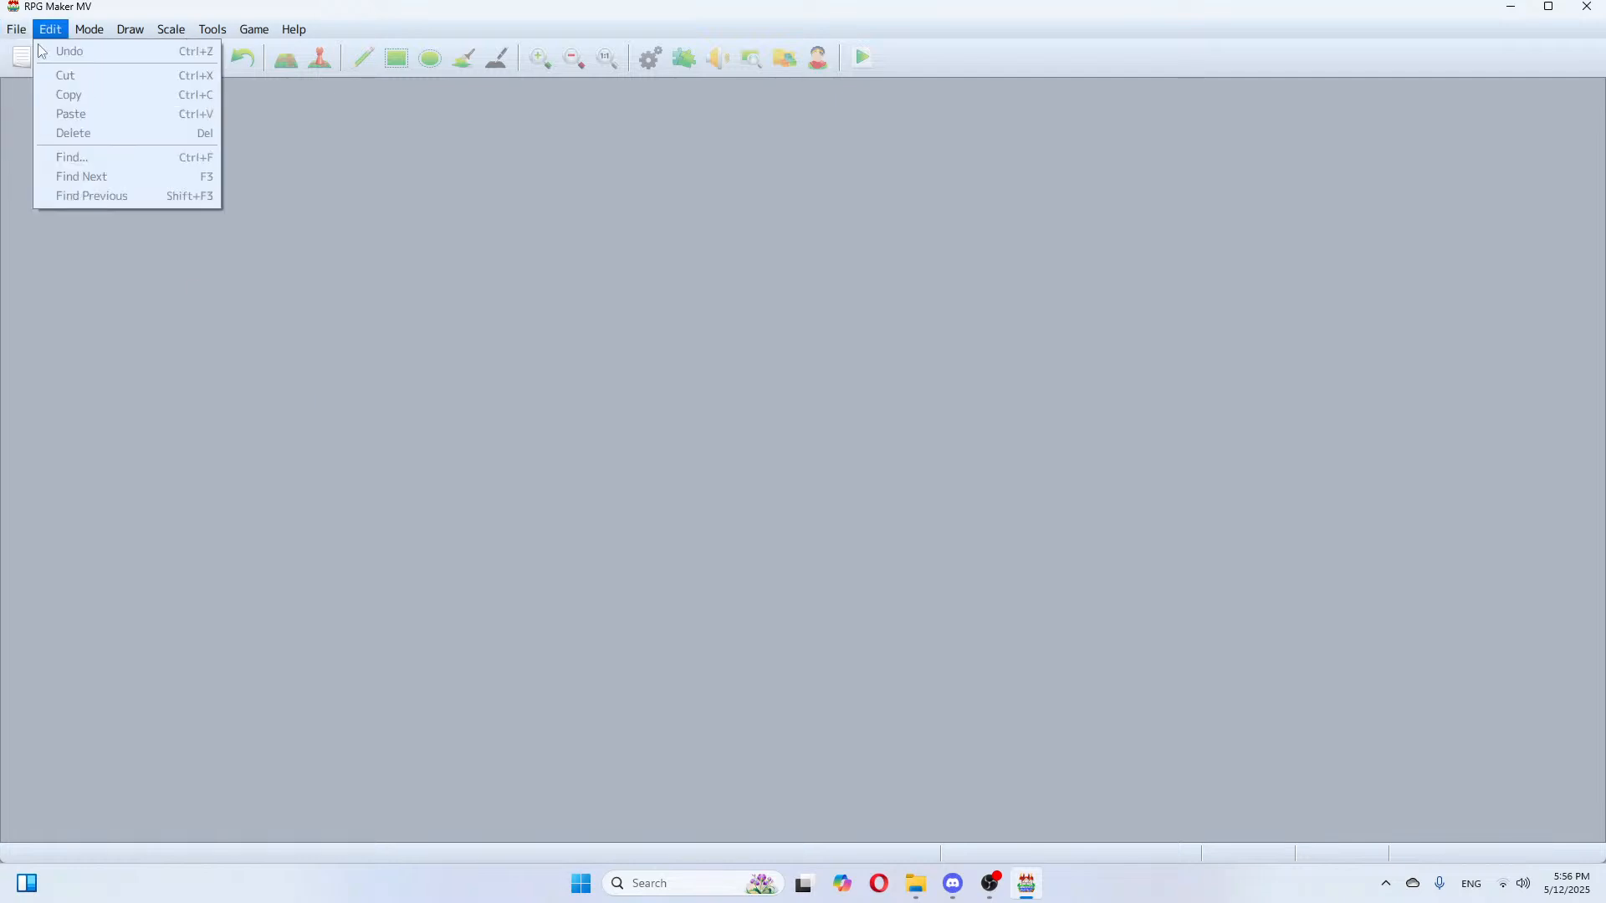
left_click(27, 52)
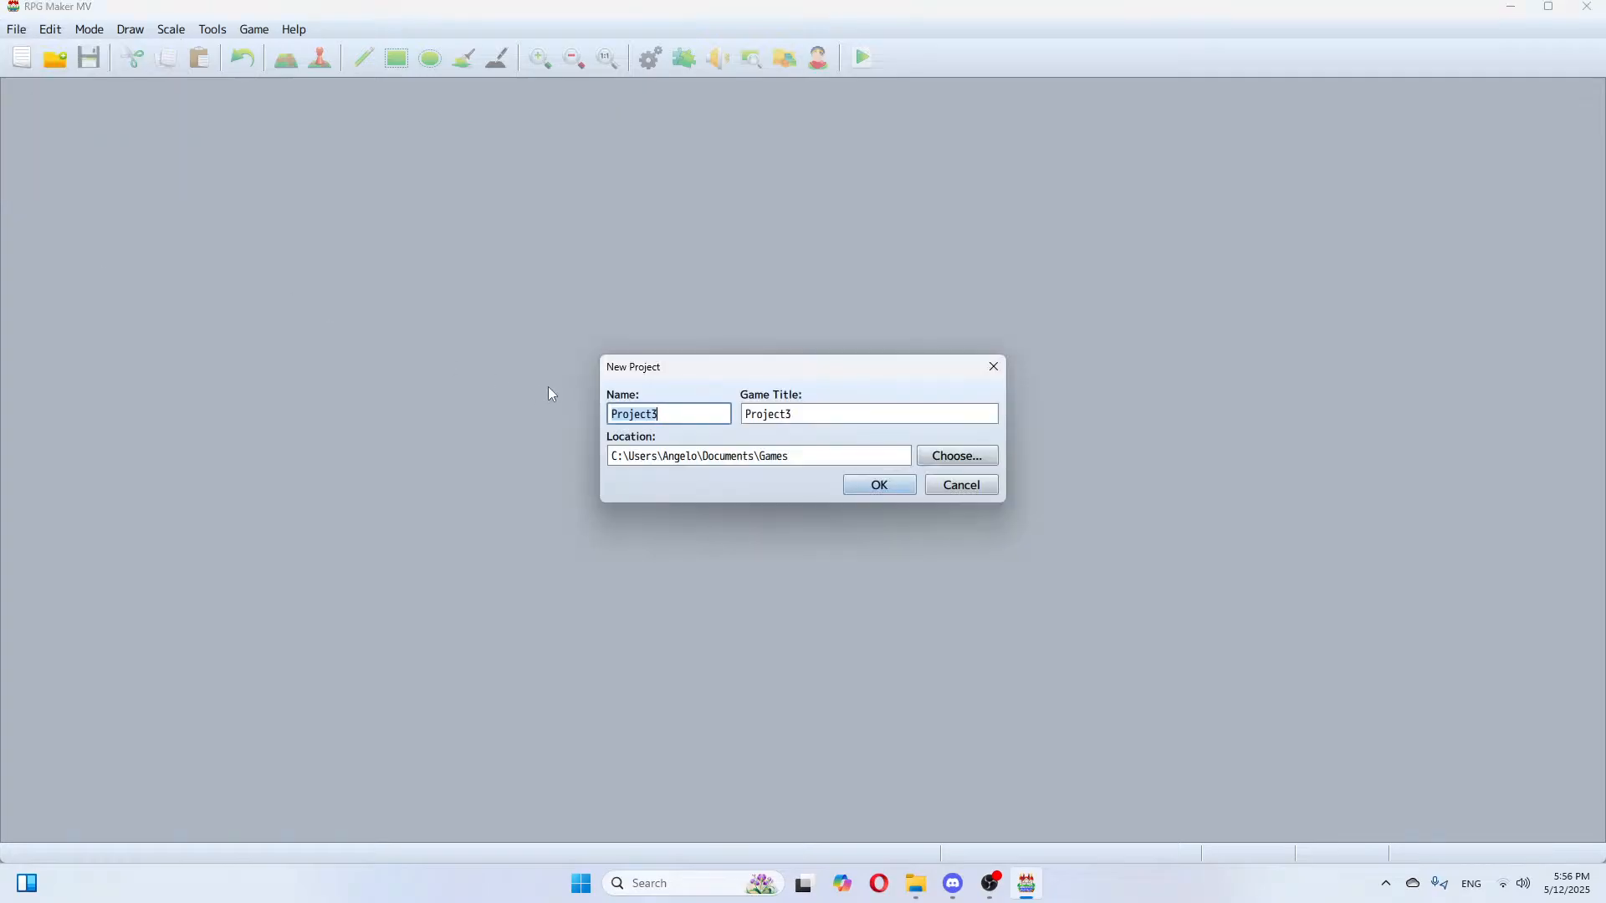
key("BackSpace")
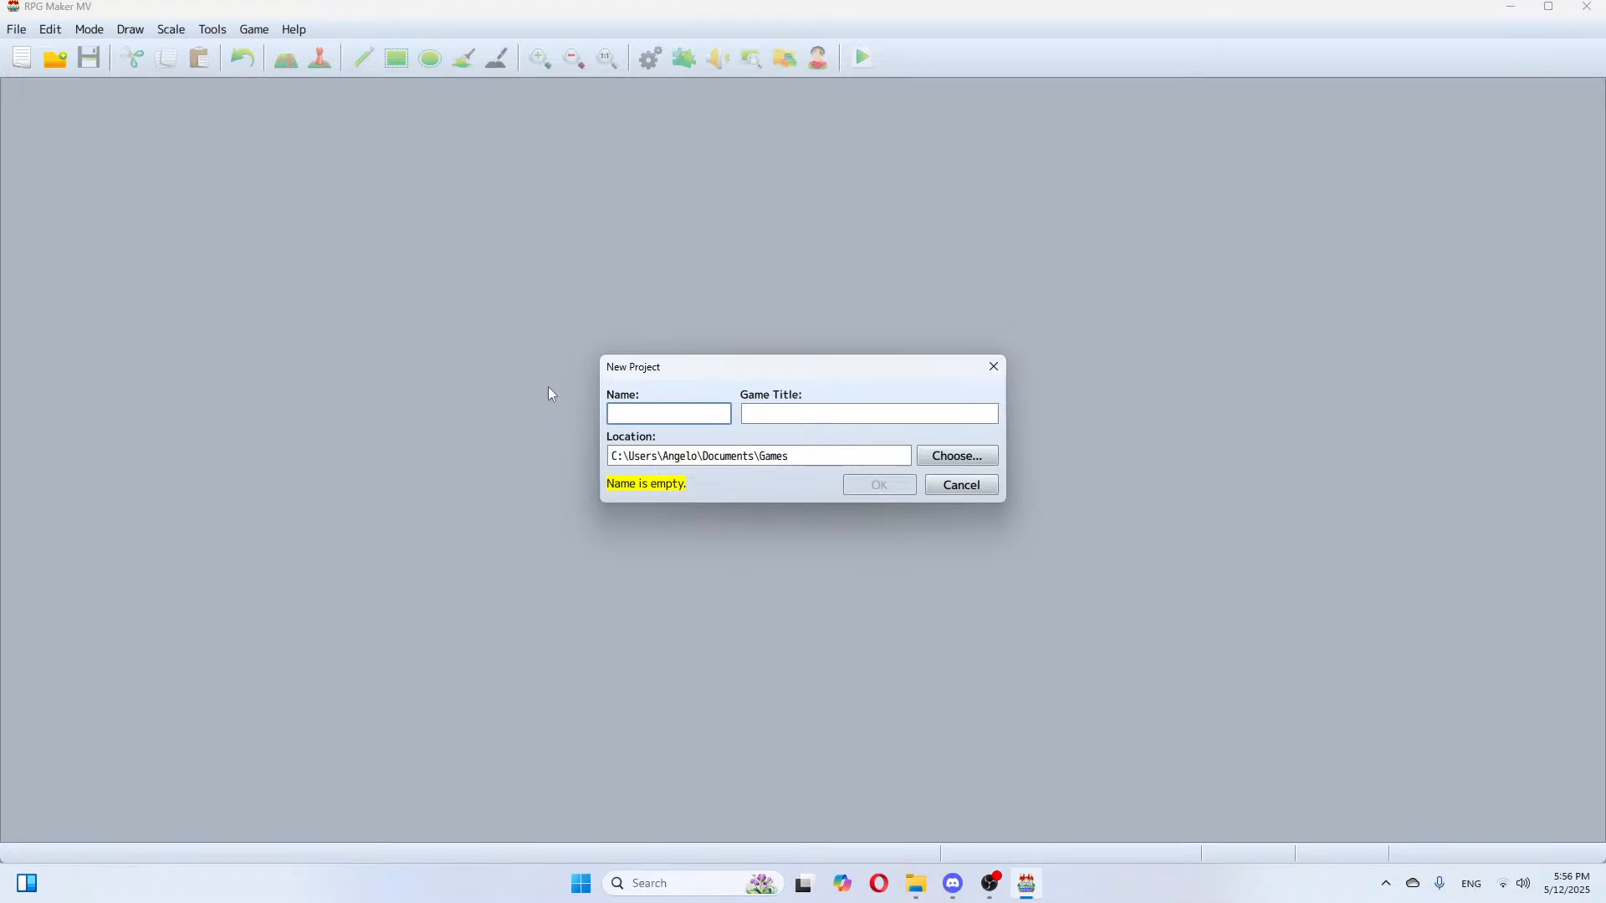
type("Those ")
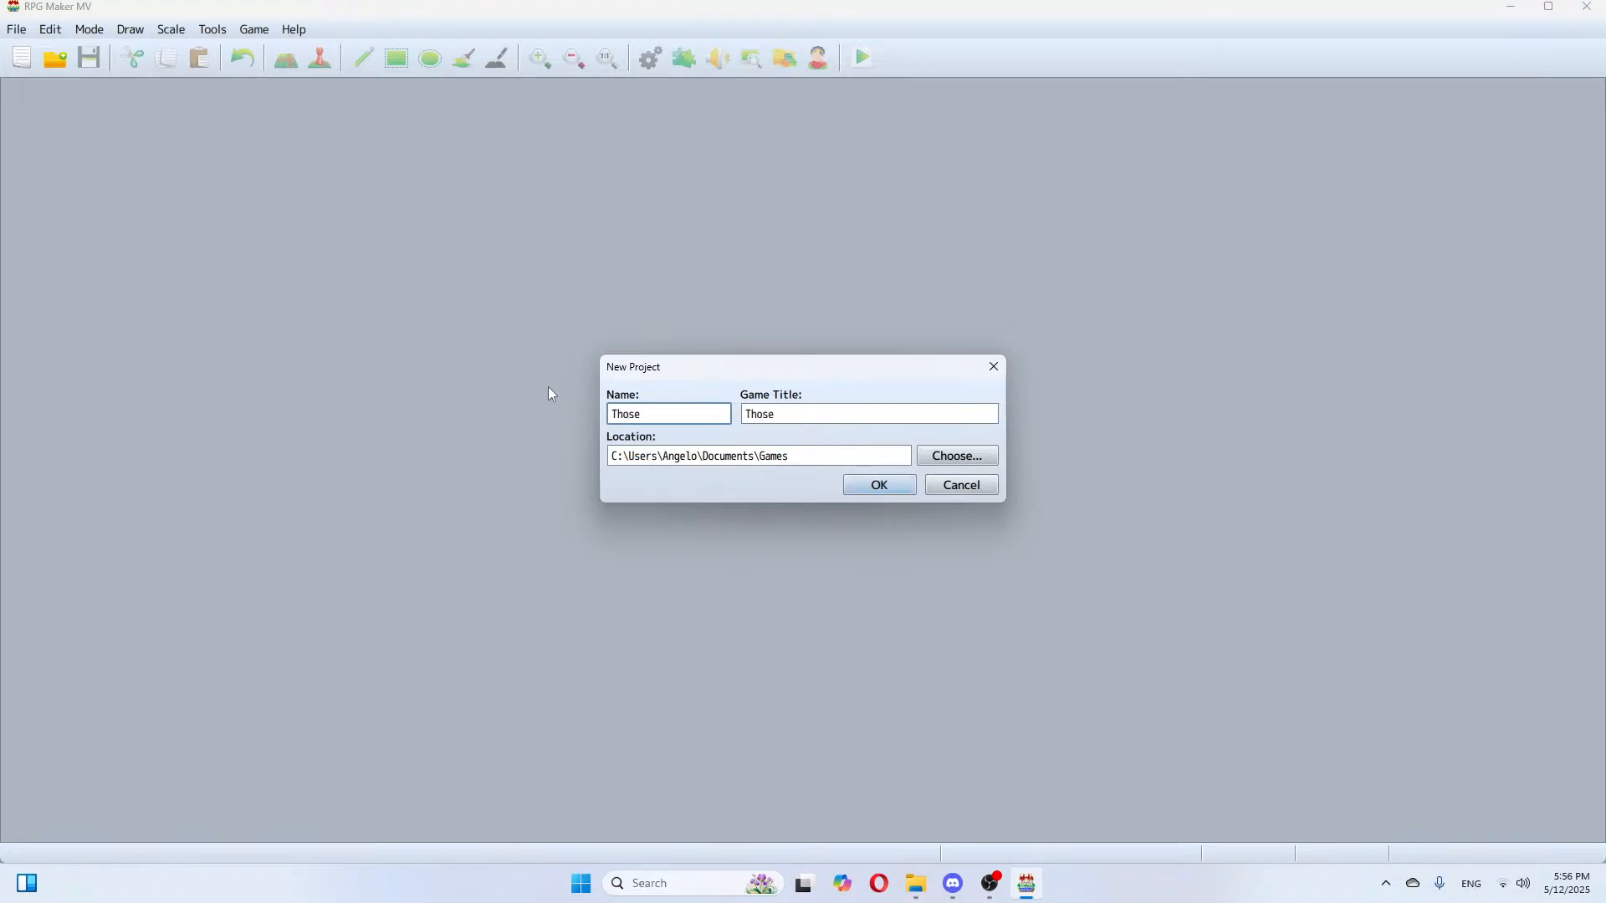
type("Easy Days")
left_click(905, 486)
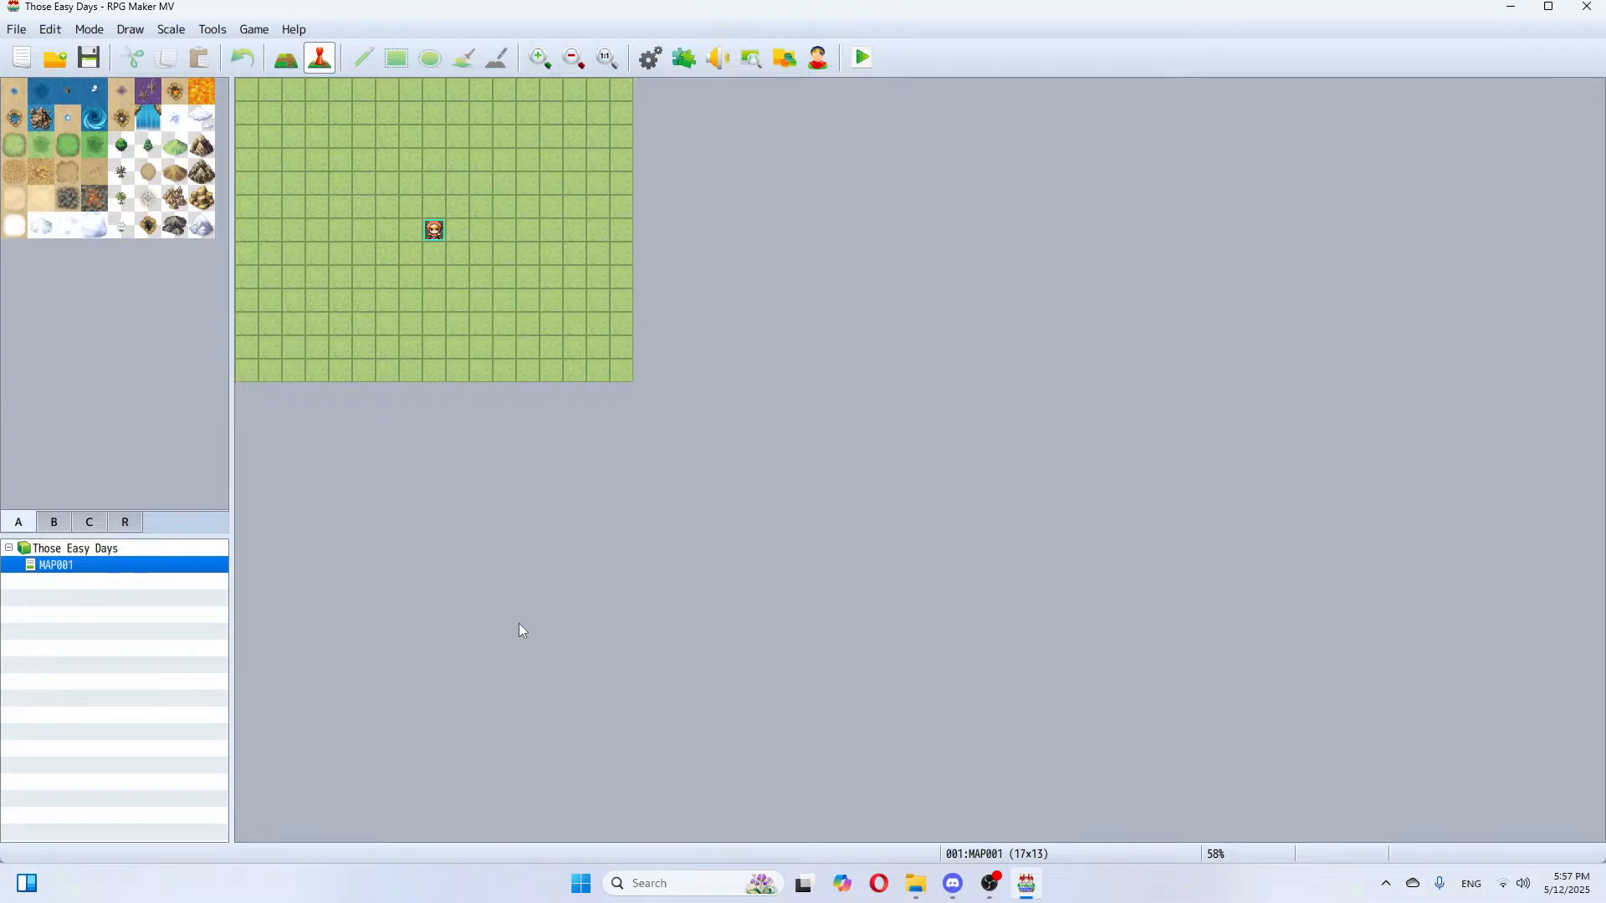
Step: Delete the default map MAP001 from the project
right_click(184, 566)
left_click(295, 680)
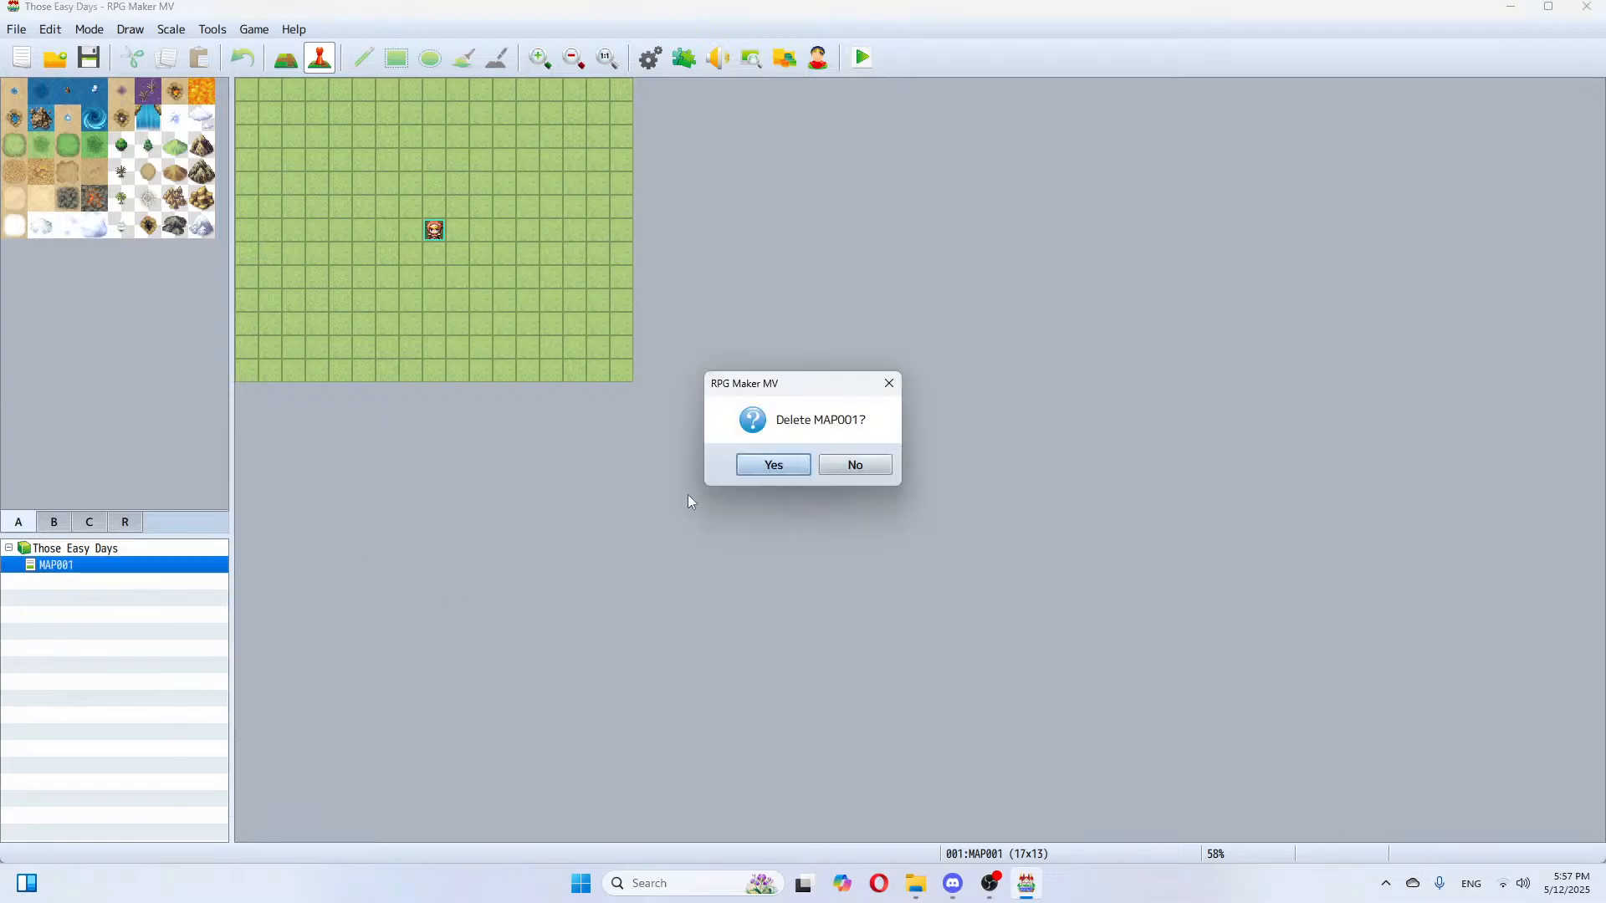
key("Return")
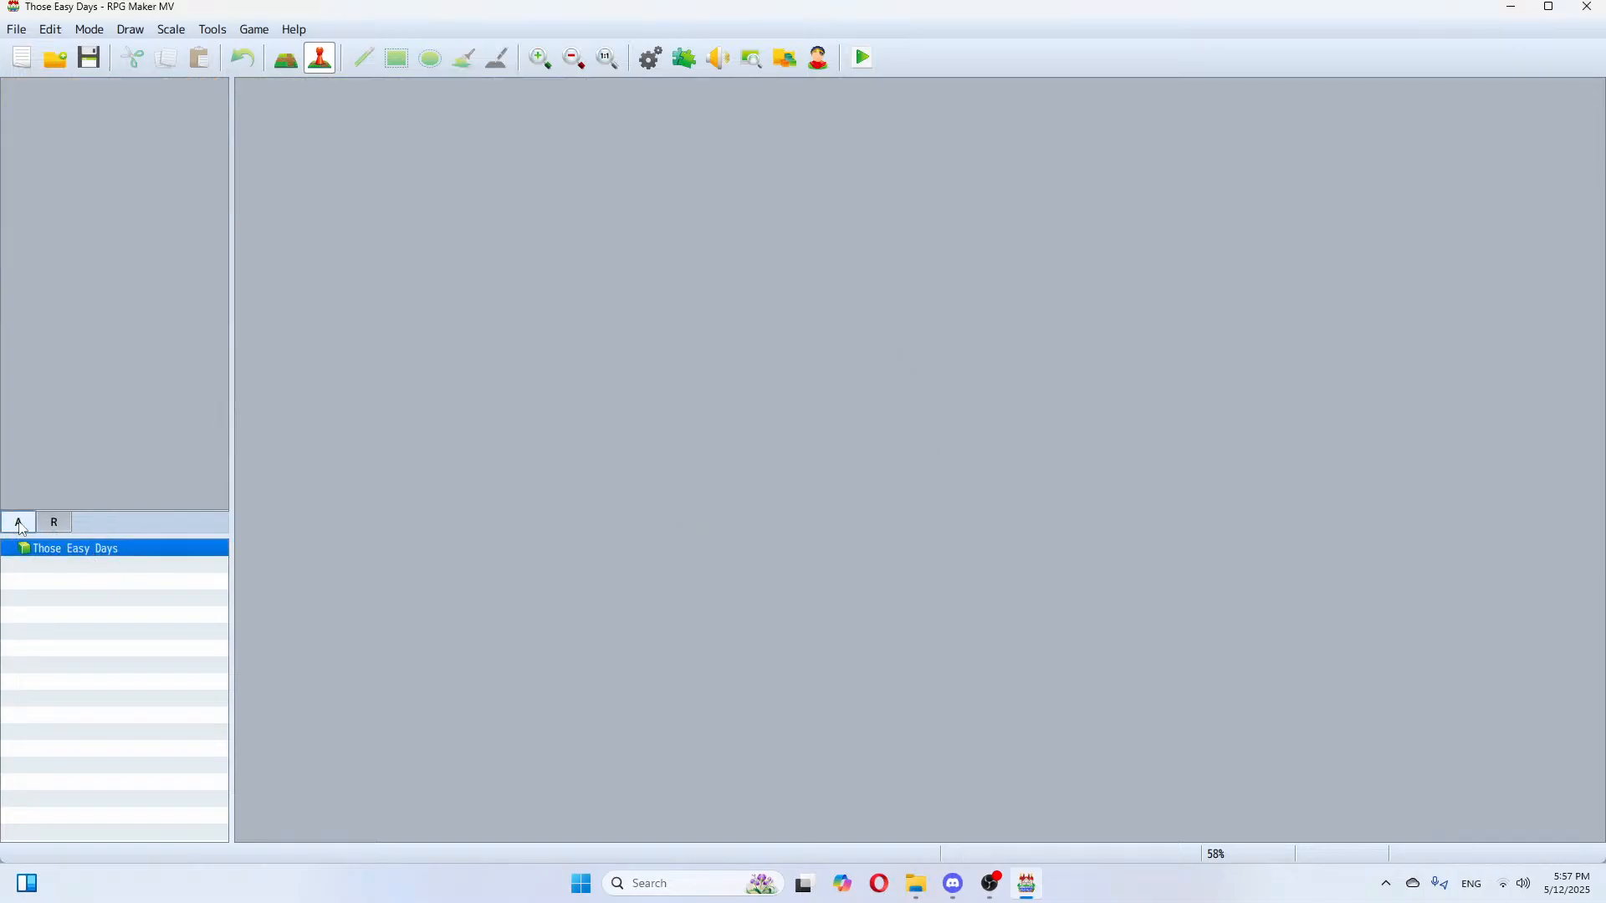
left_click(54, 524)
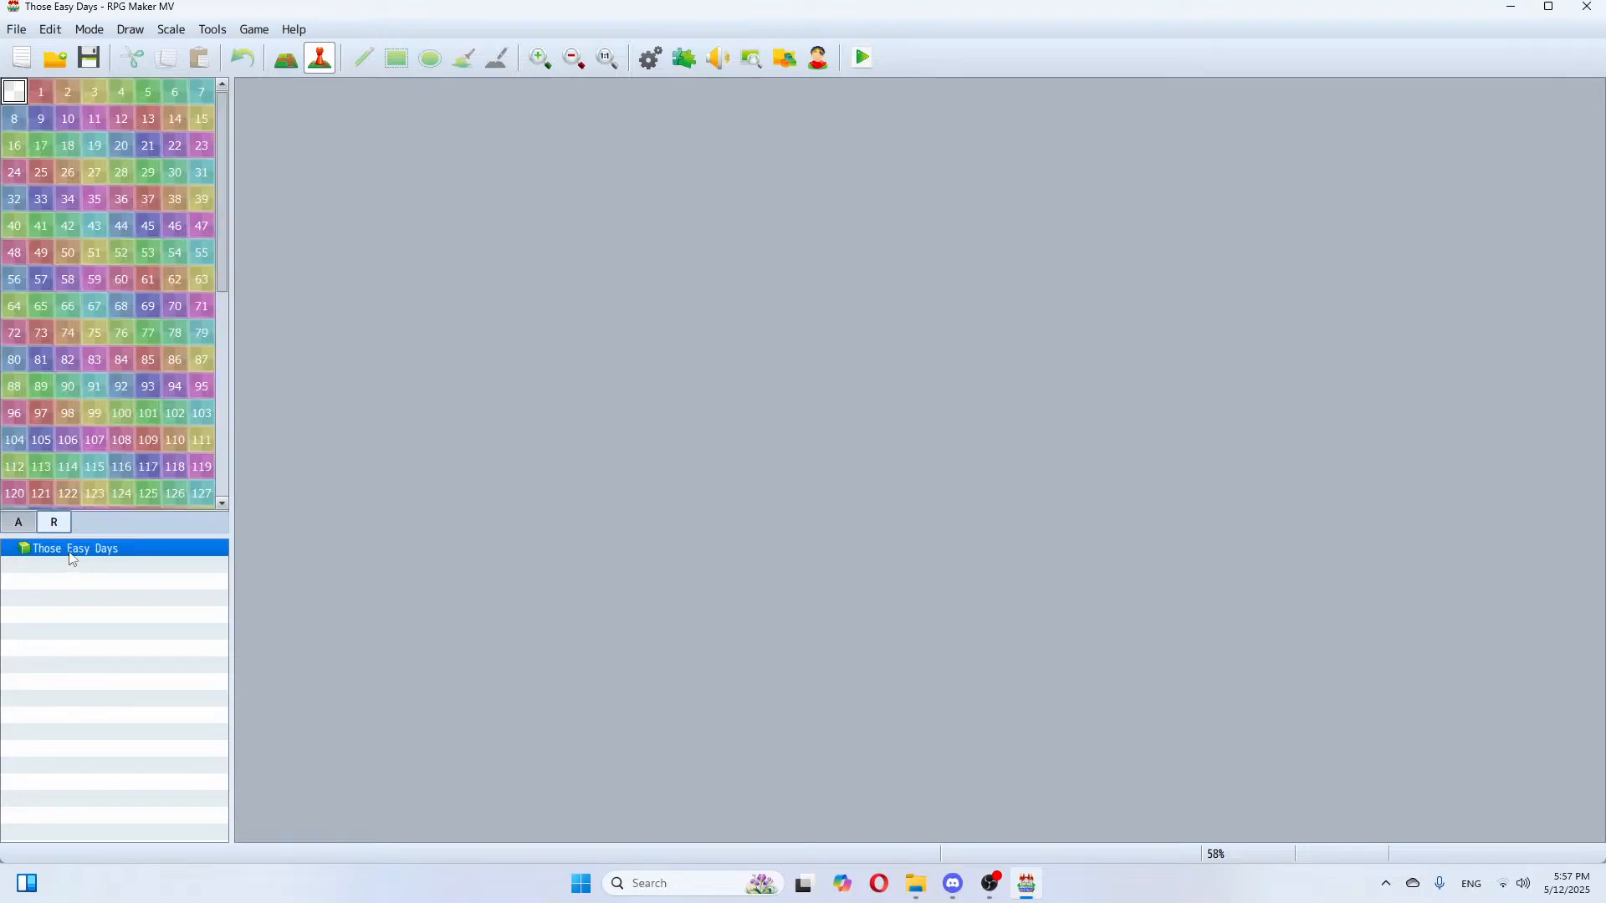
left_click(18, 523)
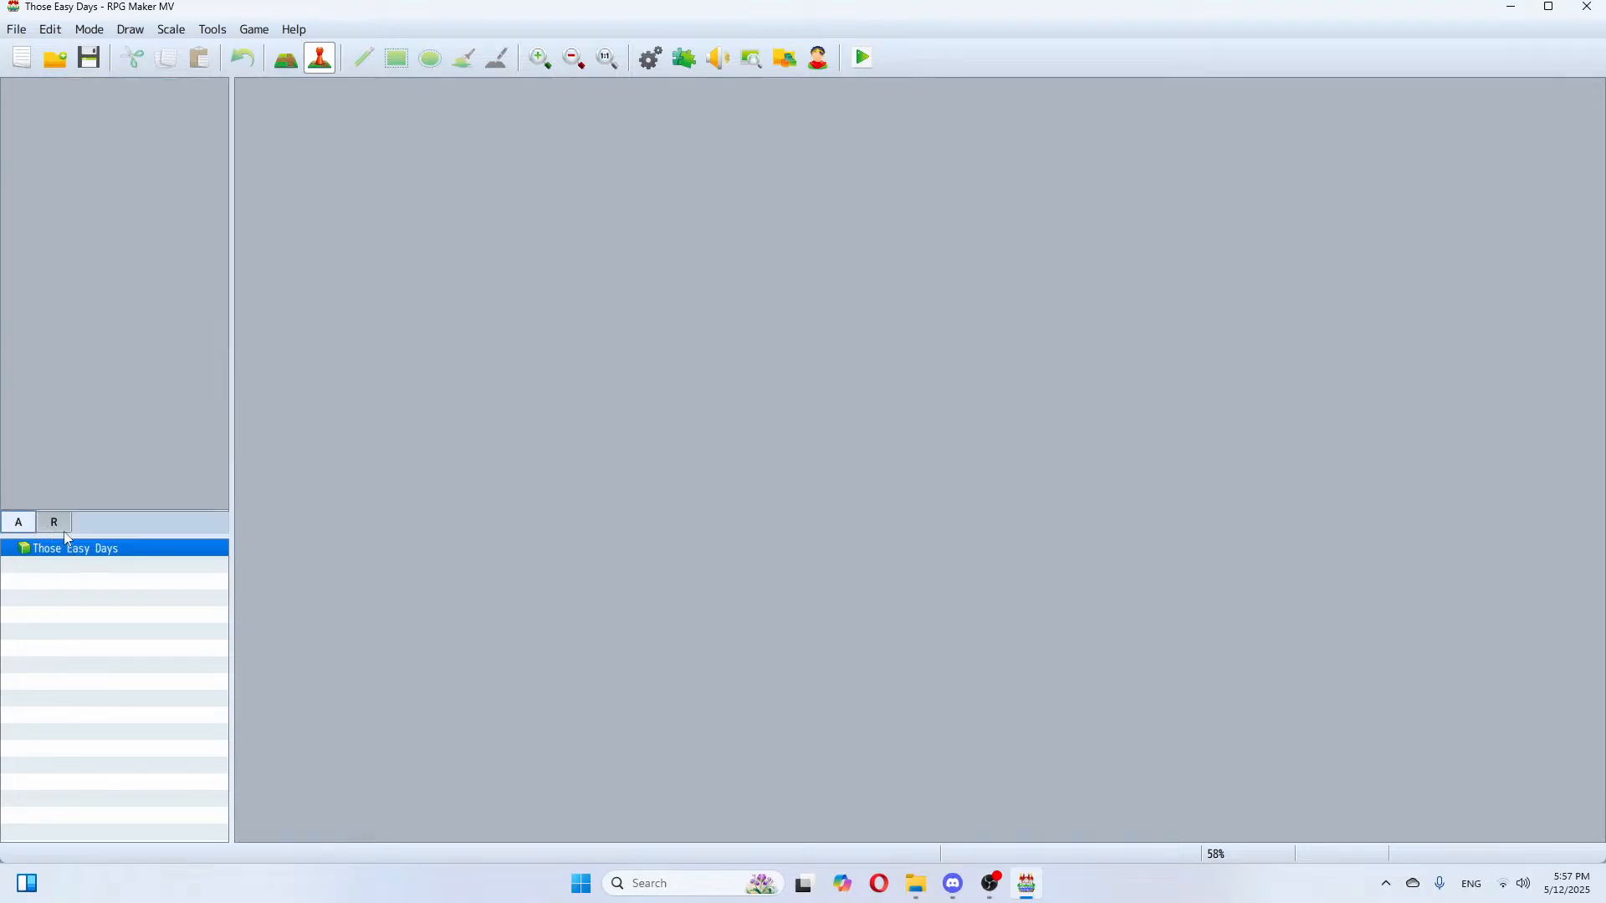
left_click(55, 525)
left_click(19, 525)
Step: Open the database's common events and name event 0001 Day/Night Cycle
left_click(646, 60)
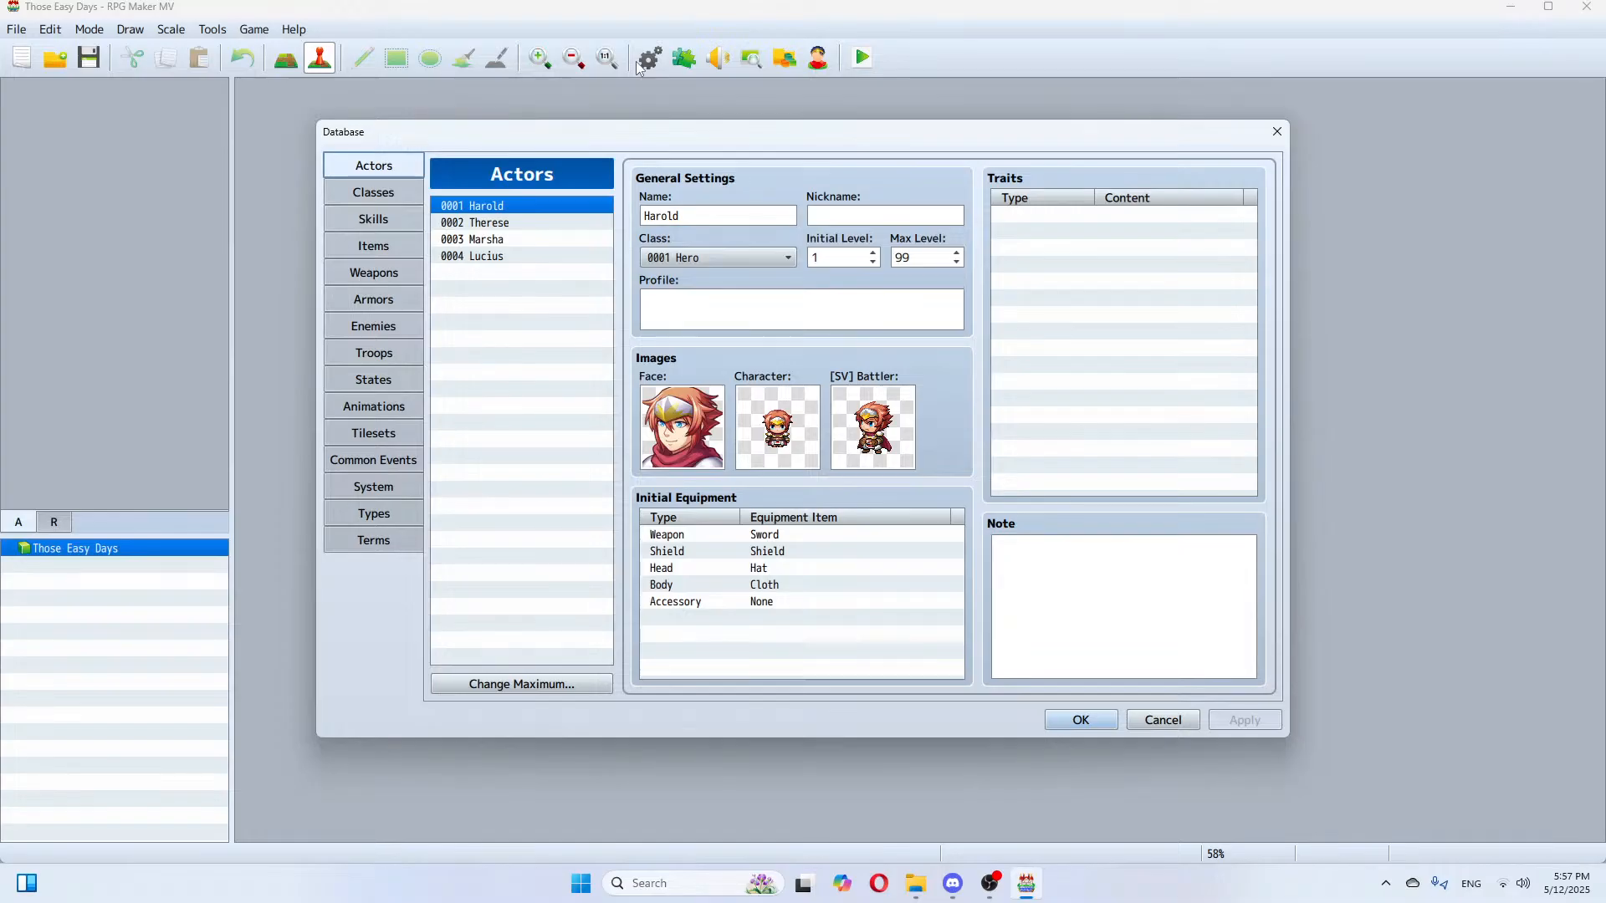
left_click(406, 462)
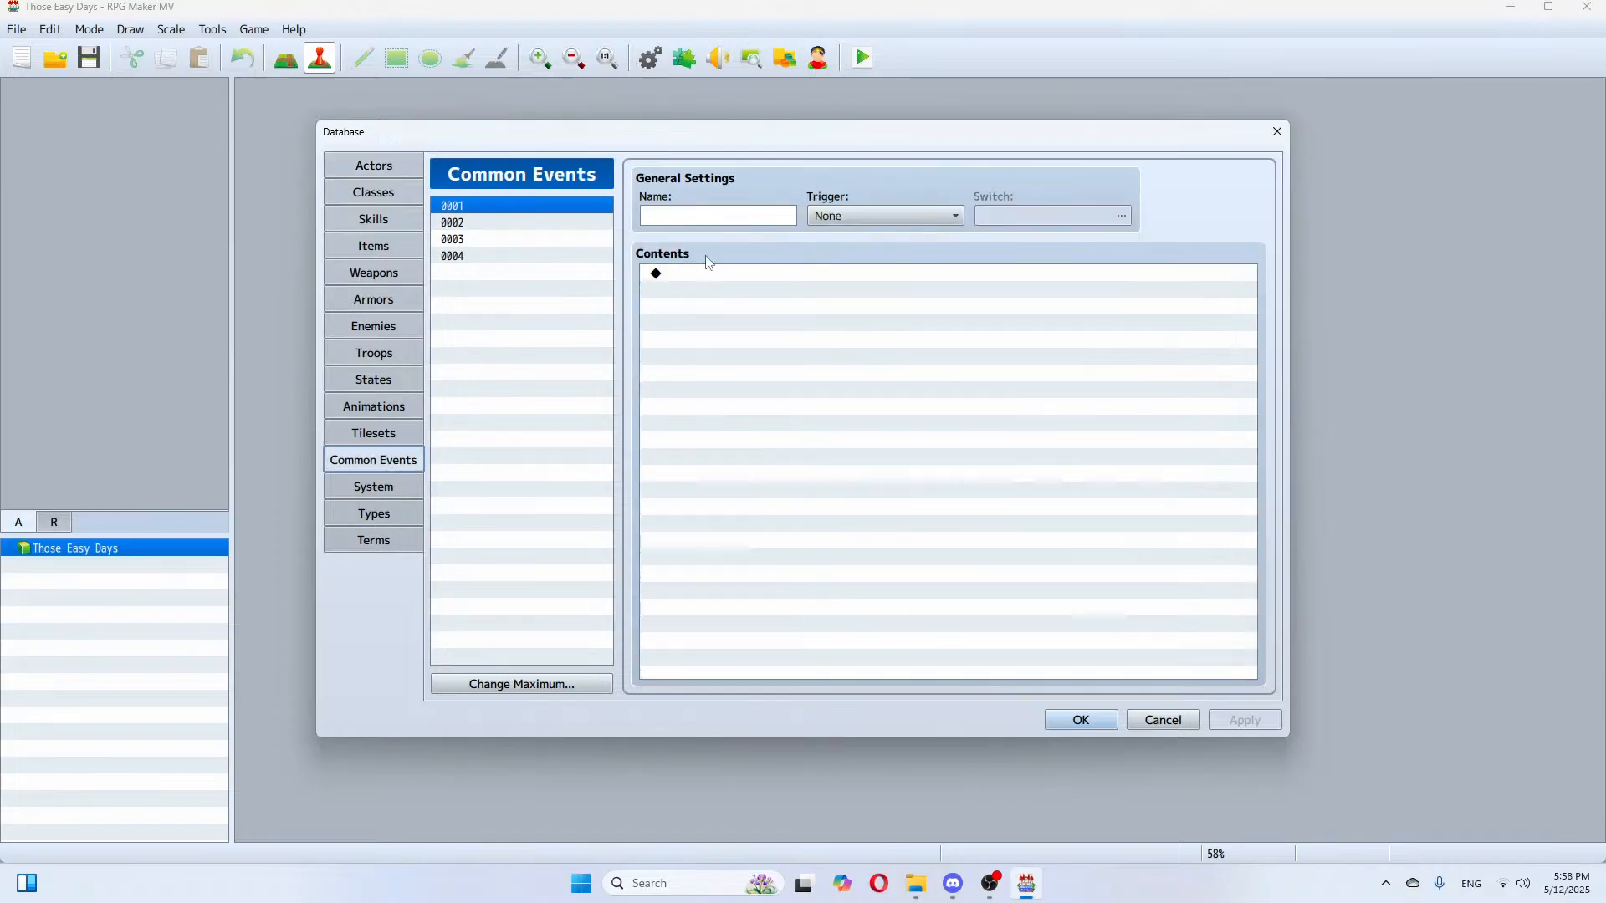
left_click(710, 217)
type("Da")
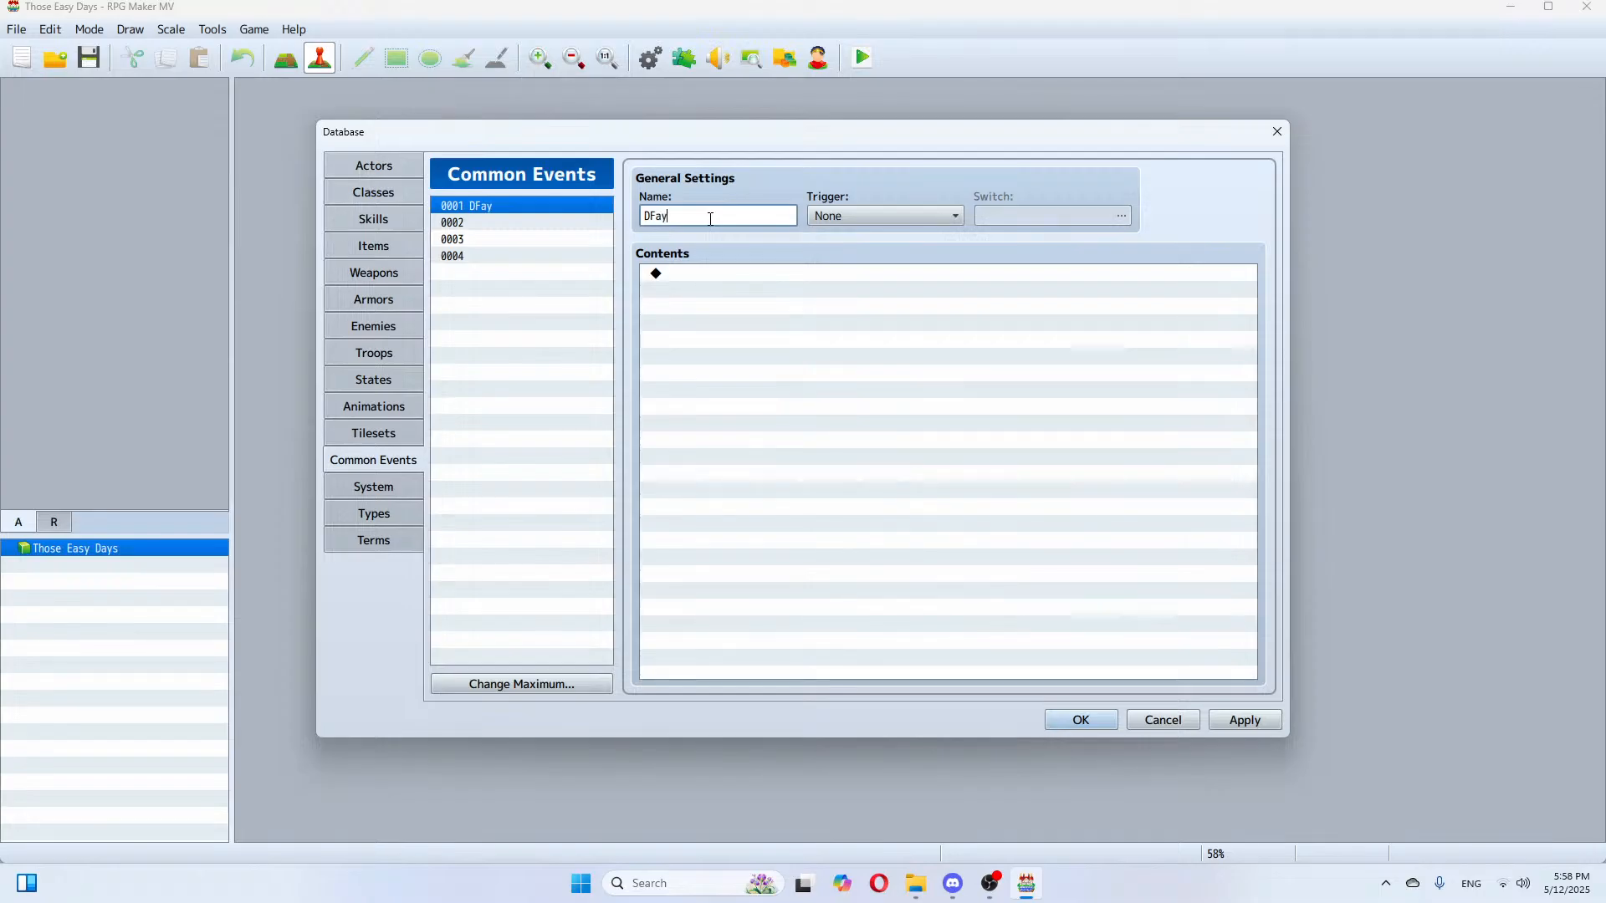
type("y/Night Cycle")
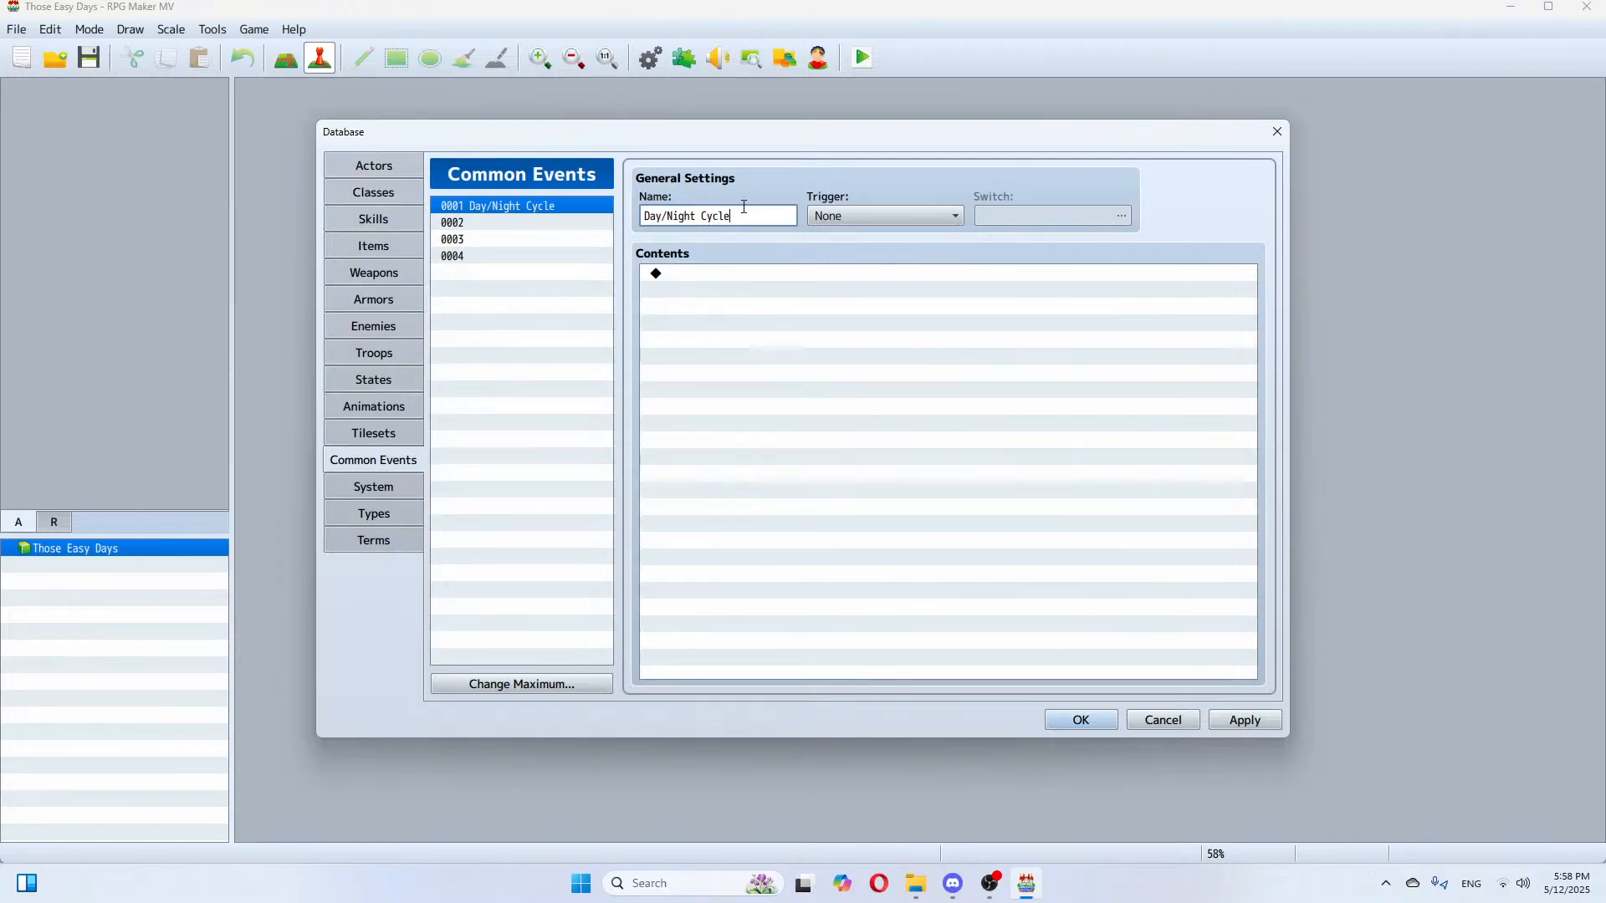
Step: Set the Day/Night Cycle event's trigger to Autorun, controlled by switch 0001 named Game Starts
left_click(856, 217)
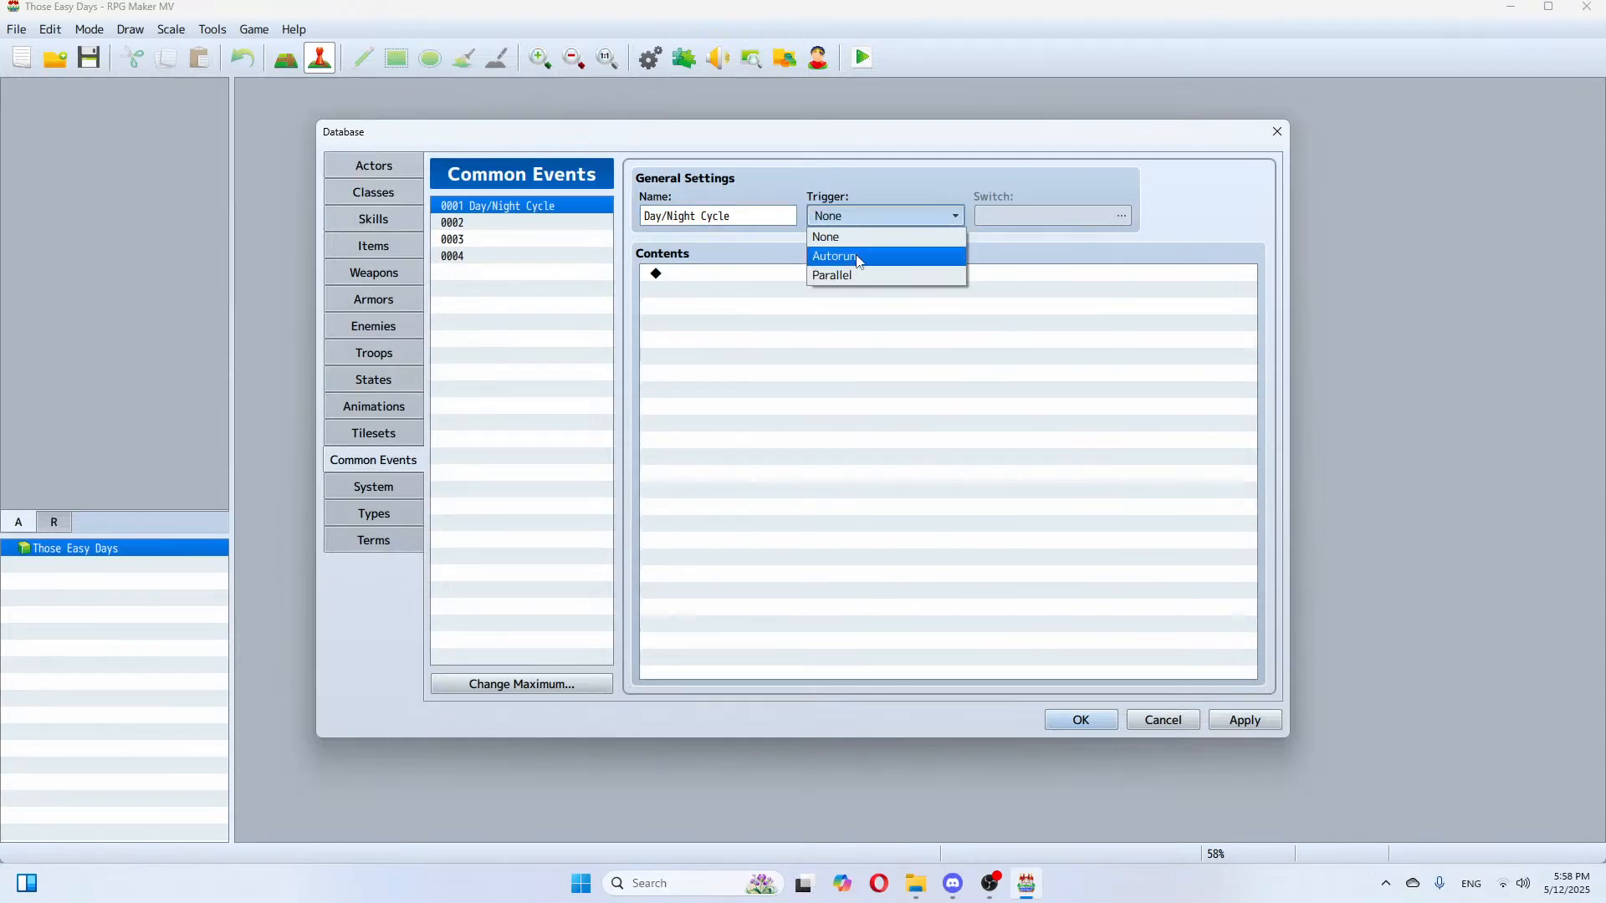
left_click(857, 260)
left_click(1121, 216)
left_click(938, 258)
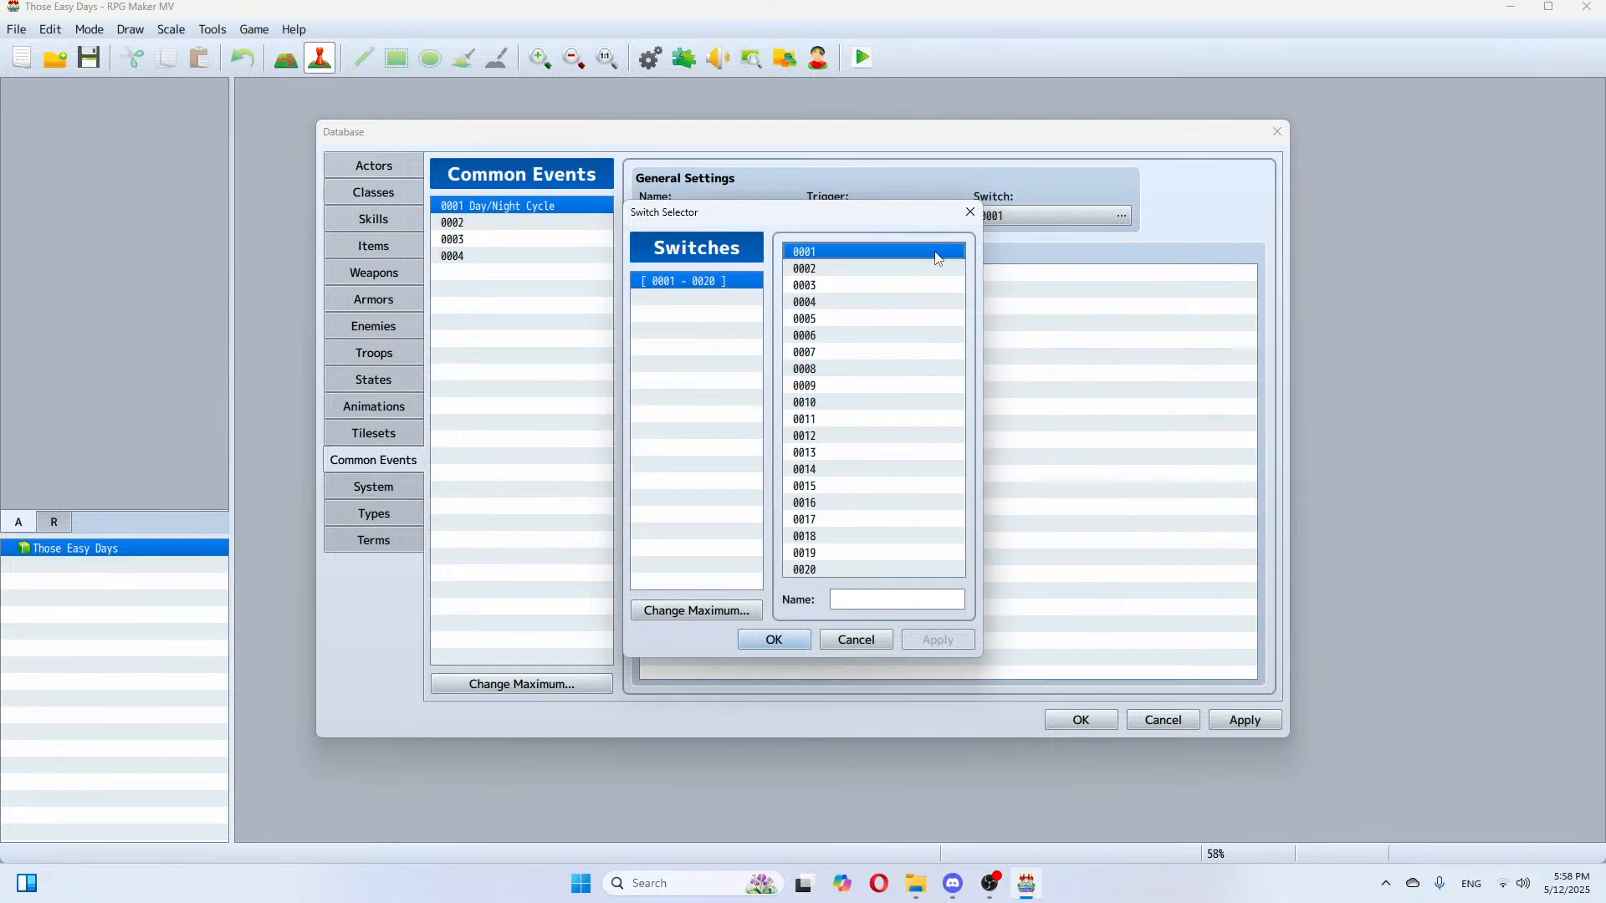
left_click(857, 599)
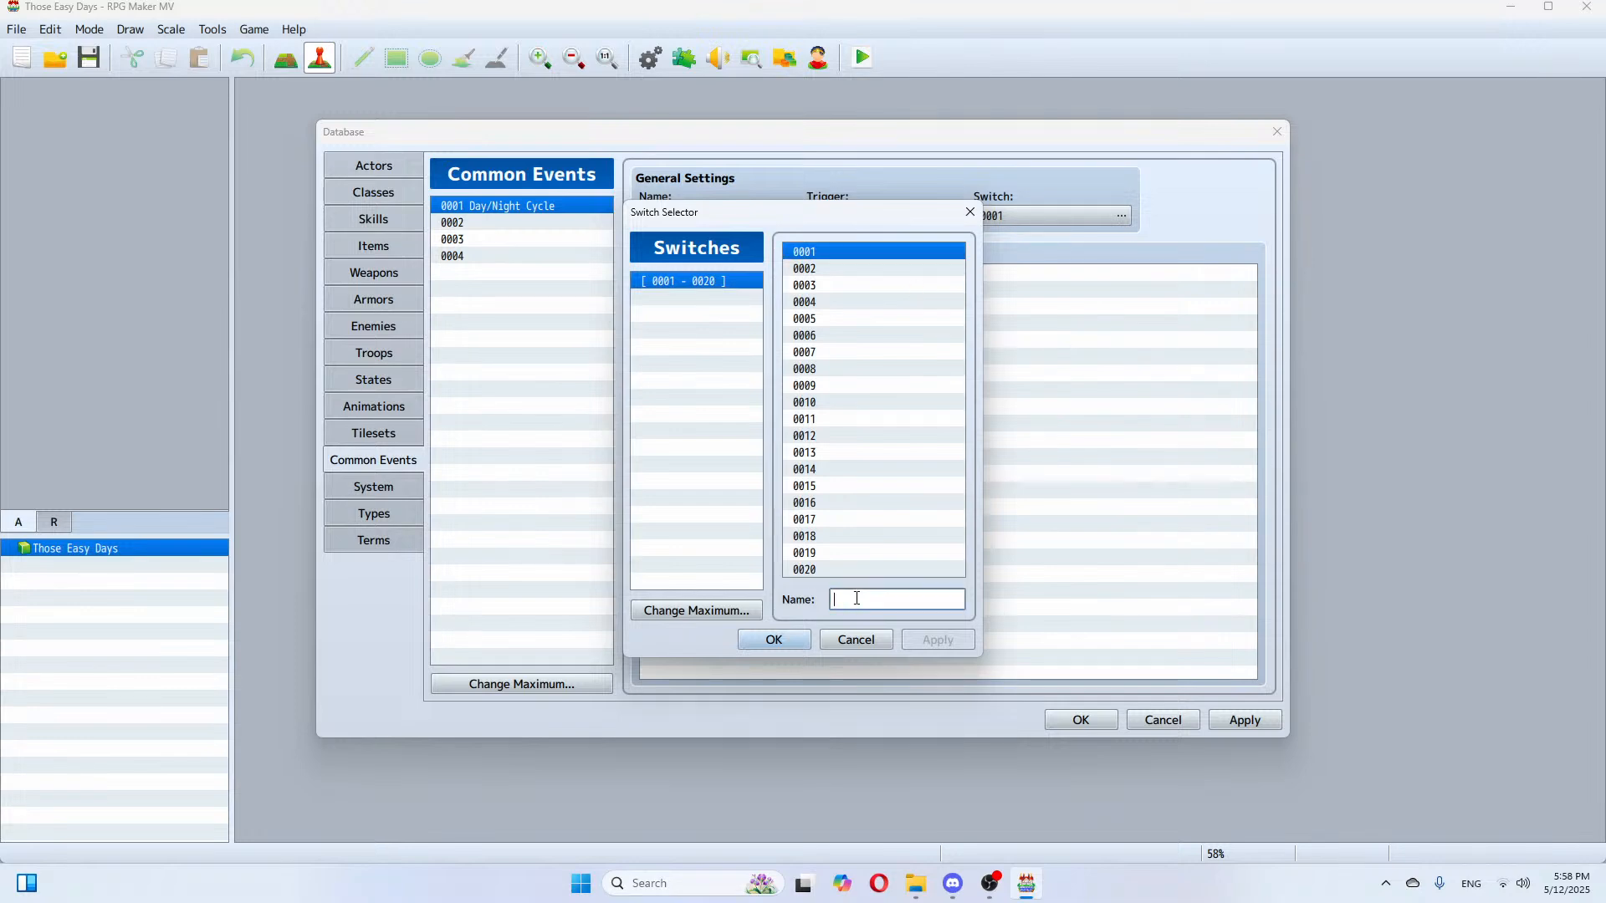
type("Game Starts")
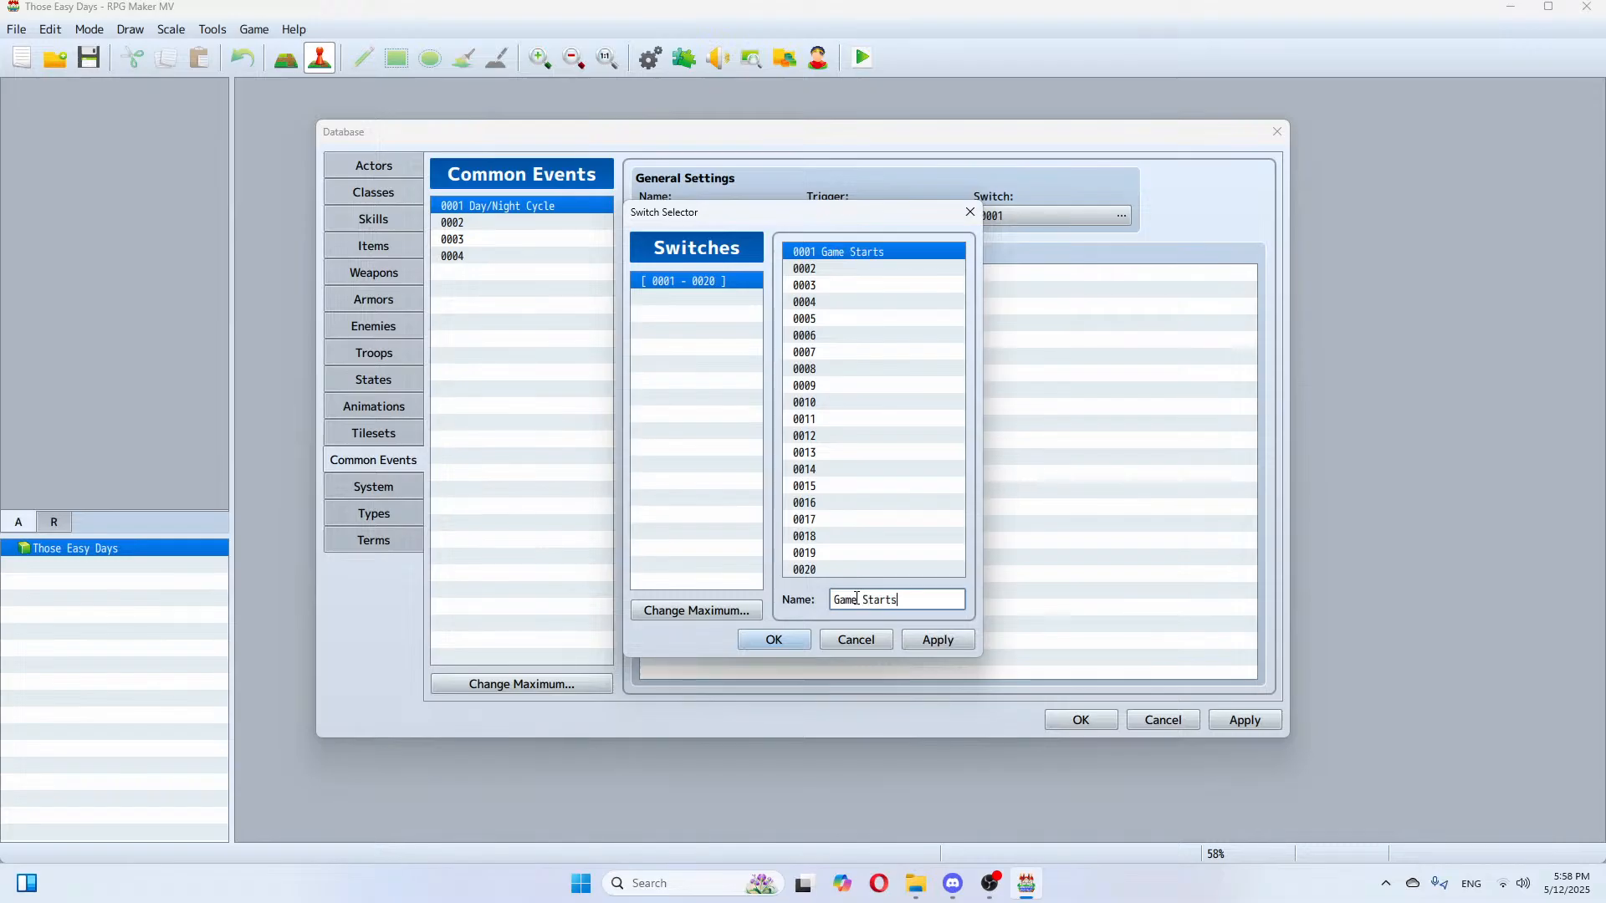
left_click(942, 637)
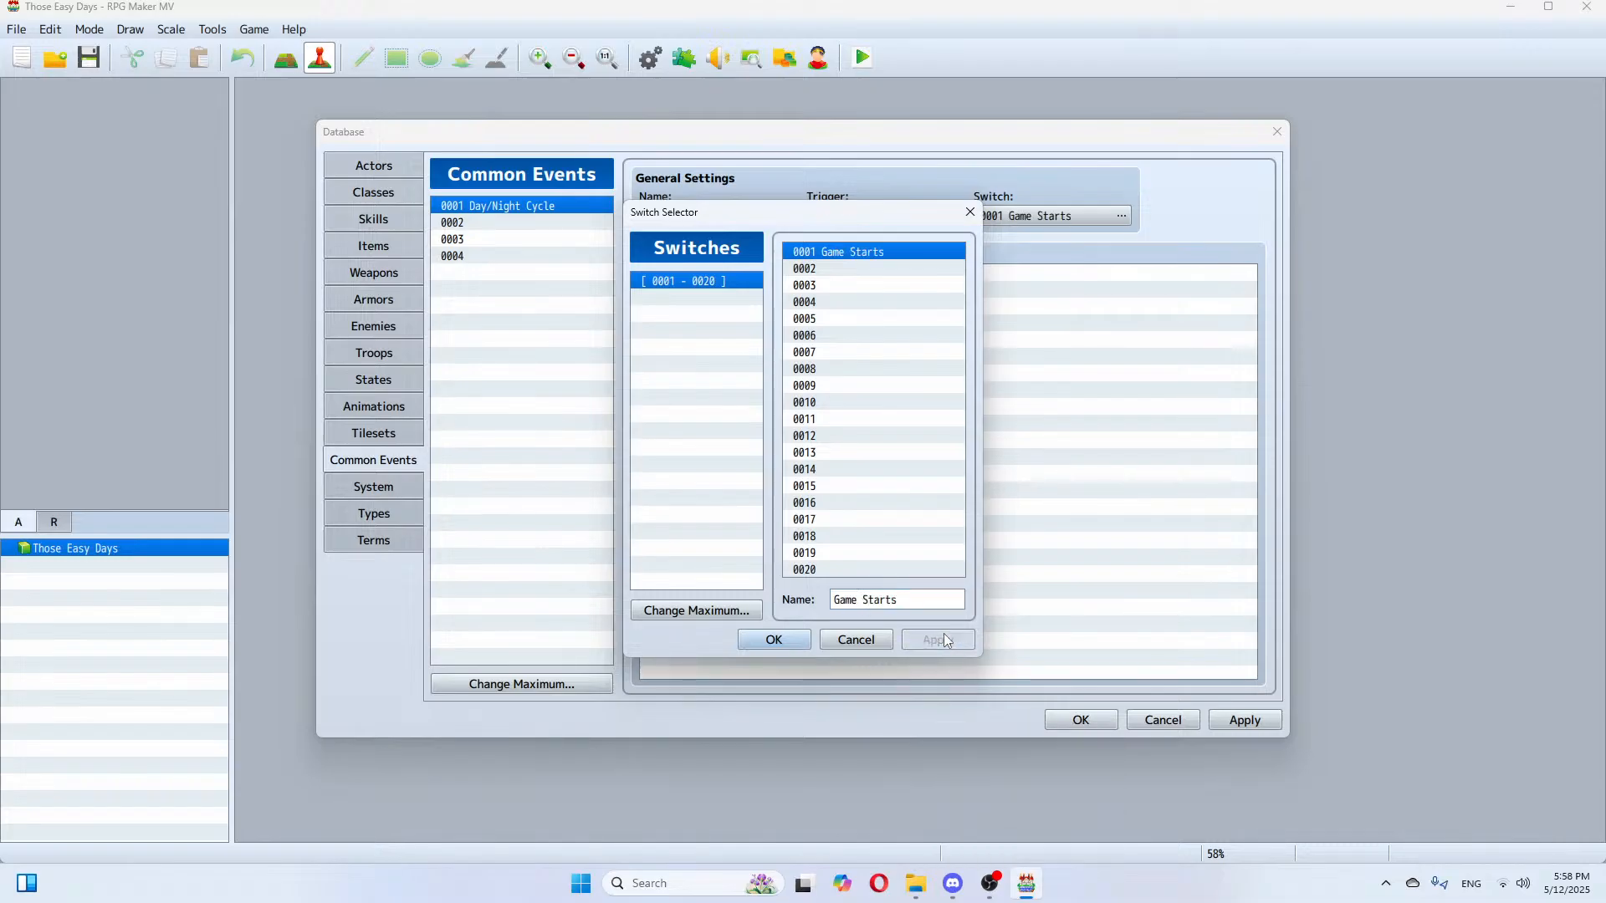
left_click(796, 641)
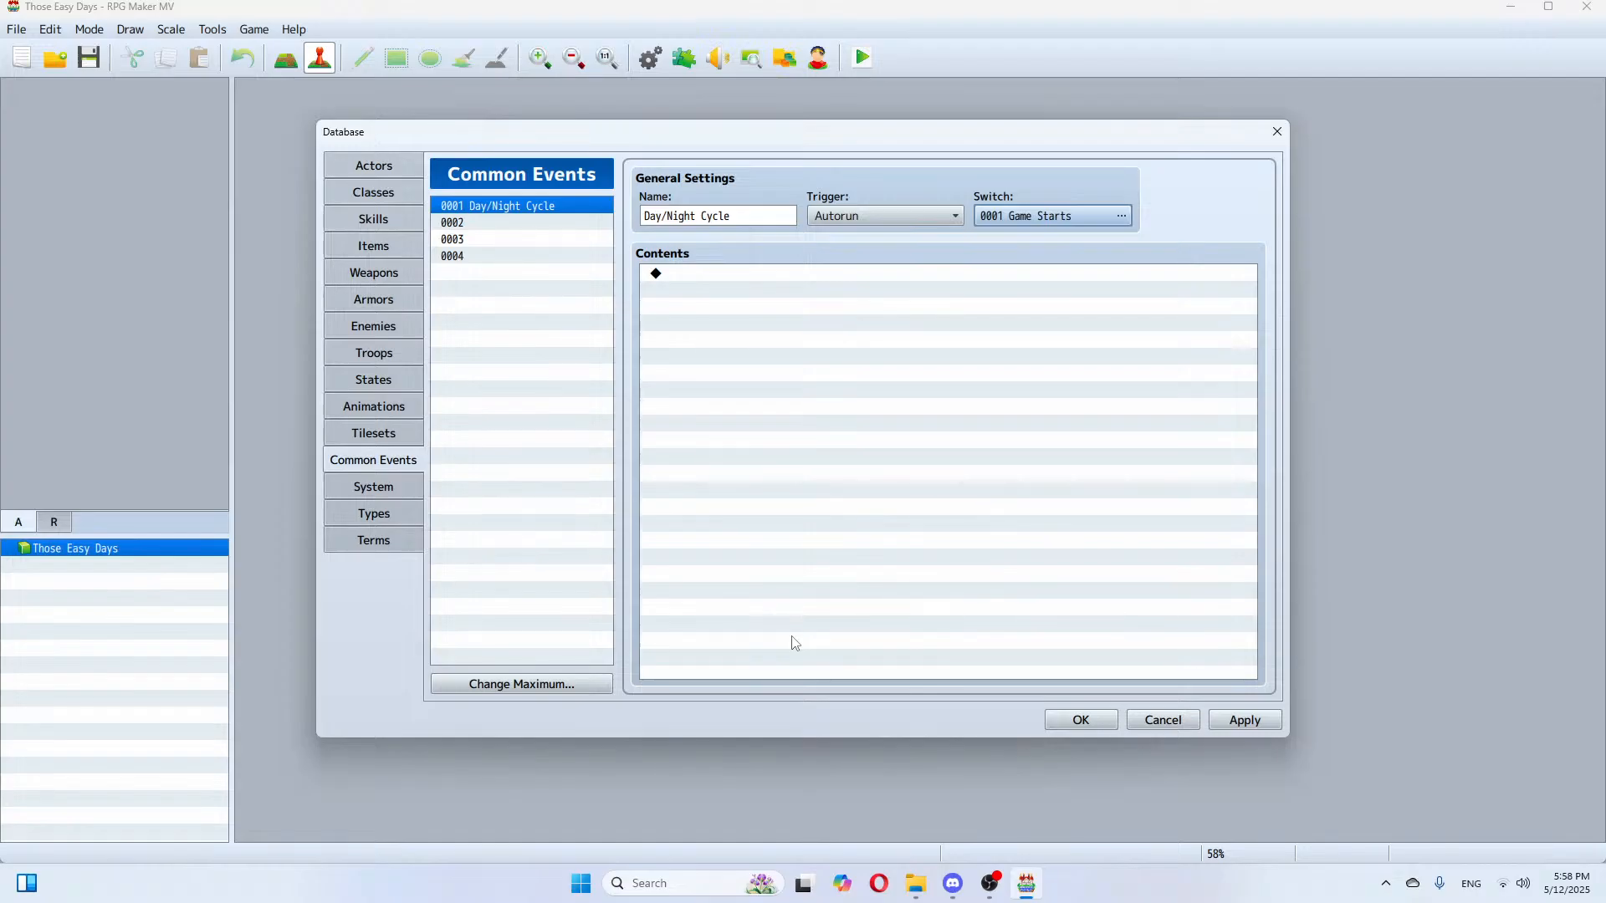
Step: Name variable 0001 Hours through a Control Variables command, and leave without adding that command to the event
double_click(699, 274)
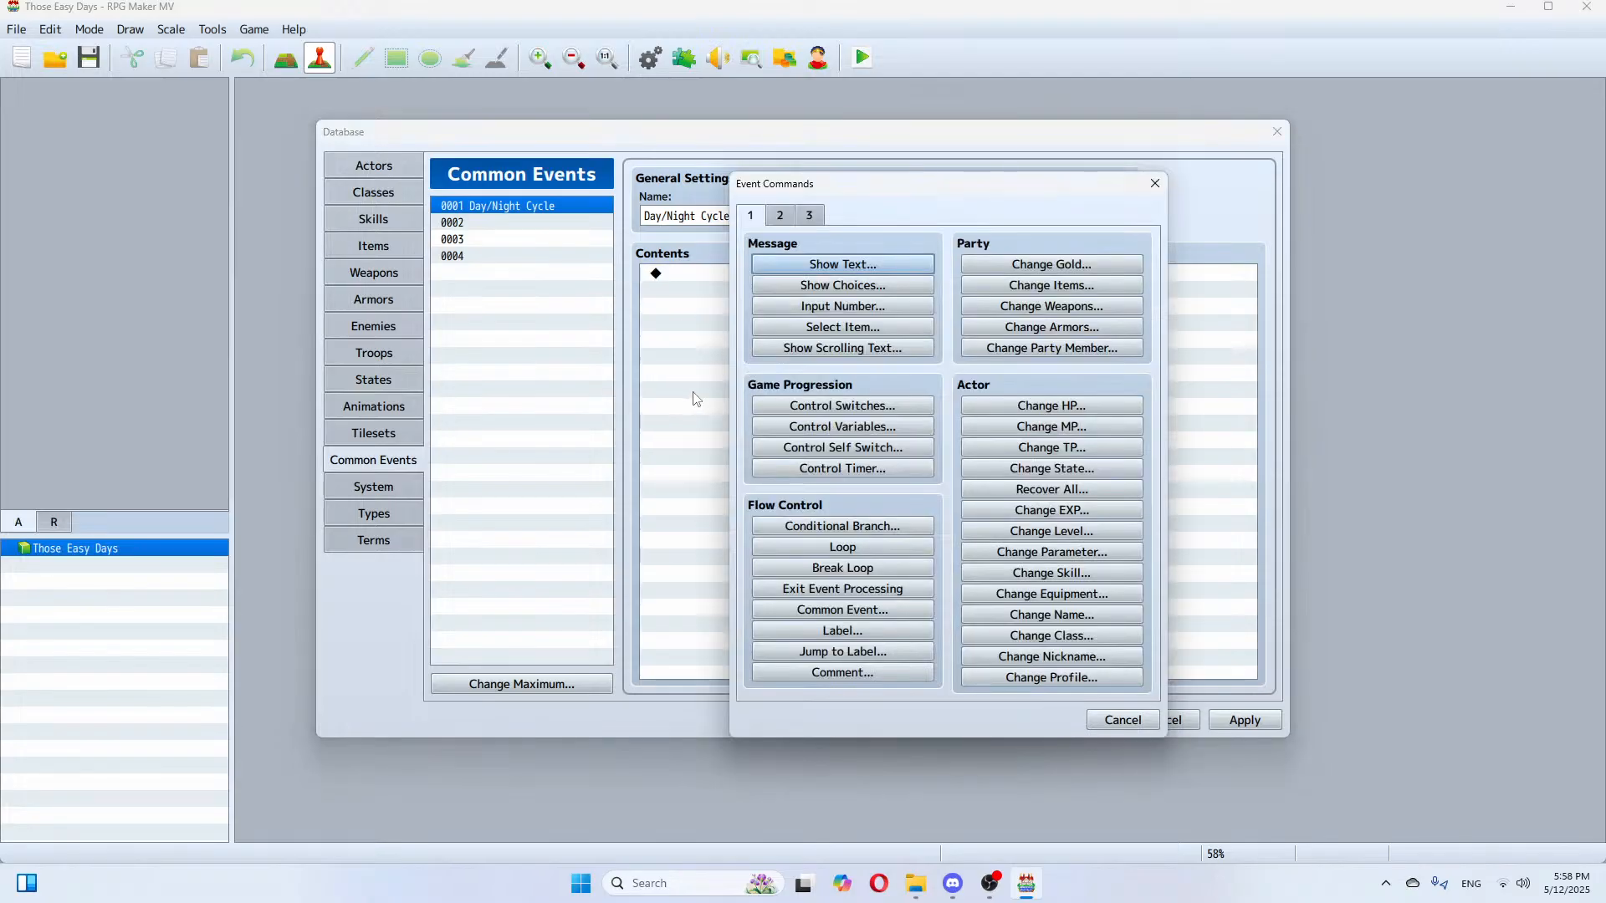
left_click(828, 428)
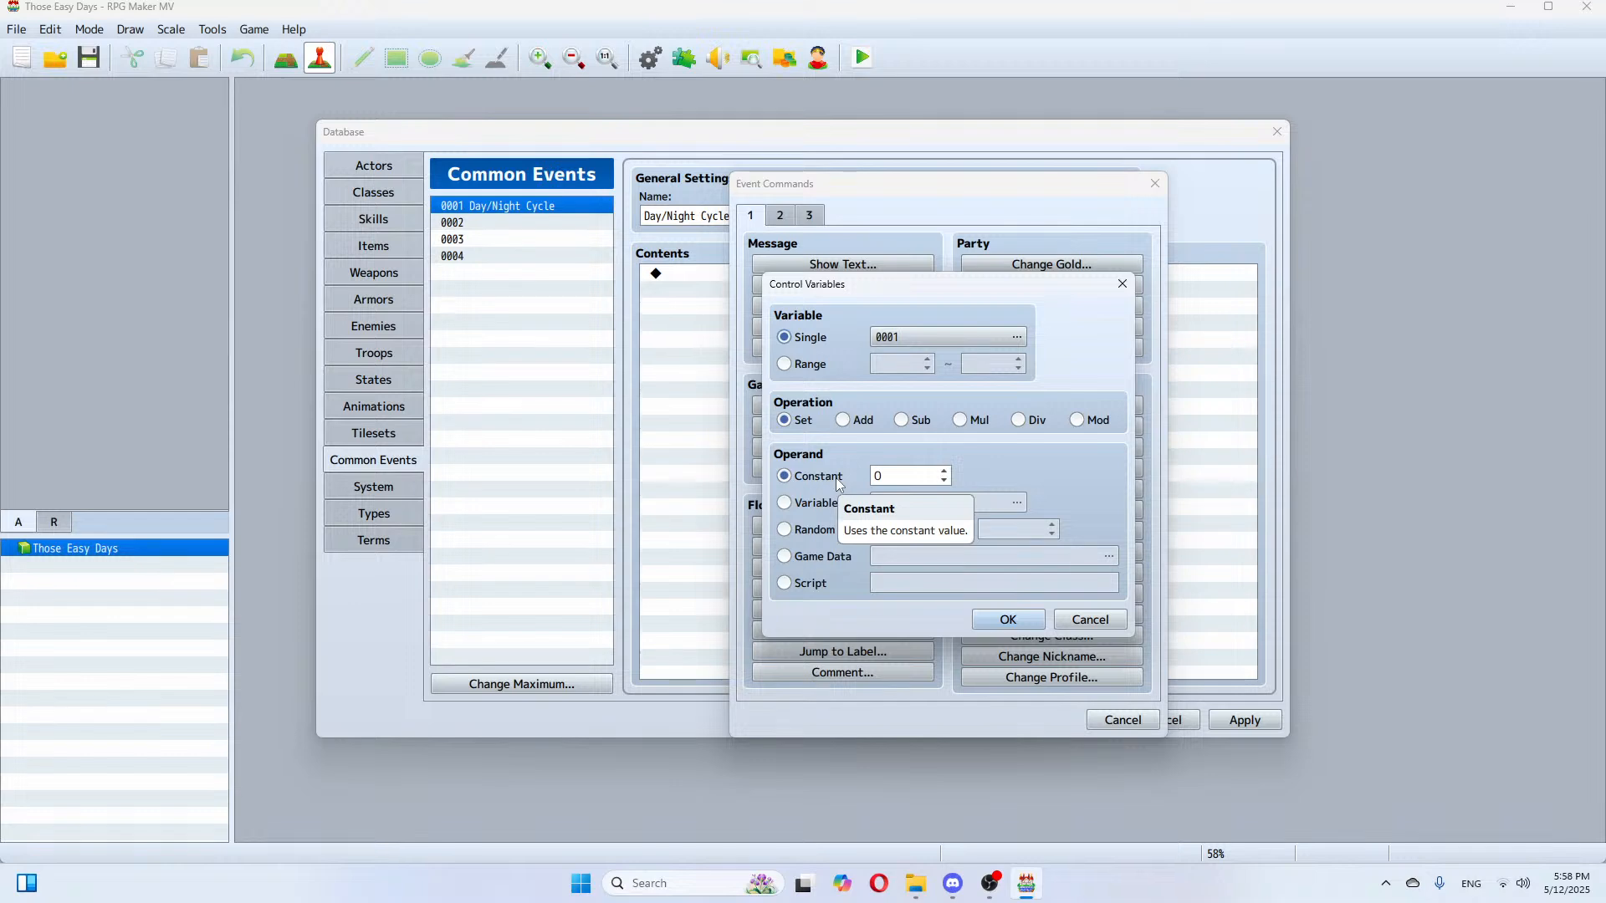
left_click(914, 339)
left_click(1060, 634)
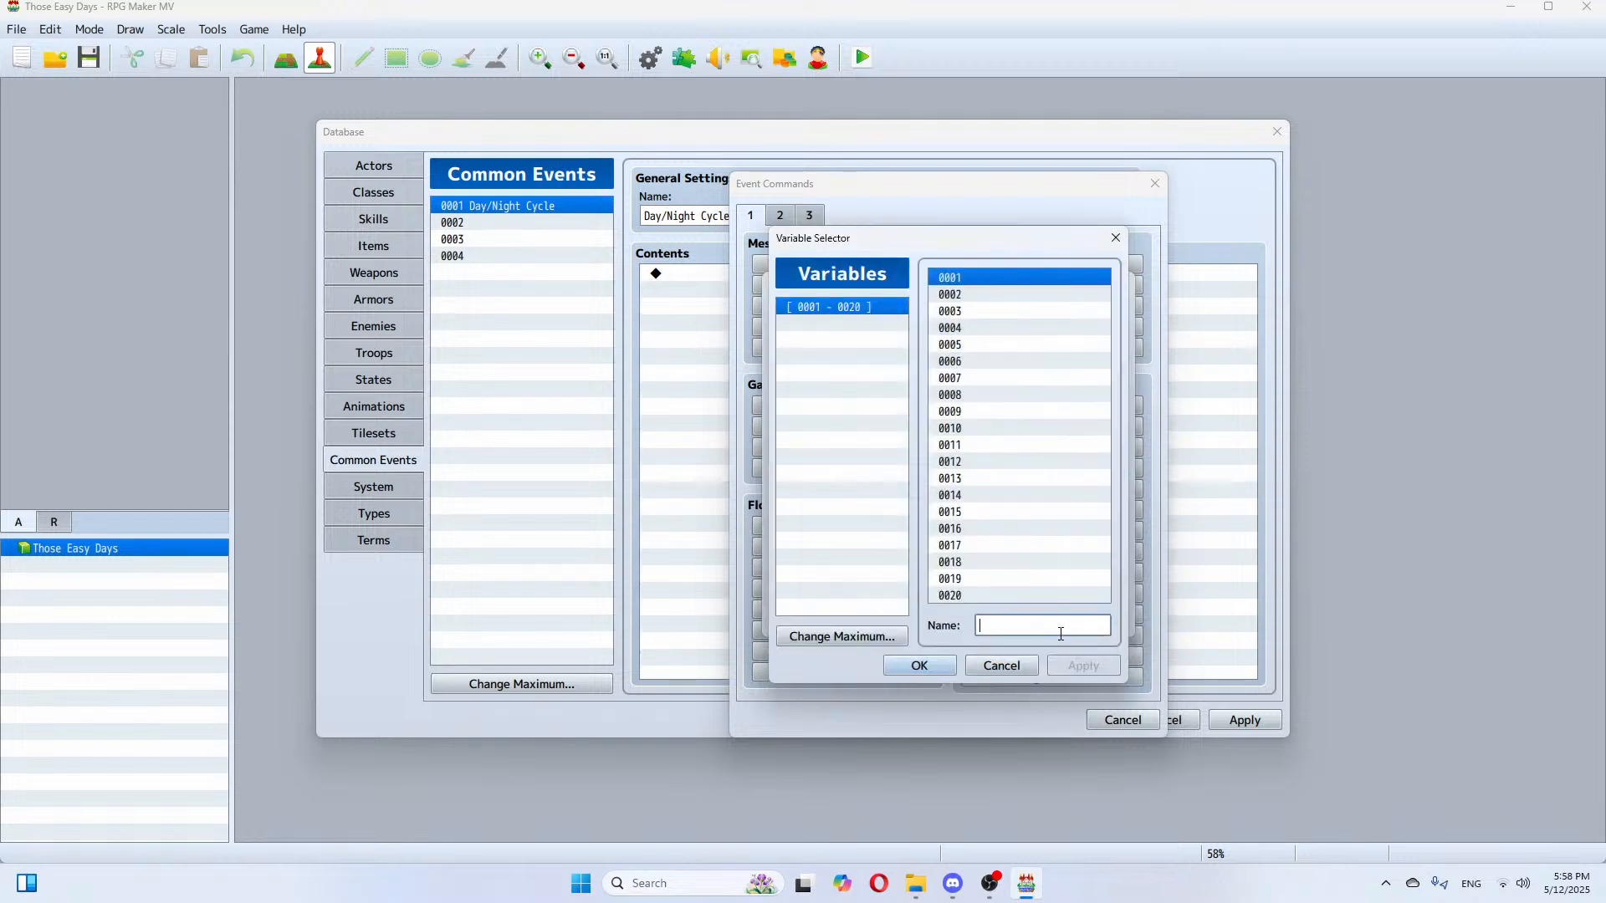
type("Hours")
left_click(1074, 670)
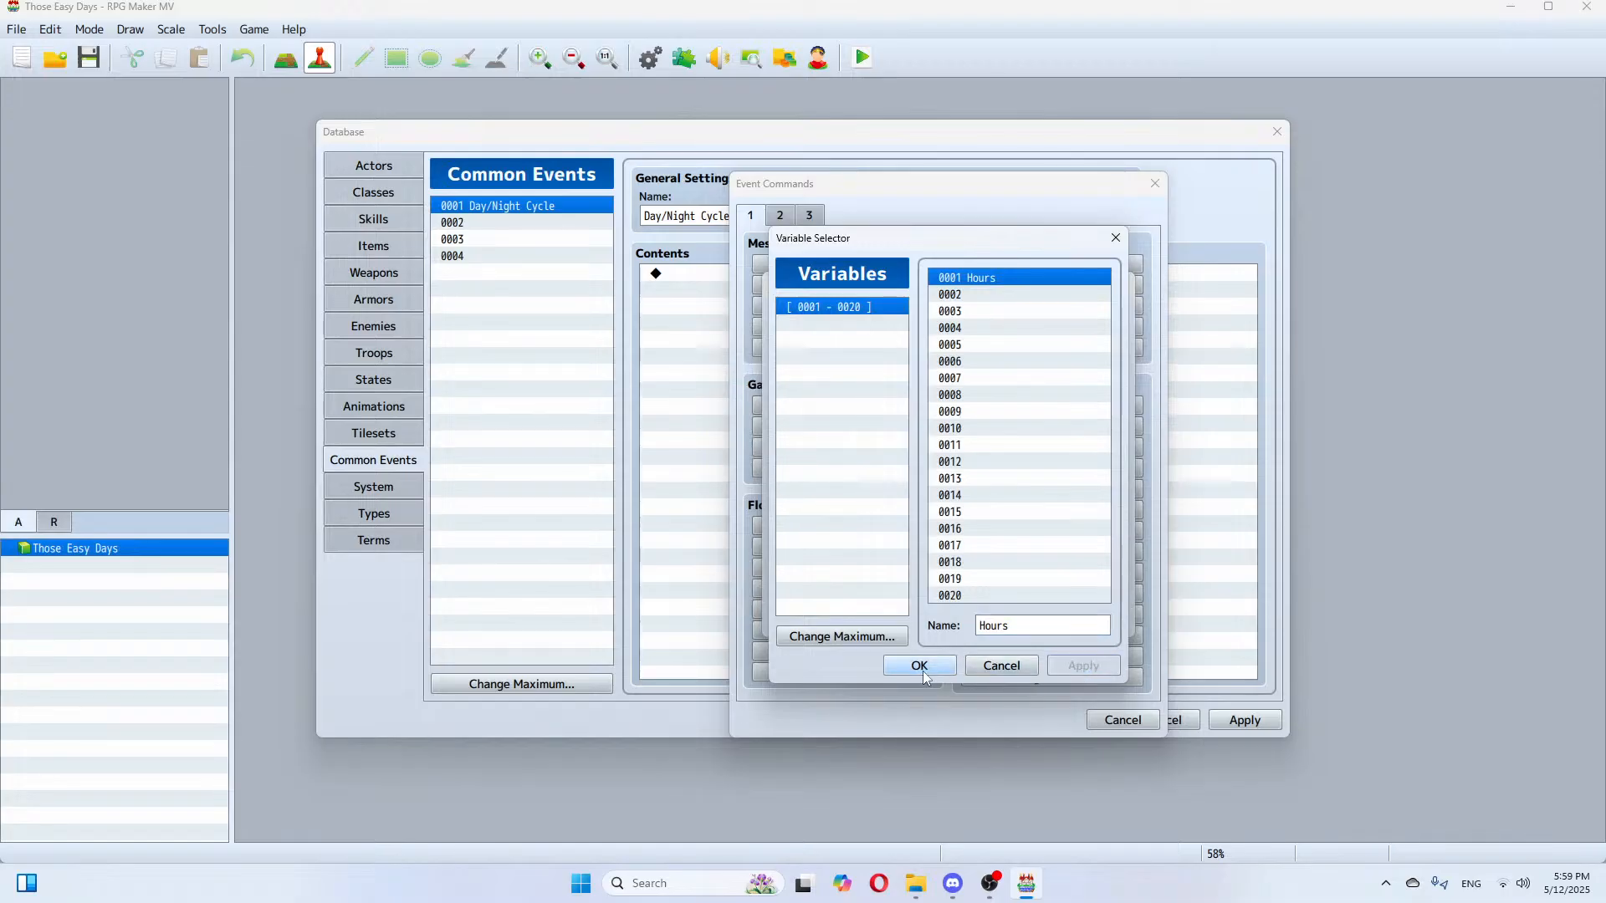
left_click(924, 674)
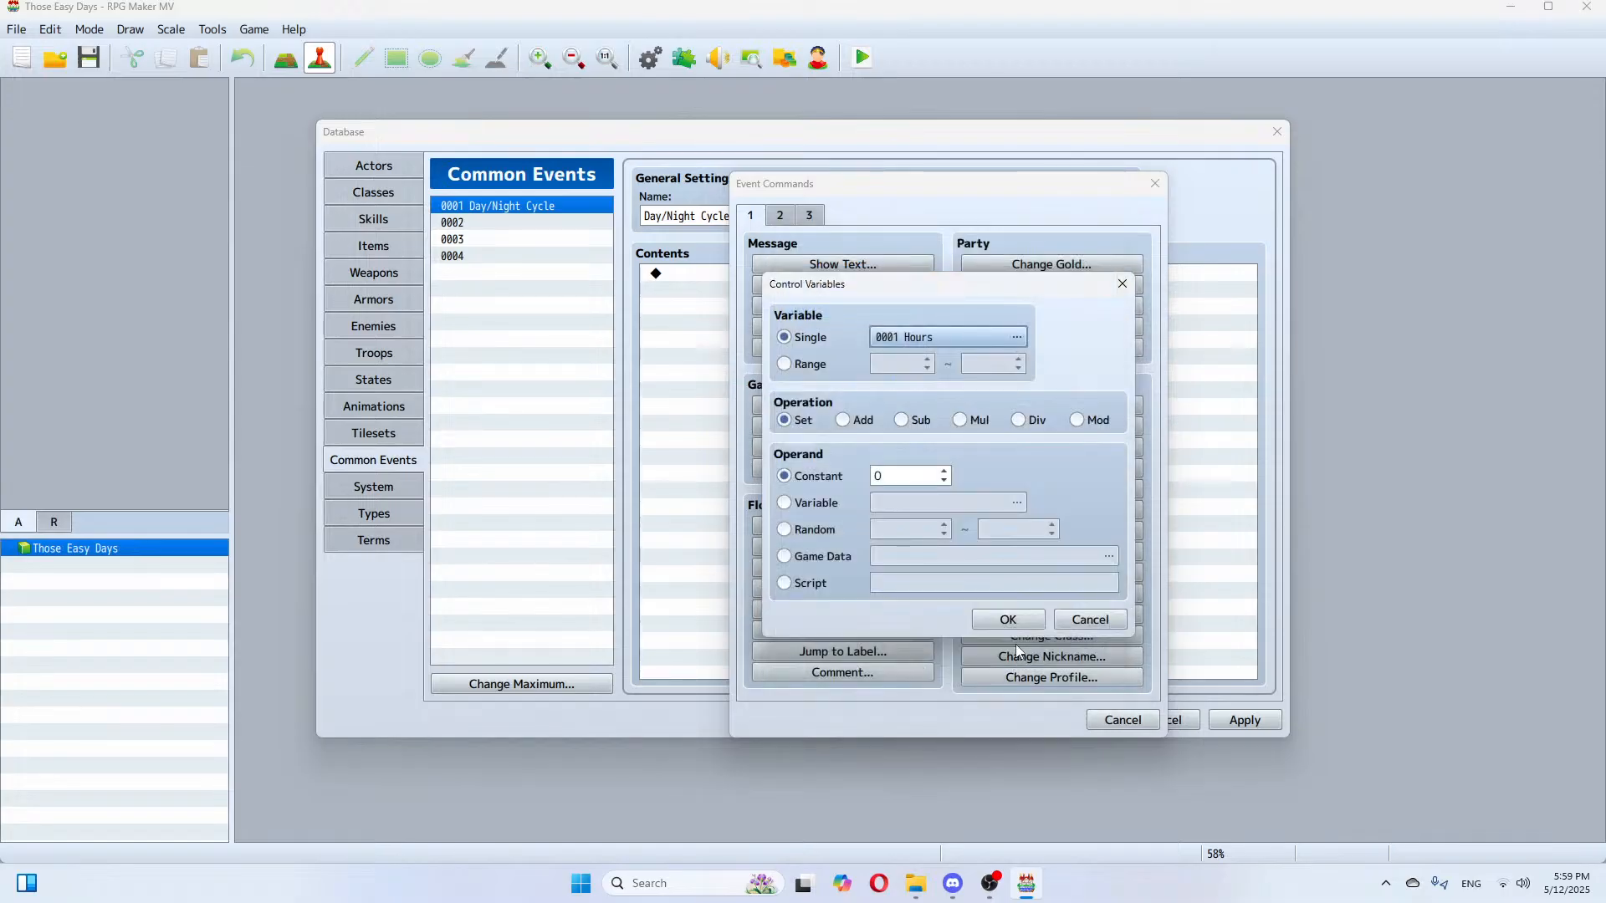
left_click(1087, 629)
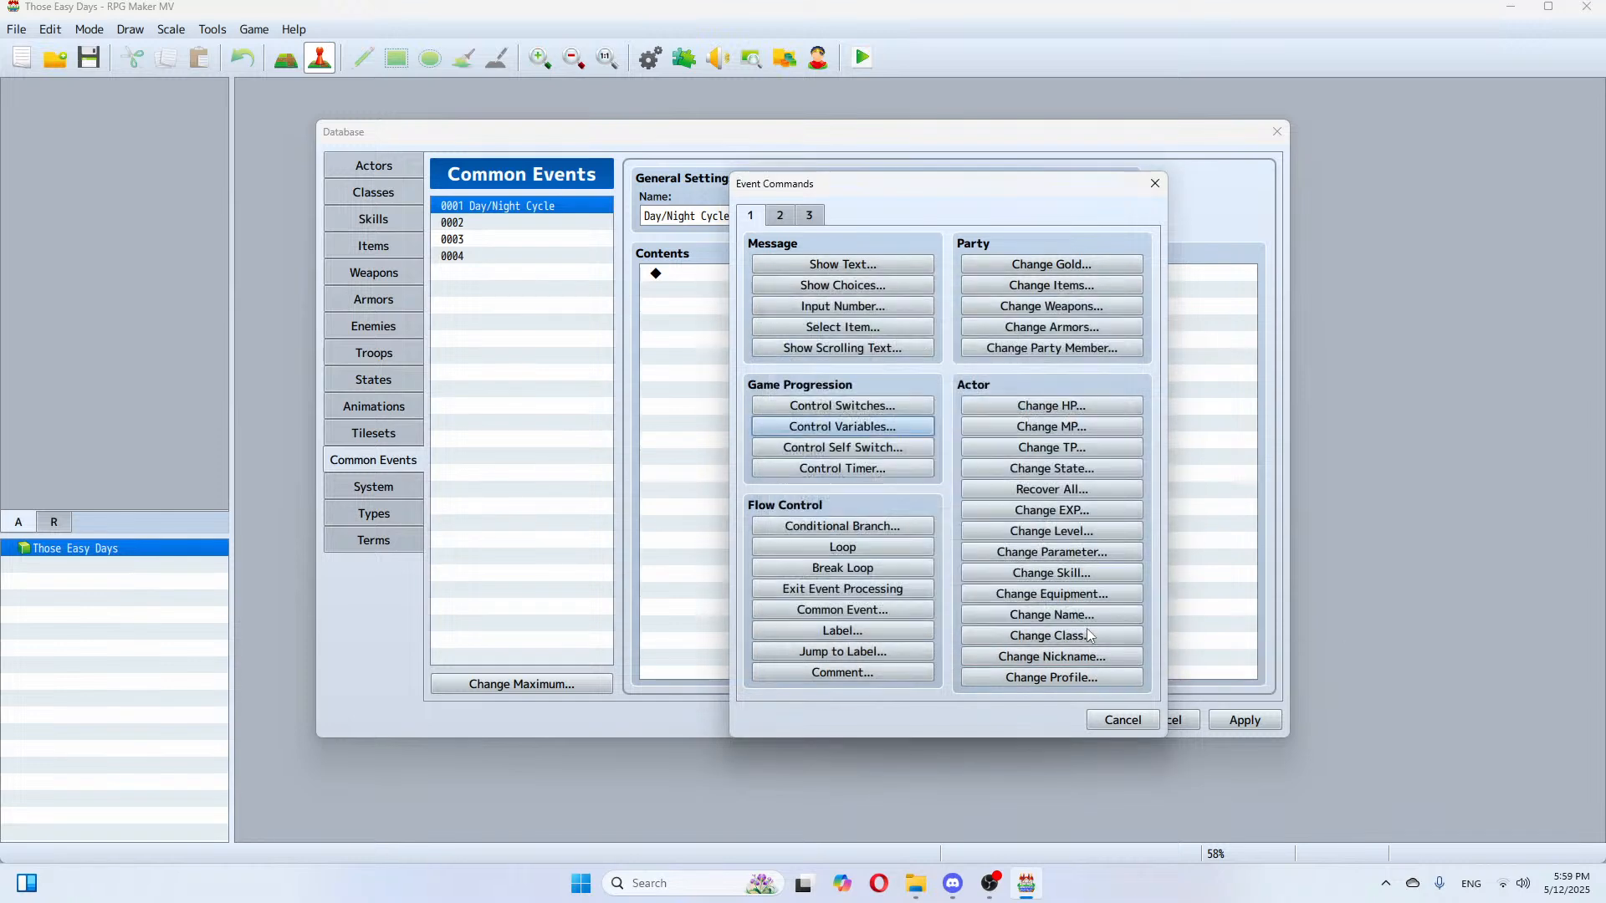
left_click(1116, 721)
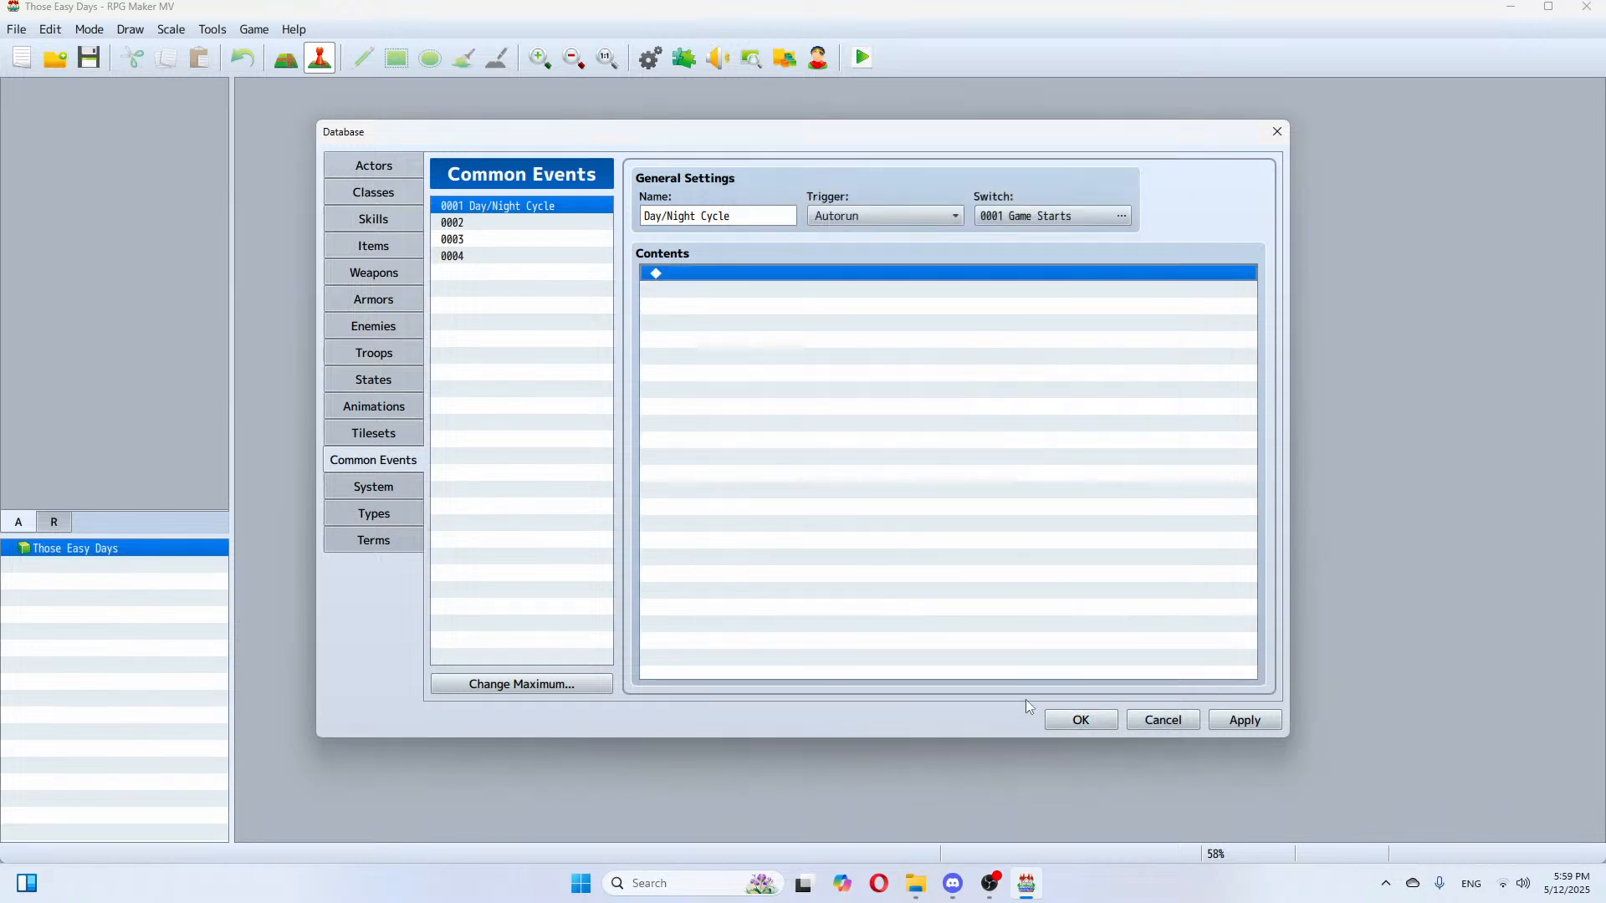
Step: Add a conditional branch to the Day/Night Cycle event that checks whether the Hours variable equals constant 0
double_click(730, 284)
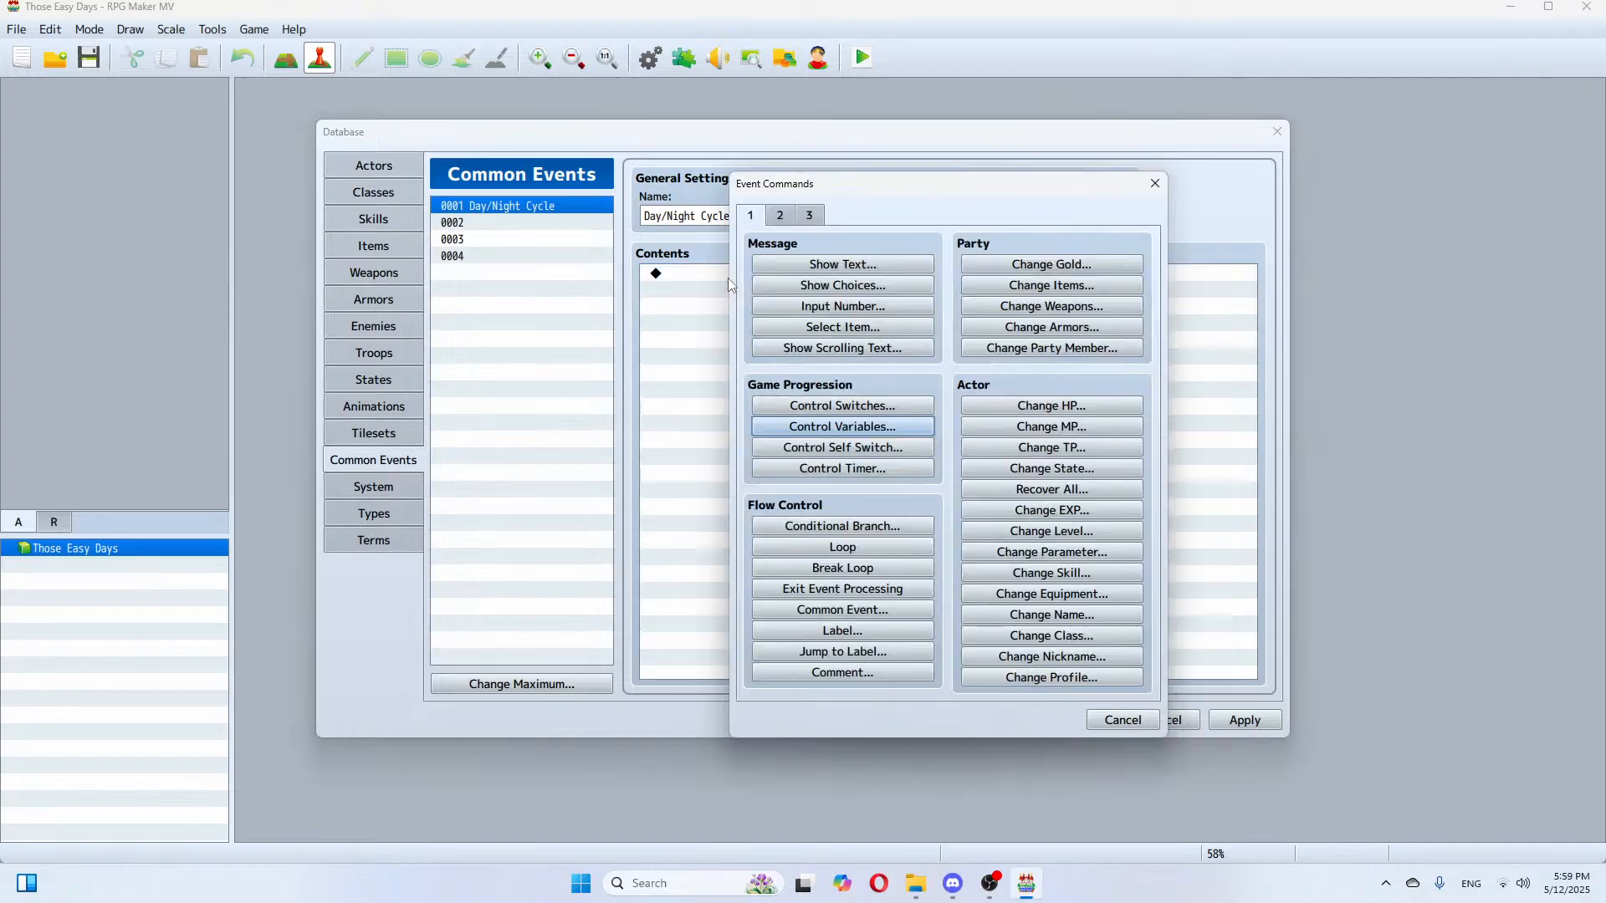
left_click(818, 525)
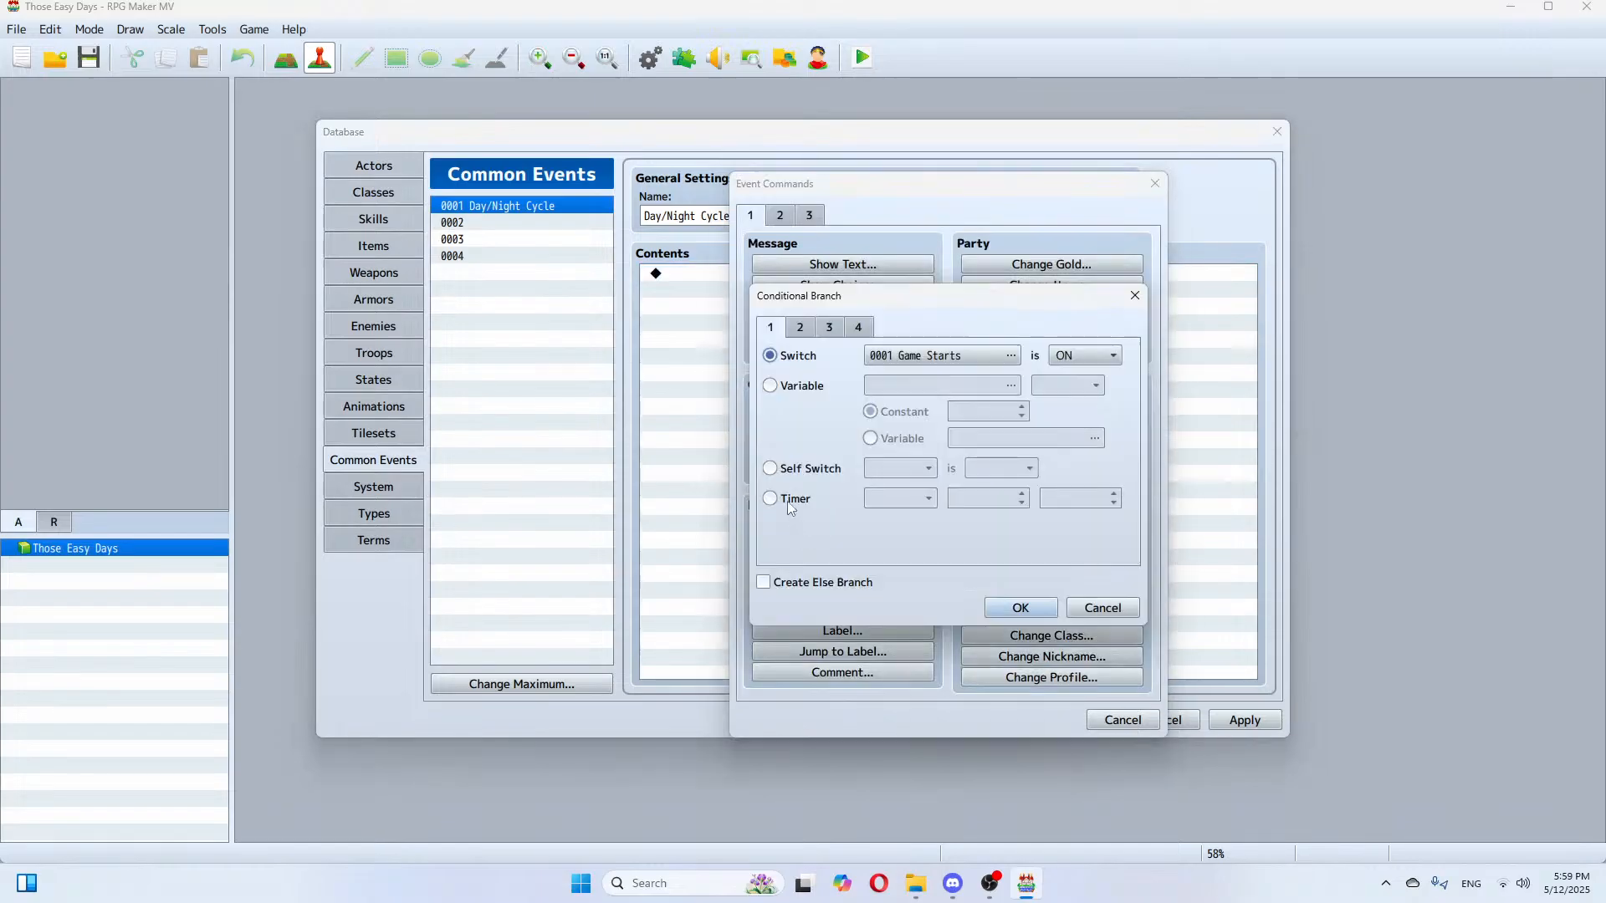
left_click(770, 386)
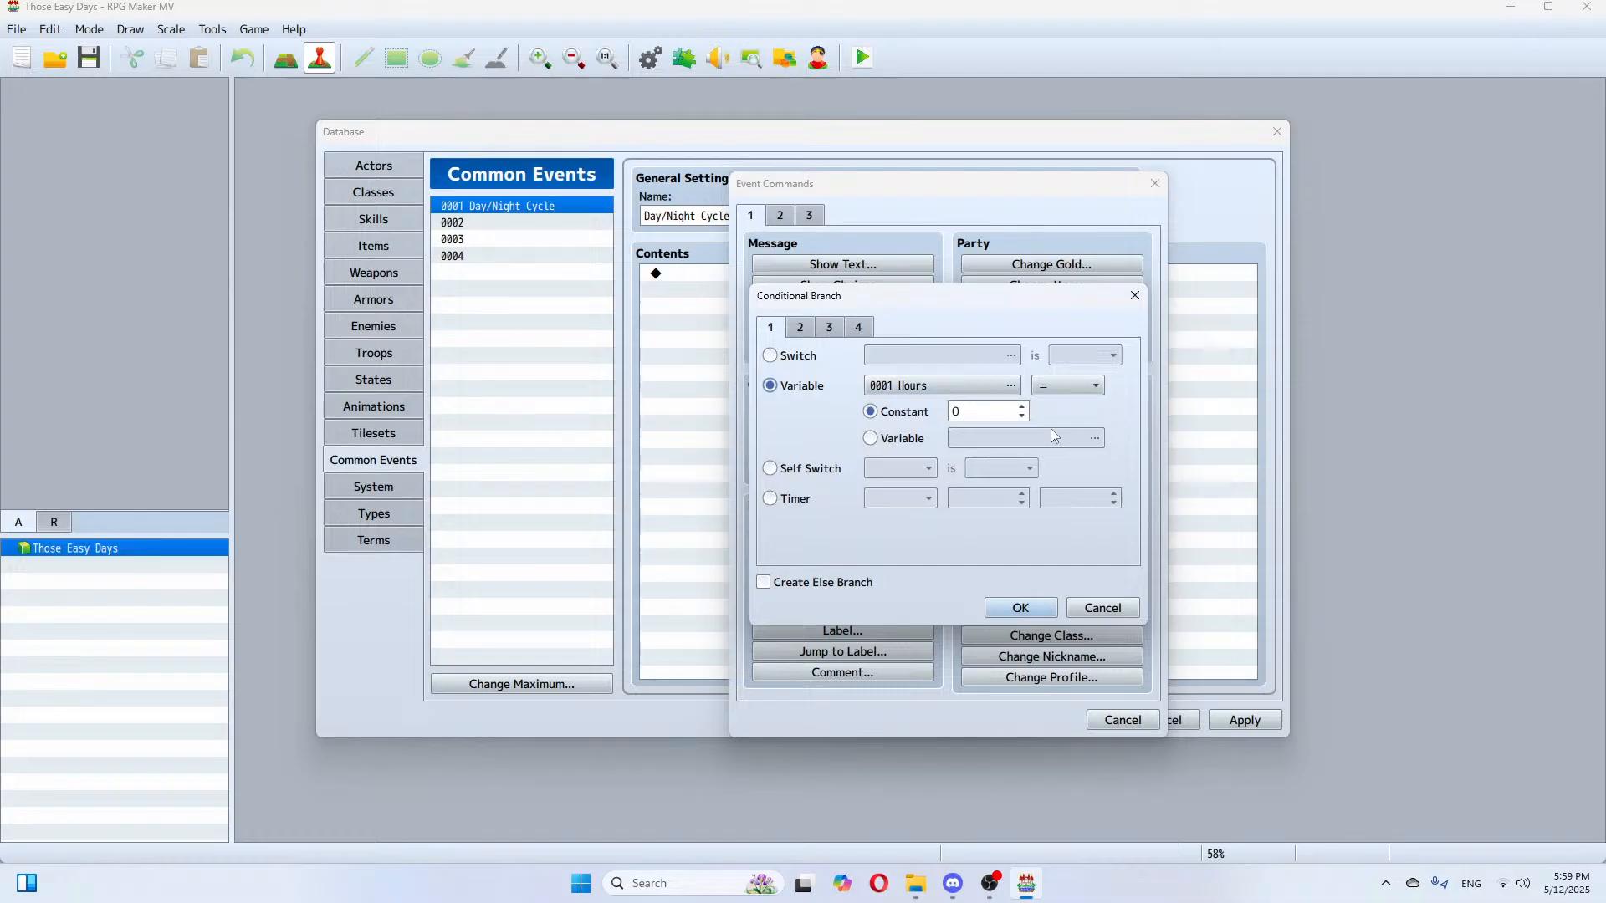
left_click(1019, 608)
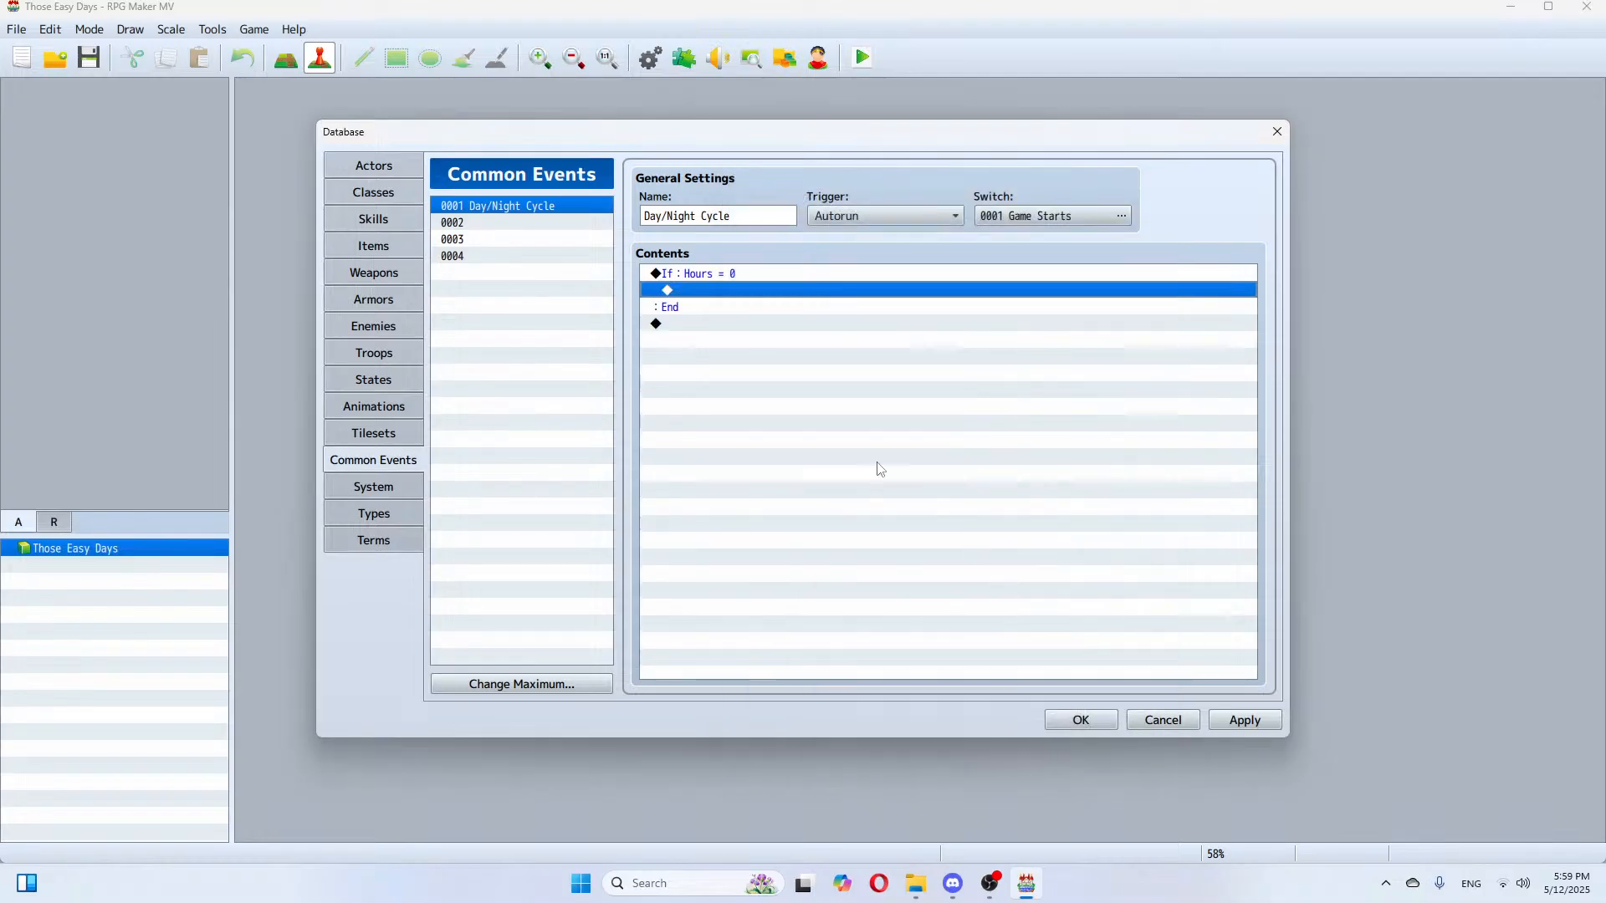
Step: Add a Tint Screen command inside the Hours = 0 branch with the Normal tone, 60 frames and Wait for Completion
double_click(721, 291)
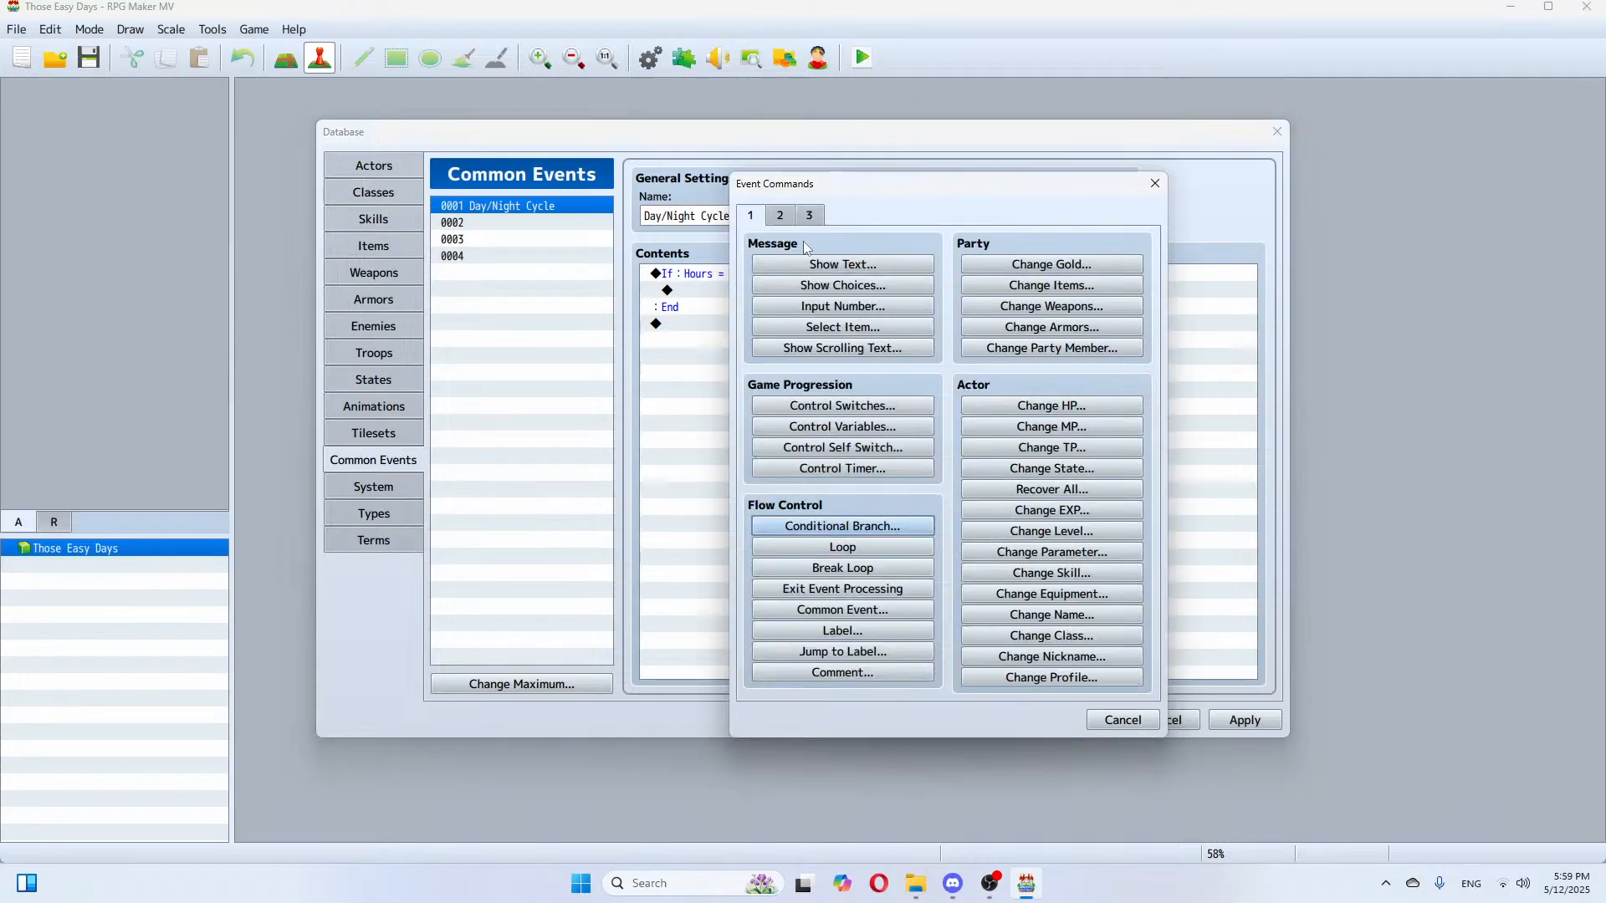
left_click(779, 215)
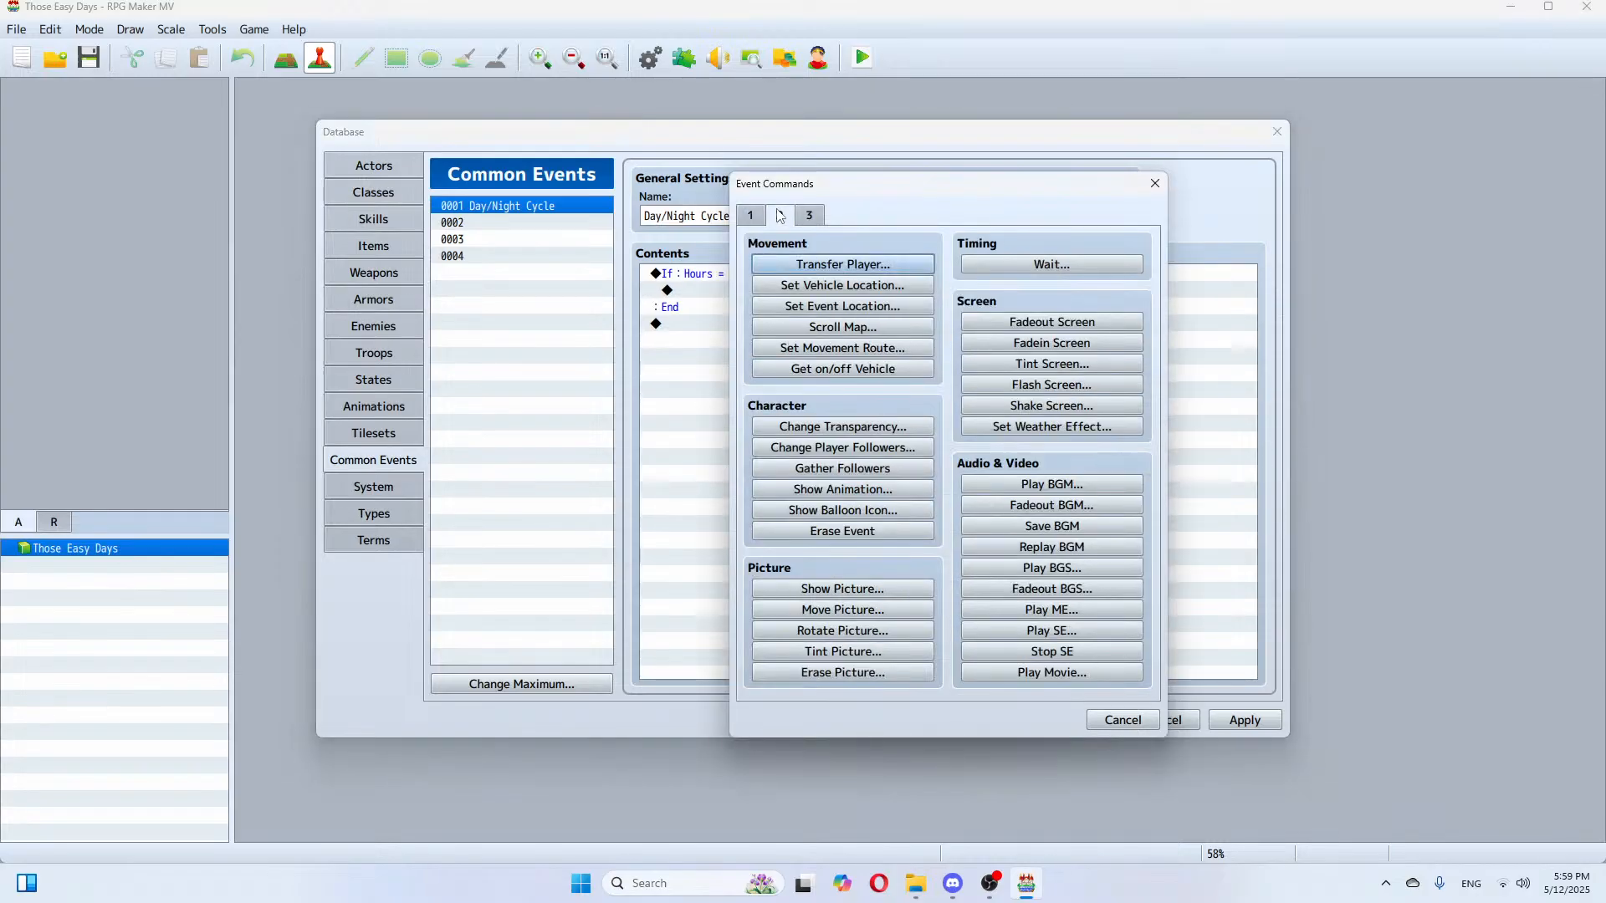
left_click(1032, 365)
left_click(803, 491)
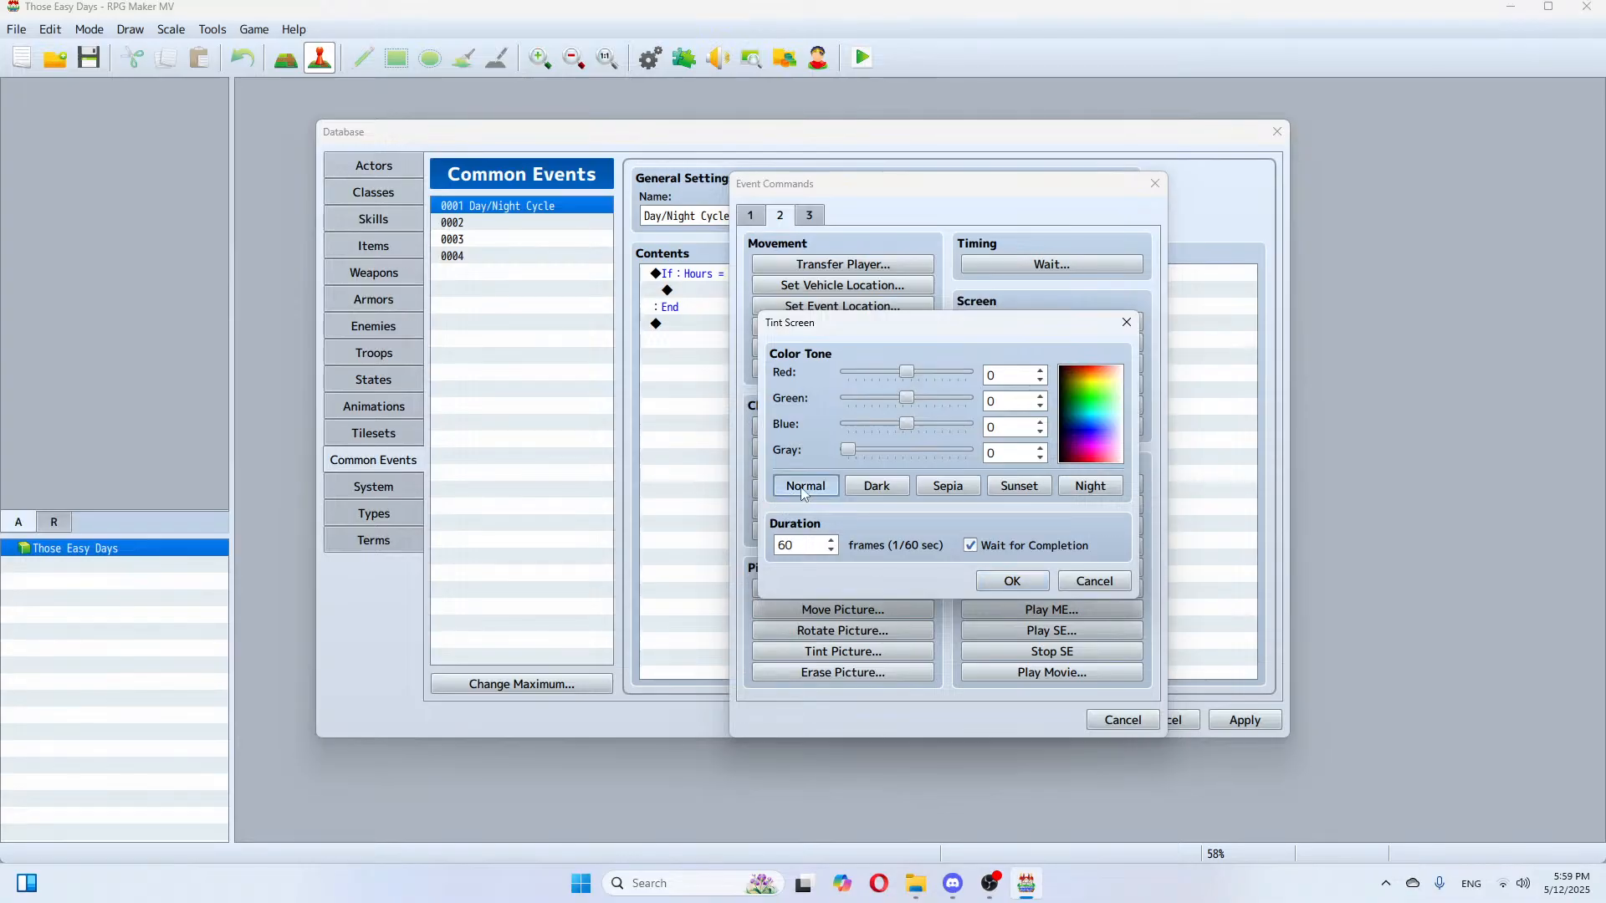
left_click(1009, 588)
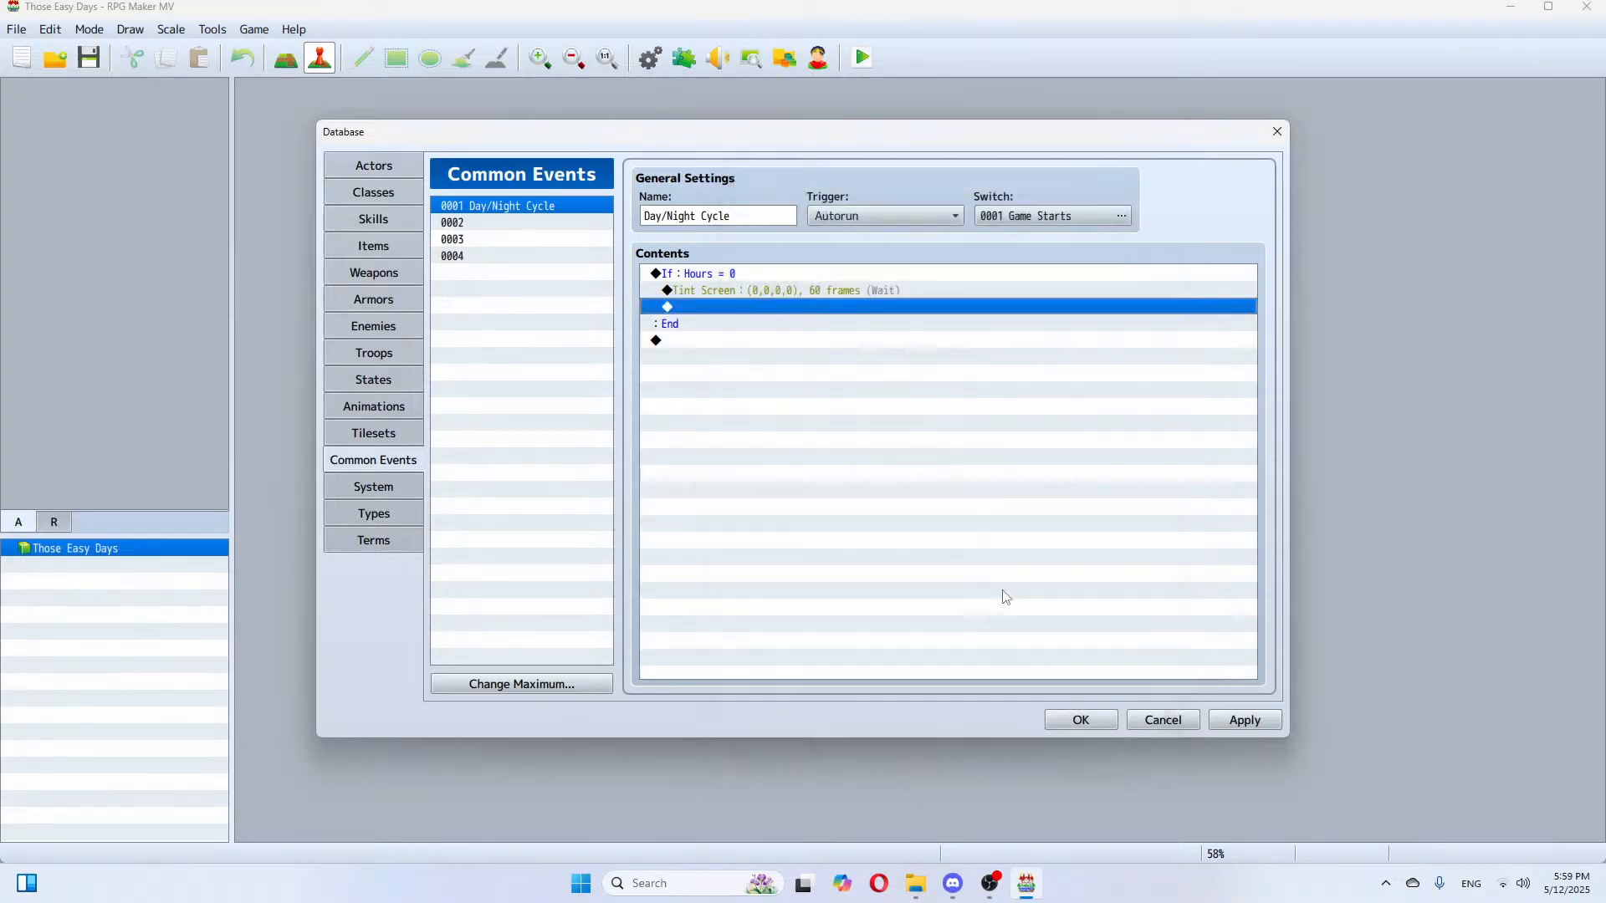
Step: Add a conditional branch below the Hours = 0 branch that checks whether the Hours variable equals constant 1
double_click(704, 341)
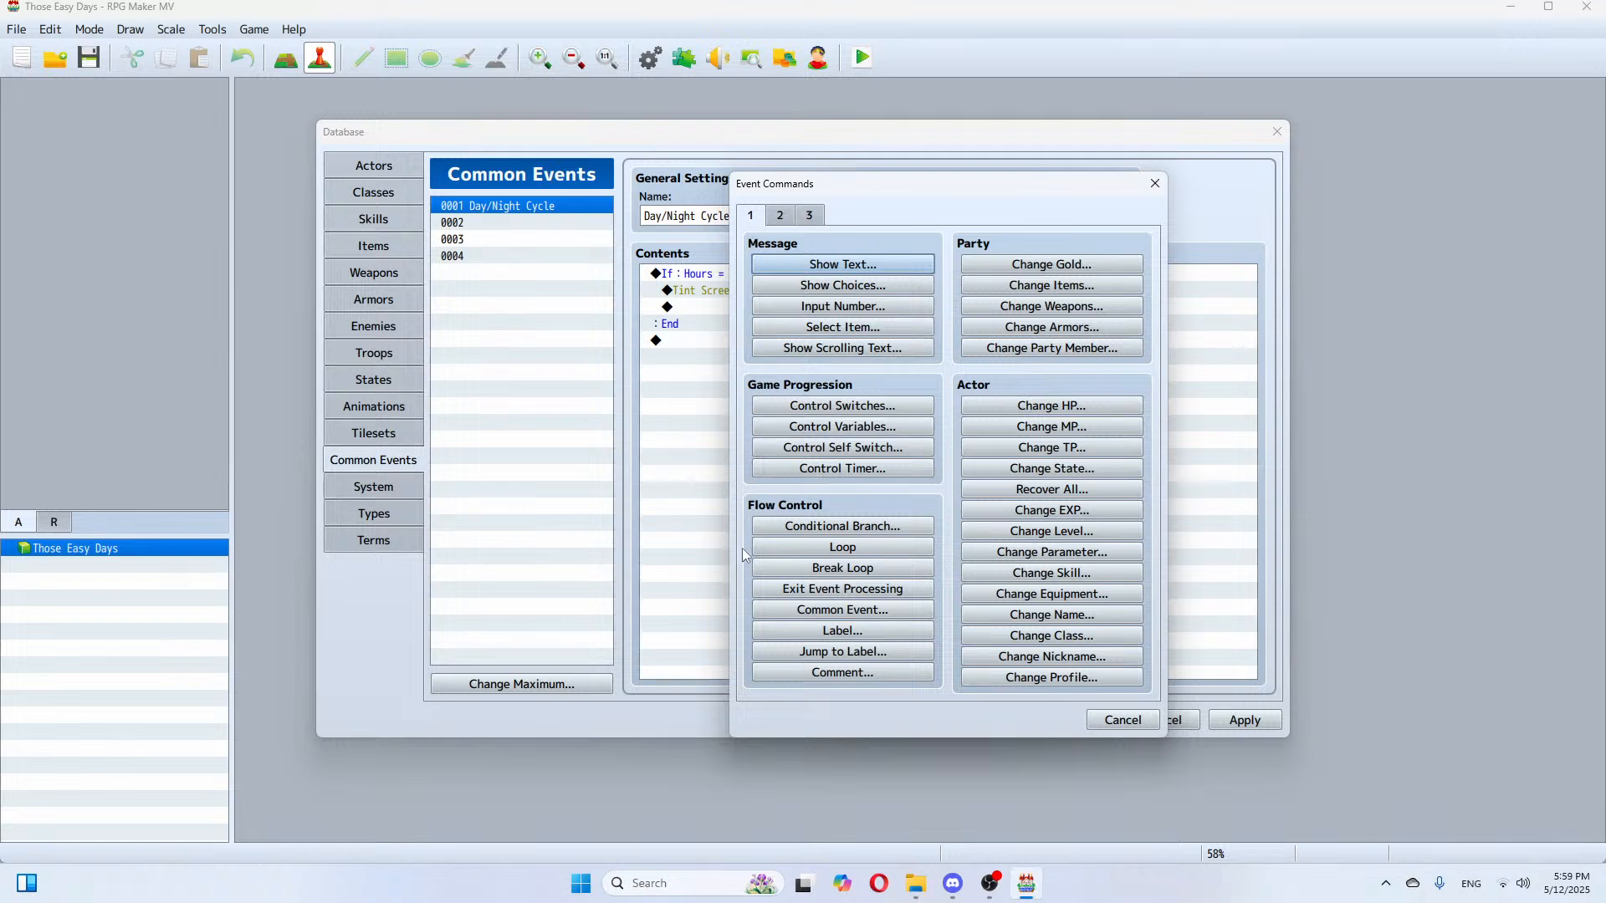
left_click(888, 526)
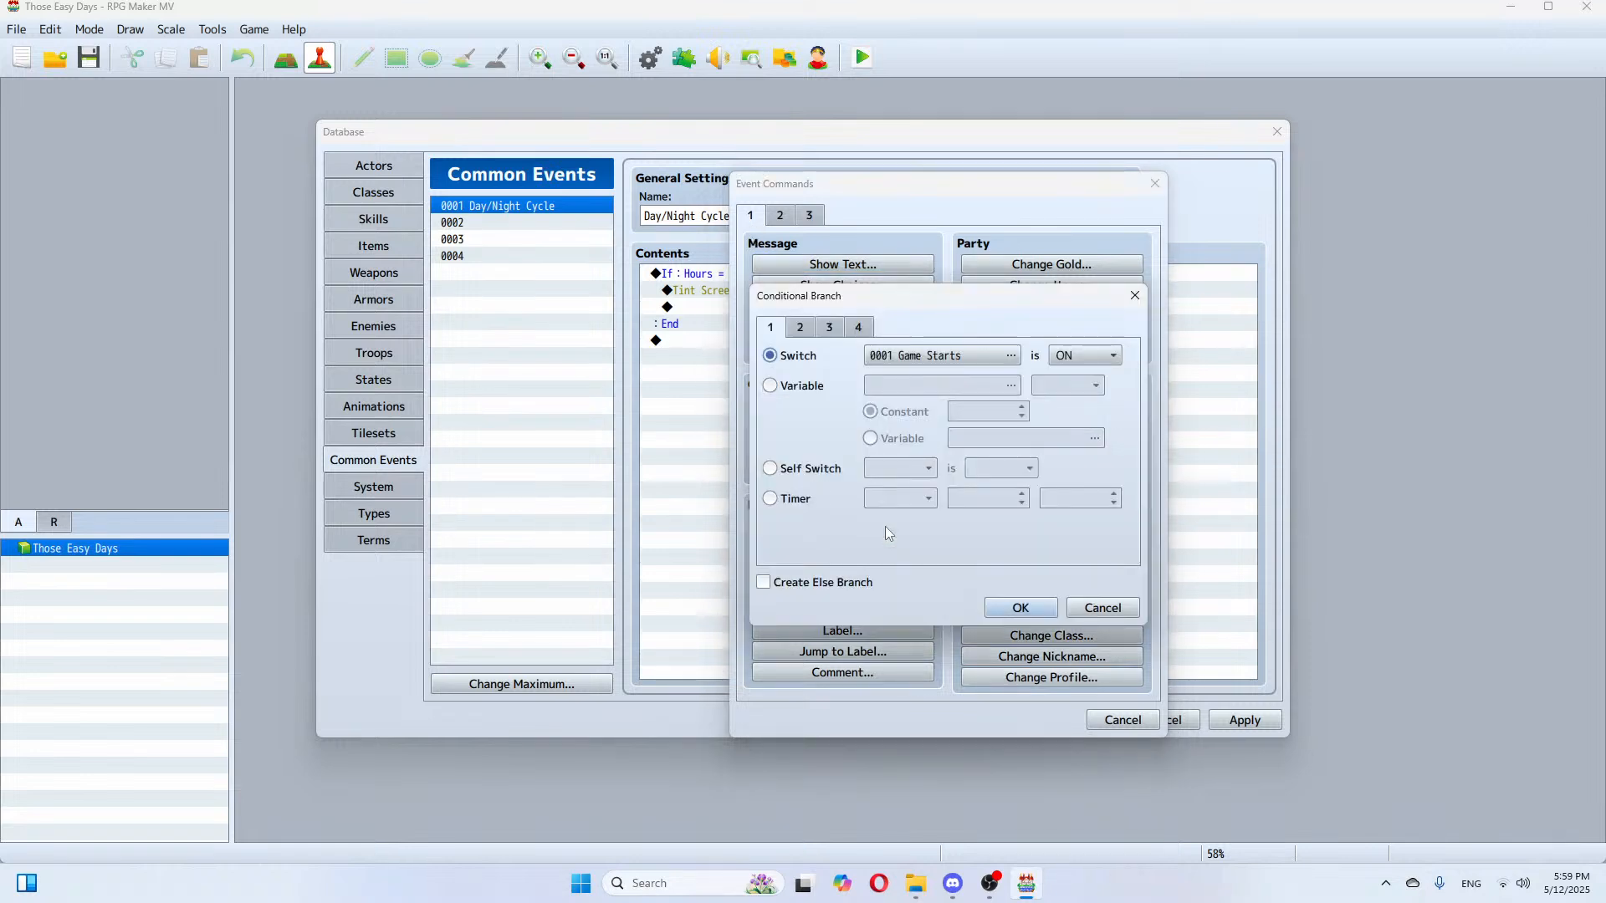
left_click(771, 385)
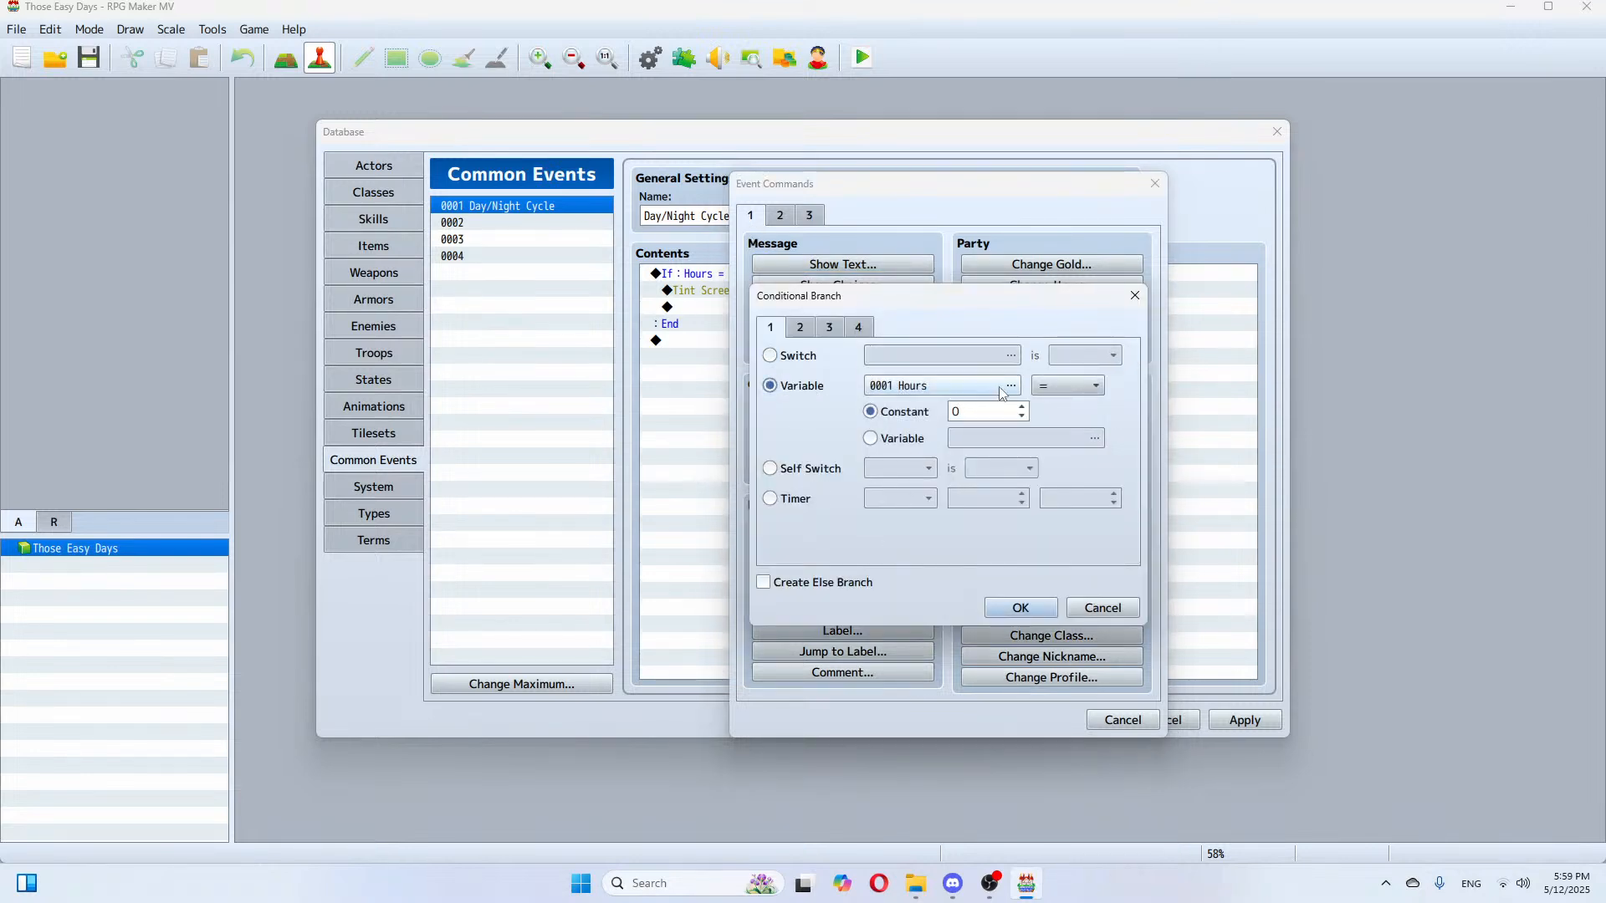
left_click(1022, 407)
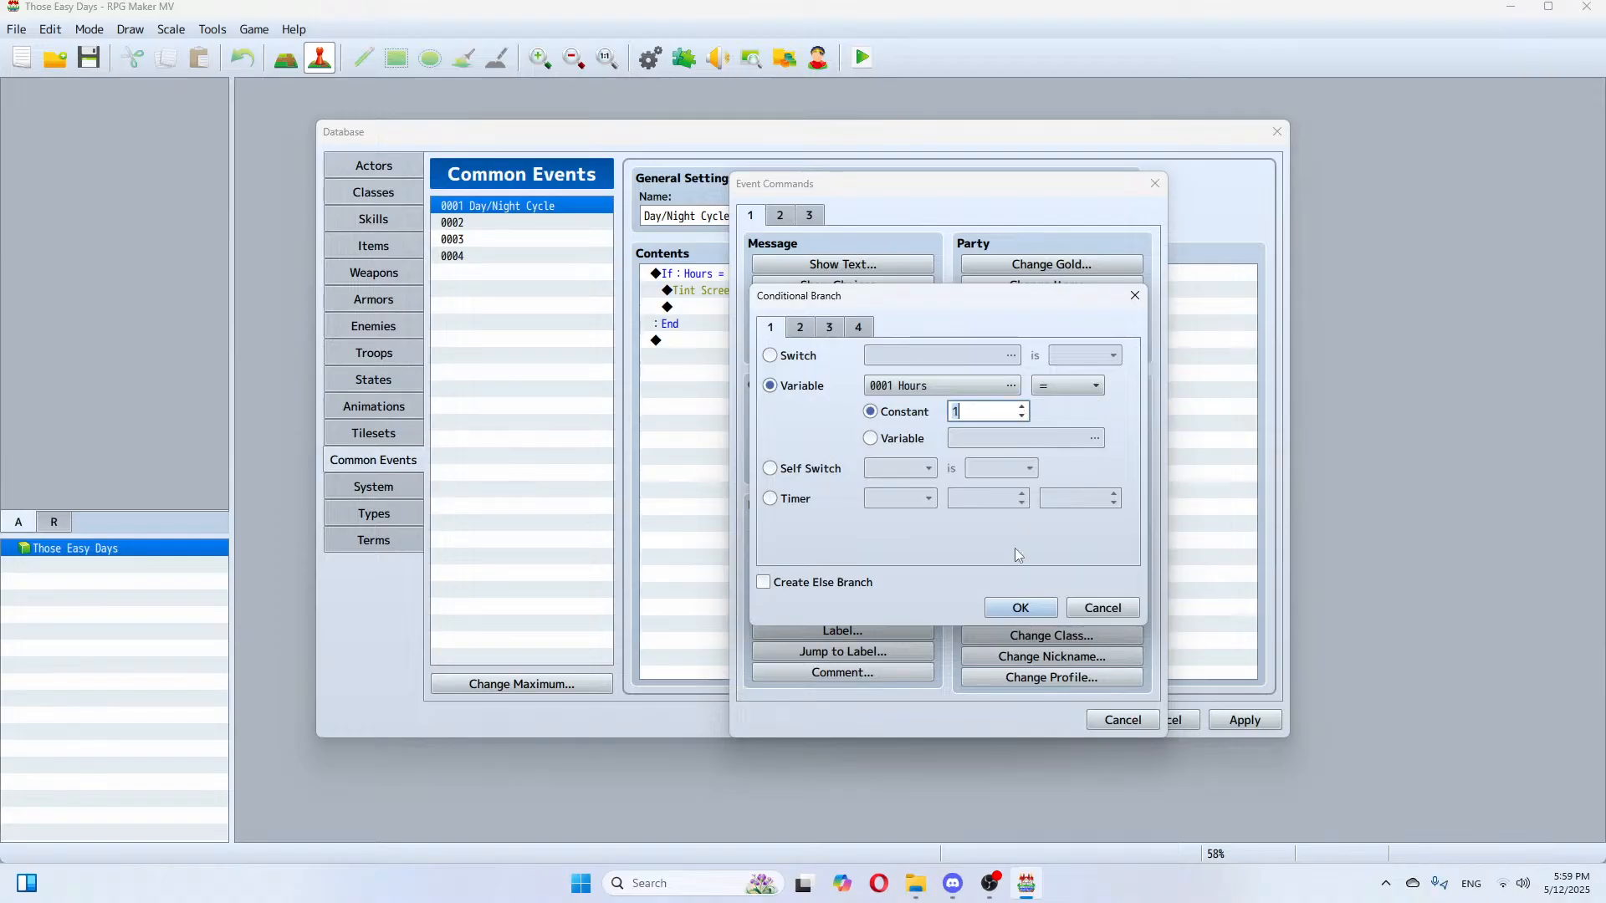
left_click(1034, 608)
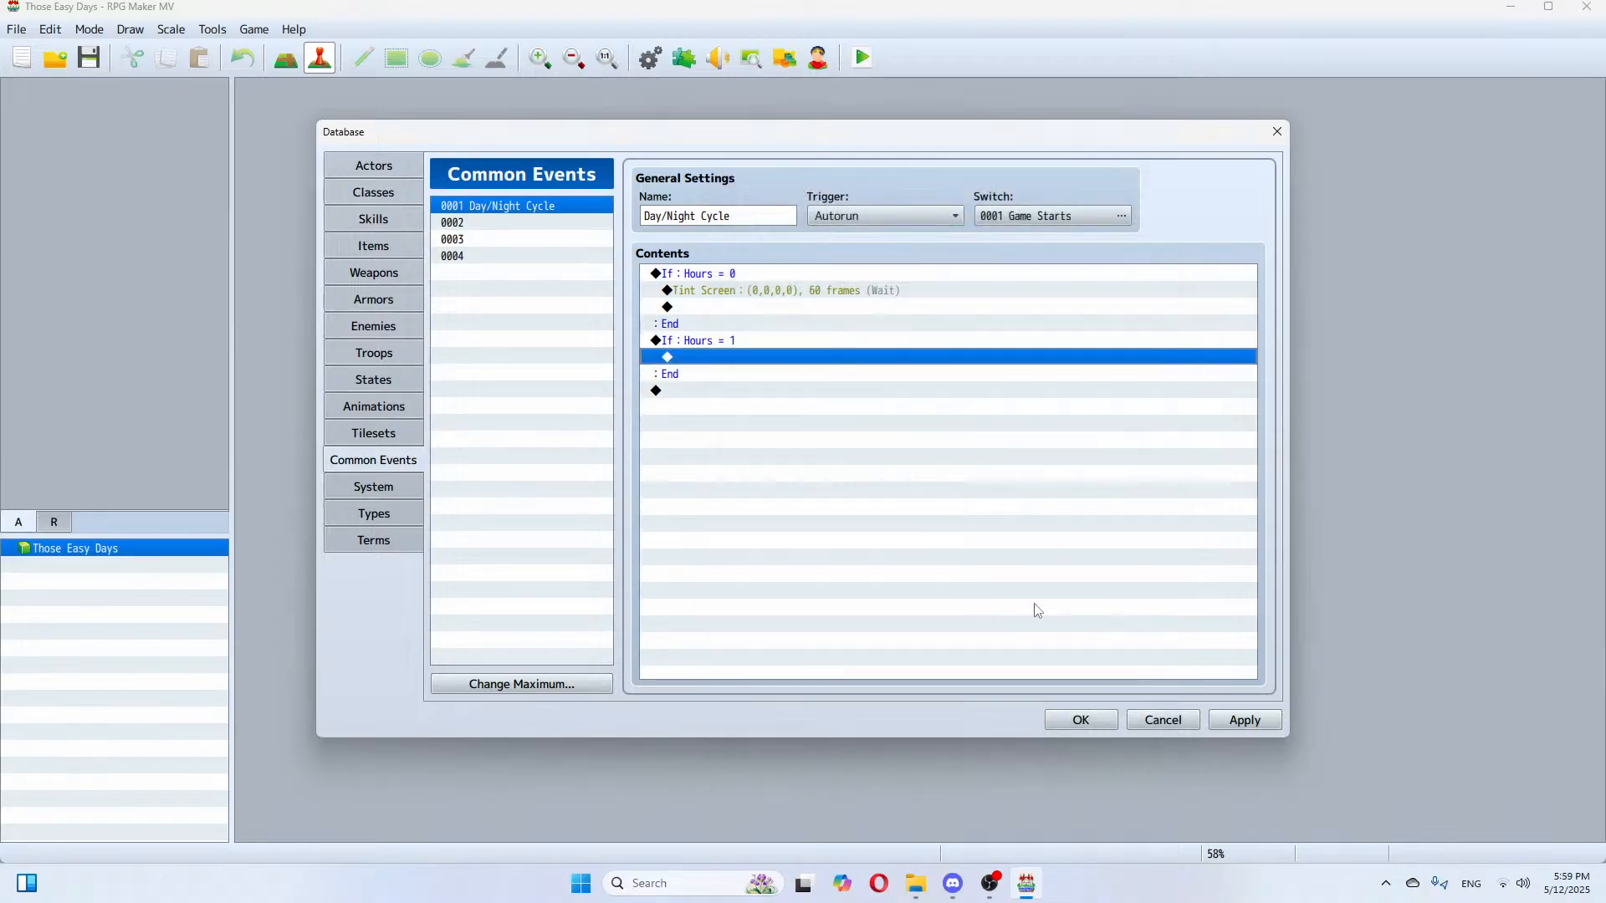
Step: Add a Tint Screen command with the Sunset tone, 60 frames and Wait for Completion inside the Hours = 1 branch, and apply the changes
double_click(709, 360)
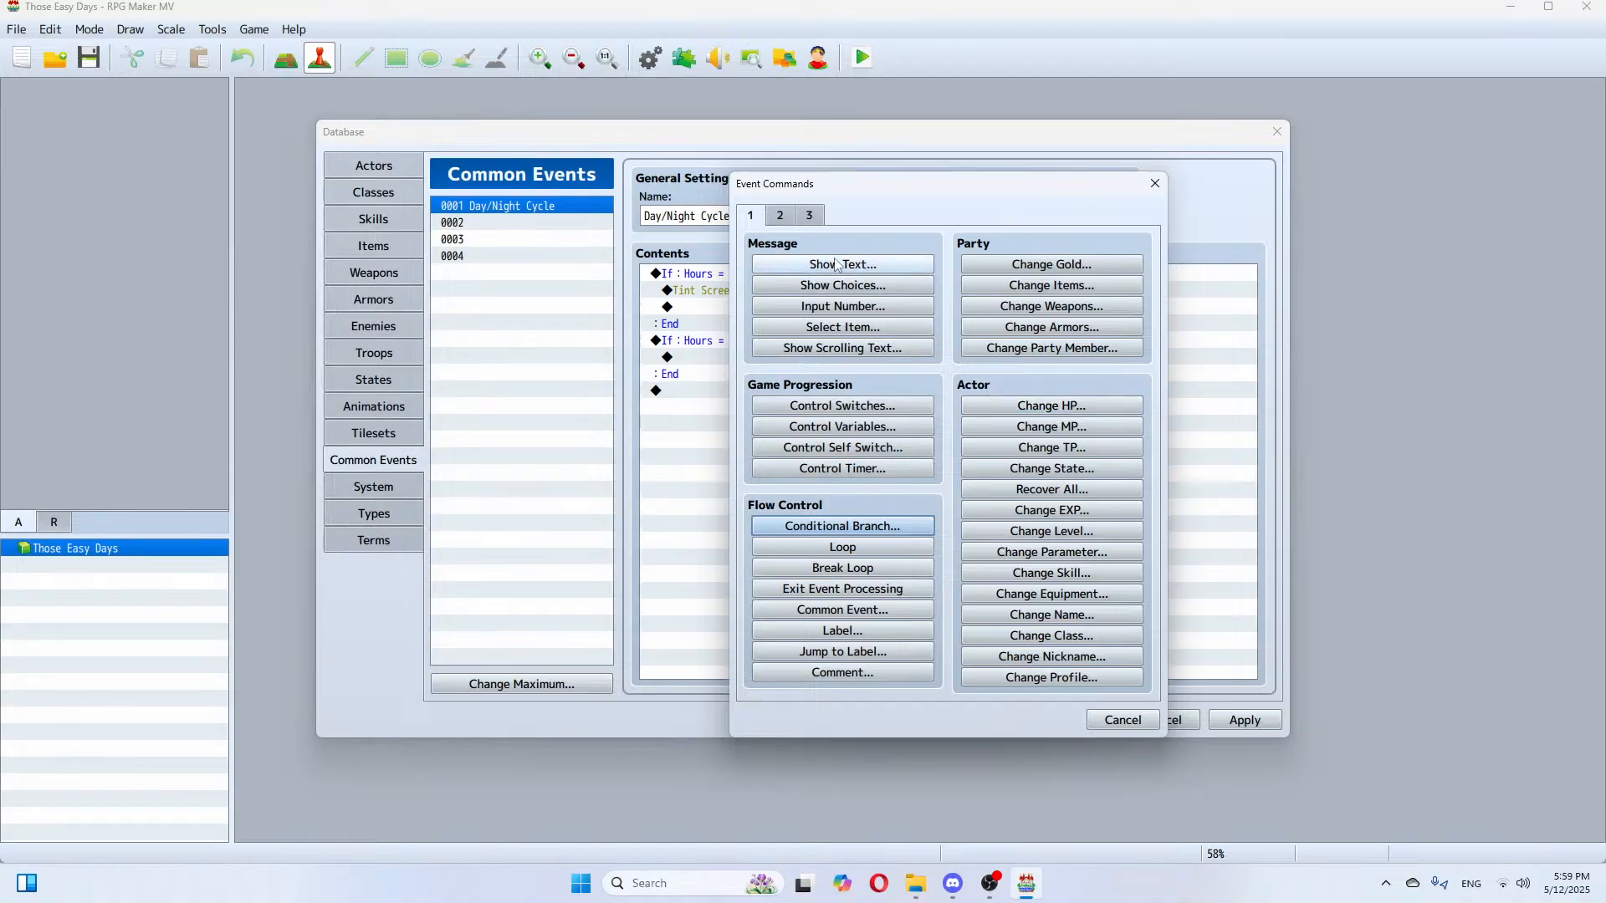
left_click(779, 217)
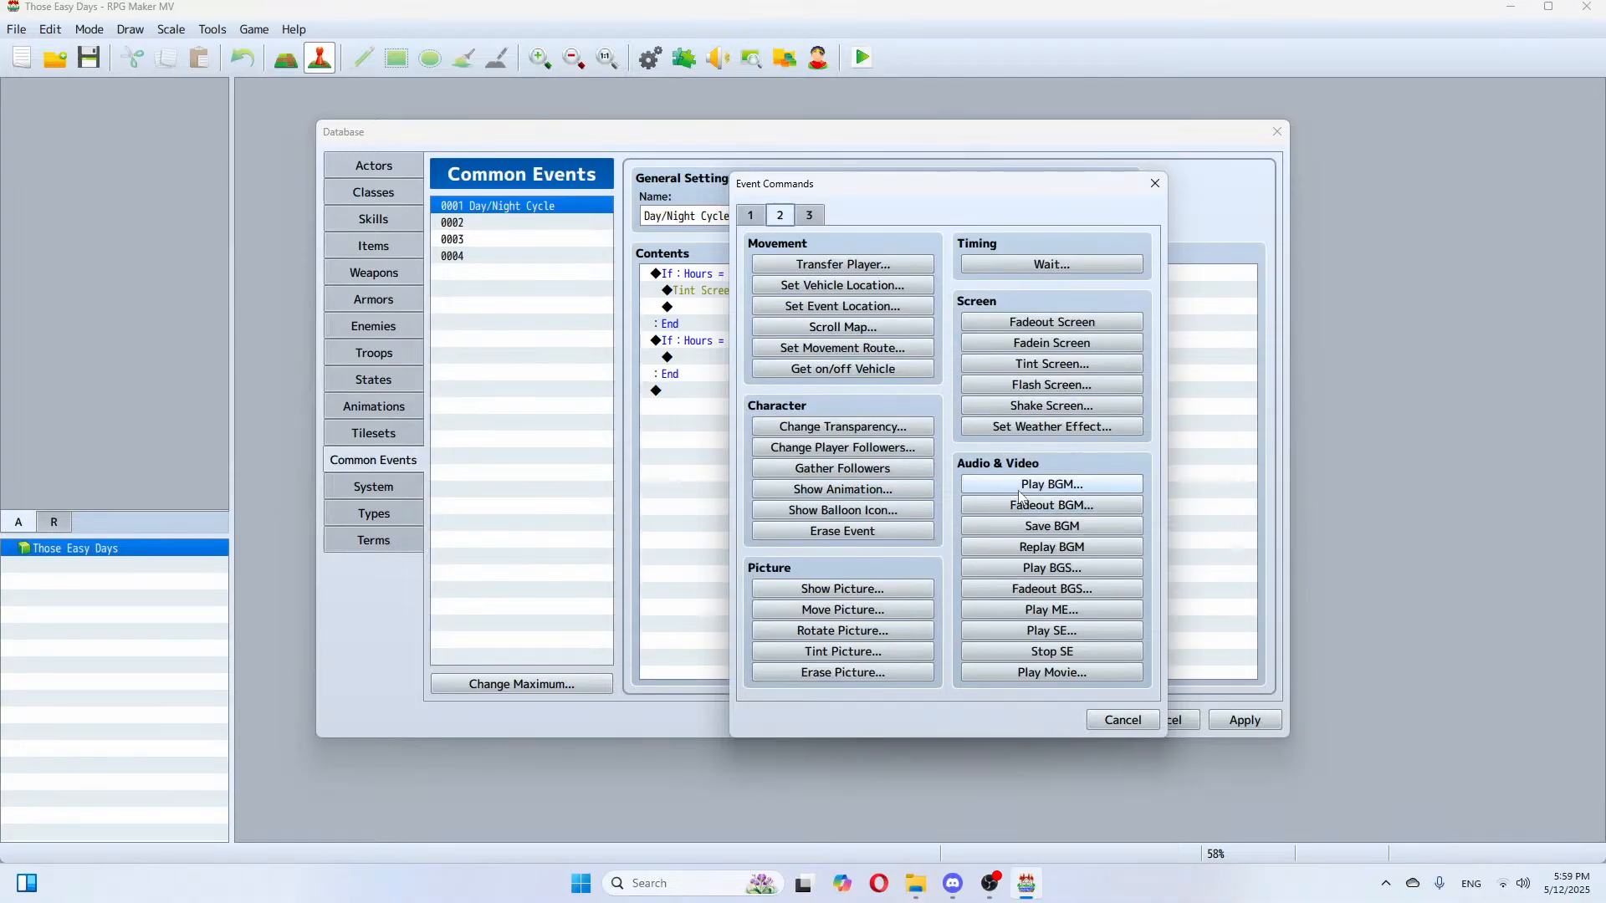
left_click(1053, 366)
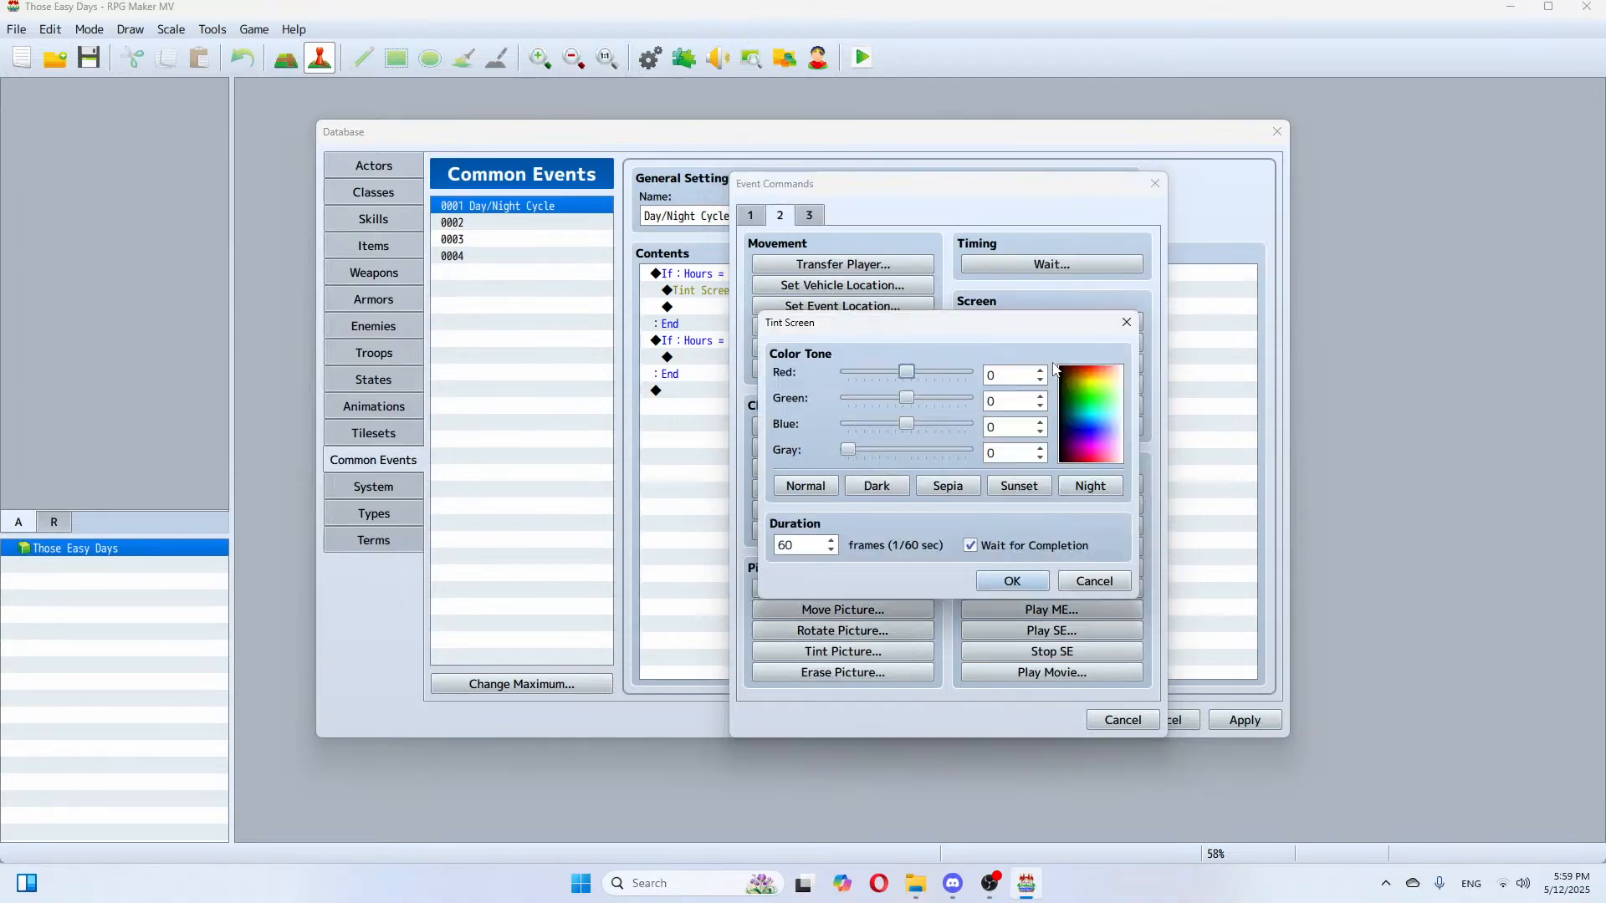
left_click(1028, 492)
left_click(1014, 580)
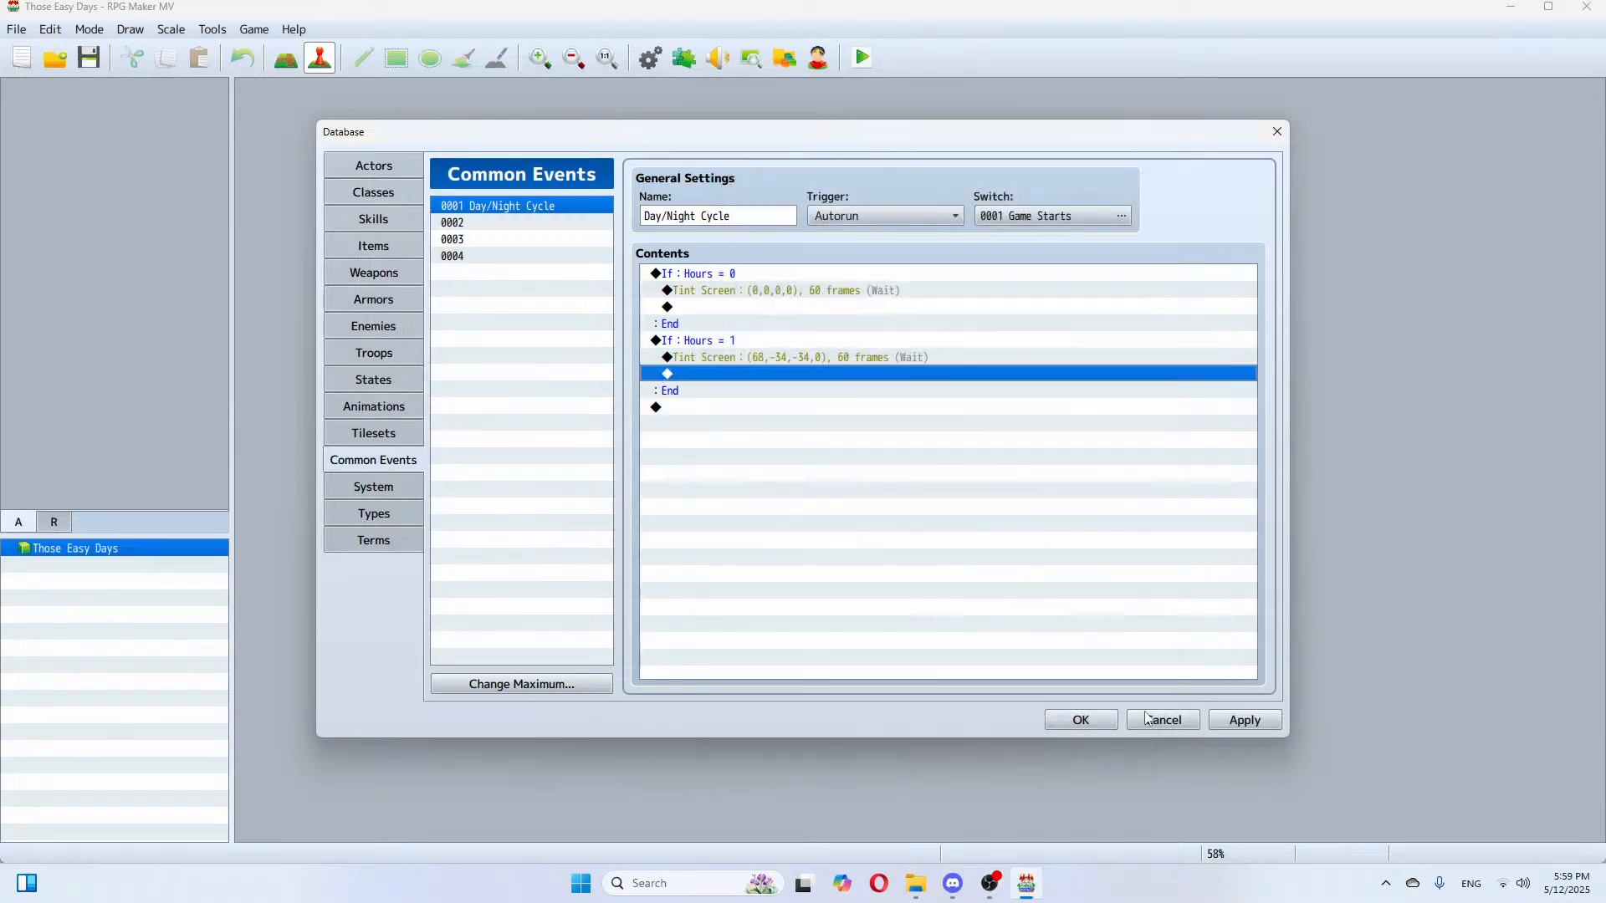
left_click(1242, 722)
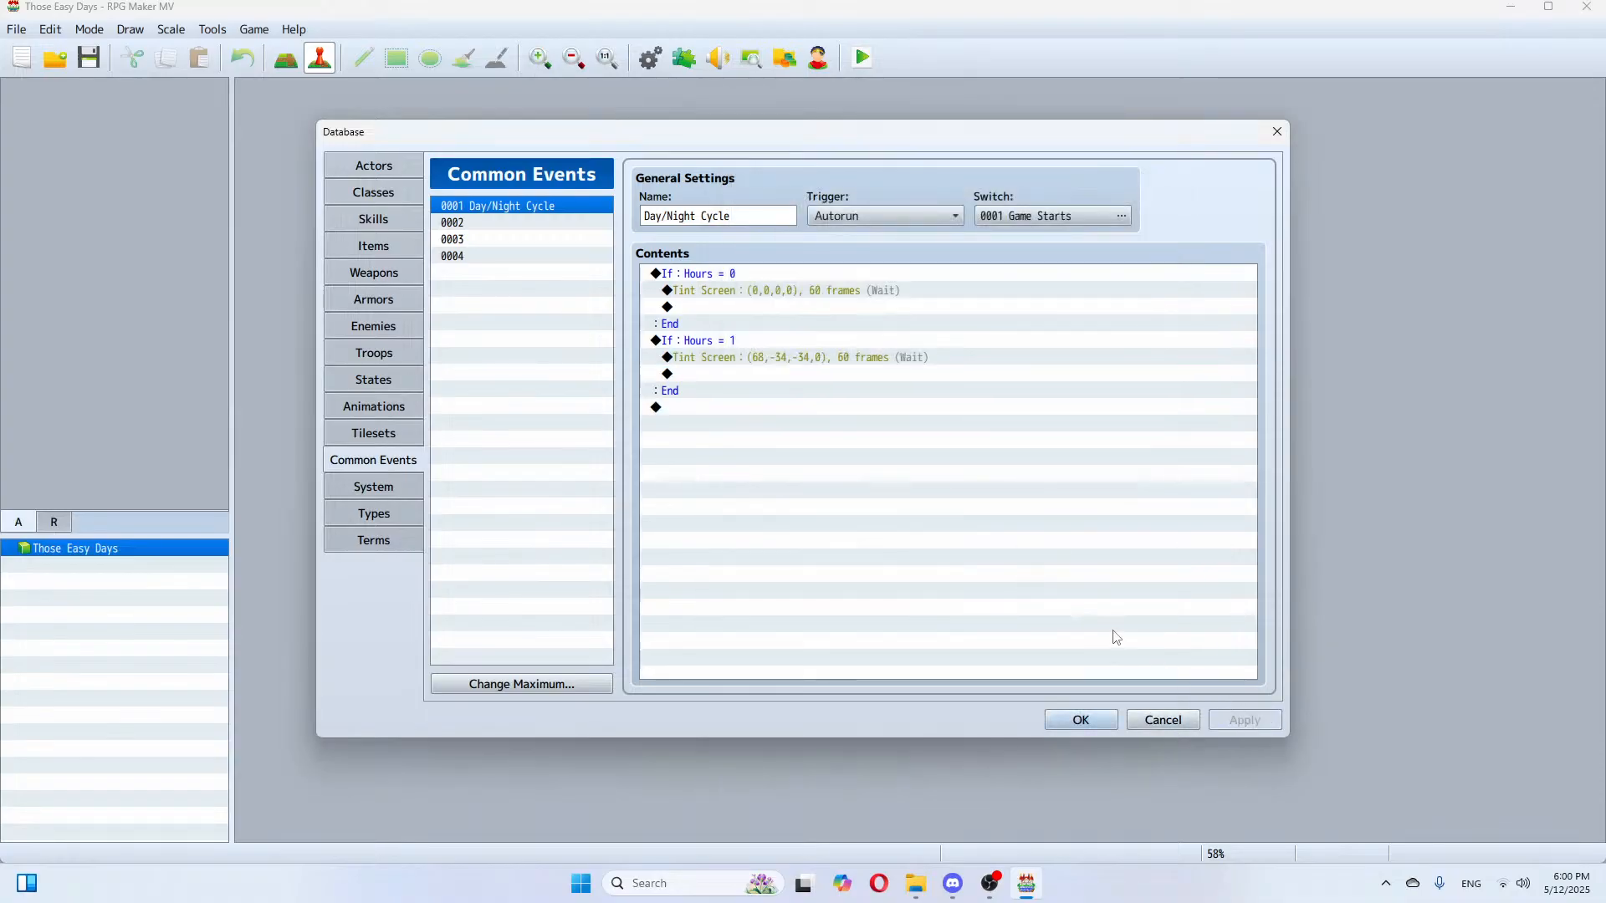
Step: Add a third conditional branch at the end of the Day/Night Cycle event that checks whether Hours equals constant 2
double_click(699, 408)
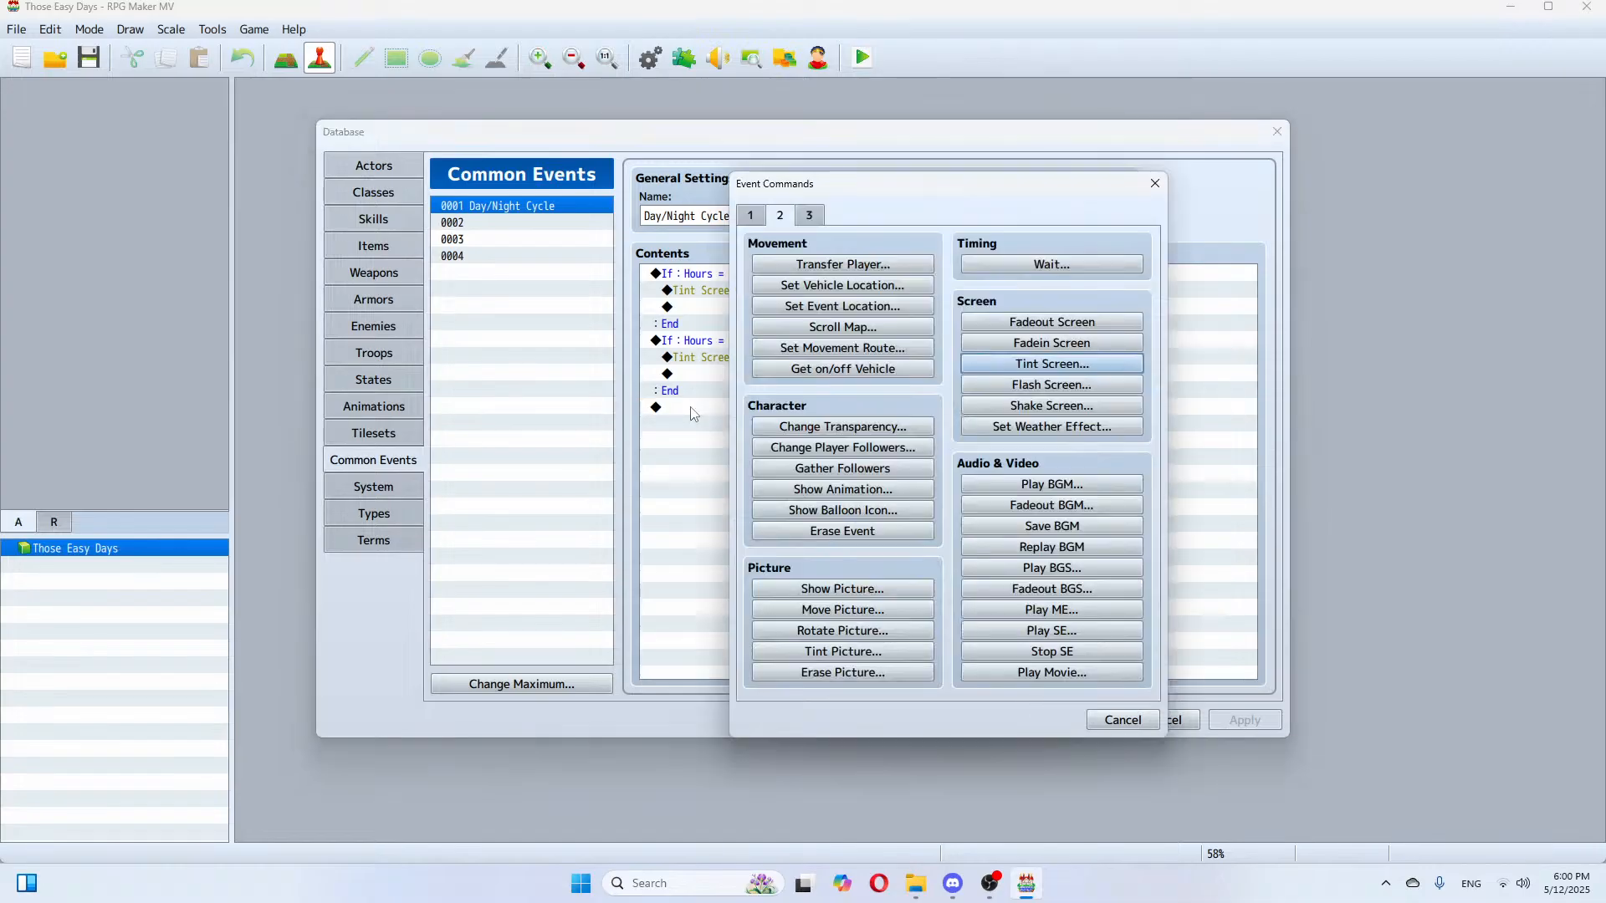
left_click(751, 219)
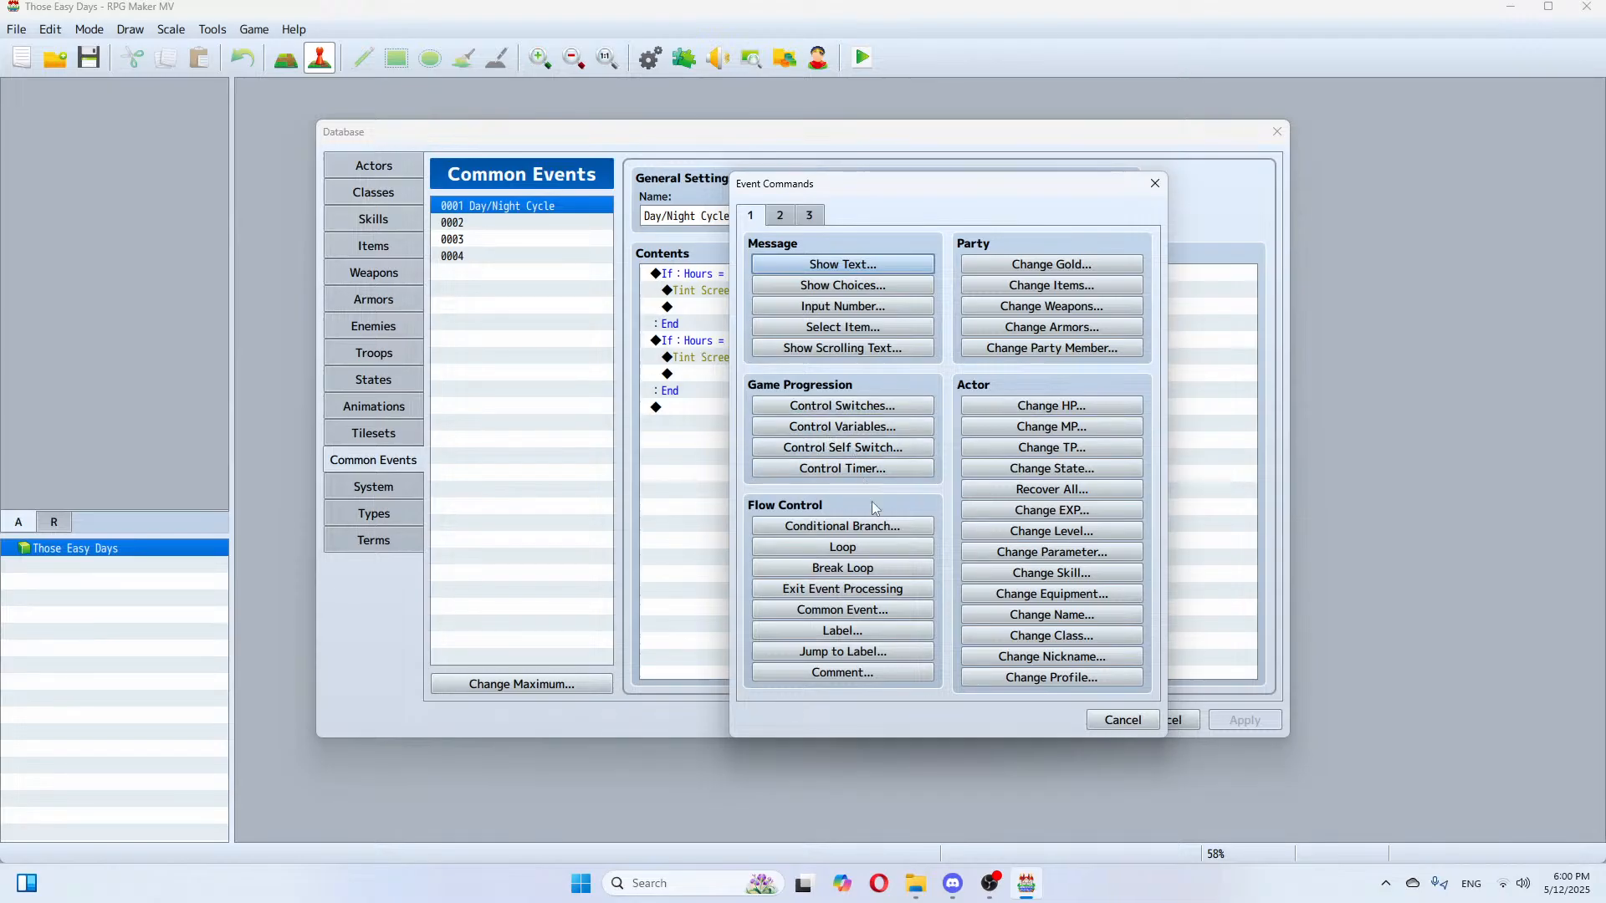
left_click(875, 526)
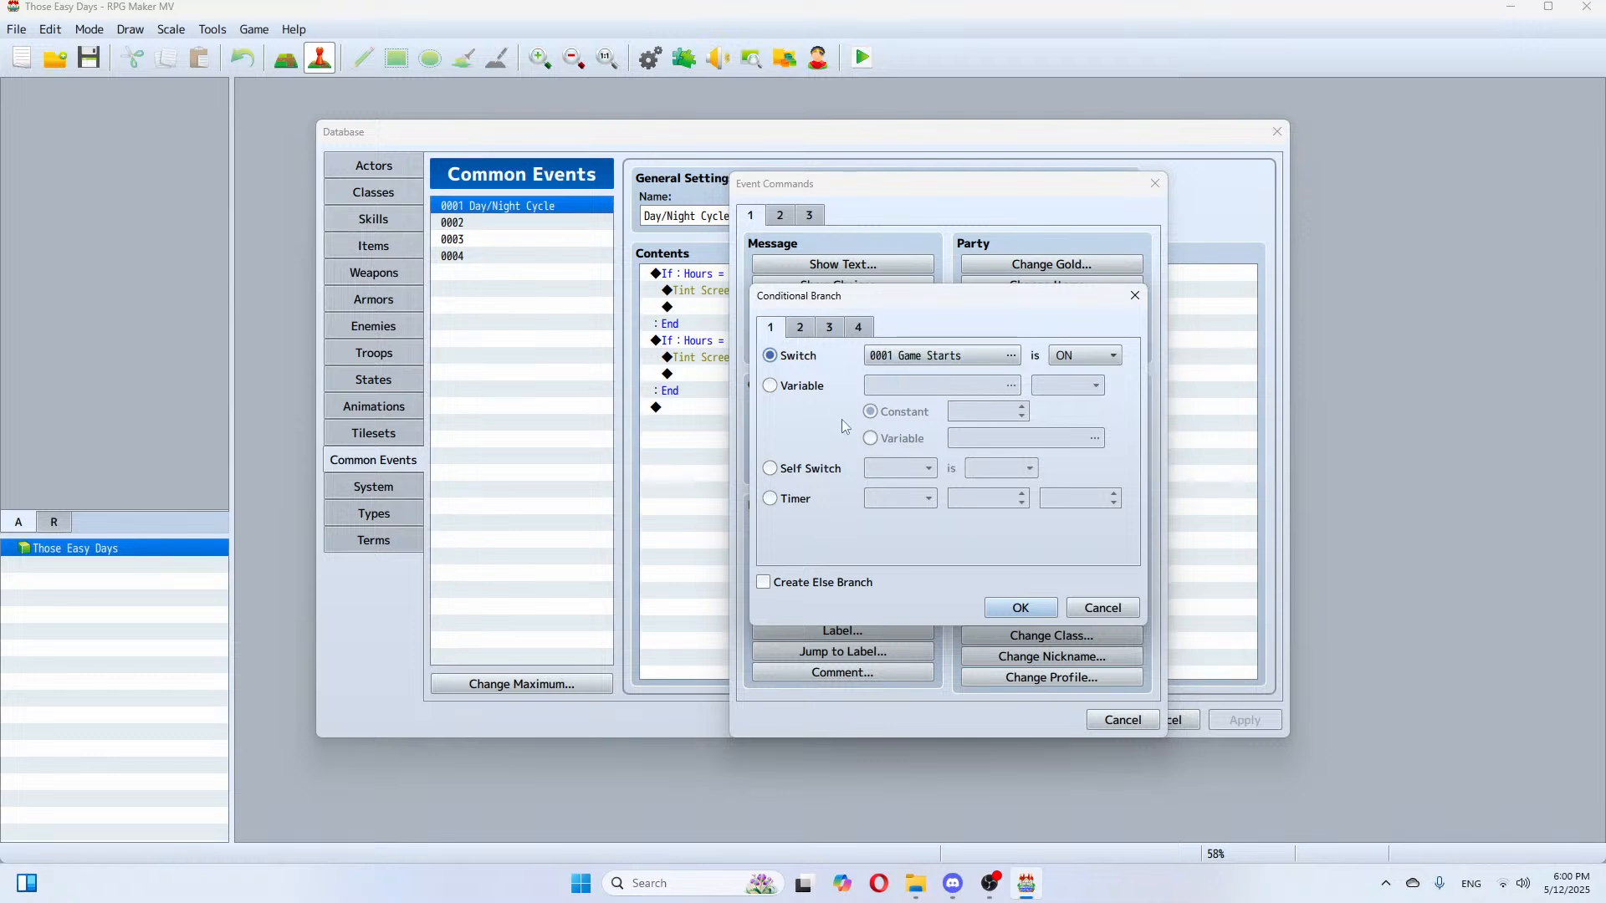
left_click(800, 388)
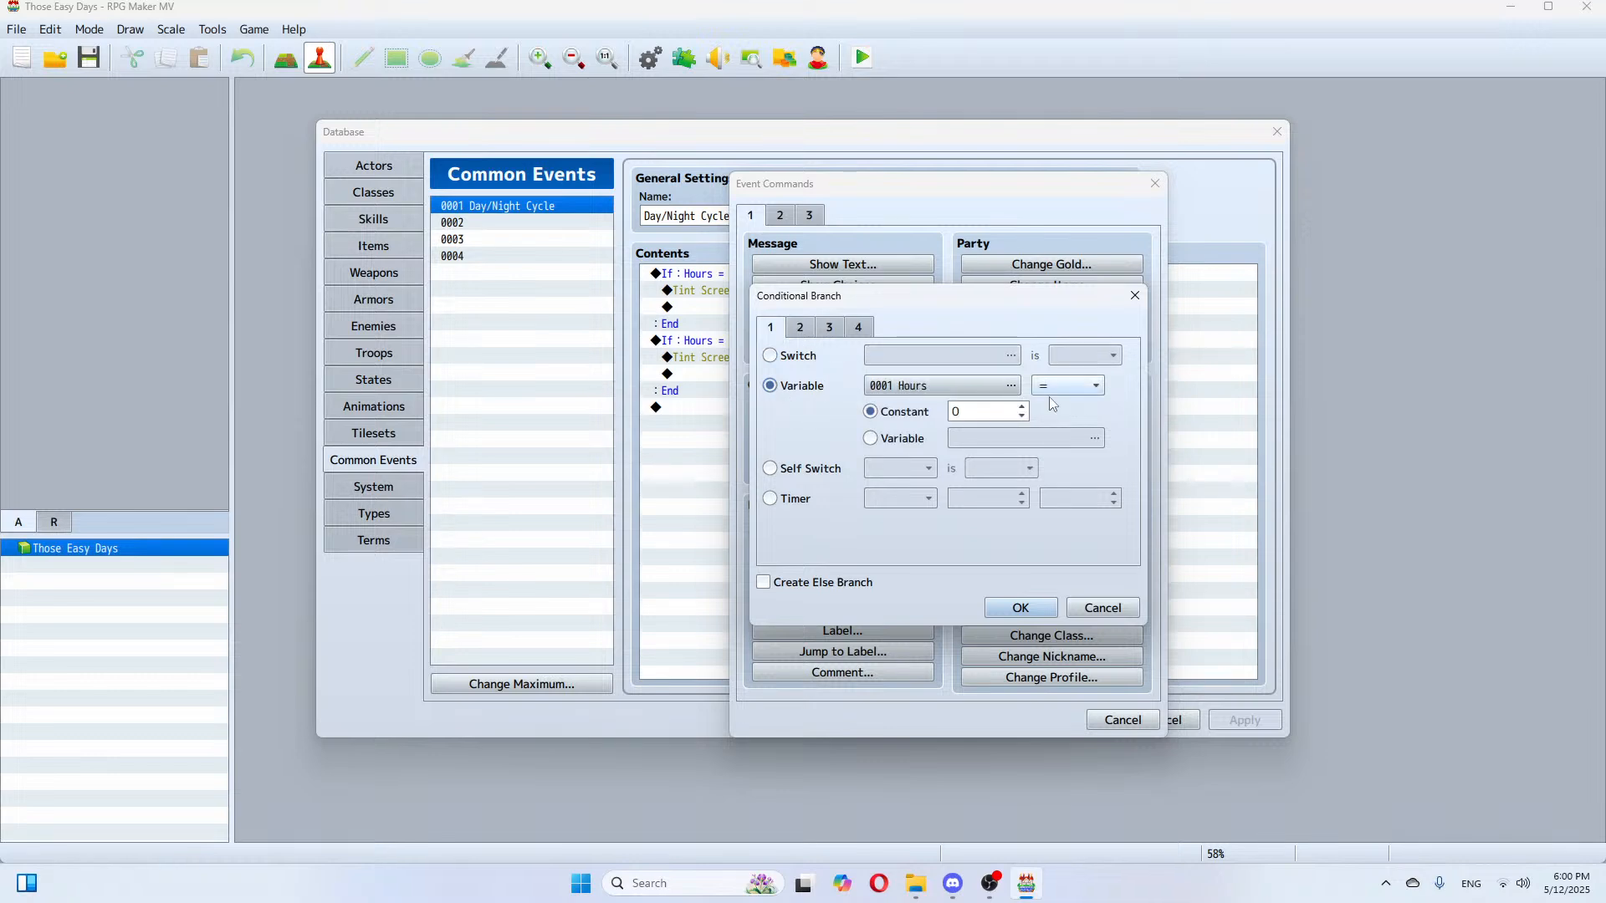
left_click(1022, 406)
left_click(1022, 407)
left_click(1029, 615)
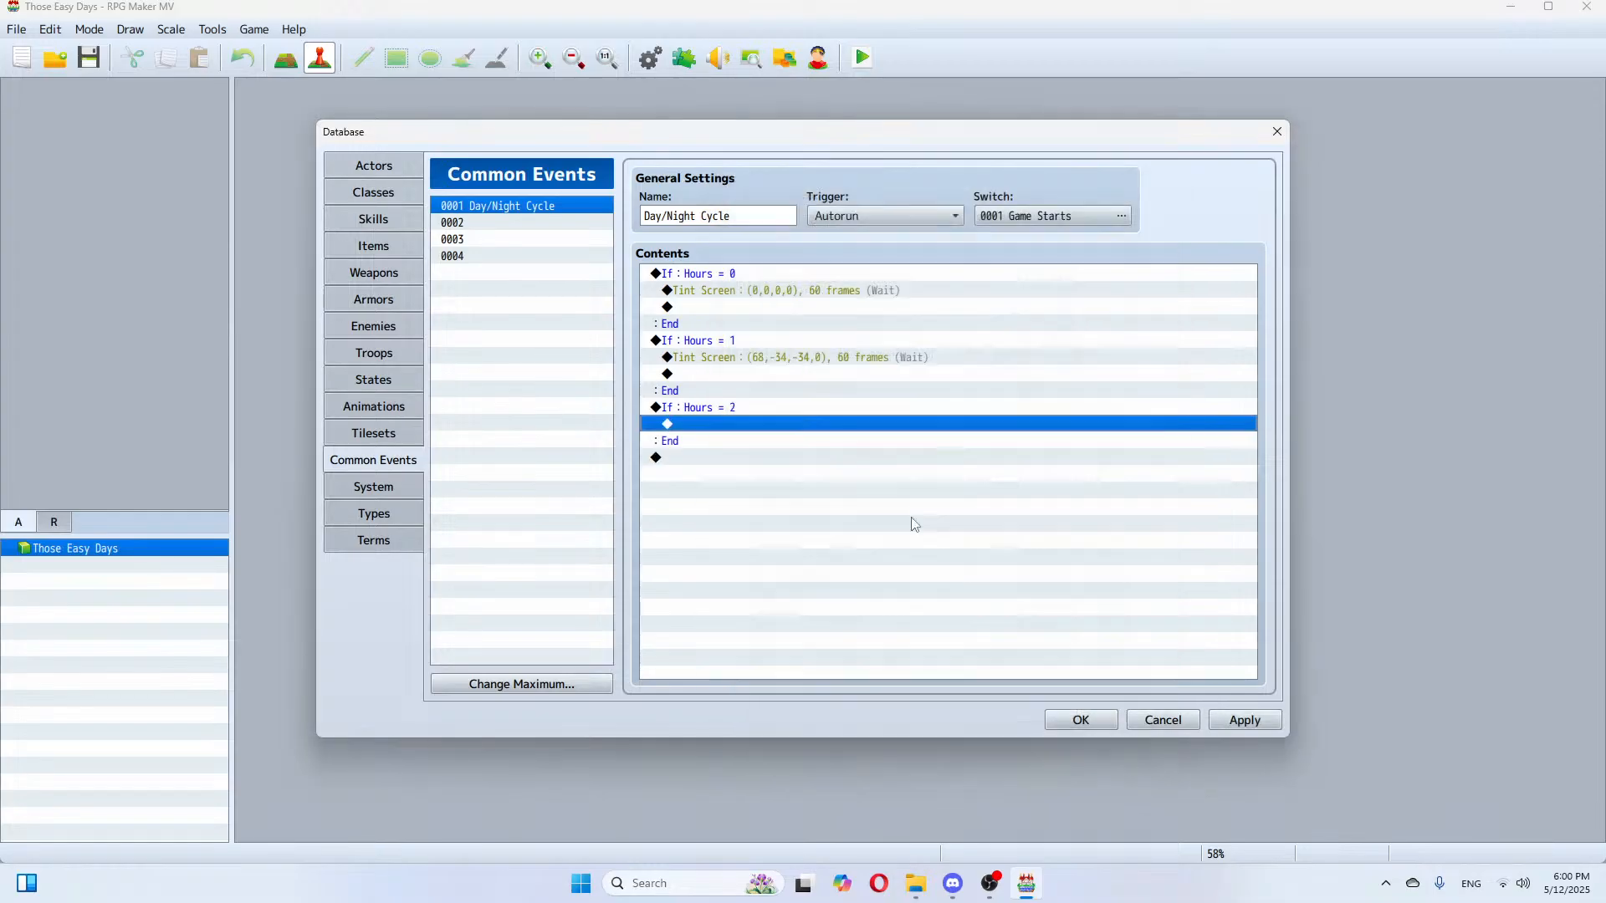
Step: Add a Night-tone Tint Screen of 60 frames with Wait for Completion inside the Hours = 2 branch, and save and close the database
double_click(710, 425)
left_click(783, 219)
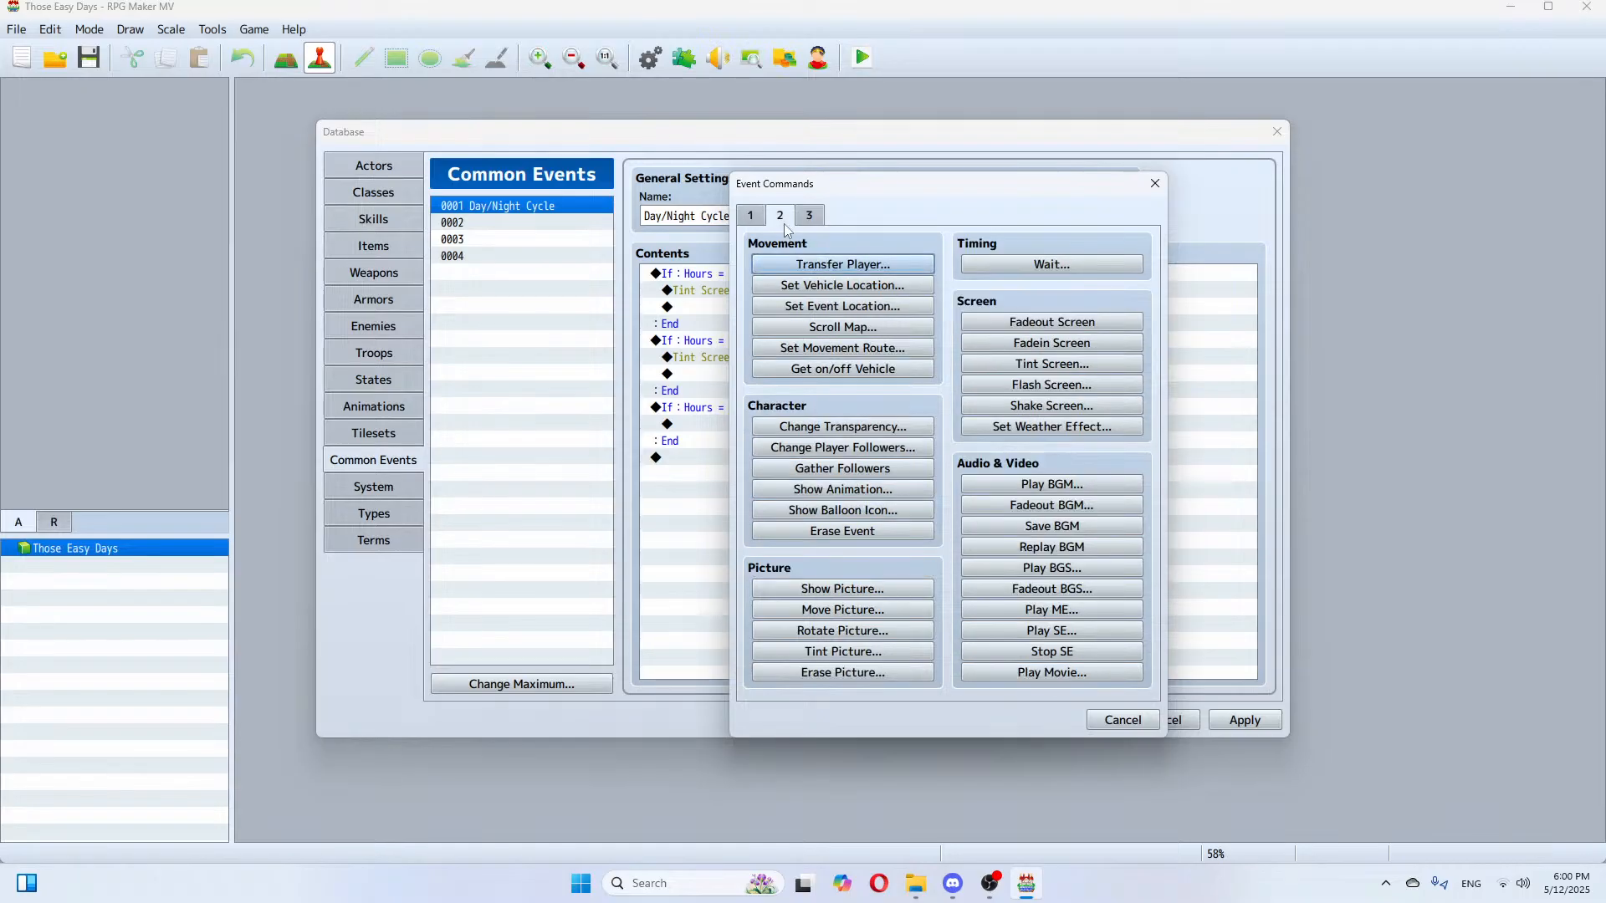
left_click(1100, 365)
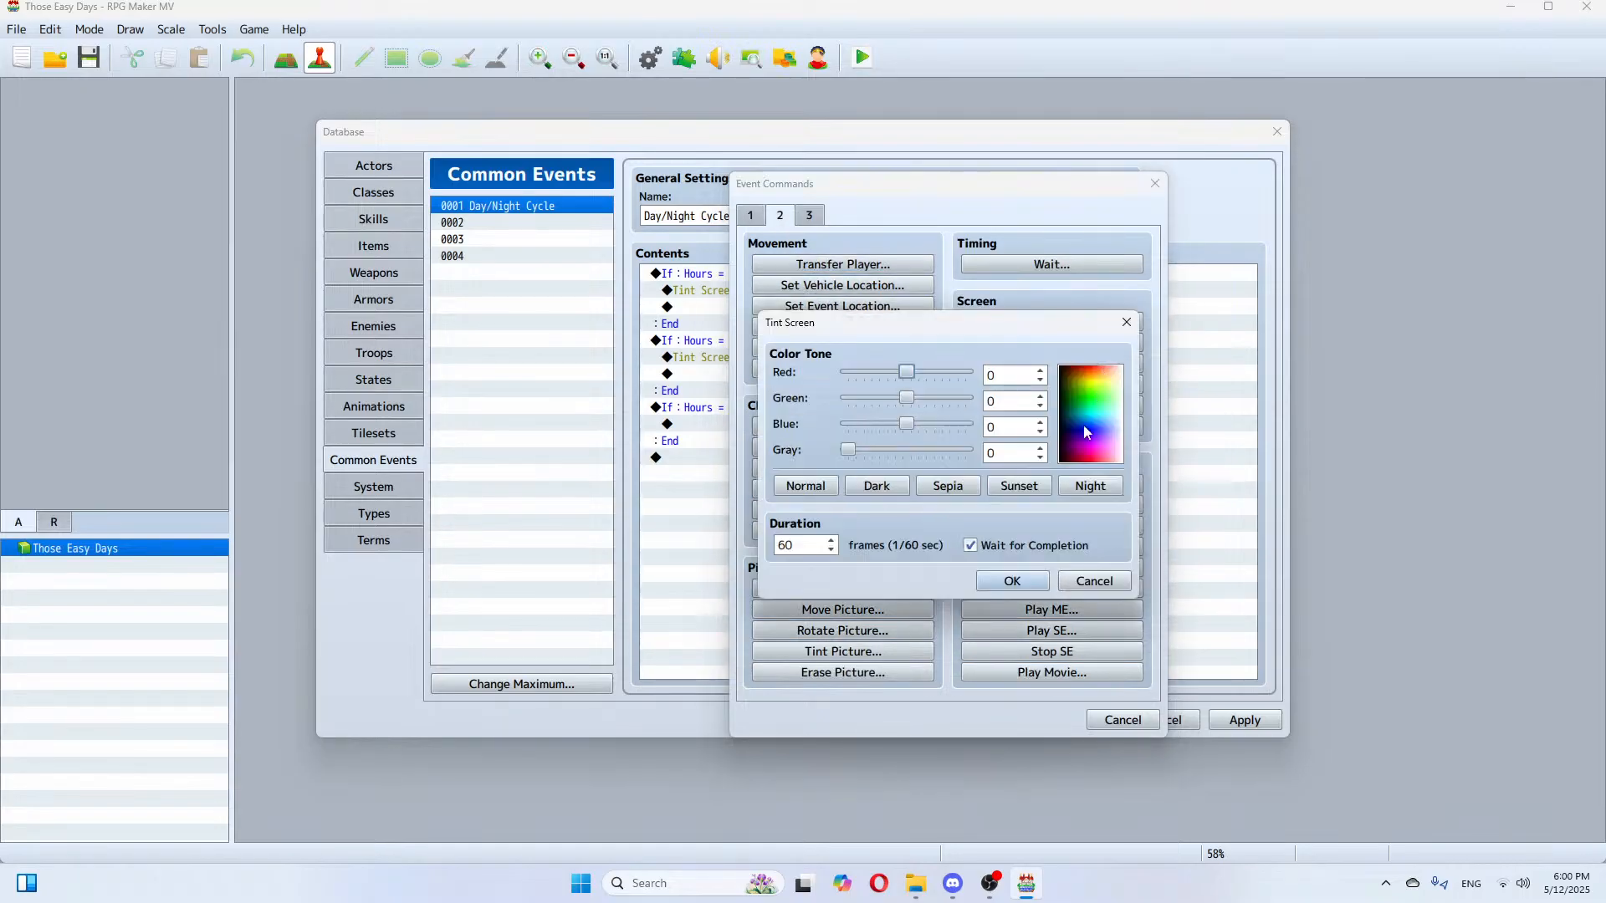
left_click(1100, 483)
left_click(1016, 585)
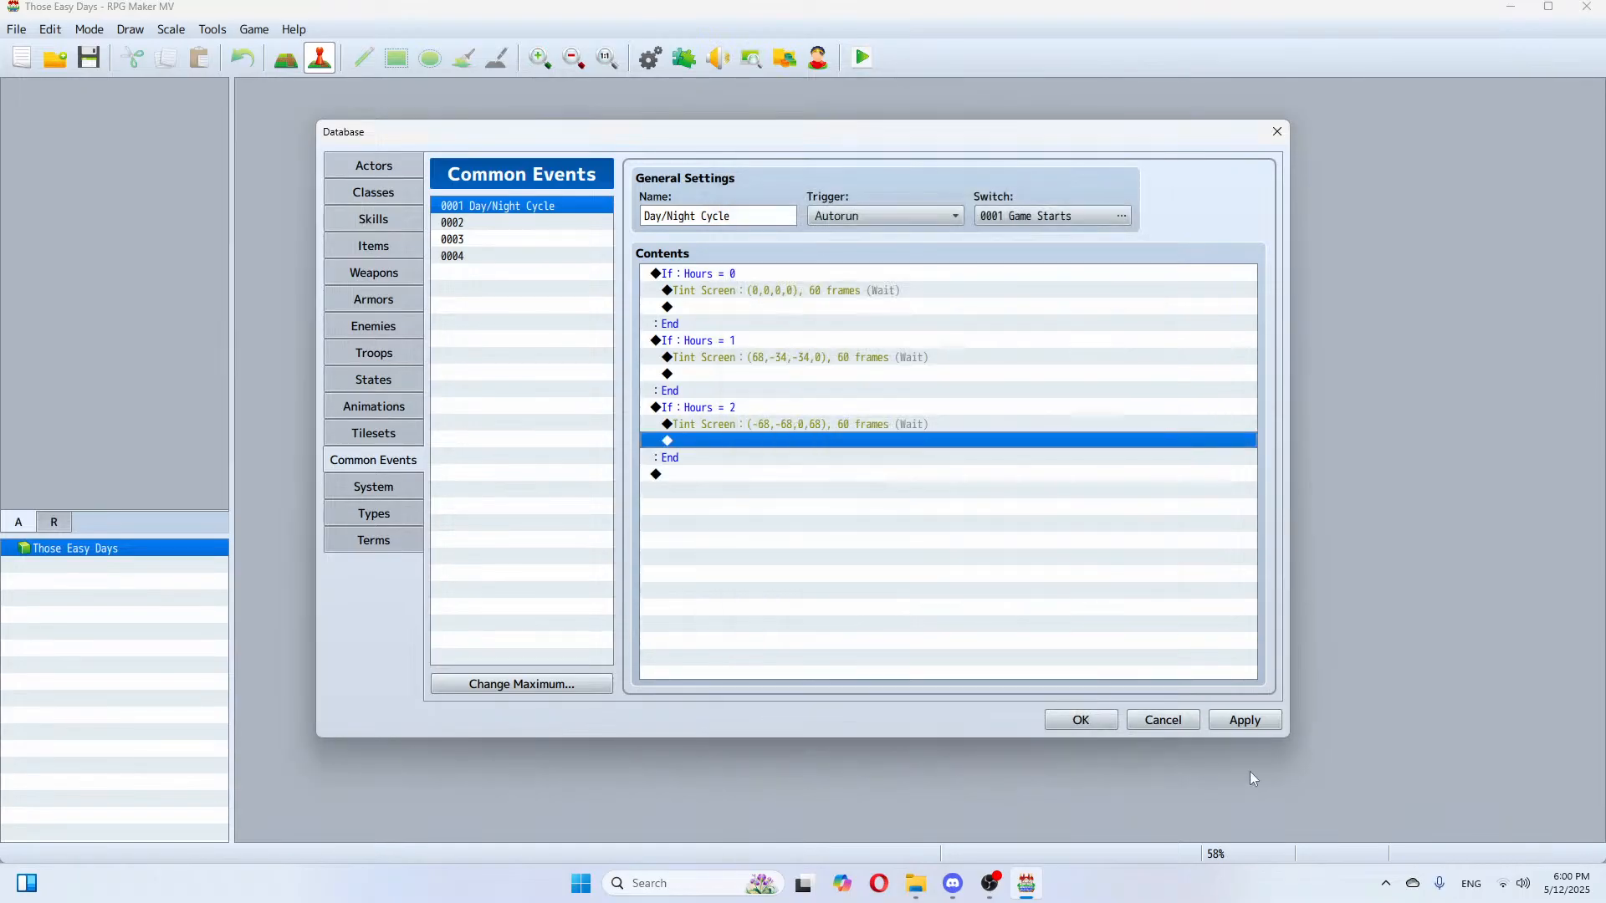
left_click(1264, 730)
left_click(1266, 733)
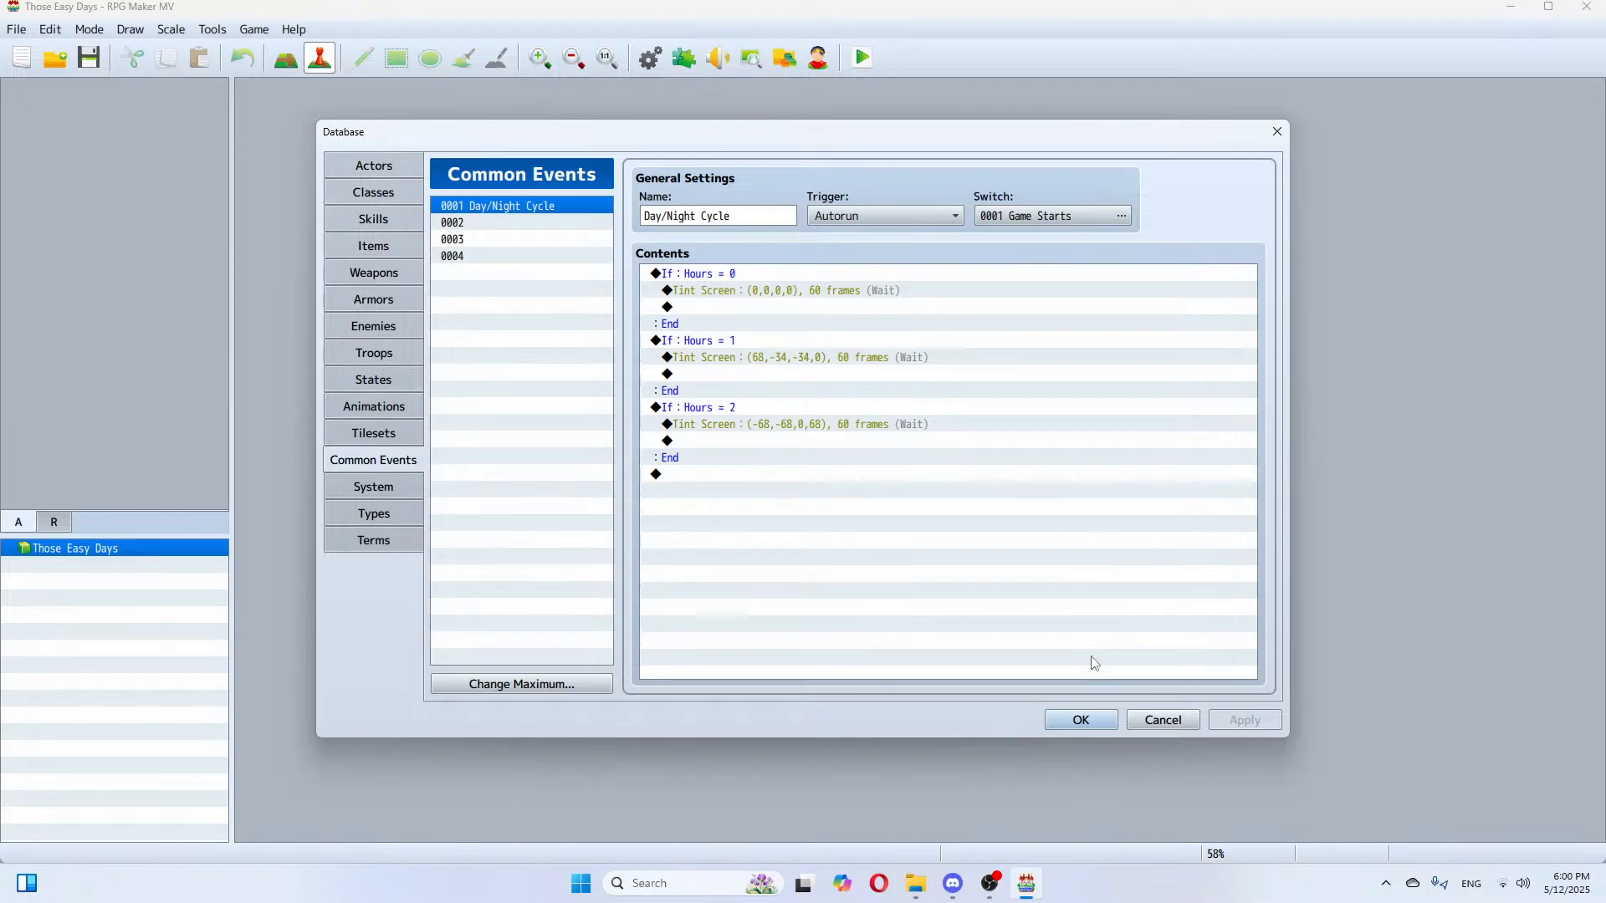
left_click(1080, 720)
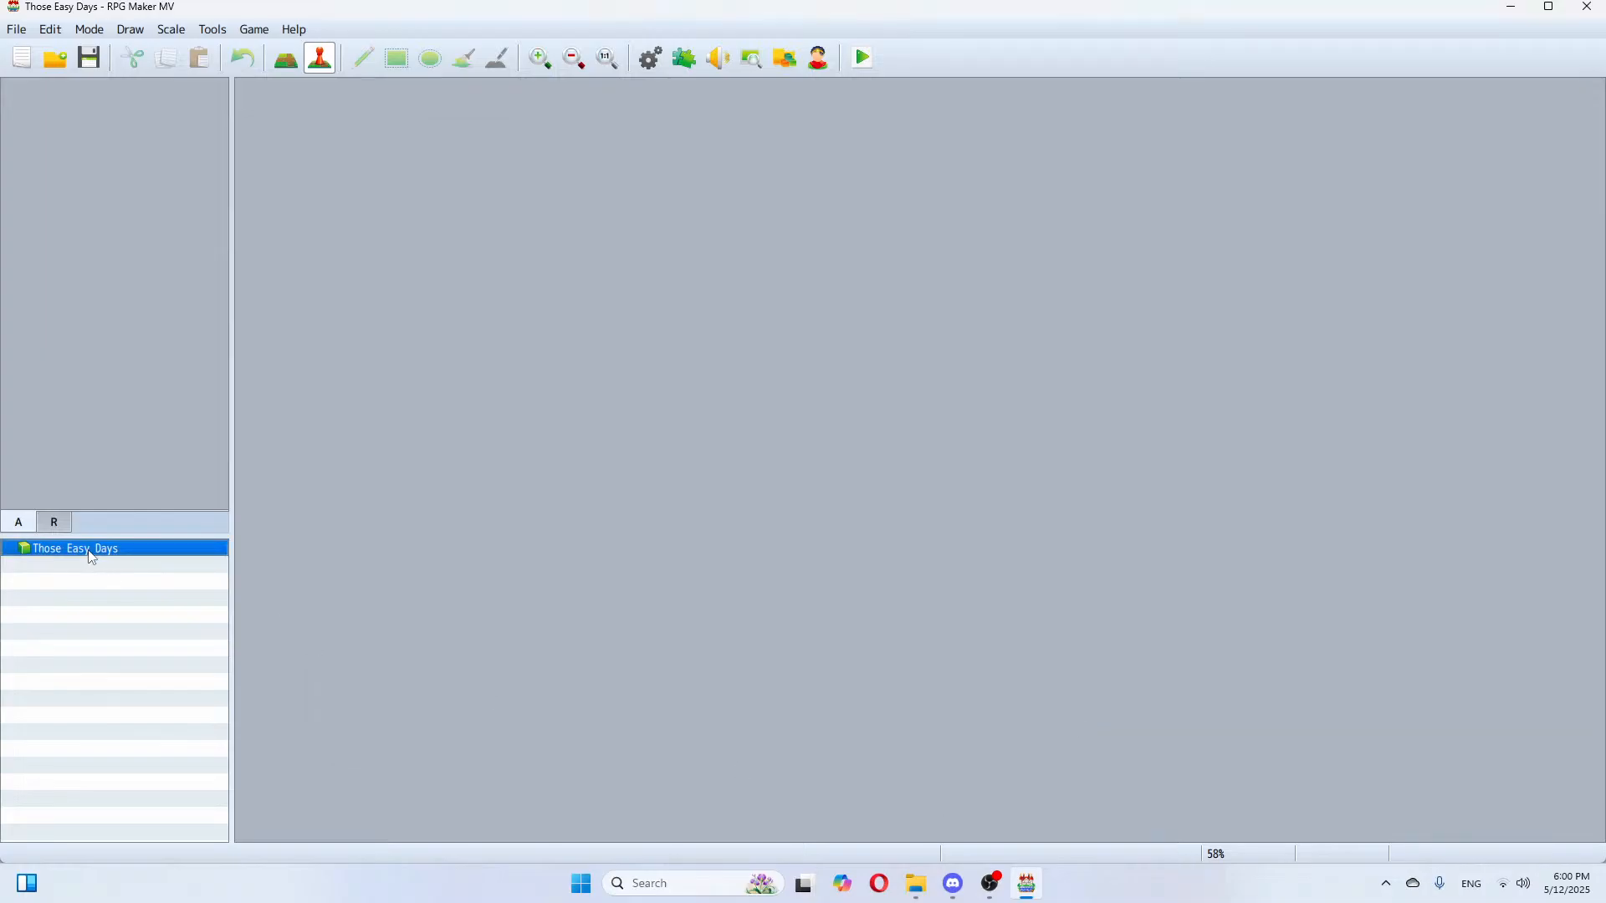
Step: Create a new map named Test Map under the Those Easy Days project, with the default Overworld tileset and 17 x 13 size
right_click(90, 550)
left_click(117, 581)
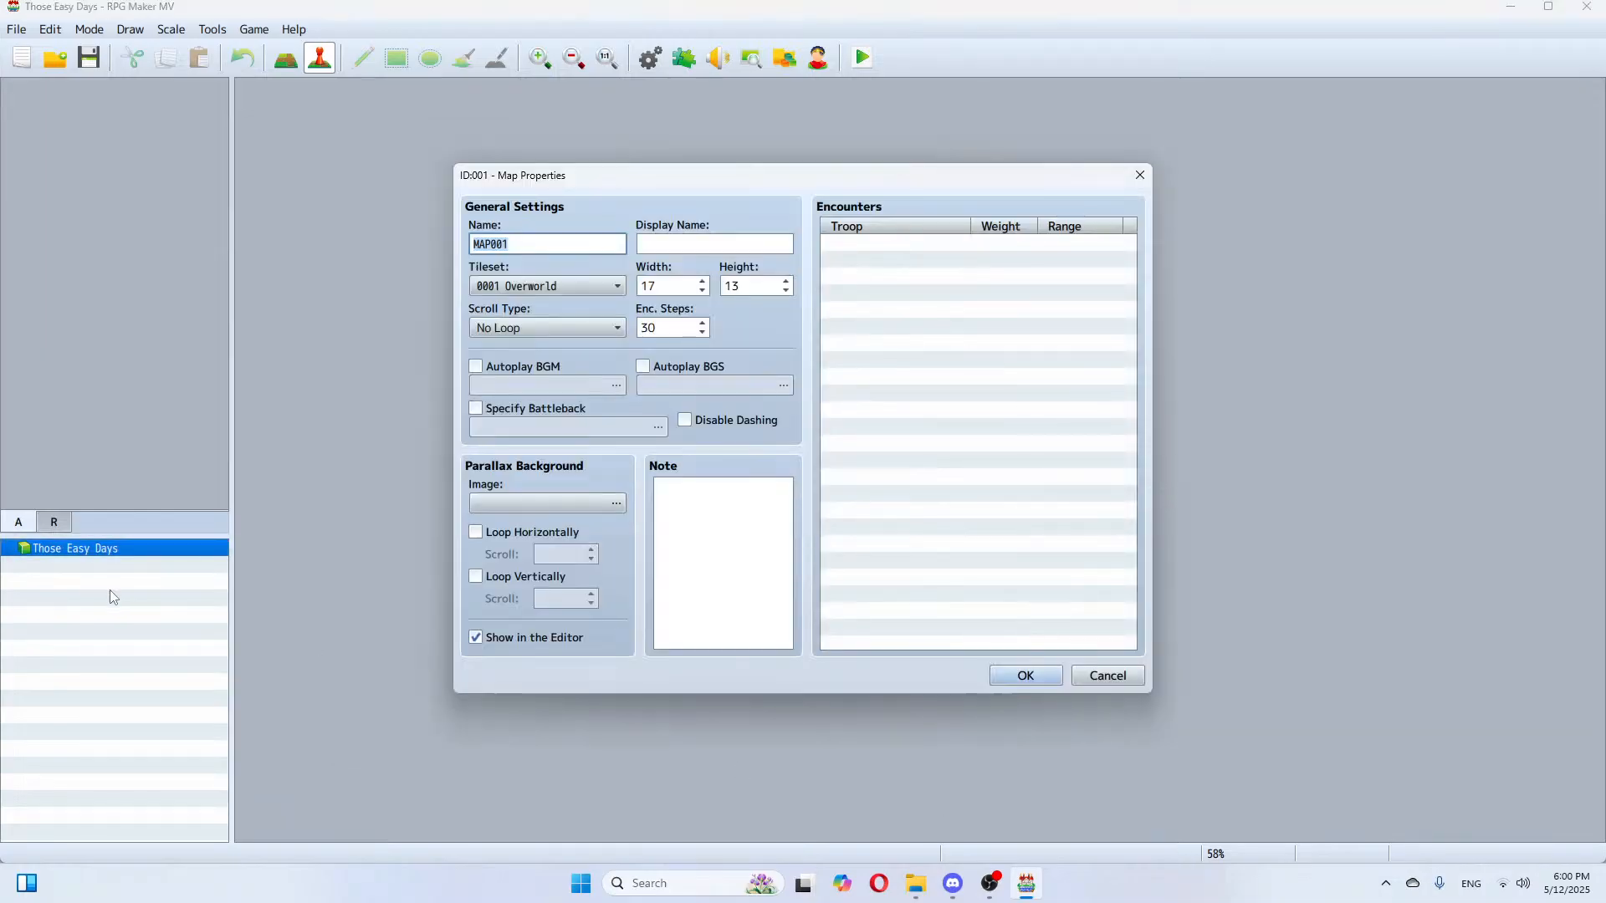
key("BackSpace")
type("Test Map")
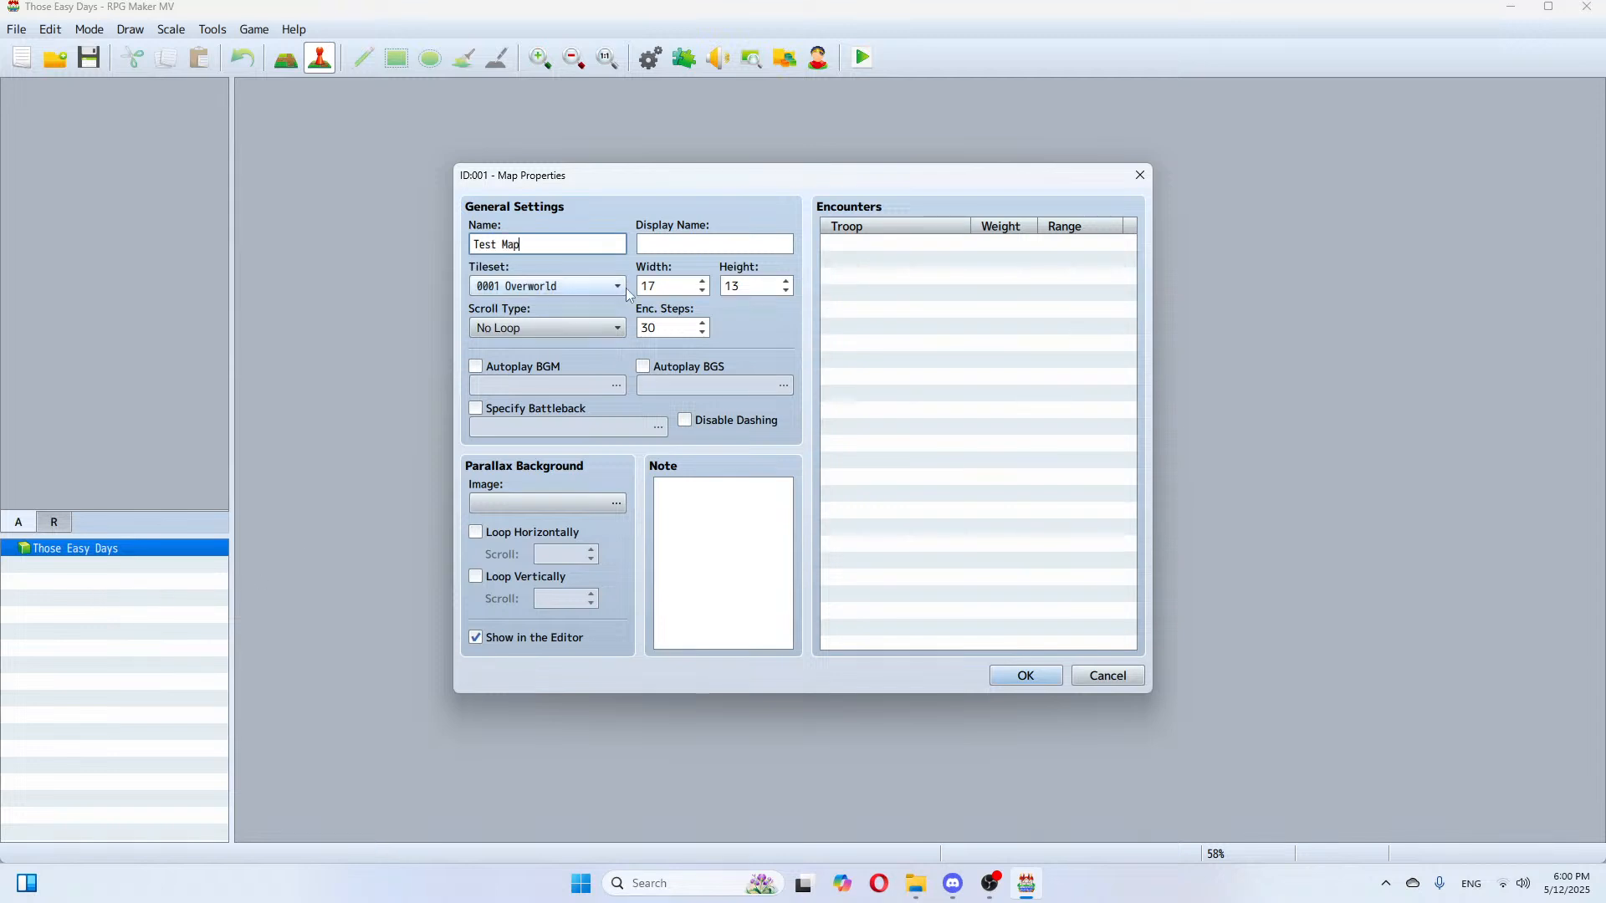
left_click(993, 677)
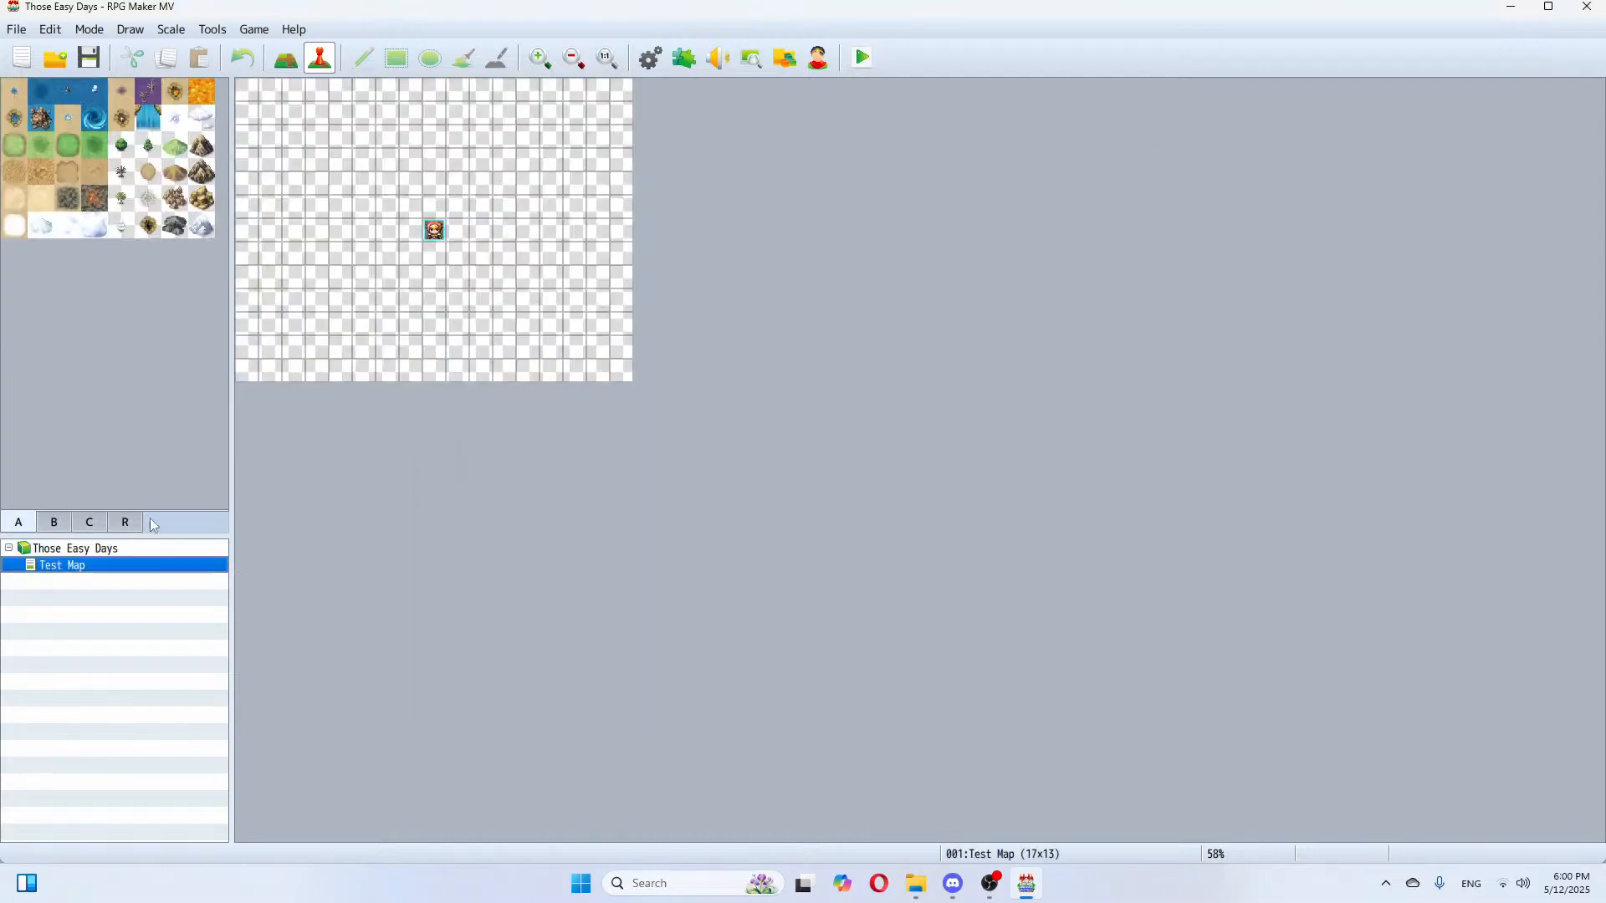
Step: Draw a rectangle of plain grass tiles, about 10 by 10 tiles, around the player's start position on Test Map
left_click(22, 147)
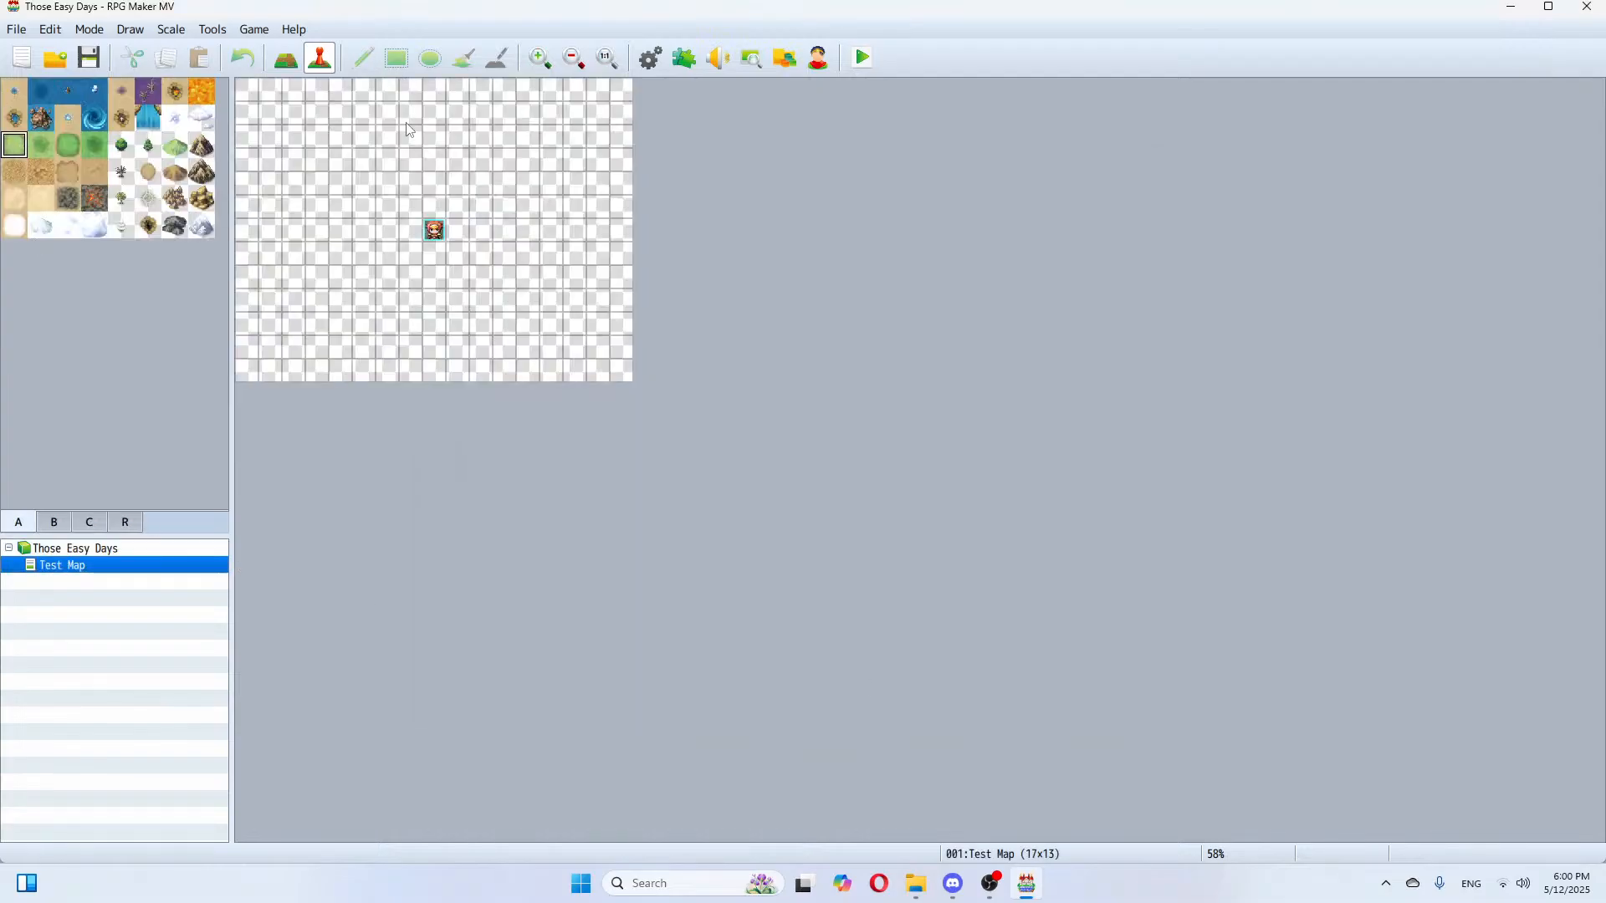
left_click(298, 66)
left_click(396, 58)
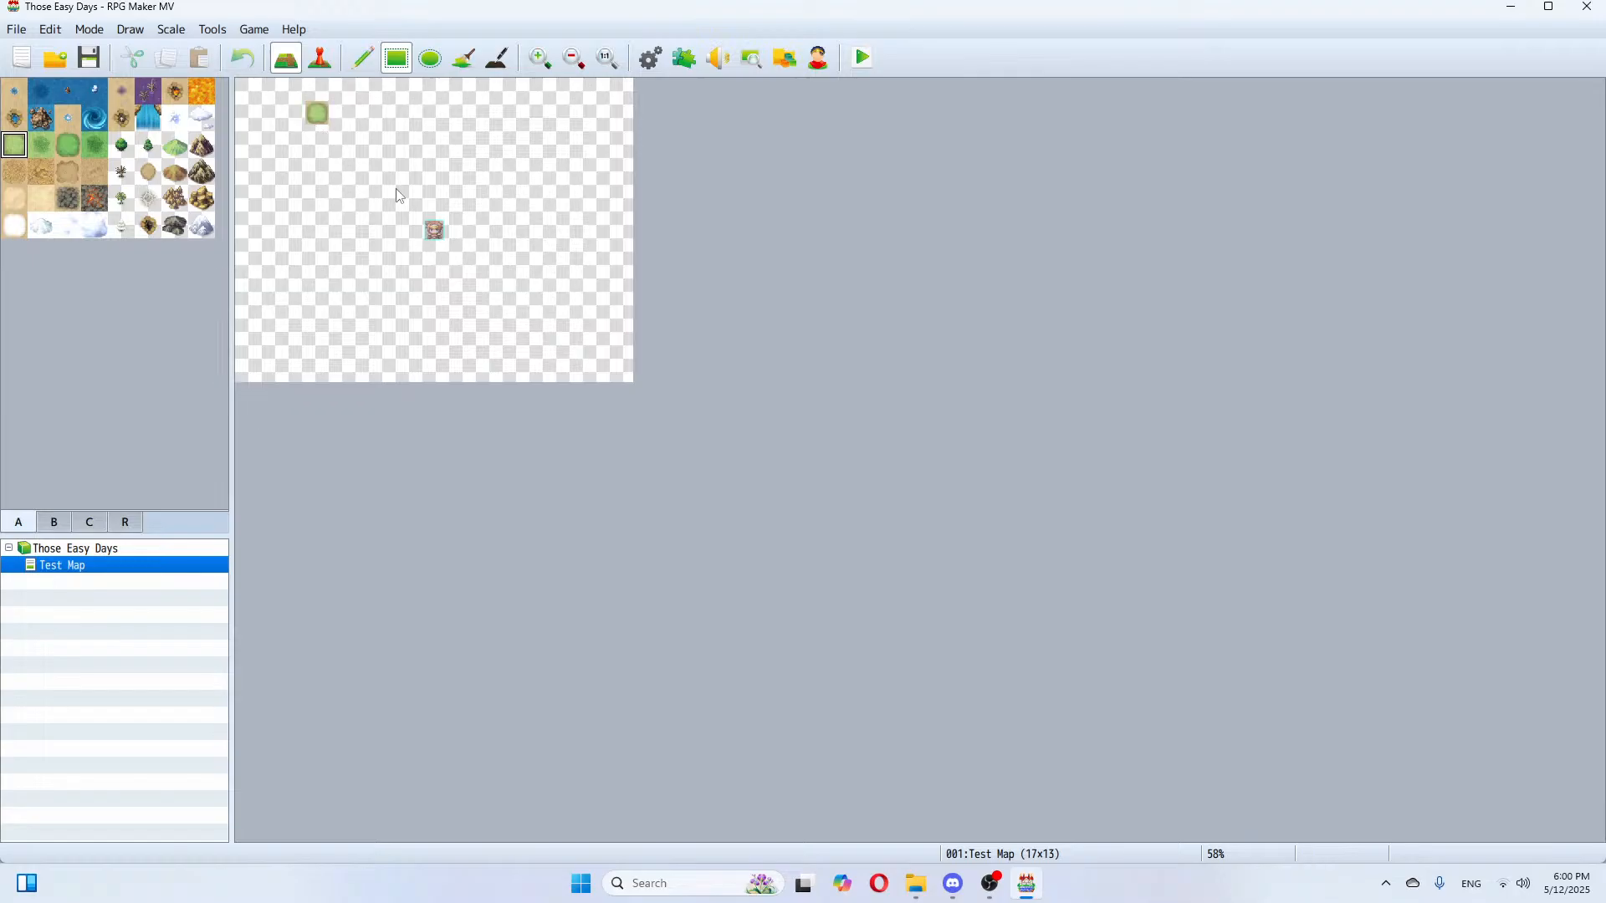
left_click_drag(316, 112, 533, 325)
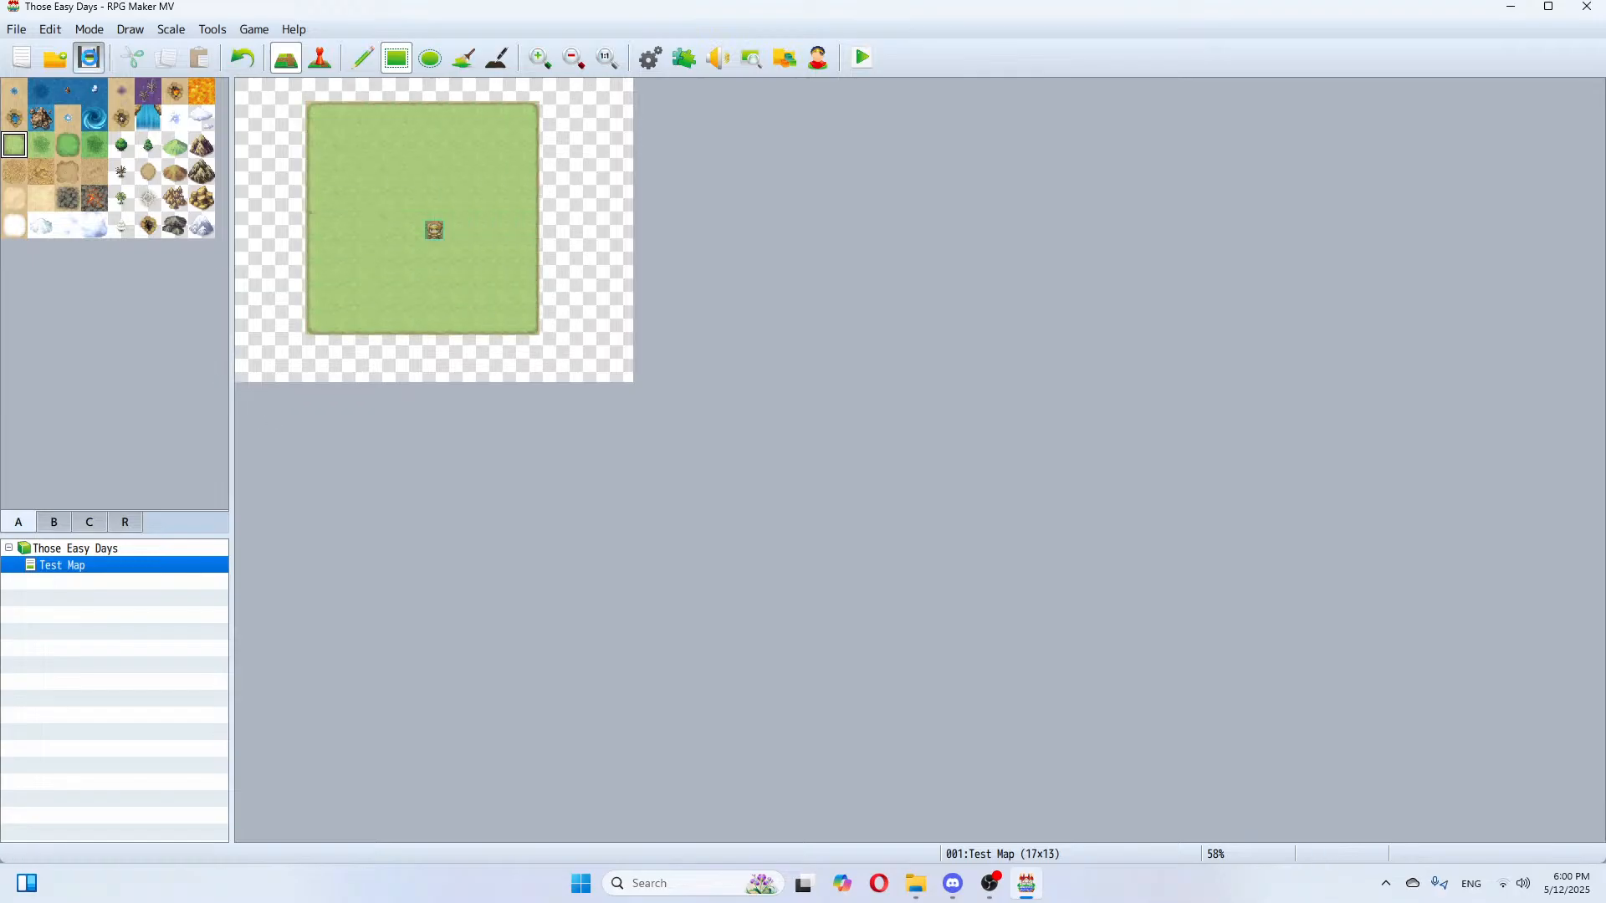
Step: Create a map event at tile 4,2 near the grass area's upper-left corner and give it the red crystal image from !Crystal
left_click(320, 57)
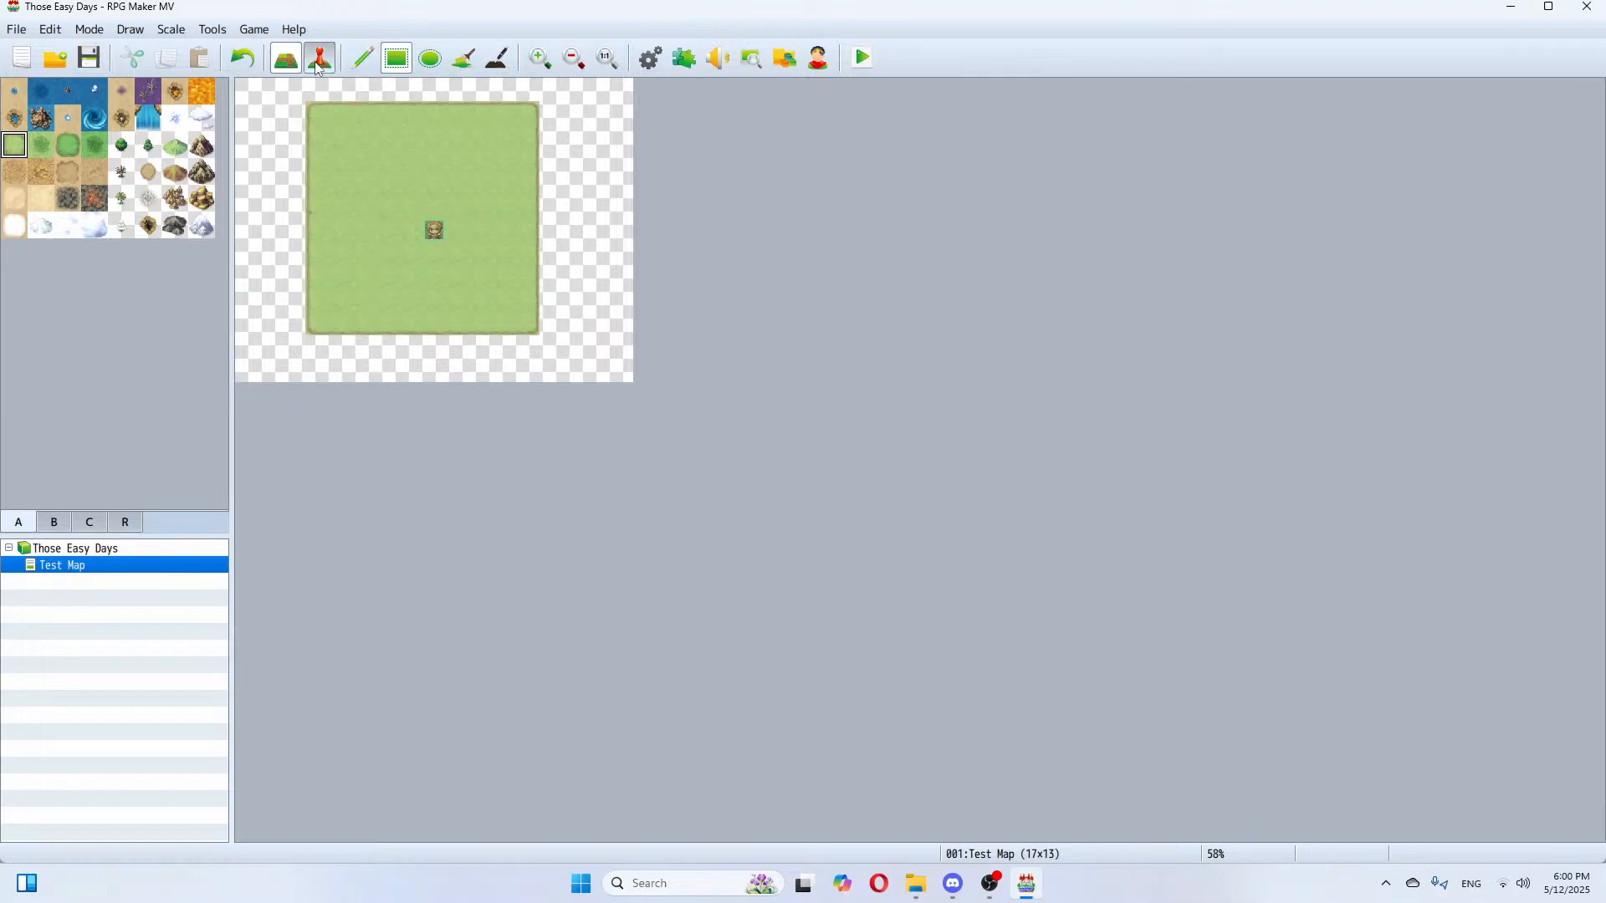
double_click(340, 138)
left_click(434, 527)
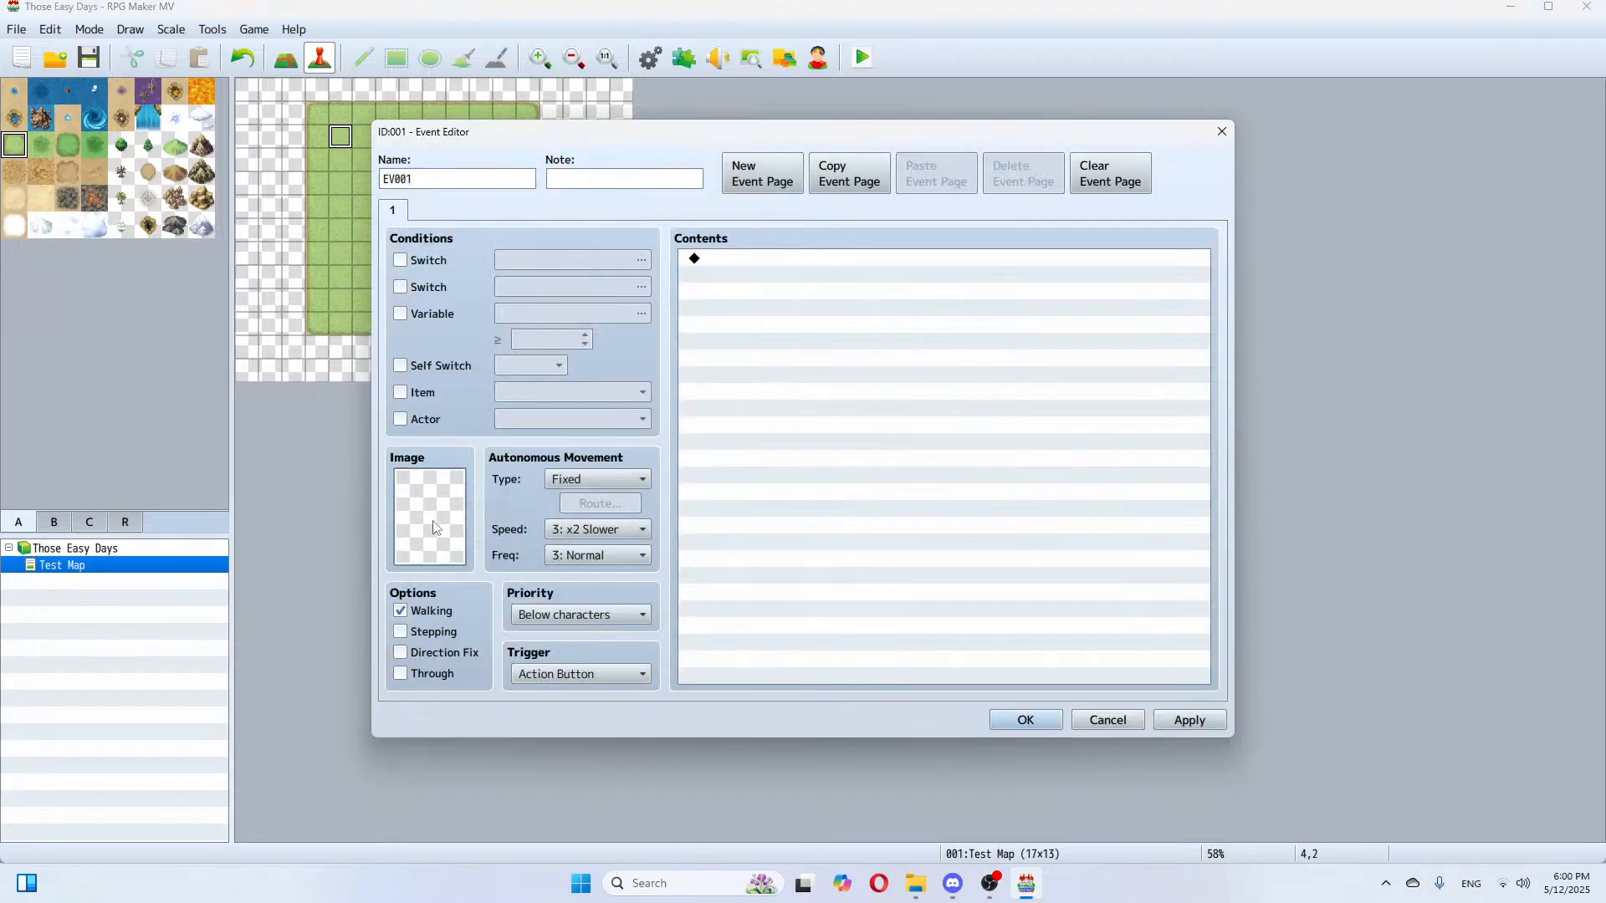
double_click(434, 516)
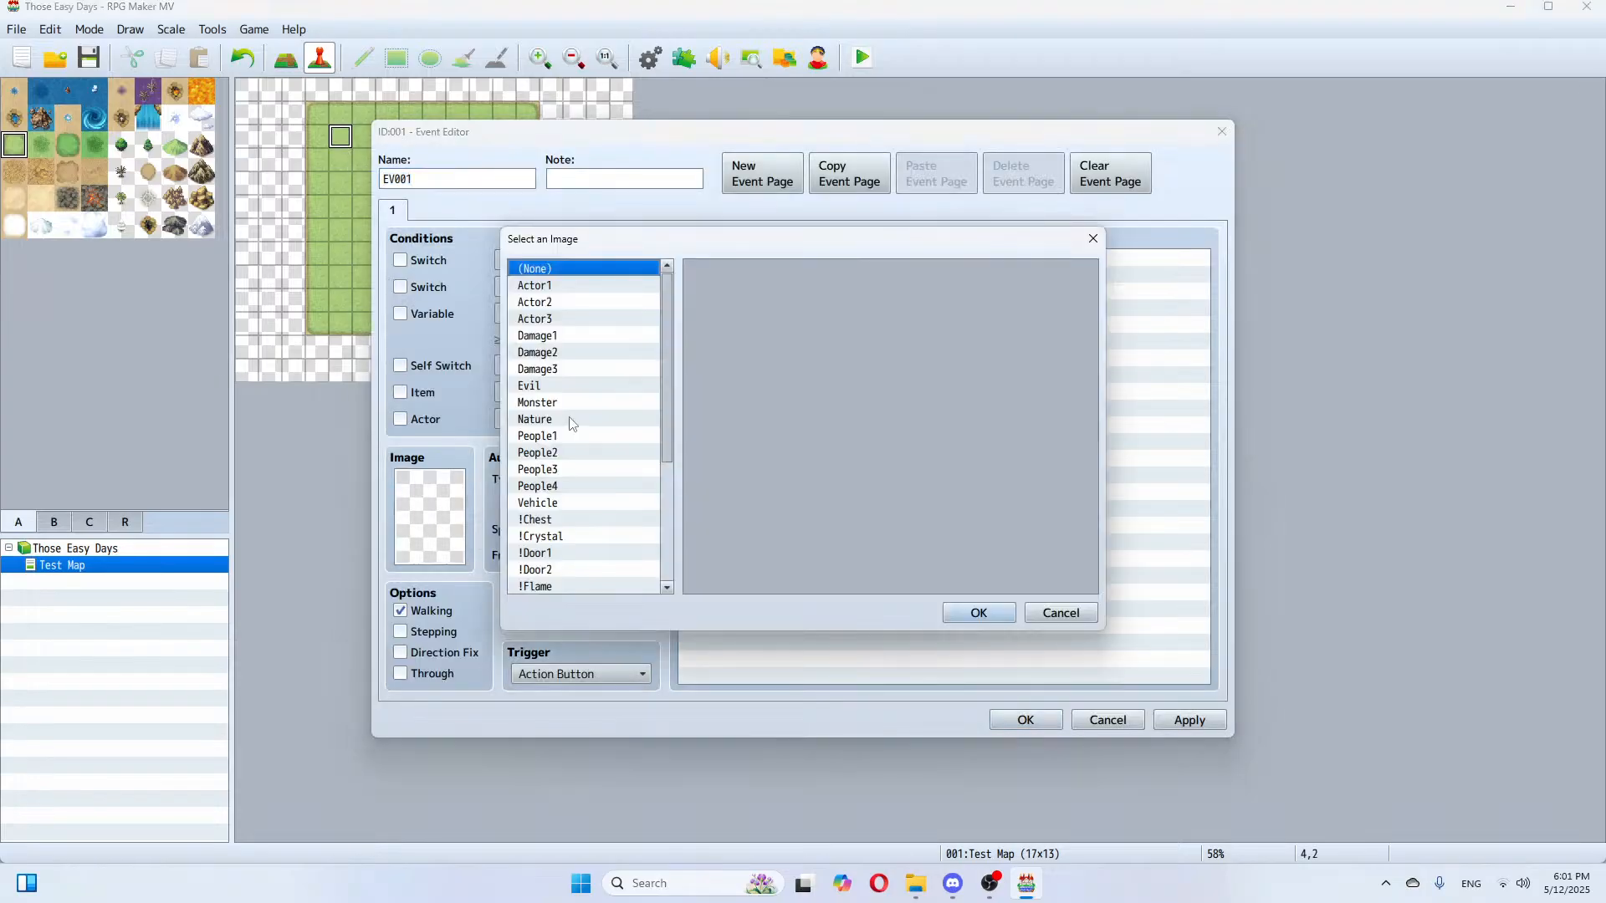
left_click_drag(670, 398, 644, 586)
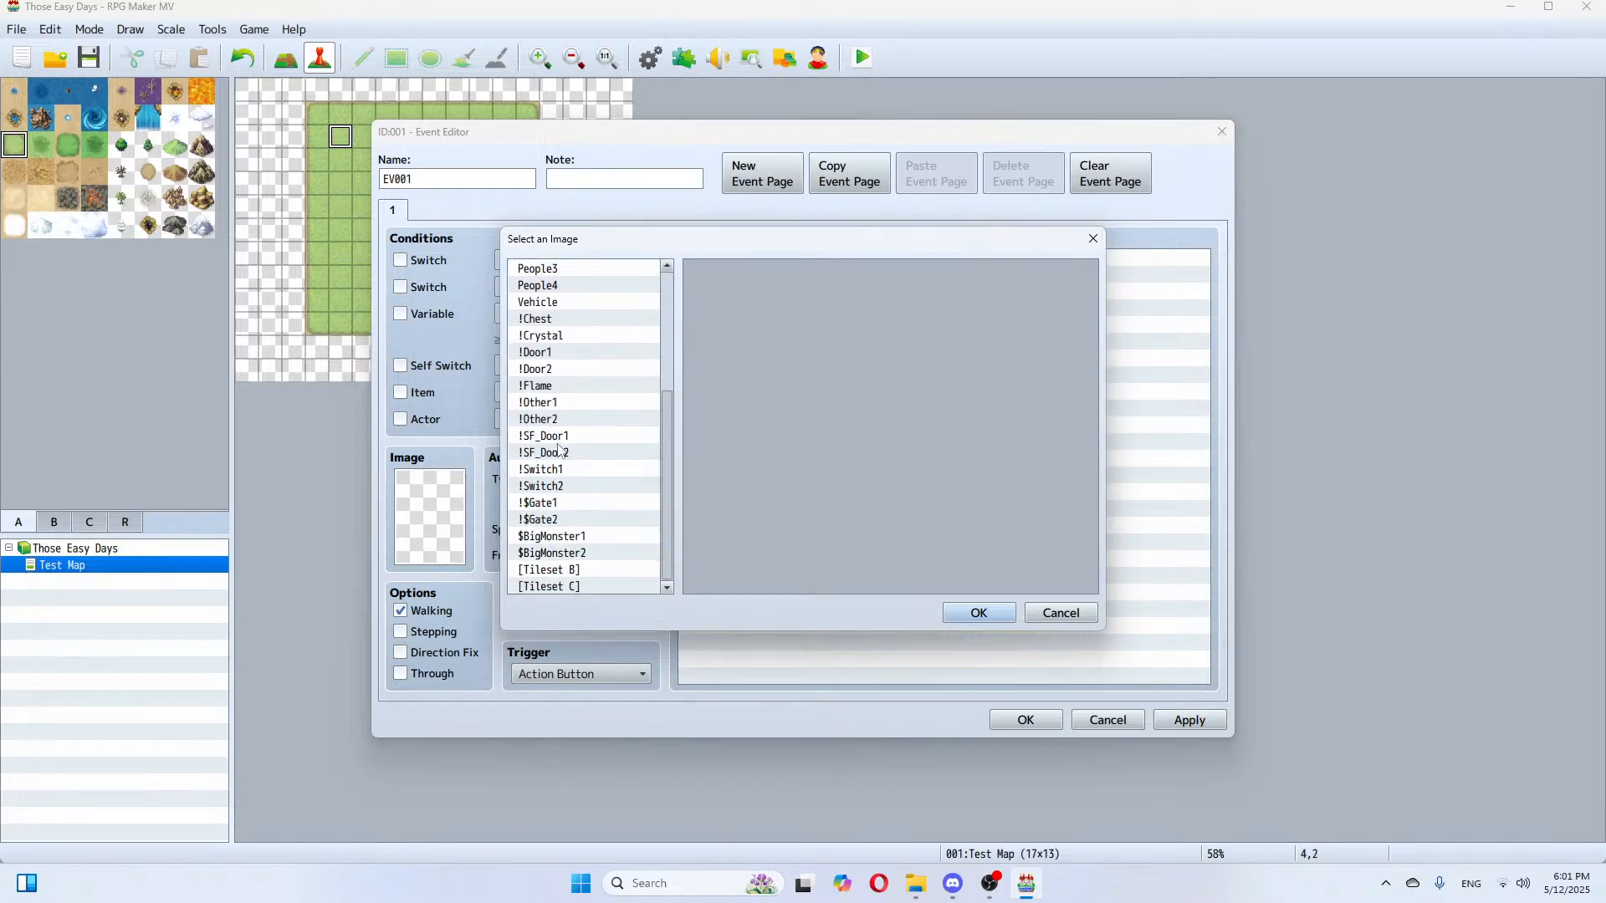
left_click(554, 337)
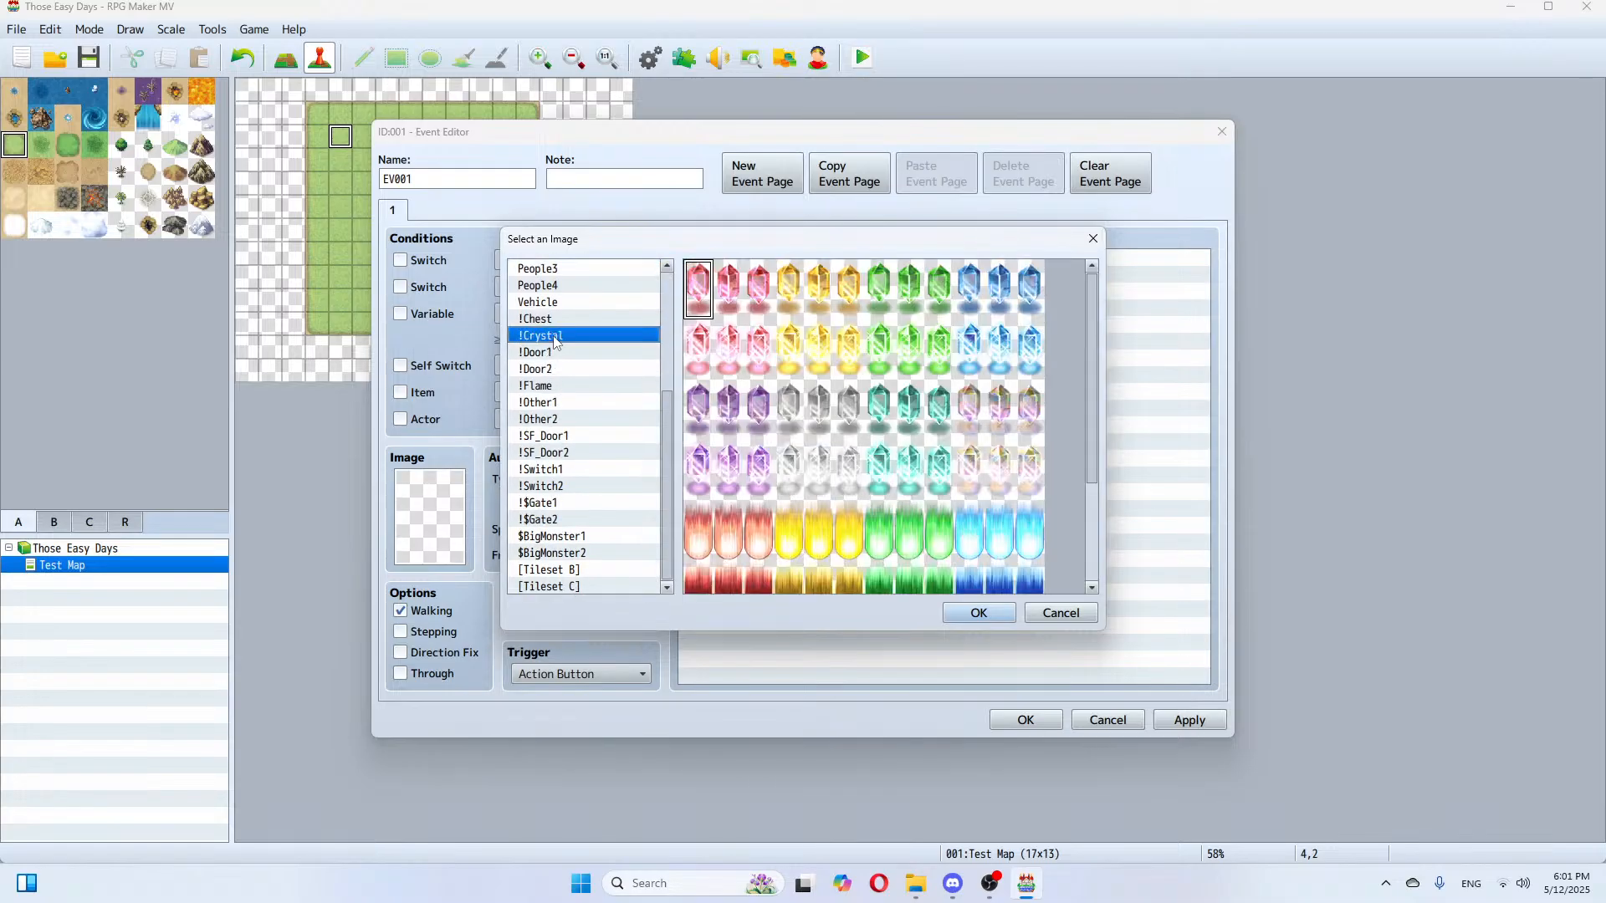
double_click(700, 293)
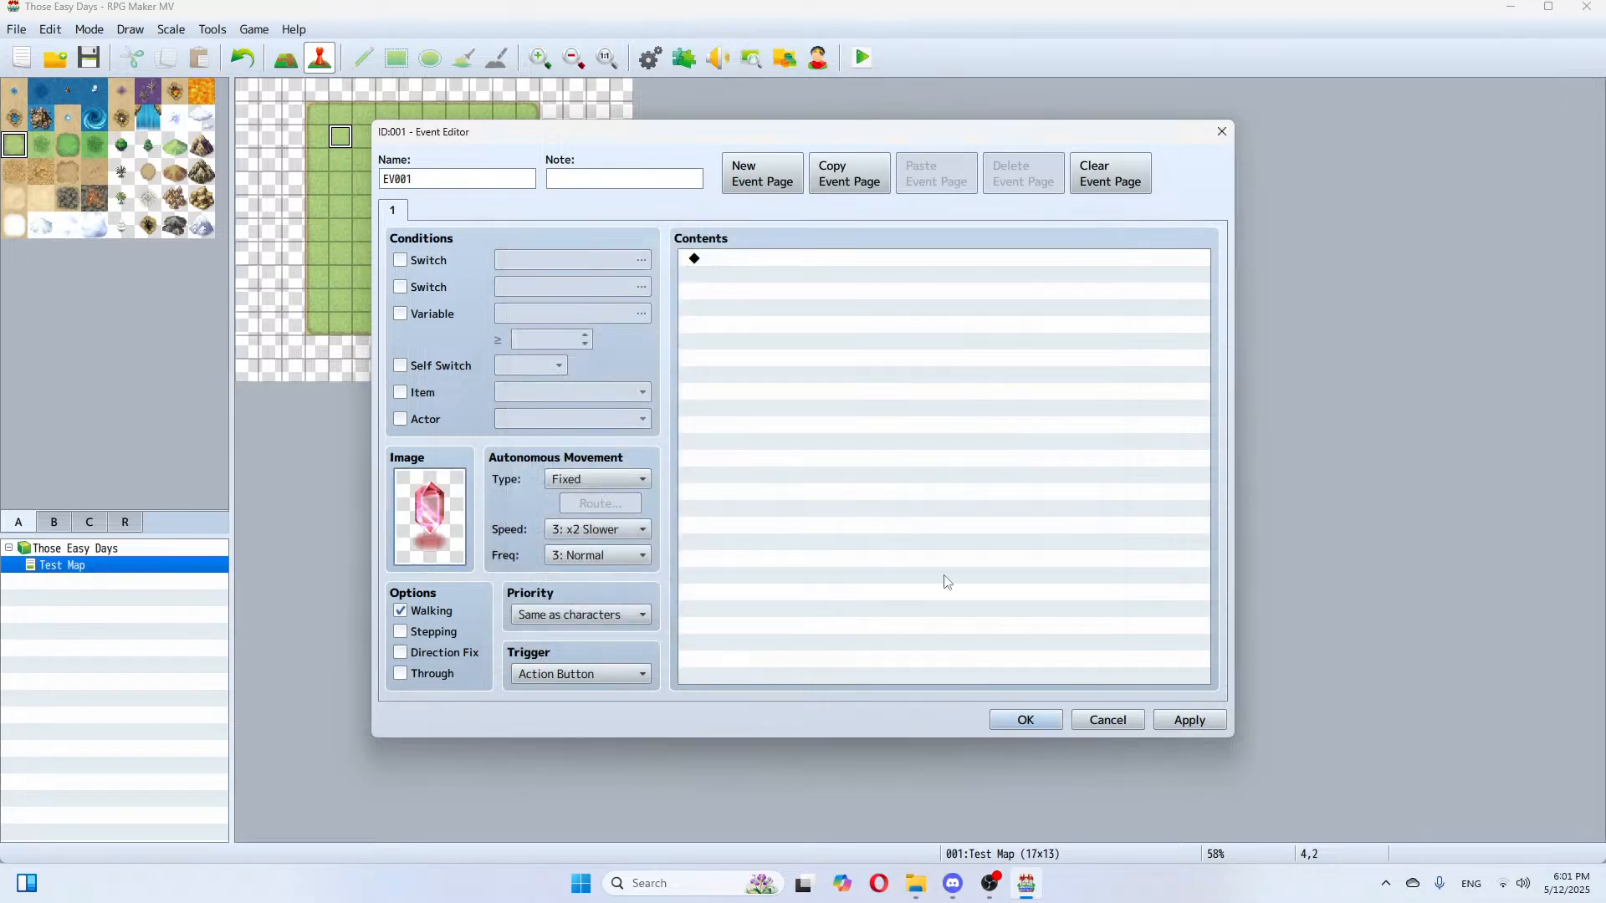
Step: Add a Control Variables command to the red crystal event that sets variable 0001 Hours to constant 0
double_click(726, 262)
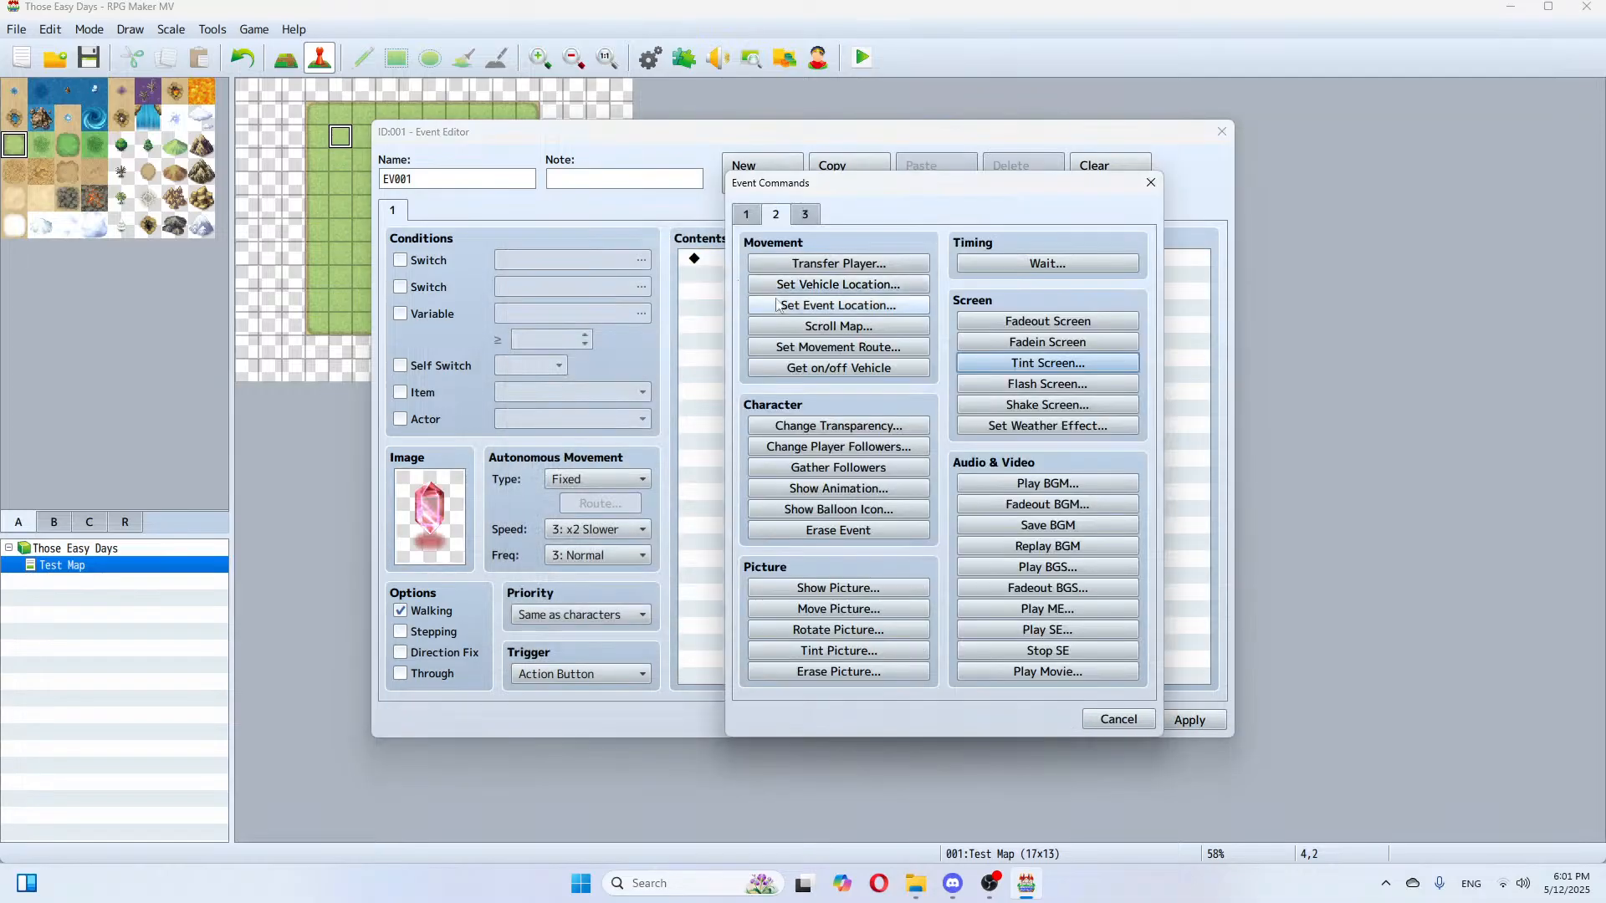
left_click(746, 214)
left_click(836, 427)
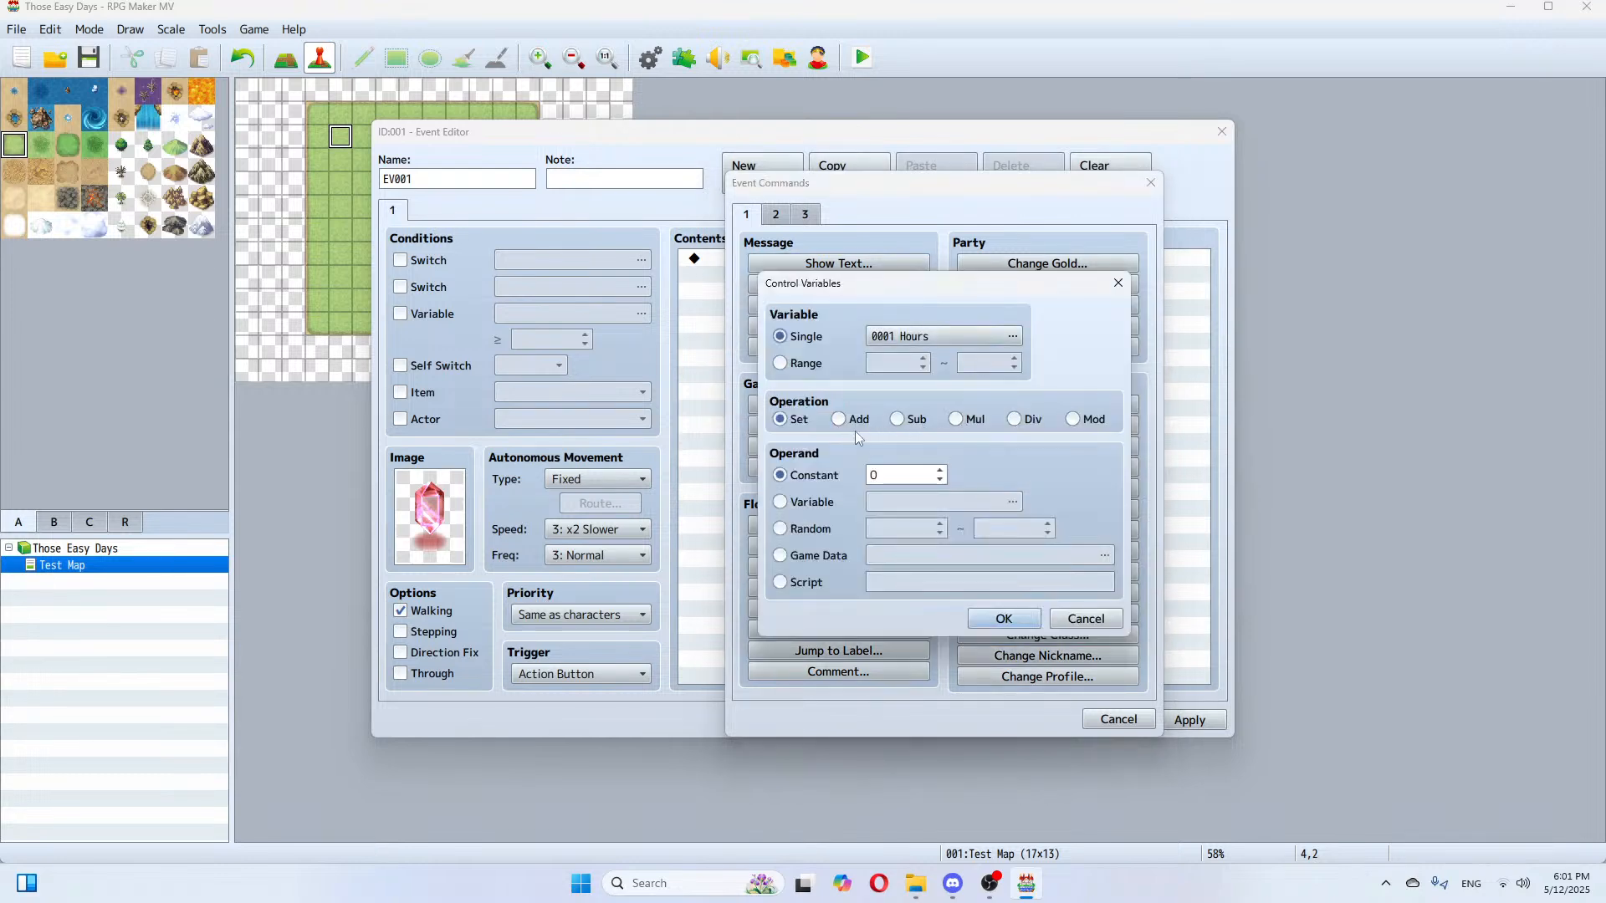
left_click(1003, 619)
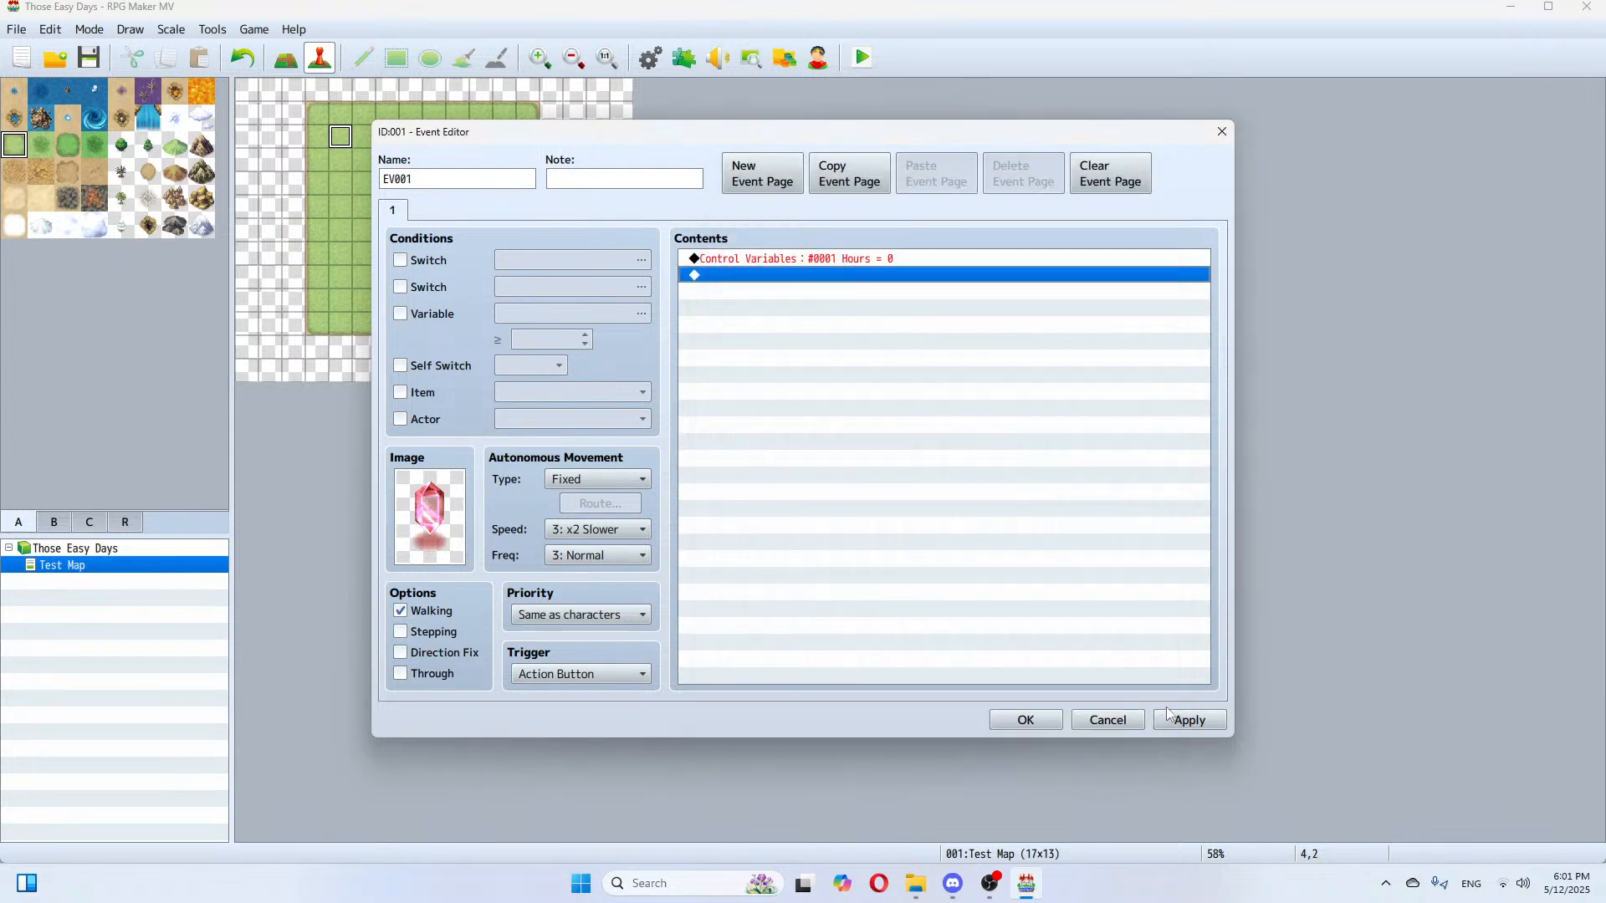
Step: Enable stepping animation on the red crystal event and add a Show Text command reading "I MAKE IT MORNING"
left_click(402, 633)
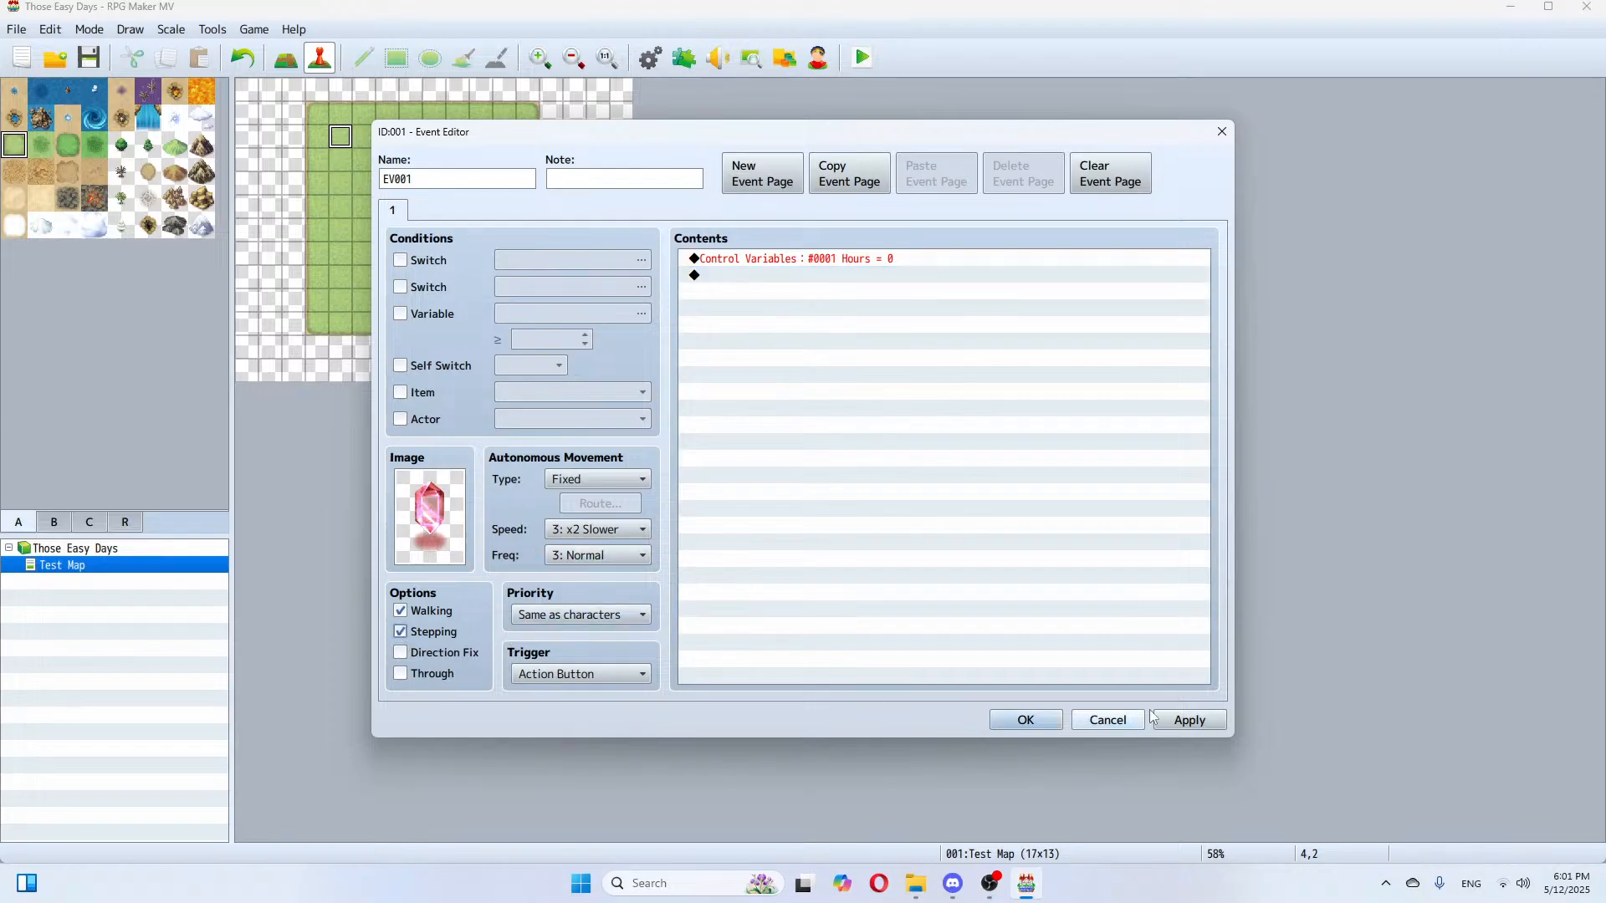
left_click(1188, 720)
double_click(732, 279)
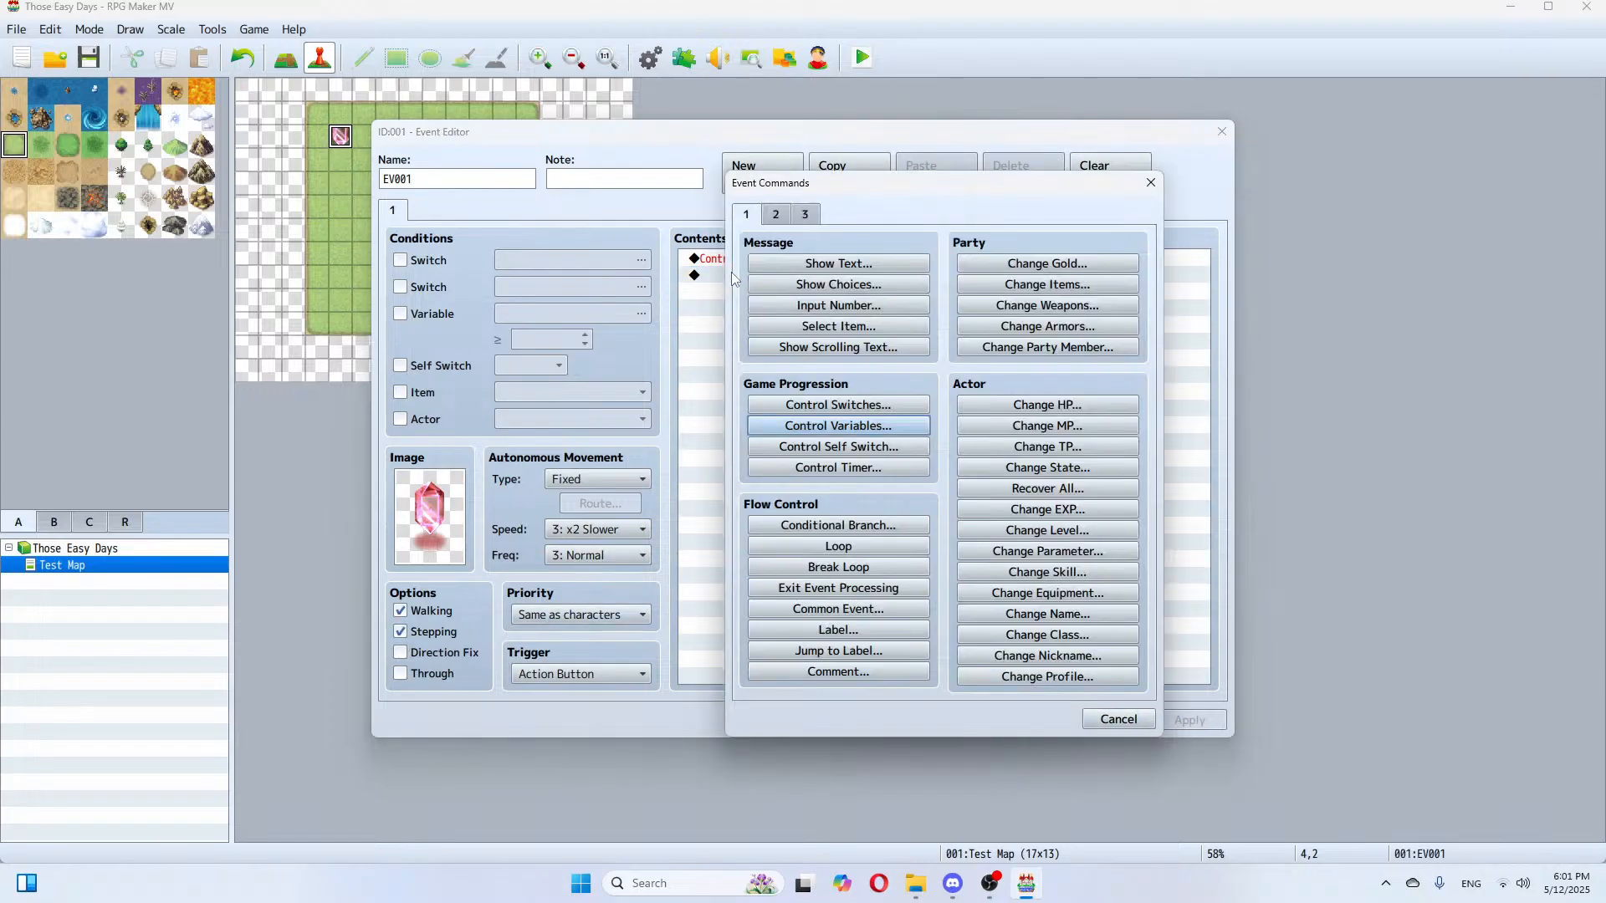
left_click(802, 265)
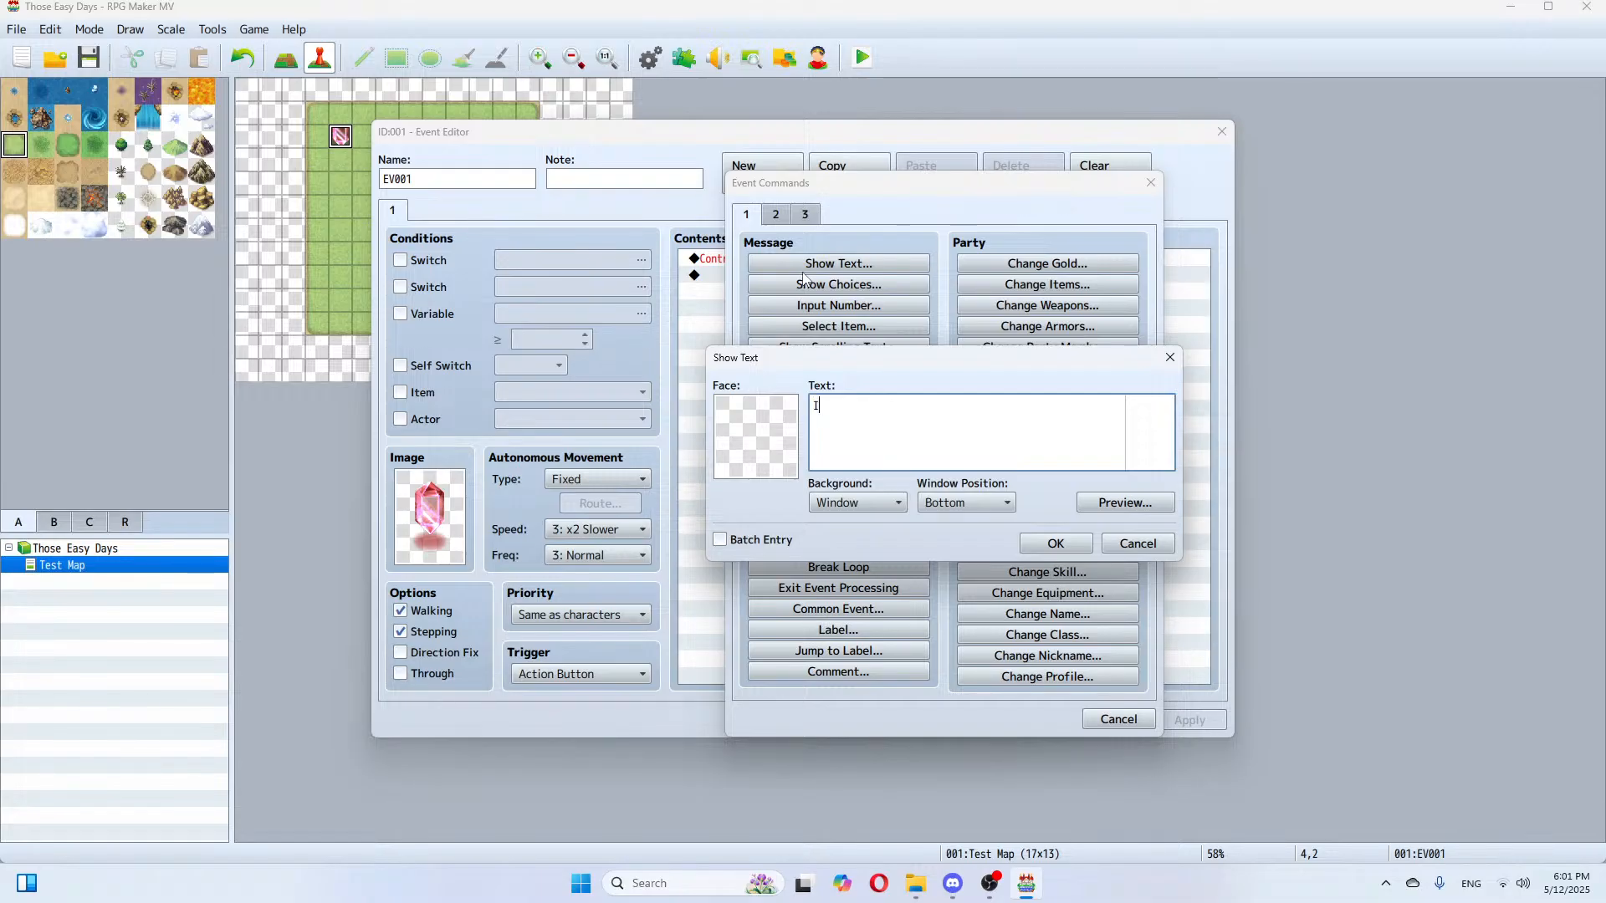
type("I MAKE IT MO")
key("BackSpace")
left_click(1055, 544)
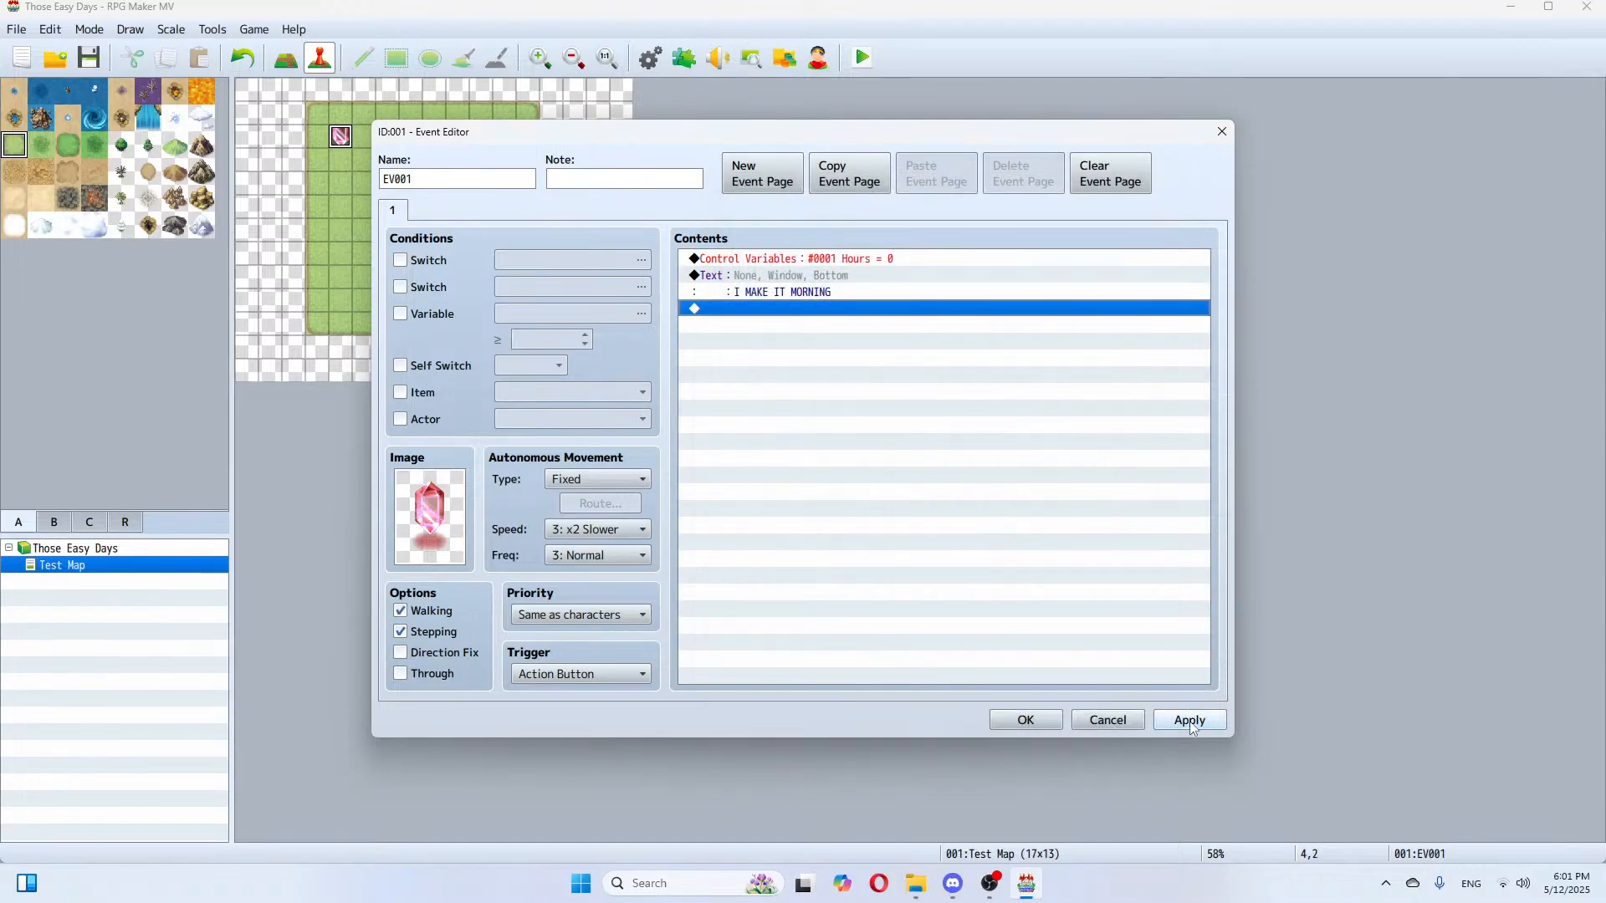
left_click(1025, 720)
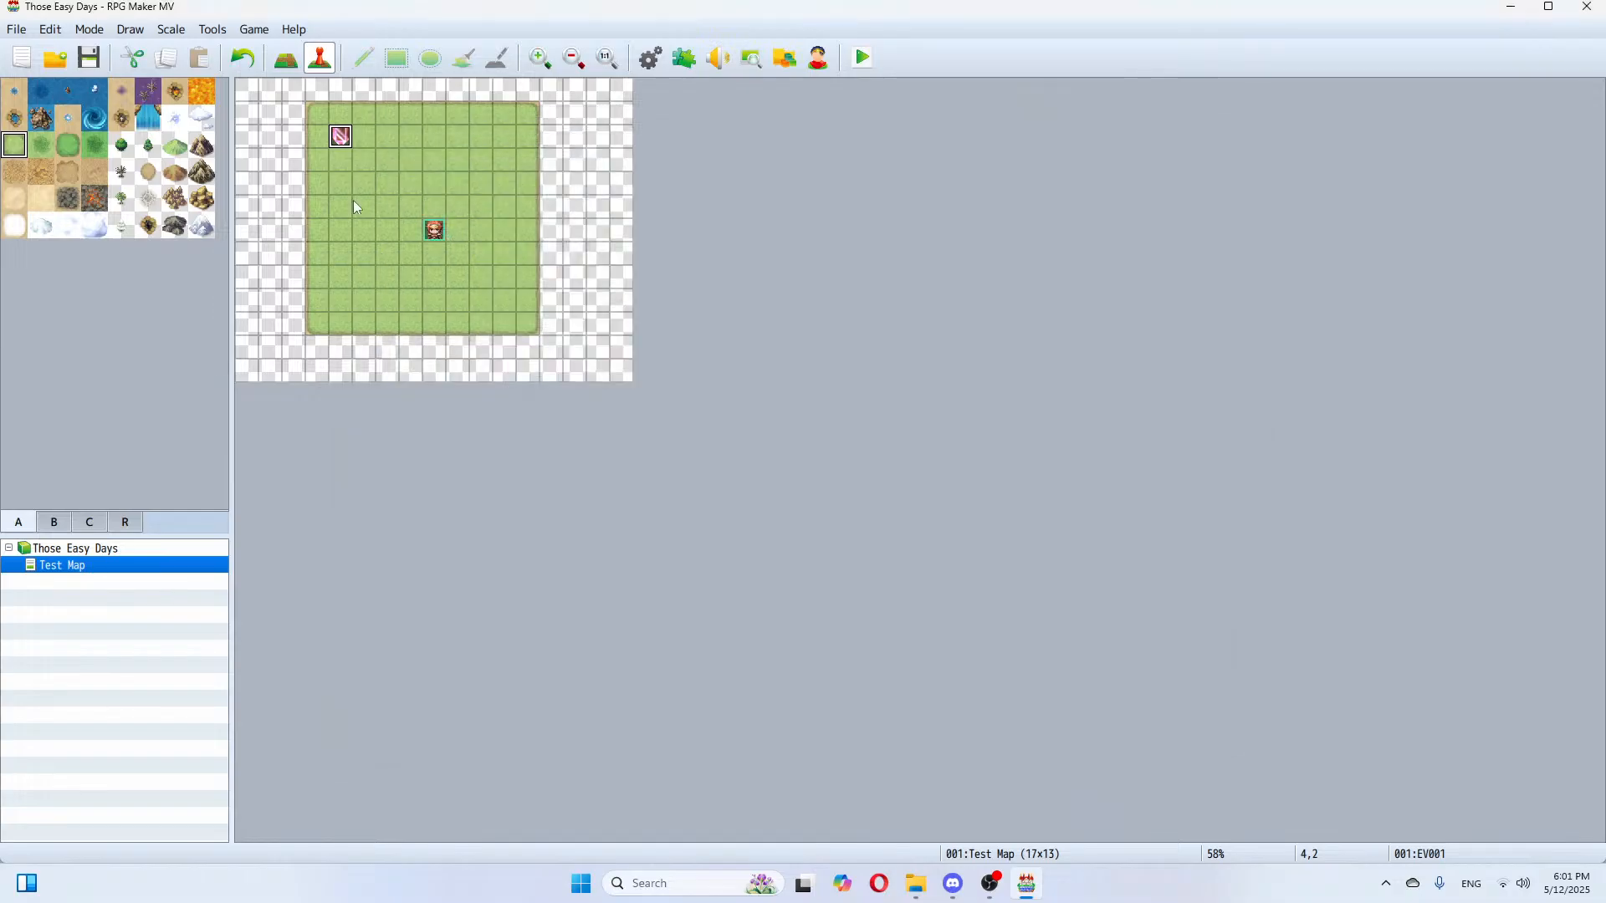
Step: Create a map event at tile 7,4 with the blue crystal image from !Crystal and enable its stepping animation
double_click(414, 187)
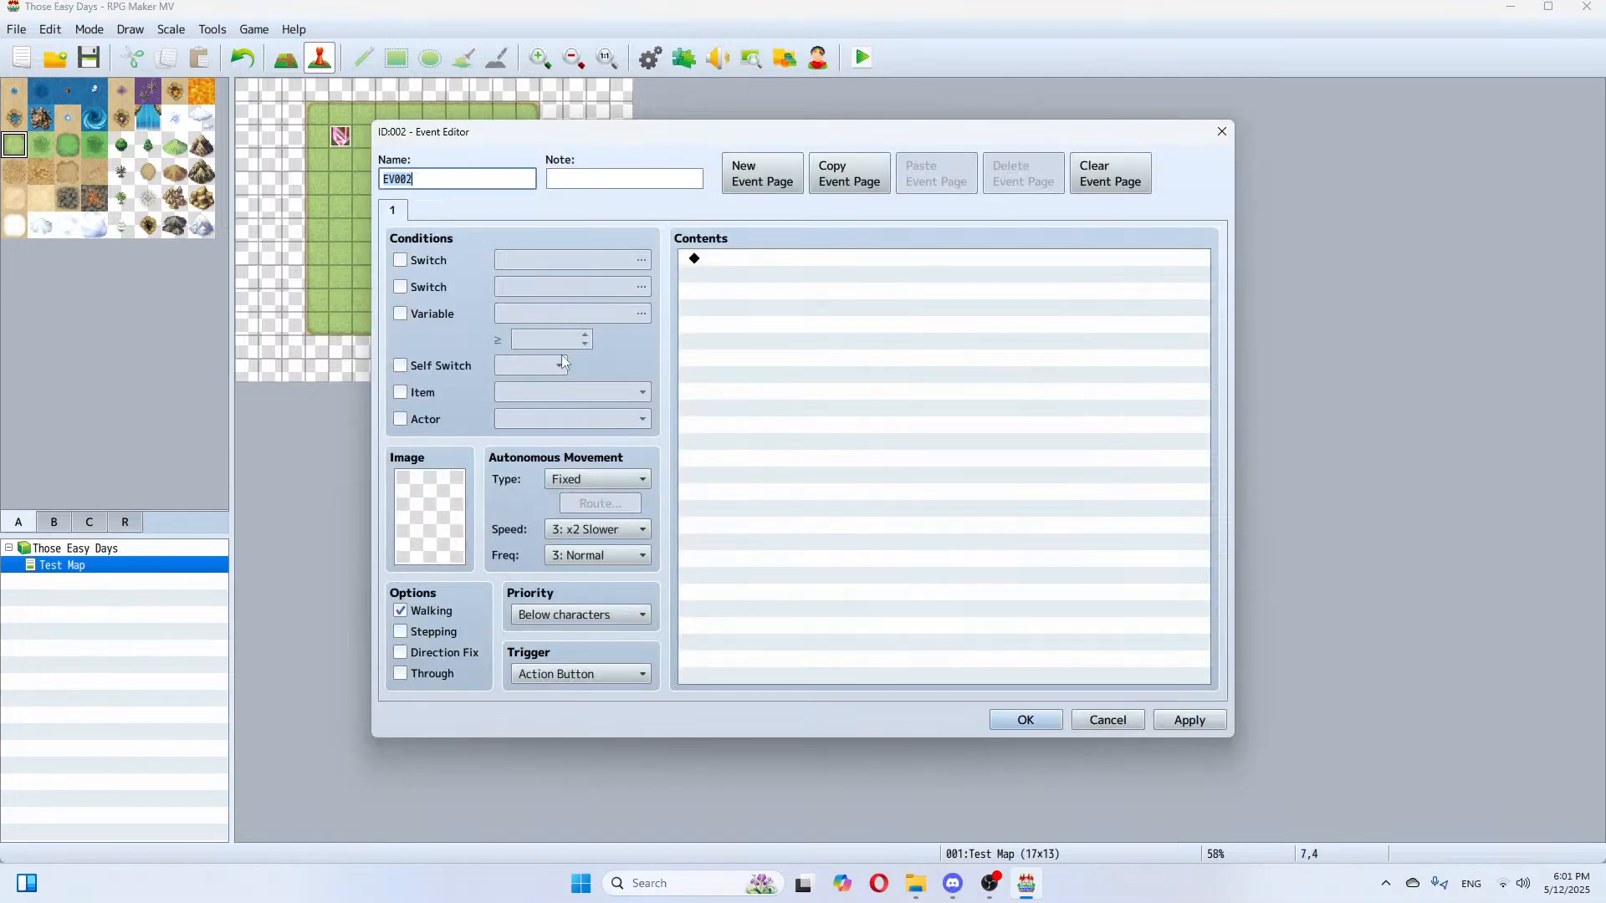
double_click(434, 546)
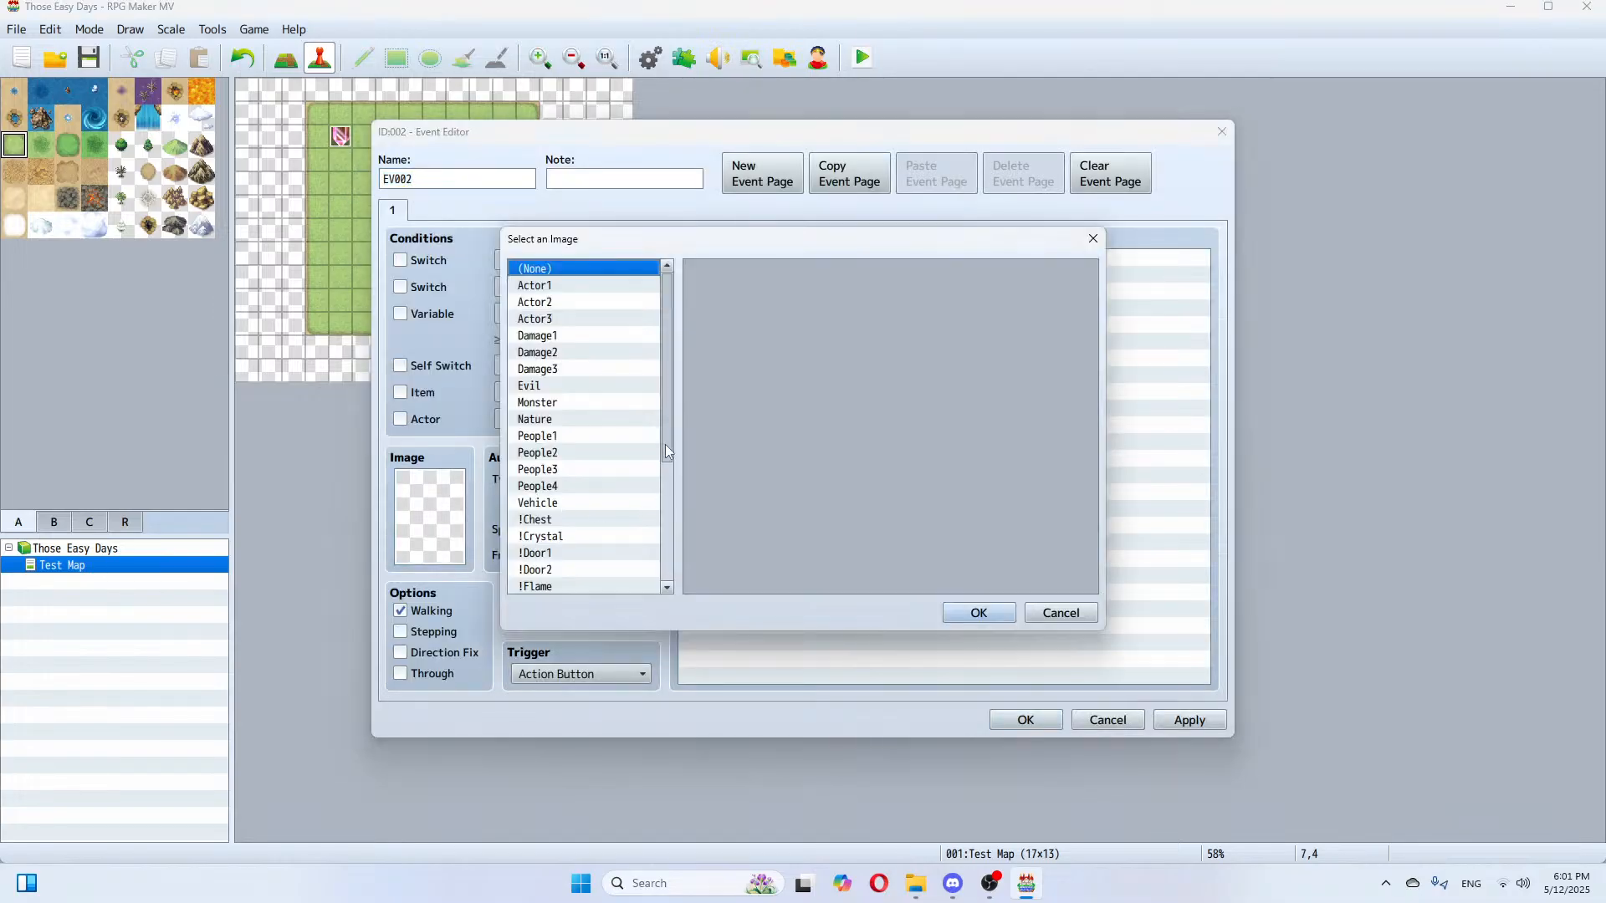
scroll(665, 444, "down", 2)
left_click(540, 440)
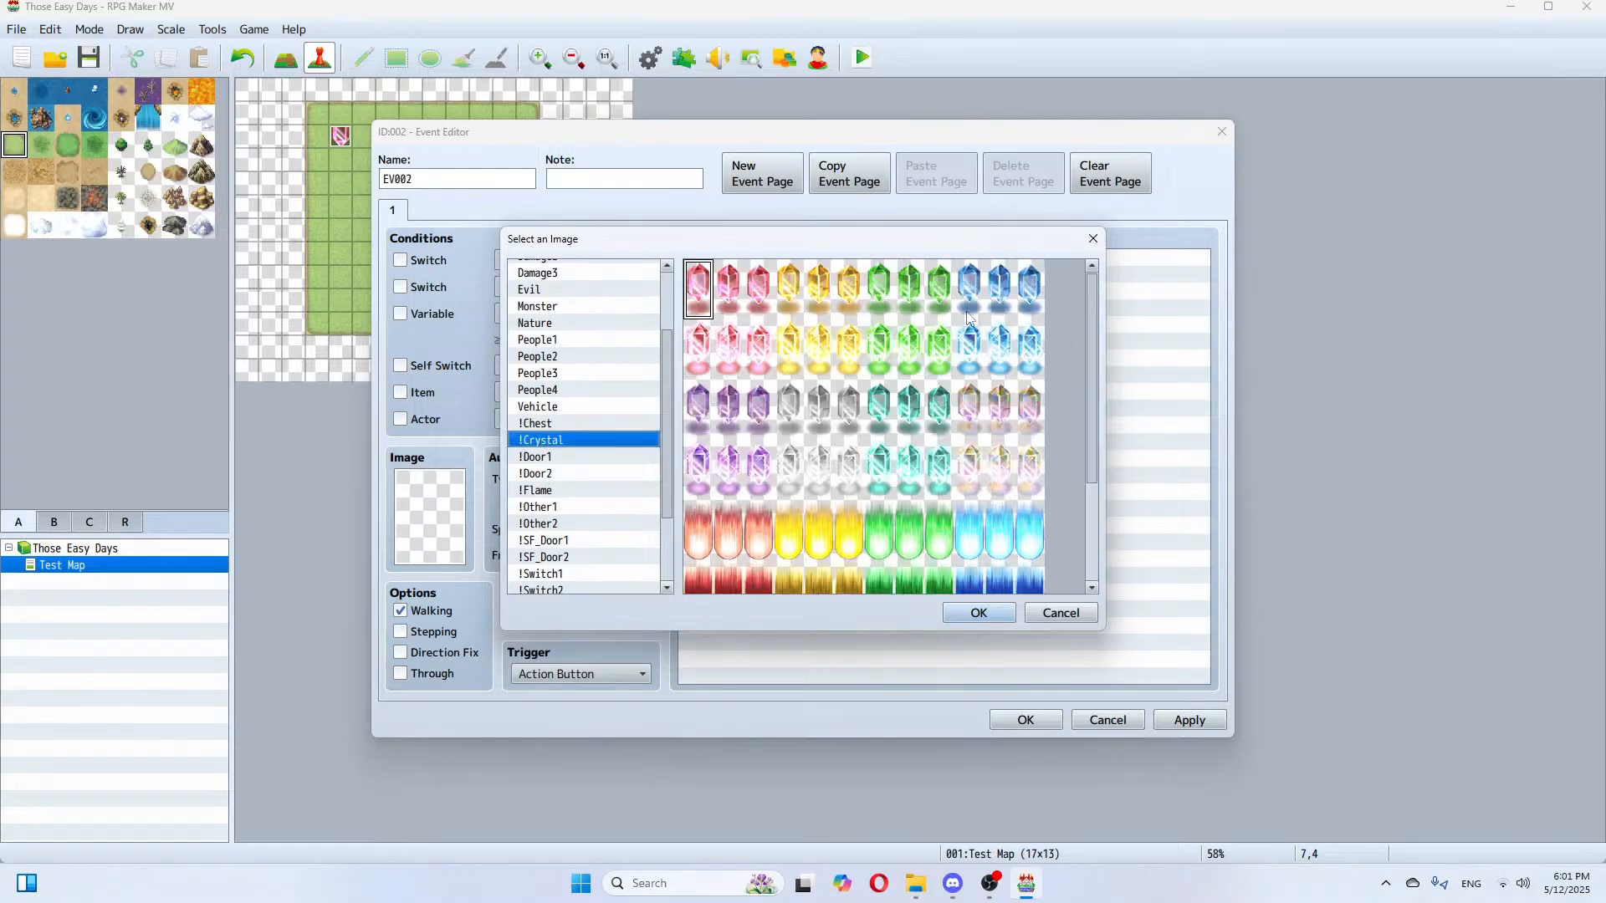
double_click(998, 295)
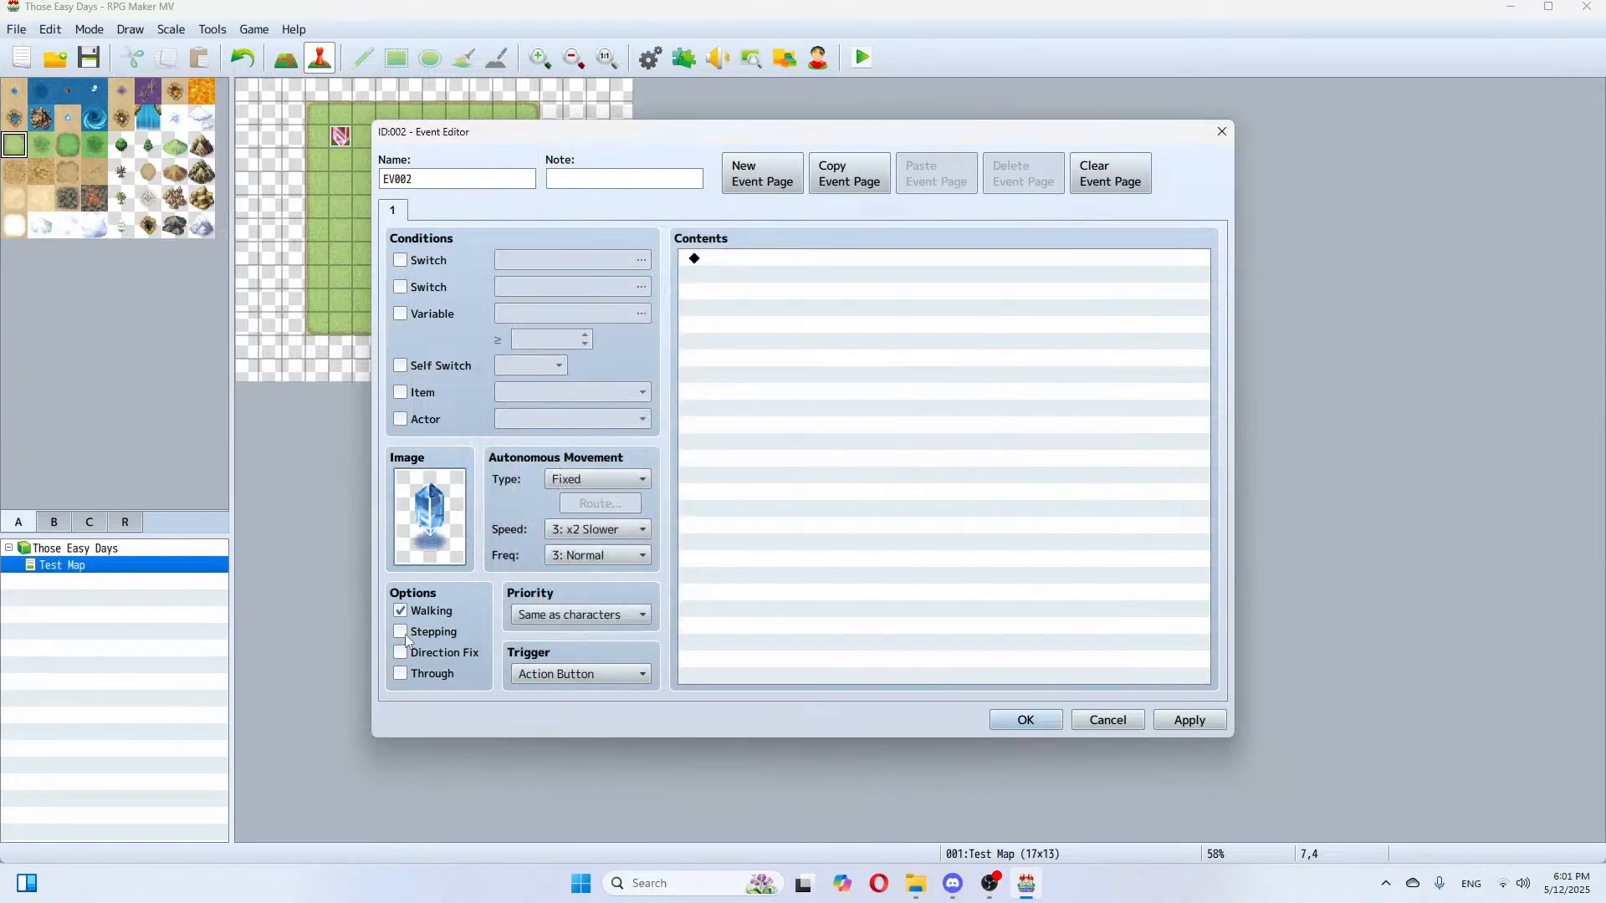
left_click(402, 633)
Step: Add a Show Text command reading "i make it night" to the blue crystal event
double_click(783, 264)
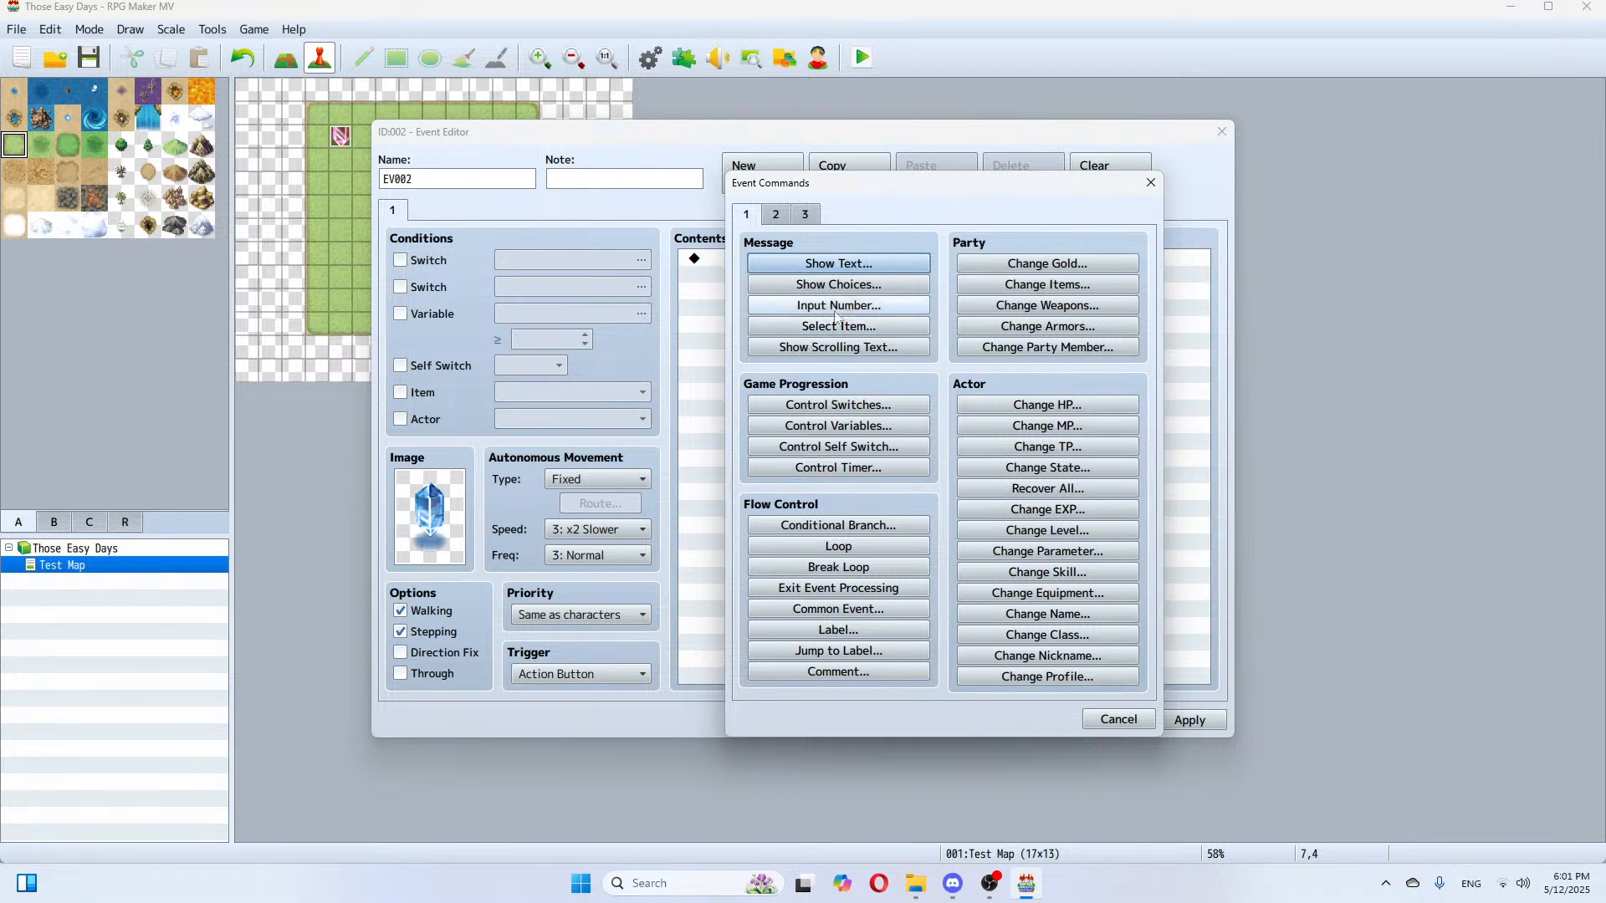
left_click(861, 266)
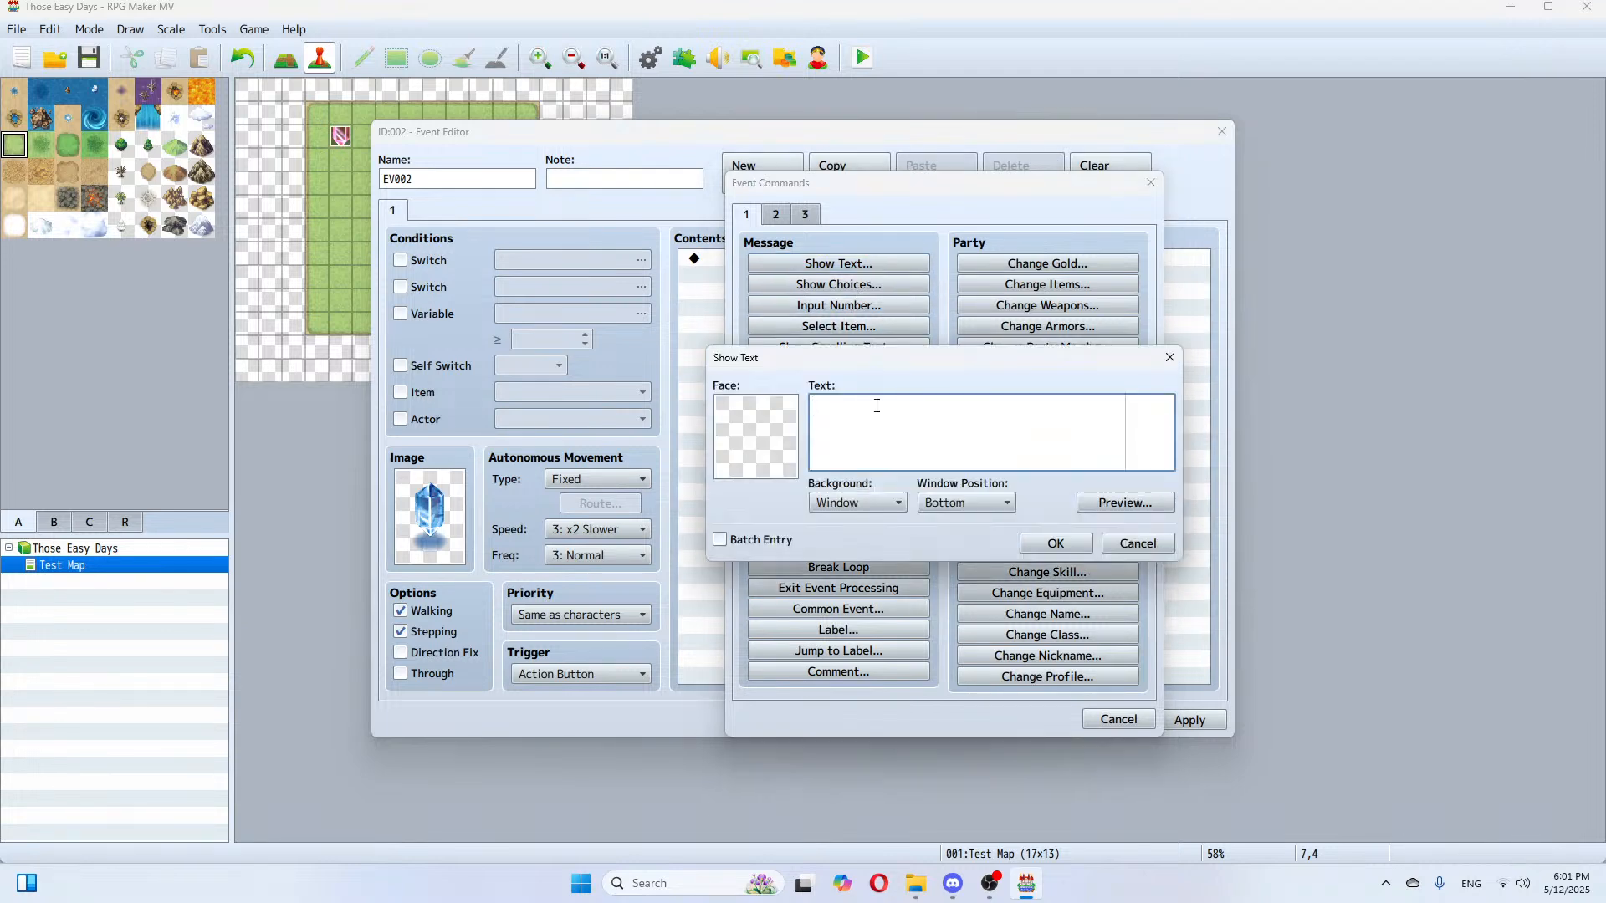
type("\"i make it highjt")
left_click(1056, 543)
Step: Add a Control Variables command to the blue crystal event that sets variable 0001 Hours to constant 2
double_click(771, 303)
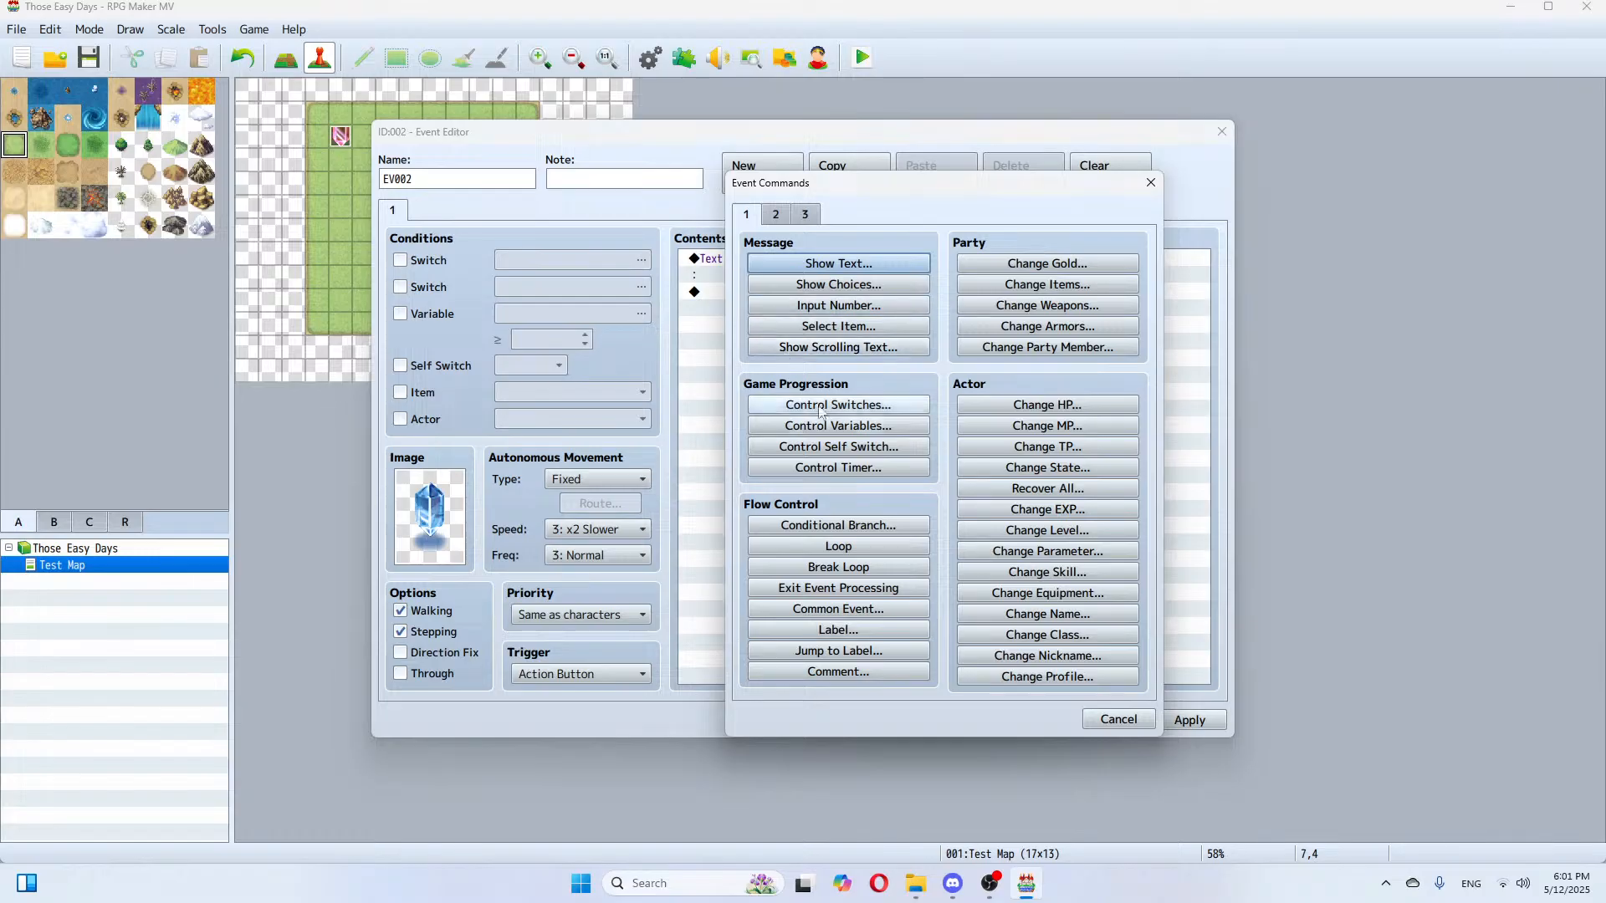
left_click(842, 425)
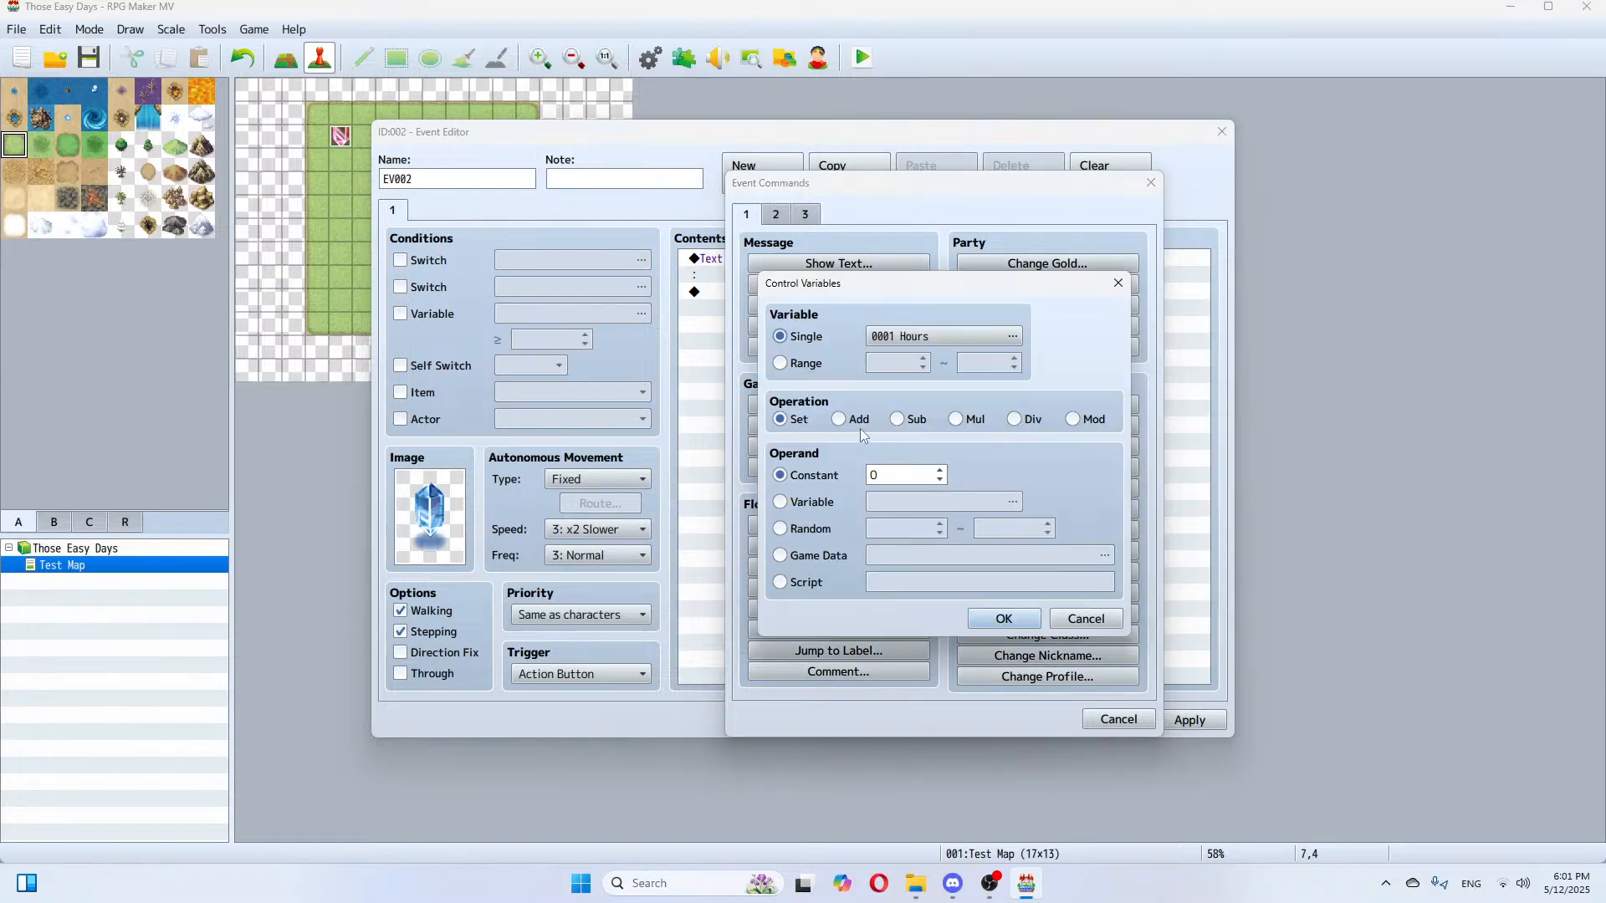
left_click(939, 469)
left_click(940, 470)
left_click(1003, 619)
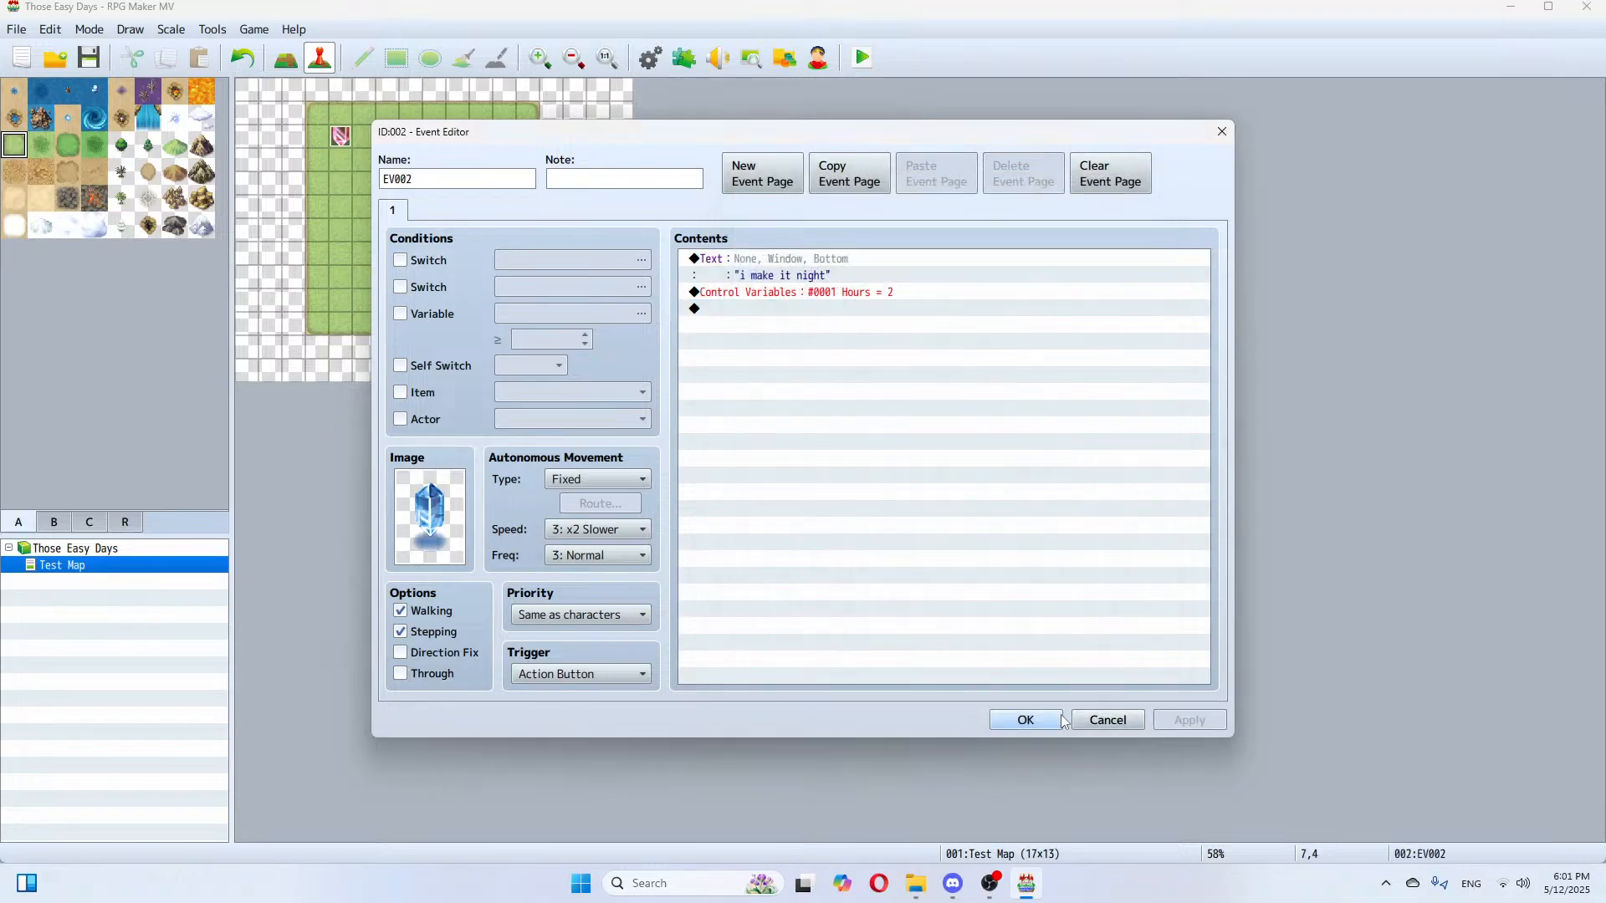
left_click(1025, 720)
Step: Create a map event at tile 10,8 with the yellow crystal image from !Crystal and enable its stepping animation
double_click(485, 278)
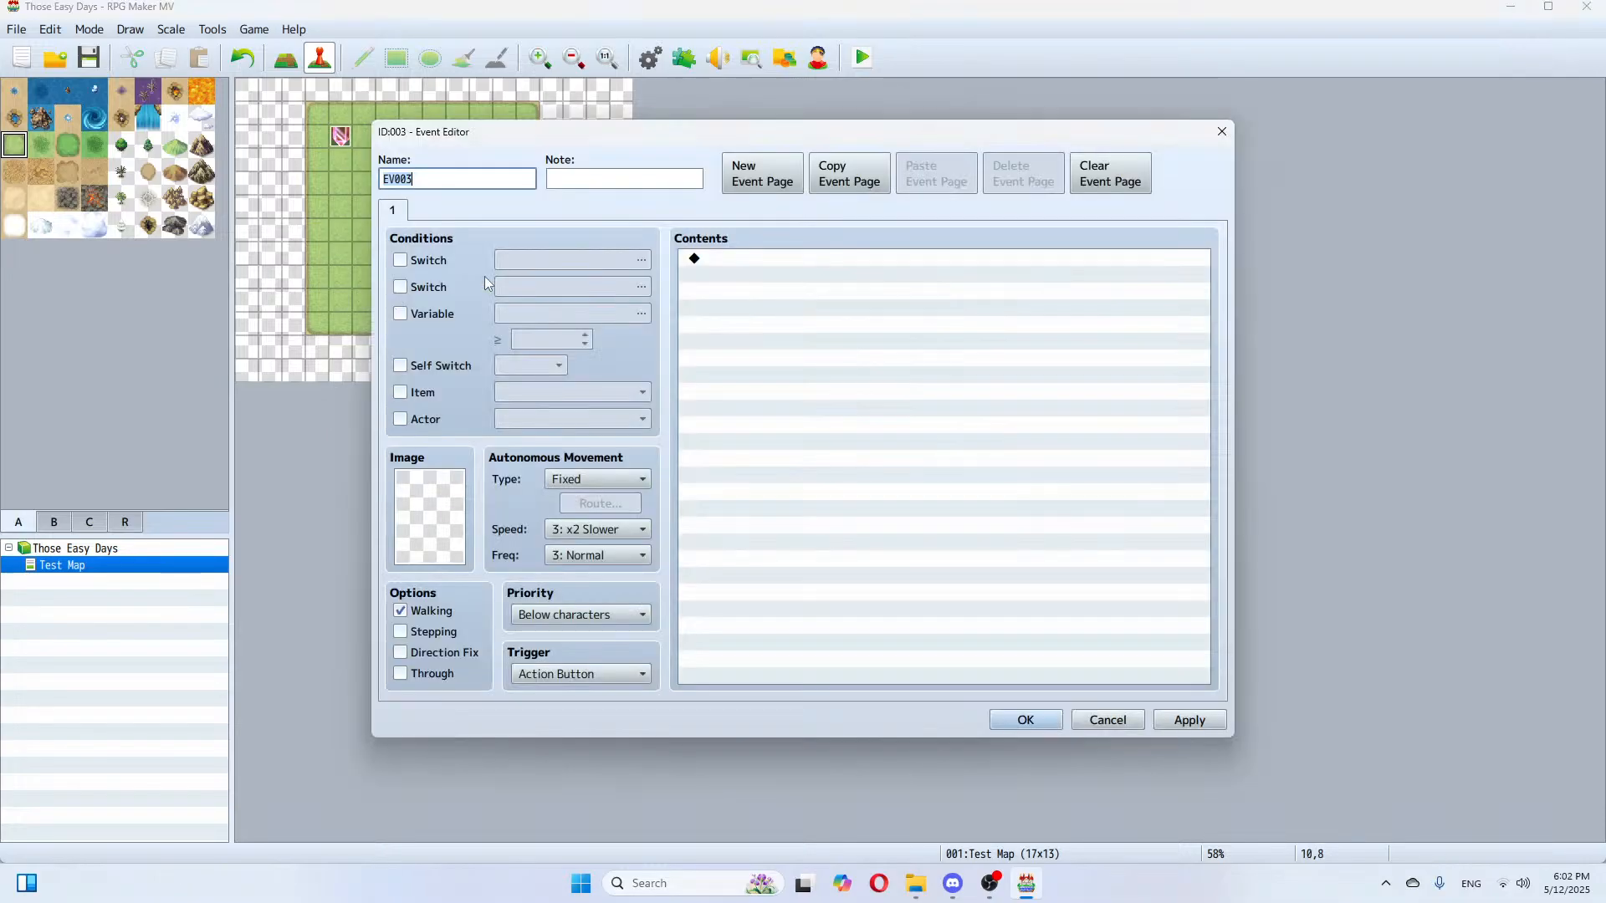
double_click(399, 517)
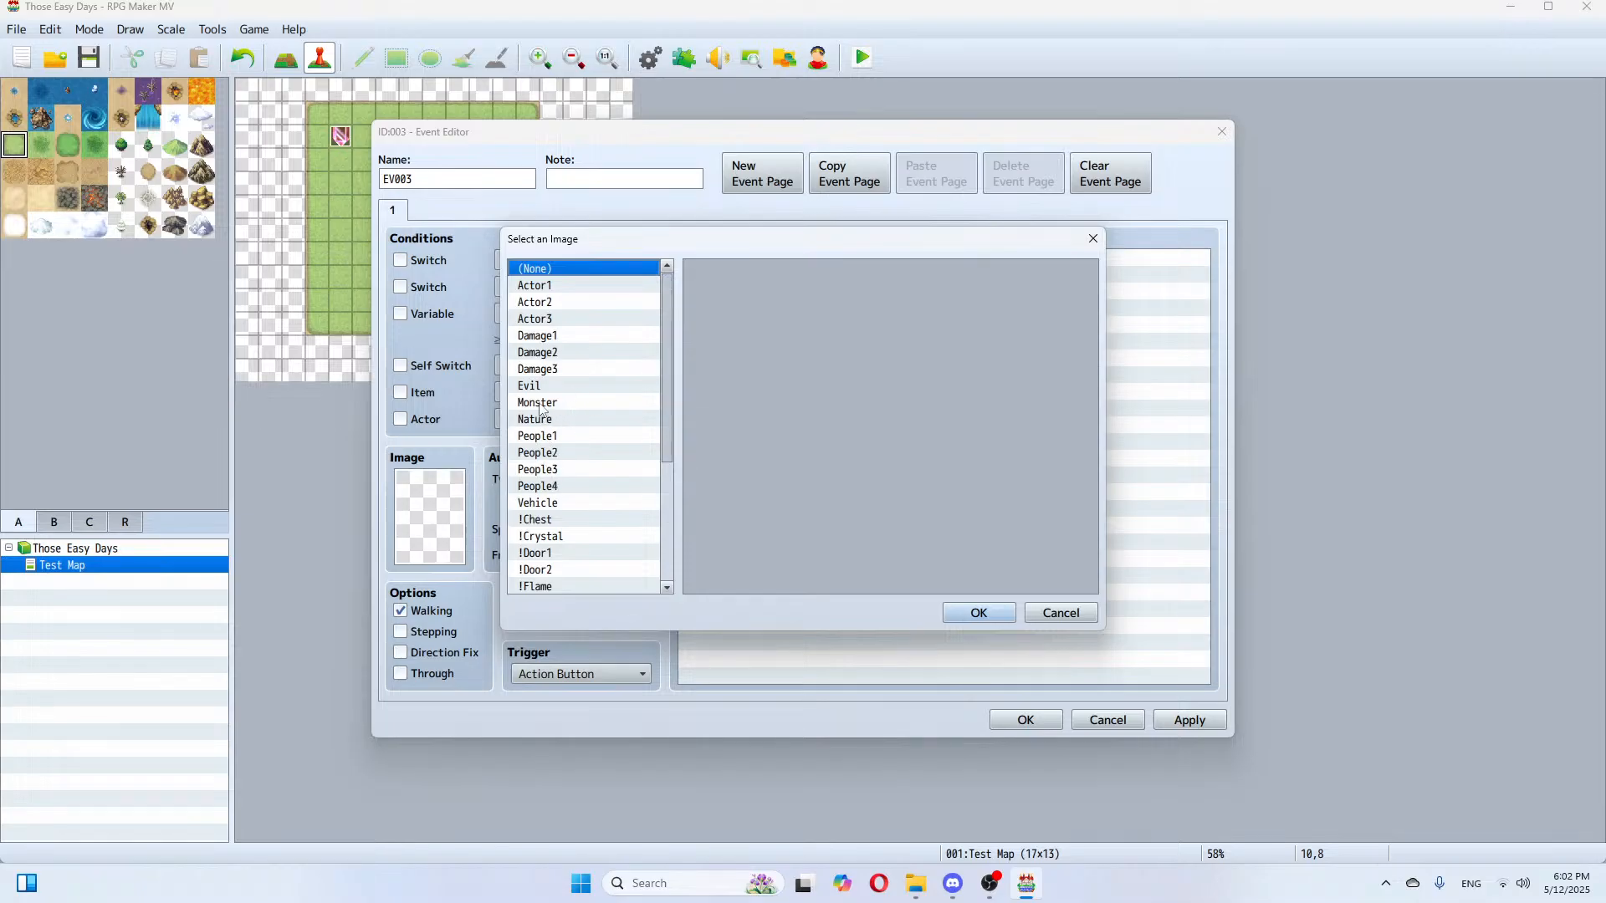
left_click(541, 536)
double_click(805, 292)
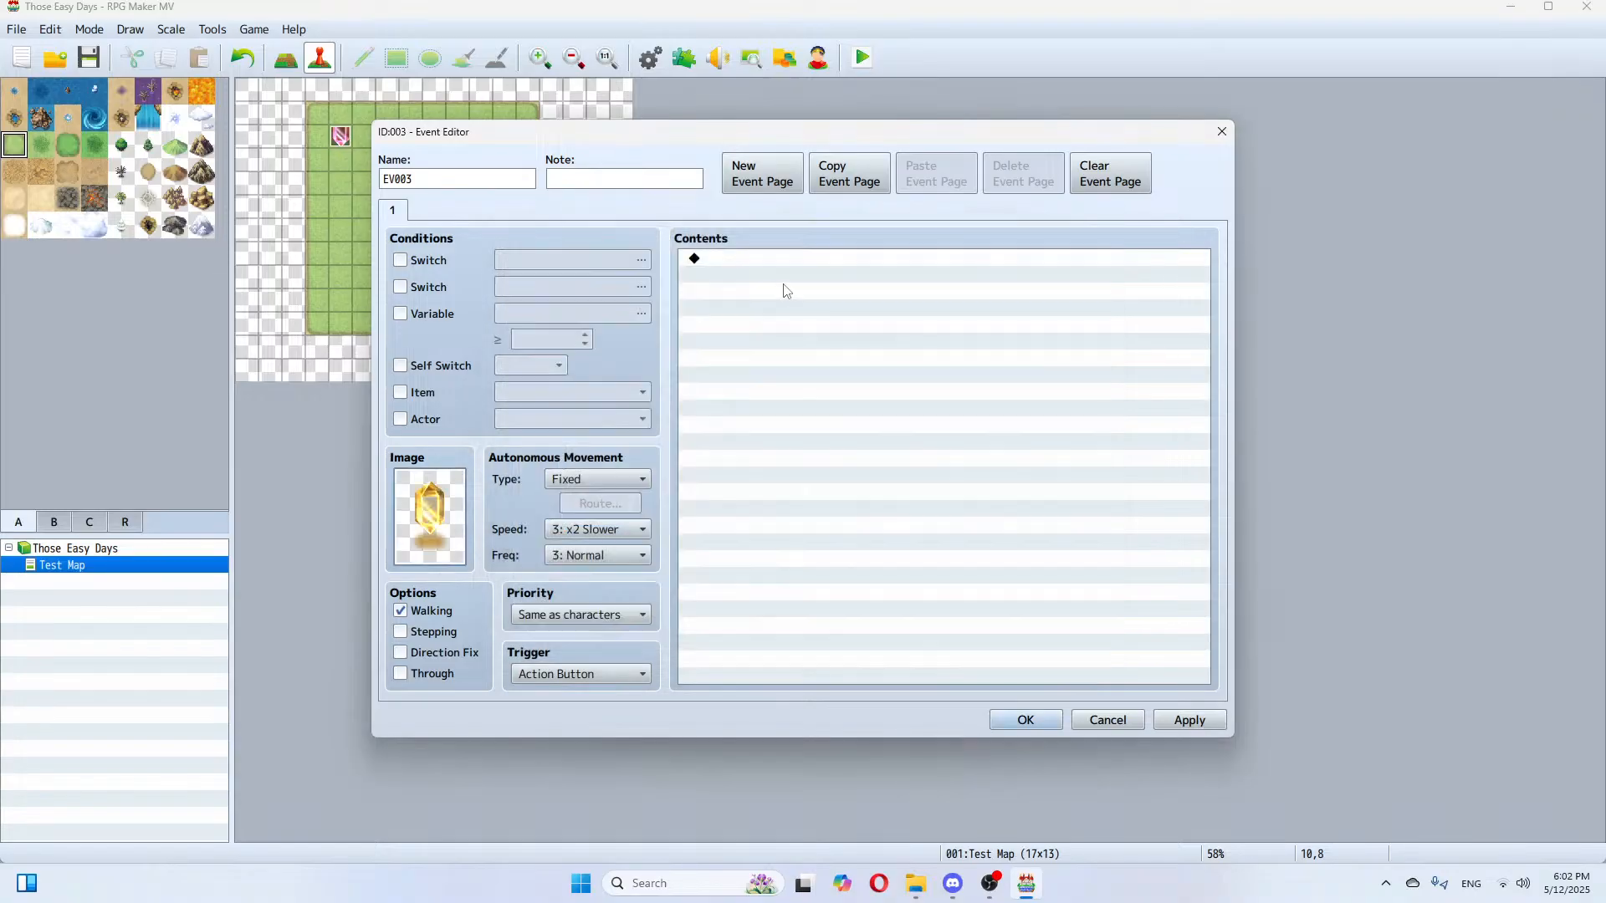
left_click(409, 631)
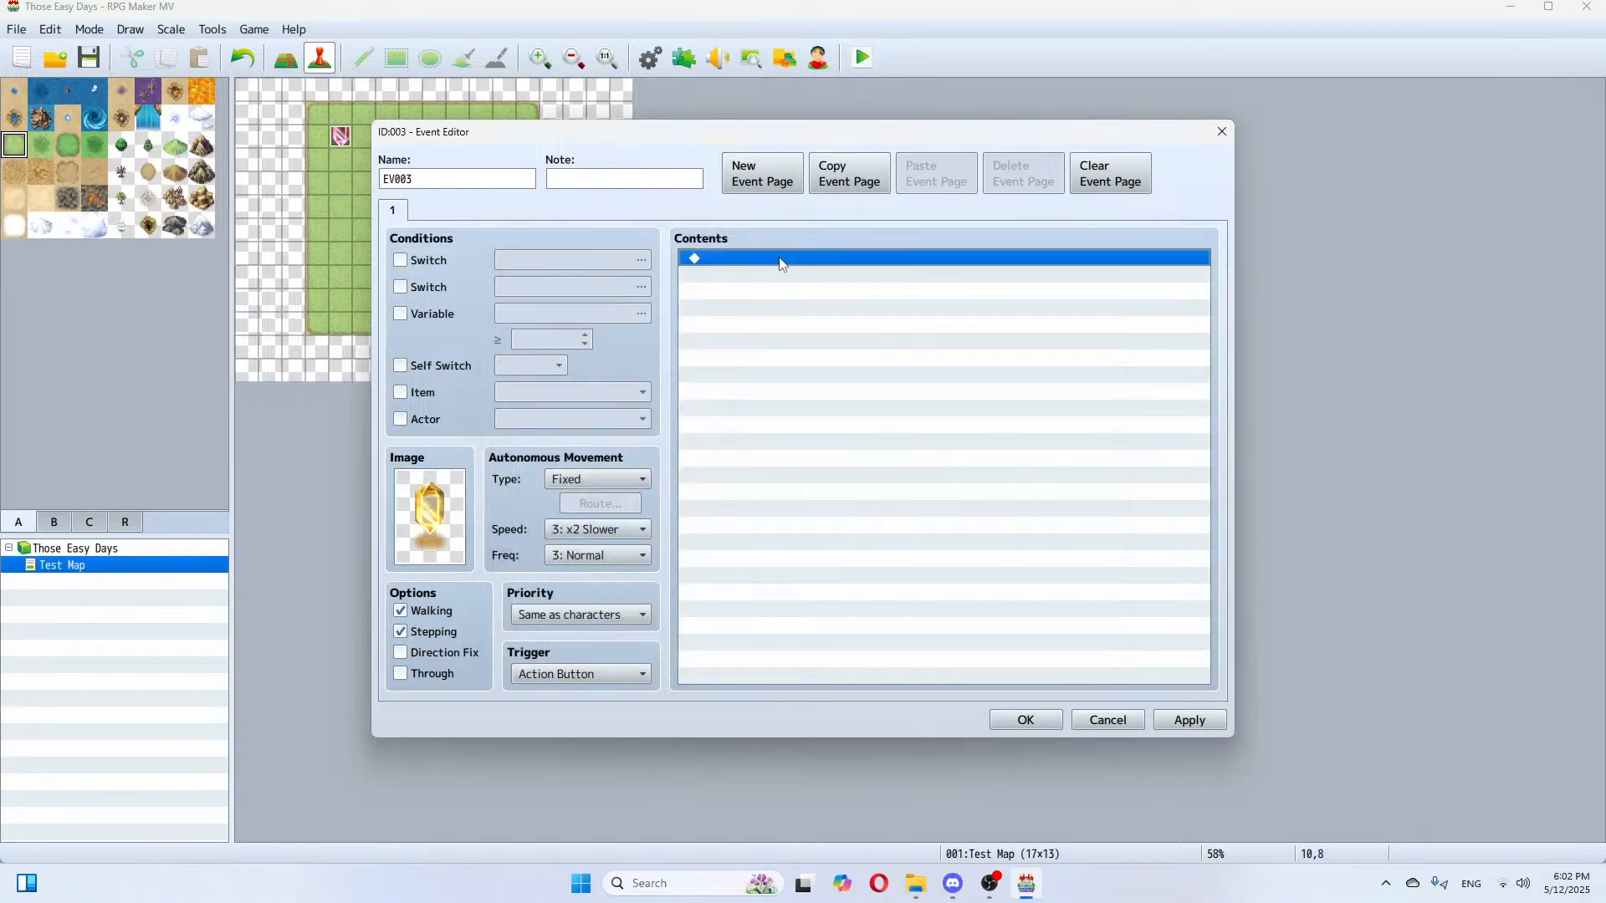
Step: Add a Show Text command reading "I make it sunset" to the yellow crystal event
double_click(781, 264)
left_click(841, 265)
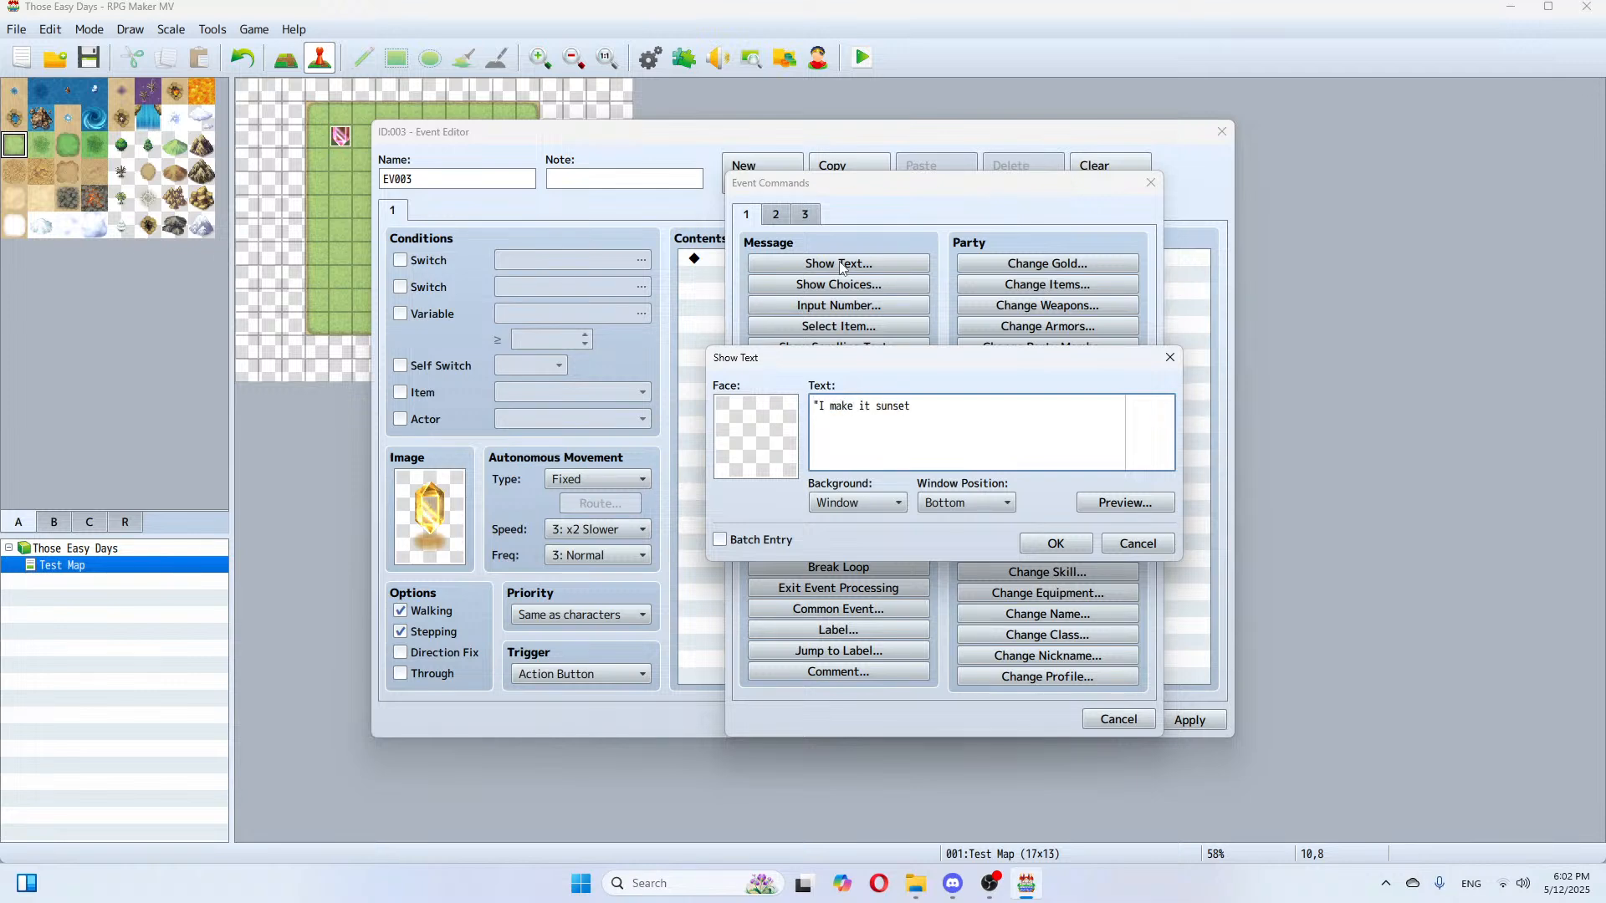
left_click(1050, 543)
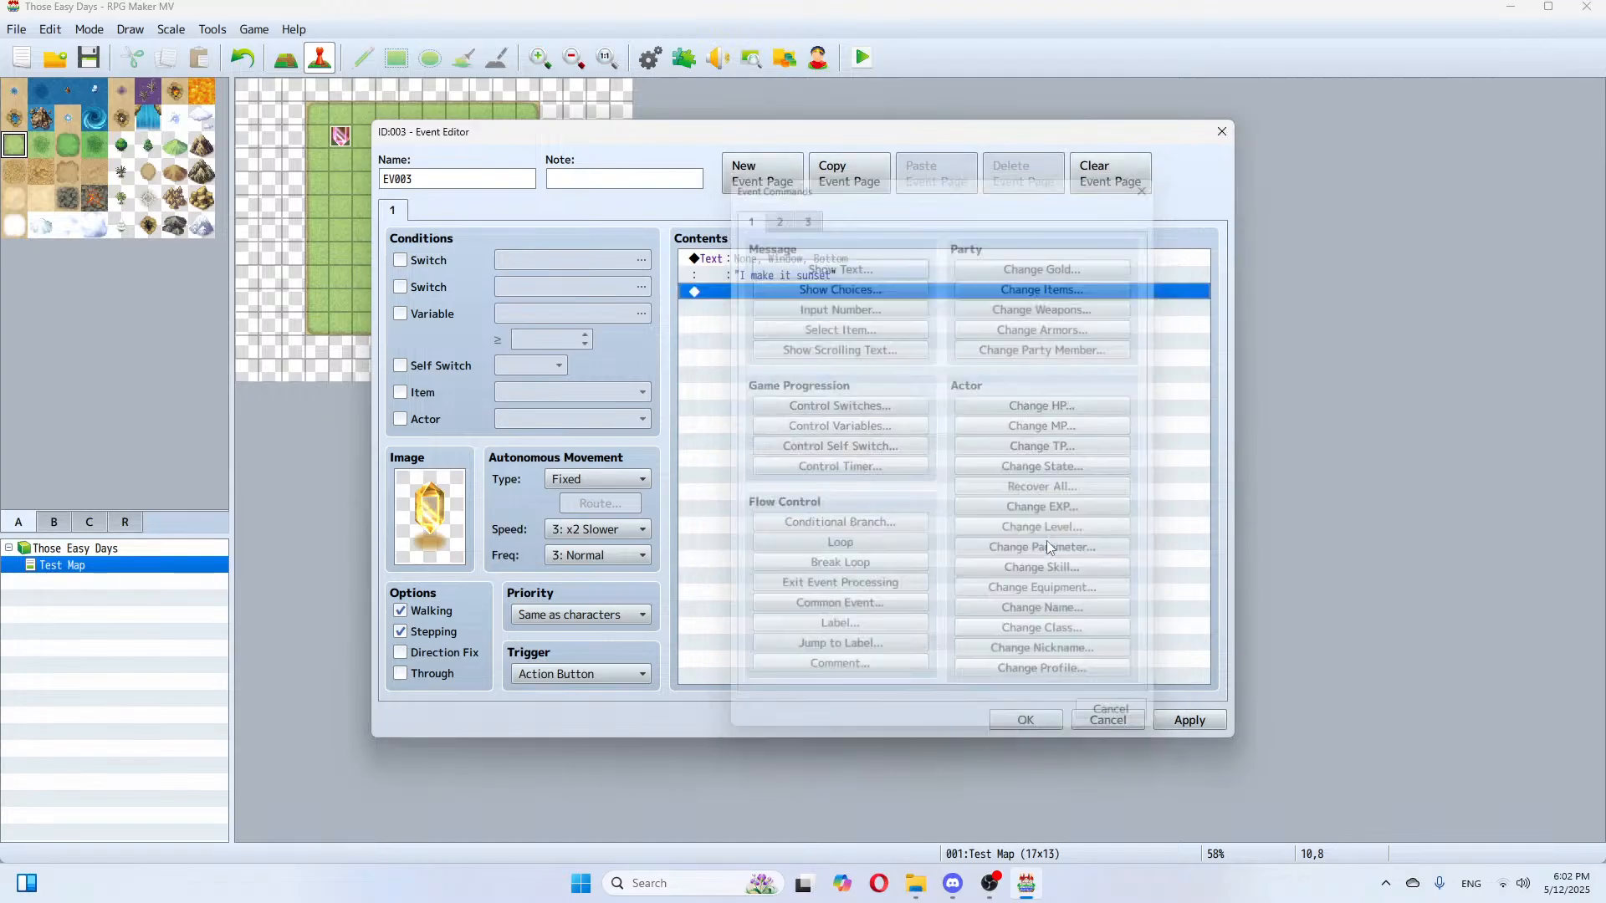
Step: Add a Control Variables command to the yellow crystal event that sets variable 0001 Hours to constant 1
double_click(752, 292)
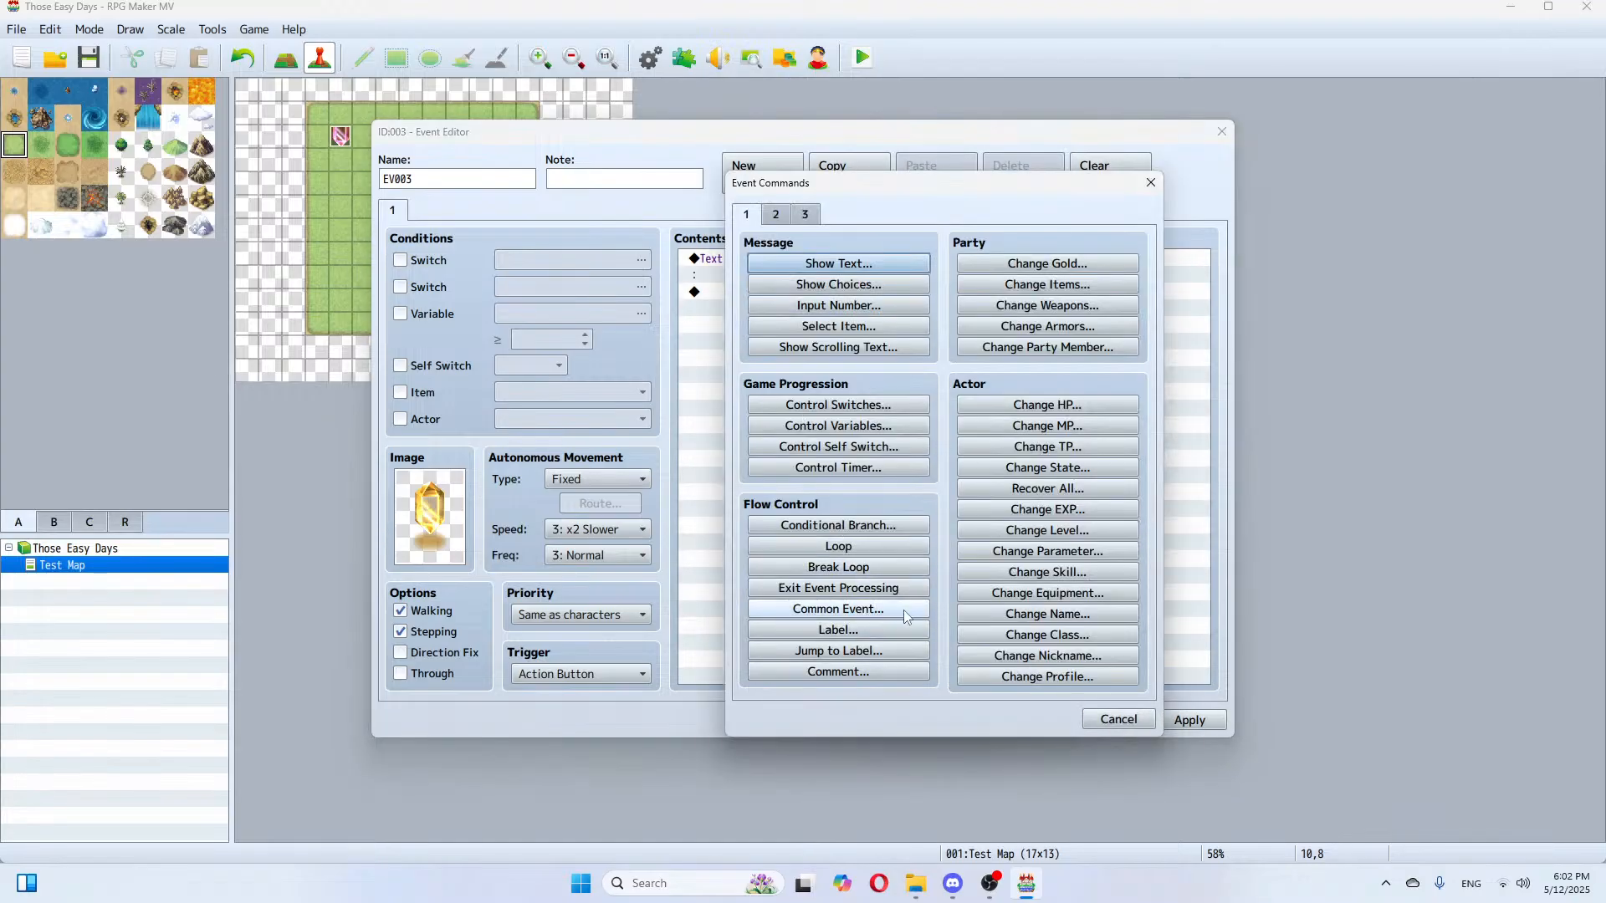
left_click(857, 434)
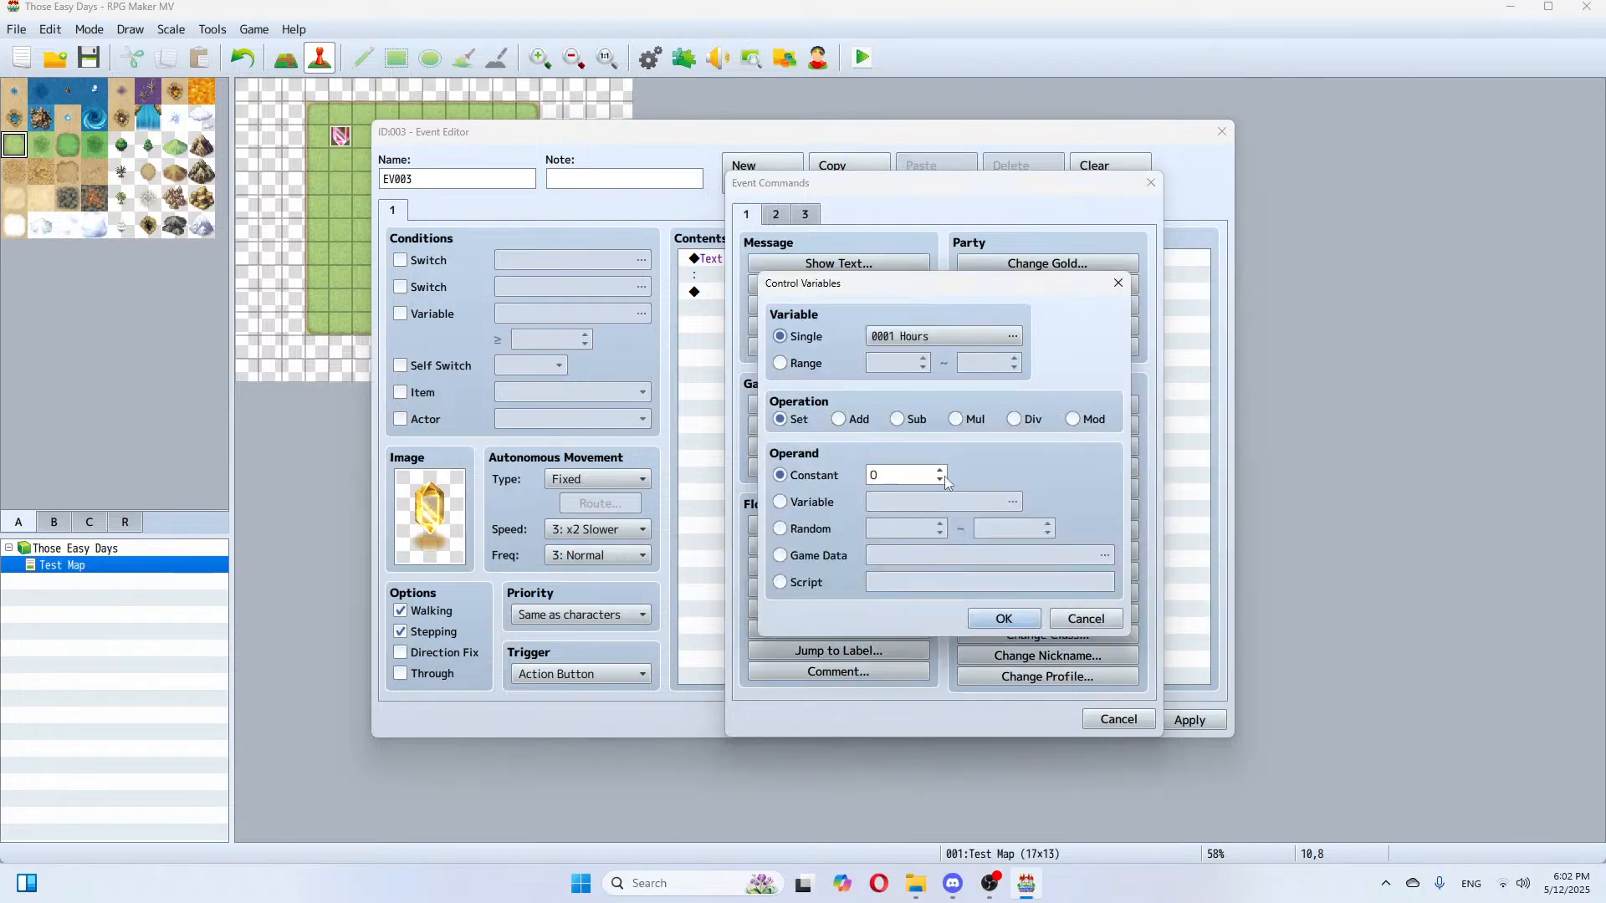
left_click(940, 473)
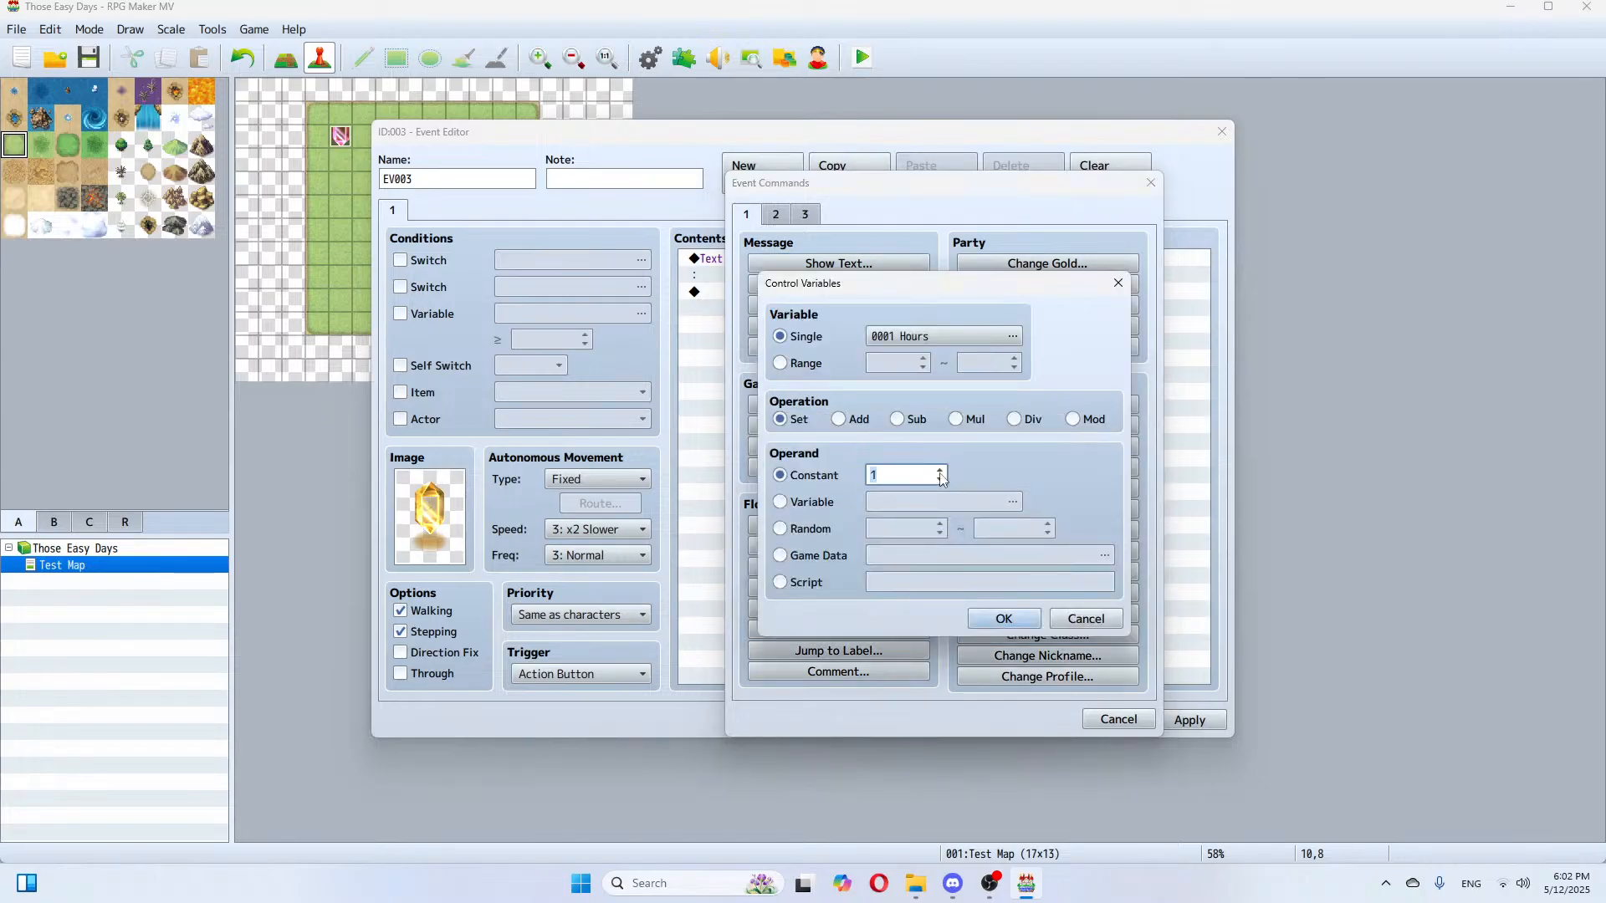
left_click(1004, 619)
left_click(1172, 718)
left_click(1025, 720)
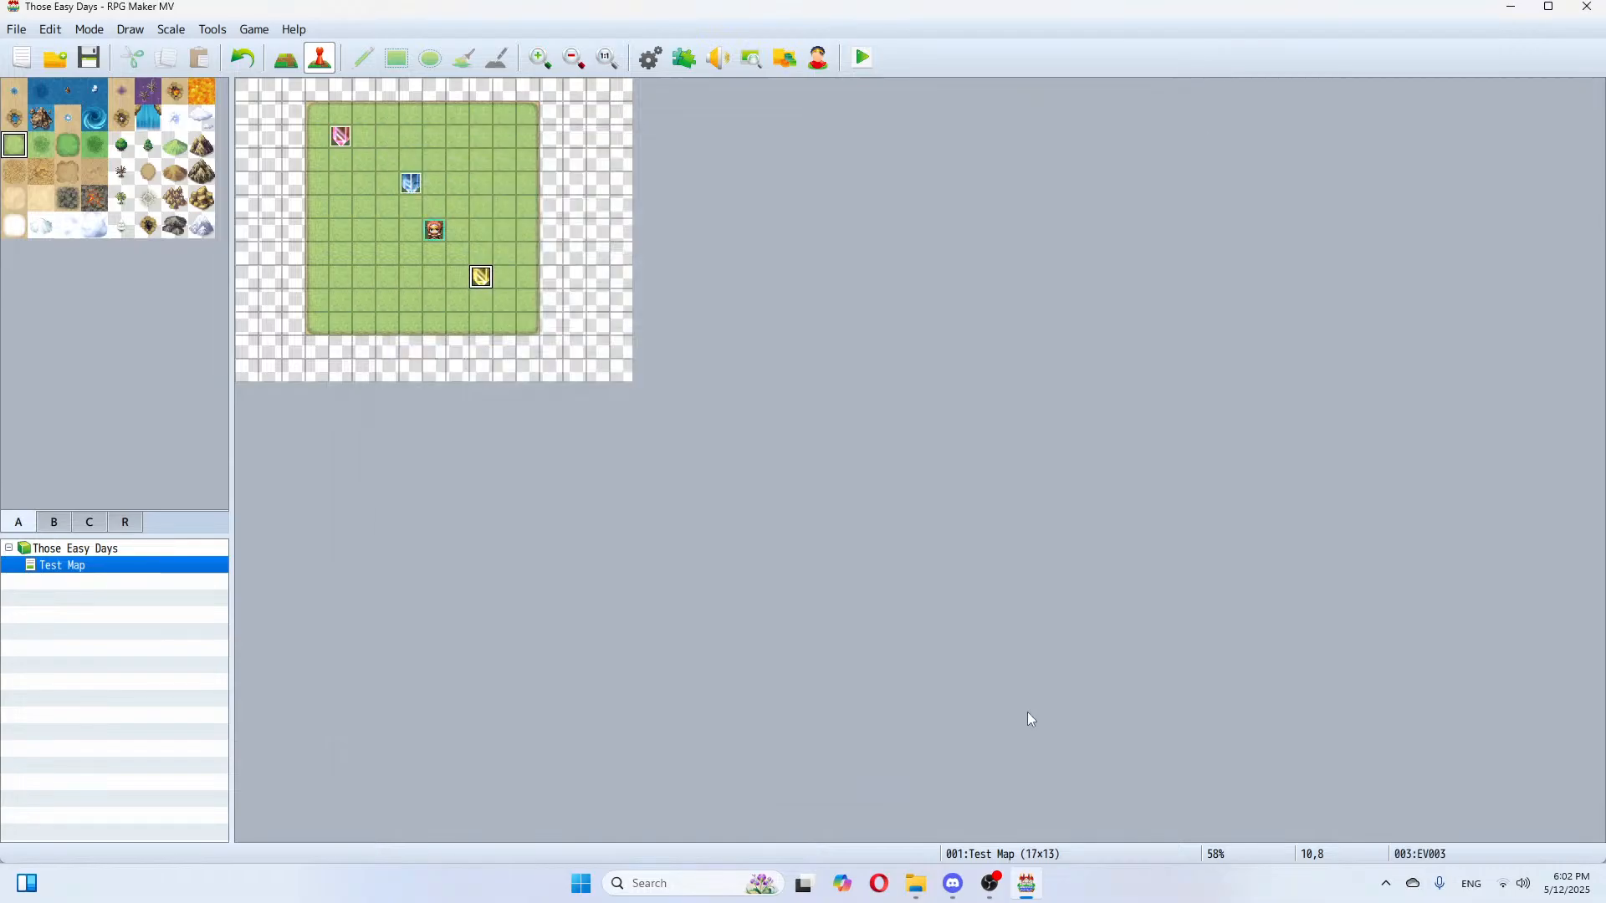
Step: Review the blue crystal event's commands and save the project
left_click(407, 189)
right_click(407, 189)
left_click(425, 194)
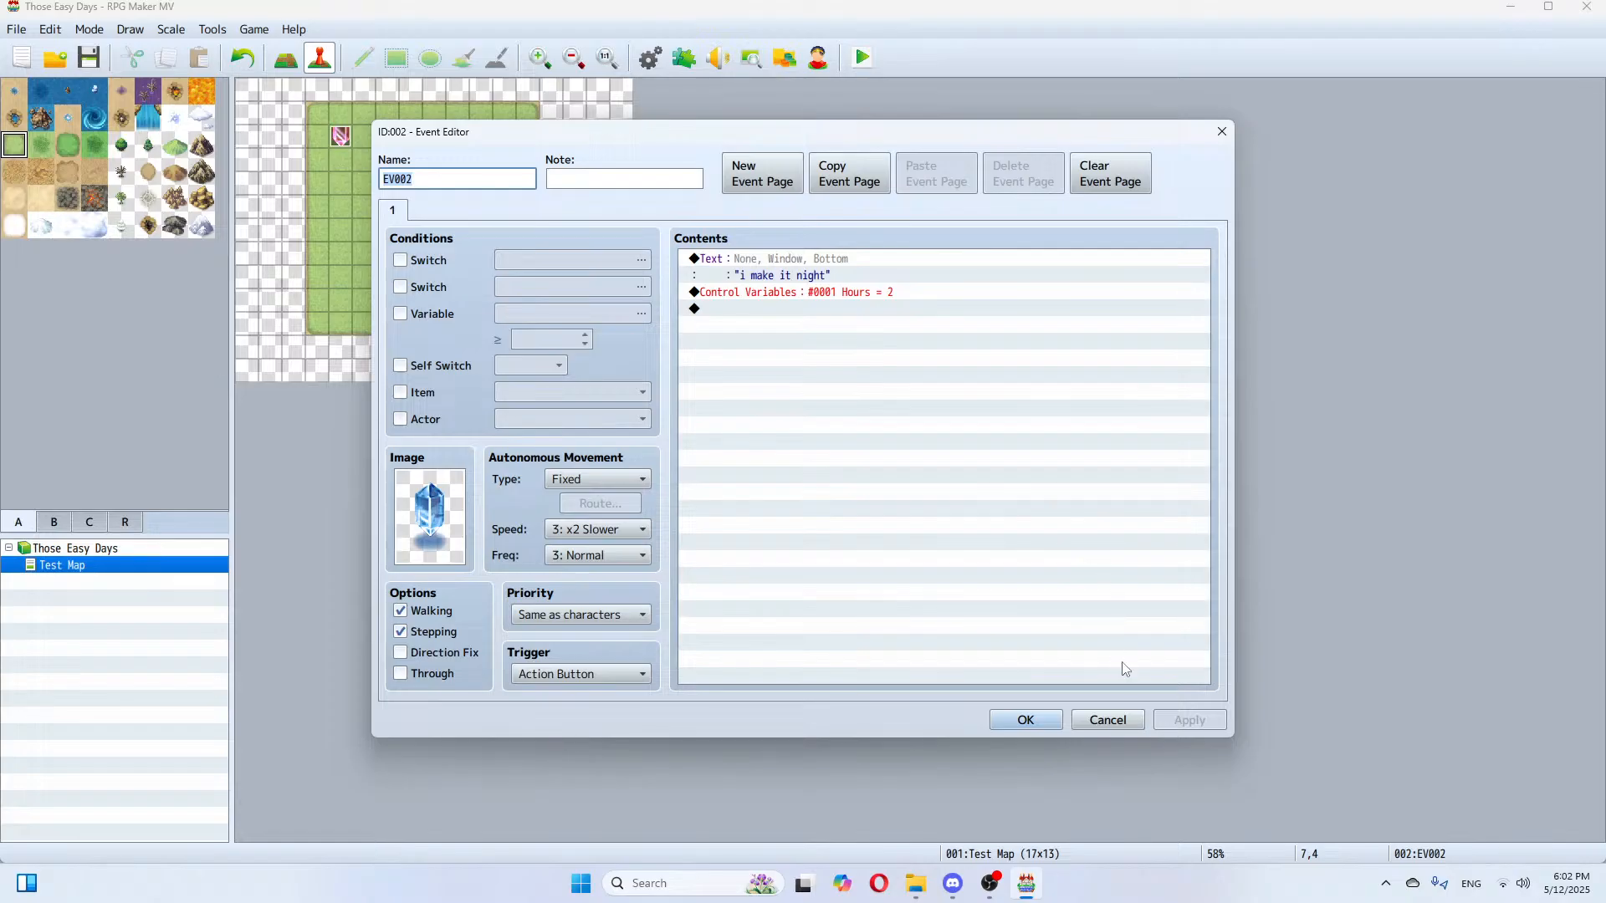
left_click(1026, 720)
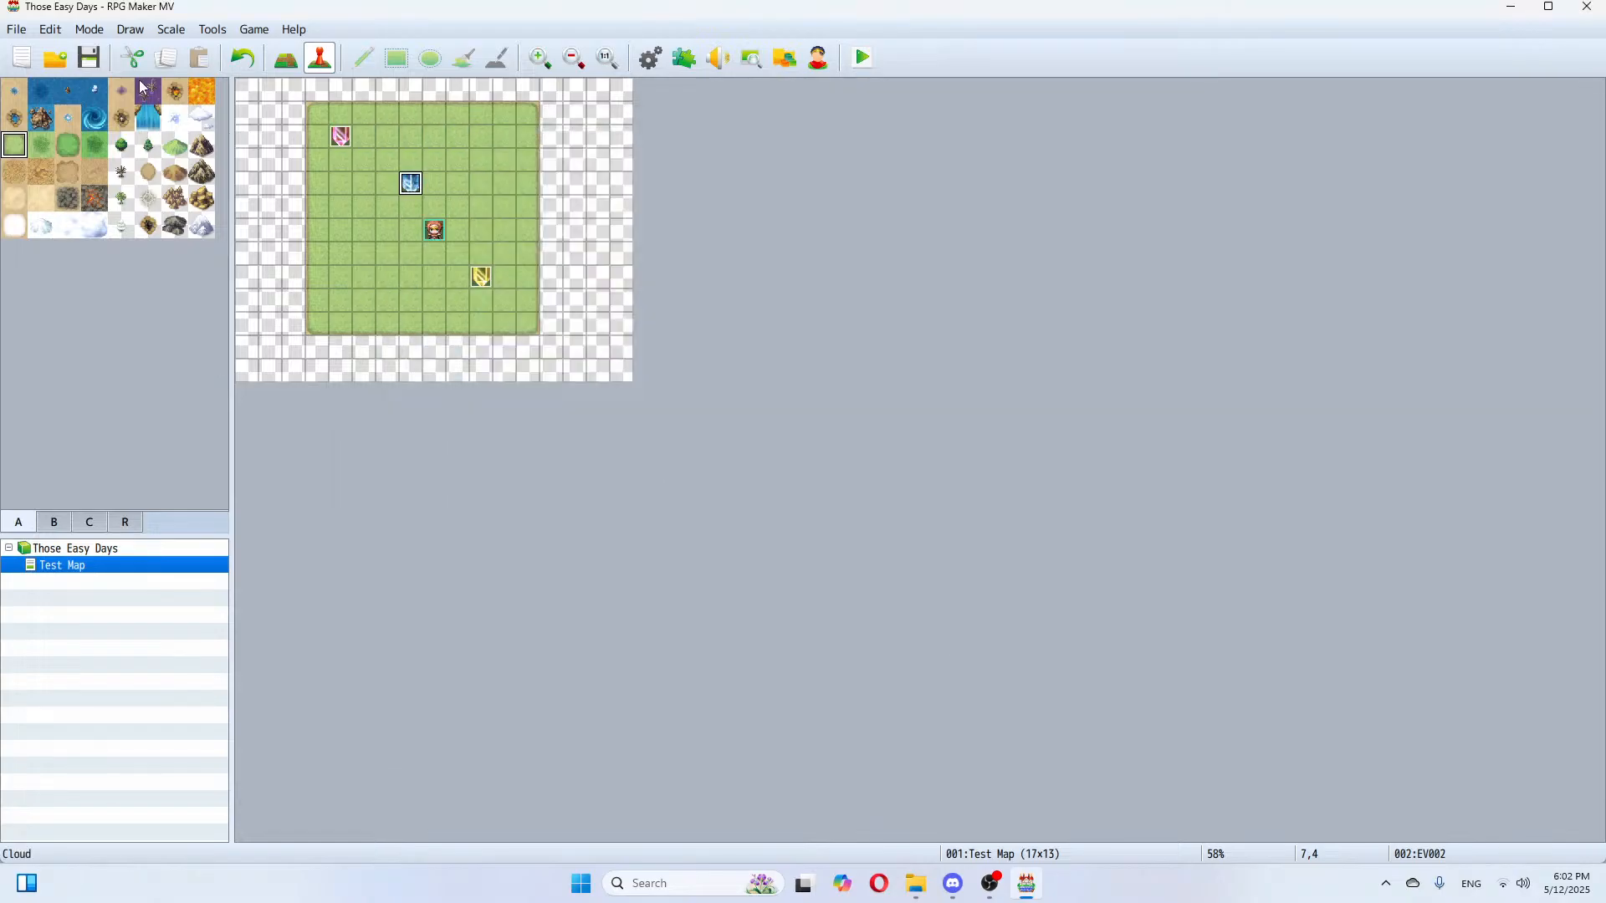
left_click(98, 65)
right_click(249, 94)
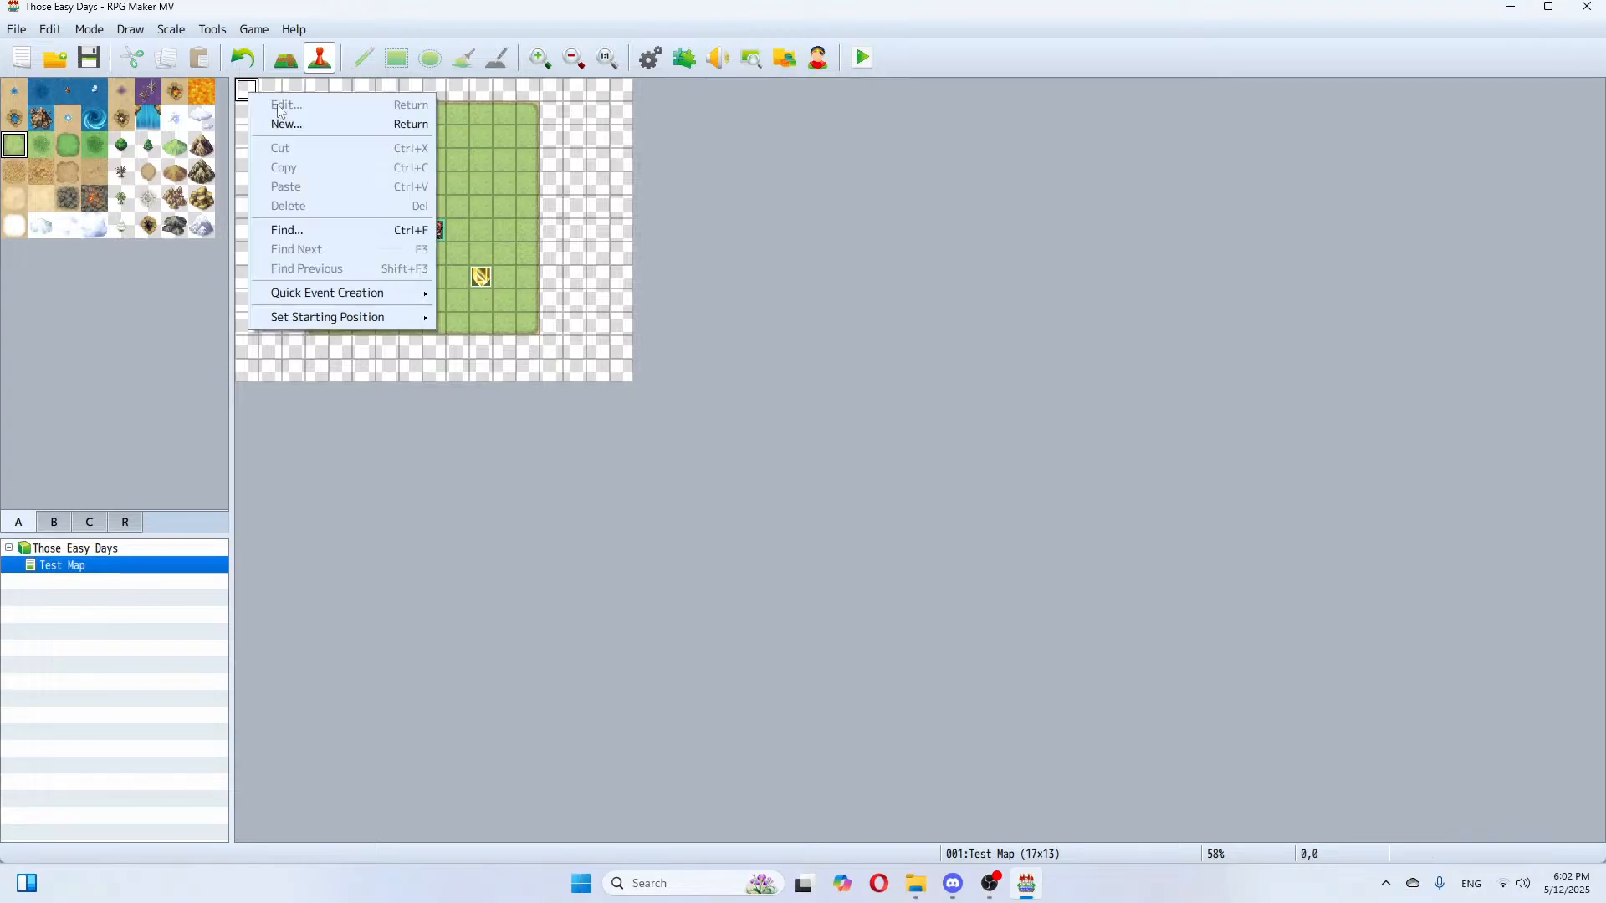
left_click(294, 126)
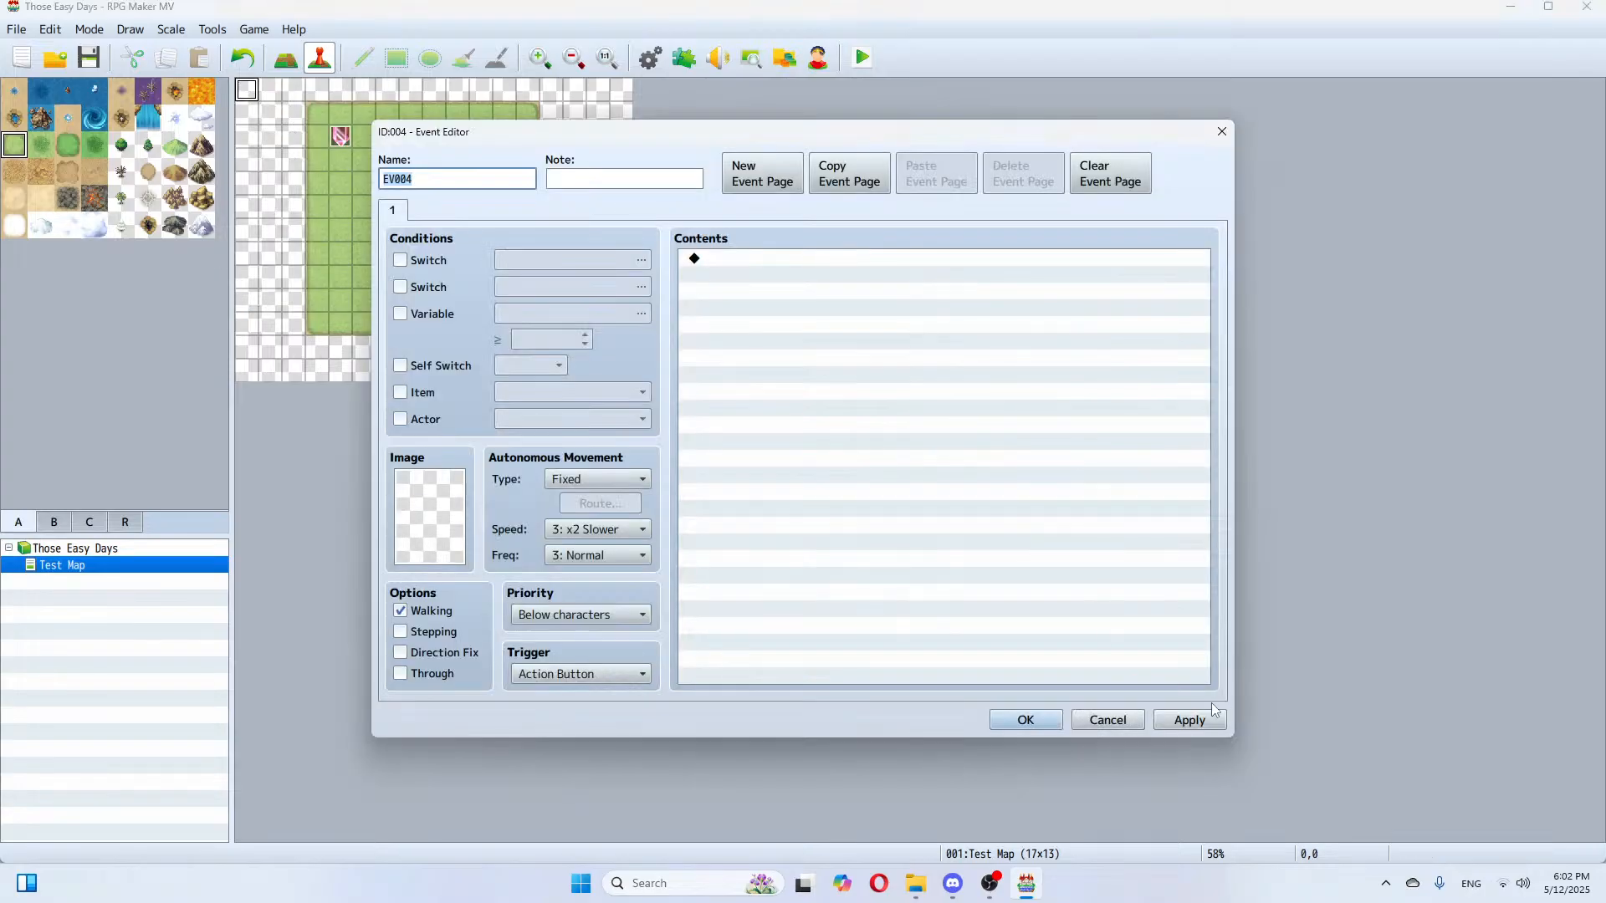
left_click(1130, 720)
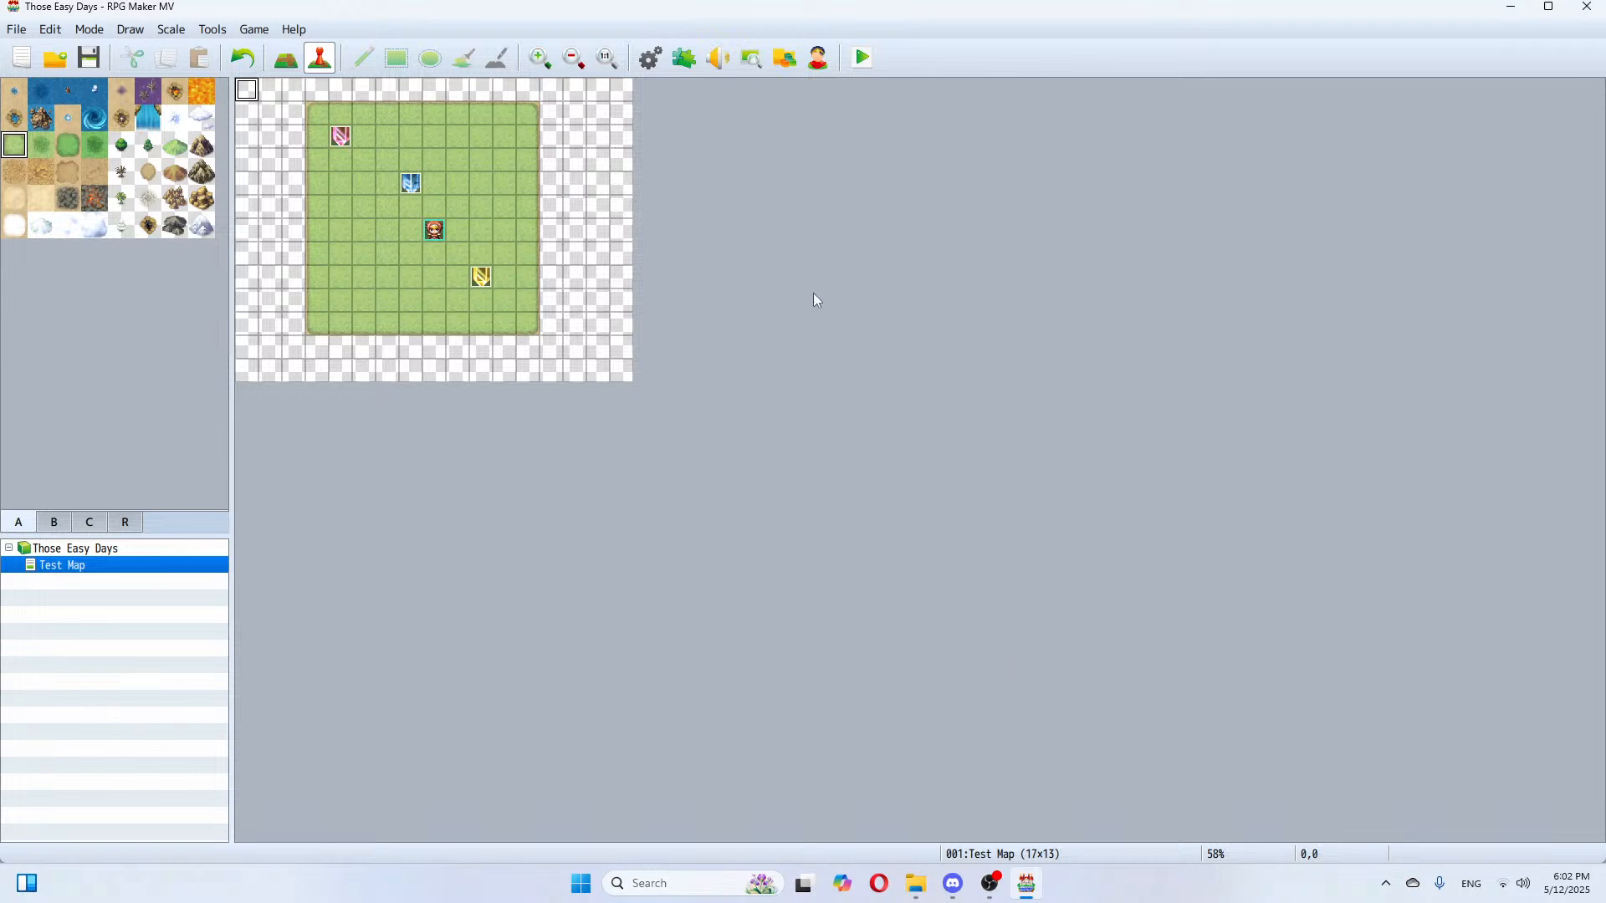
Step: Start a playtest and walk the party to the pink crystal to trigger and dismiss its message
left_click(864, 60)
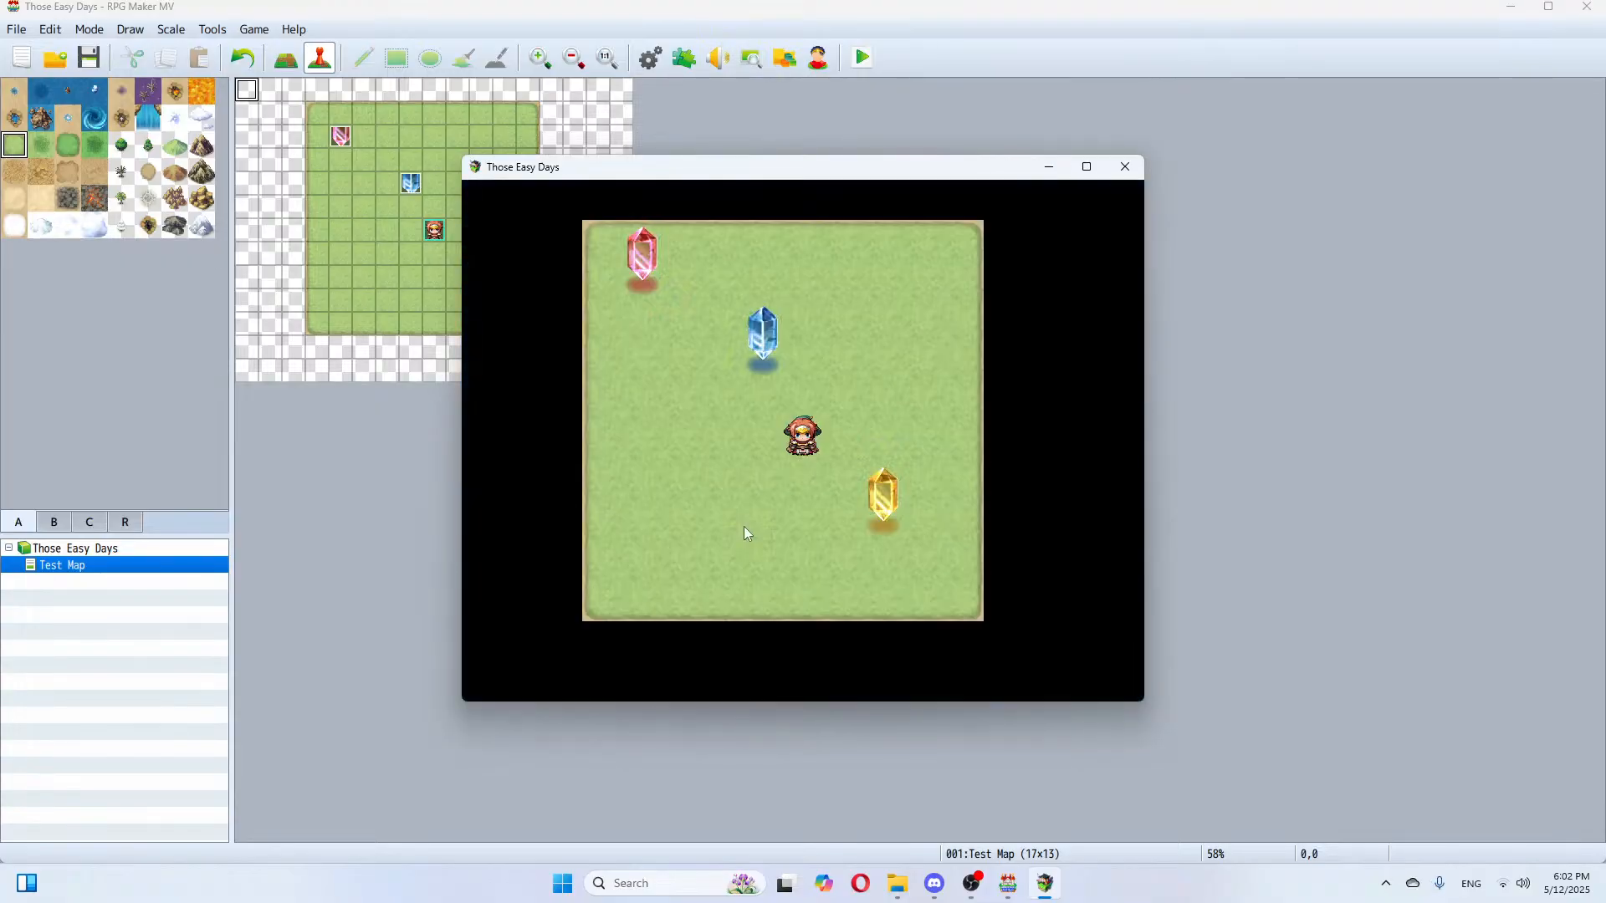
key("Left")
key("Up")
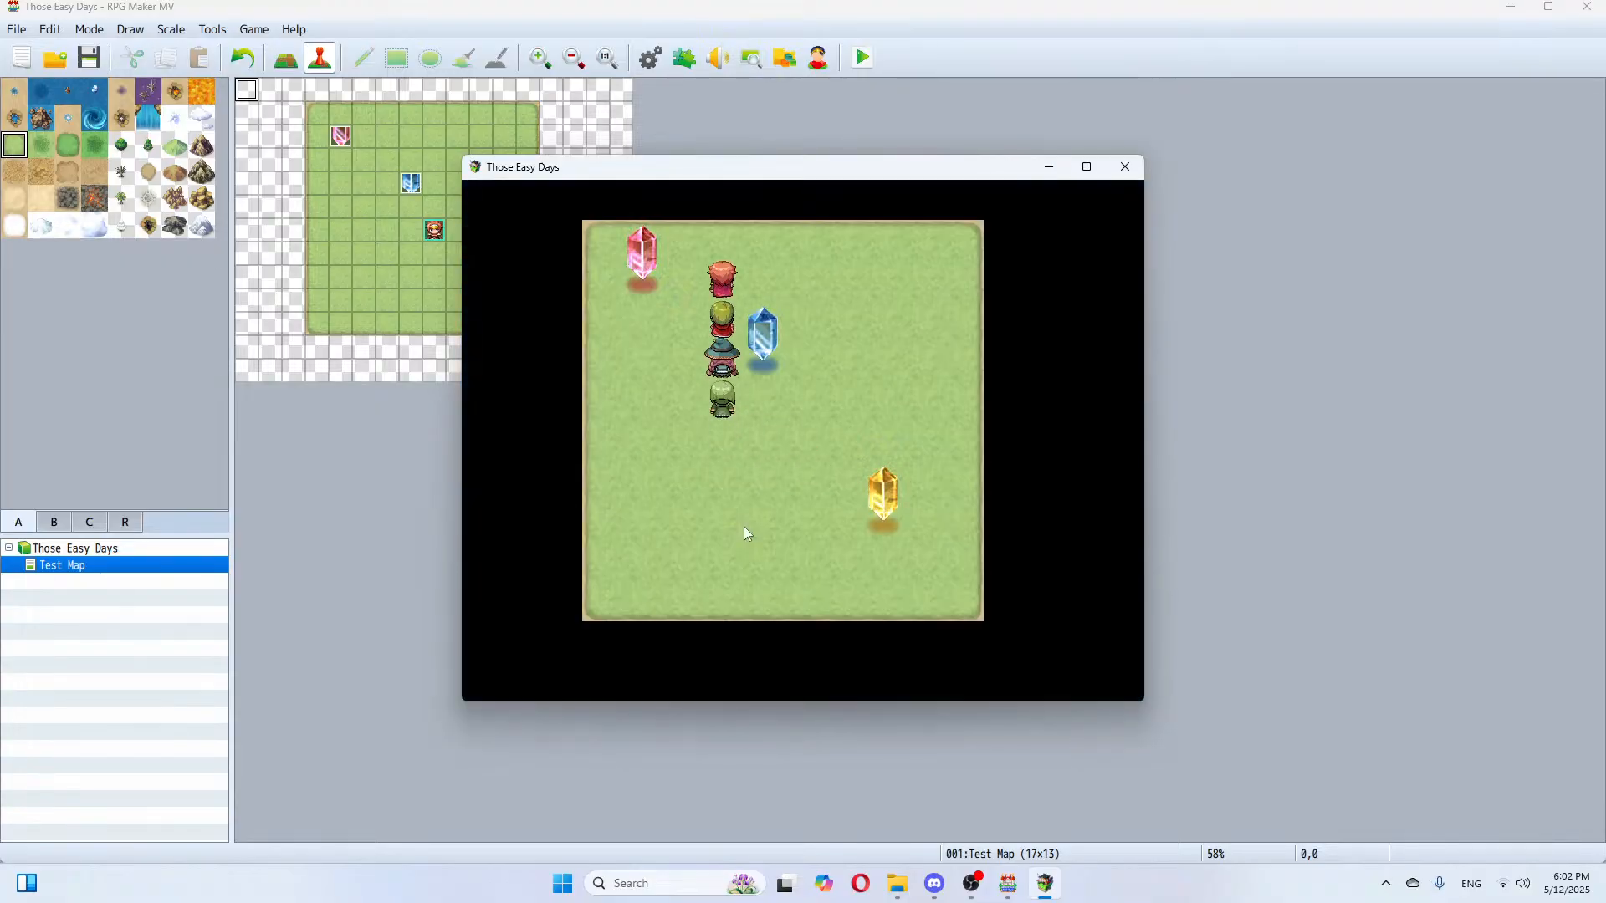
key("Left")
key("Up")
key("Left")
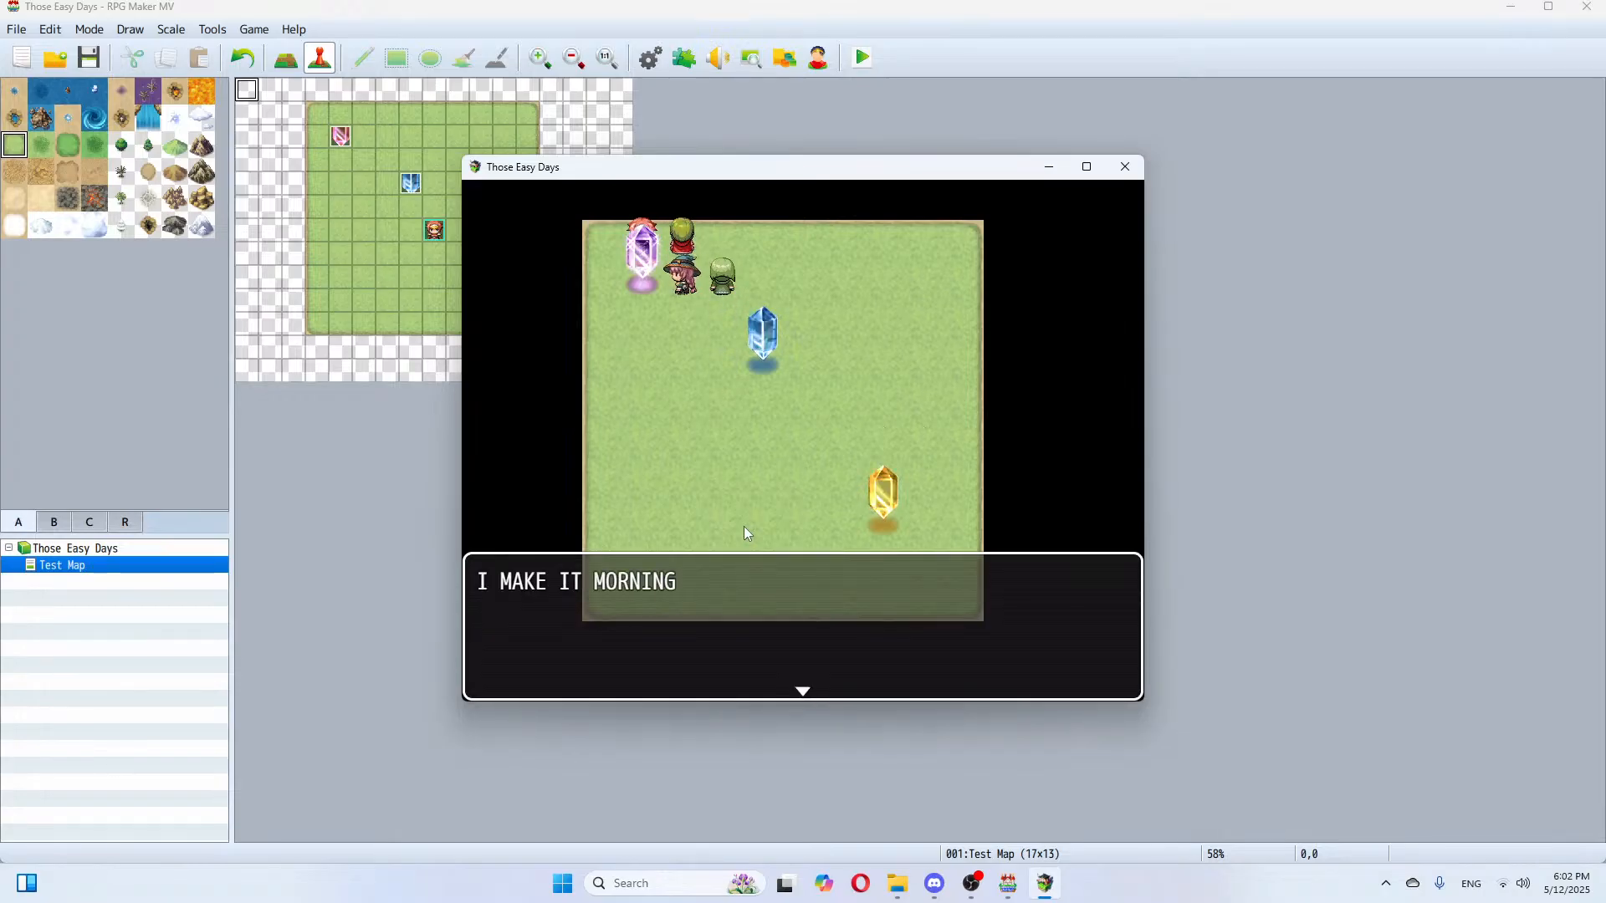
key("Return")
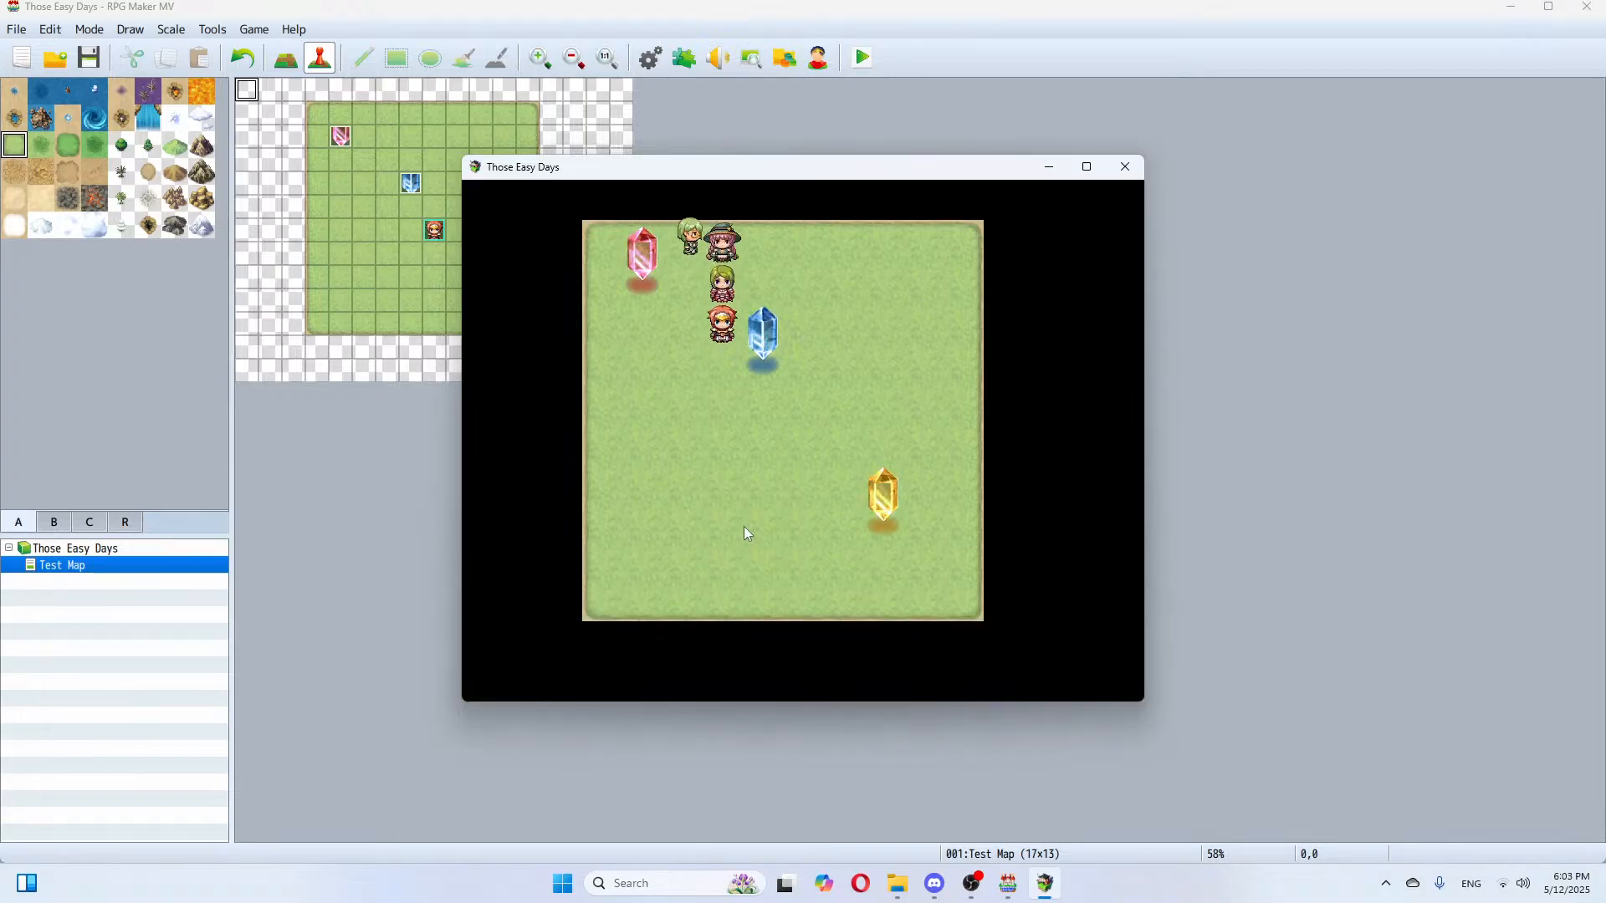
Step: Walk the party to the yellow crystal, trigger and dismiss its message, and end the playtest
left_click(747, 533)
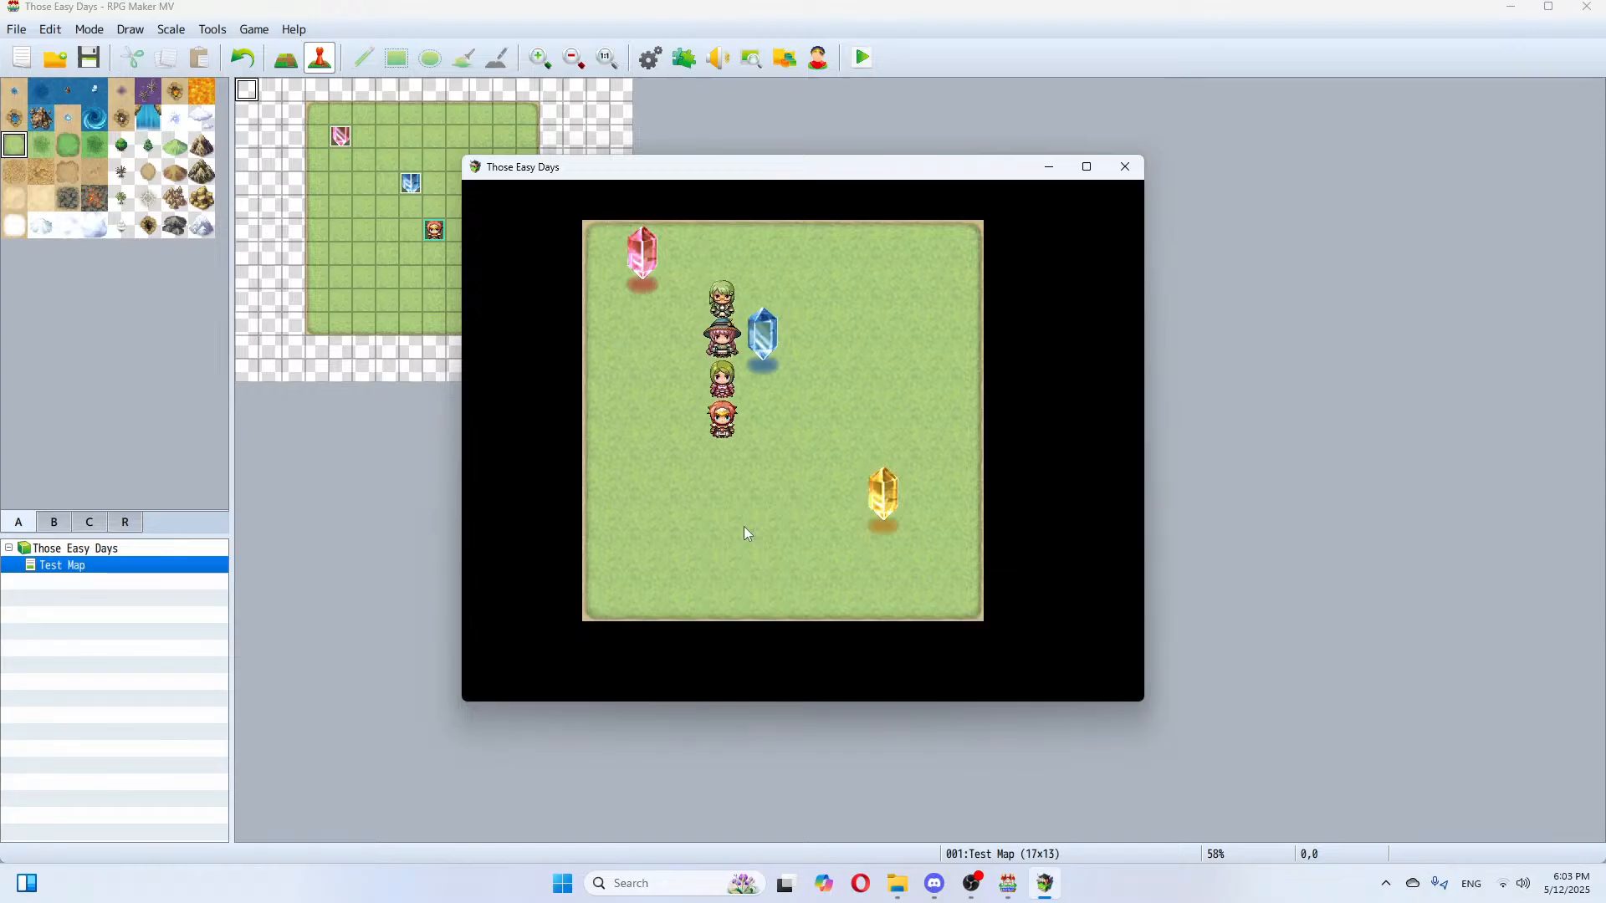
key("Return")
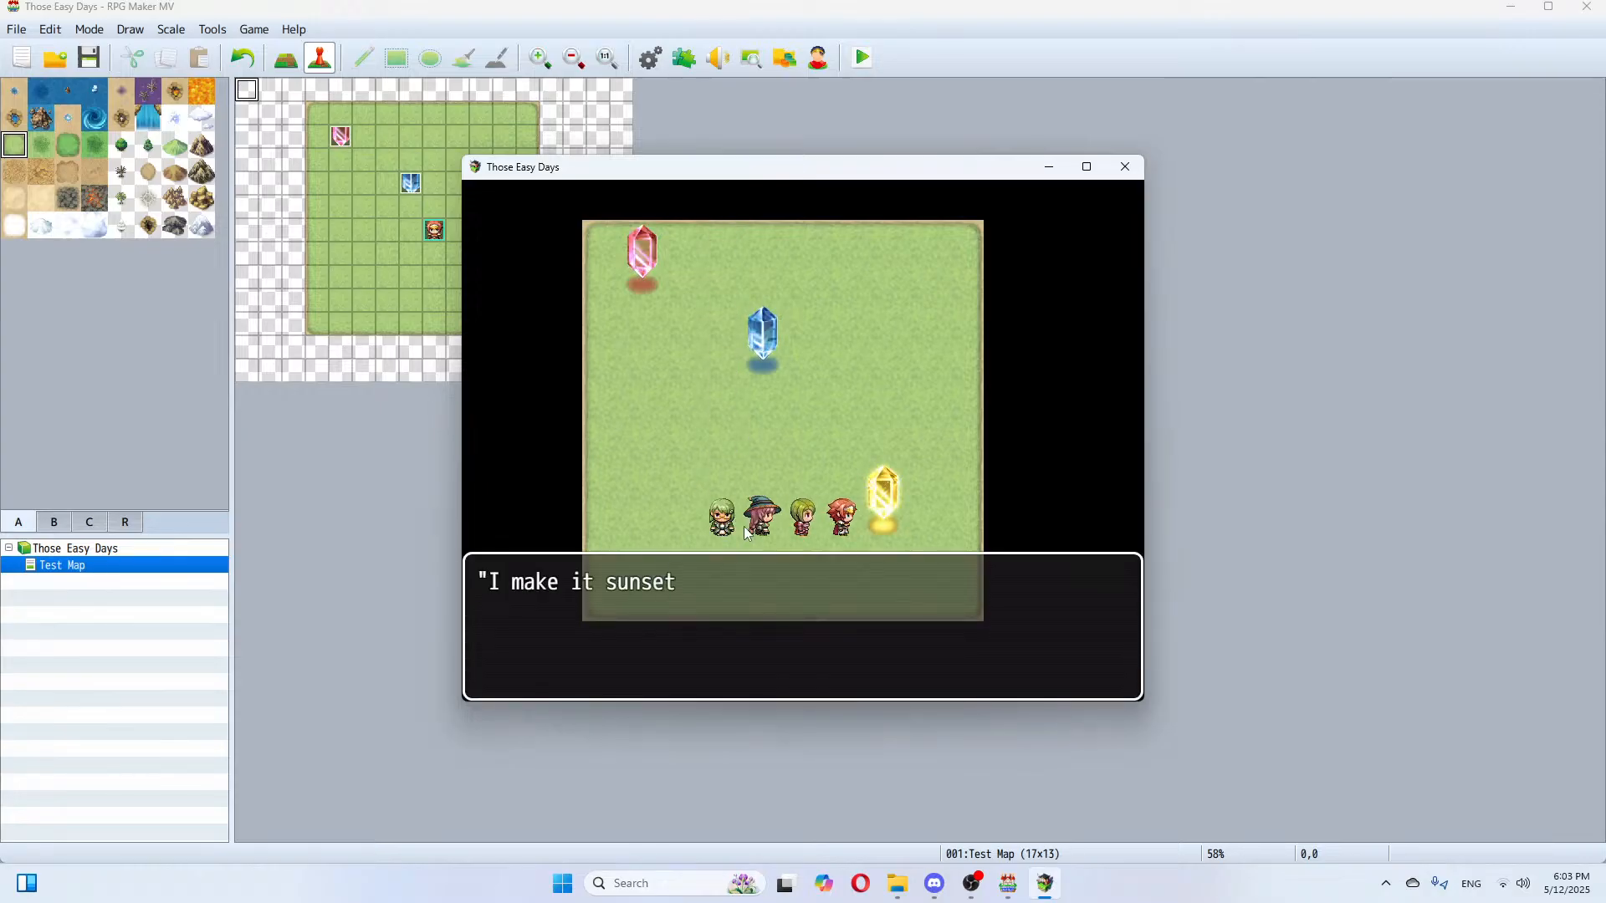
key("Return")
key("Up")
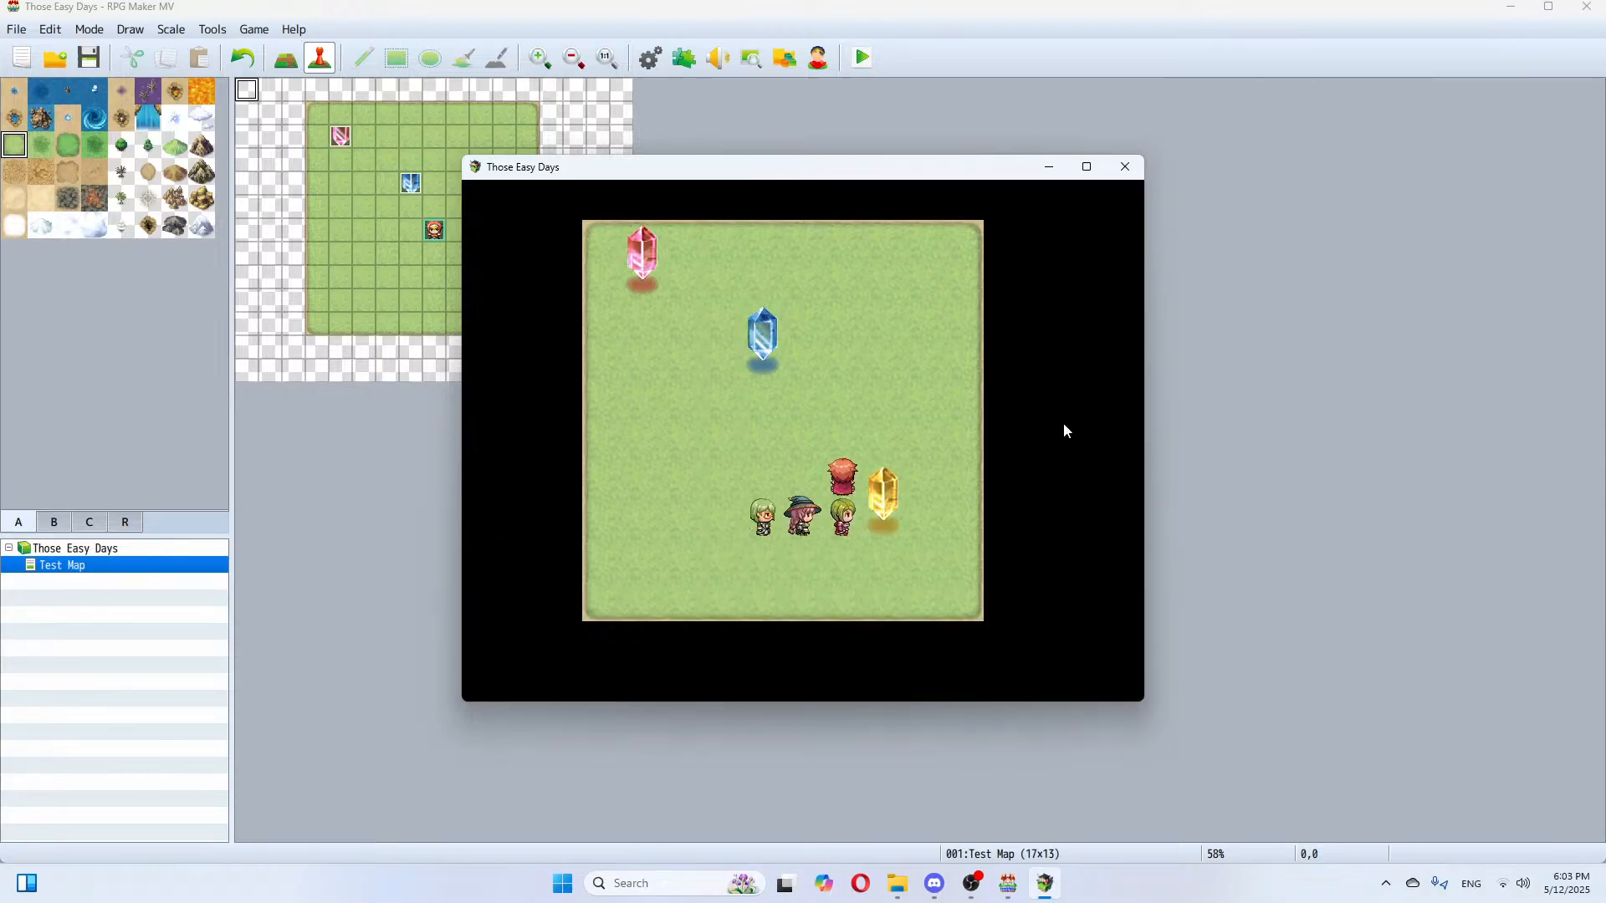
left_click(1122, 174)
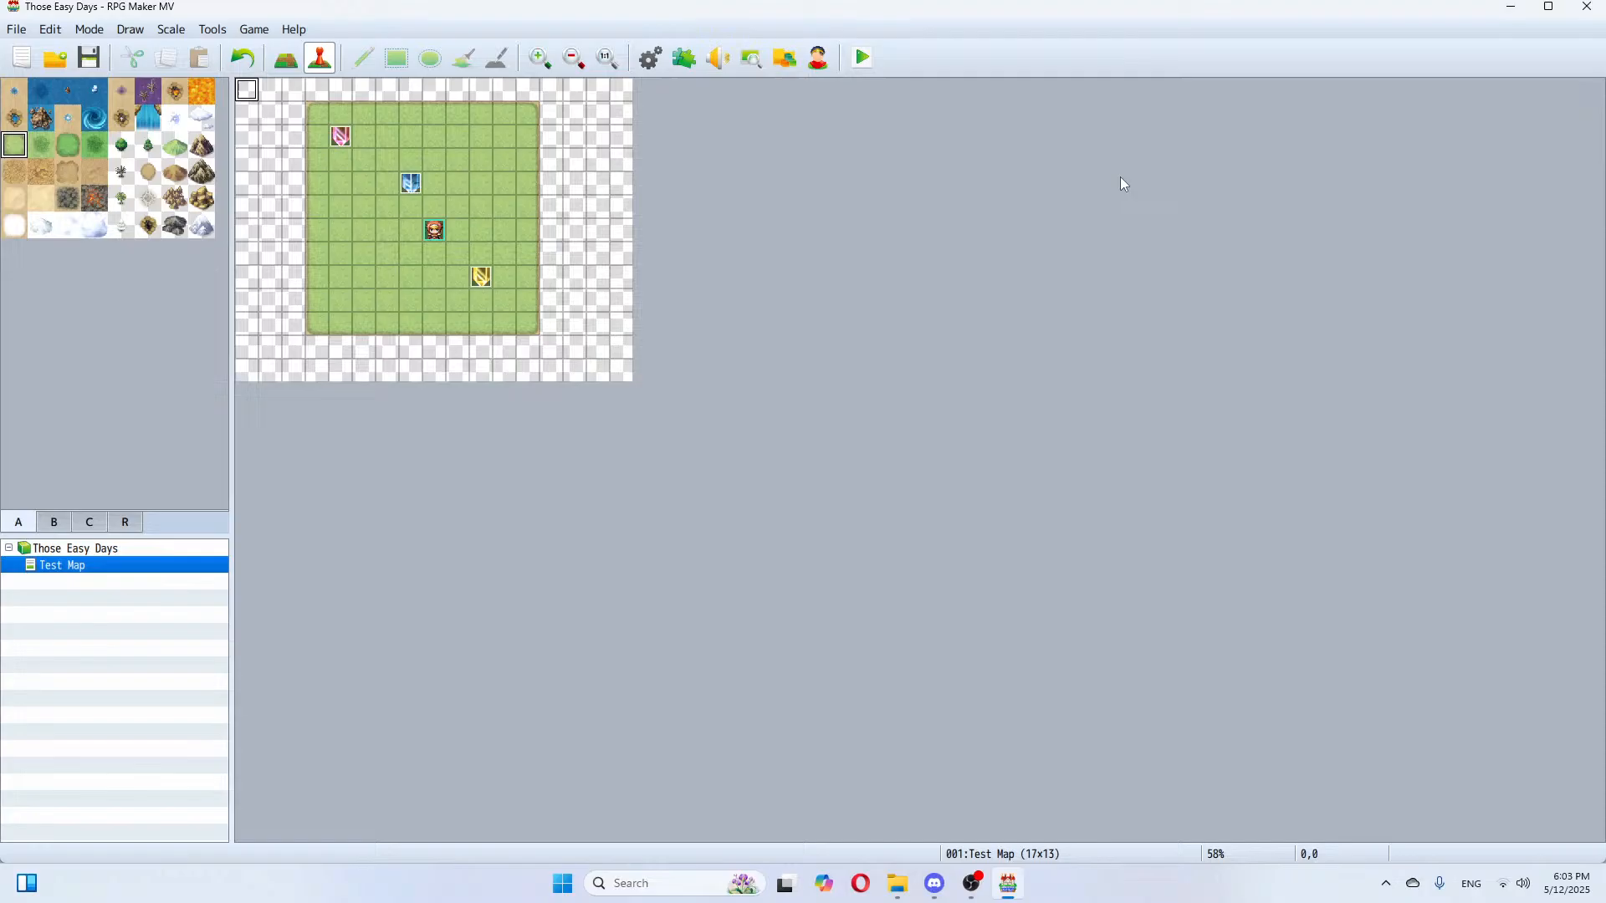
Step: Create a map event at tile 0,0 and set its trigger to Autorun
right_click(246, 93)
left_click(246, 85)
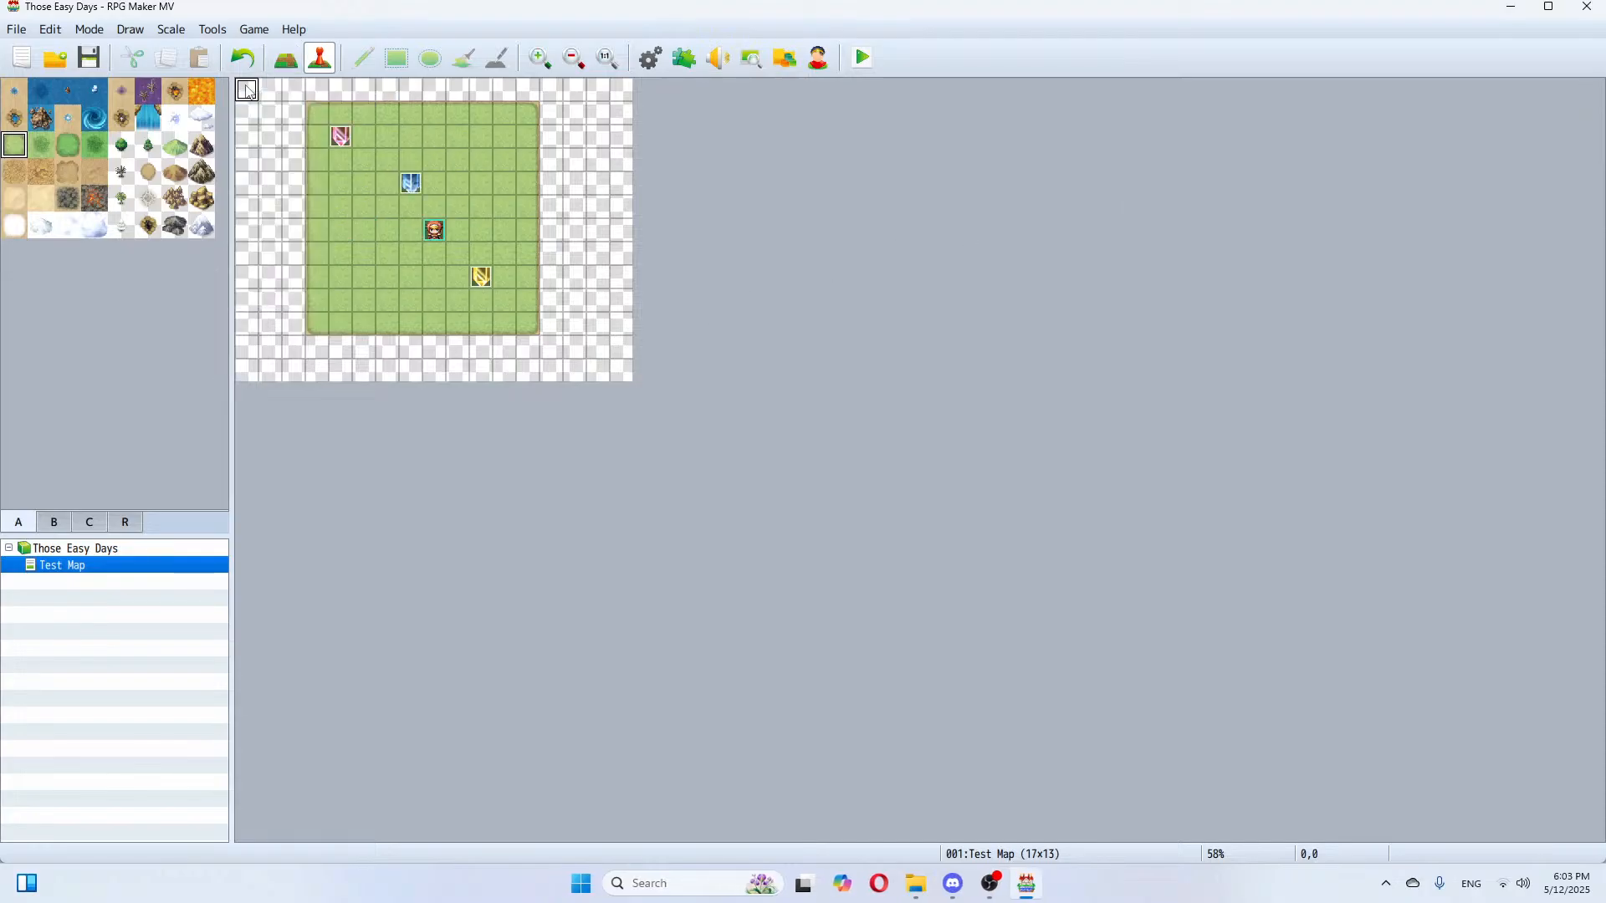
right_click(245, 91)
left_click(290, 128)
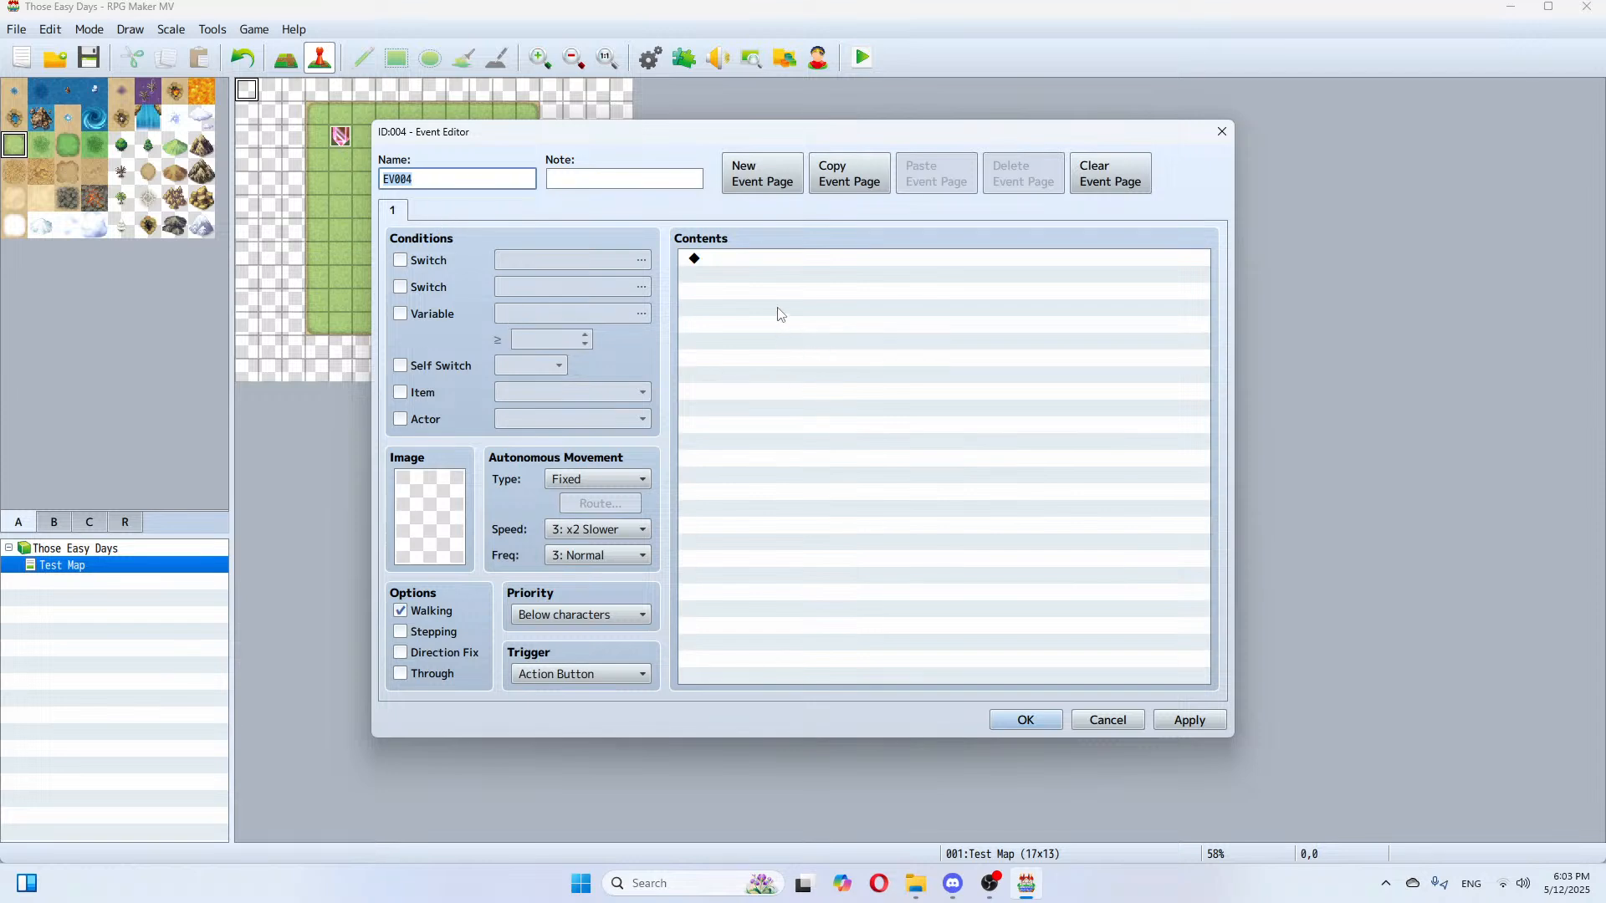
left_click(585, 674)
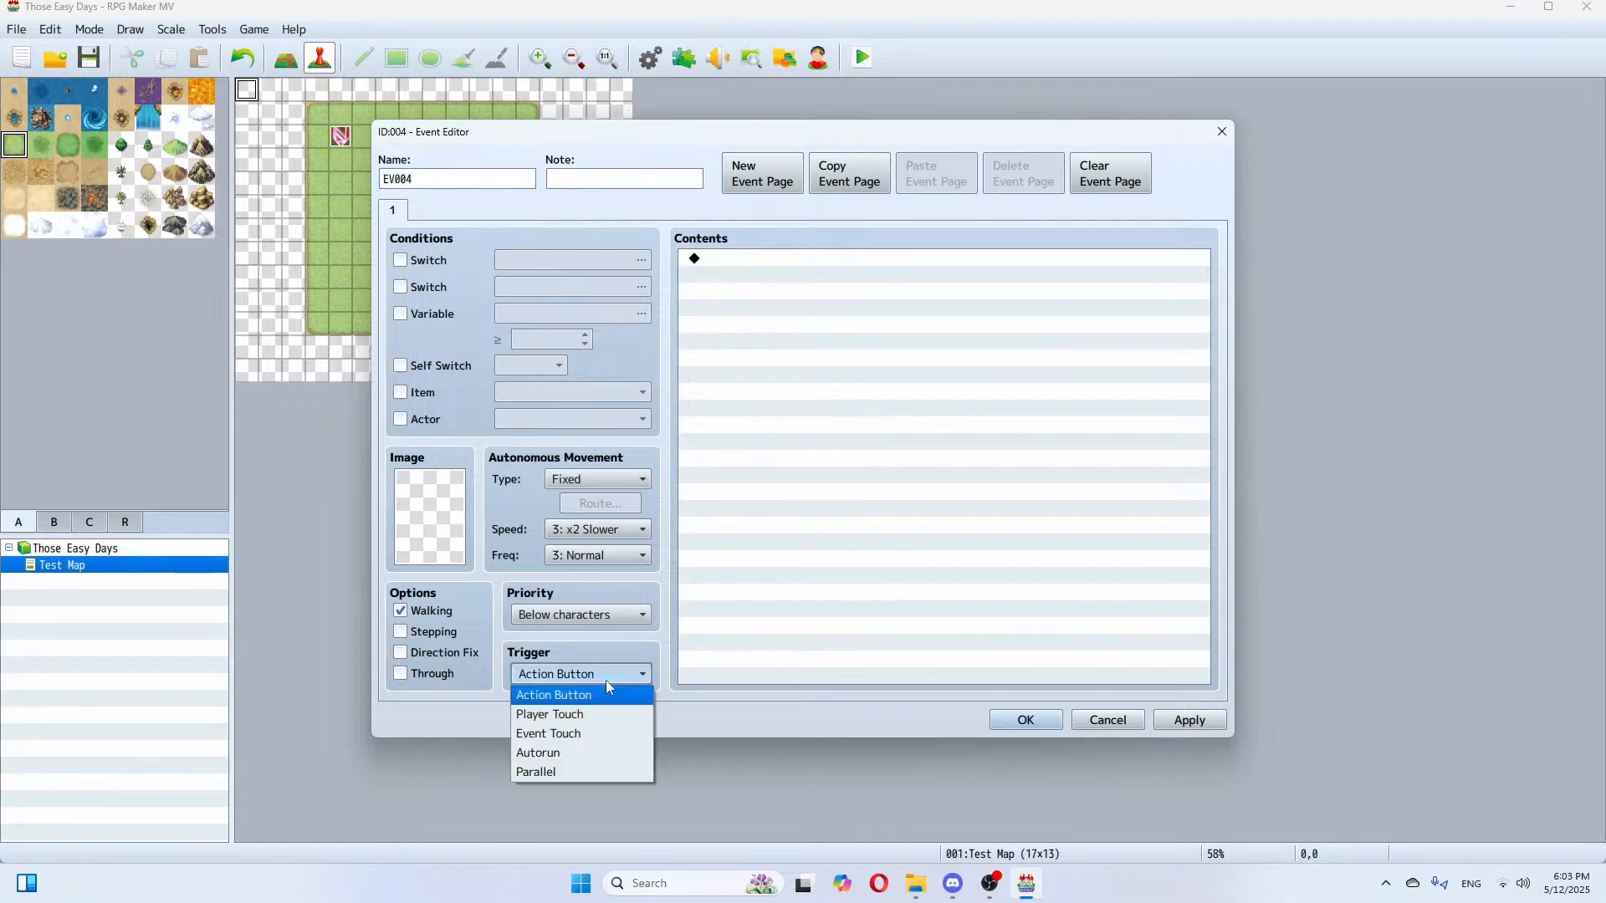
left_click(553, 753)
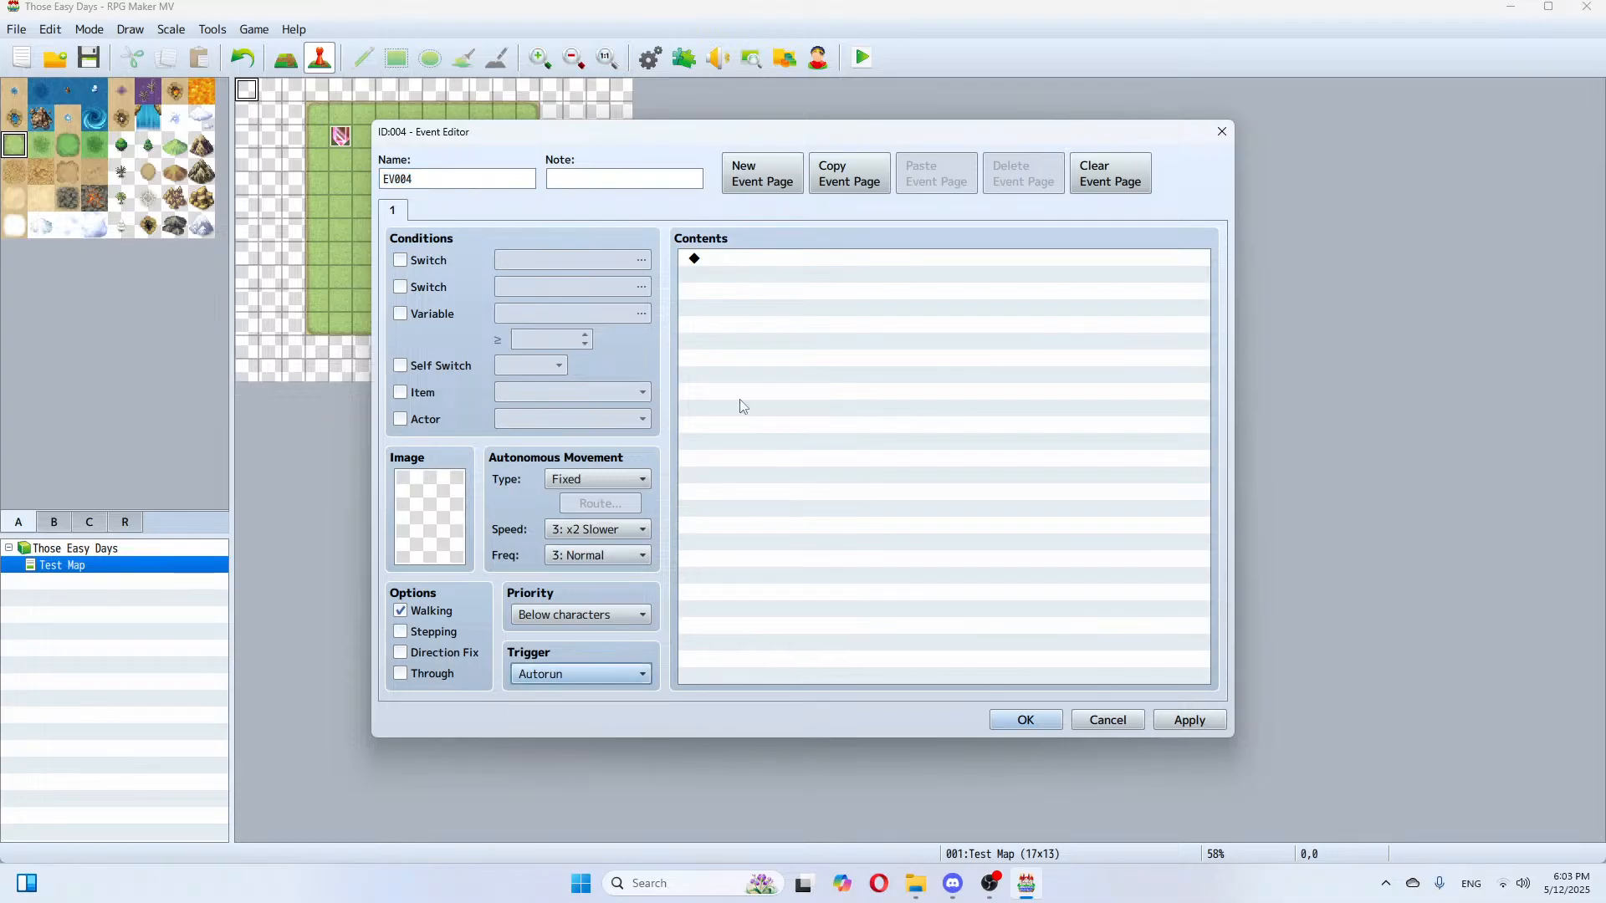
Step: Add a Show Text command reading "THE GAME STARTS" to the autorun event
double_click(772, 267)
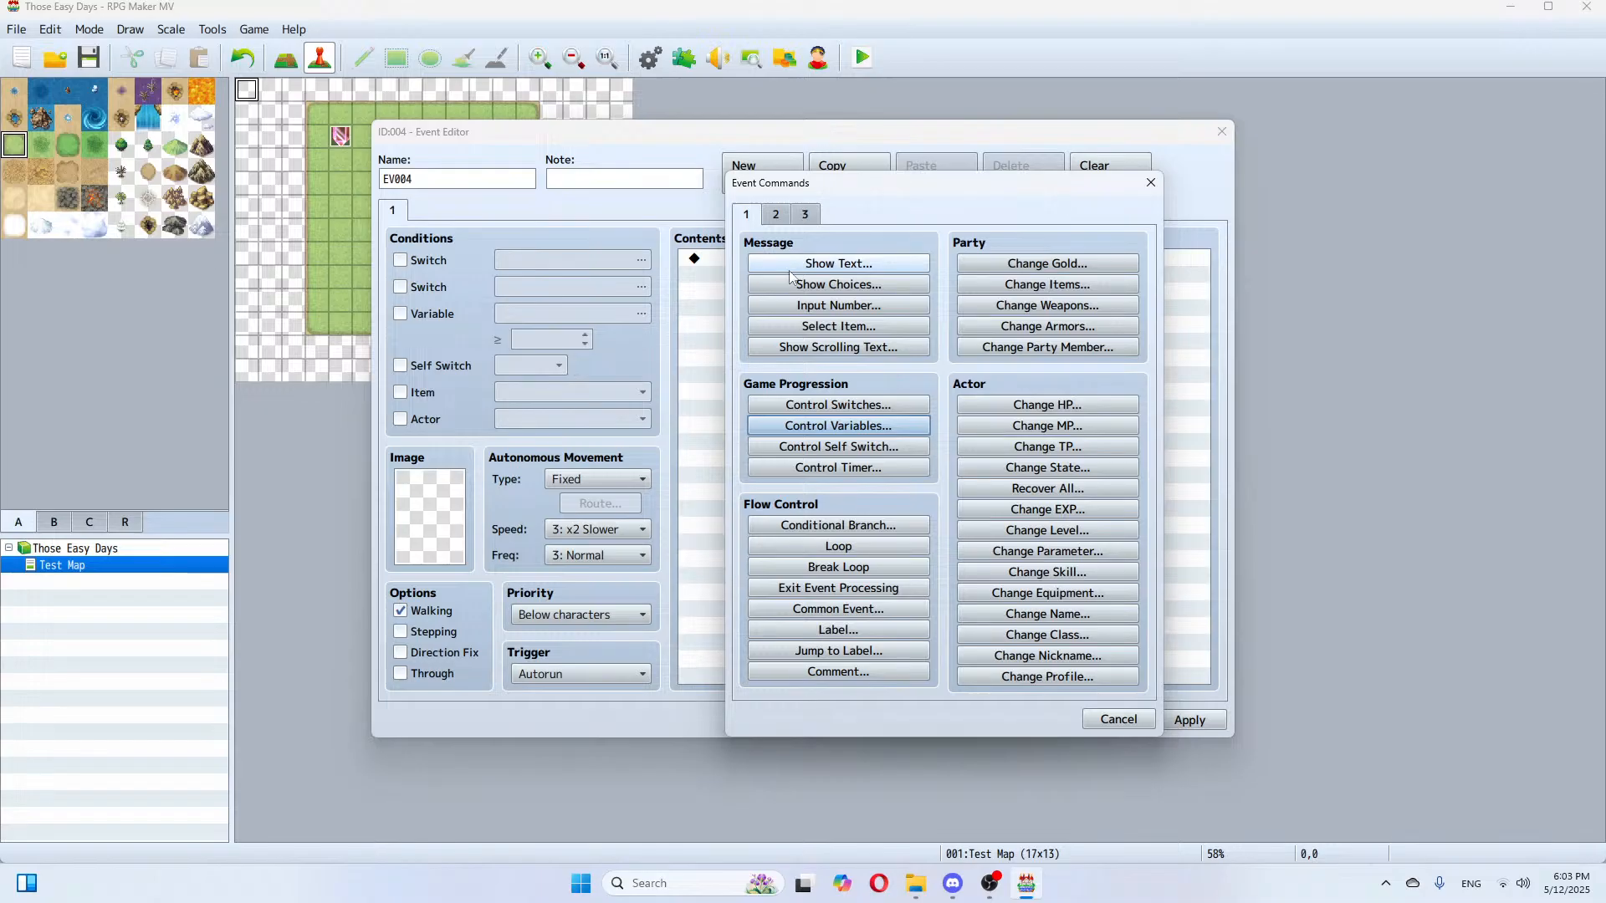
left_click(838, 264)
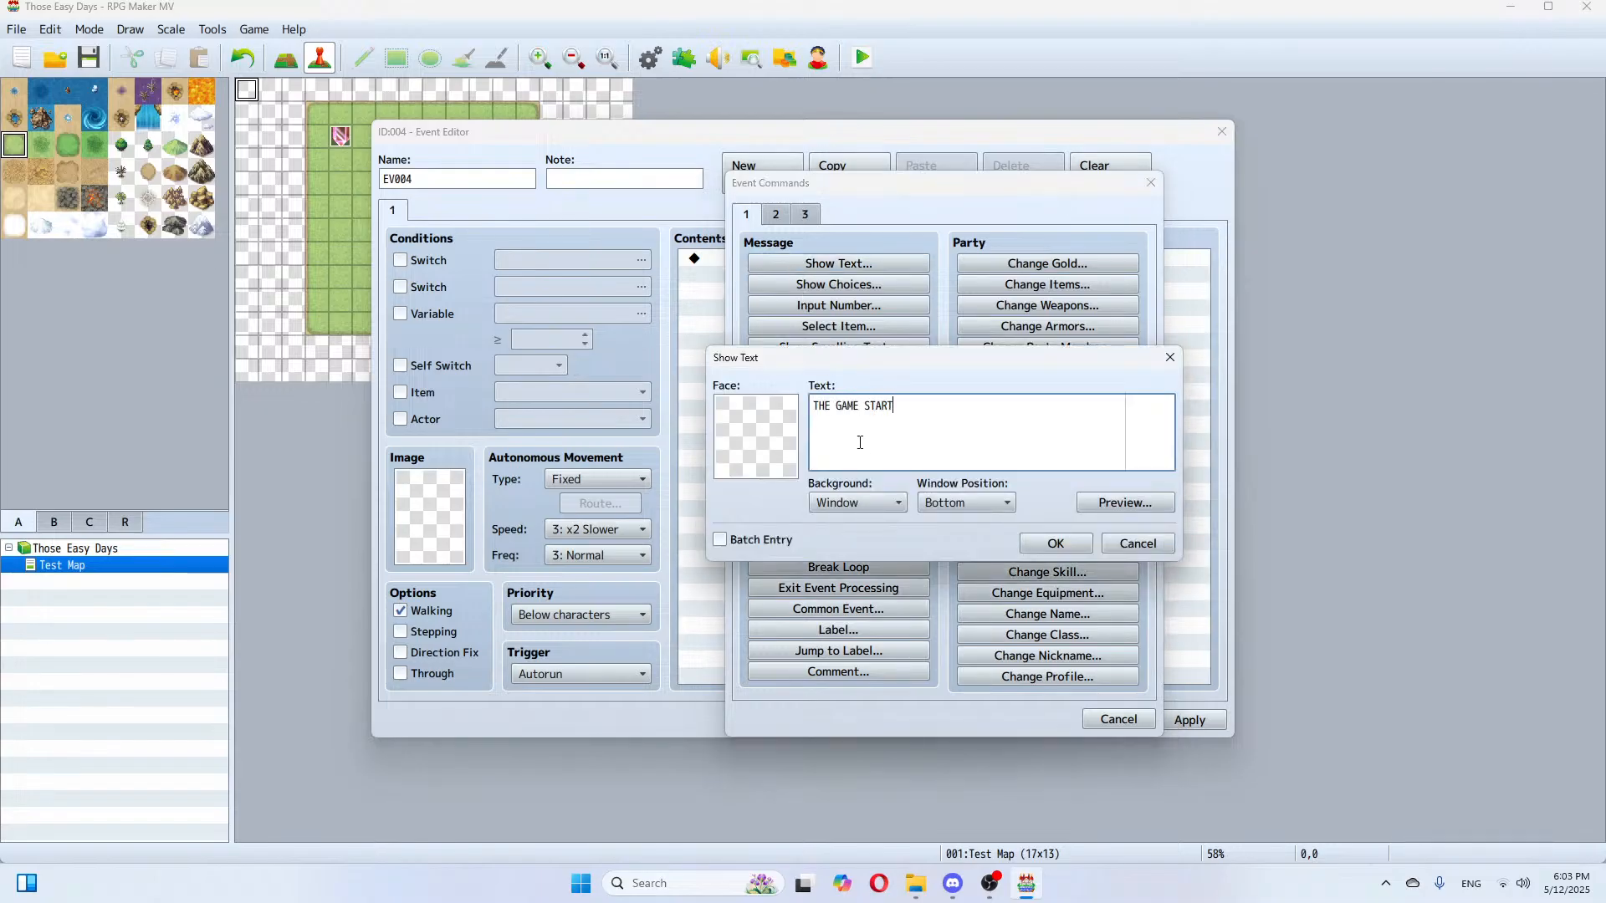
left_click(1073, 548)
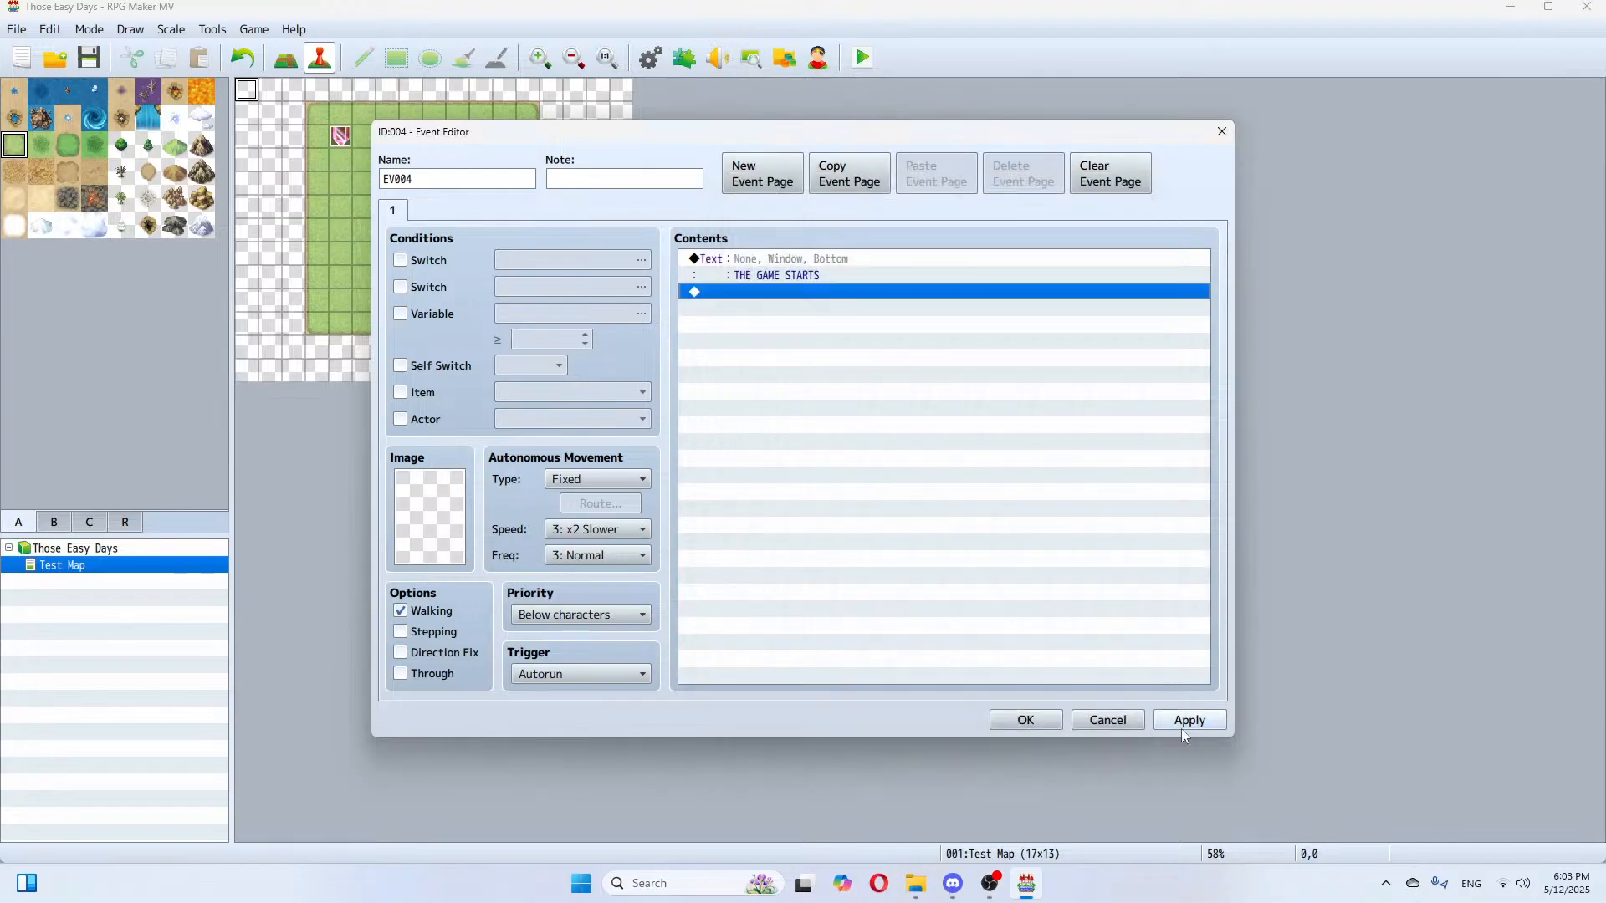
Step: Add a Control Switches command to the autorun event that turns switch 0001 Game Starts ON
double_click(801, 299)
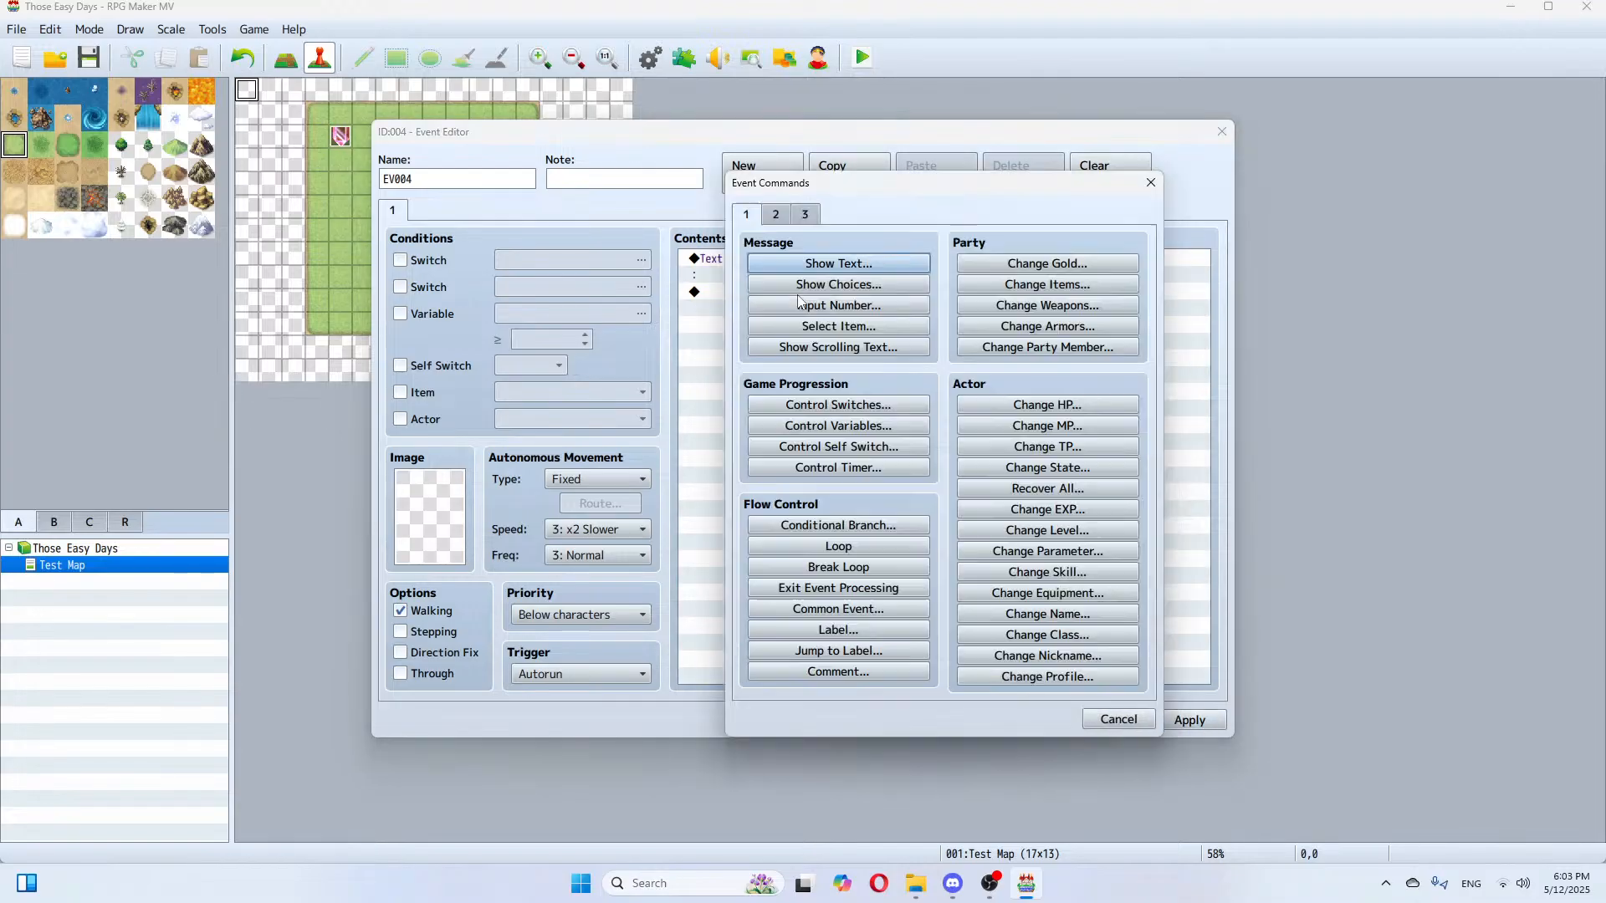
left_click(837, 404)
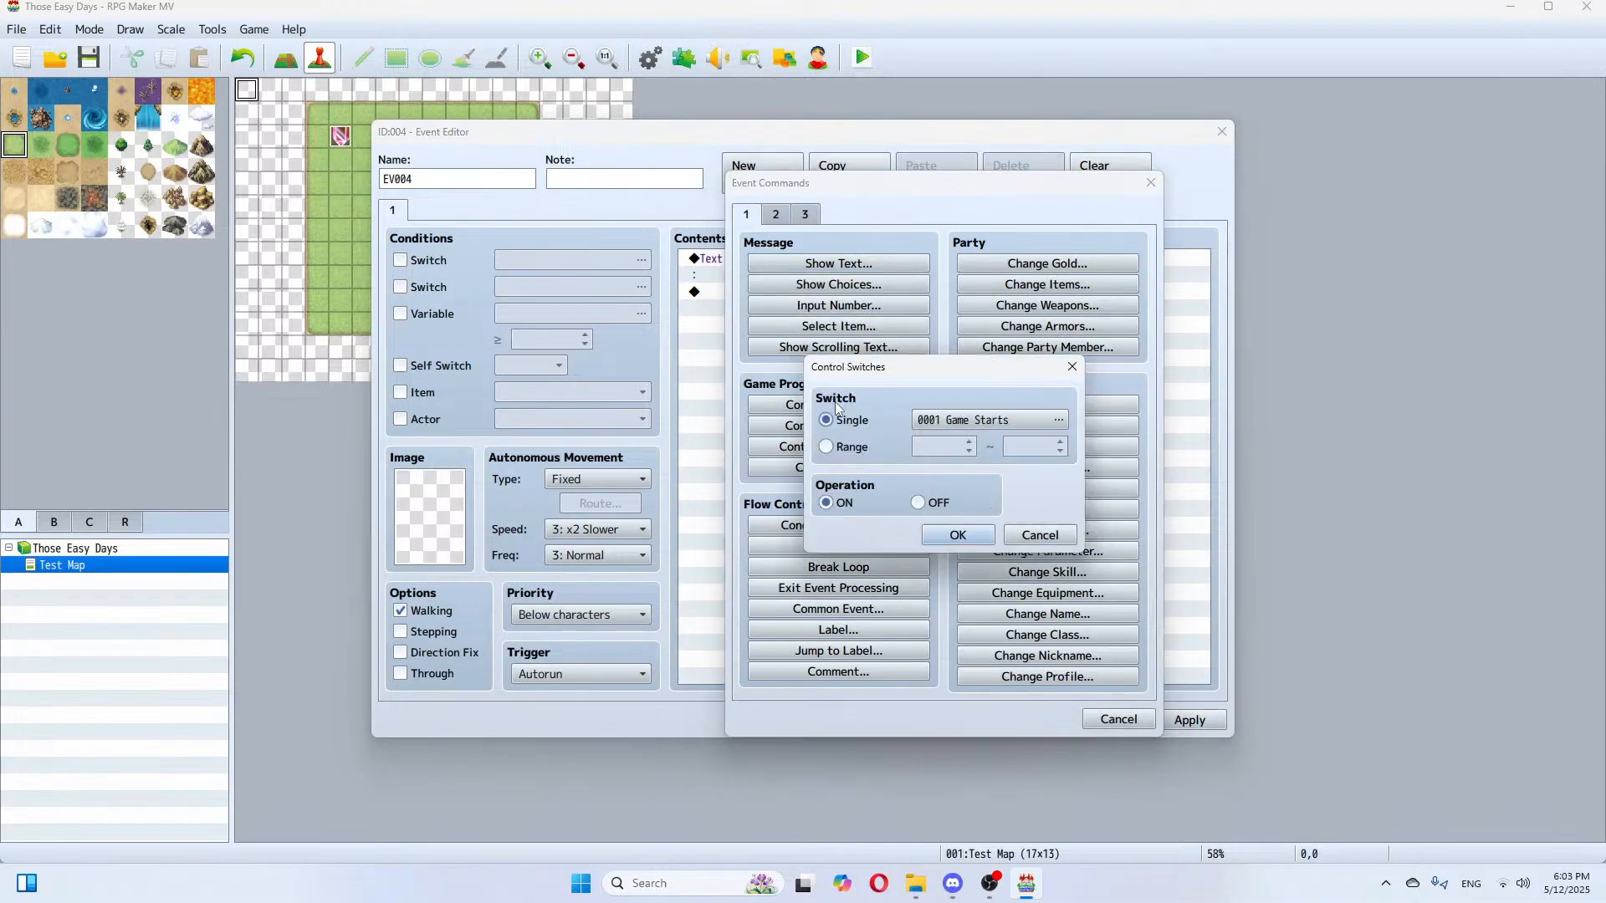
left_click(958, 539)
double_click(786, 309)
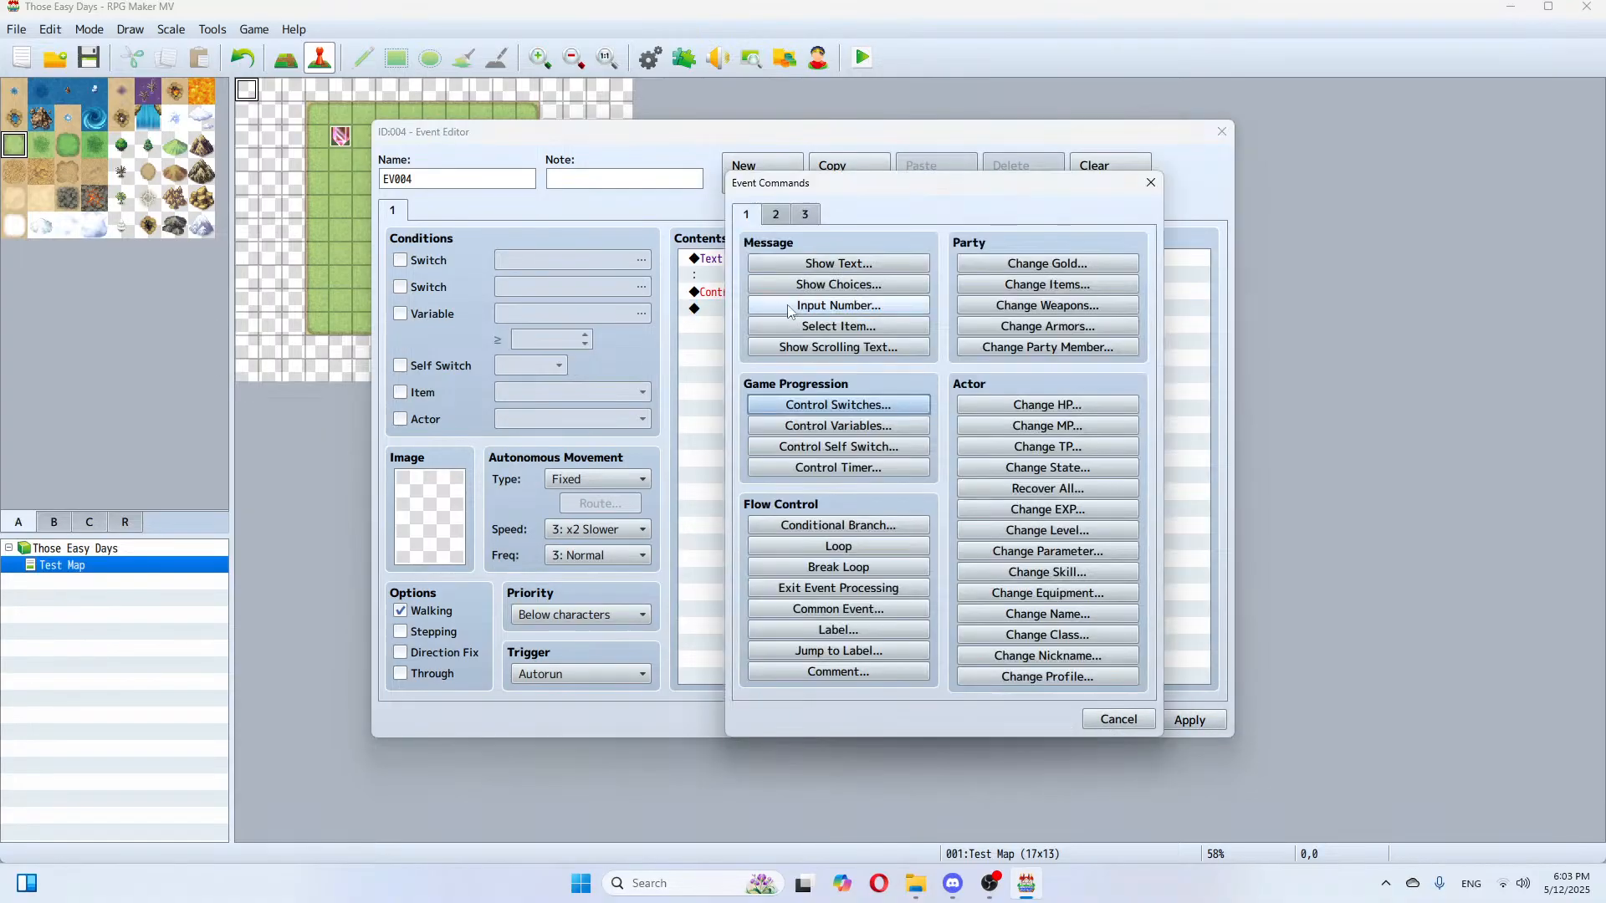
left_click(1091, 719)
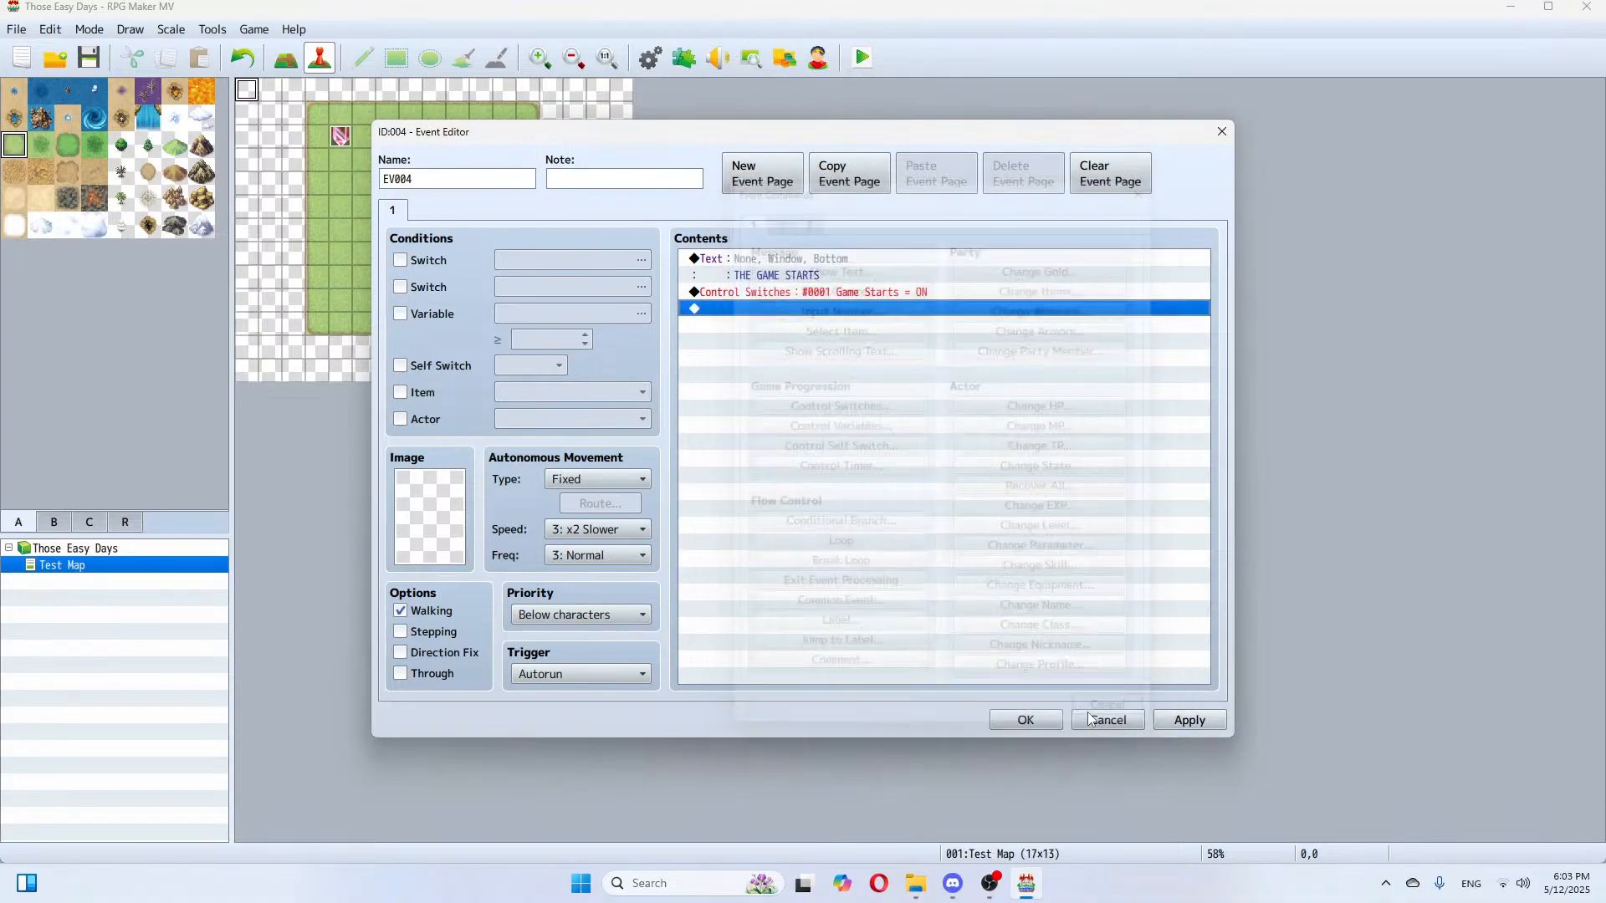
Step: Add a second, empty page to the autorun event, conditioned on switch 0001 Game Starts, and confirm the event
left_click(762, 173)
left_click(401, 260)
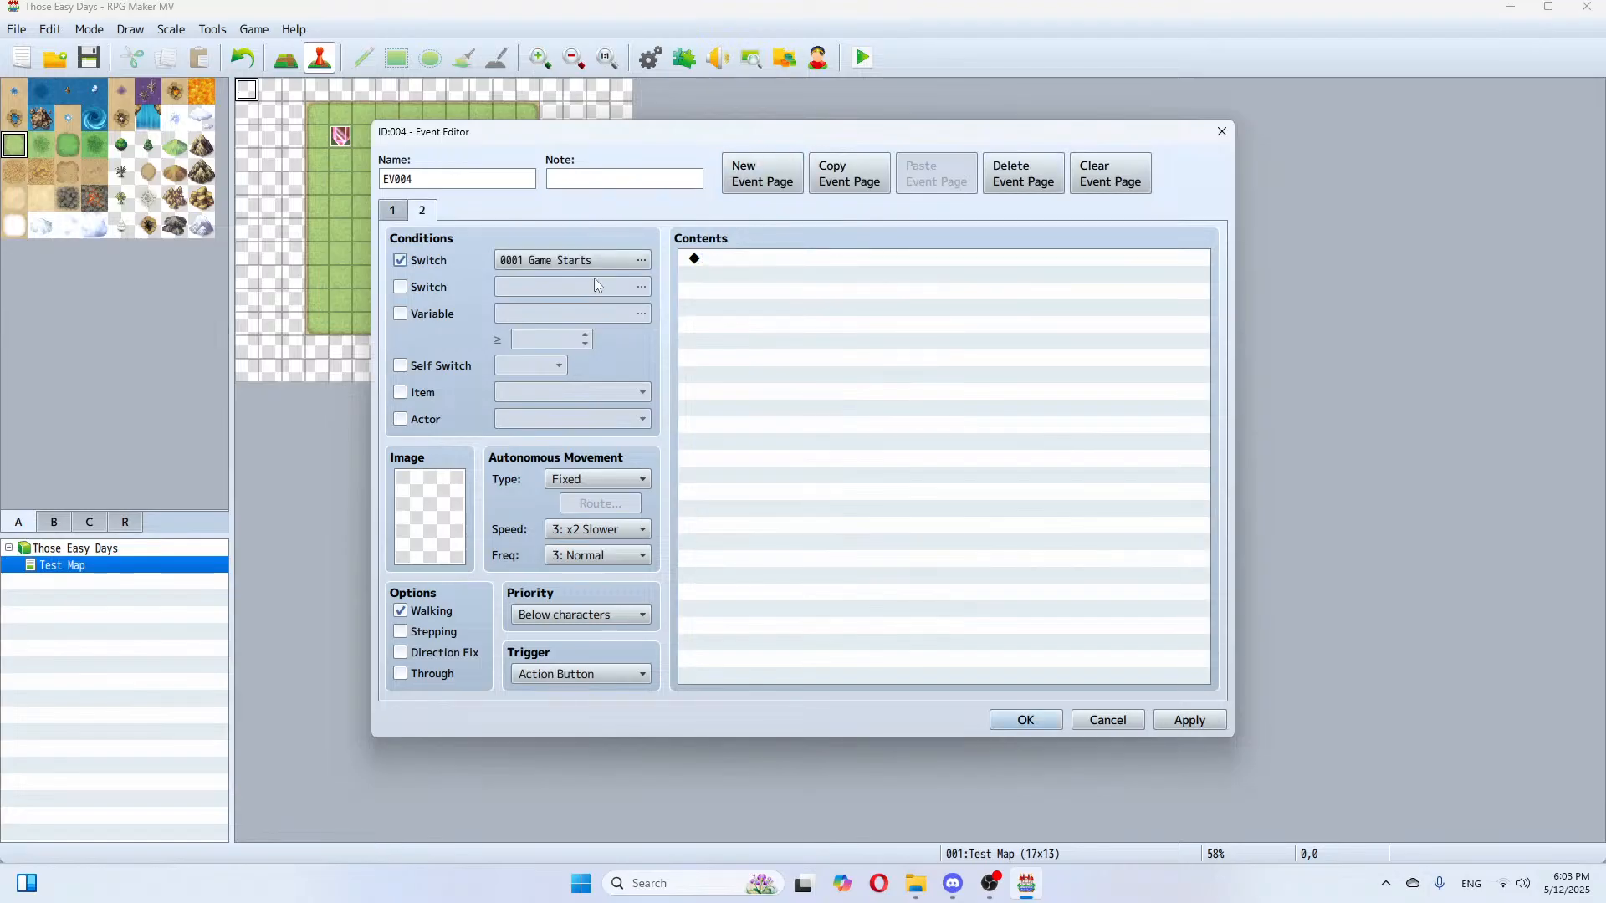
left_click(1013, 718)
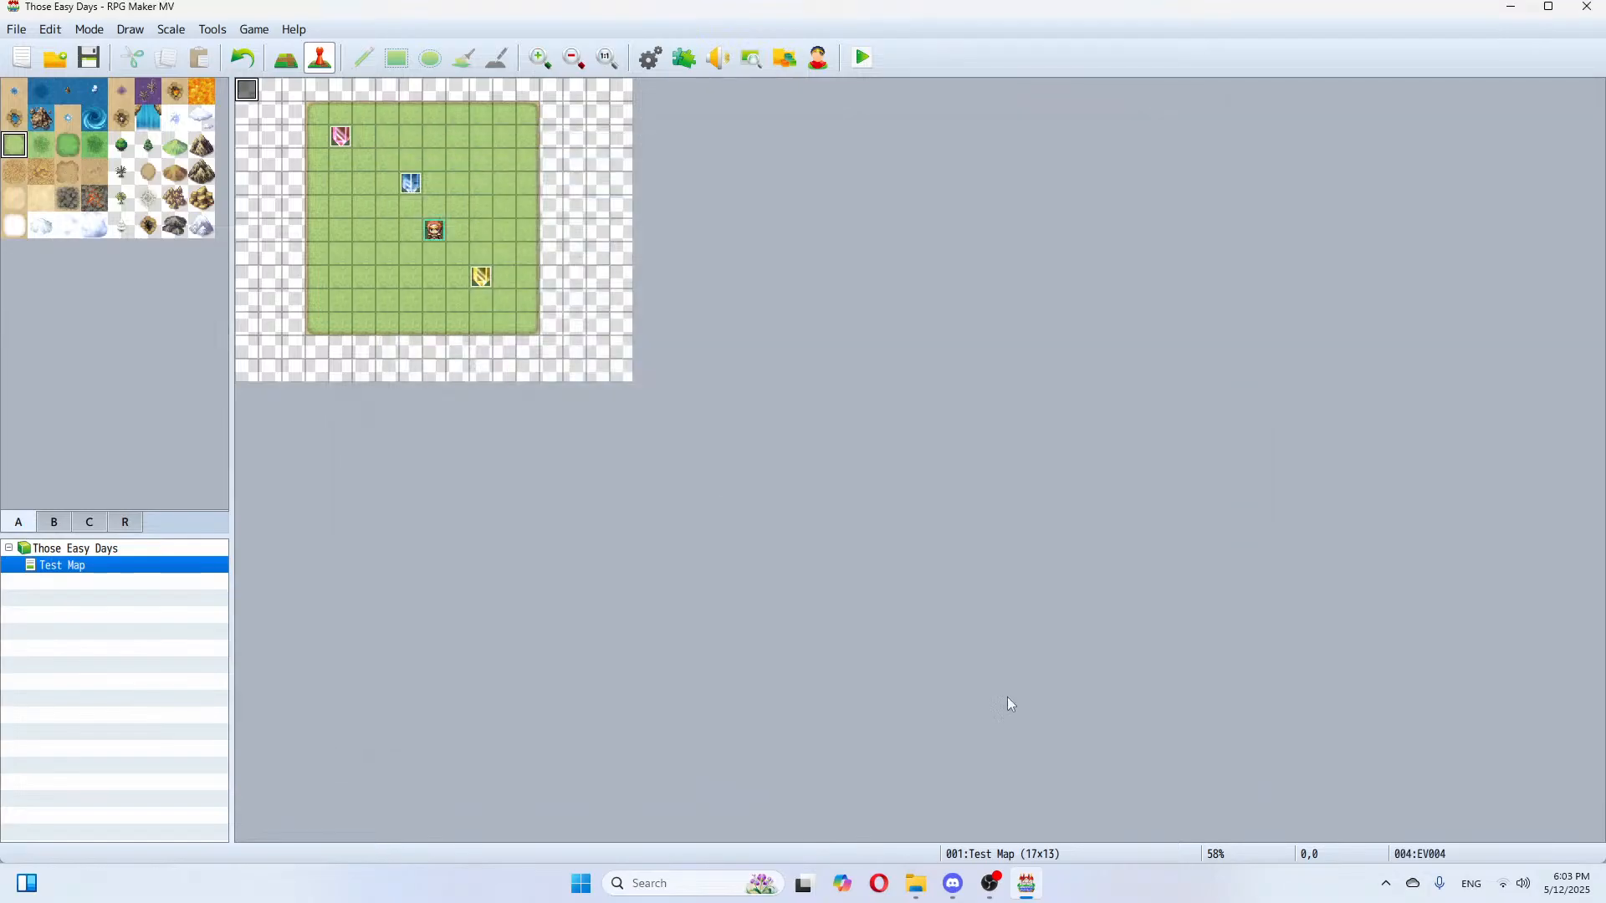
right_click(151, 574)
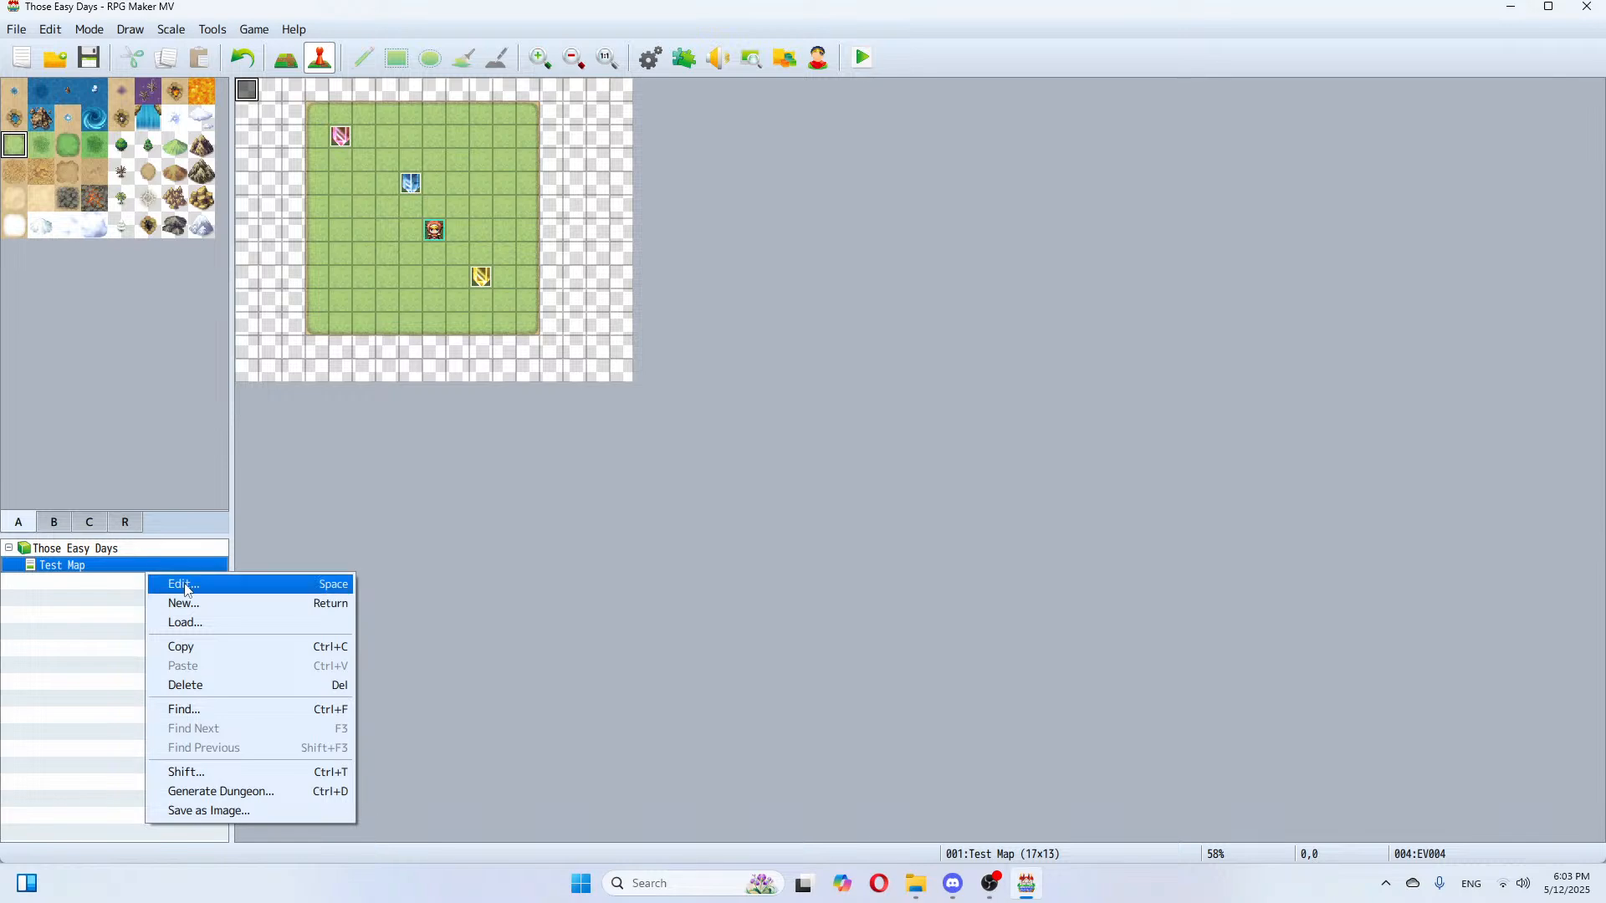
left_click(185, 586)
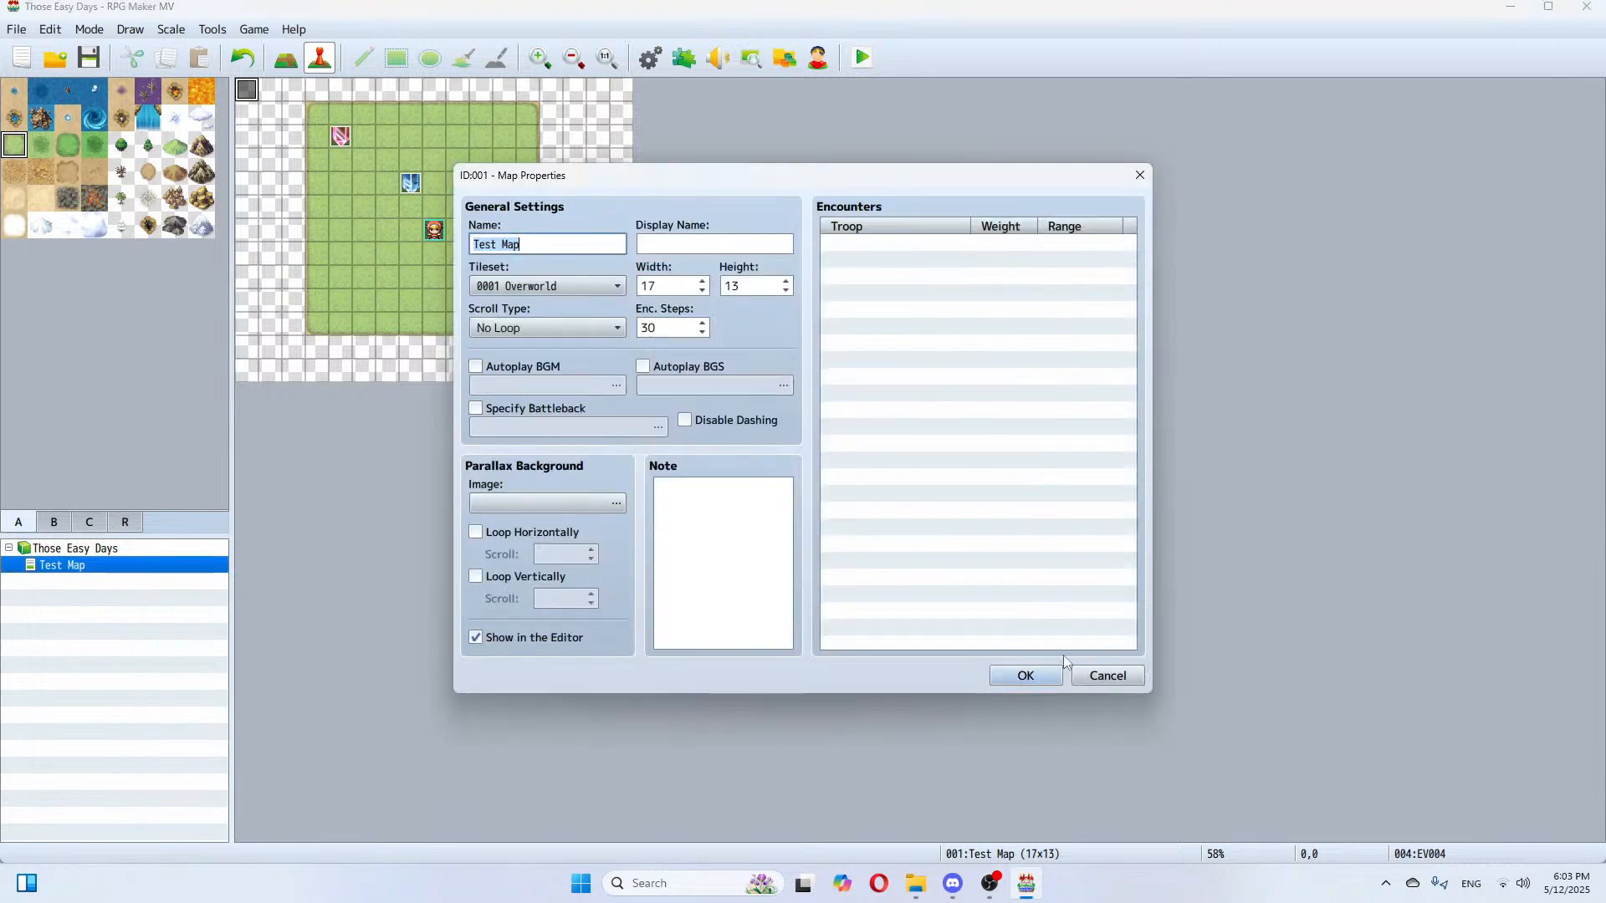
left_click(1047, 672)
Step: Flood-fill the empty area around the grass on Test Map with the sea water tile
left_click(15, 92)
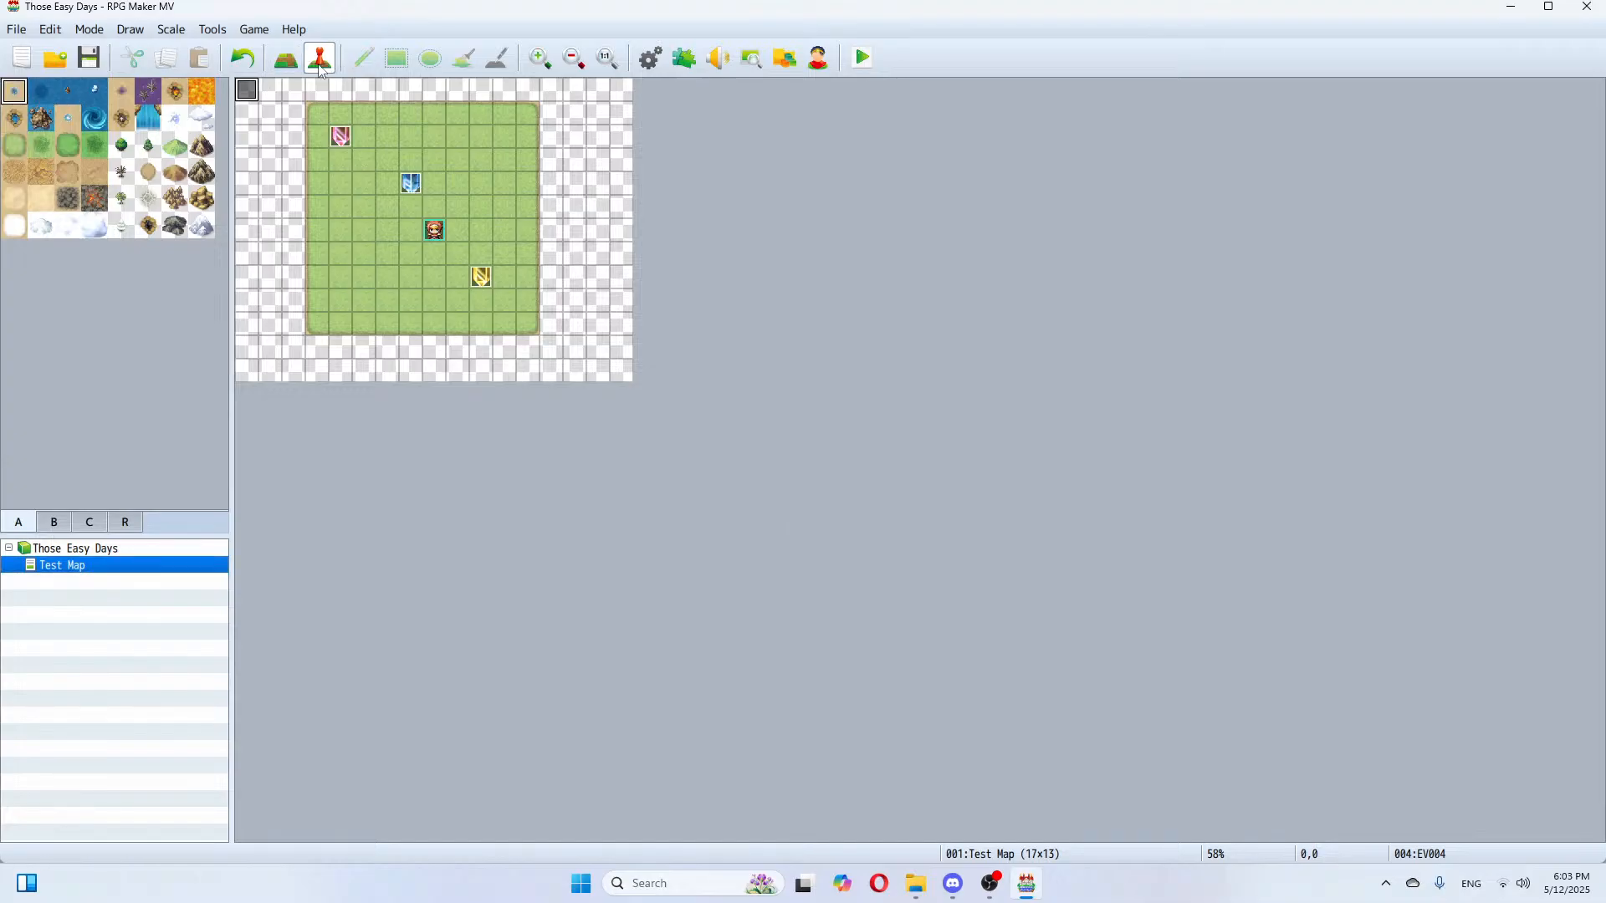
left_click(286, 58)
left_click(463, 58)
left_click(577, 142)
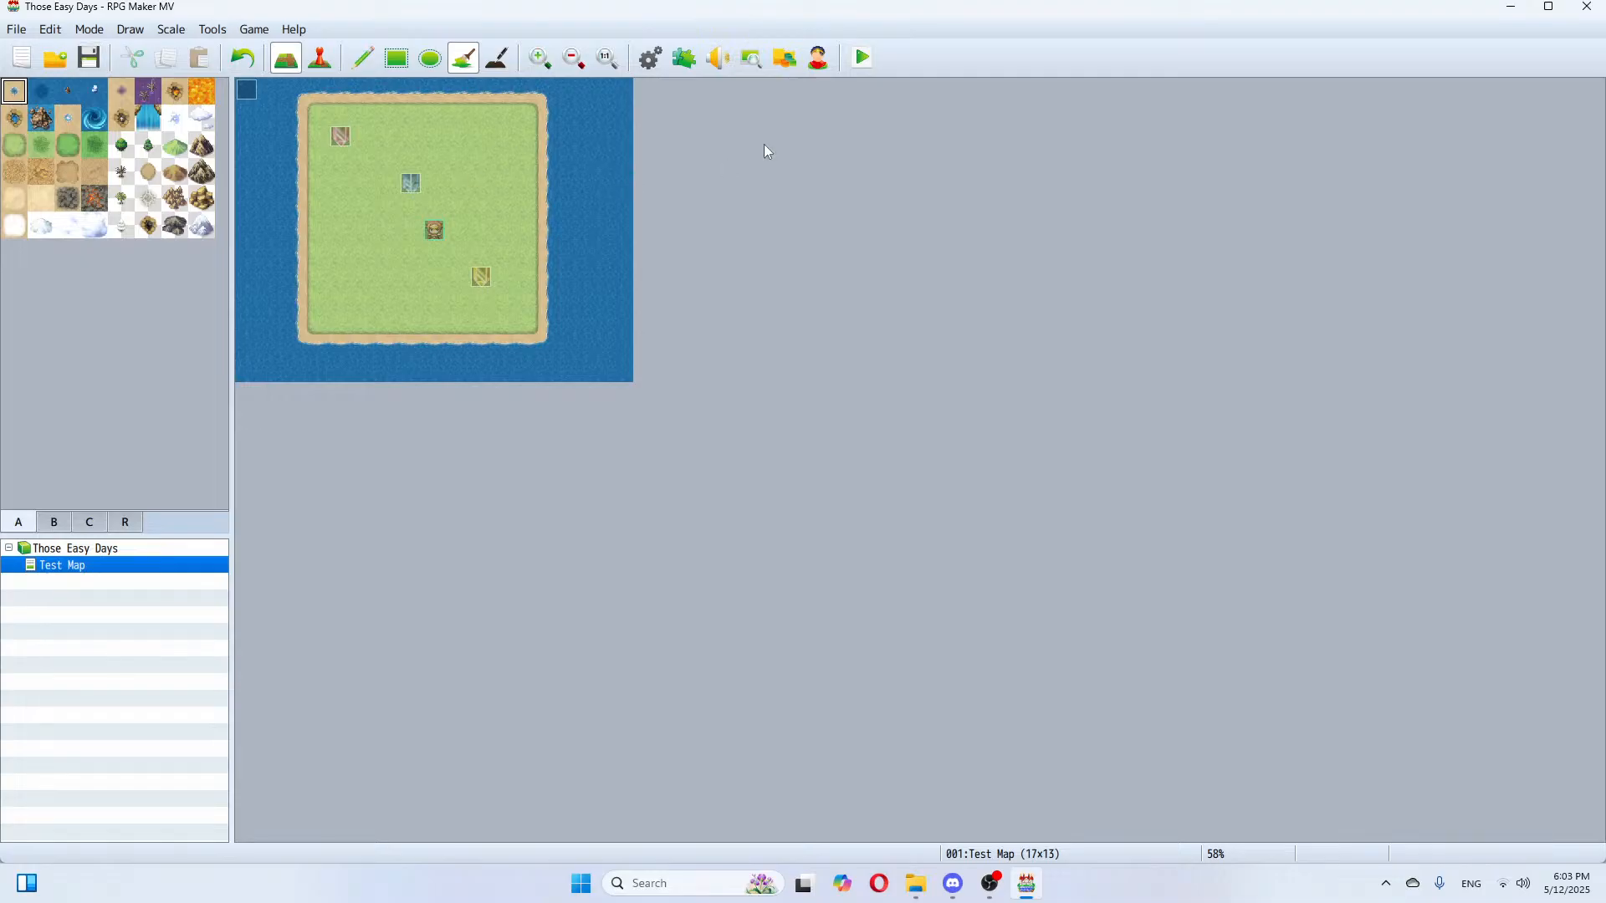
Step: Playtest the opening autorun event, dismiss its message, and end the playtest
left_click(867, 64)
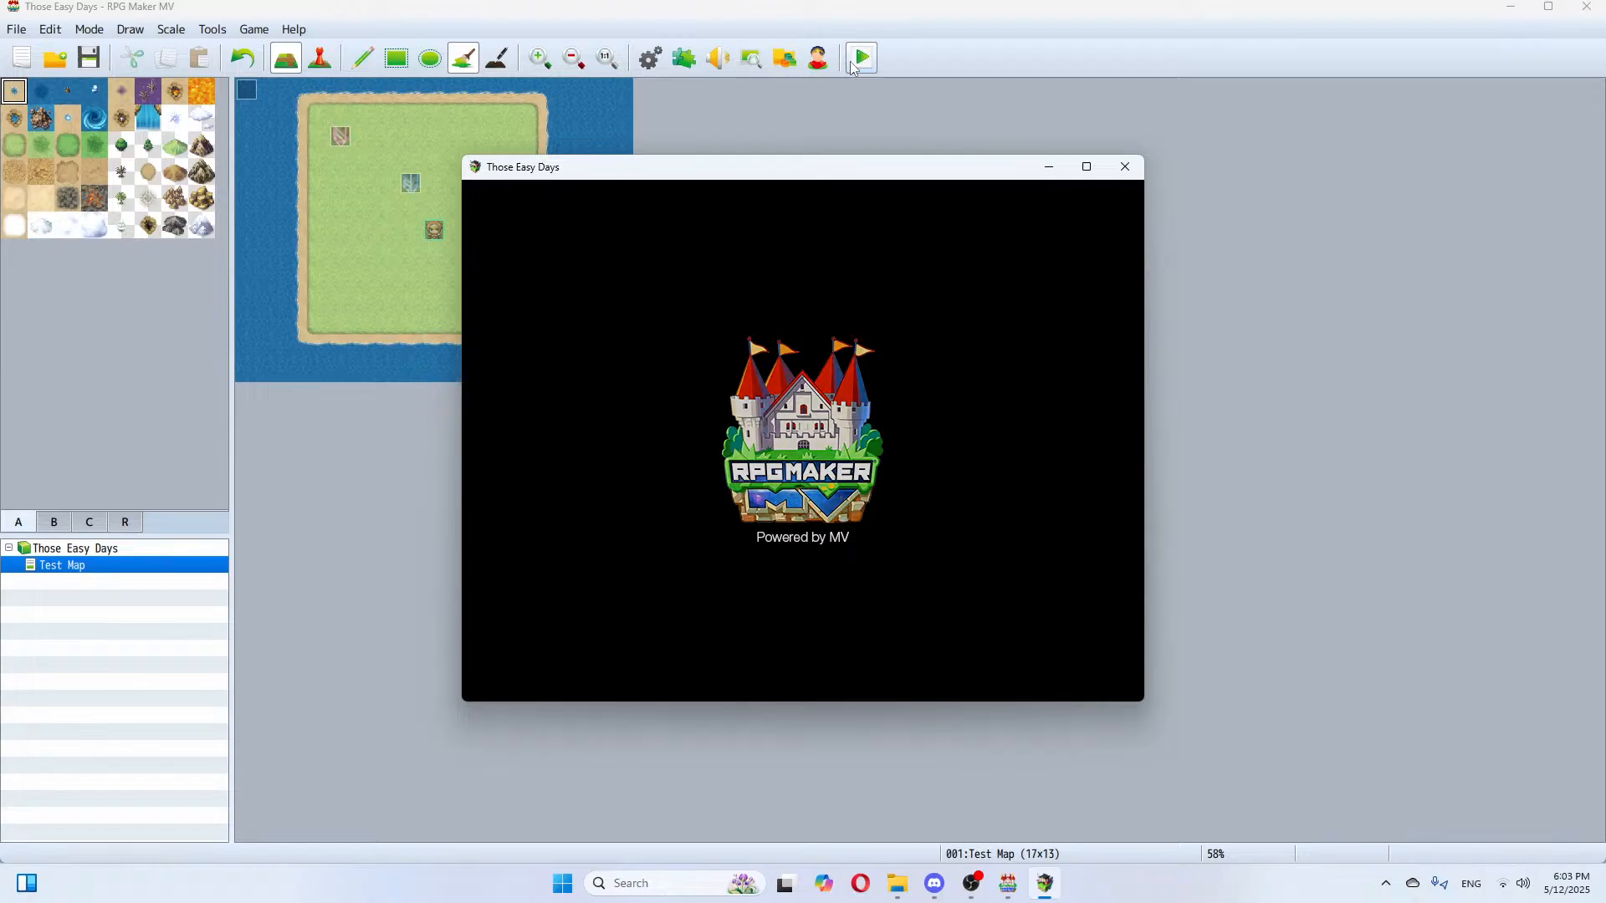
key("Return")
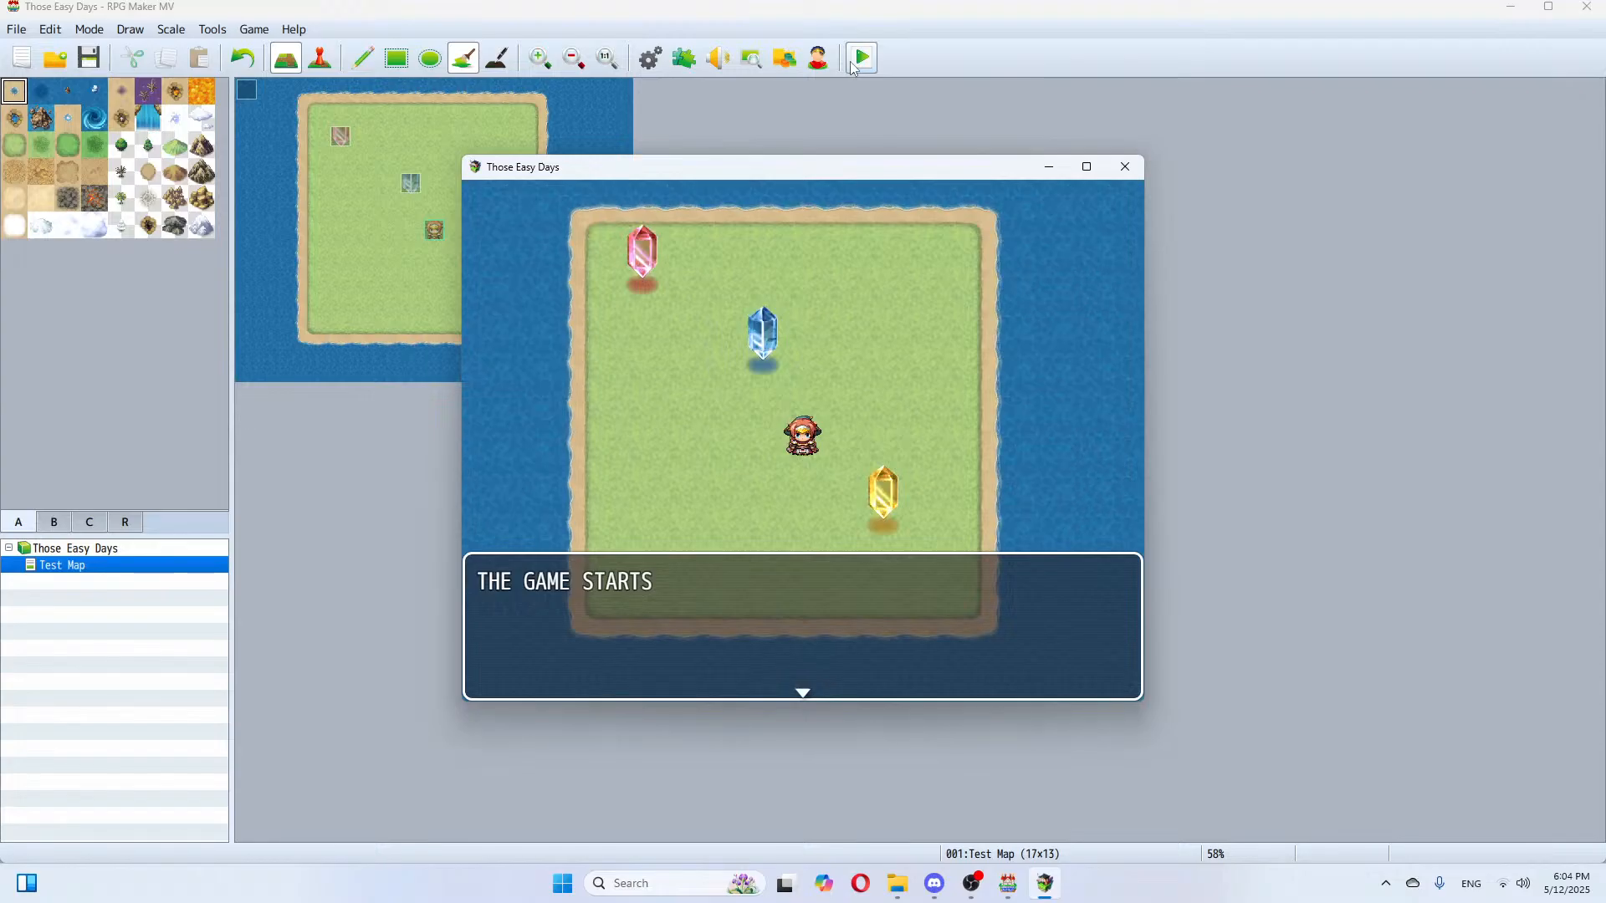
key("Return")
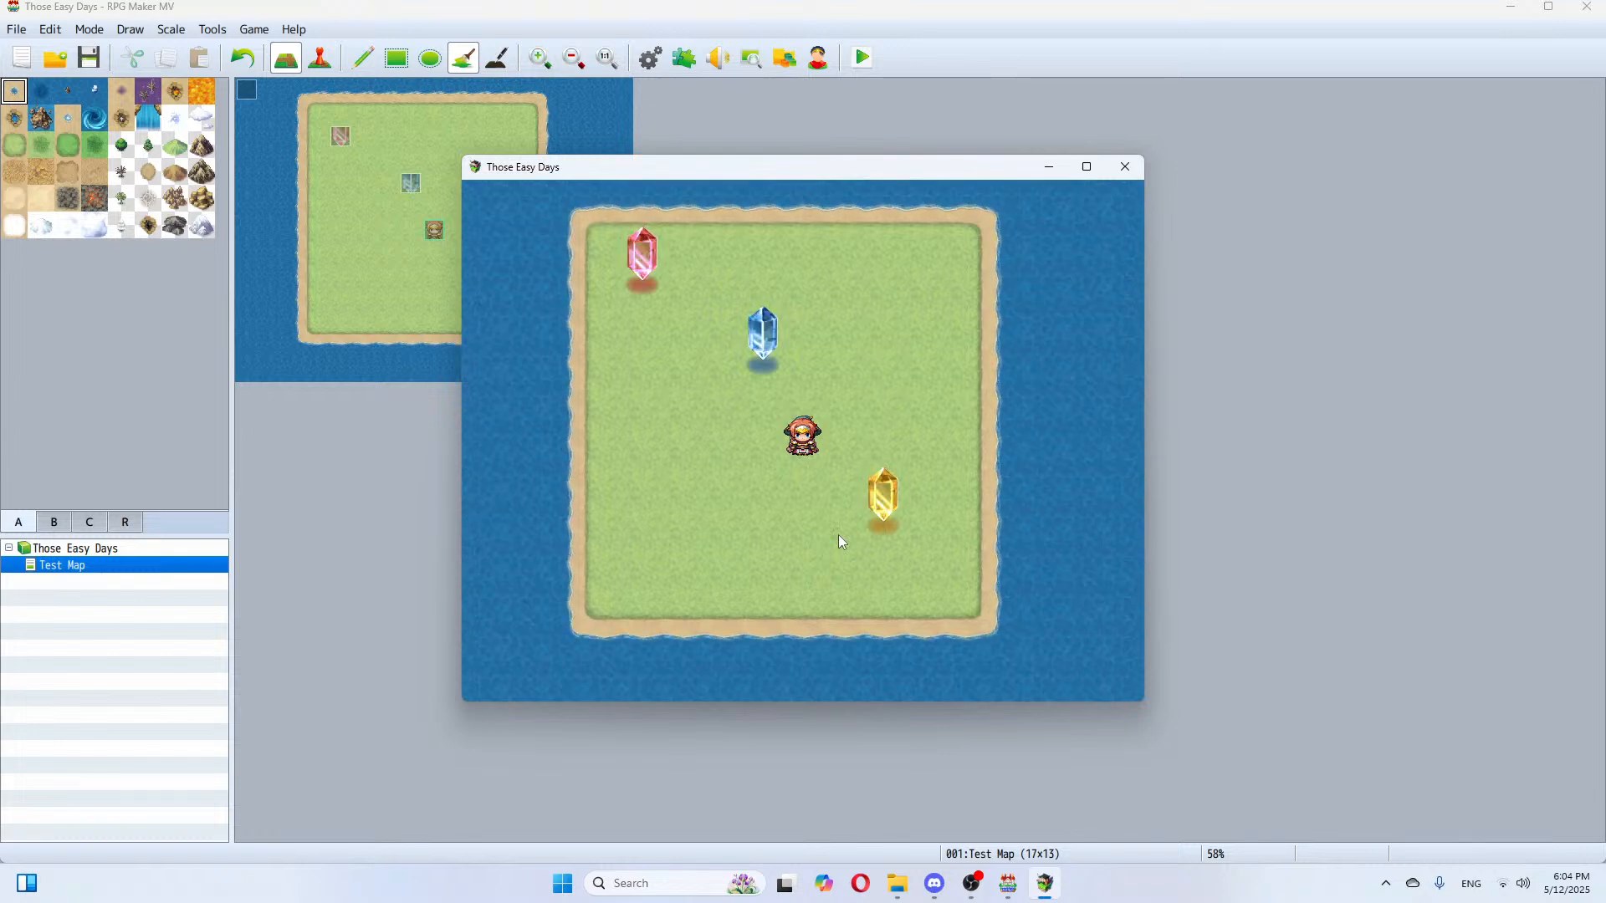
left_click(1125, 166)
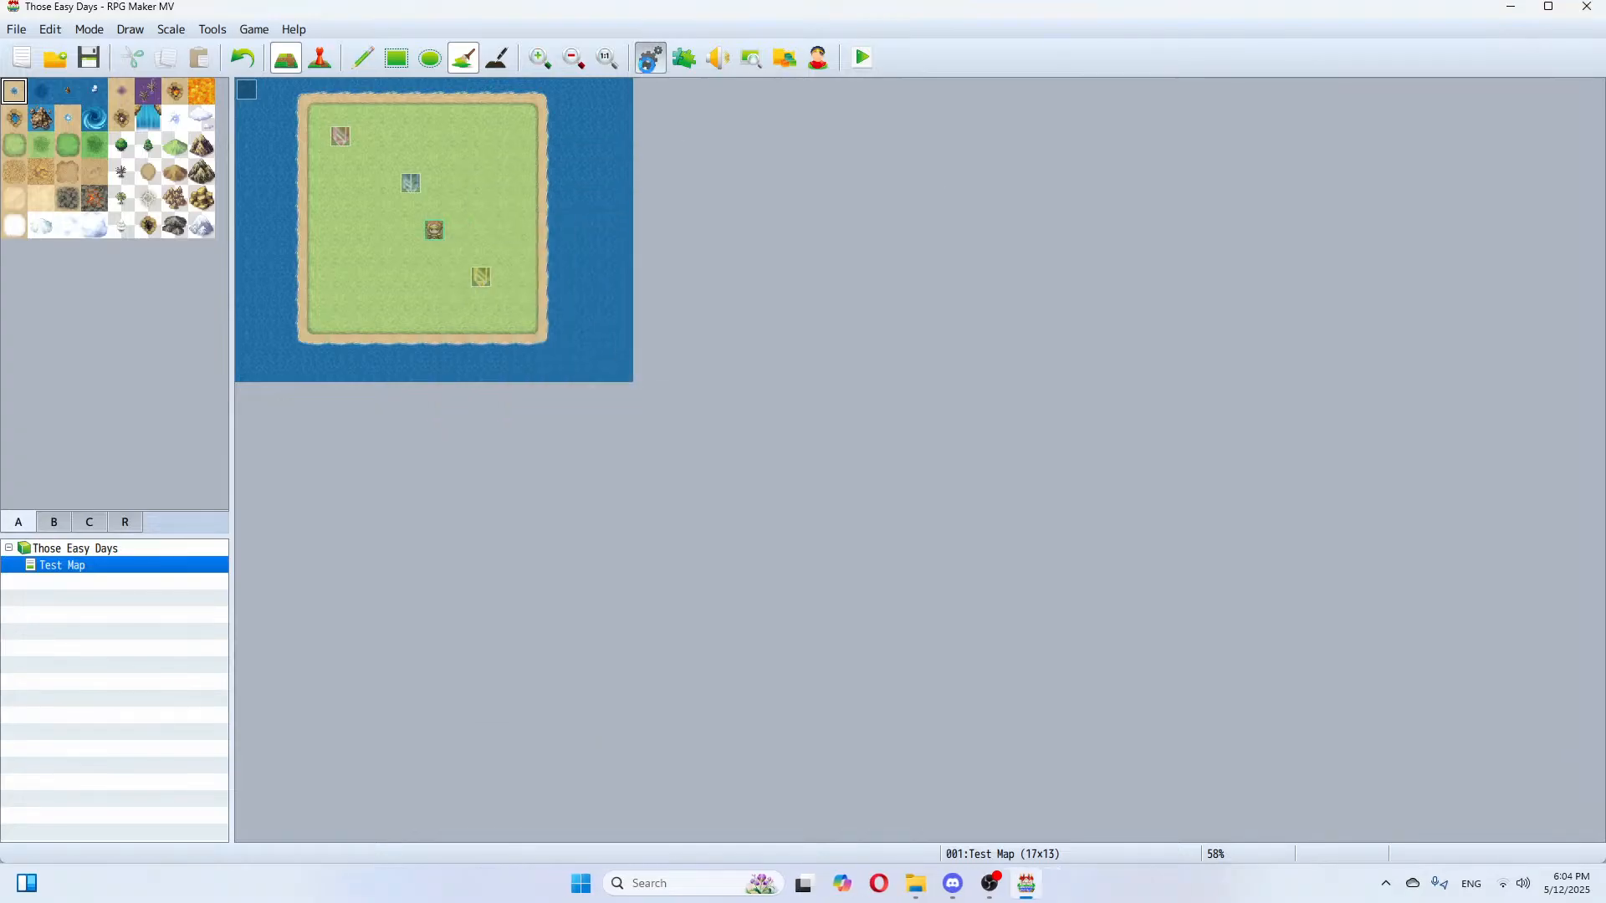
Step: Set the Day/Night Cycle common event's trigger to Parallel in the database and save the project
left_click(650, 57)
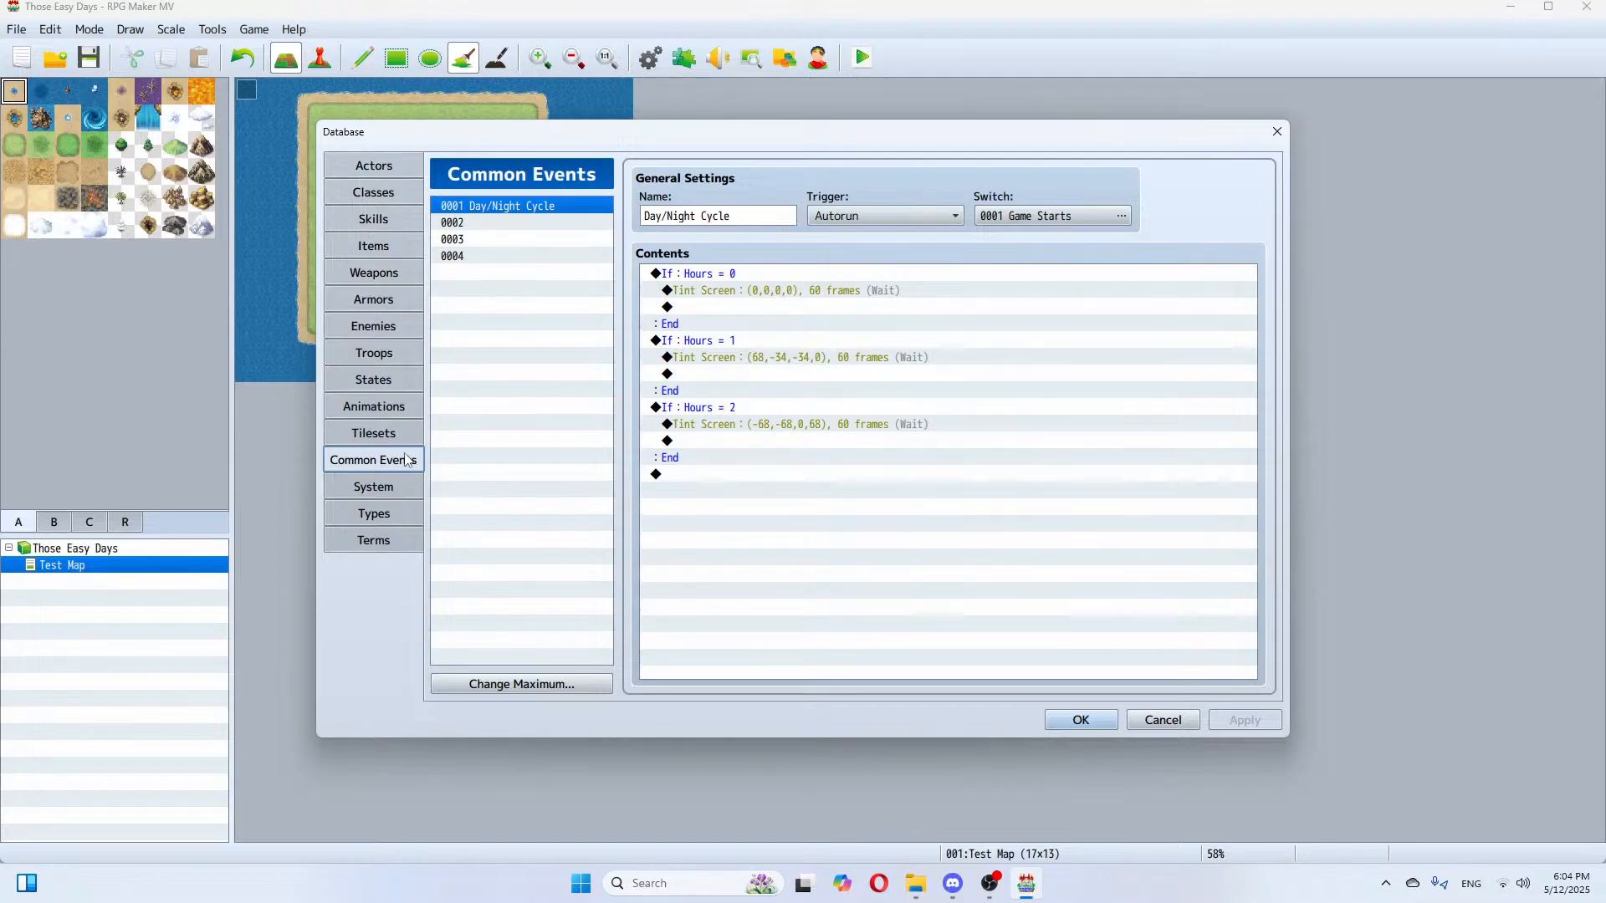
left_click(951, 217)
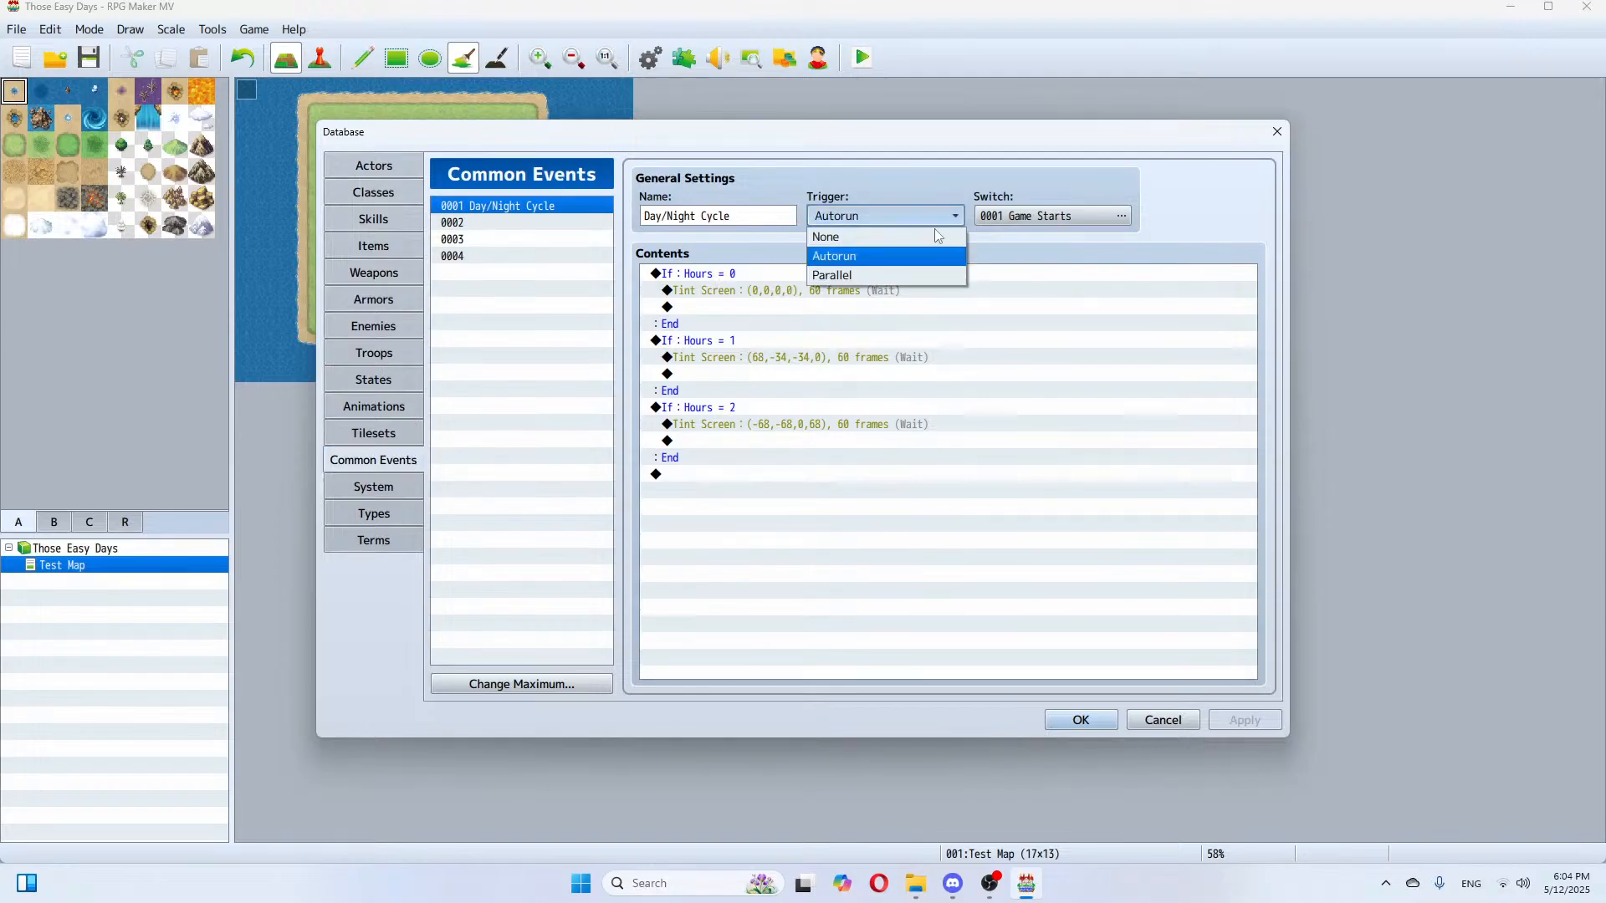
left_click(875, 276)
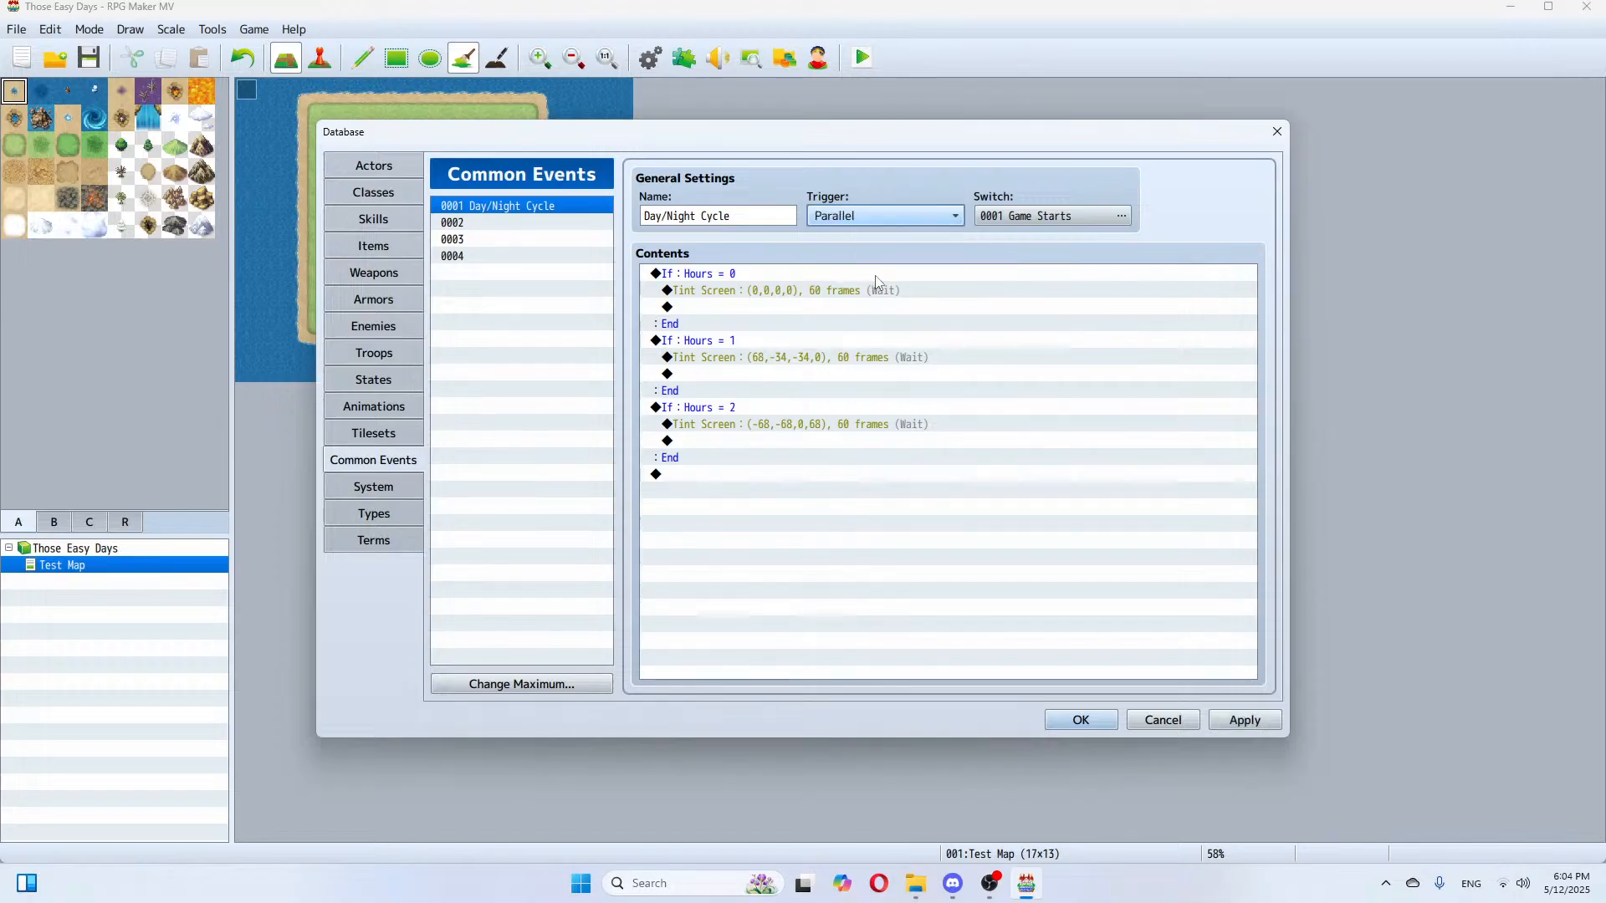
left_click(1243, 720)
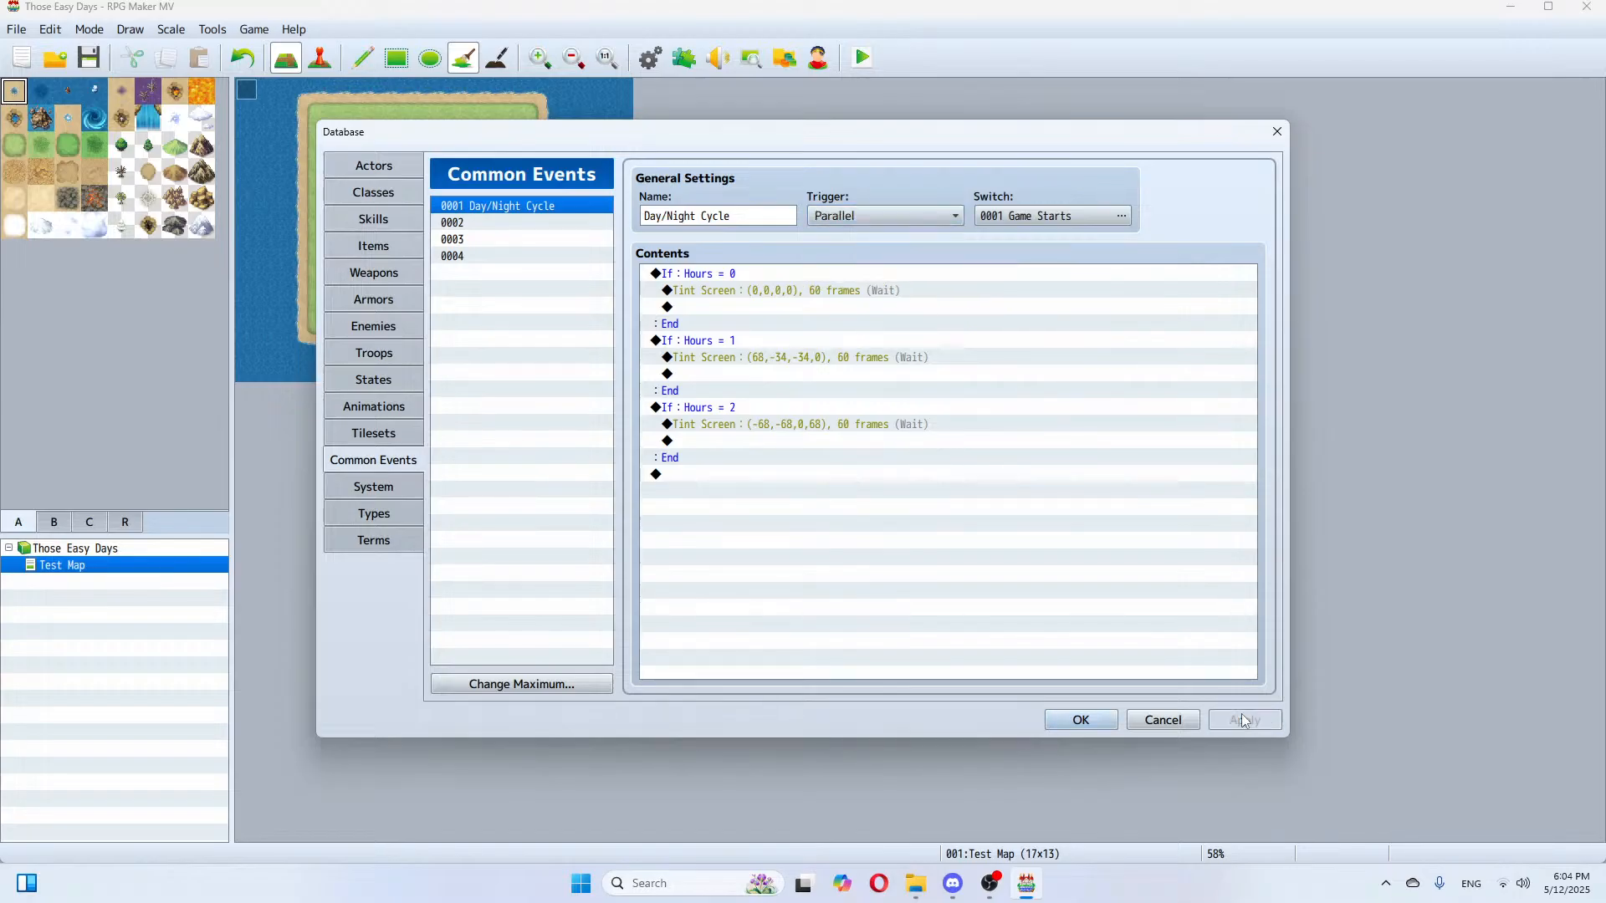
left_click(1081, 721)
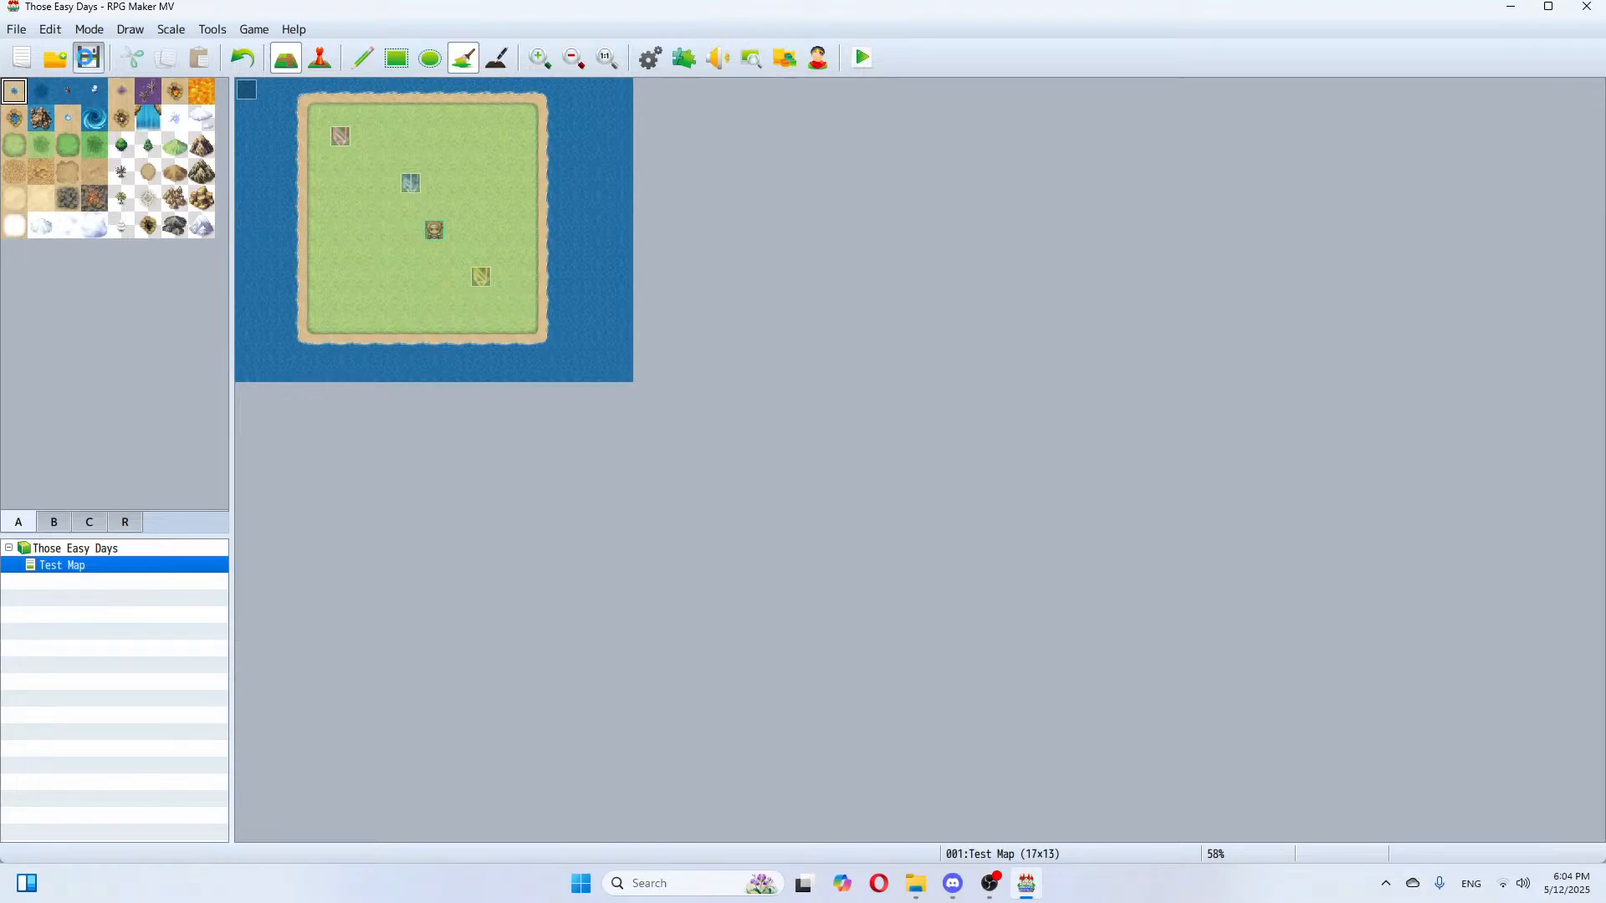
left_click(88, 57)
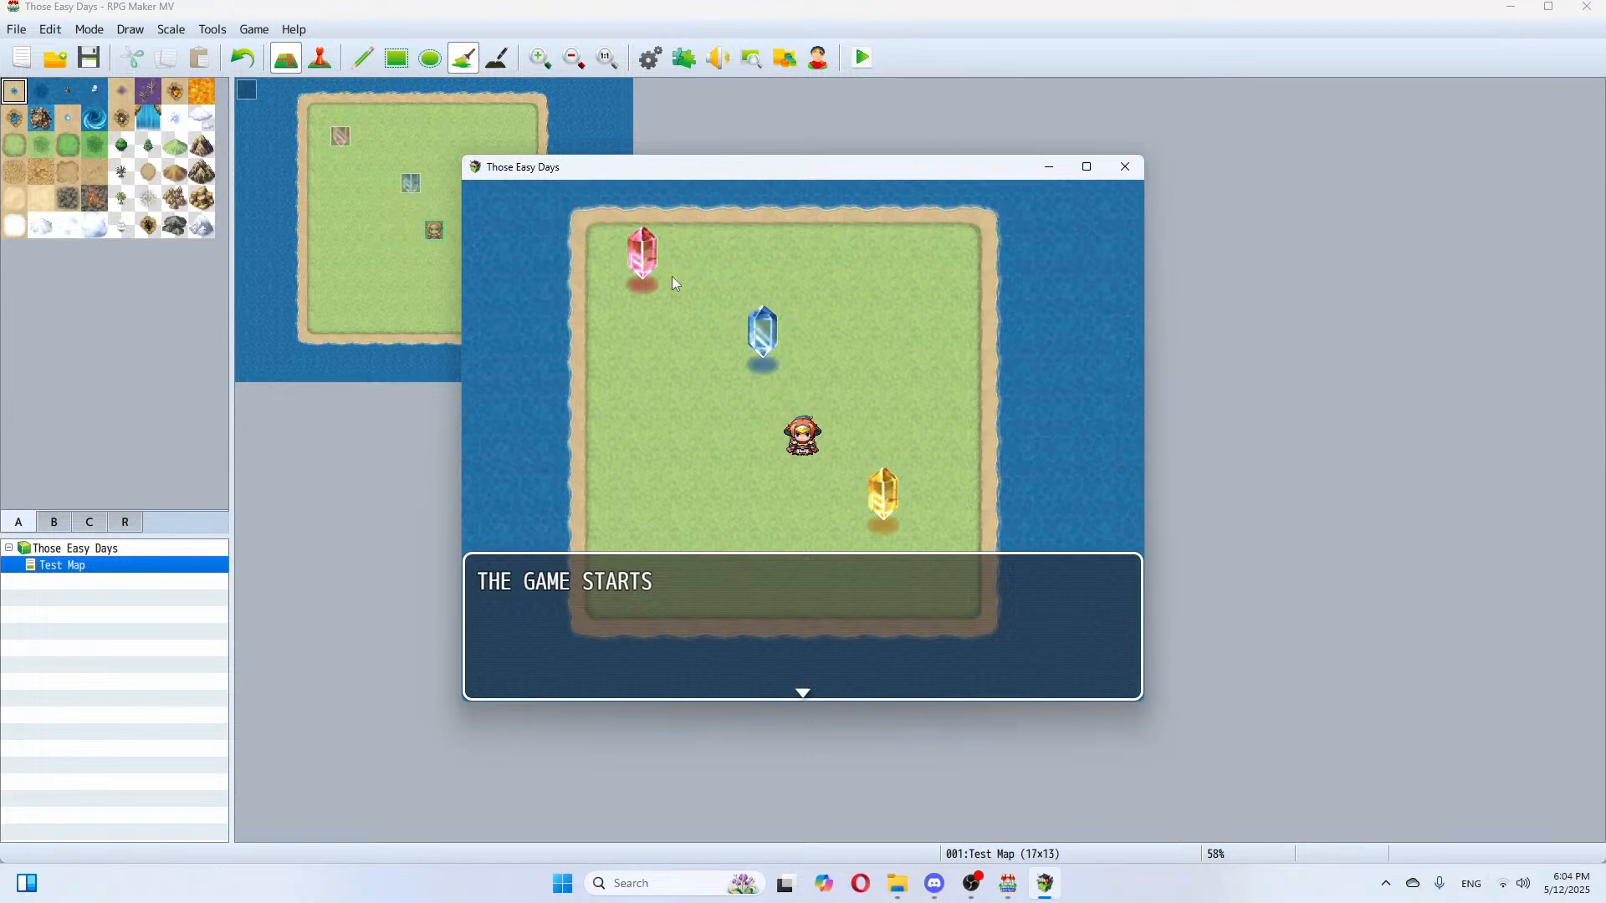
Step: Dismiss the opening message in the playtest and activate the yellow crystal
key("Return")
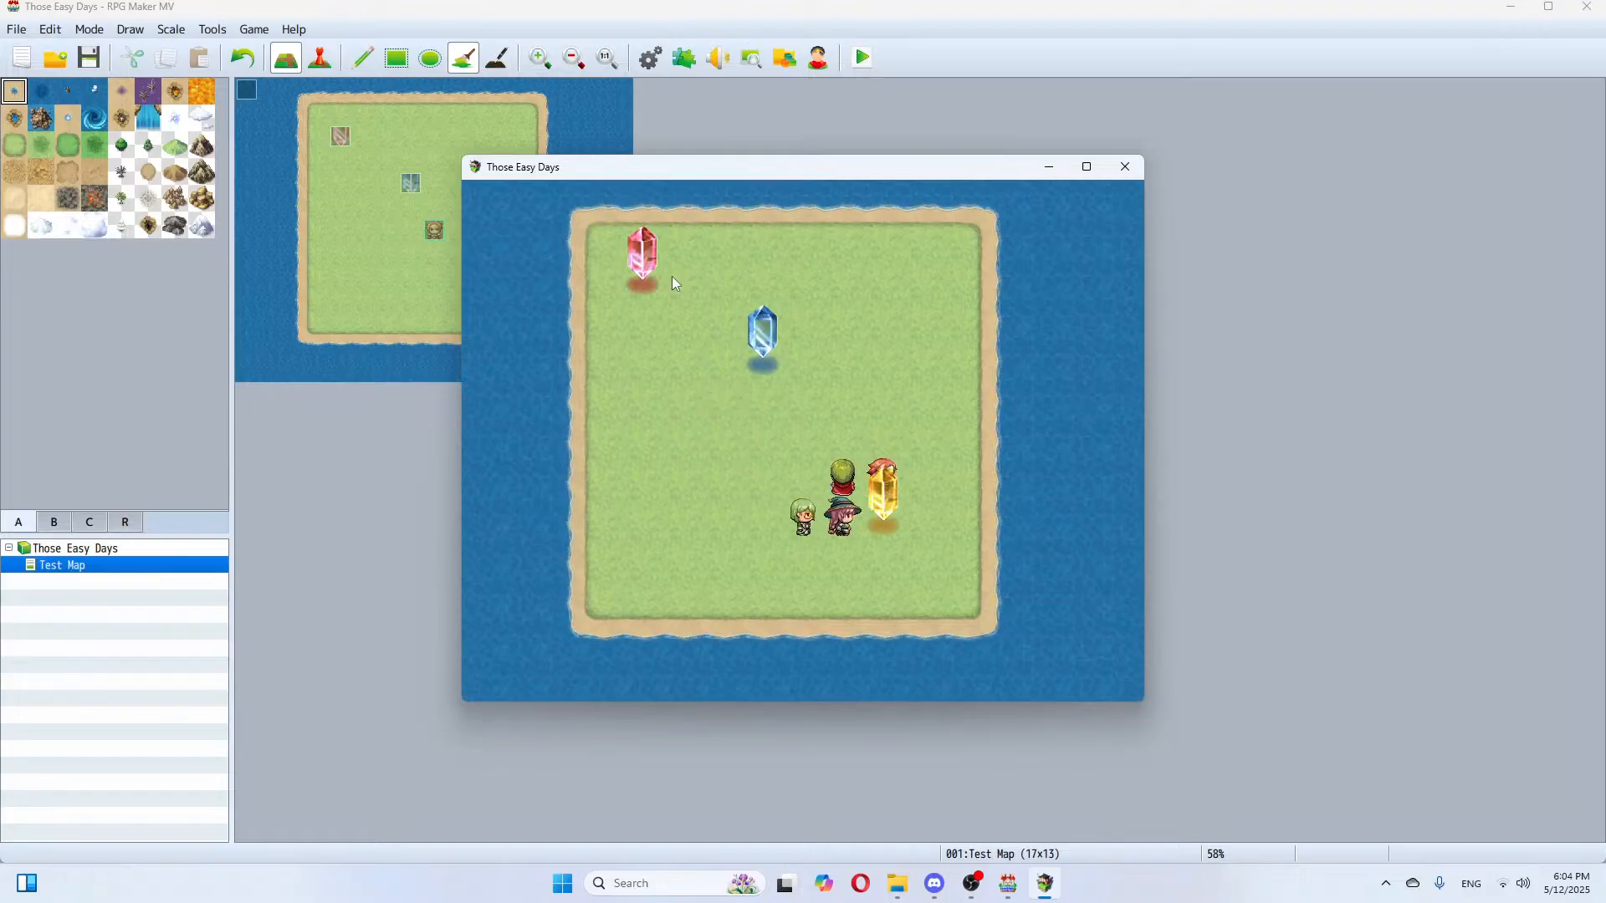
key("Return")
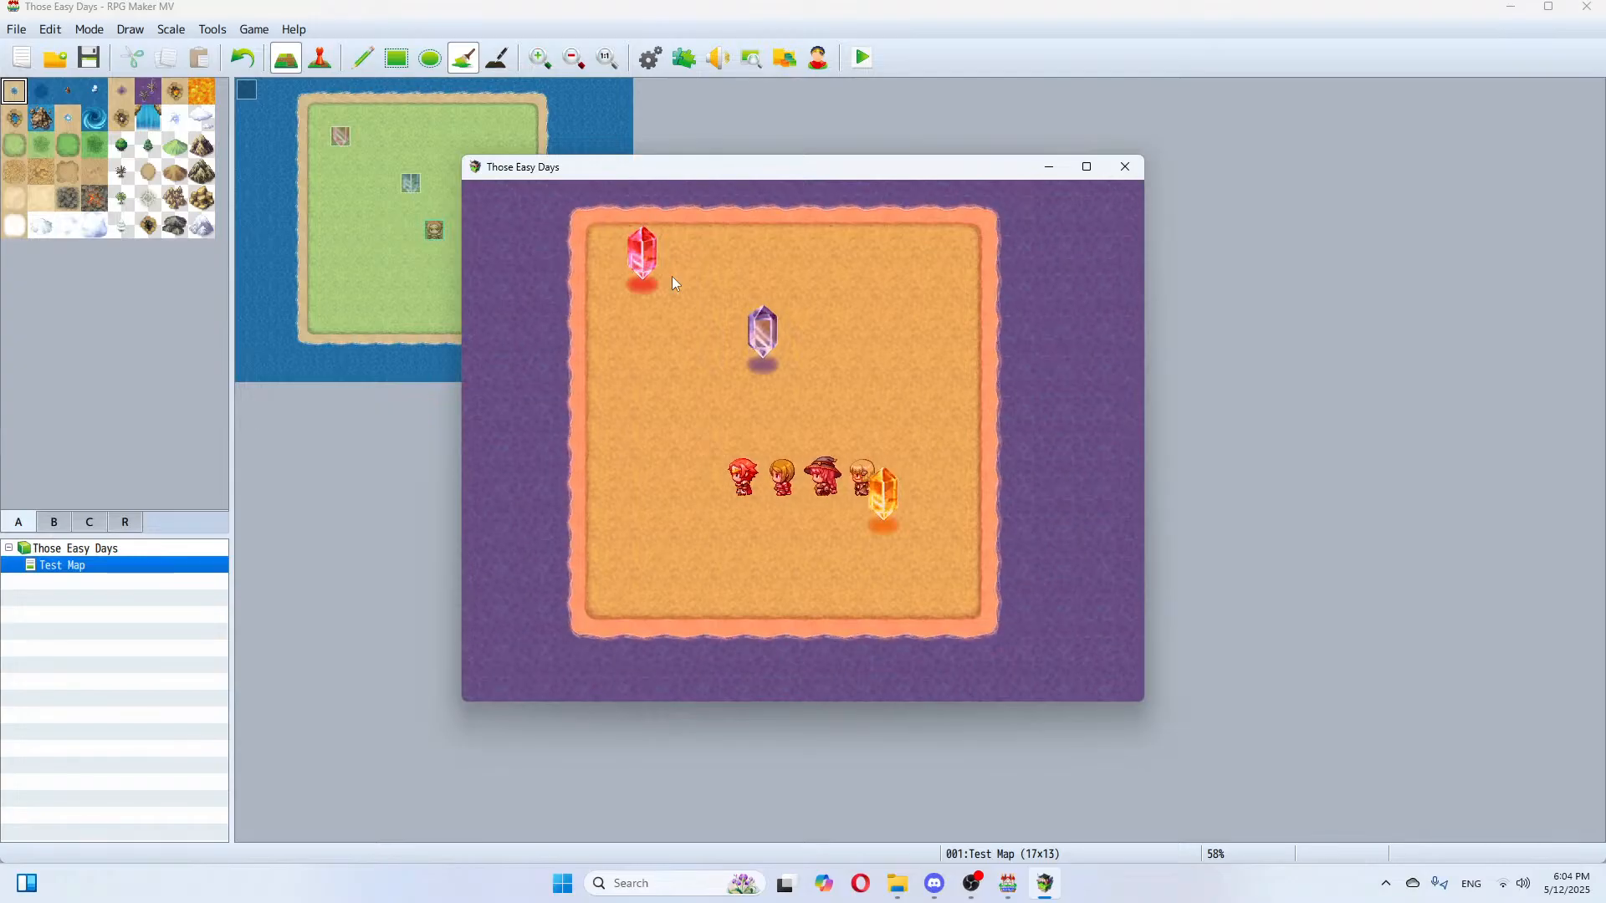
Step: Lead the party around to the right side of the blue crystal, activate it and dismiss its message
key("Left")
key("Up")
key("Right")
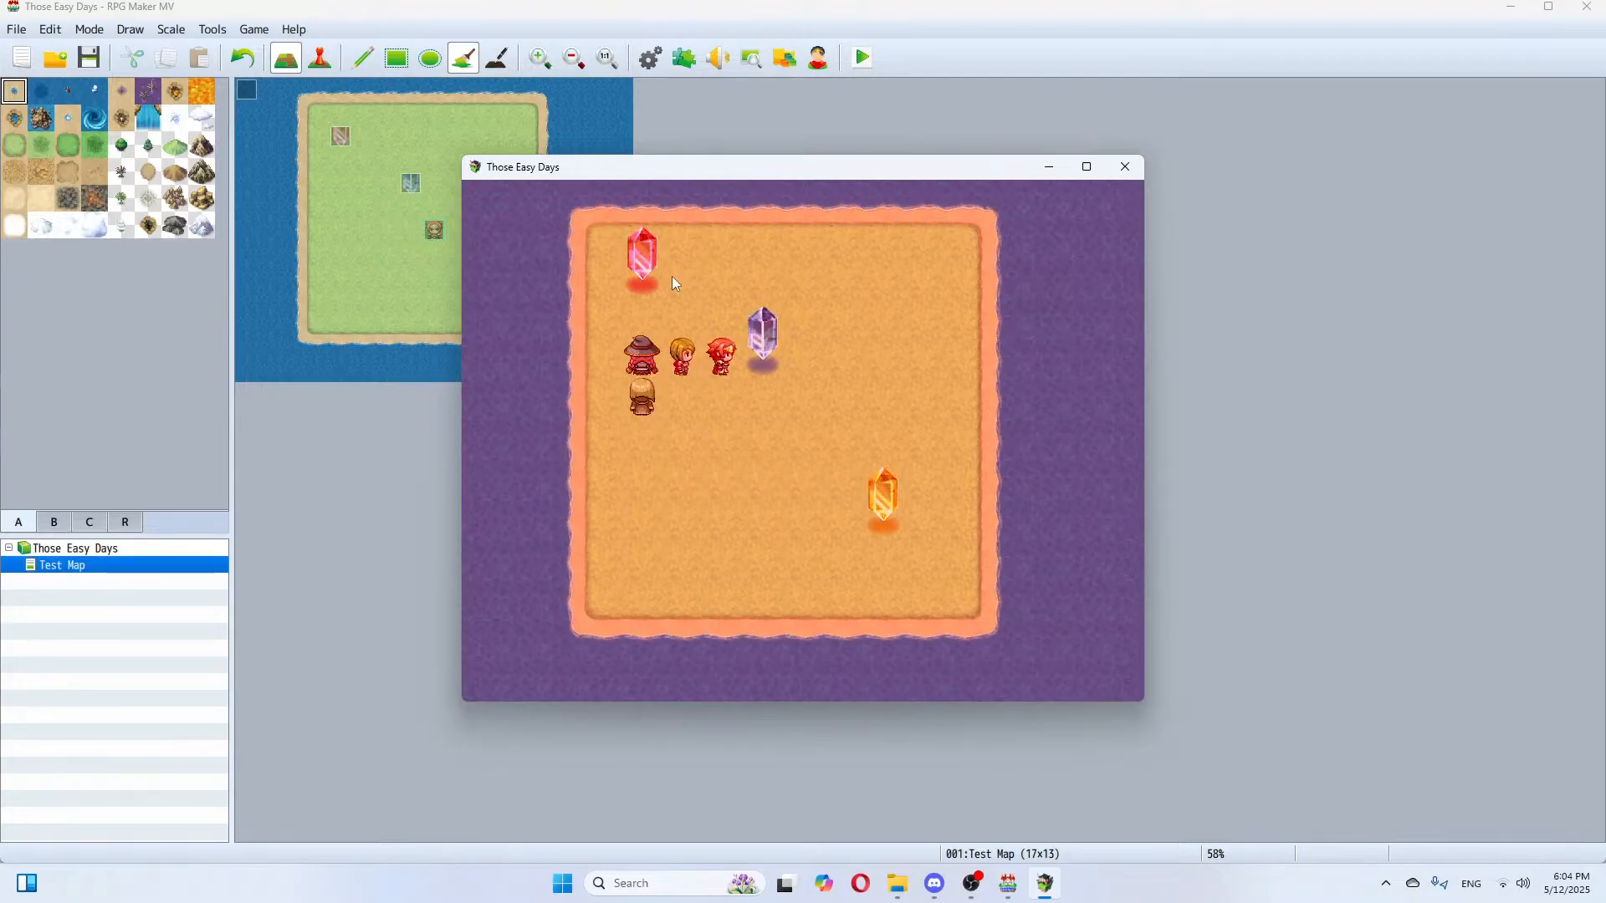
key("Down")
key("Right")
key("Up")
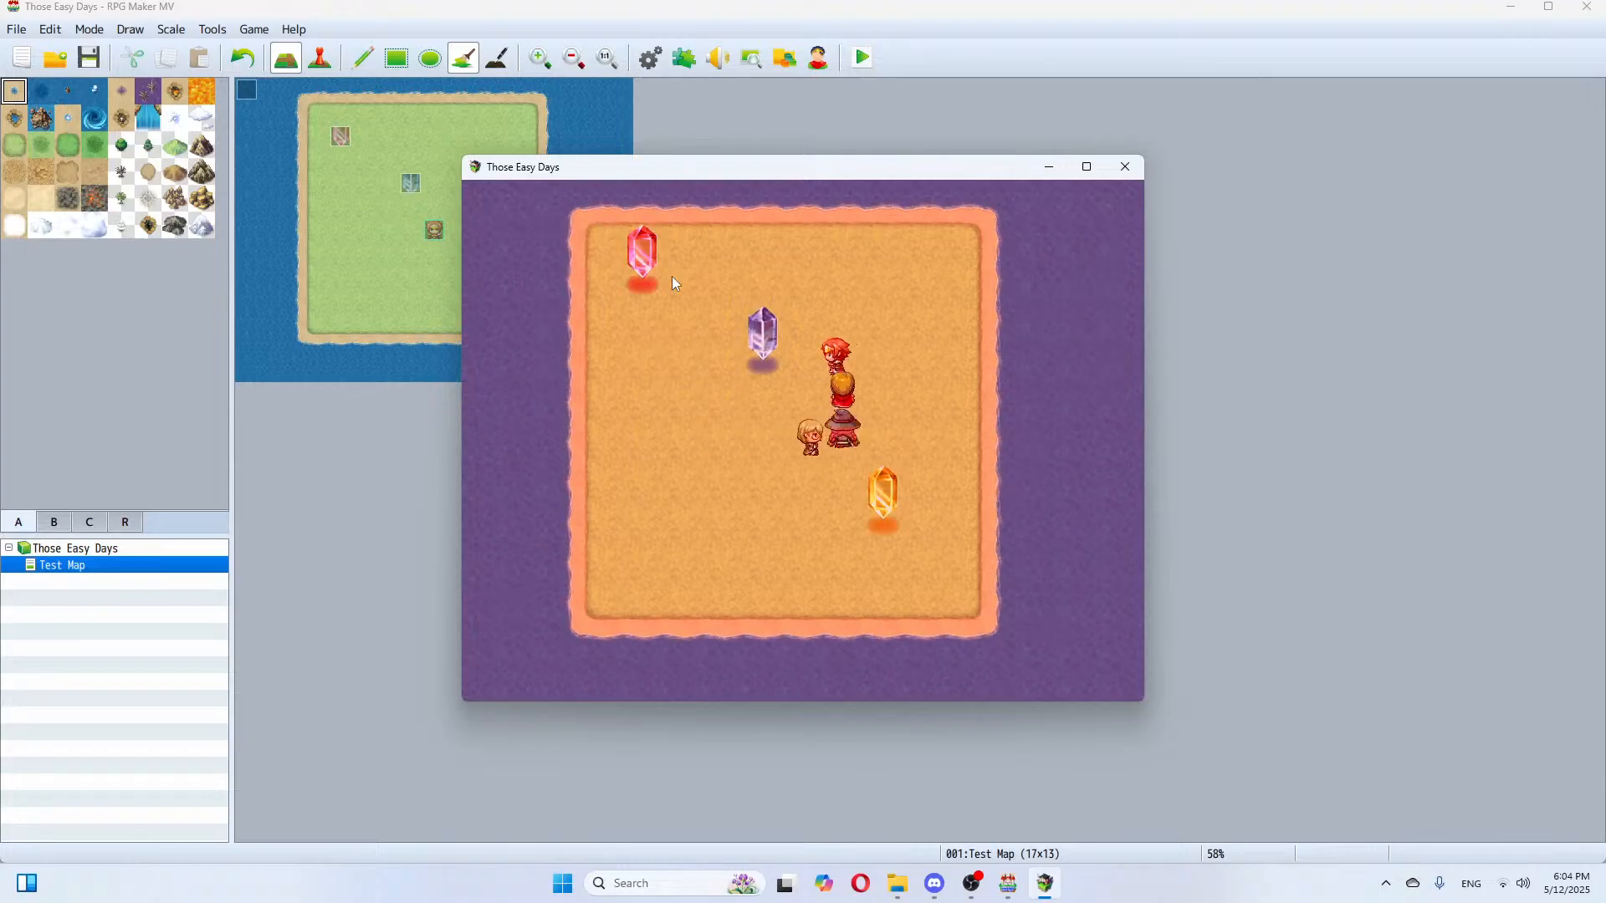
key("Left")
key("Return")
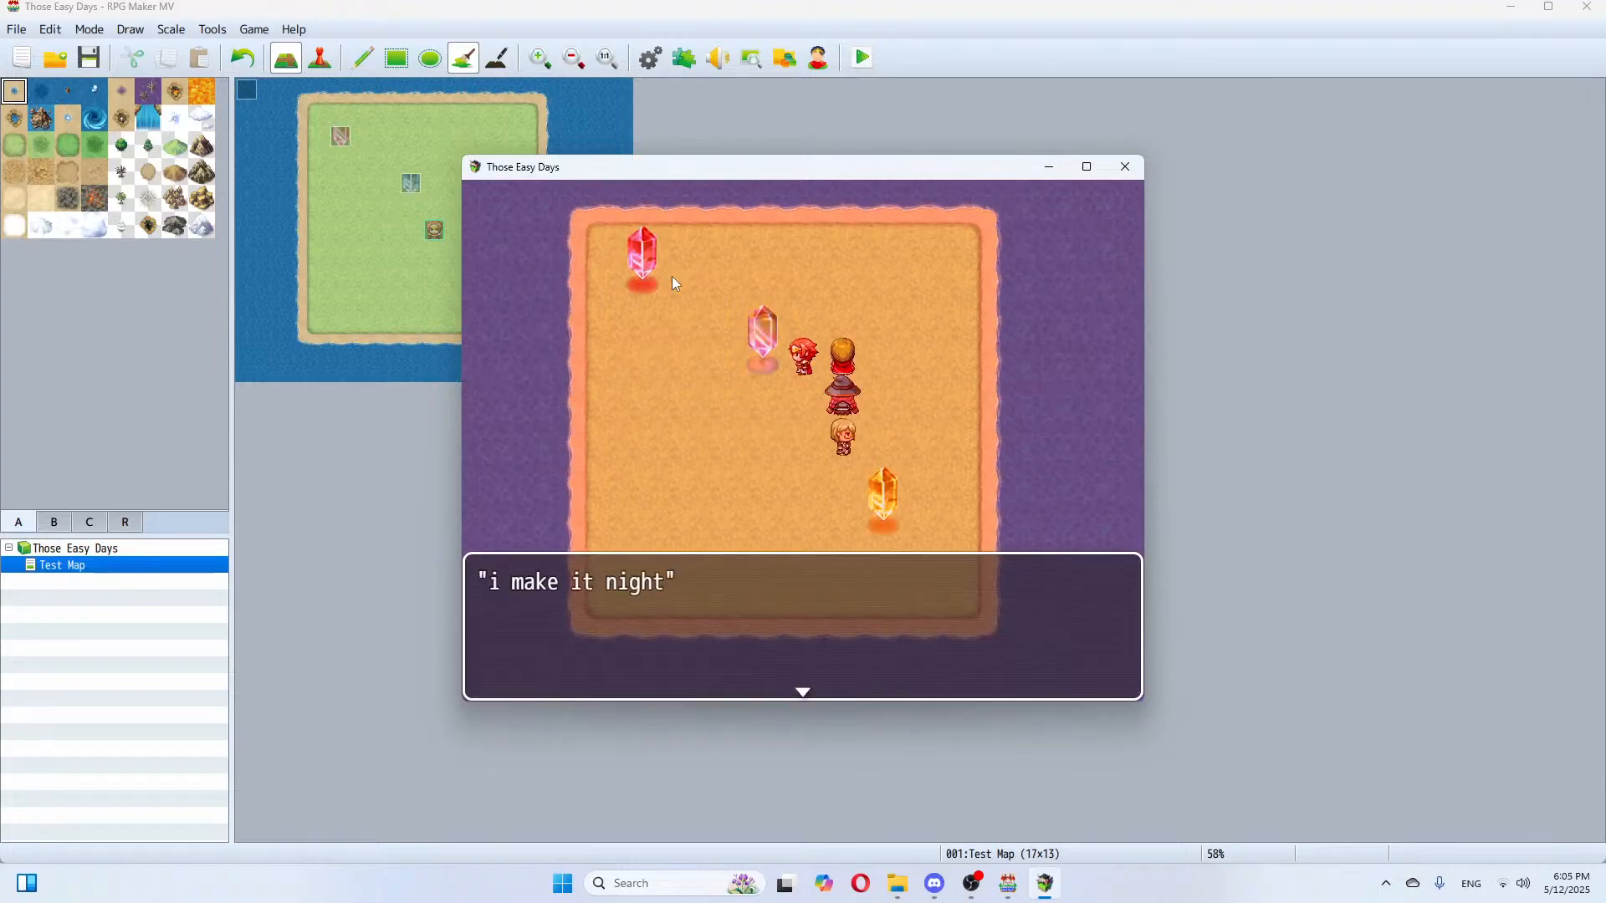
key("Return")
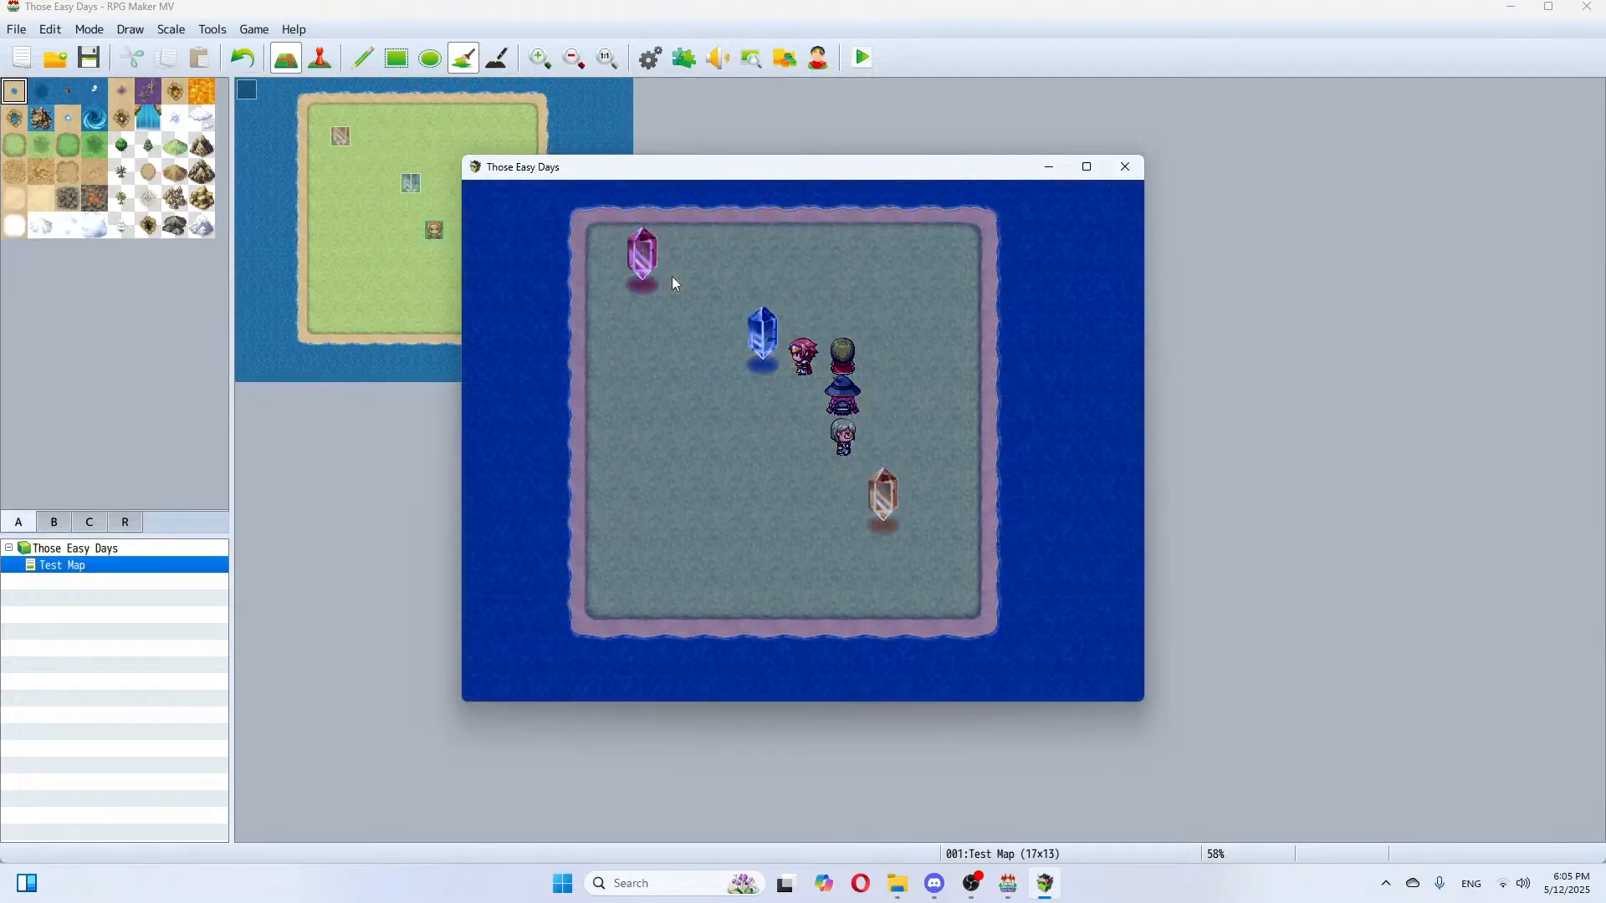
Step: Walk the party to the pink crystal to test the morning change and dismiss its message
key("Down")
key("Left")
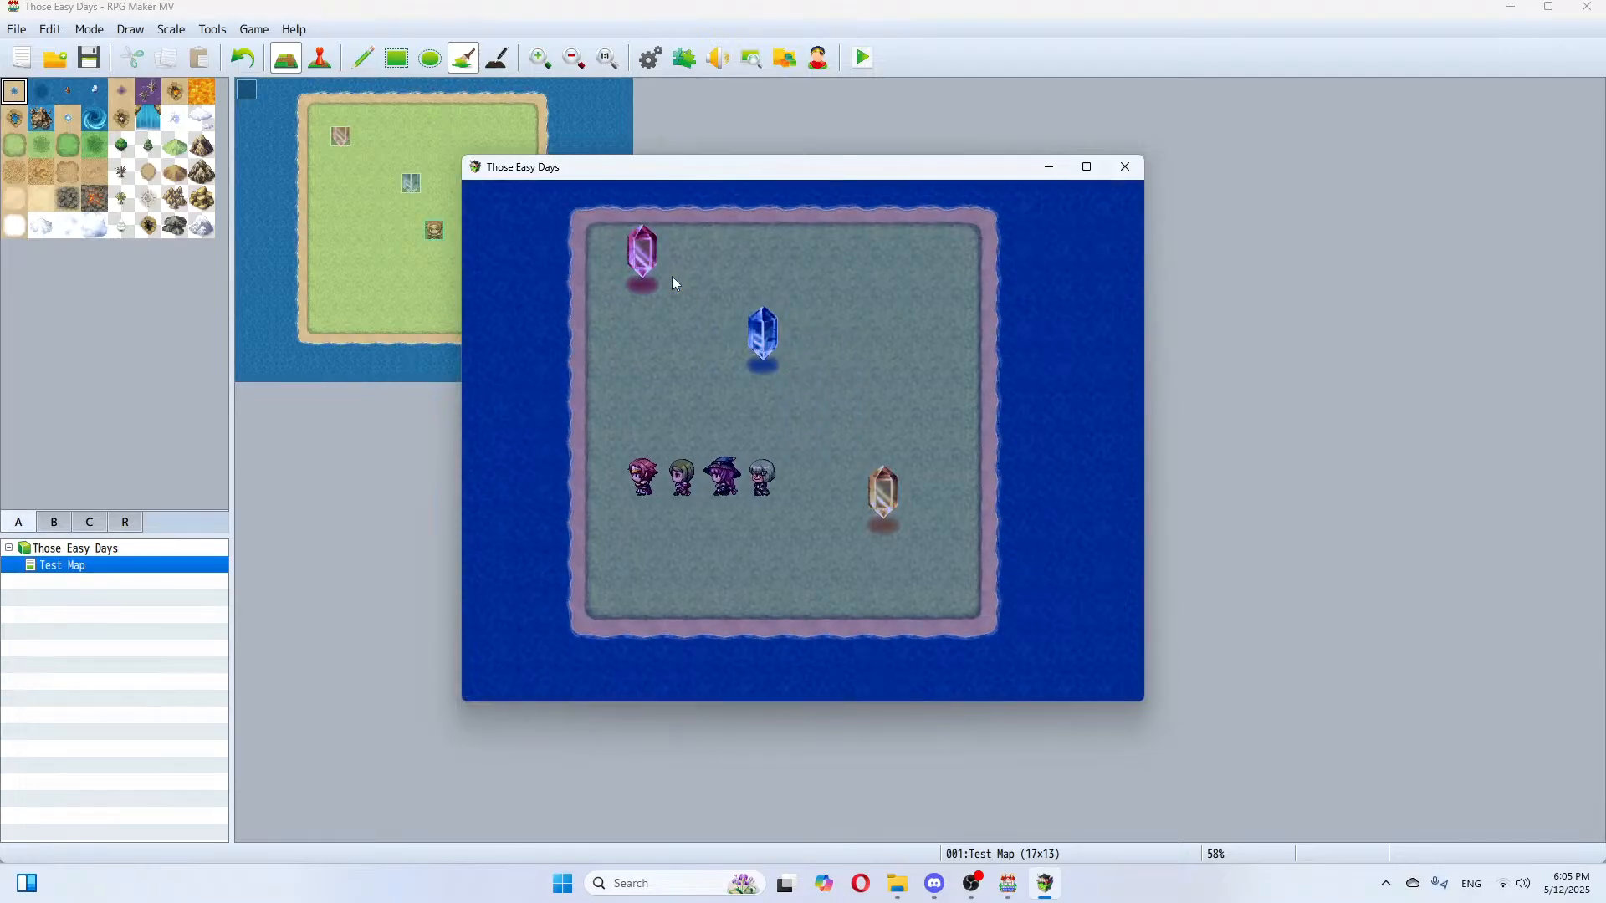
key("Left")
key("Up")
key("Right")
key("Up")
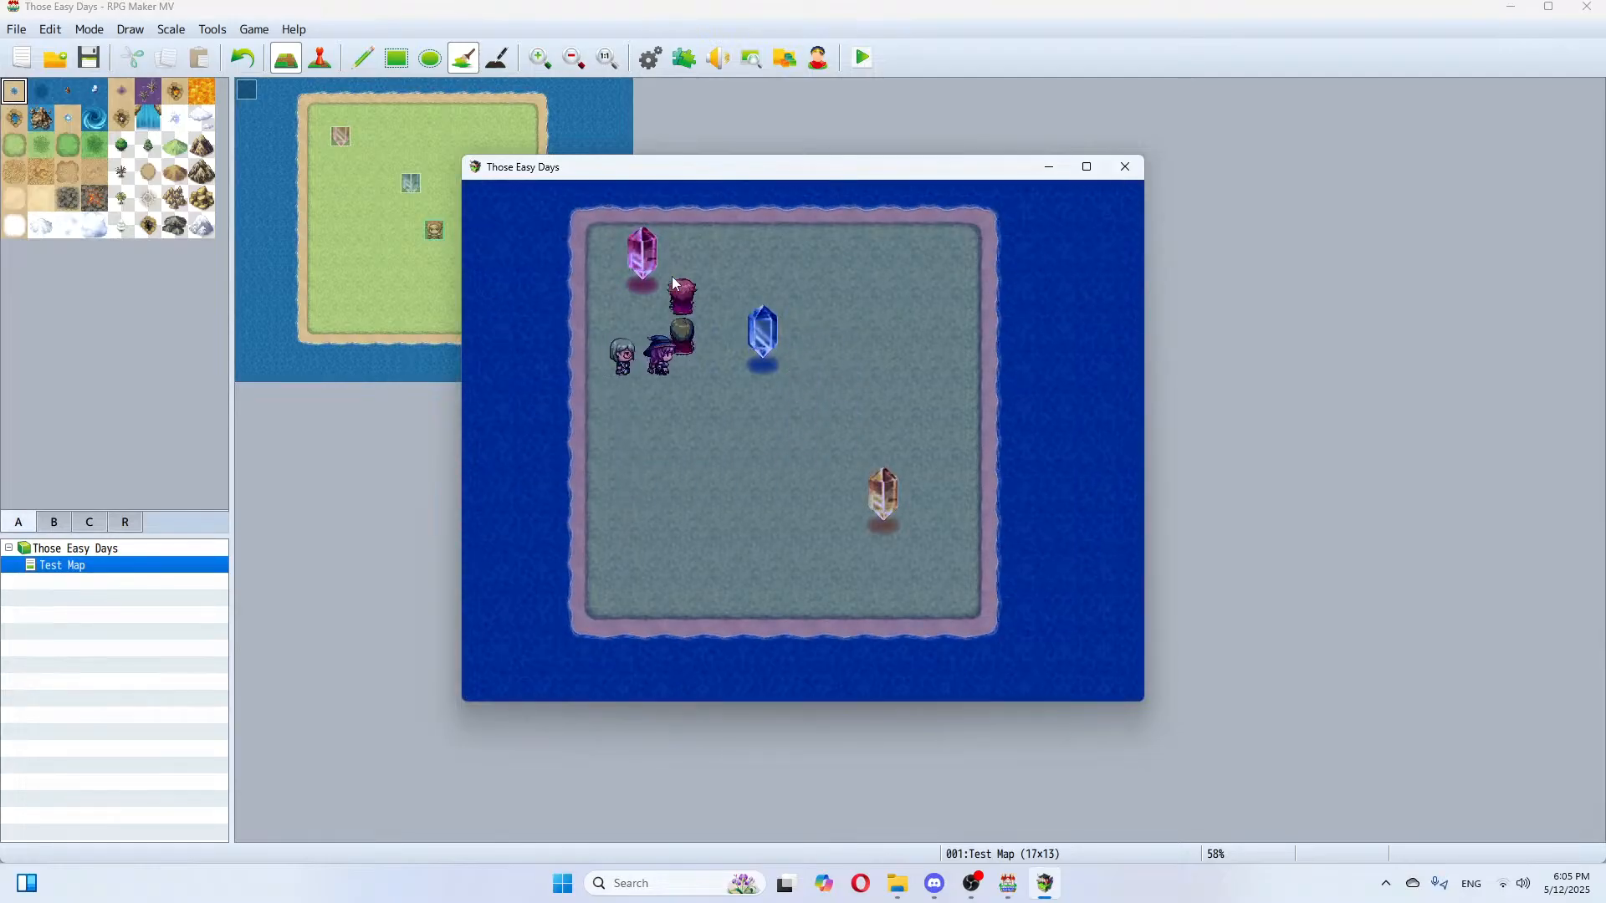
key("Return")
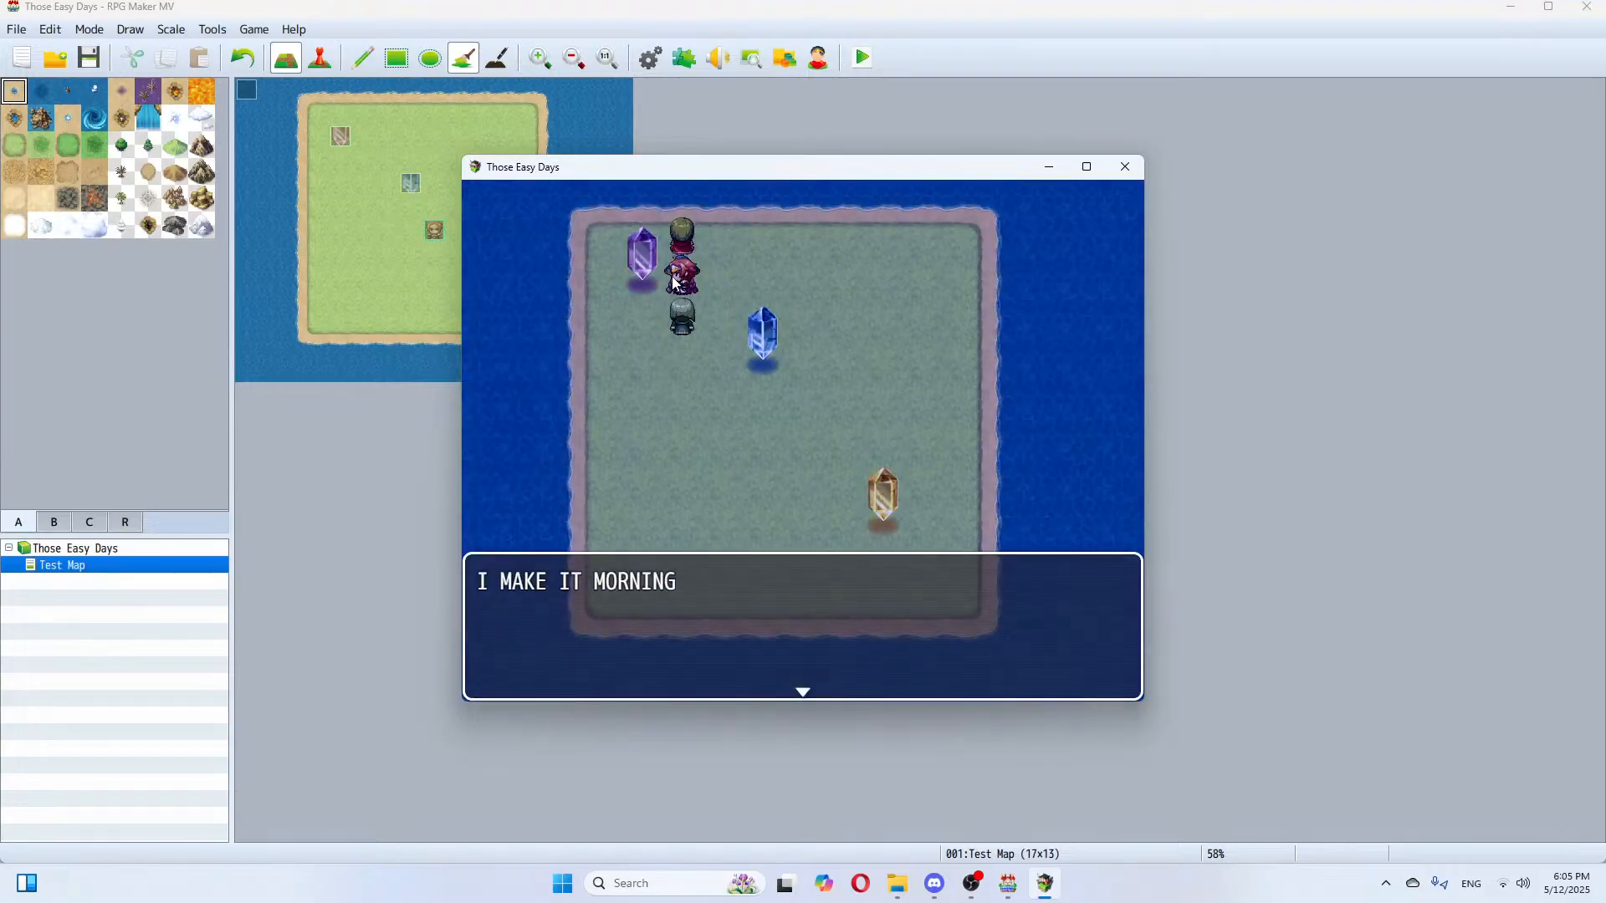
key("Return")
Step: Test the night change again by approaching the blue crystal from below and dismissing its message
key("Down")
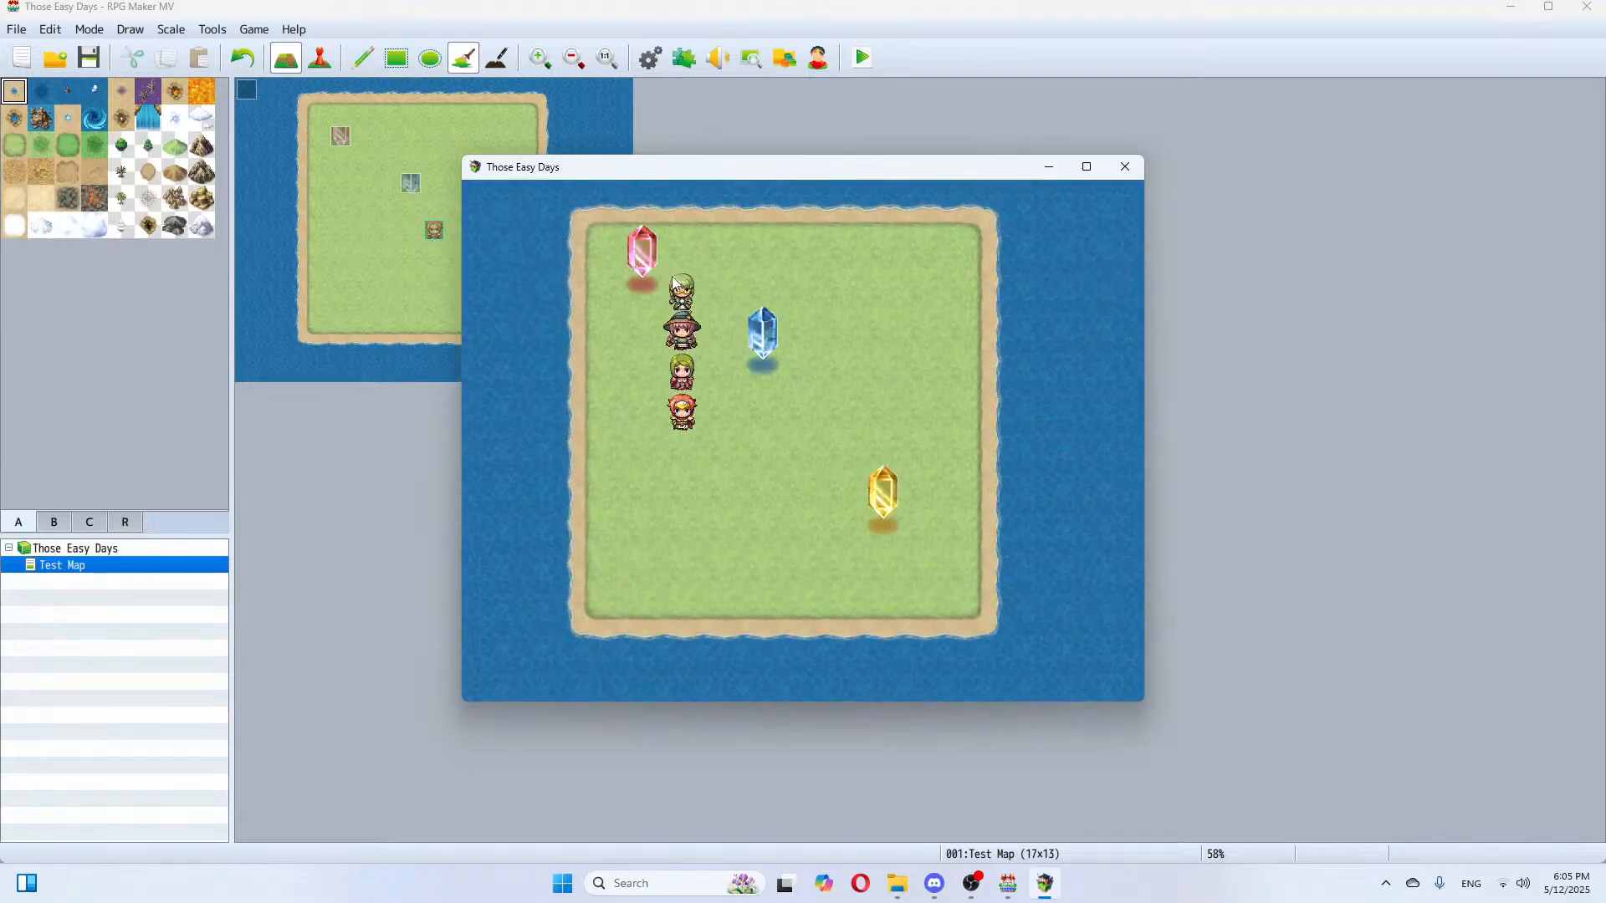
key("Down")
key("Down")
key("Down")
key("Down")
key("Right")
key("Right")
key("Up")
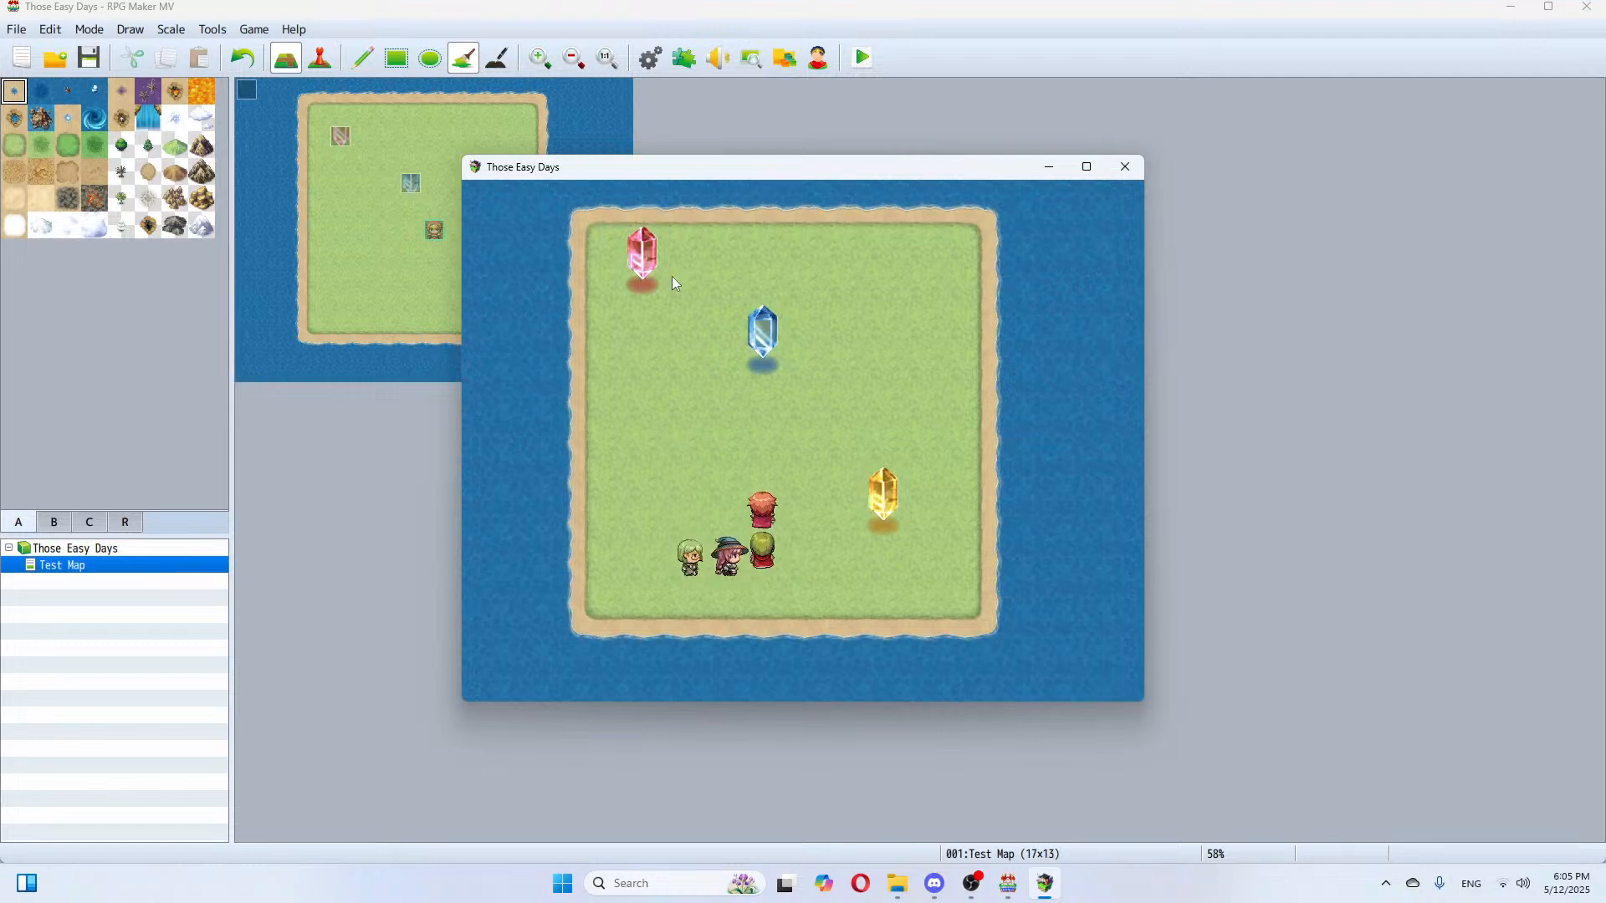
key("Up")
key("Up")
key("Up")
key("Return")
key("Return")
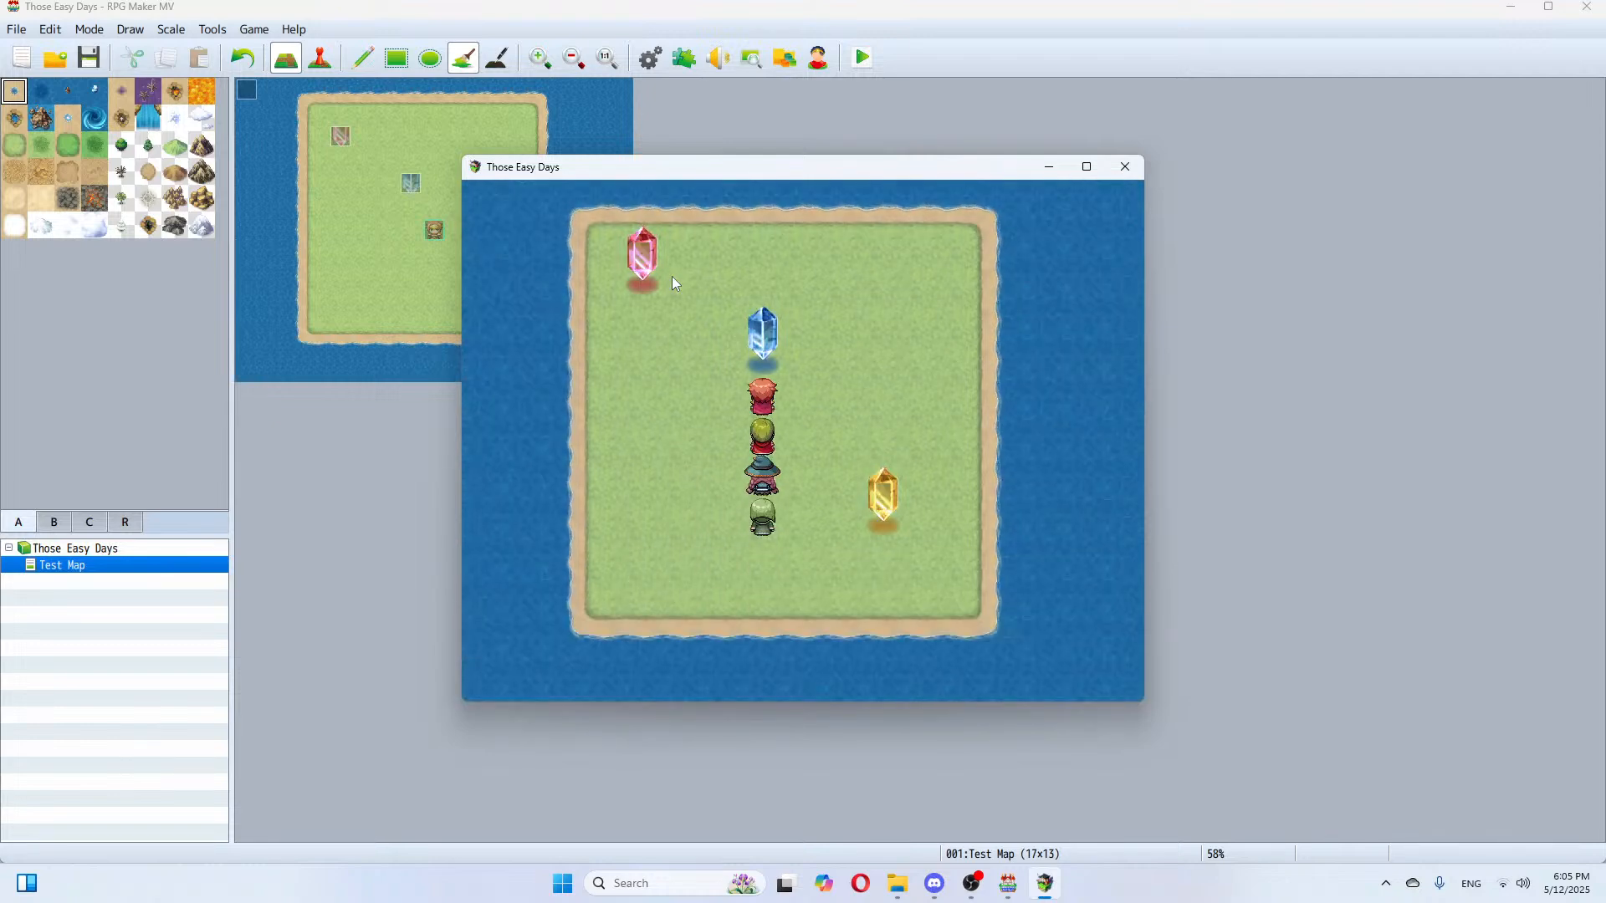
Step: Return the party to the yellow crystal, trigger it during night and dismiss its message
key("Down")
key("Down")
key("Down")
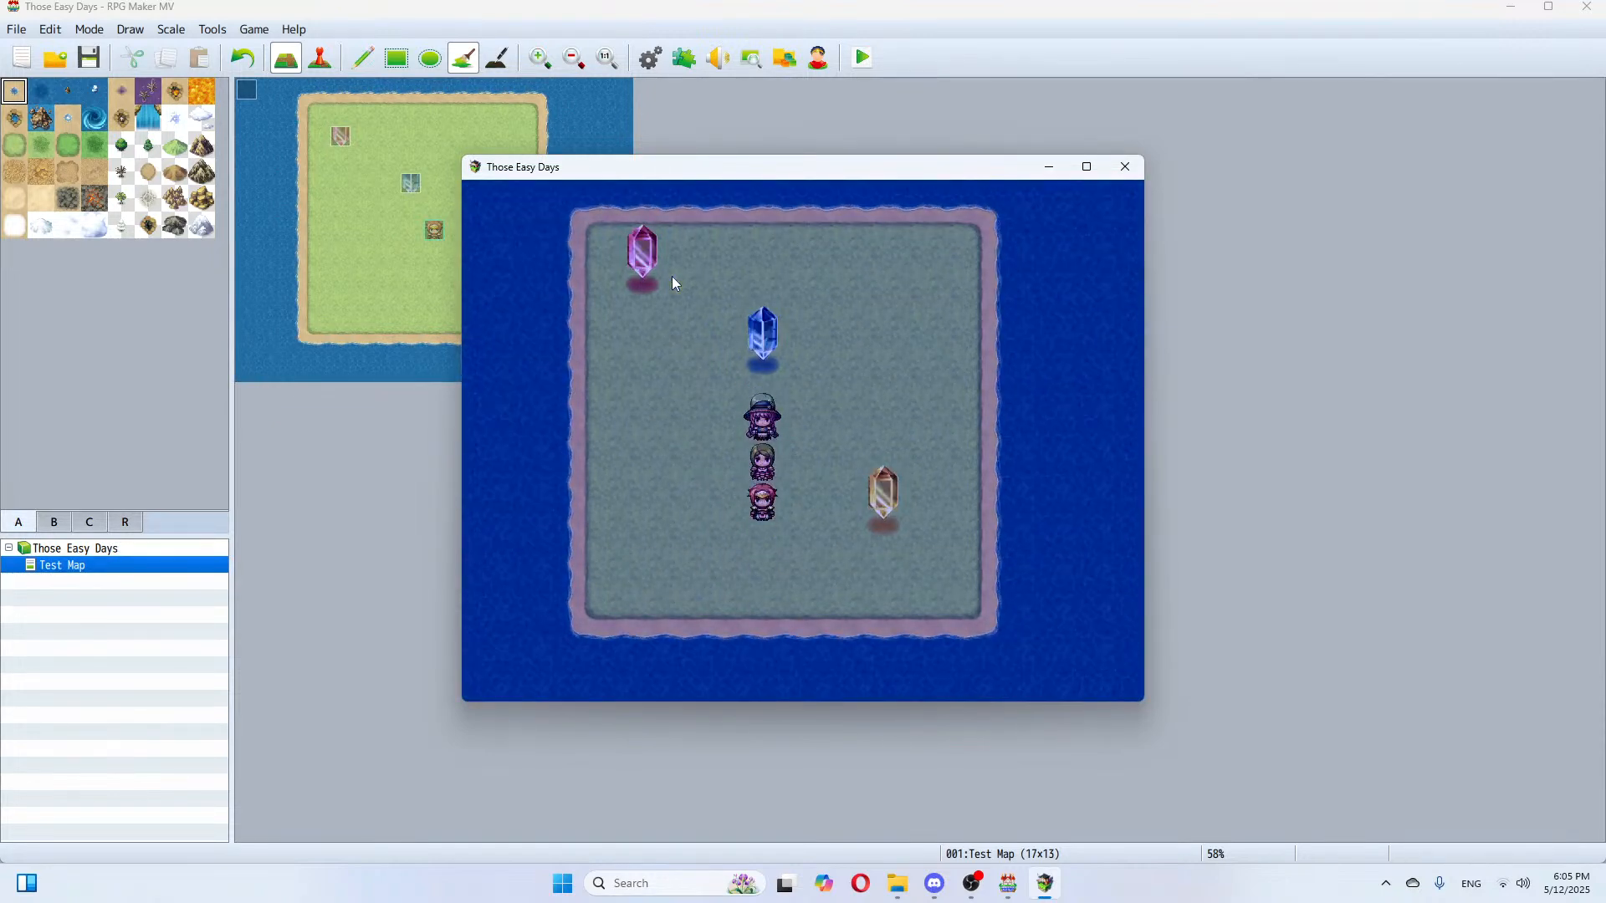
key("Down")
key("Down")
key("Down")
key("Right")
key("Right")
key("Up")
key("Return")
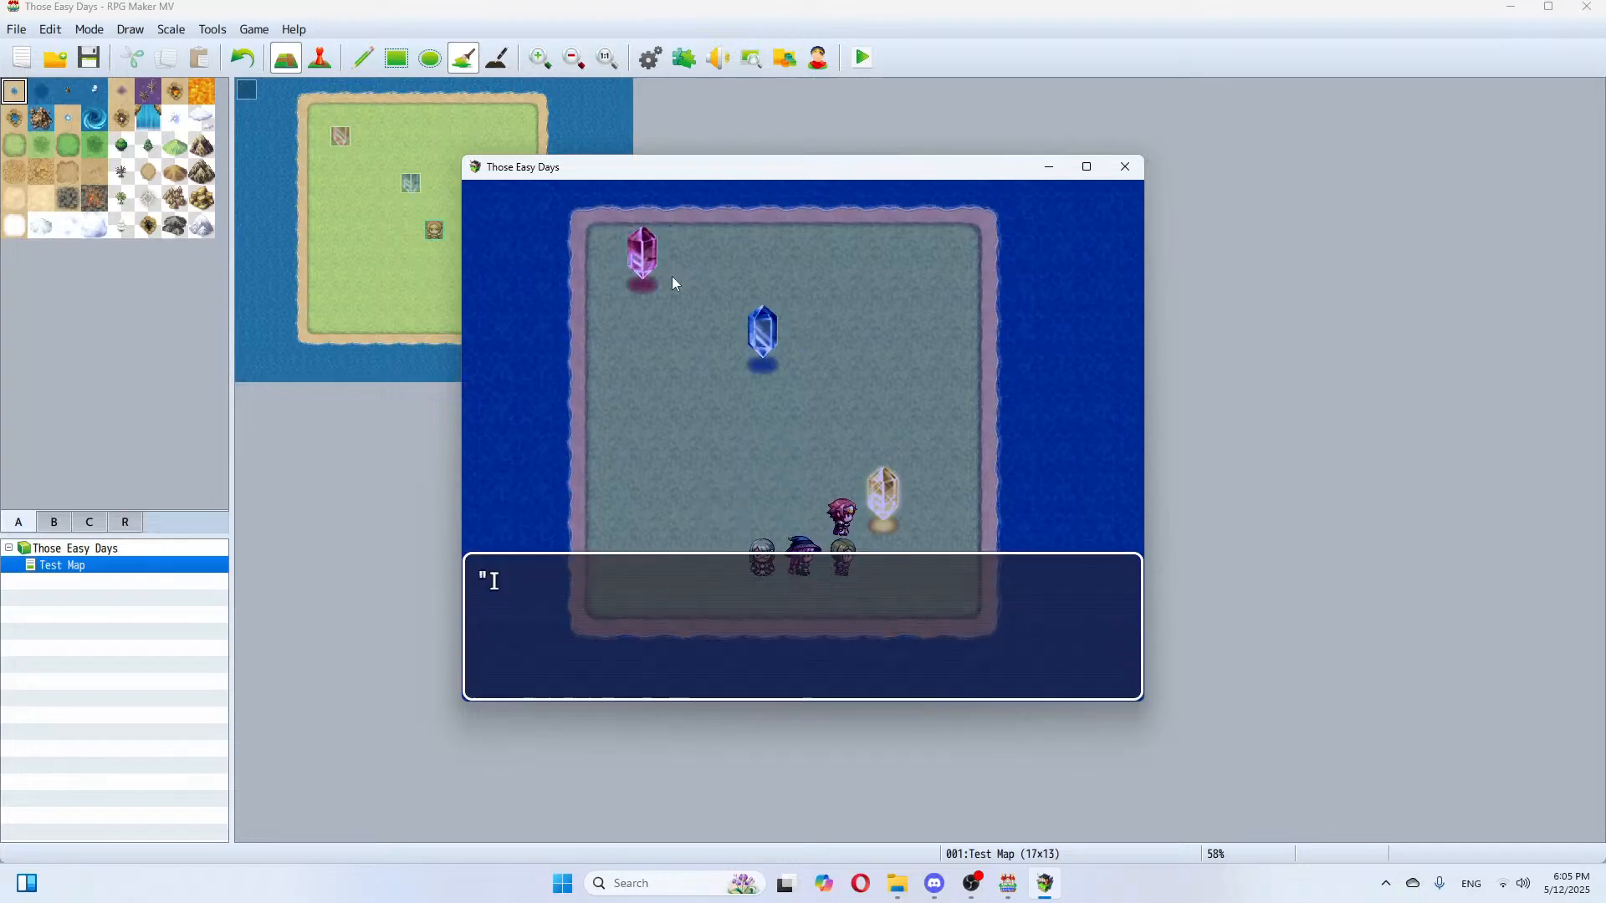
key("Return")
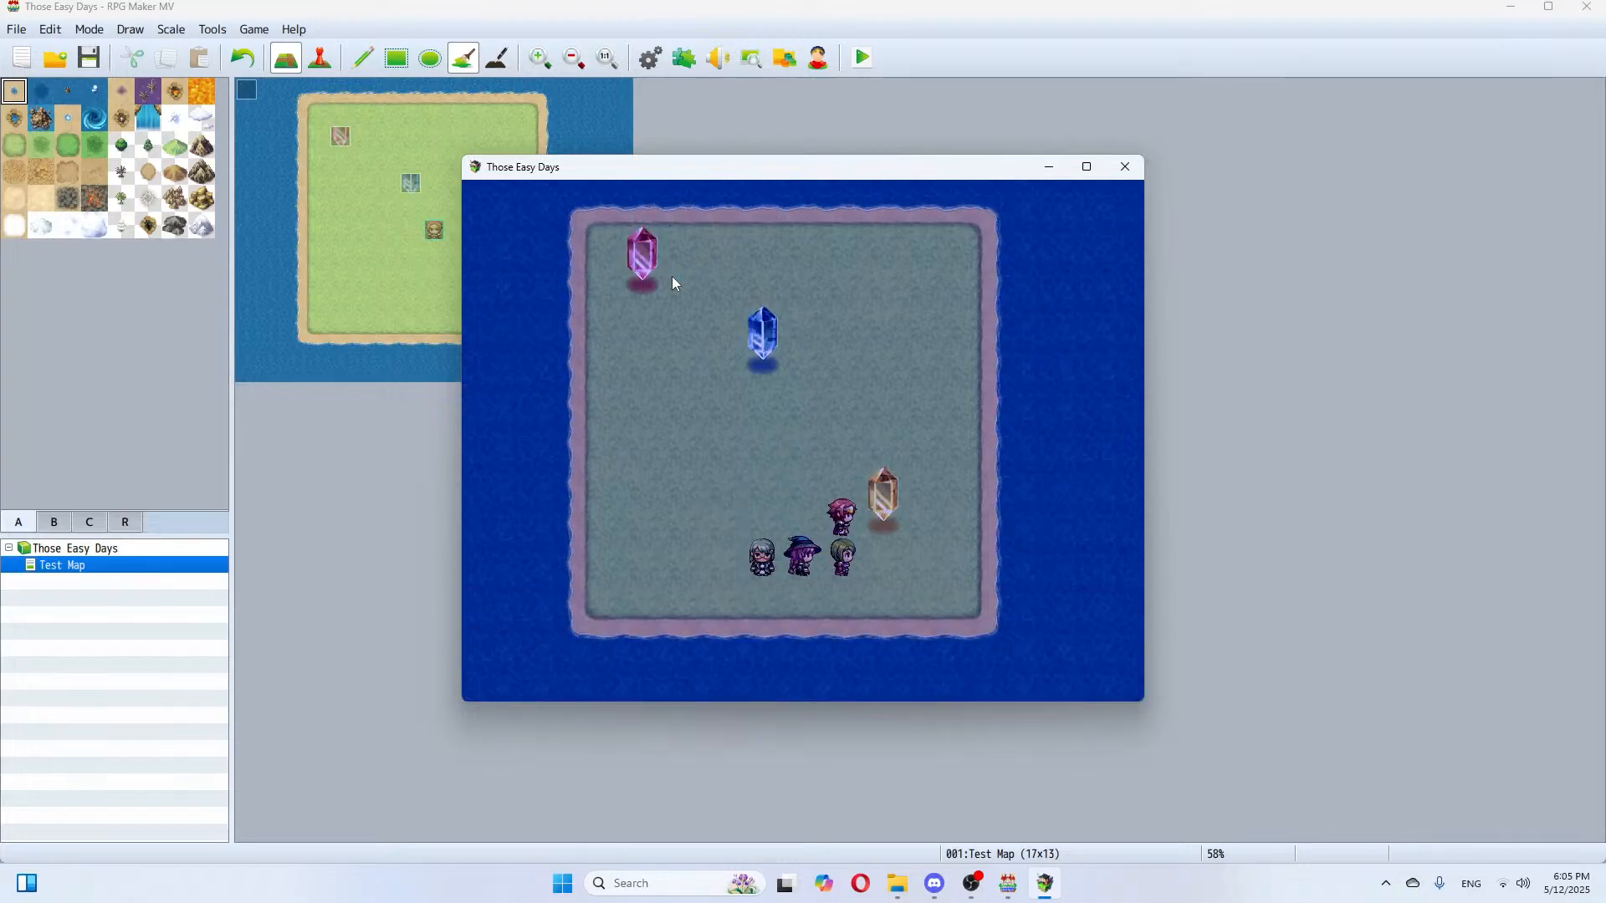
Step: Walk the party along the island's left edge up to the pink crystal and trigger the morning change again
key("Left")
key("Left")
key("Left")
key("Left")
key("Left")
key("Left")
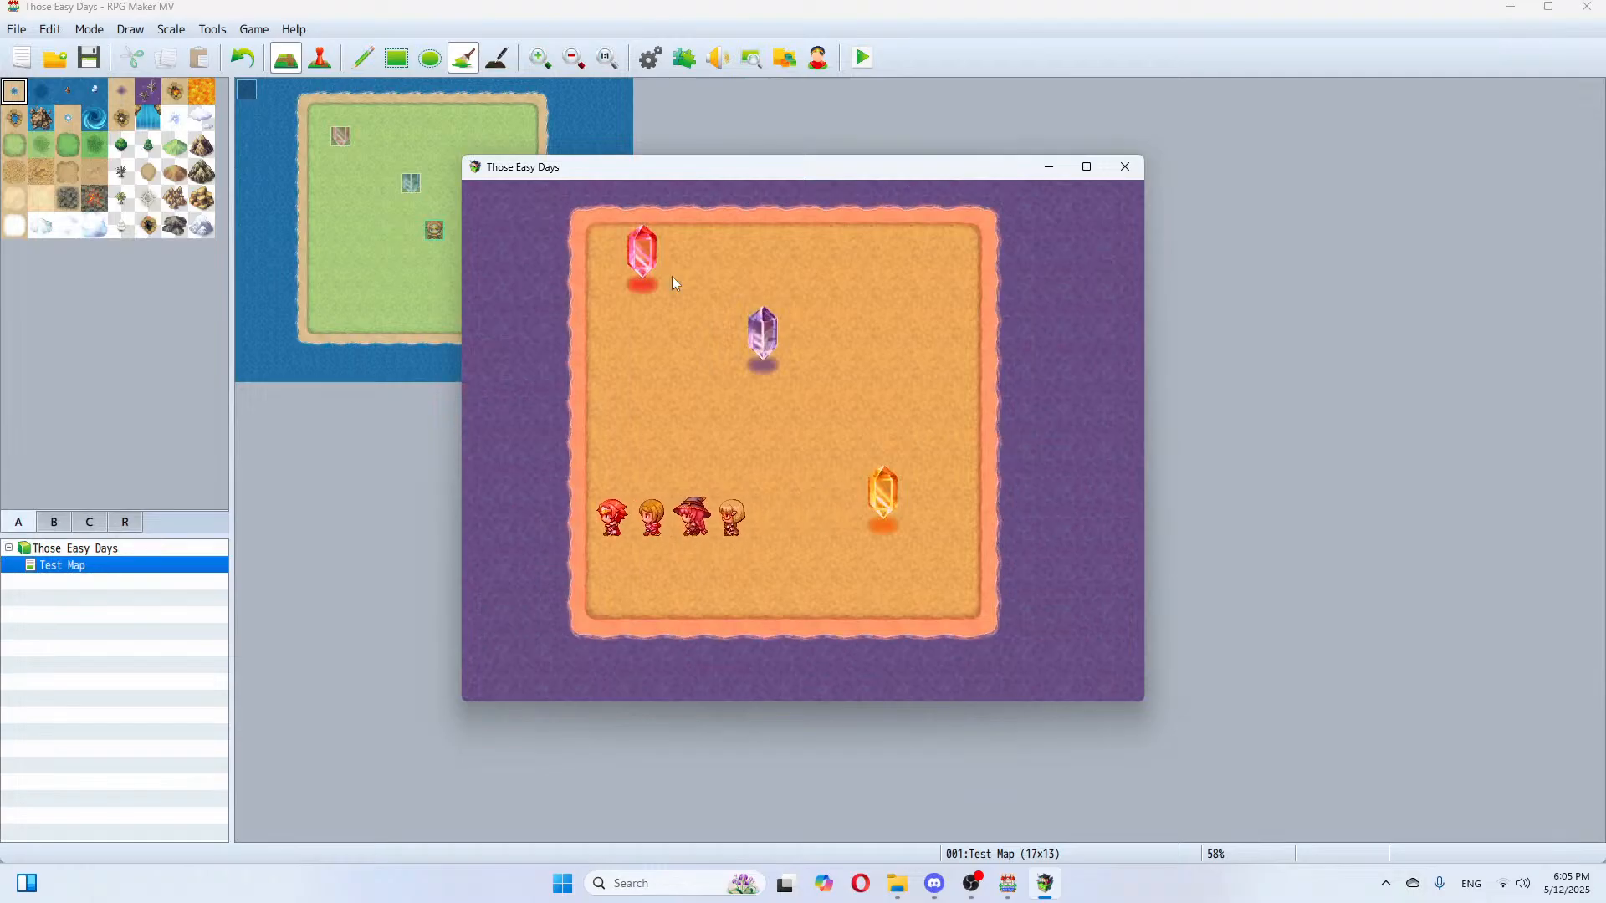
key("Up")
key("Up")
key("Up")
key("Up")
key("Up")
key("Right")
key("Right")
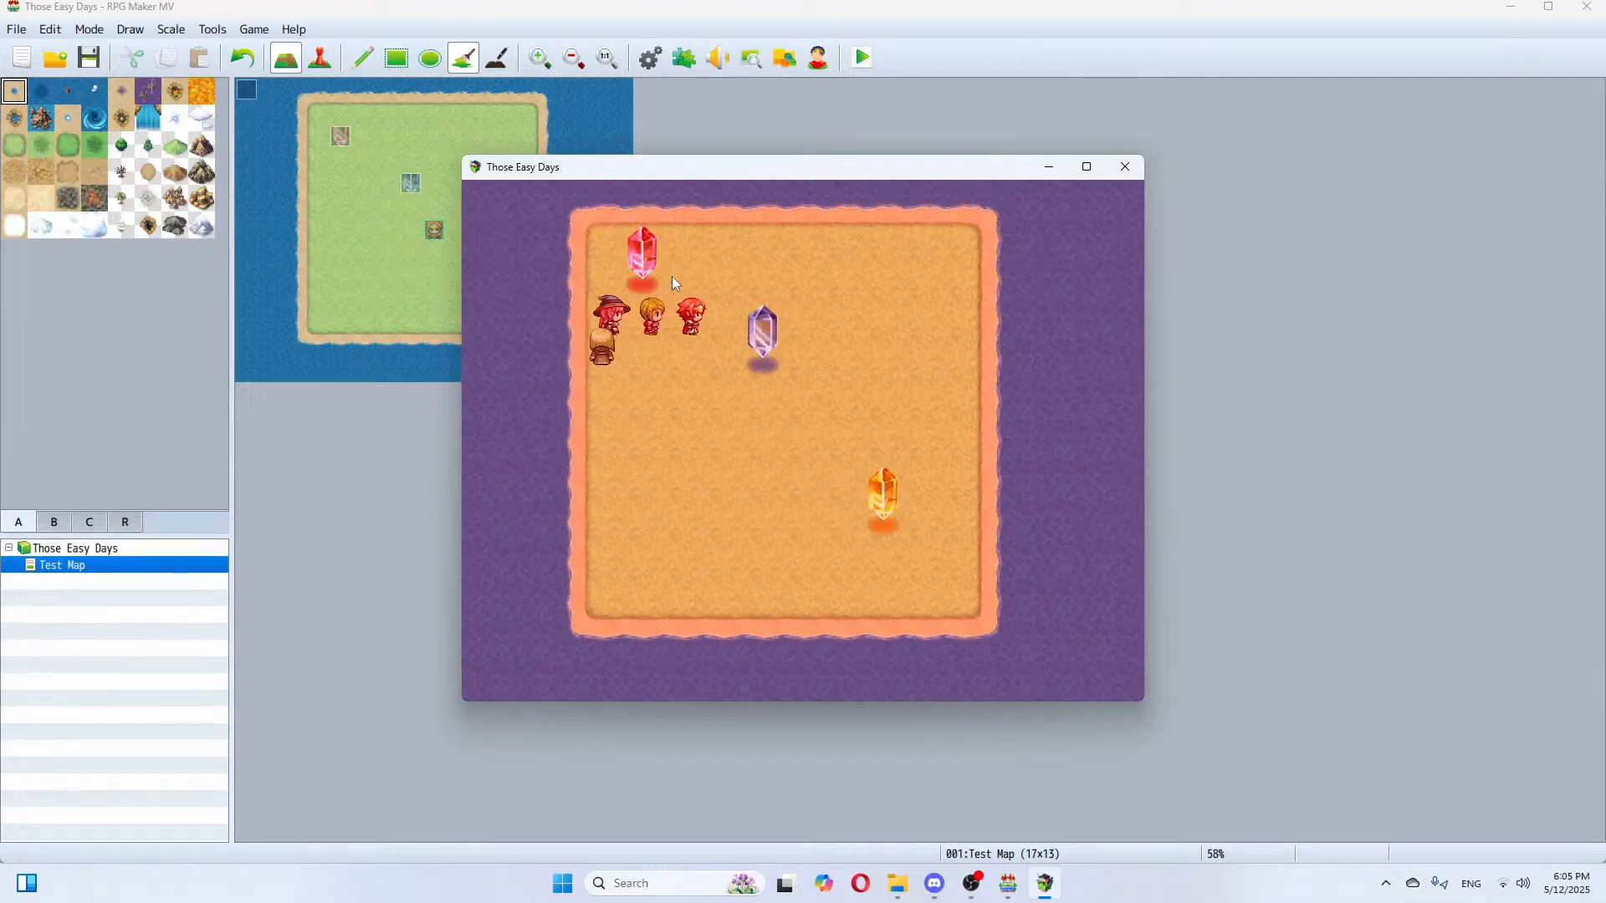
key("Up")
key("Left")
key("Return")
key("Return")
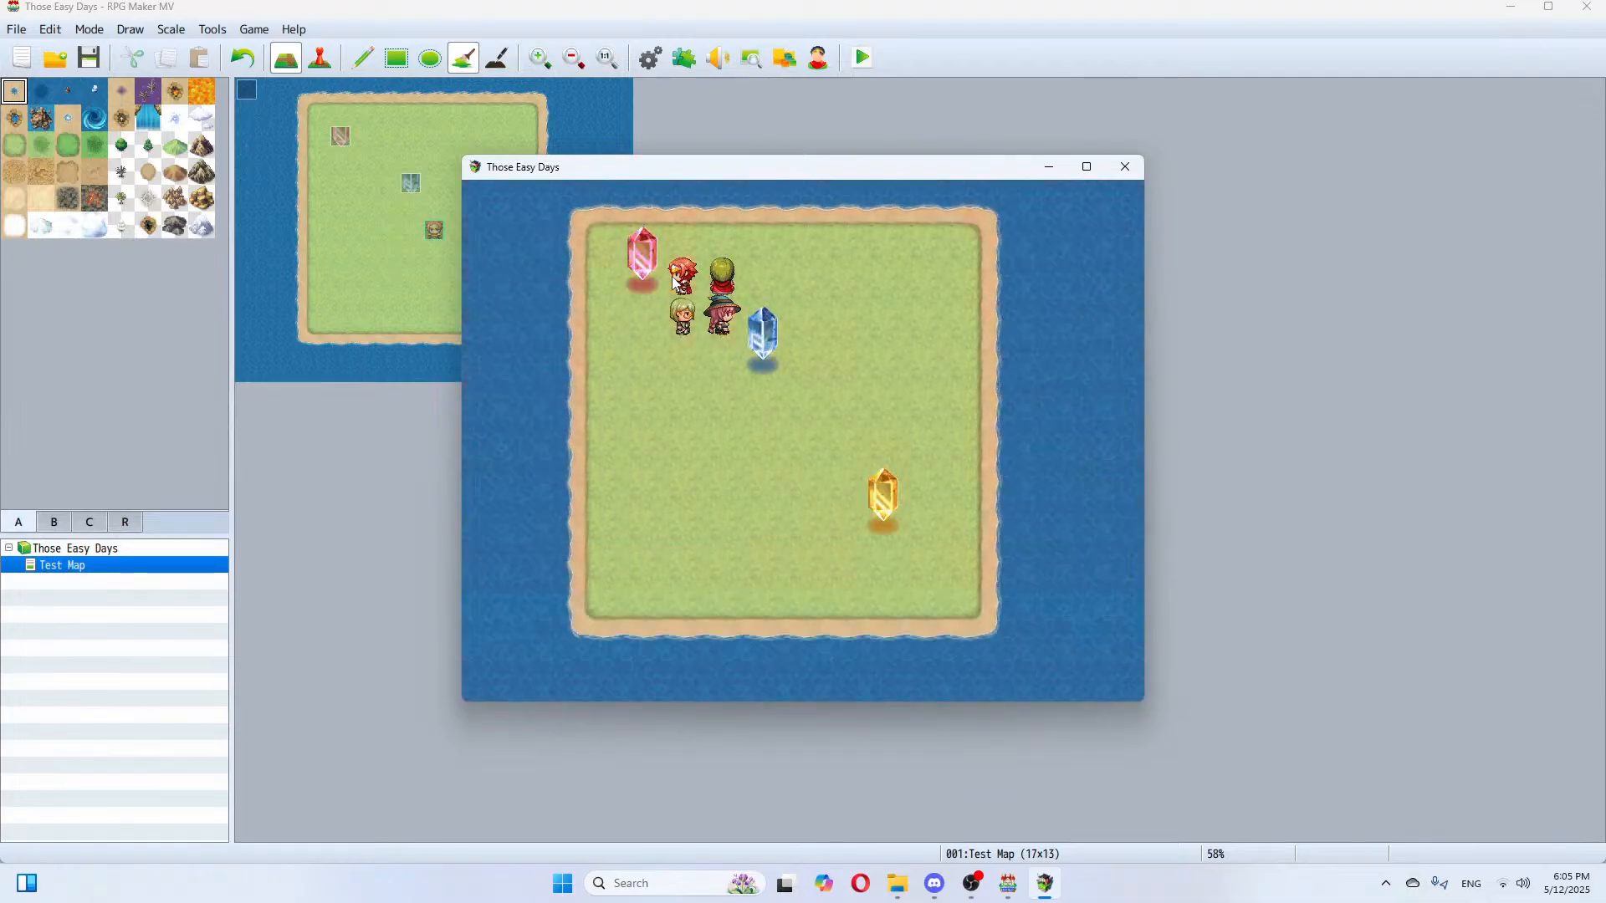
Step: Walk the party down from the pink crystal and end the playtest
key("Down")
key("Down")
key("Down")
key("Down")
key("Down")
key("Down")
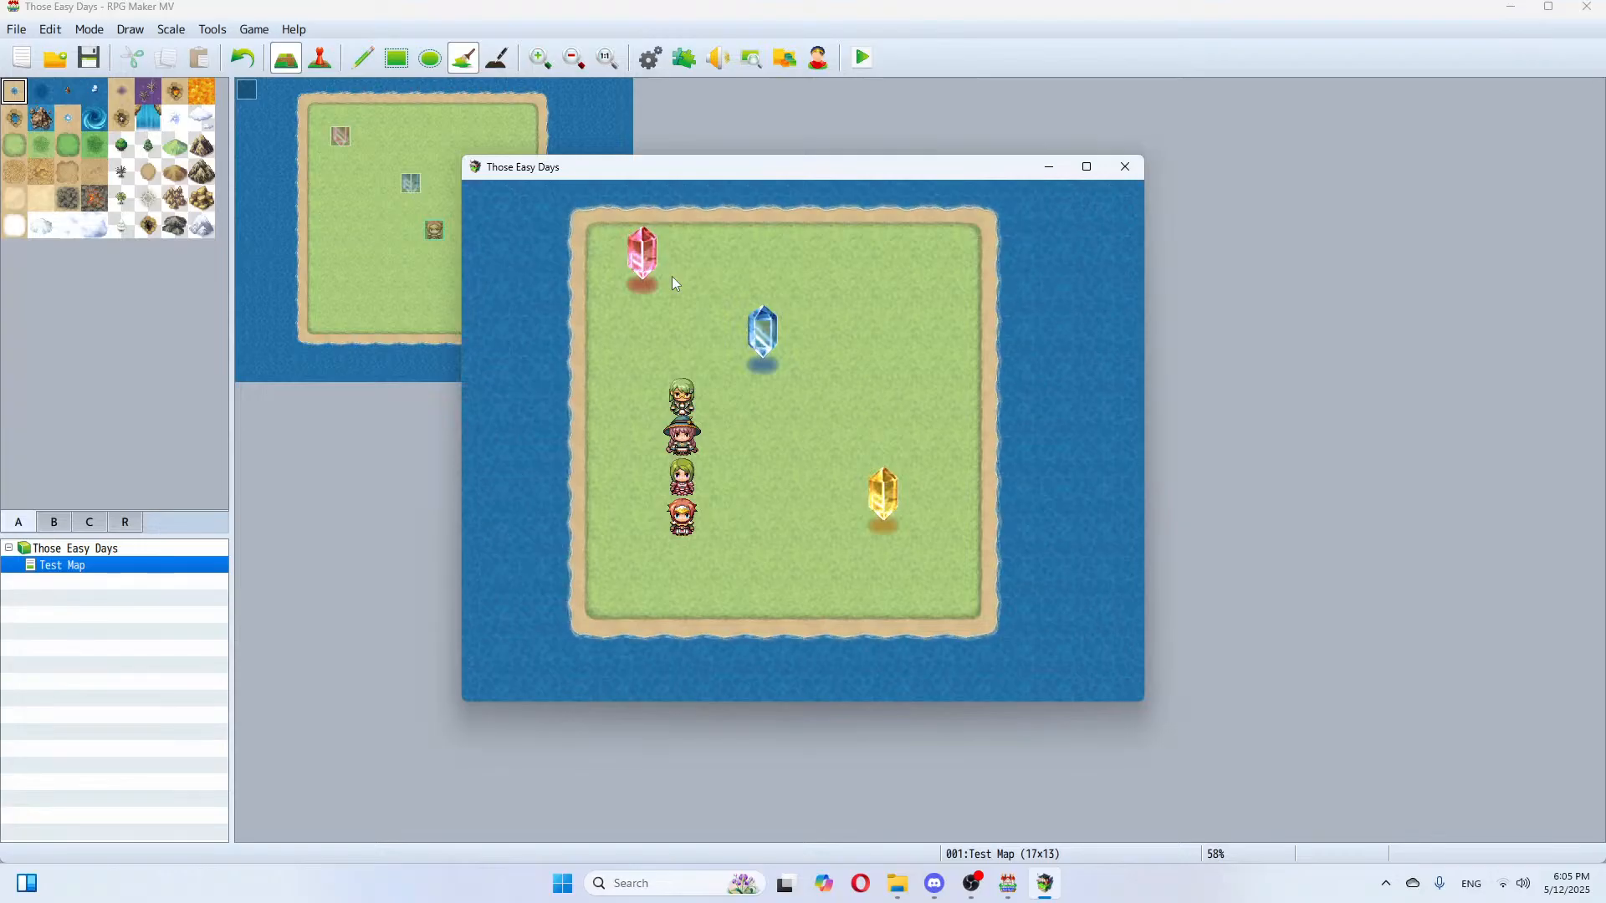
left_click(1125, 167)
Step: Delete the pink, blue and yellow crystal events from Test Map and save the project
left_click(320, 58)
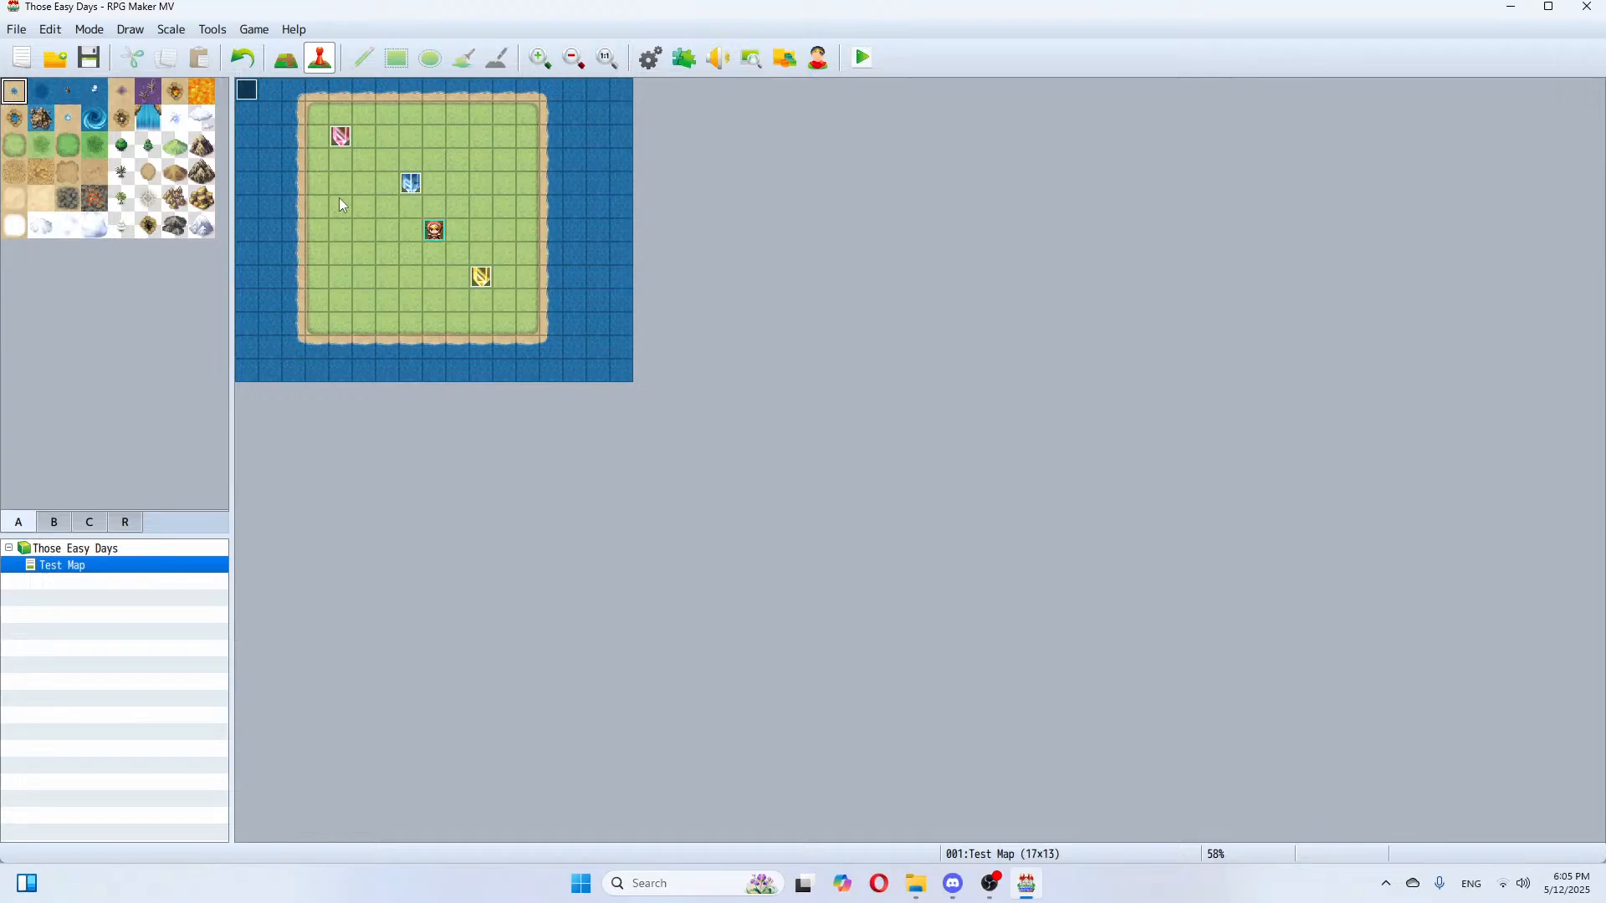
right_click(339, 139)
left_click(376, 251)
right_click(411, 183)
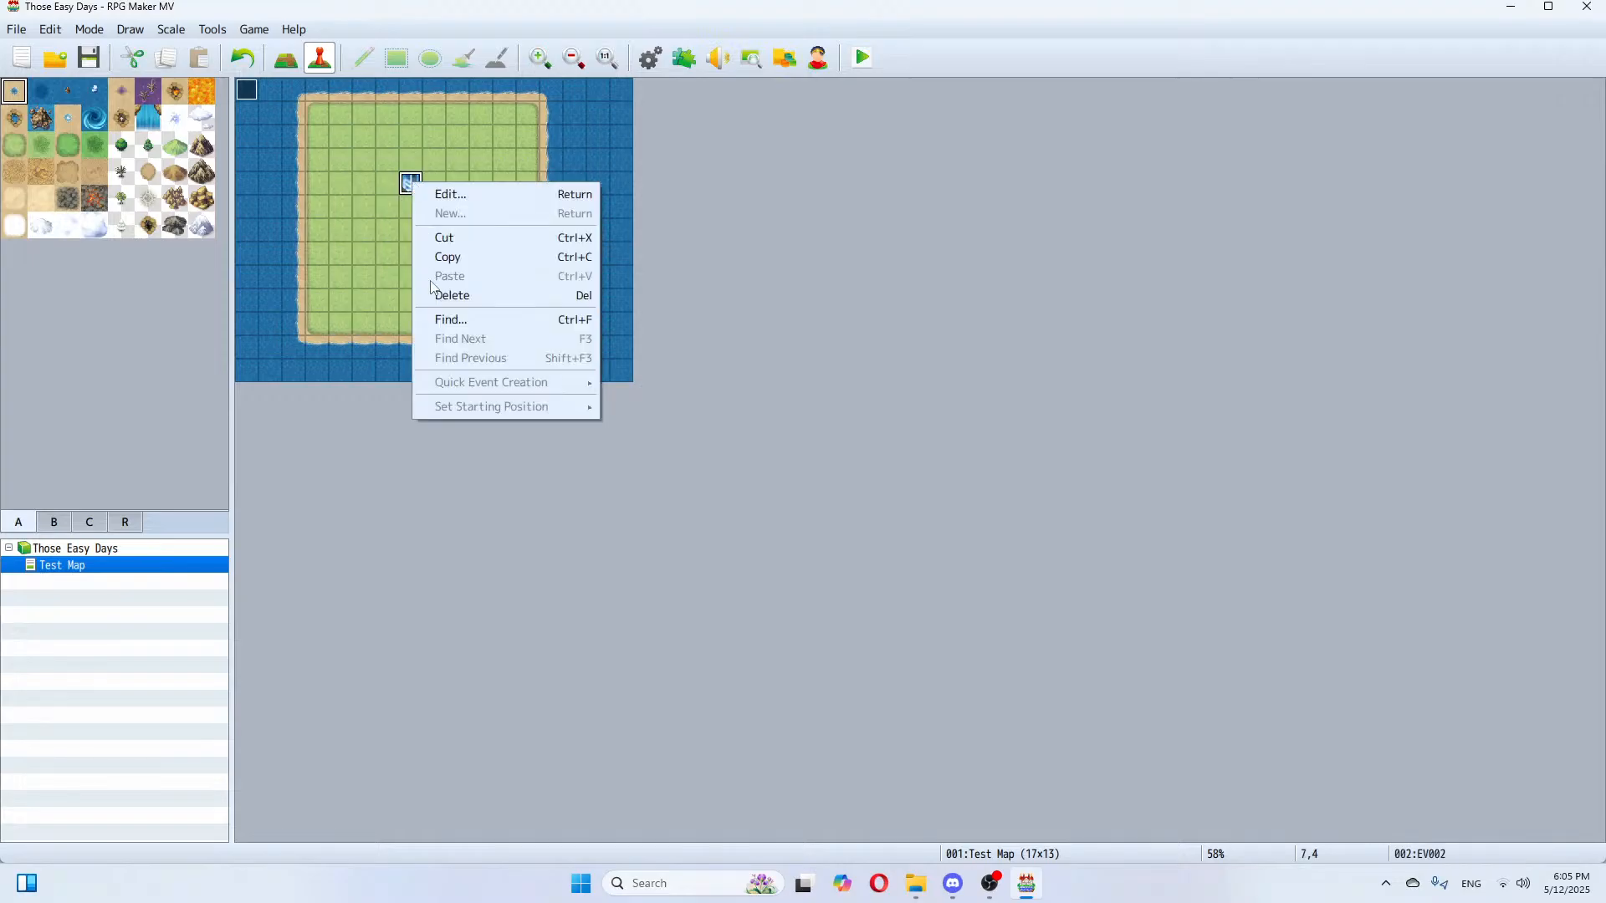
left_click(447, 294)
right_click(482, 278)
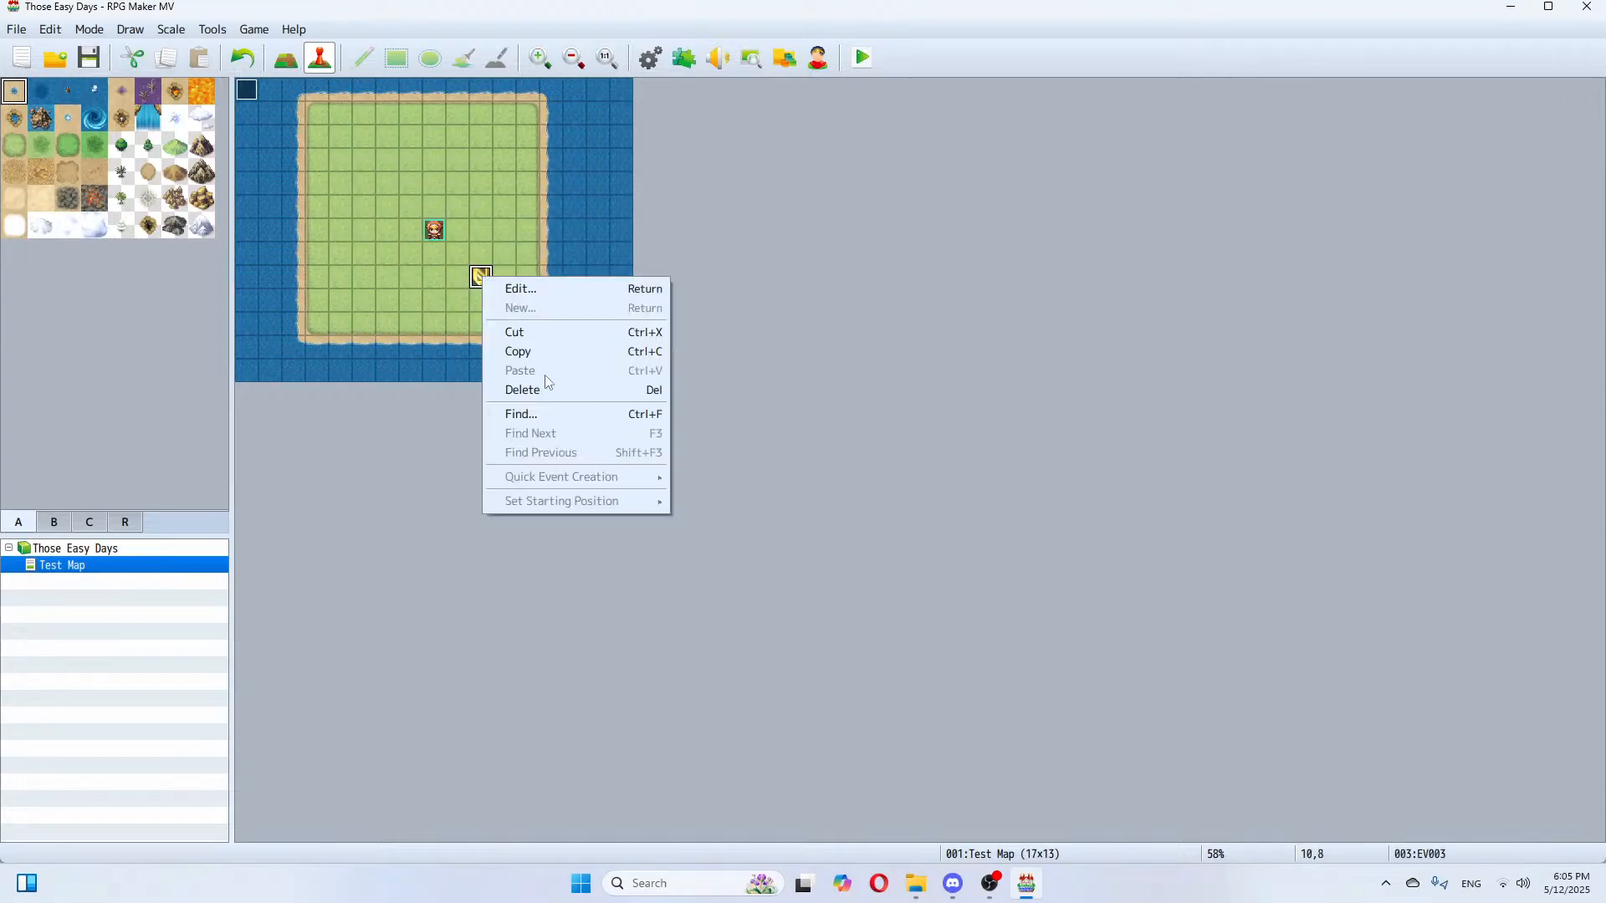
left_click(541, 390)
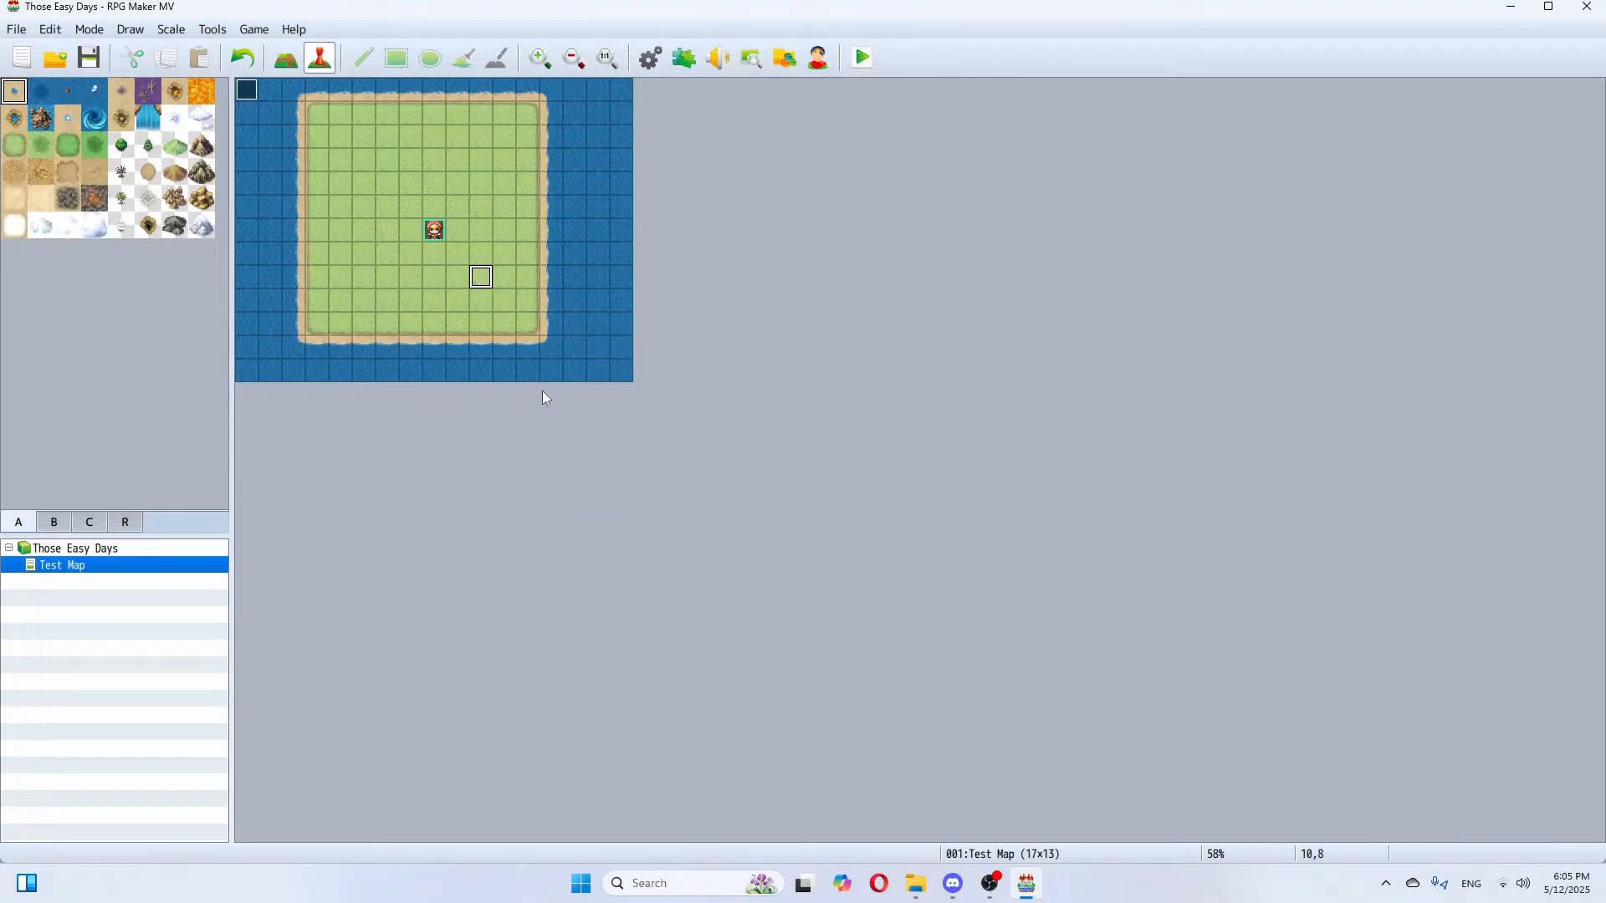
left_click(90, 57)
Step: Create a new event at tile 4,2 on Test Map and start adding its first command
double_click(345, 138)
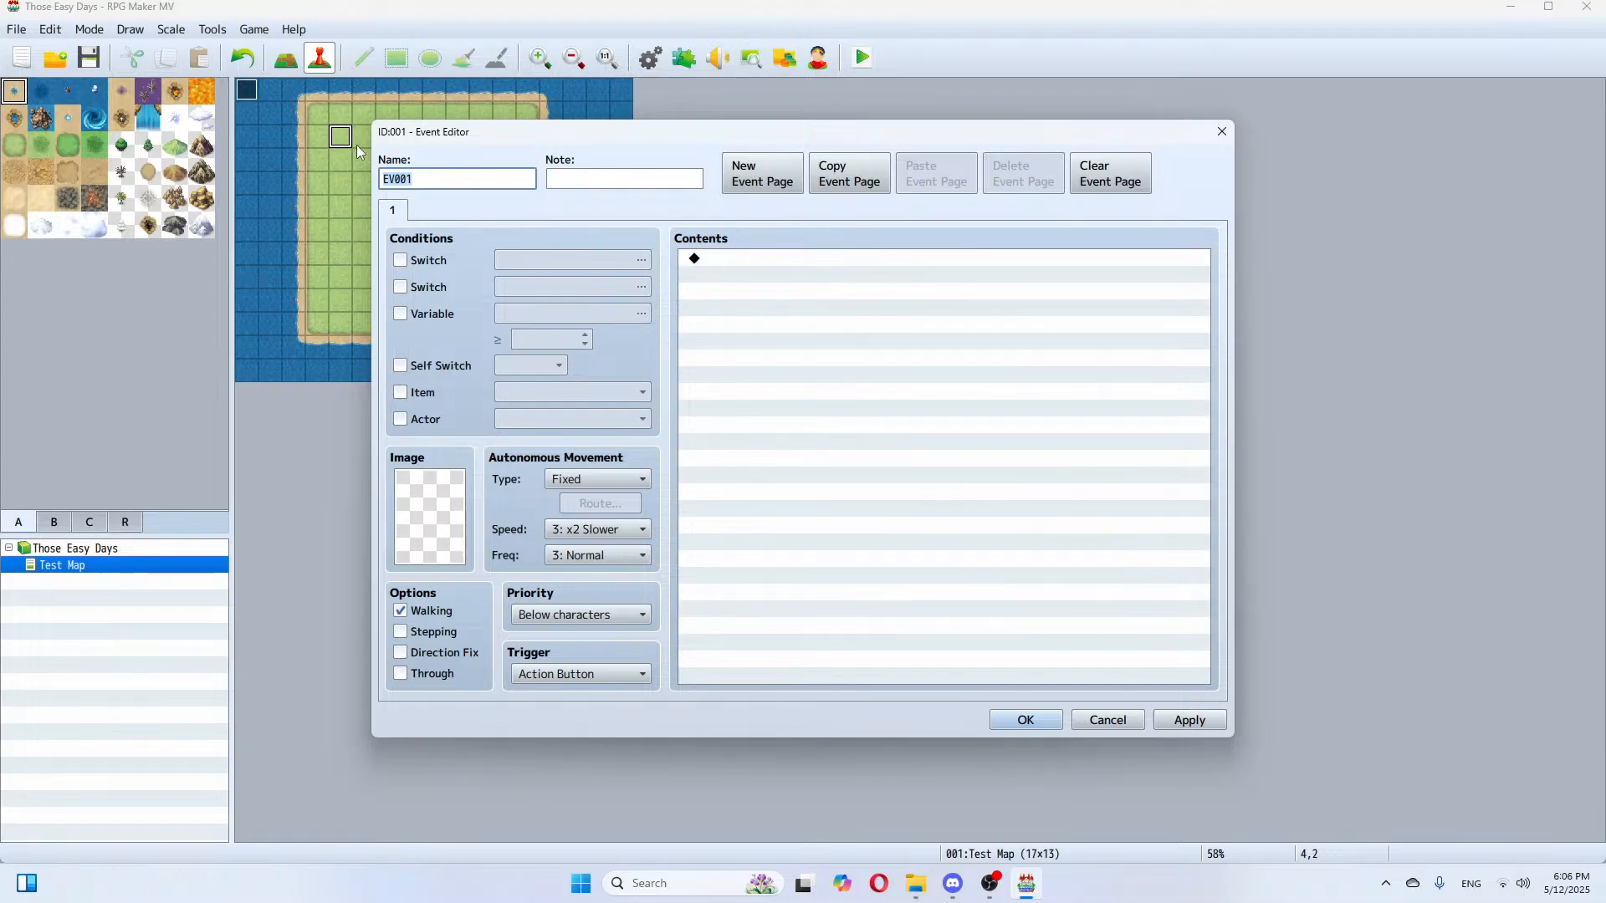
left_click(743, 261)
double_click(741, 266)
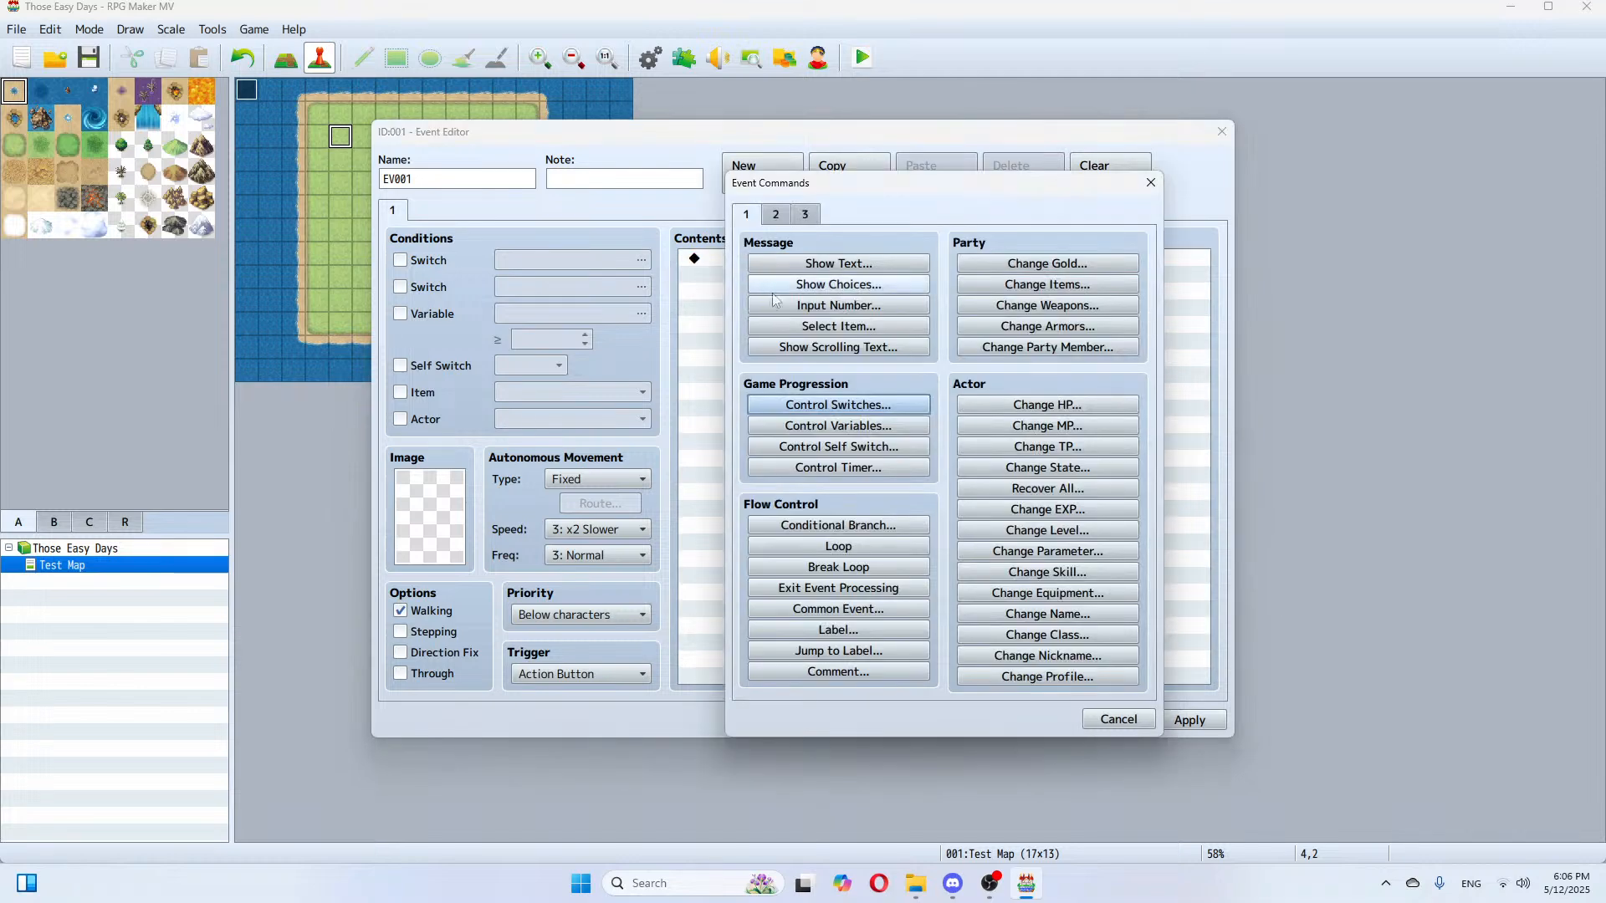
left_click(823, 264)
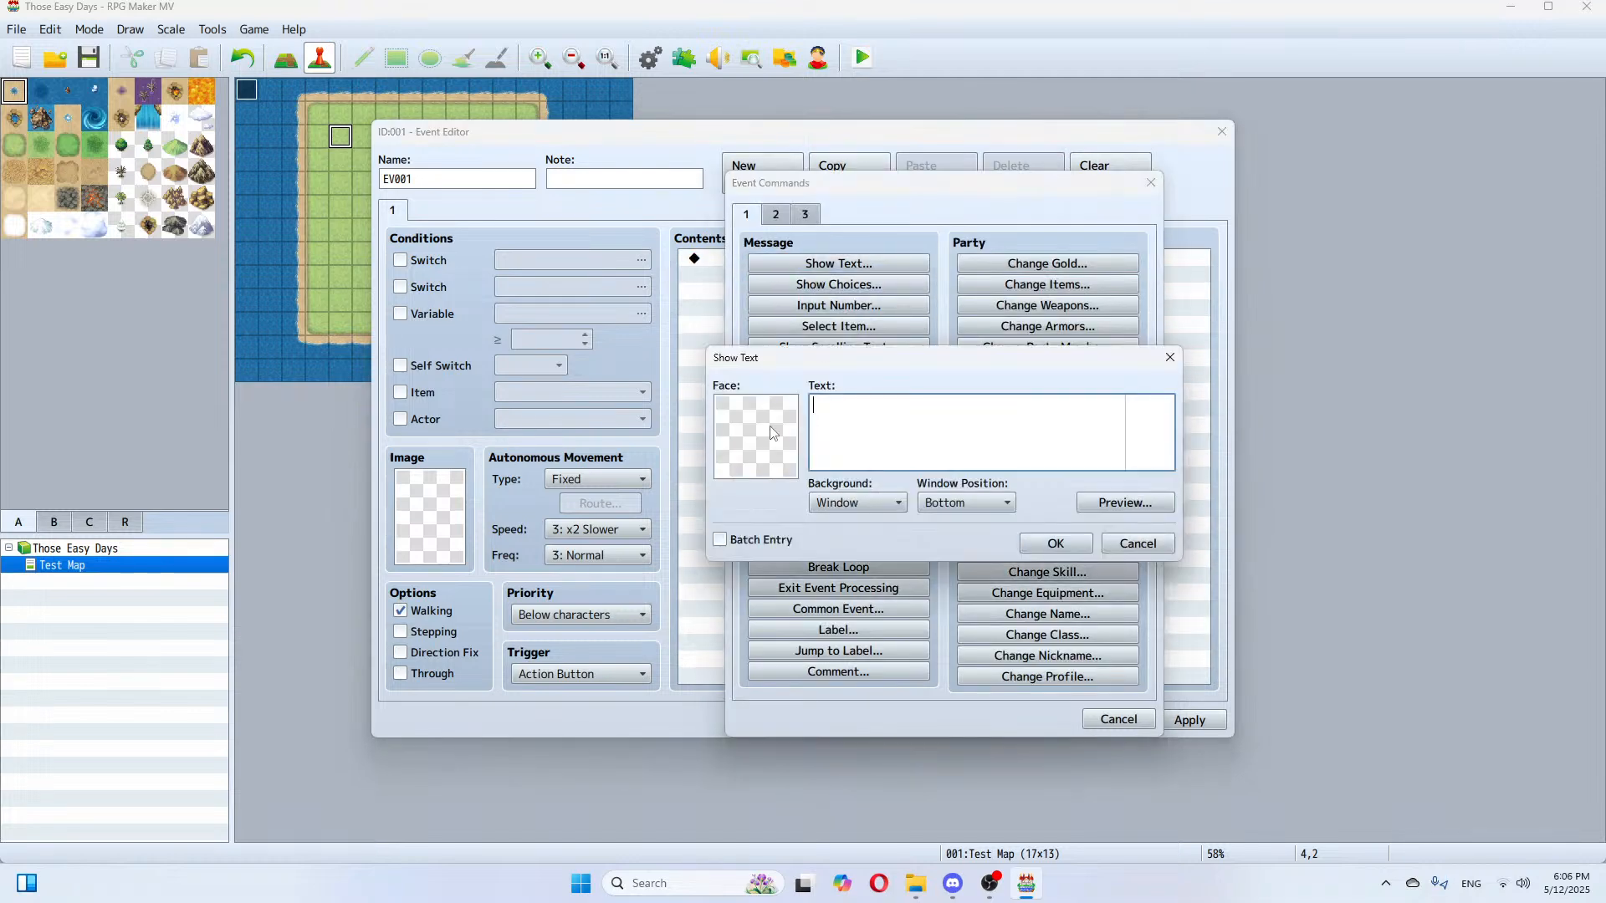
double_click(771, 433)
left_click(1202, 638)
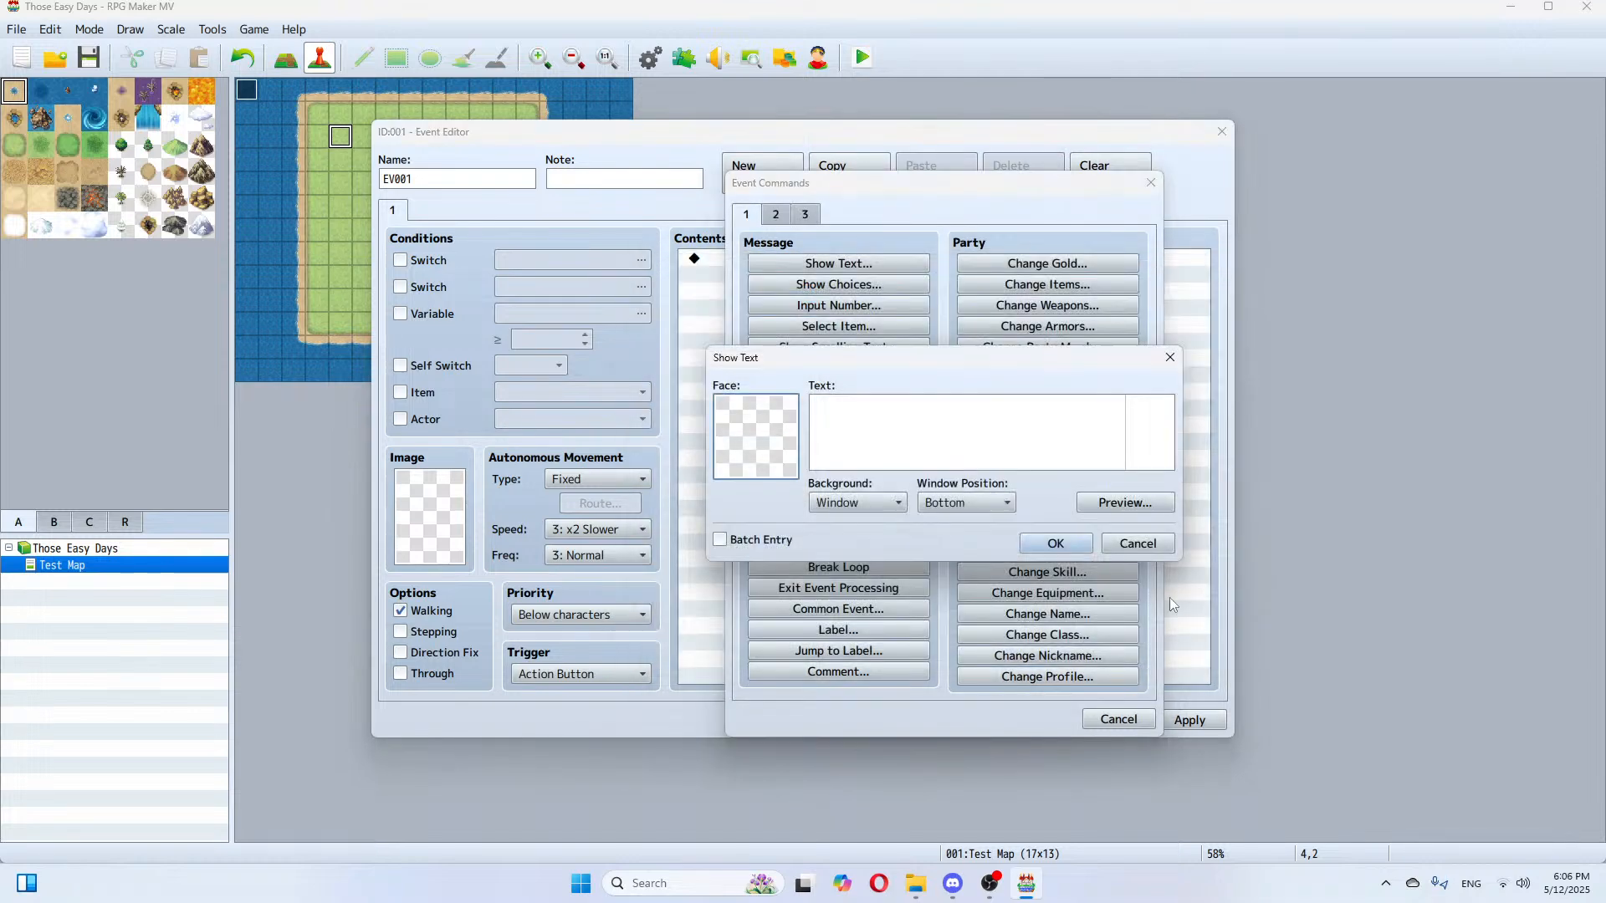
left_click(1142, 551)
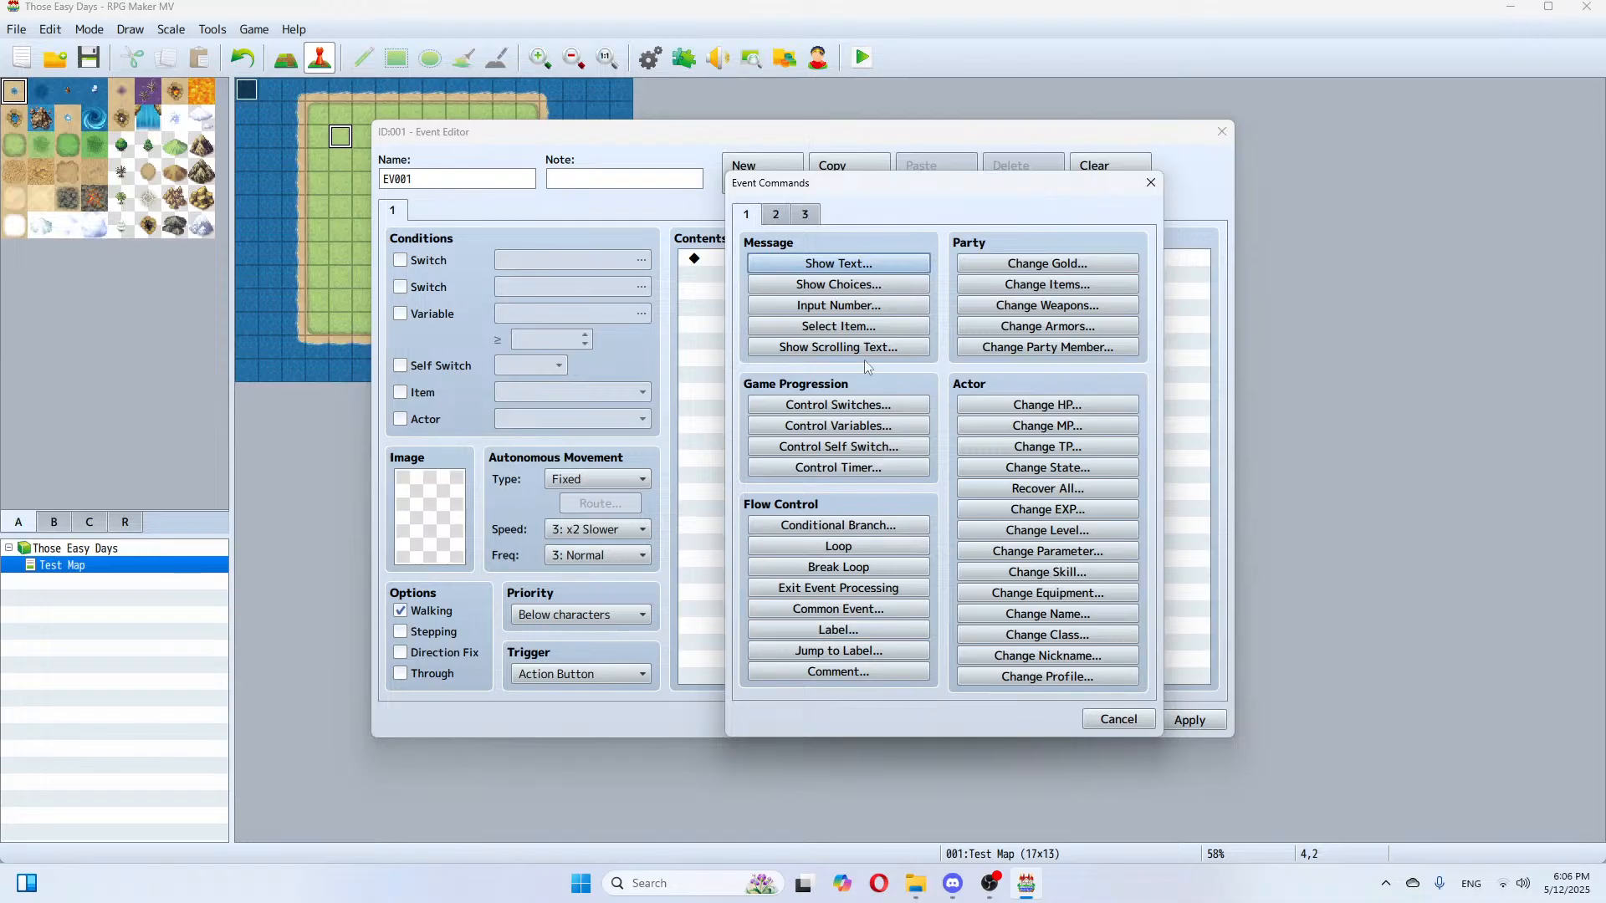
Step: Add a conditional branch checking that variable 0001 Hours is less than the constant 2, with an Else branch
left_click(845, 527)
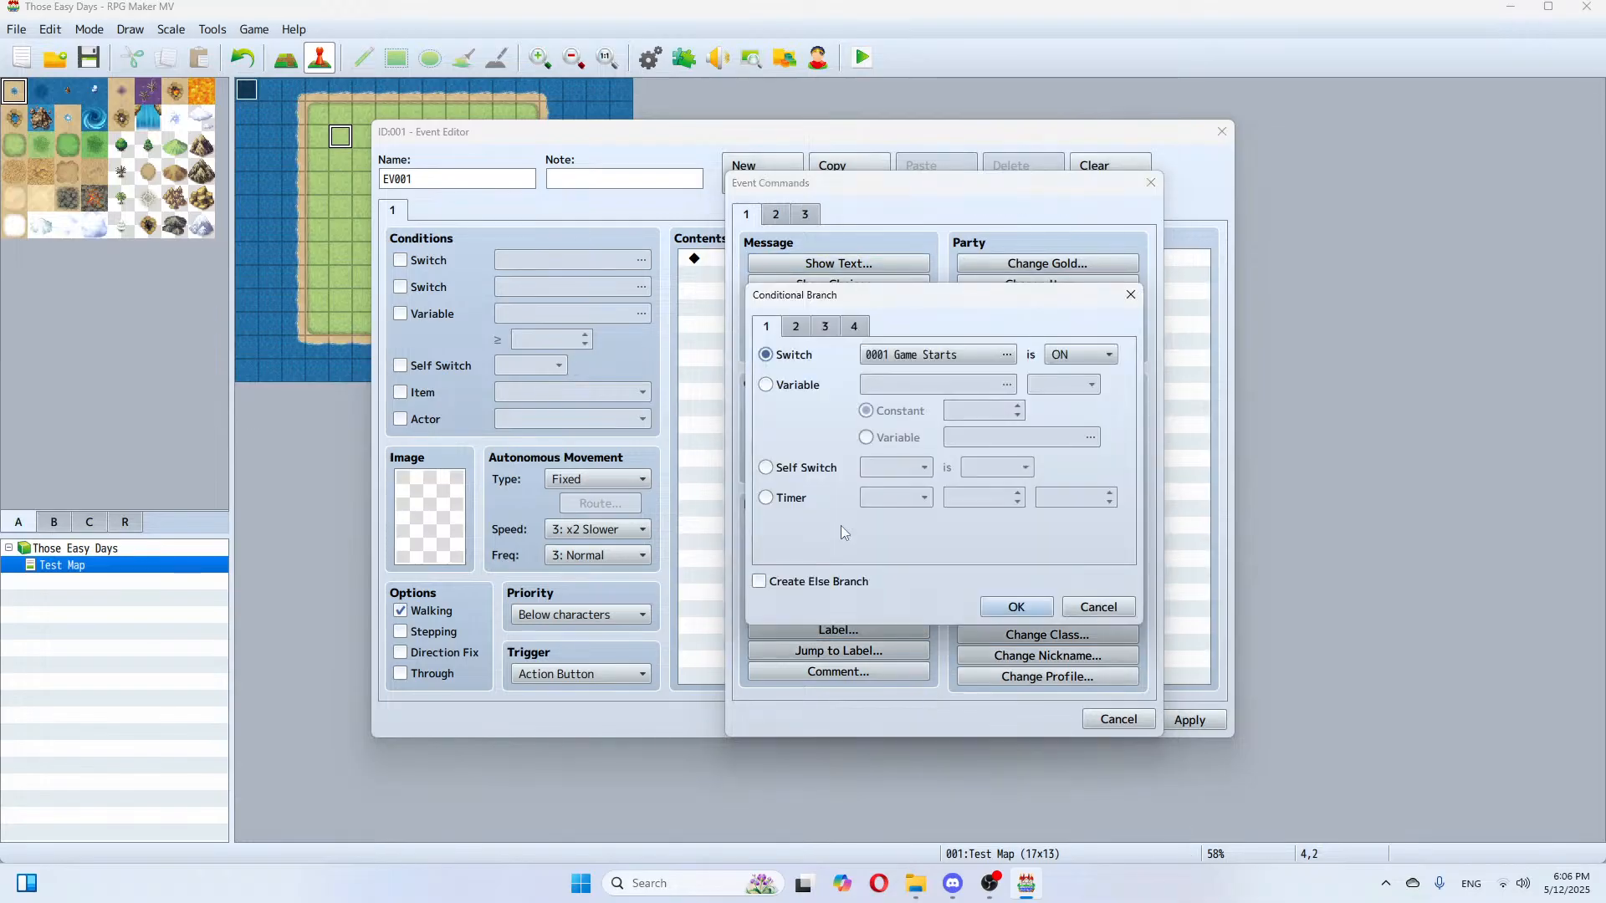
left_click(784, 387)
left_click(1078, 385)
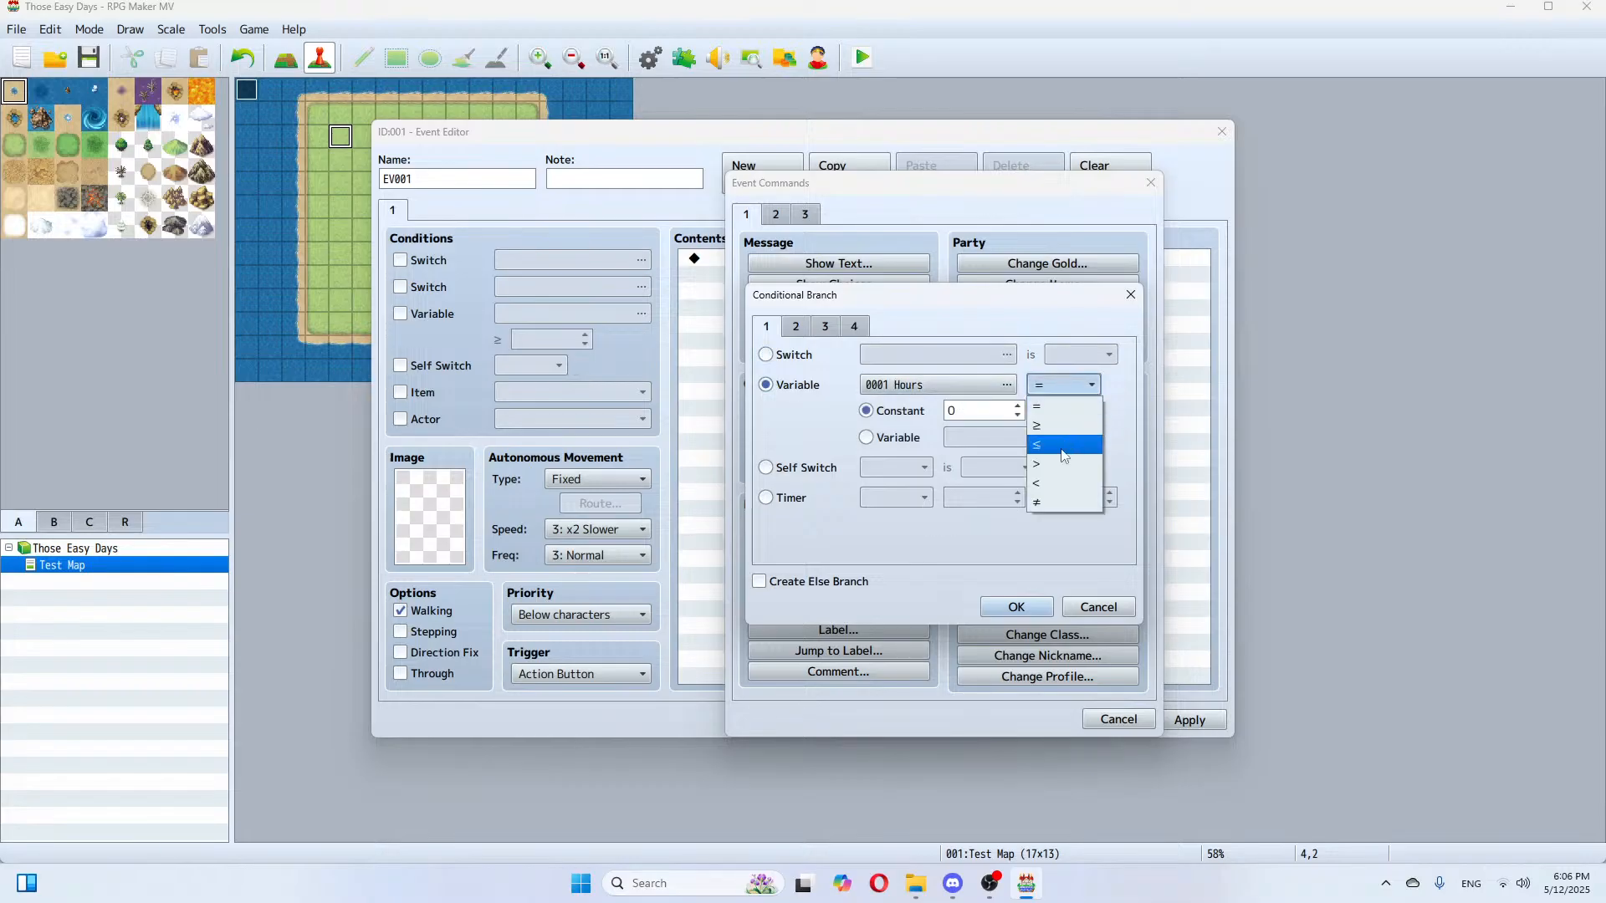
left_click(1057, 483)
left_click(1018, 406)
left_click(1019, 406)
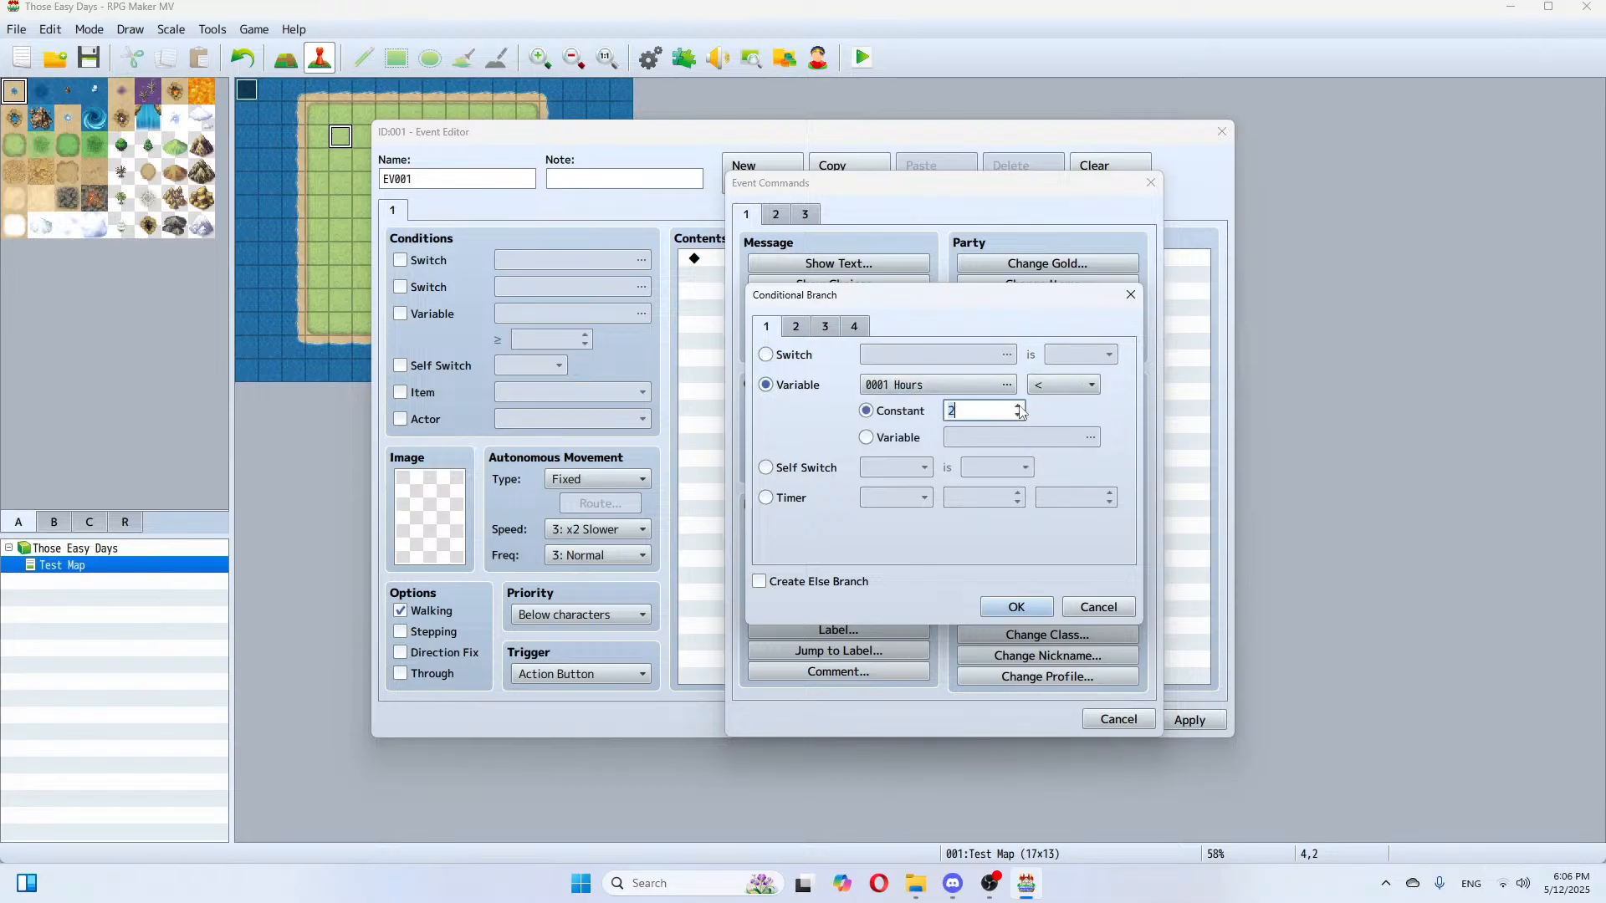
left_click(760, 582)
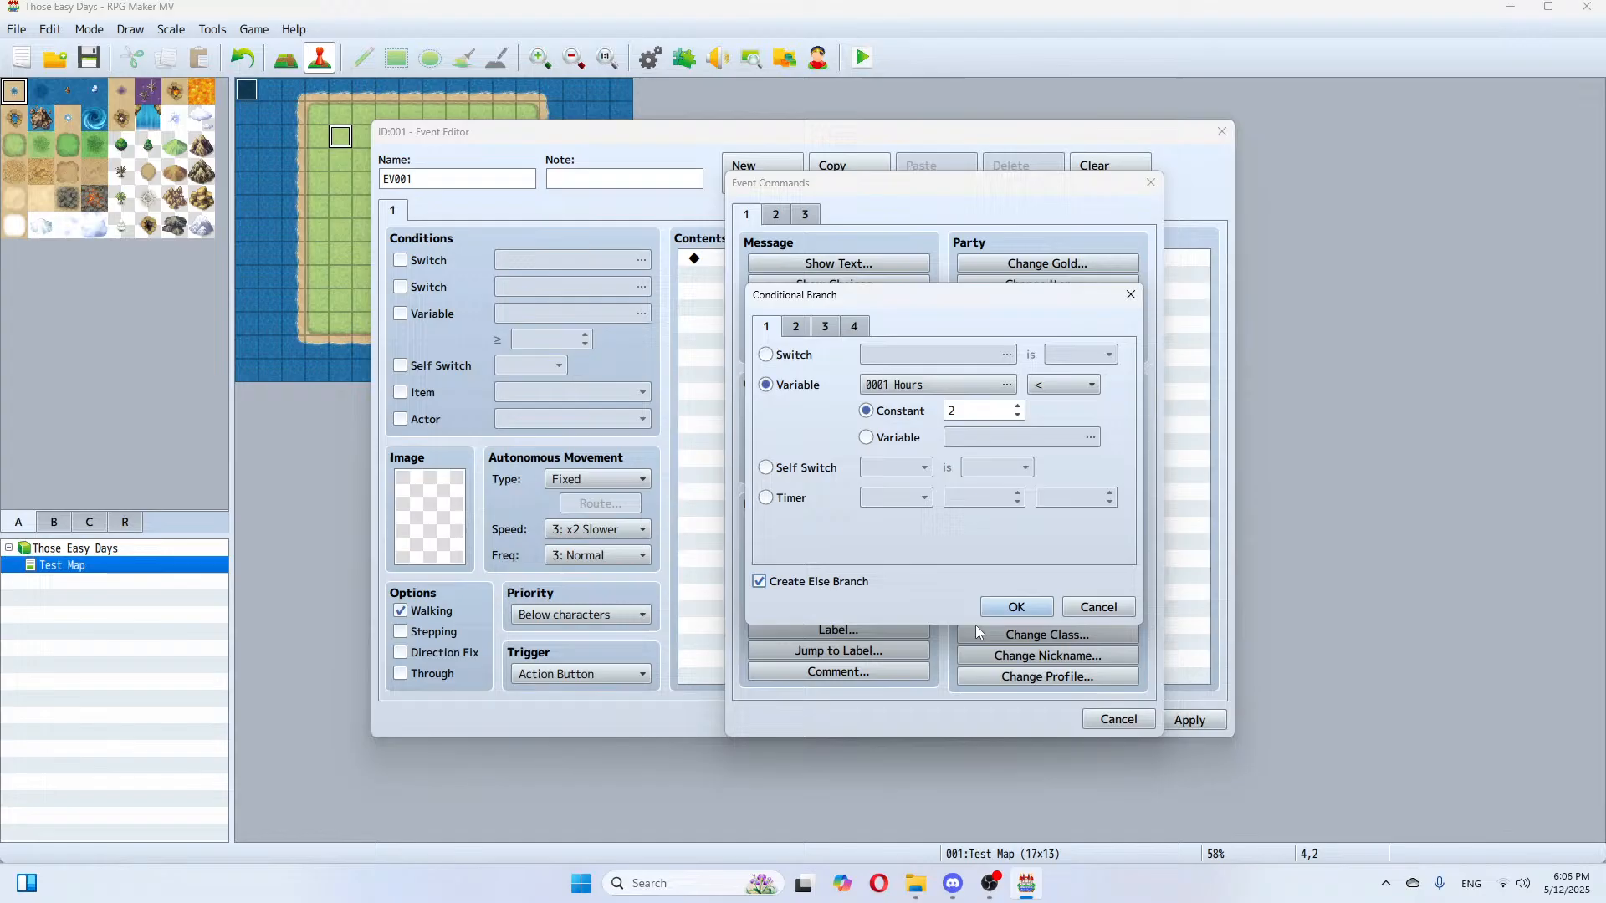
left_click(1017, 608)
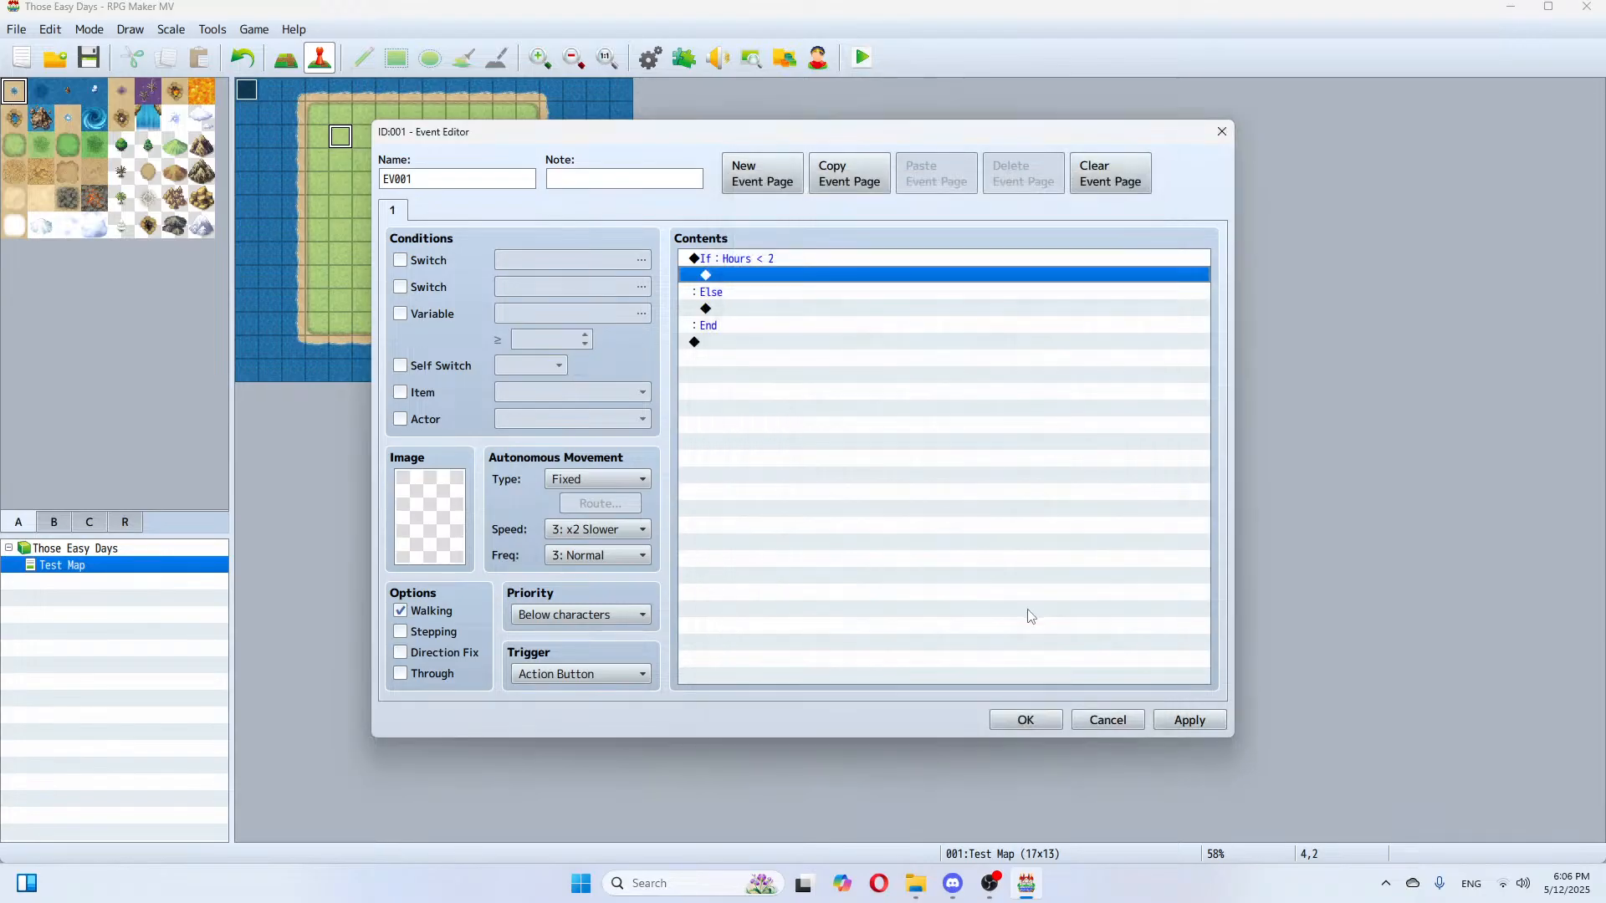
Step: In the Hours < 2 branch, add a Show Text command reading "one hour later." in quotation marks, followed by a Fadeout Screen command
double_click(756, 279)
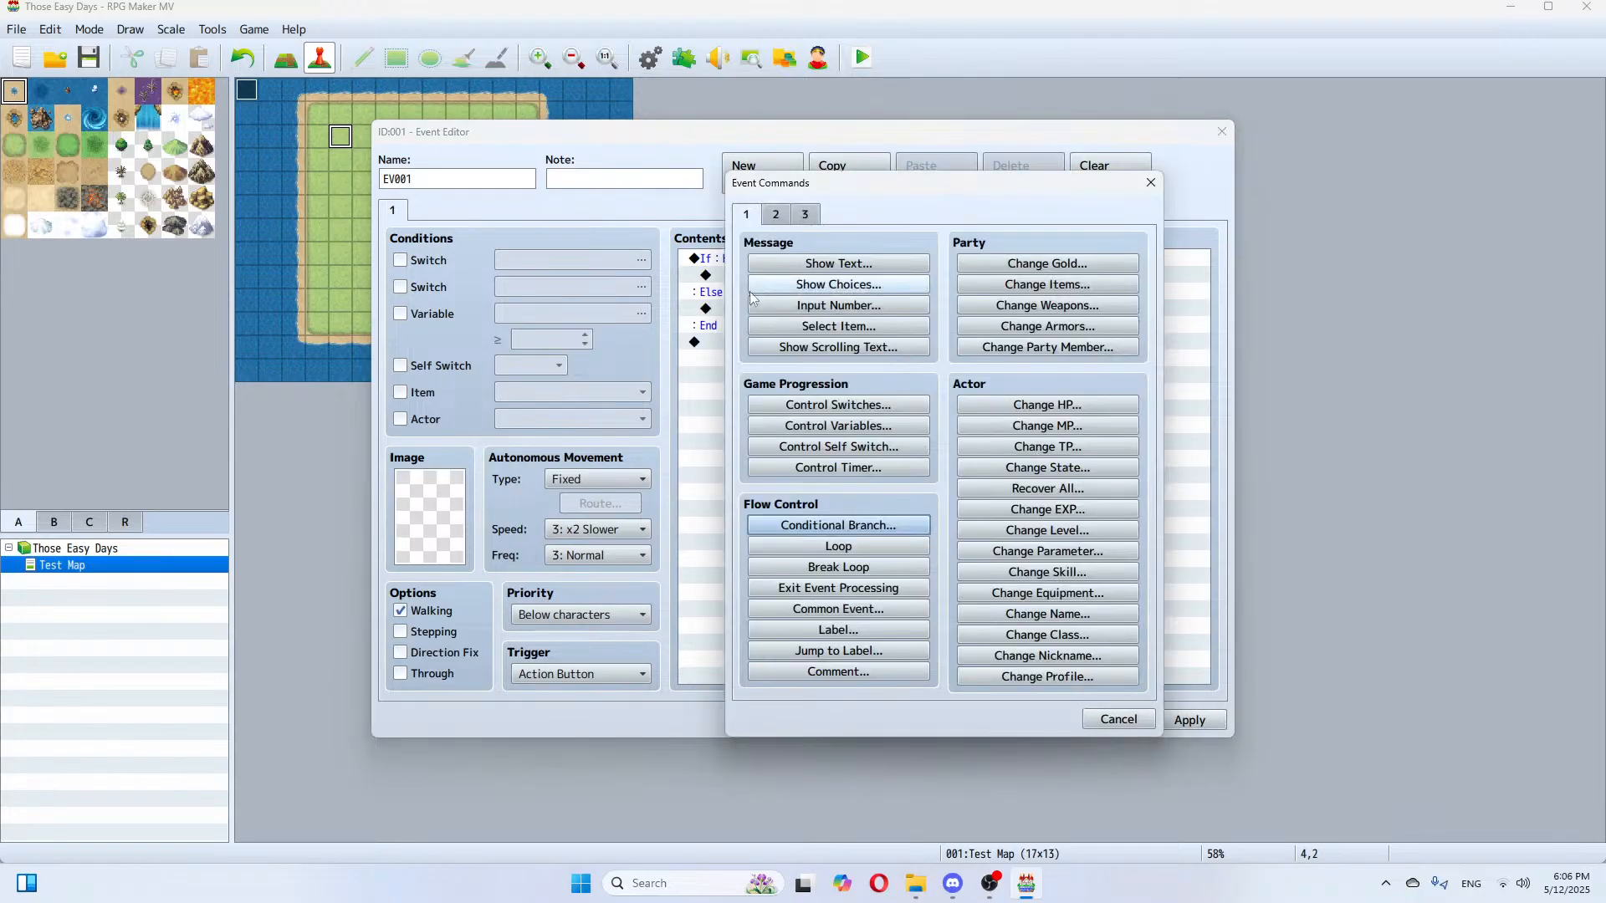
left_click(864, 265)
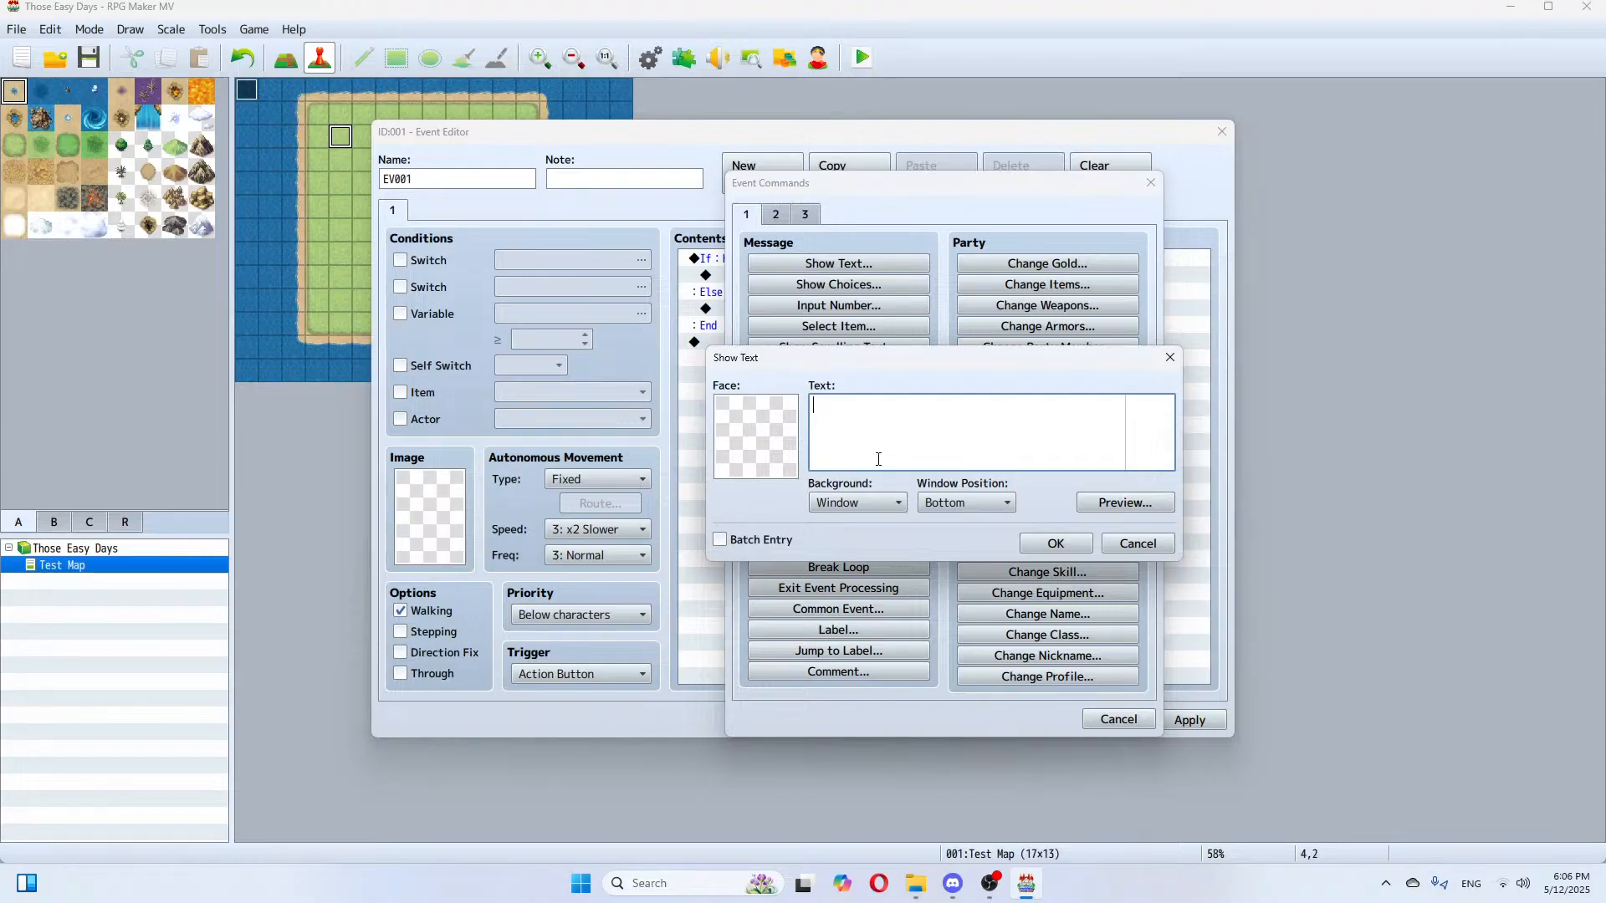
type("\"one hour later.")
left_click(1055, 544)
double_click(807, 309)
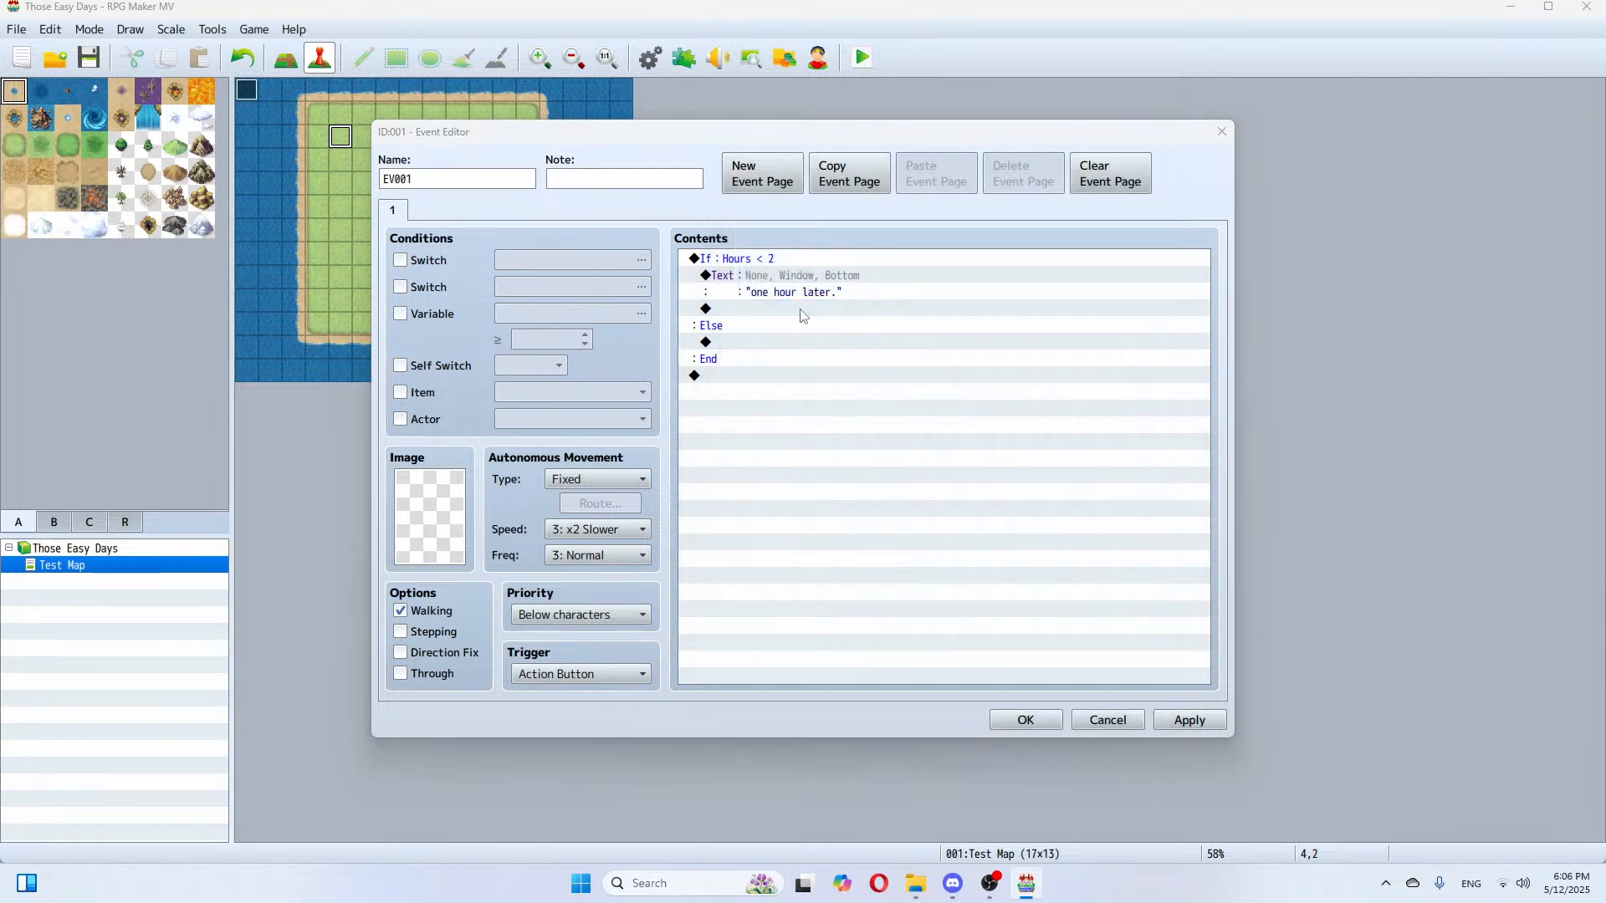
left_click(776, 215)
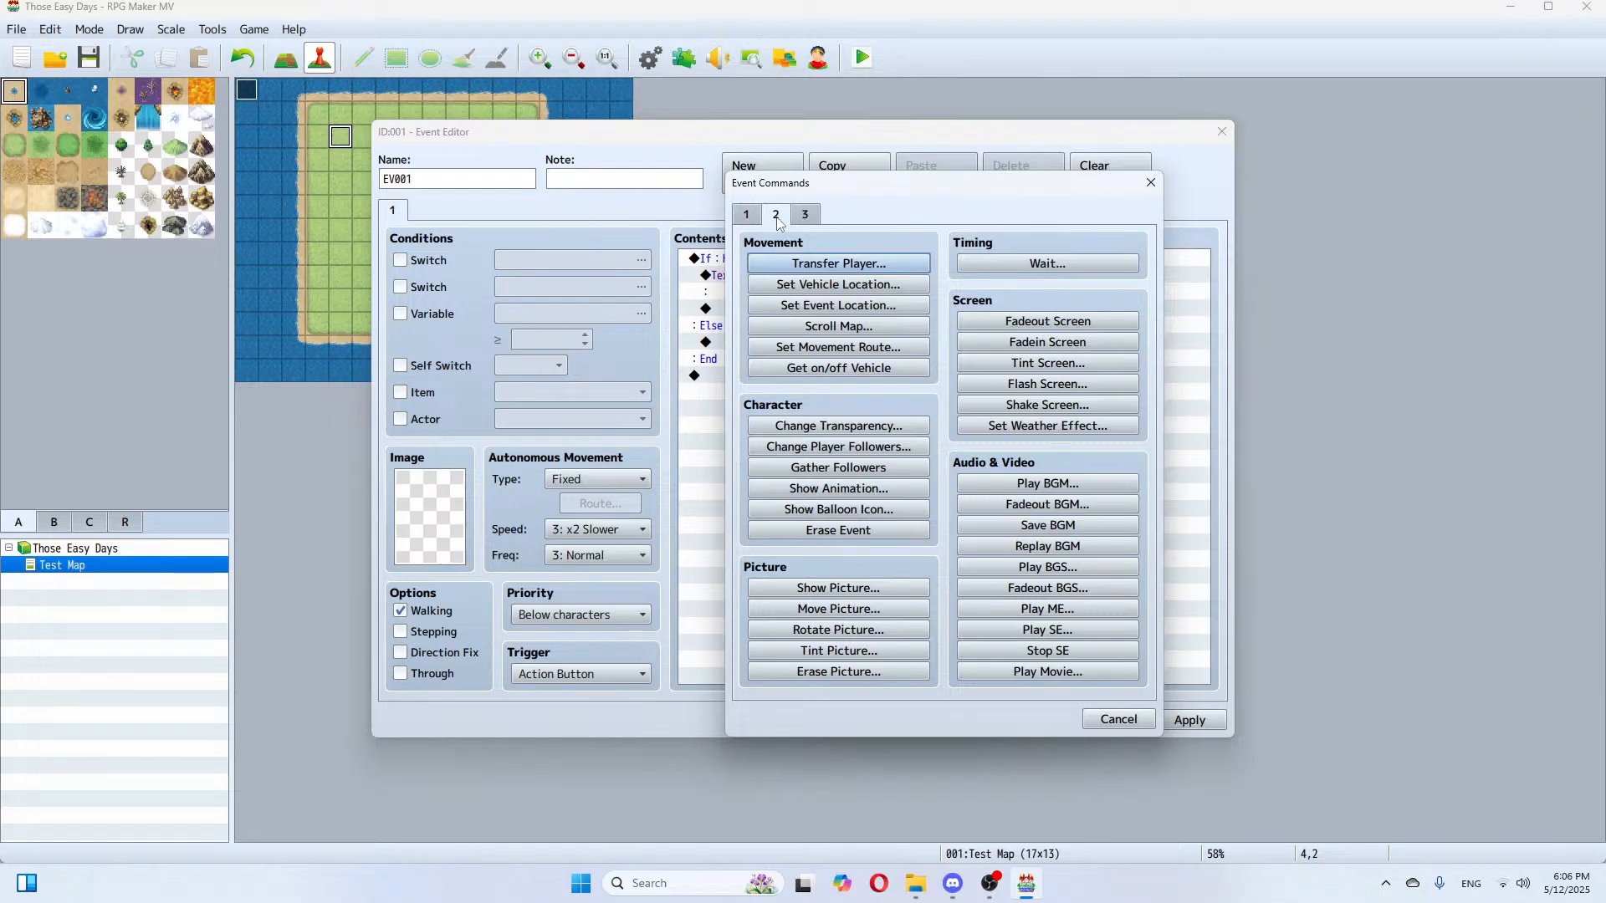
left_click(1037, 322)
Step: Below the fadeout in the Hours < 2 branch, add a Control Variables command that adds the constant 1 to 0001 Hours
double_click(800, 331)
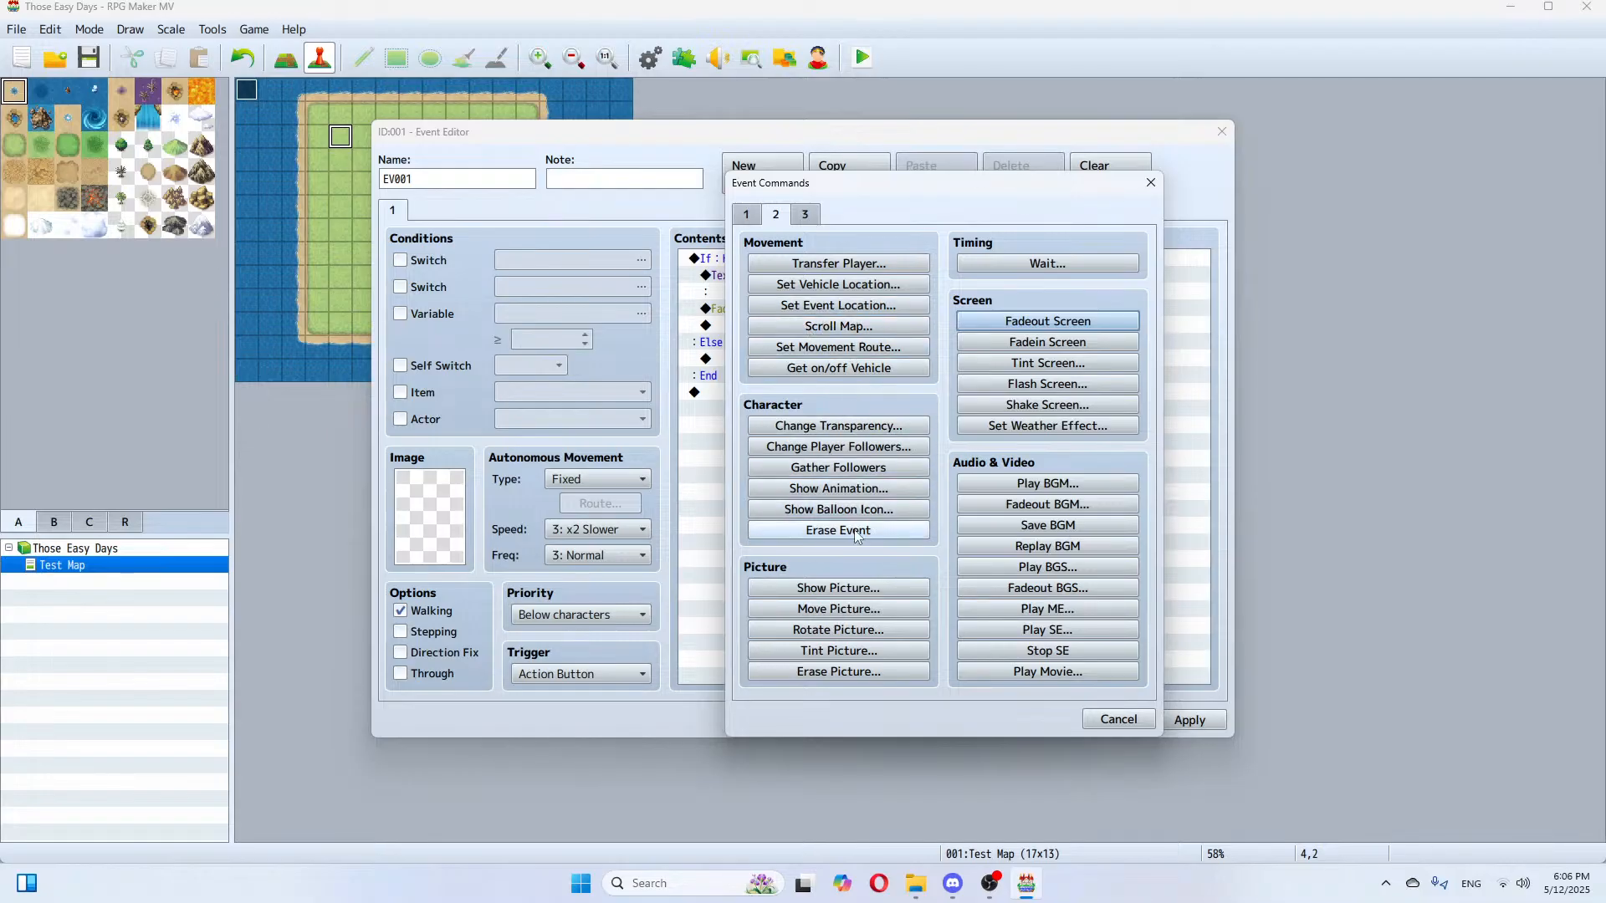
left_click(746, 215)
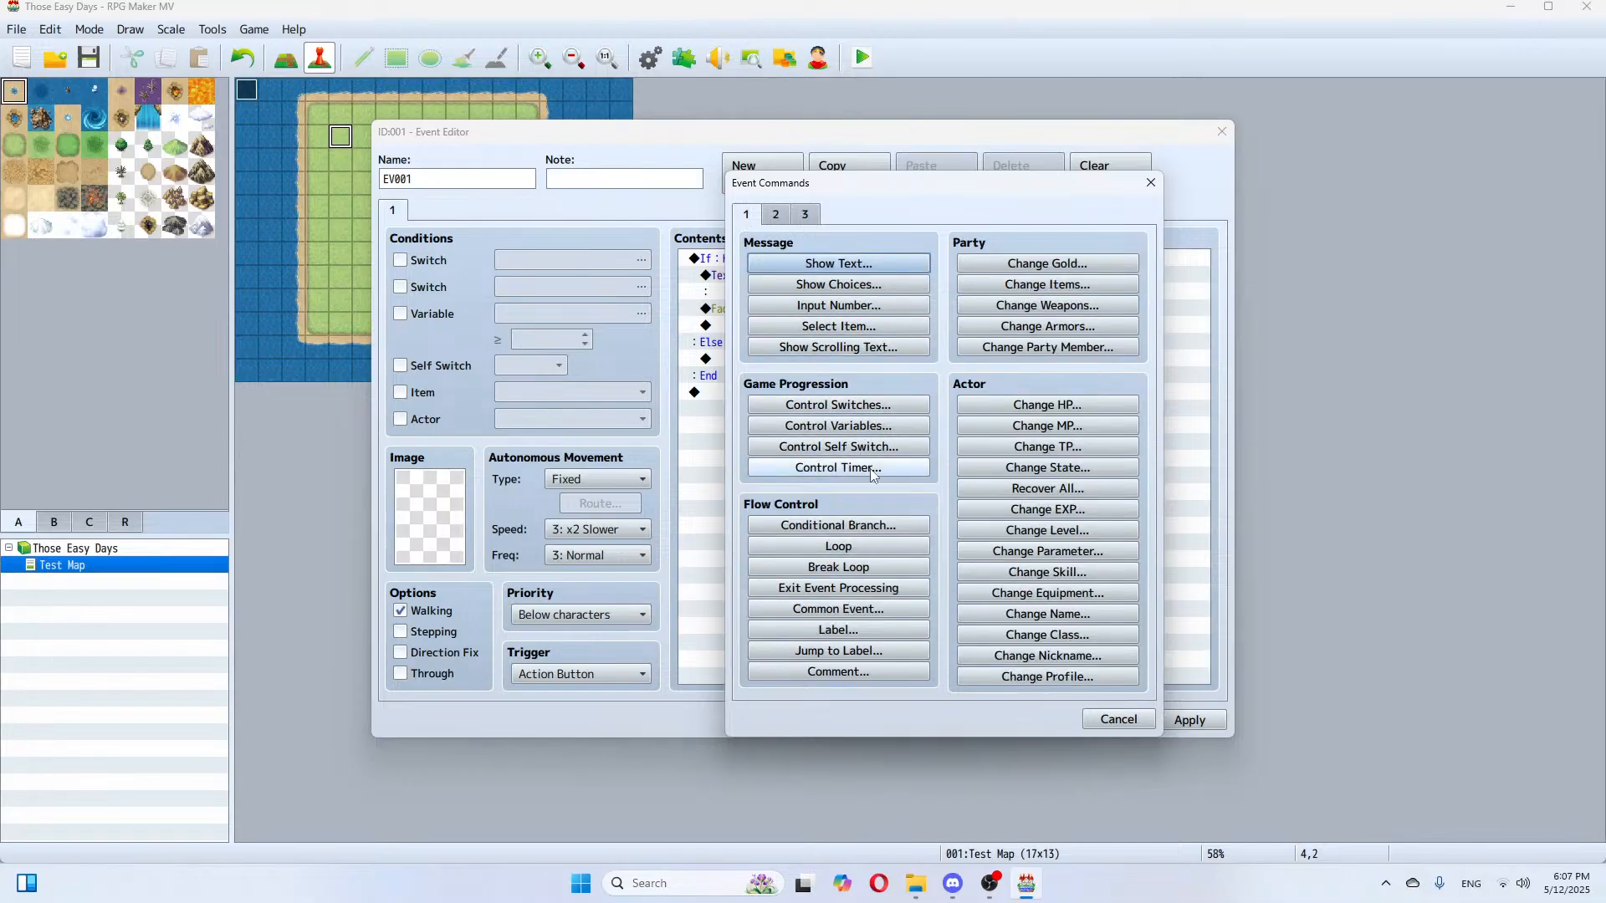
left_click(880, 426)
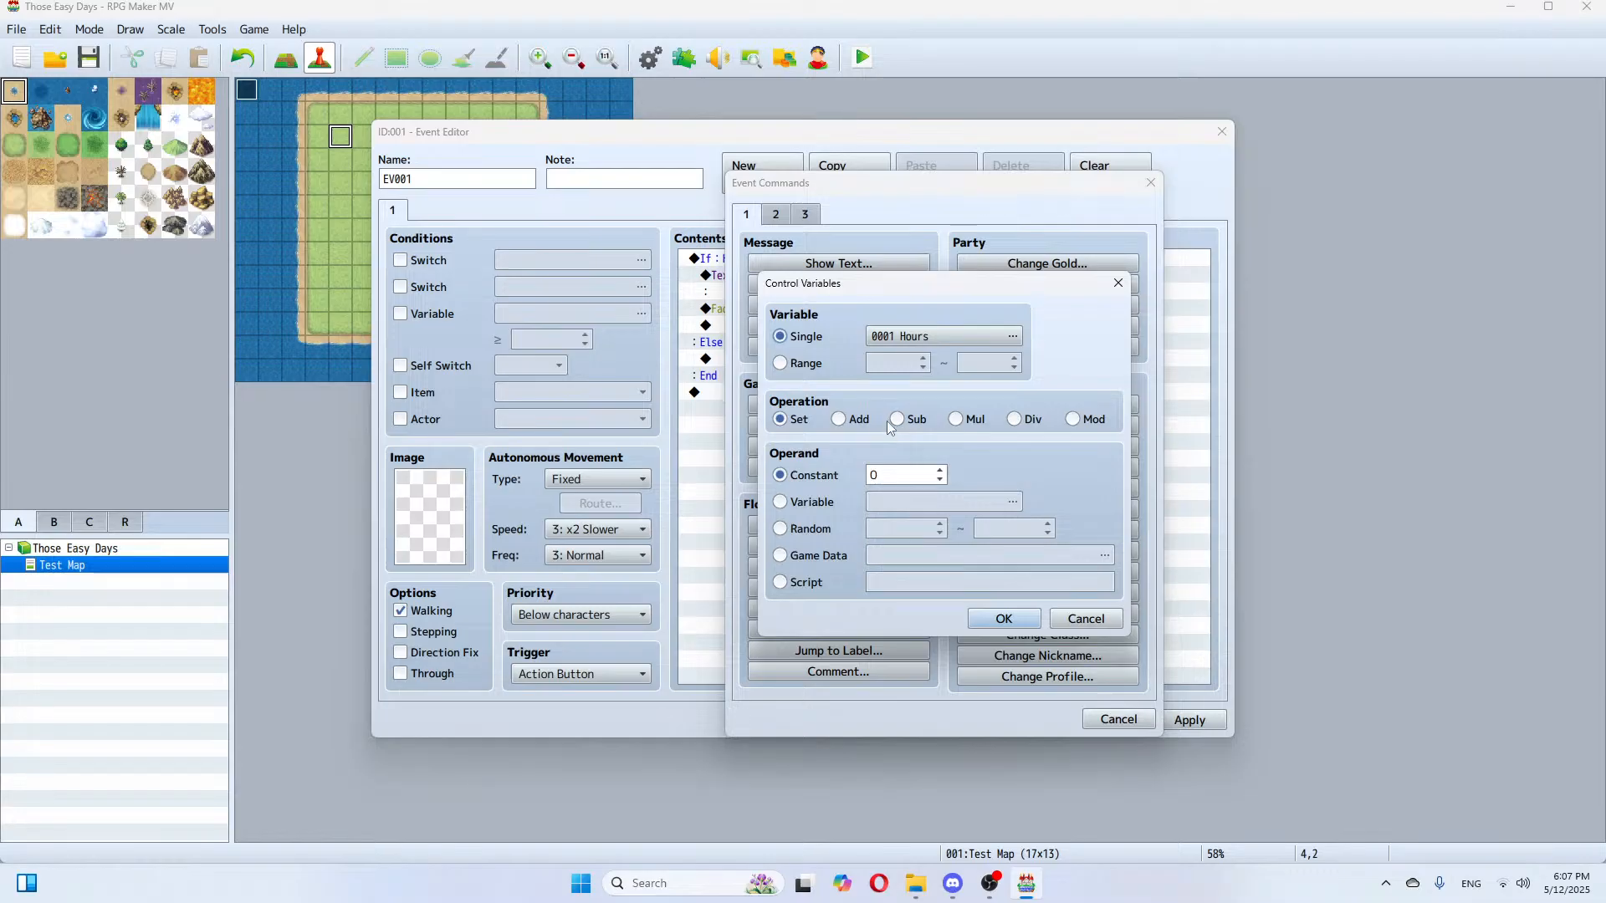
left_click(840, 420)
left_click(940, 471)
left_click(1020, 621)
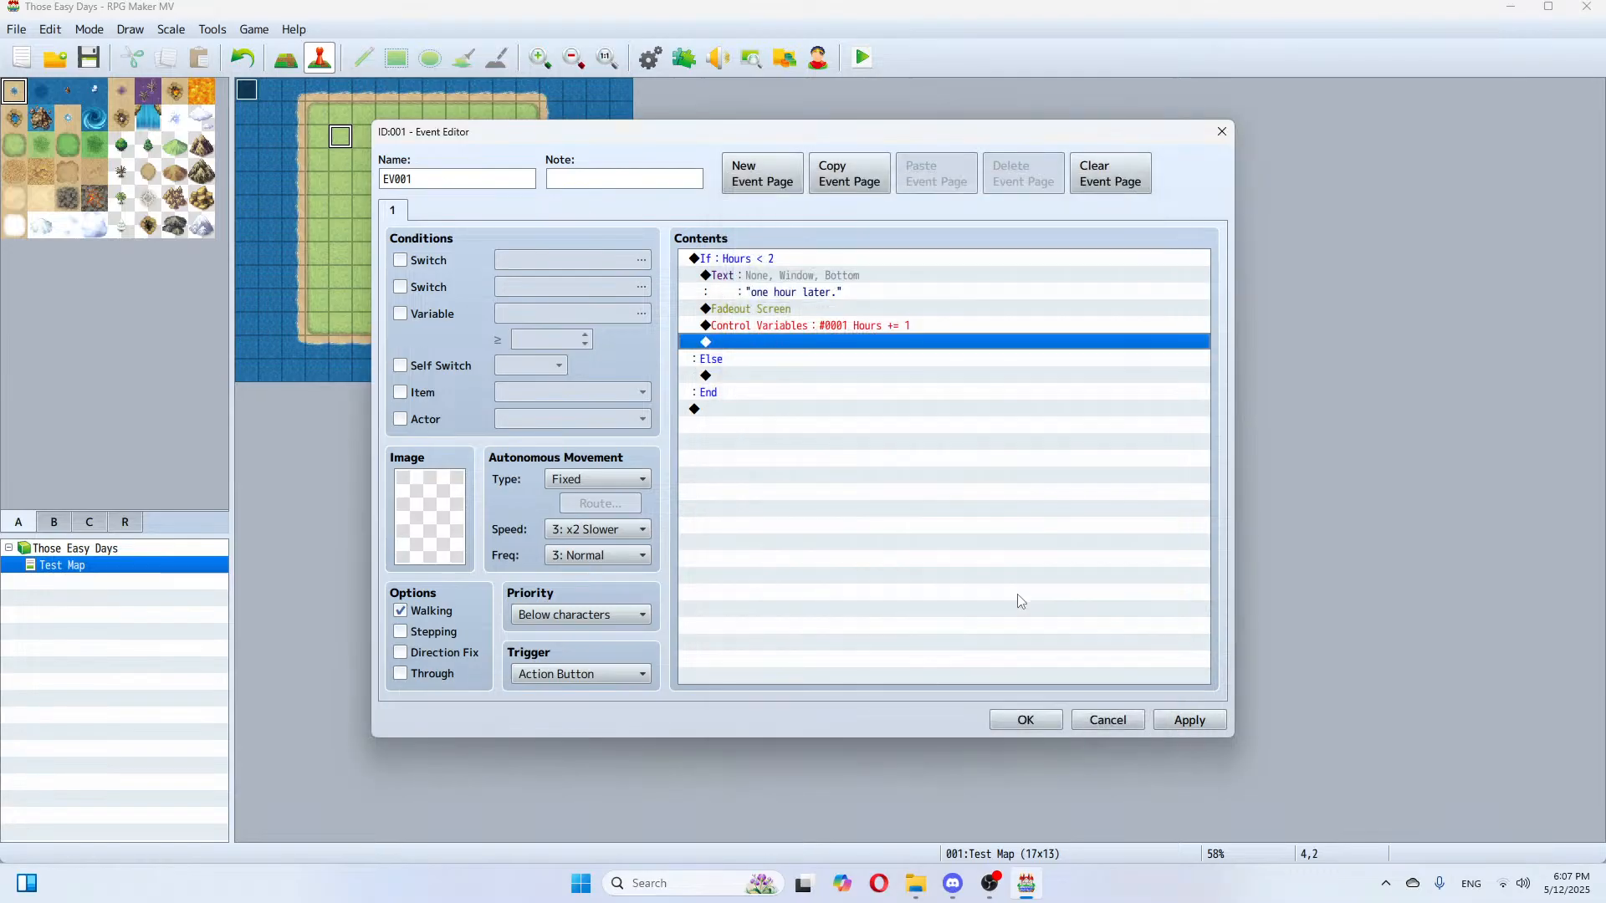
Step: Finish the Hours < 2 branch with a Fadein Screen command and apply the event changes
double_click(743, 345)
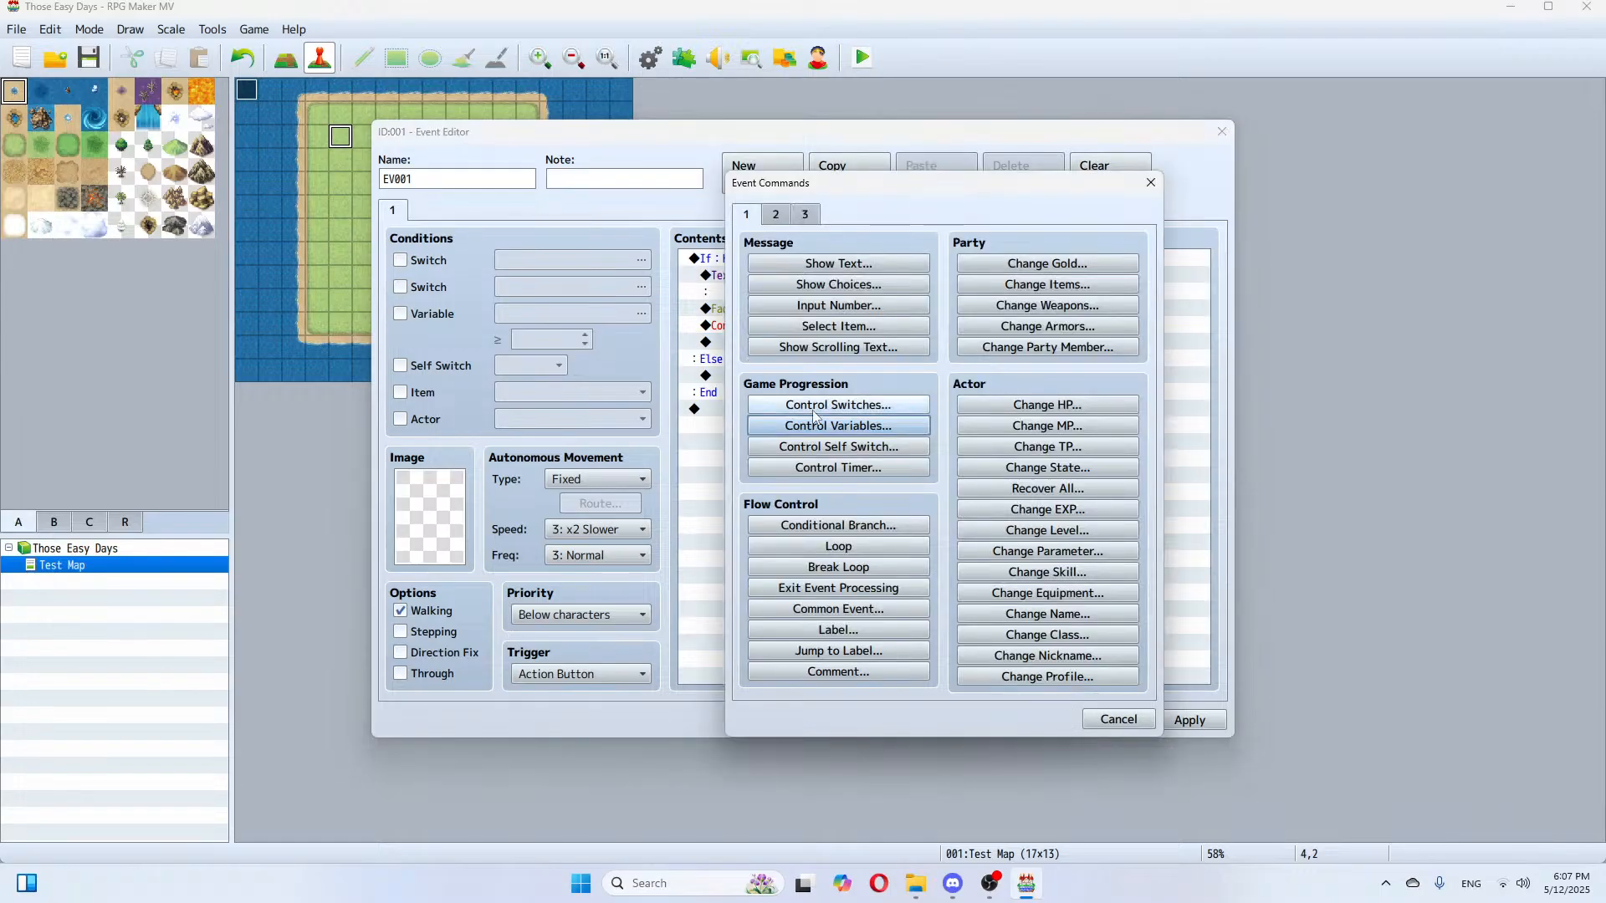
left_click(776, 216)
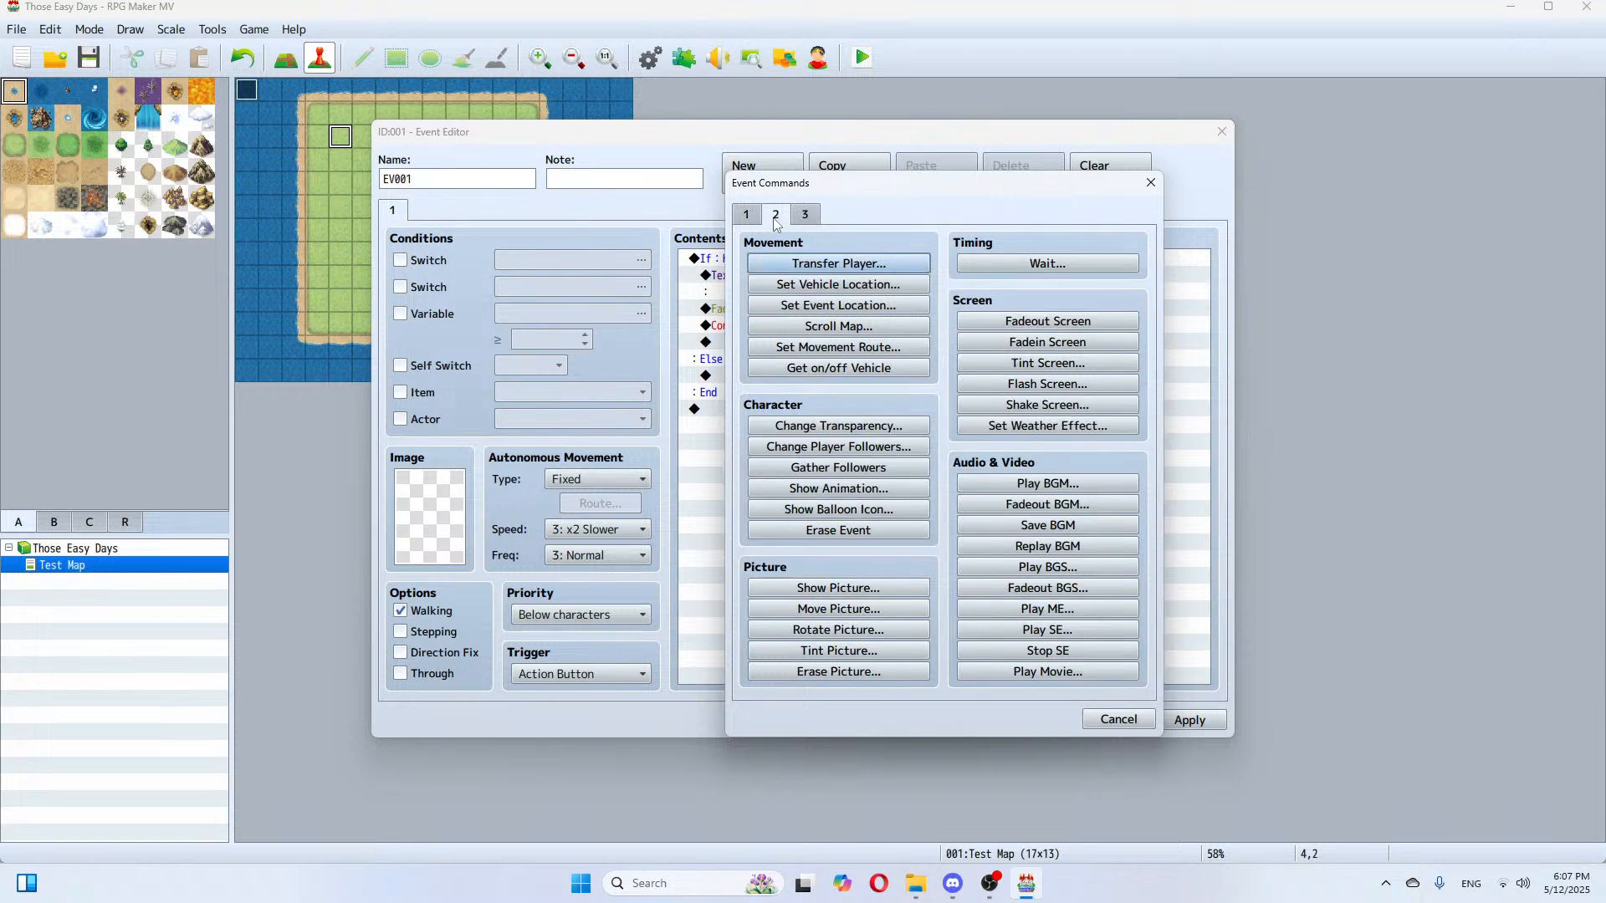
left_click(1074, 340)
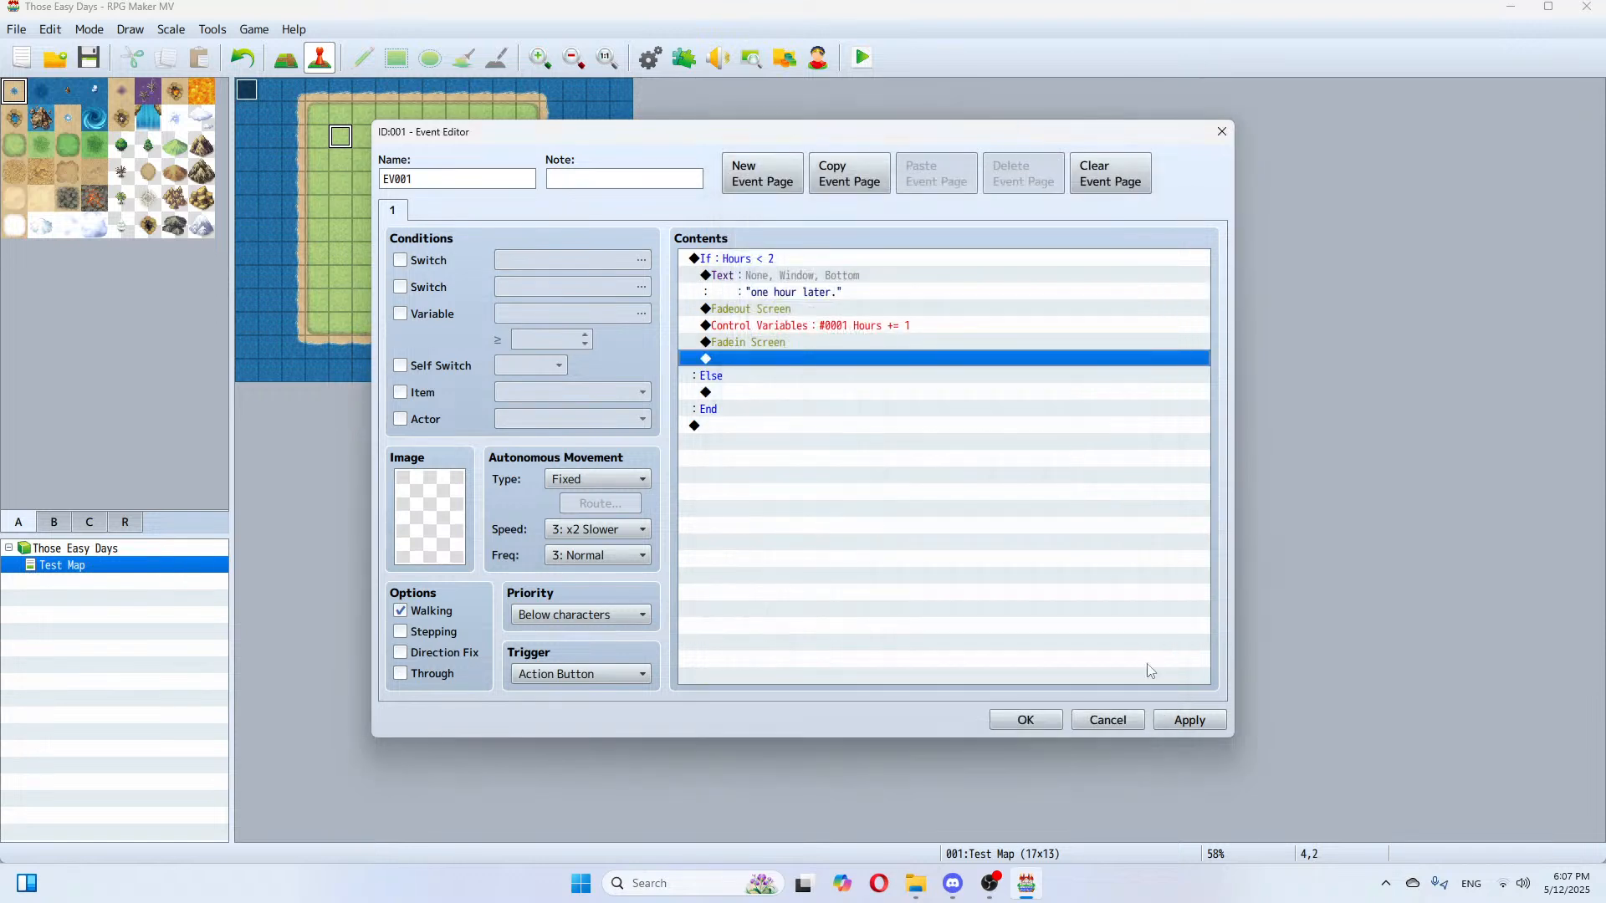
left_click(1187, 719)
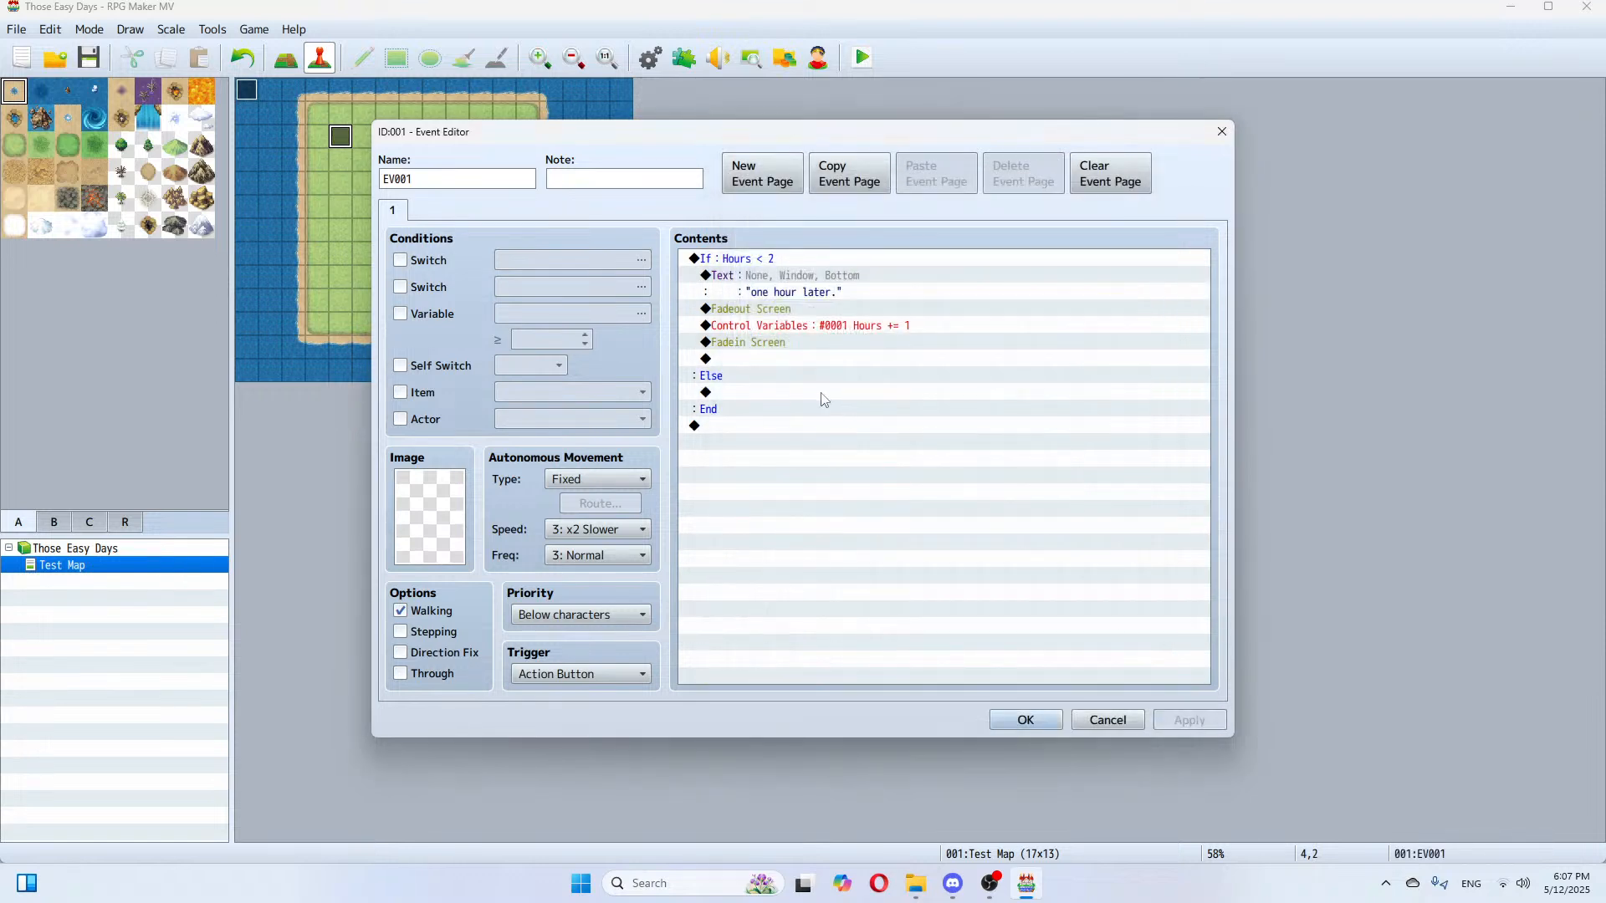
Step: Give the event the green crystal image from the !Crystal sheet and apply the change
double_click(447, 550)
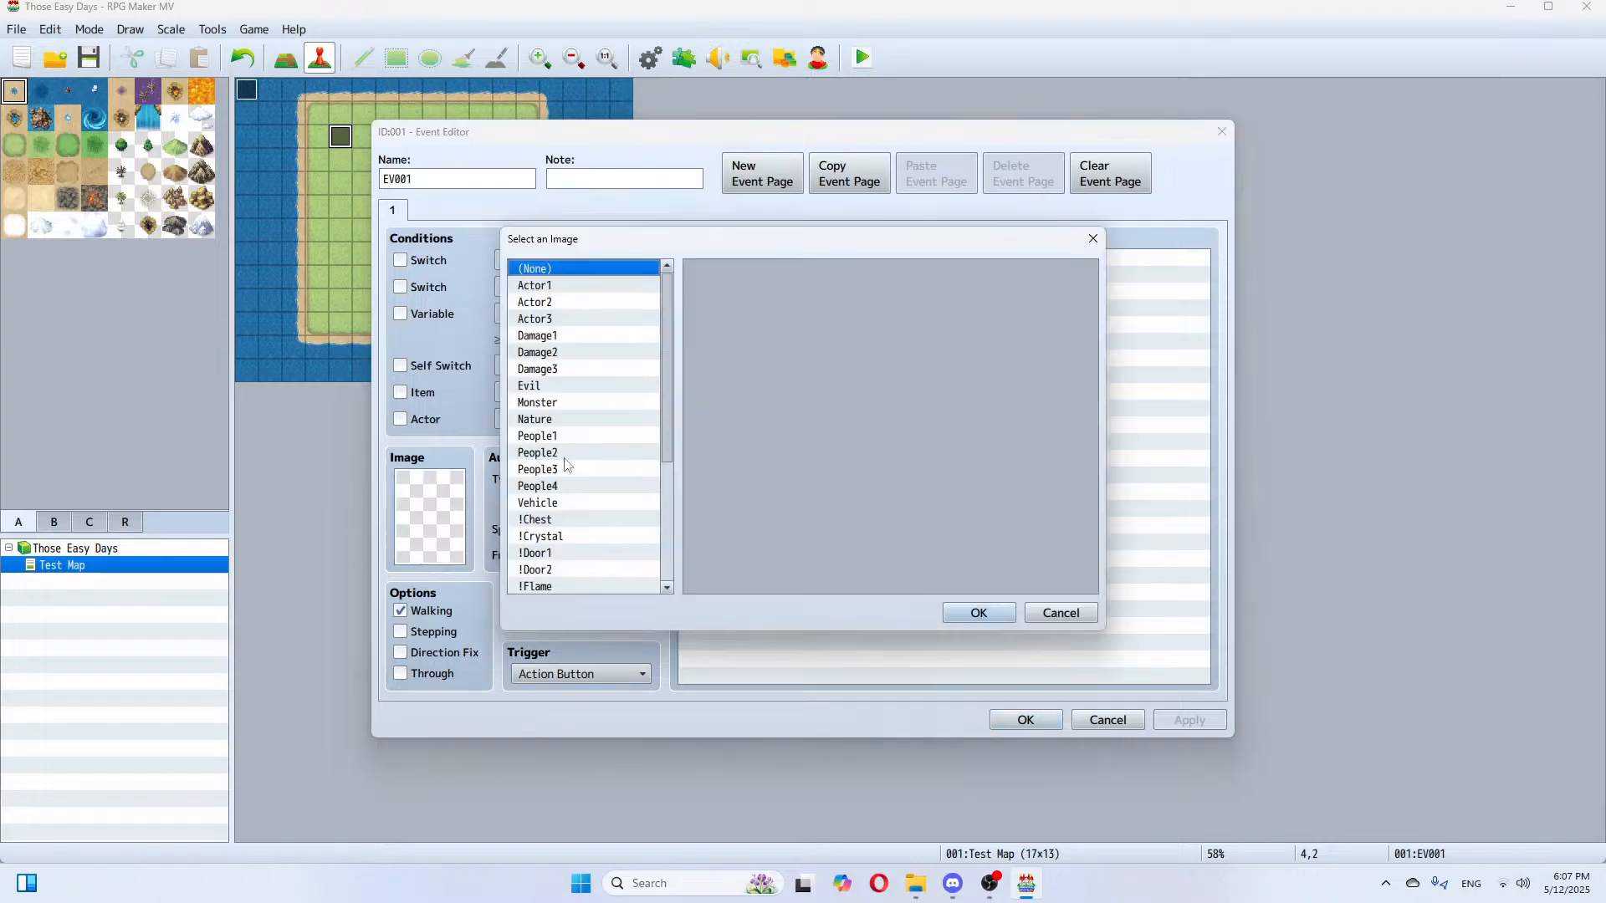
left_click(565, 537)
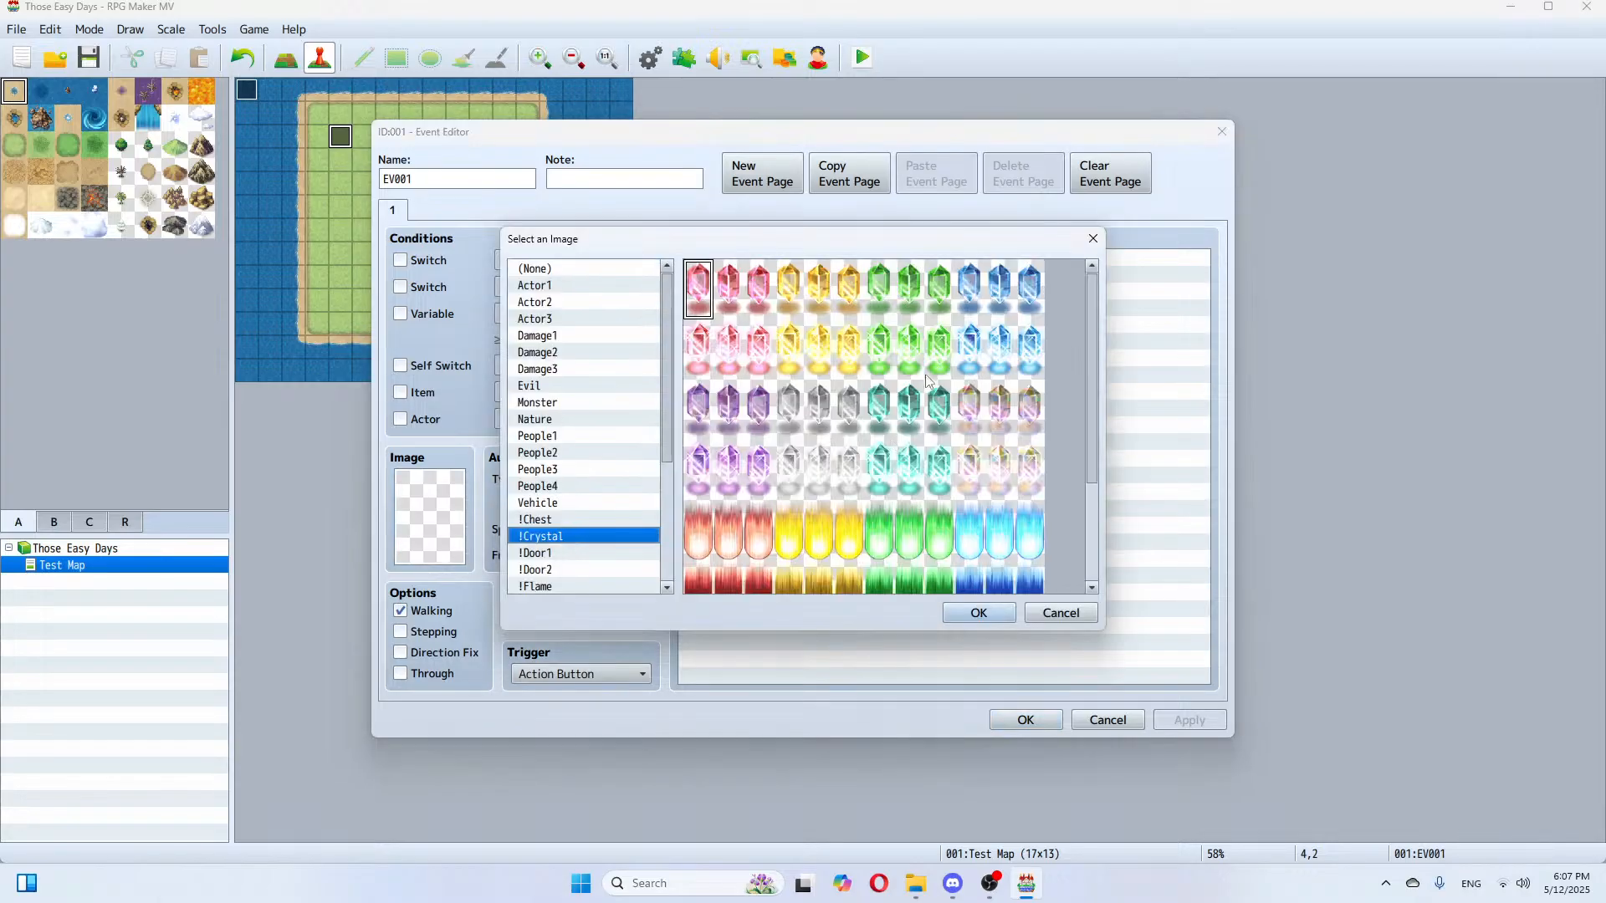
double_click(889, 289)
left_click(1189, 720)
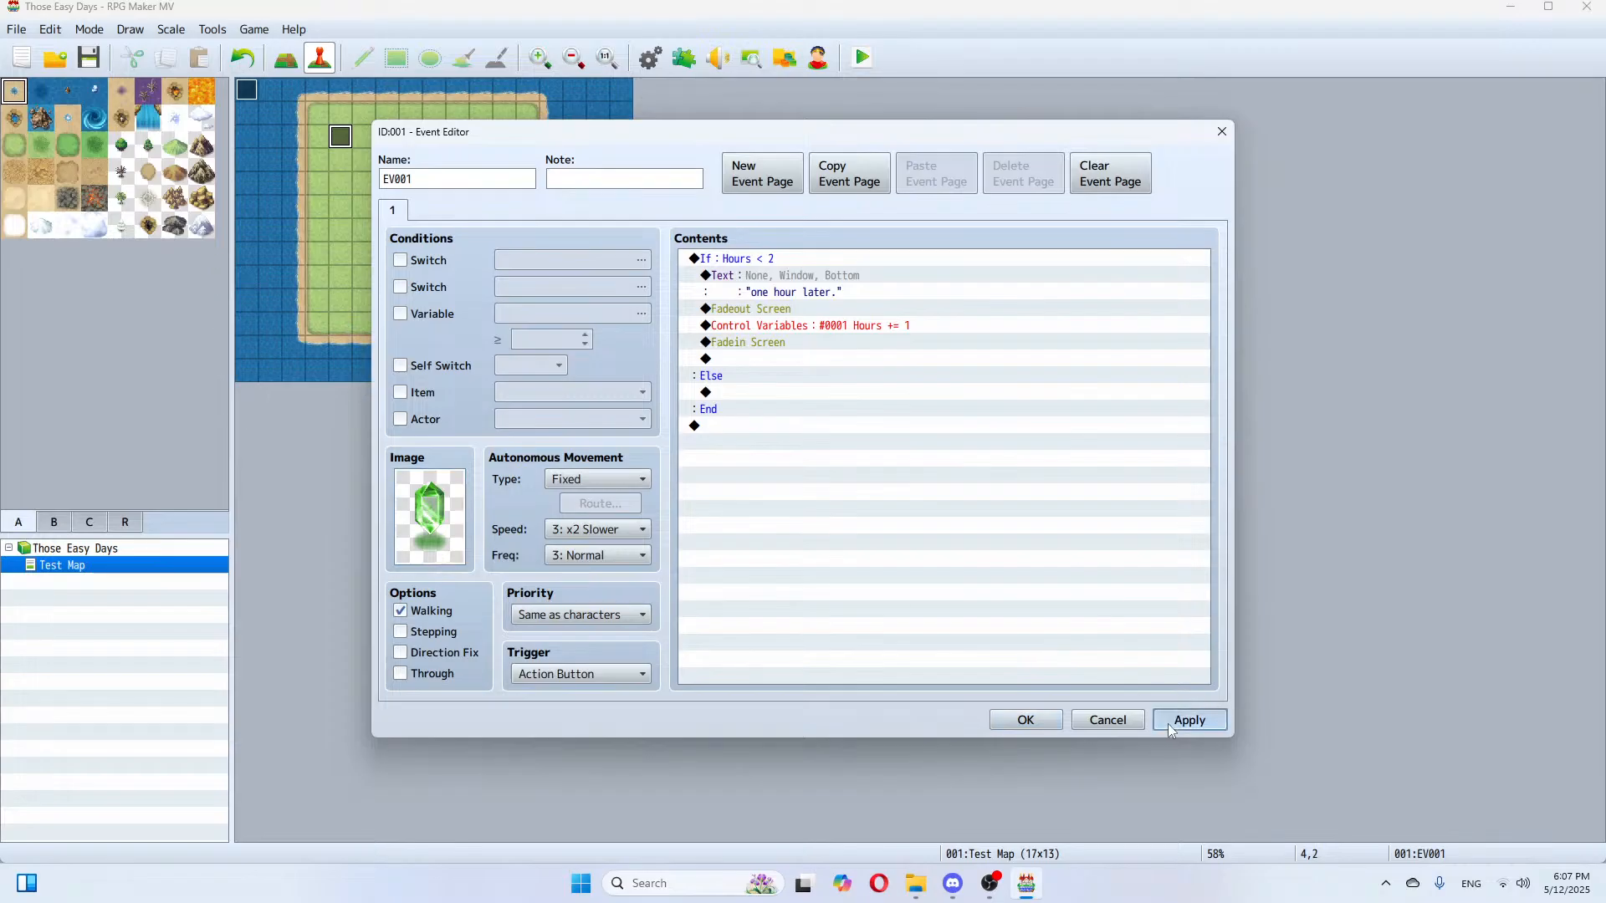
double_click(724, 393)
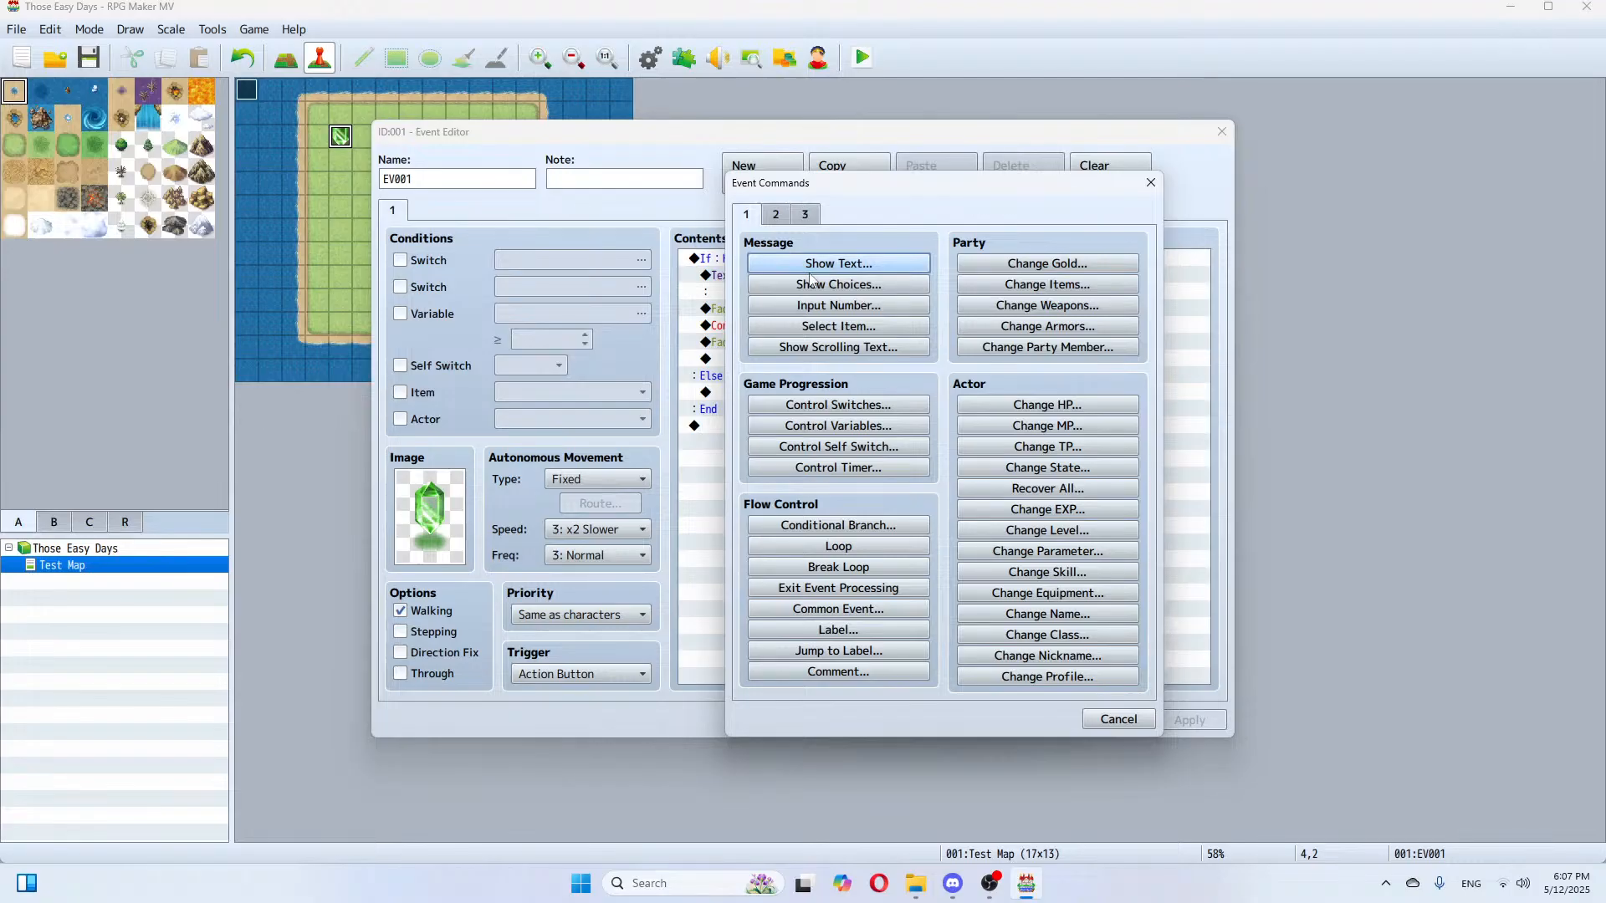
left_click(866, 264)
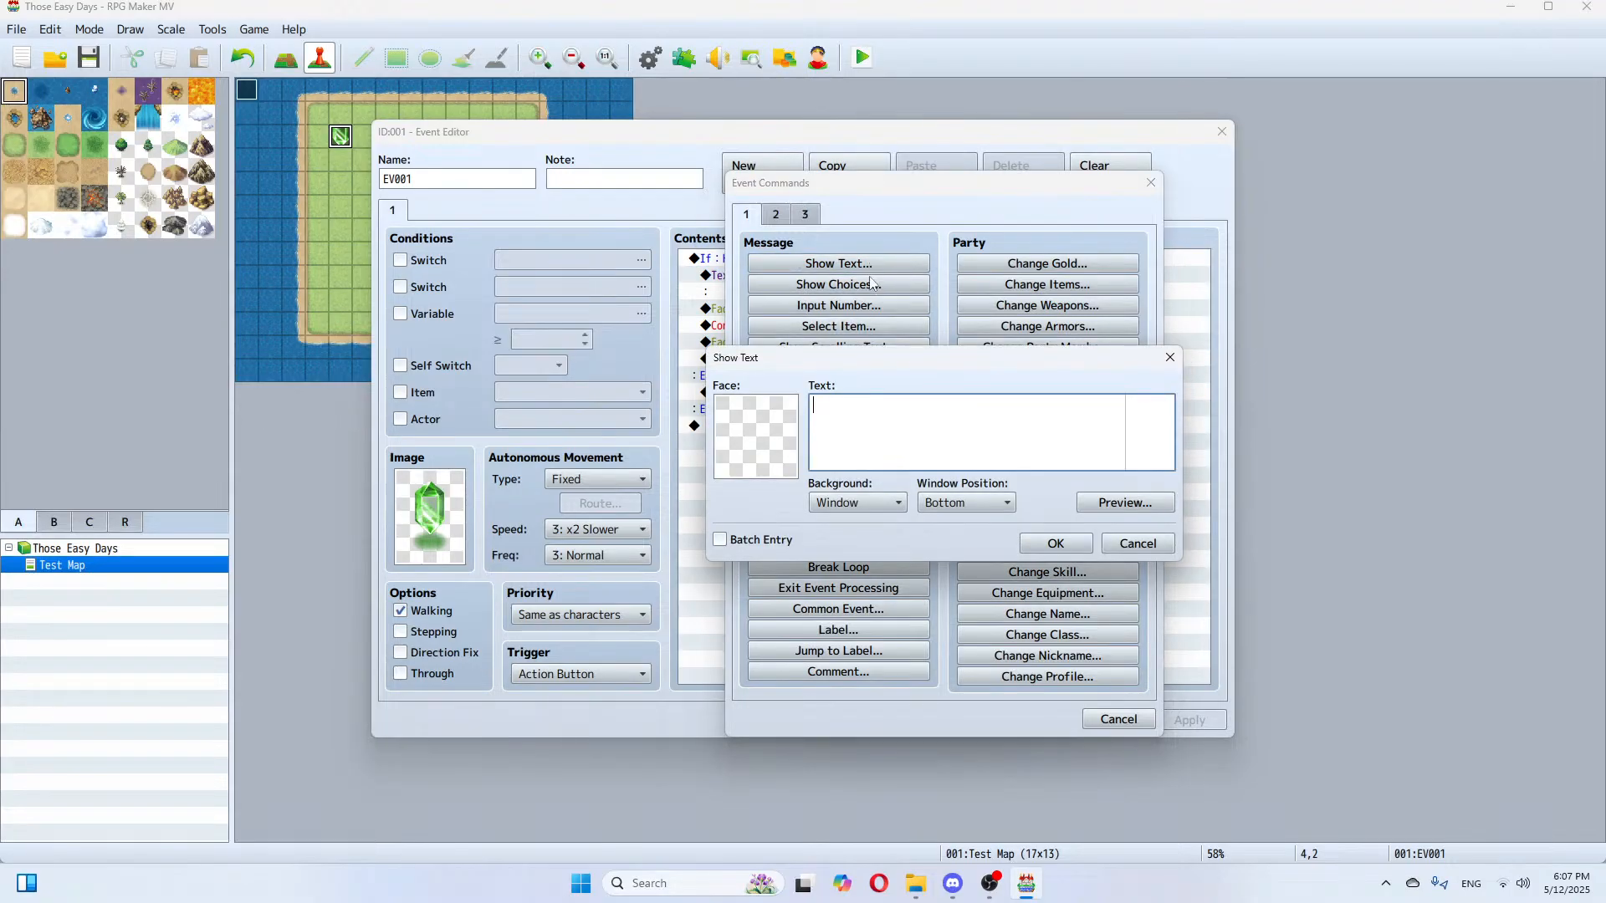
left_click(1137, 544)
left_click(1118, 720)
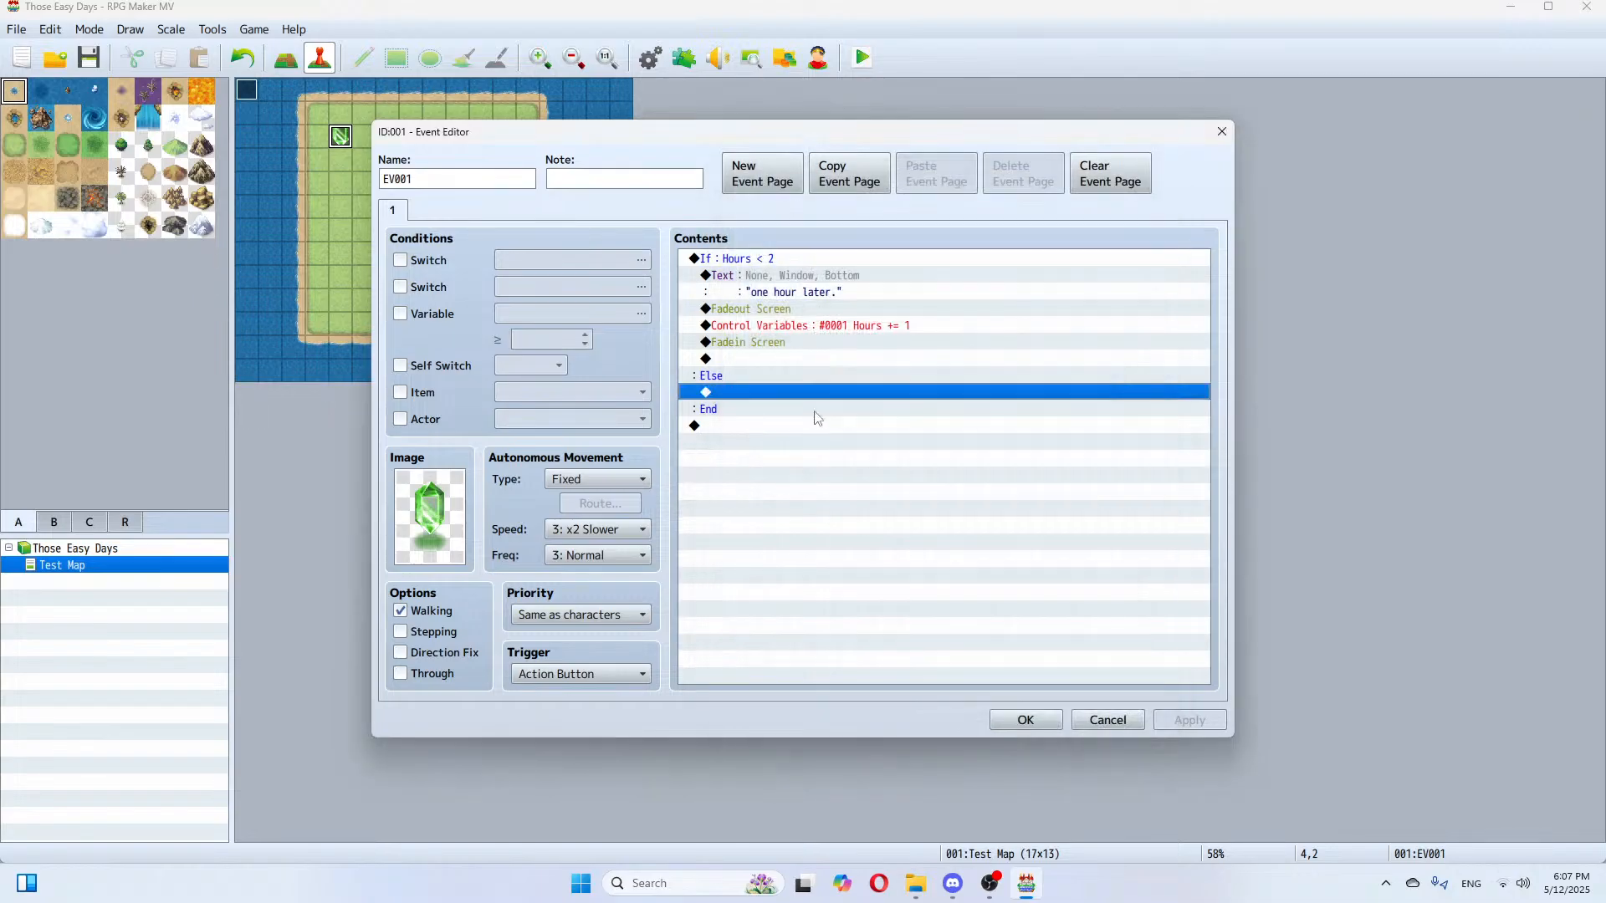
left_click(799, 326)
left_click(797, 344)
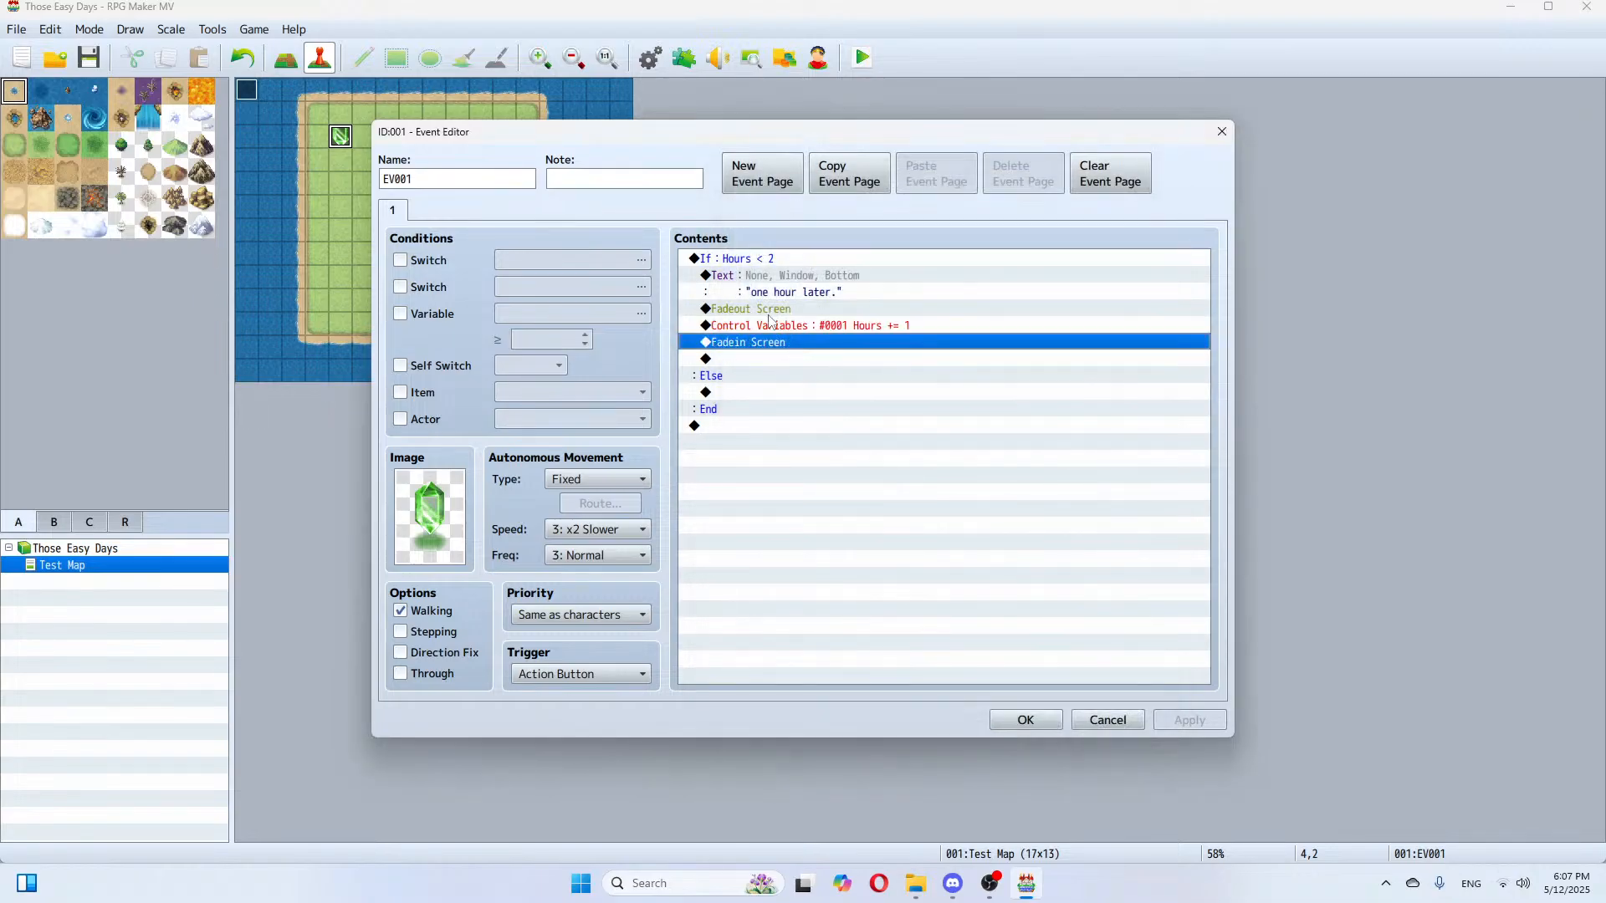
Step: In the Else branch, add a Show Text command reading "next day" in quotation marks, followed by a Fadeout Screen command
double_click(734, 409)
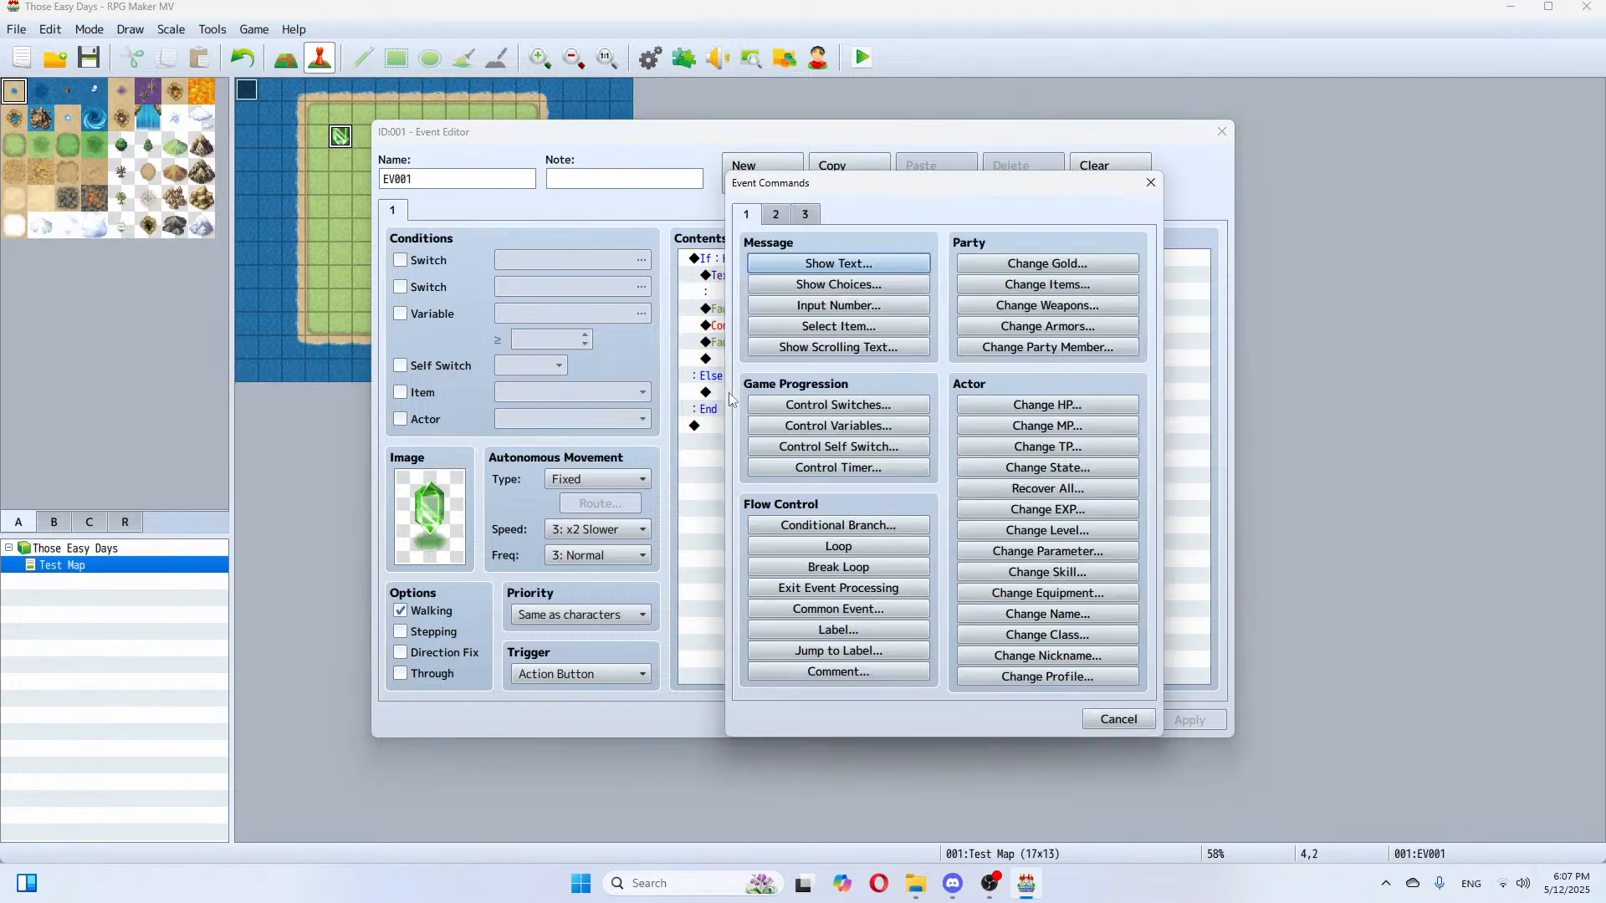
left_click(832, 264)
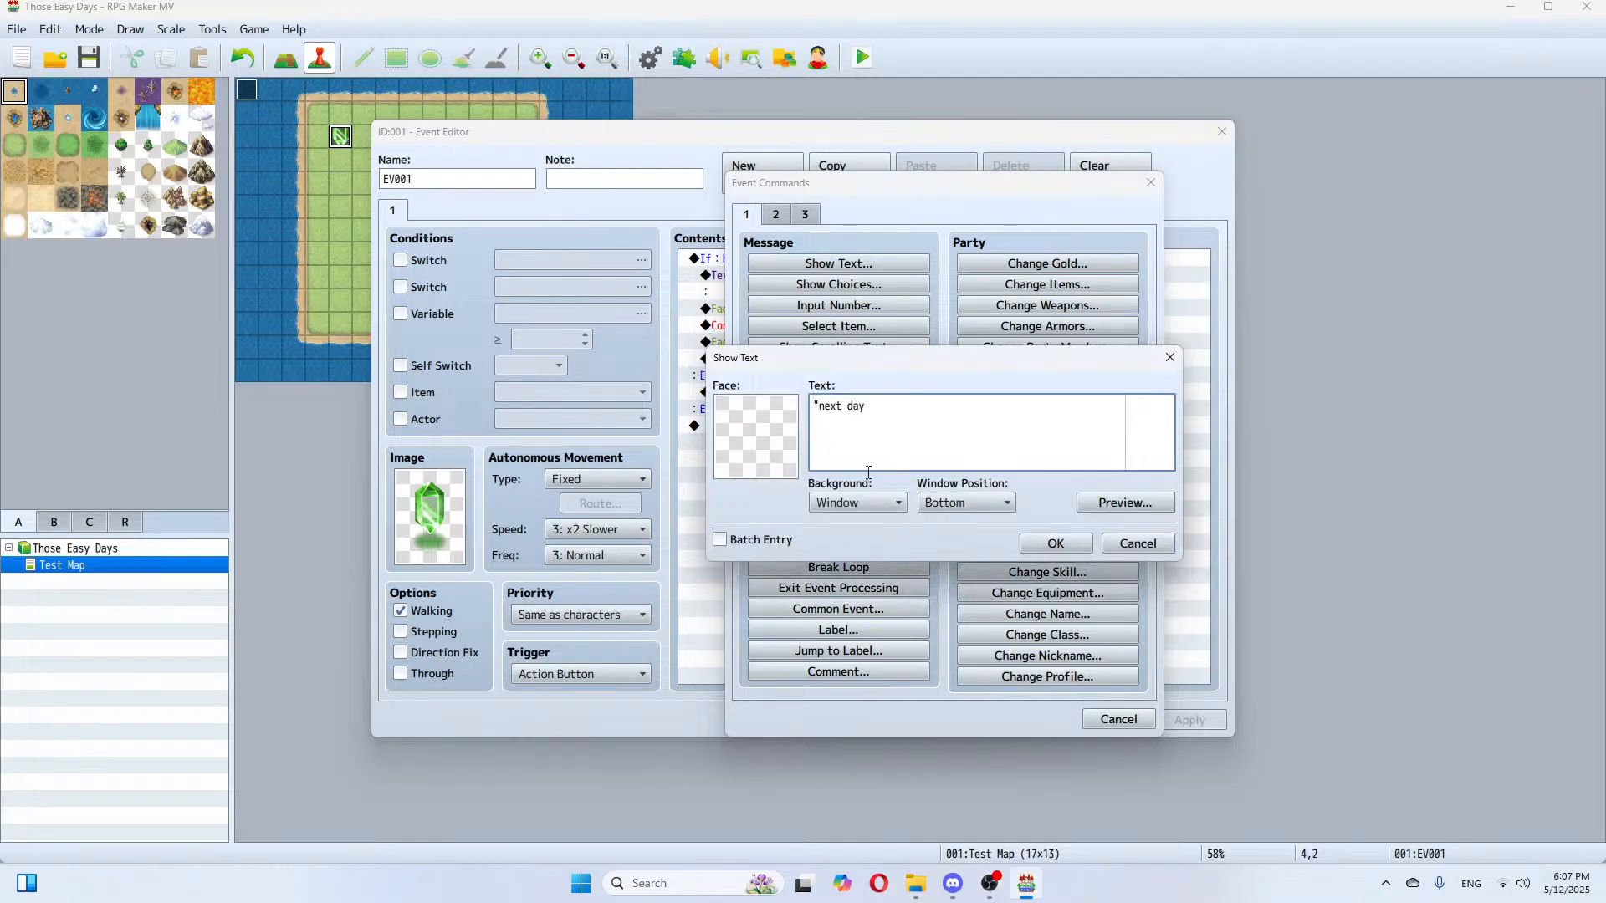
left_click(1057, 545)
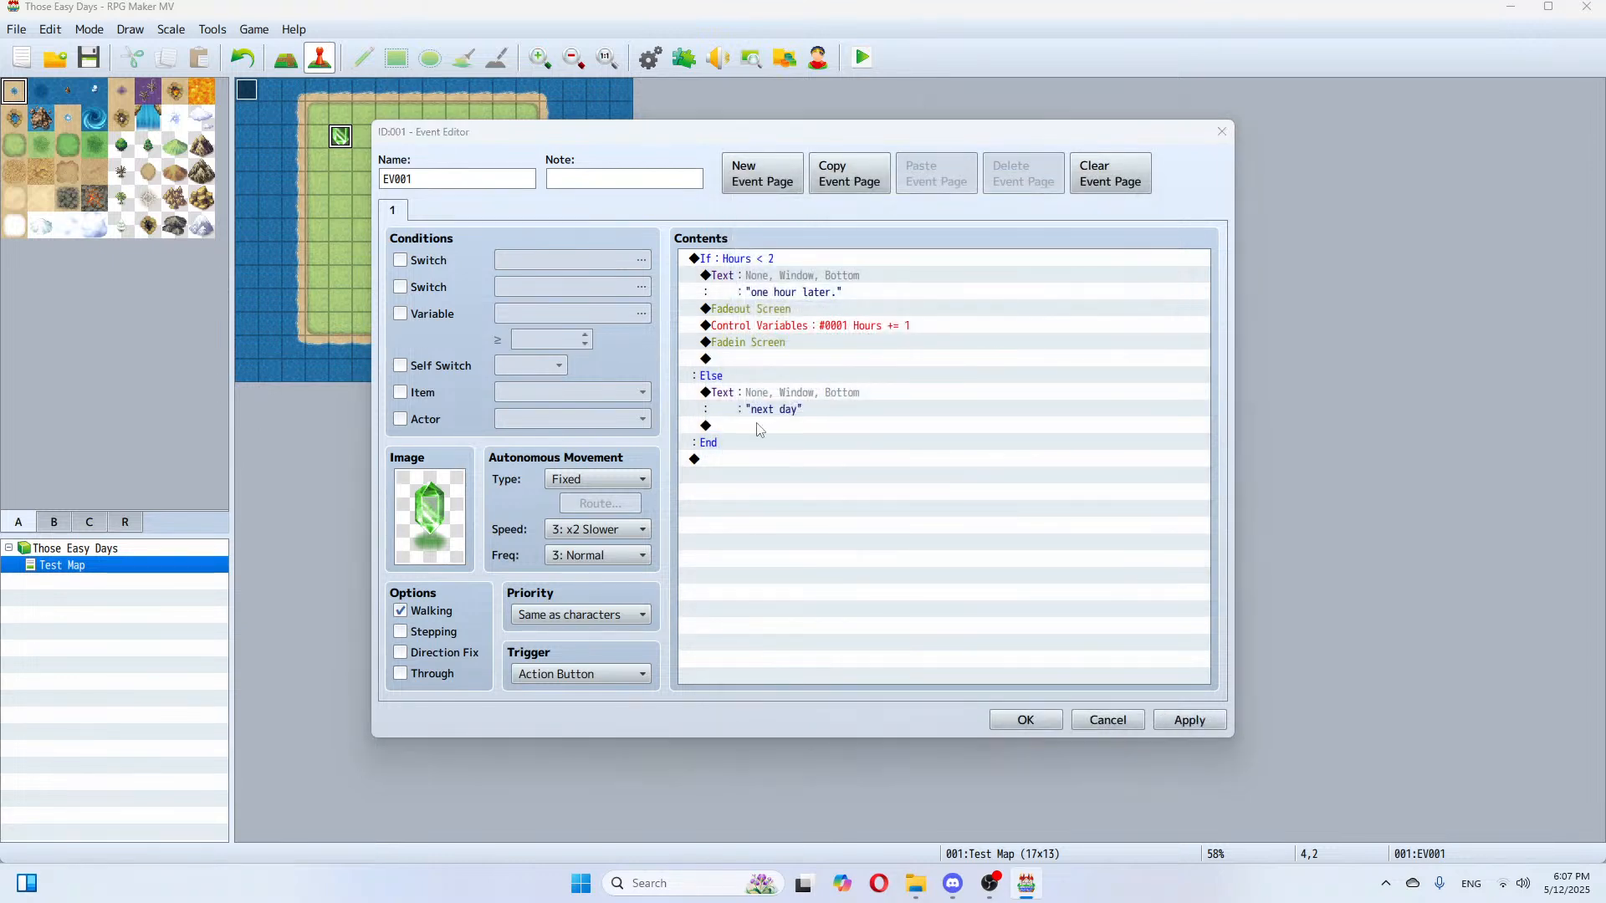
double_click(758, 427)
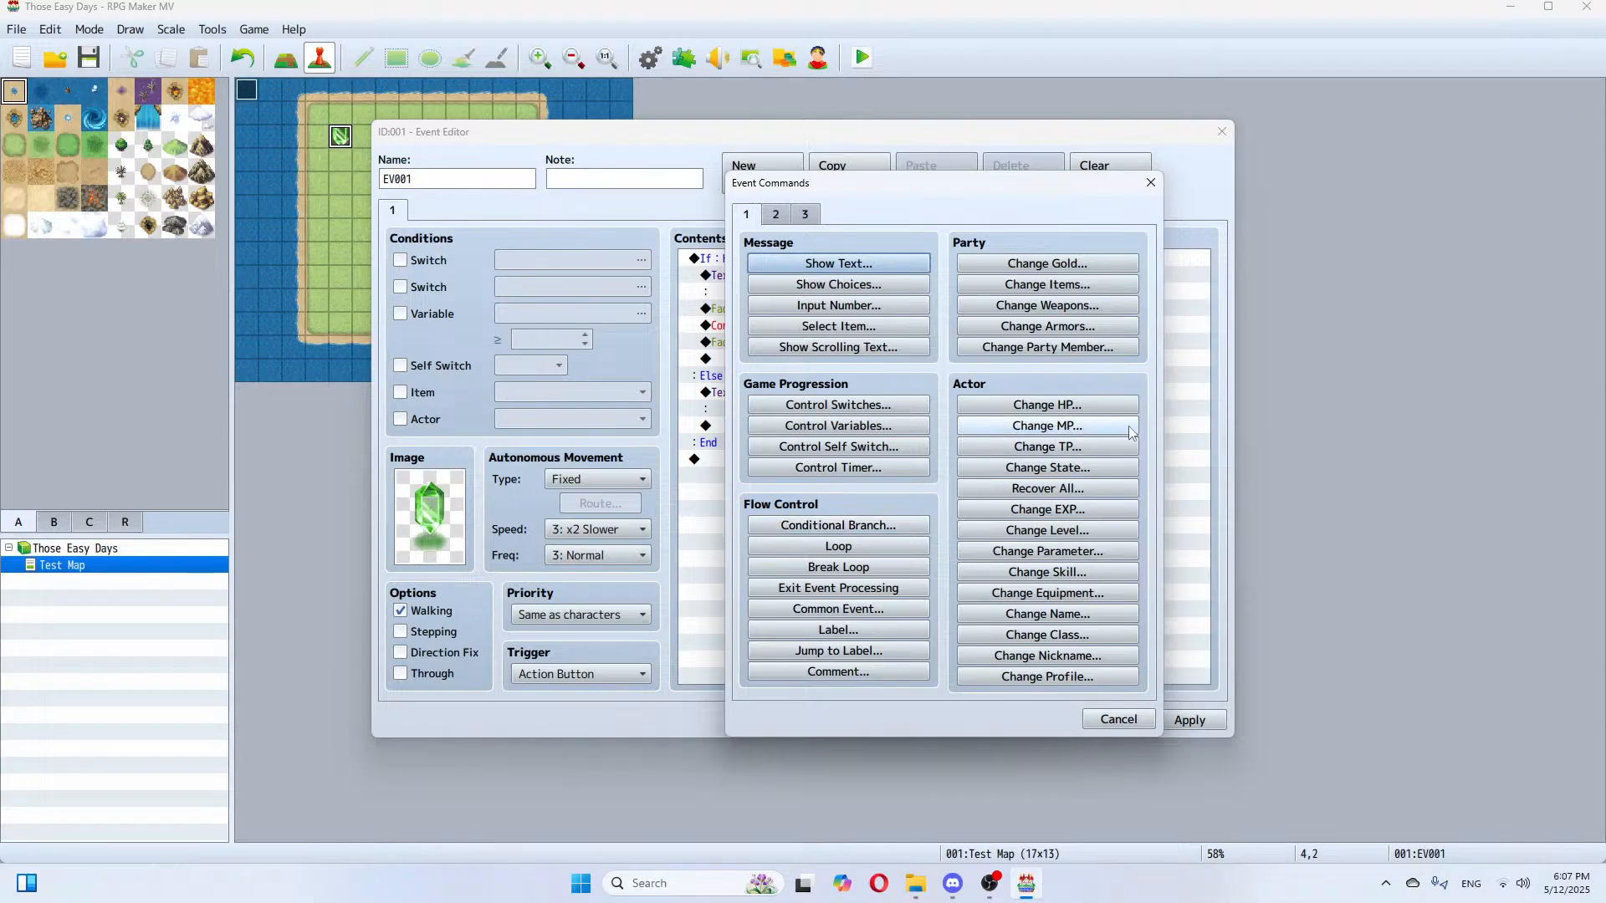
left_click(776, 214)
left_click(1047, 324)
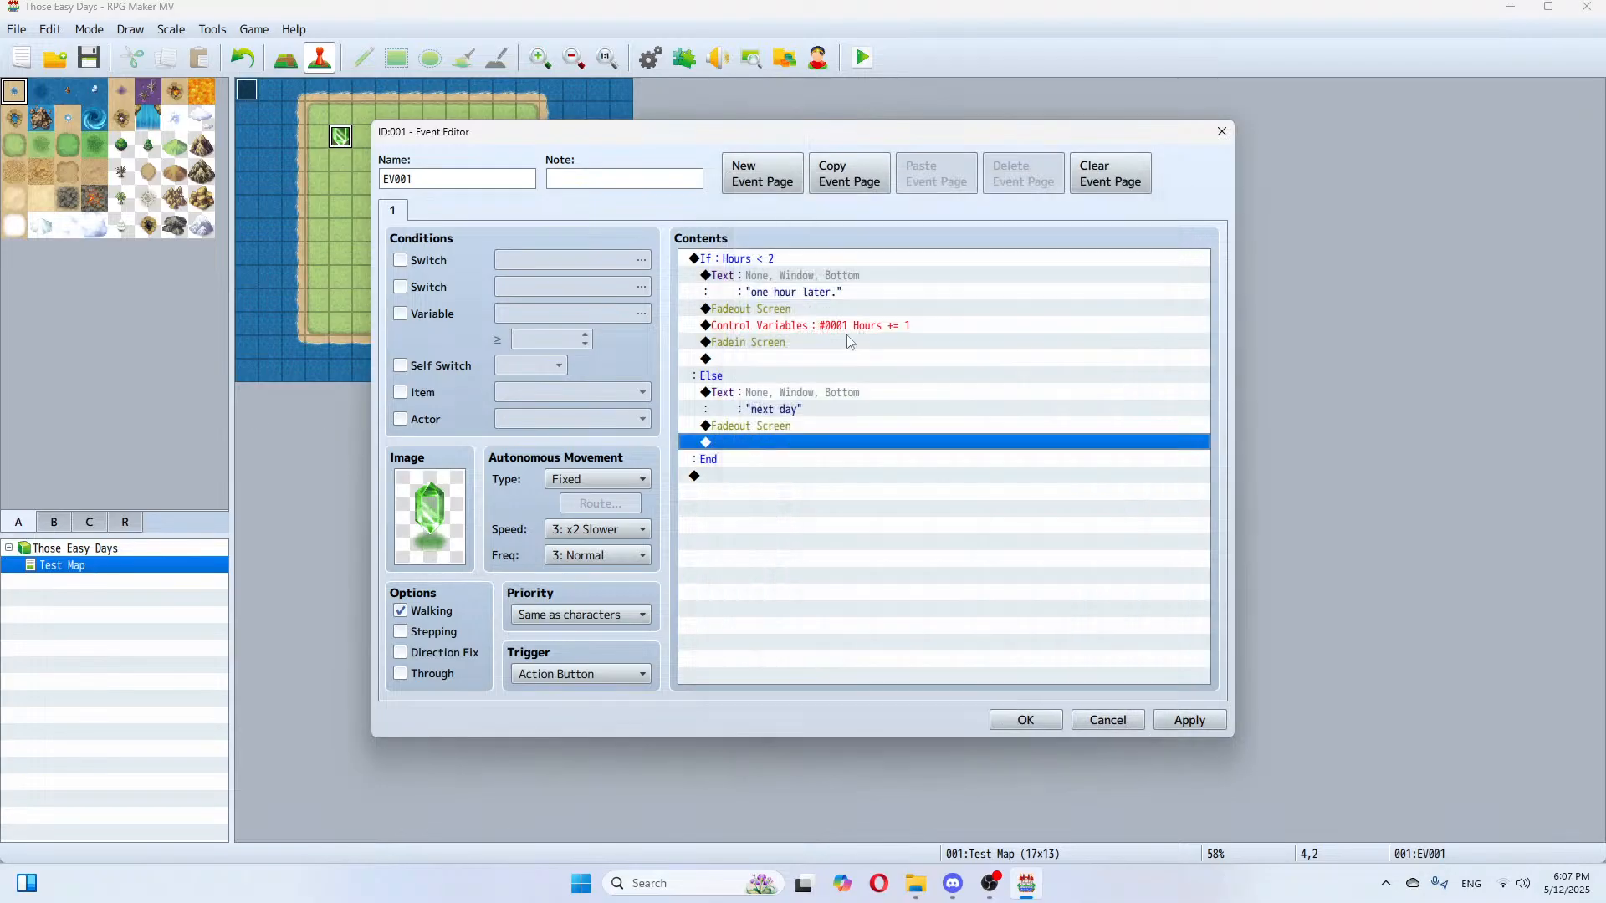
Step: Below the Else branch's fadeout, add a Control Variables command setting 0001 Hours to the constant 0, and apply the changes
left_click(753, 460)
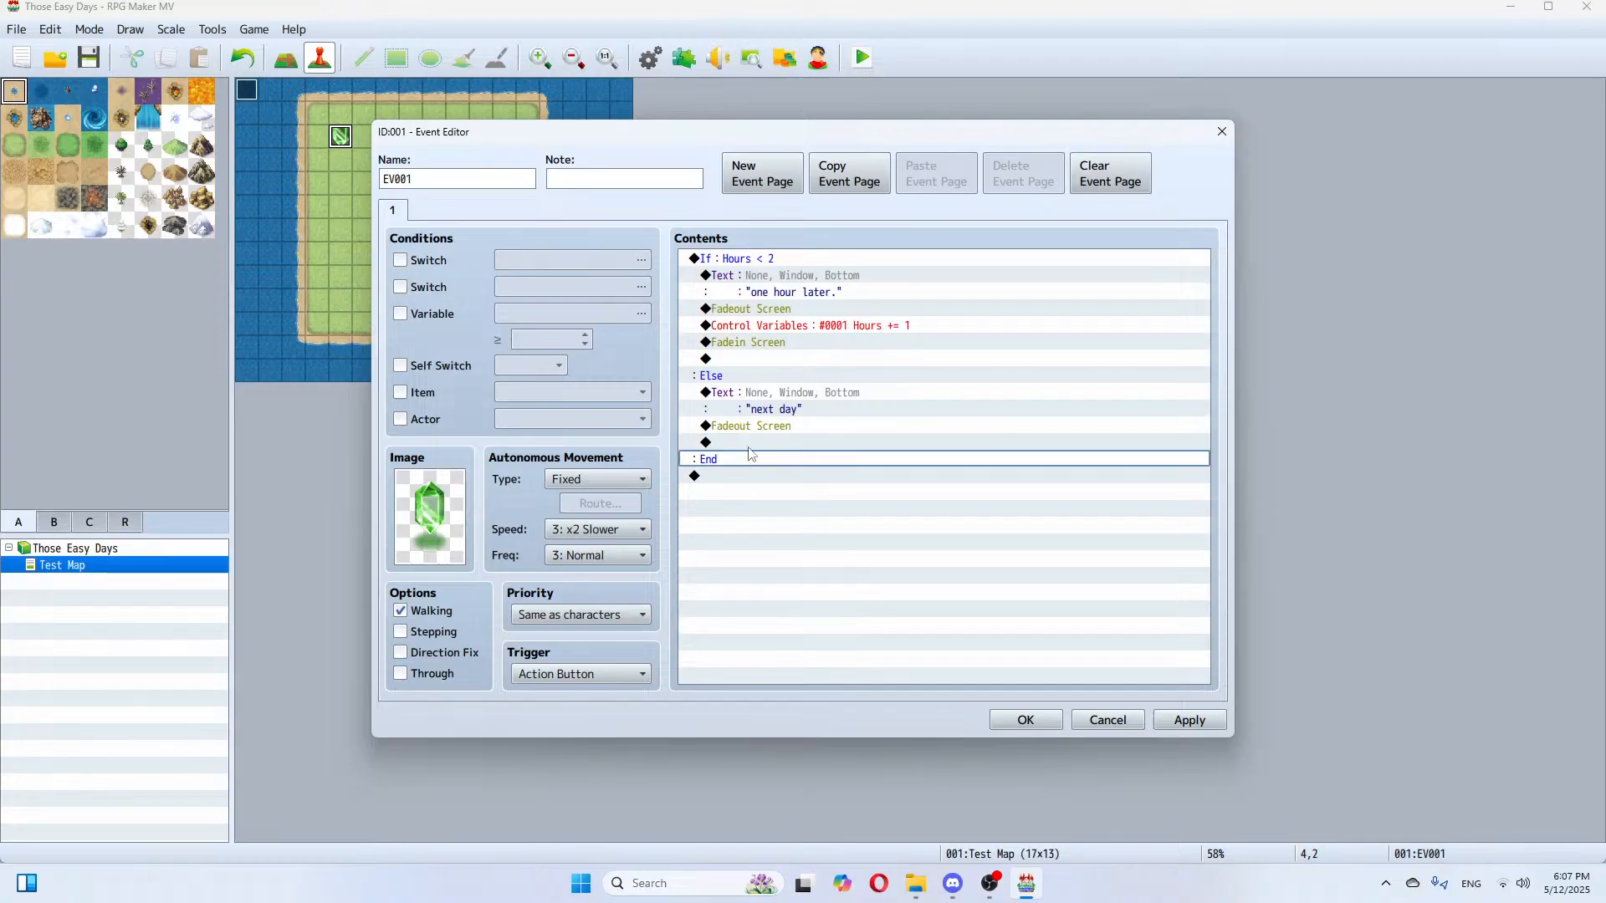
double_click(750, 443)
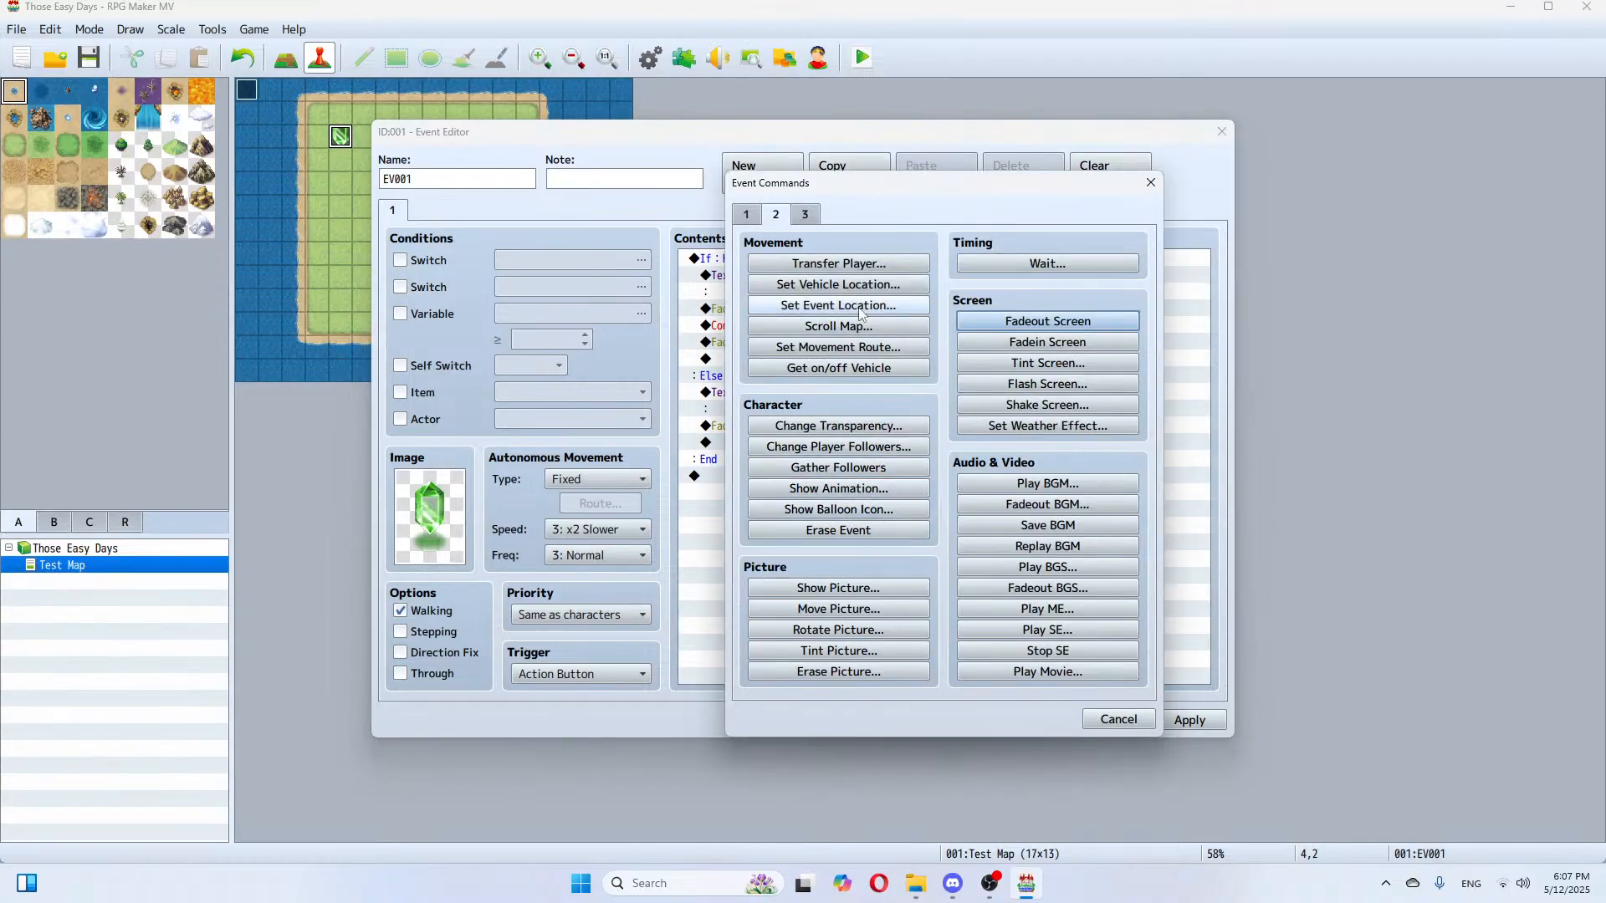
left_click(747, 215)
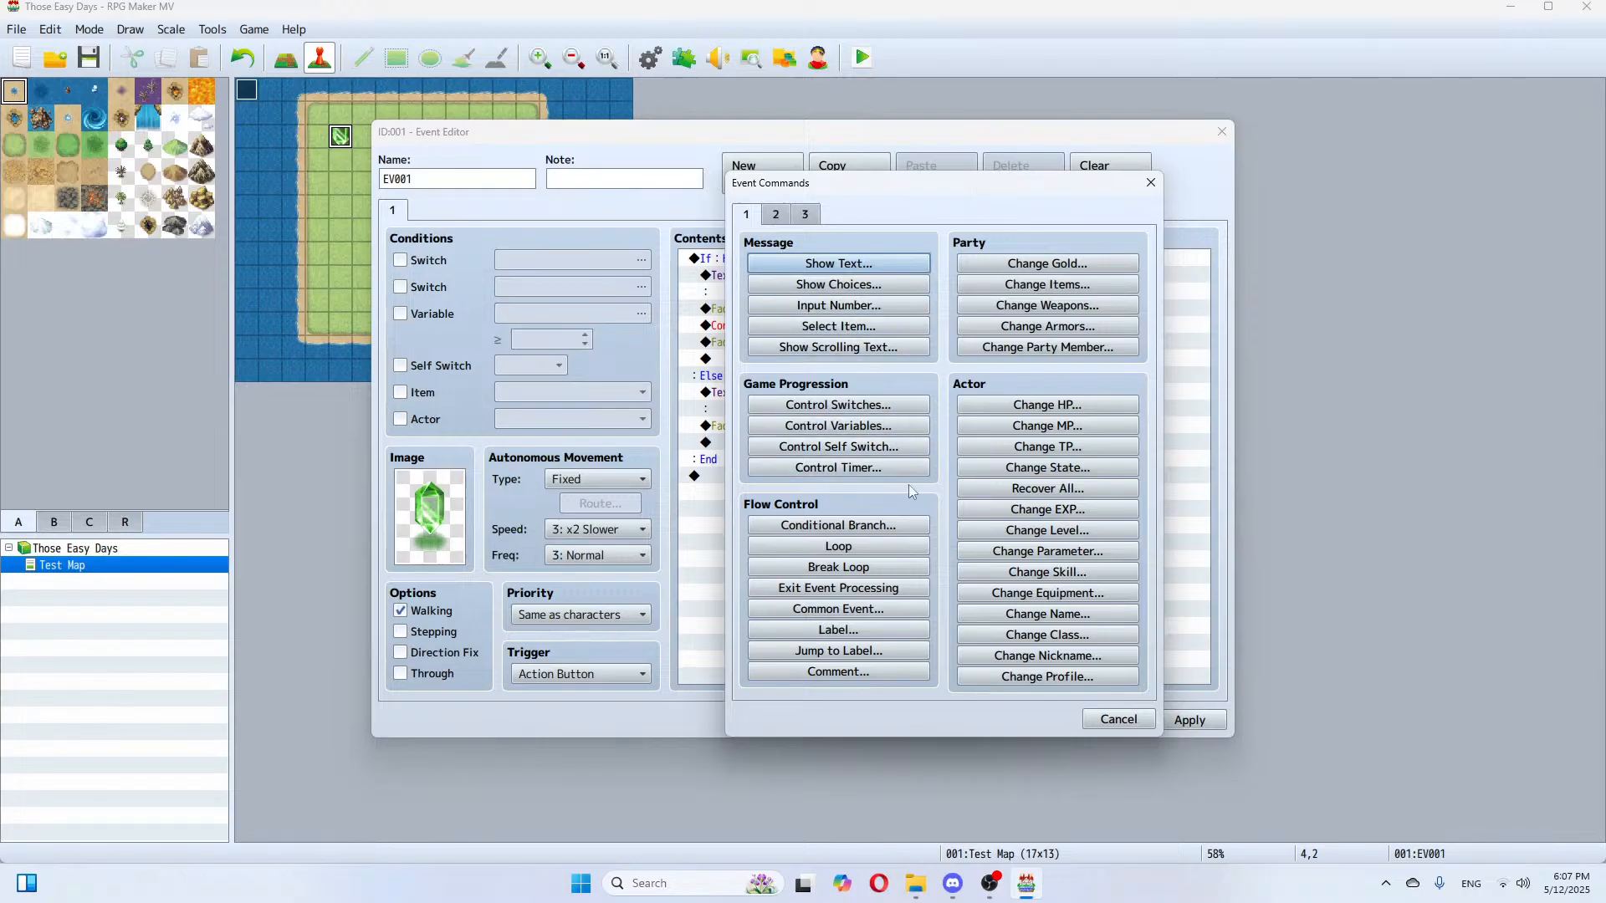
left_click(875, 428)
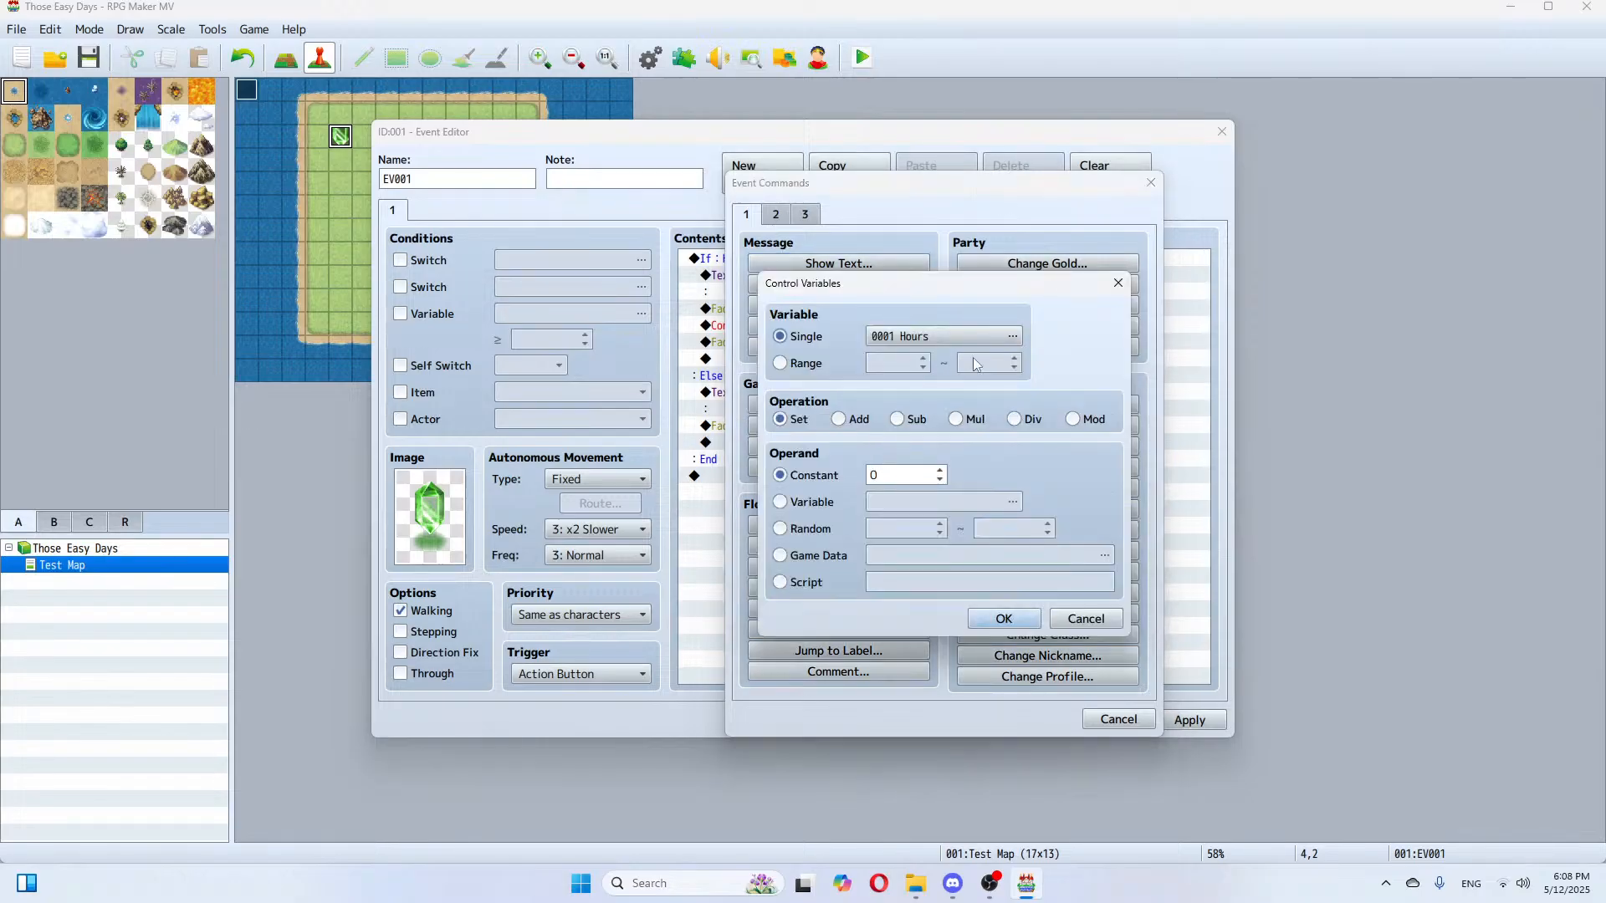
left_click(1022, 619)
left_click(1189, 720)
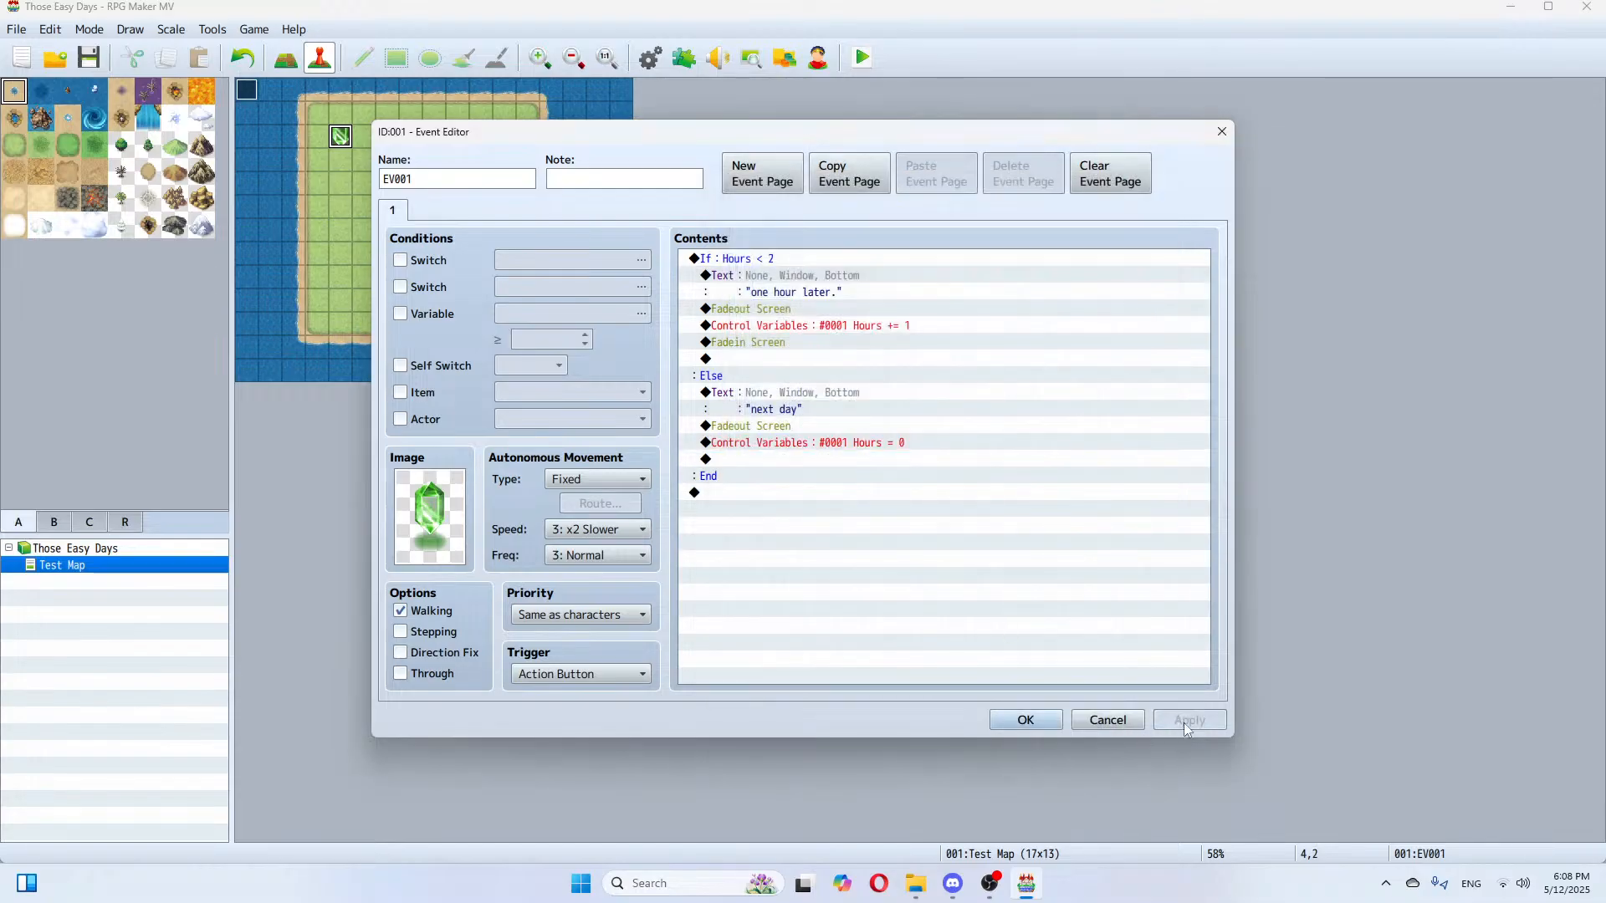
Step: Finish the Else branch with a Fadein Screen command and accept the completed event
left_click(766, 465)
double_click(765, 461)
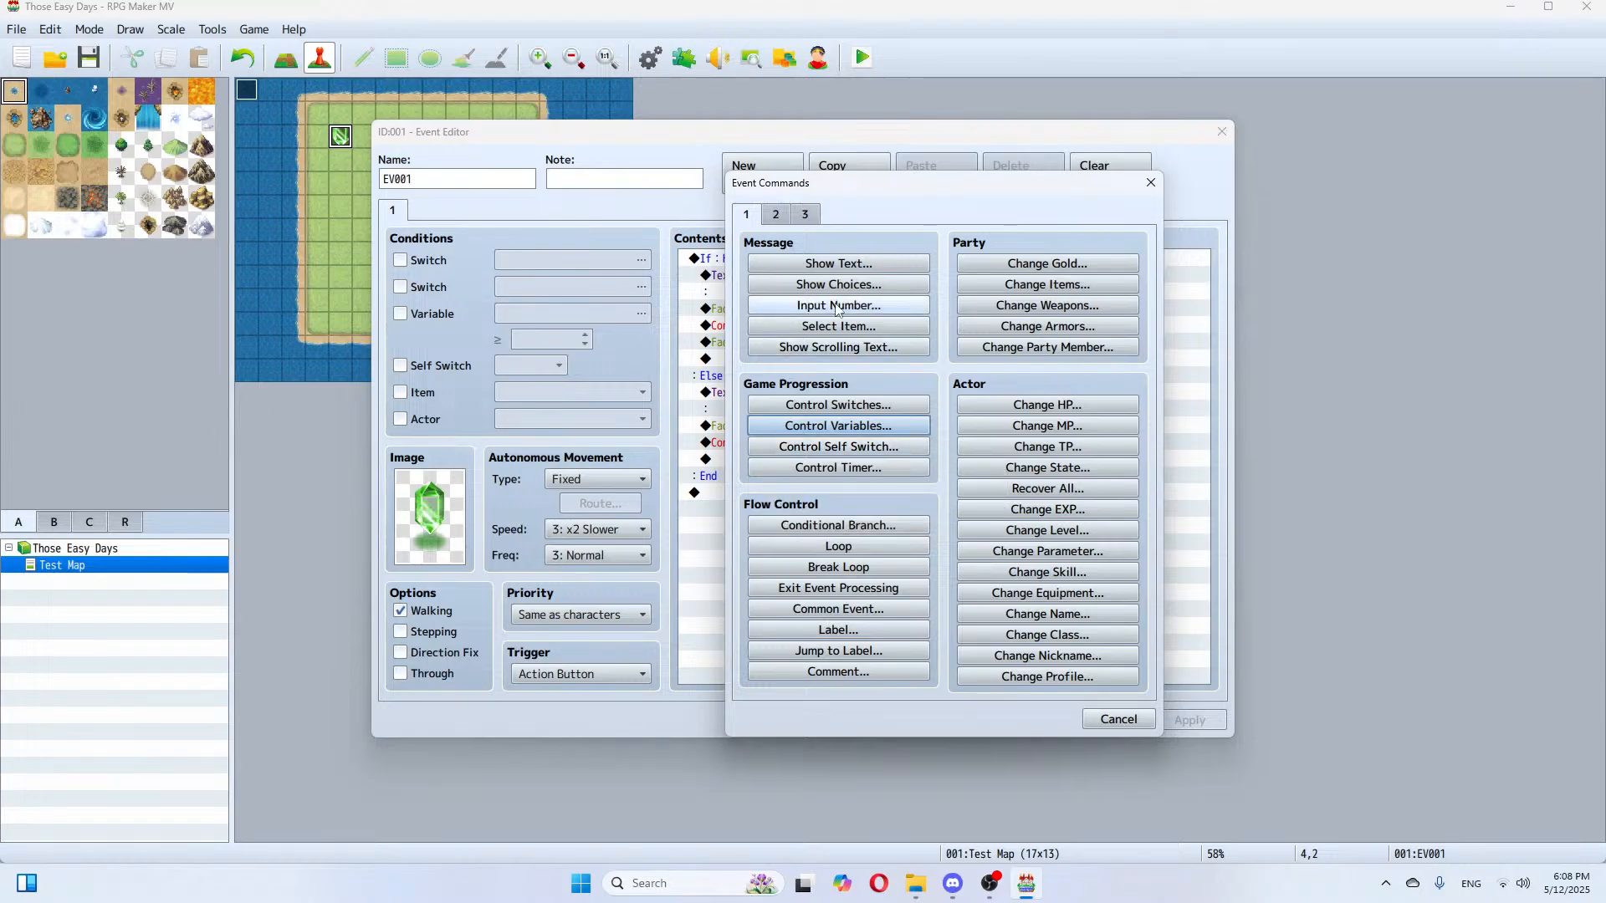
left_click(775, 215)
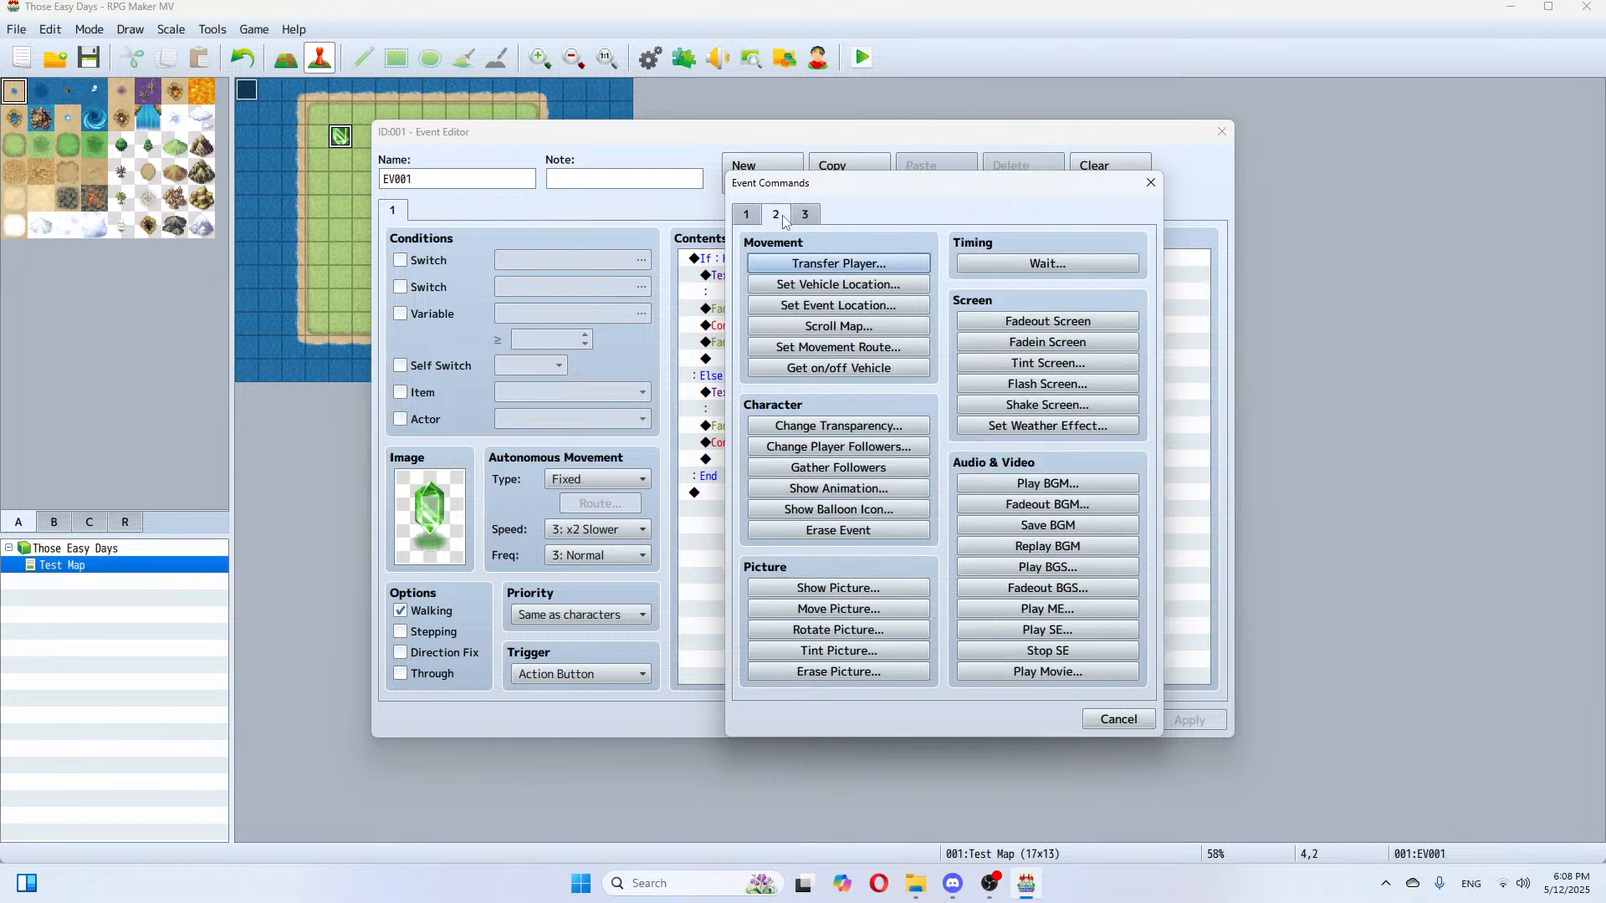
left_click(1055, 343)
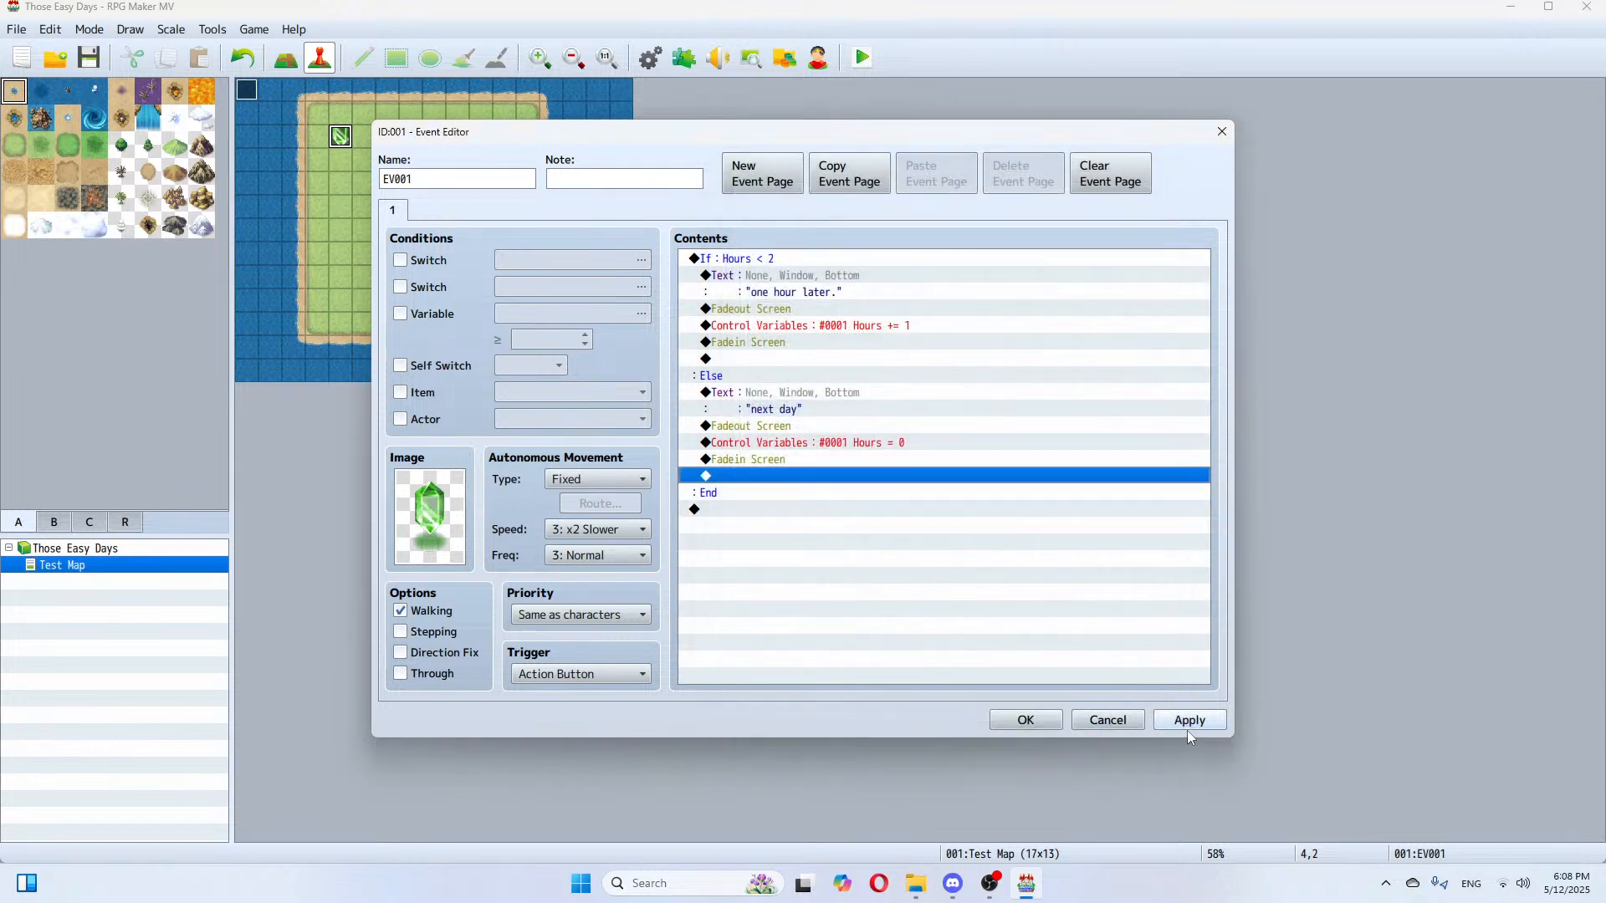
left_click(1043, 718)
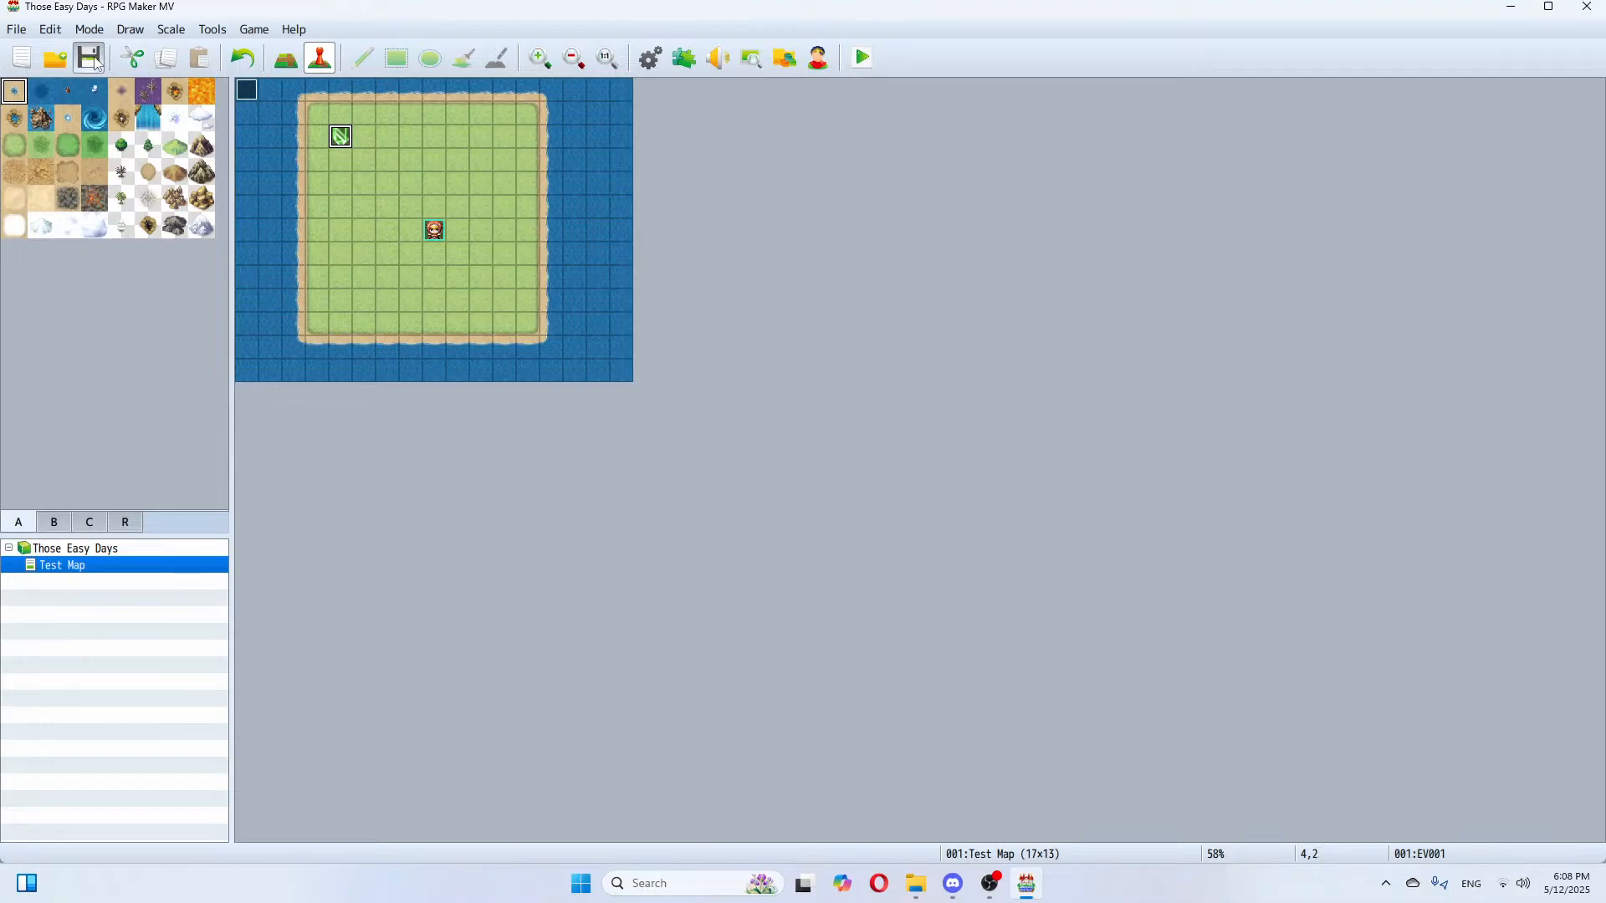
Step: Launch a playtest of the project and start a new game
left_click(859, 58)
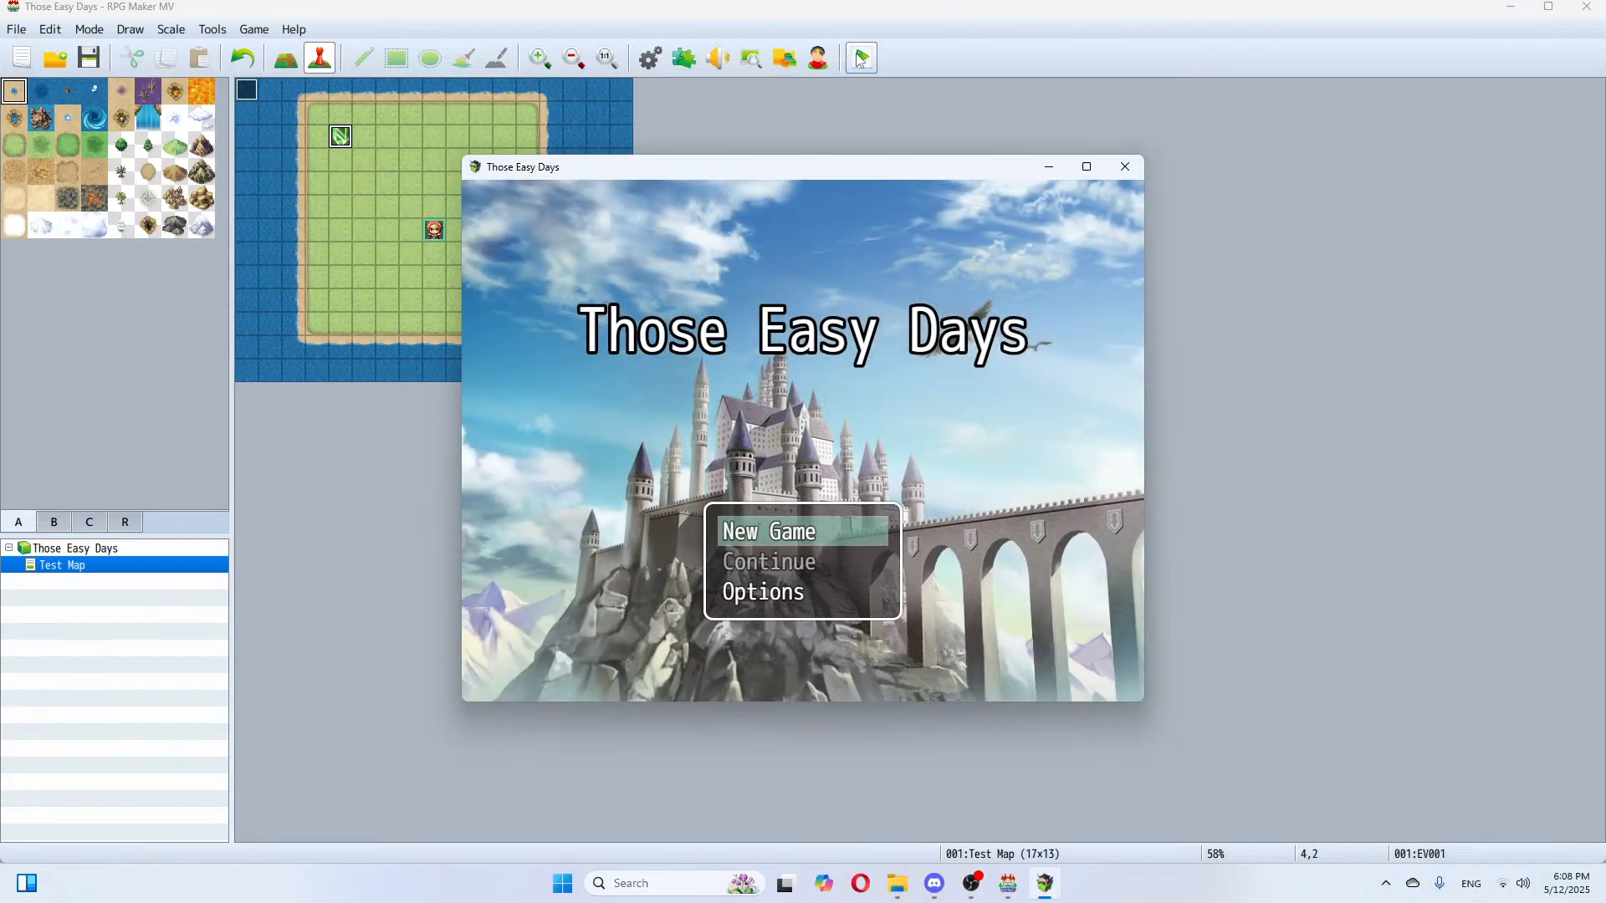
key("Return")
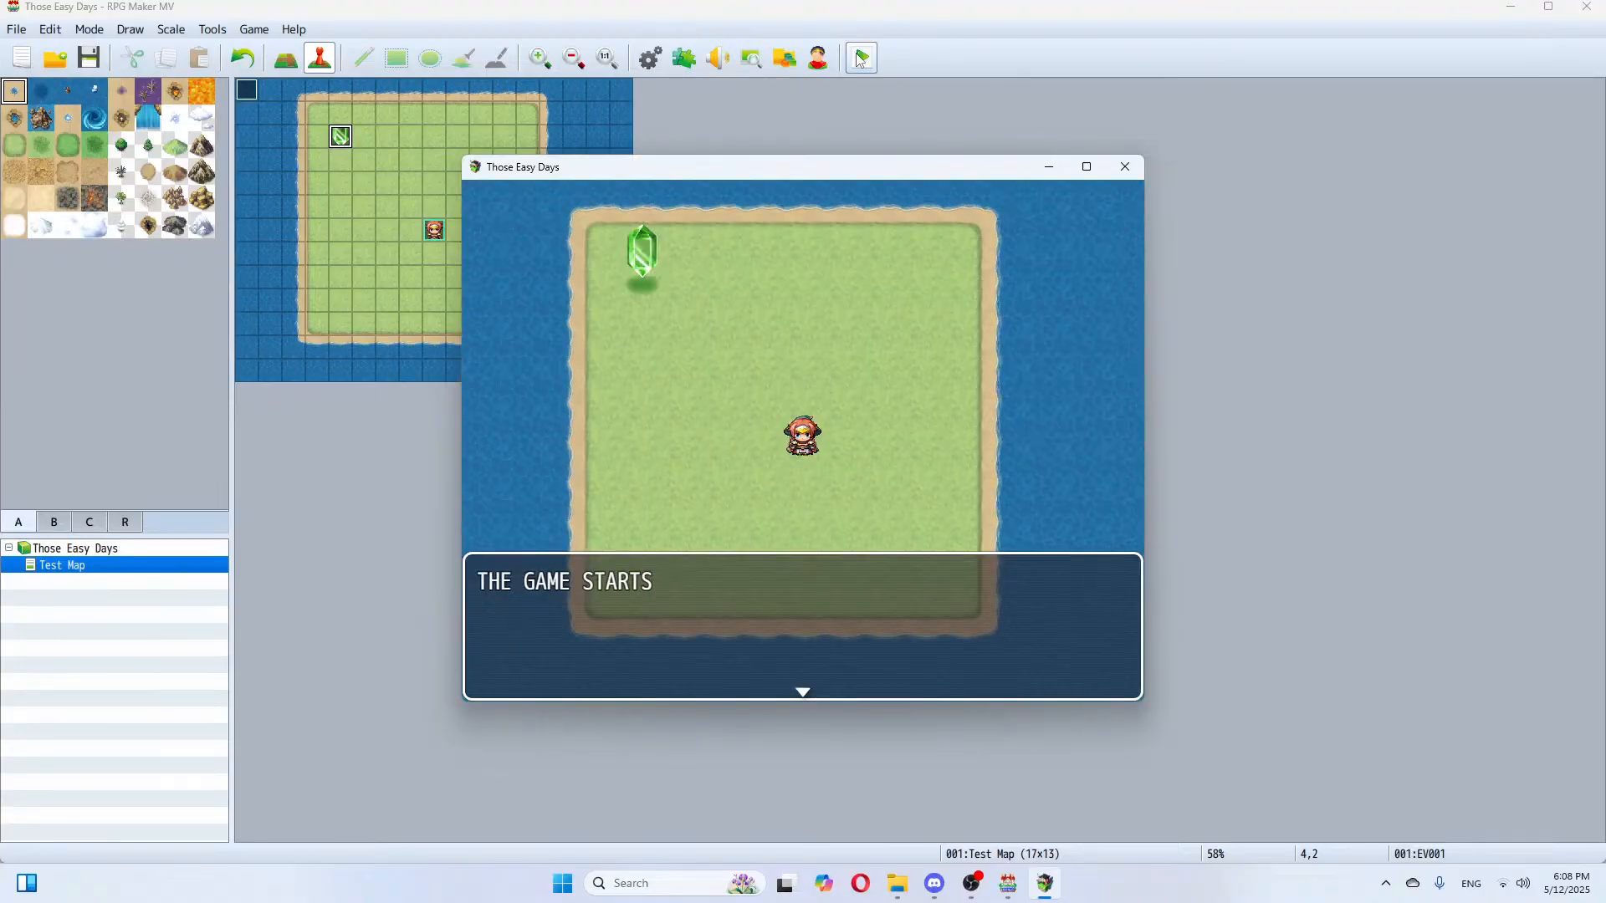
Step: Dismiss the opening message in the playtest and walk the party up to the green crystal to activate it
key("Return")
key("Left")
key("Up")
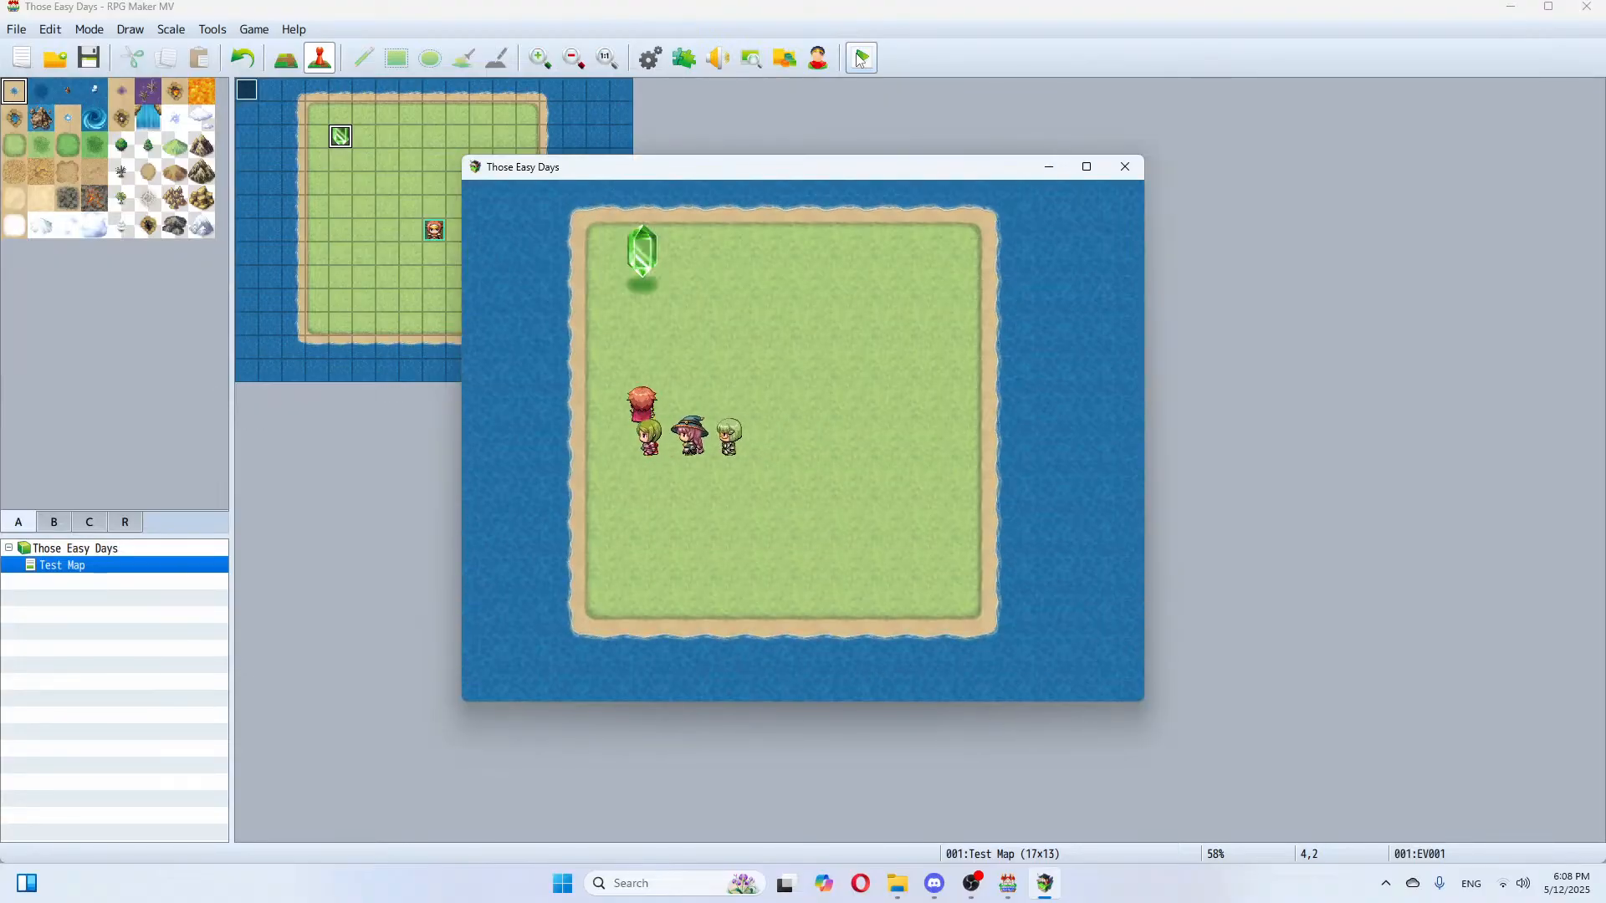
key("Up")
key("Up")
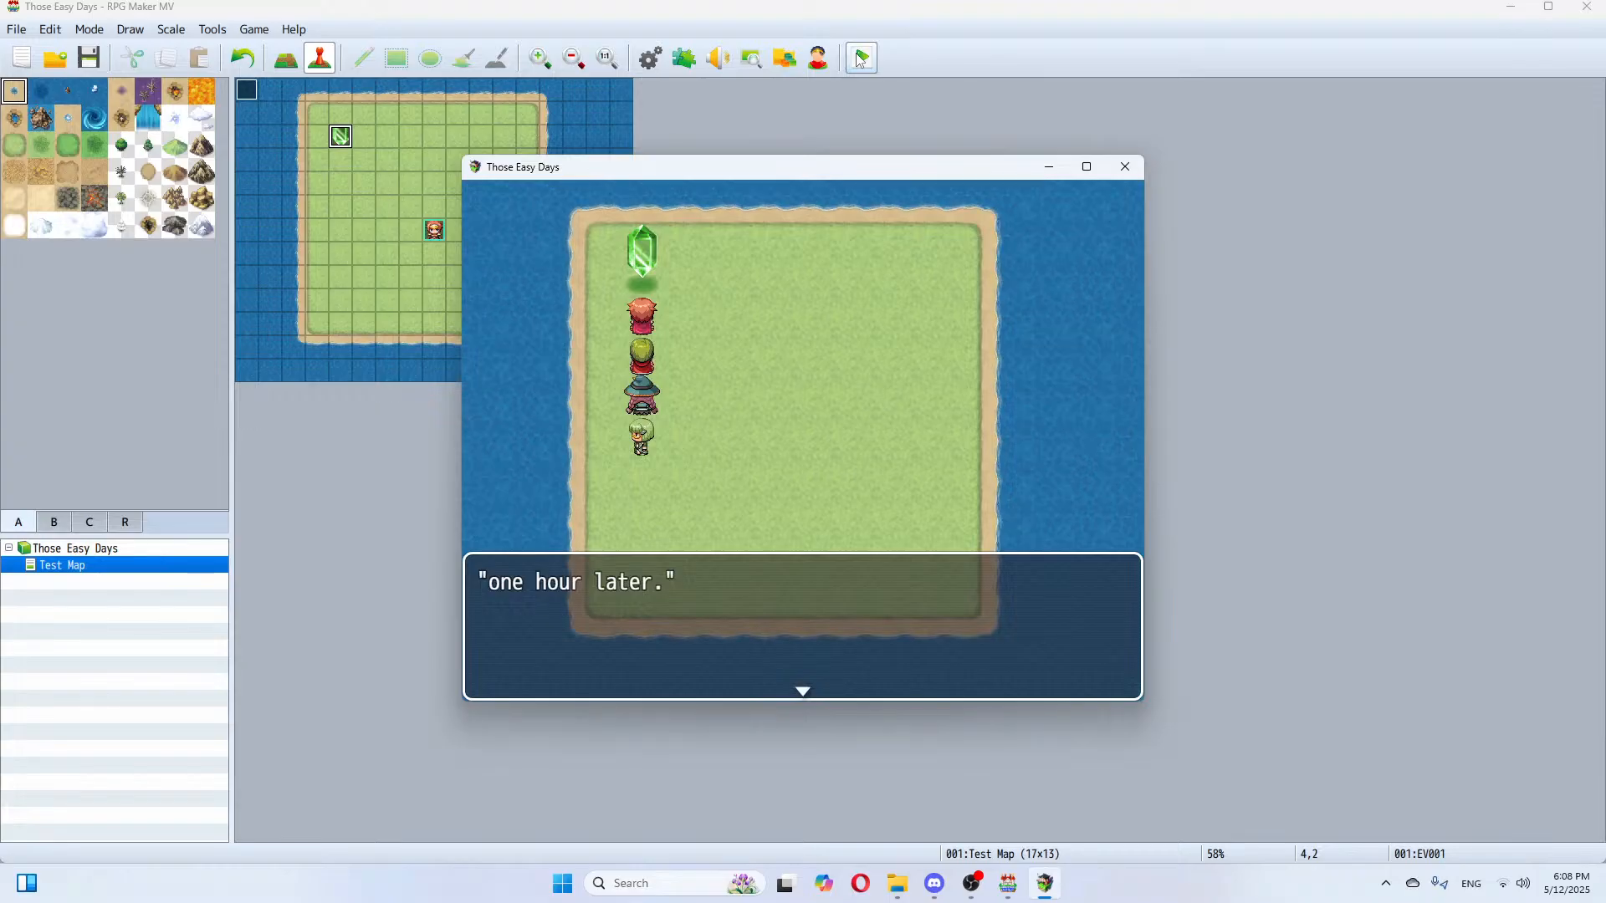
Step: Activate the crystal repeatedly to test two full day cycles, including the next-day reset, and close the playtest
key("Return")
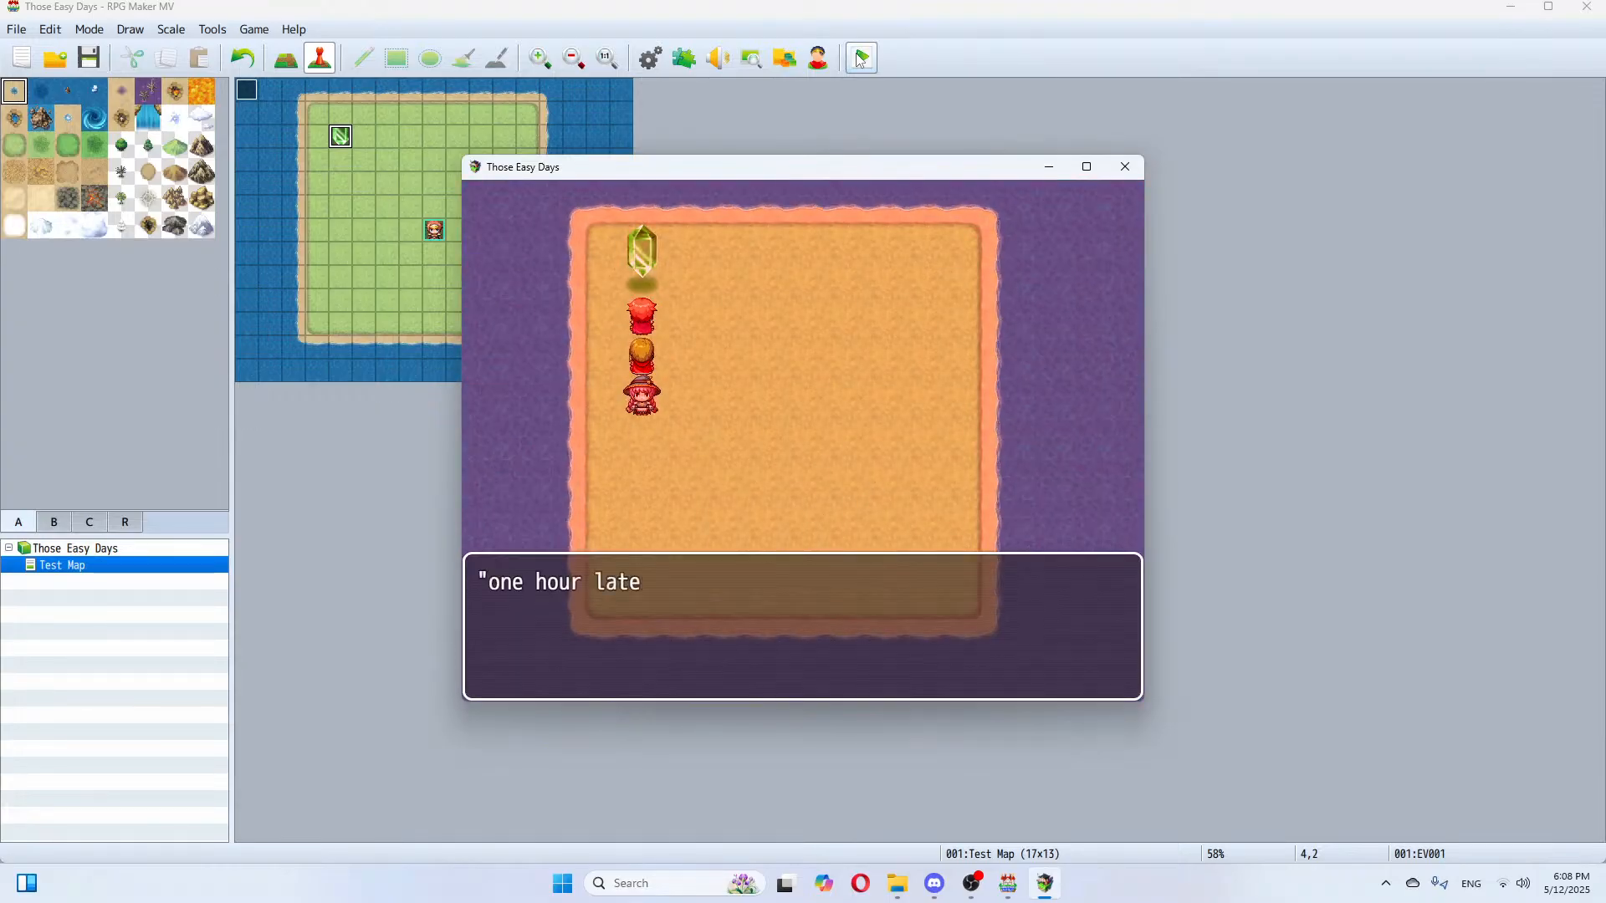
key("Return")
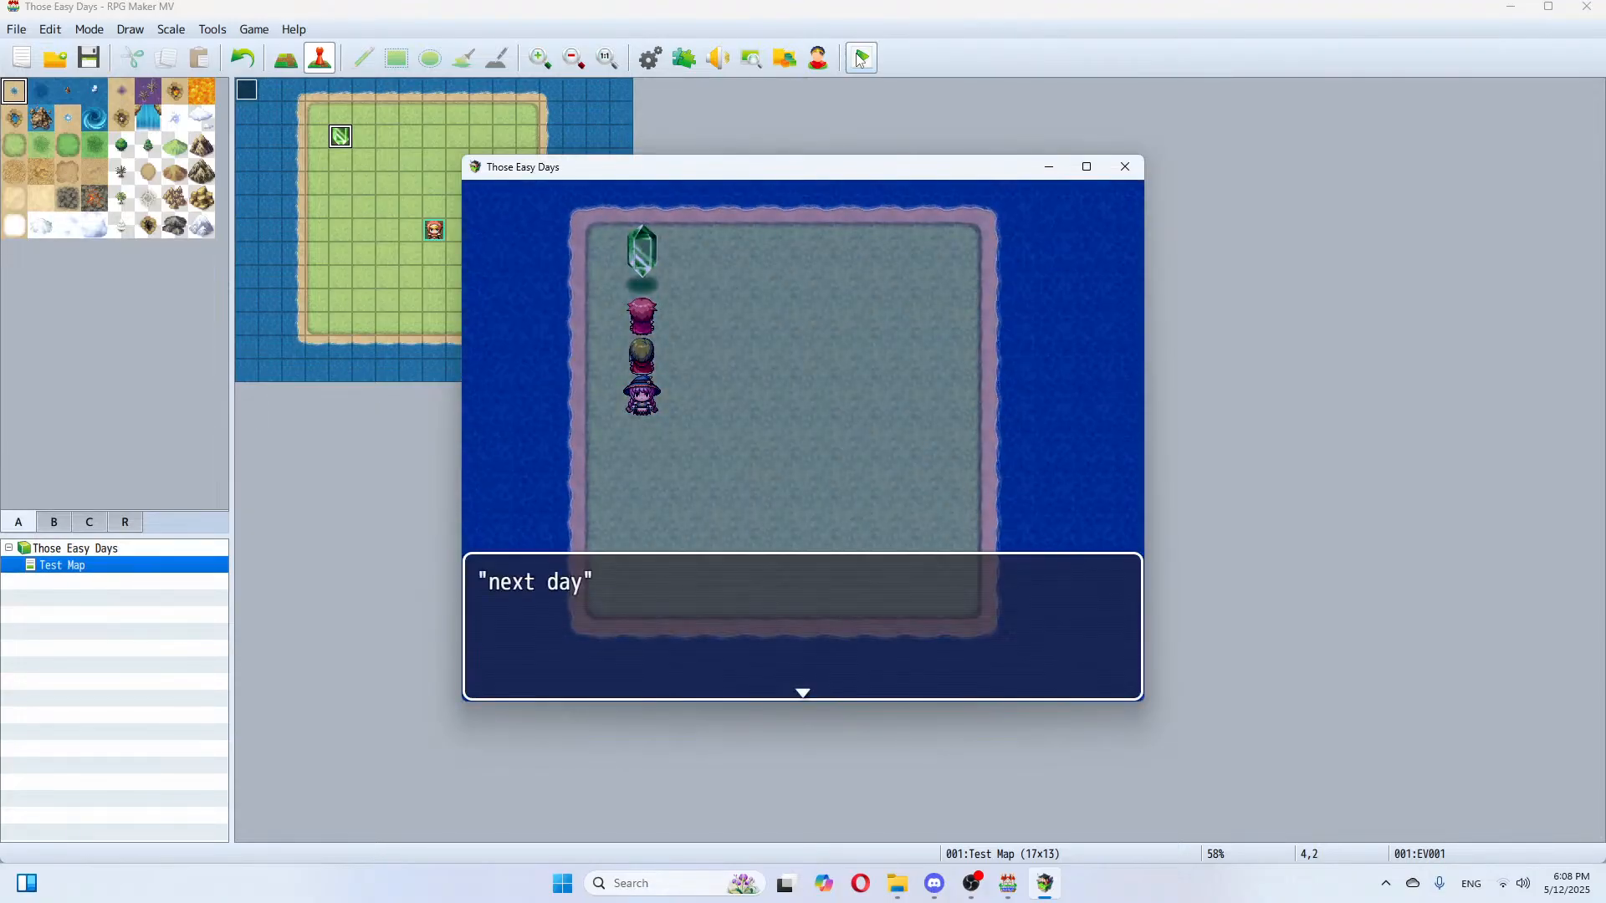
key("Return")
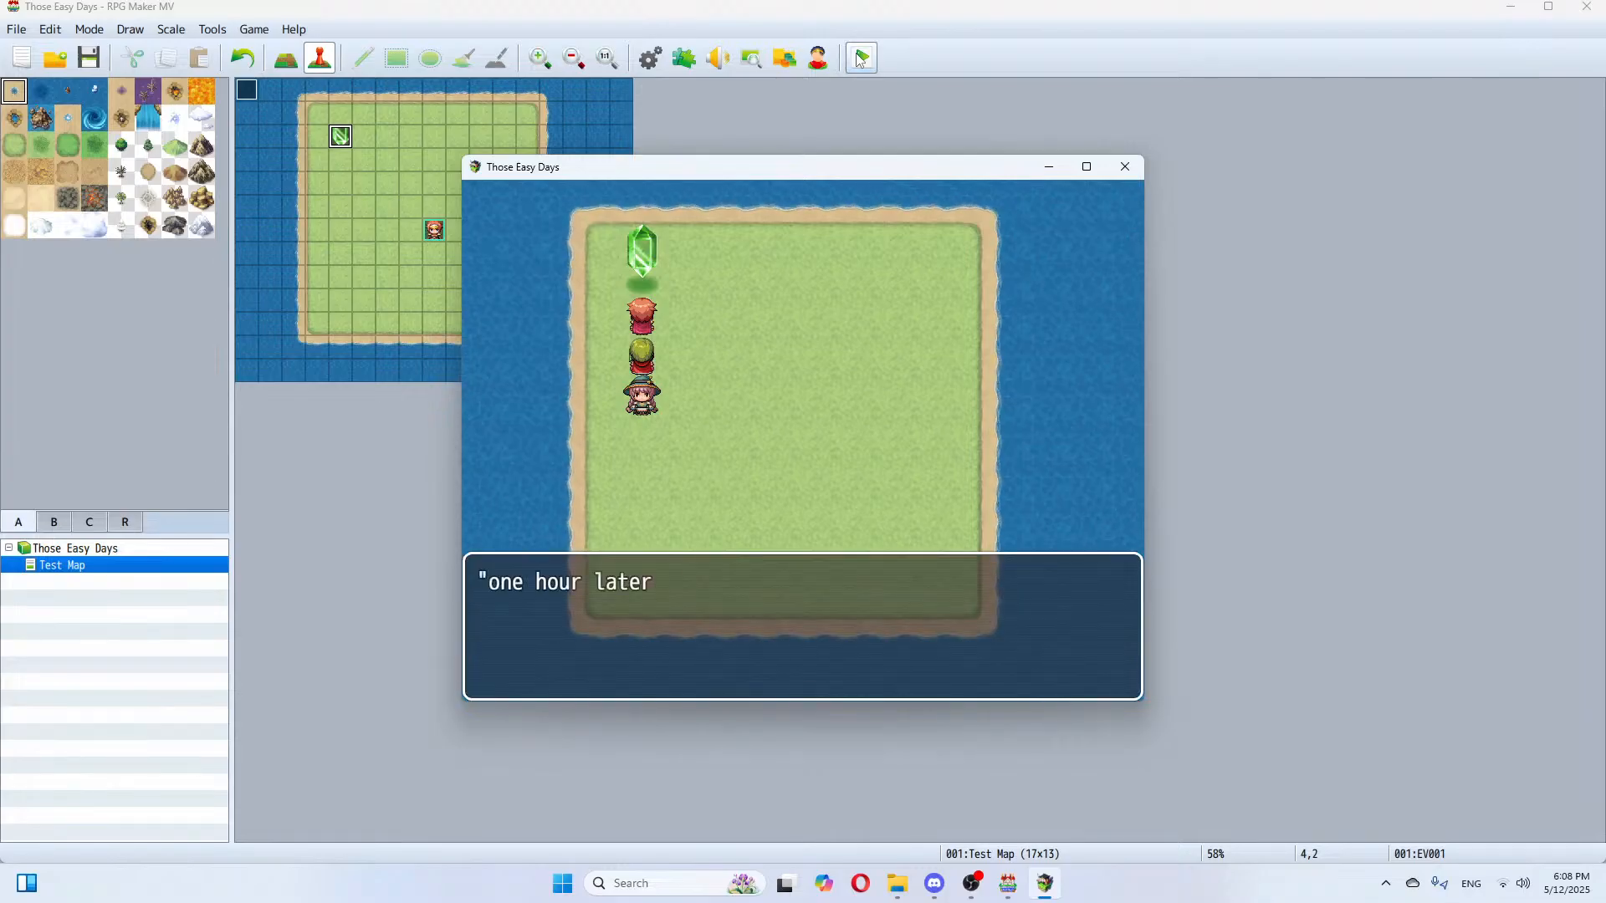
key("Return")
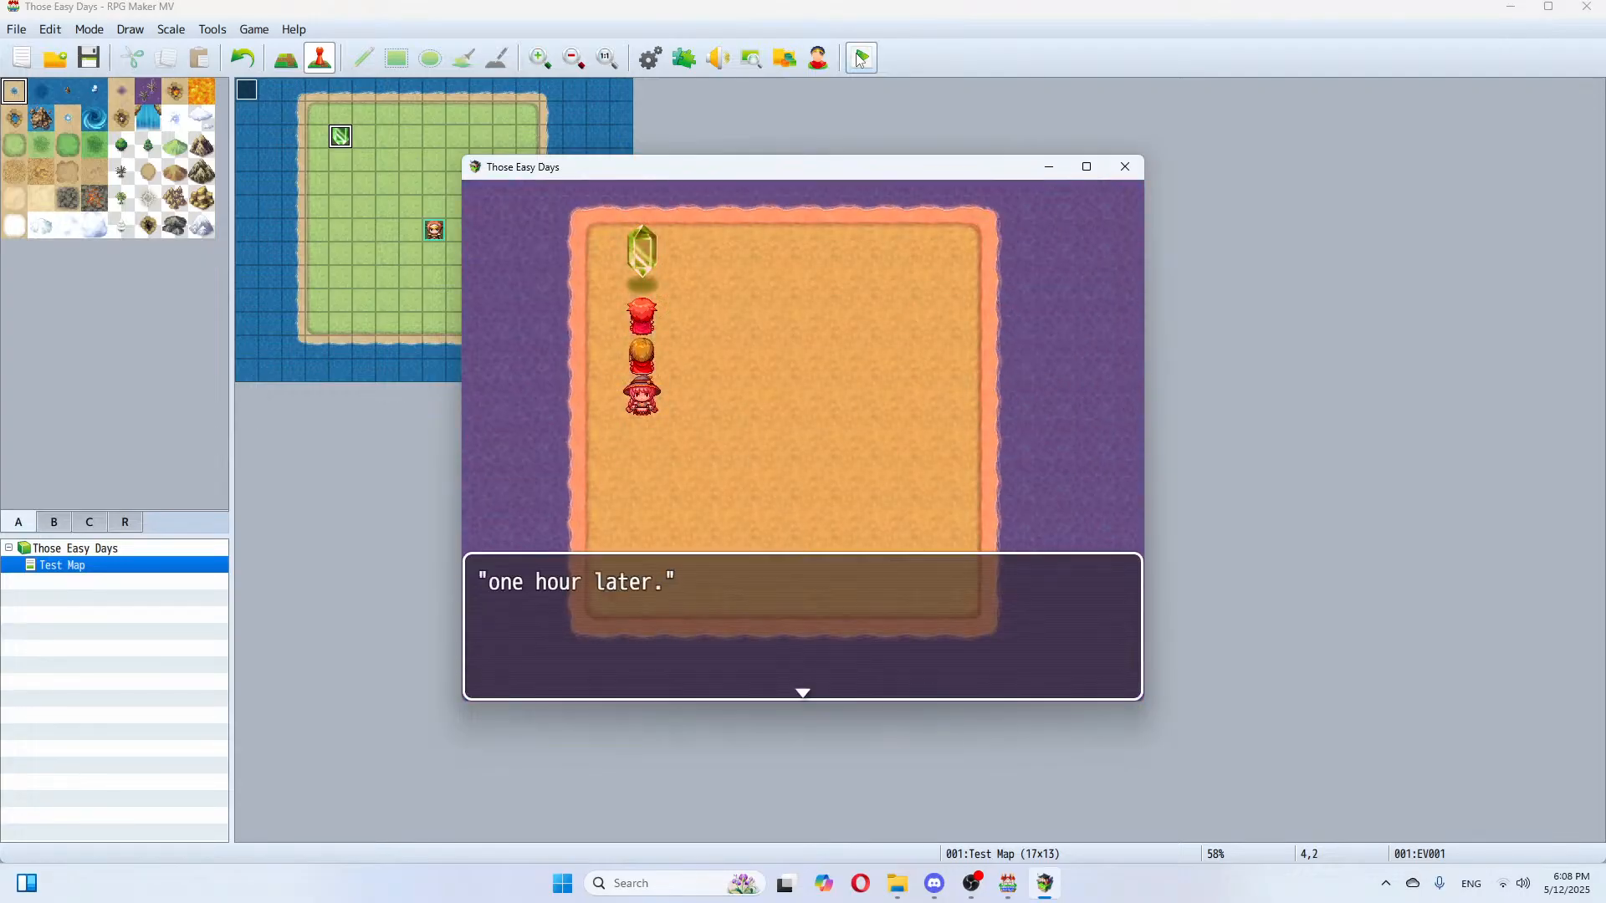
key("Return")
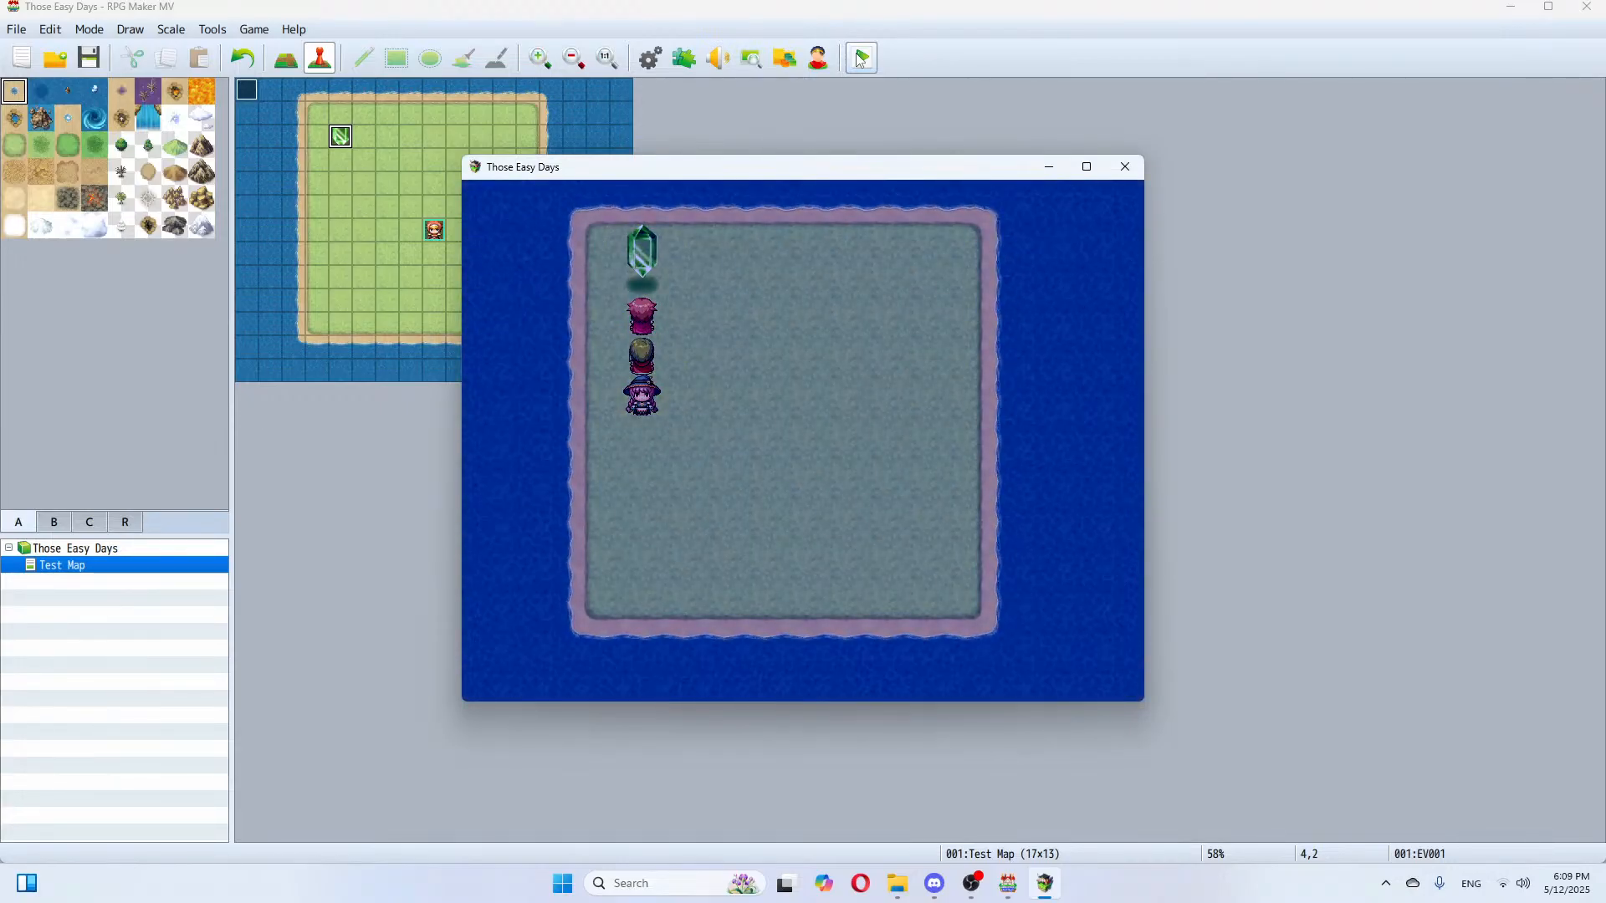
key("Return")
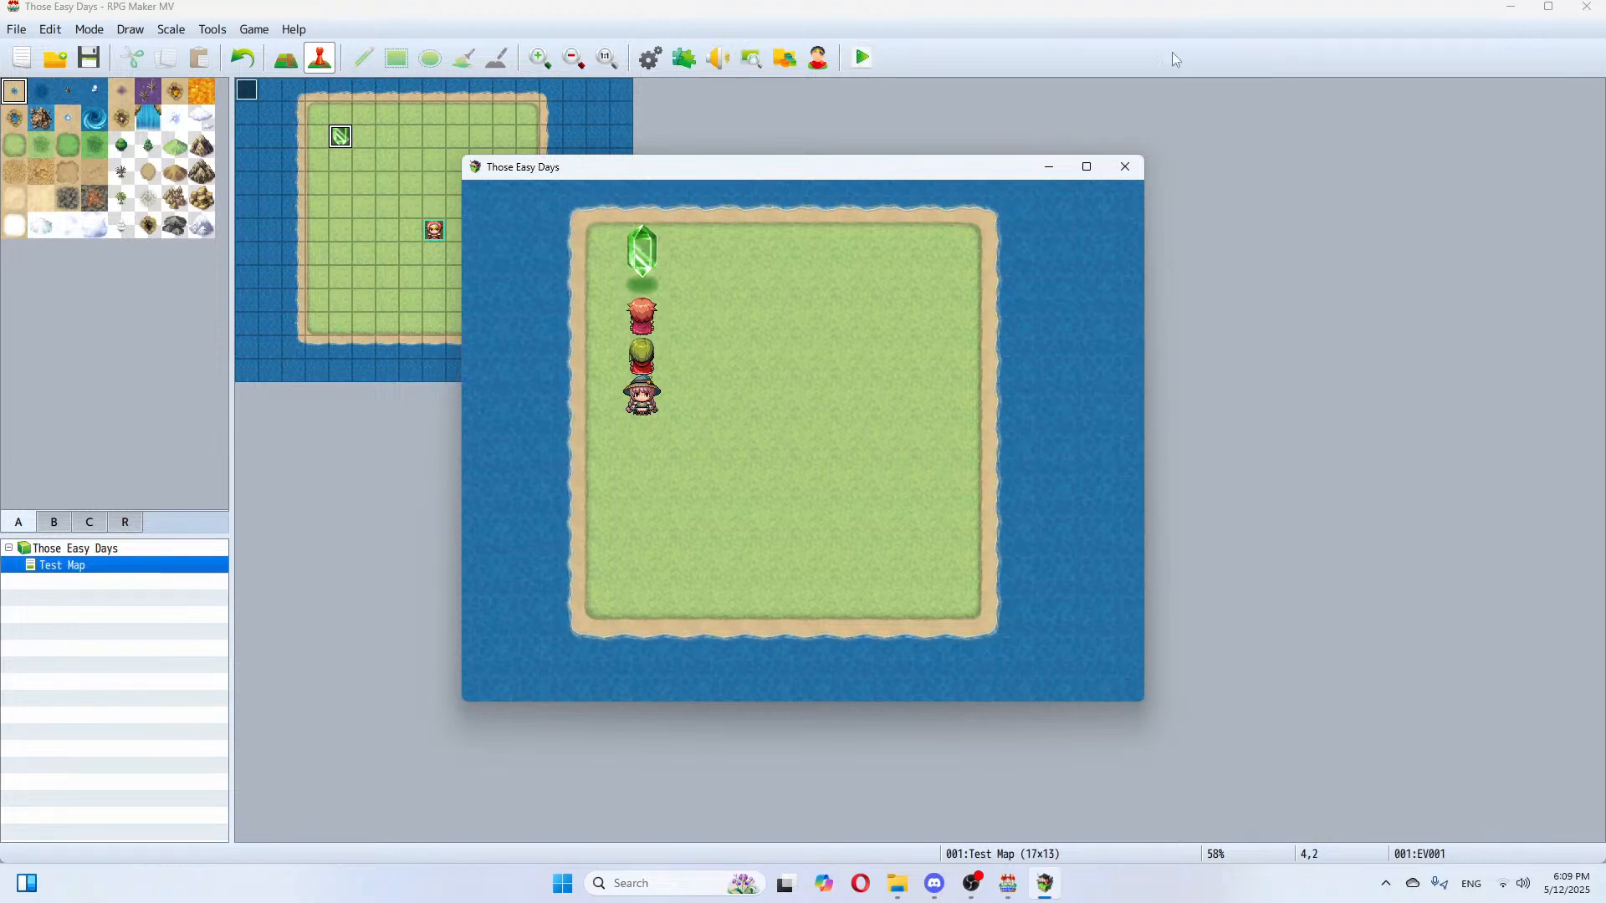
left_click(1119, 168)
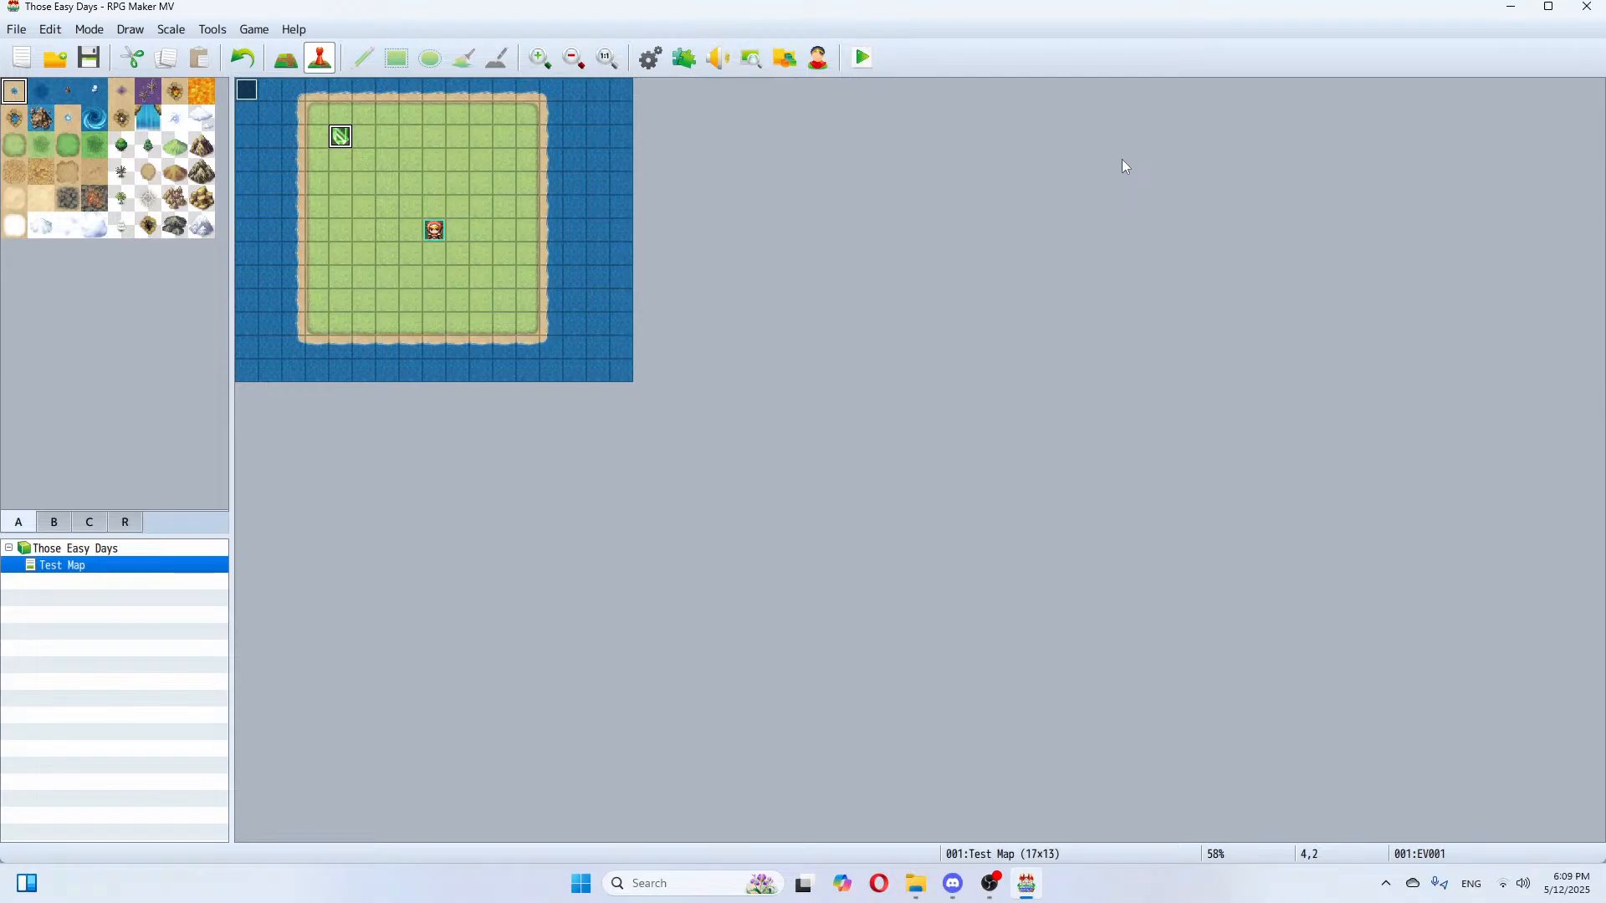
Step: In the database, name common event 0002 "Day Transition" and set its trigger to Parallel
left_click(644, 59)
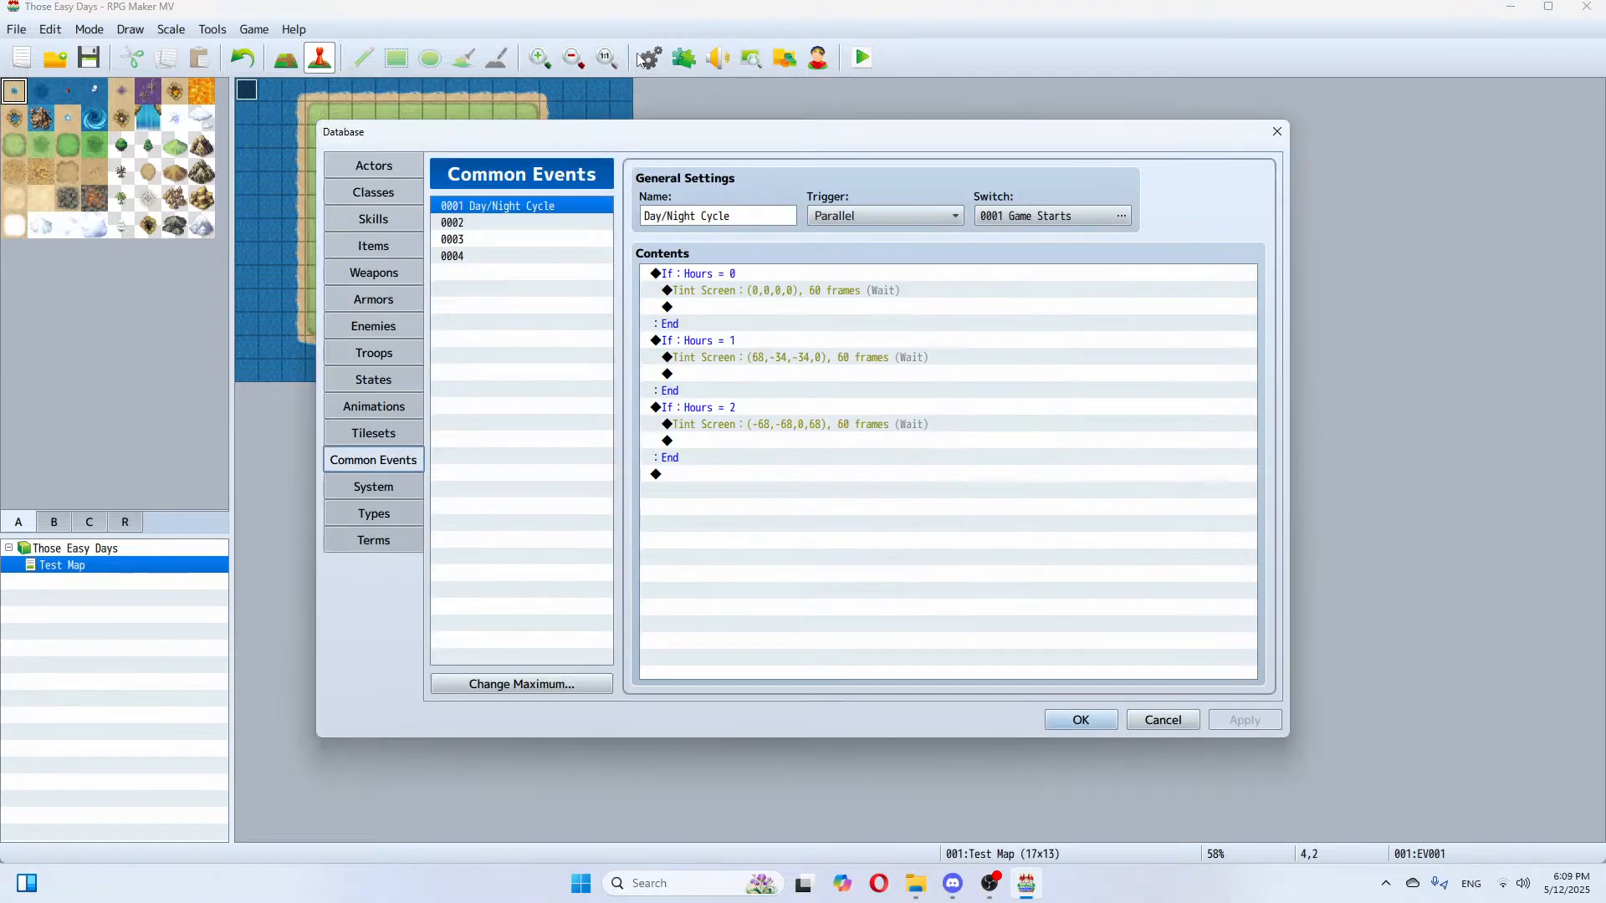
left_click(519, 223)
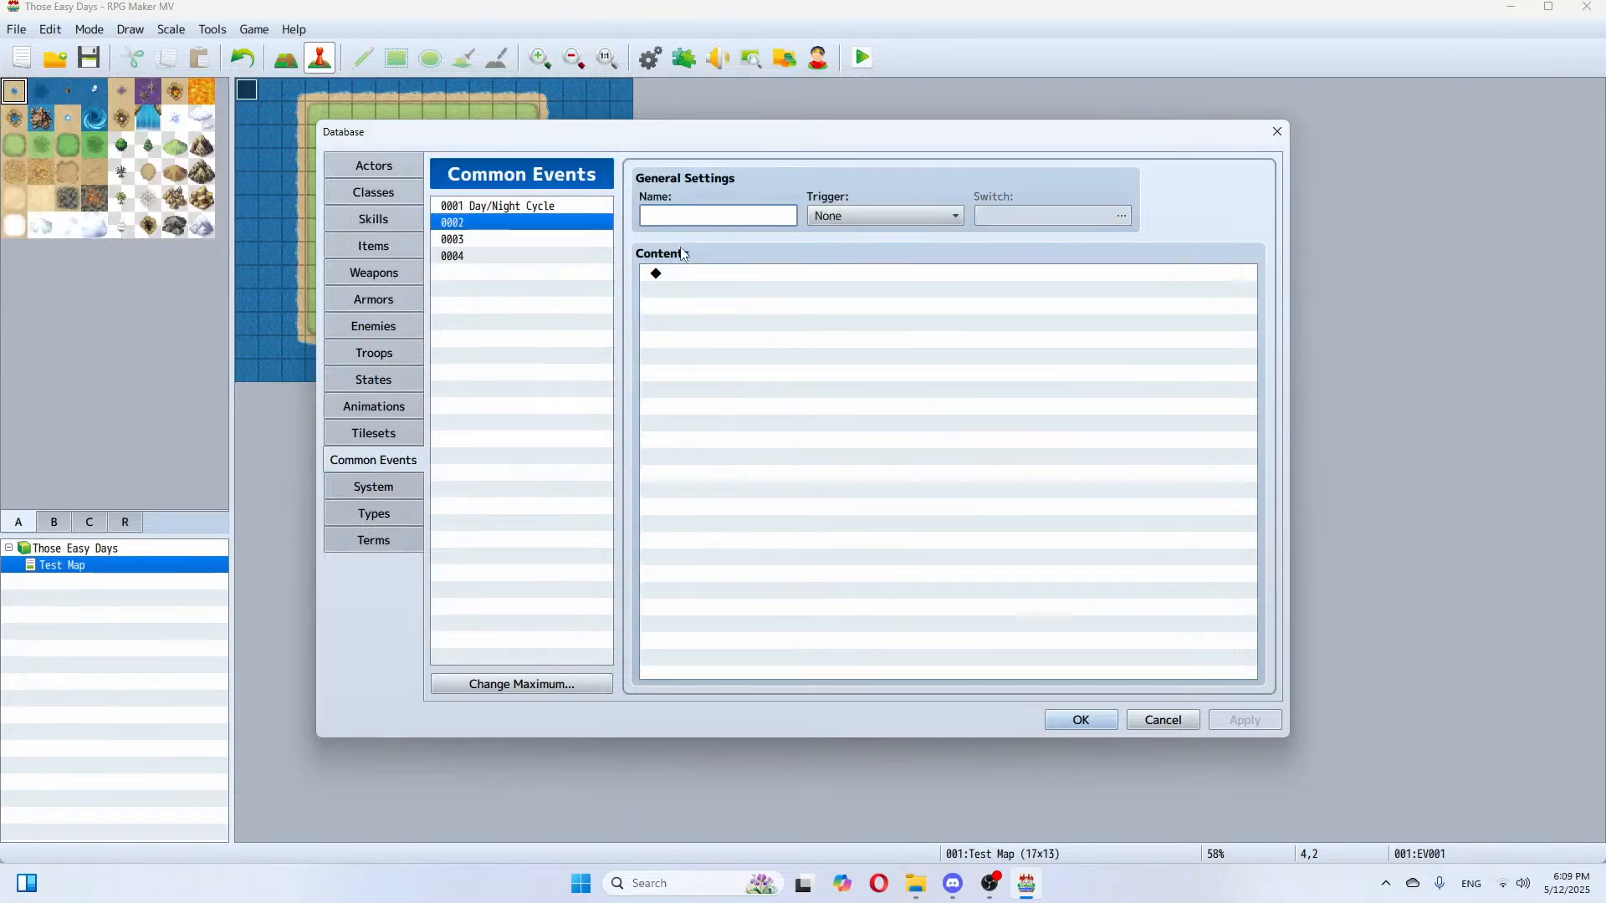
type("D")
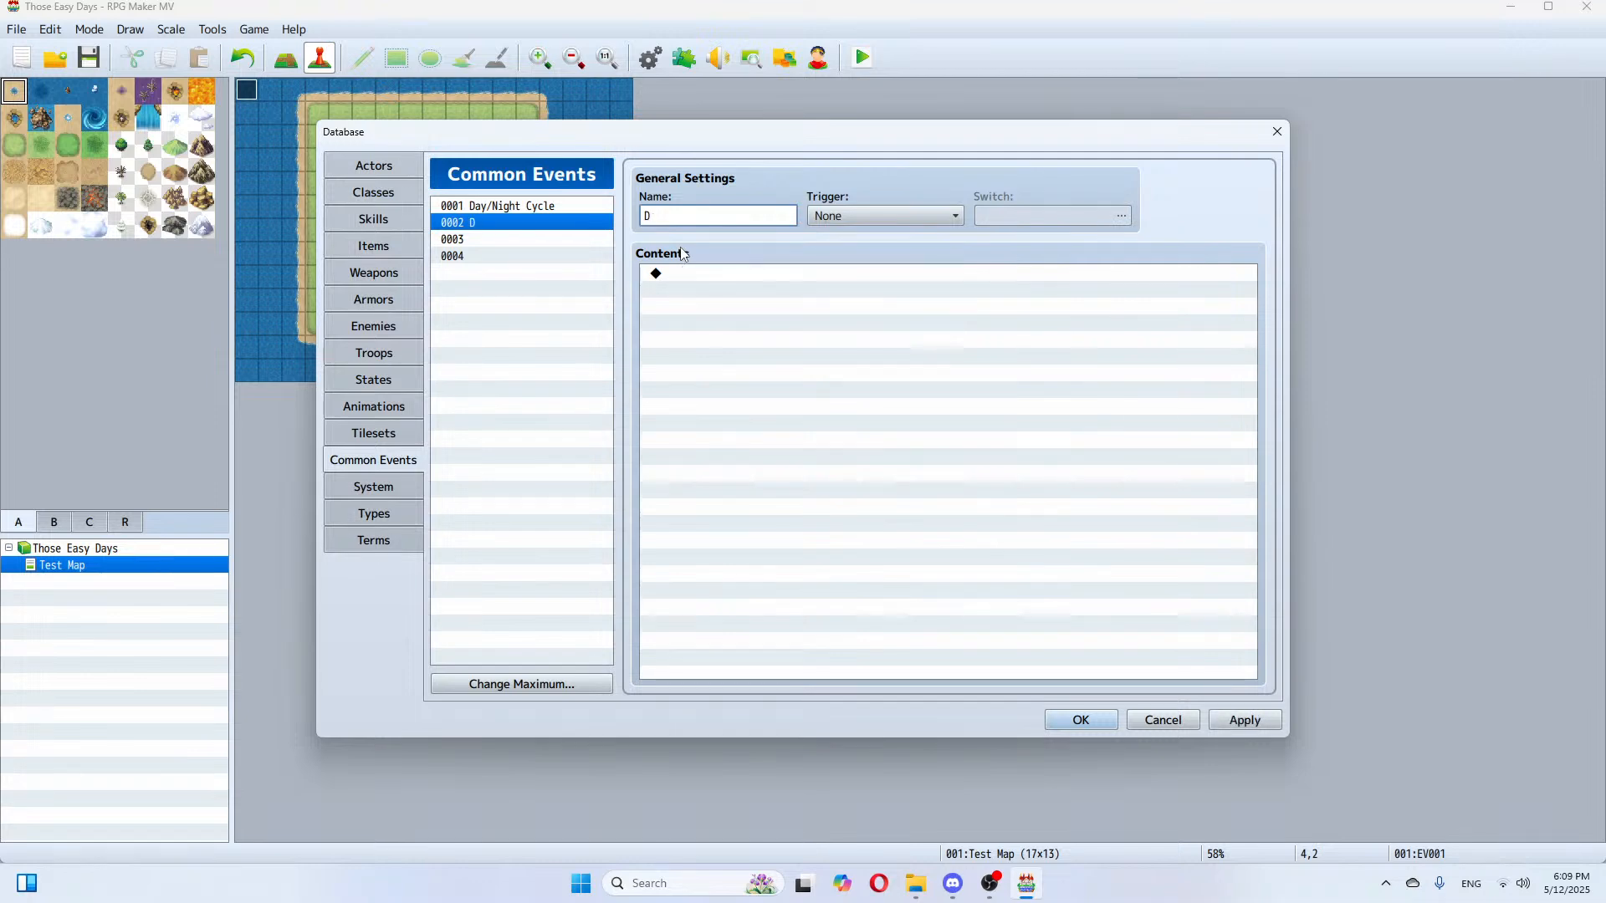
type("ay Transitionm")
key("BackSpace")
left_click(906, 218)
left_click(848, 276)
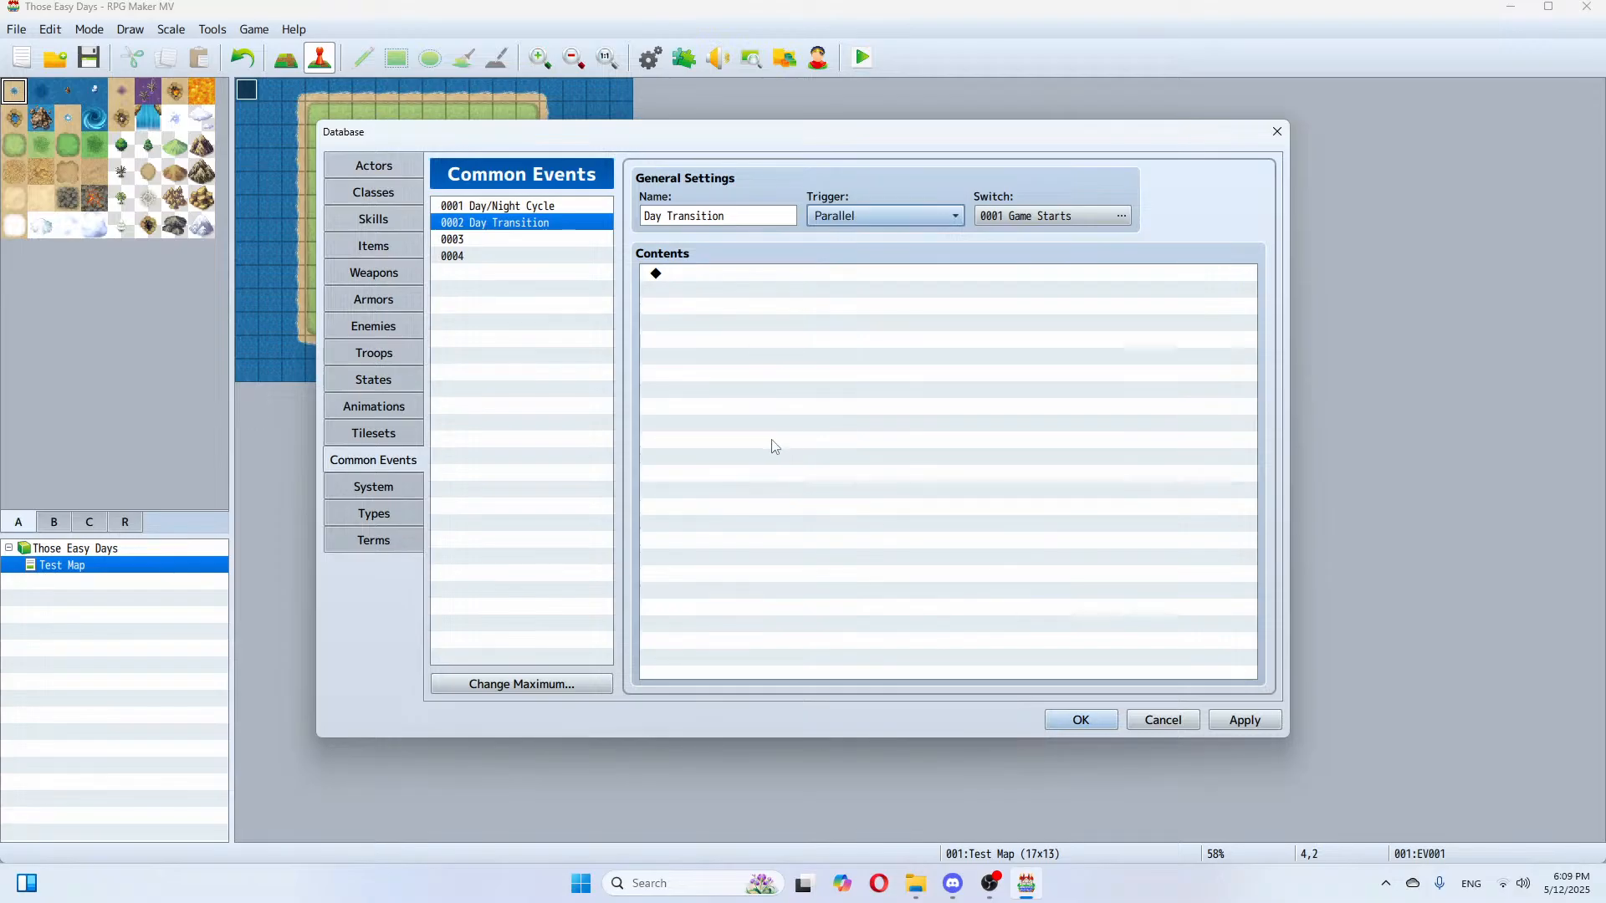
Step: Add a Conditional Branch to the Day Transition event that checks whether variable 0001 Hours is > the constant 2, without an Else branch
double_click(728, 276)
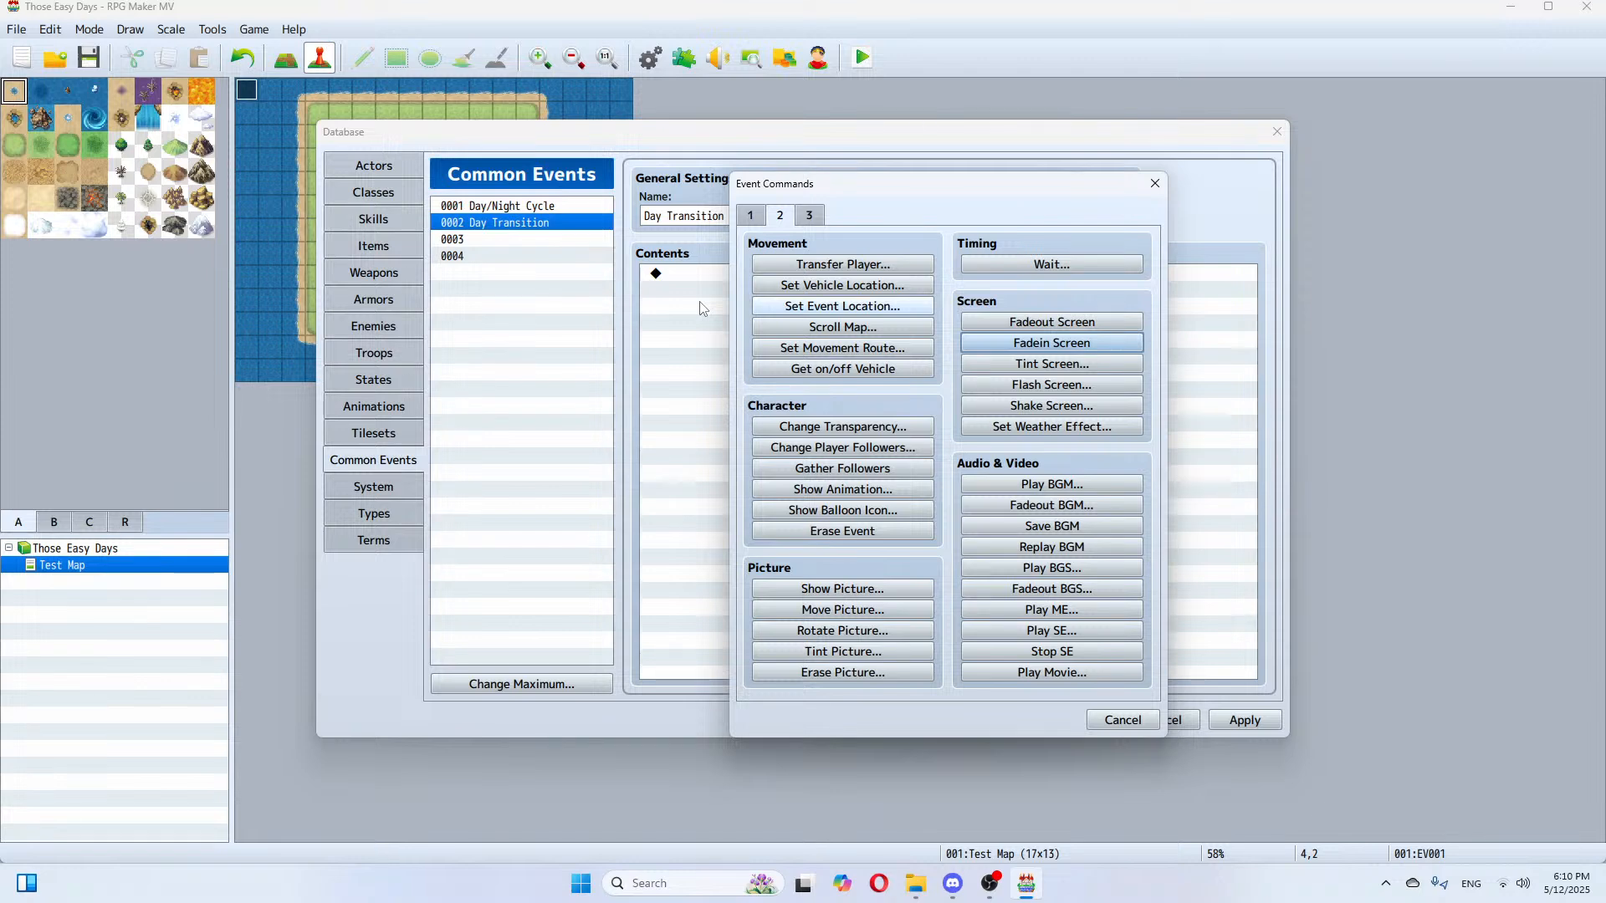
left_click(752, 216)
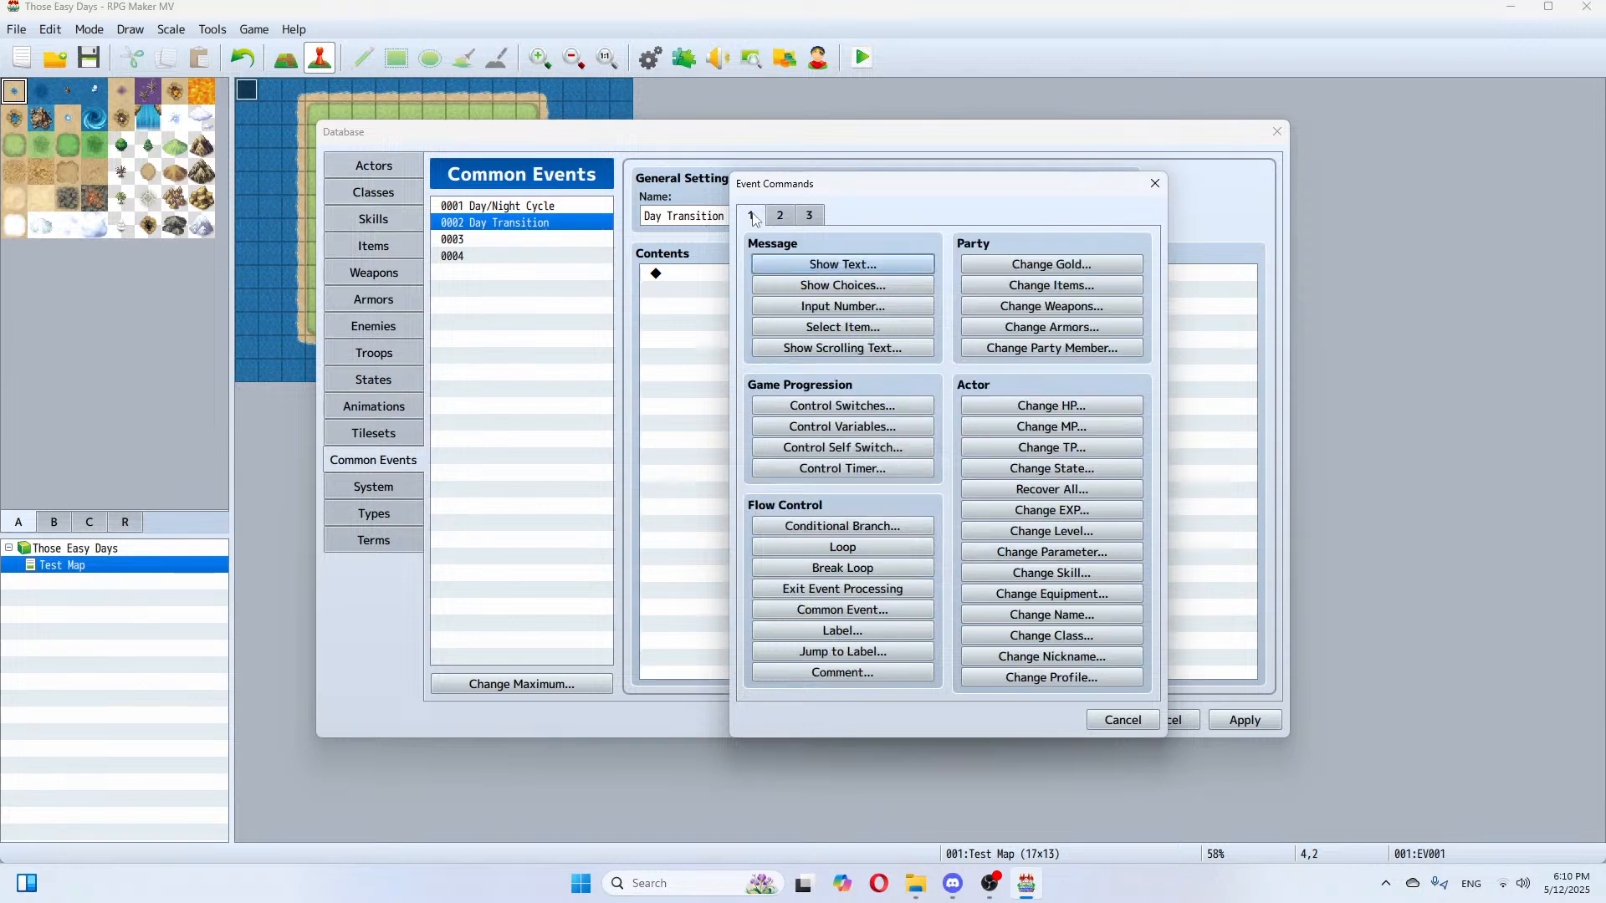
left_click(885, 524)
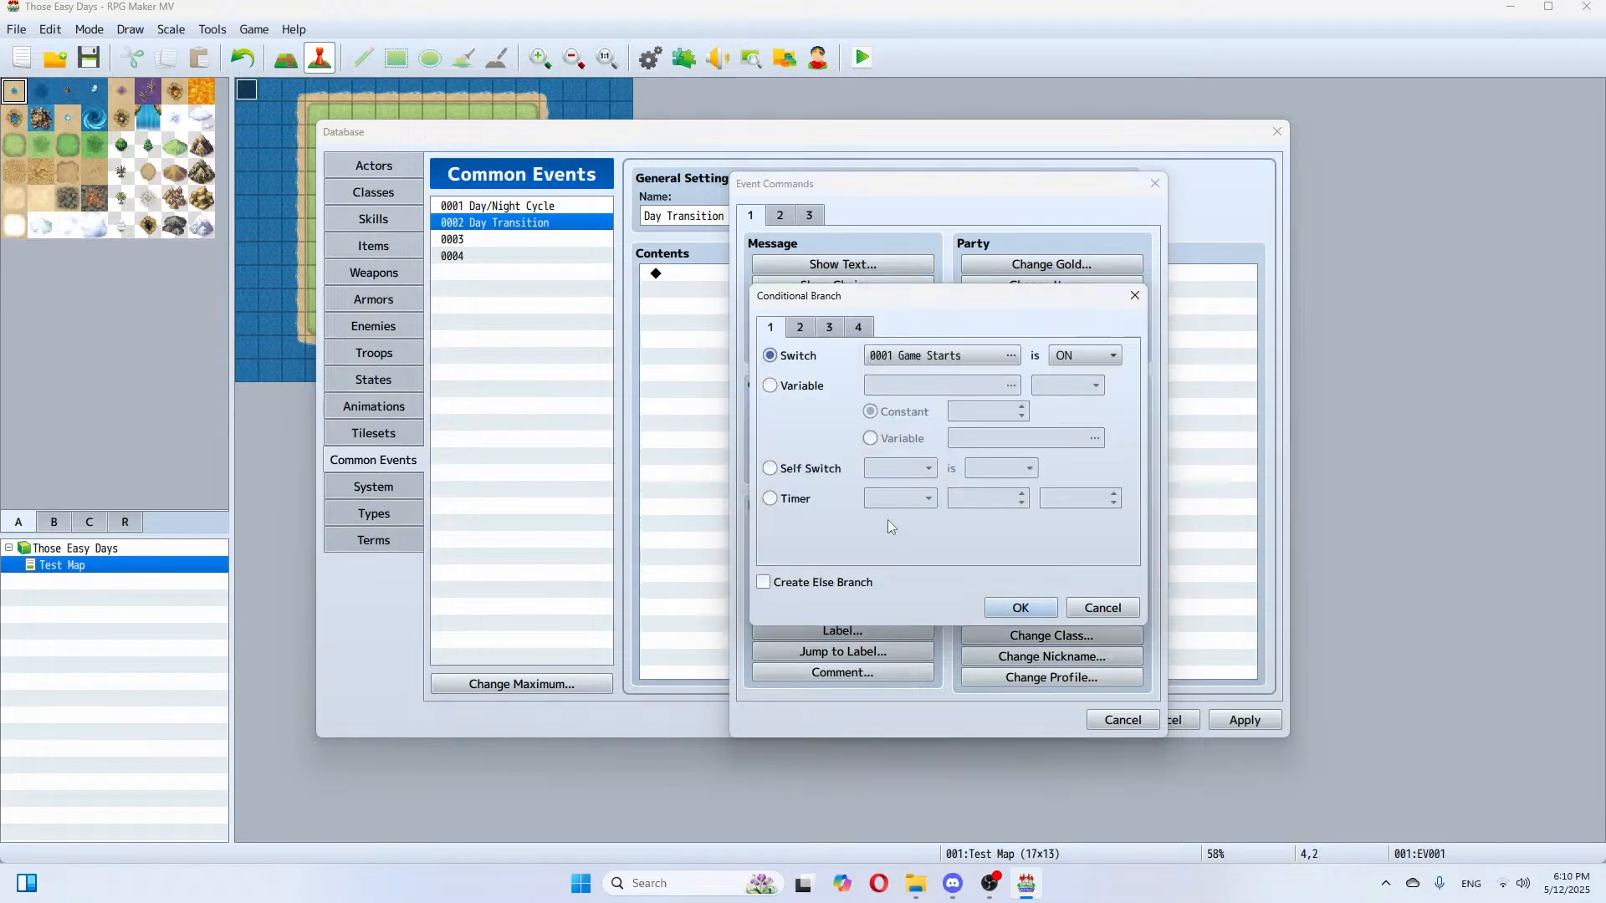
left_click(805, 334)
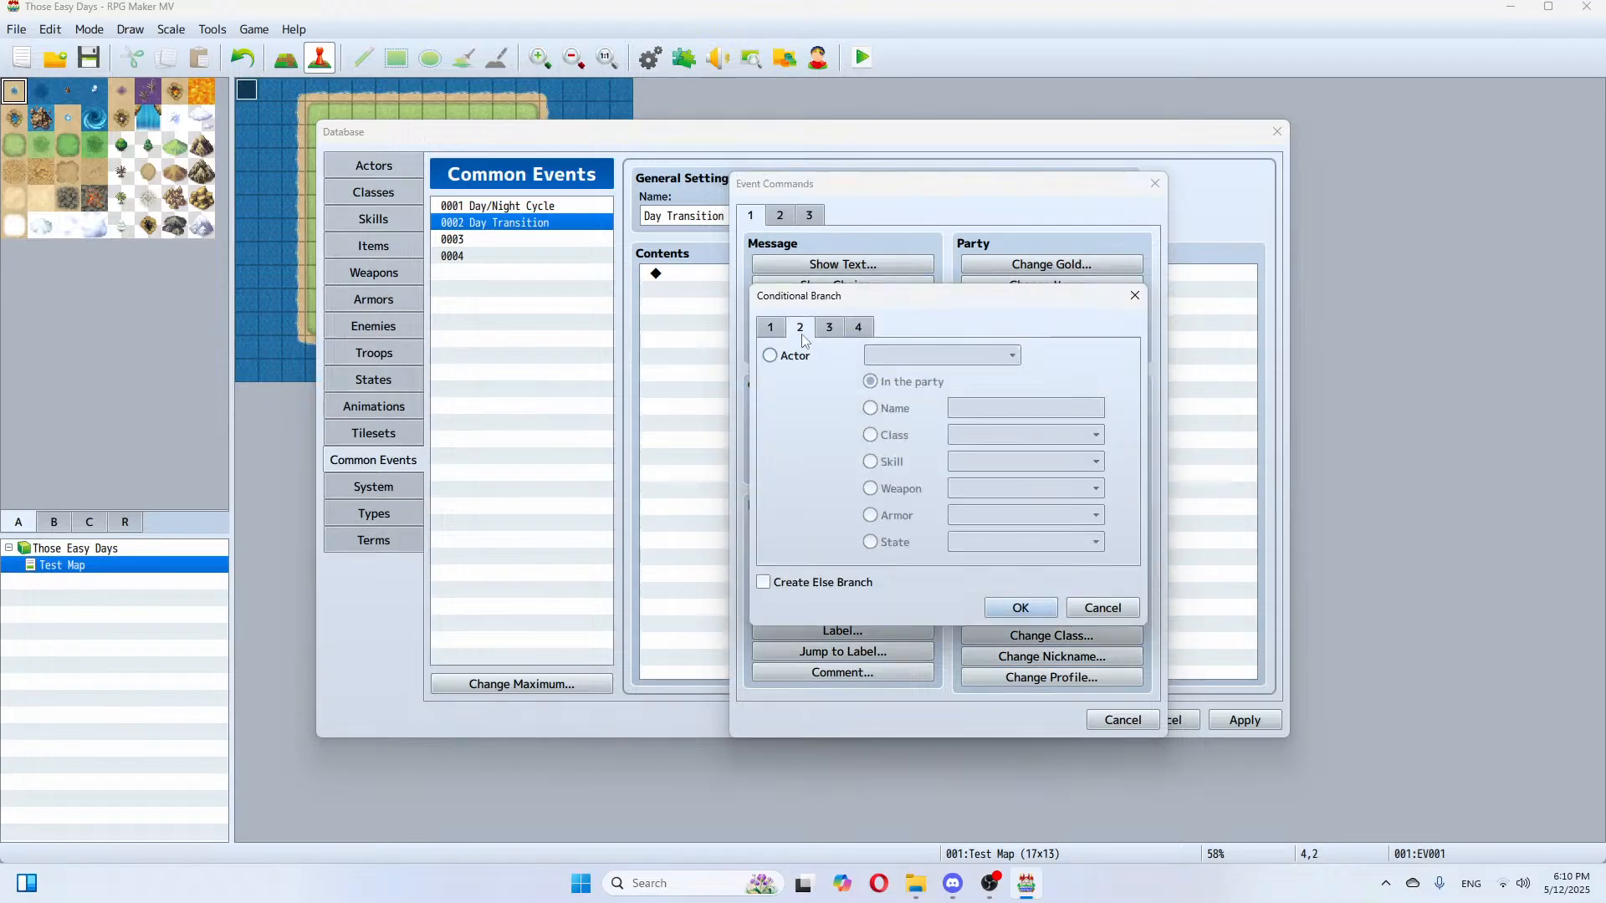
left_click(769, 328)
left_click(770, 387)
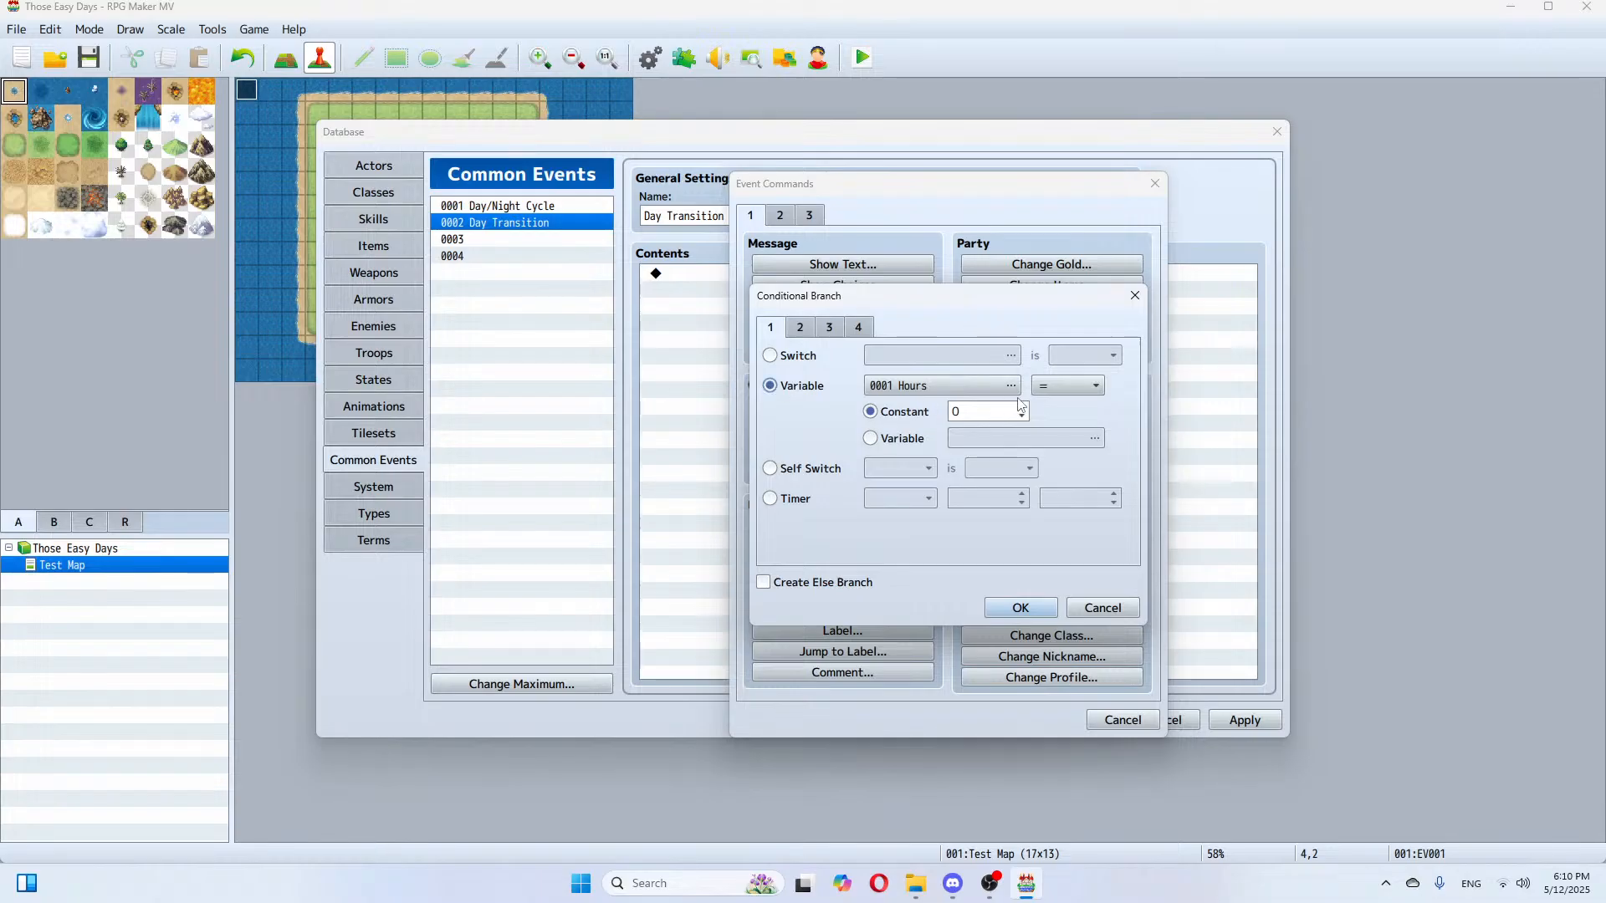
left_click(1069, 385)
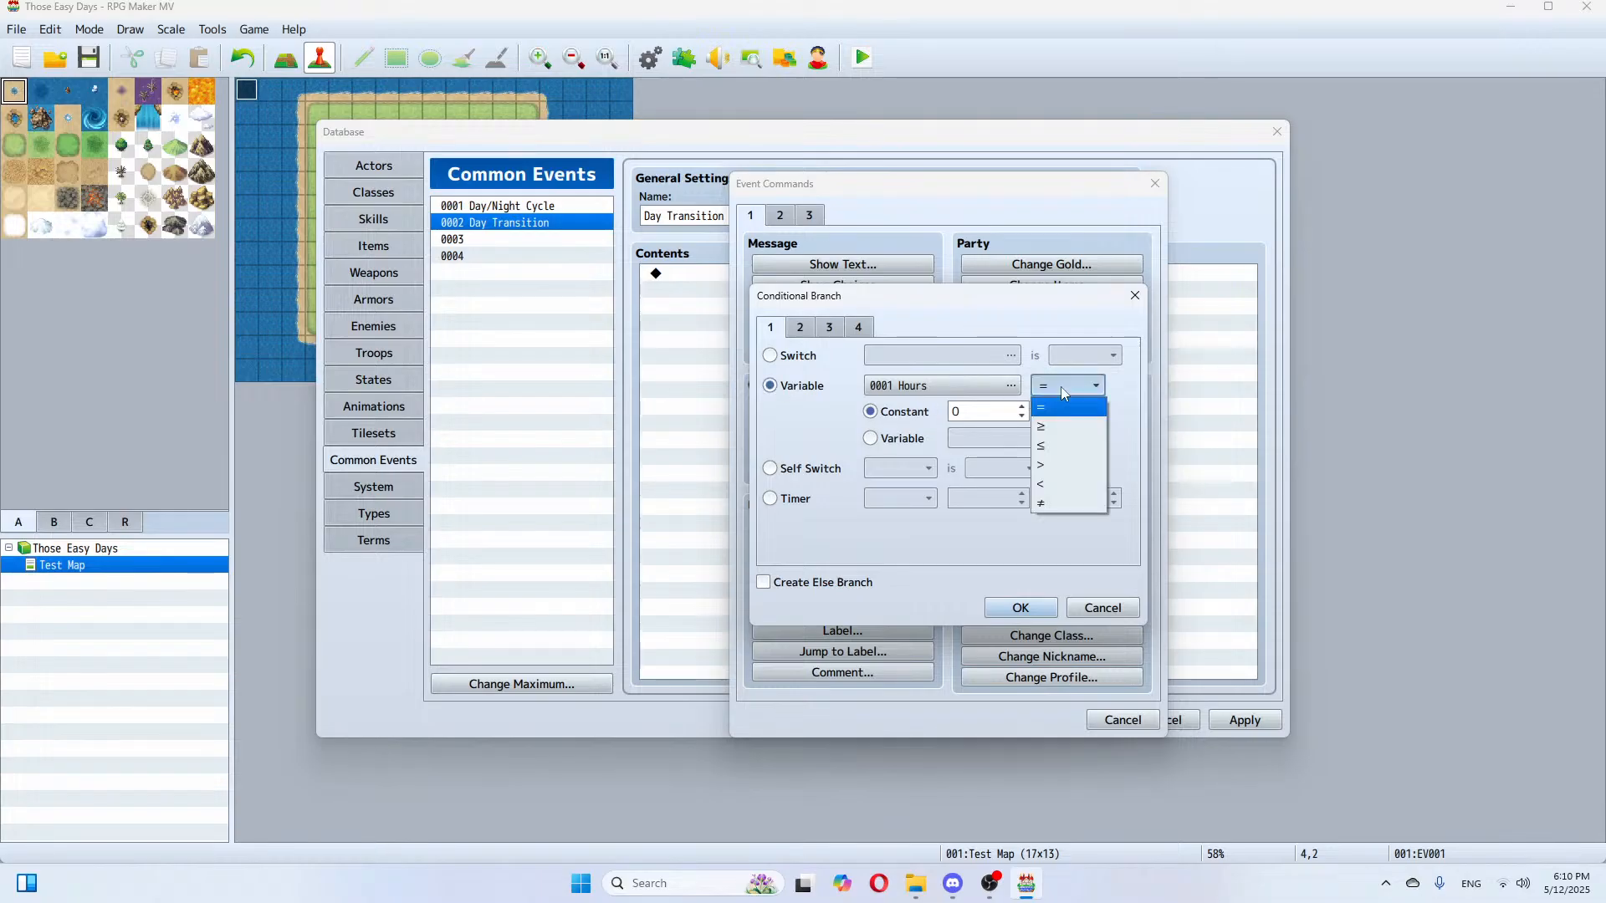
left_click(1048, 466)
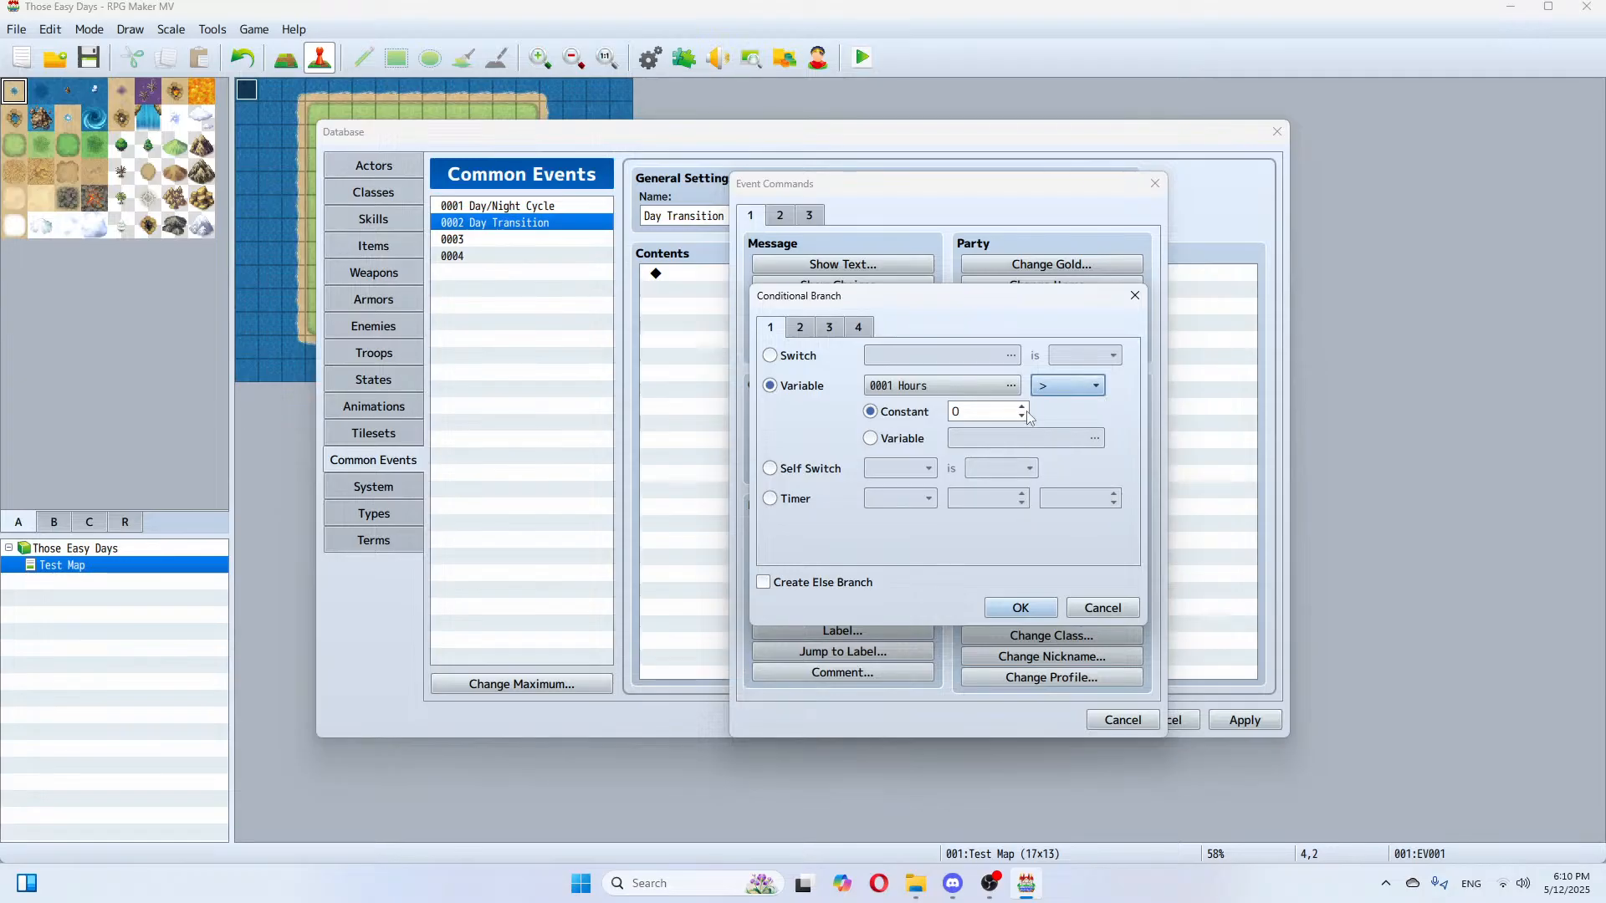
double_click(1022, 405)
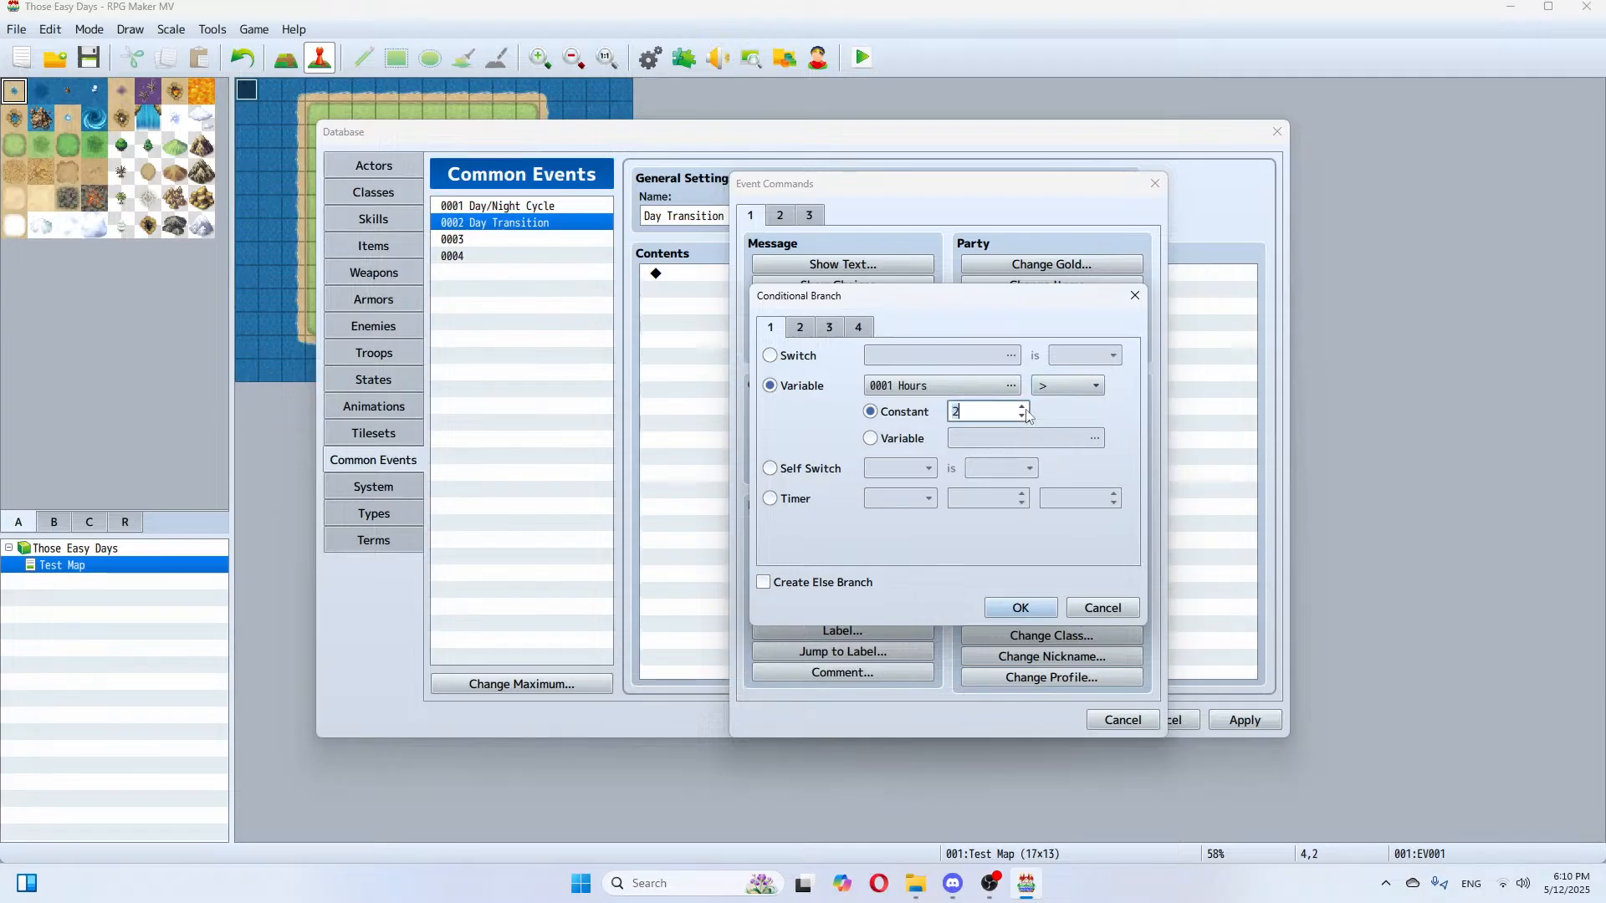
left_click(1024, 610)
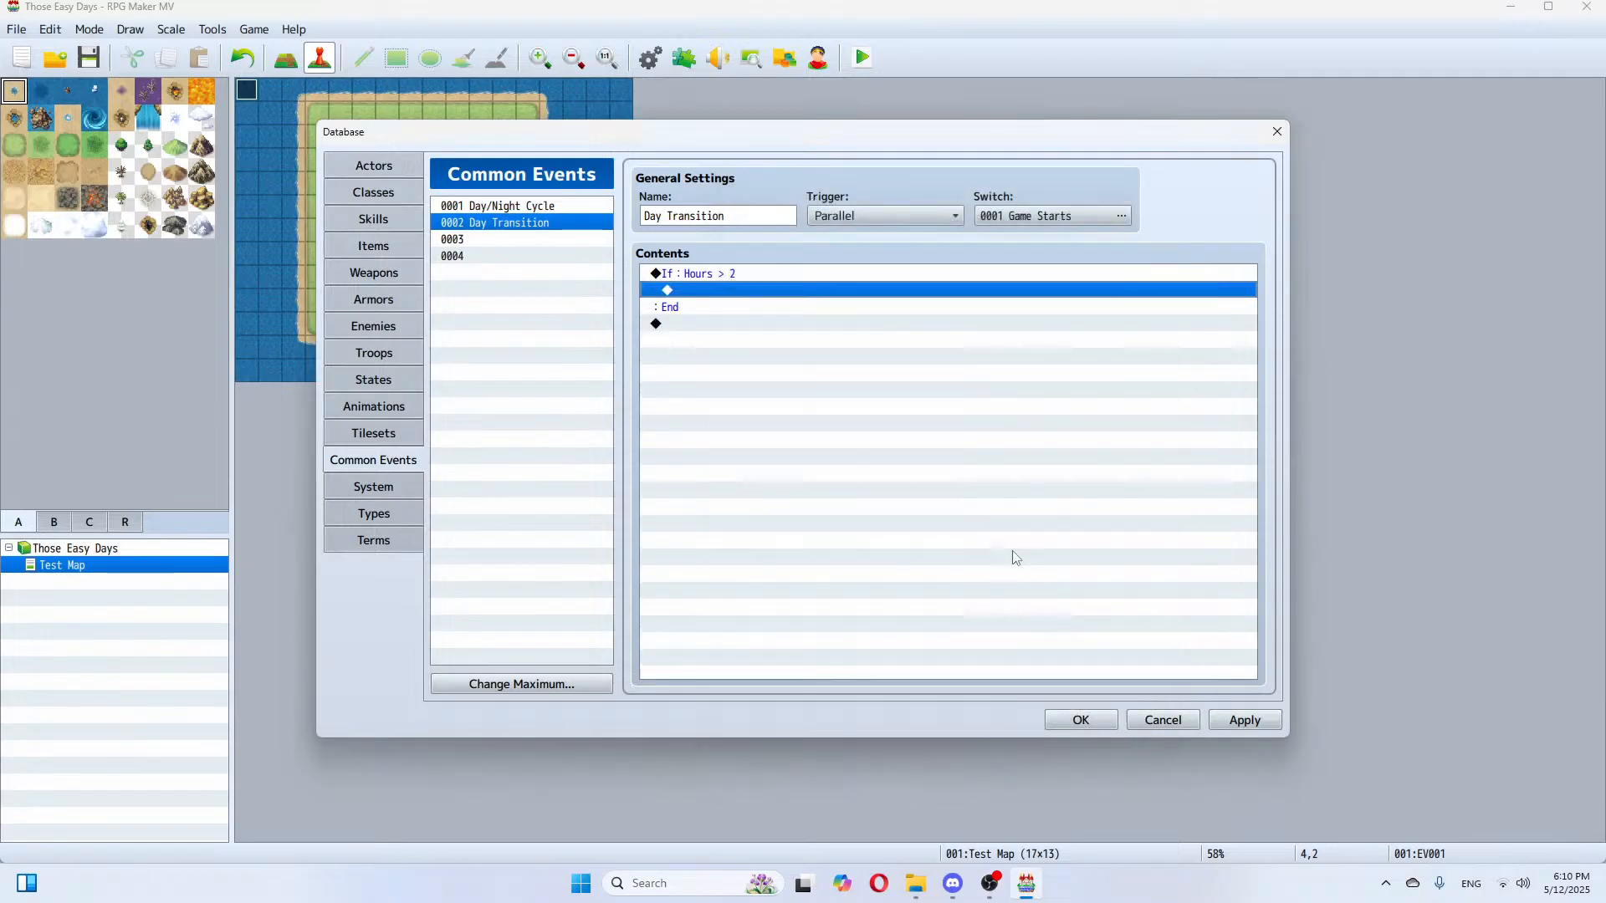
Step: Inside the Hours > 2 branch, add a Control Variables command setting 0001 Hours to the constant 0
double_click(722, 290)
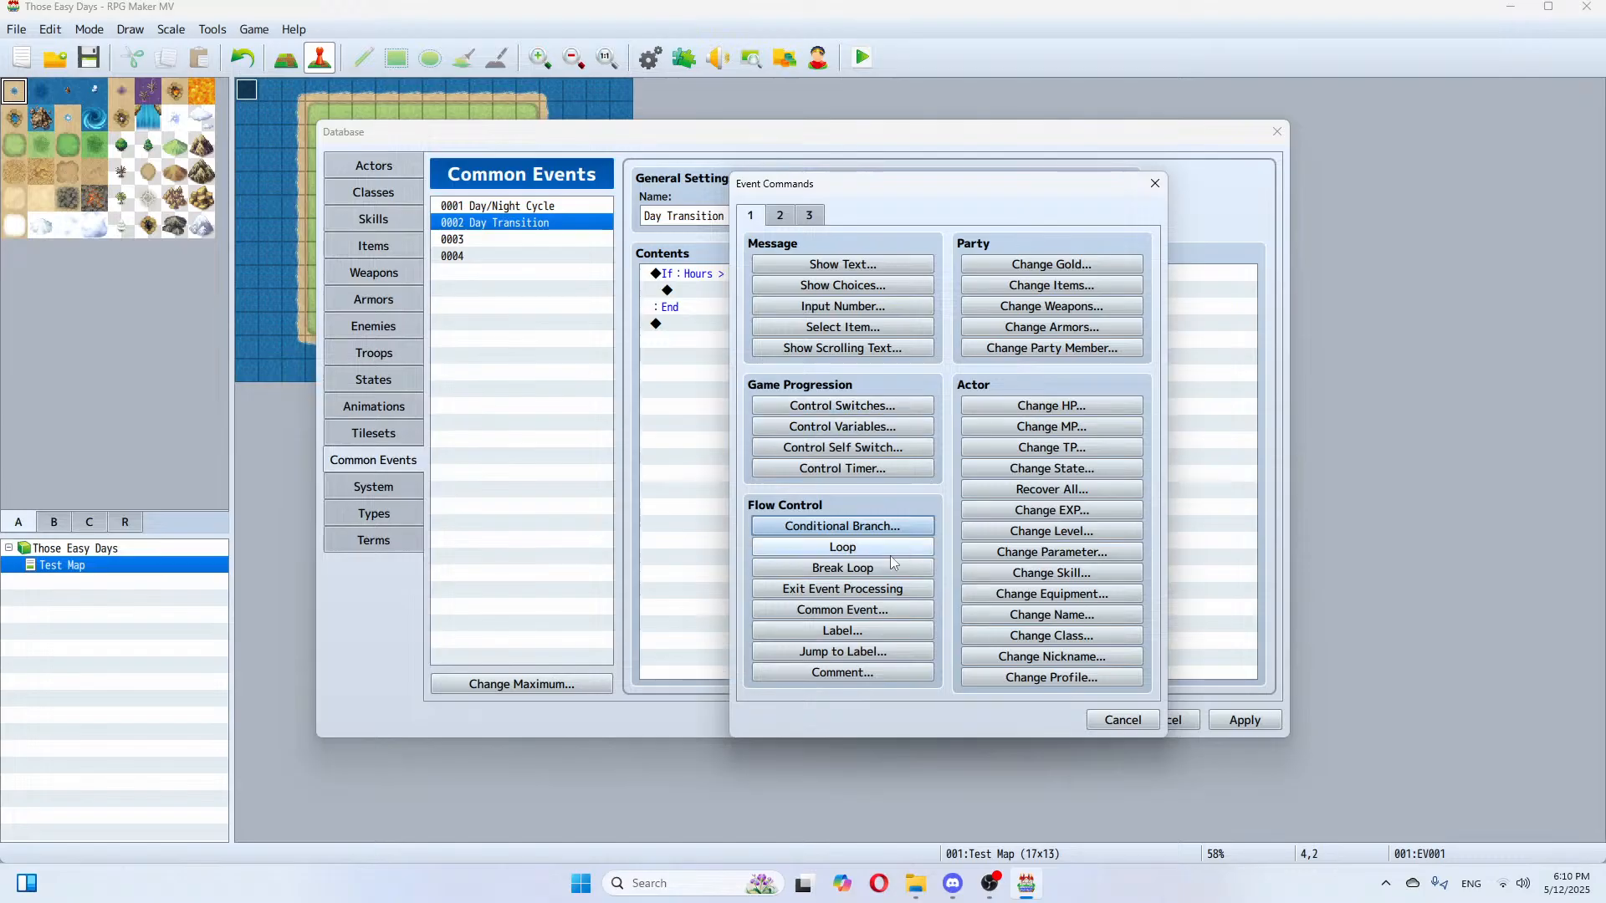
left_click(871, 428)
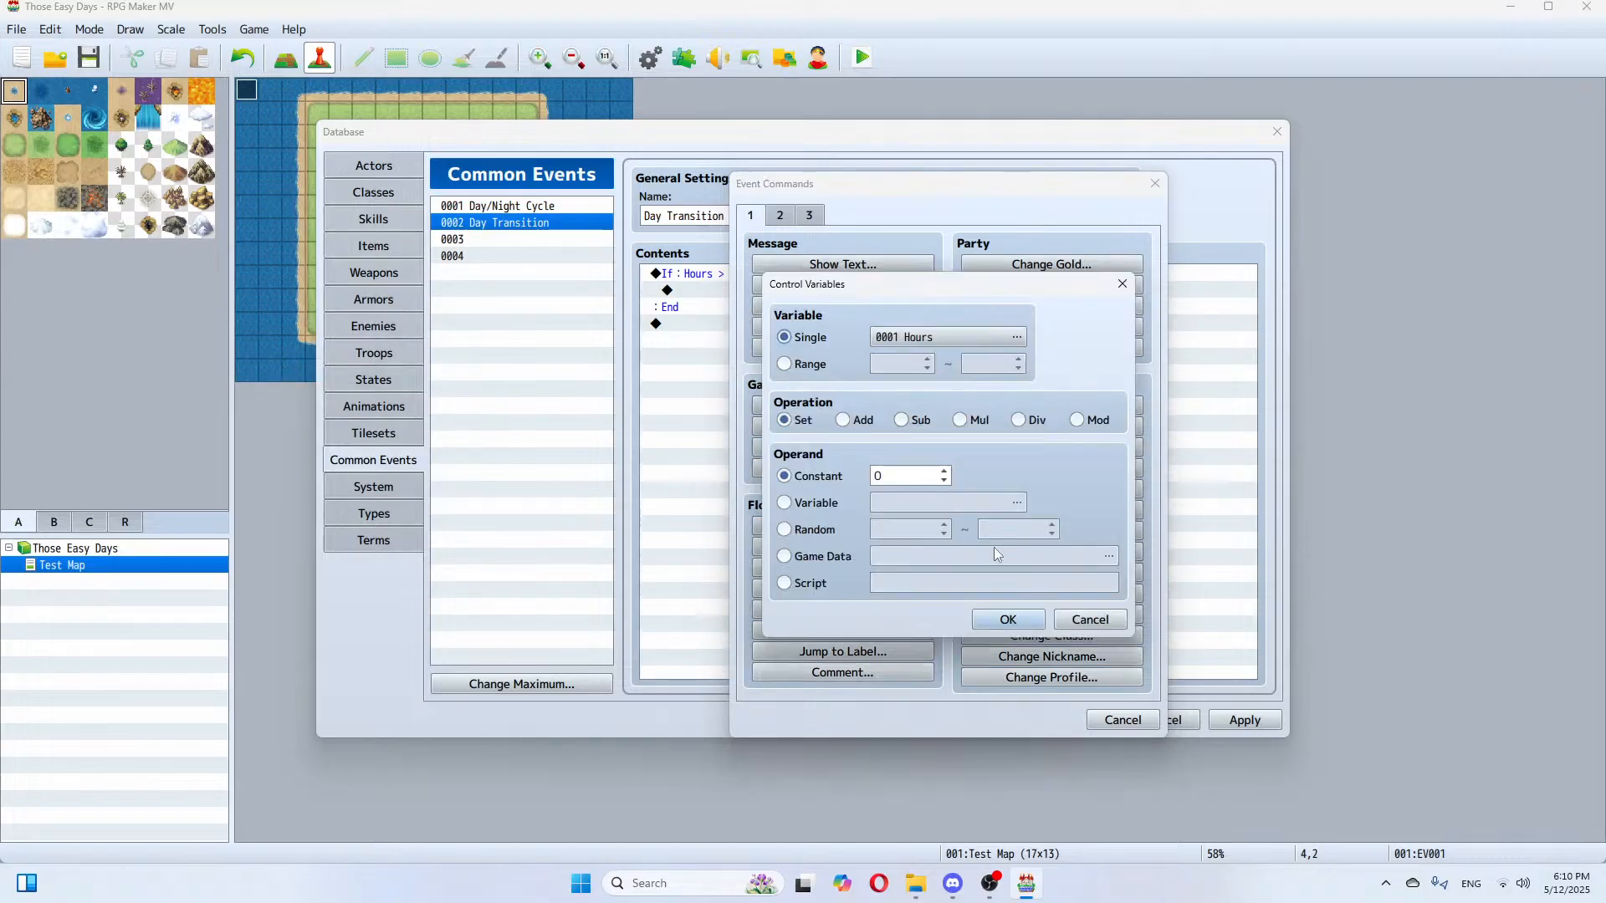
left_click(1007, 620)
Step: Below the Hours reset, start another Control Variables command, name variable 0002 "Days" and choose it as the target
double_click(732, 309)
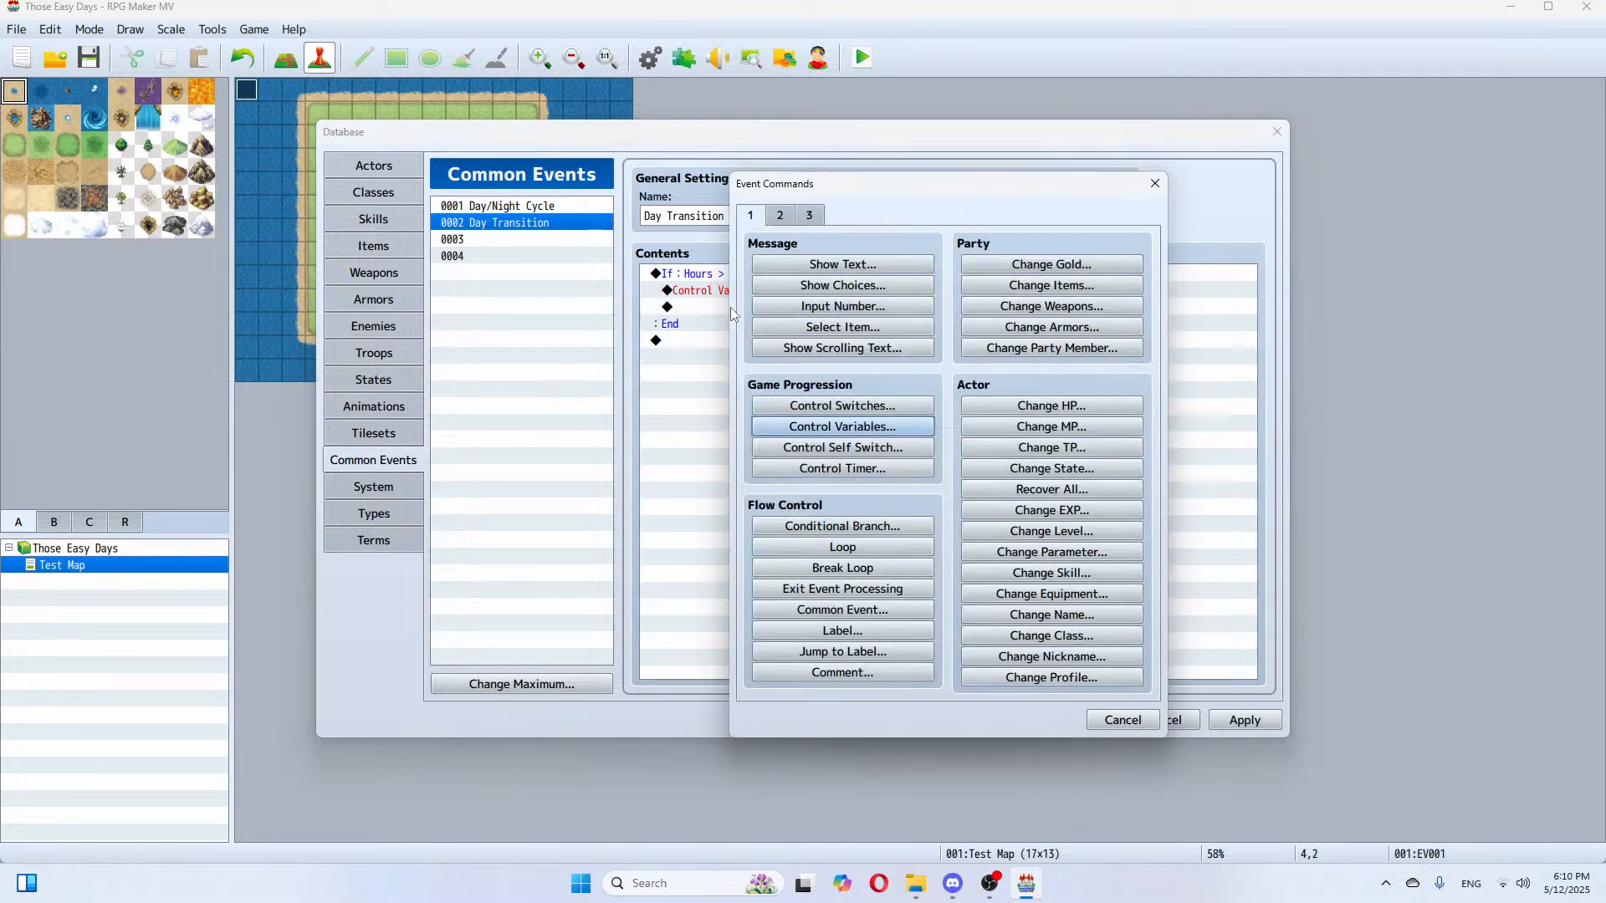
left_click(874, 426)
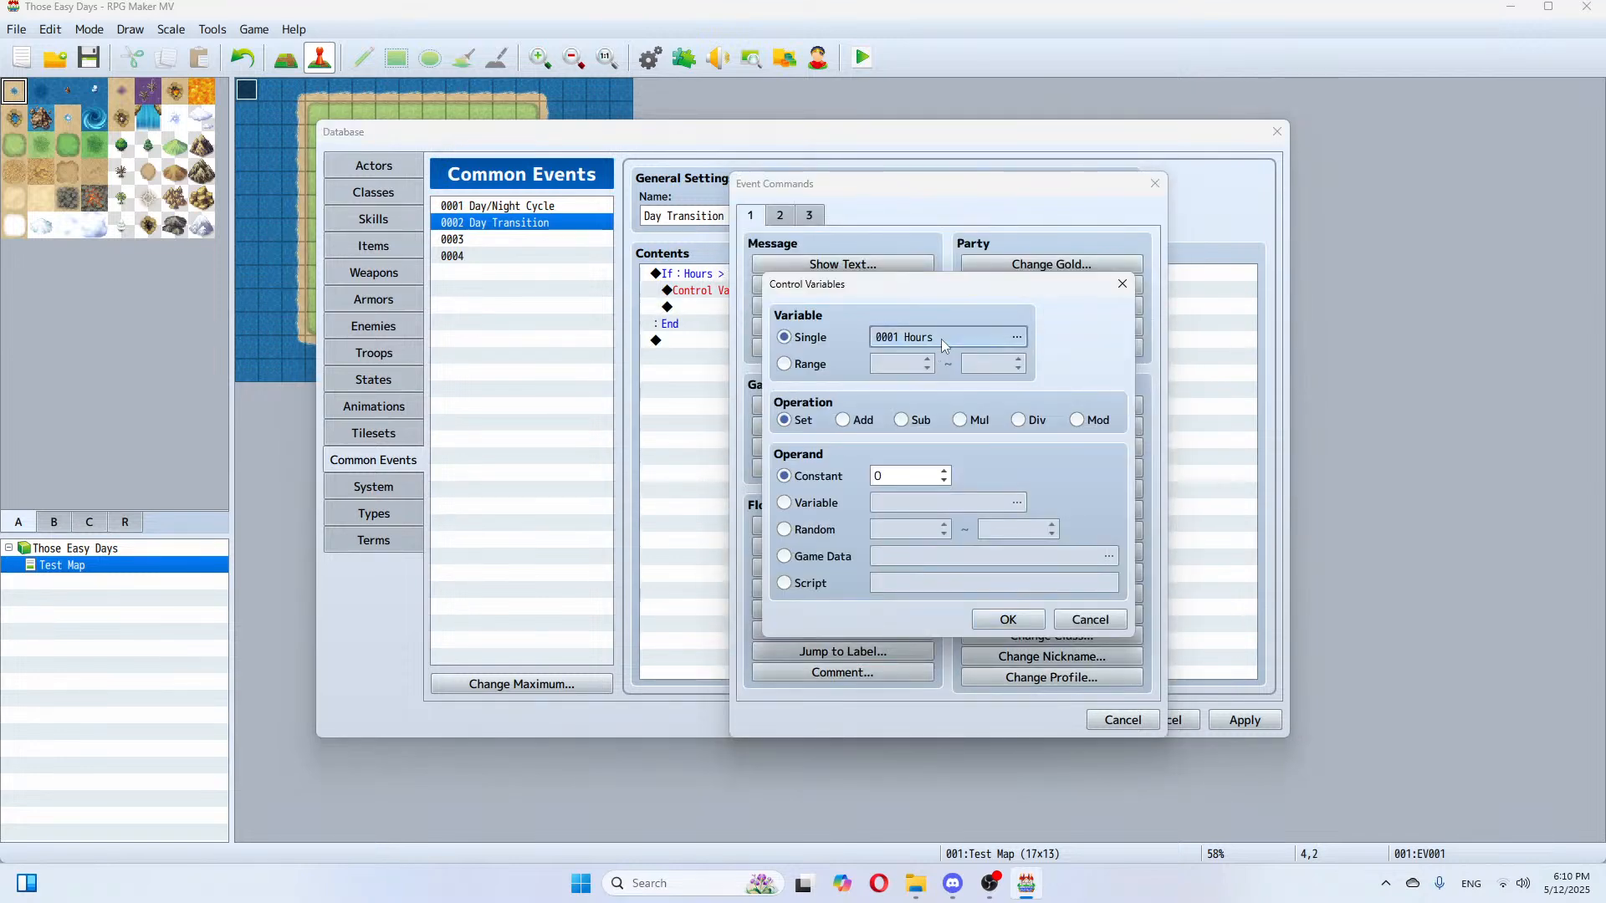
left_click(1015, 337)
left_click(980, 296)
left_click(1029, 625)
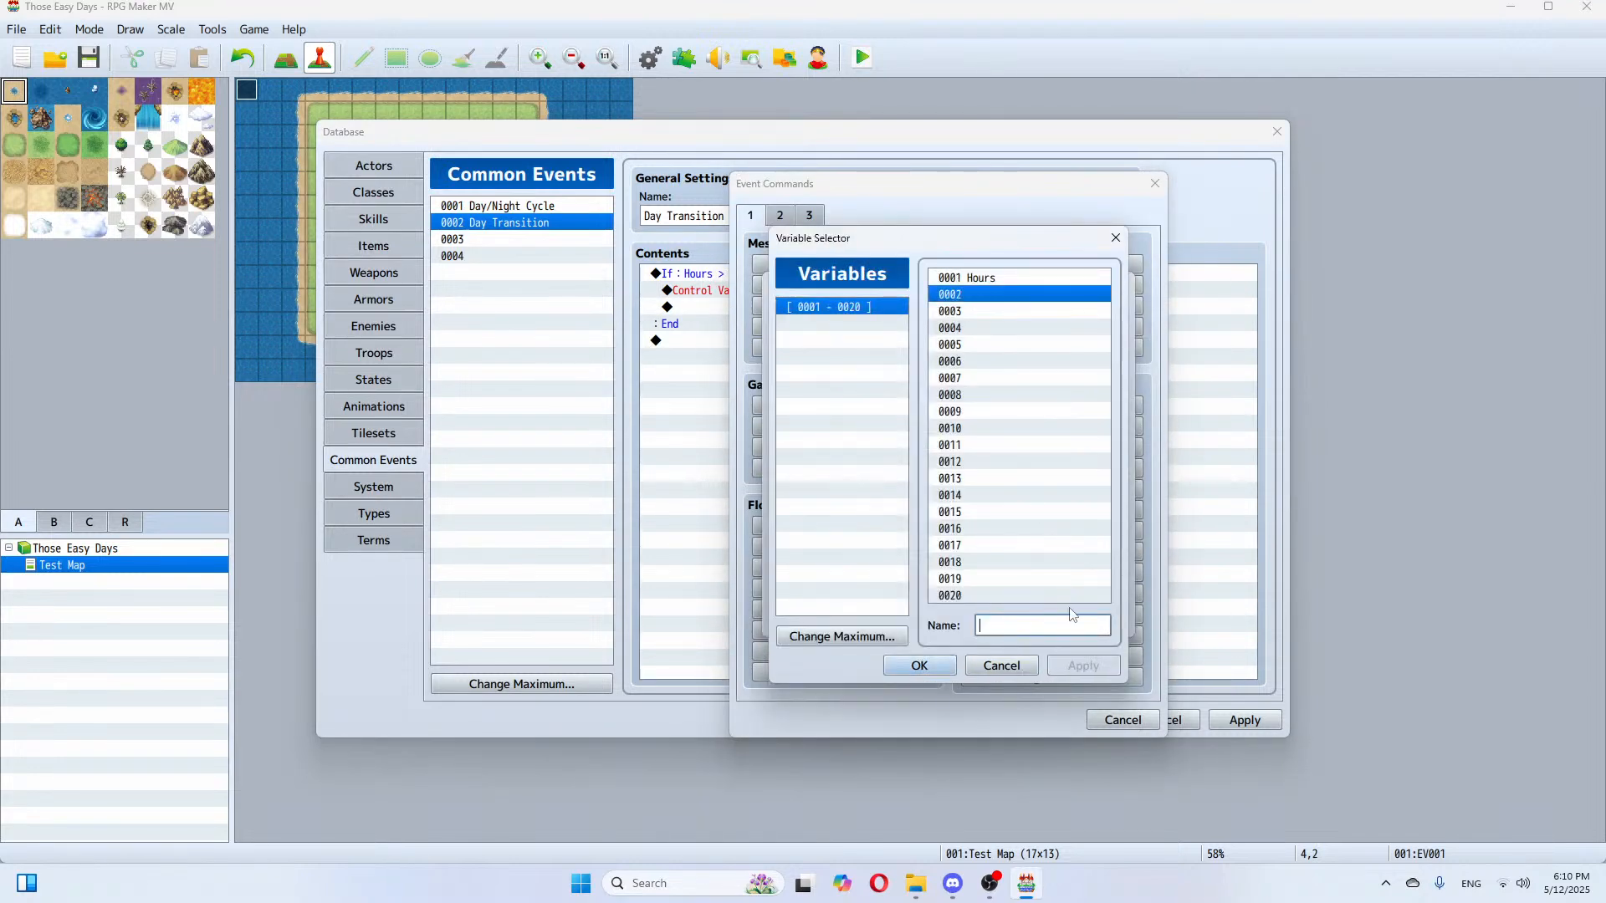
type("Days")
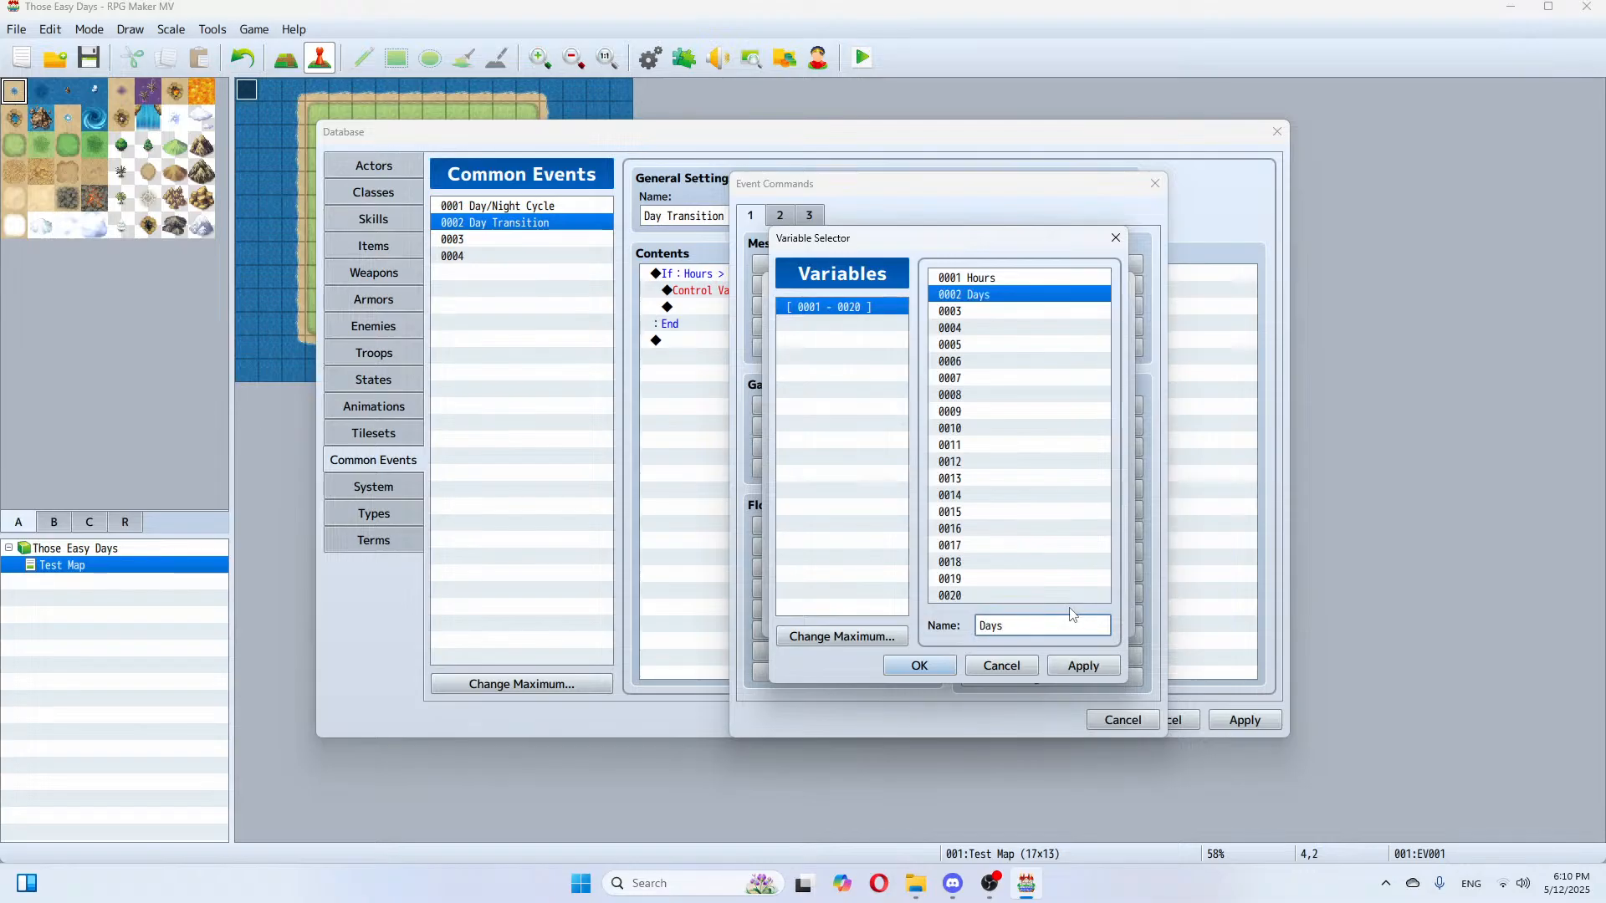
left_click(1083, 666)
left_click(919, 666)
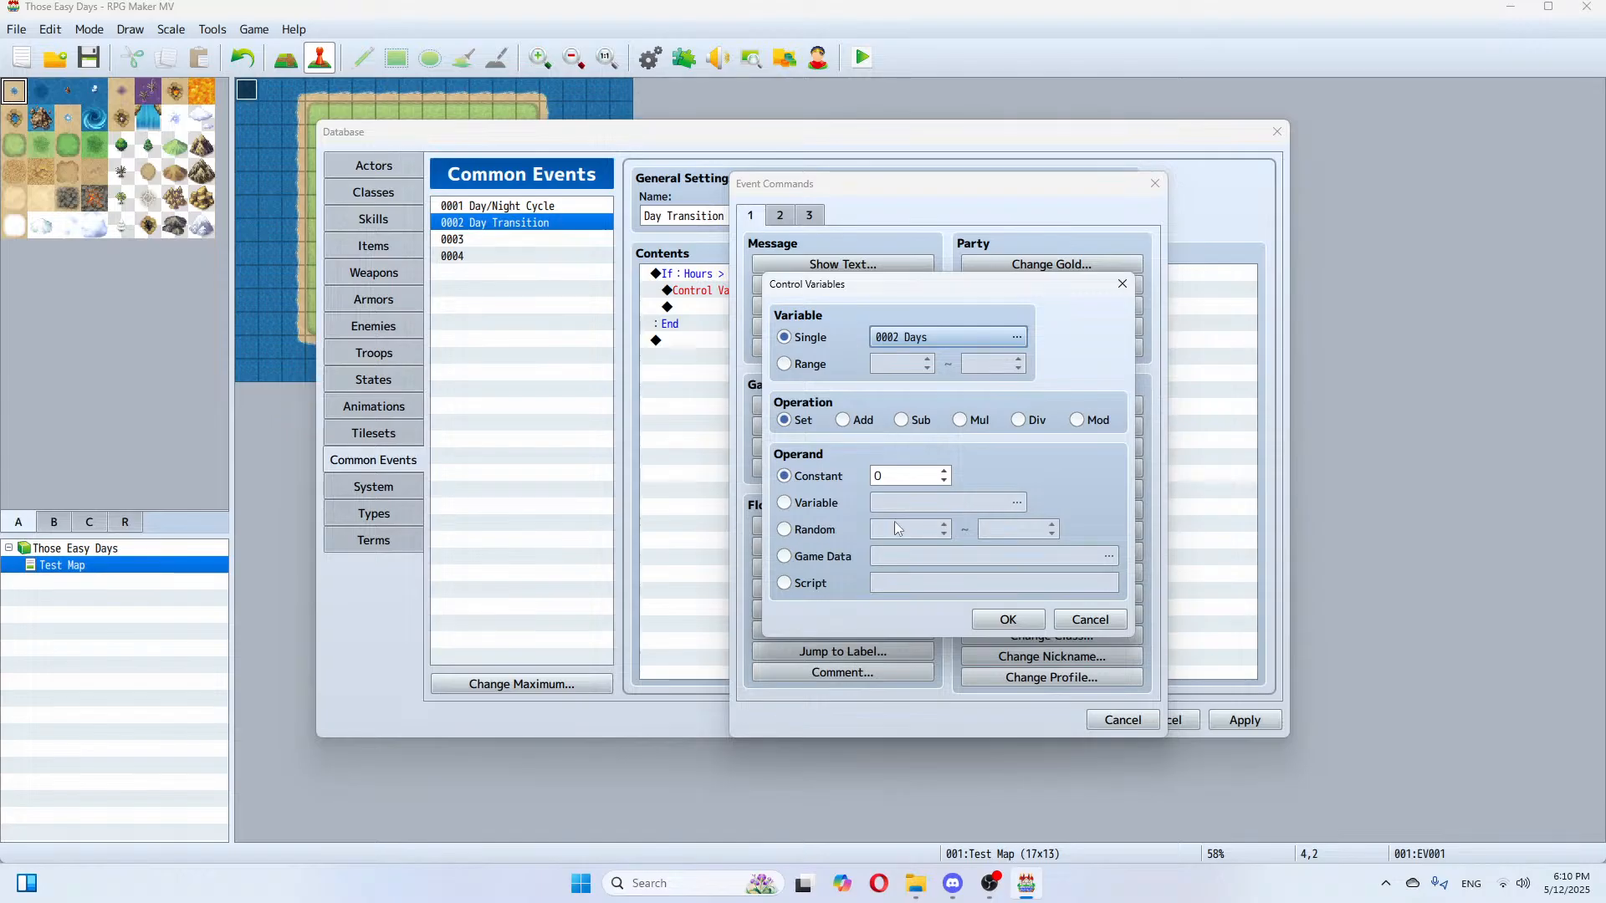
Step: Set the command to add the constant 1 to 0002 Days, and apply and accept the database changes
left_click(862, 421)
left_click(945, 472)
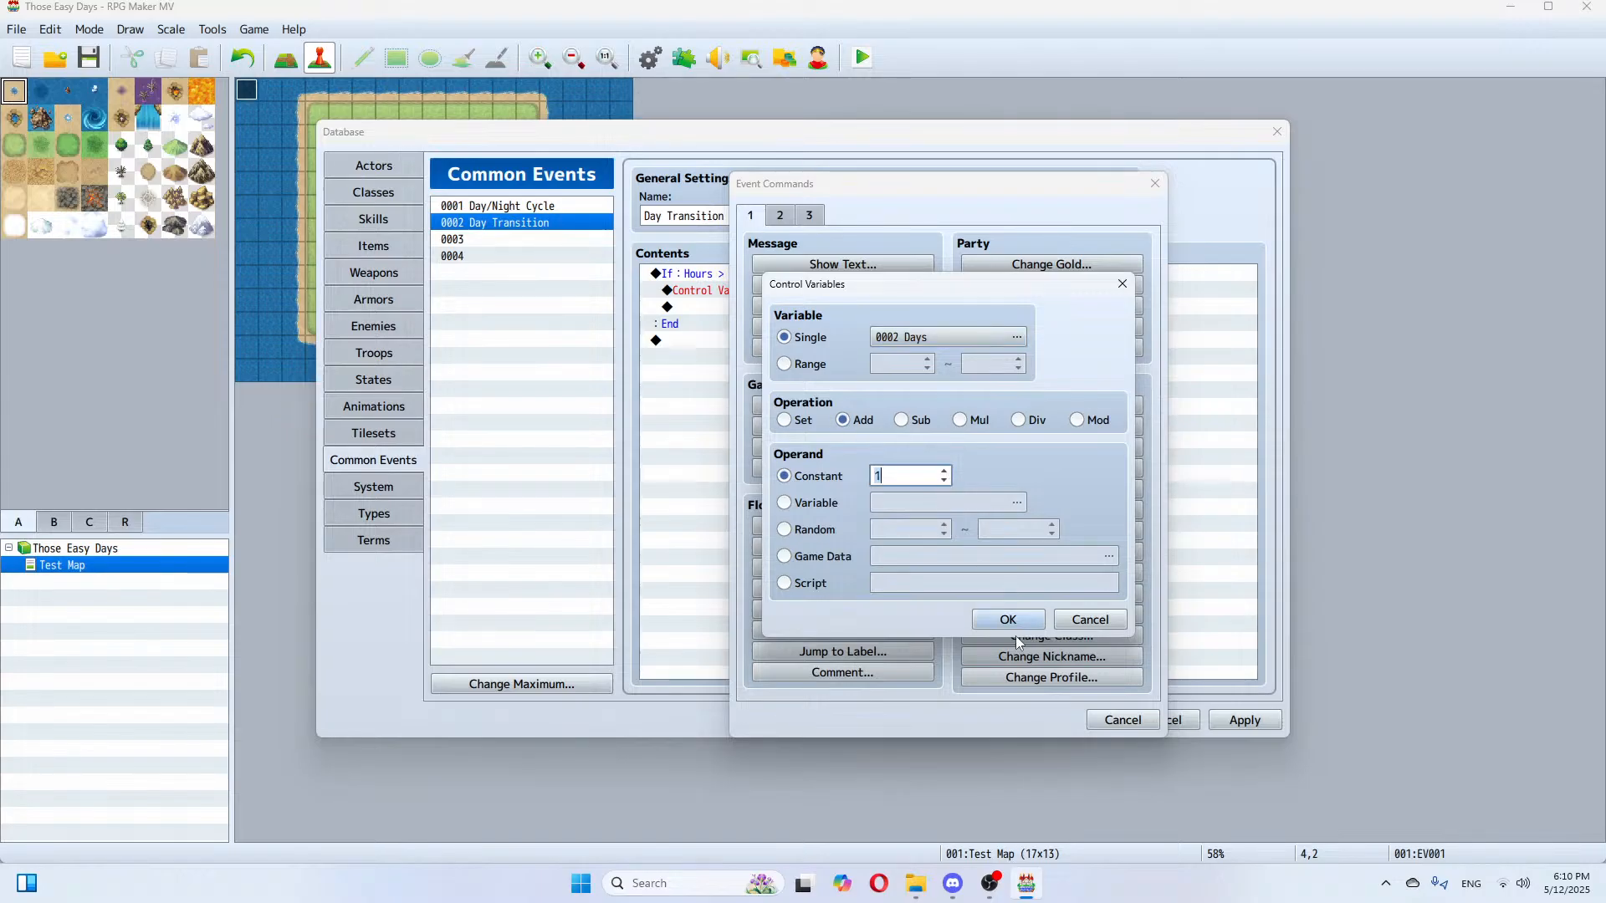
left_click(1008, 620)
left_click(1244, 720)
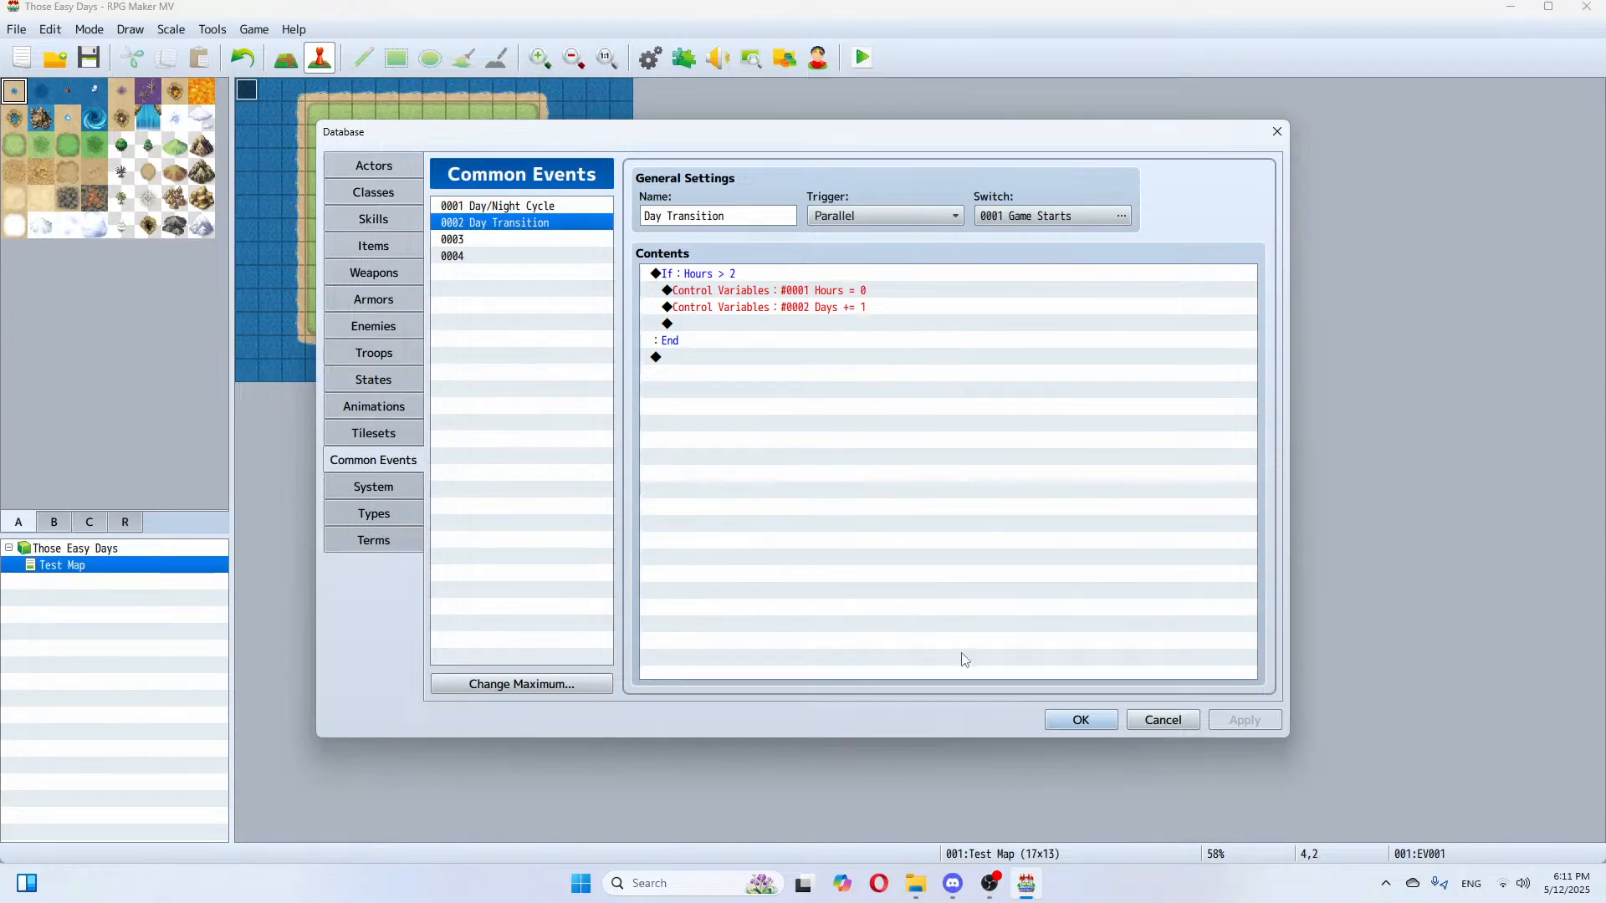
left_click(1087, 720)
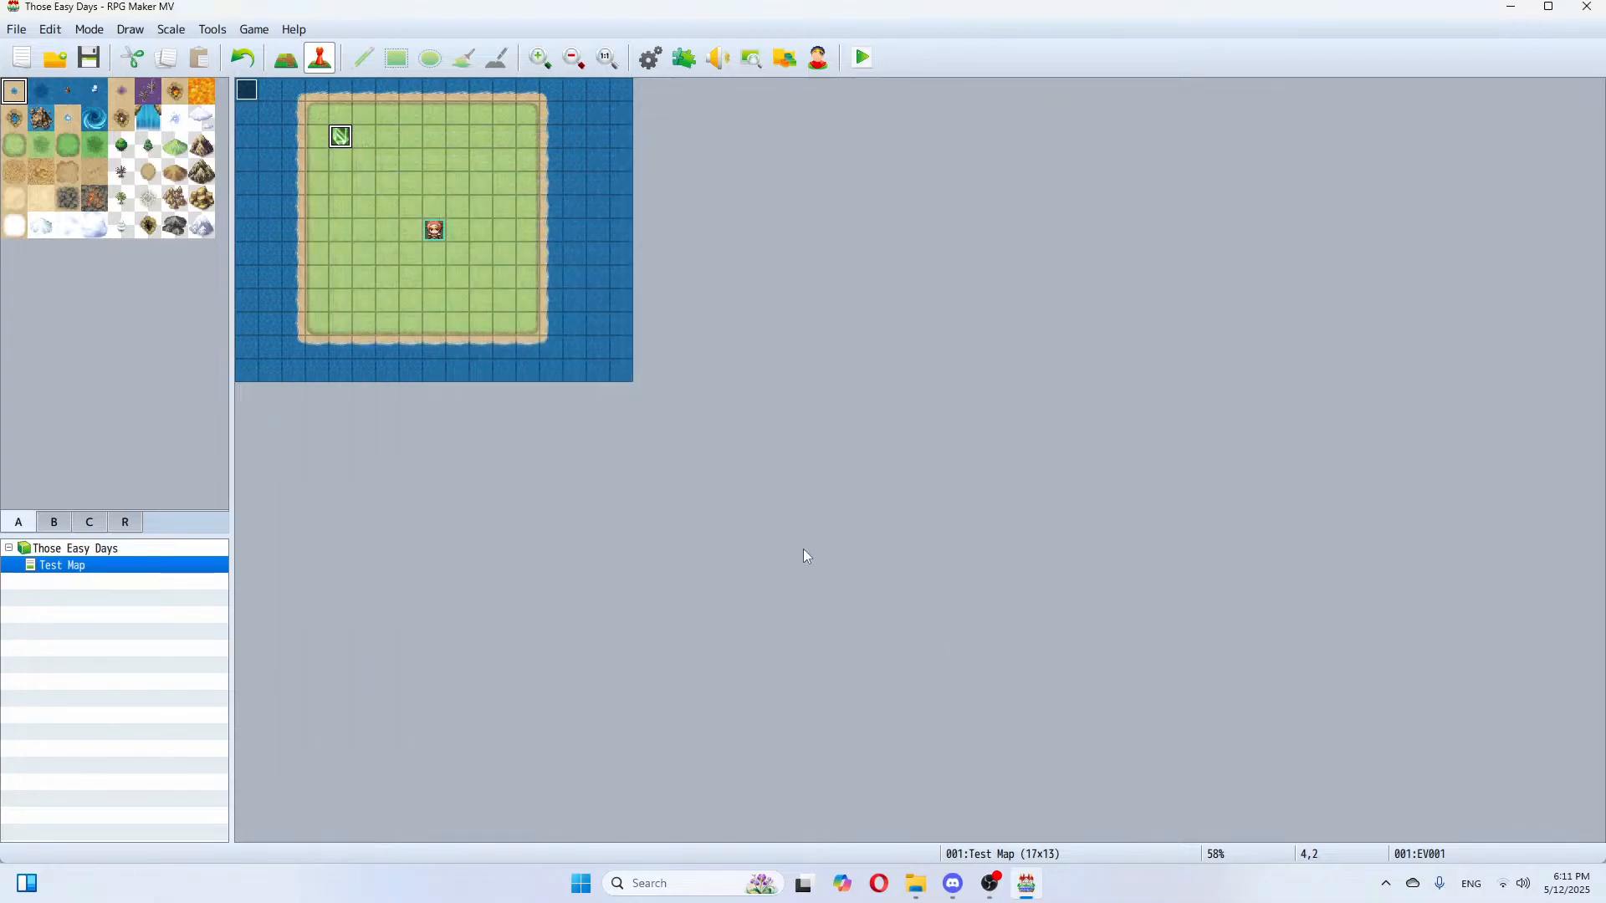
Step: Open the green crystal's event EV001 for editing and review the commands in its Hours < 2 and Else branches
right_click(345, 138)
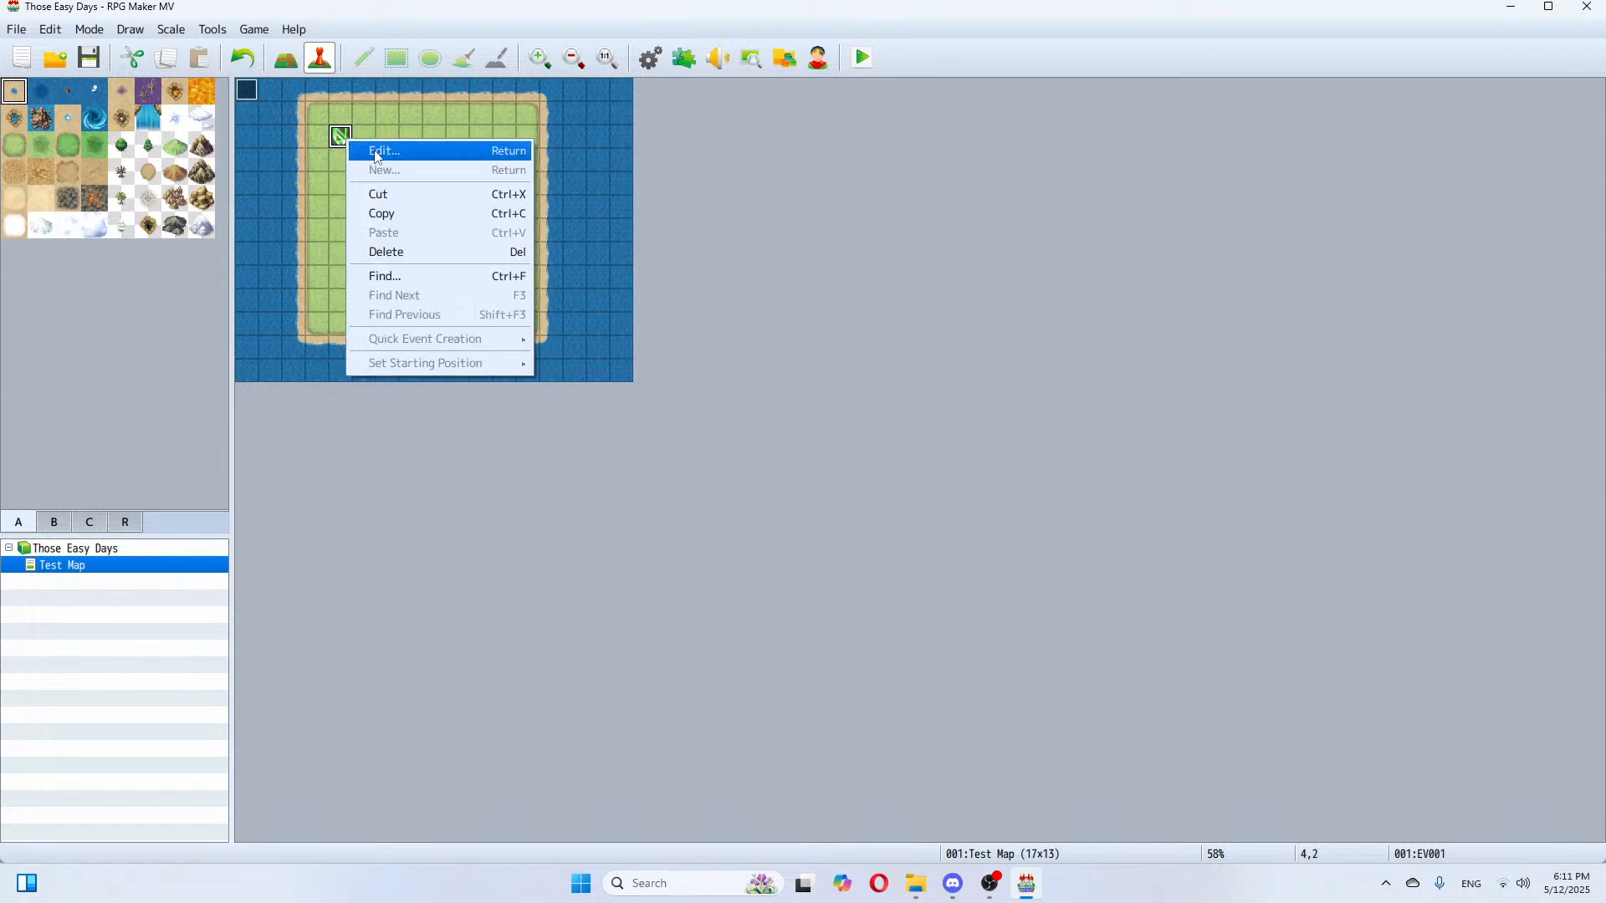
left_click(374, 153)
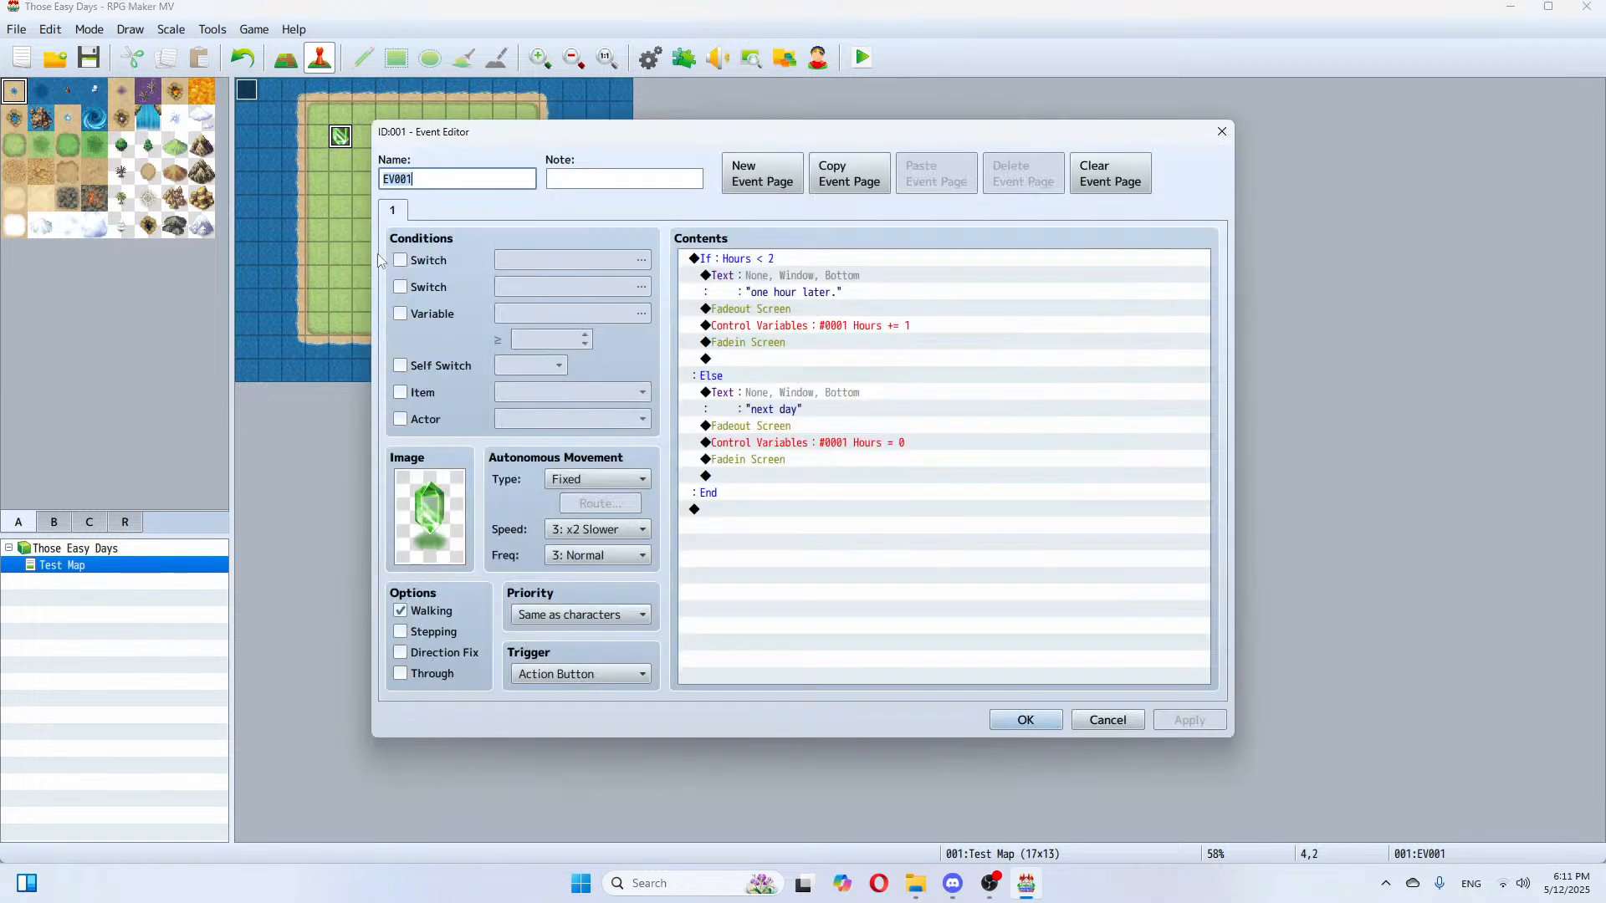
left_click(766, 378)
left_click(770, 399)
left_click(746, 381)
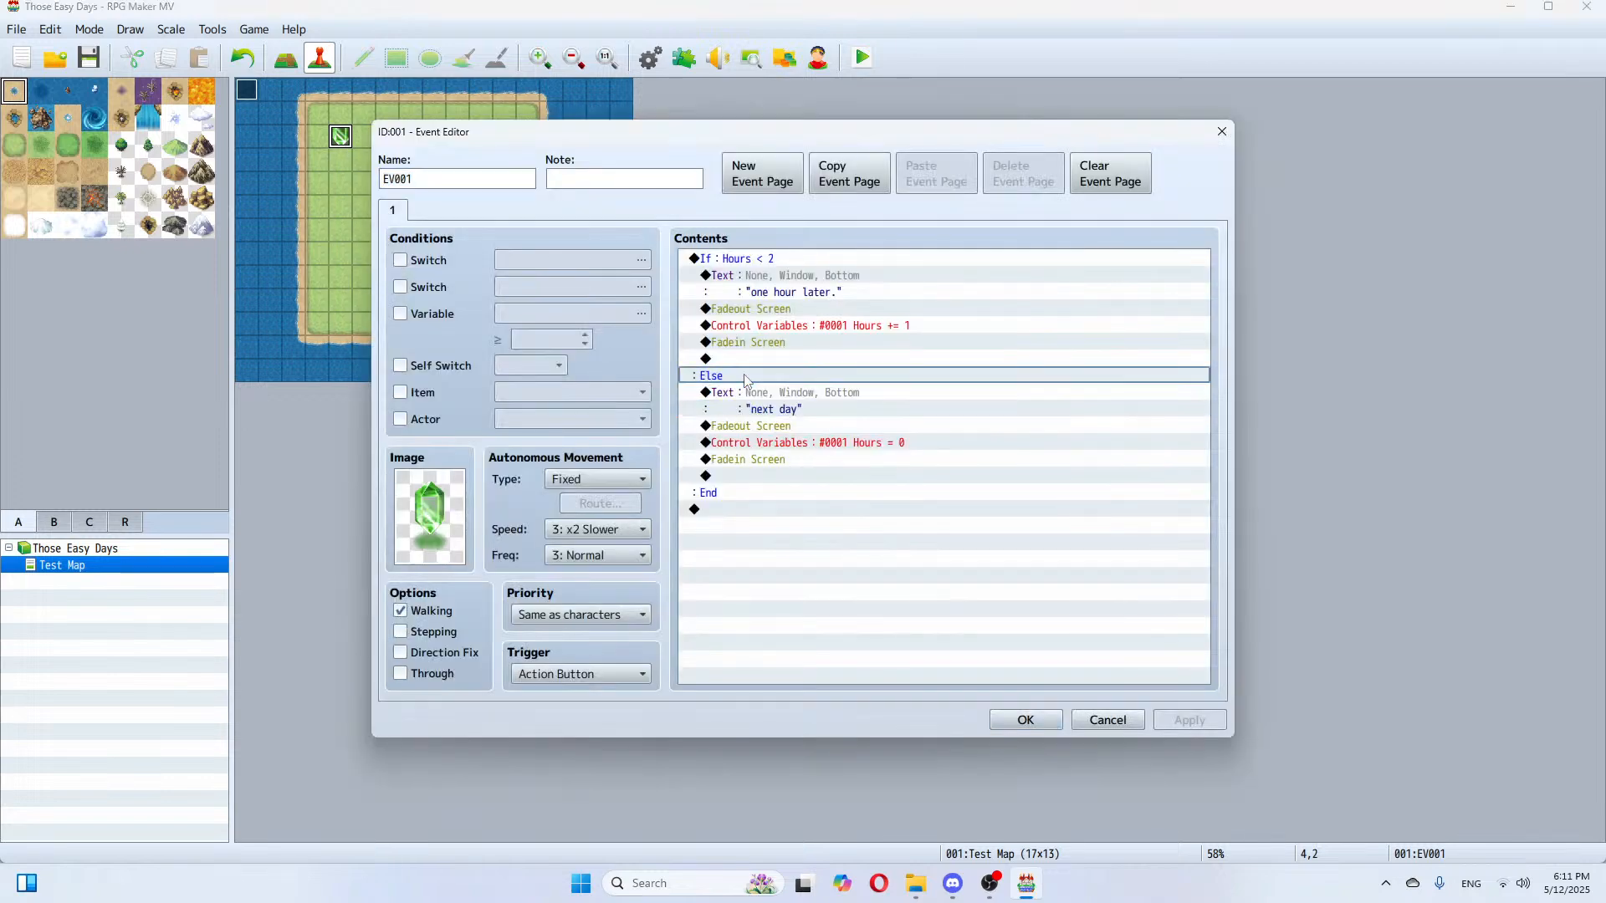
left_click(763, 261)
right_click(767, 259)
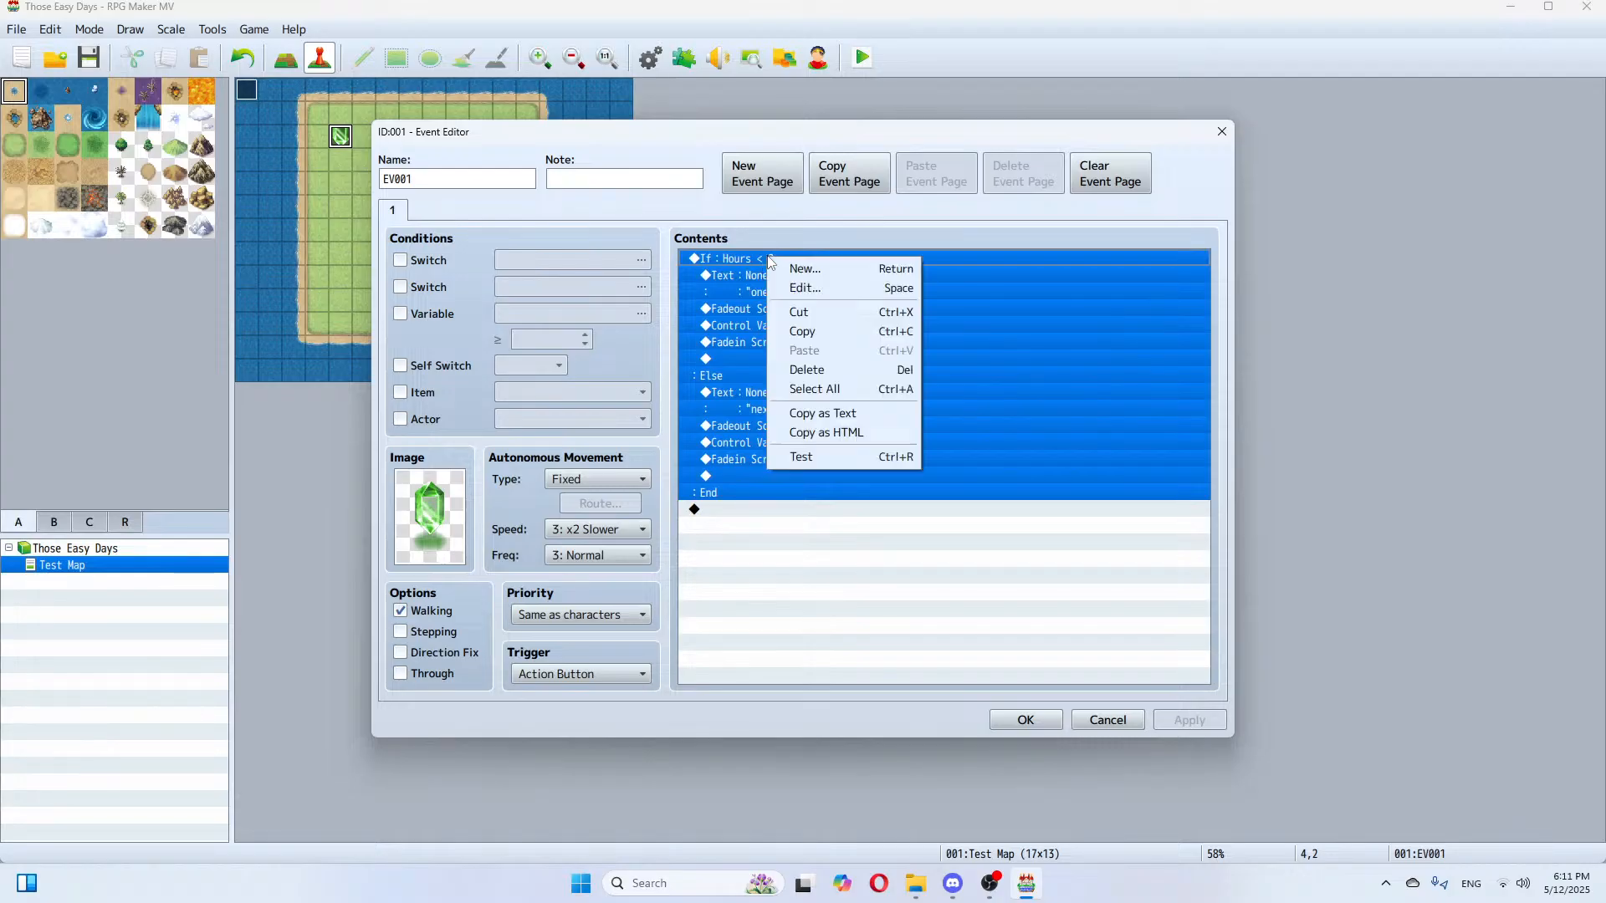
left_click(721, 325)
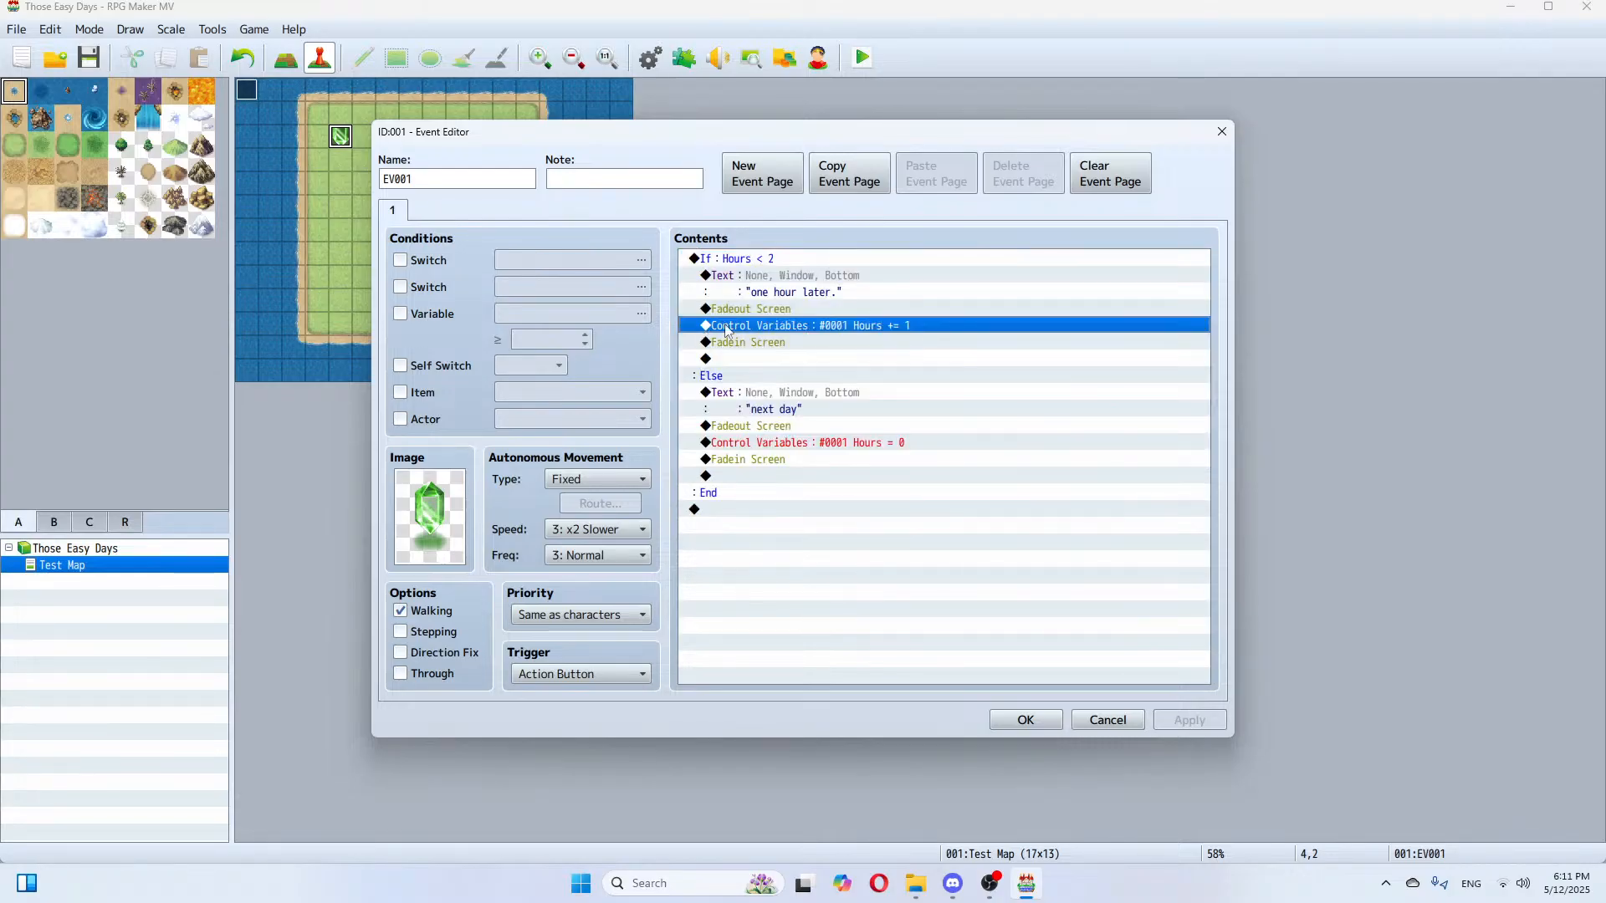
left_click(795, 344)
Step: Remove the Else branch from the Hours < 2 condition in EV001
left_click(755, 264)
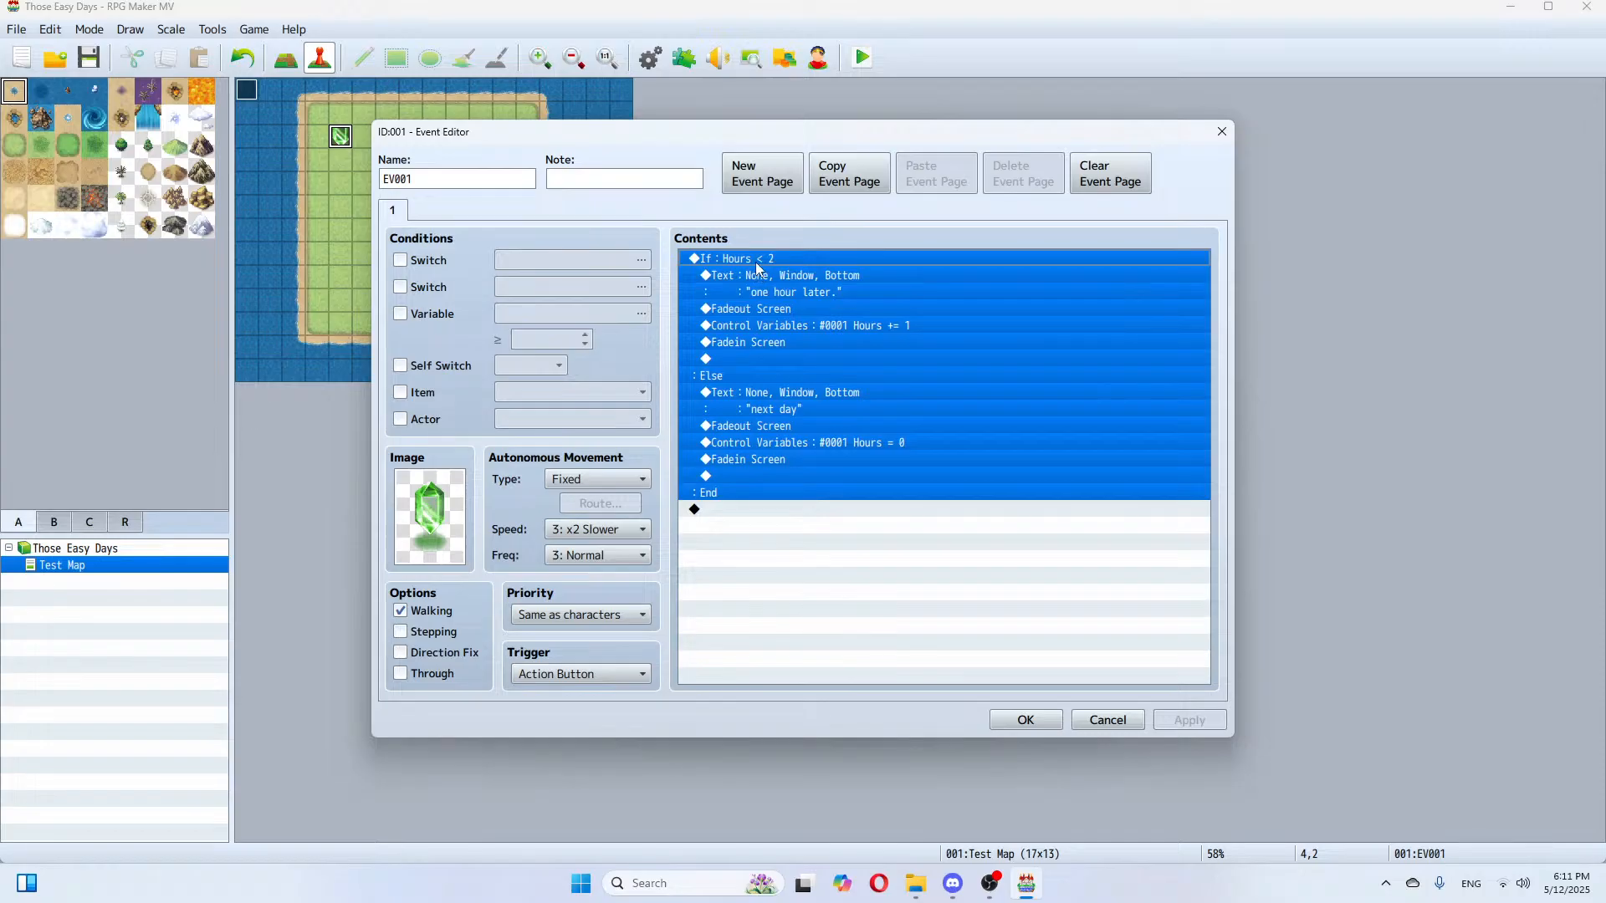
left_click(758, 285)
left_click(756, 310)
left_click(751, 264)
right_click(751, 276)
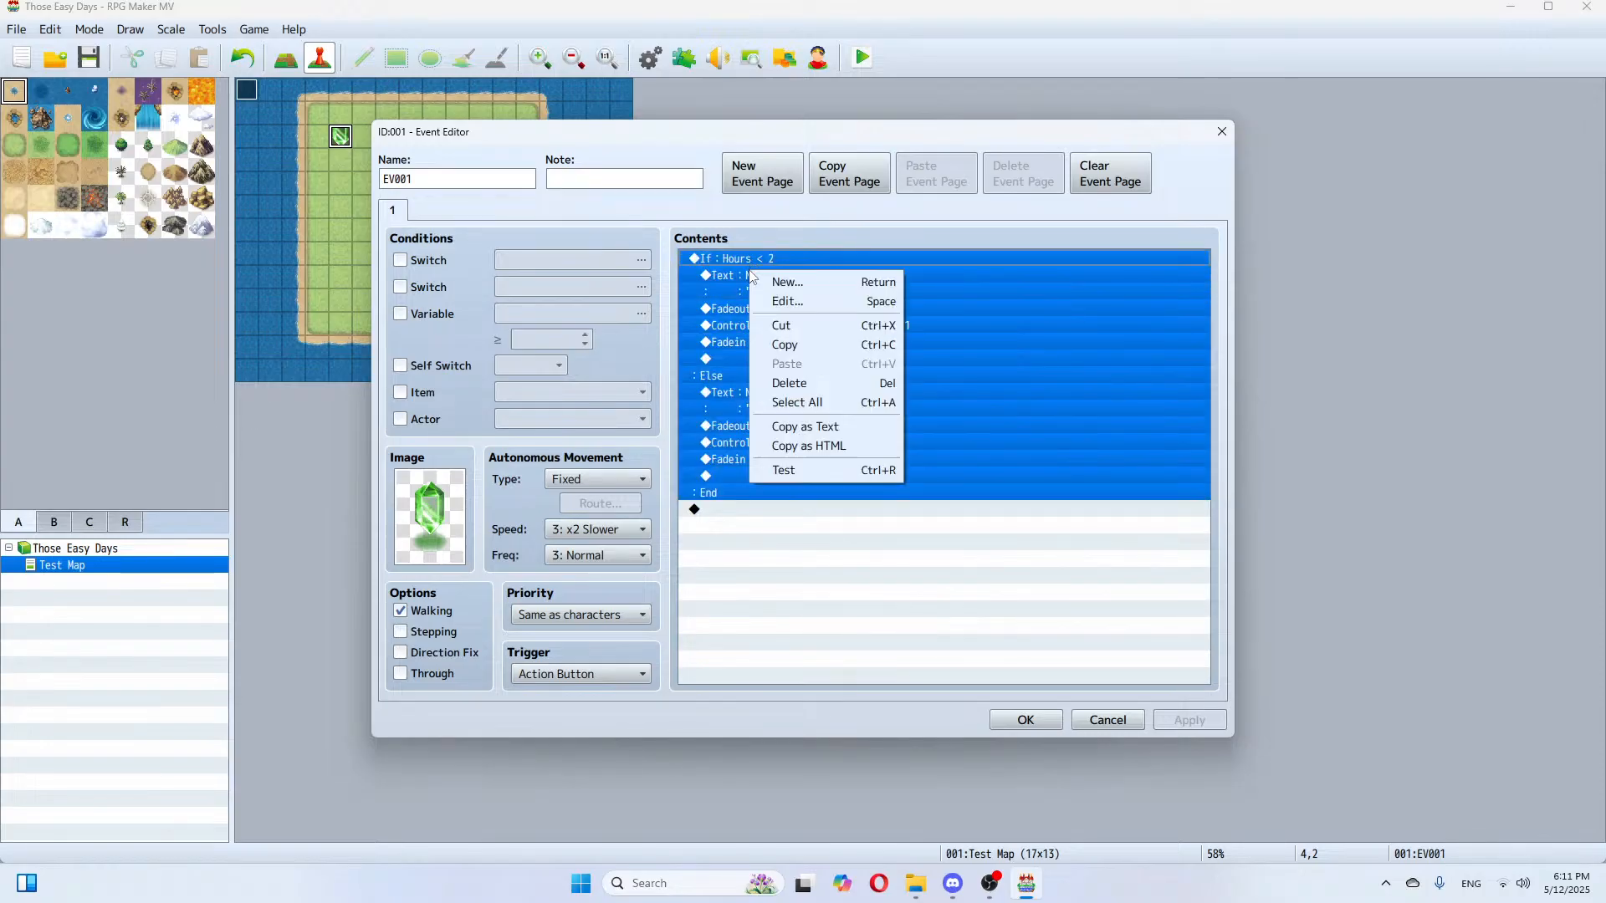
left_click(791, 306)
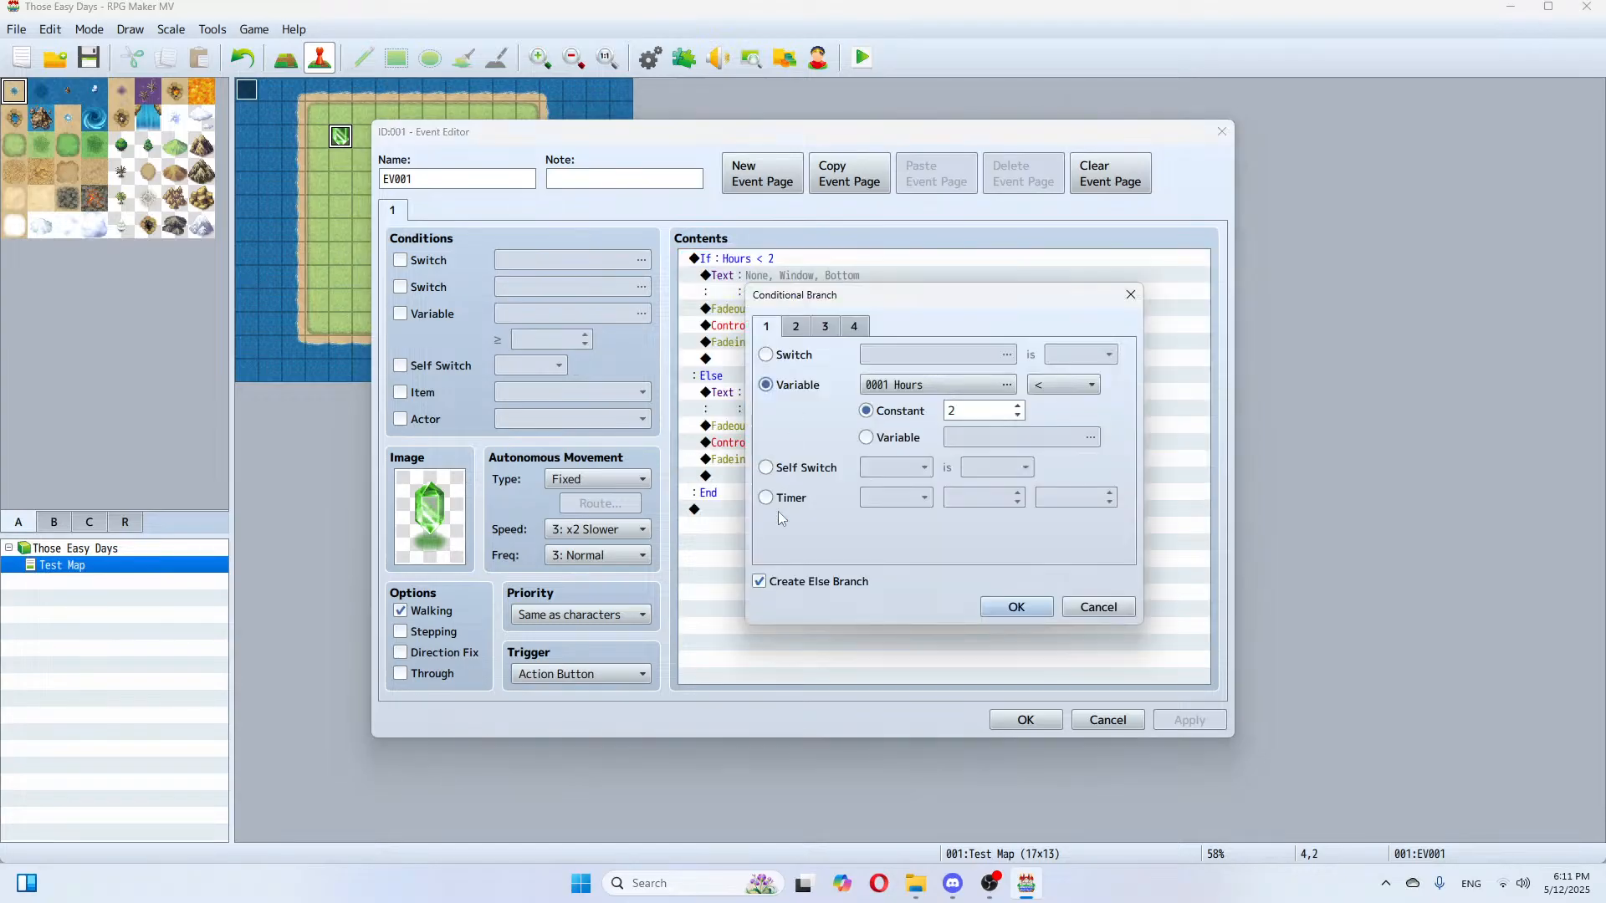
left_click(760, 580)
left_click(1016, 607)
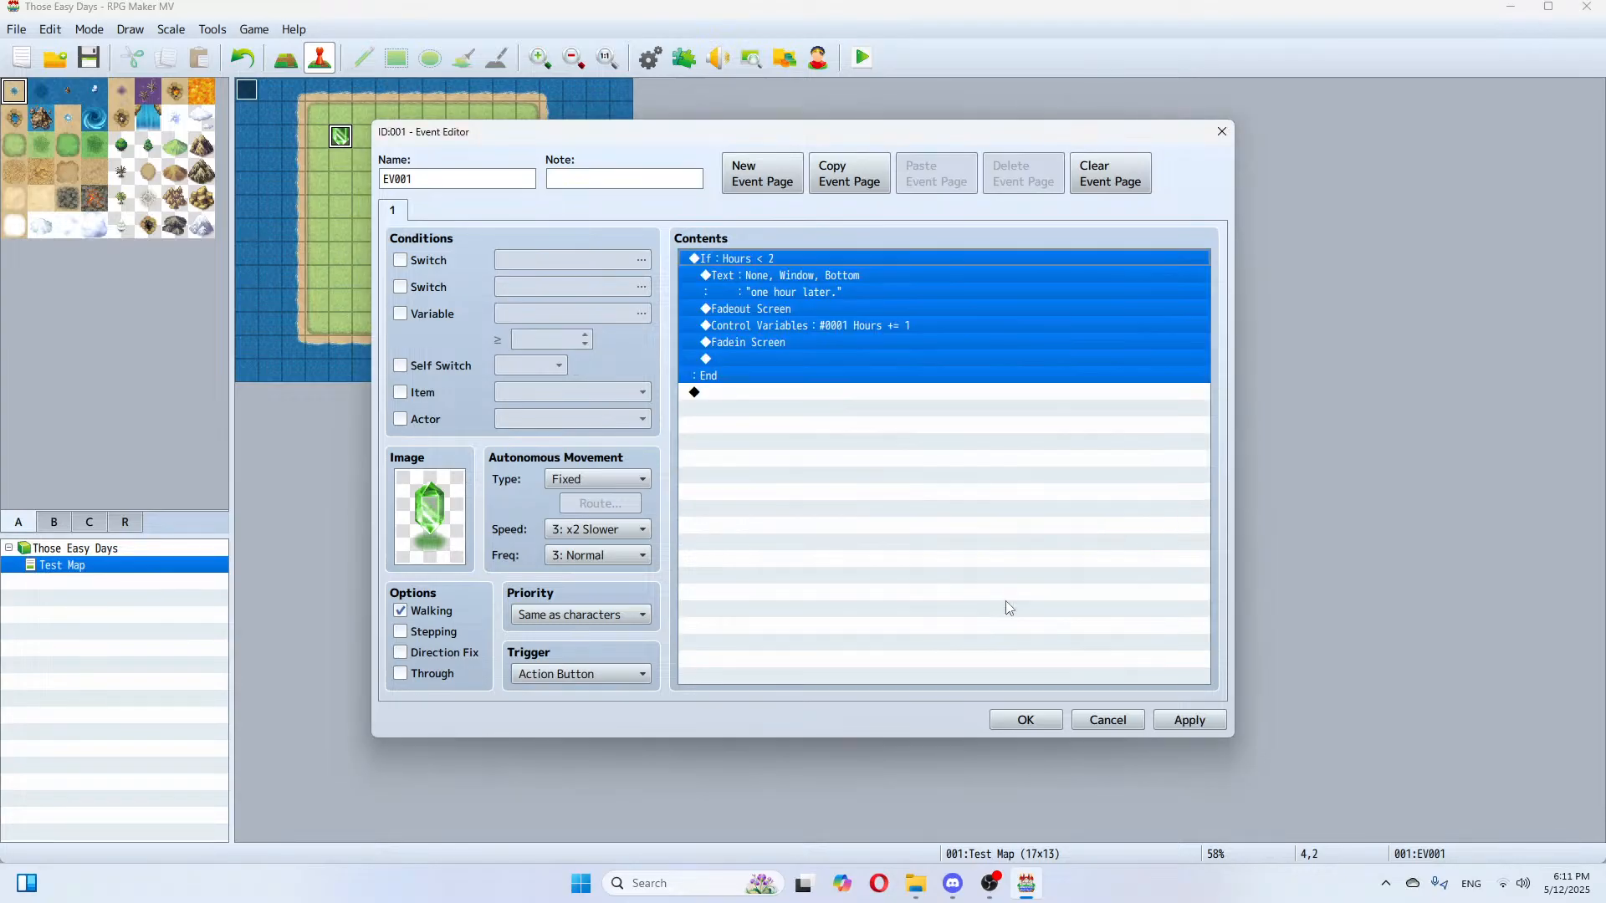
Step: Delete the entire Hours < 2 conditional branch, with all commands inside it, from EV001
left_click(794, 463)
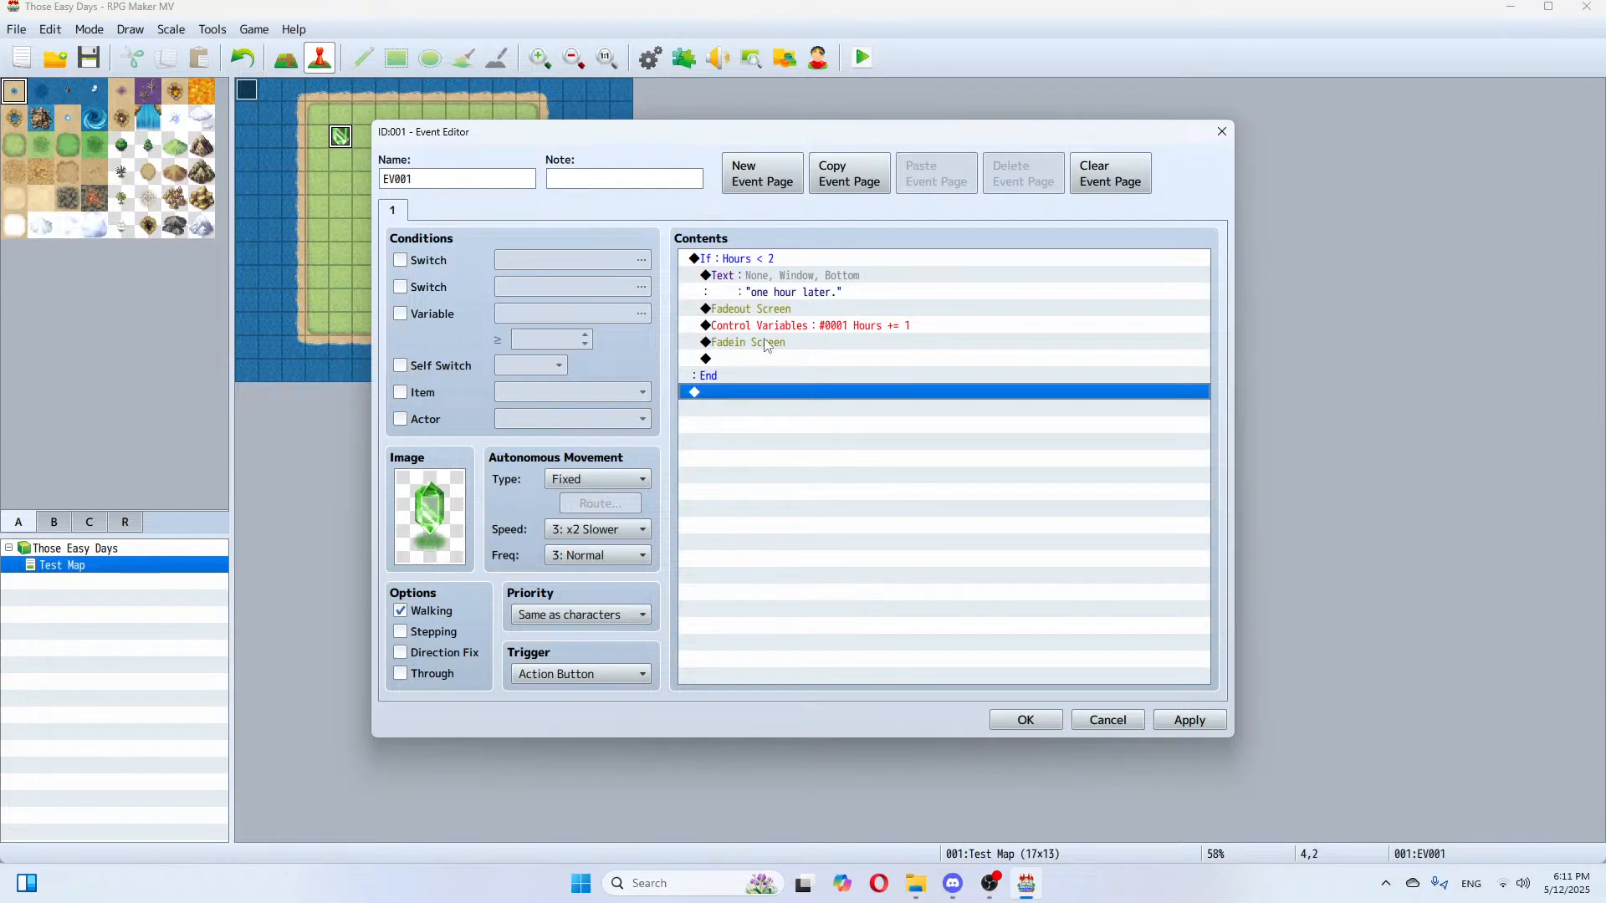
left_click(760, 262)
right_click(760, 262)
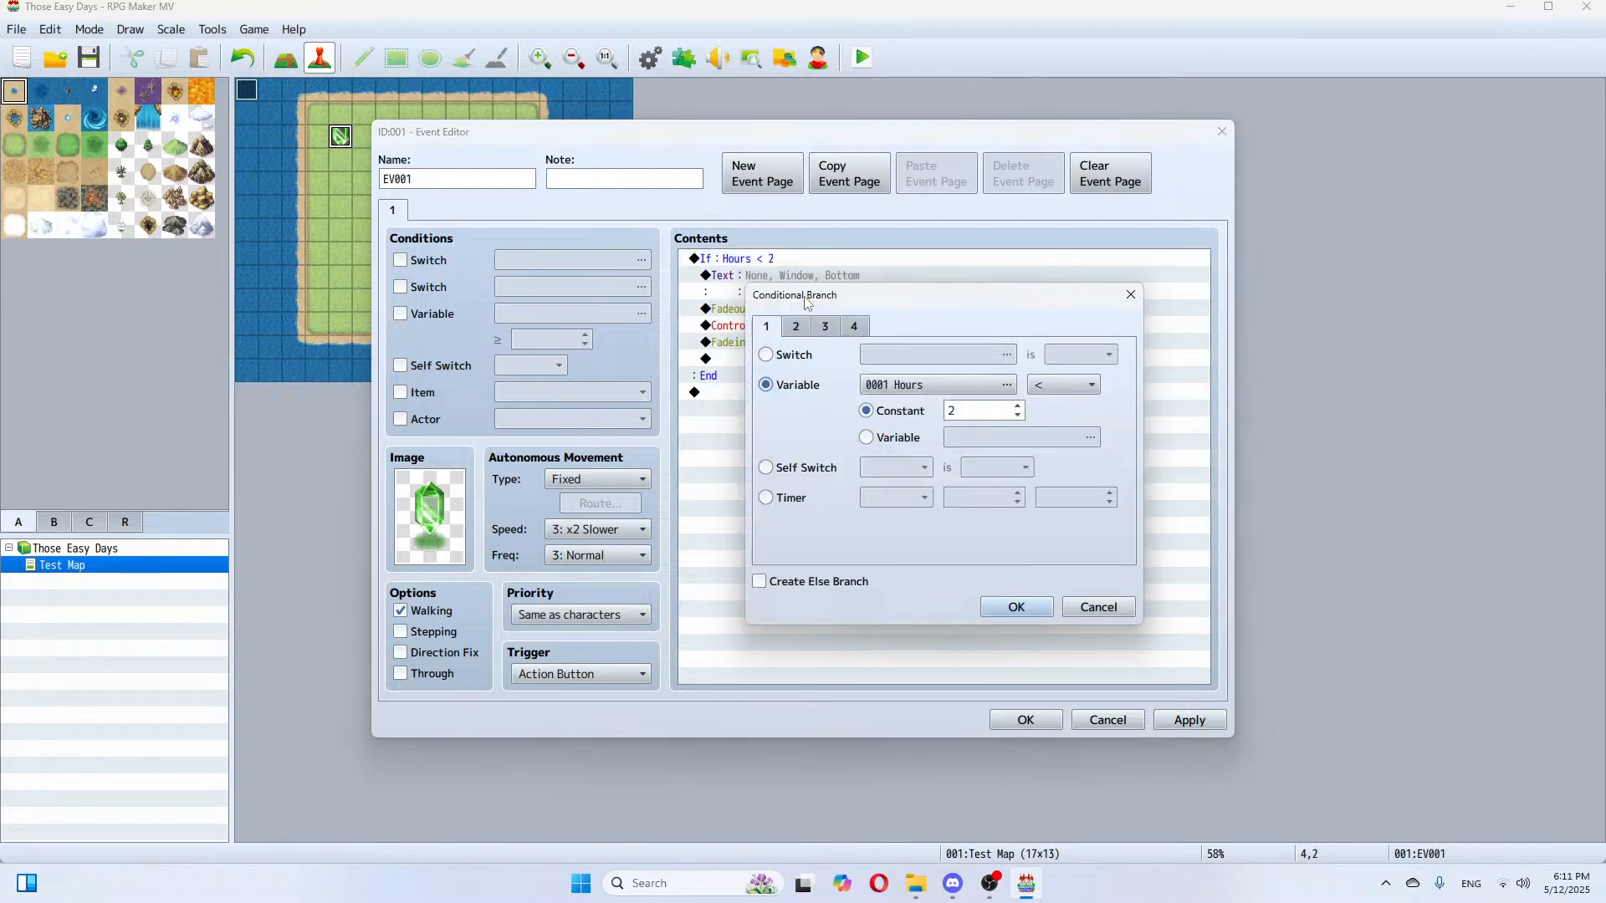
left_click(791, 287)
left_click(1087, 609)
right_click(797, 296)
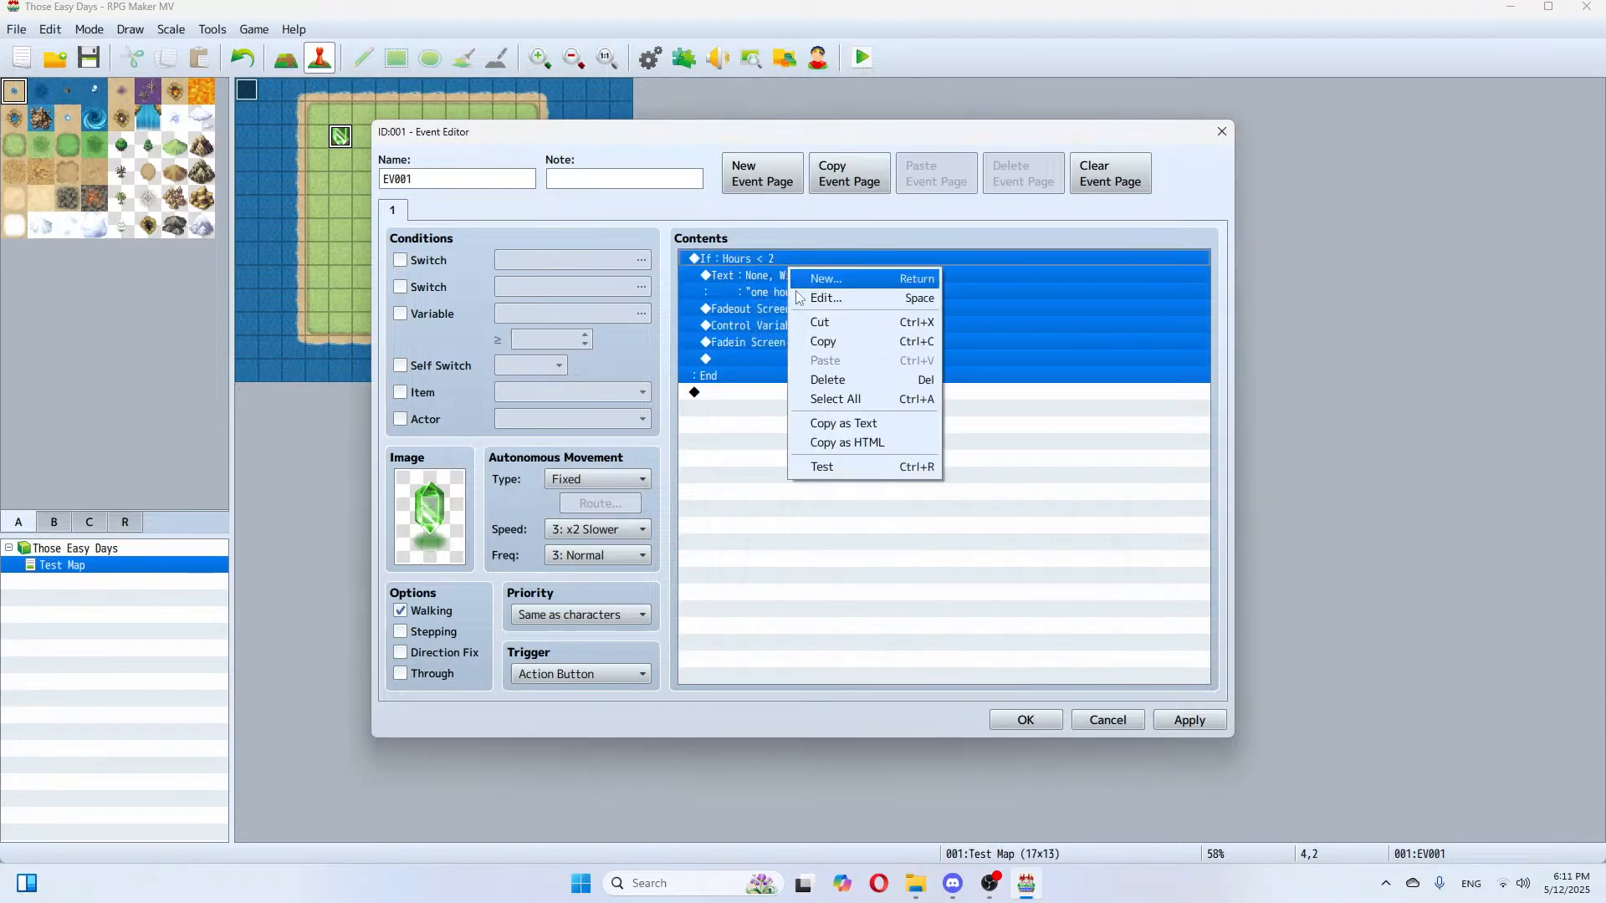
left_click(828, 380)
Step: Add a Show Text command to the emptied EV001 with the quoted line "One hour later."
double_click(735, 259)
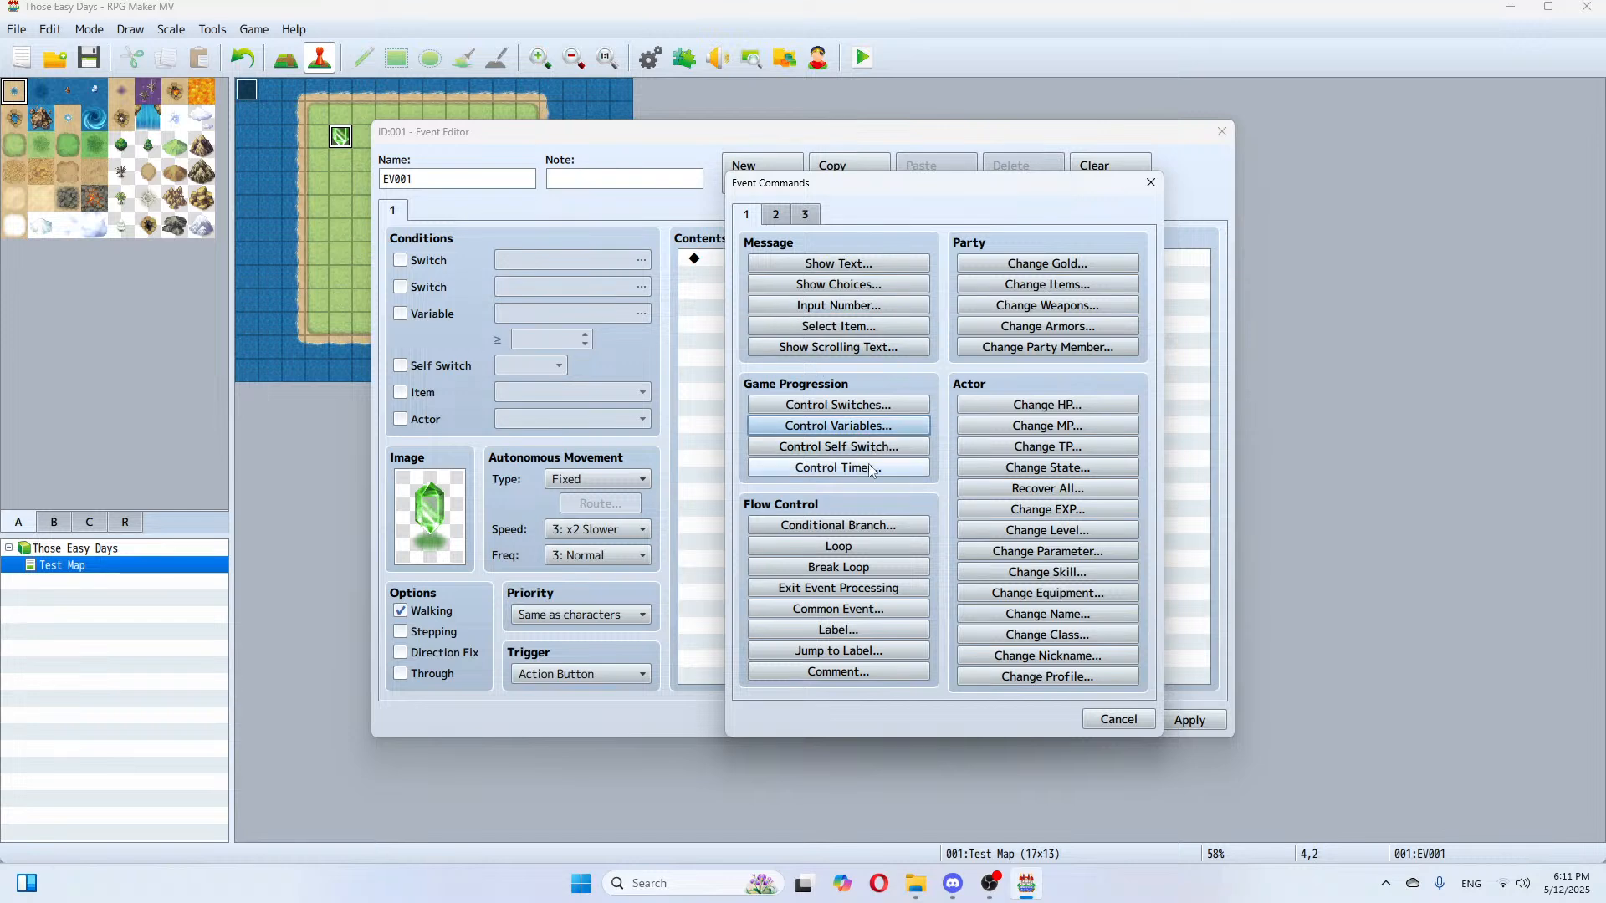
left_click(870, 428)
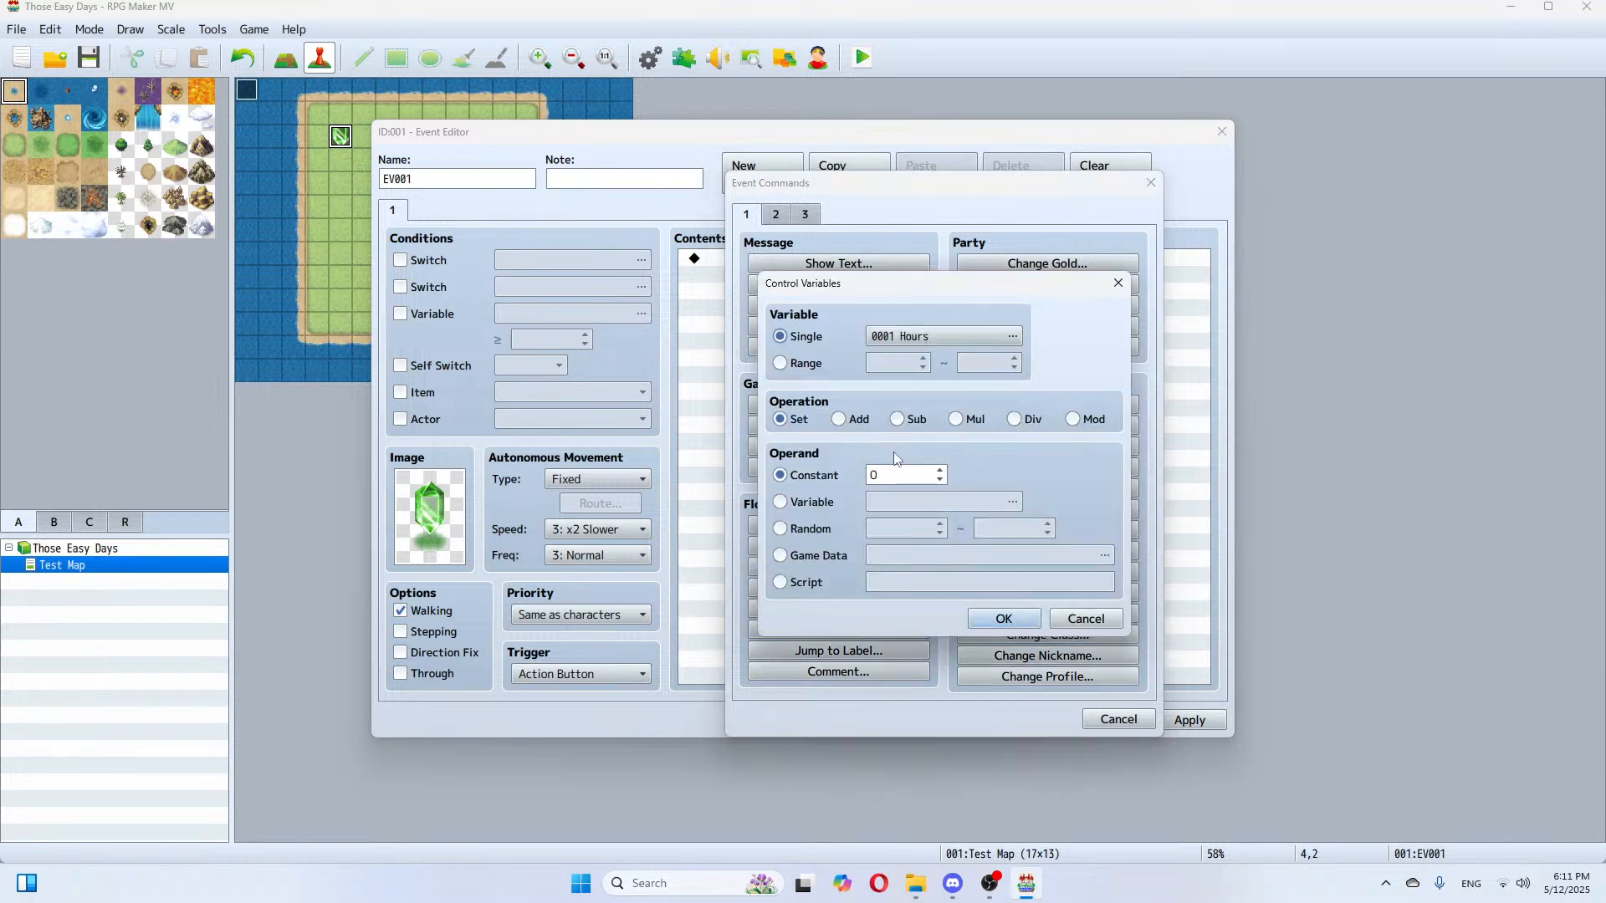
left_click(1087, 618)
left_click(839, 263)
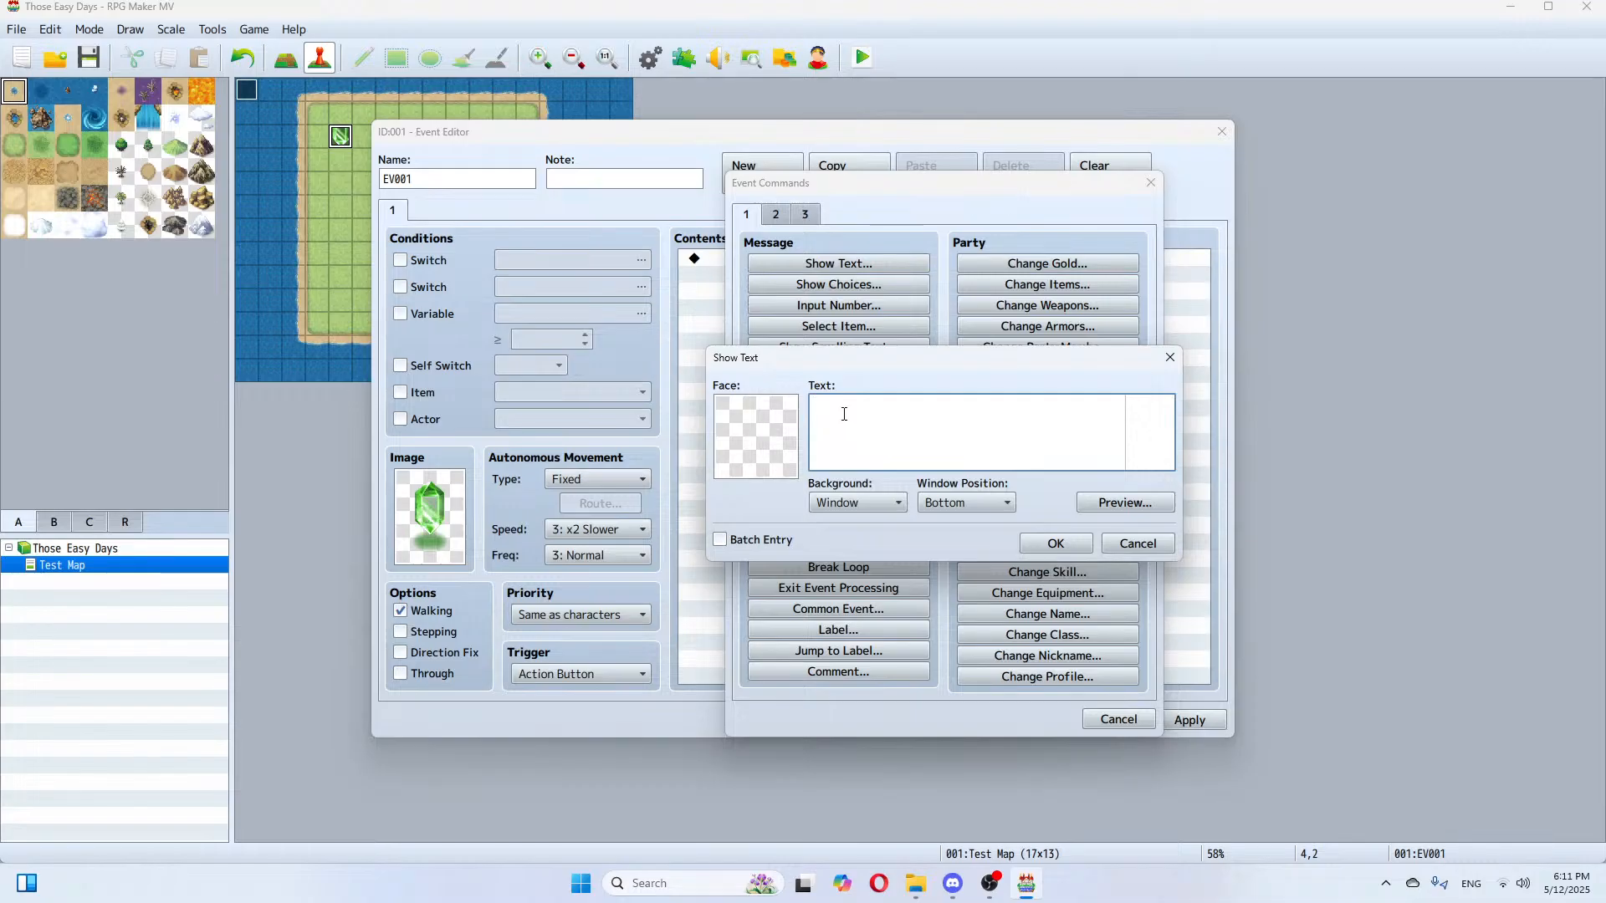
type("\"One hour later.")
left_click(1055, 543)
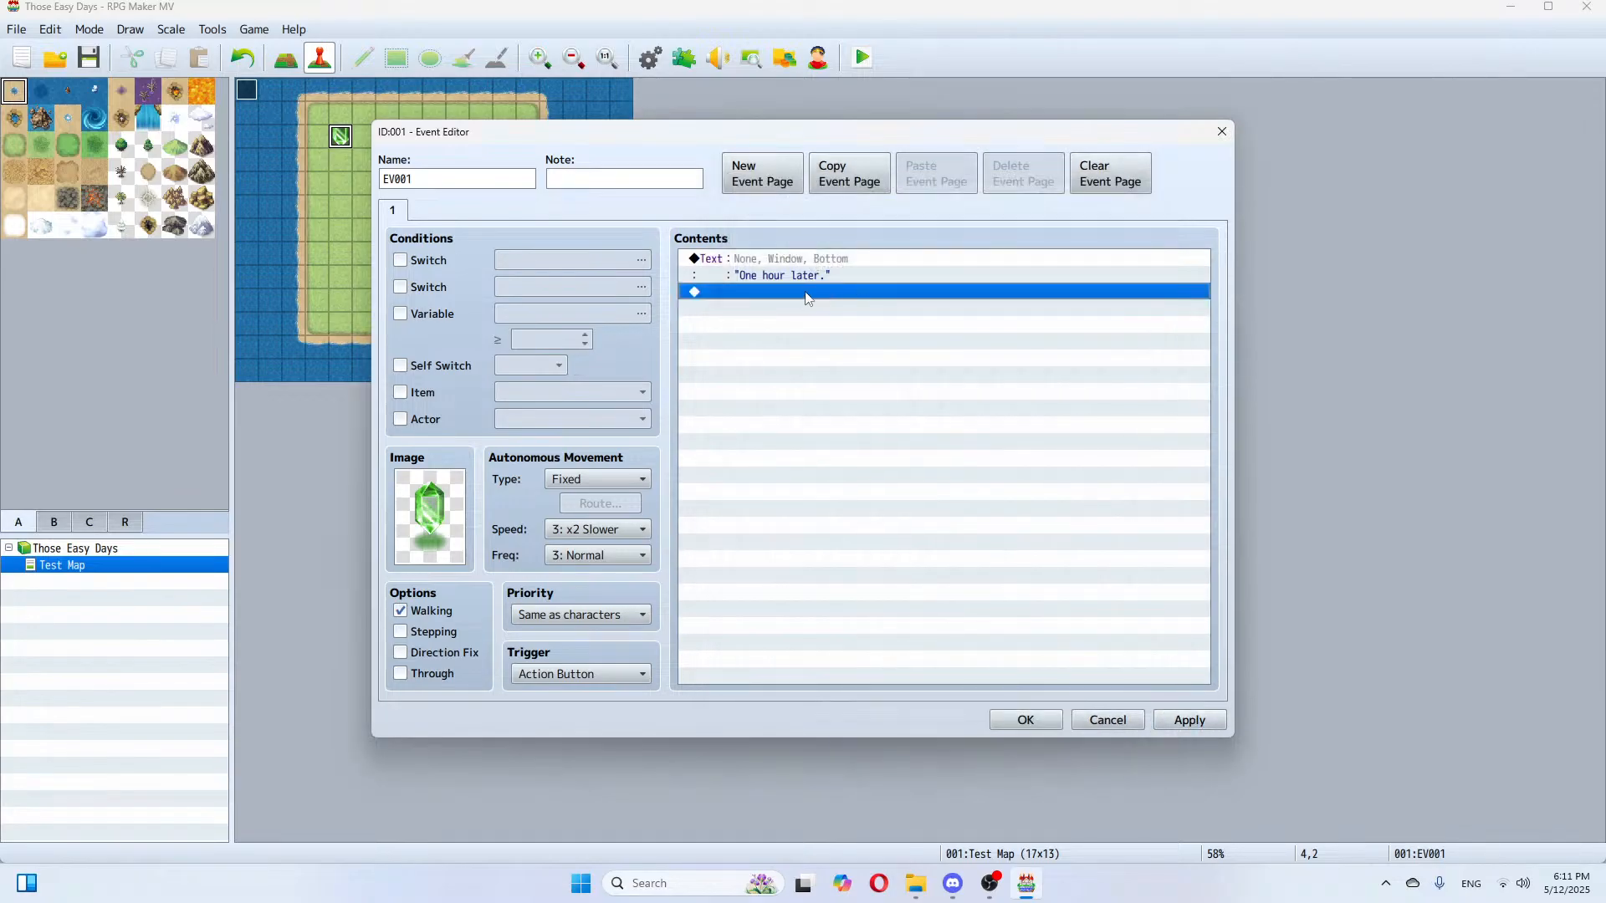
Step: Below the text, add a Control Variables command adding the constant 1 to 0001 Hours, and apply and accept the event
double_click(807, 292)
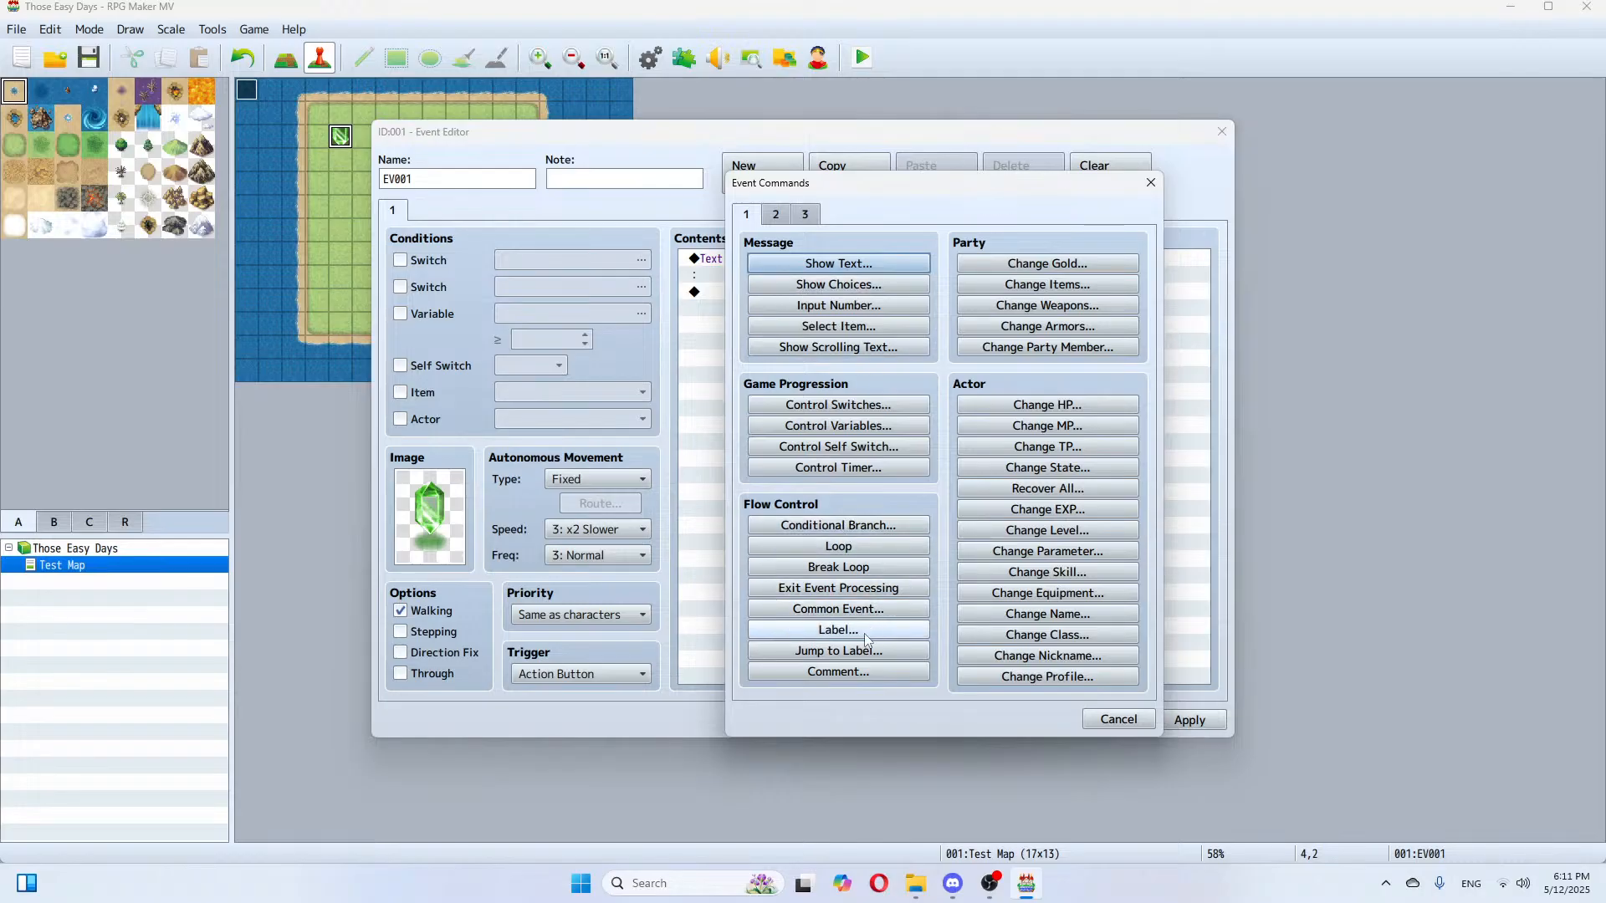
left_click(841, 427)
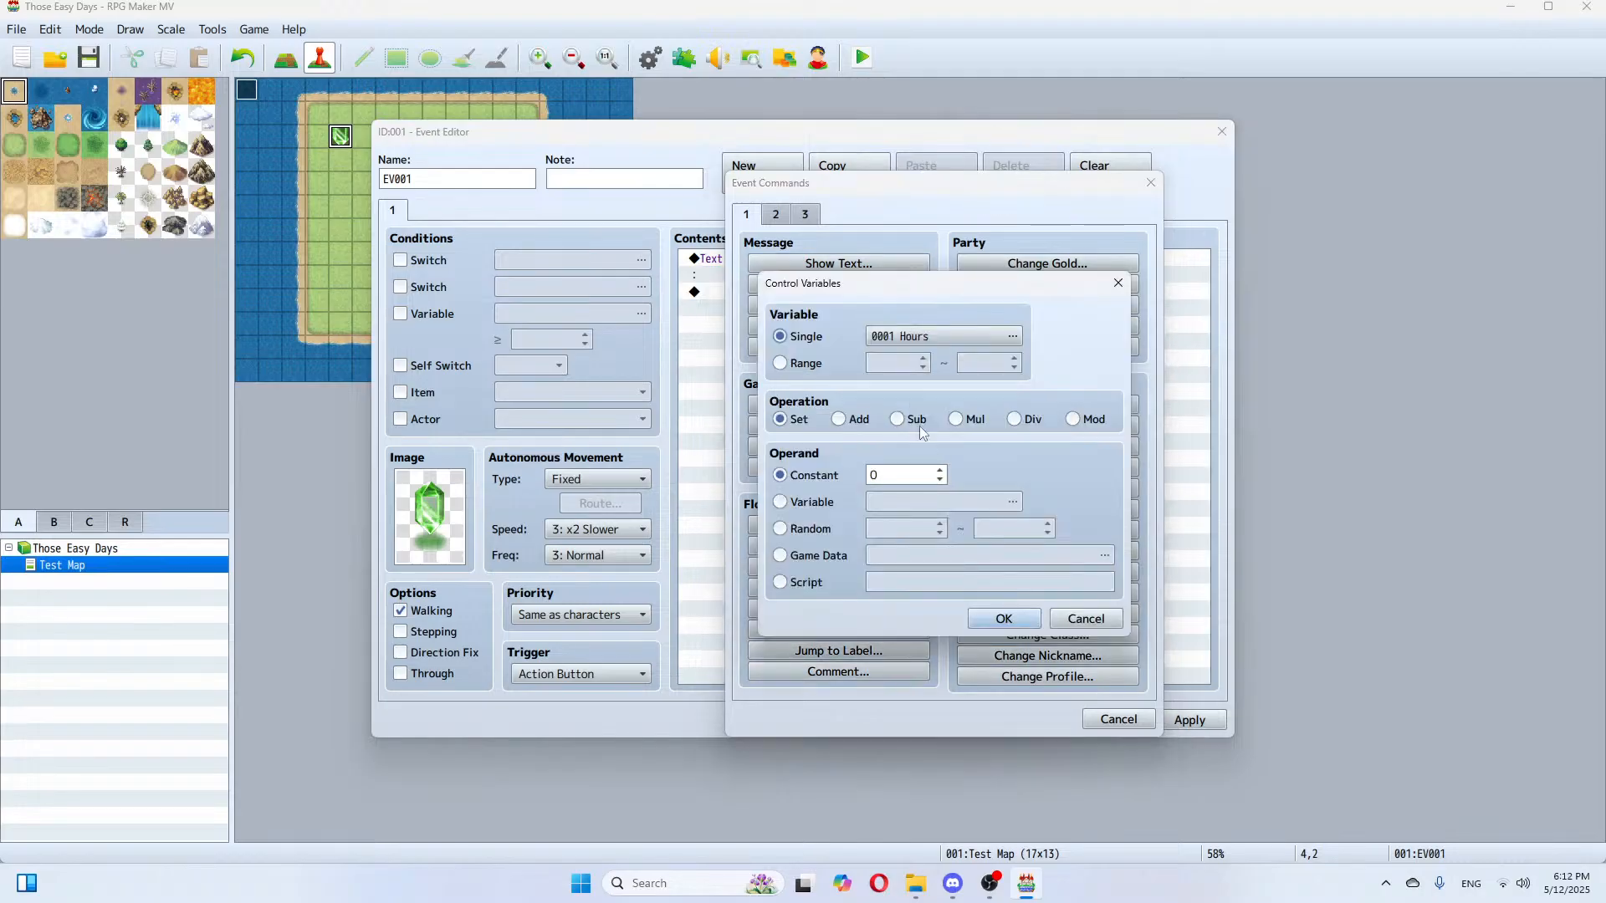
left_click(940, 471)
left_click(1004, 618)
left_click(1204, 719)
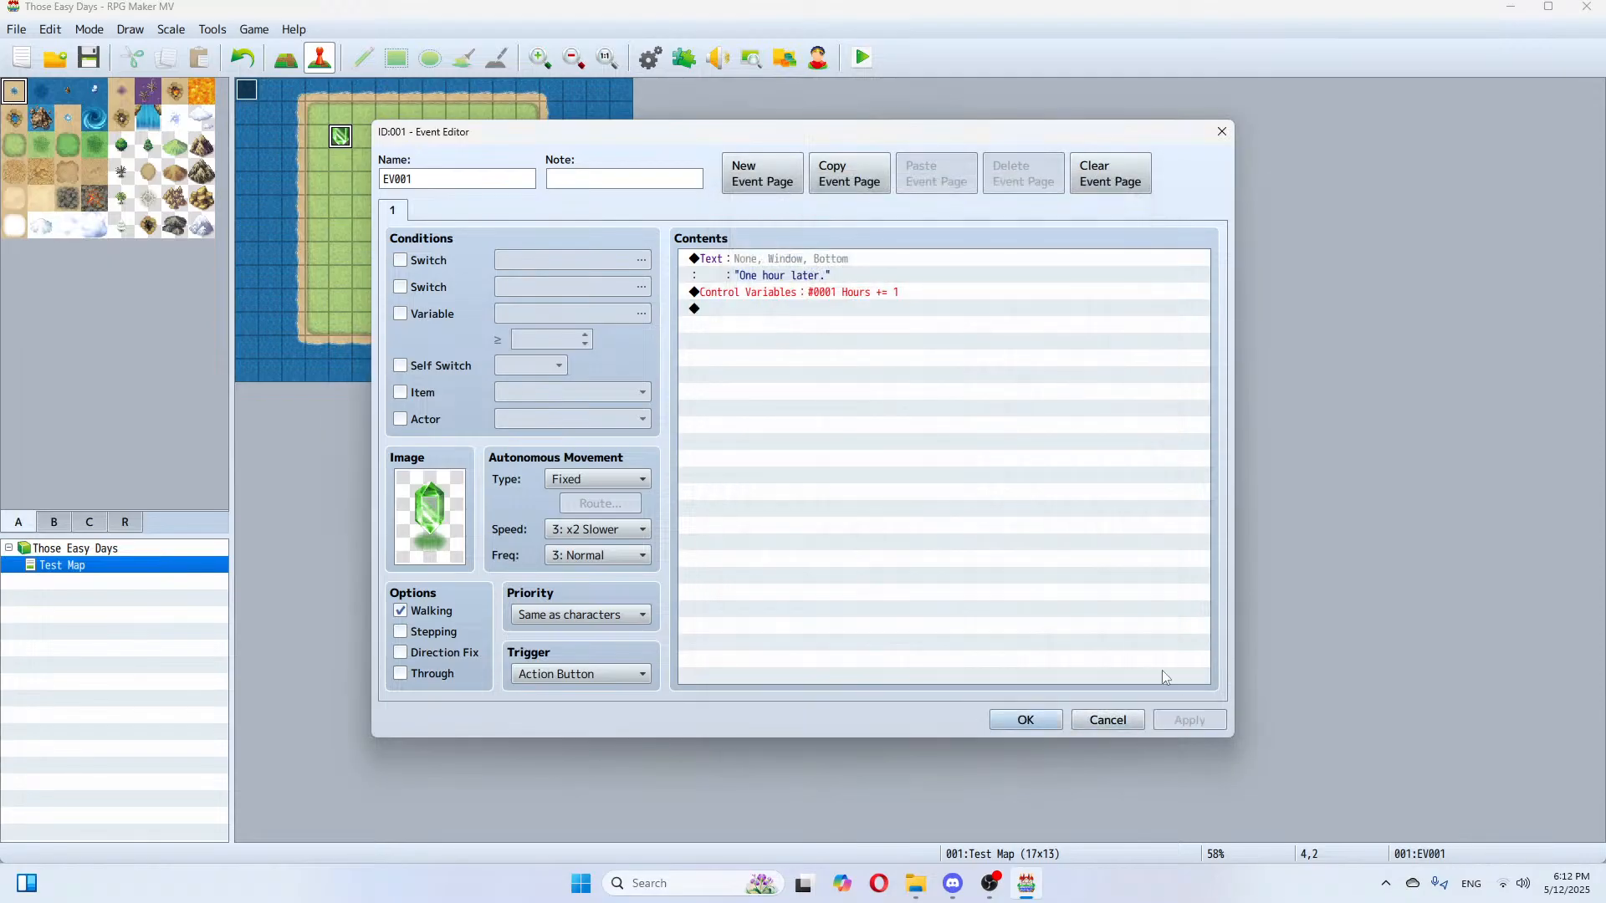
left_click(1025, 719)
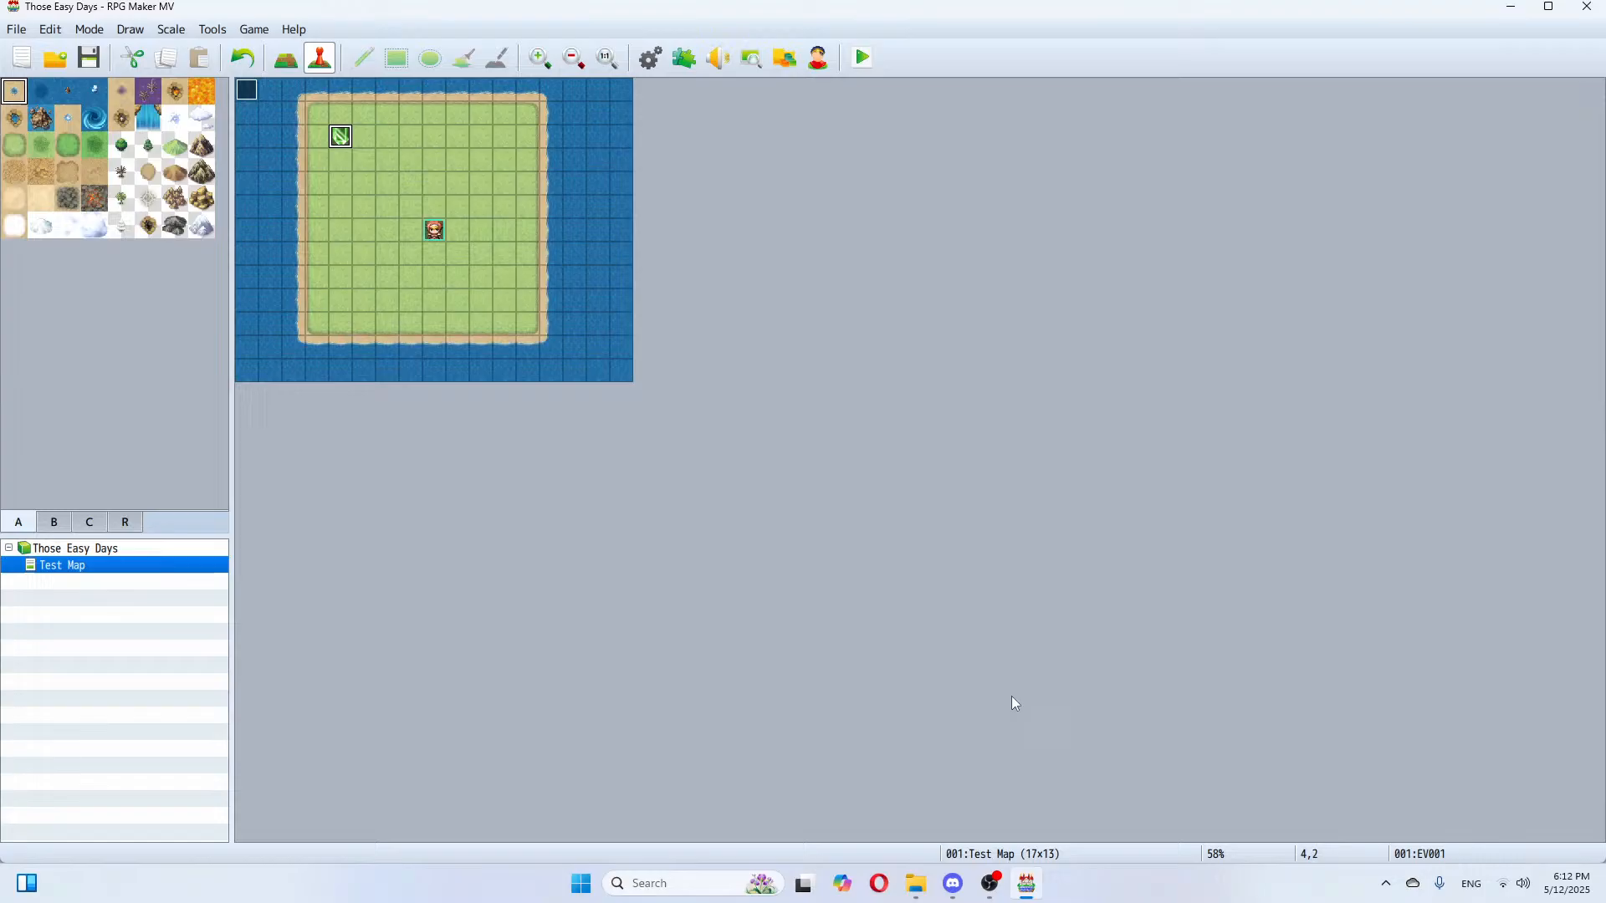
Step: Create a new event at map tile 8,2 and give it the teal crystal image from the !Crystal set
double_click(434, 140)
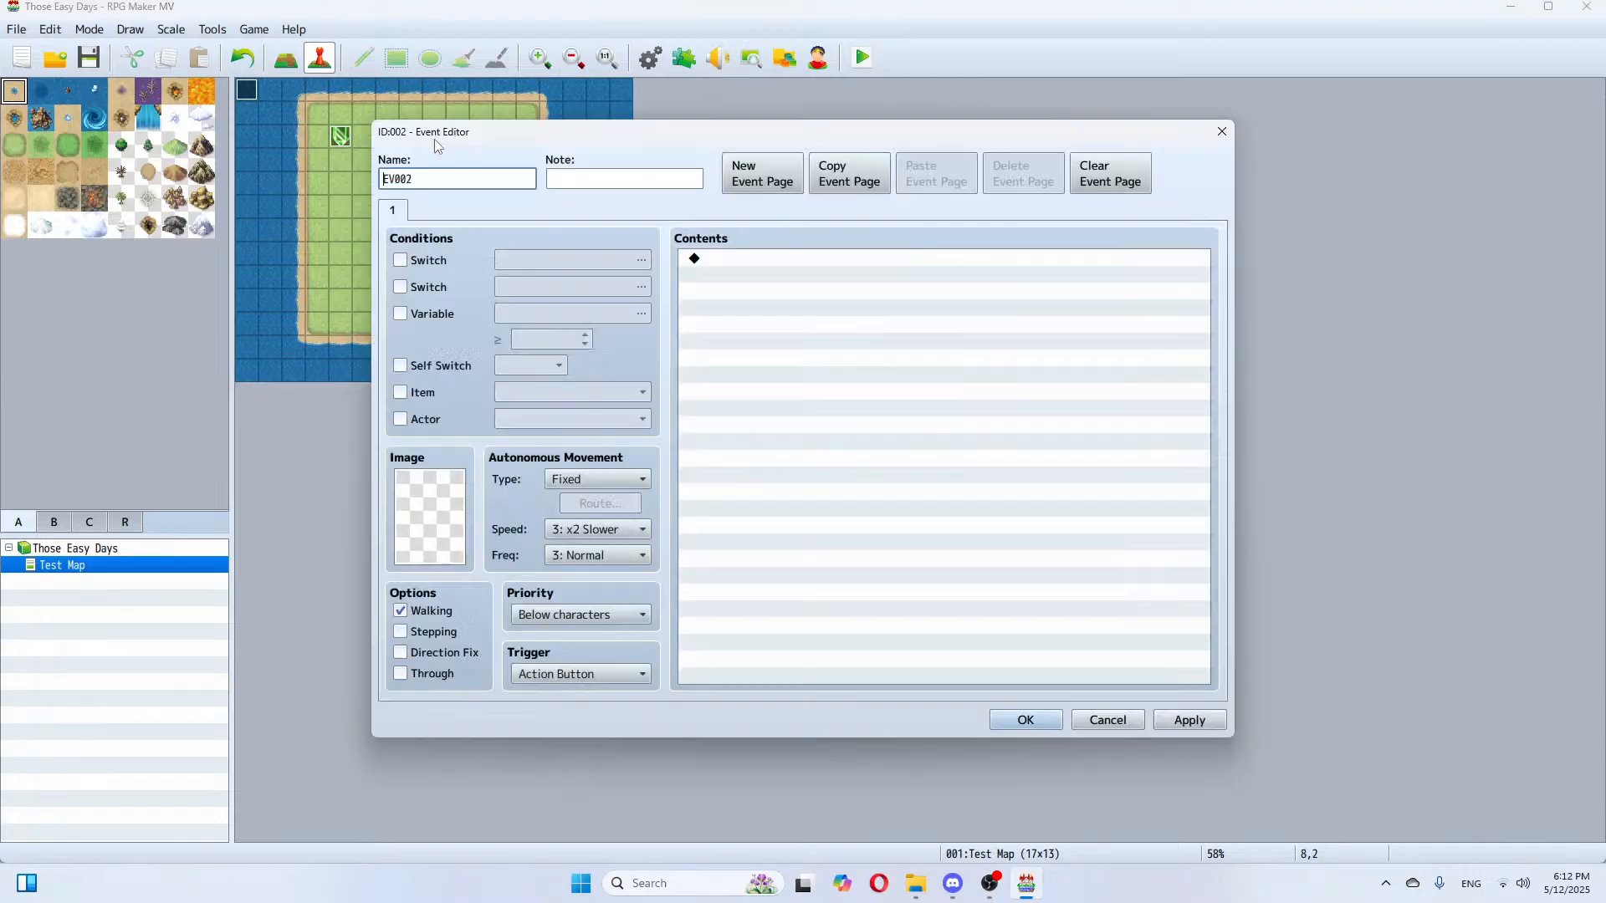
double_click(414, 557)
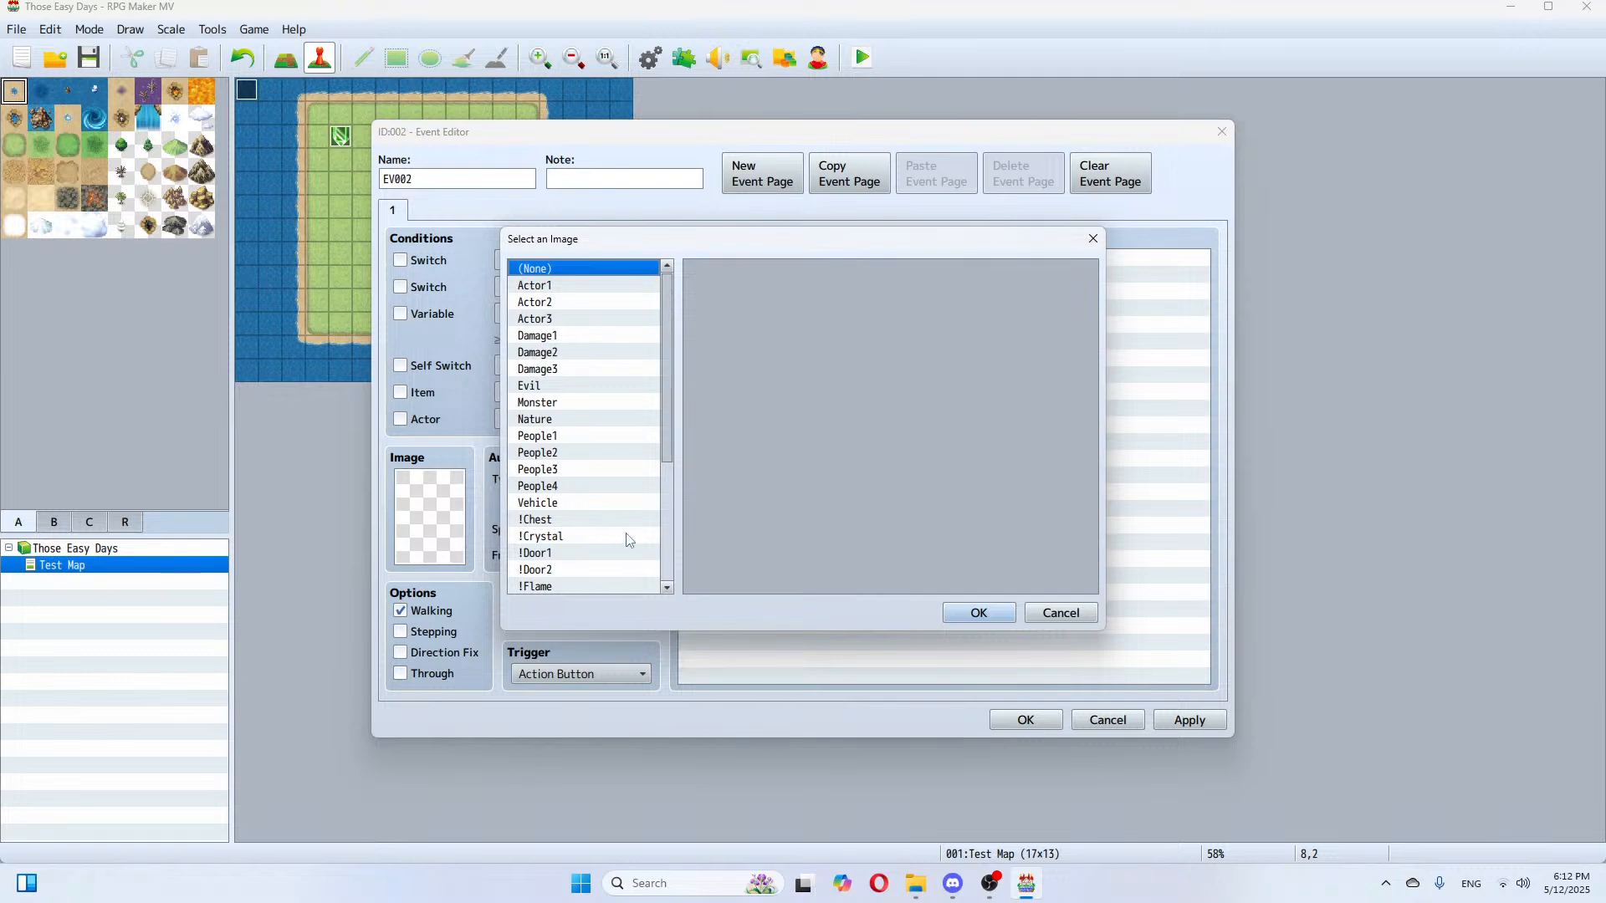
left_click(545, 537)
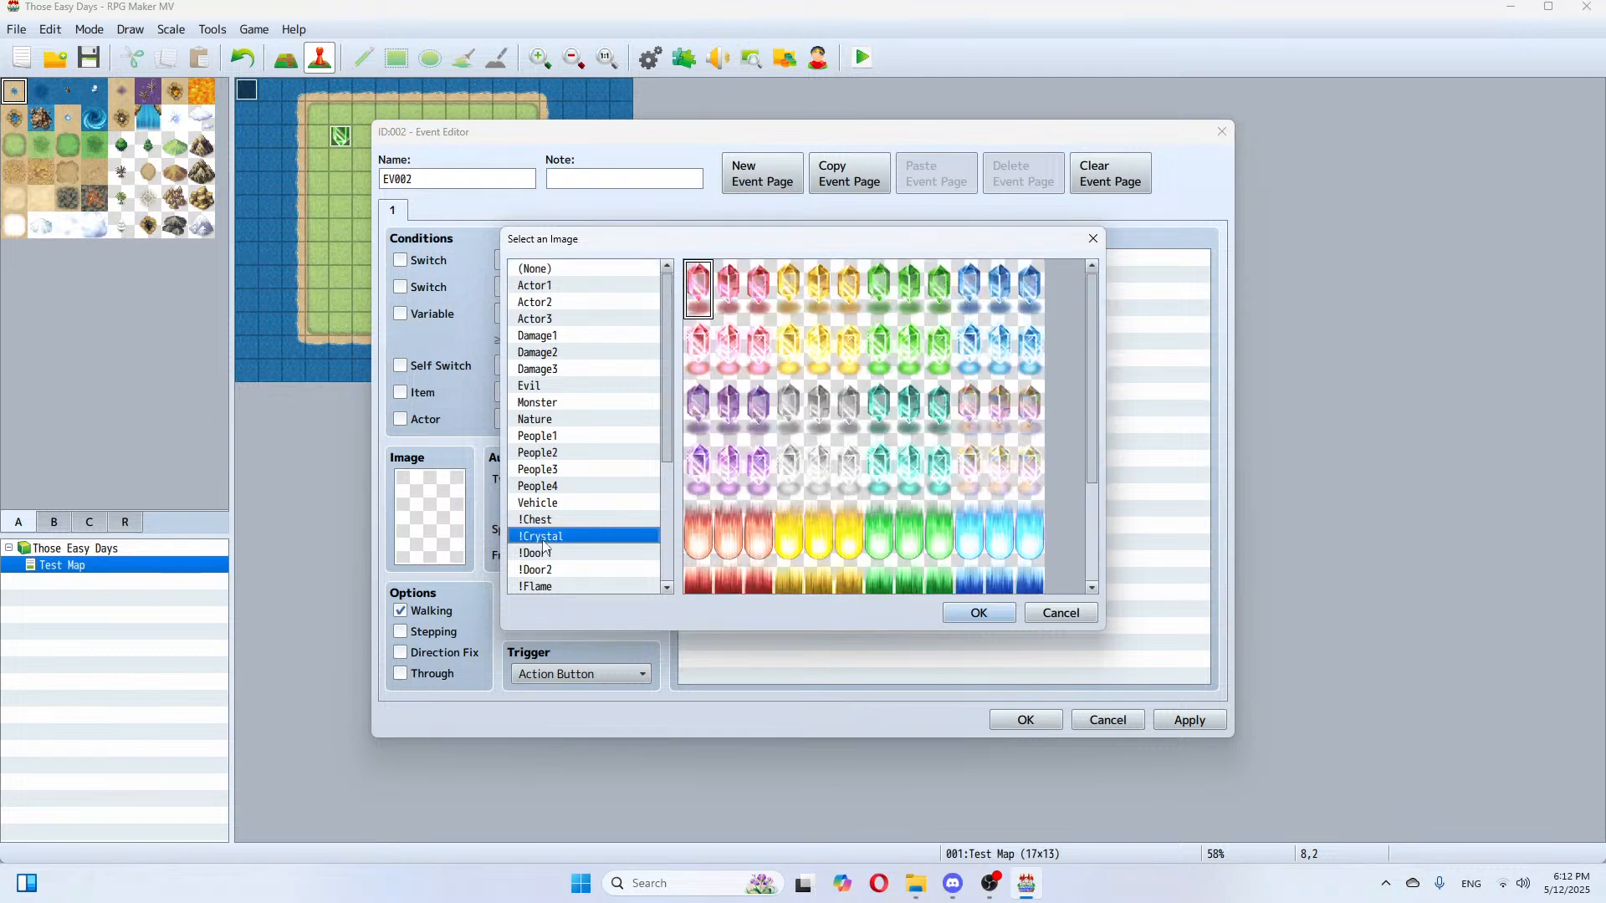
double_click(878, 412)
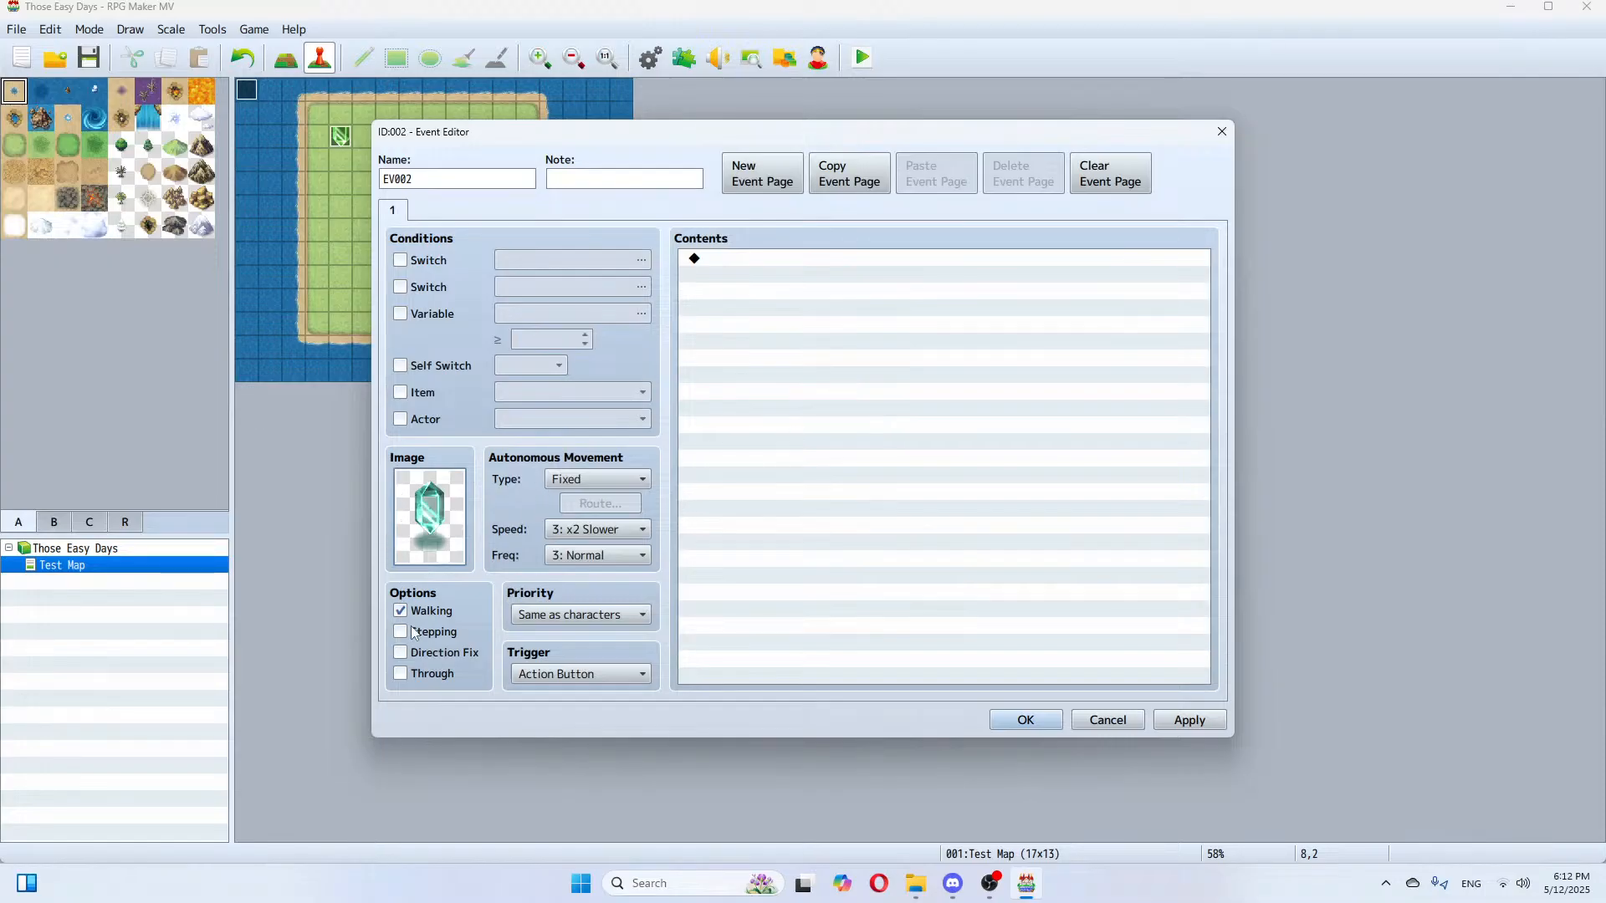
Step: Add a Show Text command reading "It is day v\2" to the teal crystal event, accept the event and save the project
left_click(770, 264)
double_click(770, 266)
left_click(807, 264)
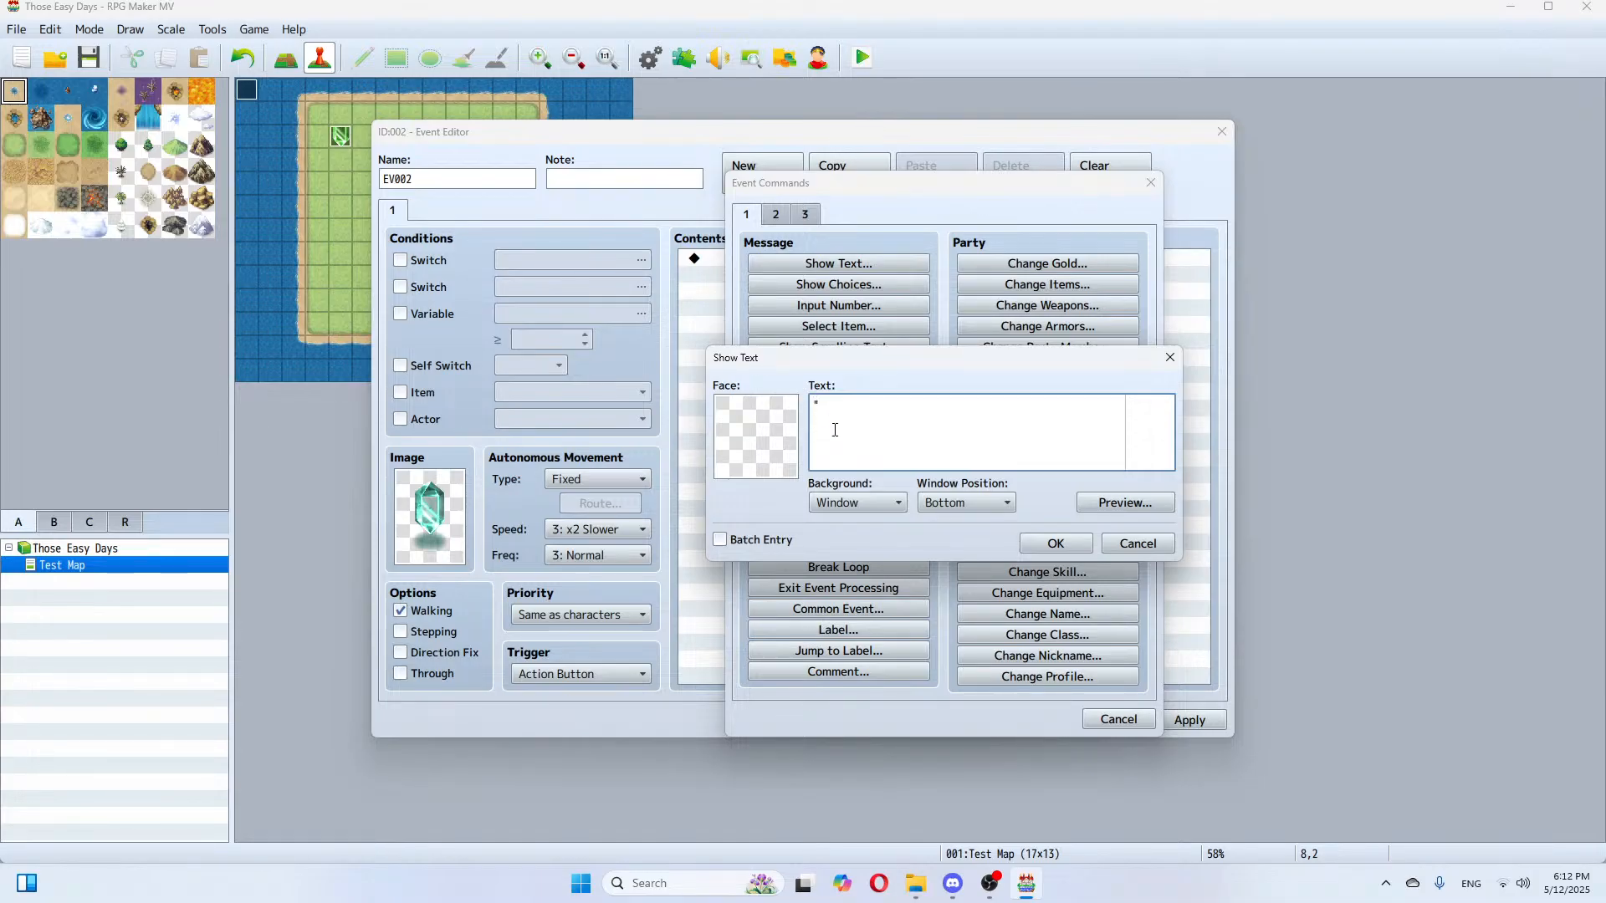
type("\"It hs")
key("BackSpace")
type("as beenm r")
type("\\")
key("BackSpace")
key("BackSpace")
key("BackSpace")
key("BackSpace")
key("BackSpace")
key("BackSpace")
key("BackSpace")
key("BackSpace")
key("BackSpace")
key("BackSpace")
key("BackSpace")
key("BackSpace")
type("is day \\v3")
key("BackSpace")
type("2")
key("BackSpace")
left_click(885, 409)
key("BackSpace")
left_click(1075, 545)
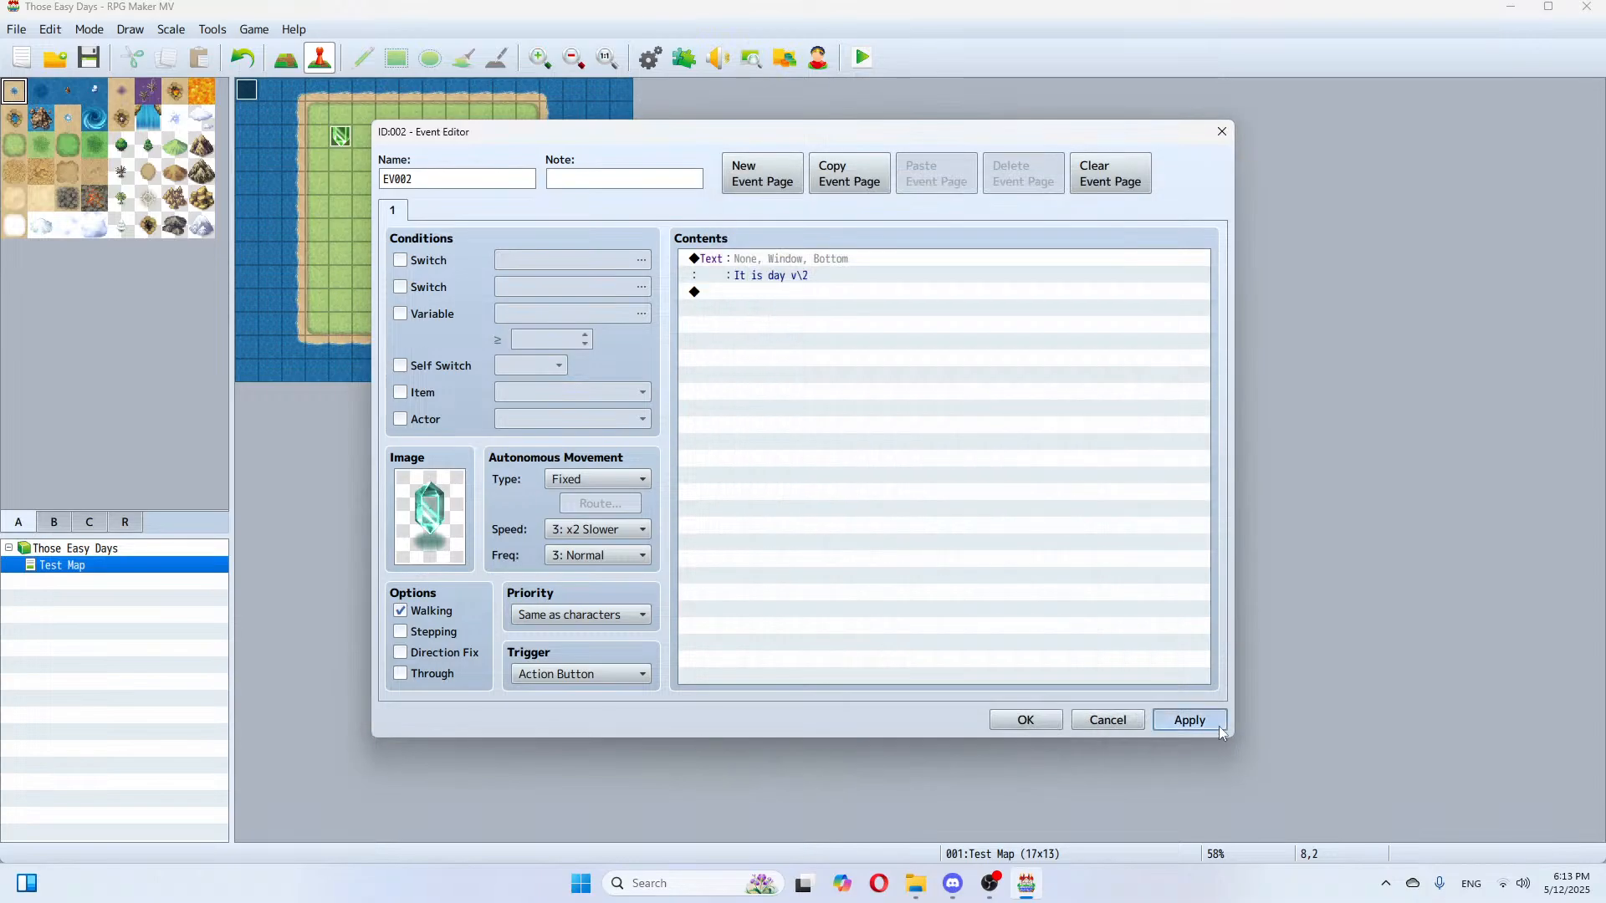
left_click(1025, 719)
left_click(89, 57)
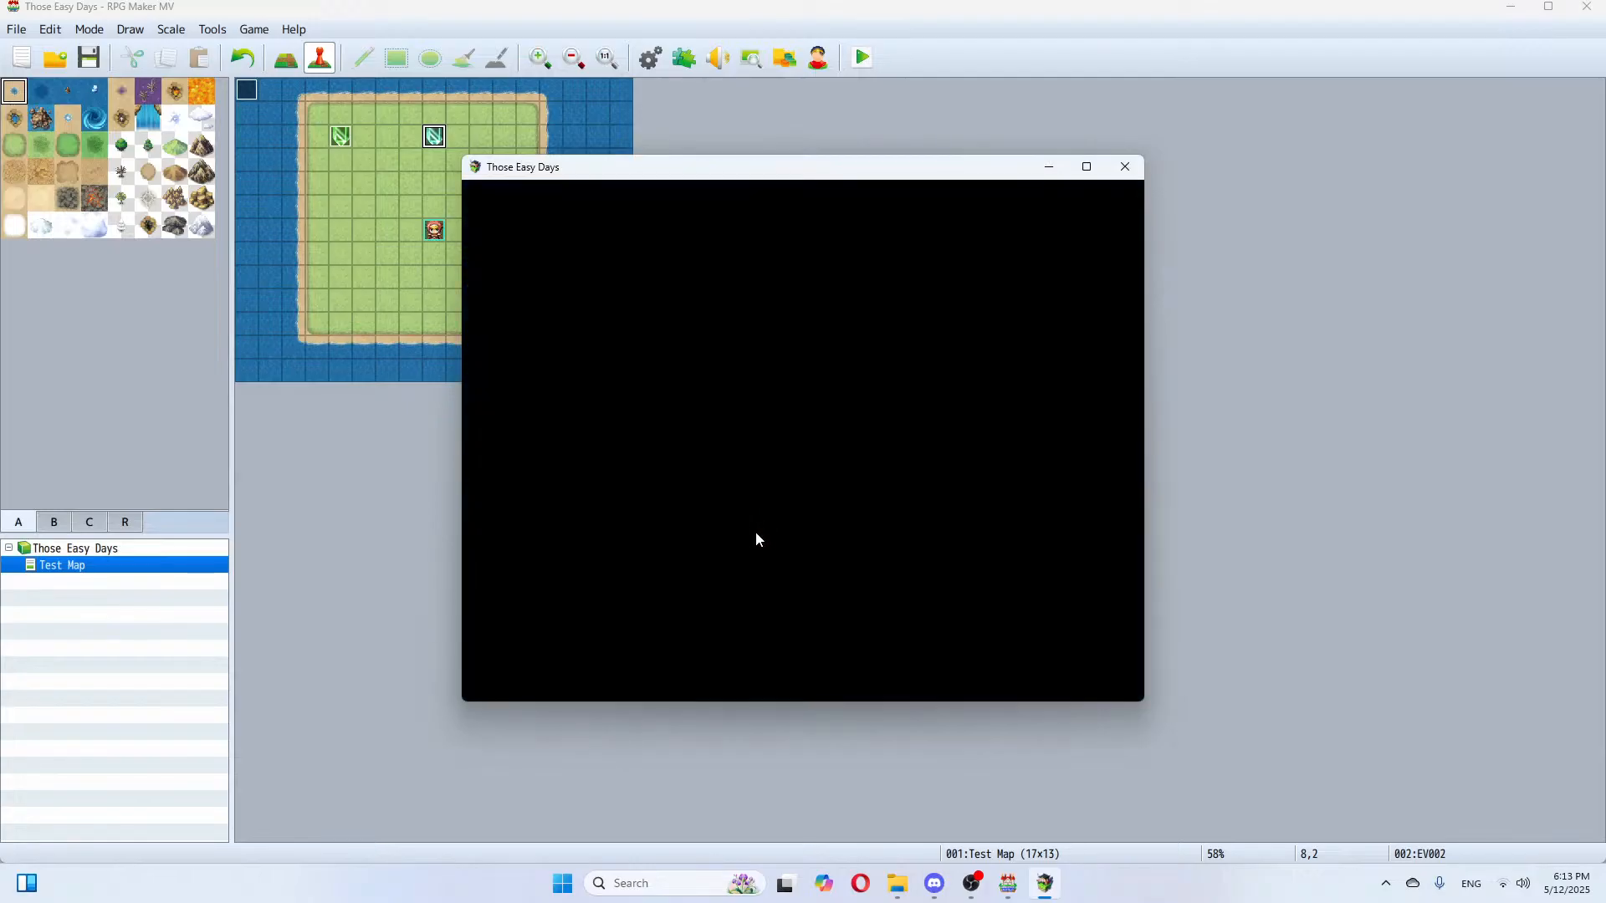
Step: Playtest the map, use the green crystal repeatedly to cycle the day, check the teal crystal's message, and close the game
key("Return")
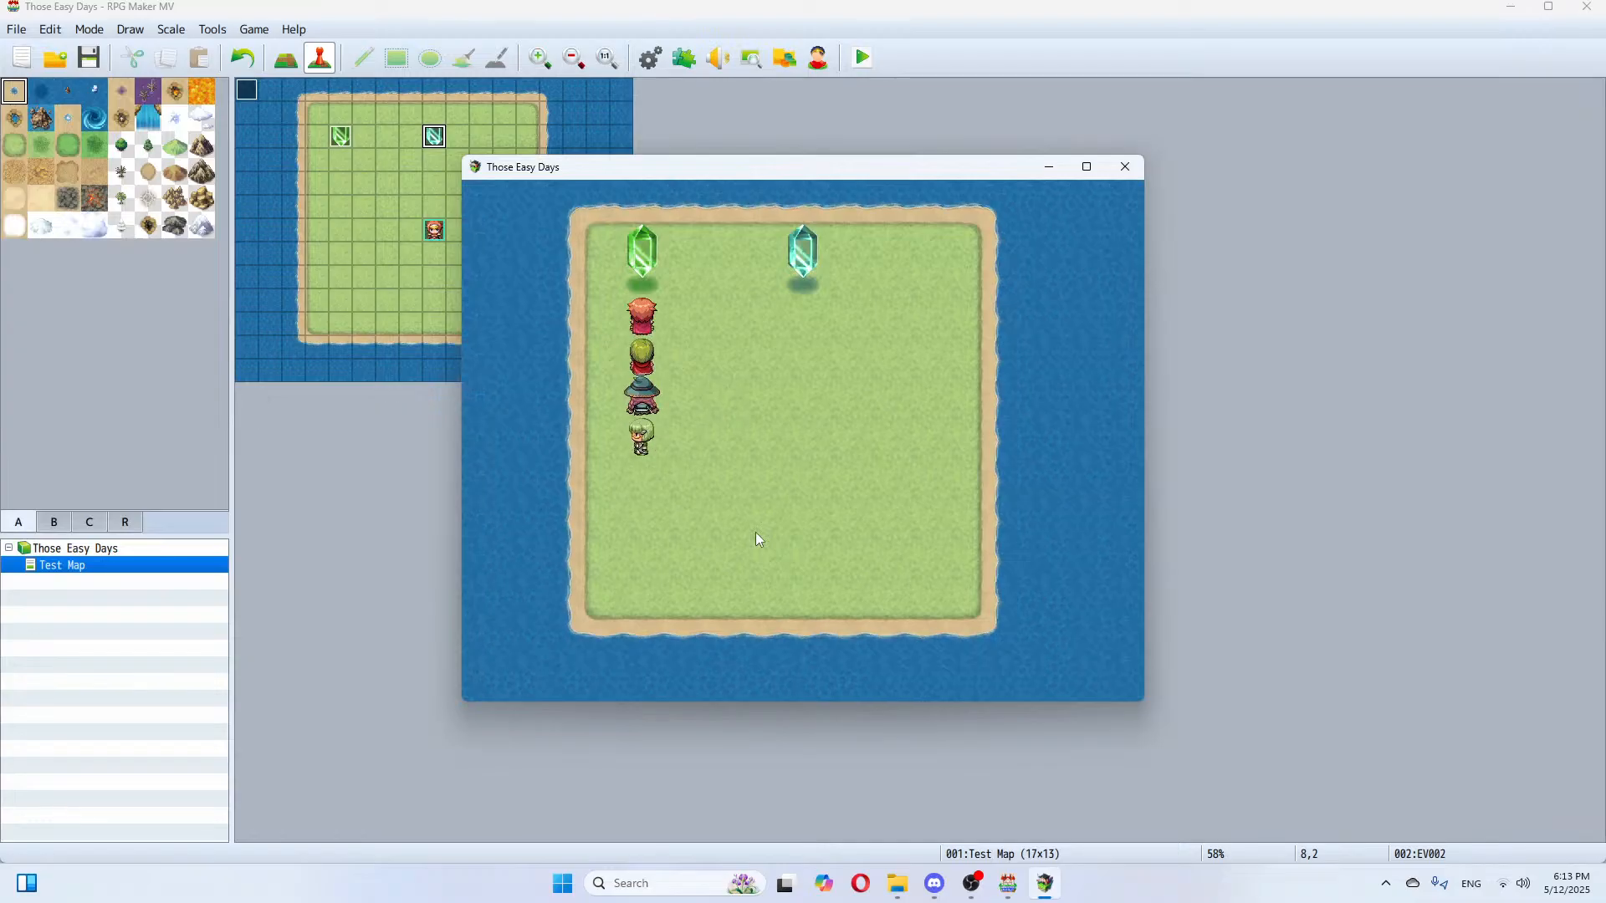
key("Return")
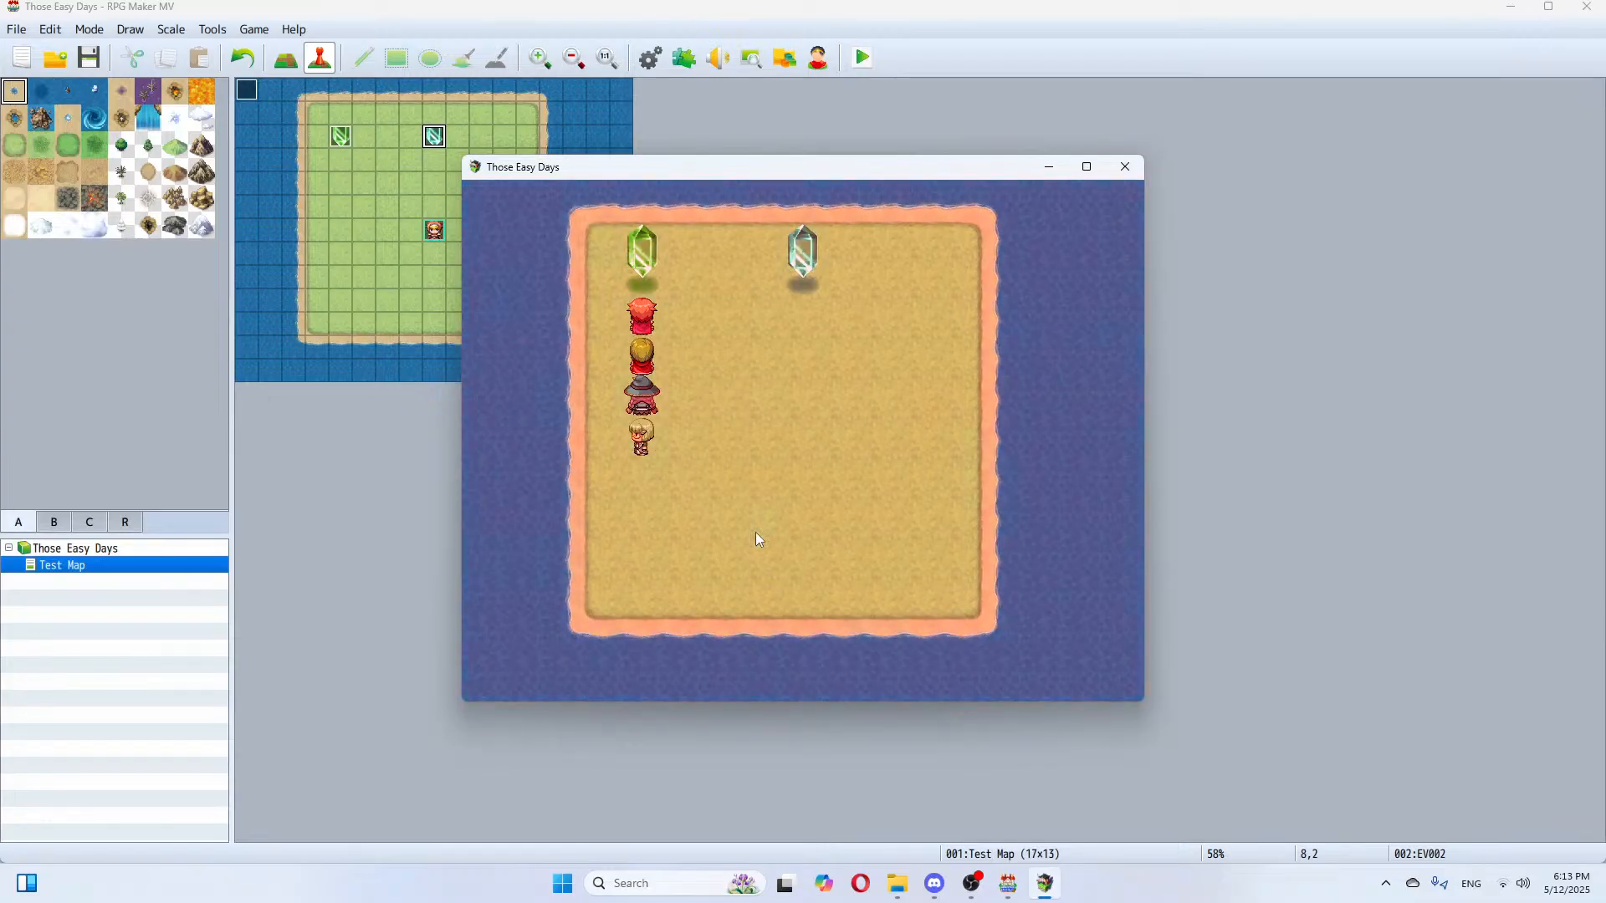
key("Return")
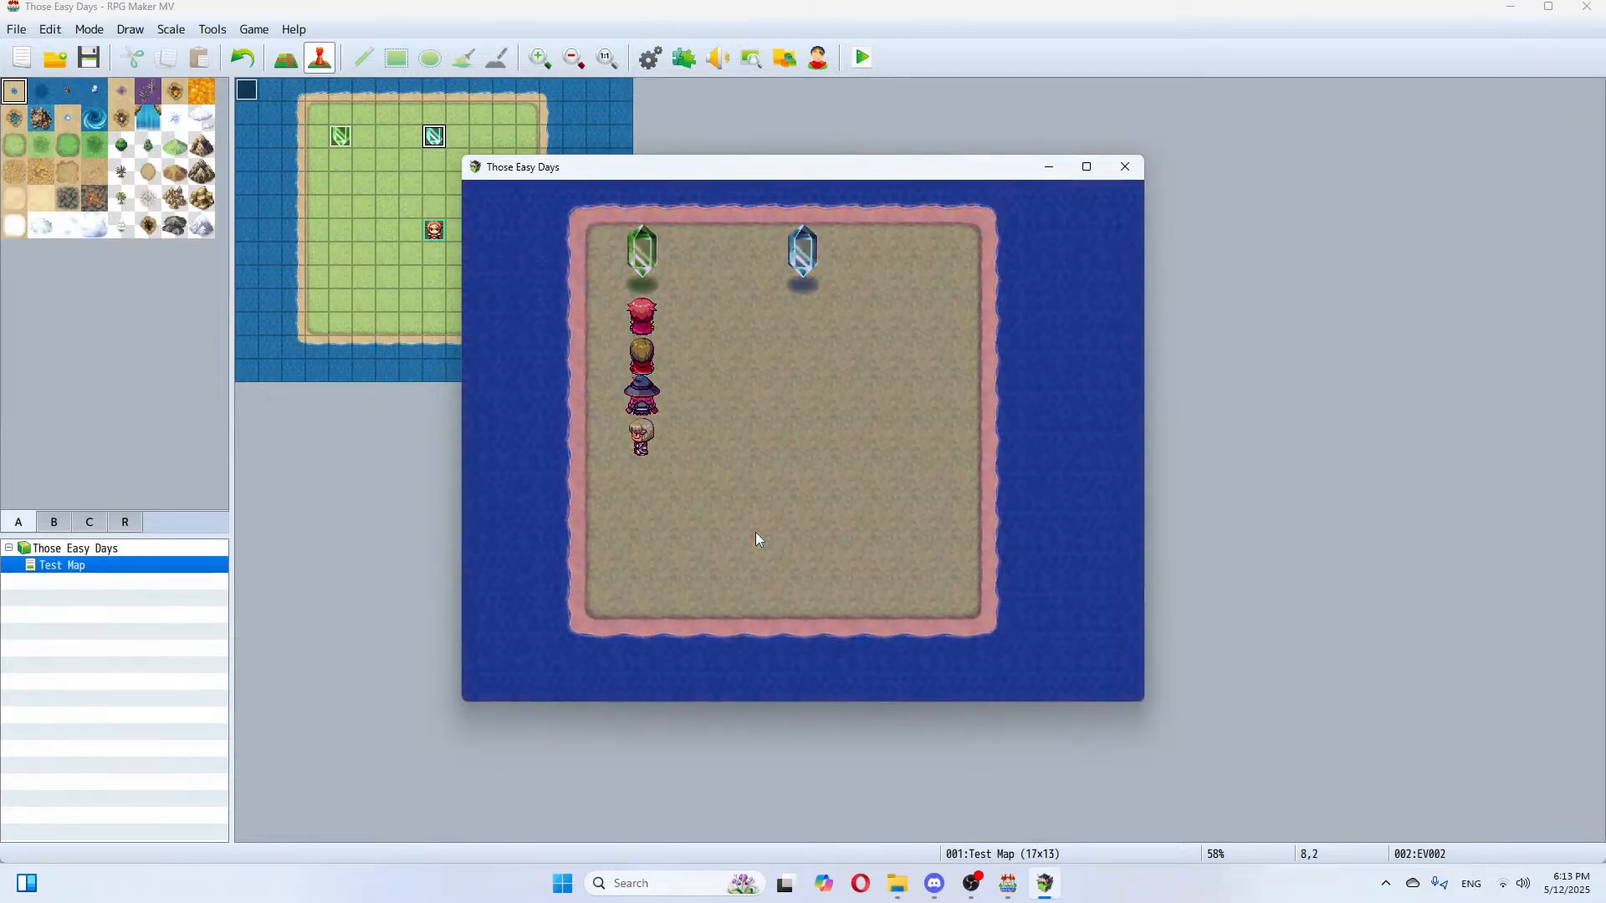
key("Return")
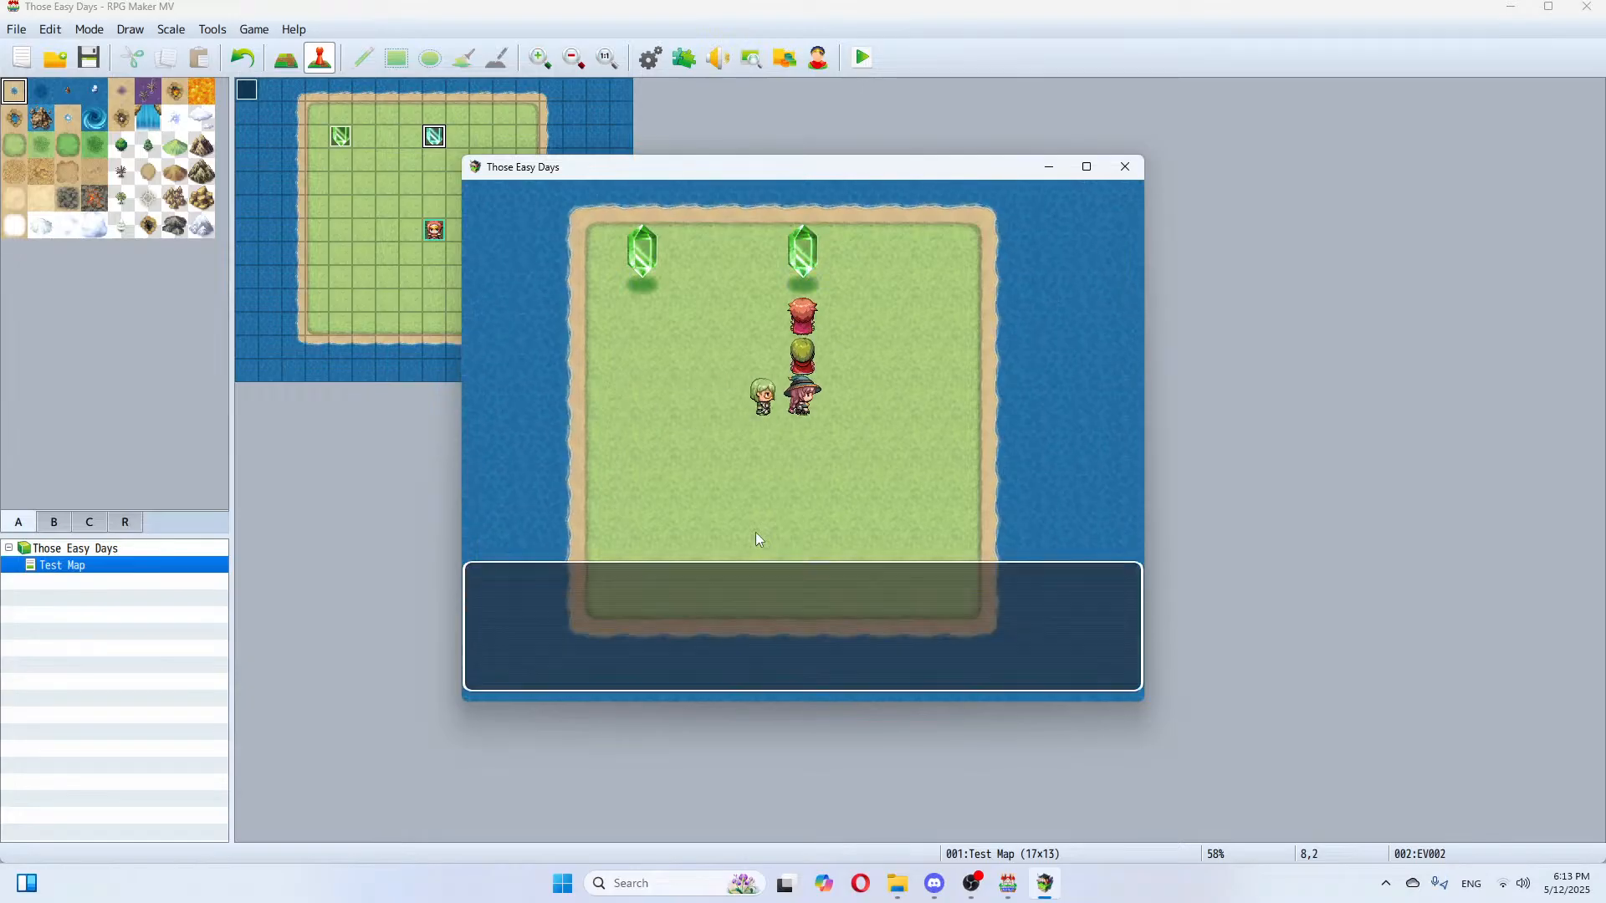
key("Return")
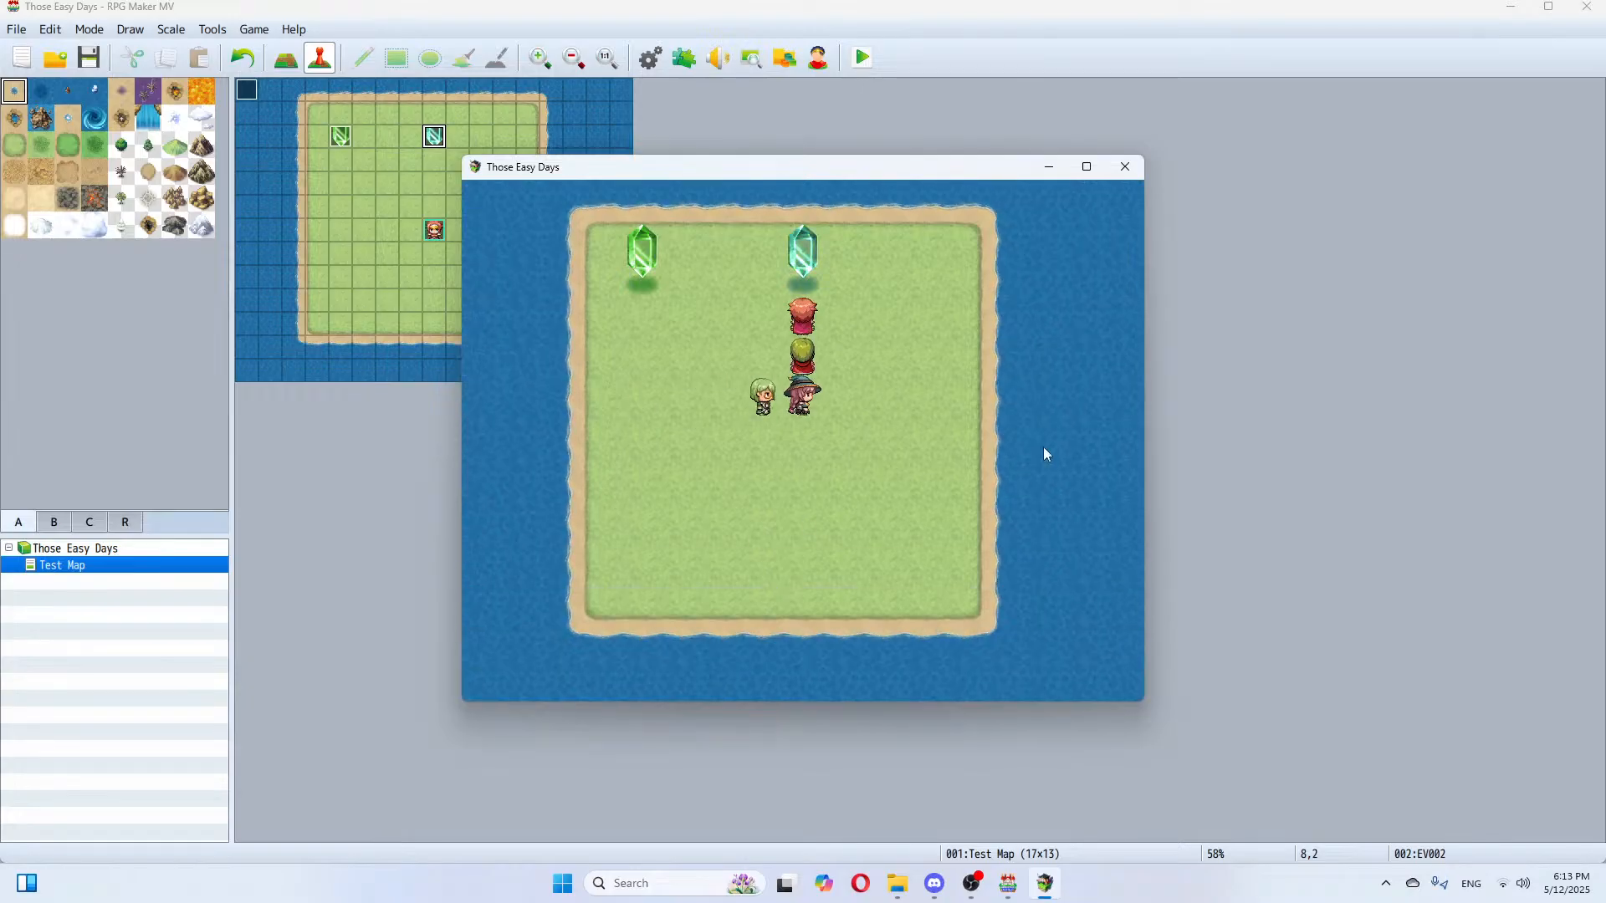
left_click(1118, 169)
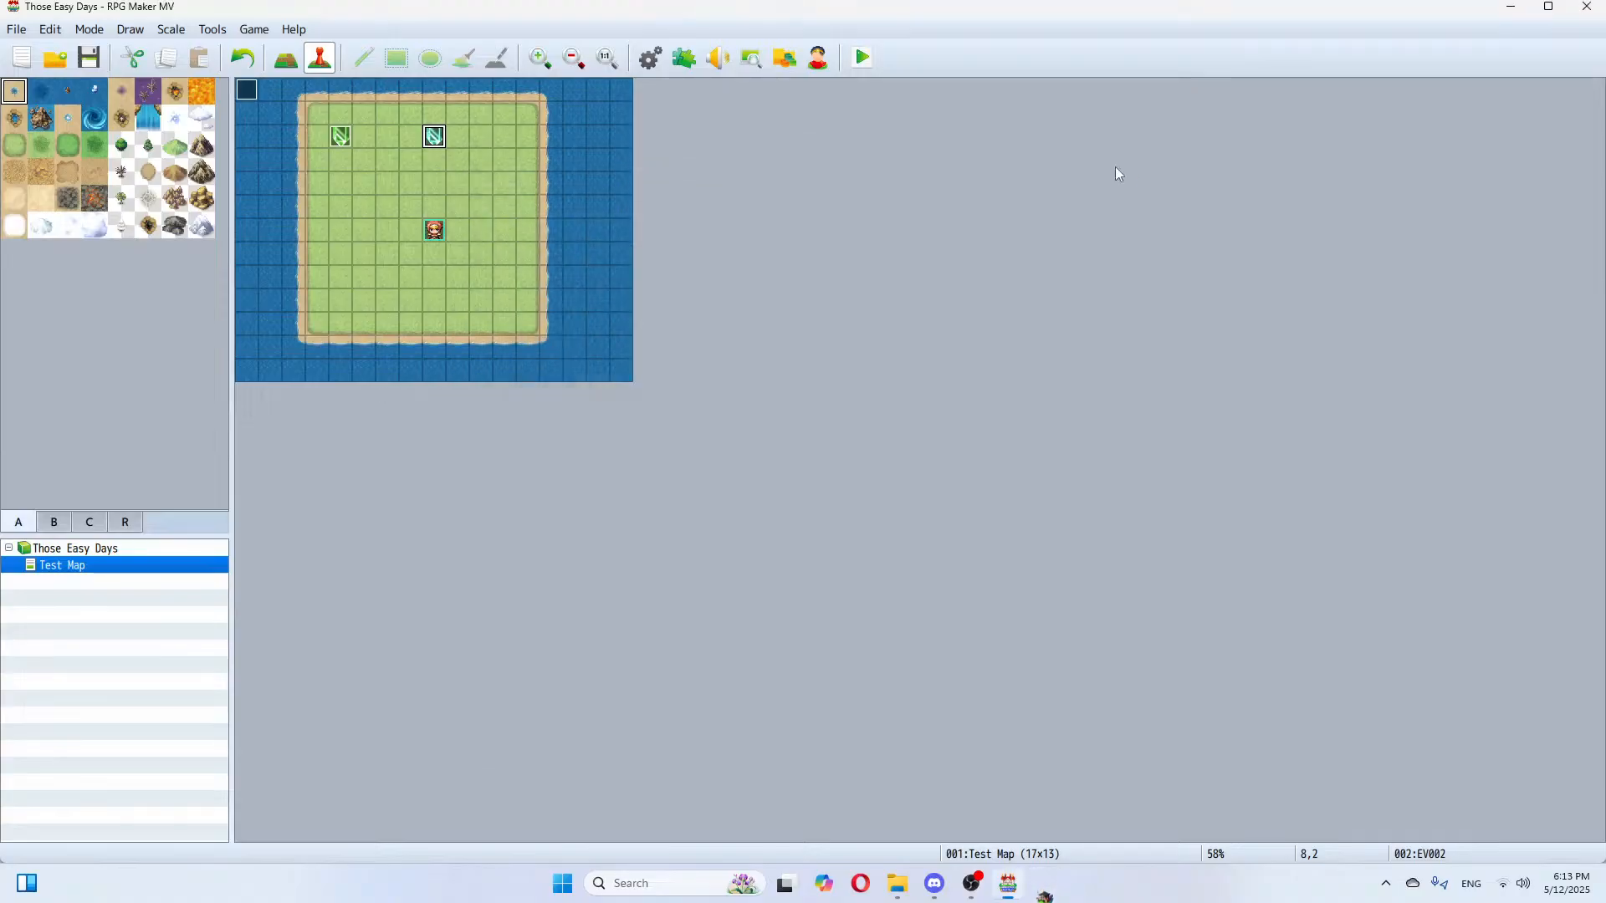
Step: Change the teal crystal event's message to "It is day \v2", then apply and accept the event
right_click(443, 138)
left_click(474, 149)
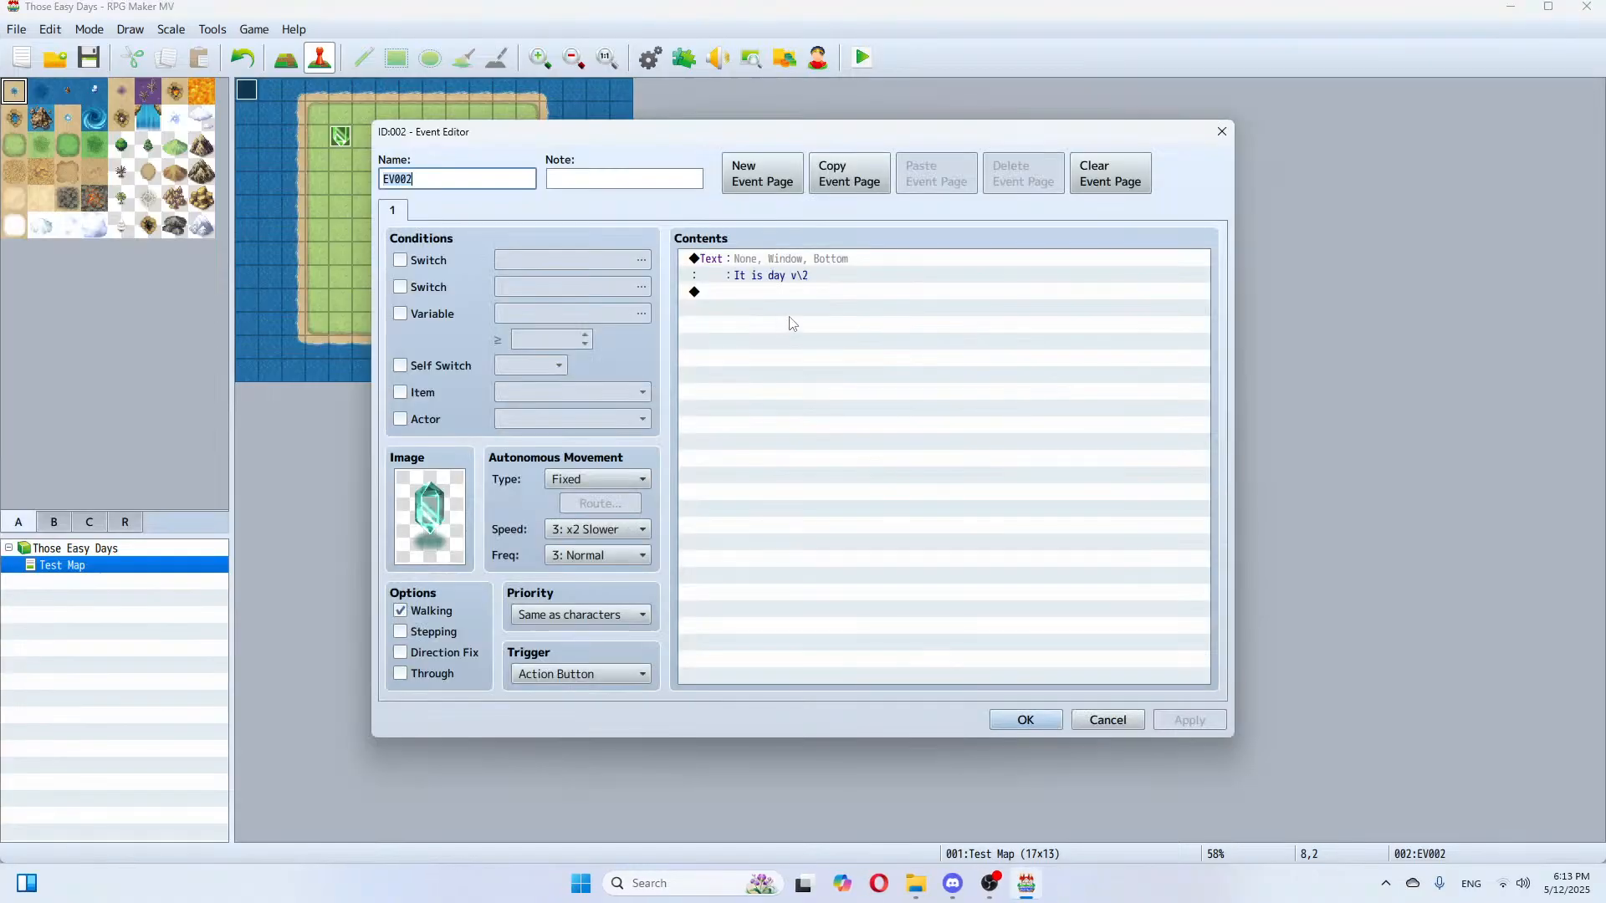
left_click(797, 276)
right_click(819, 276)
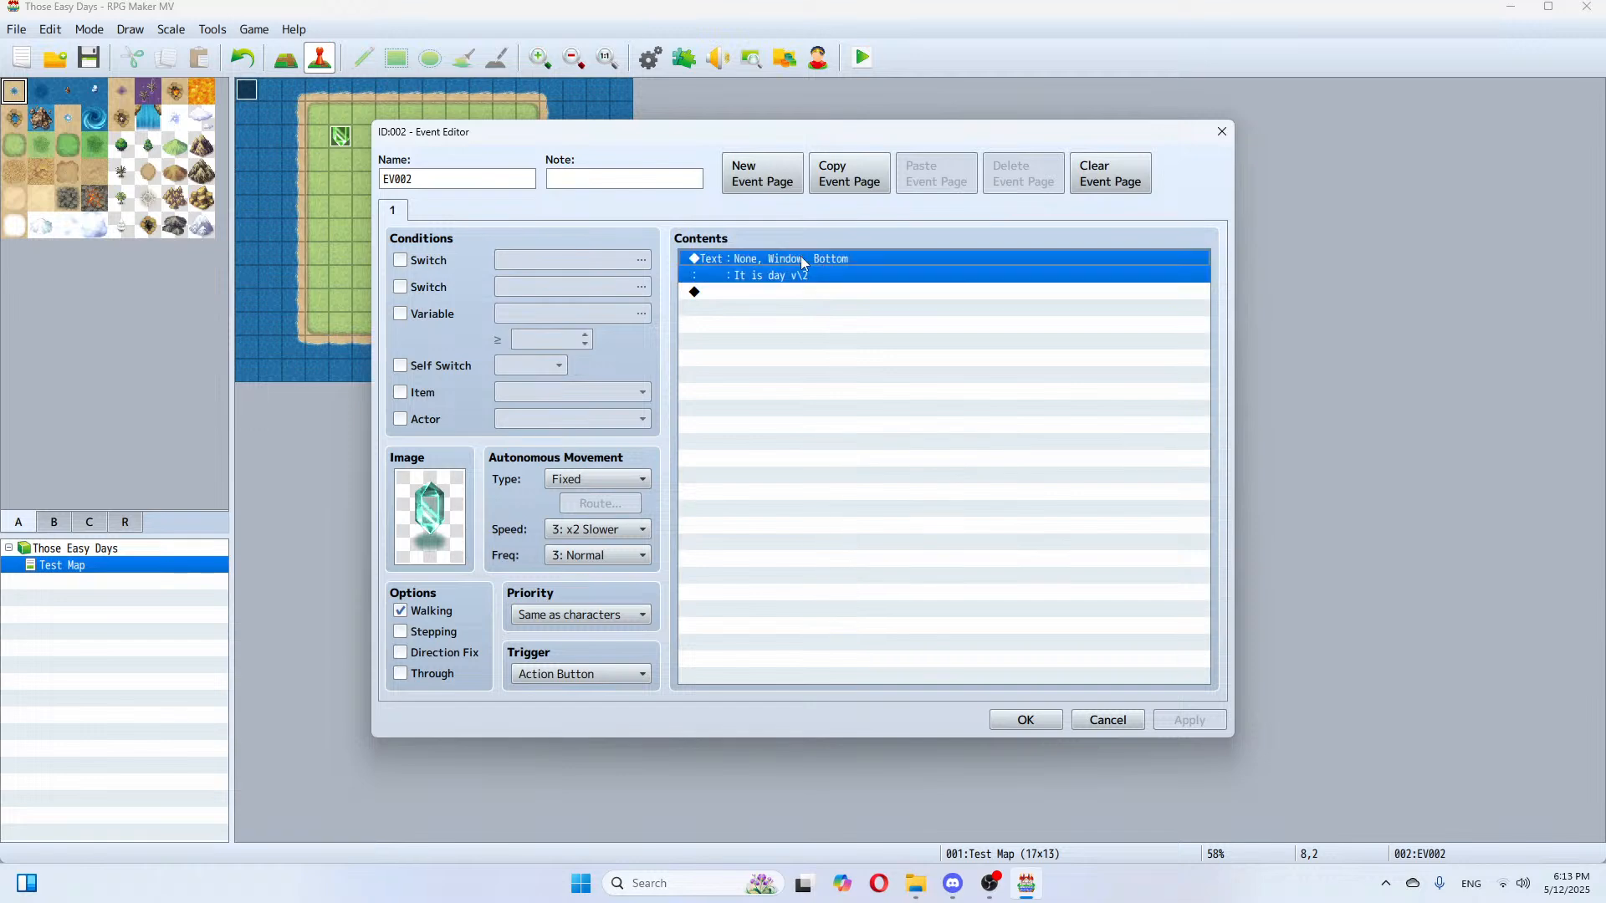
left_click(835, 288)
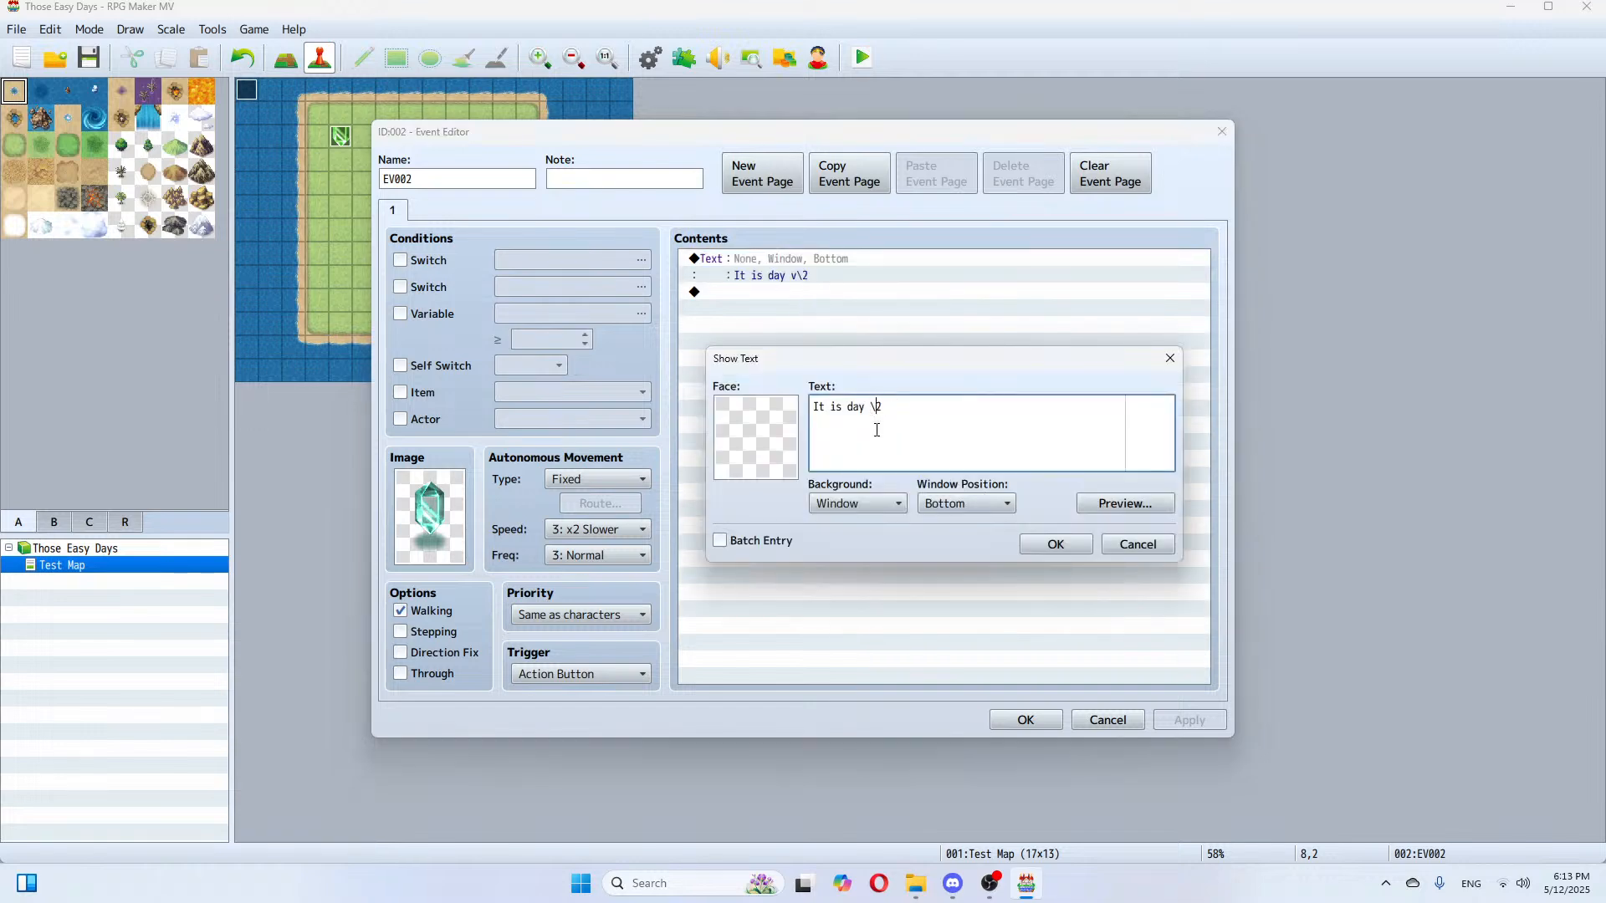
left_click(1047, 544)
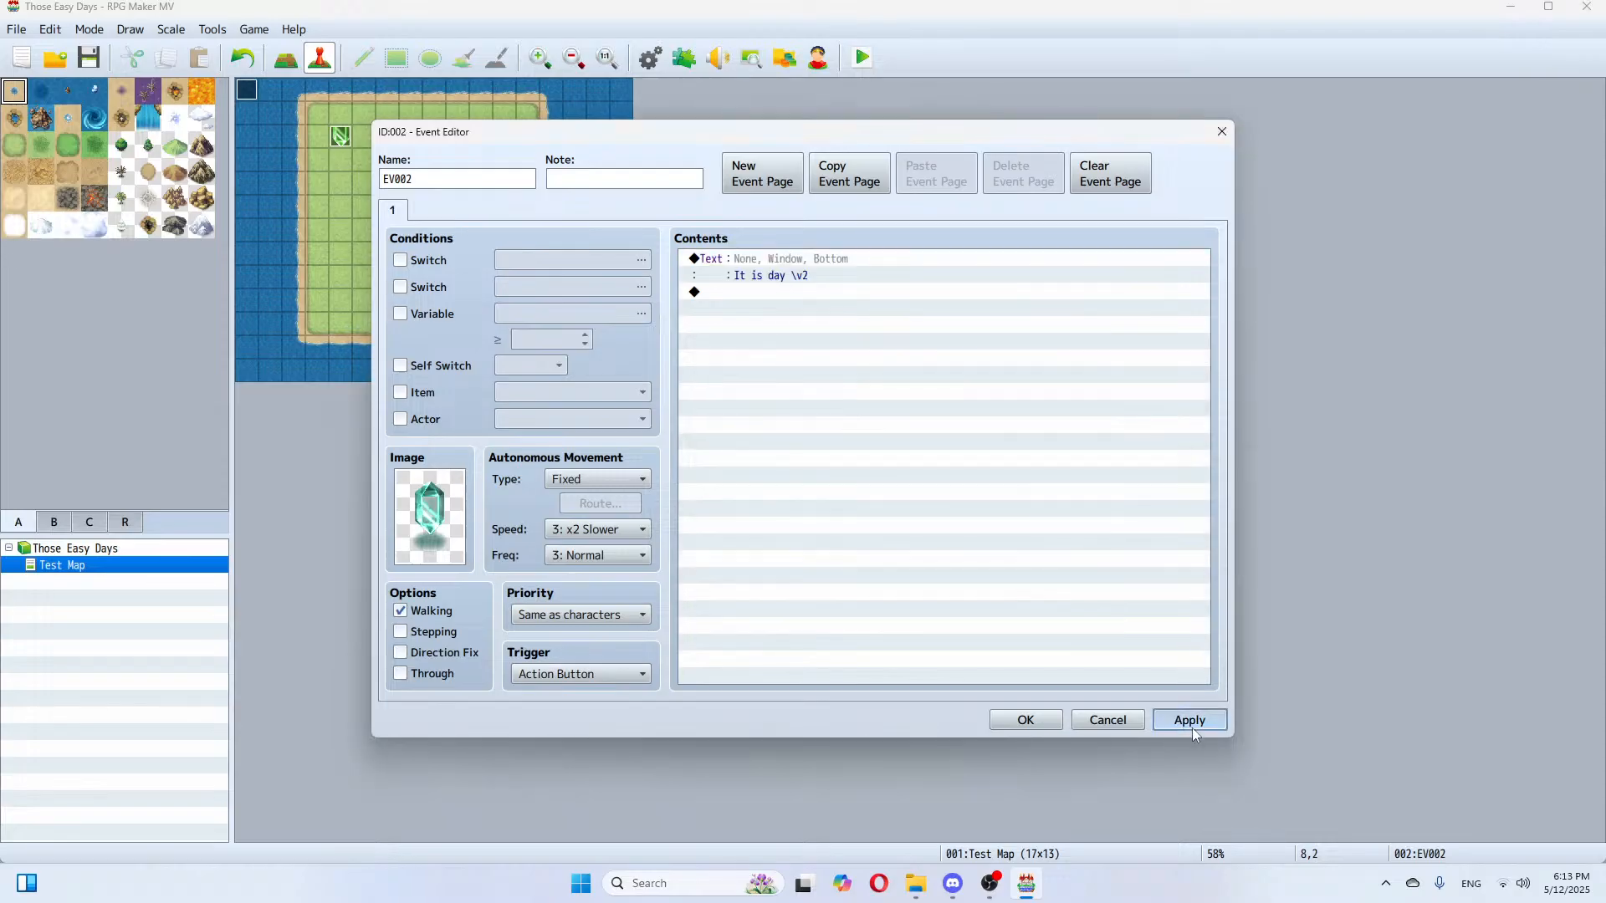
left_click(1049, 720)
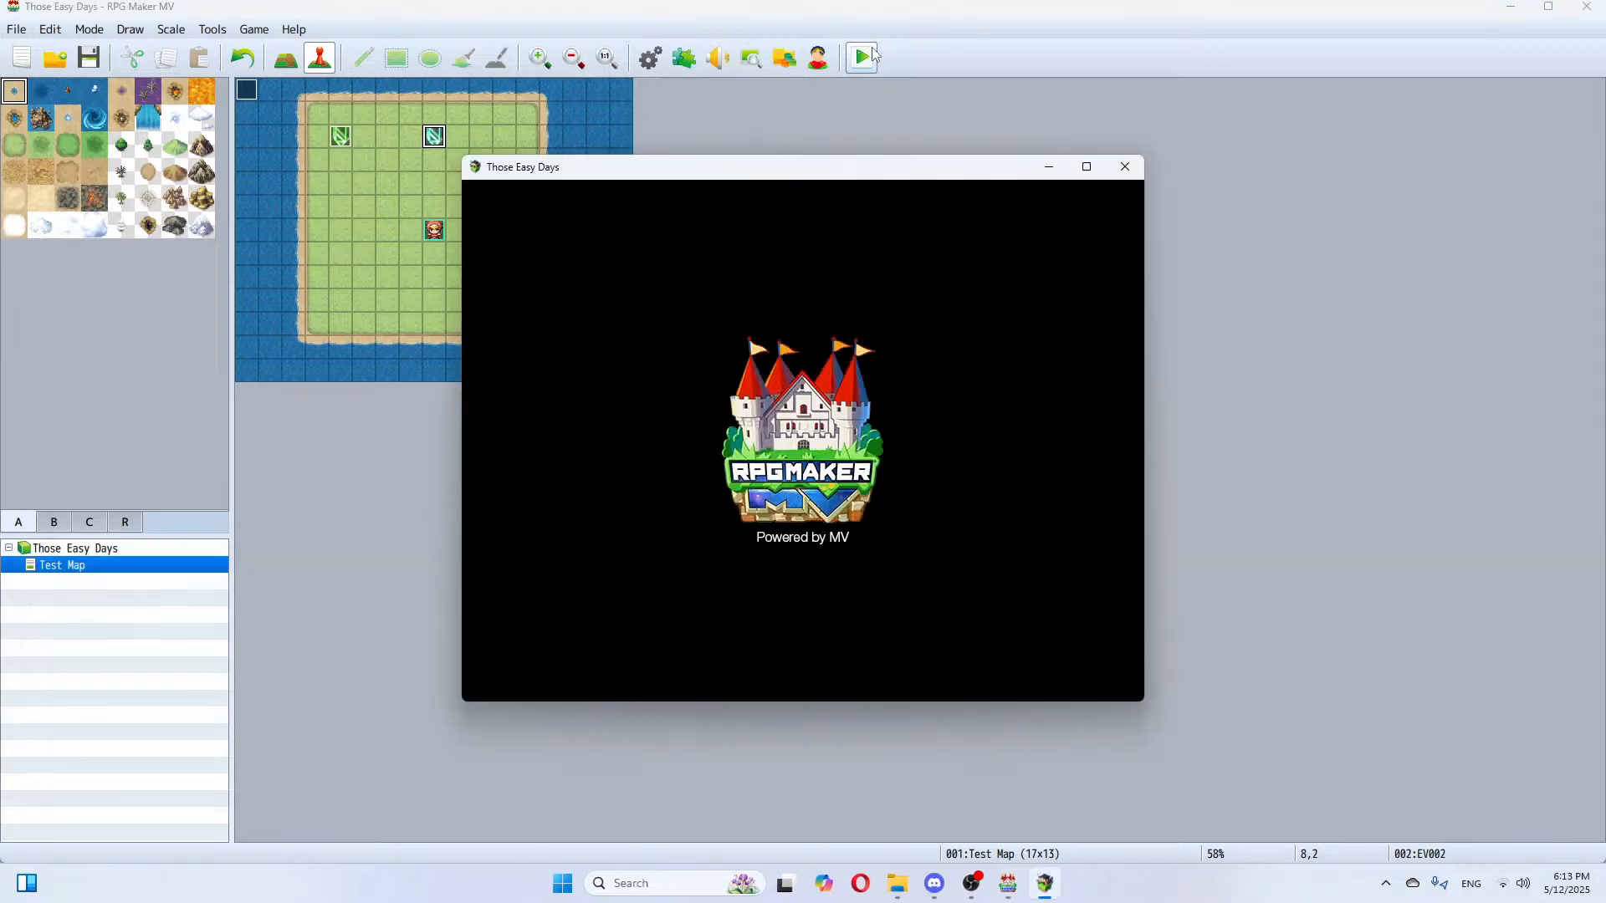
Step: Playtest the map, use the green crystal to advance the hours, check the teal crystal's day message and close the game
key("Return")
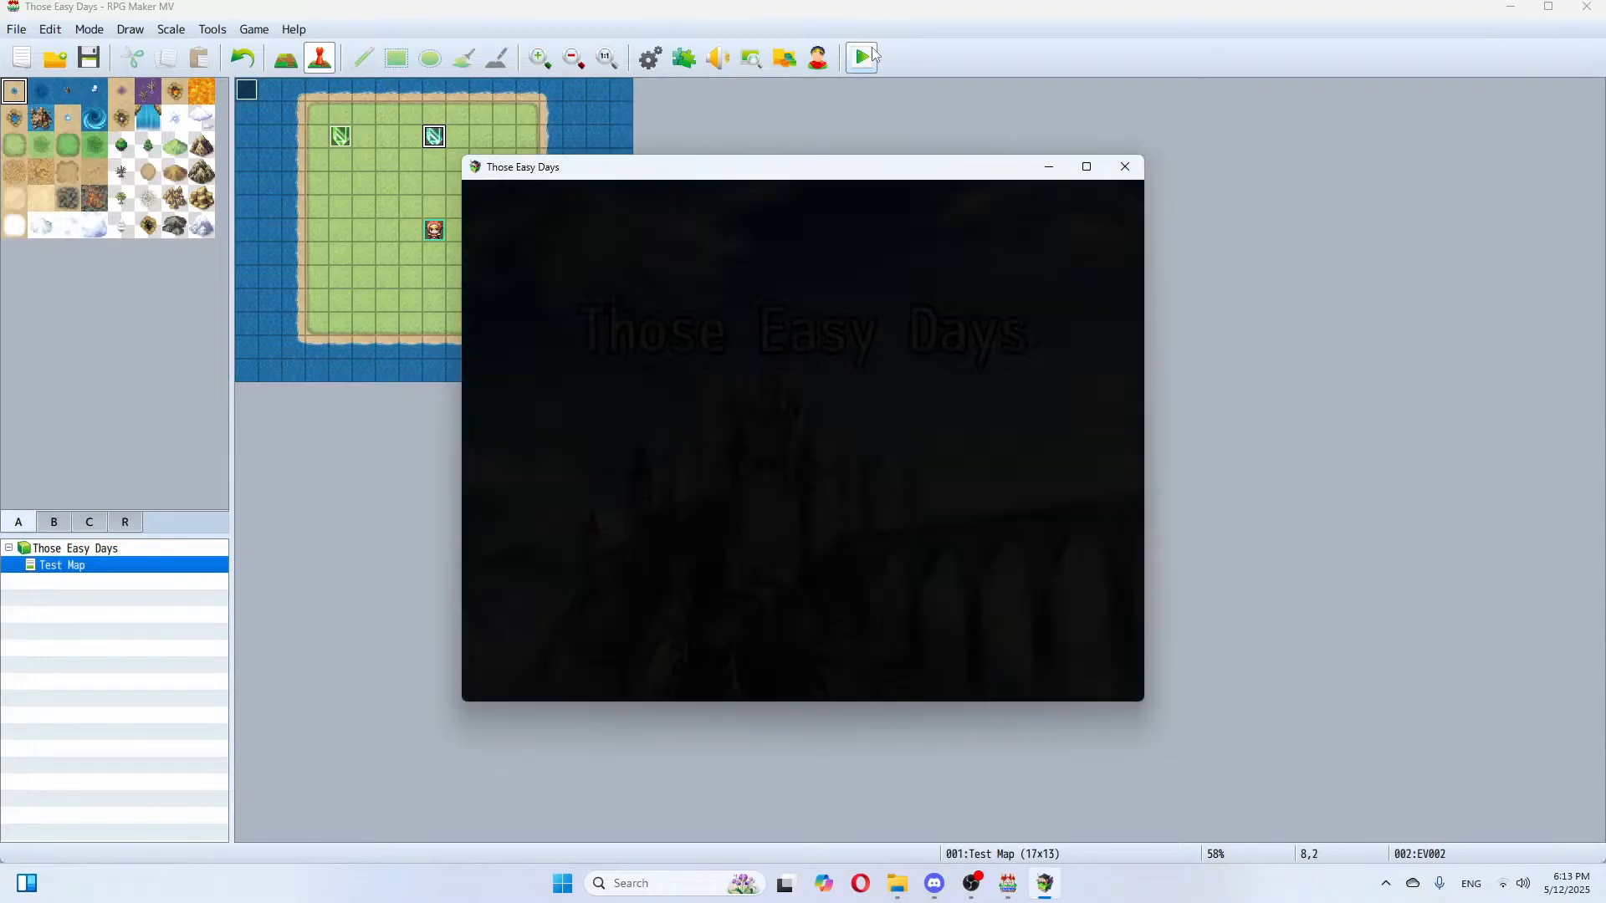
key("Return")
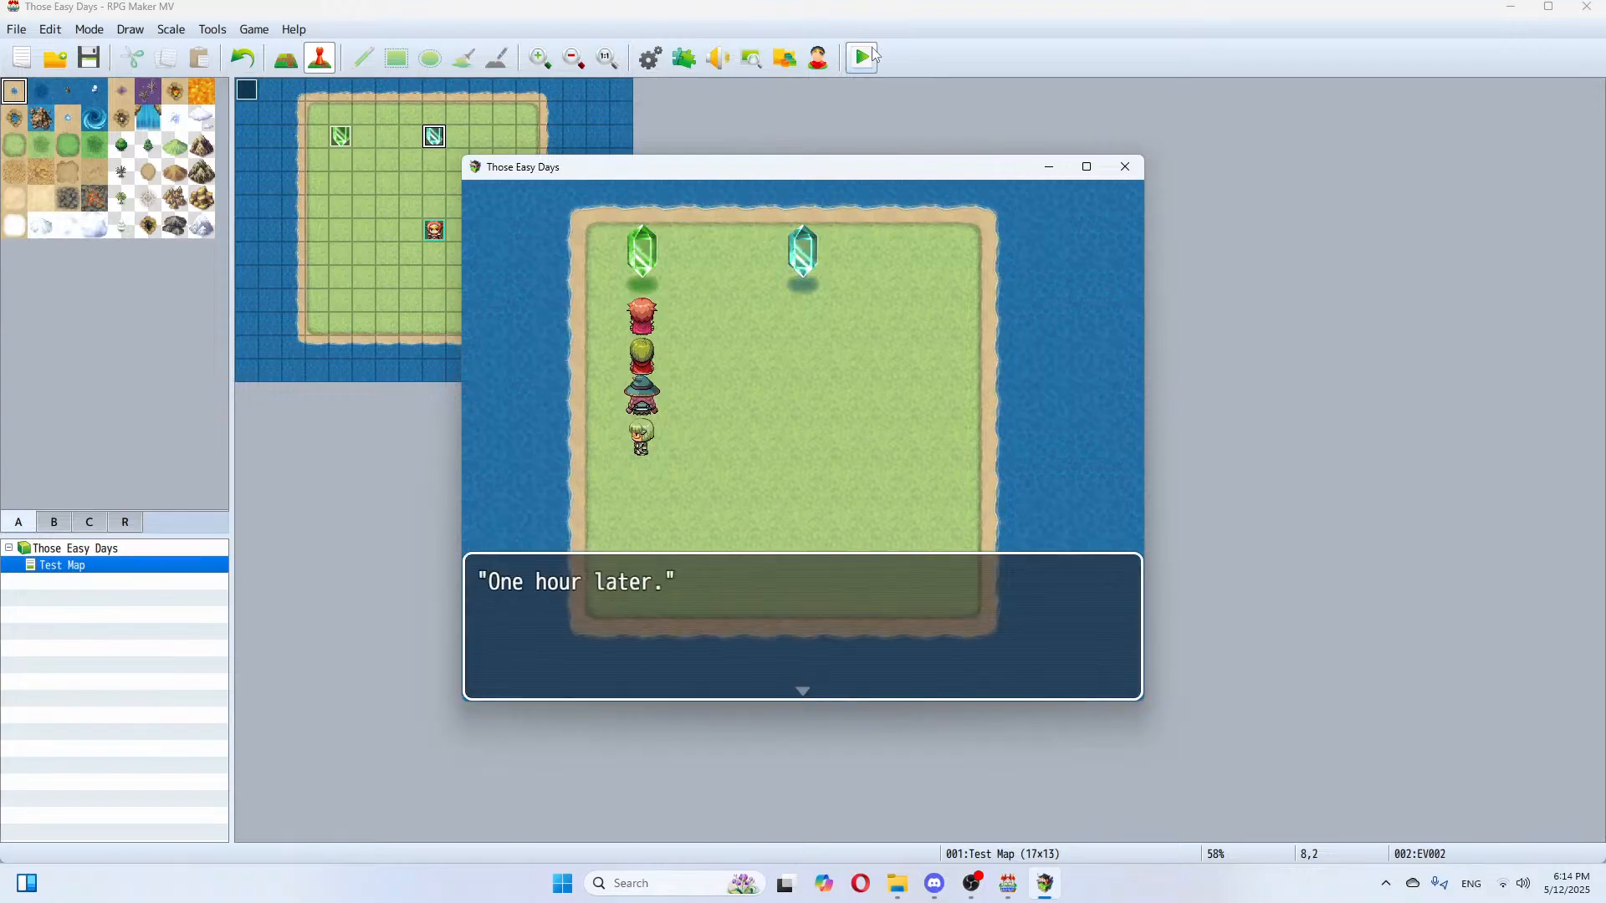
key("Return")
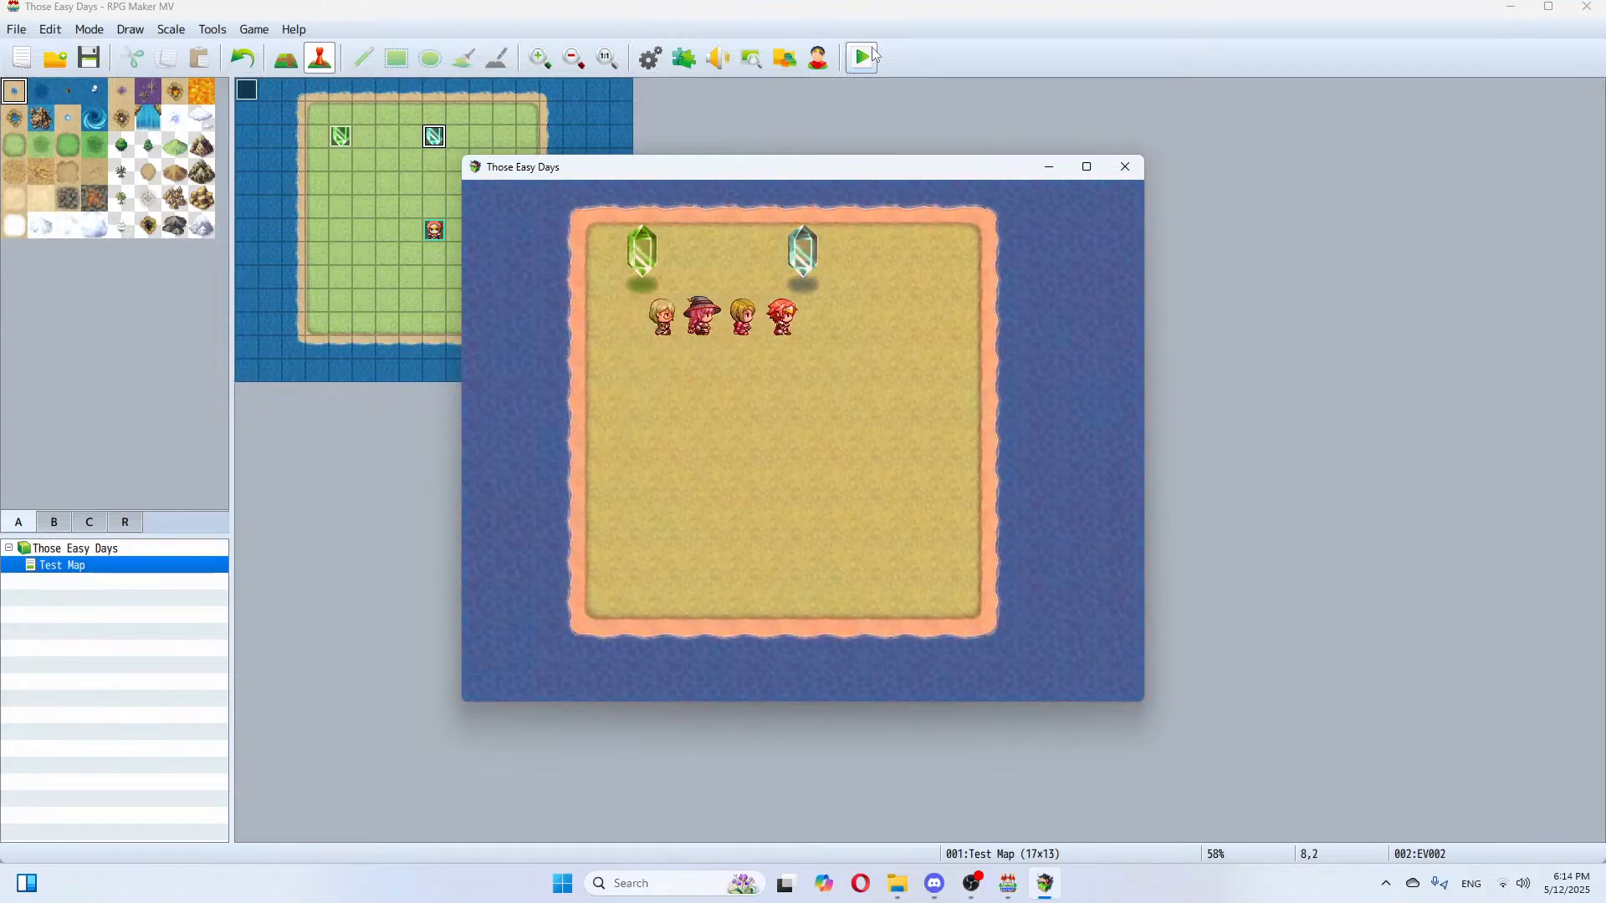
key("Return")
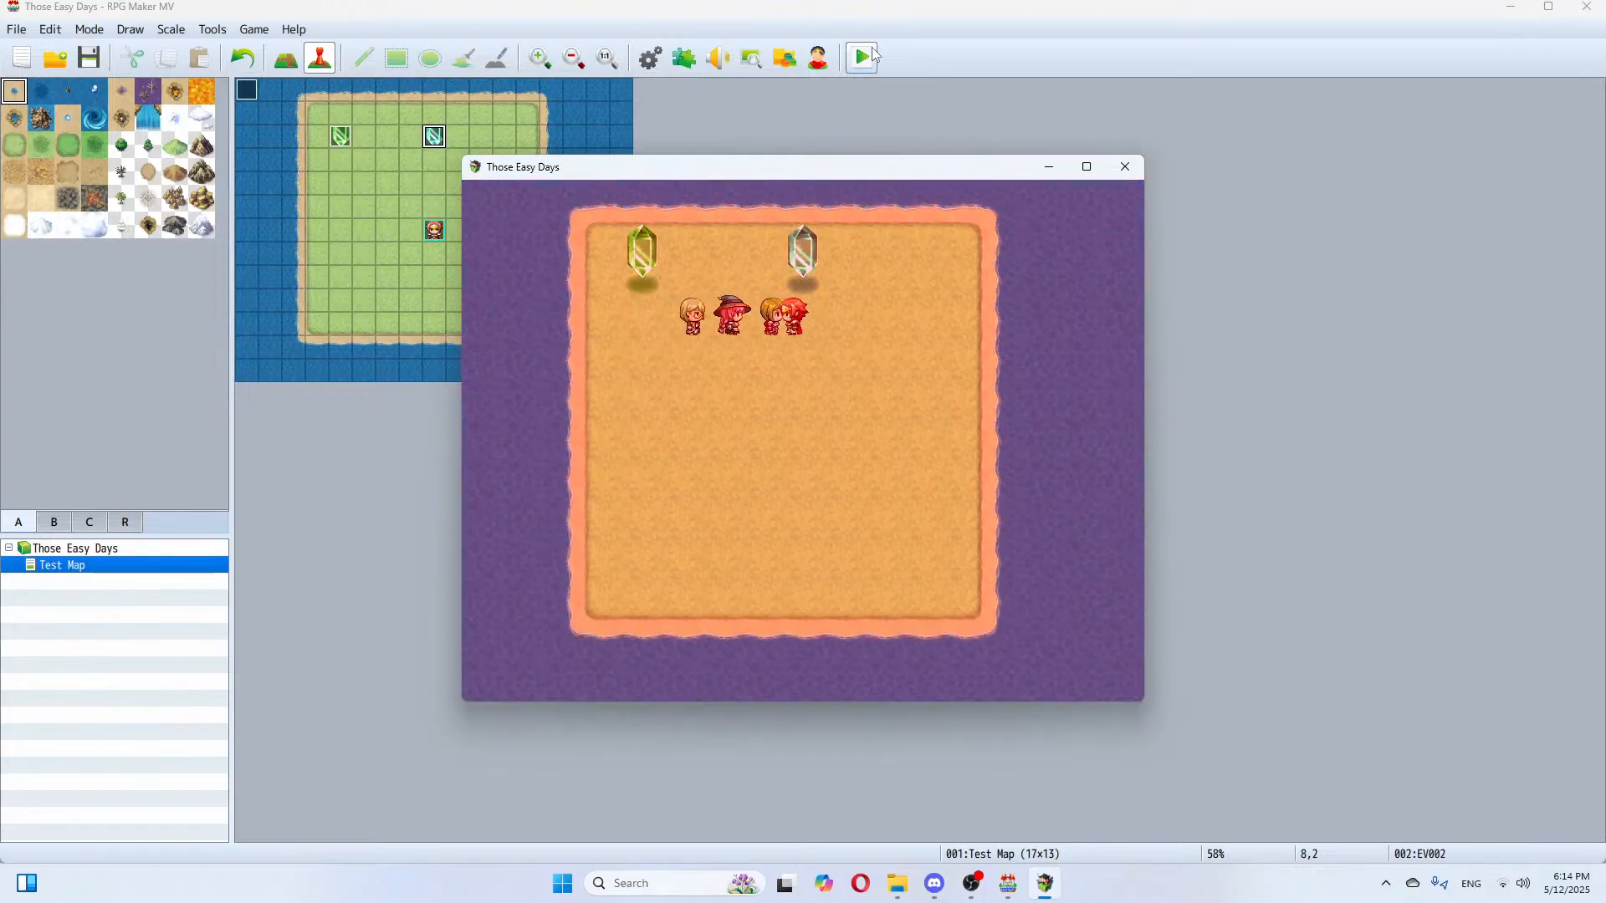
key("Return")
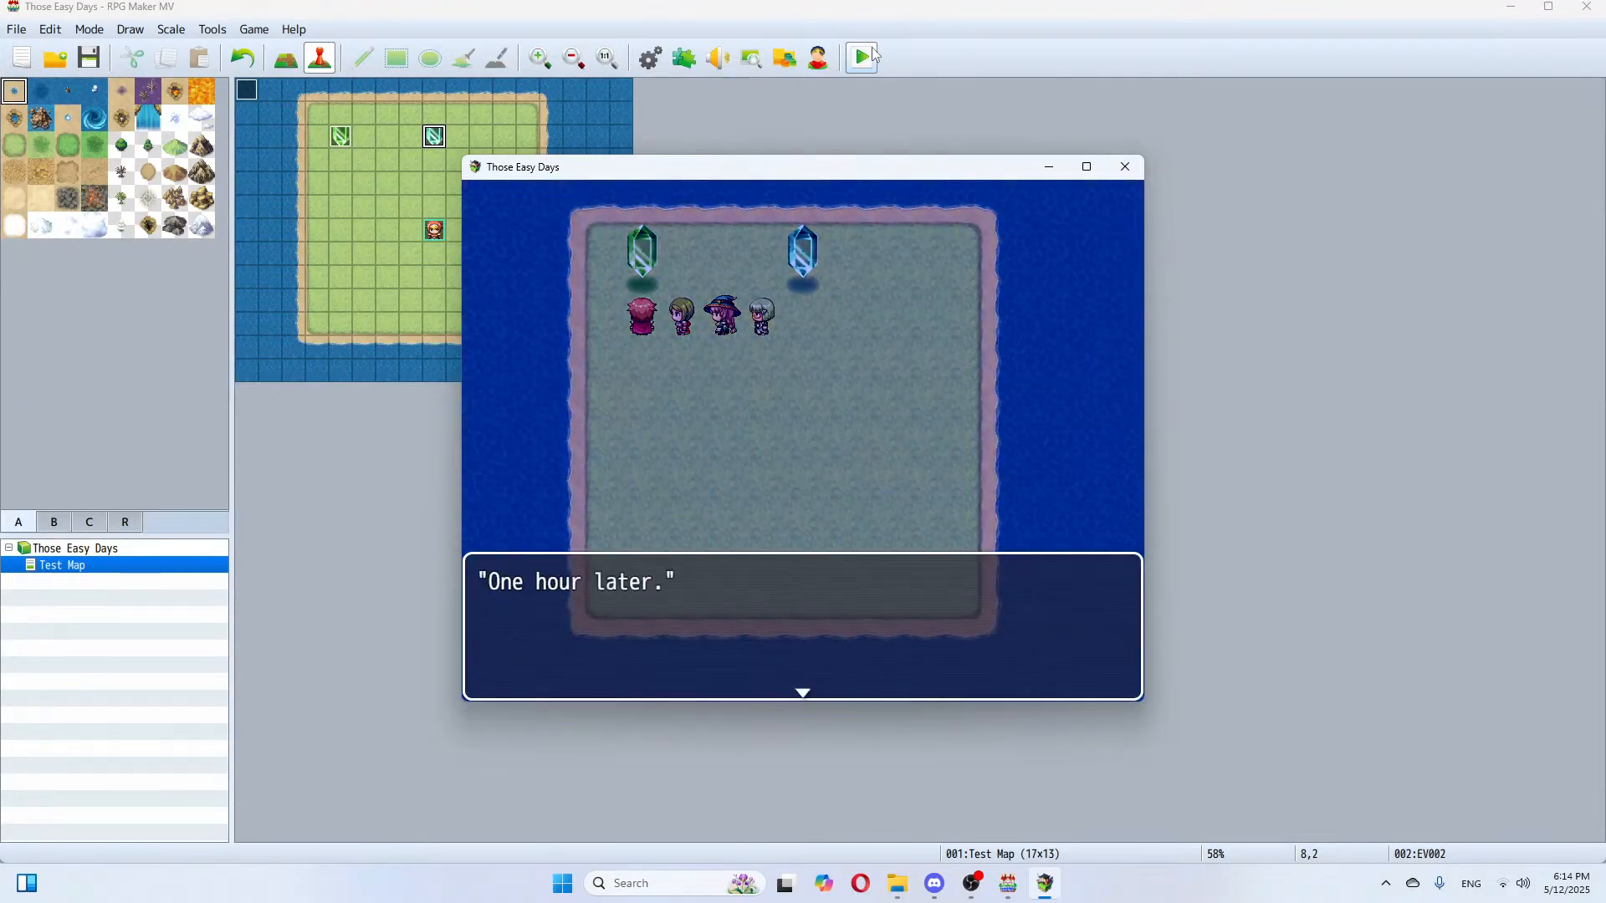
key("Return")
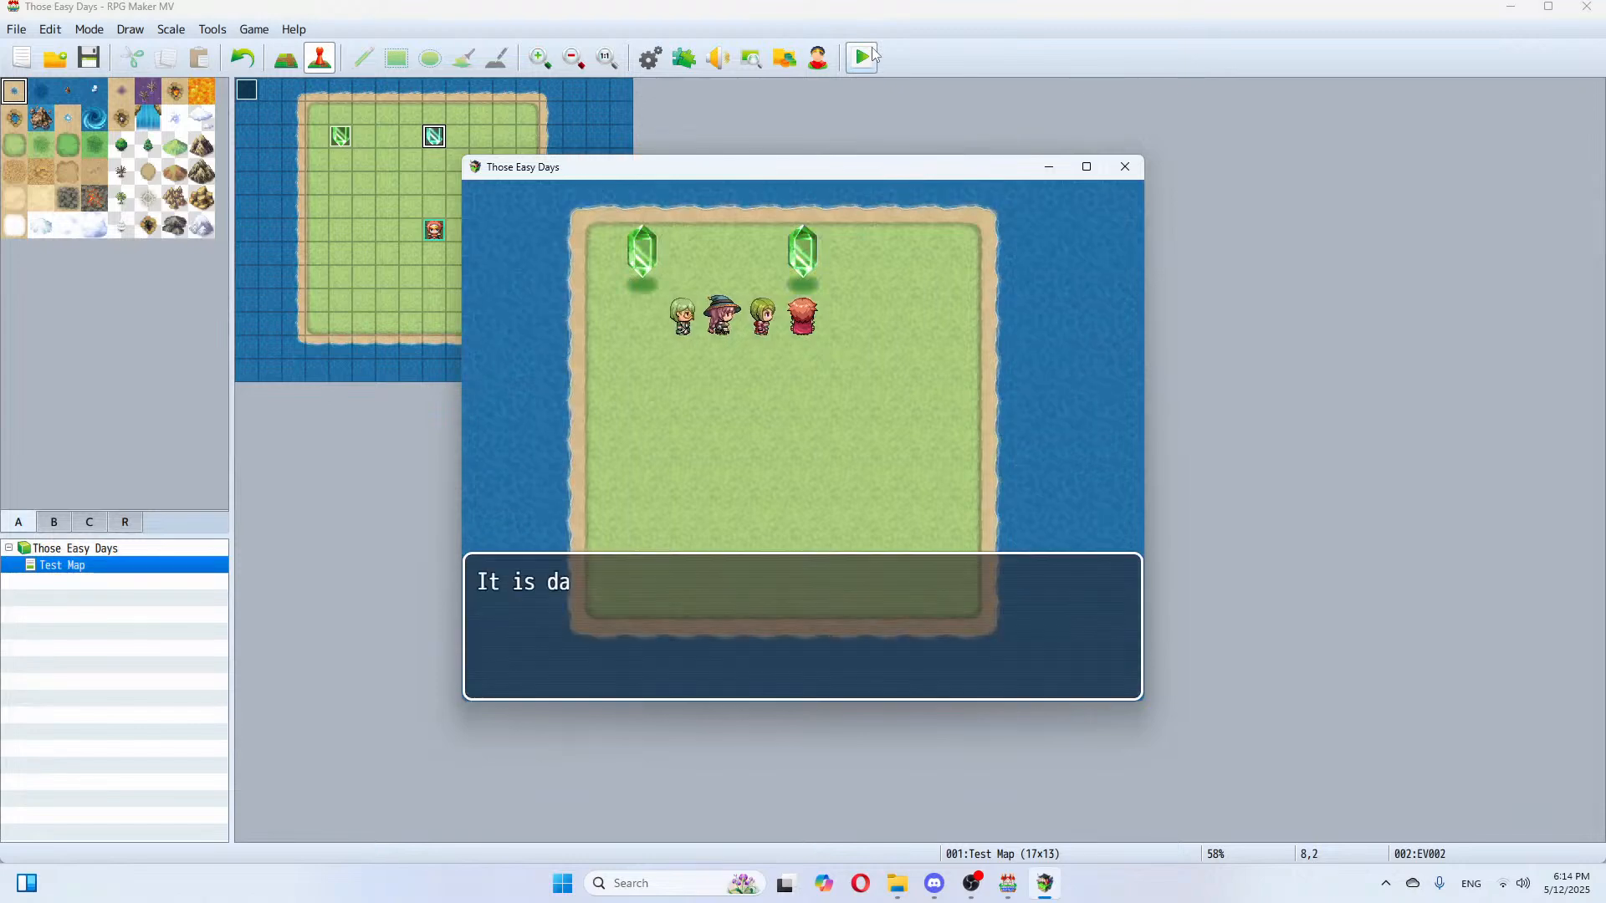
key("Return")
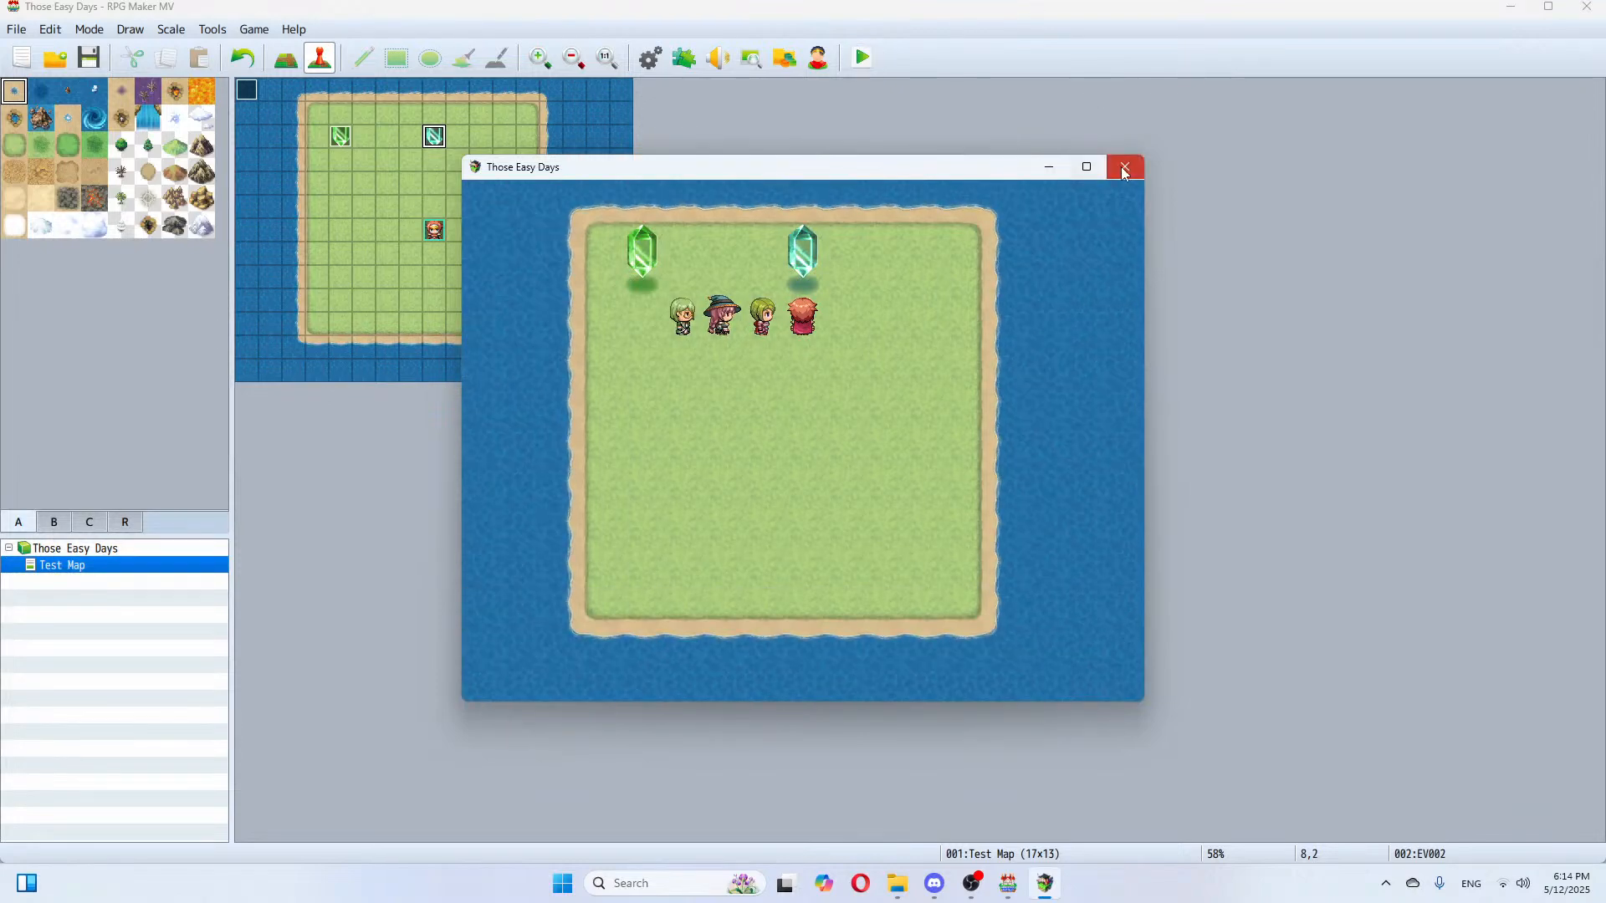
left_click(1123, 168)
Step: Reopen the teal crystal event's message, remove the \v2 code so it reads "It is day", and preview it
right_click(439, 144)
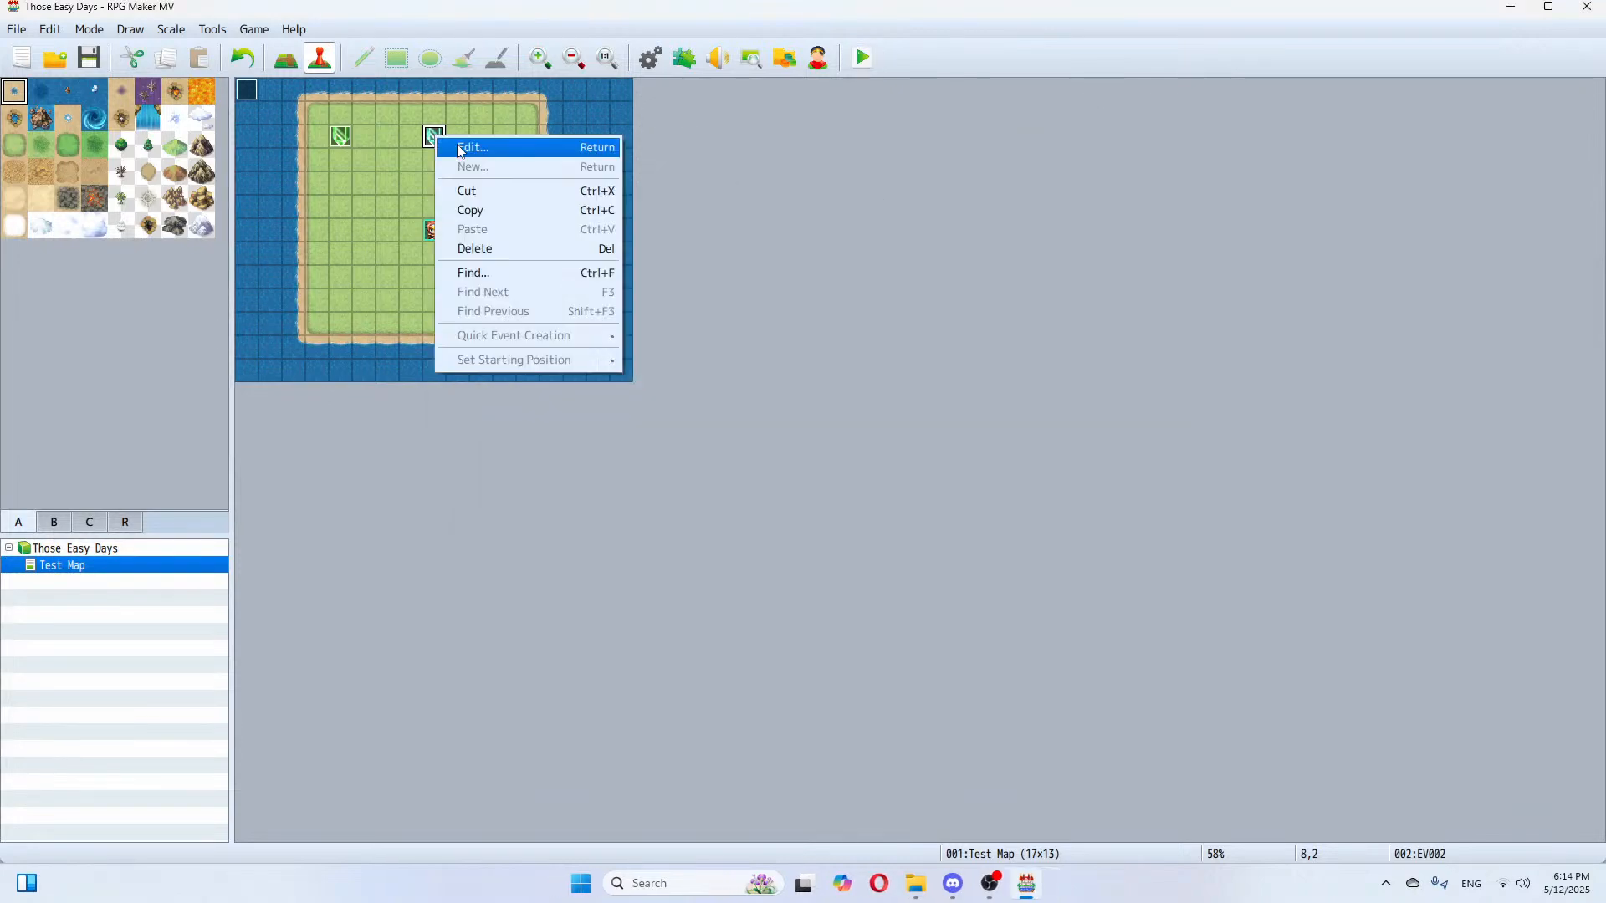
left_click(459, 150)
left_click(806, 266)
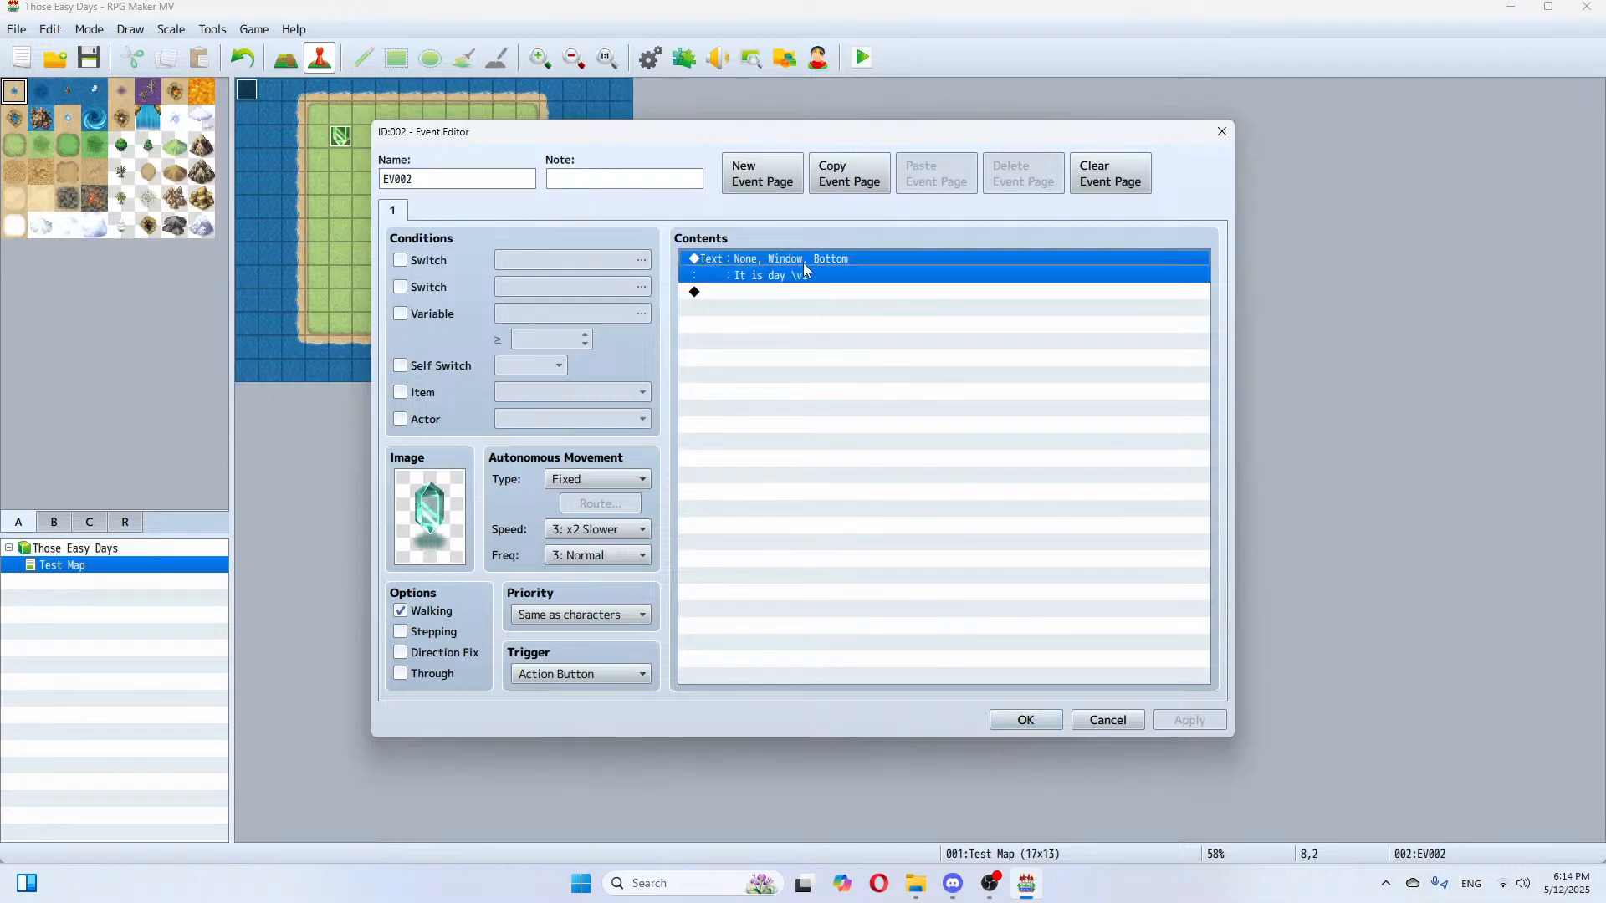
right_click(805, 254)
left_click(849, 286)
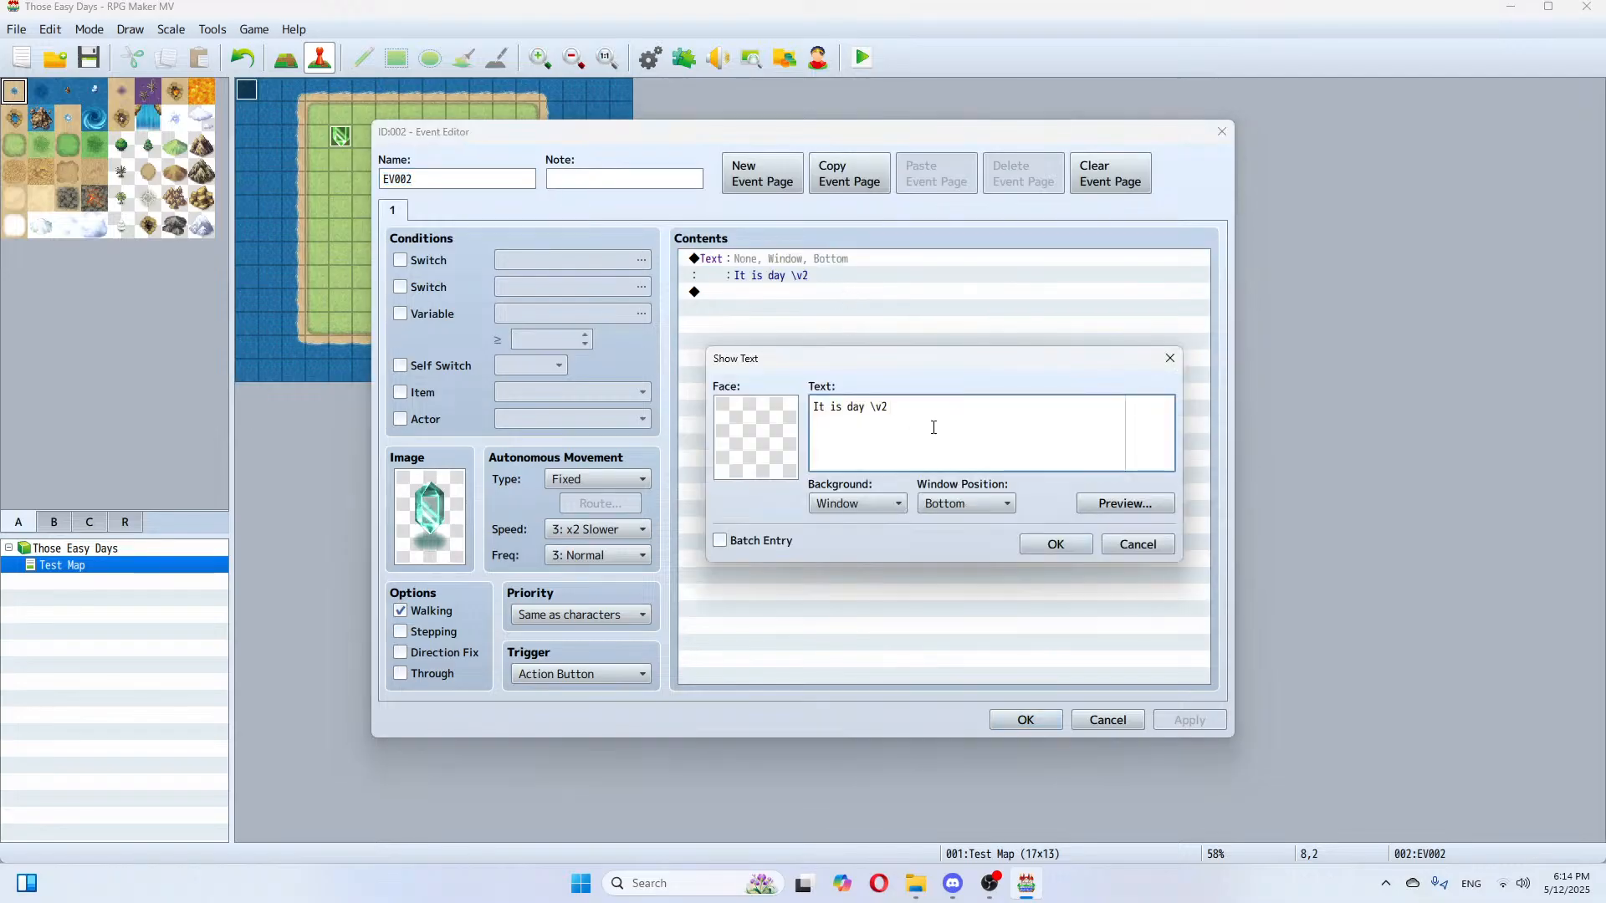
key("BackSpace")
key("BackSpace")
left_click(1127, 503)
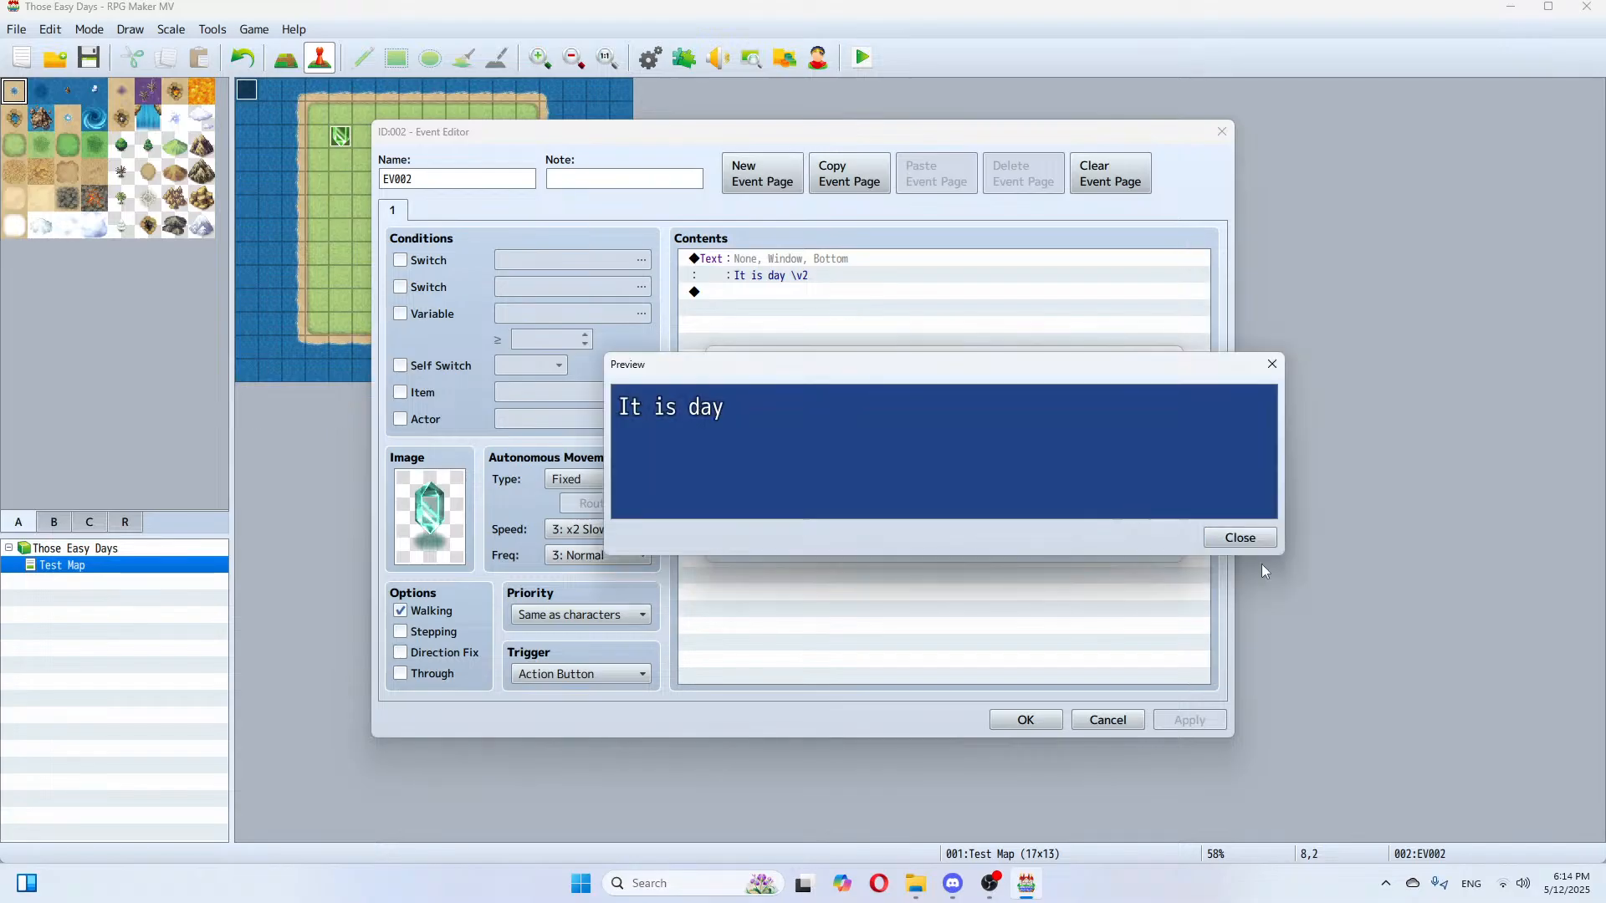
left_click(1239, 538)
Step: Try ending the message with v2\ and with /v2, previewing the text for each variant
left_click(917, 410)
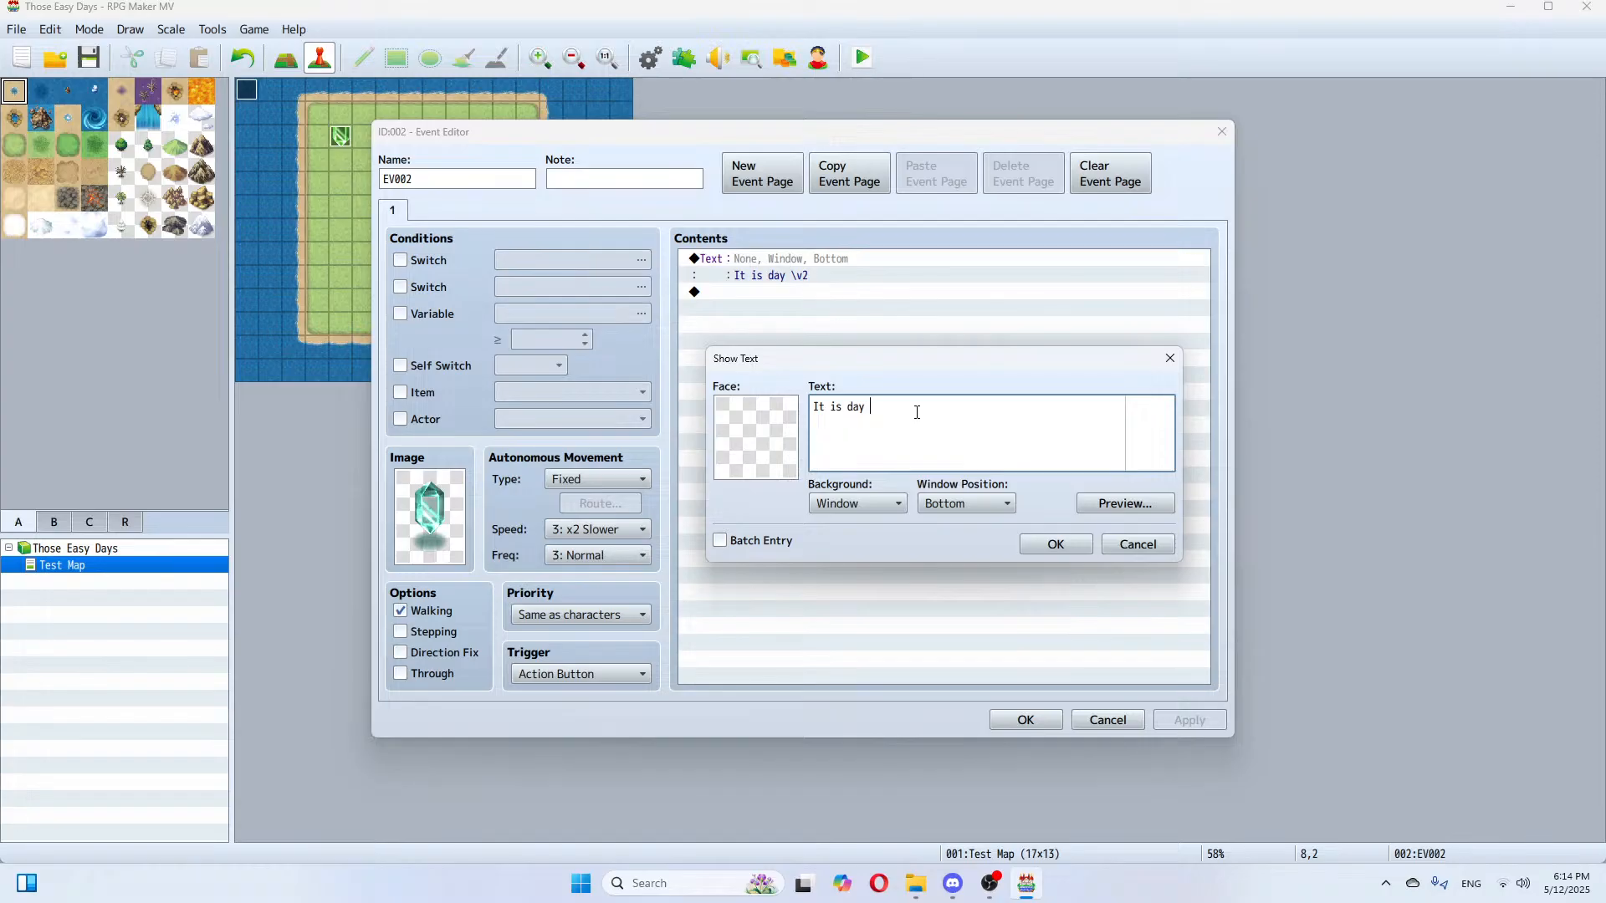
type("\\")
left_click(1125, 503)
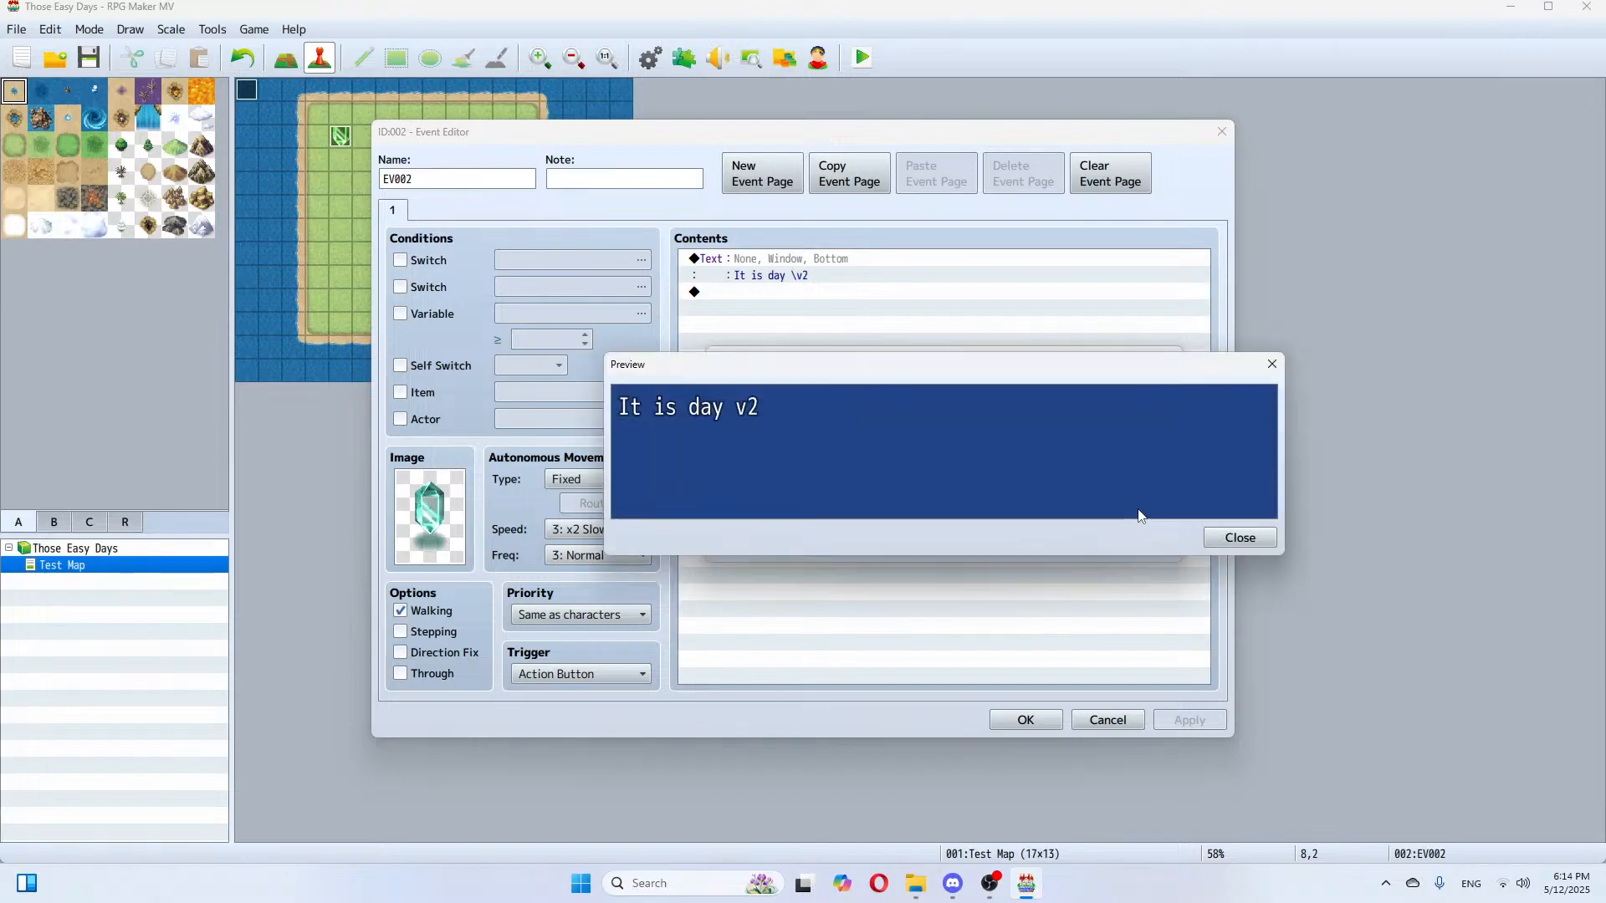
left_click(1236, 537)
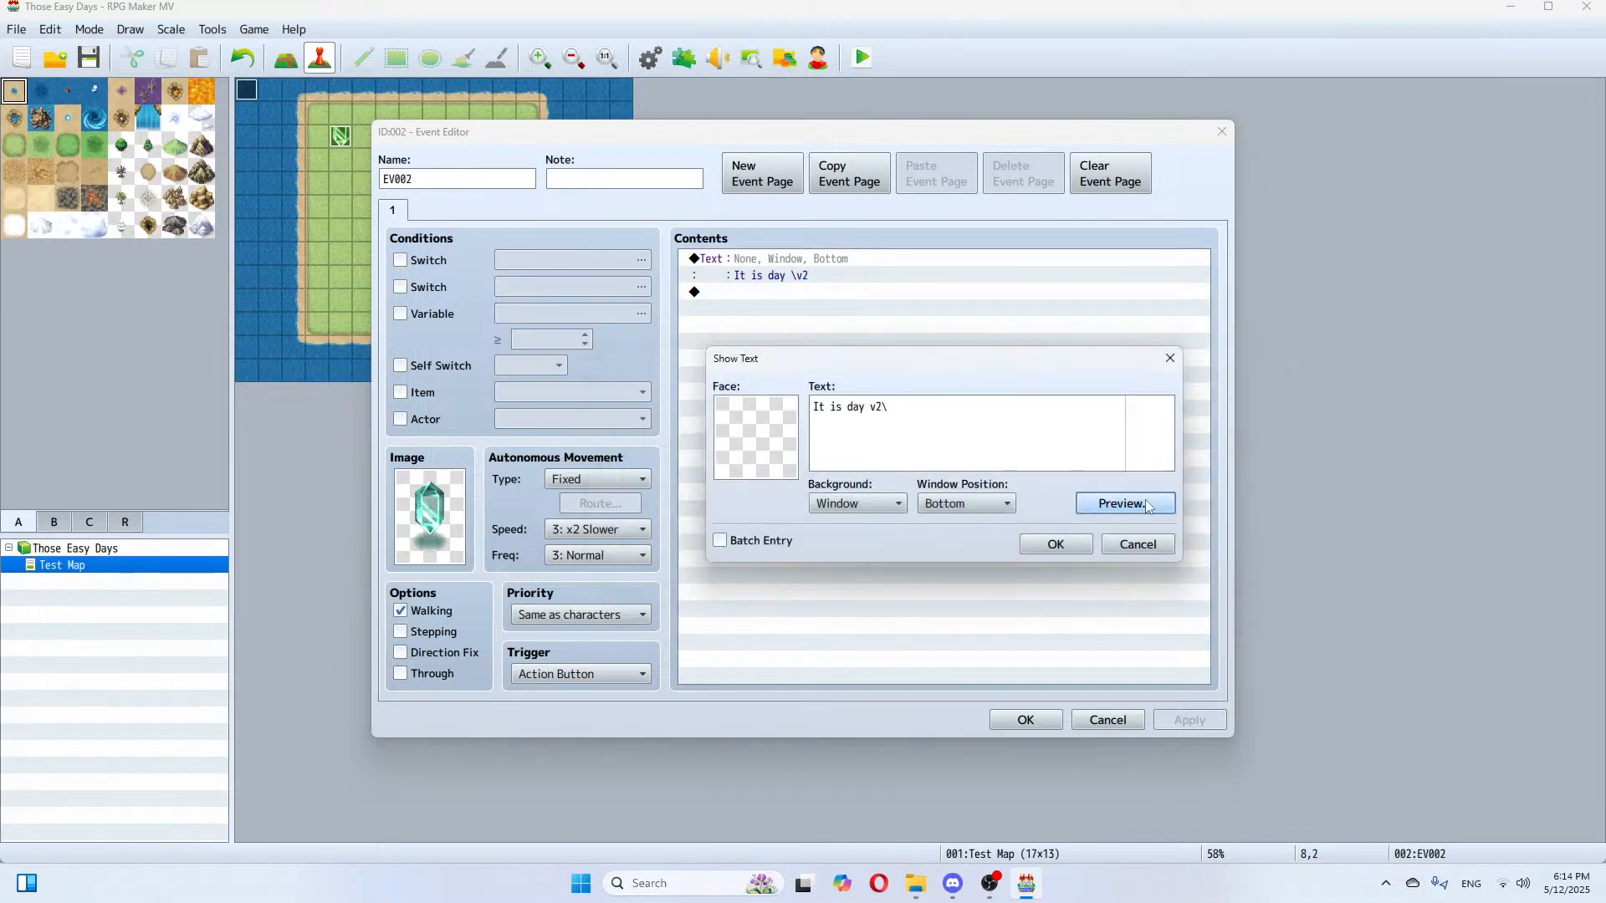
left_click(959, 409)
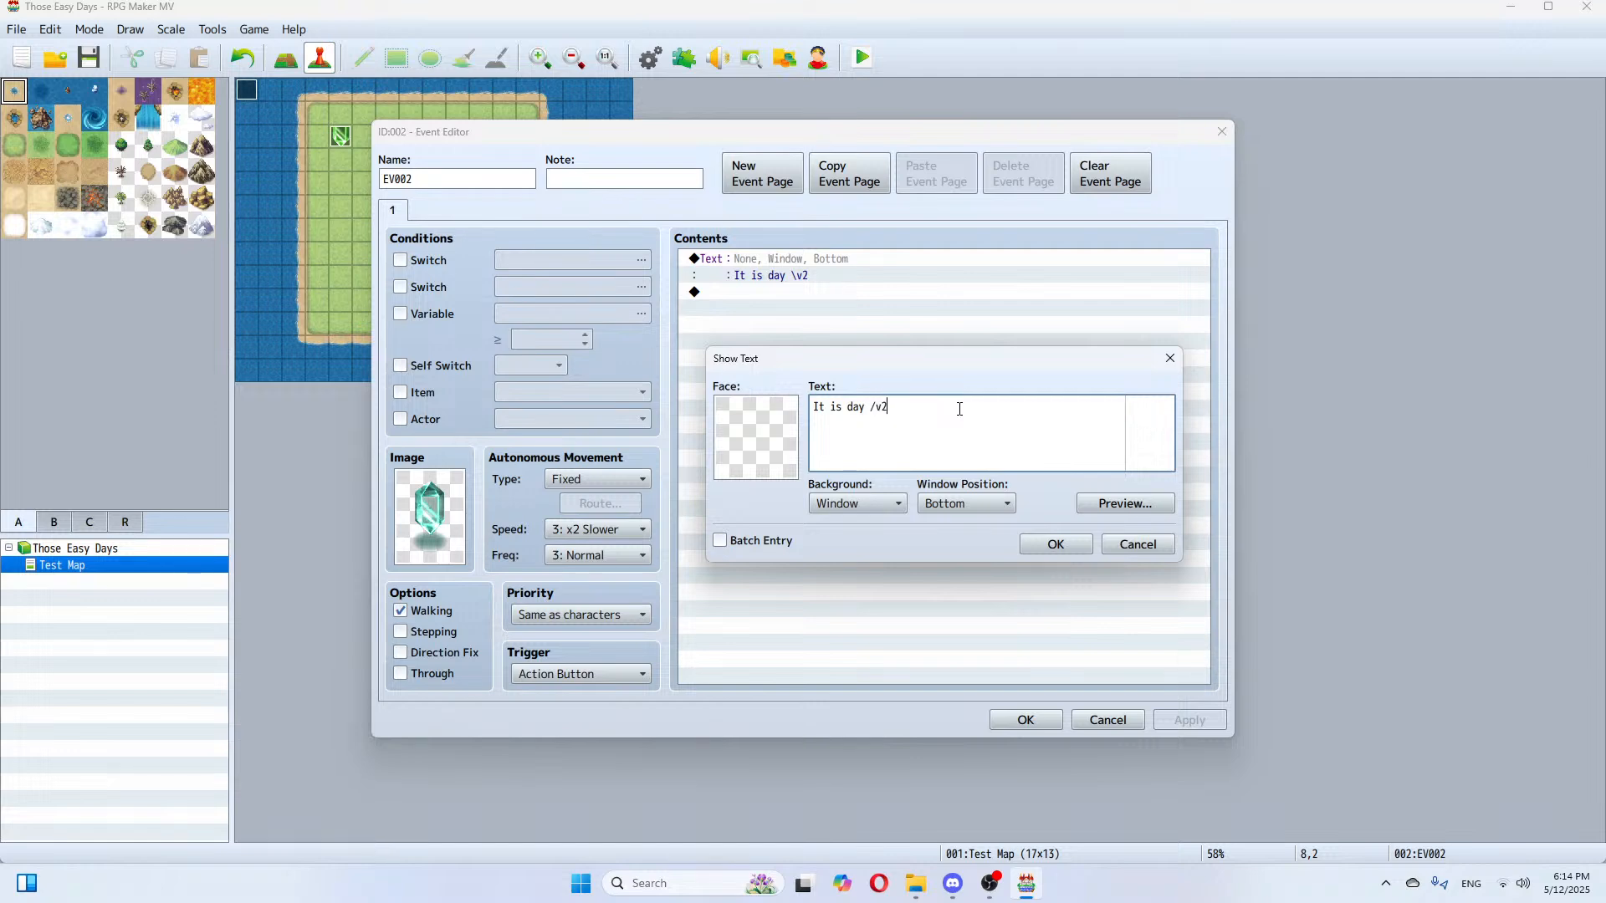
left_click(1126, 510)
left_click(1229, 542)
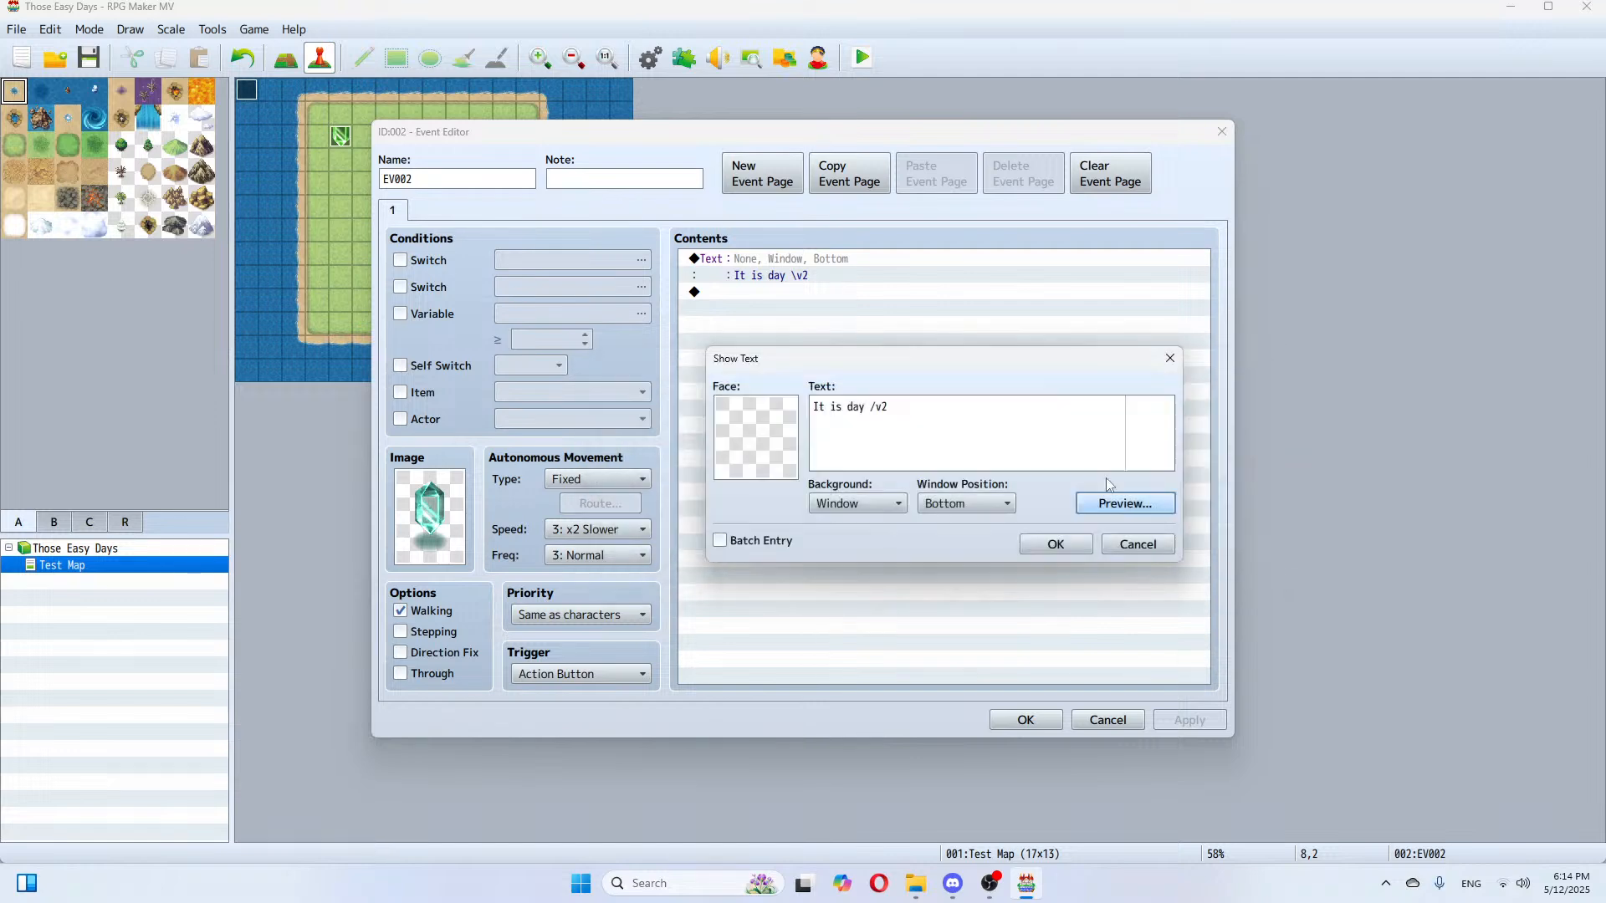
Step: Set the message to "It is day r\v2", preview it, and accept the text and the teal crystal event
left_click(882, 407)
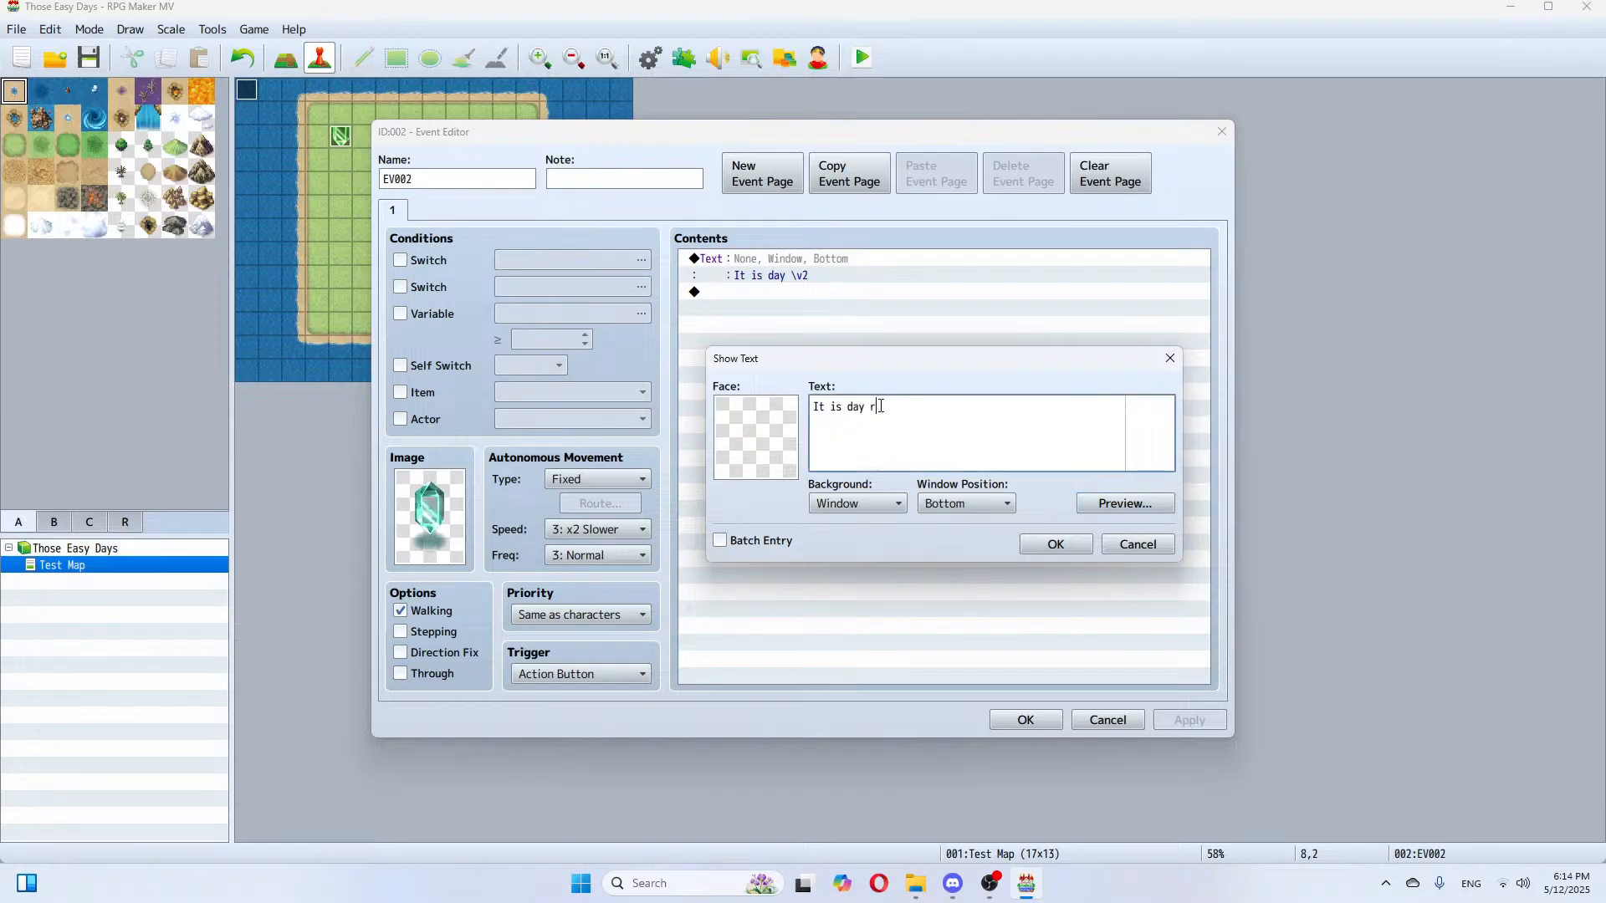
left_click(1125, 503)
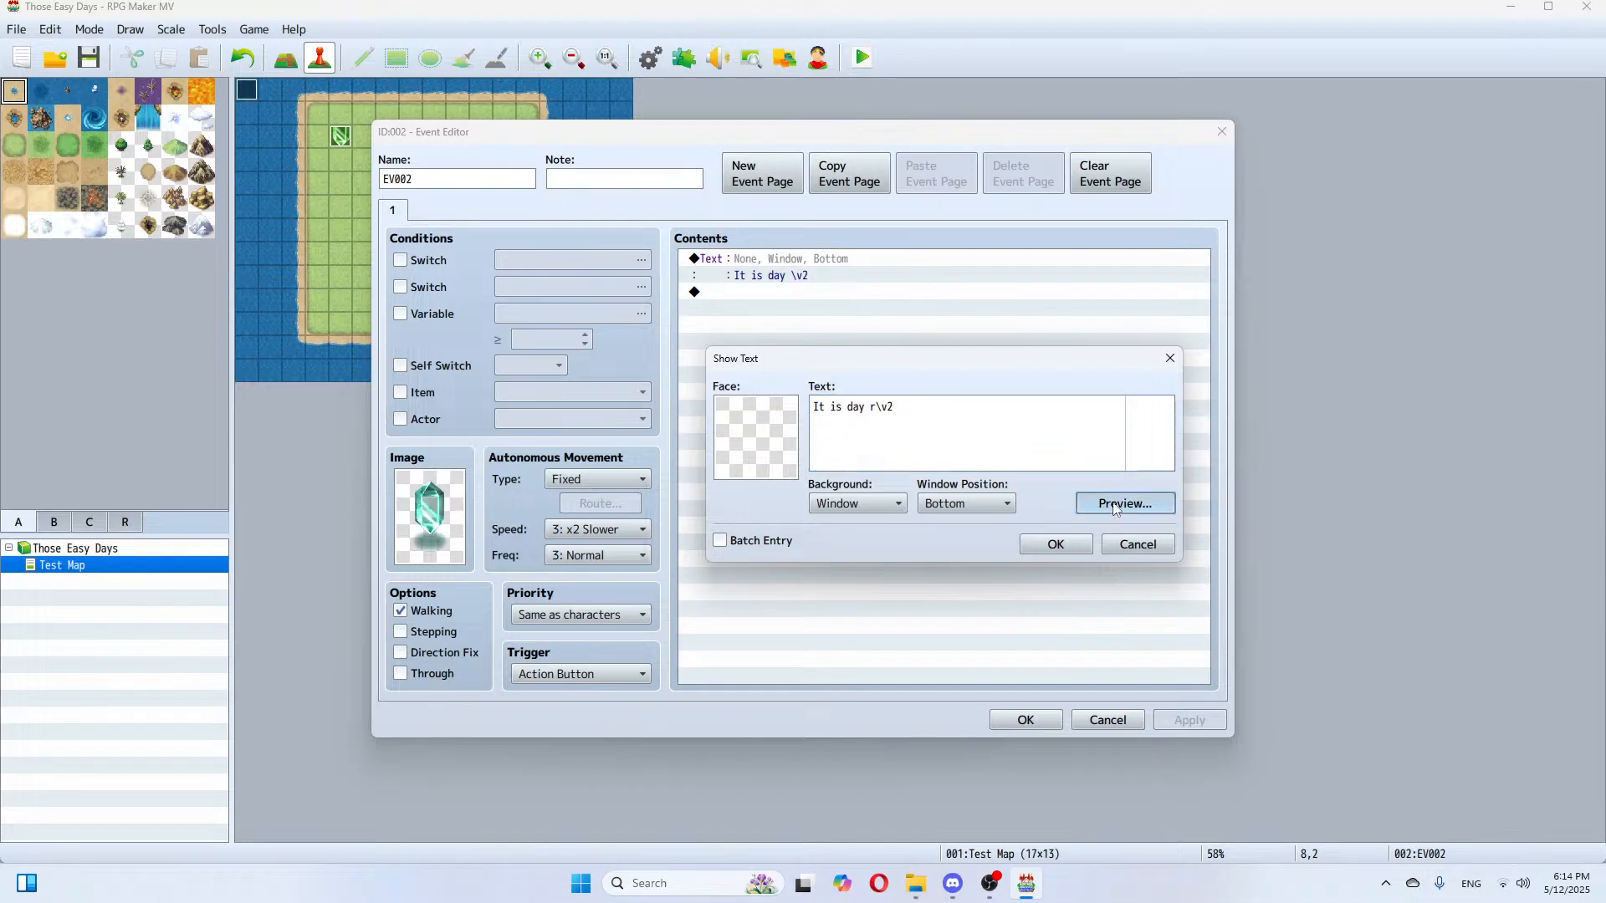
left_click(1219, 542)
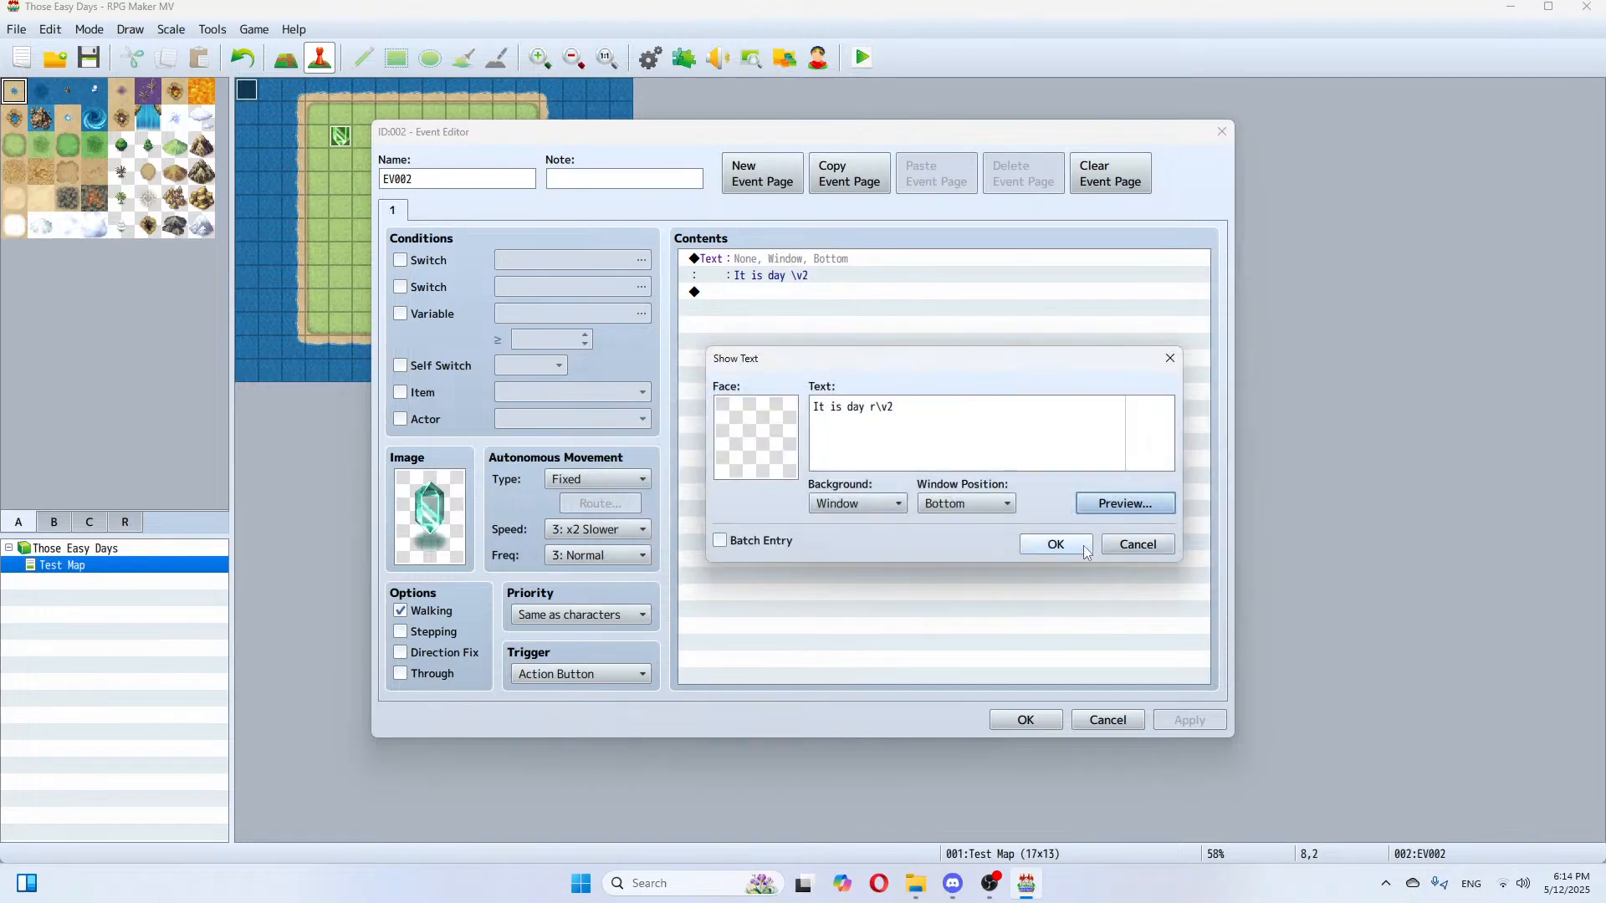
left_click(1056, 545)
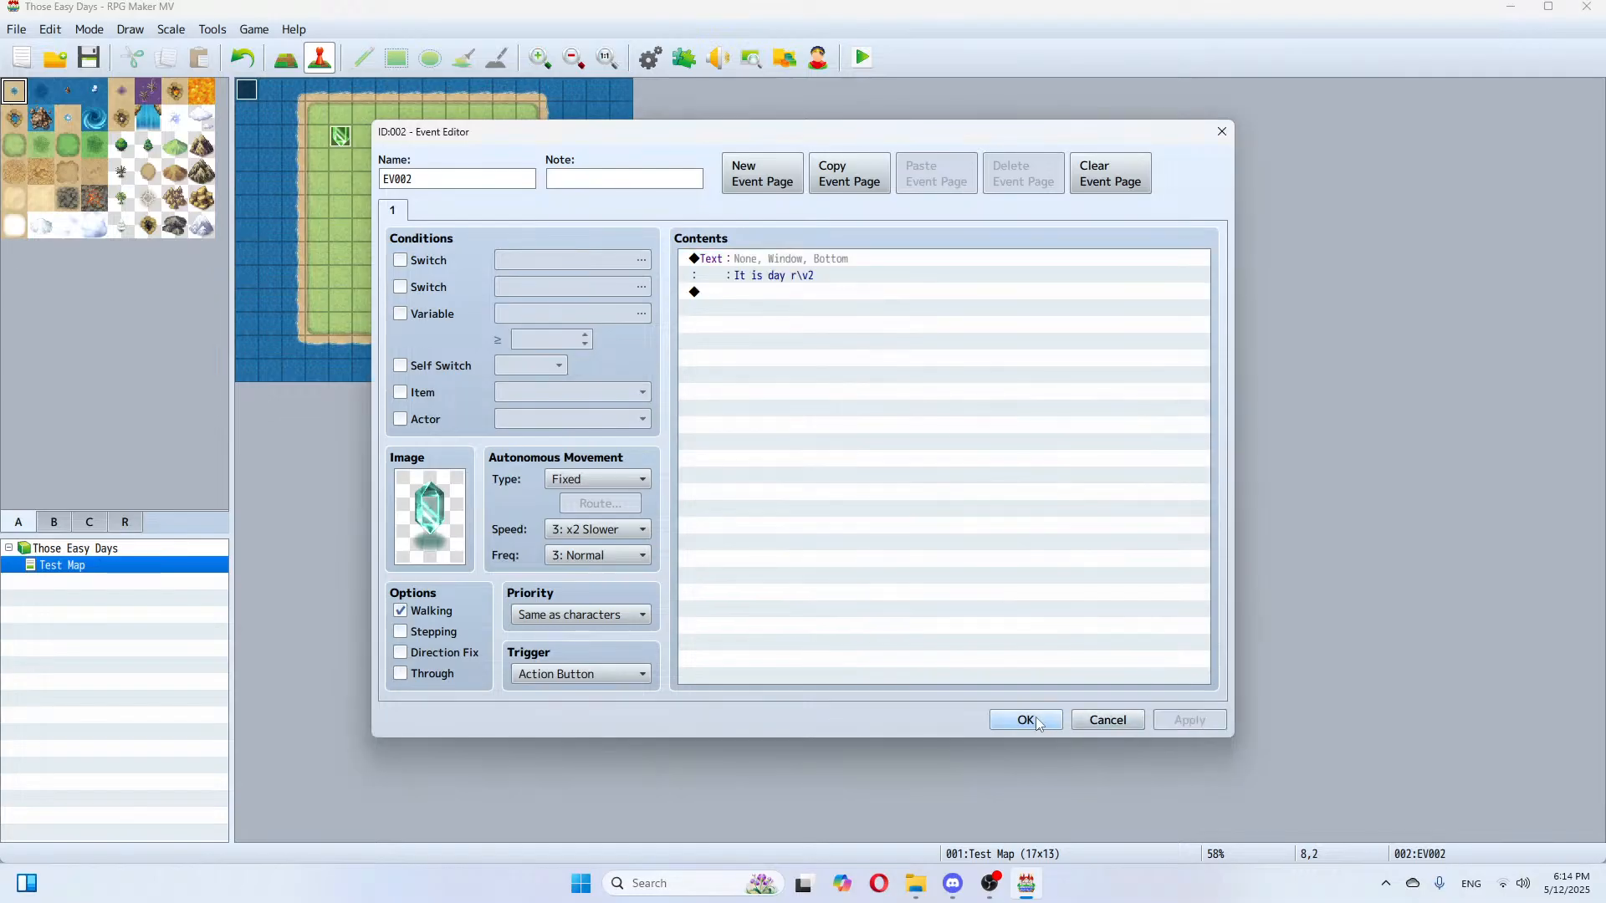
left_click(1029, 721)
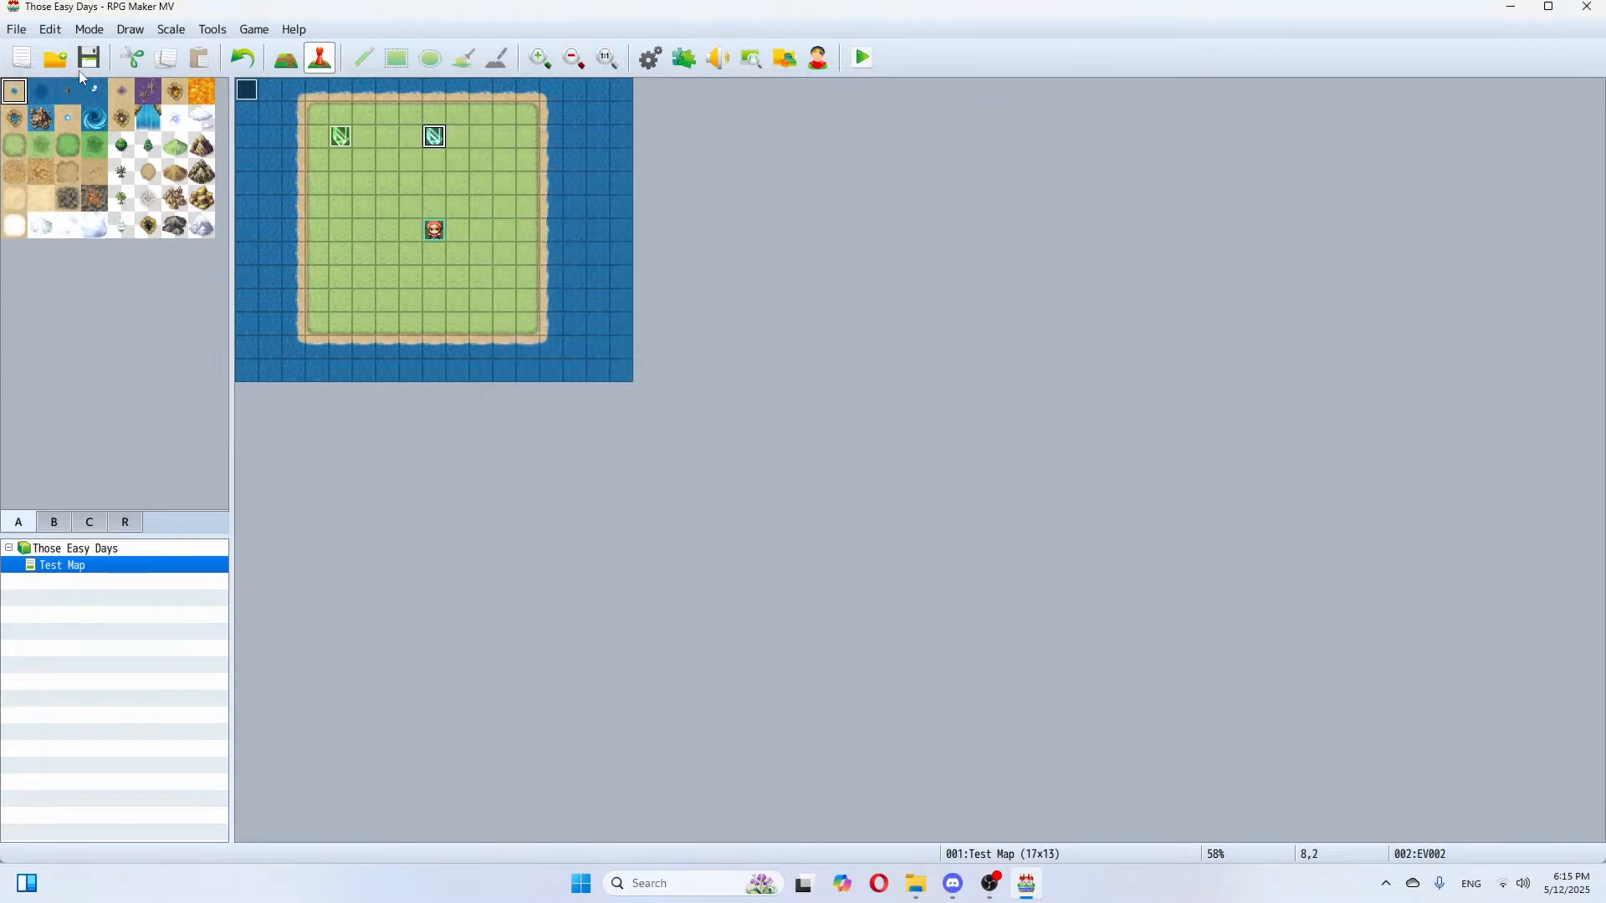
Step: Close the current project and open the Project Pending game from the Project1 folder in Games
left_click(17, 29)
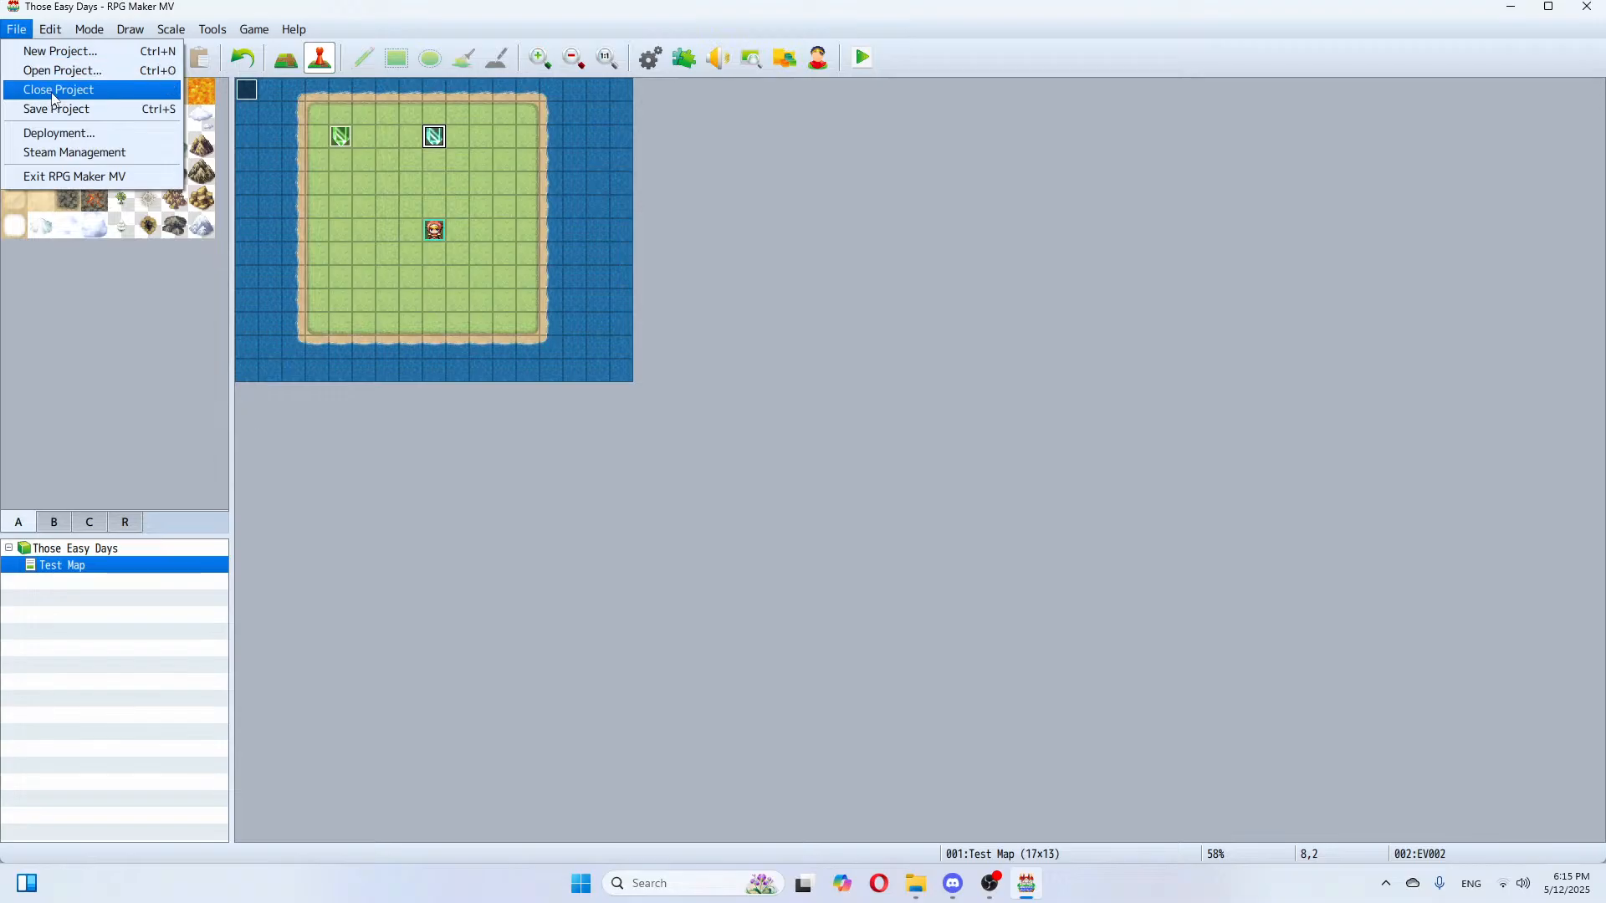
left_click(52, 92)
left_click(17, 30)
left_click(60, 75)
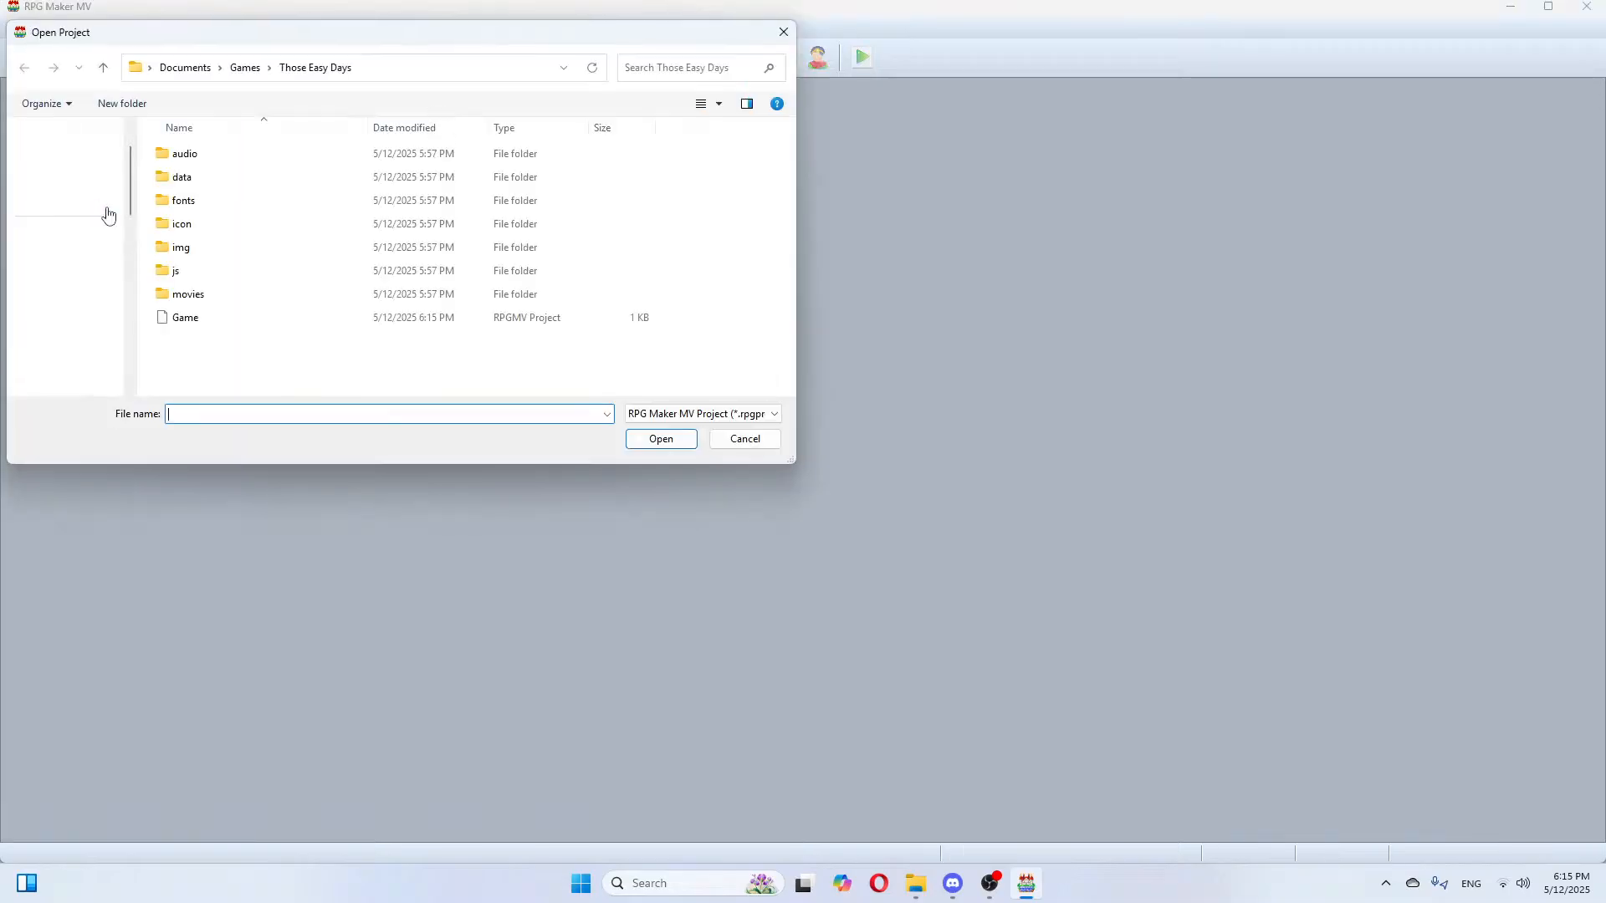
left_click(248, 68)
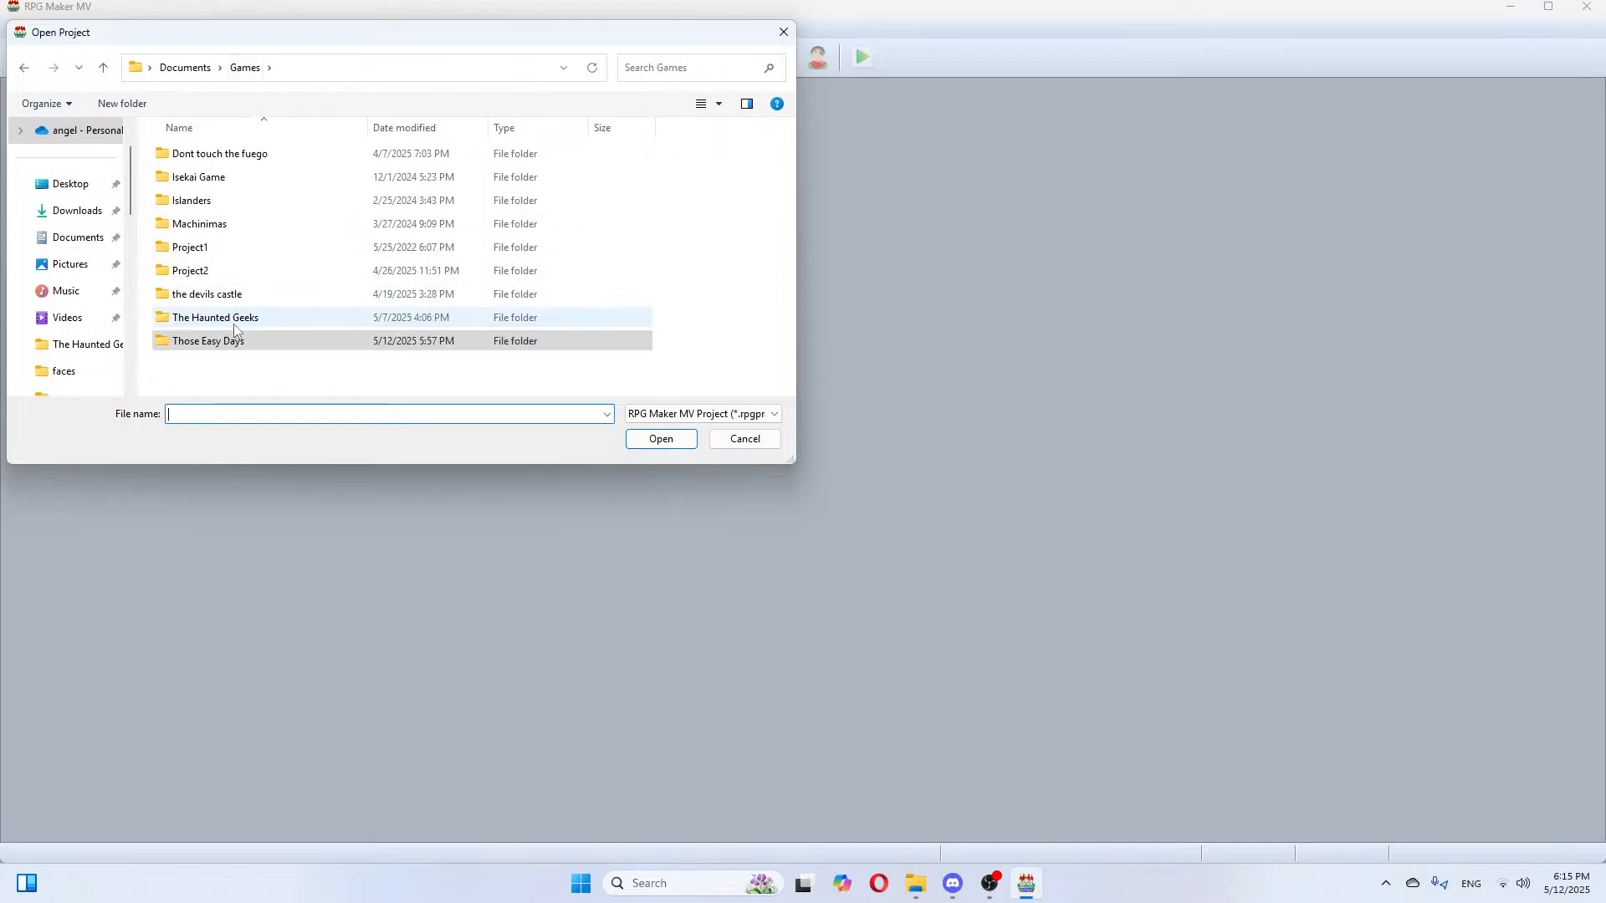
double_click(234, 250)
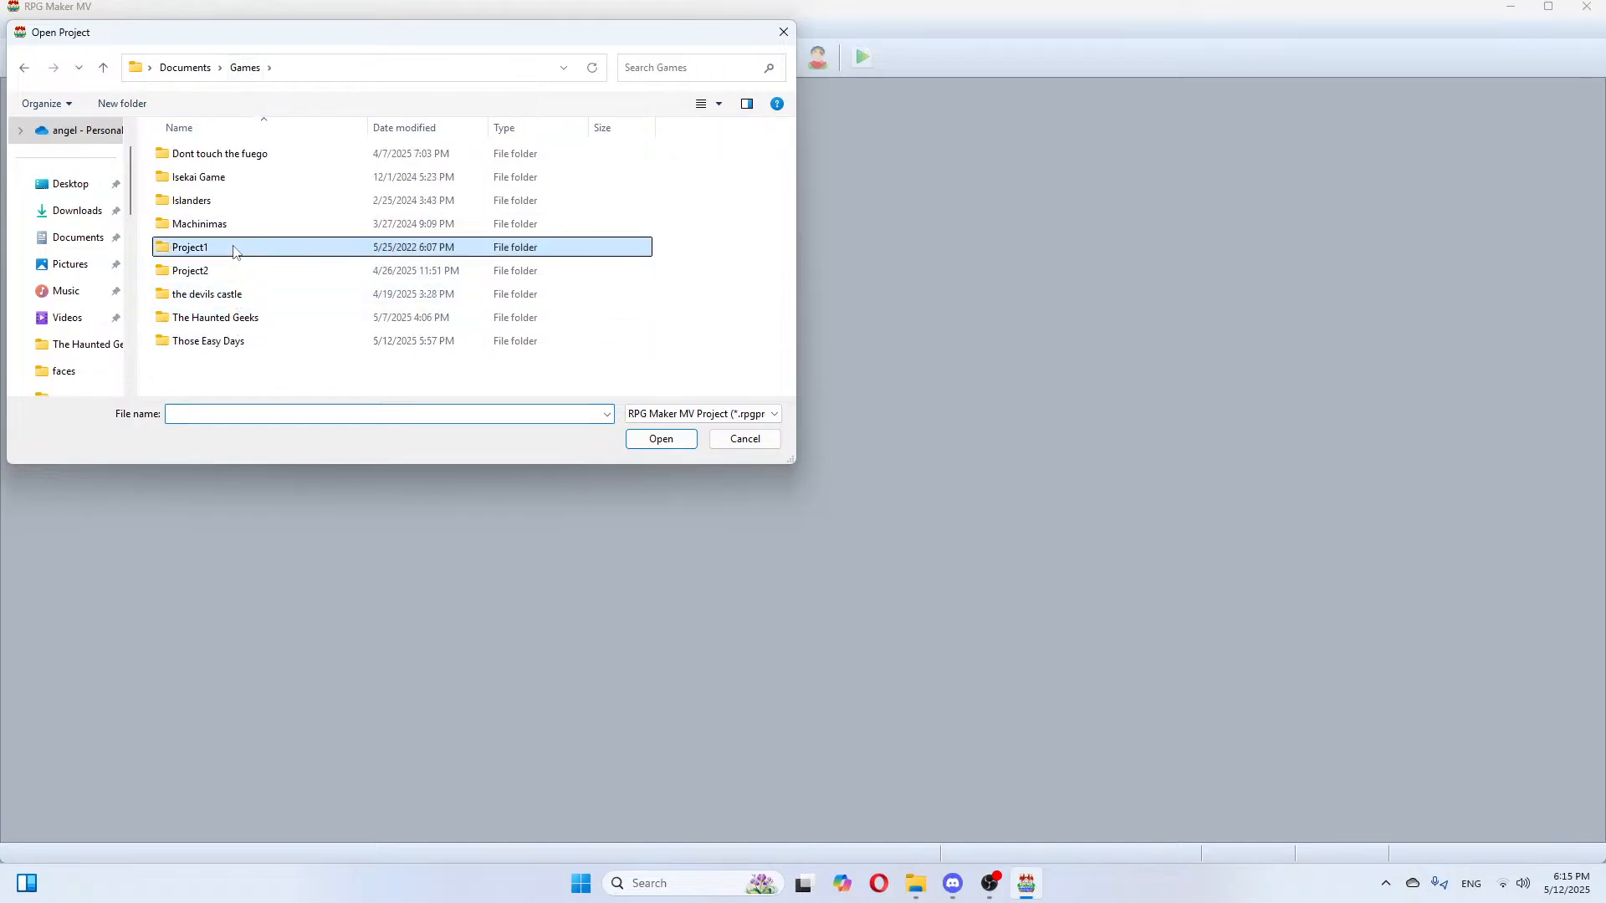
double_click(218, 341)
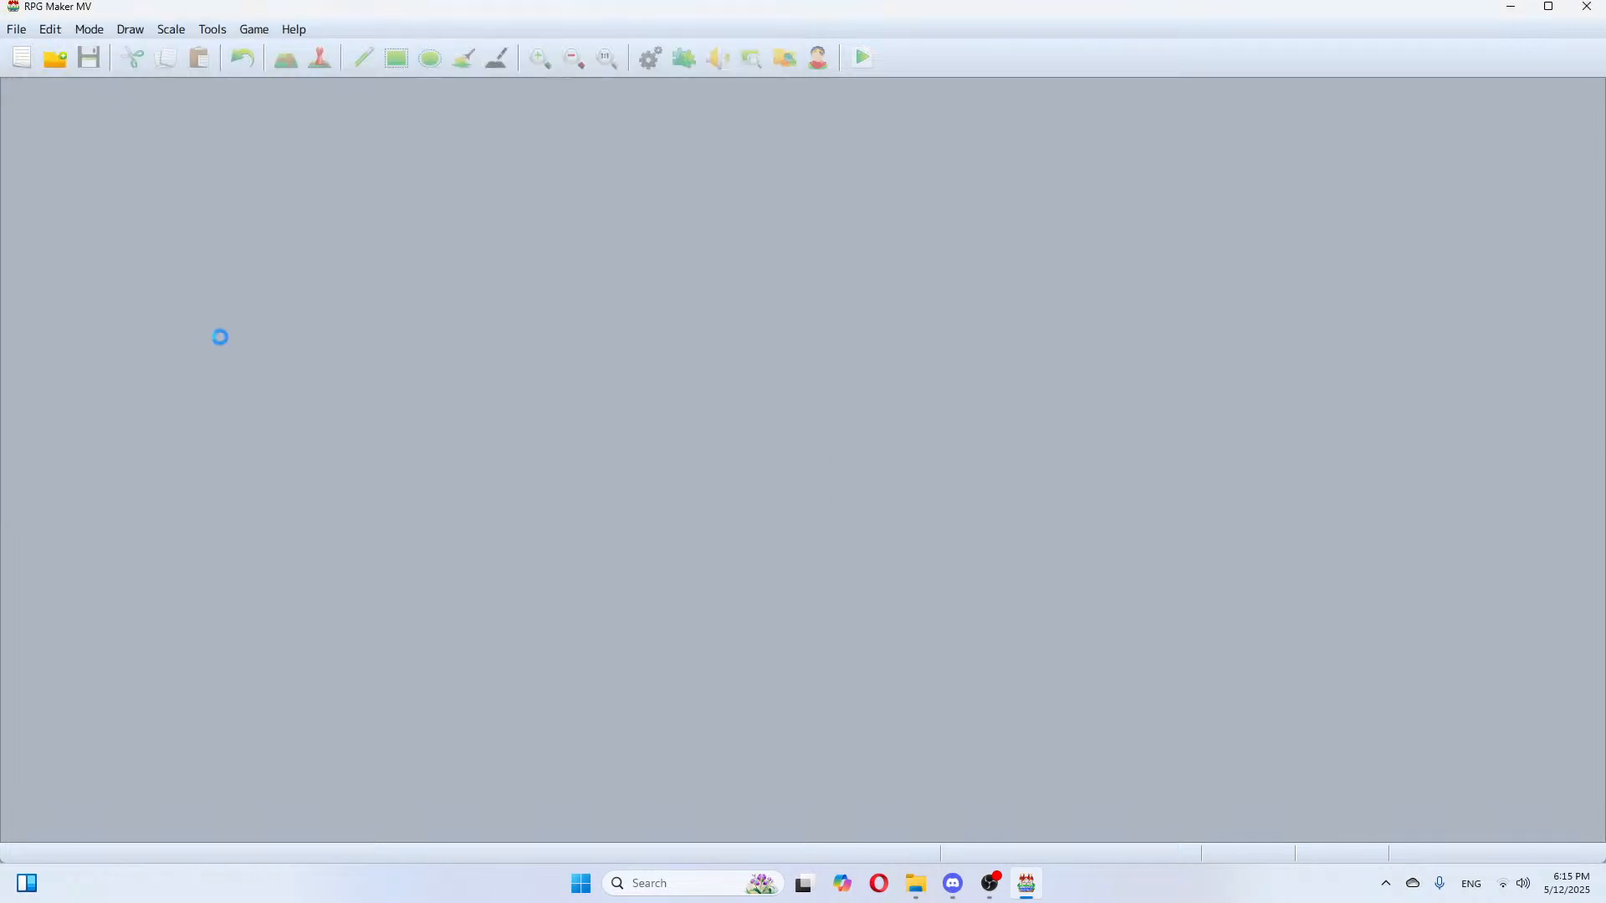
Step: Open the database and examine the Calendar, Night/Day Cycle and Teleport to Psyche common events
left_click(256, 33)
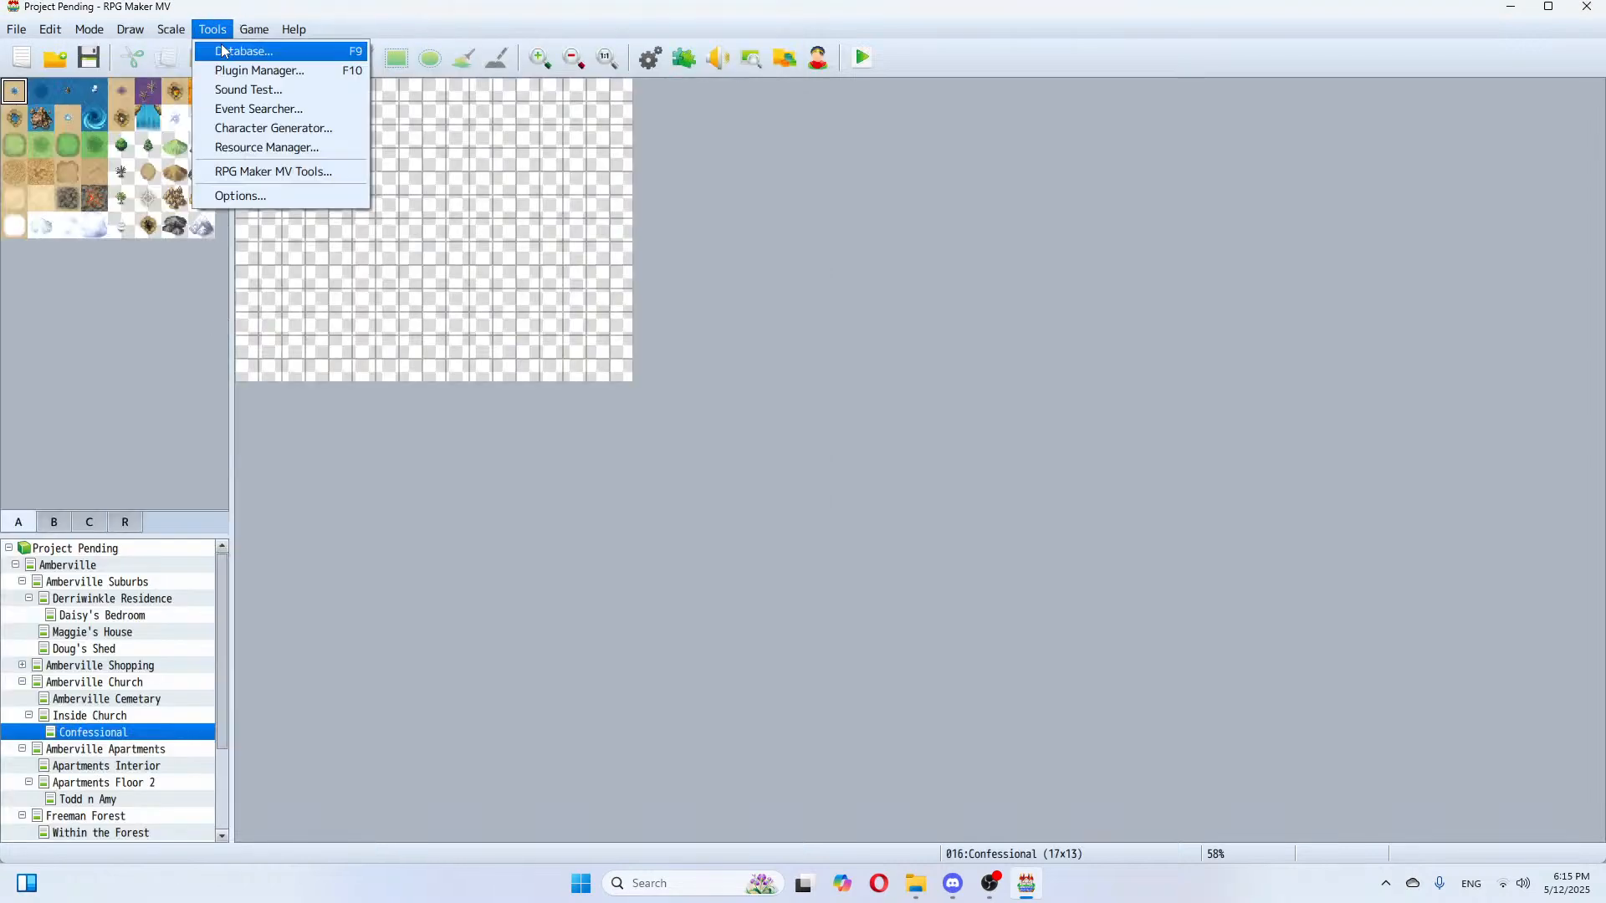
left_click(219, 50)
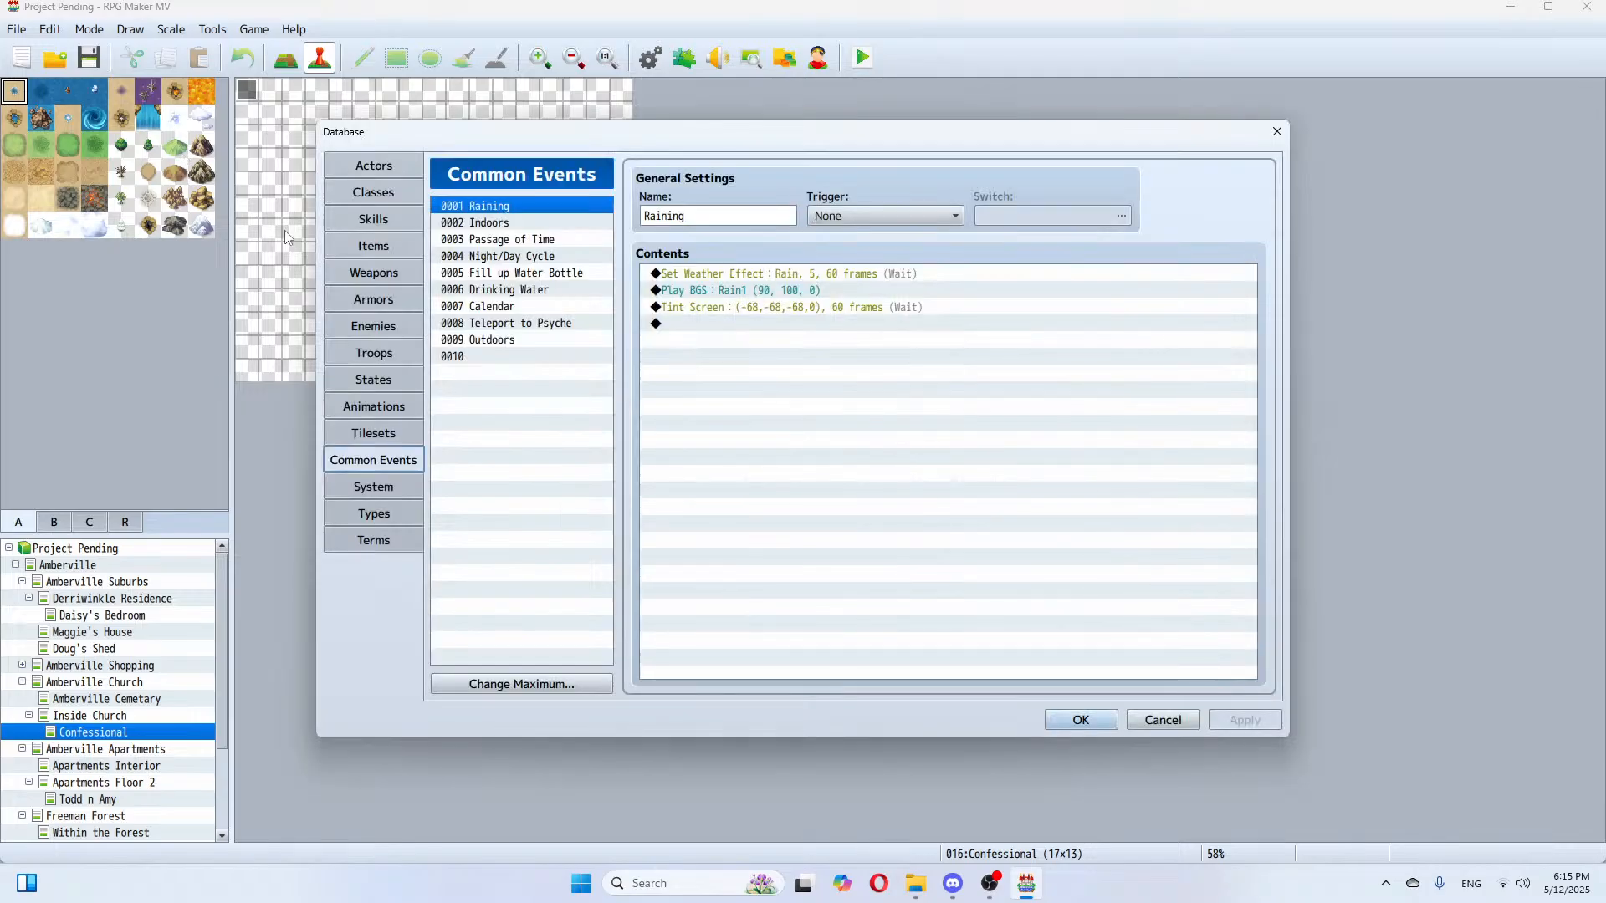
left_click(526, 307)
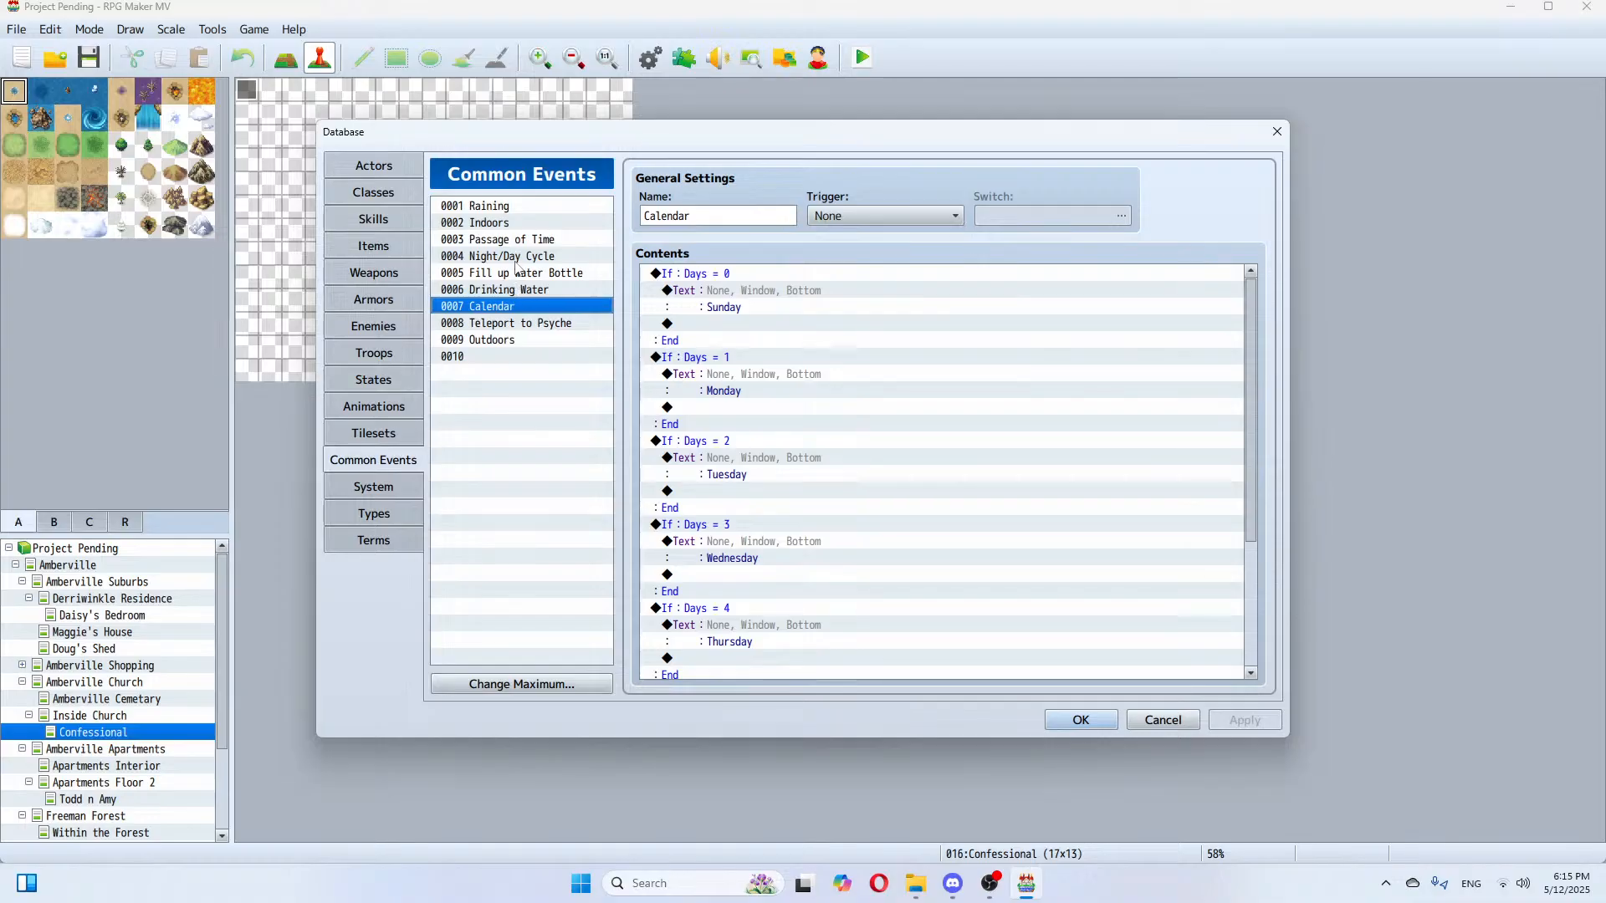
left_click(515, 257)
left_click(512, 324)
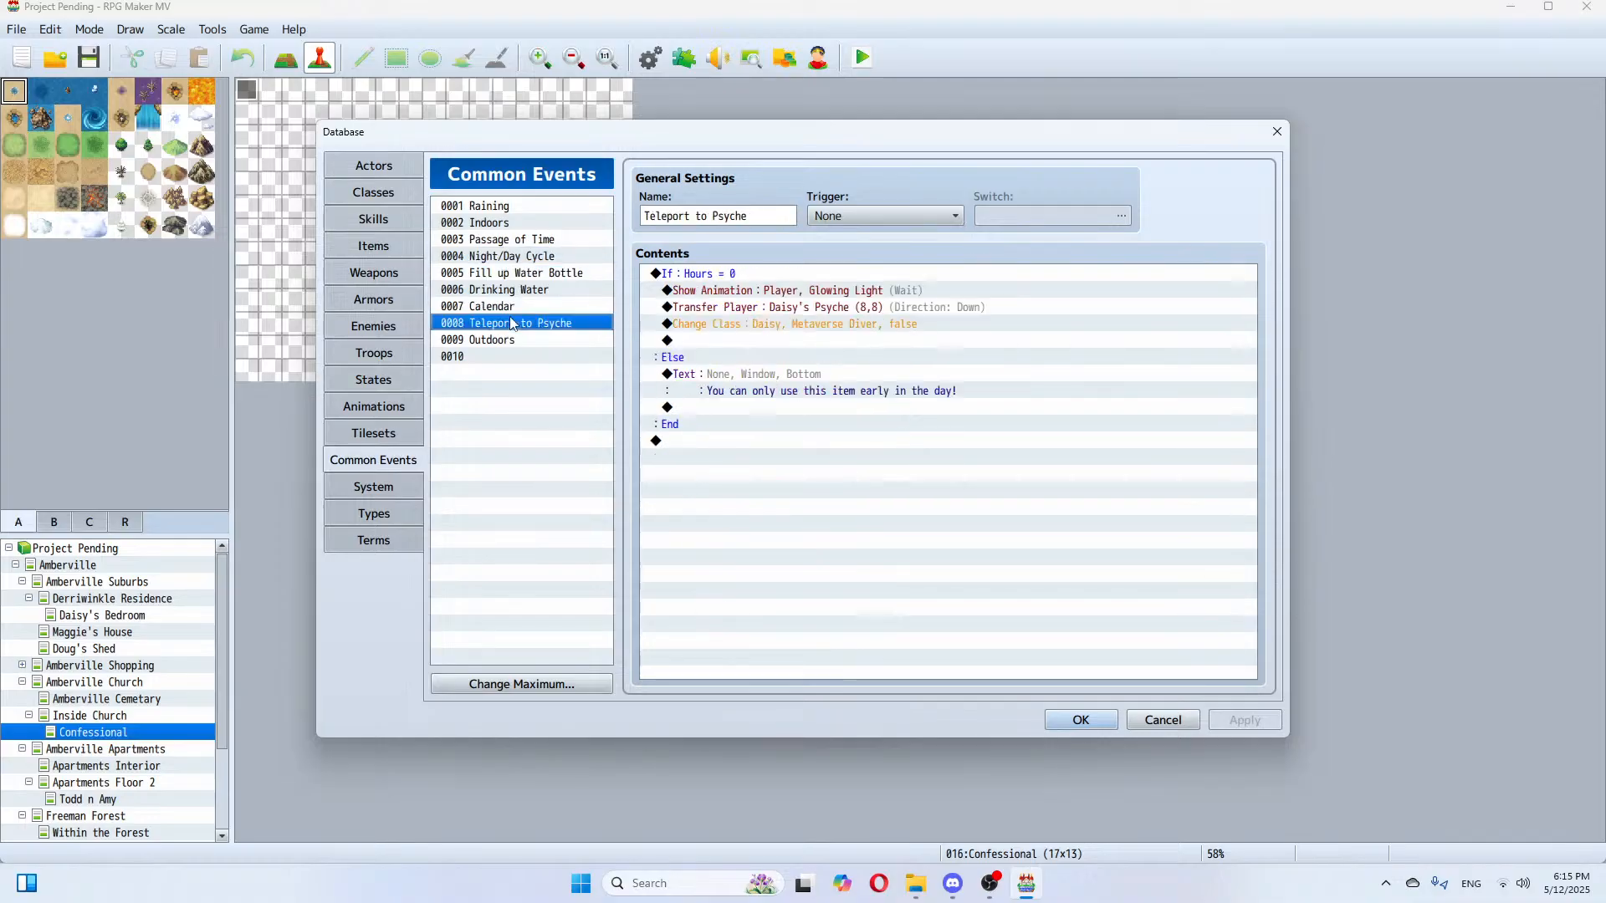
Step: Examine the Outdoors, Teleport to Psyche and Calendar common events, and close the database without changing anything
left_click(513, 340)
left_click(512, 324)
left_click(509, 308)
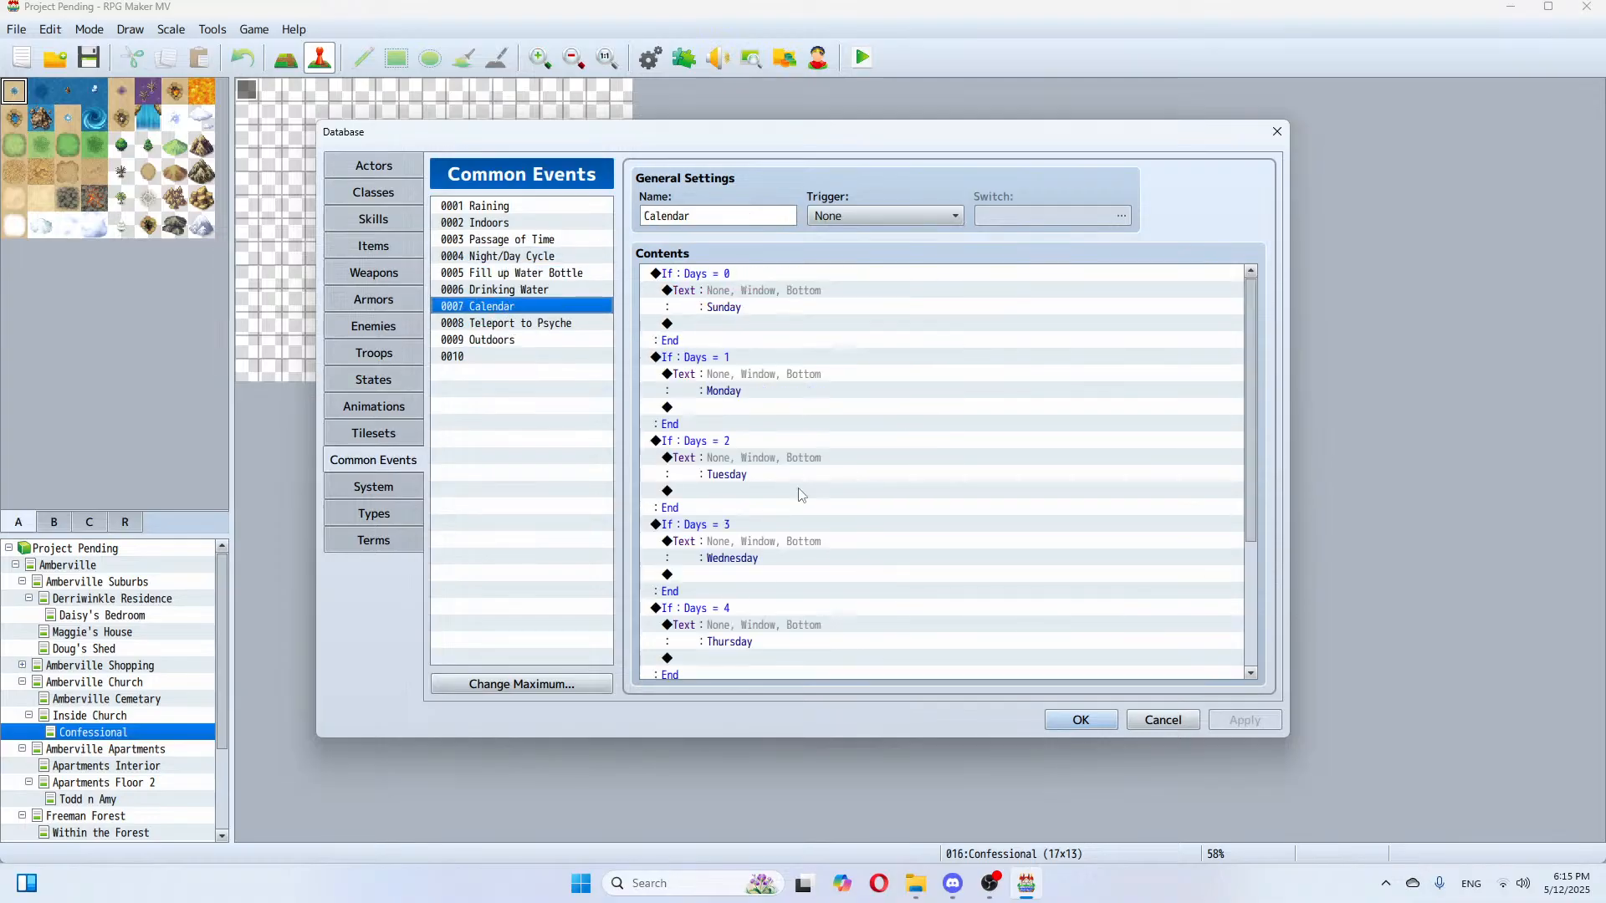
left_click(1171, 724)
Step: Inspect the calendar event on the Daisy's Bedroom map for its week message syntax, and leave it unedited
left_click(90, 567)
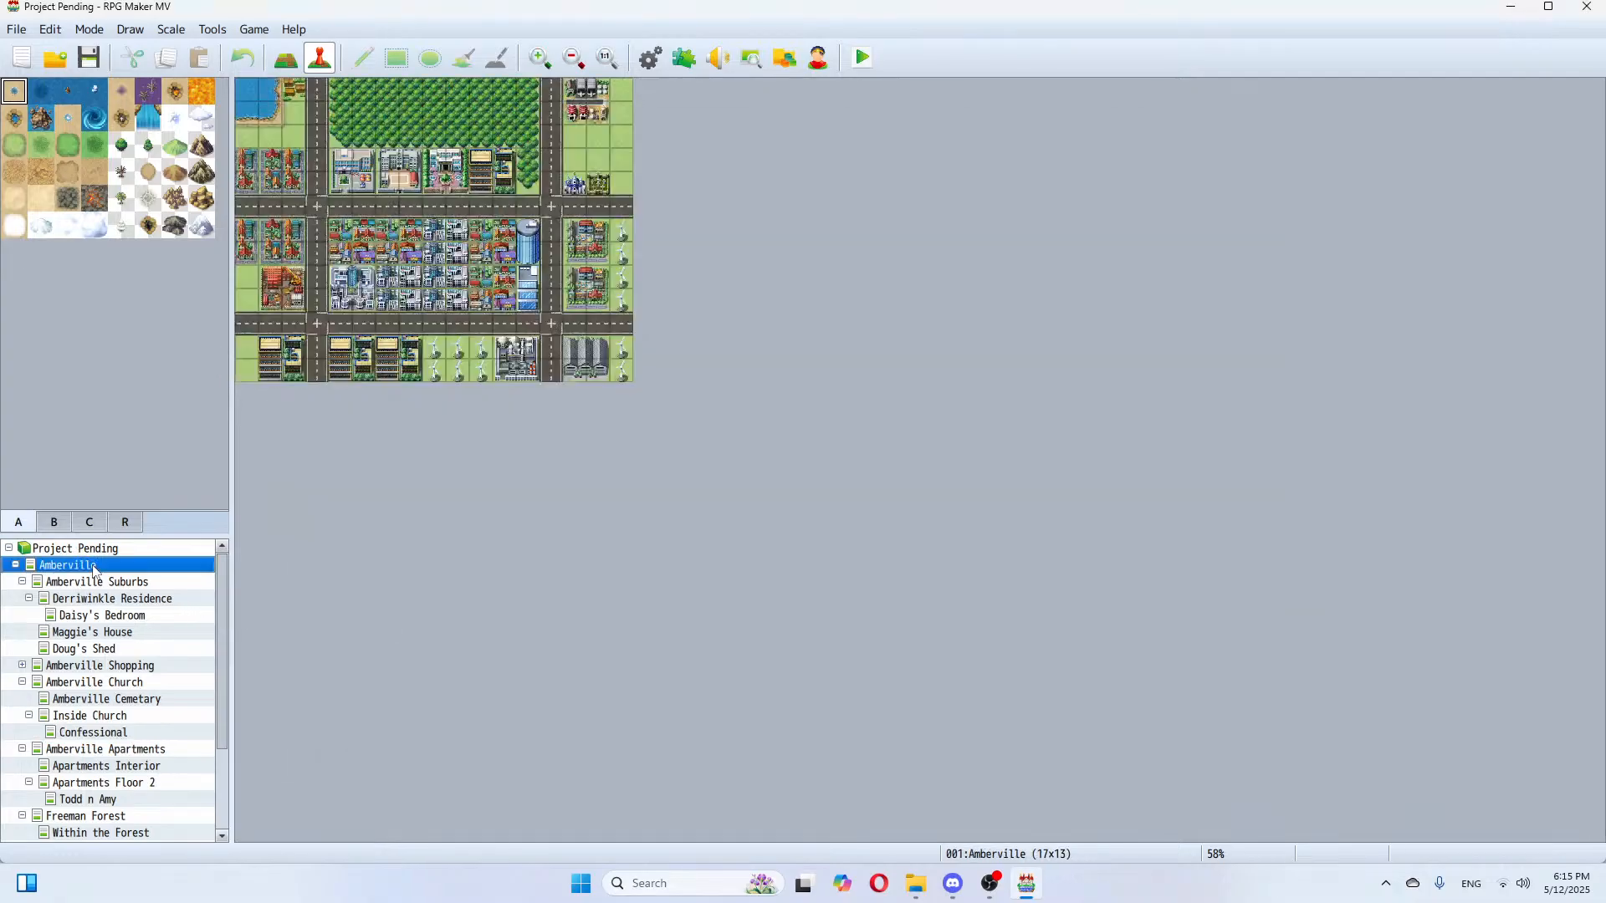
left_click(100, 616)
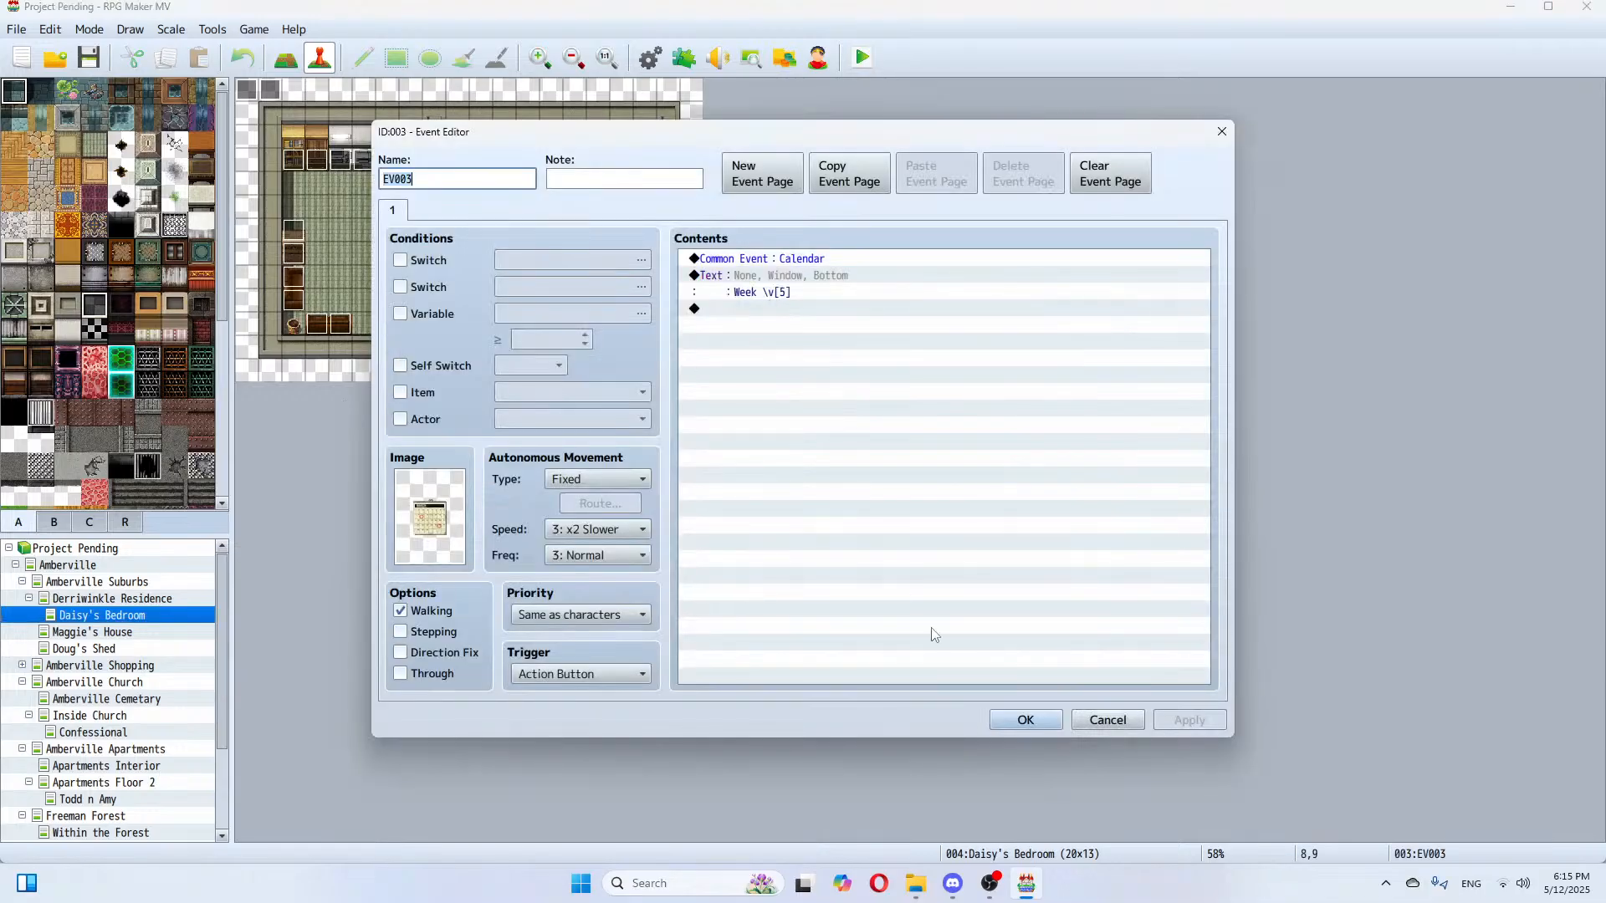
left_click(1118, 725)
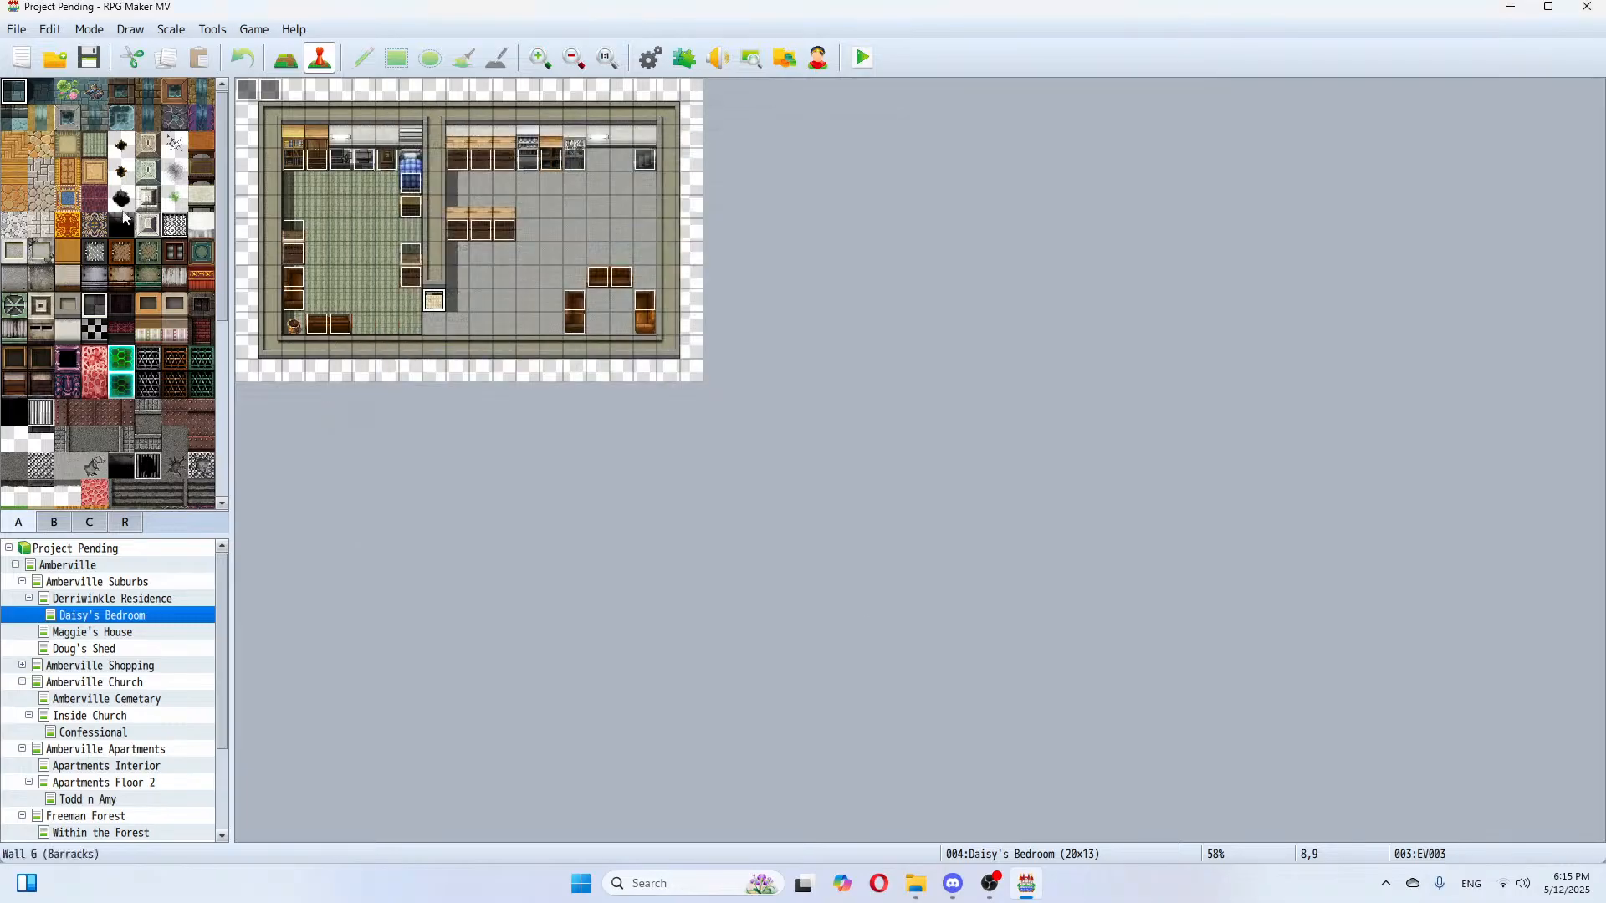
Step: Close the Project Pending project and open the Those Easy Days project from the Games folder
left_click(17, 29)
left_click(57, 94)
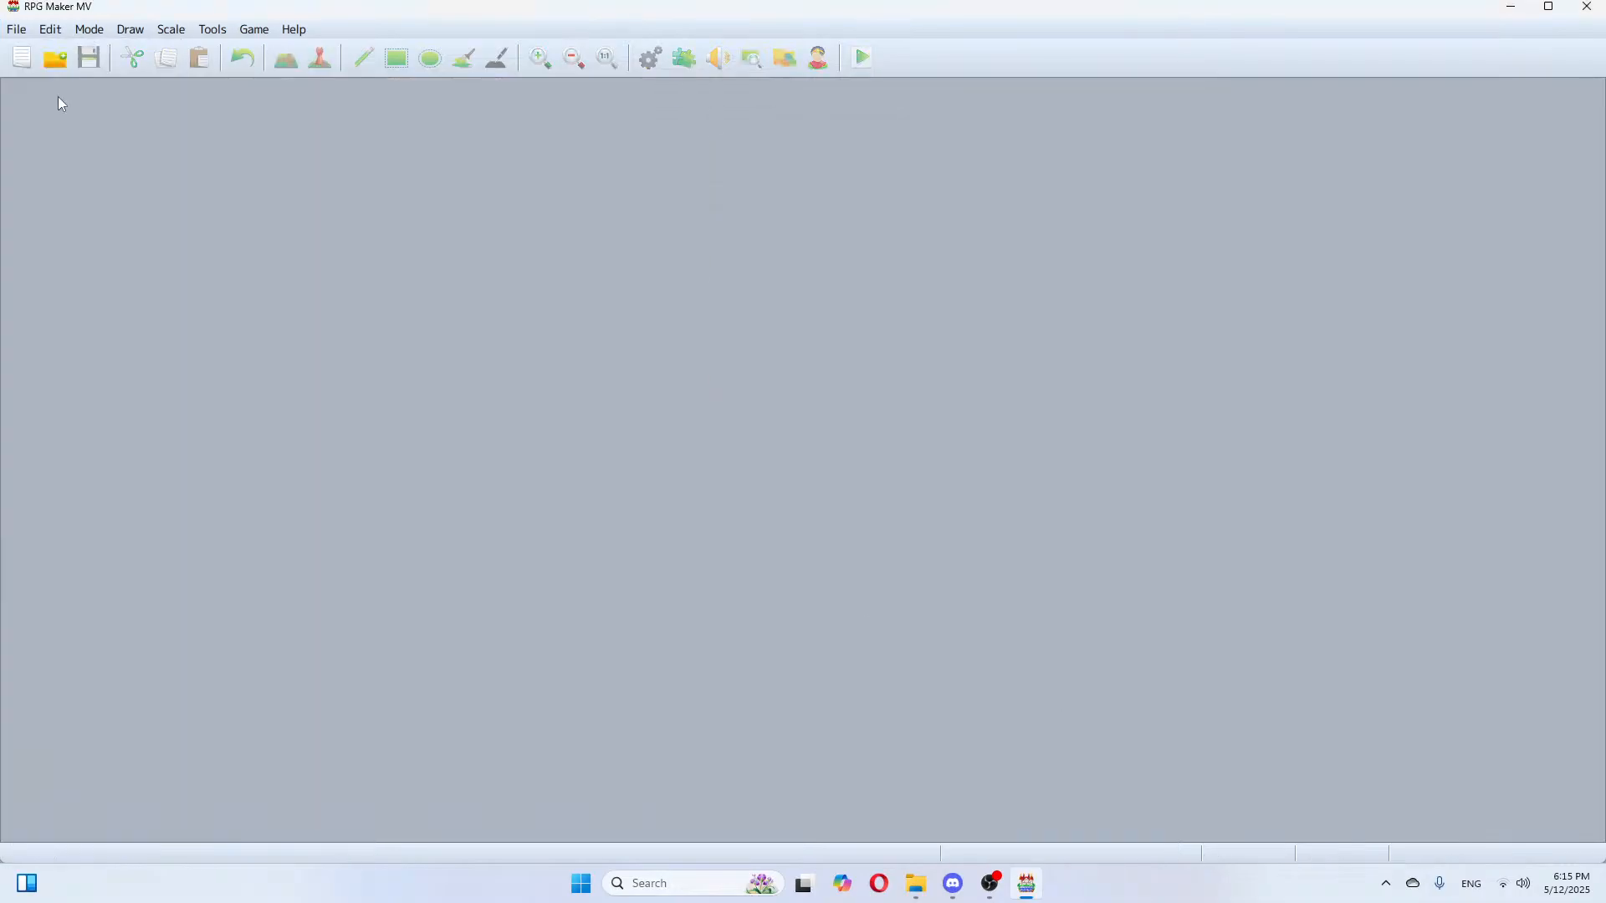
left_click(17, 30)
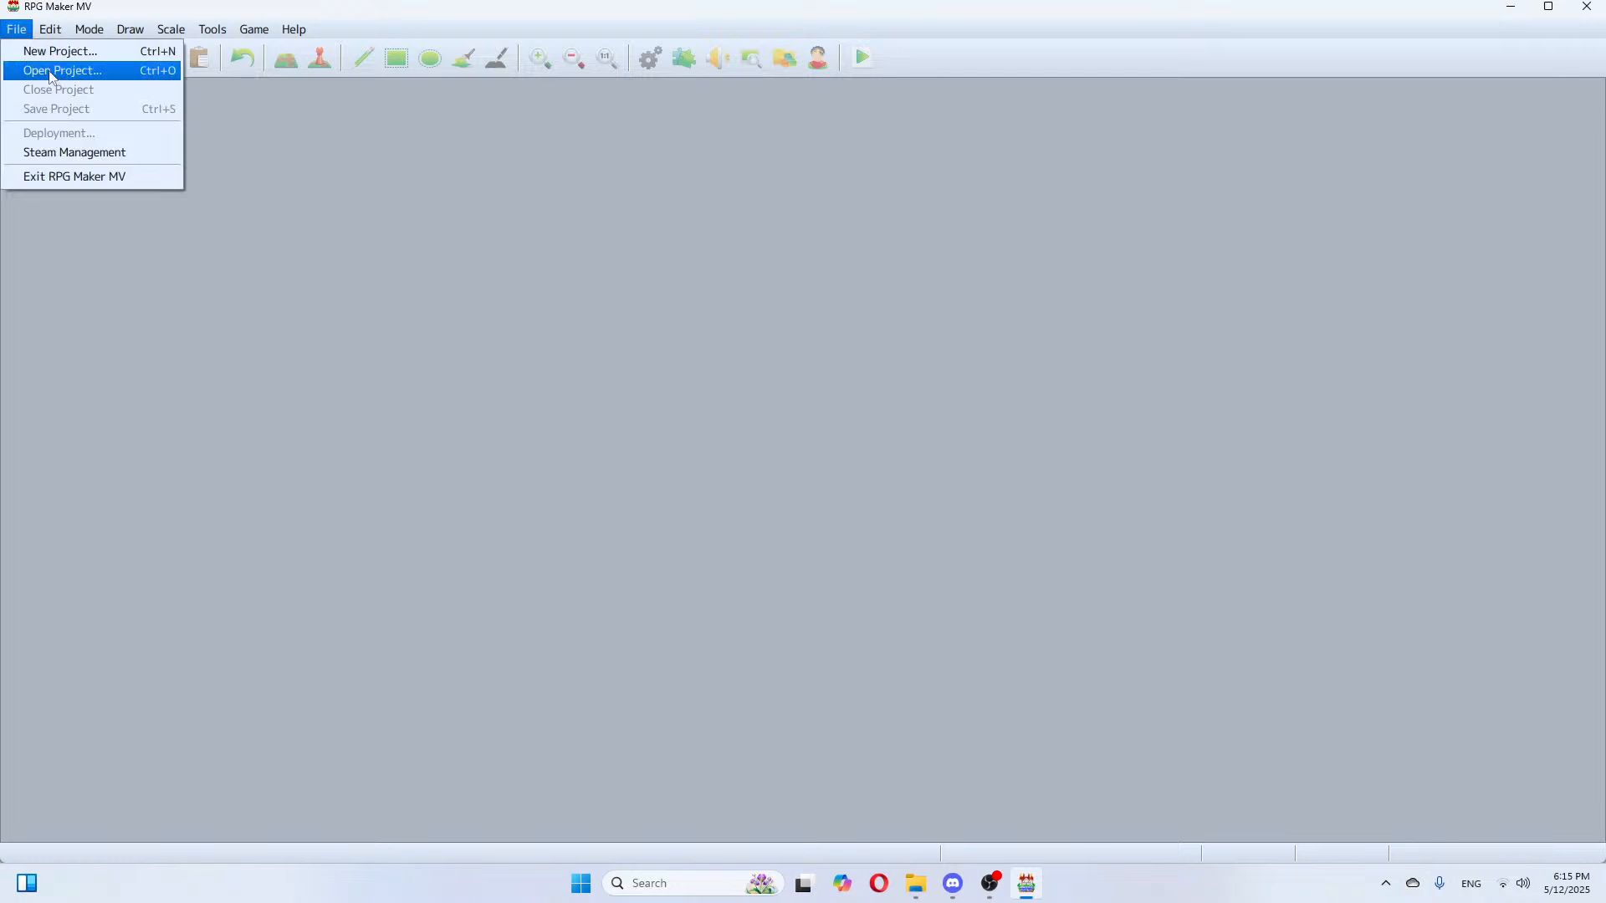
left_click(75, 76)
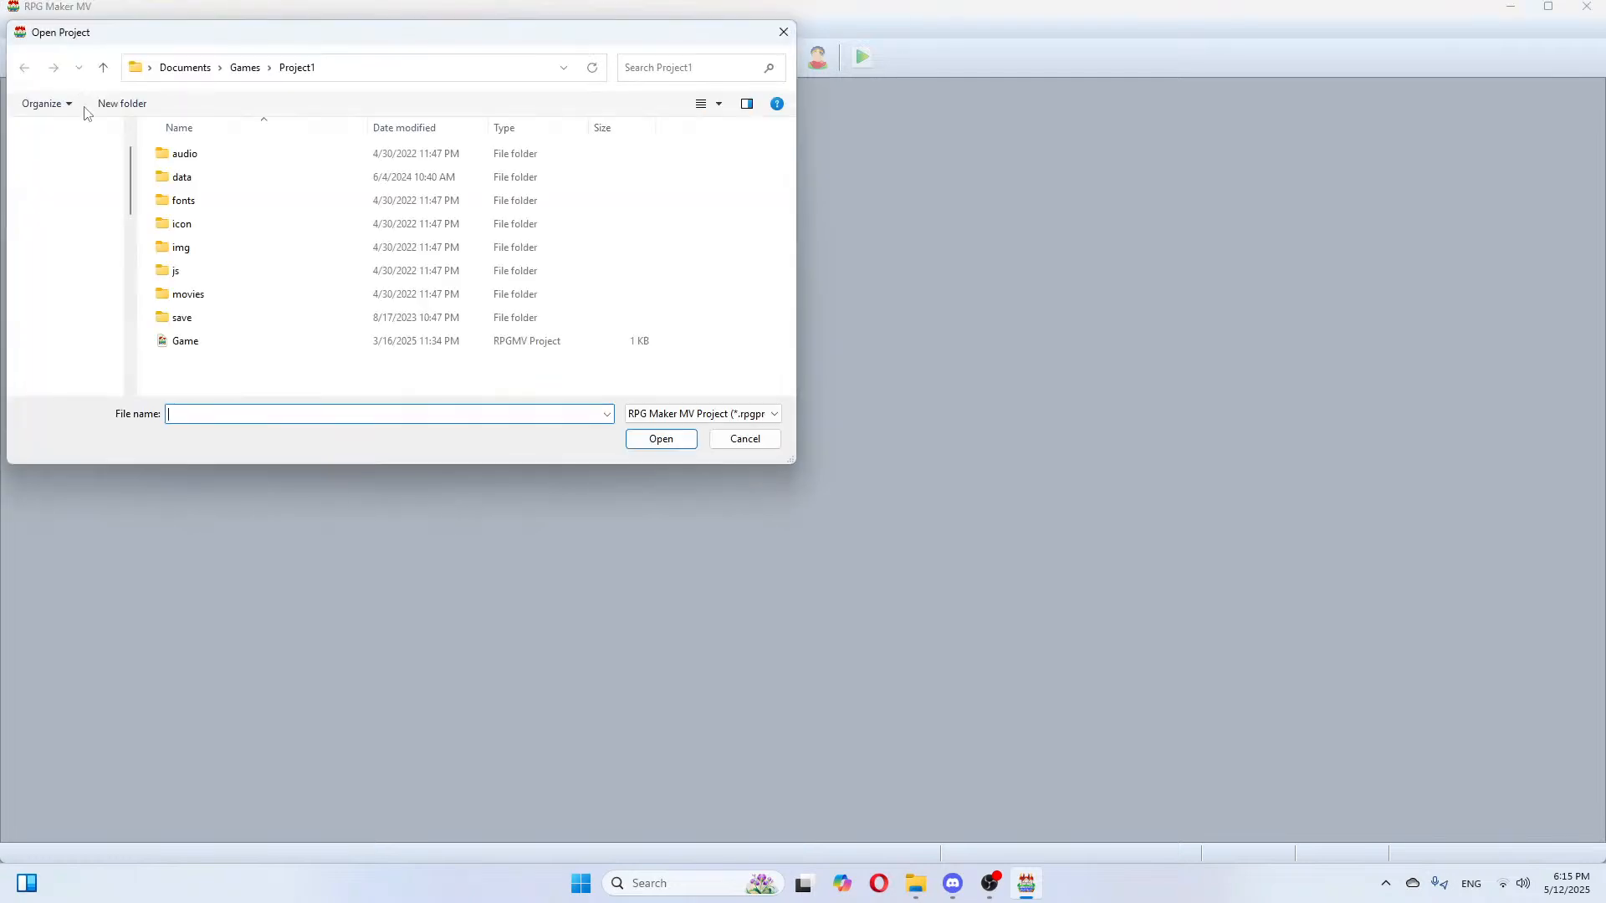
left_click(239, 68)
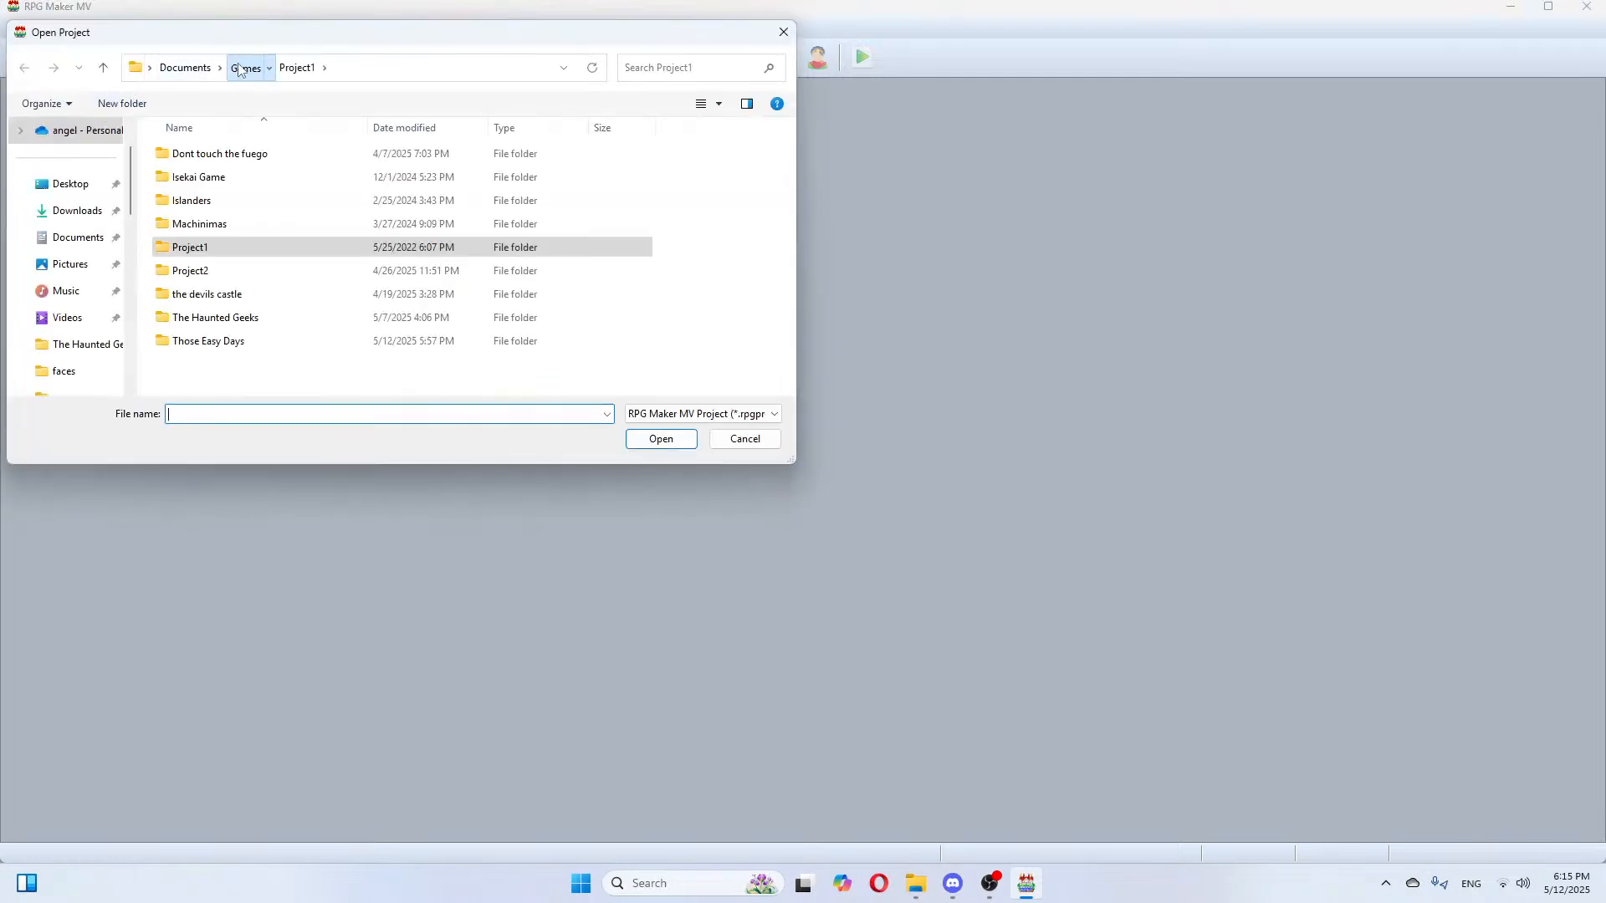
double_click(240, 343)
double_click(222, 320)
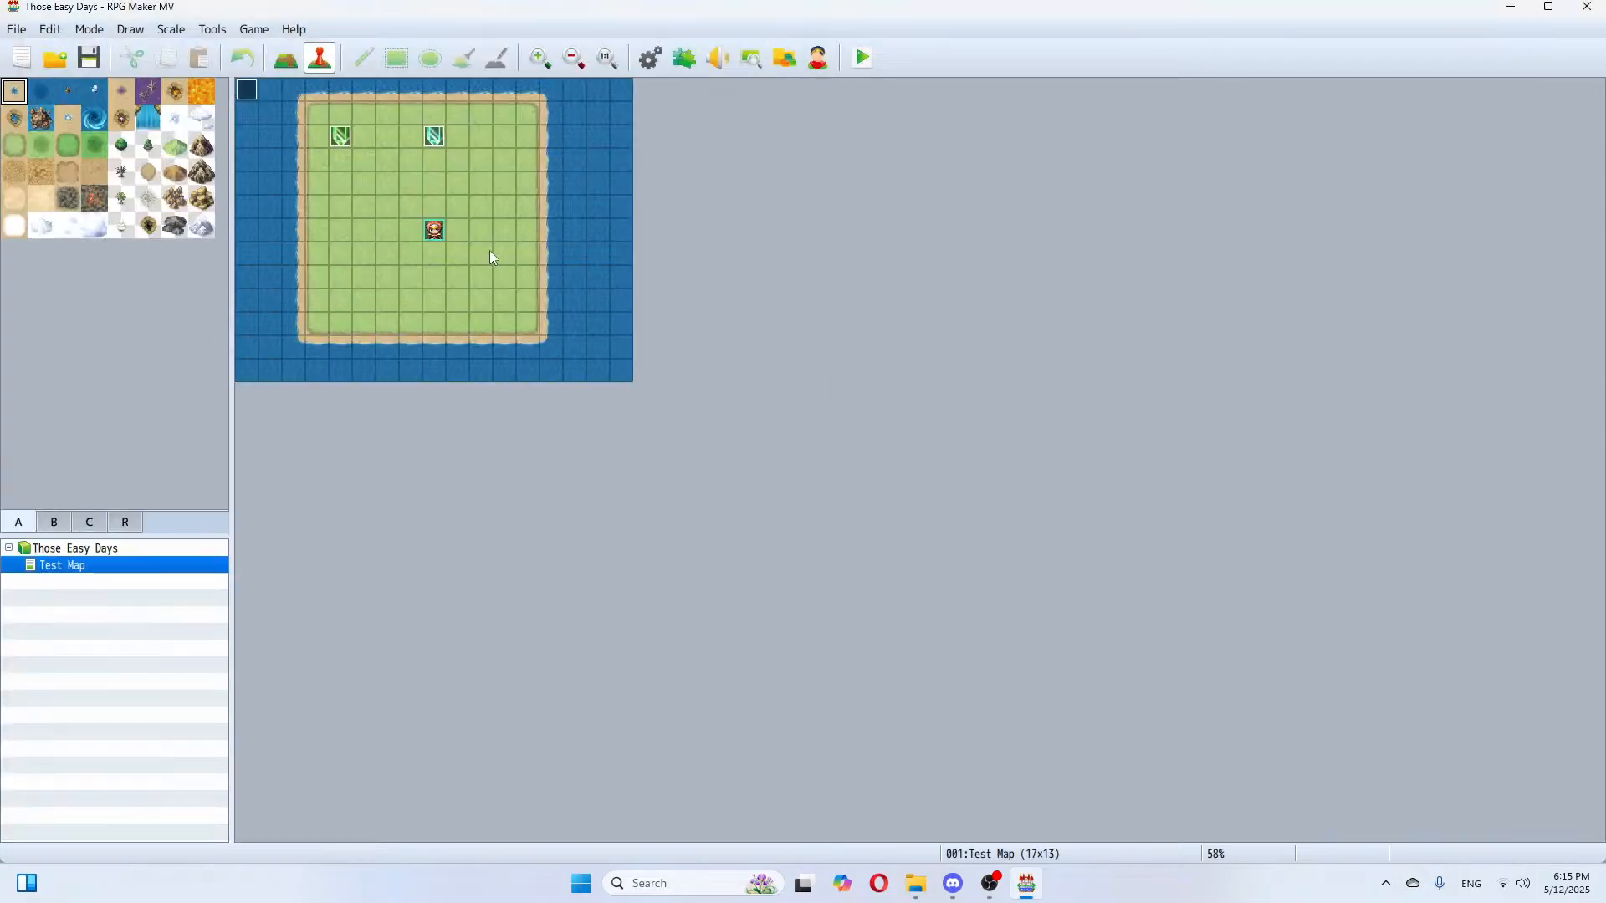
Step: Change the teal crystal event's message text to "It is day \v[2]"
double_click(437, 136)
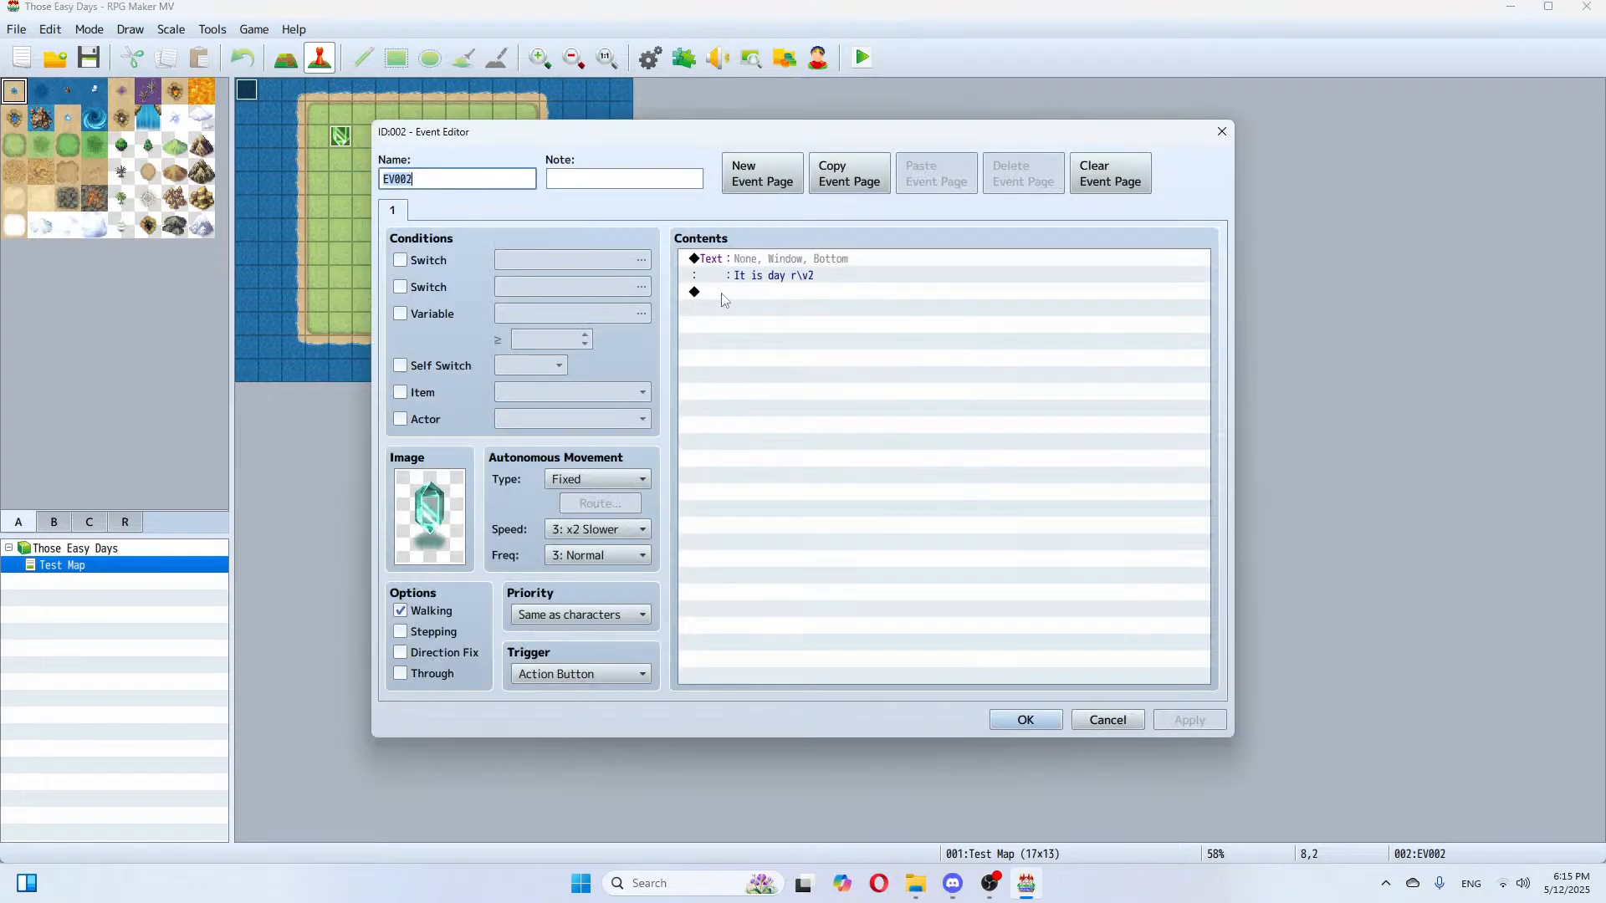
left_click(818, 266)
right_click(816, 251)
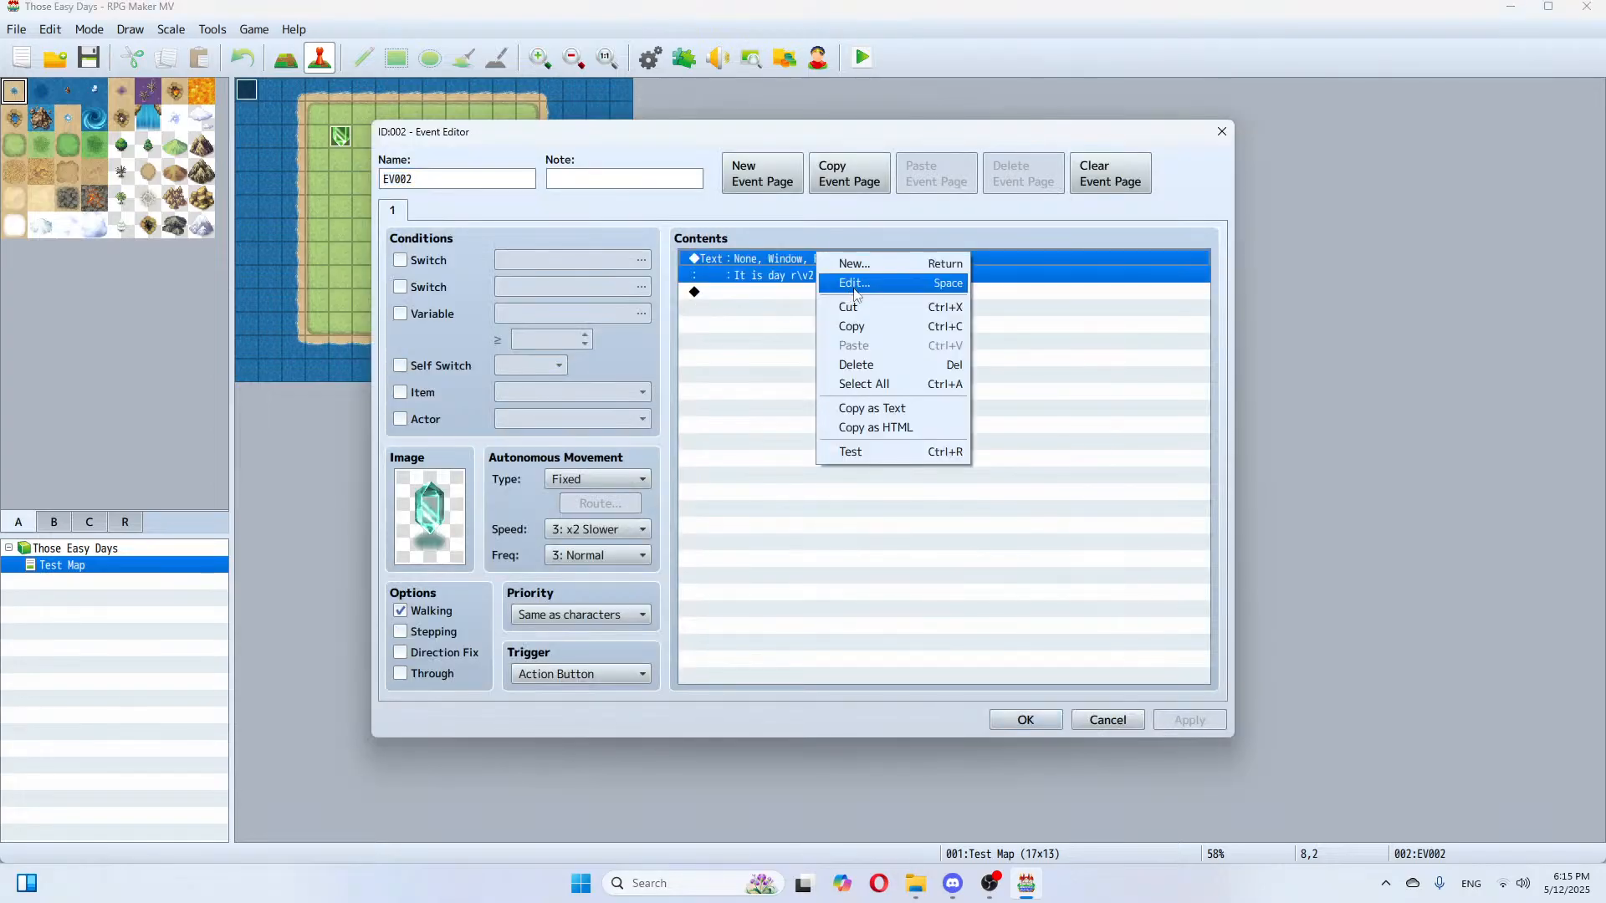
left_click(870, 295)
key("BackSpace")
key("BackSpace")
key("BackSpace")
key("BackSpace")
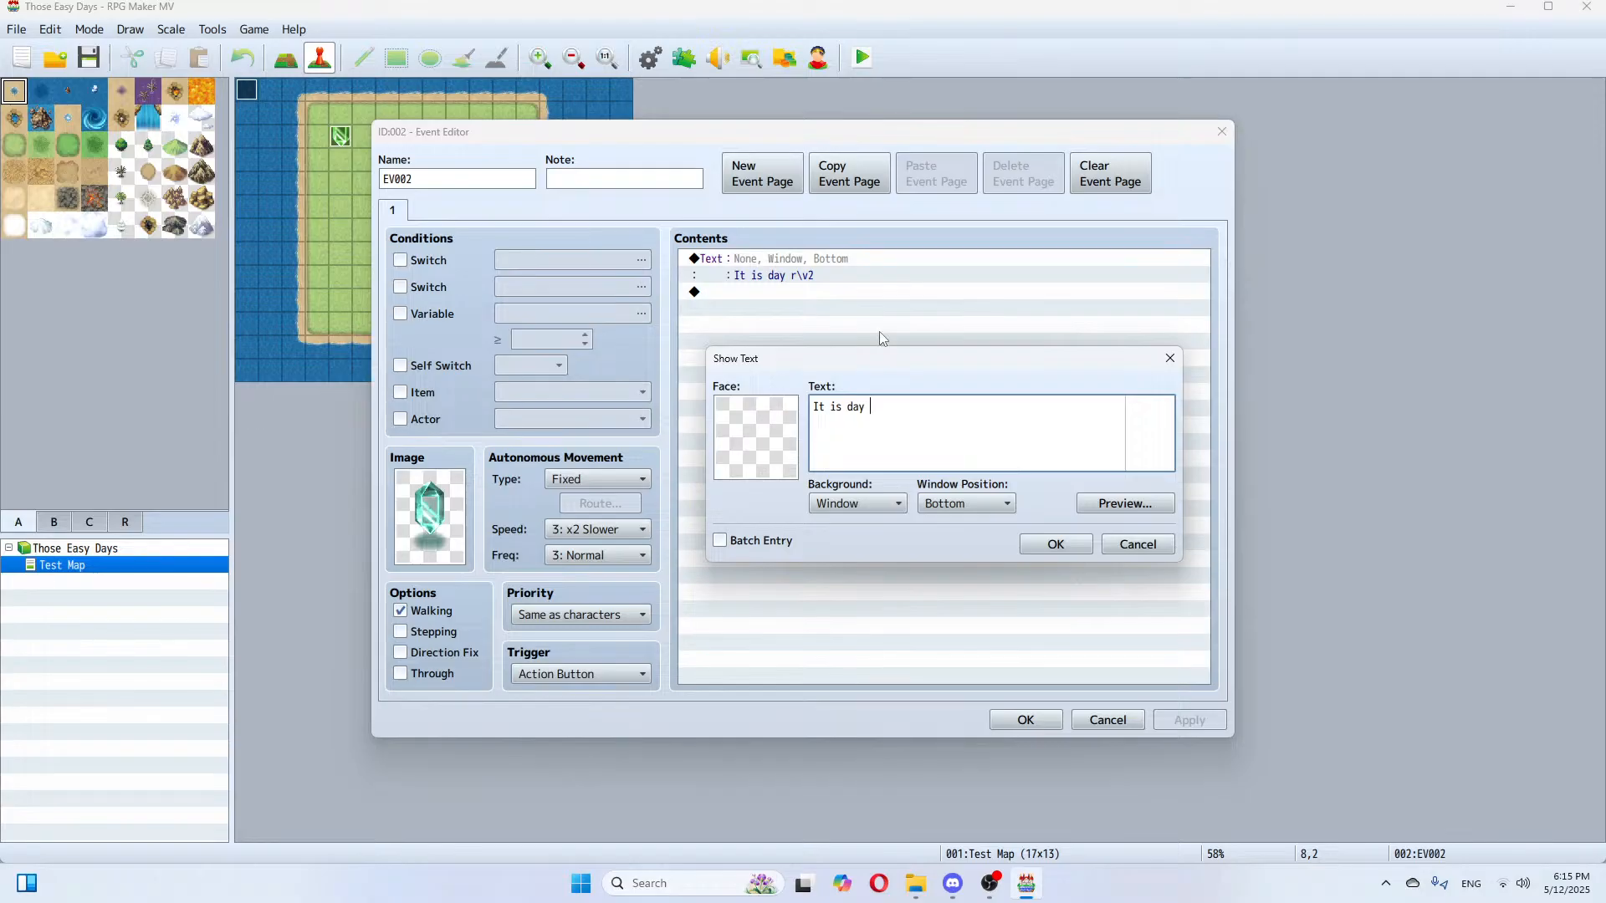
type("\\v[2]")
left_click(1072, 545)
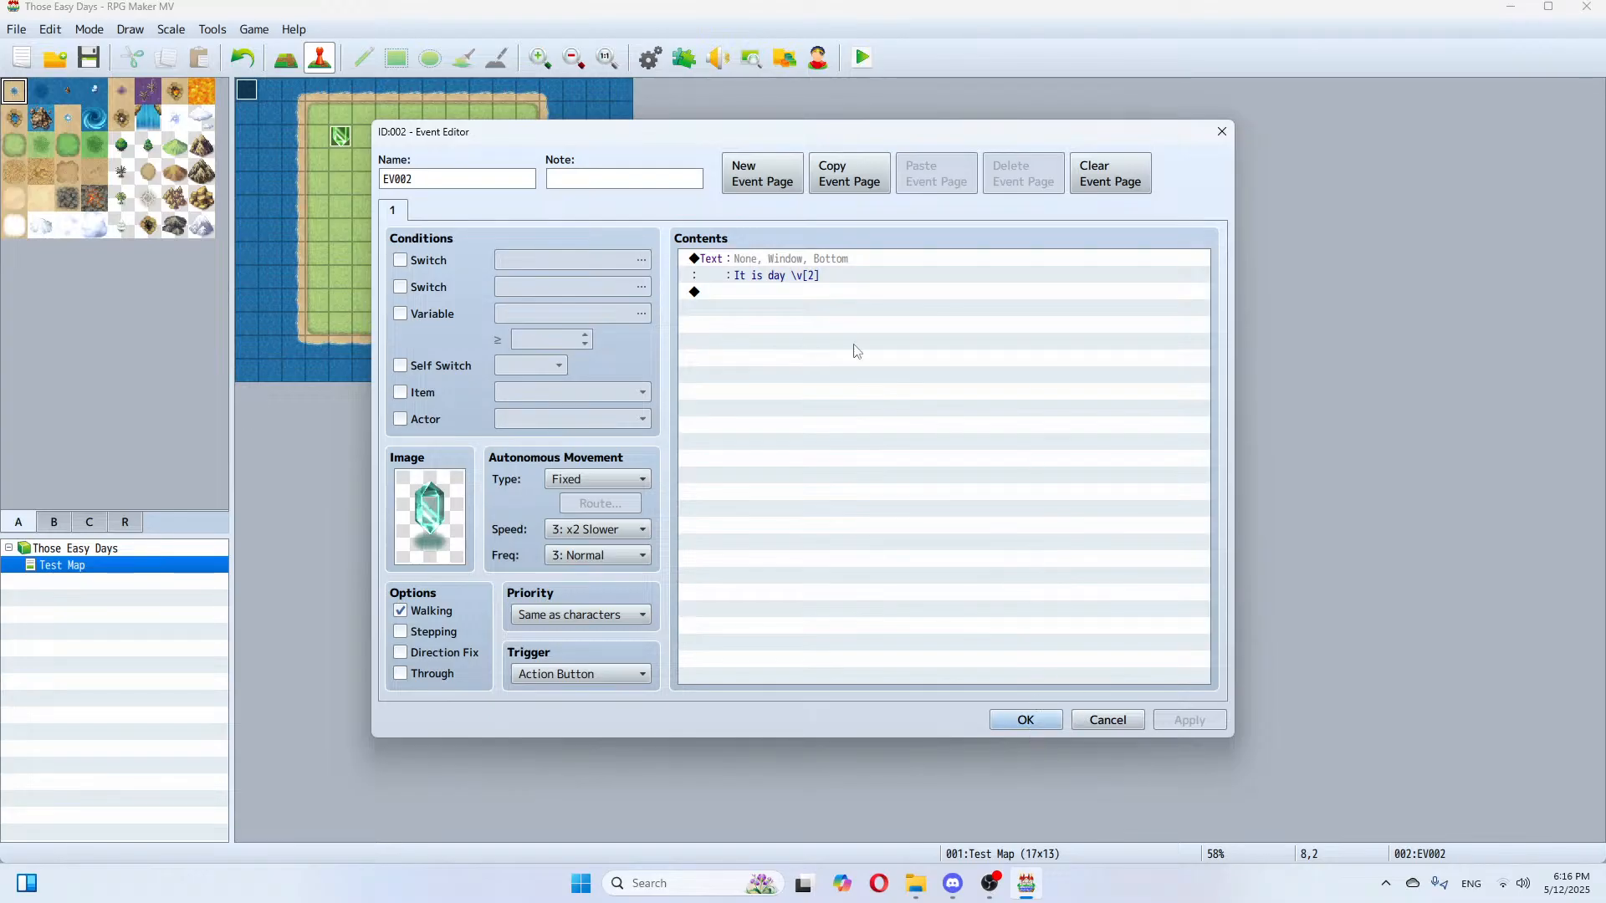
Step: Preview the teal crystal's day message, leave its text as it is, and accept the event
left_click(835, 262)
right_click(843, 278)
left_click(873, 296)
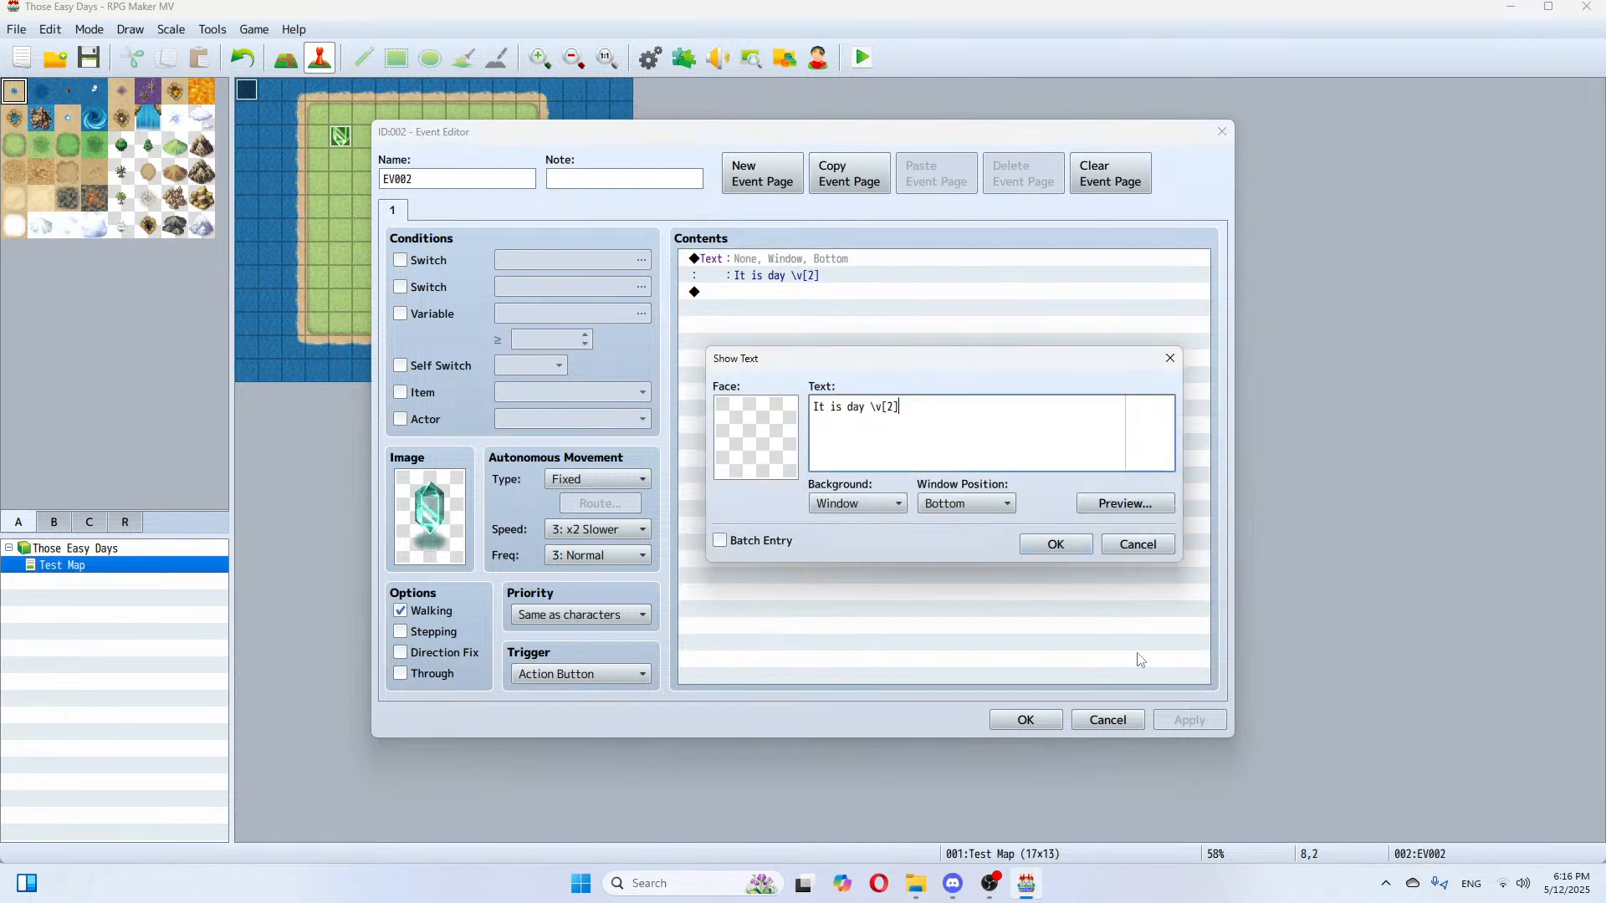
left_click(1123, 506)
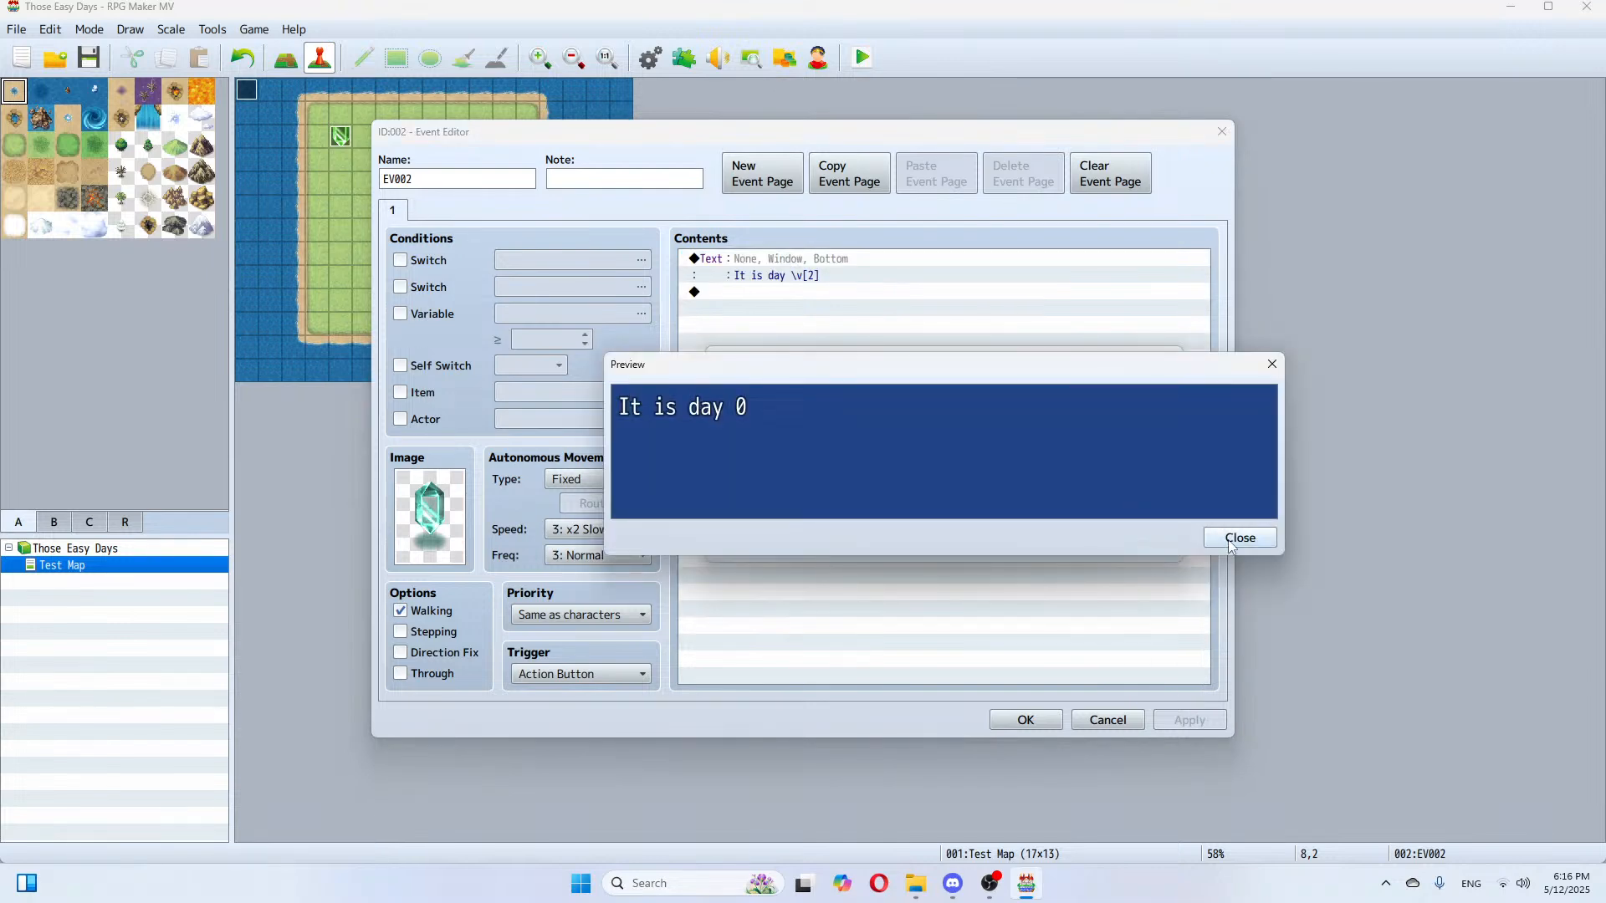
left_click(1230, 540)
left_click(1131, 548)
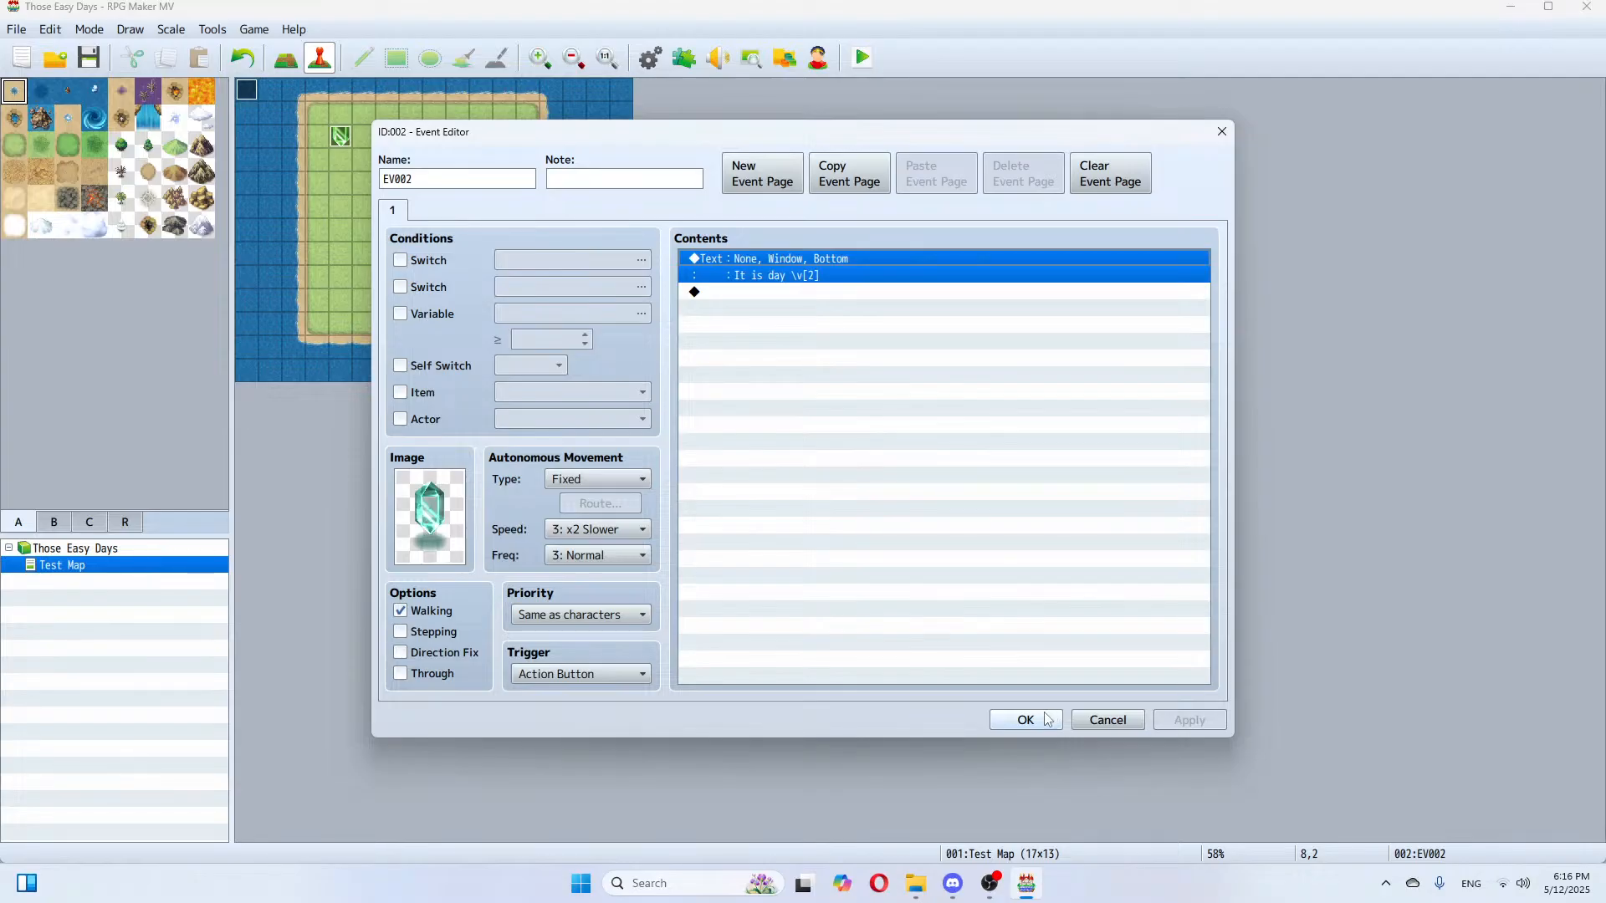
left_click(1043, 717)
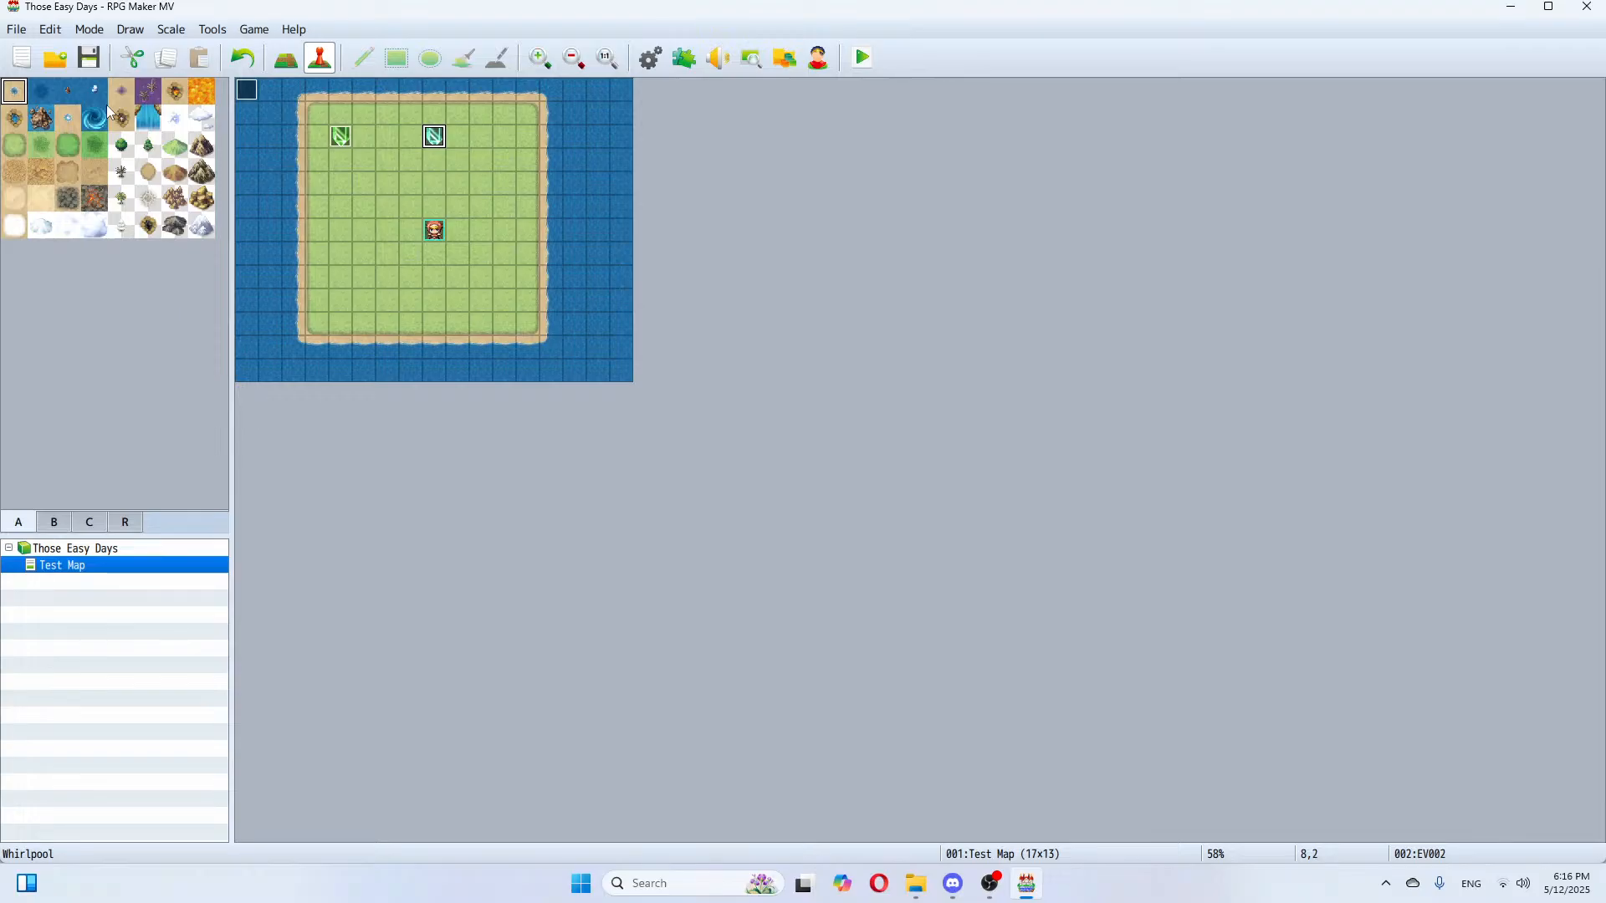
Step: Playtest a new game and walk the party to the teal crystal to read its day message
left_click(862, 58)
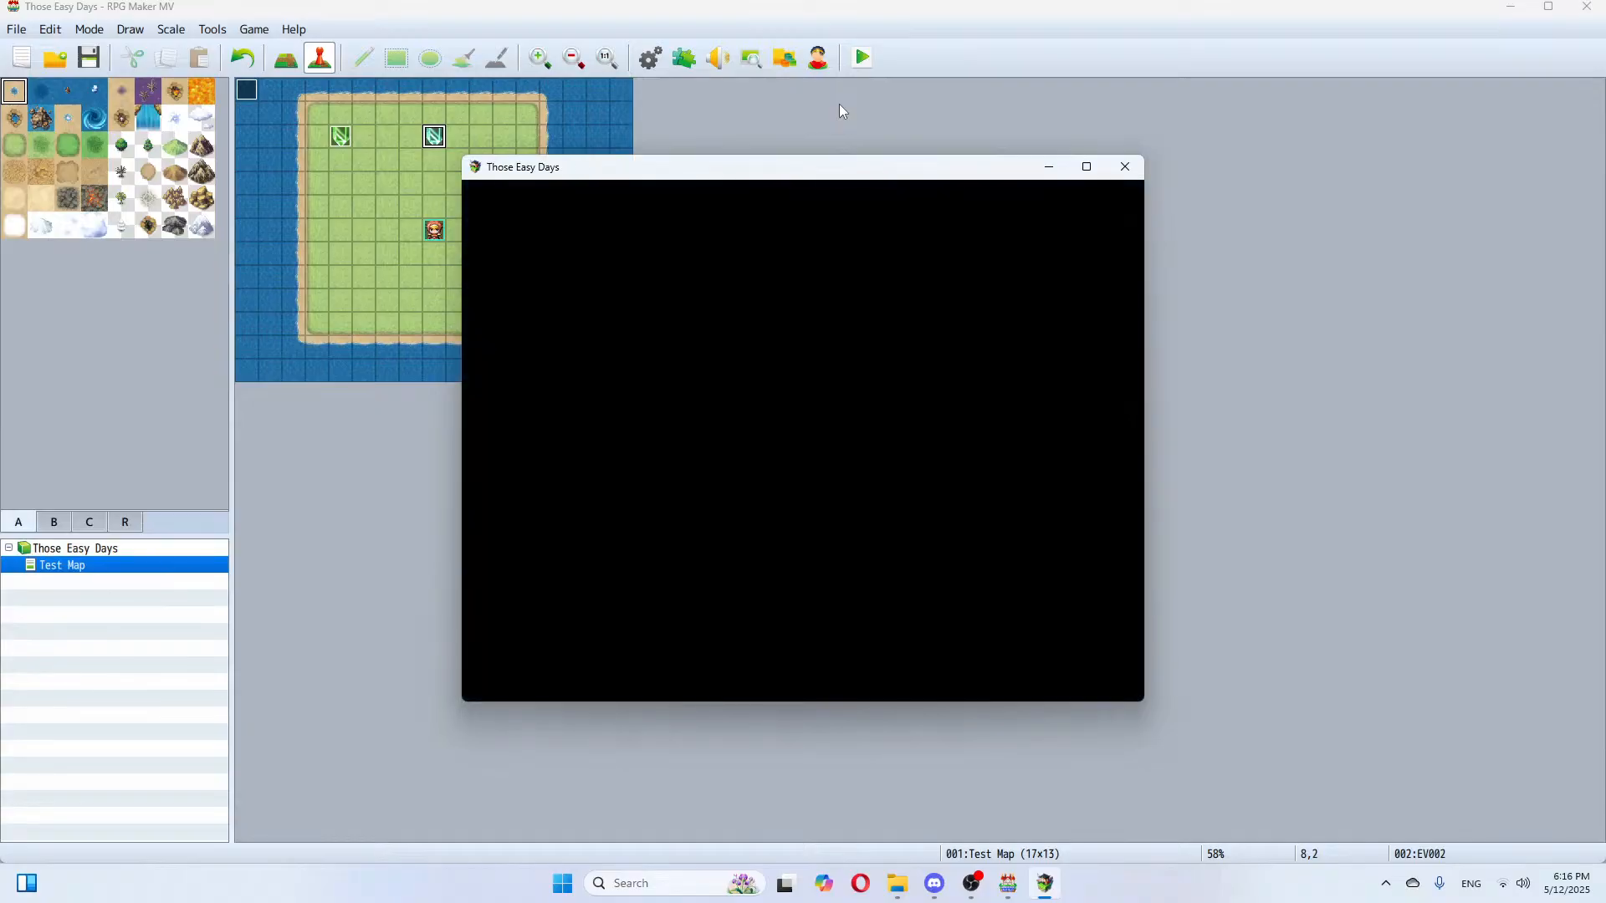
key("Return")
key("Left")
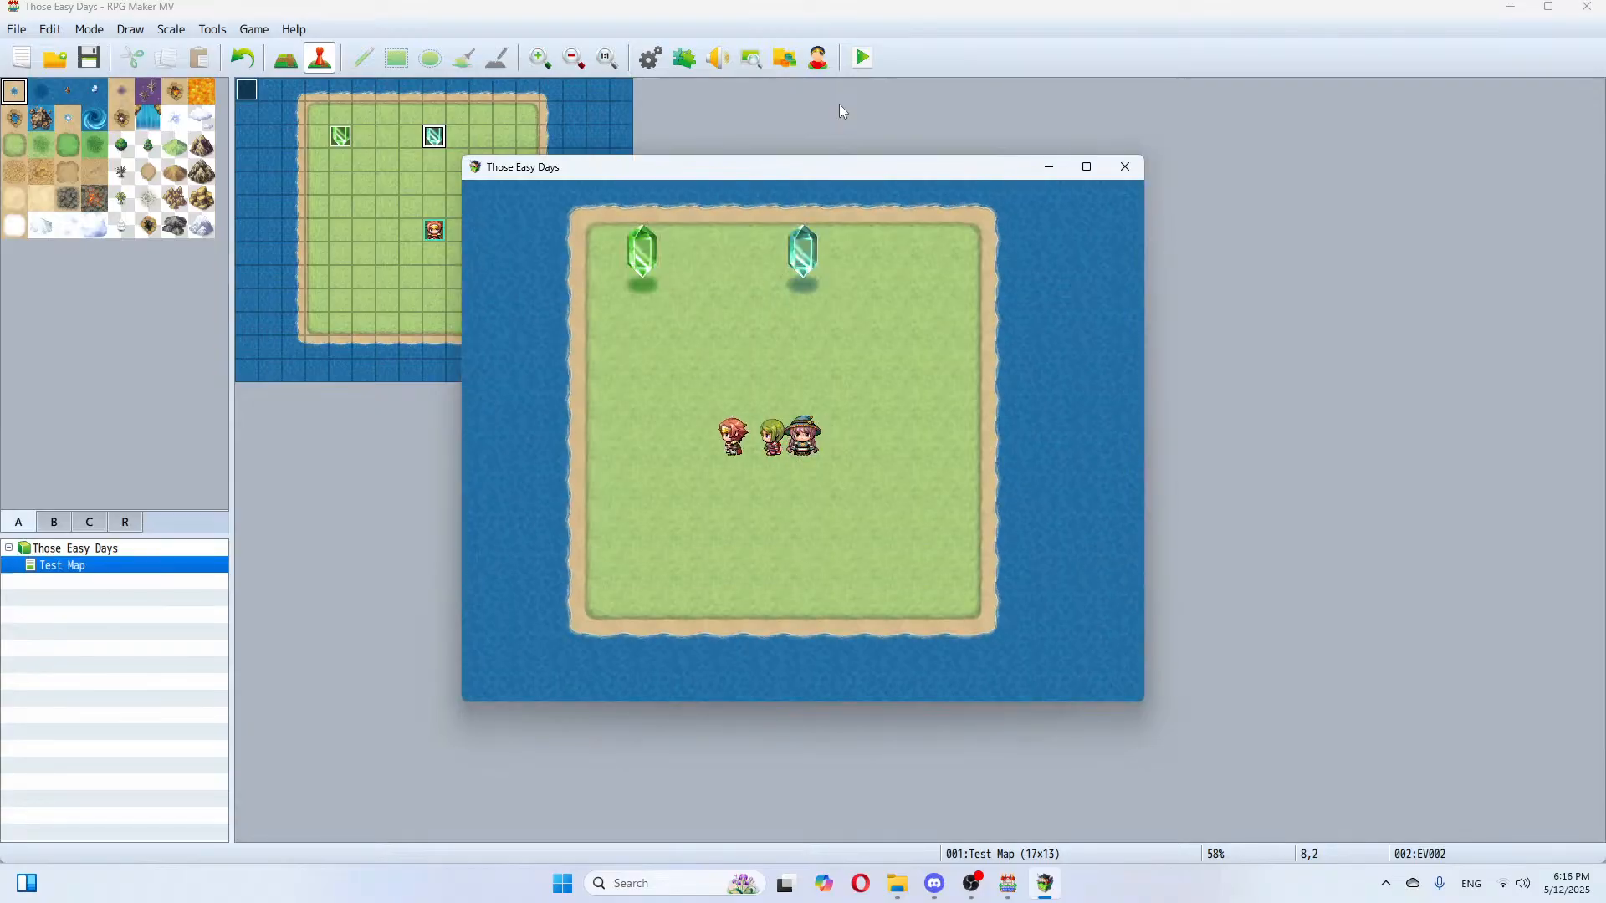
key("Up")
key("Right")
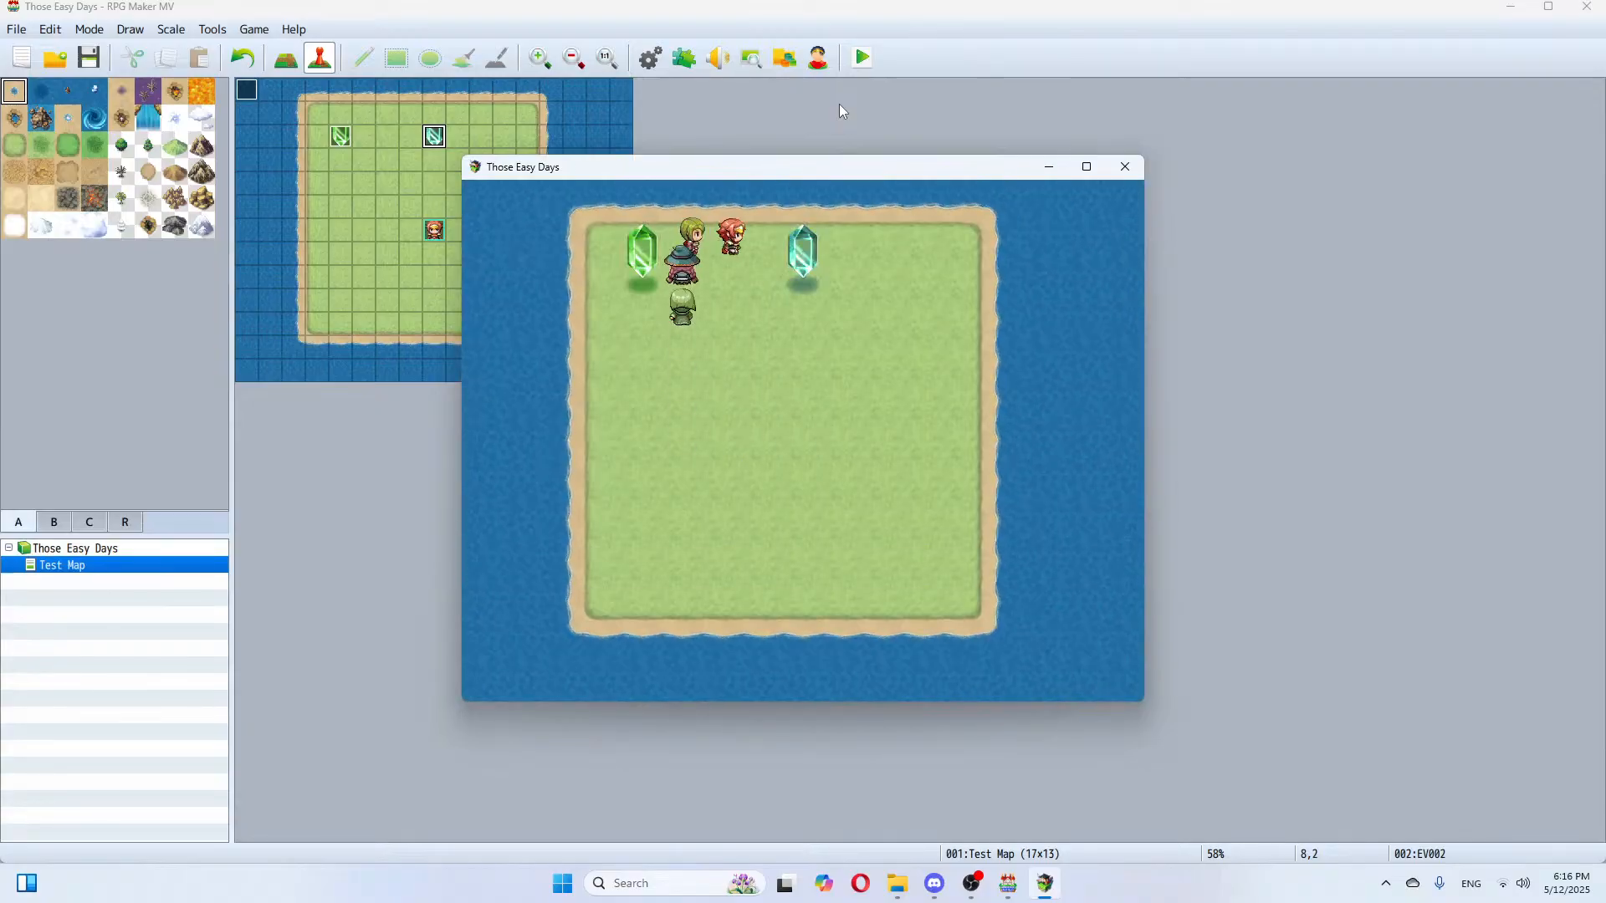
key("Down")
key("Right")
key("Up")
key("Return")
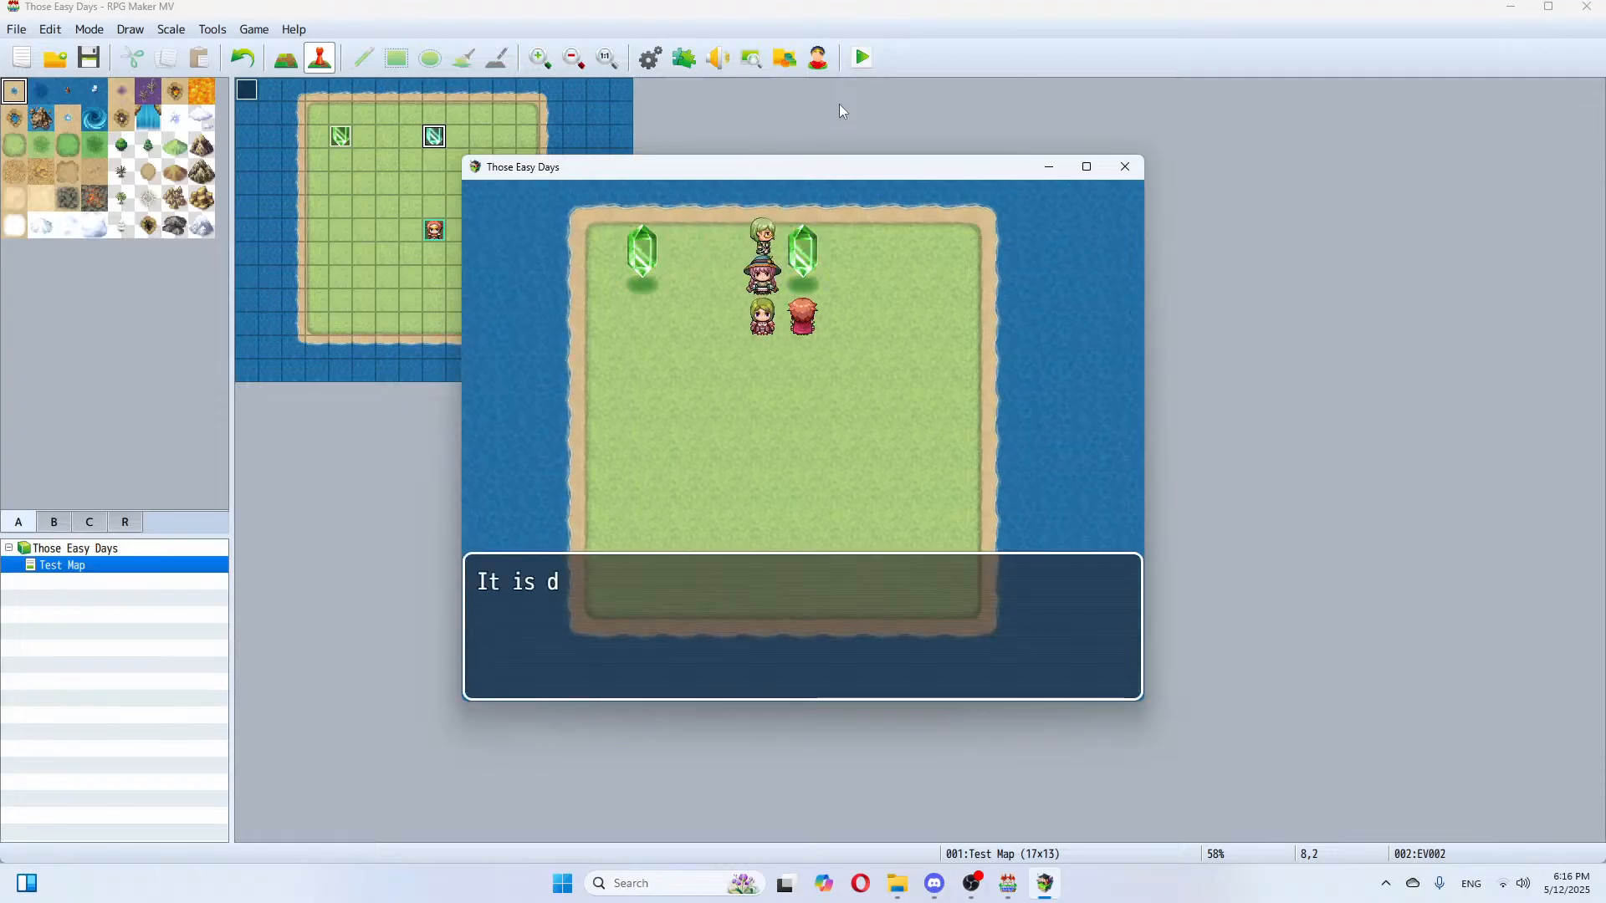
key("Return")
Step: Use the green crystal repeatedly to pass the hours into a new day, and recheck the teal crystal's day message
key("Left")
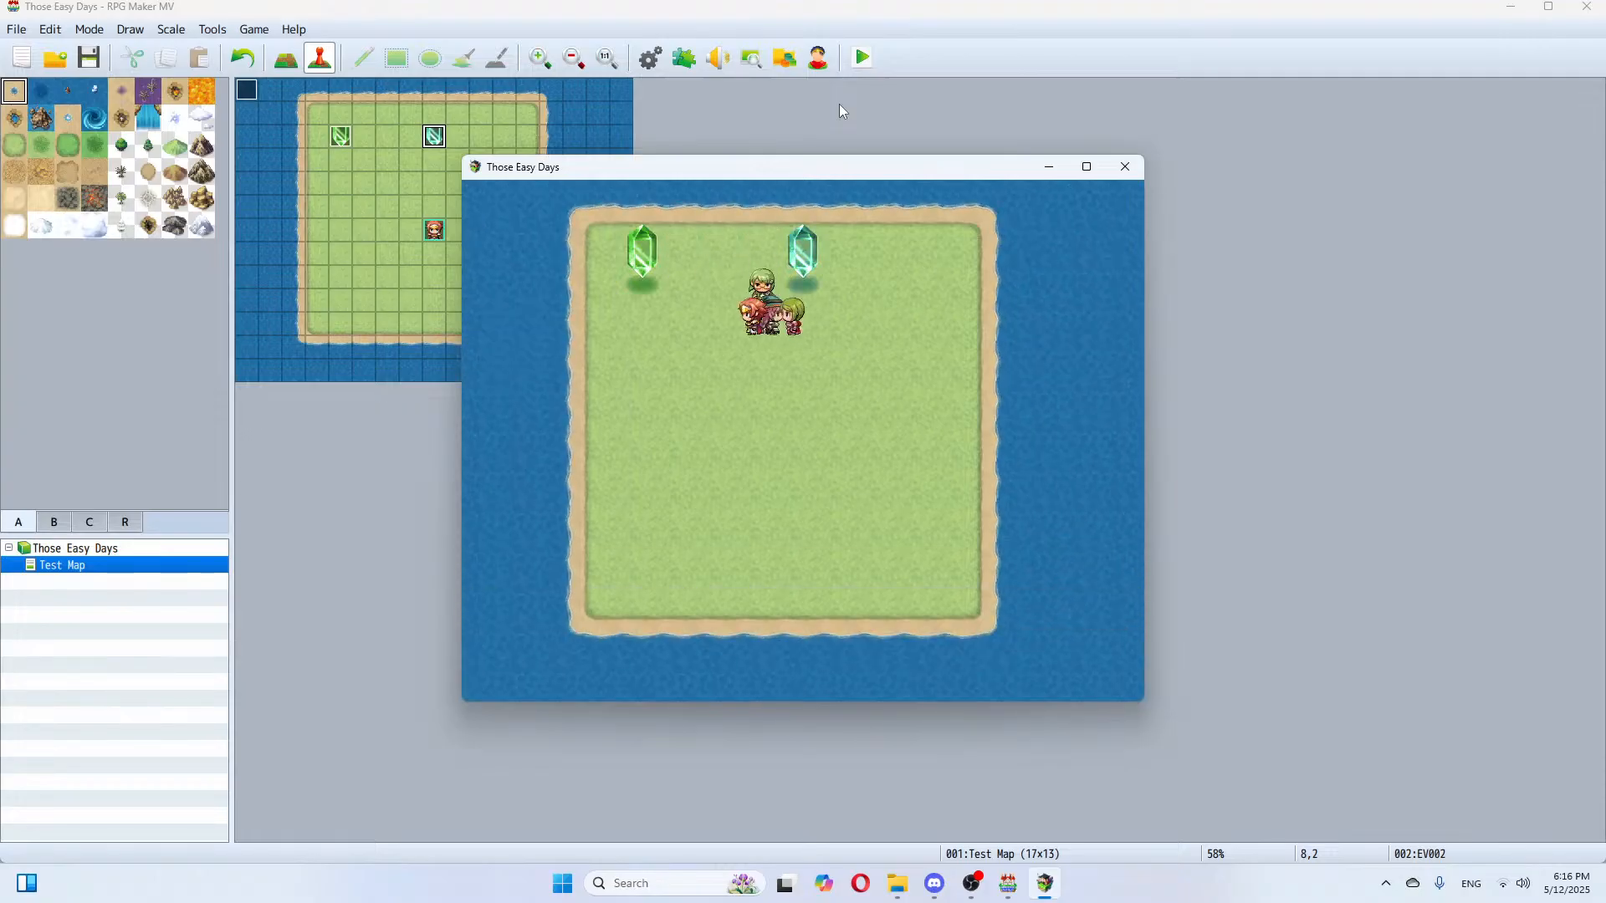
key("Up")
key("Return")
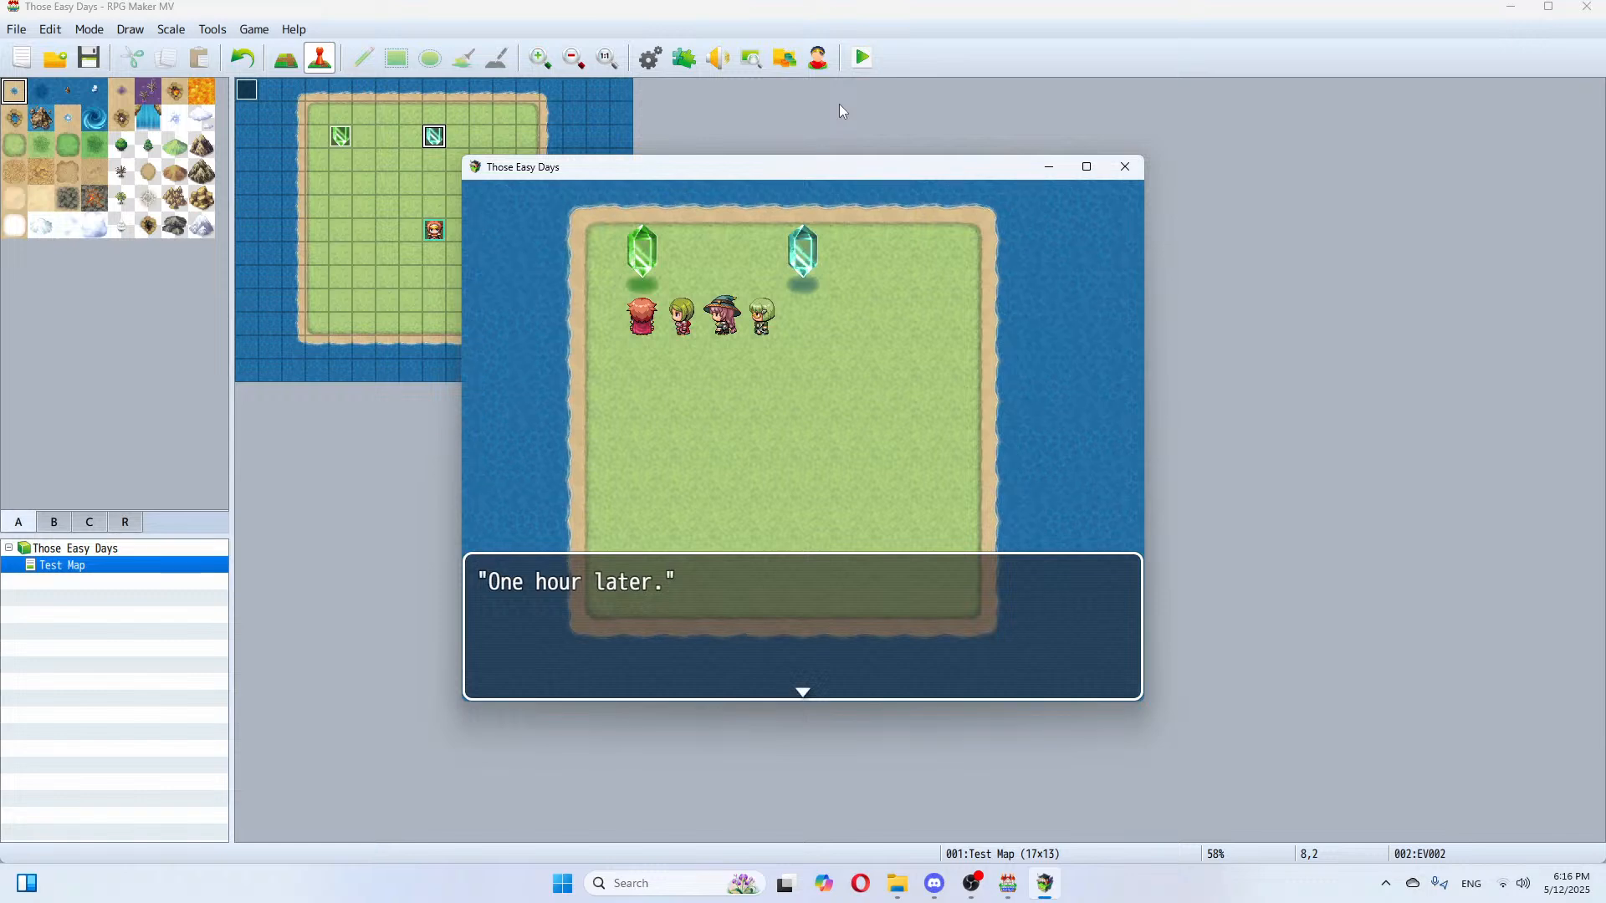
key("Return")
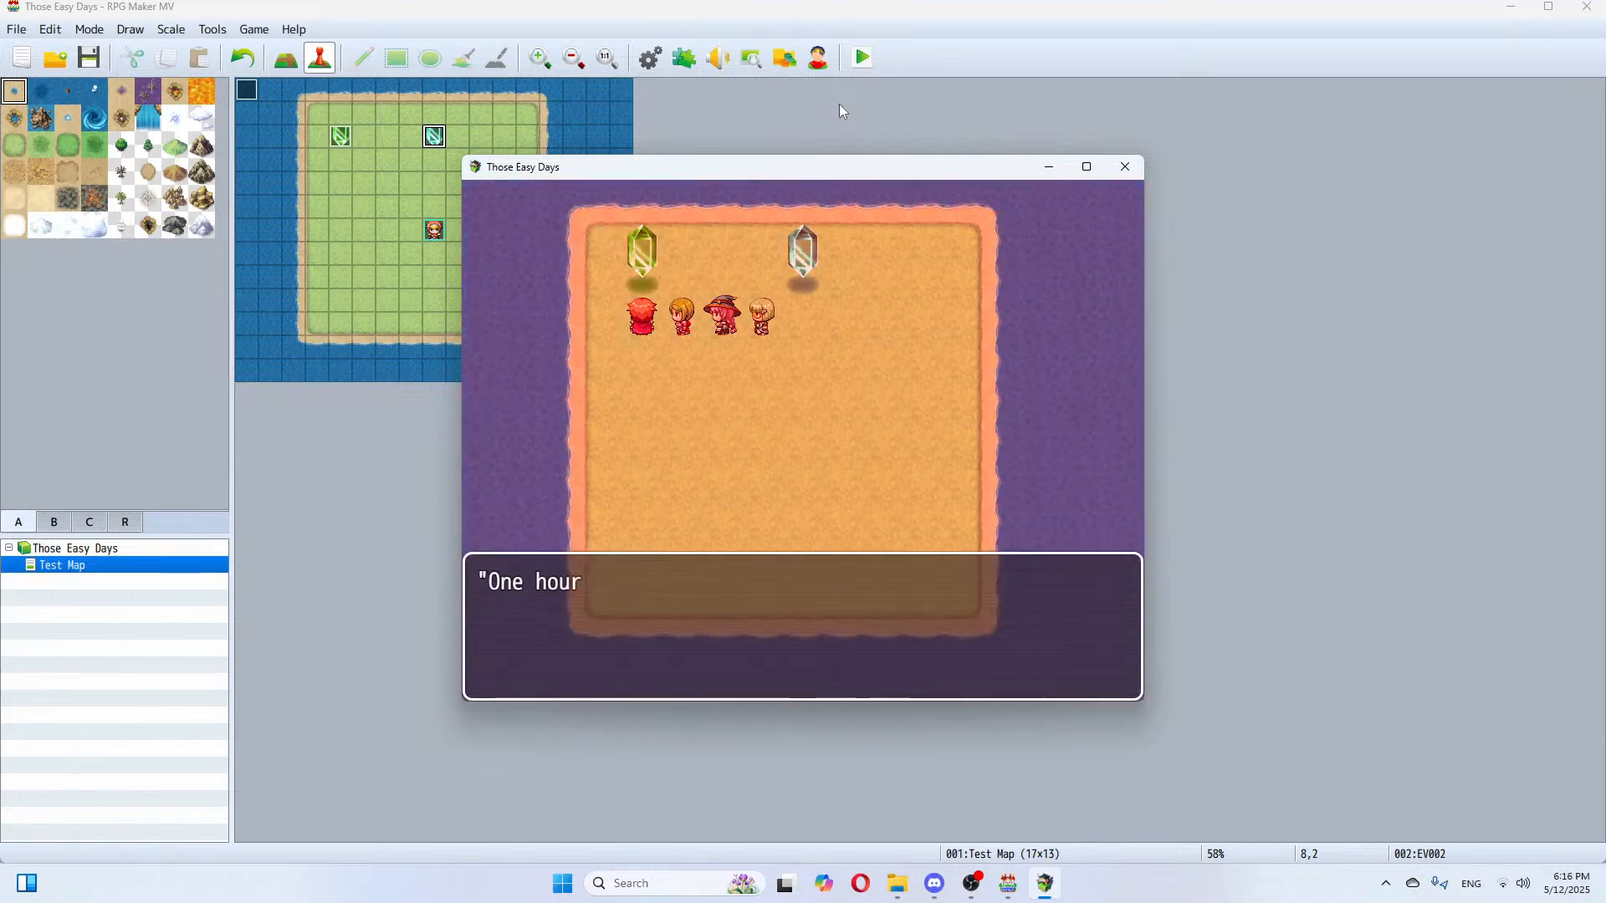
key("Return")
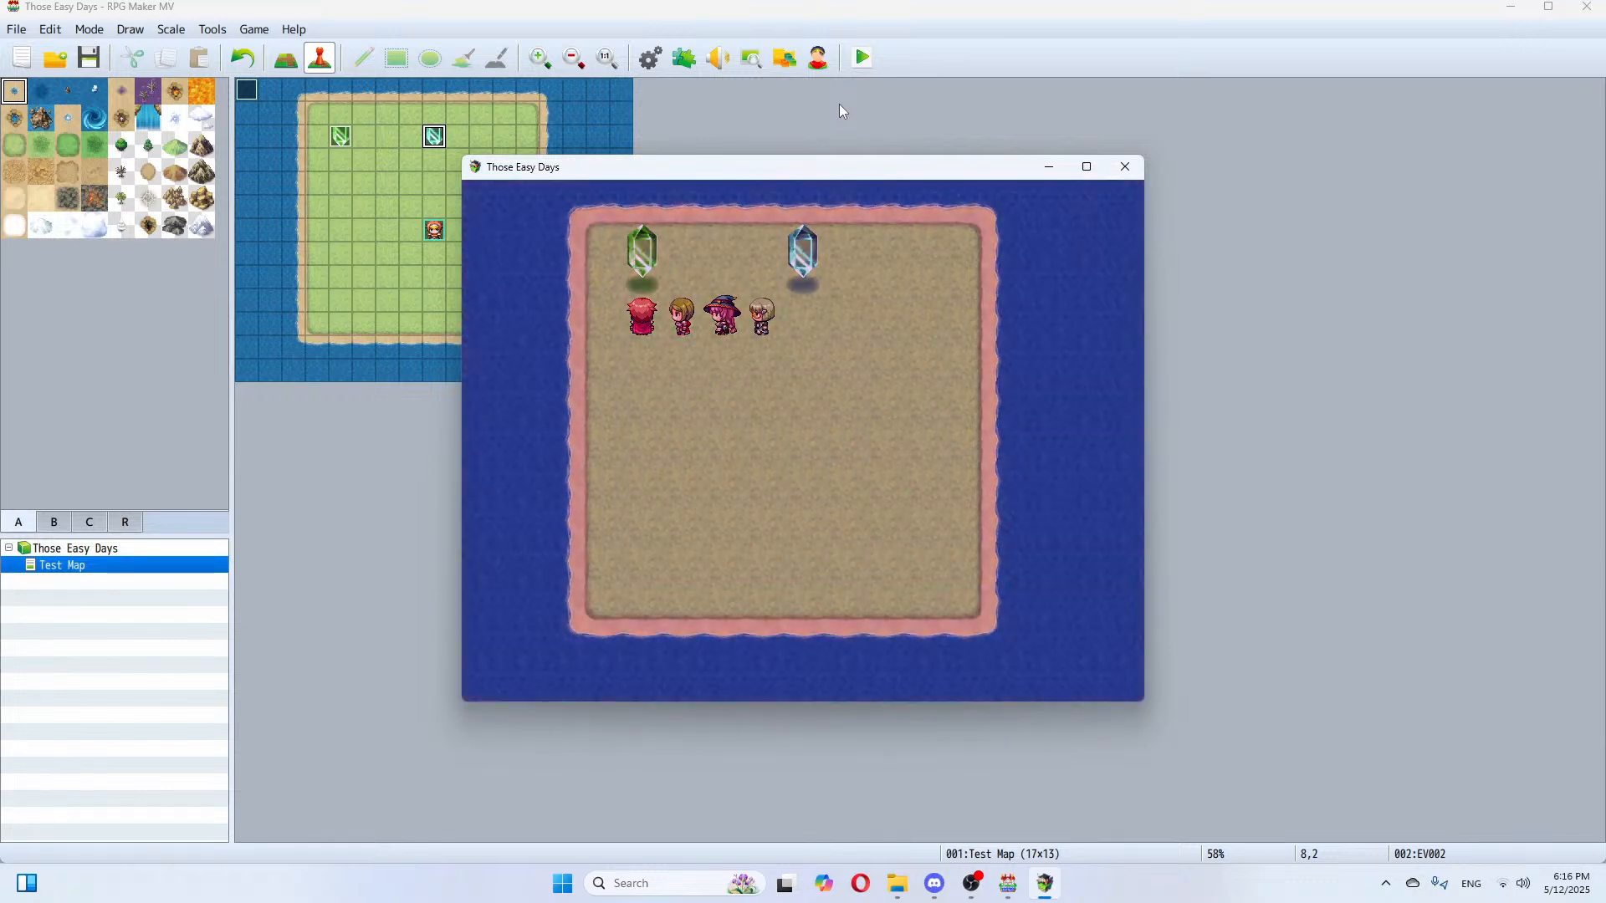
key("Return")
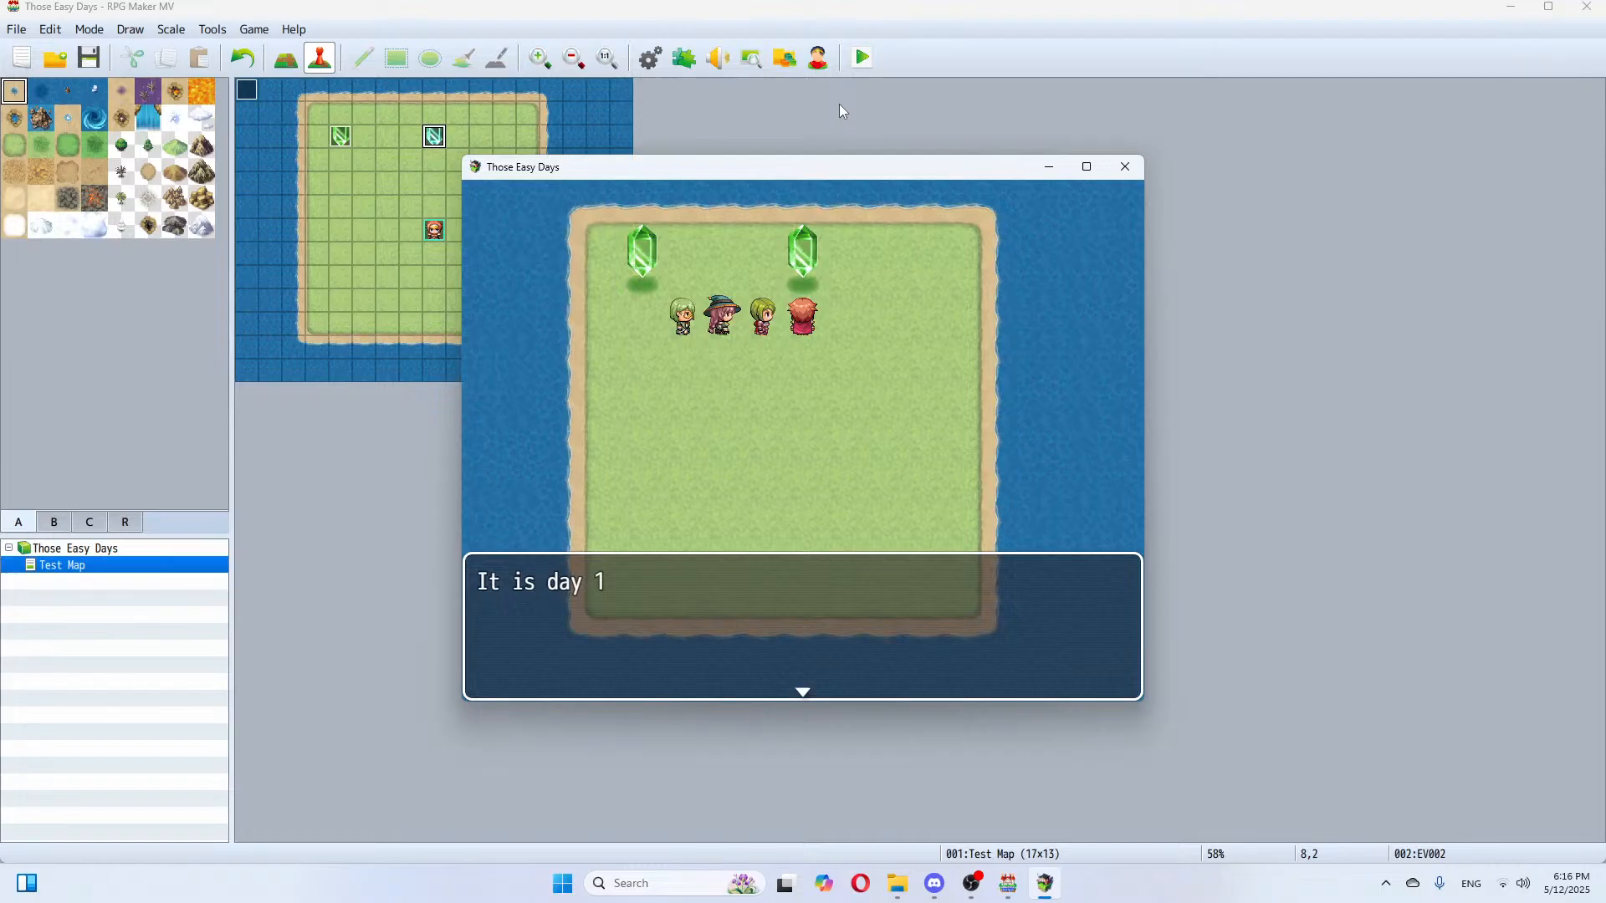
Step: Playtest the day counter by using the crystals until the day advances and reading the day message, and end the playtest
key("Return")
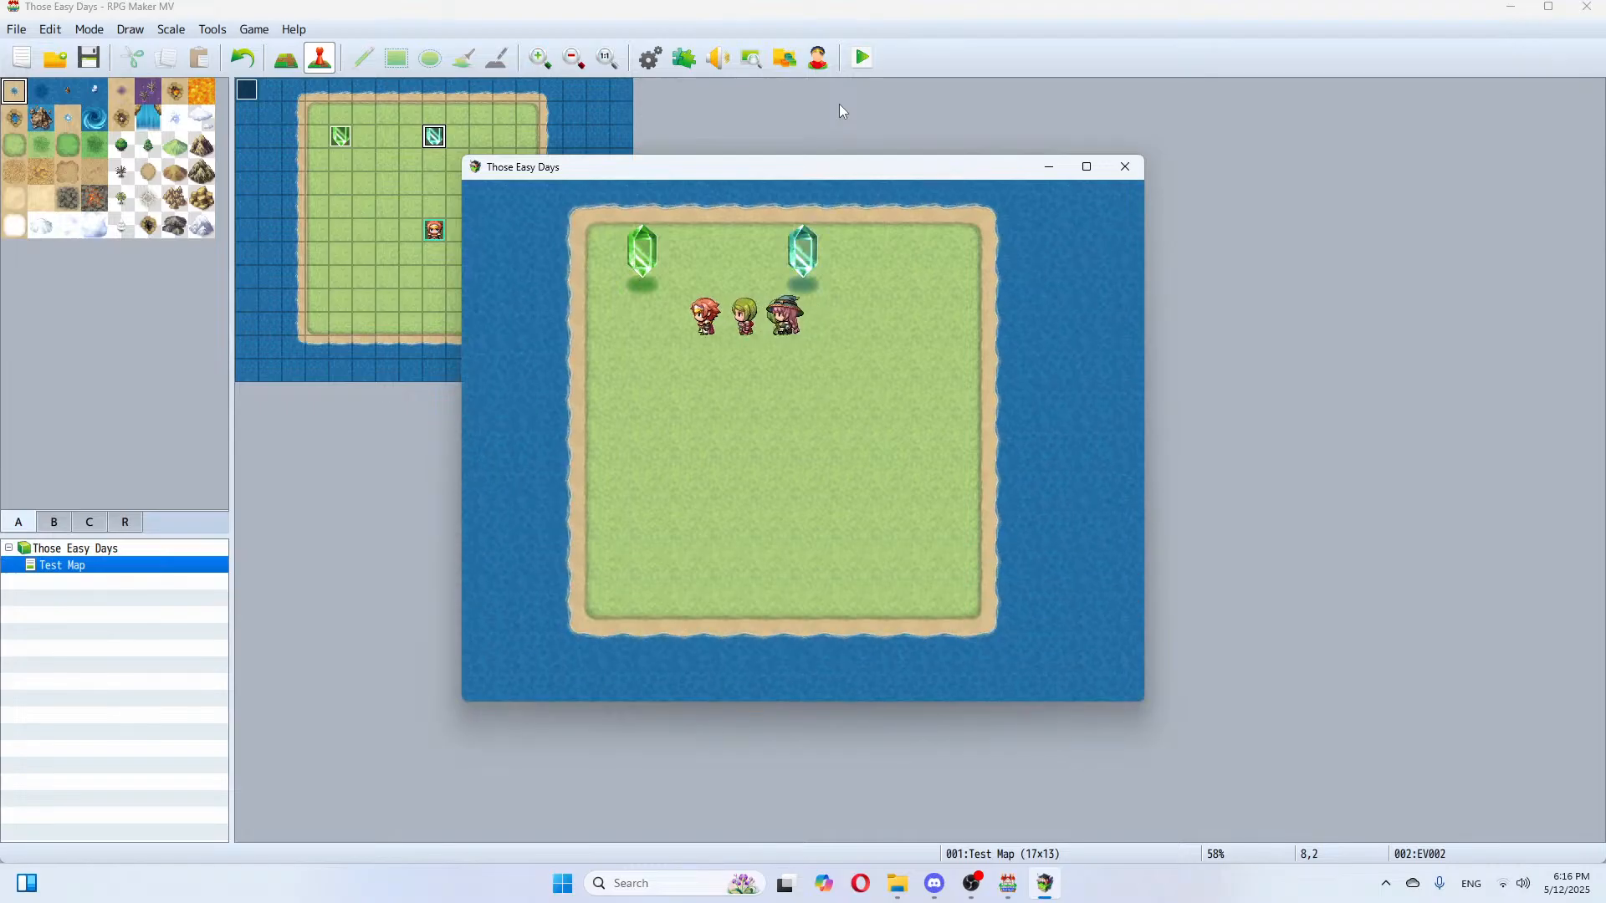
key("Return")
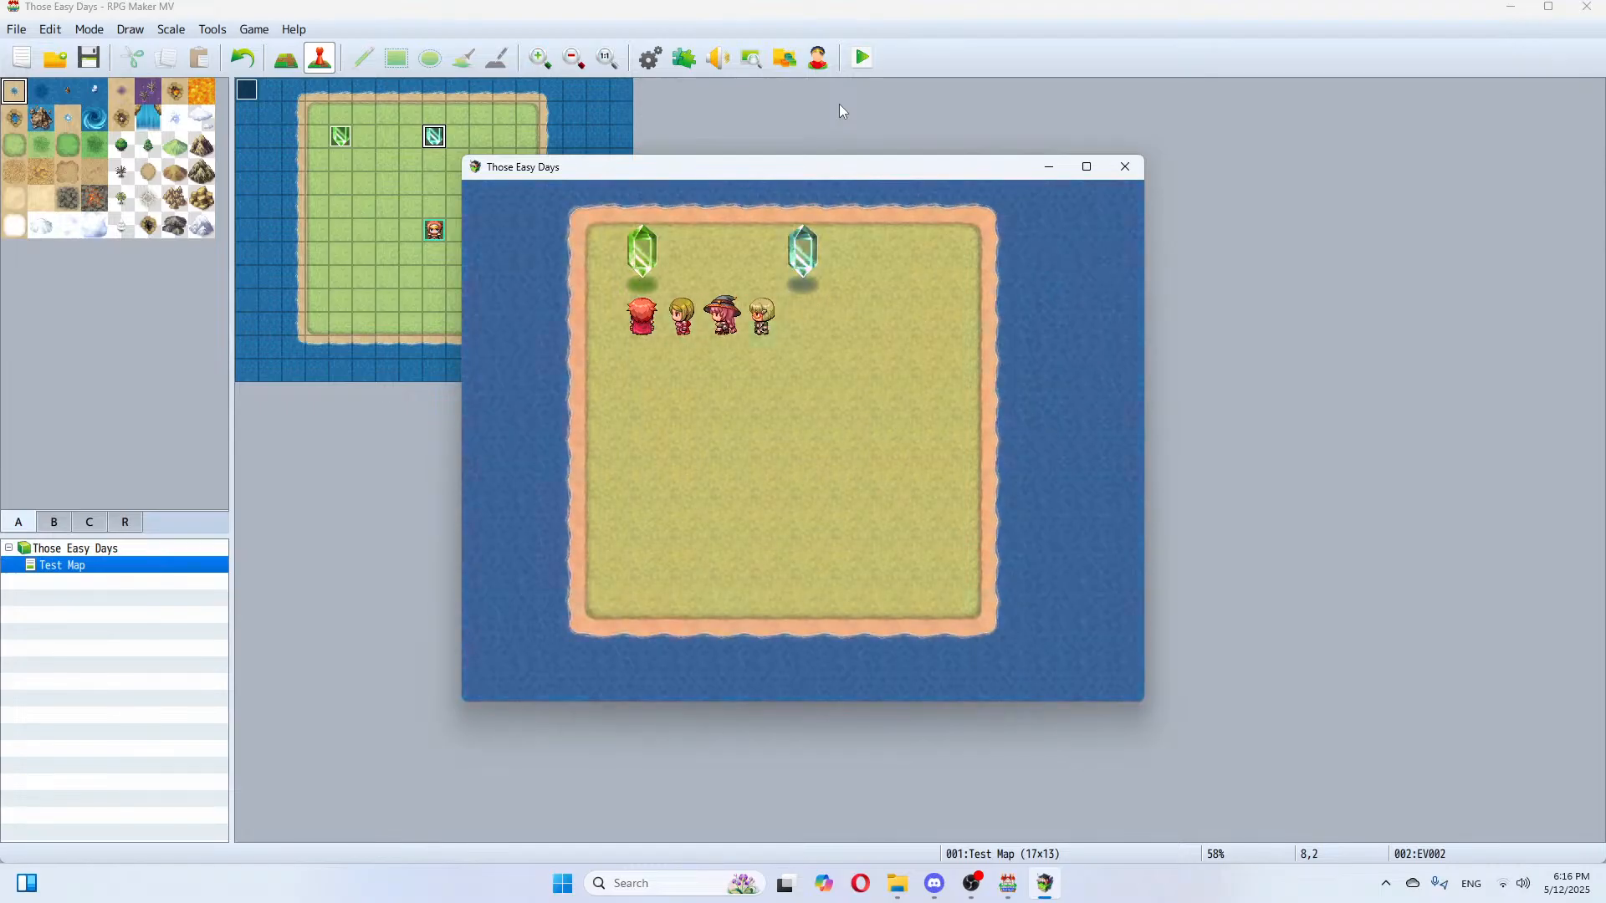
key("Return")
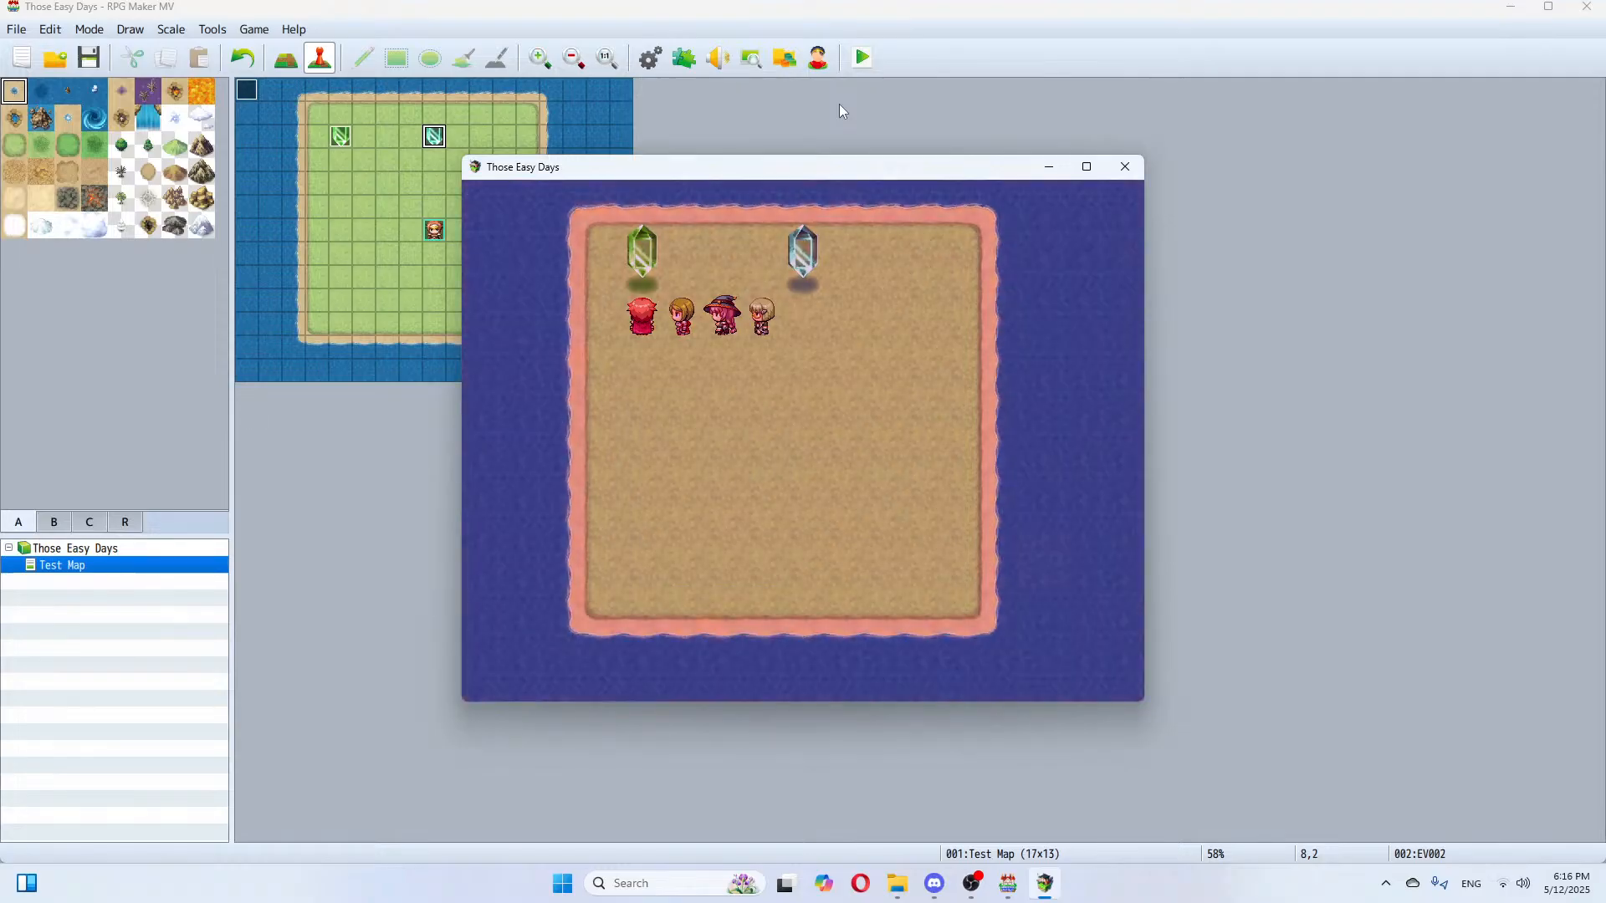
key("Return")
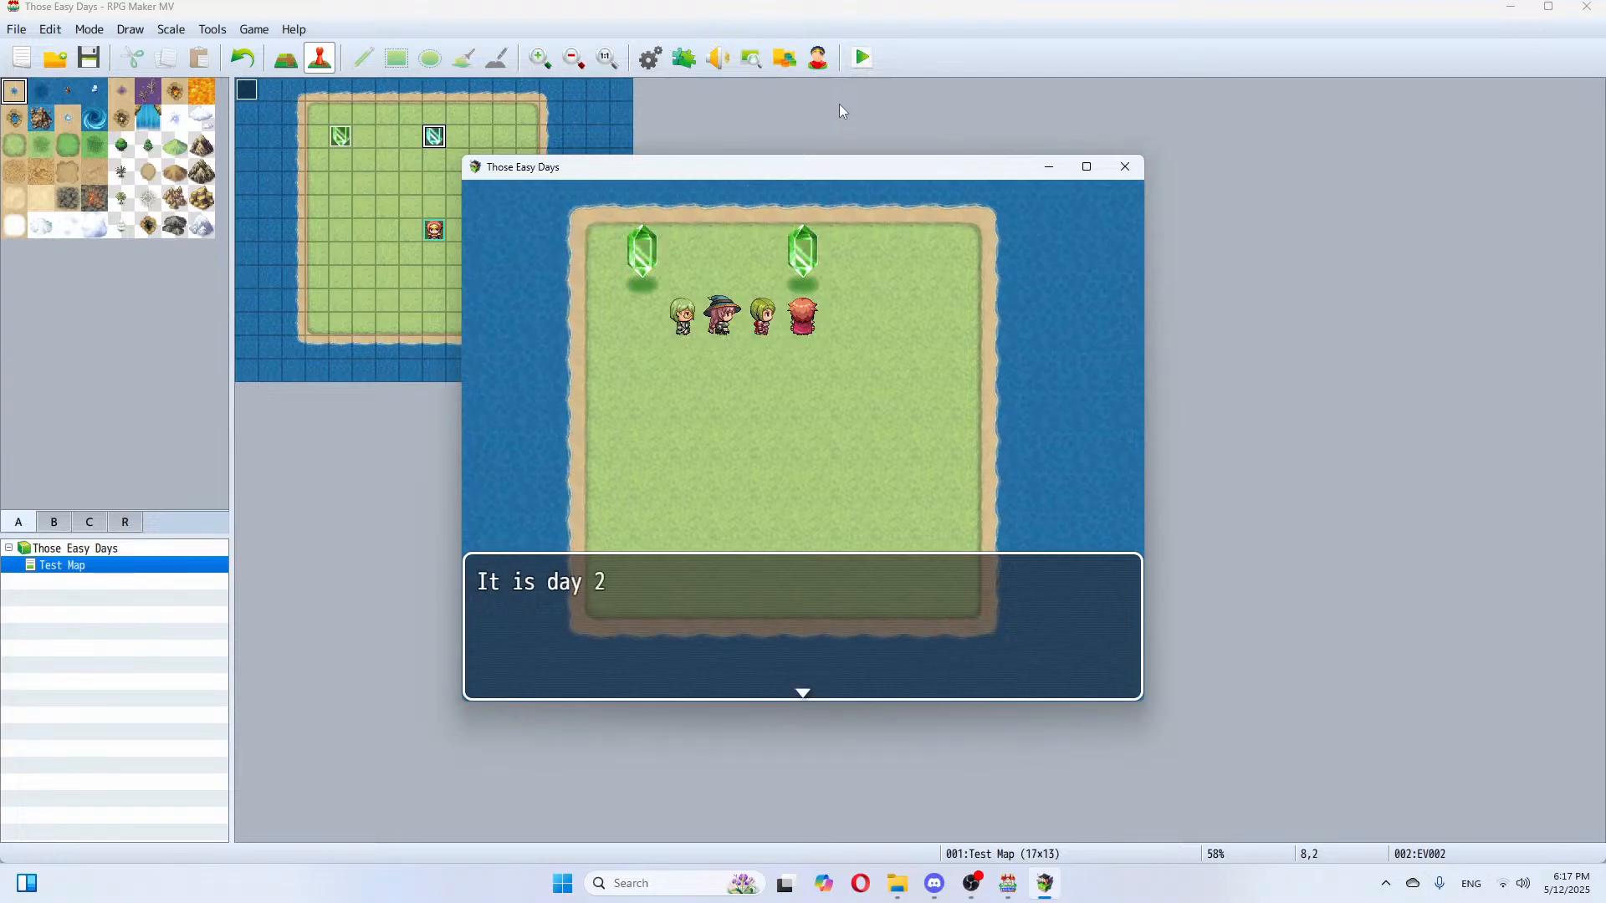
key("Return")
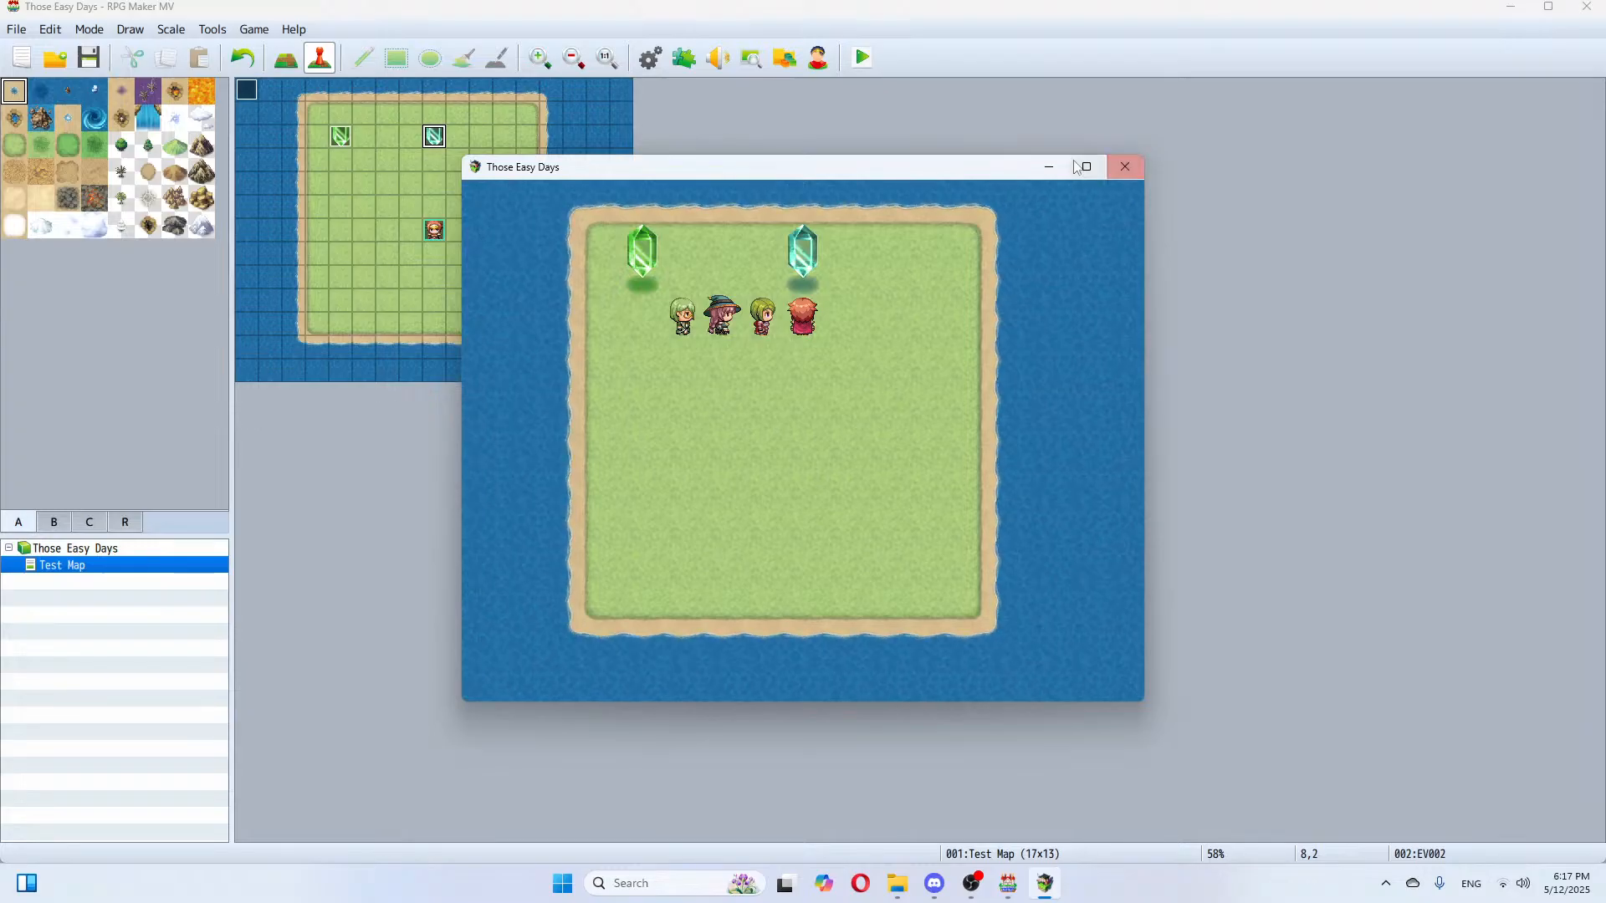
left_click(1124, 168)
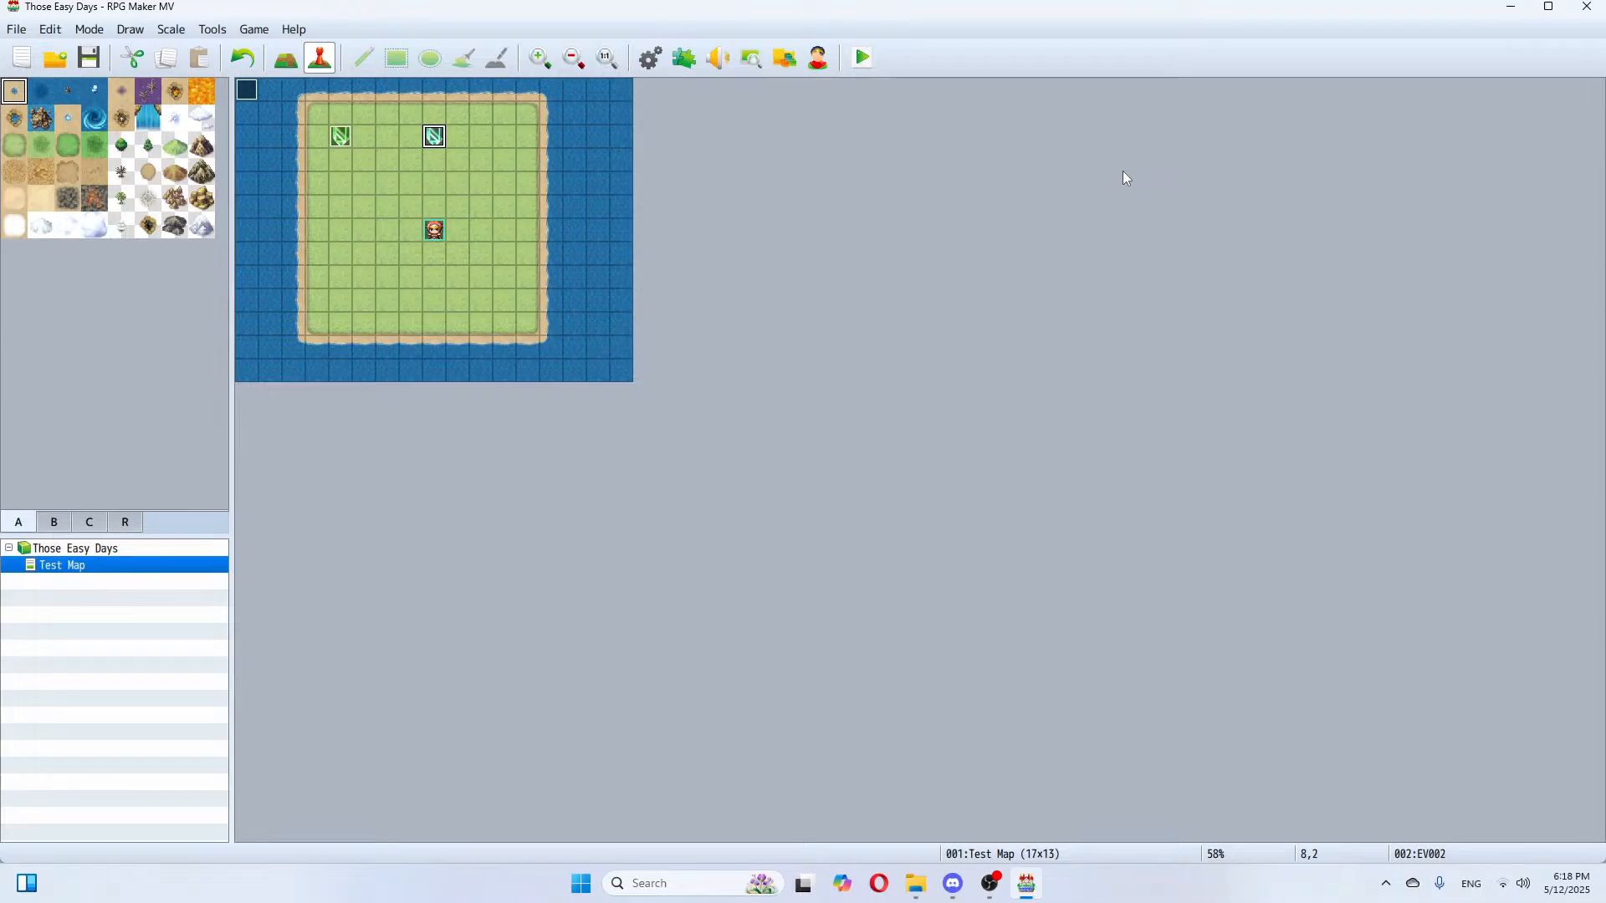
Step: Set up common event 0003 named Week with a Parallel trigger on switch 0001 Game Starts, and apply it
left_click(651, 59)
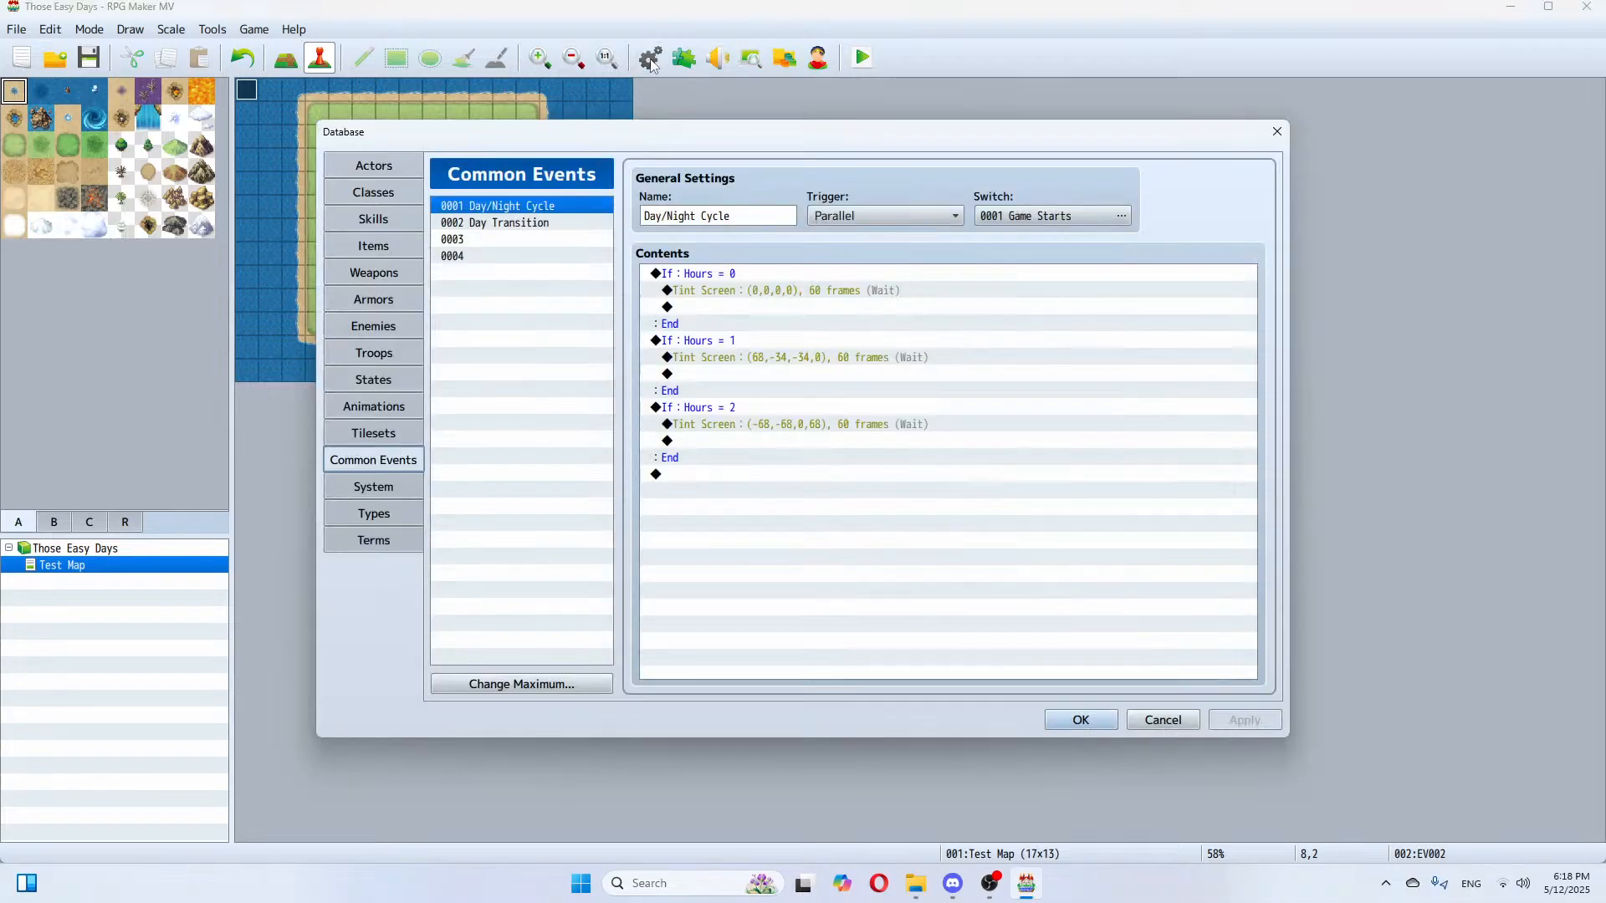
left_click(521, 227)
left_click(518, 243)
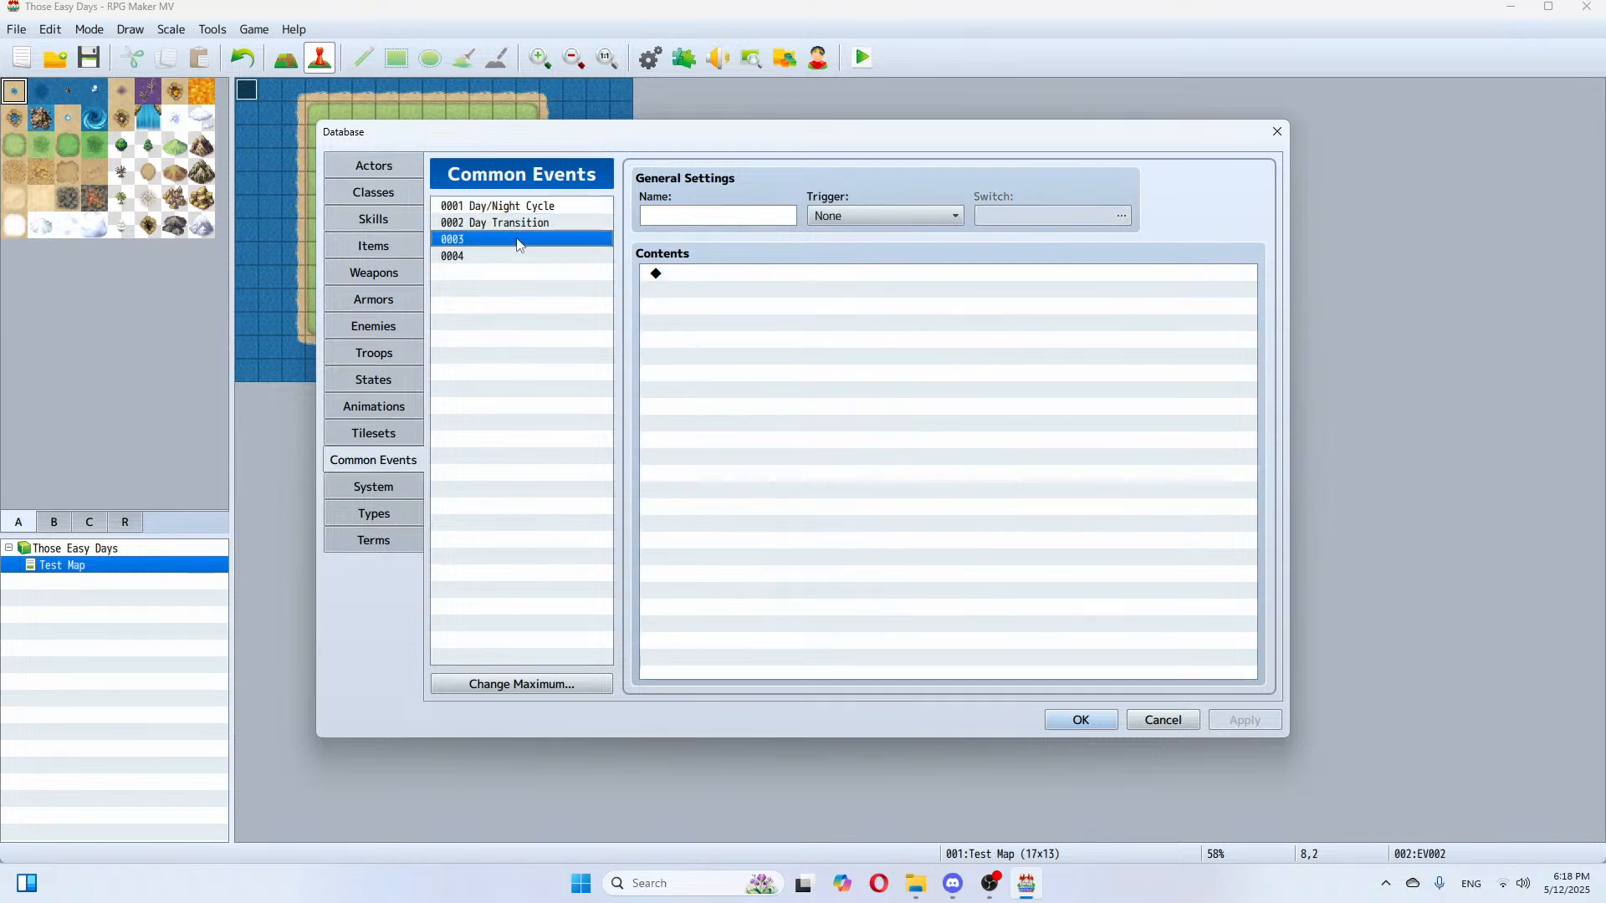
left_click(723, 218)
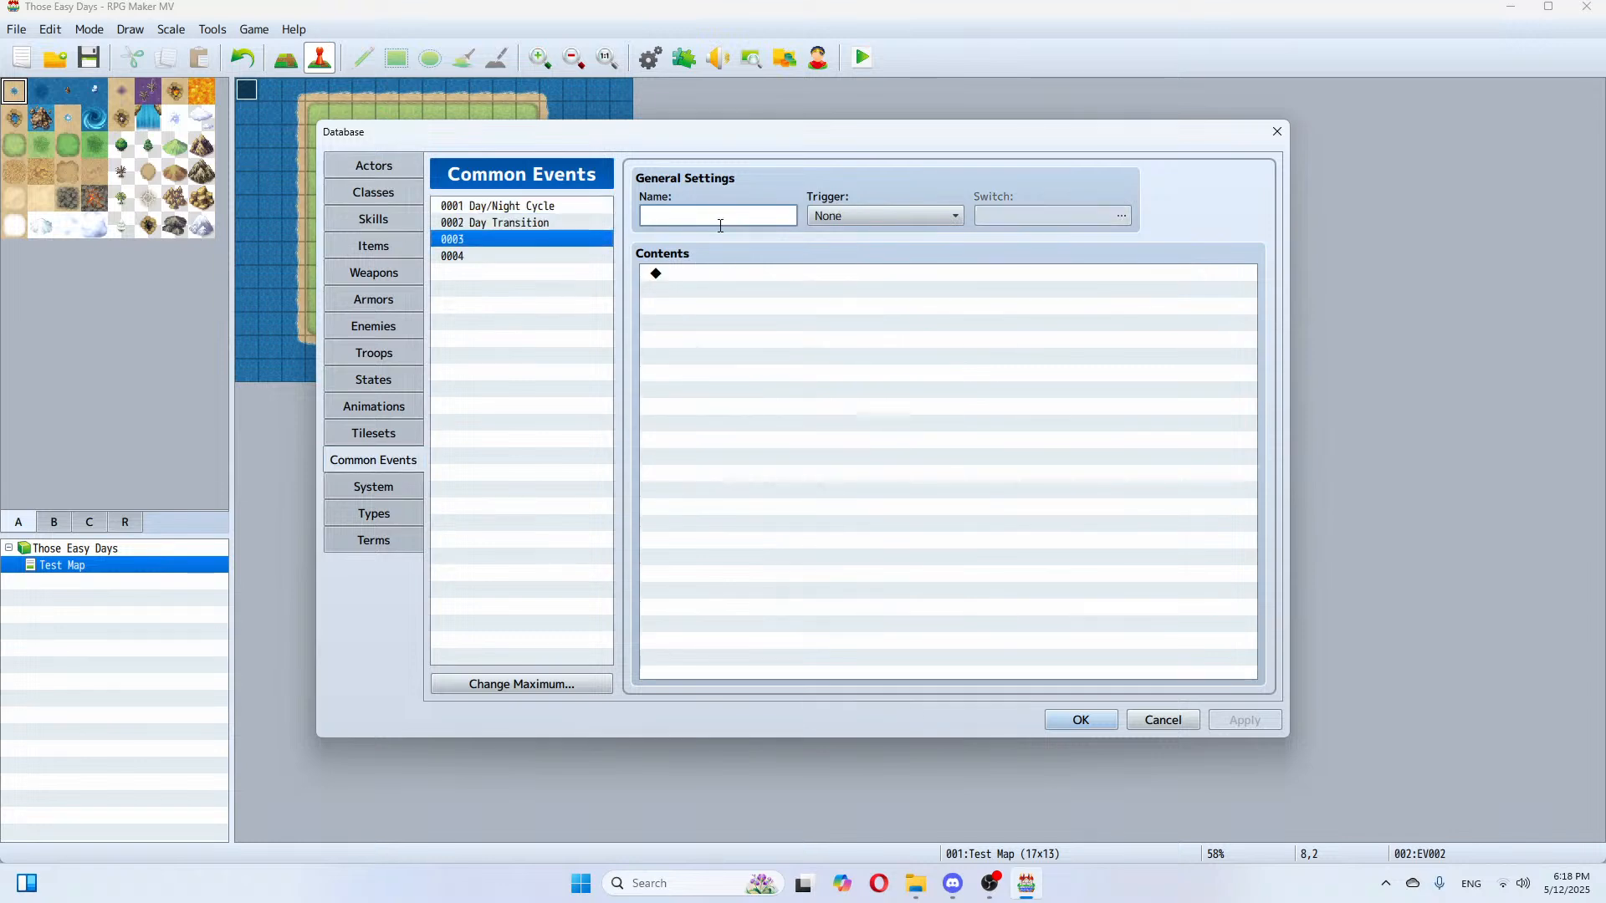
type("Week")
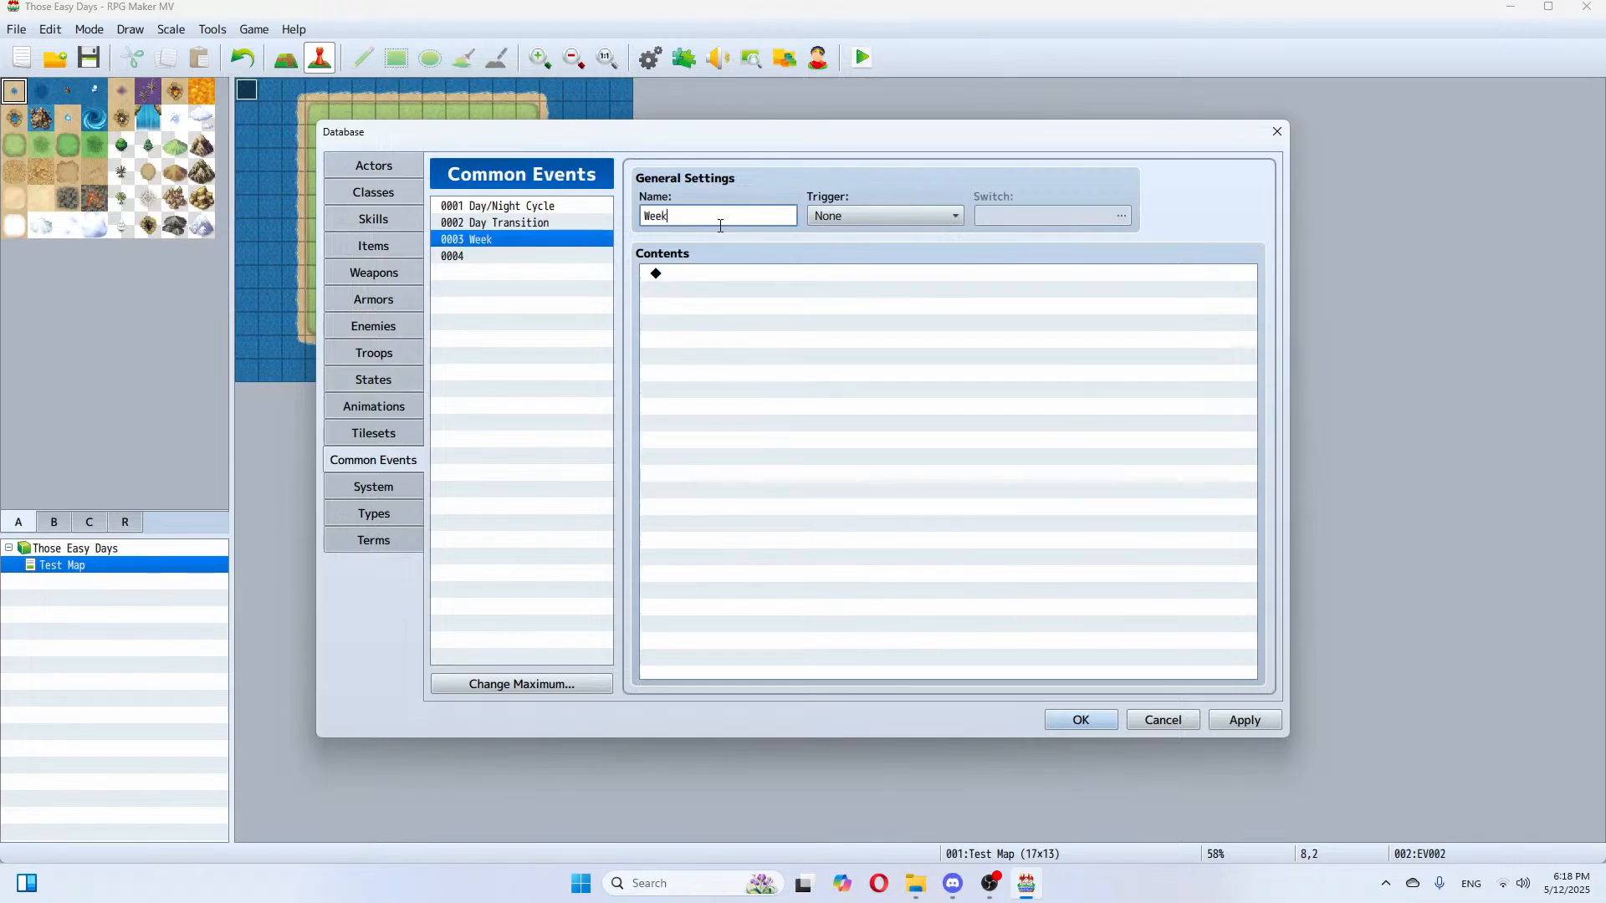
left_click(951, 219)
left_click(886, 268)
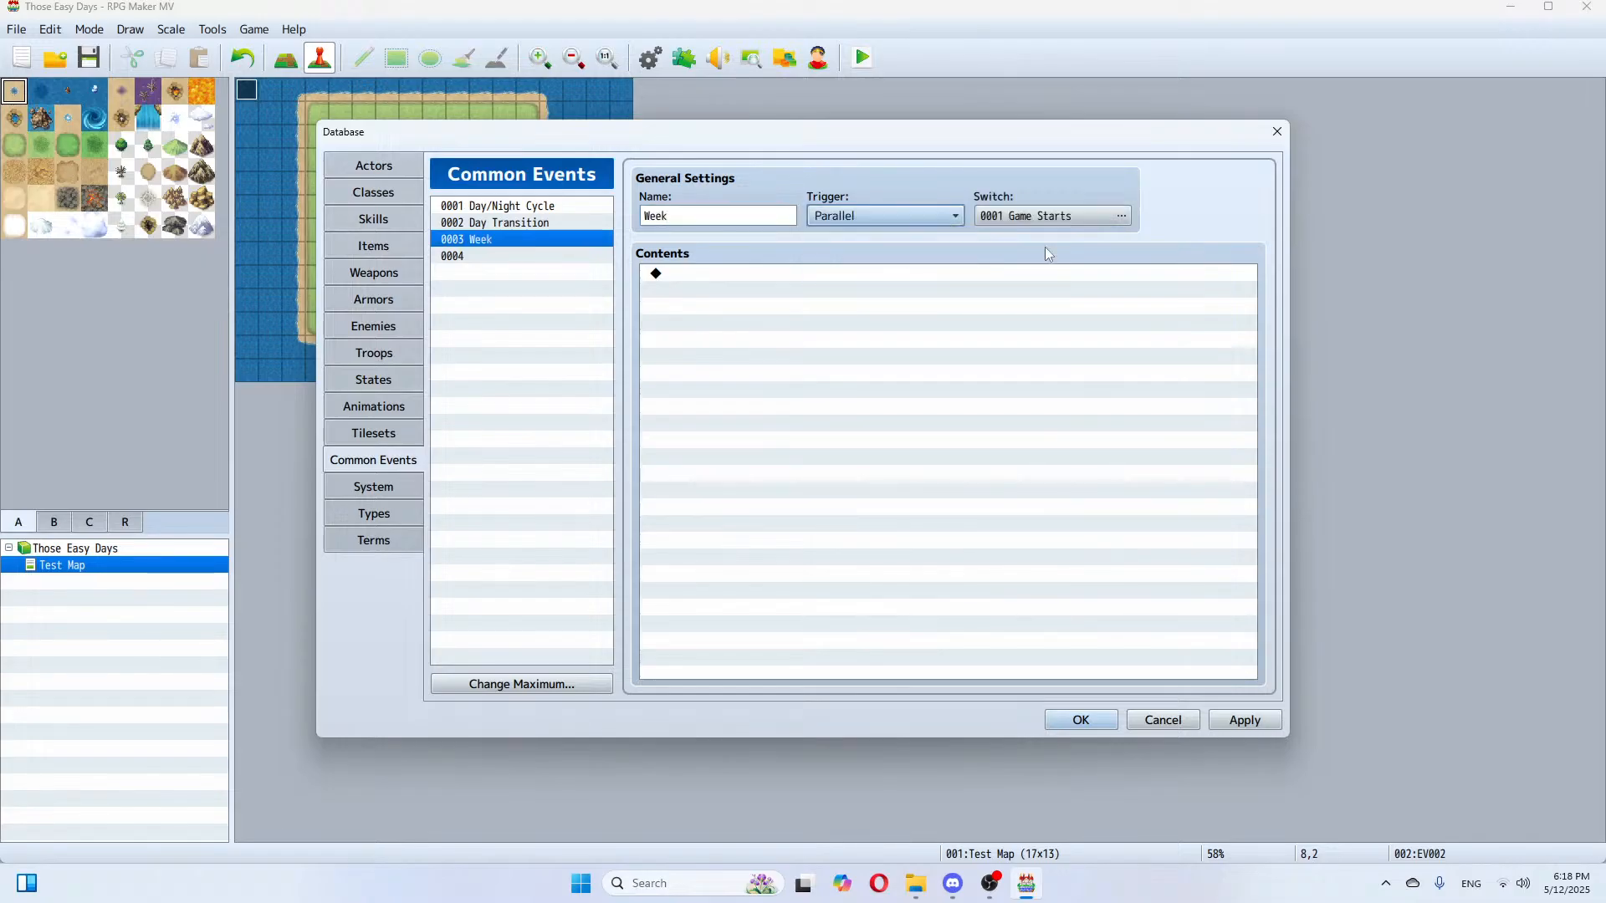
left_click(1243, 720)
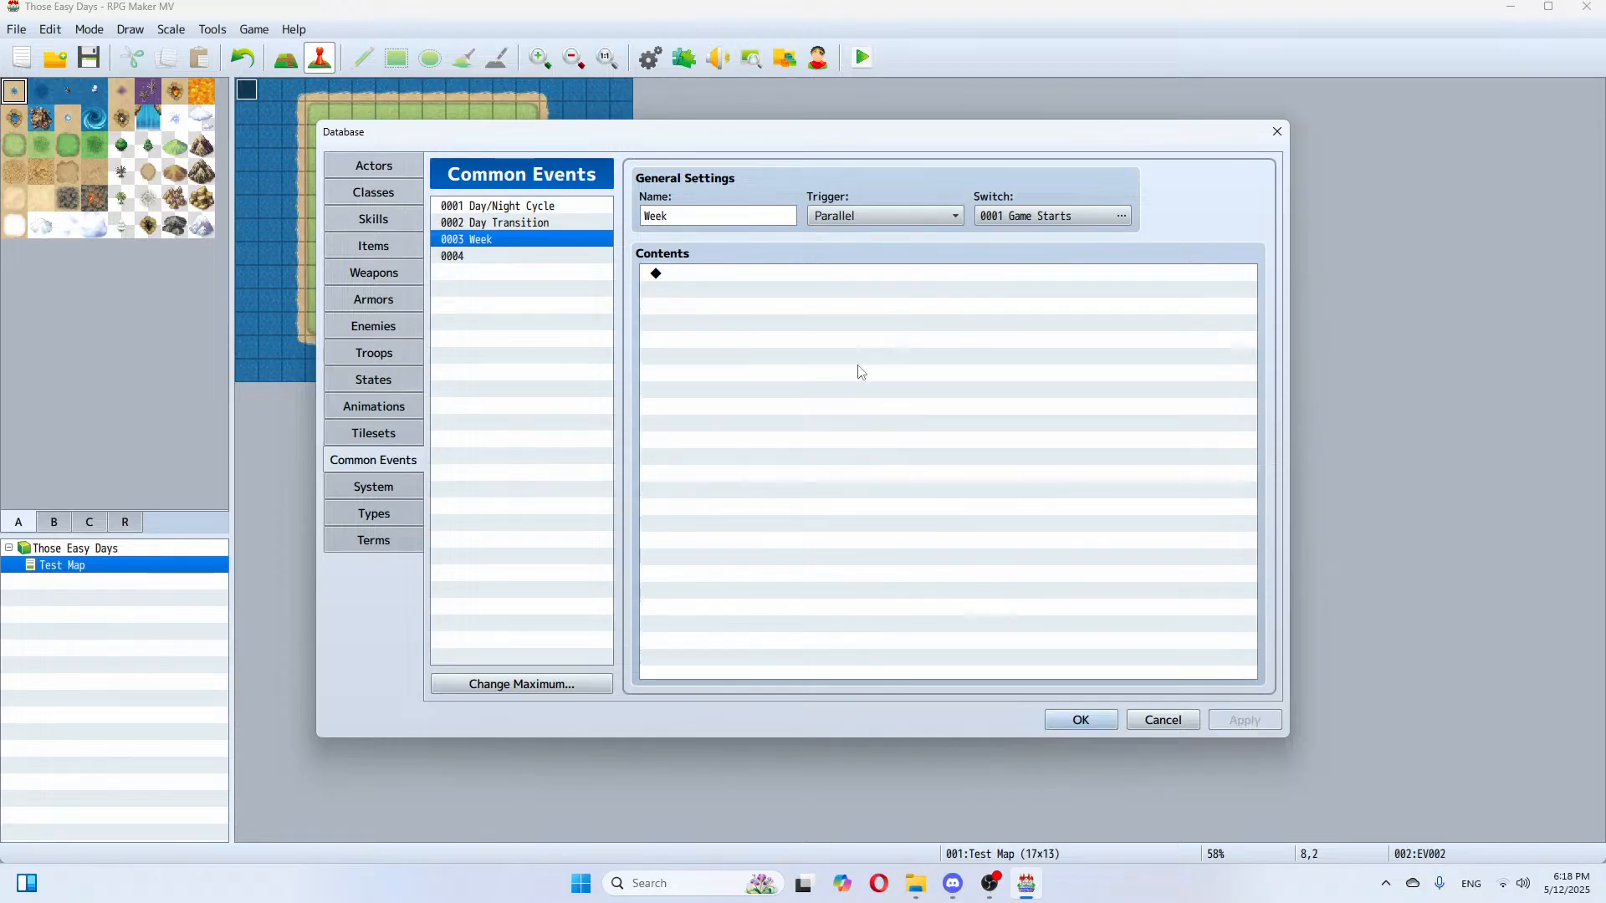
Step: Add a conditional branch to the Week event that checks whether variable 0002 Days equals constant 0, without an else branch
double_click(659, 274)
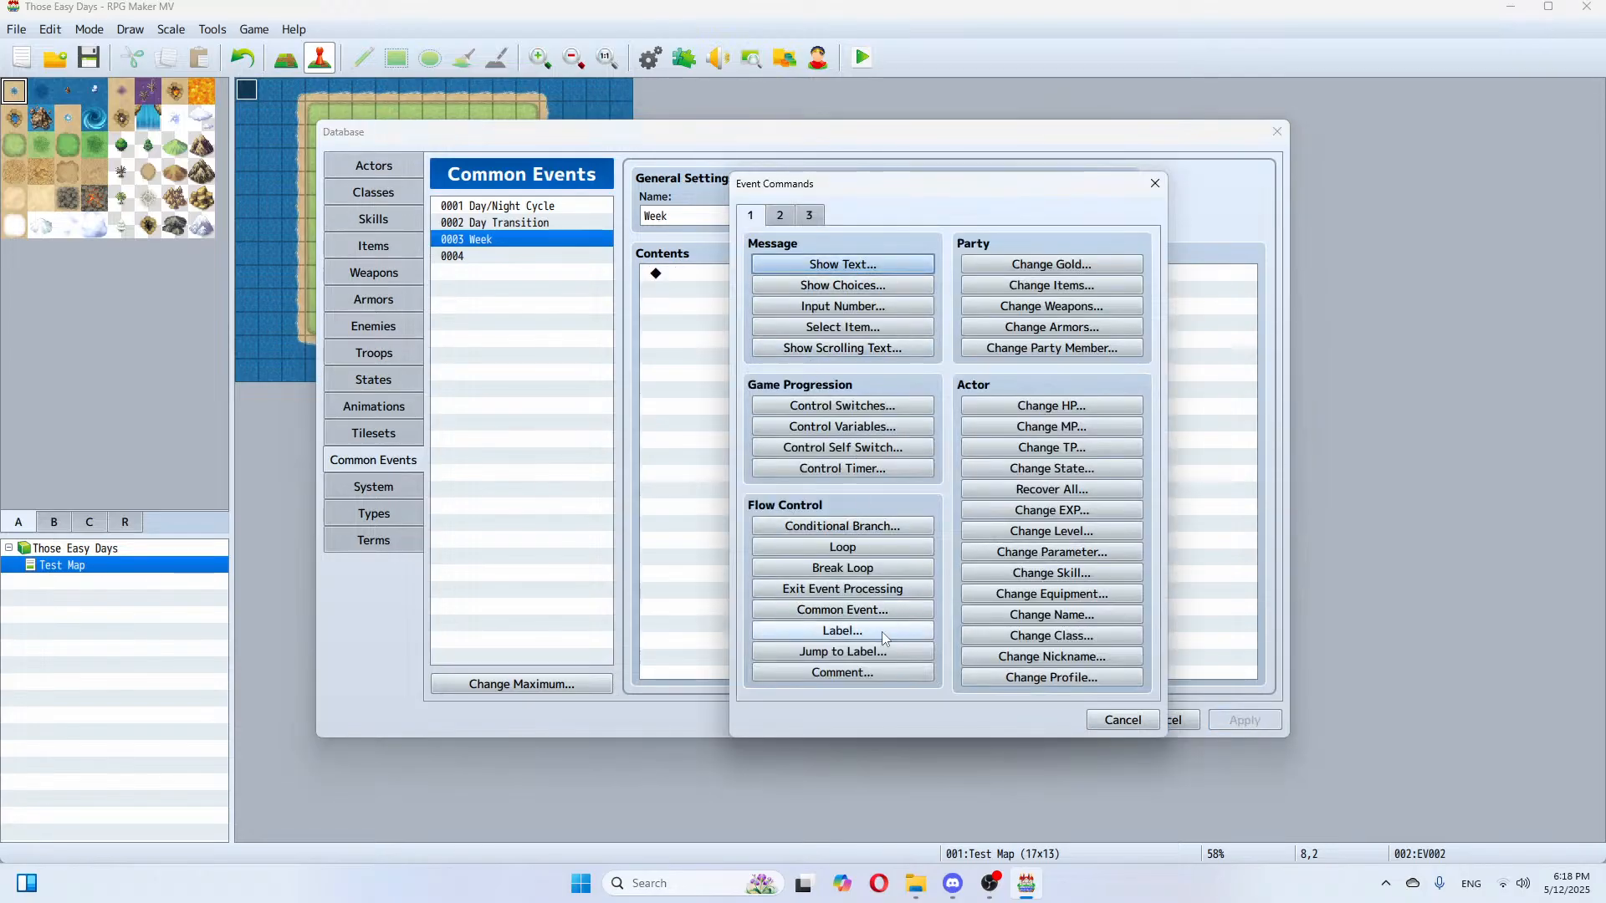
left_click(877, 526)
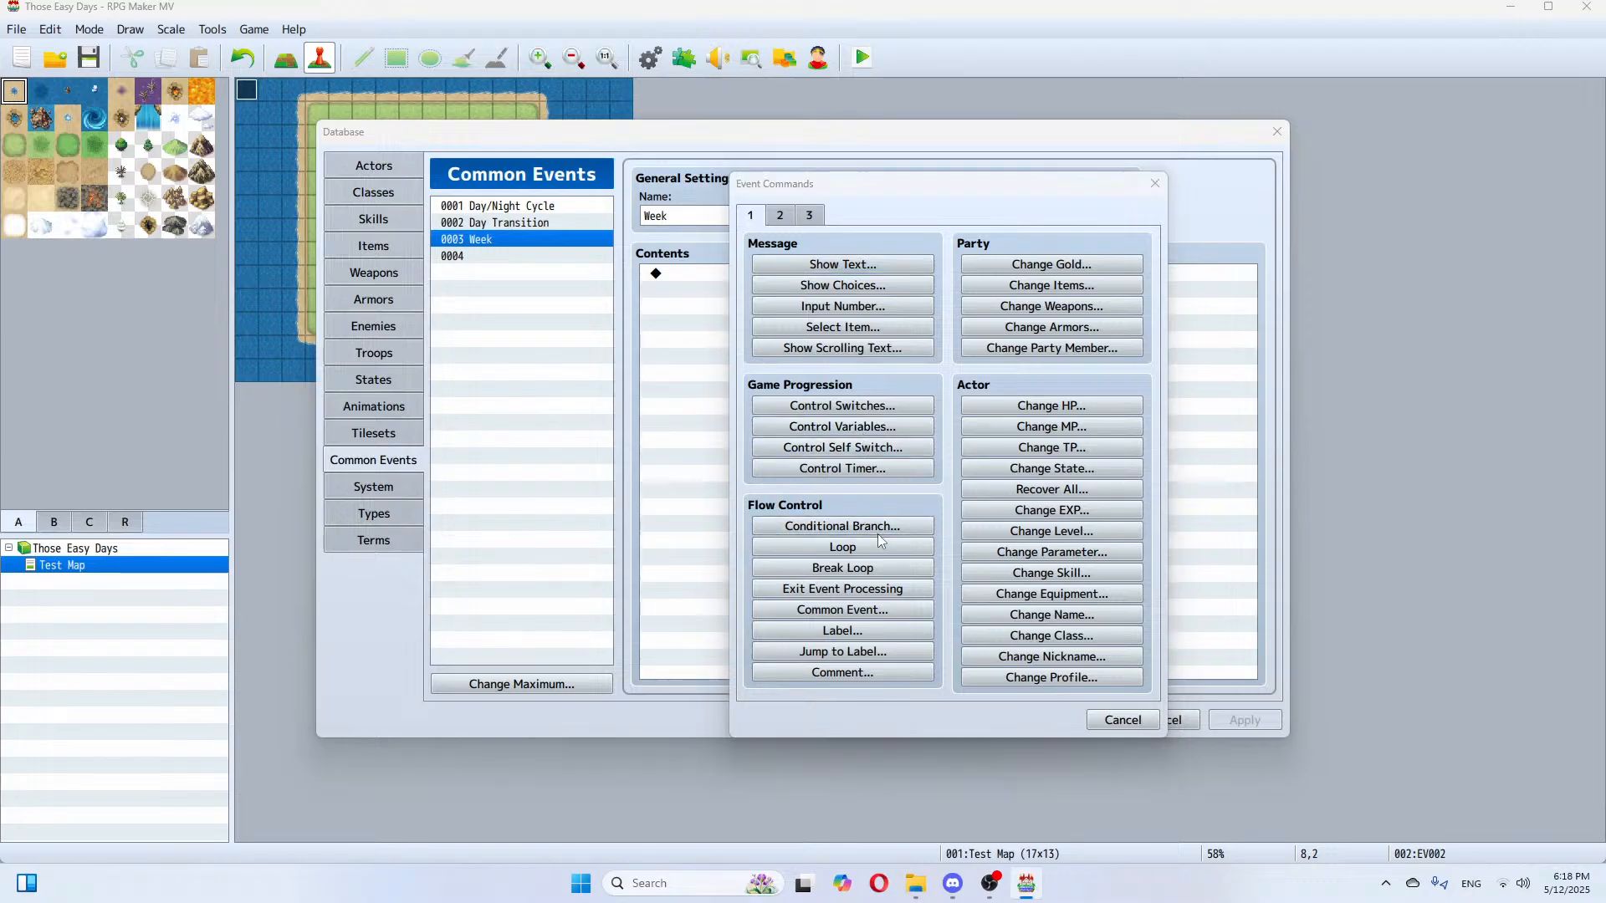
left_click(794, 387)
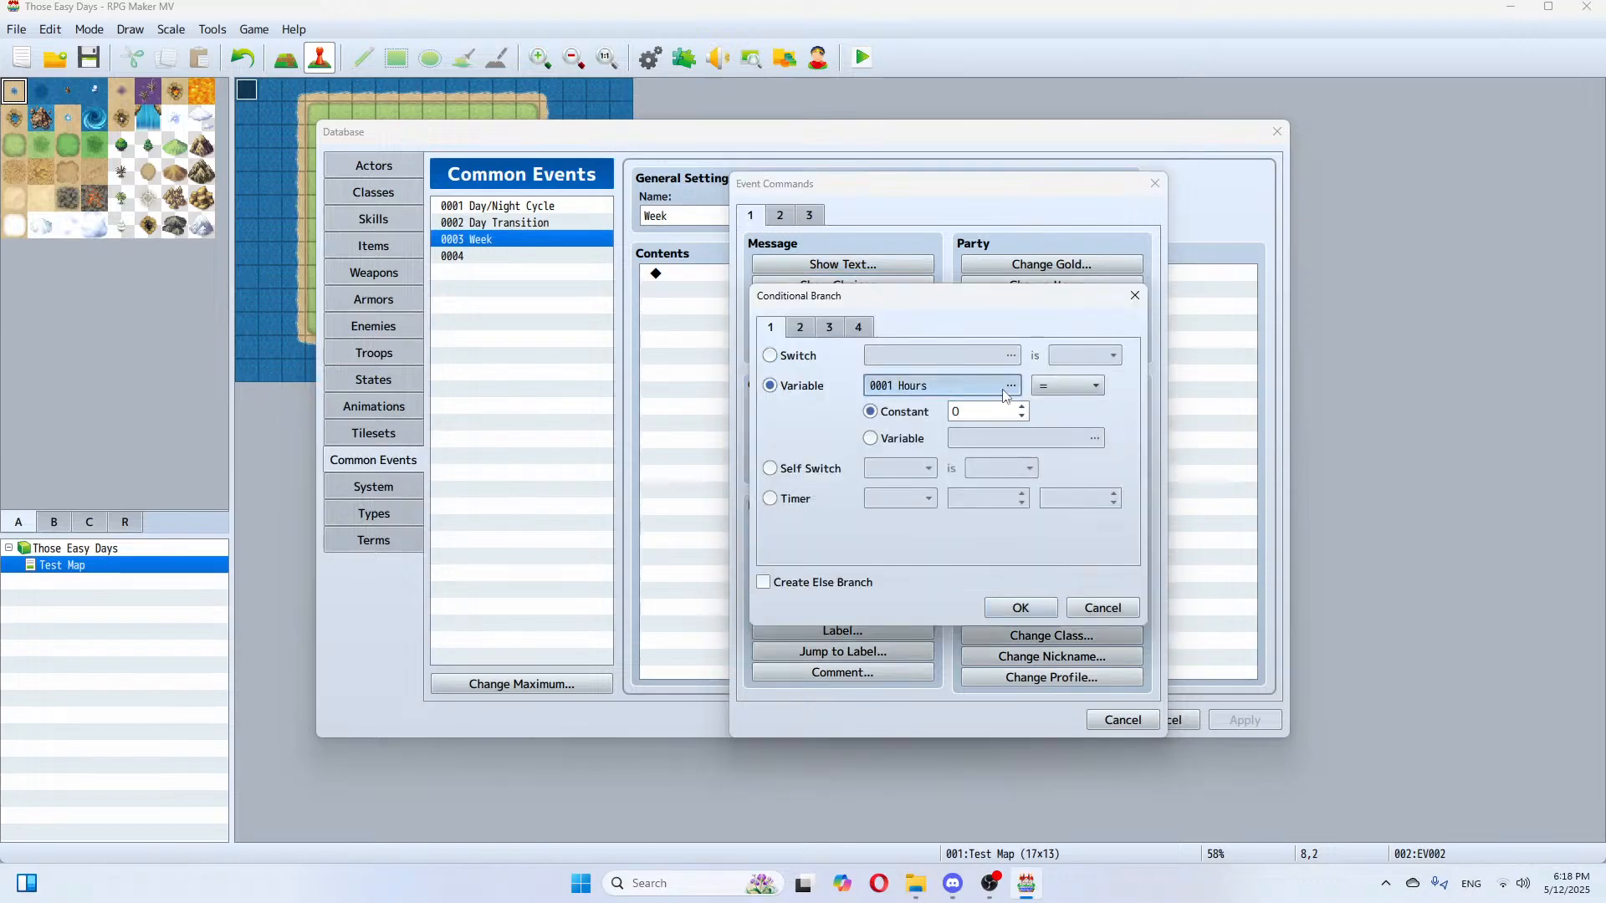
left_click(958, 387)
double_click(962, 294)
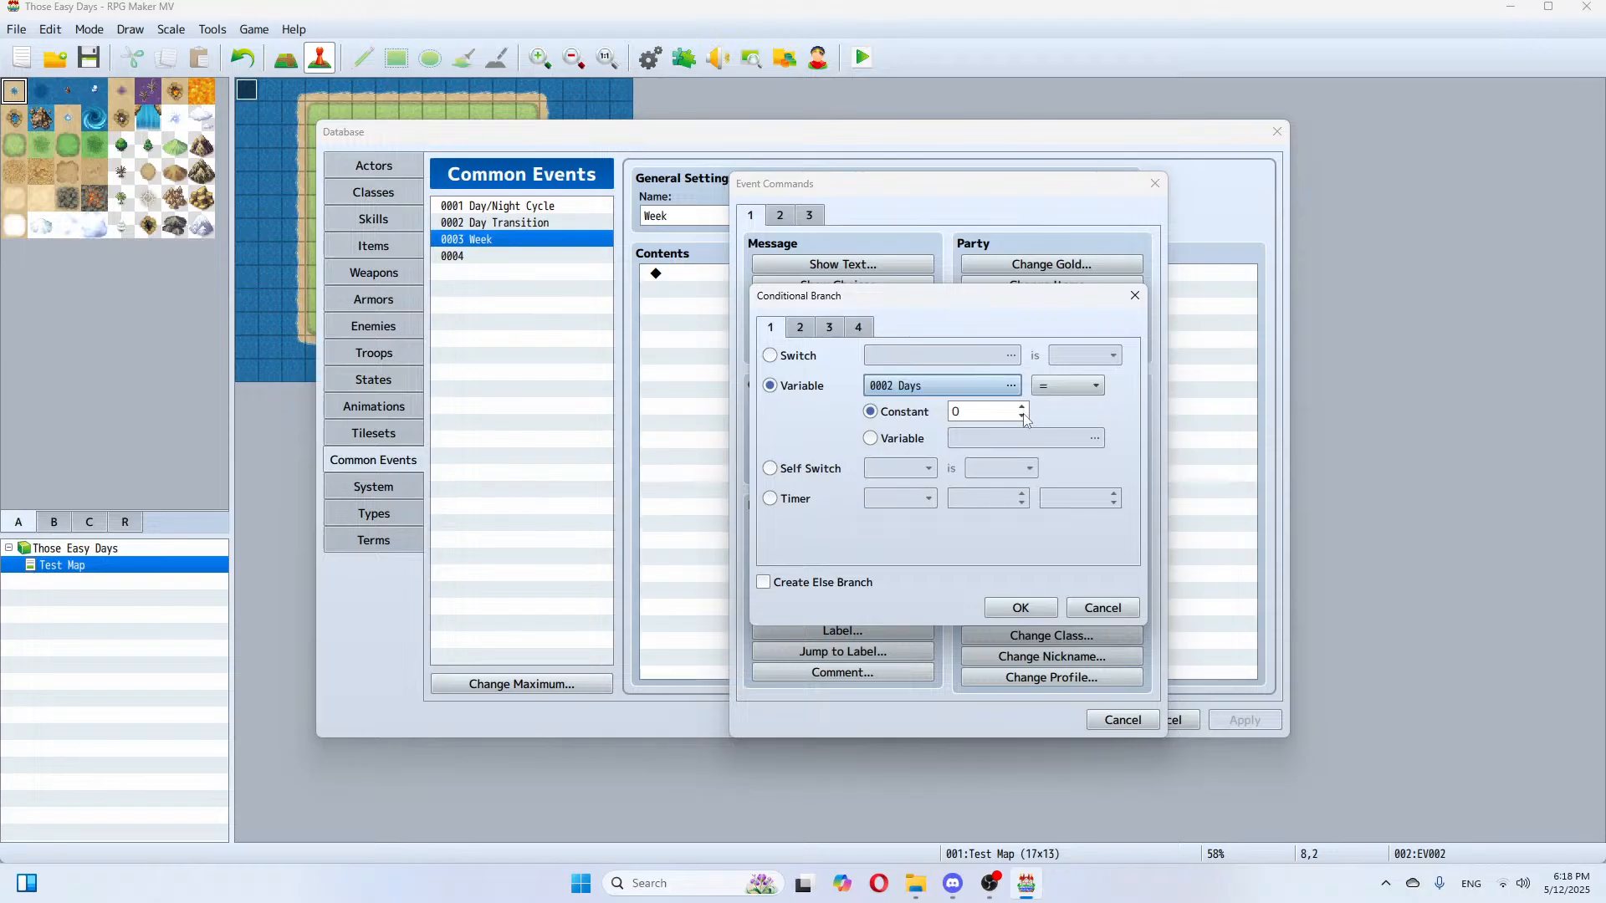
left_click(1021, 610)
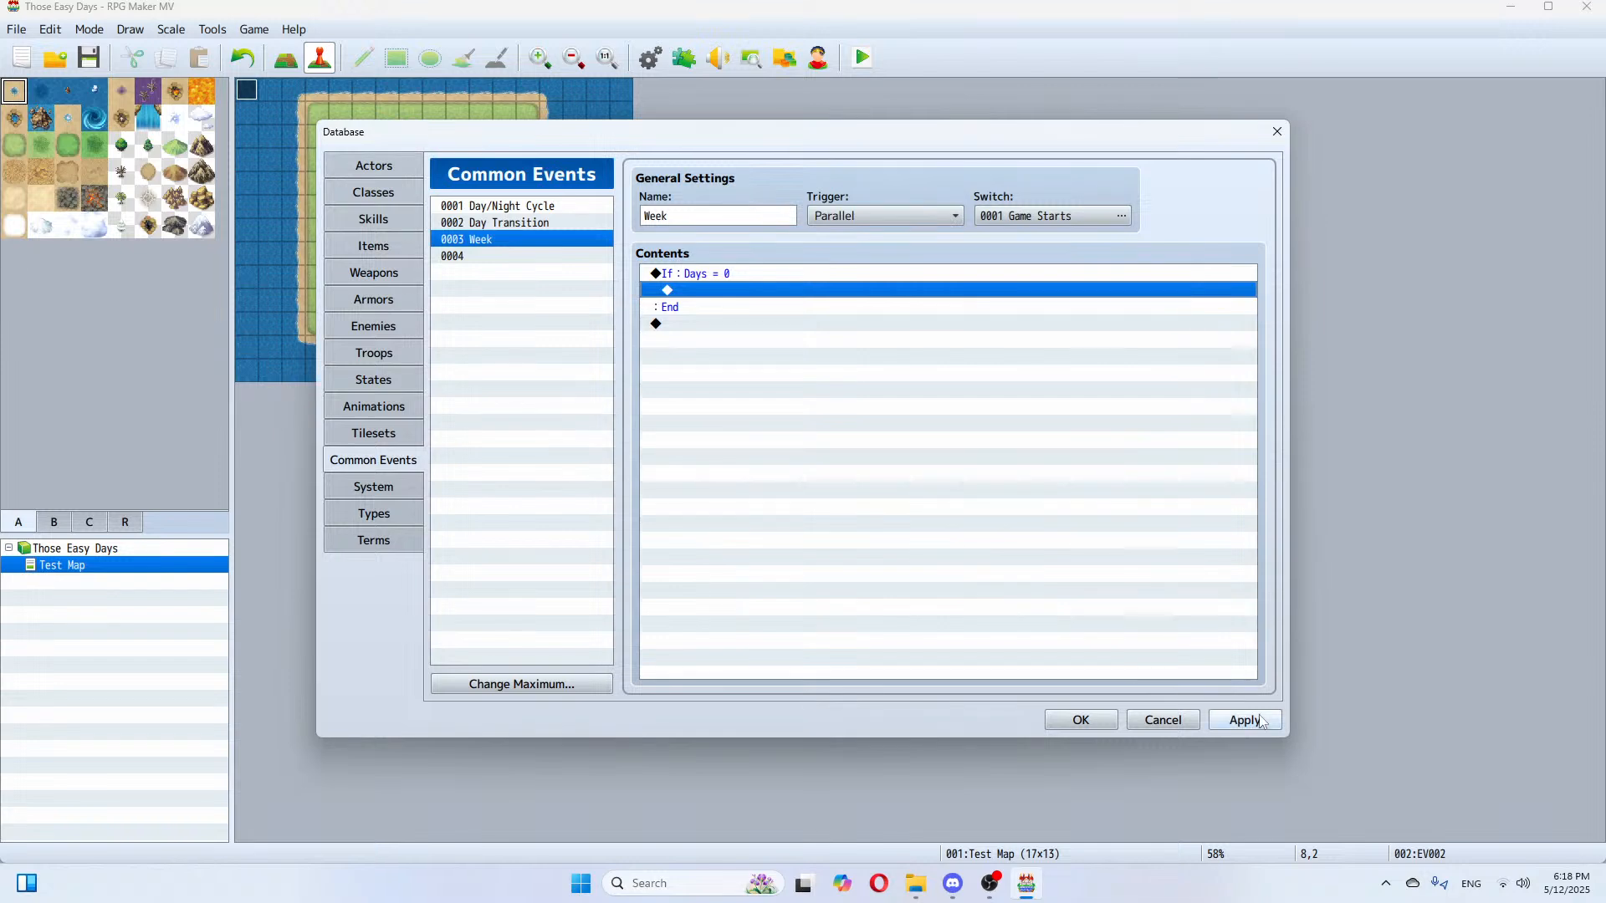
double_click(725, 291)
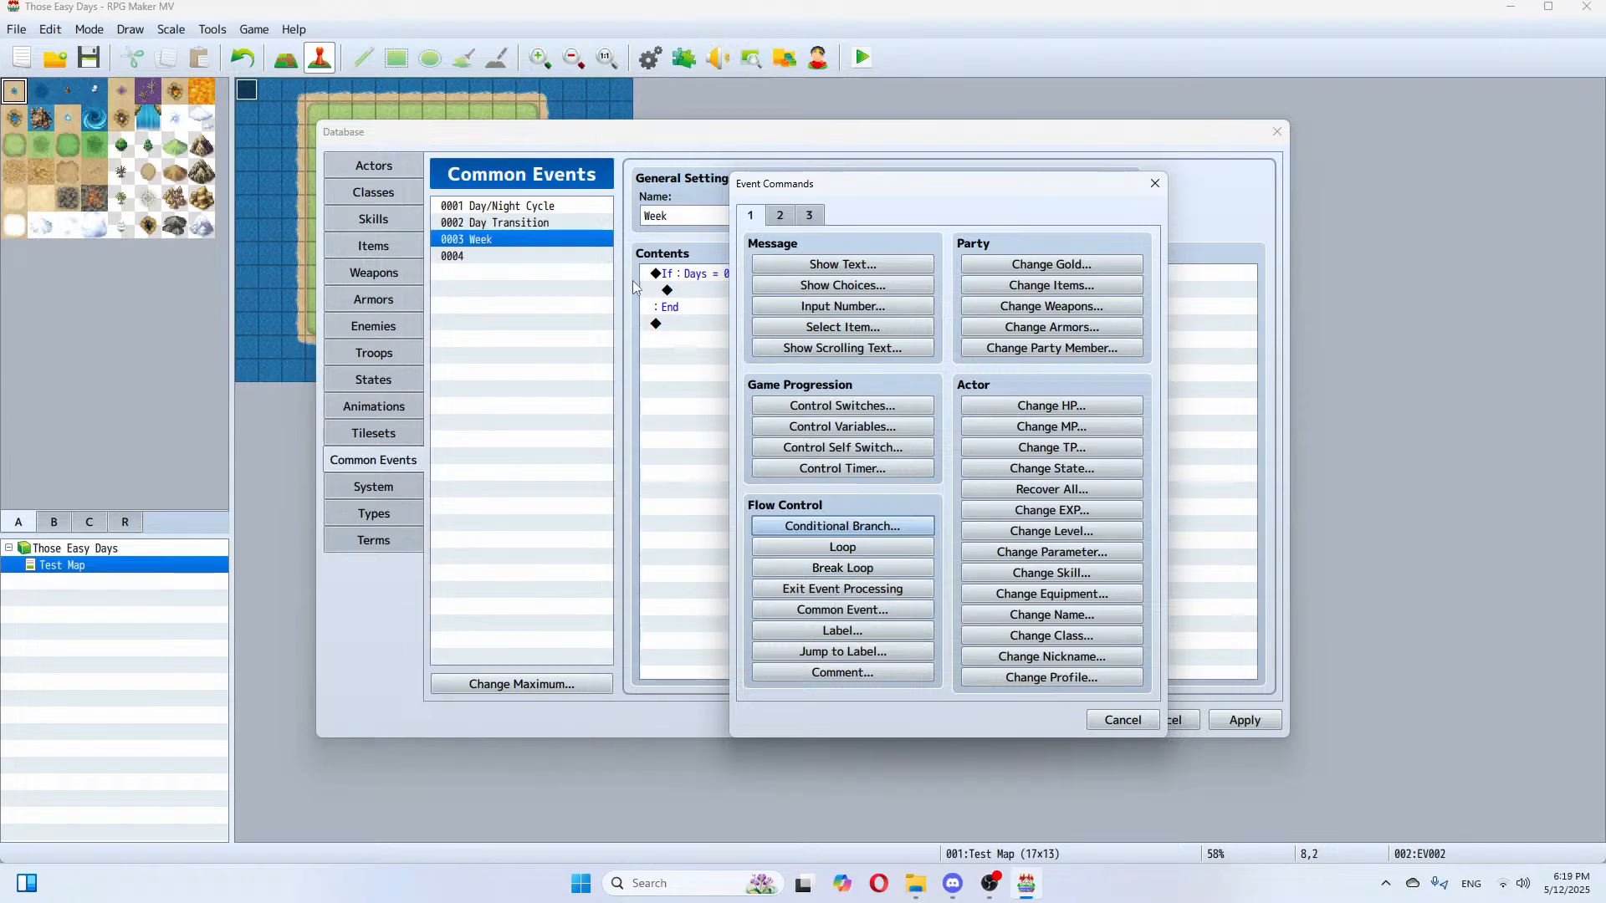
left_click(1138, 721)
double_click(717, 292)
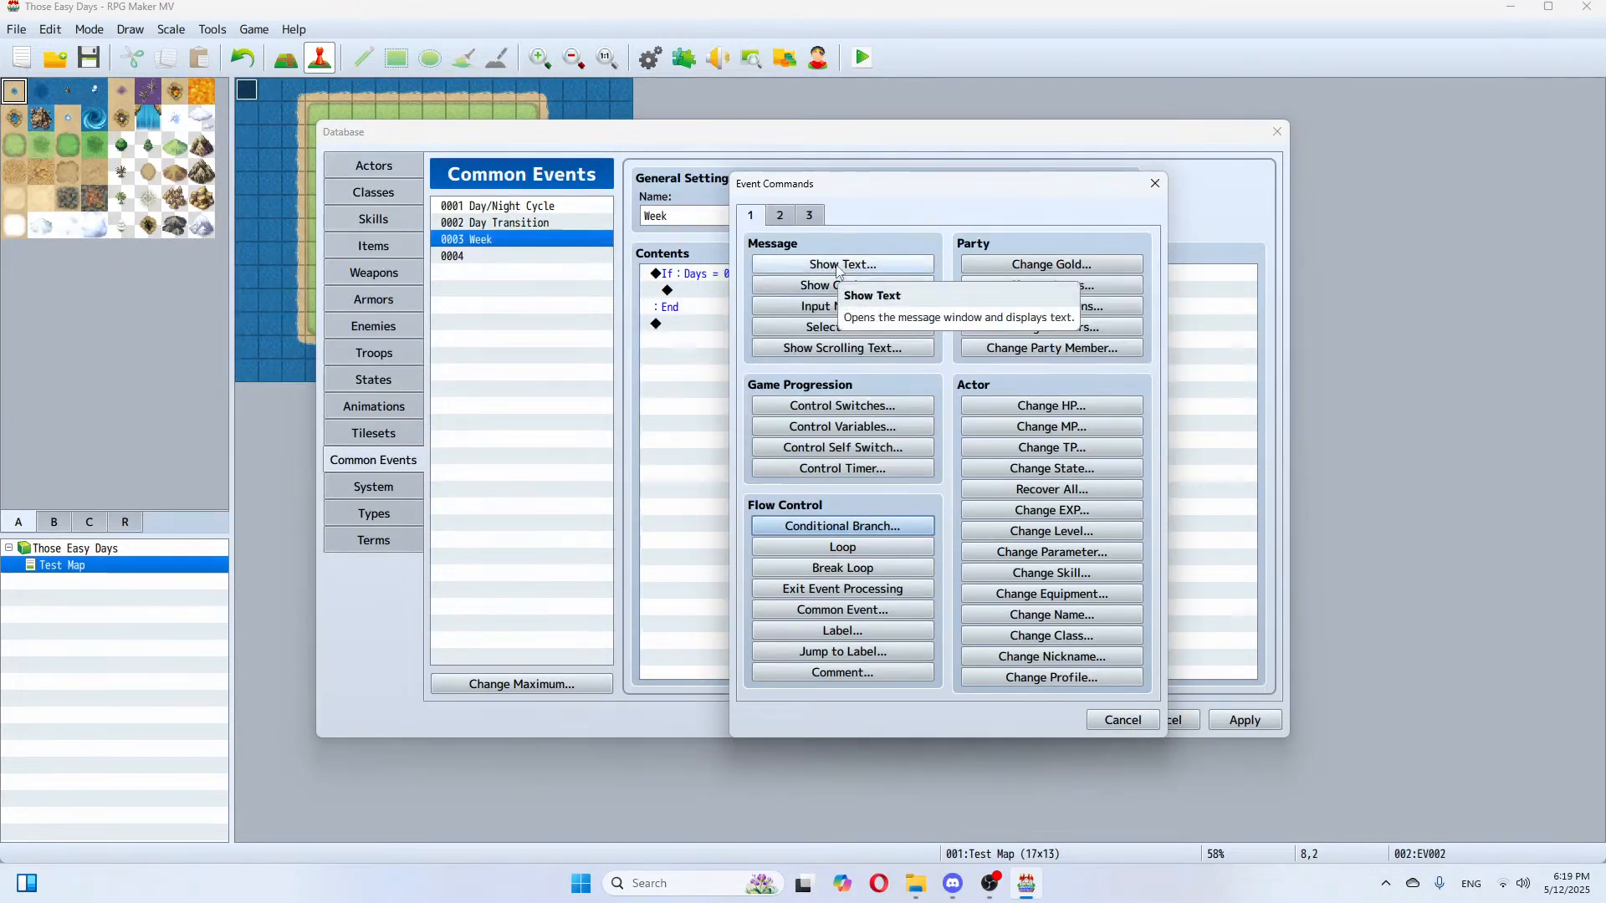
left_click(1121, 727)
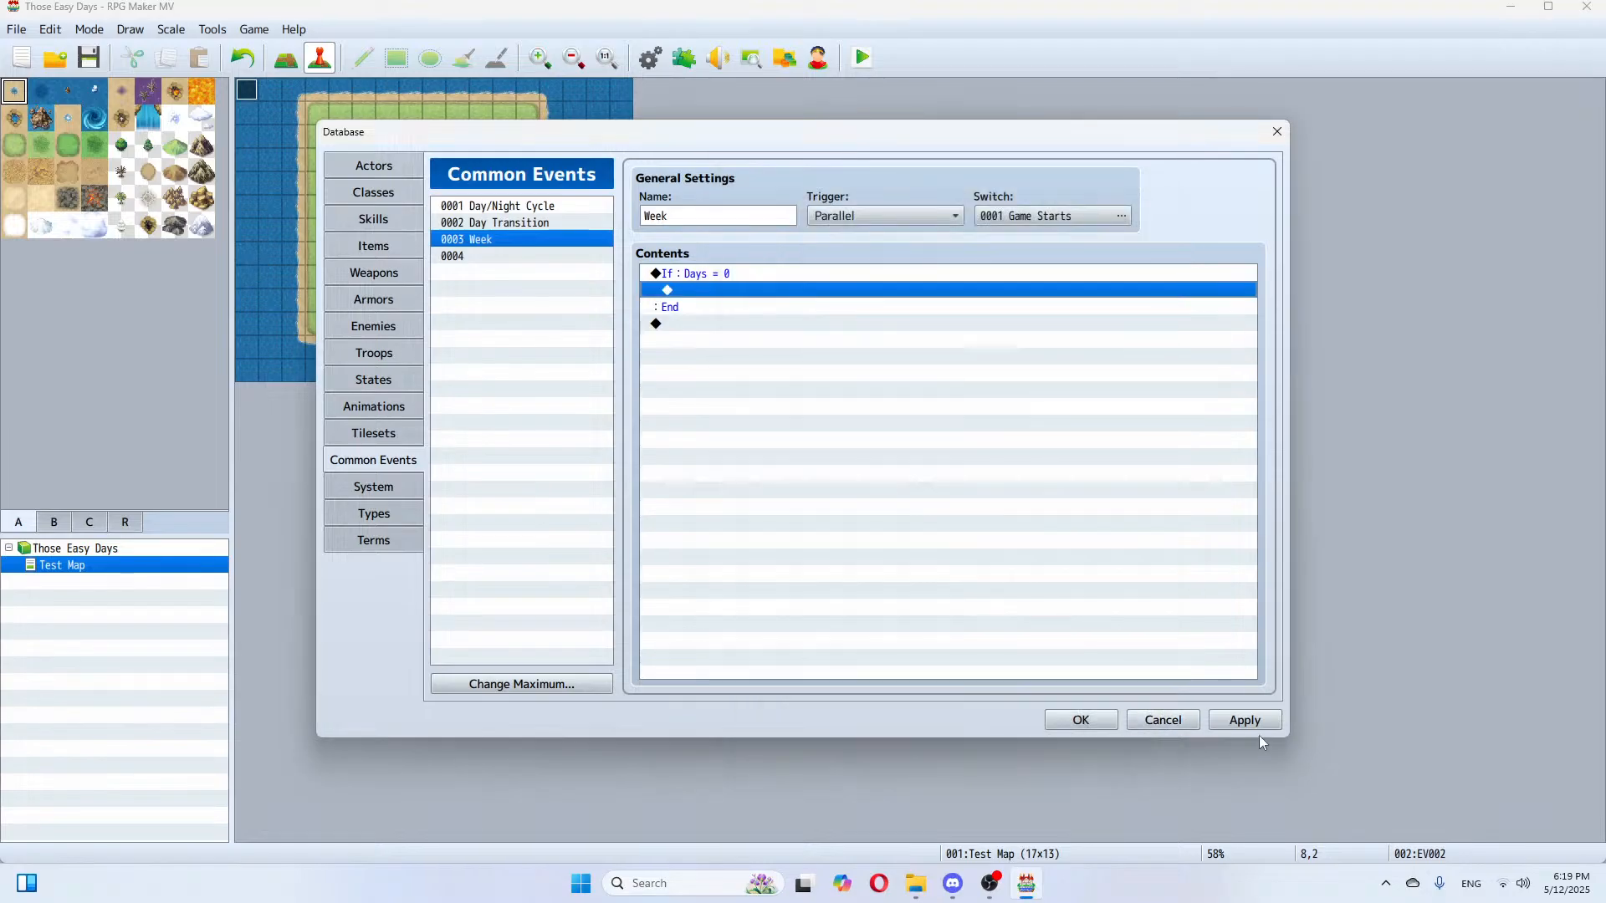
Step: Accept the database changes and open the game project stored in the Project1 folder under Games
left_click(1099, 718)
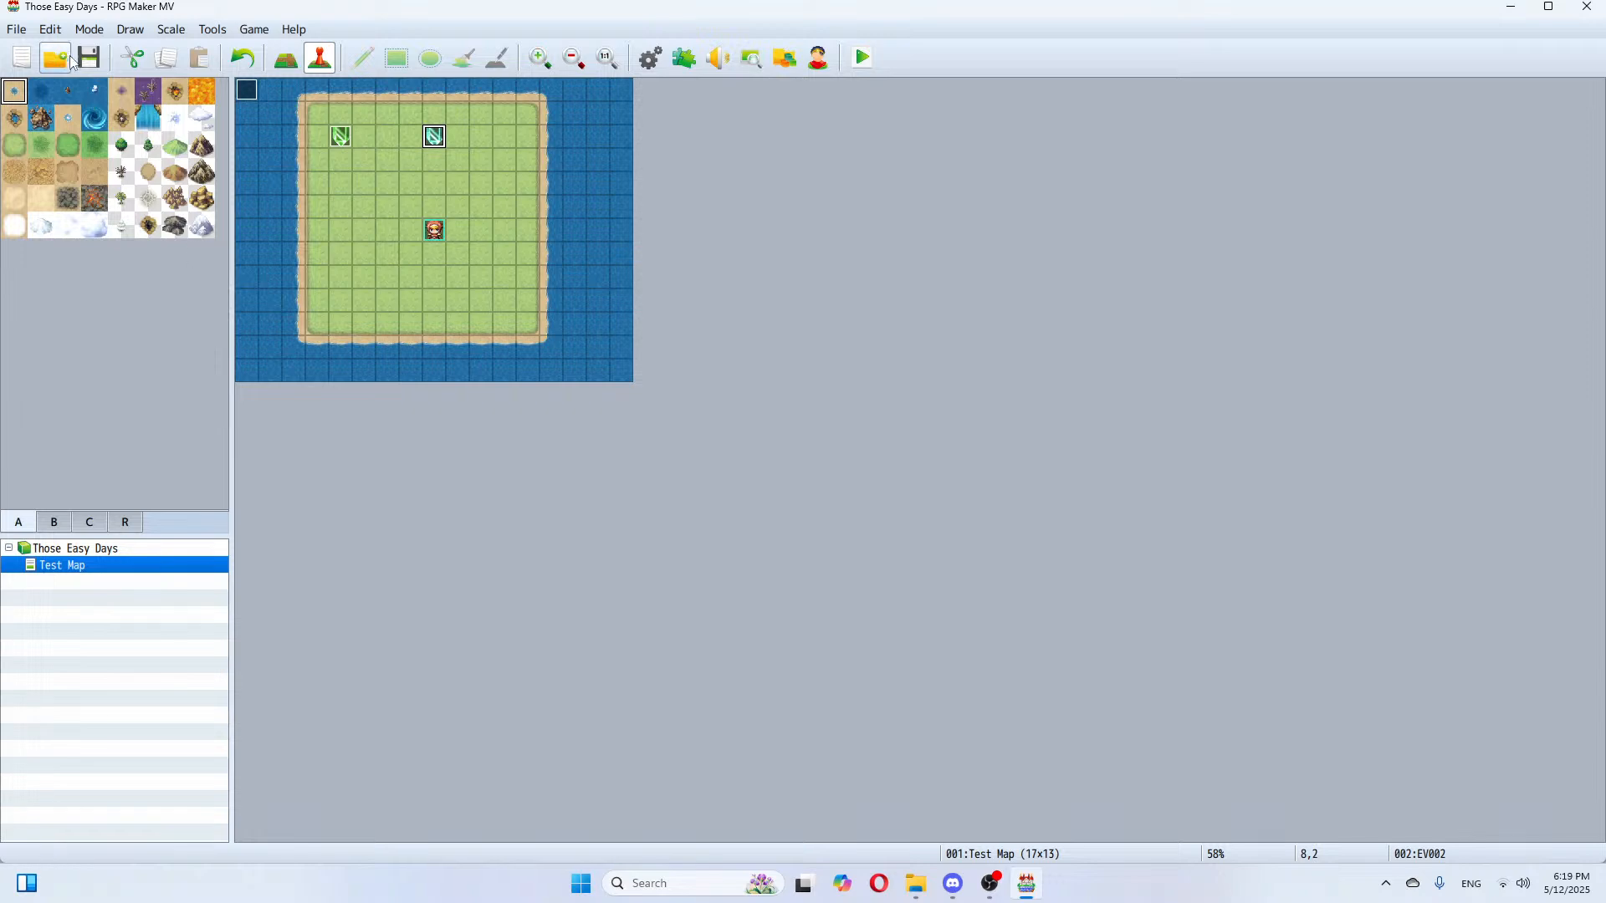
left_click(17, 26)
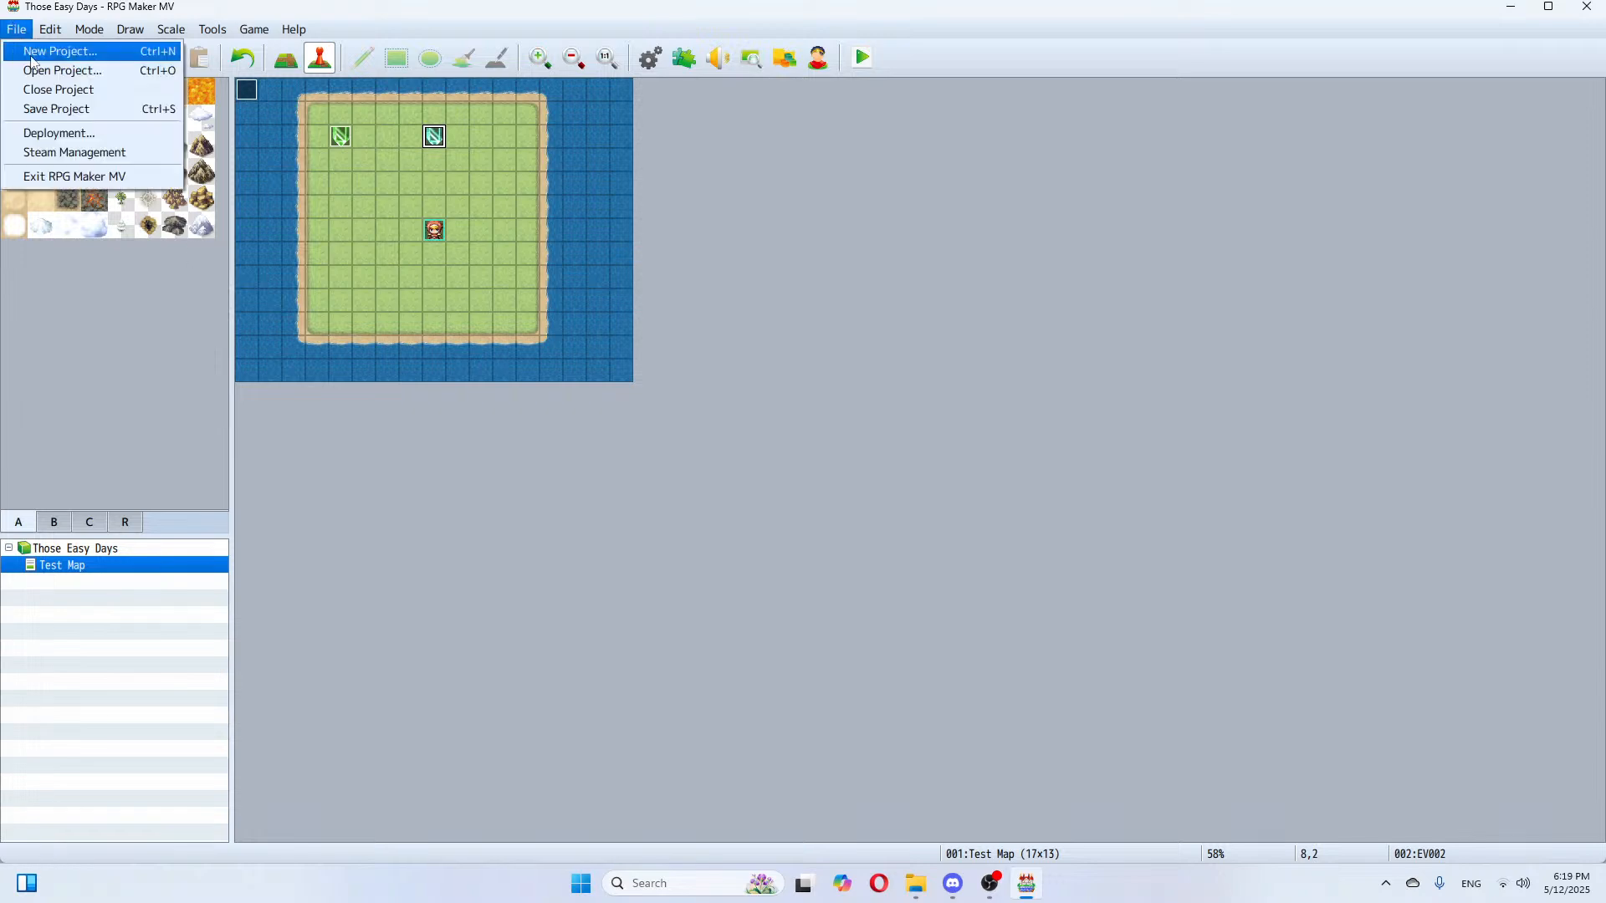
left_click(69, 77)
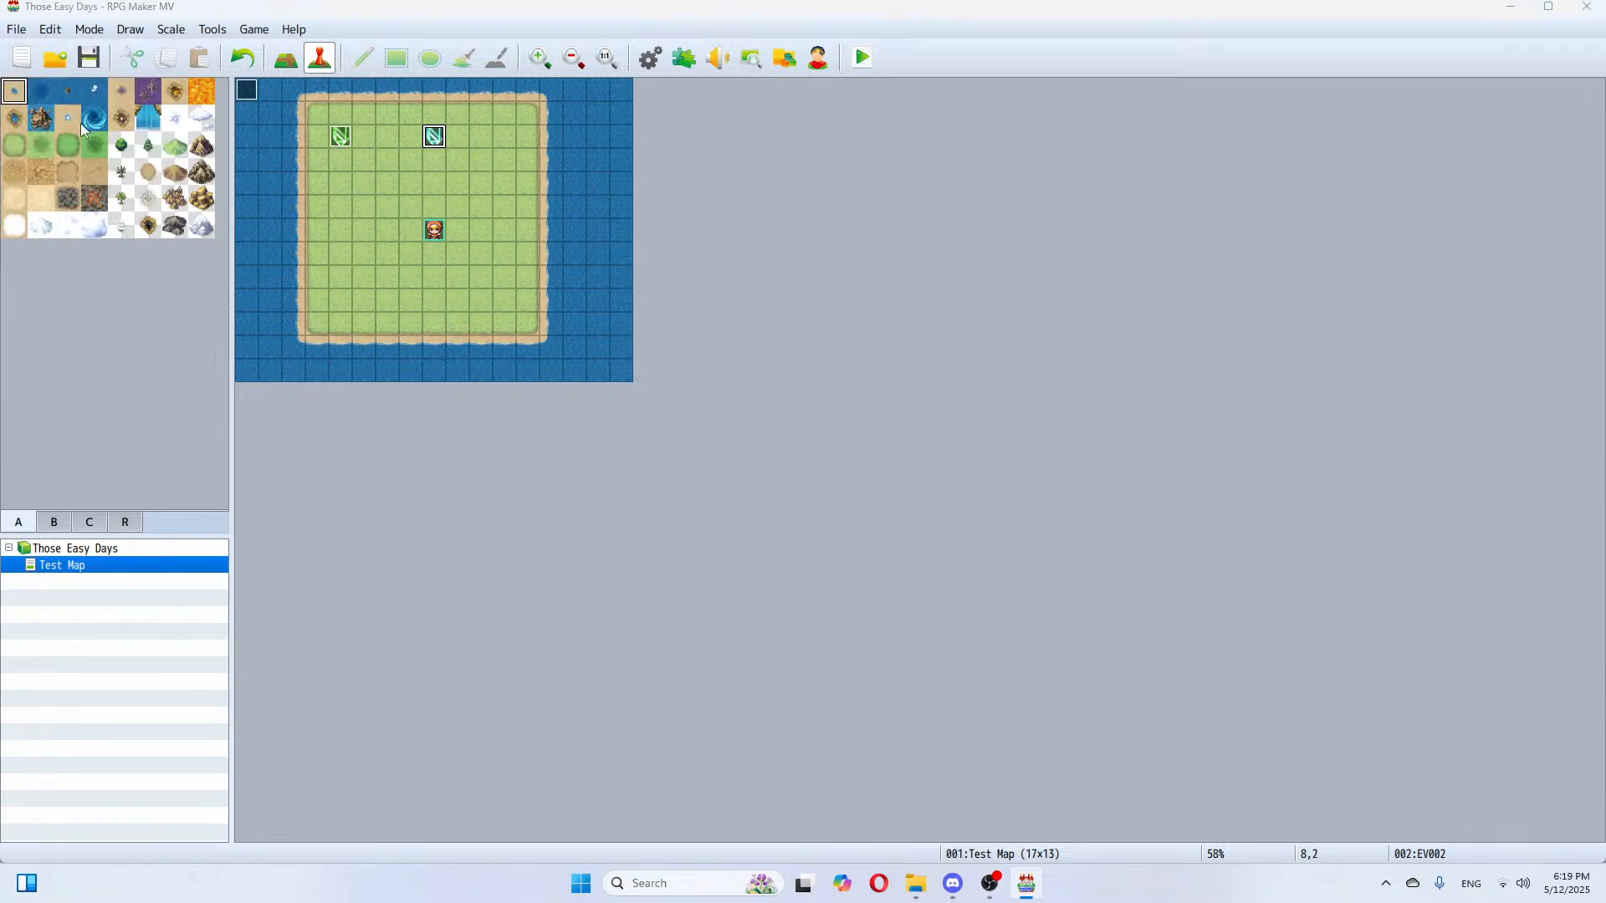
left_click(253, 72)
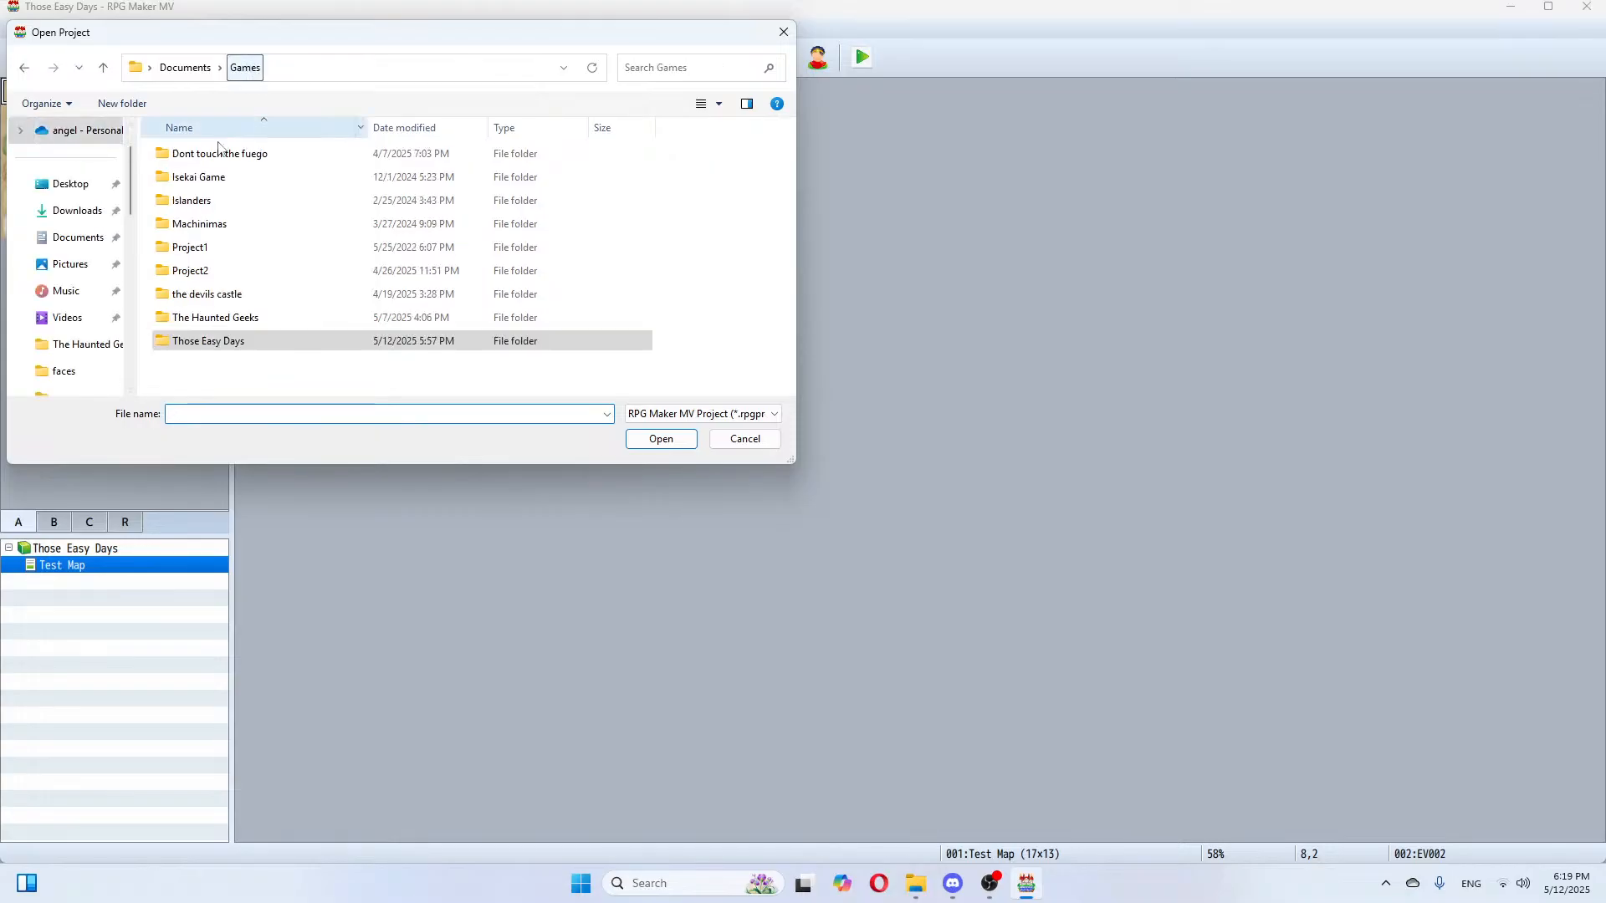
double_click(223, 248)
double_click(222, 342)
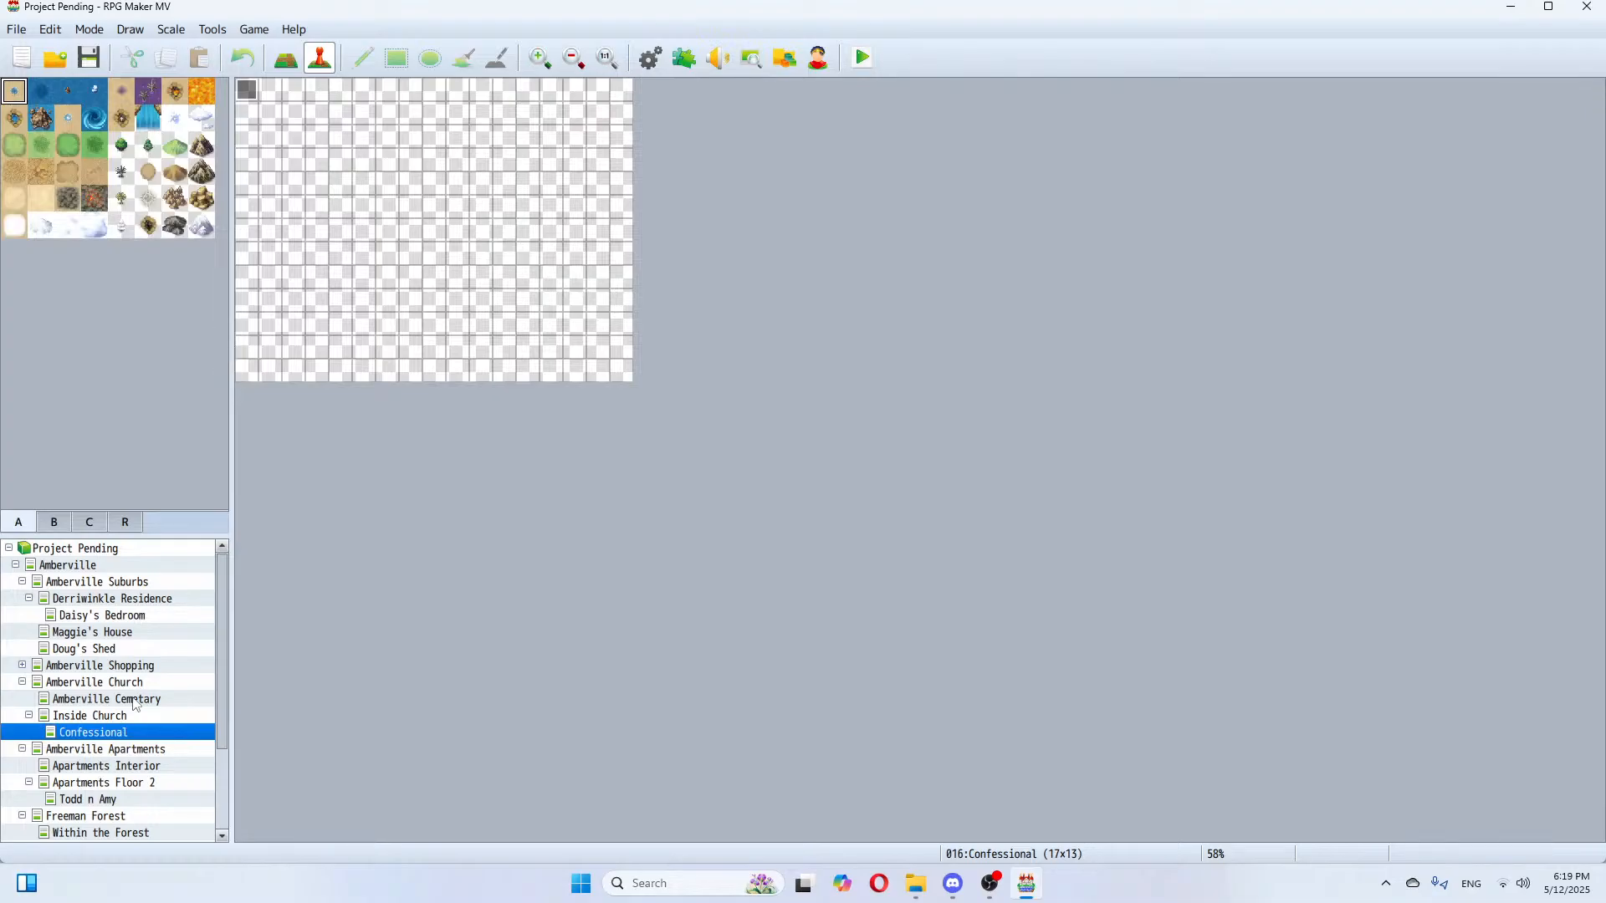
Step: Examine the contents of the calendar event on the Daisy's Bedroom map without changing it
left_click(117, 616)
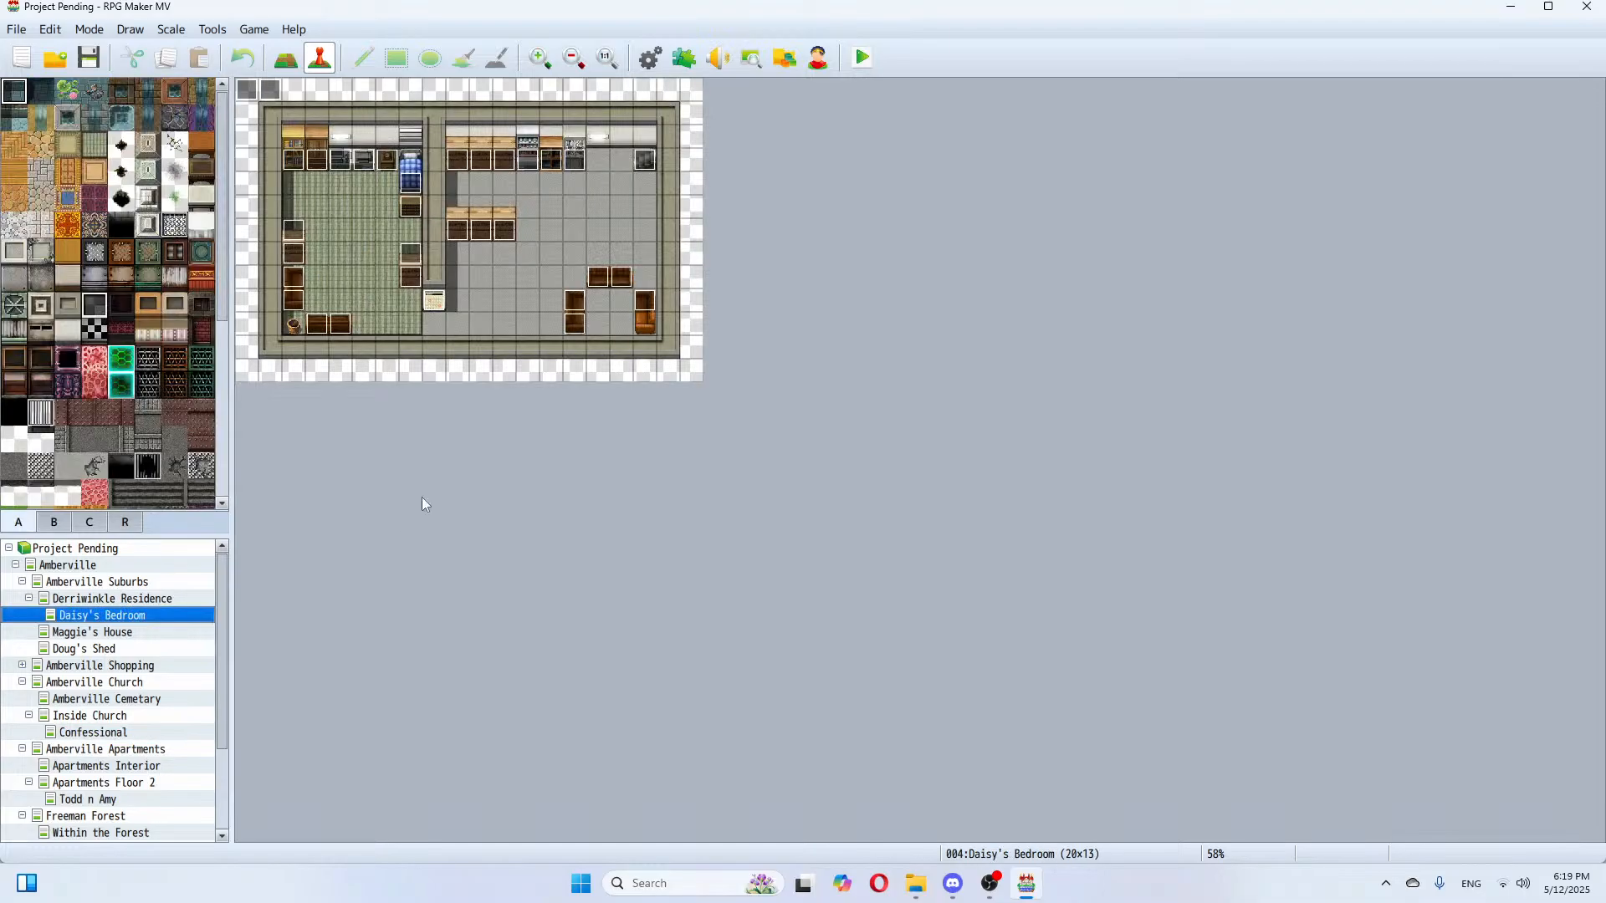
right_click(434, 307)
left_click(438, 316)
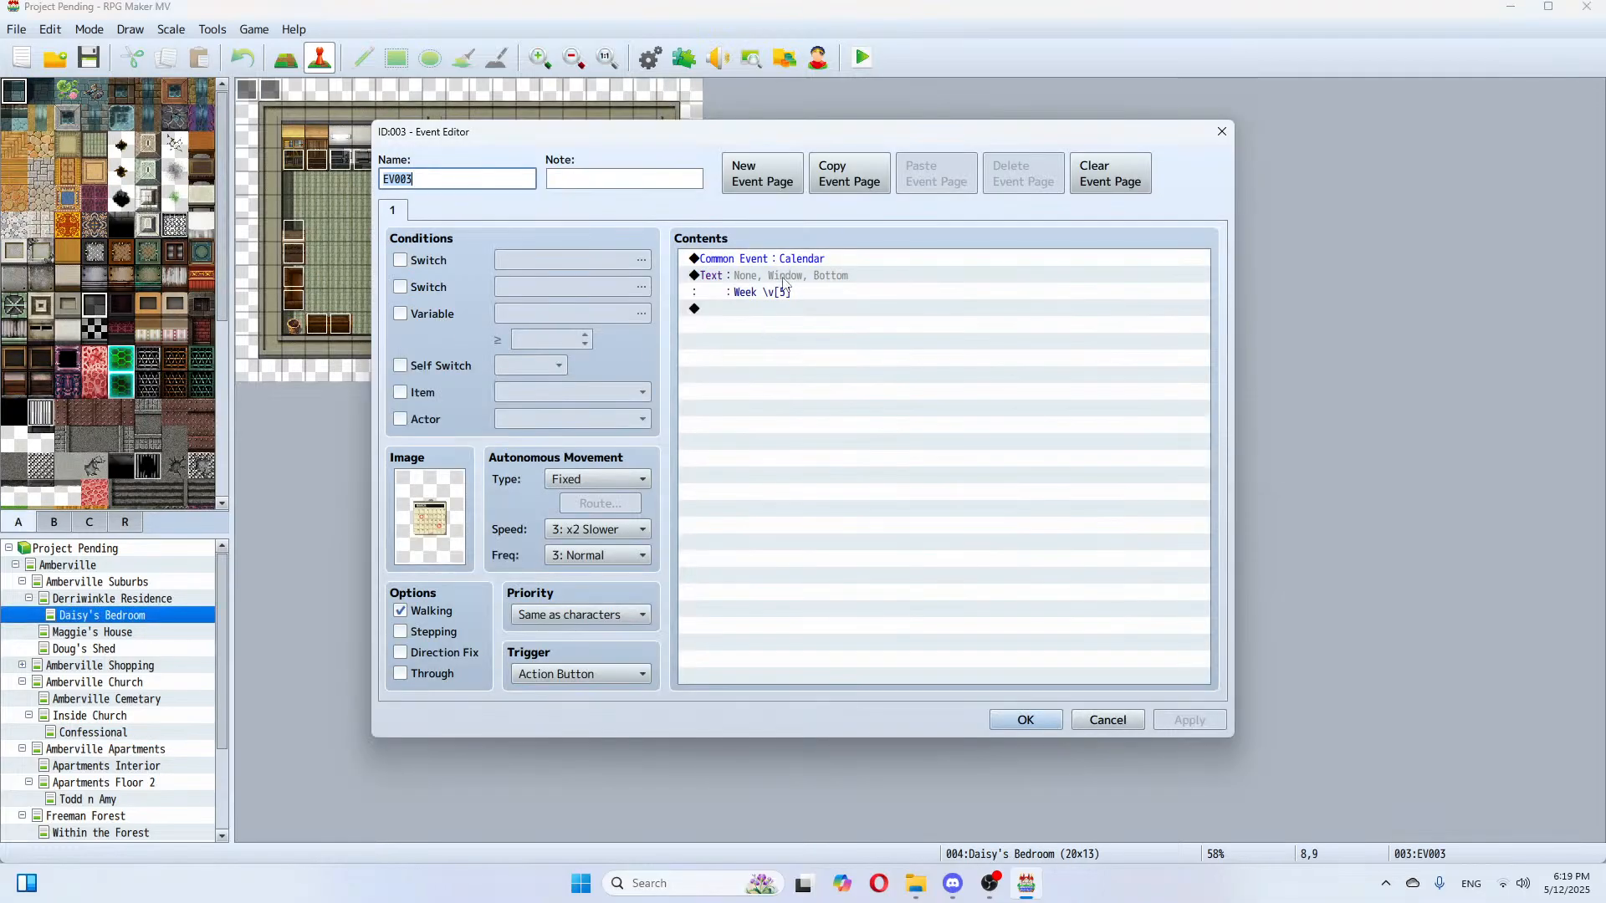
left_click(1124, 719)
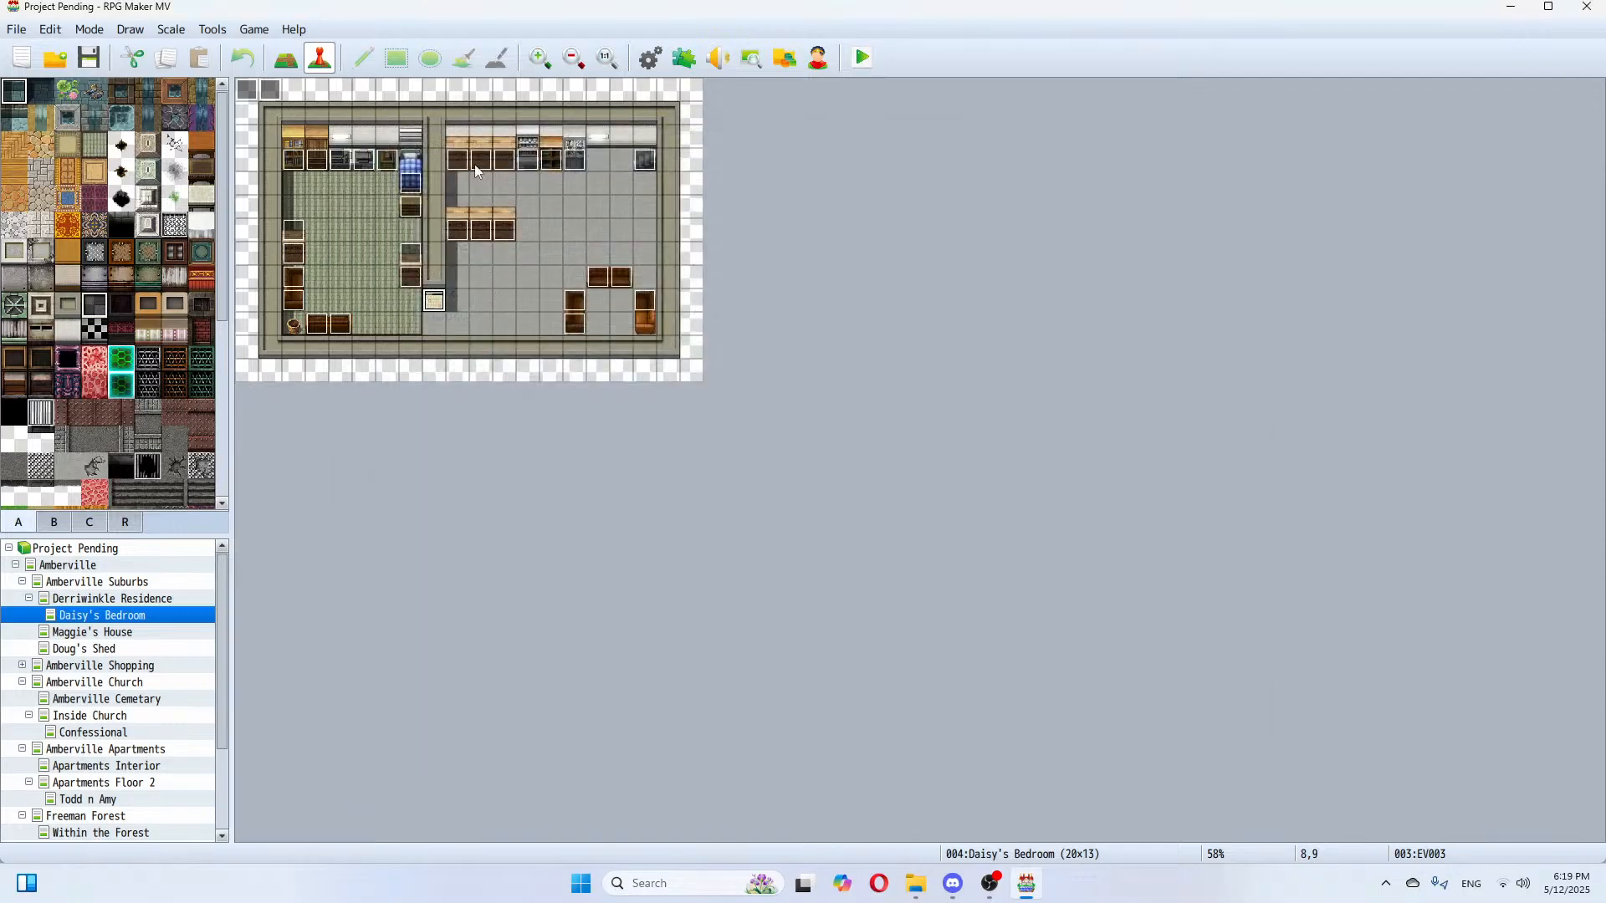
Step: Review how the Calendar common event assigns weekday texts to the Days variable, leaving the database unchanged
left_click(659, 64)
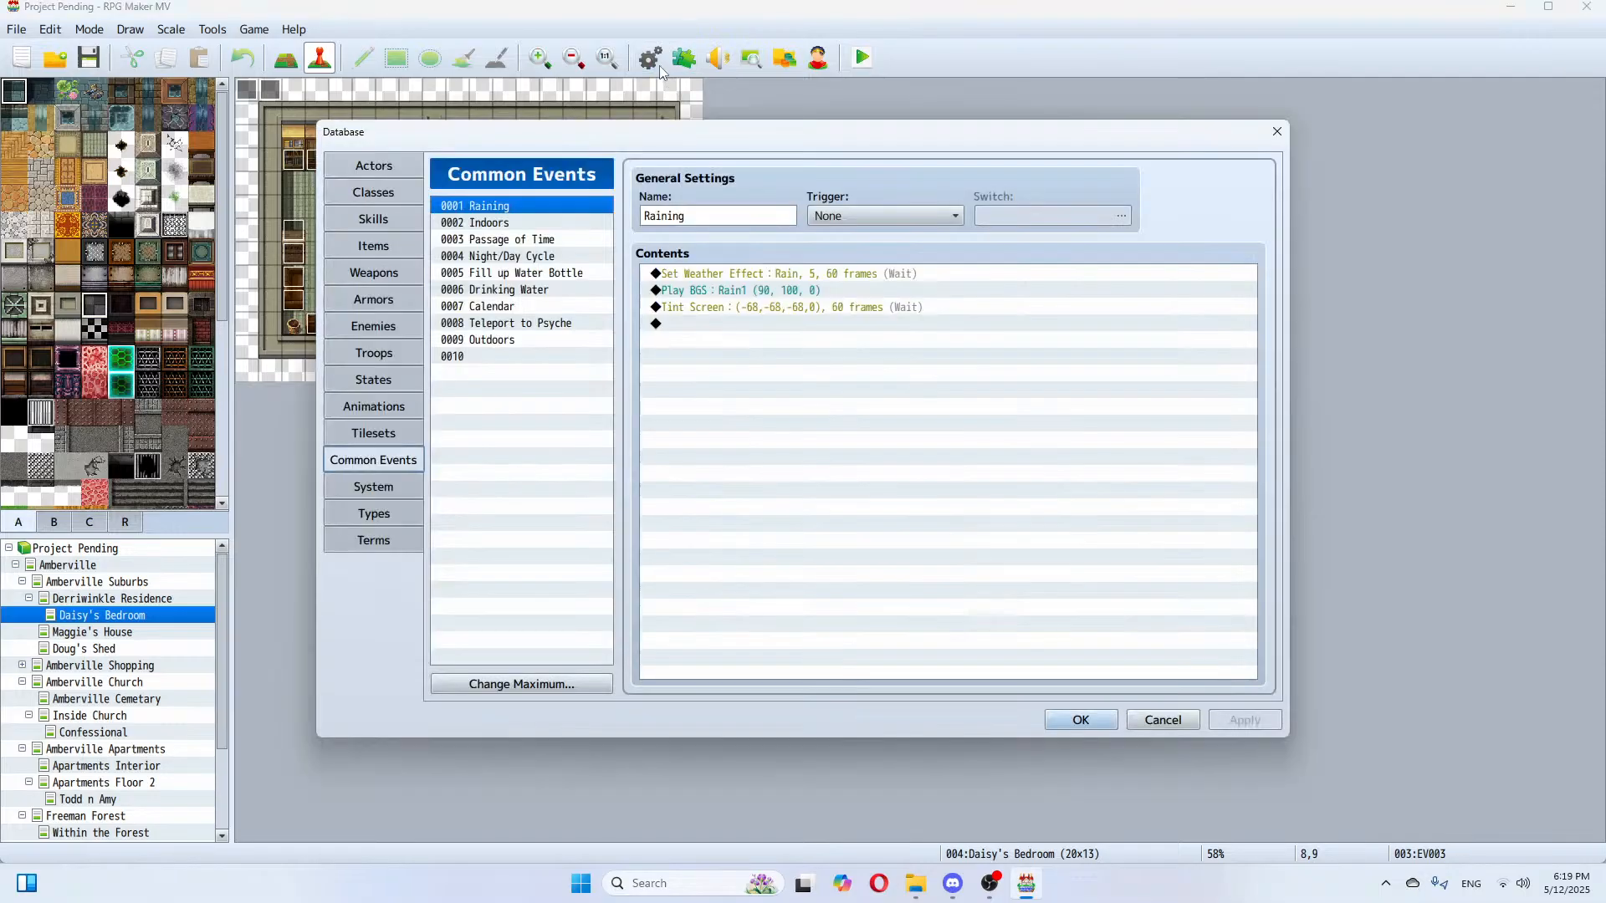
left_click(509, 308)
scroll(736, 361, "down", 2)
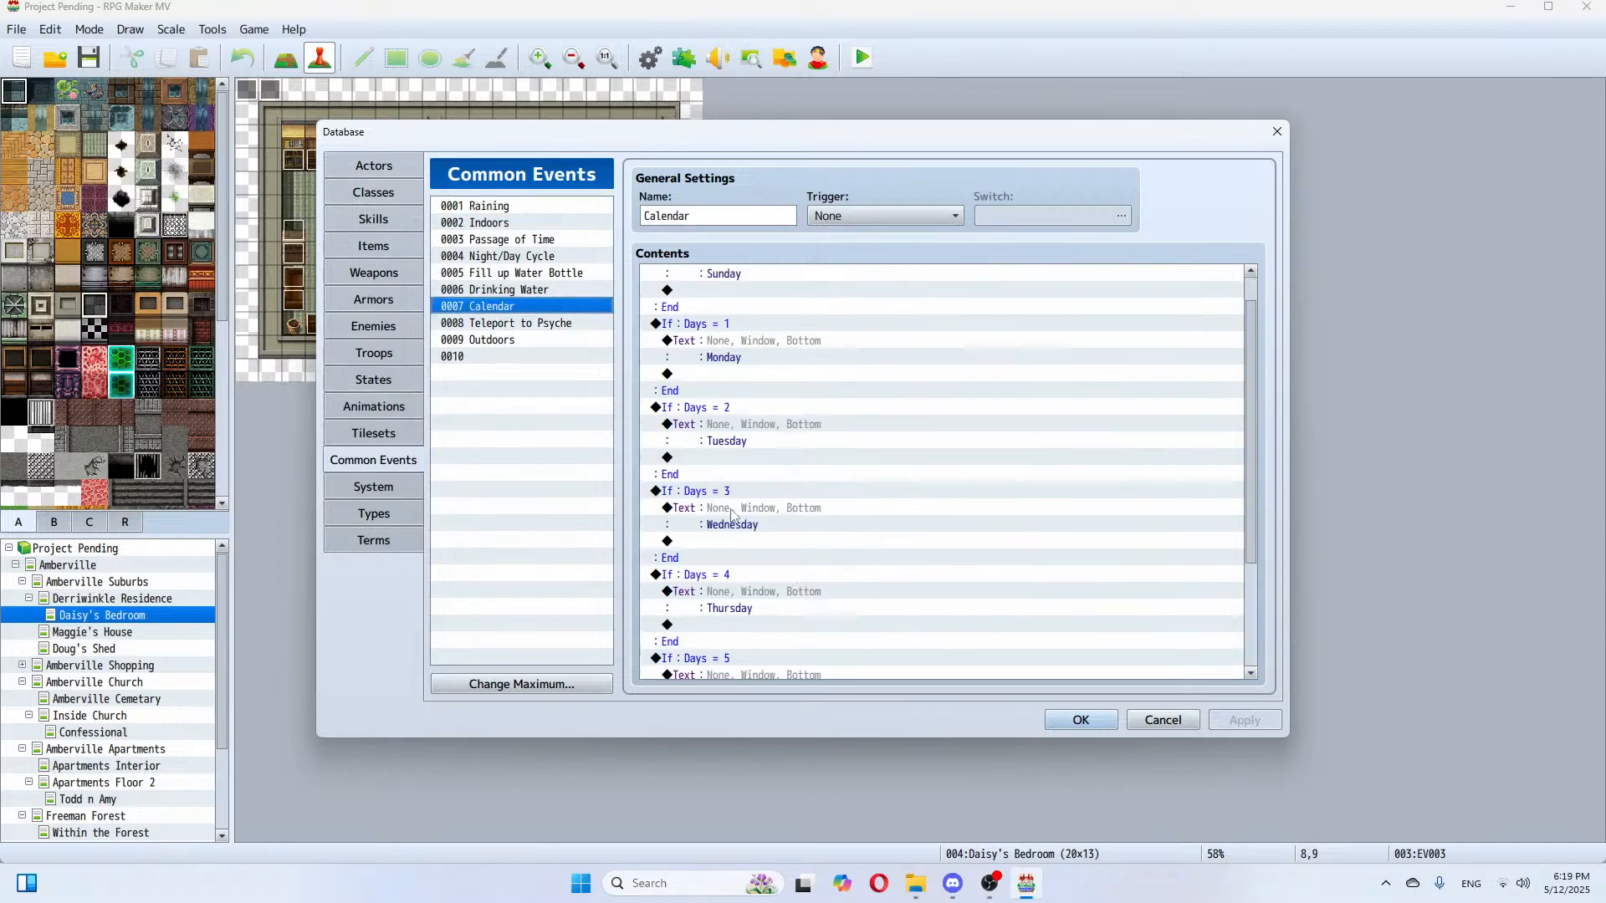
left_click(1187, 717)
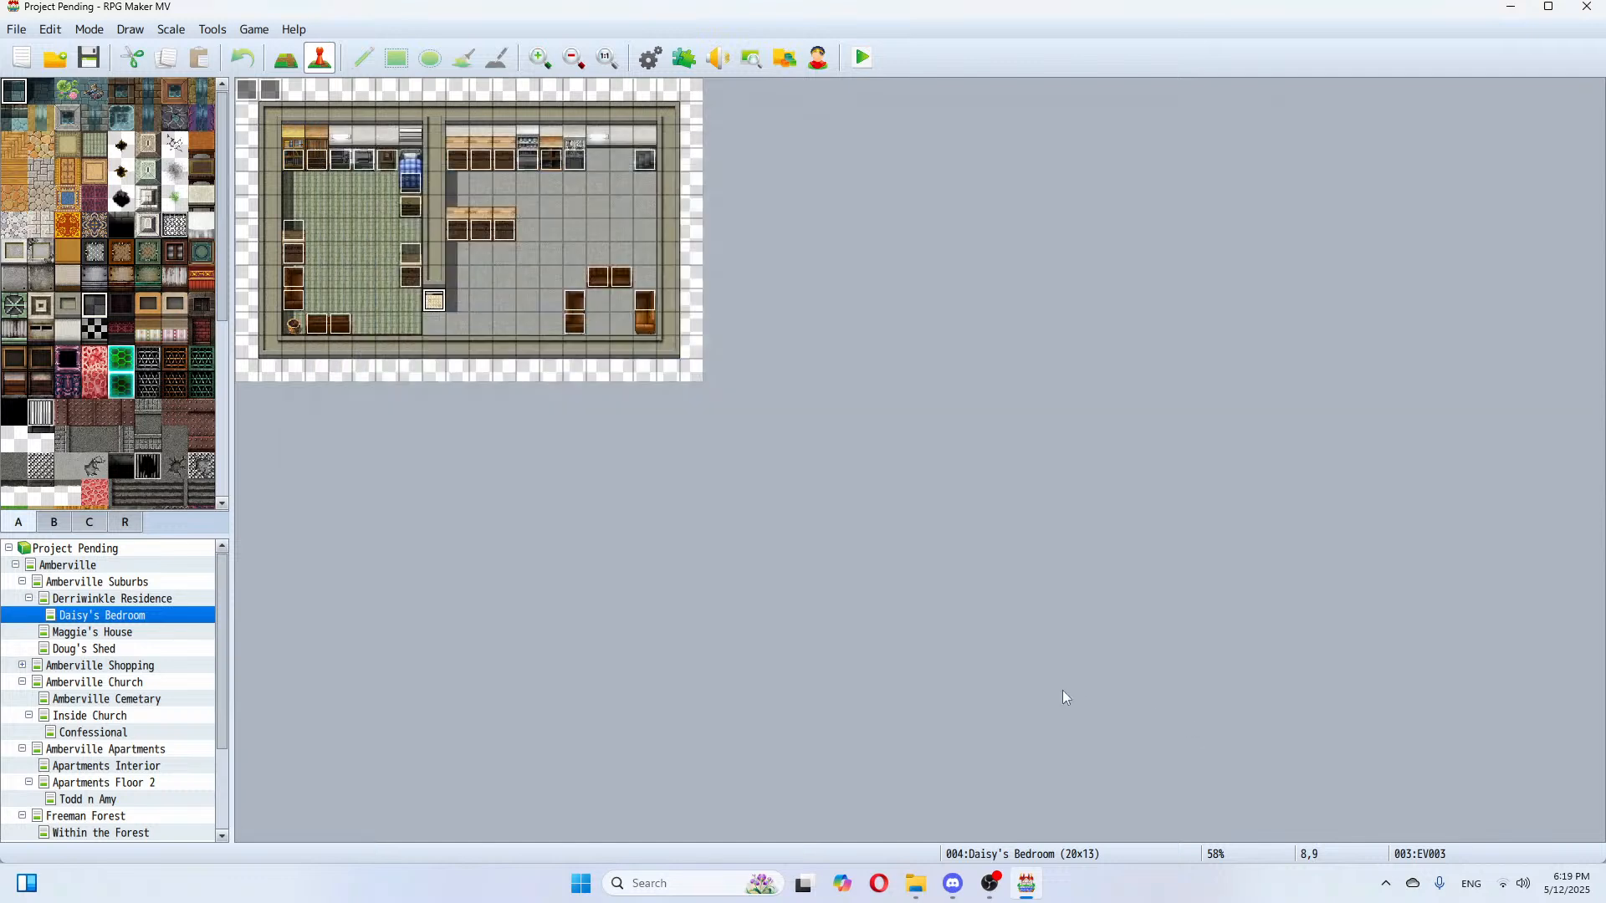
Step: Close the current project and open the game project stored in the Those Easy Days folder under Games
left_click(17, 29)
left_click(35, 90)
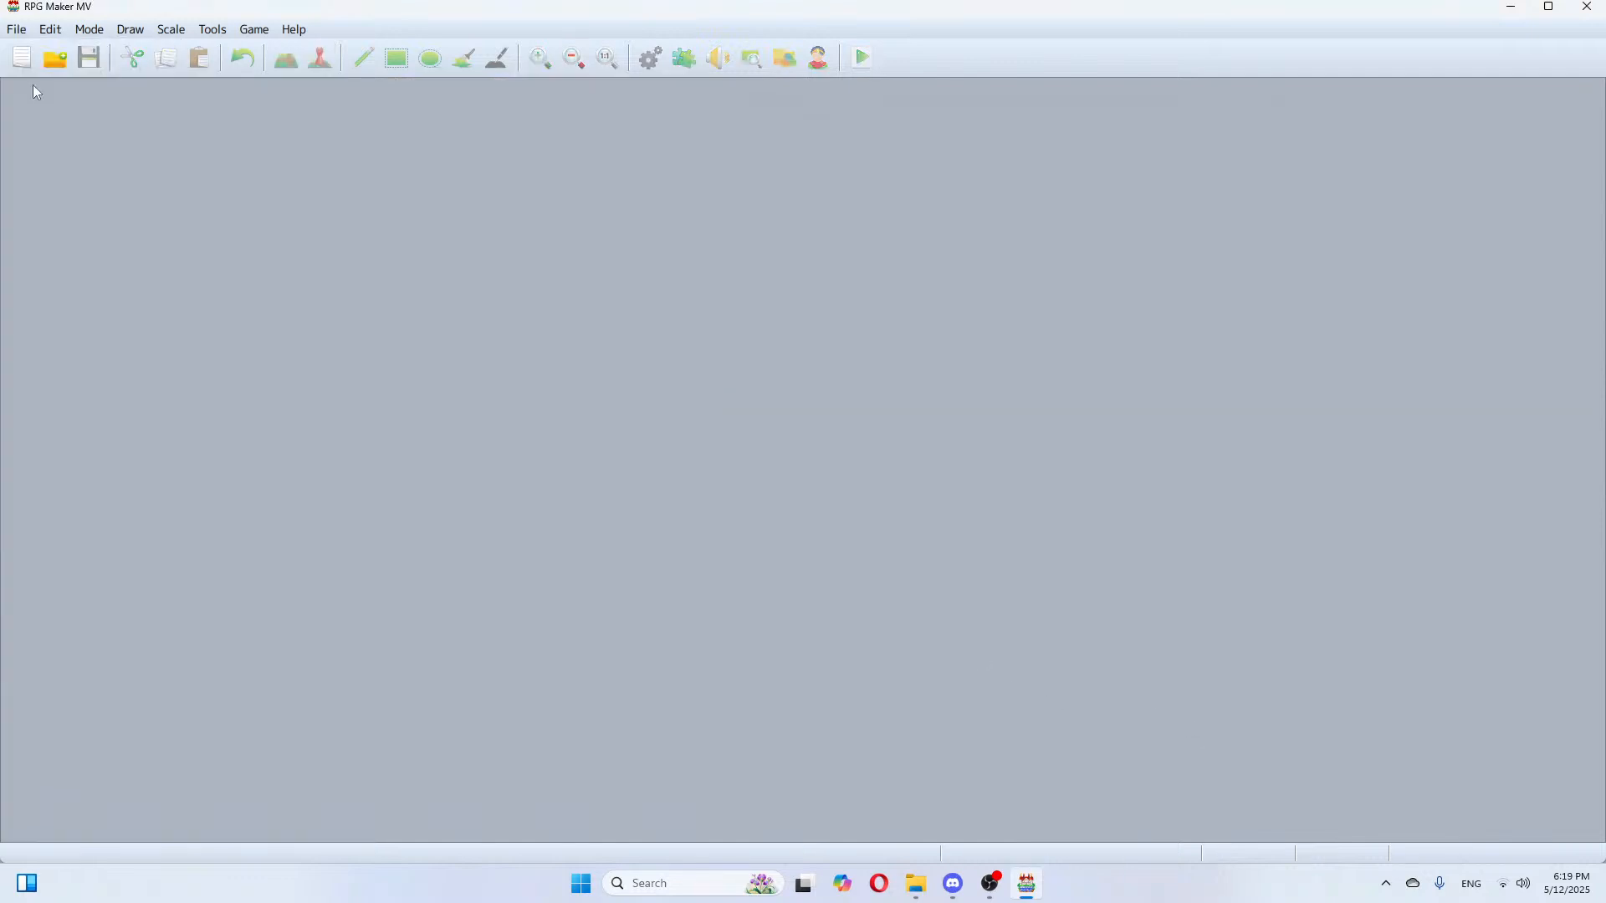
left_click(19, 30)
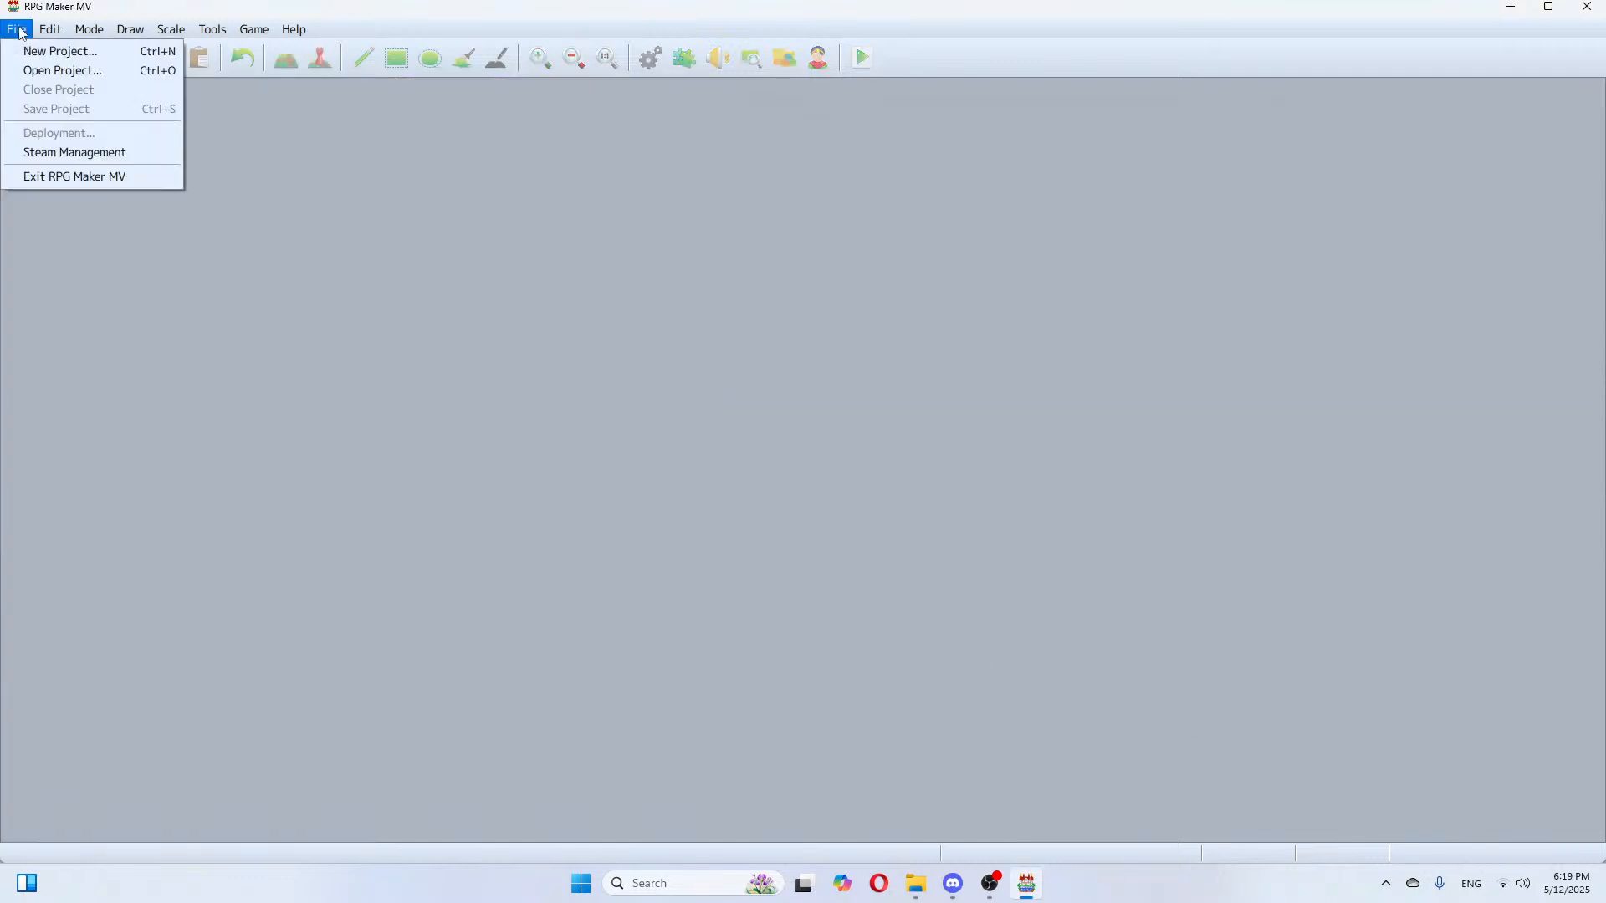
left_click(59, 71)
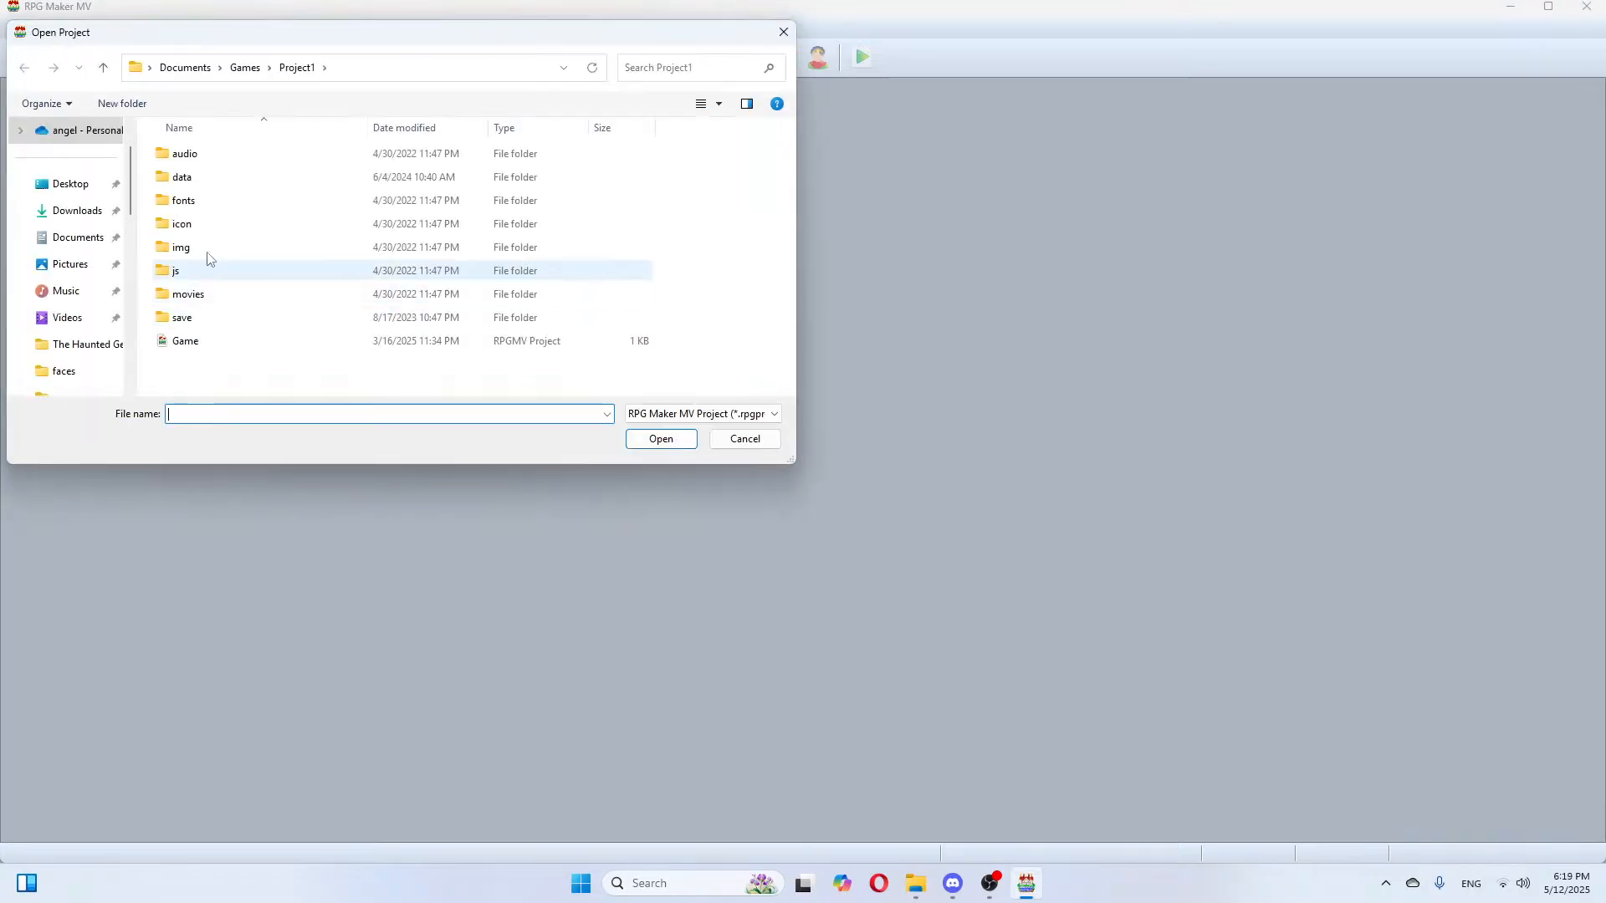
left_click(245, 68)
double_click(226, 343)
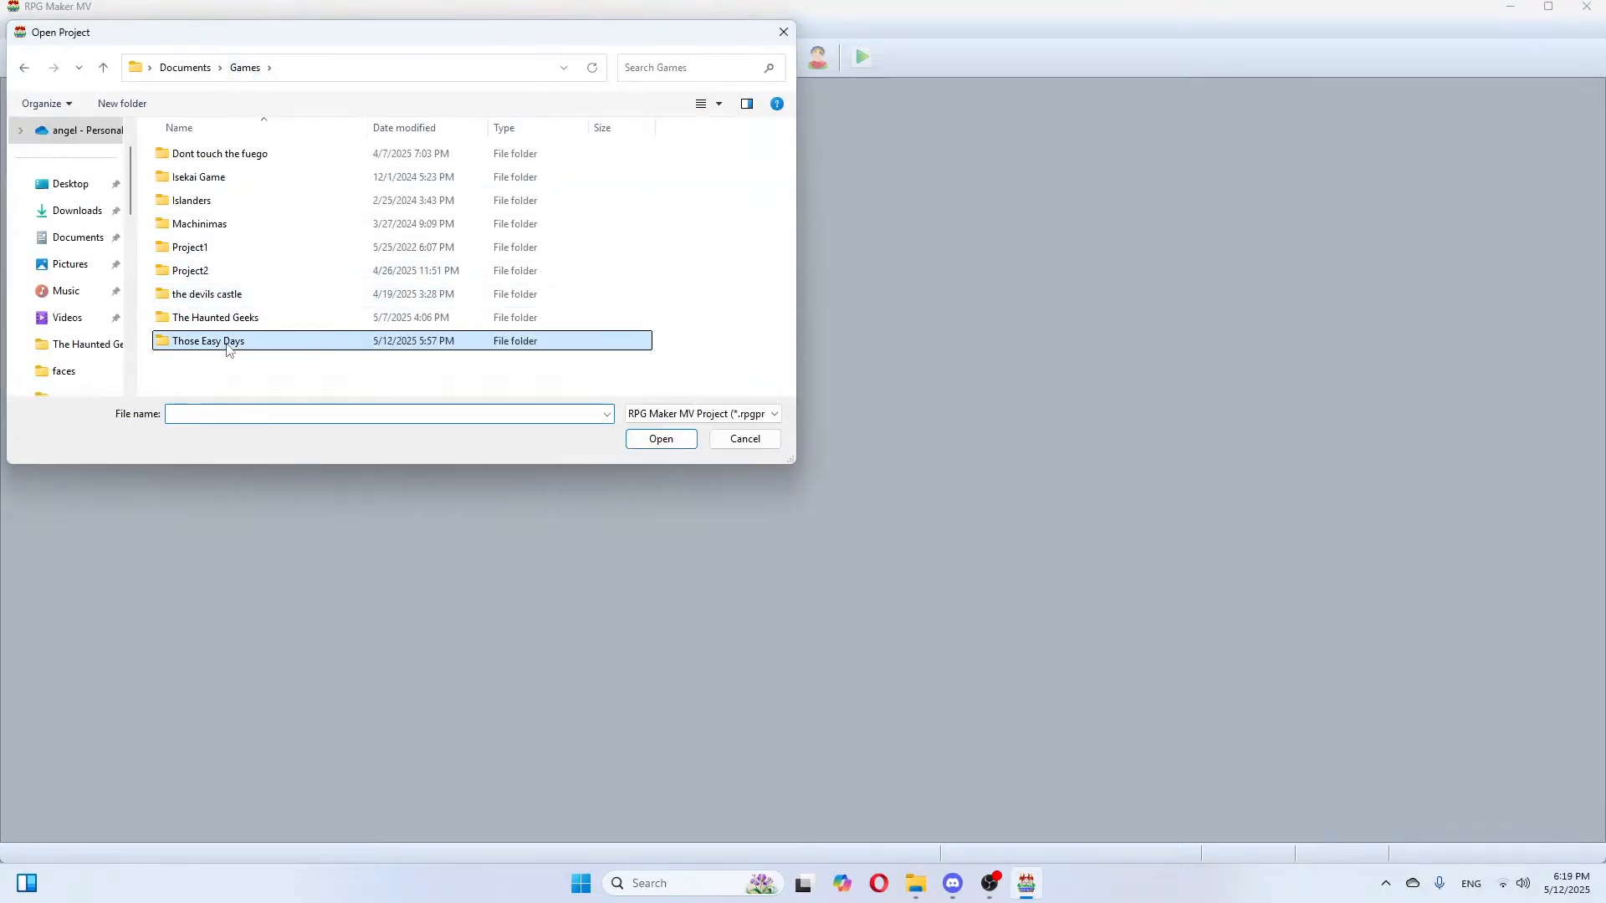
double_click(224, 325)
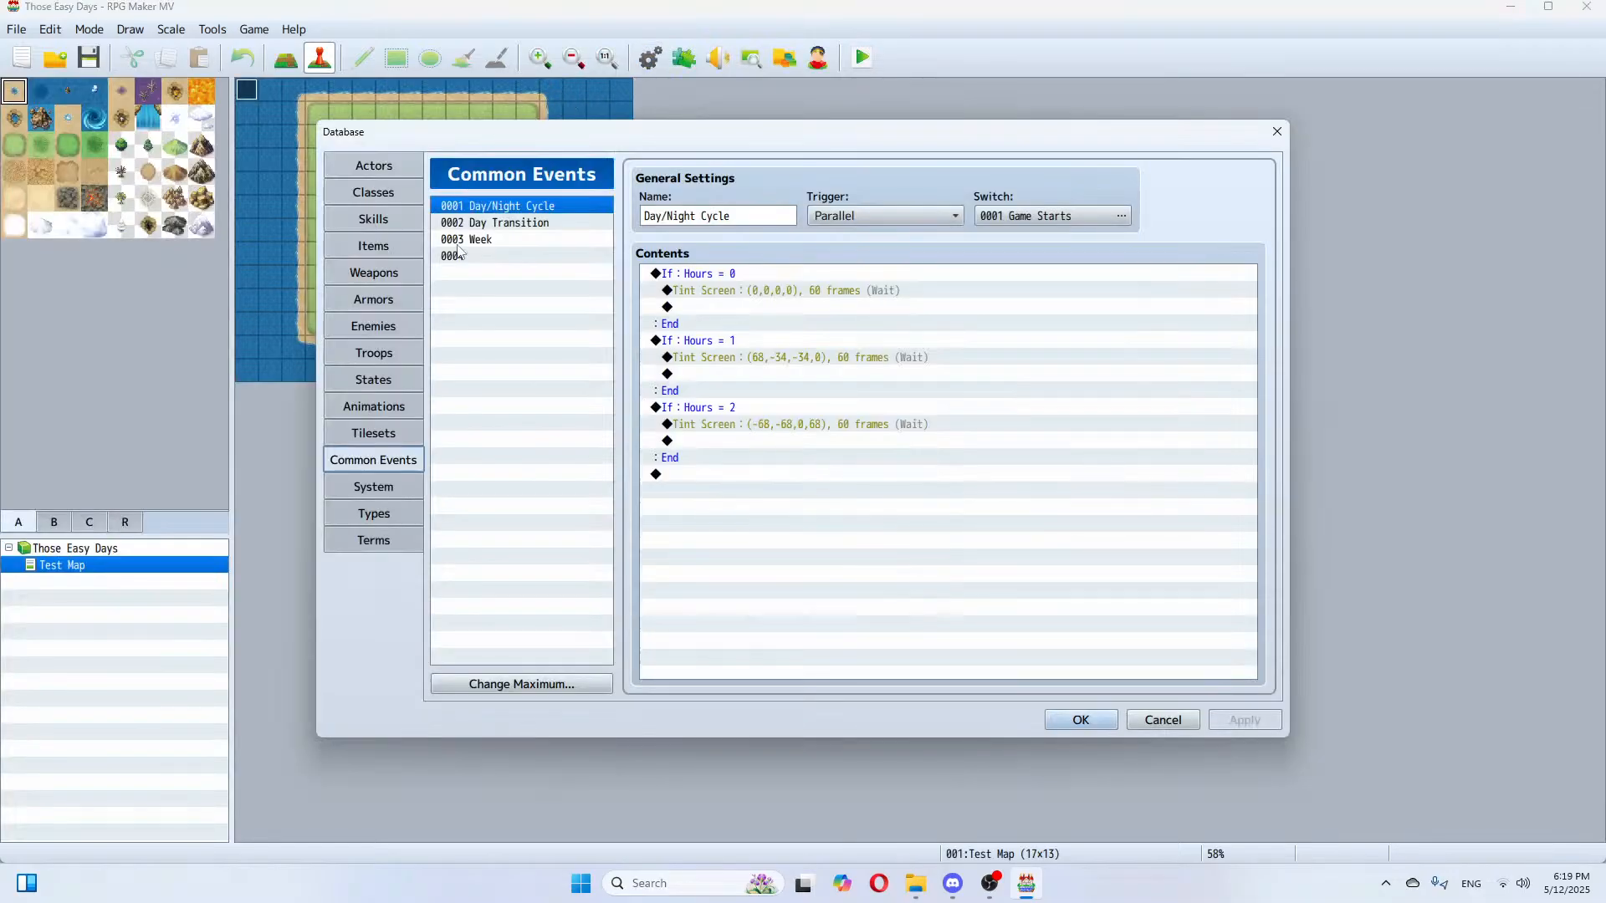
Step: Add a Show Text command reading "Sunday" inside the Days = 0 branch of the Week common event, and apply it
left_click(473, 240)
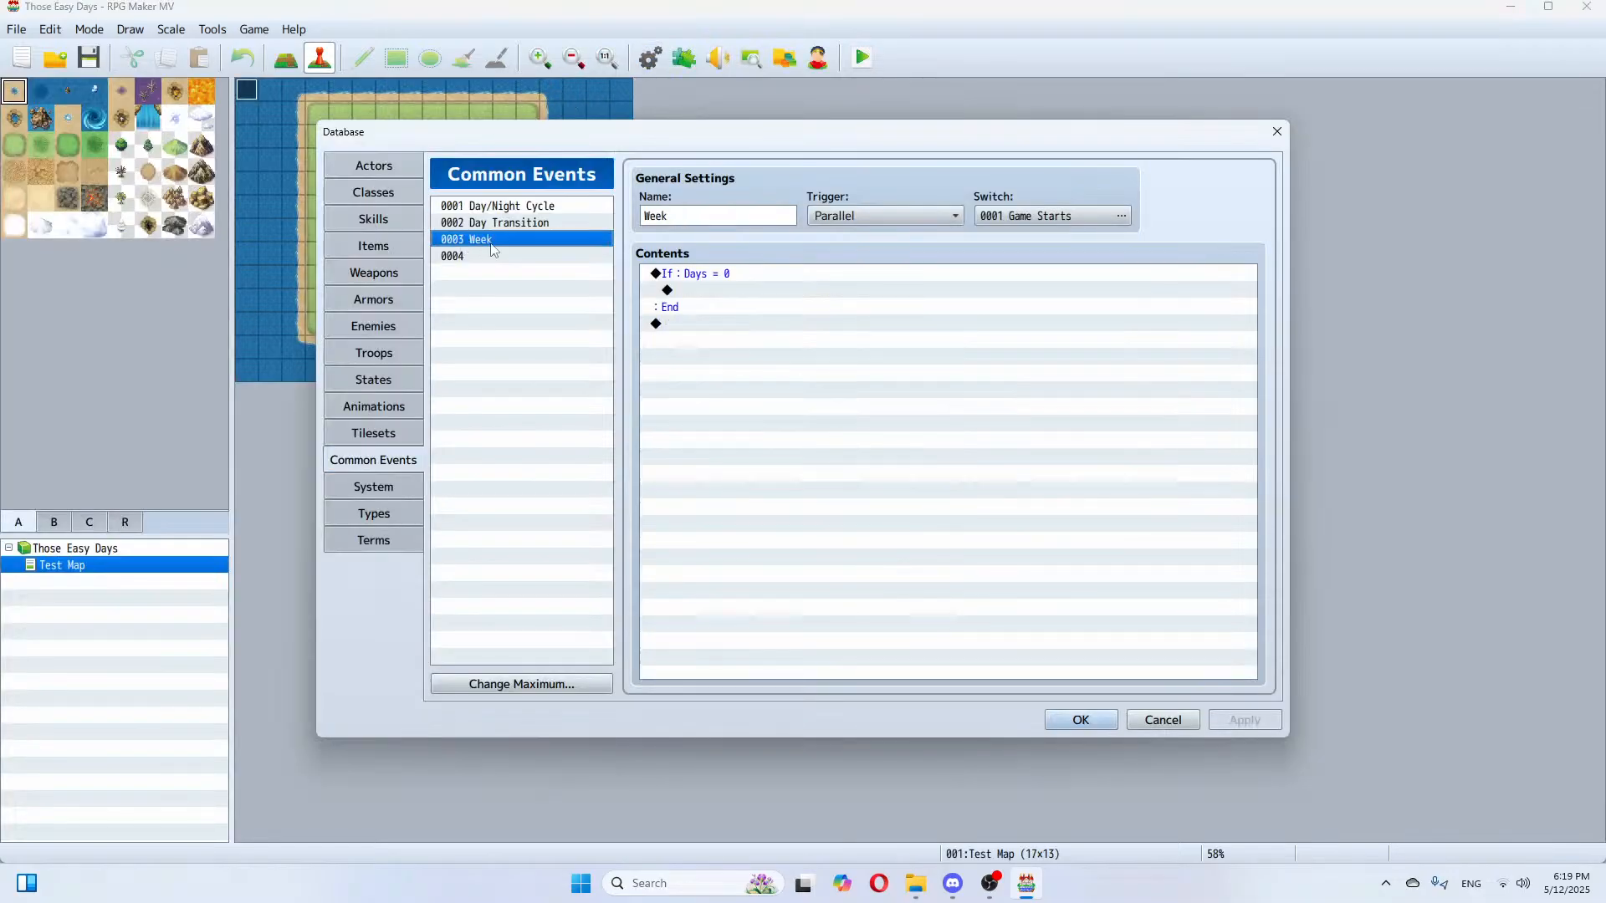
double_click(687, 293)
left_click(811, 266)
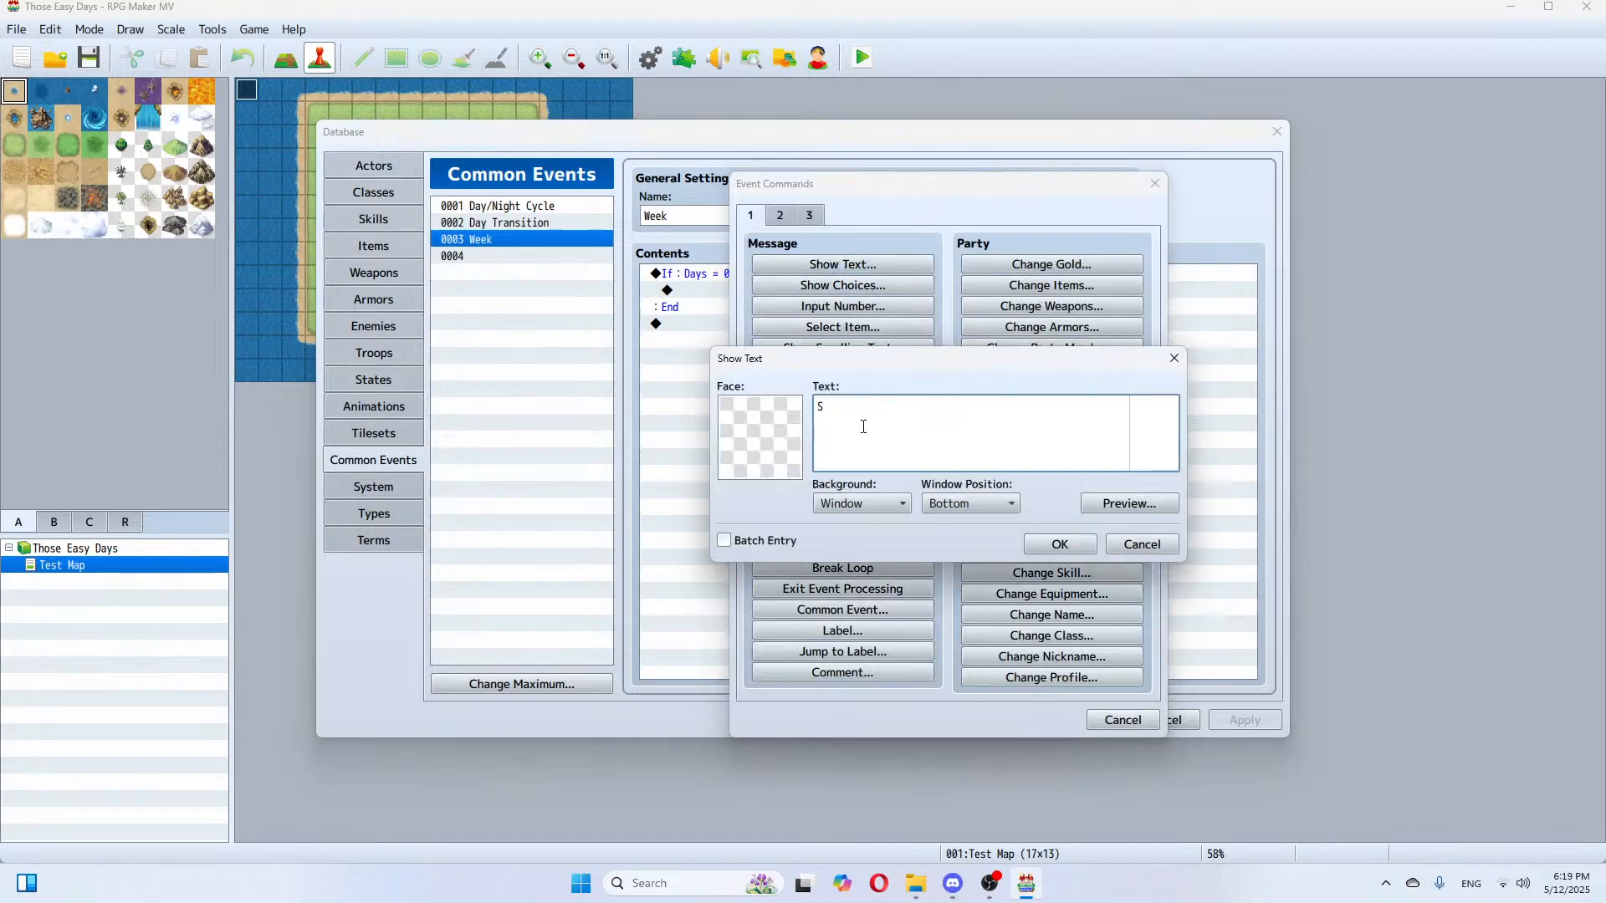
type("Sunm")
key("BackSpace")
type("day")
left_click(1059, 543)
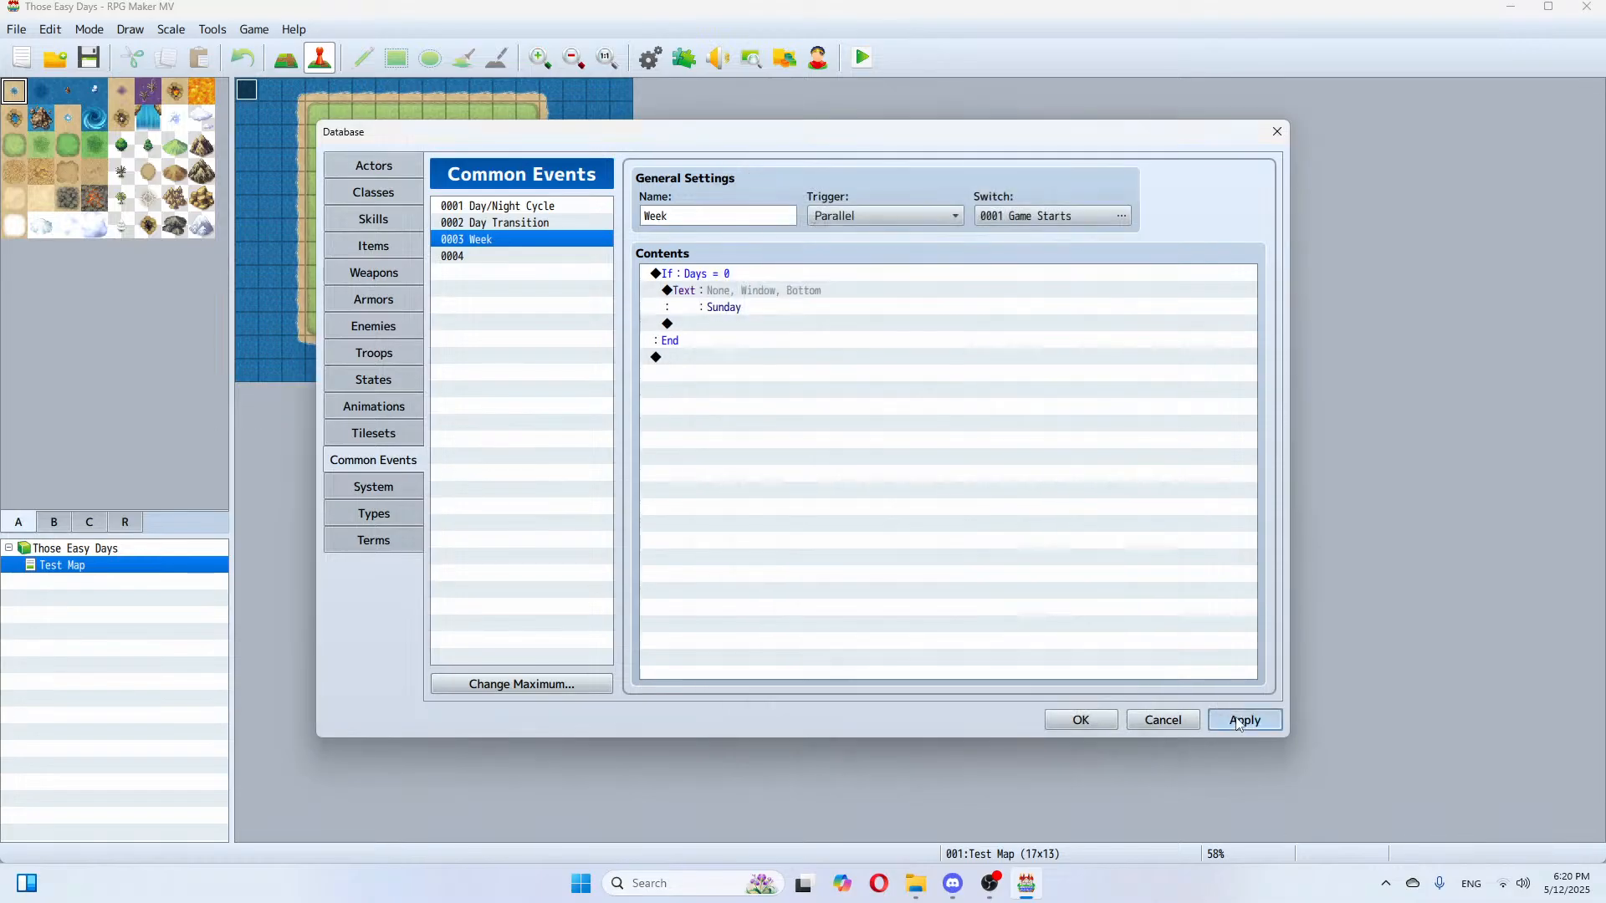
Step: Copy the whole Days = 0 branch and paste six copies below it in the Week event
left_click(736, 273)
right_click(735, 273)
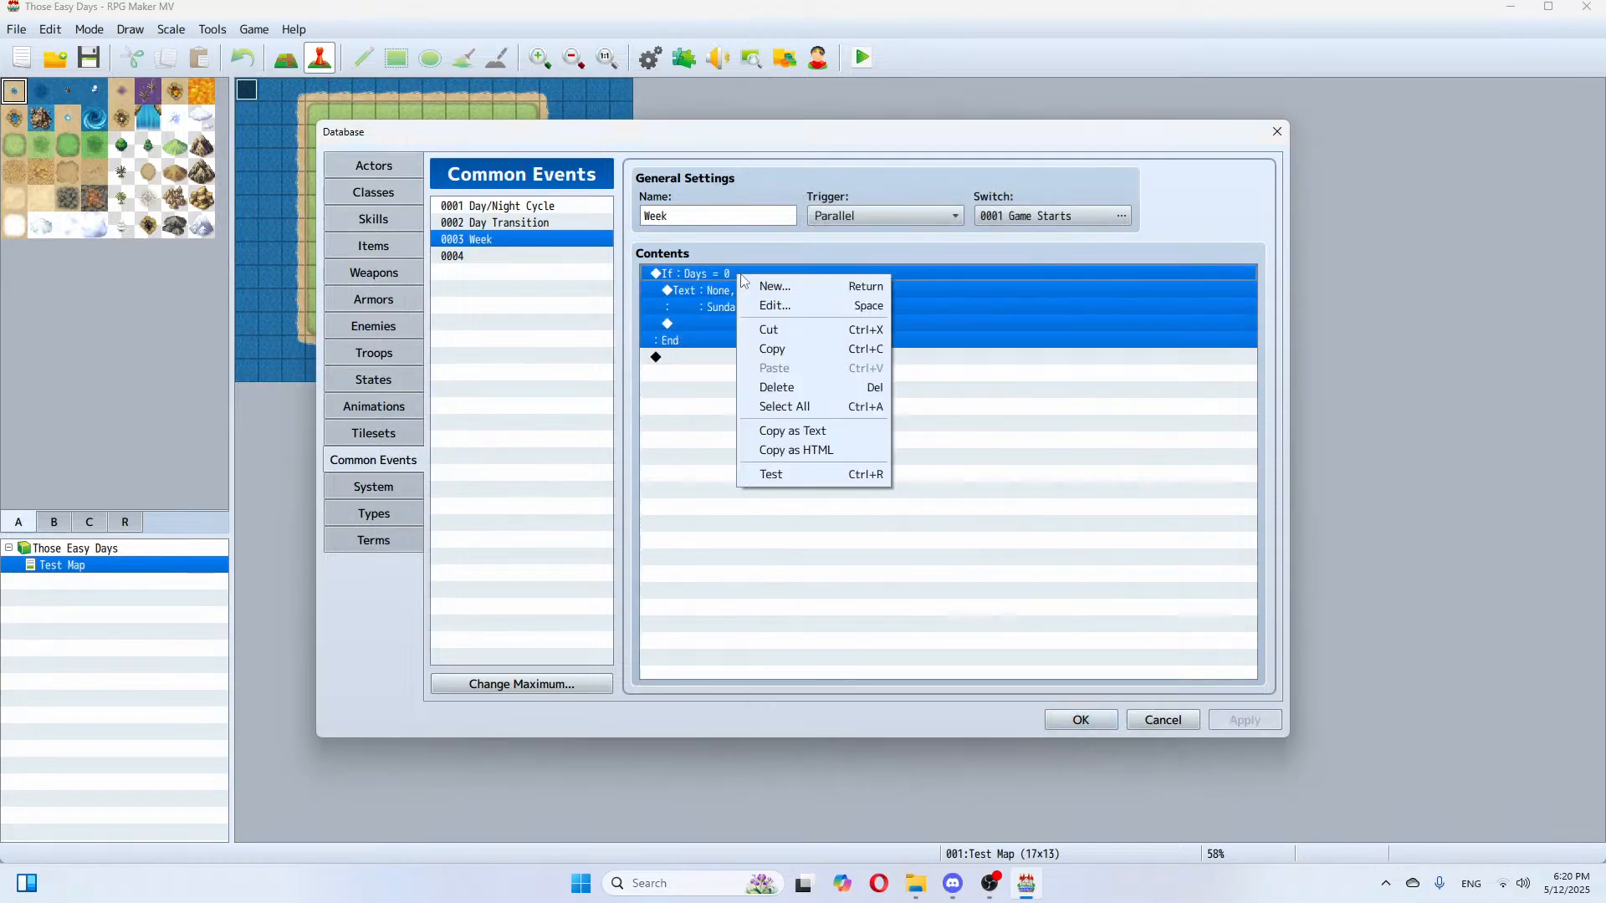
left_click(794, 349)
left_click(736, 357)
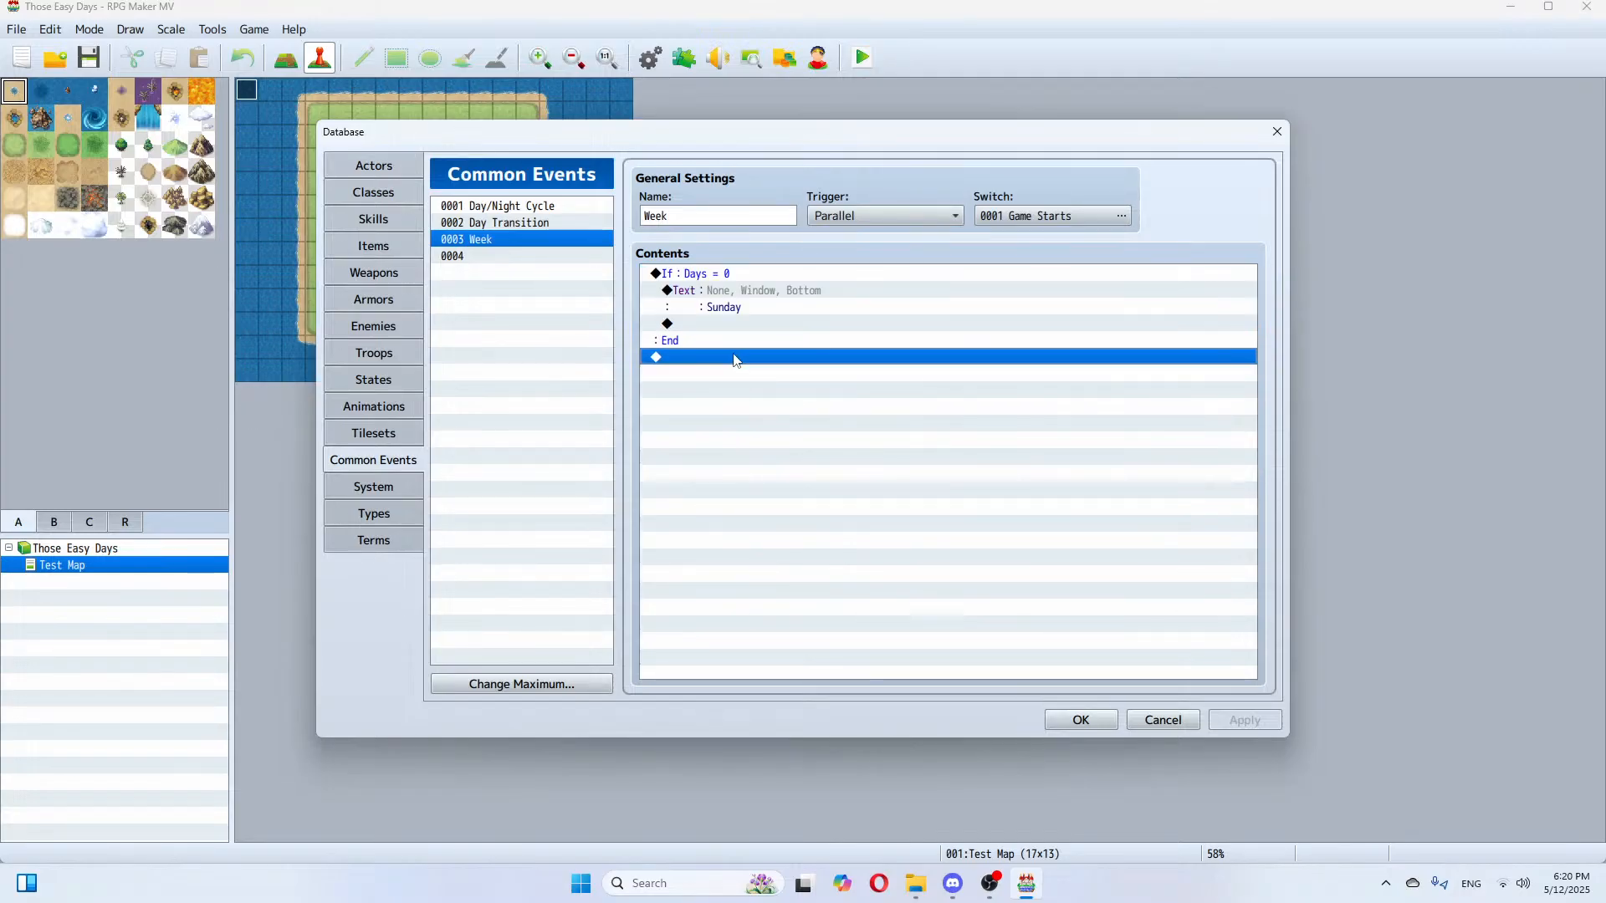
key("ctrl+v")
key("ctrl+v")
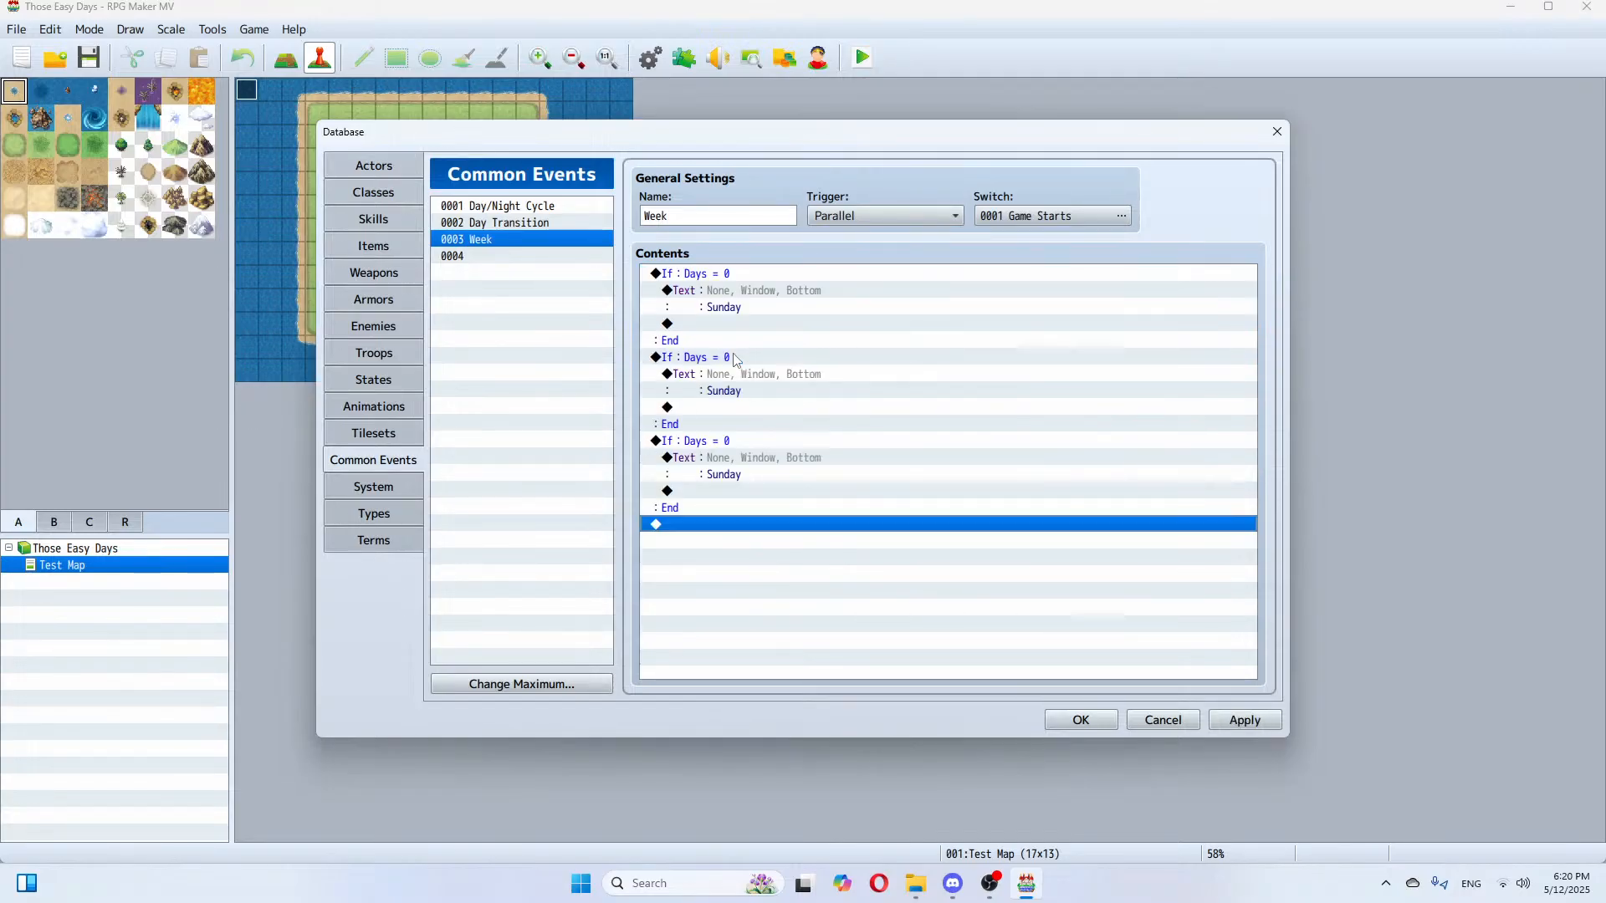
key("ctrl+v")
key("ctrl+v")
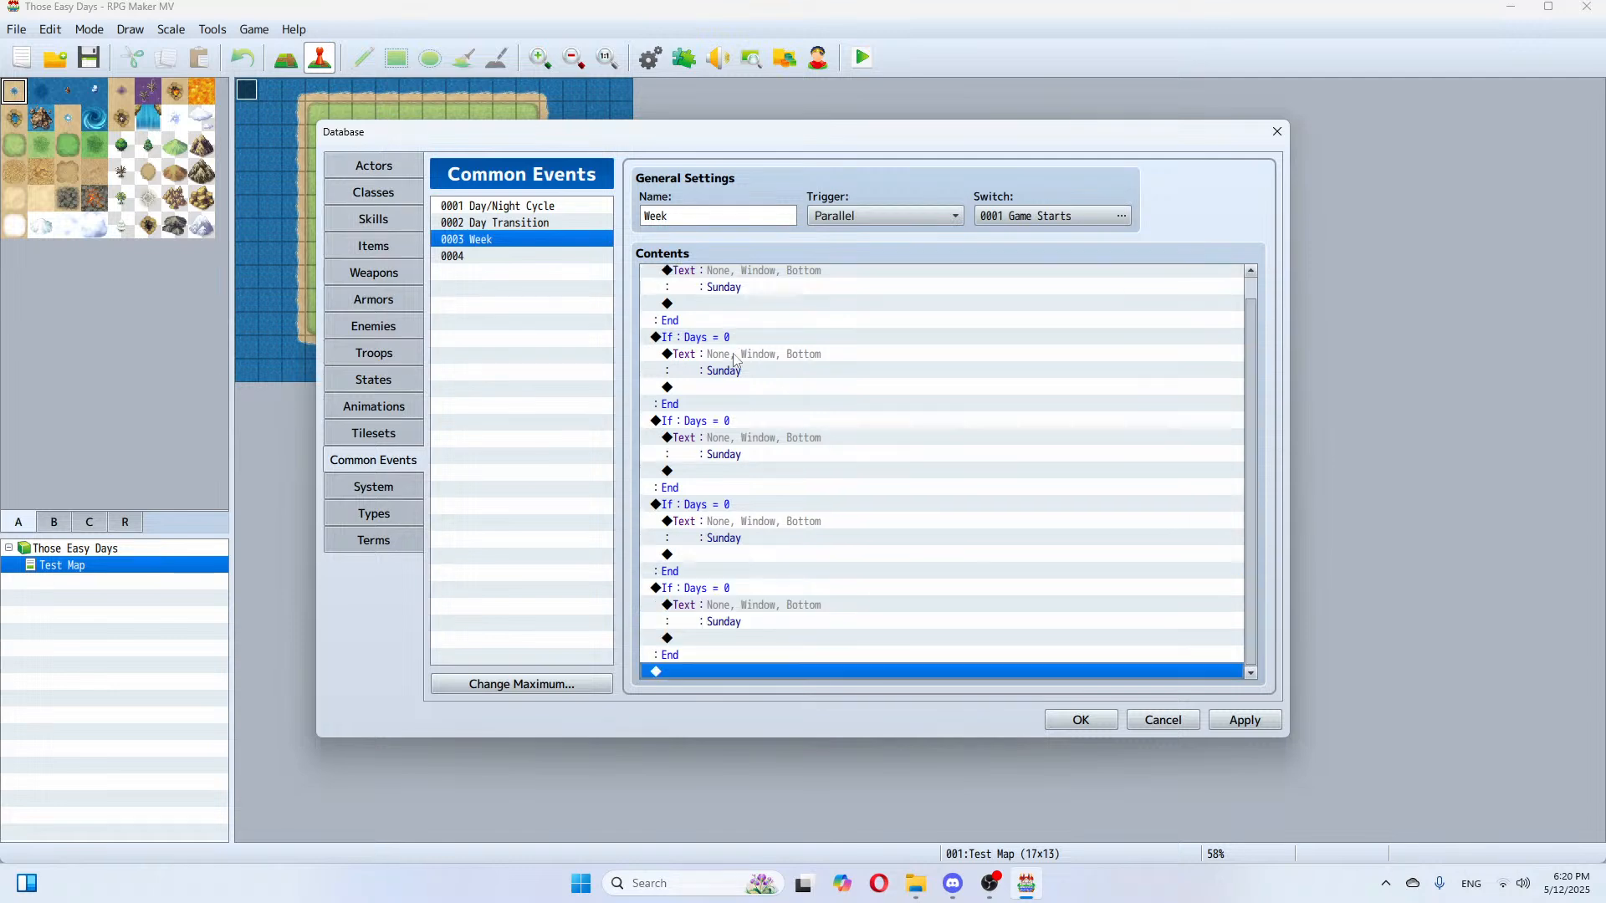
key("ctrl+v")
Step: Change the second branch's condition in the Week event to Days = 1
scroll(736, 351, "up", 3)
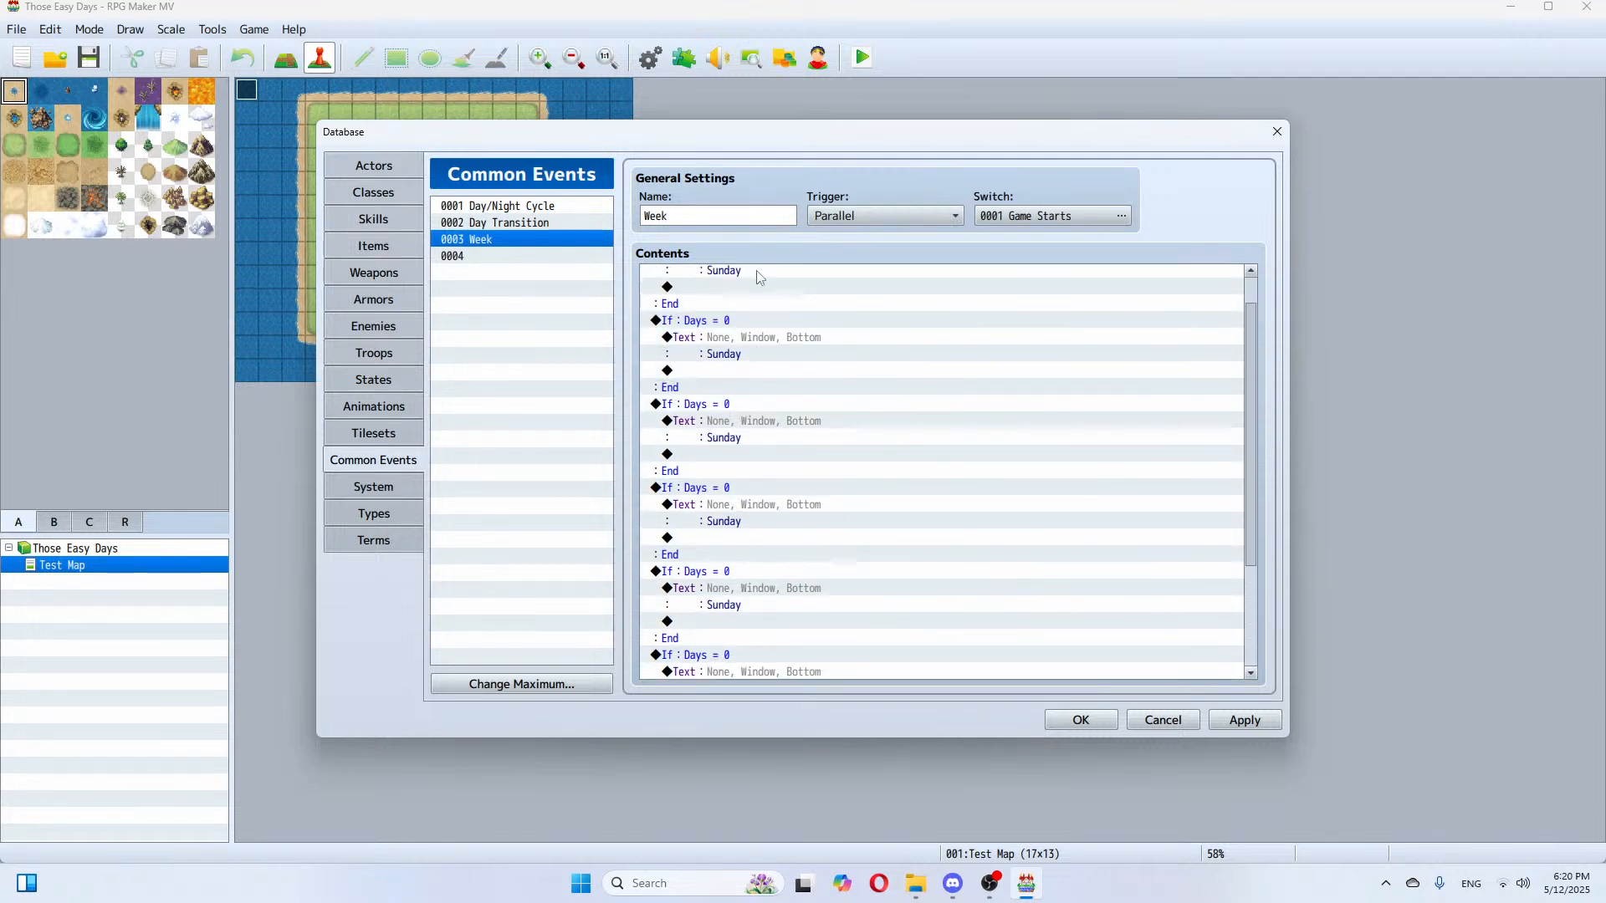
scroll(758, 276, "up", 1)
right_click(722, 356)
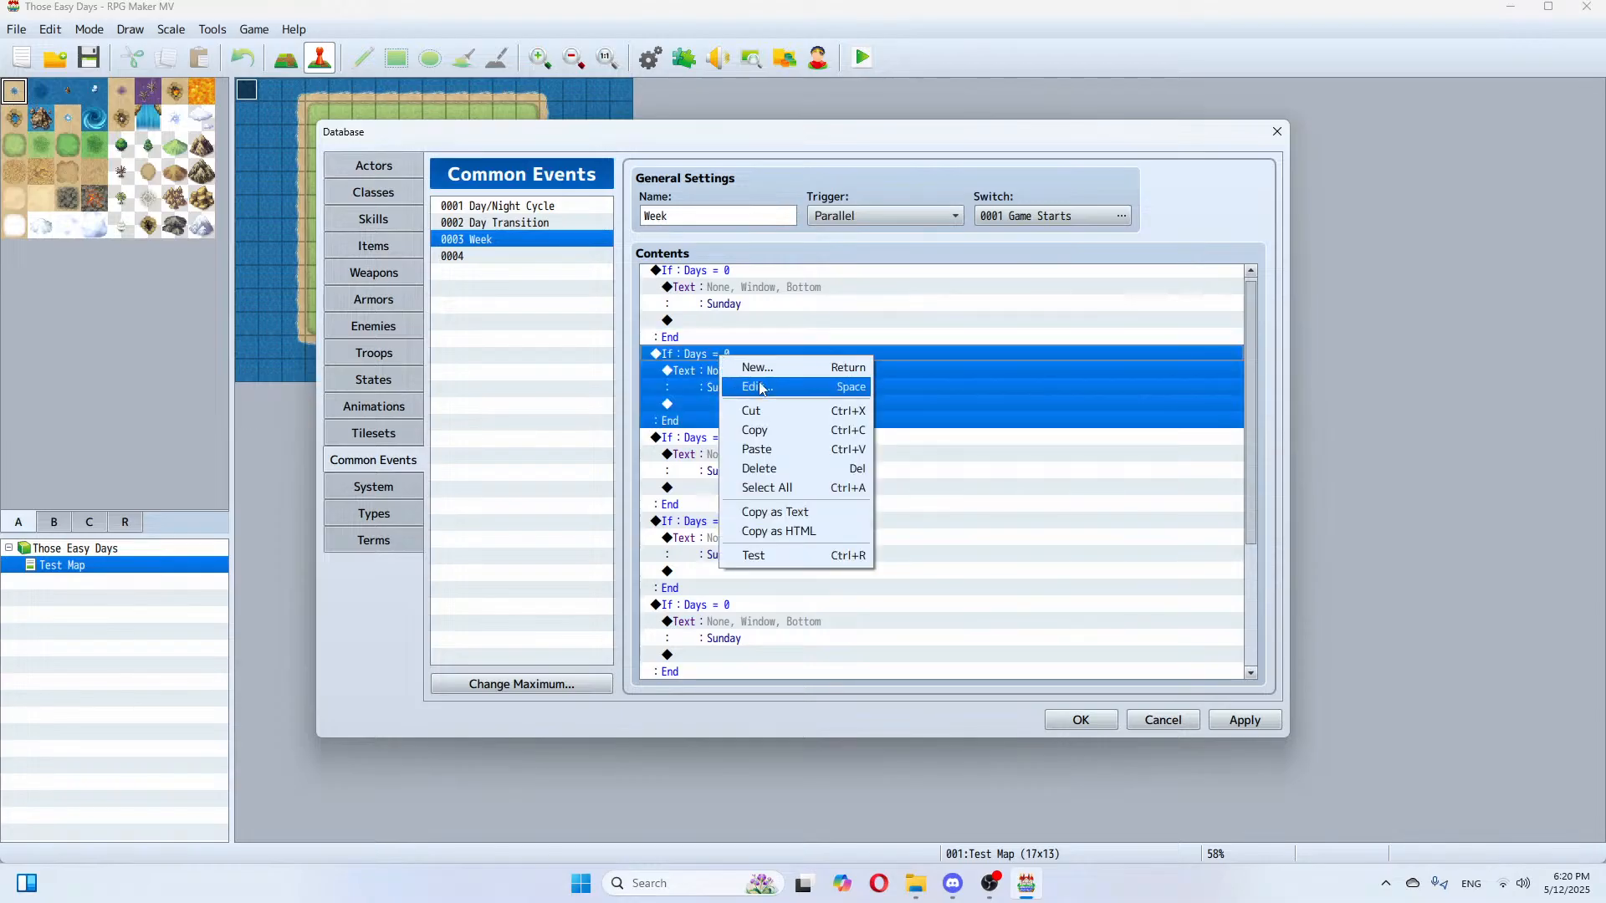
left_click(762, 388)
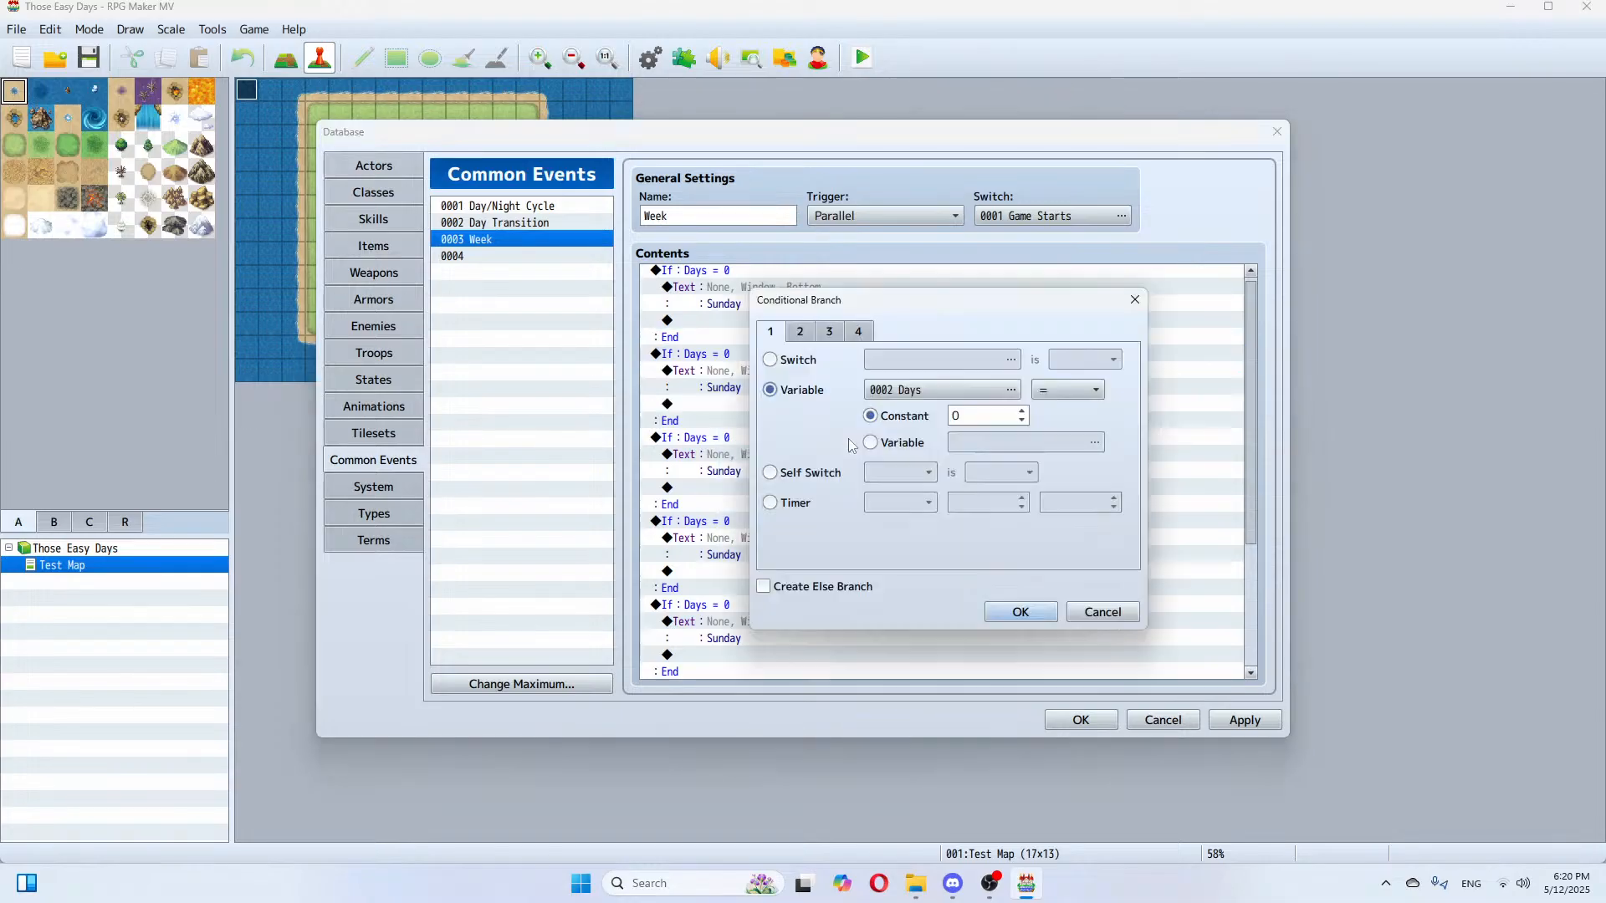
left_click(1021, 411)
left_click(1020, 611)
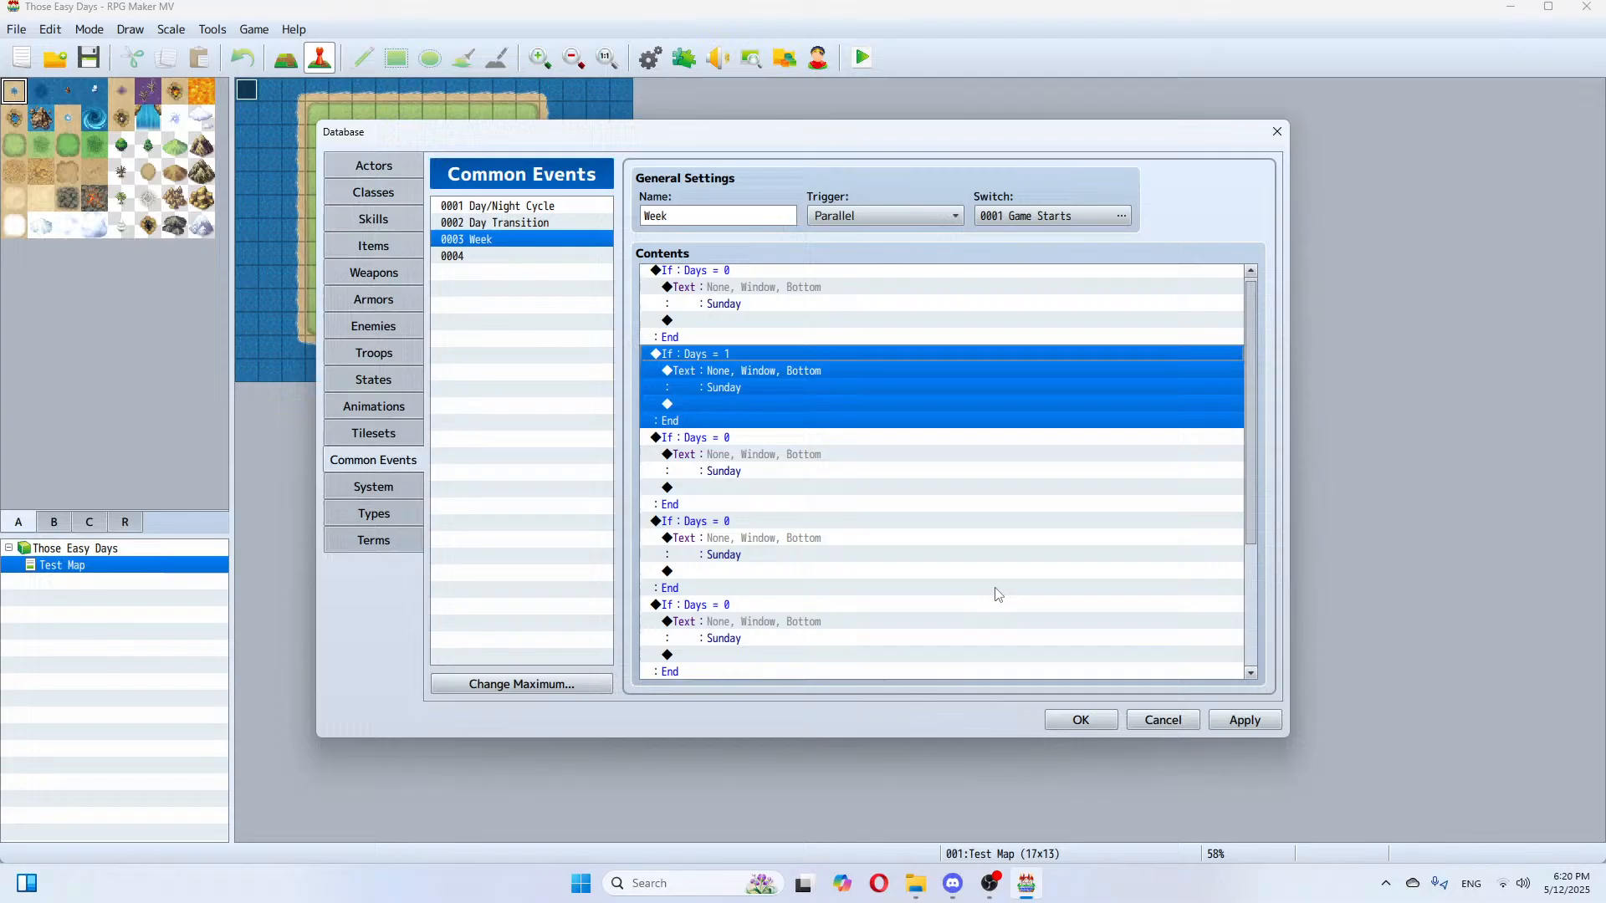
Step: Change the third branch's condition in the Week event to Days = 2
right_click(724, 445)
left_click(765, 473)
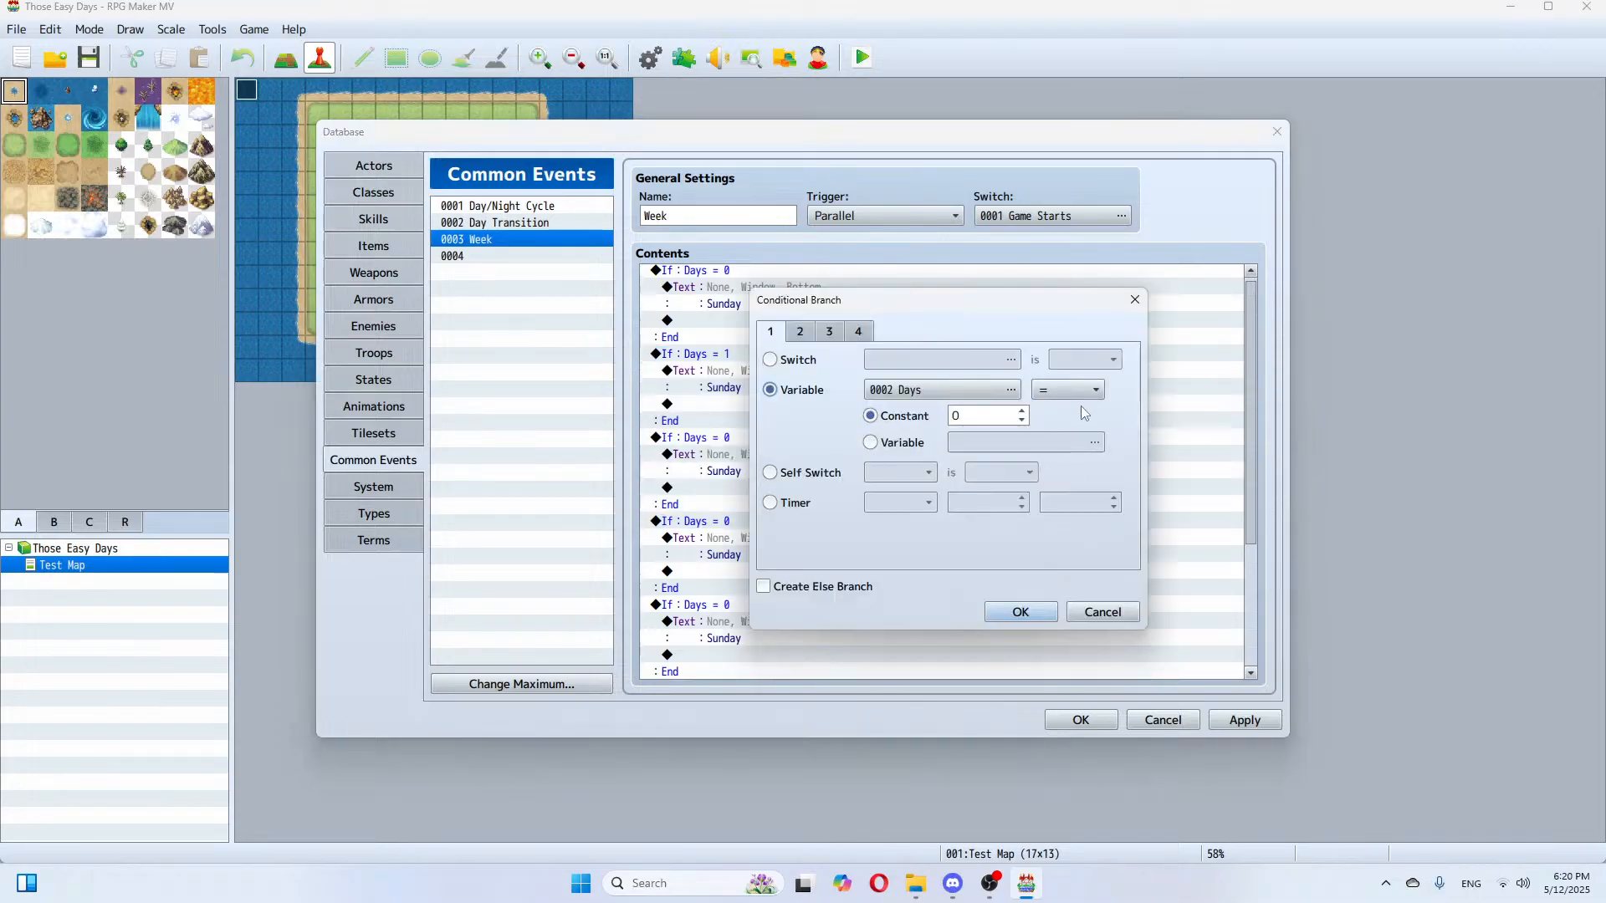
left_click(1022, 412)
left_click(1034, 612)
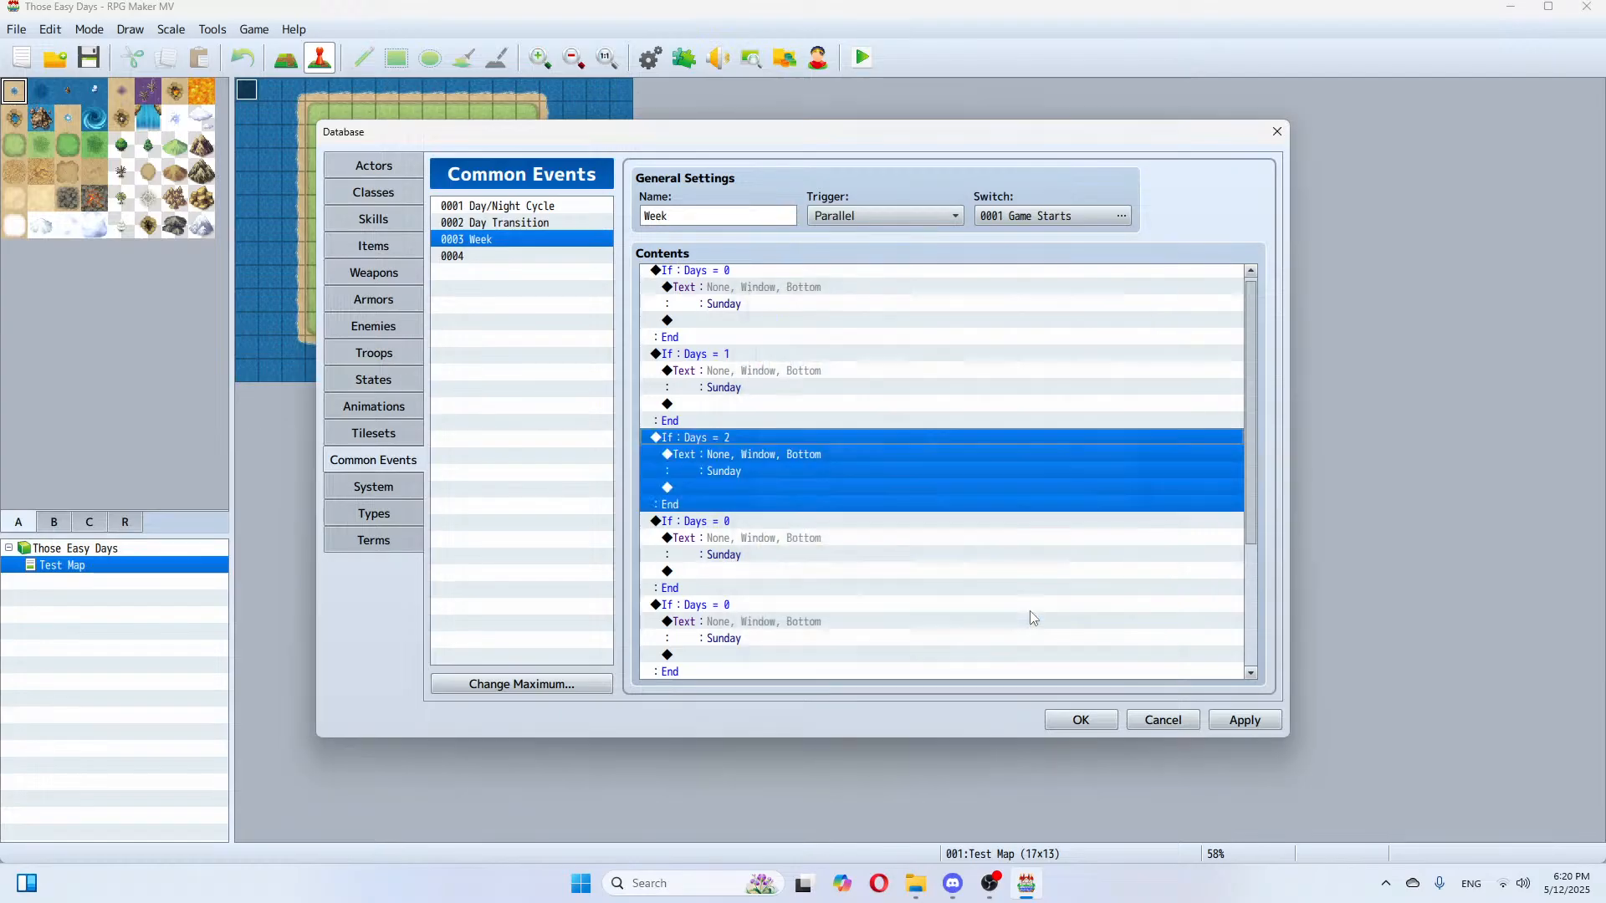
Step: Change the message text inside the Days = 1 branch to "Monday"
scroll(791, 563, "down", 1)
left_click(736, 529)
left_click(736, 454)
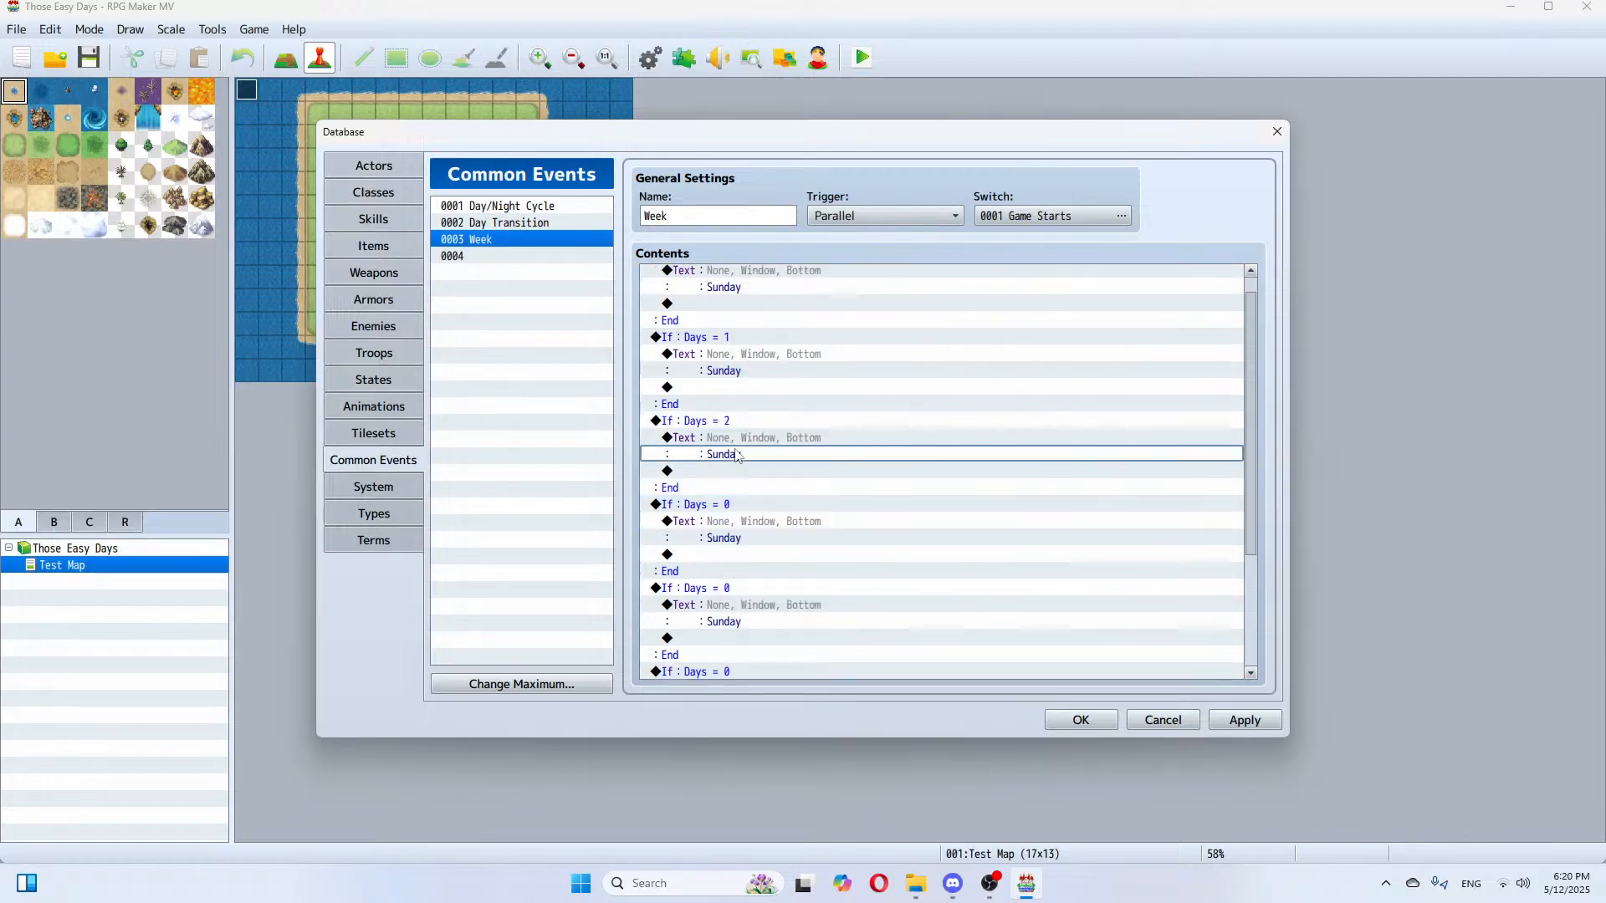
left_click(729, 358)
right_click(729, 358)
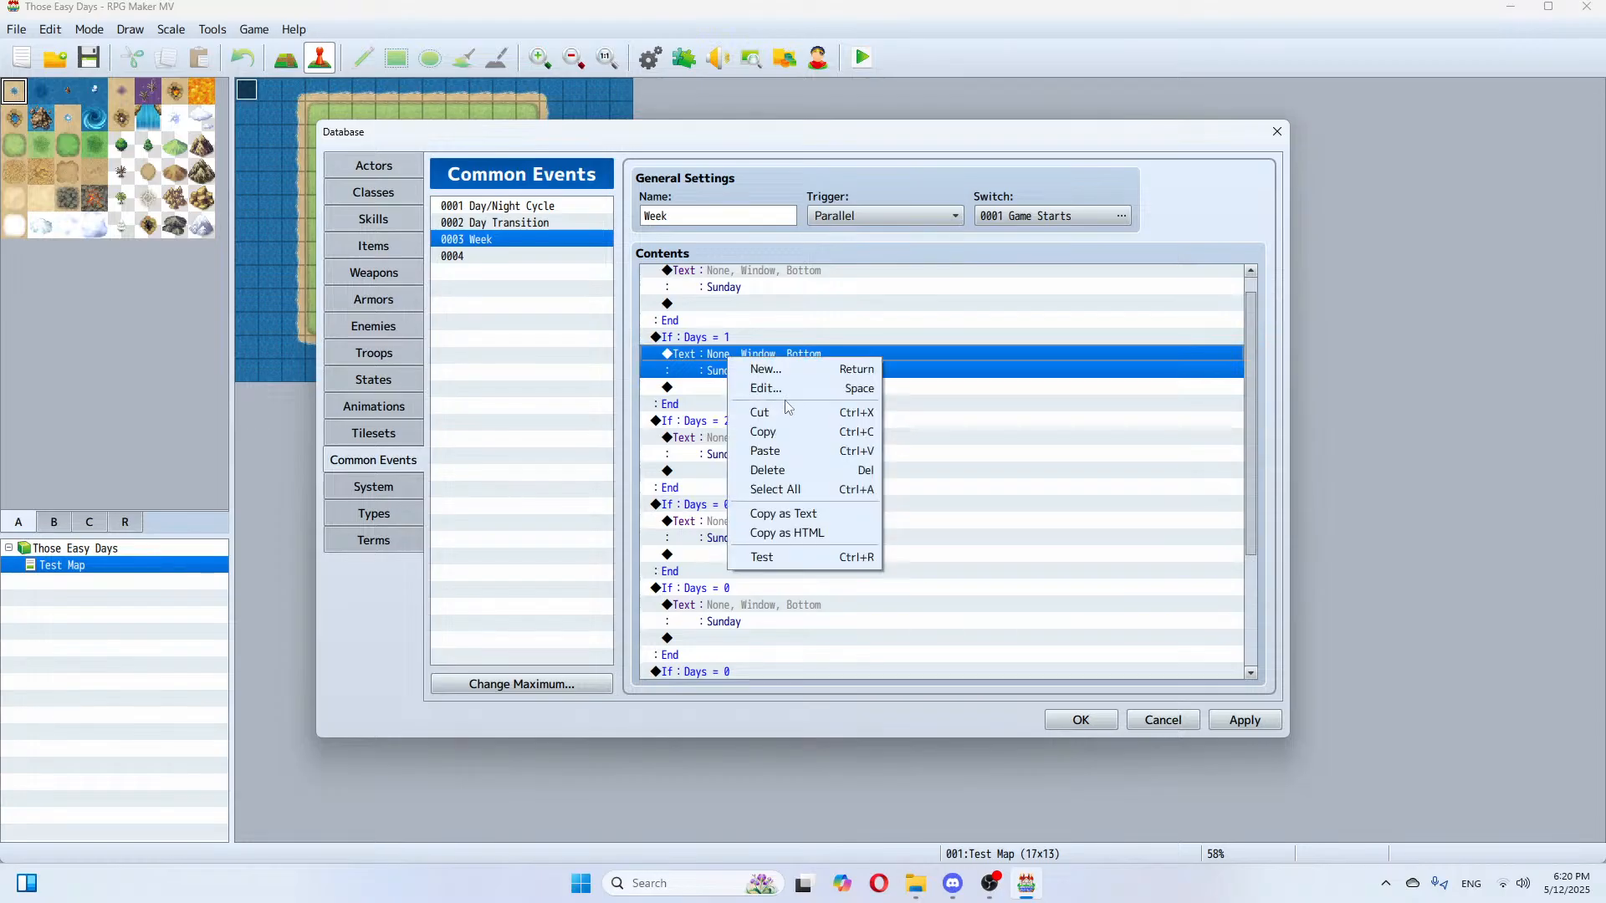
left_click(786, 389)
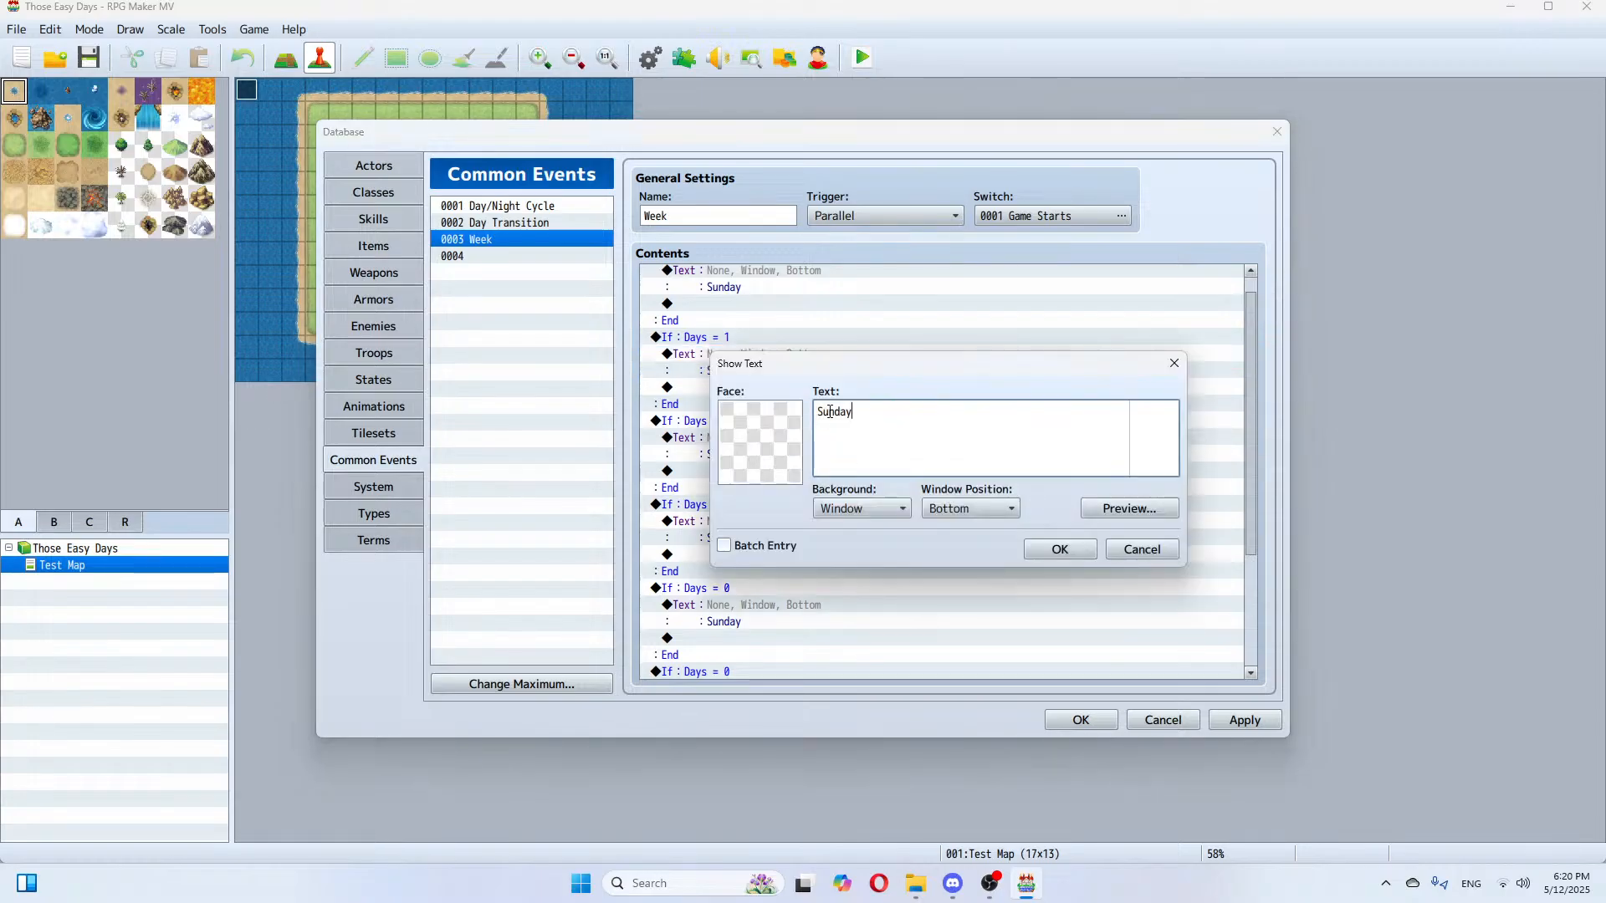
left_click_drag(830, 411, 804, 407)
type("Mo")
left_click(1087, 548)
Step: Change the message text inside the Days = 2 branch to "Tuesday"
left_click(728, 446)
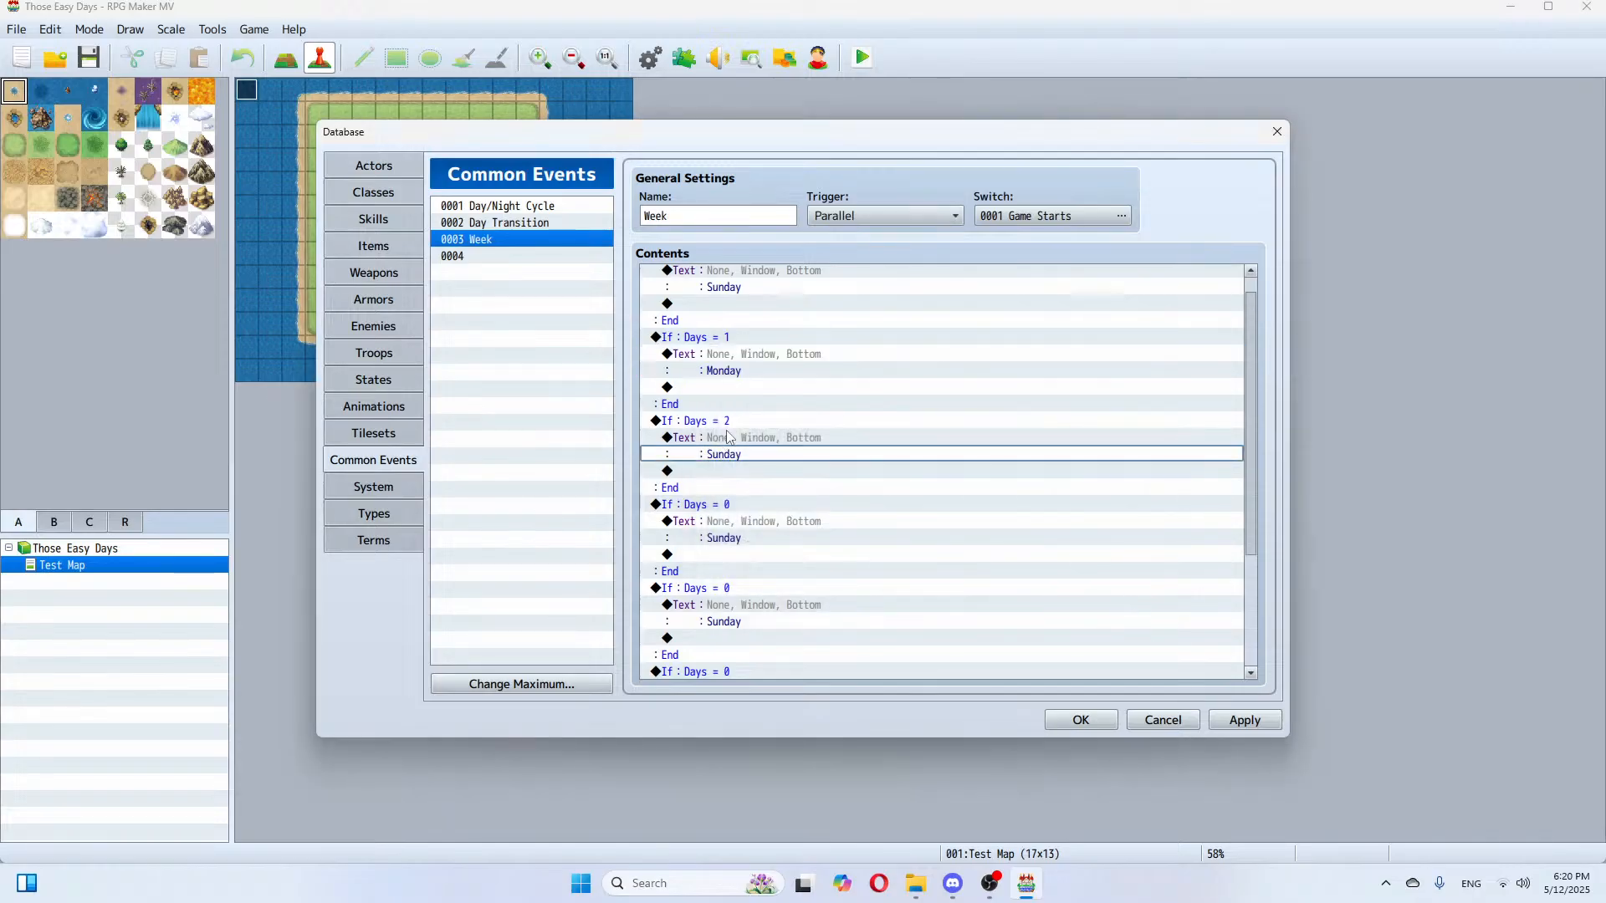
right_click(735, 441)
left_click(773, 468)
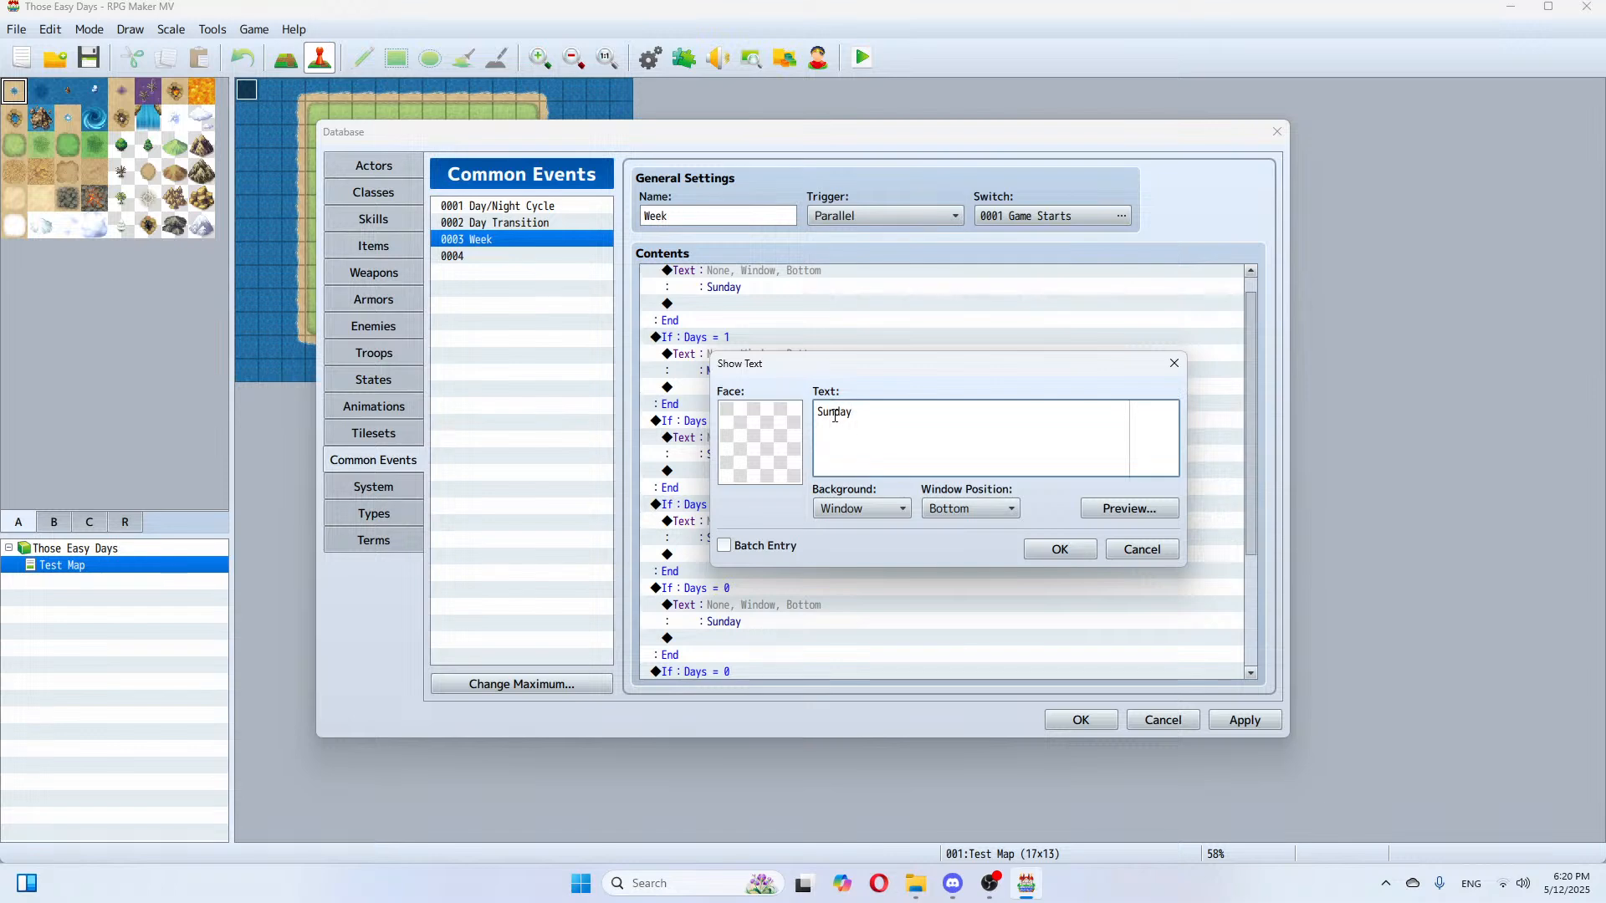
left_click_drag(835, 416, 812, 416)
type("Tues")
left_click(1060, 550)
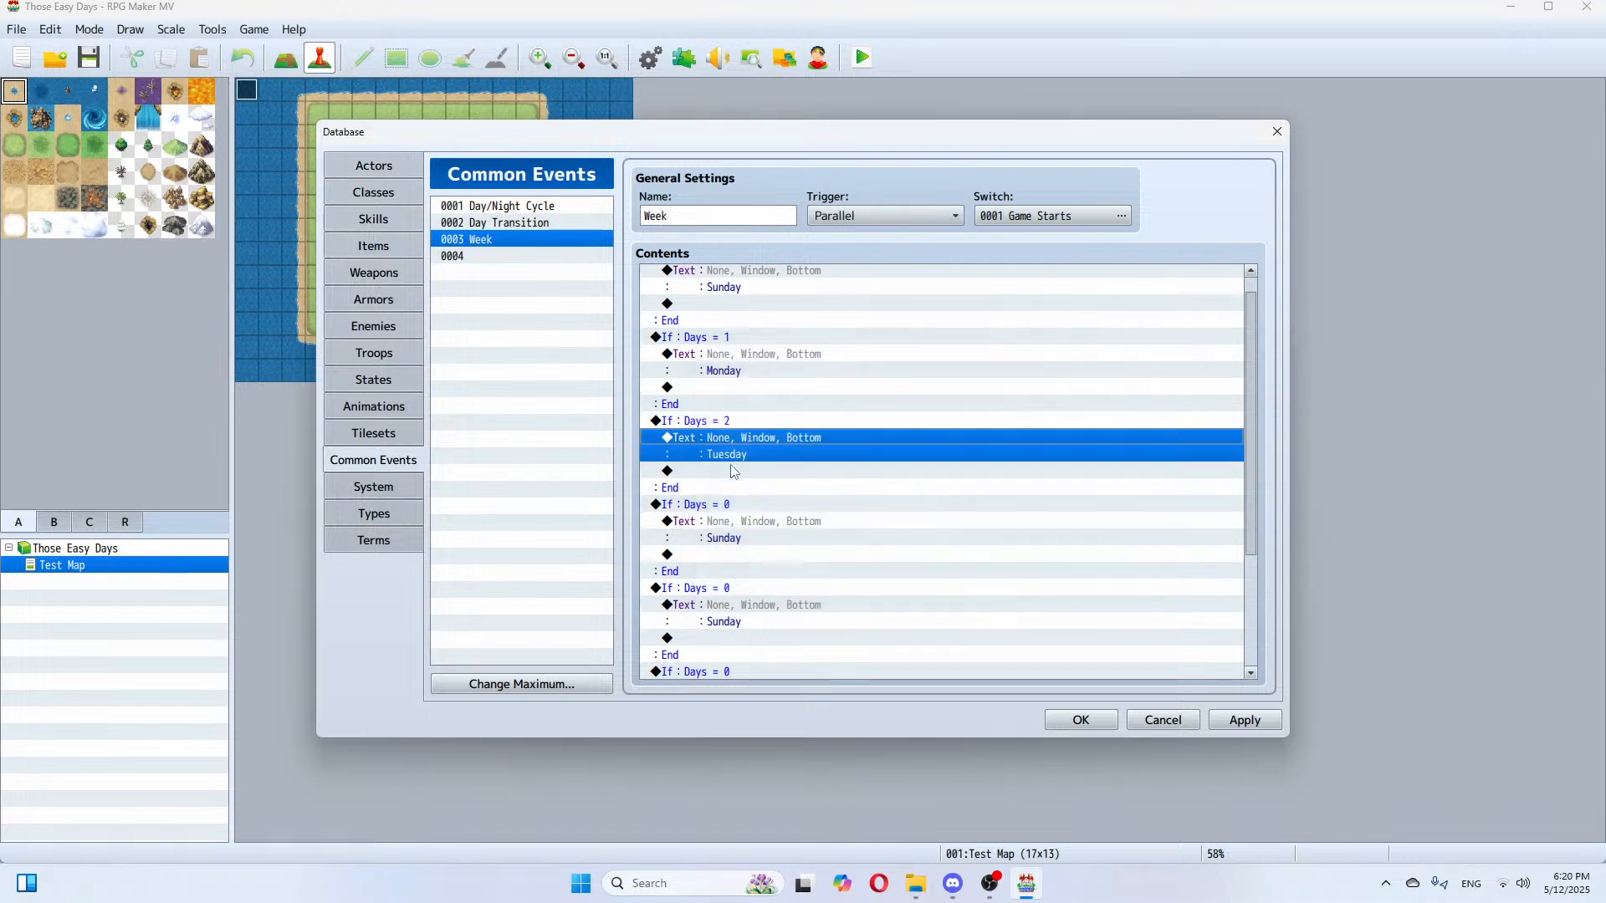
Step: Set the fourth branch of the Week event to check for Days = 3
left_click(724, 510)
right_click(724, 508)
left_click(777, 539)
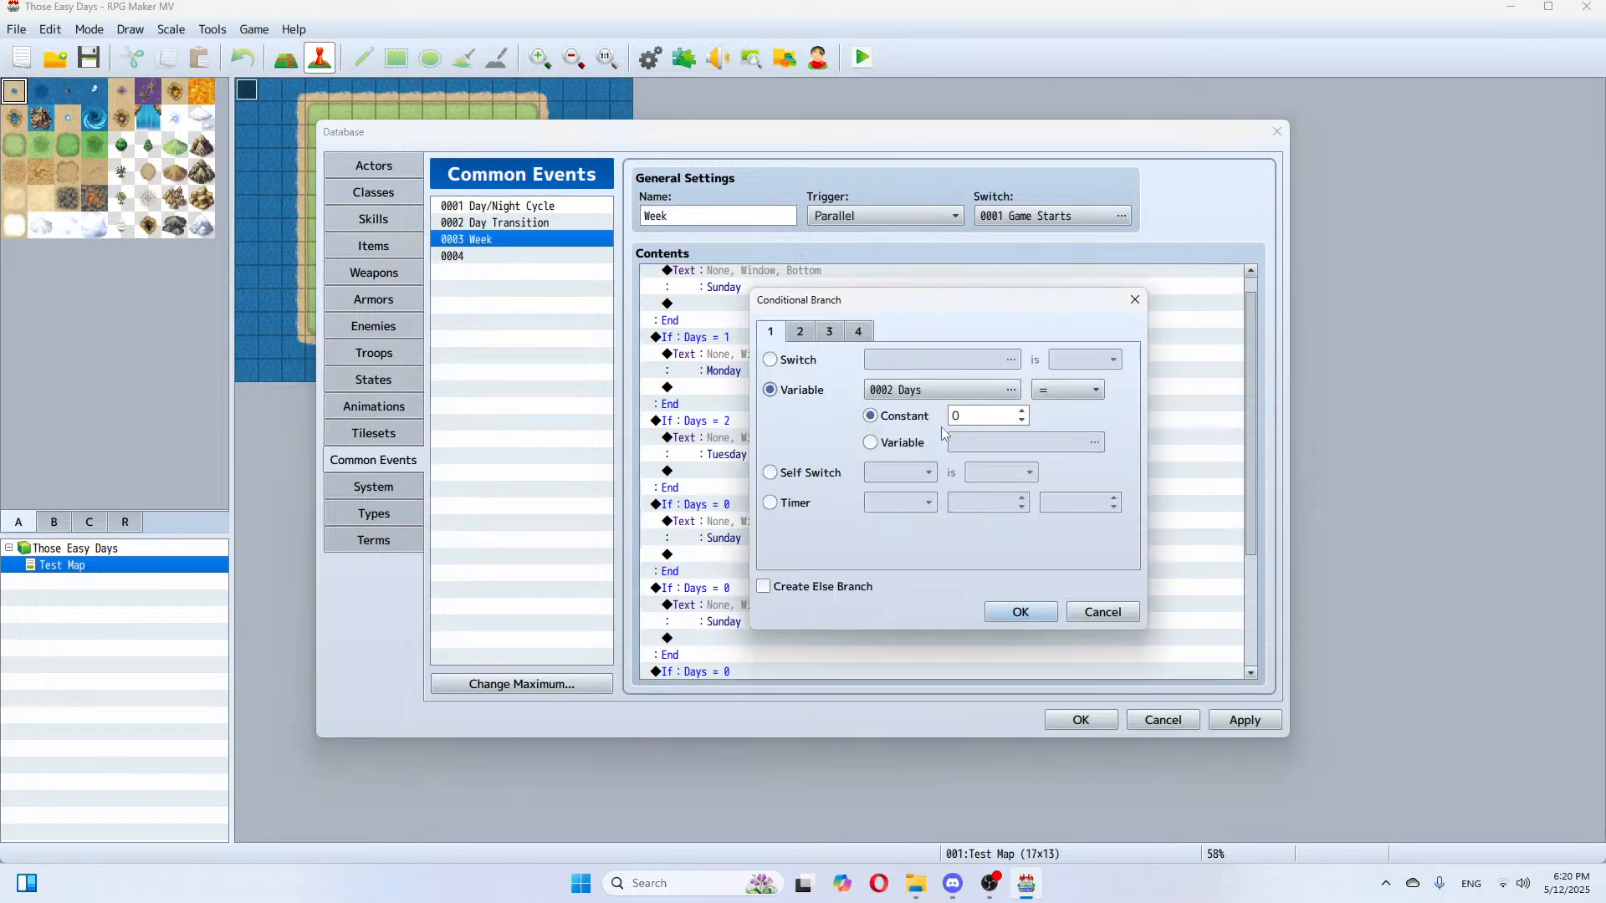
left_click(1020, 612)
Step: Set the fifth branch of the Week event to check for Days = 4
left_click(707, 590)
right_click(706, 589)
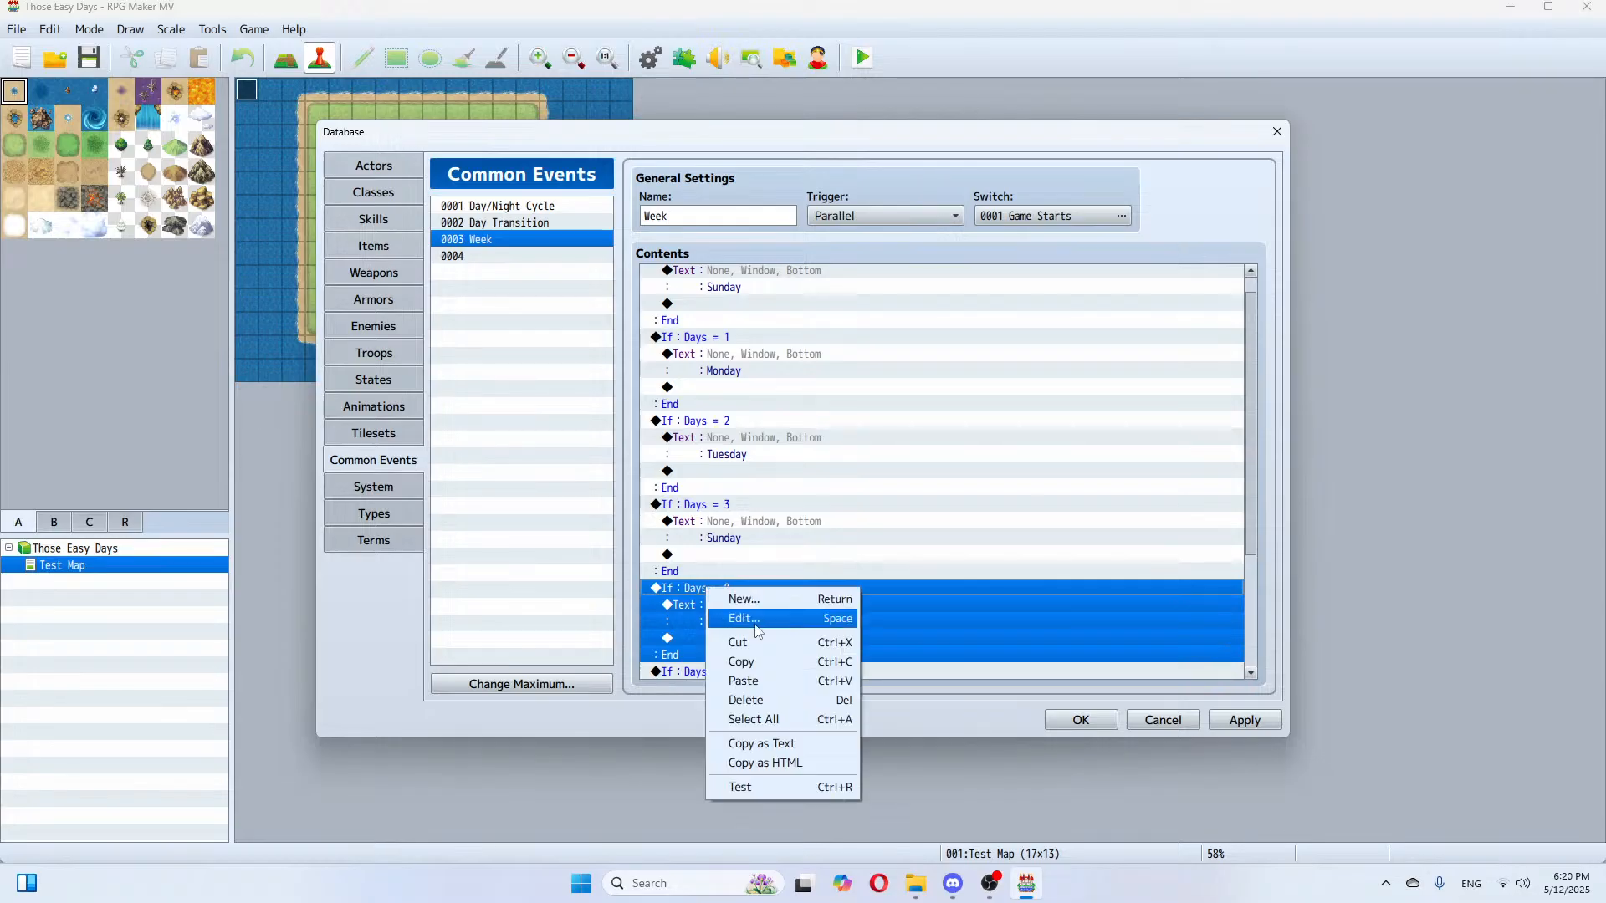
left_click(755, 623)
left_click(1021, 411)
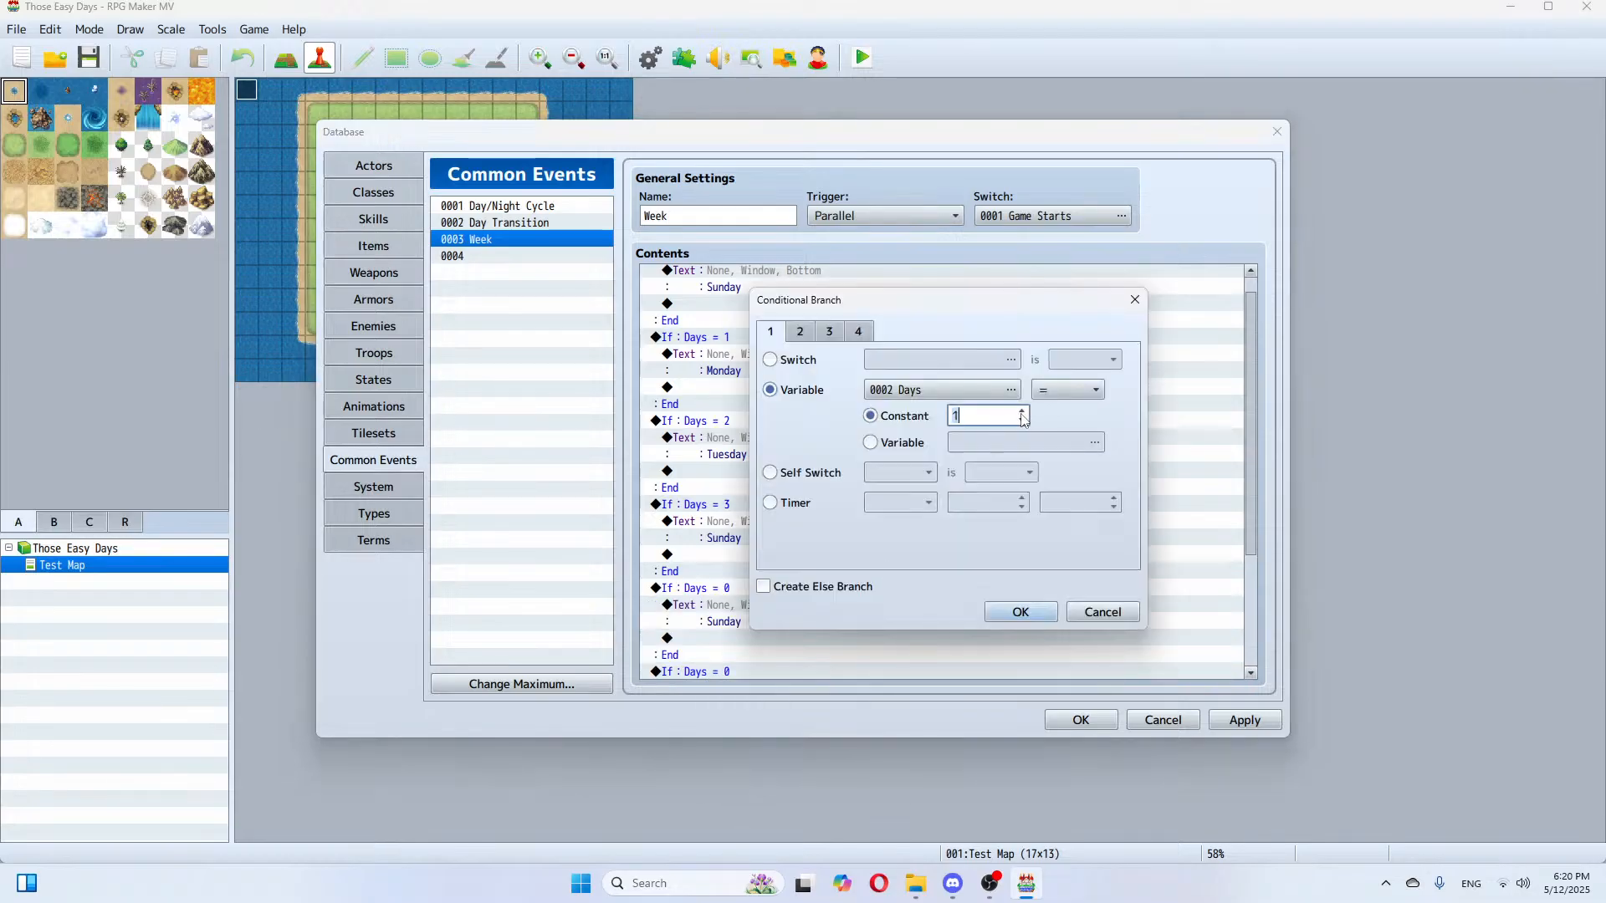
left_click(1021, 411)
left_click(1021, 412)
left_click(1021, 411)
left_click(1037, 610)
Step: Set the sixth branch of the Week event to check for Days = 5
scroll(913, 600, "down", 1)
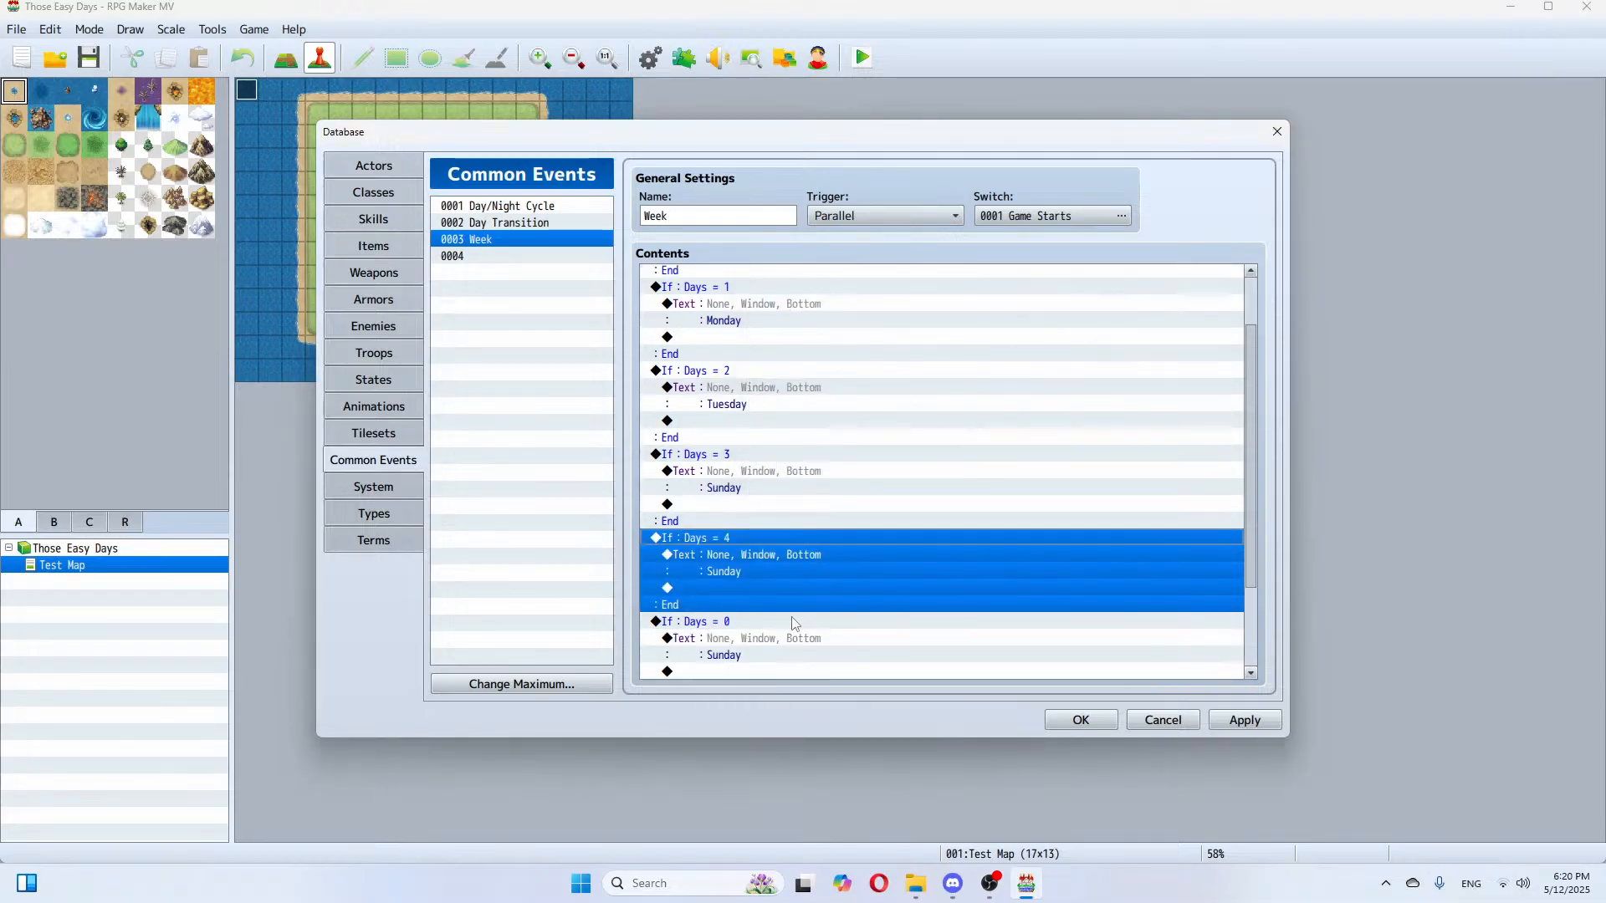
left_click(730, 624)
right_click(738, 625)
left_click(808, 658)
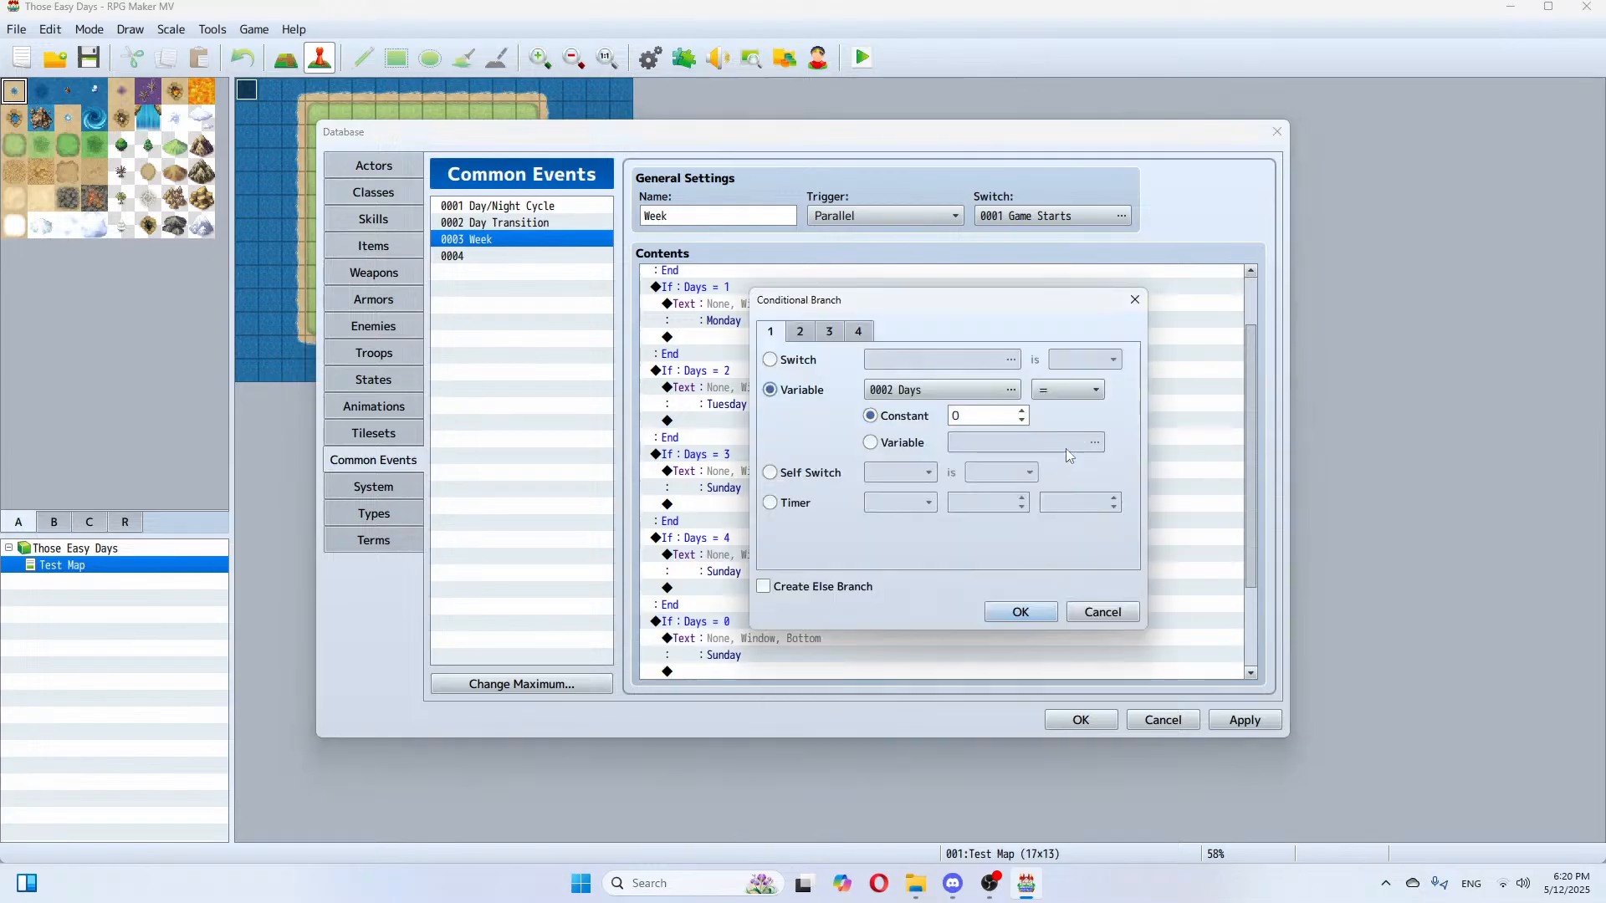
left_click(1022, 412)
left_click(1021, 413)
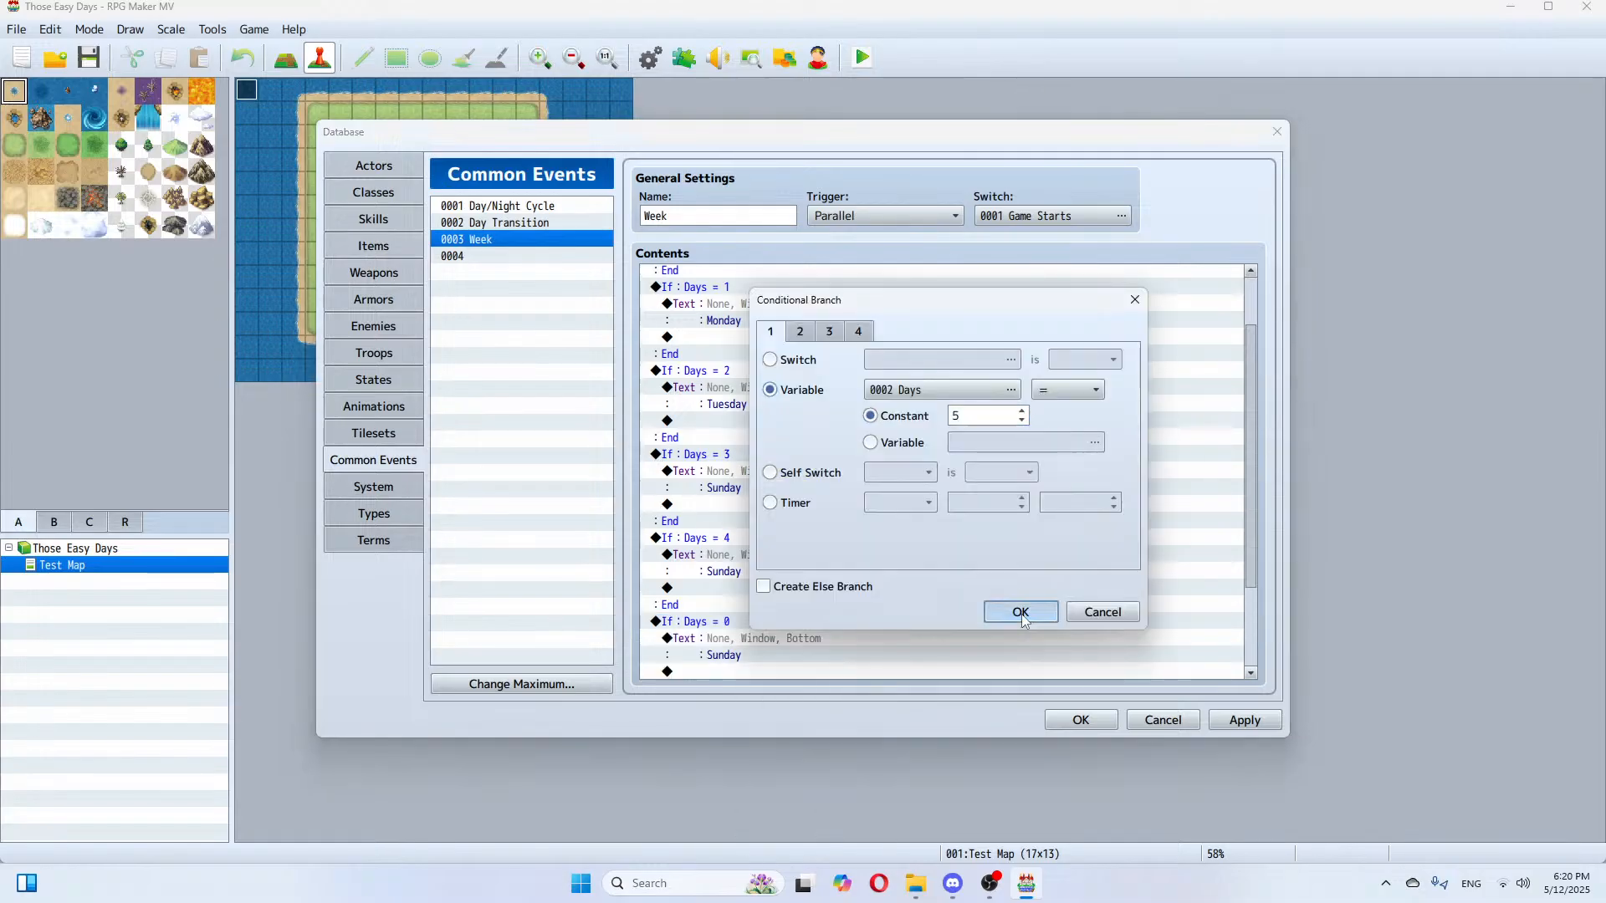
left_click(1020, 612)
Step: Set the last branch of the Week event to check for Days = 6 and apply the database changes
left_click(729, 605)
right_click(731, 612)
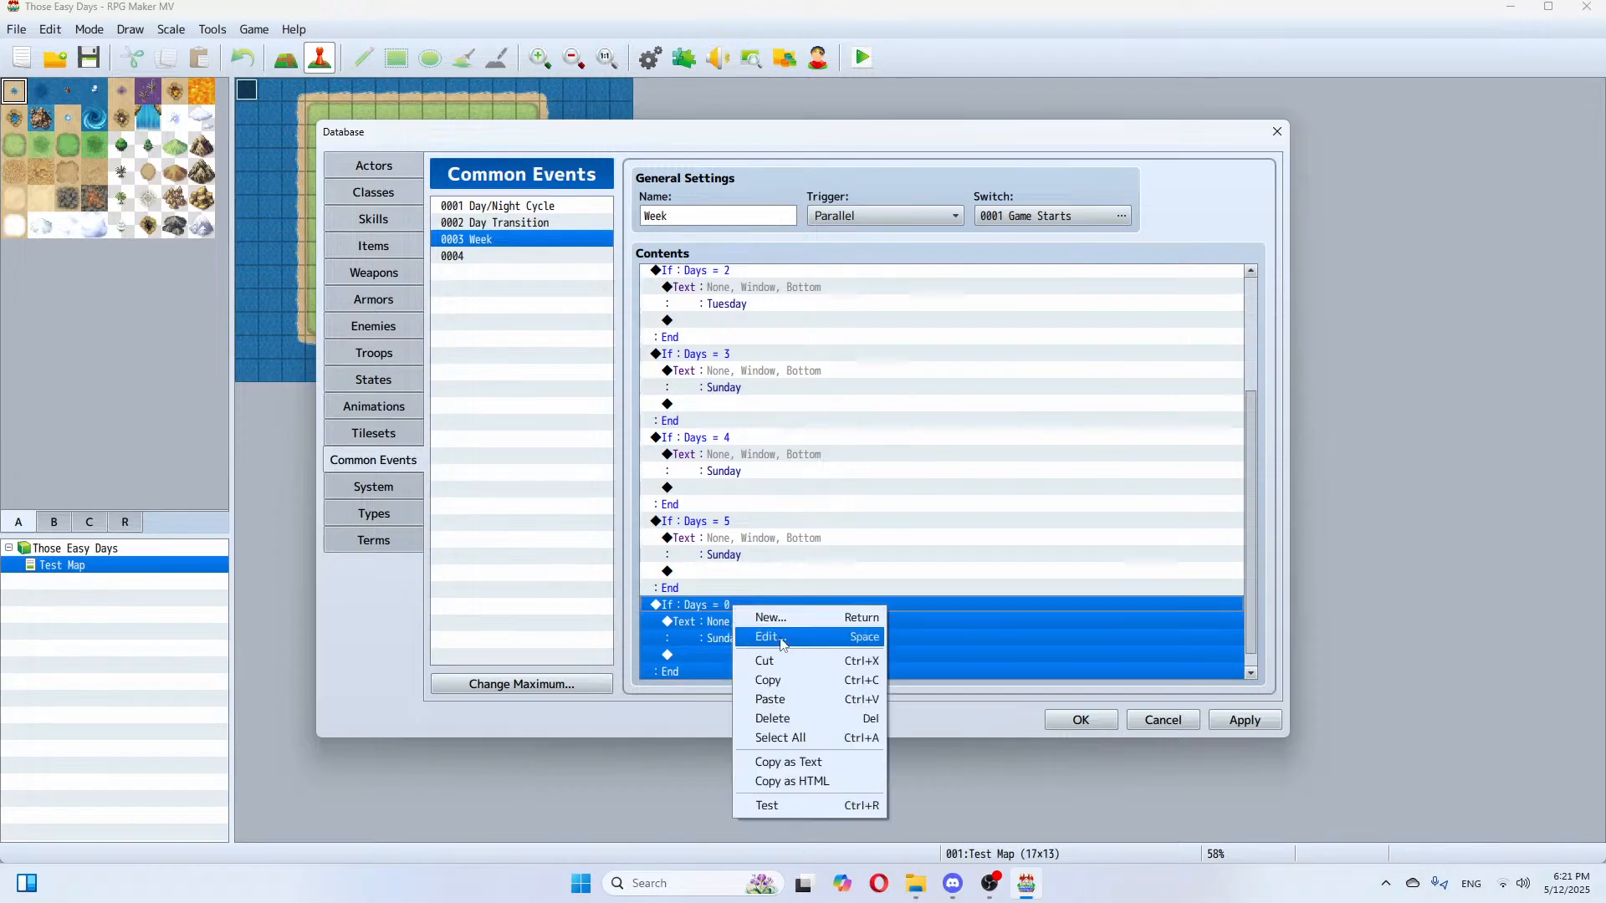
left_click(790, 642)
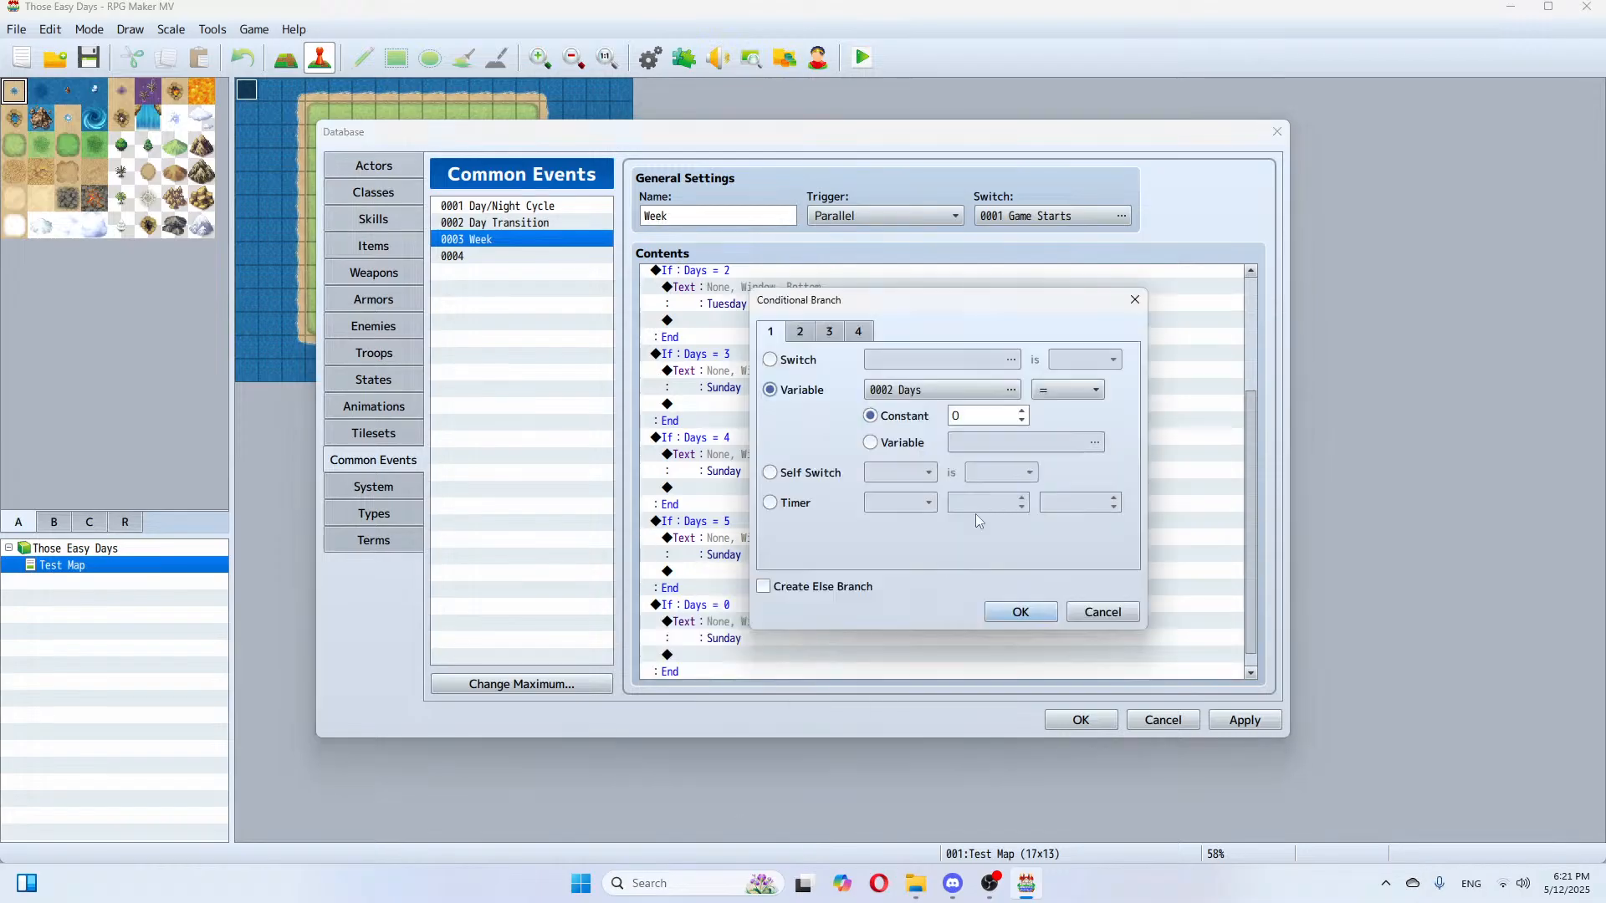
left_click(1023, 412)
left_click(1023, 412)
left_click(1021, 421)
left_click(1028, 613)
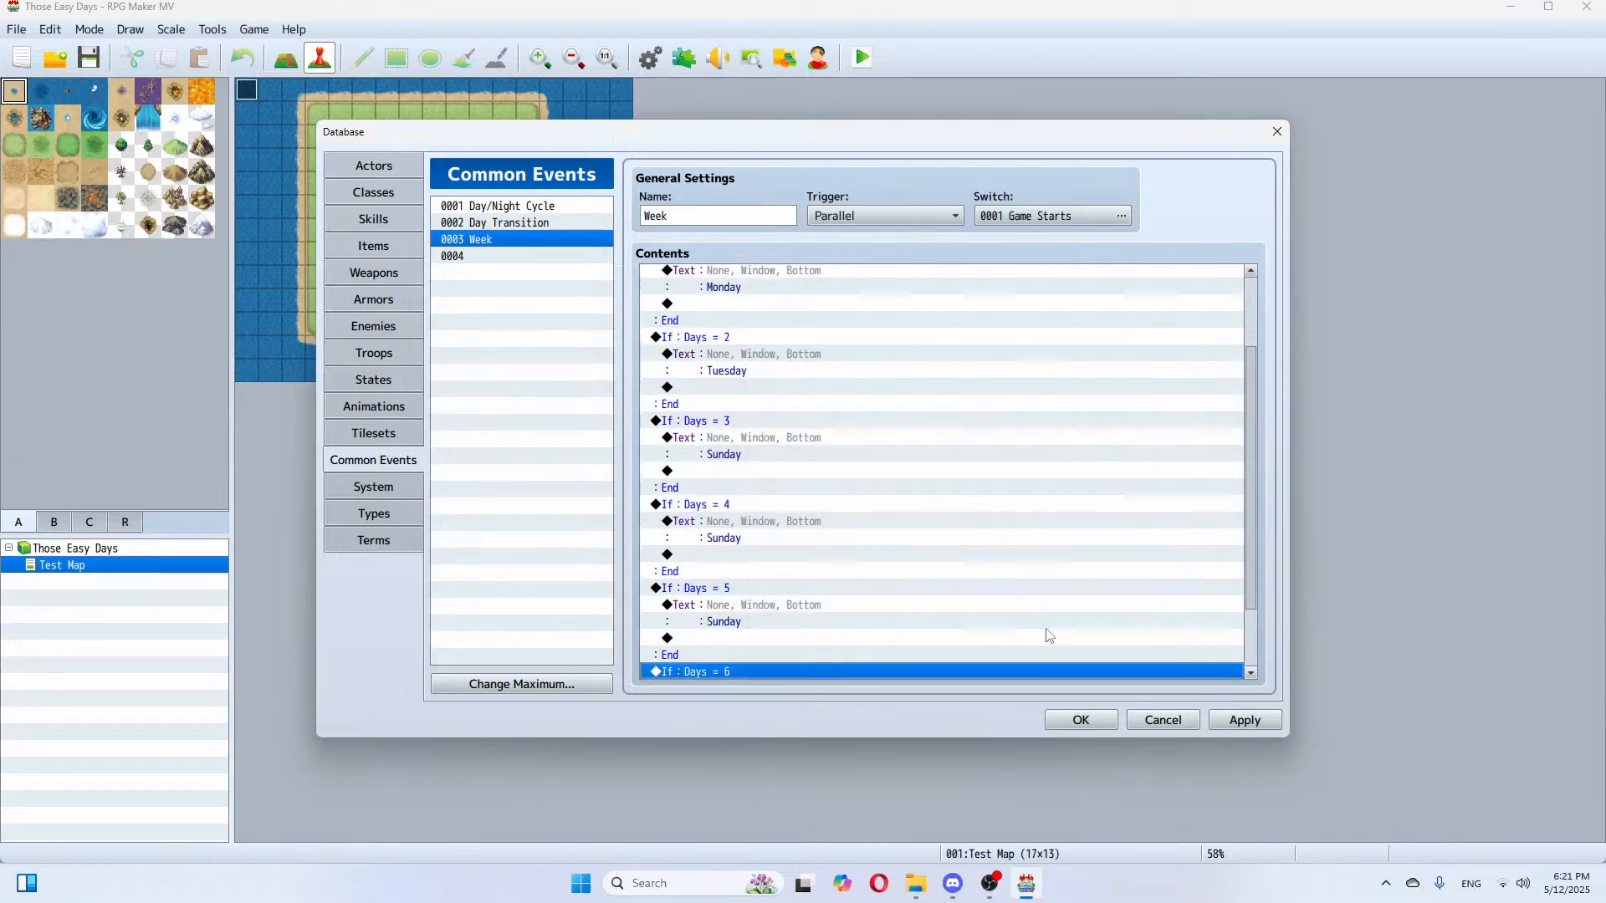
left_click(1237, 720)
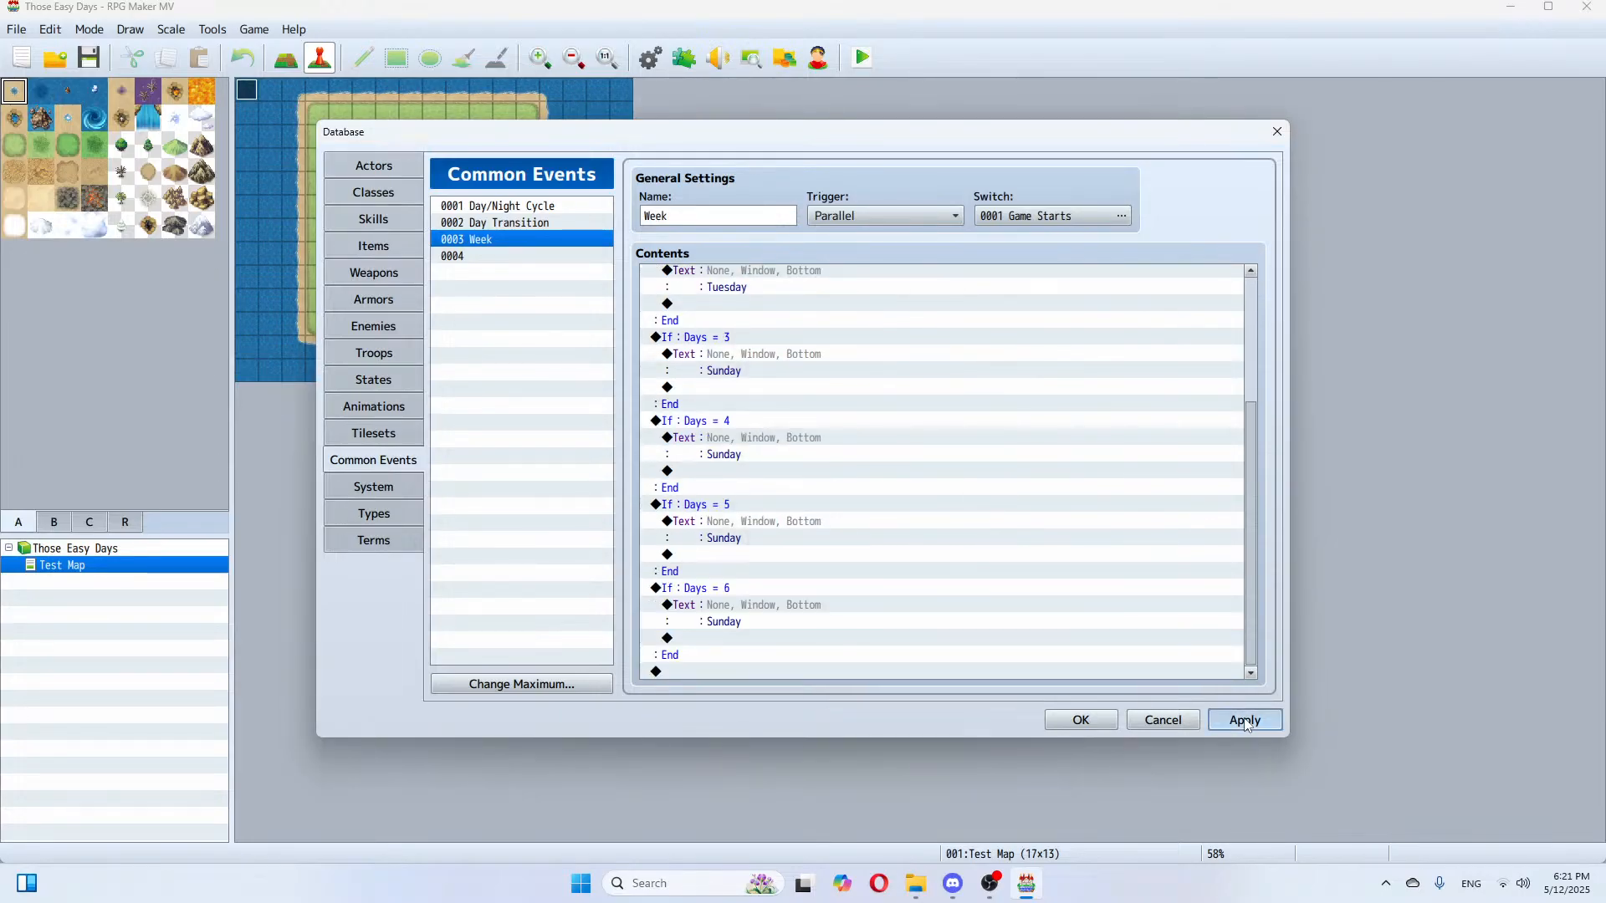
scroll(903, 544, "up", 1)
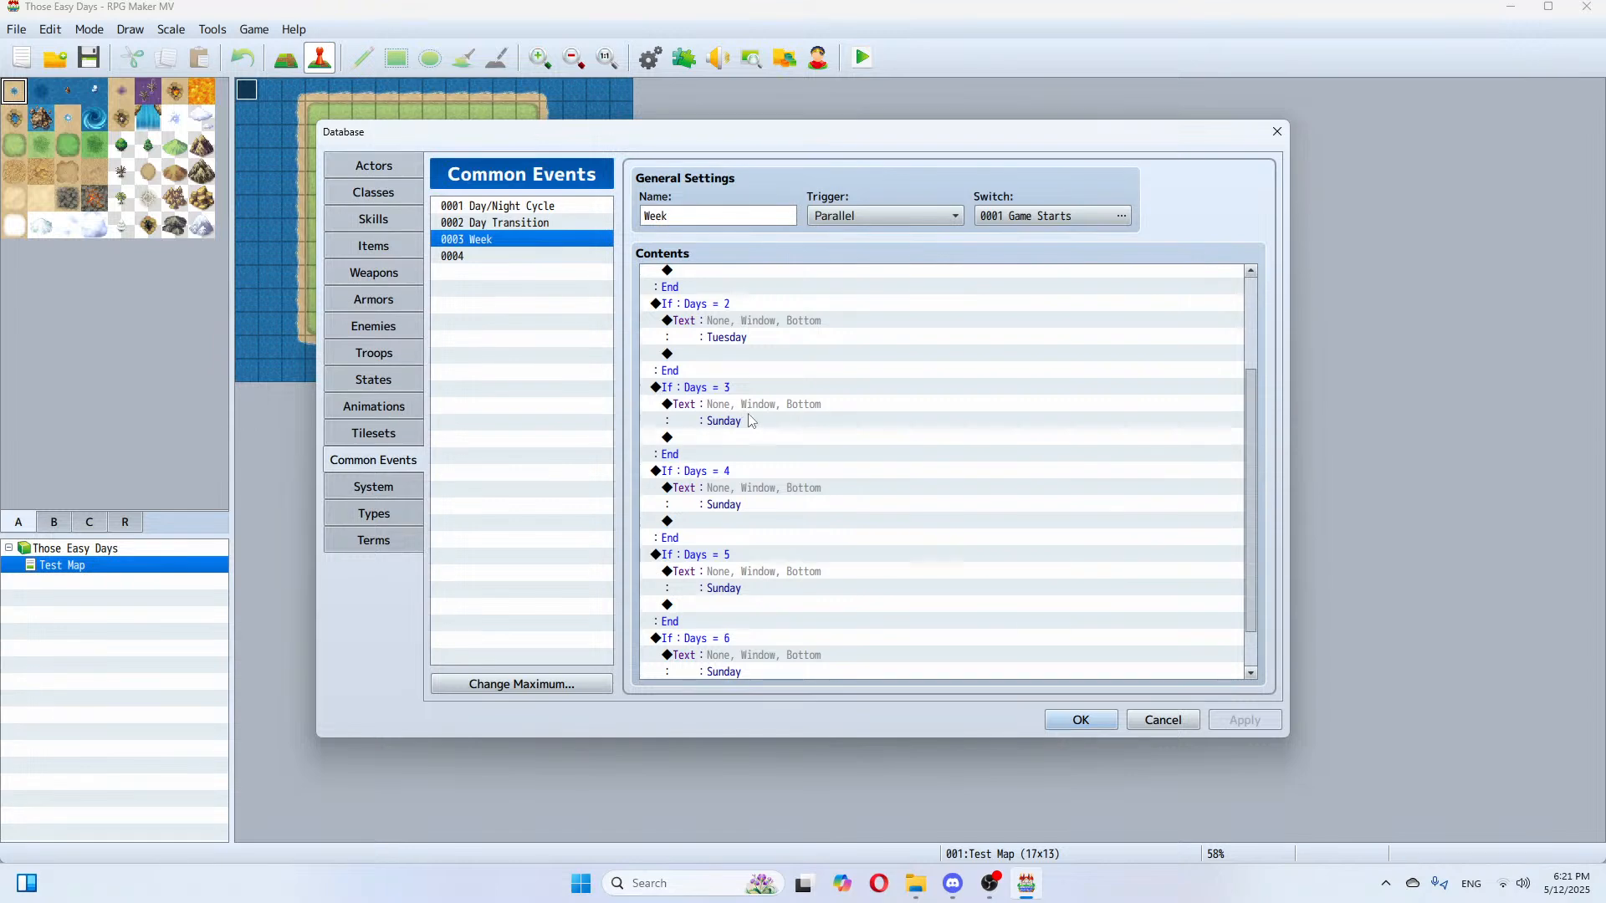
Step: Change the message in the Days = 3 branch of the Week event to Wednesday
left_click(750, 420)
right_click(751, 410)
left_click(777, 439)
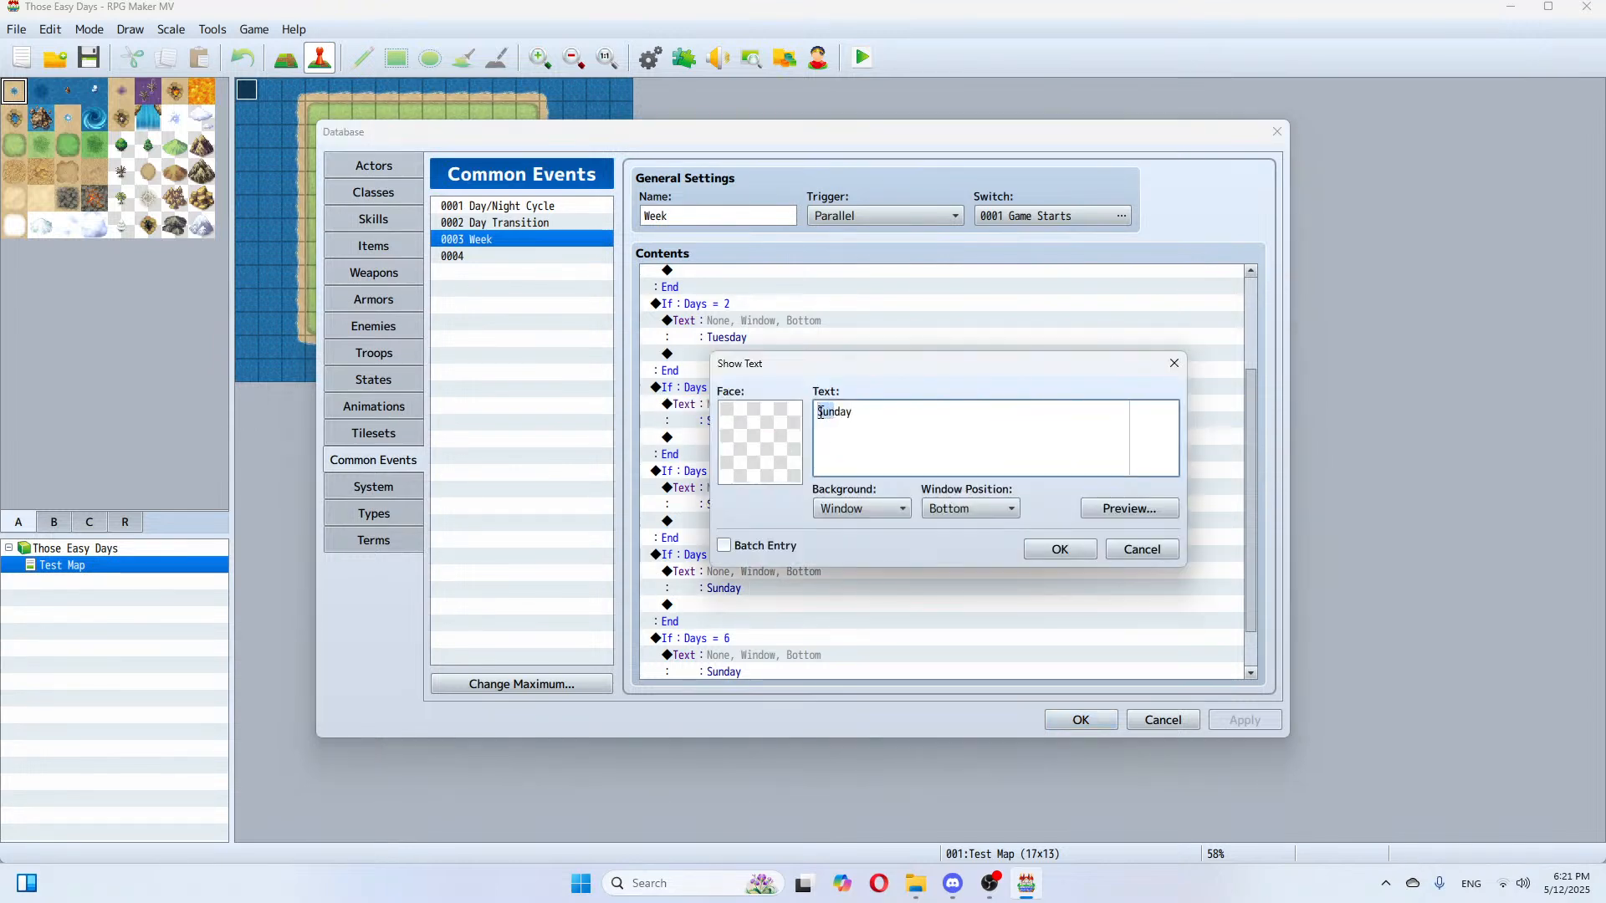
type("Wednes")
left_click(1052, 550)
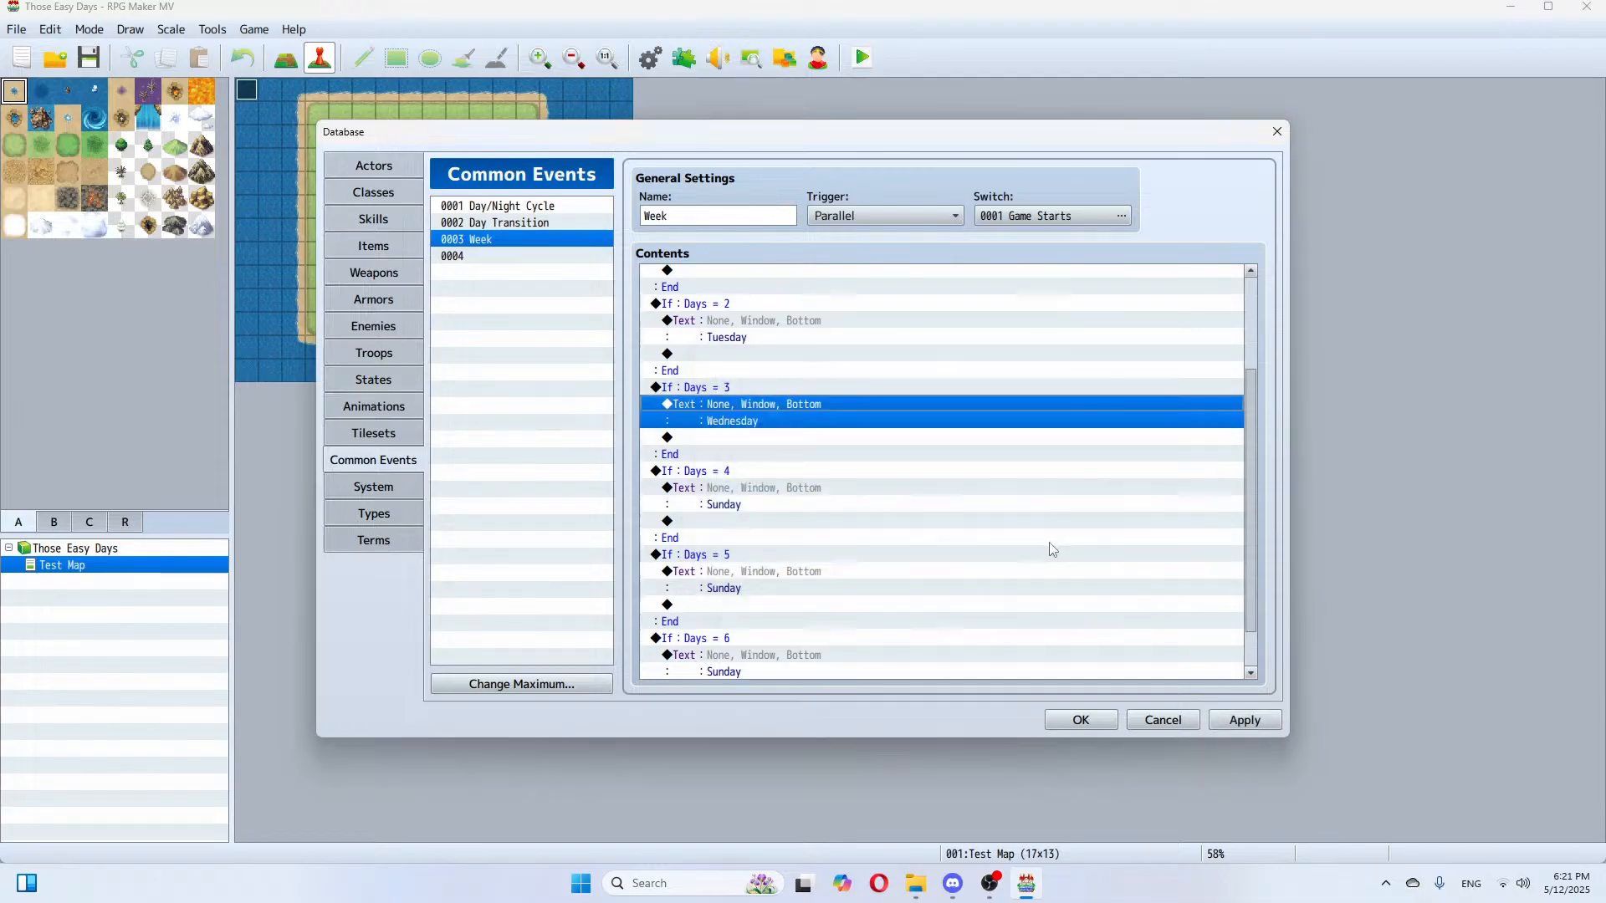
Step: Change the message in the Days = 4 branch of the Week event to Thursday
left_click(735, 478)
left_click(739, 494)
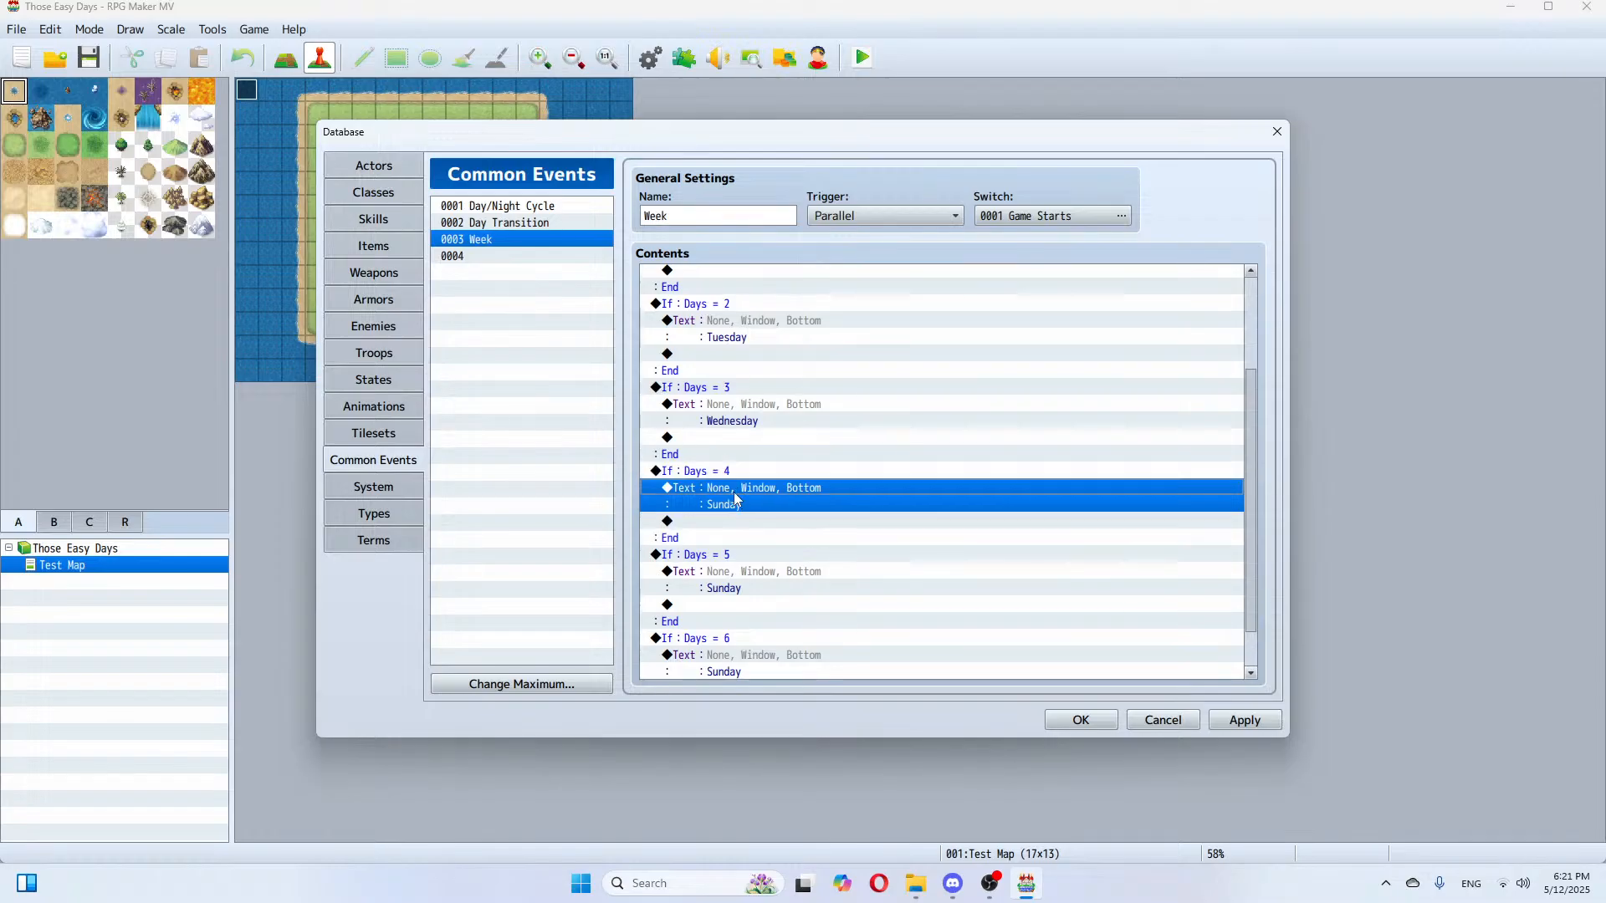
right_click(738, 493)
left_click(765, 518)
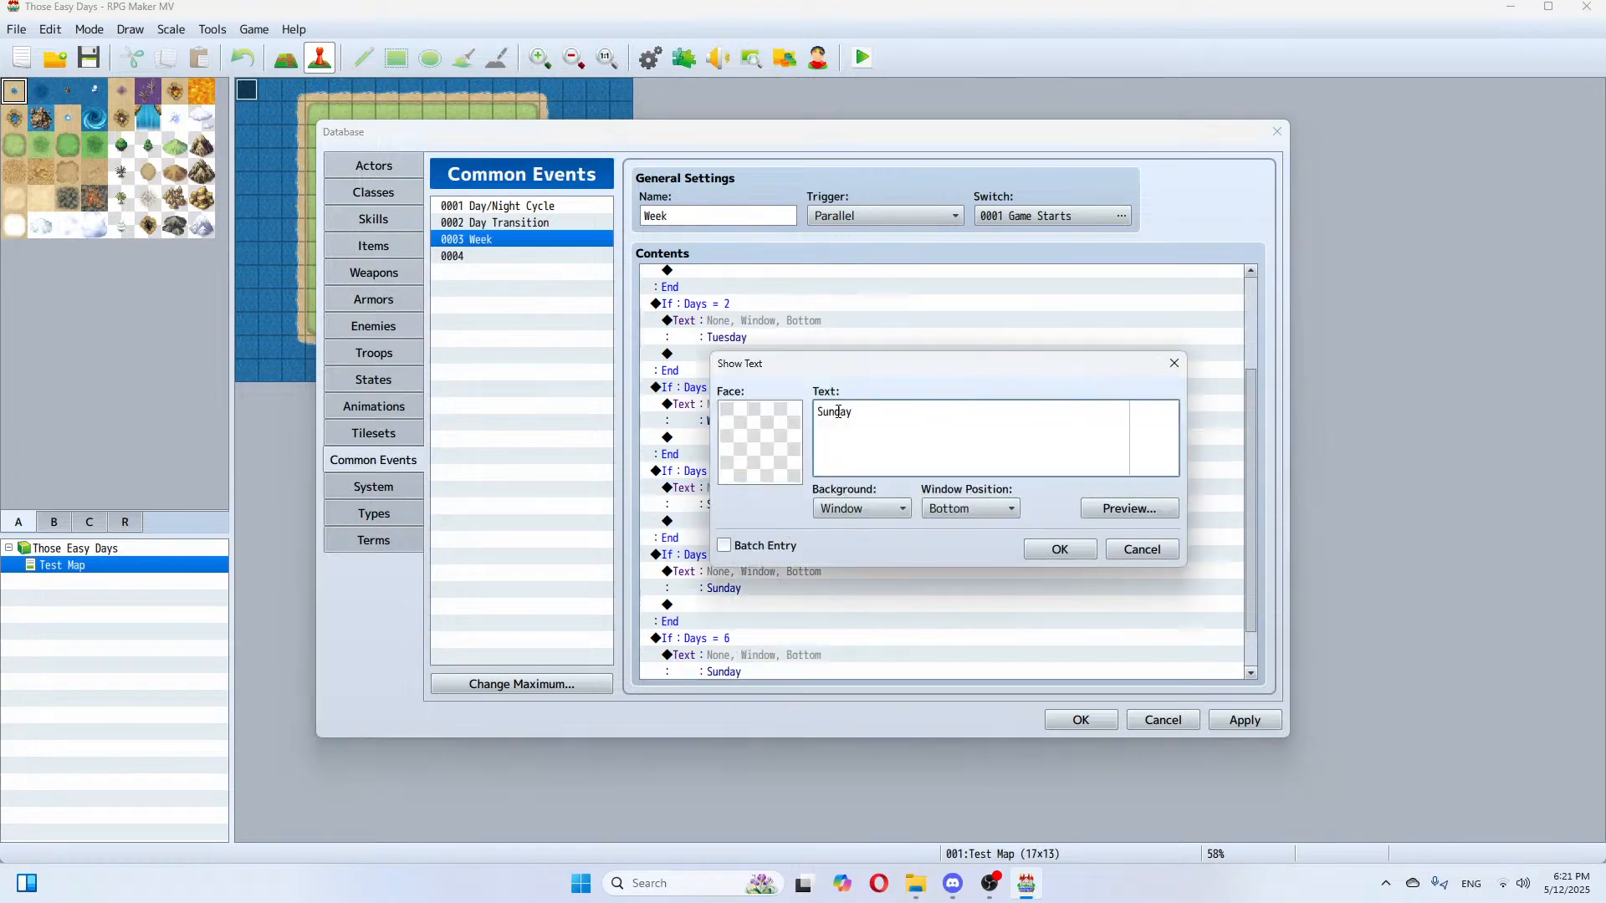
left_click_drag(836, 411, 809, 409)
type("Thurs")
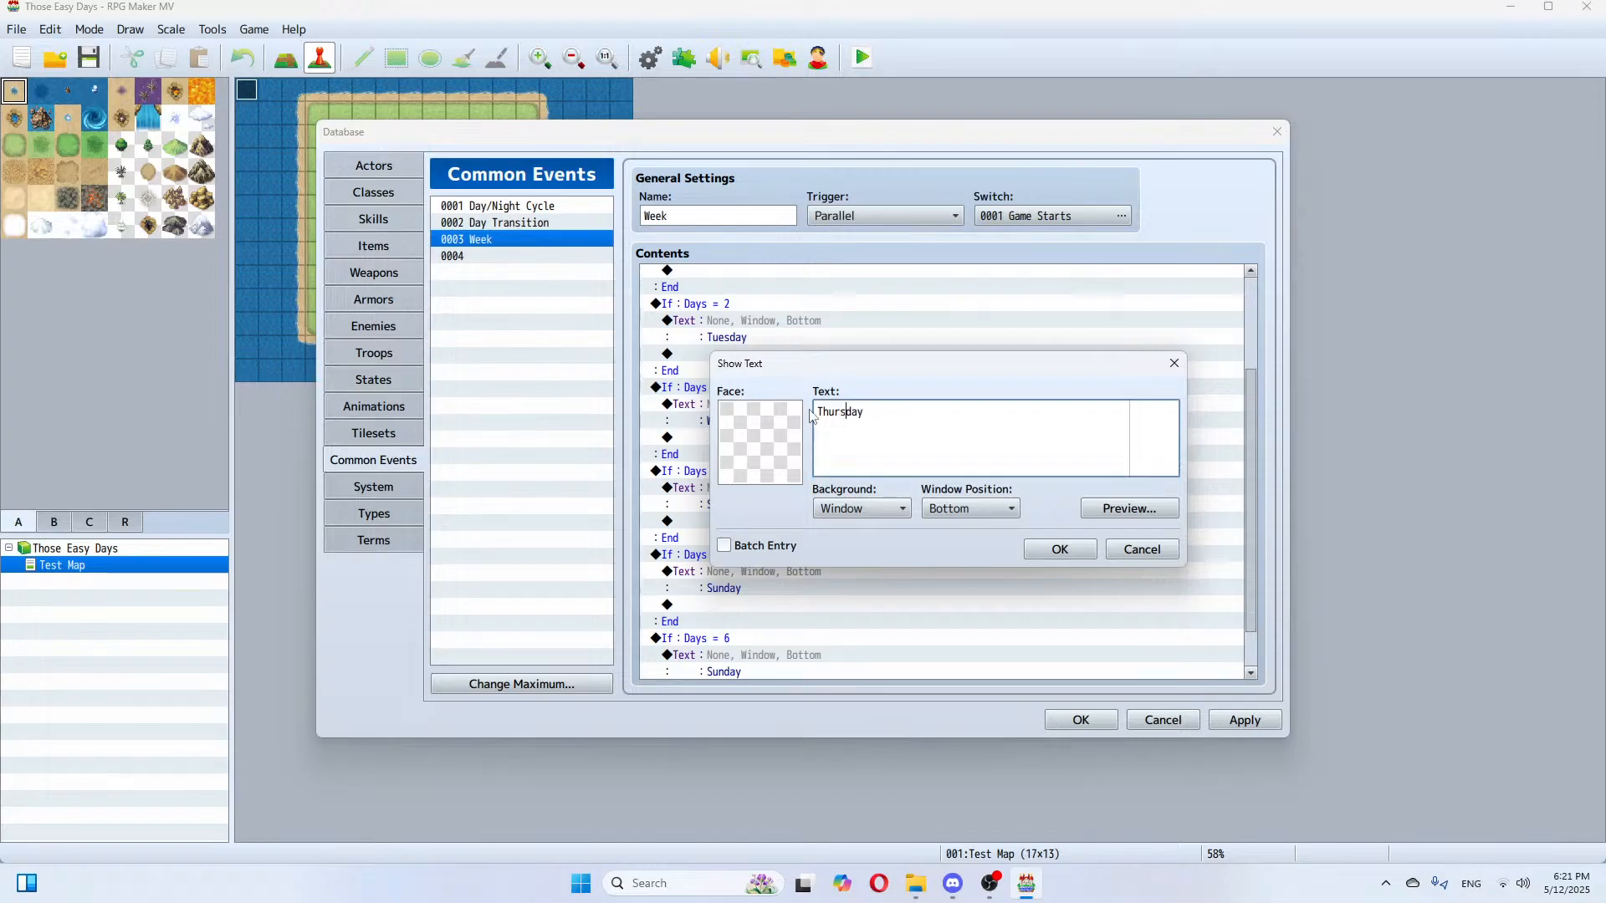
left_click(1058, 550)
Step: Change the message in the Days = 5 branch to Friday and apply the database changes
left_click(756, 574)
right_click(756, 574)
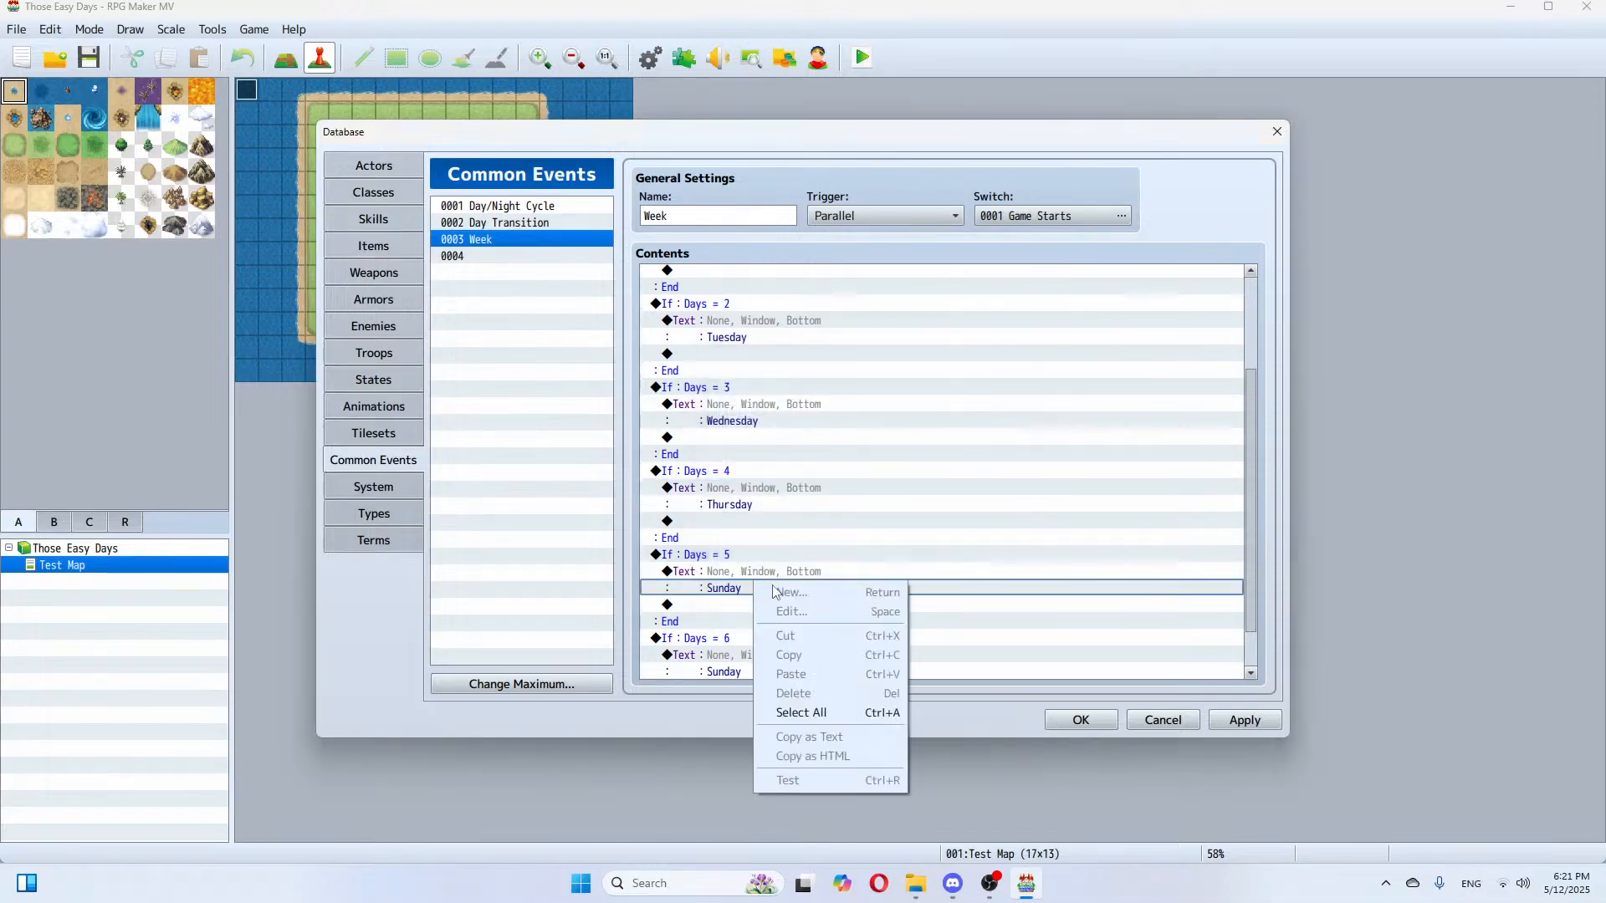
left_click(731, 569)
right_click(731, 568)
left_click(796, 610)
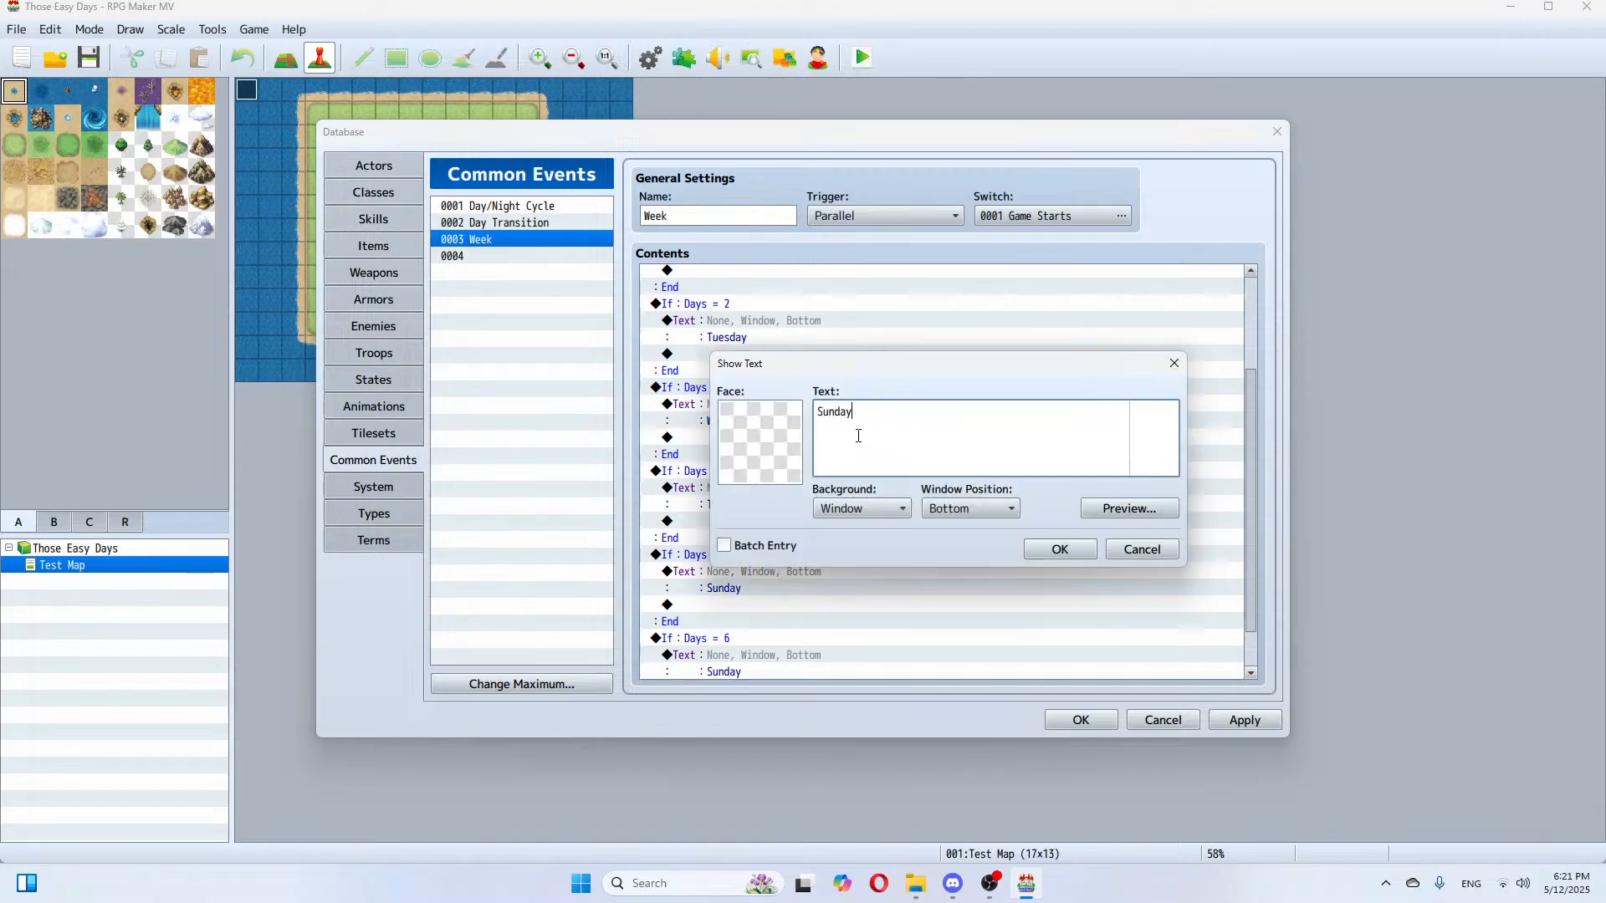
left_click_drag(835, 414, 800, 414)
type("Fri")
left_click(1060, 549)
left_click(1221, 720)
scroll(1029, 579, "down", 1)
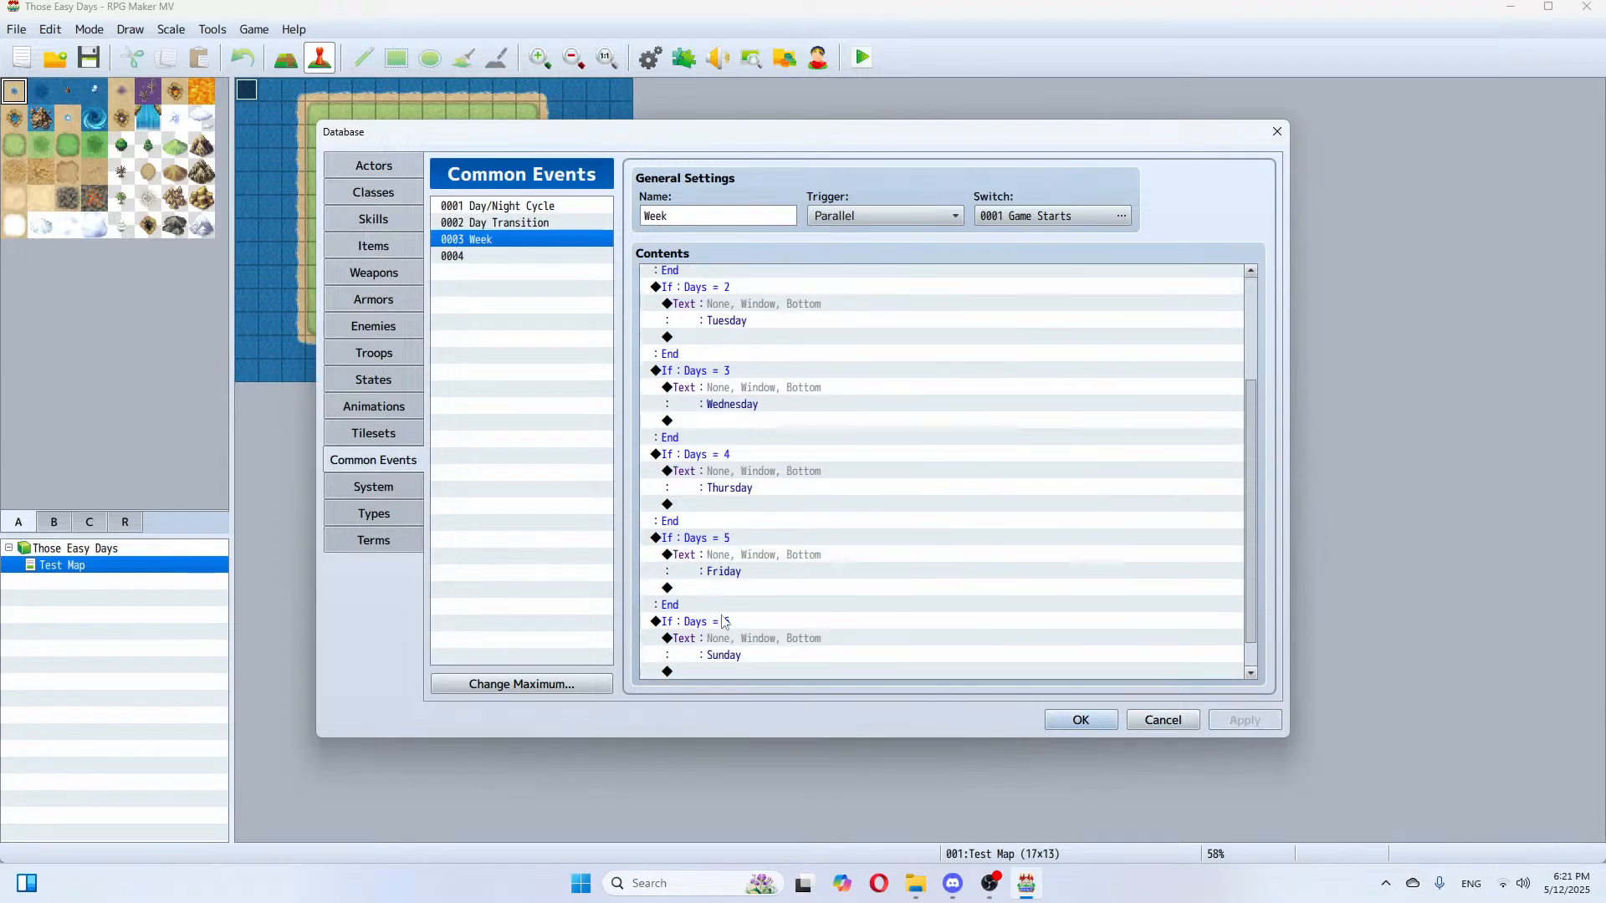
left_click(724, 592)
right_click(720, 600)
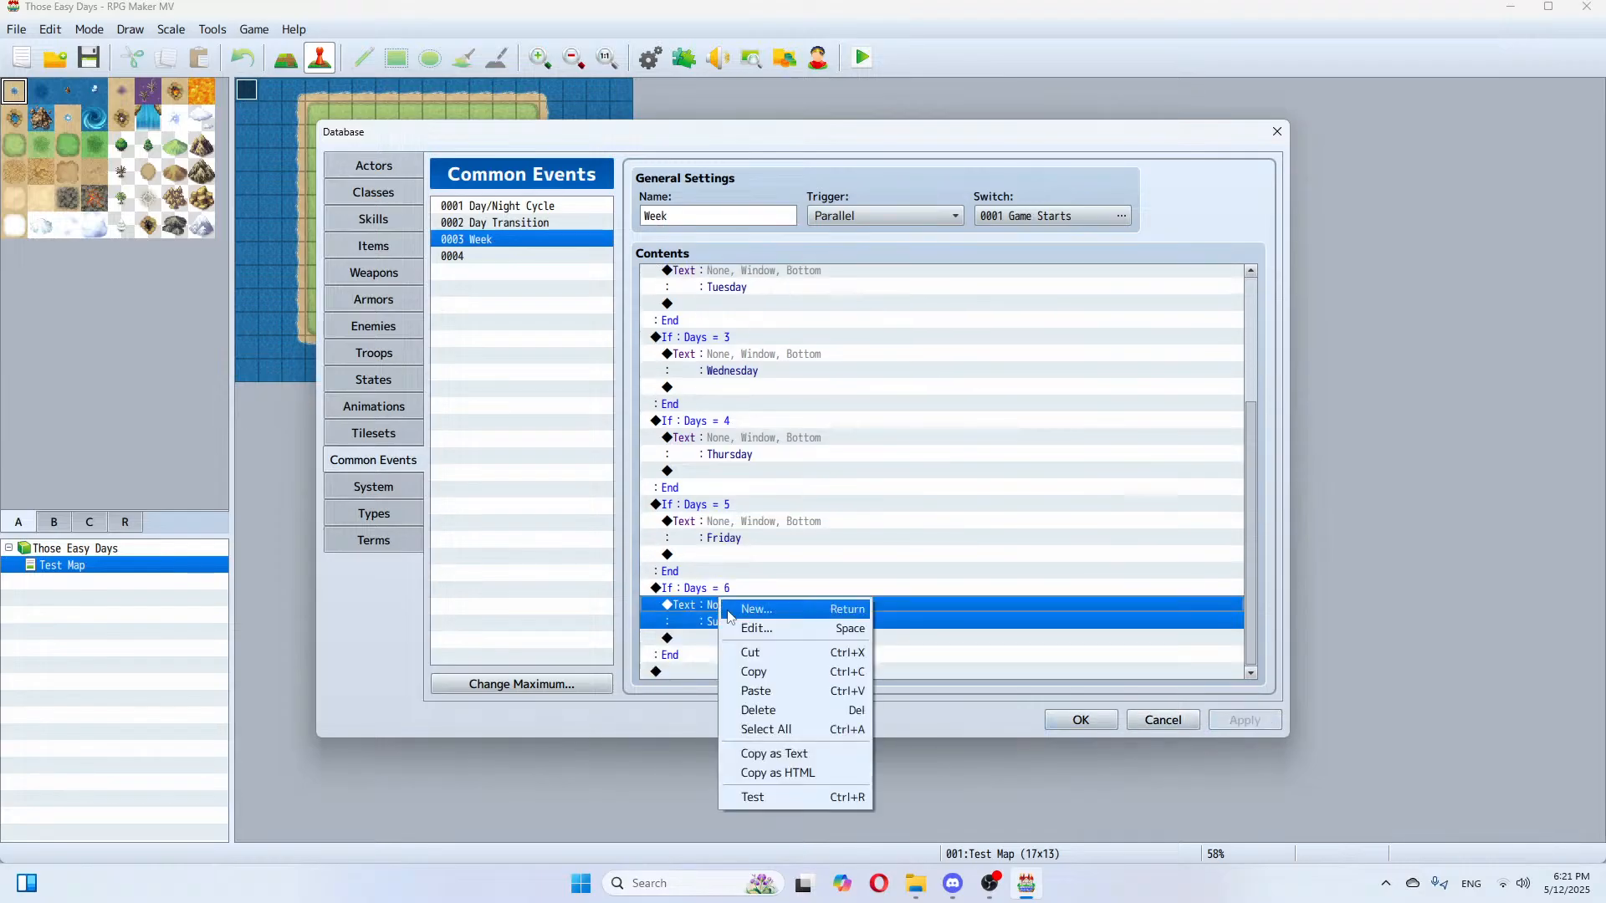
left_click(706, 589)
right_click(705, 589)
left_click(737, 622)
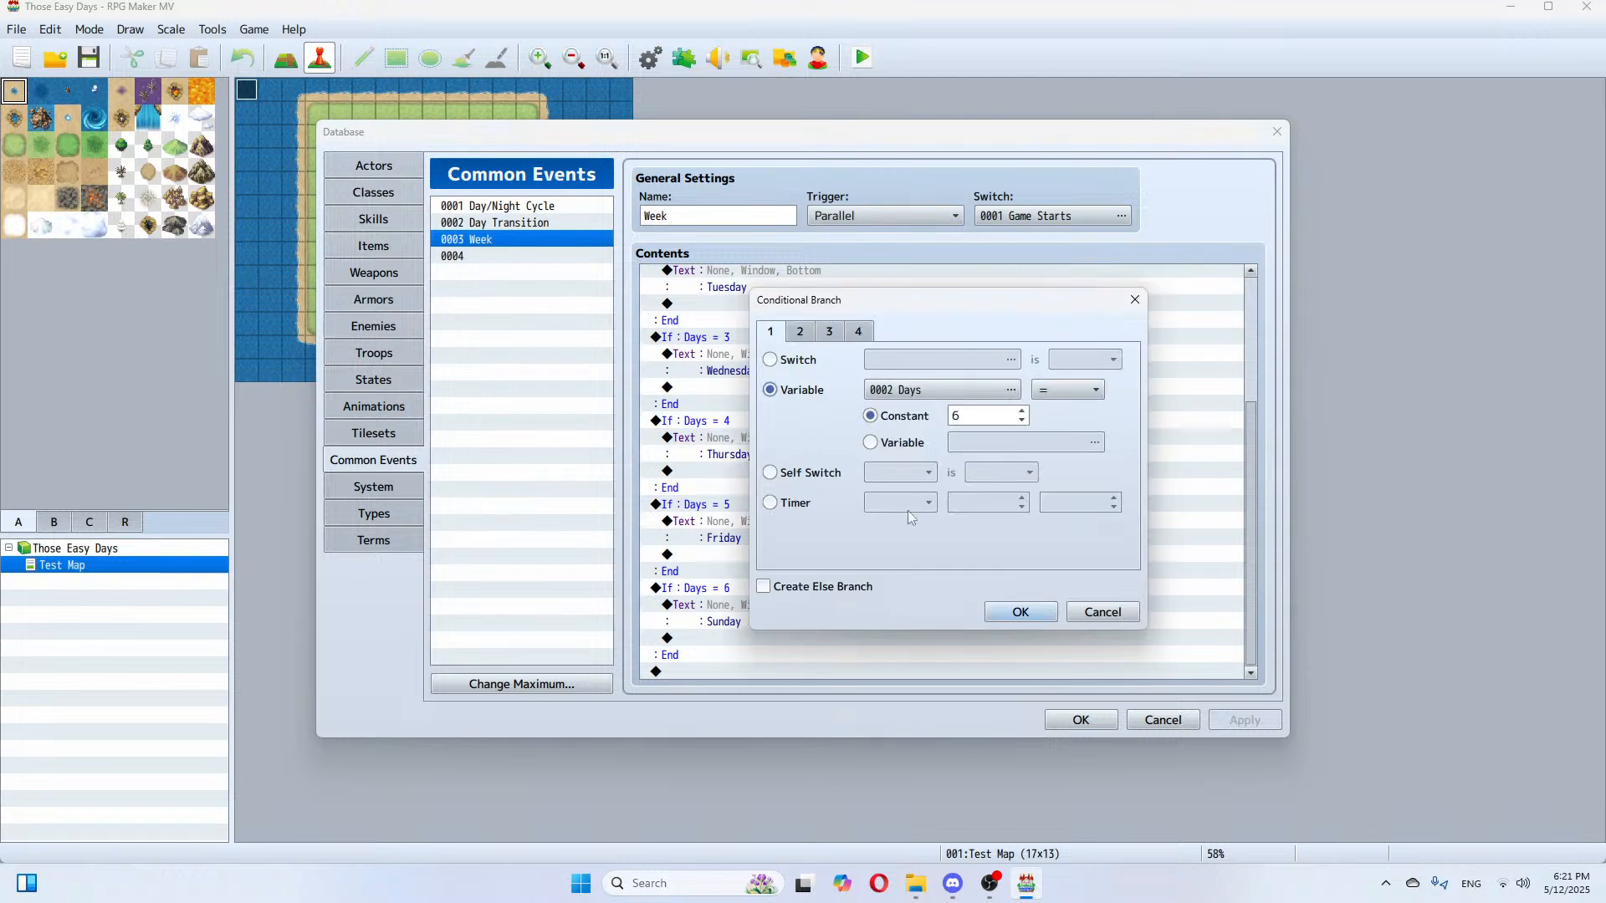
left_click(1095, 609)
Step: Change the message in the Days = 6 branch to Saturday and apply the database changes
left_click(746, 616)
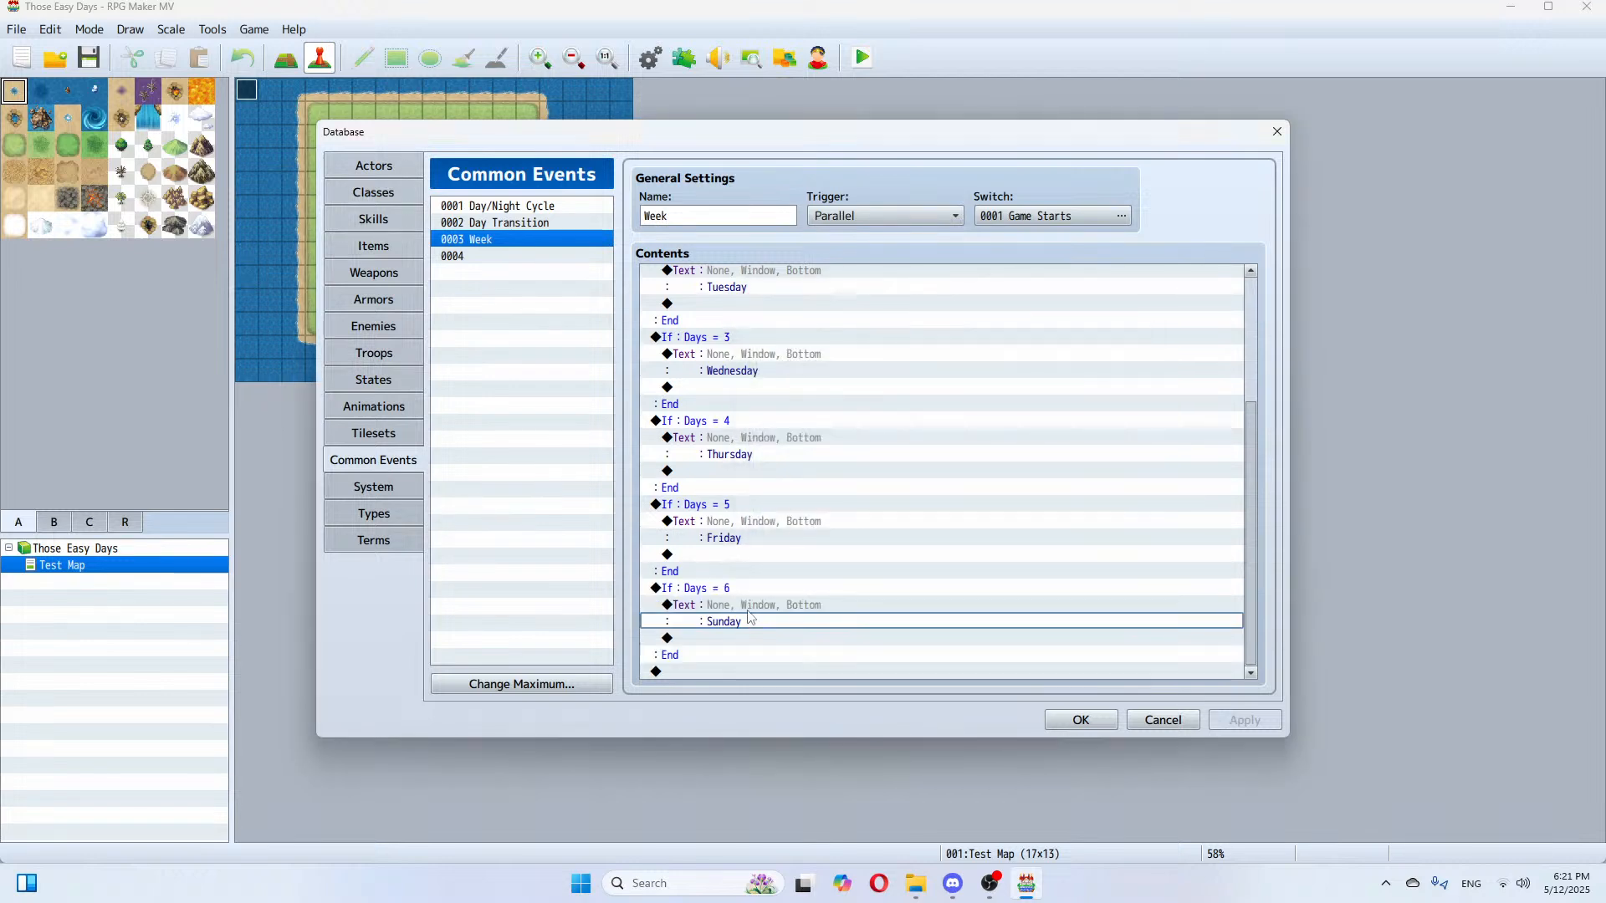
right_click(745, 606)
left_click(782, 638)
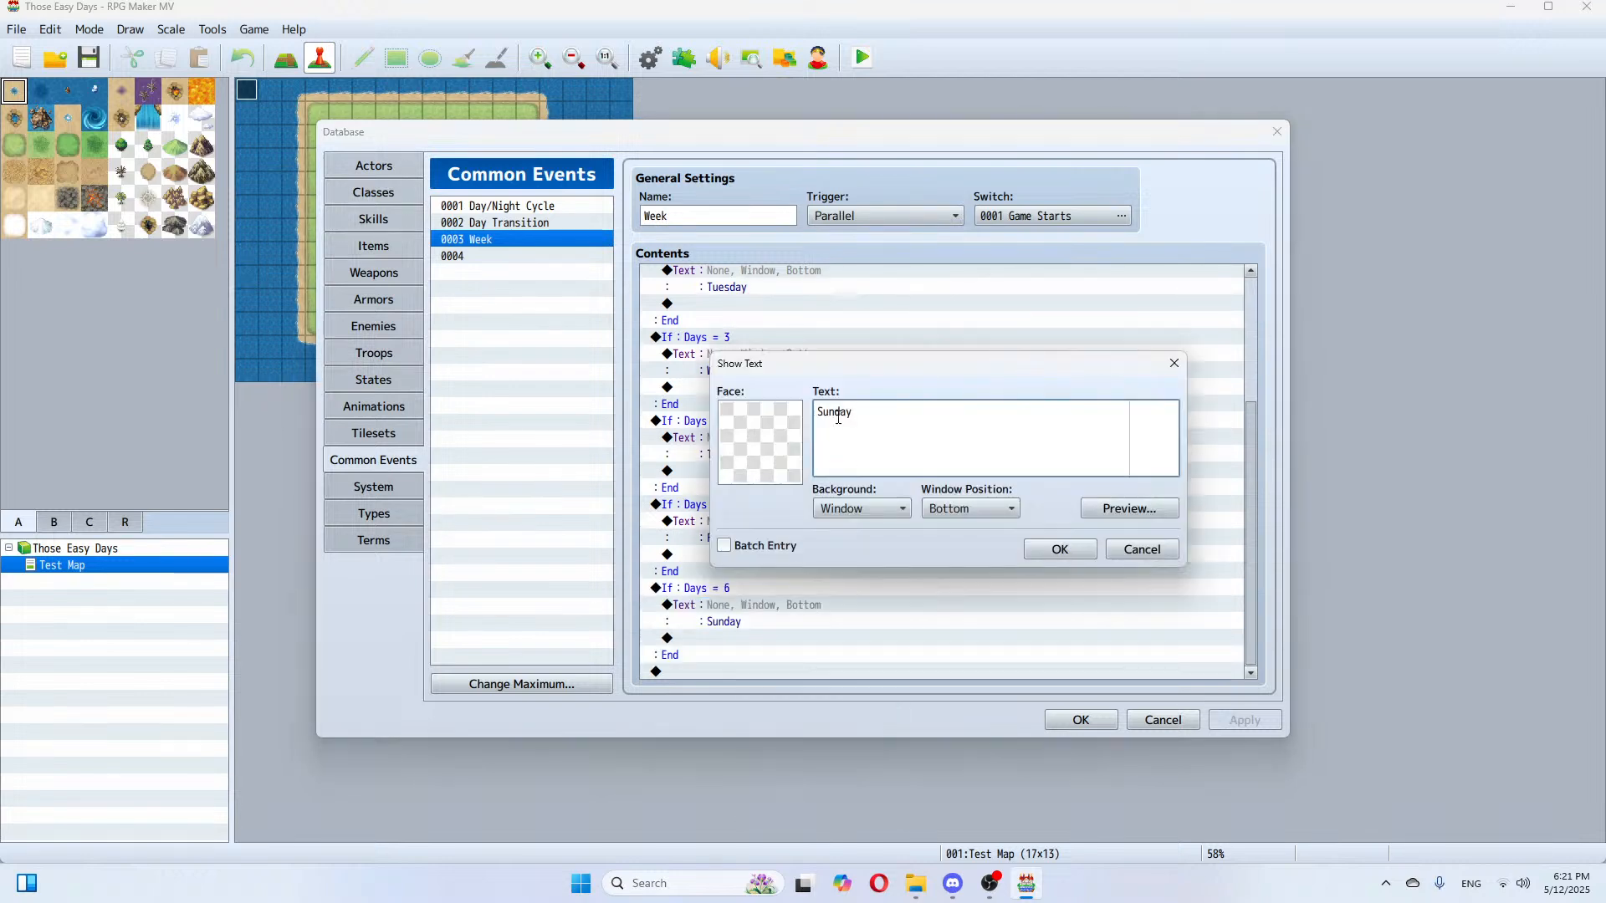
left_click_drag(838, 417, 799, 422)
type("Saty")
left_click(1059, 549)
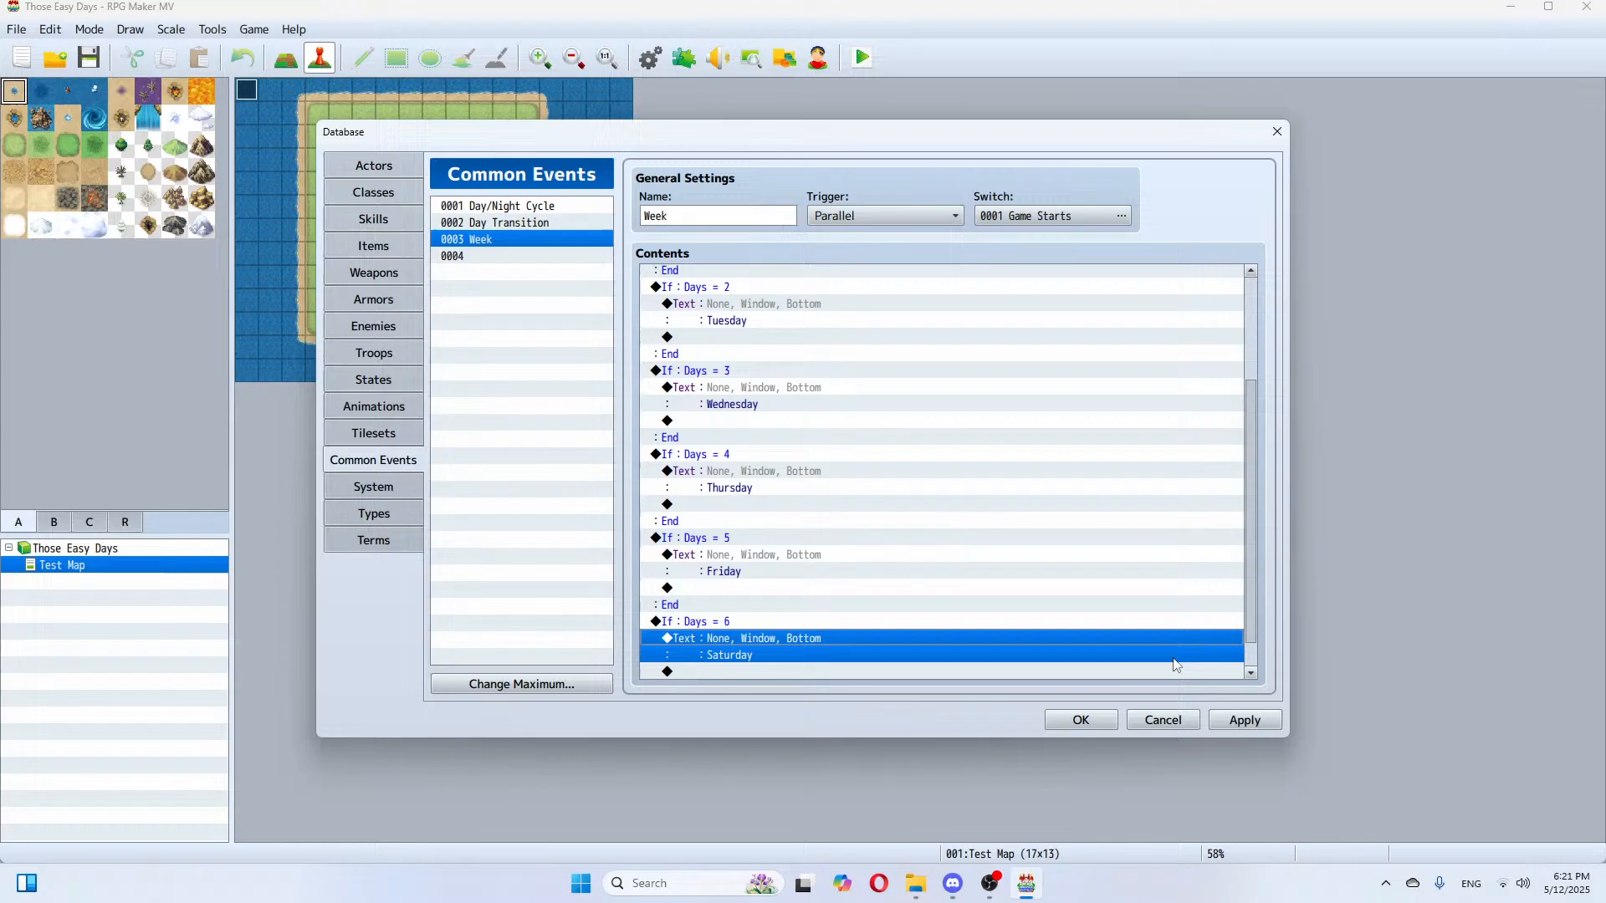
left_click(1237, 720)
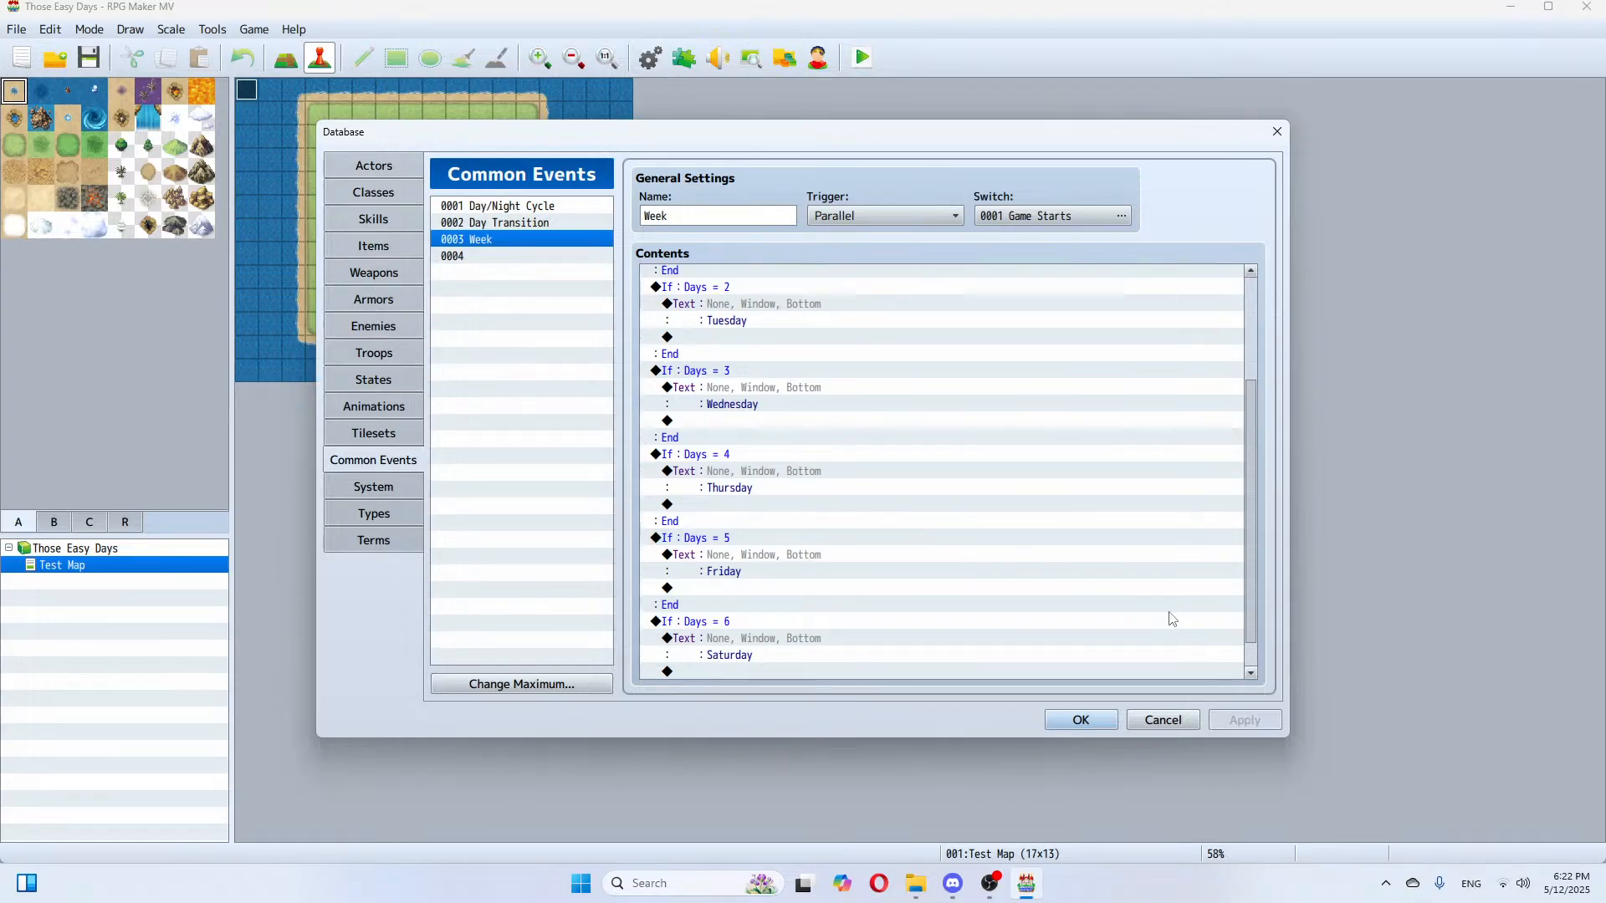
Step: Add a conditional branch for Hours > 6 at the end of the Day Transition common event
left_click(513, 223)
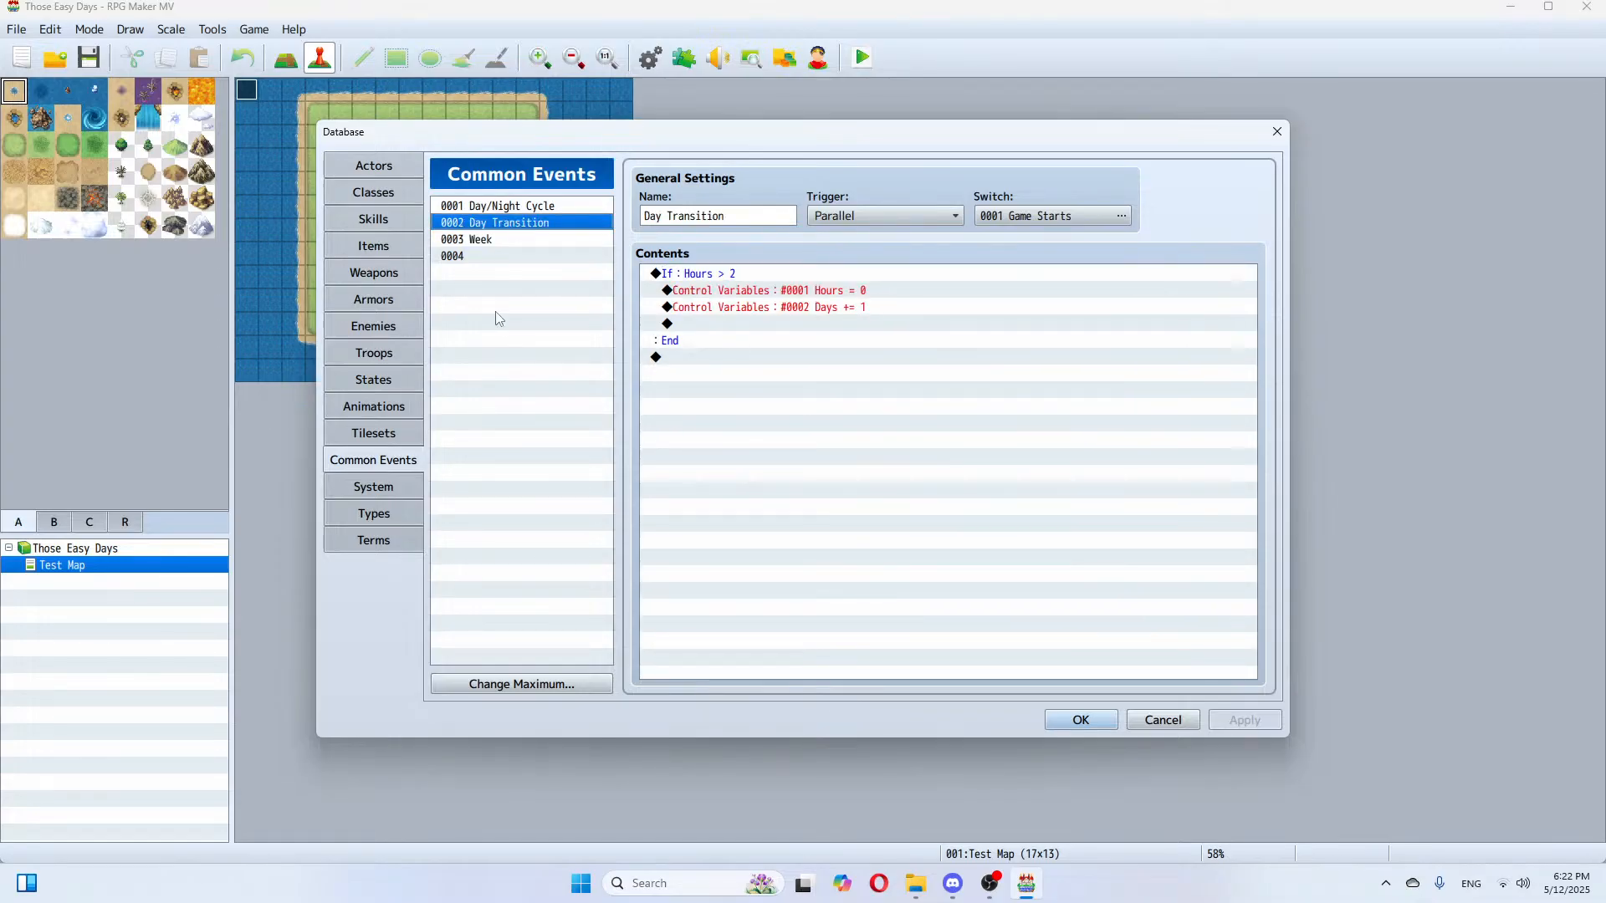
left_click(688, 359)
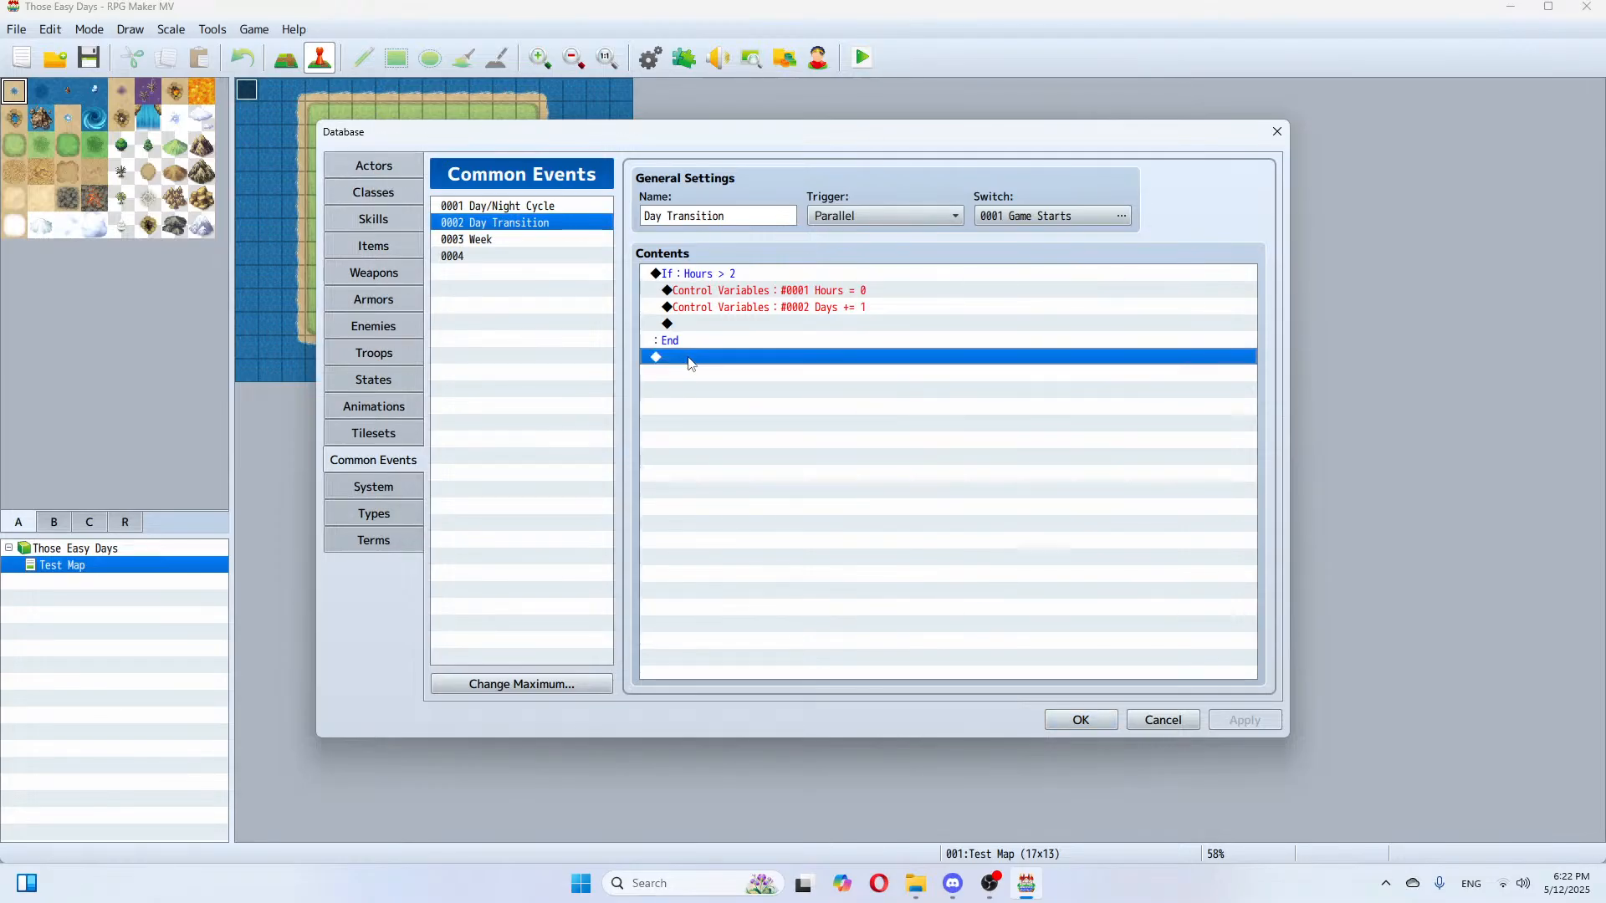
right_click(690, 361)
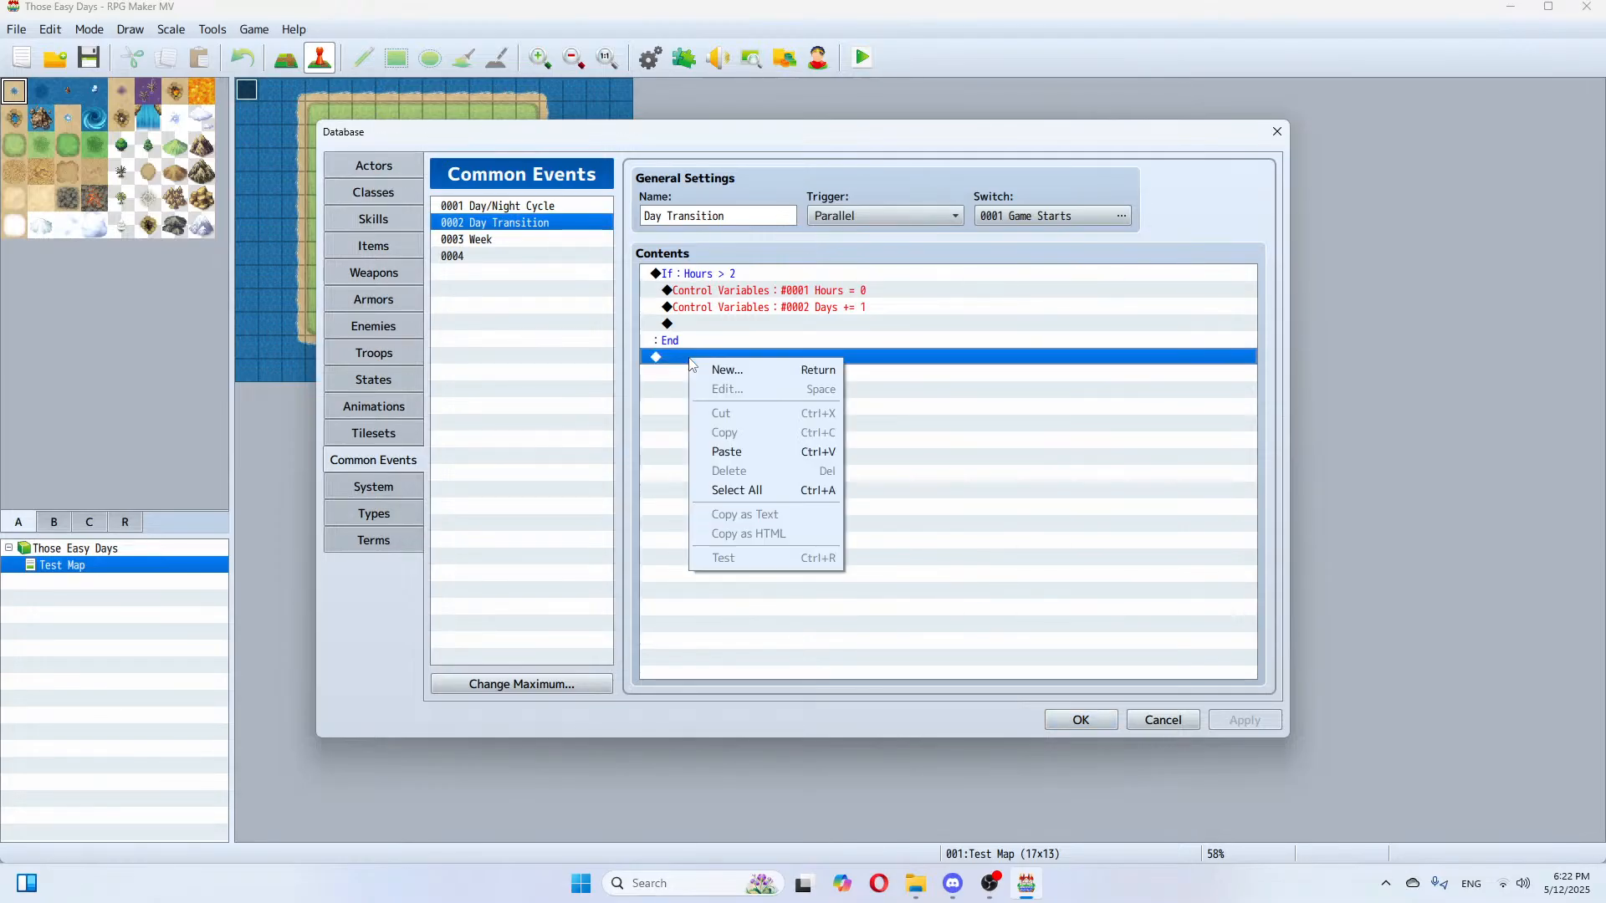
left_click(747, 372)
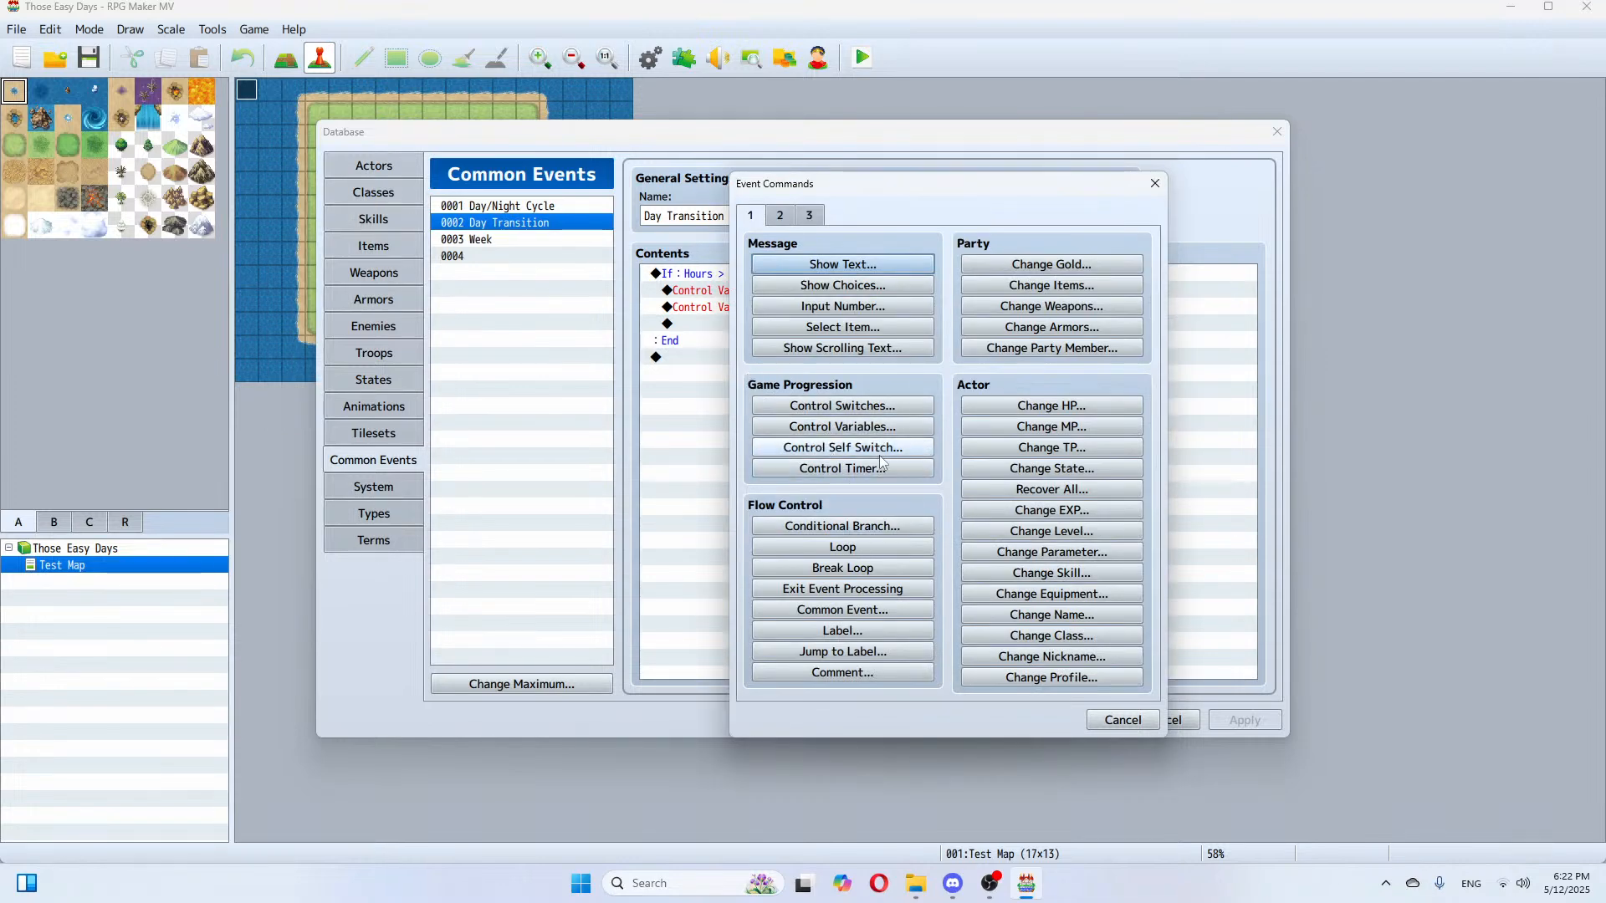
left_click(878, 526)
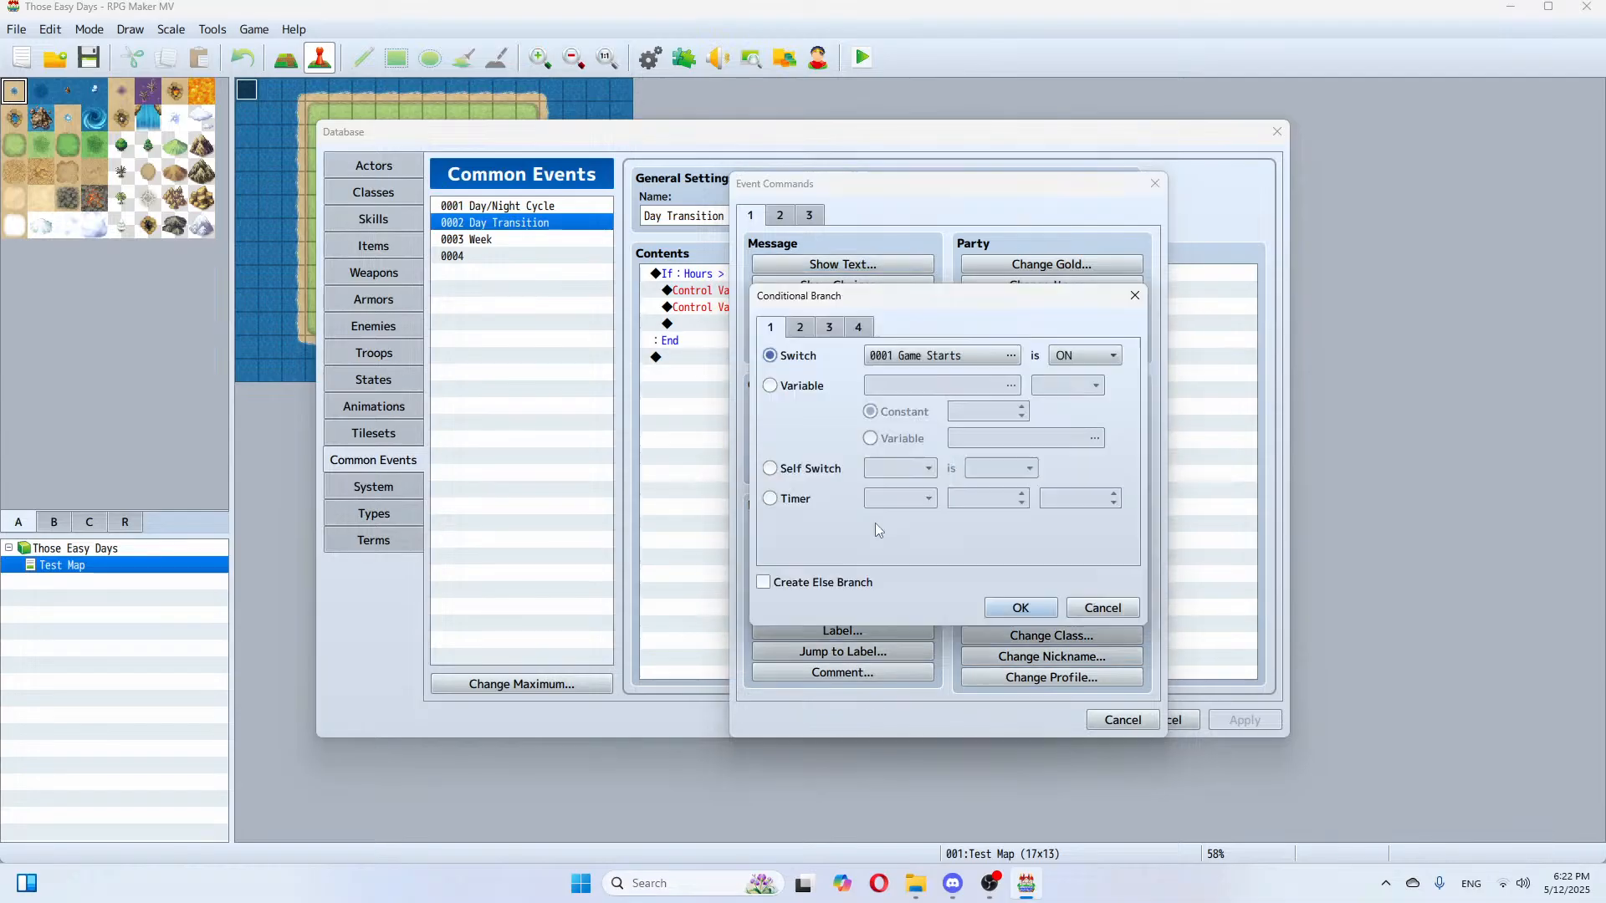
left_click(785, 387)
left_click(1070, 385)
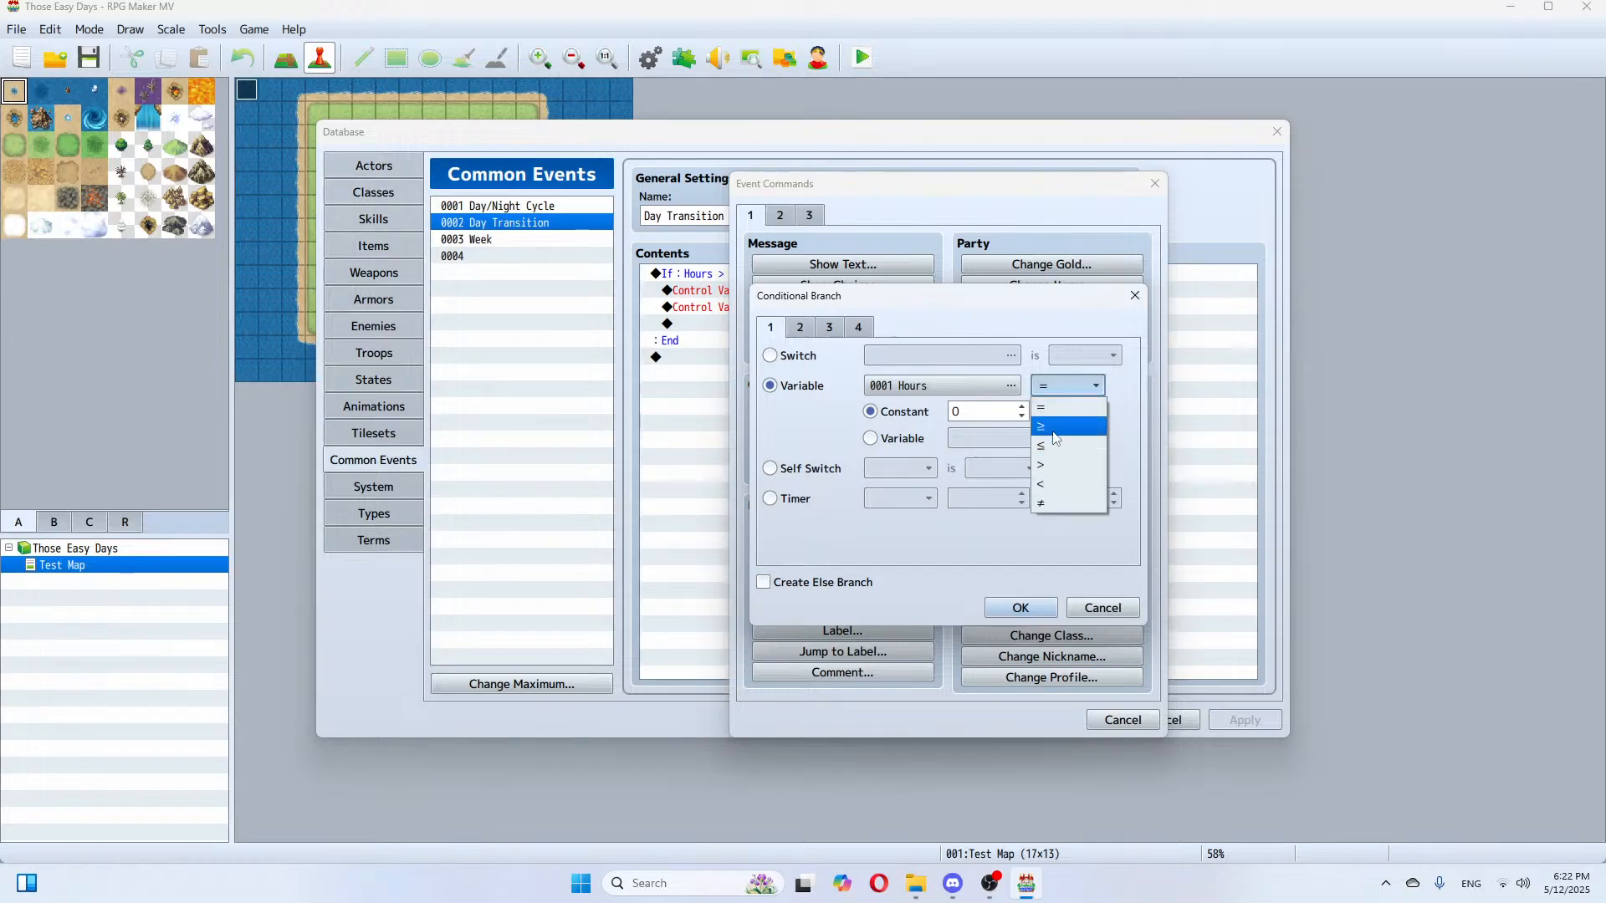
left_click(1052, 465)
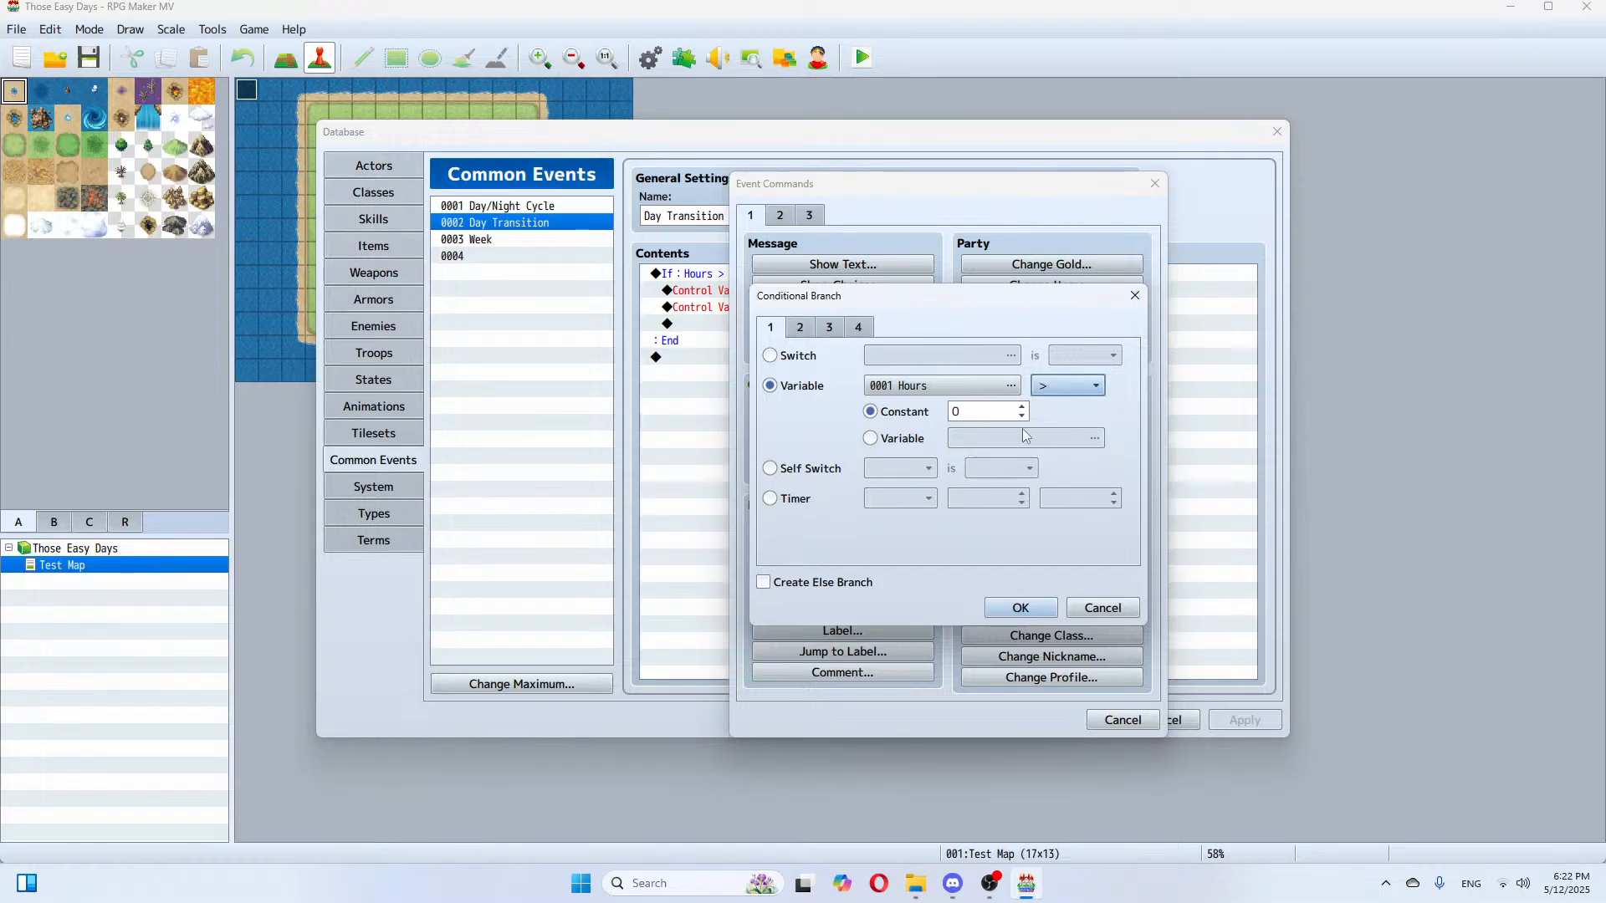
left_click(1022, 407)
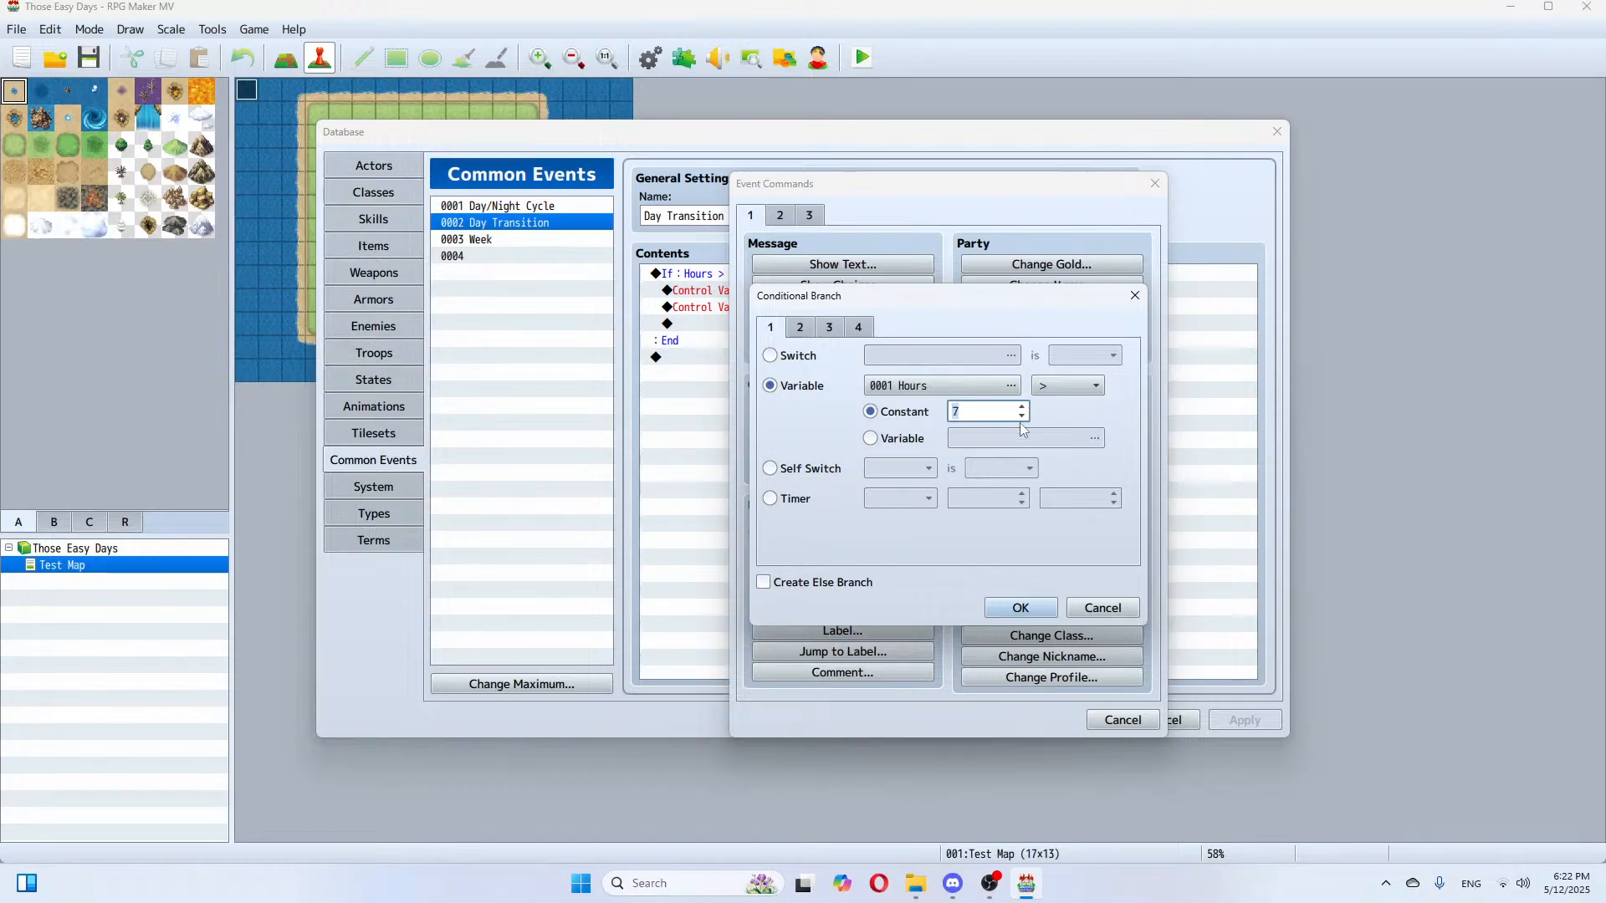
left_click(1011, 611)
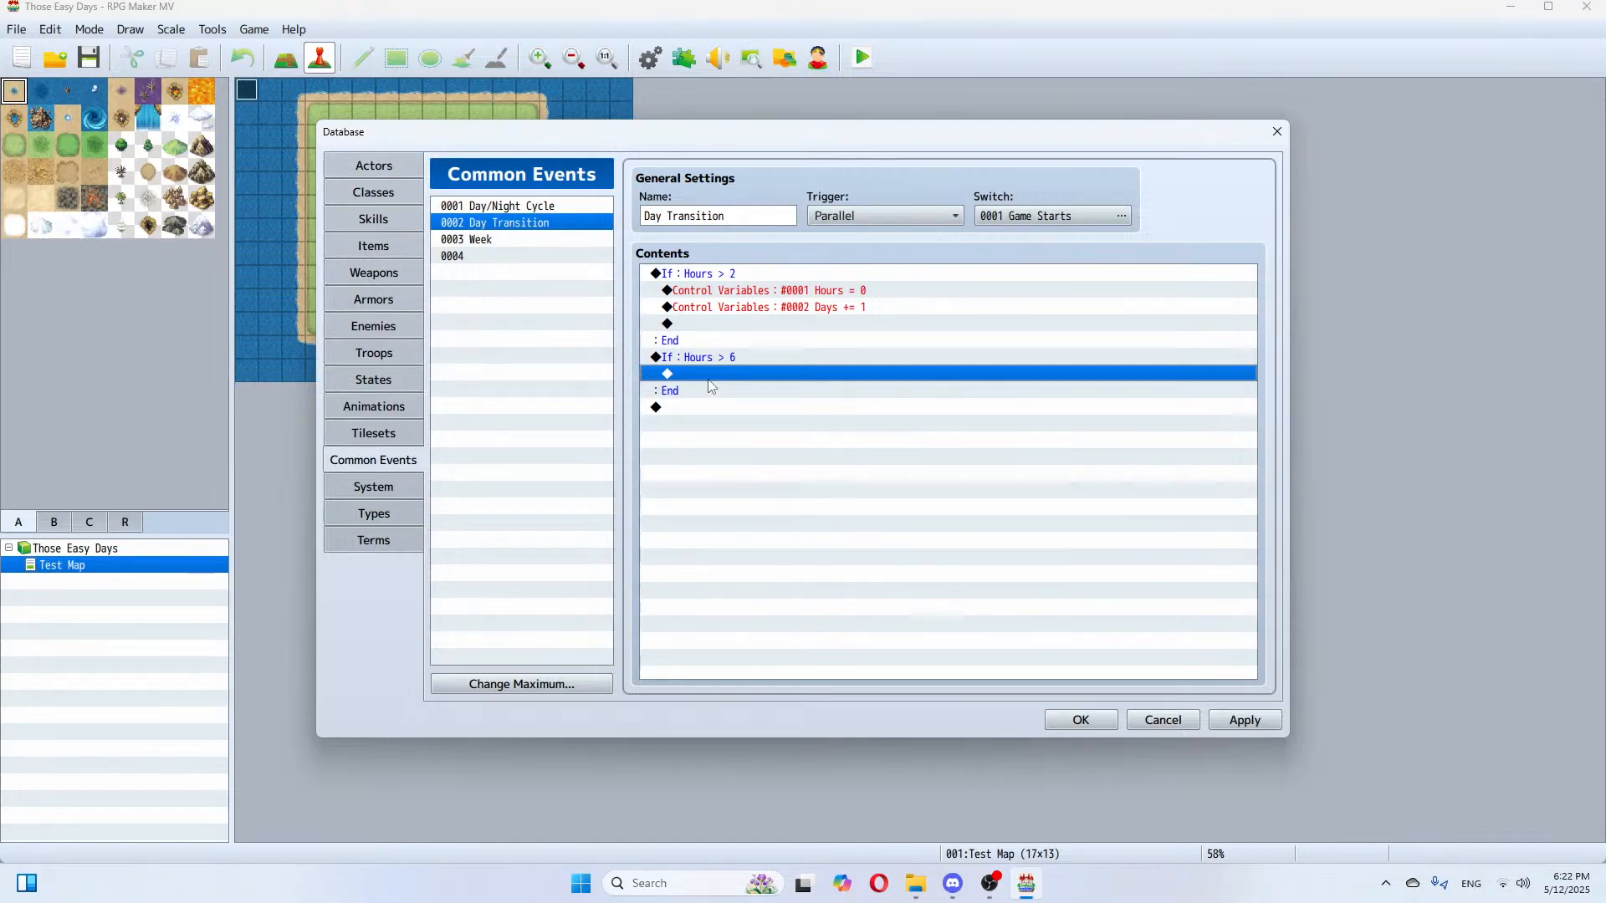
Step: Inside the Hours > 6 branch, add a Control Variables command setting Days to 0, and apply the changes
double_click(710, 378)
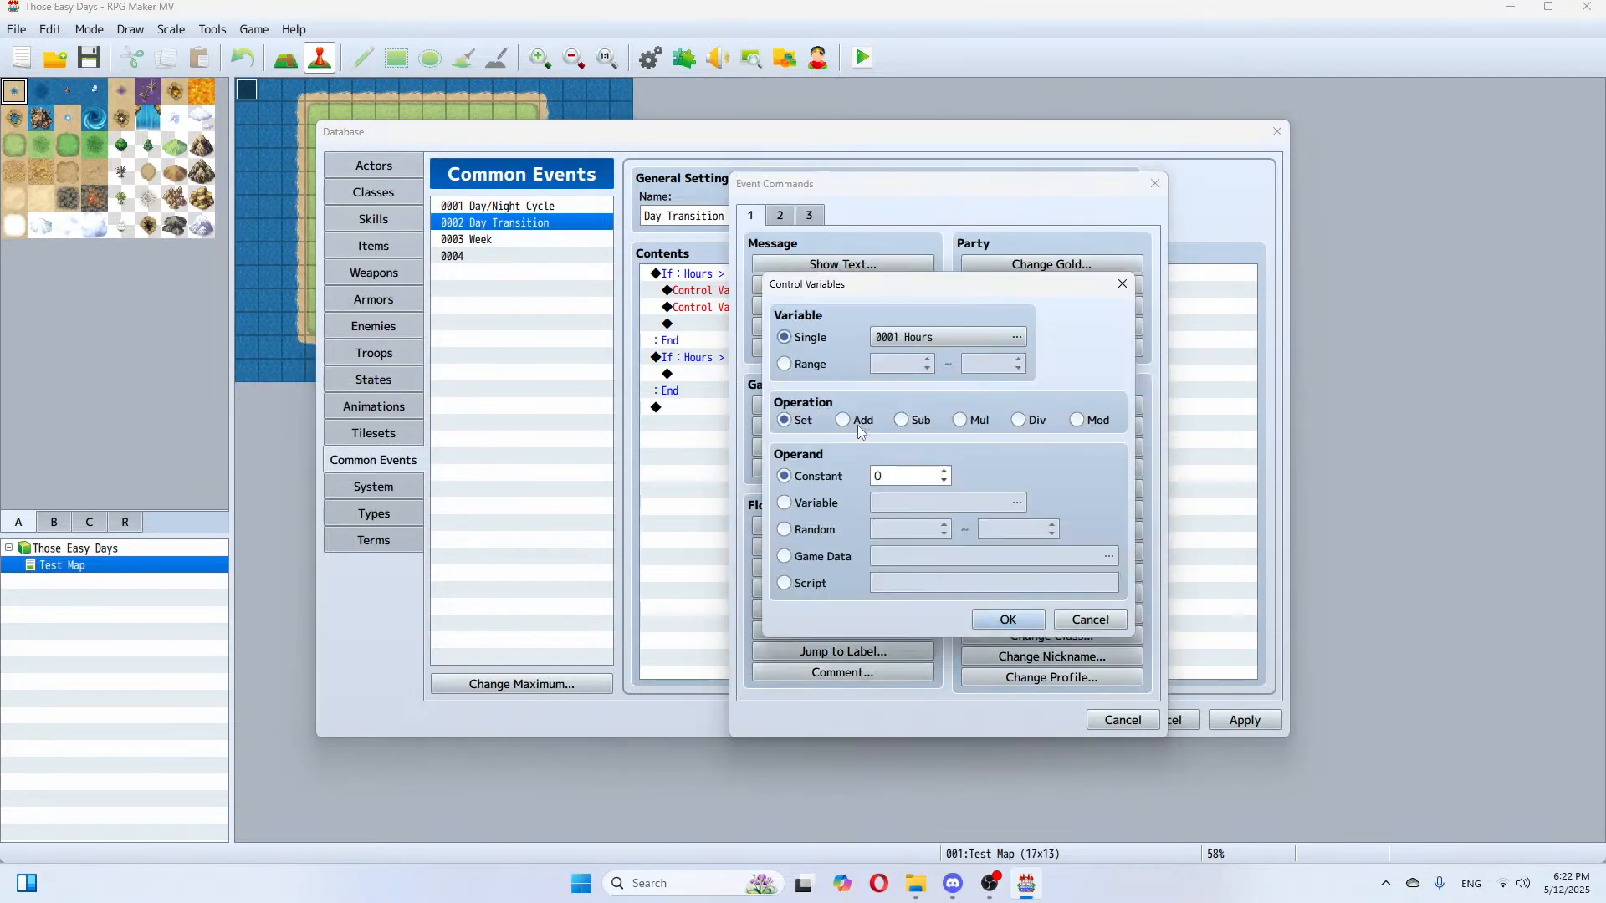
left_click(856, 426)
left_click(948, 341)
double_click(977, 294)
left_click(1007, 620)
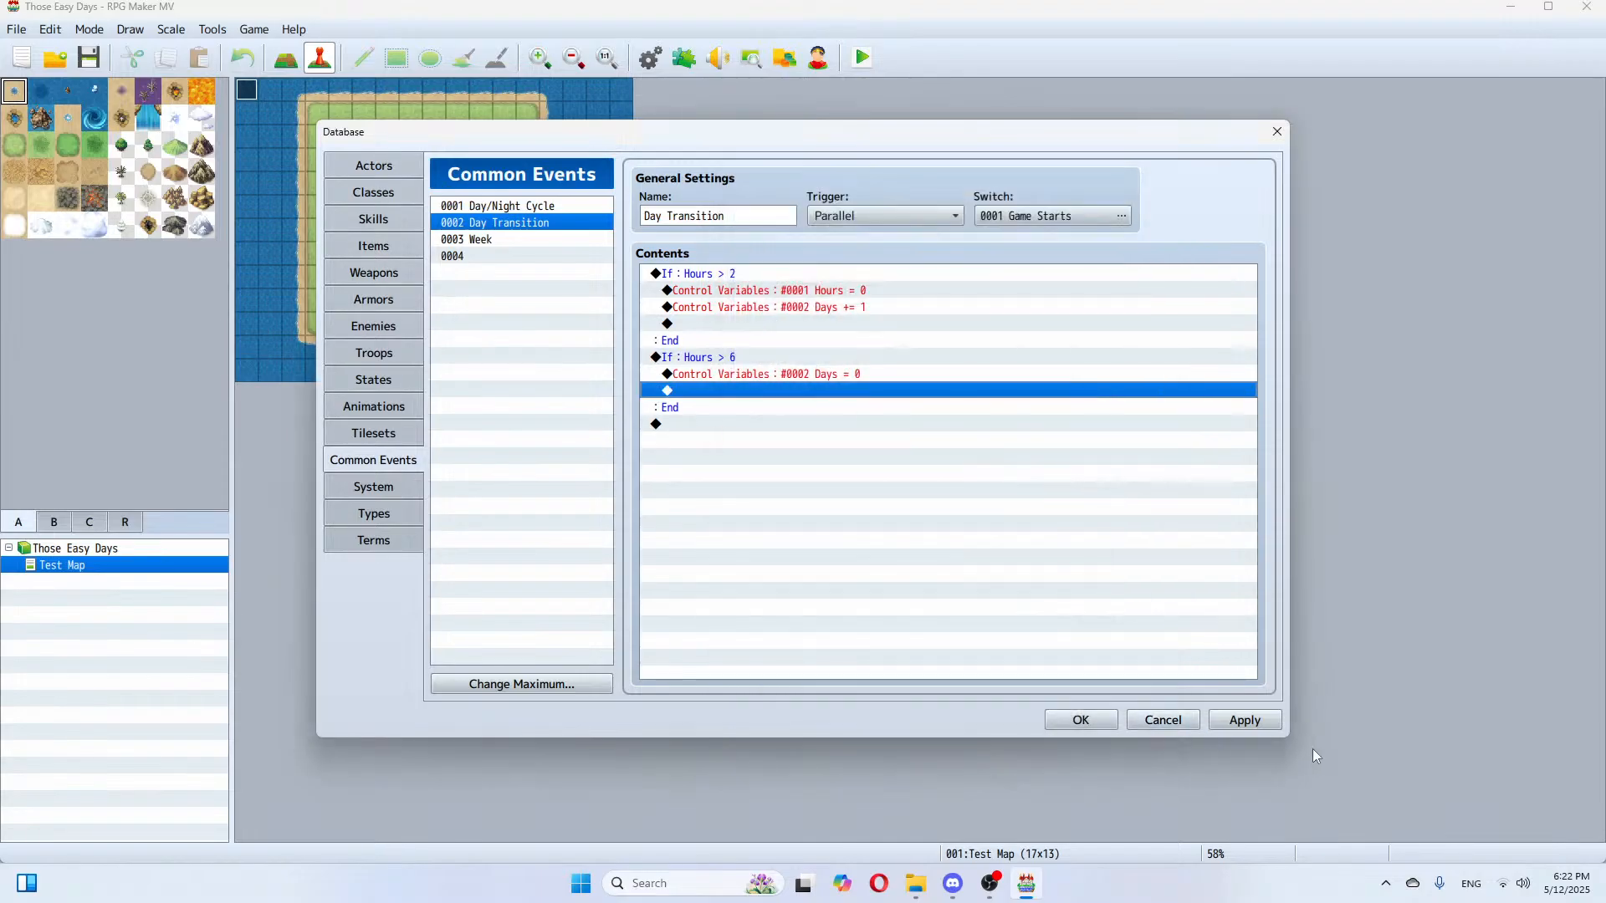
left_click(1270, 723)
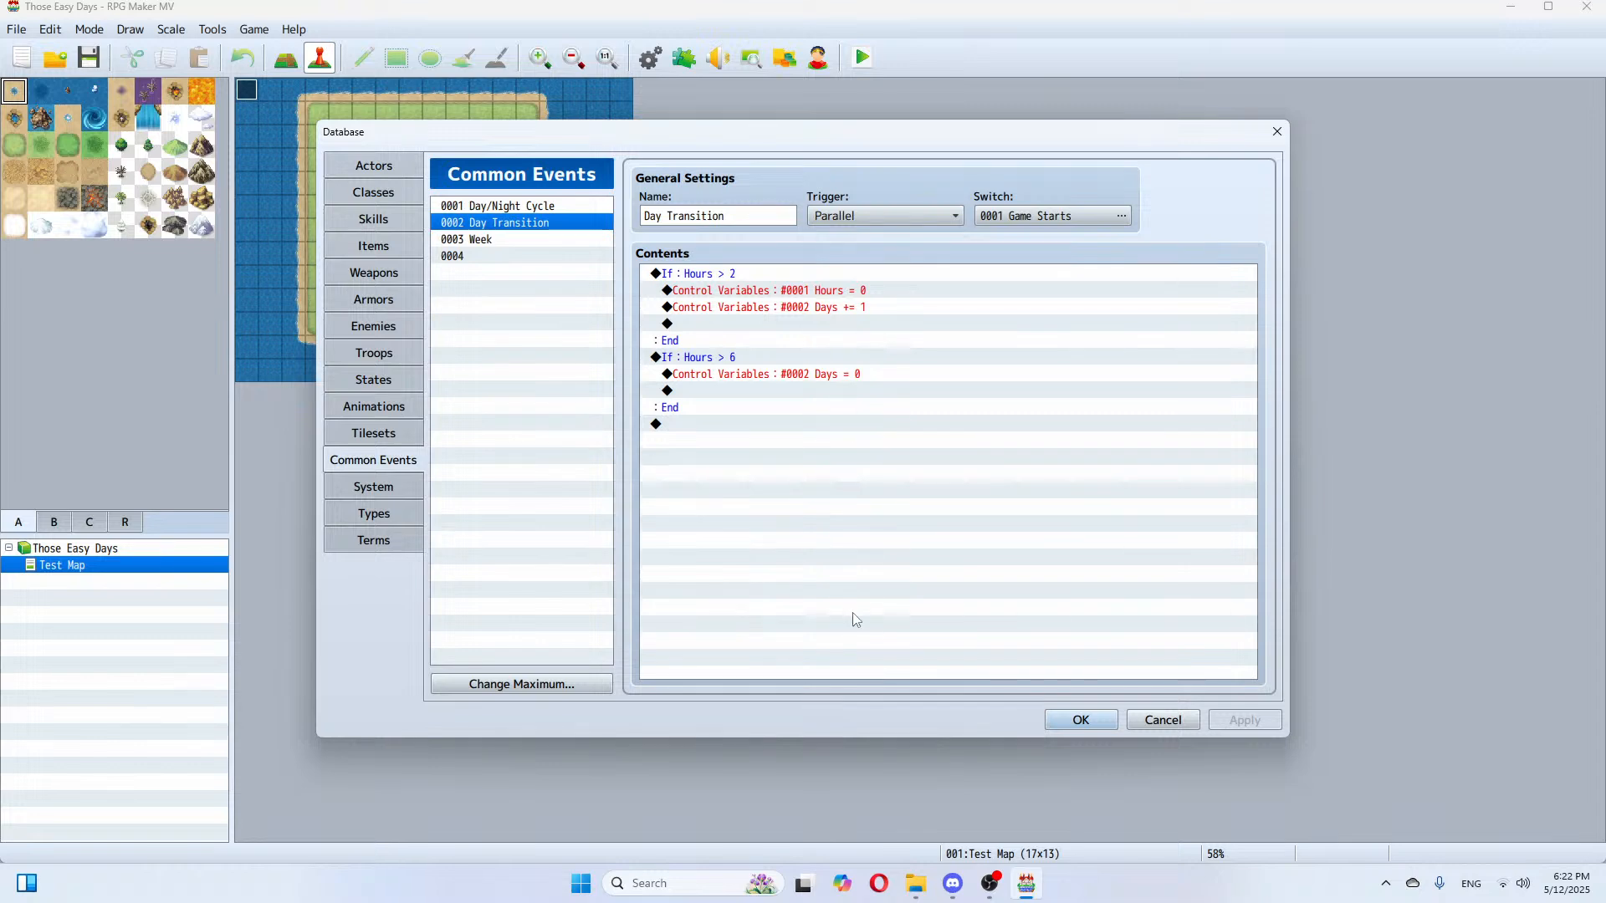
Step: Switch the second branch's condition variable in Day Transition to Days, then apply the change and close the database
left_click(708, 358)
right_click(697, 359)
left_click(741, 389)
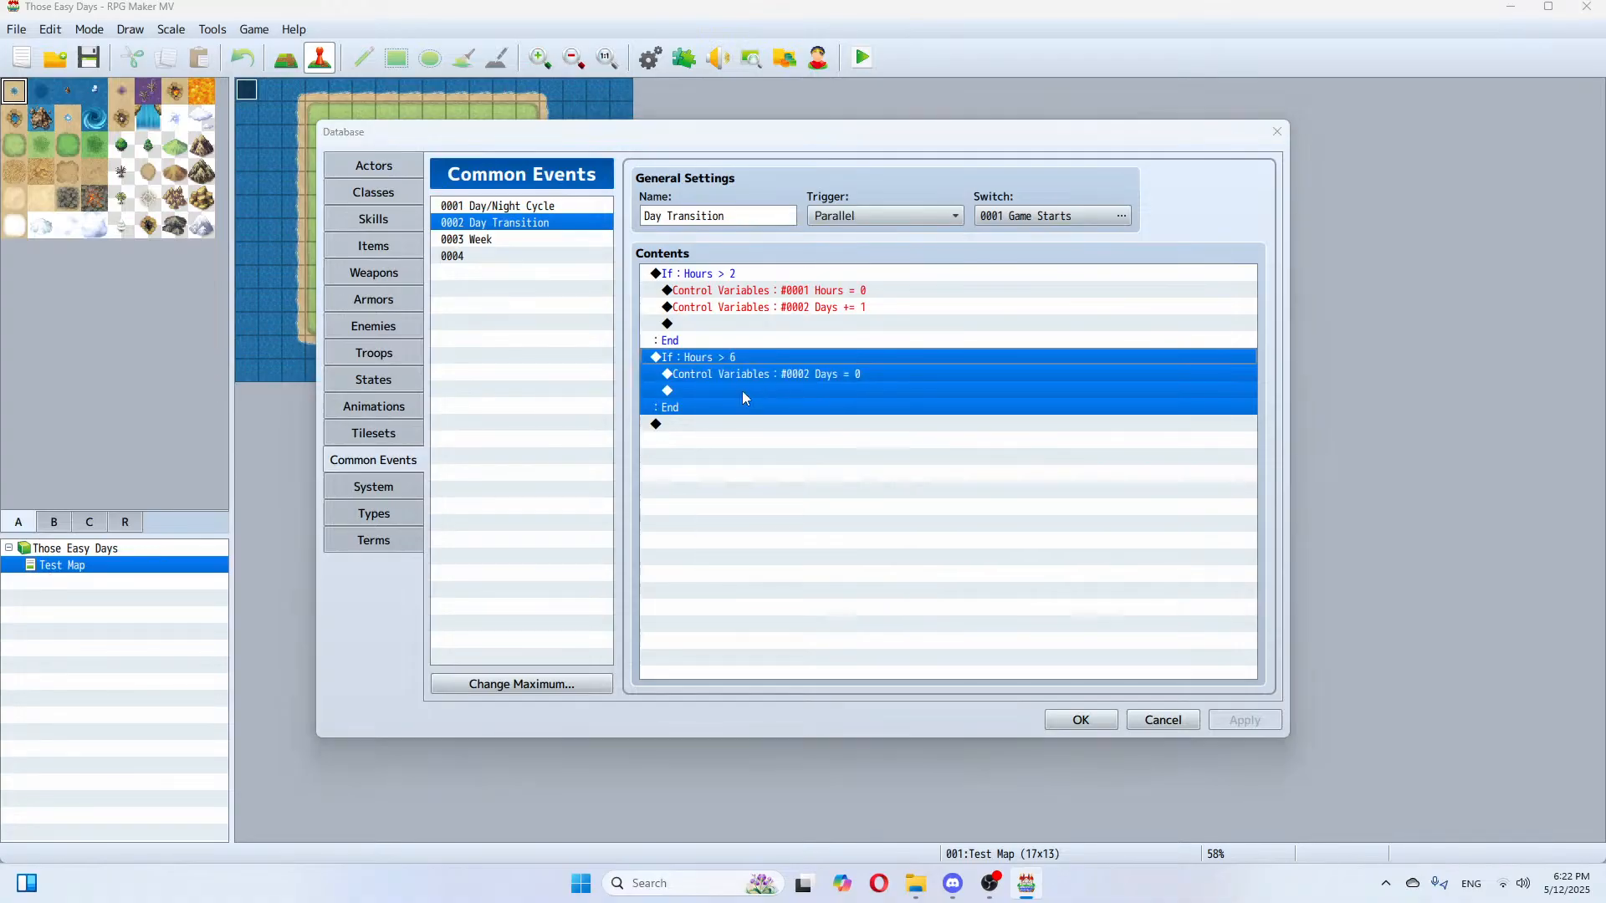
left_click(1007, 393)
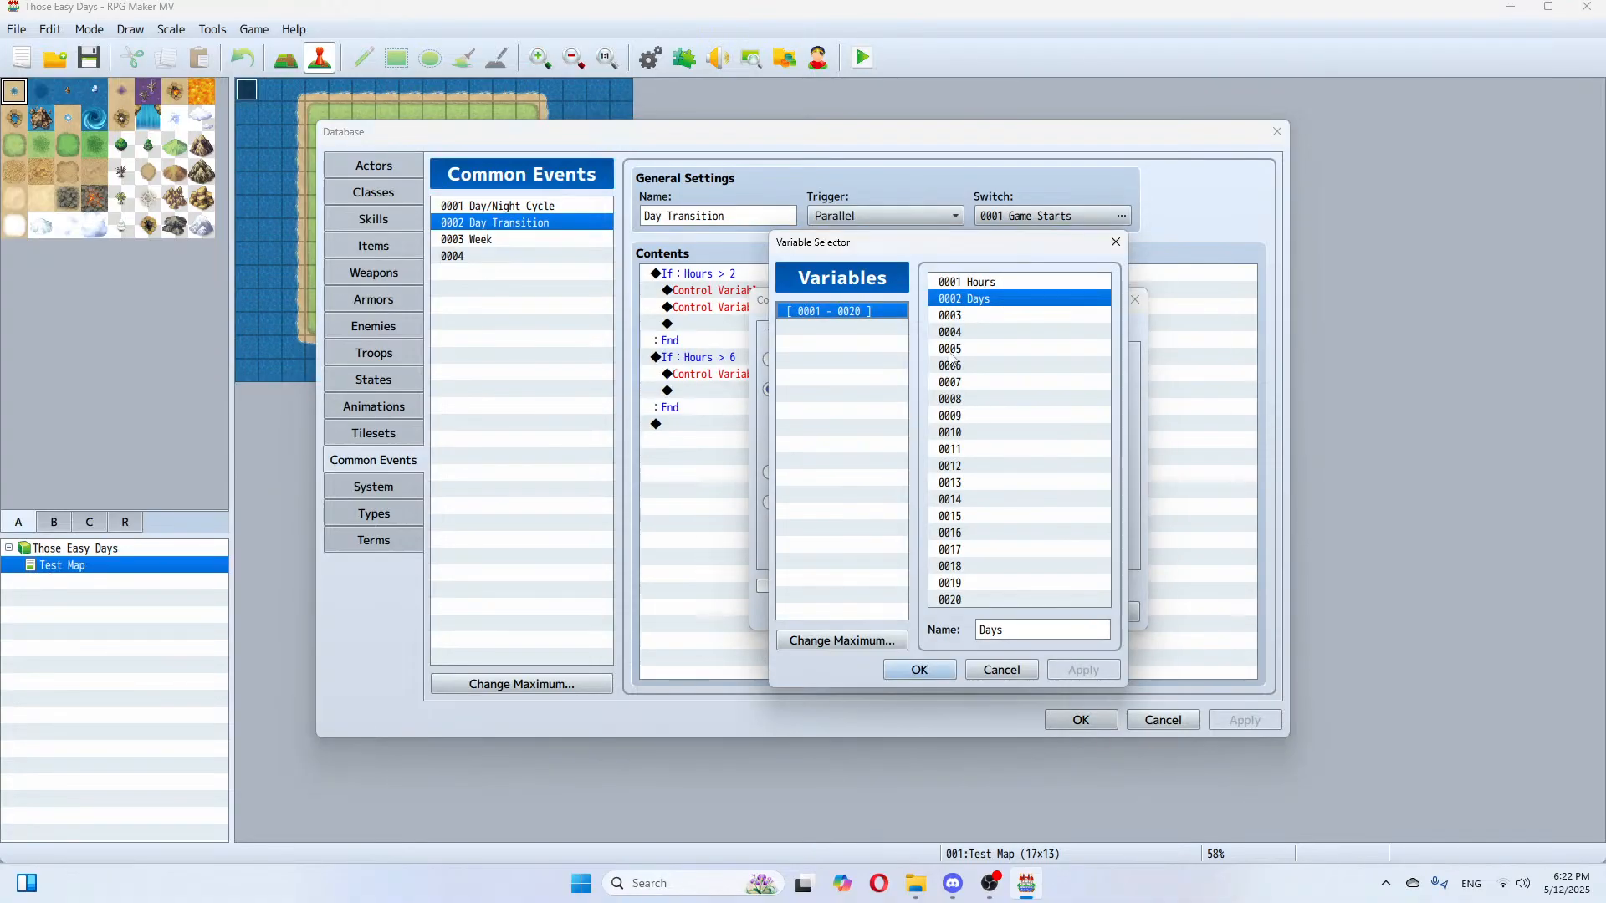
double_click(962, 301)
left_click(1020, 605)
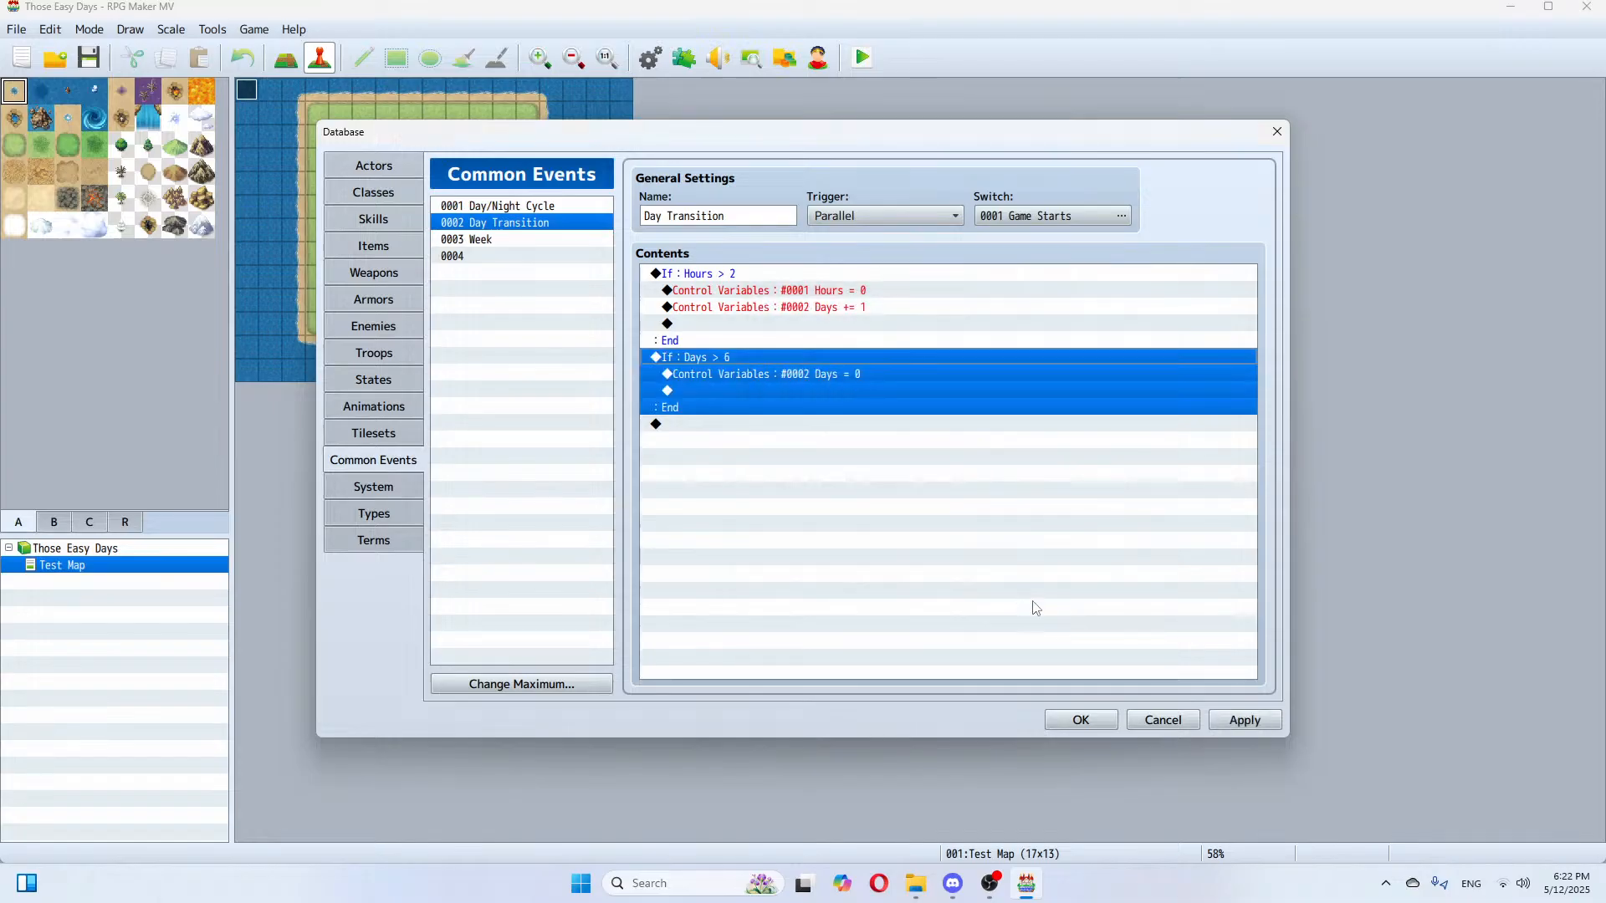
left_click(1254, 724)
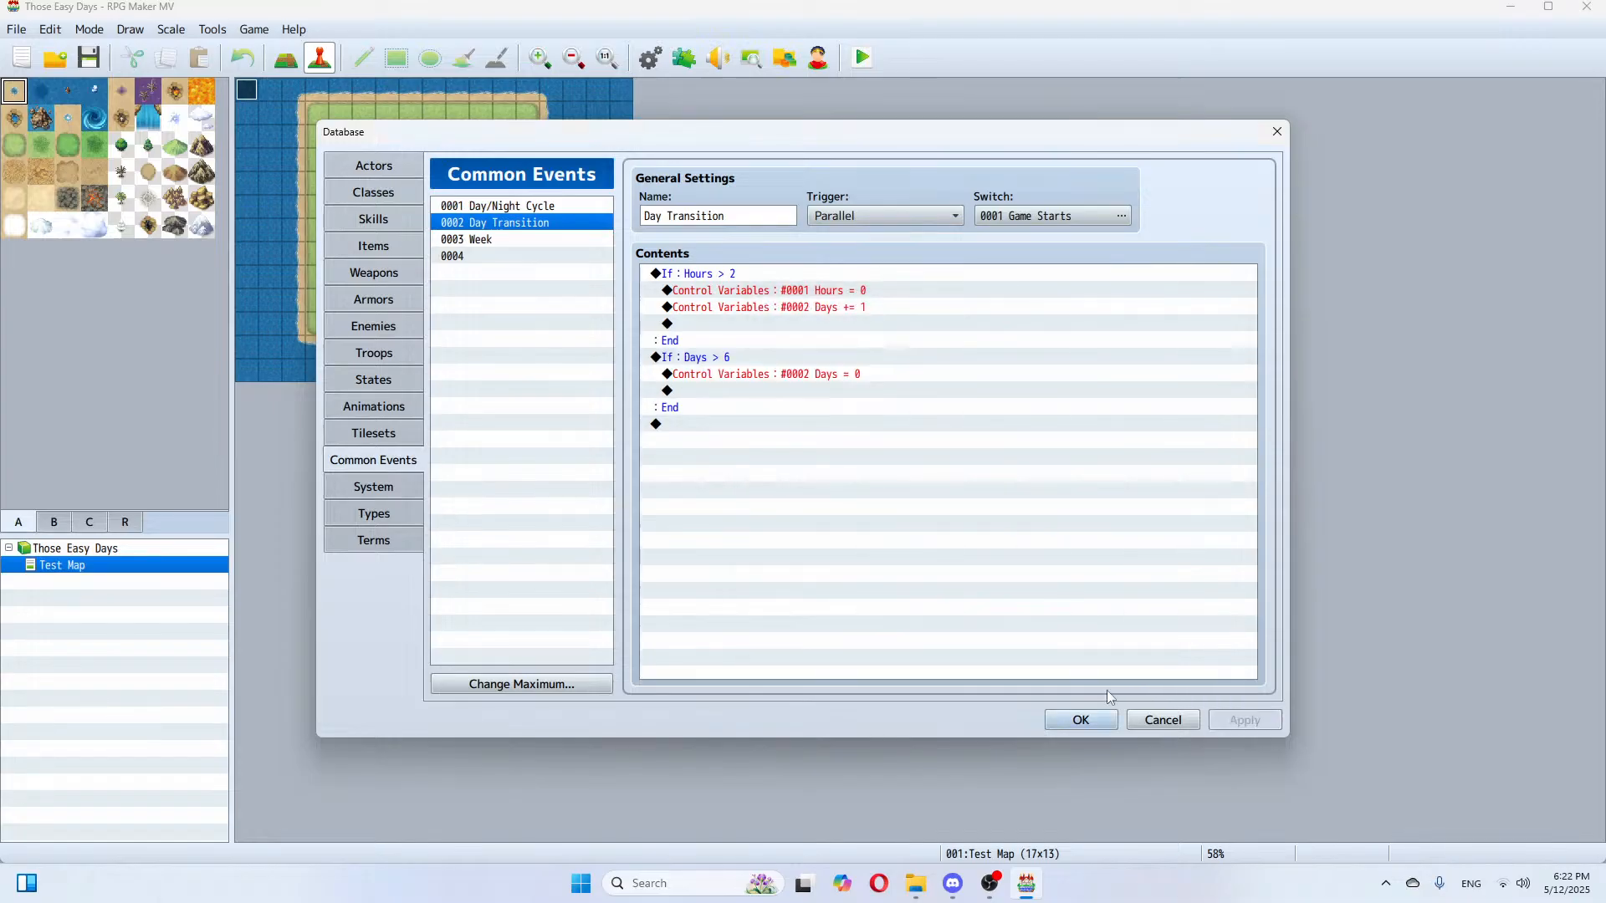
left_click(1073, 720)
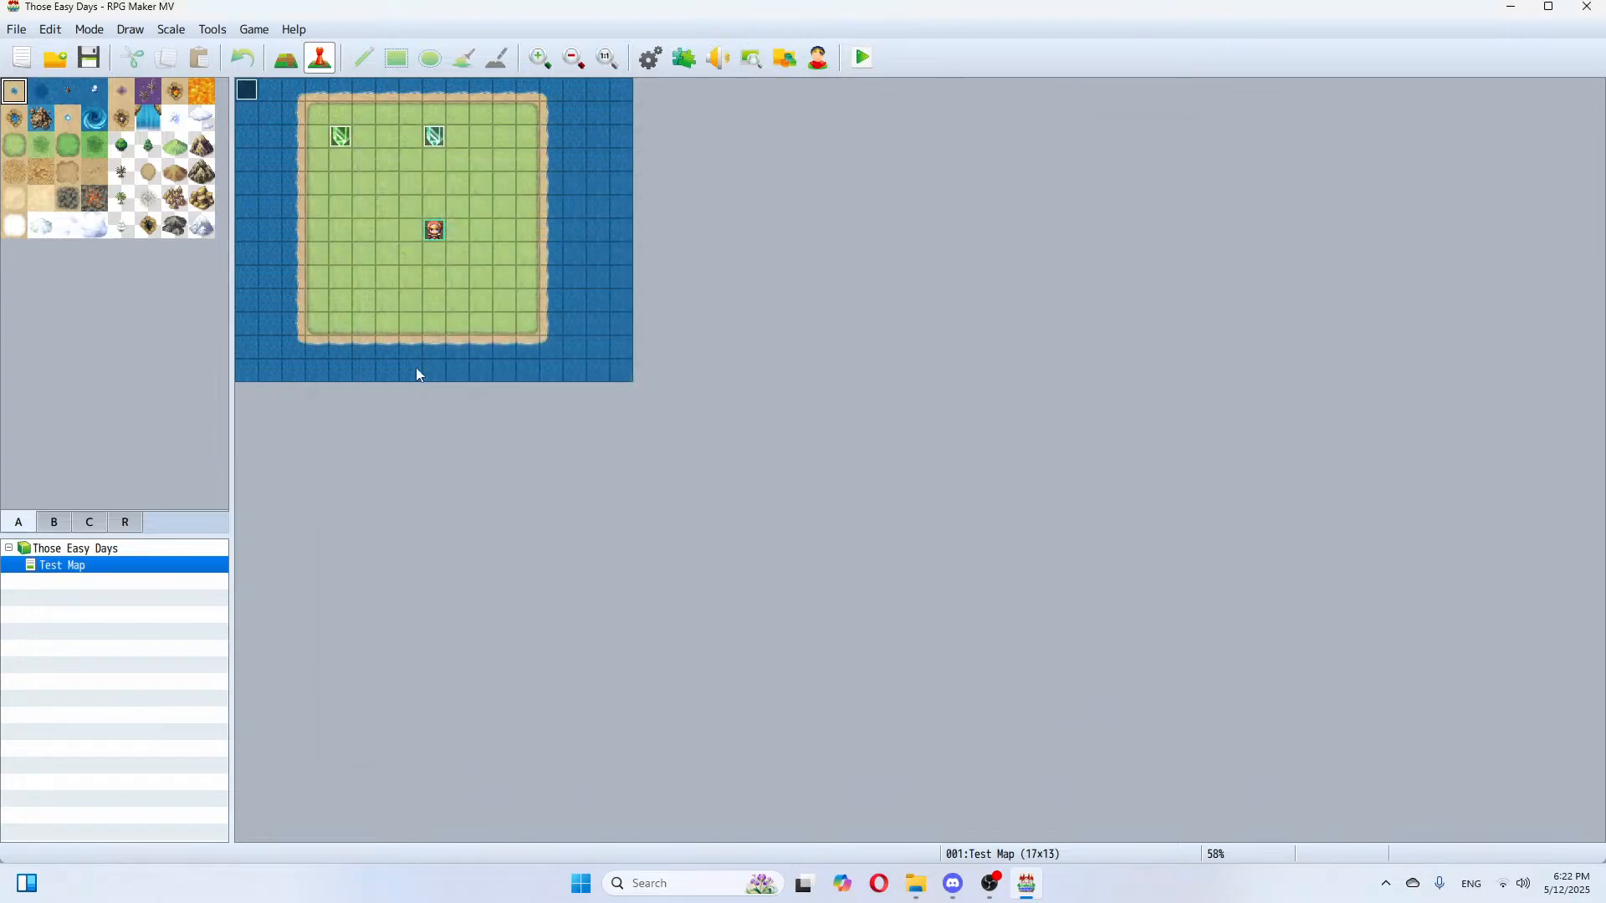
Step: Change the message of map event EV002 to "It is \v[3]"
right_click(434, 139)
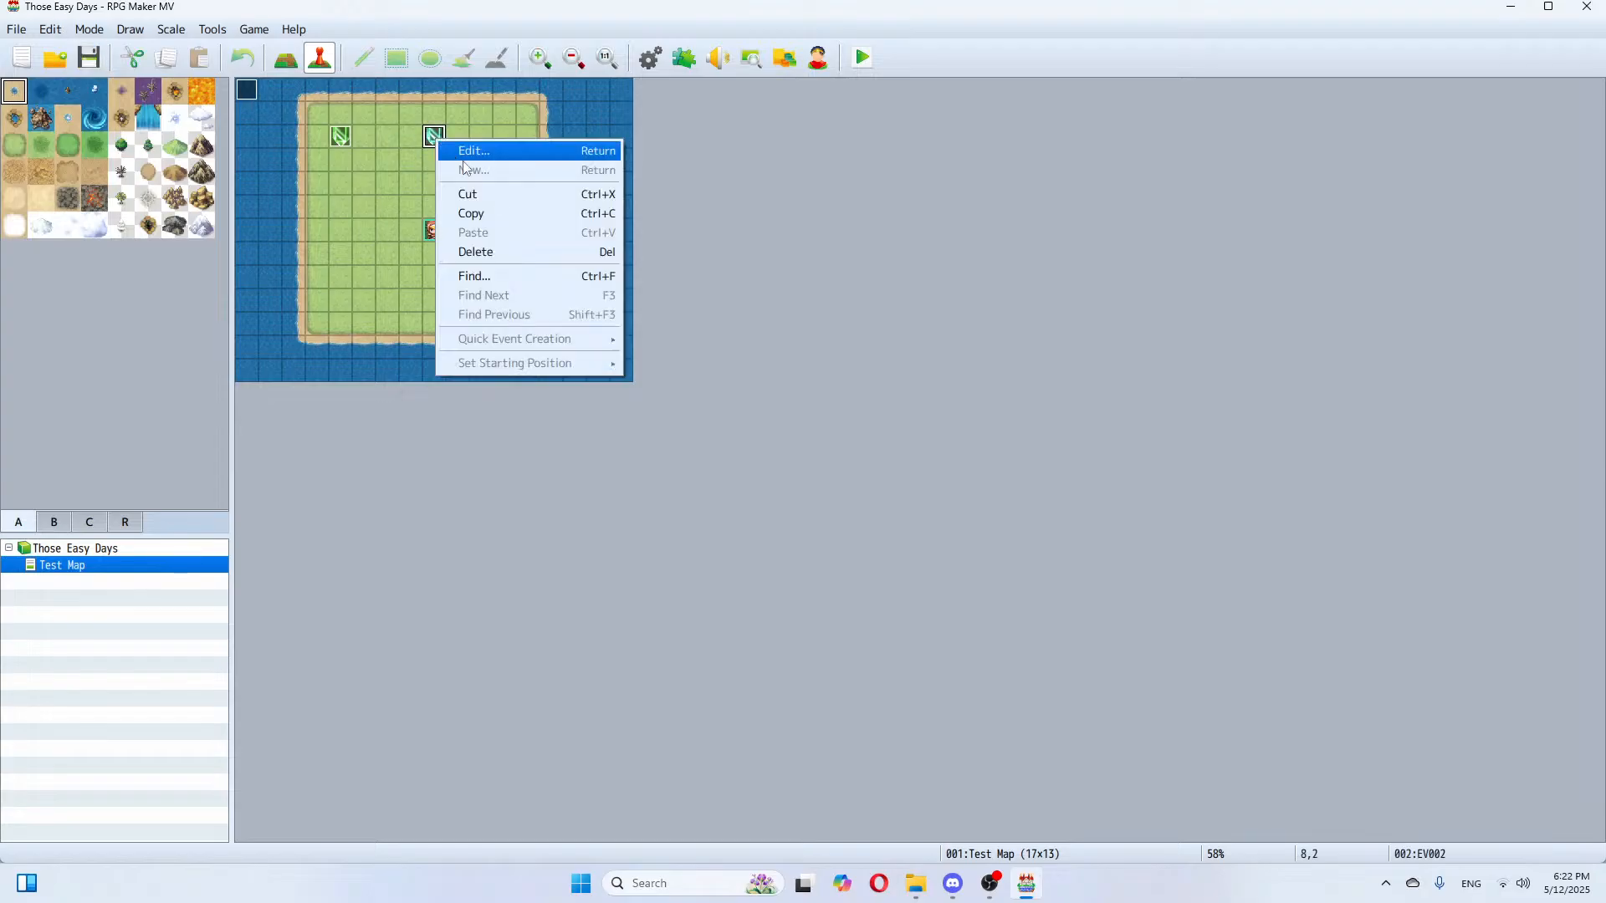
left_click(475, 154)
left_click(803, 261)
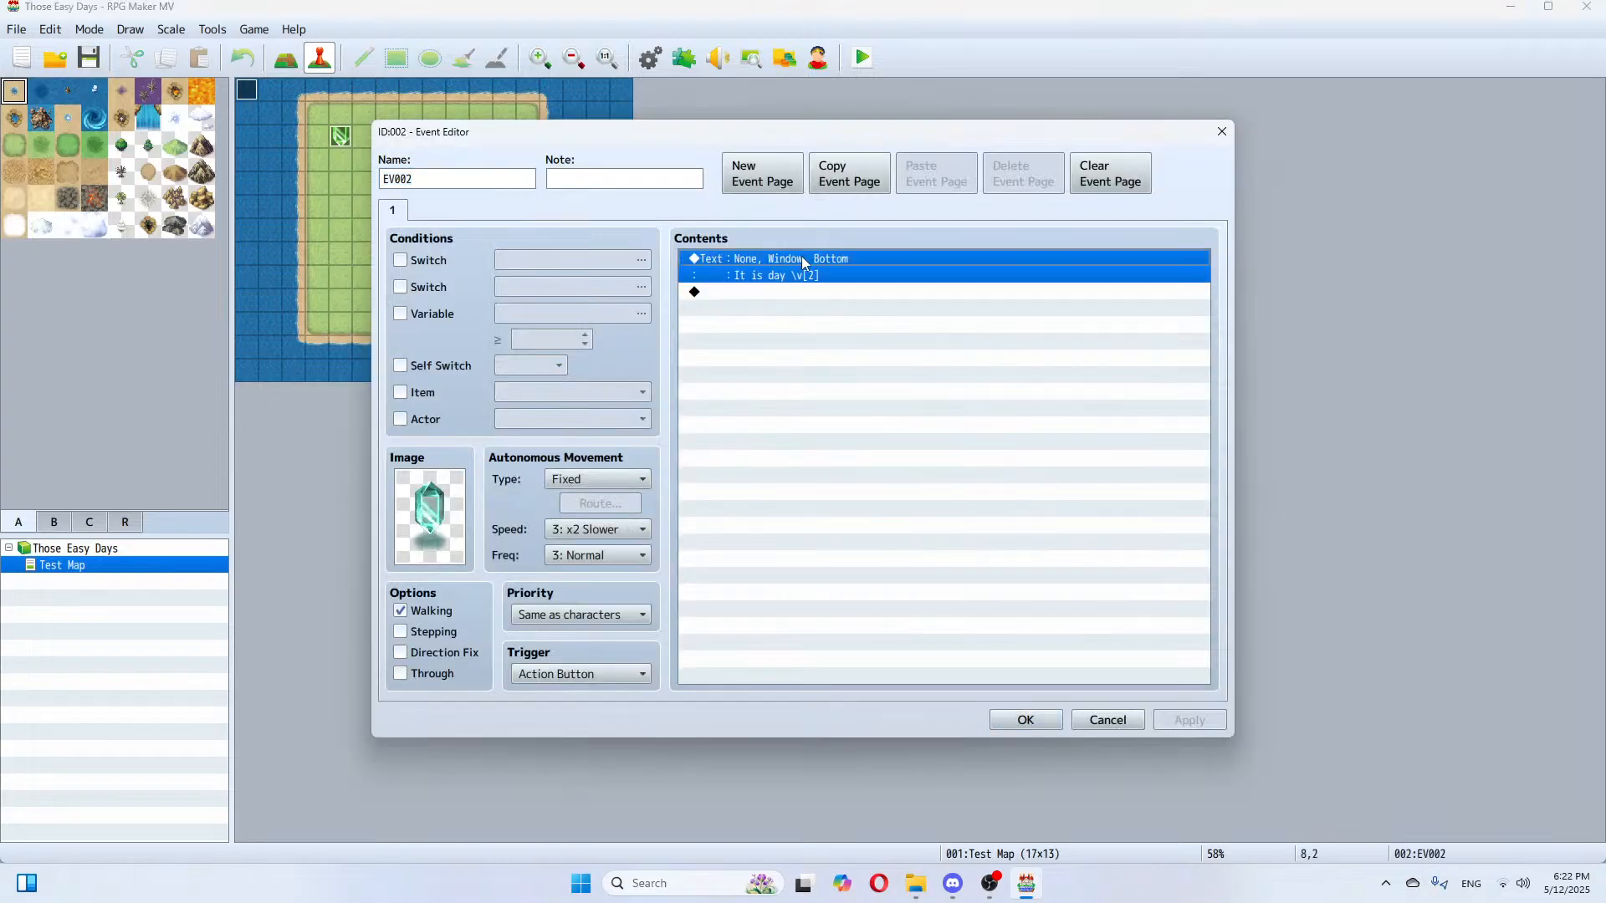
right_click(803, 261)
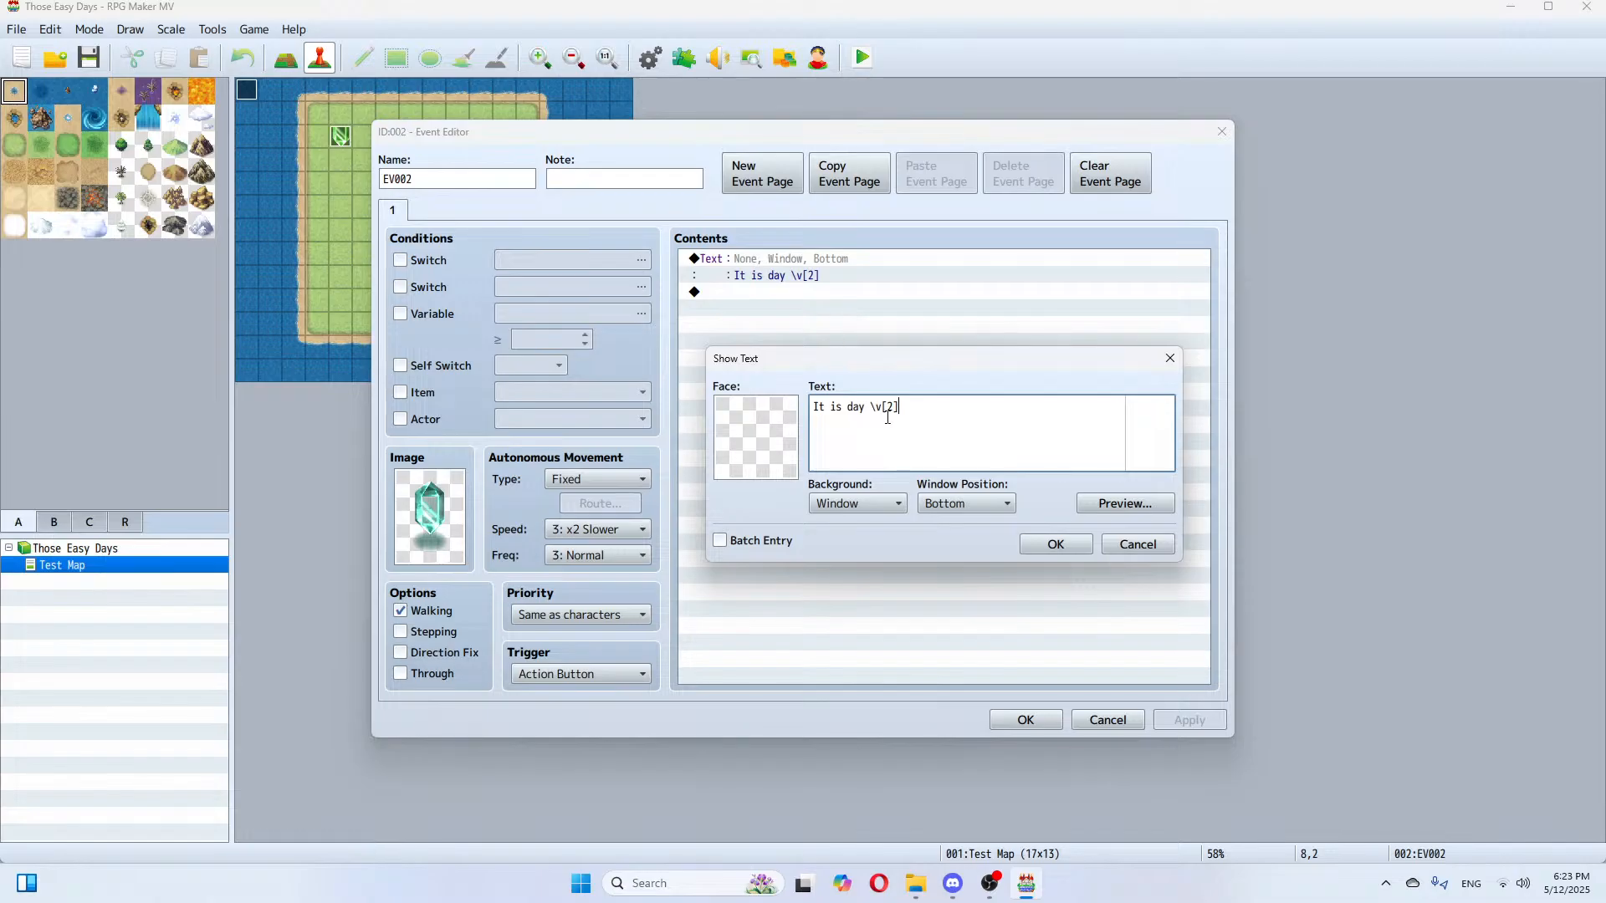
key("BackSpace")
key("BackSpace")
key("BackSpace")
key("BackSpace")
key("BackSpace")
left_click(1066, 551)
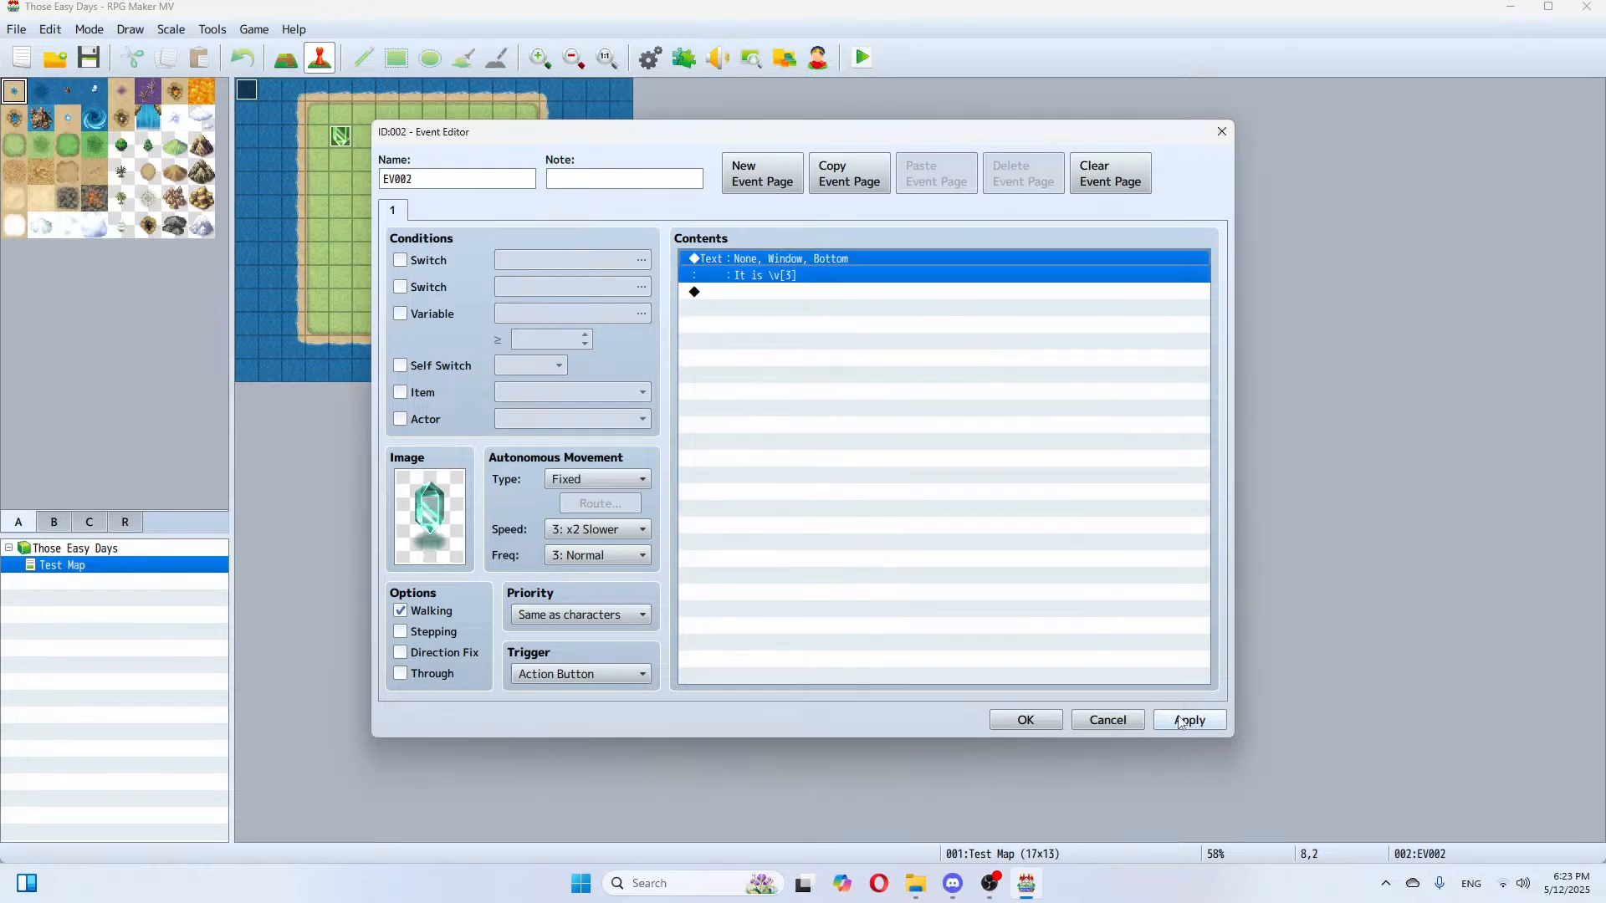
Step: Confirm the EV002 changes, playtest a new game to check the opening message, and close the test
left_click(1026, 720)
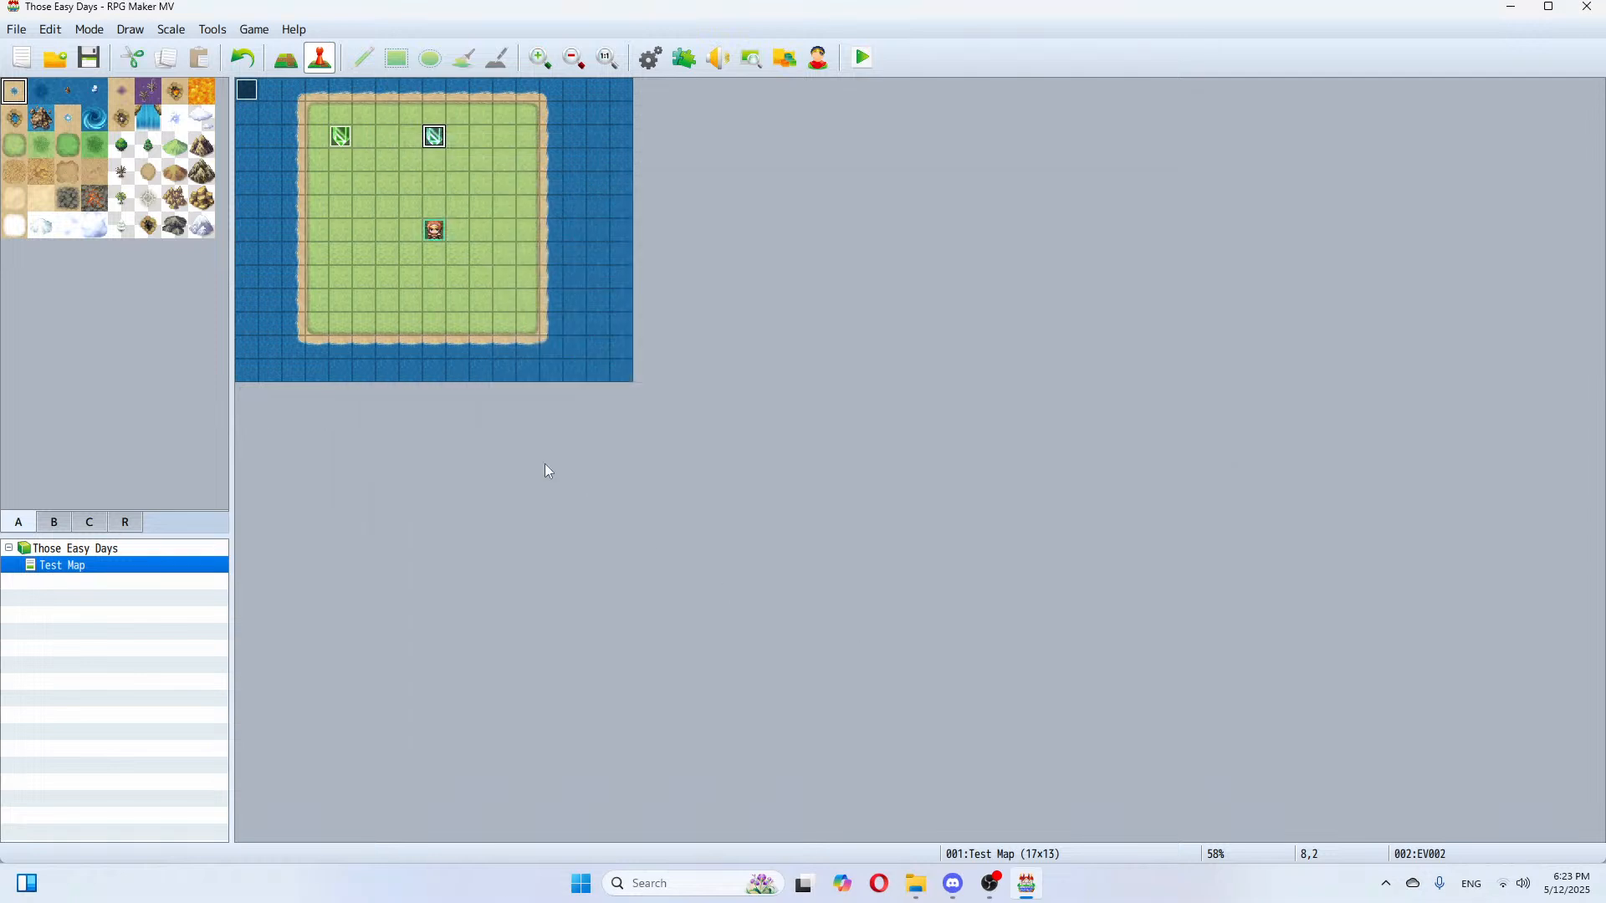
left_click(864, 58)
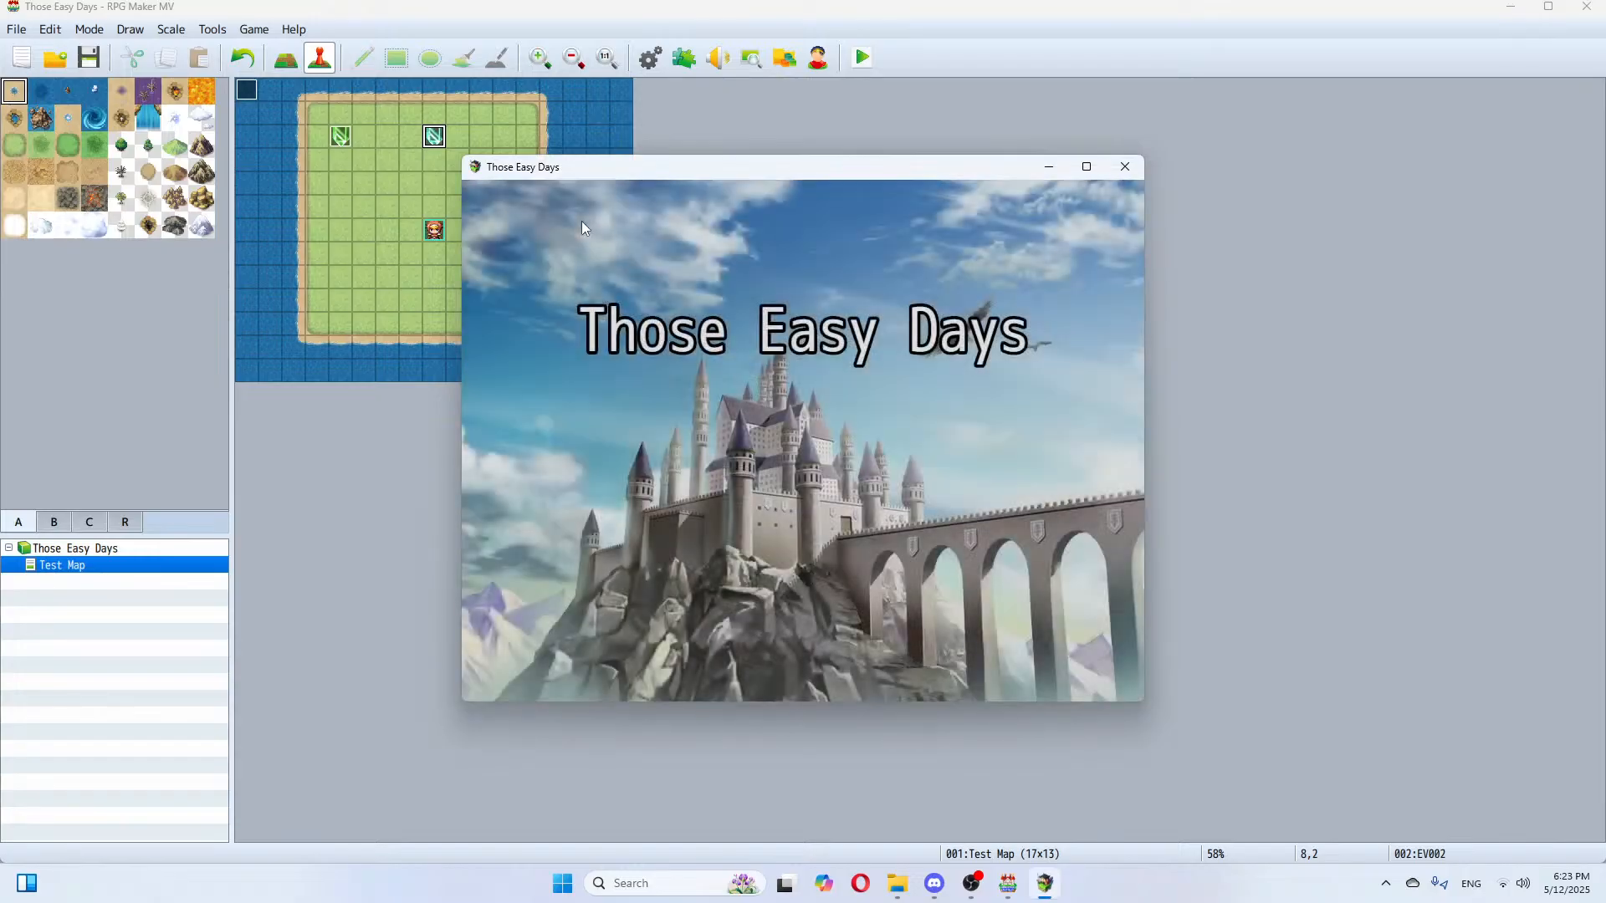
key("Return")
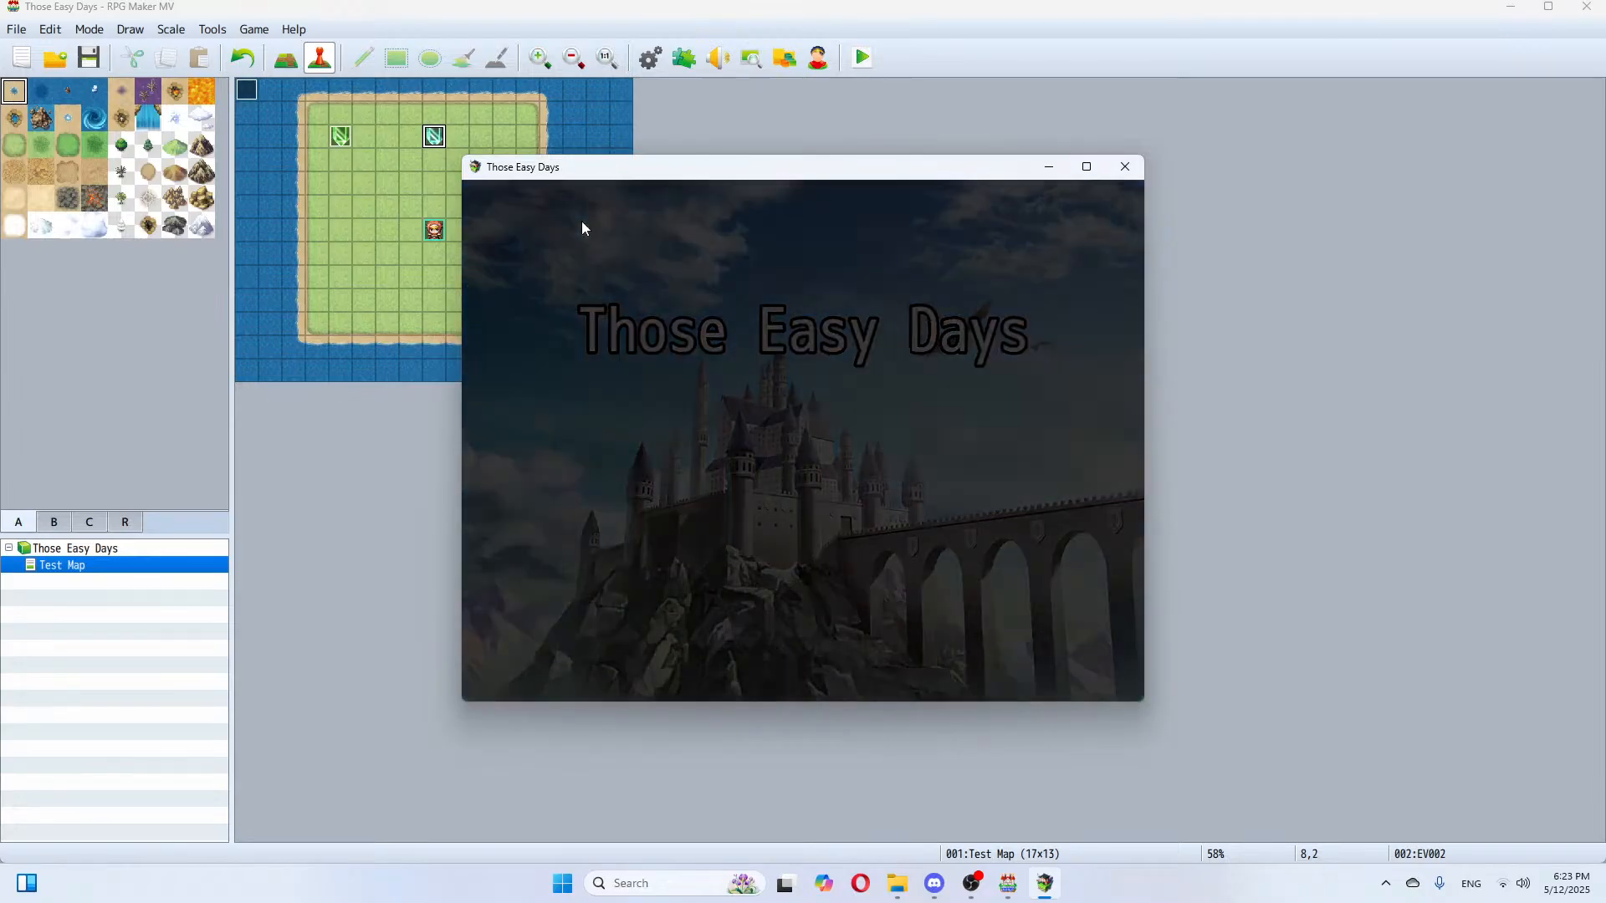
key("Return")
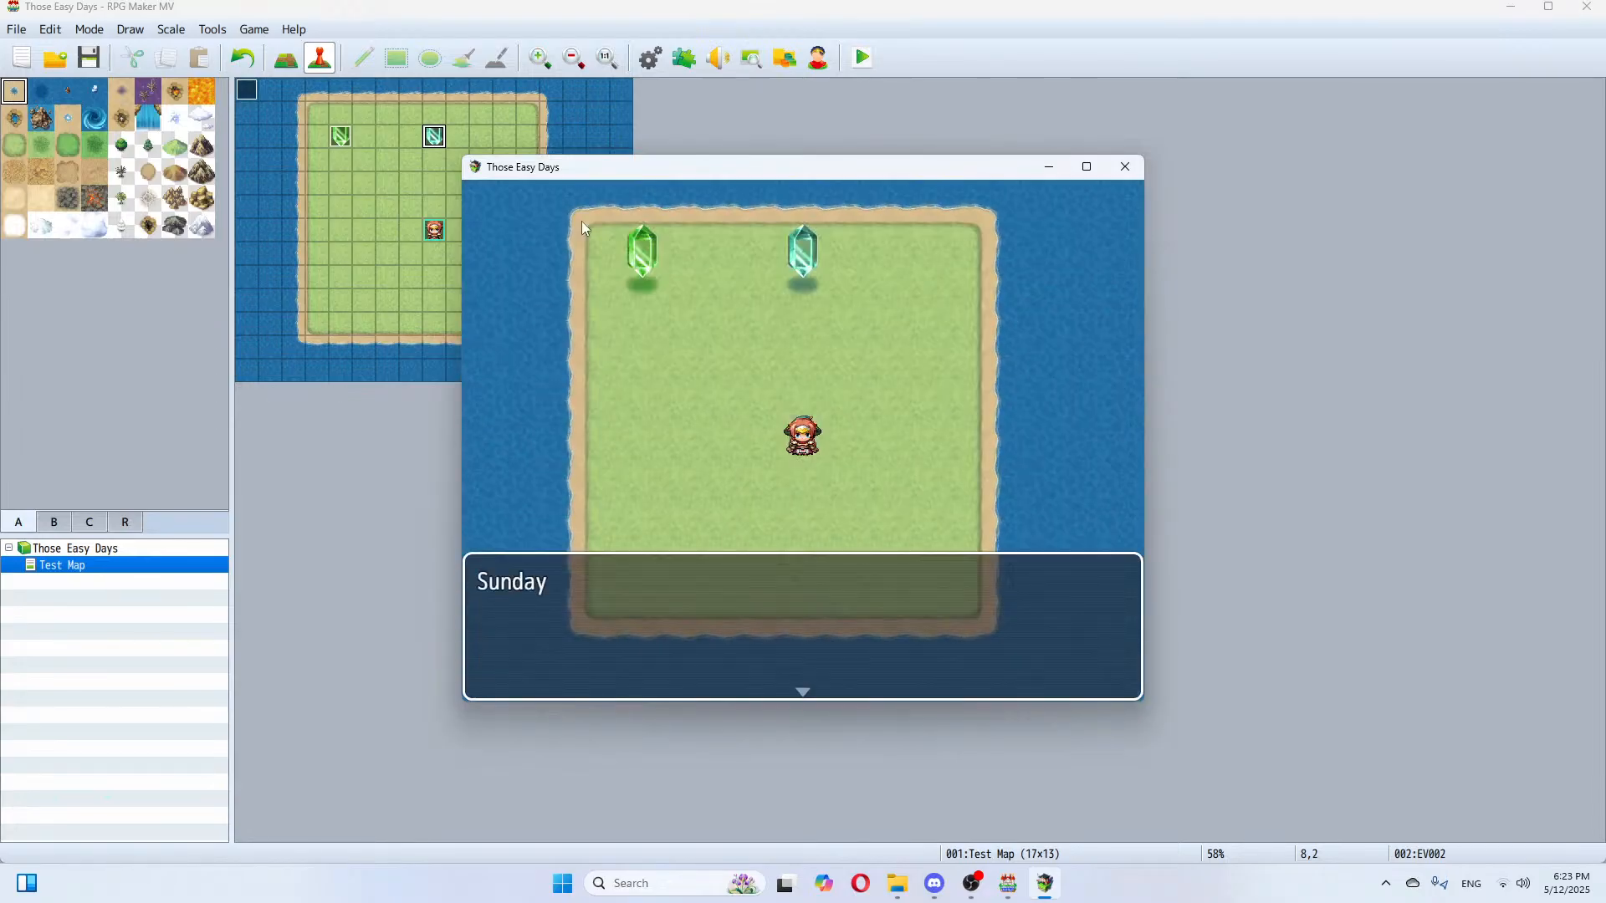
left_click(1125, 166)
Step: Reopen map event EV002 to check its message command, and close it without changes
right_click(439, 135)
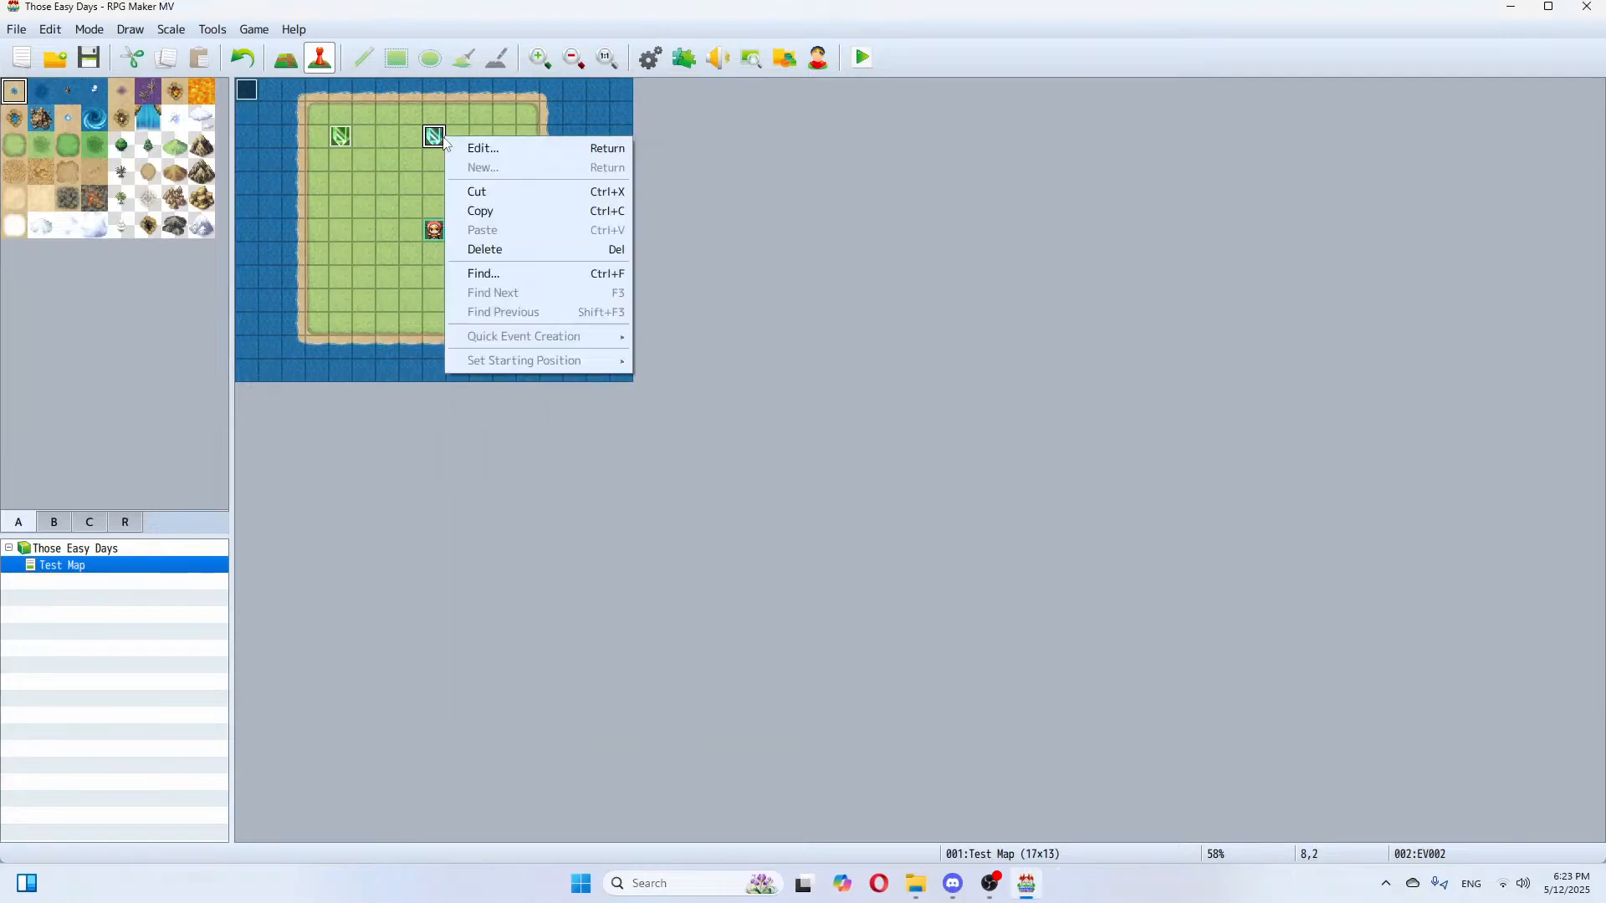
left_click(461, 144)
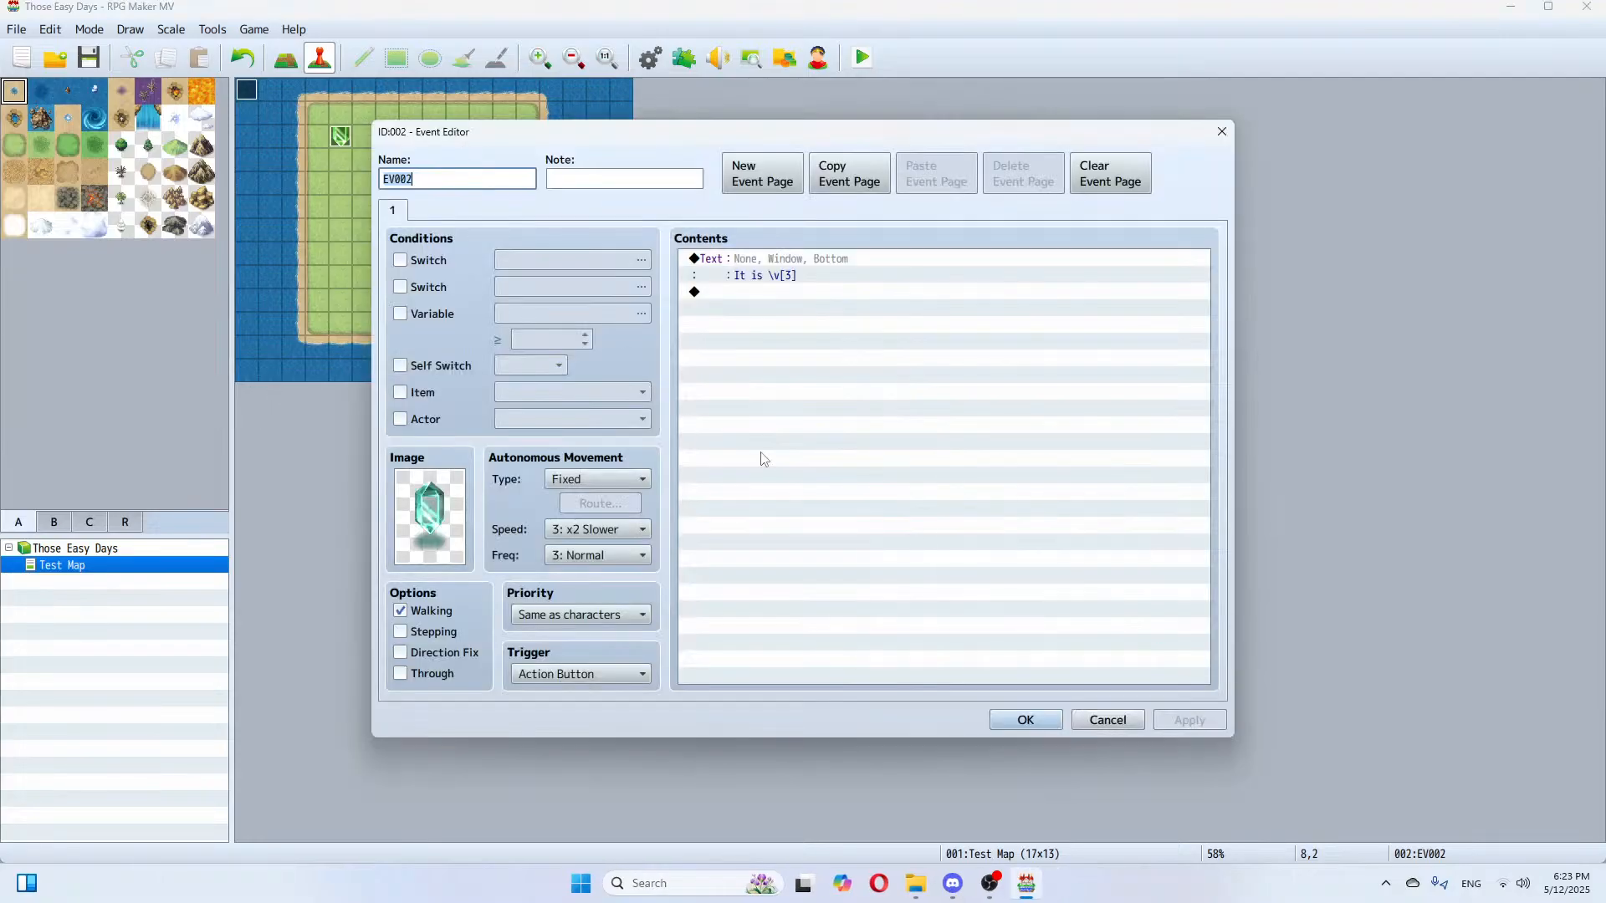
left_click(1112, 719)
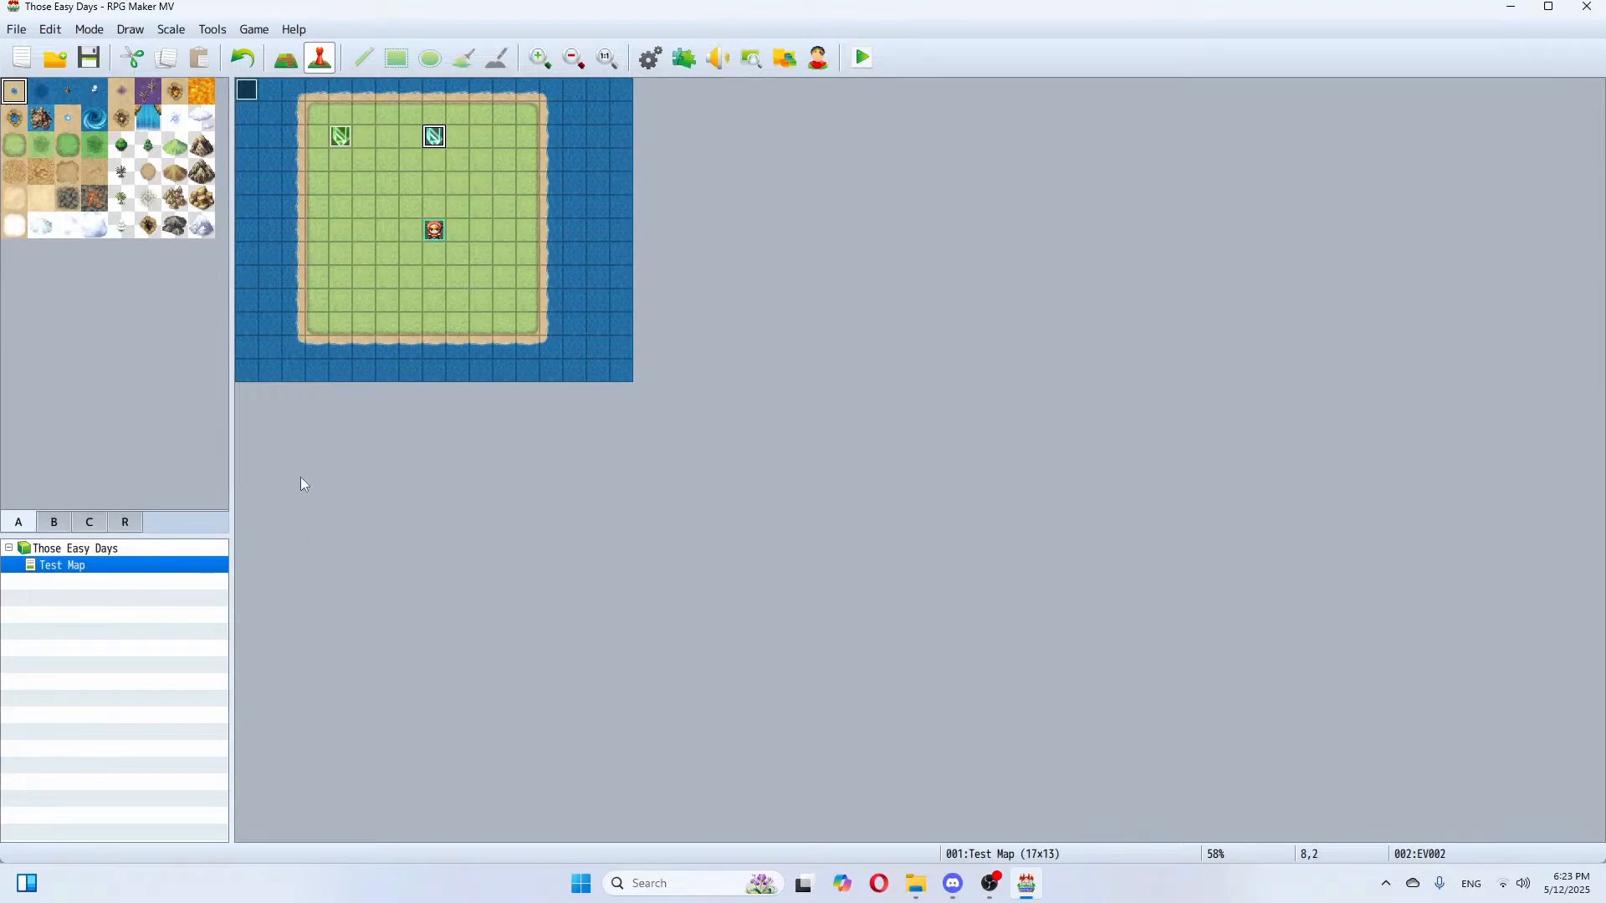
Step: Examine the Day Transition and Week common events in the database, including the Days = 0 branch with its Sunday text
left_click(649, 58)
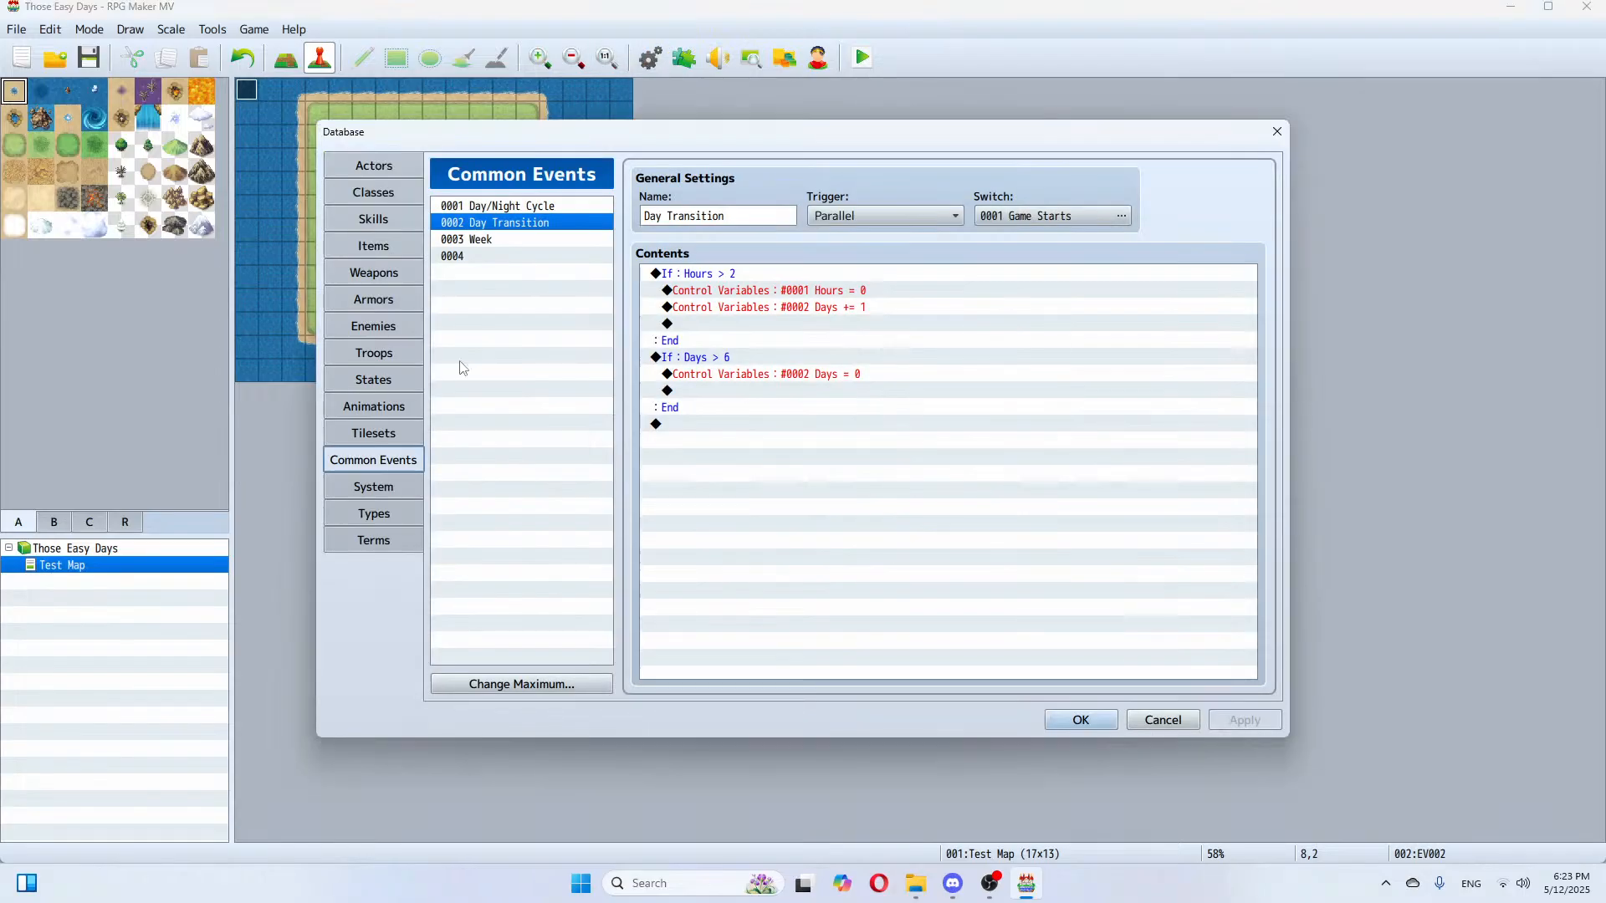
left_click(485, 243)
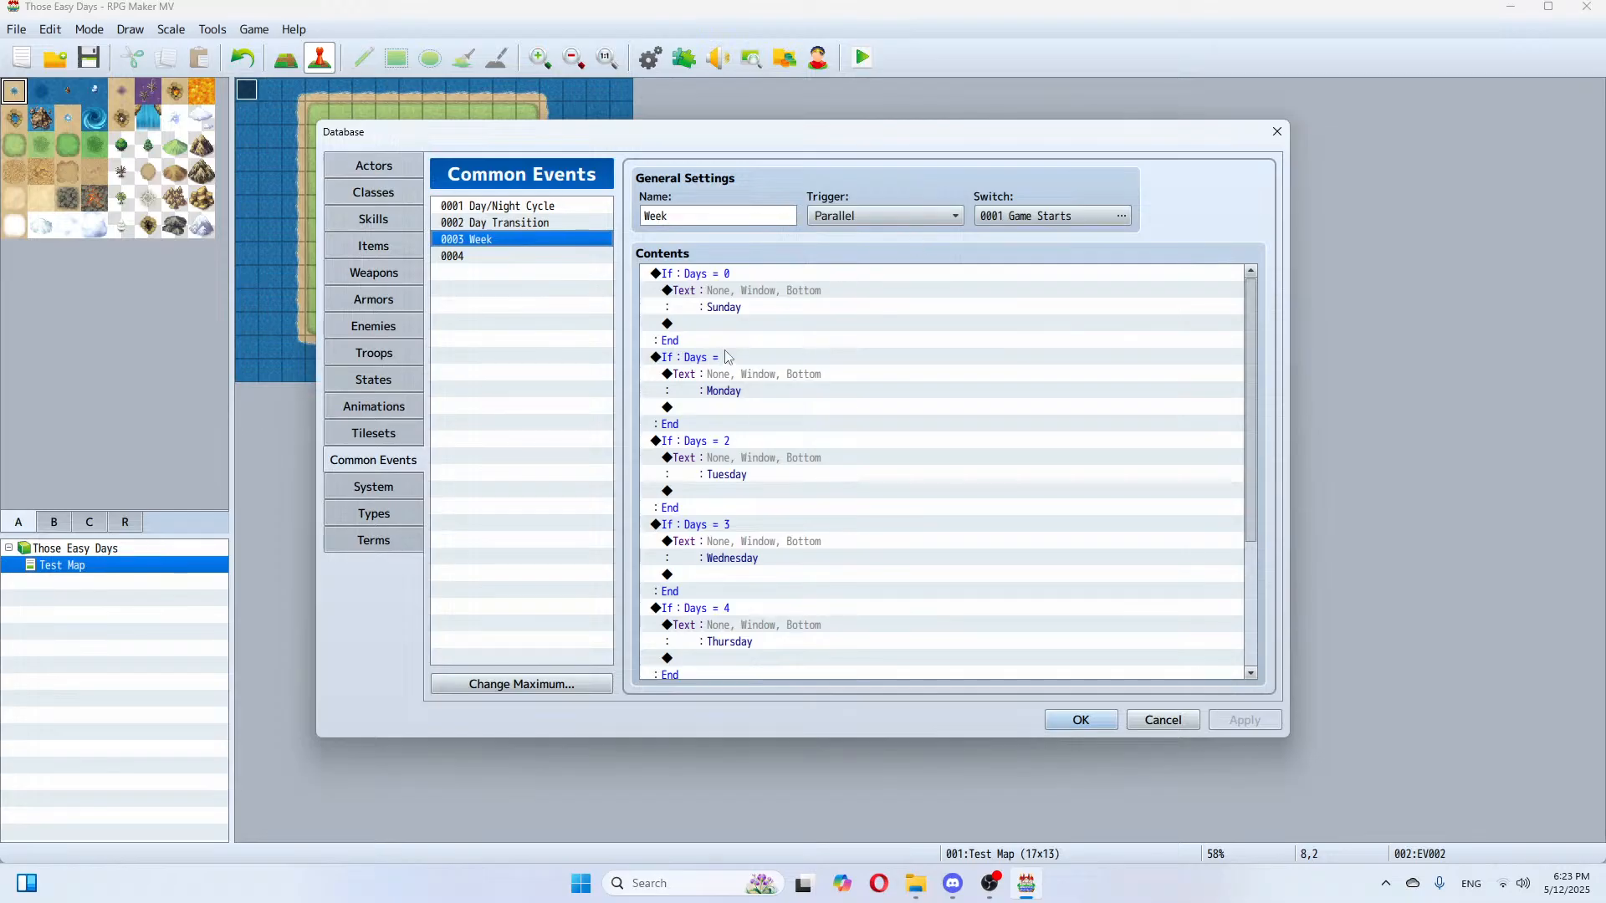
left_click(520, 225)
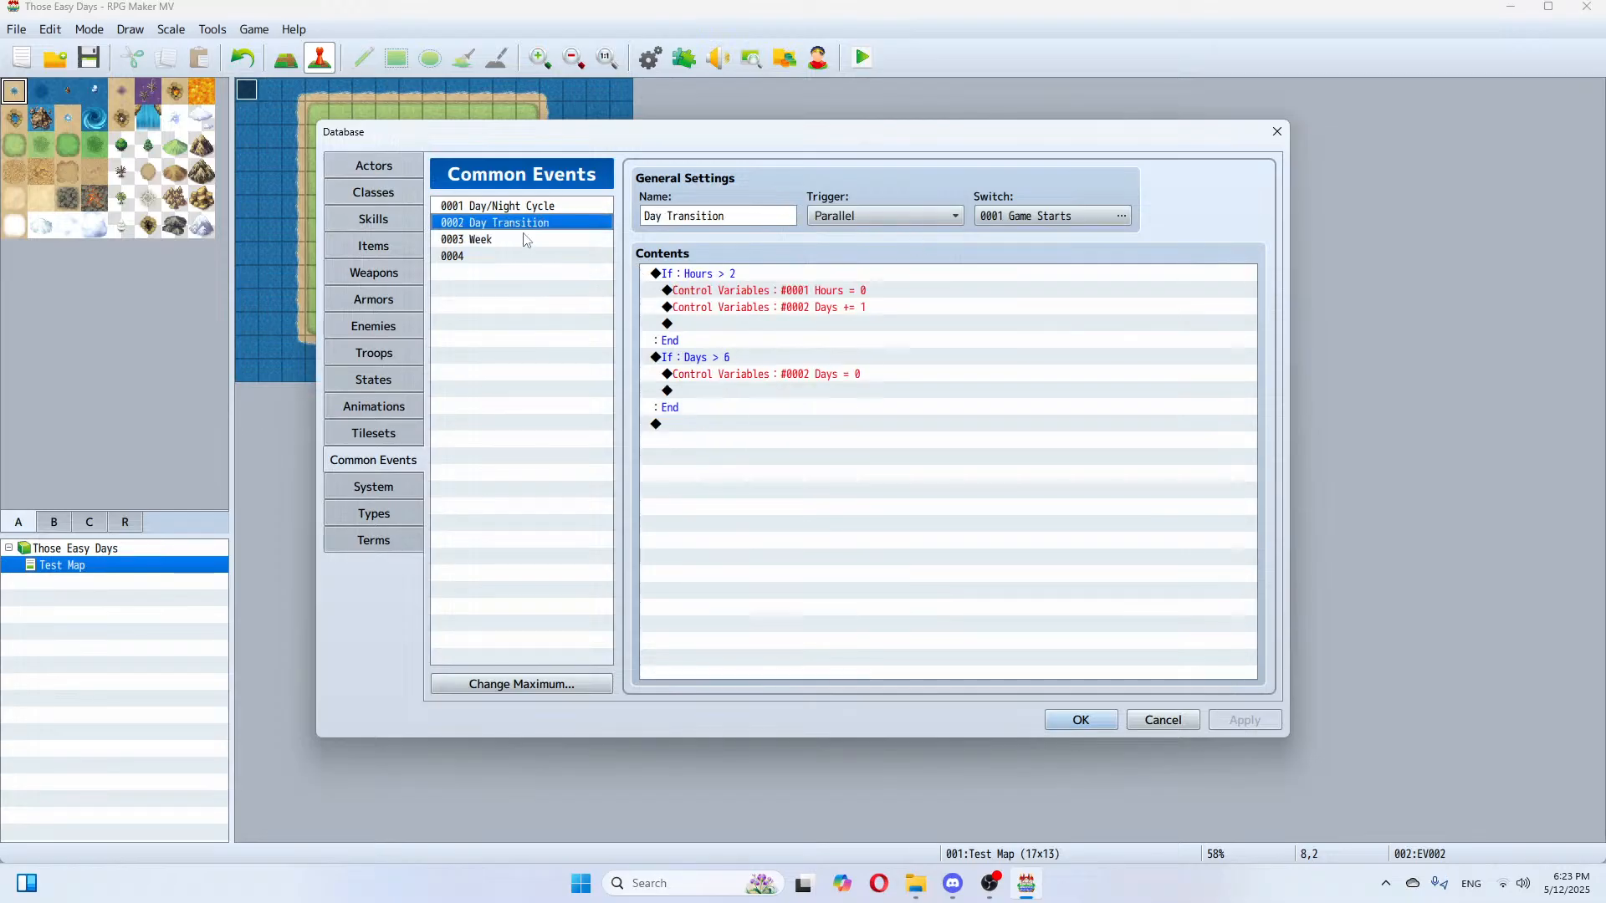
left_click(527, 240)
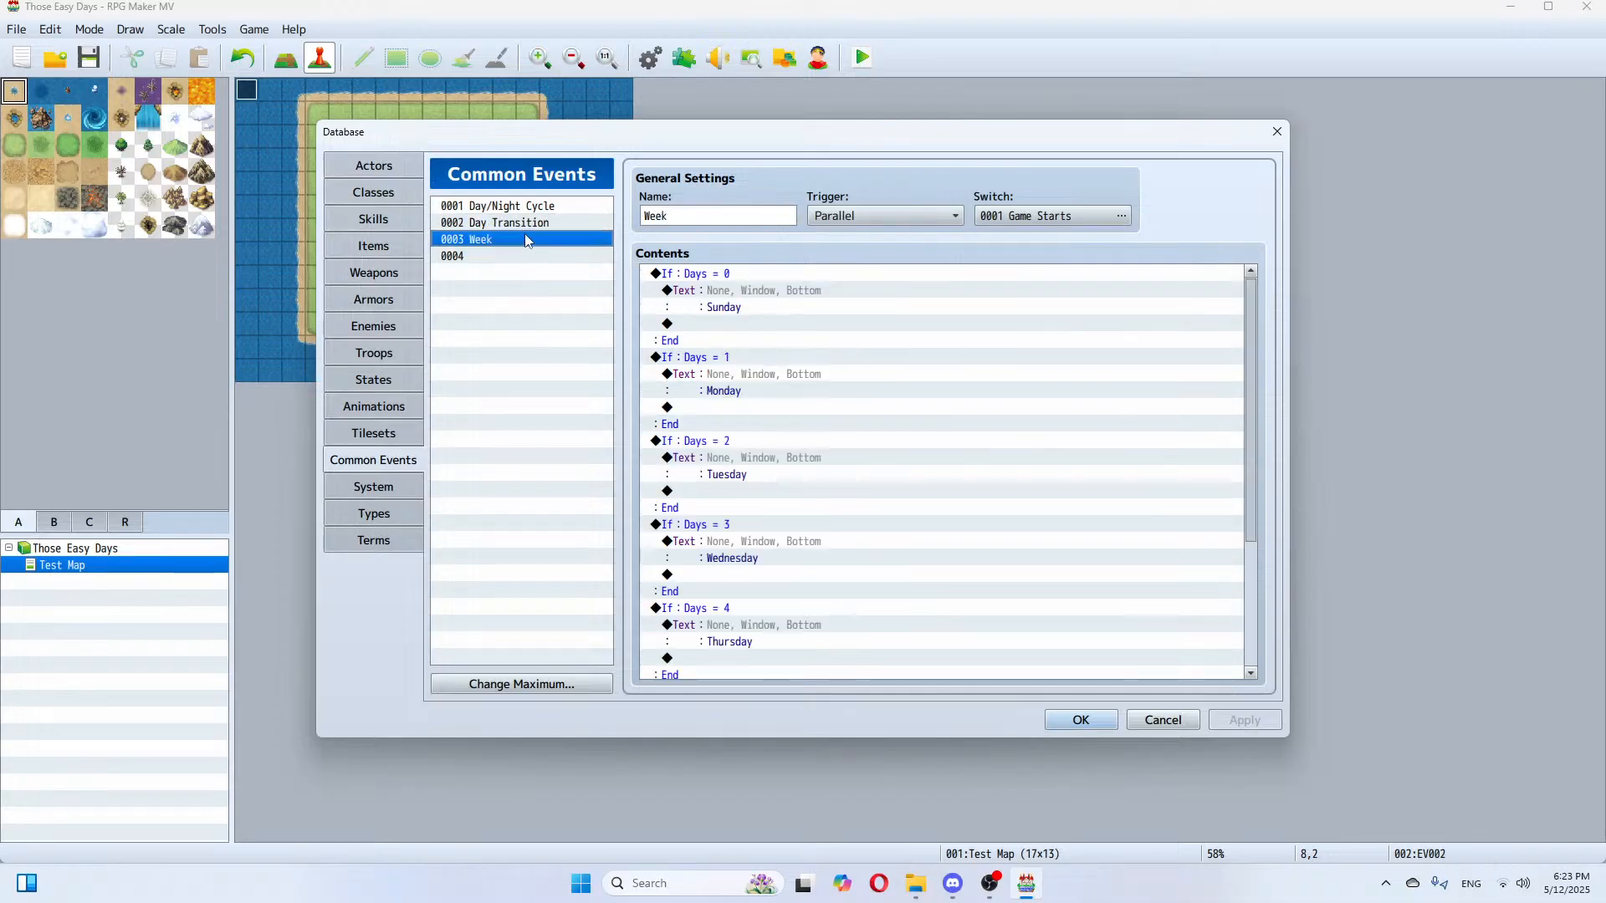
left_click(755, 308)
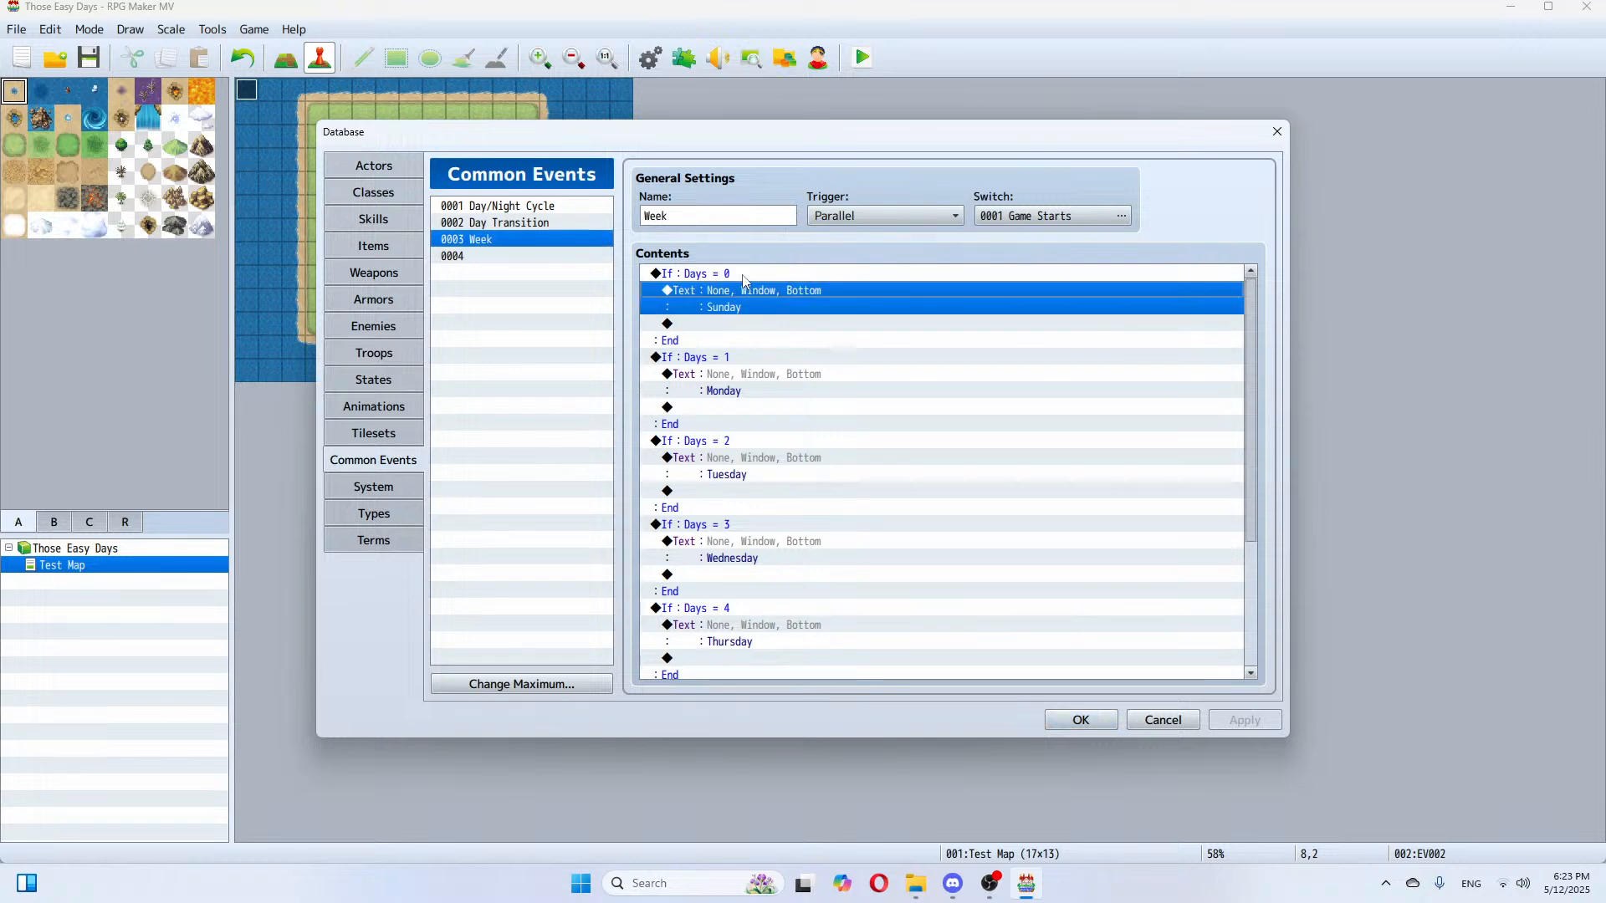
left_click(741, 273)
left_click(739, 303)
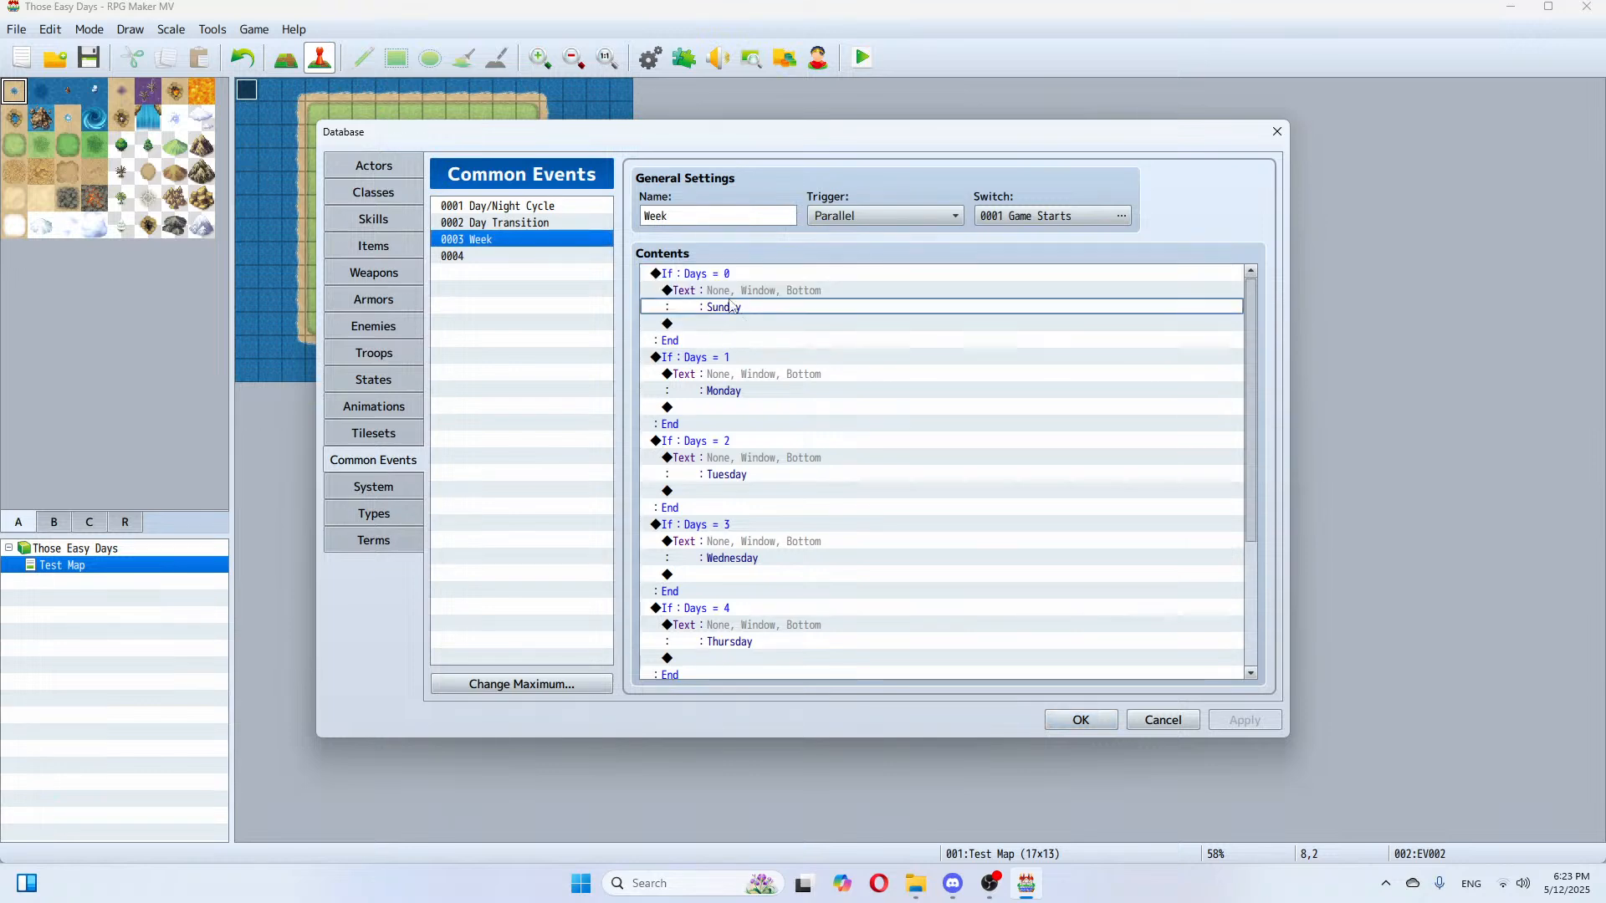
left_click(734, 289)
left_click(739, 275)
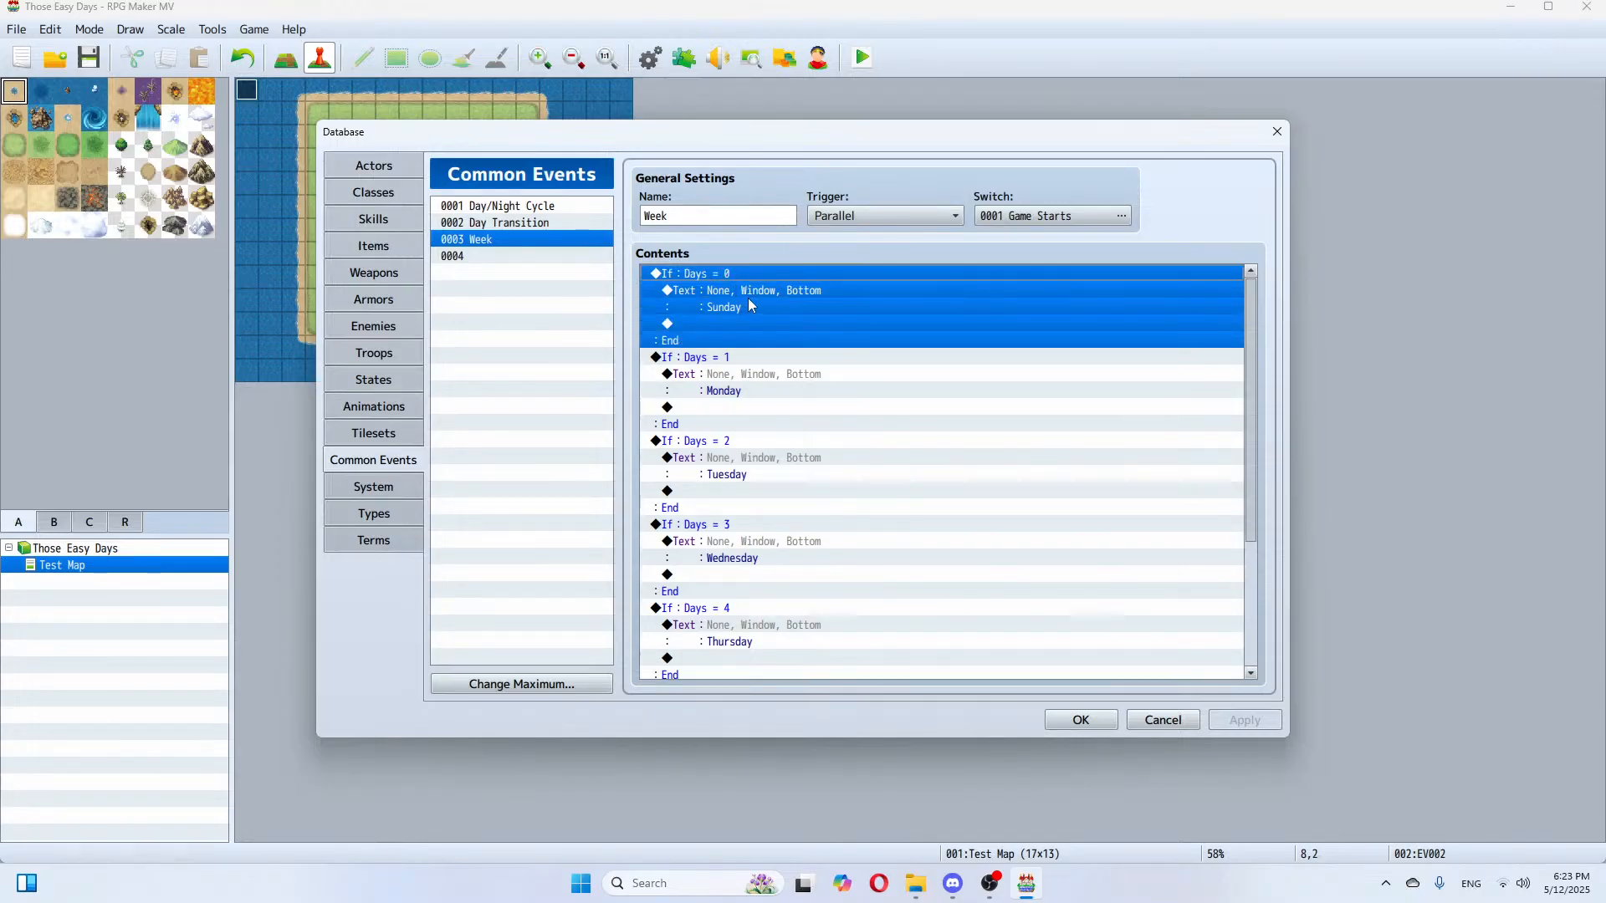
left_click(747, 299)
Step: Set the Week common event's trigger to None, apply the change and close the database
left_click(886, 215)
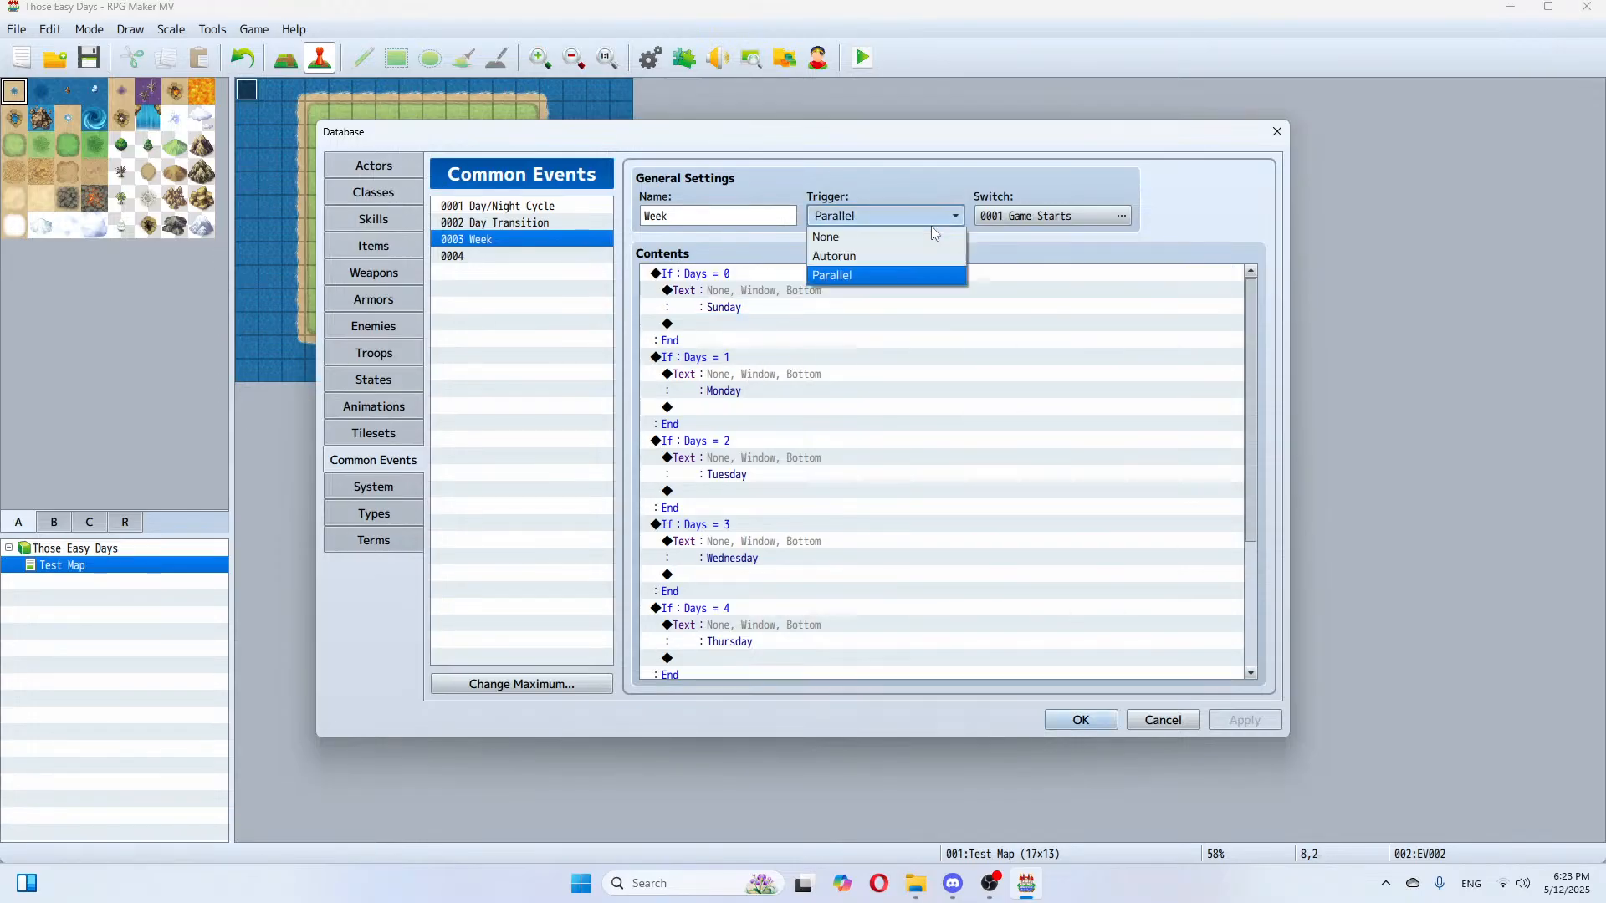
left_click(899, 239)
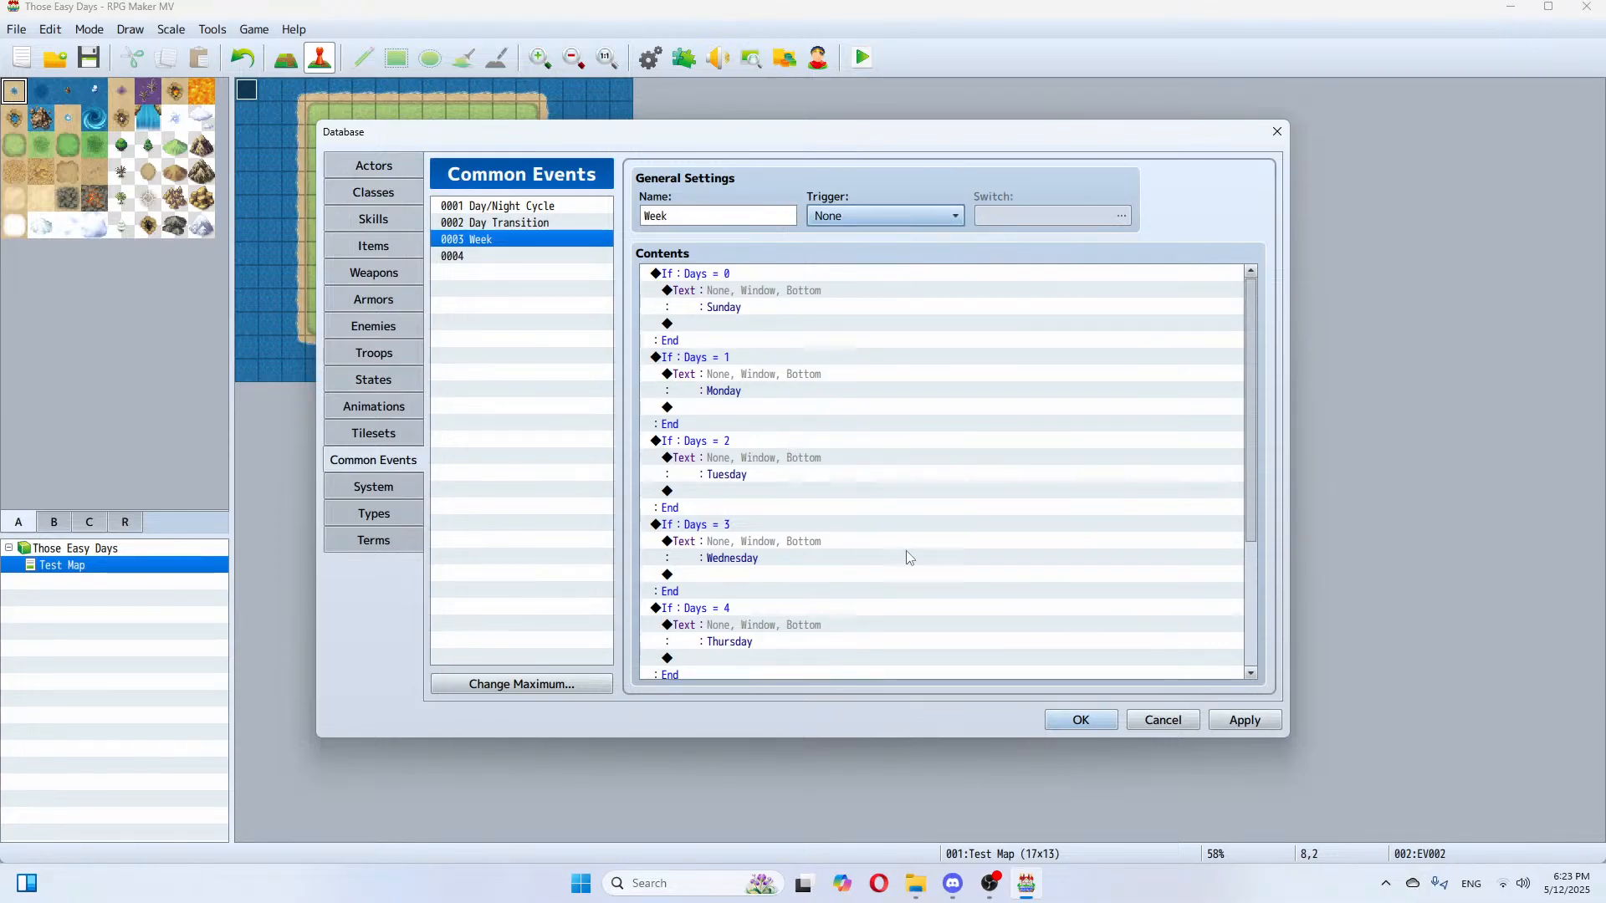
scroll(706, 565, "down", 3)
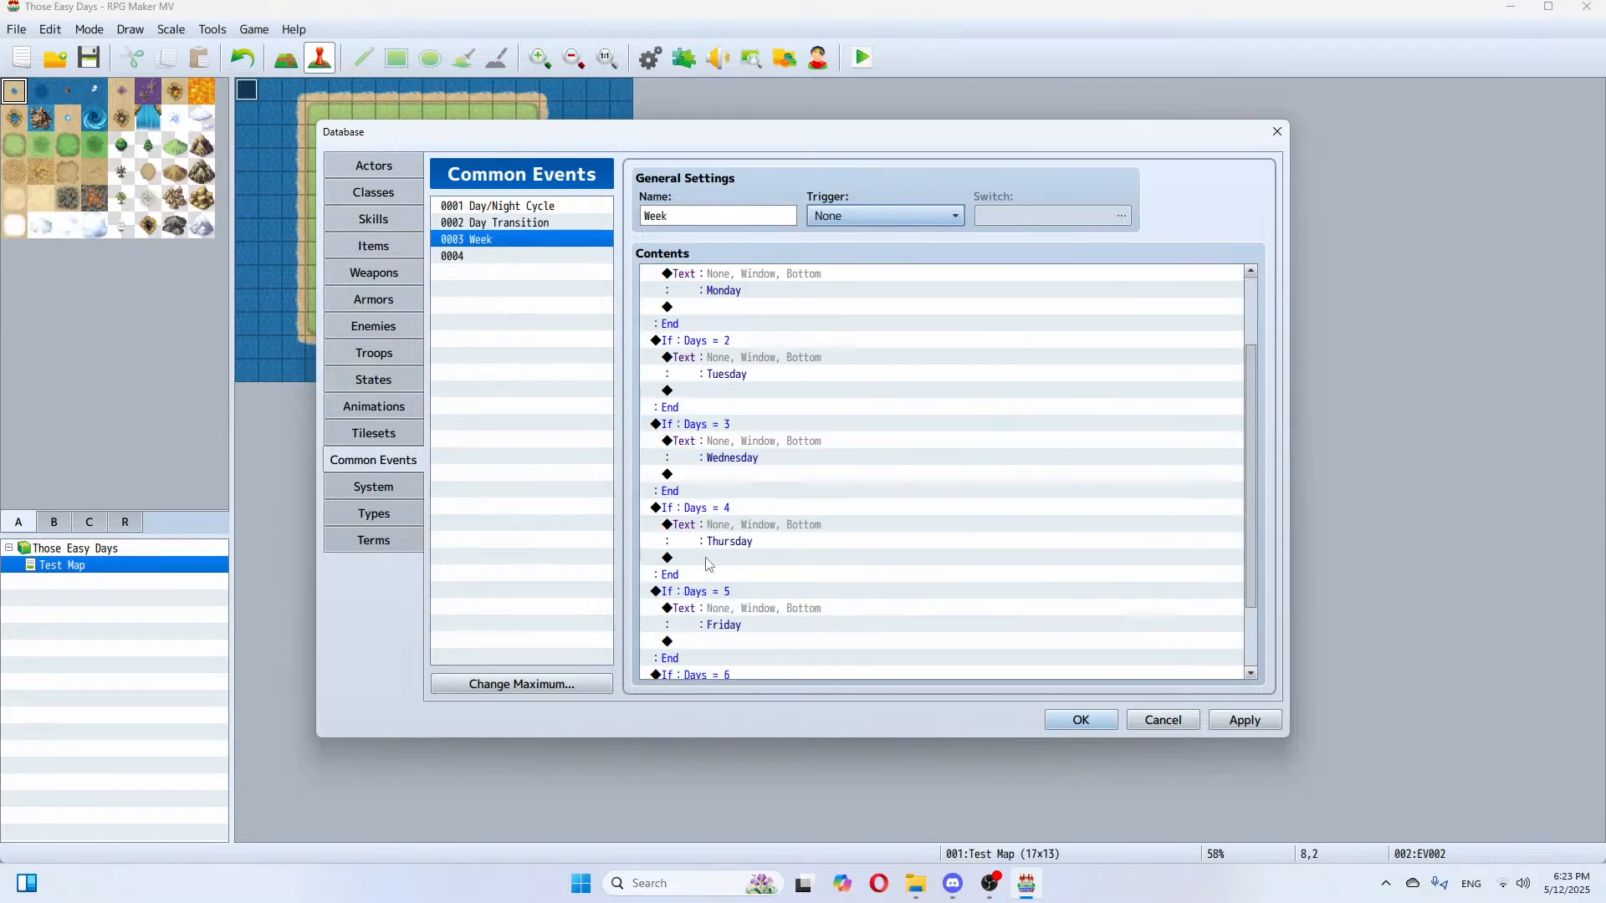
scroll(708, 558, "down", 1)
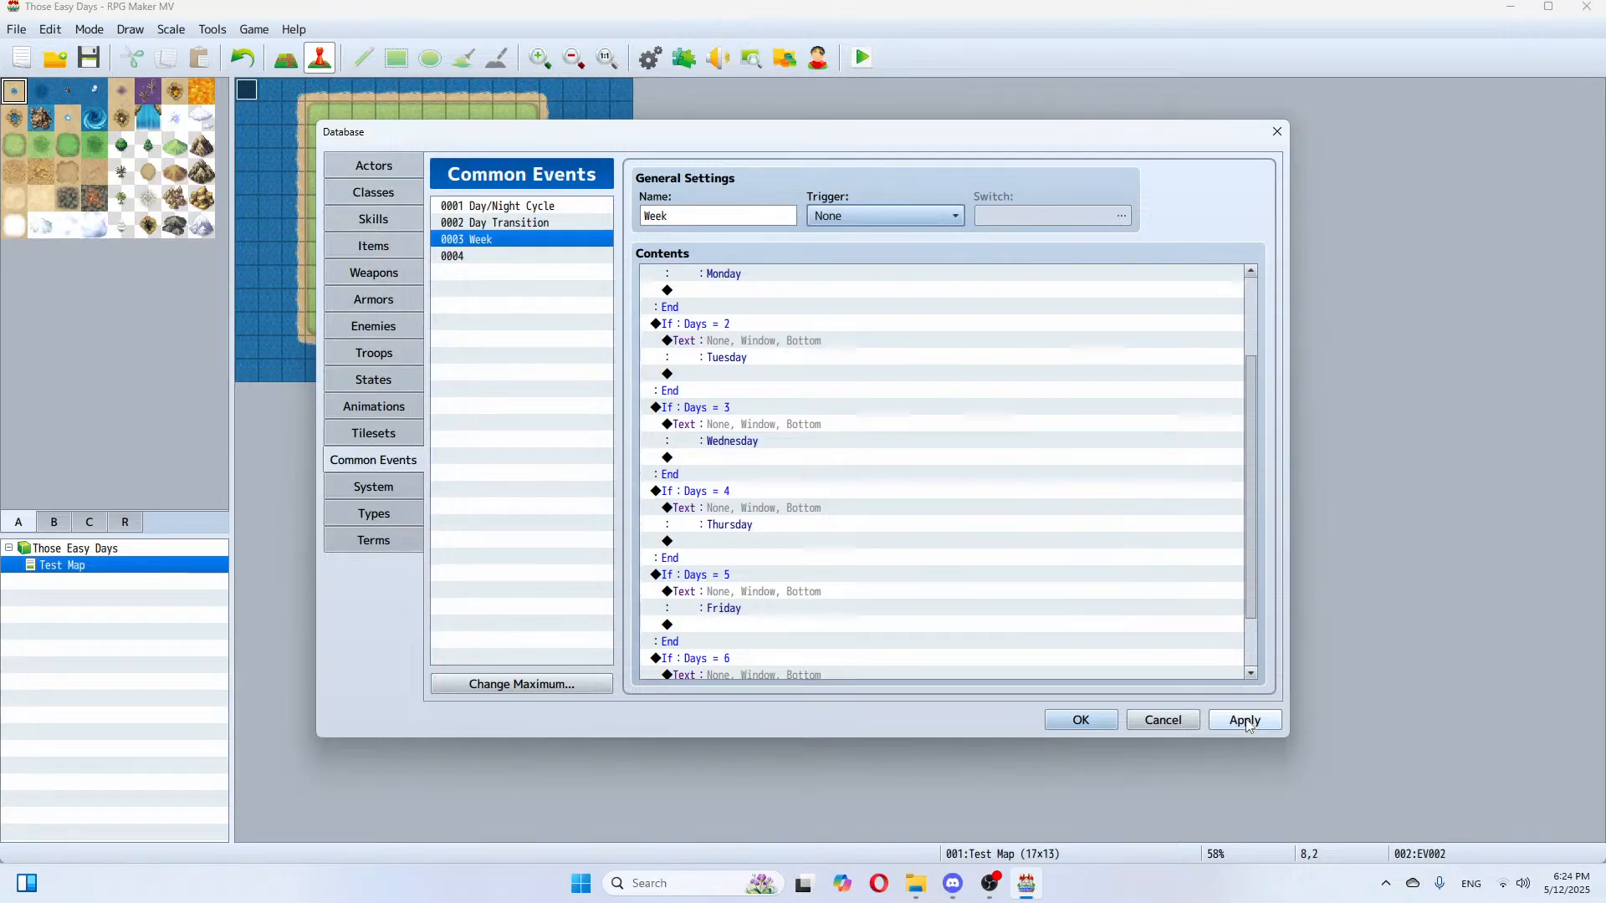
left_click_drag(1251, 575, 1242, 296)
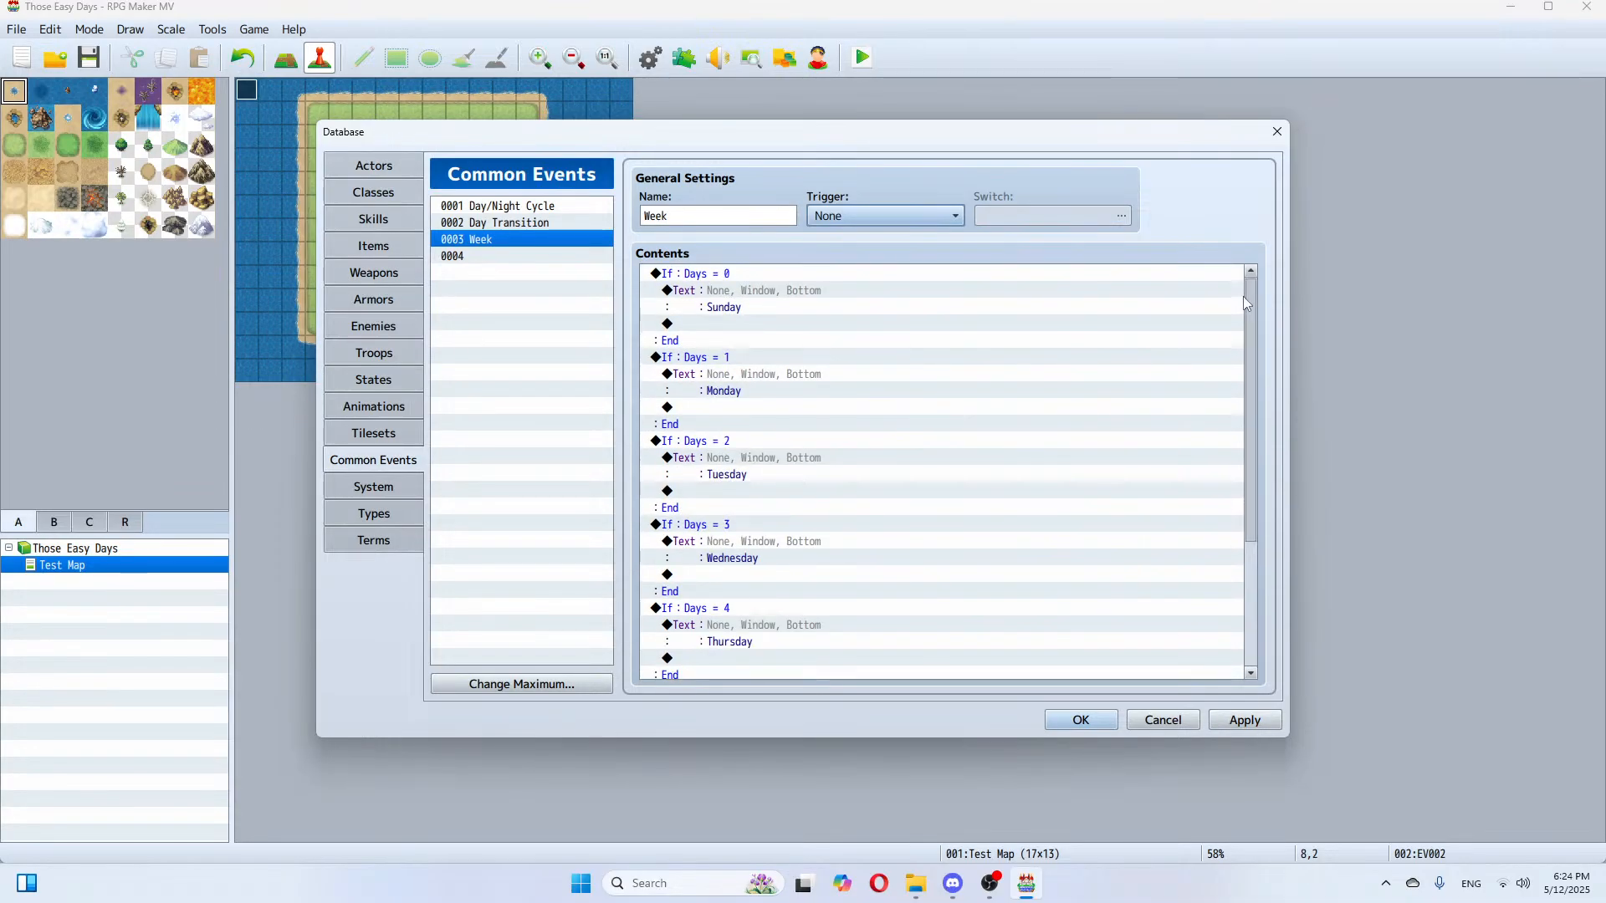
left_click(1244, 720)
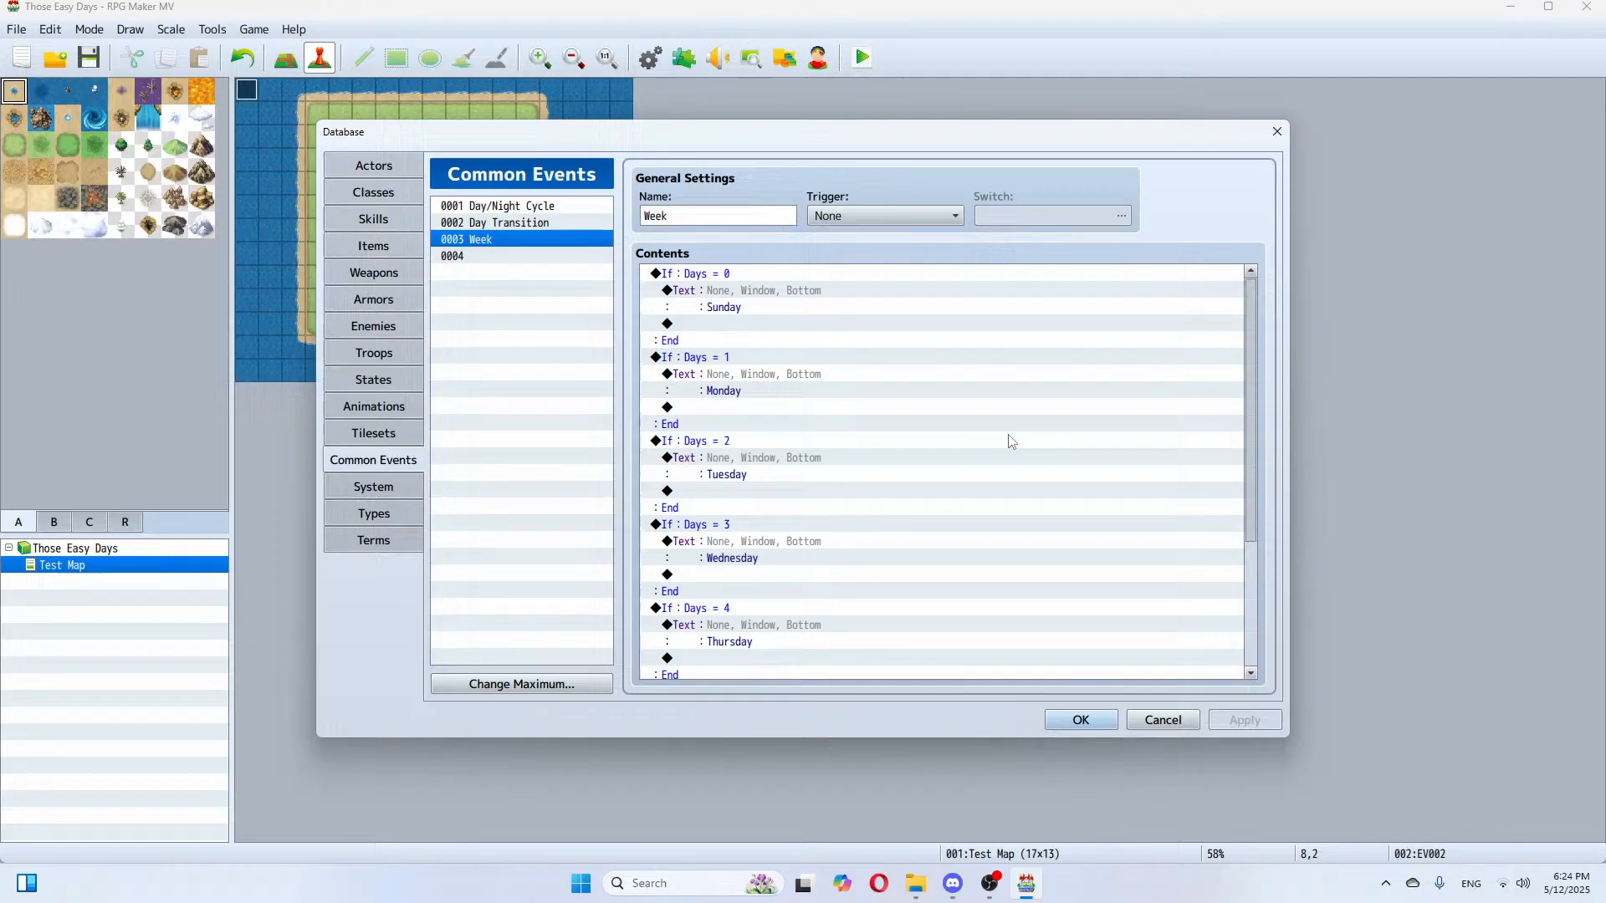
left_click(1087, 720)
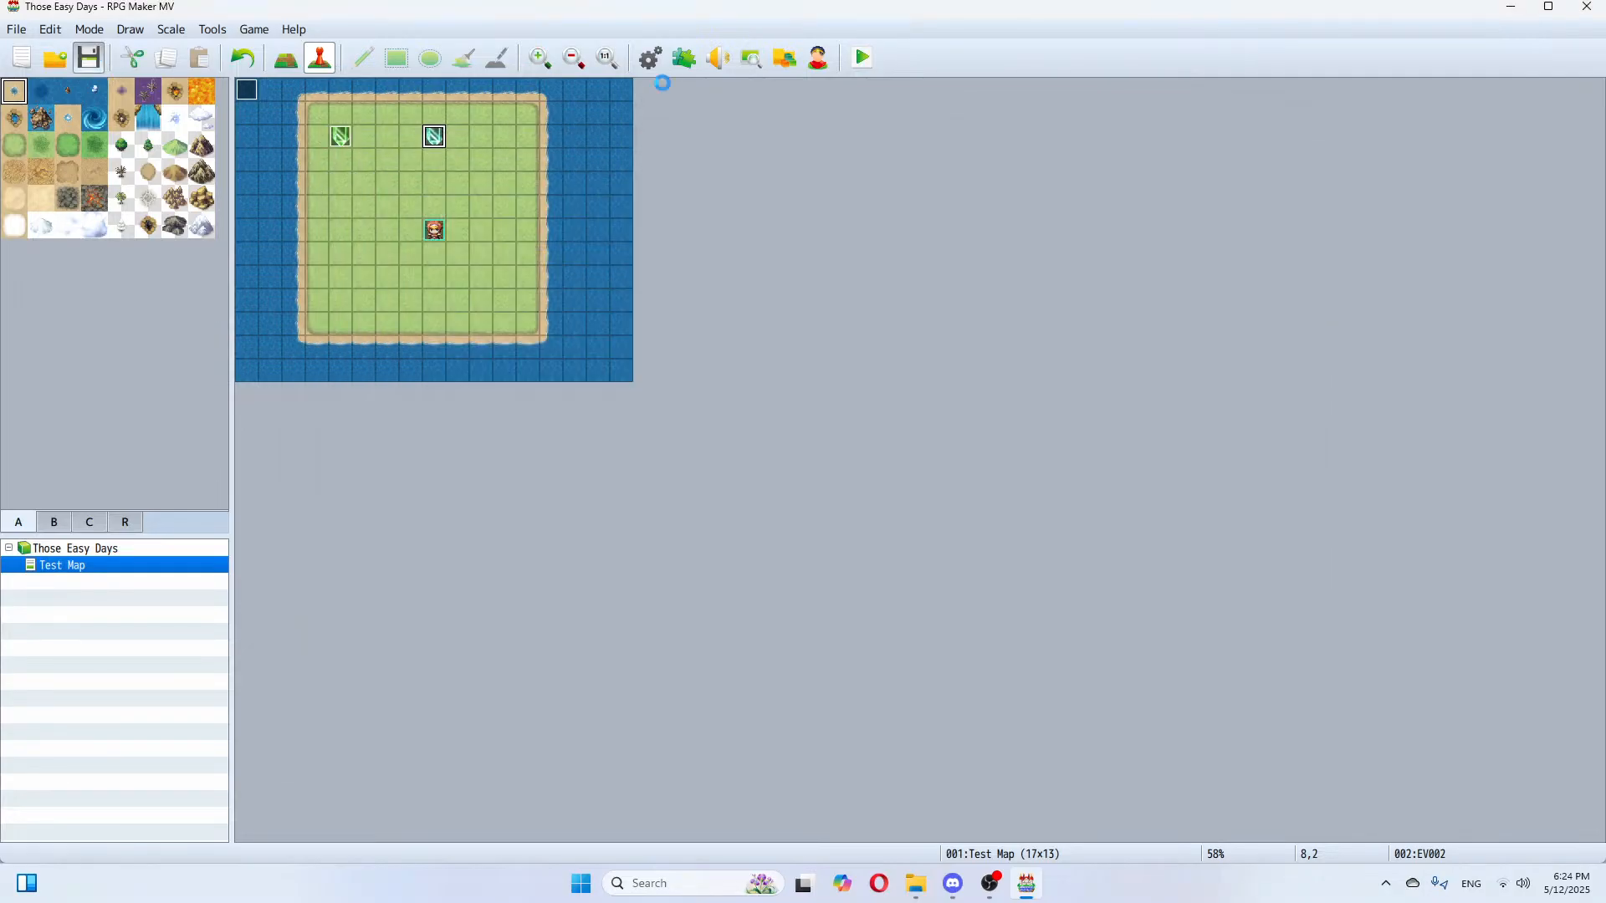
Step: Playtest a new game, advance time with the green crystal, read the EV002 crystal's message, and close the test
left_click(863, 58)
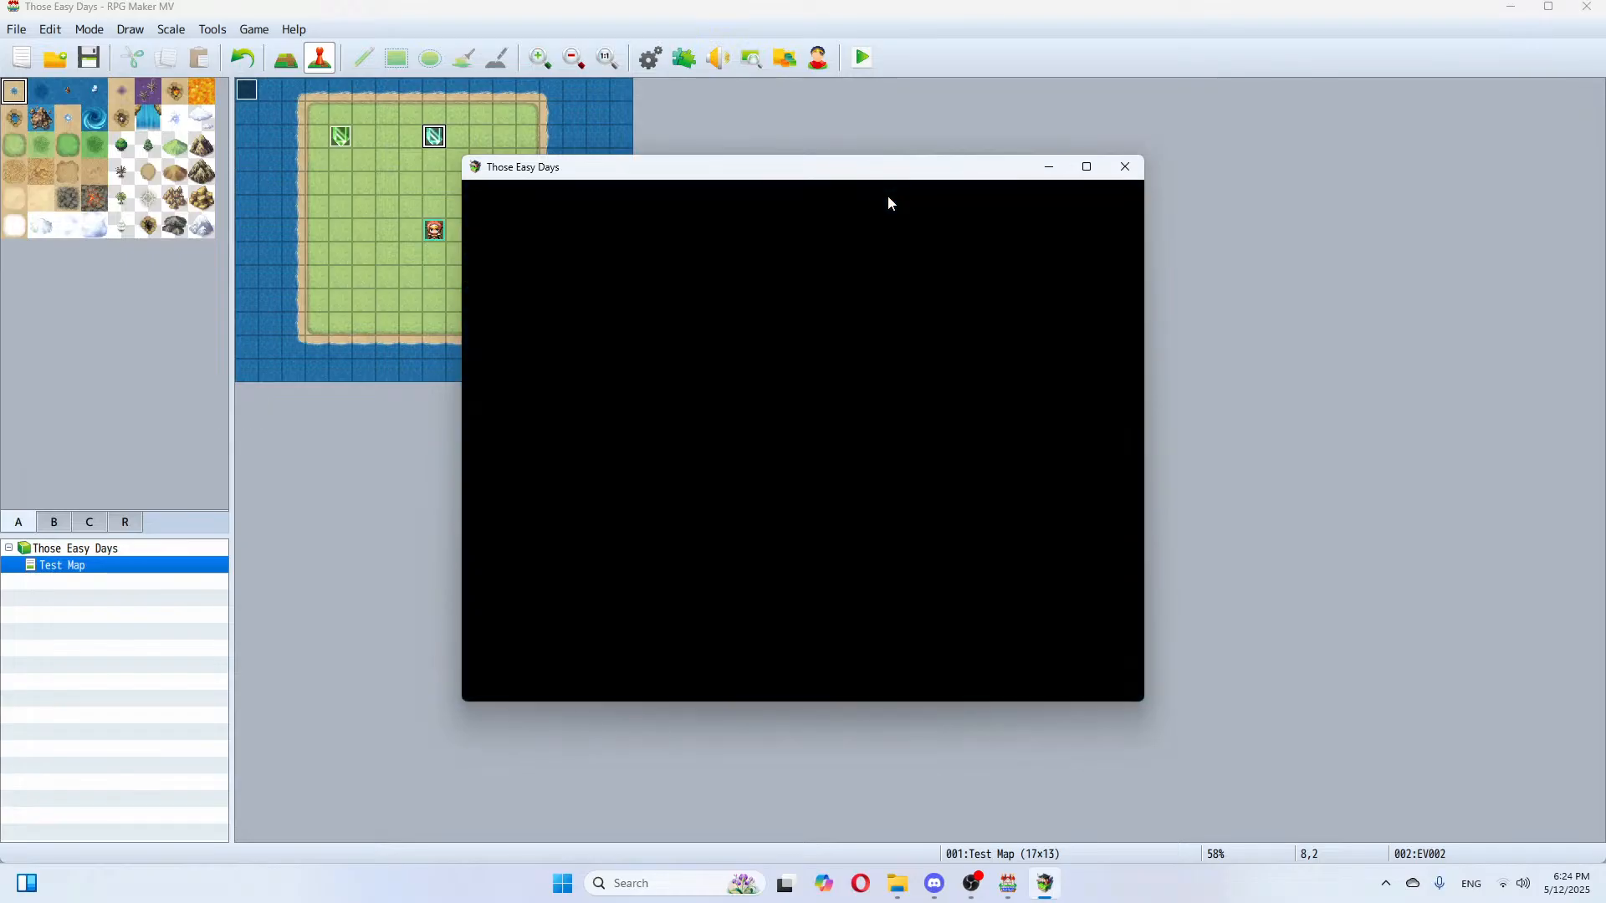
key("Return")
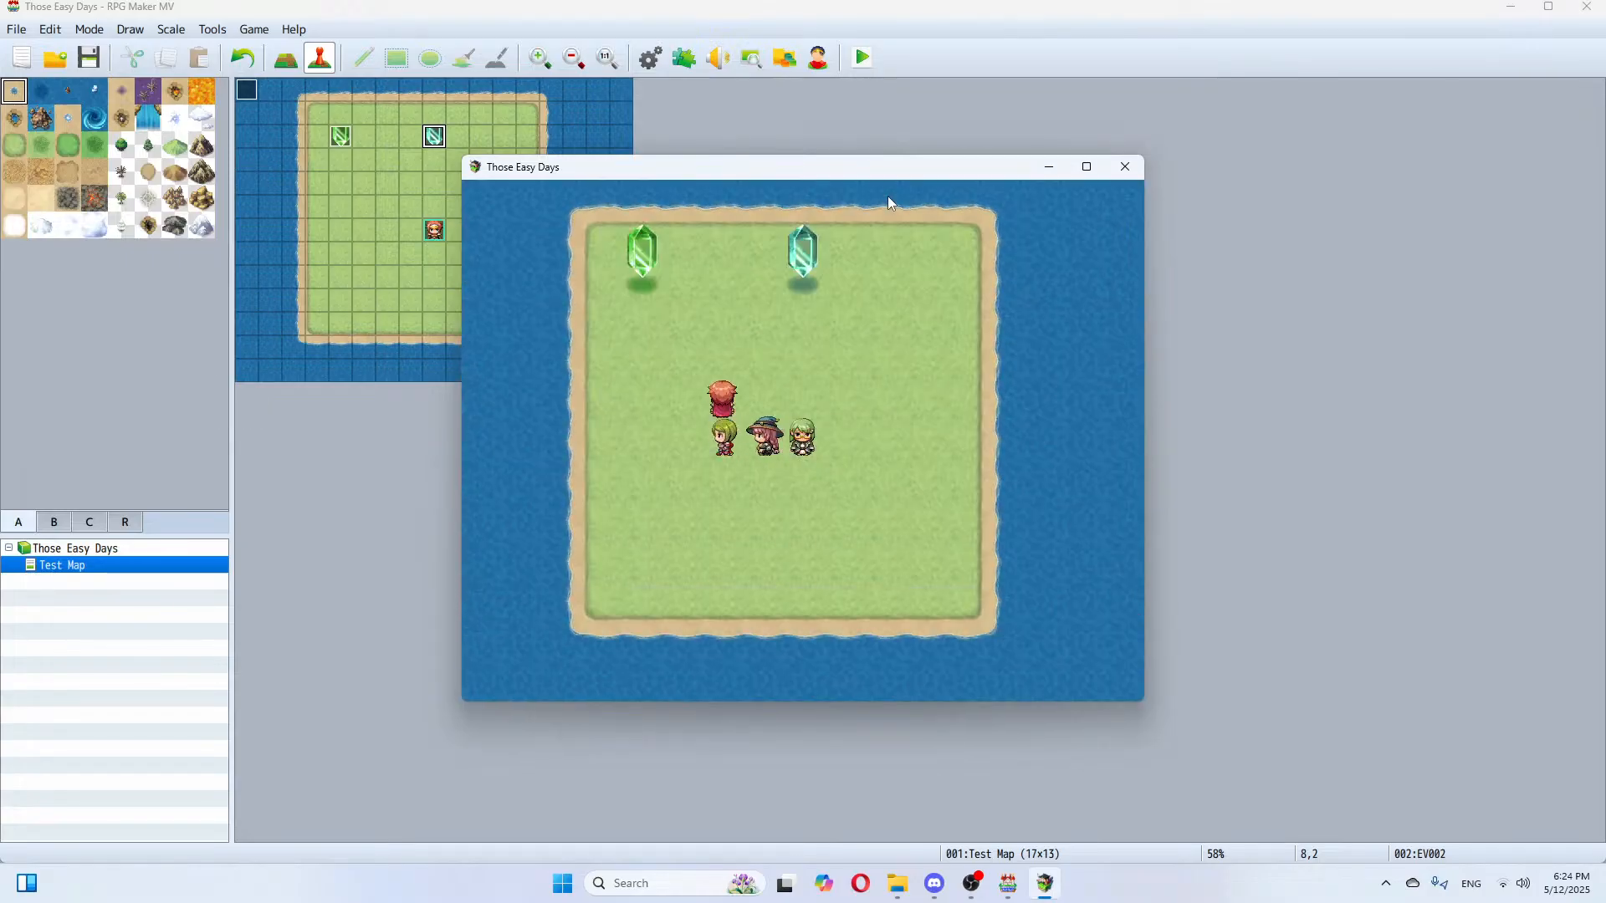
key("Return")
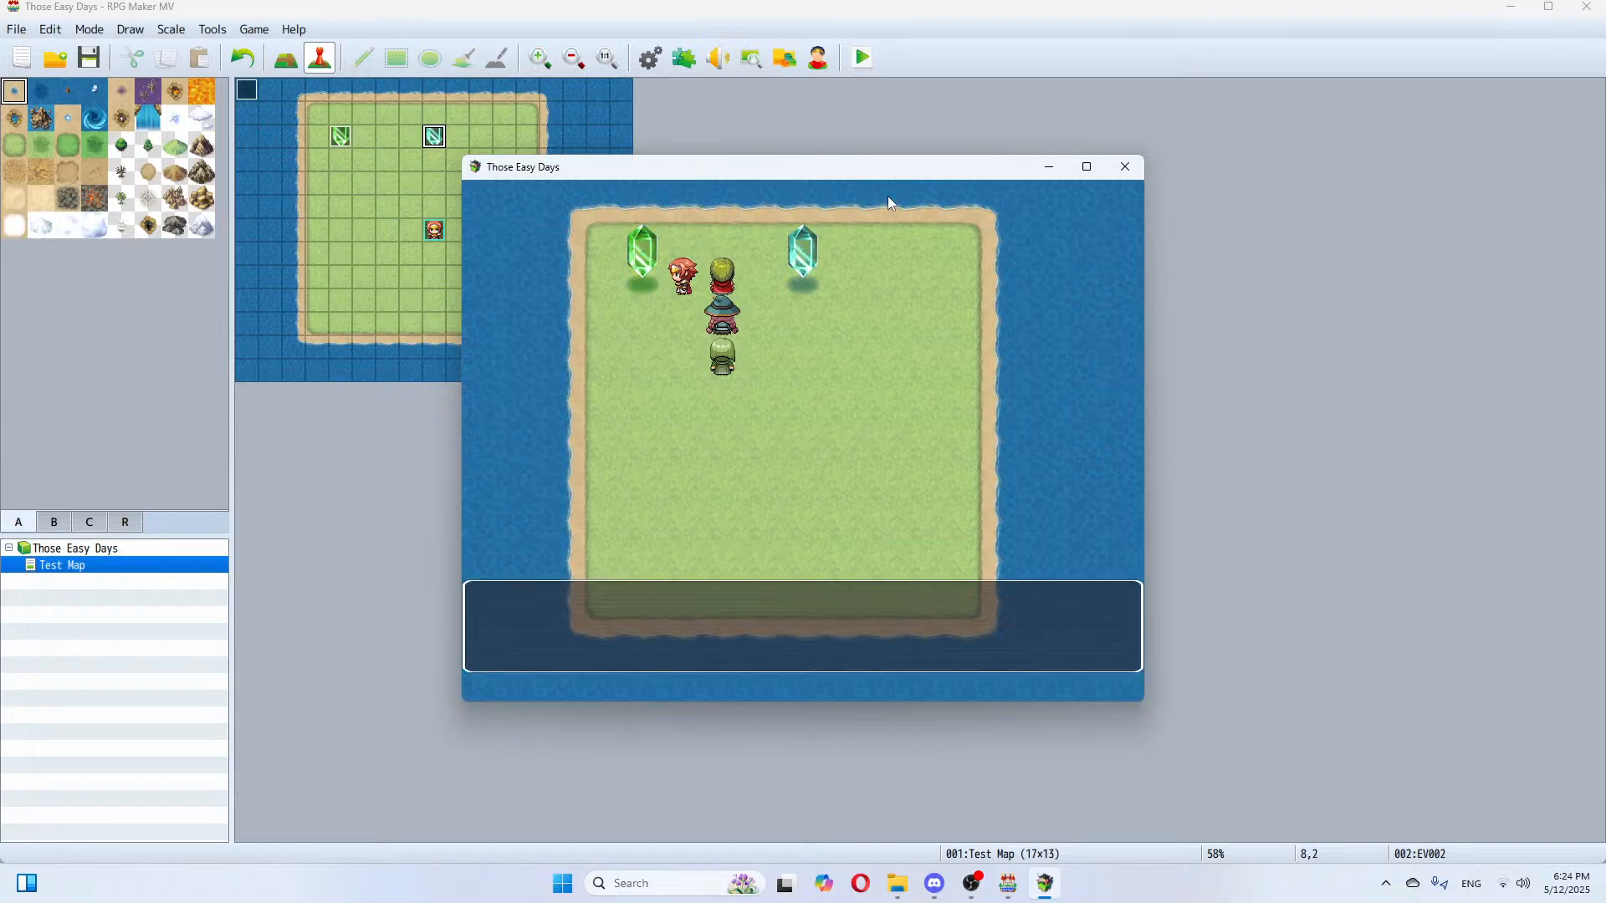
key("Right")
key("Return")
key("Return")
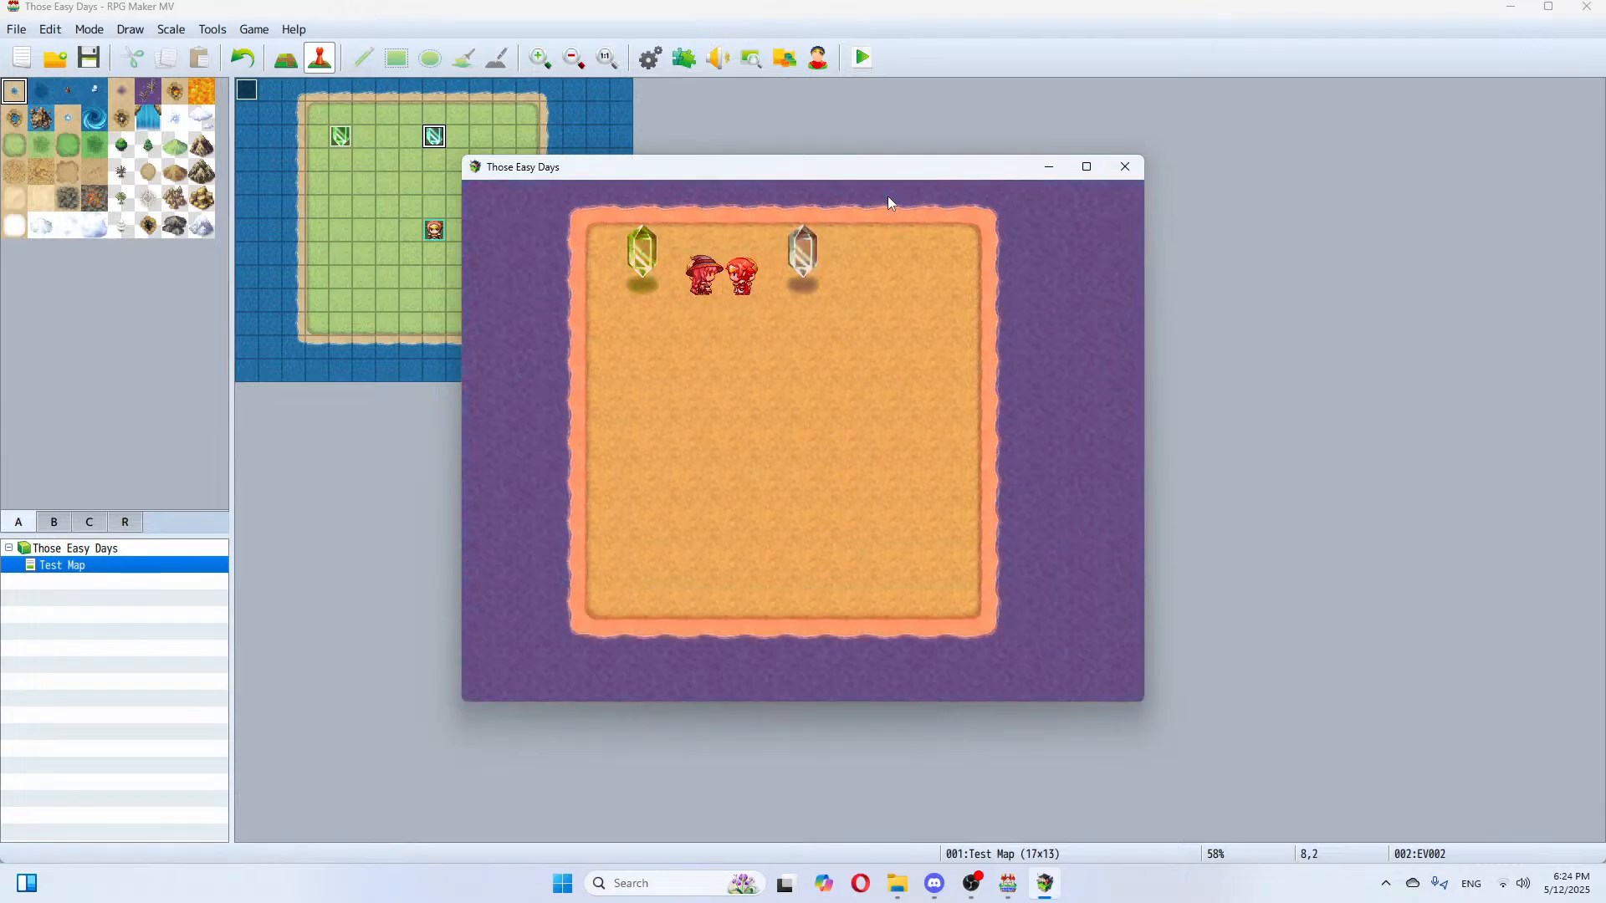
key("Return")
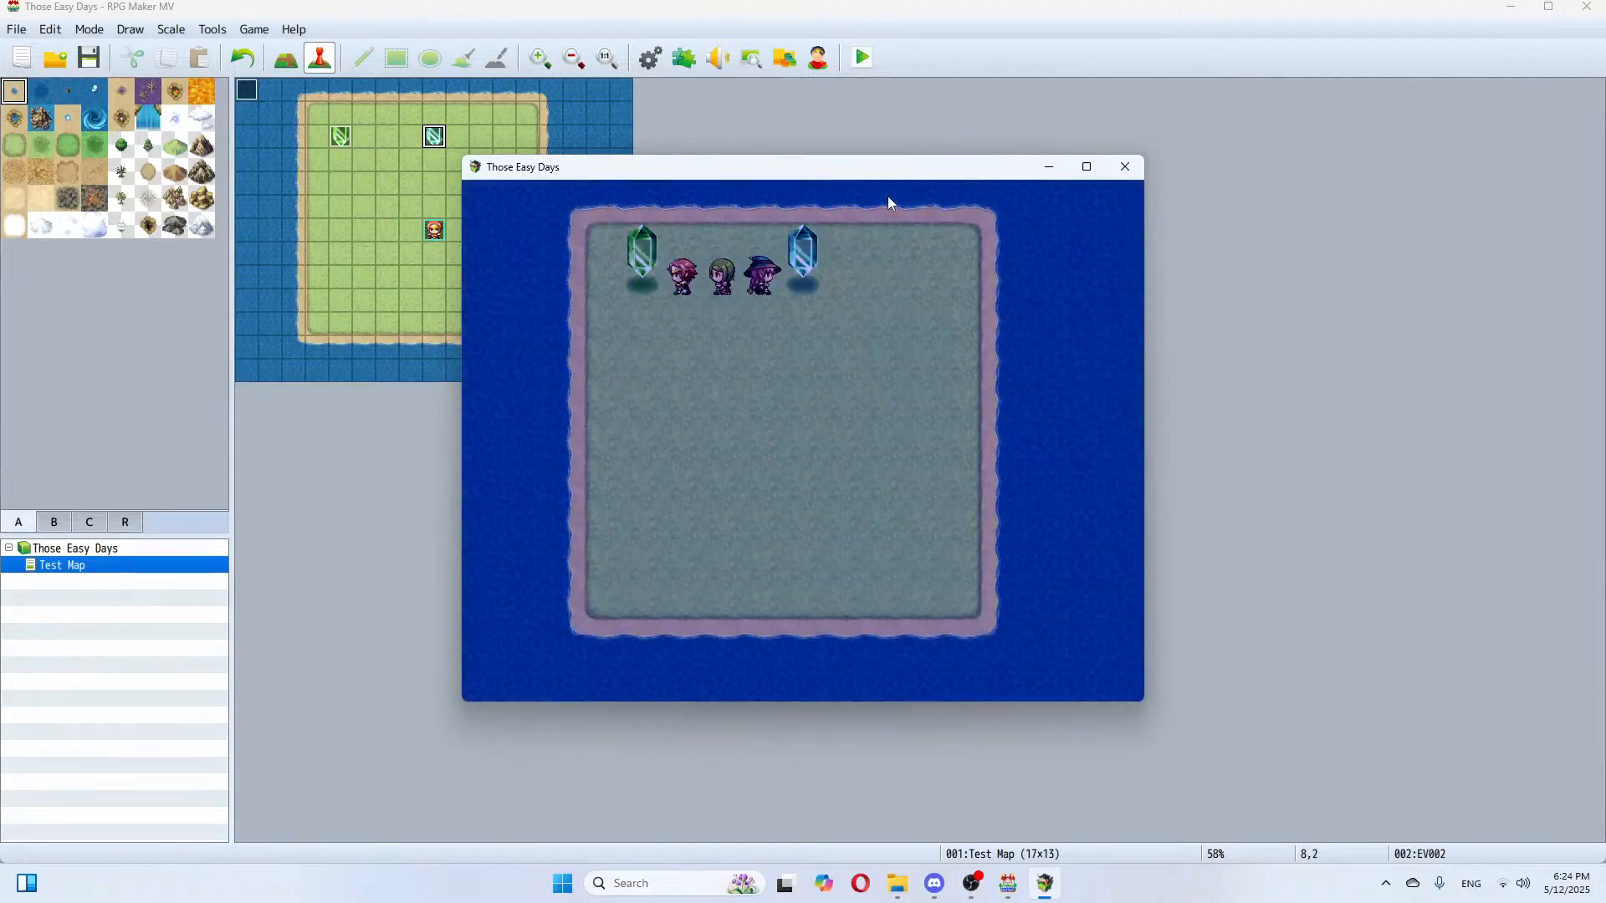
key("Return")
key("Return")
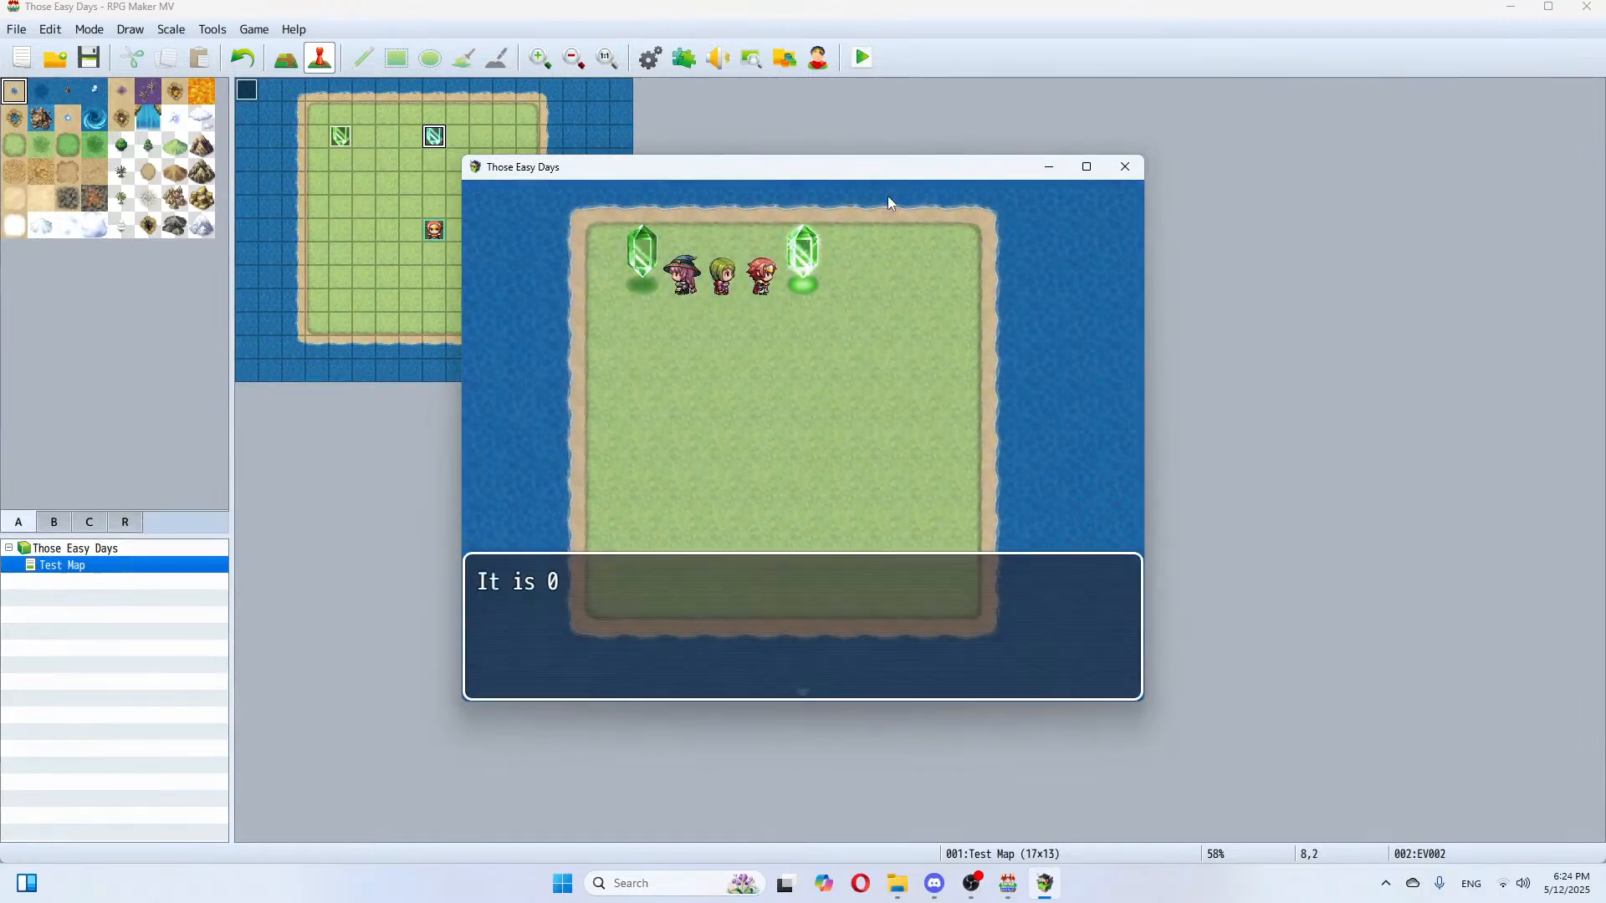
key("Return")
key("Return")
key("Return")
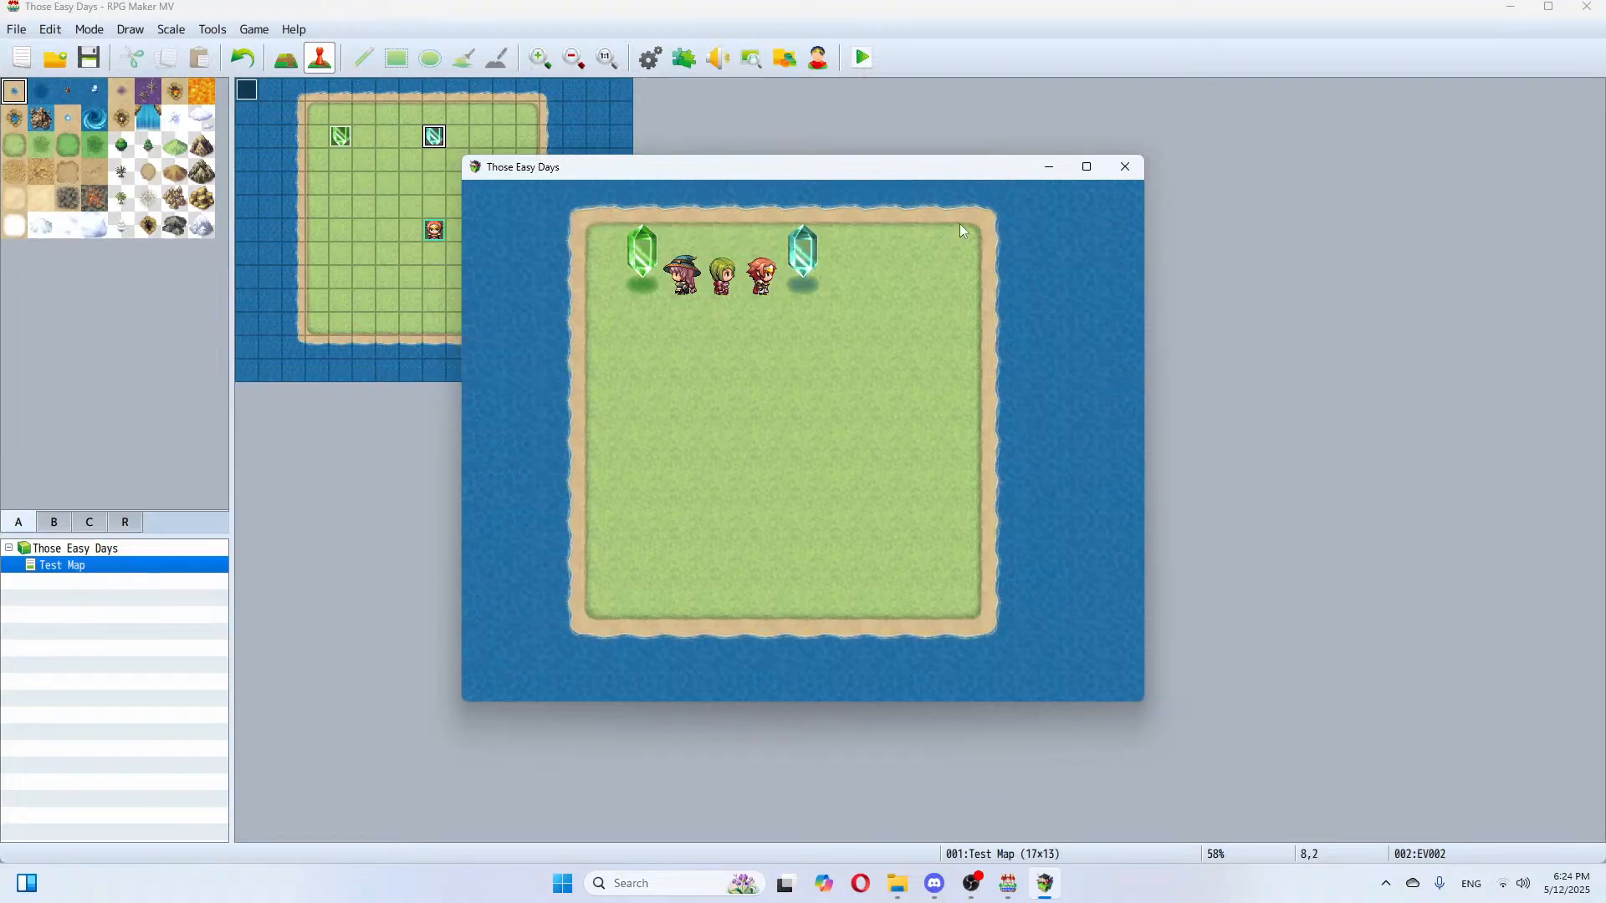
left_click(1125, 167)
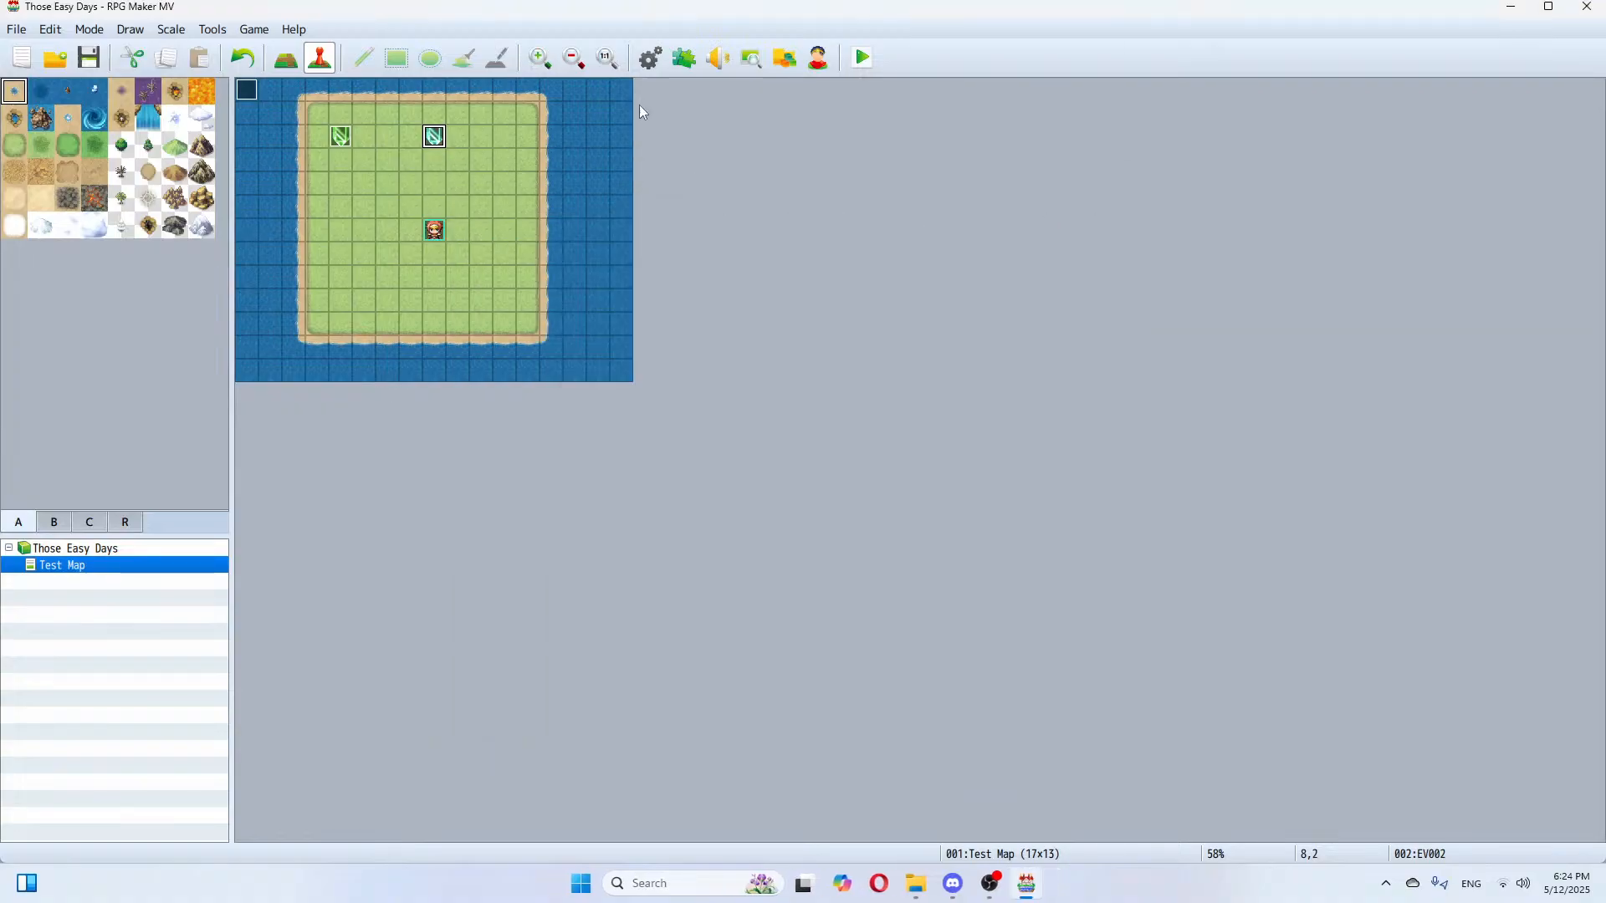
Step: Set the Week common event's trigger back to Parallel, apply the change and close the database
left_click(650, 57)
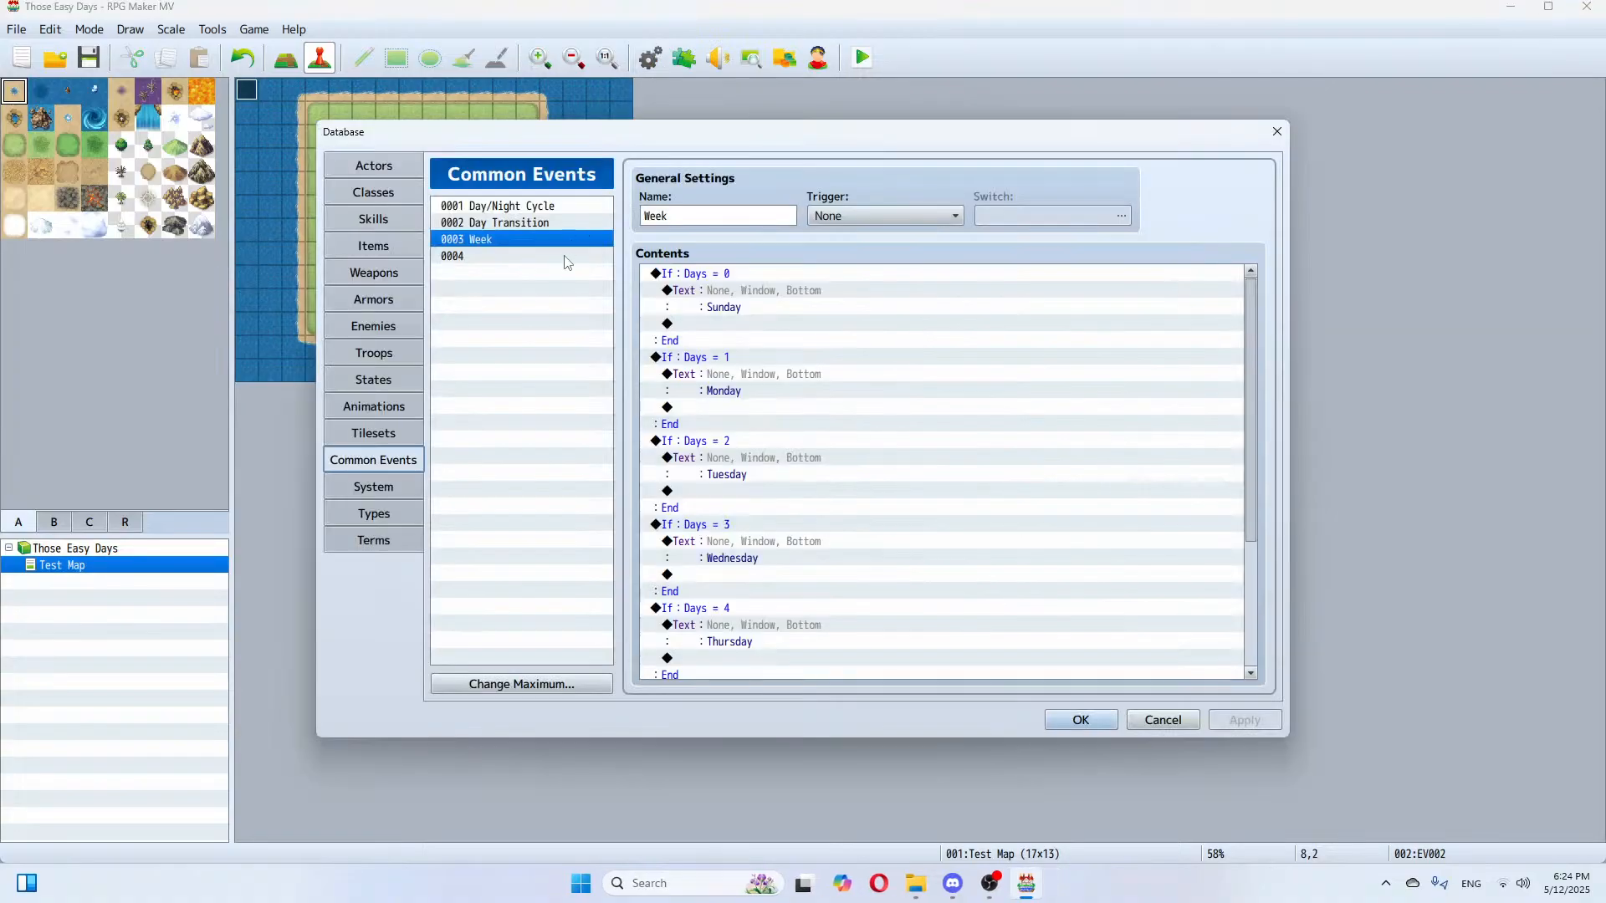
left_click(893, 219)
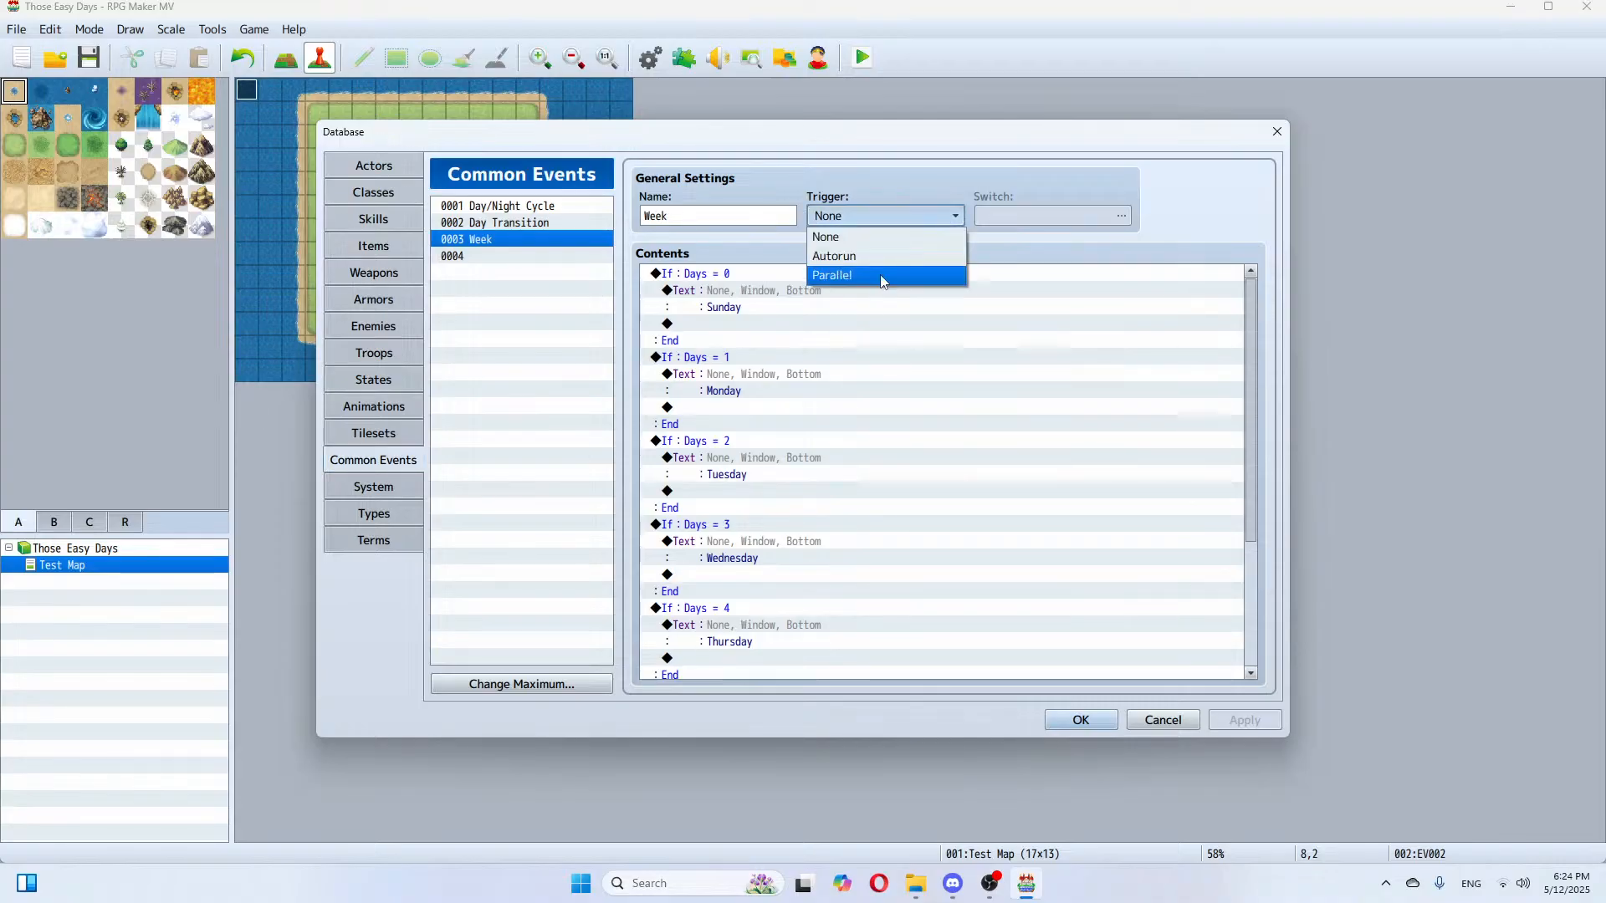
left_click(884, 276)
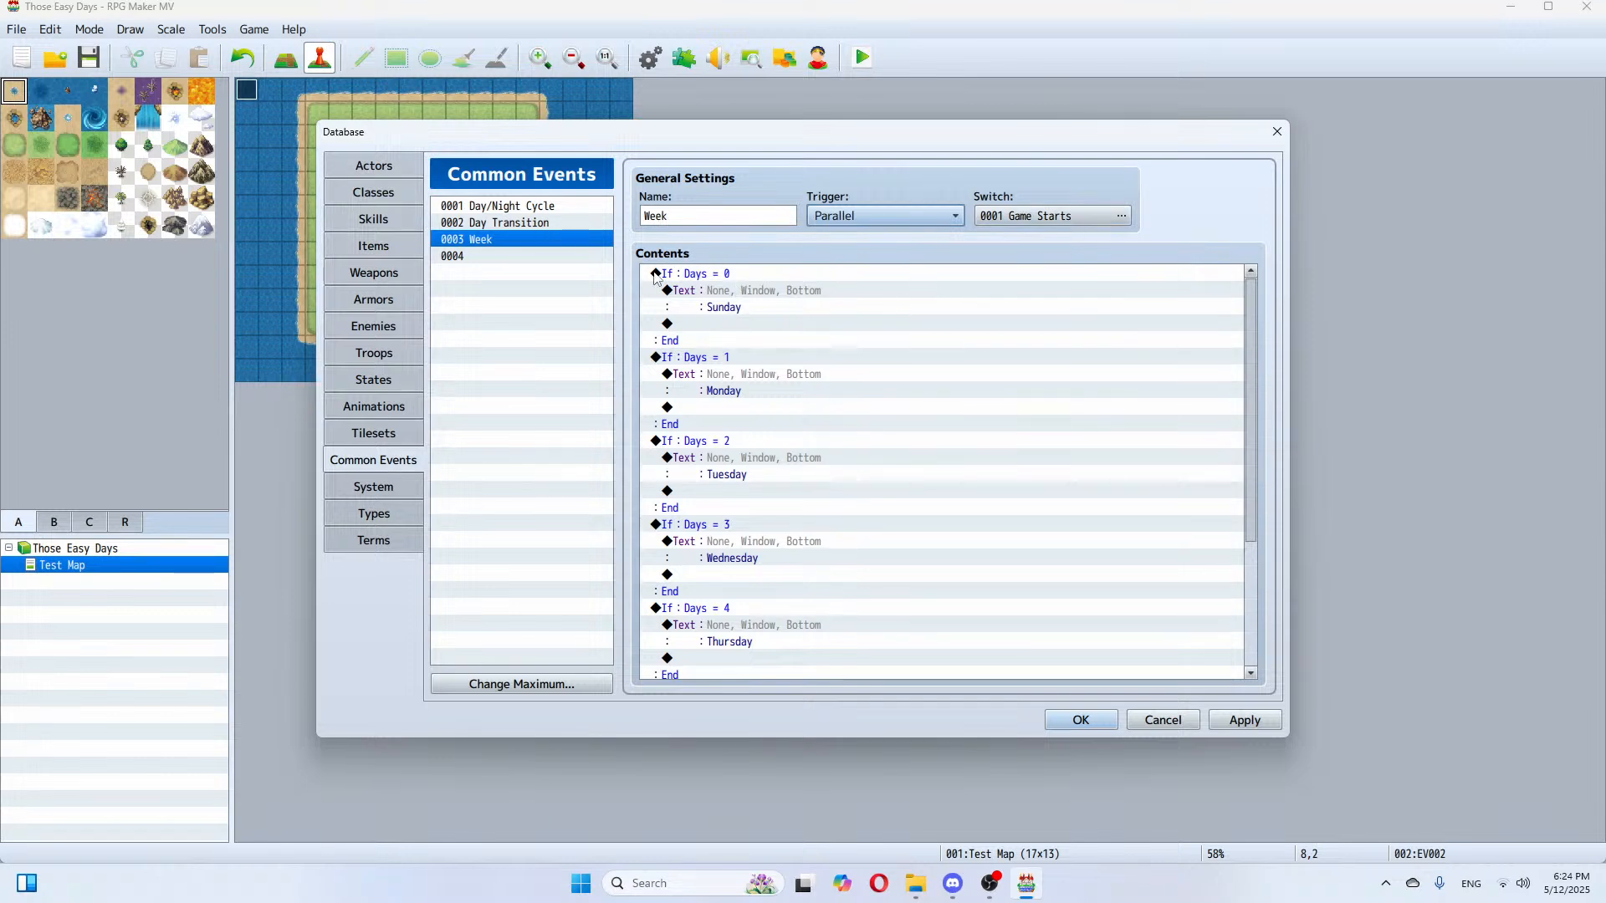
left_click(530, 224)
left_click(531, 241)
left_click(531, 224)
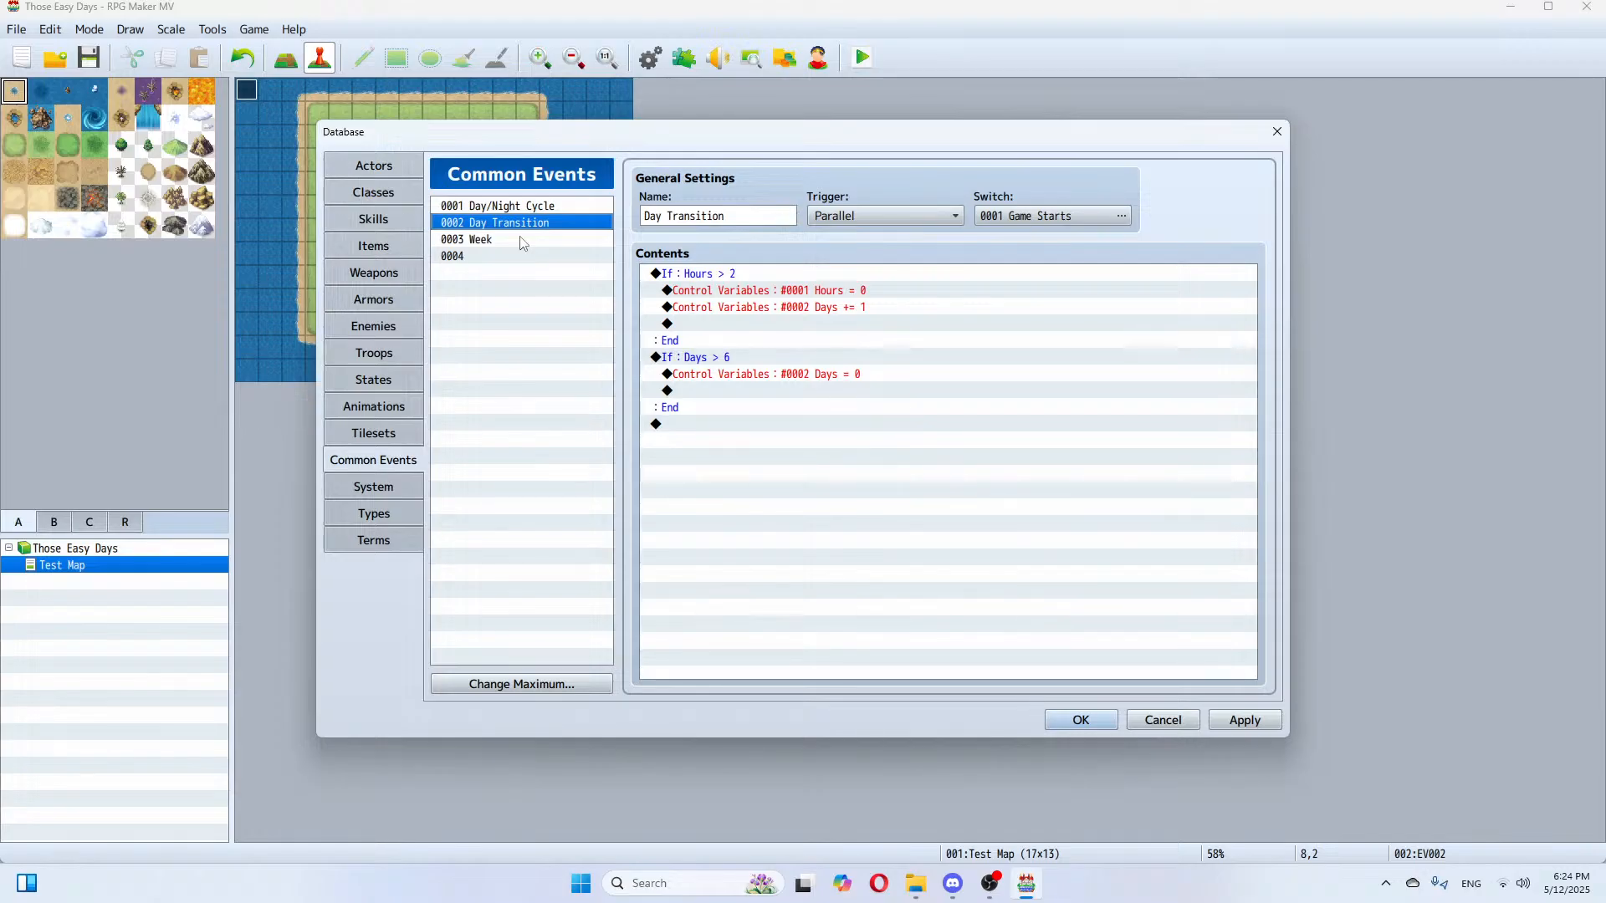
left_click(522, 241)
left_click(1241, 720)
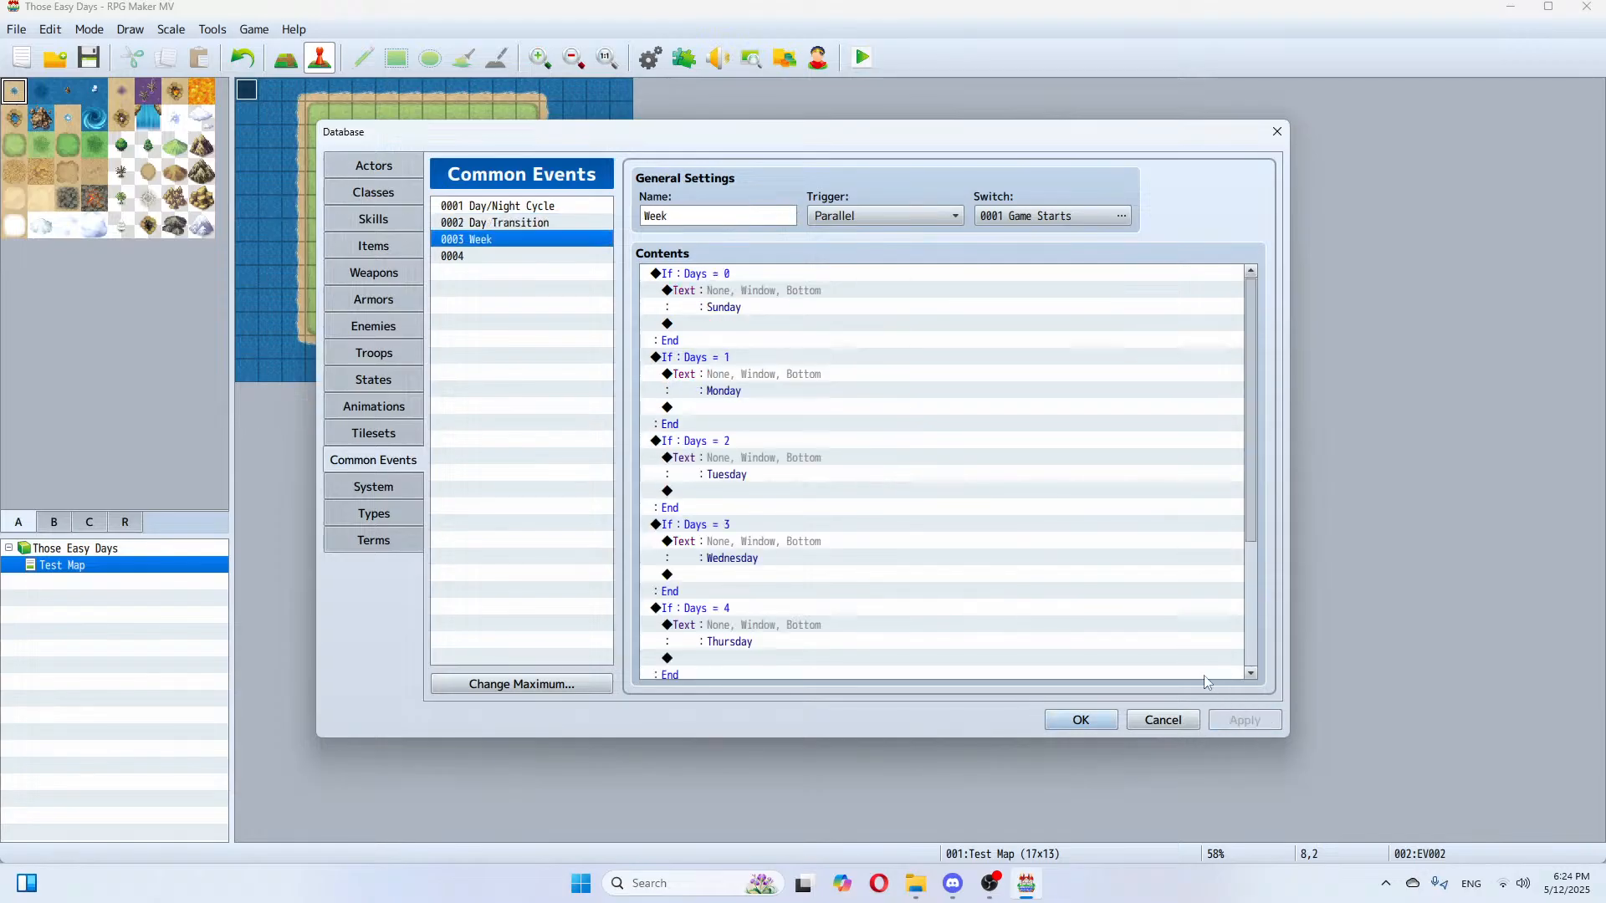
left_click(1080, 721)
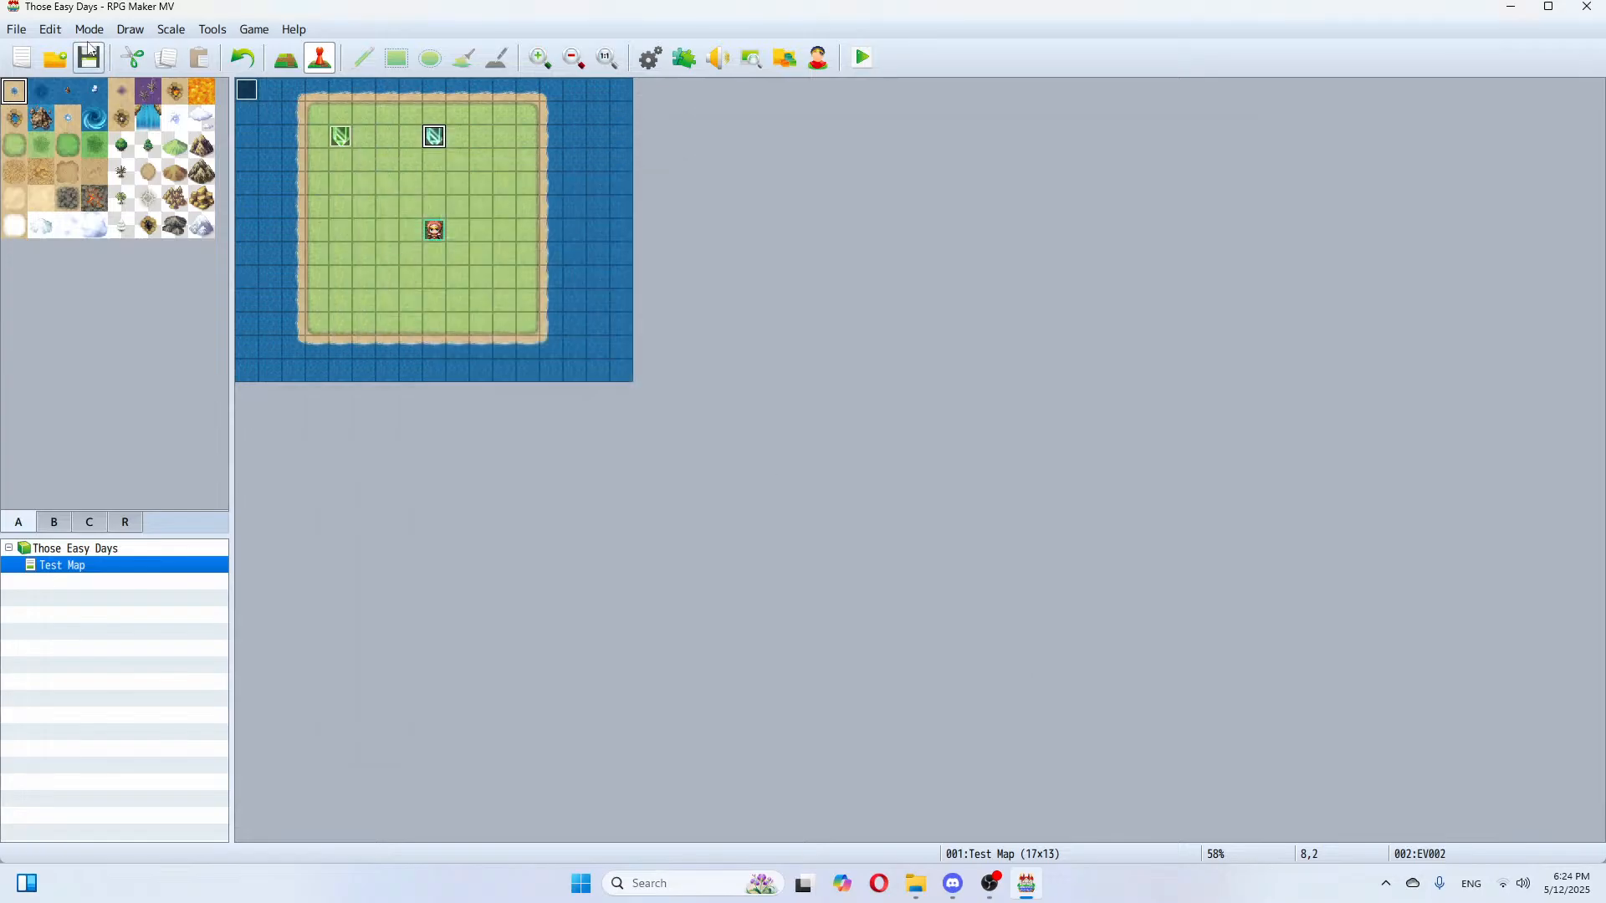
Step: Playtest a new game with the Week event running in parallel, advance through the opening and weekday messages, and close the test
left_click(862, 57)
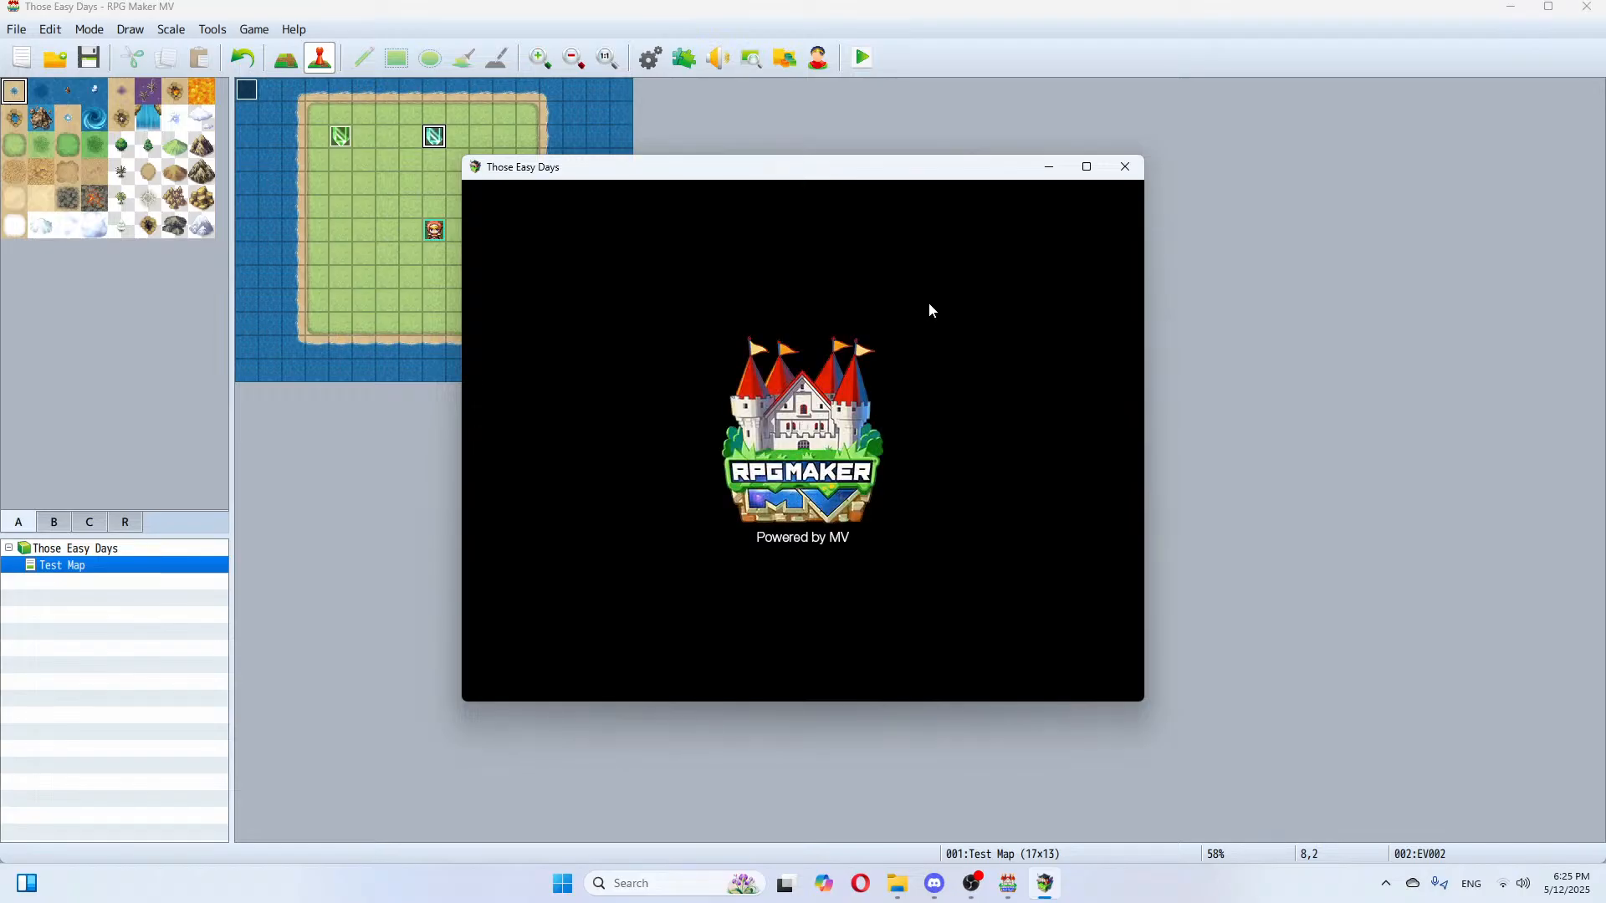
key("Return")
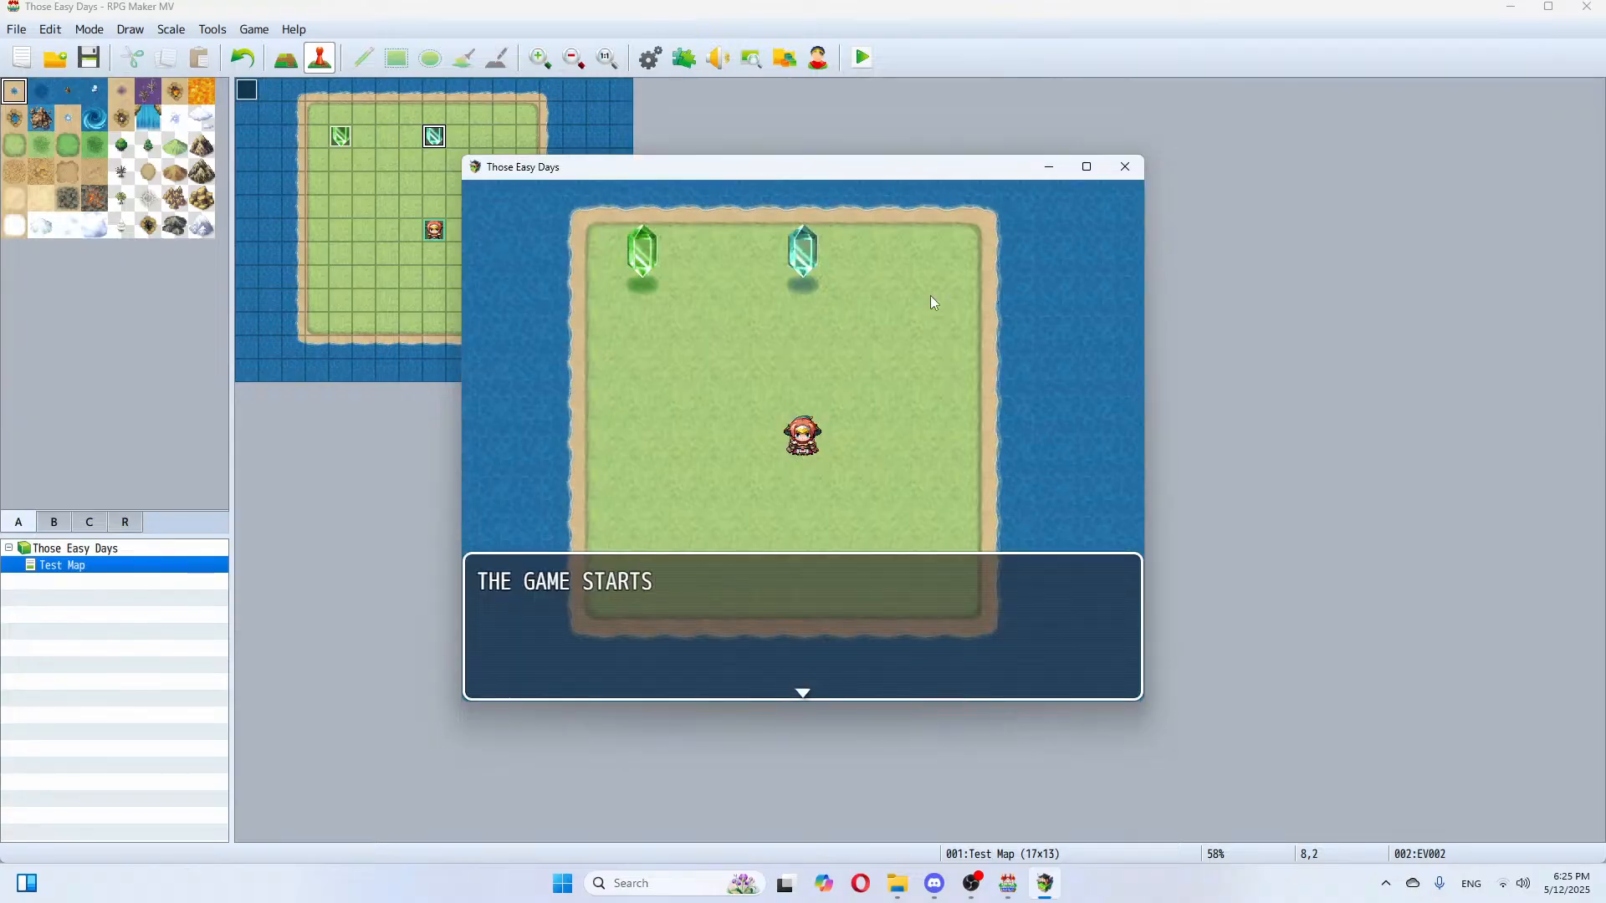
key("Return")
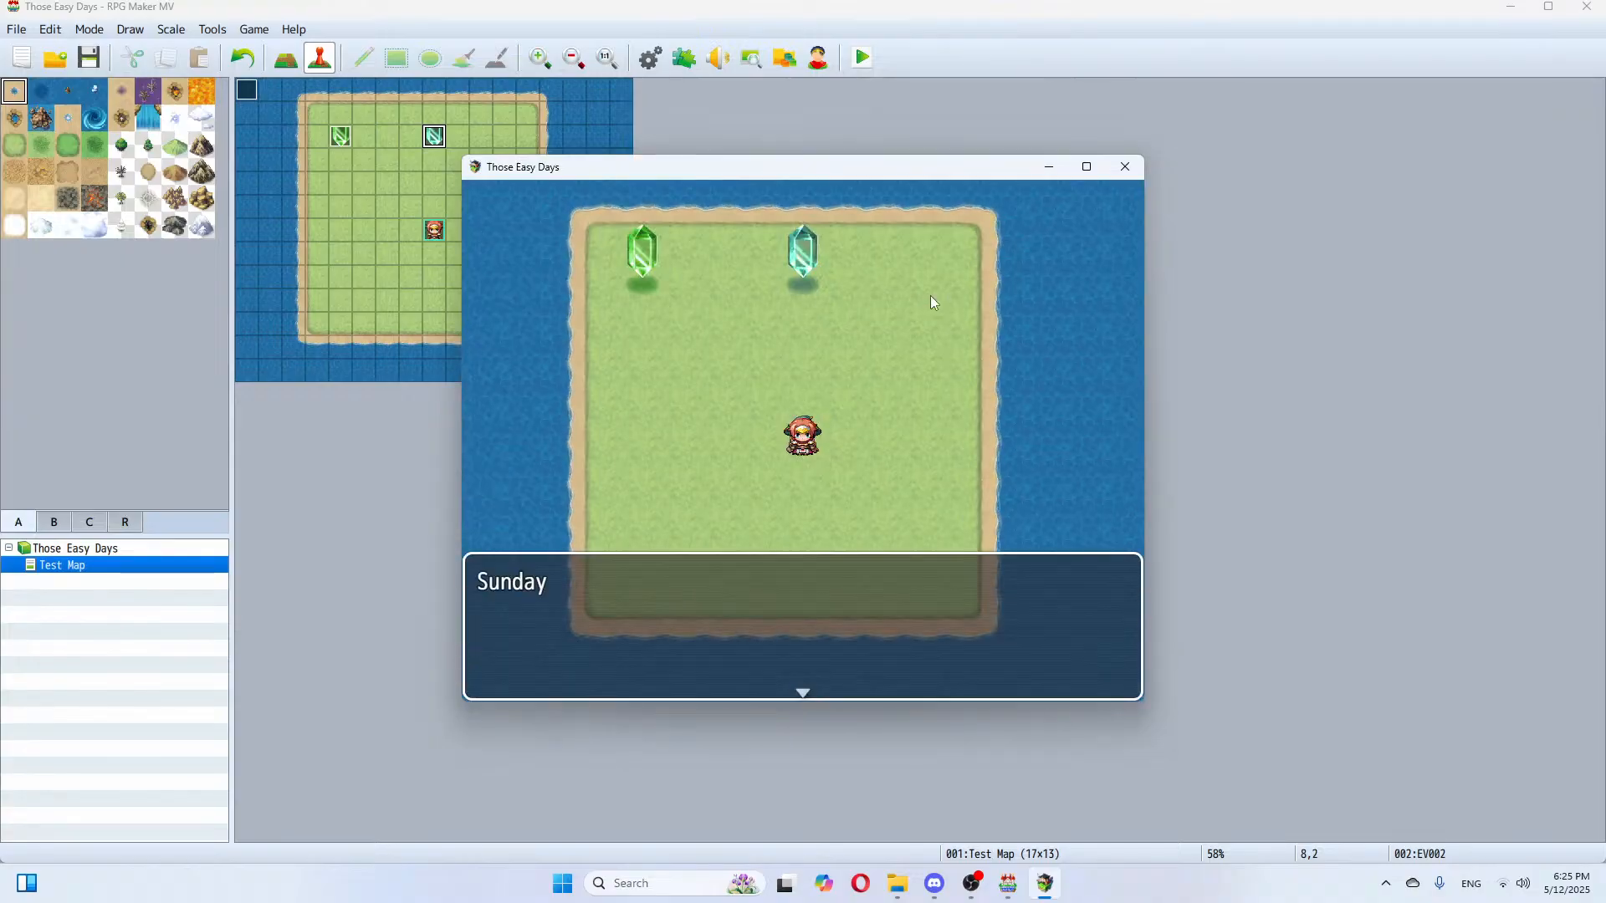
key("Return")
key("Return")
key("Return")
left_click(1125, 169)
Step: Set the Week common event's trigger to Autorun, apply the change and close the database
left_click(657, 65)
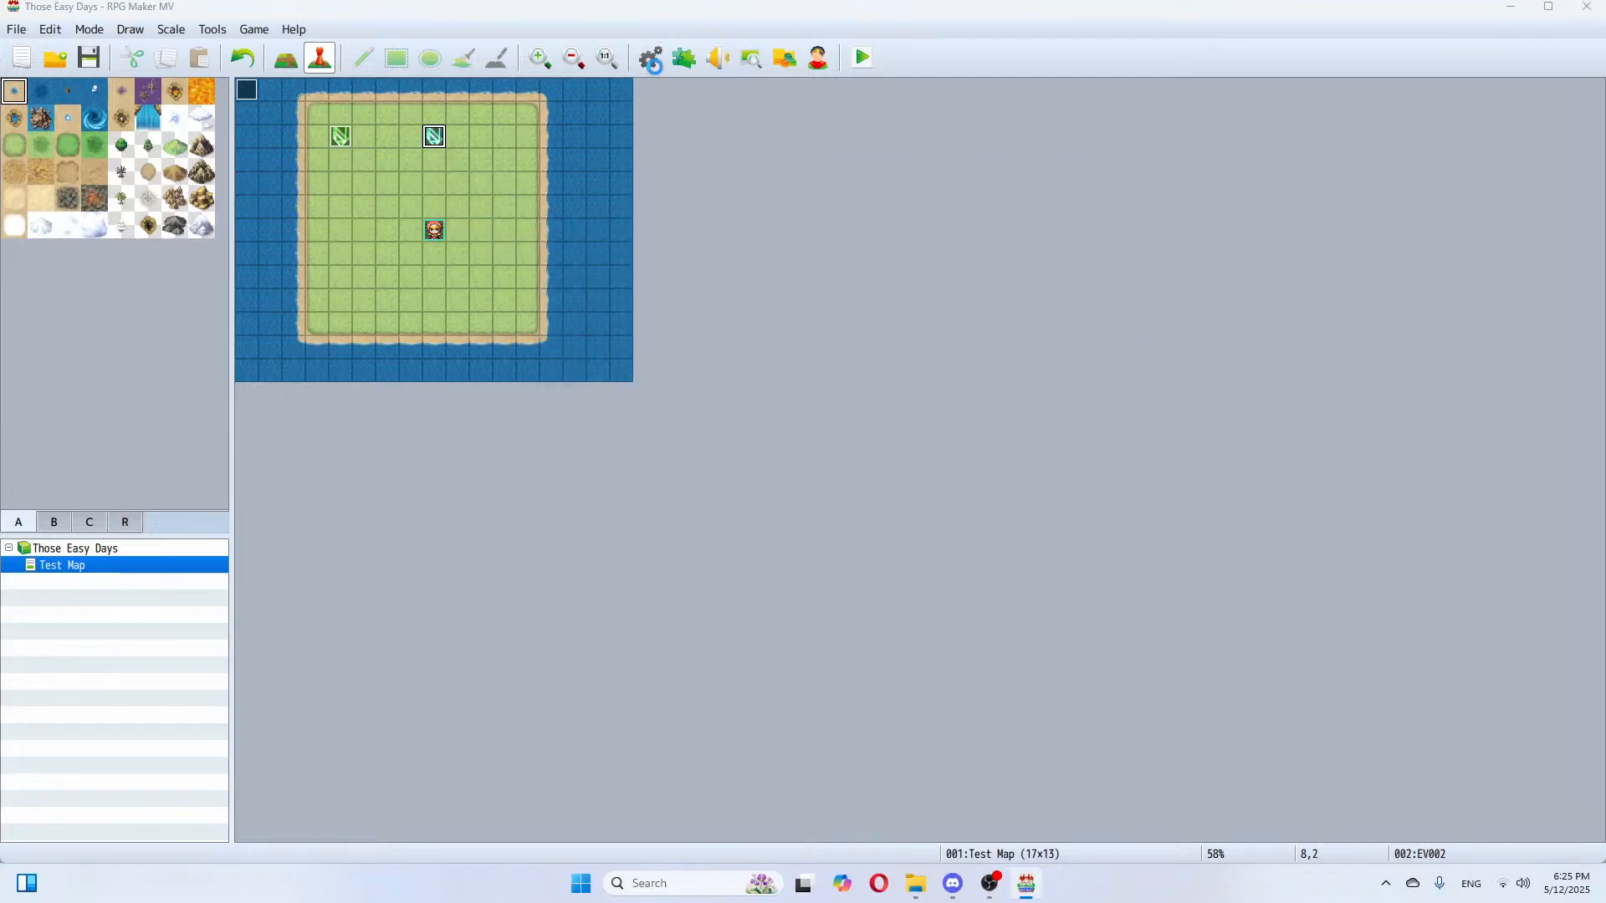
left_click(506, 242)
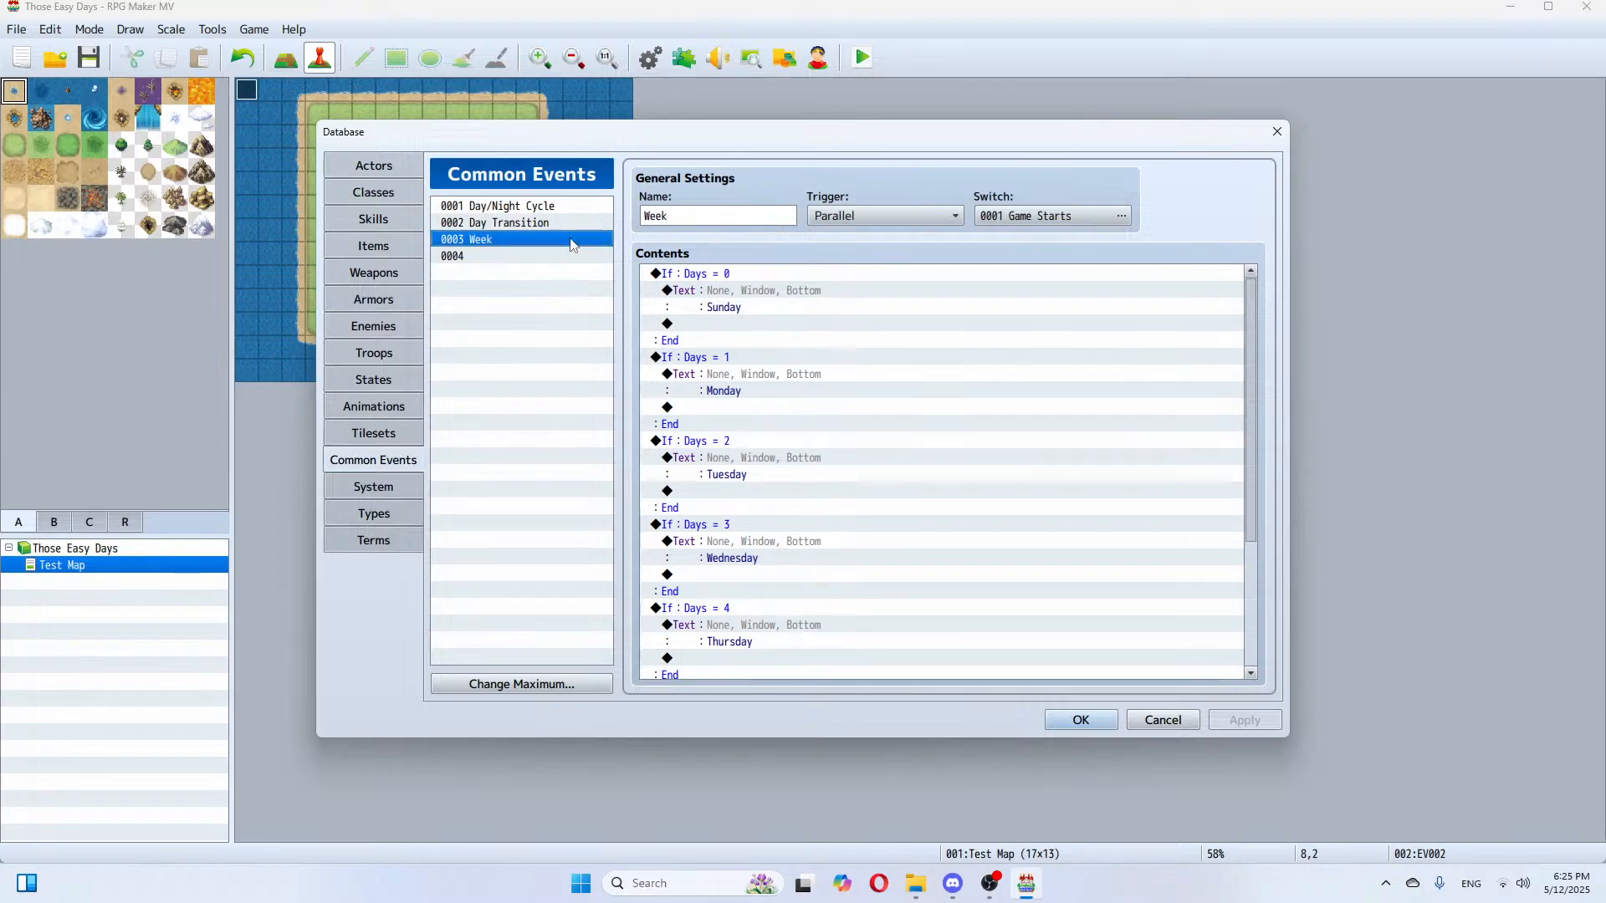
left_click(569, 224)
left_click(555, 240)
left_click(873, 219)
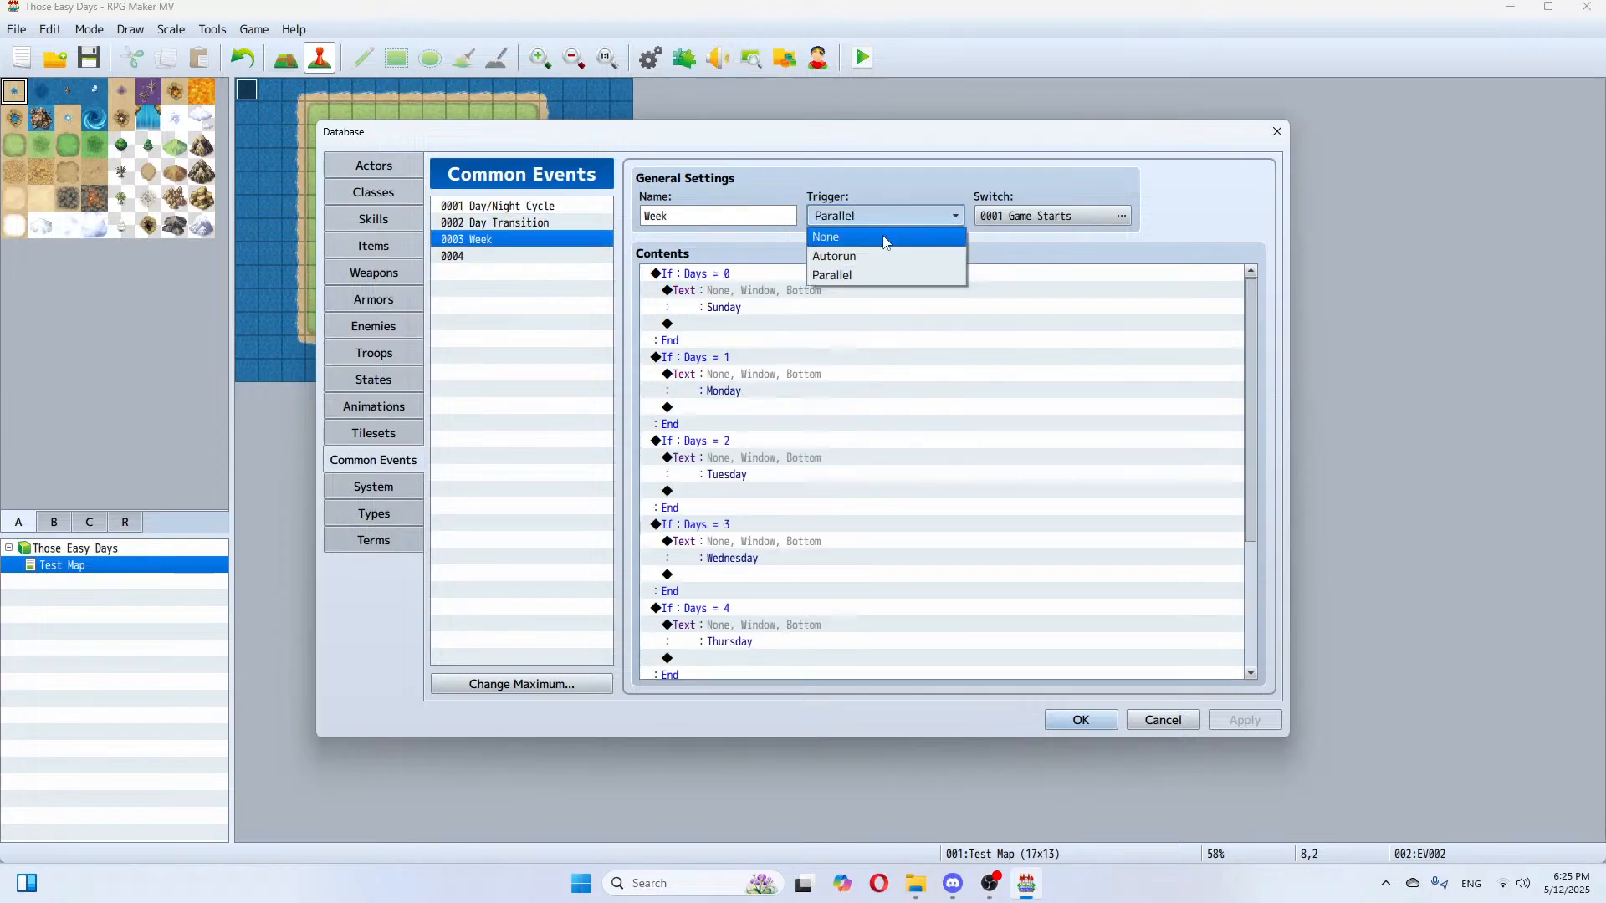
left_click(880, 248)
left_click(1245, 721)
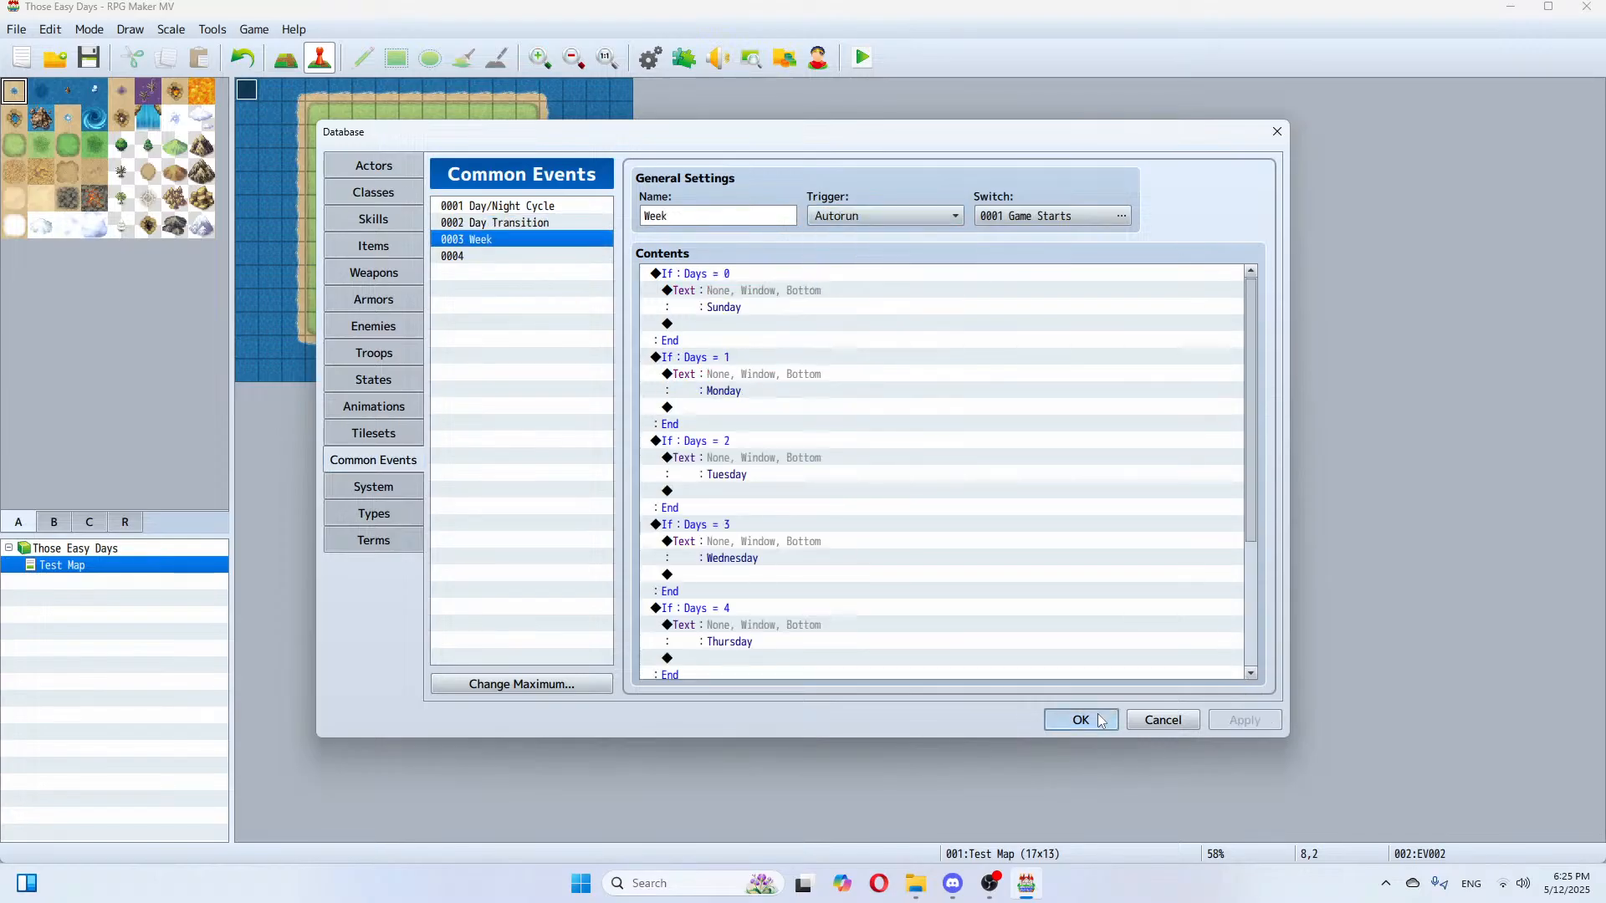
left_click(1080, 721)
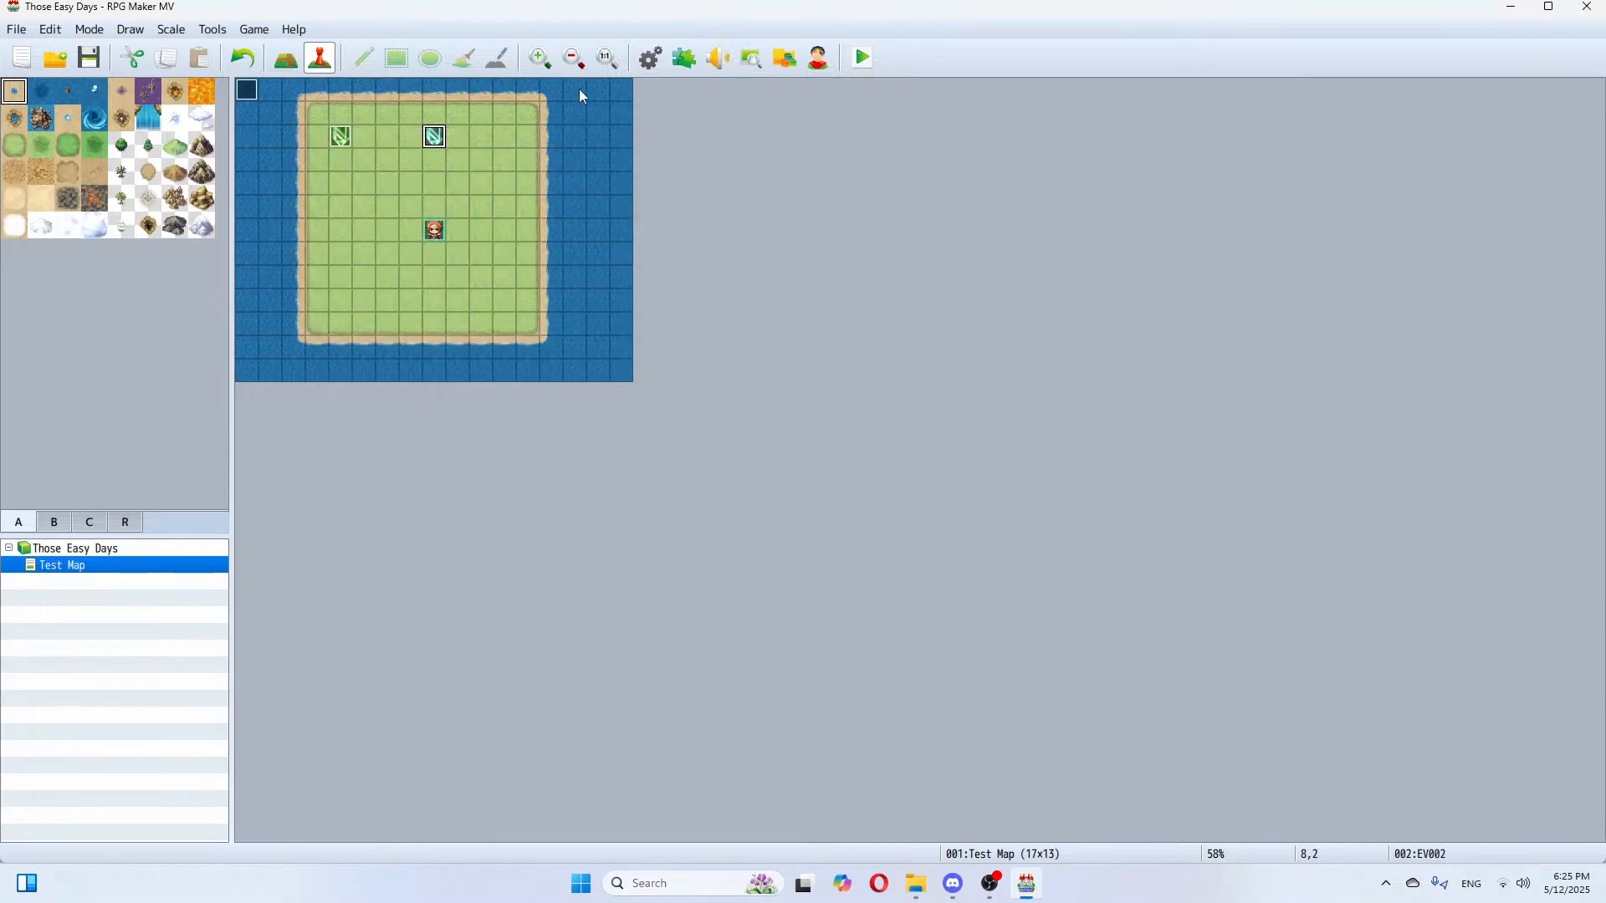
Step: Playtest a new game with the Autorun trigger, advance through the messages, and close the test
left_click(863, 58)
left_click(733, 460)
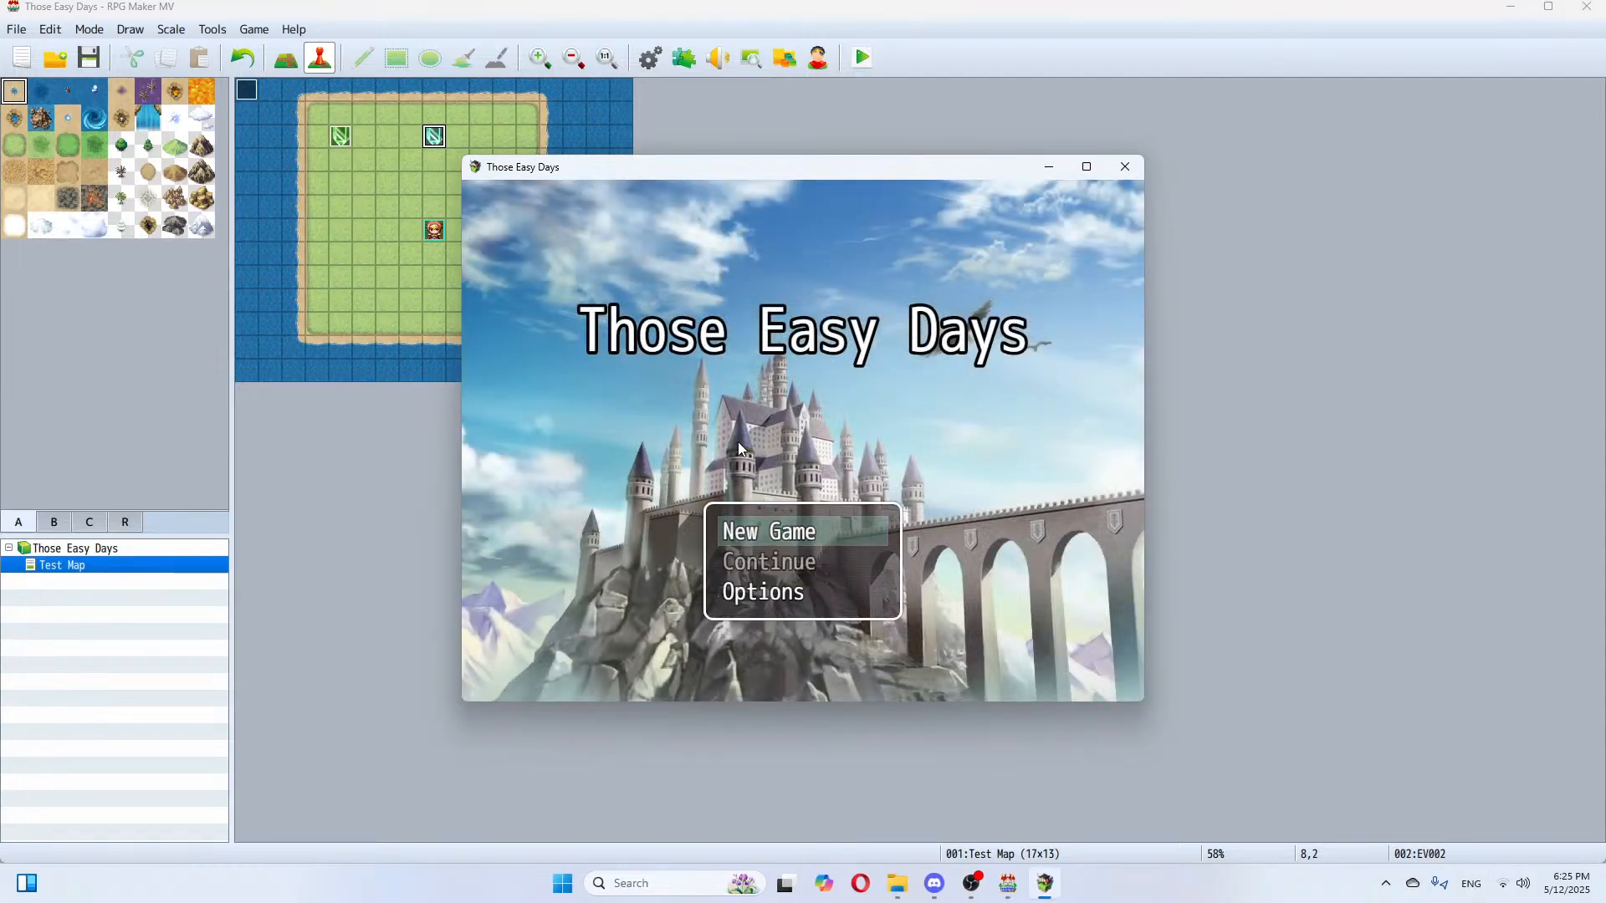
key("Return")
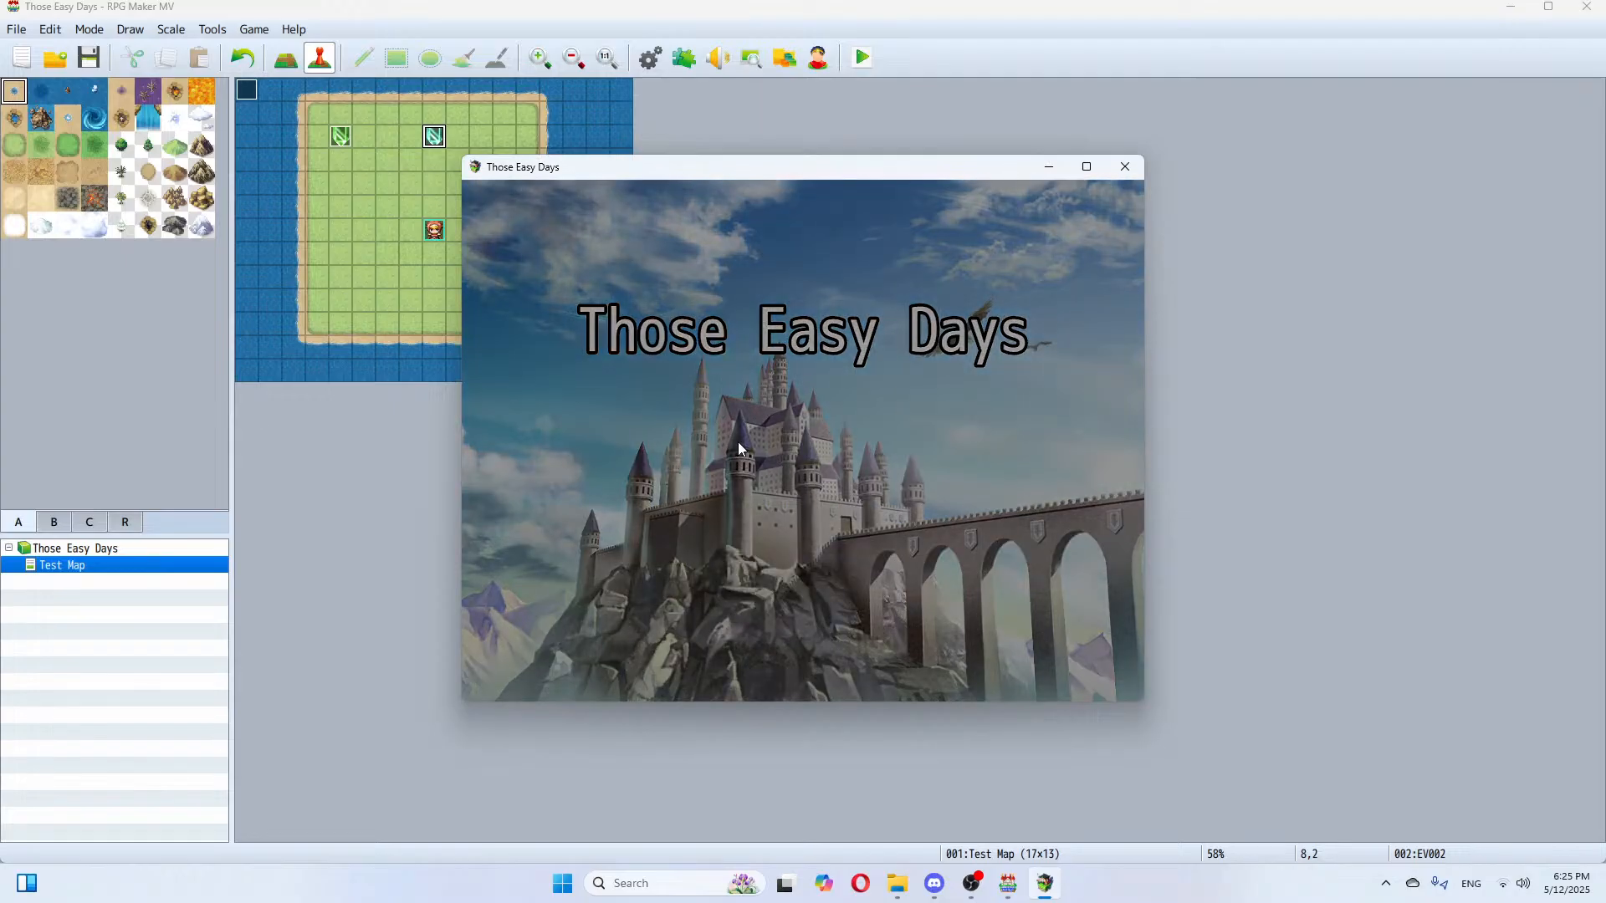
key("Return")
key("Return")
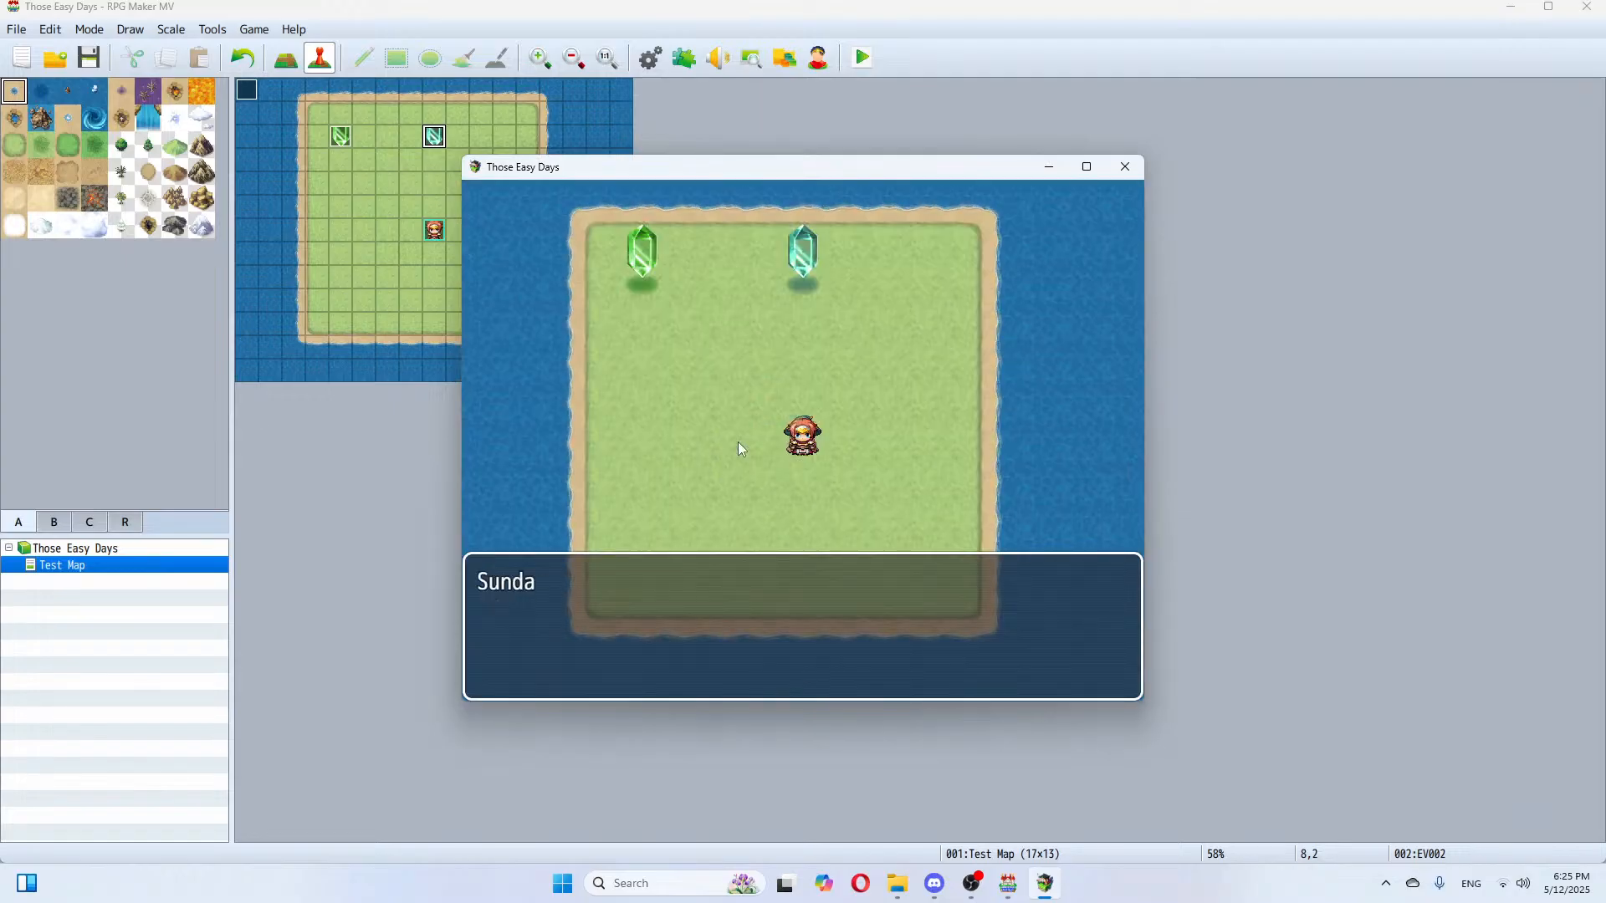
key("Return")
left_click(1125, 167)
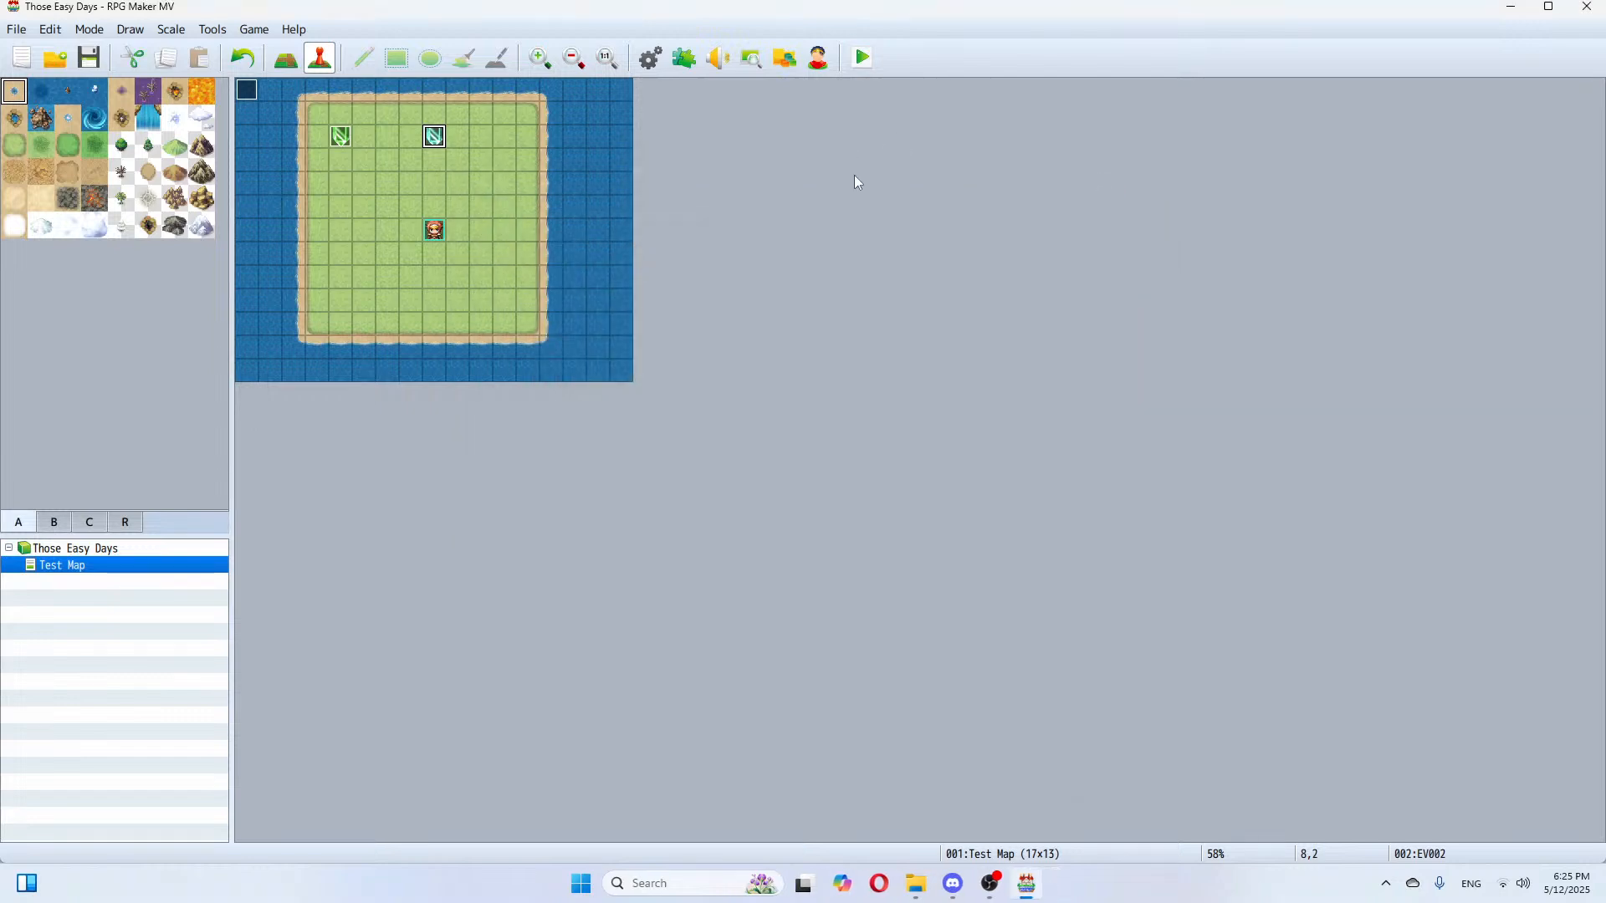
Step: Change the Week common event's trigger from Autorun to None, apply the change and close the database
left_click(643, 64)
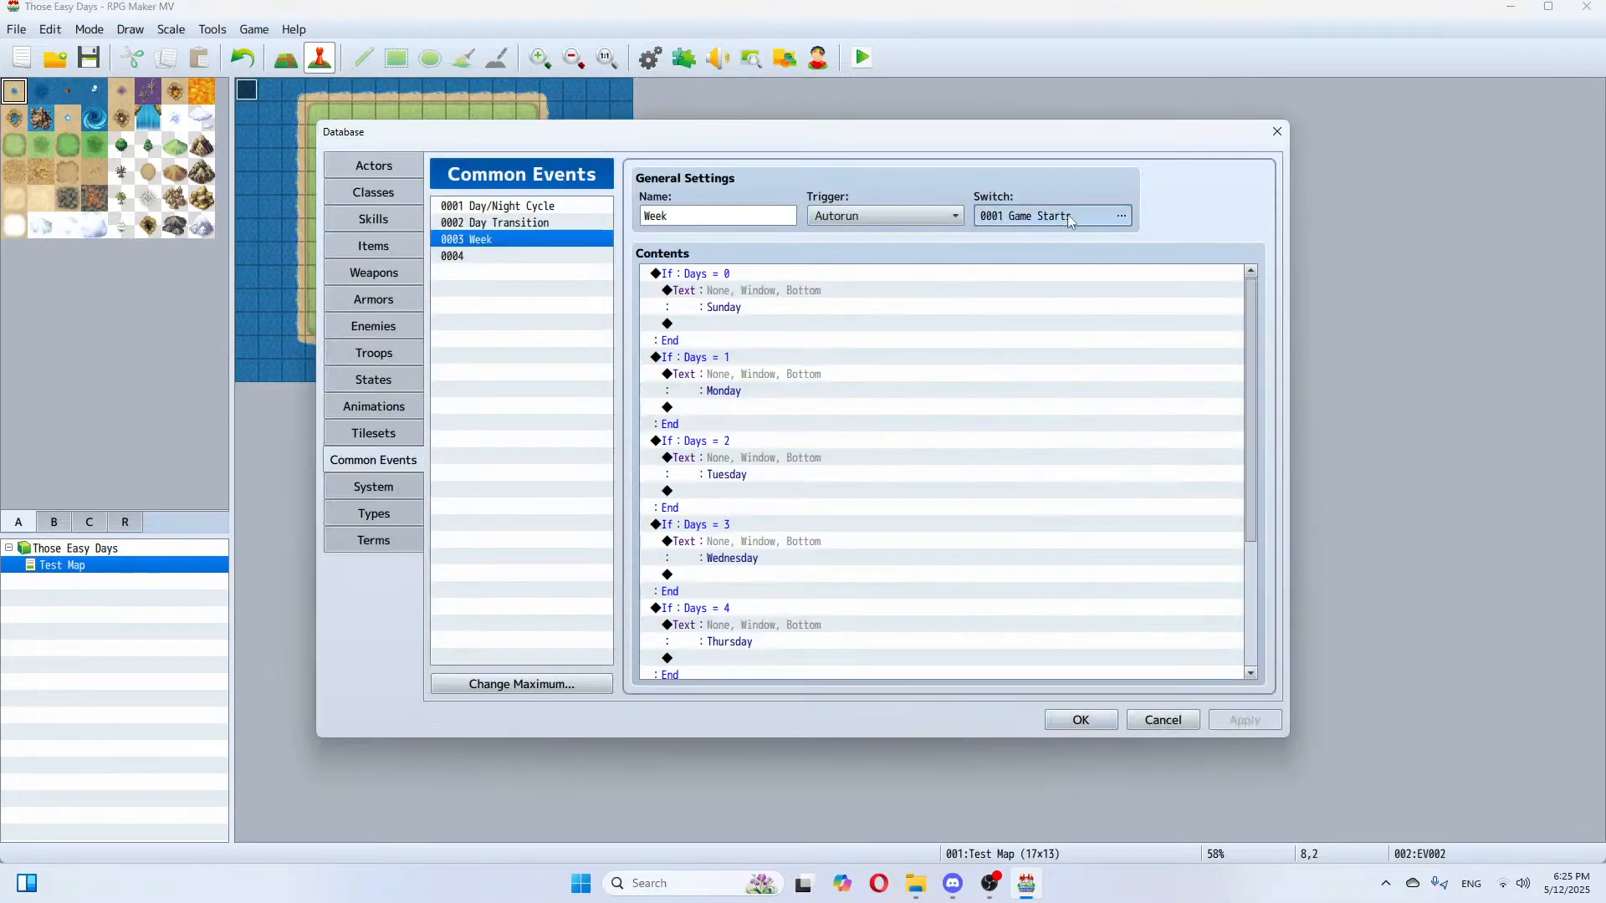
left_click(987, 216)
left_click(970, 212)
left_click(919, 216)
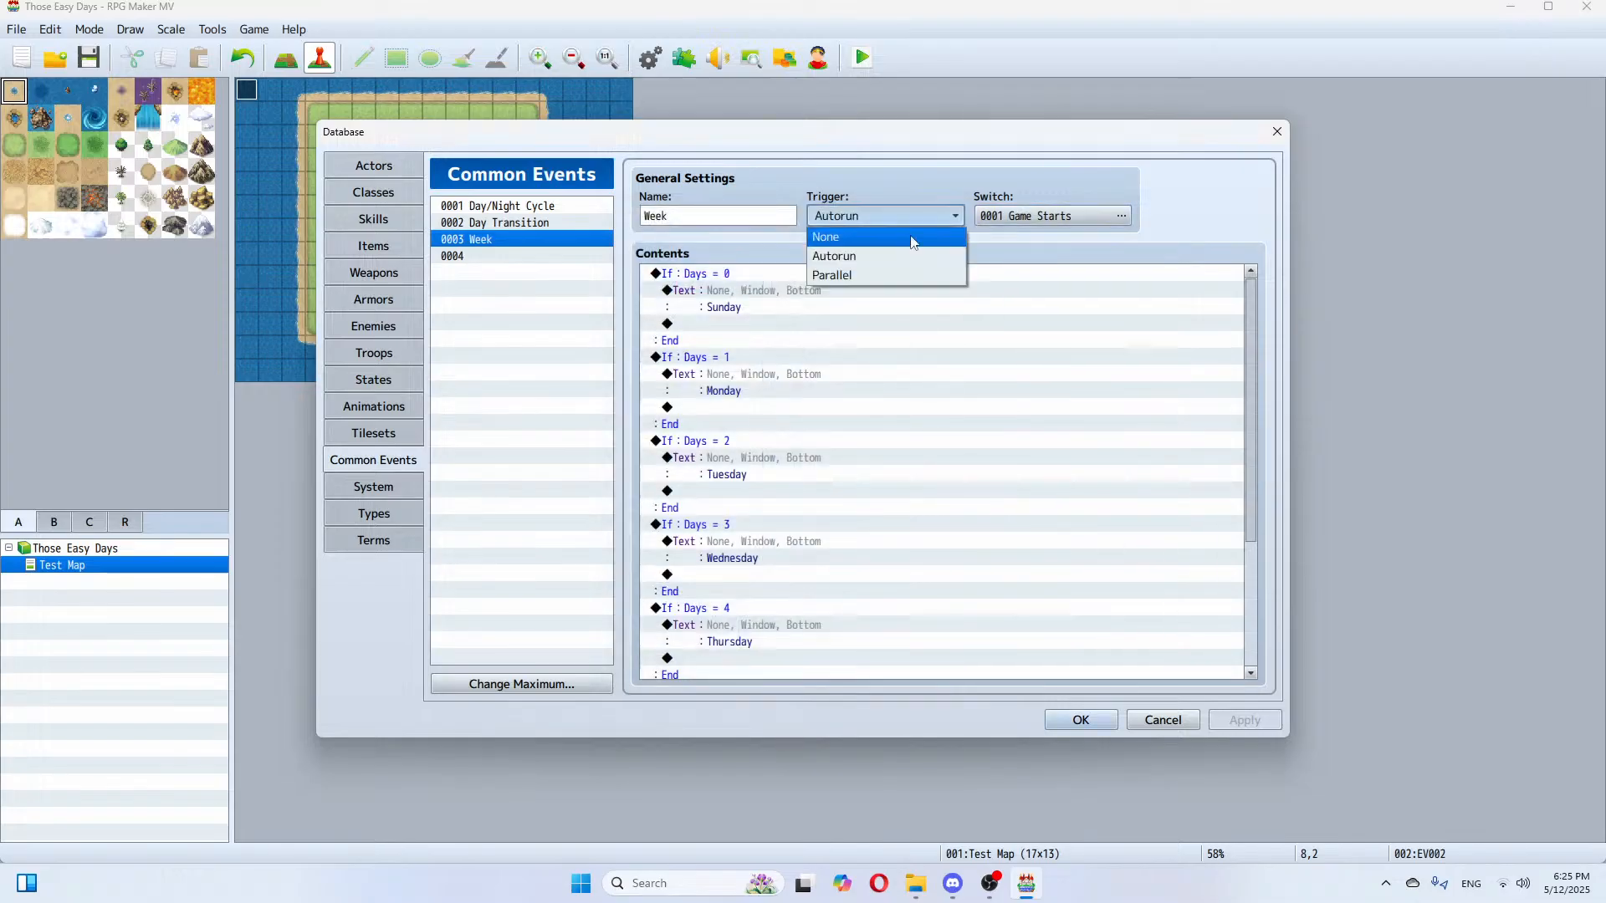
left_click(870, 236)
left_click(1243, 720)
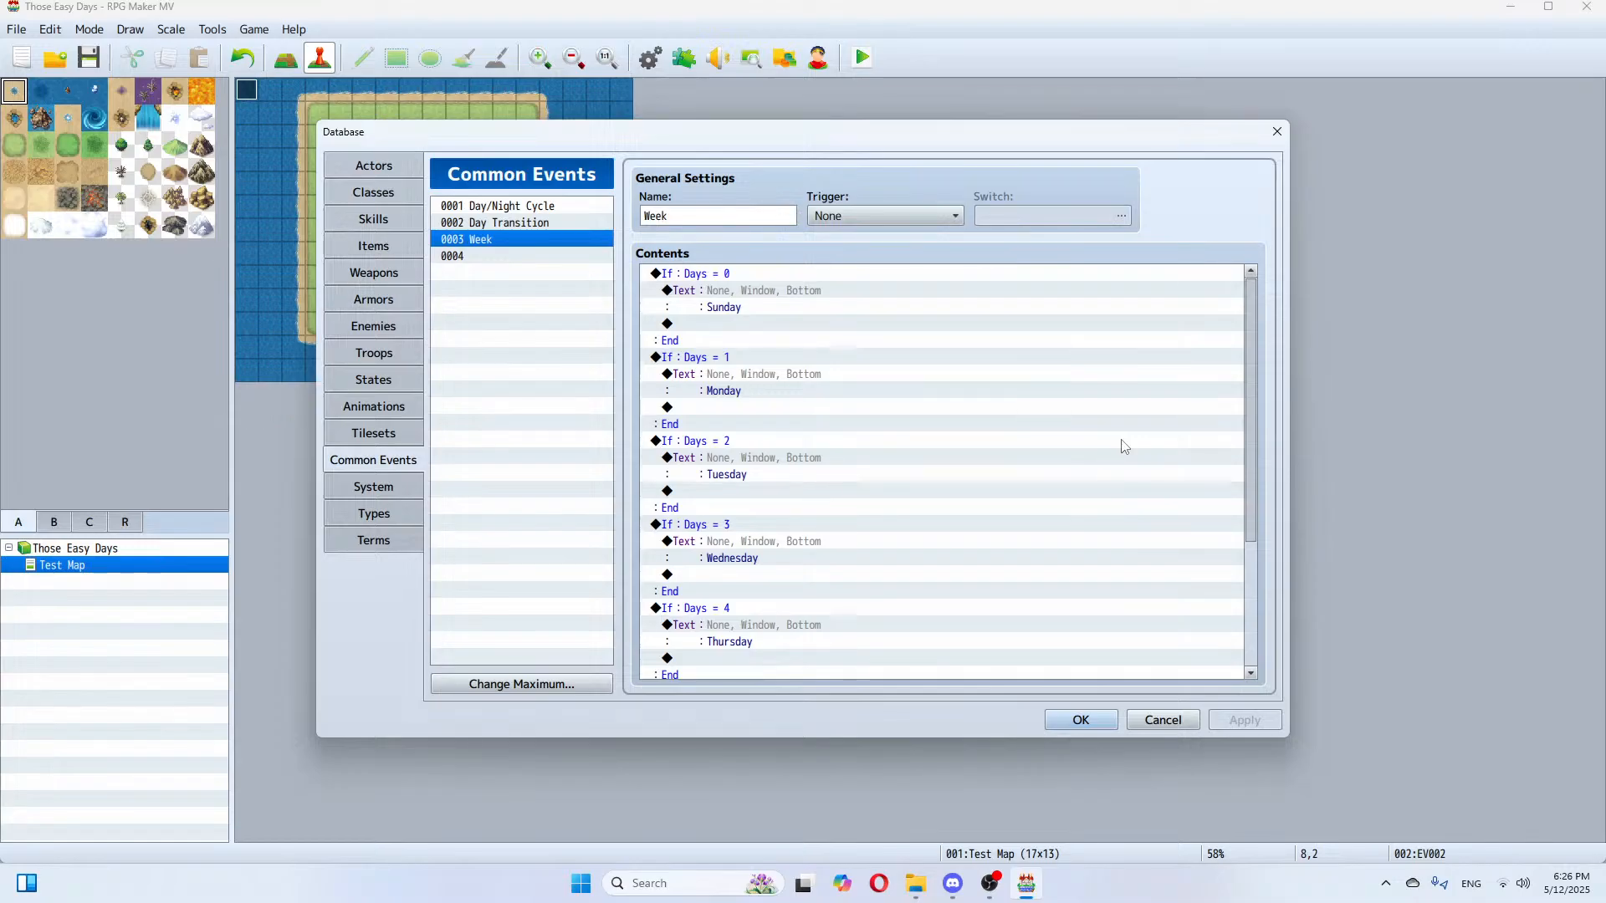
left_click(1055, 720)
Step: Open the EV002 crystal event on the Test Map, review its message text and close the event editor
right_click(439, 135)
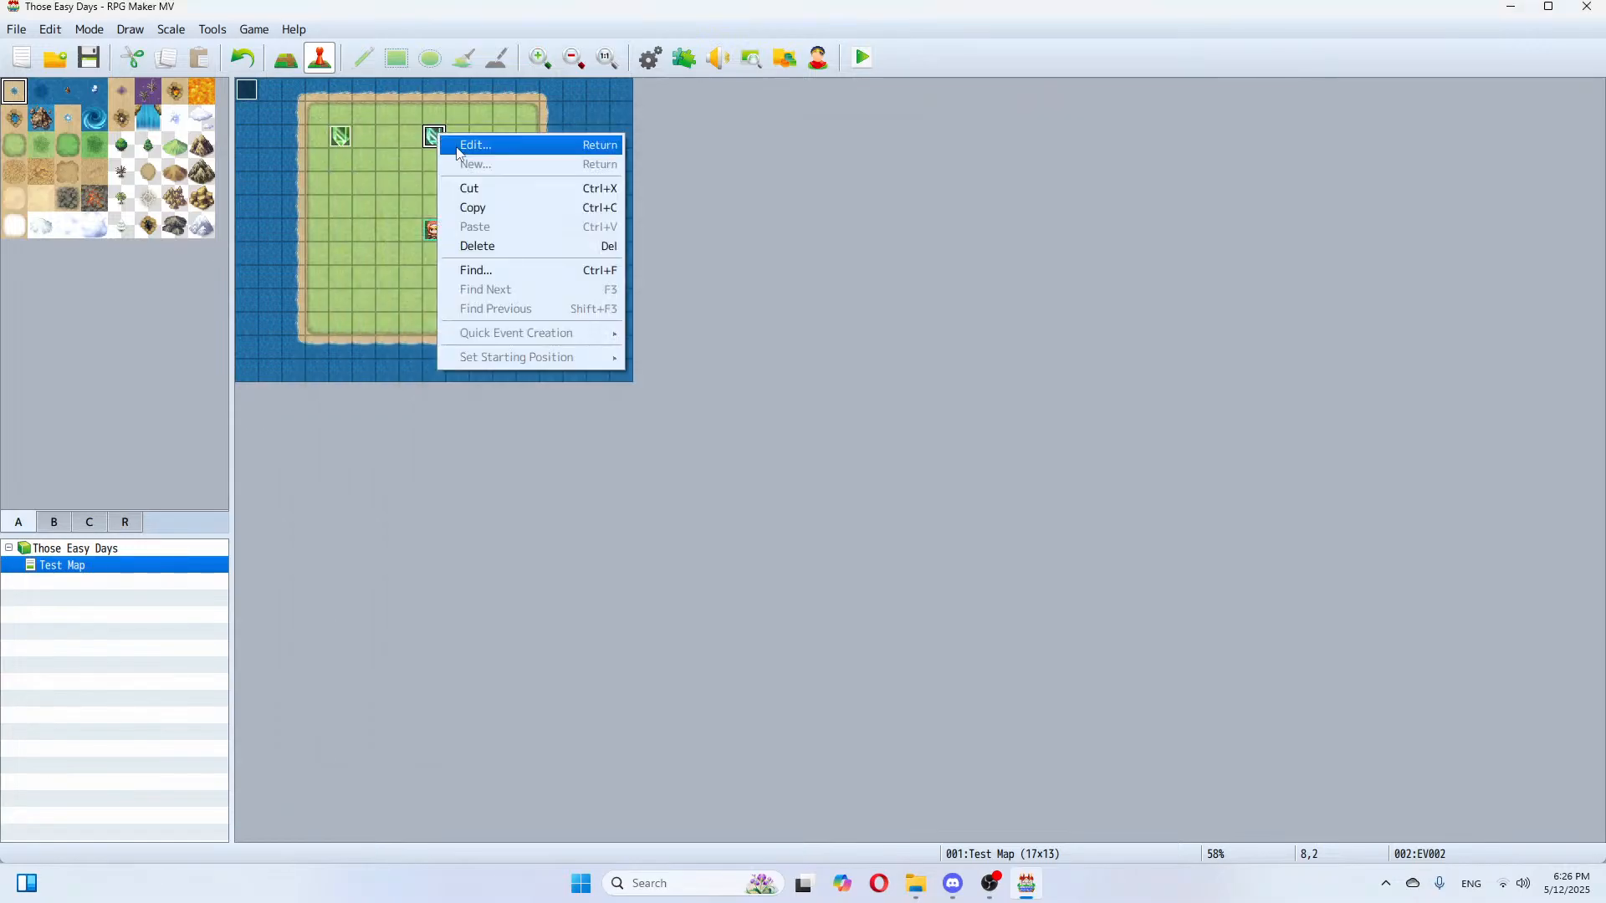
left_click(475, 146)
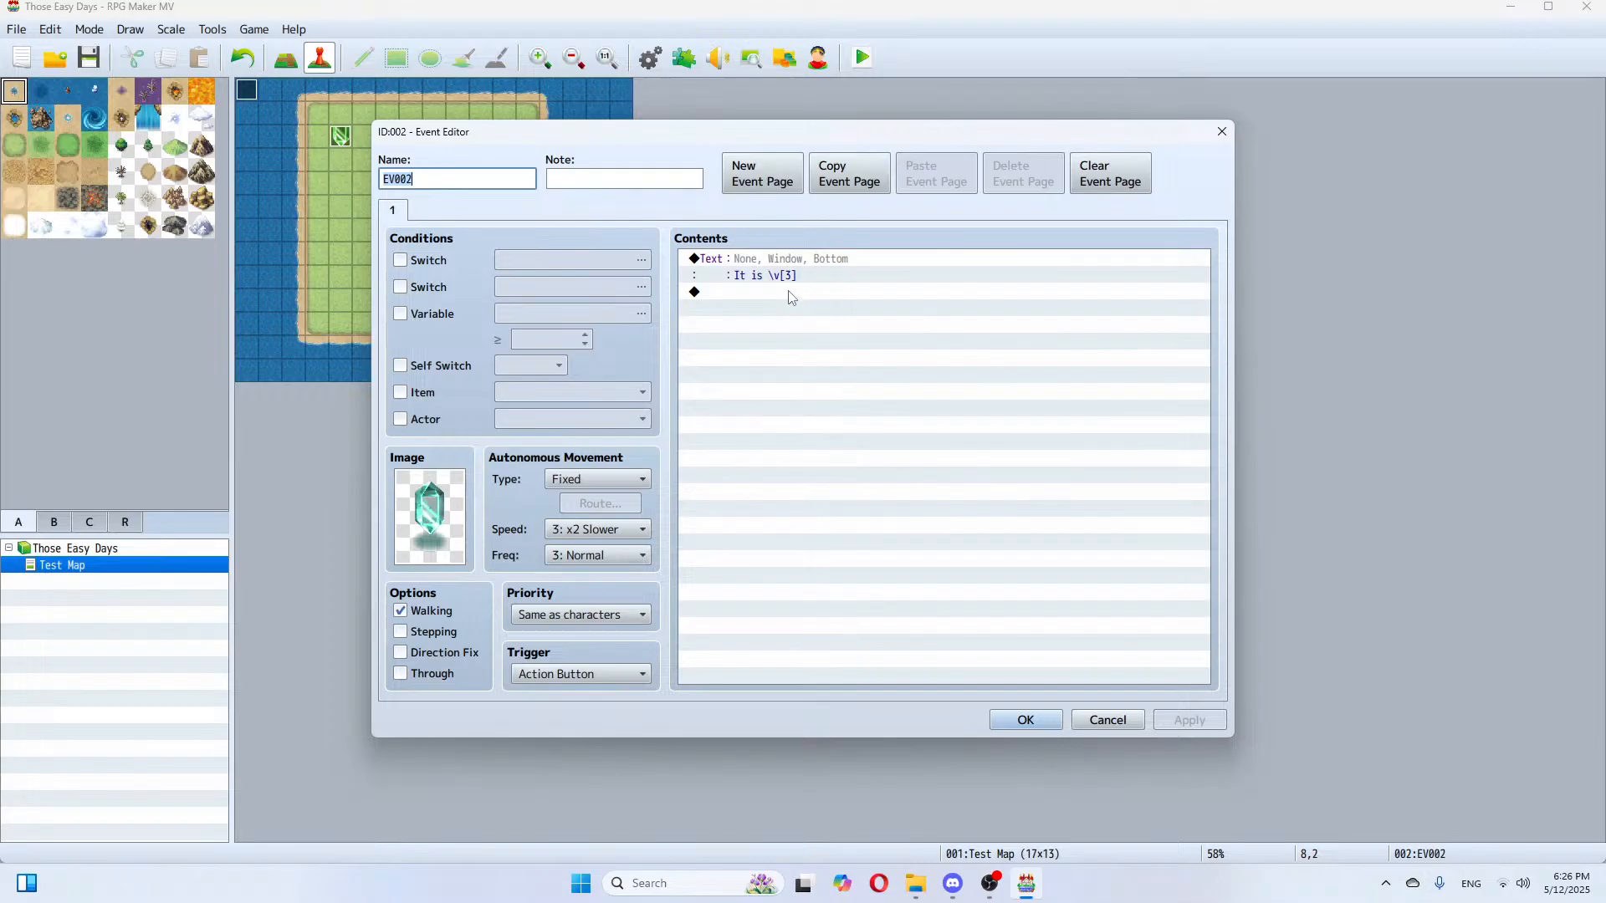
left_click(1054, 721)
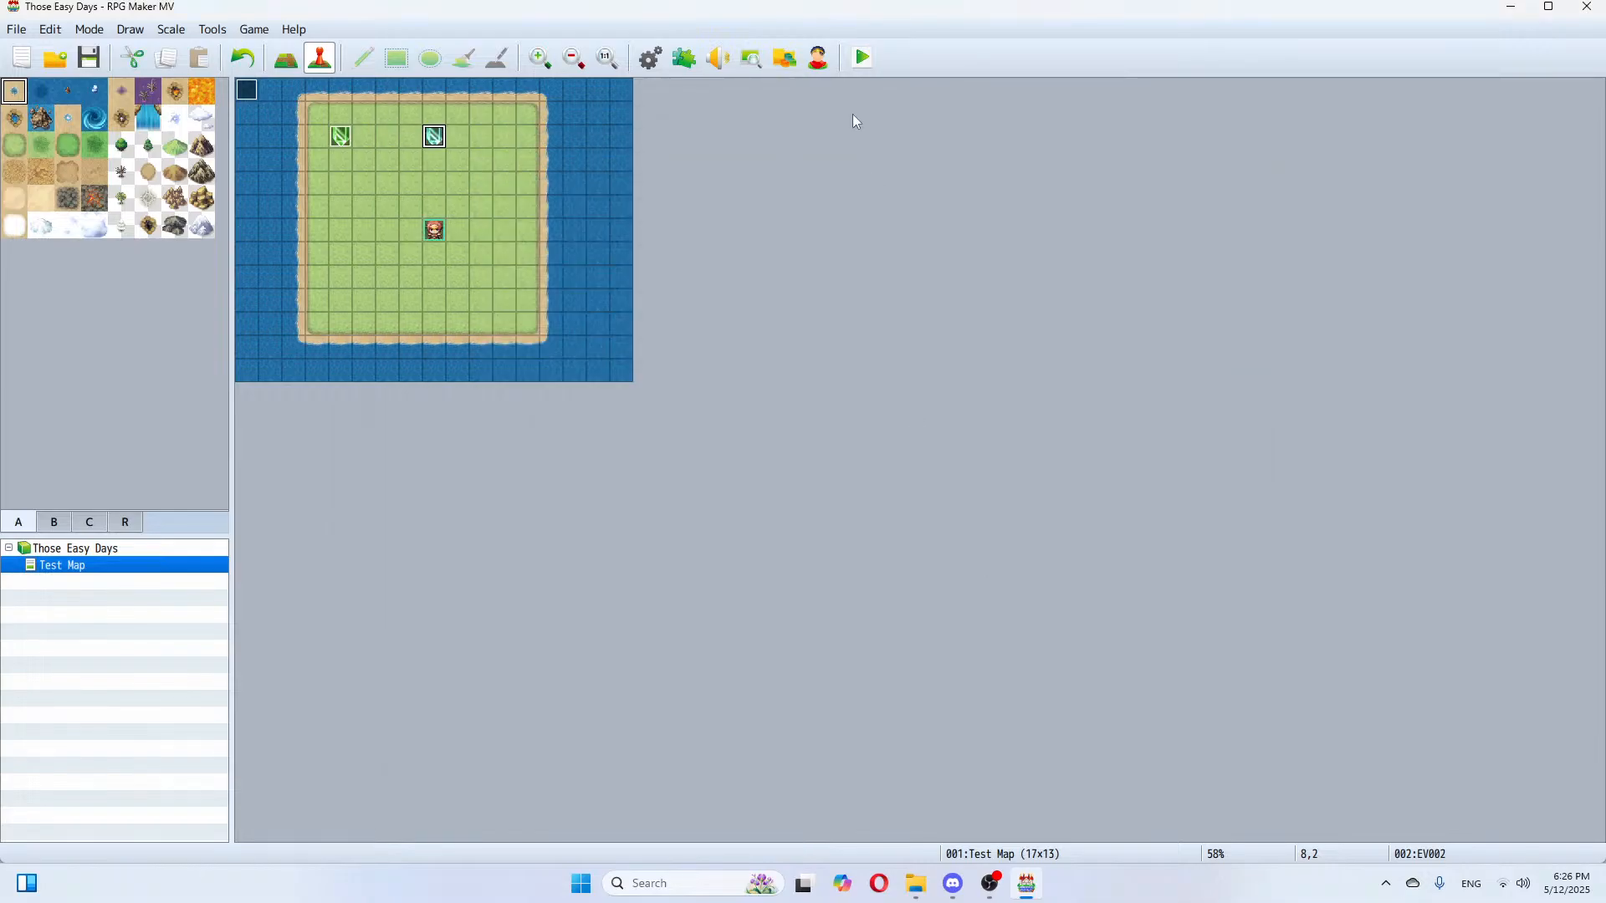
Step: Start a new game playtest, dismiss the opening message, walk to the blue crystal and read its message
left_click(851, 64)
left_click(741, 464)
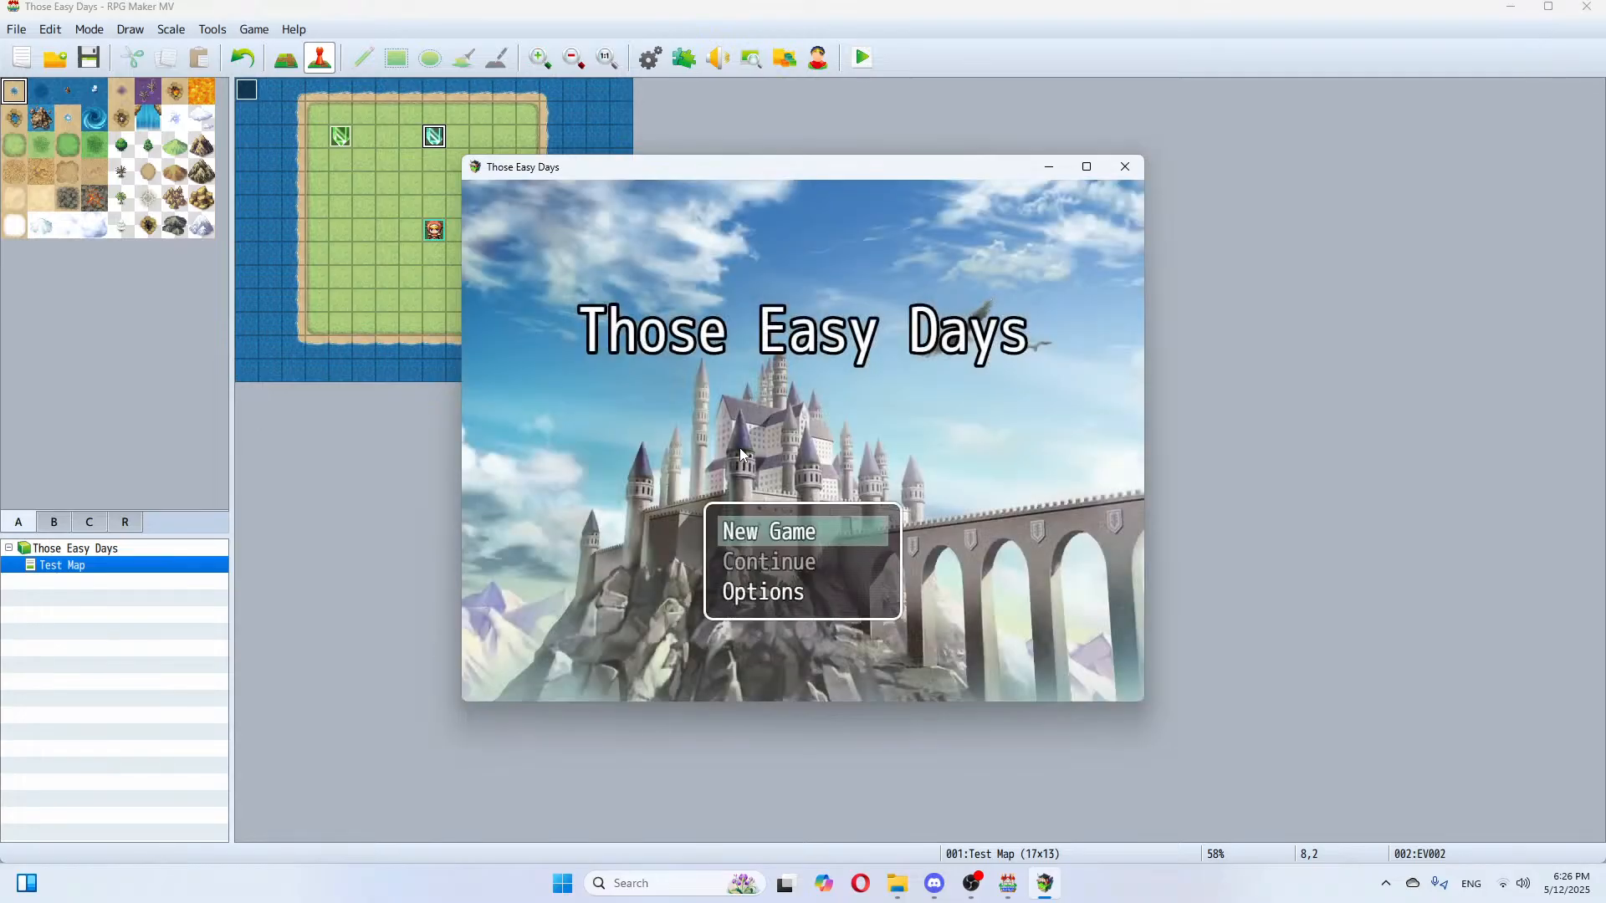
key("Return")
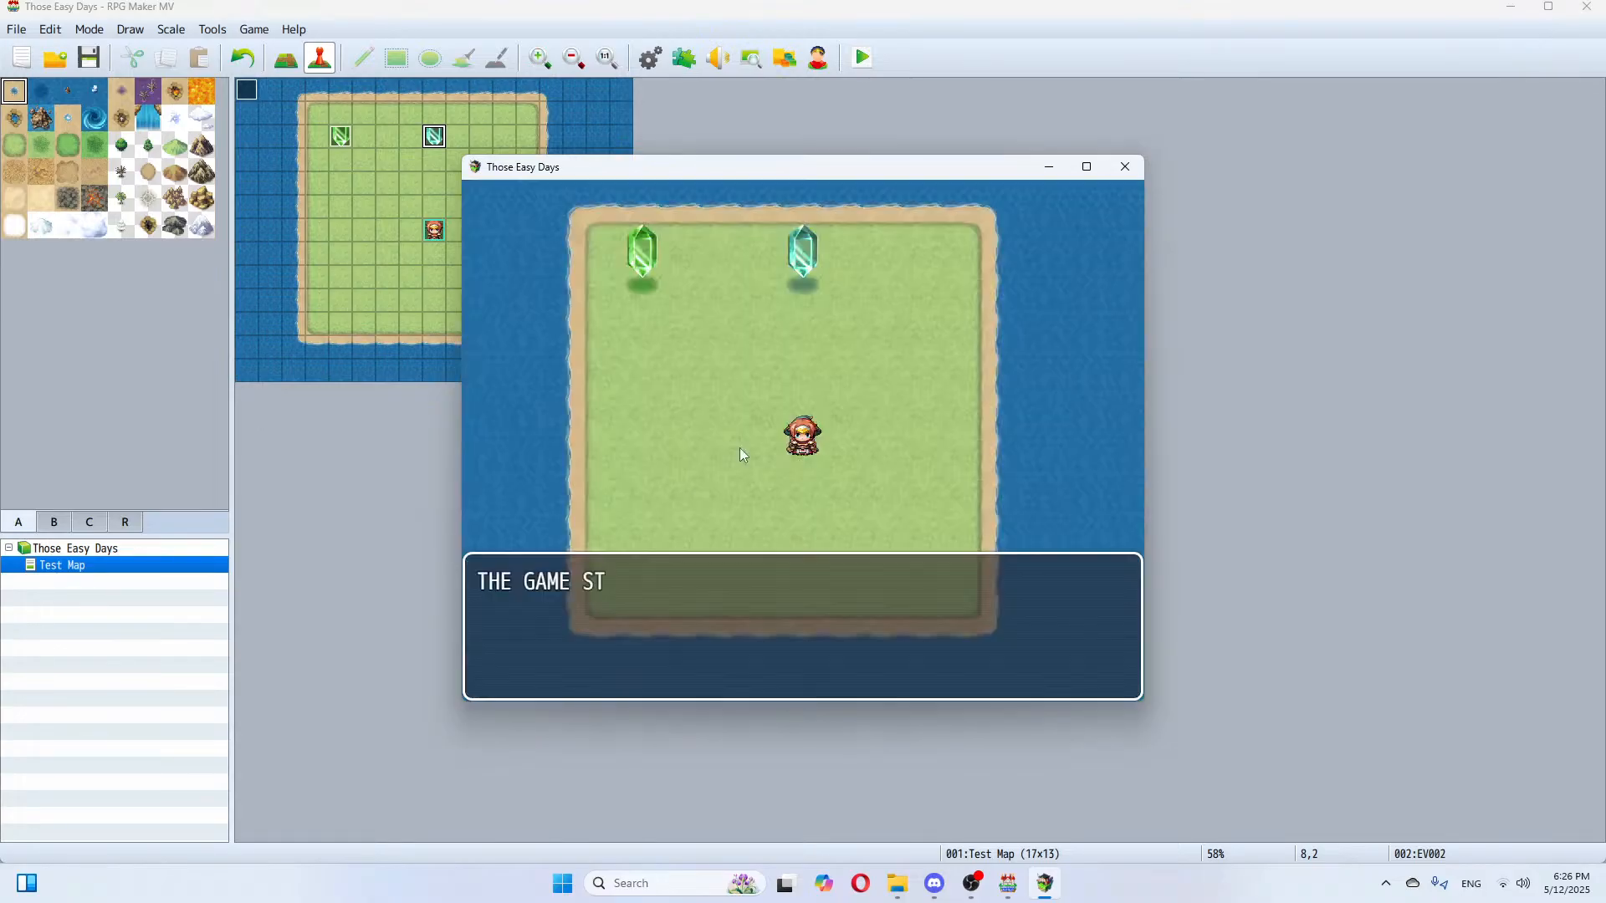
key("Return")
key("Left")
key("Up")
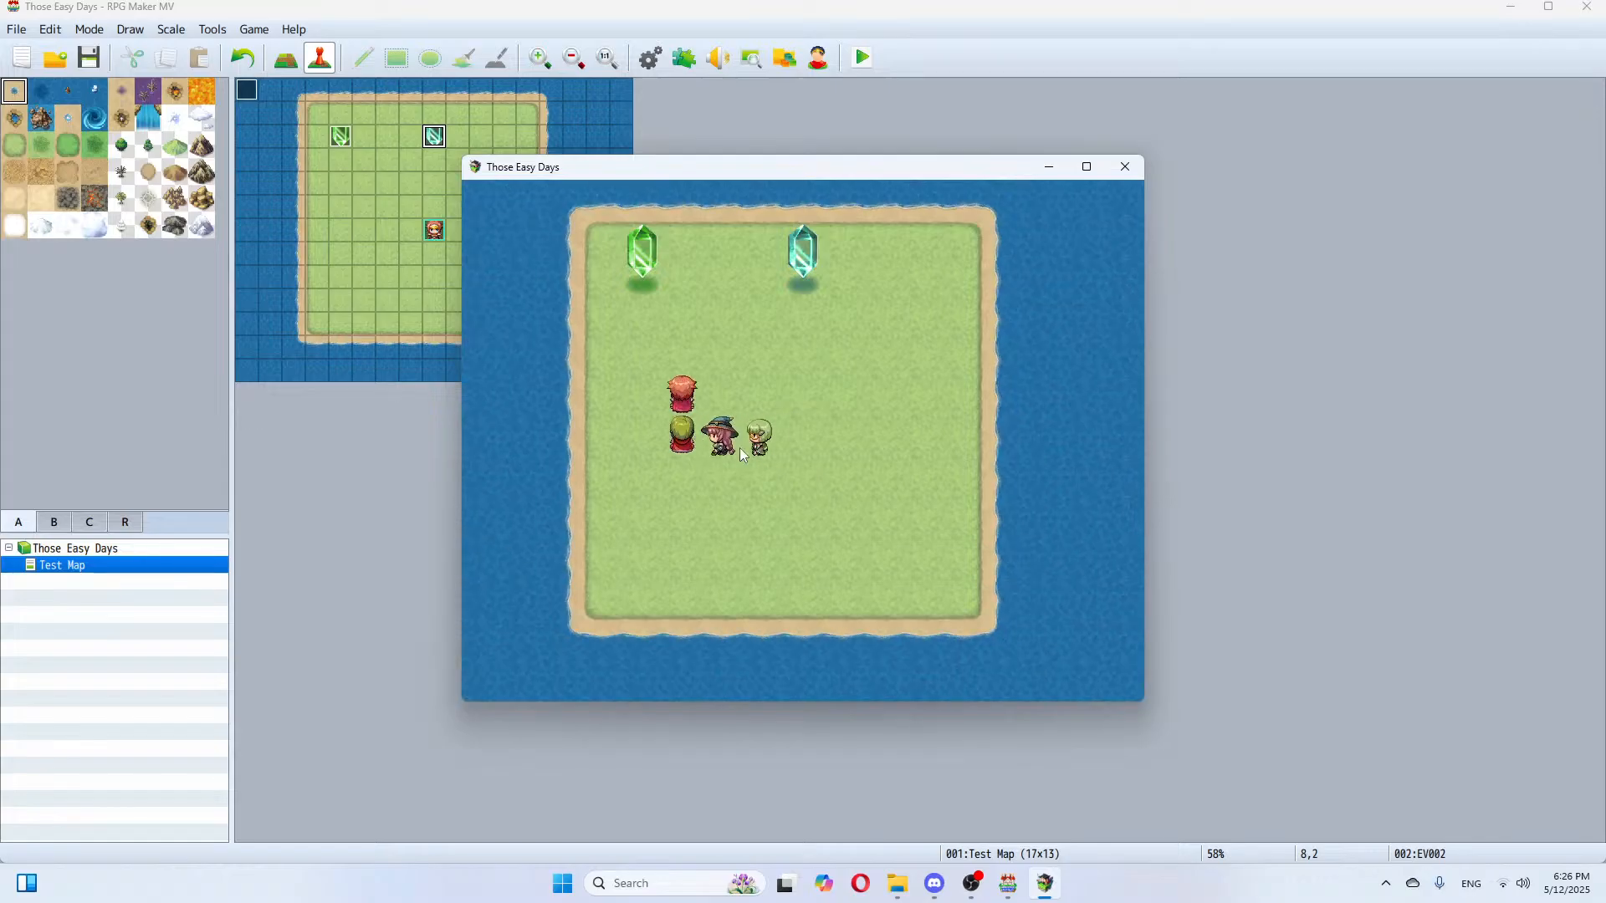
key("Right")
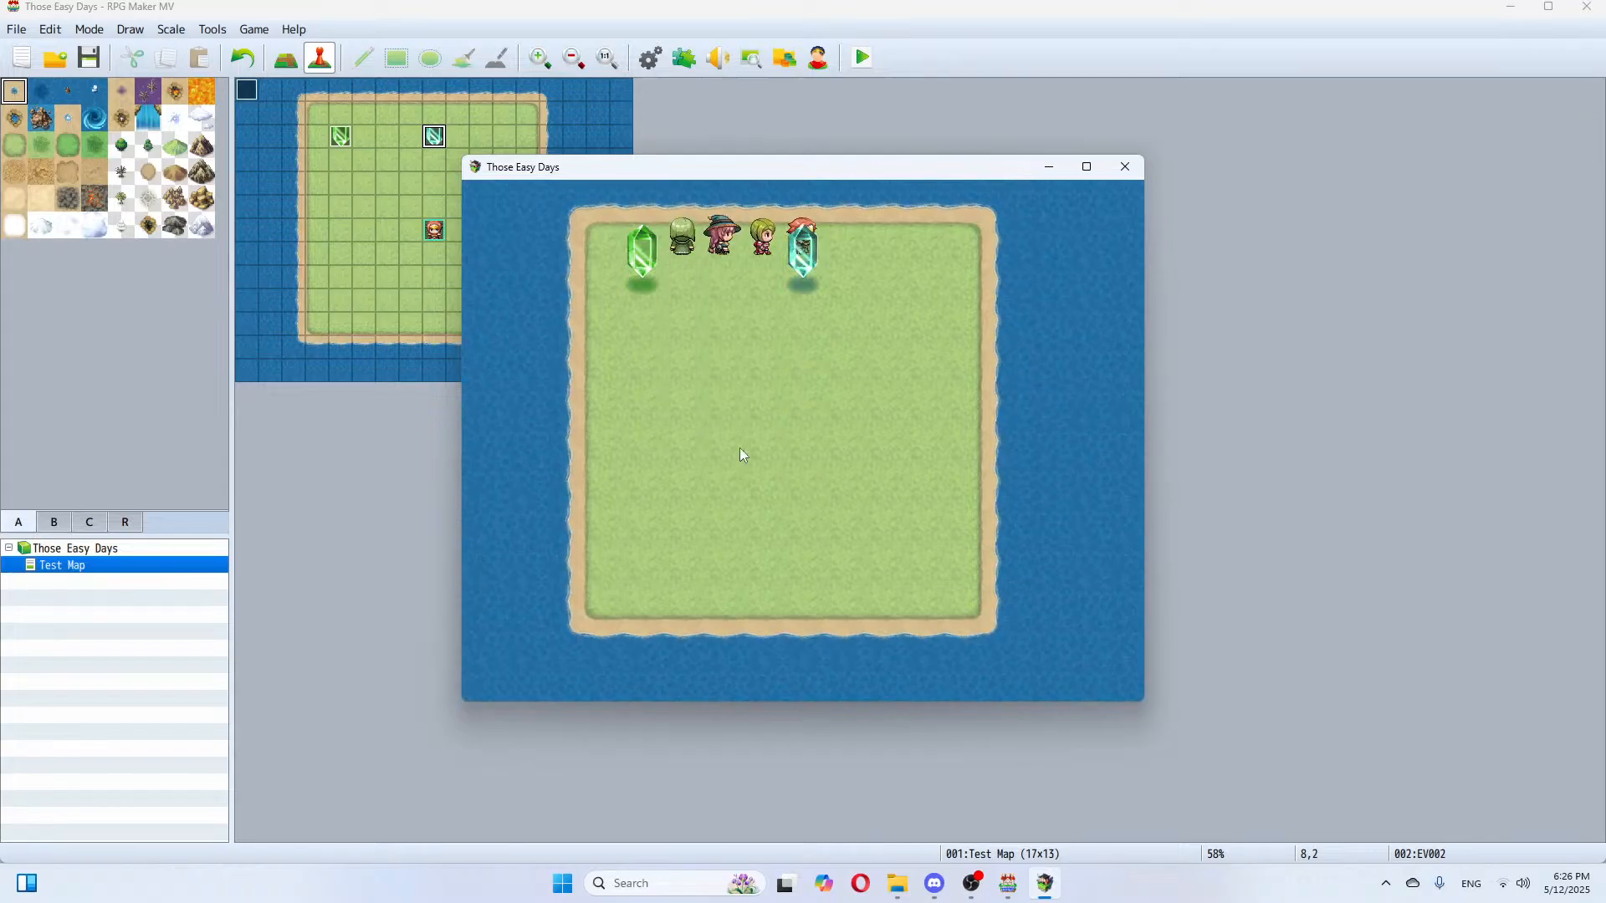
key("Return")
key("Return")
Step: Walk to the green crystal in the playtest and use it repeatedly to advance time through the day cycle
key("Left")
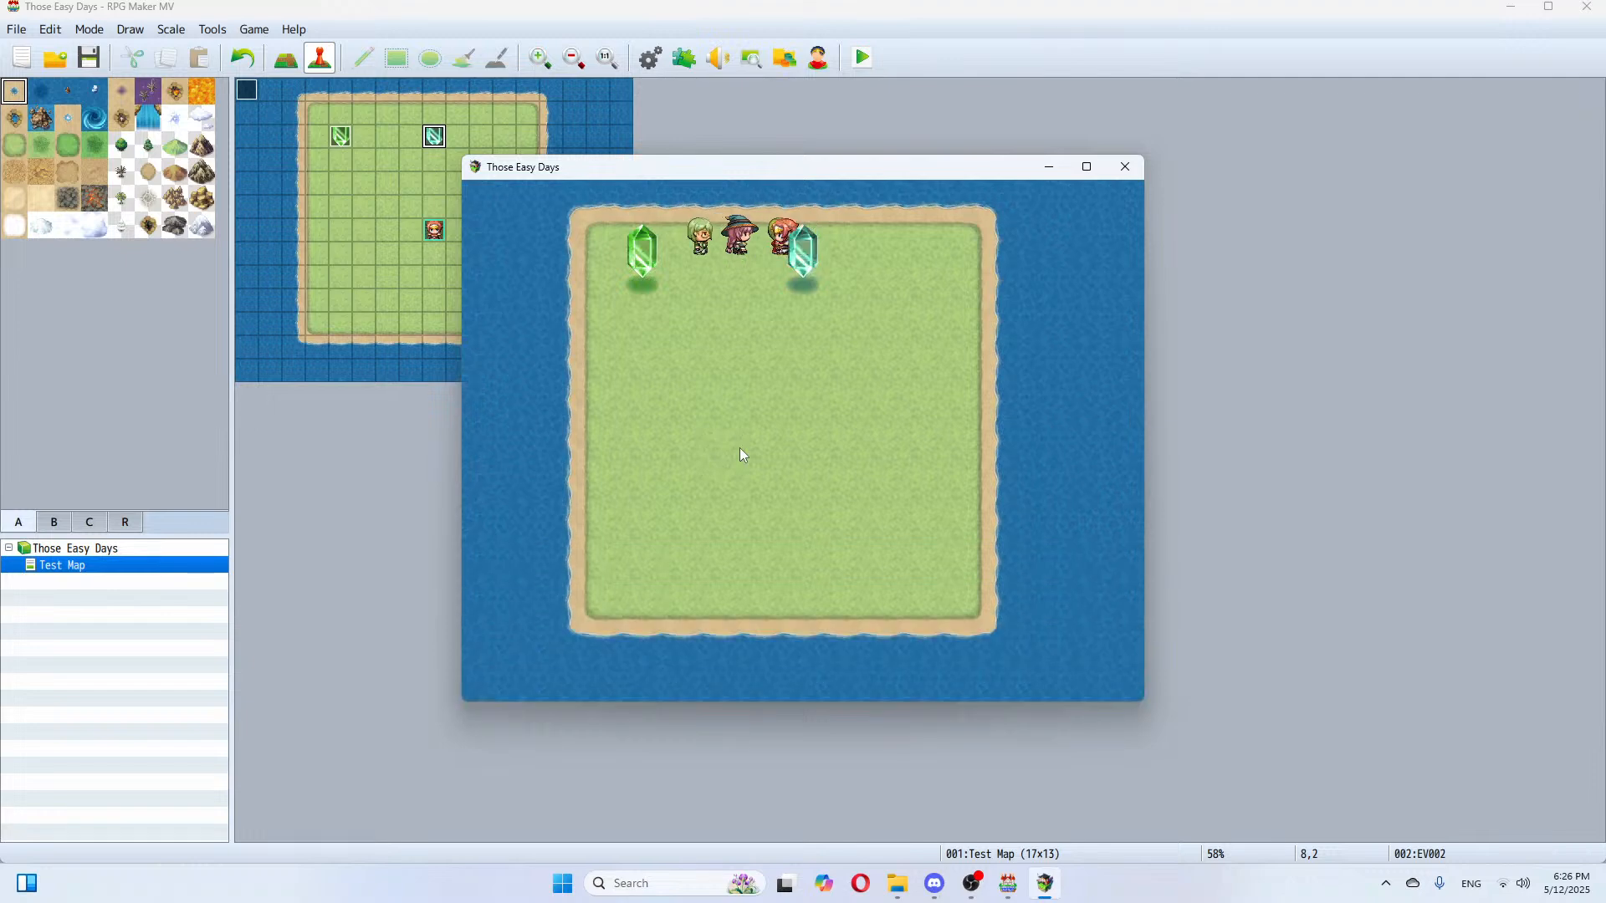
key("Down")
key("Return")
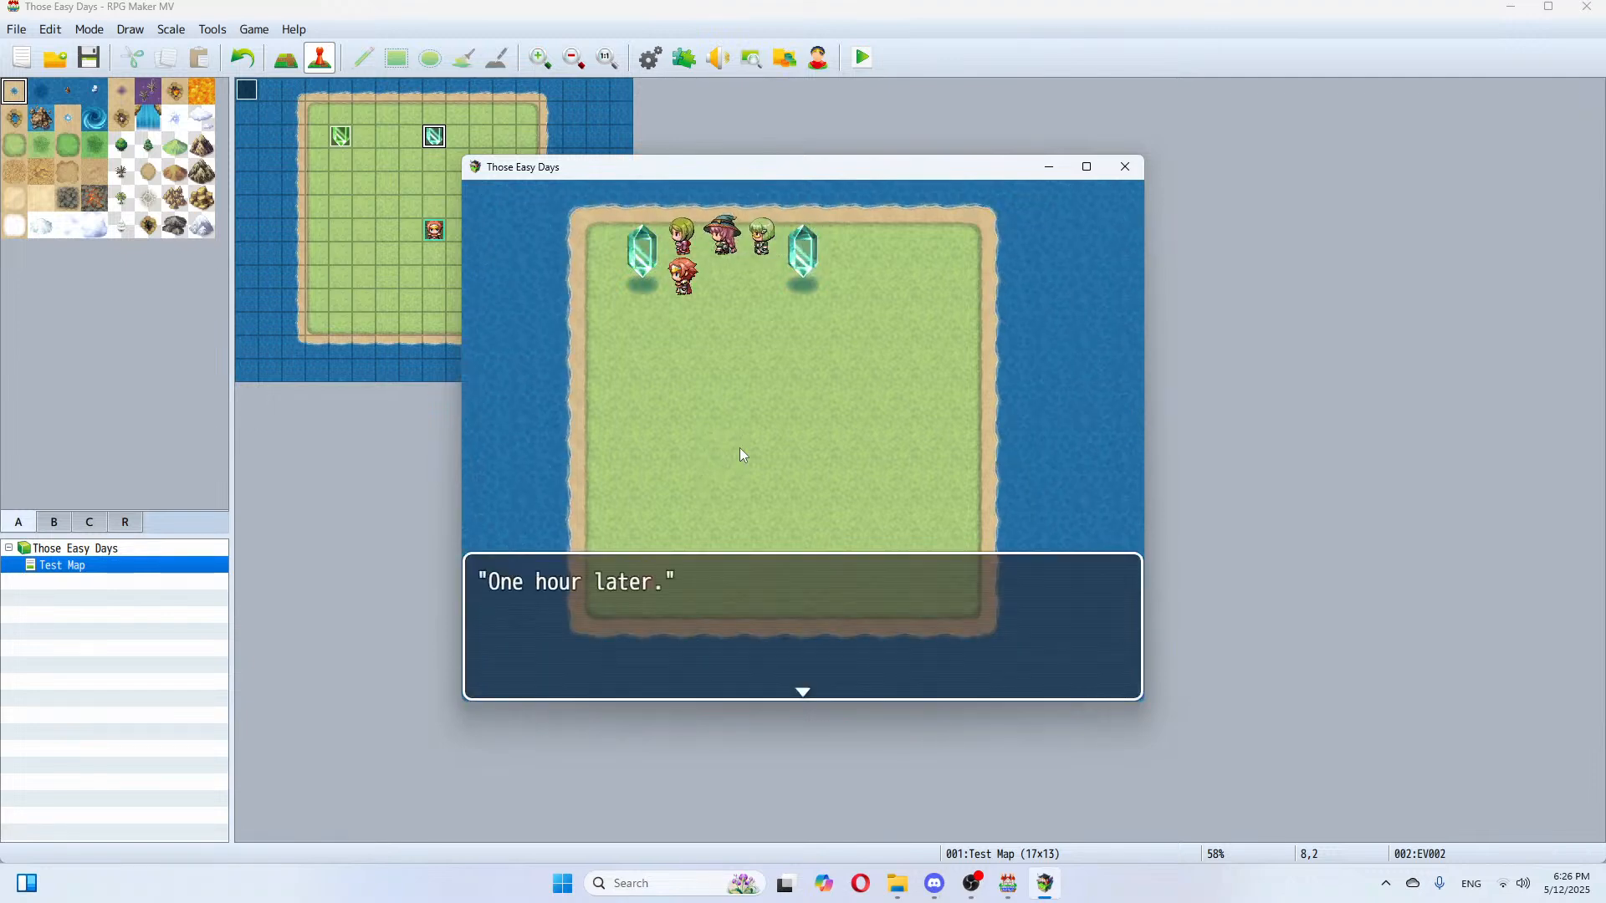
key("Return")
key("Return")
key("Return")
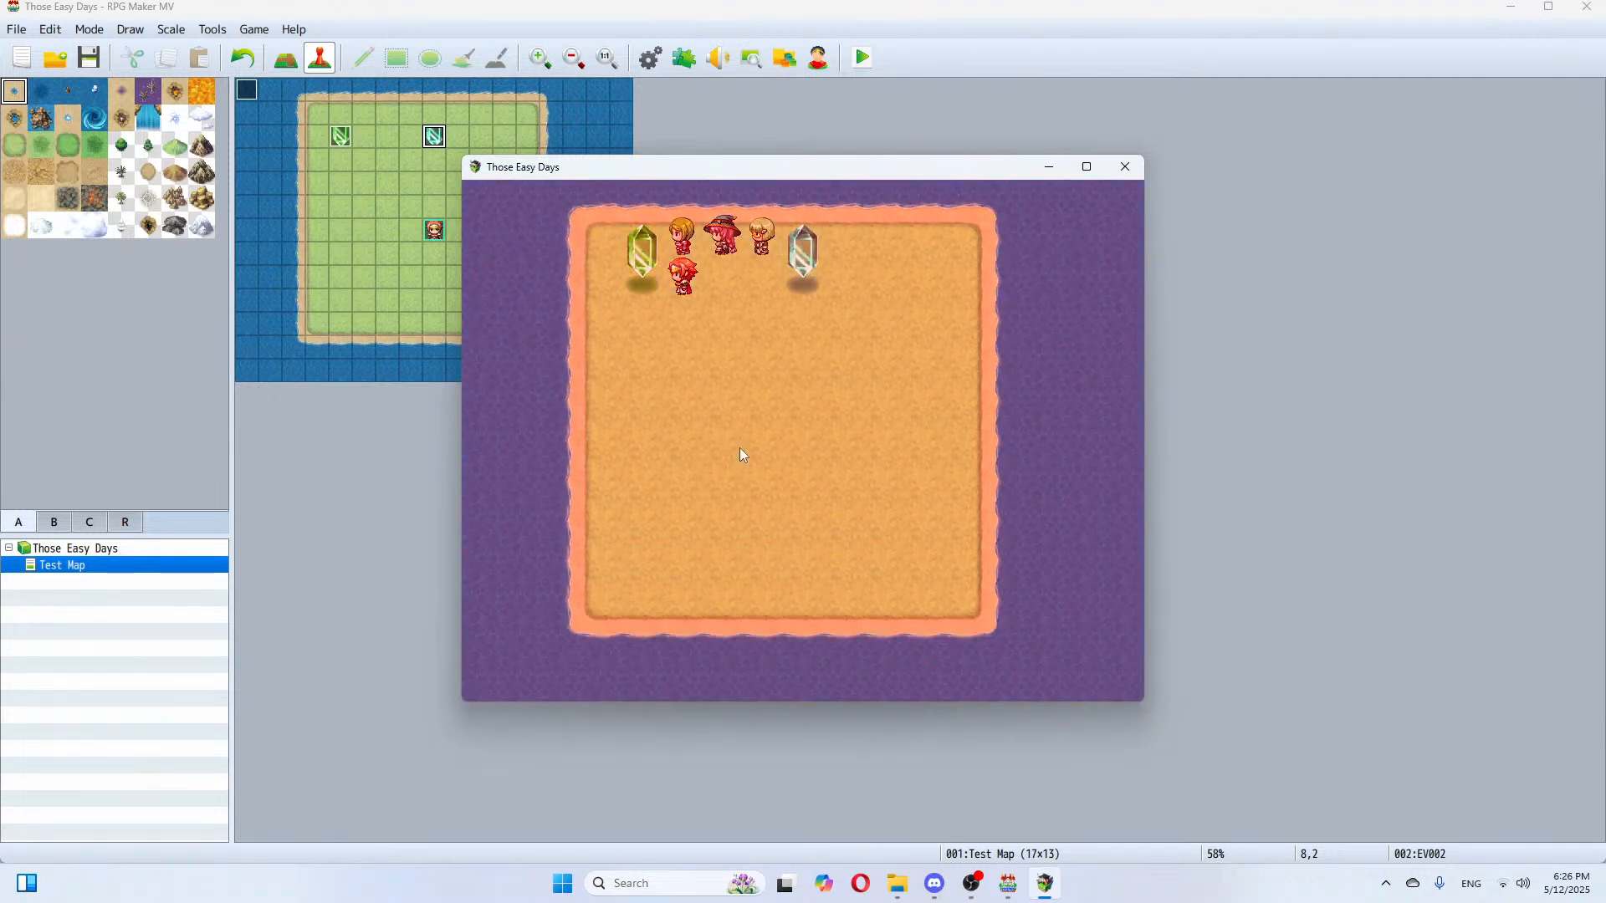
key("Return")
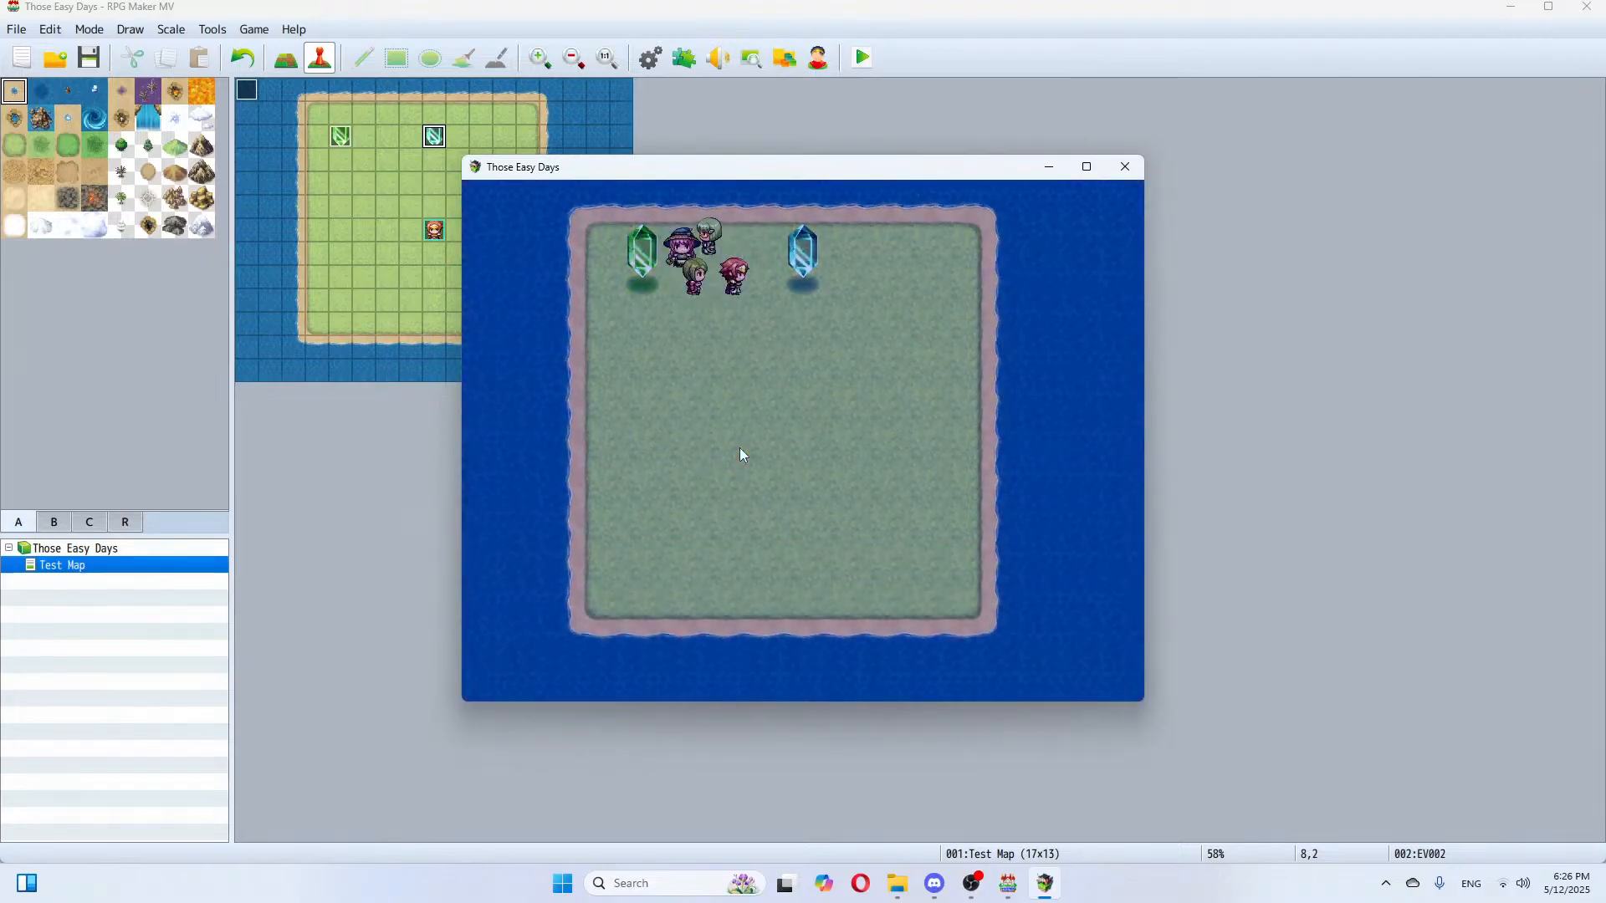
Step: Check the blue crystal's message again after the time change and close the playtest
key("Return")
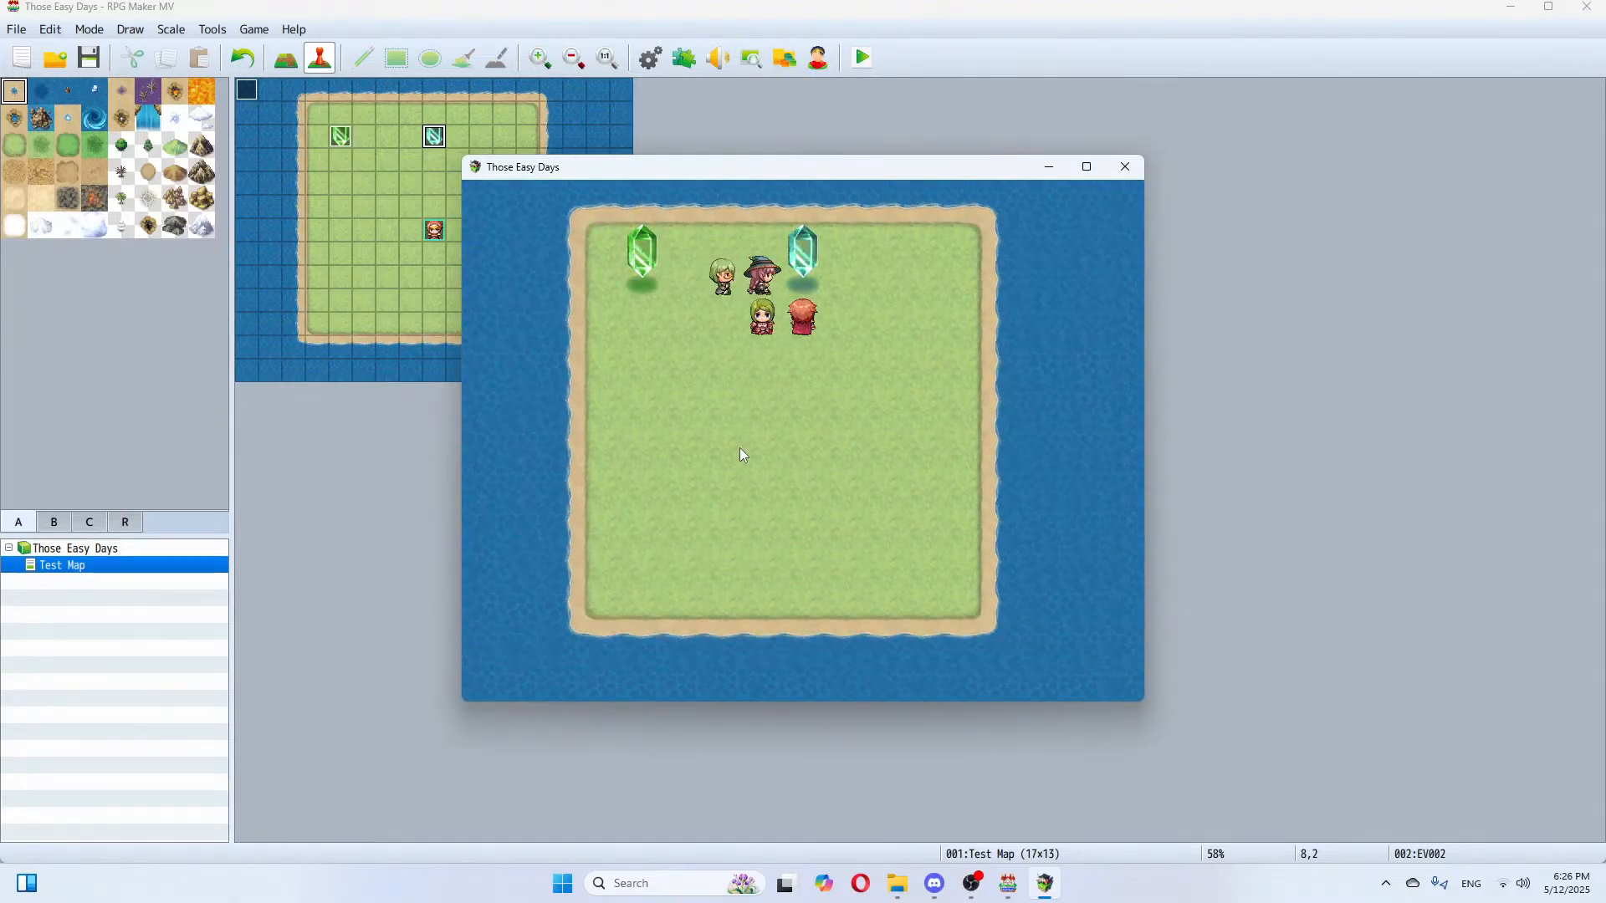
key("Return")
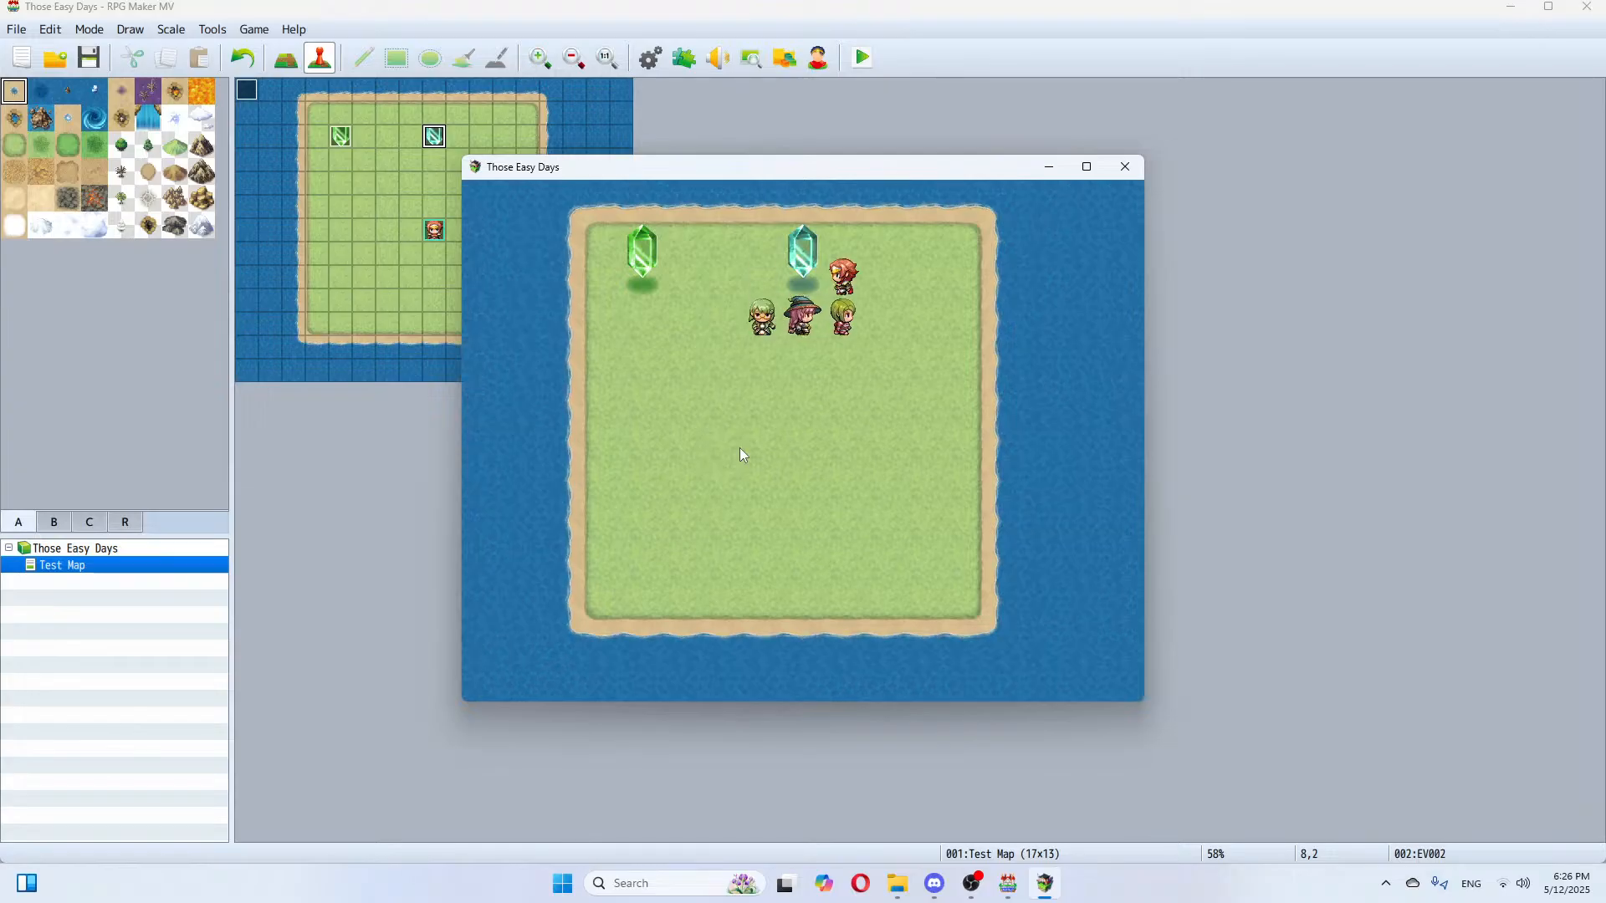
key("Return")
left_click(1124, 167)
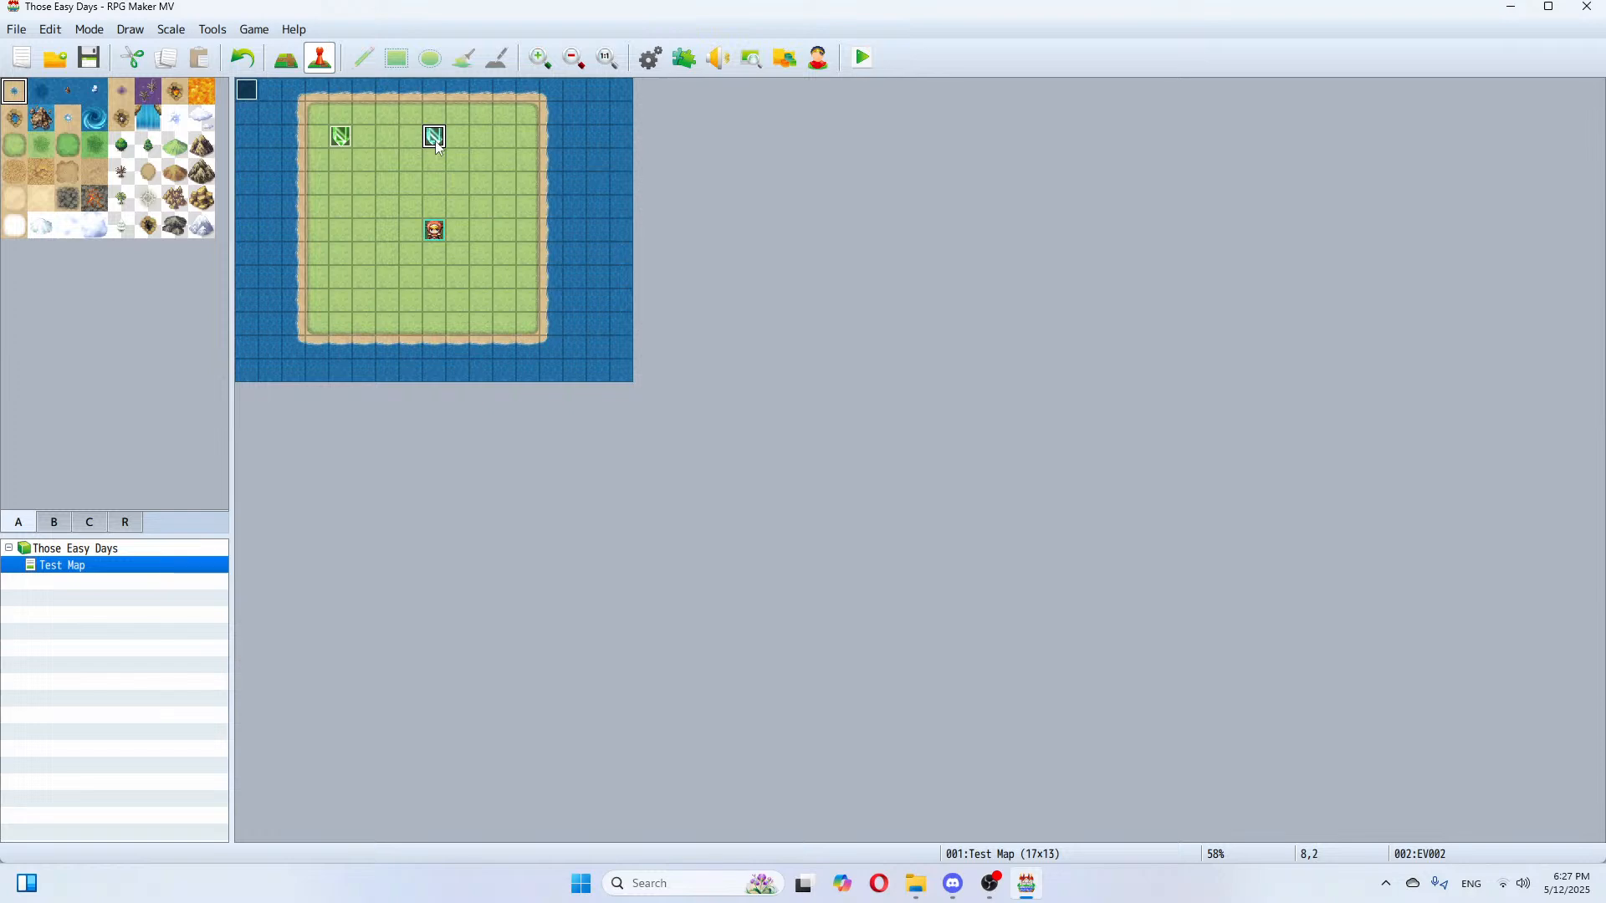
Step: Close the Those Easy Days project and open the Game project file from the Project1 folder in Games
left_click(16, 30)
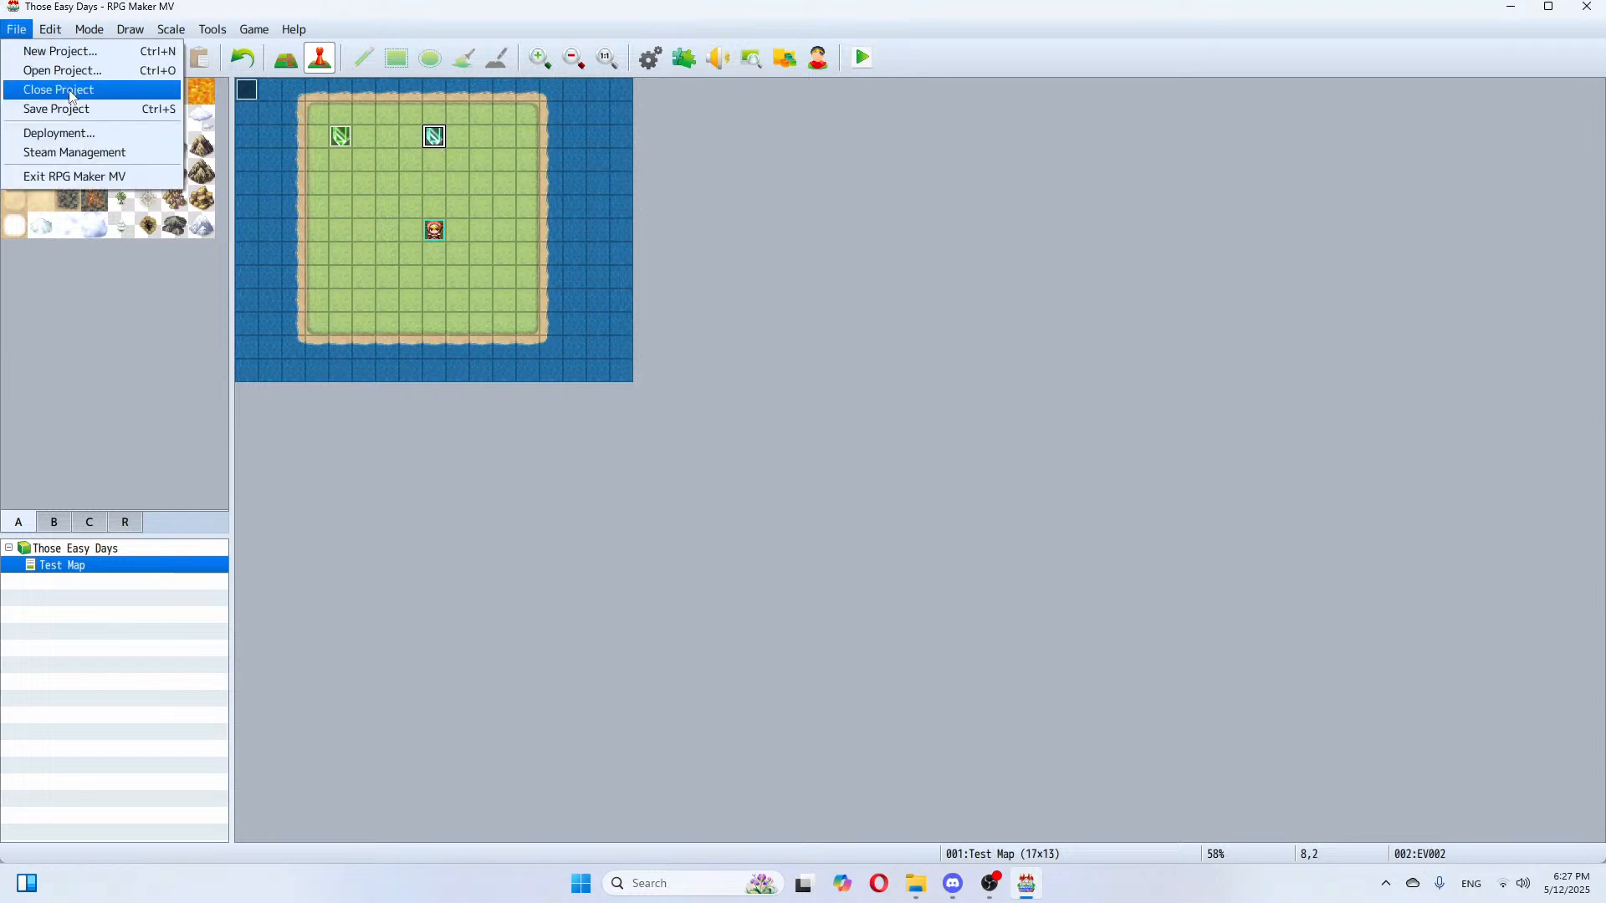
left_click(71, 93)
left_click(17, 29)
left_click(36, 72)
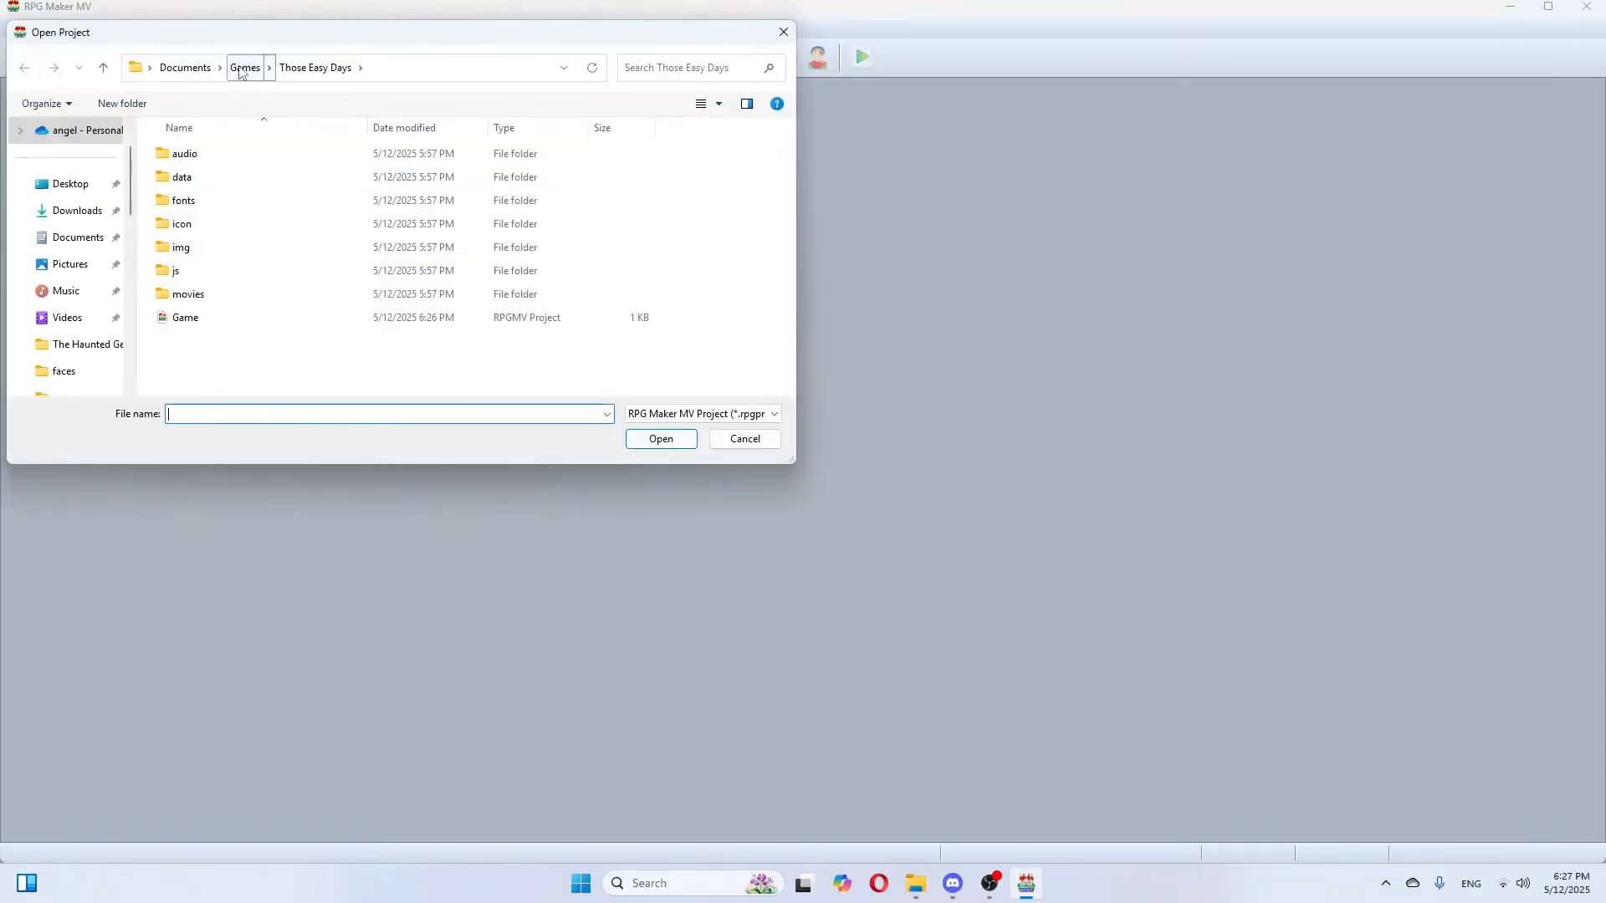
left_click(244, 68)
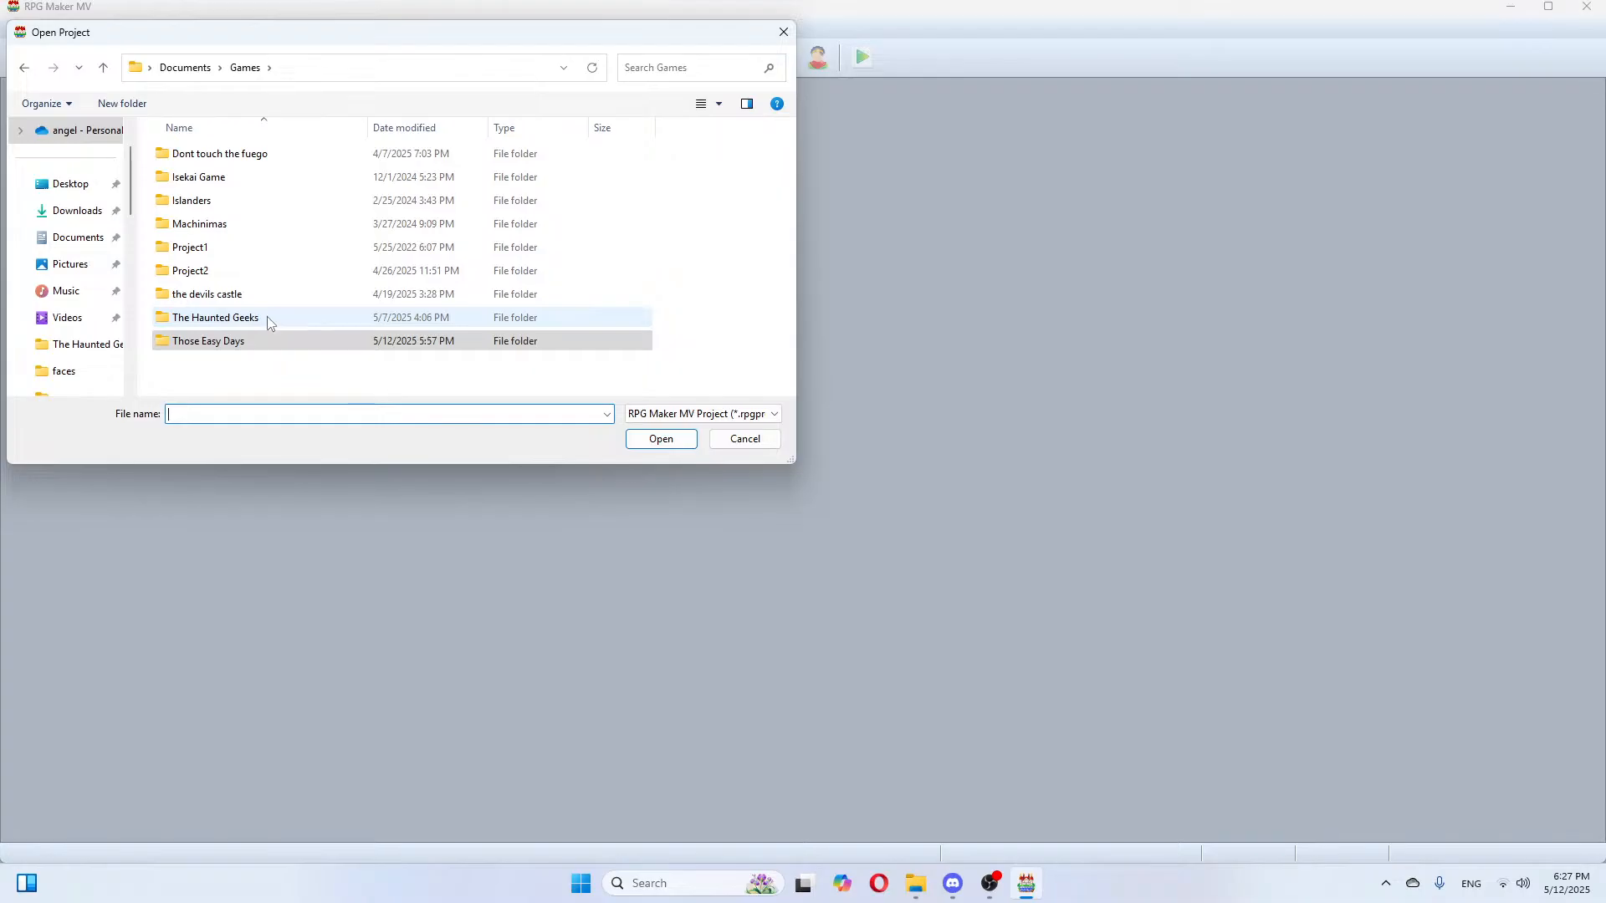
double_click(248, 247)
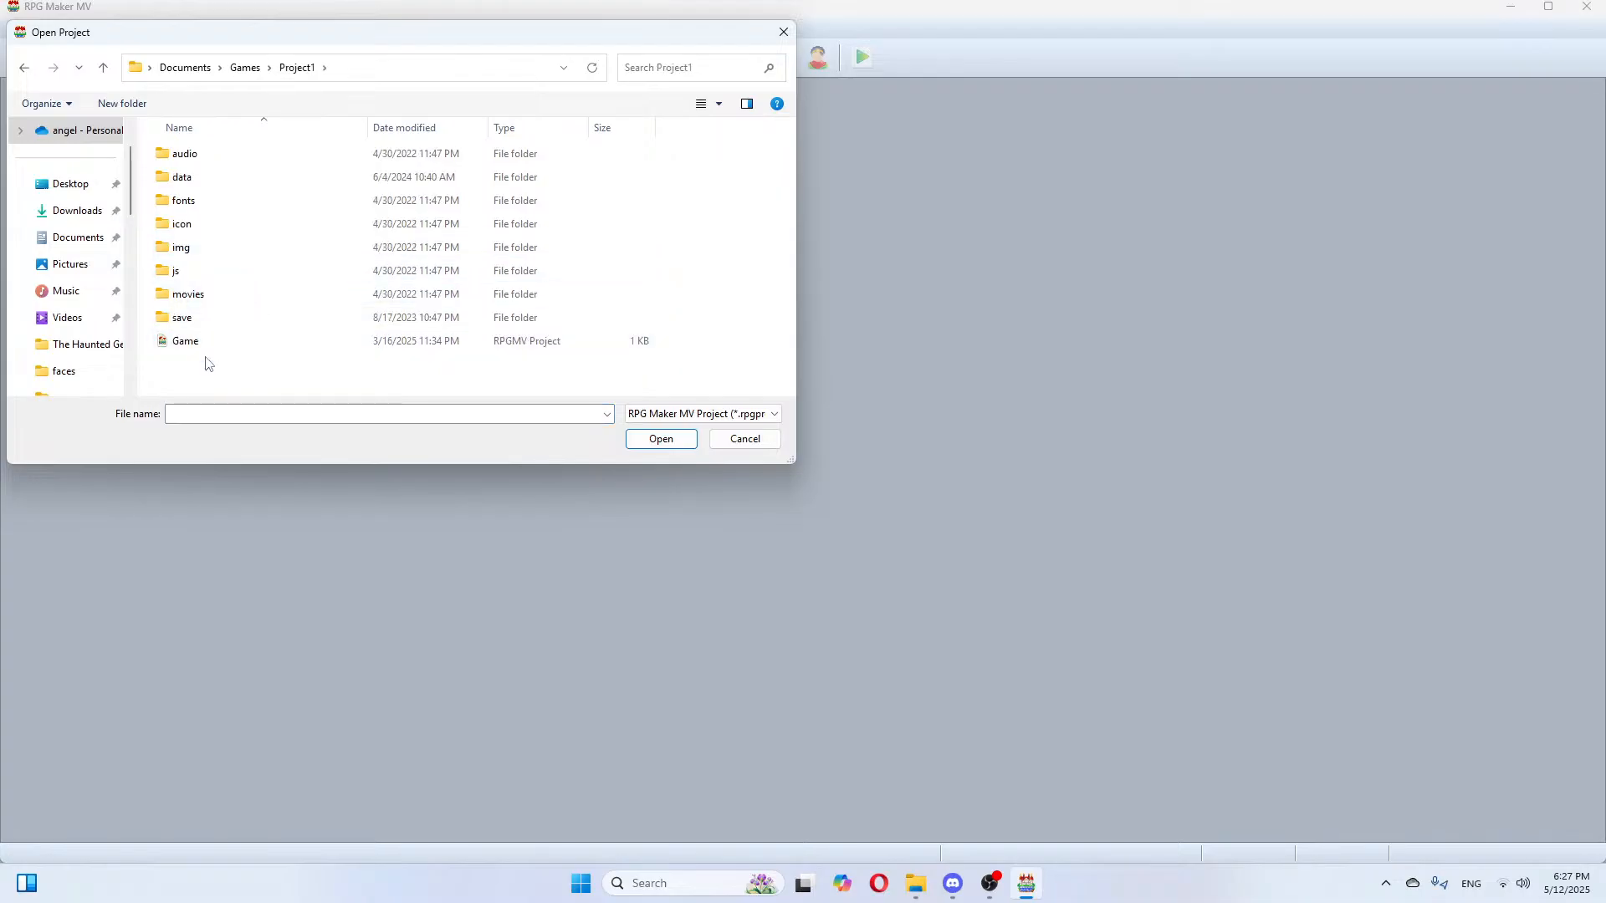
double_click(206, 343)
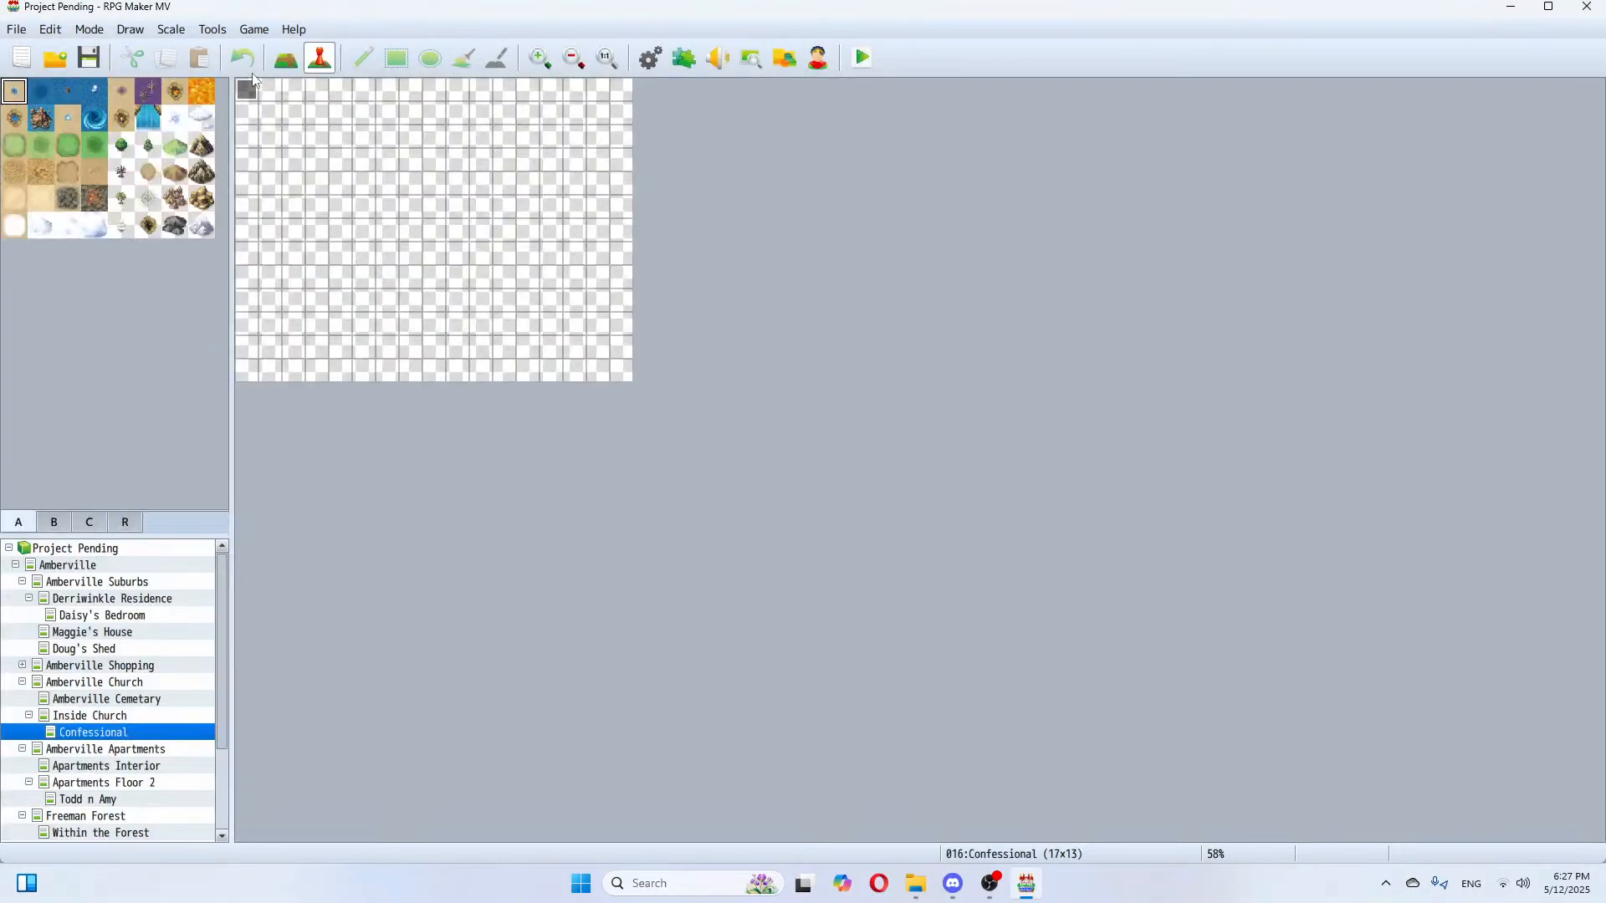
Step: Open the calendar event EV003 on the Daisy's Bedroom map to examine its contents
left_click(109, 617)
right_click(431, 300)
left_click(455, 313)
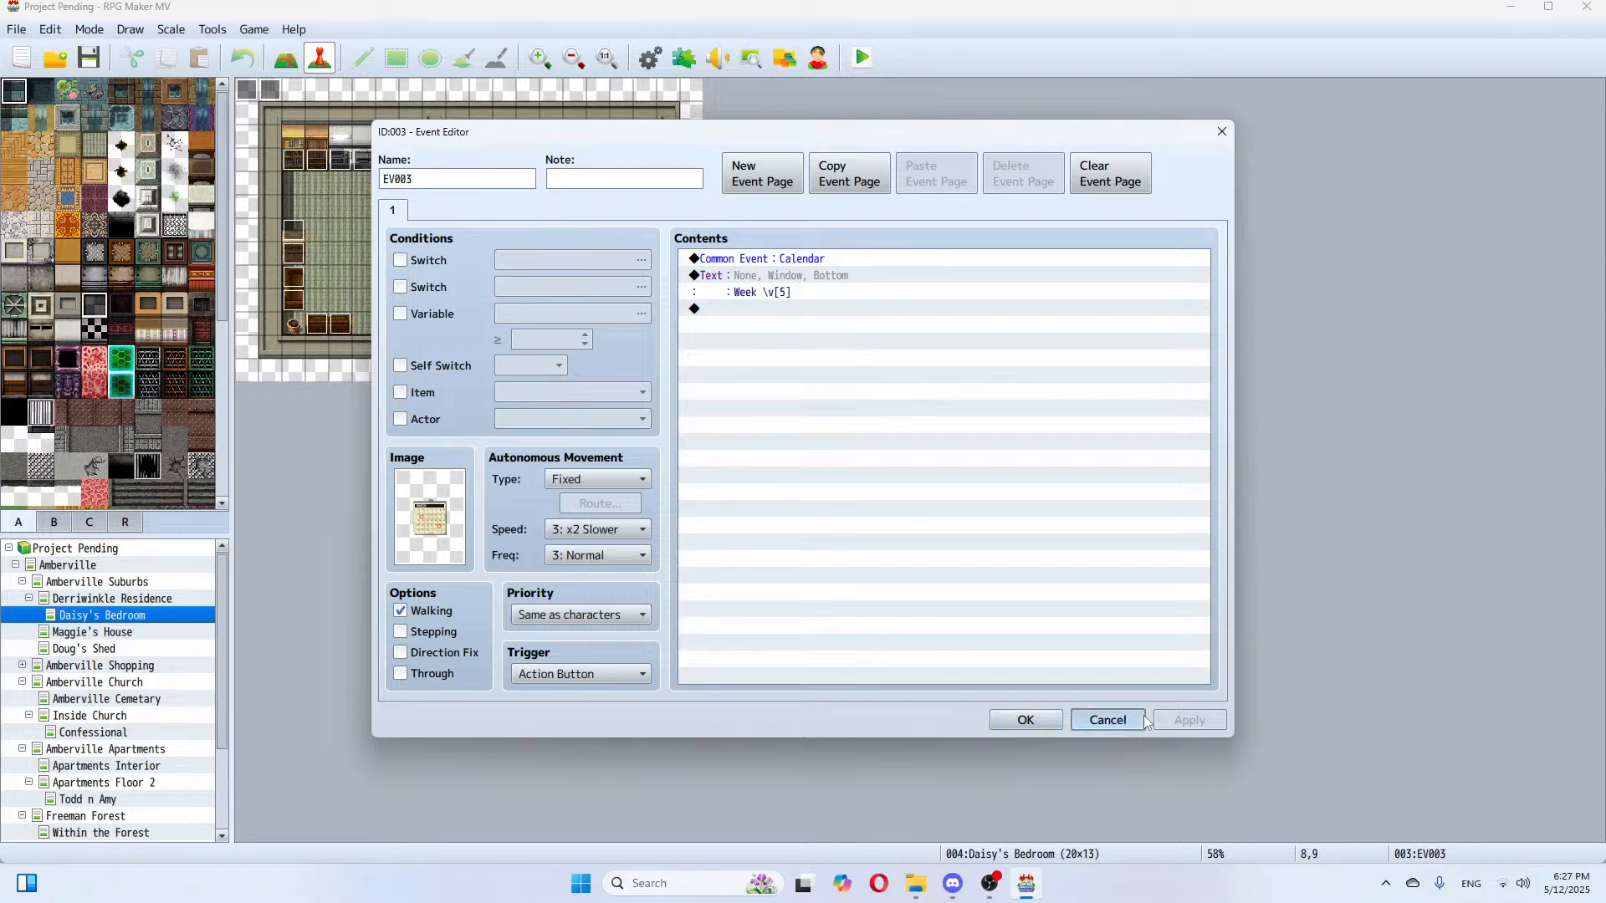
Step: Close the calendar event, then examine the day-of-week branches in the Calendar common event and close the database
left_click(1108, 720)
left_click(641, 52)
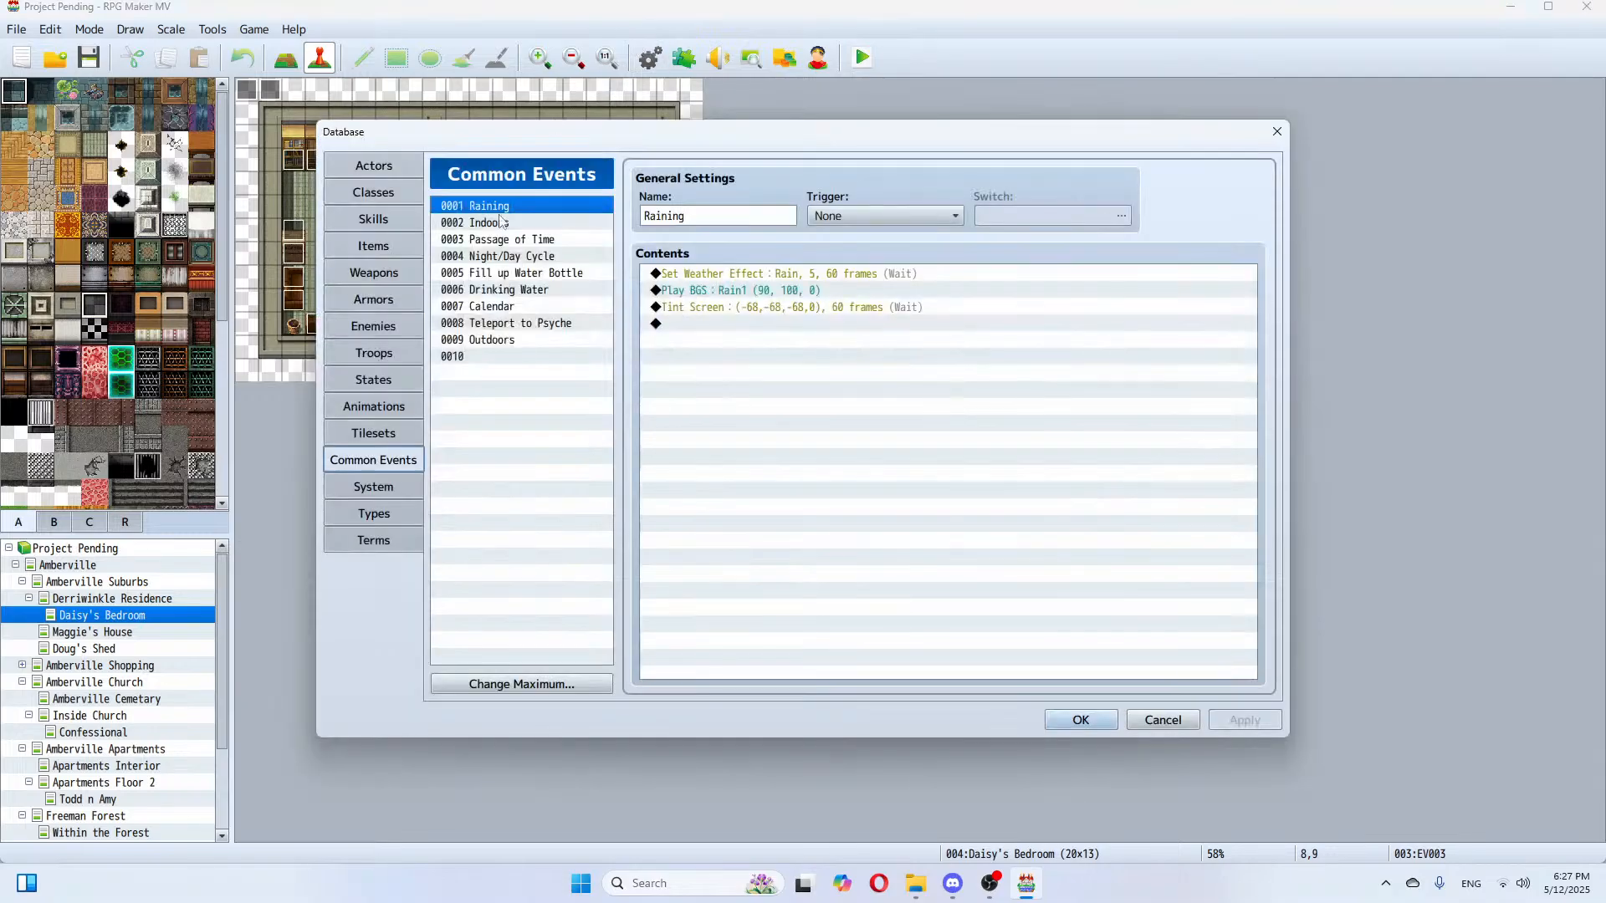
left_click(512, 308)
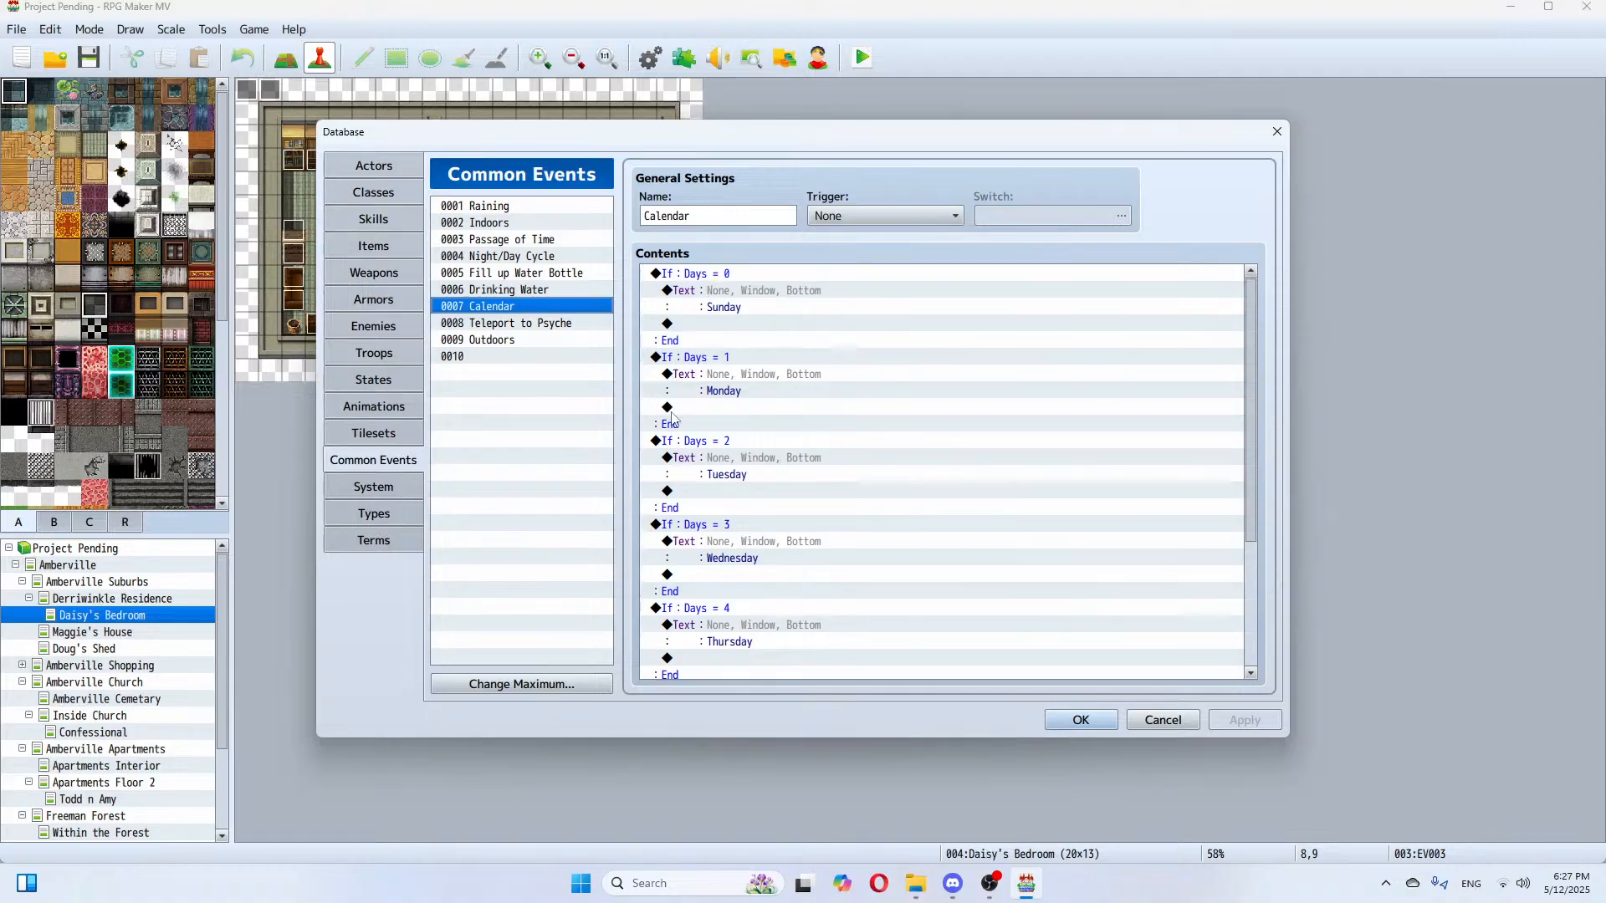
left_click_drag(1254, 446, 1251, 620)
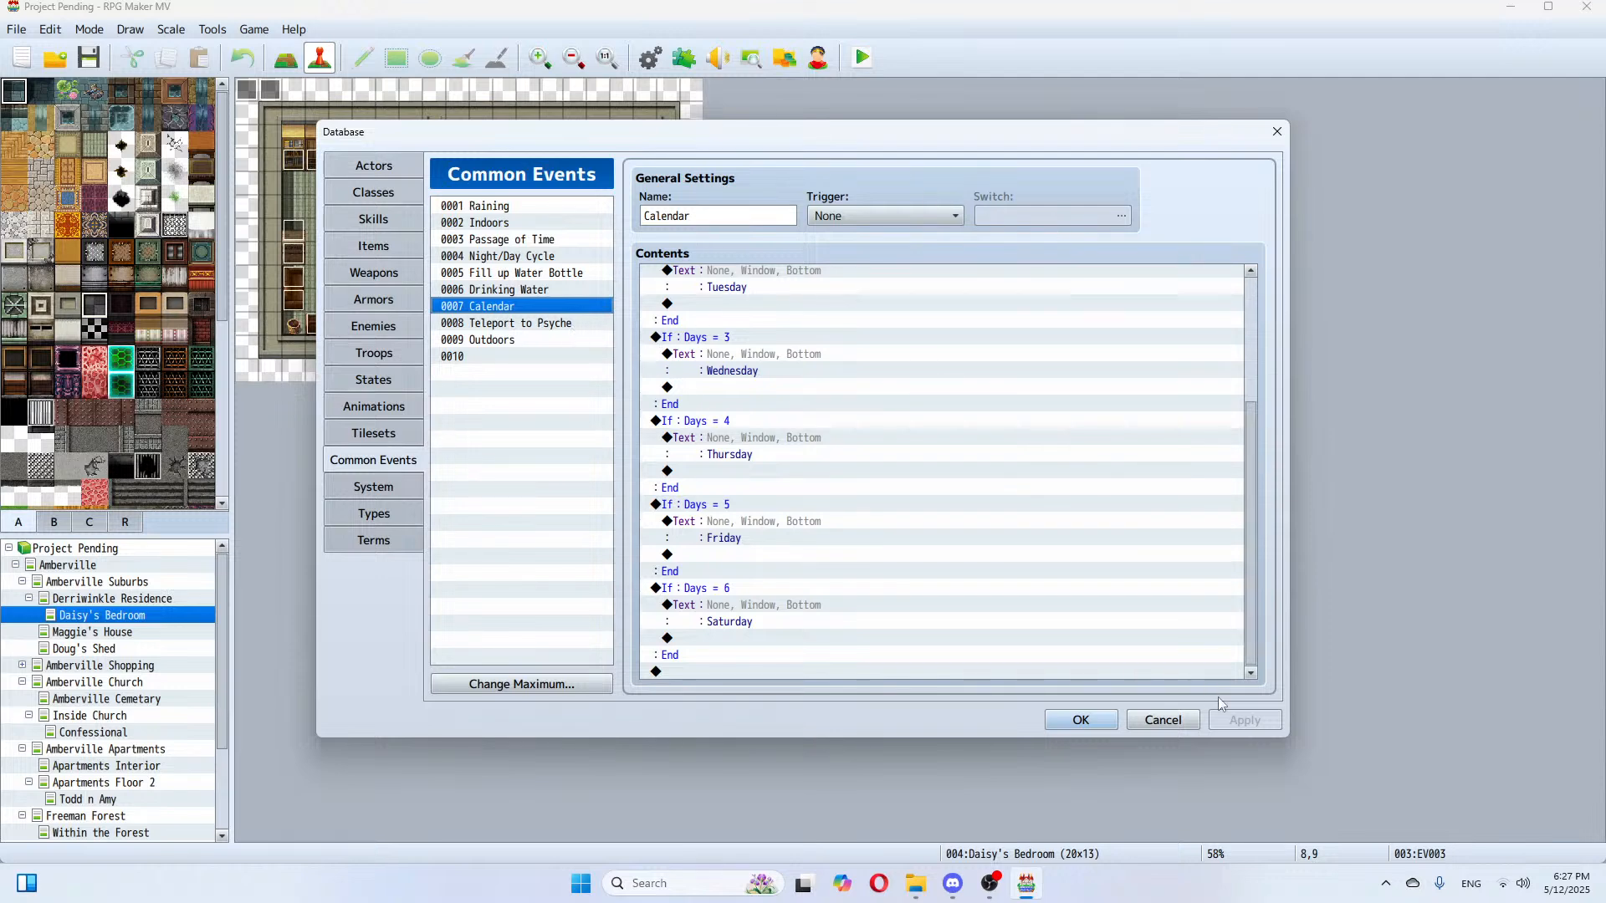
left_click(1192, 724)
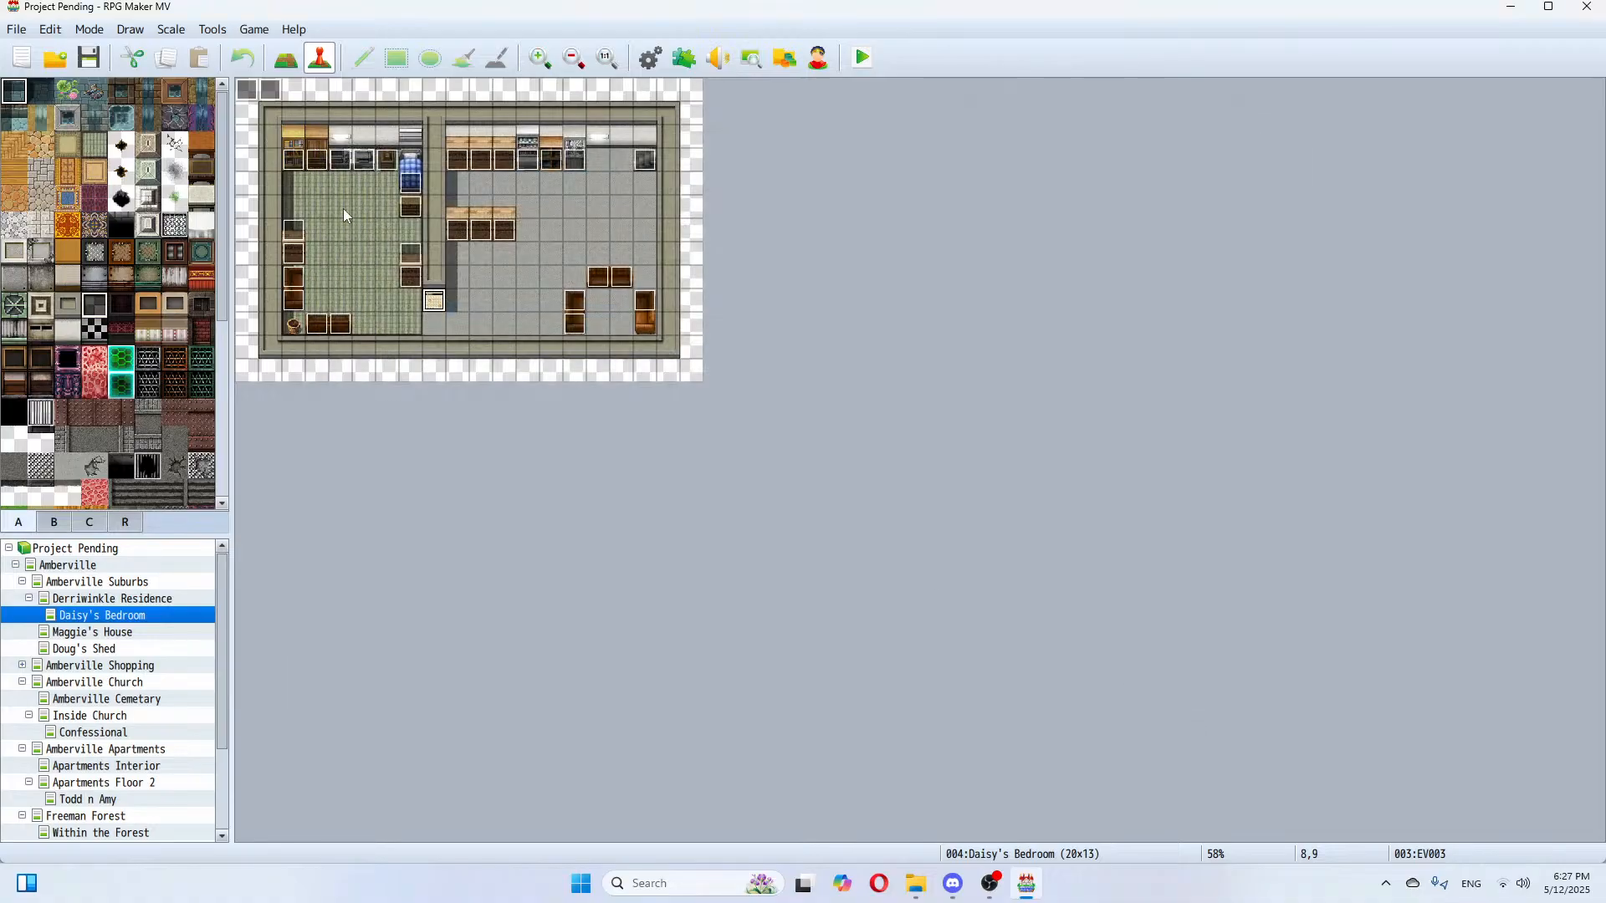
Step: Close Project Pending and open the game project from the Those Easy Days folder in Games
left_click(18, 29)
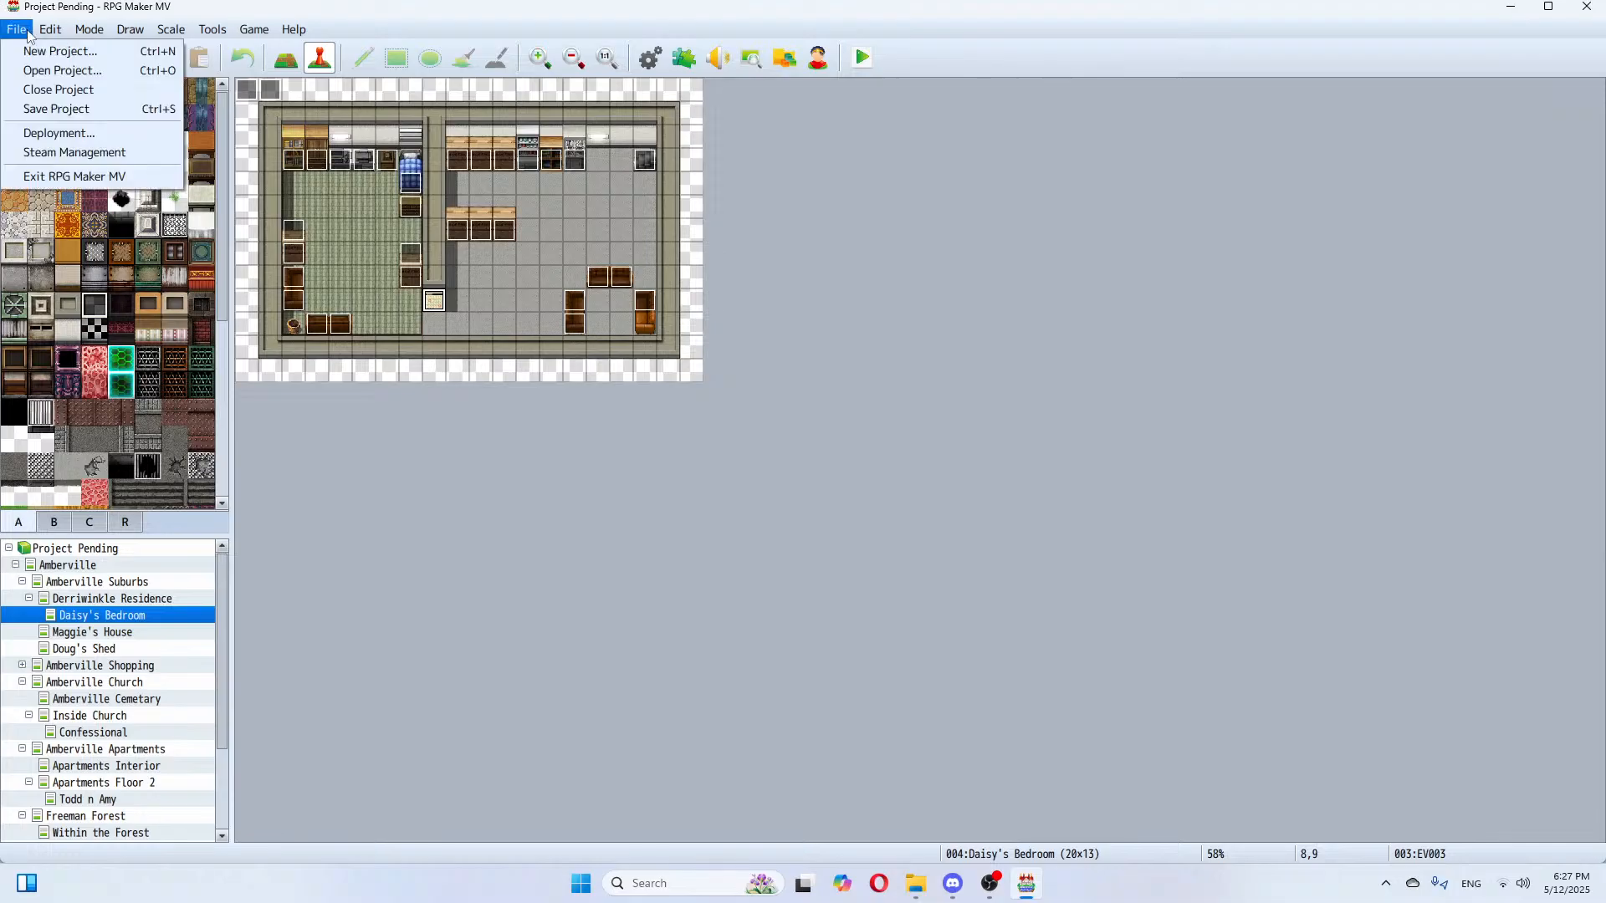
left_click(61, 92)
left_click(17, 30)
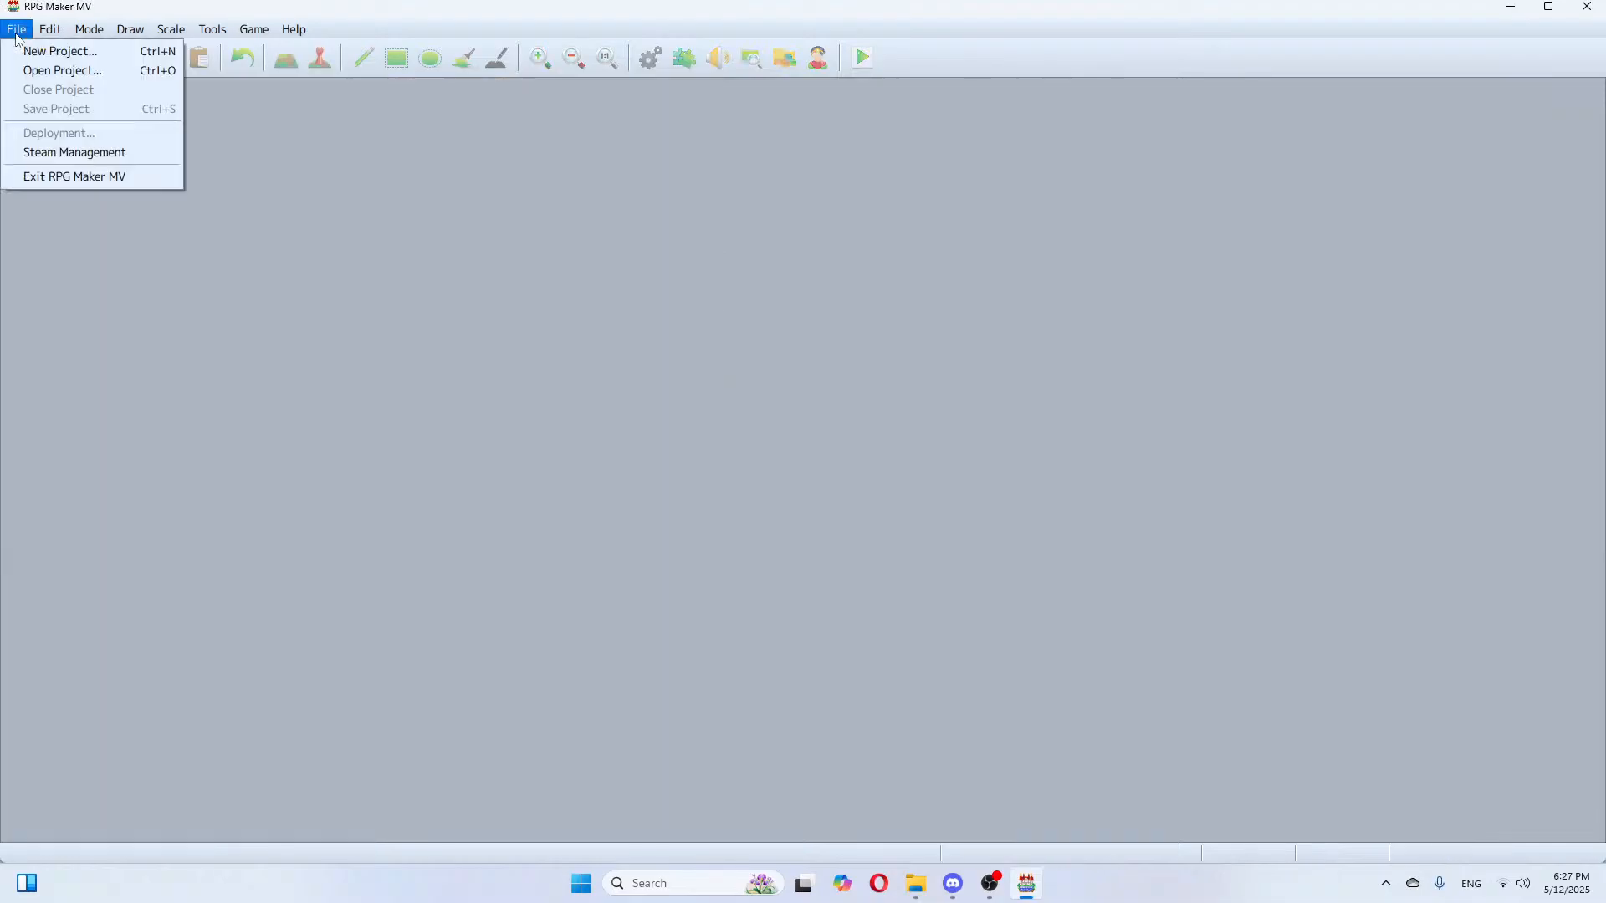
left_click(42, 74)
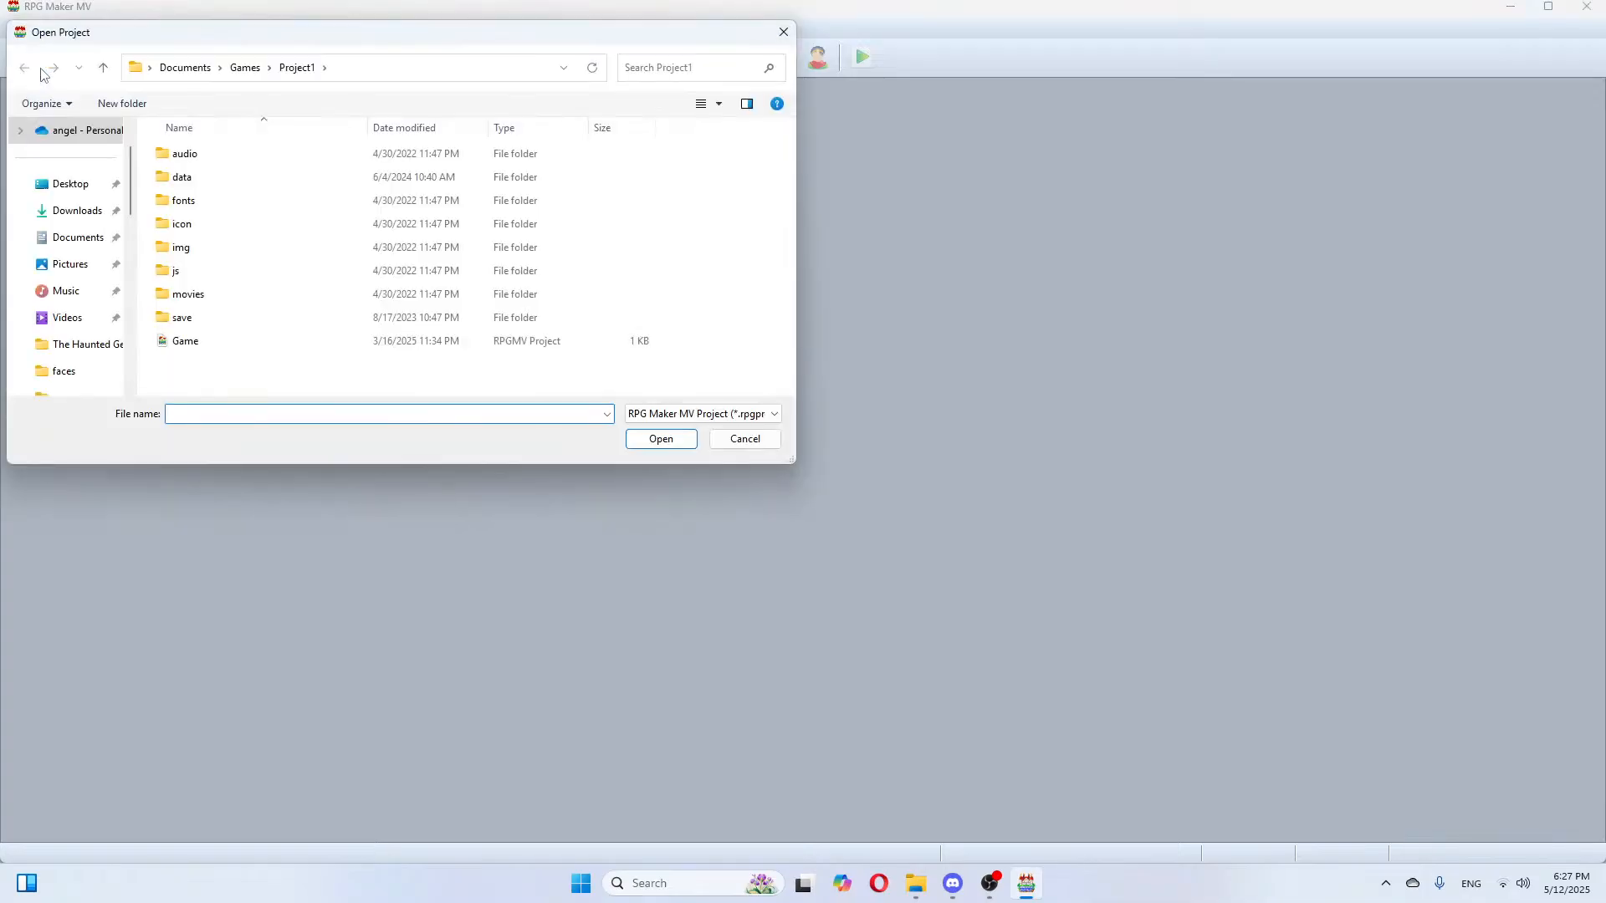
left_click(245, 68)
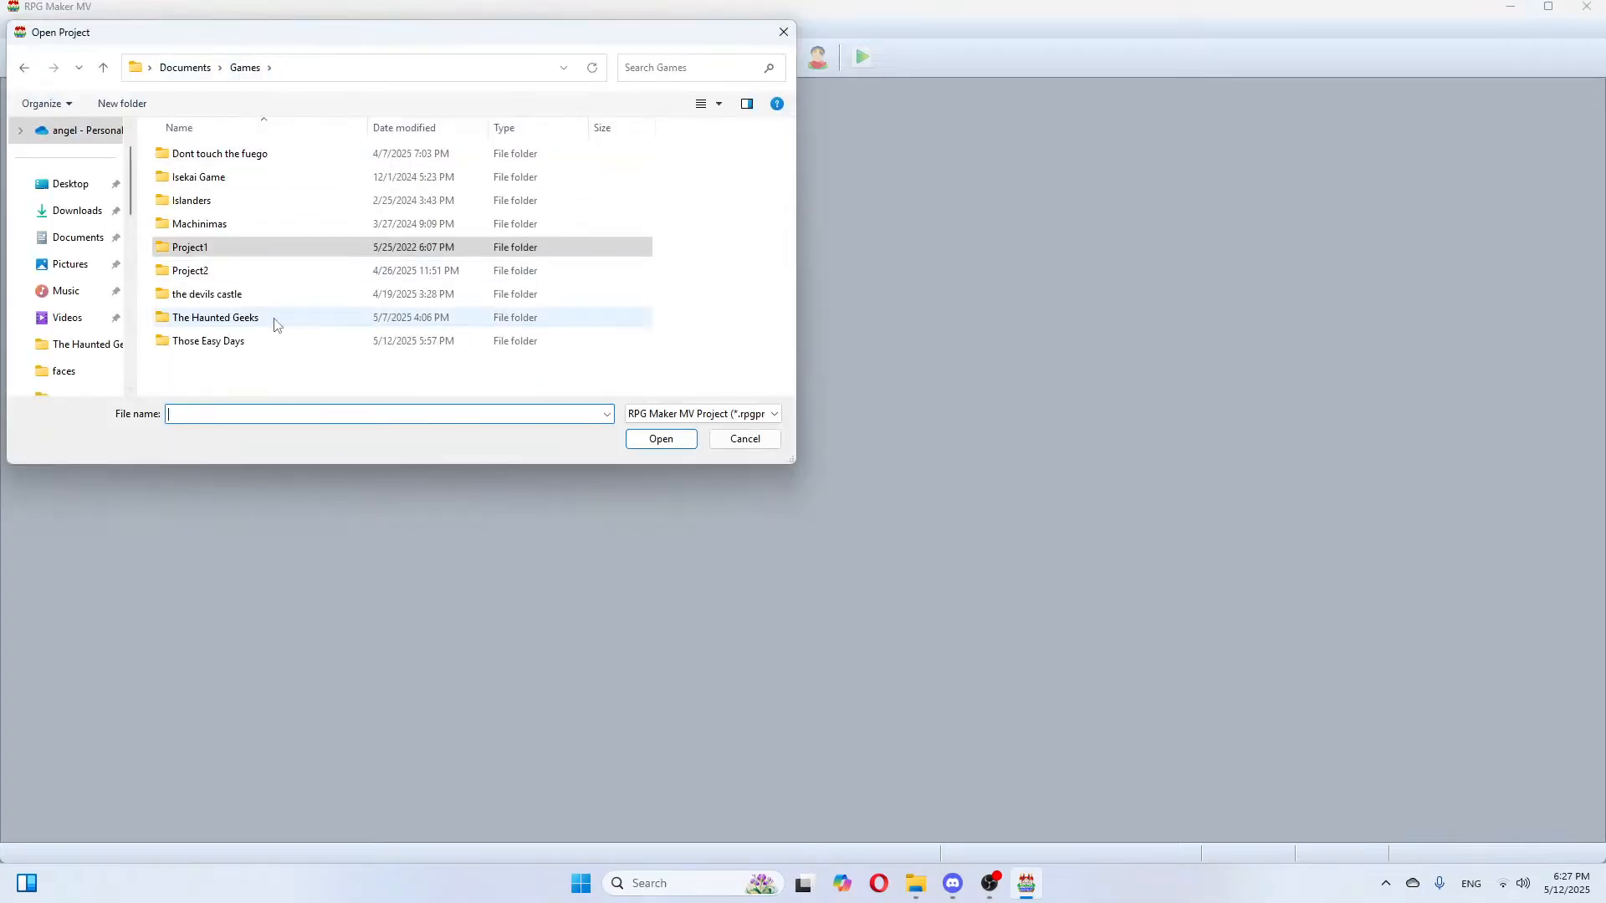
left_click(269, 341)
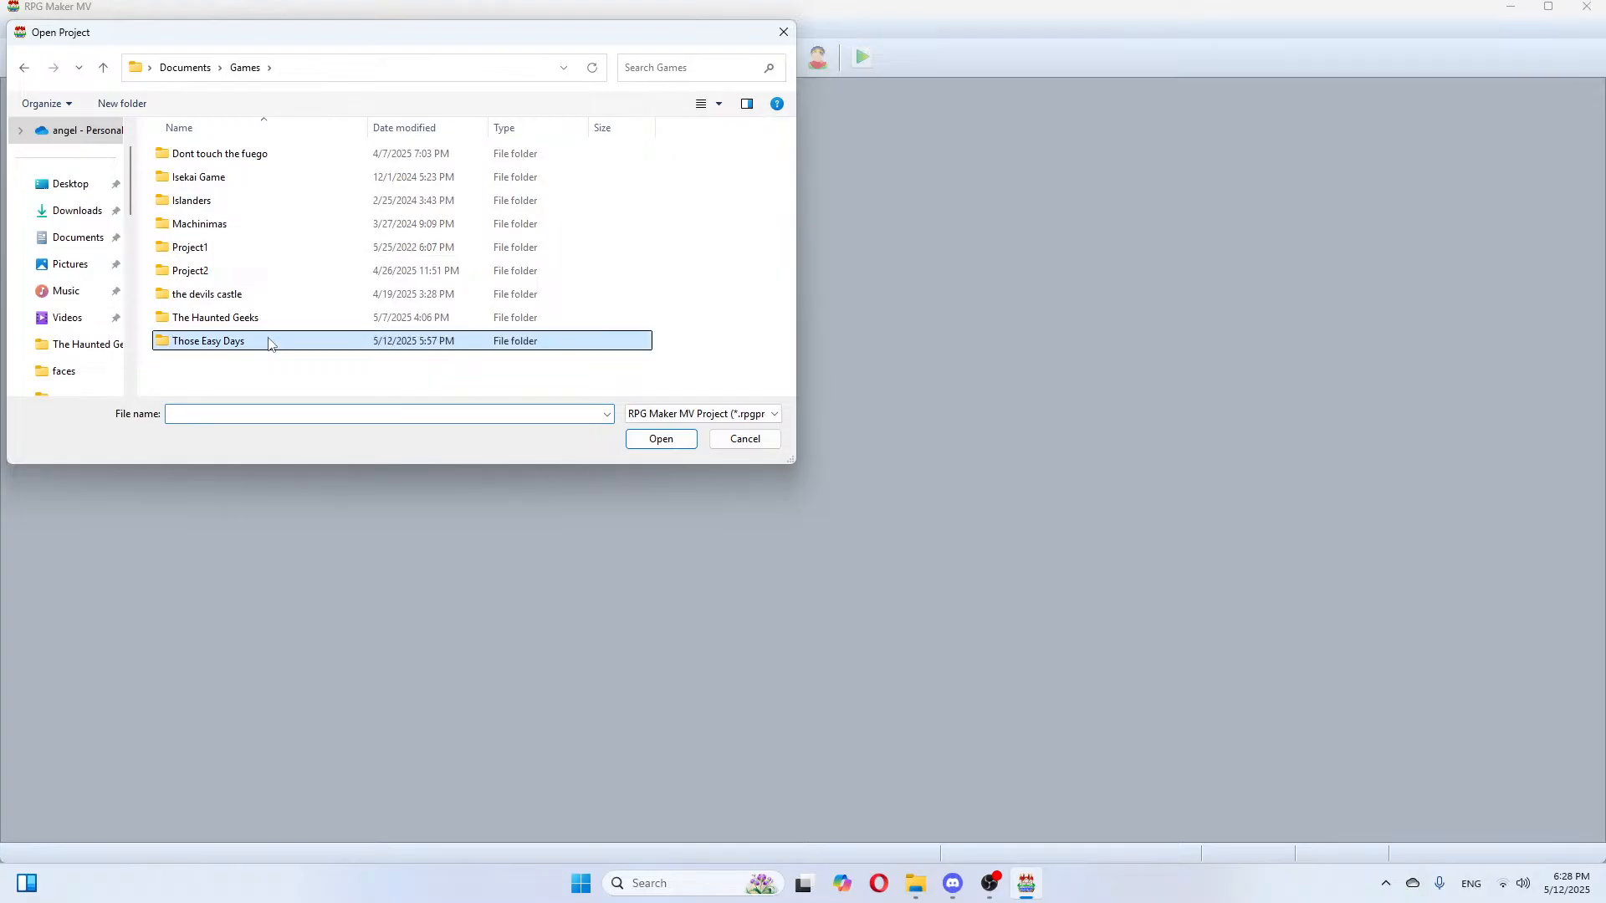
double_click(269, 341)
double_click(251, 317)
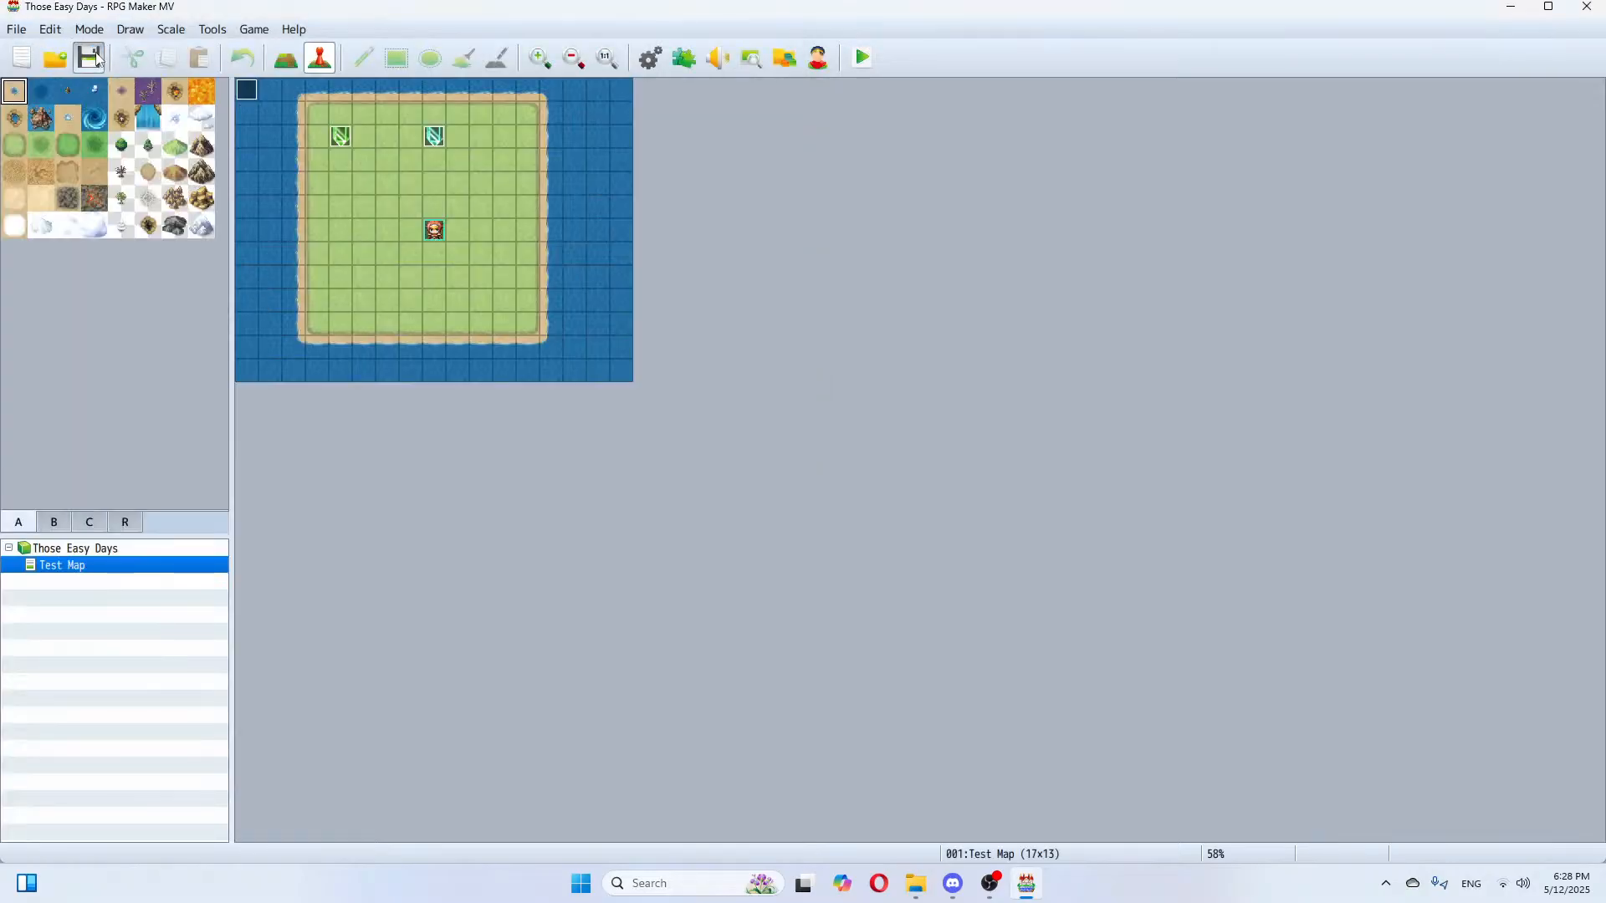
Step: Open the blue crystal's event EV002 for editing and delete its "It is \v[3]" text command
right_click(442, 137)
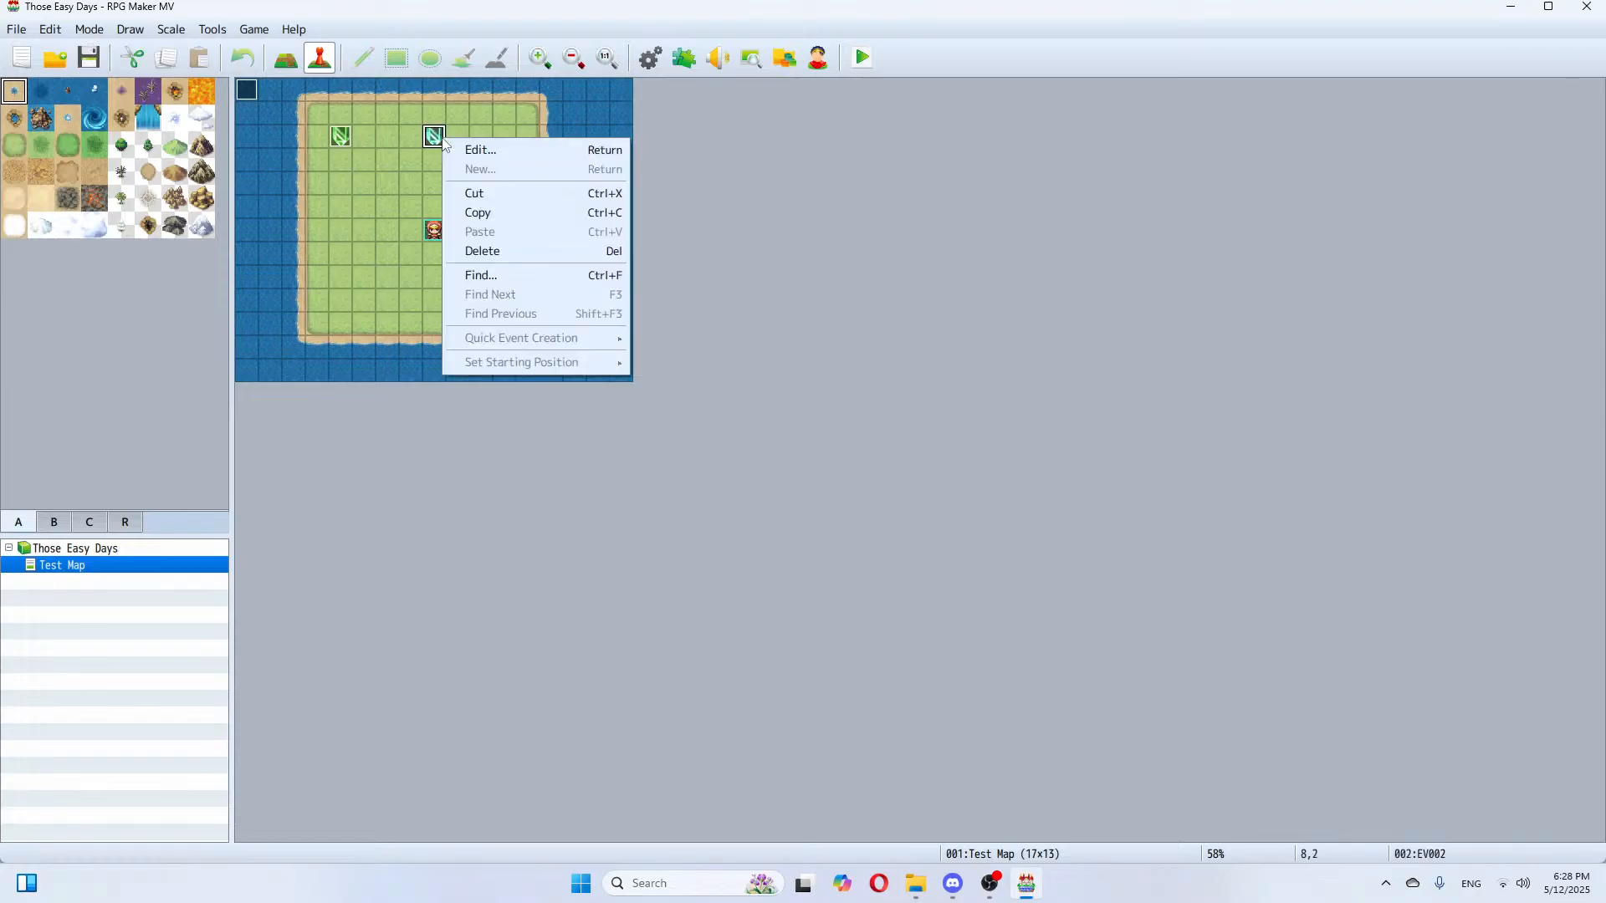
left_click(460, 147)
left_click(824, 262)
right_click(822, 260)
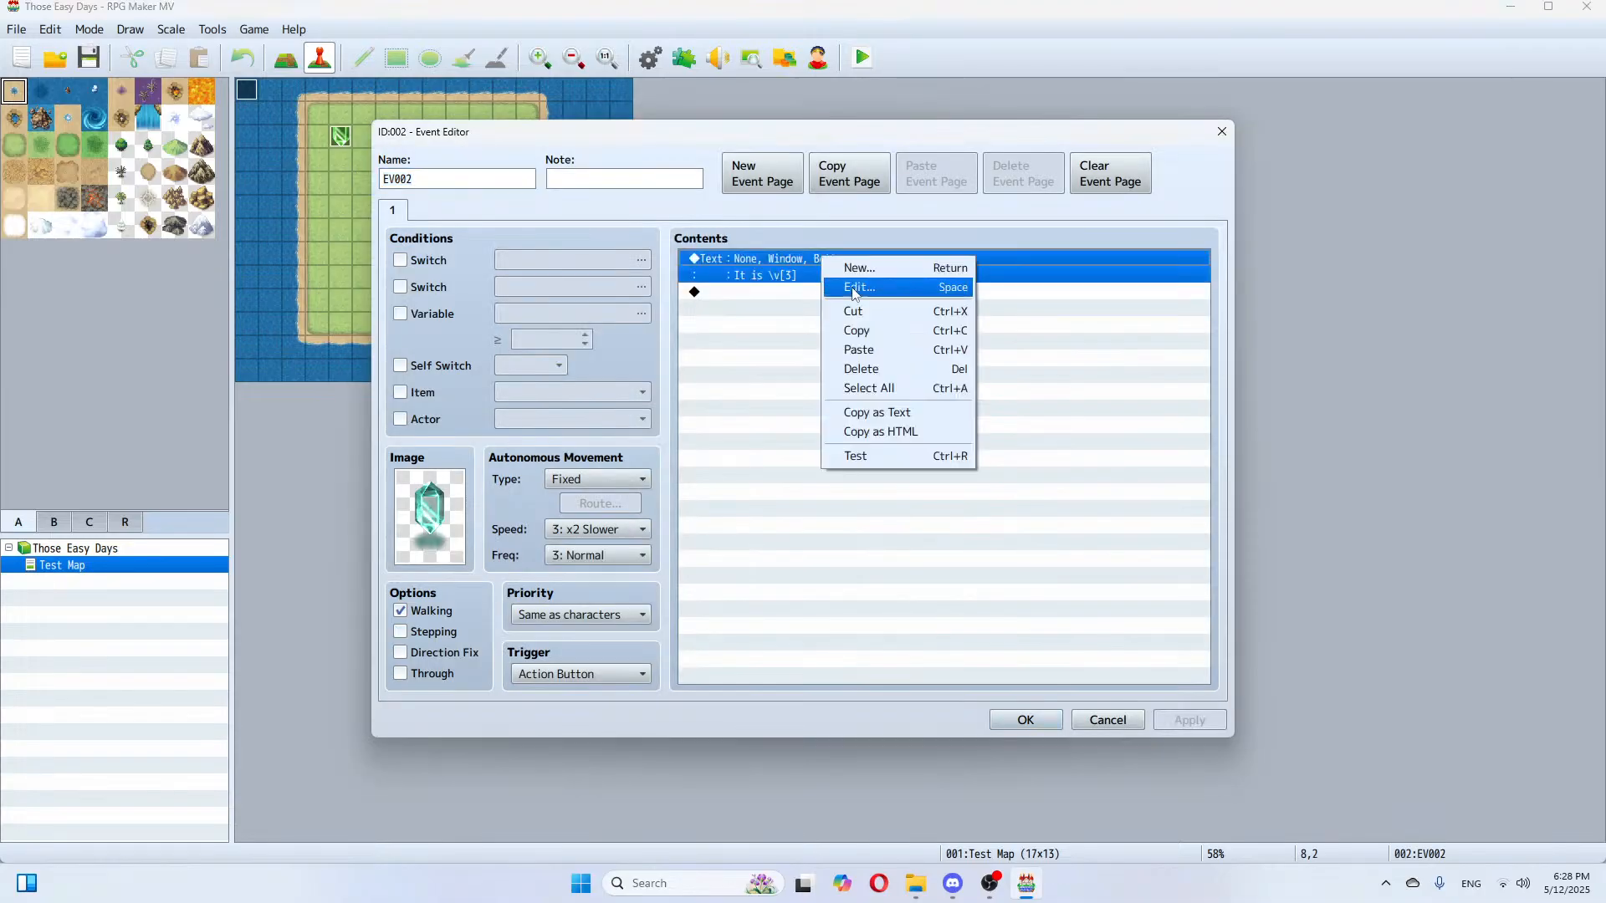
left_click(878, 368)
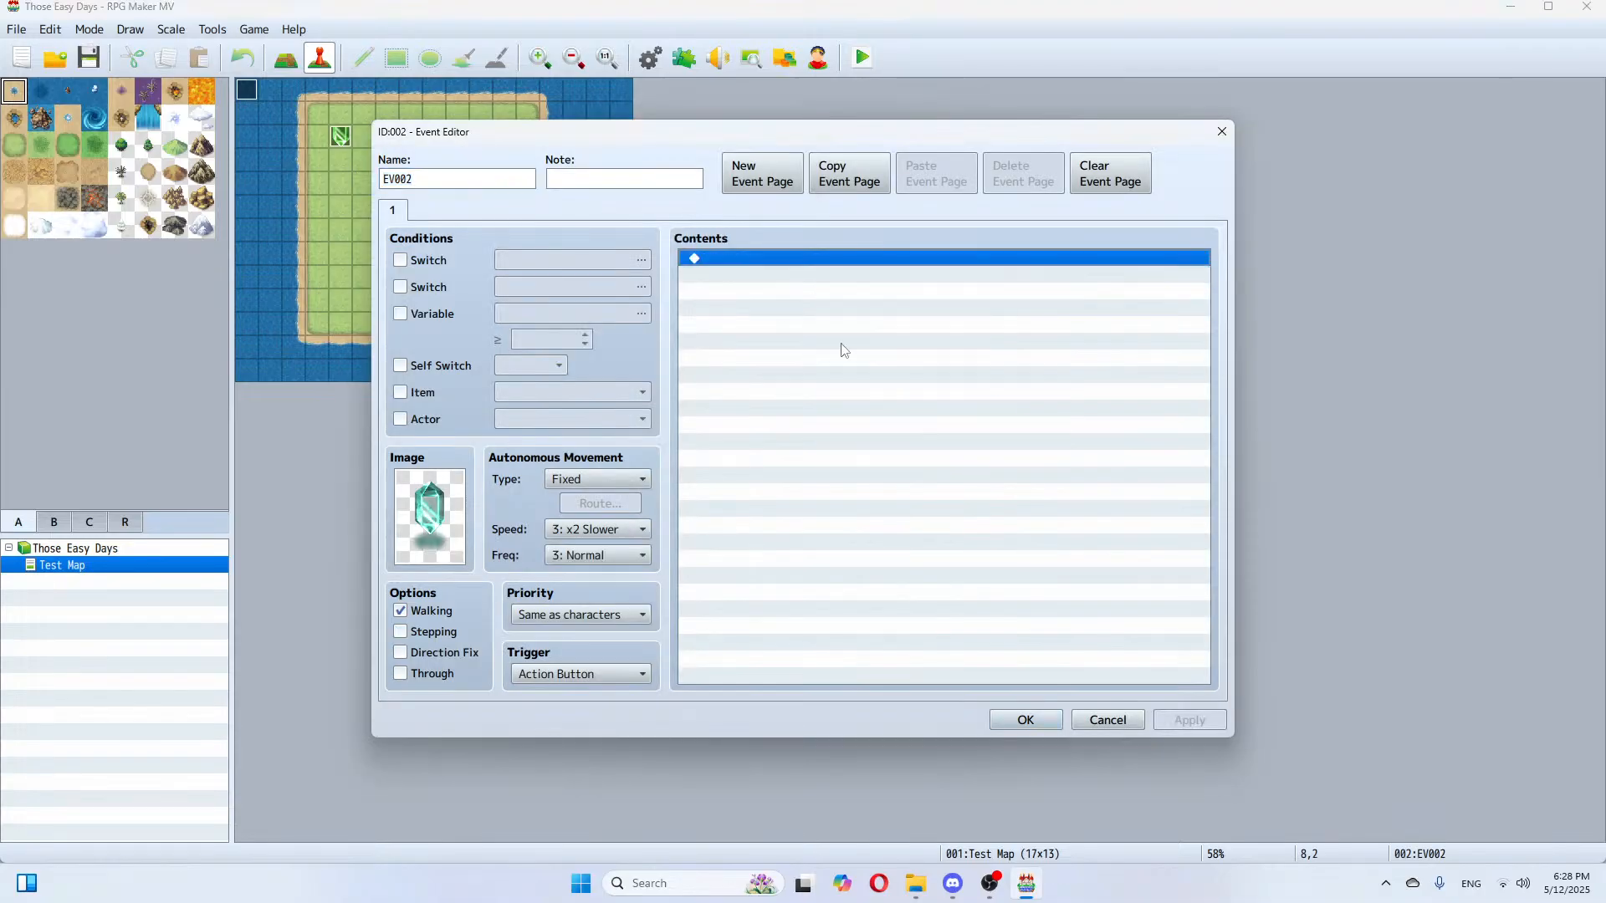
Step: Add a call to the Week common event in EV002, apply the change and save the project
double_click(746, 266)
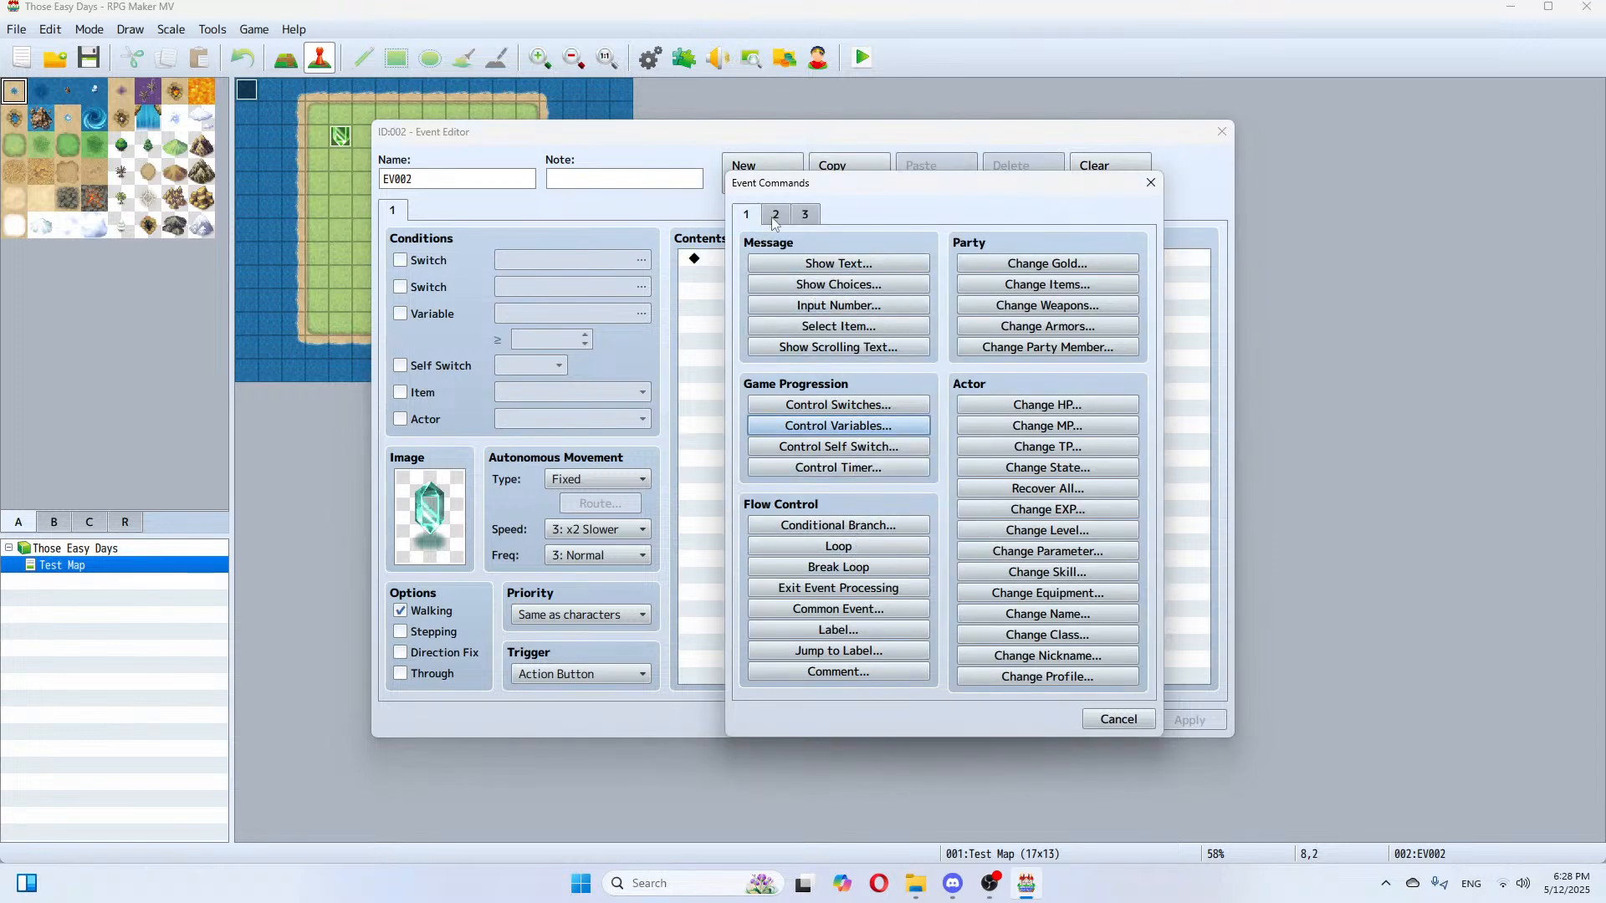
left_click(838, 609)
left_click(950, 460)
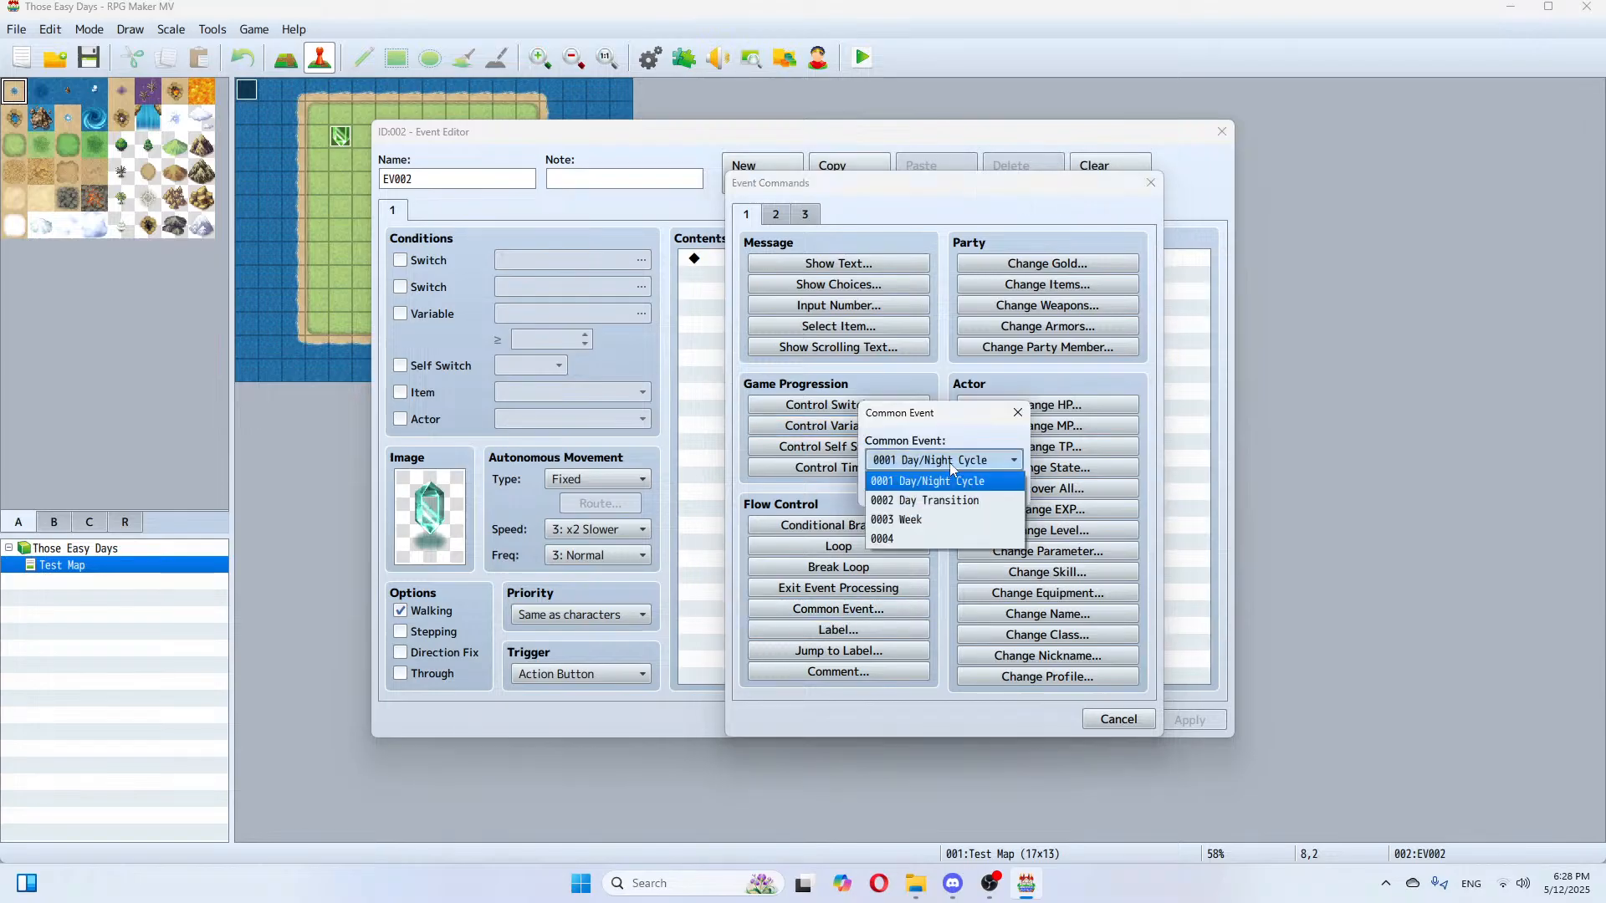
left_click(936, 518)
left_click(926, 493)
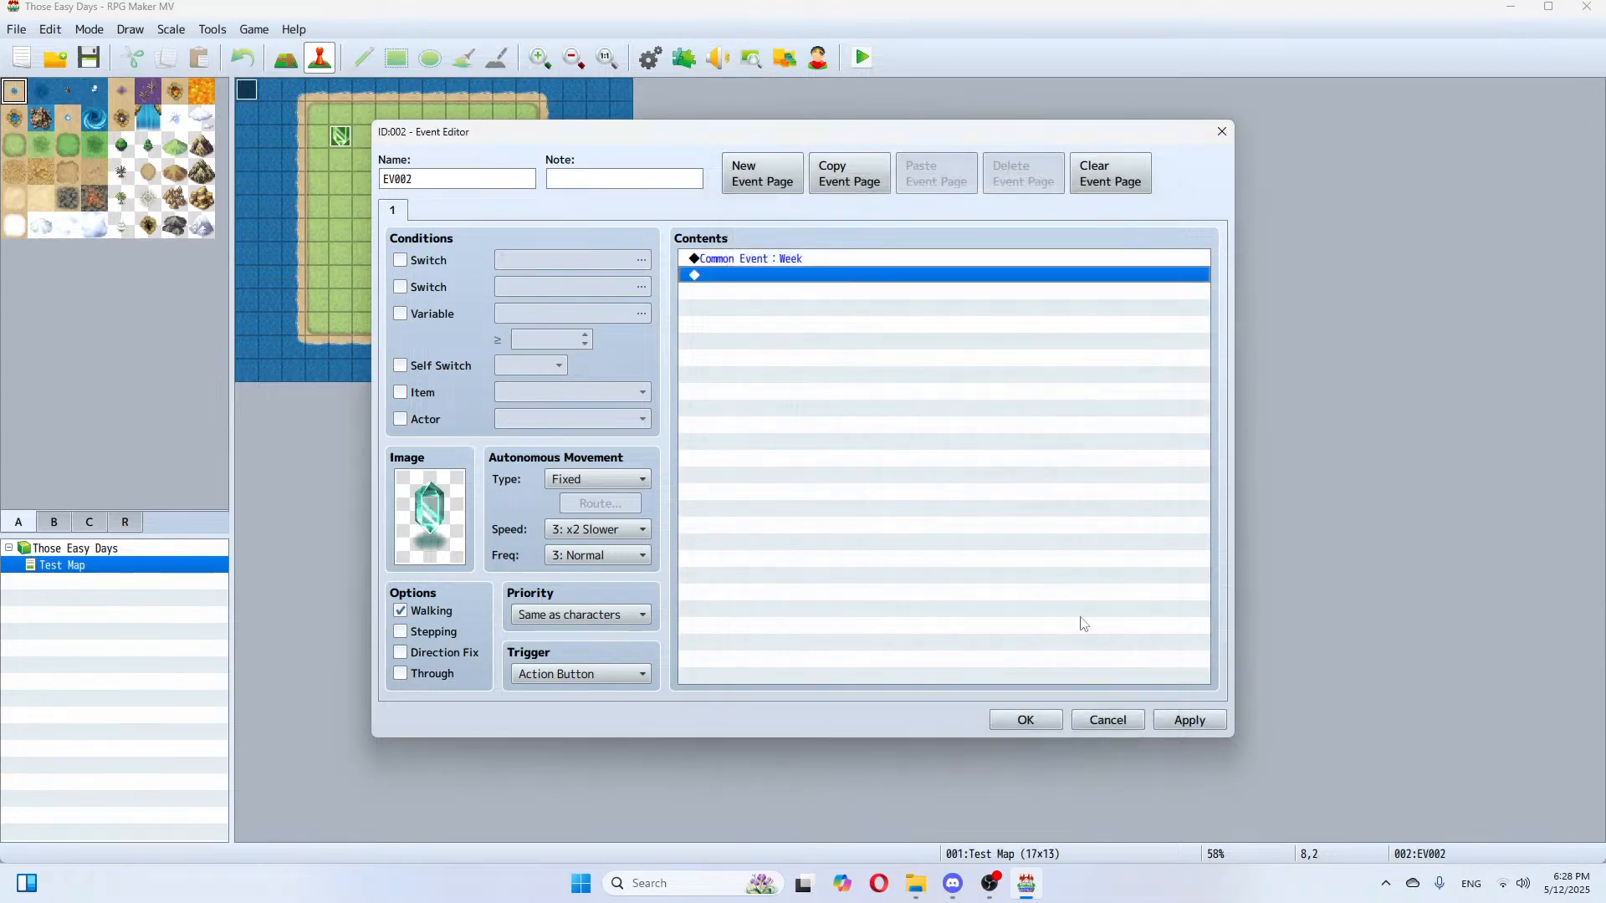
left_click(1190, 720)
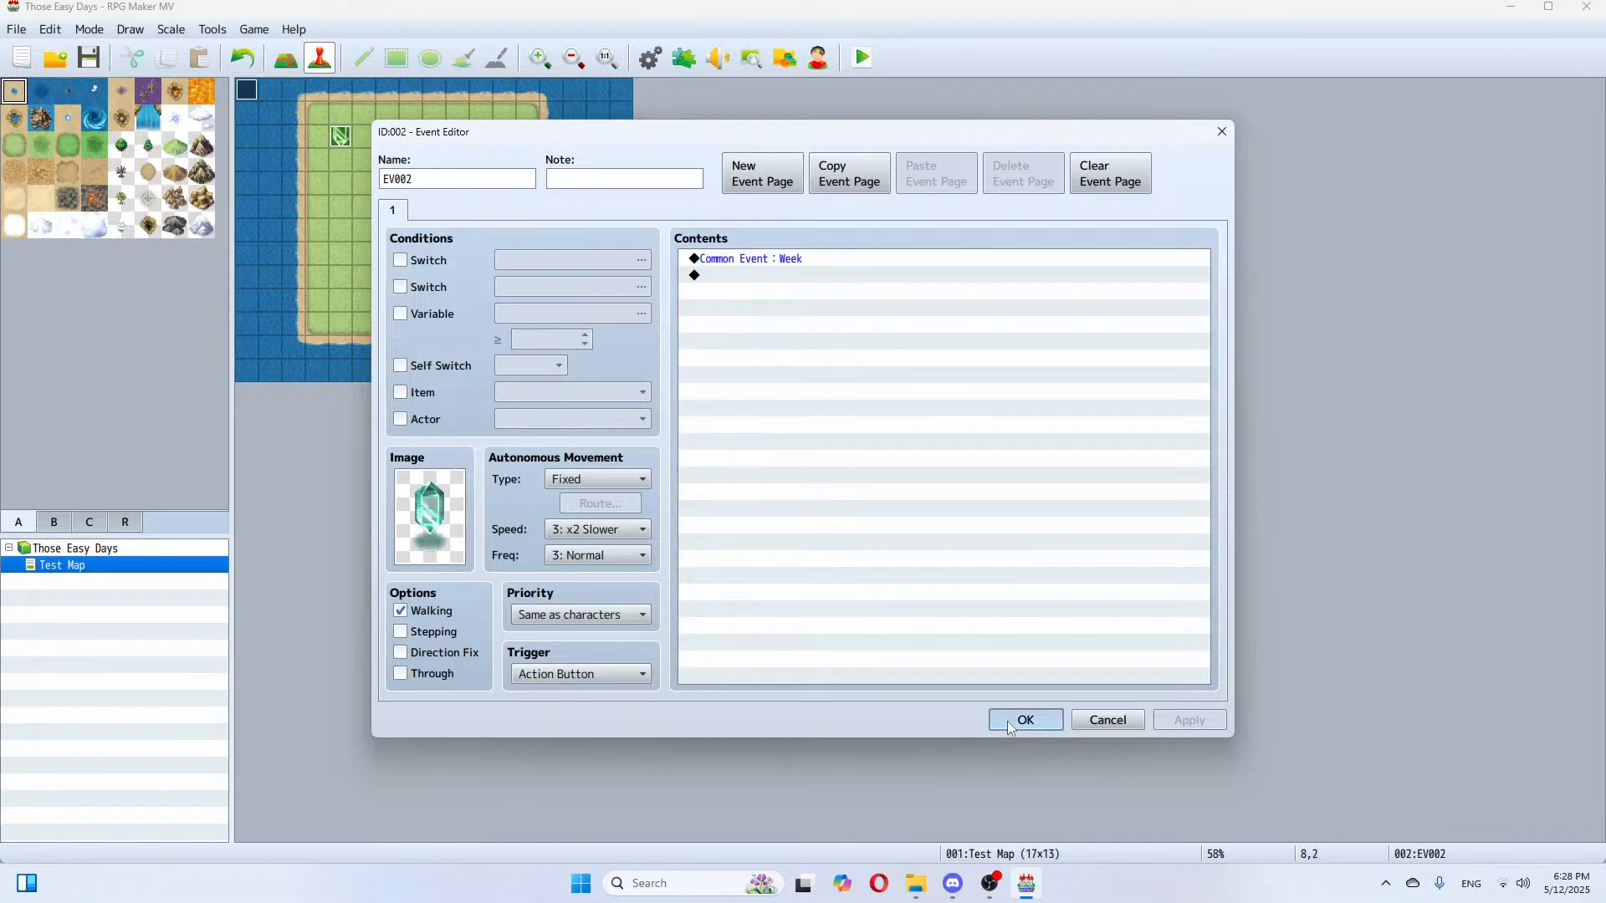
left_click(1025, 720)
left_click(88, 58)
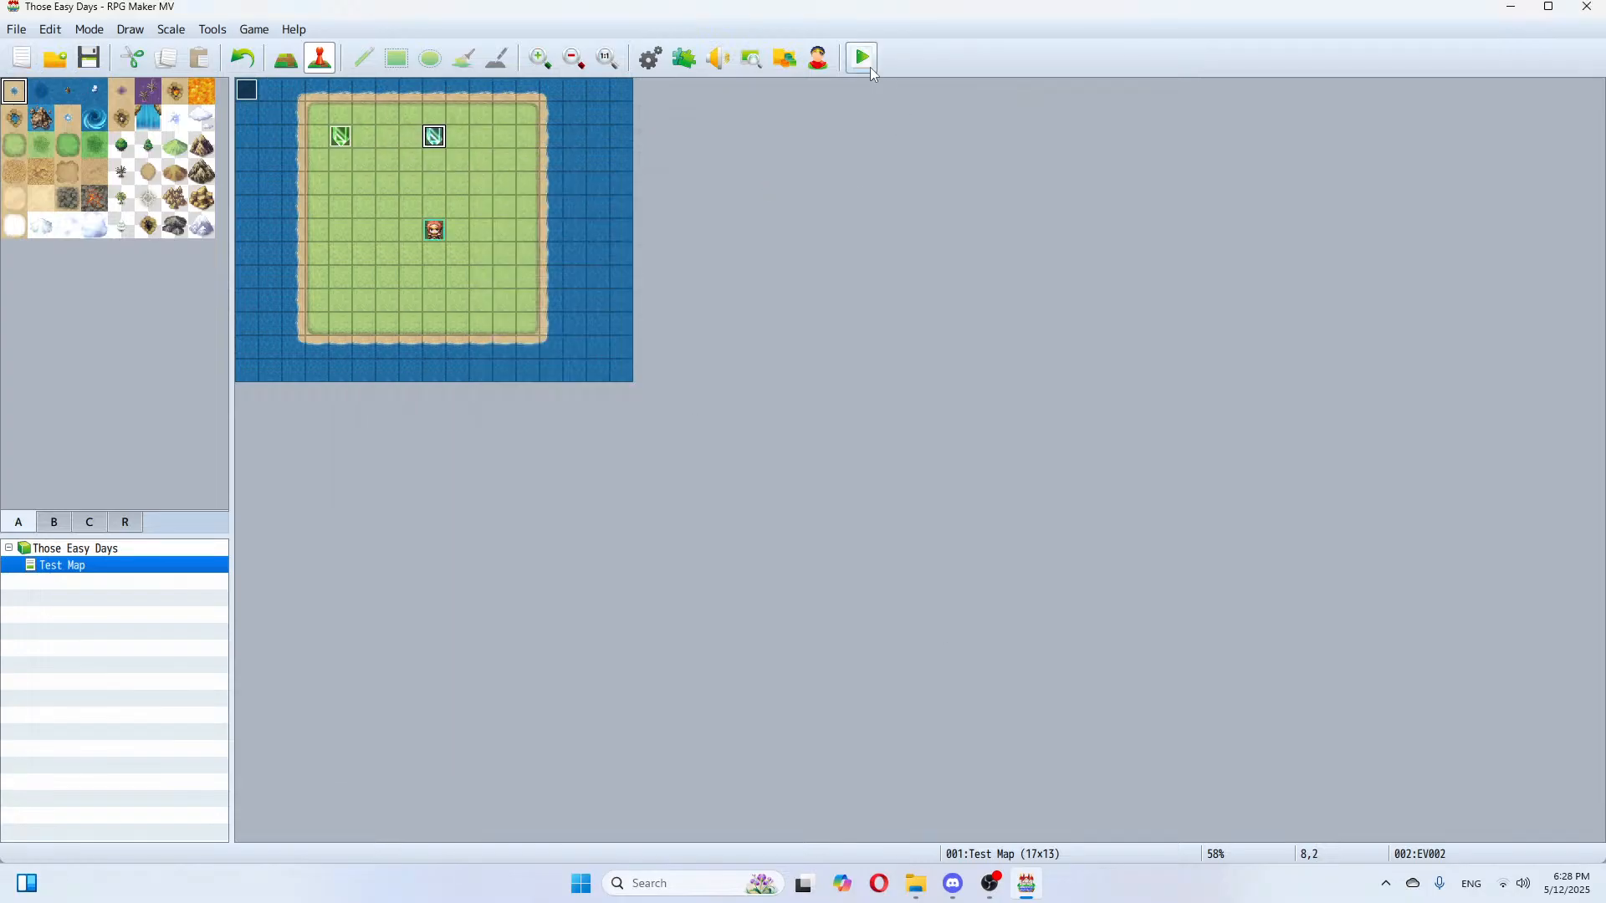
Step: Start a new game in a playtest, walk to the blue crystal and check the weekday it shows
left_click(866, 67)
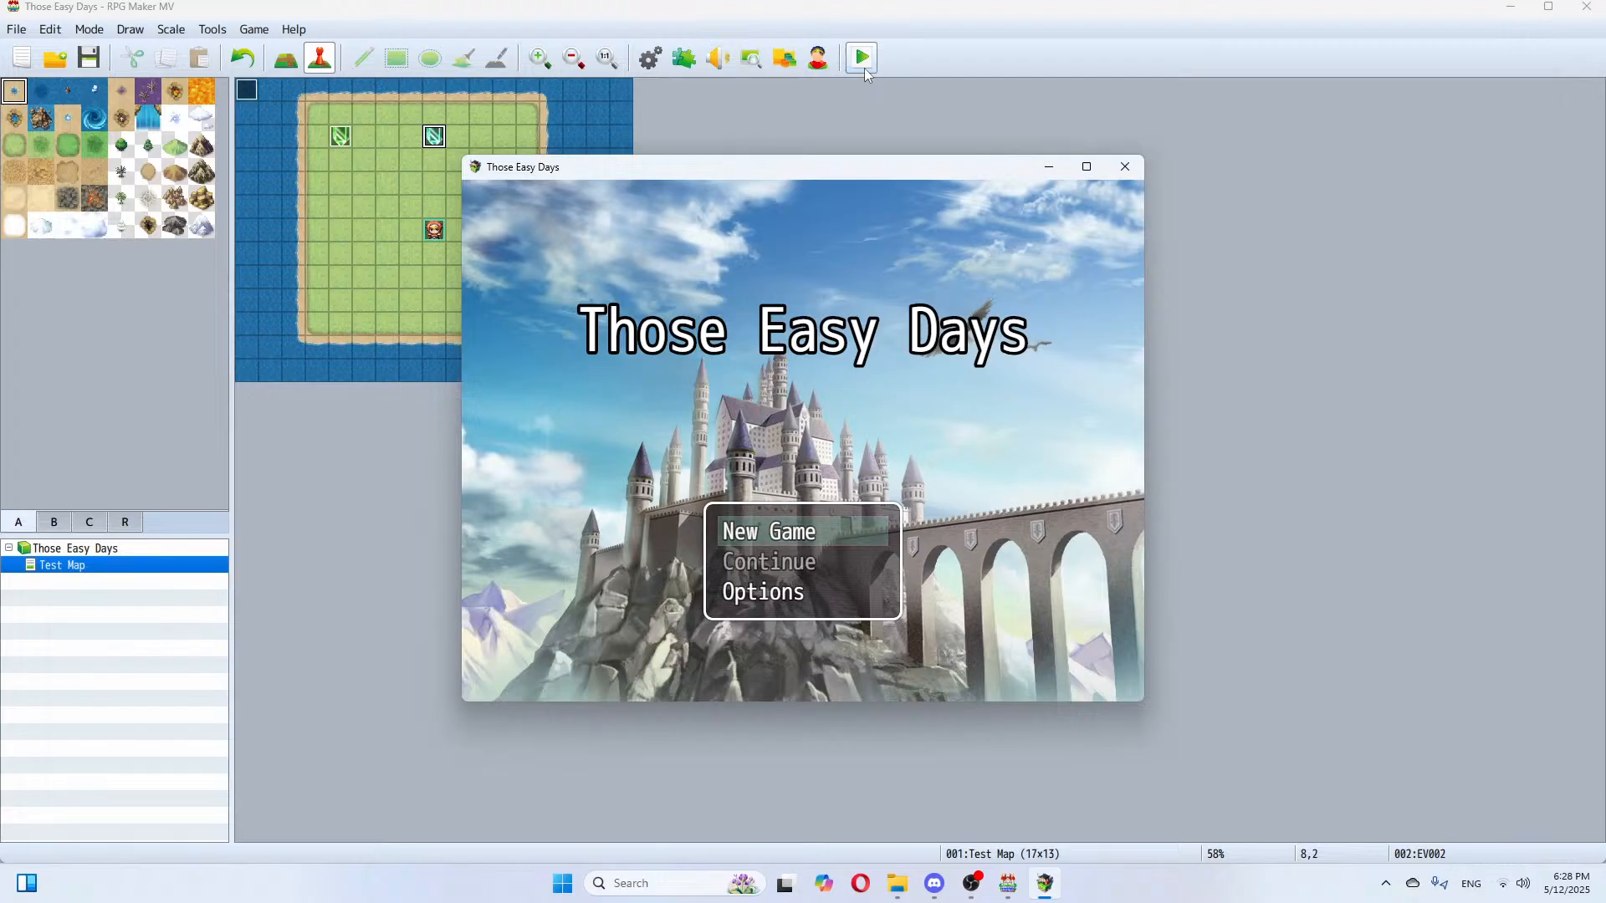
key("Return")
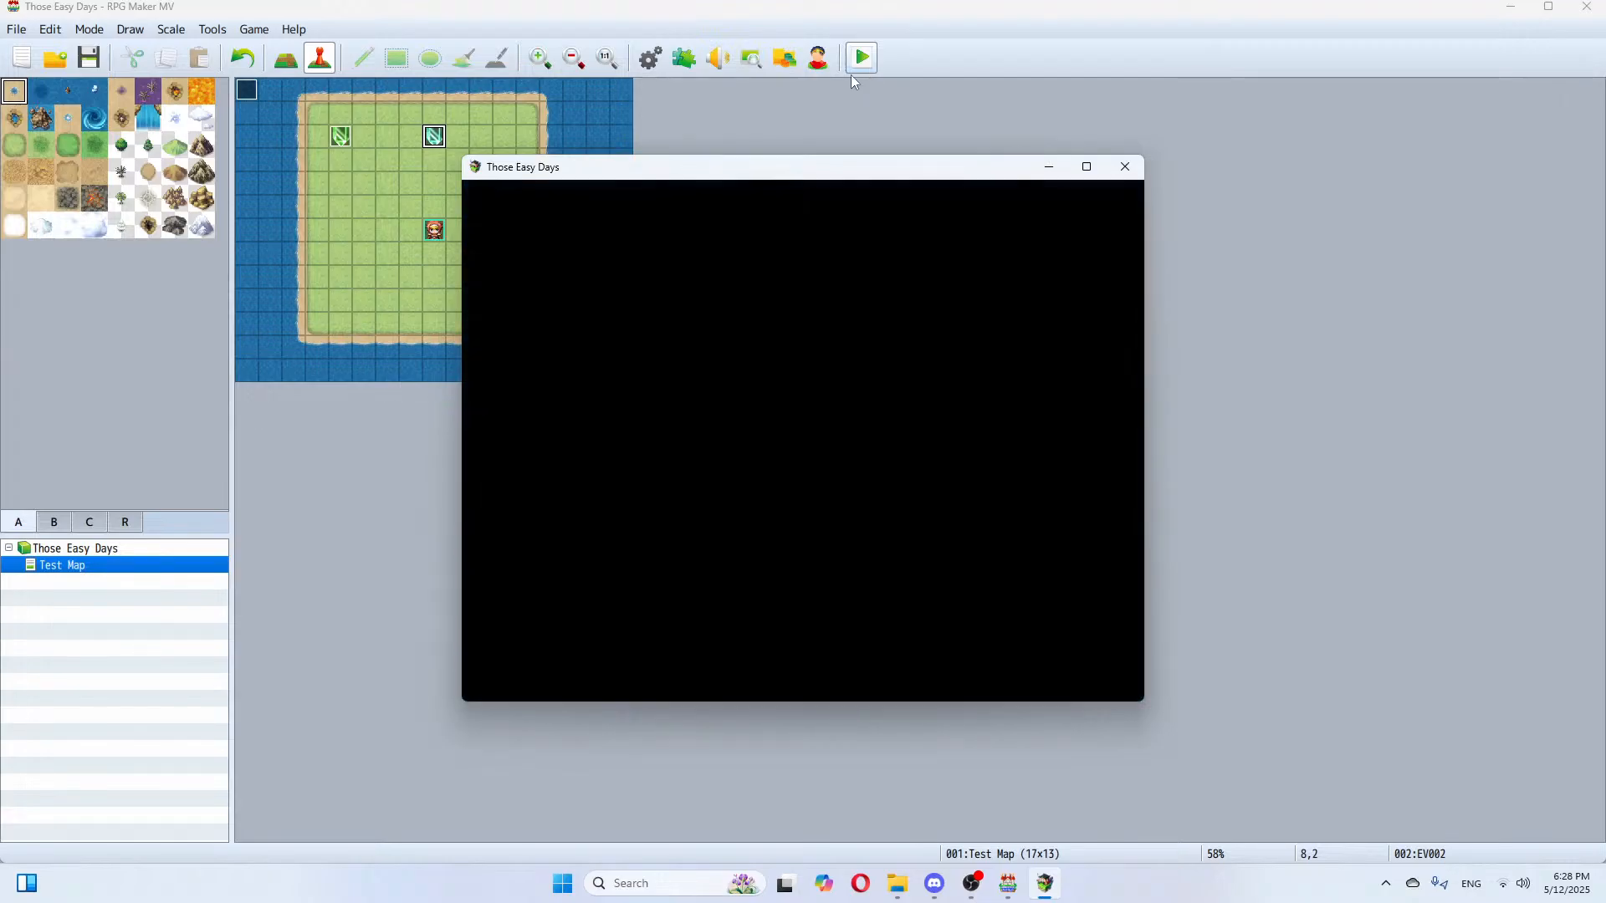
key("Return")
key("Left")
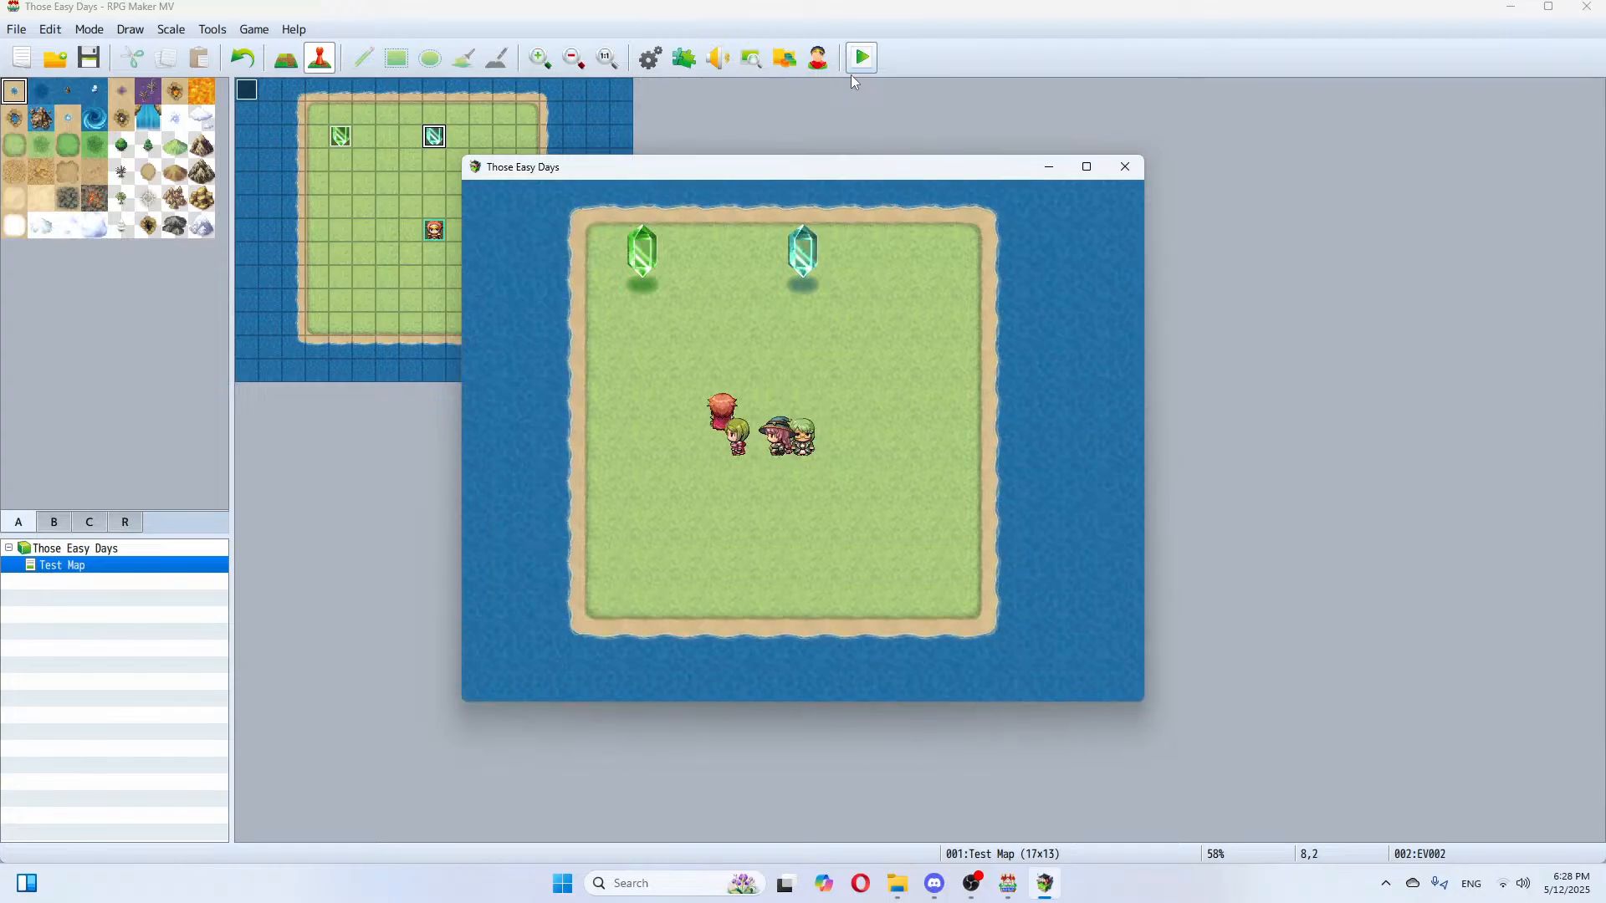
key("Up")
key("Right")
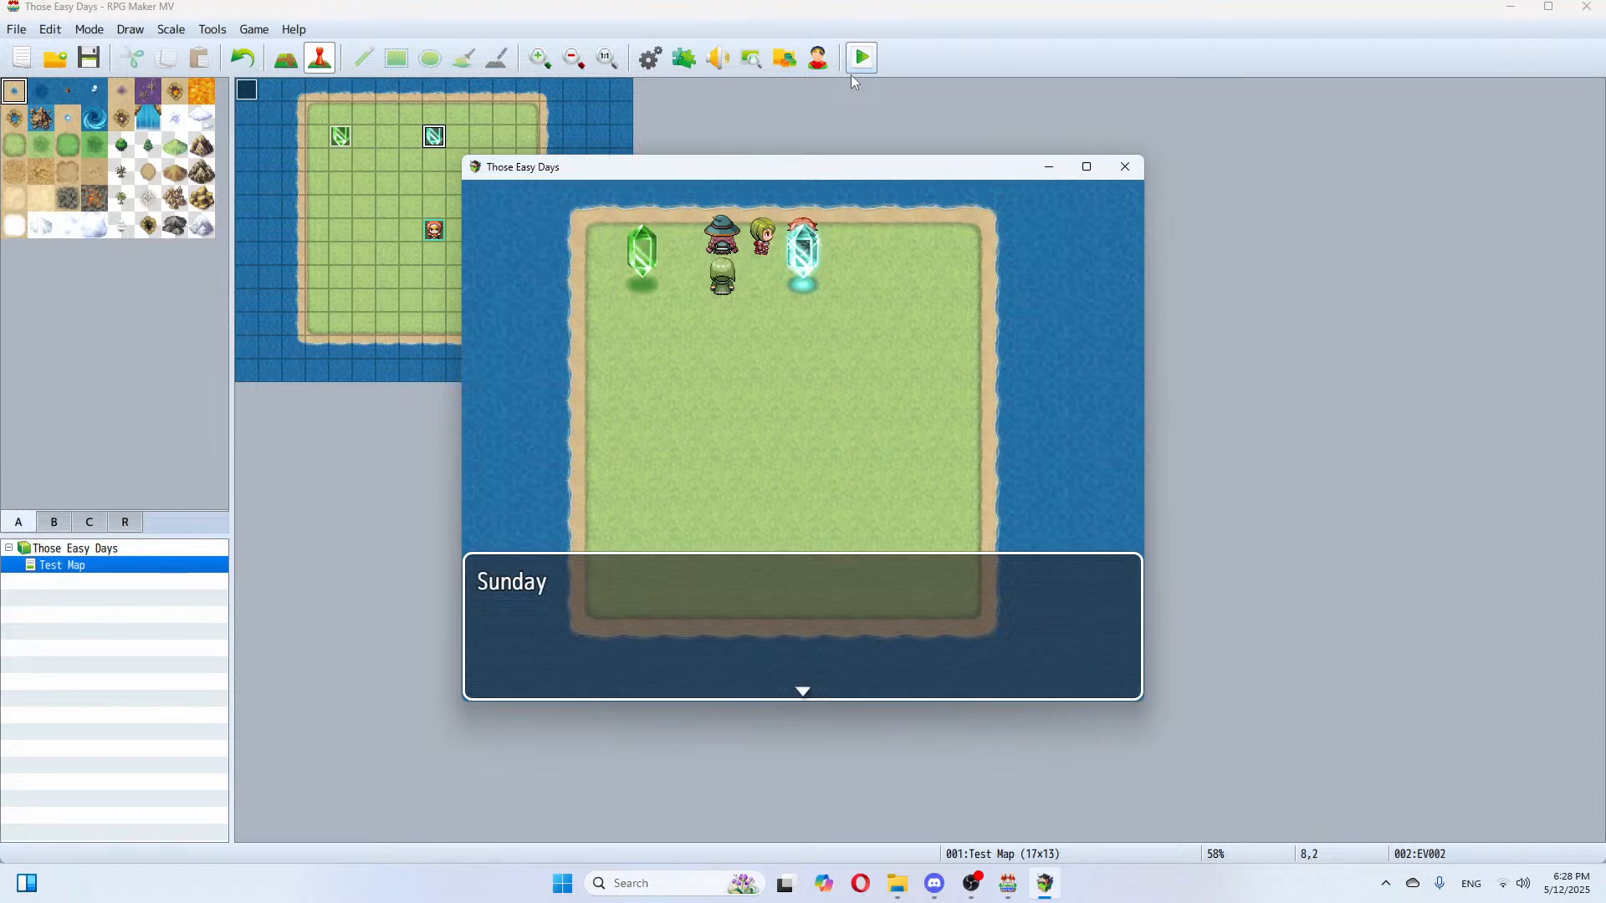
key("Return")
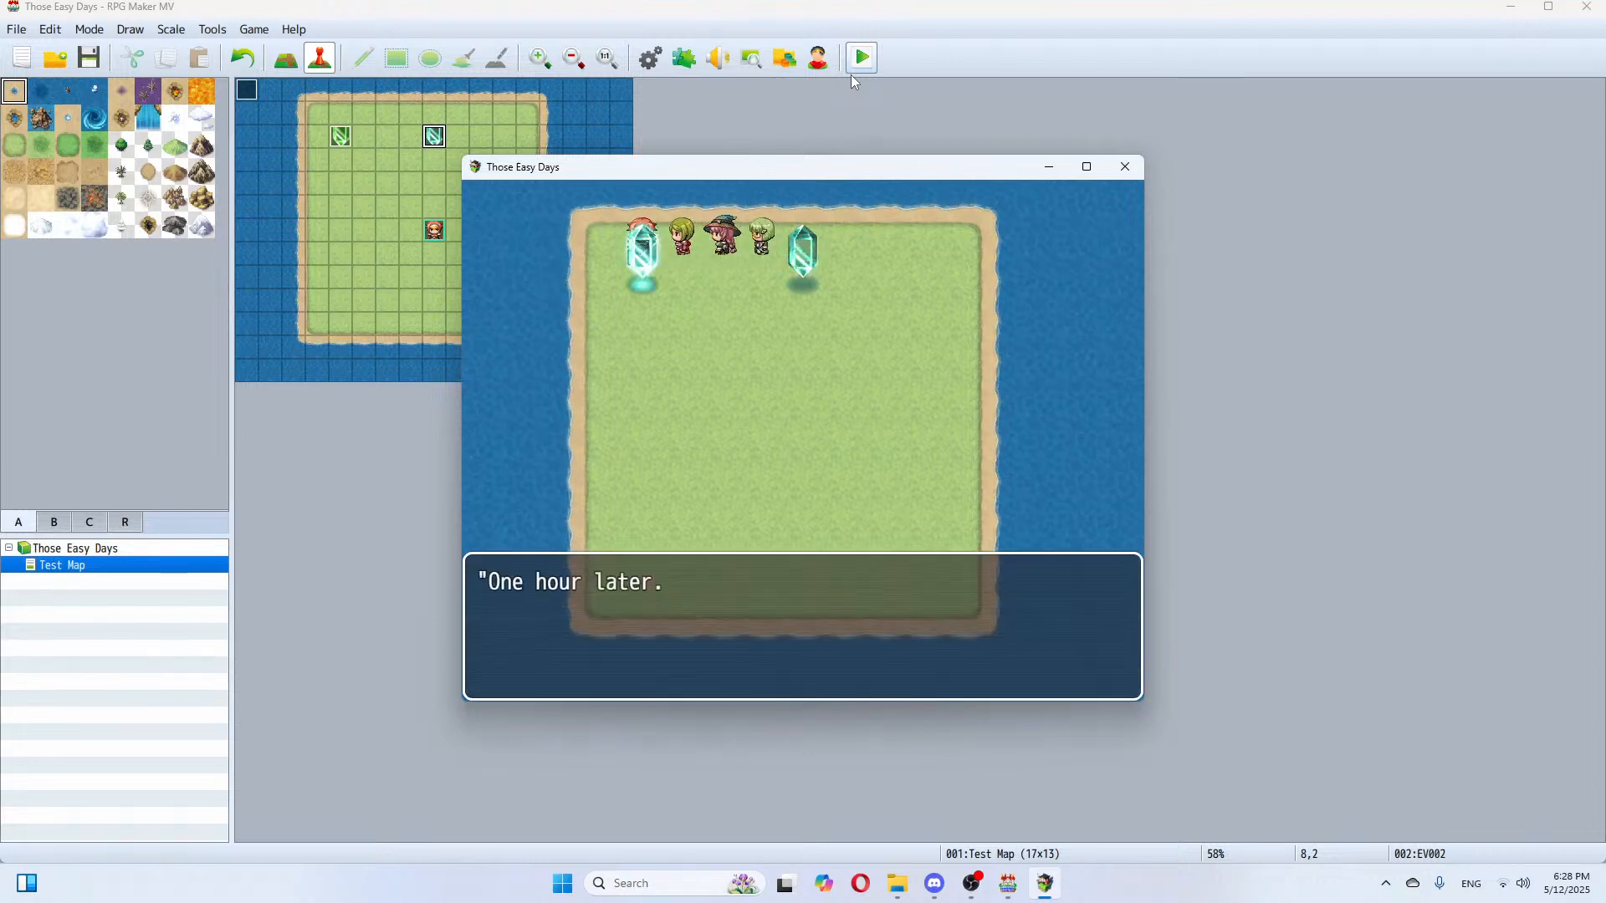
Step: Use the green crystal repeatedly to advance the hours through the day cycle
key("Return")
key("Right")
key("Down")
key("Left")
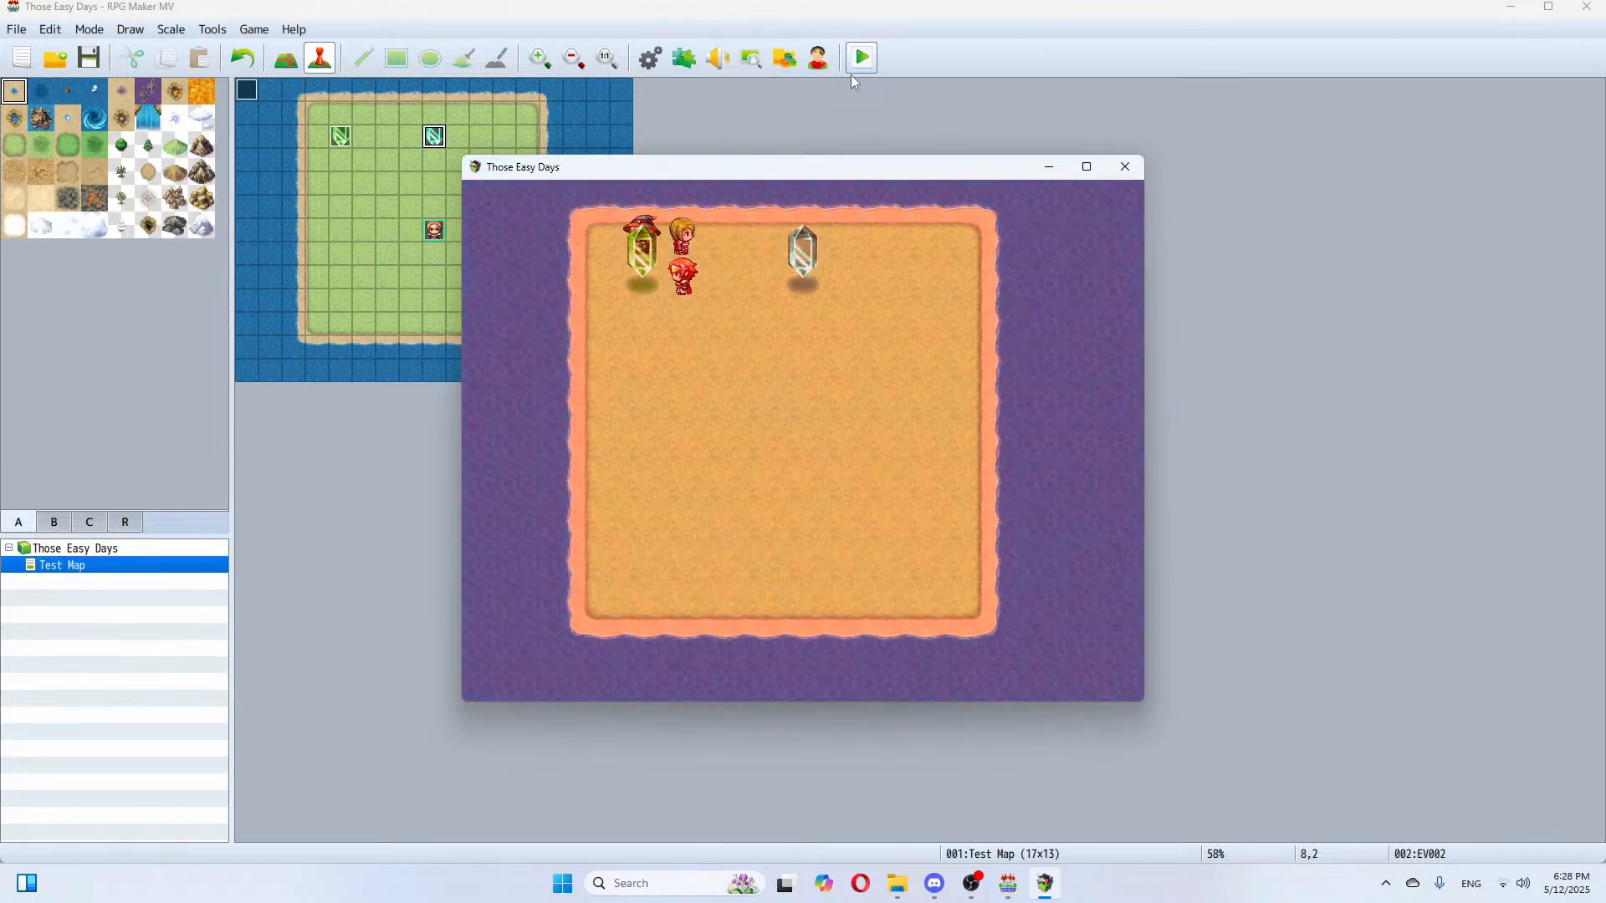
key("Return")
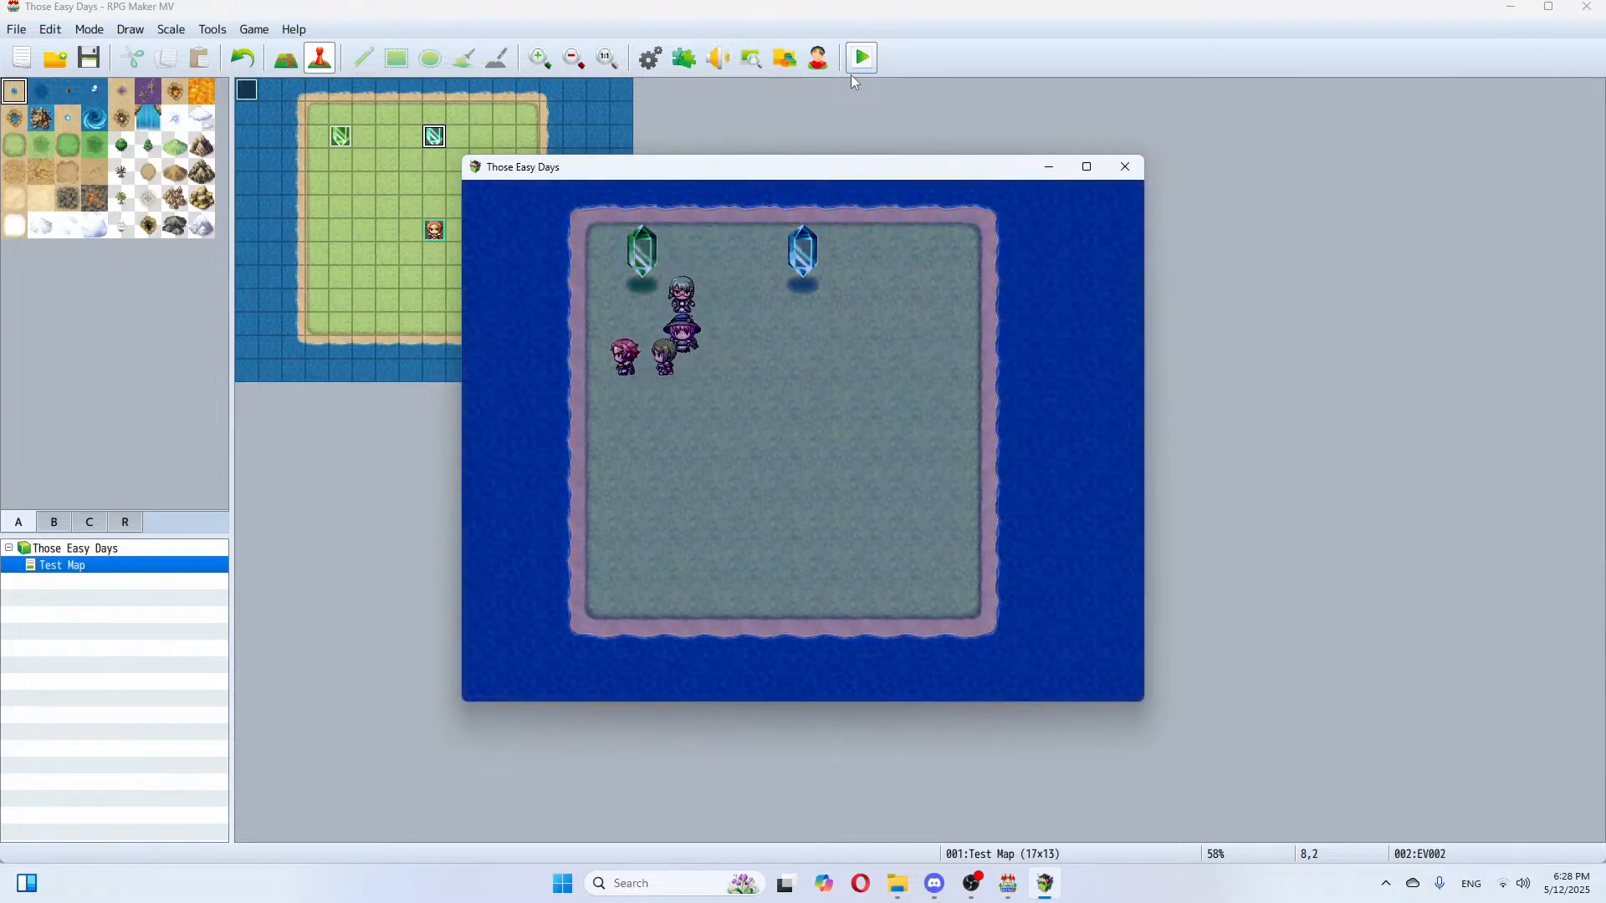
key("Return")
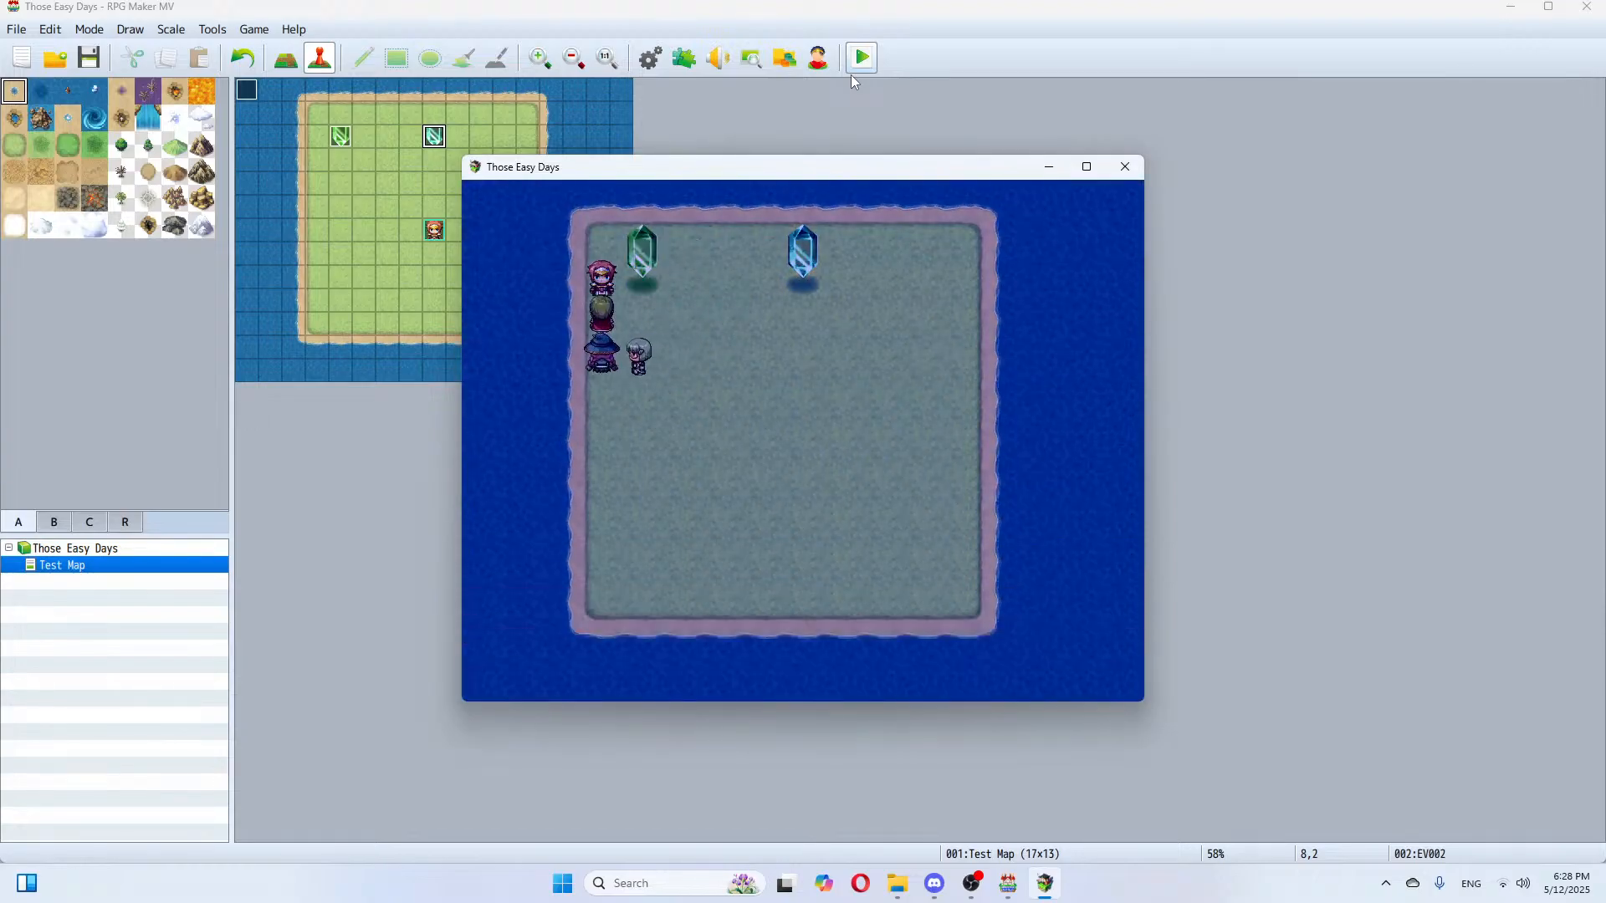
Step: Walk back to the blue crystal and check the weekday after the day cycle
key("Right")
key("Right")
key("Up")
key("Return")
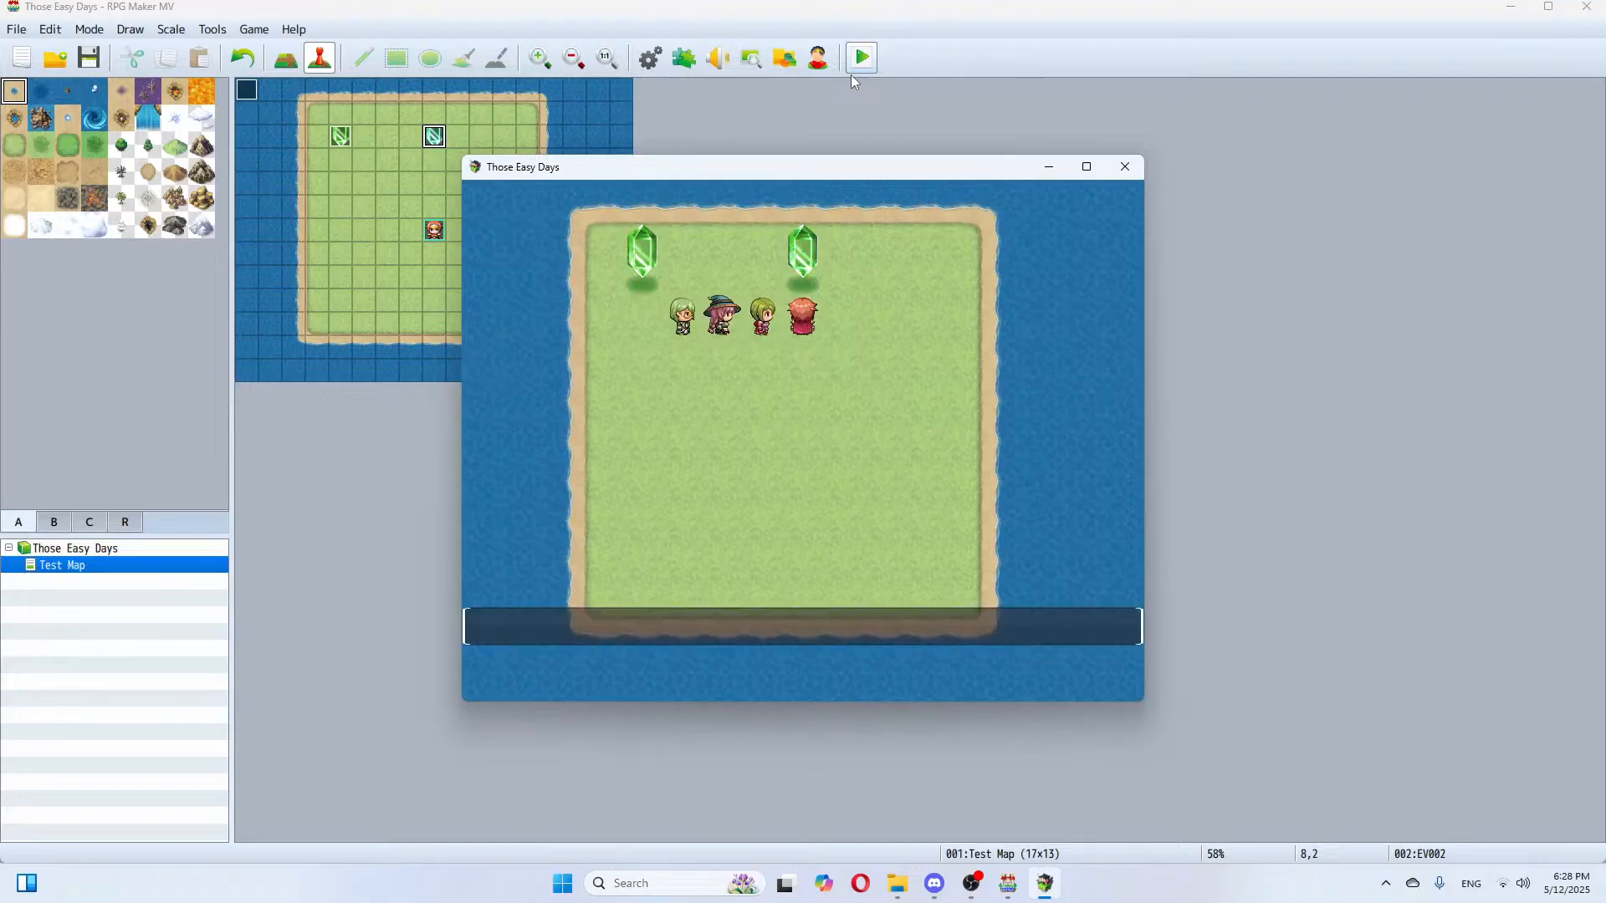
key("Return")
Step: Run another day cycle at the green crystal, recheck the blue crystal's weekday and close the playtest
key("Left")
key("Left")
key("Left")
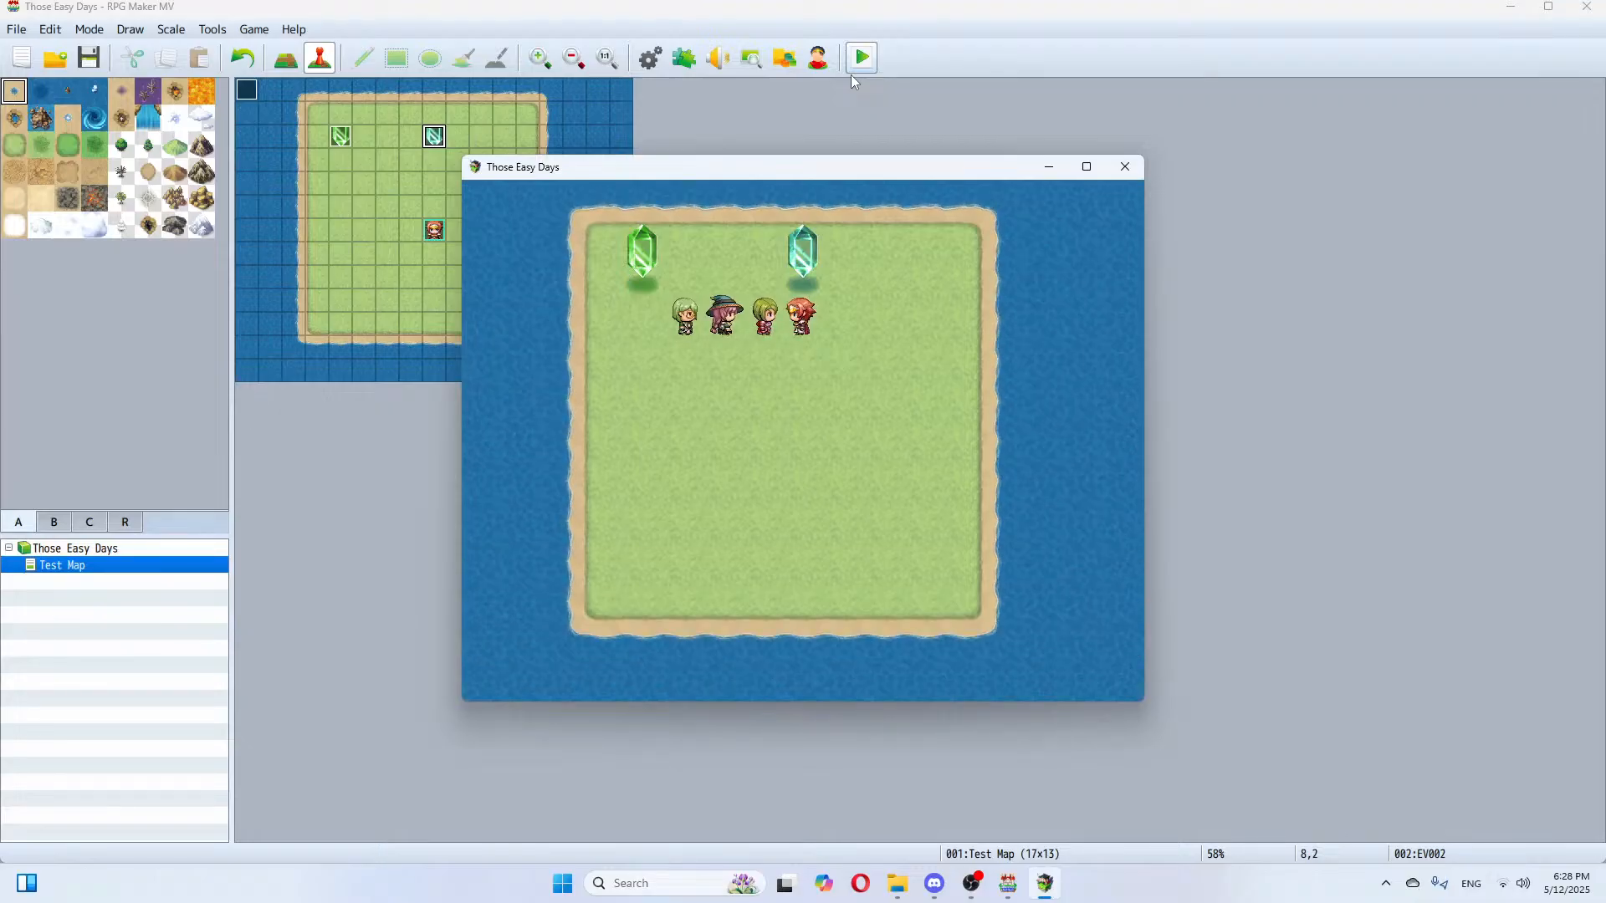
key("Up")
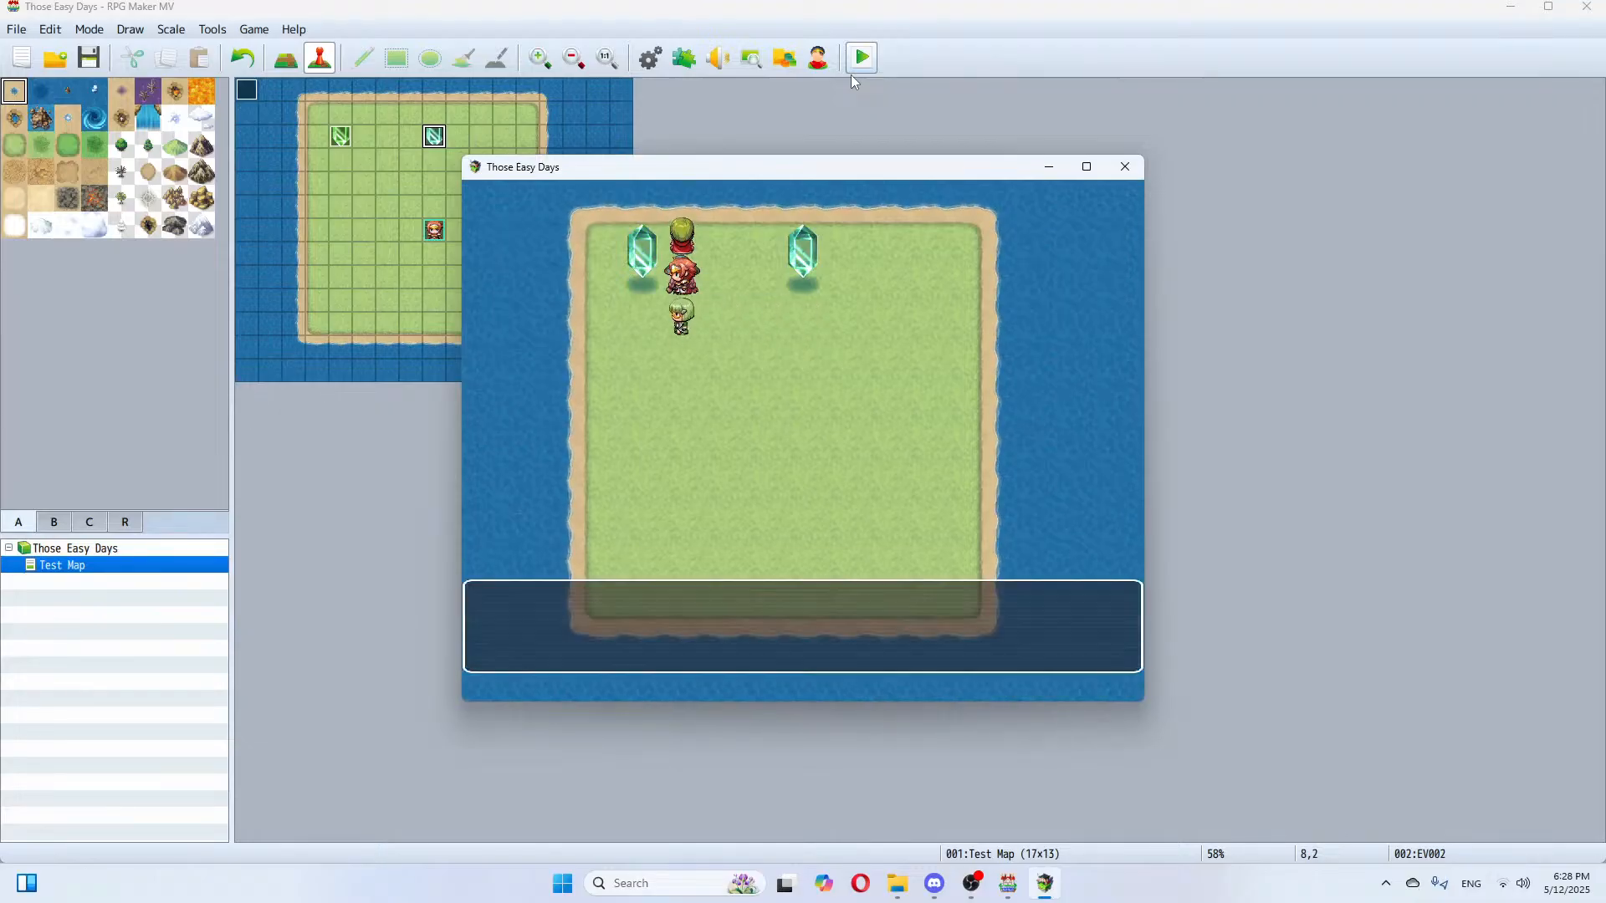
key("Return")
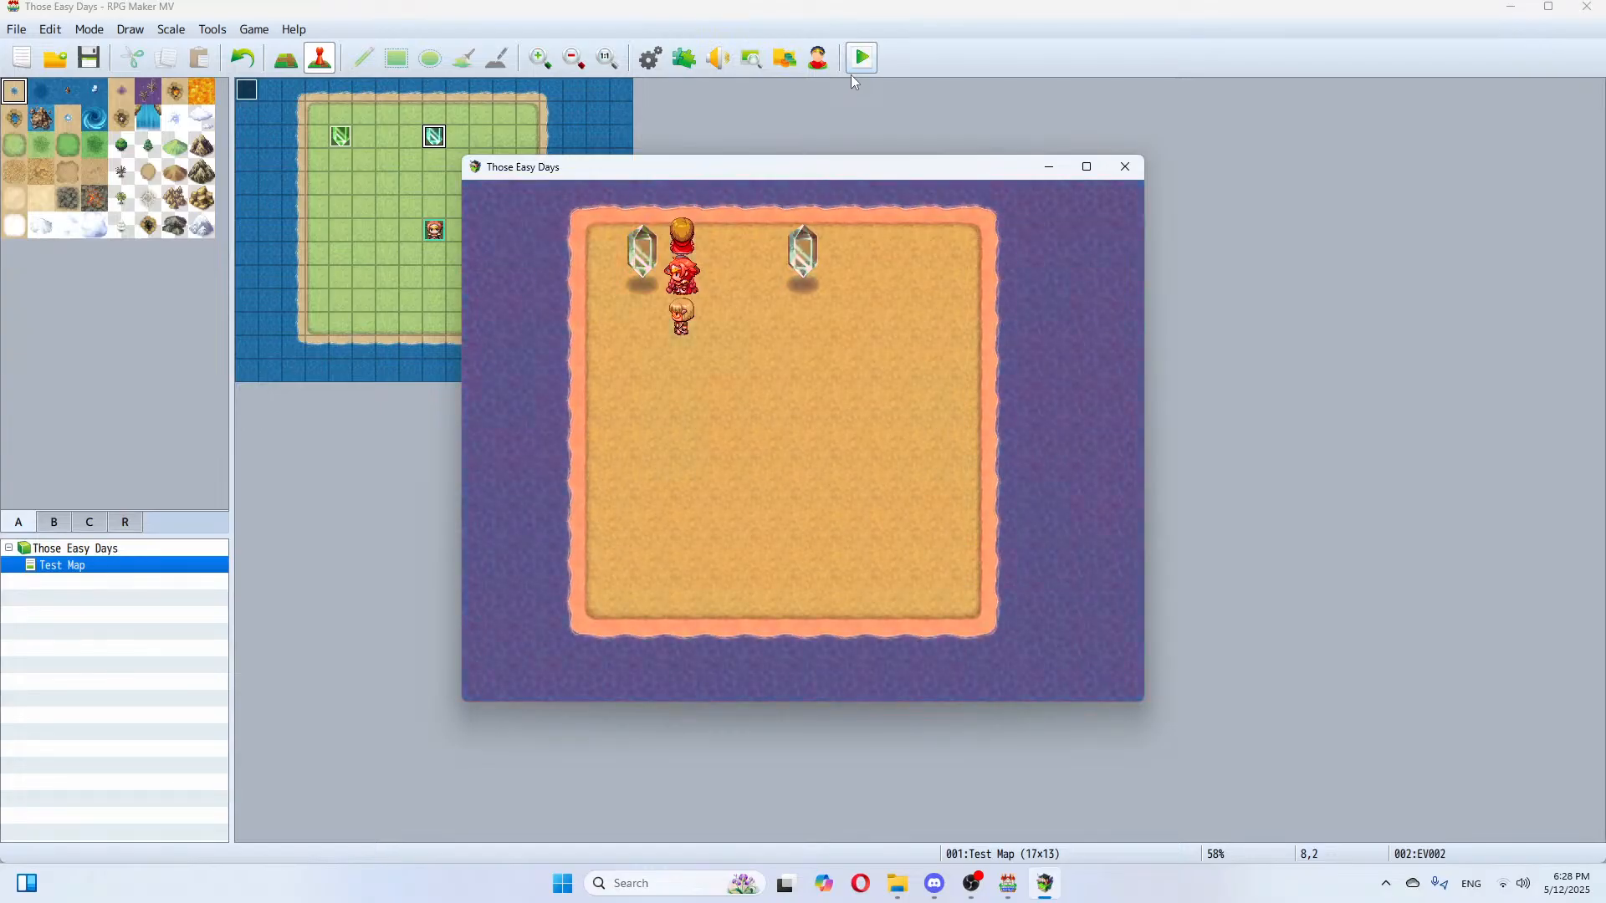
key("Return")
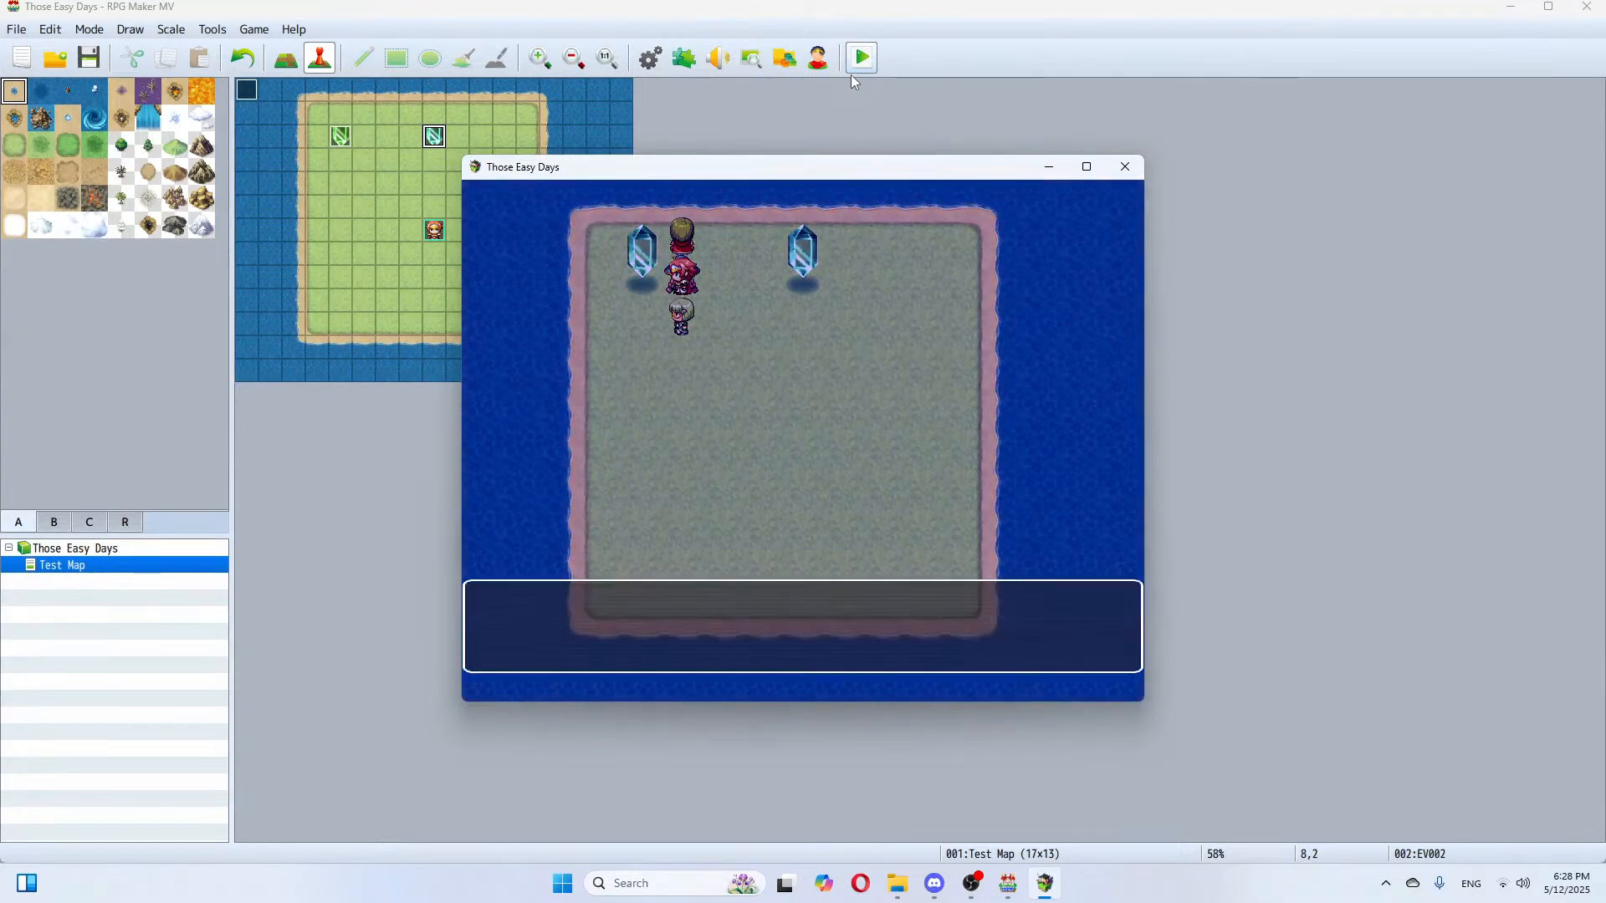
key("Return")
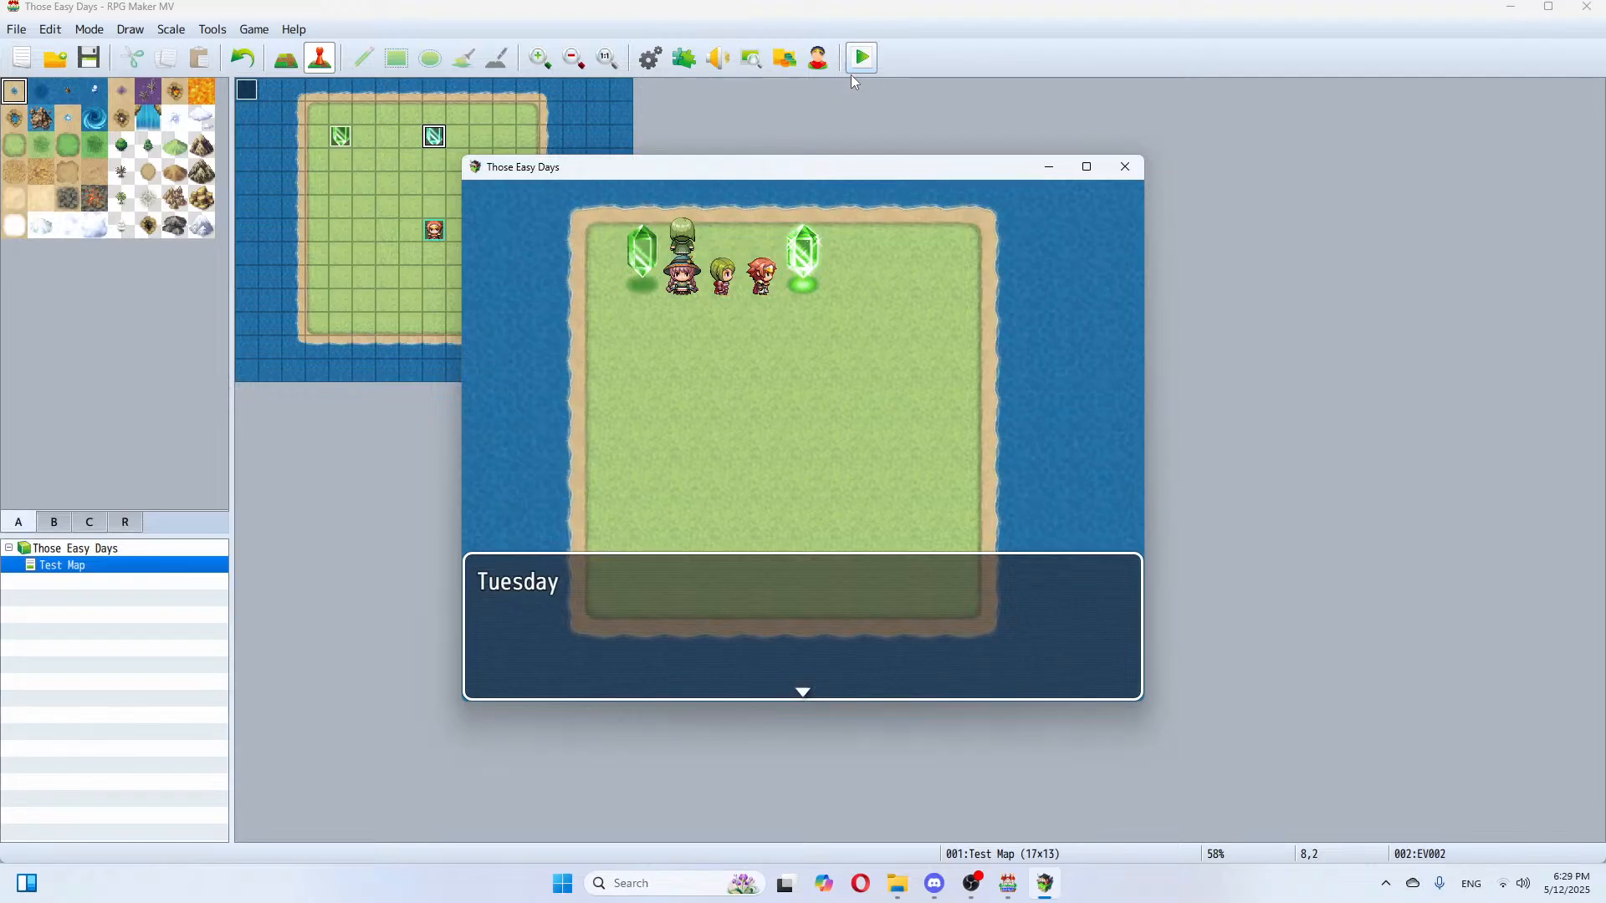
left_click(1127, 167)
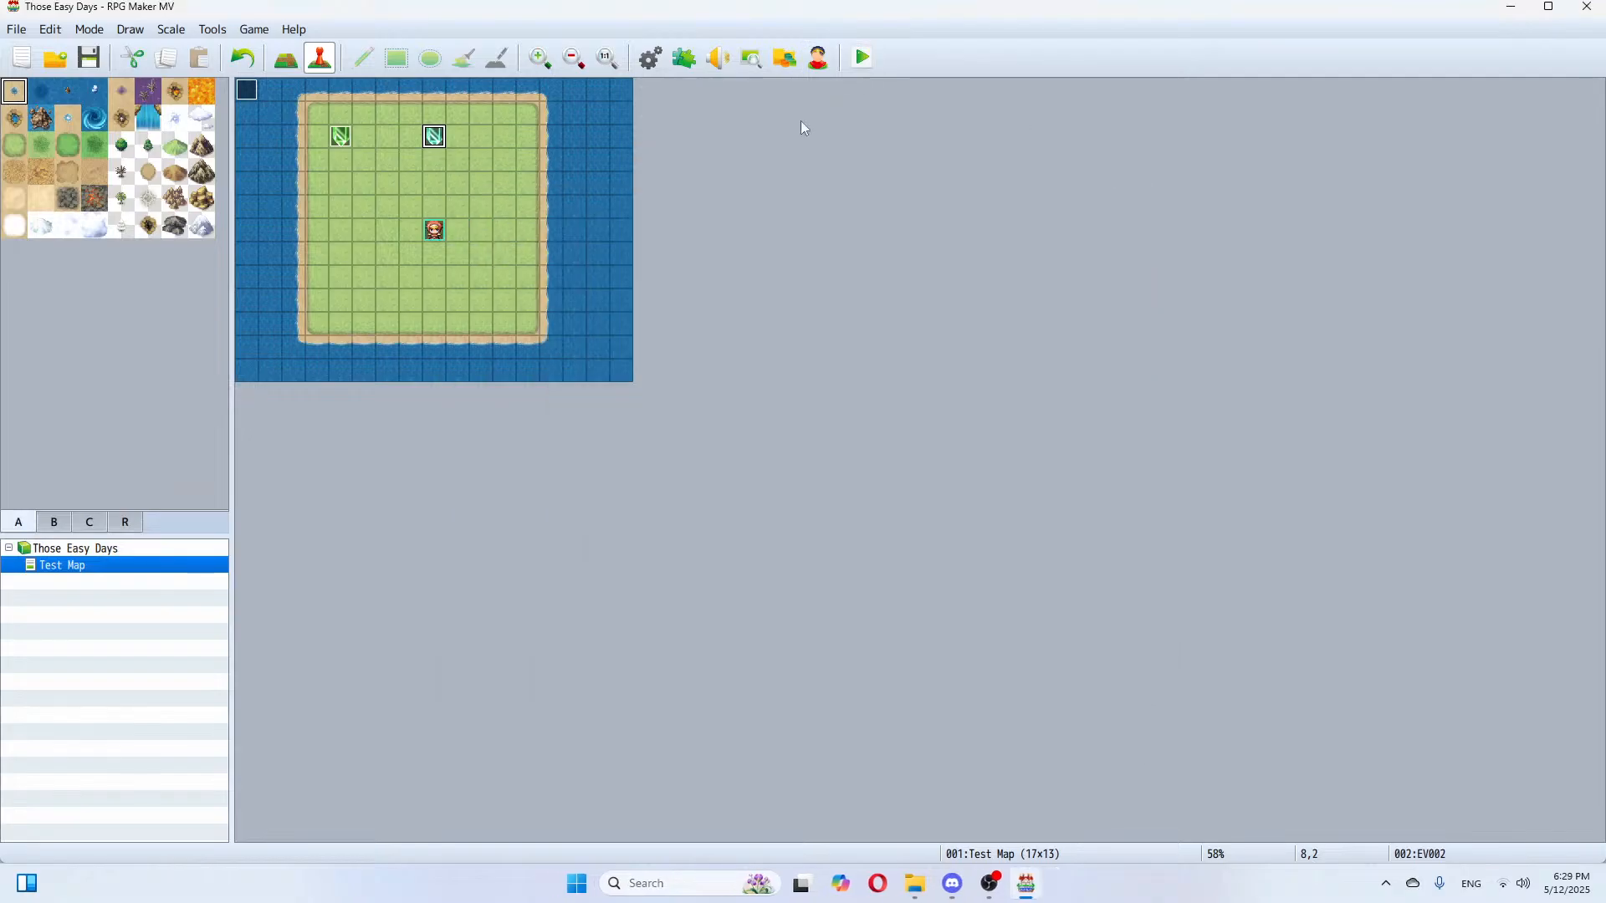
Step: Set the game's title screen music to none in the database's system settings and save the change
key("F9")
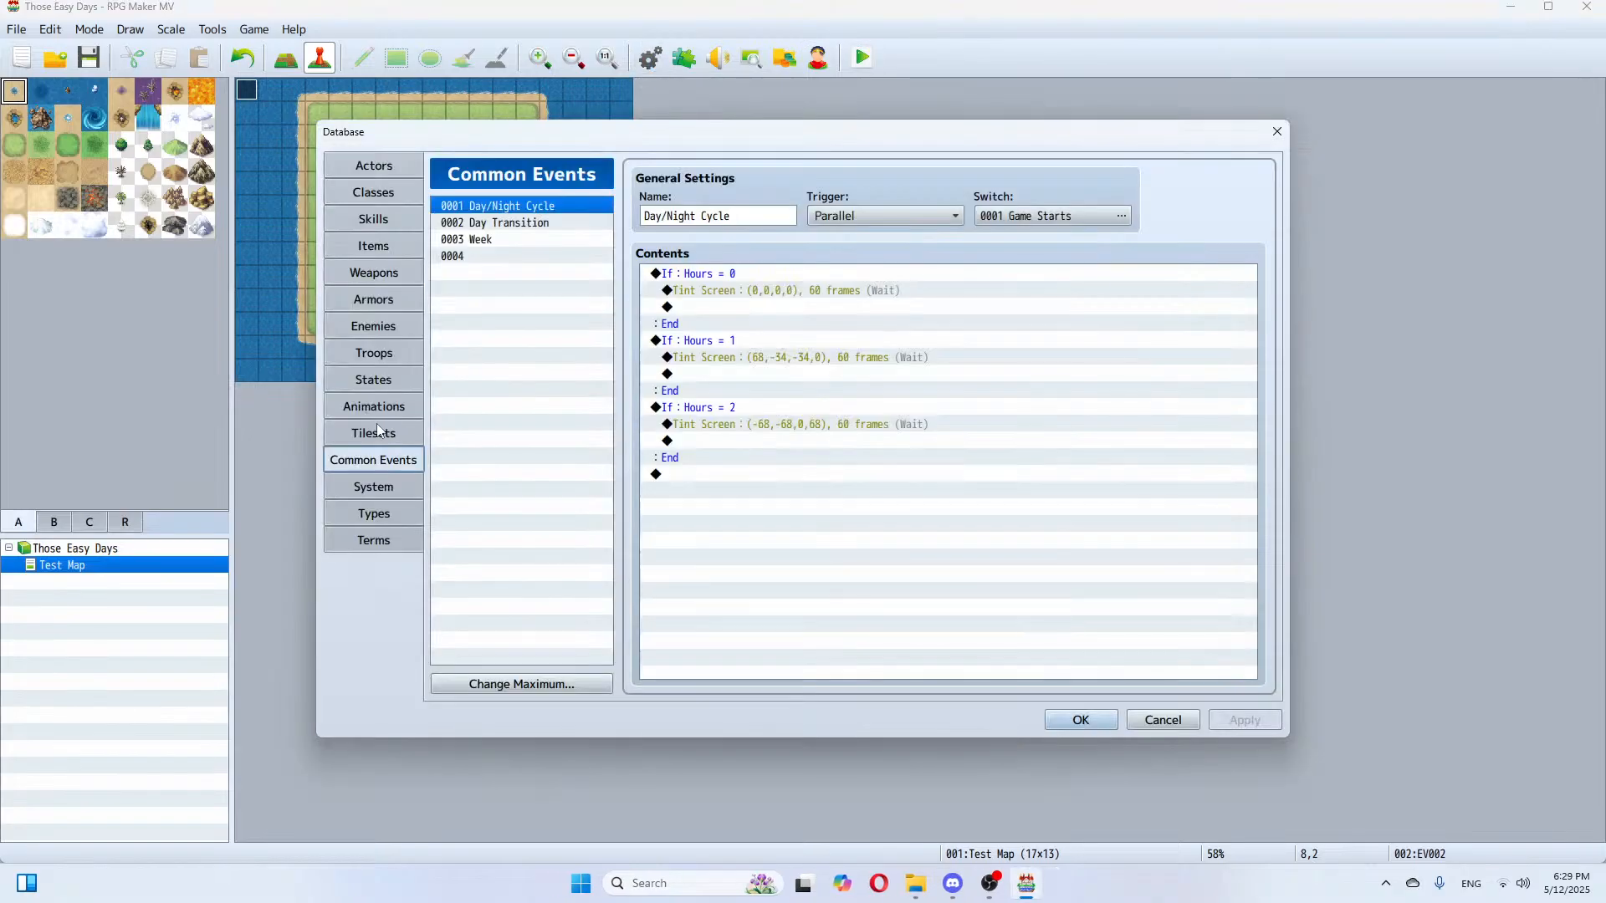
left_click(373, 537)
left_click(391, 489)
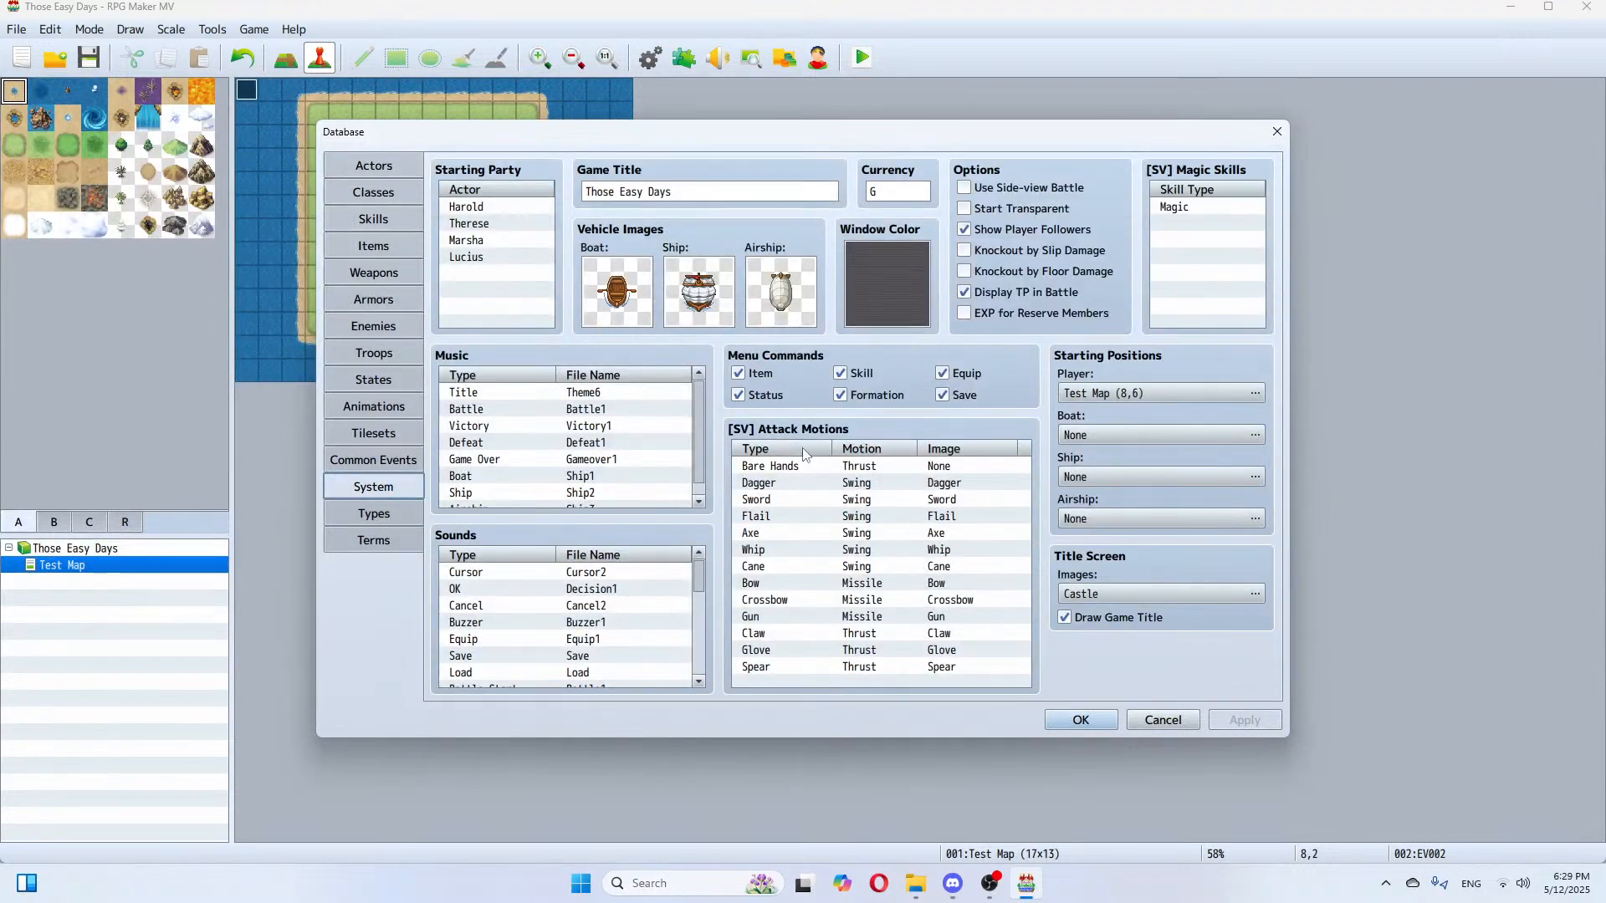
double_click(588, 396)
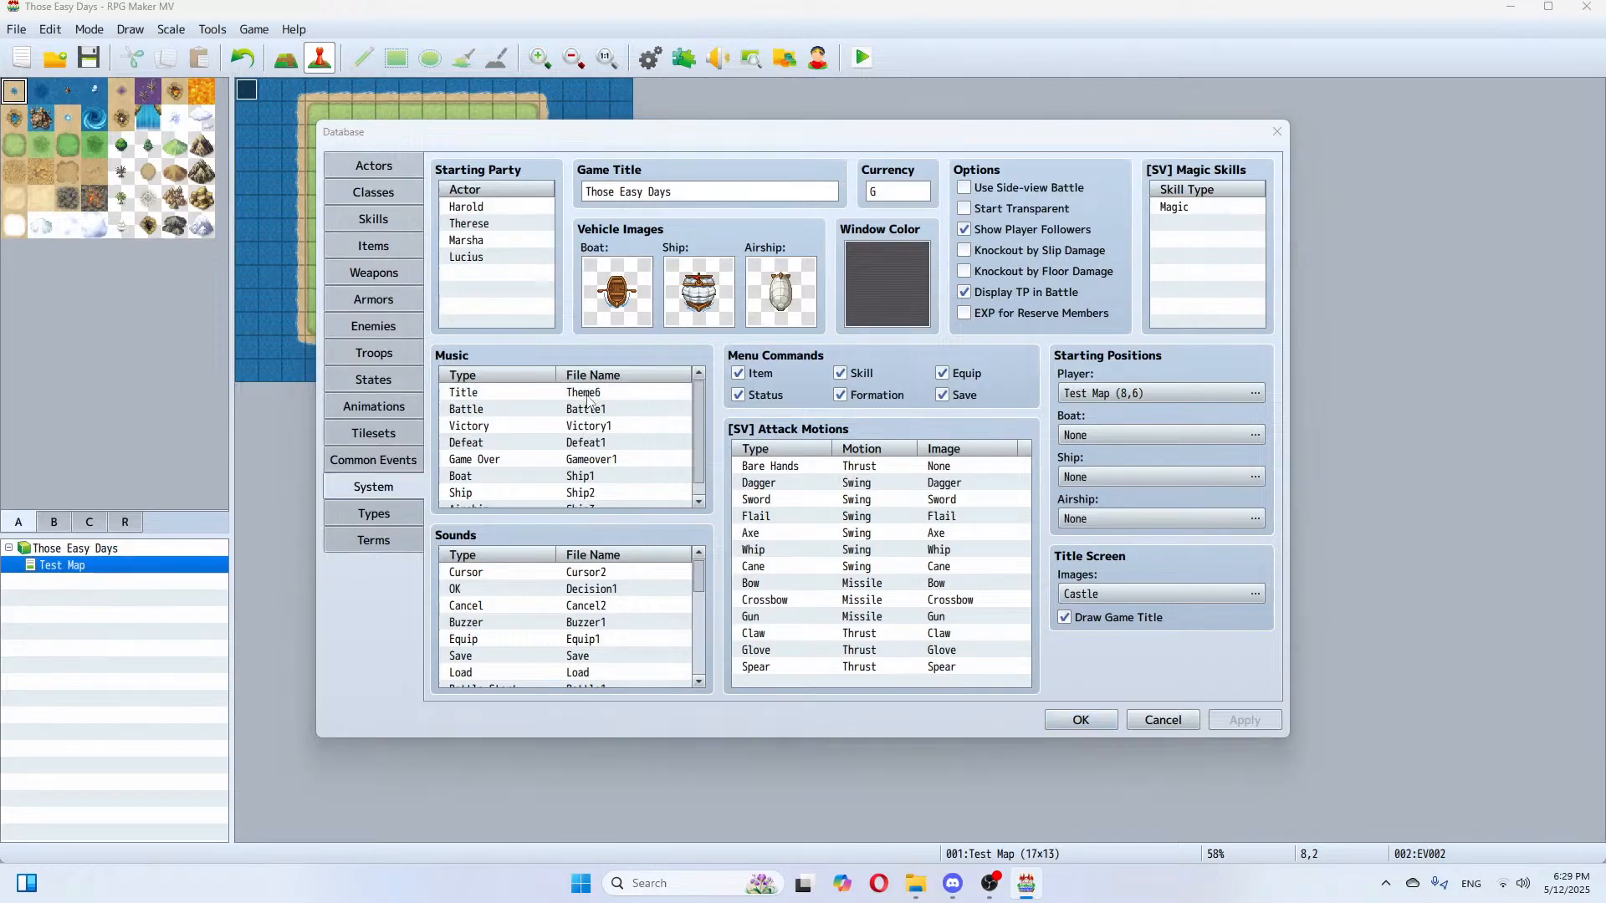
left_click(483, 256)
left_click(683, 255)
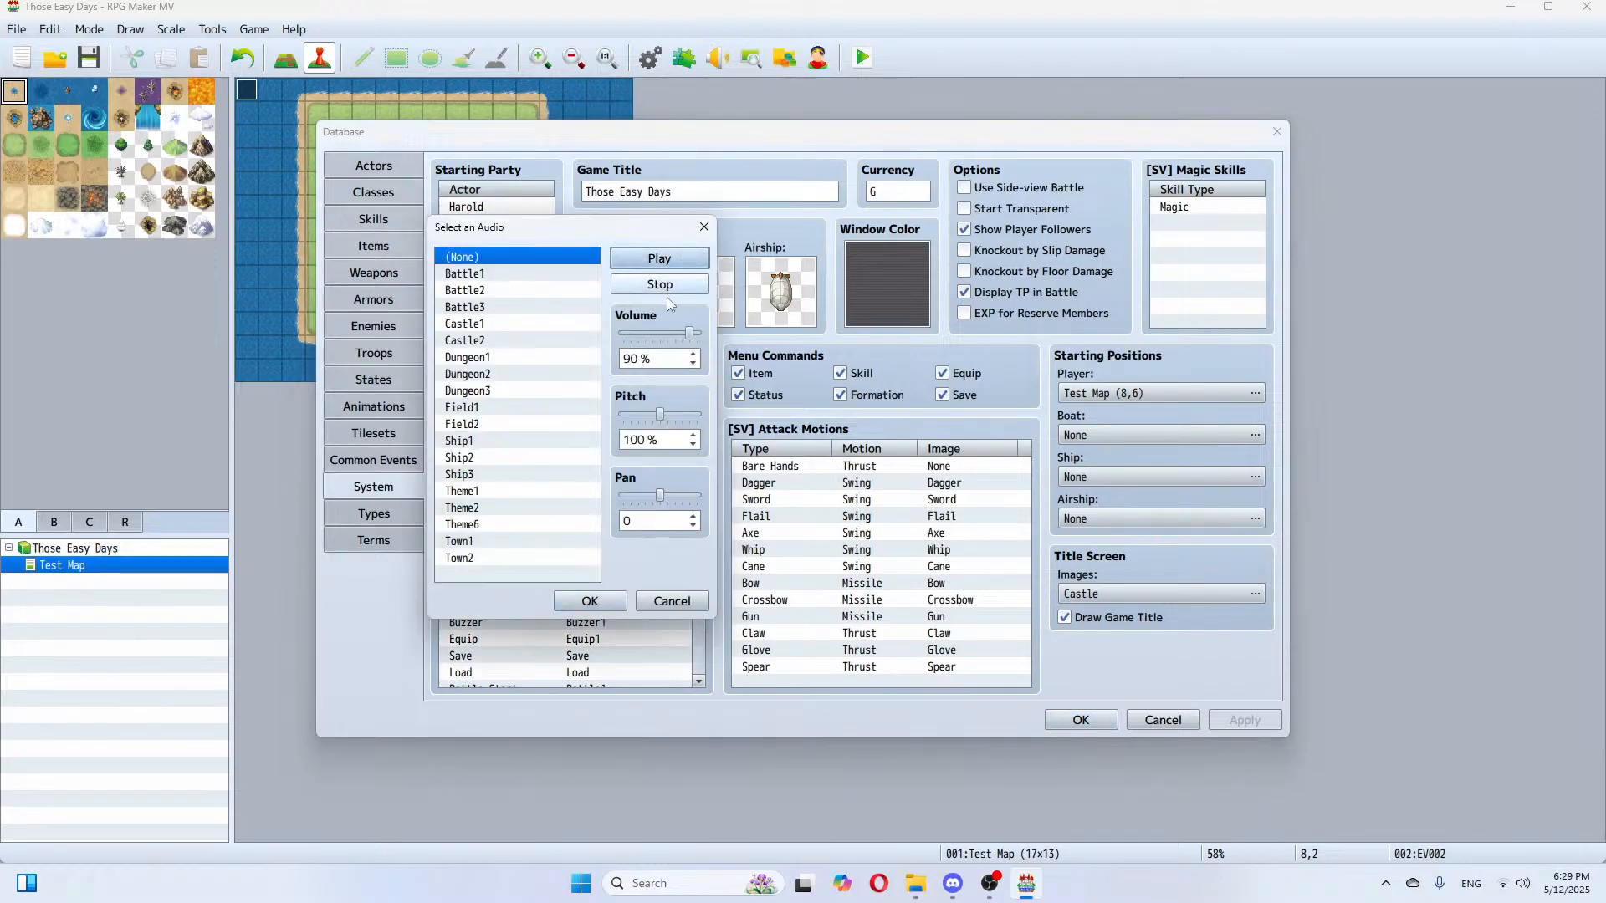
left_click(600, 604)
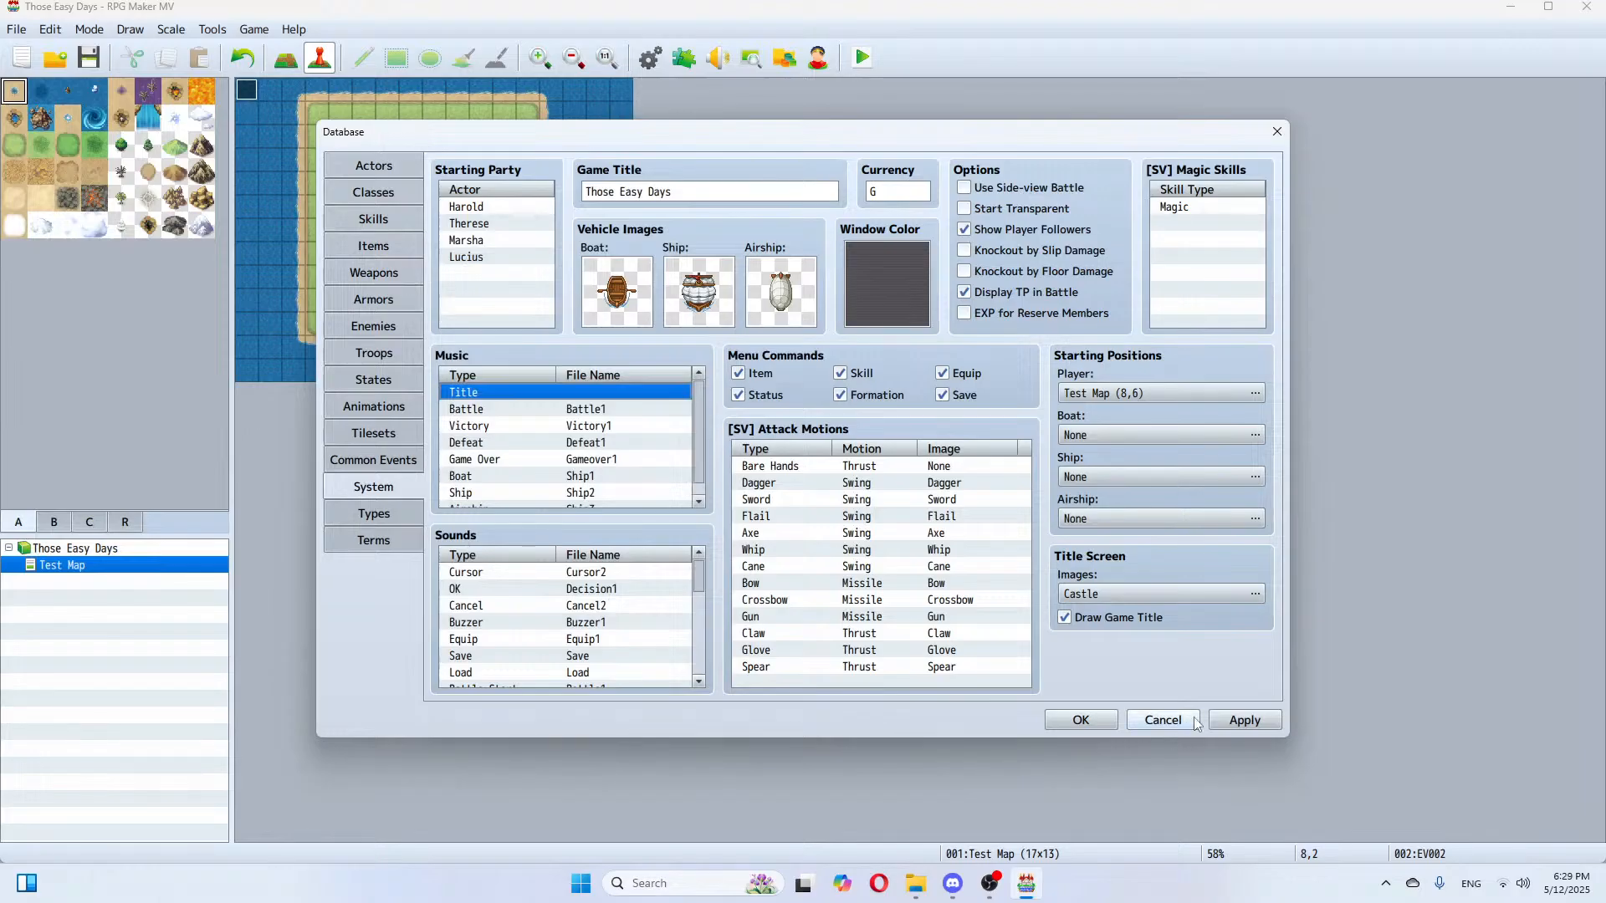
left_click(1242, 720)
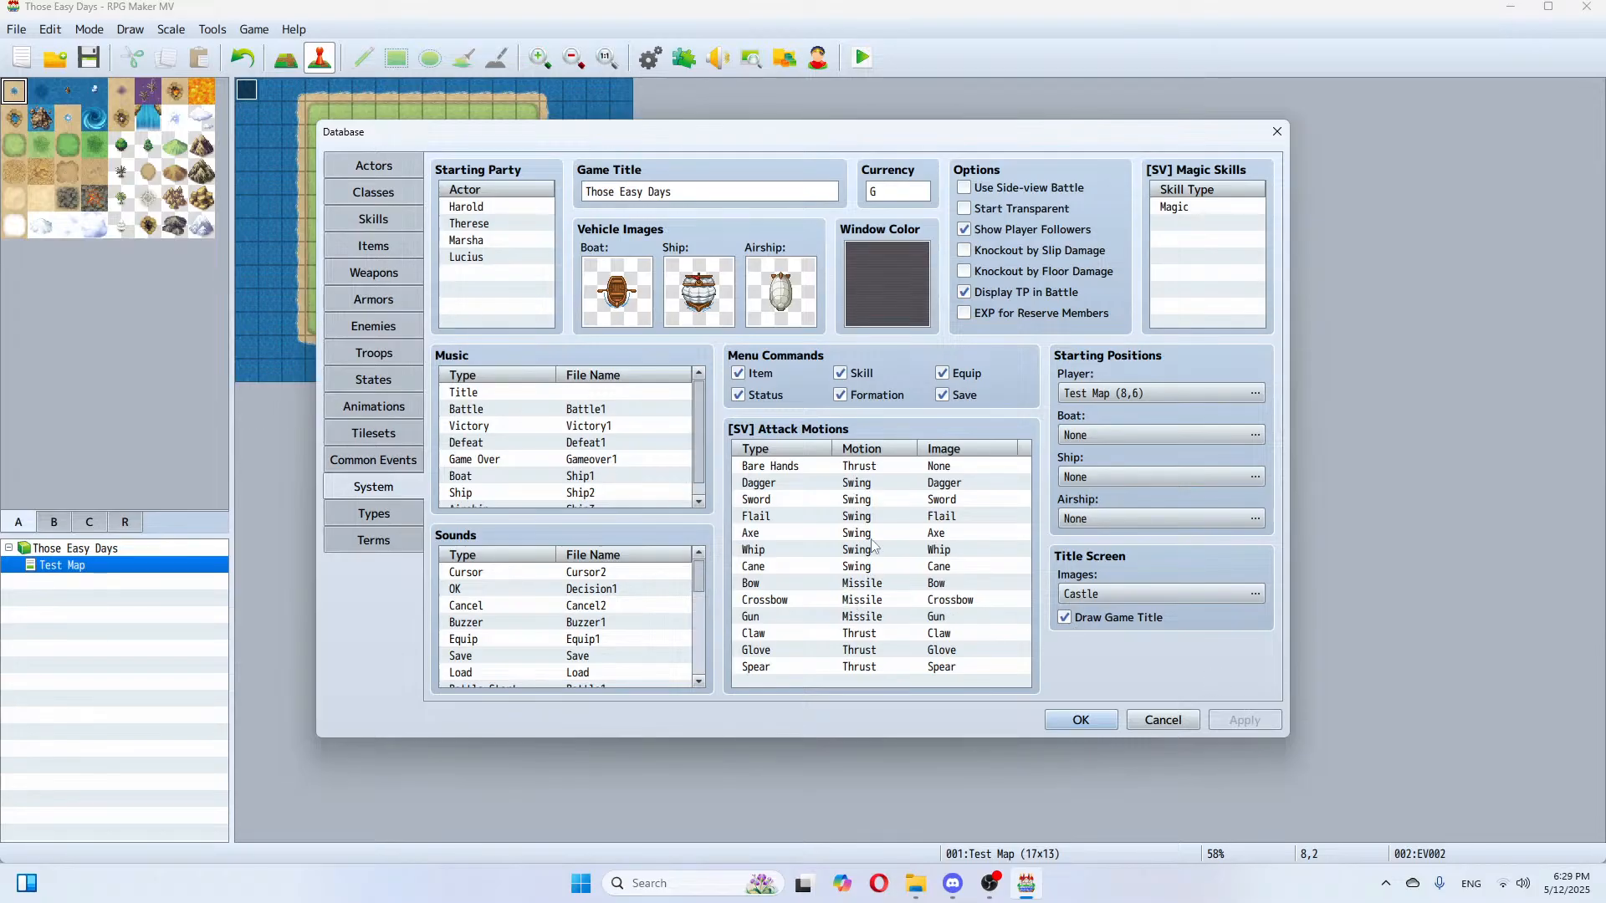
left_click(1110, 725)
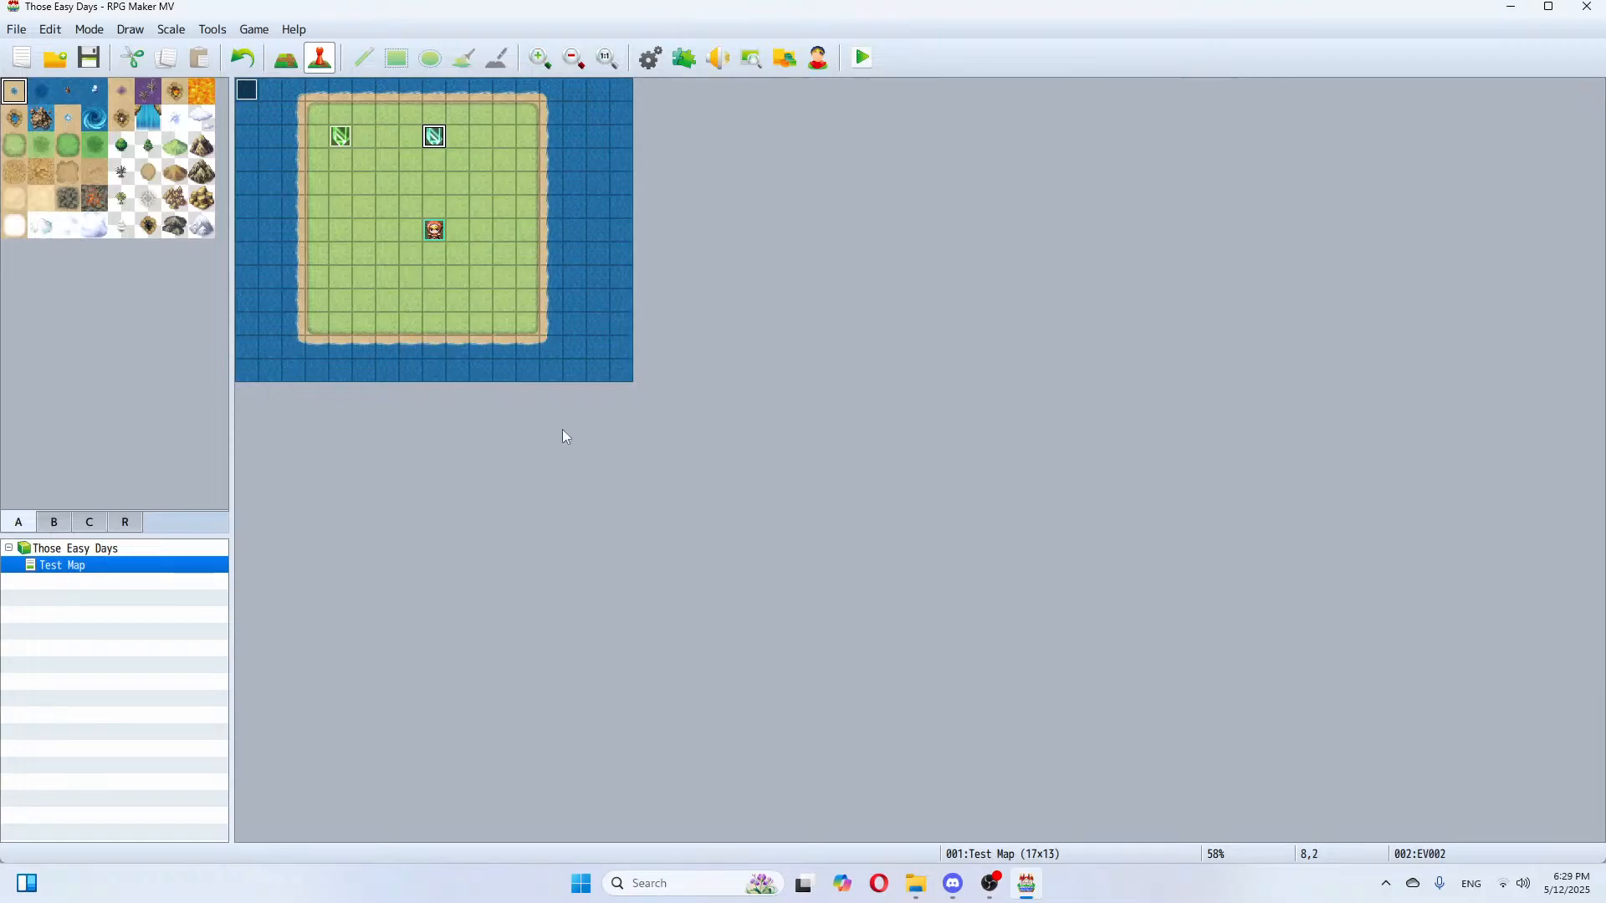
Step: Create an event named Monday Kid on the grass at tile 6,8 using the first People1 character as its image
double_click(388, 278)
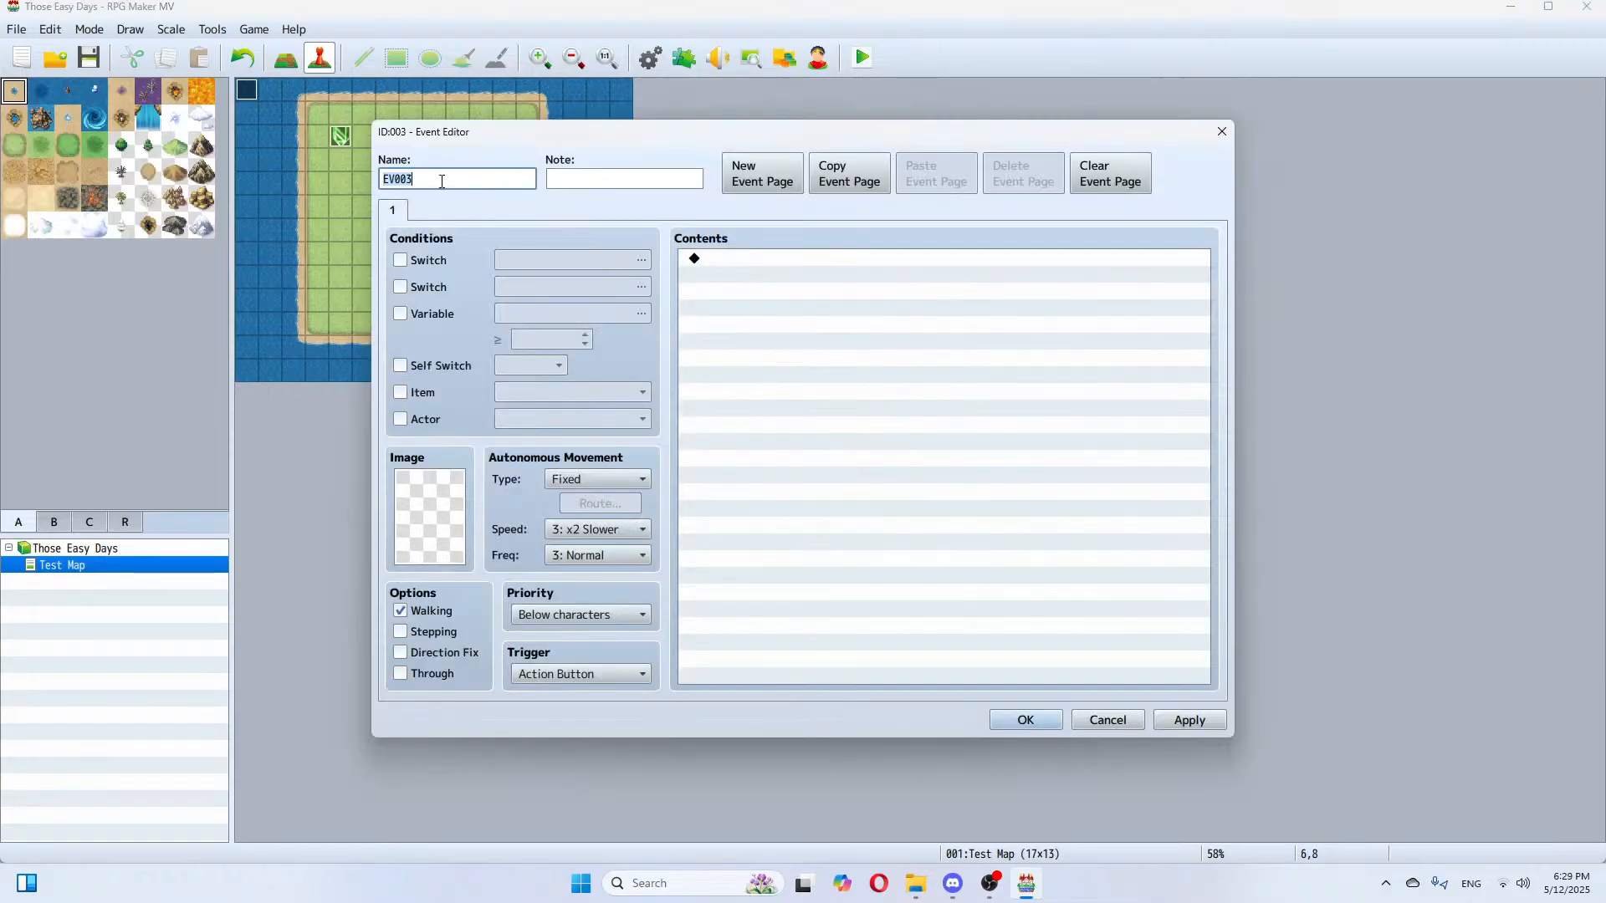
key("BackSpace")
double_click(433, 509)
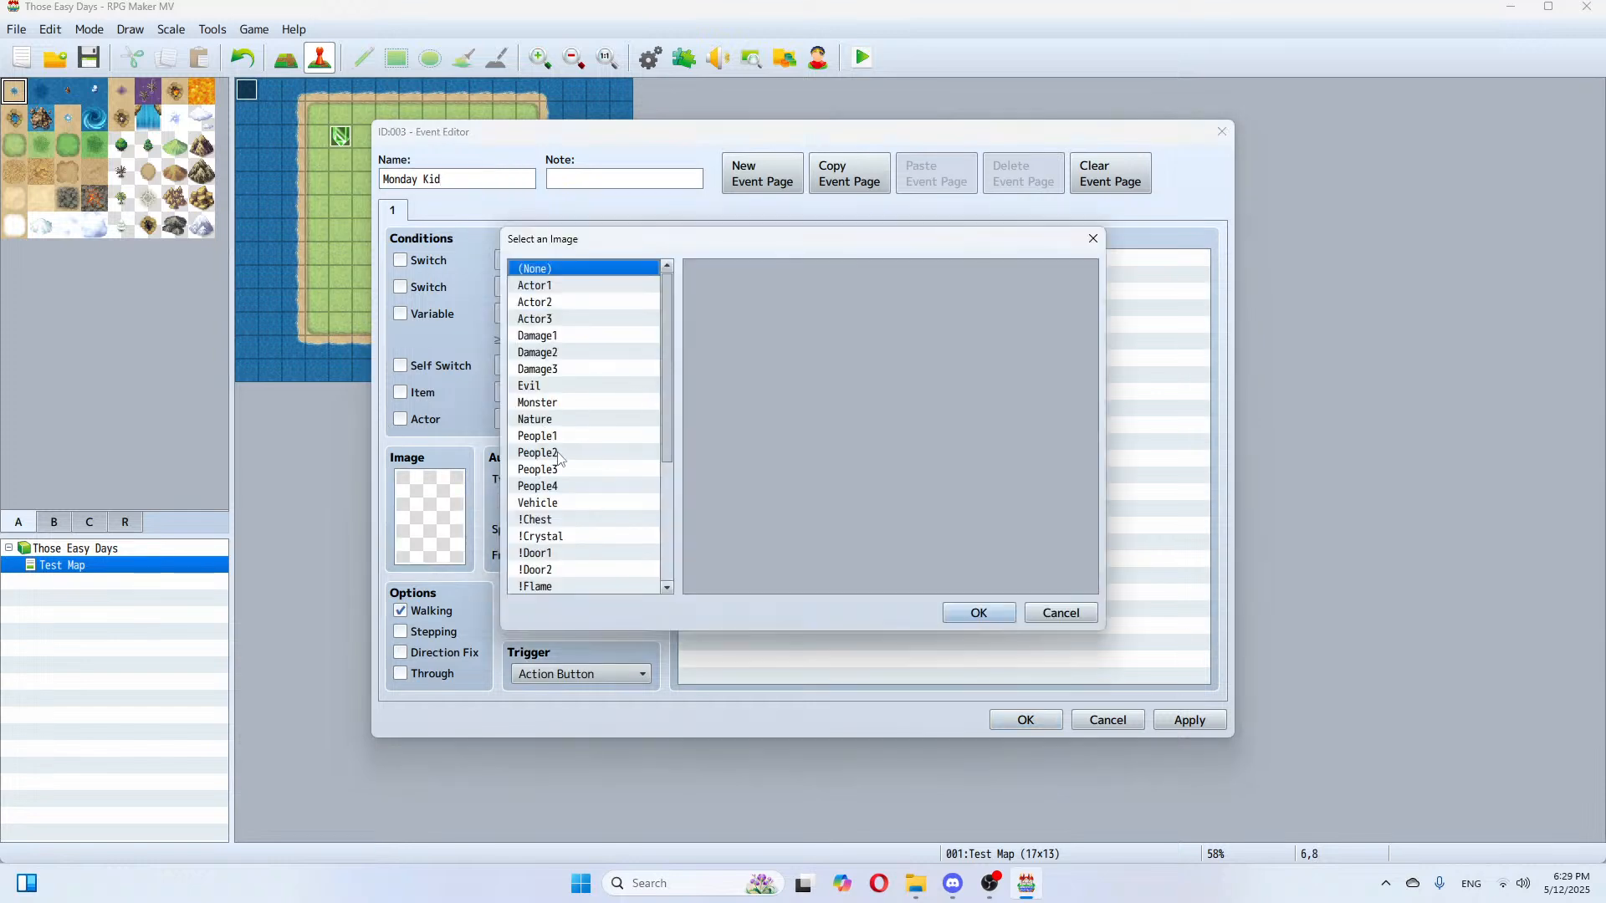
left_click(555, 437)
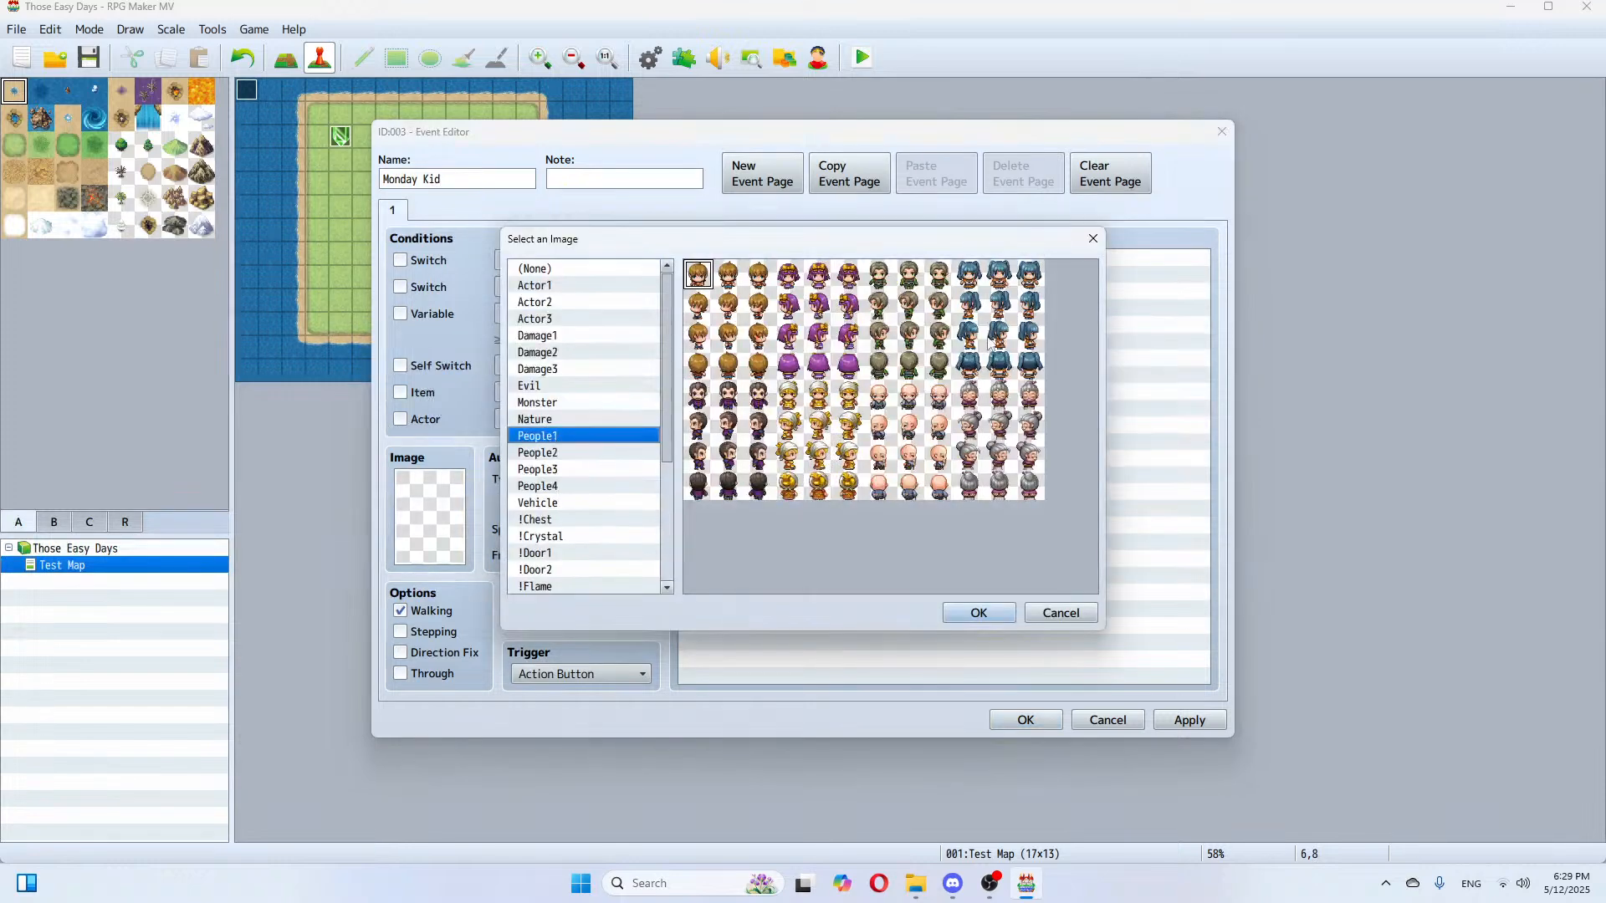
double_click(701, 276)
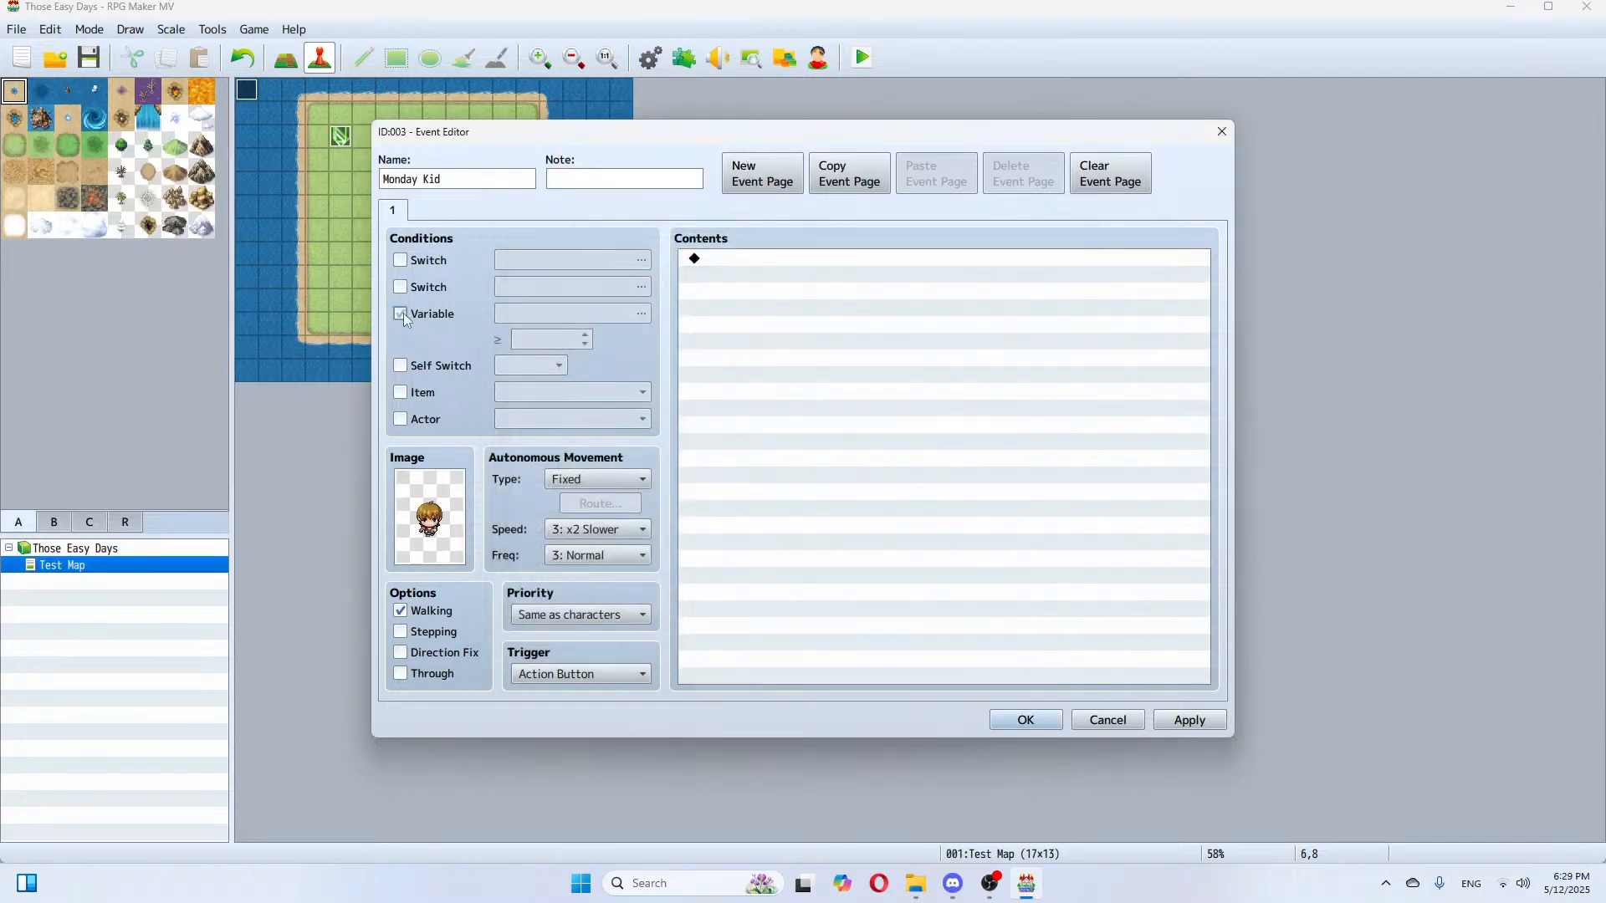
Step: Add a variable condition to the Monday Kid event requiring Days to be at least 1
left_click(402, 313)
left_click(642, 314)
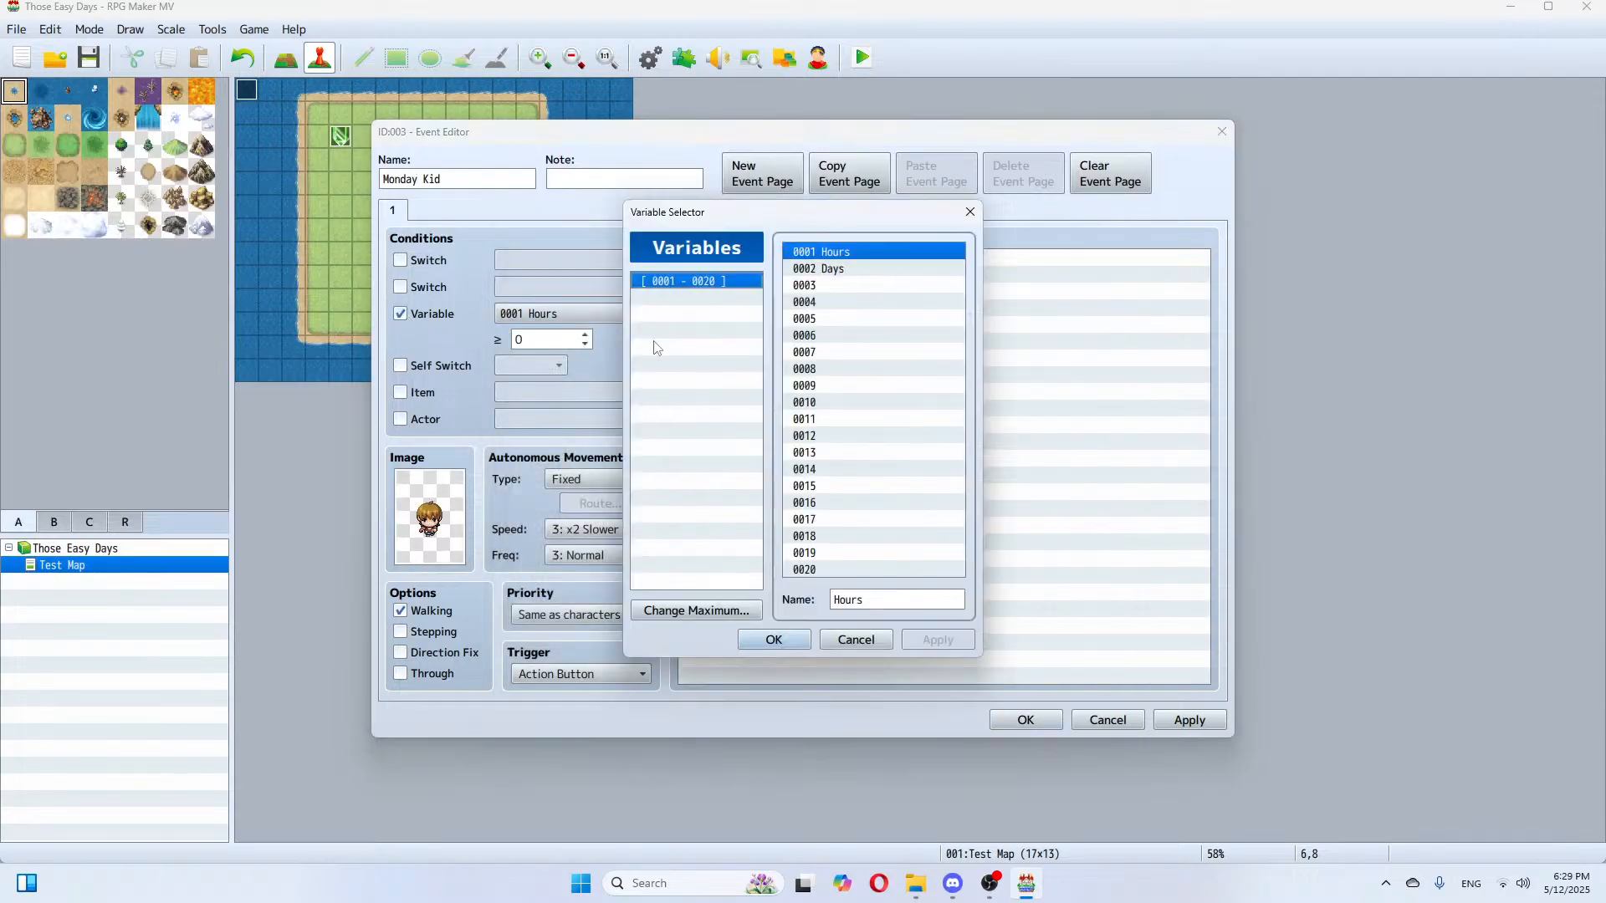
left_click(840, 270)
left_click(773, 640)
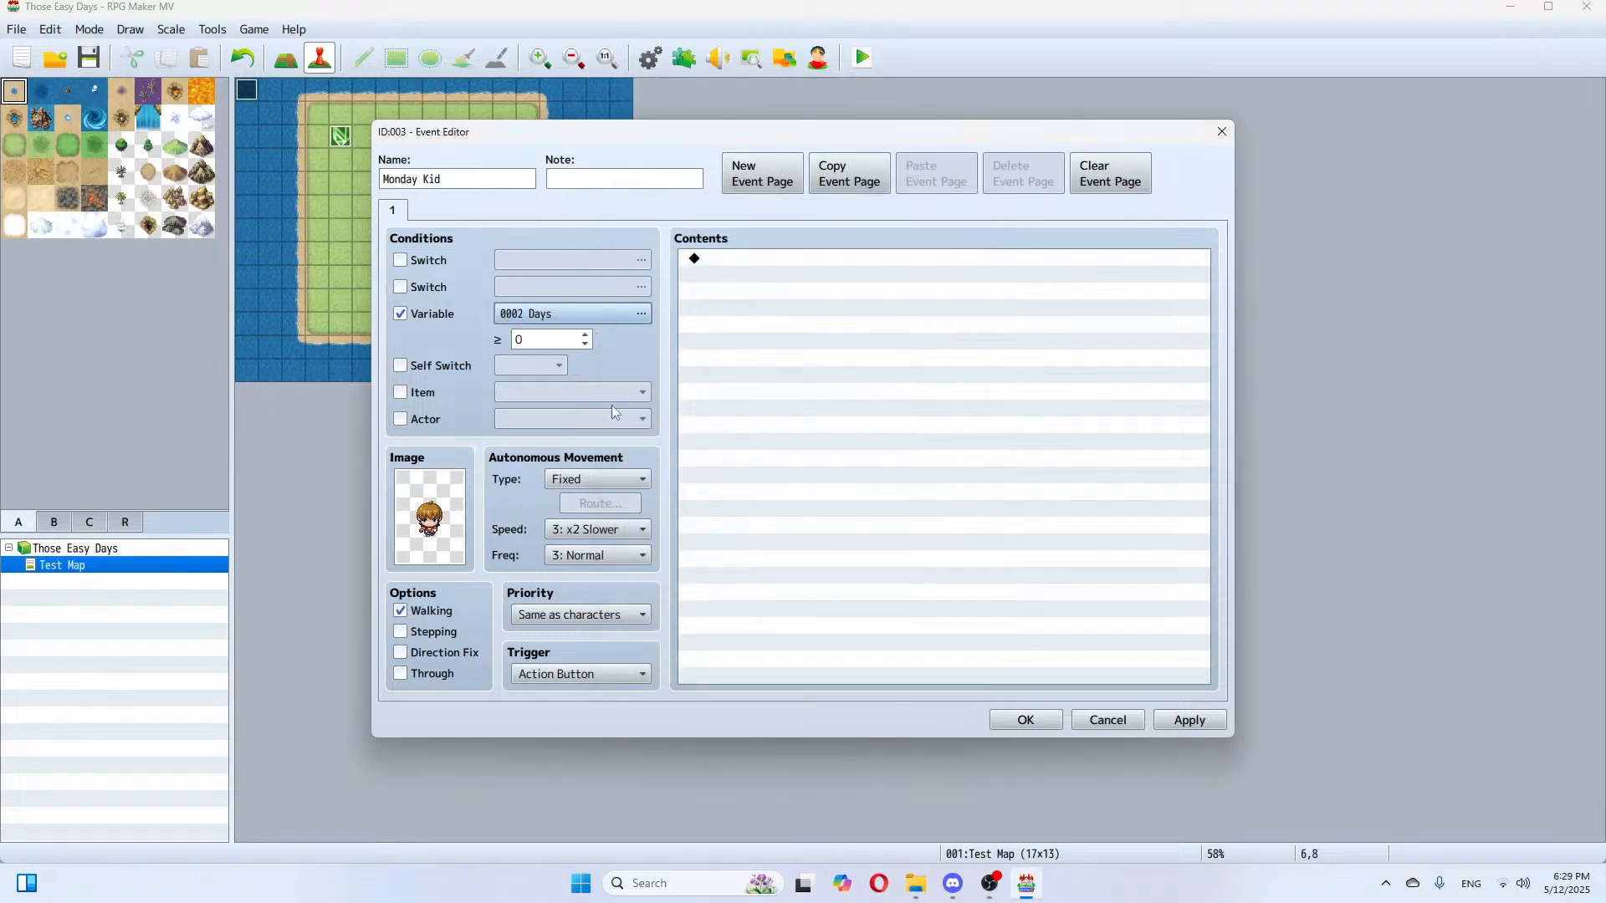
left_click(586, 337)
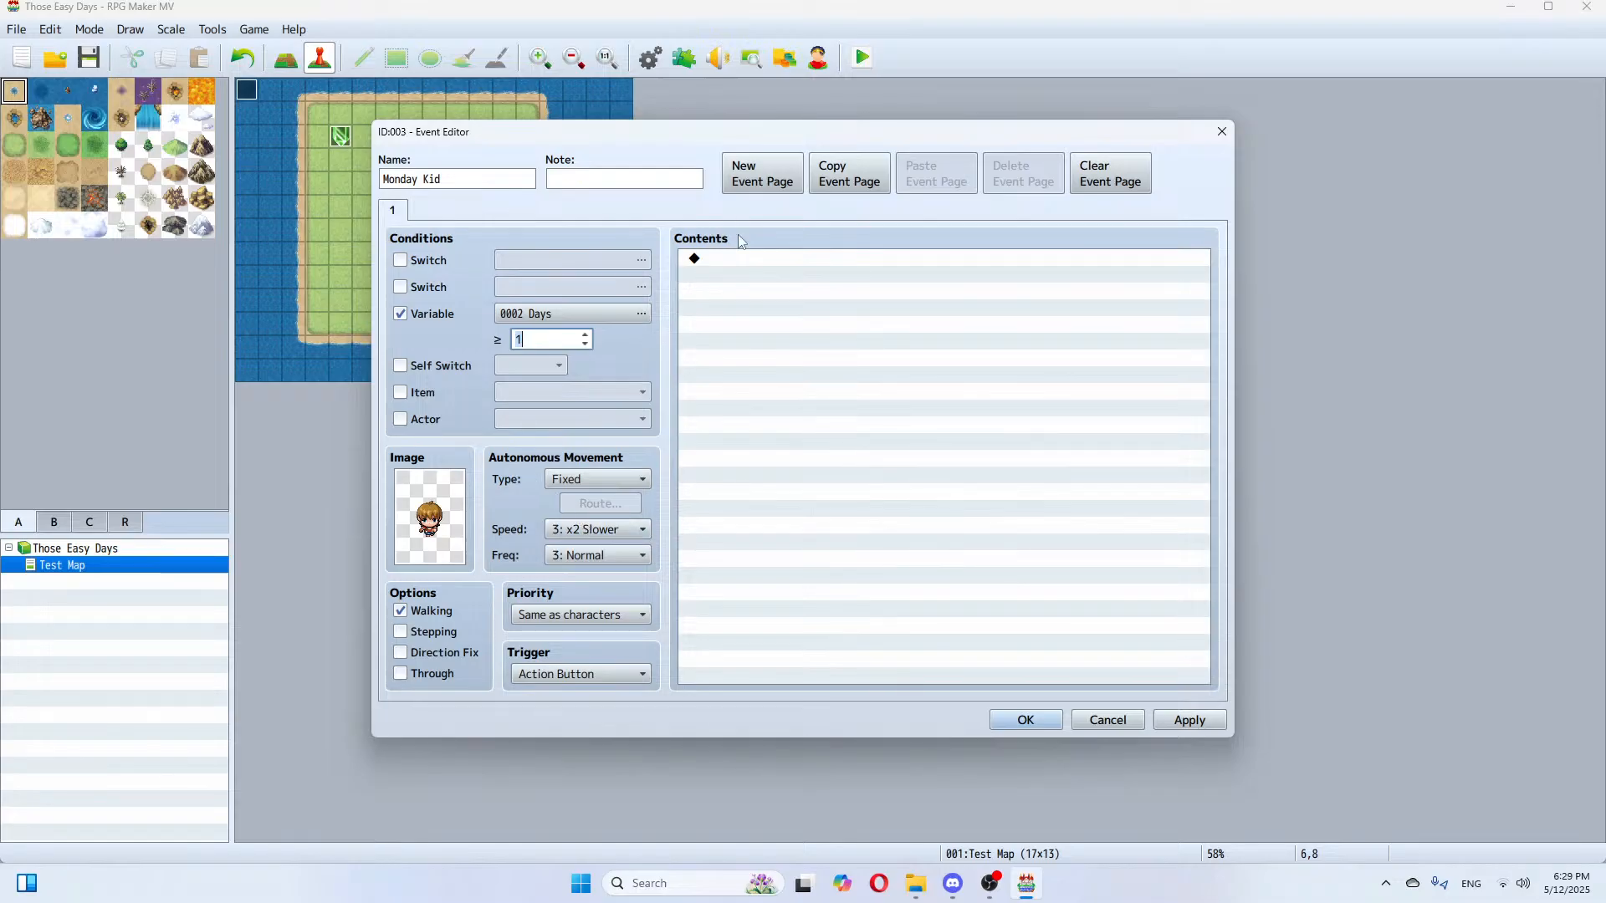
Step: Add a Show Text command with the first People1 face saying "I'm here every Monday" and save the Monday Kid event
left_click(740, 266)
double_click(740, 266)
left_click(838, 263)
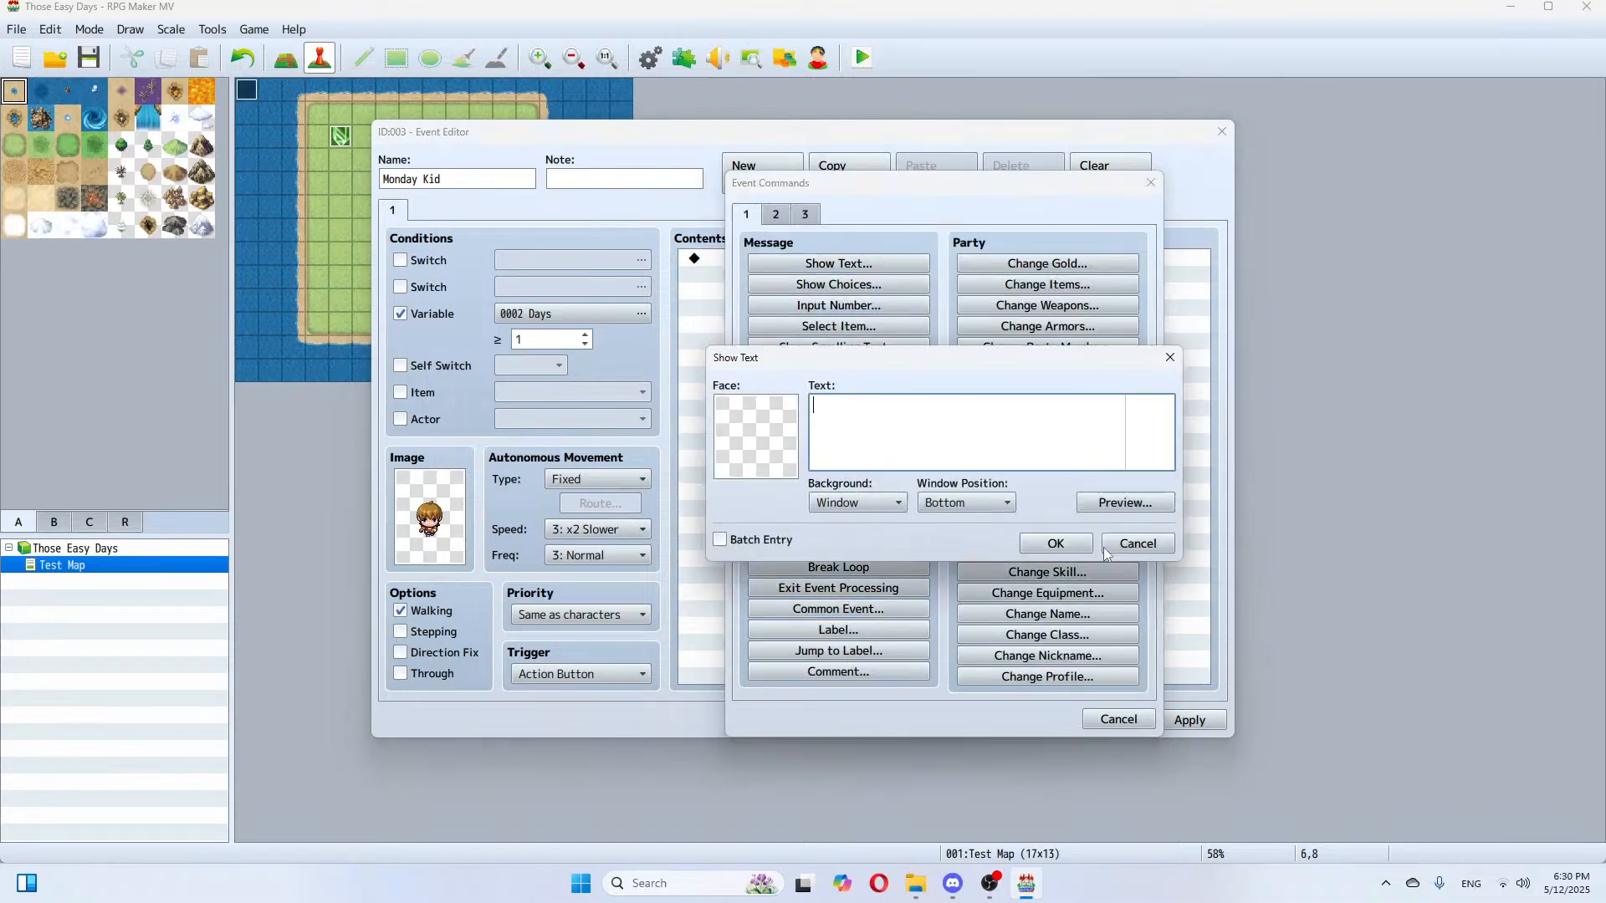
double_click(753, 454)
left_click(704, 394)
left_click(721, 411)
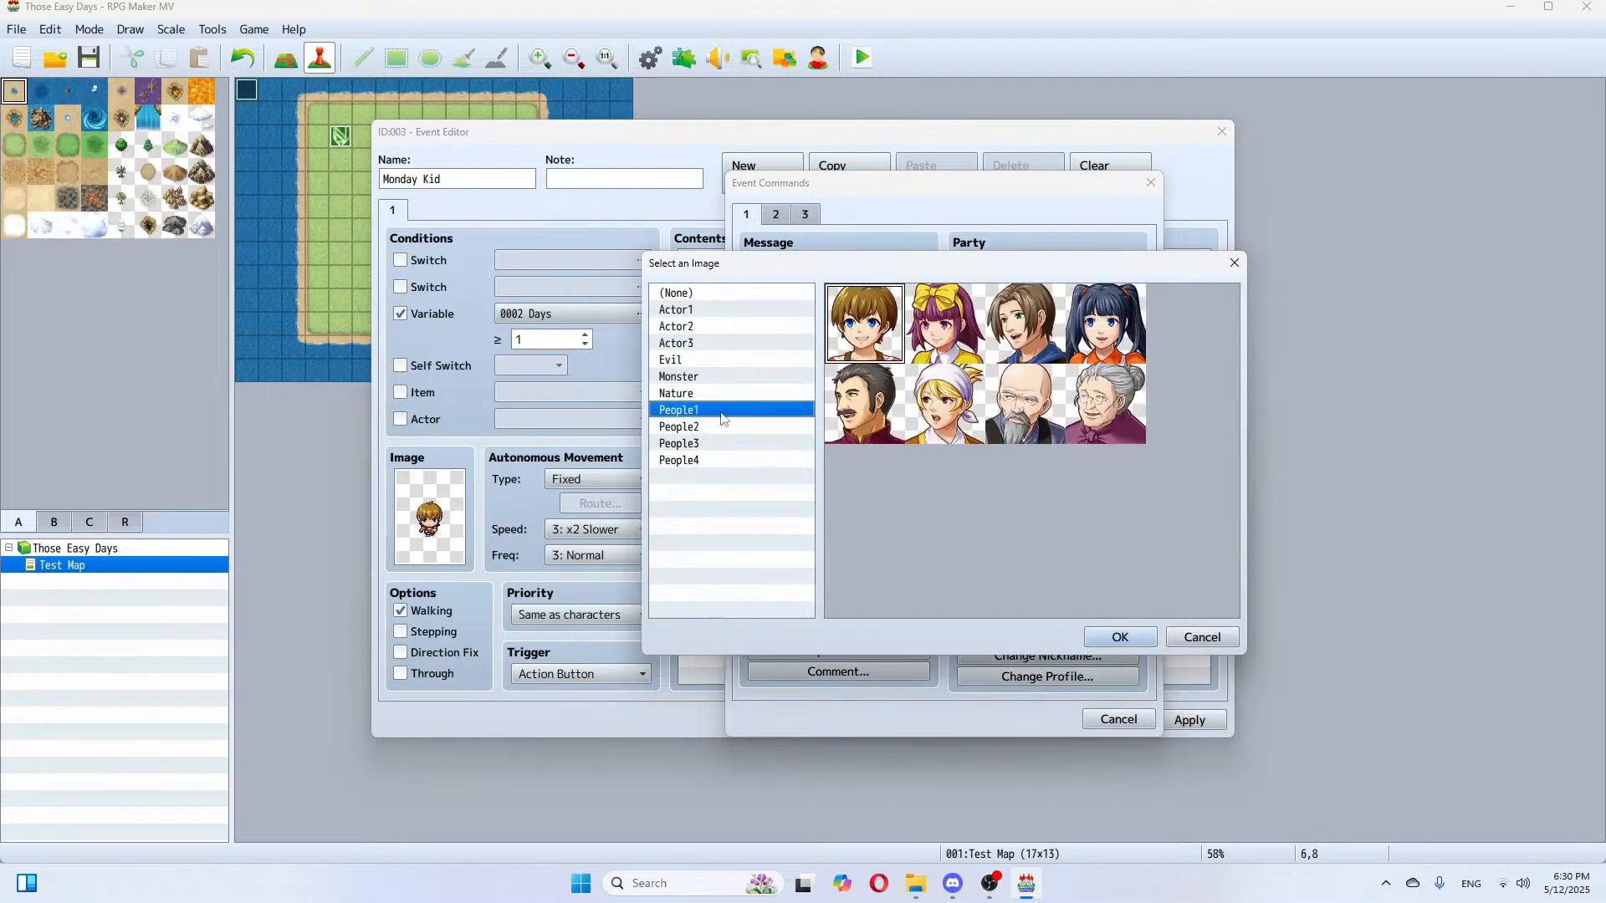
left_click(853, 343)
double_click(853, 343)
left_click(844, 422)
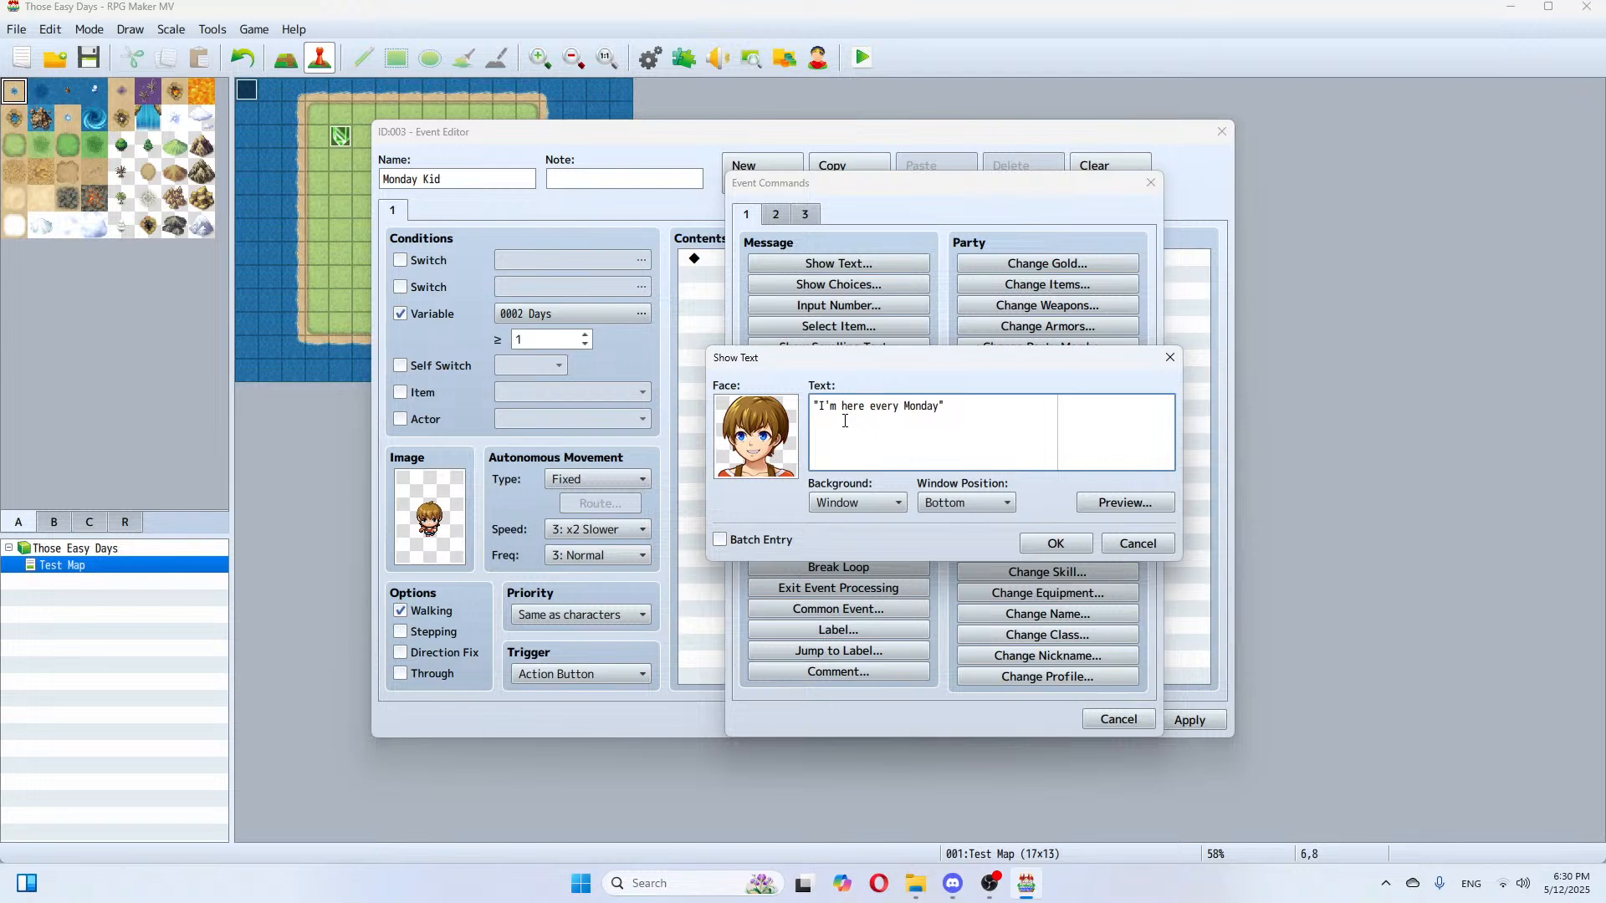
left_click(1069, 547)
left_click(1187, 717)
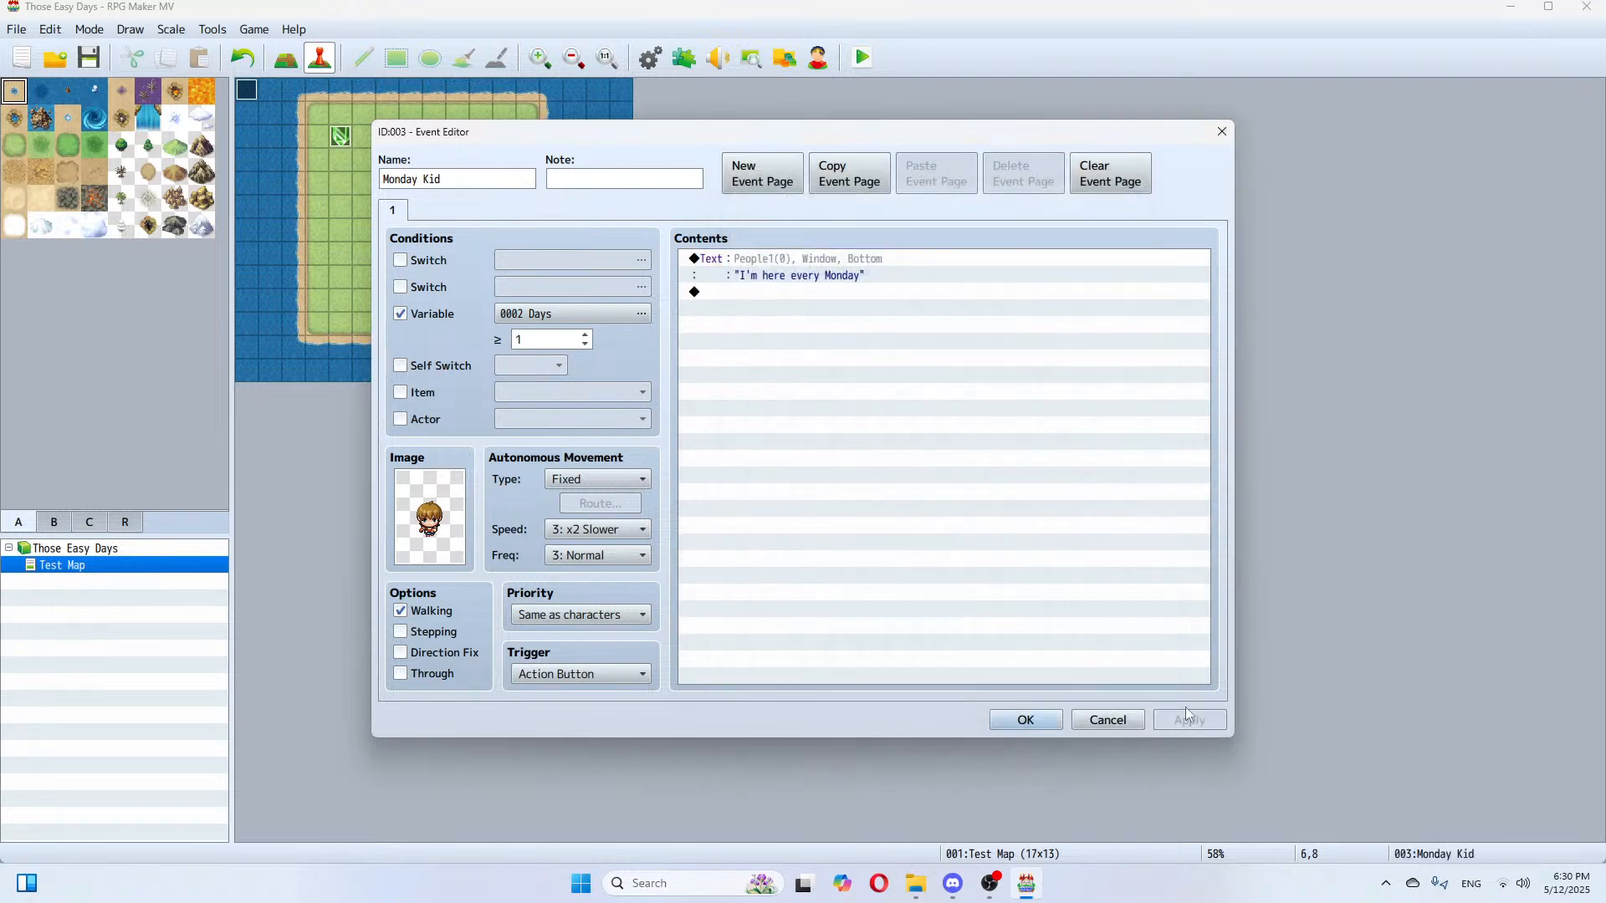
left_click(1027, 717)
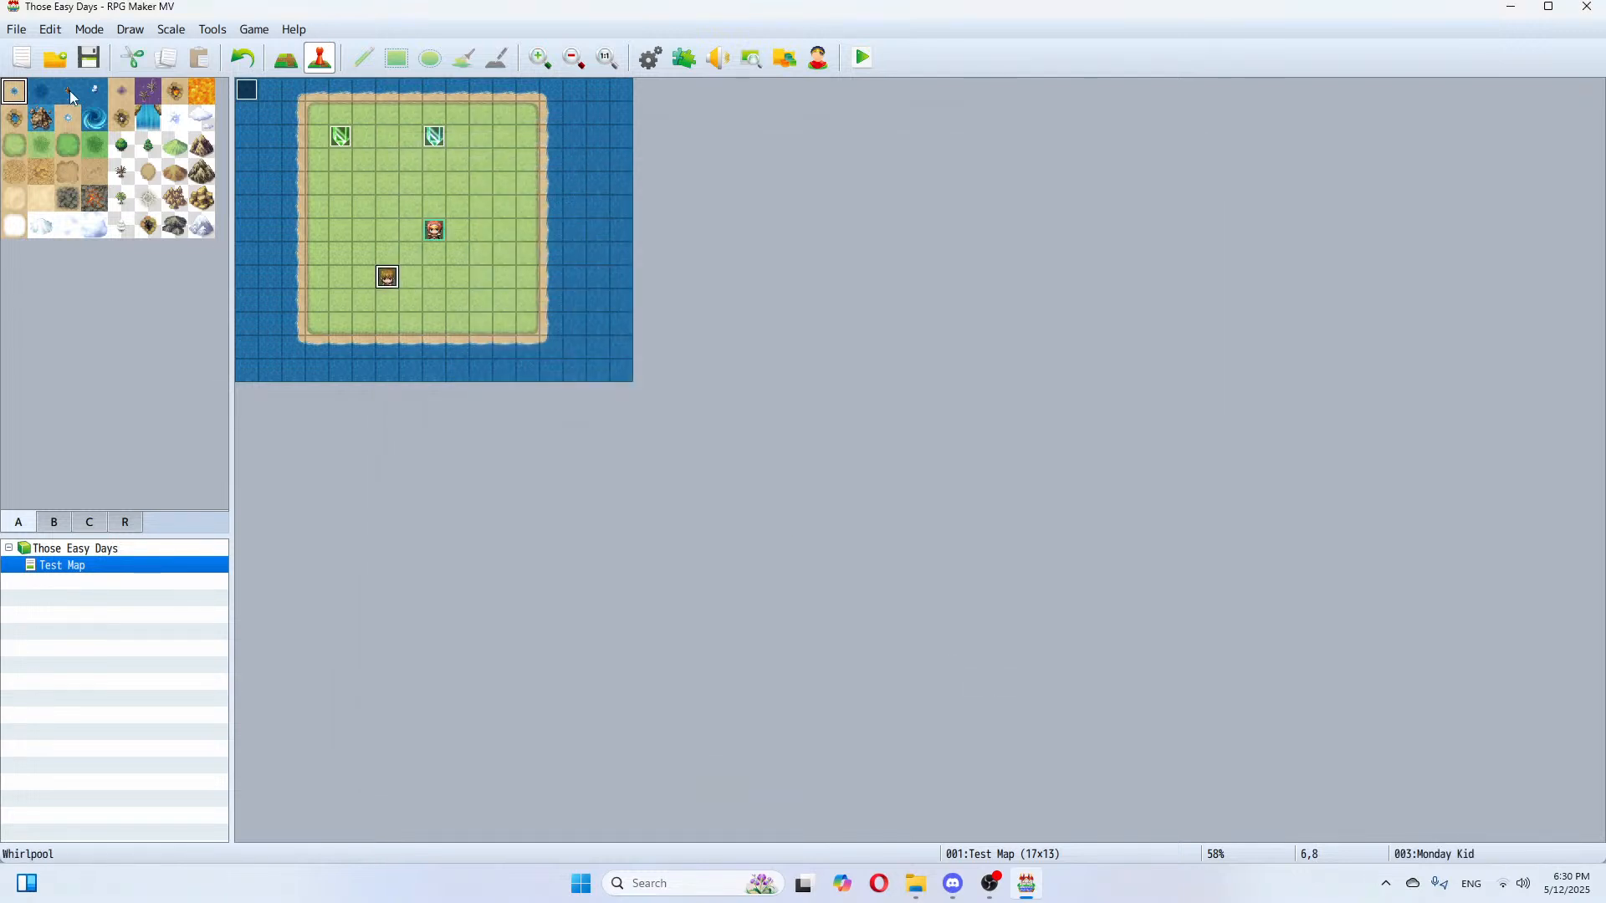
Step: Start a playtest, advance through a day cycle at the green crystal and talk to the Monday Kid
left_click(862, 60)
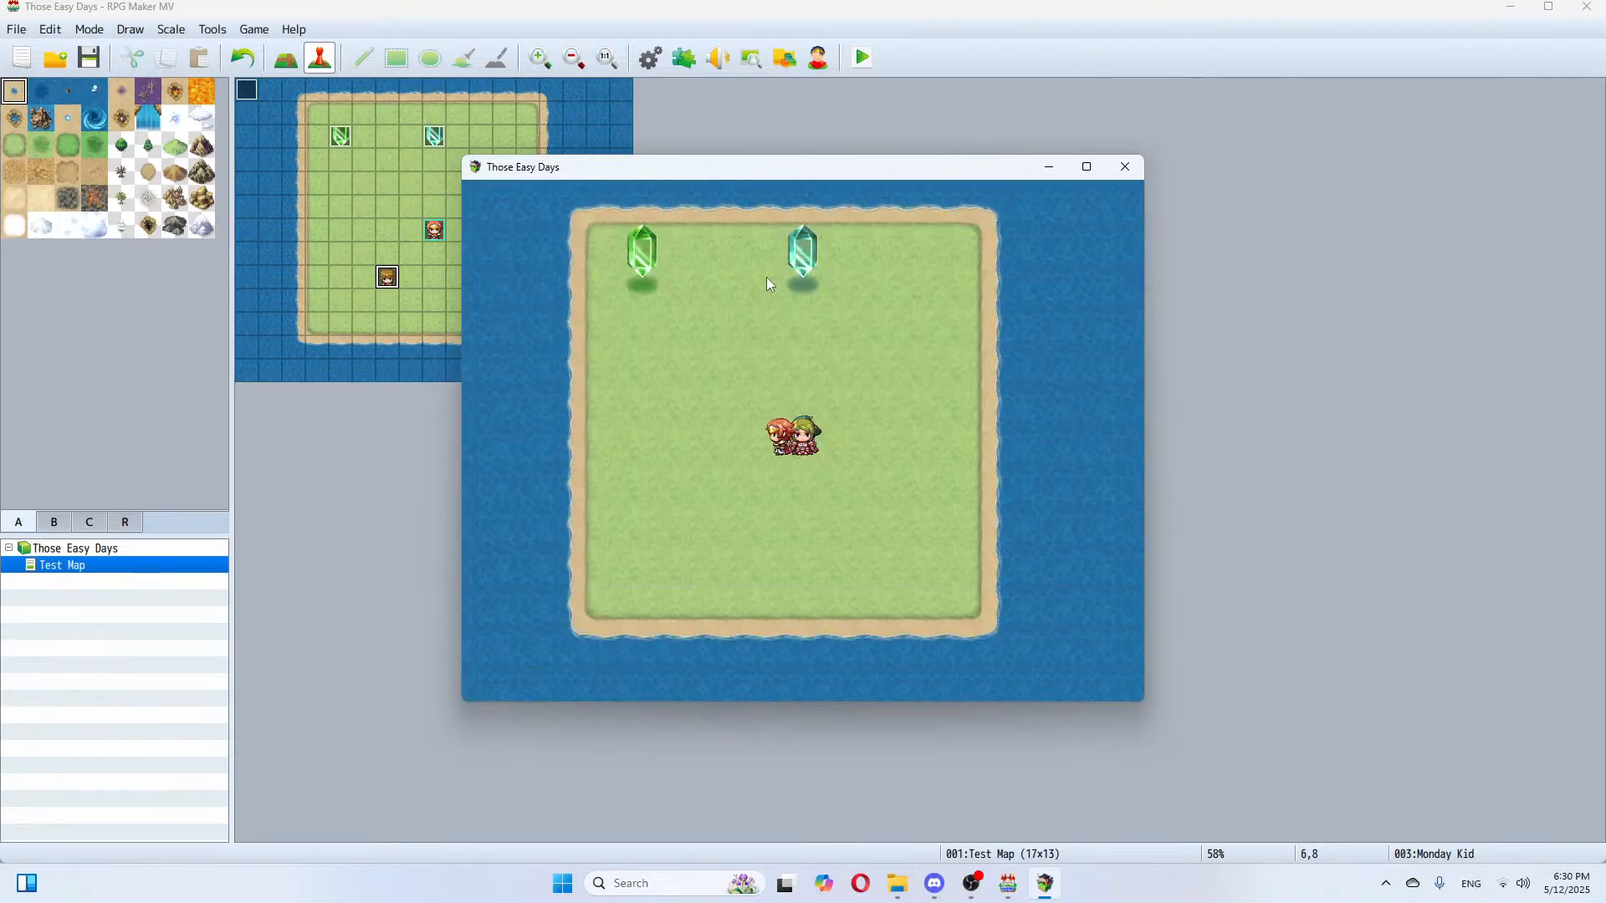
key("Left")
key("Up")
key("Left")
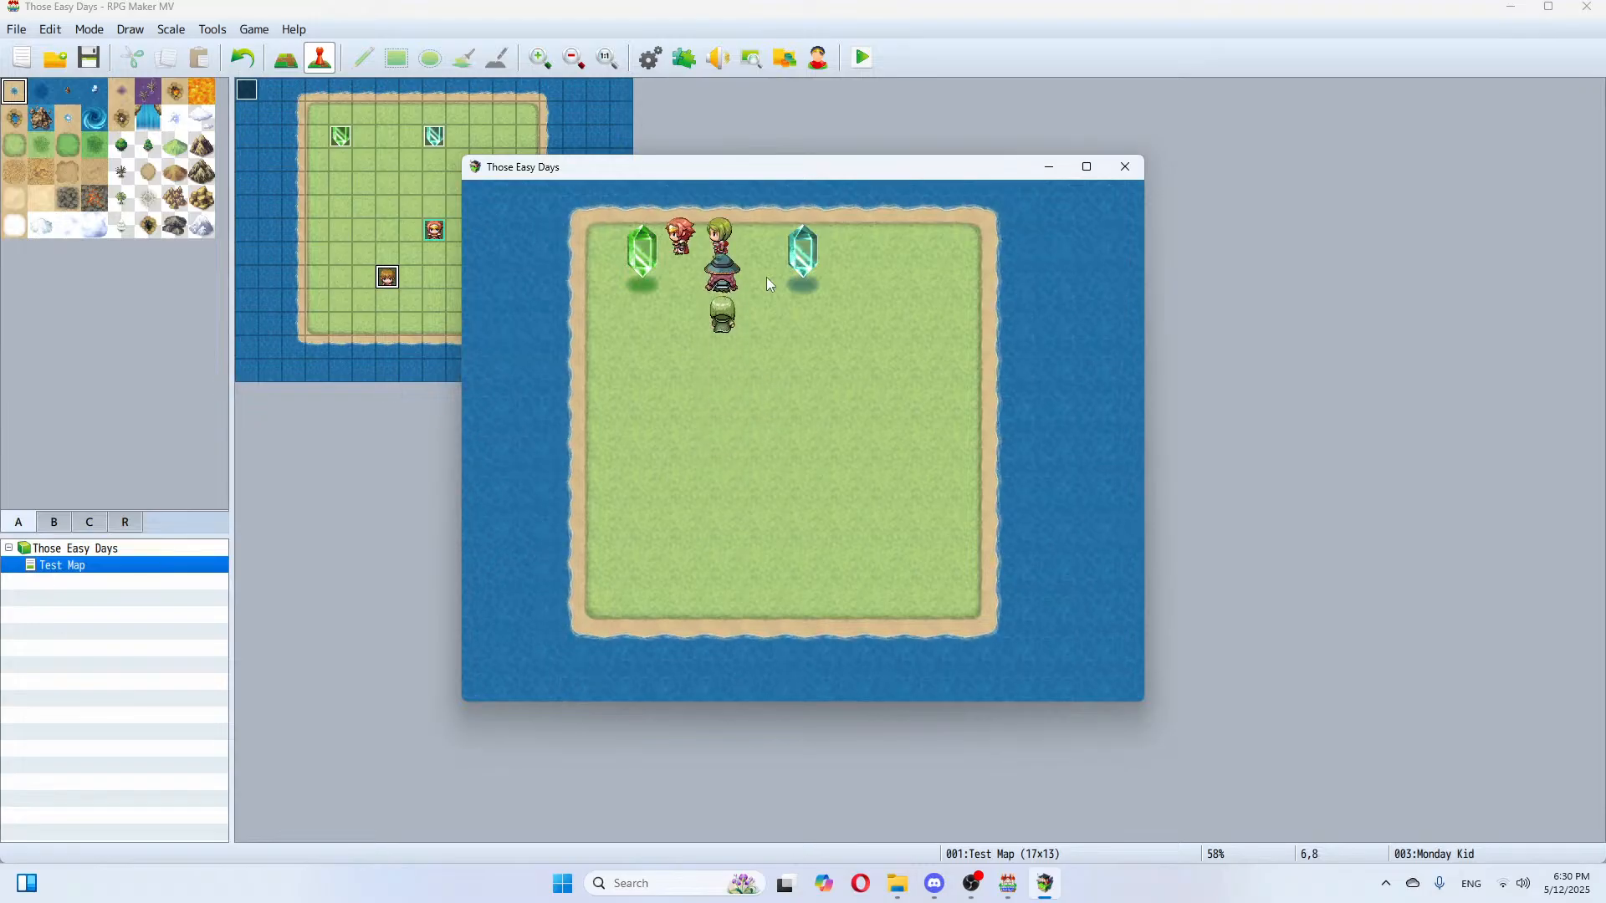
key("Down")
key("Return")
key("Return")
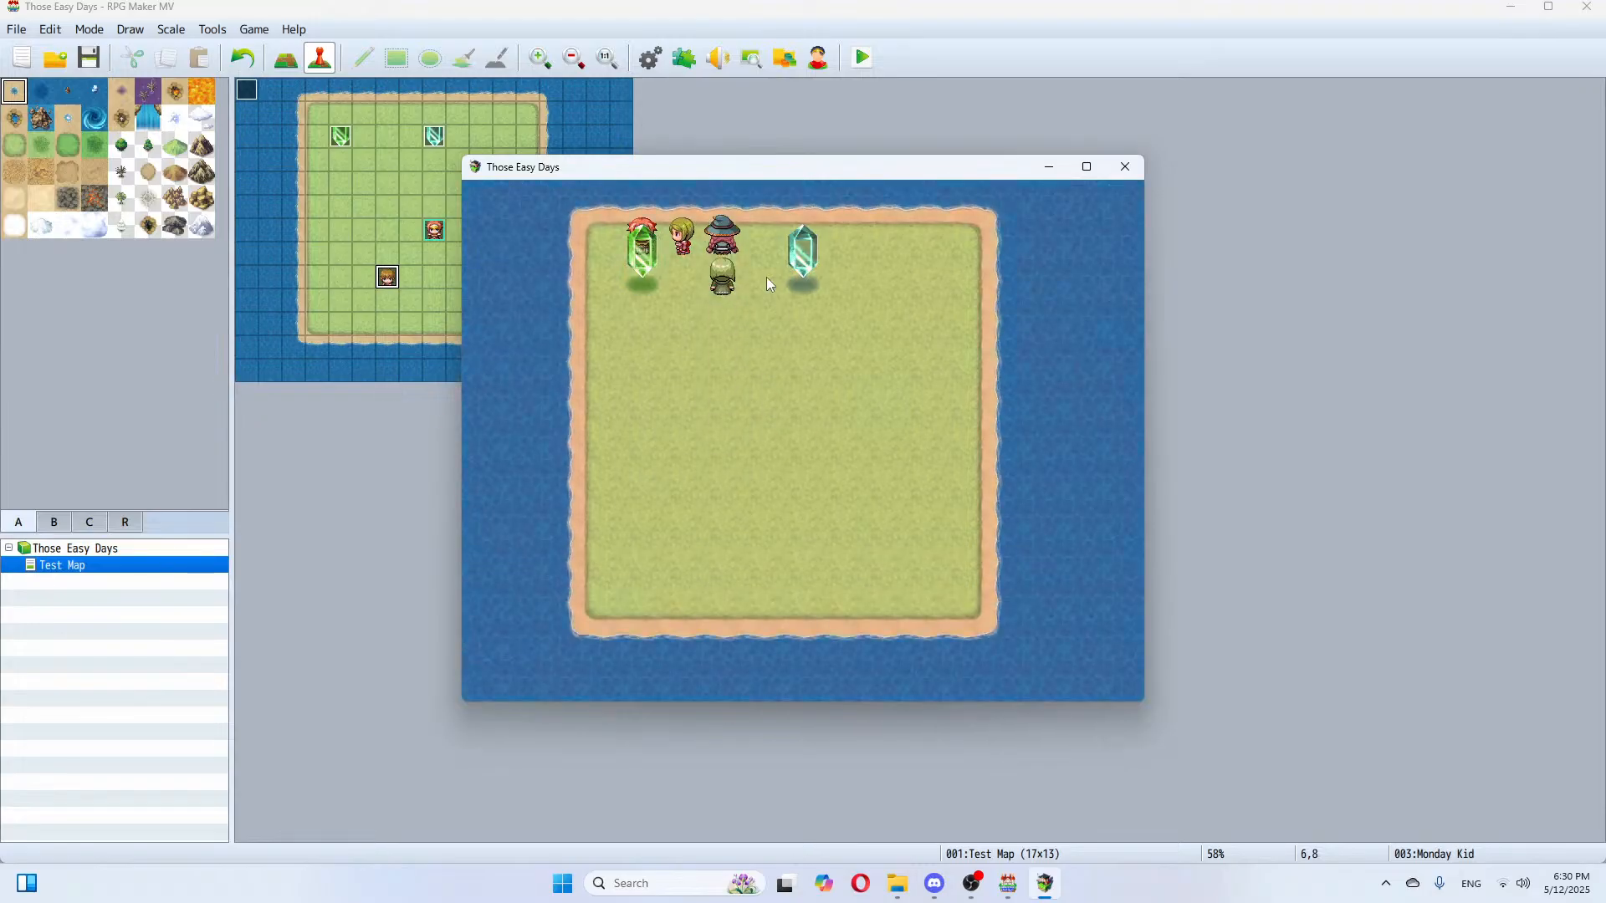
key("Return")
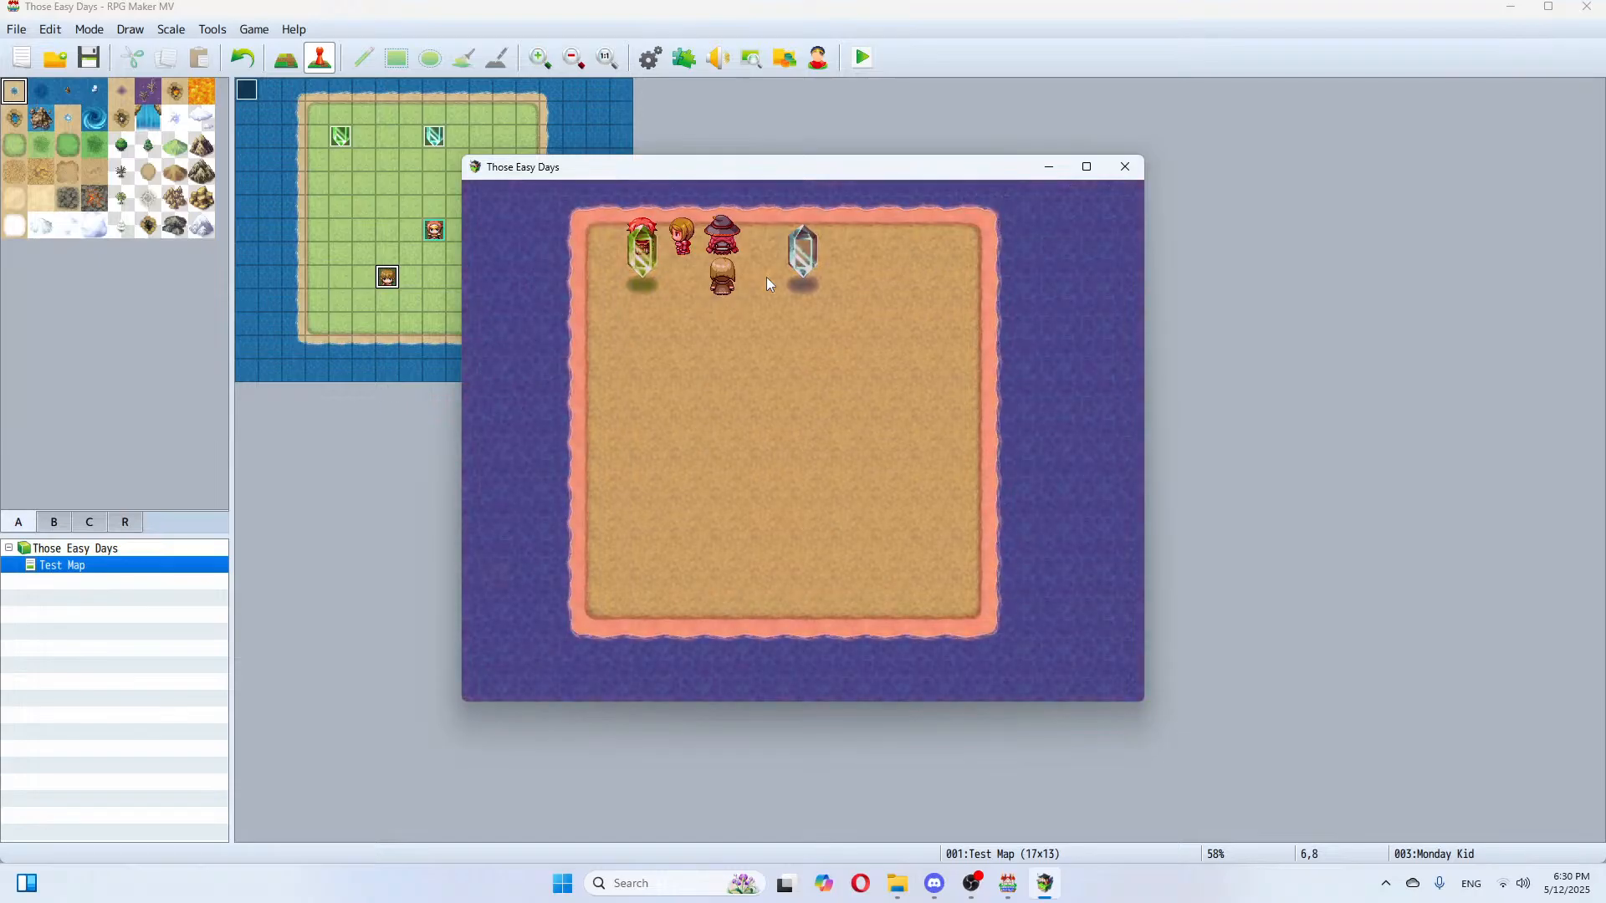
key("Return")
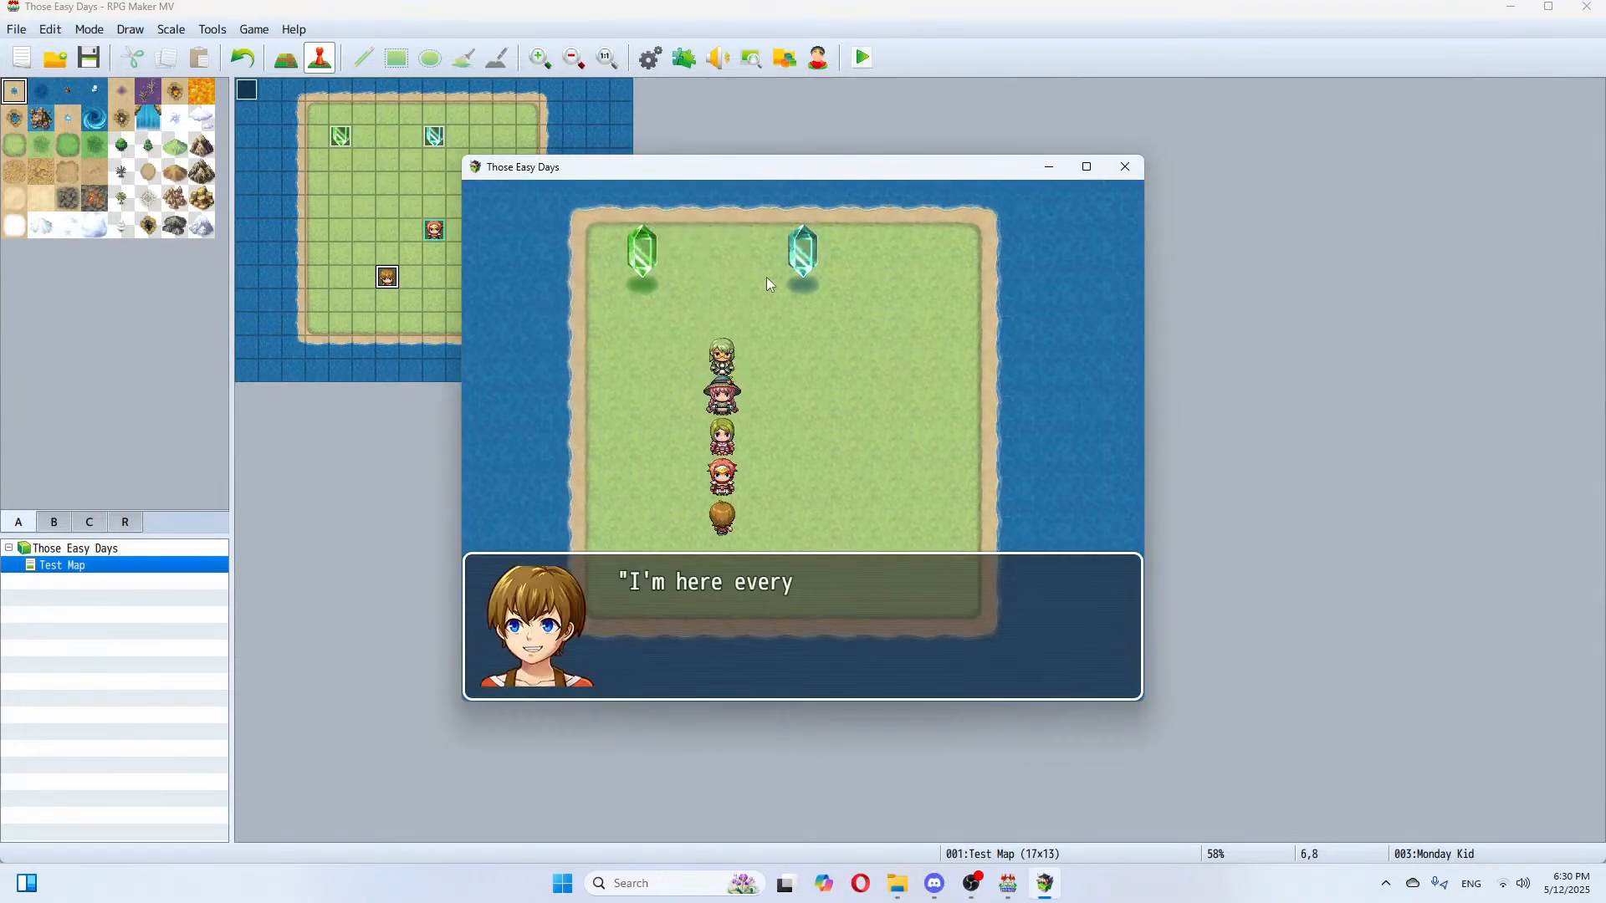
key("Return")
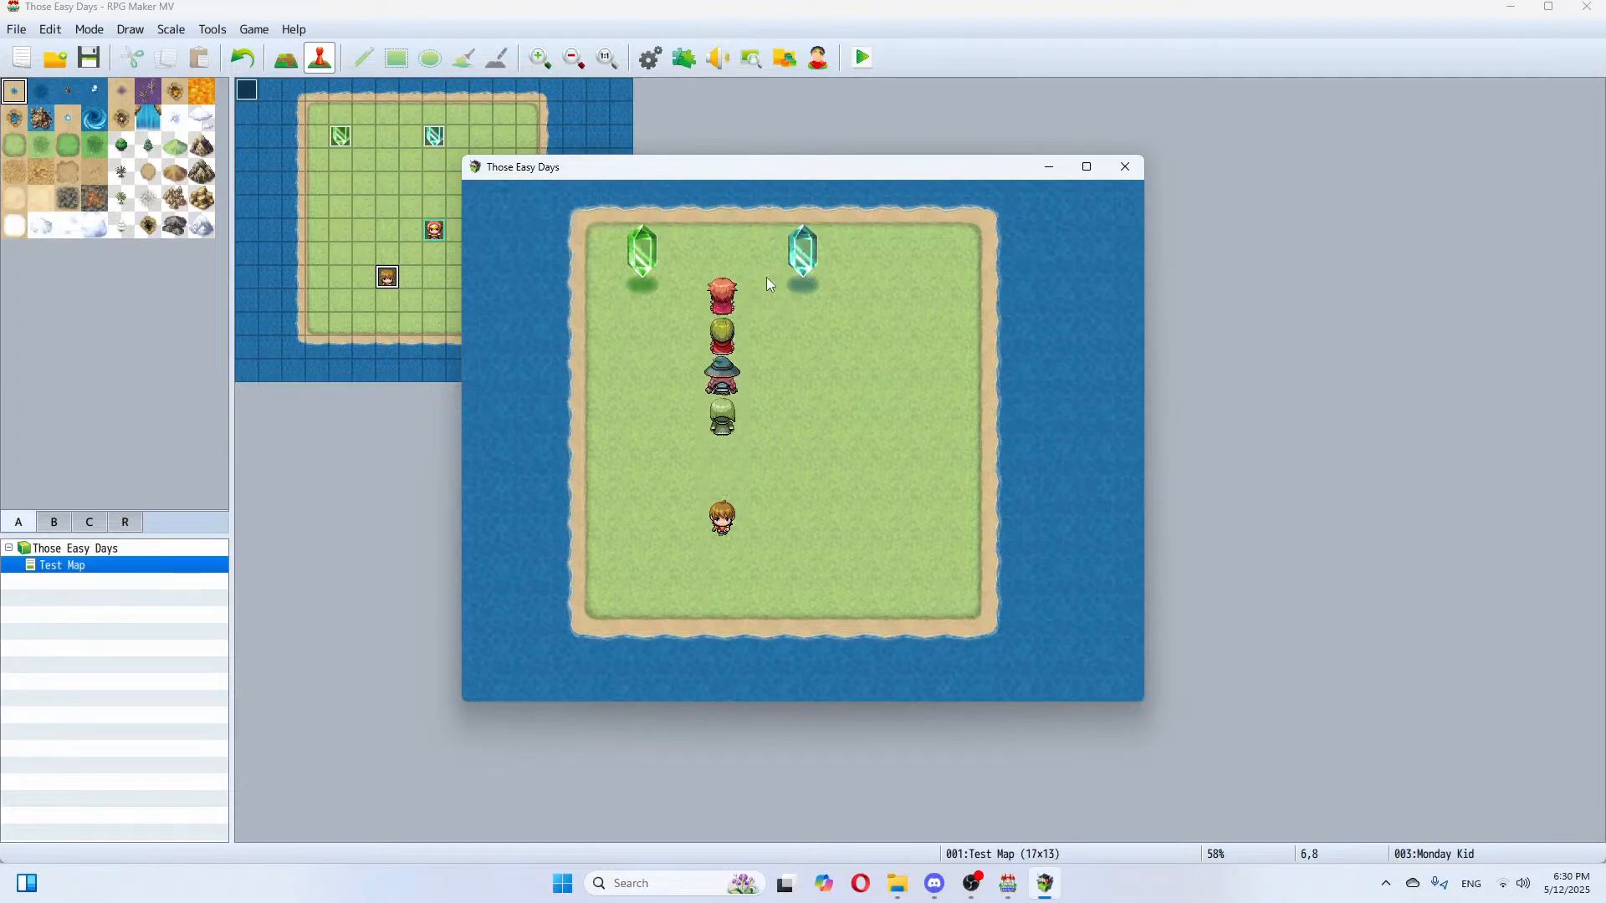
Step: Run another day cycle at the green crystal, recheck whether the Monday Kid is still present and close the playtest
key("Return")
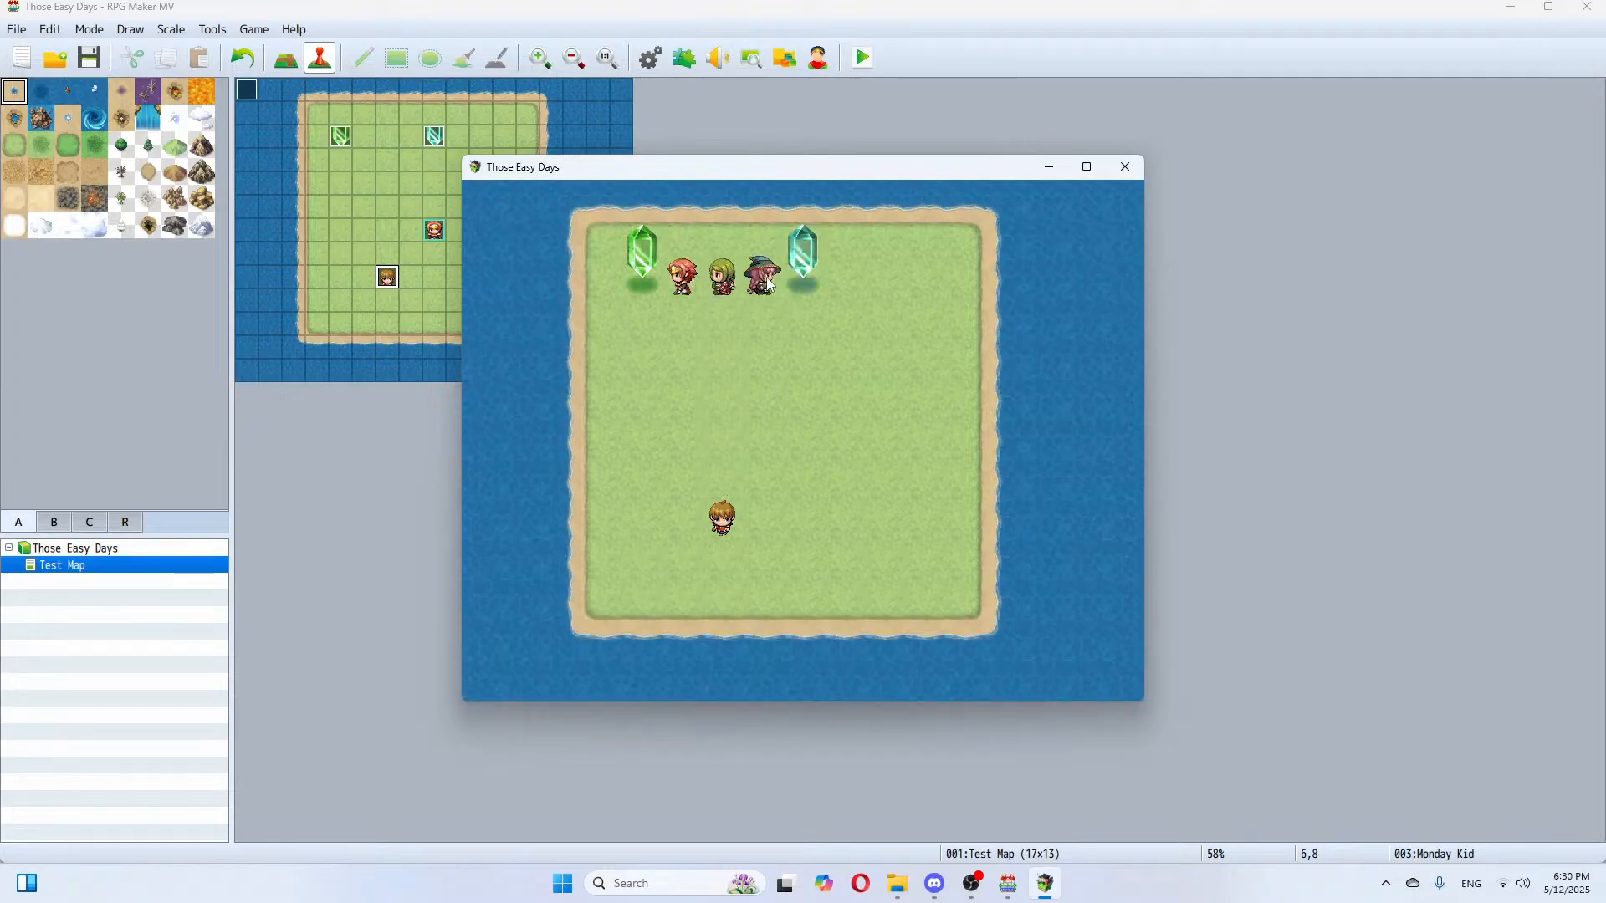
key("Return")
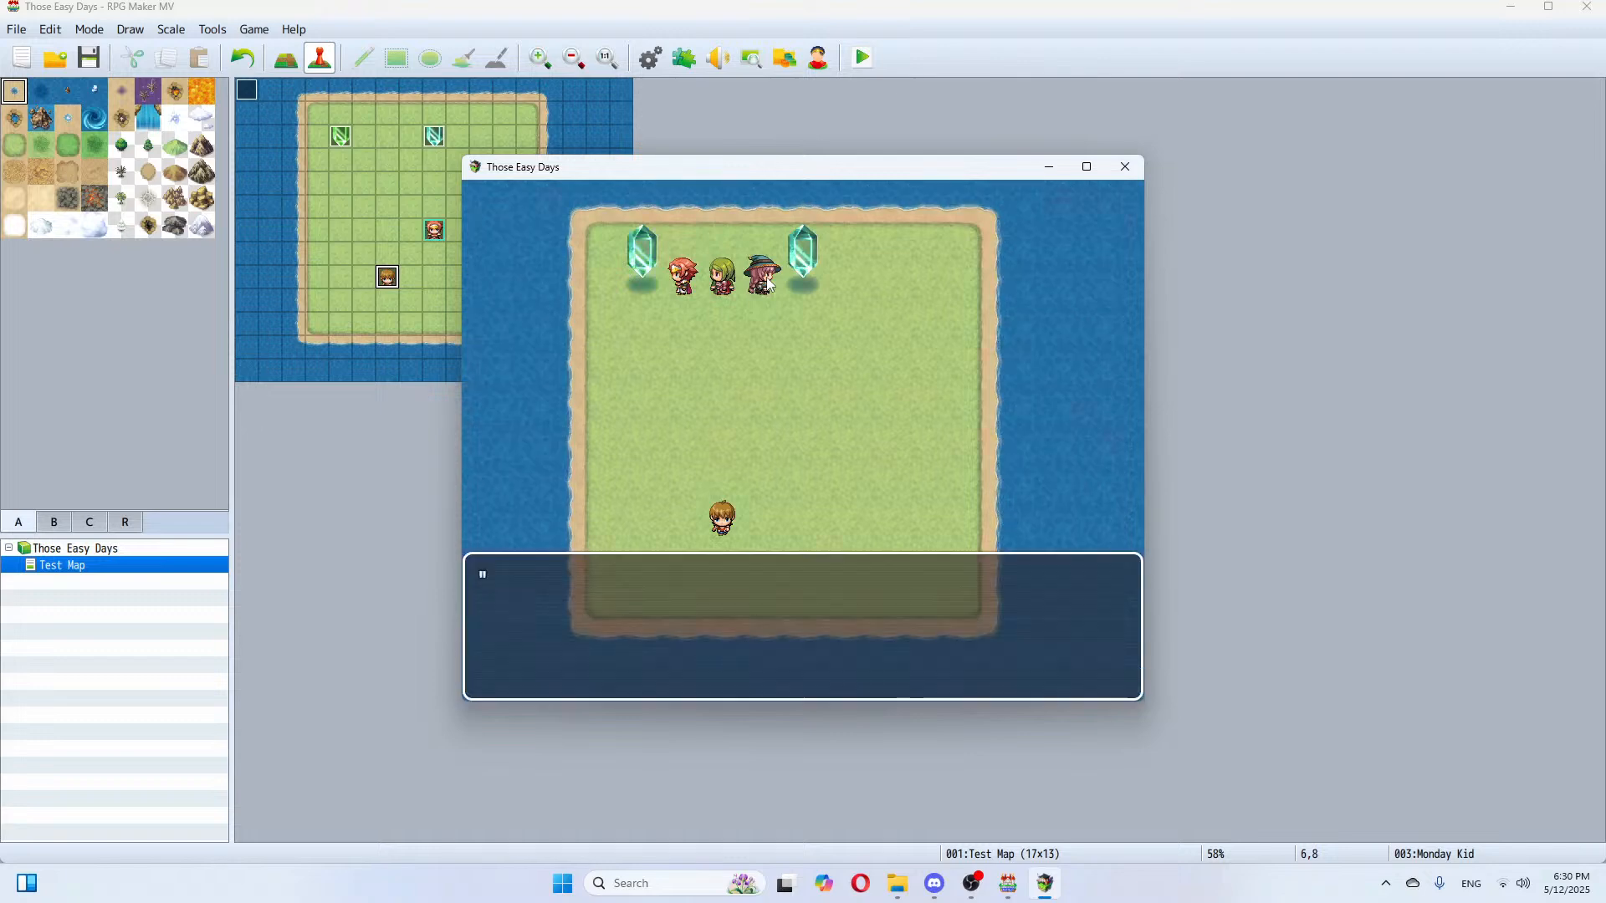
key("Return")
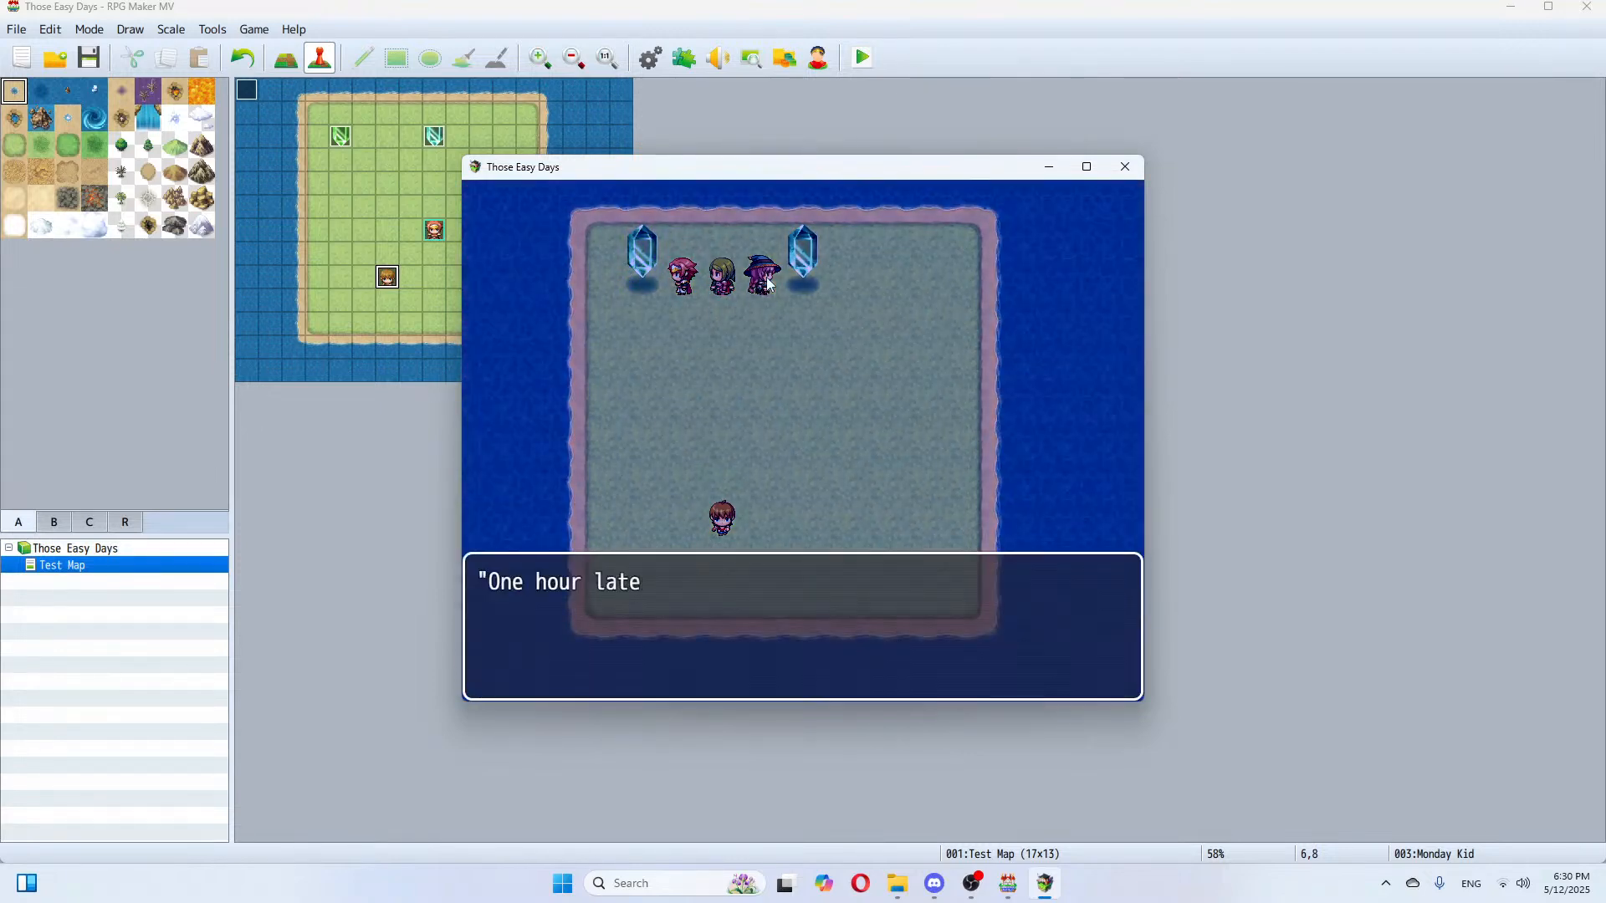
key("Return")
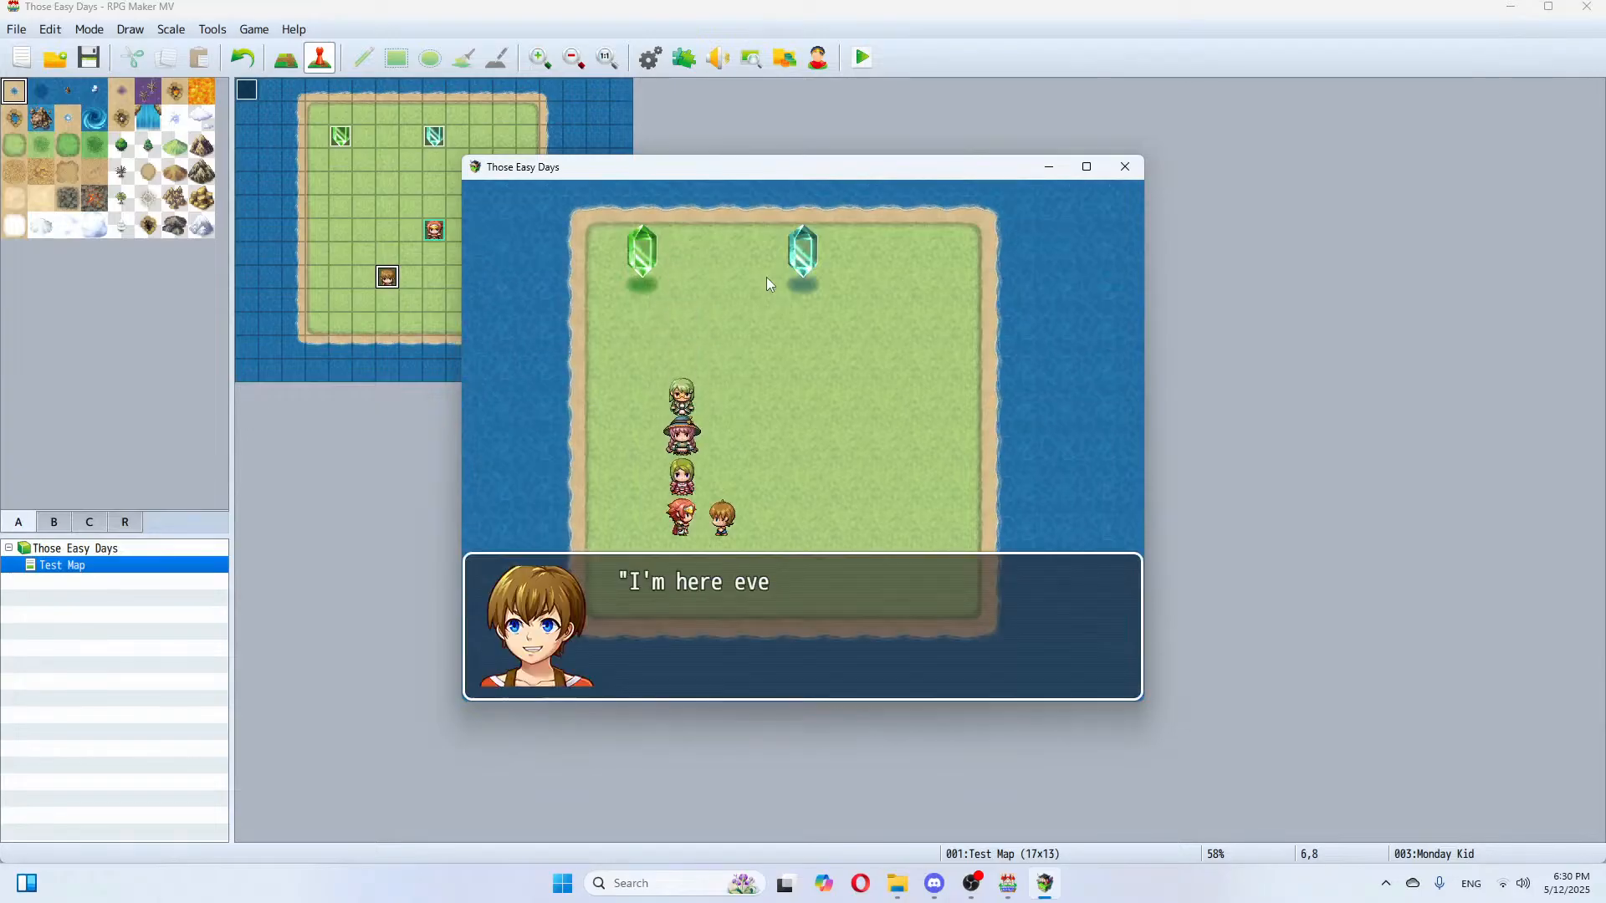
key("Return")
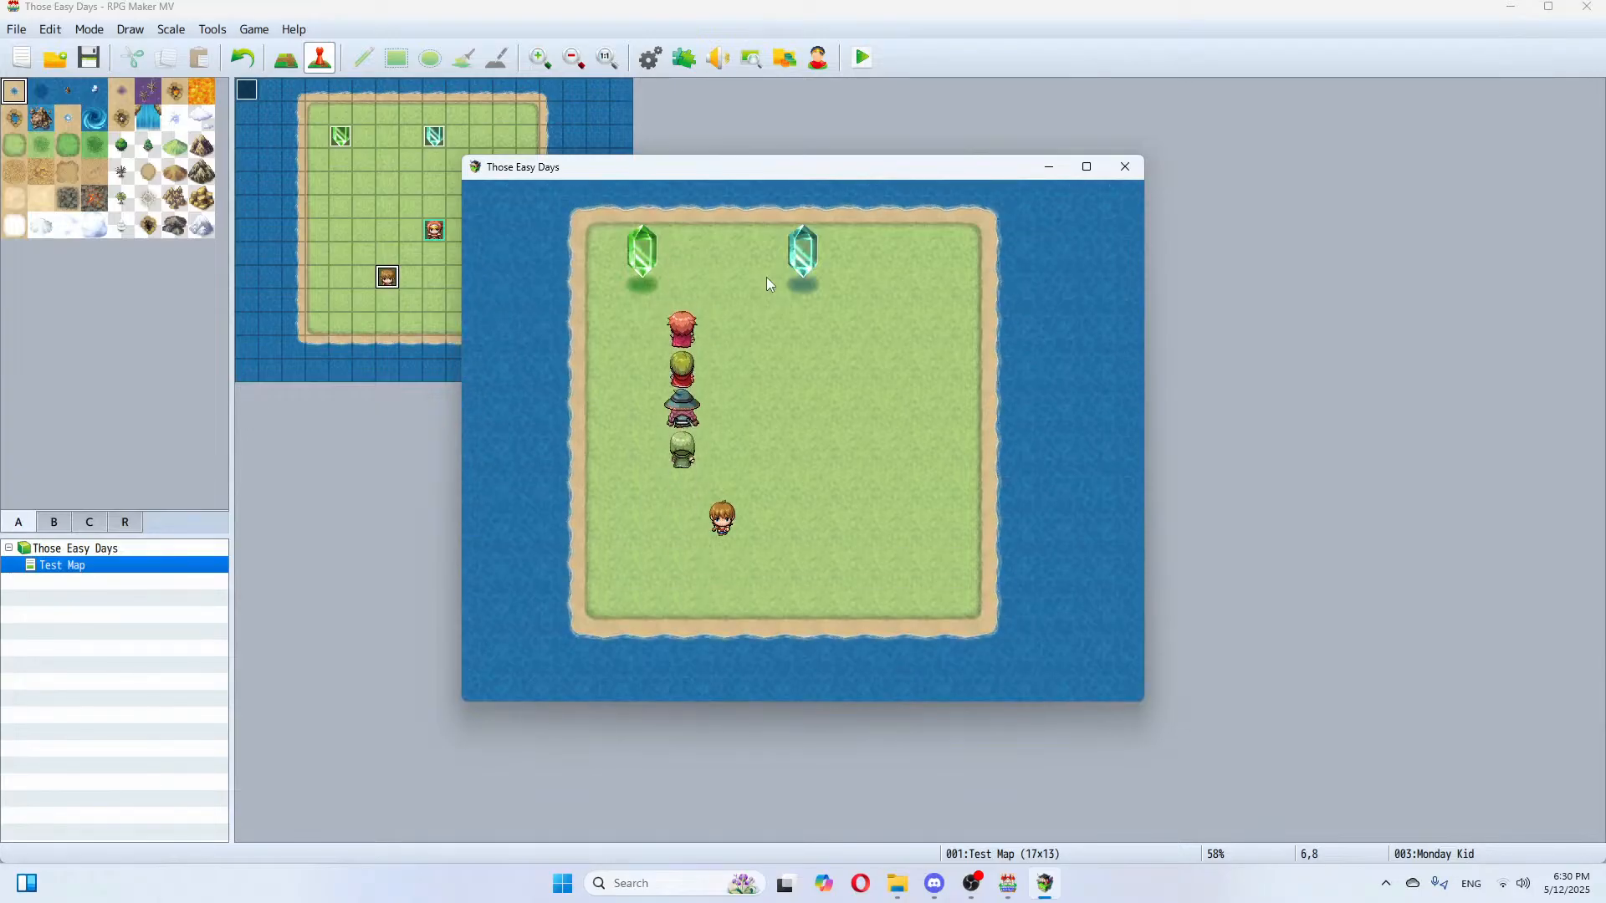
key("Return")
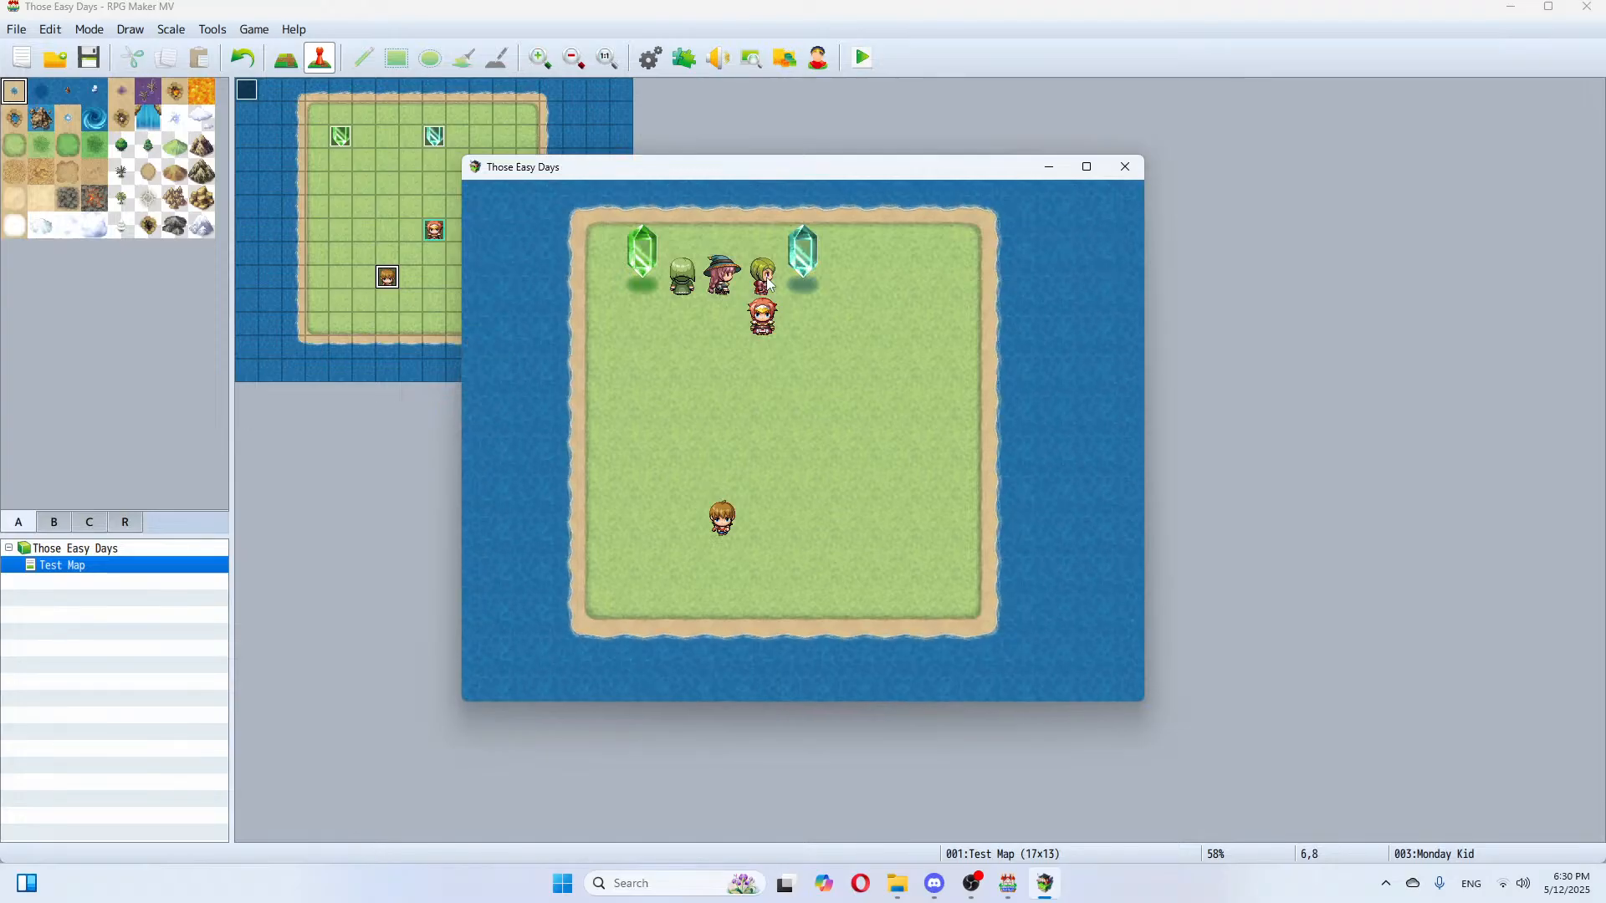
left_click(1124, 167)
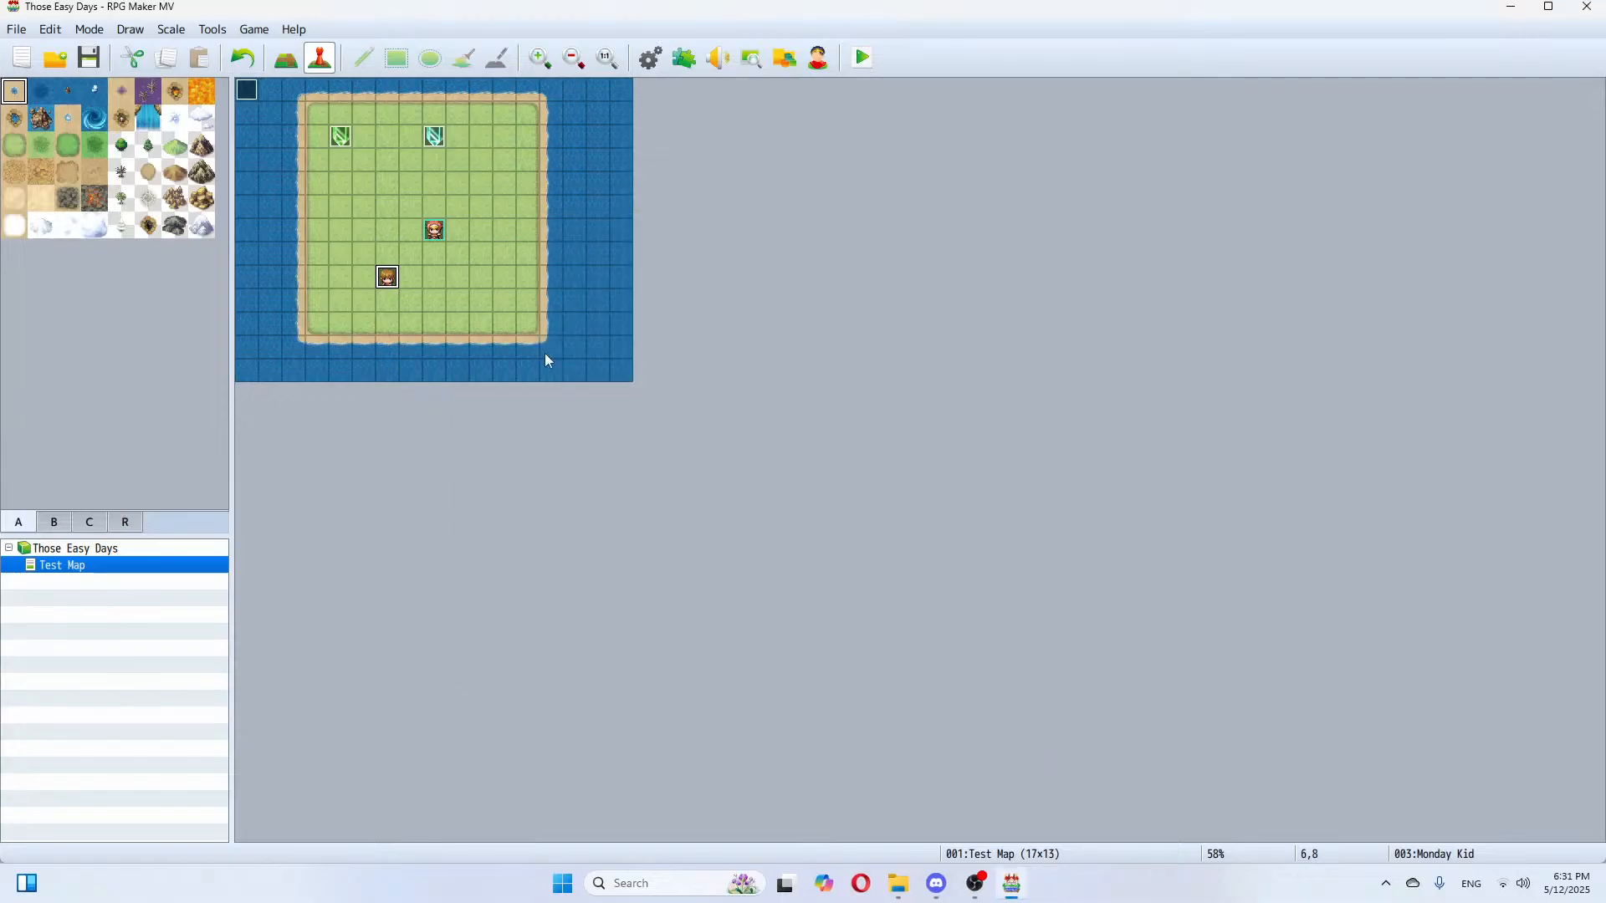
Step: Remove the Days variable condition and the Show Text command from the Monday Kid event
right_click(387, 281)
left_click(411, 294)
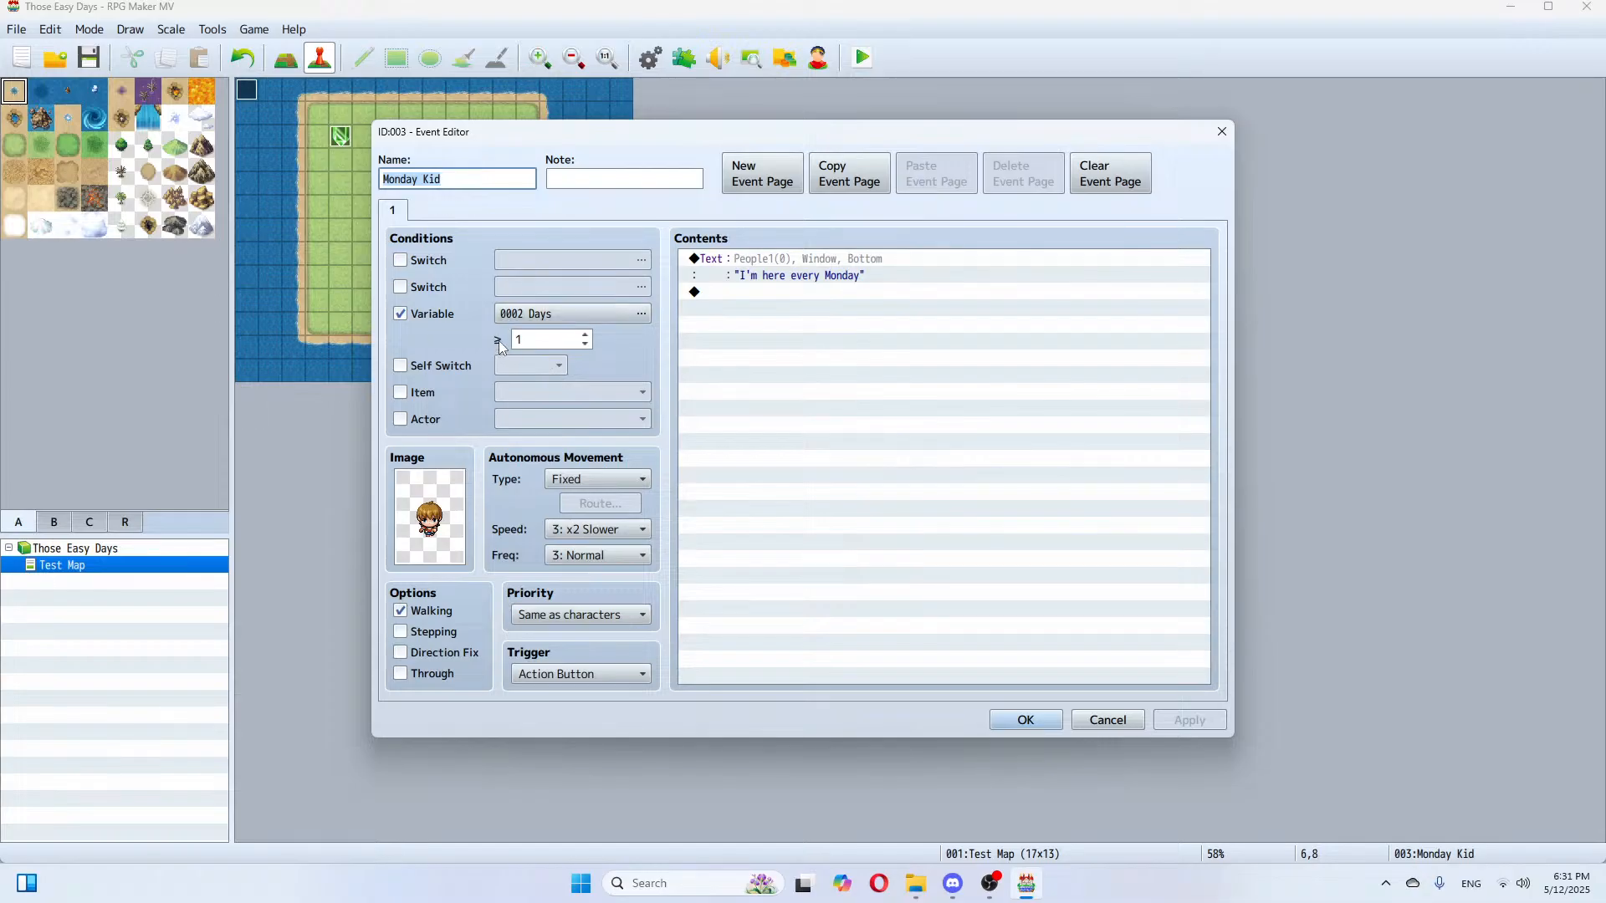
left_click(402, 314)
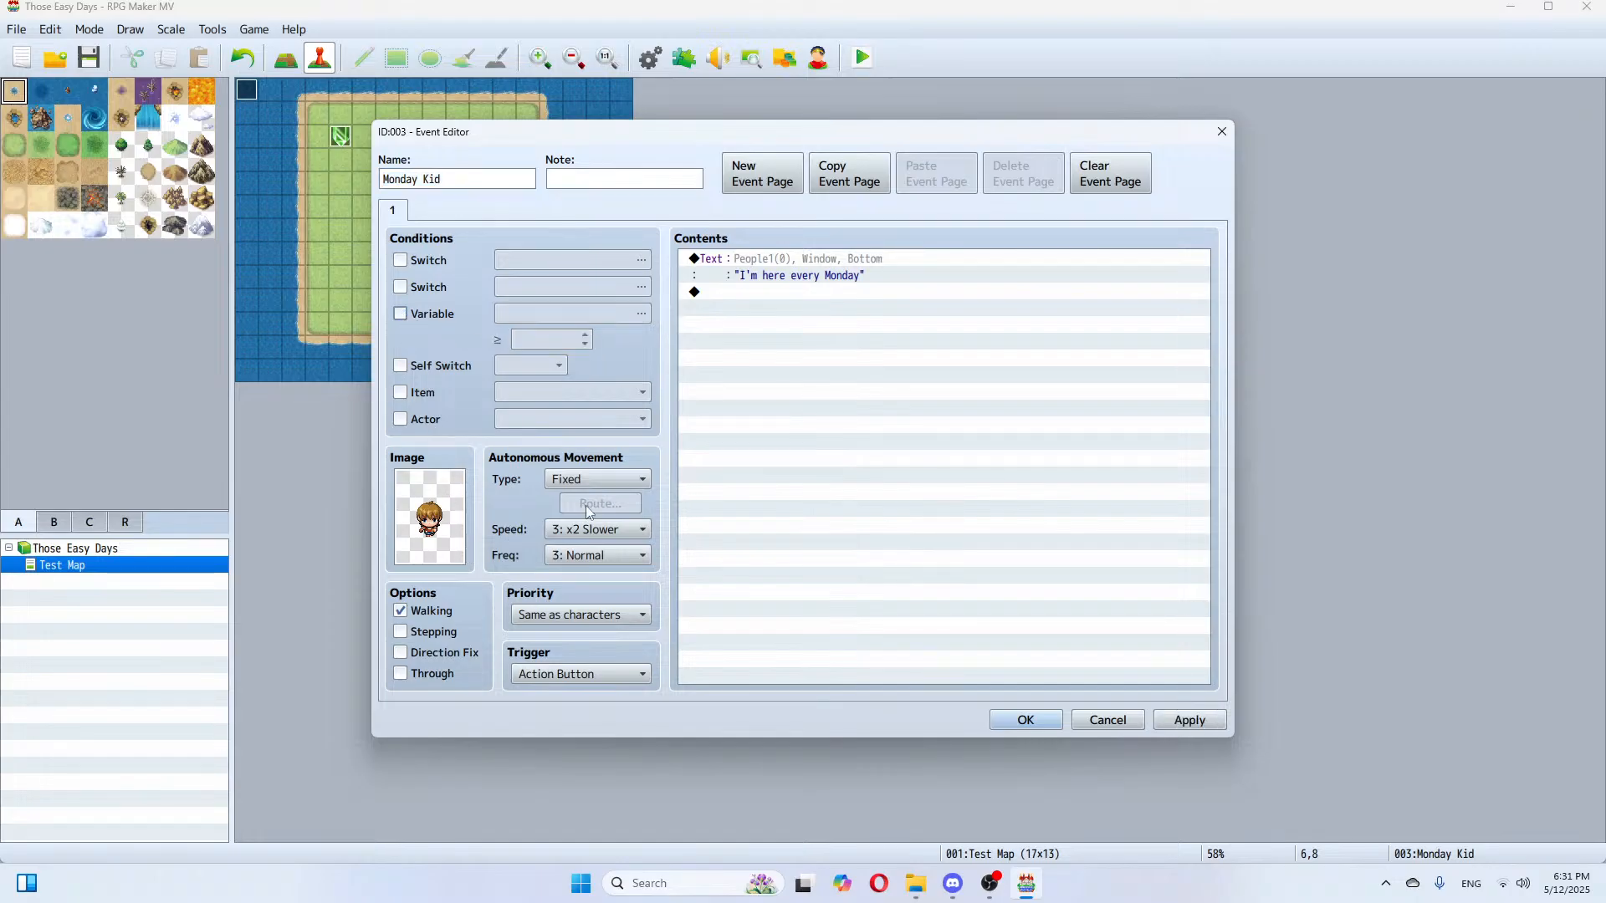
left_click(759, 266)
right_click(759, 266)
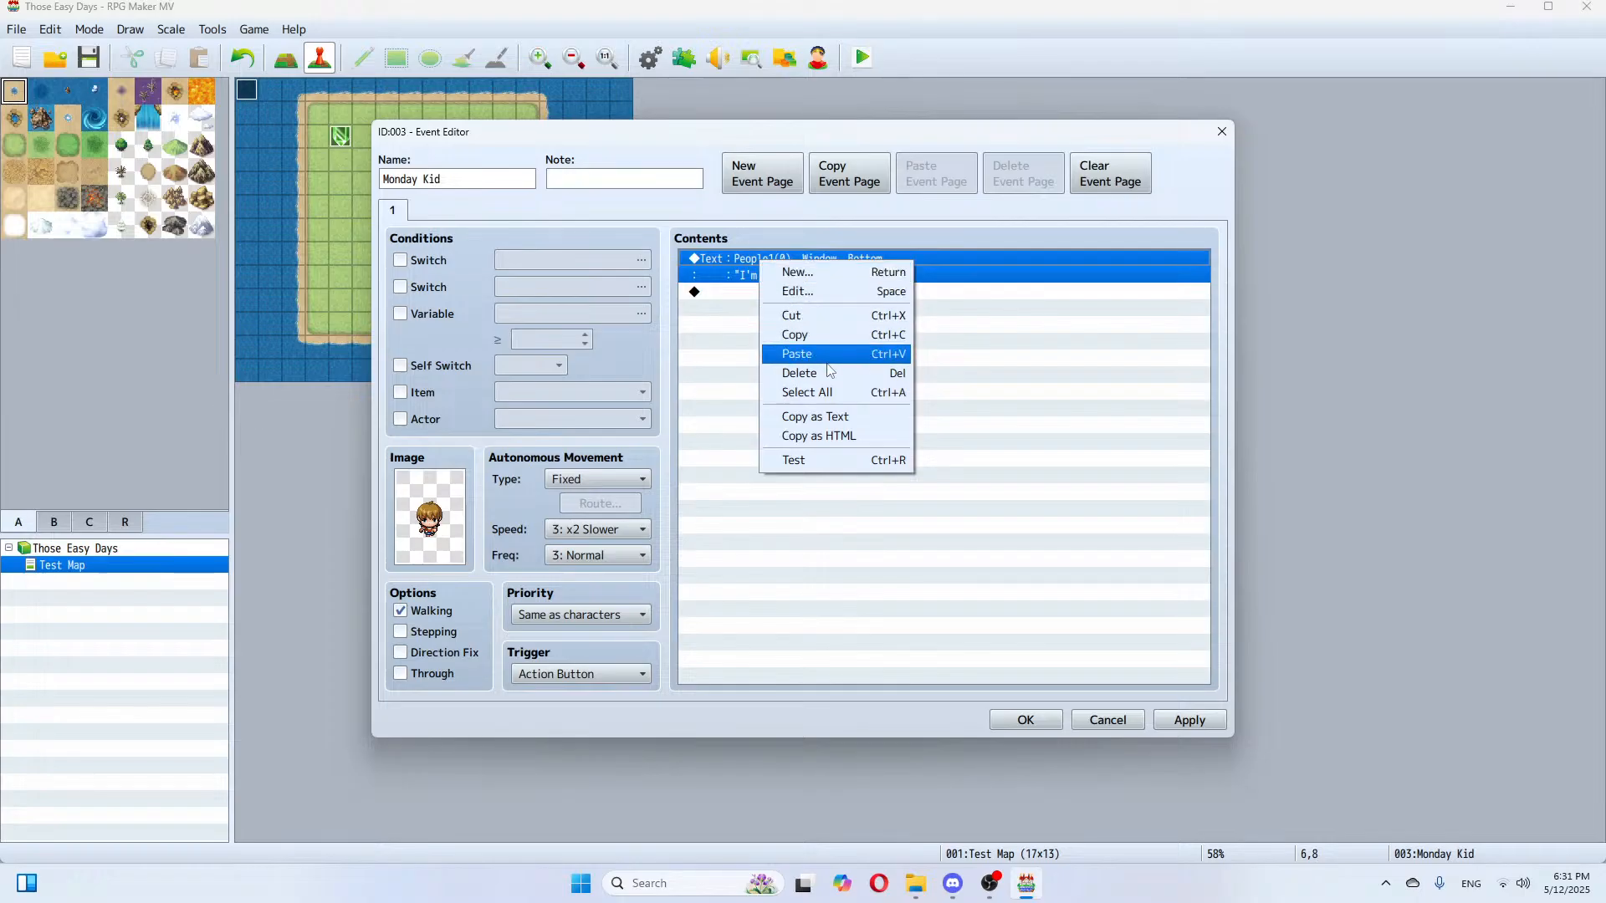
left_click(826, 373)
double_click(751, 259)
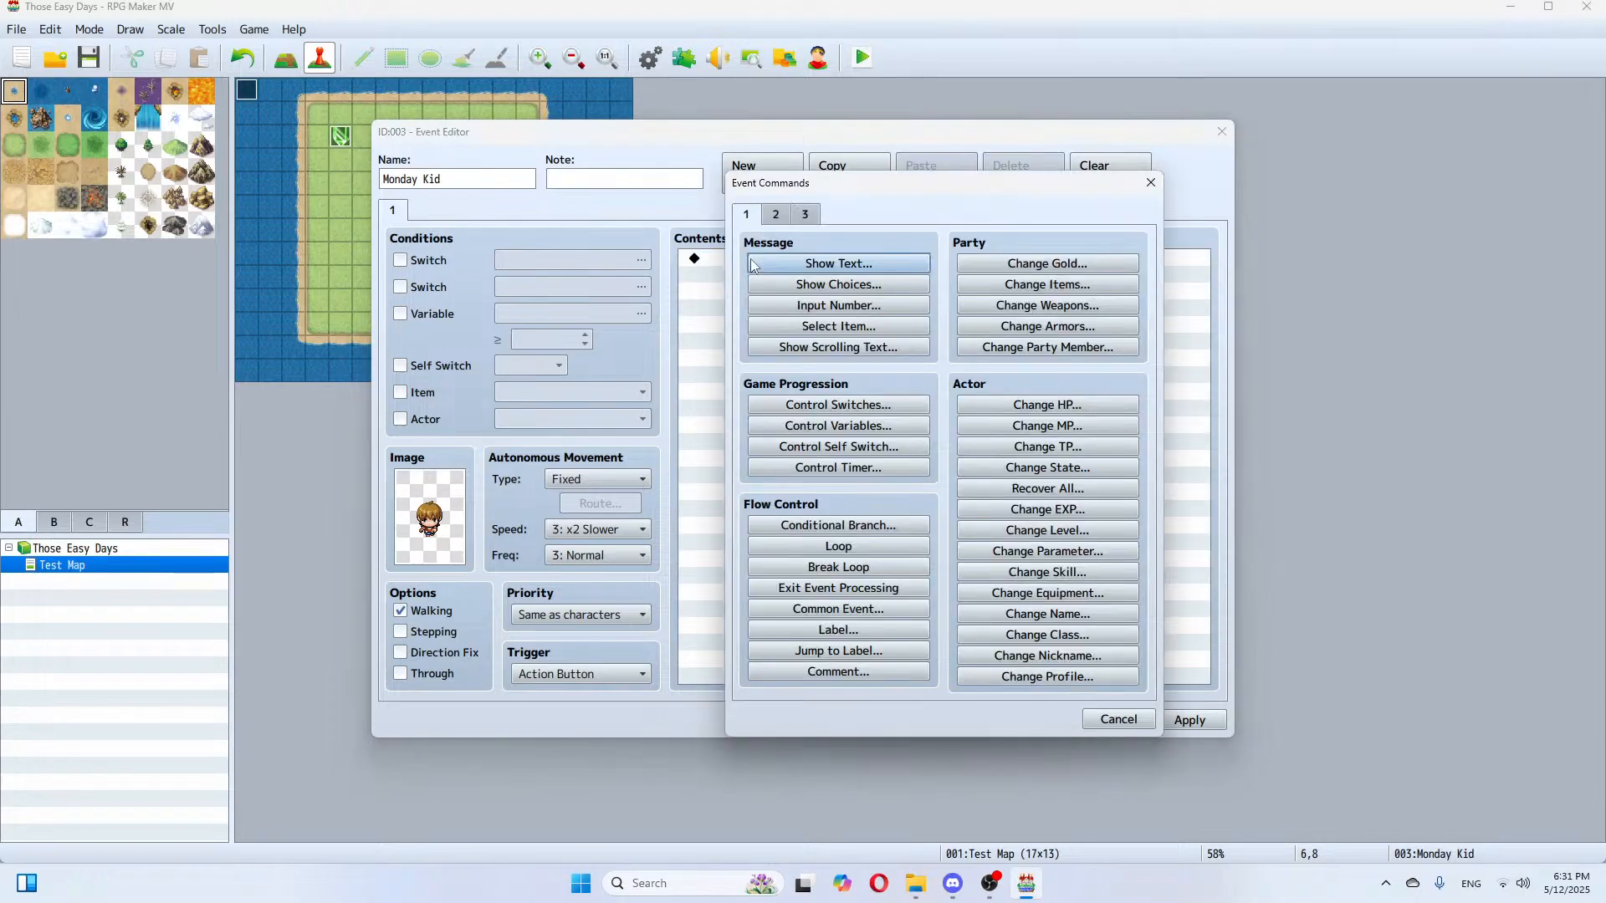
left_click(1119, 719)
Step: Set the Monday Kid event's image to (None)
double_click(449, 525)
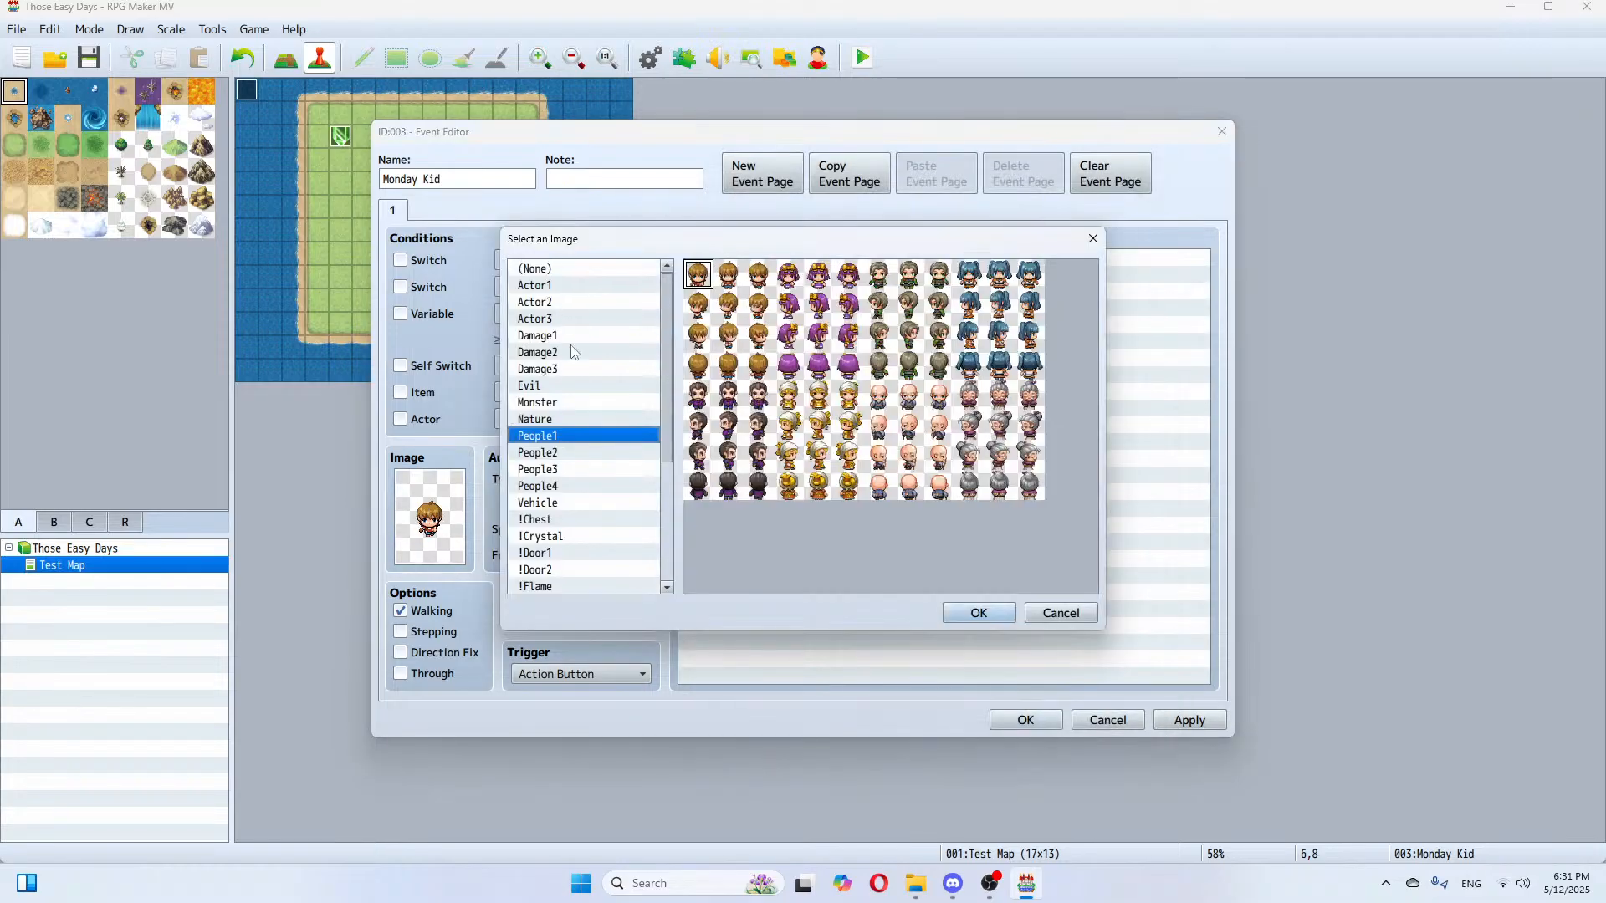
left_click(573, 269)
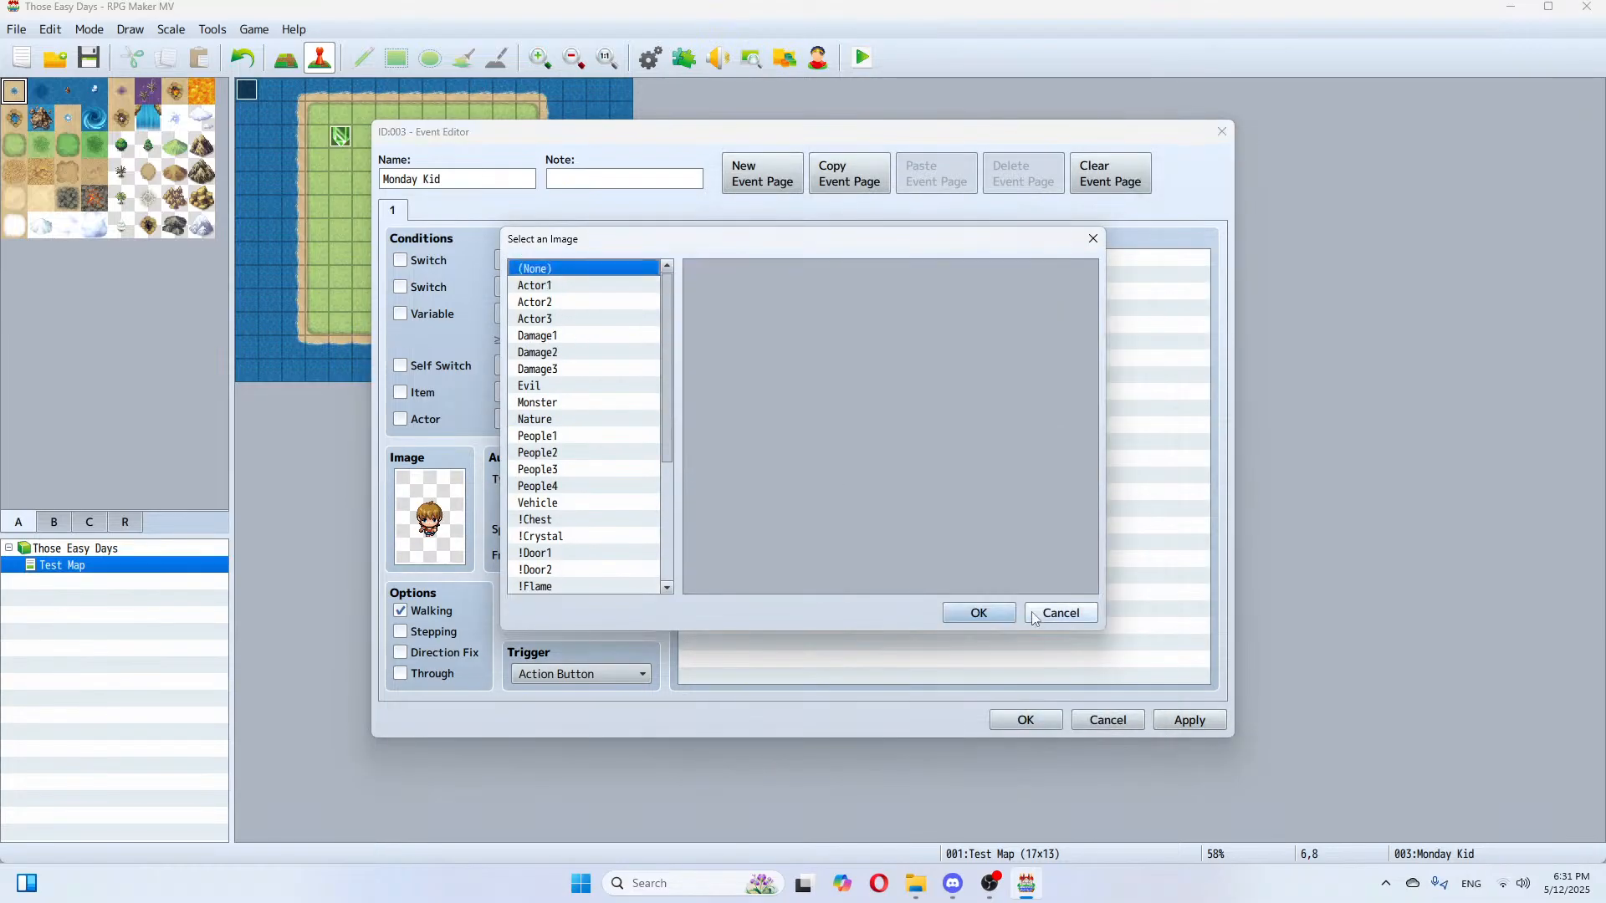
left_click(979, 613)
Step: Add a conditional branch to the Monday Kid event that checks whether the variable Days equals the constant 1
double_click(760, 266)
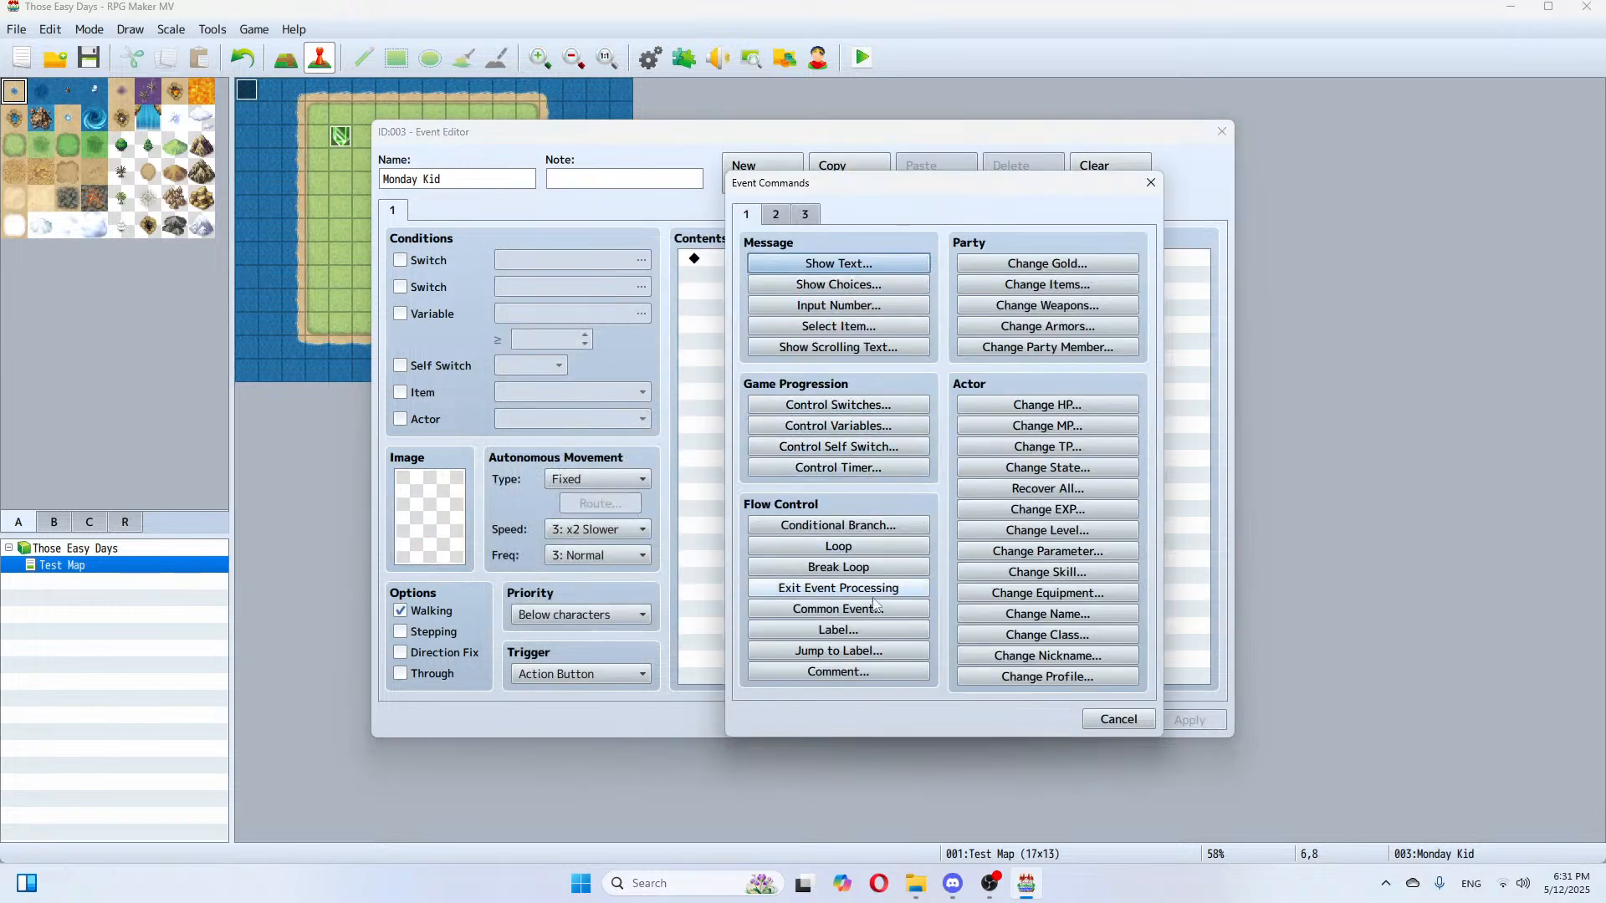
left_click(845, 526)
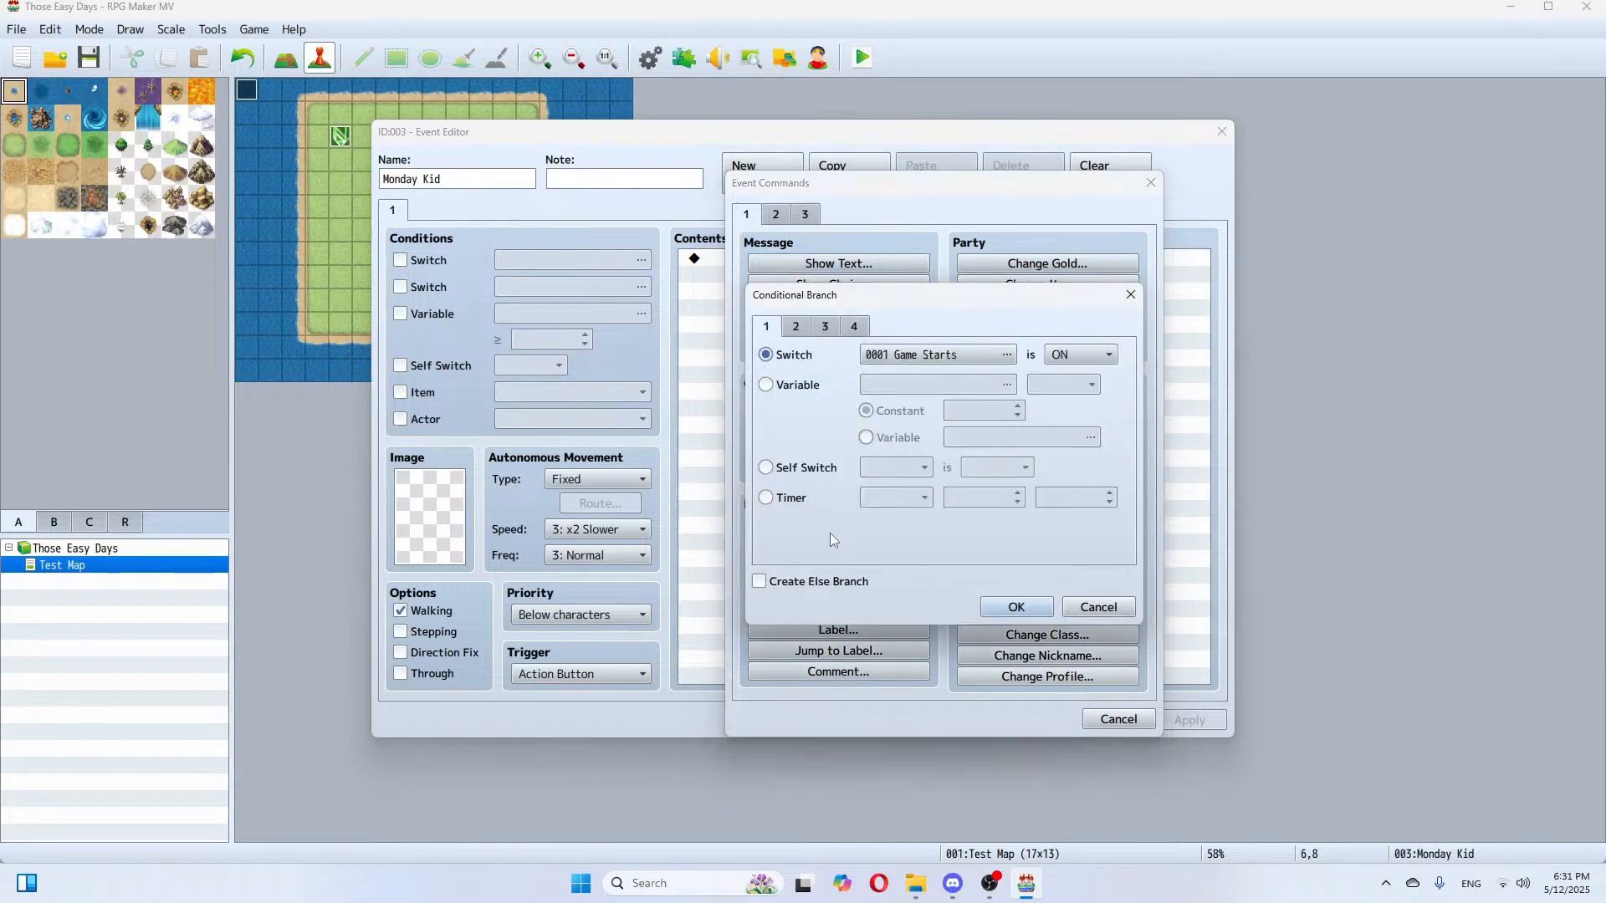
left_click(767, 387)
left_click(1006, 385)
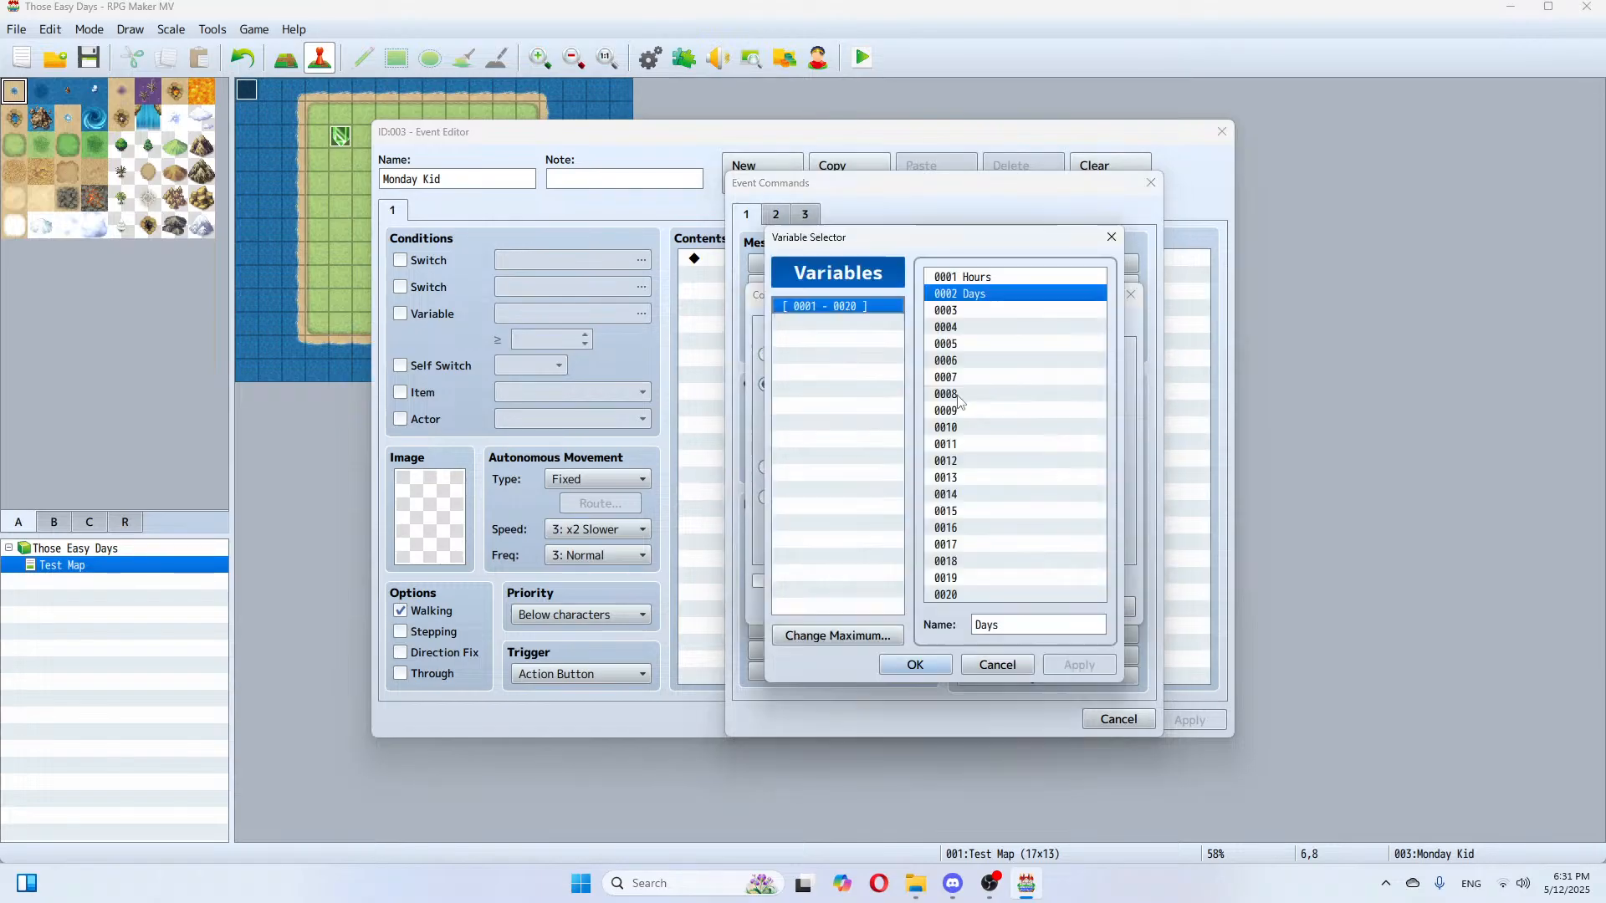
double_click(978, 304)
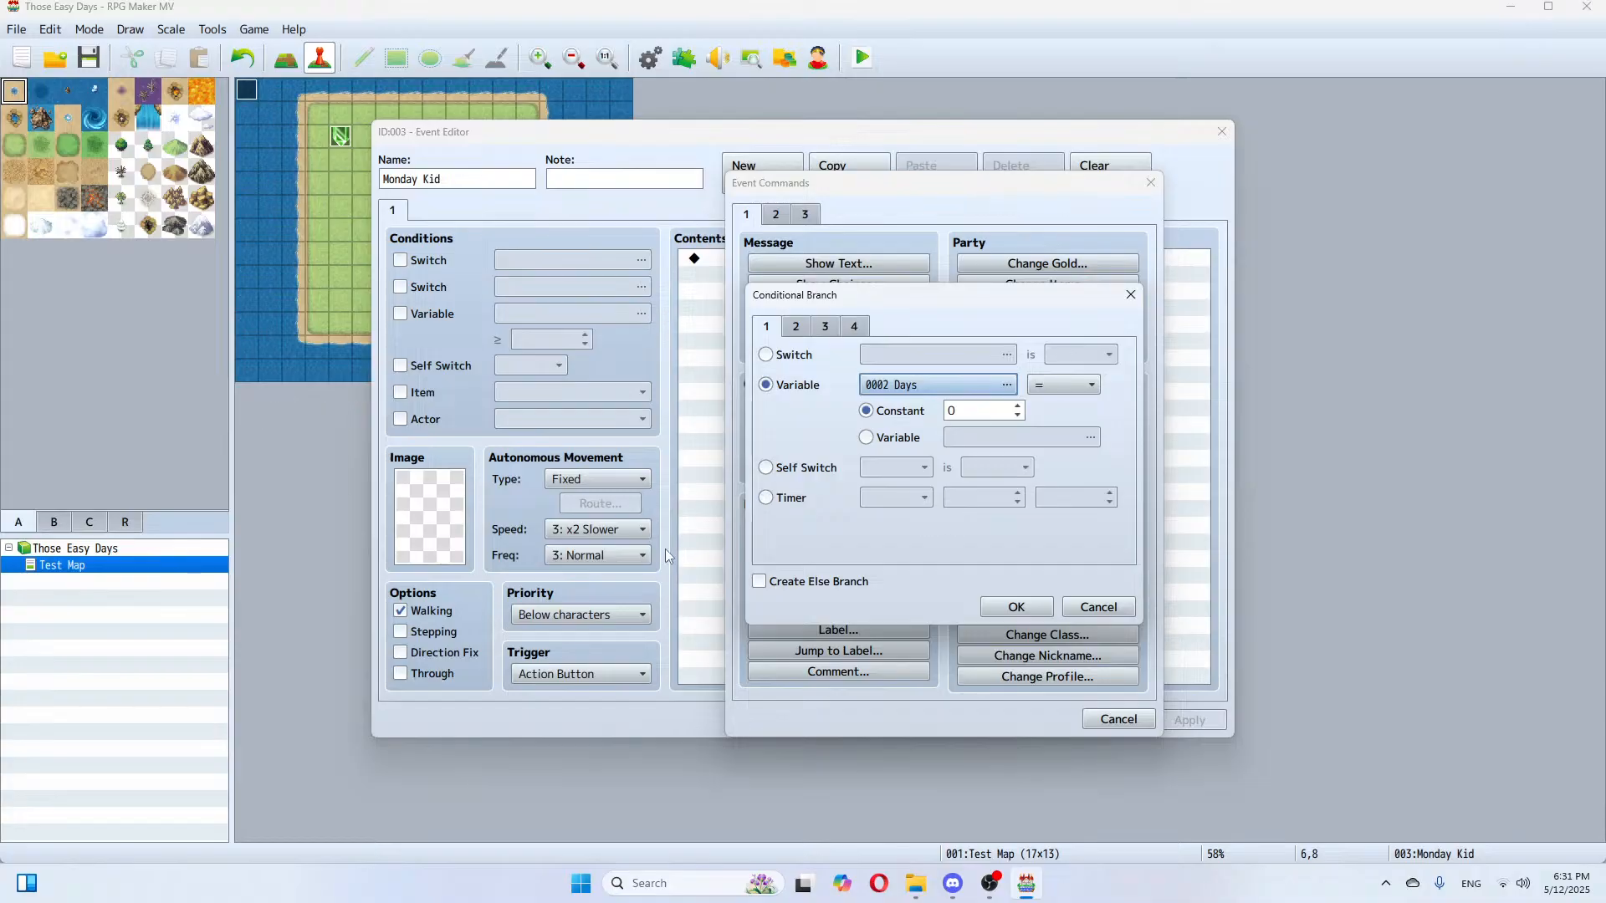
left_click(1021, 405)
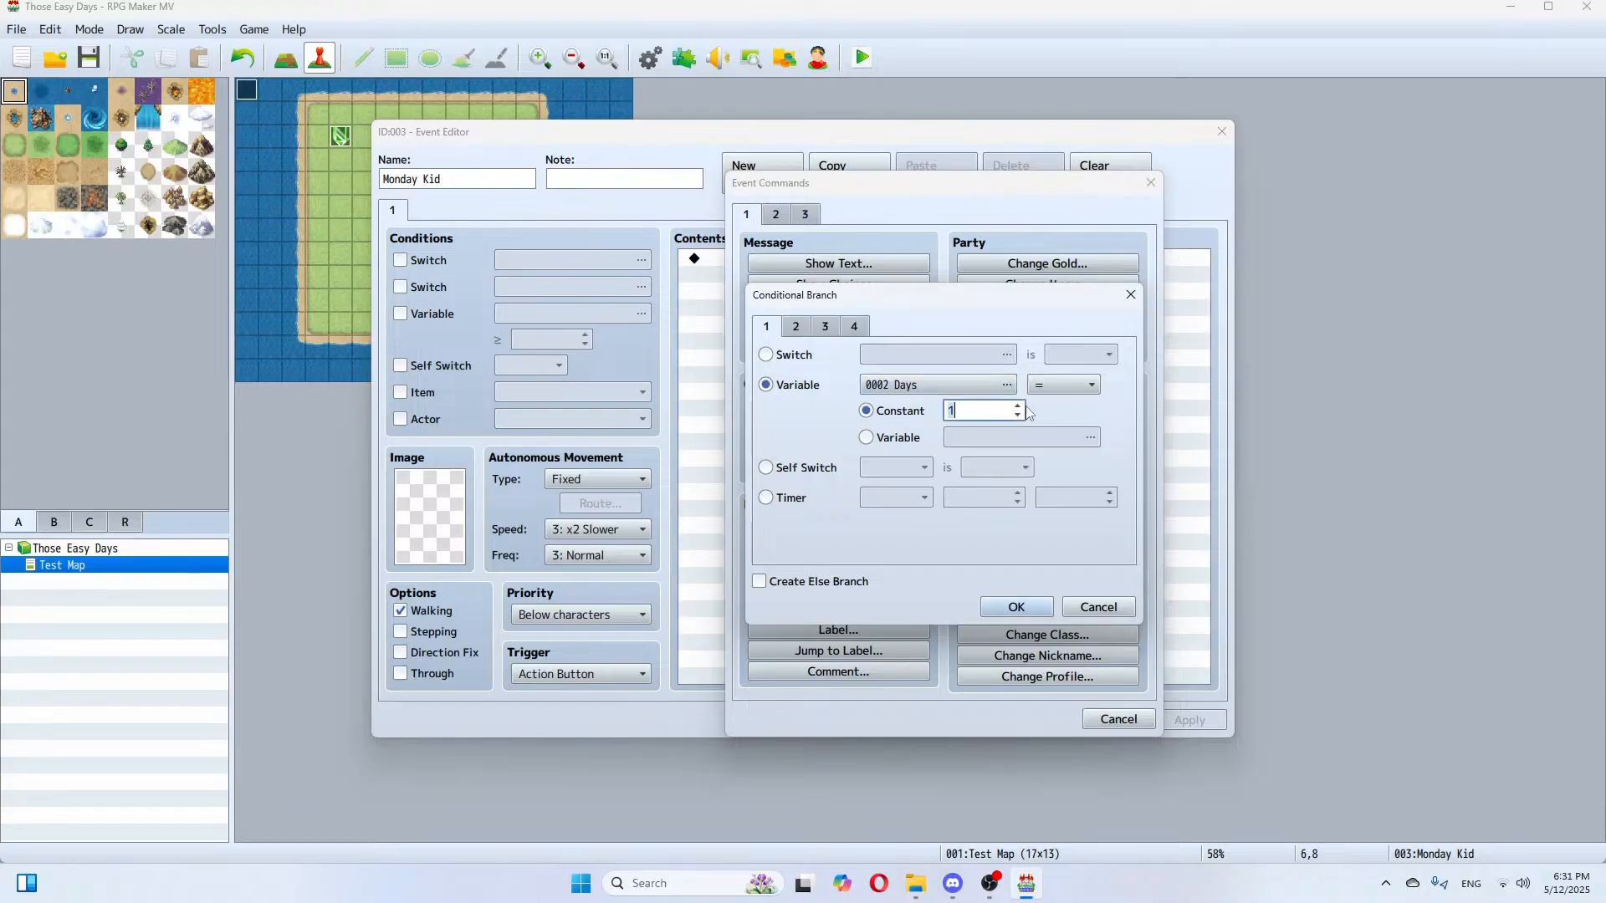
left_click(1016, 607)
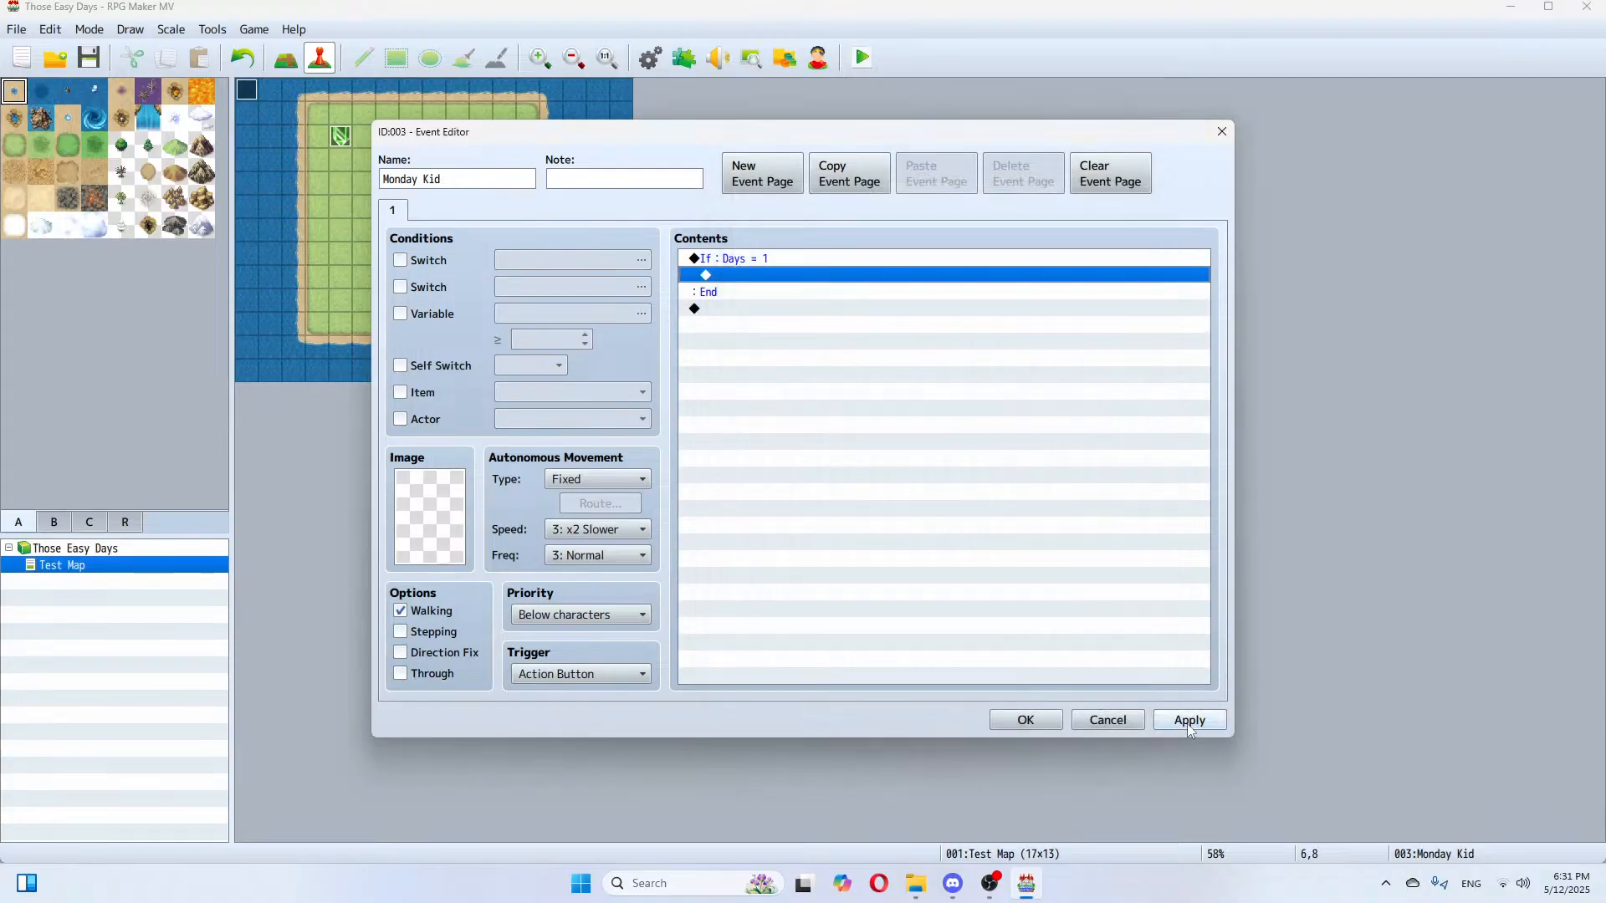
Step: Look through all pages of available event commands for one to place inside the Days = 1 branch
double_click(800, 278)
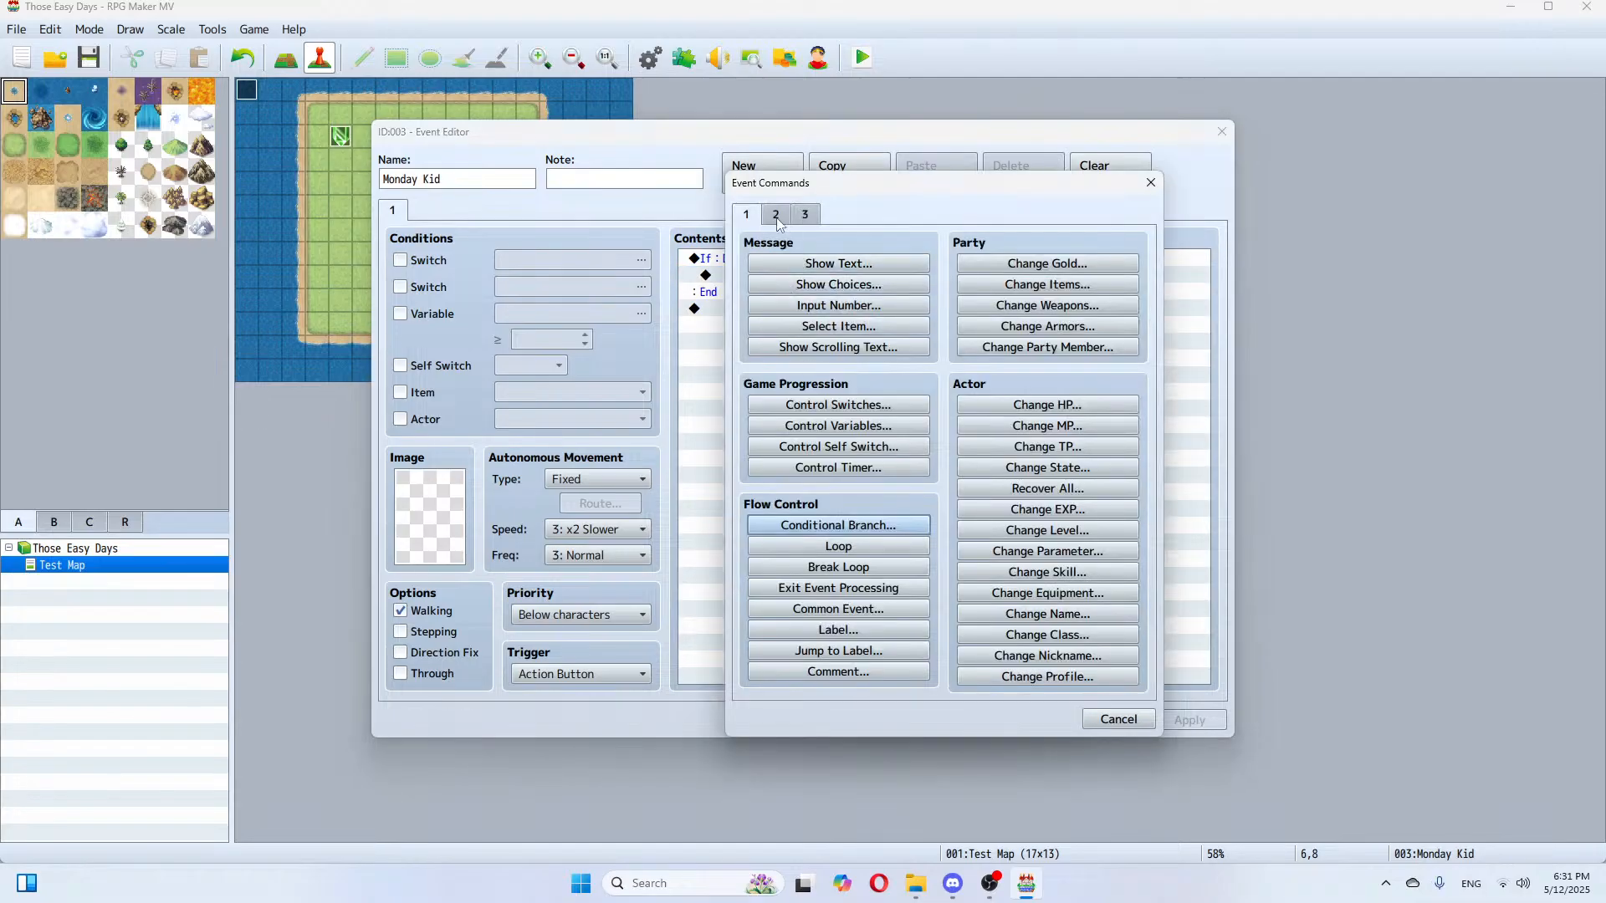
left_click(777, 216)
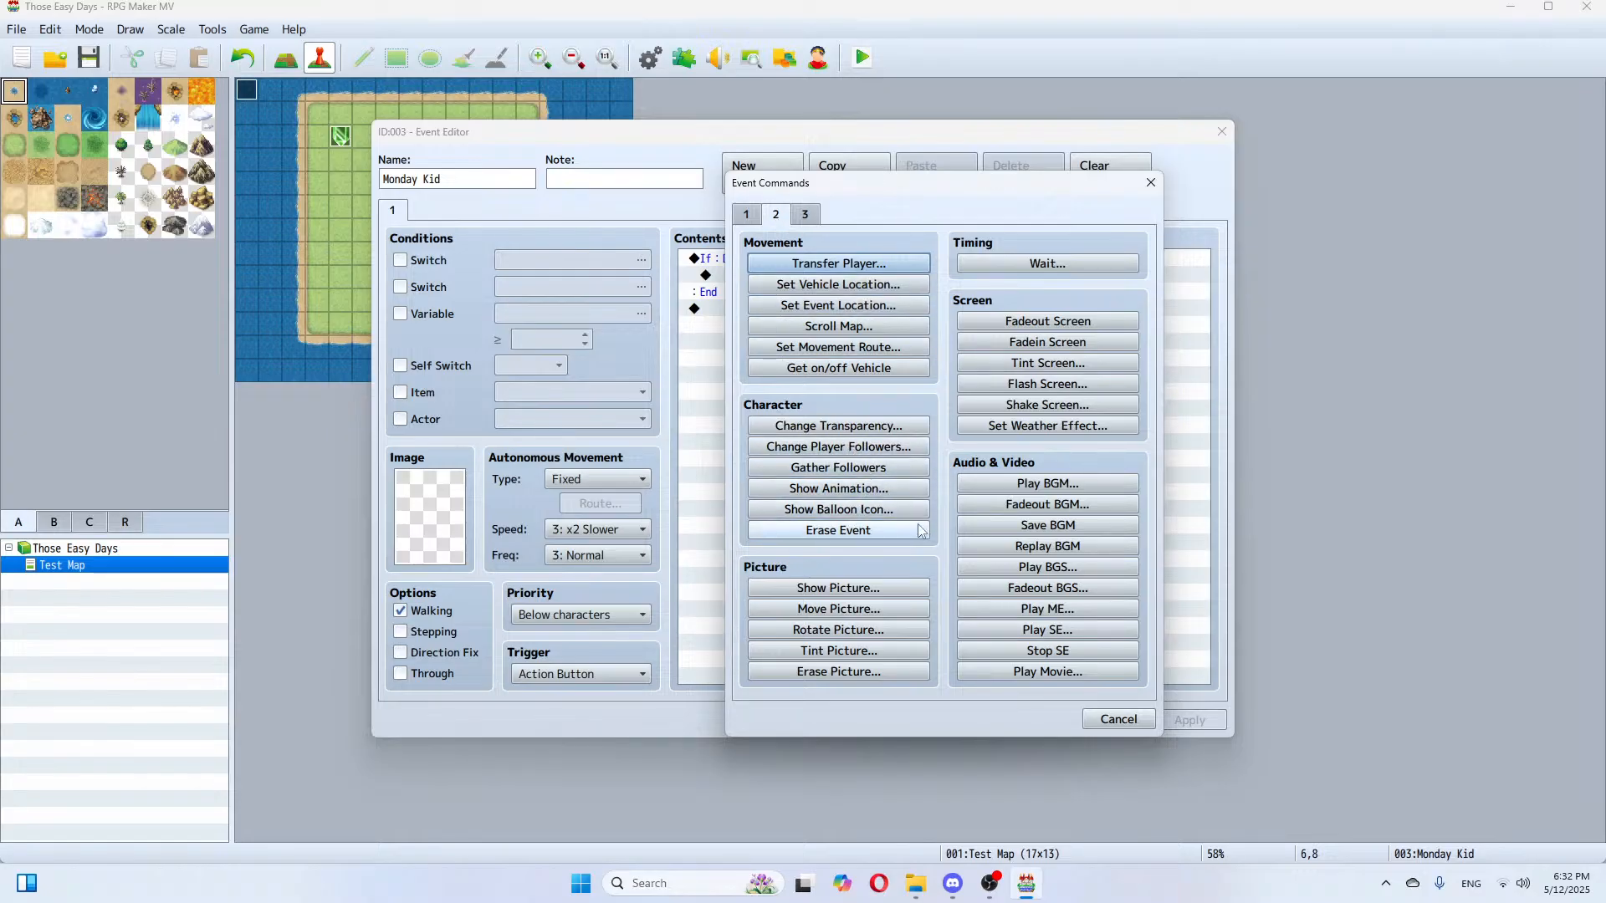
left_click(803, 217)
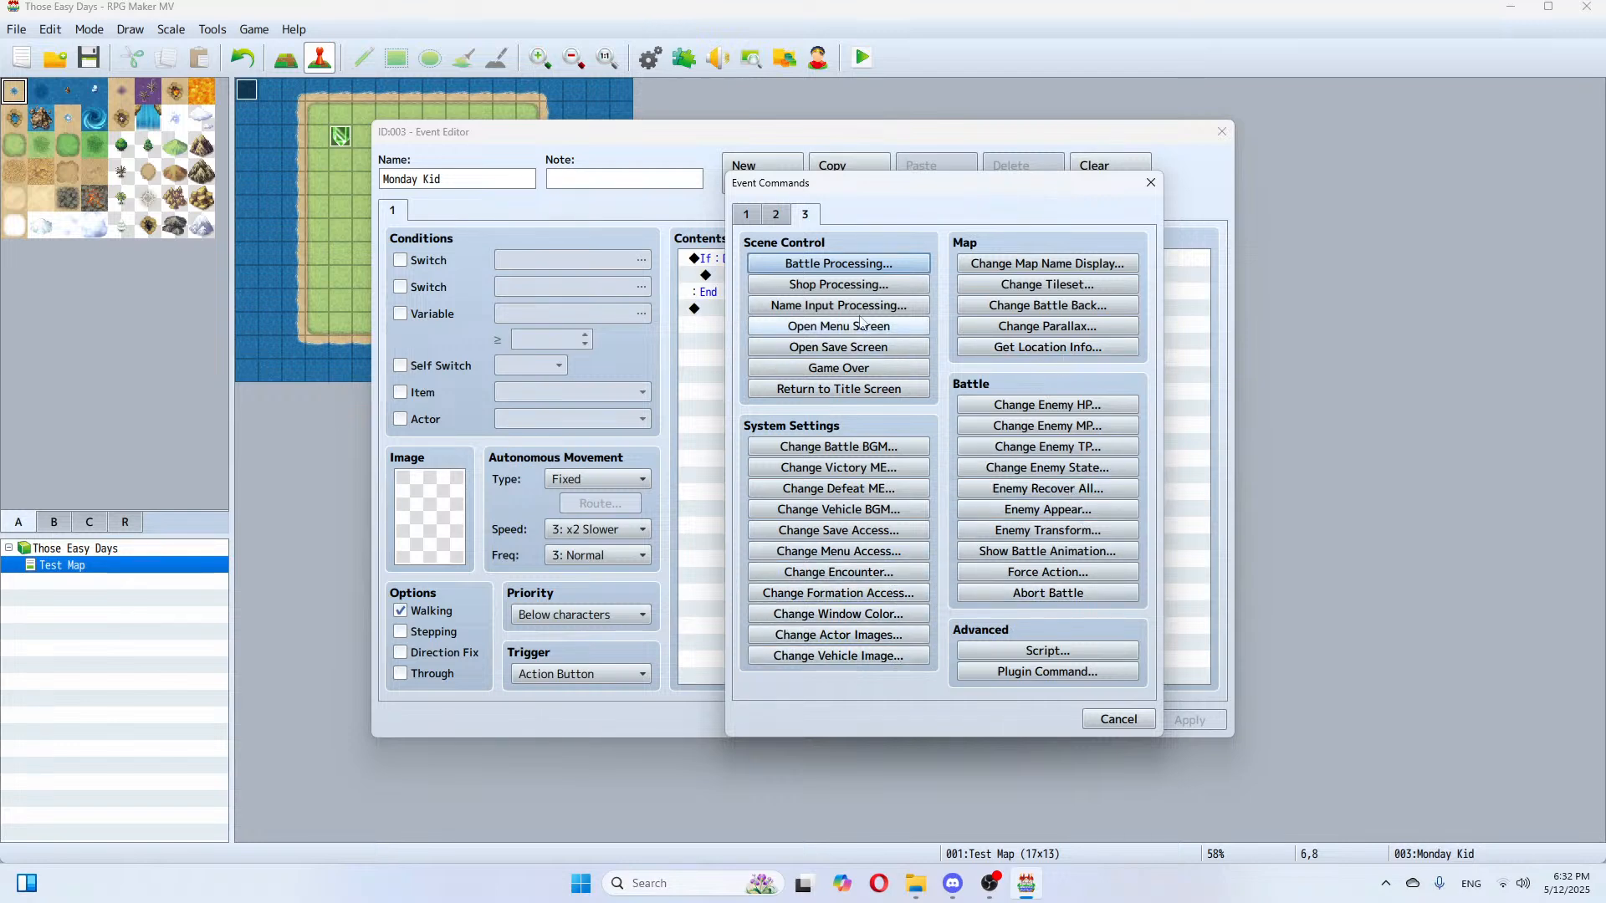
left_click(776, 214)
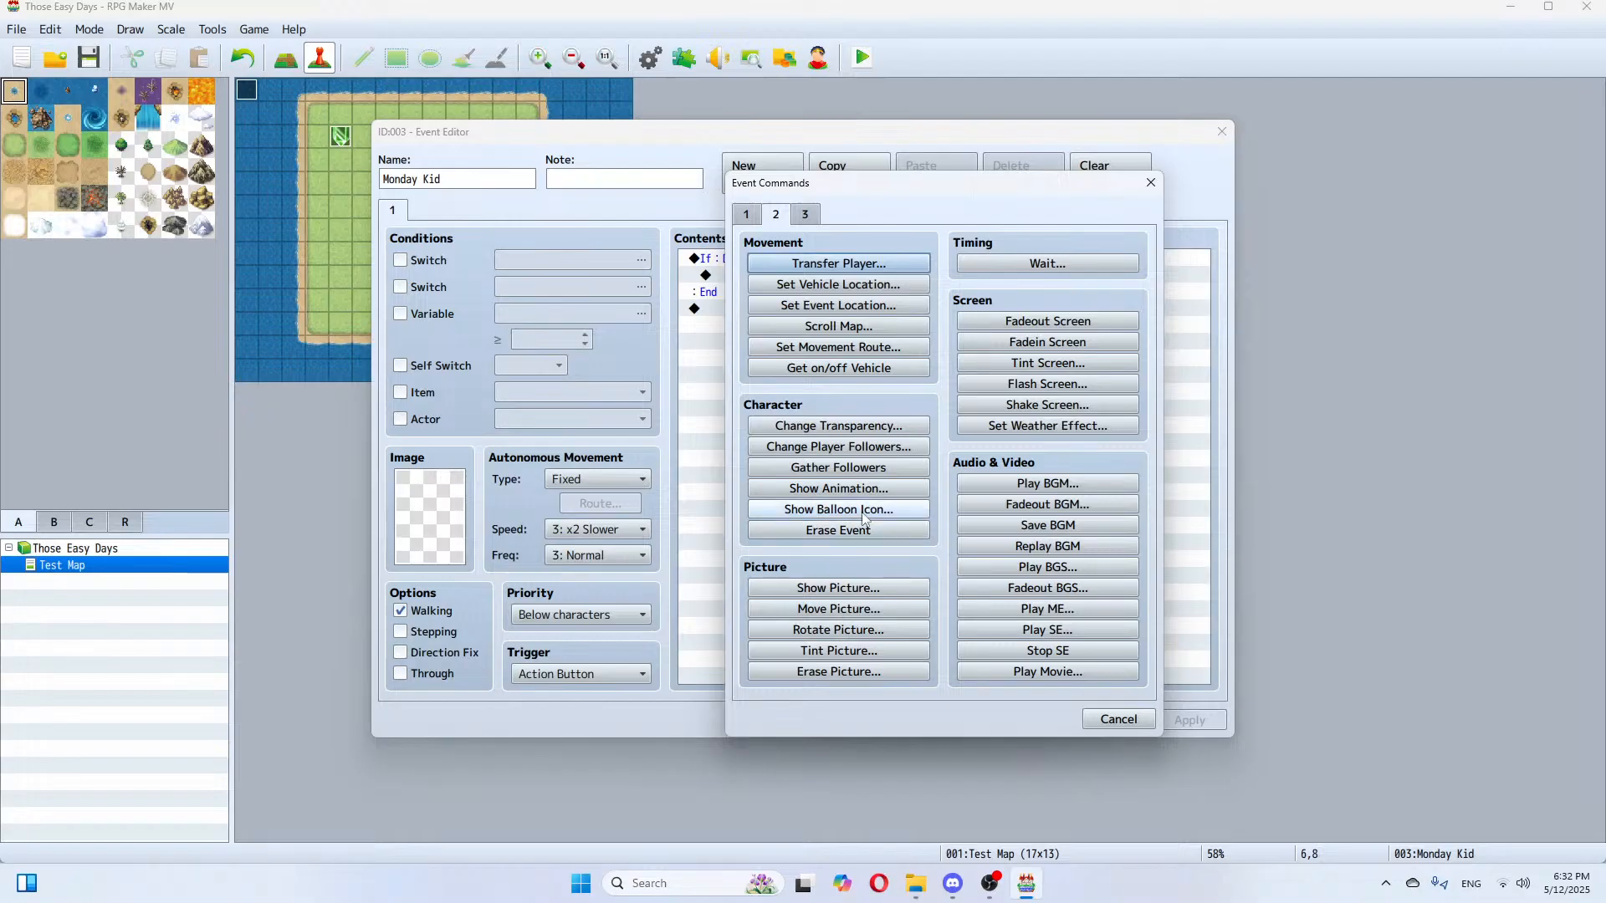
left_click(757, 217)
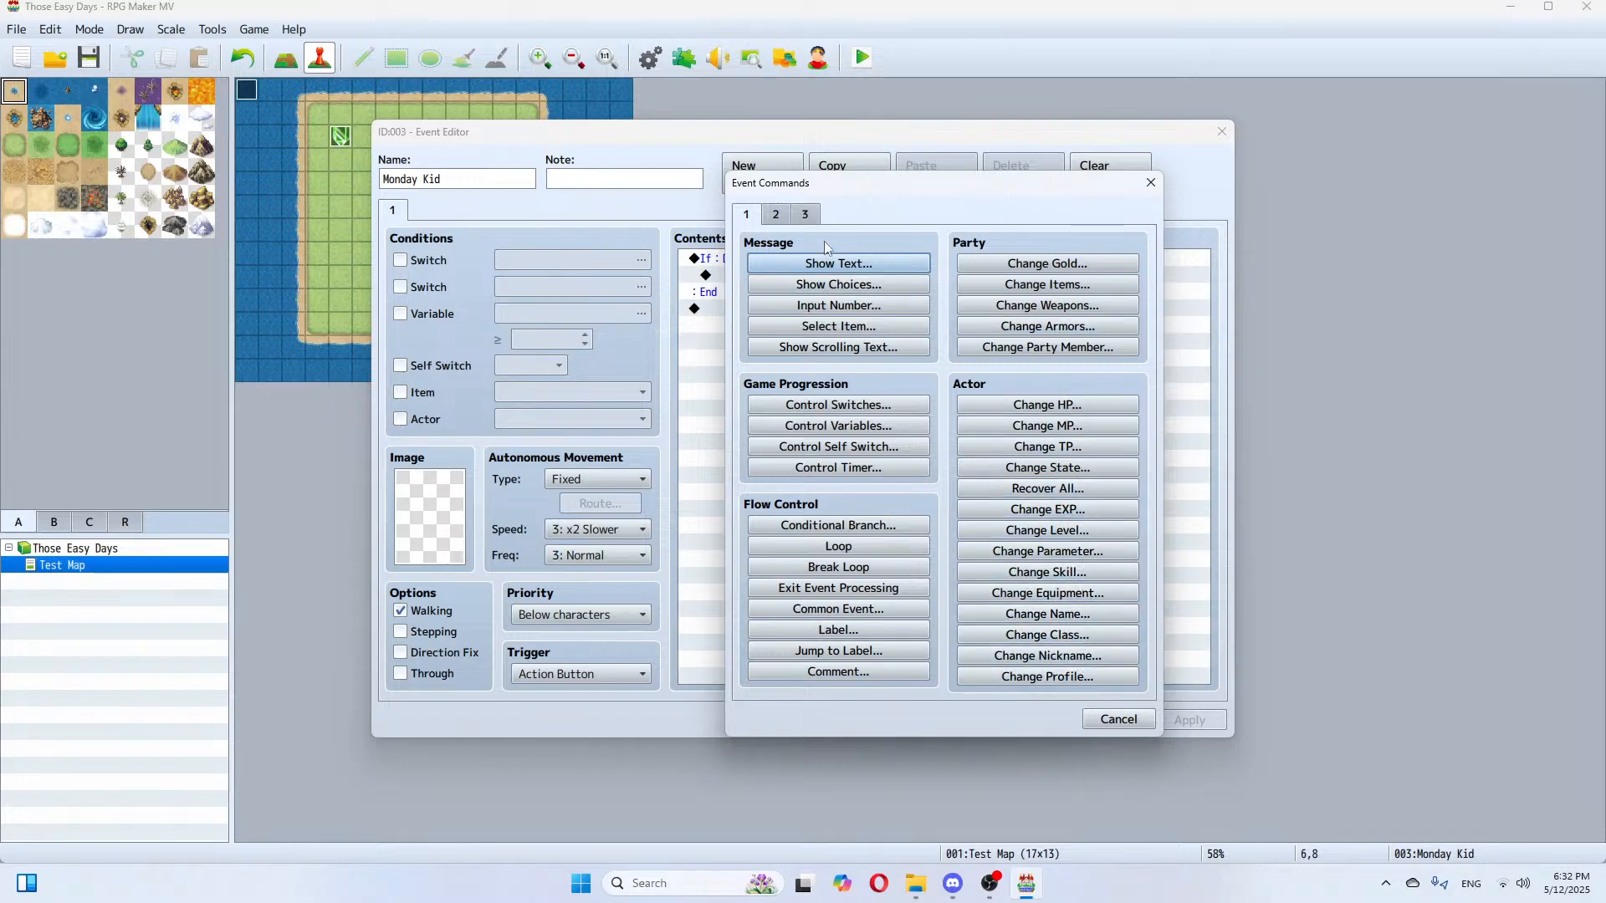
left_click(783, 216)
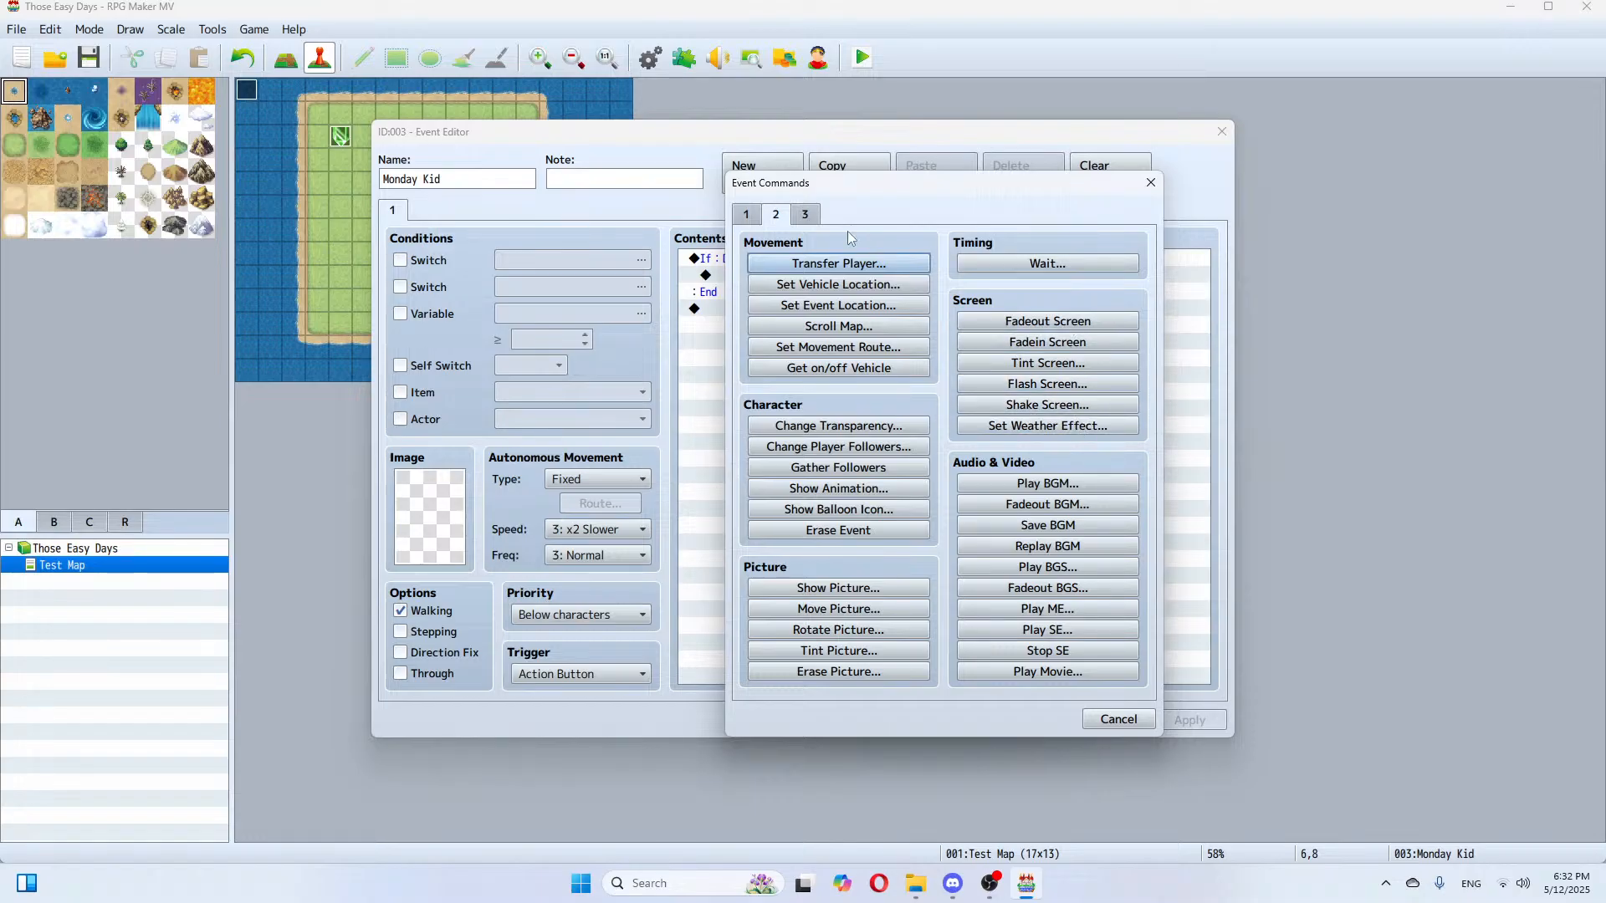
left_click(806, 221)
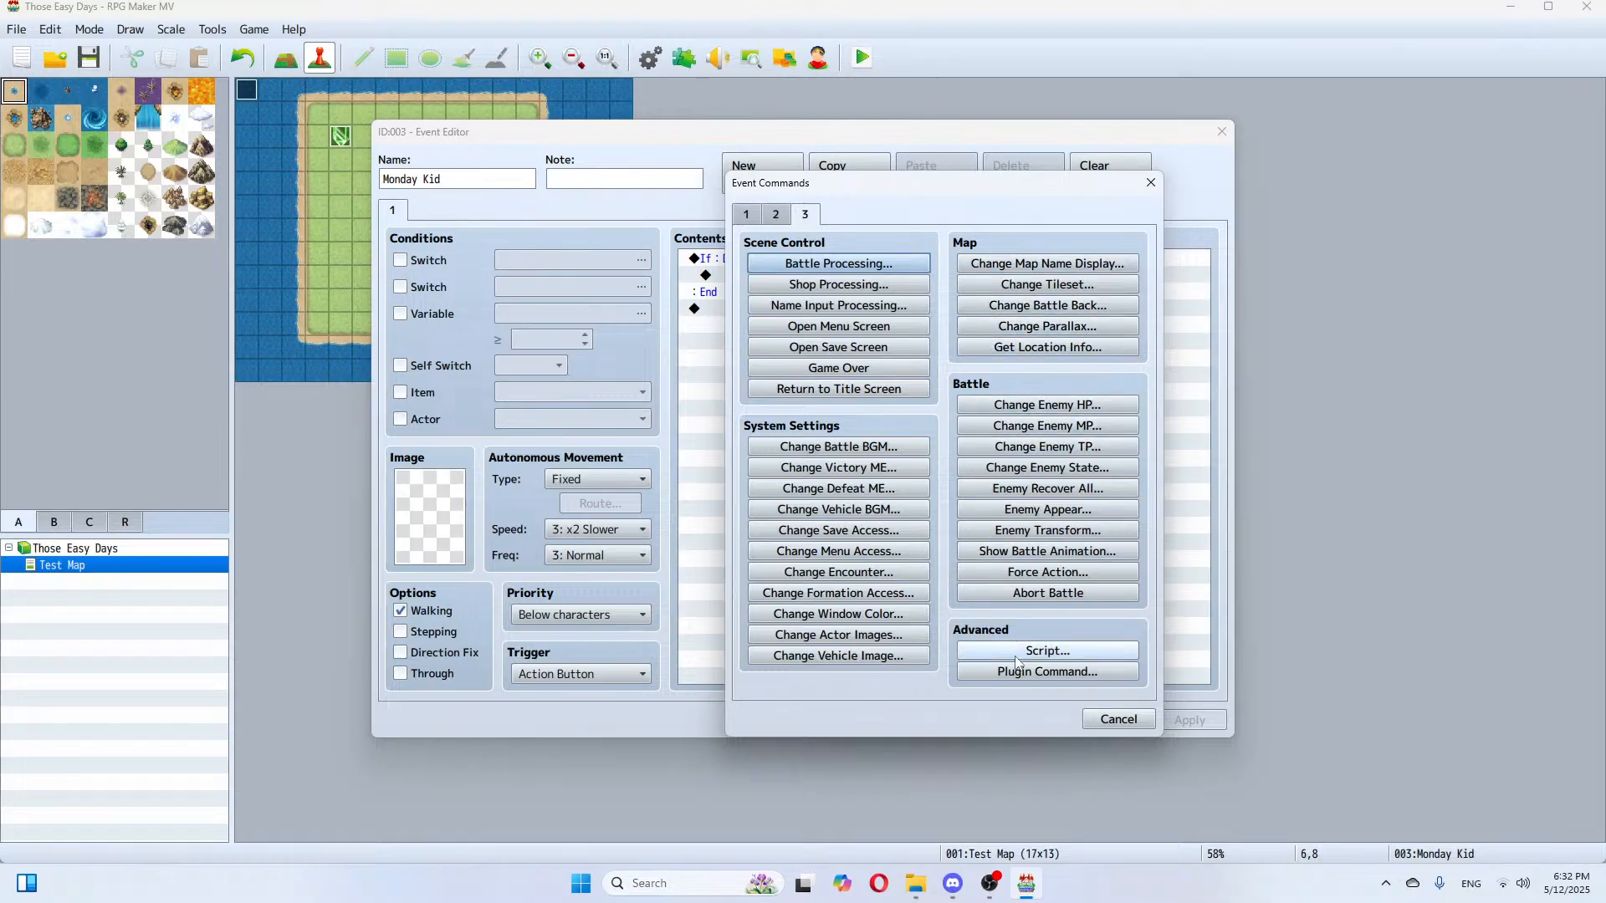
Step: Examine the Change Actor Images and Change Vehicle Image commands, including the boat's image choices, and leave without adding a command
left_click(868, 642)
key("Escape")
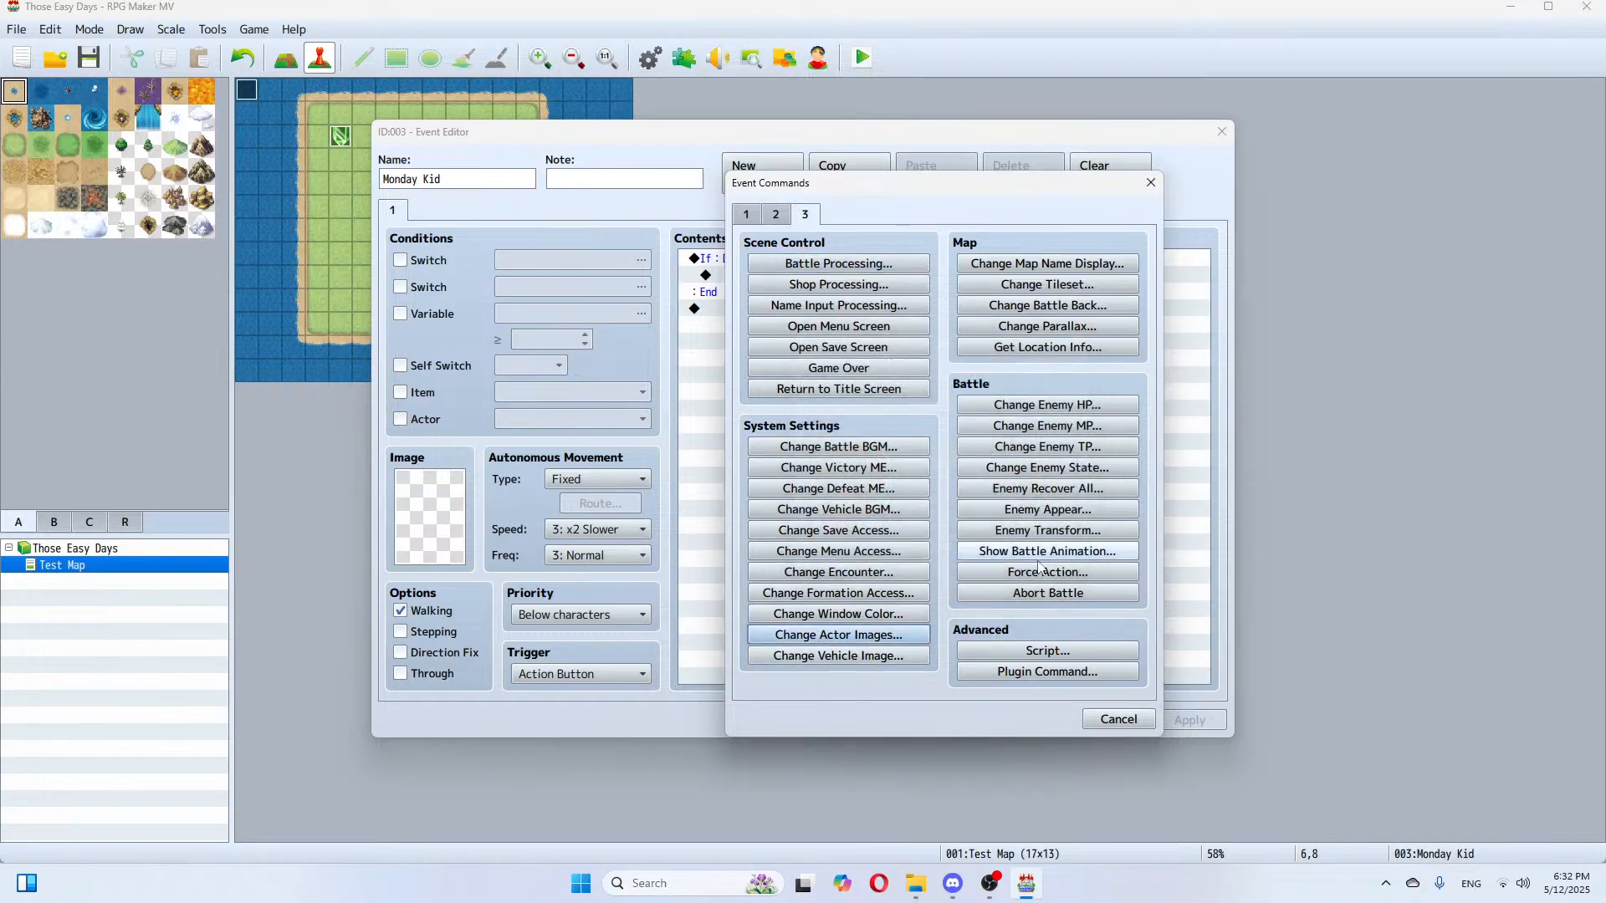
left_click(860, 663)
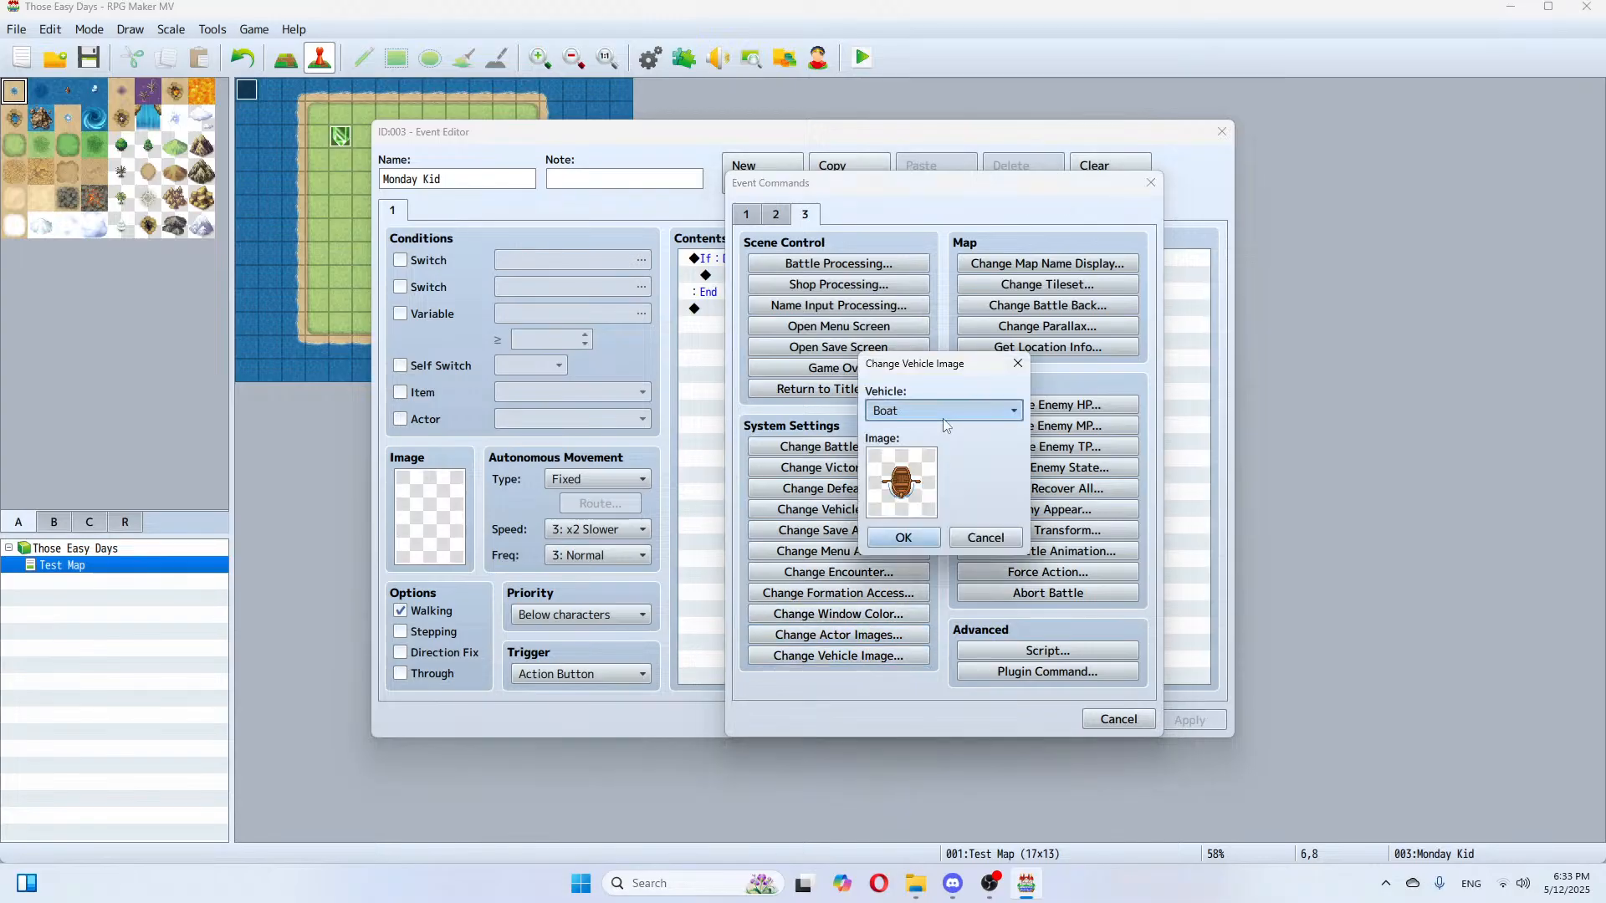
left_click(942, 418)
left_click(953, 428)
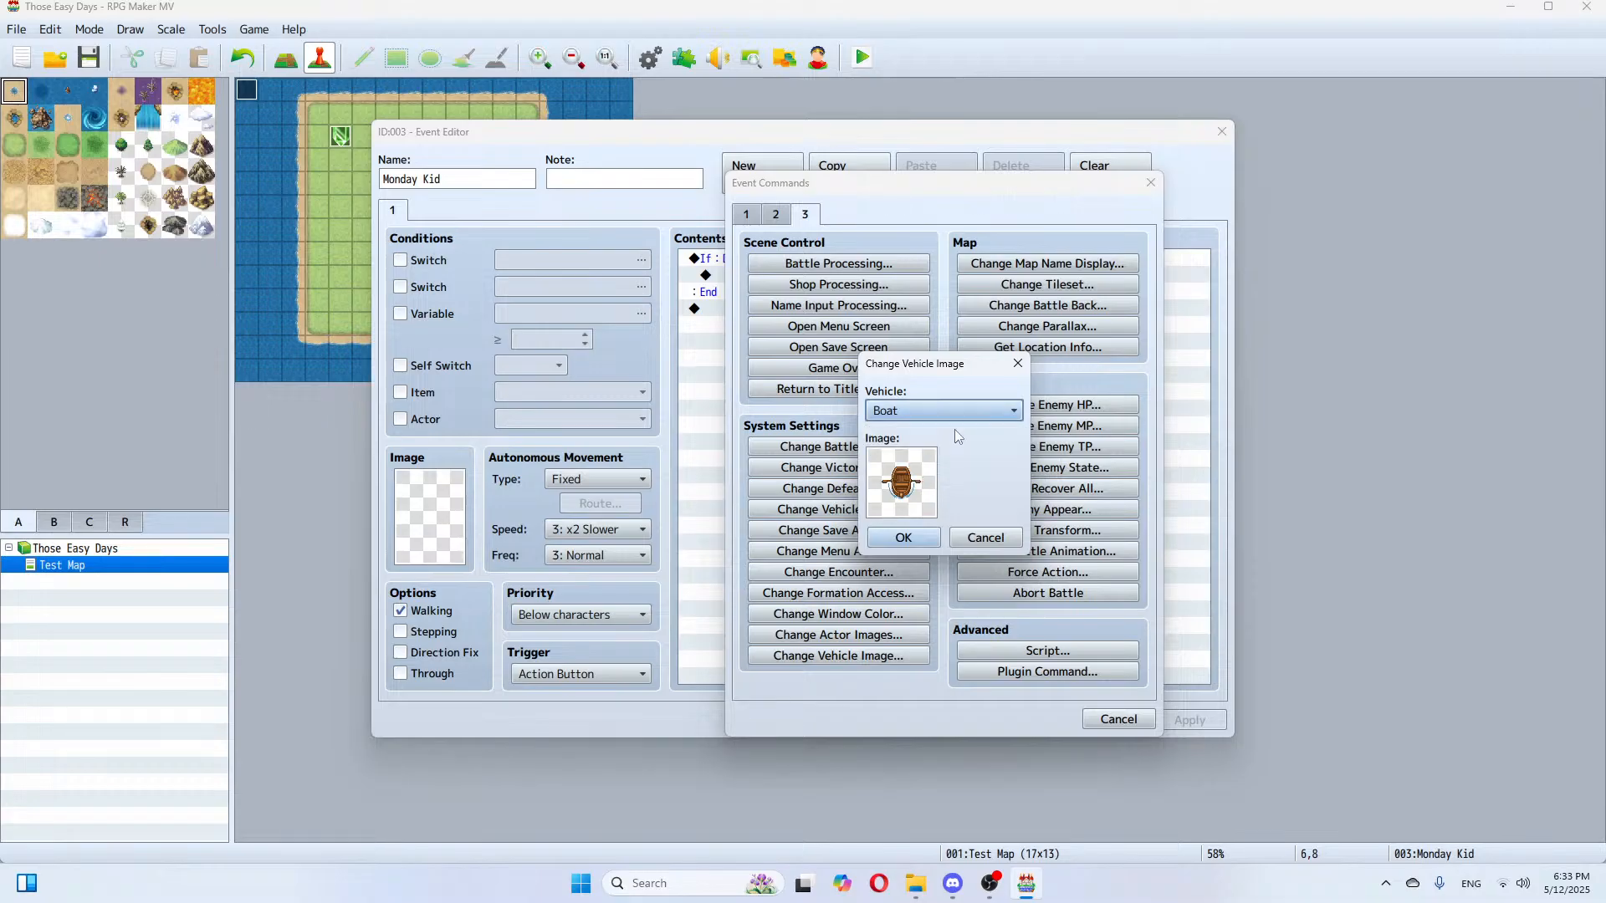
double_click(933, 506)
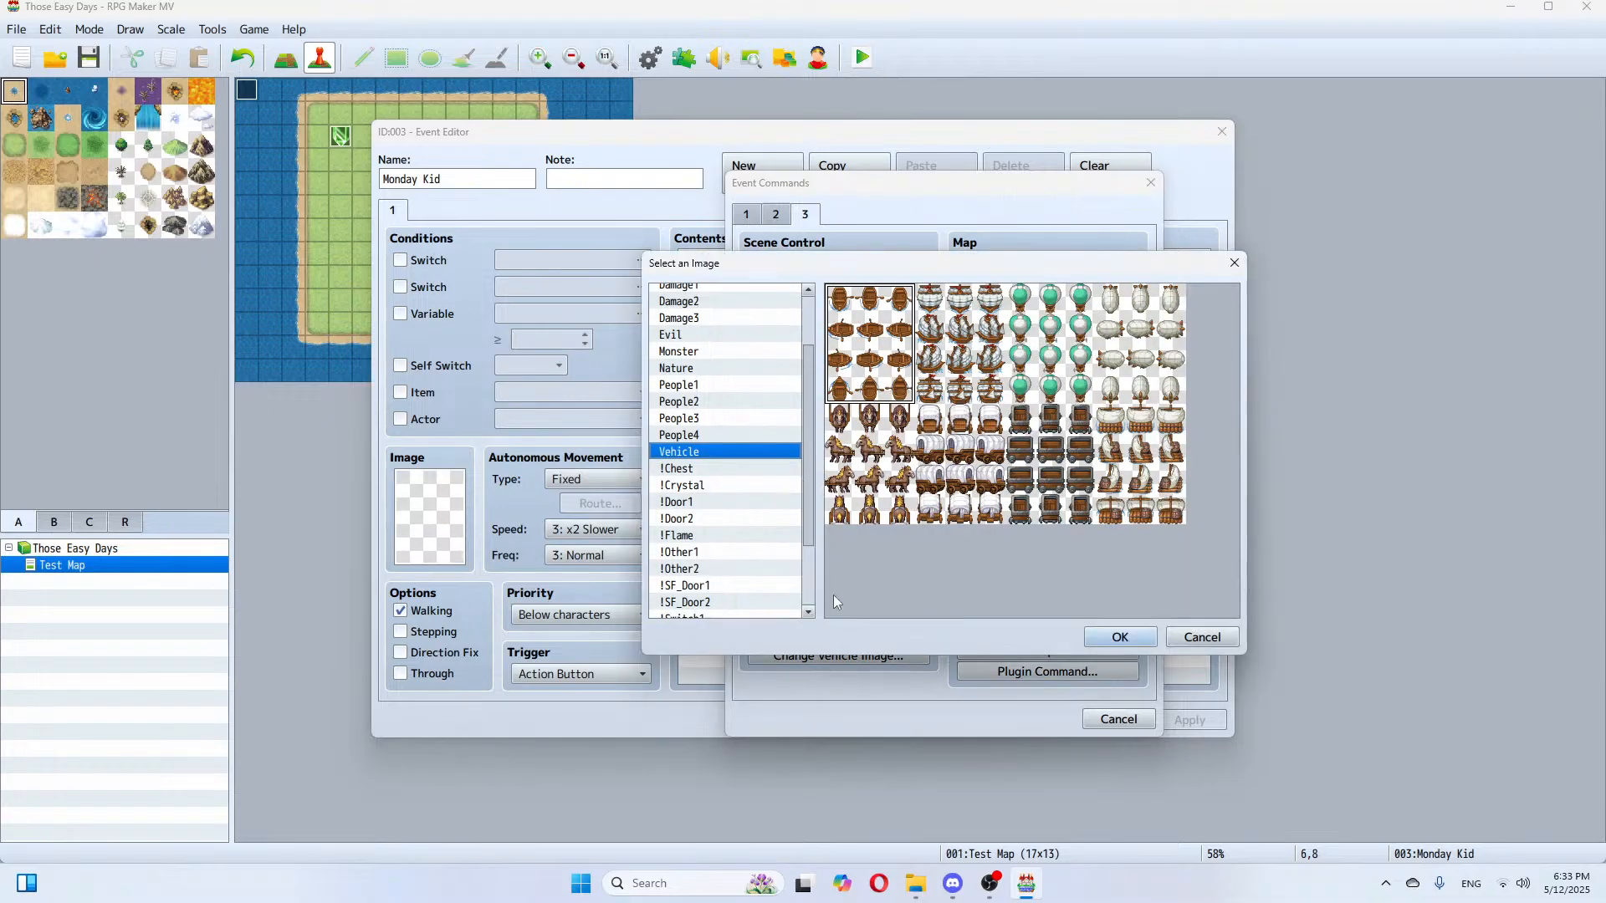
left_click(1198, 636)
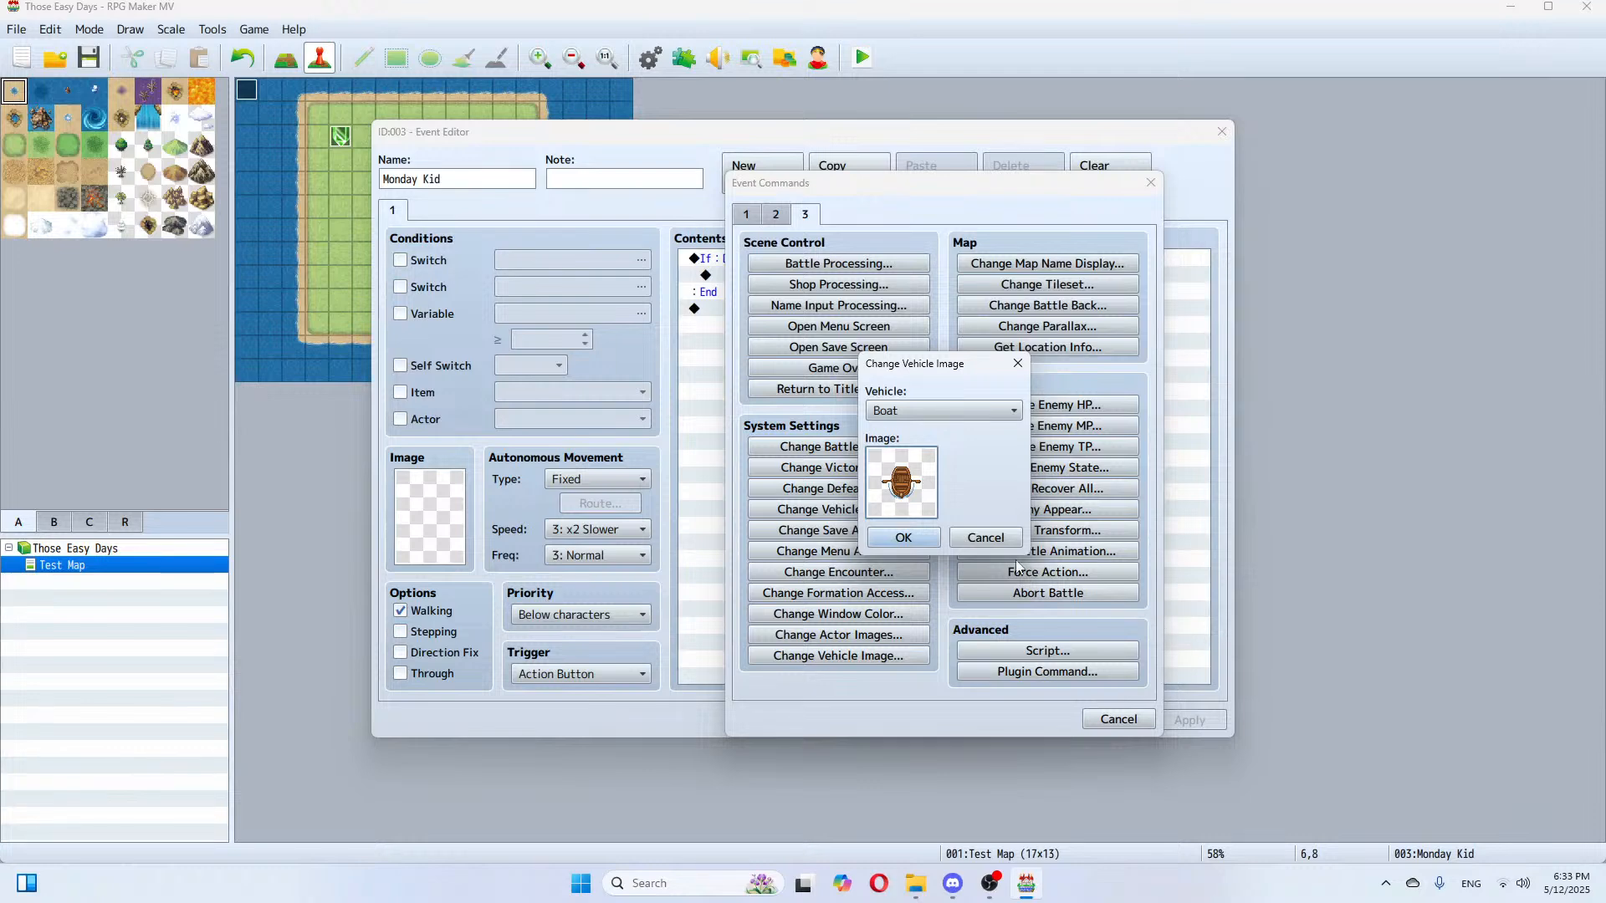
left_click(987, 537)
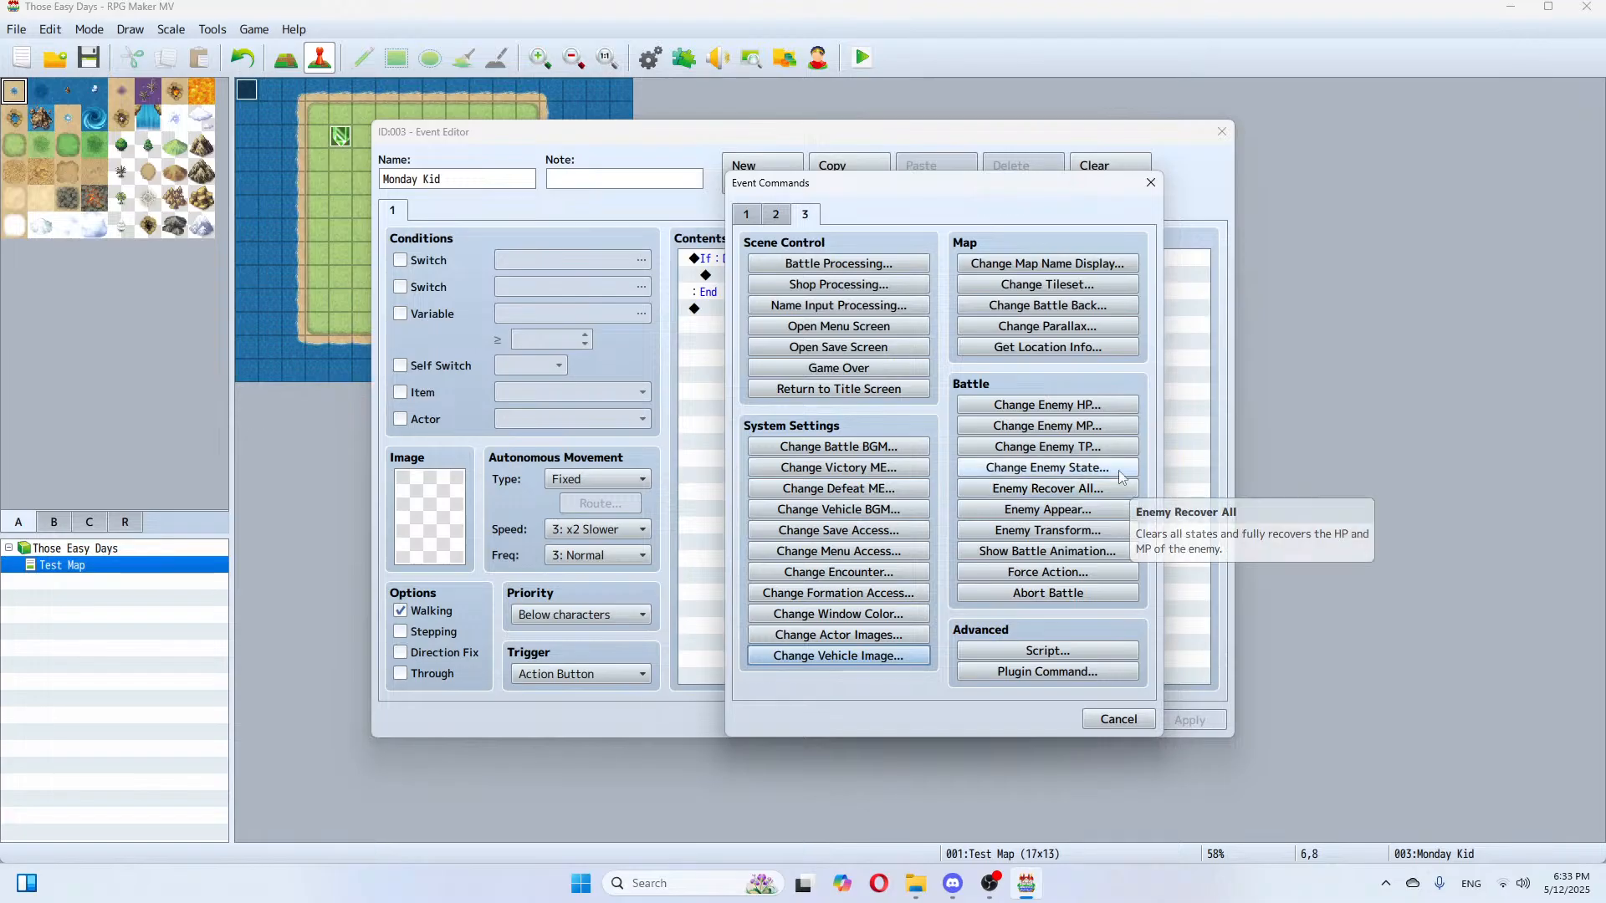
left_click(746, 214)
left_click(1120, 721)
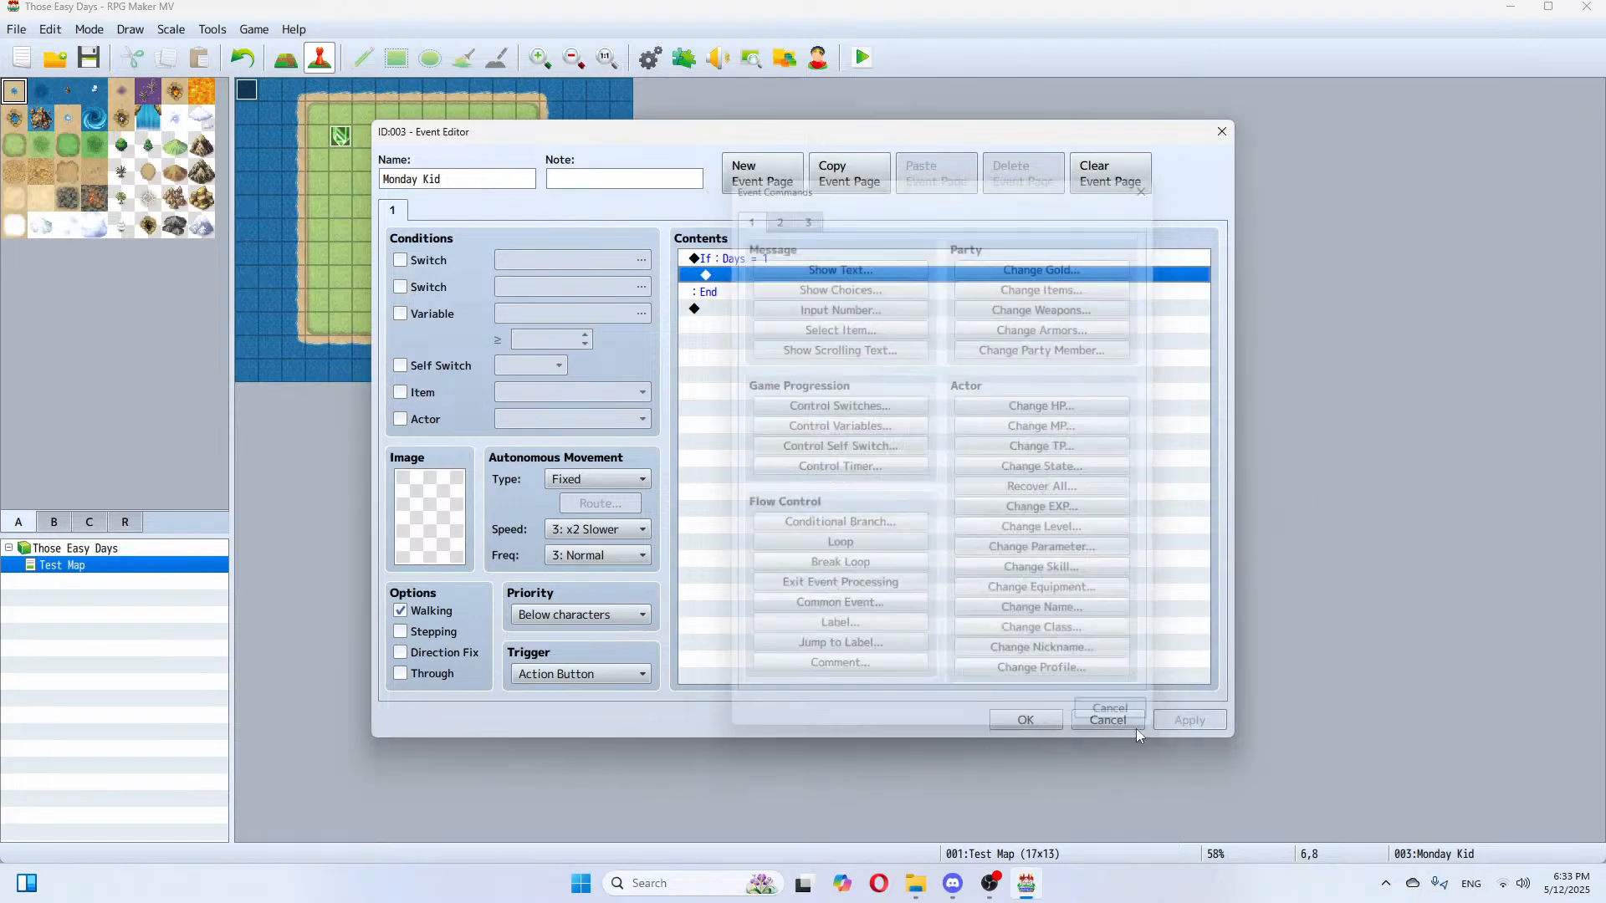
Step: Delete the Days = 1 conditional branch from the Monday Kid event
left_click(771, 264)
right_click(771, 264)
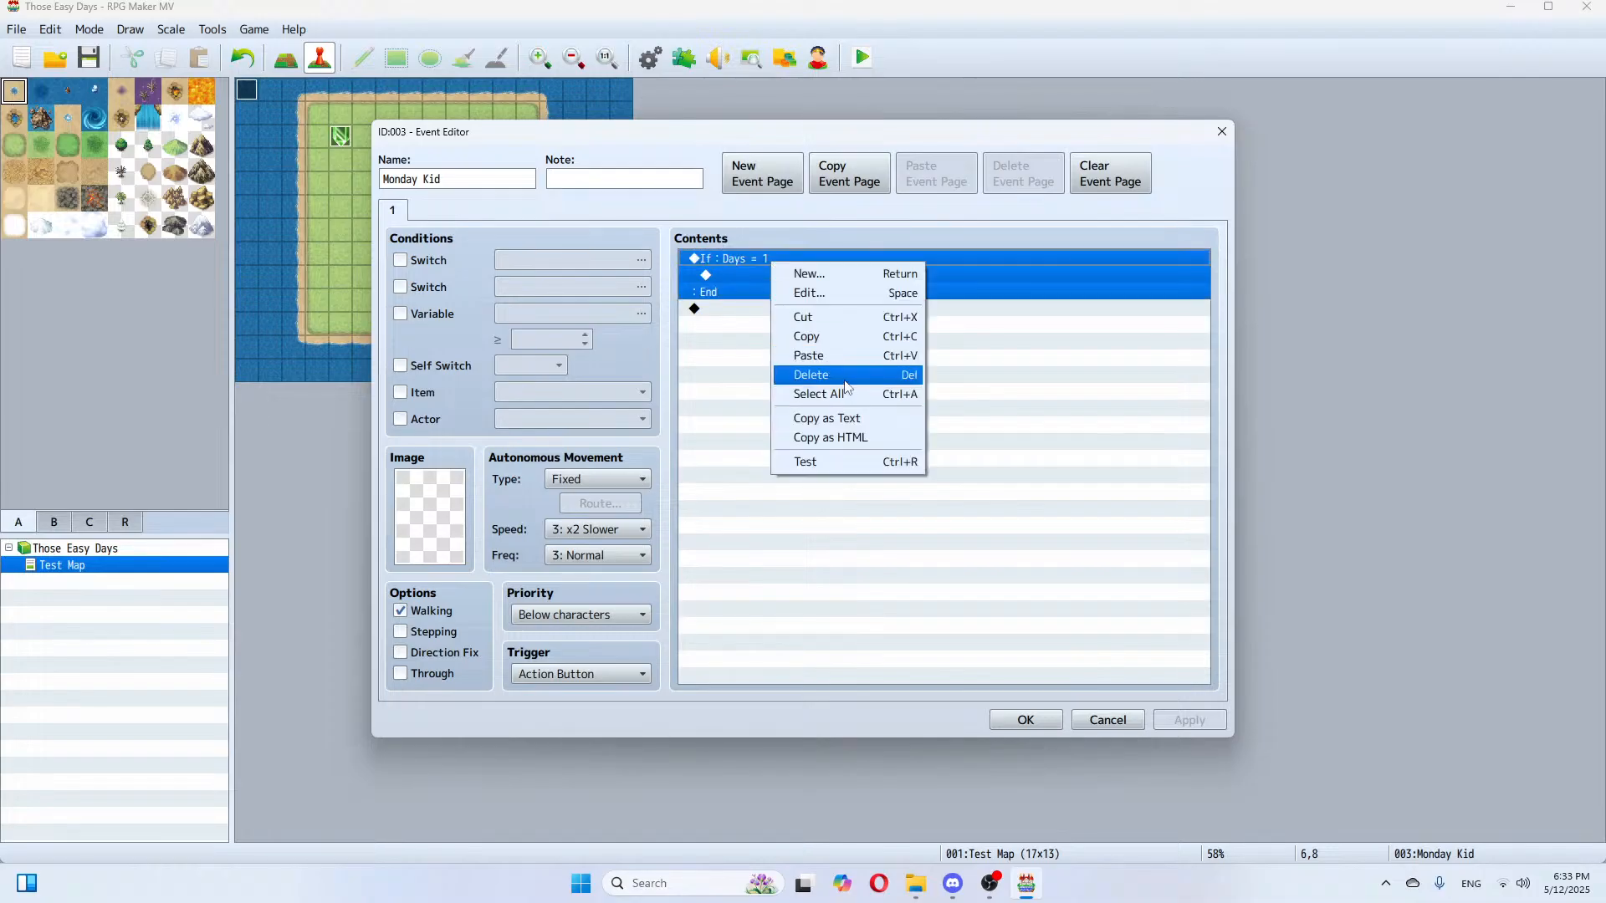
left_click(844, 378)
Step: Add a conditional branch with an Else branch to the Monday Kid event, checking that Hours ≠ 1
double_click(740, 261)
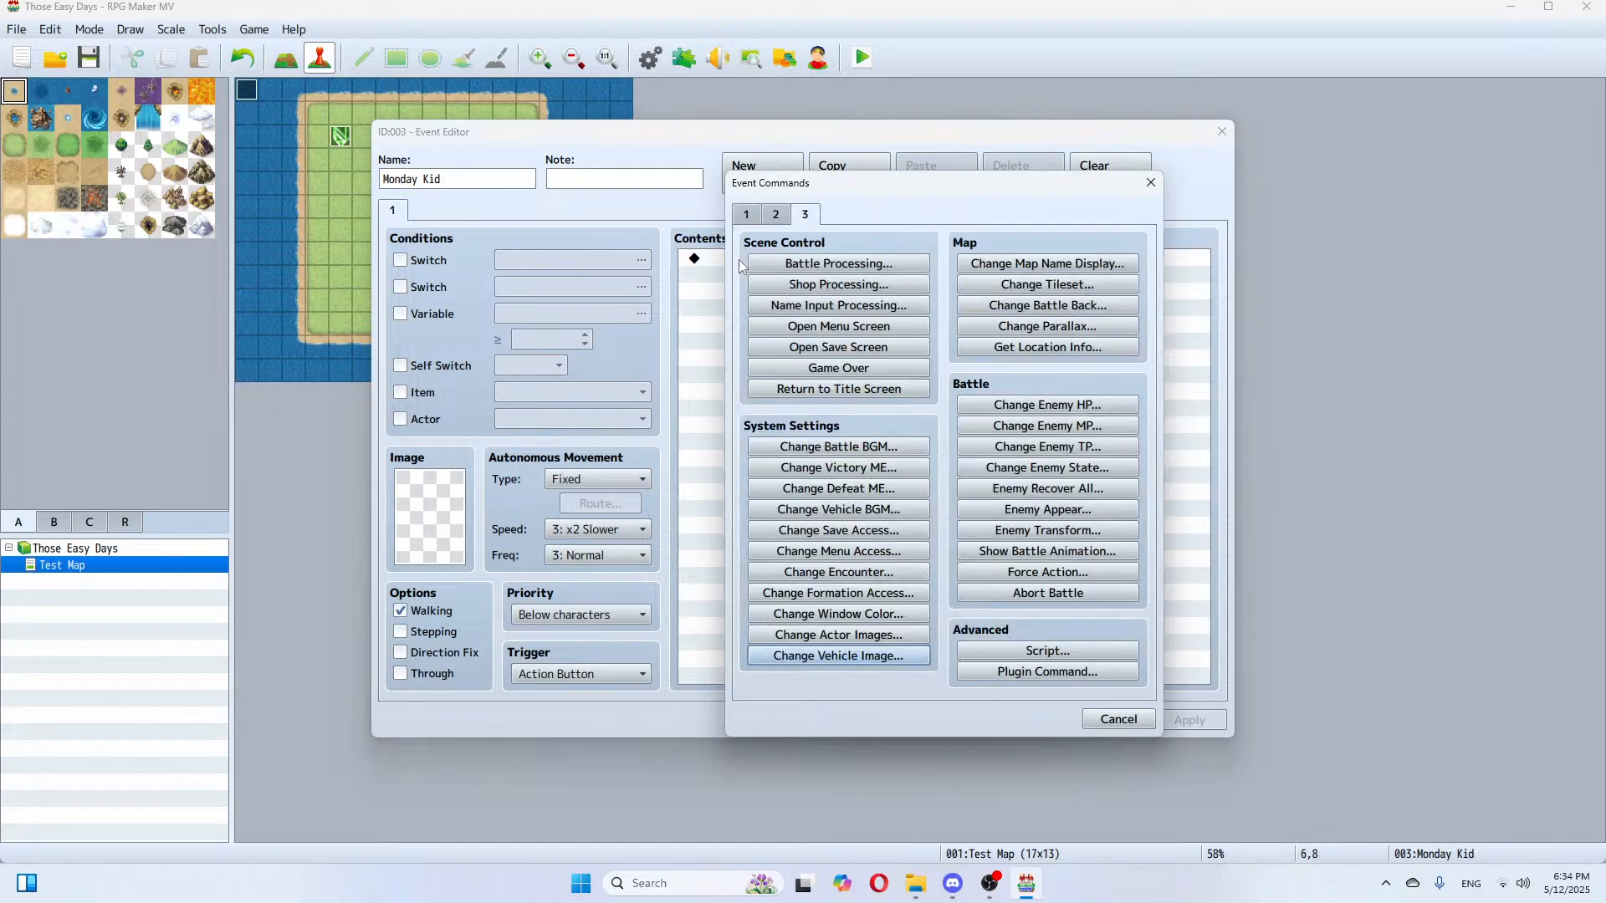
left_click(757, 220)
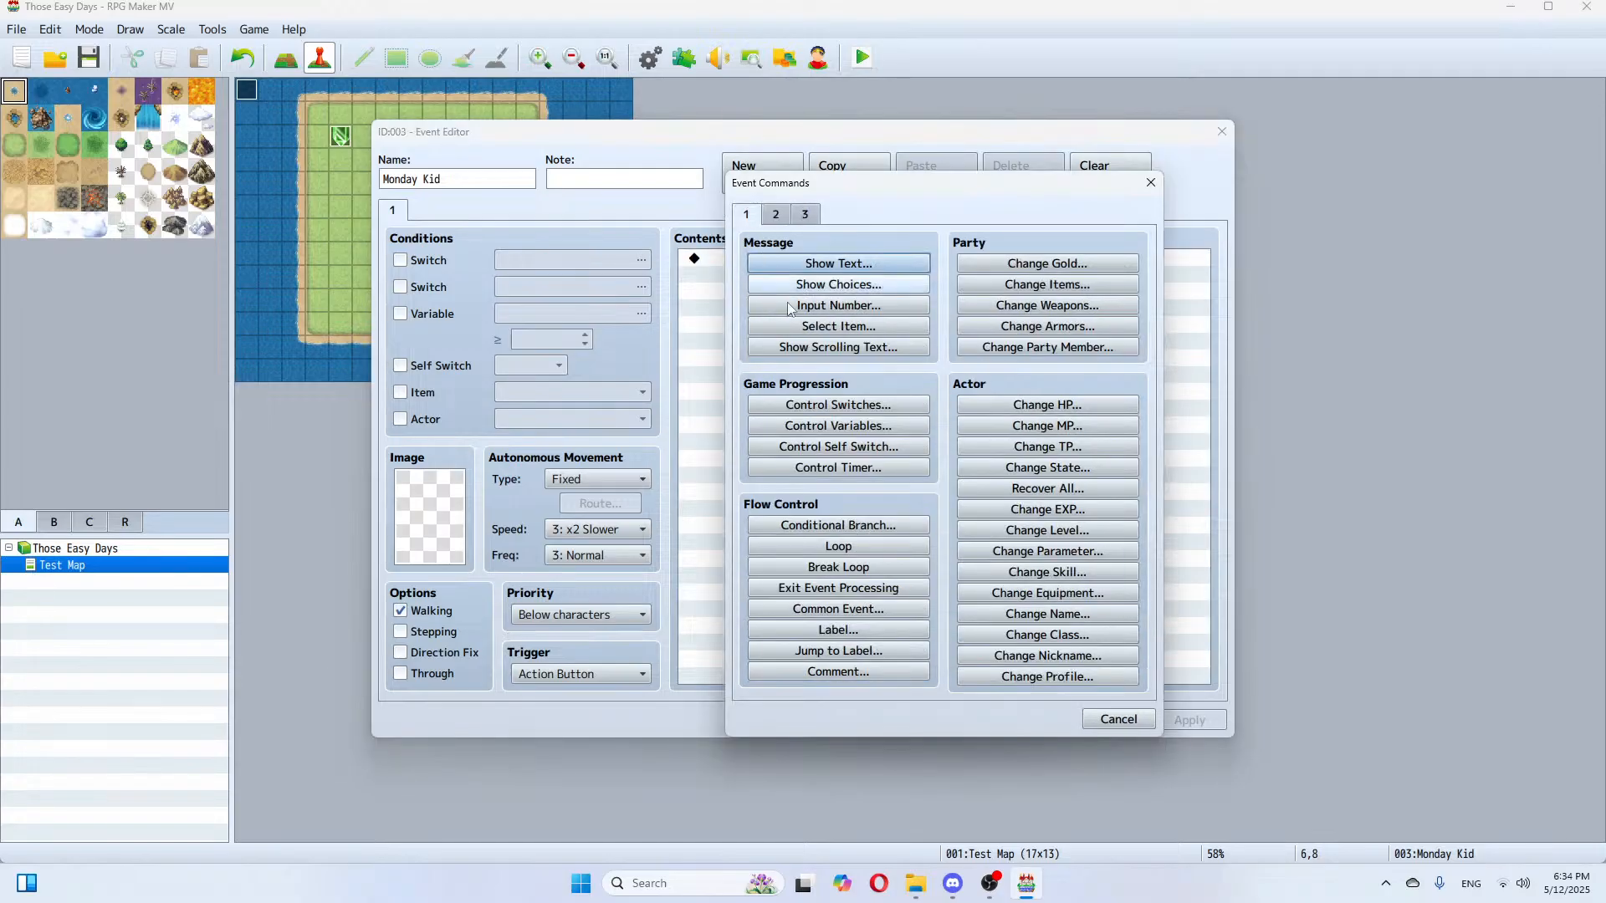
left_click(877, 526)
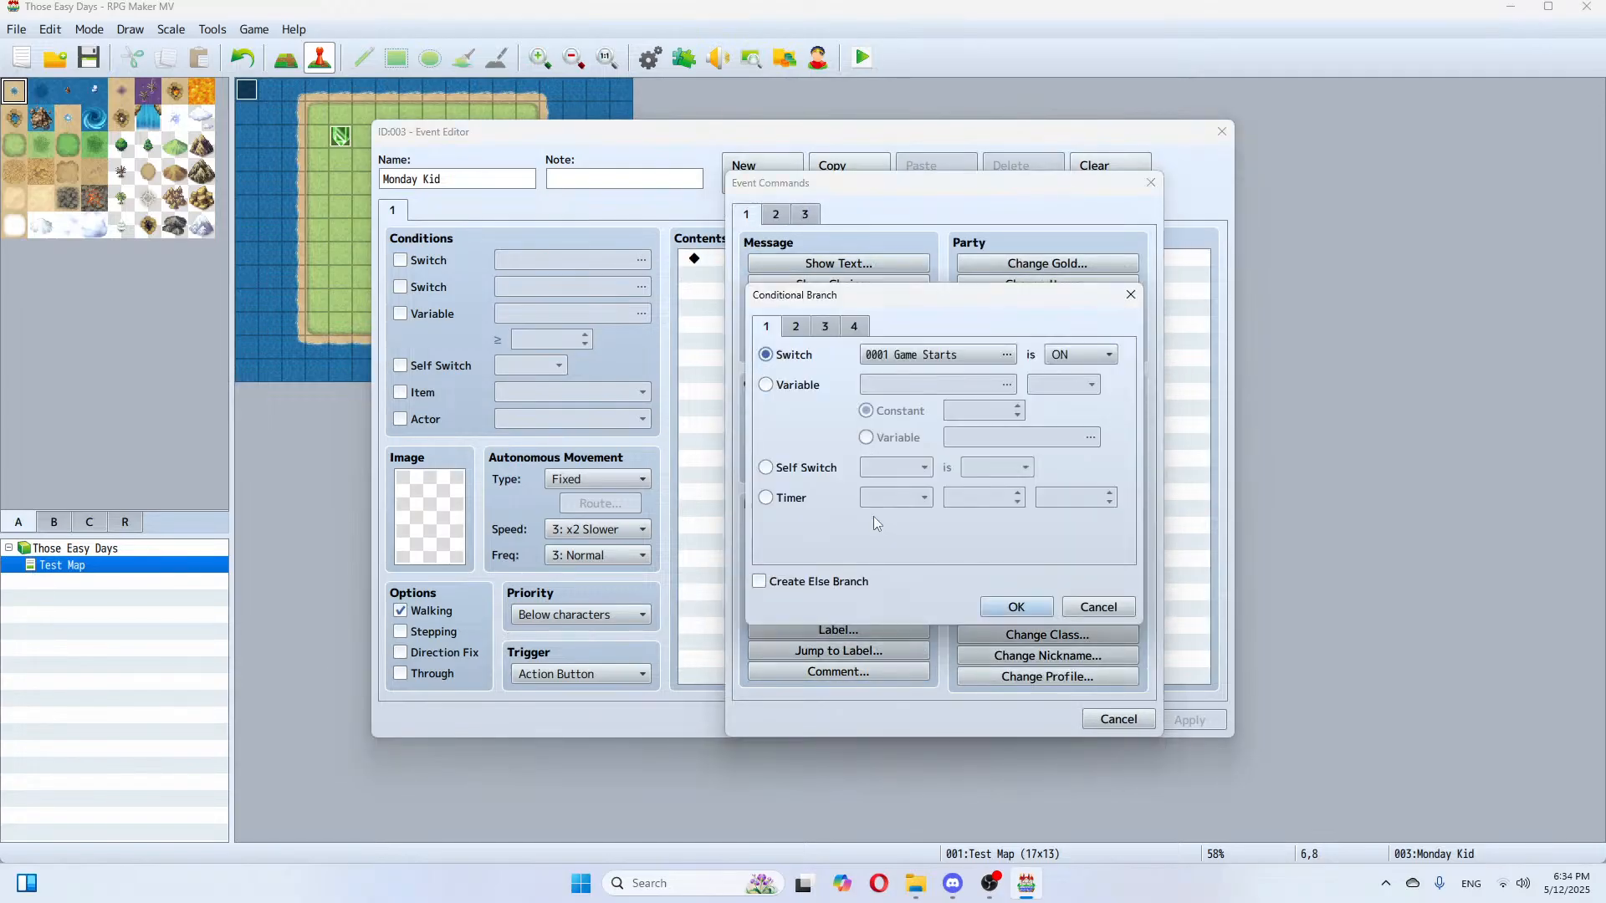
left_click(776, 391)
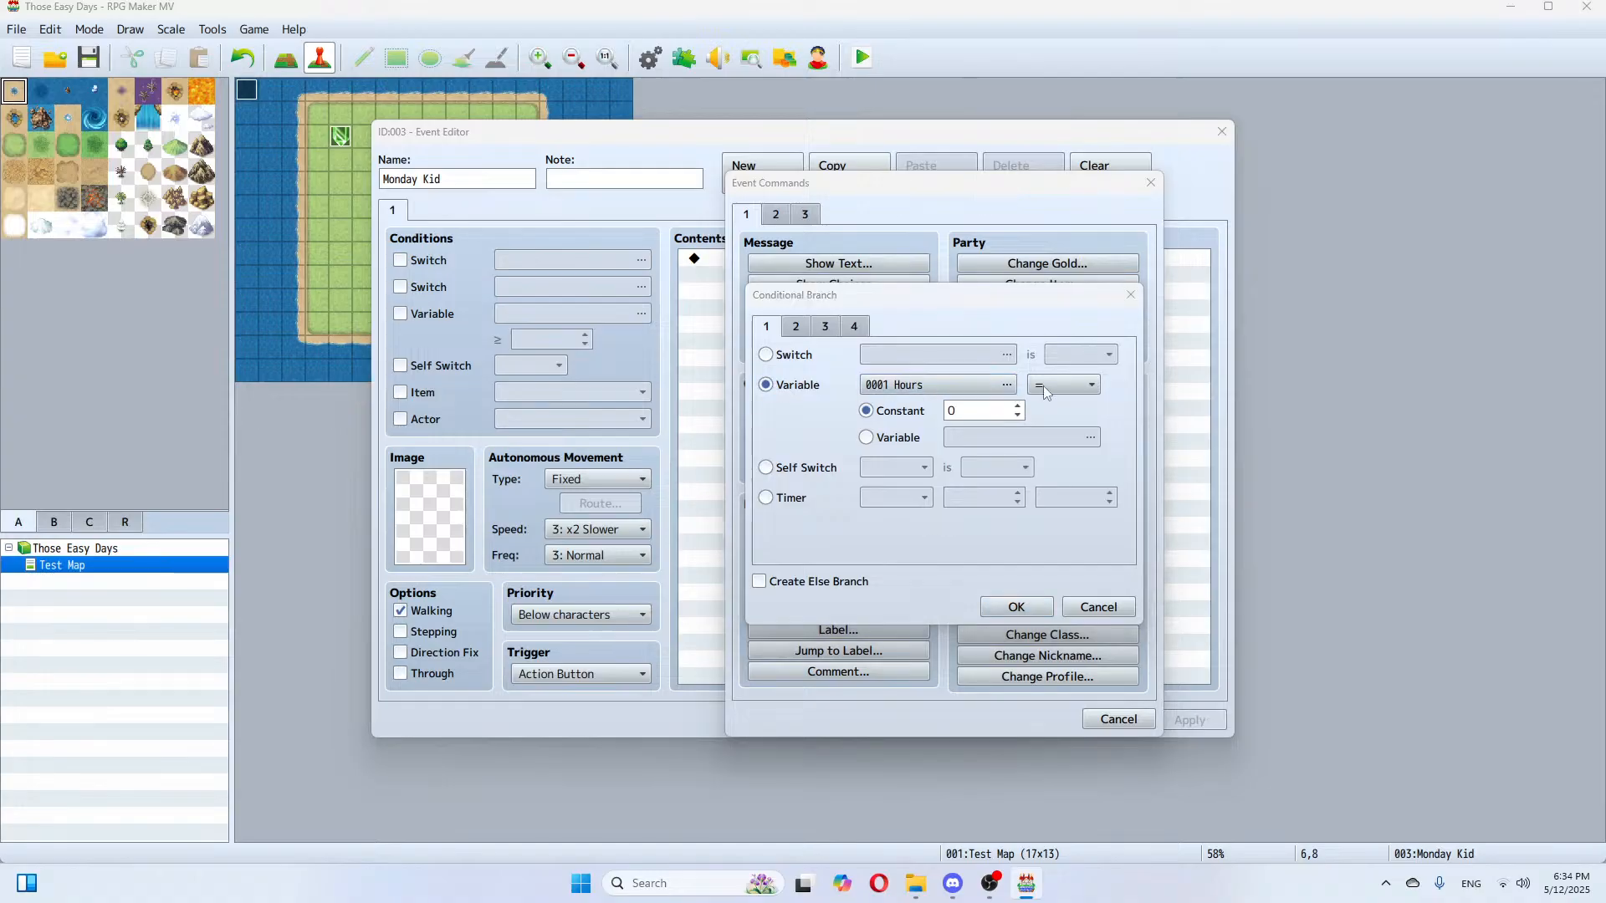
left_click(1007, 384)
left_click(997, 670)
left_click(1092, 385)
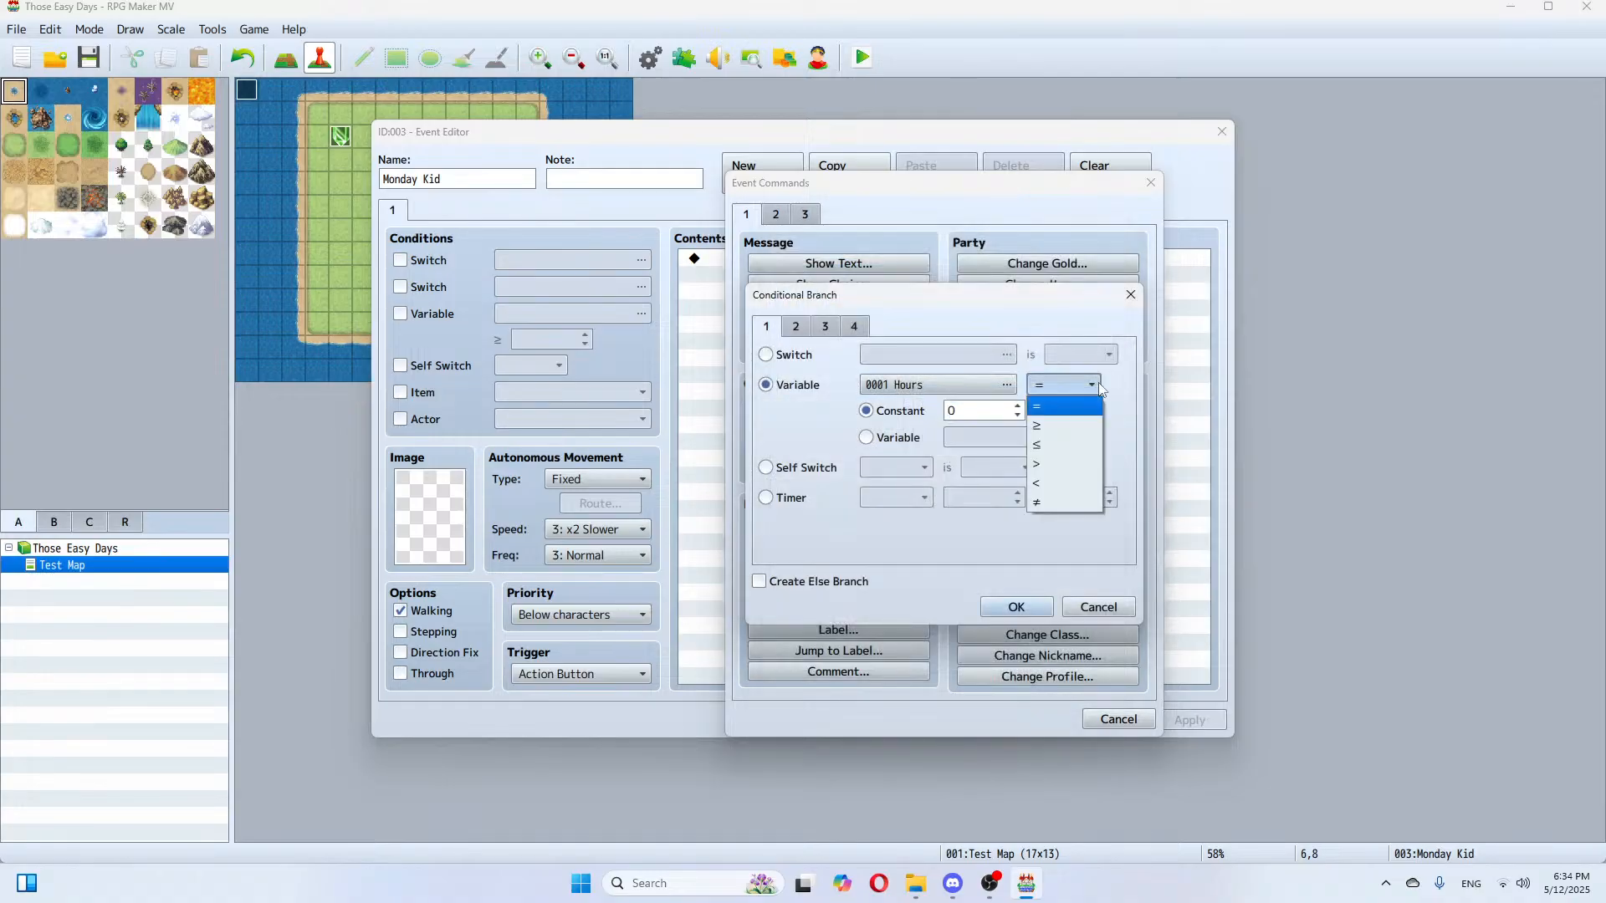
left_click(1037, 502)
left_click(1017, 406)
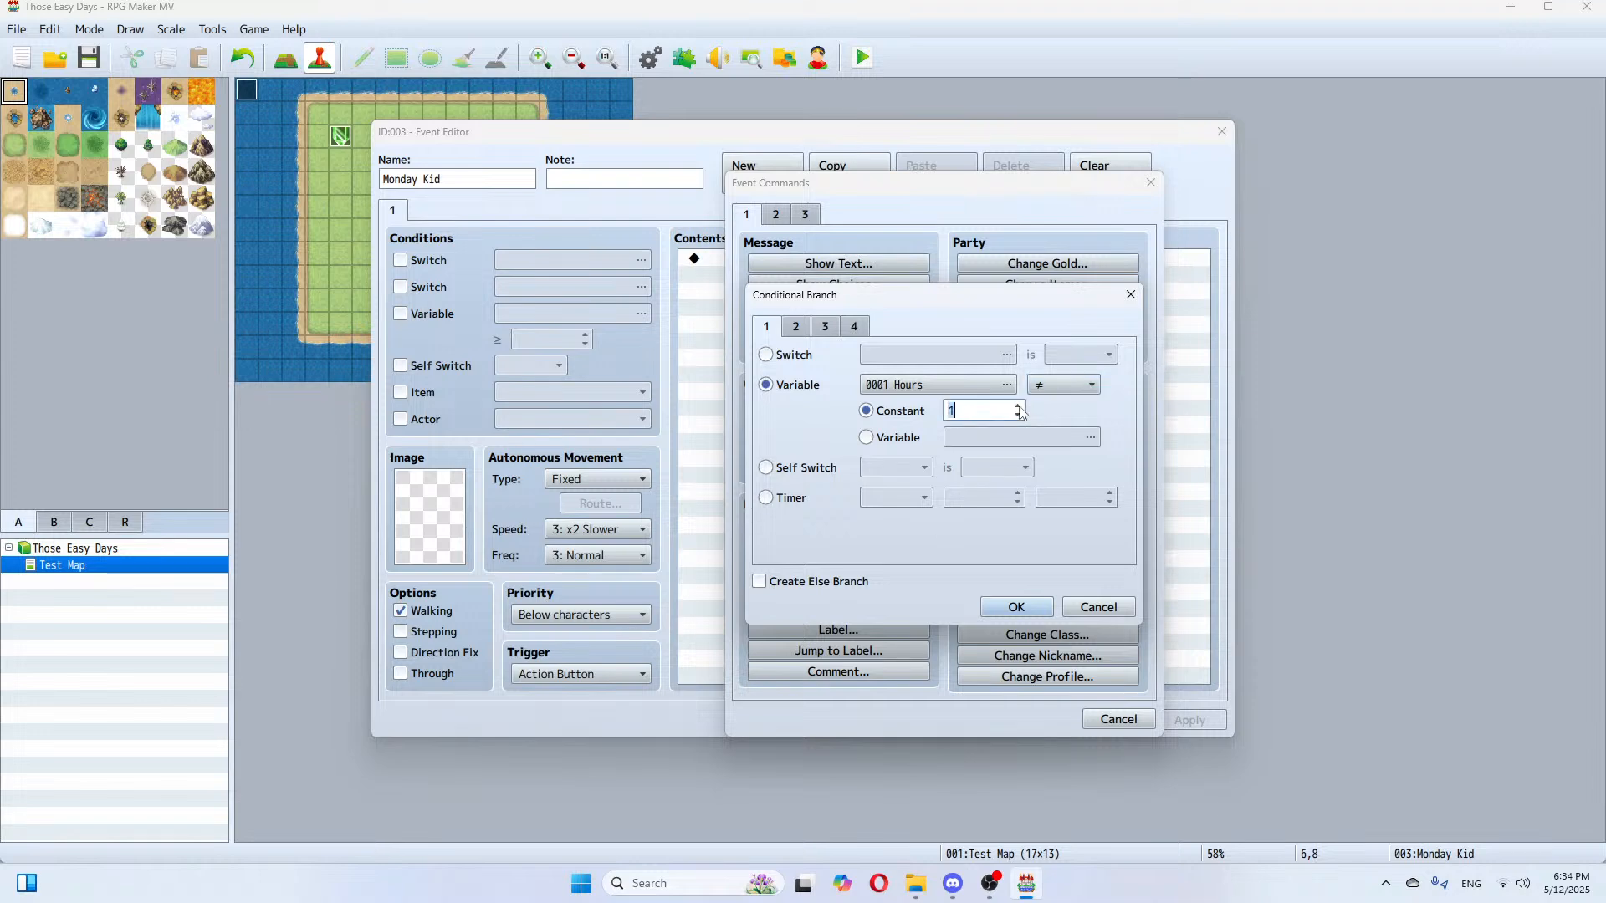
left_click(763, 583)
left_click(1016, 608)
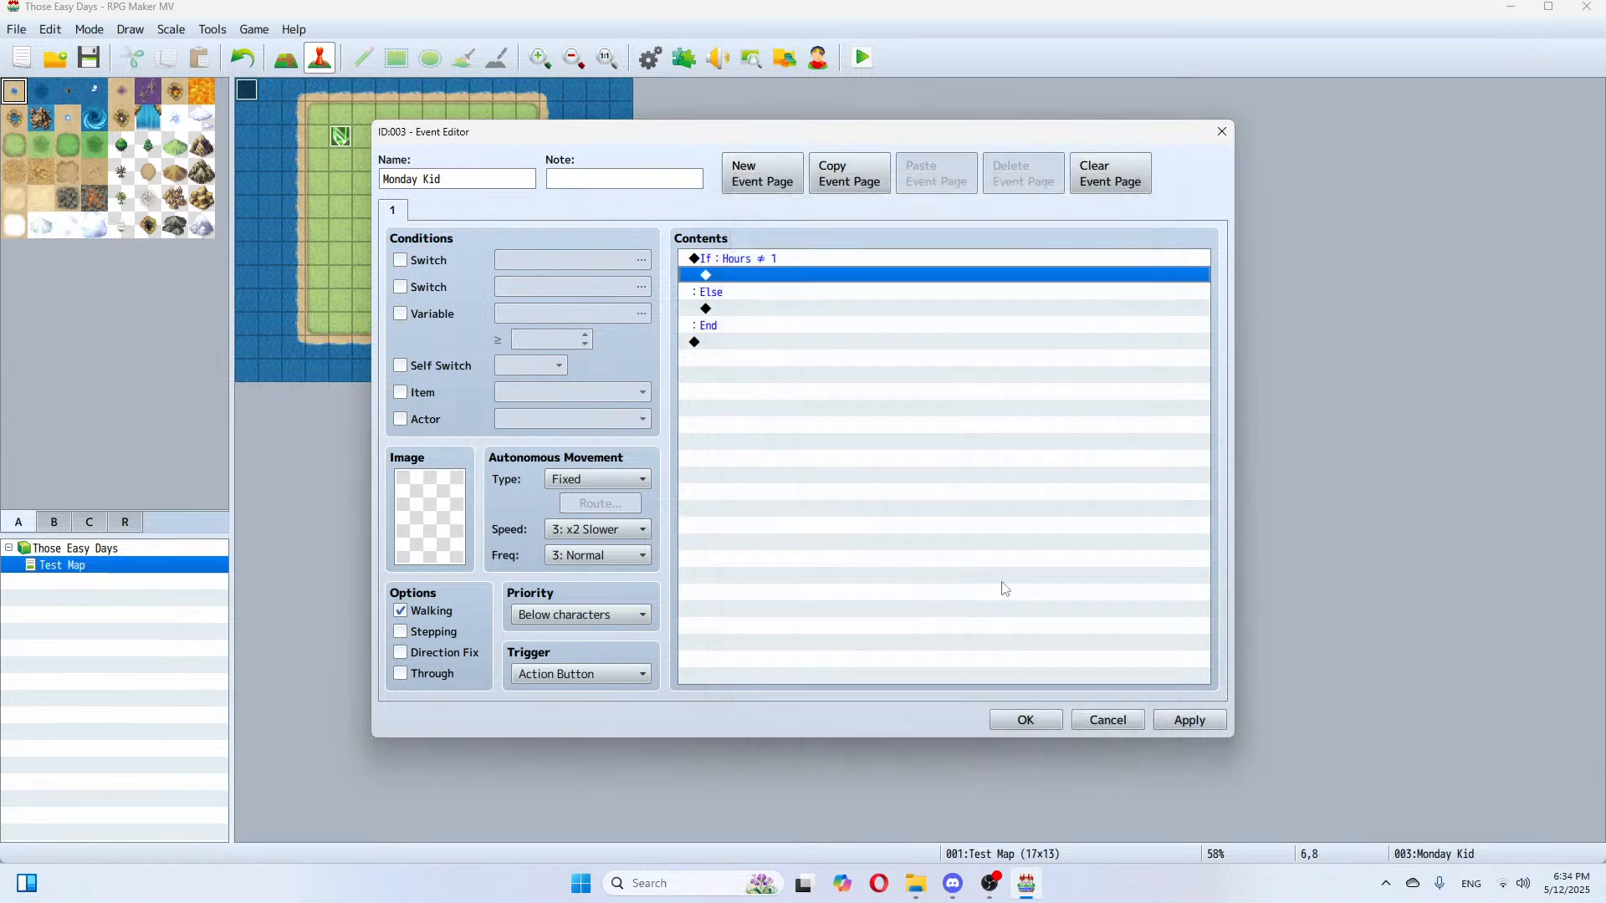
Step: Add an Erase Event command inside the Hours ≠ 1 branch of the Monday Kid event
double_click(757, 284)
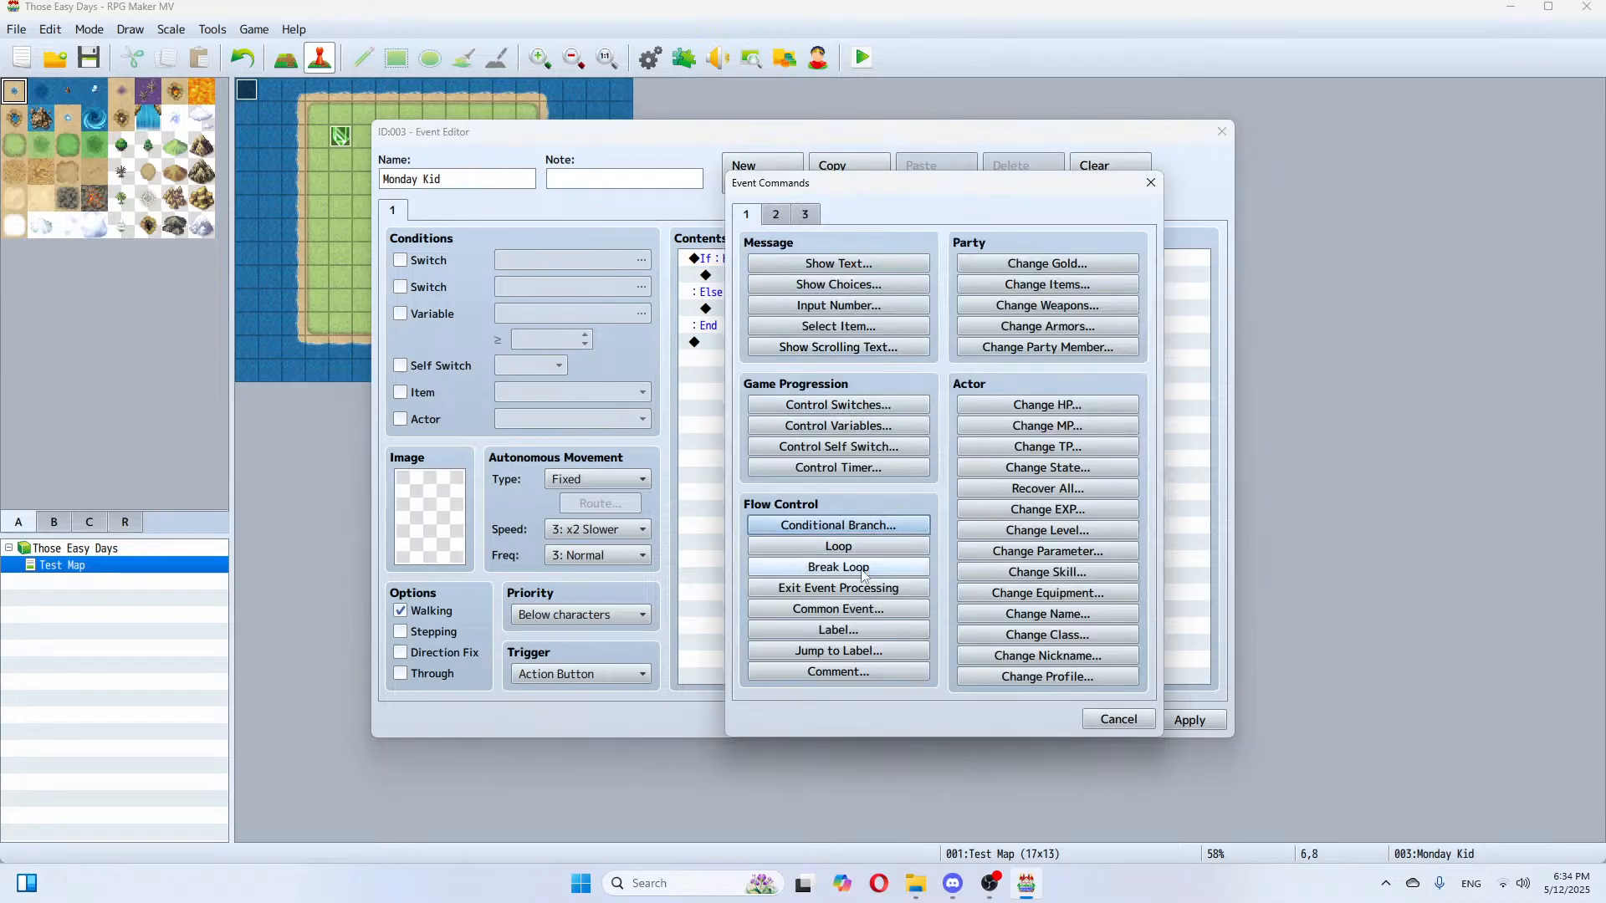
left_click(777, 217)
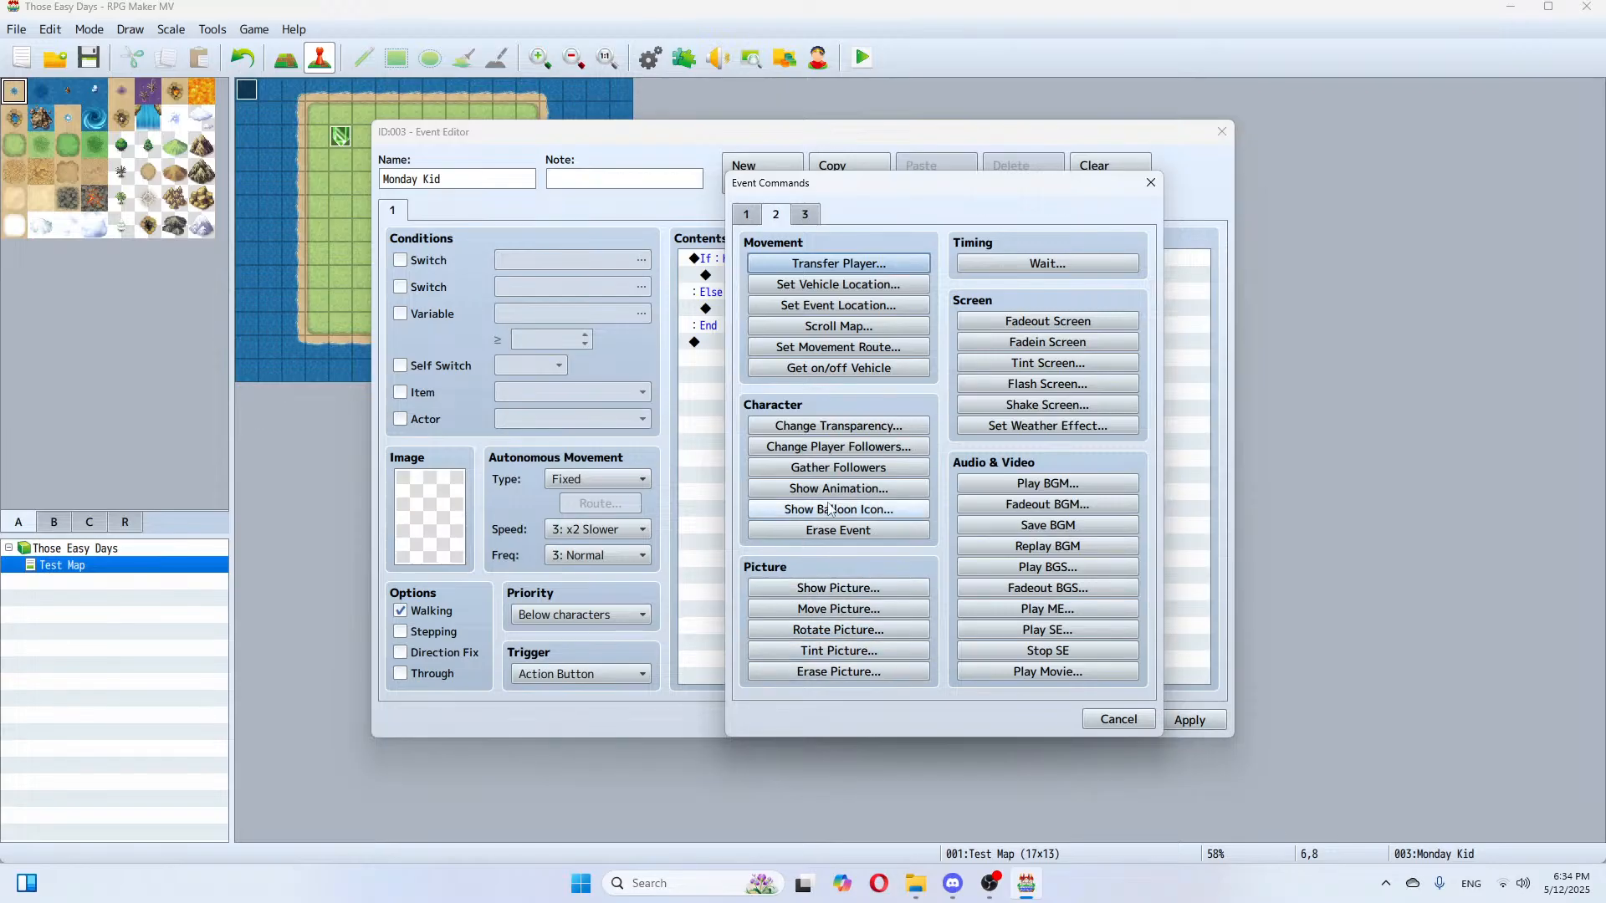
left_click(746, 215)
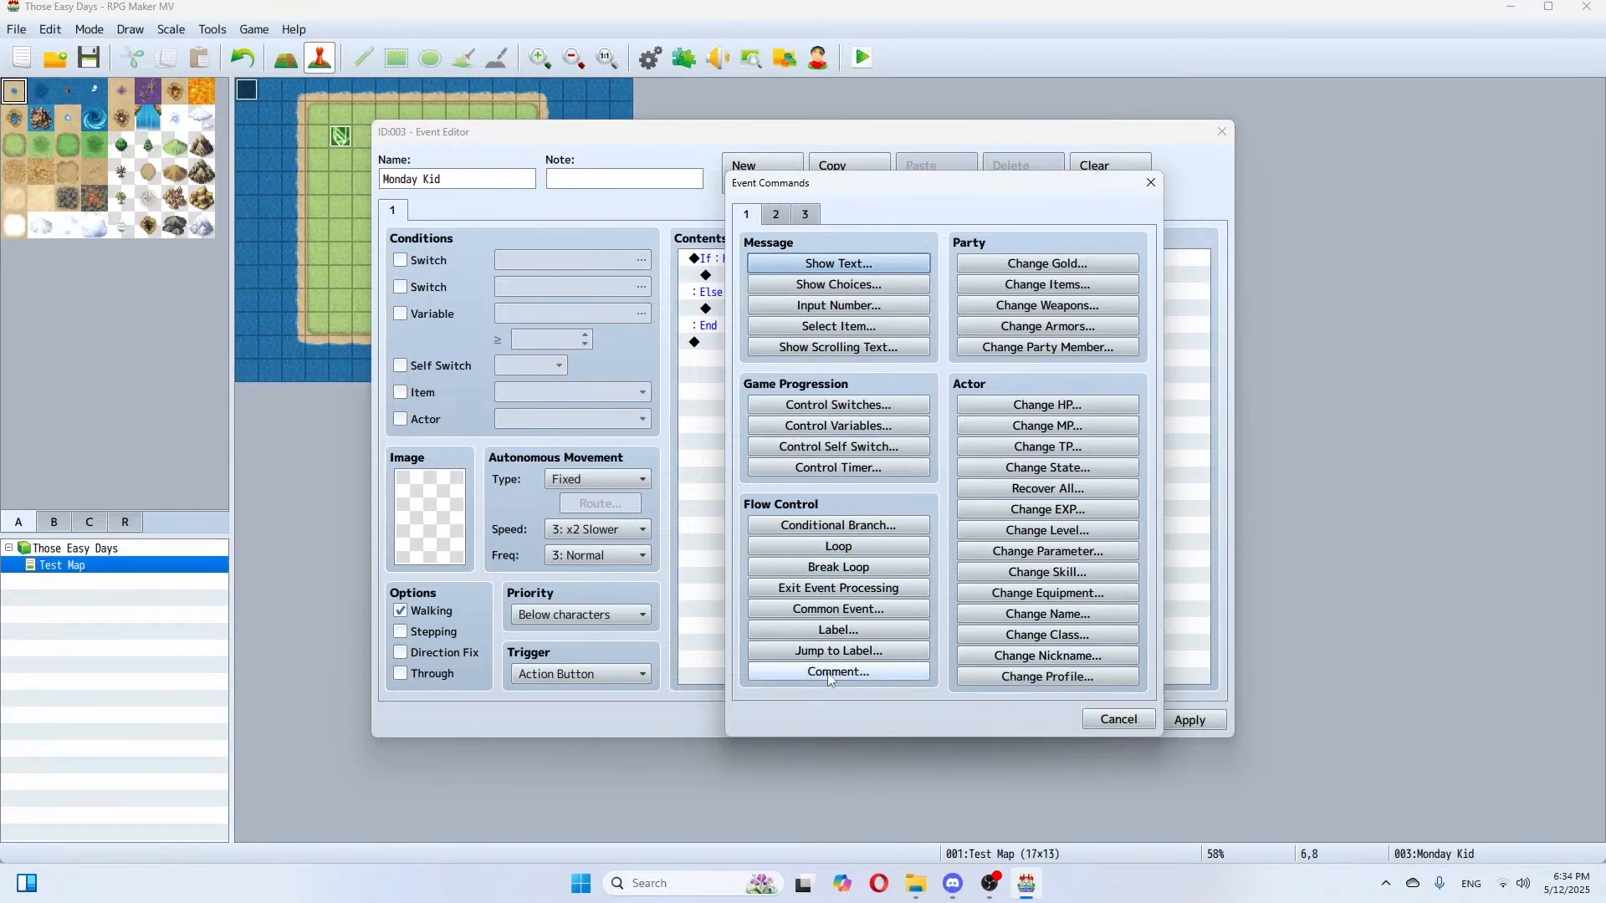
left_click(777, 217)
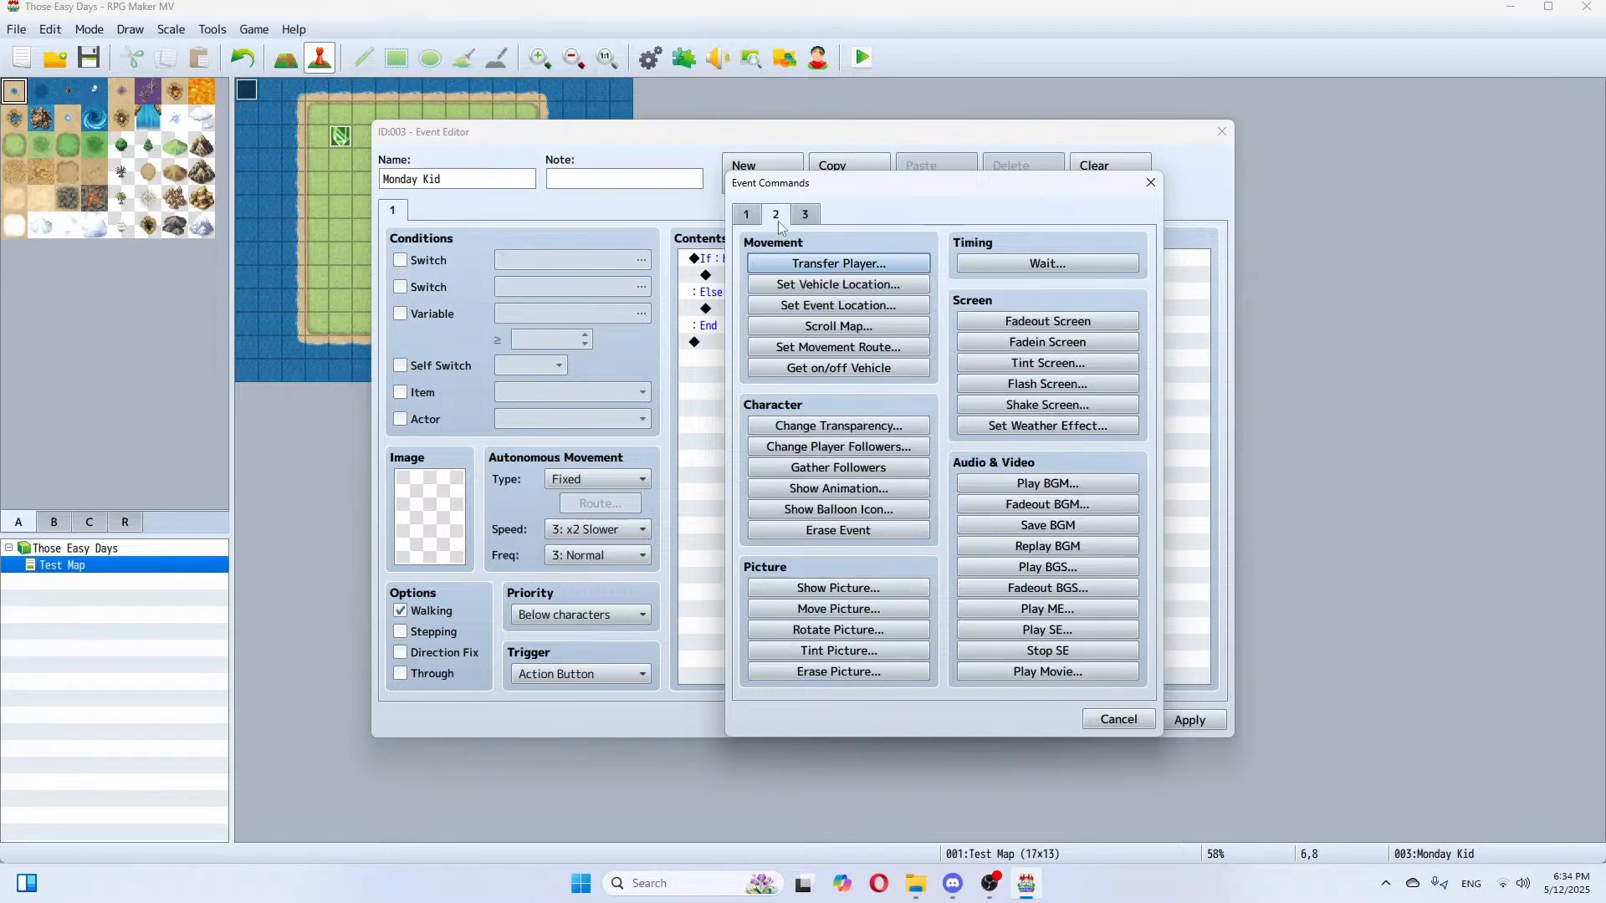
left_click(850, 534)
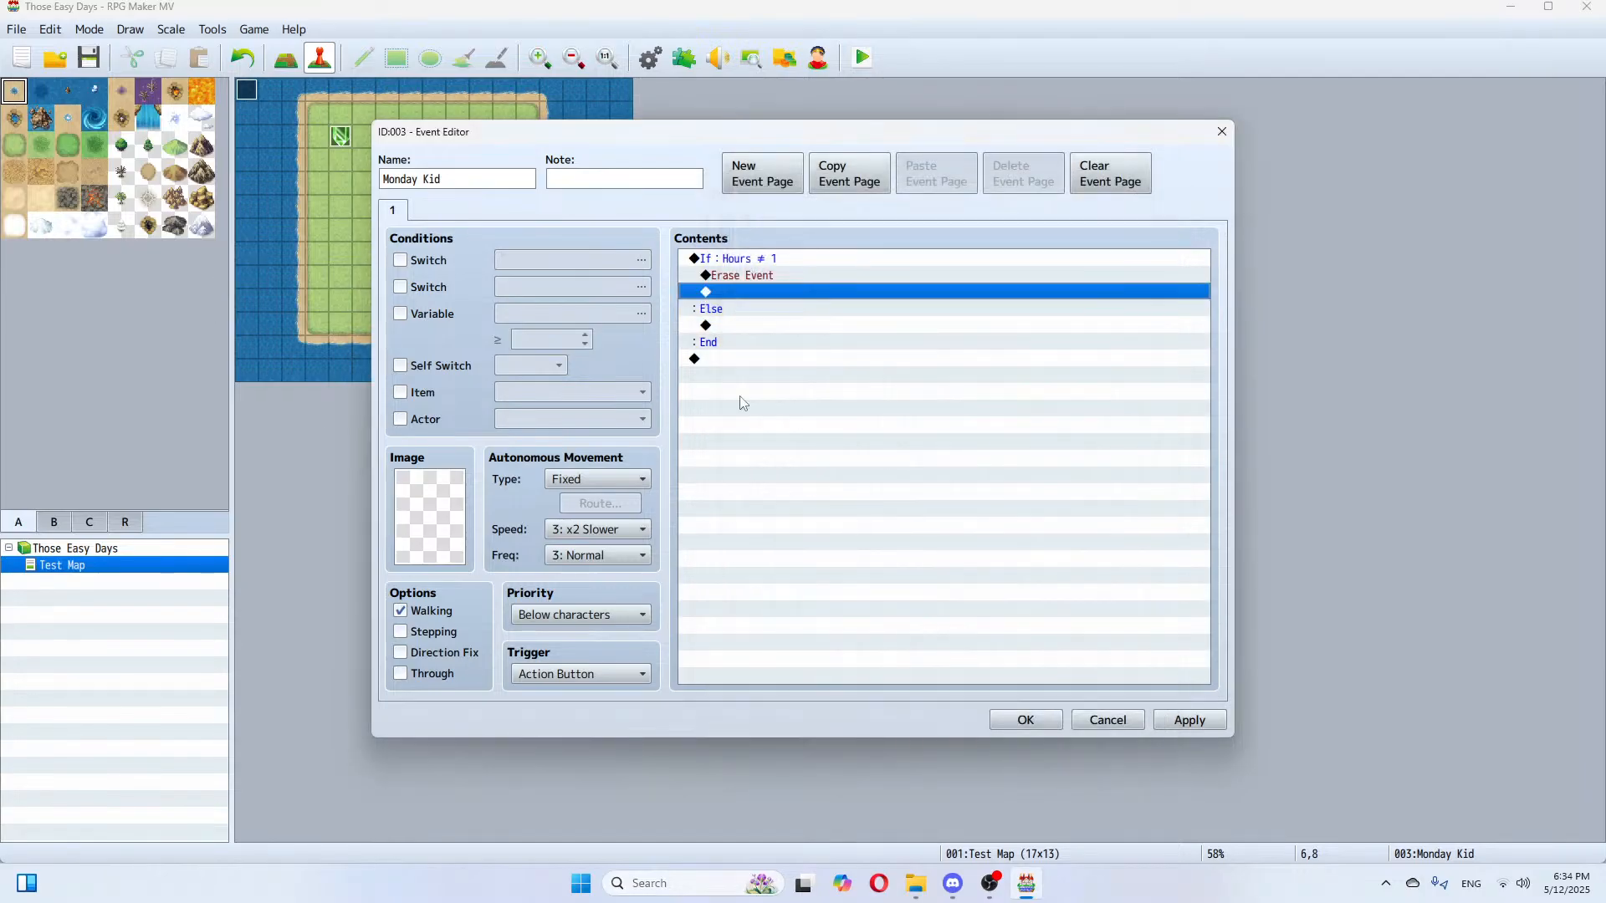
Step: Add the message "I'm only here on Monday." with the first People1 face to the Else branch and apply the event changes
double_click(726, 329)
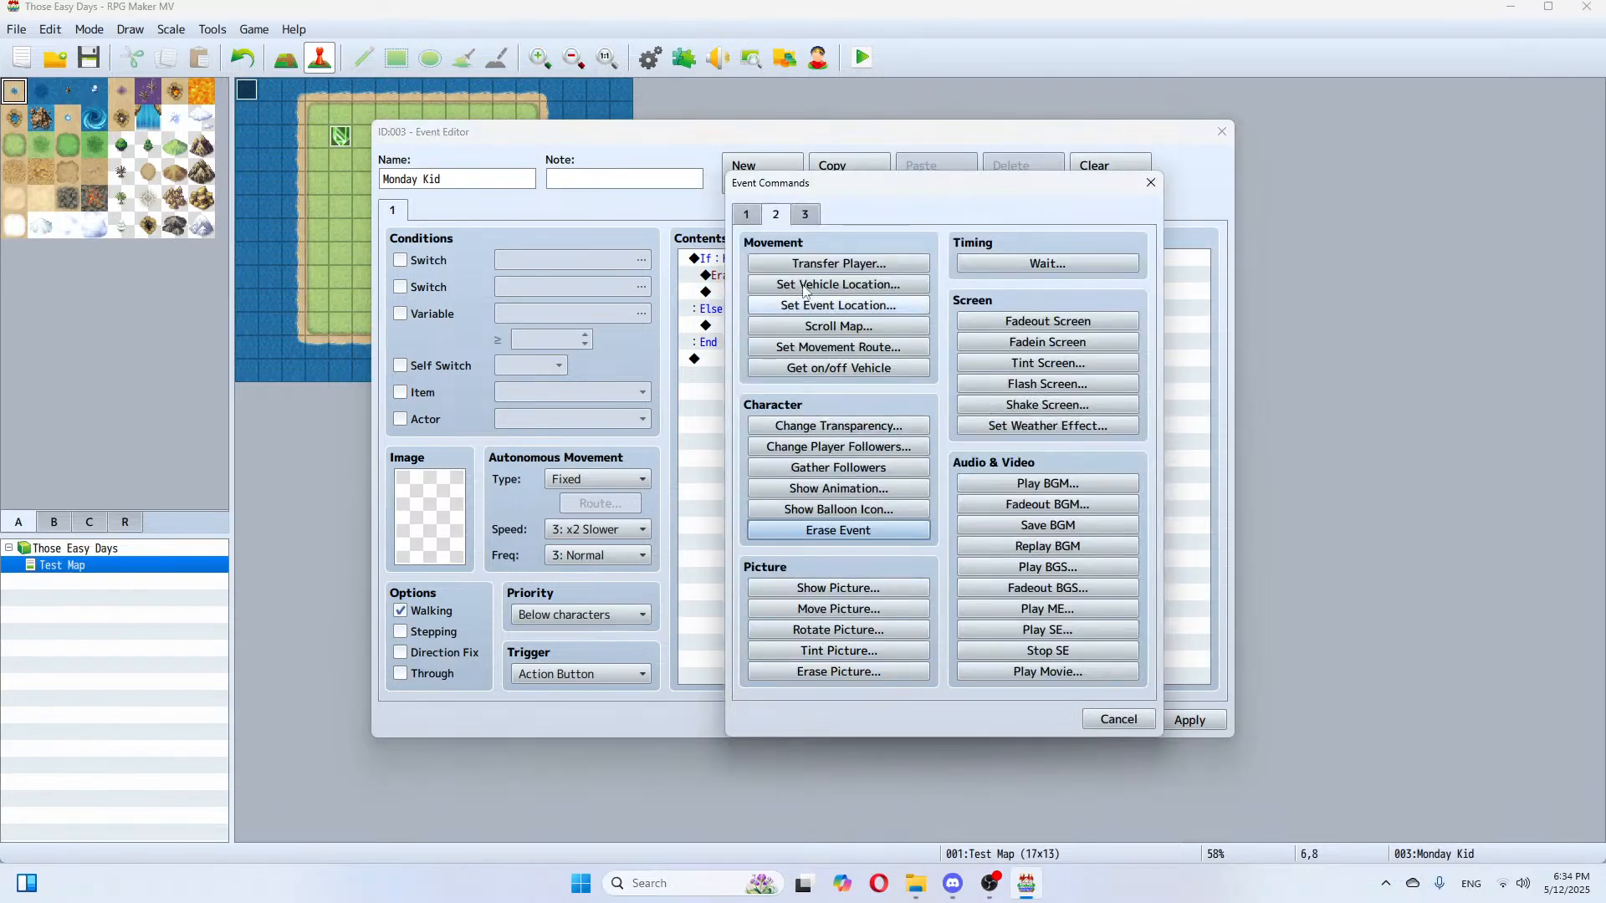
left_click(753, 214)
left_click(837, 263)
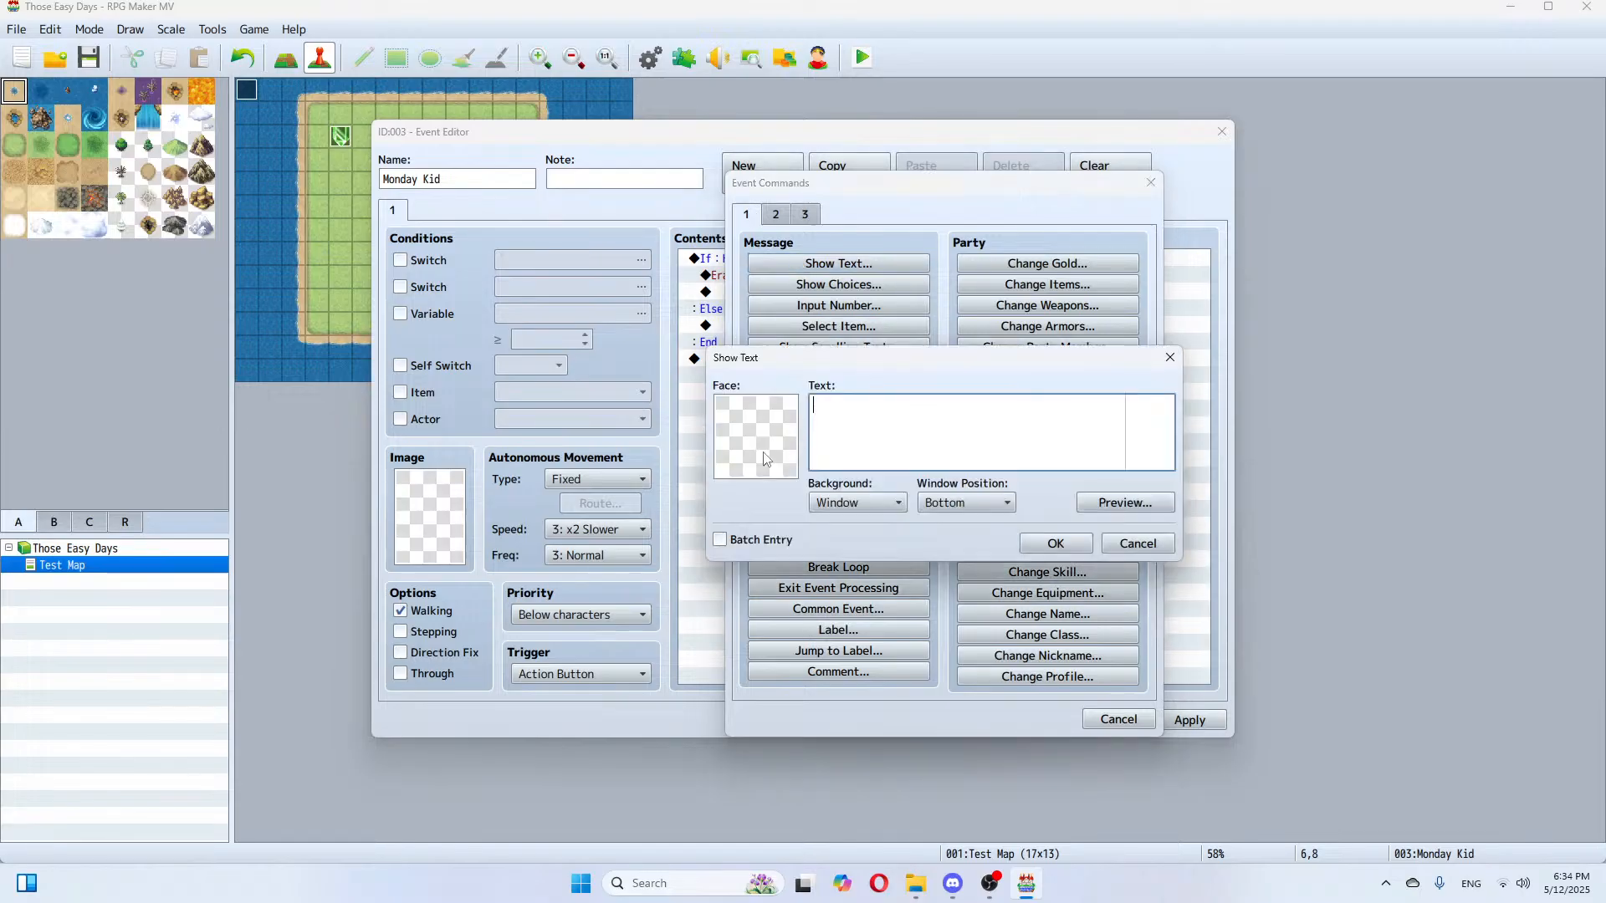
double_click(763, 458)
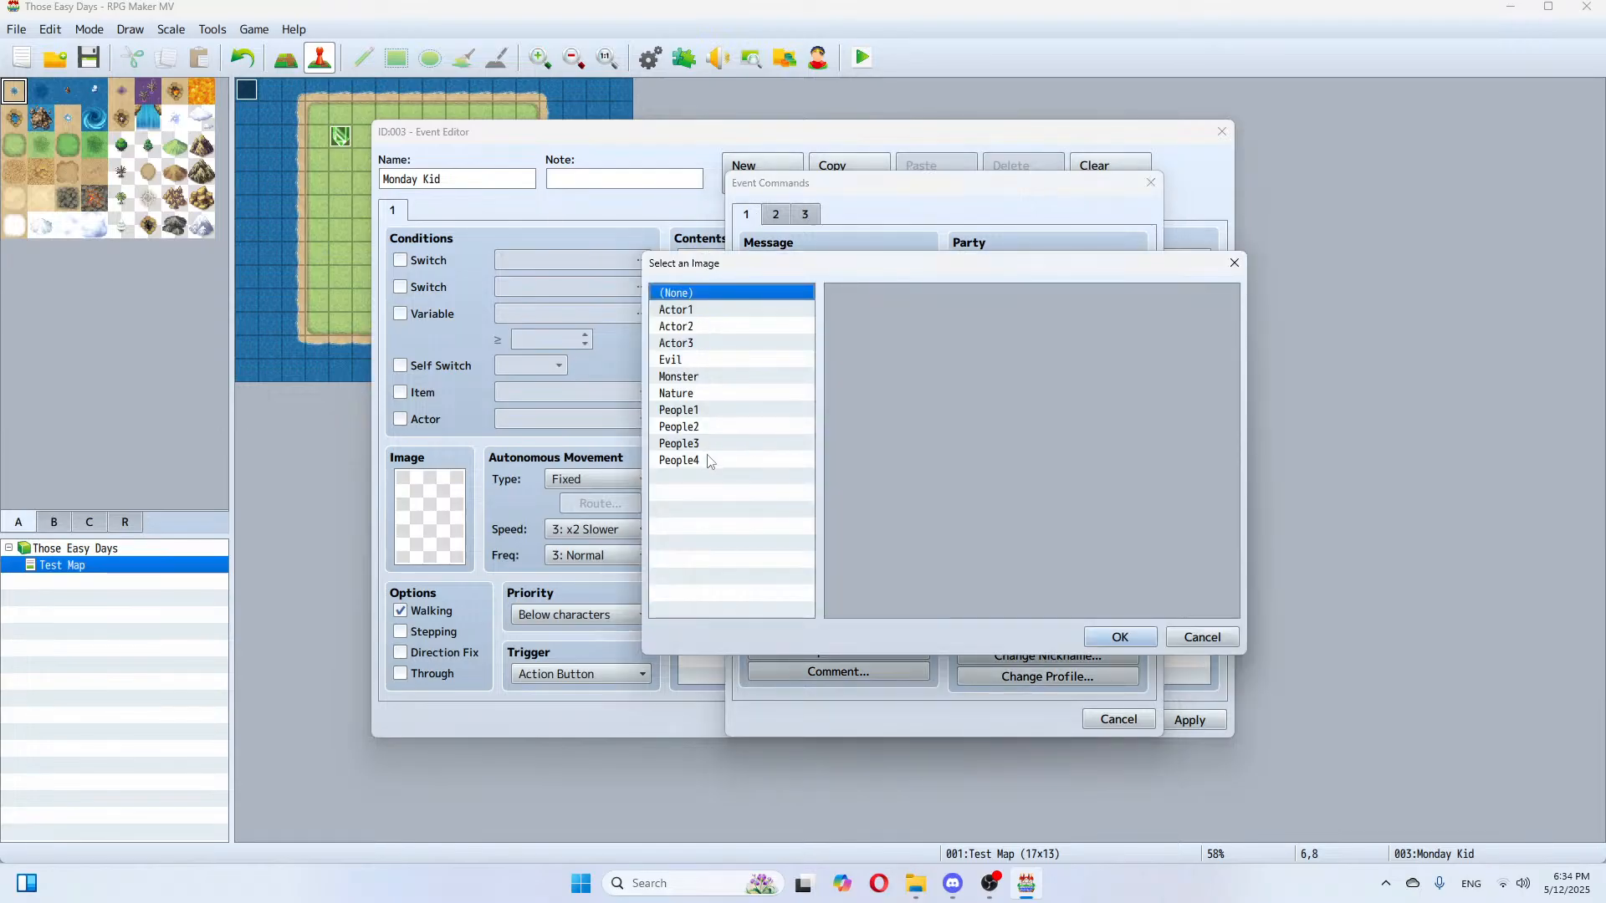
left_click(724, 410)
double_click(848, 356)
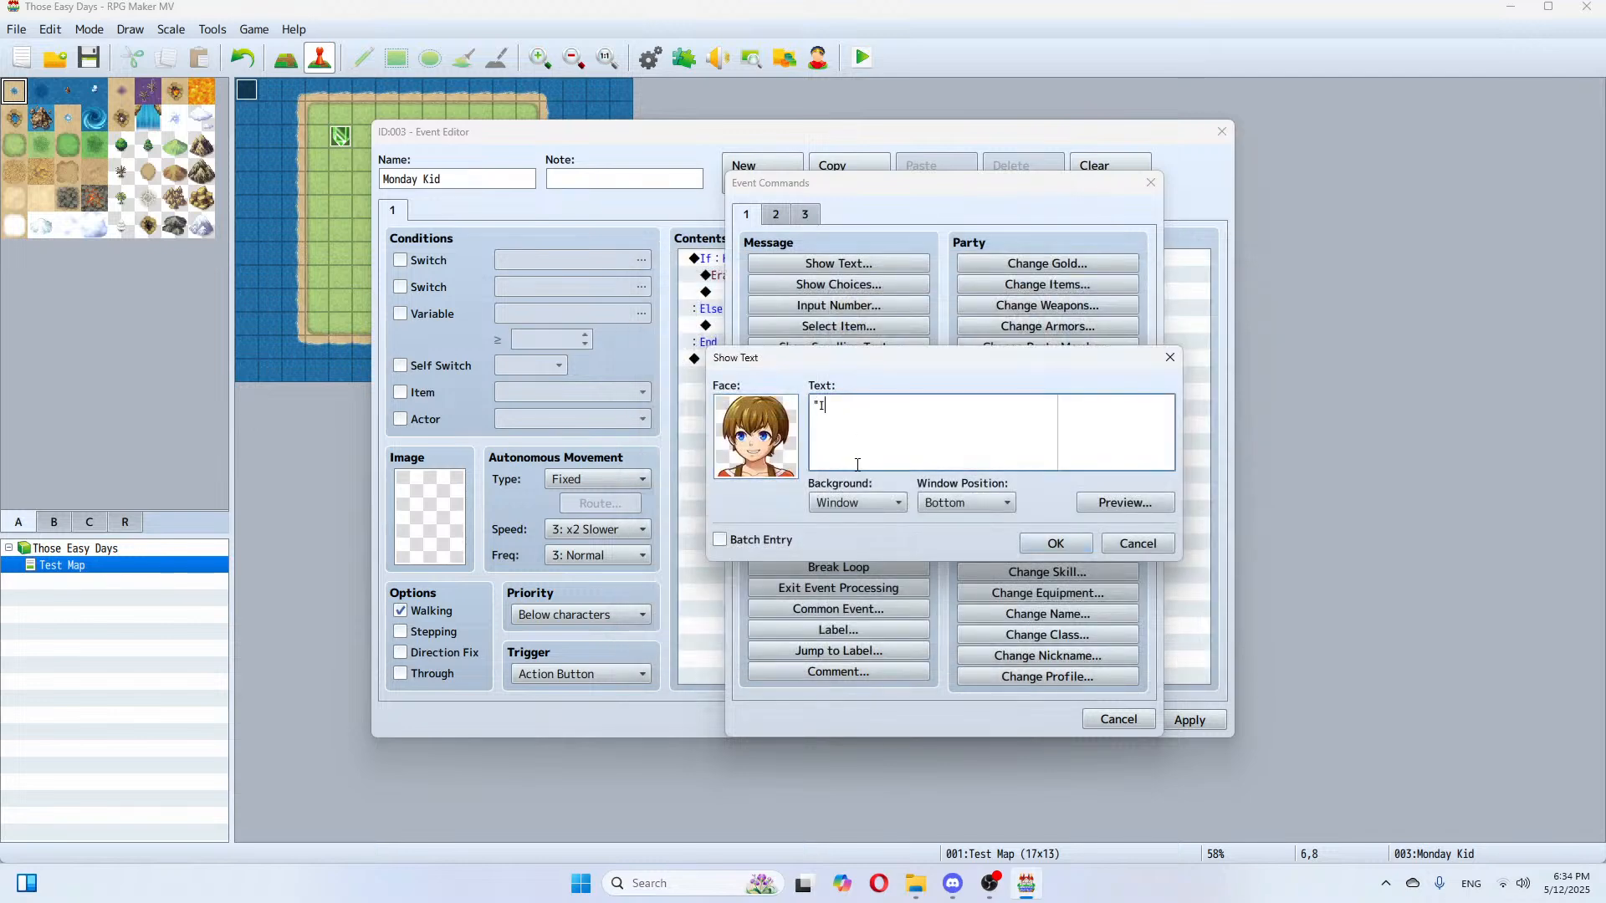
type("\"I'm only here on Monday.\"")
left_click(1055, 543)
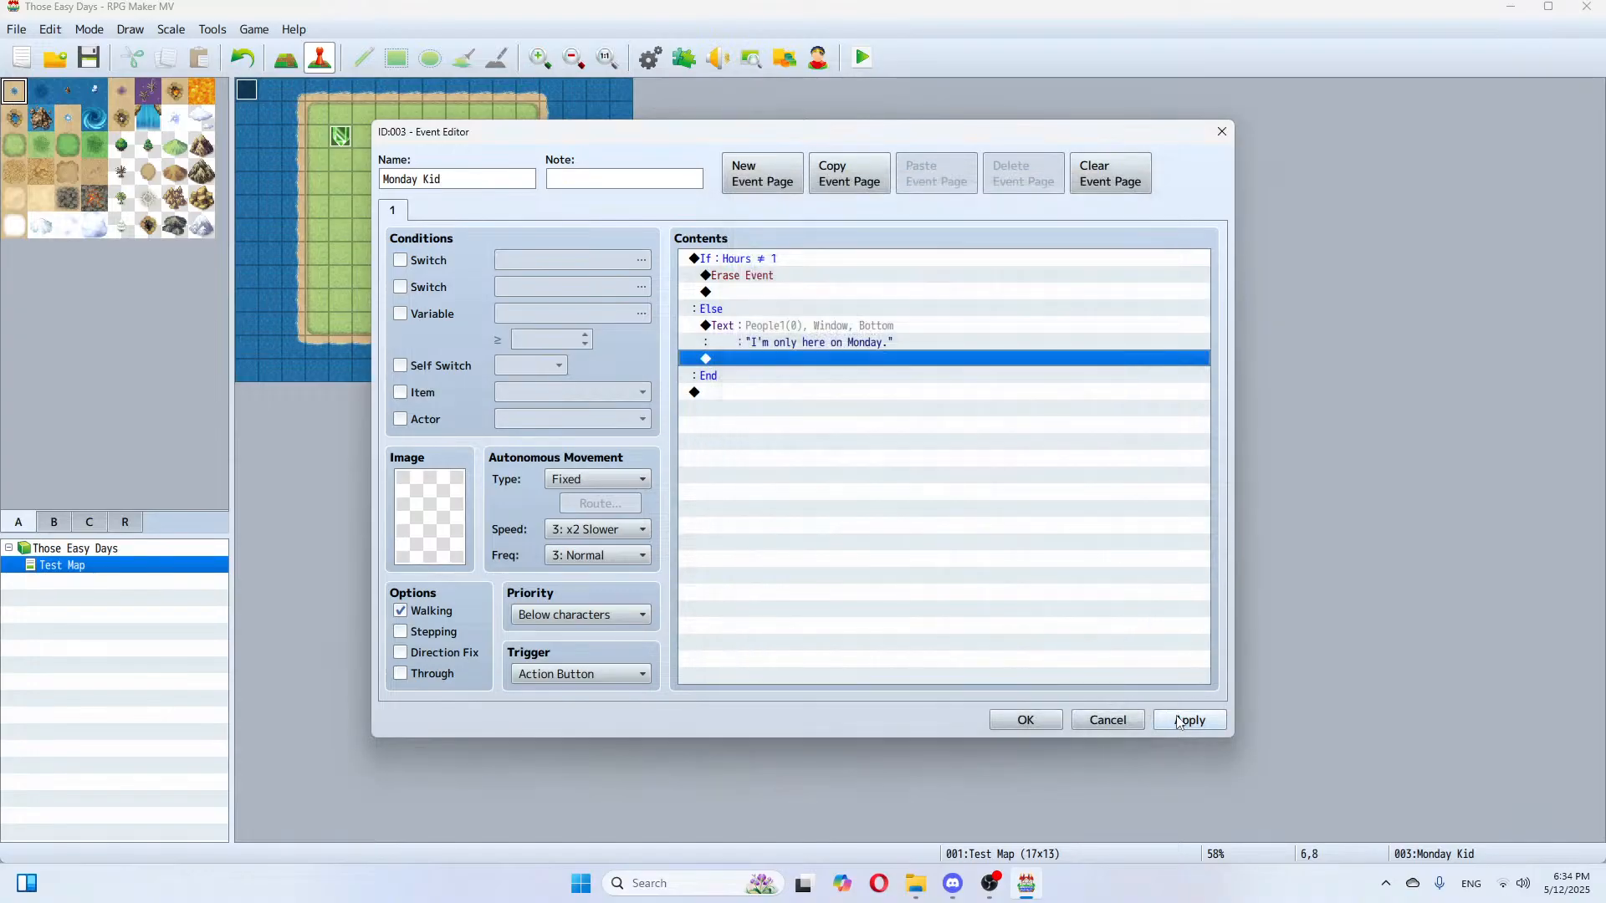
left_click(1189, 720)
Step: Give the Monday Kid event the first People1 character image, enable its stepping animation, and apply the changes before closing the editor
double_click(403, 509)
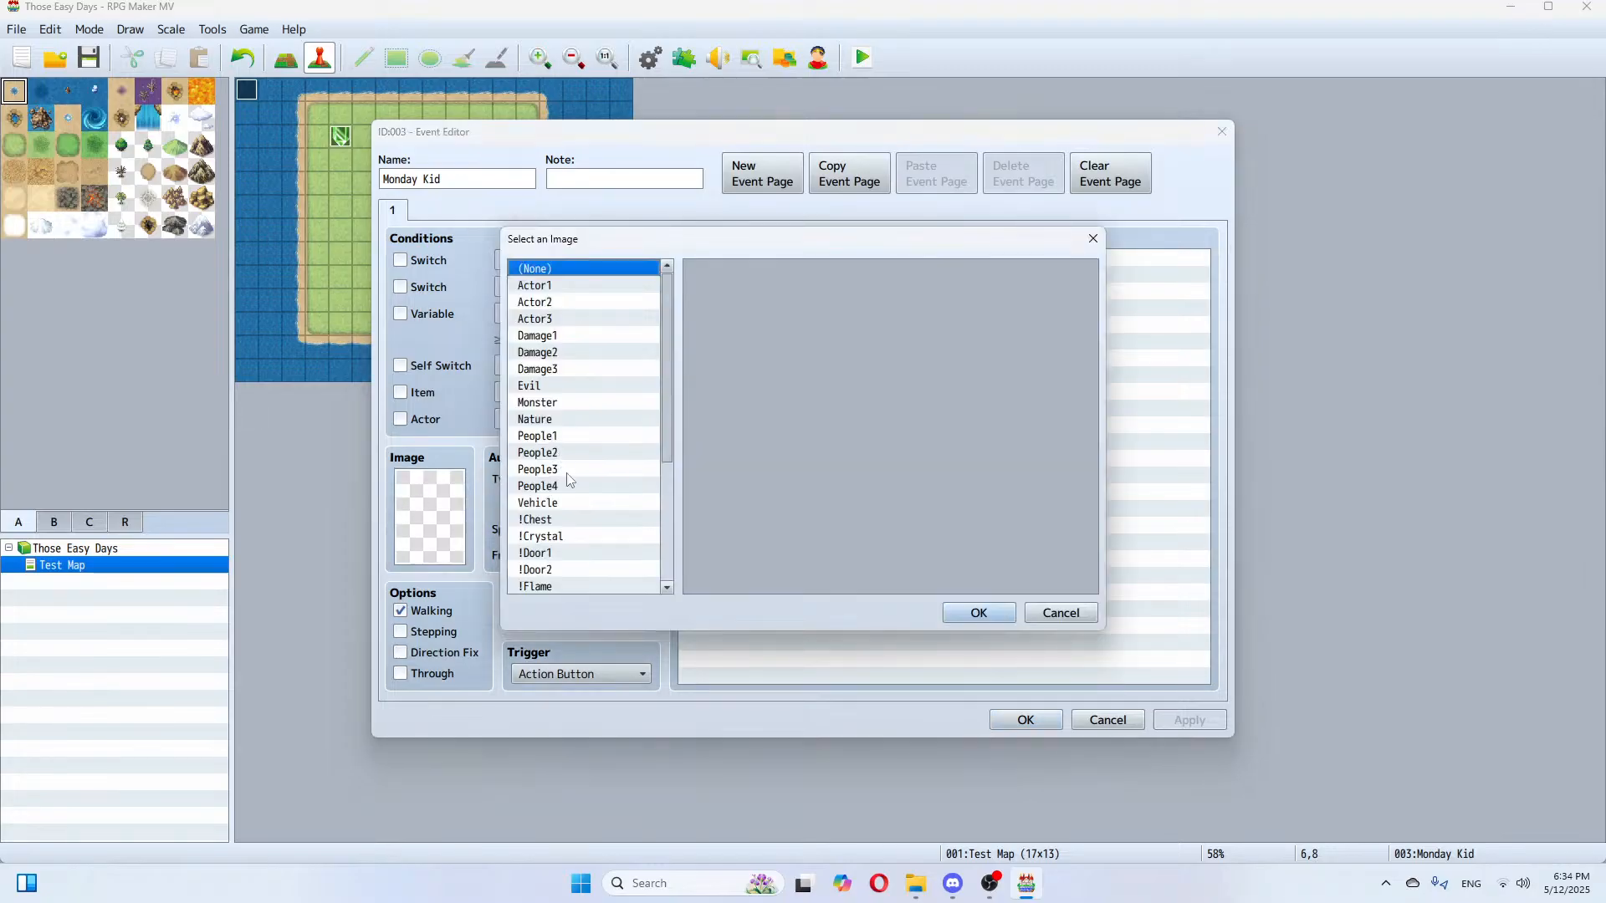
left_click(556, 437)
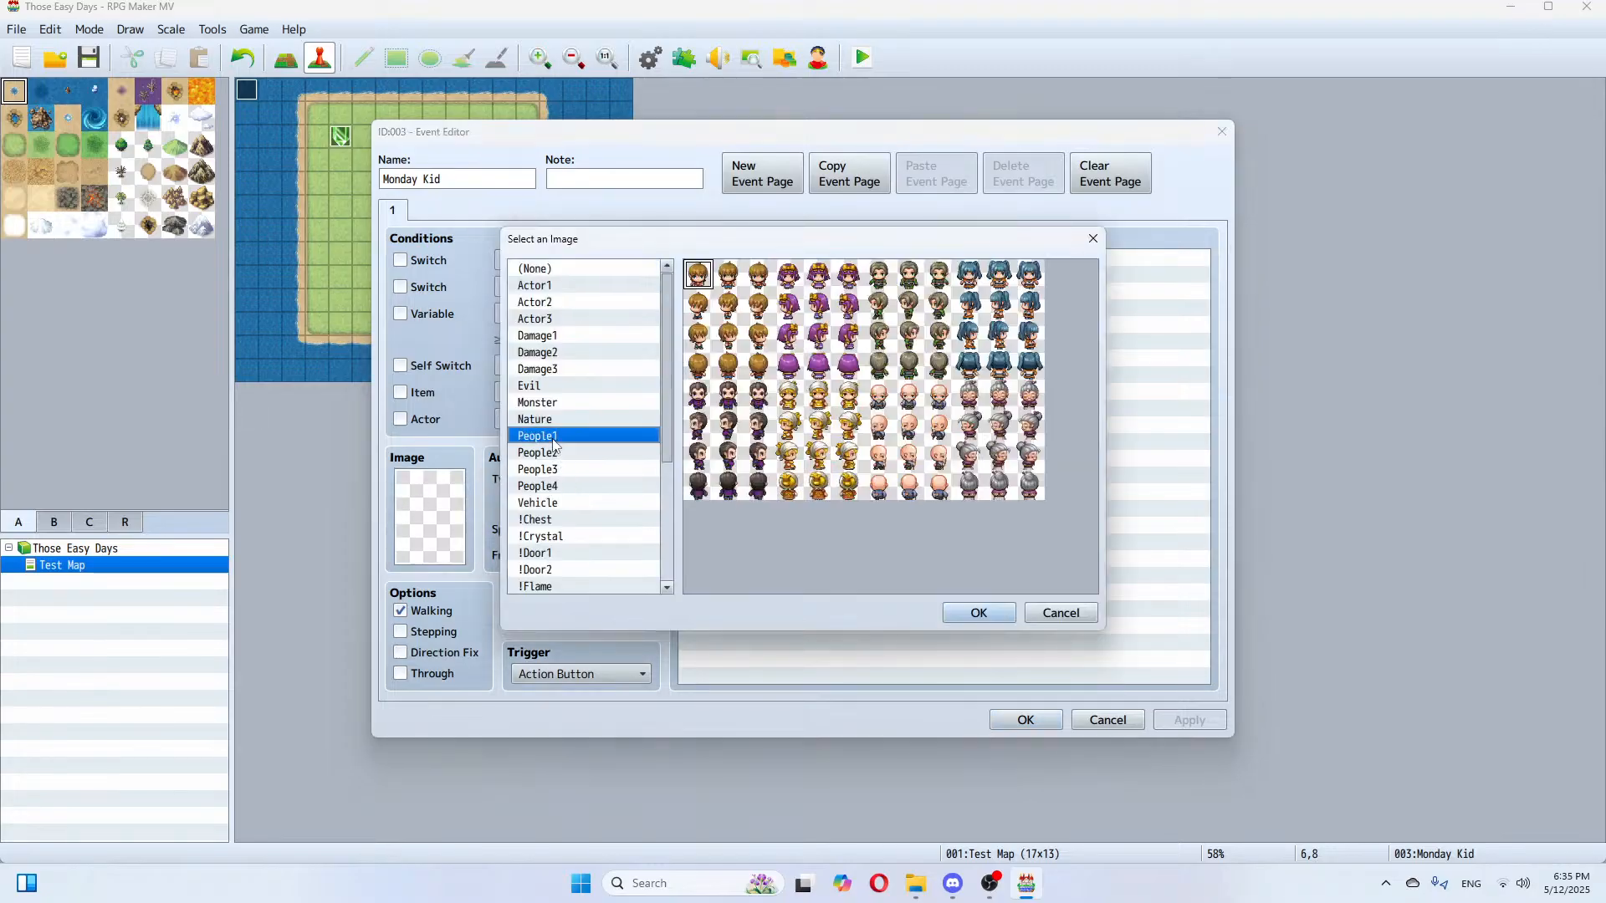
double_click(698, 274)
left_click(401, 631)
left_click(1187, 720)
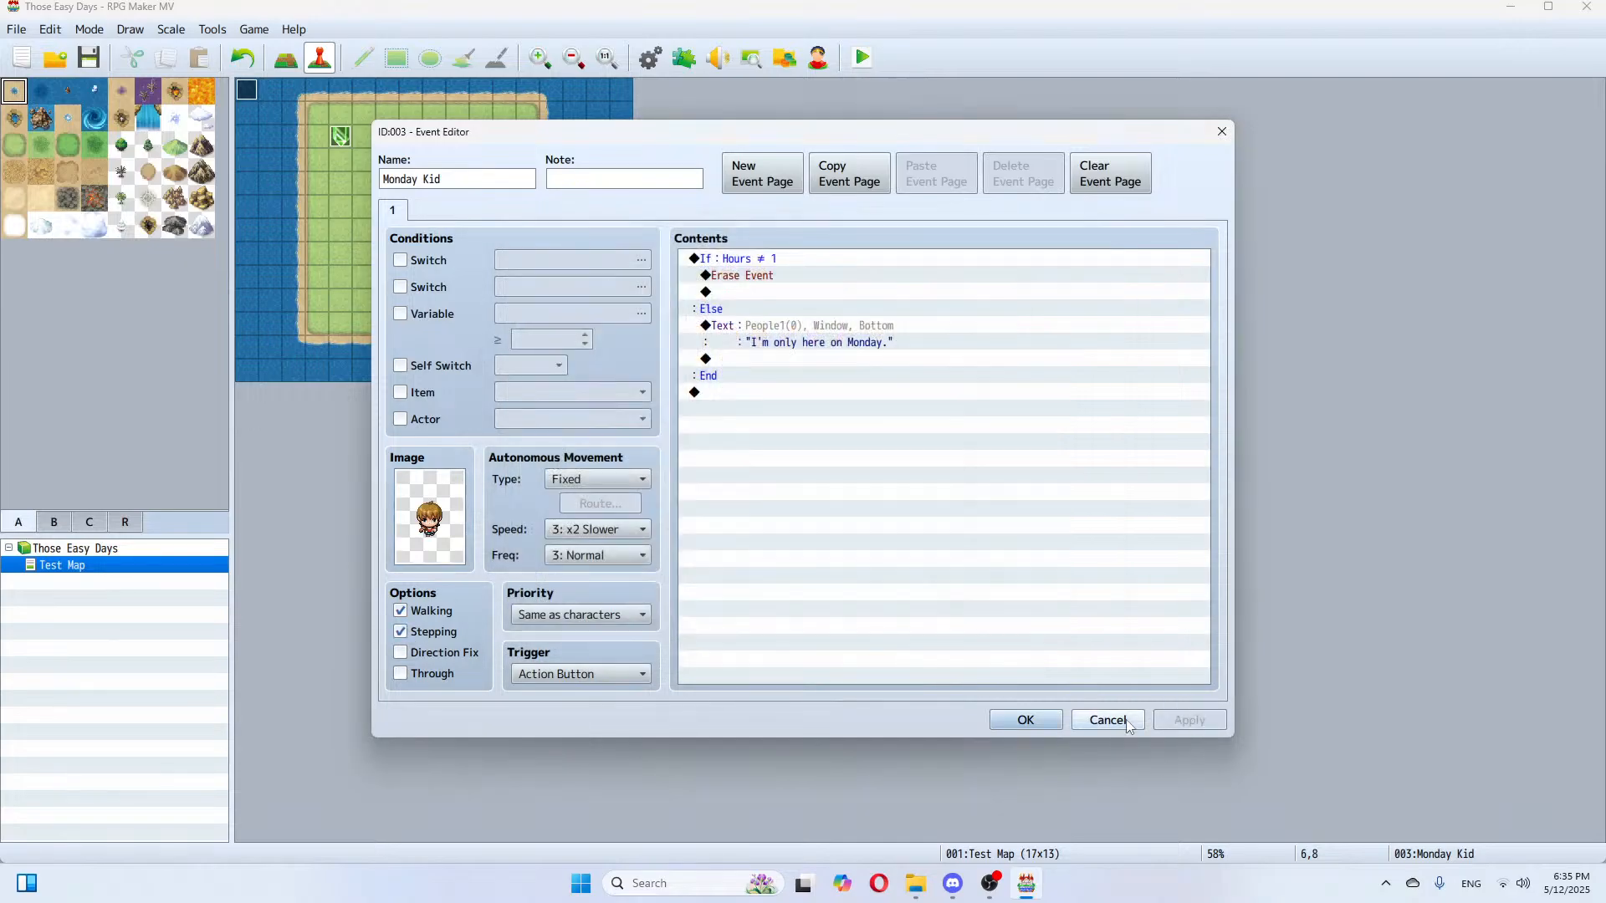
left_click(1128, 724)
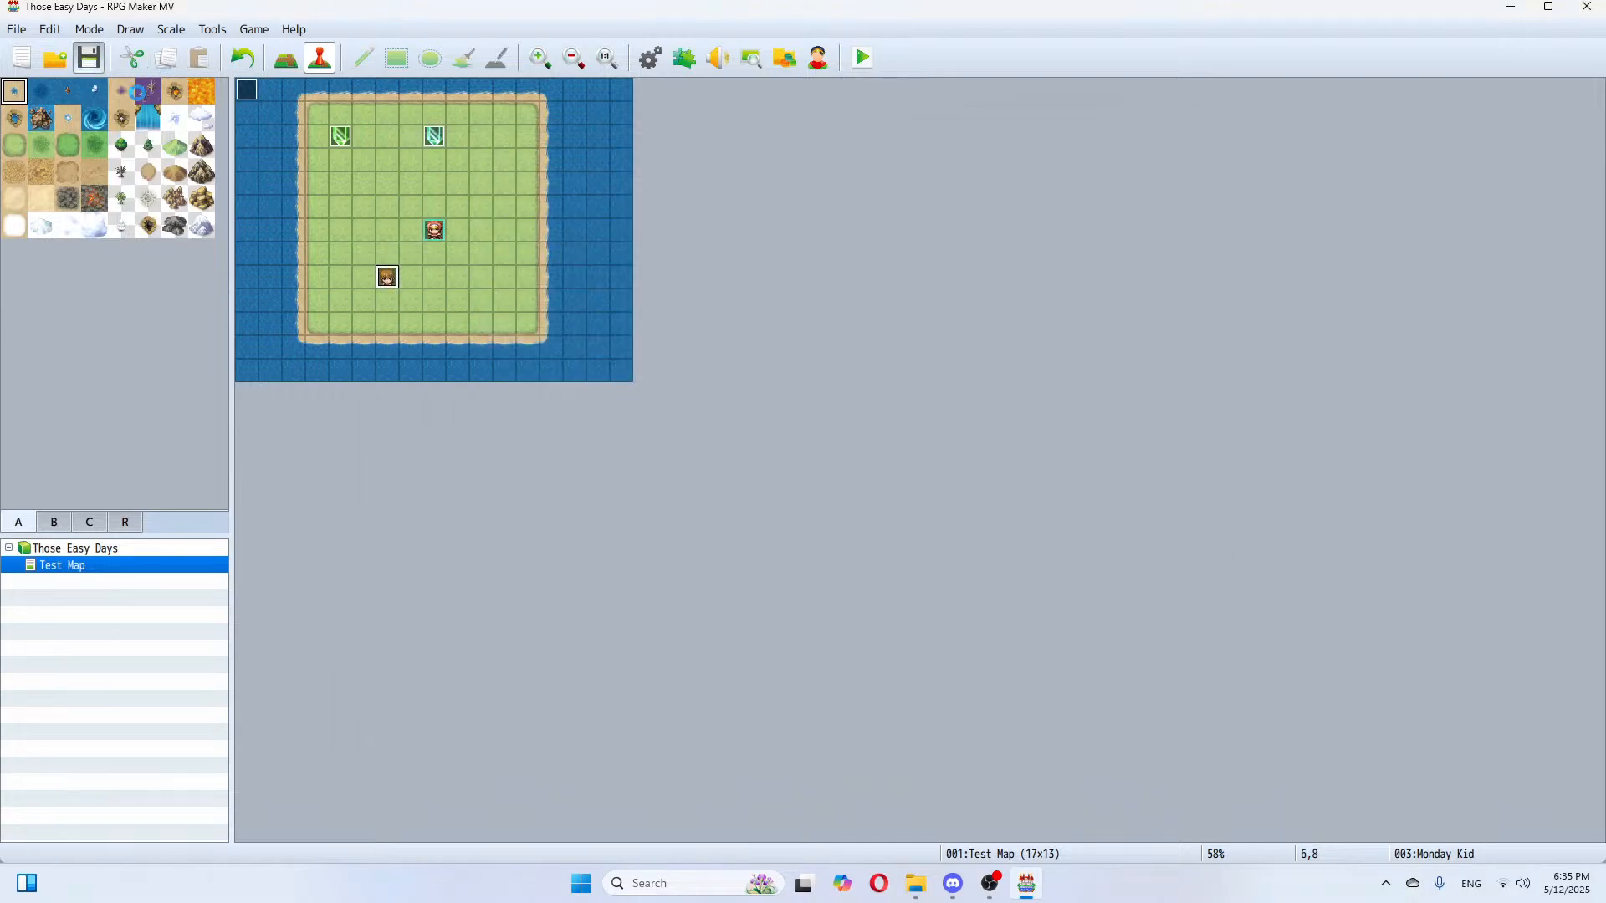
Step: Playtest a new game, use the crystal to check the day, look for the Monday Kid on the map, and close the playtest
left_click(864, 58)
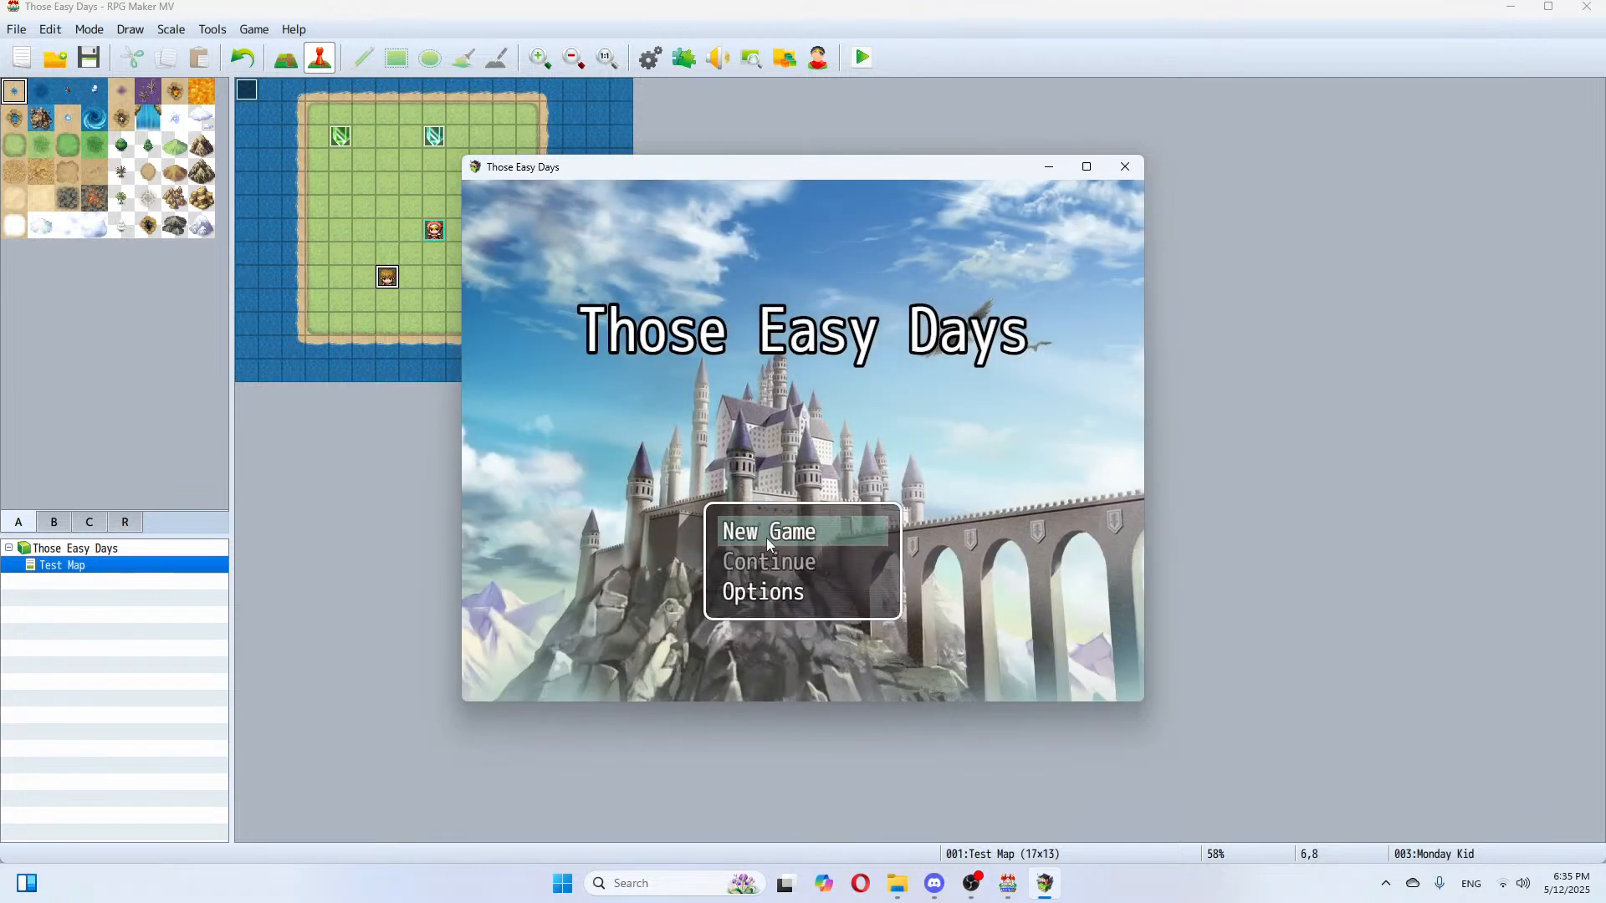
left_click(767, 536)
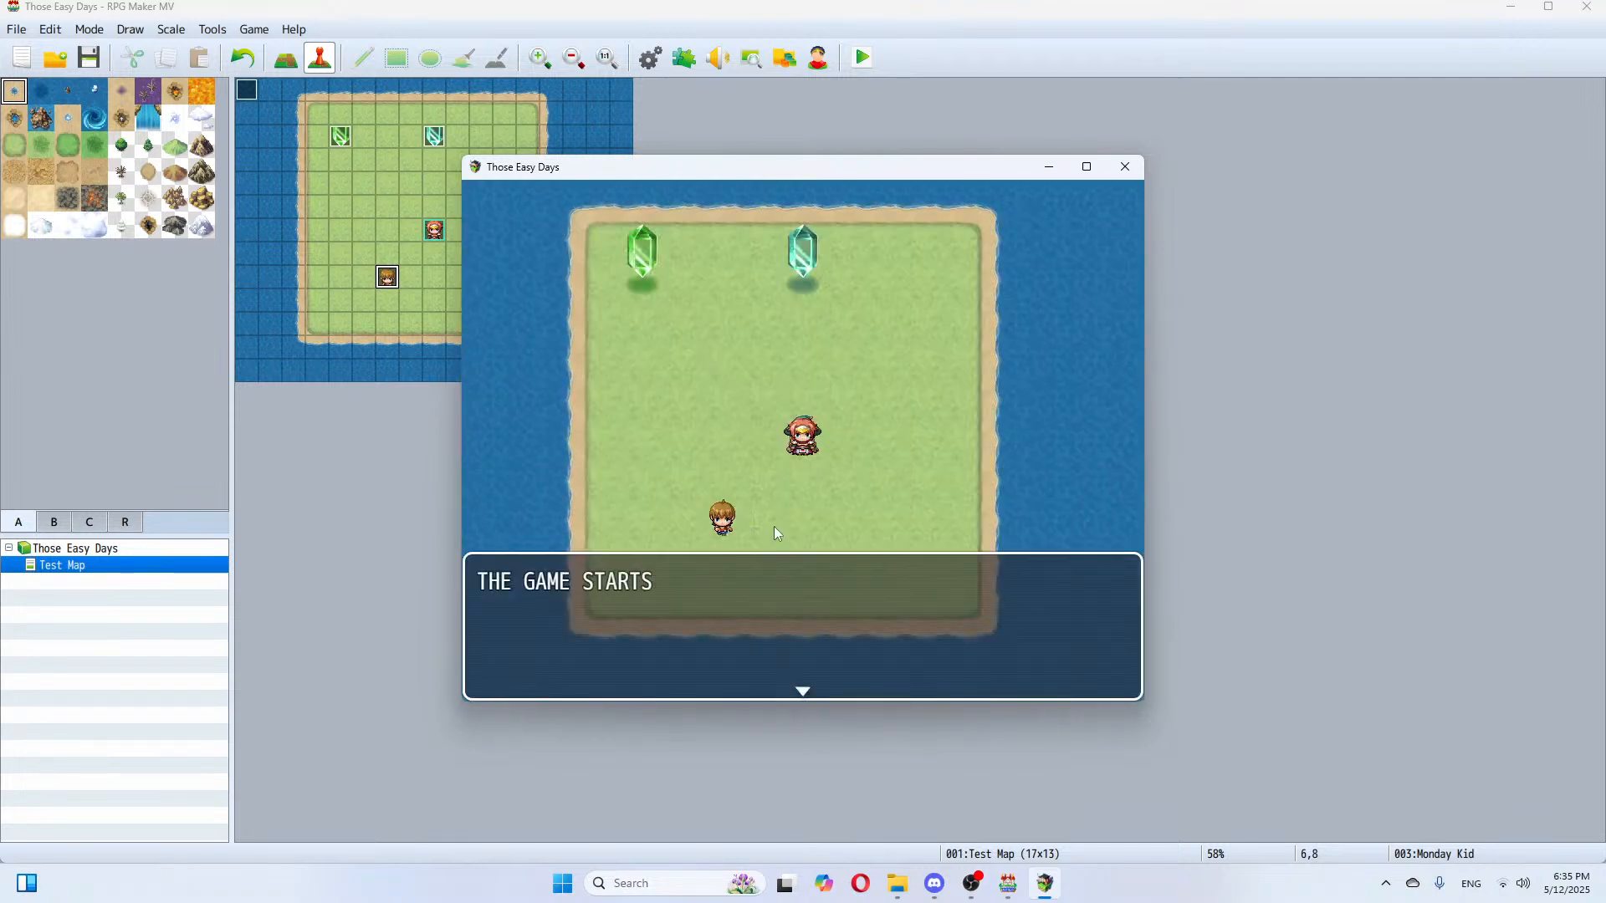
left_click(774, 534)
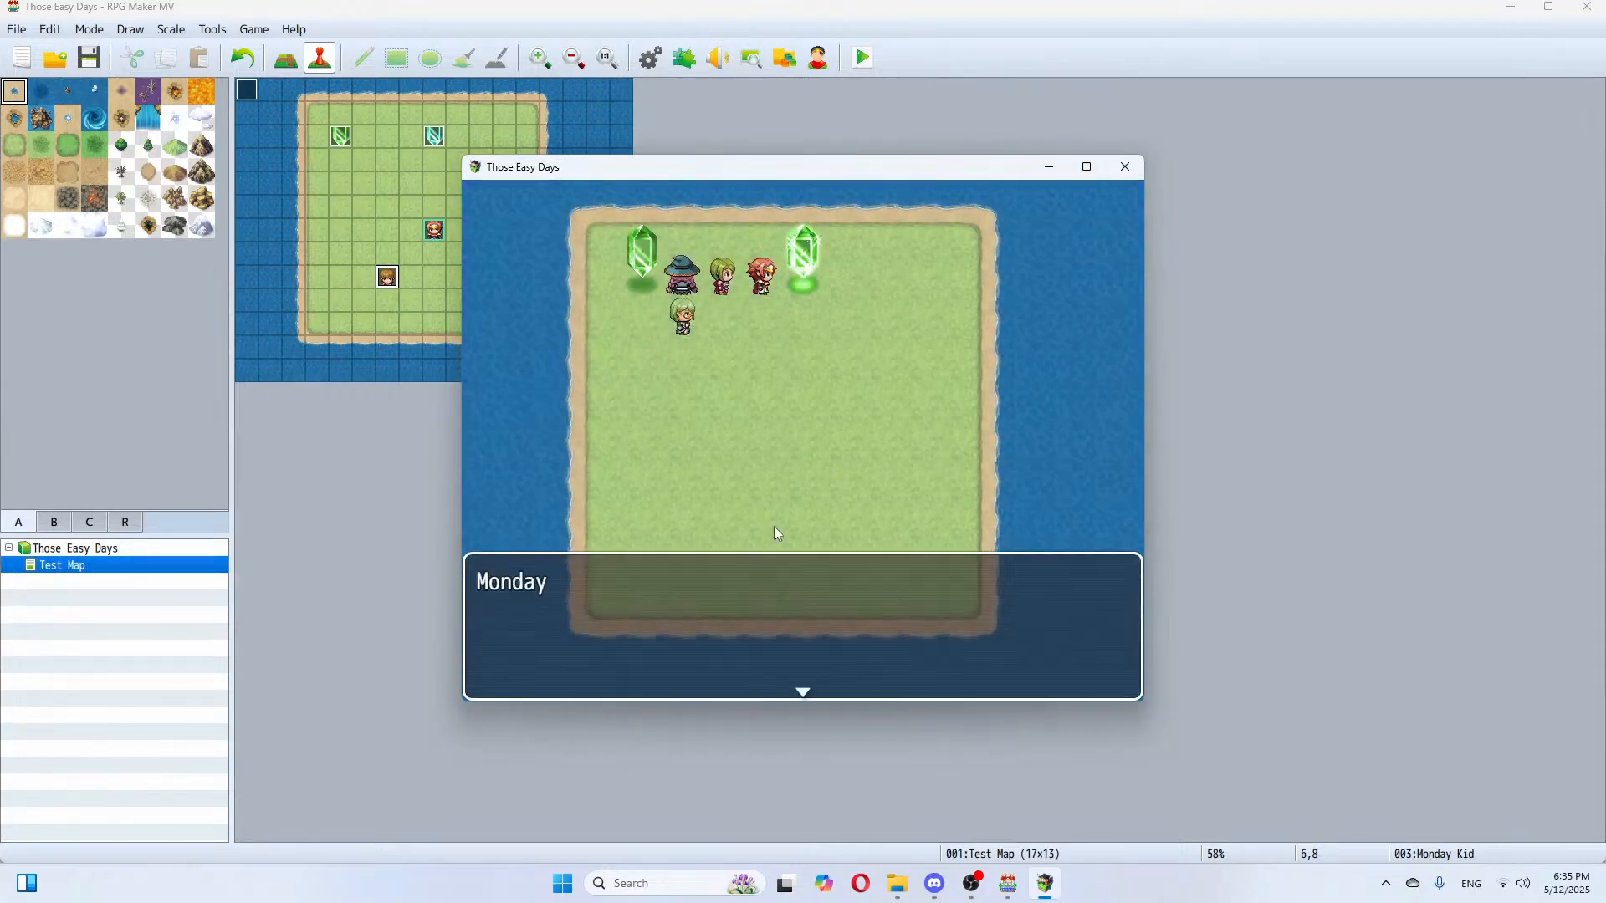
key("Return")
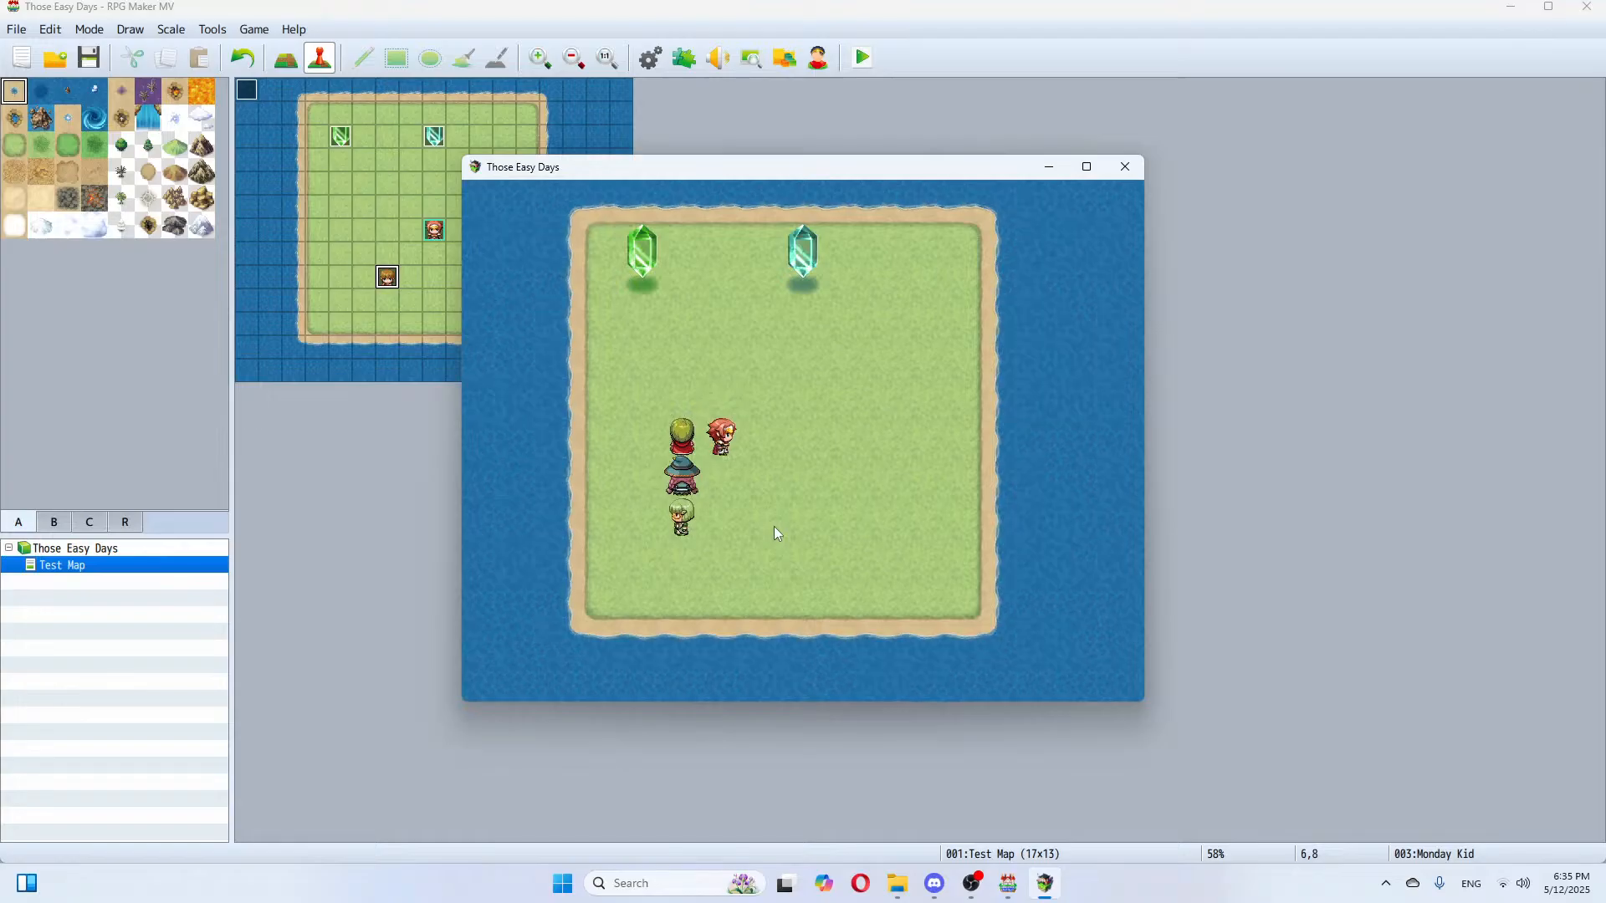
left_click(1131, 170)
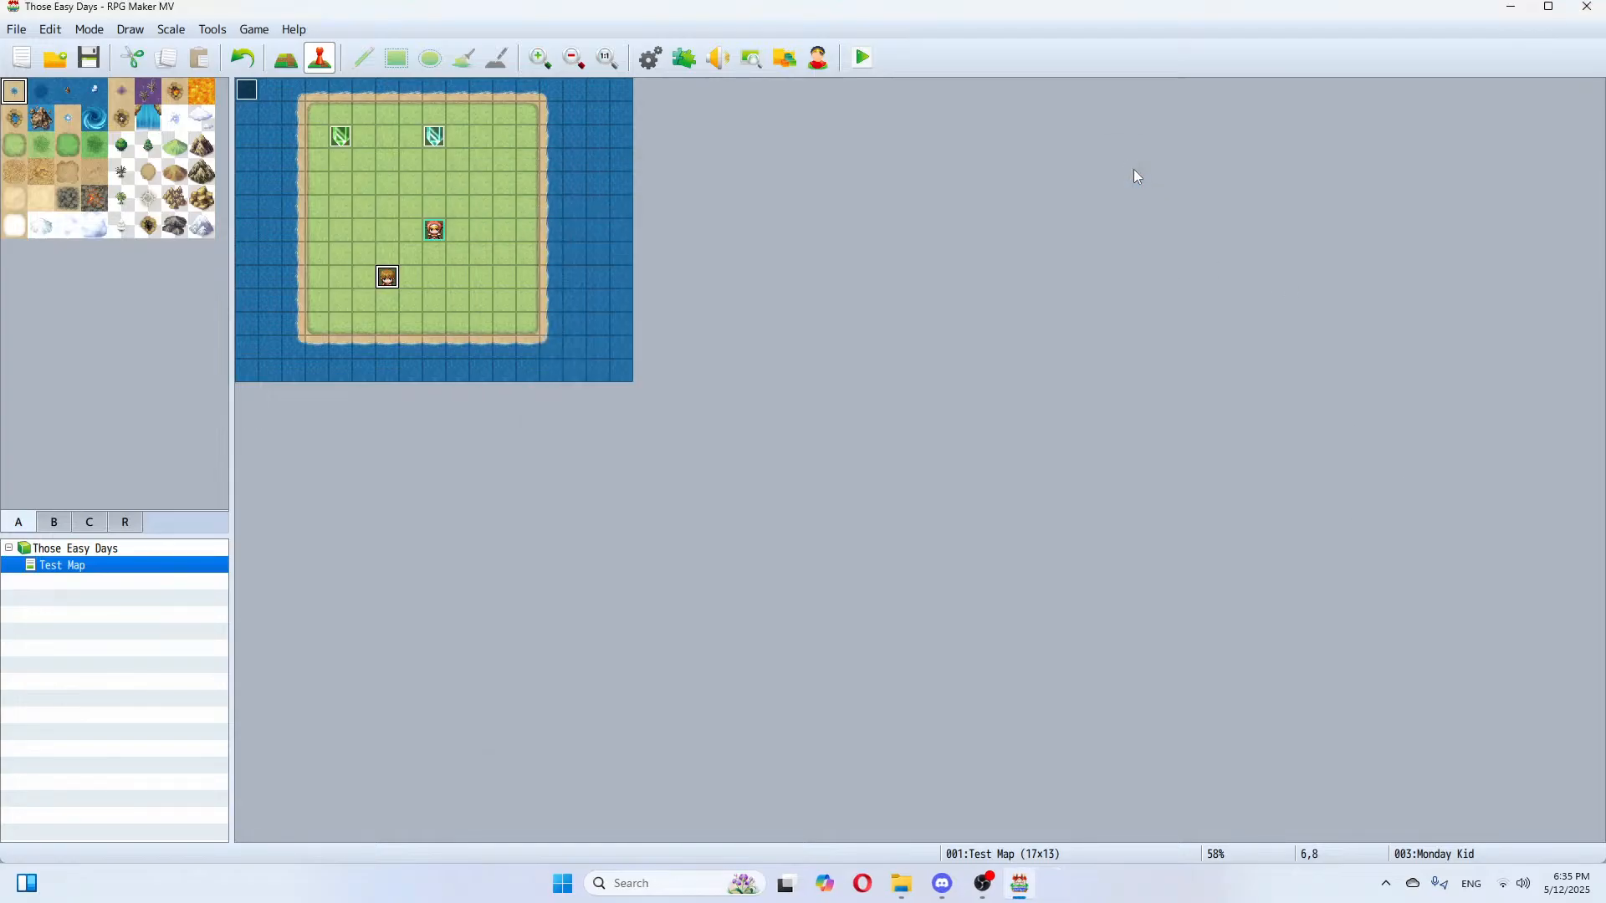
Step: Reopen the Monday Kid event and delete its whole Hours ≠ 1 conditional branch
right_click(387, 285)
left_click(401, 287)
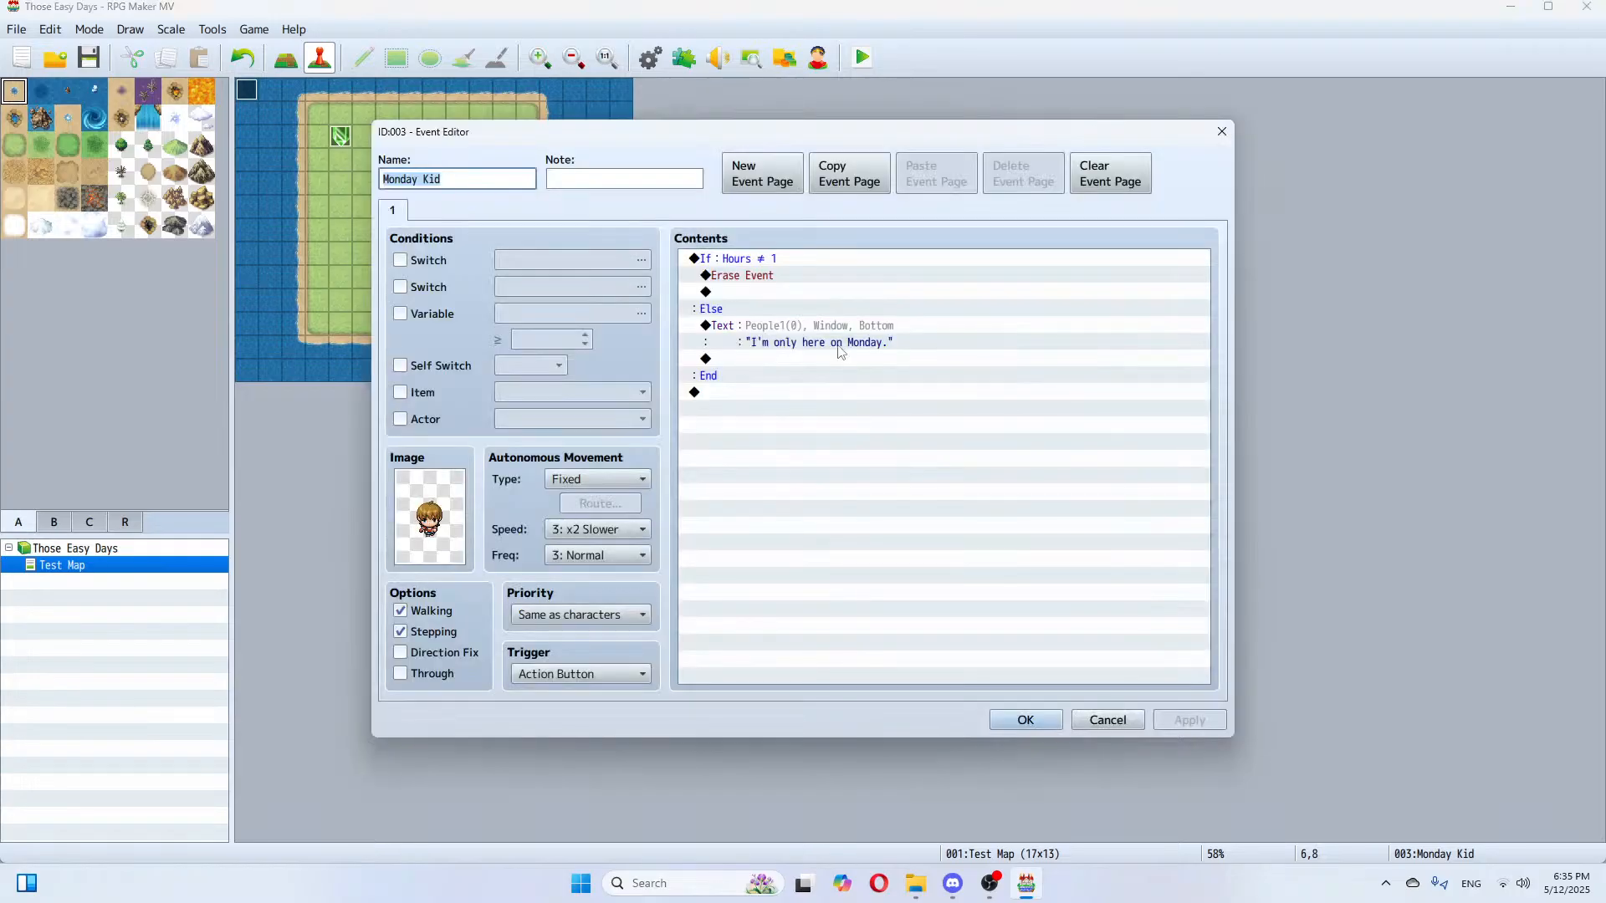
left_click(750, 258)
right_click(749, 257)
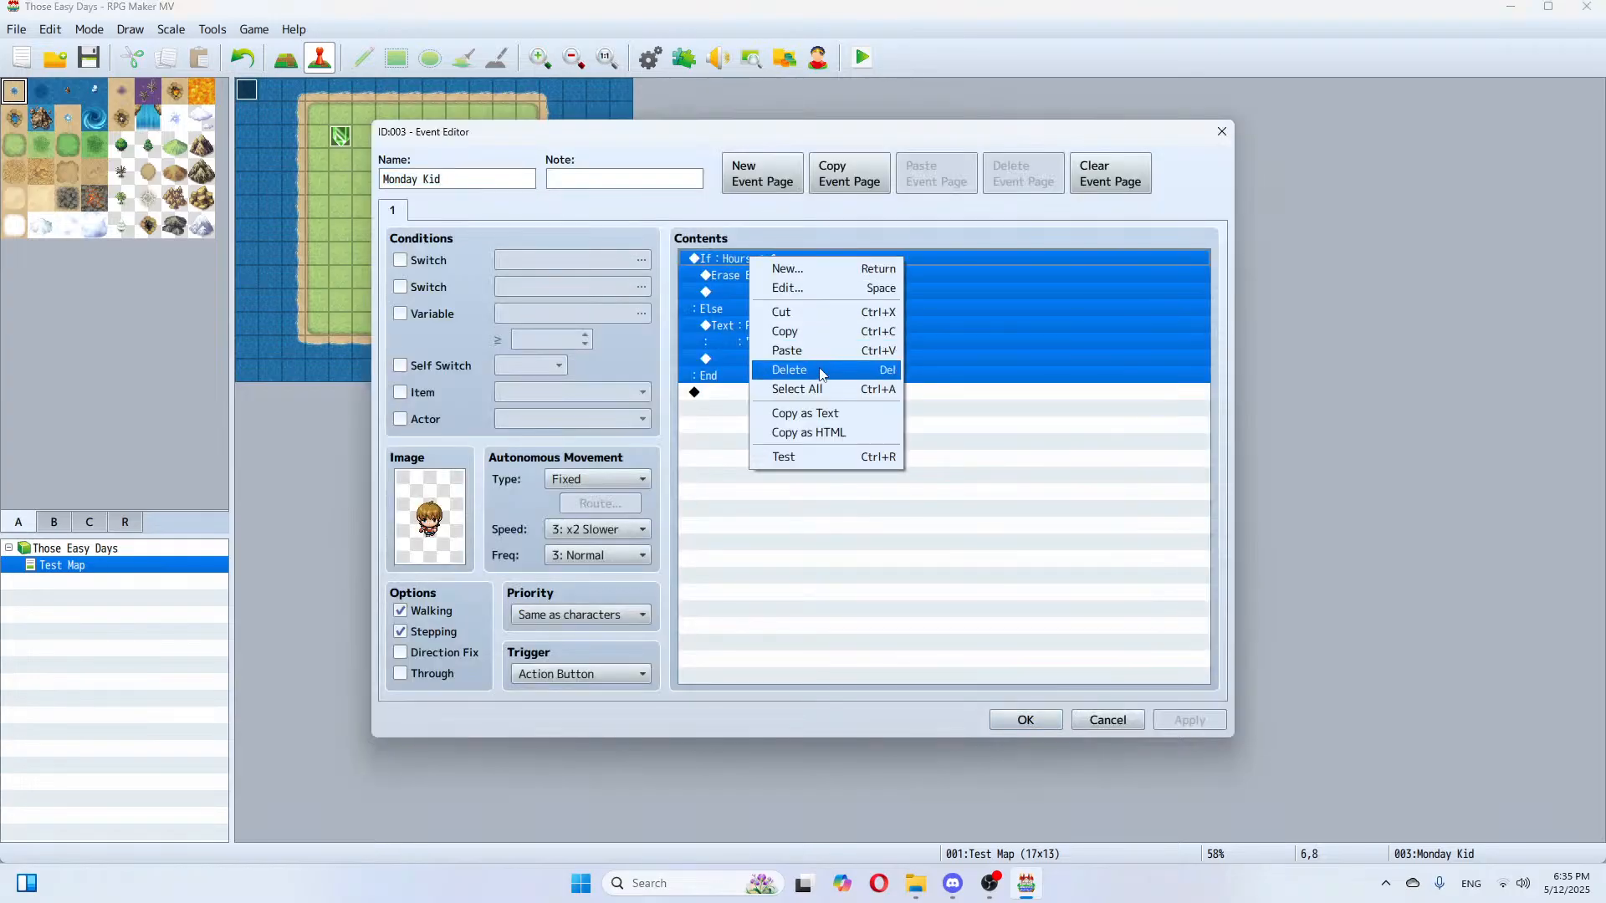
left_click(817, 370)
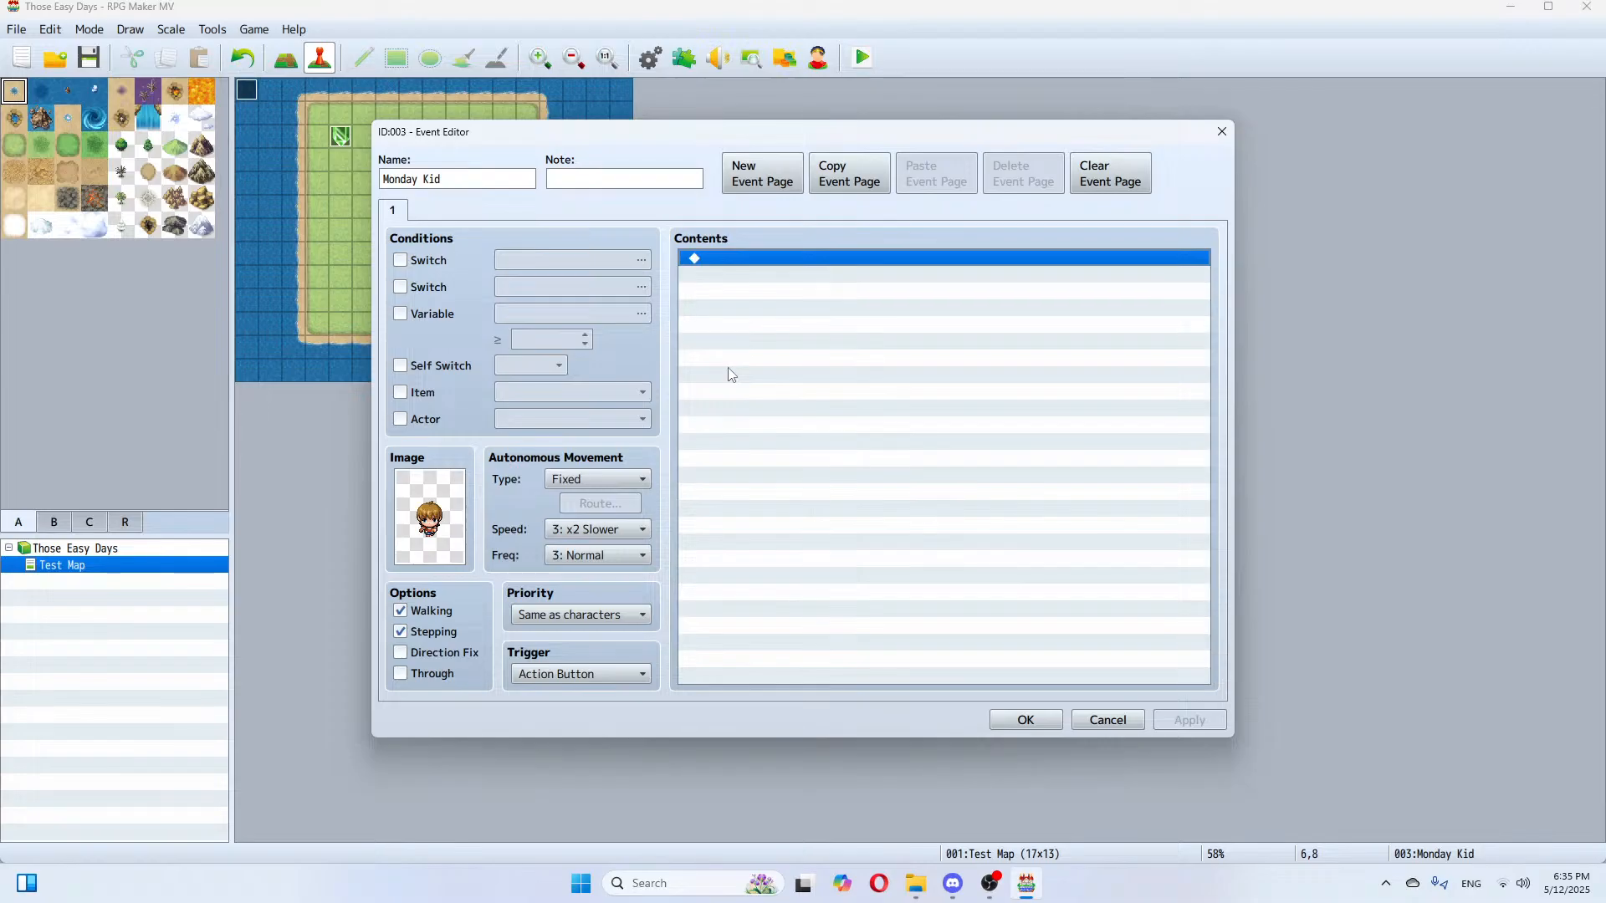
Step: Add a conditional branch to the Monday Kid event checking that the Days variable ≠ 1
double_click(794, 266)
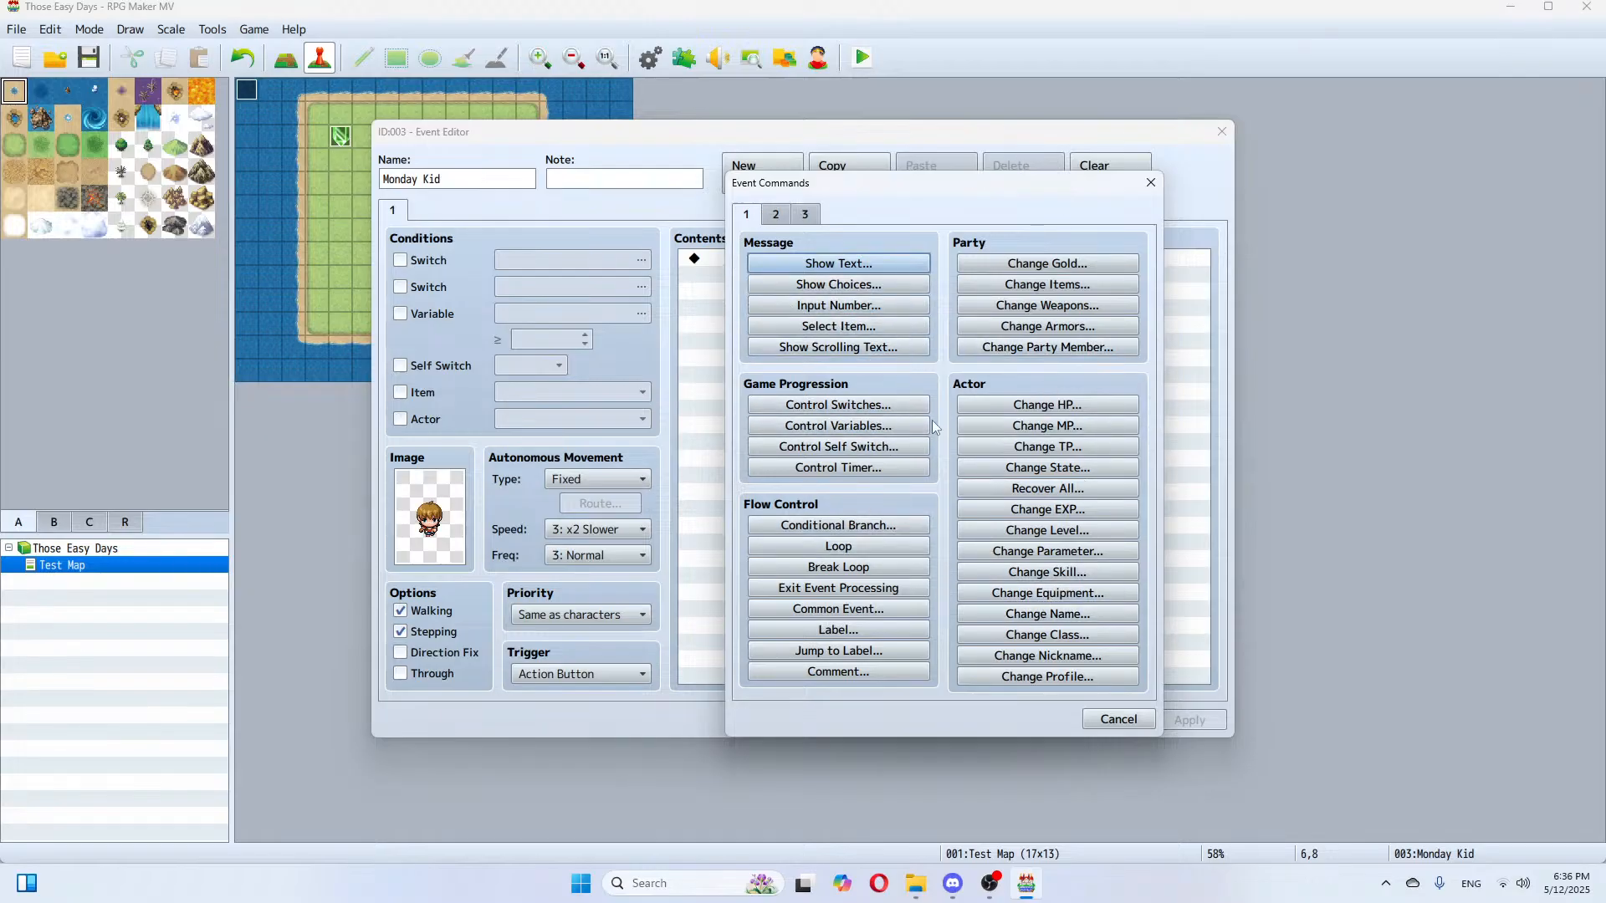
left_click(891, 529)
left_click(766, 385)
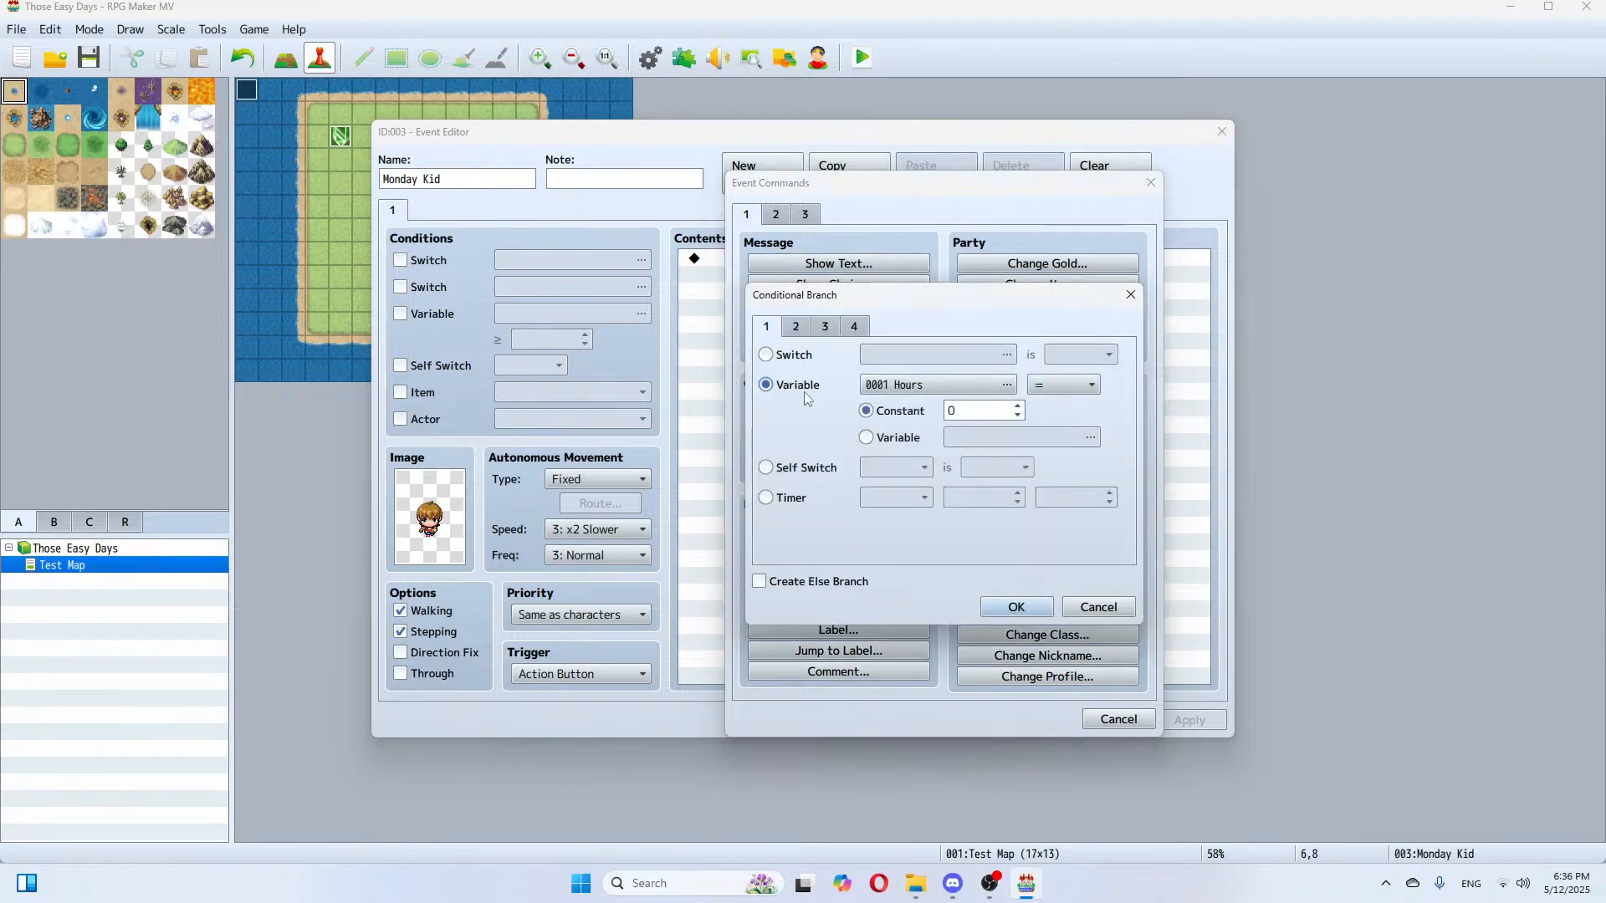
left_click(1071, 384)
left_click(1064, 504)
left_click(1007, 385)
double_click(951, 293)
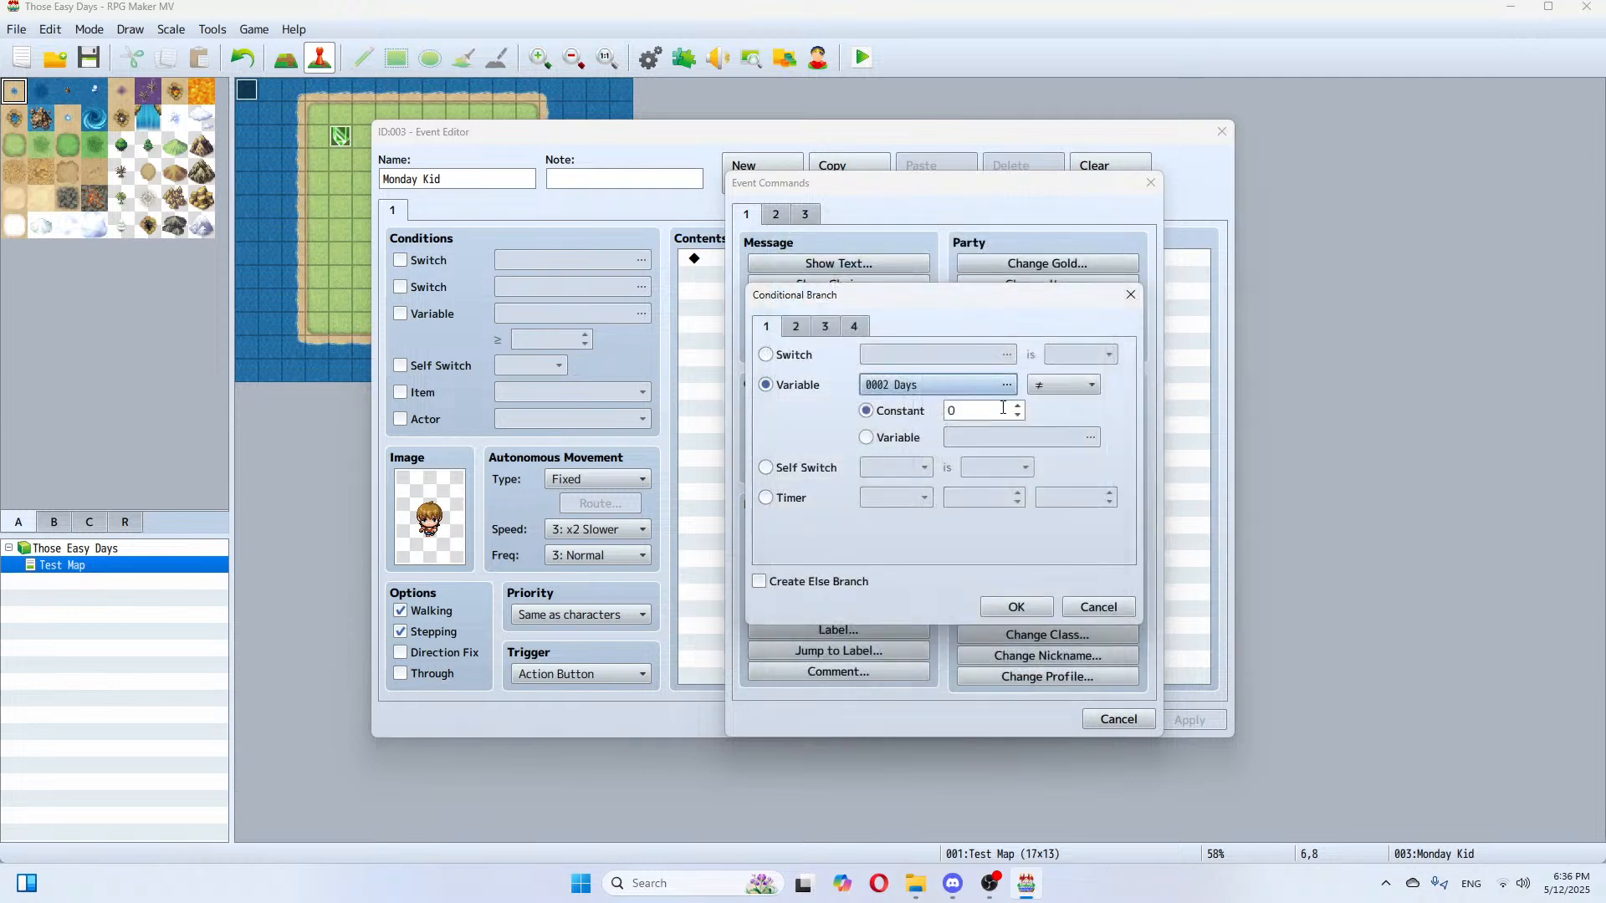
left_click(1018, 405)
left_click(1016, 608)
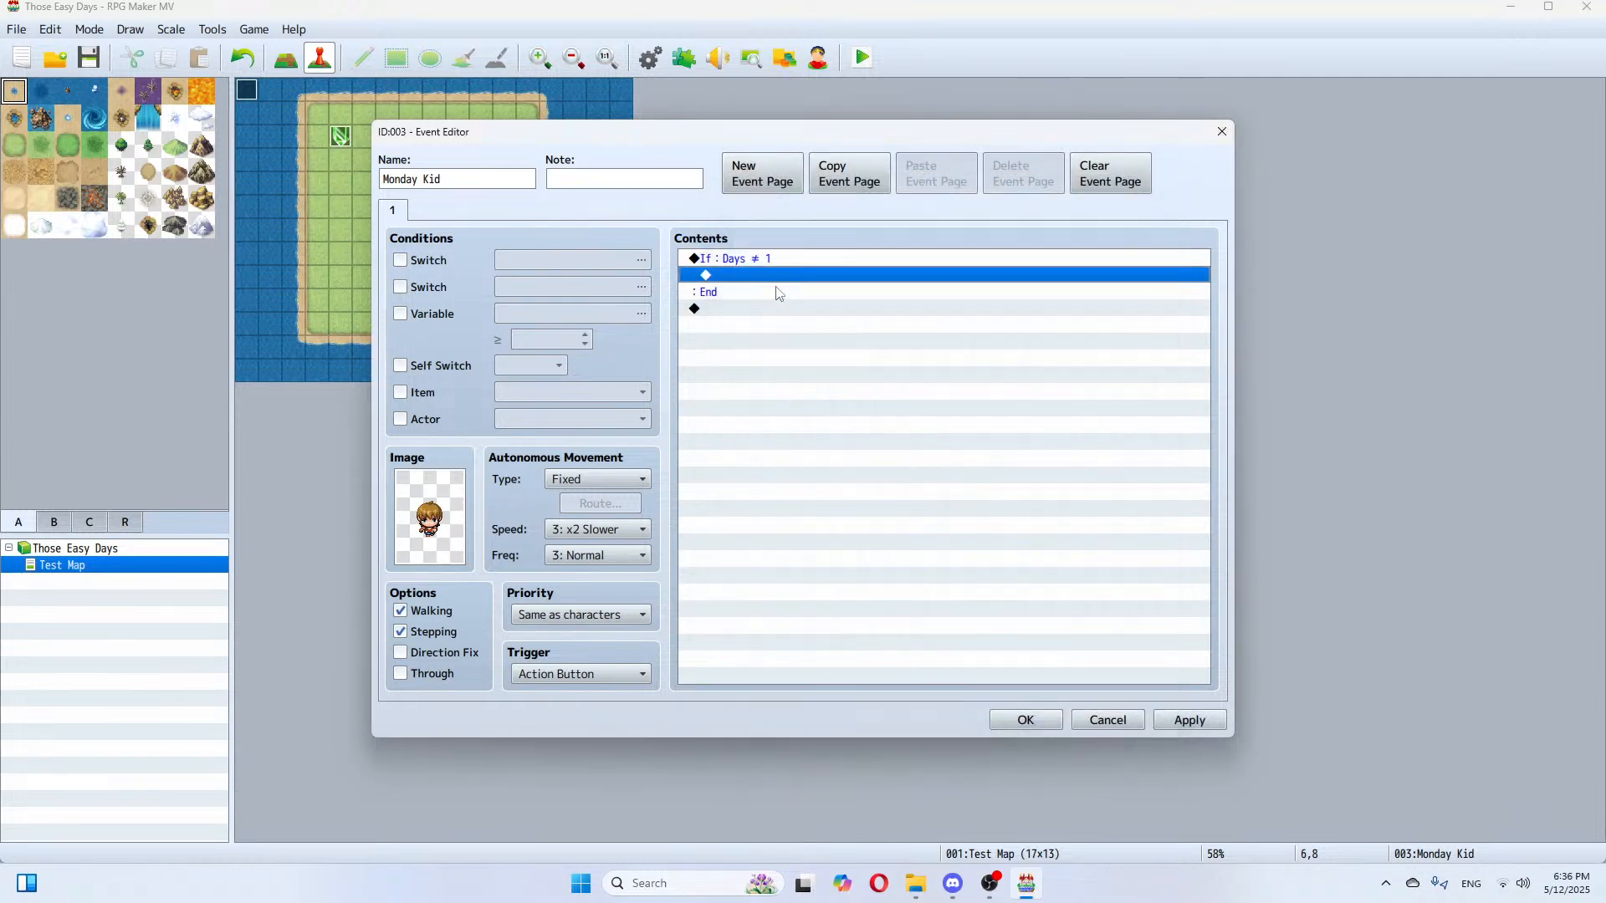
Step: Add the message "I hate Mondays." with the first People1 face inside the Days ≠ 1 branch
double_click(775, 278)
left_click(795, 265)
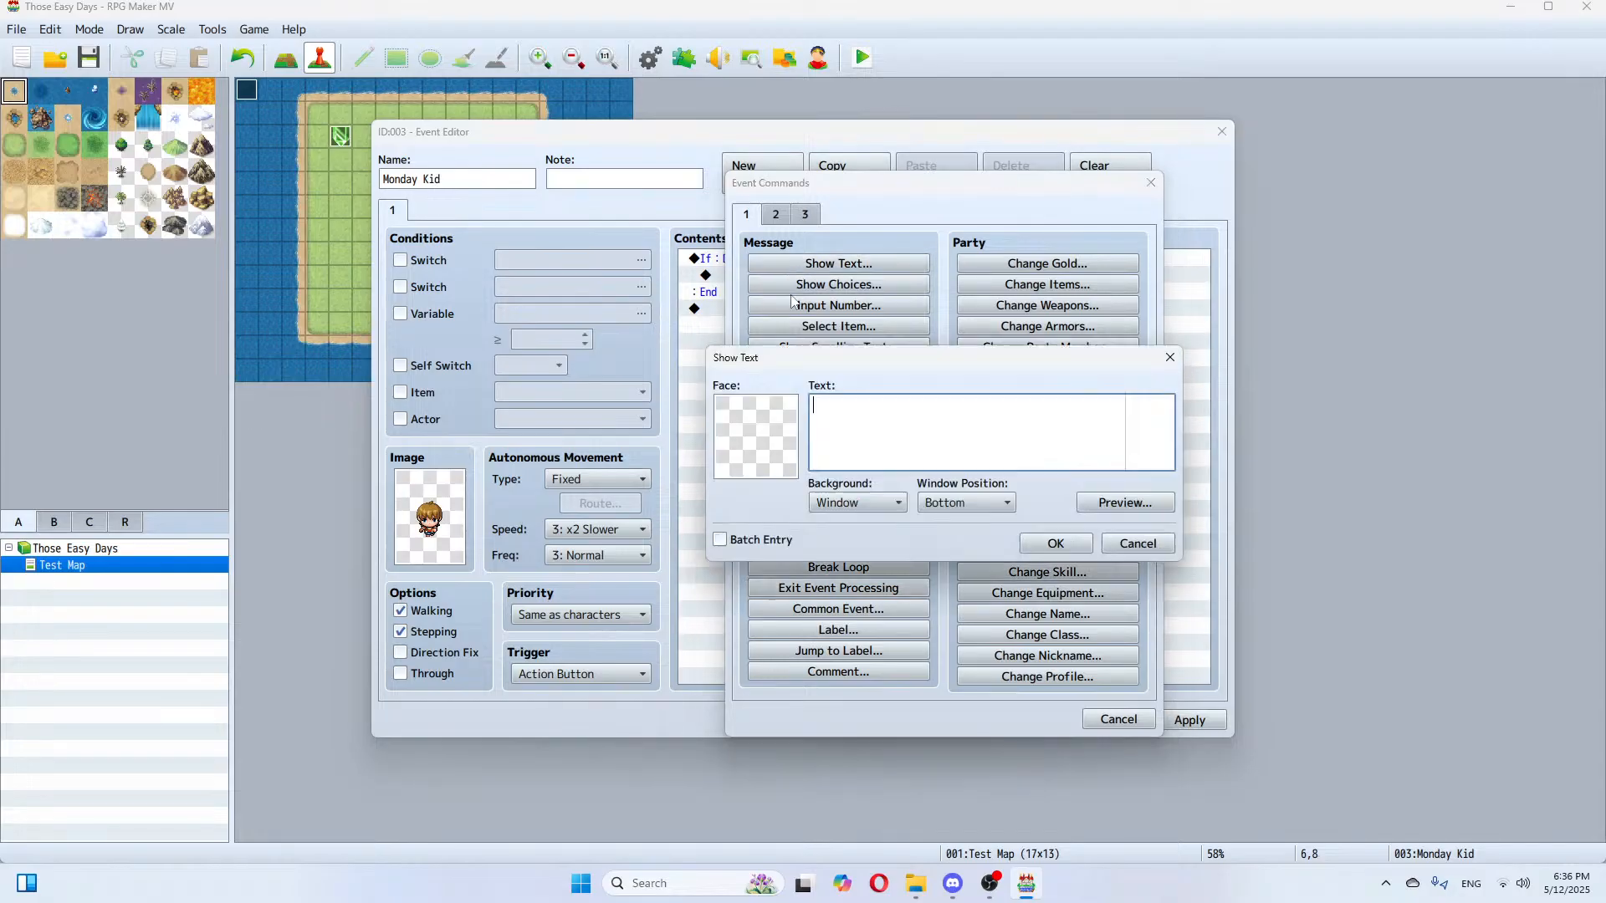
double_click(757, 439)
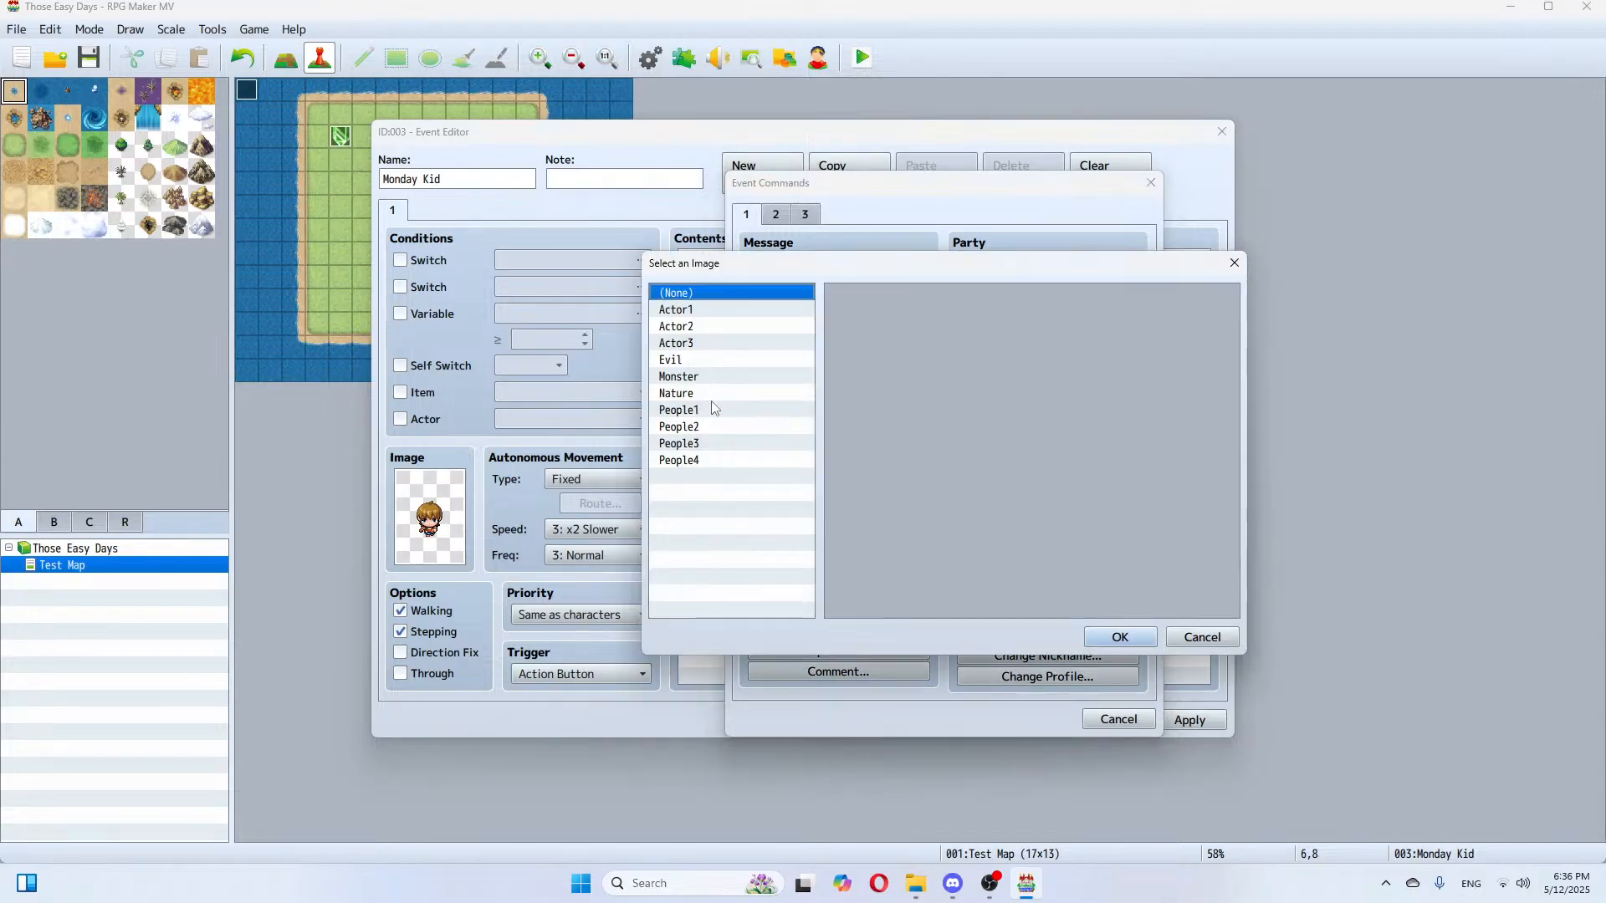
left_click(712, 409)
double_click(858, 350)
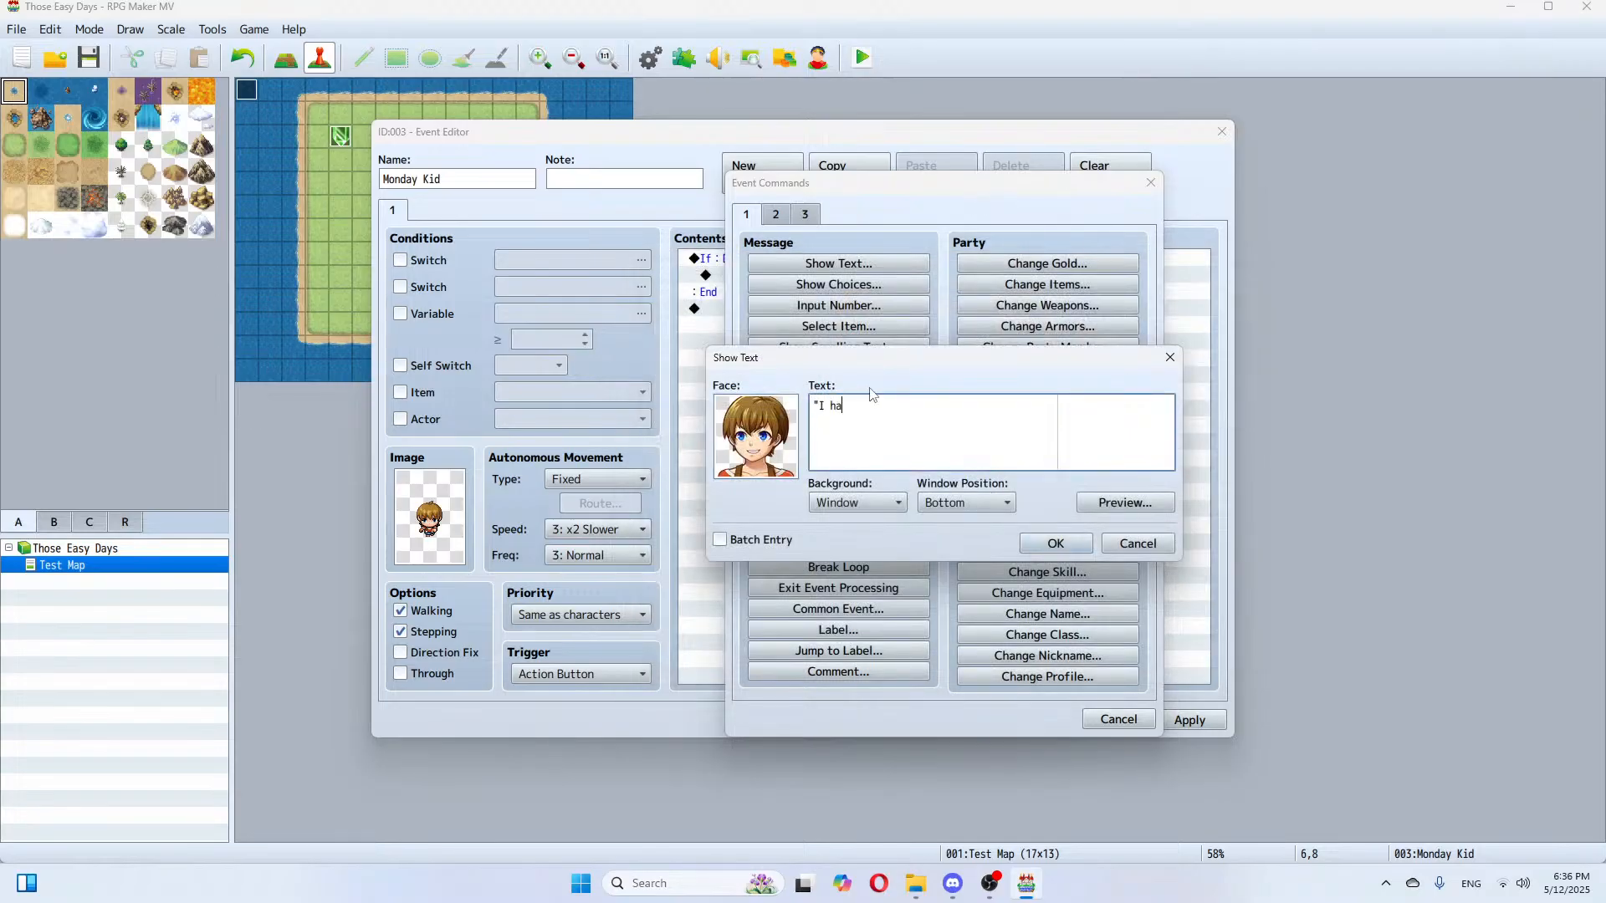
type("te Mondays.")
left_click(1055, 544)
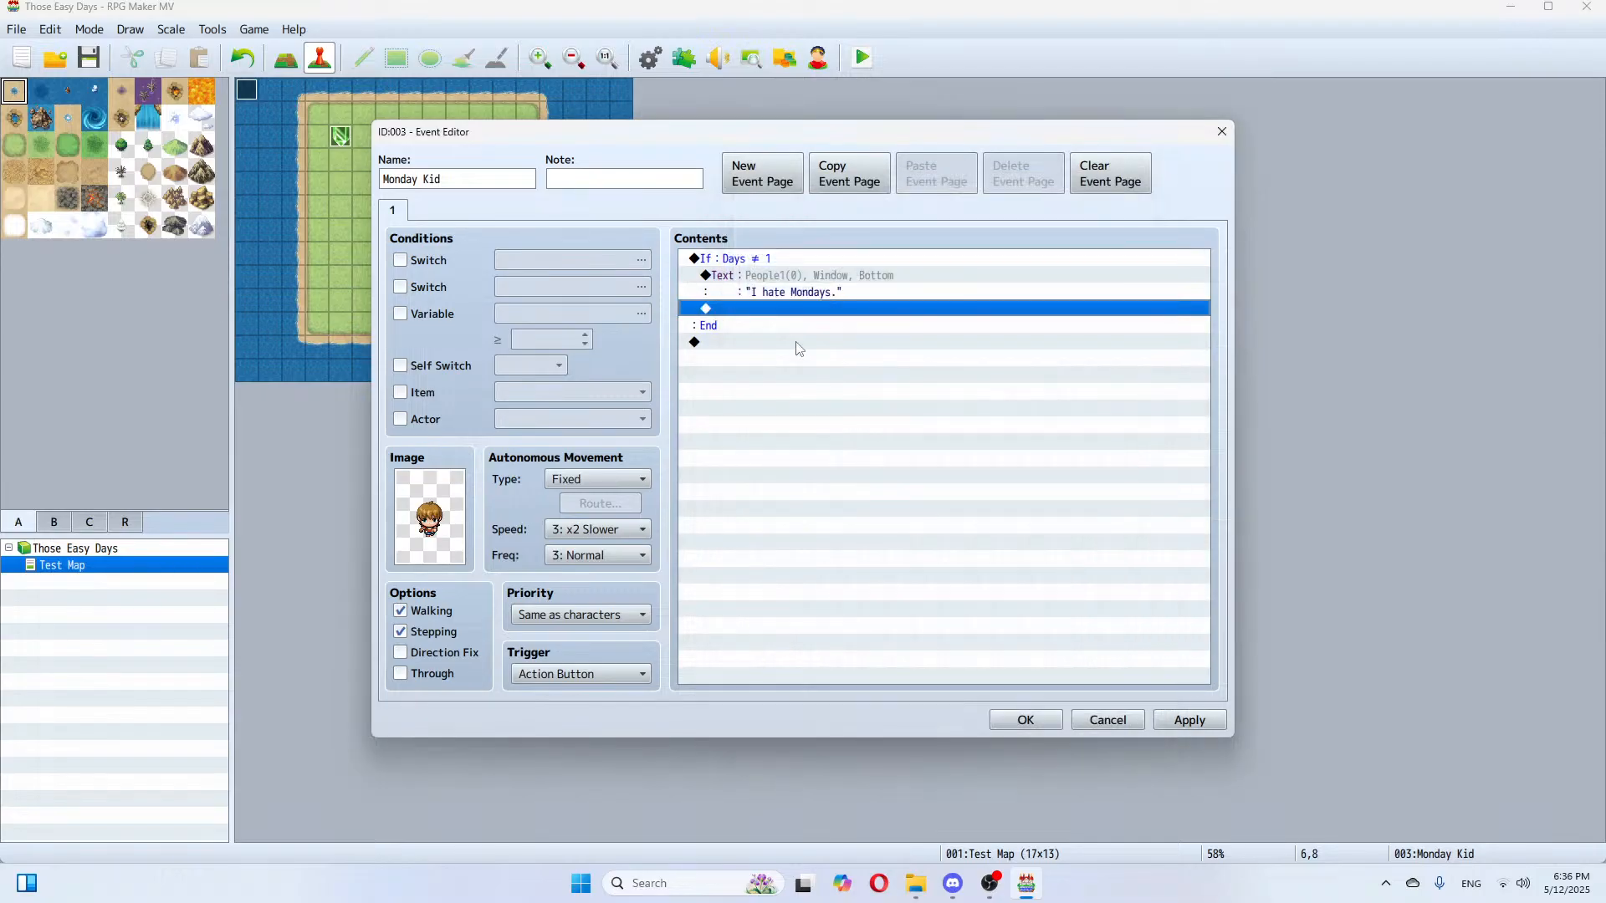
Step: Edit the Days ≠ 1 conditional branch to include an Else branch
left_click(736, 259)
right_click(736, 260)
left_click(765, 284)
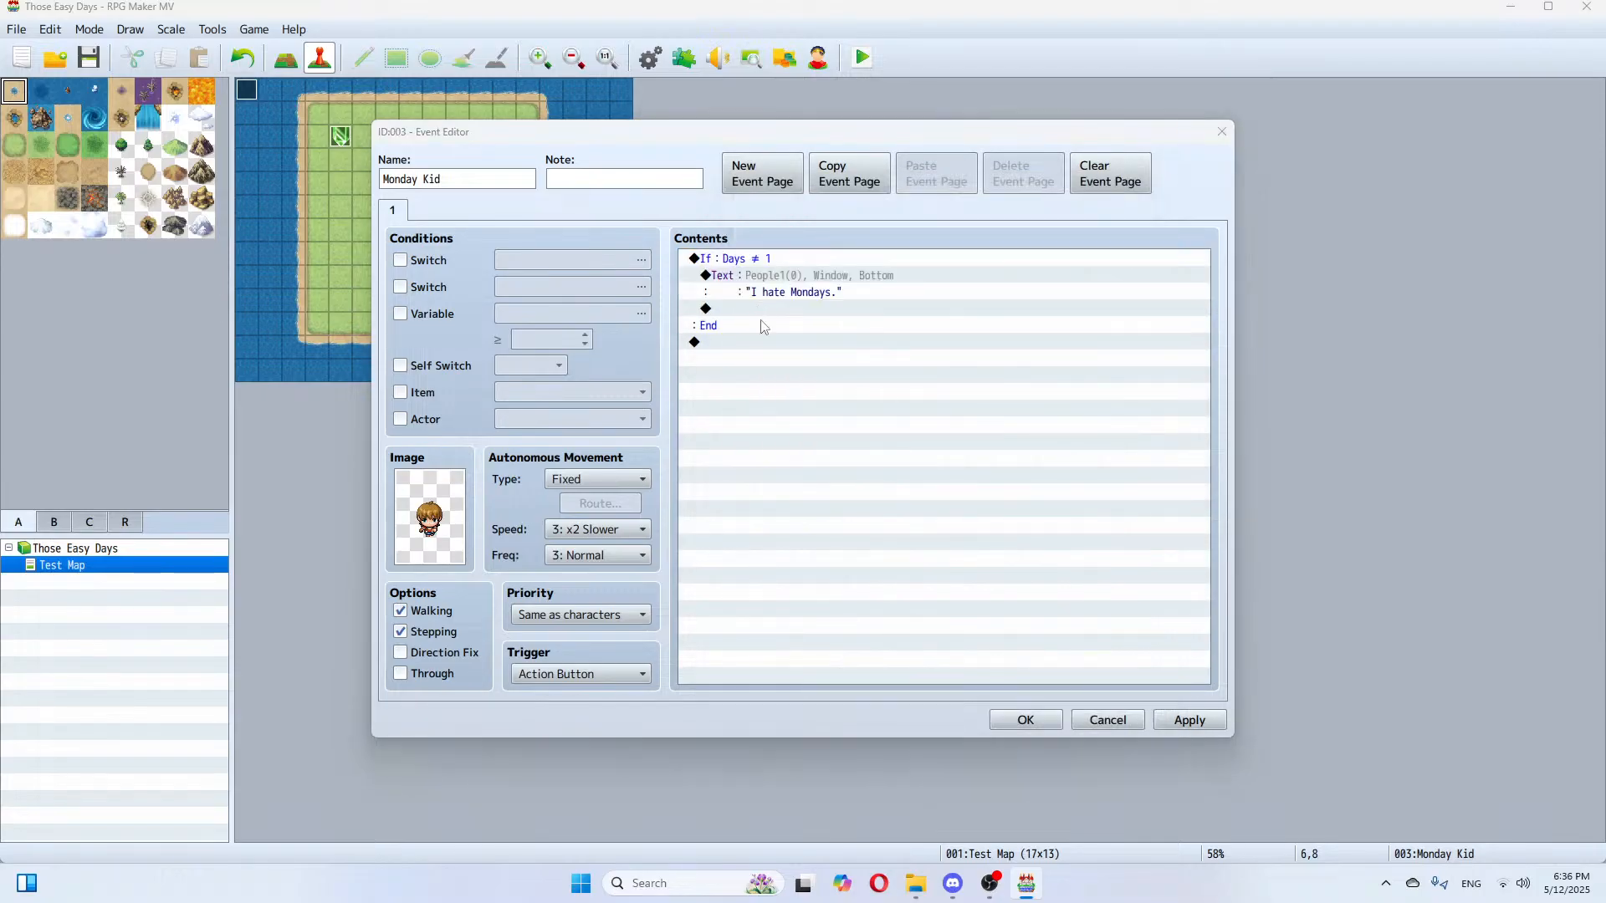
left_click(1016, 607)
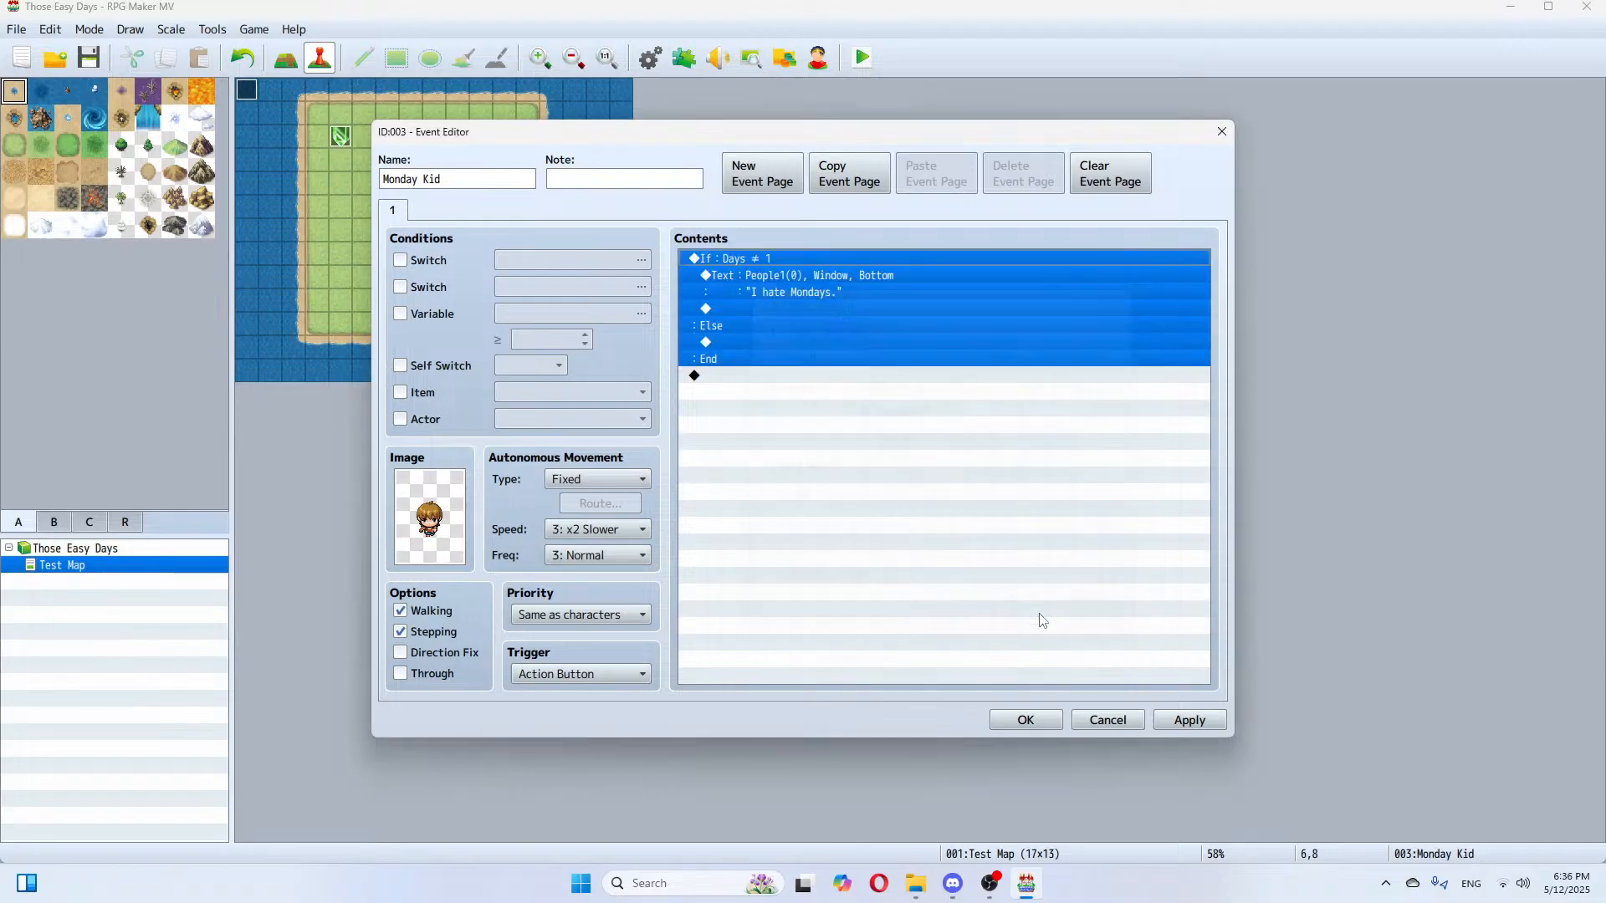
Step: Add the message "Why must it be Monday?" with the first People1 face to the Else branch and confirm the Monday Kid event
left_click(729, 343)
double_click(757, 348)
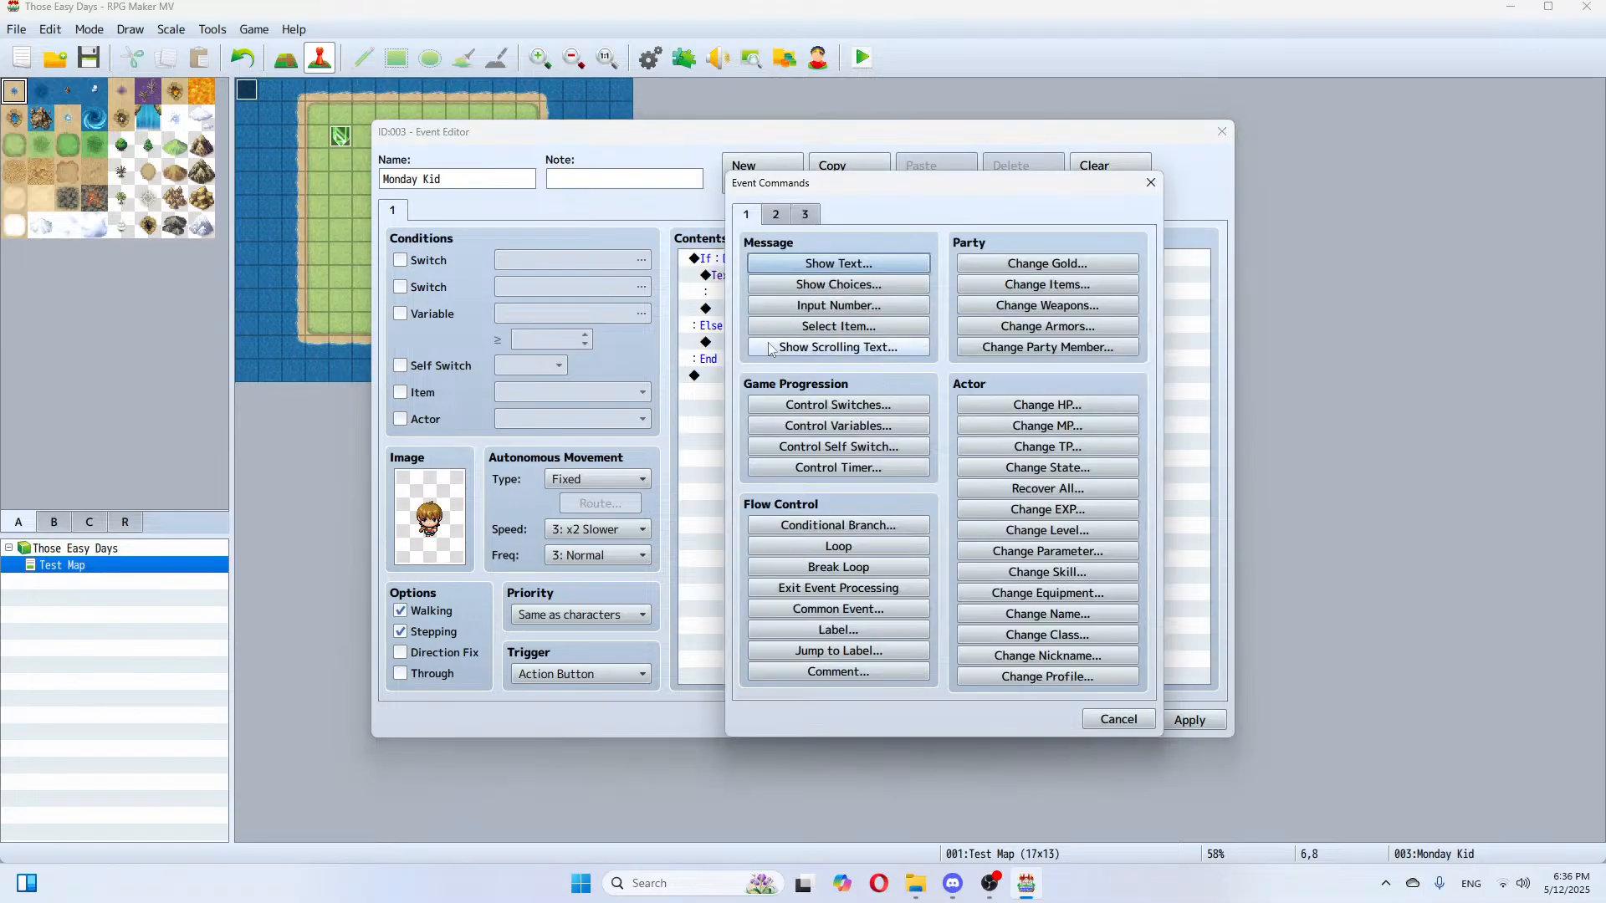
left_click(838, 263)
double_click(767, 447)
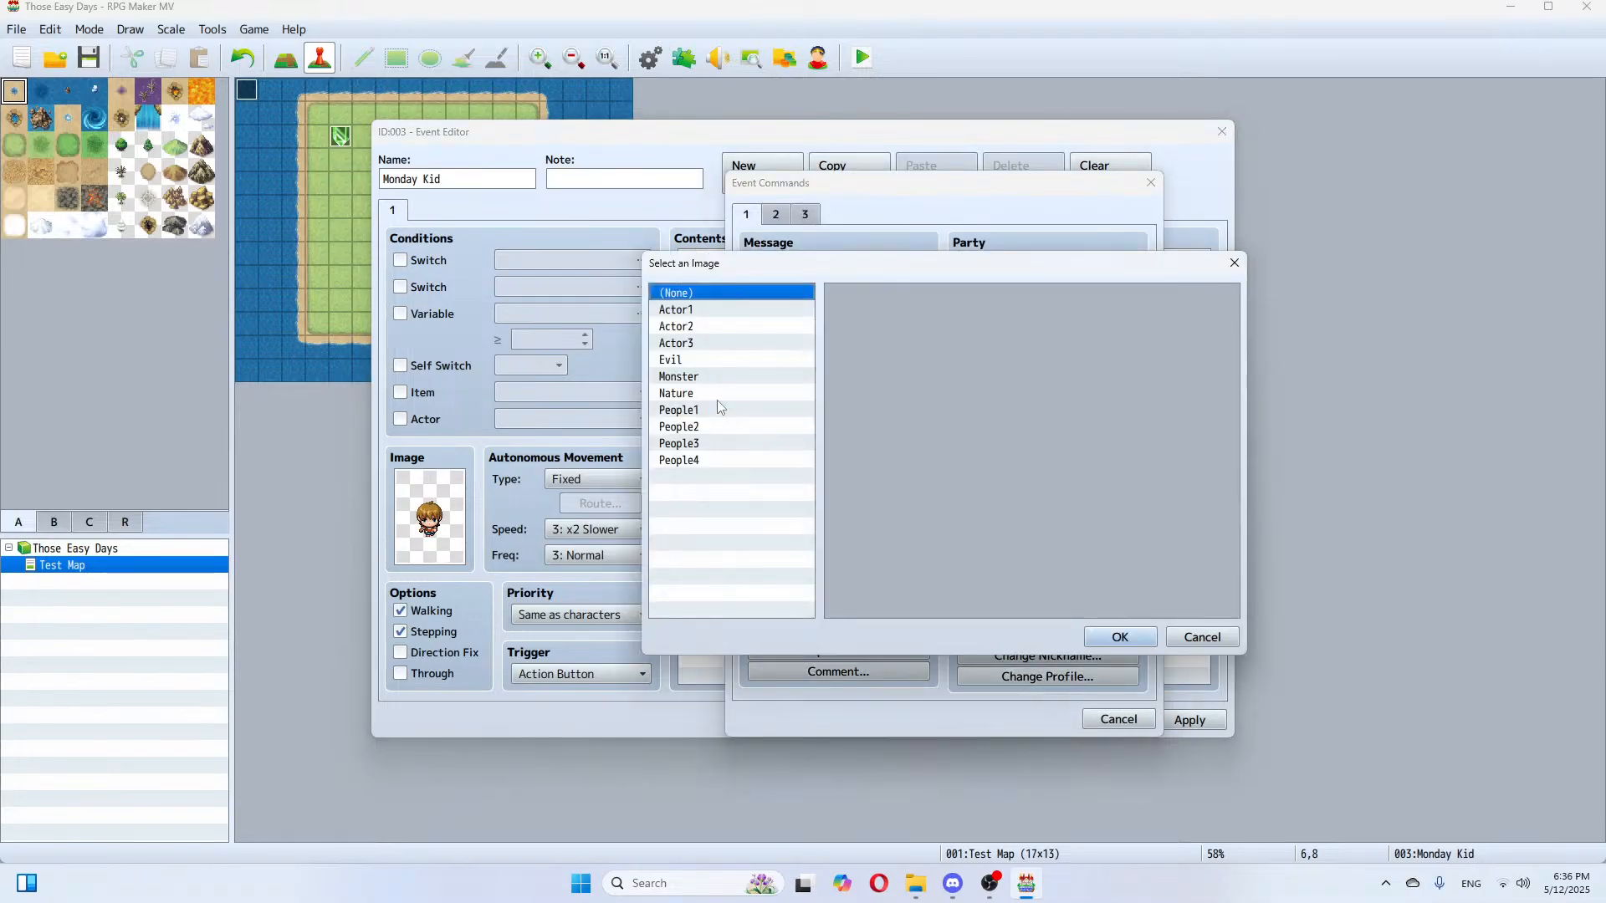
left_click(681, 410)
double_click(834, 445)
left_click(835, 430)
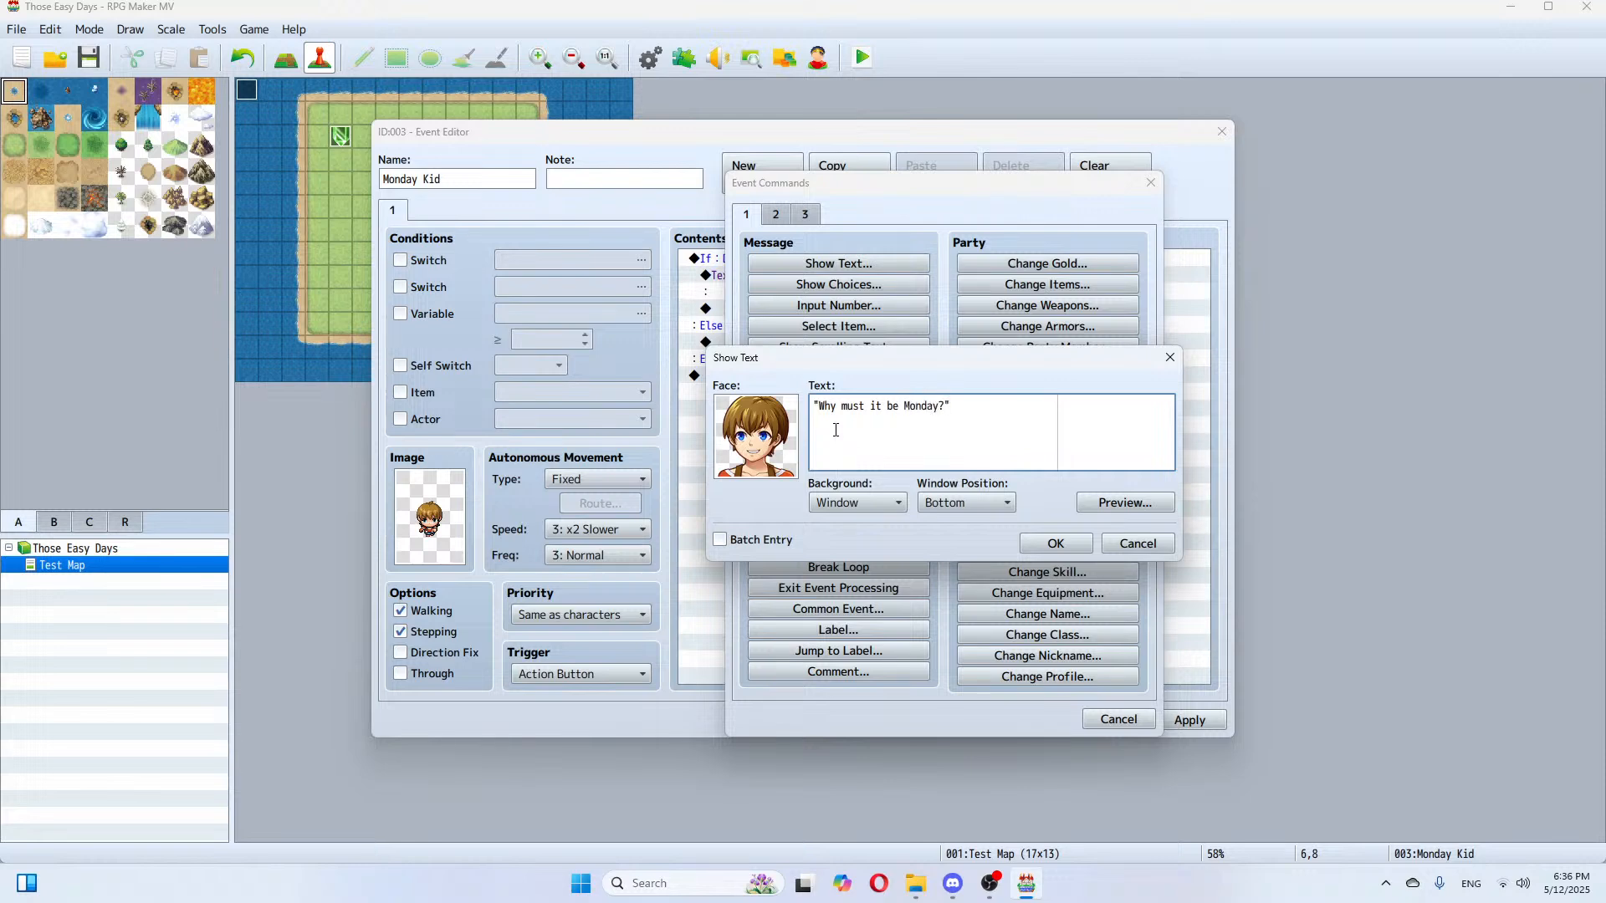
left_click(1056, 543)
left_click(1181, 720)
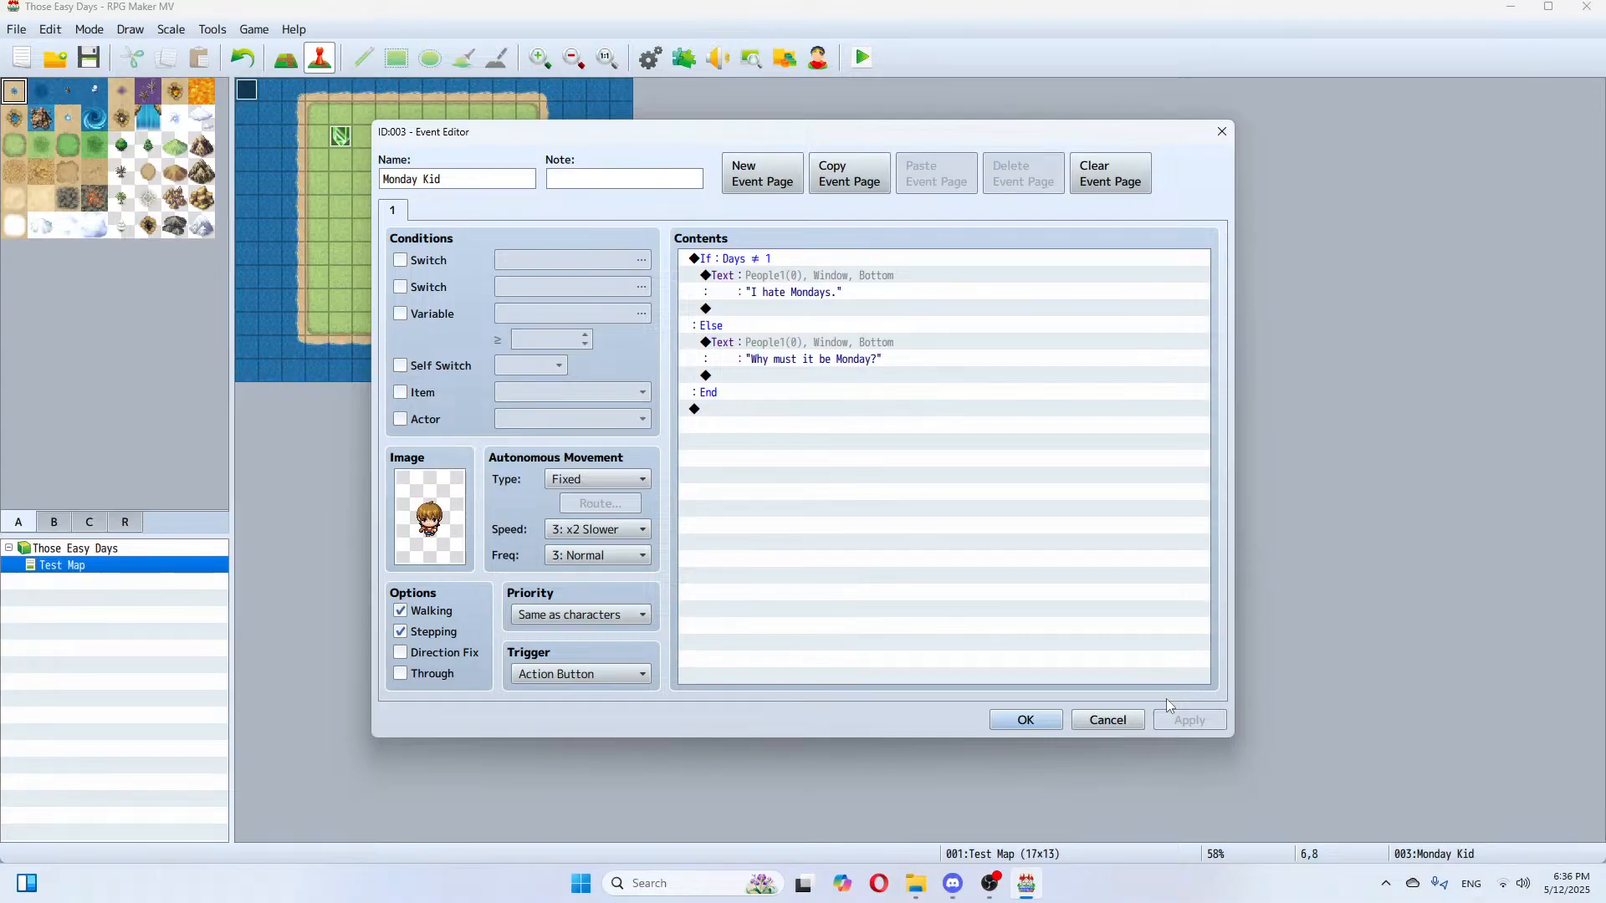
left_click(1025, 720)
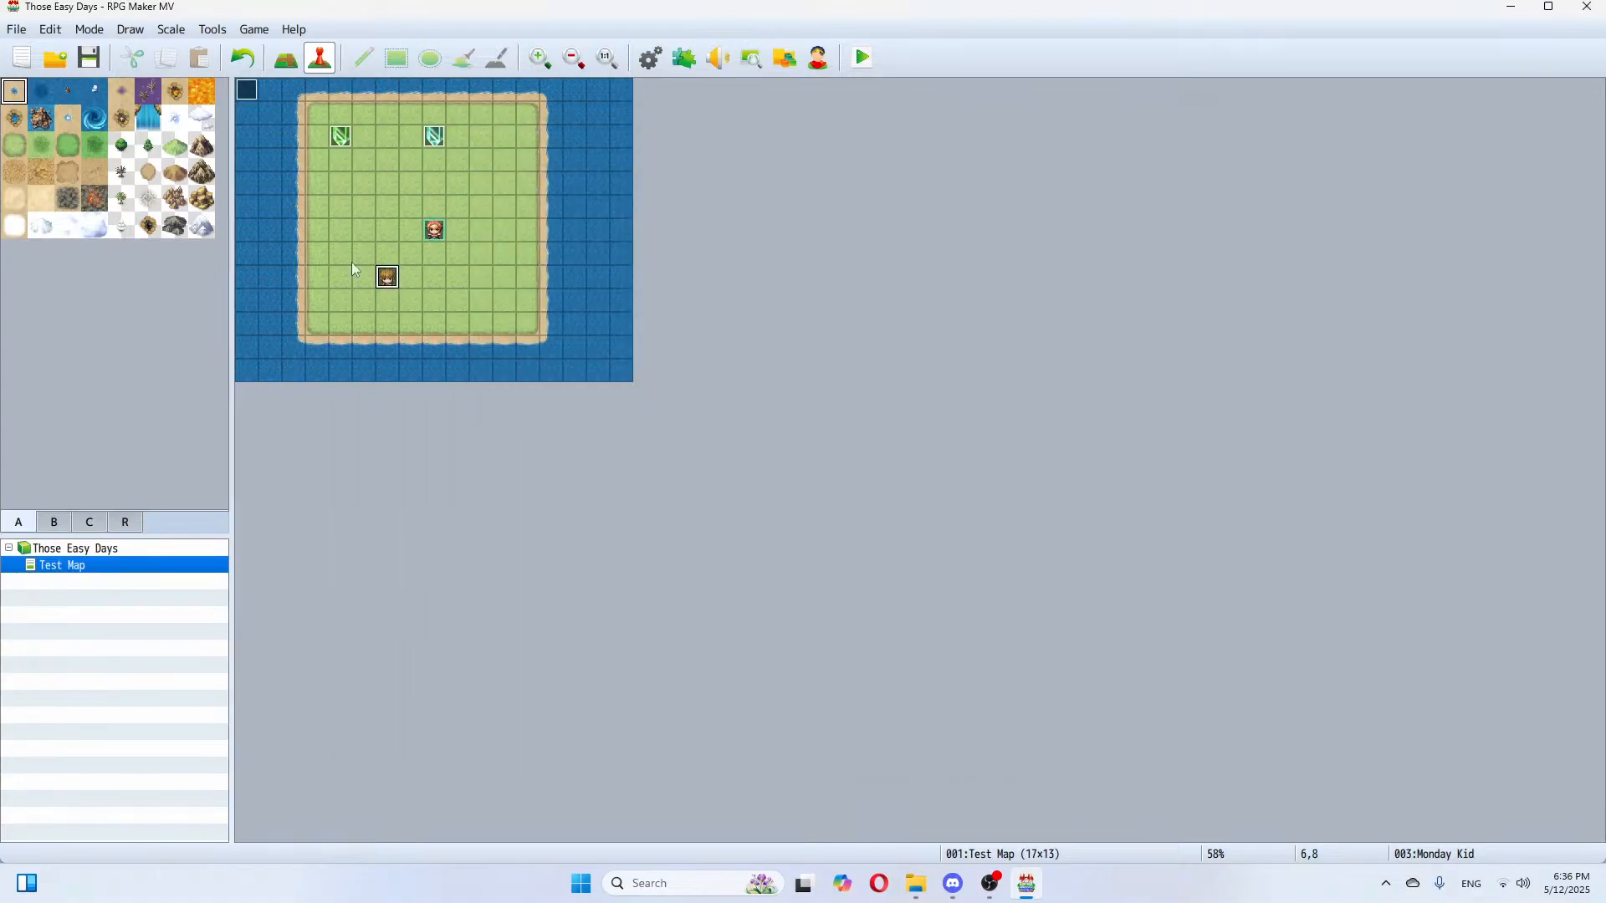
Step: Save the project, start a new game in a playtest and talk to the Monday Kid
left_click(89, 57)
left_click(862, 57)
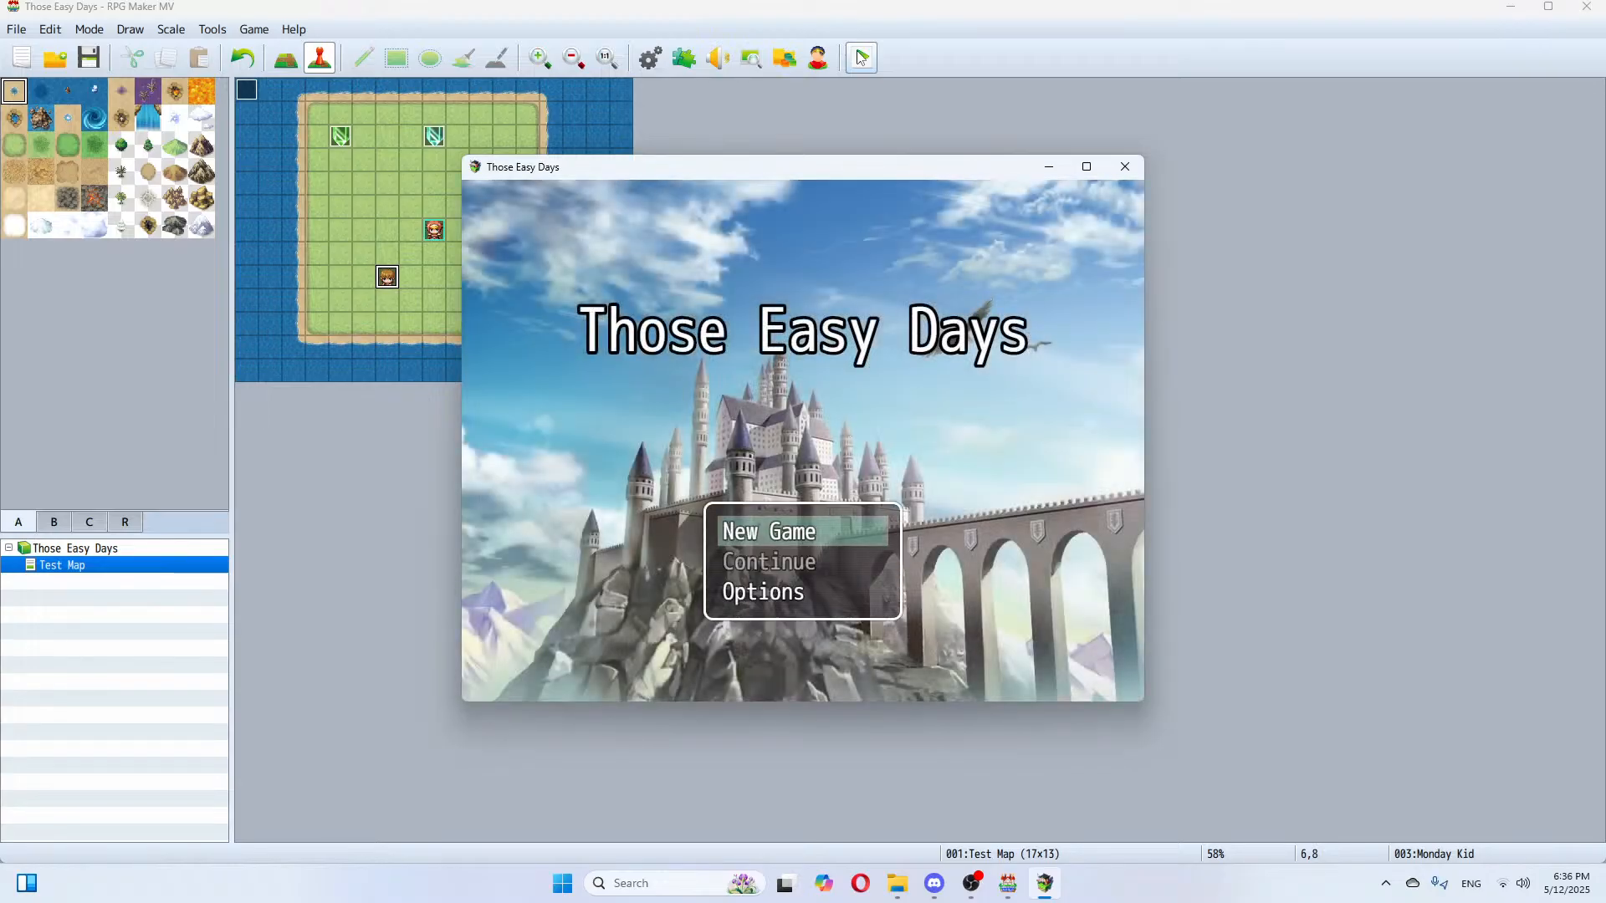
key("Return")
key("Return")
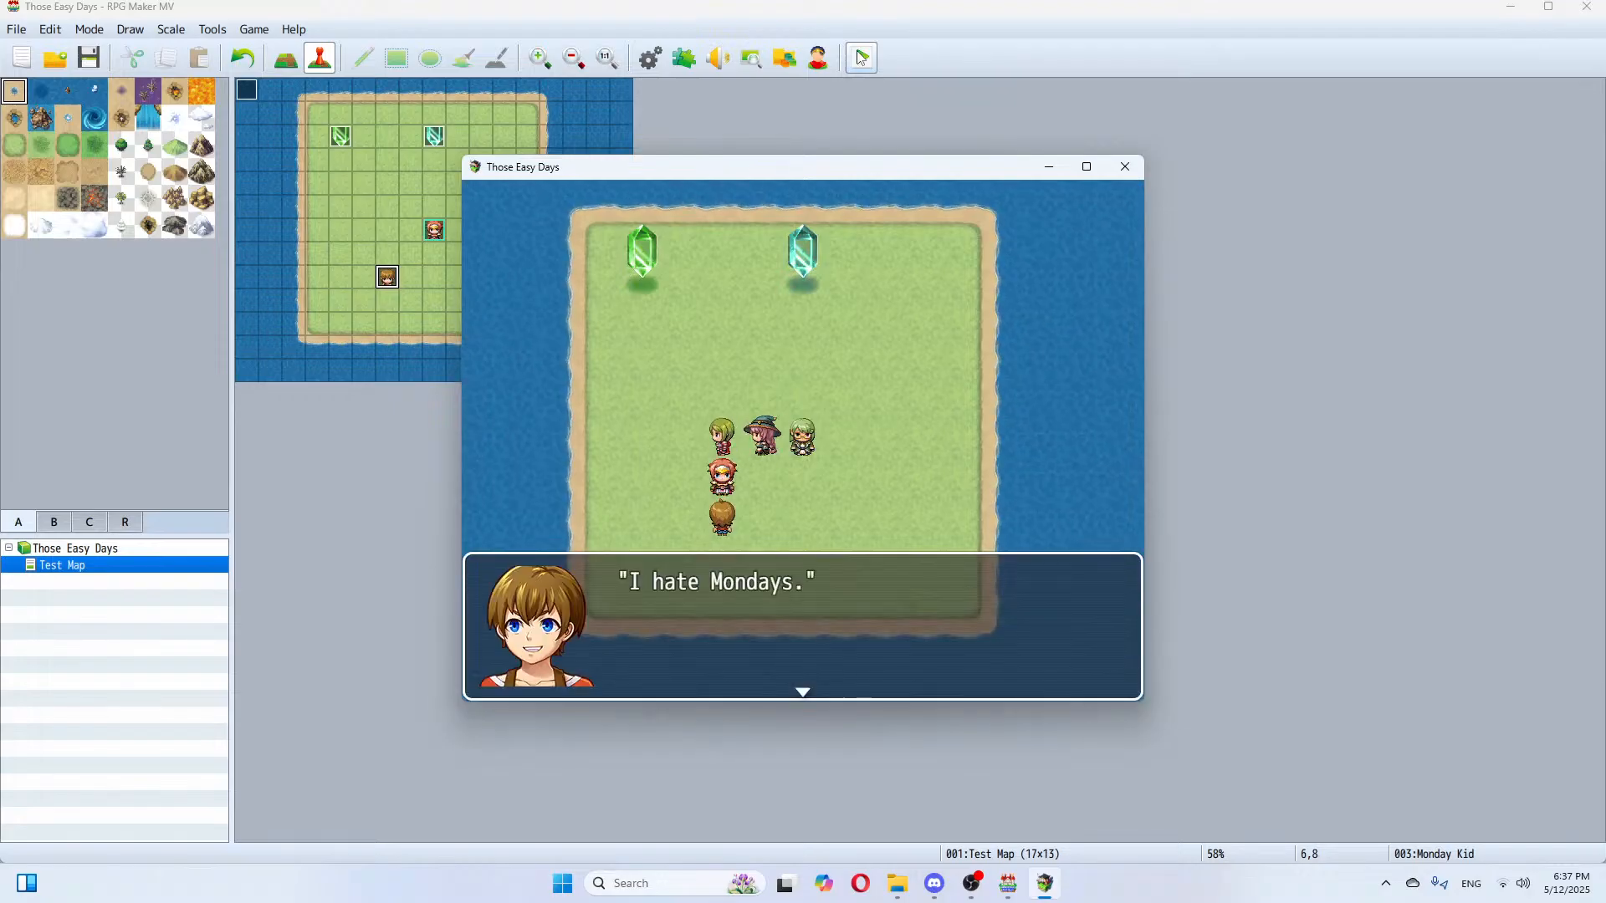
key("Return")
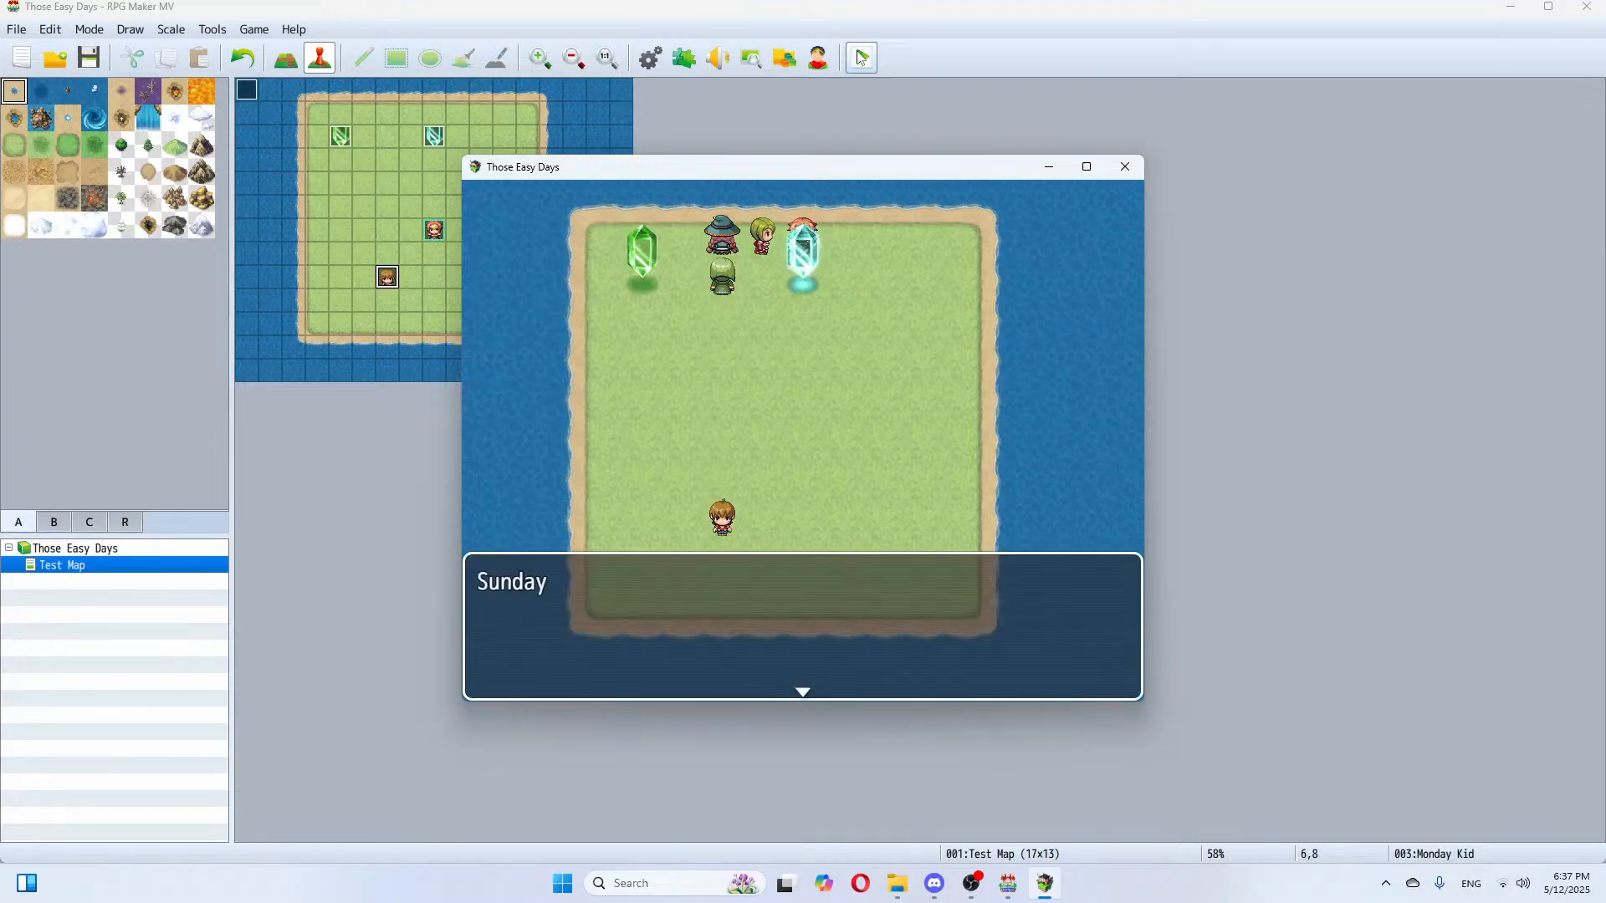
Step: Advance the time hour by hour at the green crystal into the next day and check the Monday Kid's dialogue
key("Return")
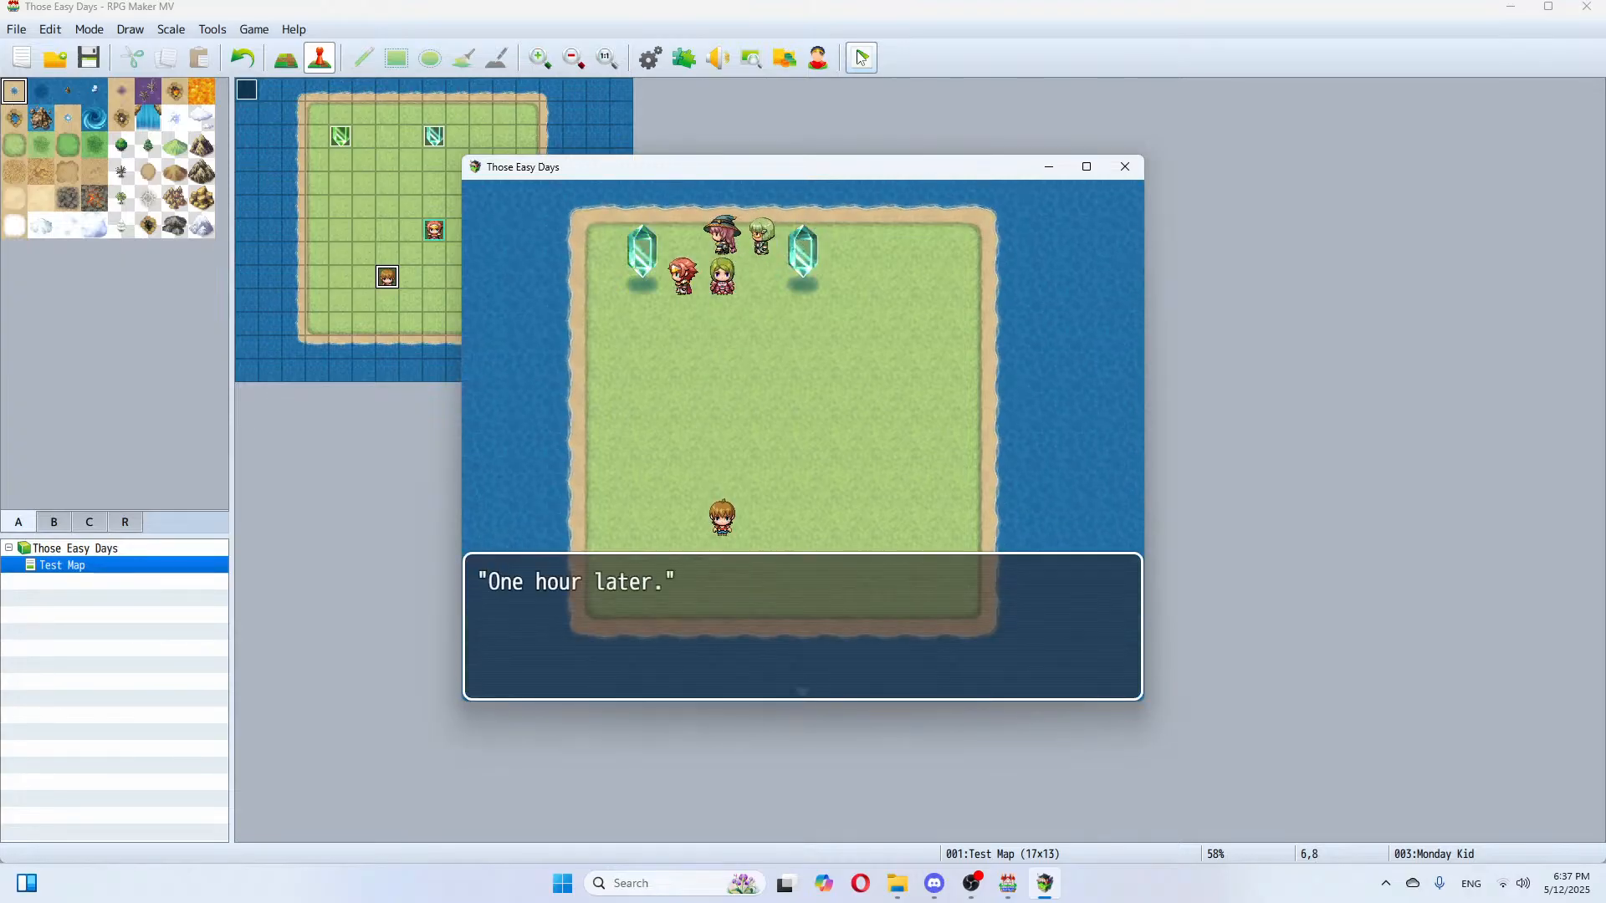
key("Return")
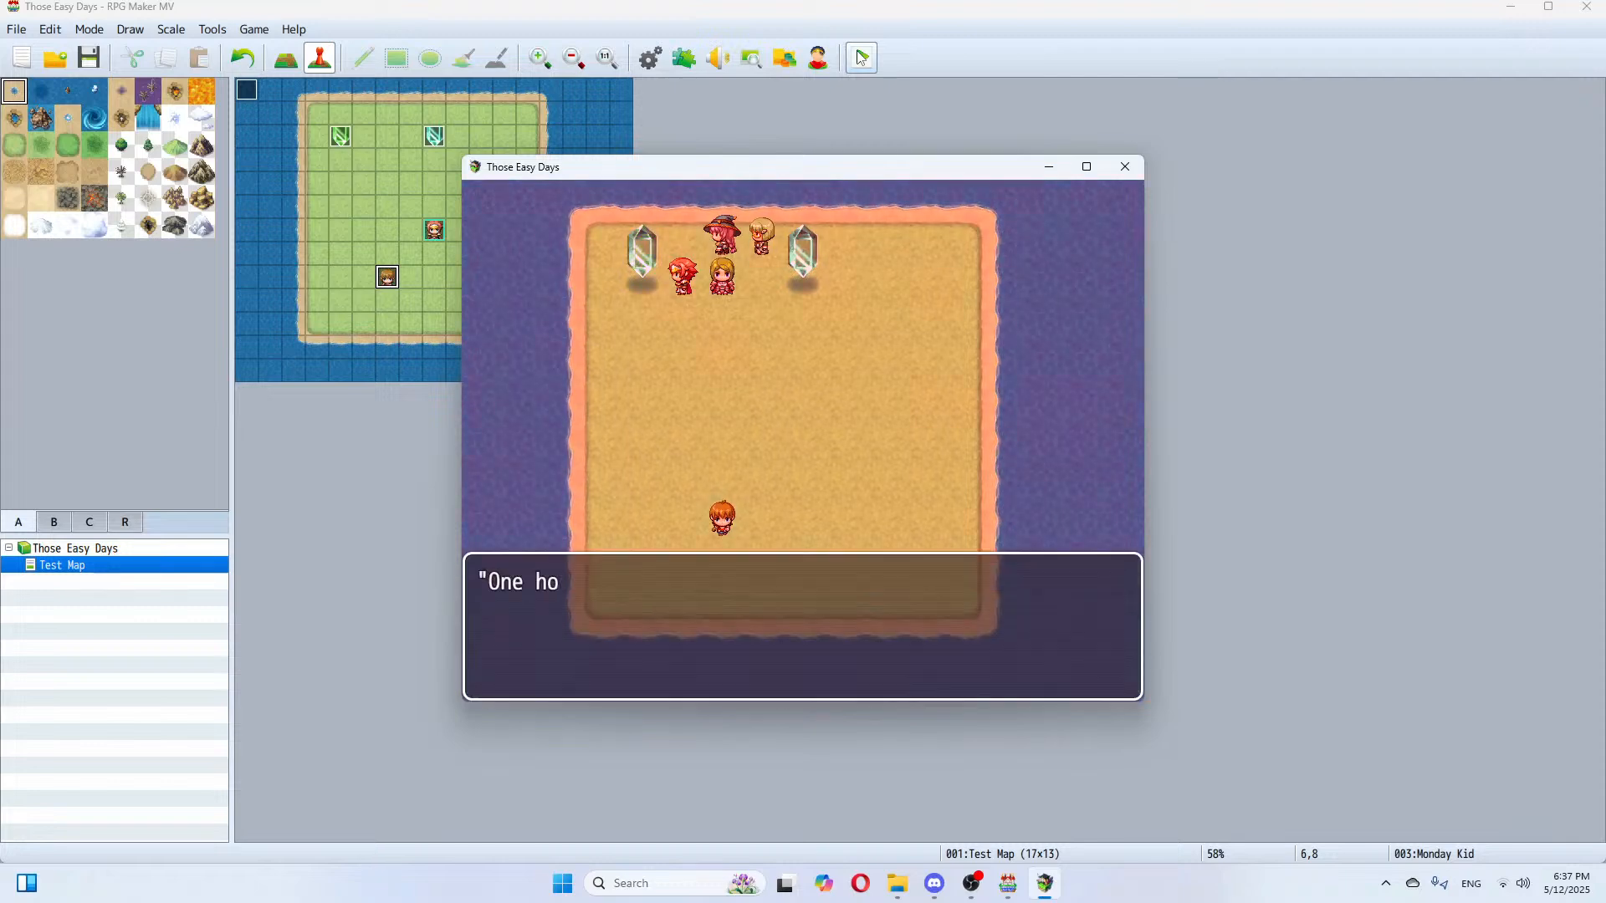
key("Return")
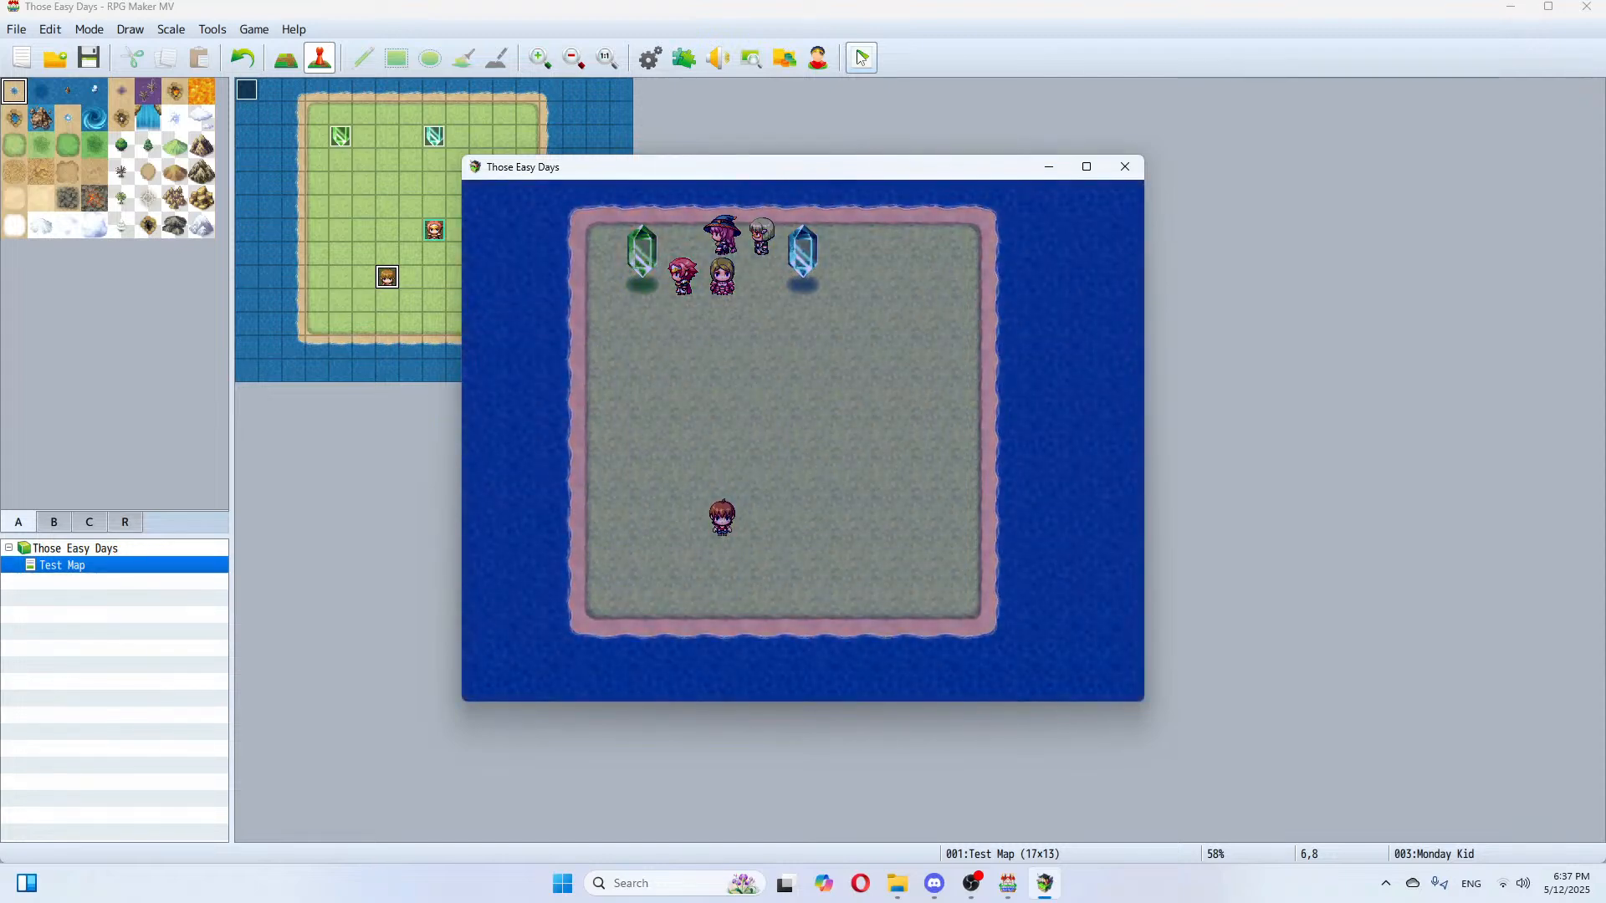
key("Return")
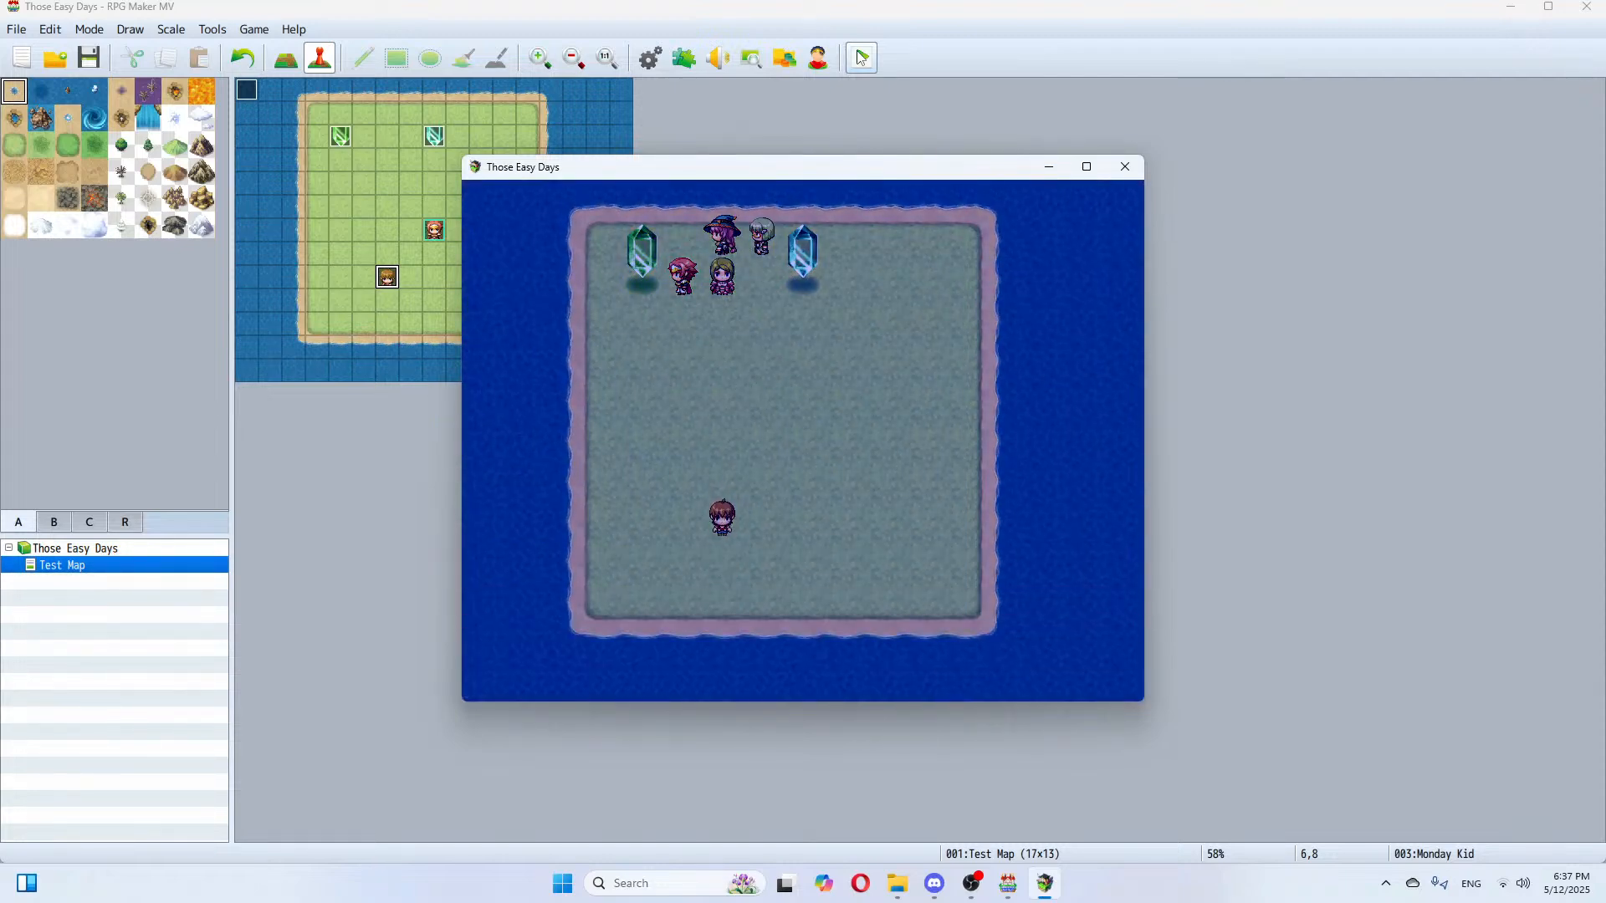
key("Right")
key("Right")
key("Return")
key("Return")
key("Down")
key("Down")
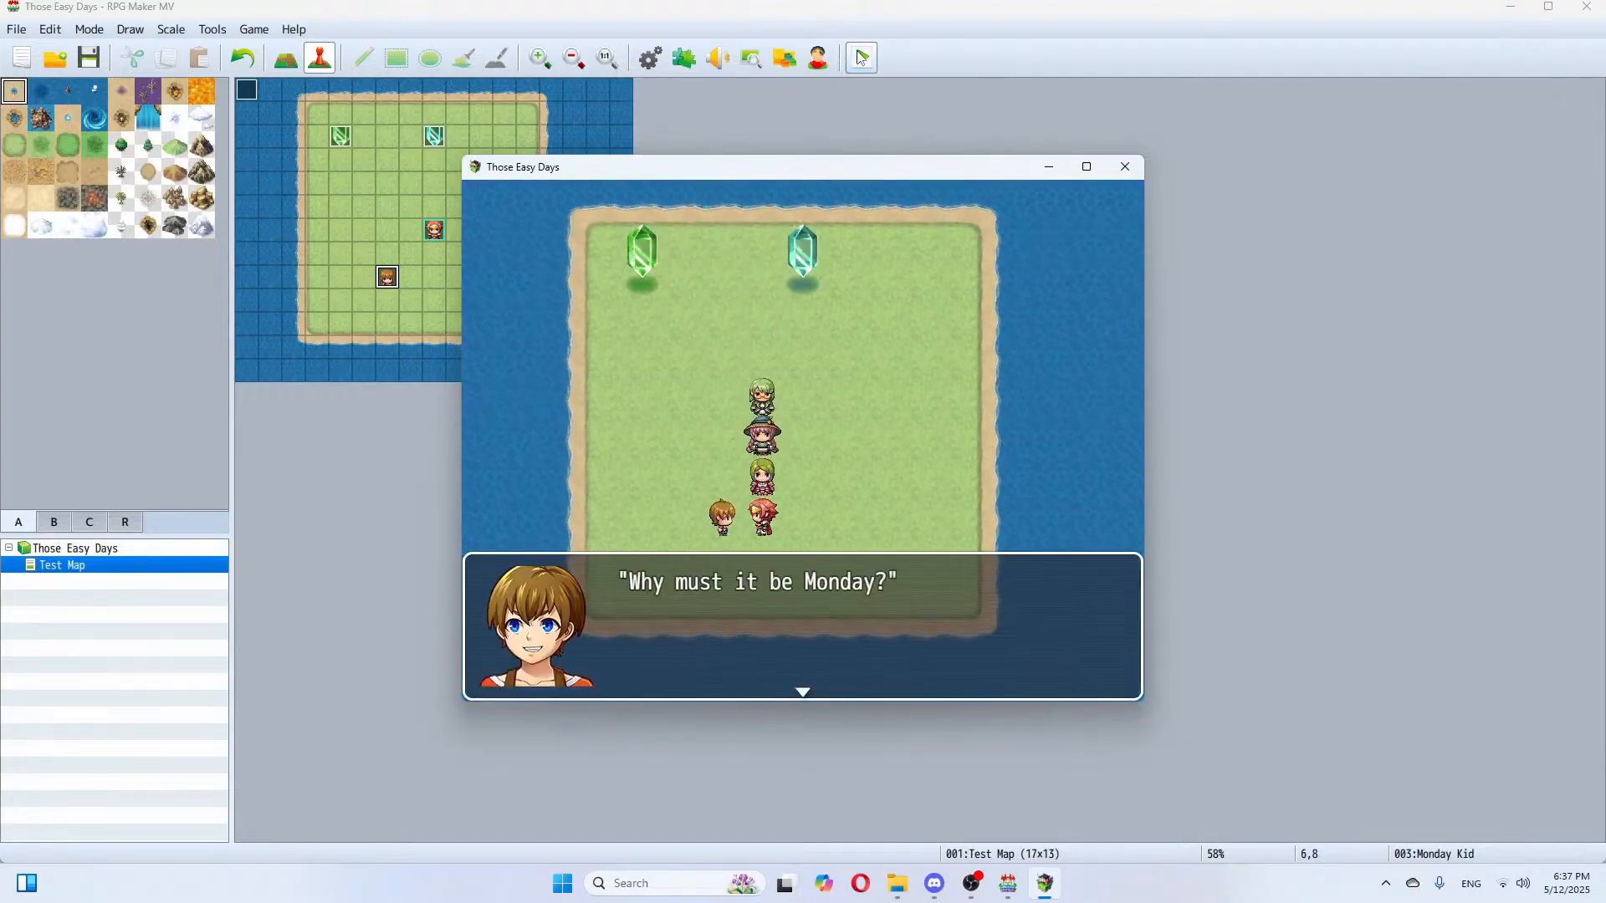
key("Return")
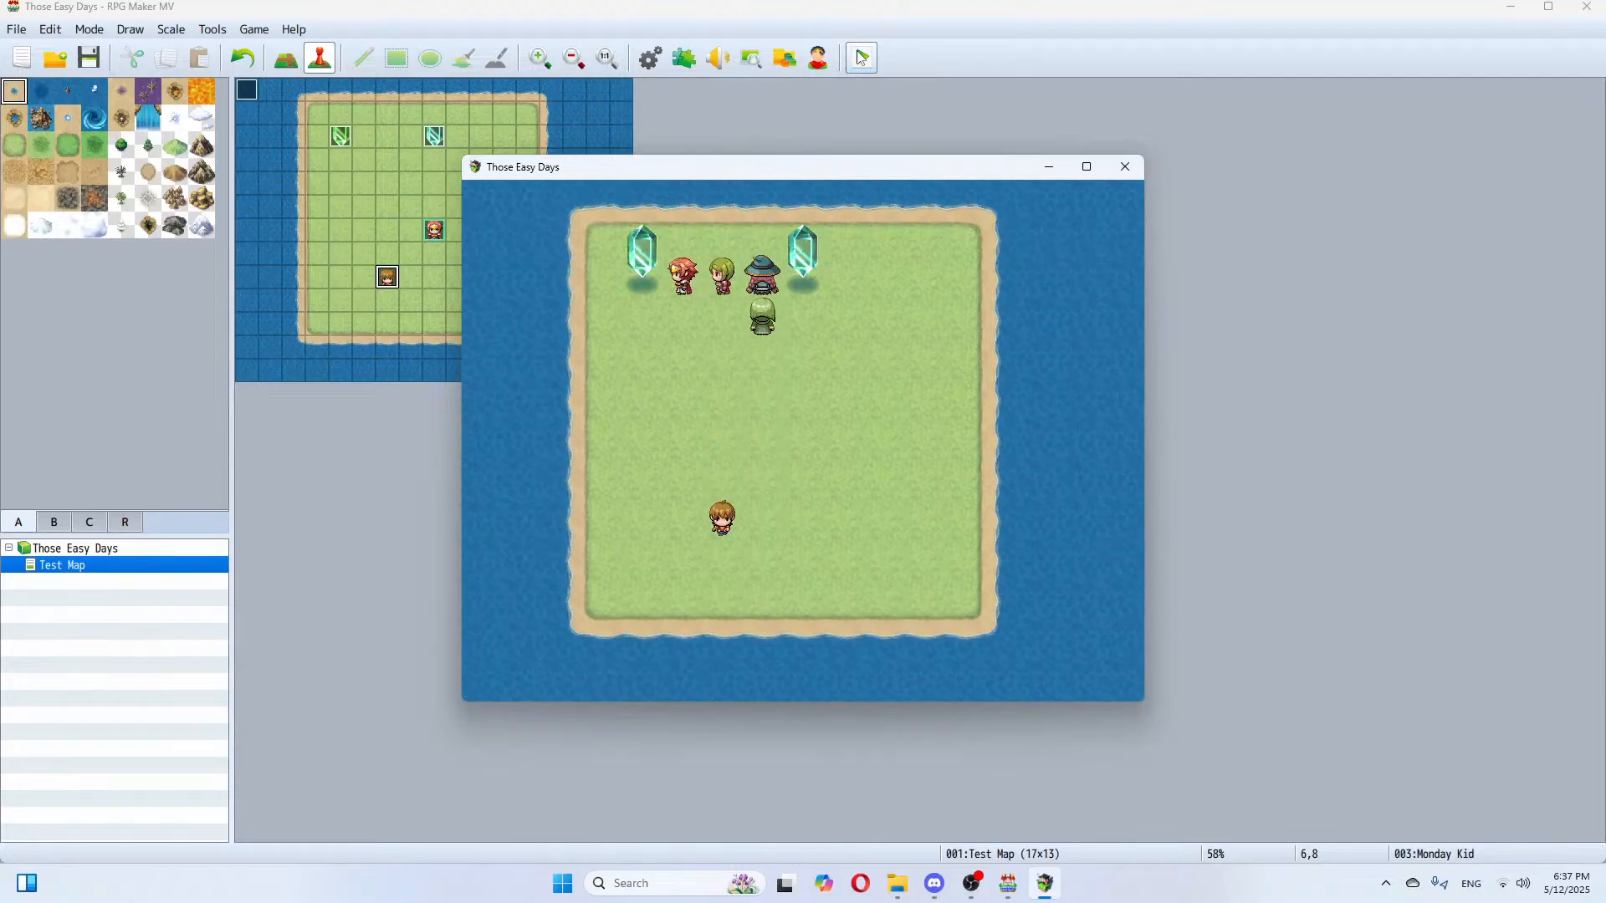
Step: Pass another day at the green crystal and talk to the Monday Kid once more
key("Return")
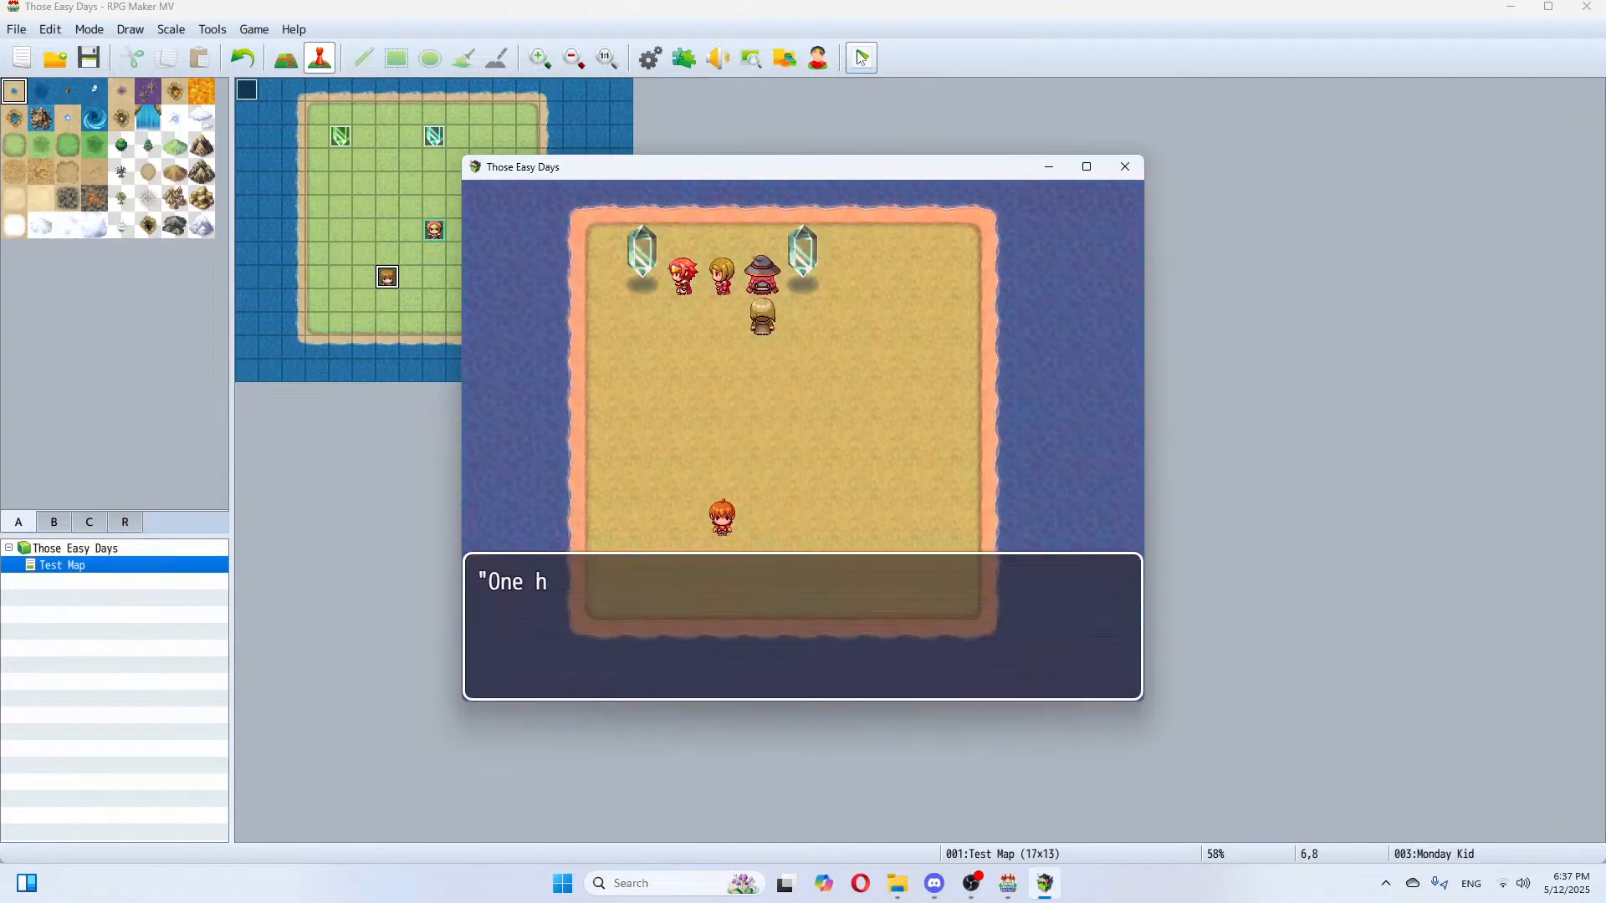
key("Return")
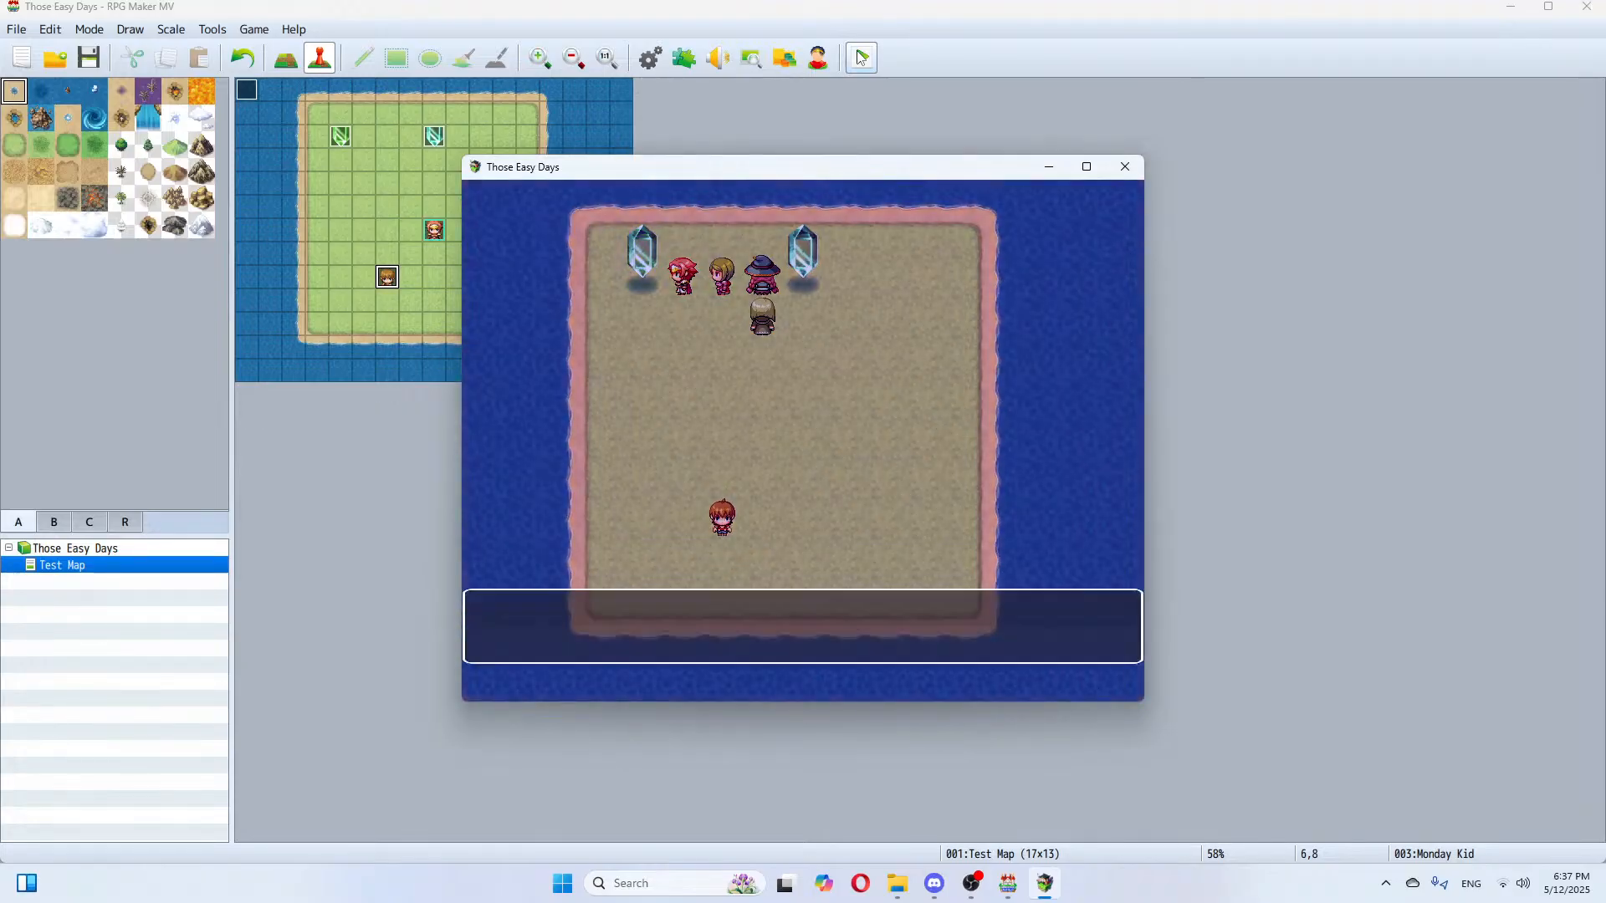
key("Return")
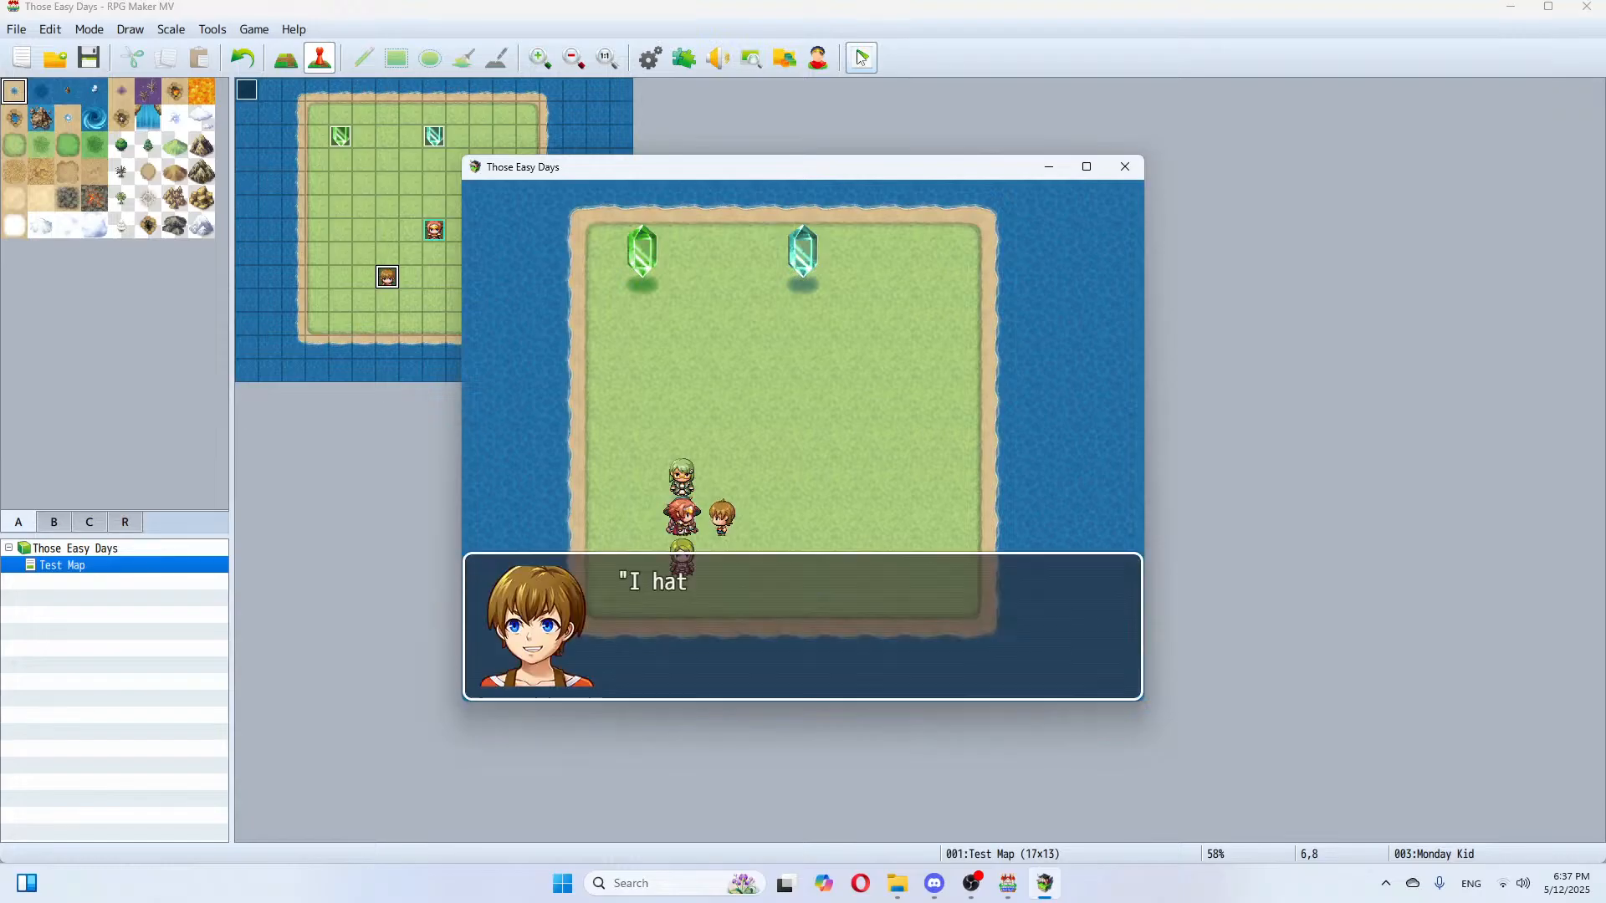
key("Return")
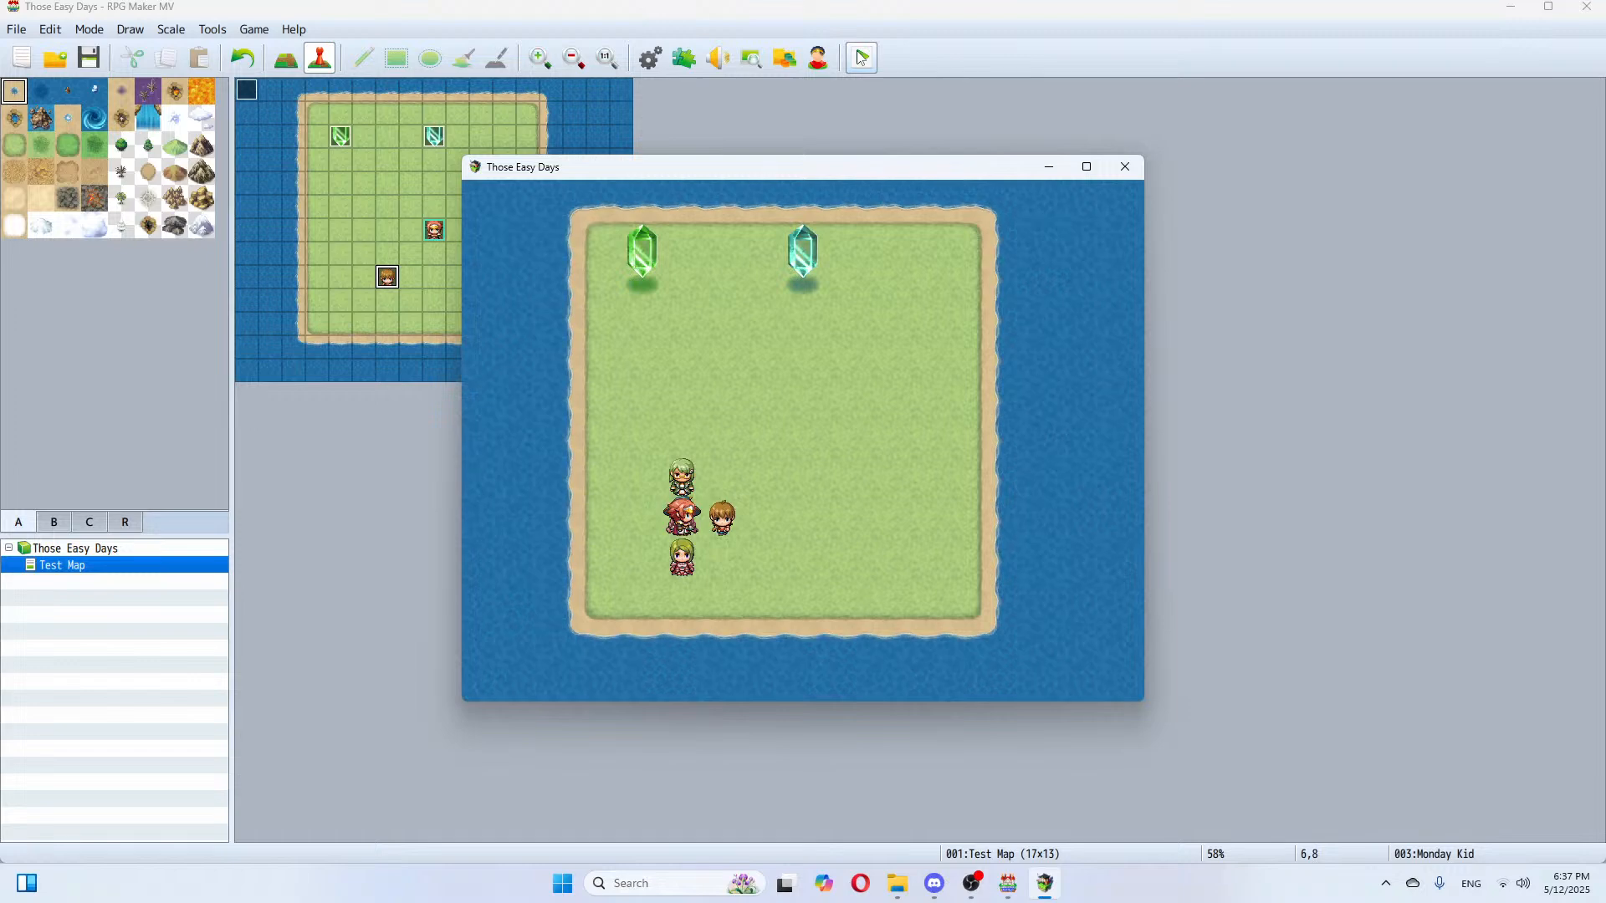
Step: End the playtest and save the project
left_click(1125, 166)
left_click(90, 67)
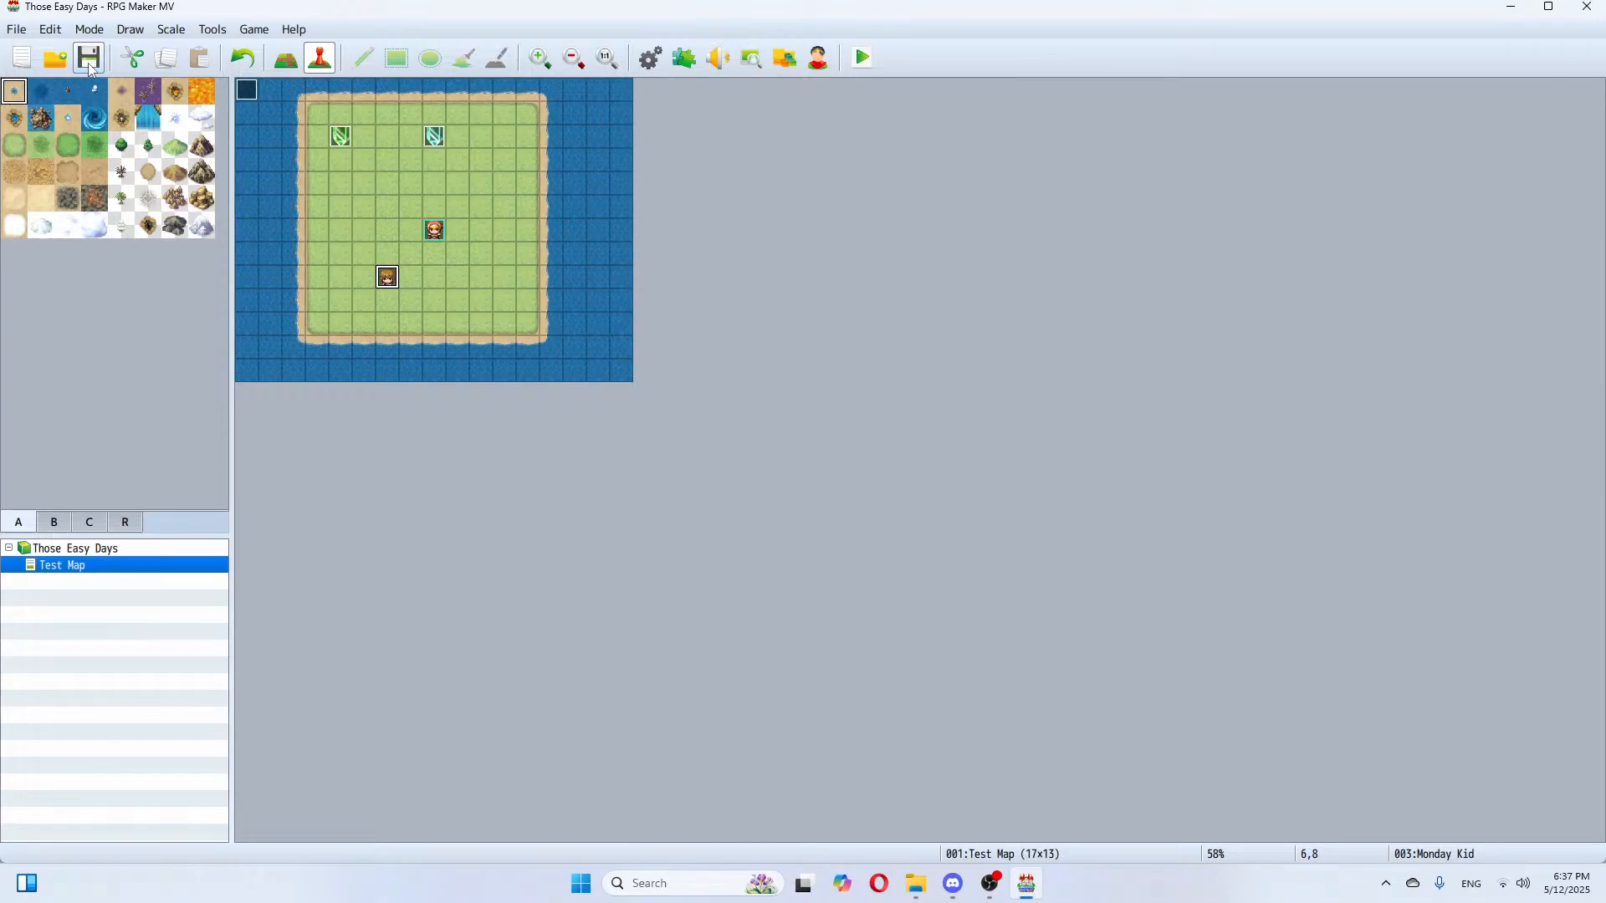
Step: Create a new event at map position 13,8 and browse the character sheets for its image
double_click(554, 275)
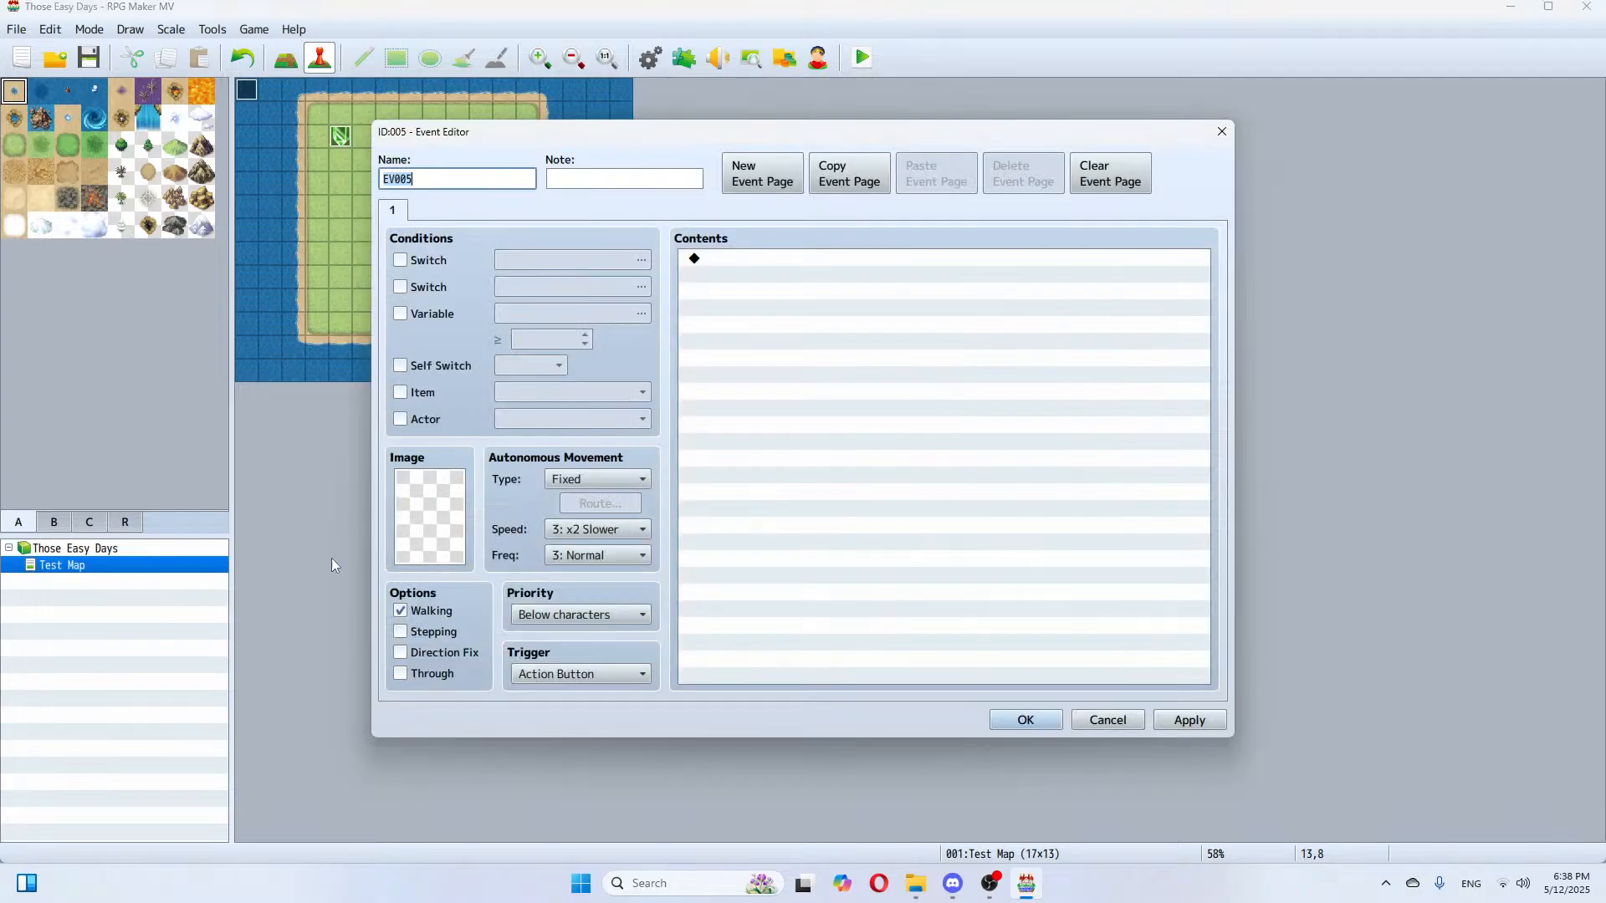
double_click(436, 523)
left_click(551, 305)
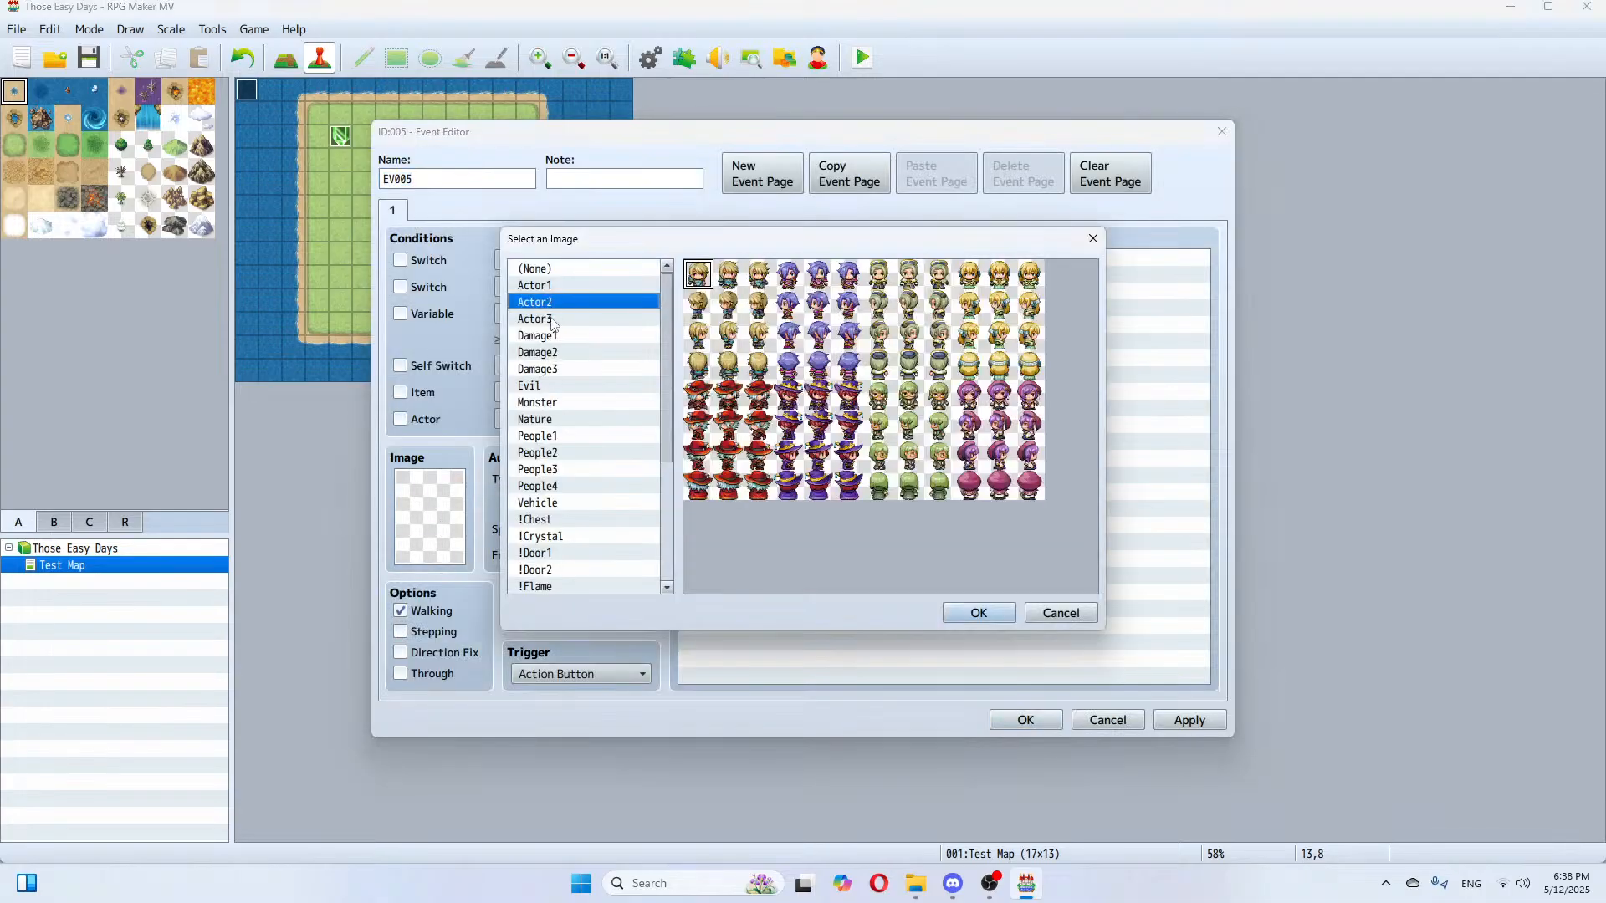
left_click(549, 370)
left_click(562, 469)
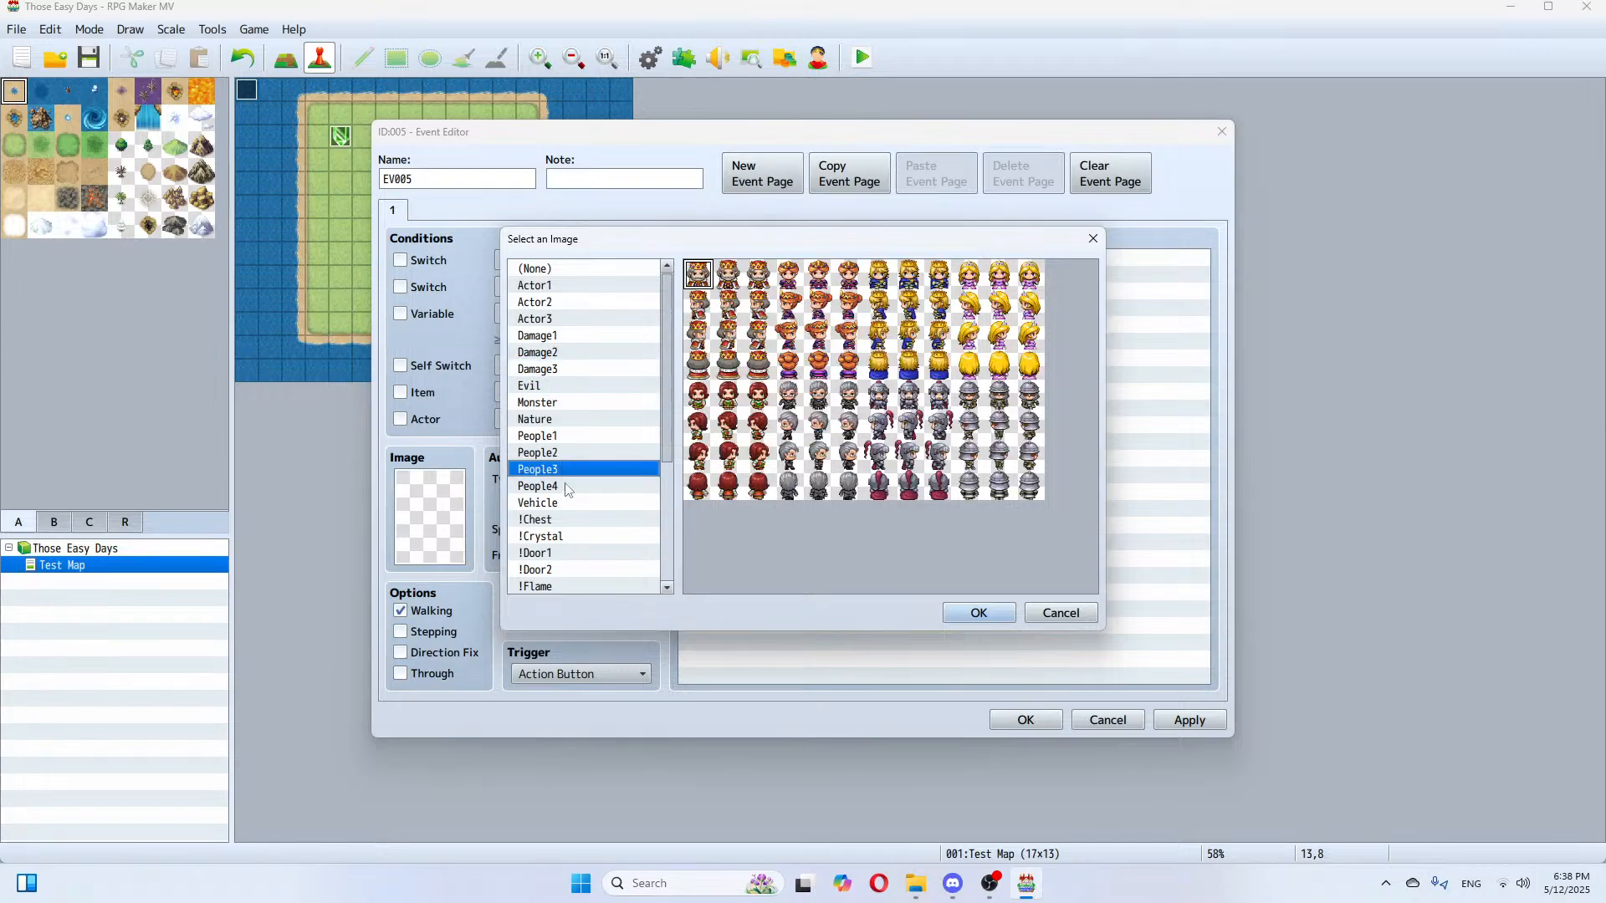
left_click(569, 487)
left_click(571, 520)
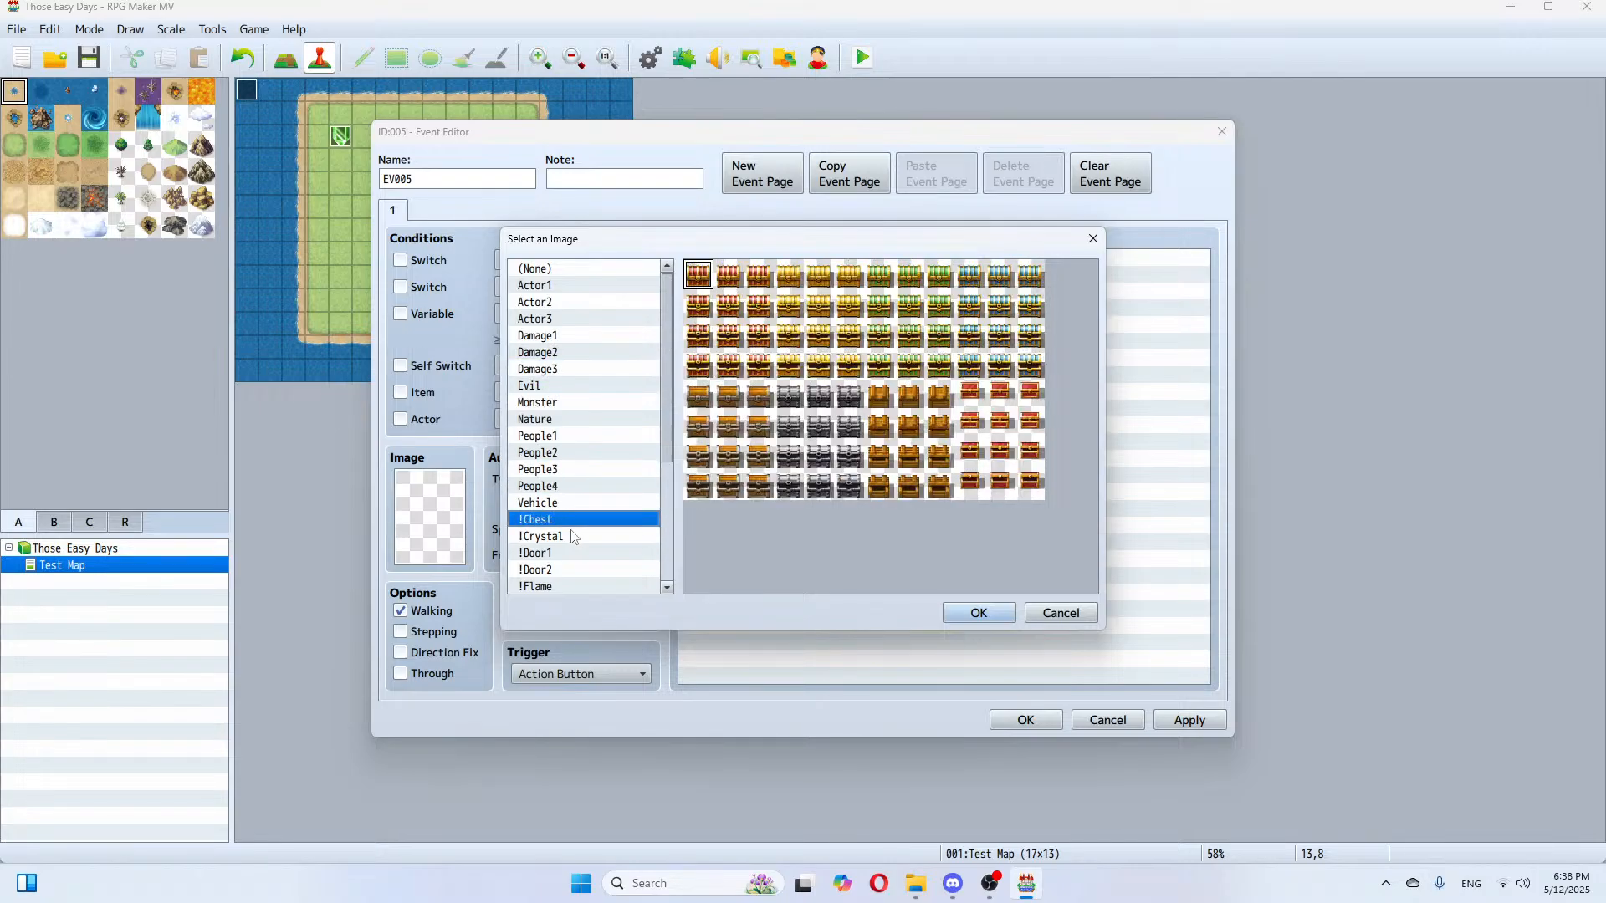
left_click(574, 536)
left_click(572, 553)
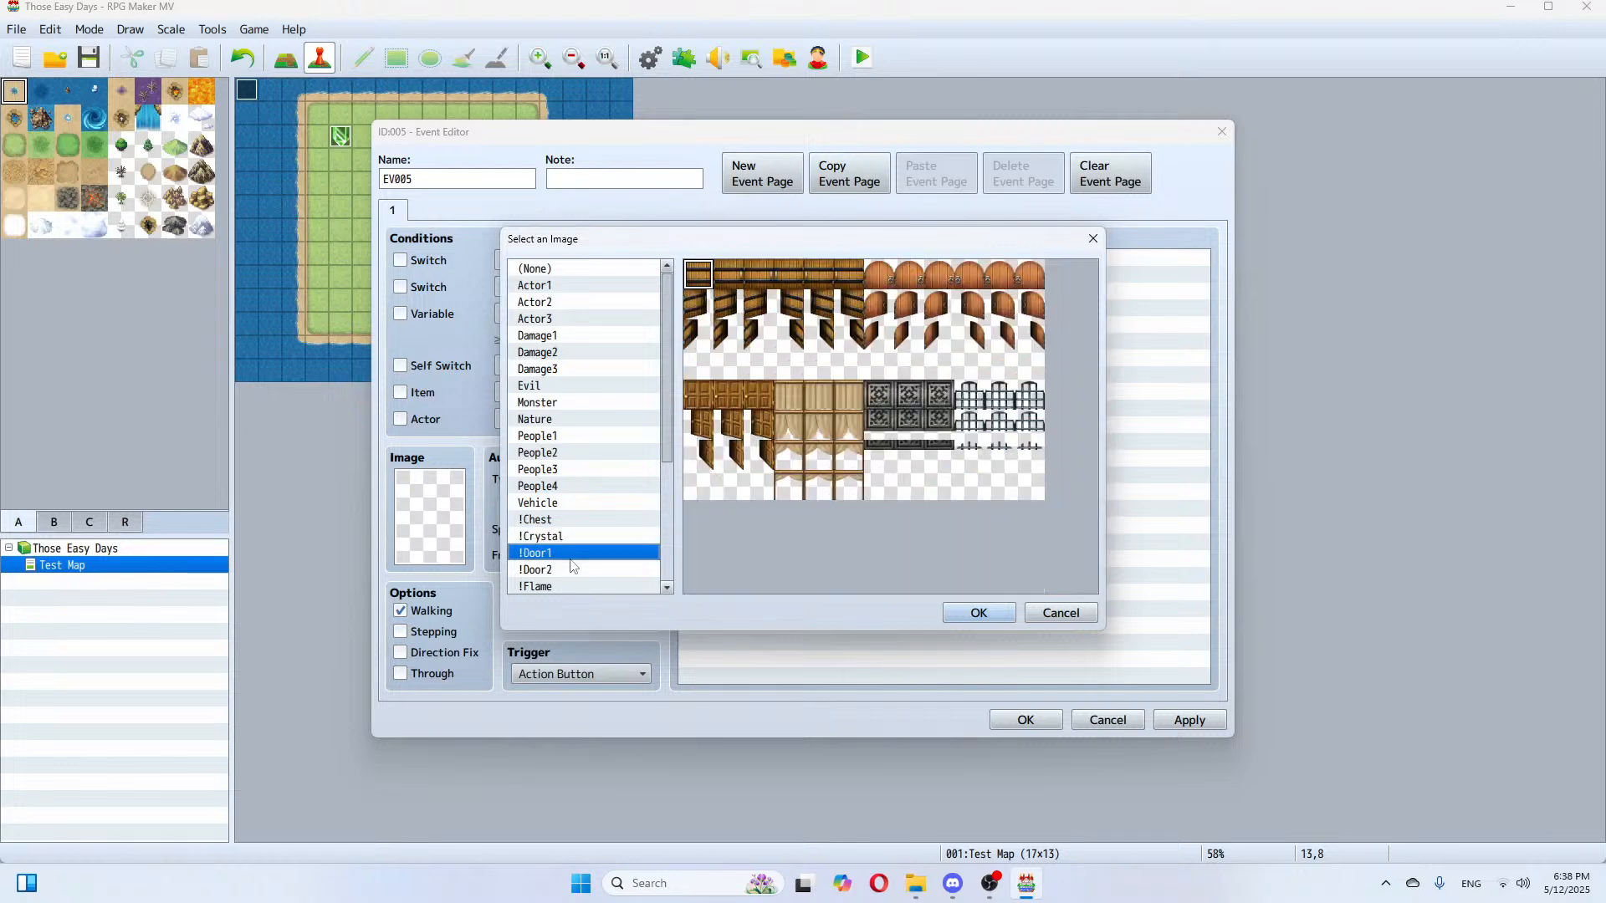
left_click(553, 583)
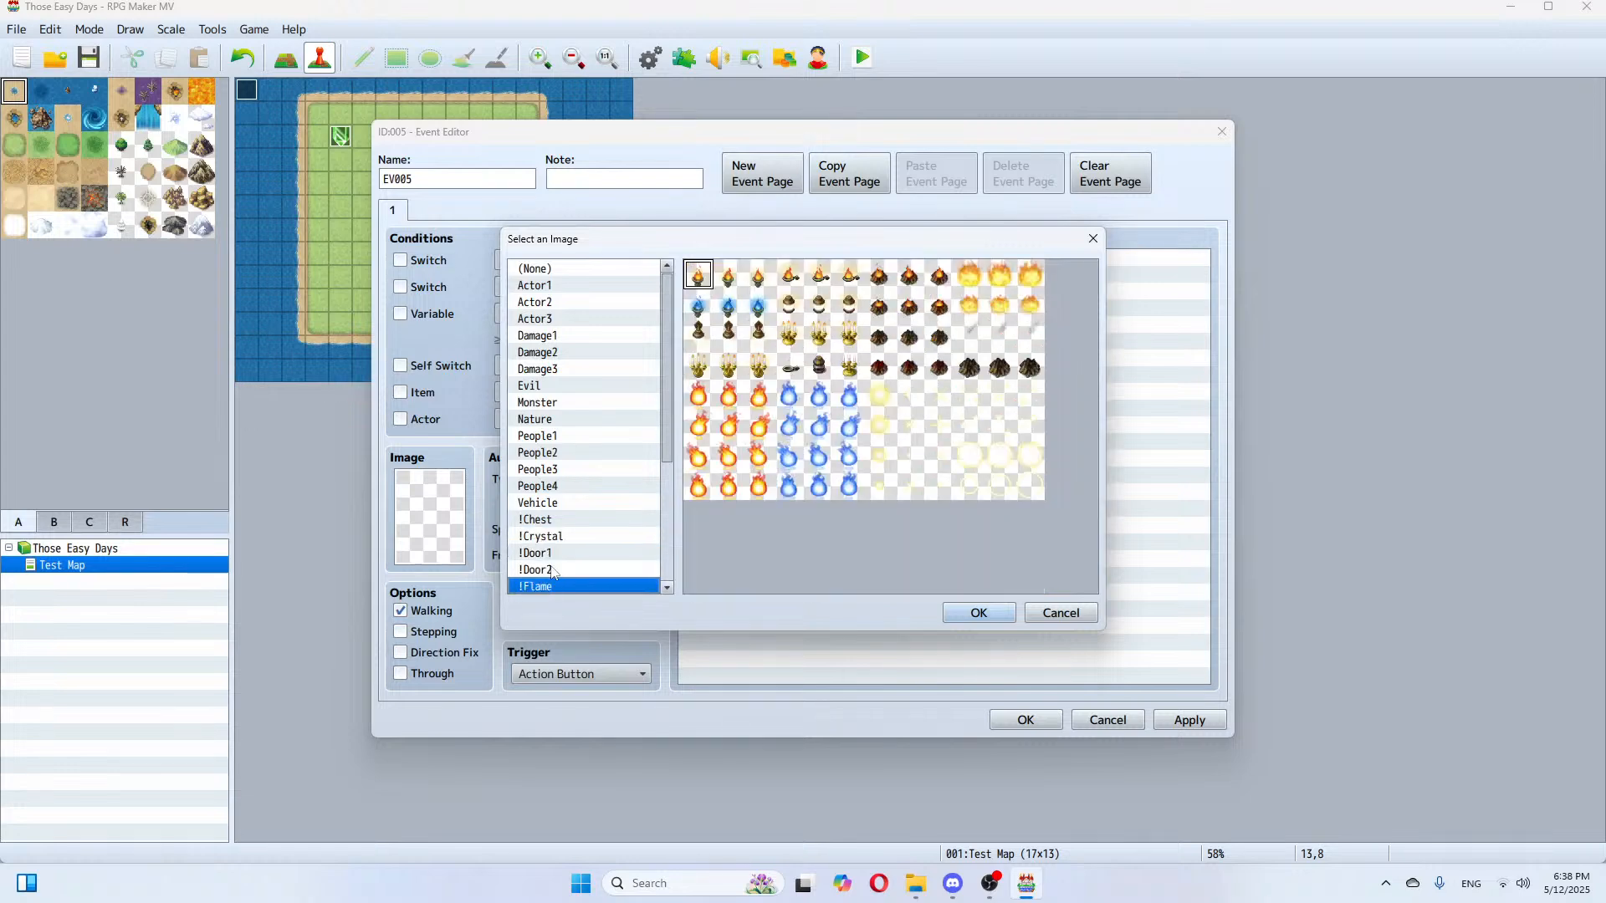
left_click(547, 521)
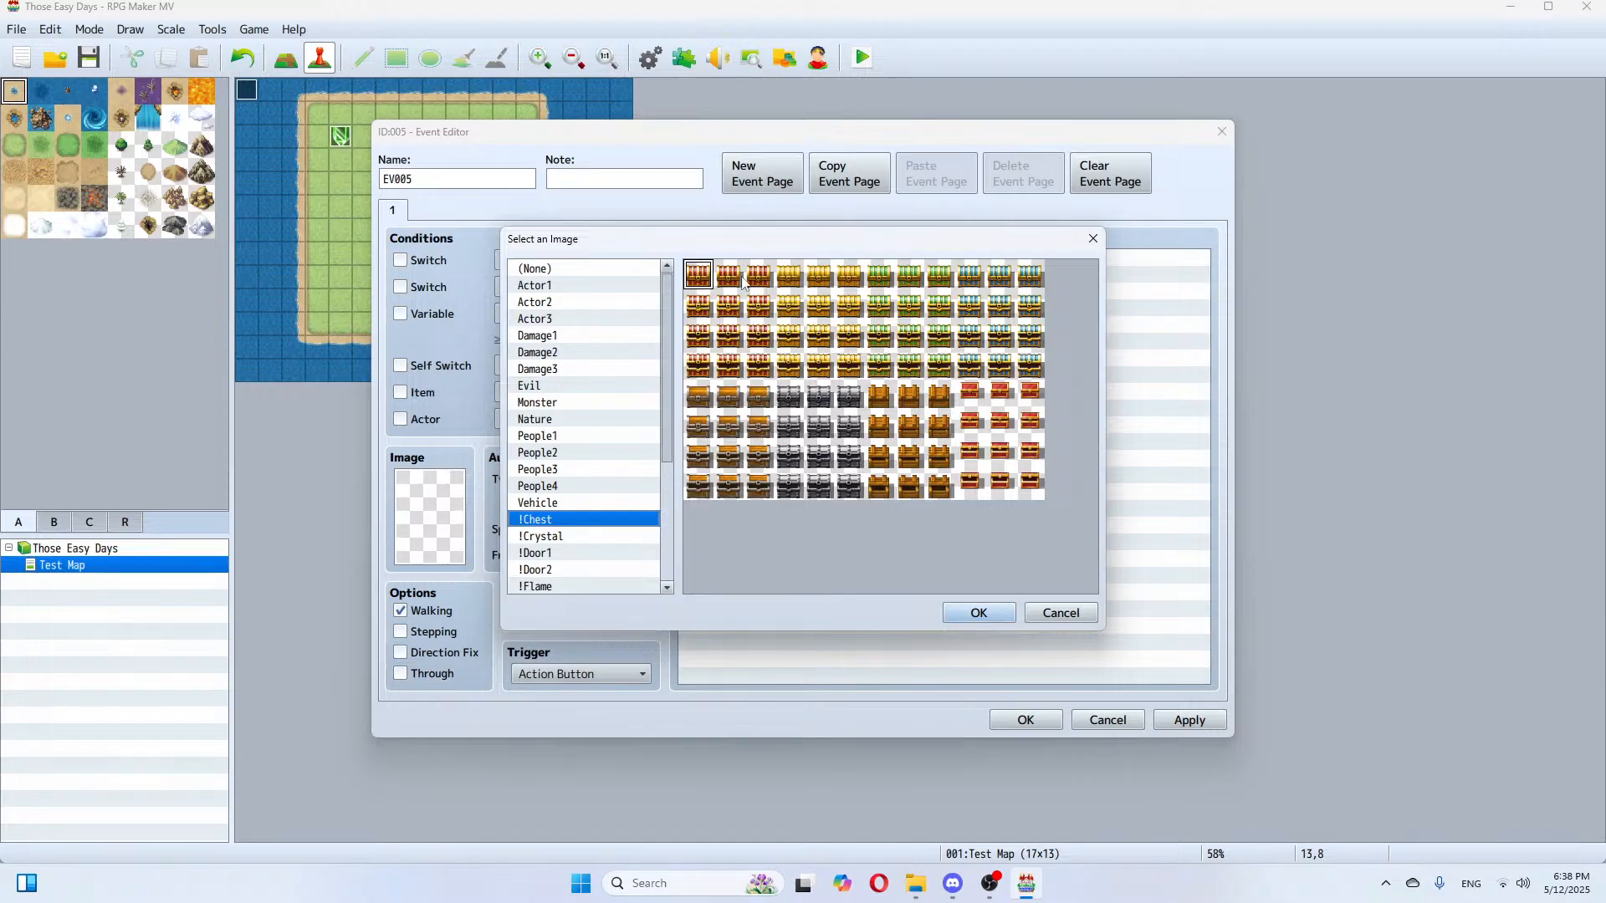
double_click(700, 271)
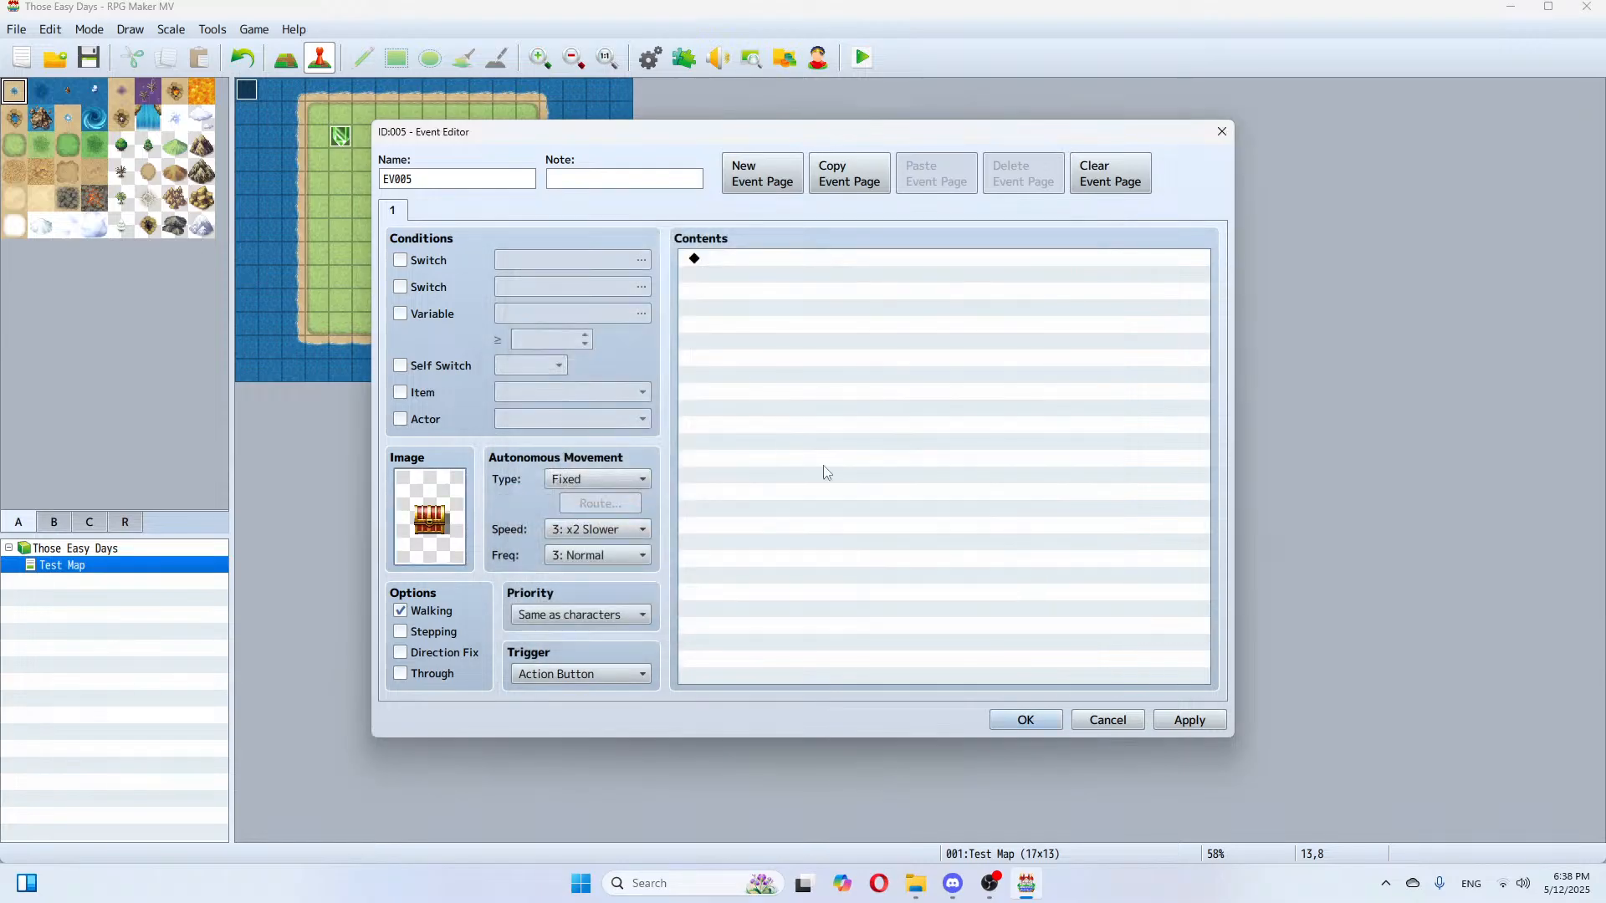
left_click(1107, 720)
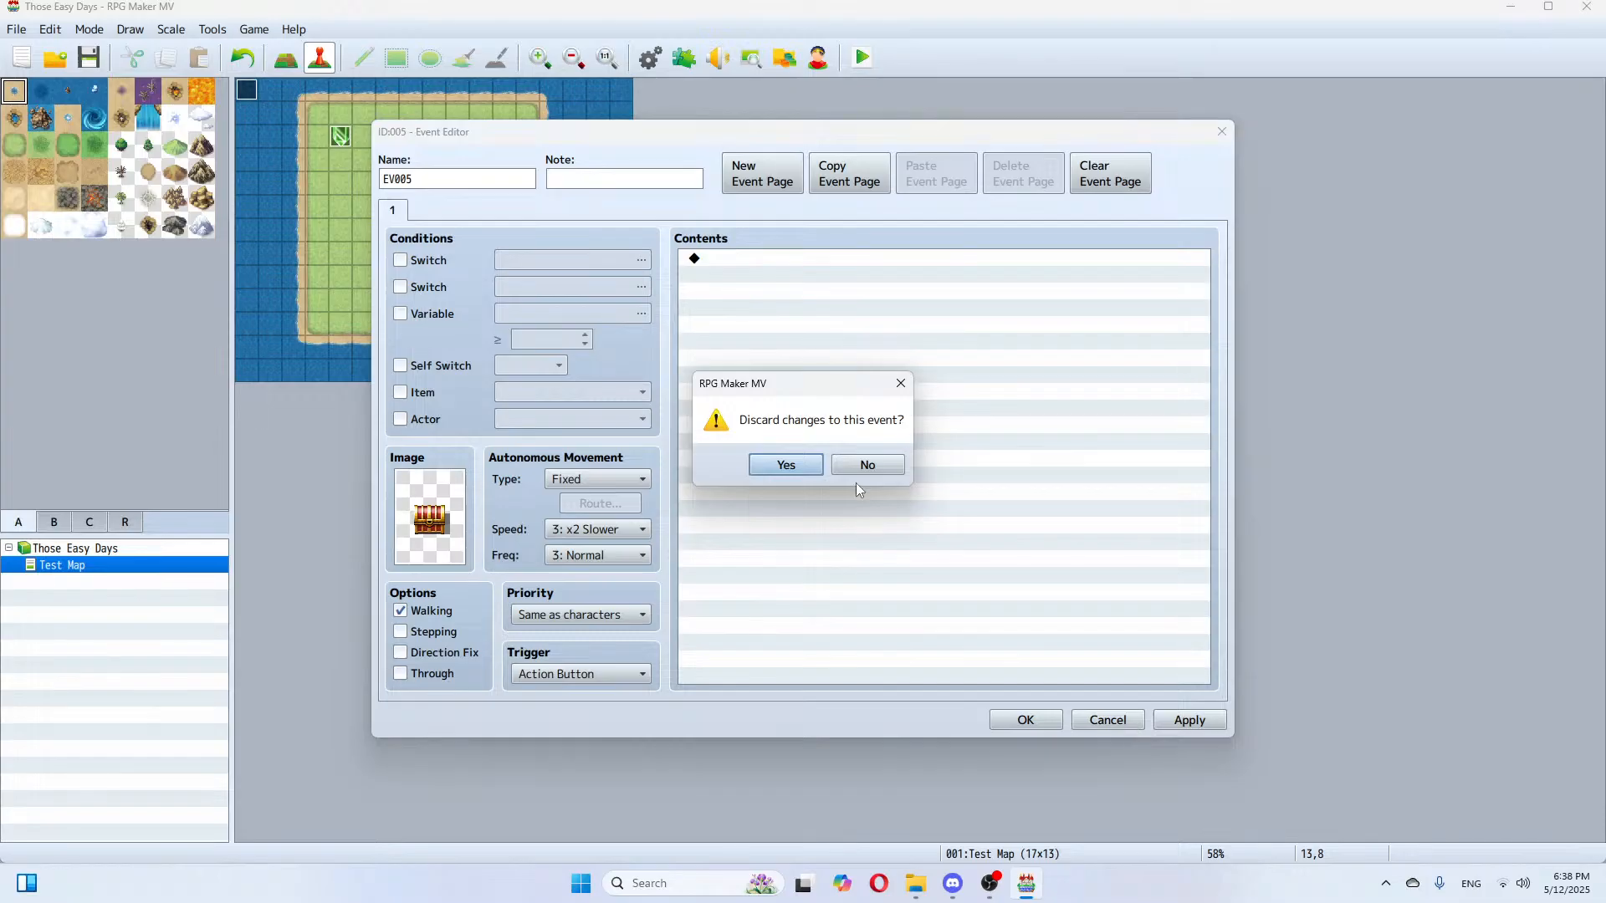
left_click(785, 465)
Step: Quick-create a treasure chest event containing 5 gold on map tile 12,8, at the island's east edge
right_click(532, 278)
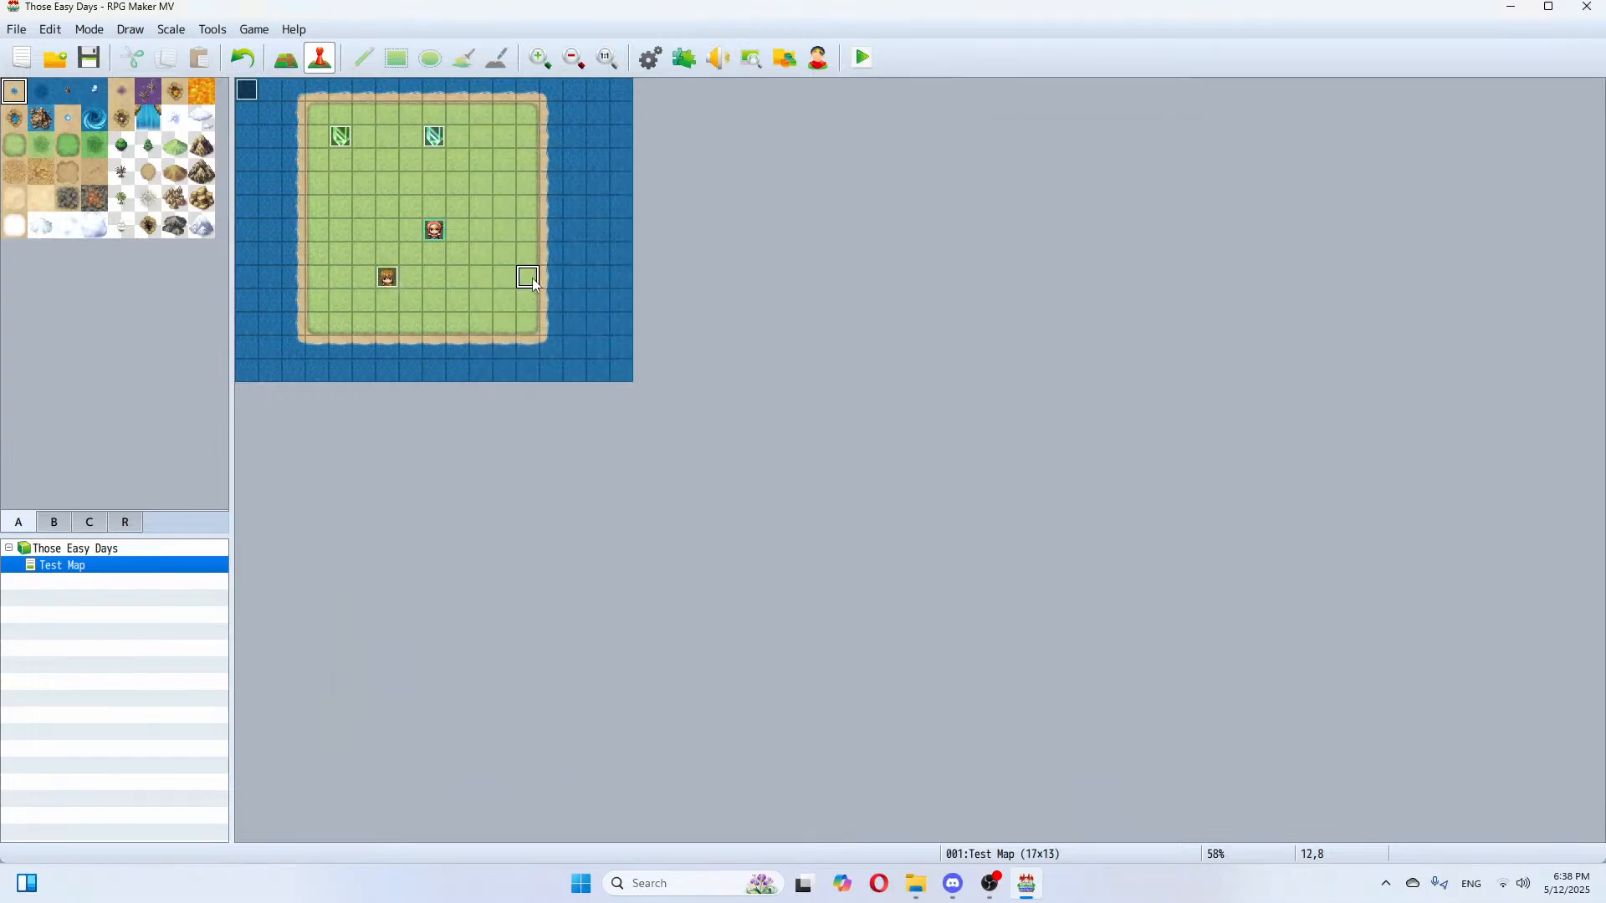
mouse_move(623, 478)
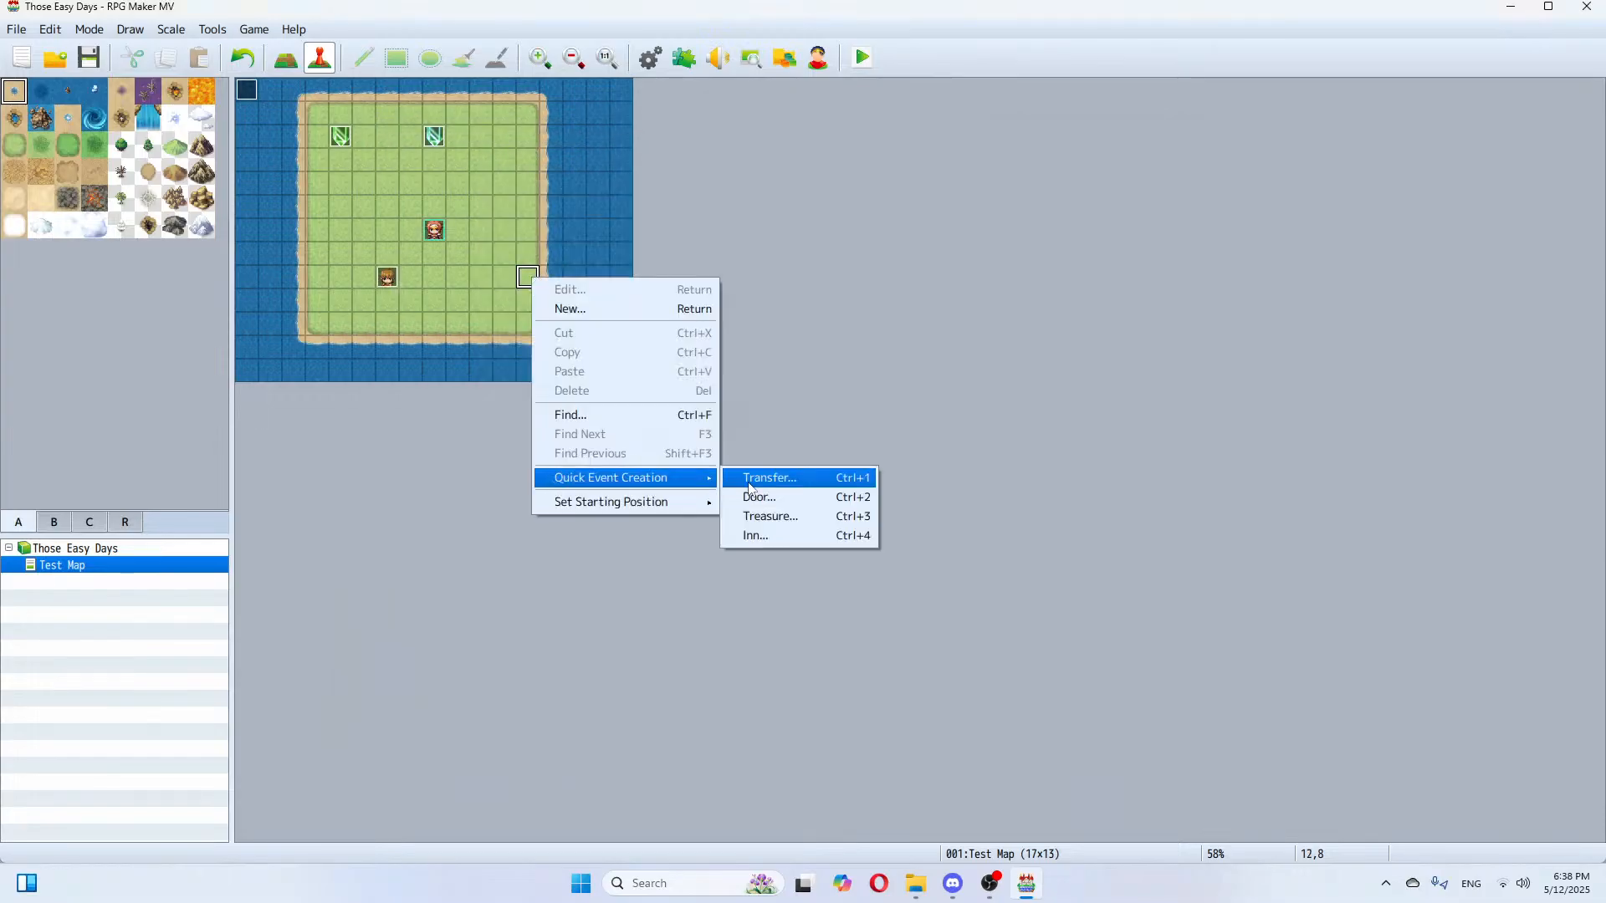
left_click(786, 517)
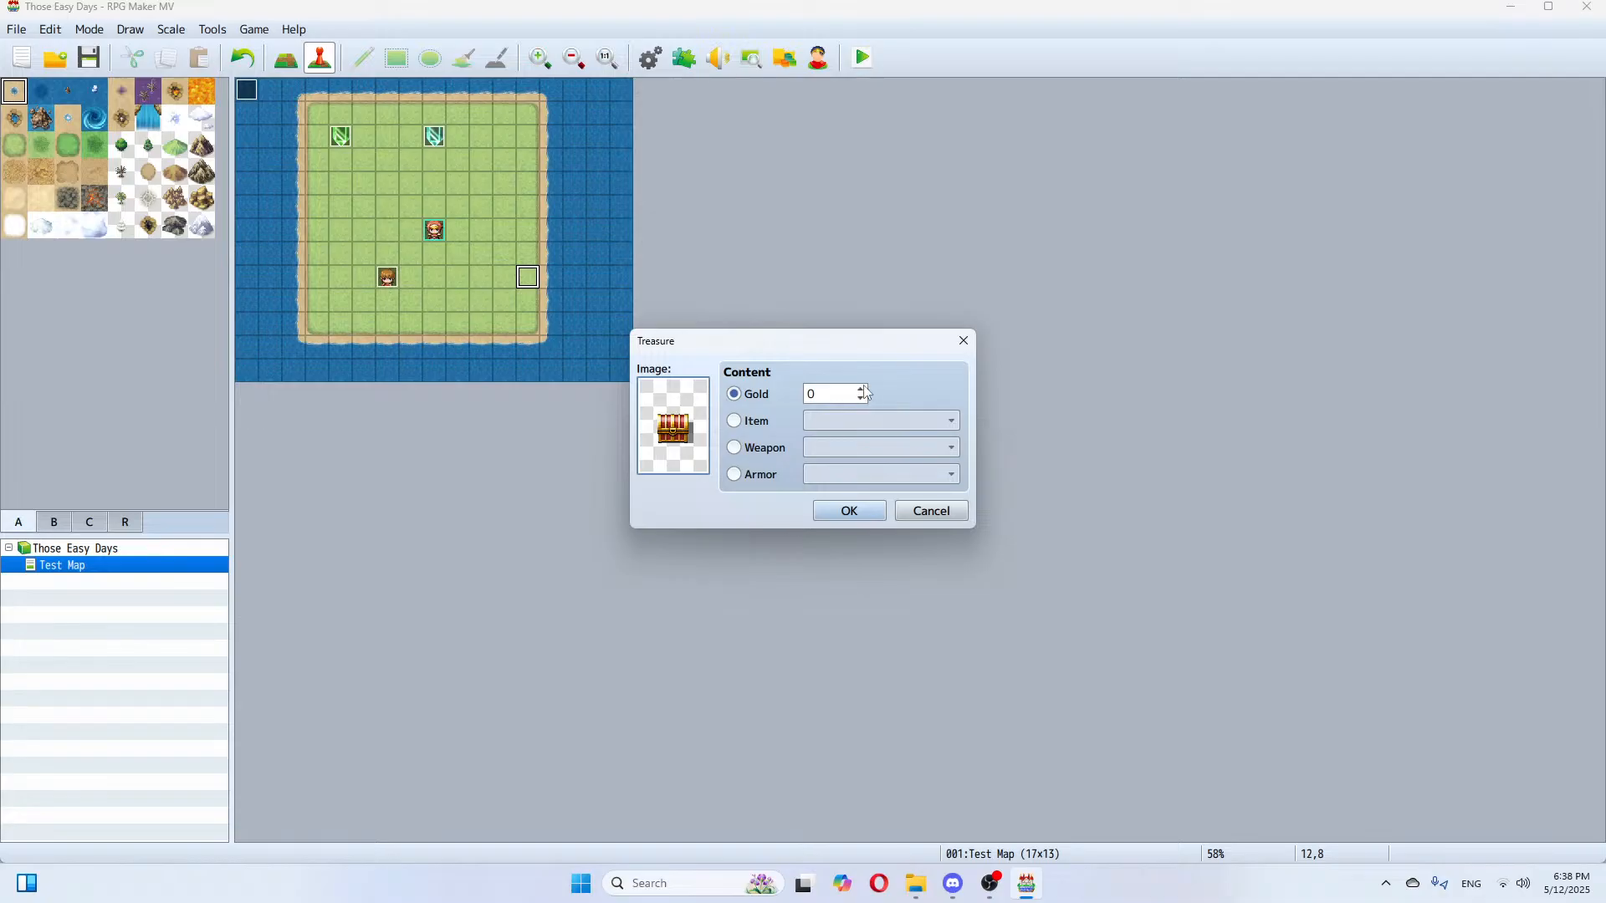
left_click(849, 511)
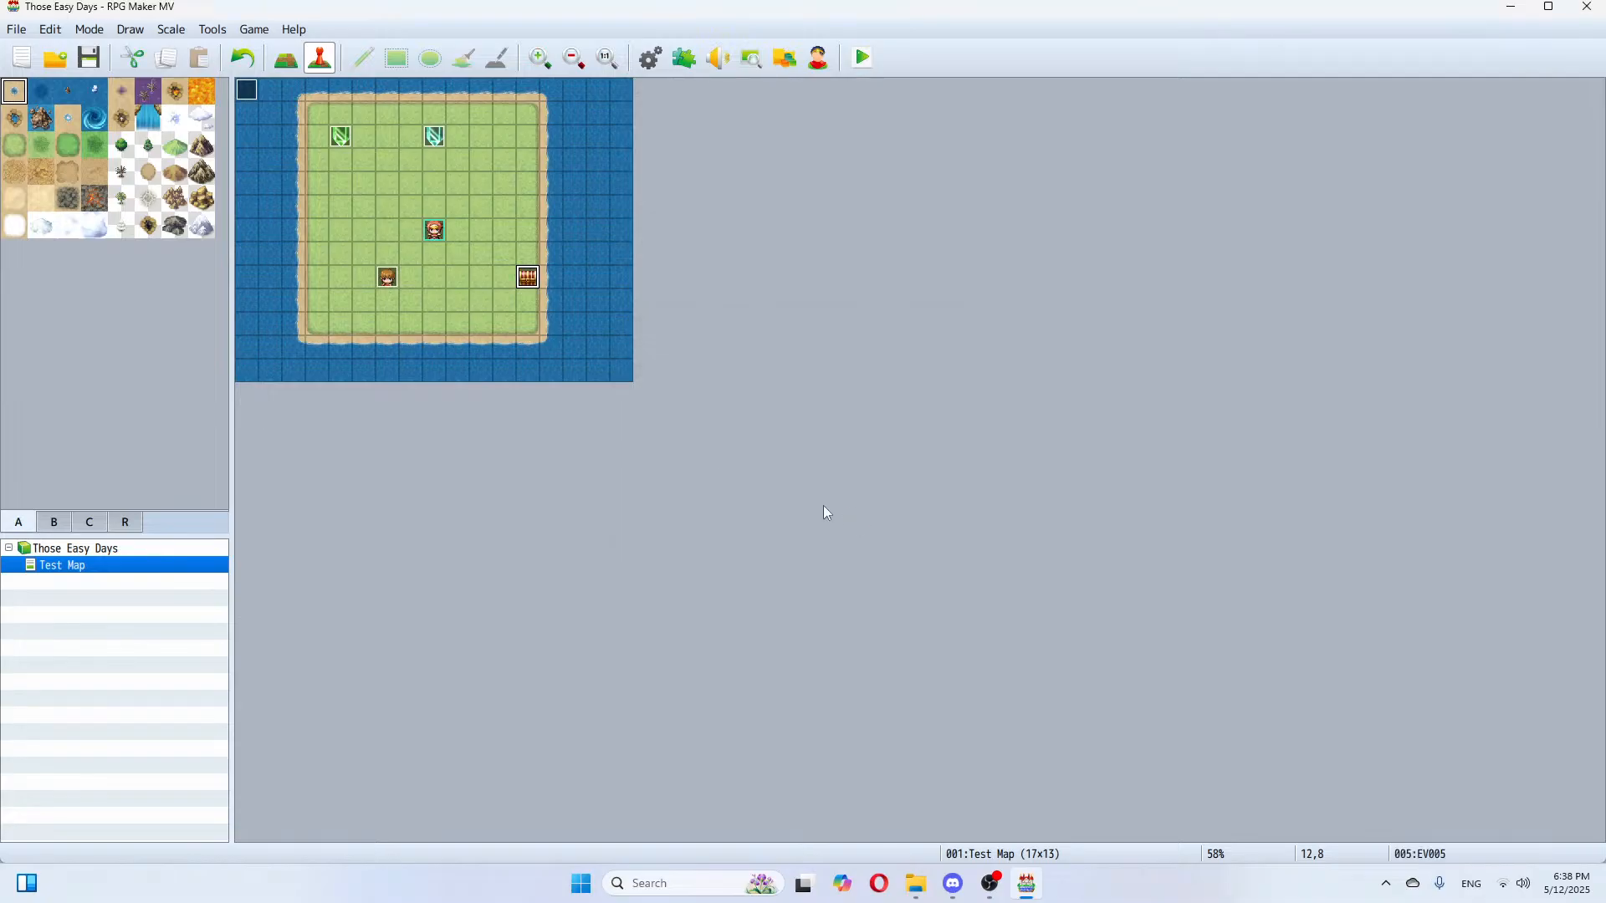
Step: Make the first page of the treasure chest event require the variable 0001 Hours to be at least 2
right_click(532, 290)
left_click(545, 296)
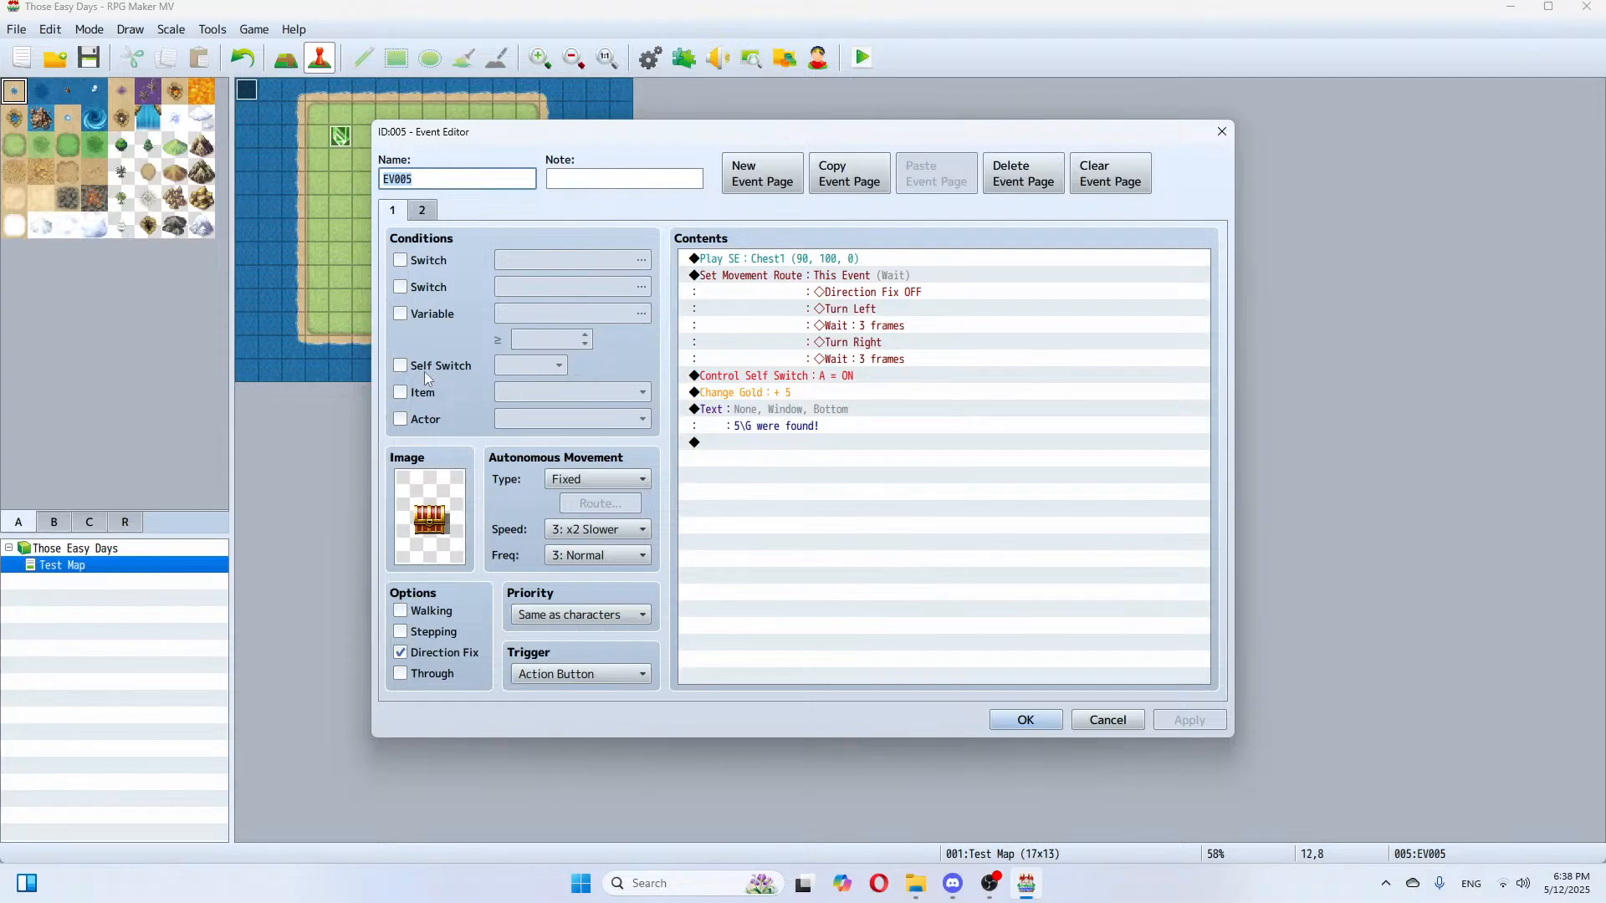
left_click(401, 315)
left_click(641, 314)
left_click(809, 269)
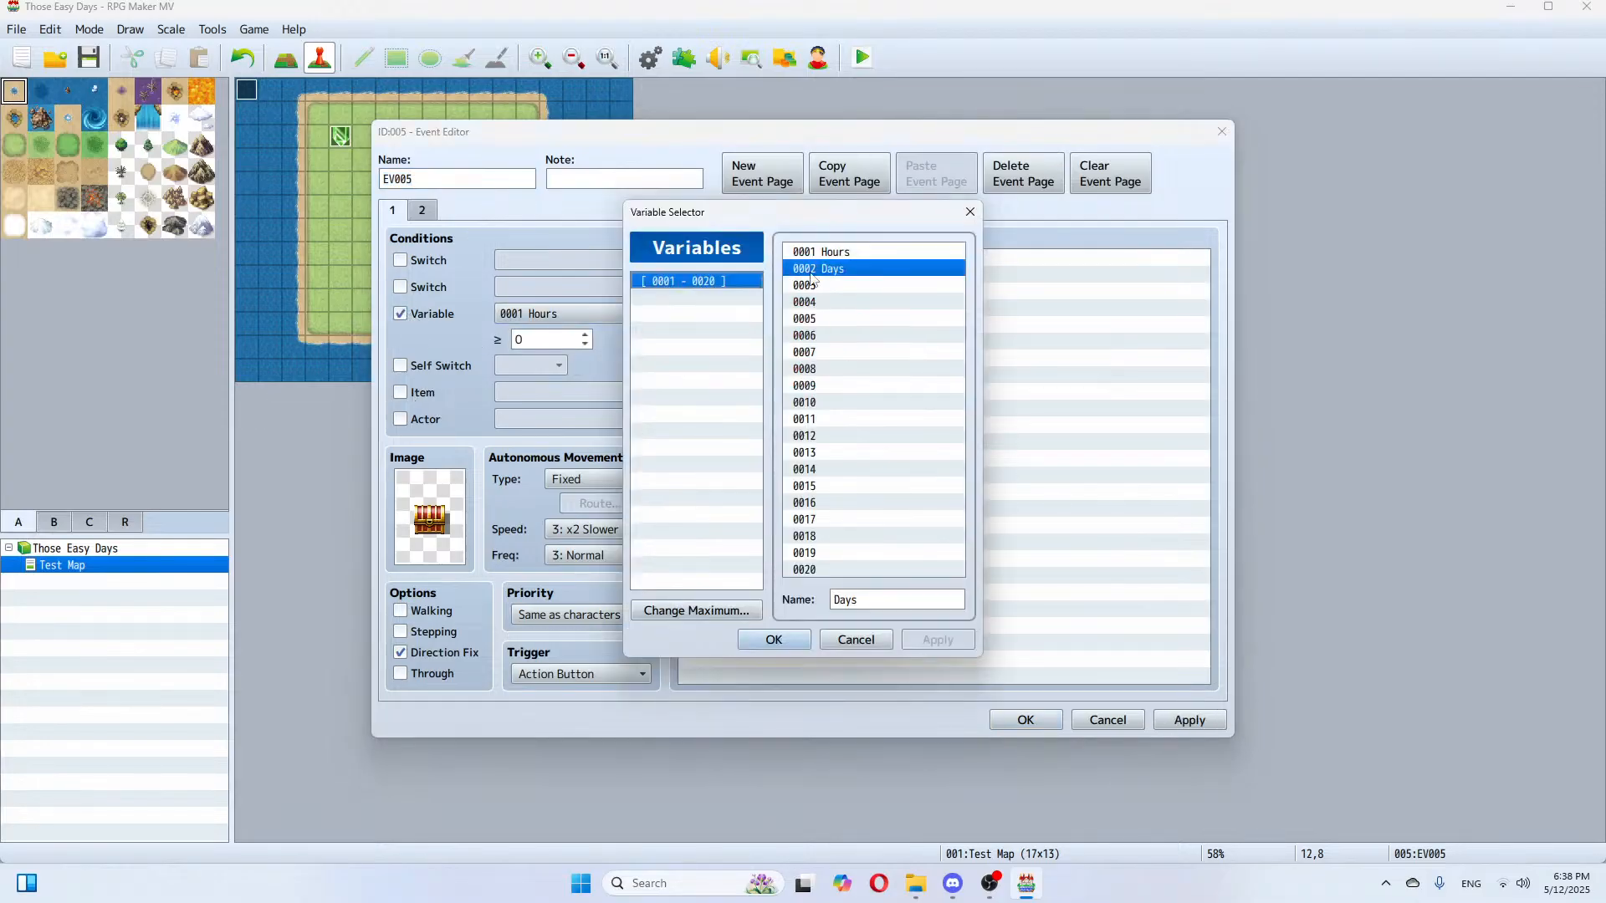
double_click(831, 254)
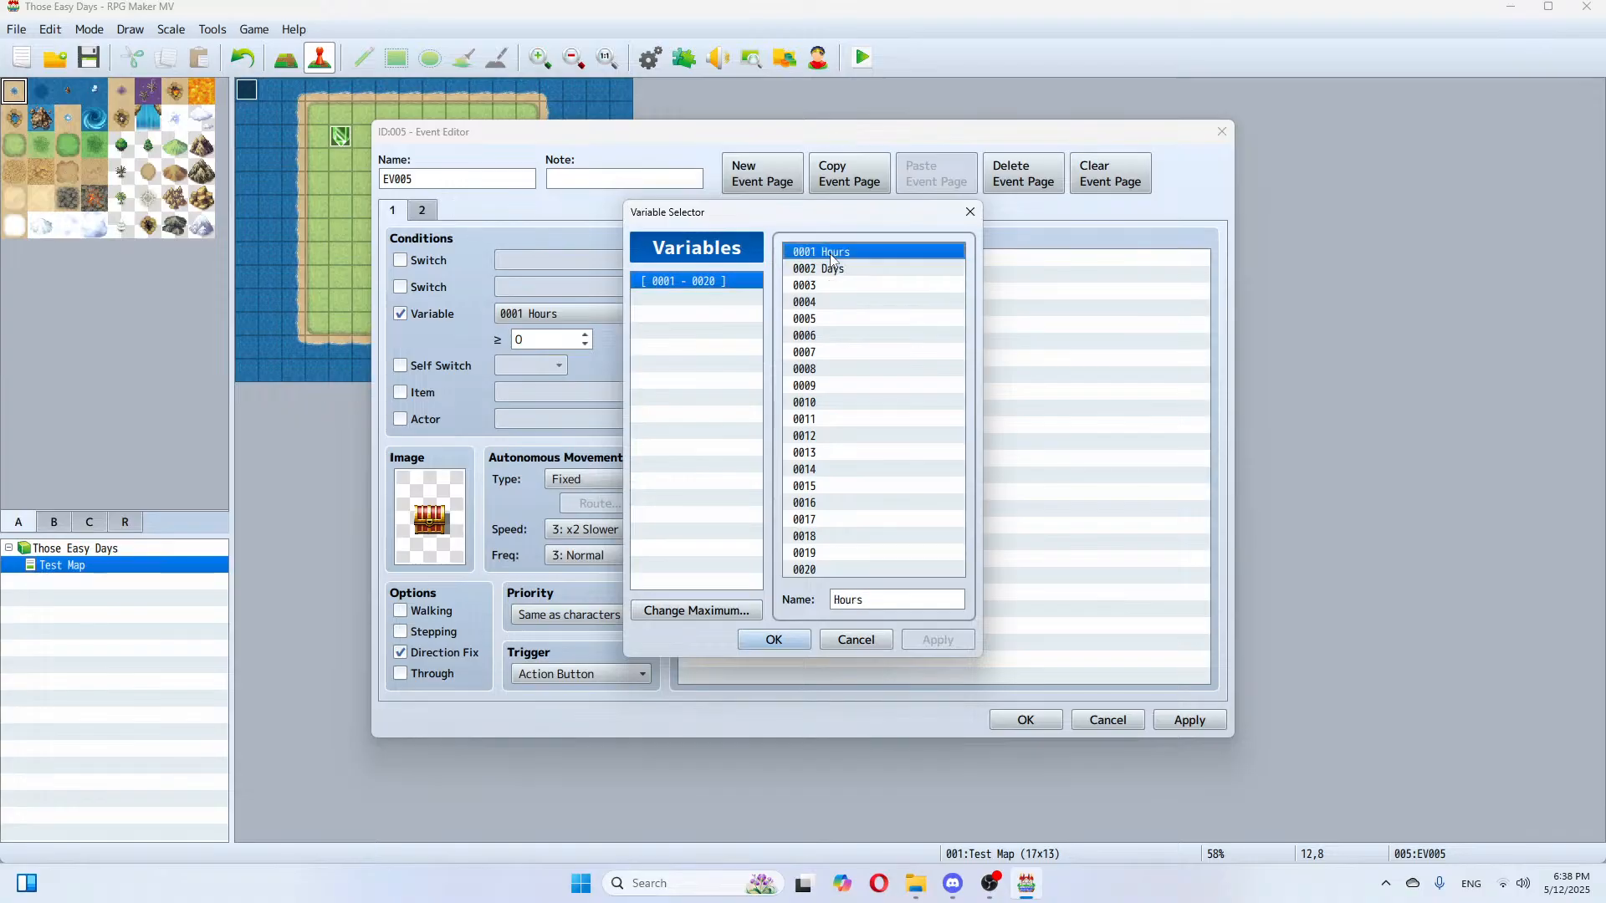
double_click(586, 334)
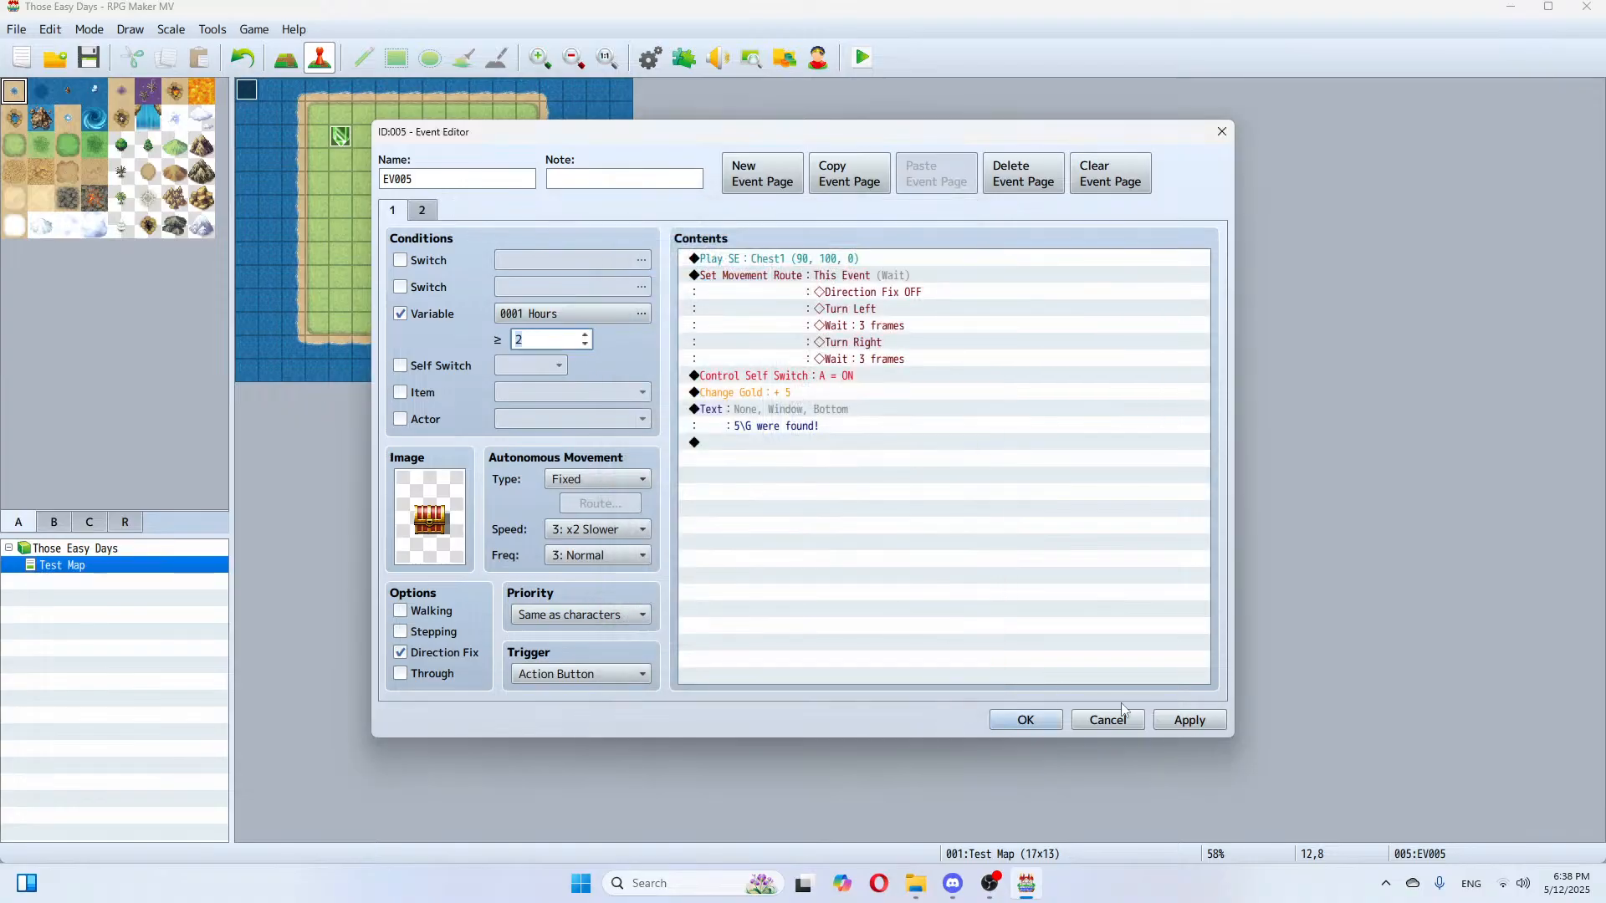
left_click(1189, 720)
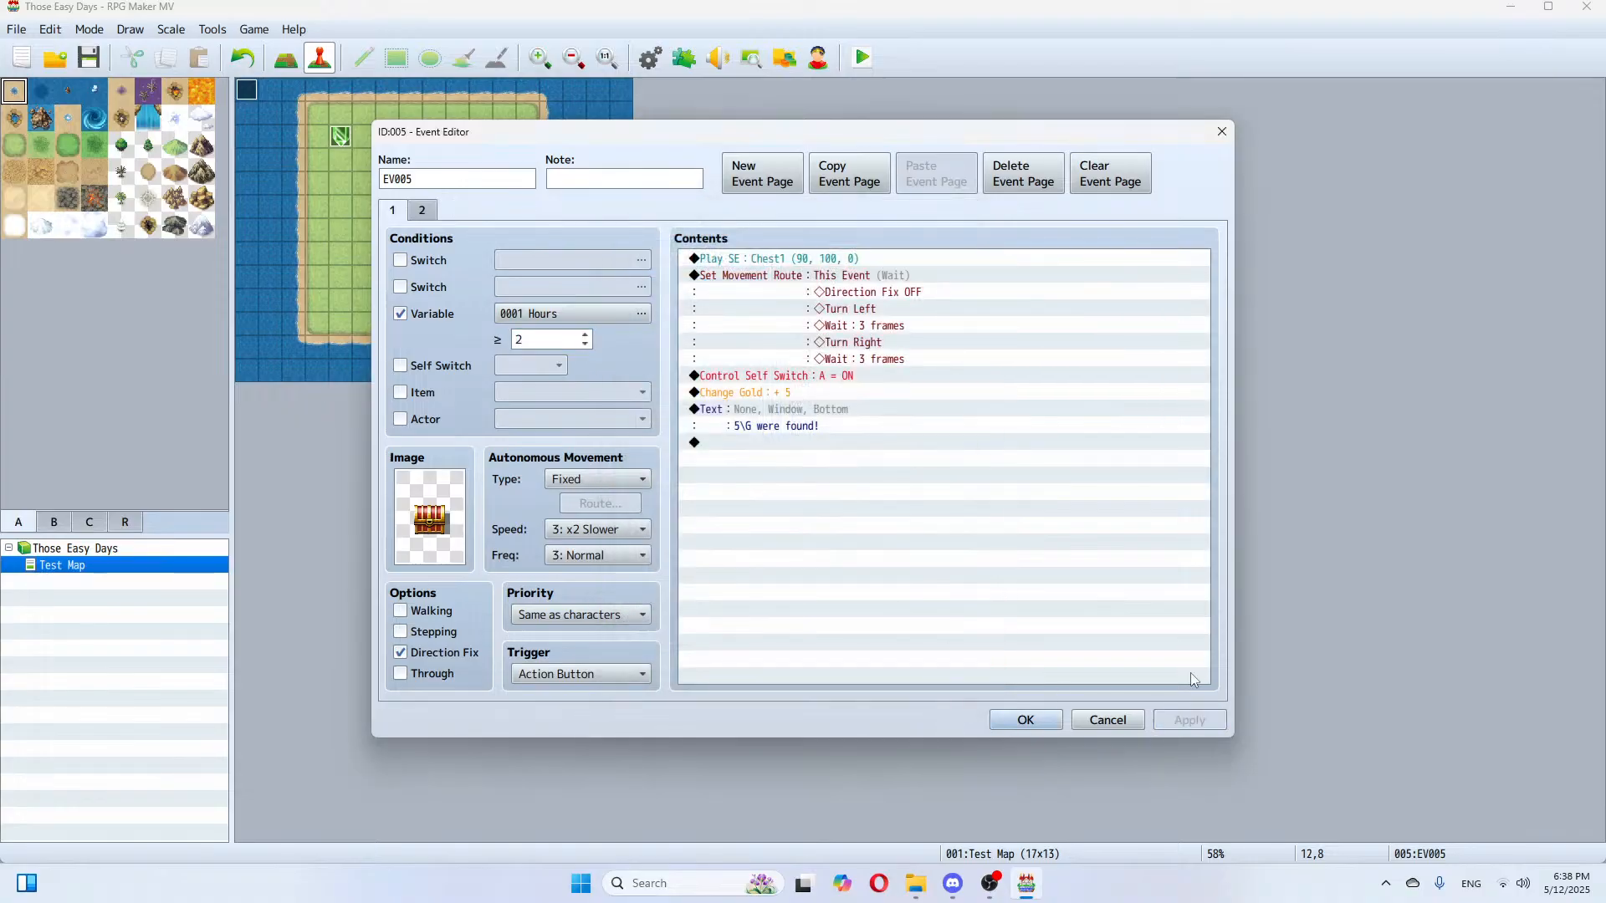
left_click(1003, 721)
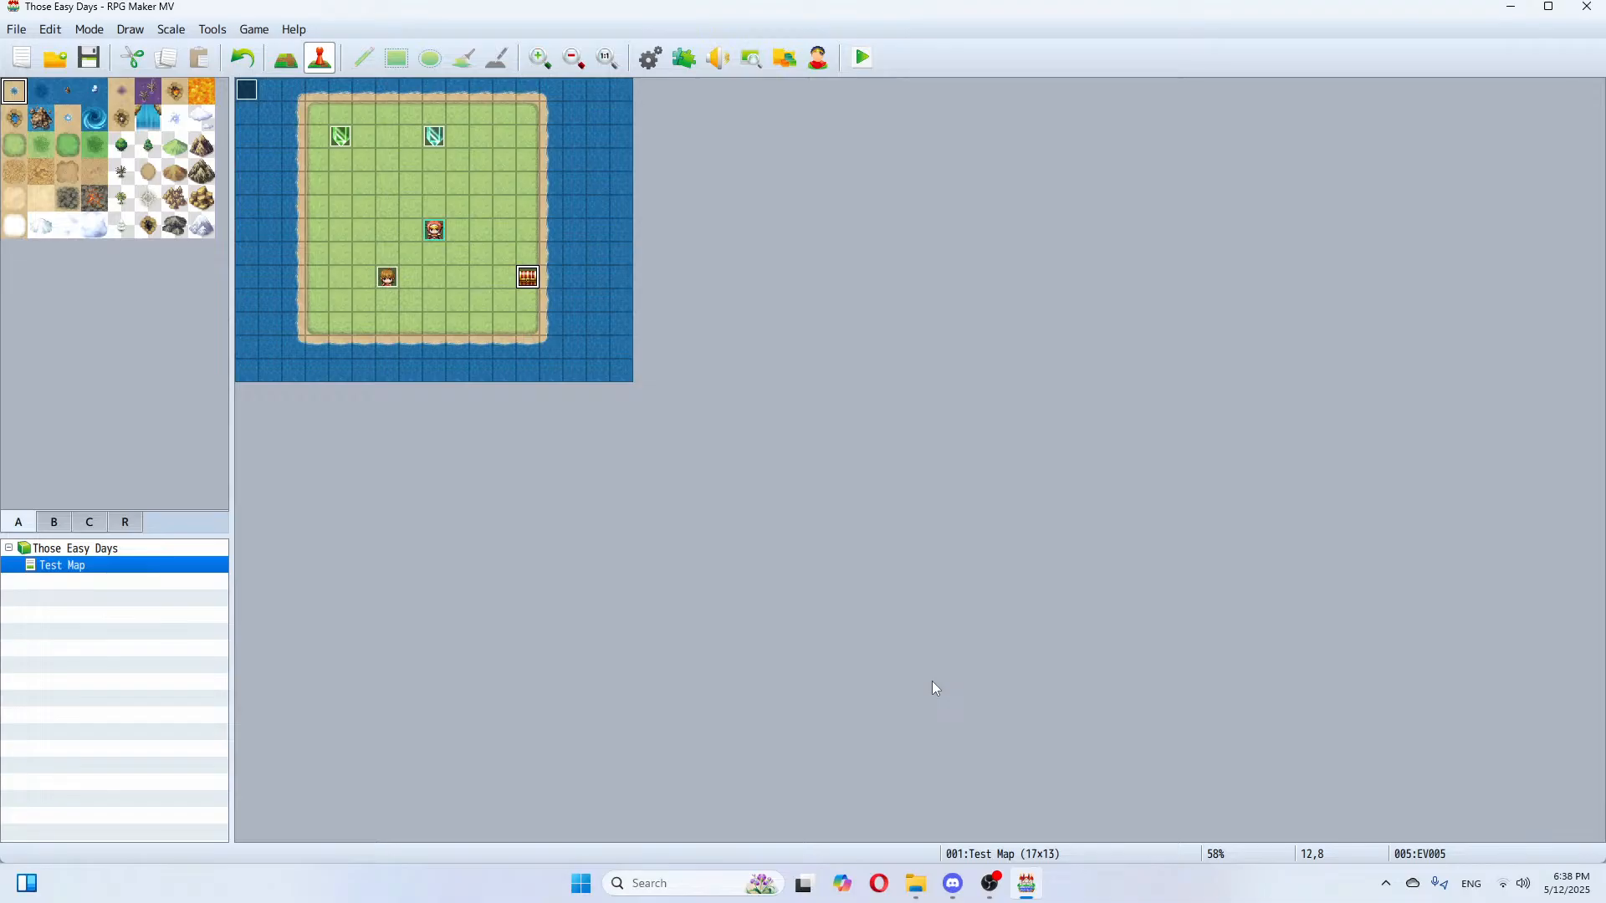
Step: Playtest a new game, advancing the hours at the green crystal and checking the treasure chest, and end the test
left_click(861, 58)
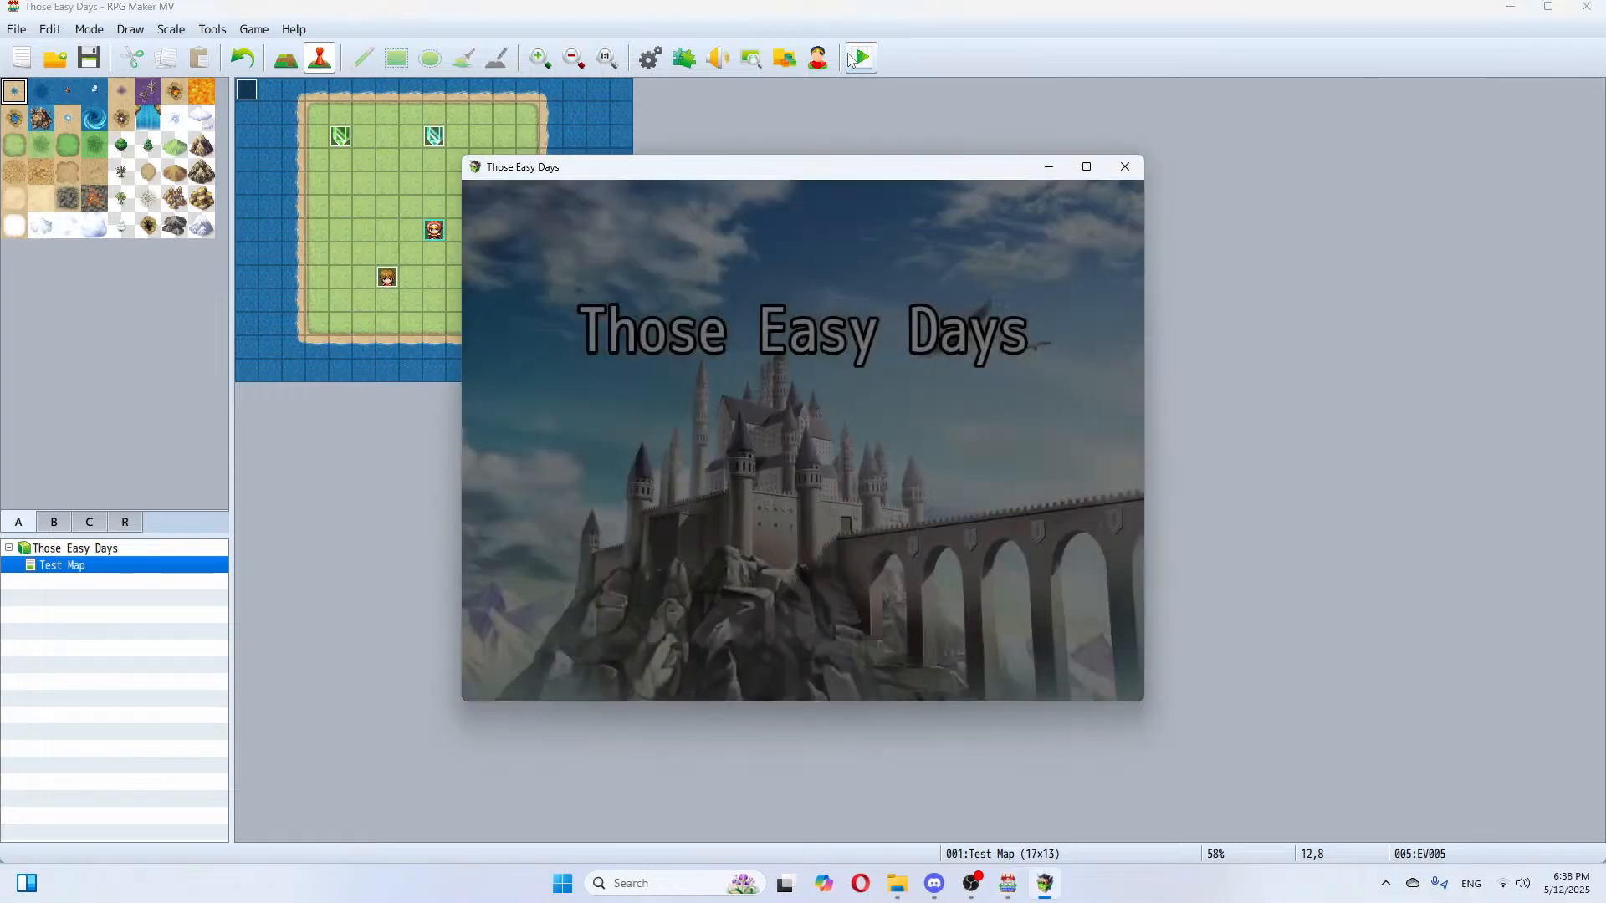
key("Return")
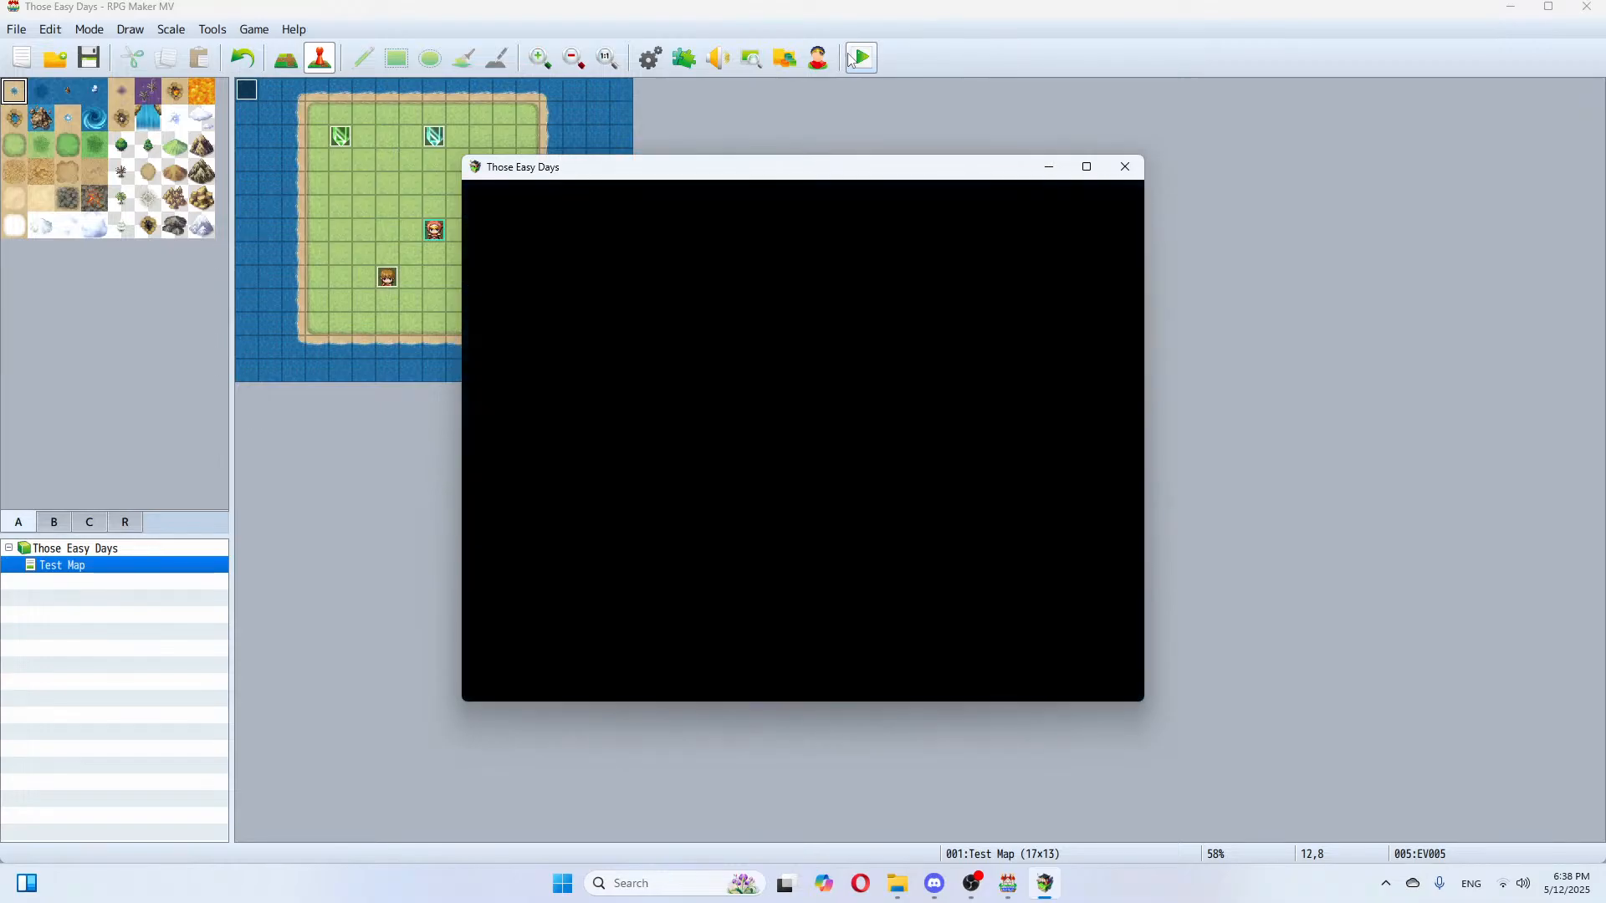
key("Return")
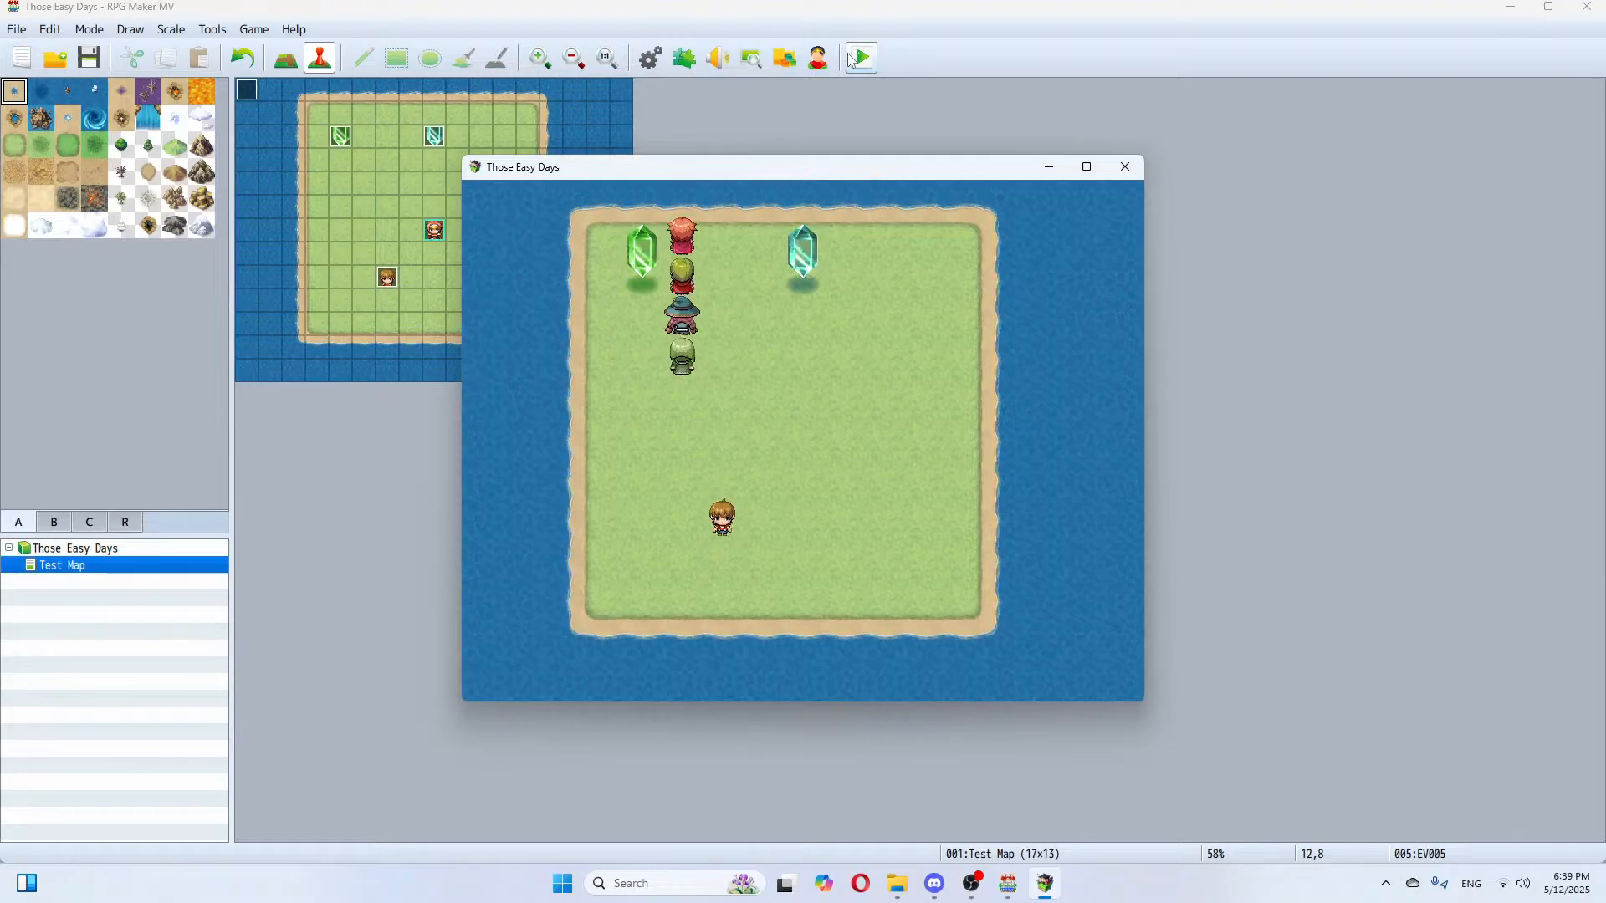
key("Return")
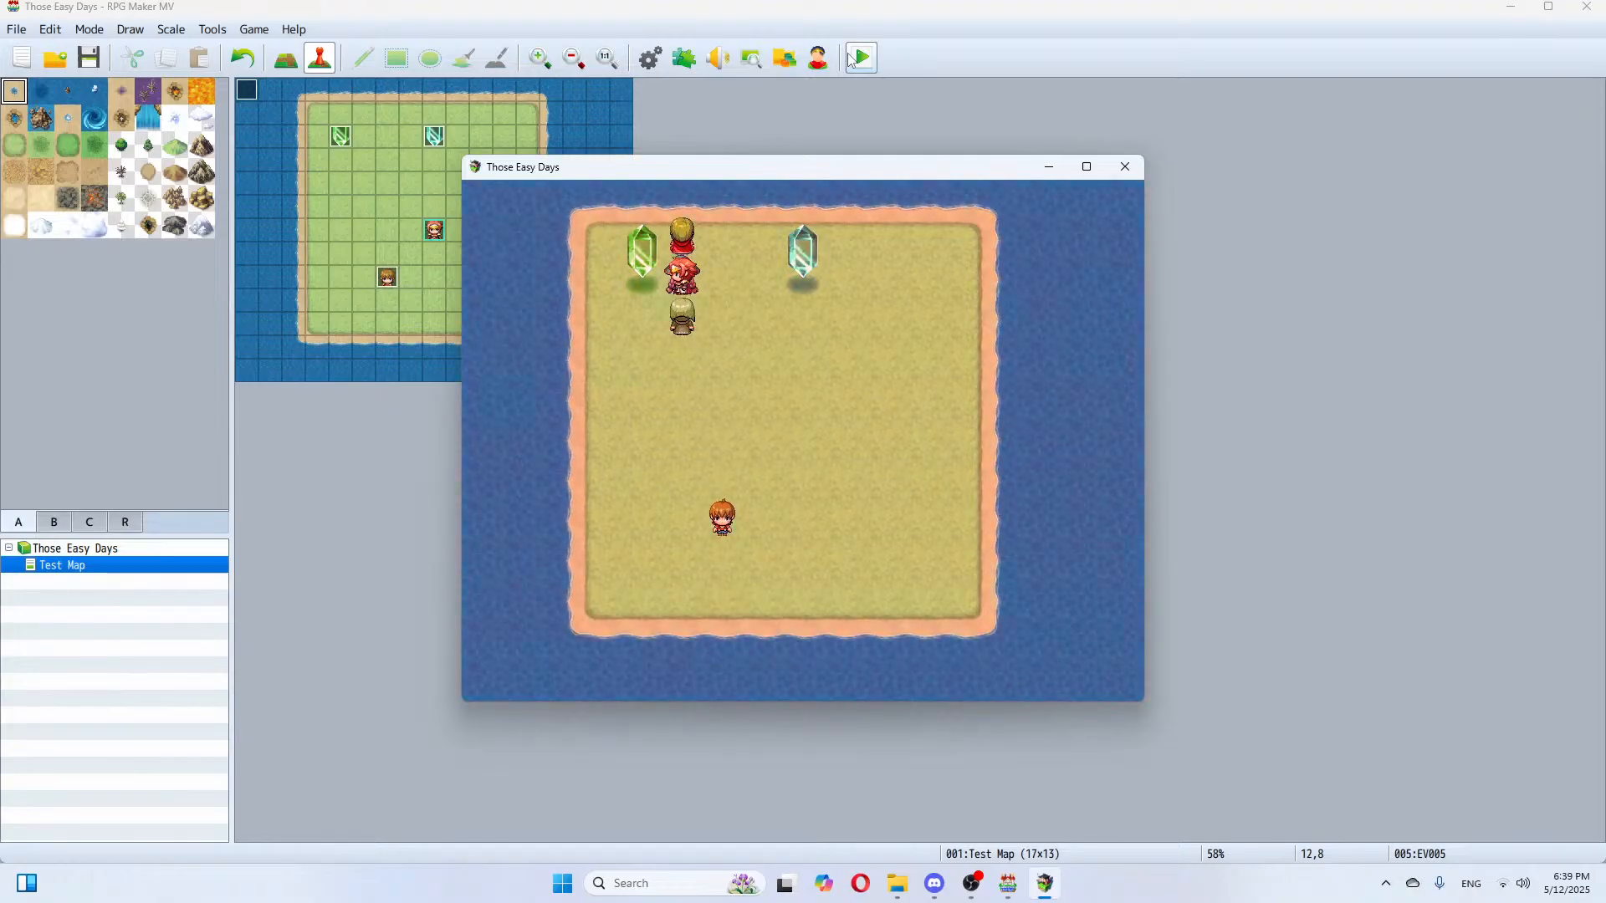
key("Return")
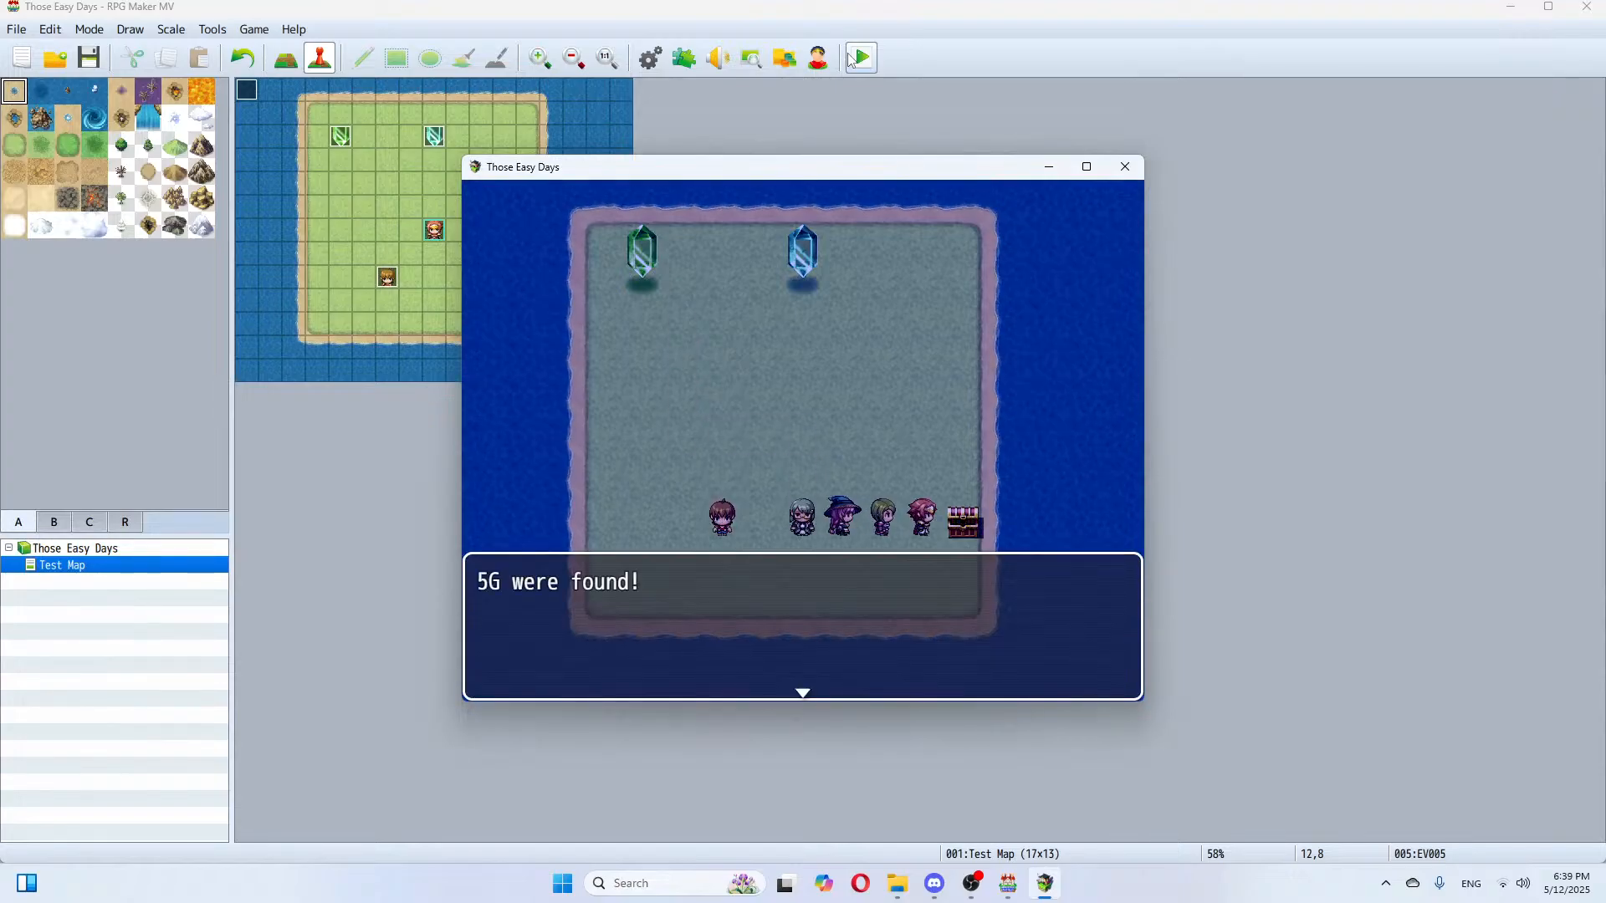
key("Return")
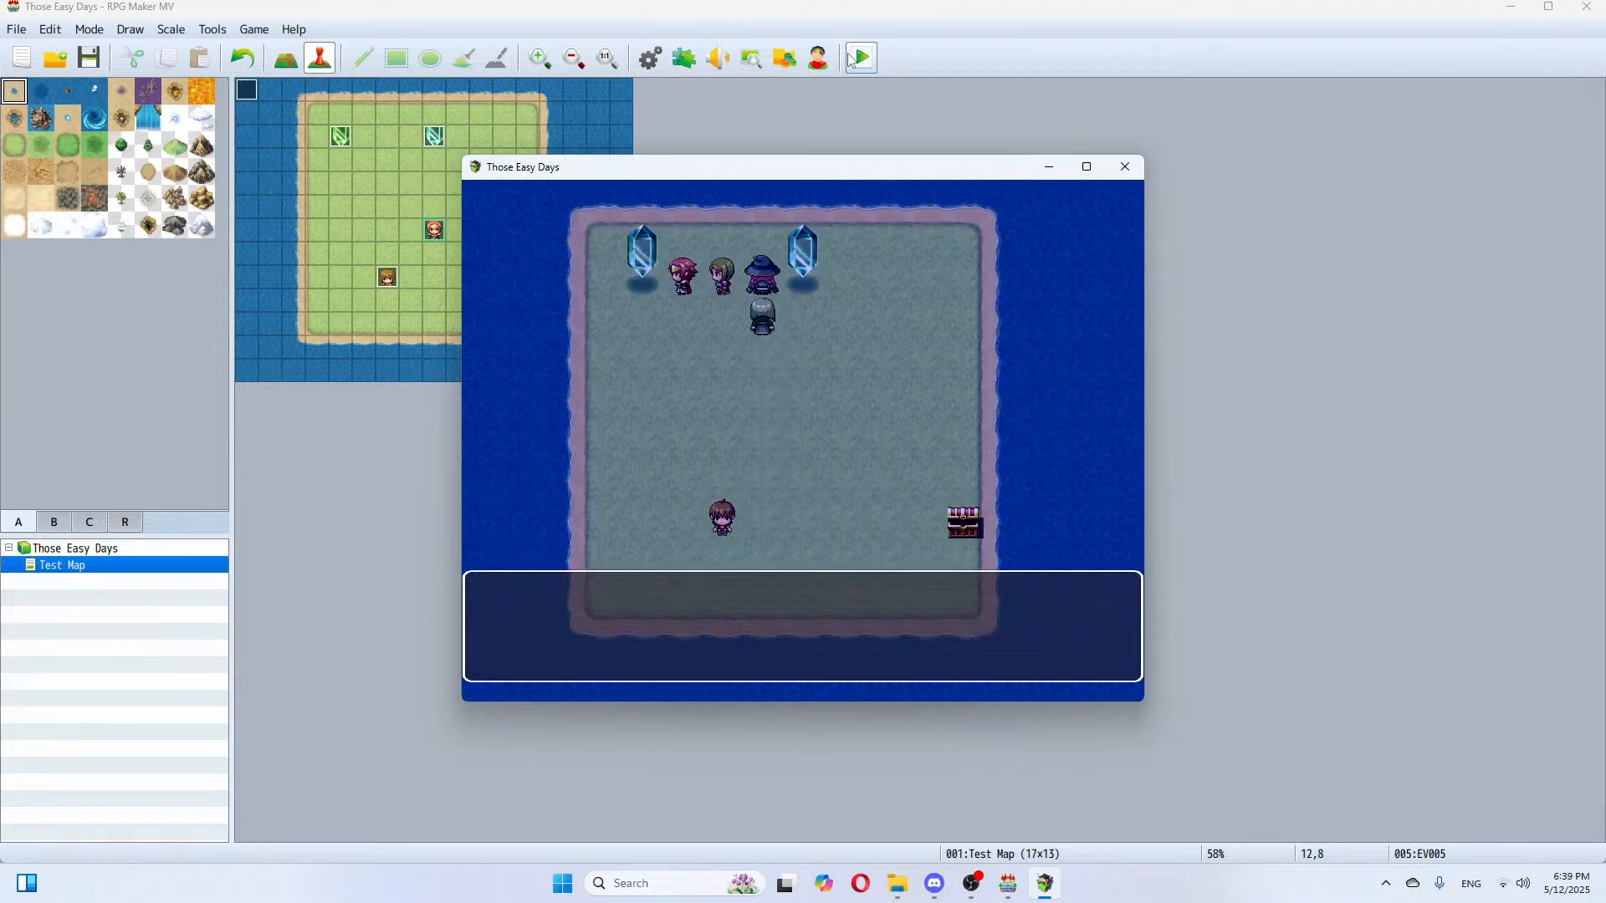
key("Return")
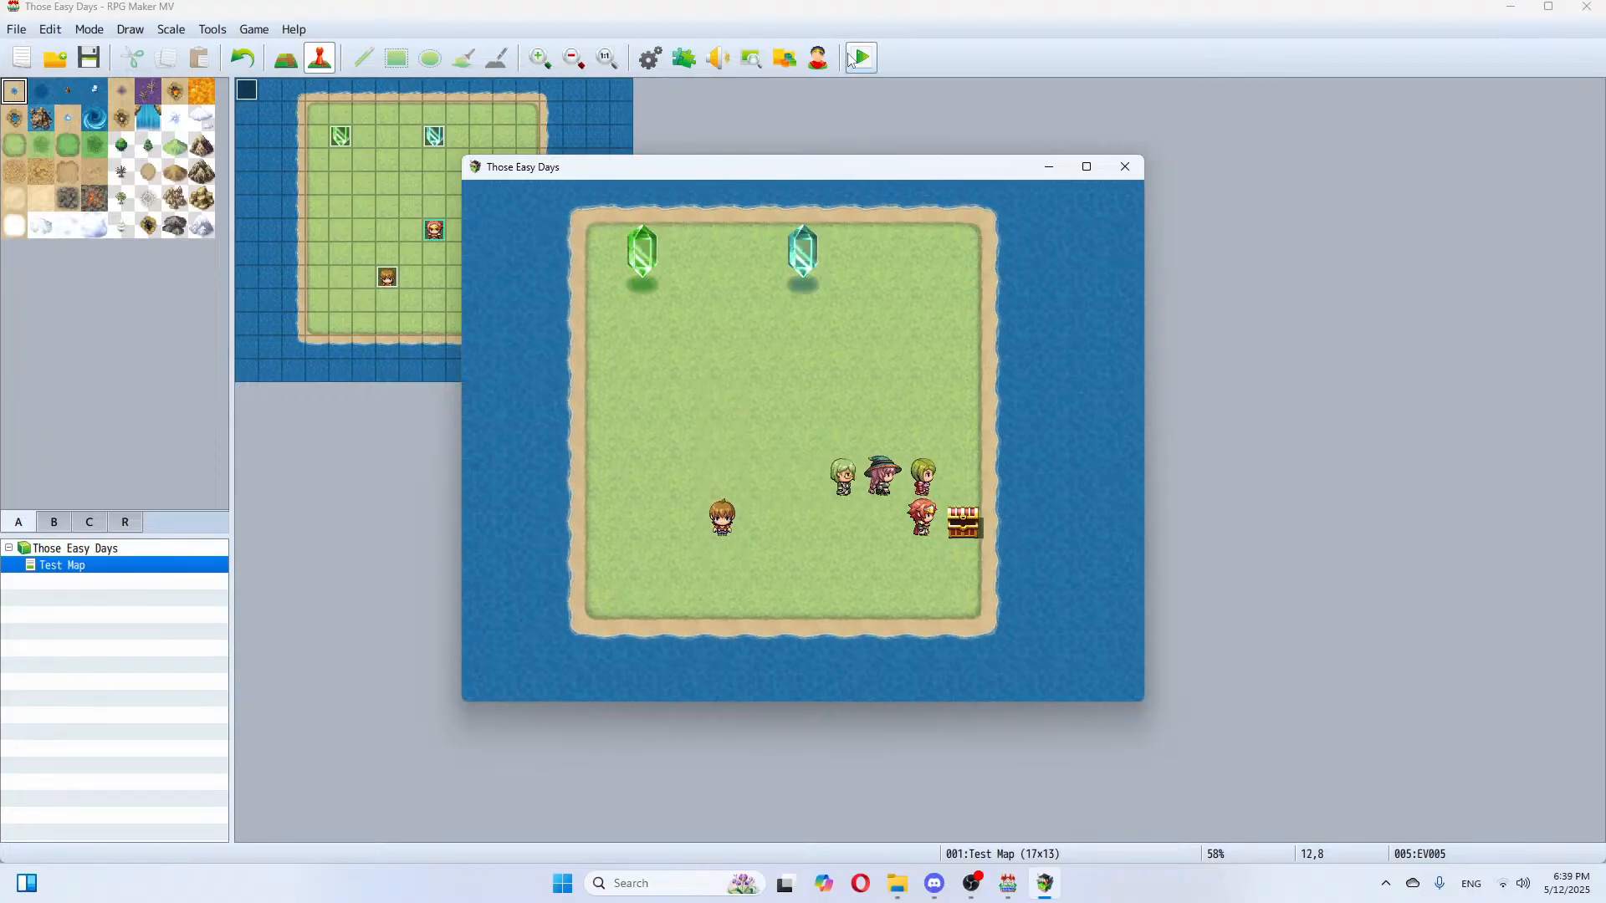
left_click(1122, 170)
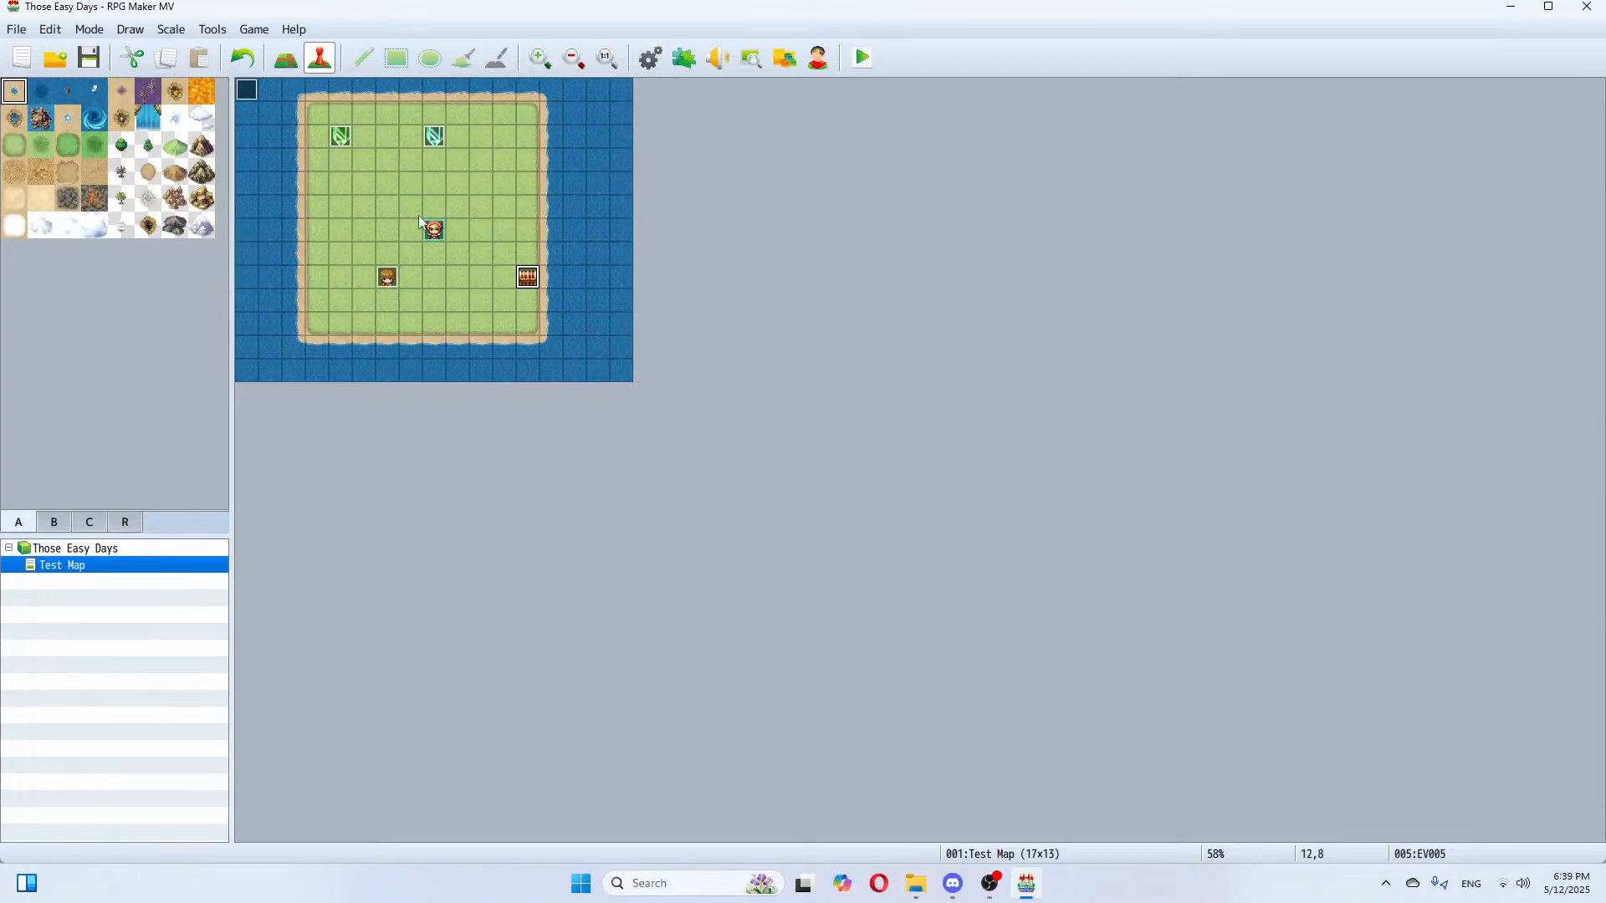
Step: Playtest again, advancing time hour by hour at the green crystal and talking to the brown-haired villager, and end the test
left_click(848, 54)
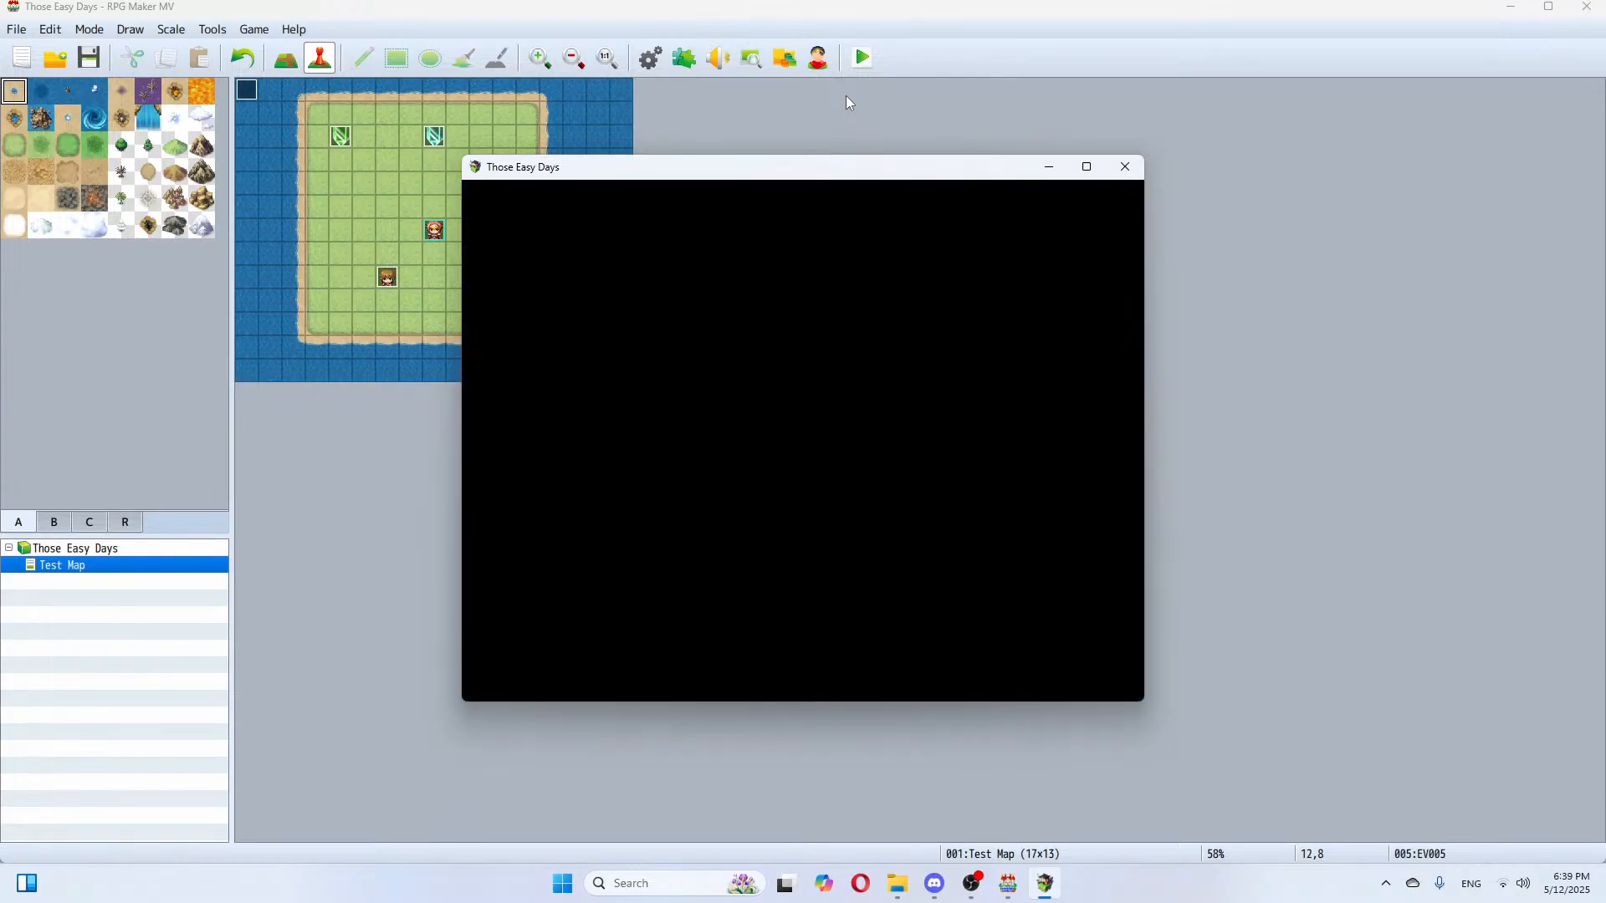
key("Return")
key("Left")
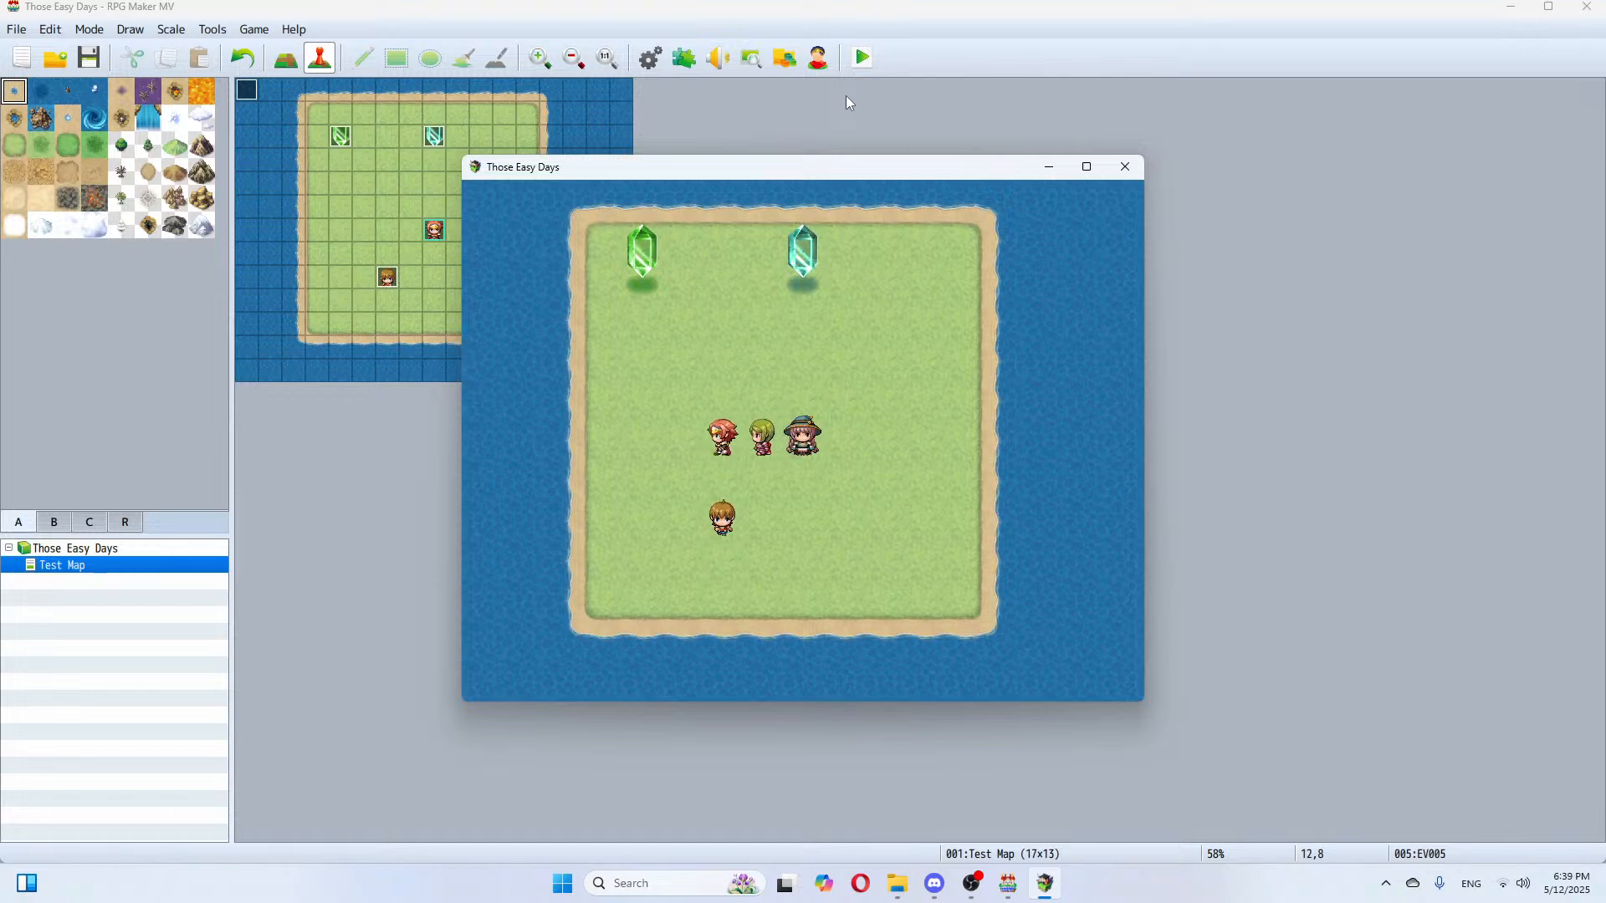
key("Up")
key("Left")
key("Return")
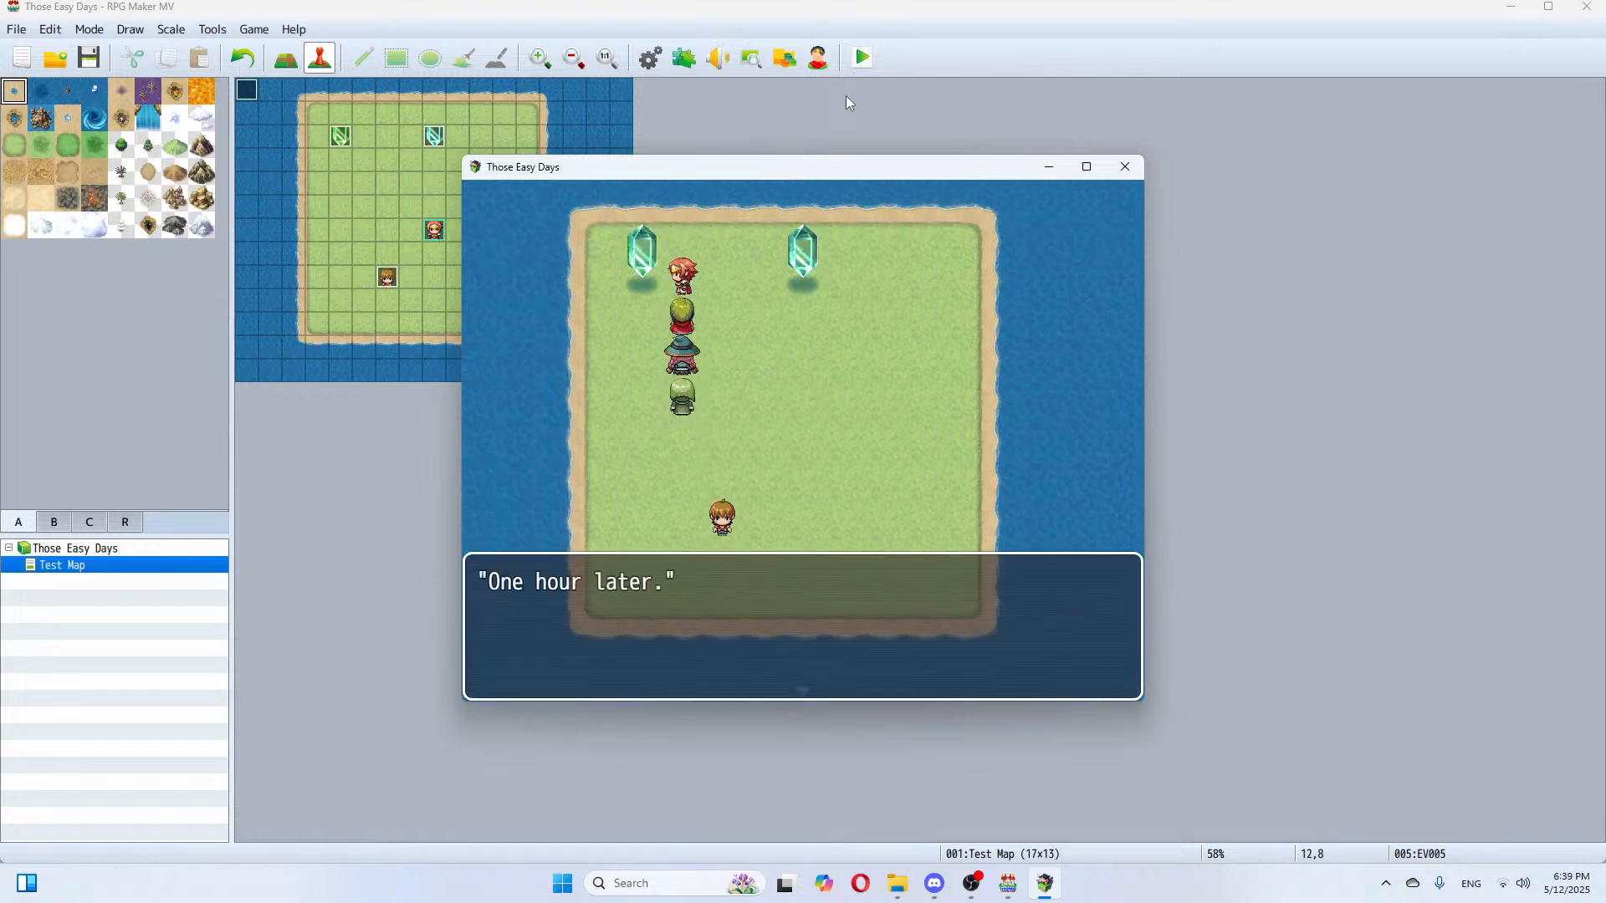
key("Return")
key("Return")
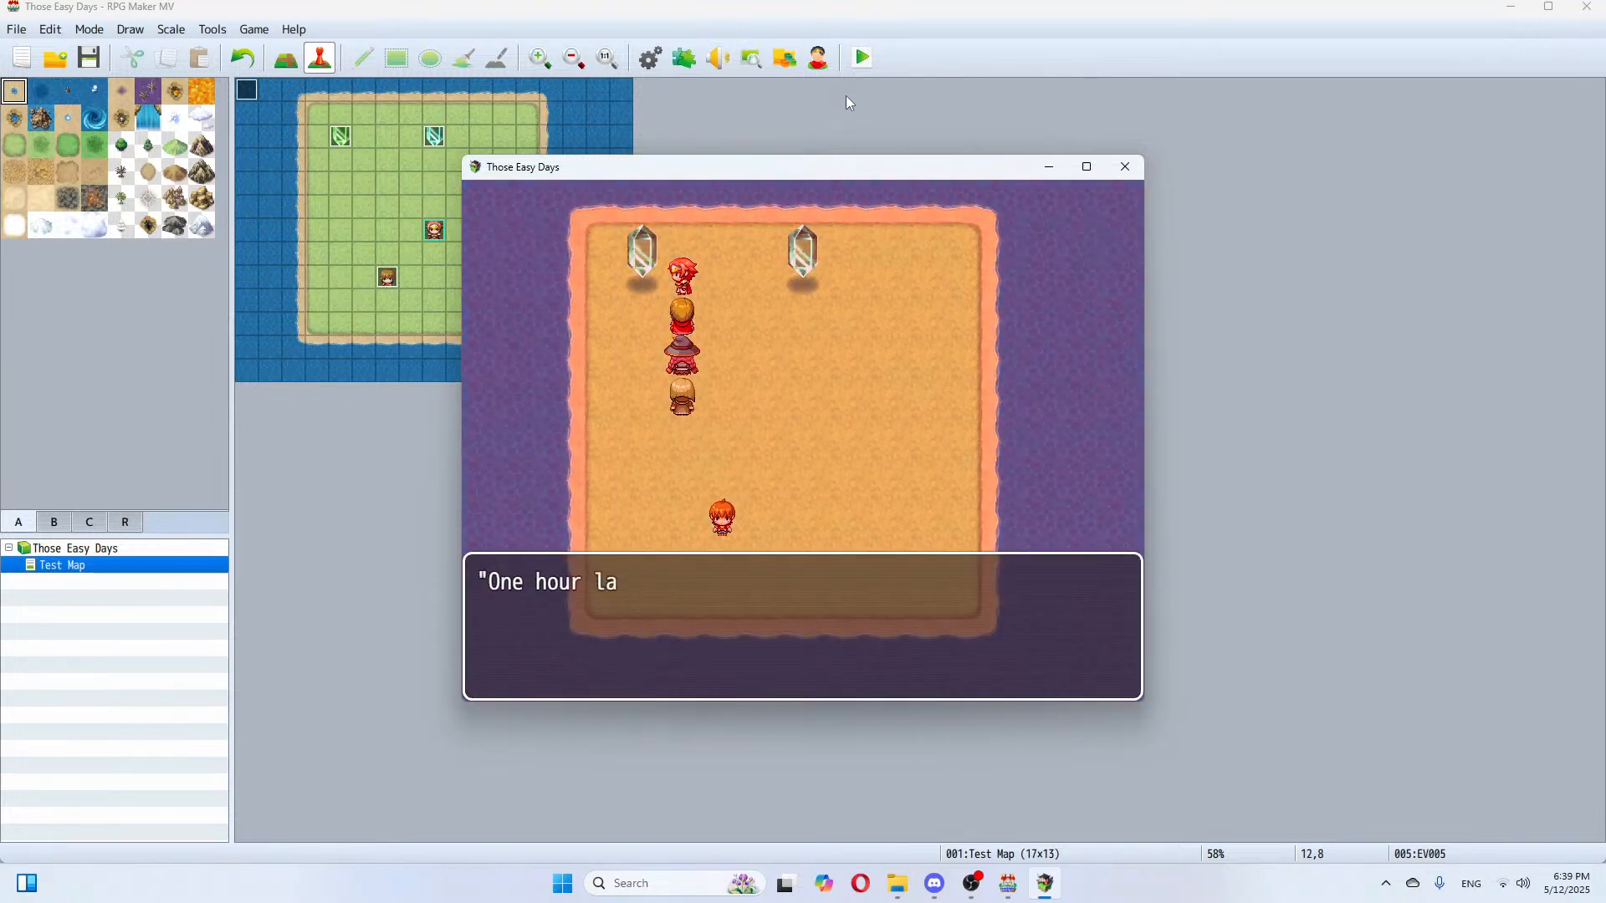
key("Return")
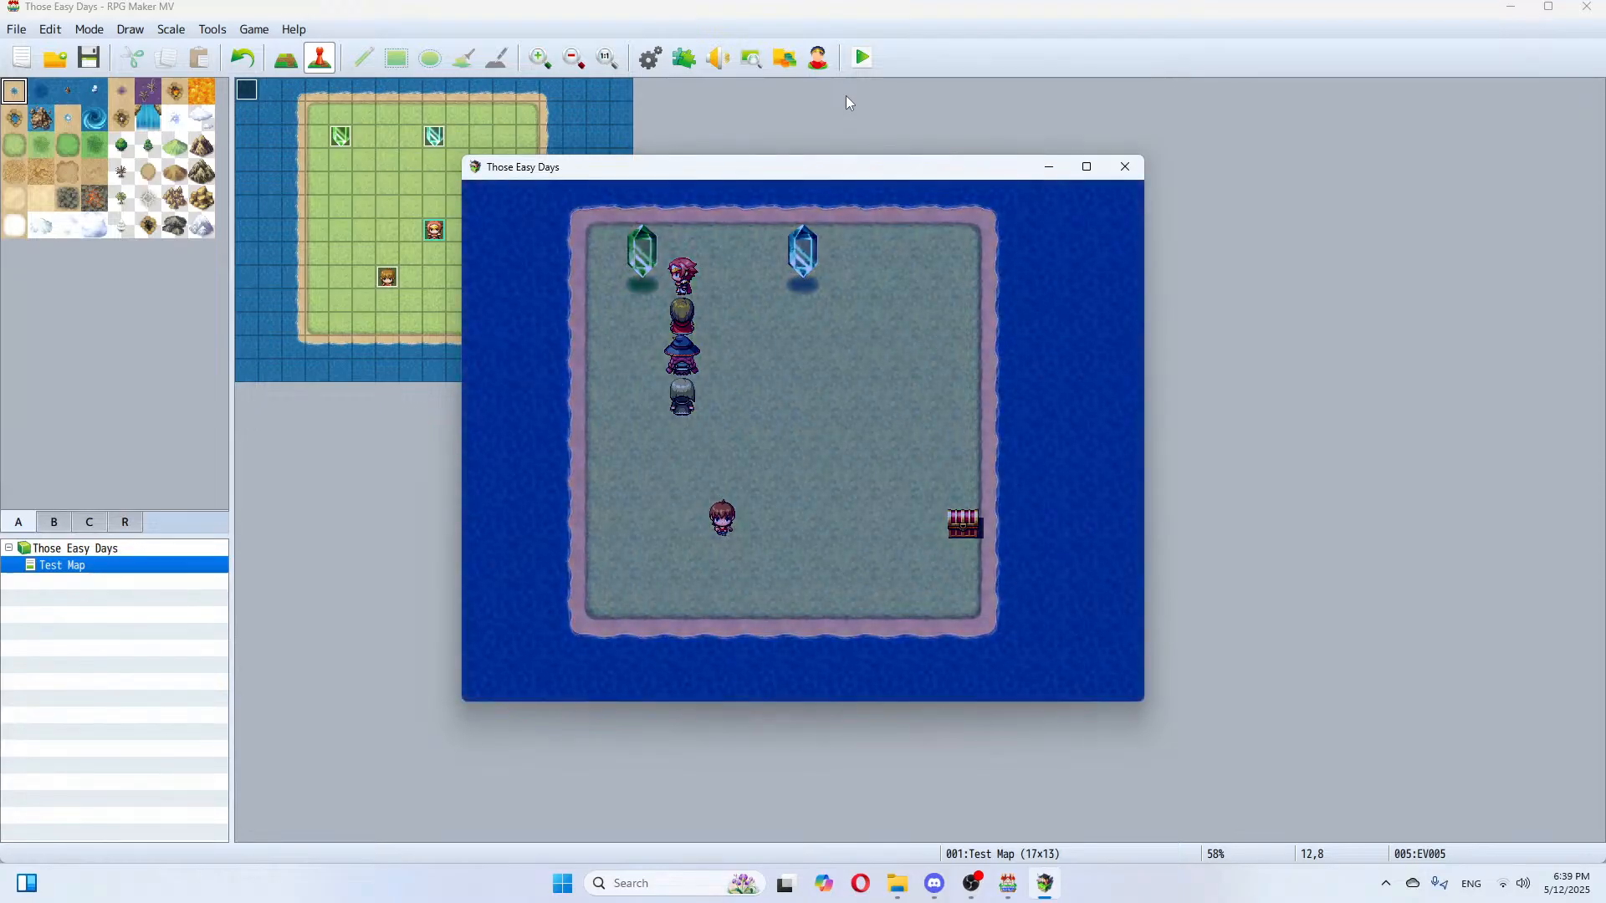
key("Return")
key("Return")
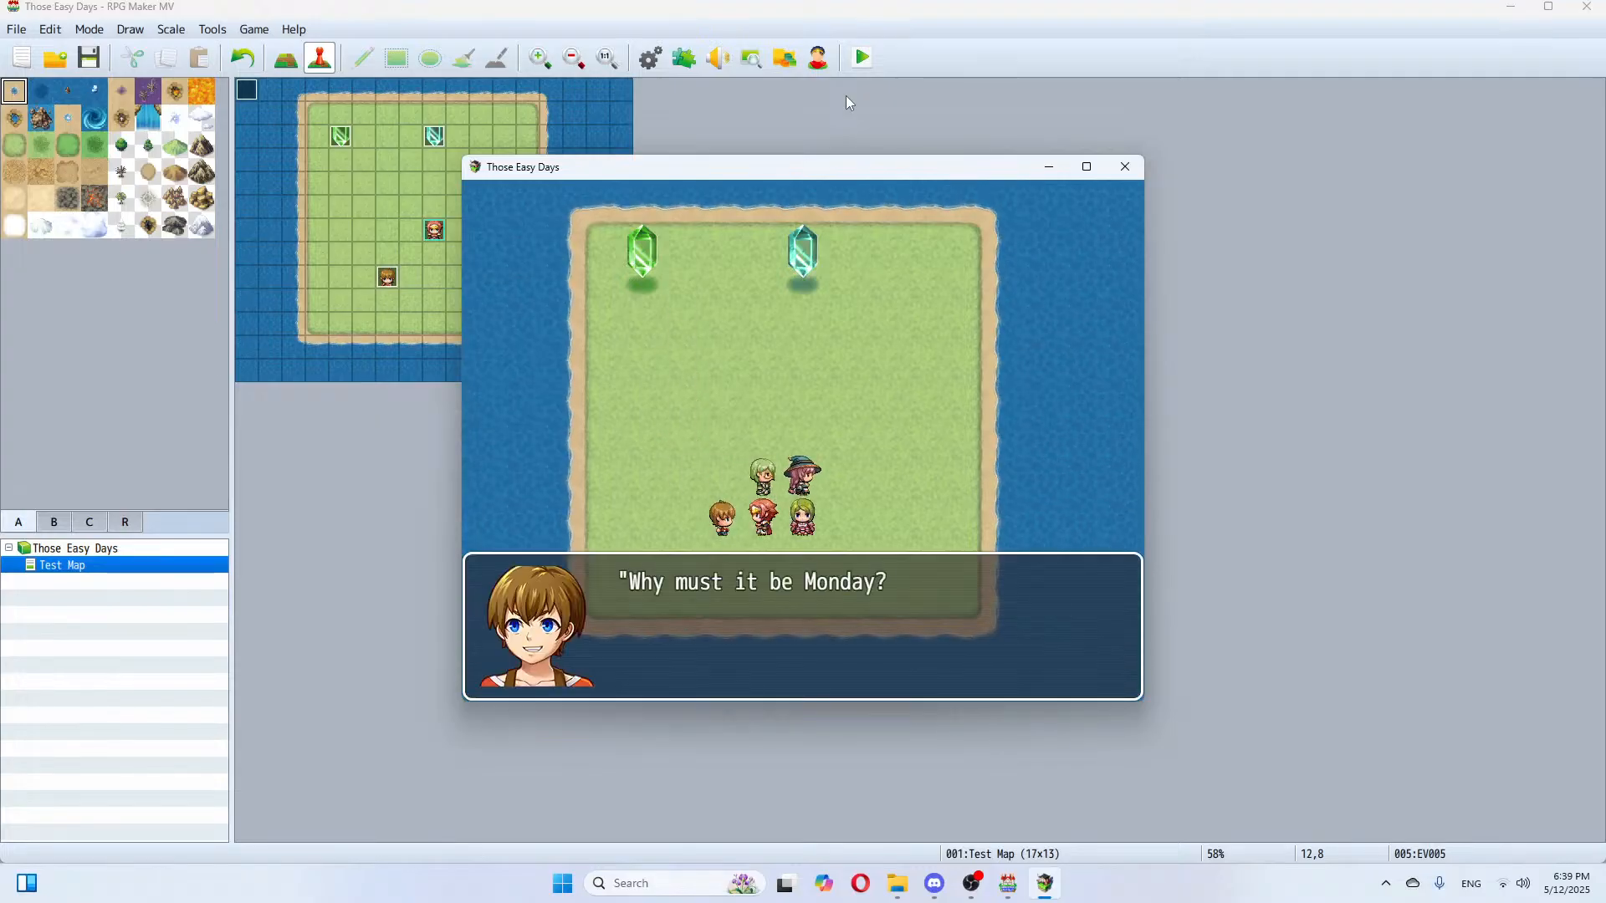
key("Return")
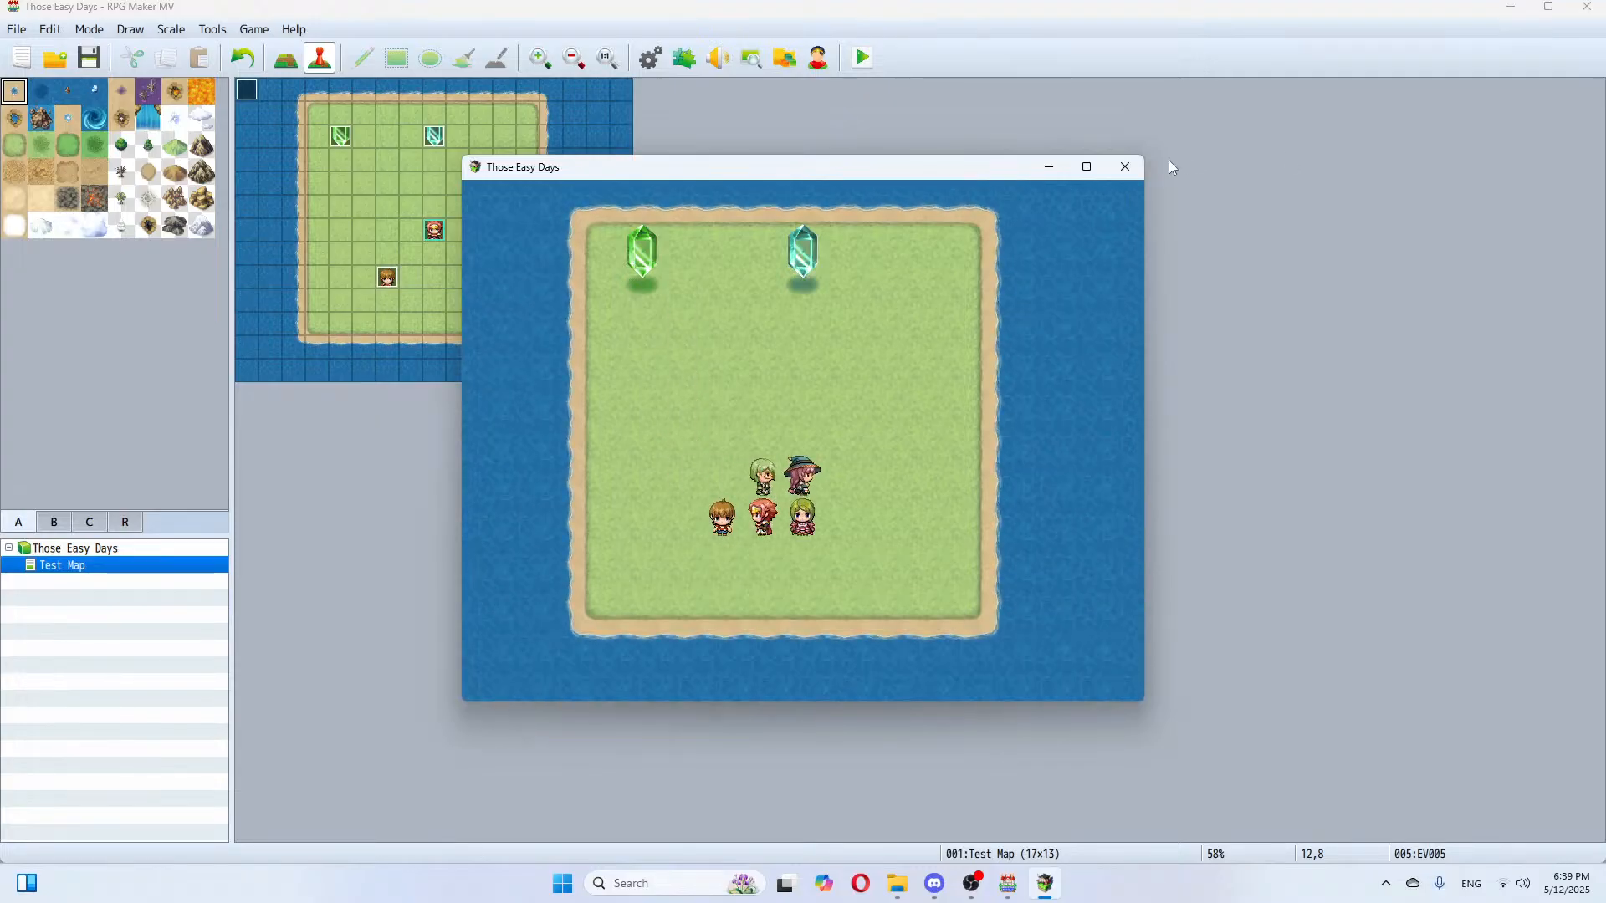
left_click(1125, 167)
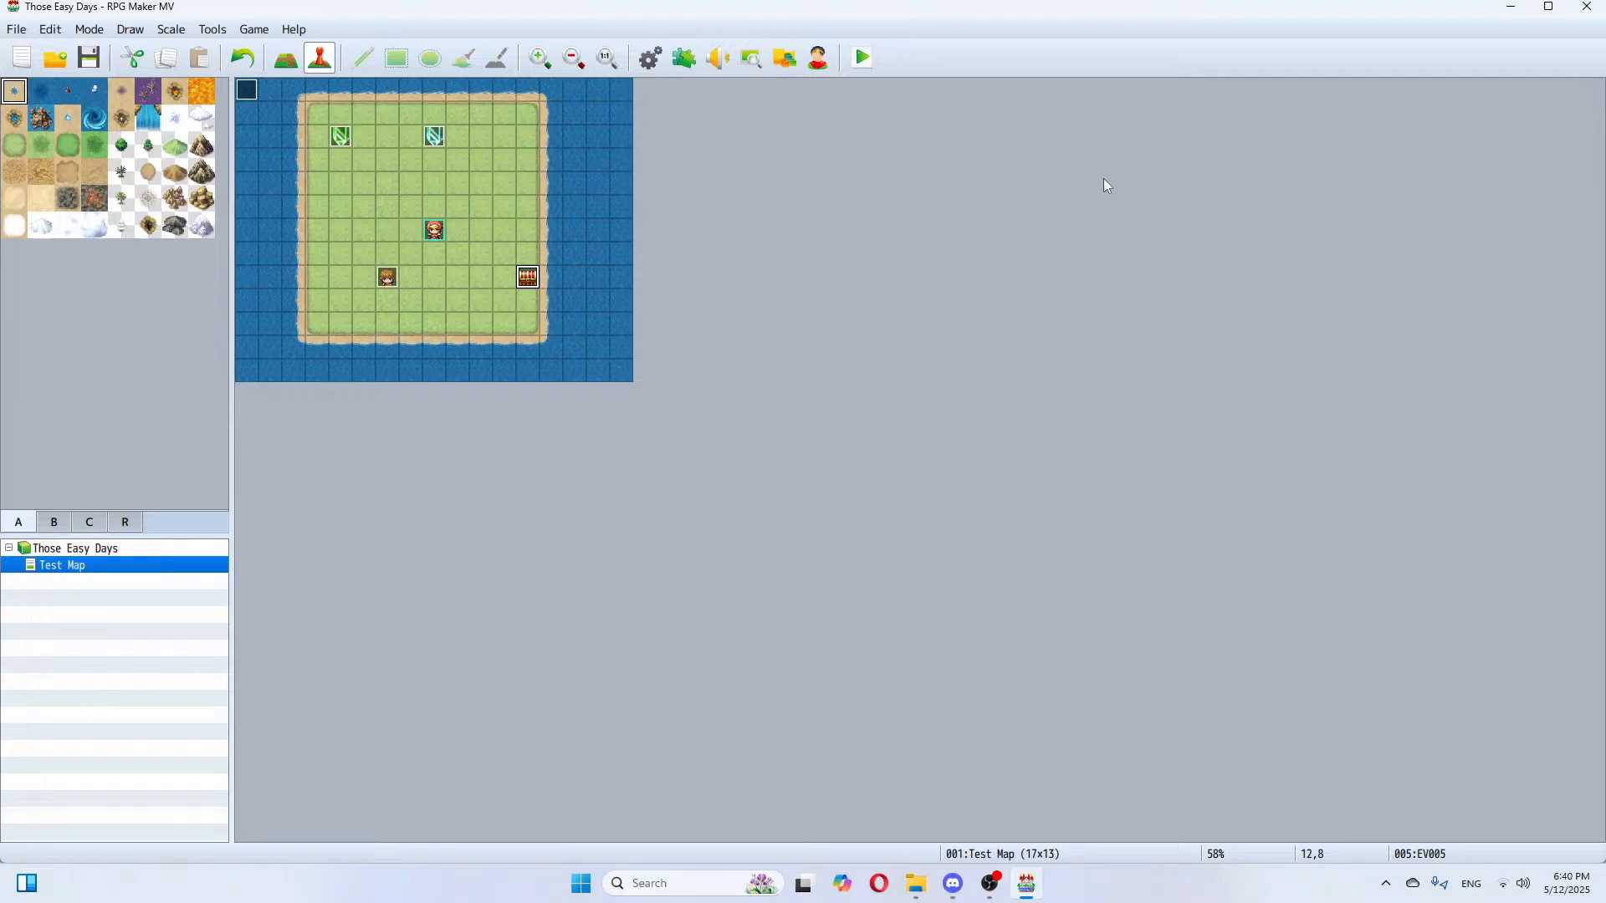
Step: Create an event on map tile 4,6 using the red-hatted mage character from Actor2 as its image
double_click(343, 234)
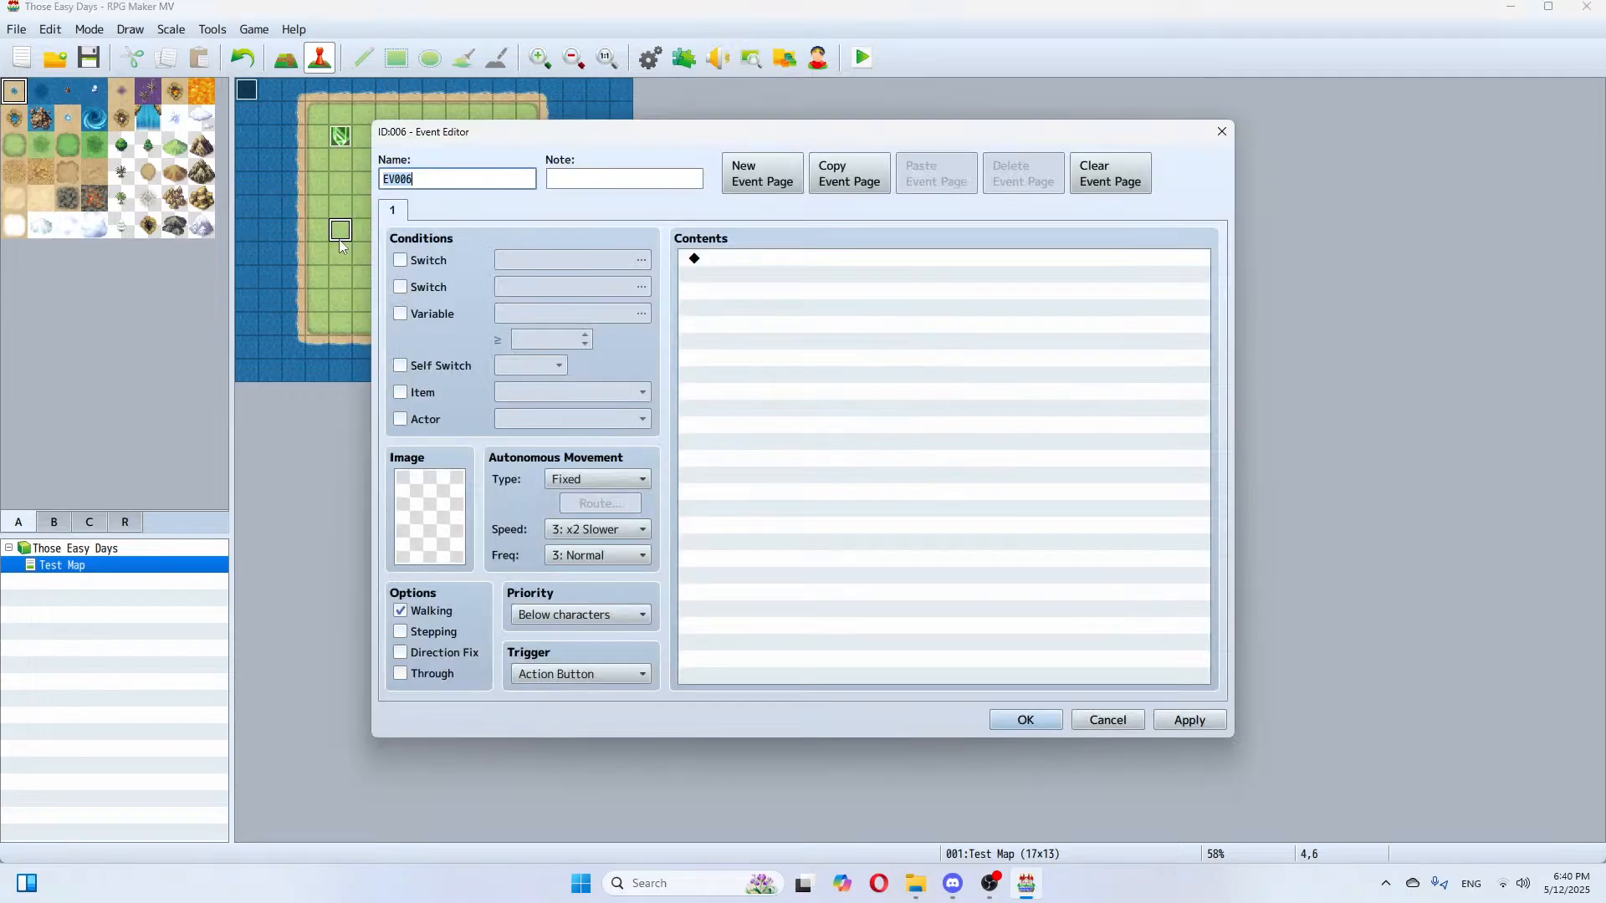
double_click(458, 560)
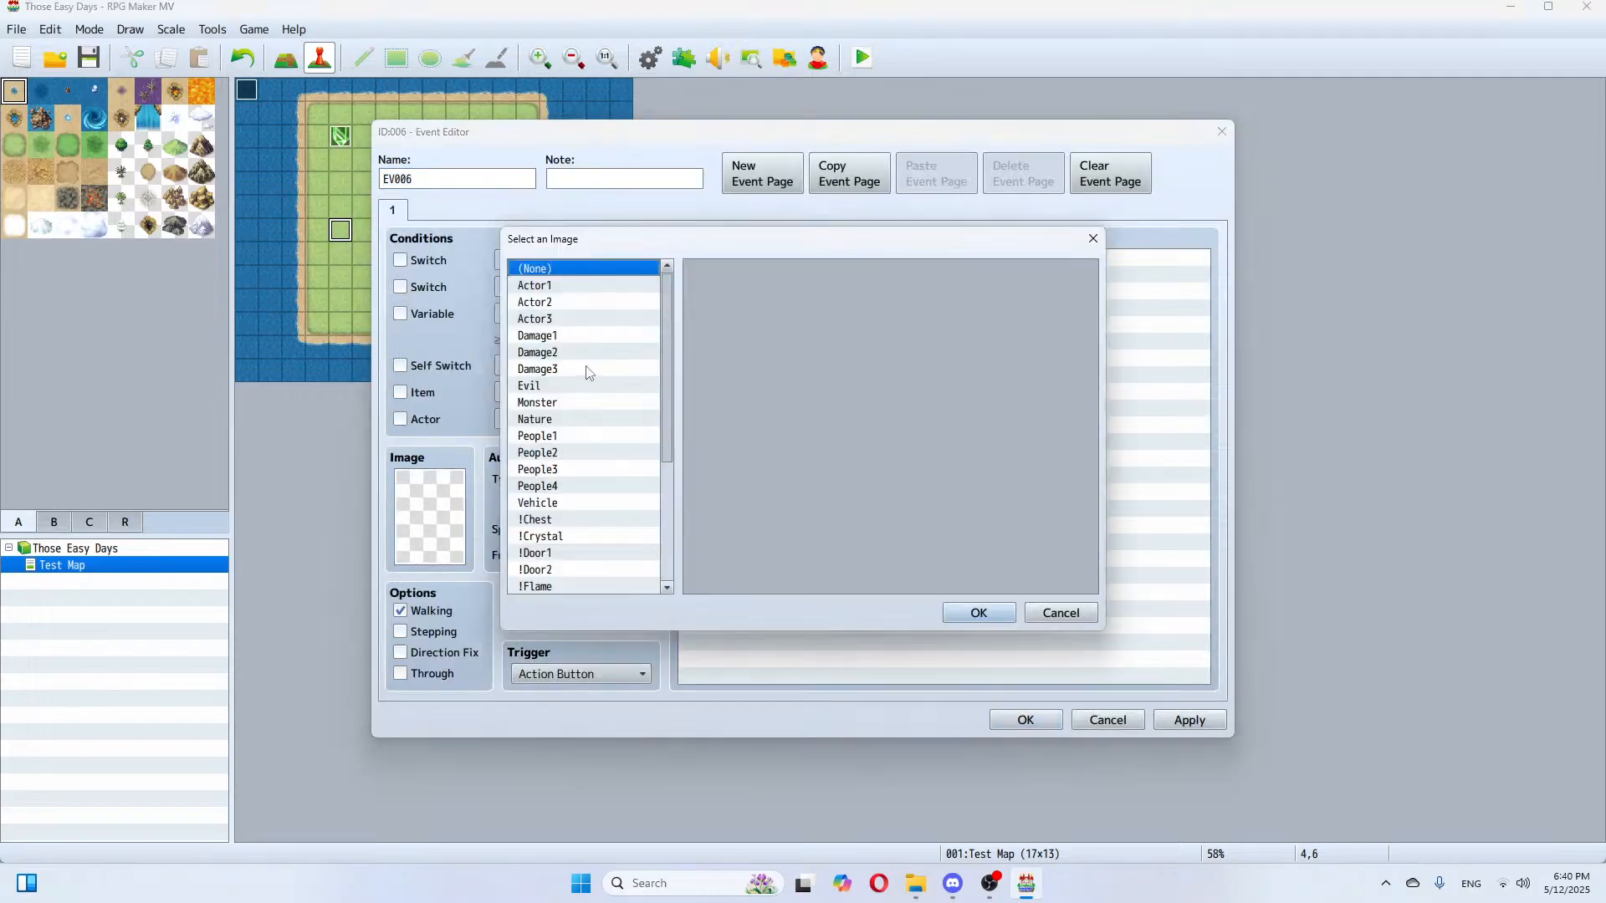
double_click(556, 288)
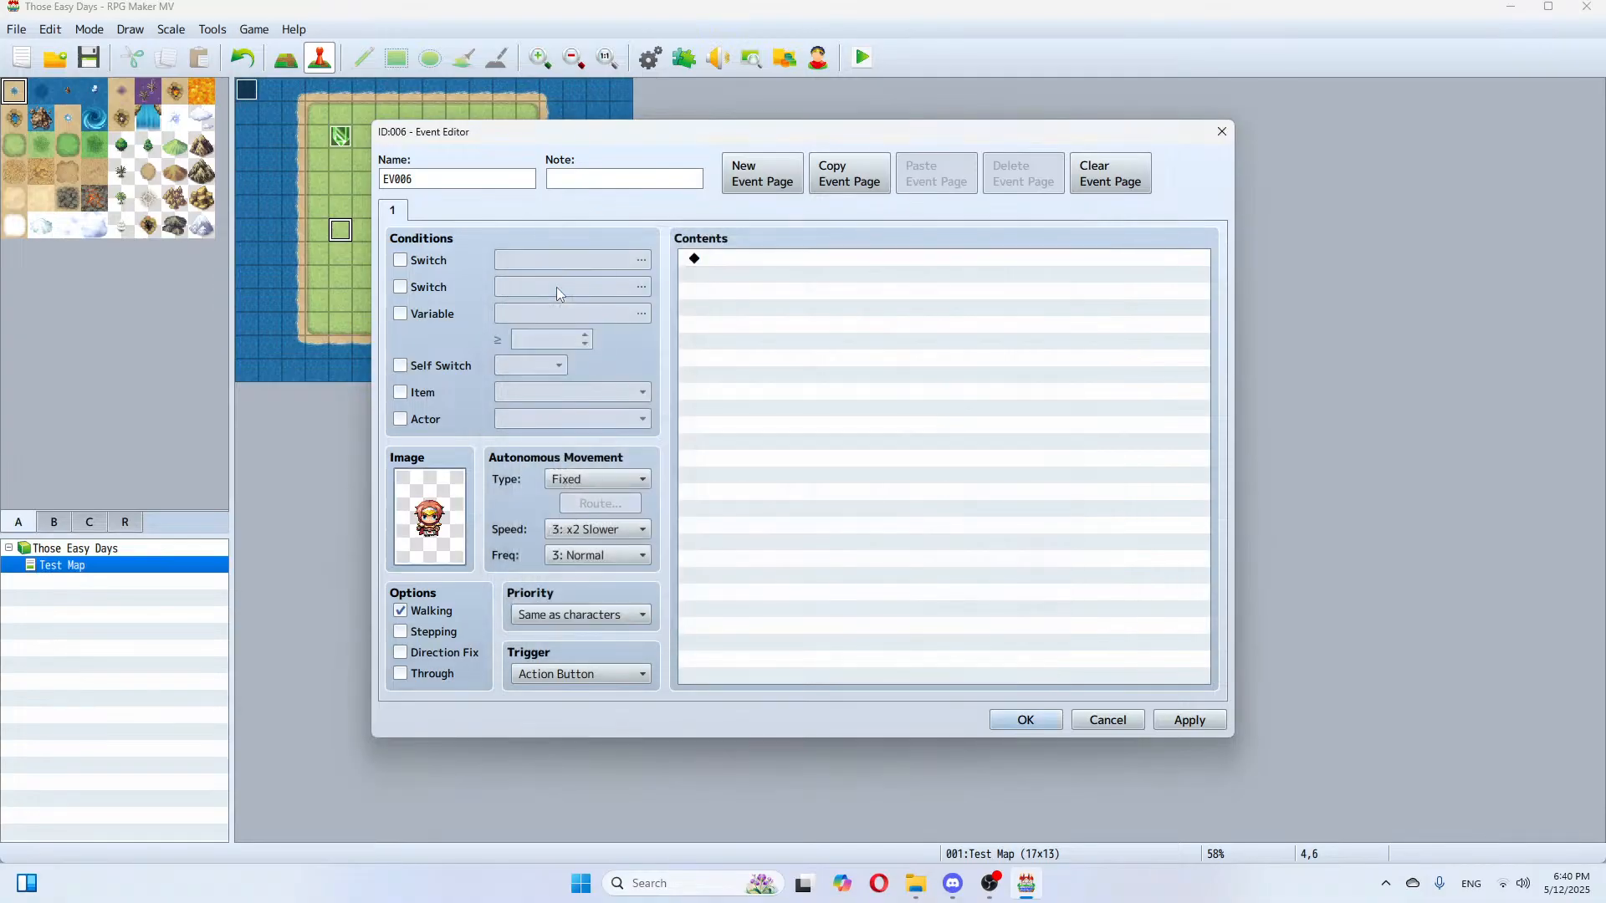
double_click(436, 533)
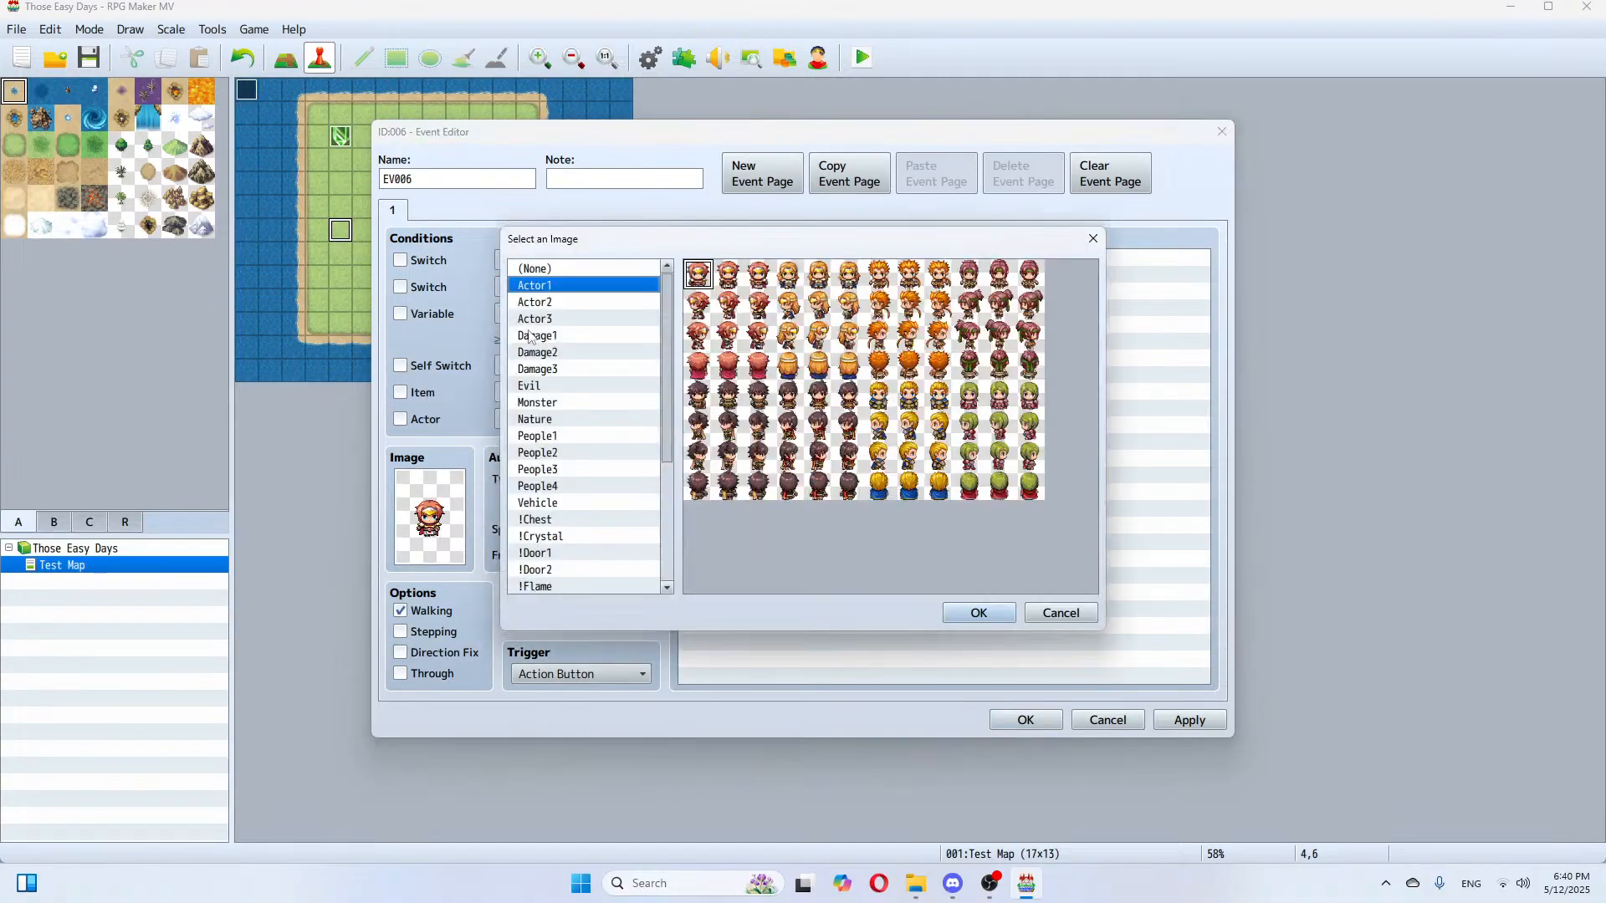
left_click(538, 303)
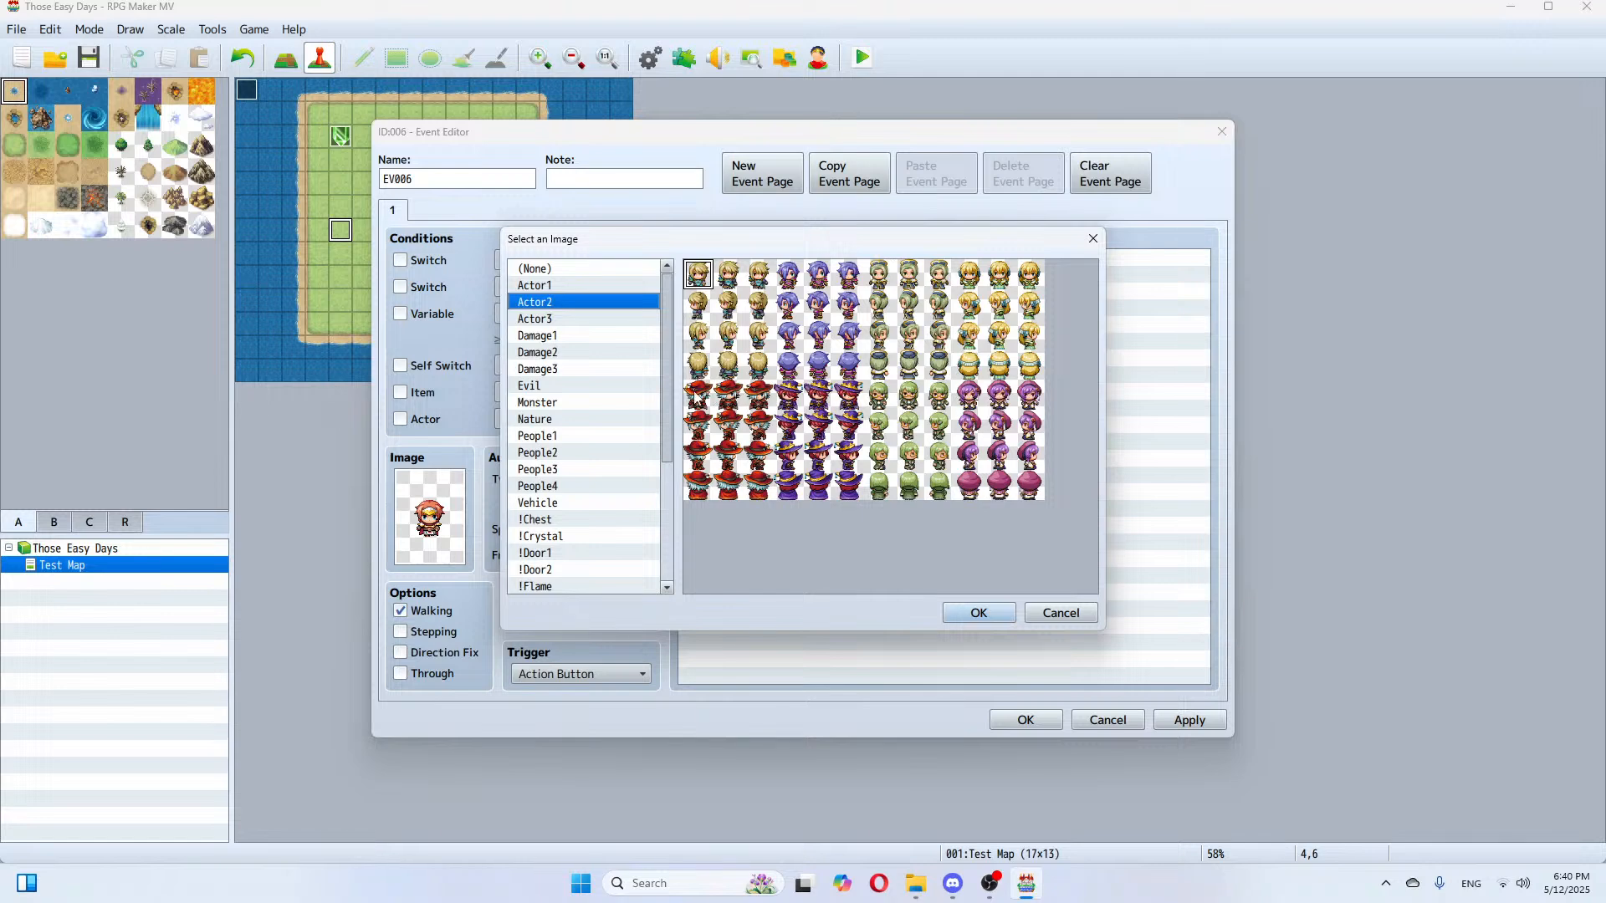
double_click(697, 395)
Step: Add a Show Text command reading "I sleep at night" with the red-hatted mage's face from Actor2, and apply the event
double_click(752, 268)
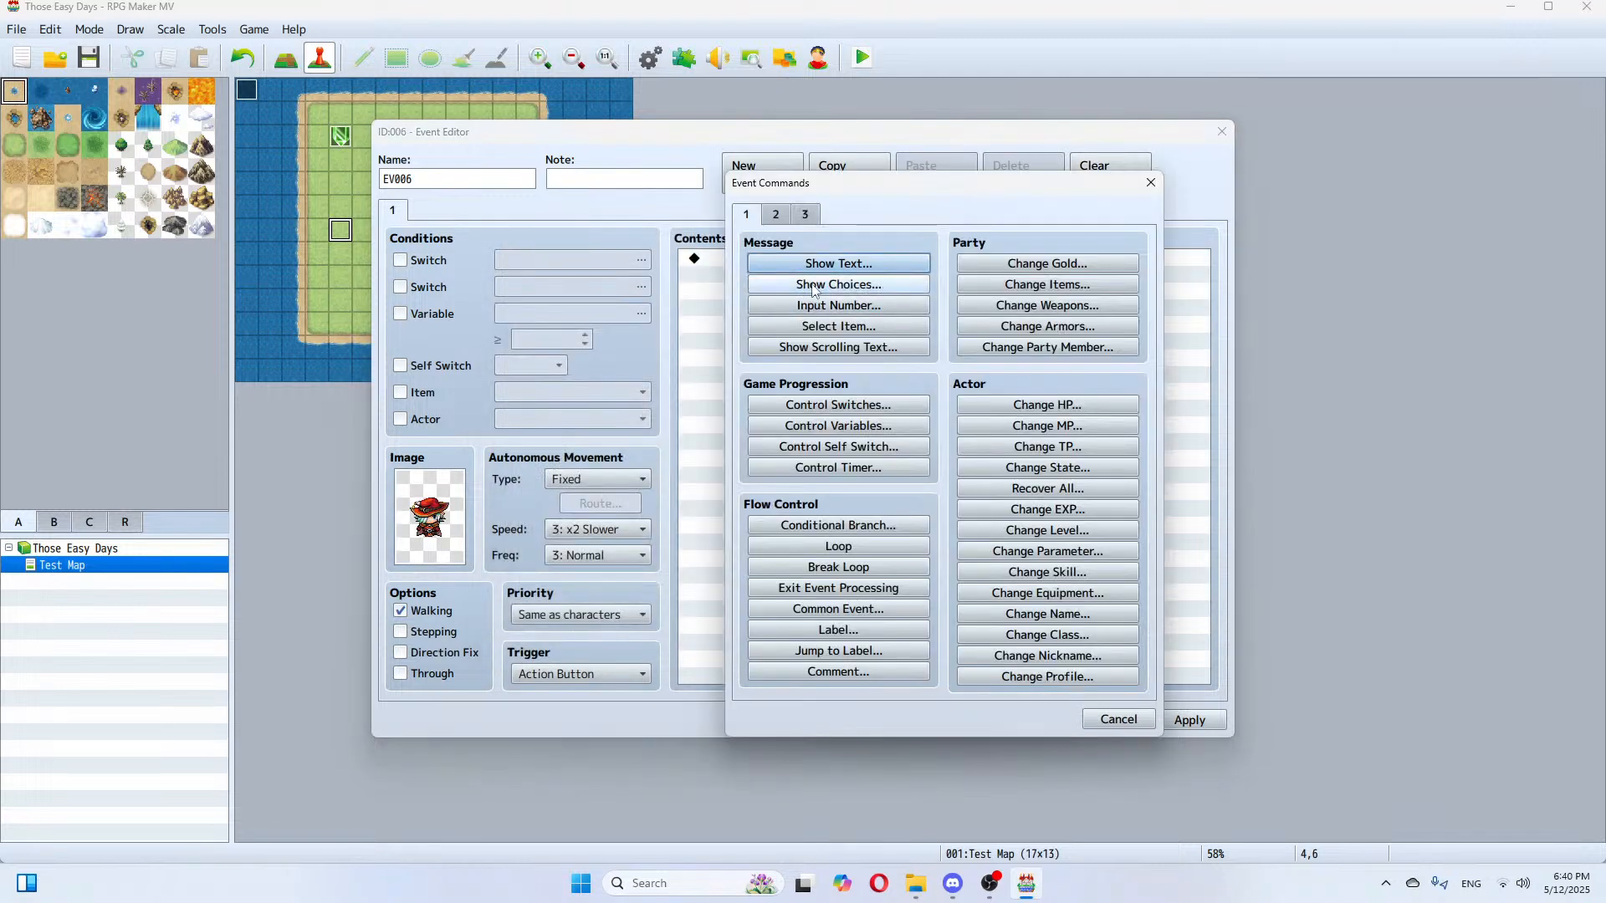
left_click(808, 264)
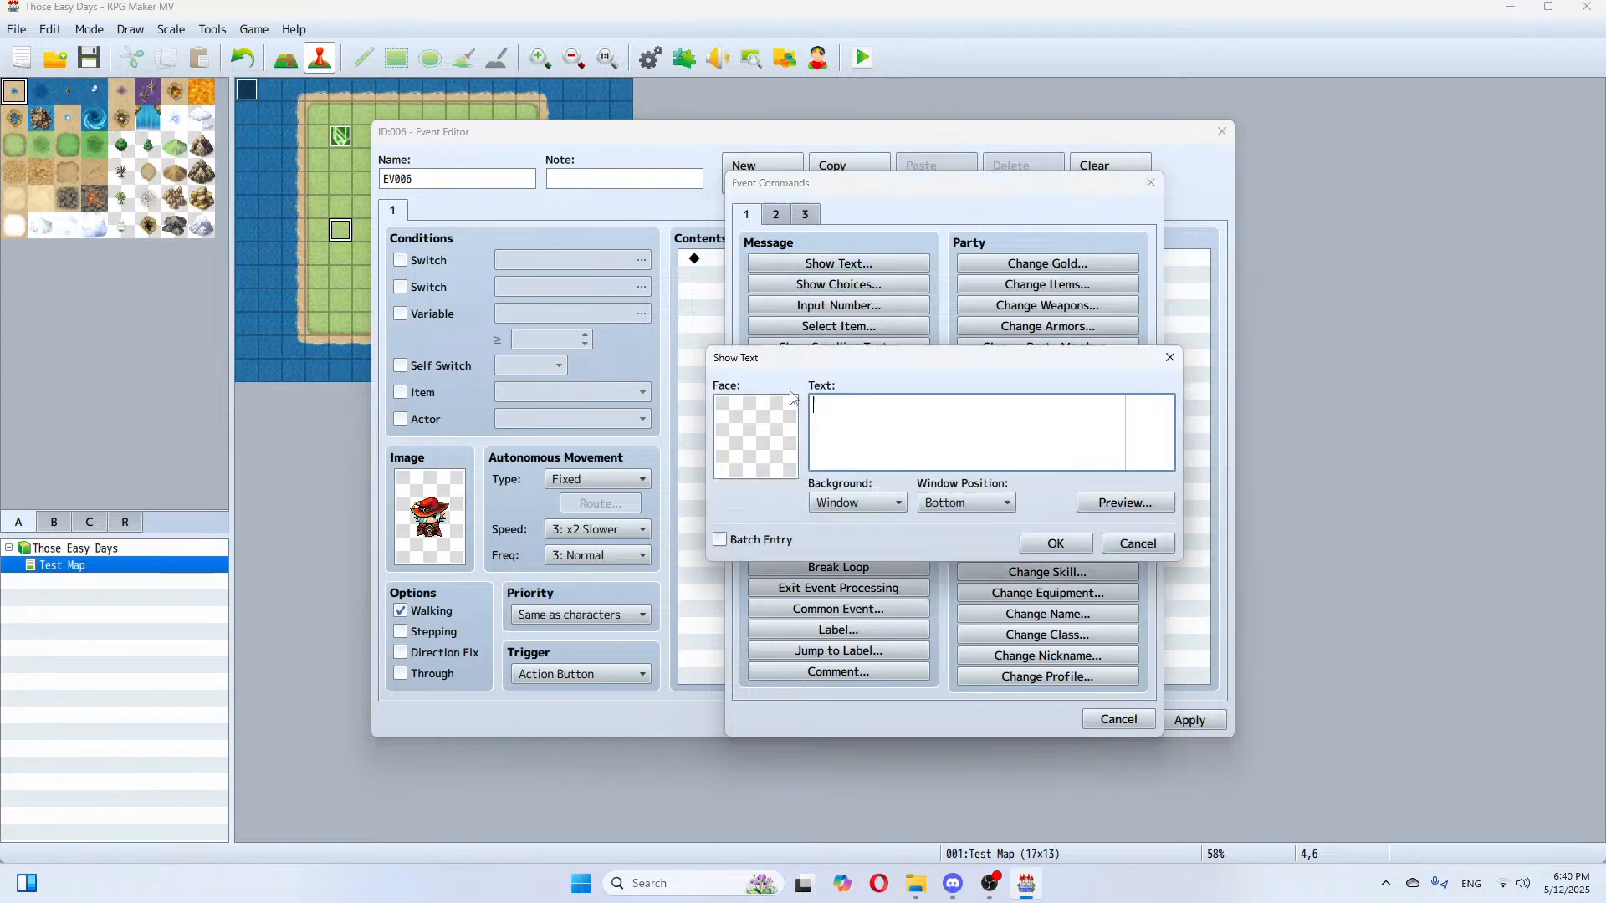
double_click(780, 429)
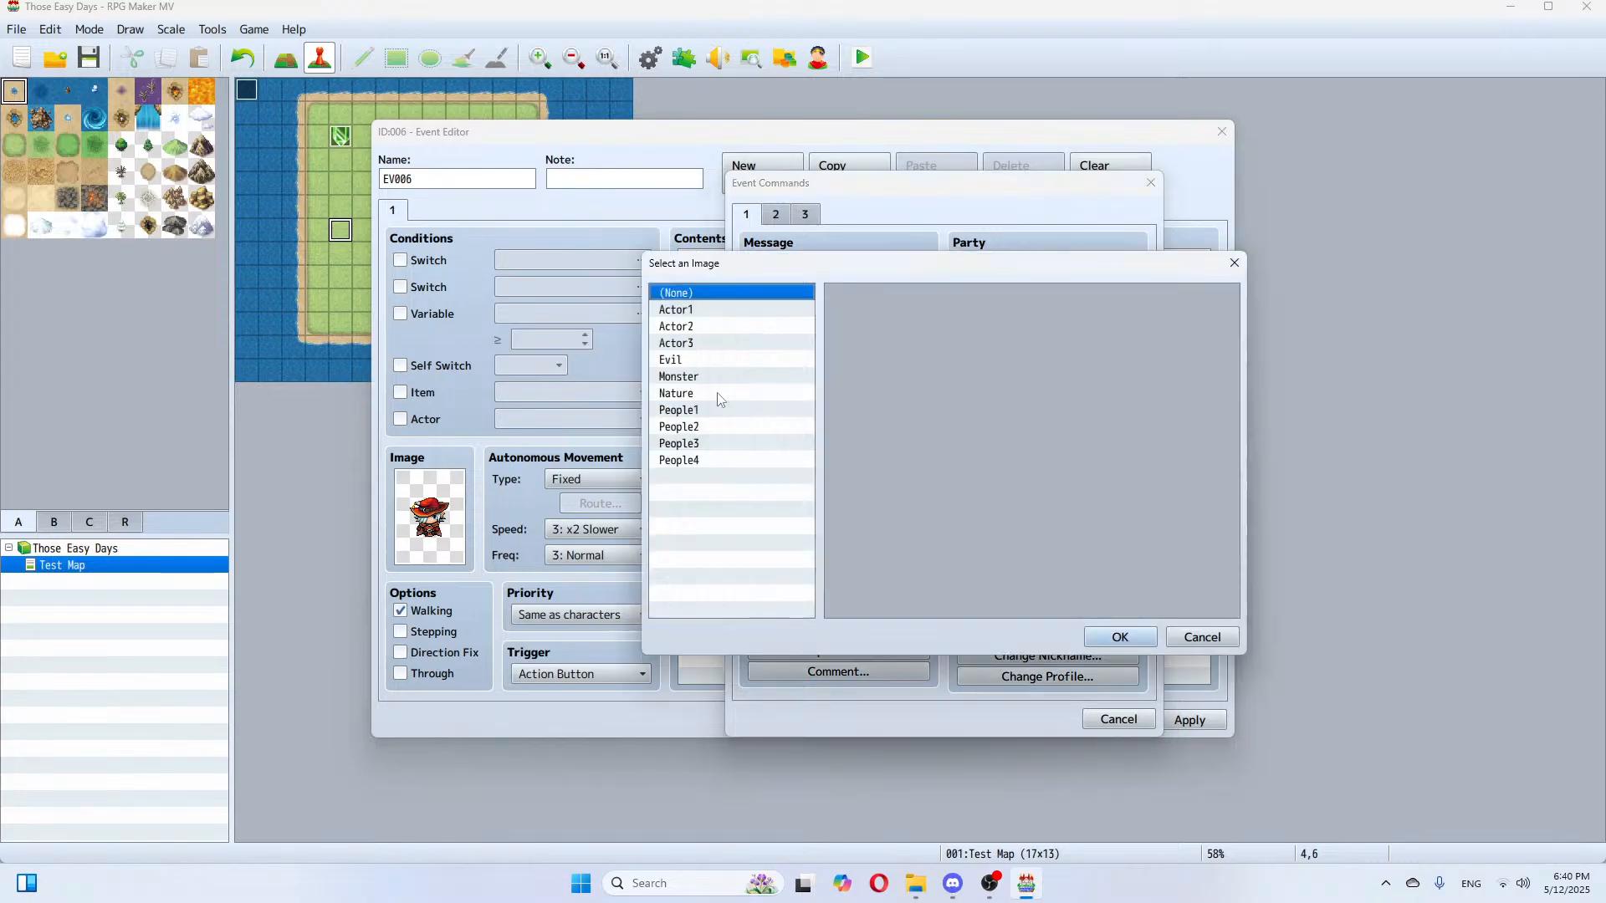
left_click(687, 327)
double_click(872, 431)
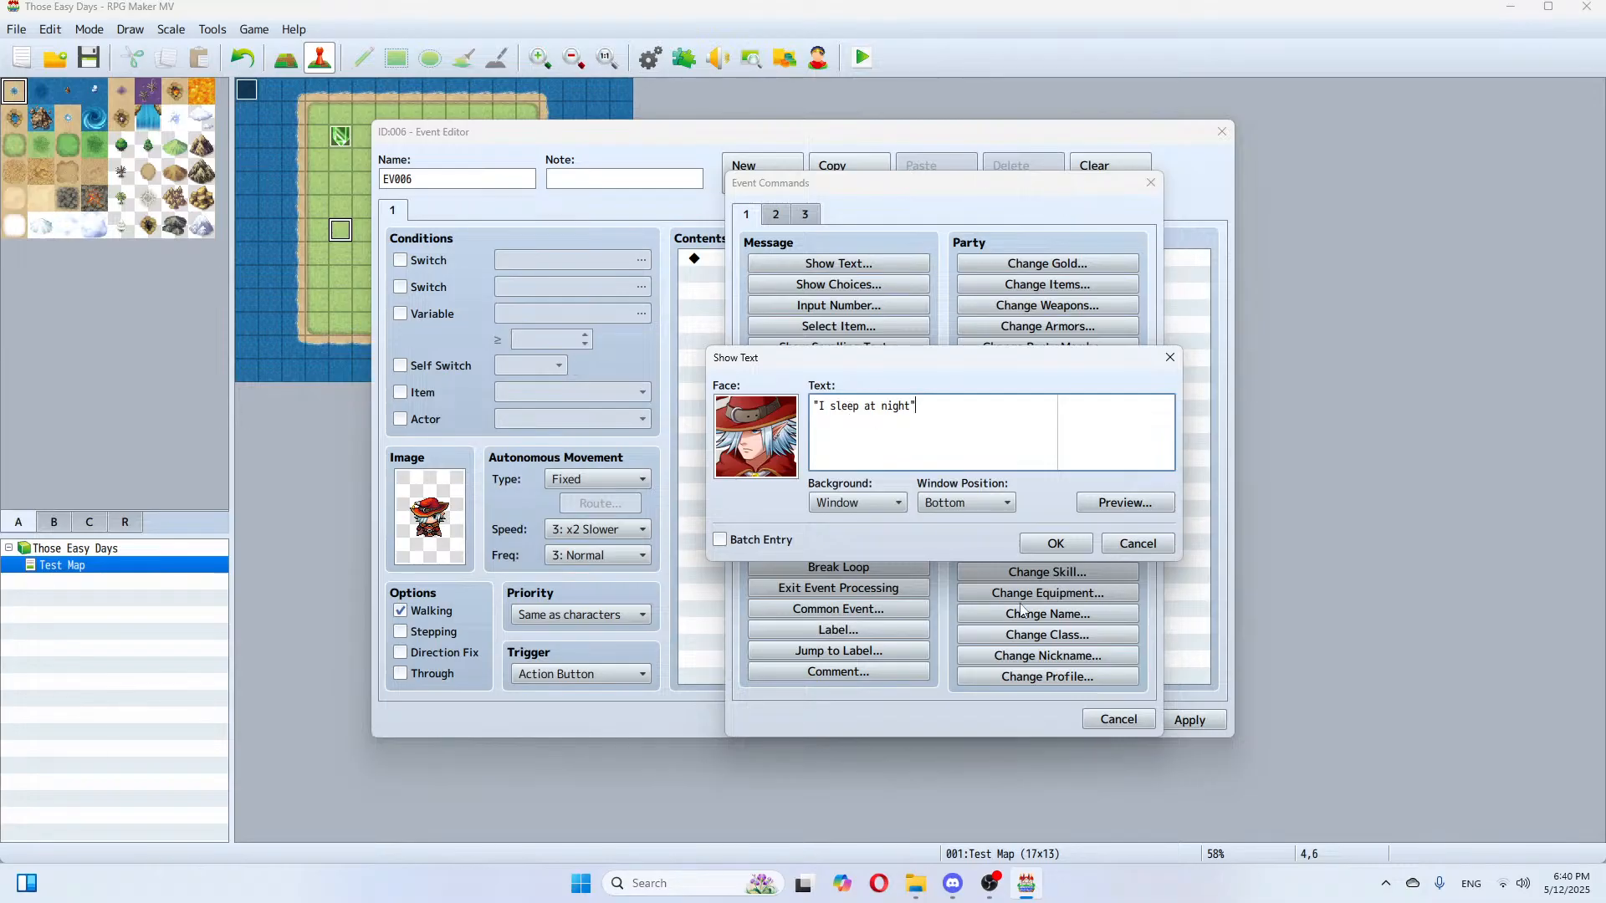
left_click(1055, 543)
left_click(1211, 716)
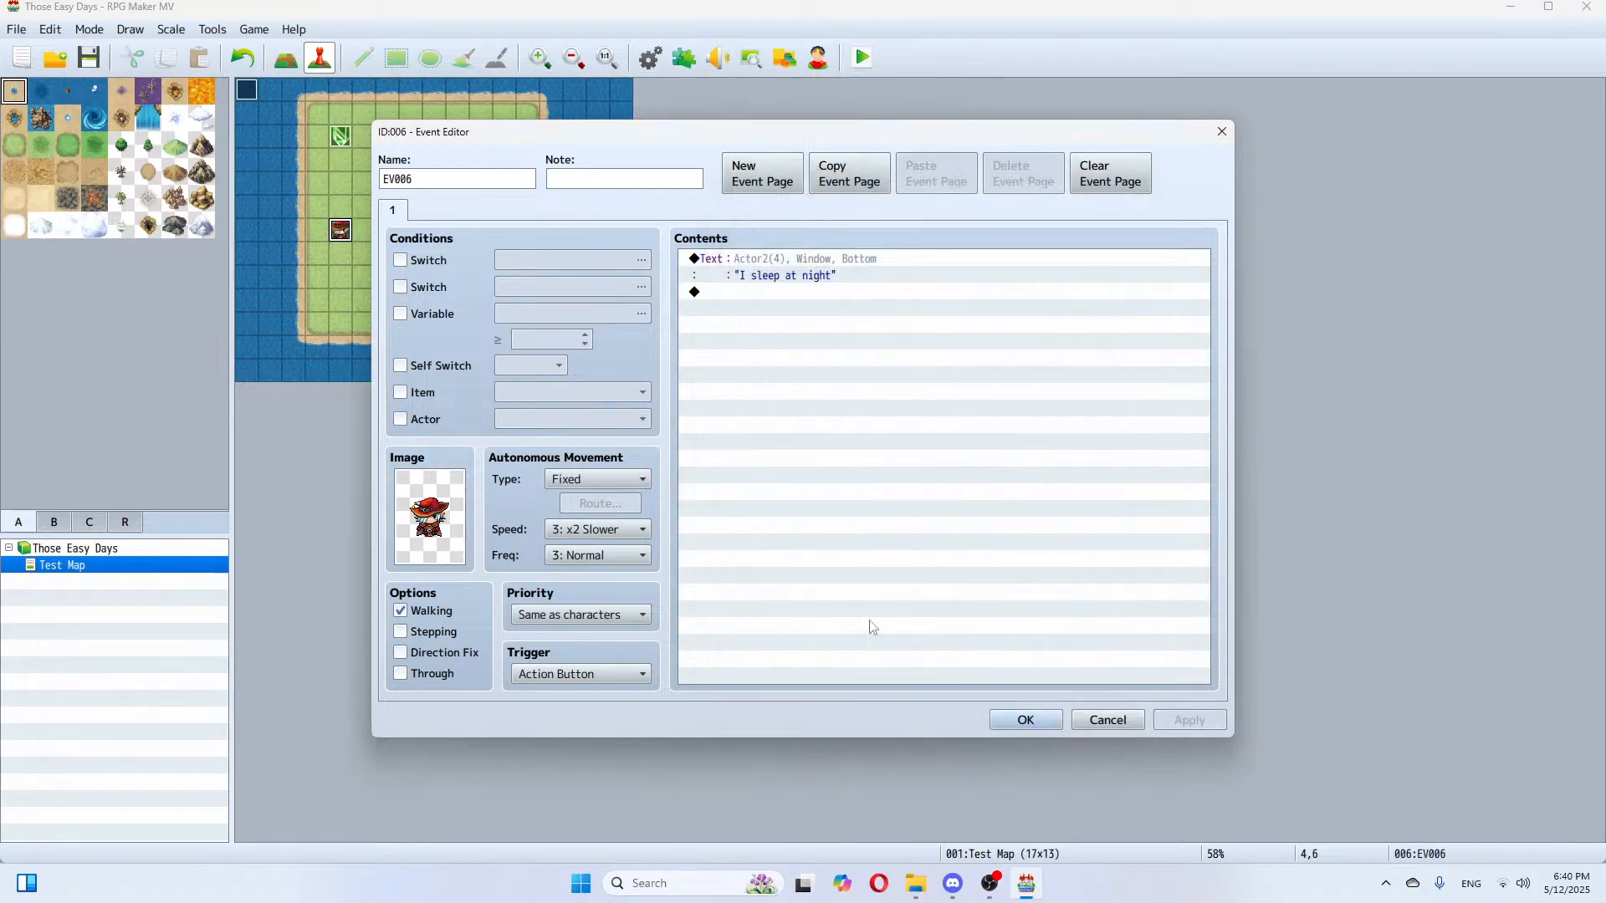
Step: Add a second page to the mage event that requires the variable 0001 Hours to be at least 2
left_click(762, 173)
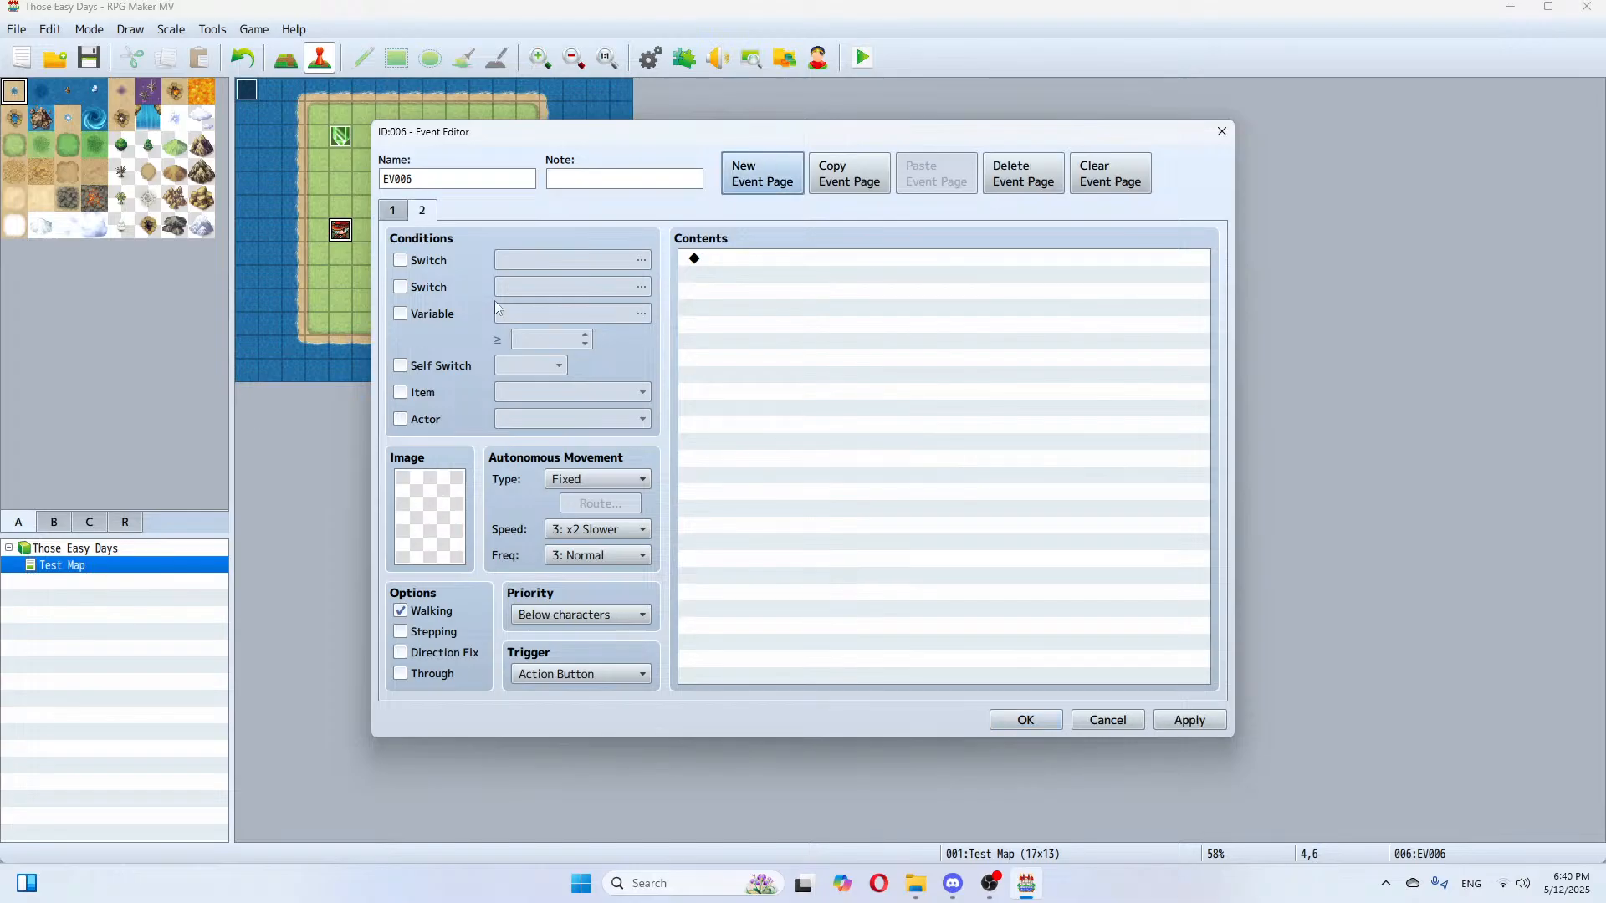
left_click(400, 313)
left_click(586, 319)
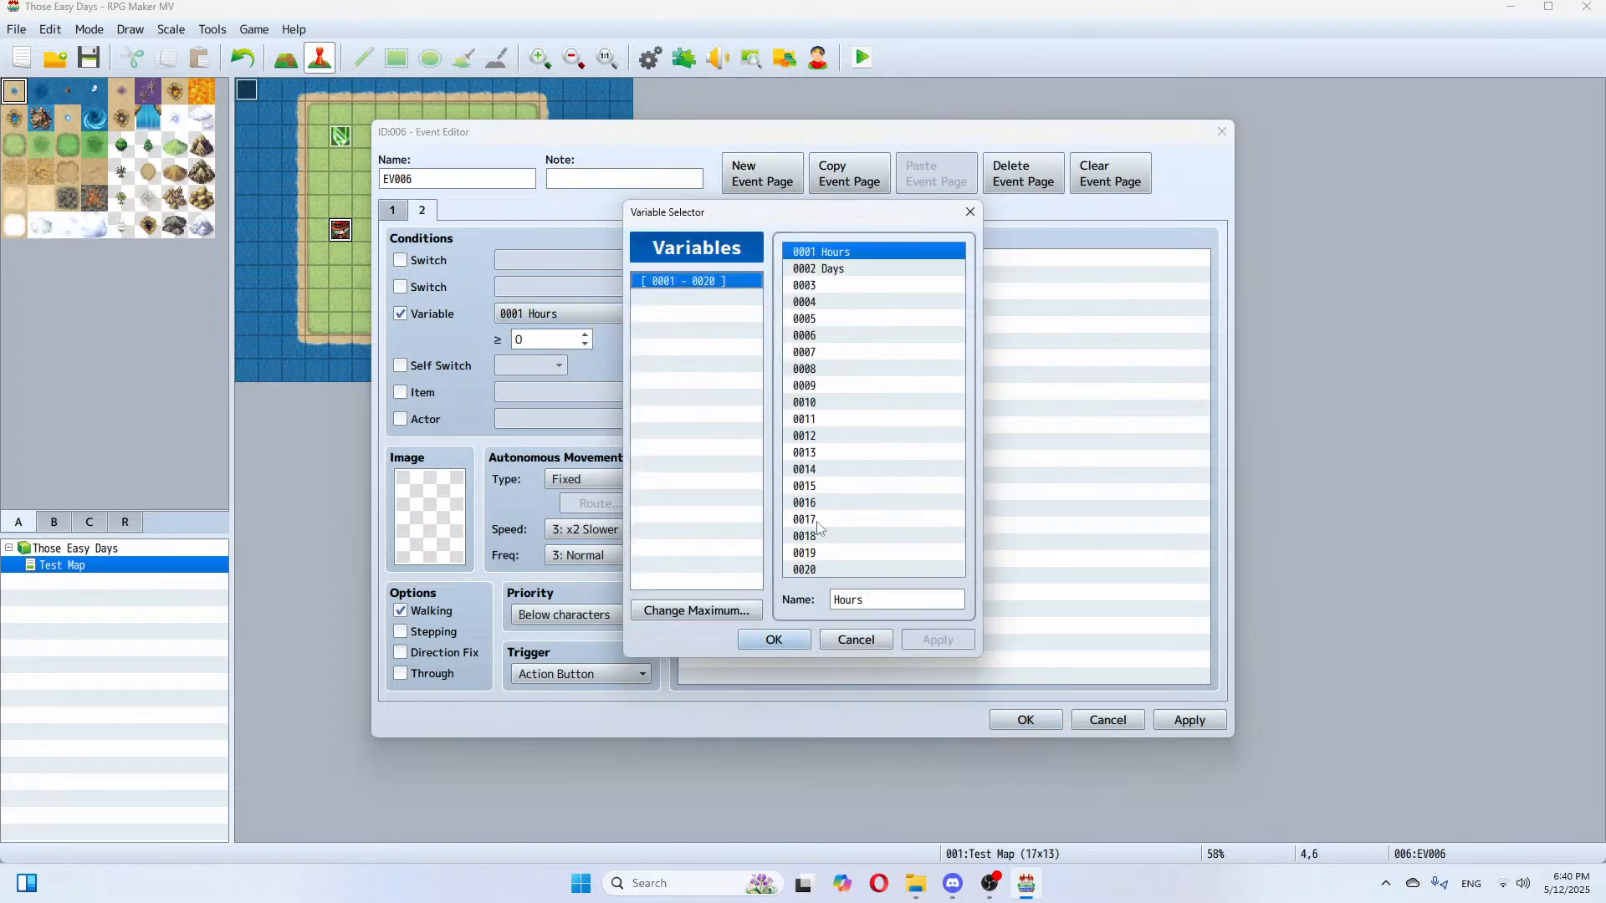
key("Escape")
left_click(585, 335)
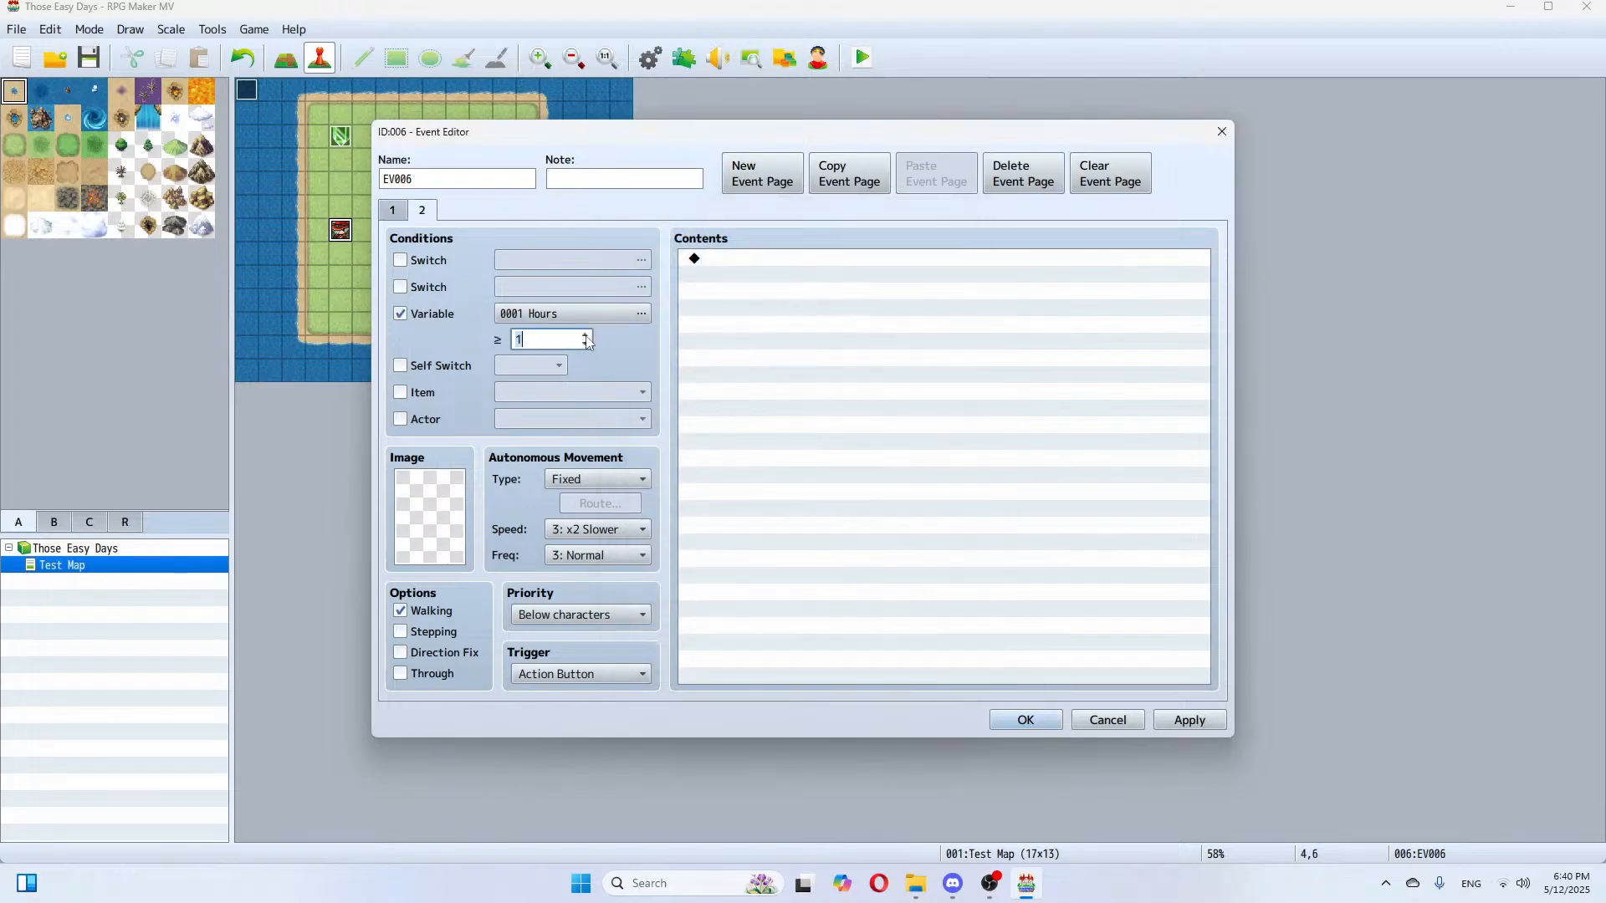
Step: Set the second page's image to the collapsed red-hatted mage from Damage1
double_click(454, 490)
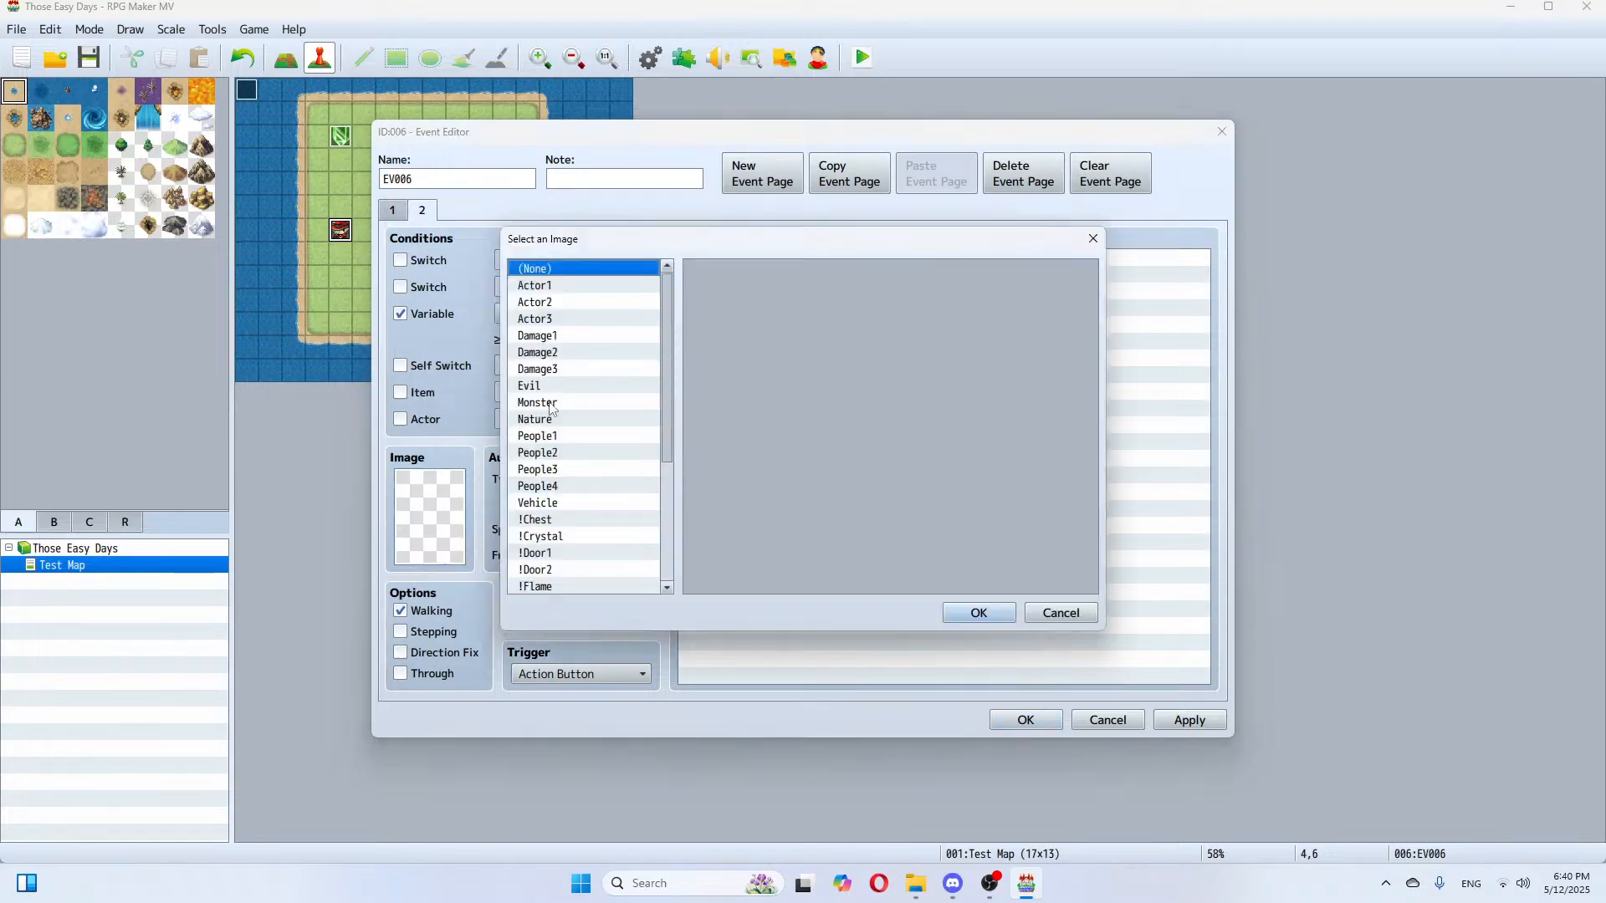
left_click(549, 387)
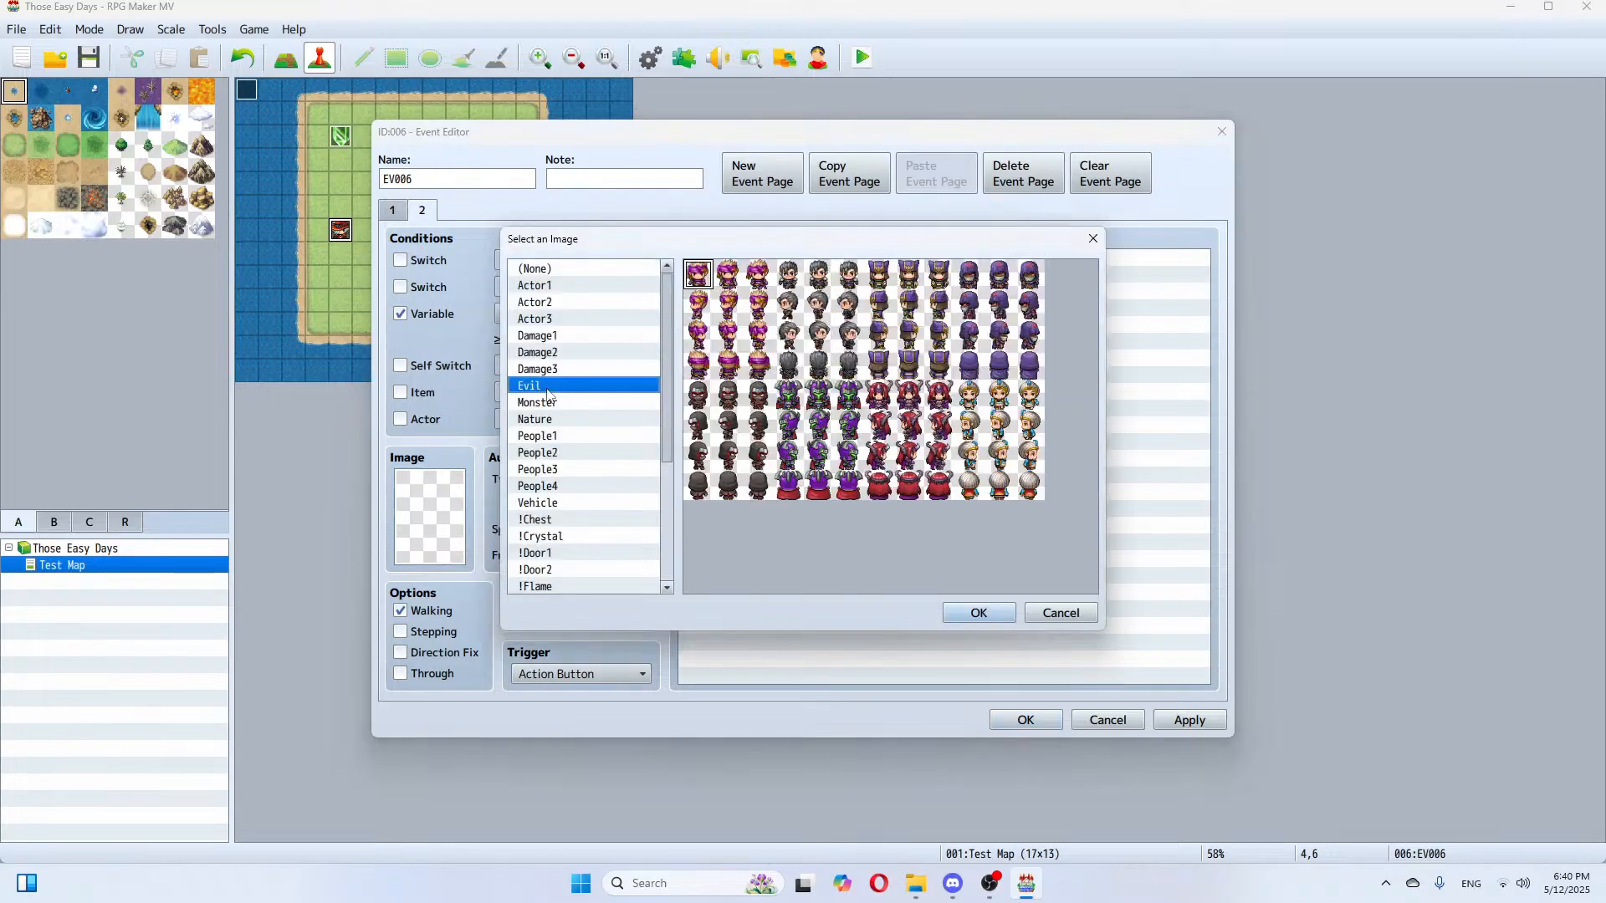
left_click(547, 336)
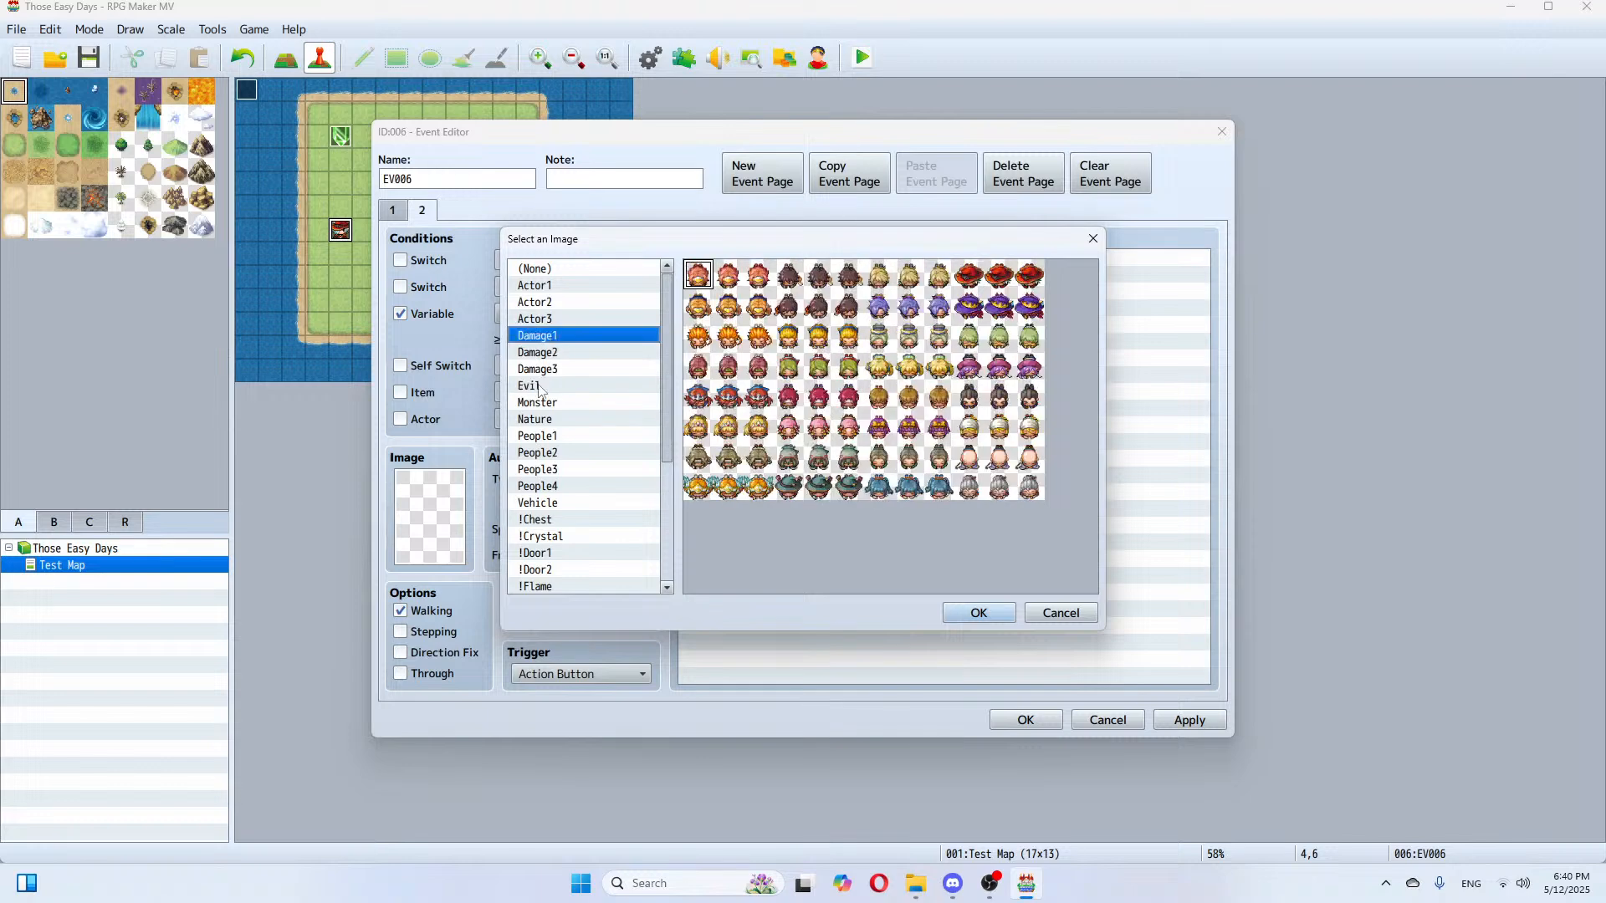
left_click(542, 388)
left_click(542, 370)
left_click(545, 351)
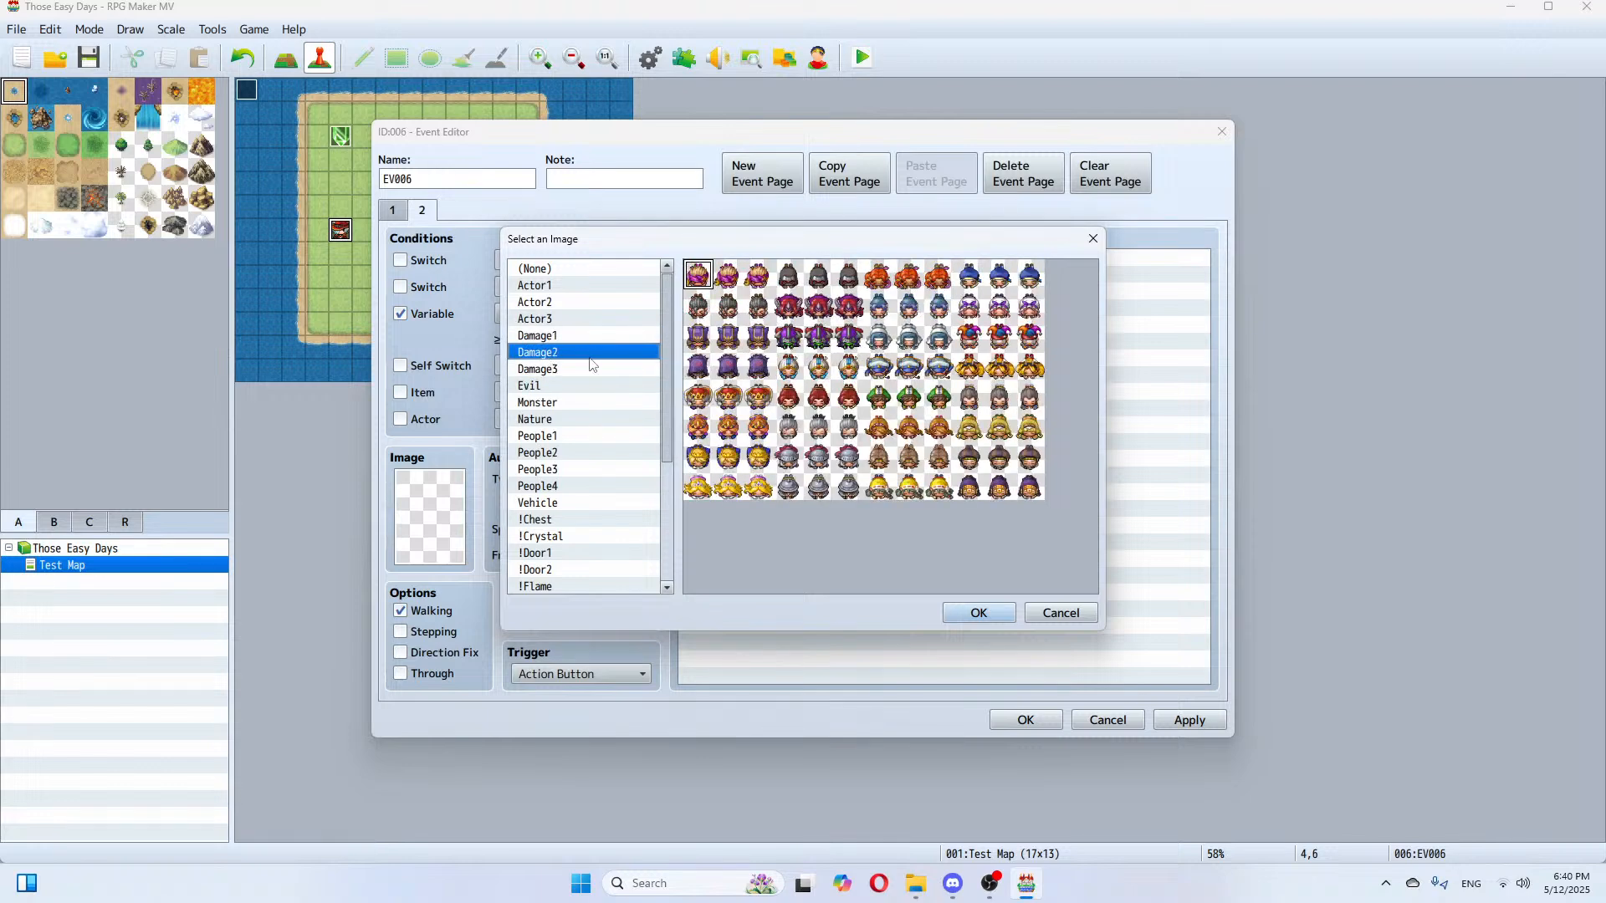
left_click(567, 338)
double_click(977, 276)
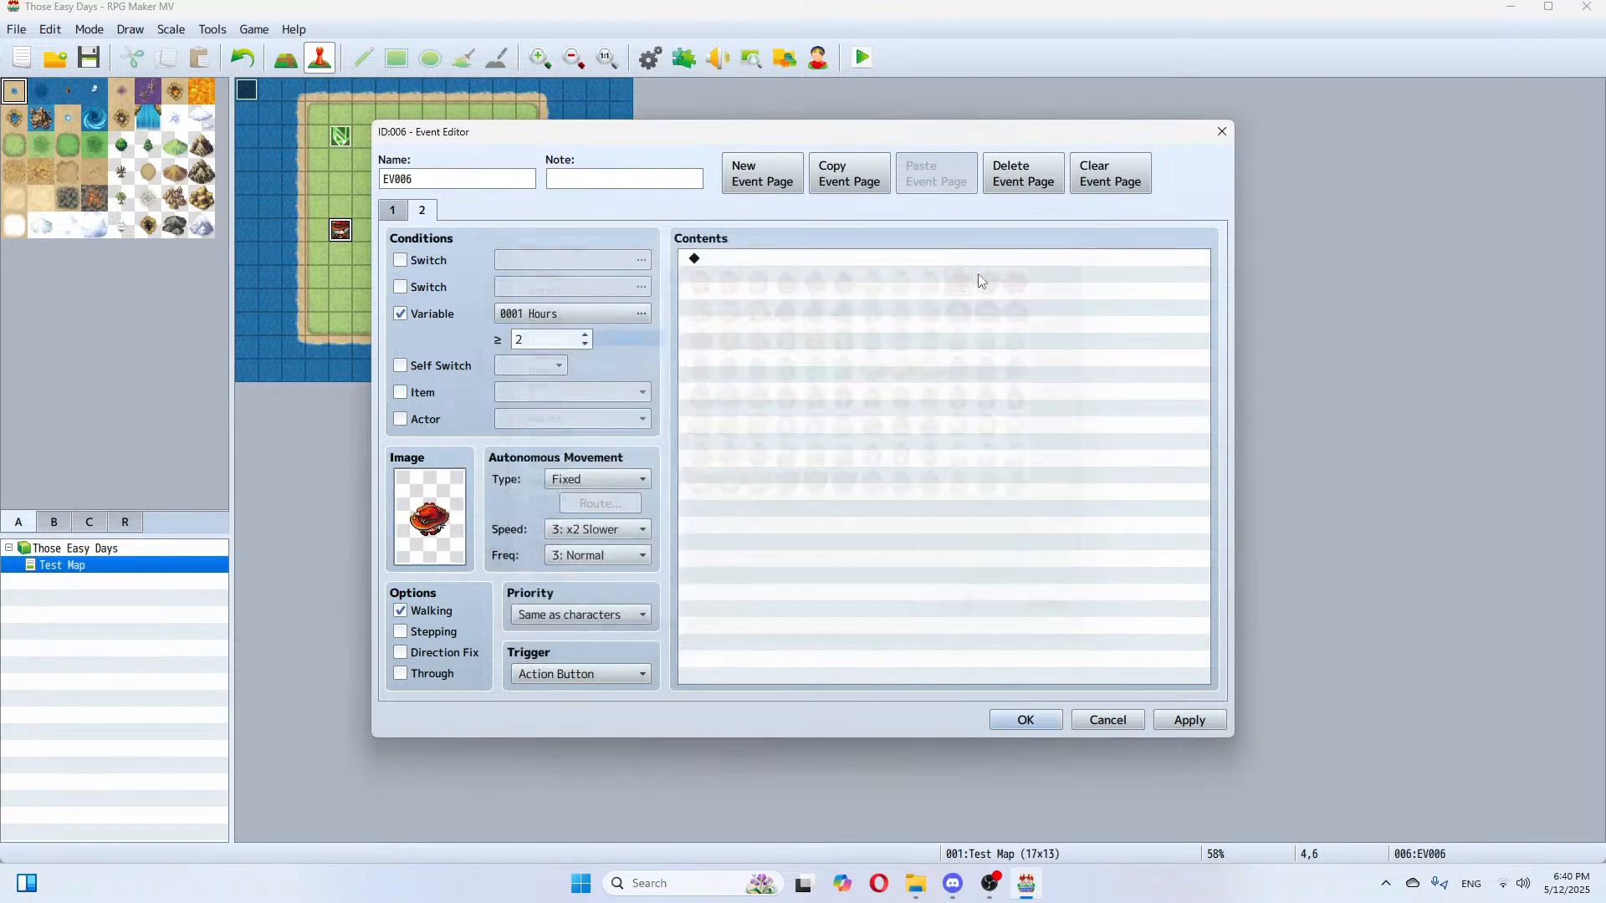
Step: Add a Show Balloon Icon command with Zzz on This Event, waiting for completion, to the second page and save the event
double_click(775, 262)
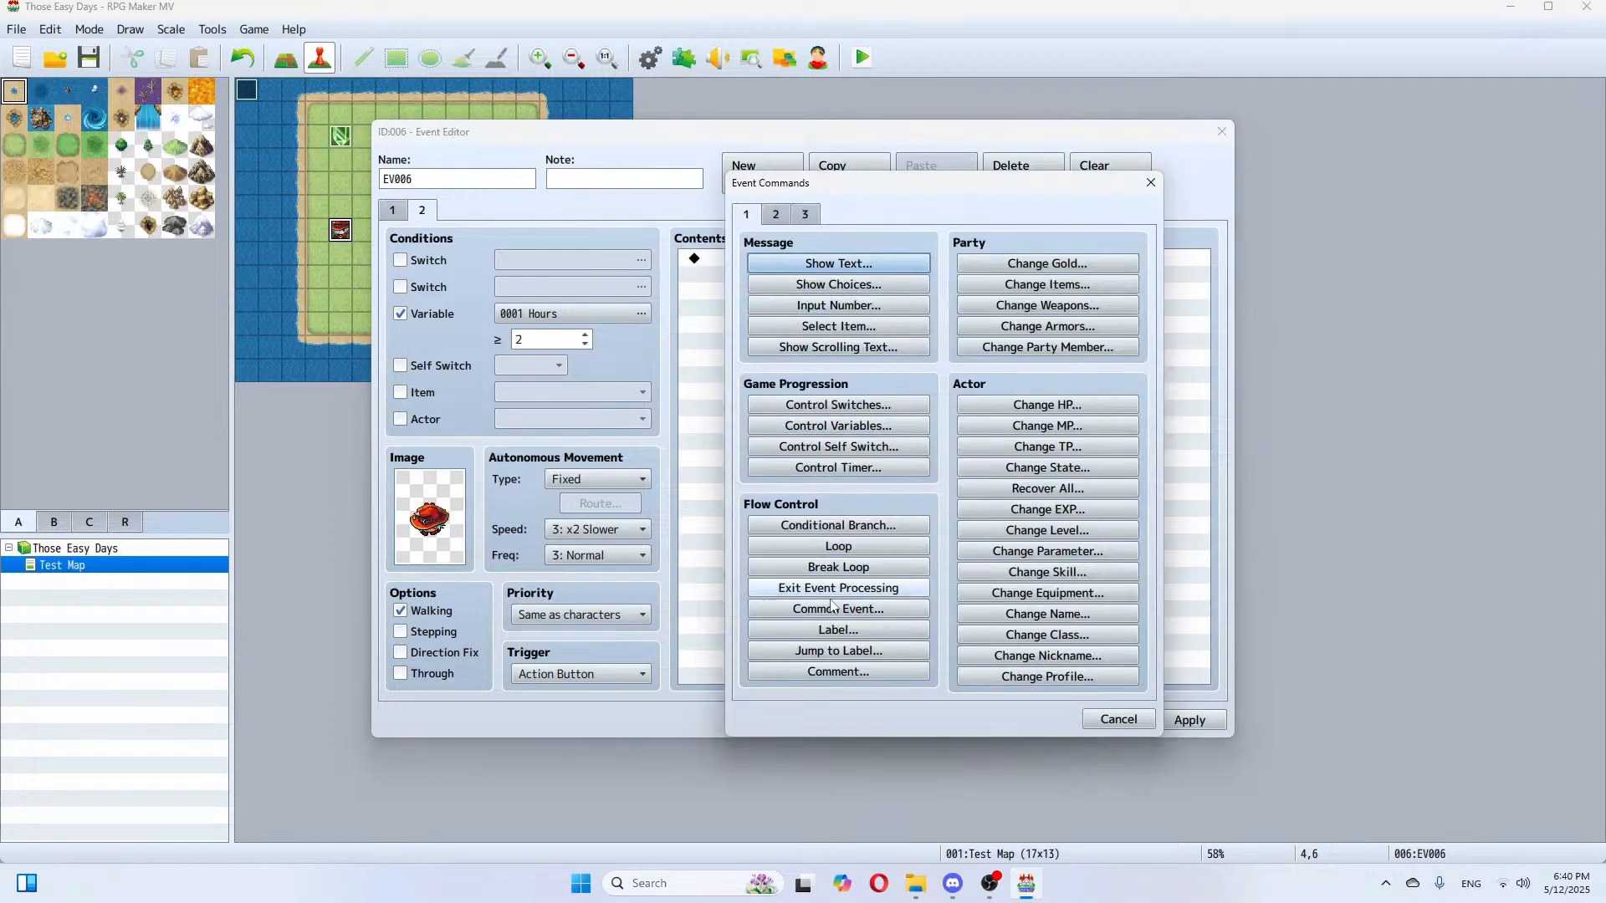
left_click(776, 214)
left_click(874, 510)
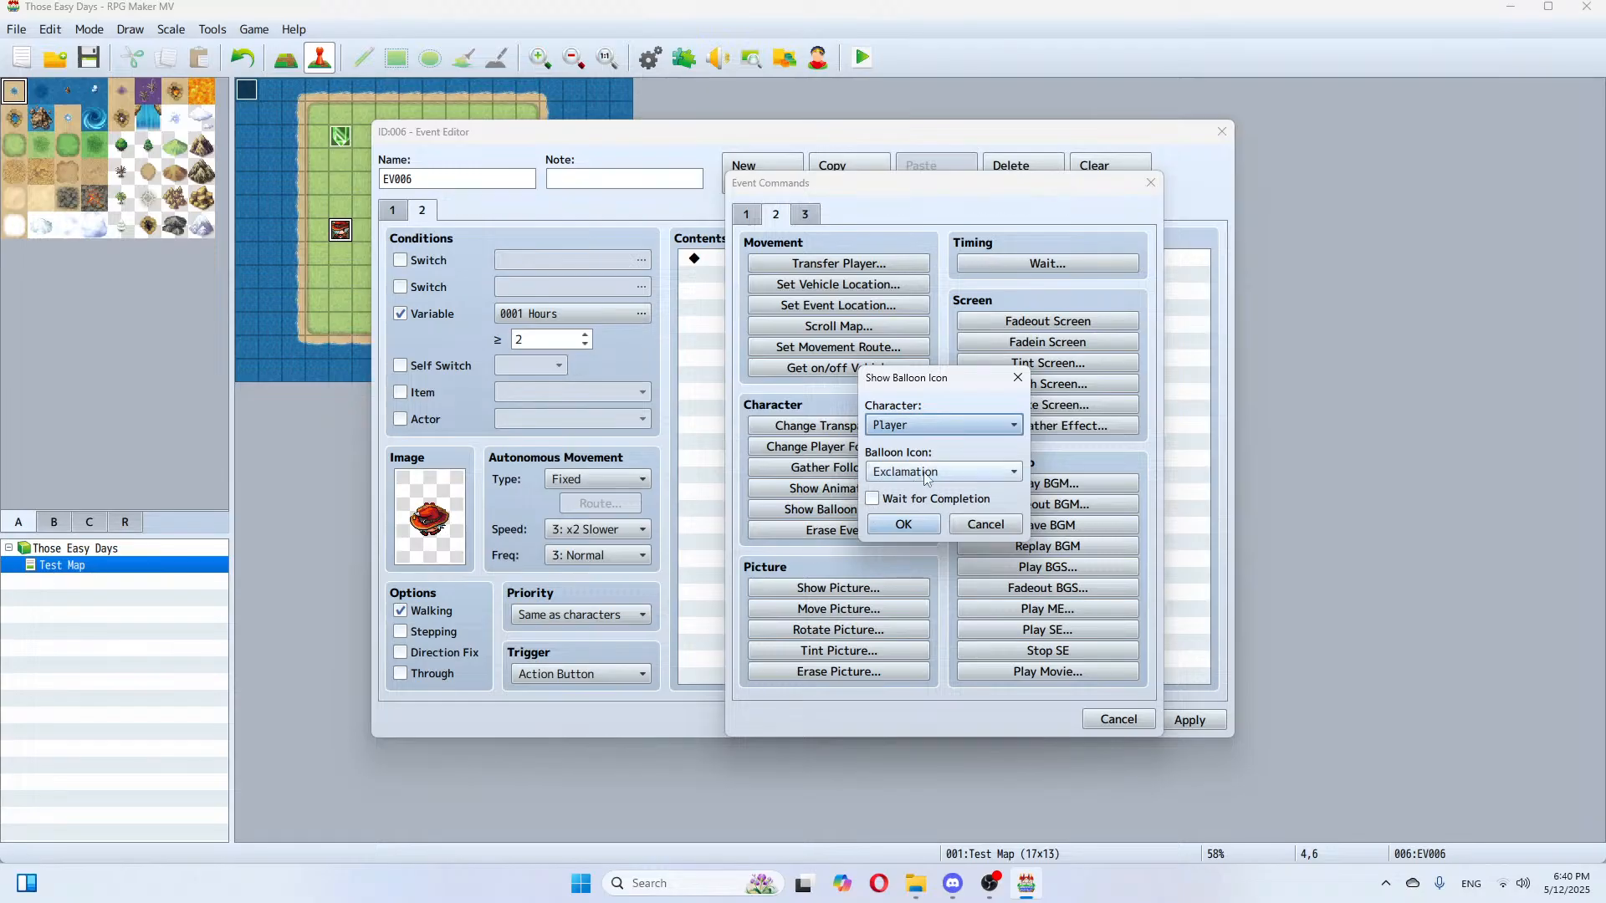
left_click(937, 425)
left_click(921, 465)
left_click(923, 472)
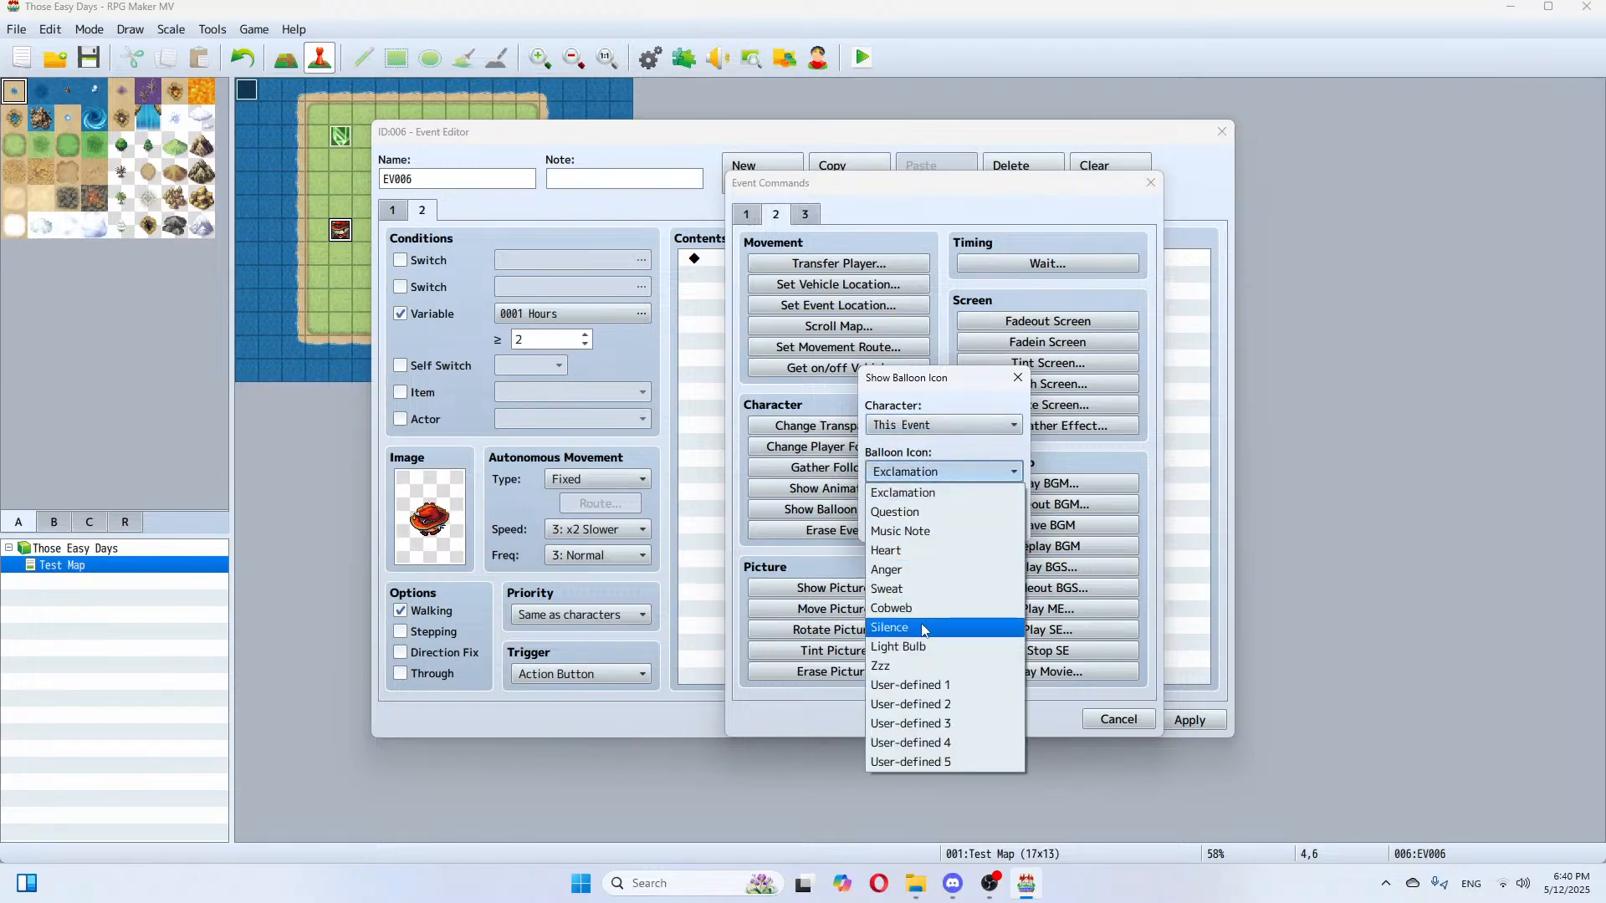
left_click(919, 667)
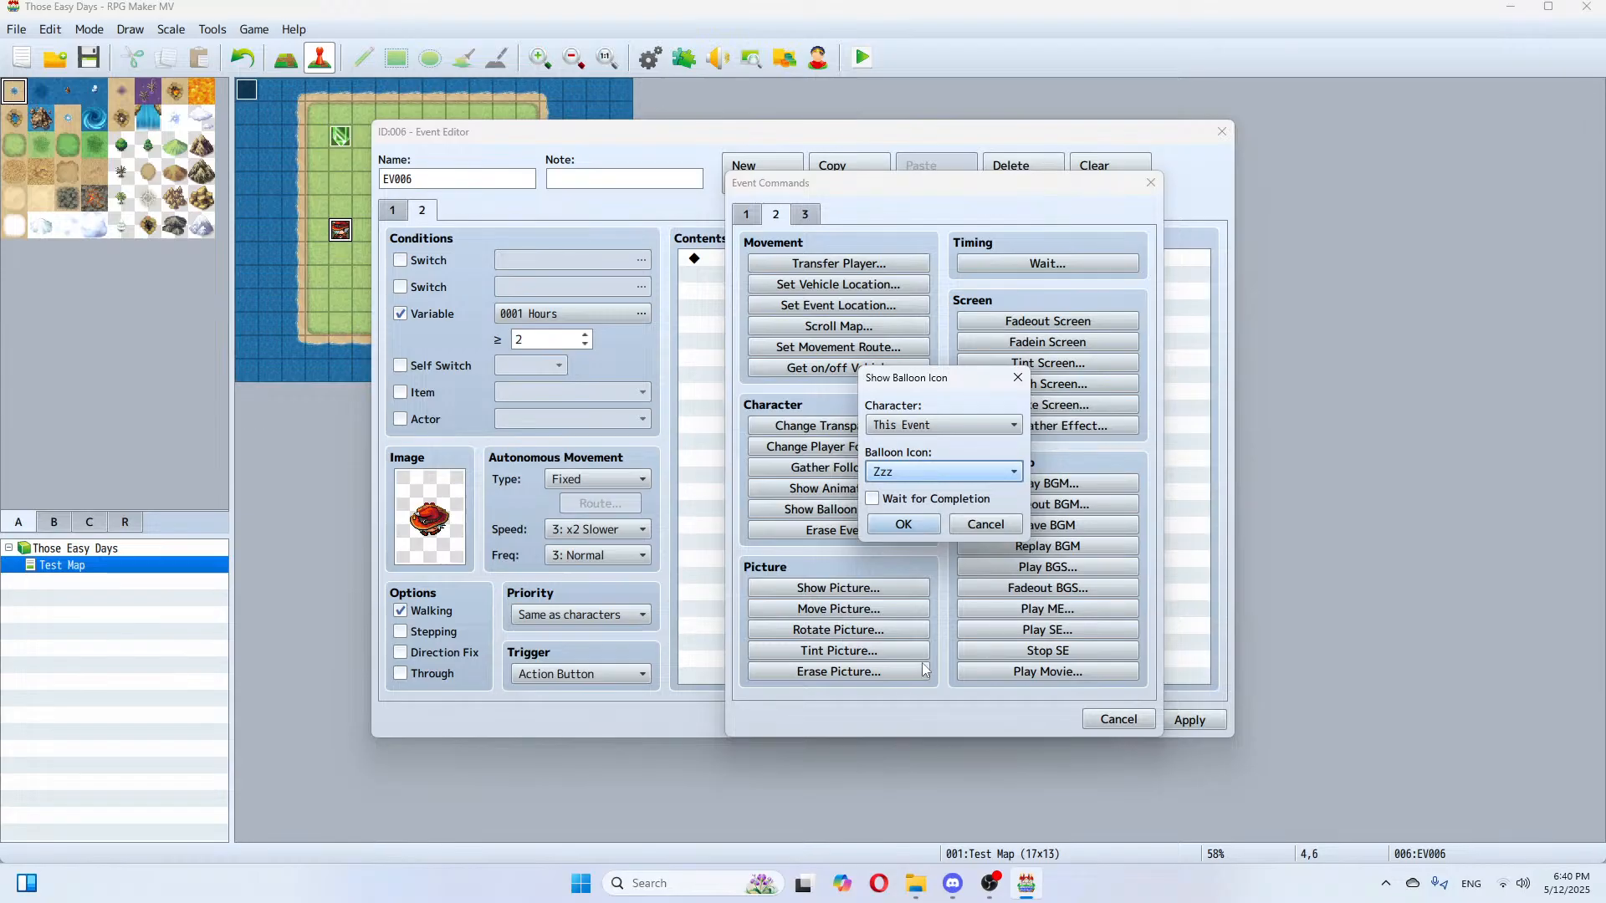
left_click(872, 499)
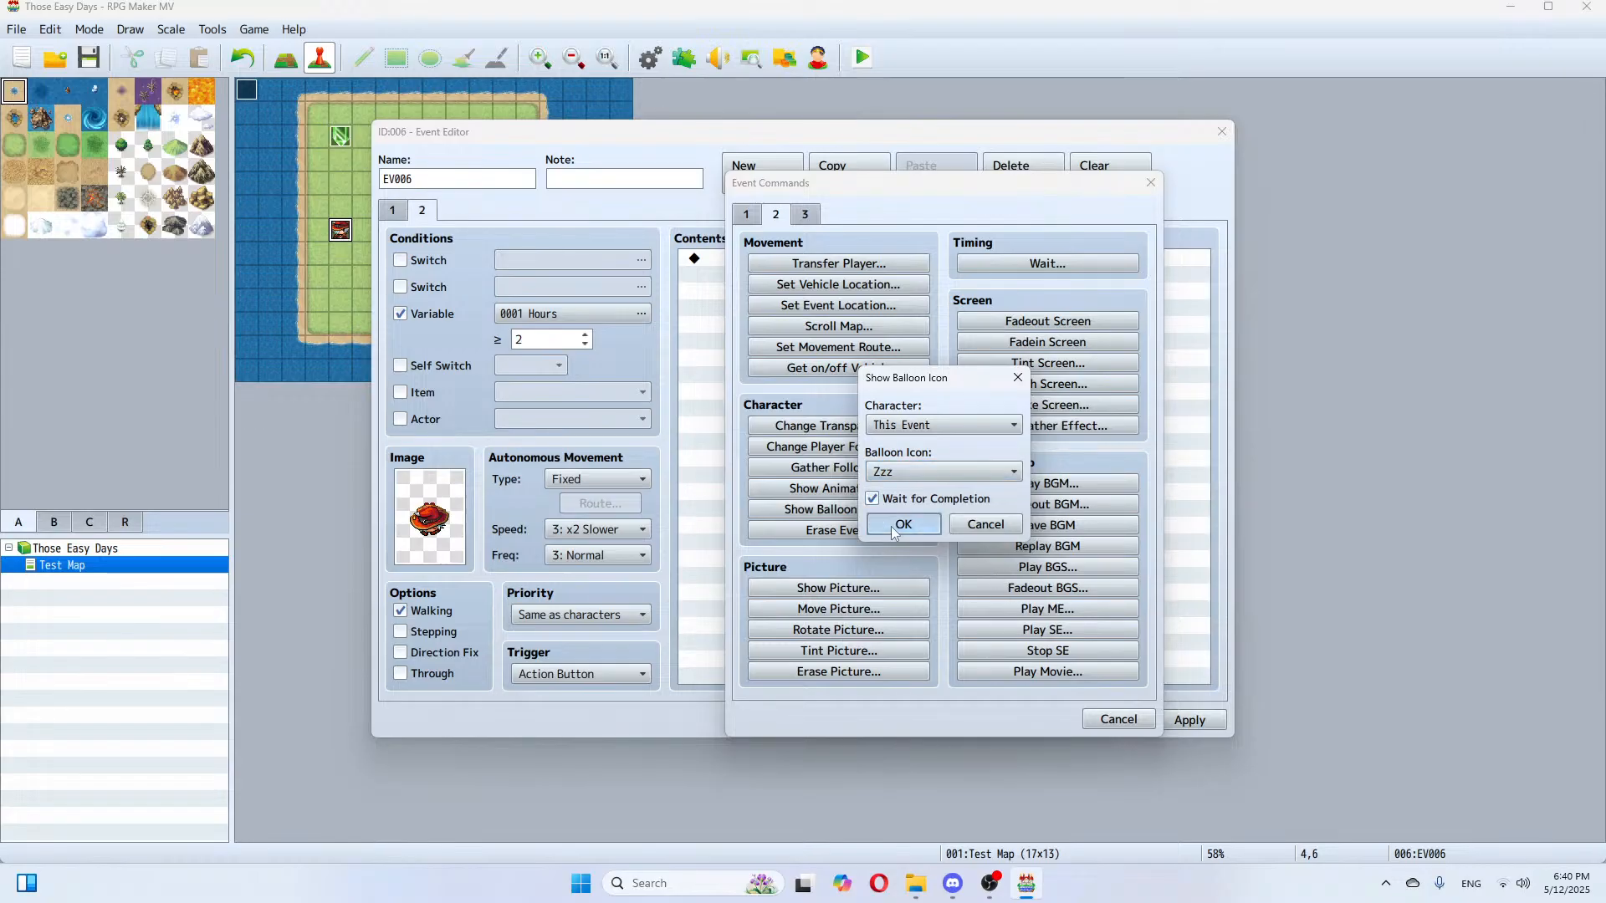
left_click(902, 524)
left_click(1189, 721)
left_click(1029, 721)
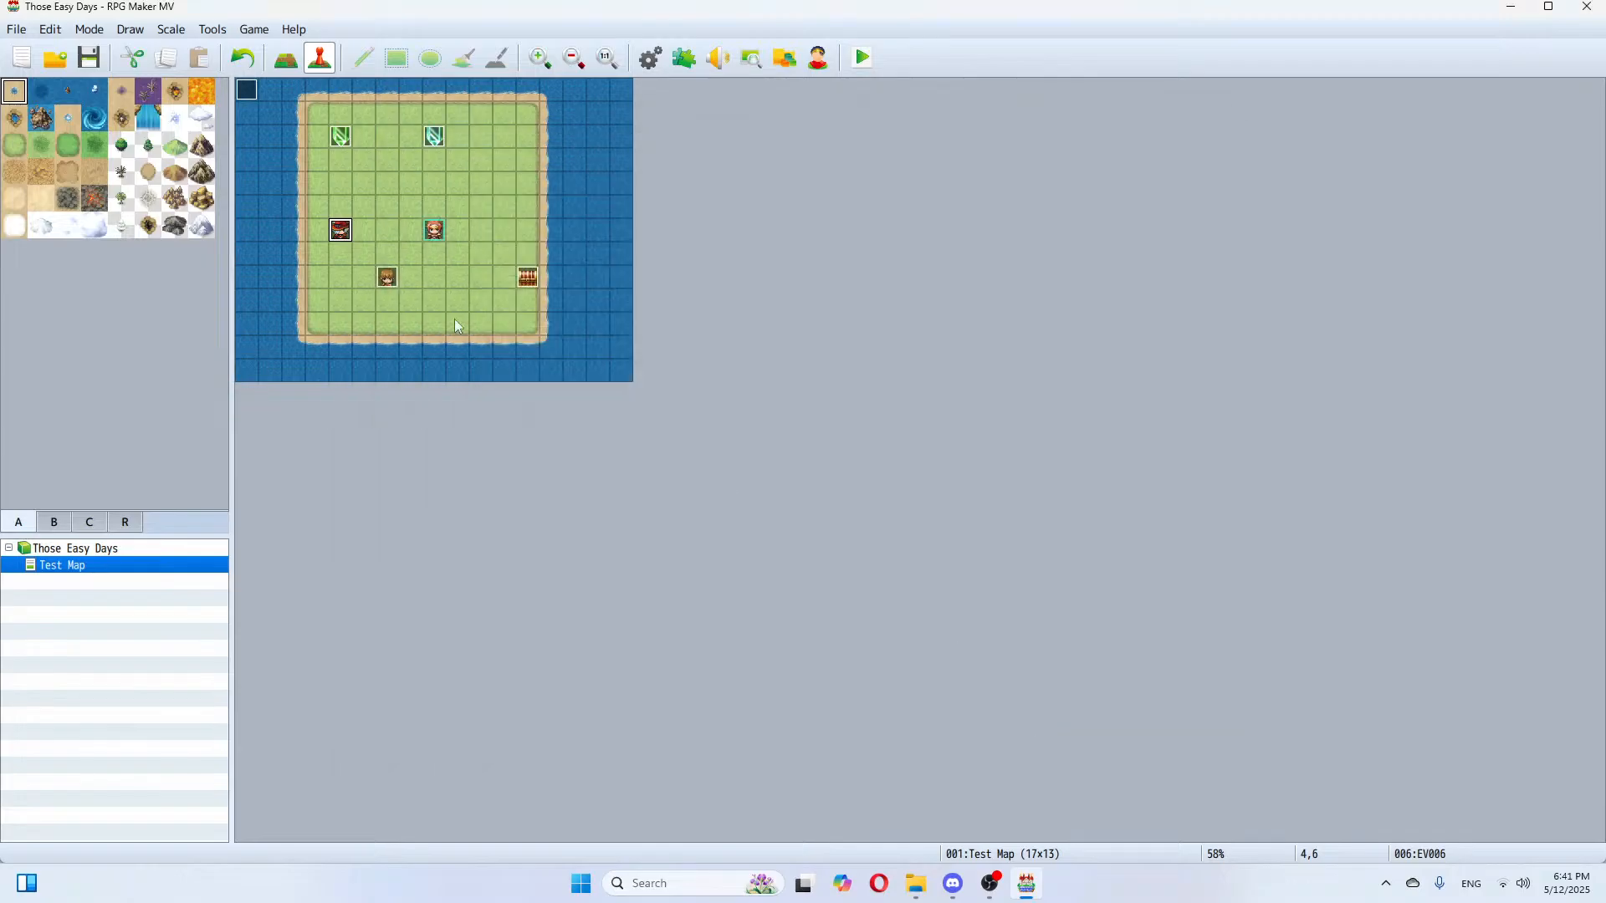
Step: Playtest a new game, talking to the red-hatted mage and advancing time at the green crystal, then end the test and save the project
left_click(860, 69)
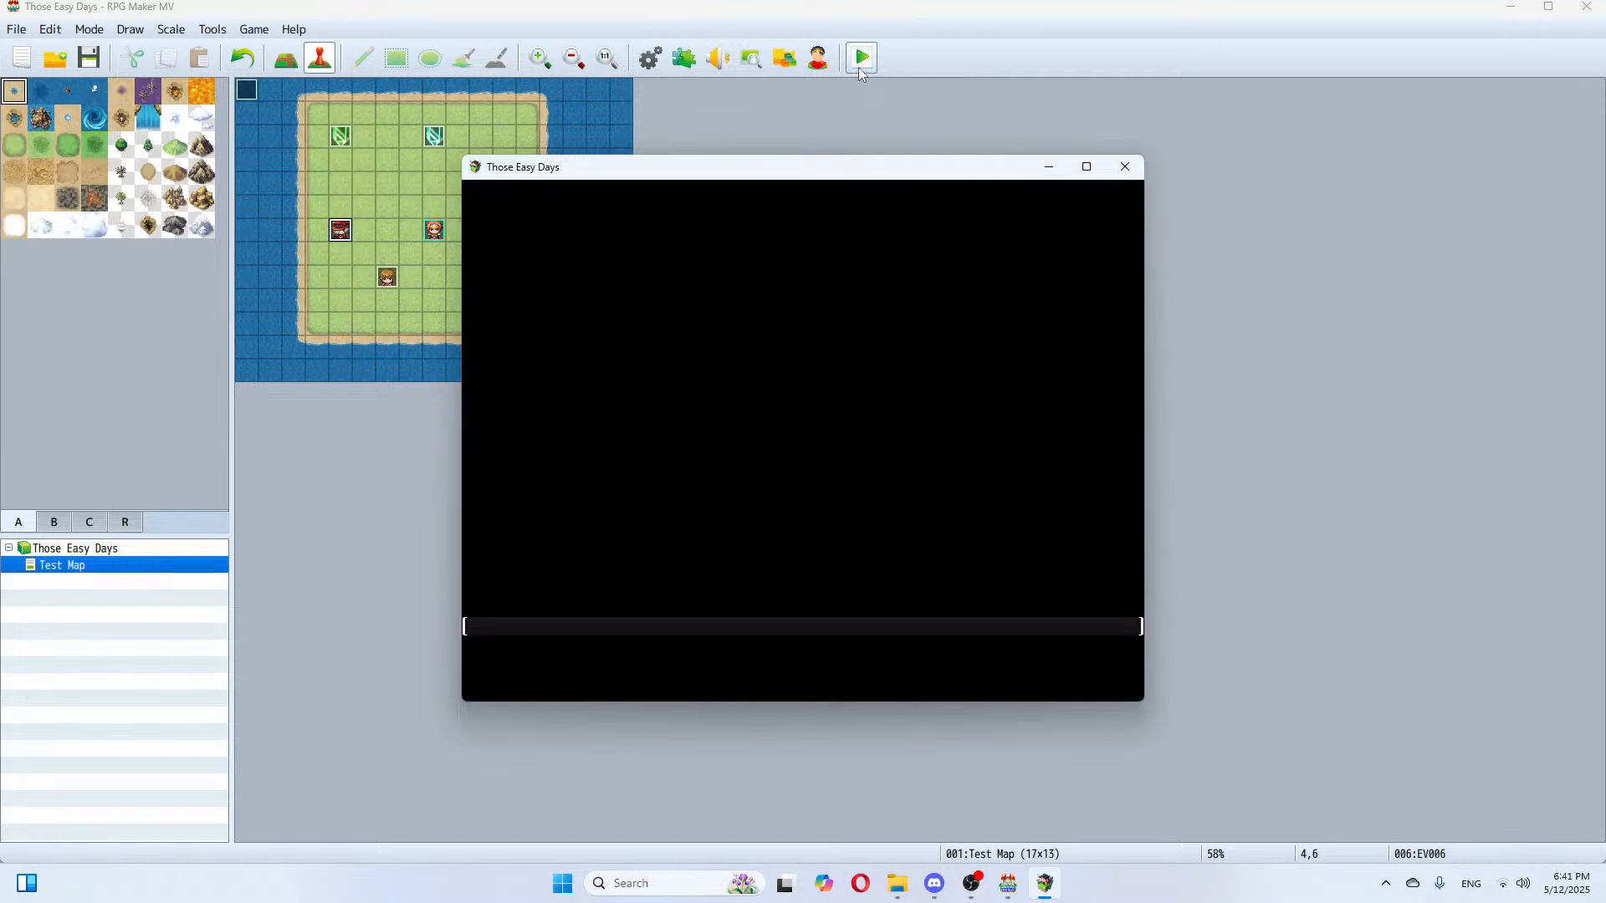
key("Return")
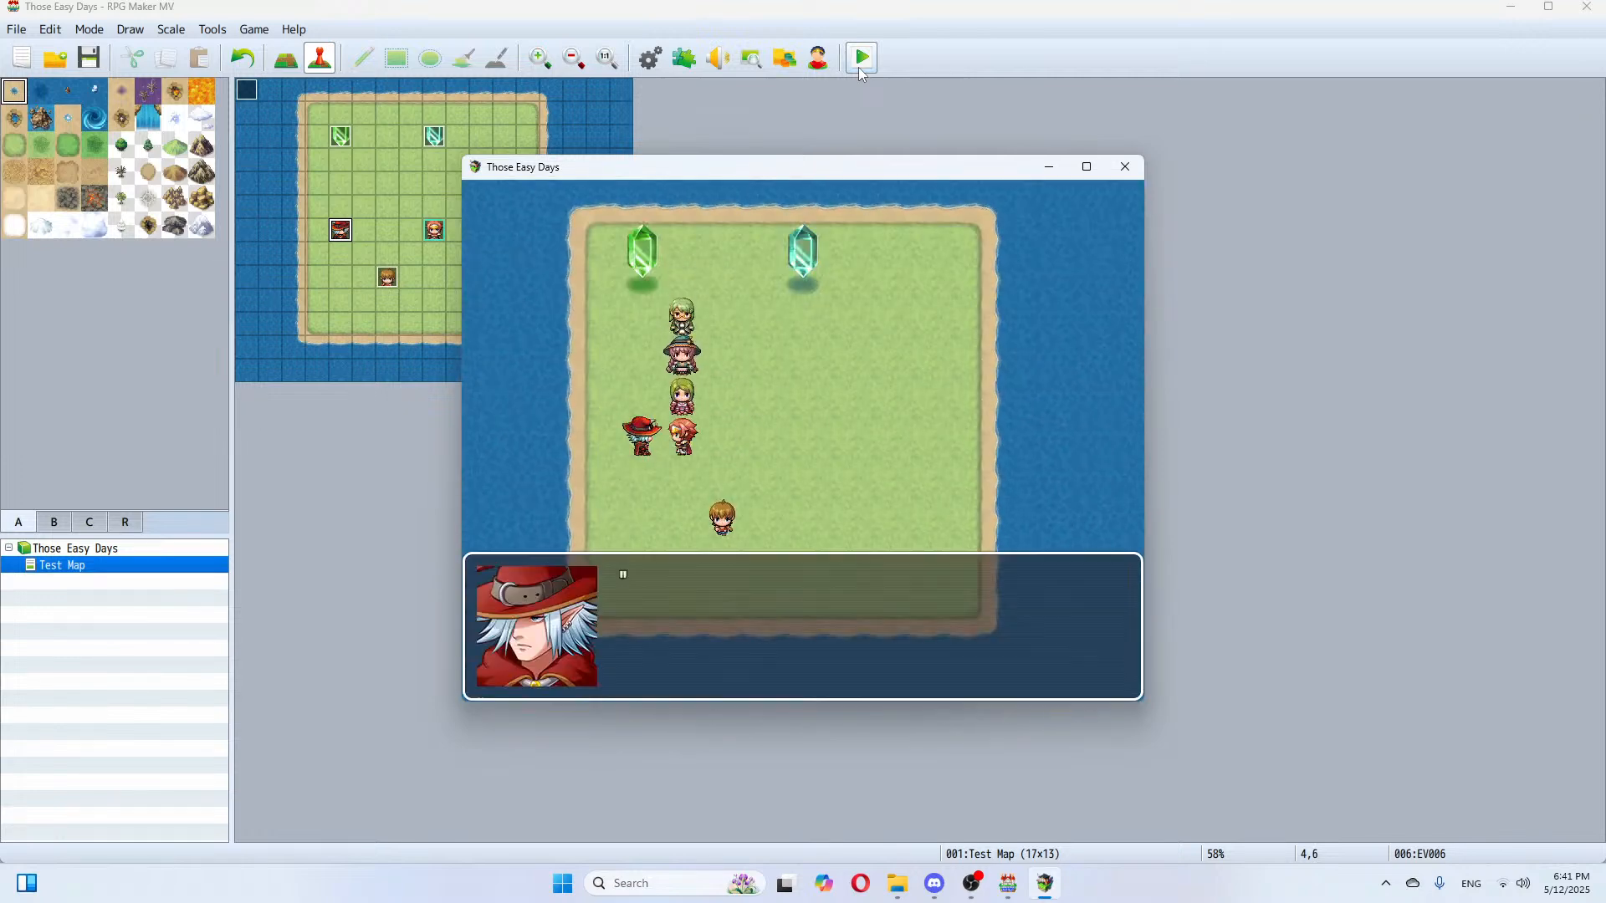
key("Return")
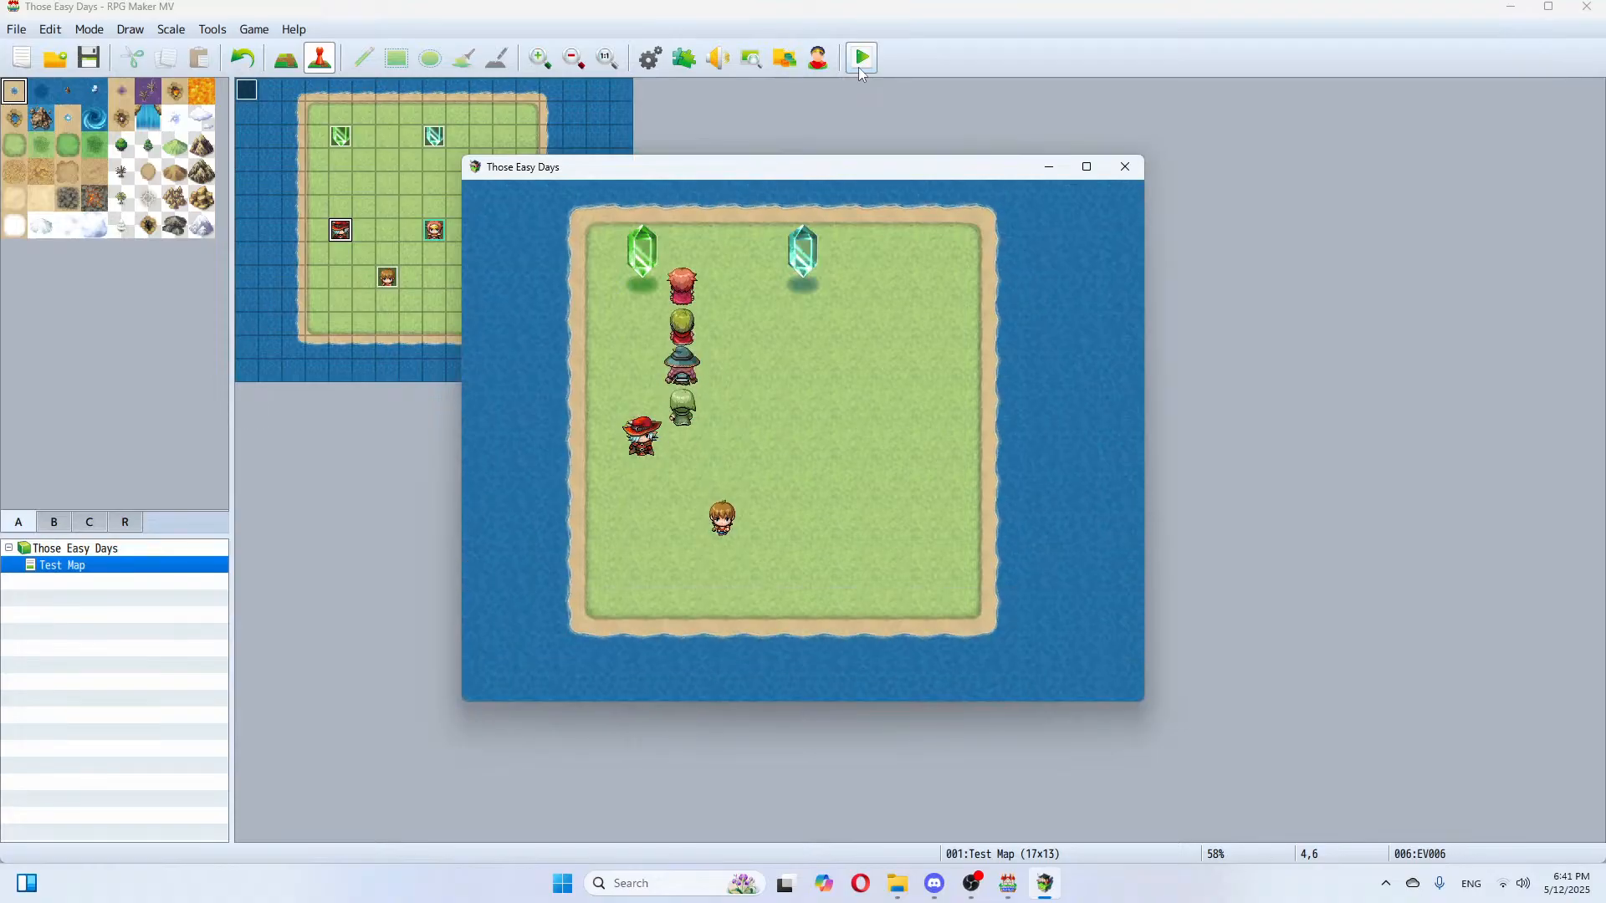
key("Return")
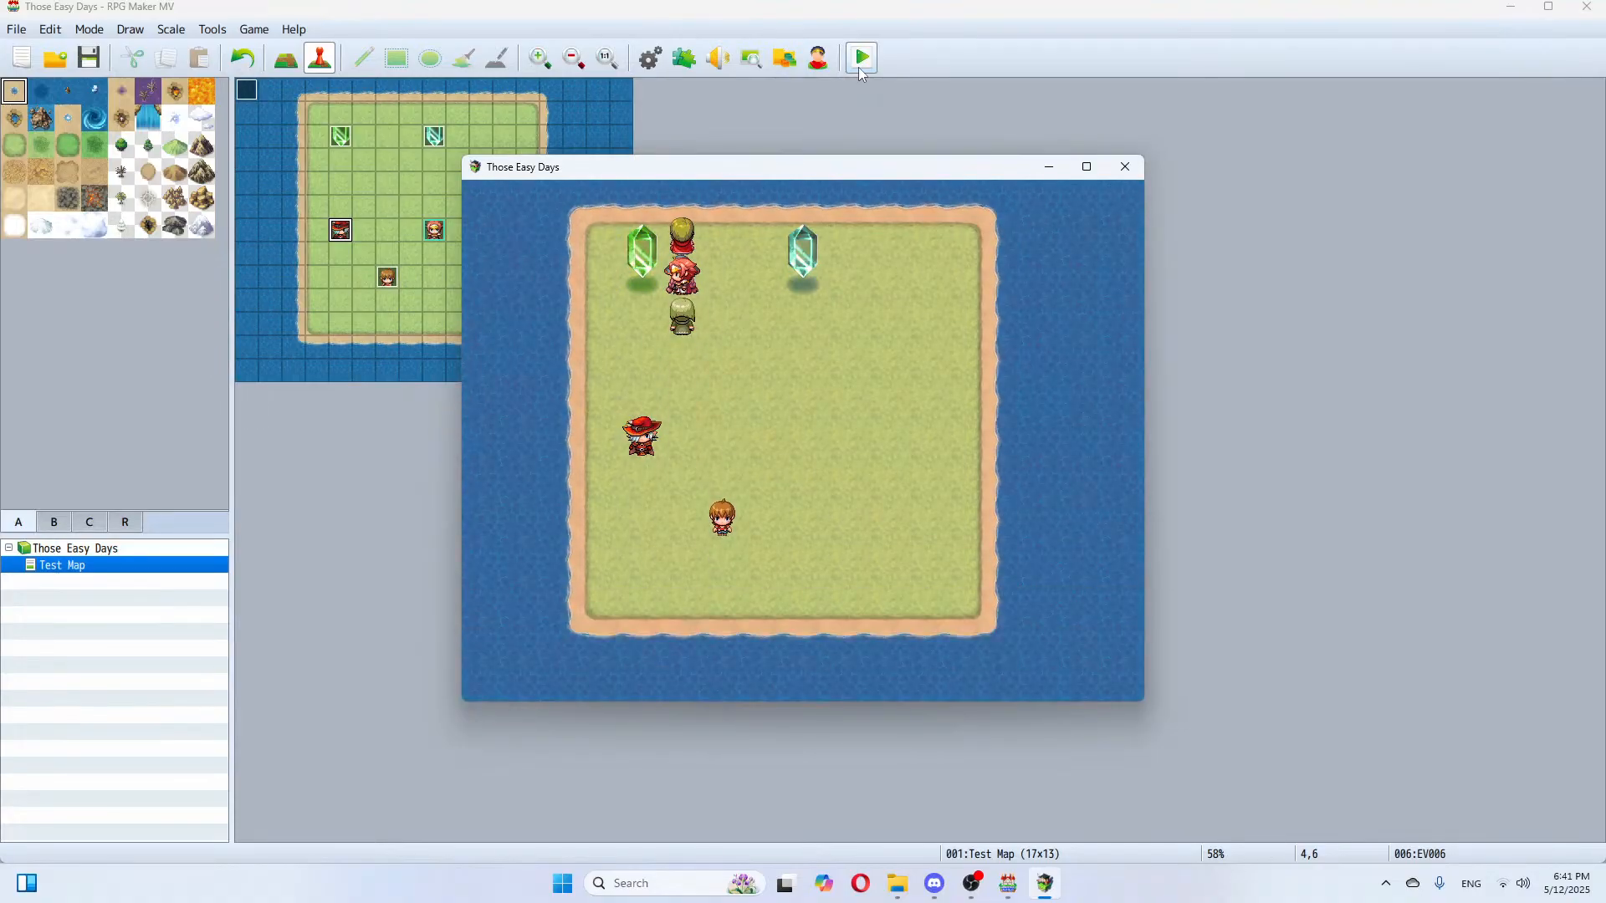
key("Return")
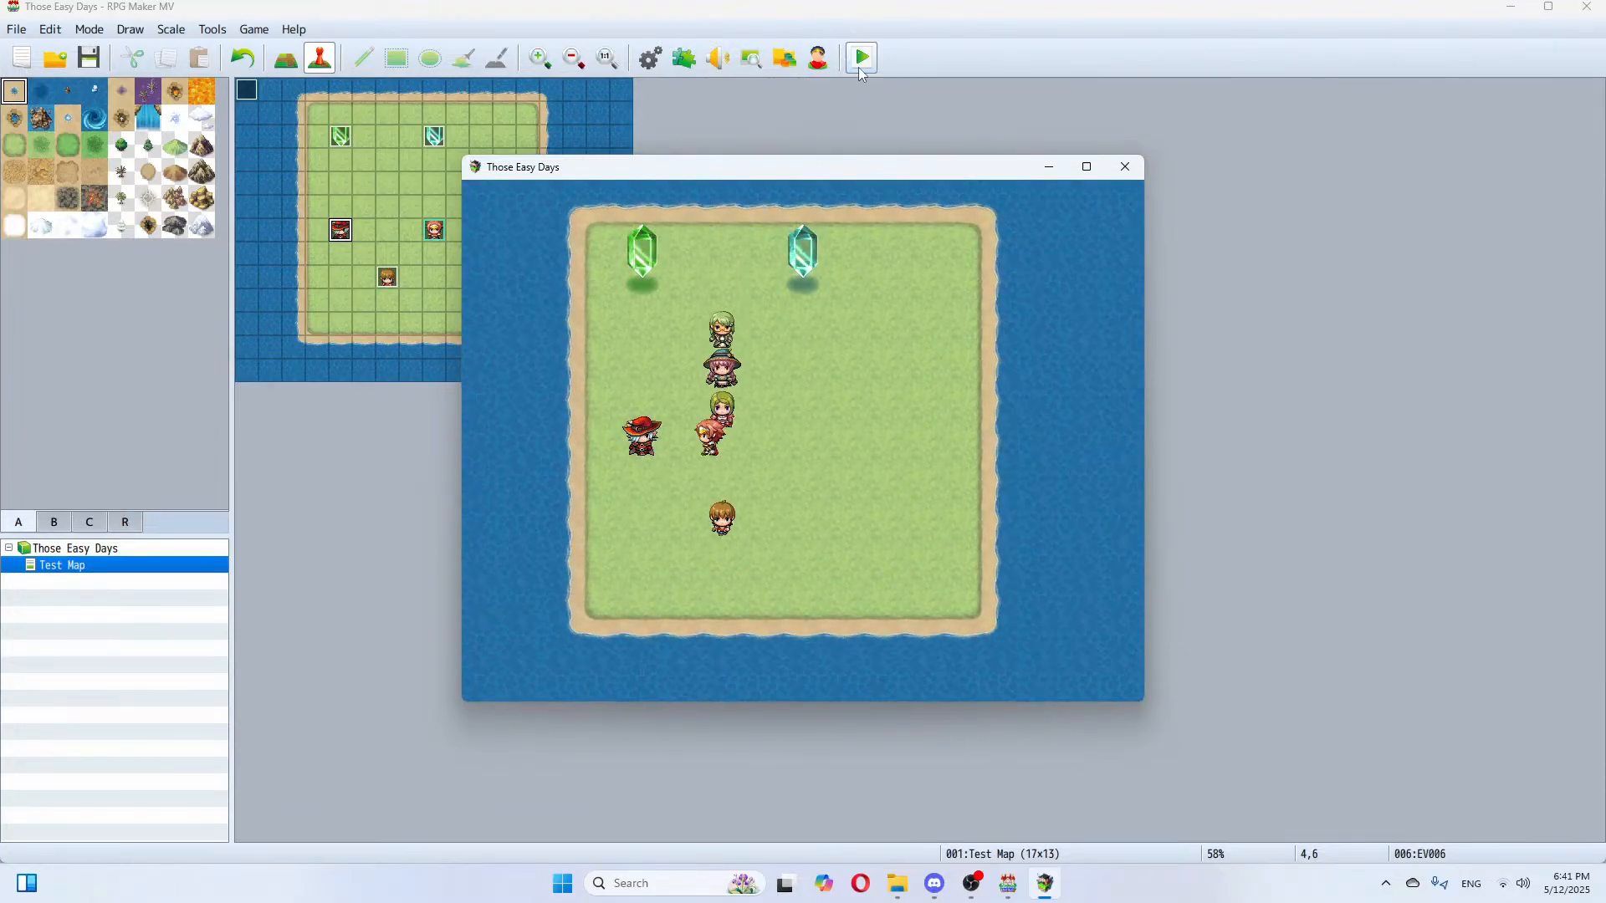
key("Return")
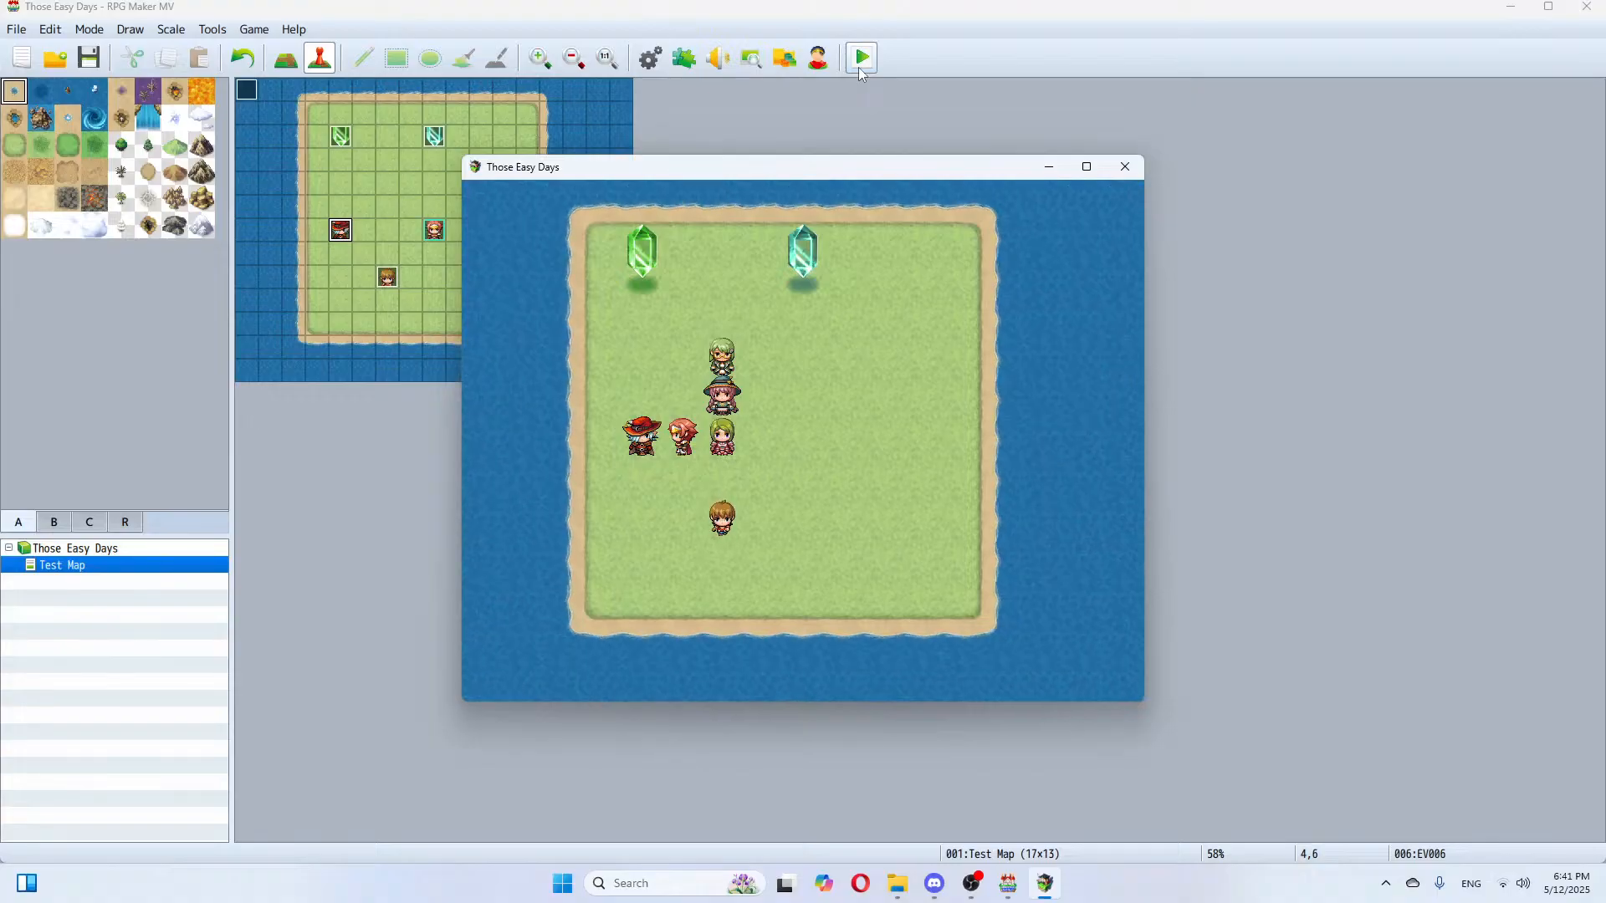
left_click(1125, 167)
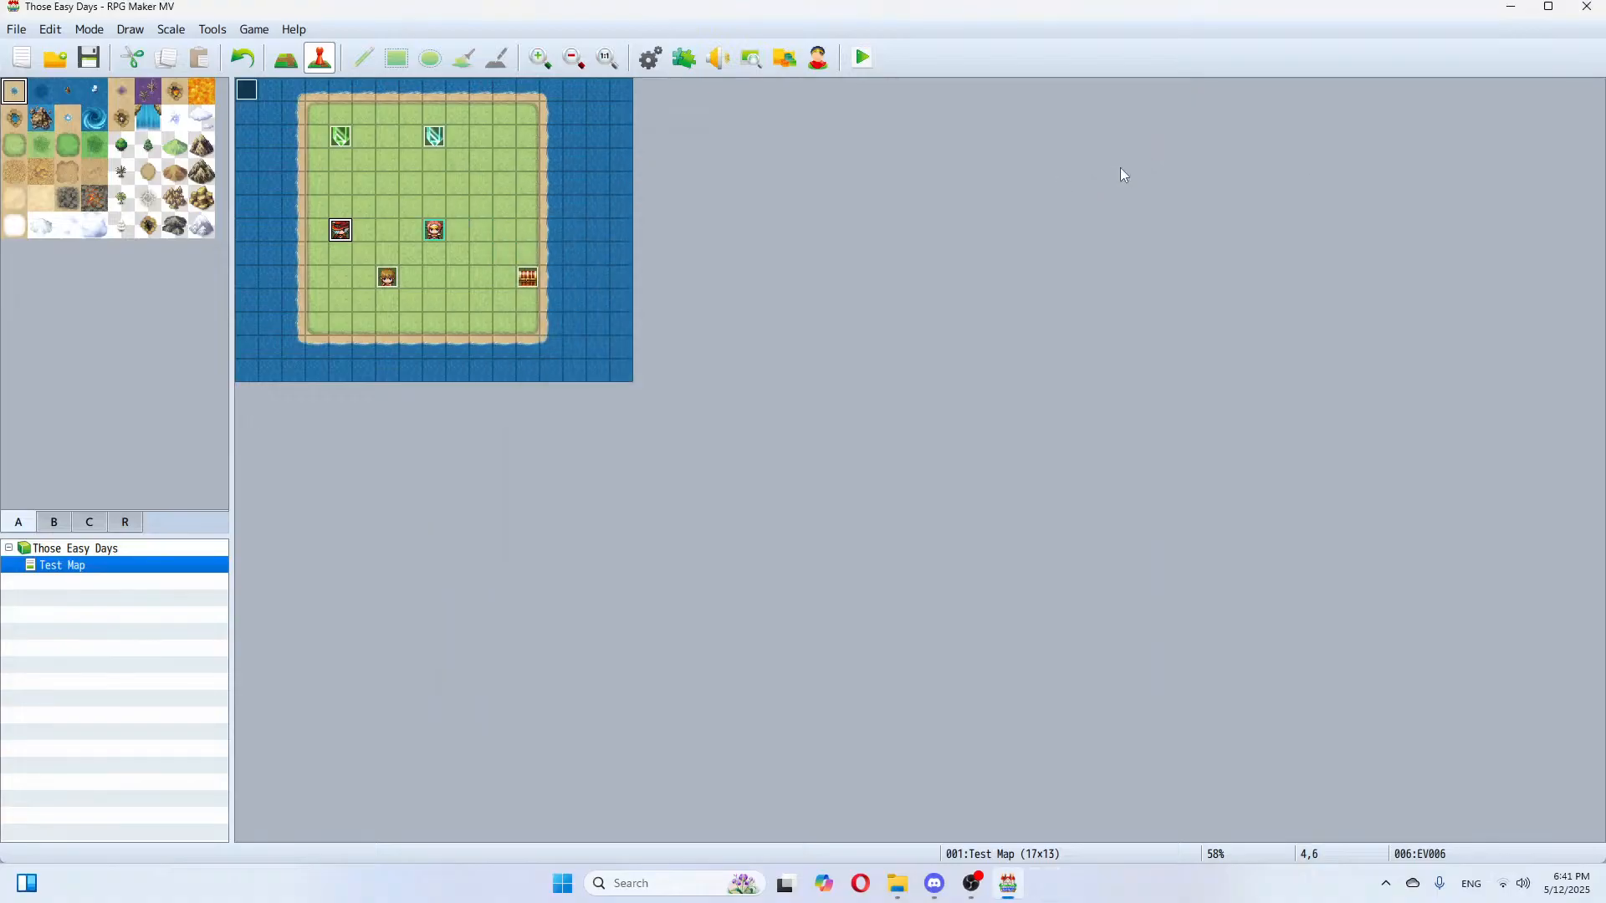
left_click(89, 57)
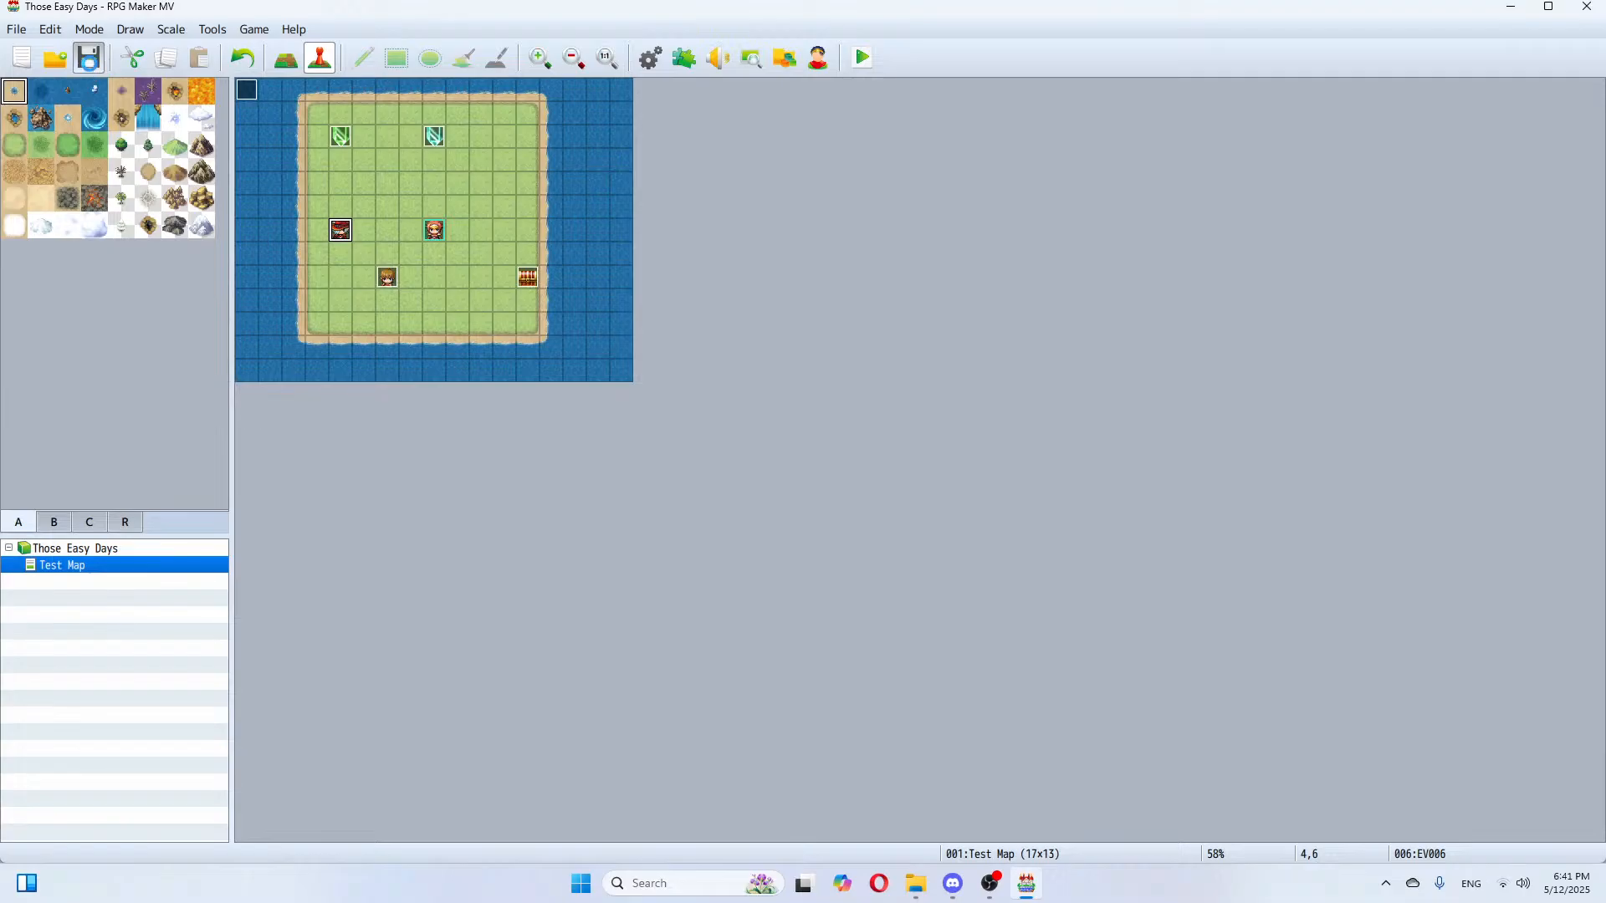
Step: Create an event on map tile 9,10 using the dark-haired man in purple from People1, with the stepping animation enabled
double_click(455, 323)
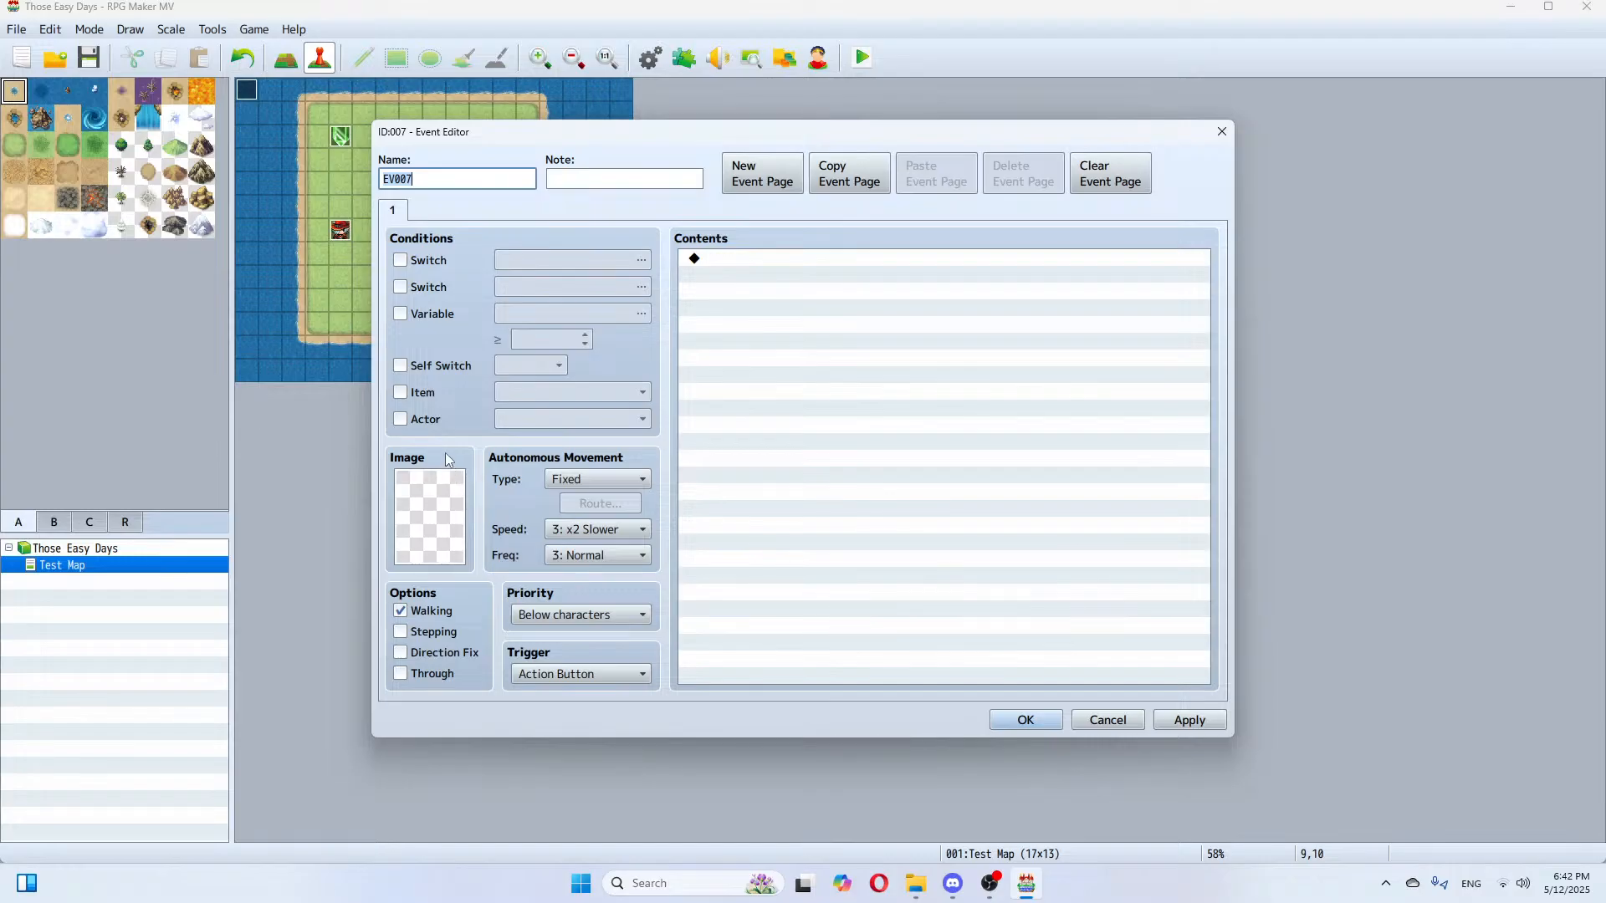
double_click(450, 495)
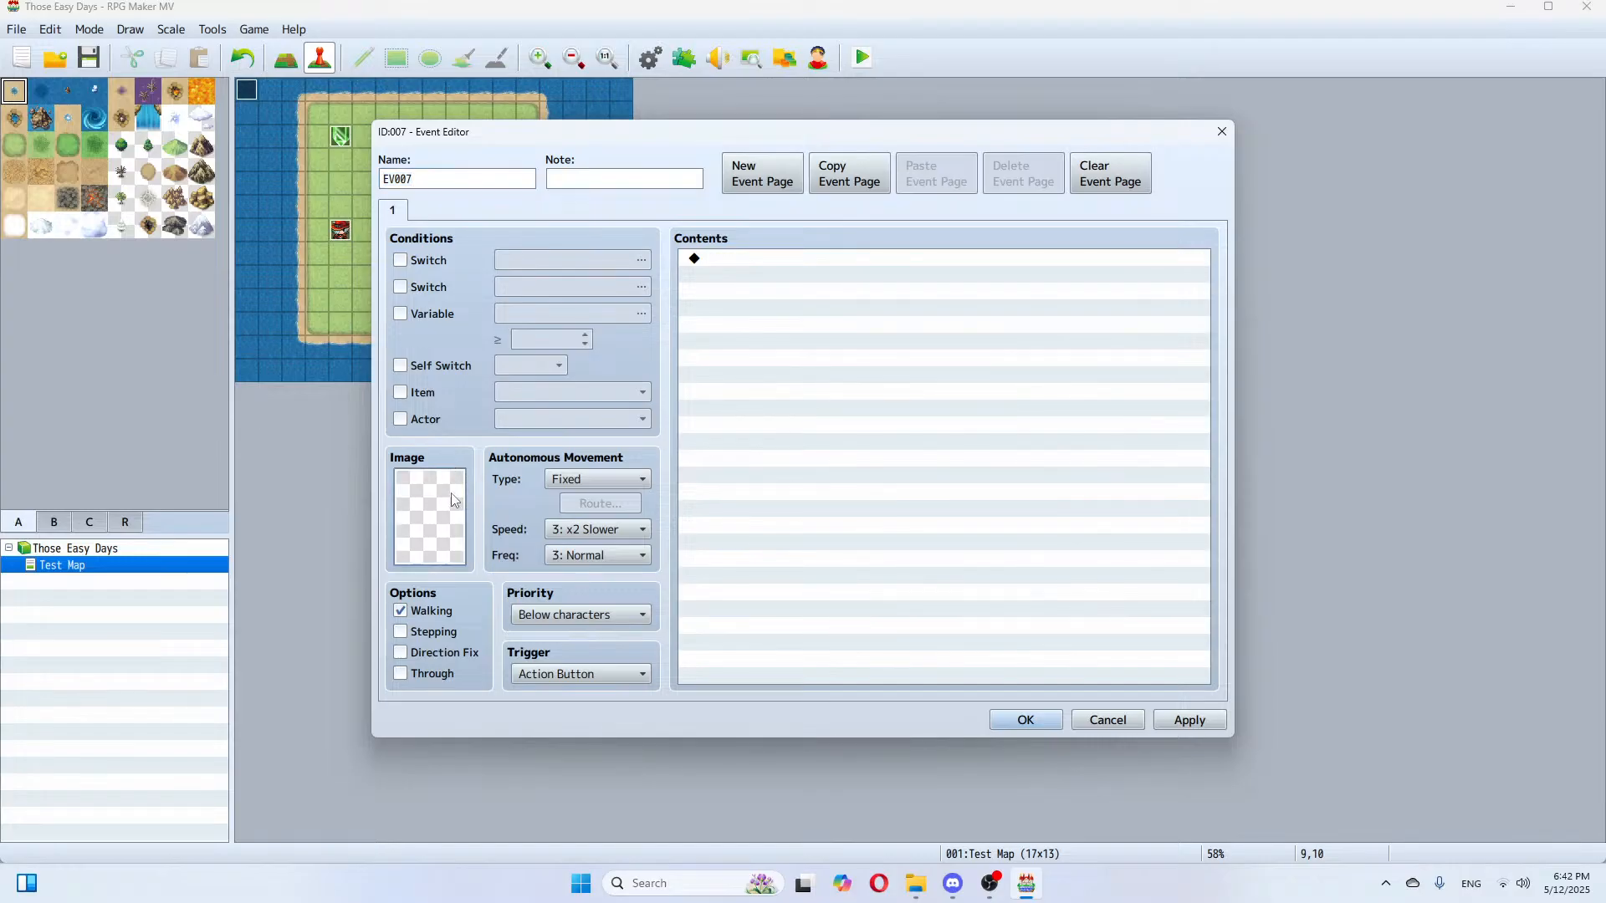
left_click(1062, 614)
double_click(436, 495)
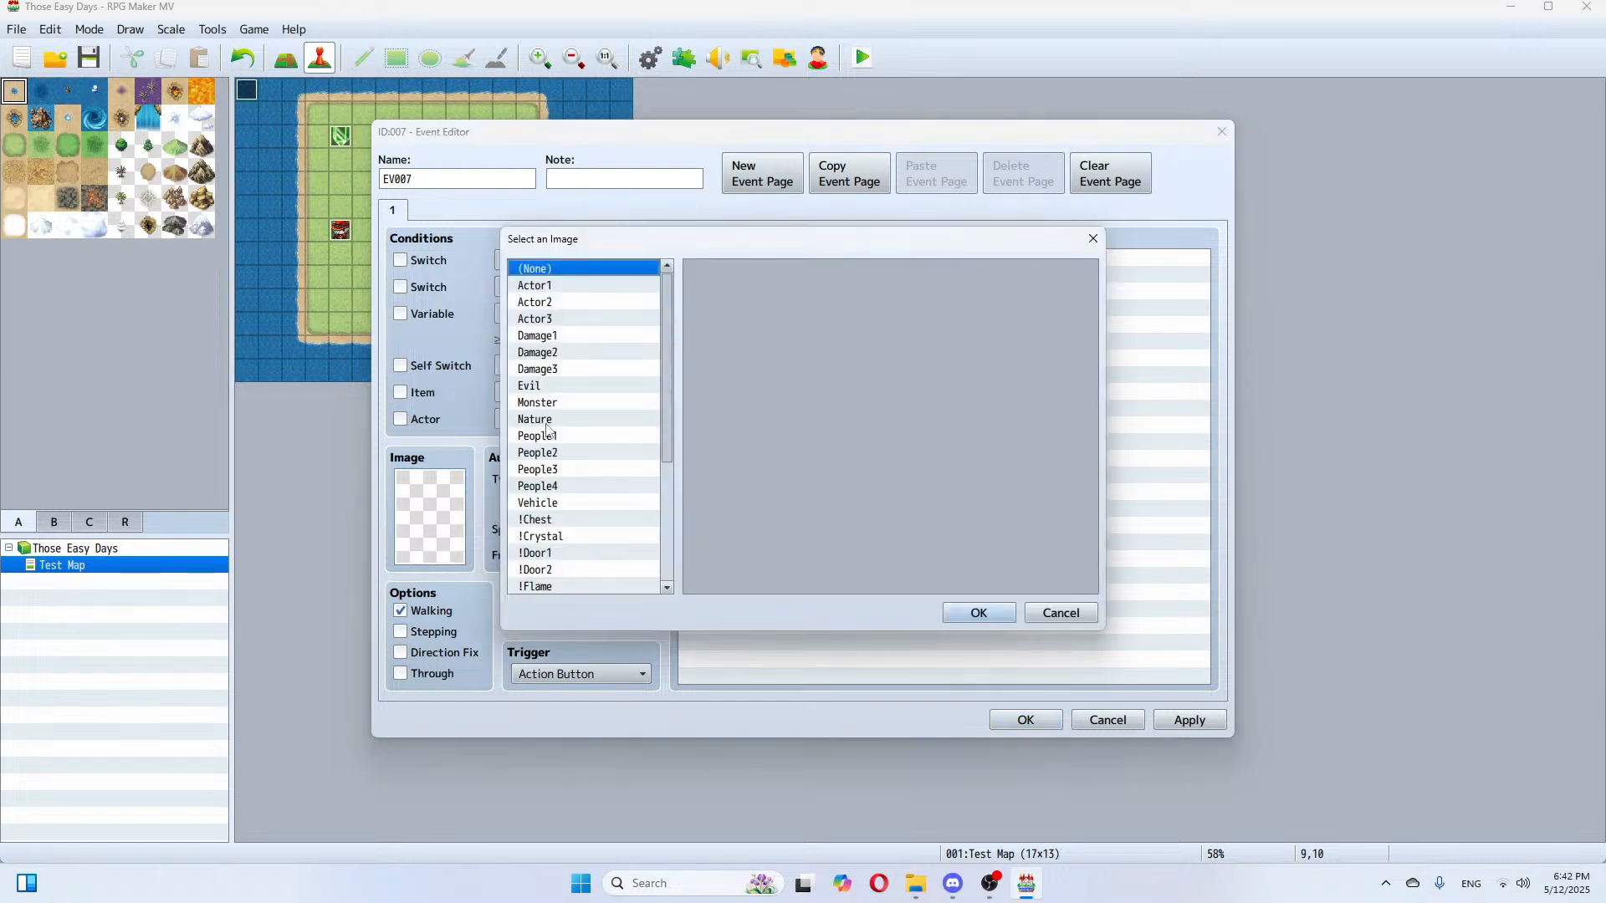
left_click(549, 436)
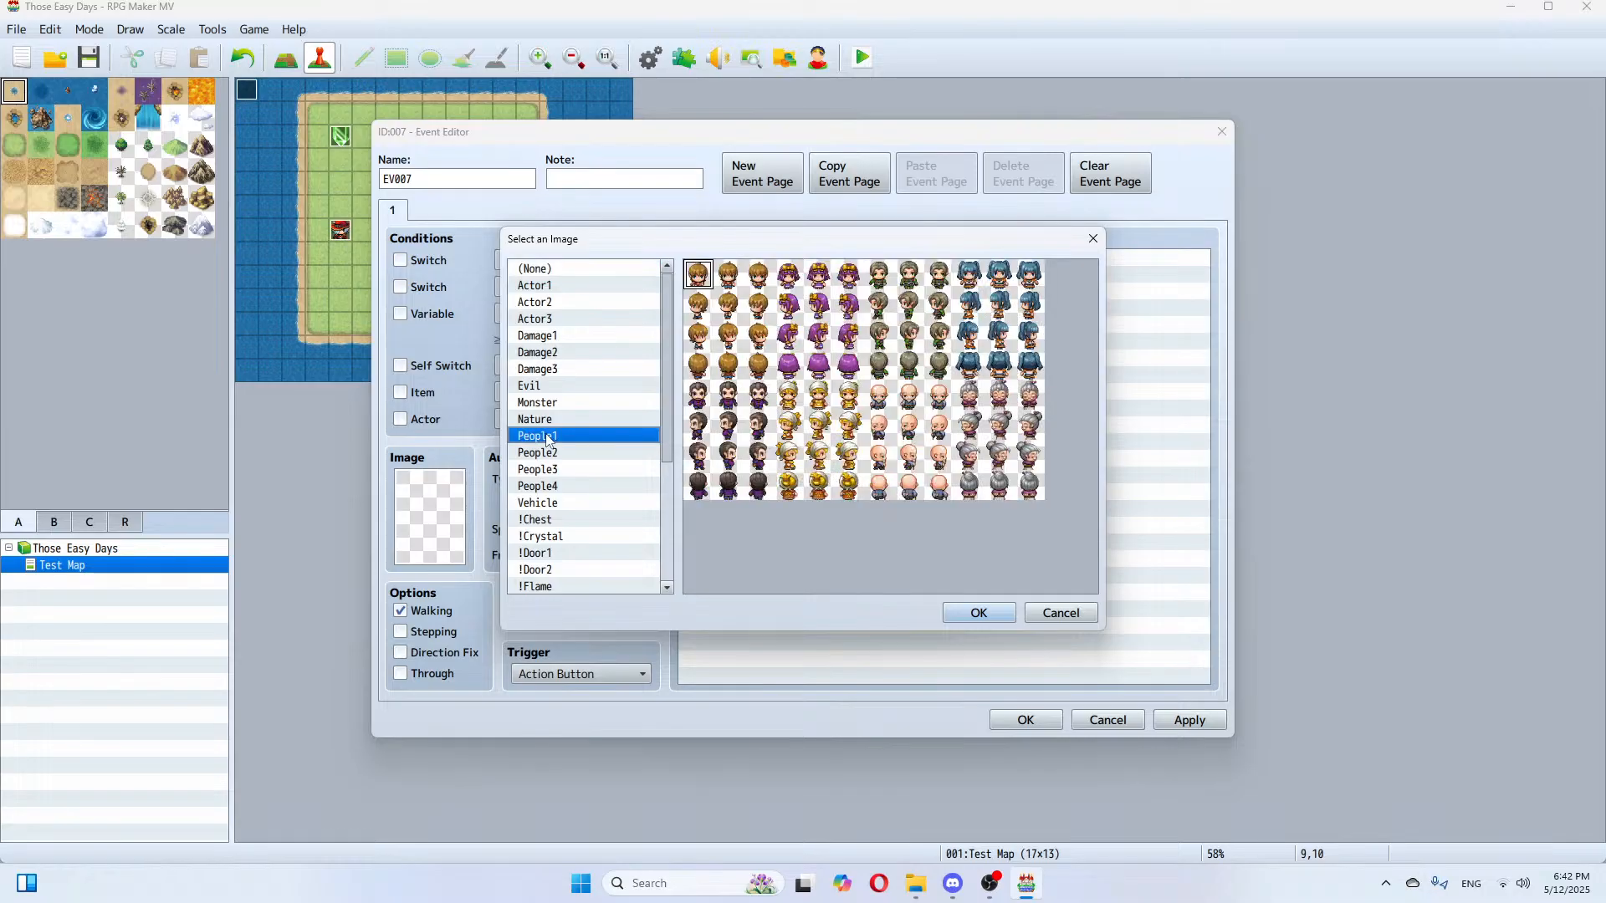
double_click(703, 403)
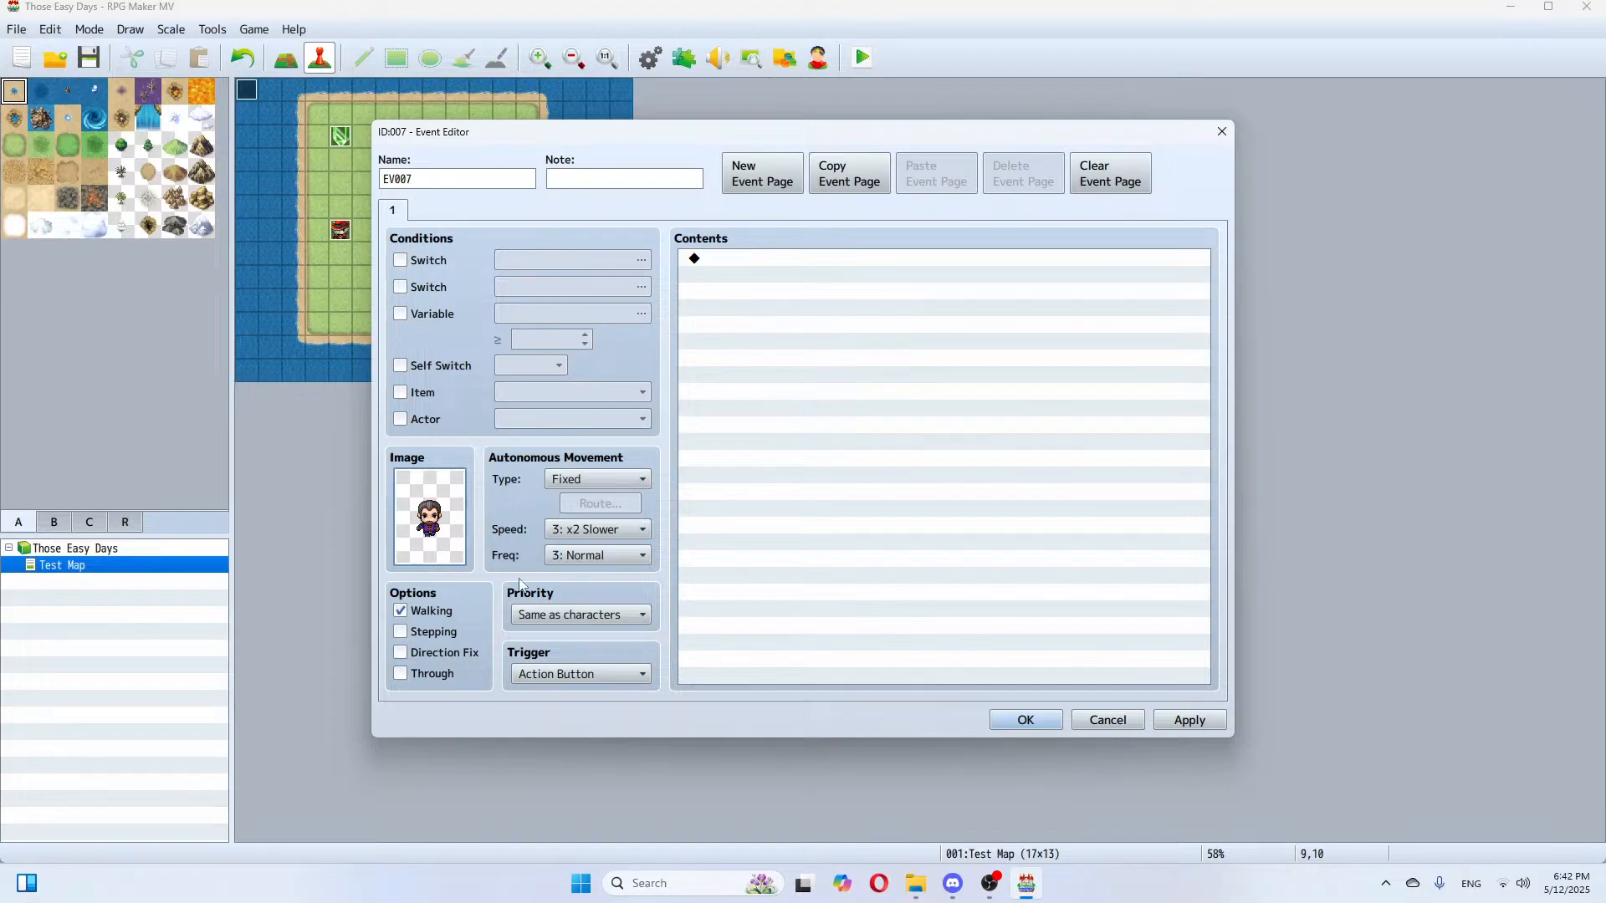
left_click(402, 632)
Step: Add Show Text with the mustached People1 face: "In the Morning I stand around, in the evening I jog, and at night, I sleep."
double_click(717, 266)
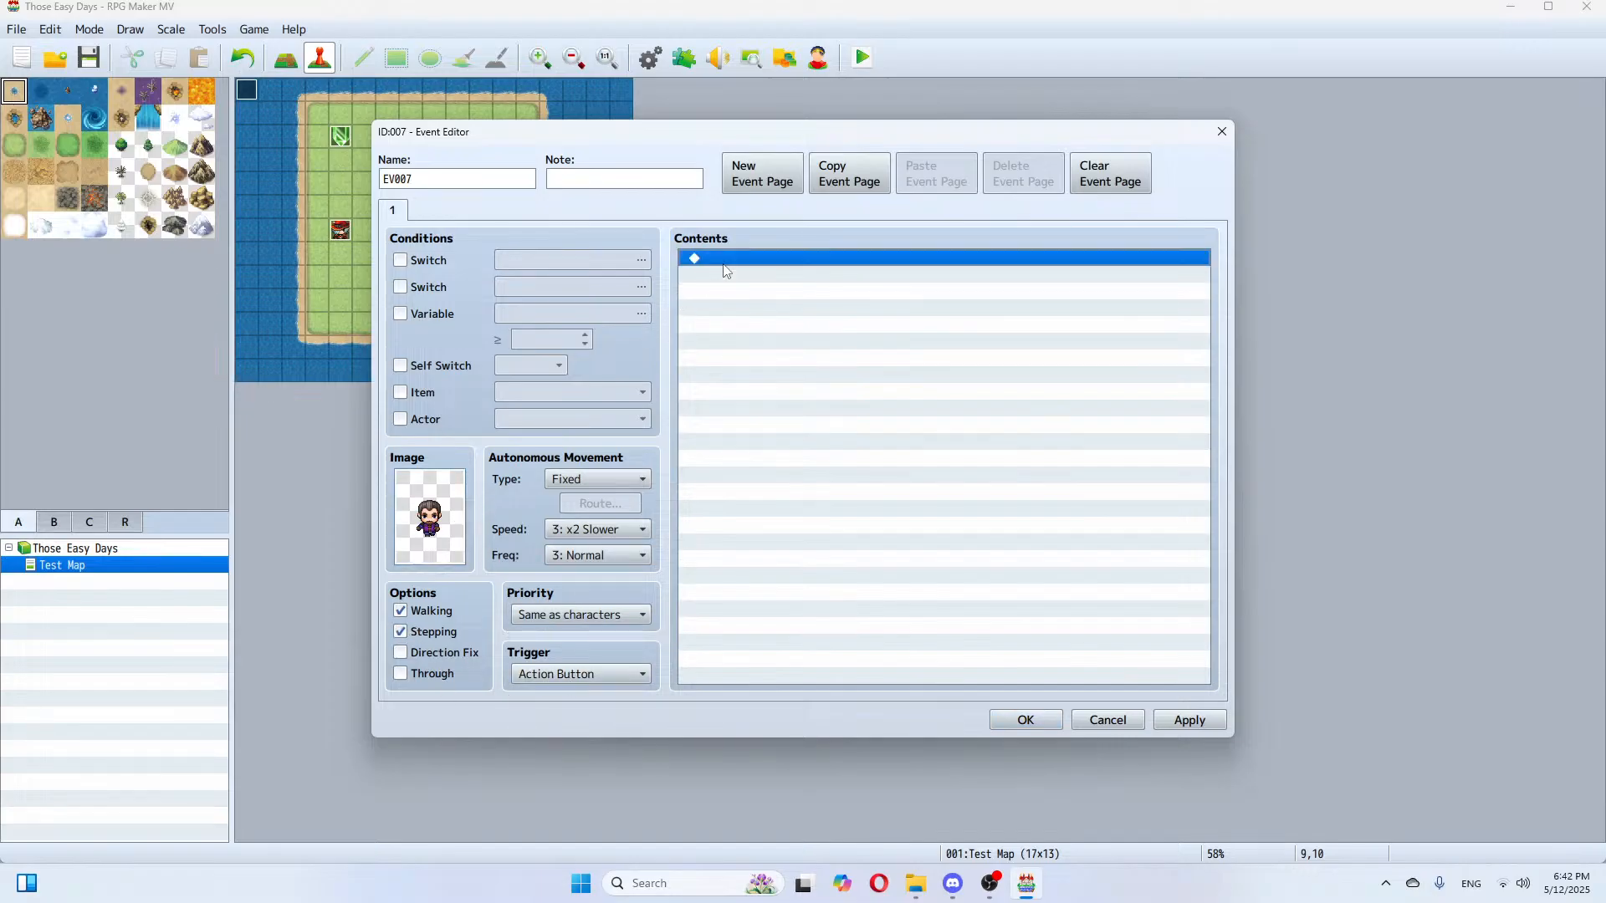
left_click(751, 216)
left_click(838, 264)
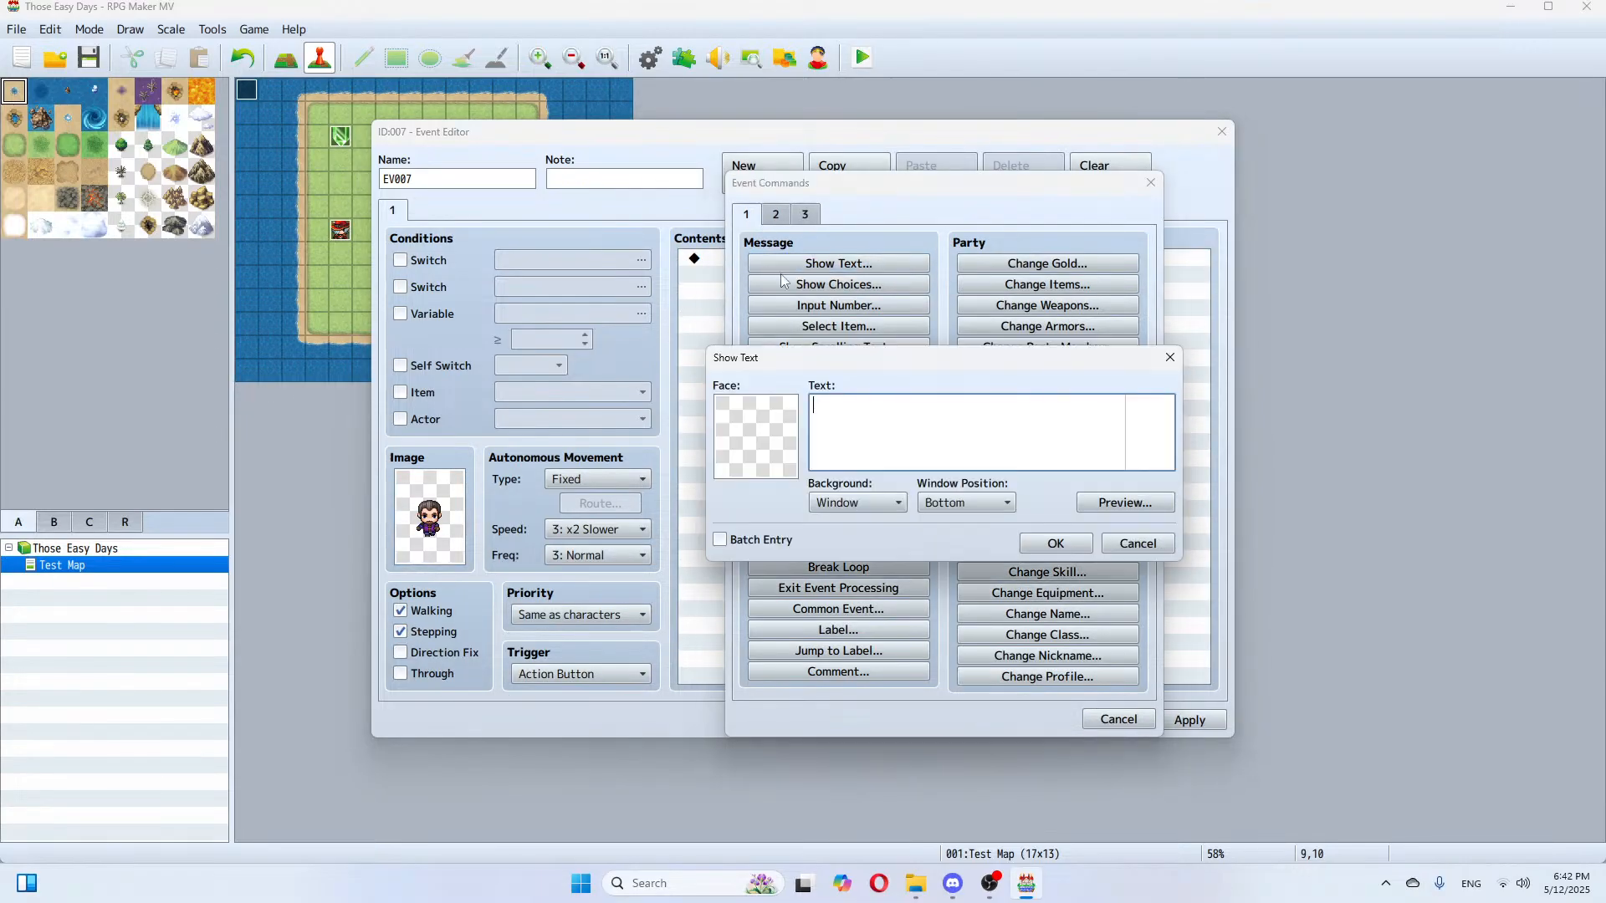
double_click(755, 403)
left_click(696, 410)
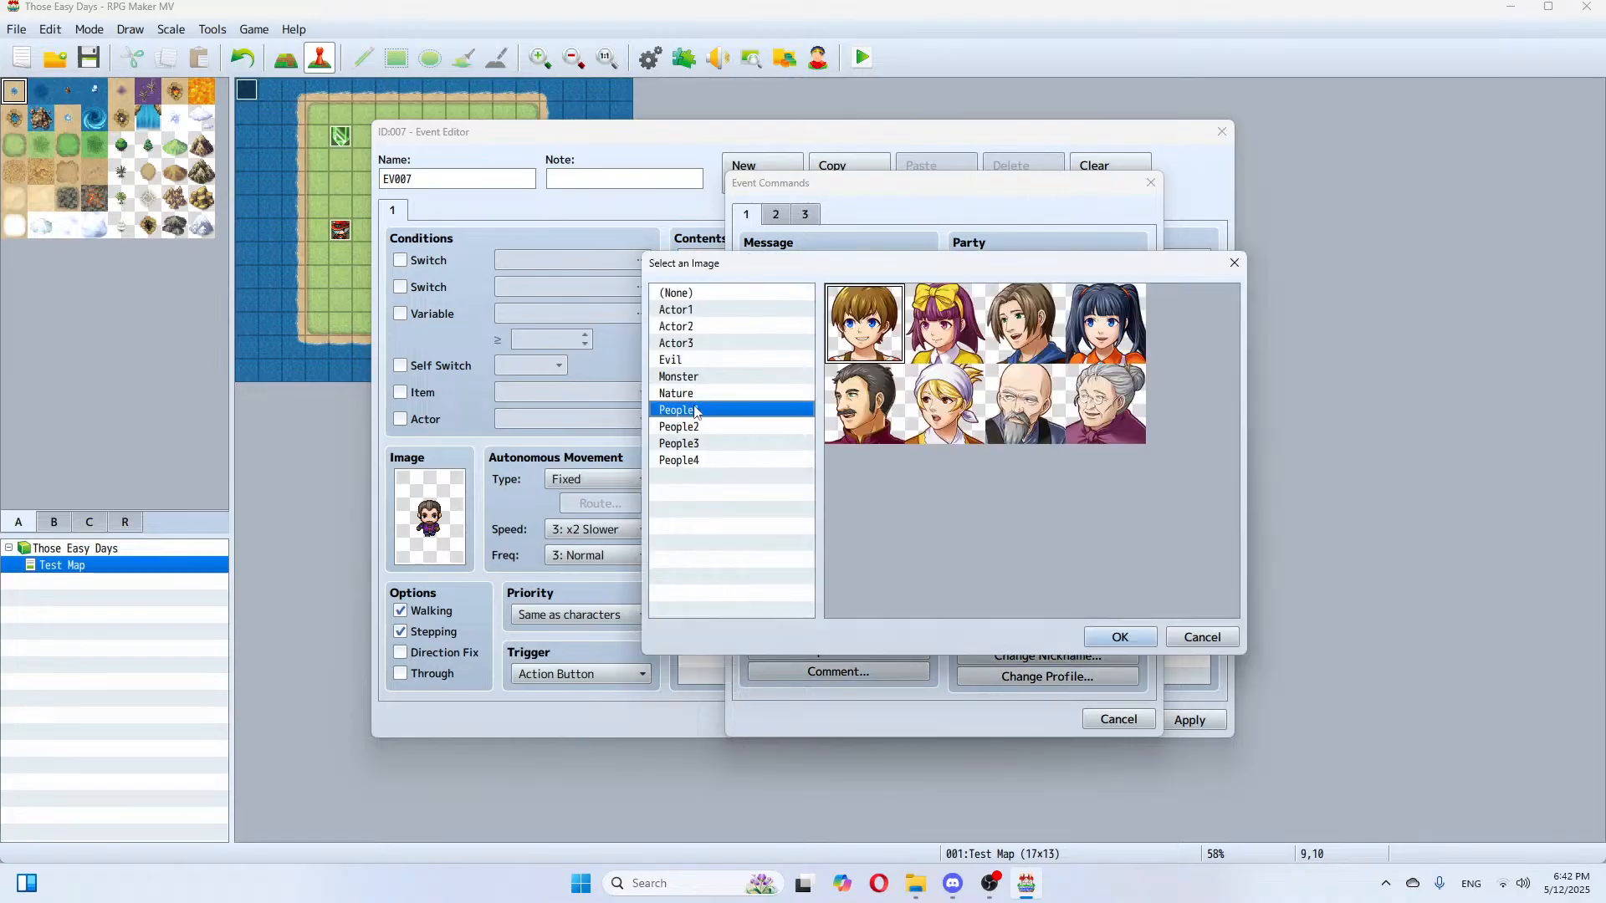
double_click(847, 407)
left_click(834, 411)
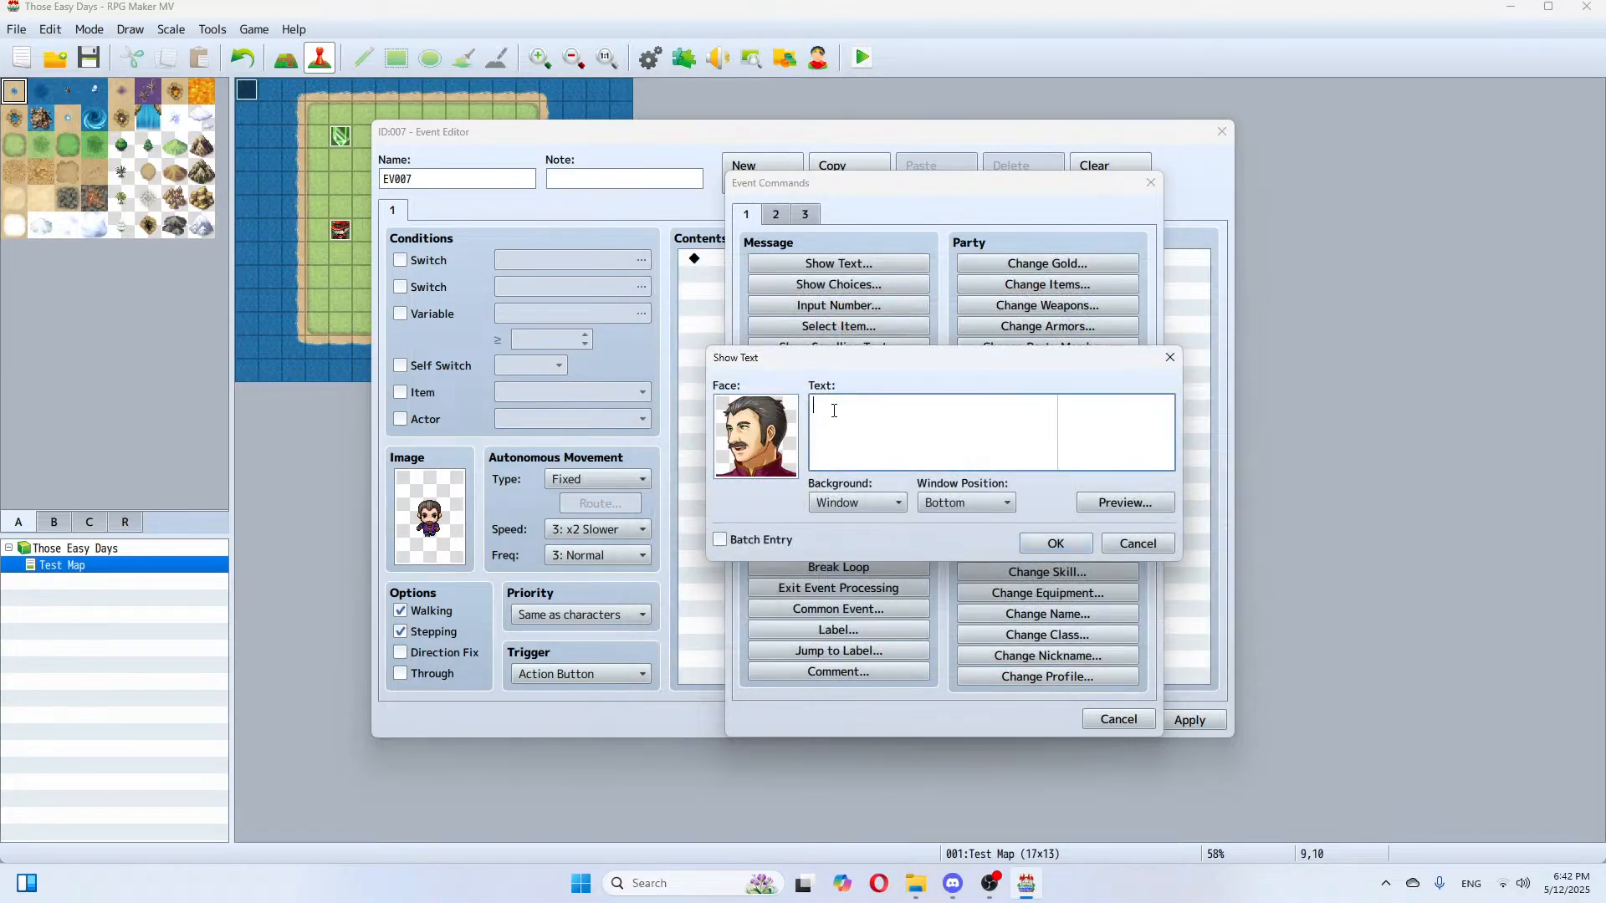
type("\"In the Morning I stand around, in the")
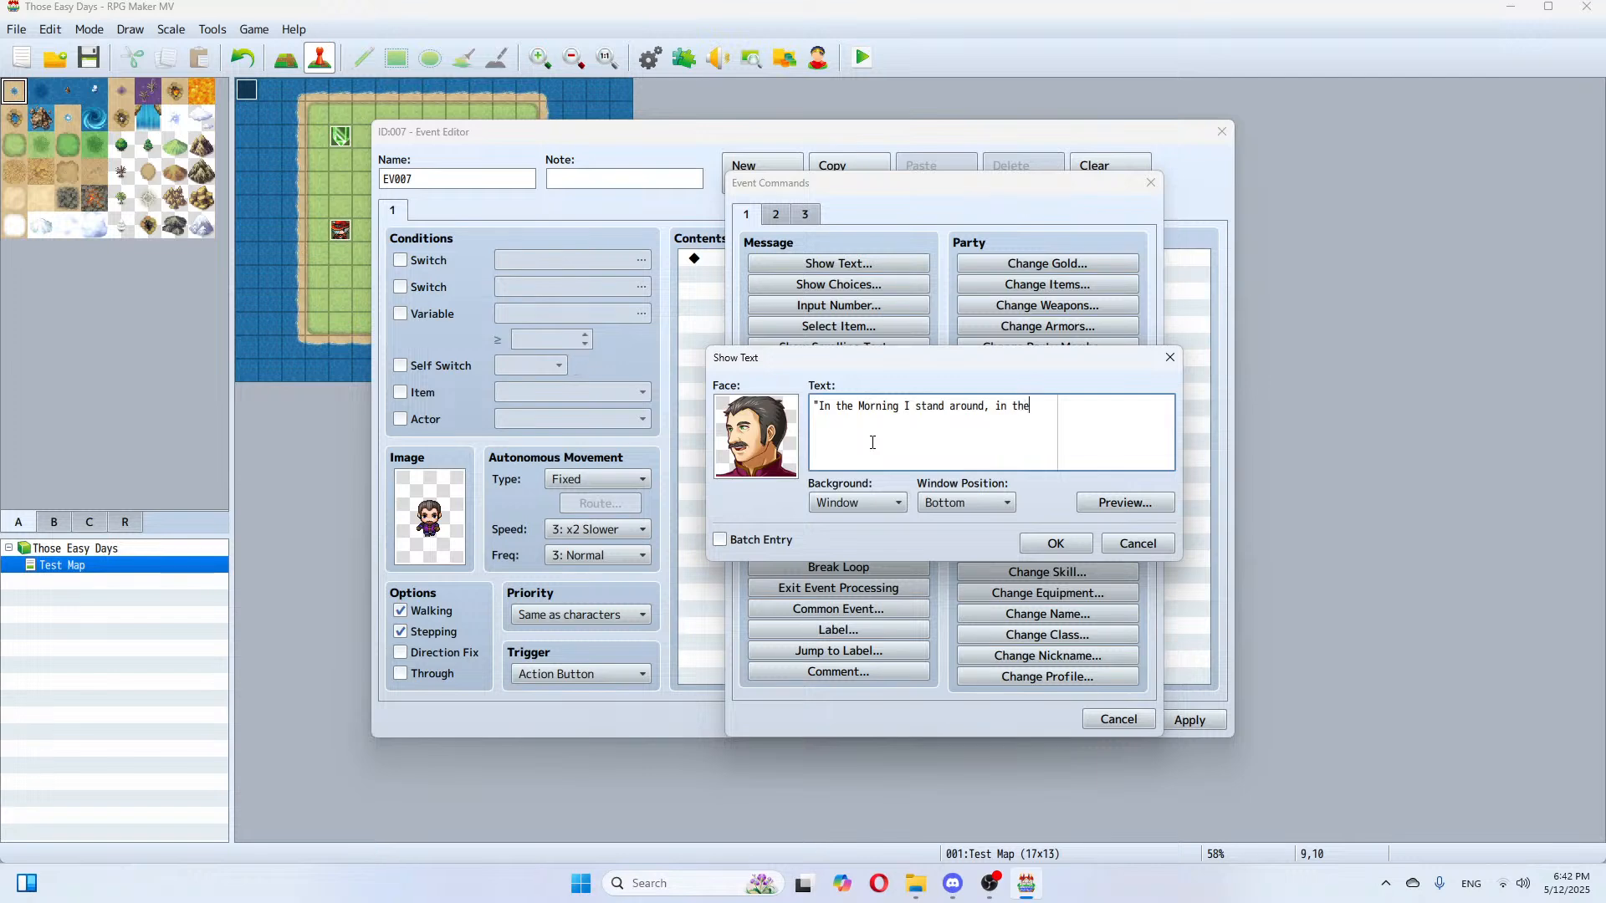
type("vening I jog, and at night, I sleep.\"")
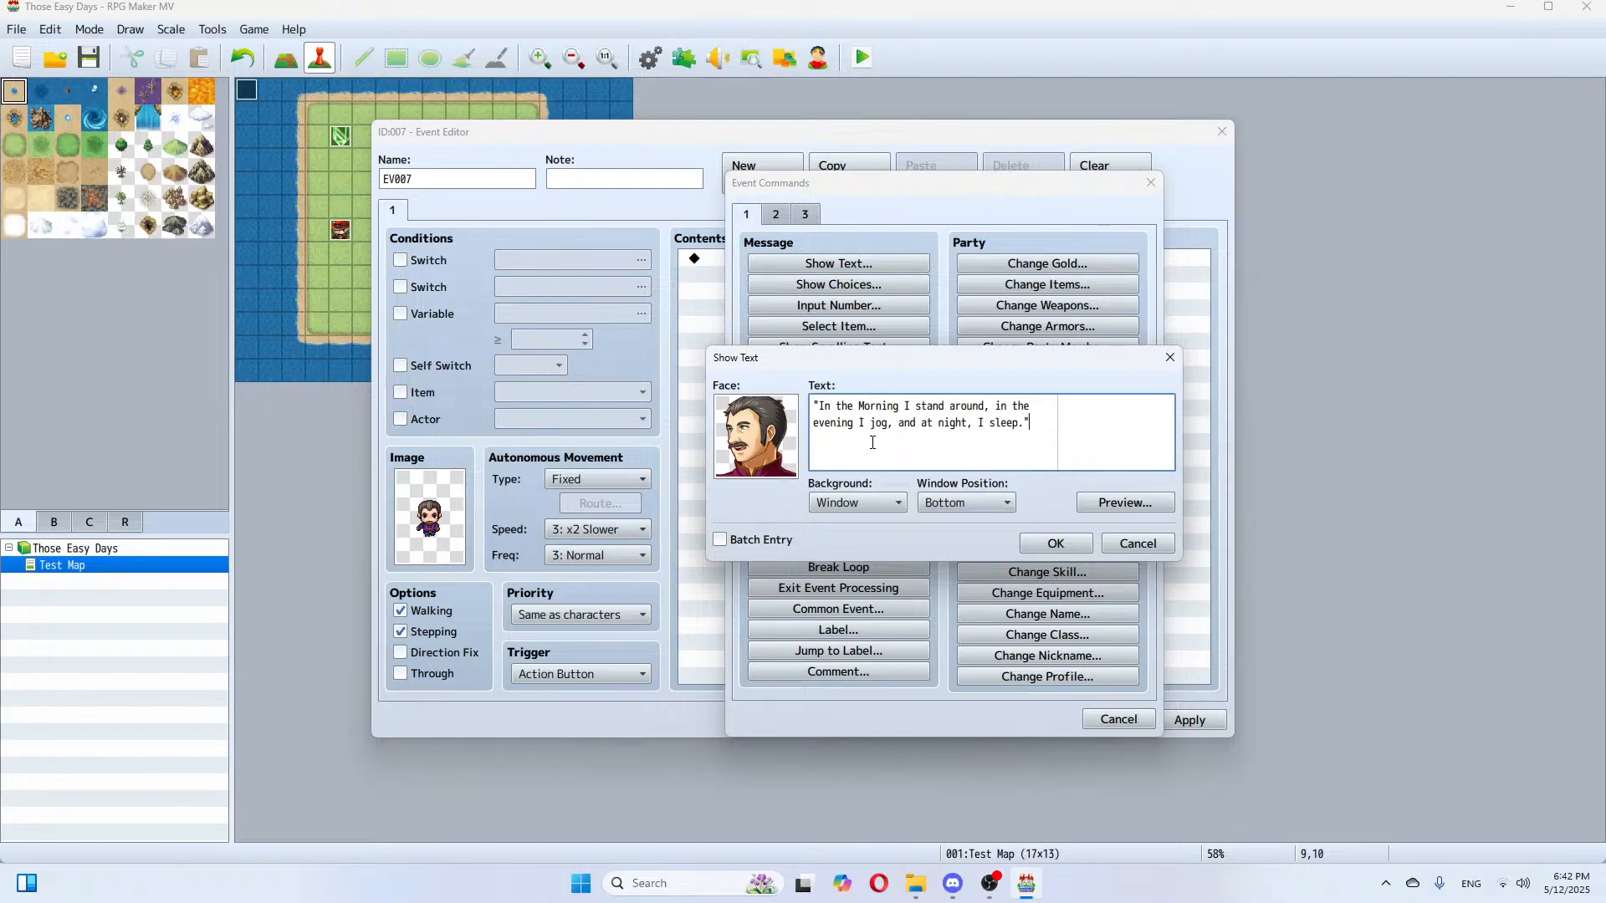
left_click(1055, 544)
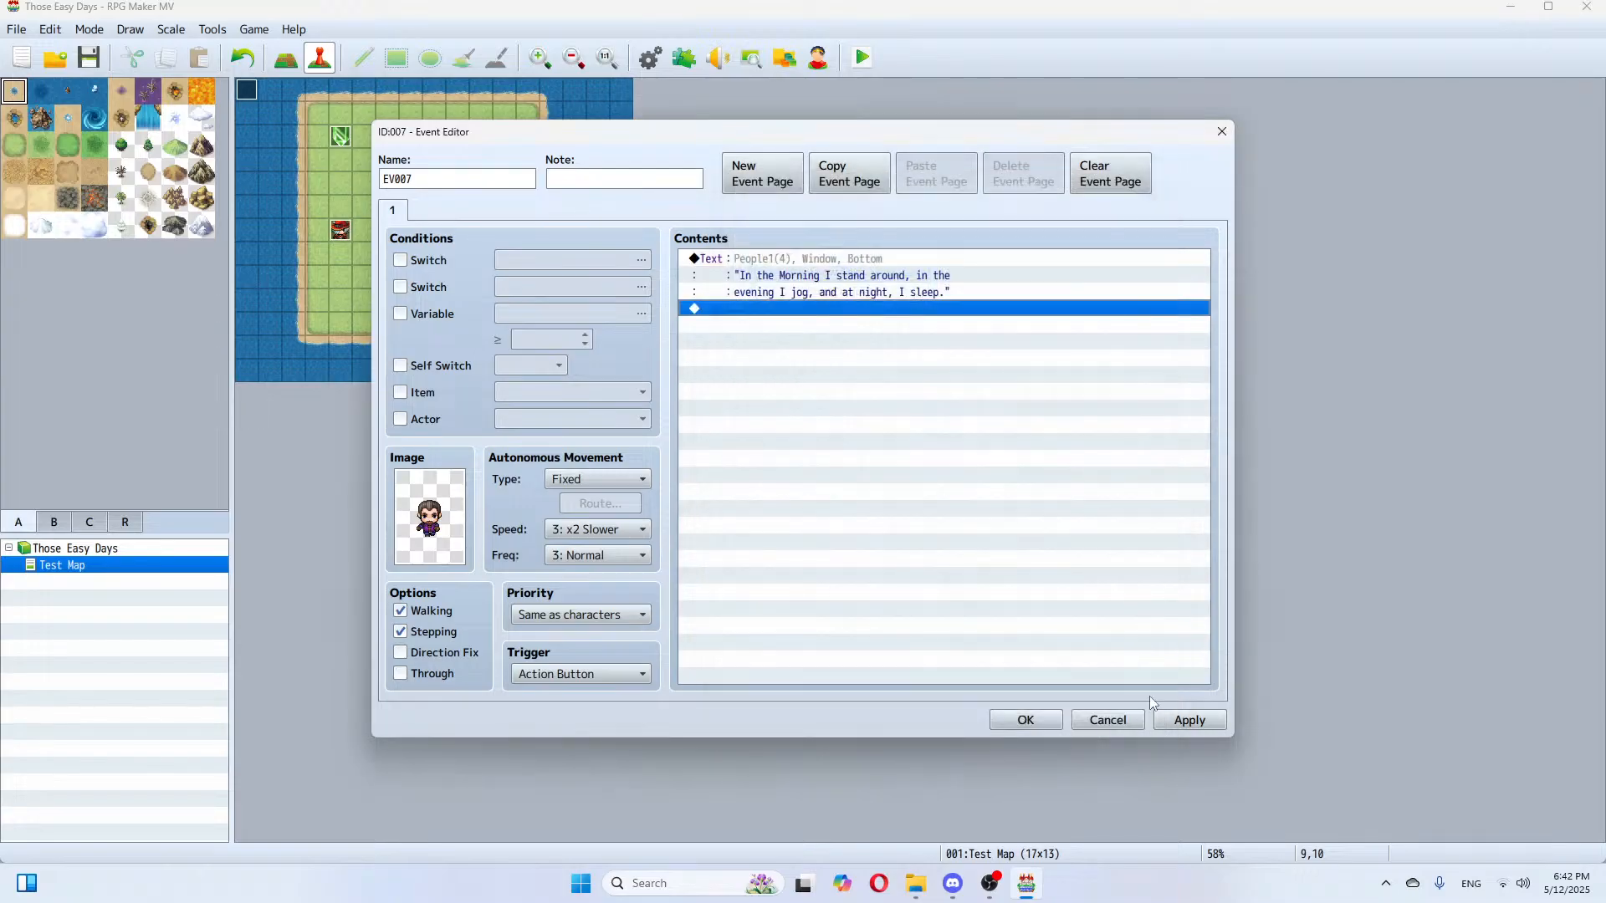
left_click(1175, 720)
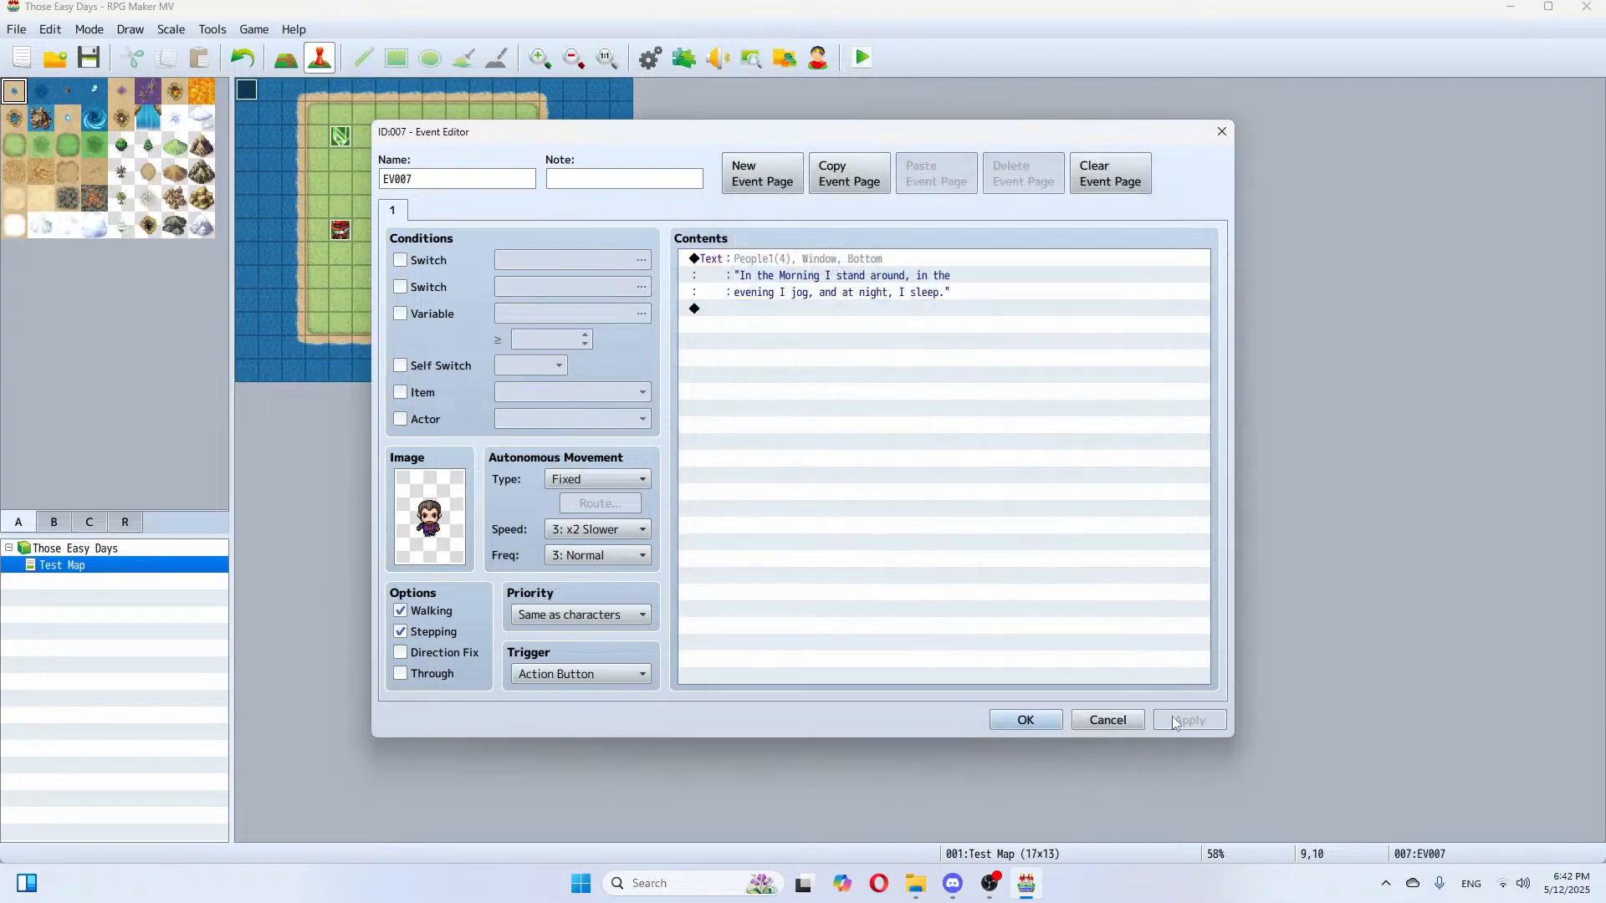
Step: Add a conditional branch below the text that checks whether the variable 0001 Hours equals the constant 1
double_click(769, 311)
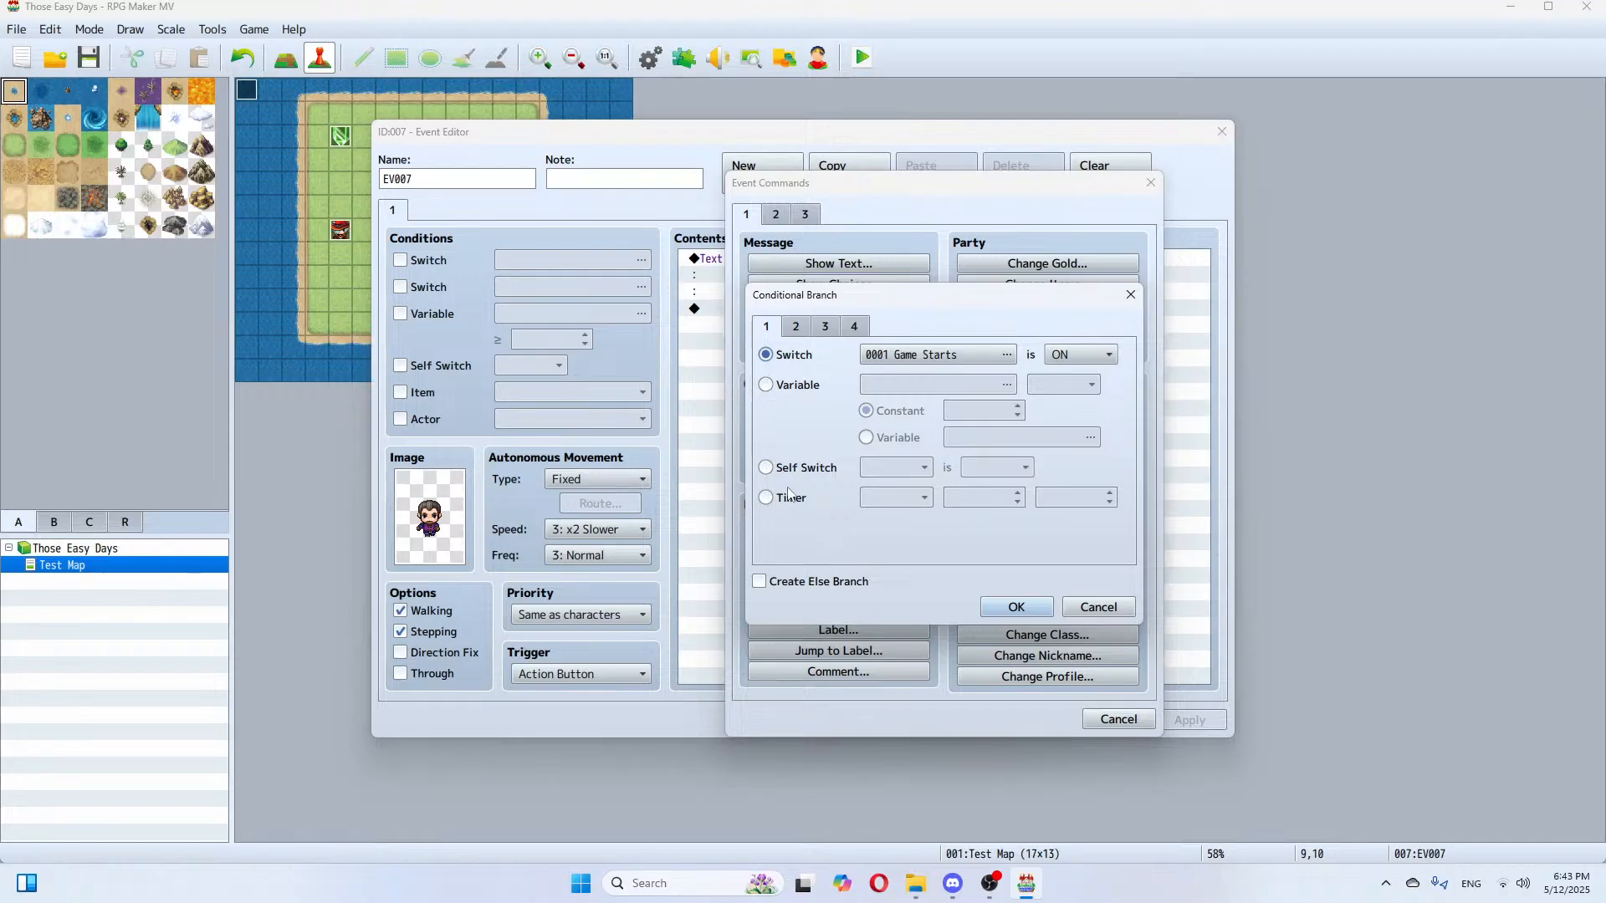
left_click(768, 384)
left_click(940, 386)
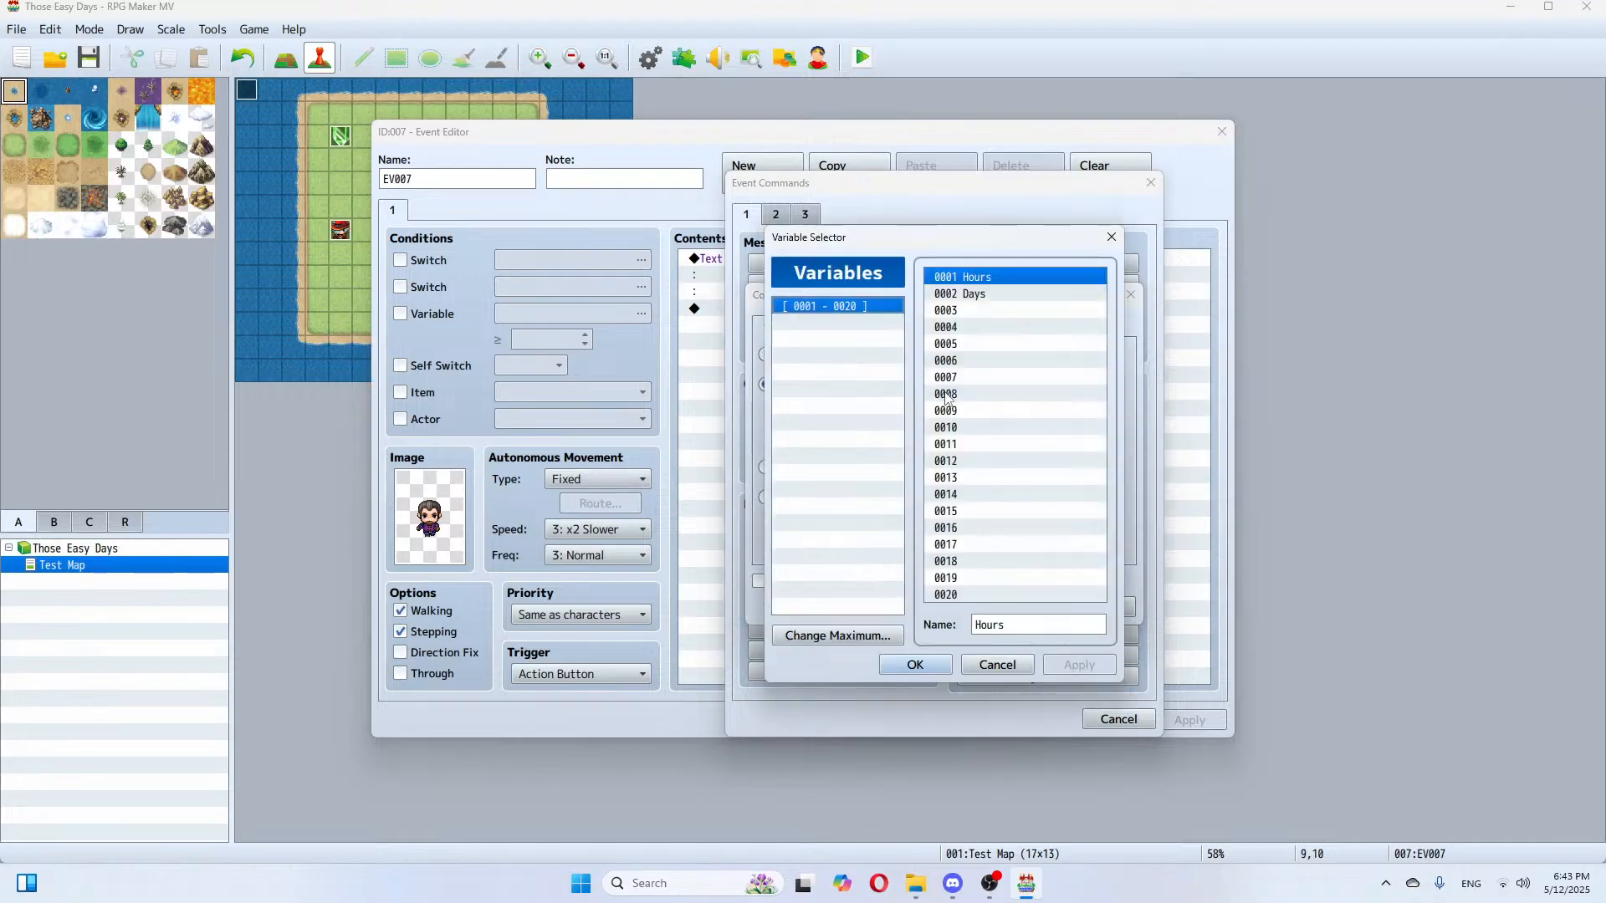
left_click(996, 665)
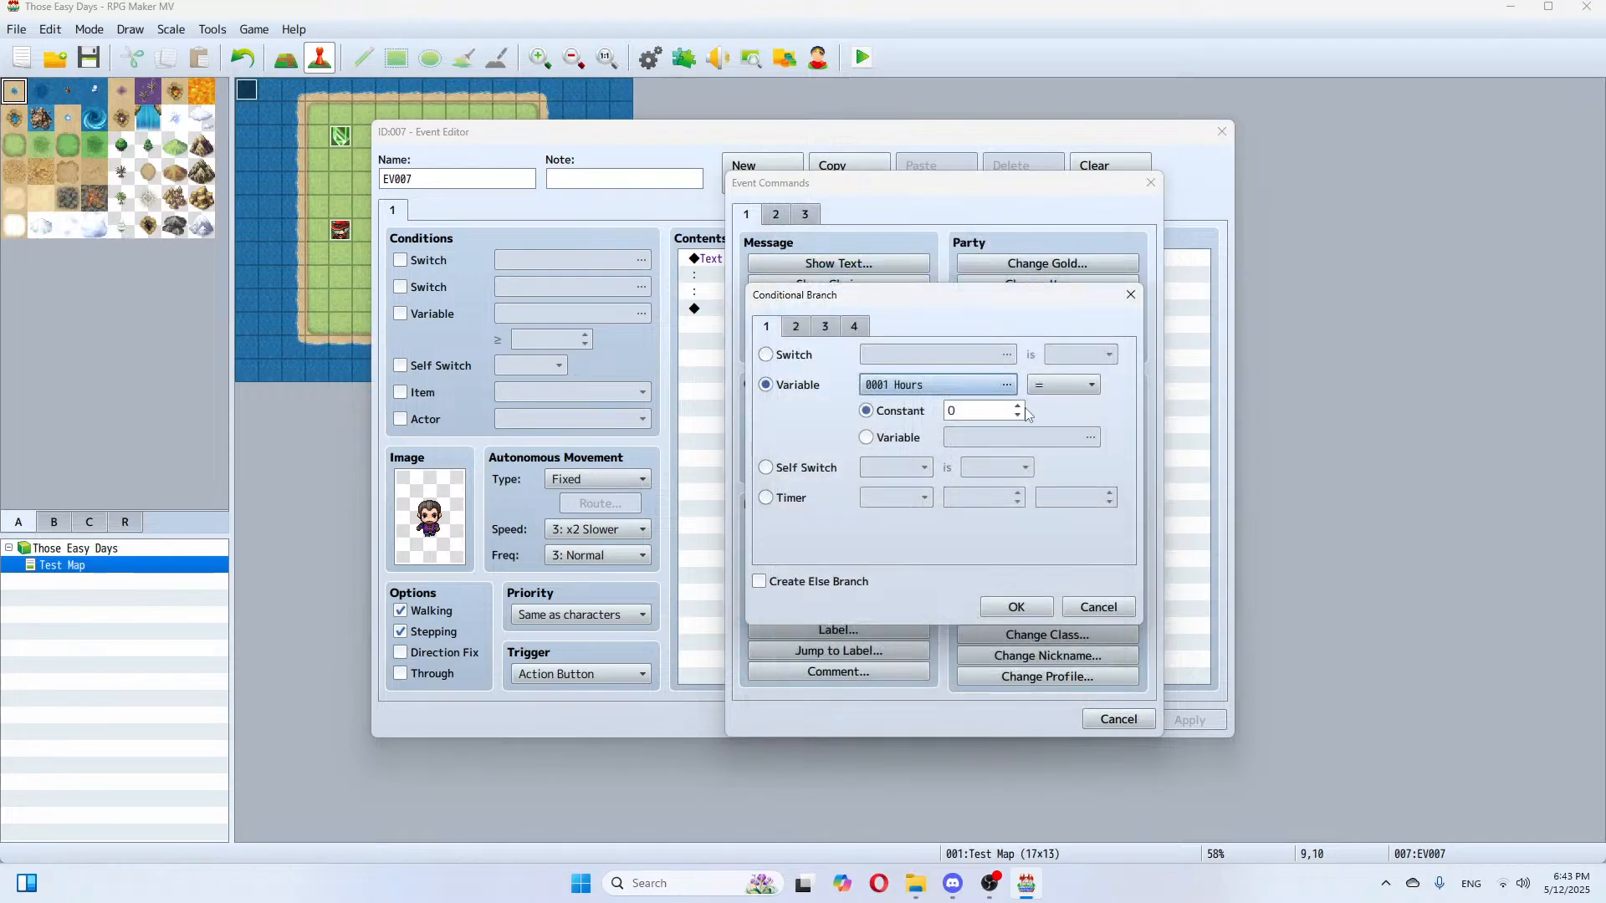
left_click(1020, 407)
left_click(1015, 608)
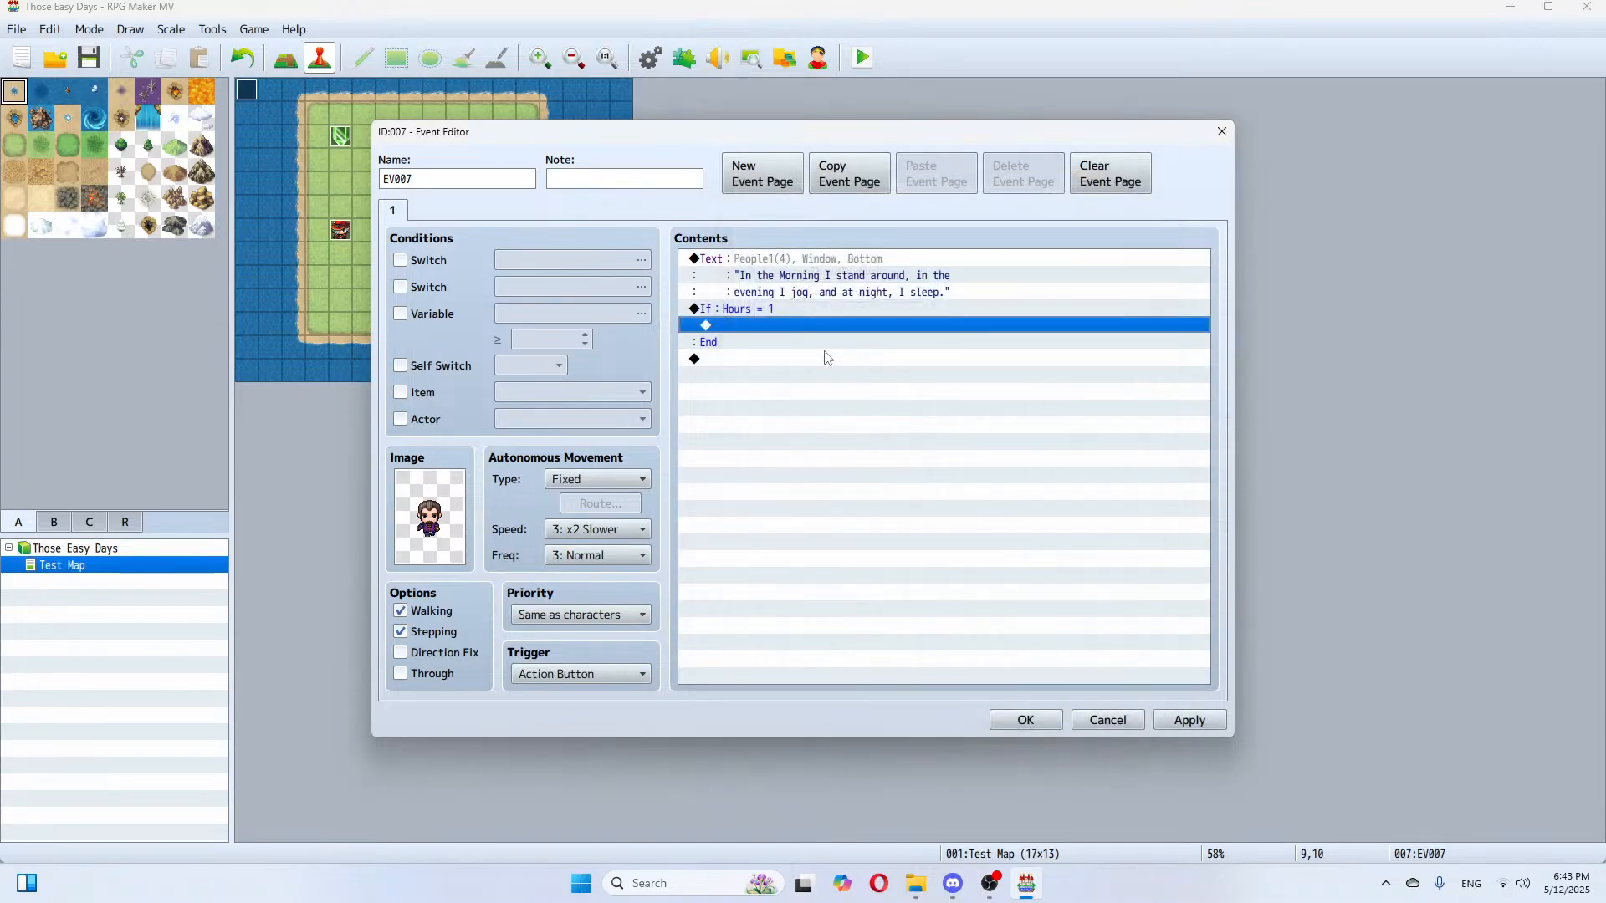
Step: Inside the branch, set This Event's movement route to three Move Up and three Move Down, with repeat, skip if cannot move and wait enabled
double_click(773, 327)
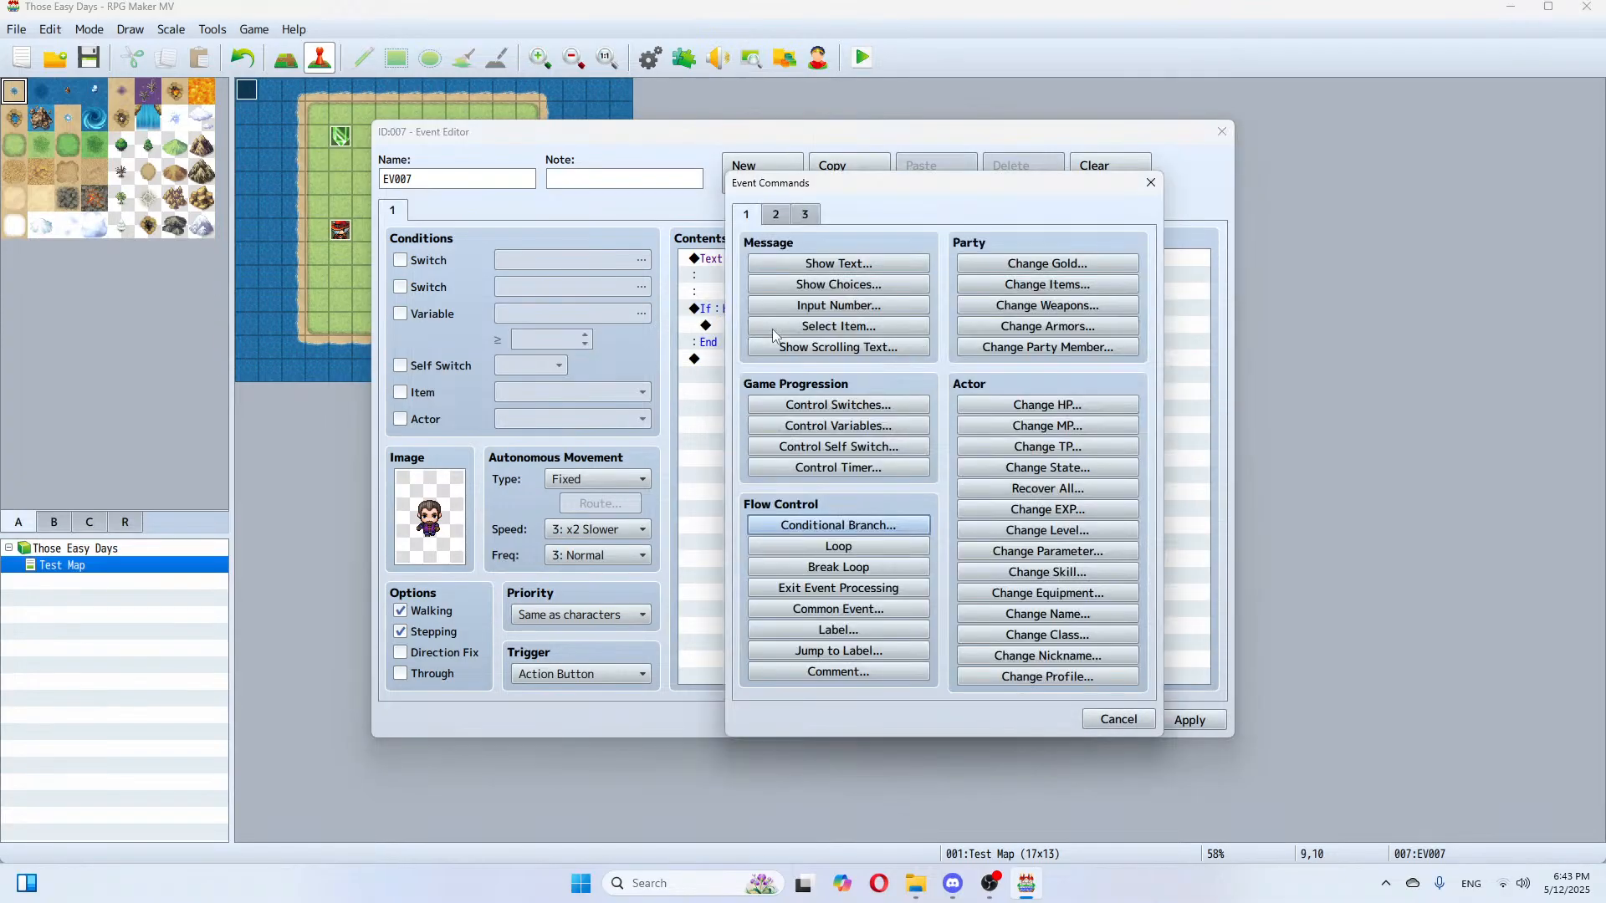
left_click(777, 216)
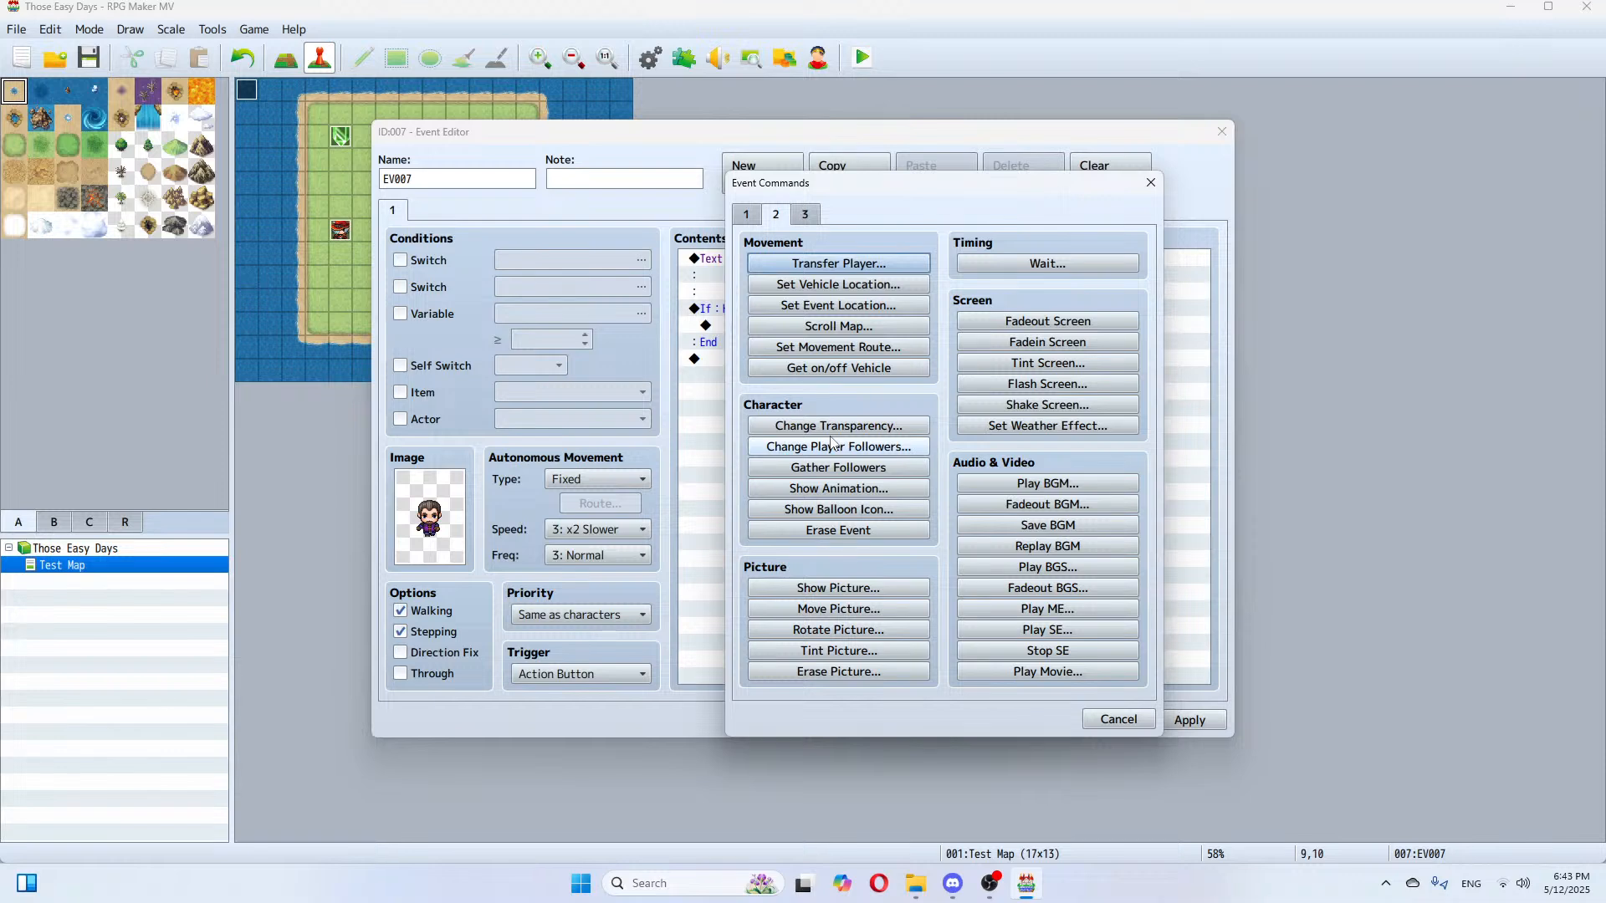
left_click(848, 348)
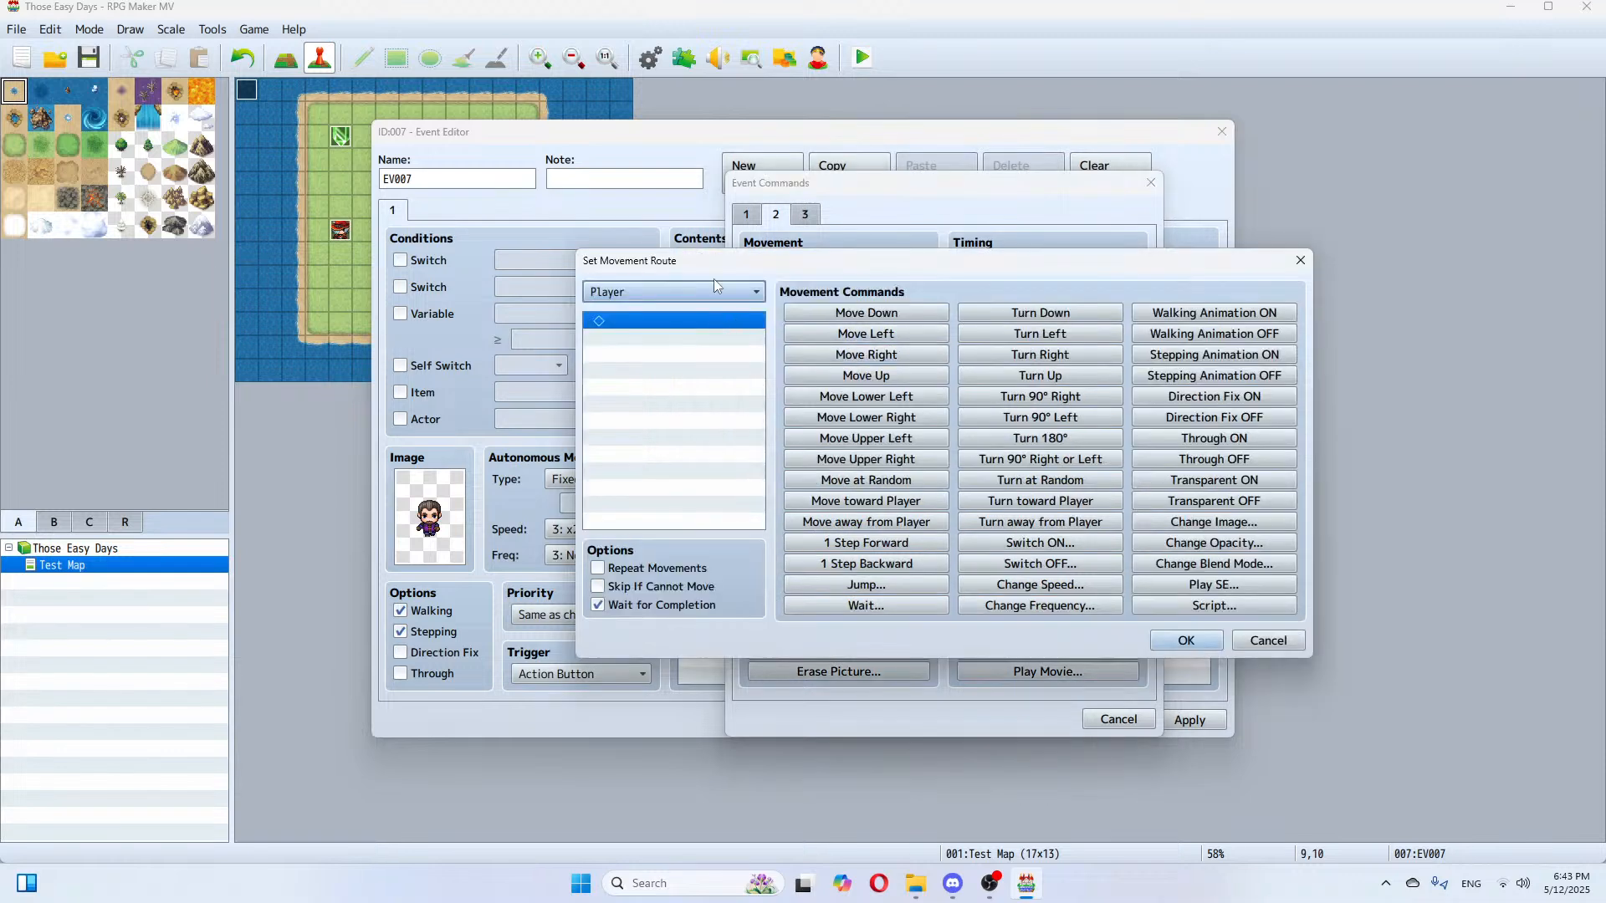
left_click(712, 287)
left_click(627, 330)
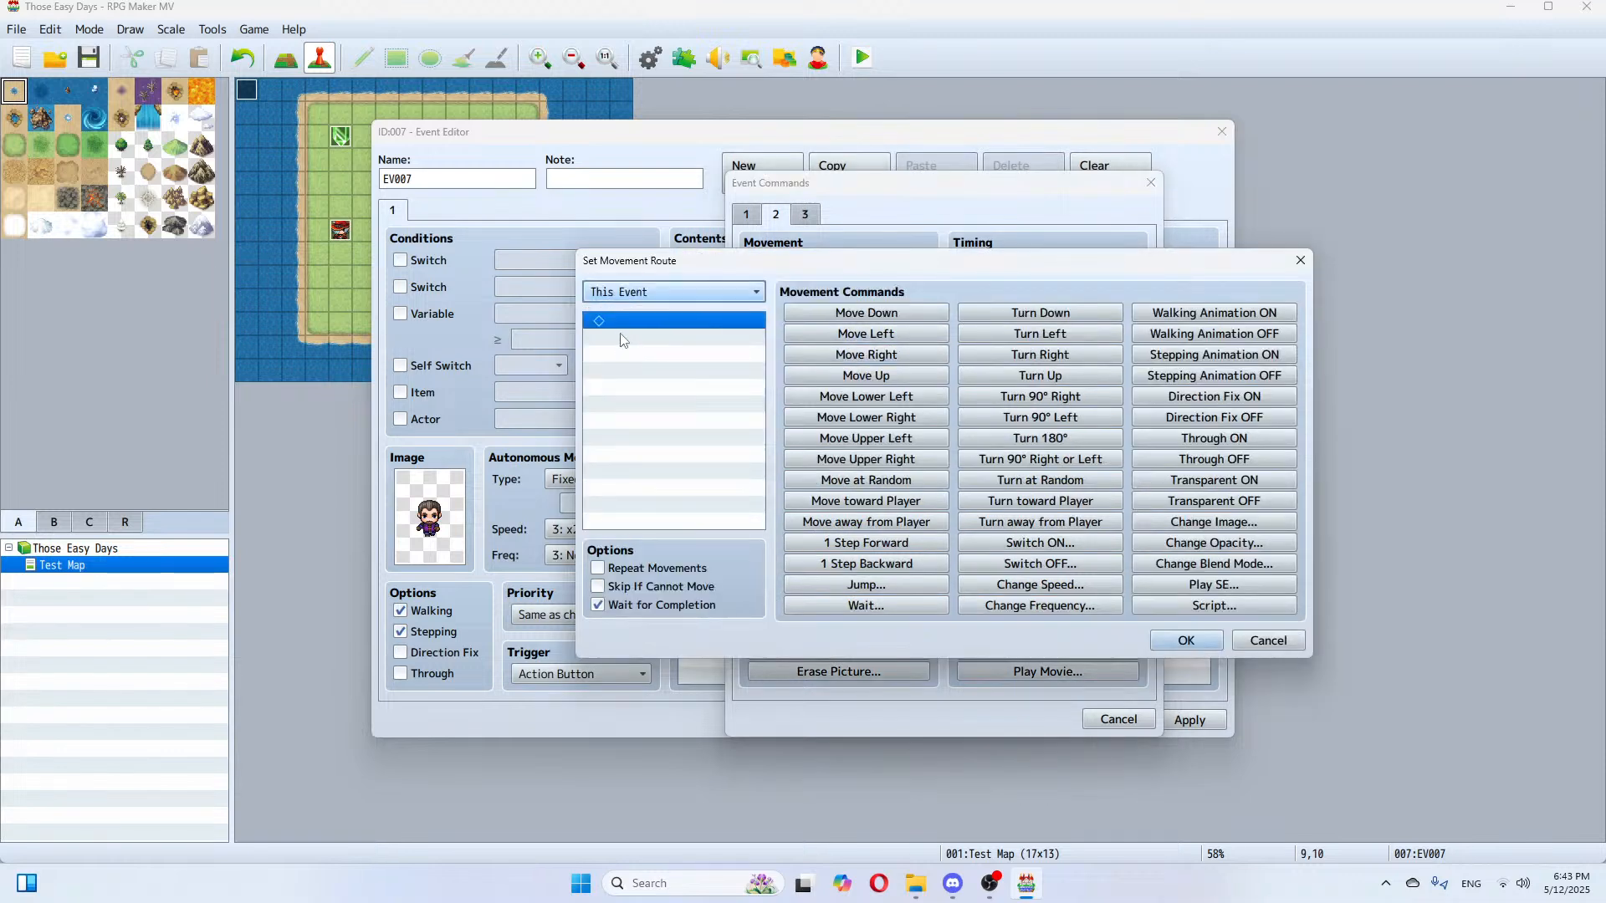
left_click(876, 377)
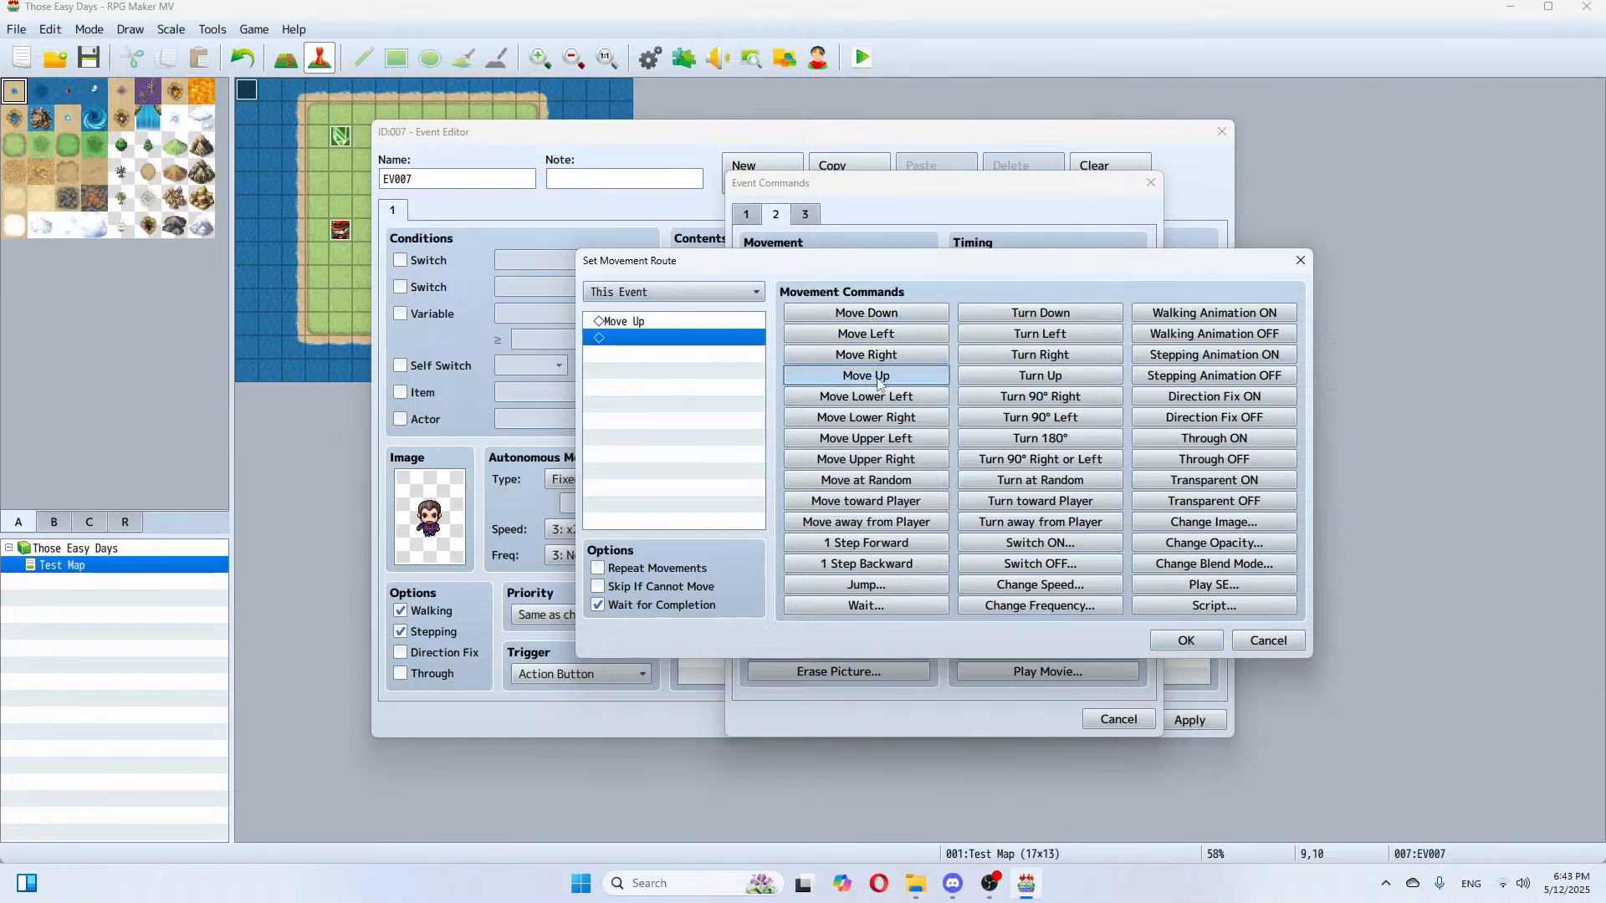
left_click(876, 378)
left_click(877, 378)
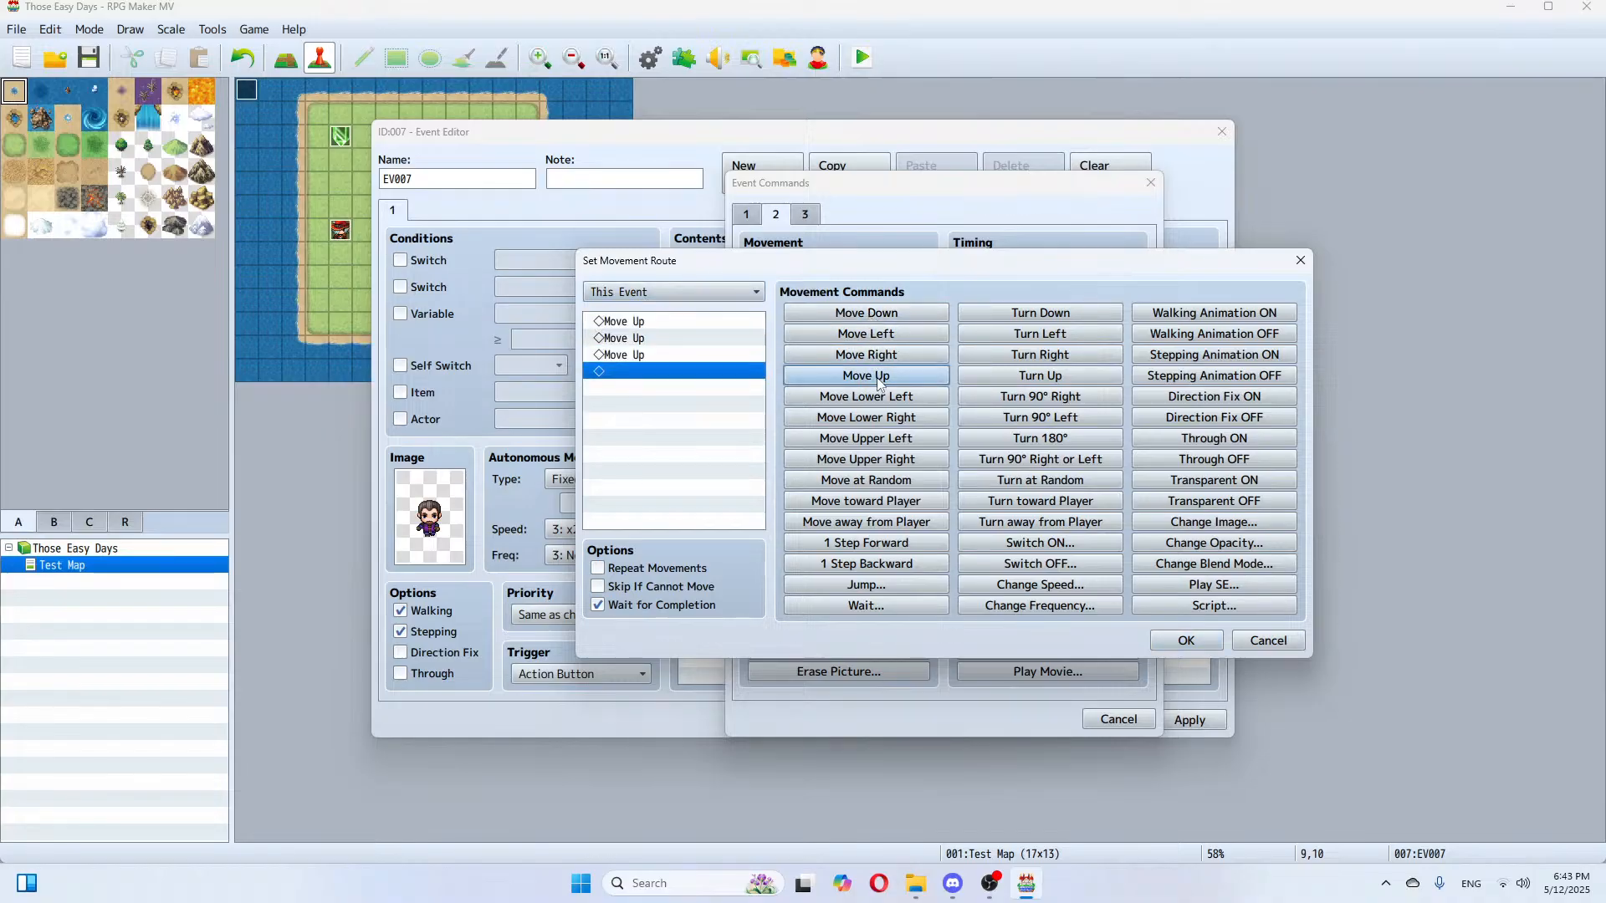
left_click(882, 314)
left_click(882, 314)
left_click(882, 314)
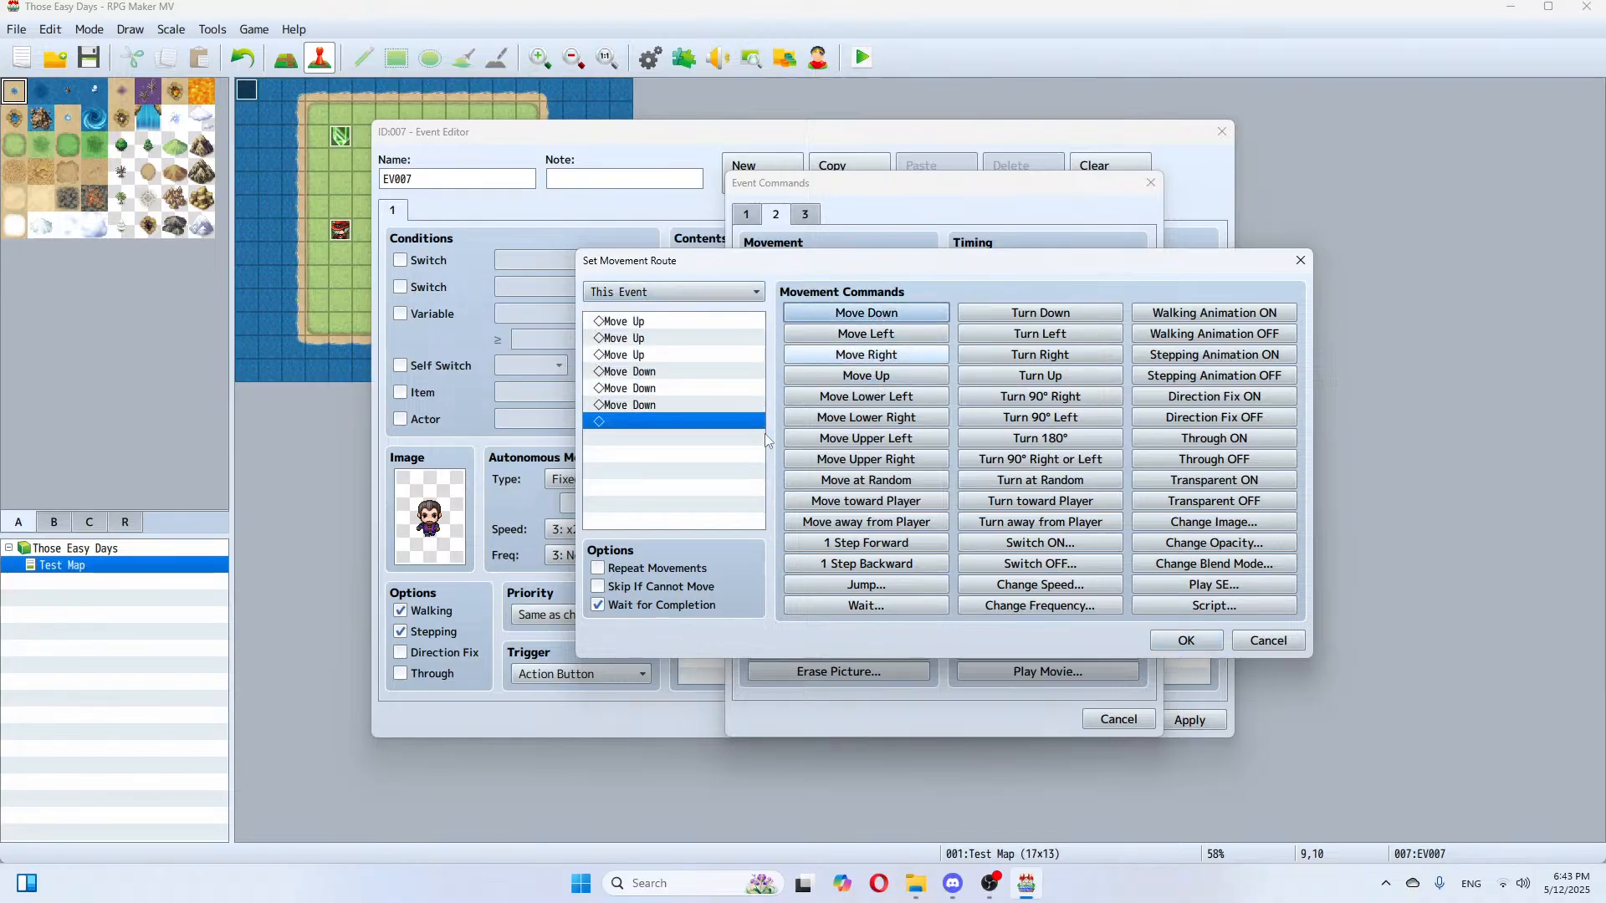
left_click(597, 569)
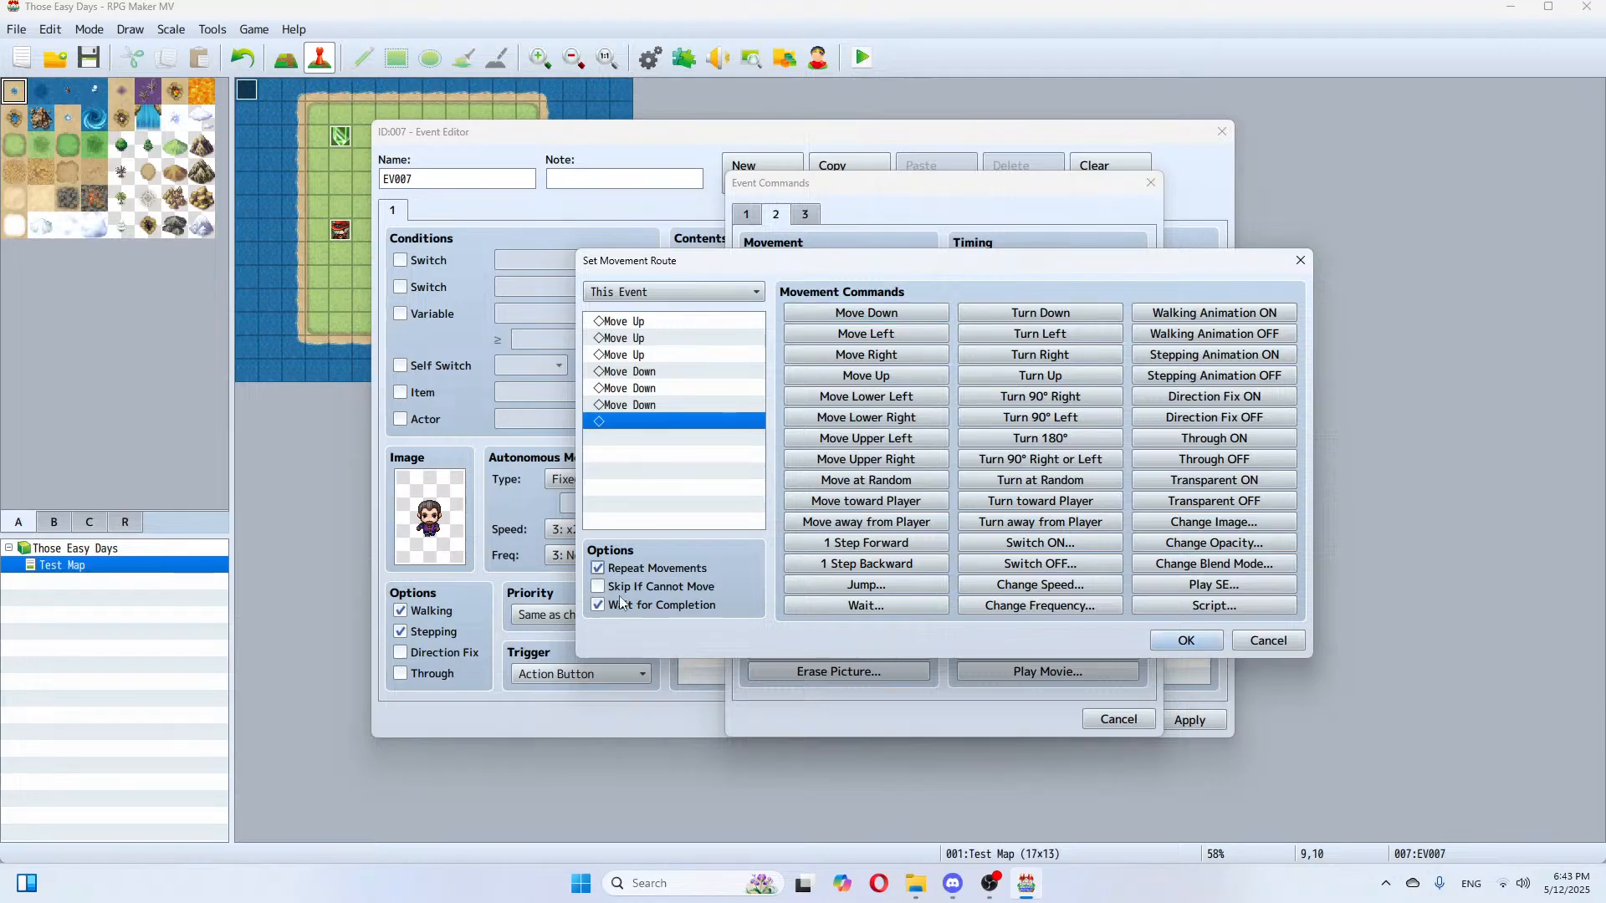
left_click(1201, 642)
left_click(1192, 717)
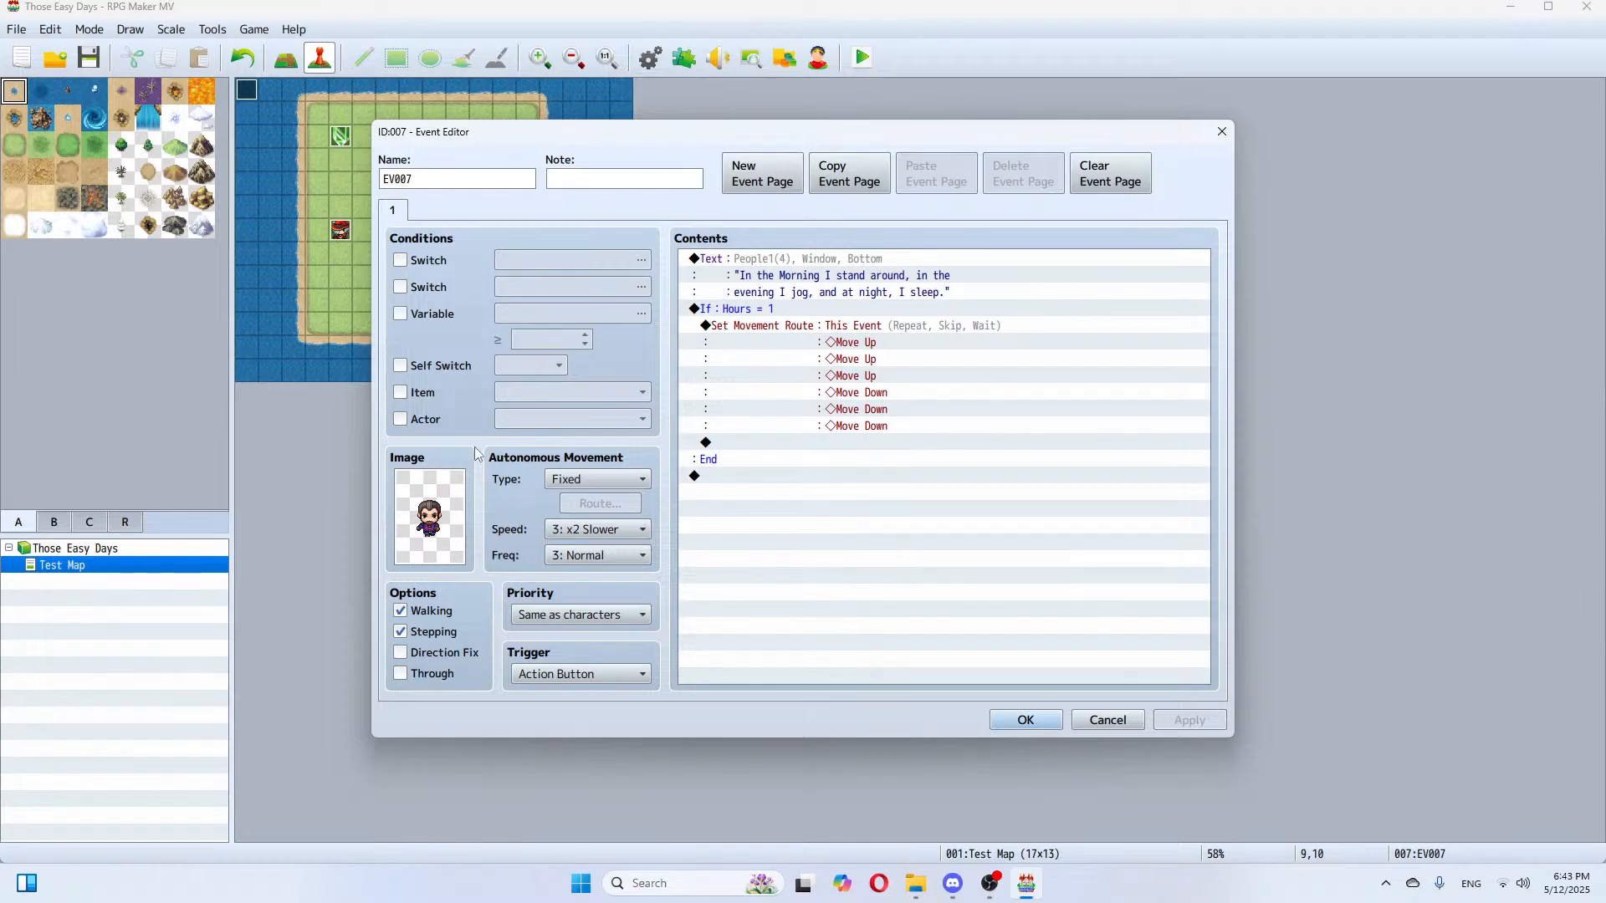
Step: Add a second event page conditioned on the variable 0001 Hours being at least 2, and save the event
left_click(730, 193)
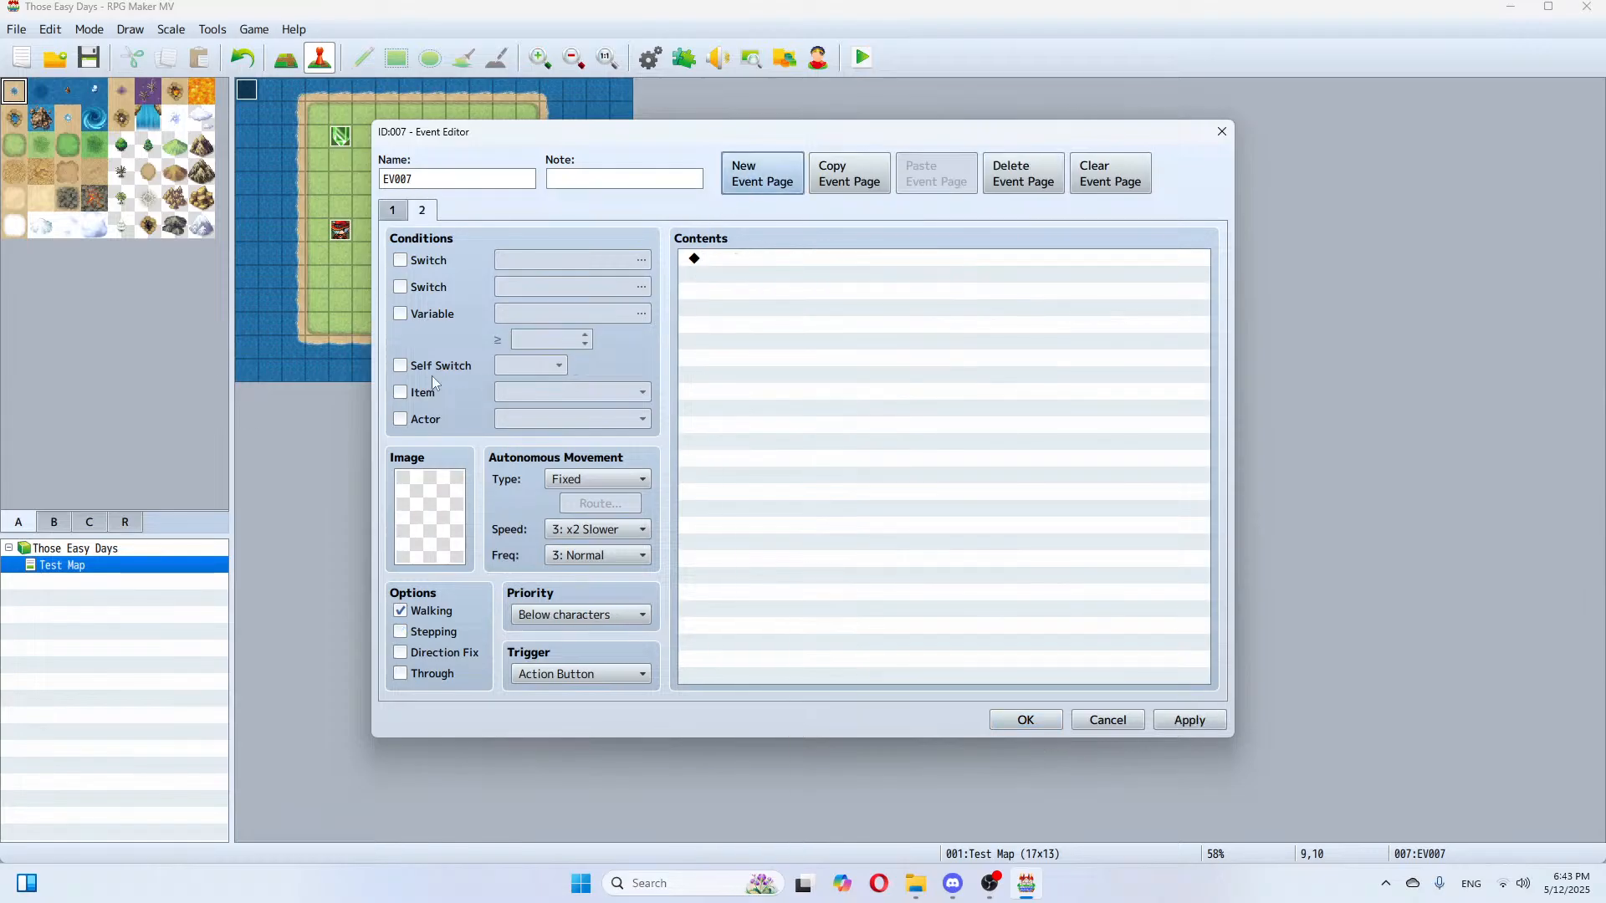
left_click(401, 315)
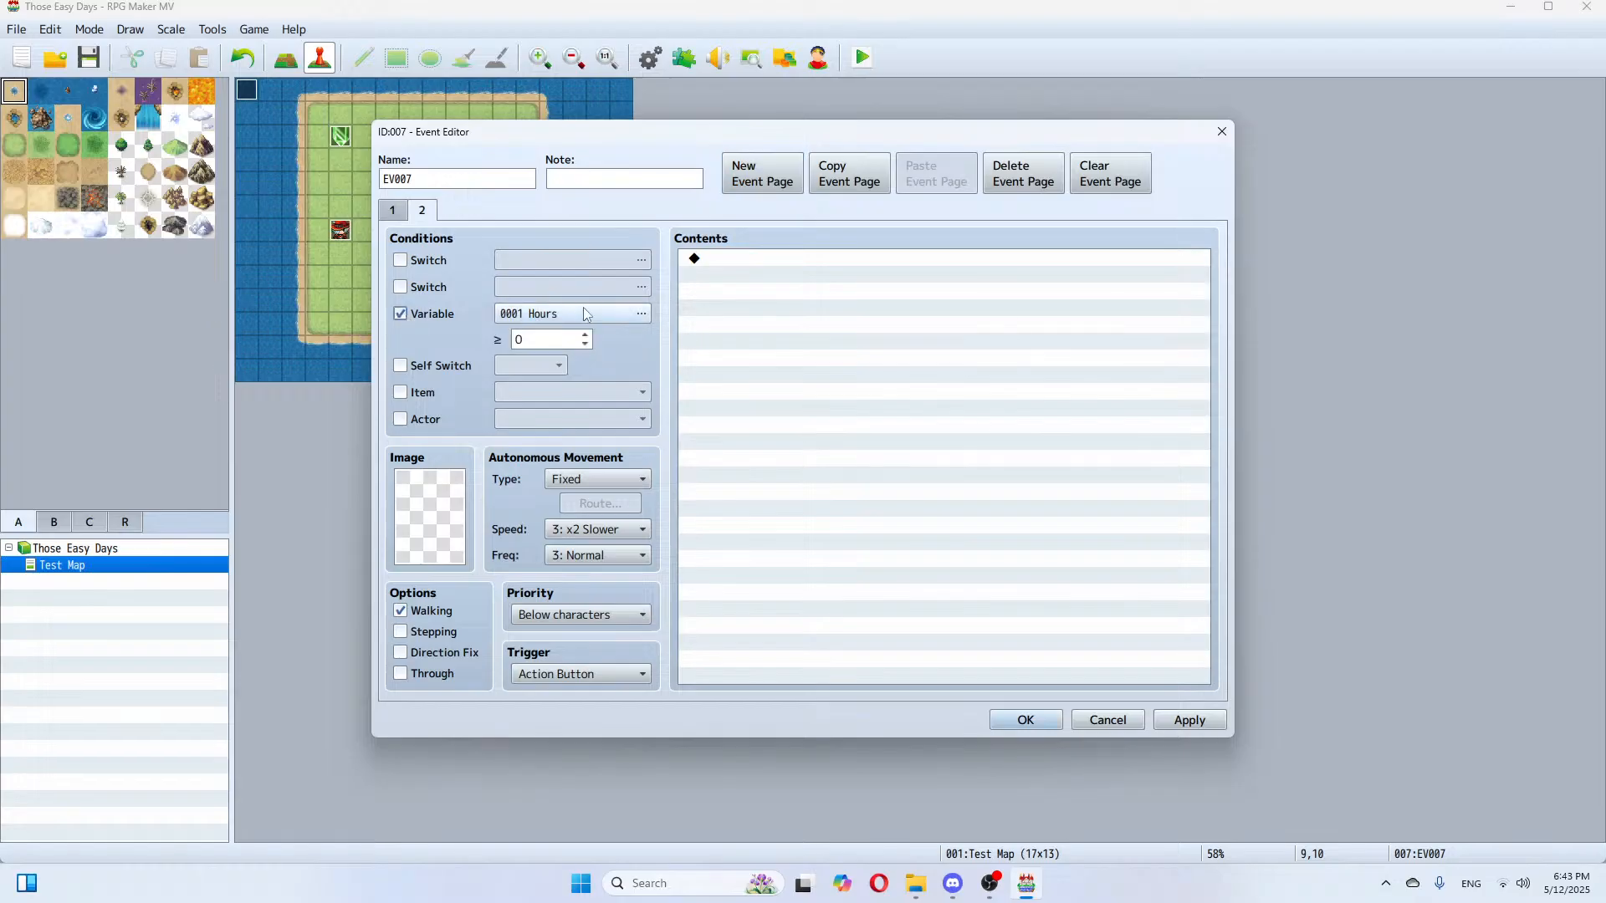
left_click(585, 313)
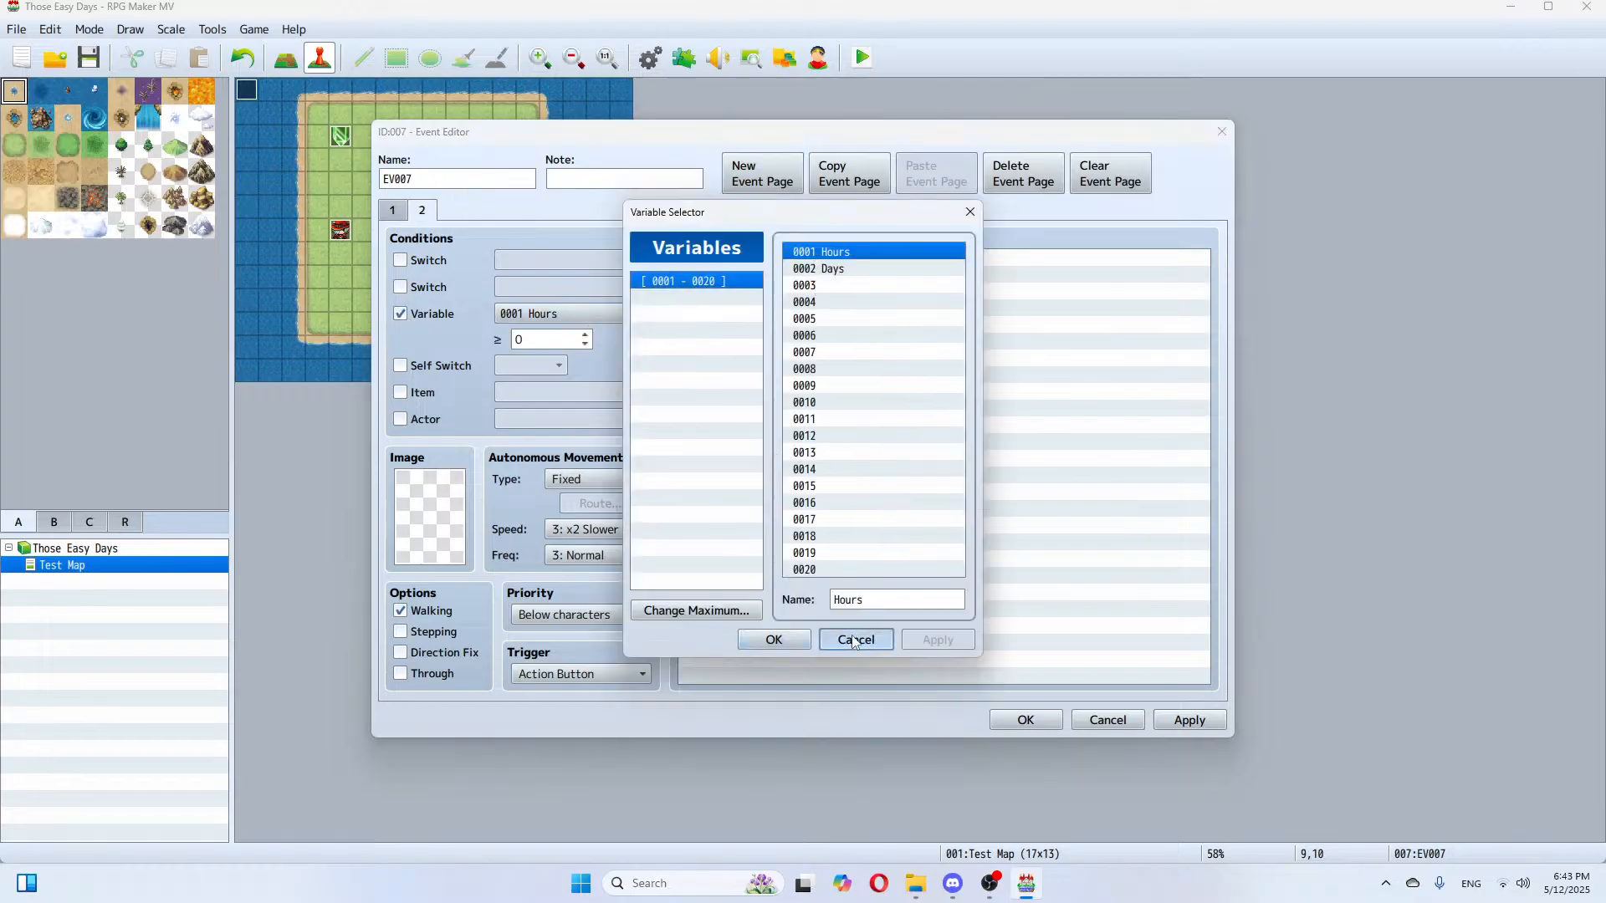
left_click(855, 639)
double_click(585, 335)
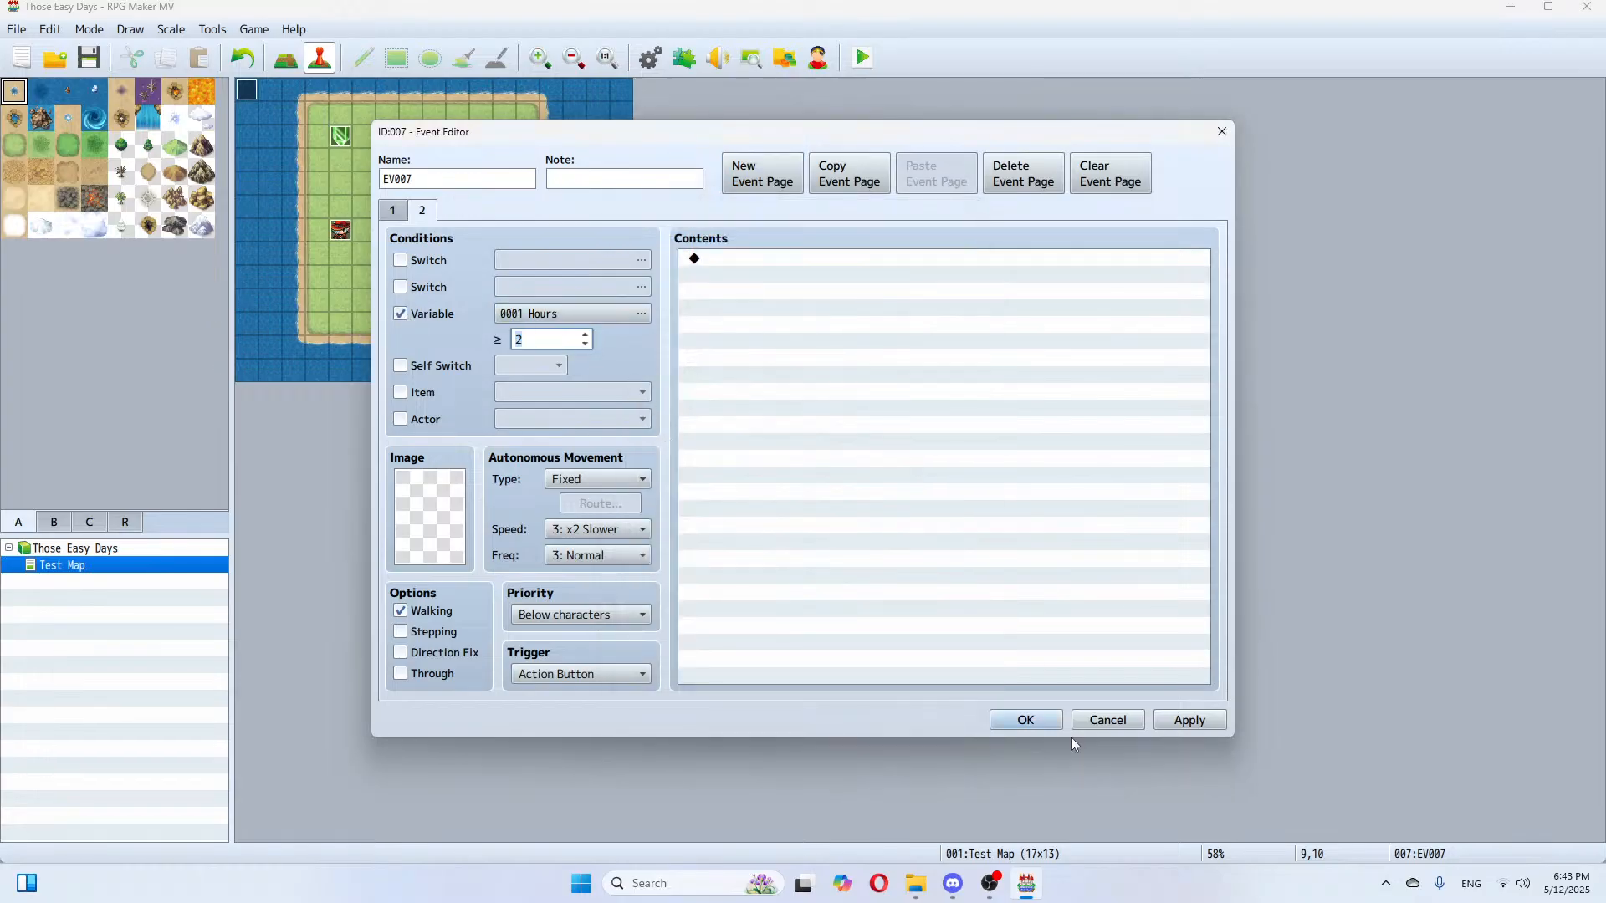
left_click(1024, 720)
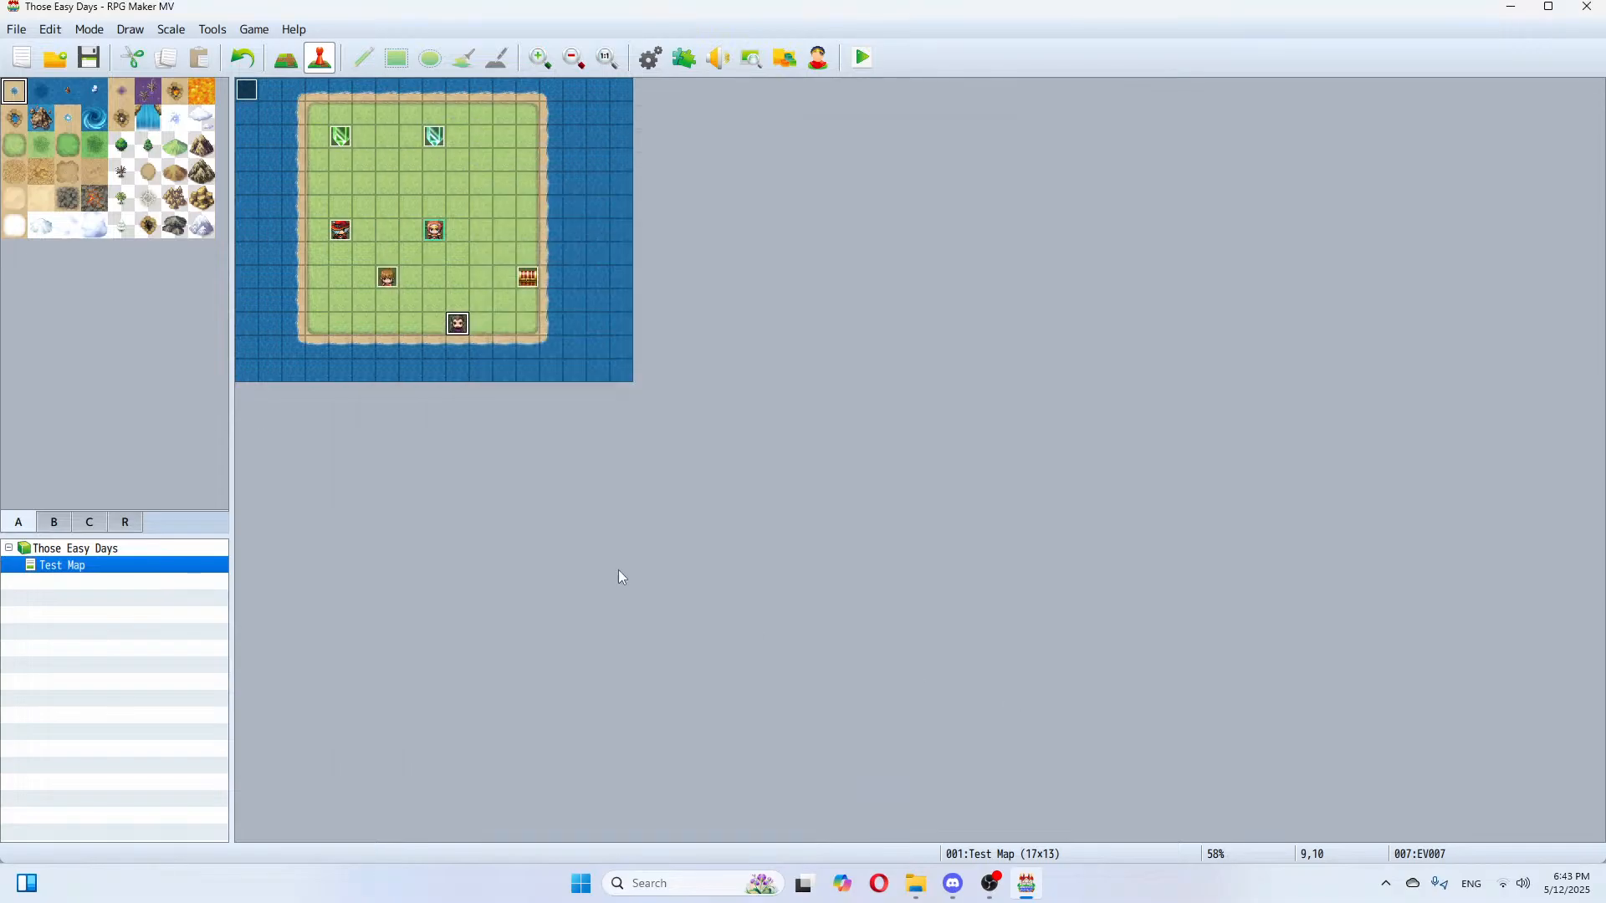
Step: Save the project and playtest a new game, talking to the man in purple before and after advancing time at the green crystal, then end the test
left_click(87, 62)
left_click(864, 60)
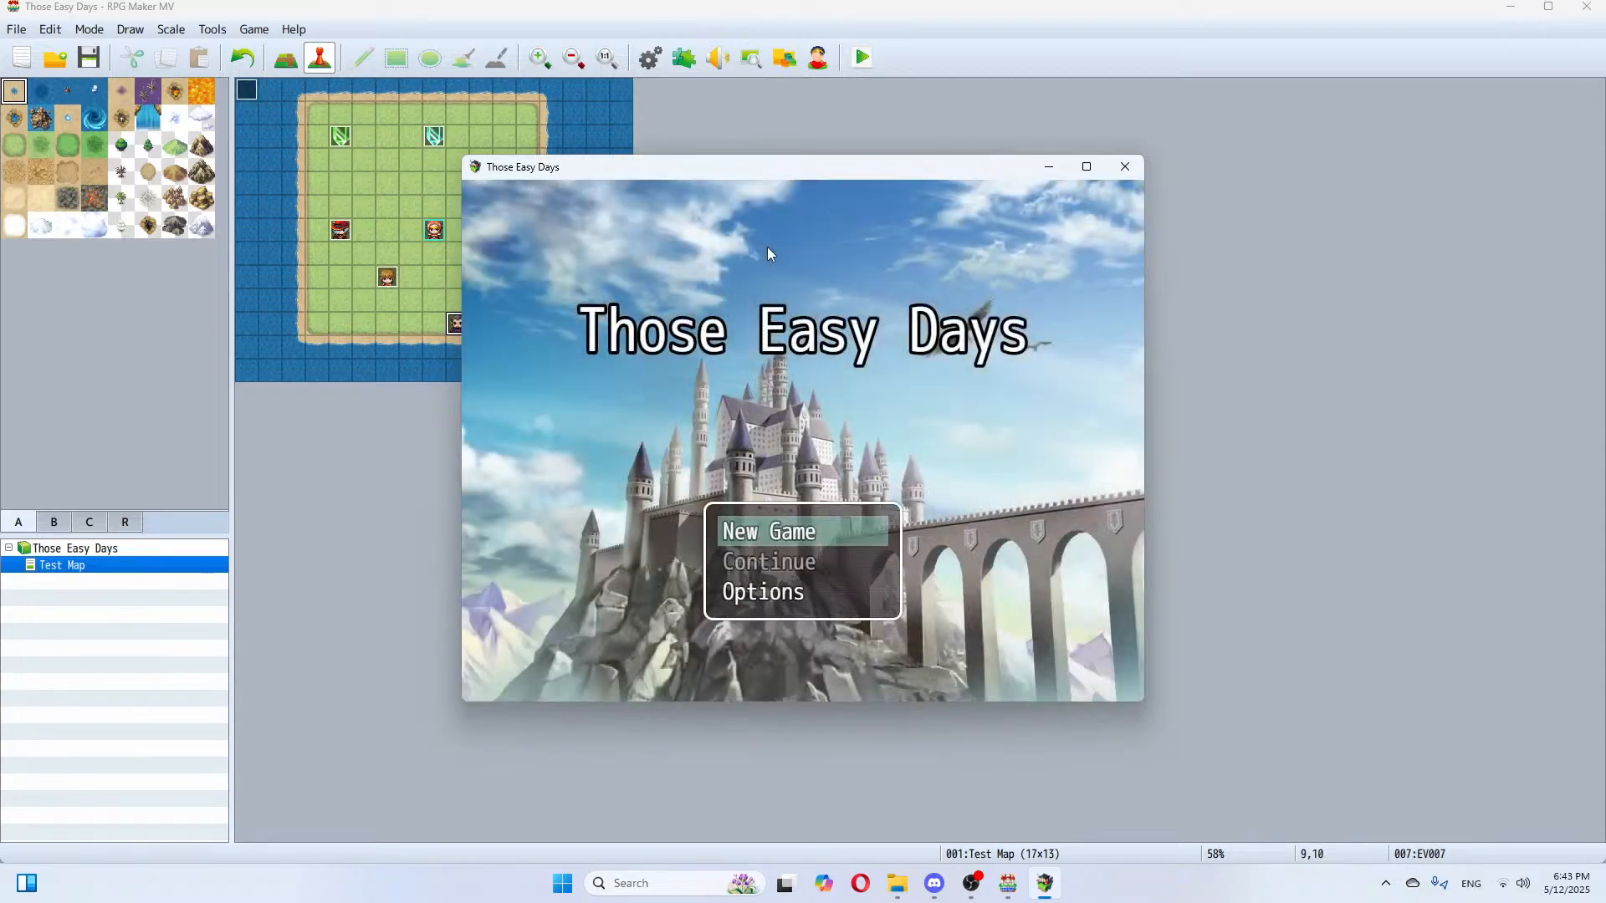
key("Return")
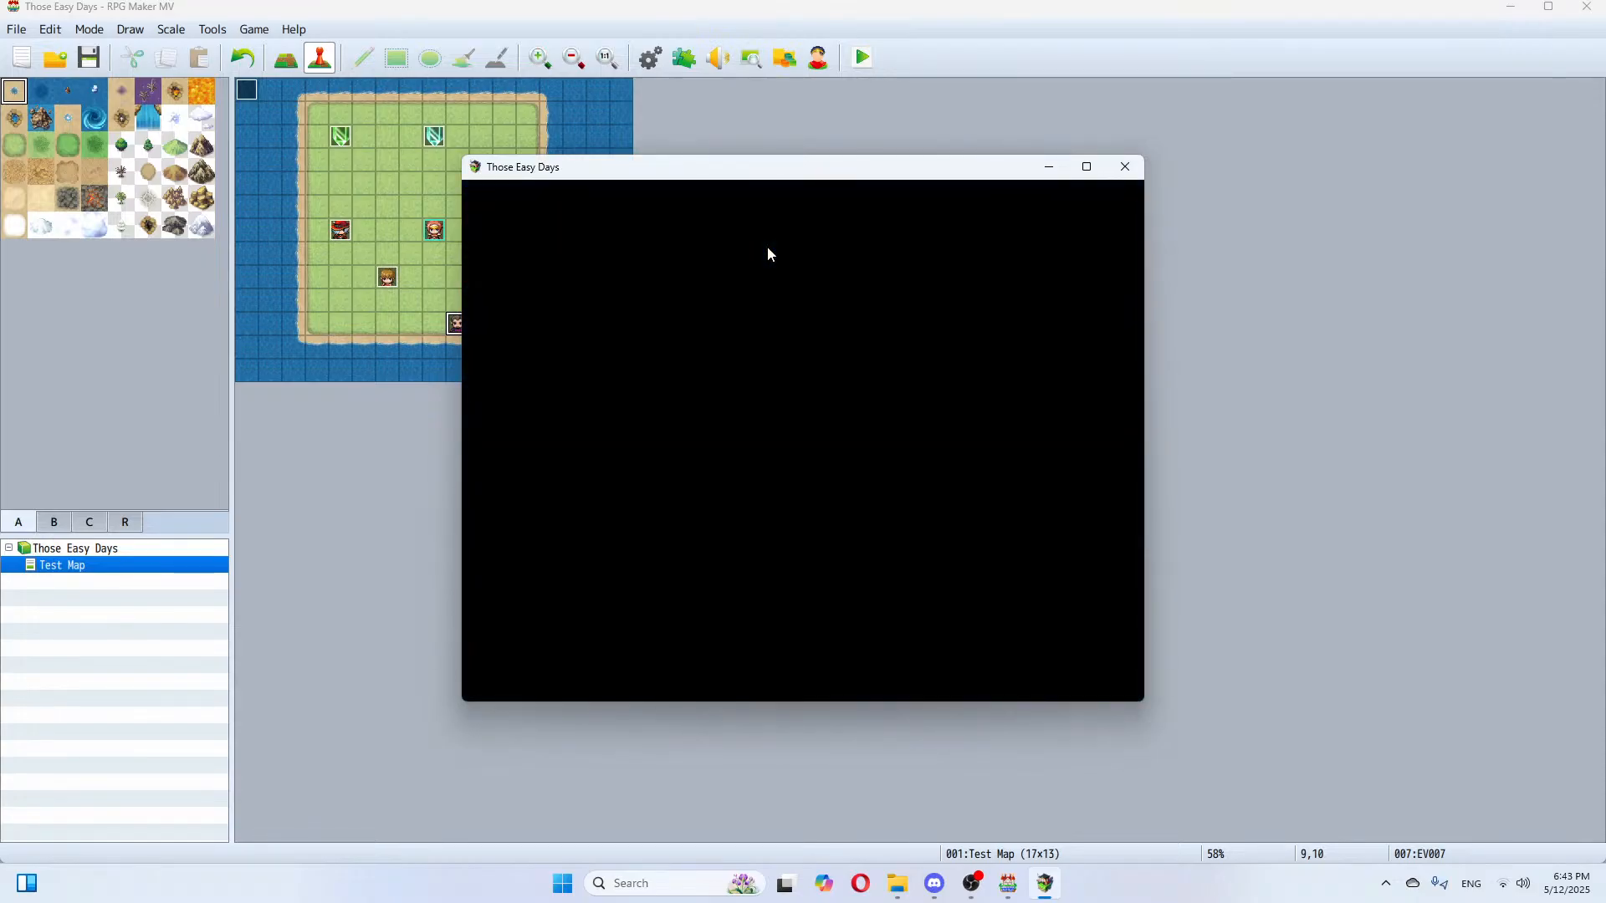
key("Return")
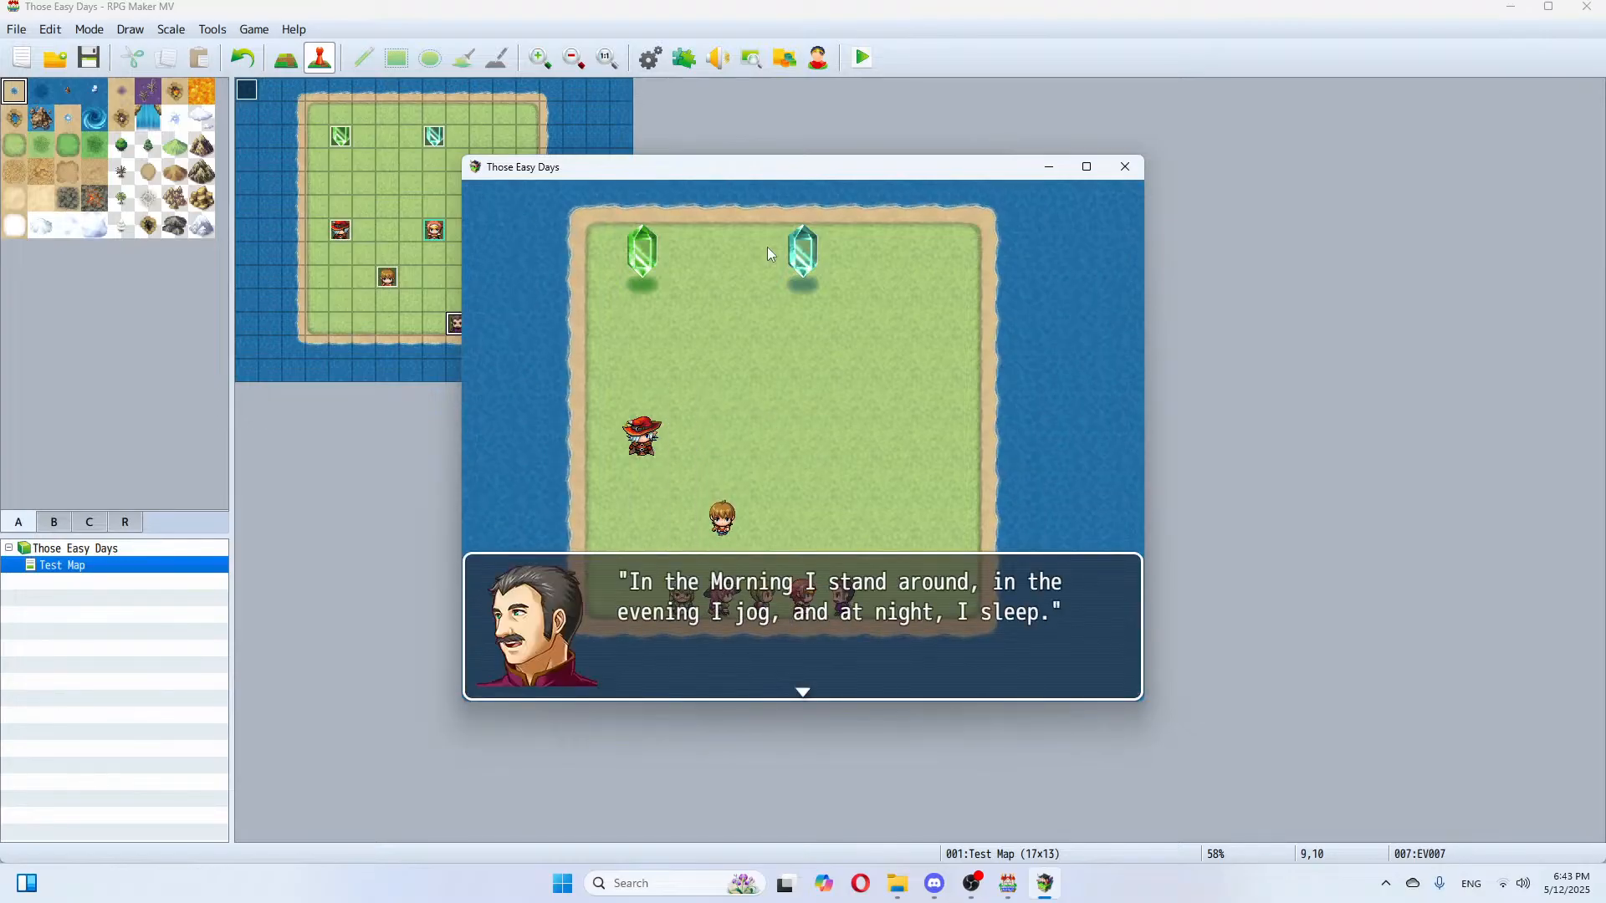
key("Return")
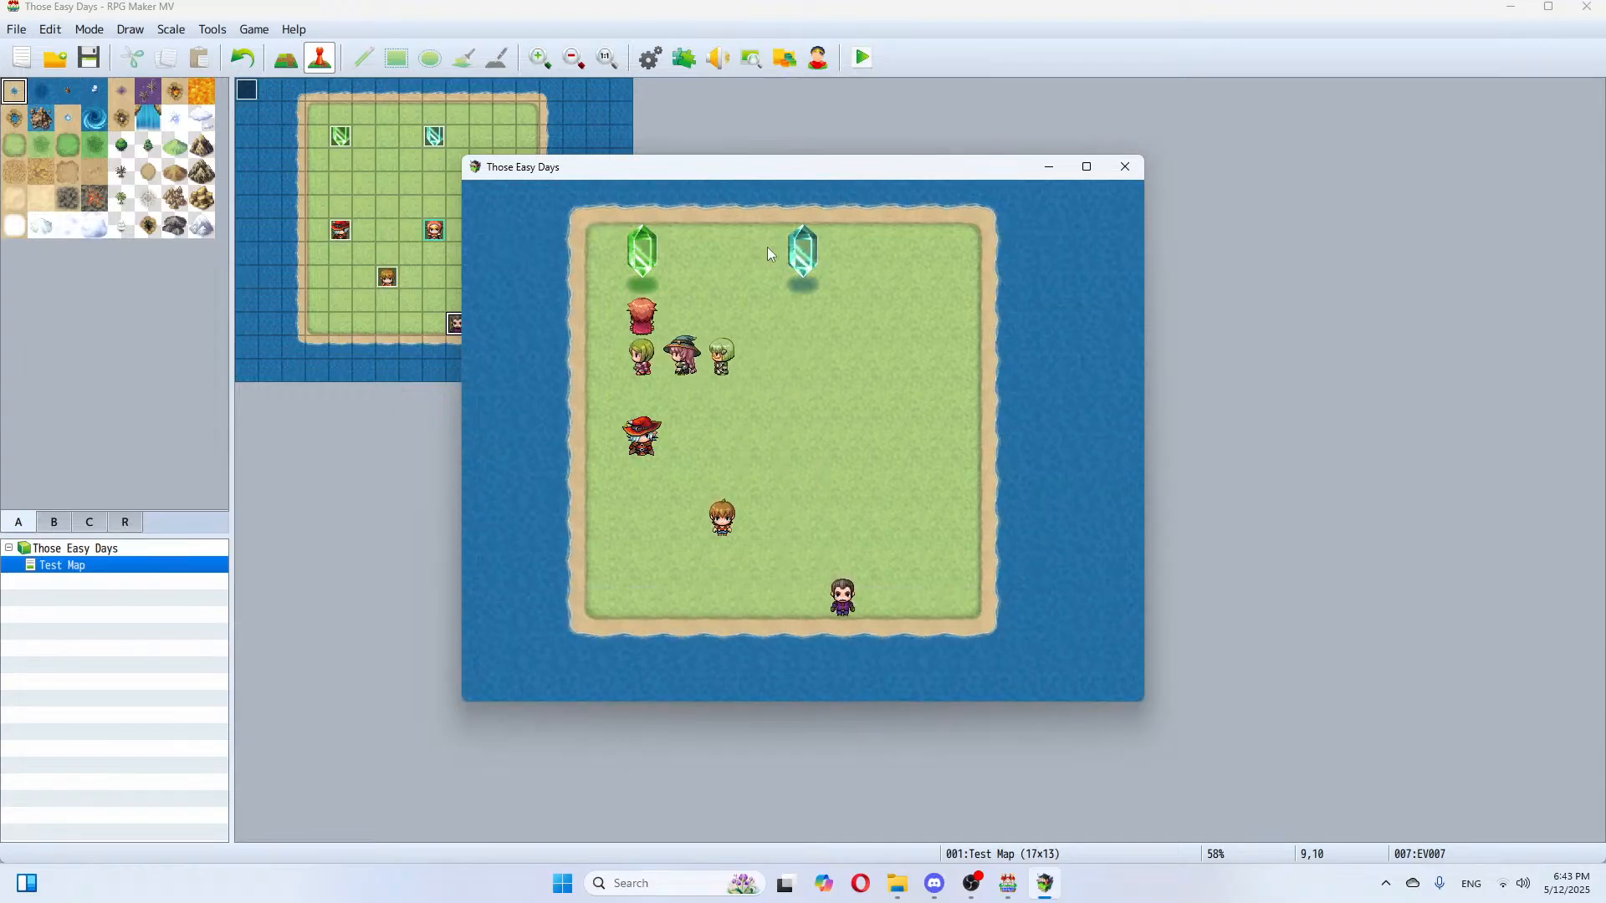
key("Return")
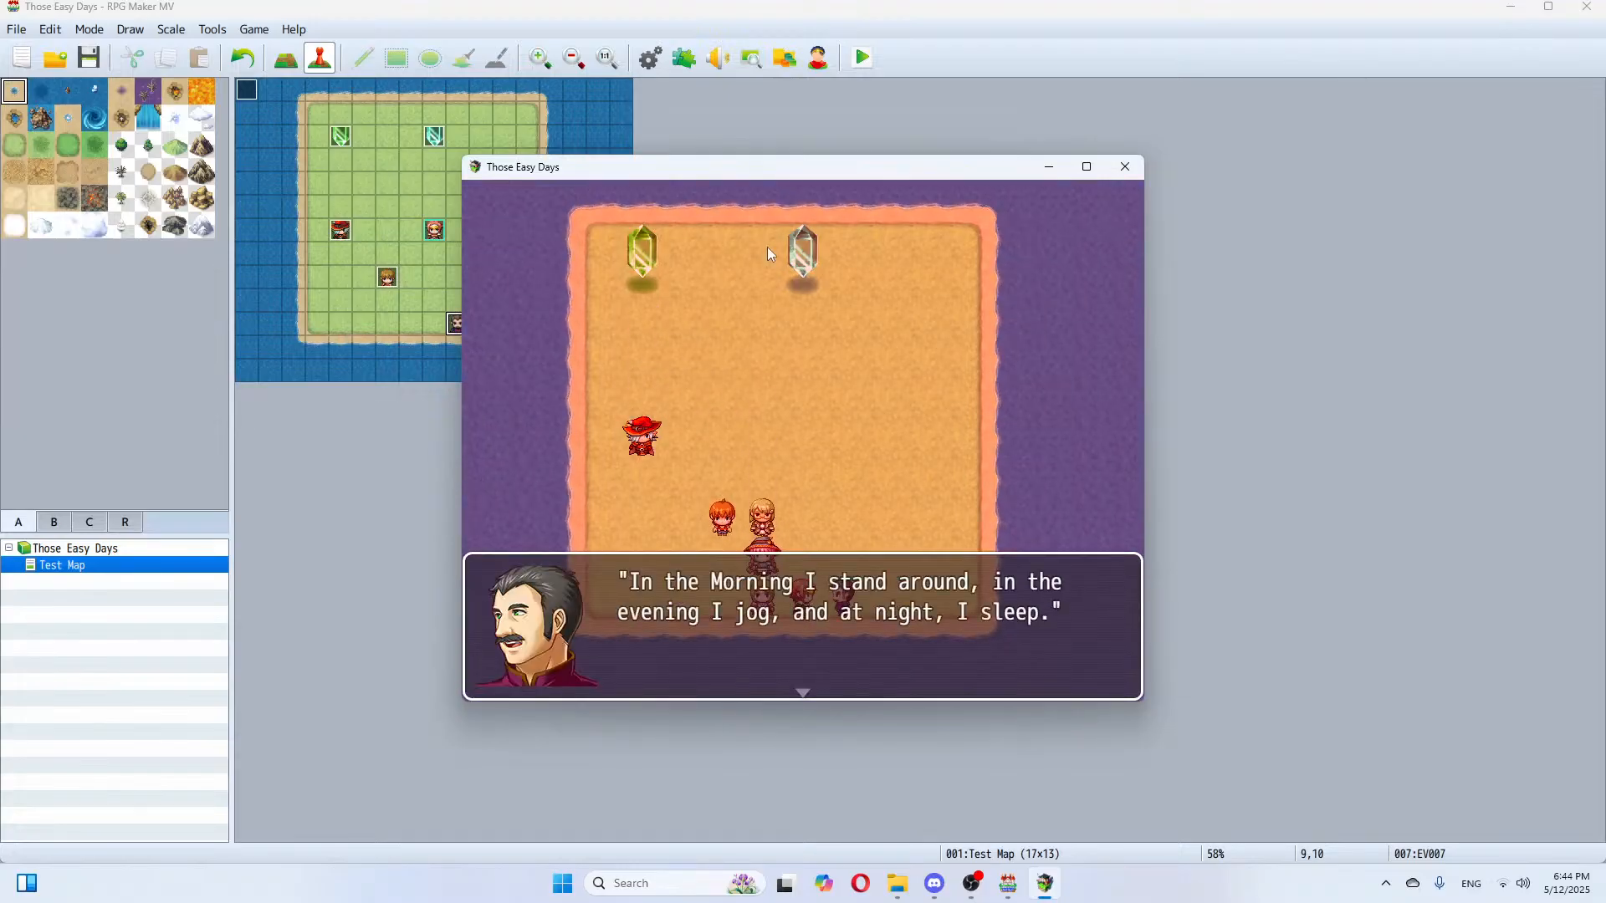
key("Return")
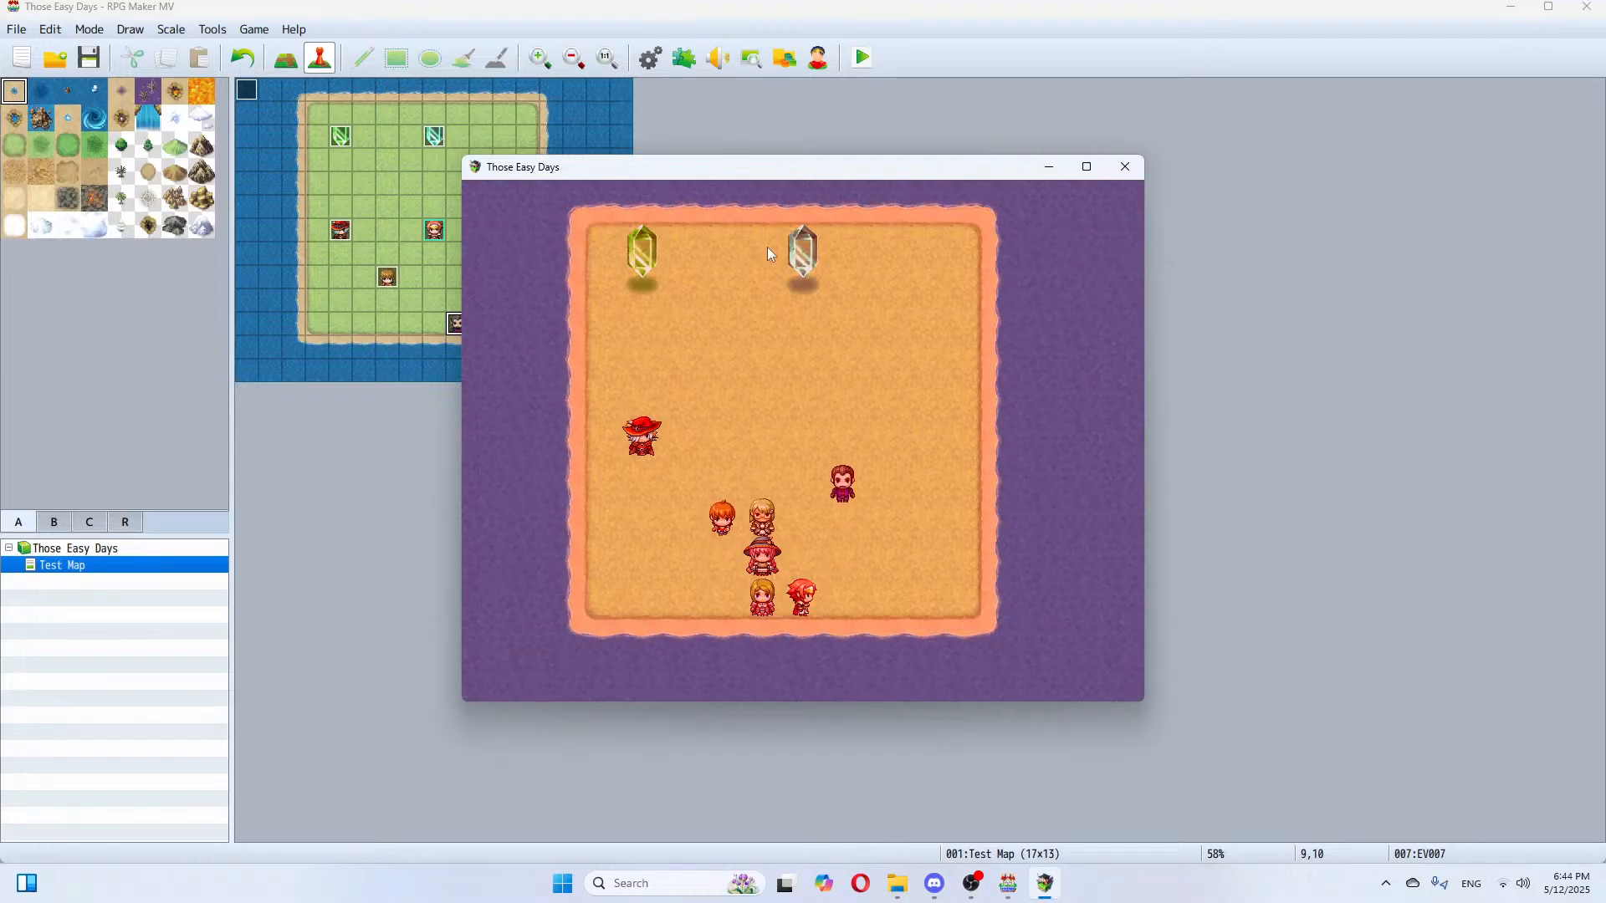
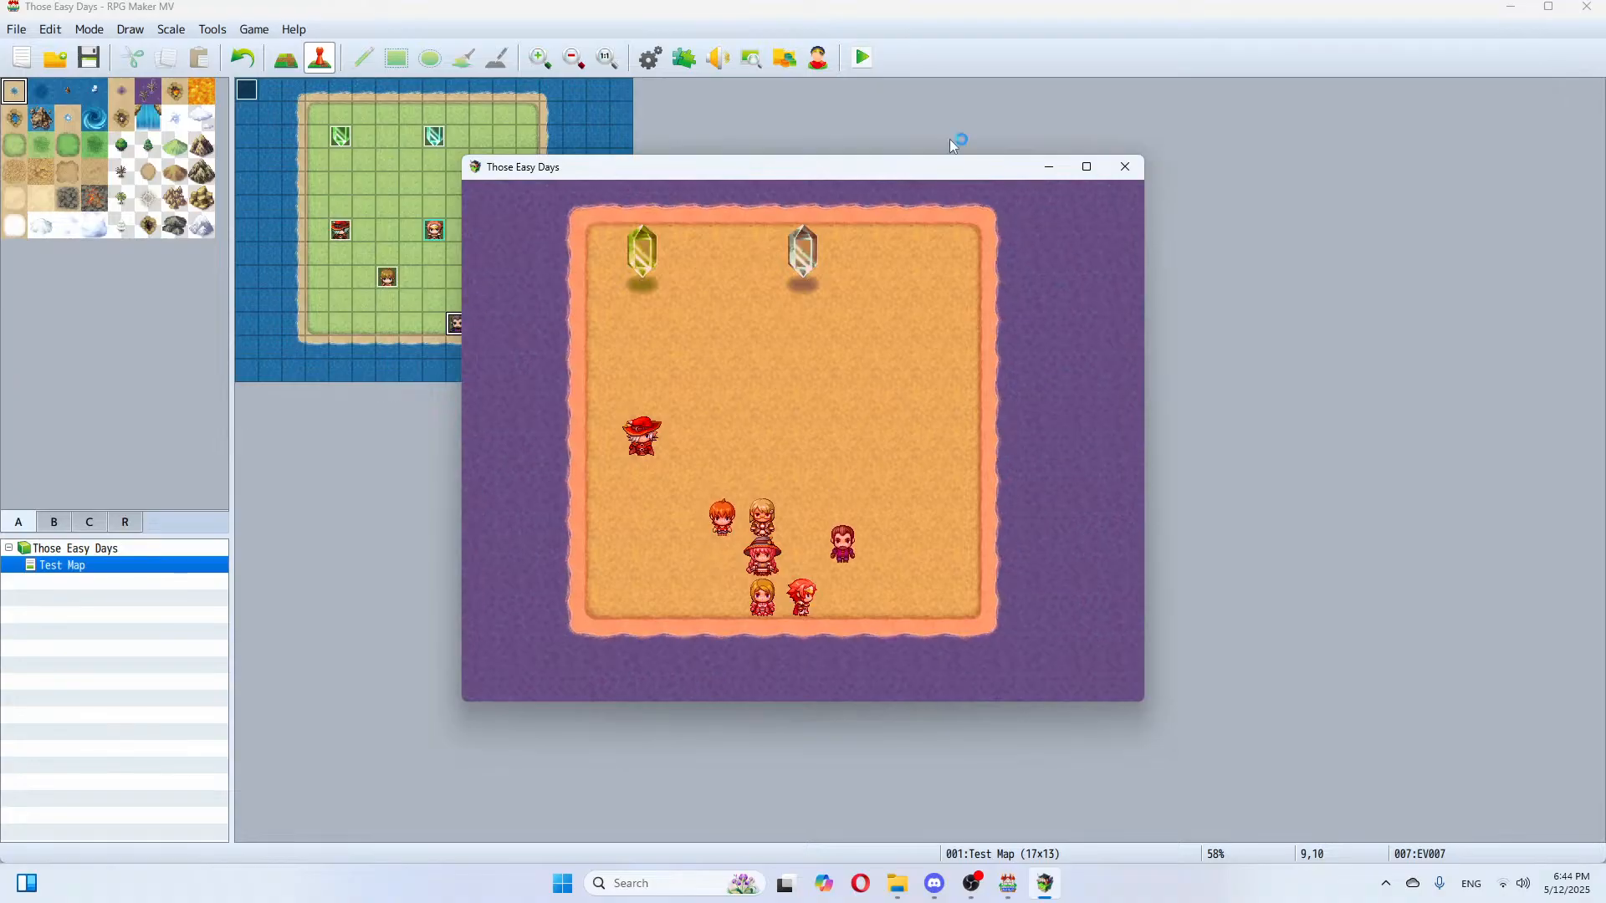
left_click(1125, 166)
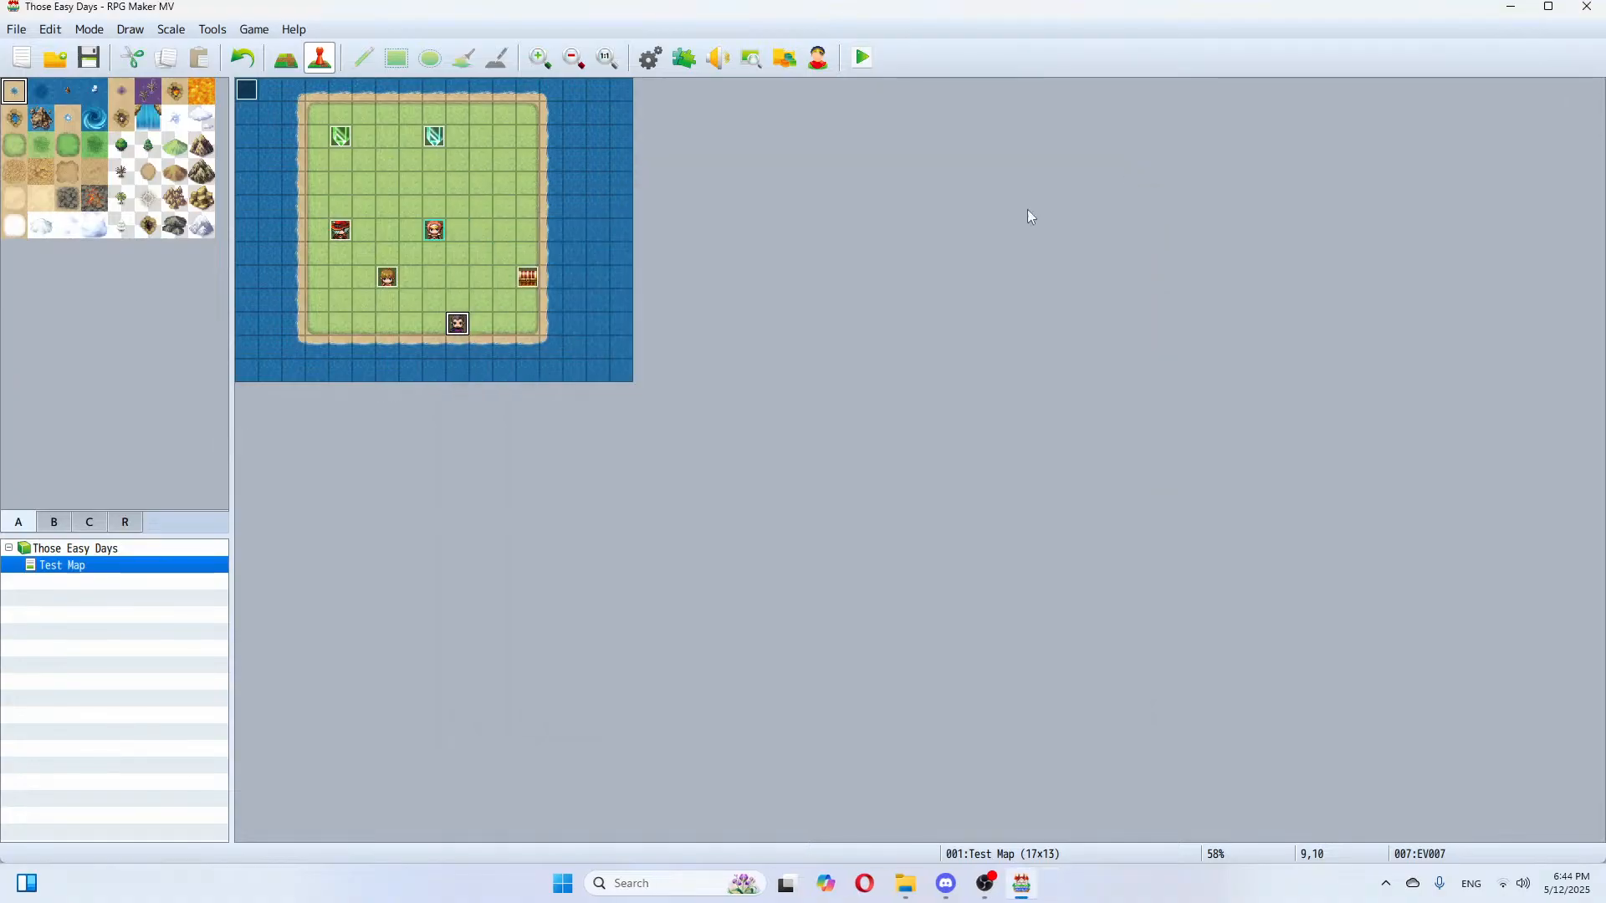
Step: Set the trigger of the first event page for the man in purple to Parallel and save the event
right_click(459, 325)
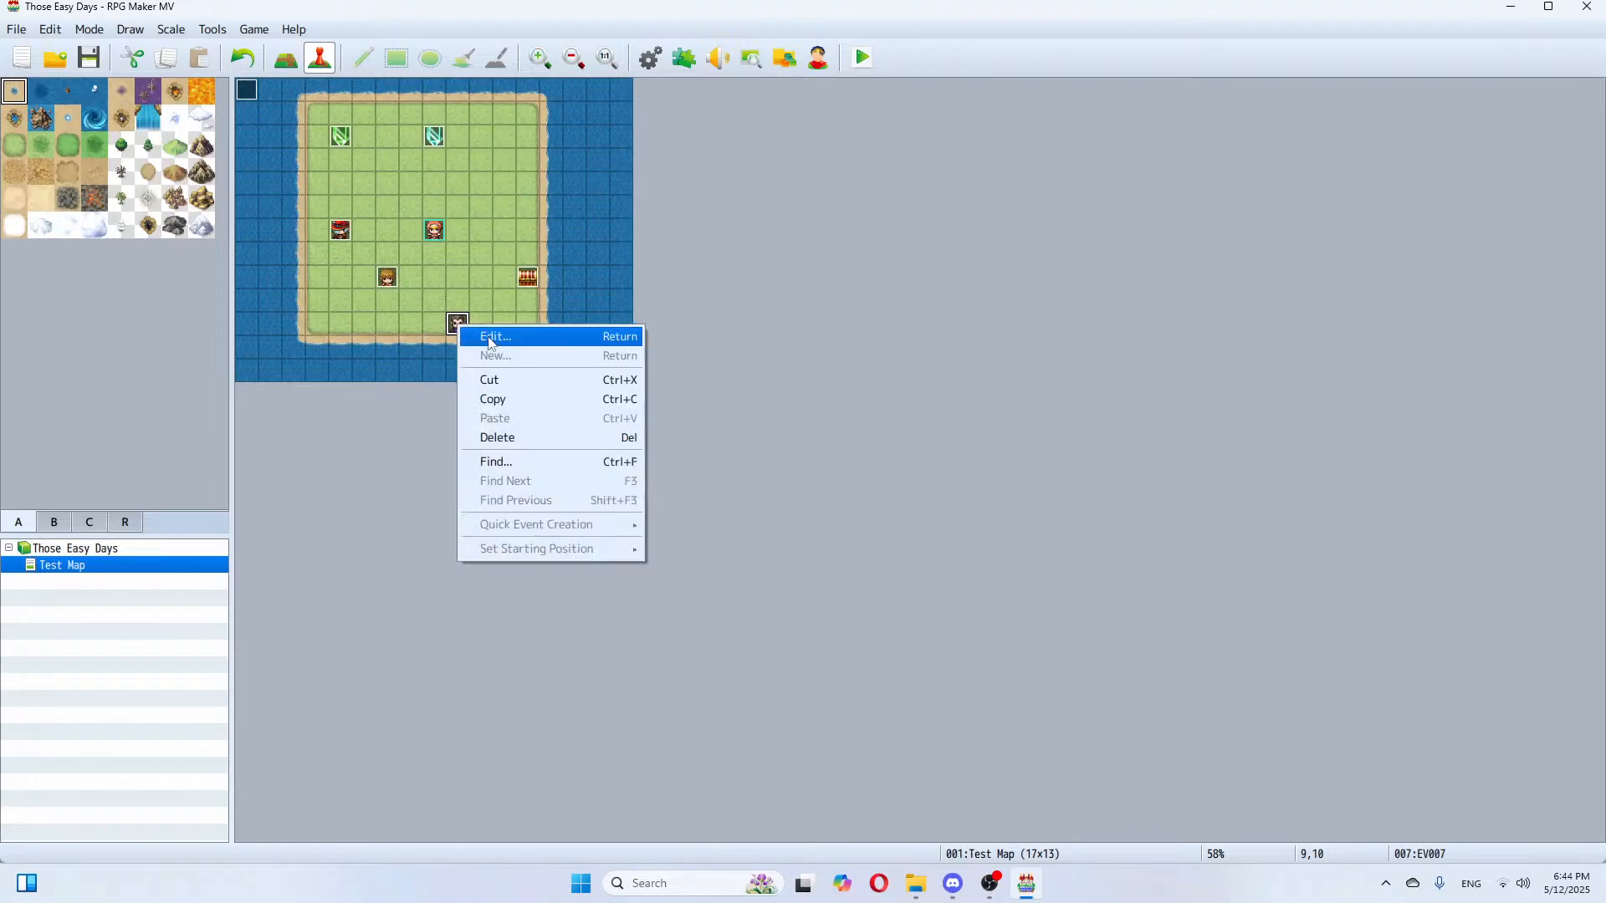
left_click(485, 338)
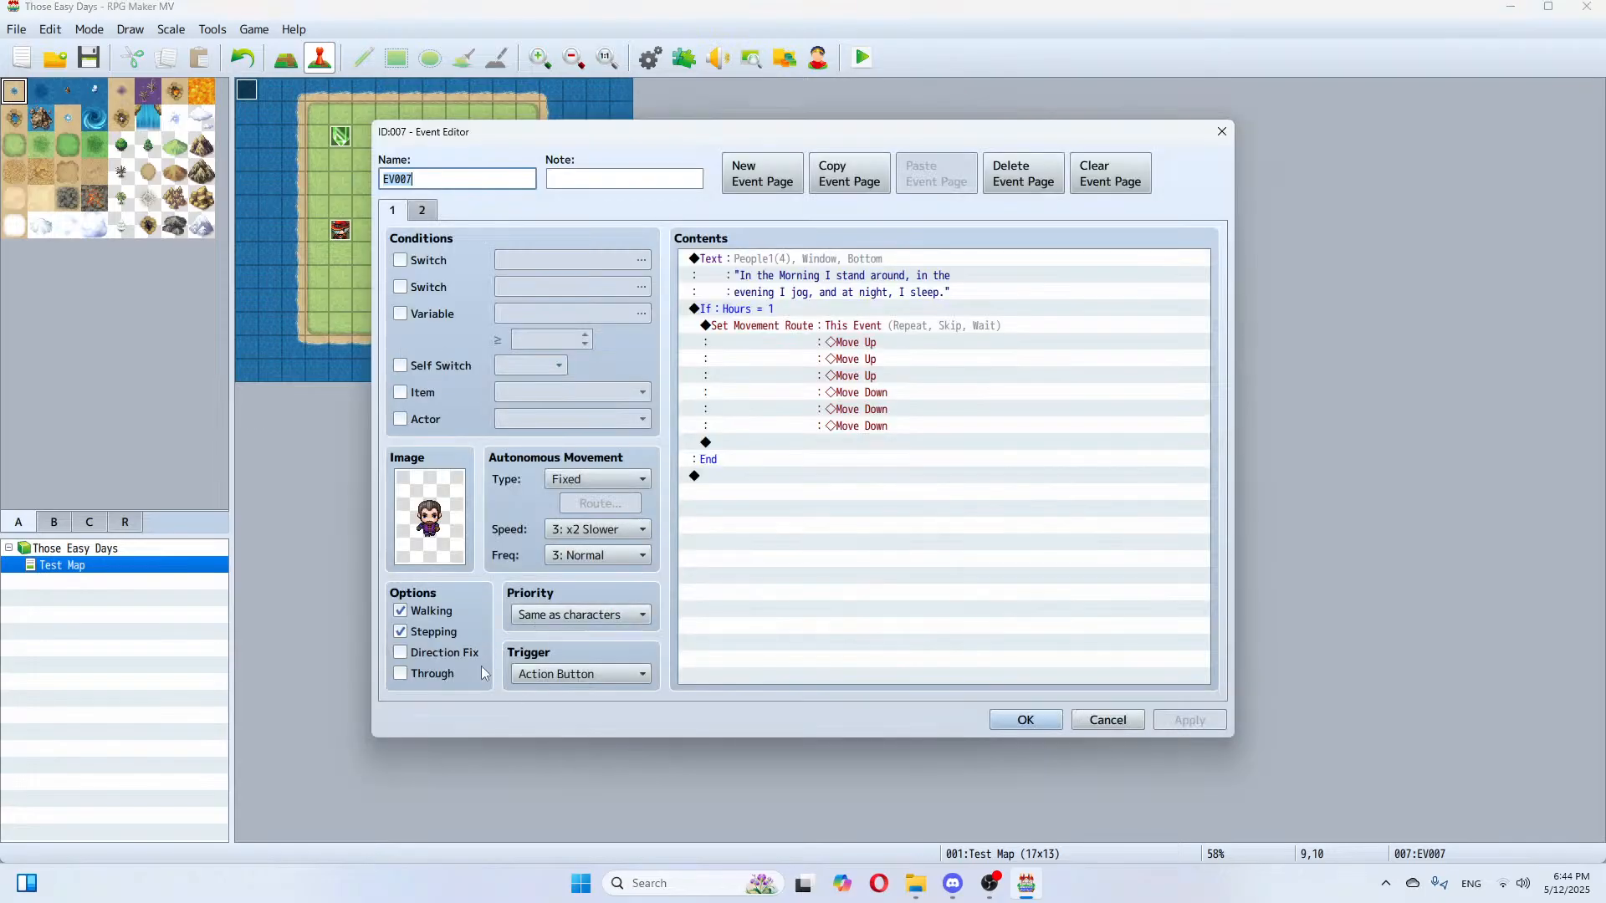
left_click(560, 677)
left_click(536, 771)
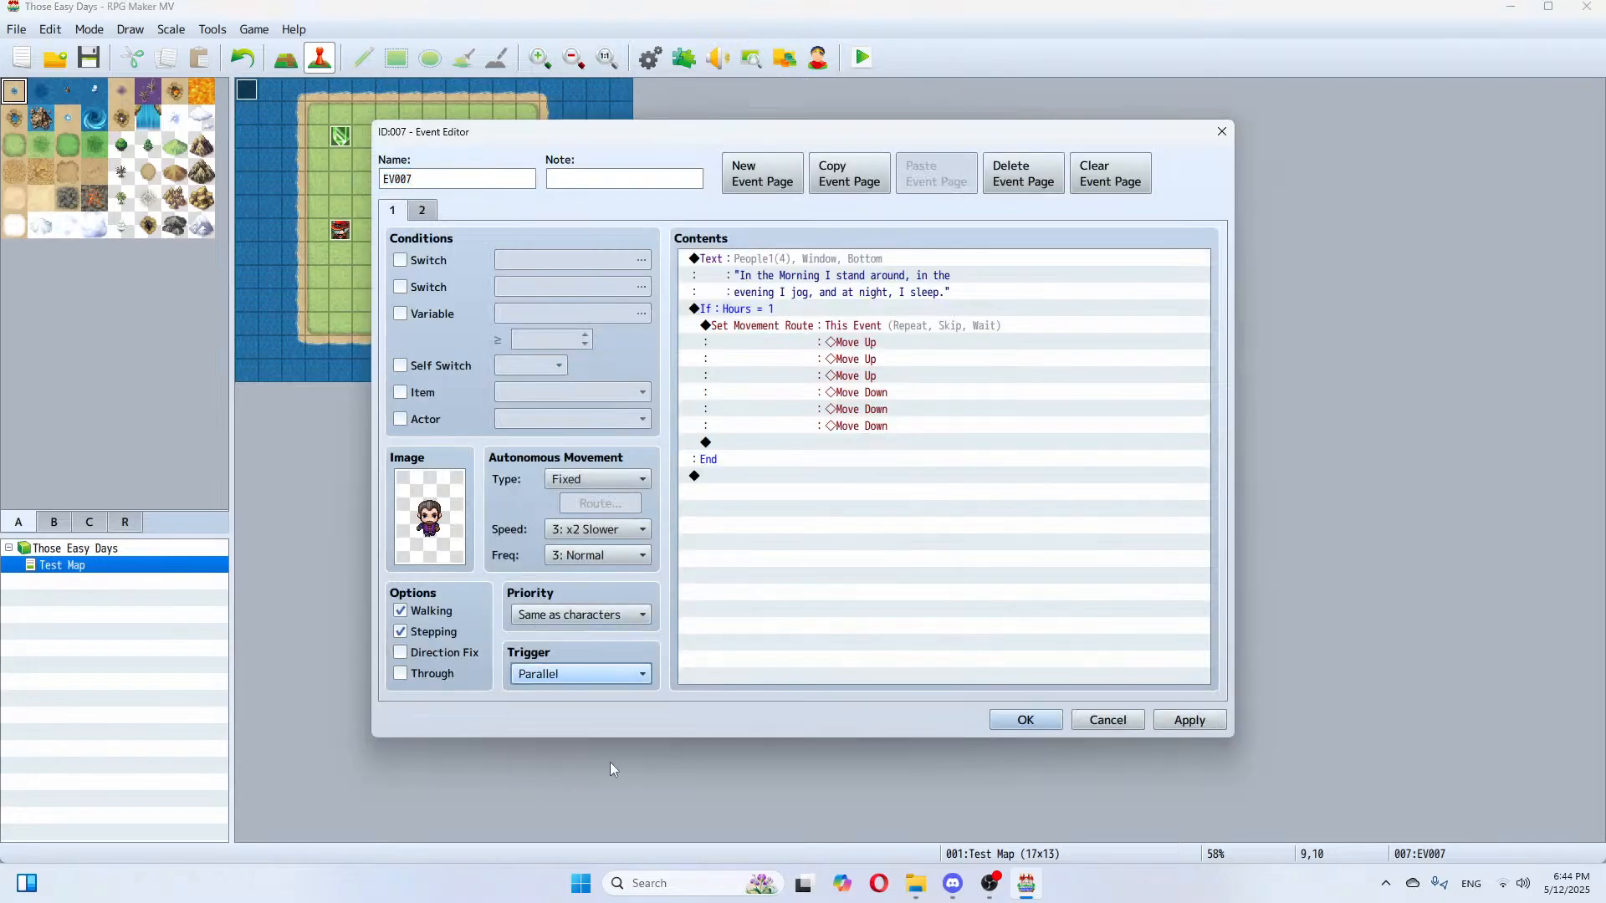
left_click(1189, 719)
left_click(1026, 720)
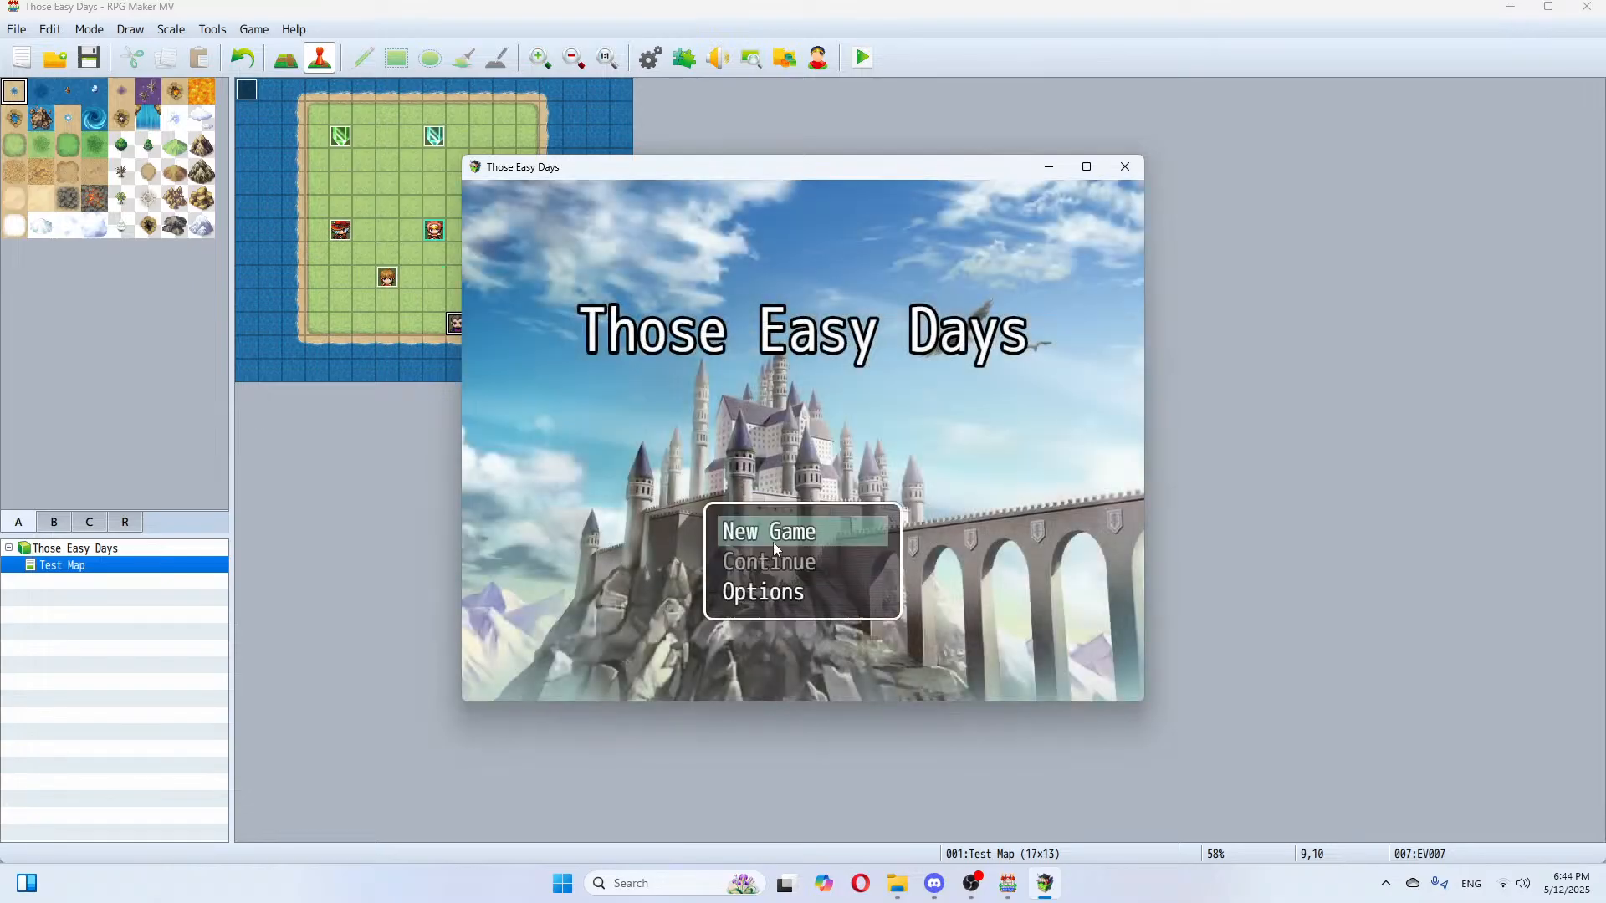
Step: Playtest a new game, advance through the opening message and the man's dialogue, and end the test
left_click(776, 527)
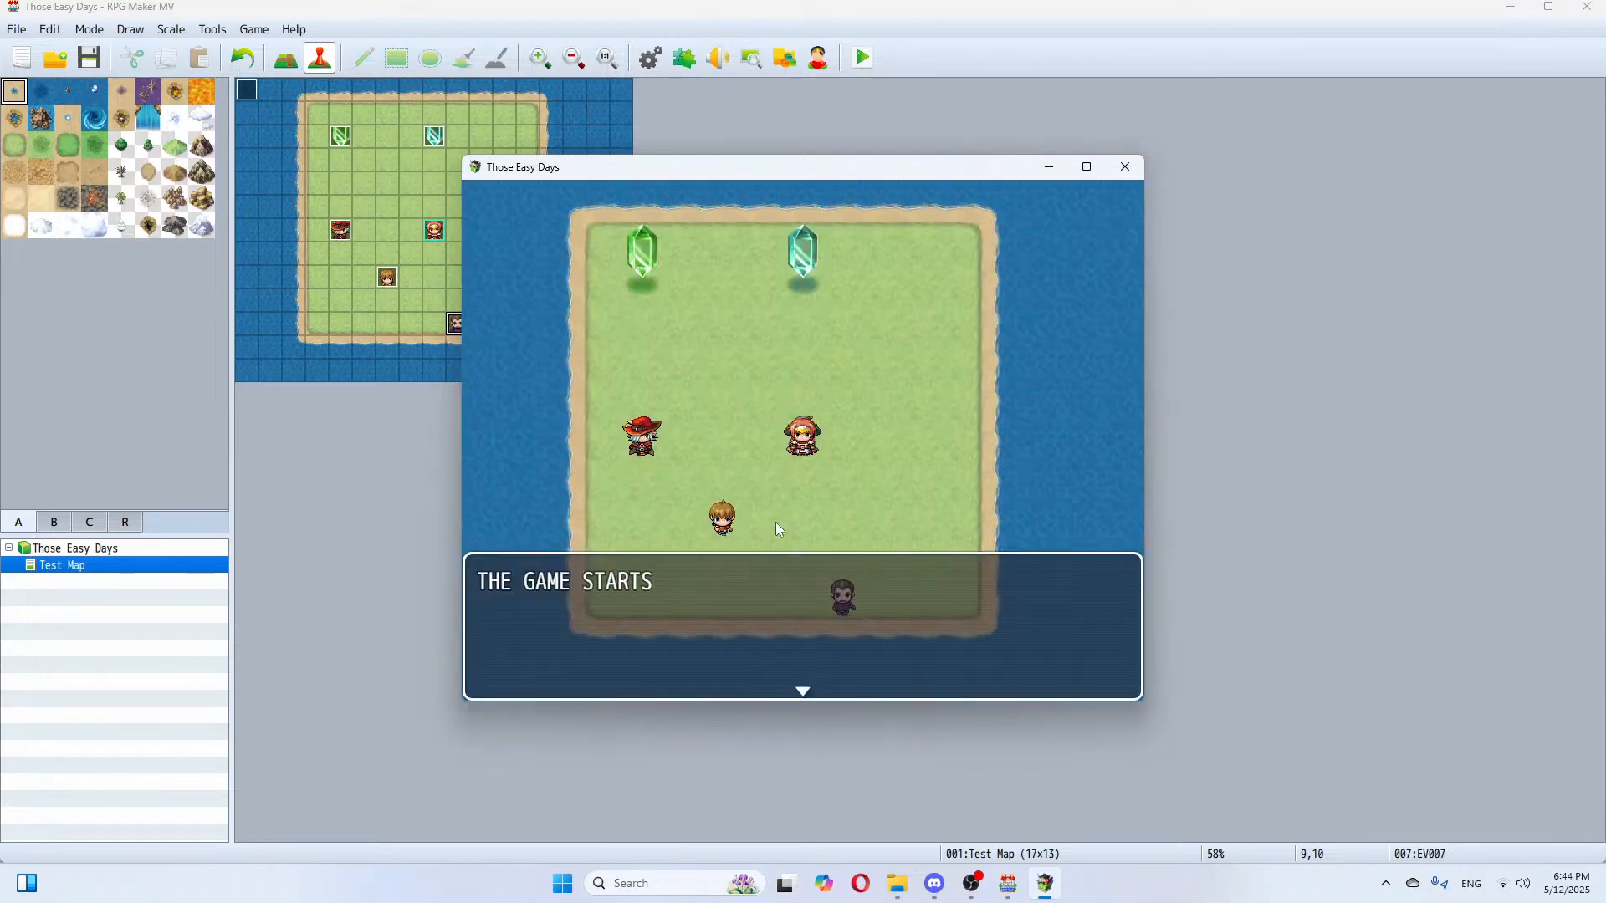
left_click(775, 515)
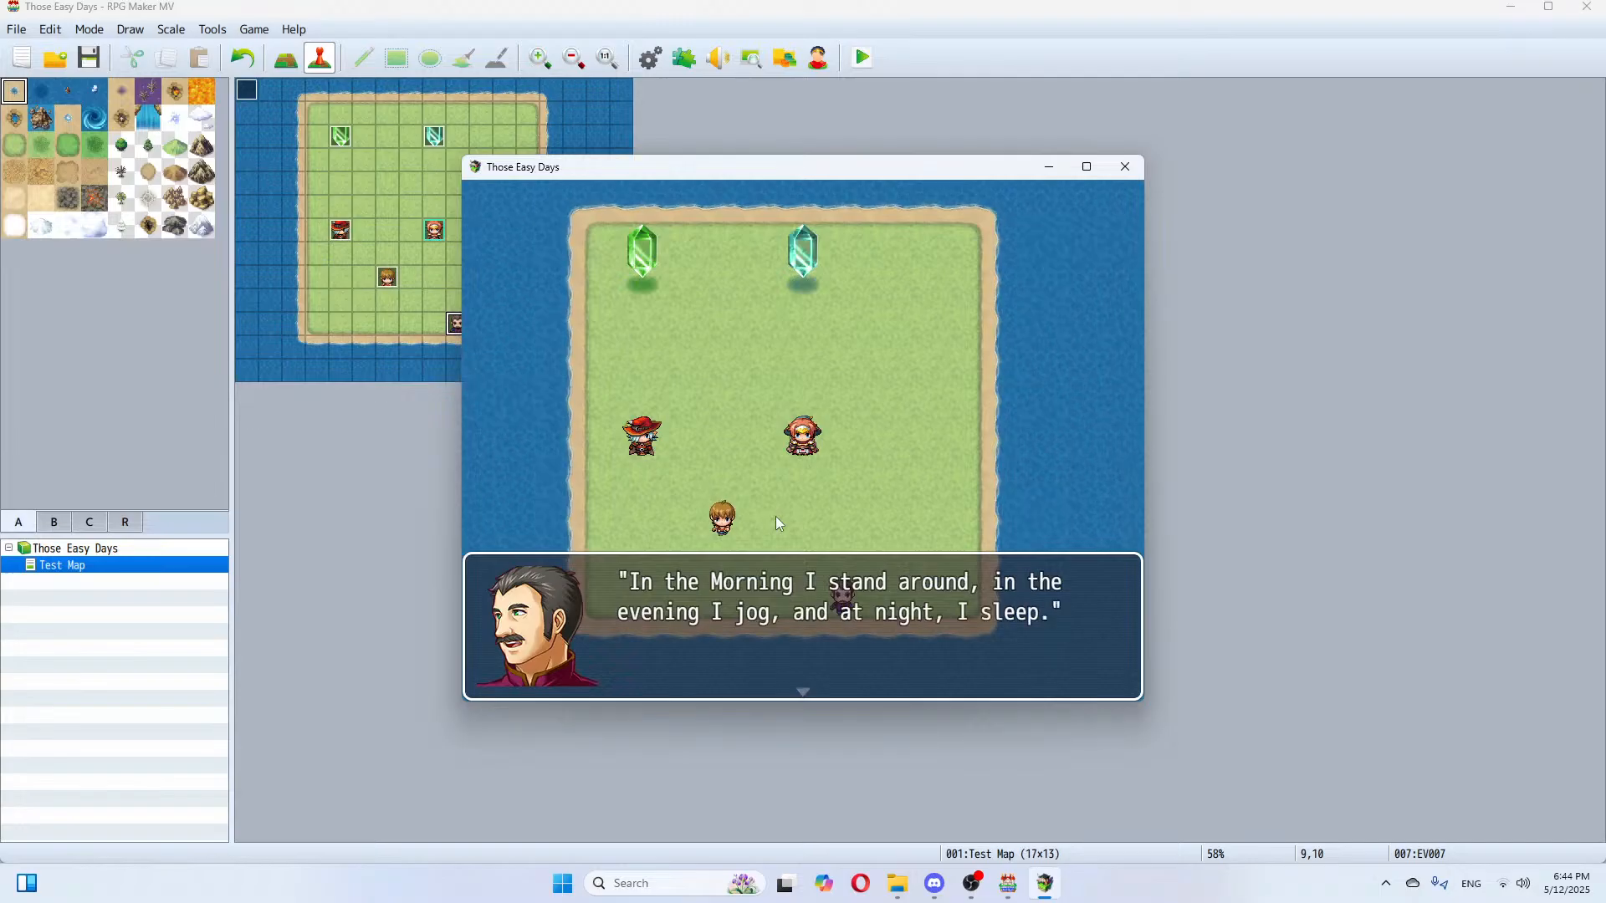
left_click(775, 515)
left_click(1123, 168)
Step: Reopen the event of the man in purple and set its first page's trigger to Action Button
right_click(458, 326)
left_click(471, 336)
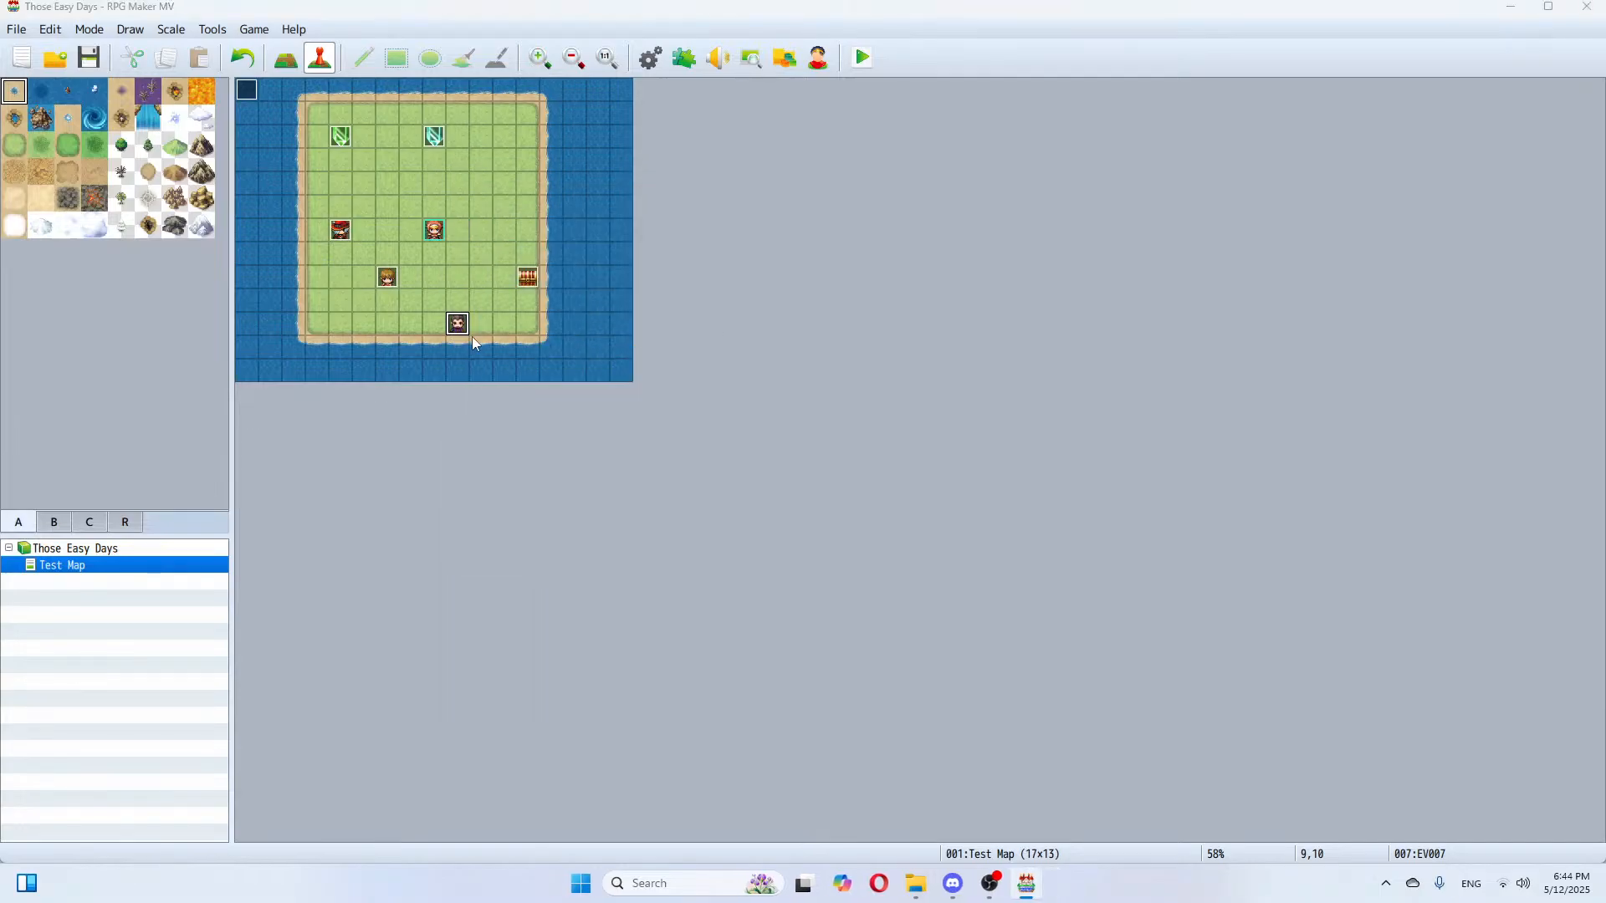
left_click(555, 682)
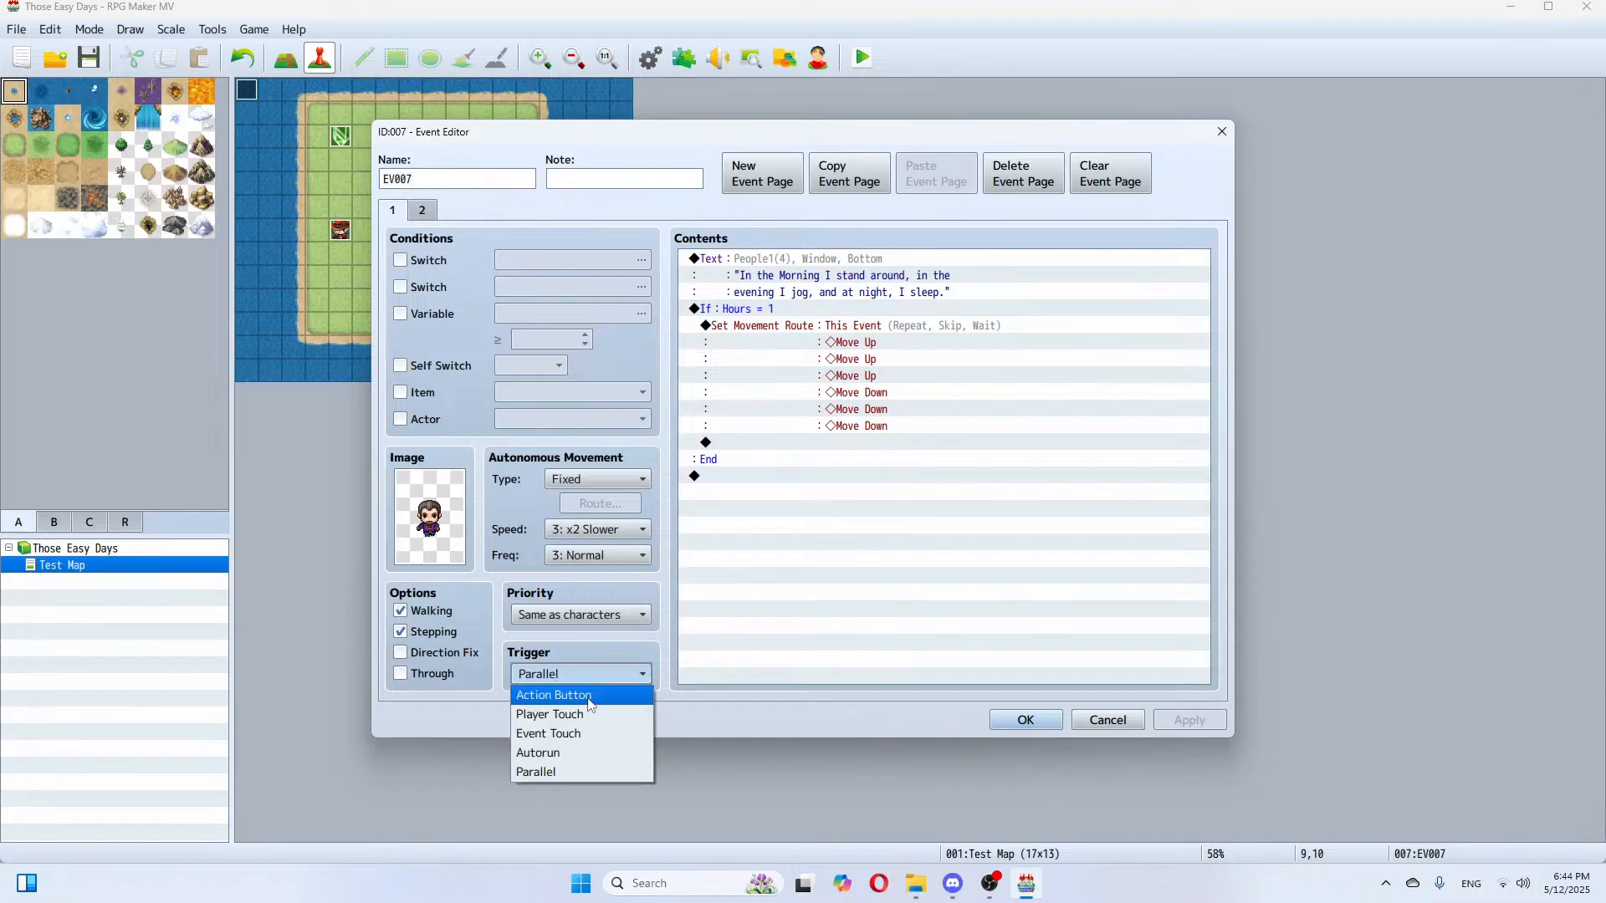
left_click(589, 699)
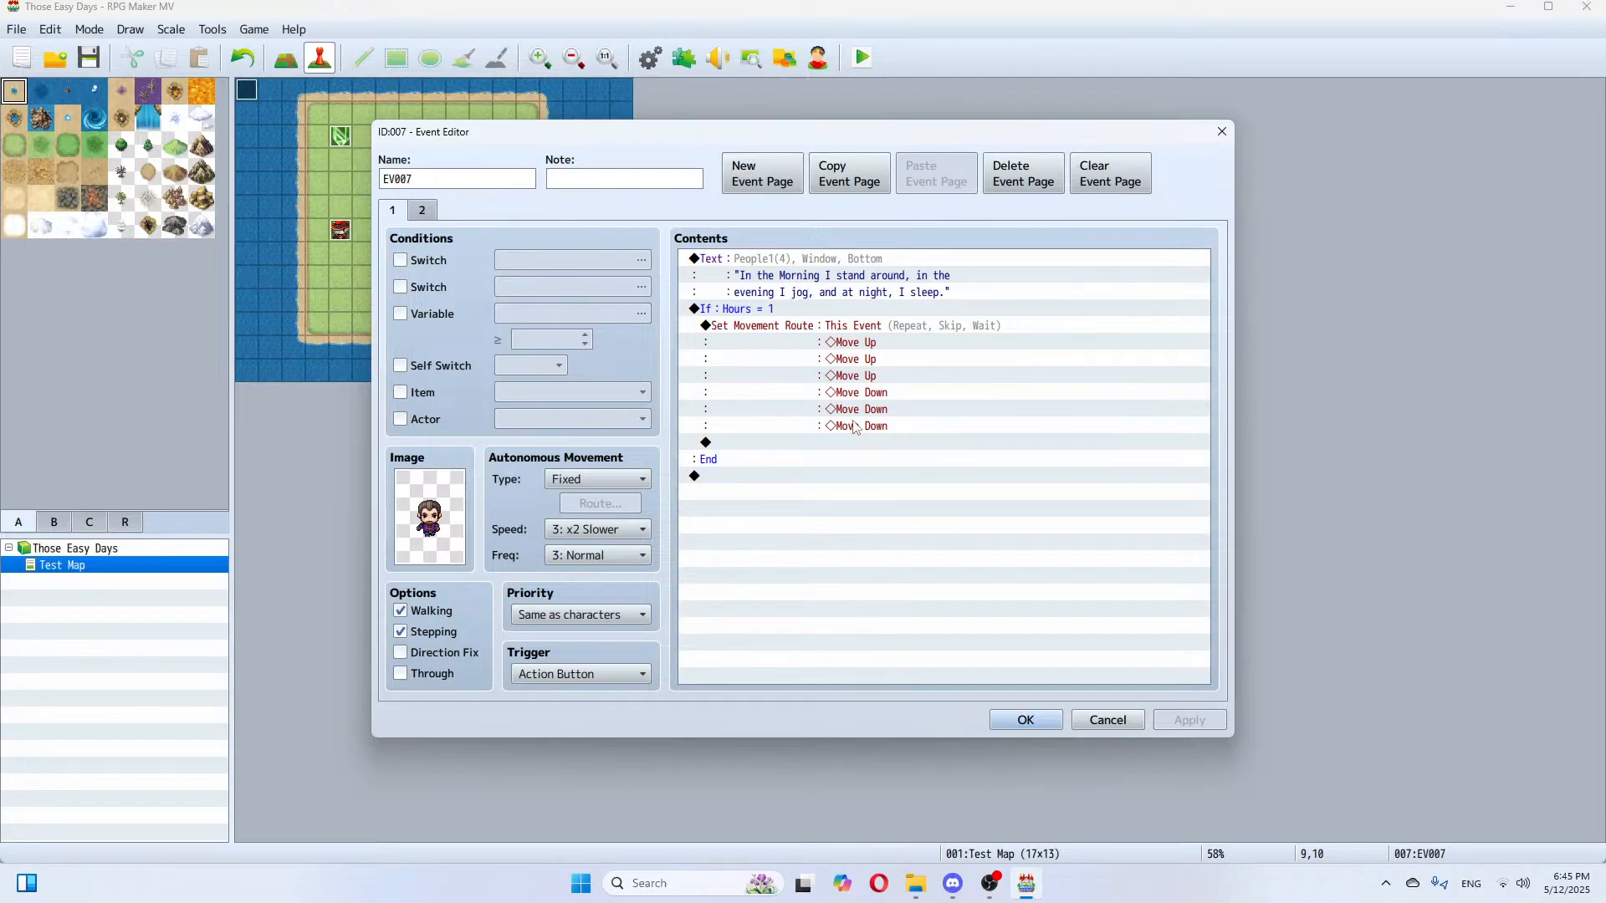
Step: Cut the Hours = 1 conditional branch with its movement route from the first event page
left_click(776, 310)
right_click(775, 309)
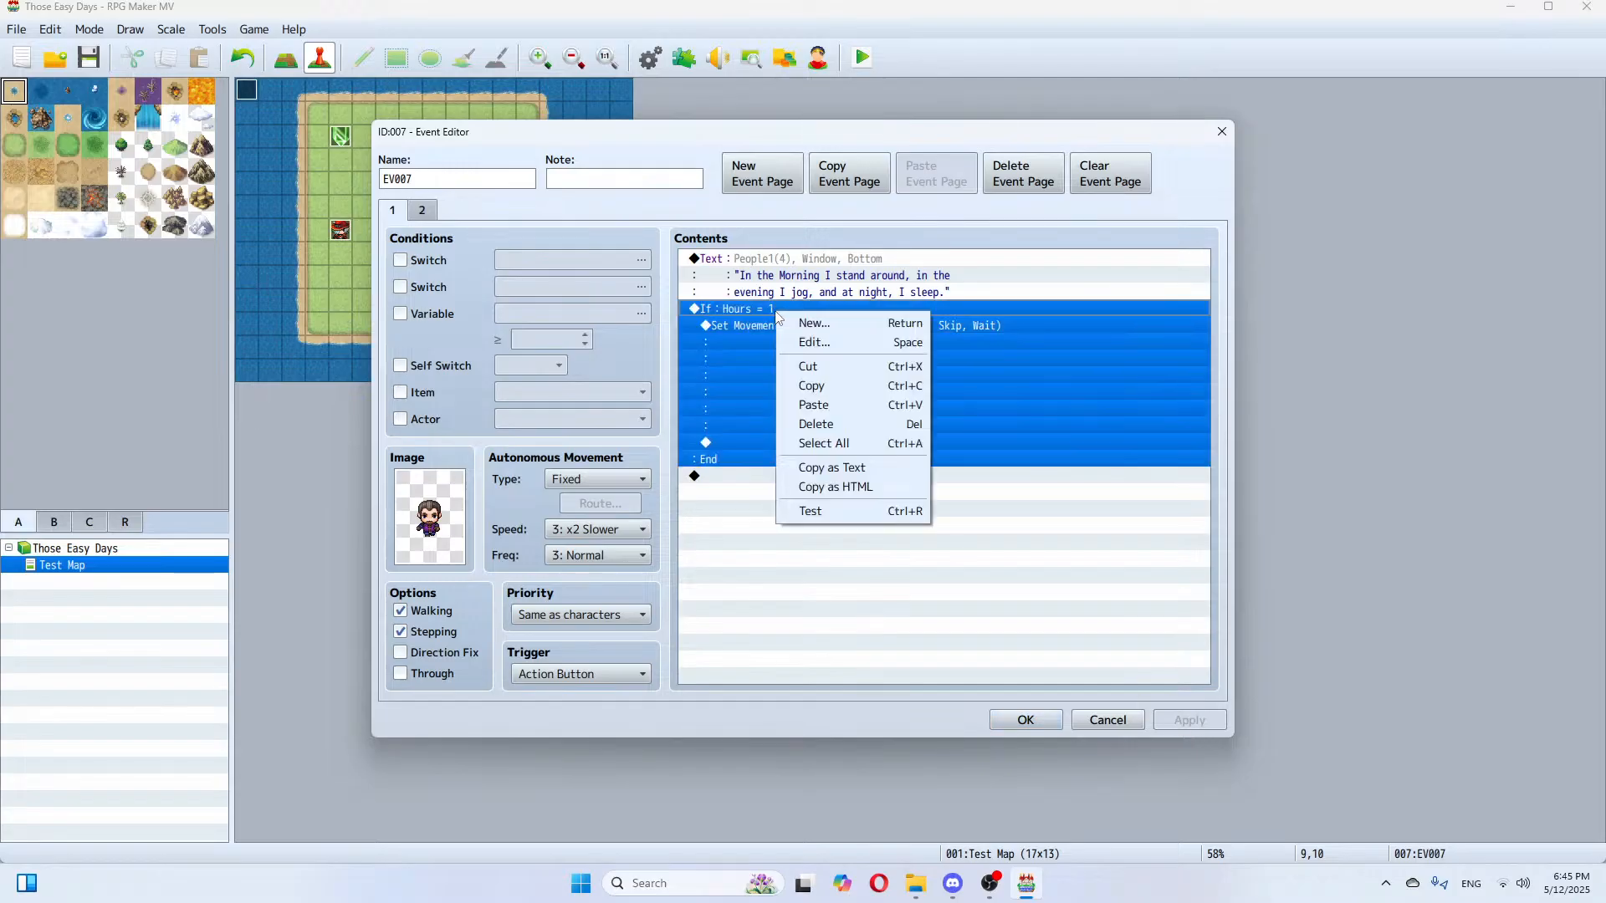
left_click(821, 384)
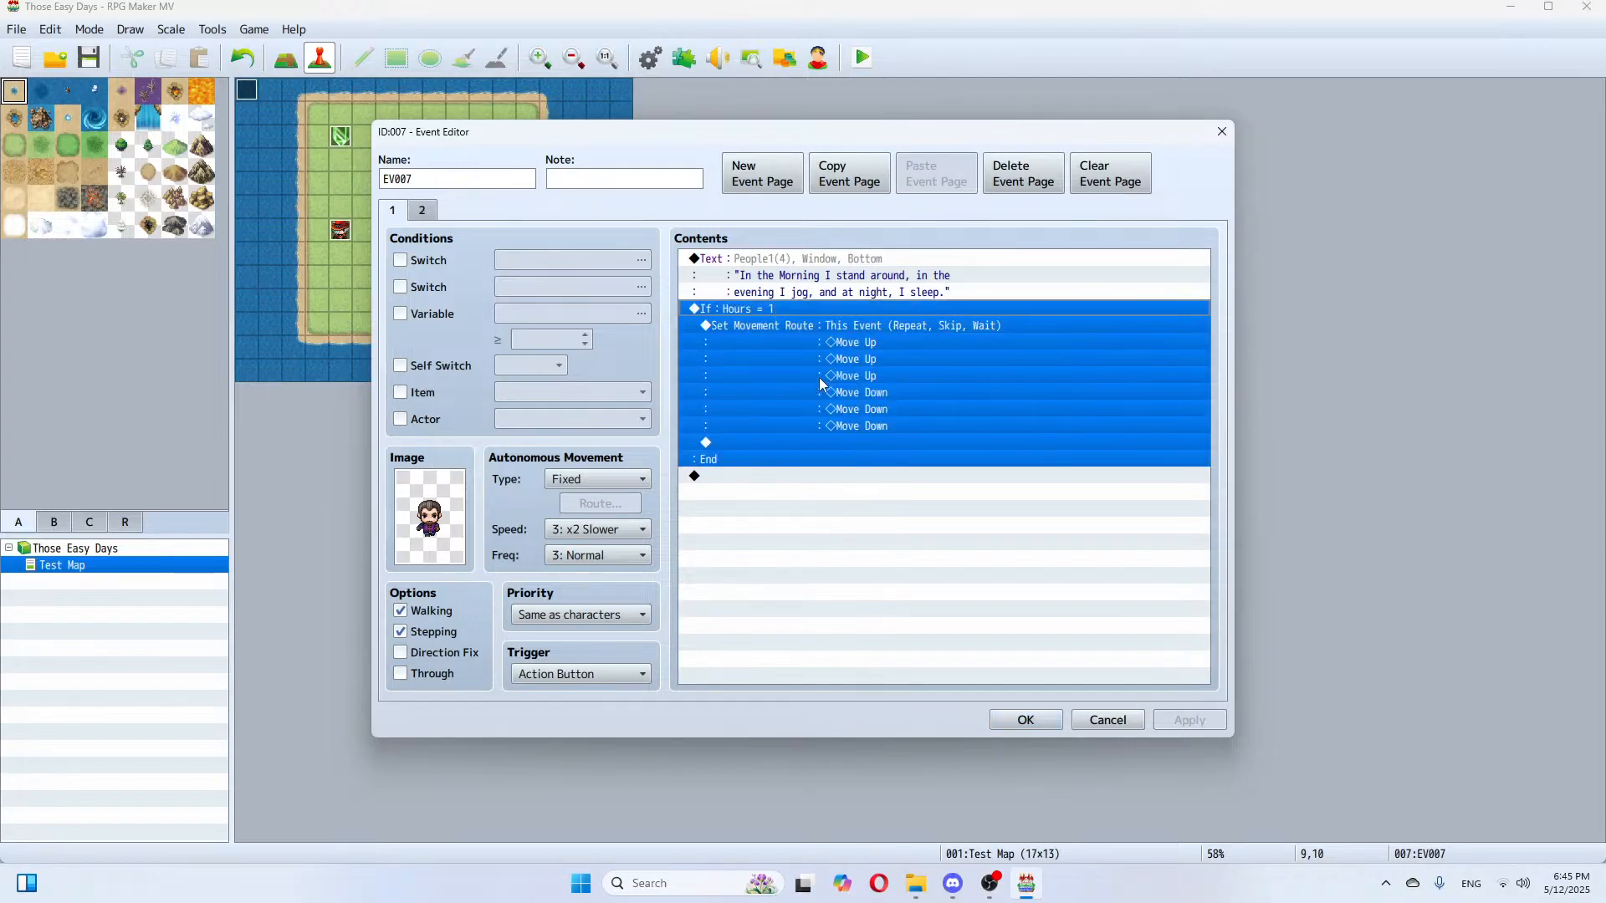
right_click(750, 309)
left_click(801, 369)
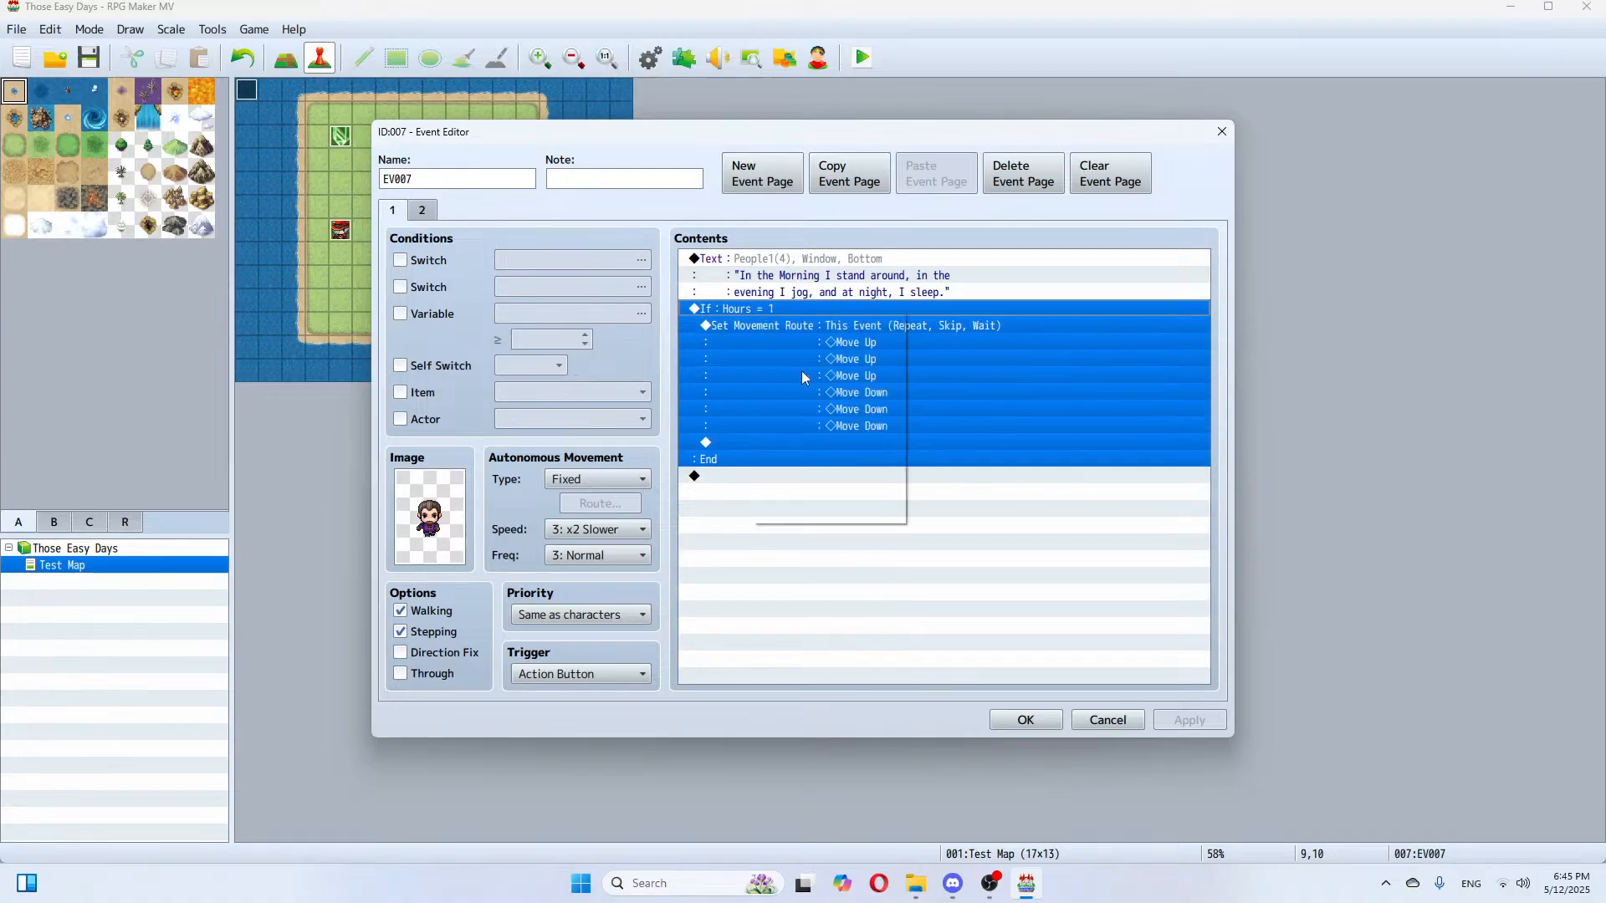
Step: On the second event page, set the 0001 Hours condition to at least 1 and enable the stepping animation
left_click(424, 211)
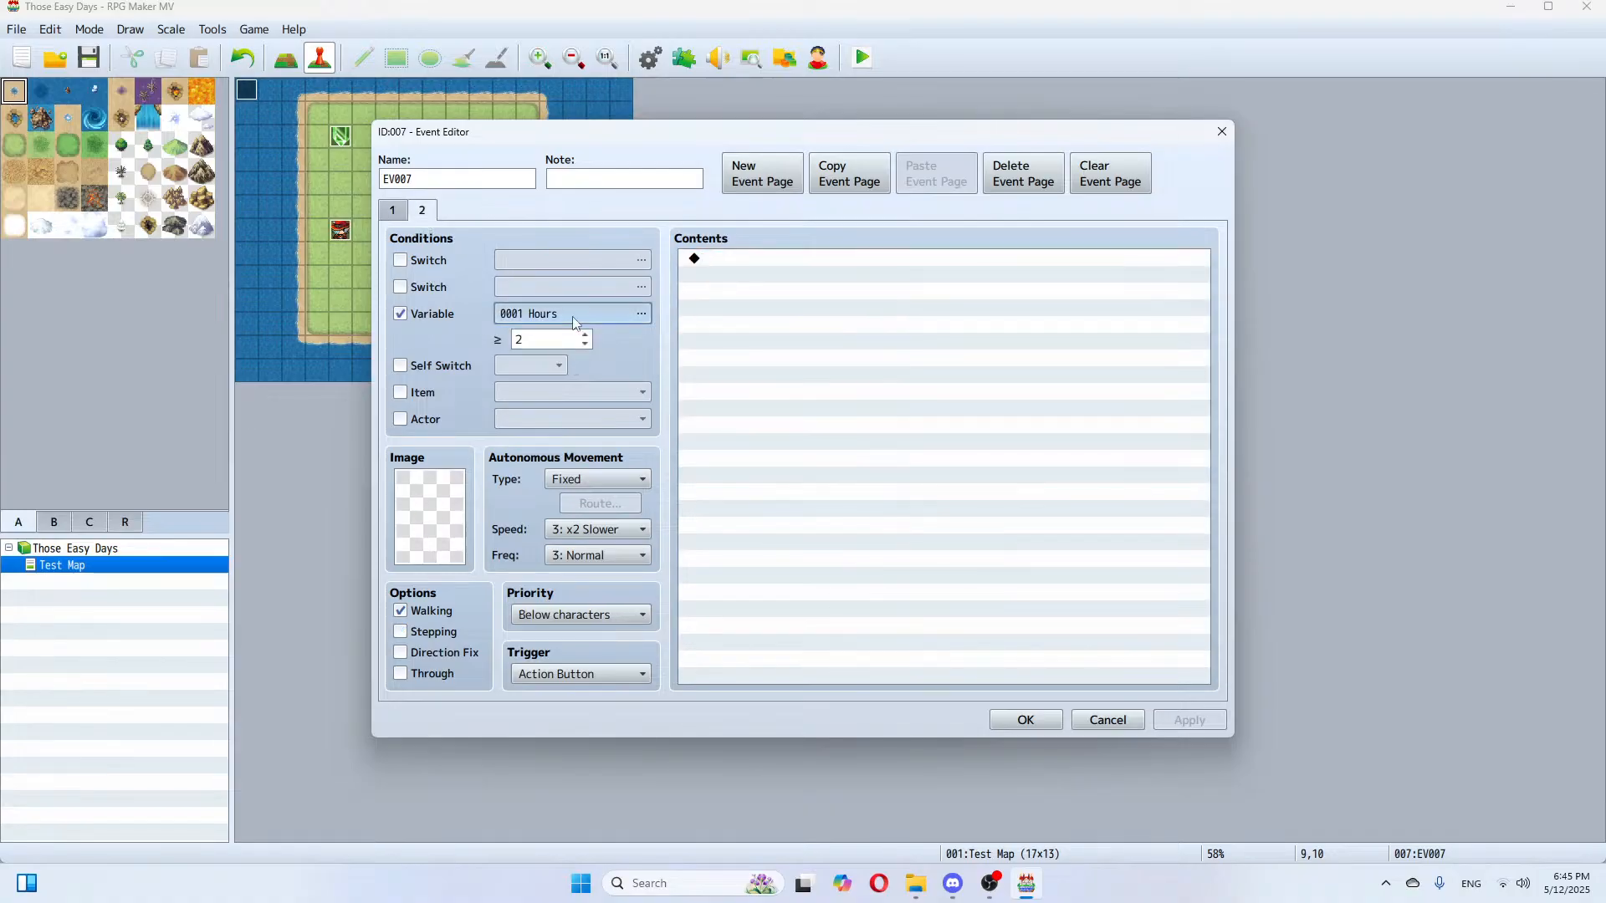
left_click(641, 313)
left_click(854, 640)
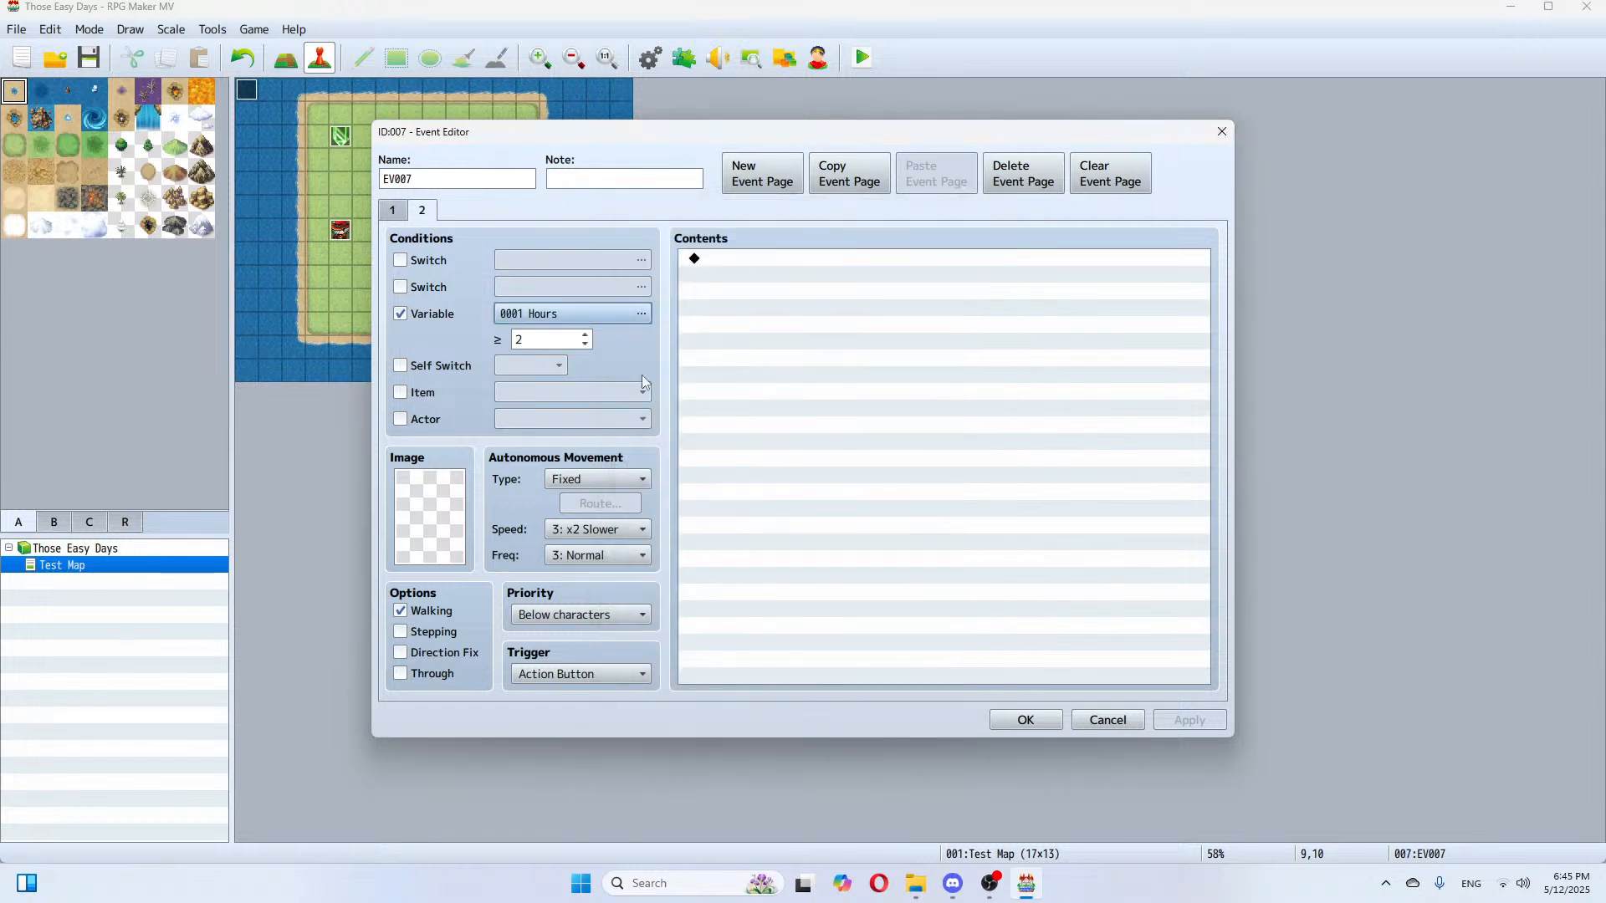
left_click(584, 345)
left_click(1205, 722)
left_click(400, 632)
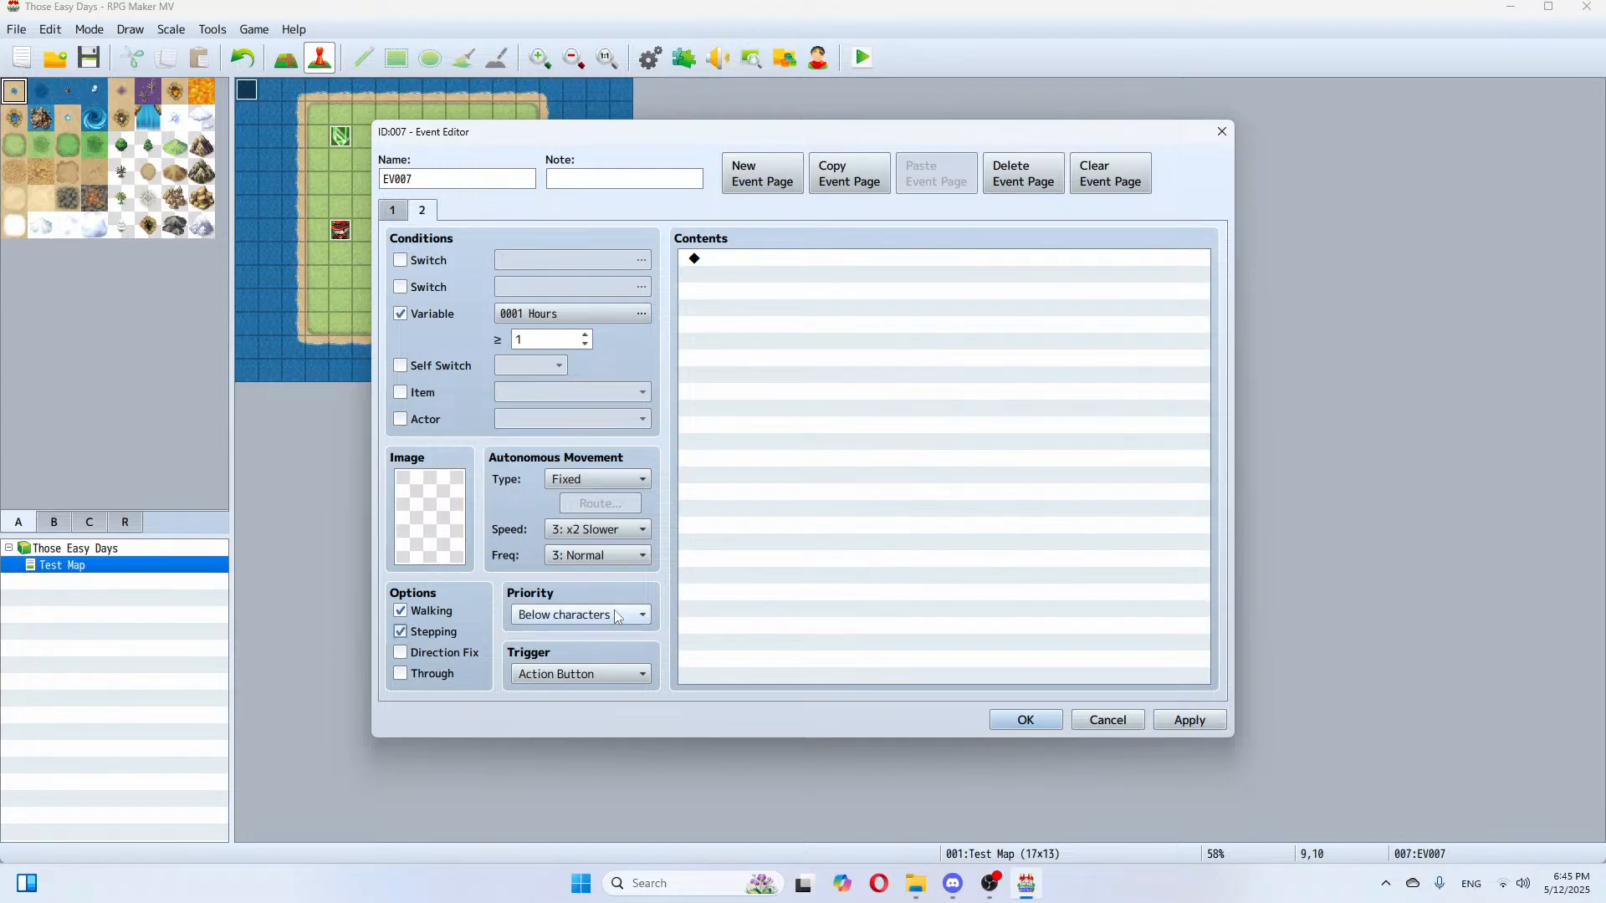
Step: Give the second page custom autonomous movement with a route of three Move Up and three Move Down, enabling Skip If Cannot Move
left_click(598, 479)
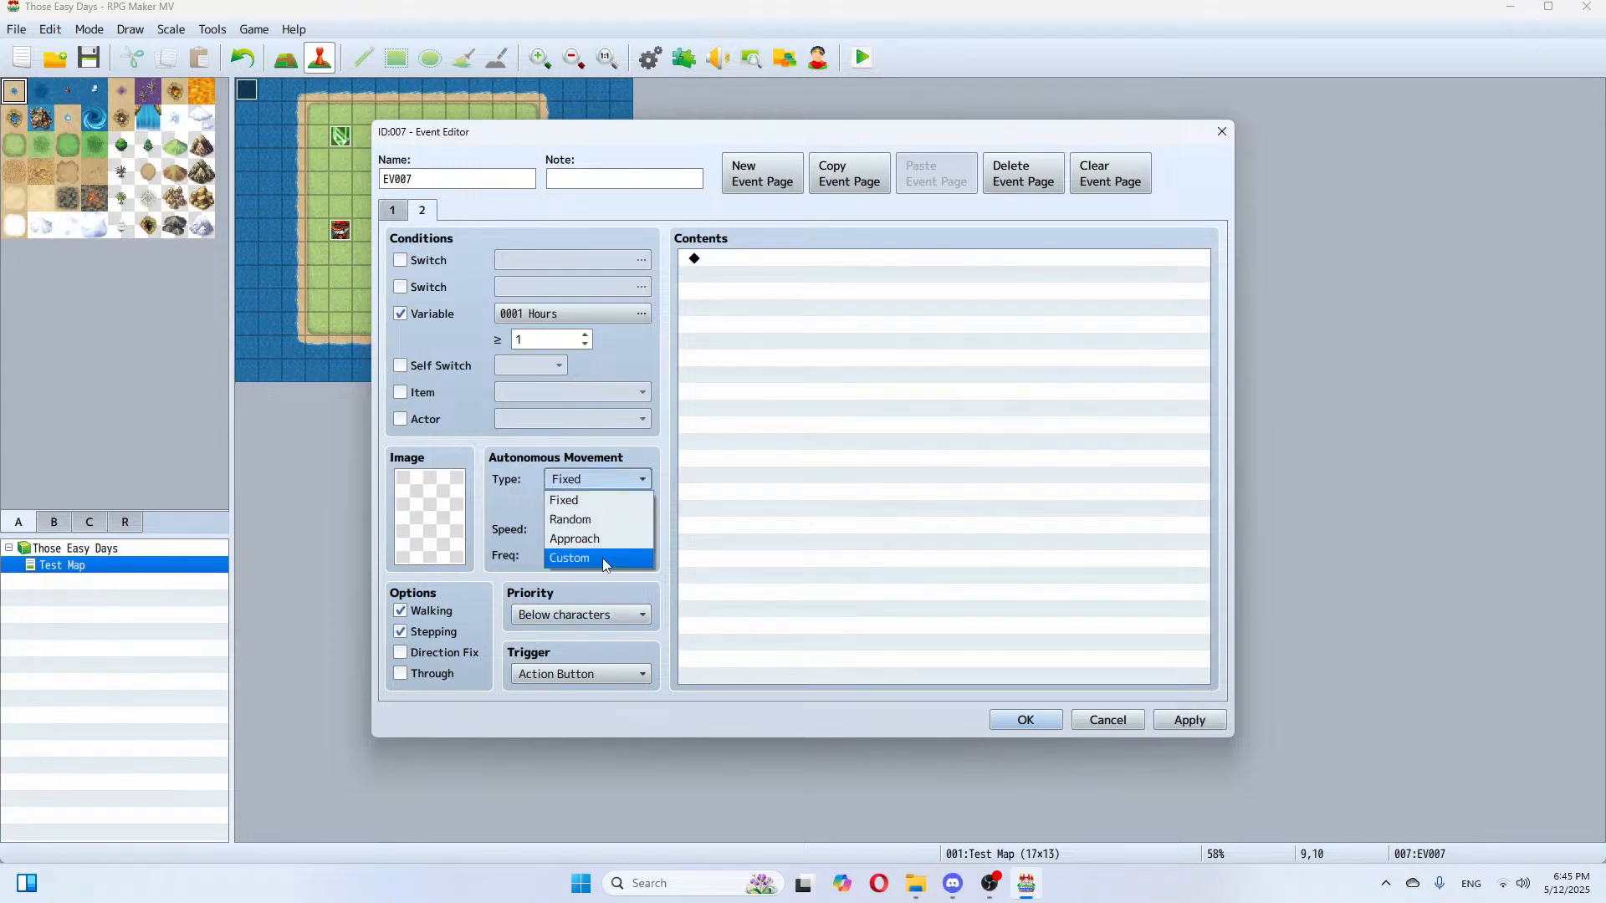
left_click(602, 559)
left_click(597, 504)
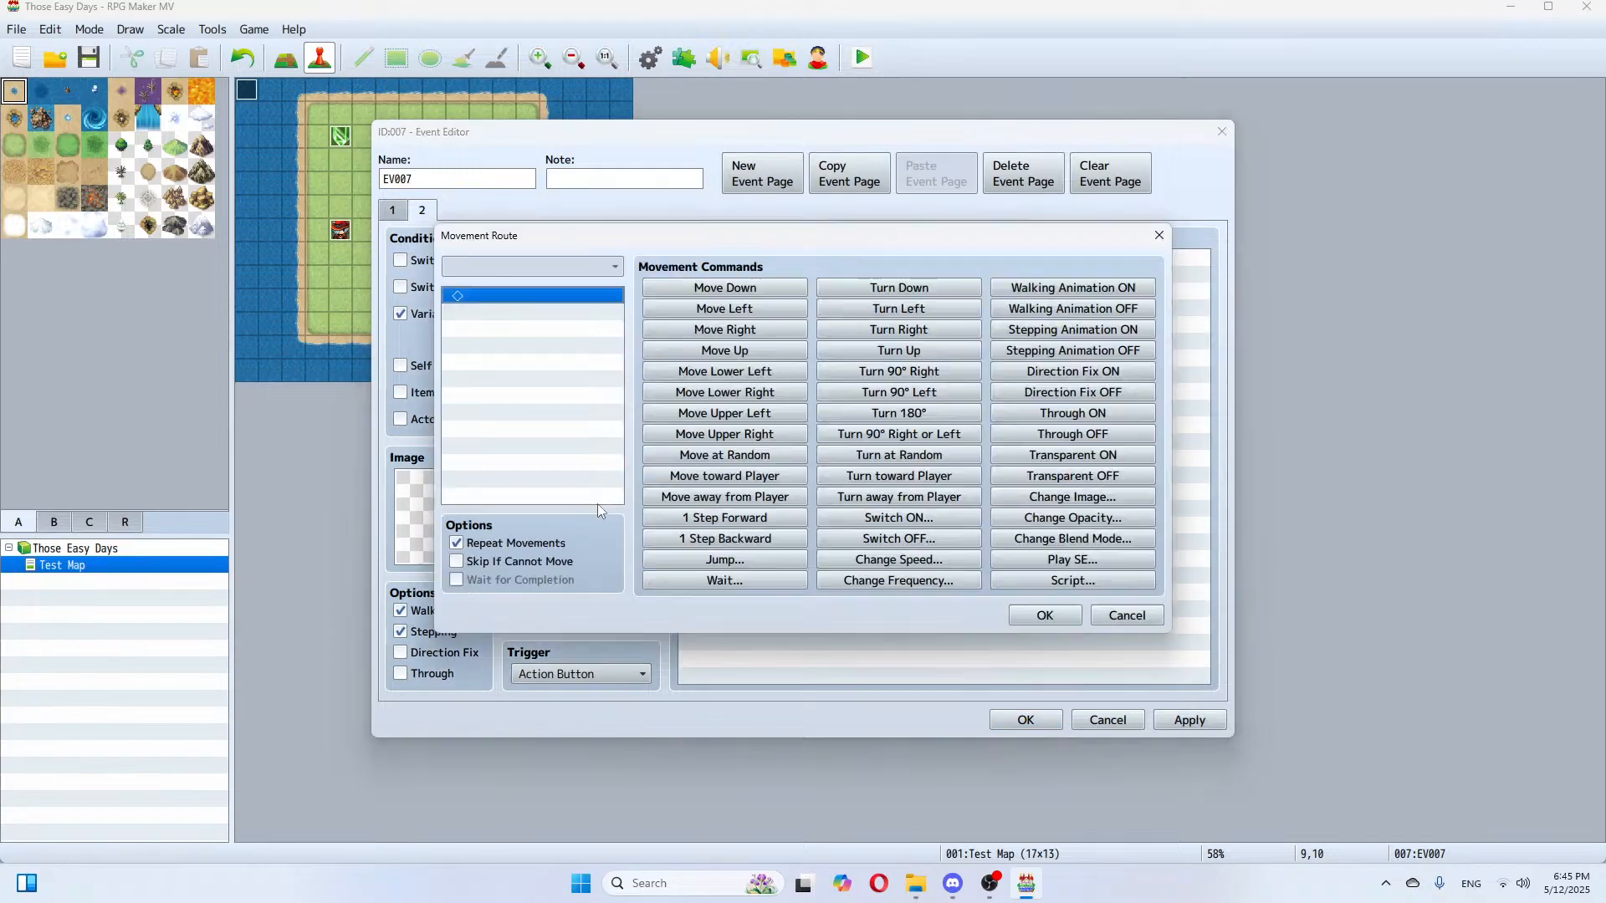
left_click(744, 352)
left_click(744, 352)
left_click(748, 352)
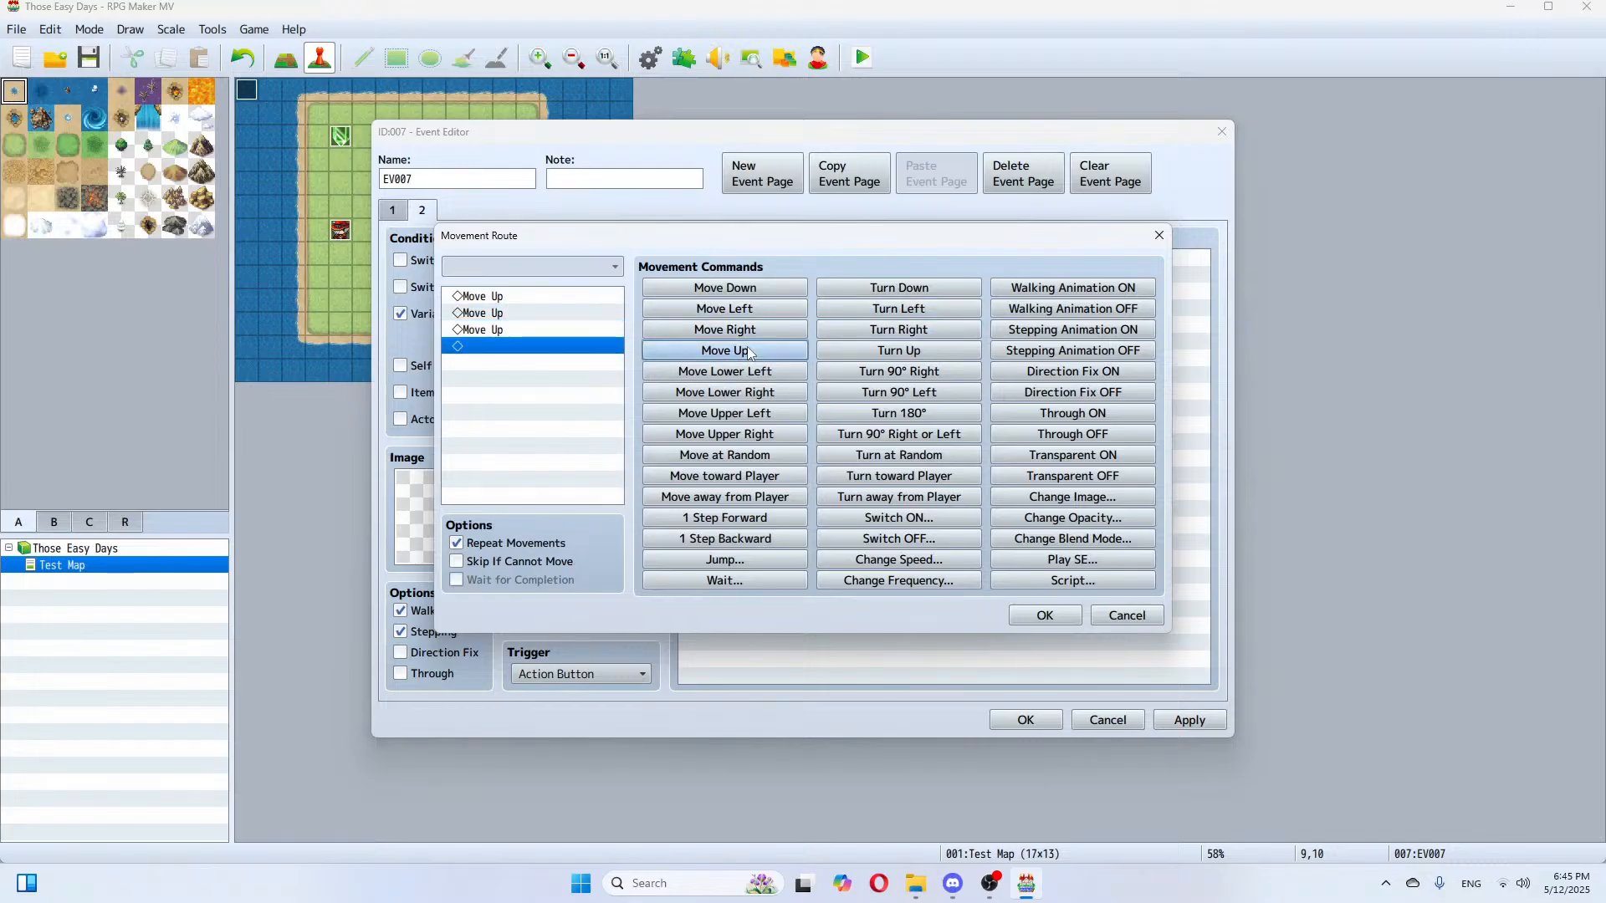
left_click(739, 289)
left_click(739, 288)
left_click(739, 289)
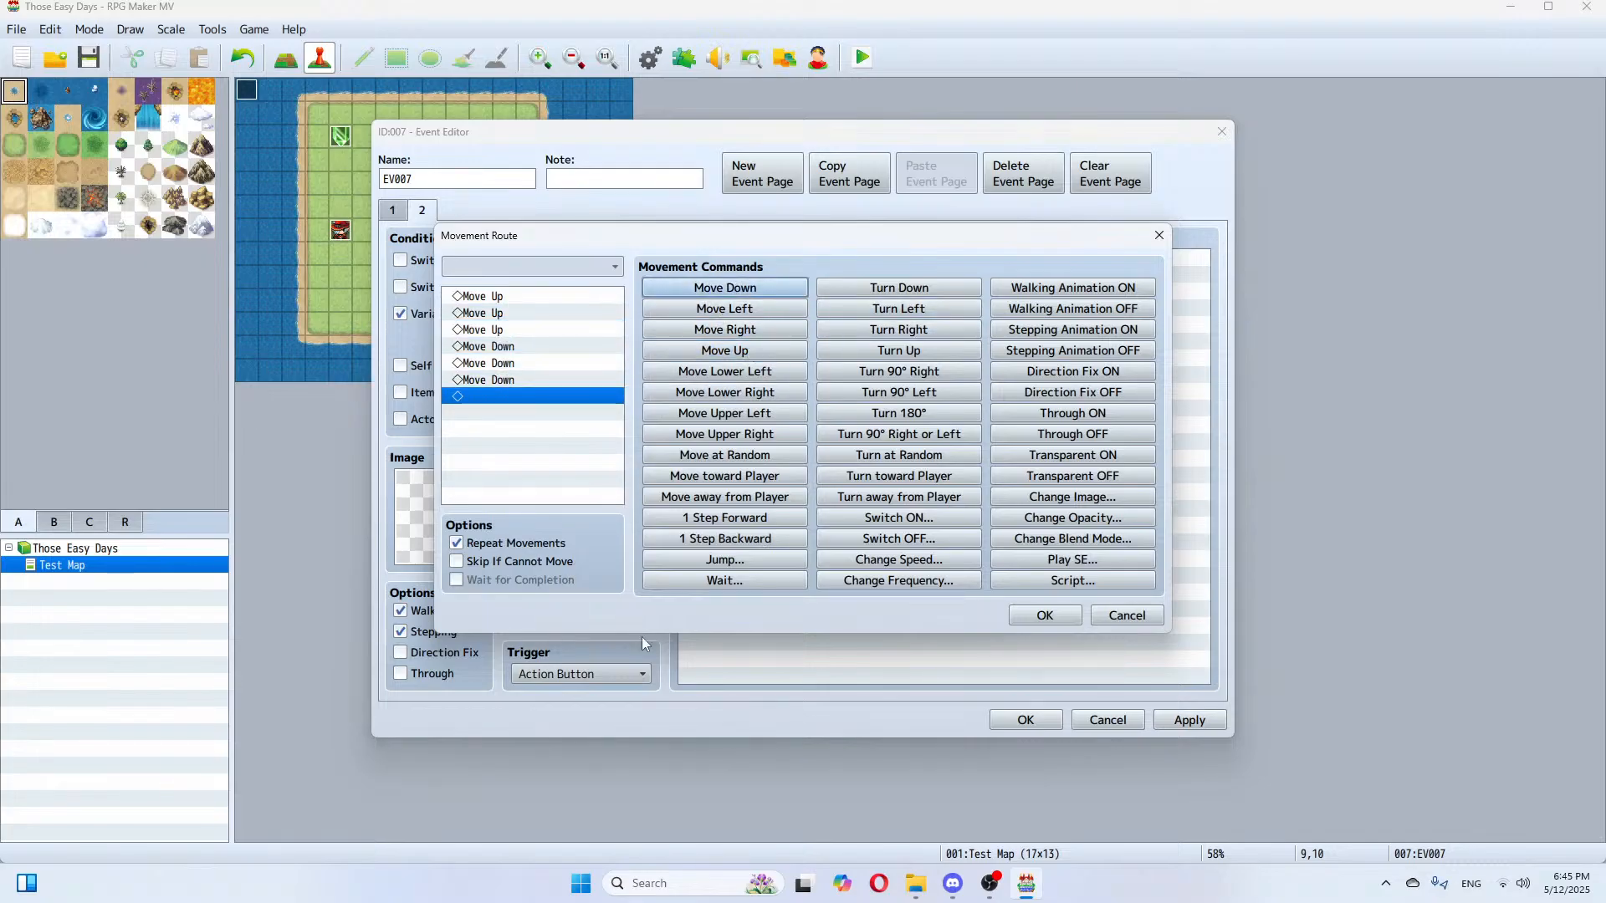
left_click(470, 564)
left_click(1046, 616)
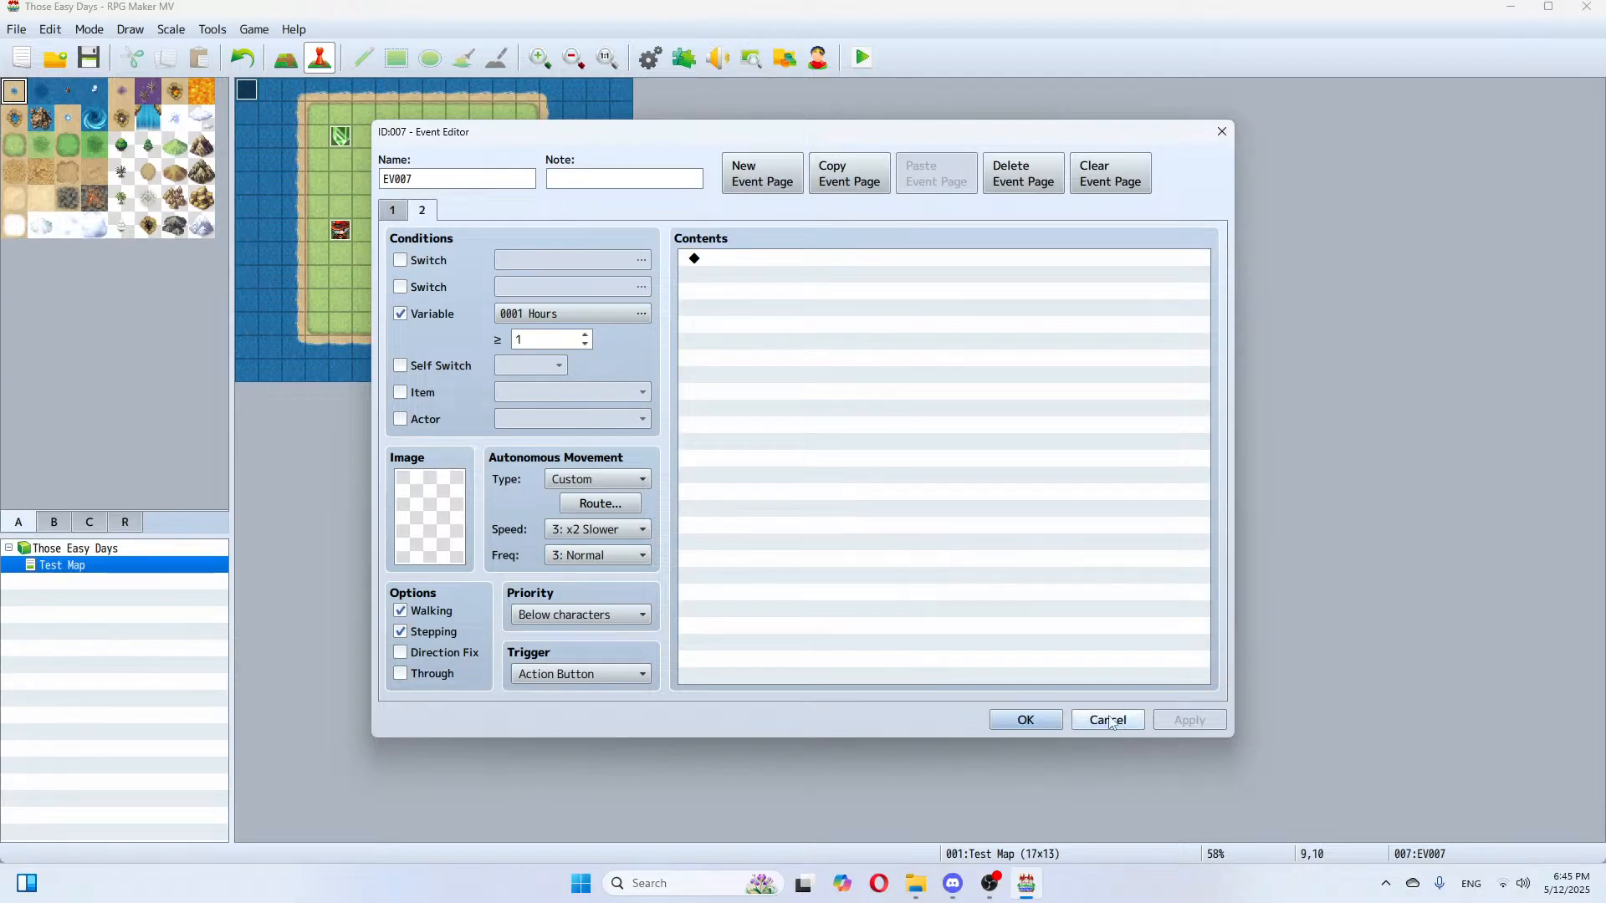
Step: Set the second page's image to the man in purple from the People1 character set
double_click(432, 505)
left_click(565, 403)
left_click(560, 387)
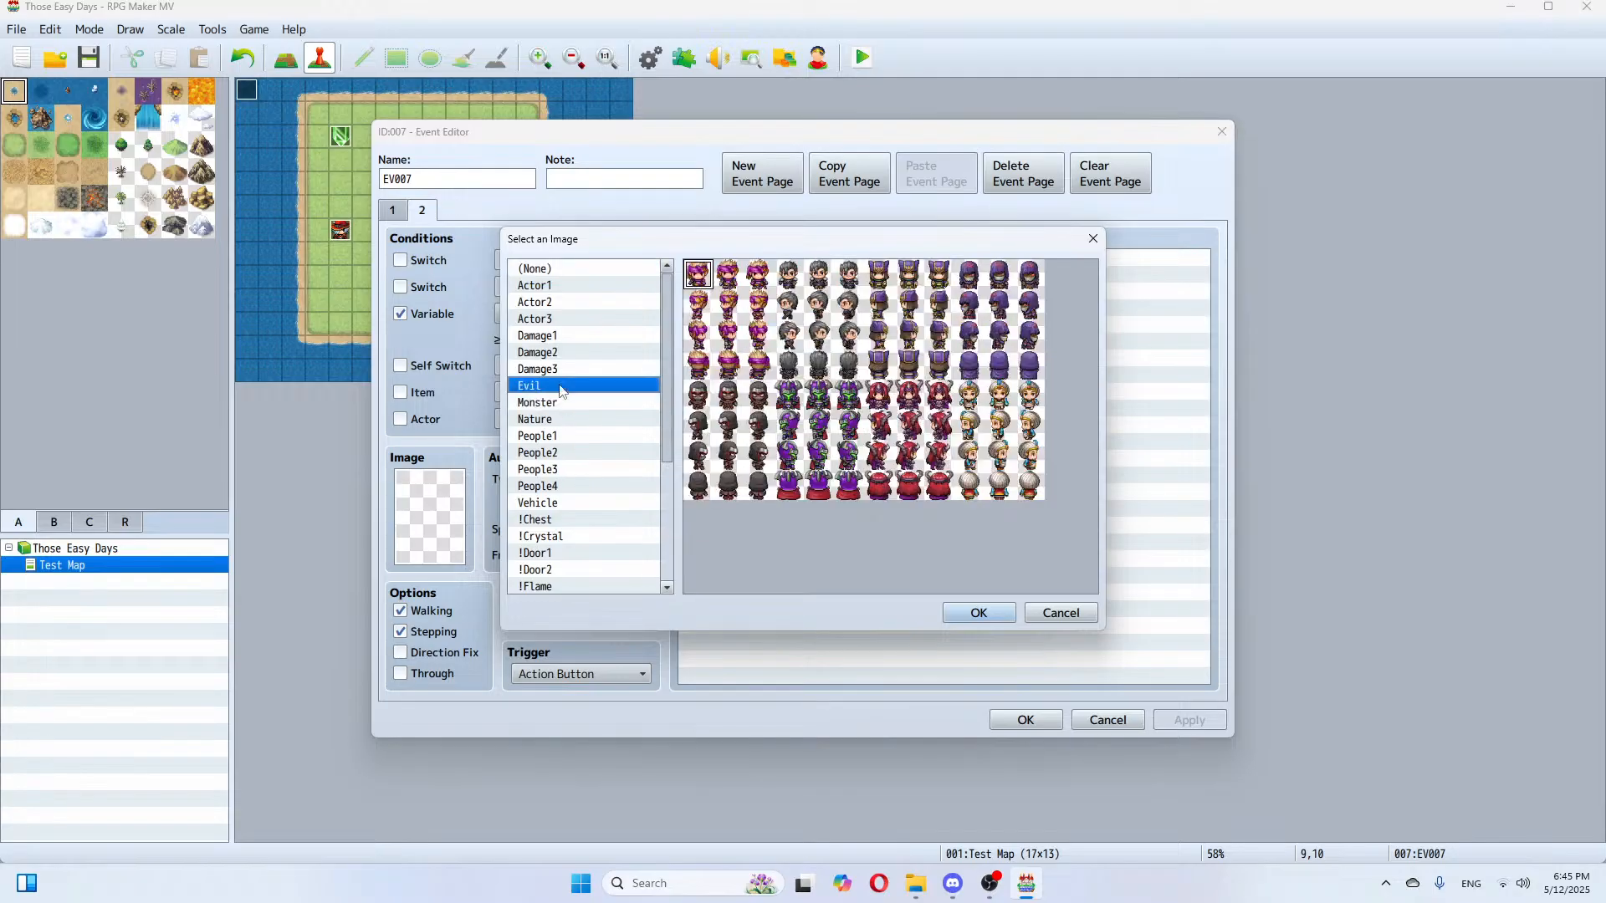
left_click(547, 436)
double_click(695, 406)
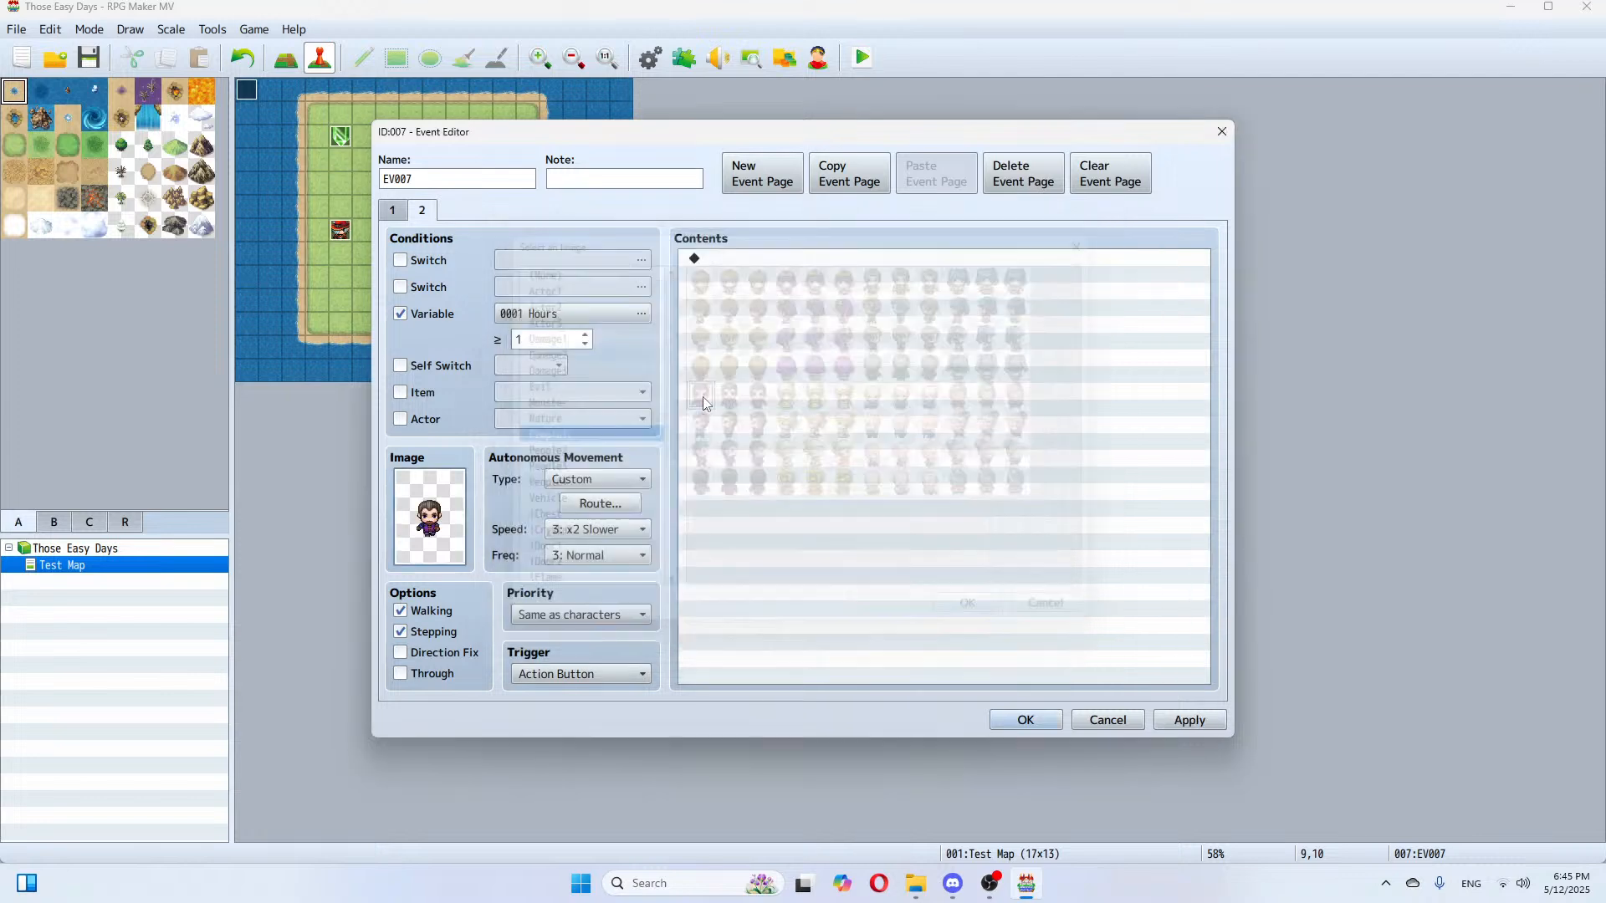
Step: Copy the man's dialogue text from the first event page into the second page's contents
left_click(393, 212)
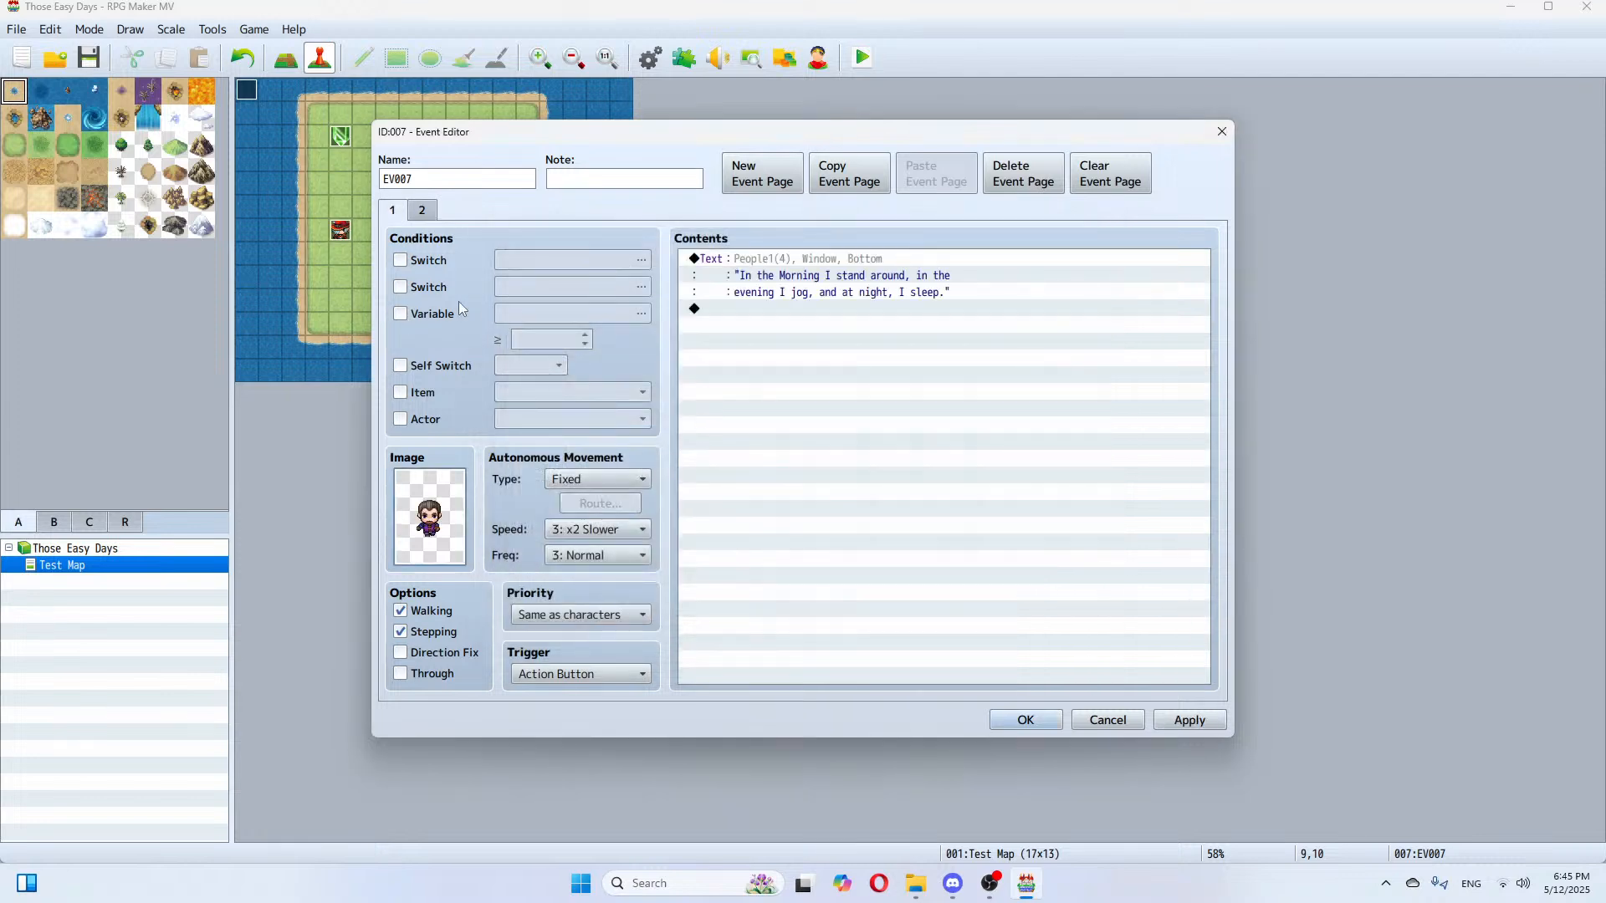
left_click(769, 259)
right_click(770, 259)
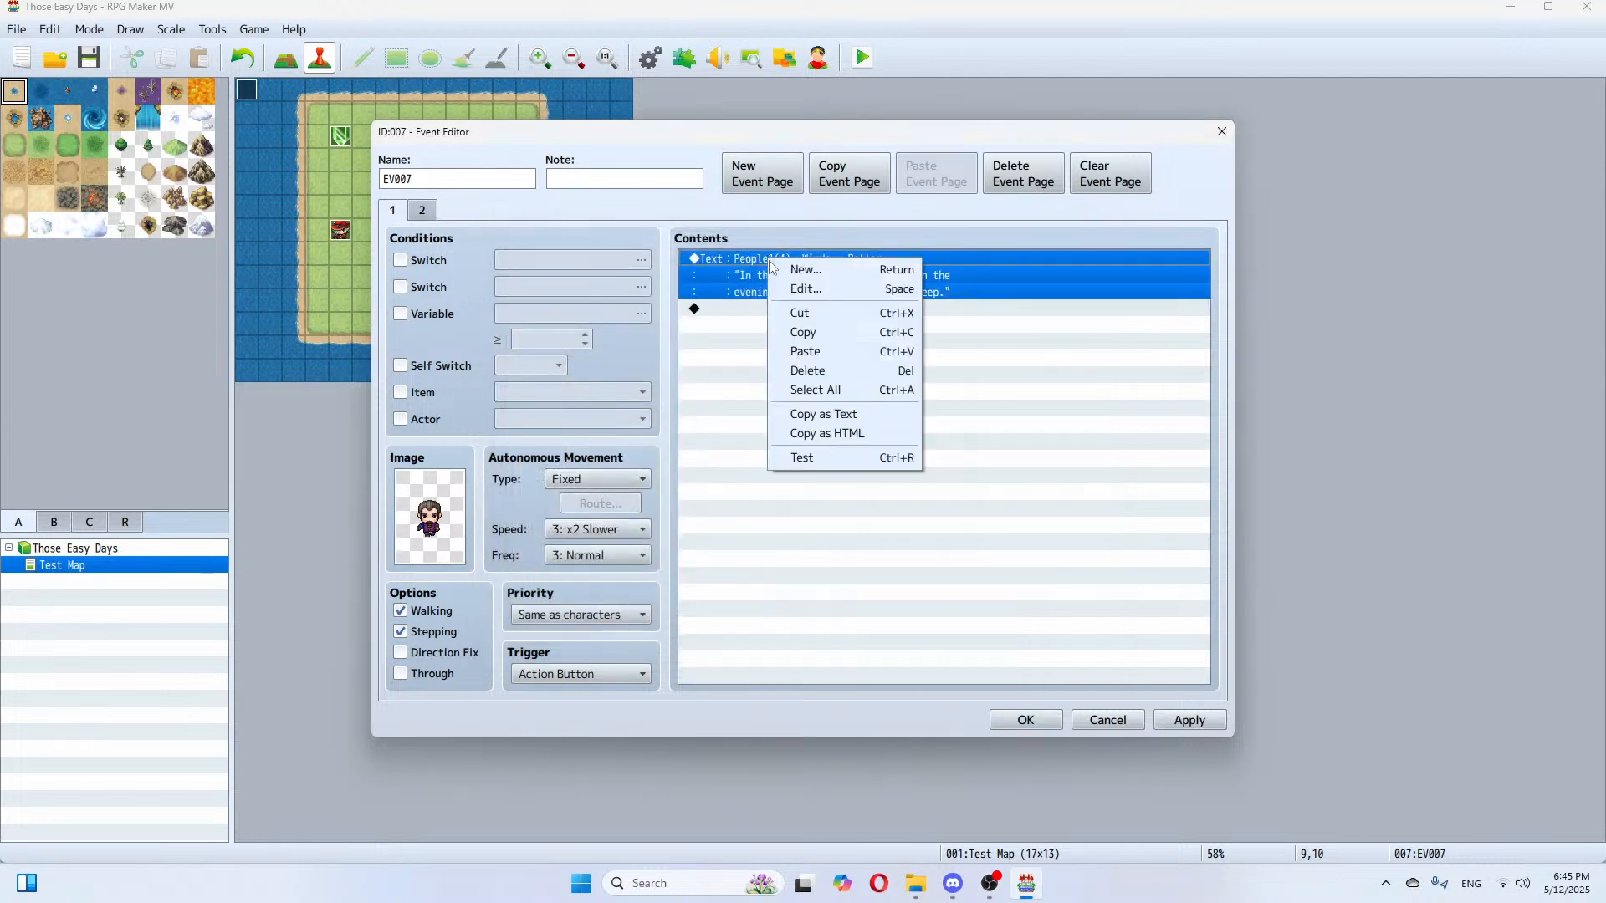
left_click(805, 333)
left_click(423, 210)
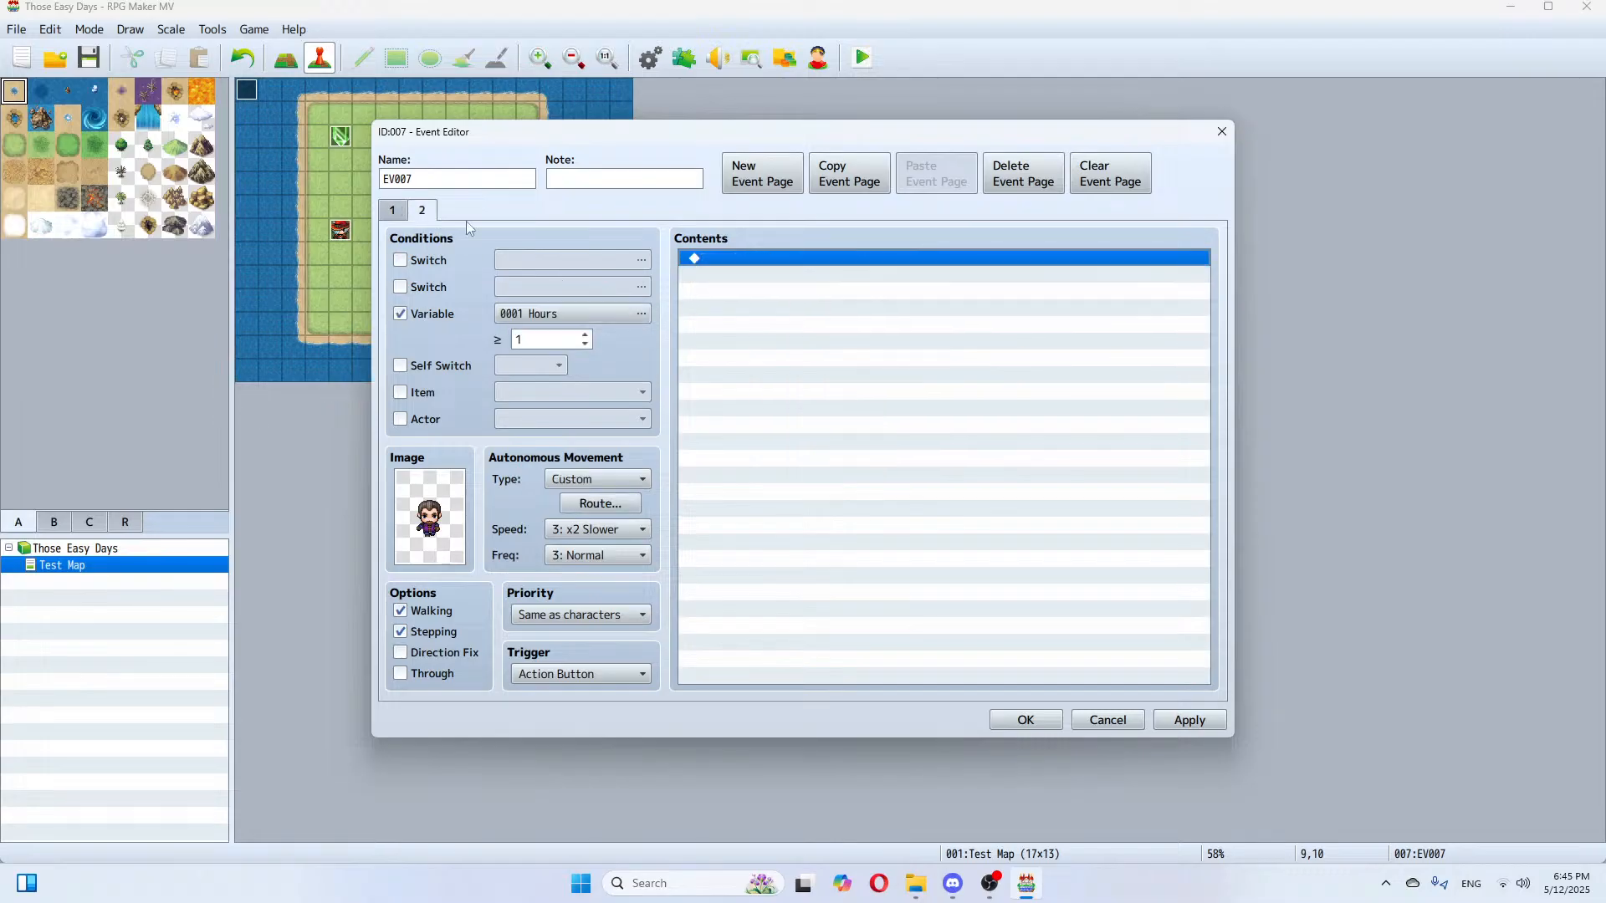
right_click(773, 265)
left_click(802, 331)
Step: Add a third event page conditioned on the variable 0001 Hours and save the event
left_click(762, 174)
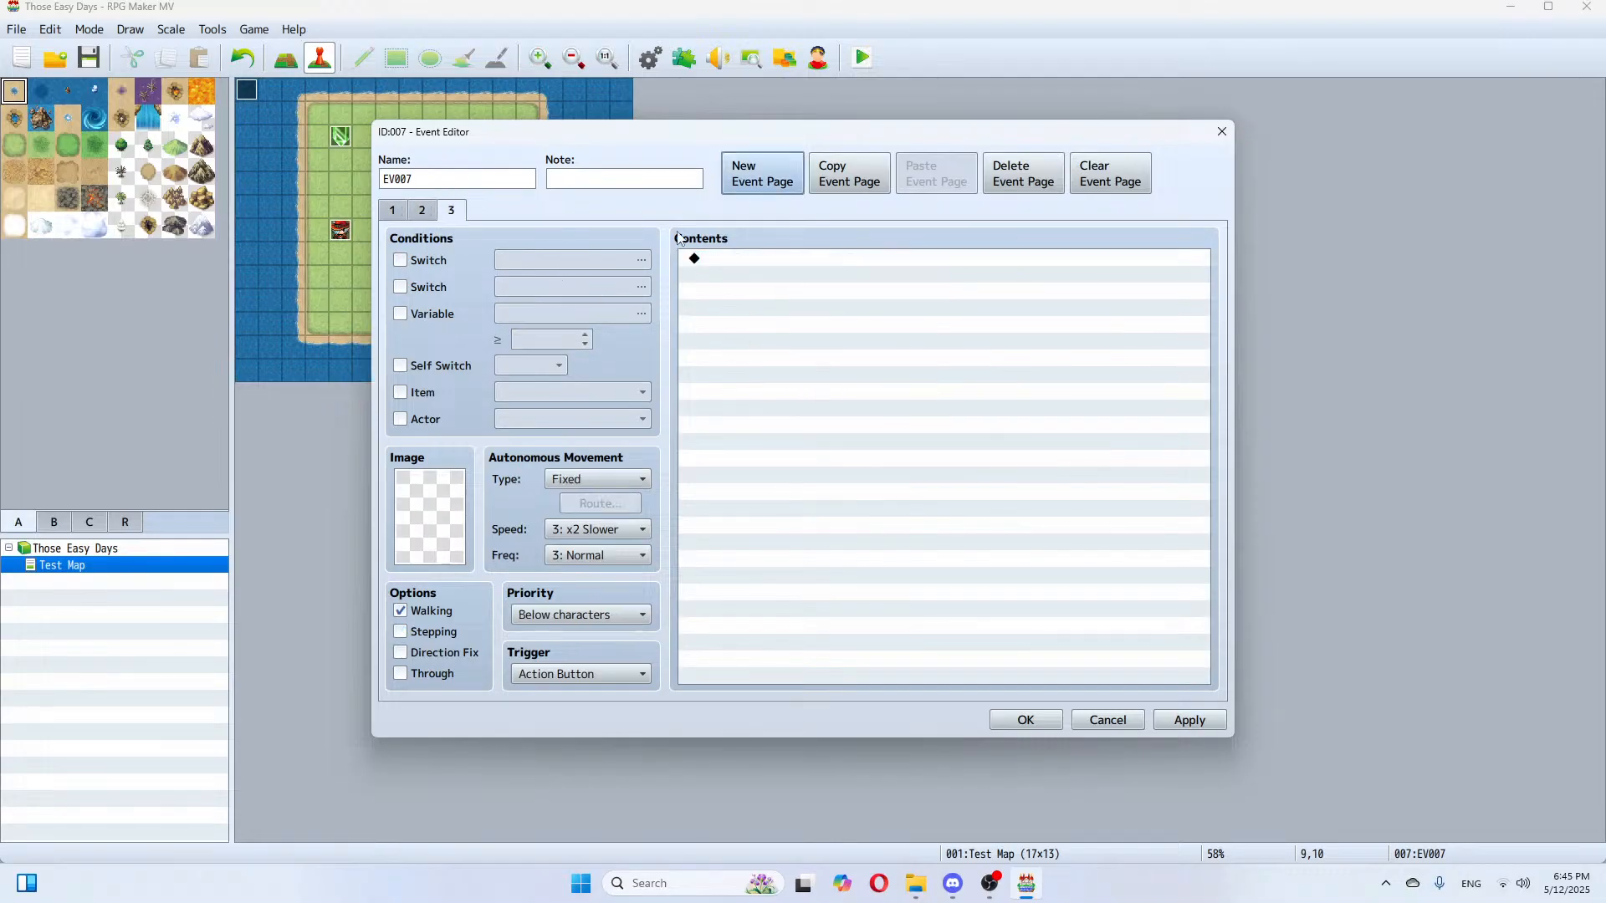
left_click(425, 316)
left_click(587, 334)
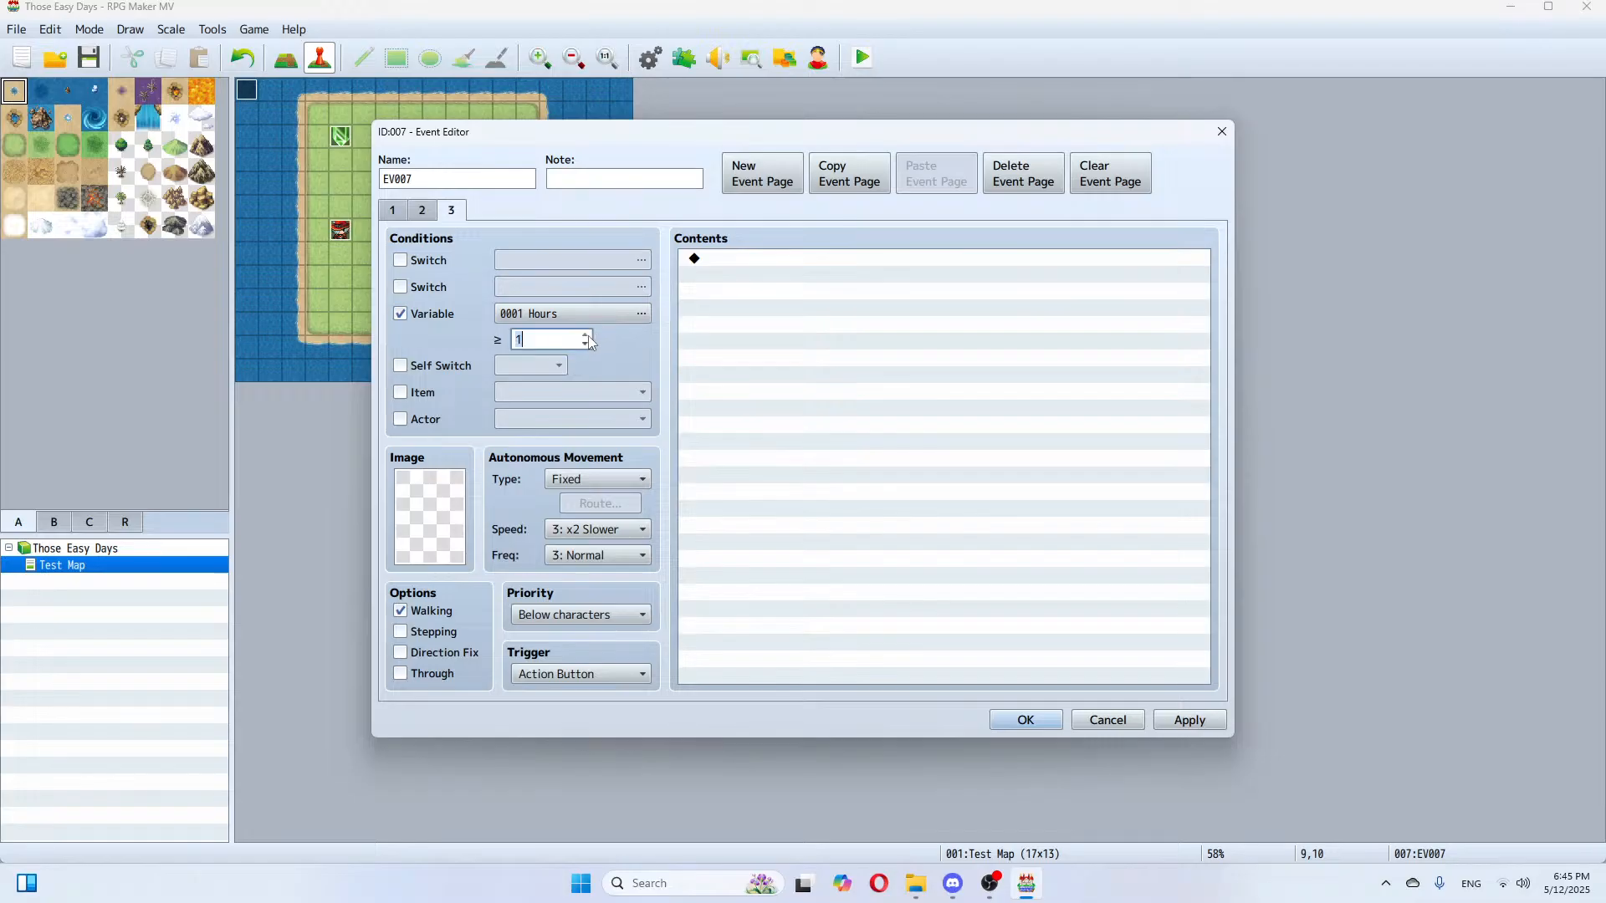
left_click(1025, 723)
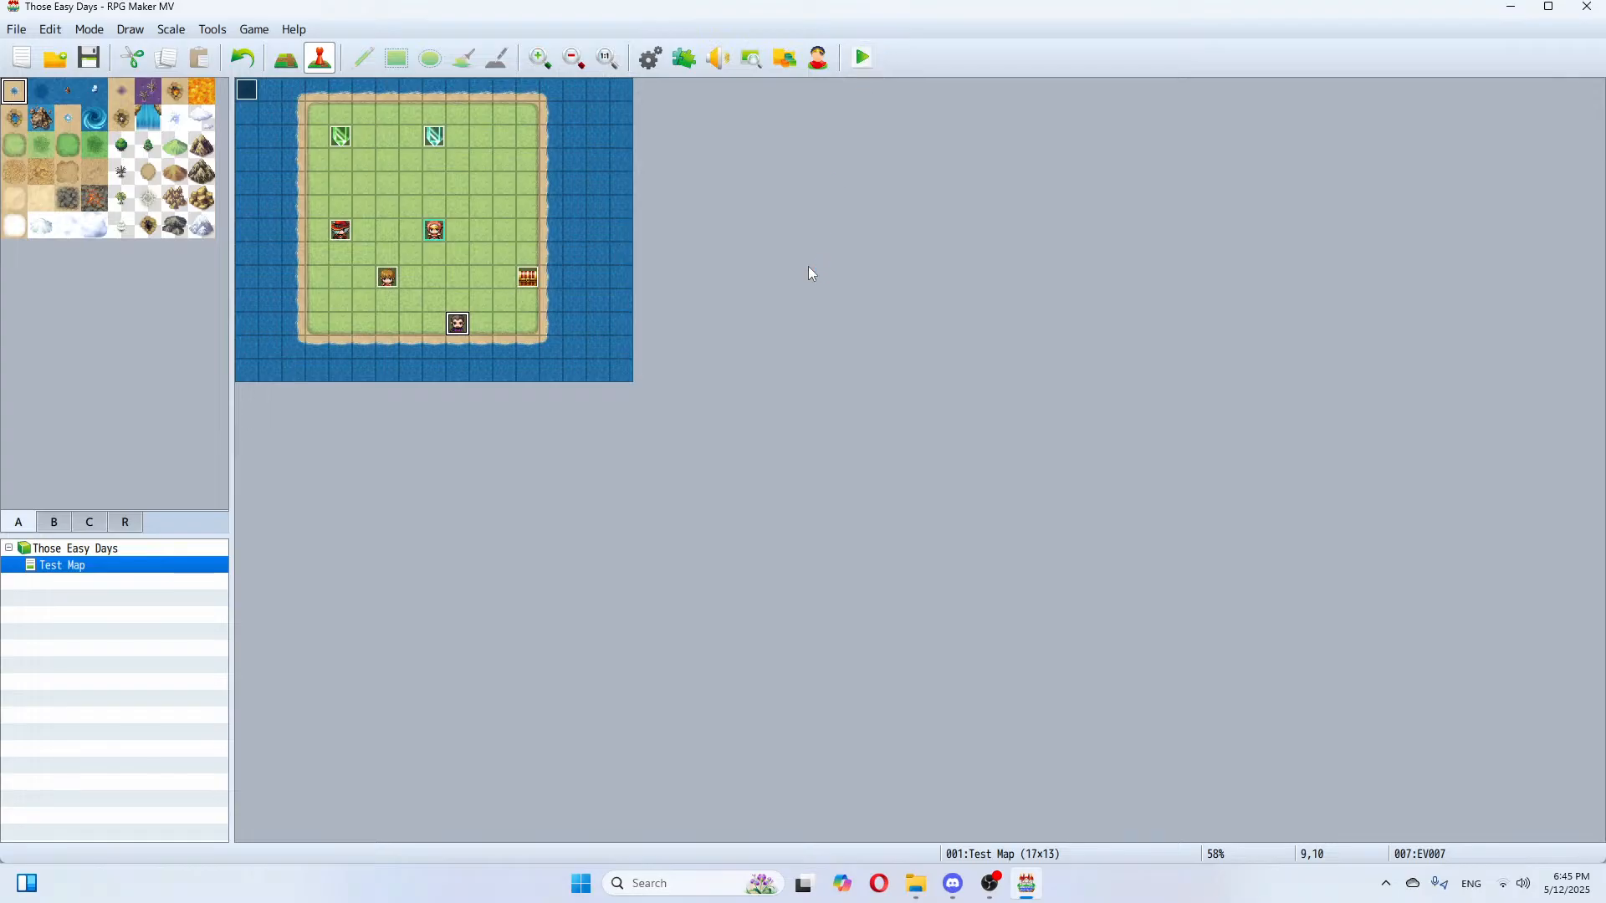
Step: Start a playtest and advance the in-game time at the green crystal
key("ctrl+r")
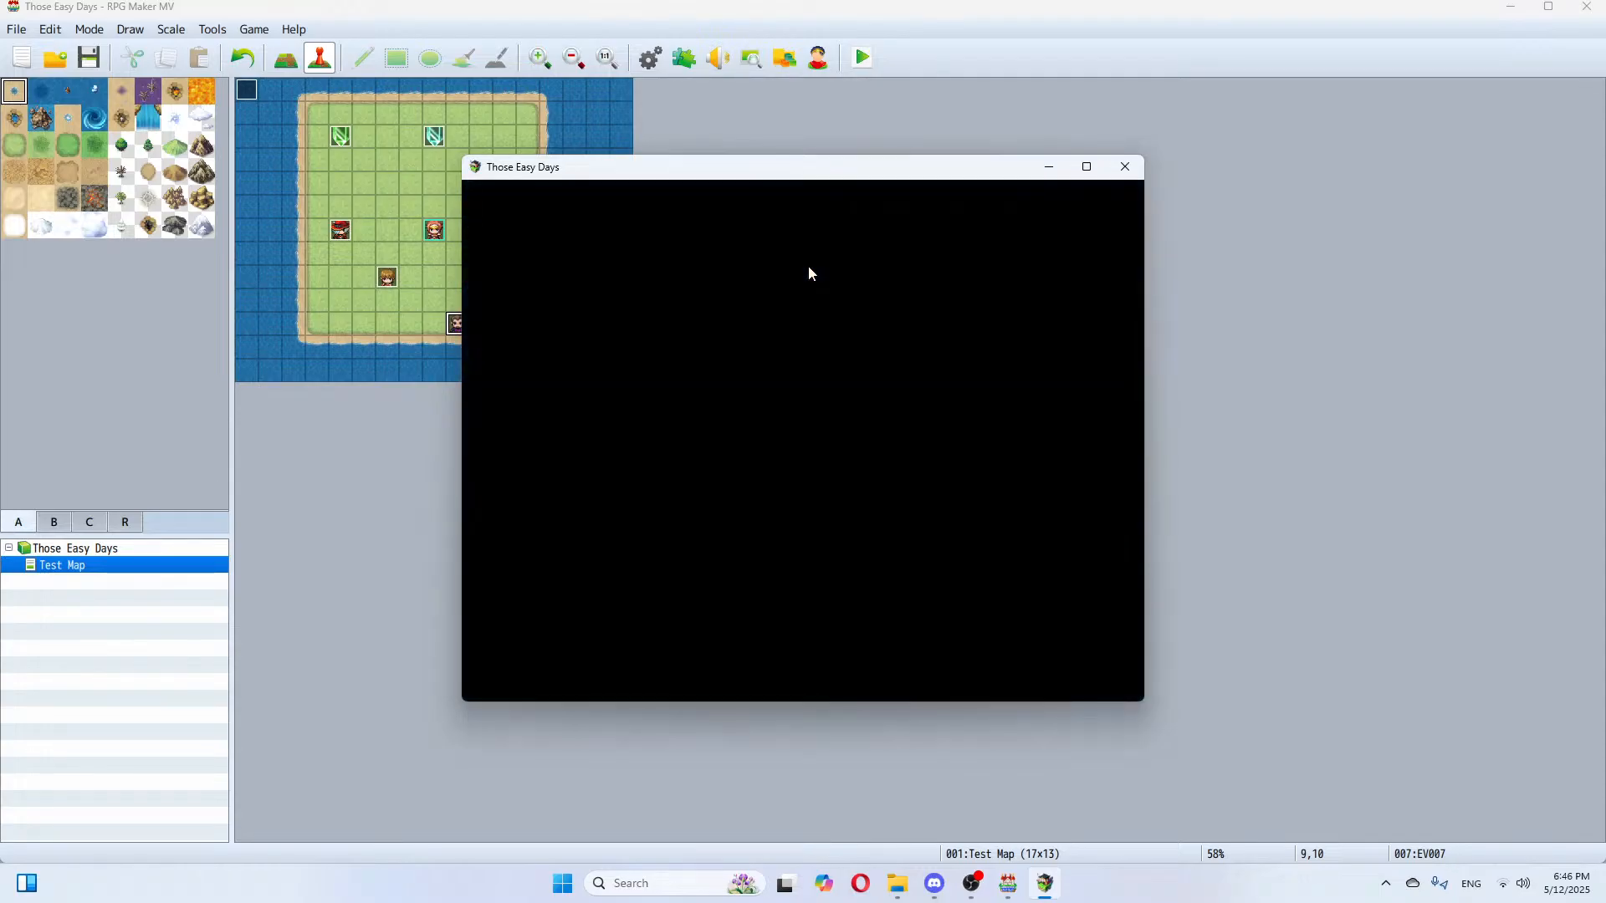
key("Return")
key("Left")
key("Up")
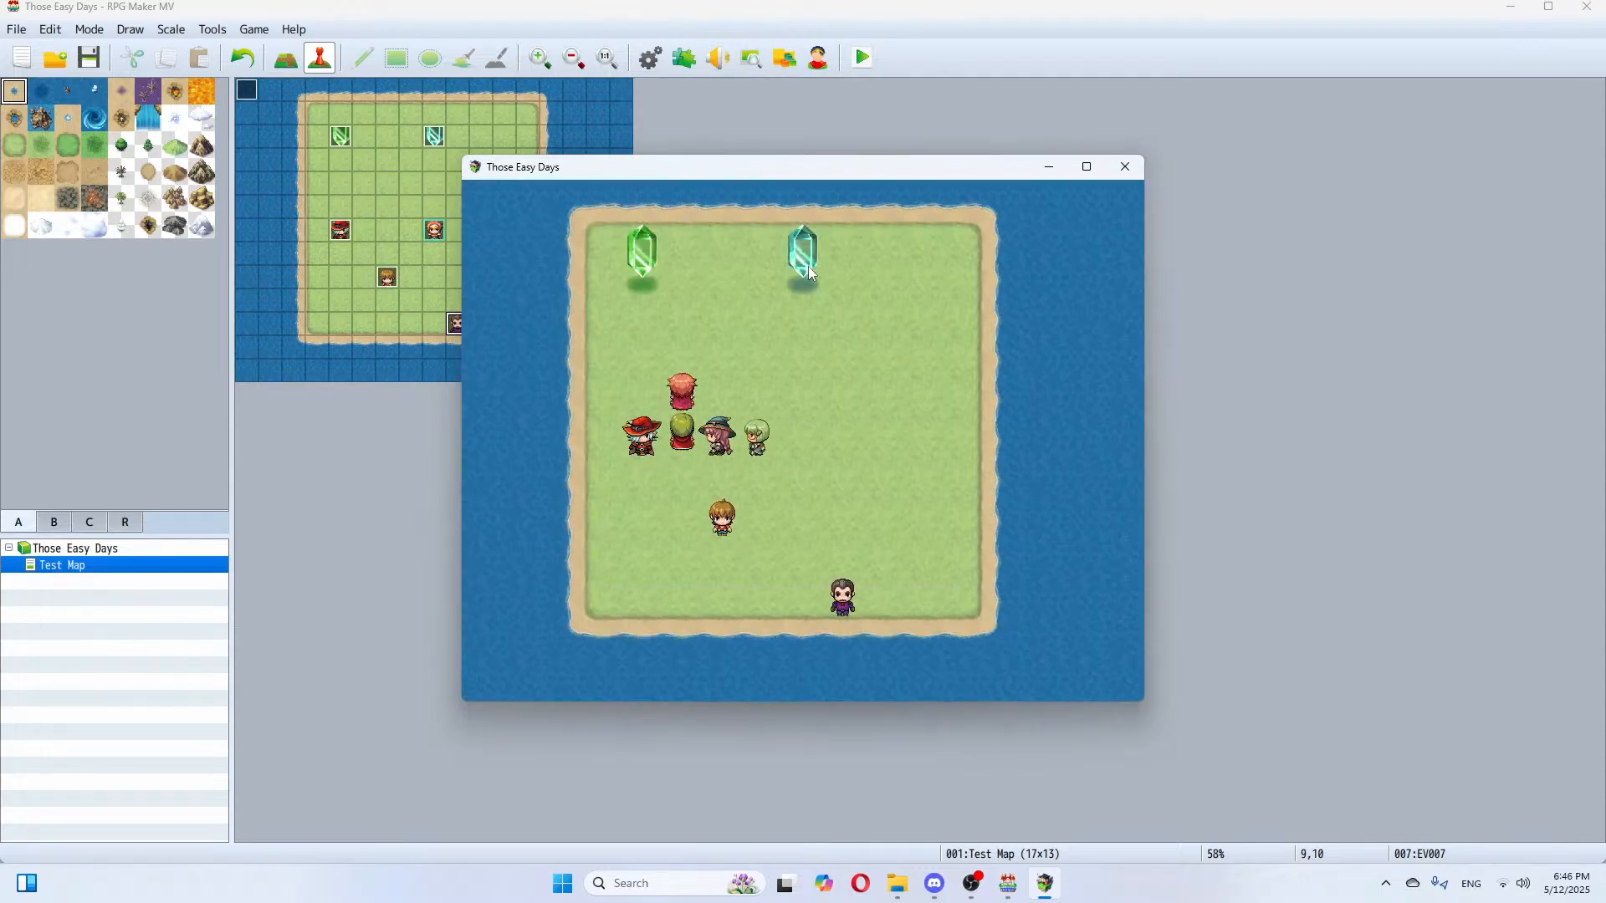
key("Return")
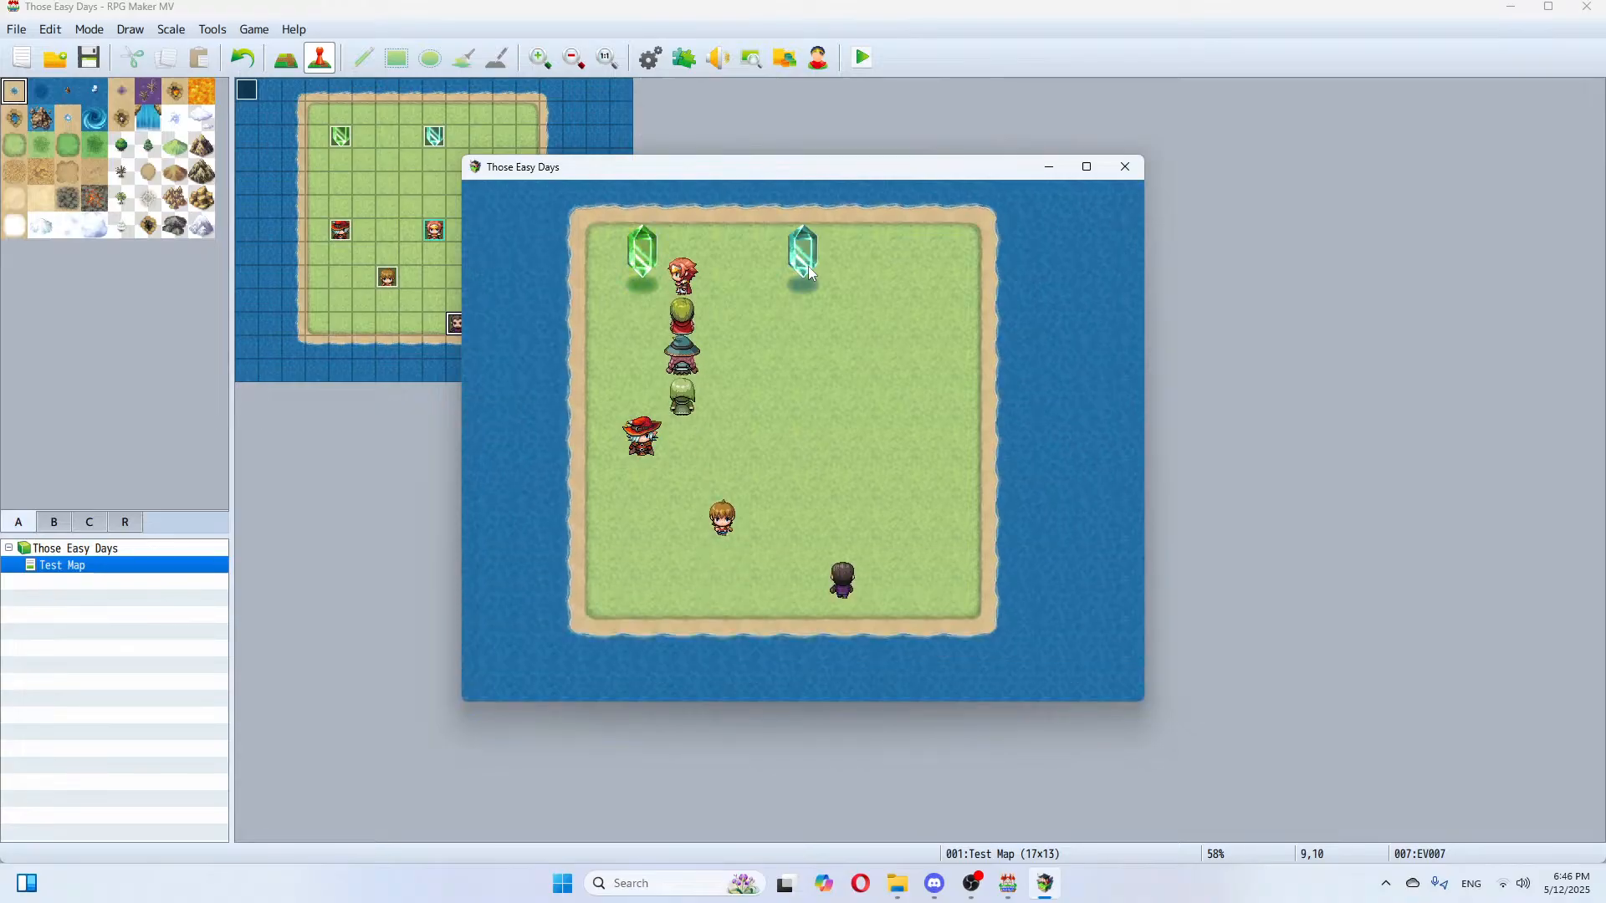
Step: Walk the party to the man in purple to check his up-and-down patrol at this hour
key("Down")
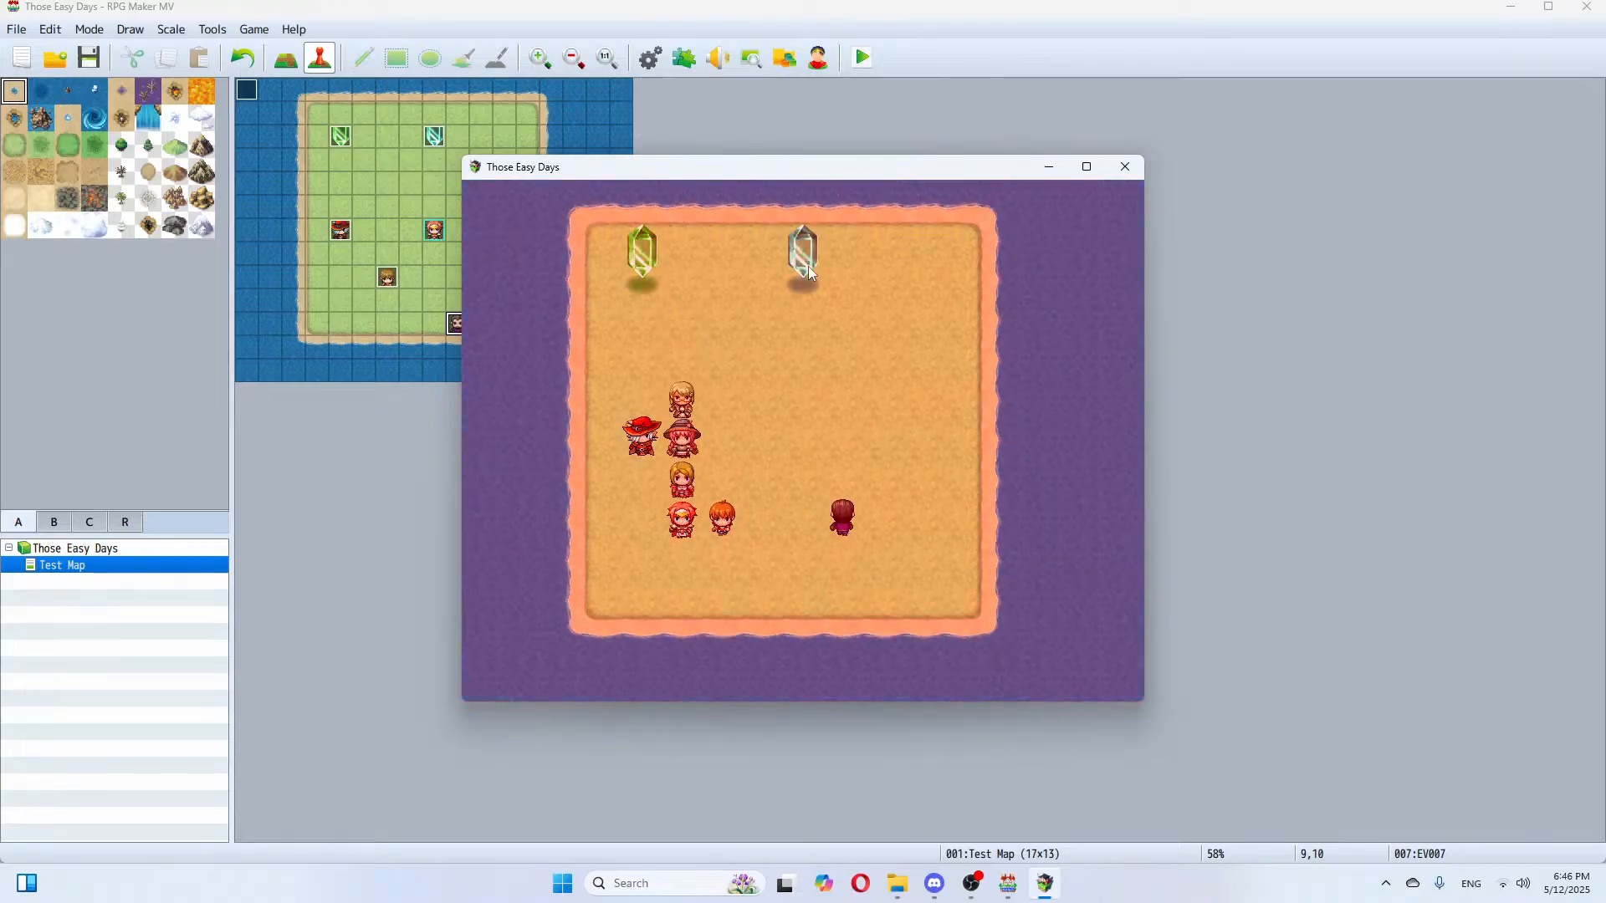
key("Right")
key("Up")
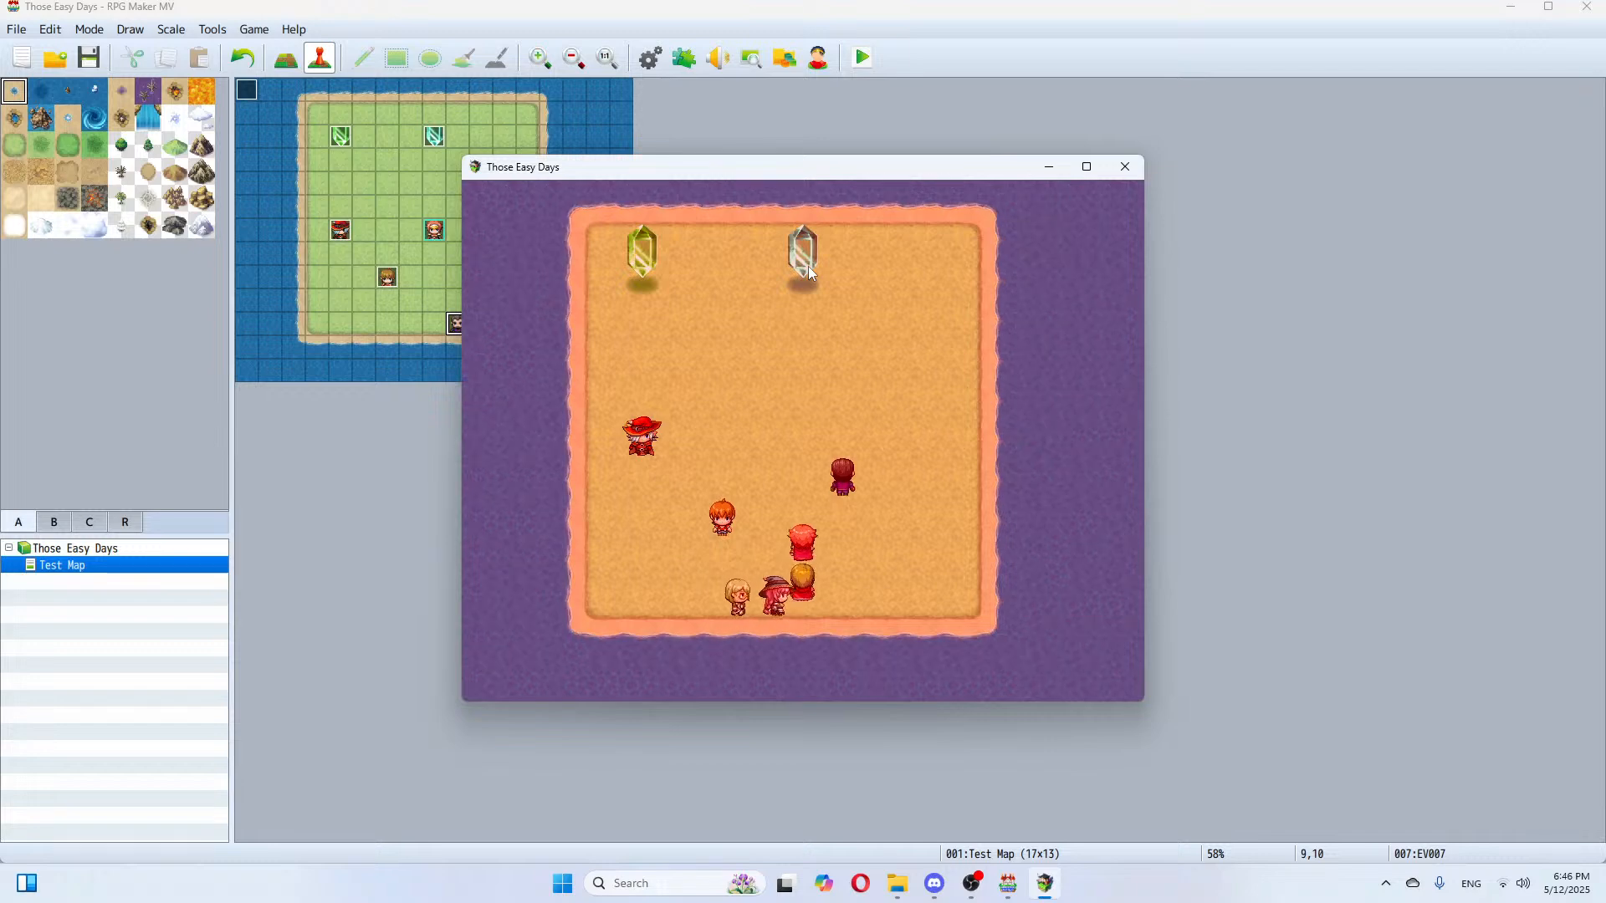
key("Down")
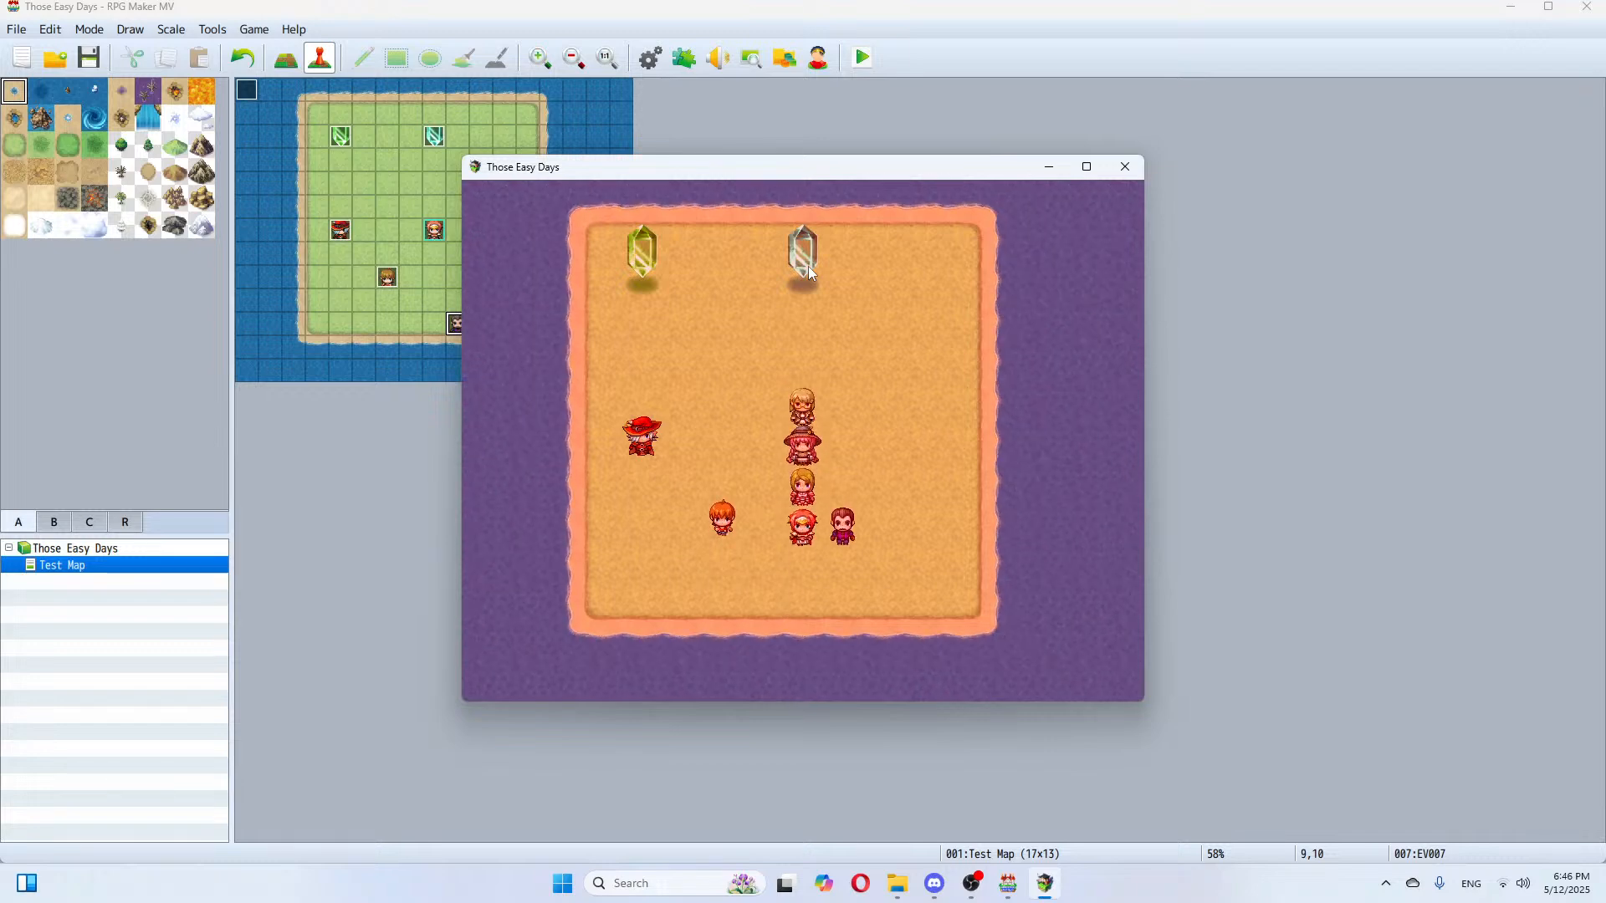
key("Right")
key("Up")
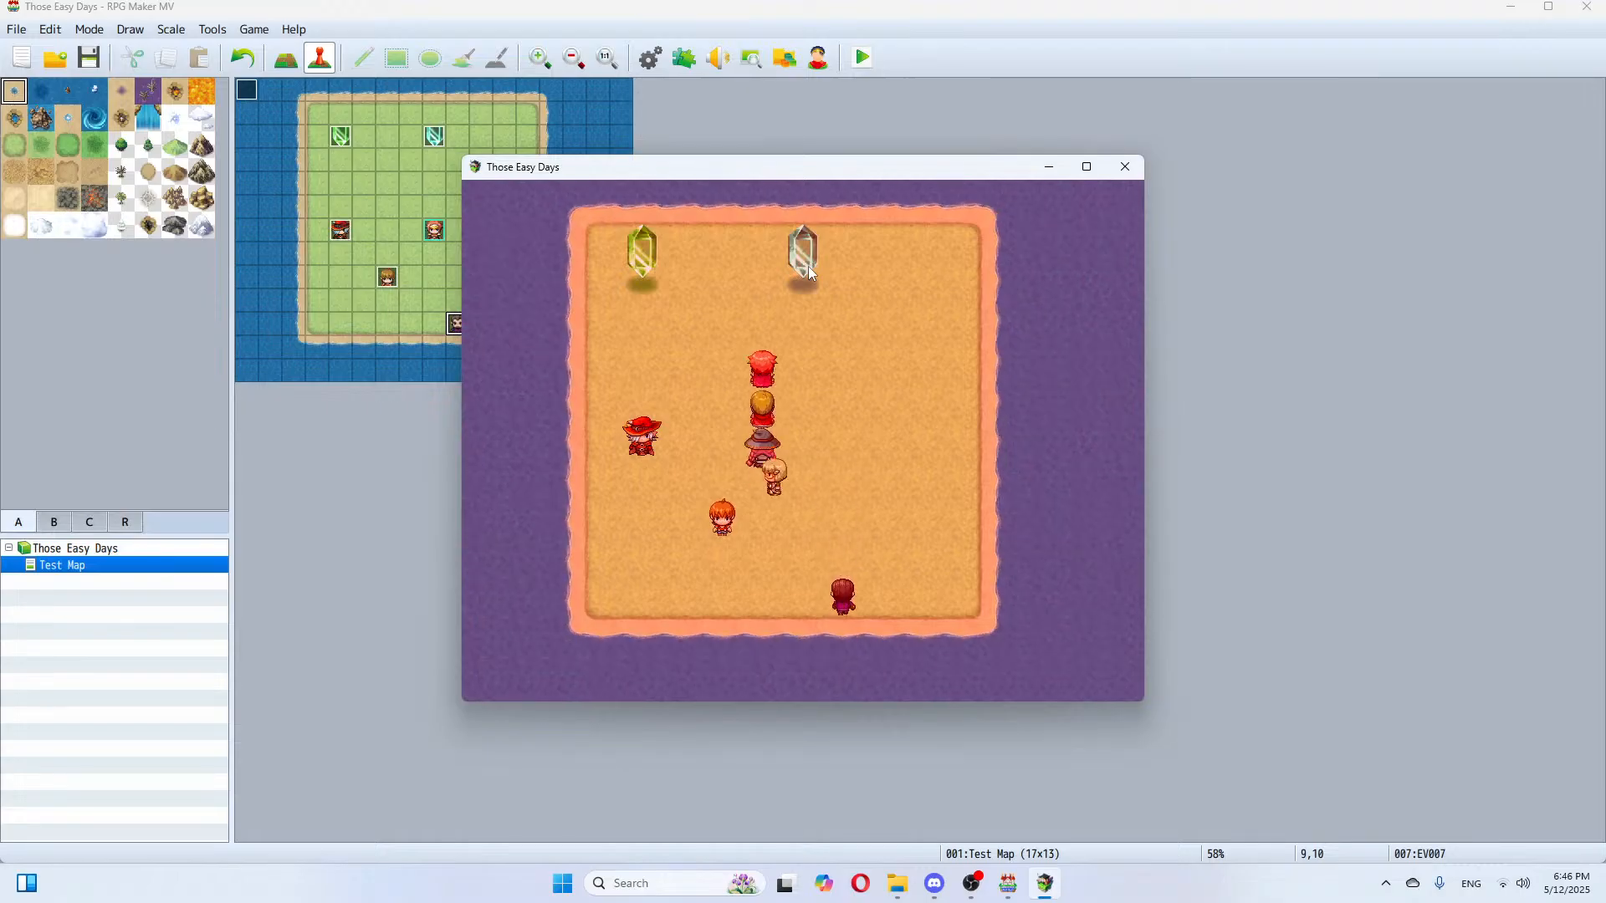
Step: Advance the time again at the green crystal to check the characters' behaviour, and end the playtest
key("Left")
key("Up")
key("Up")
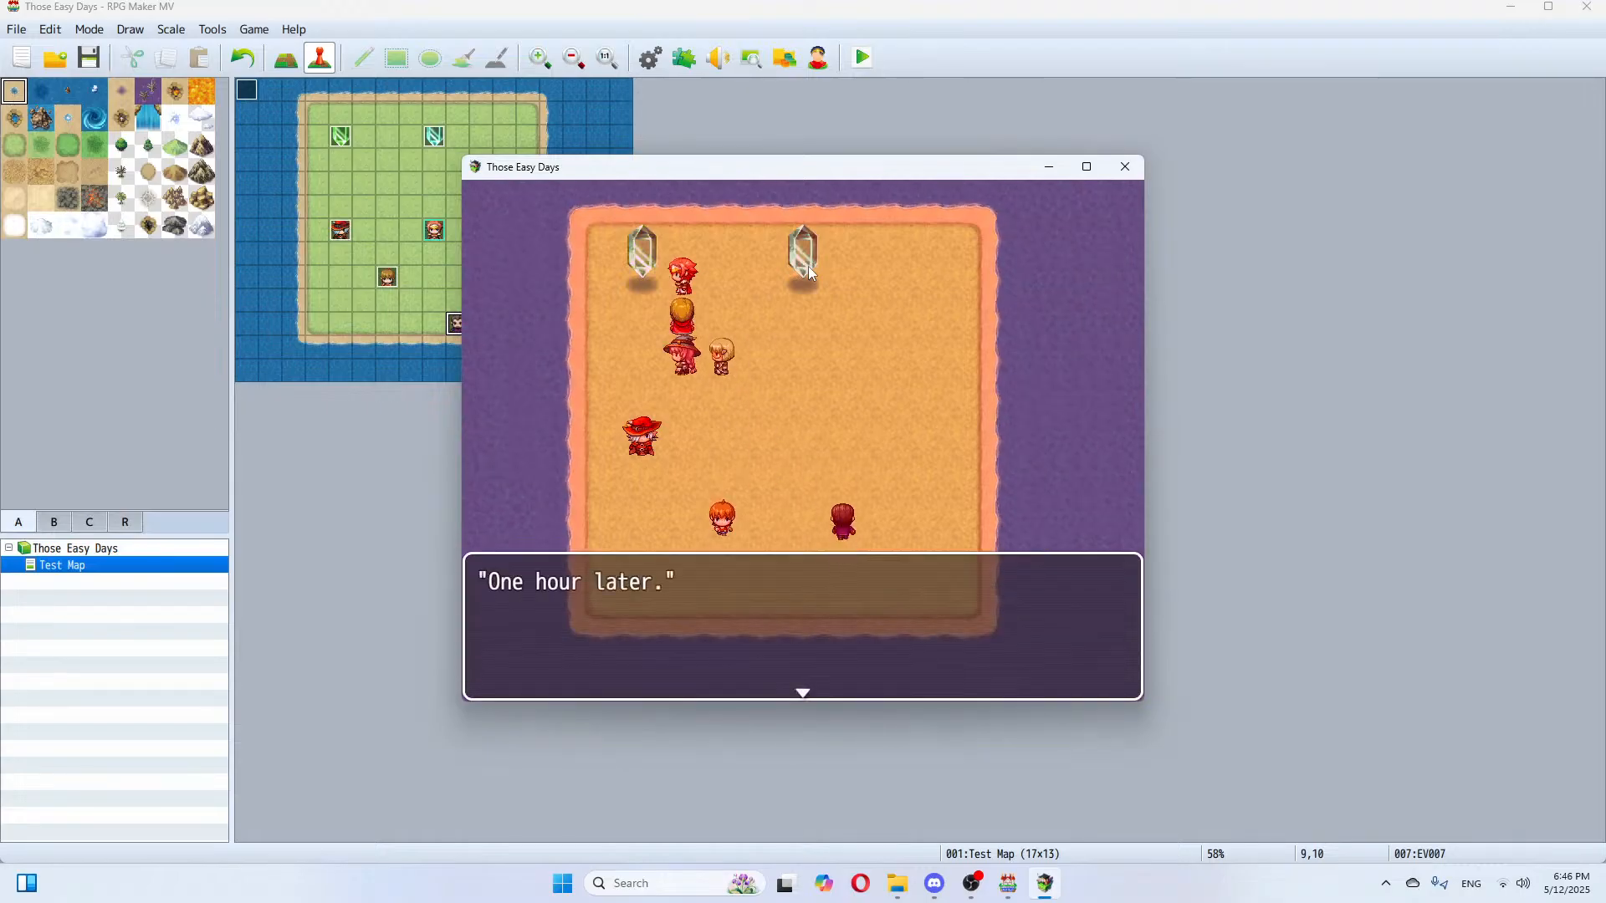
key("Return")
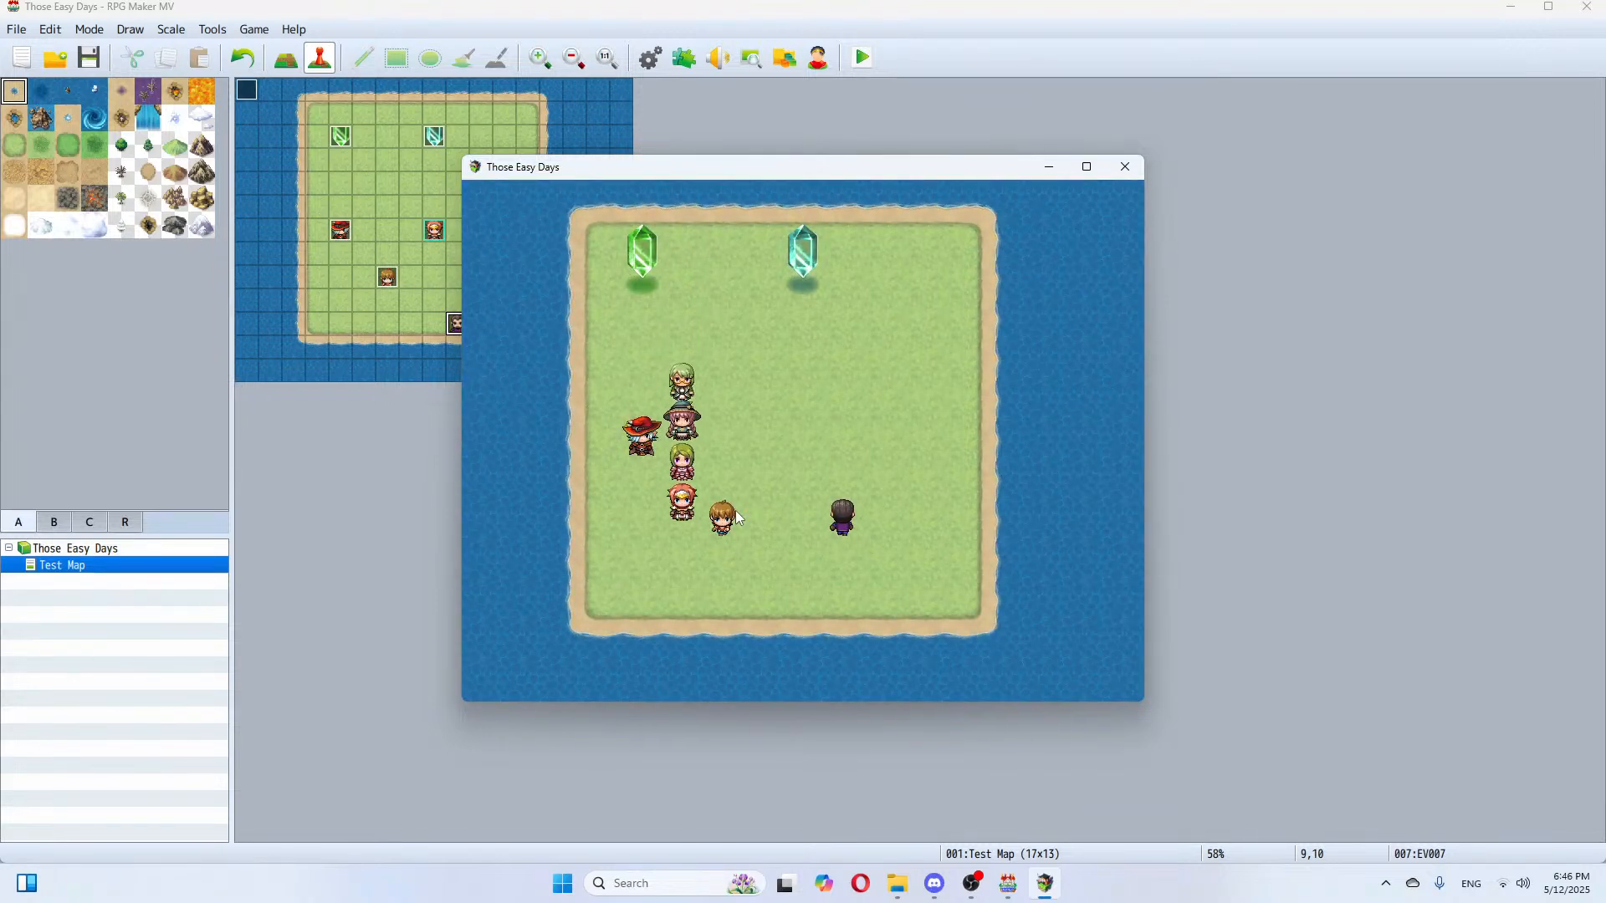
key("Return")
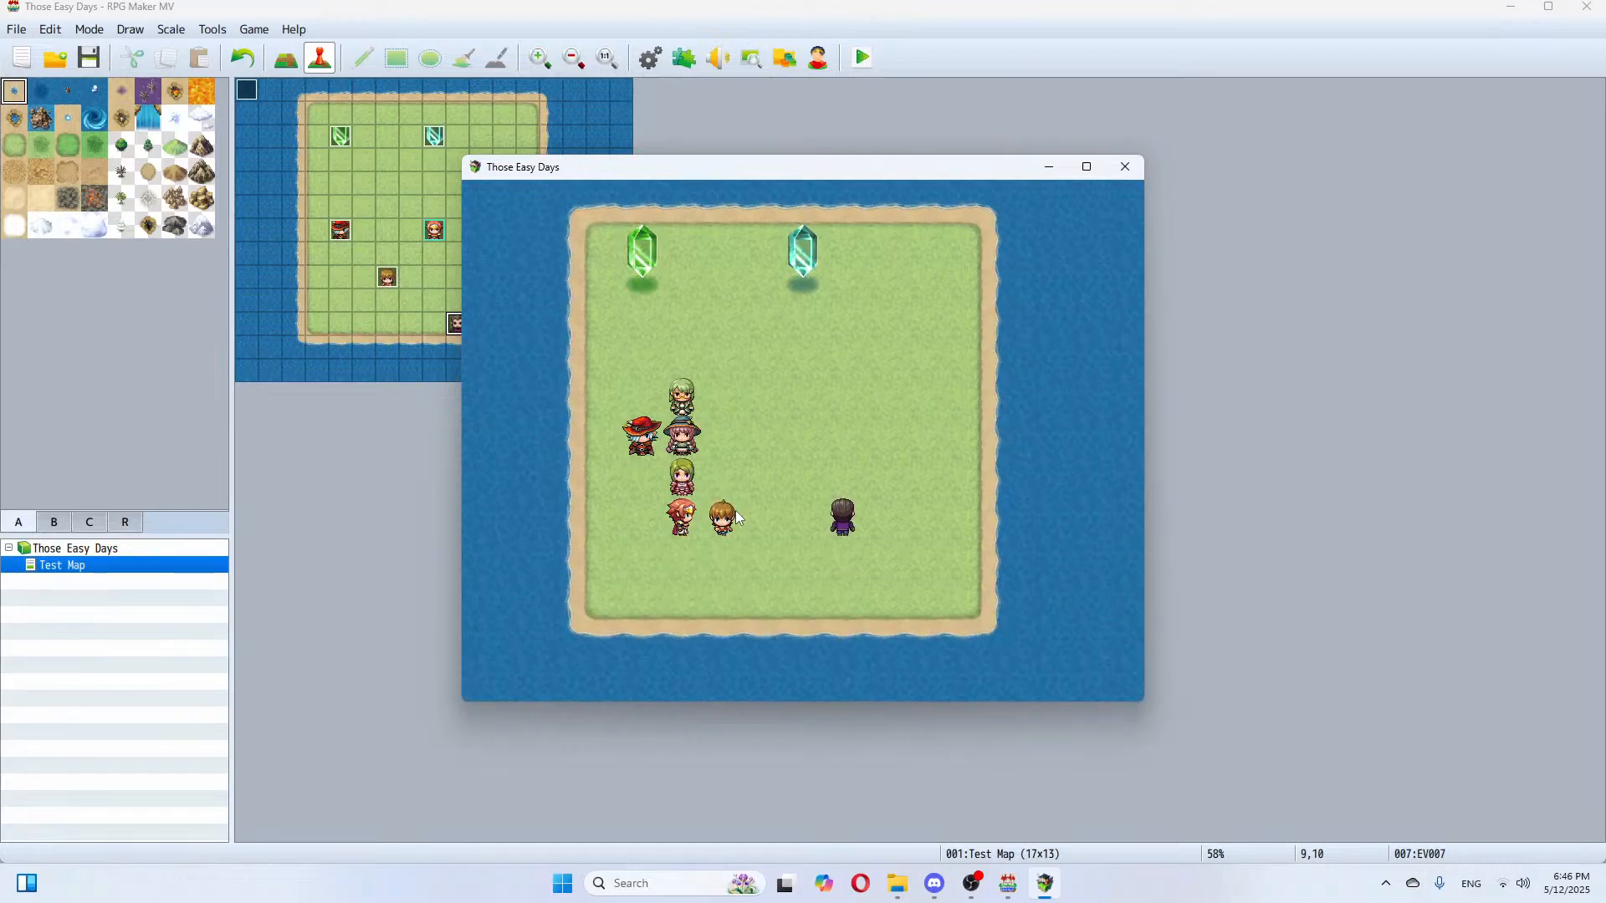
left_click(1121, 176)
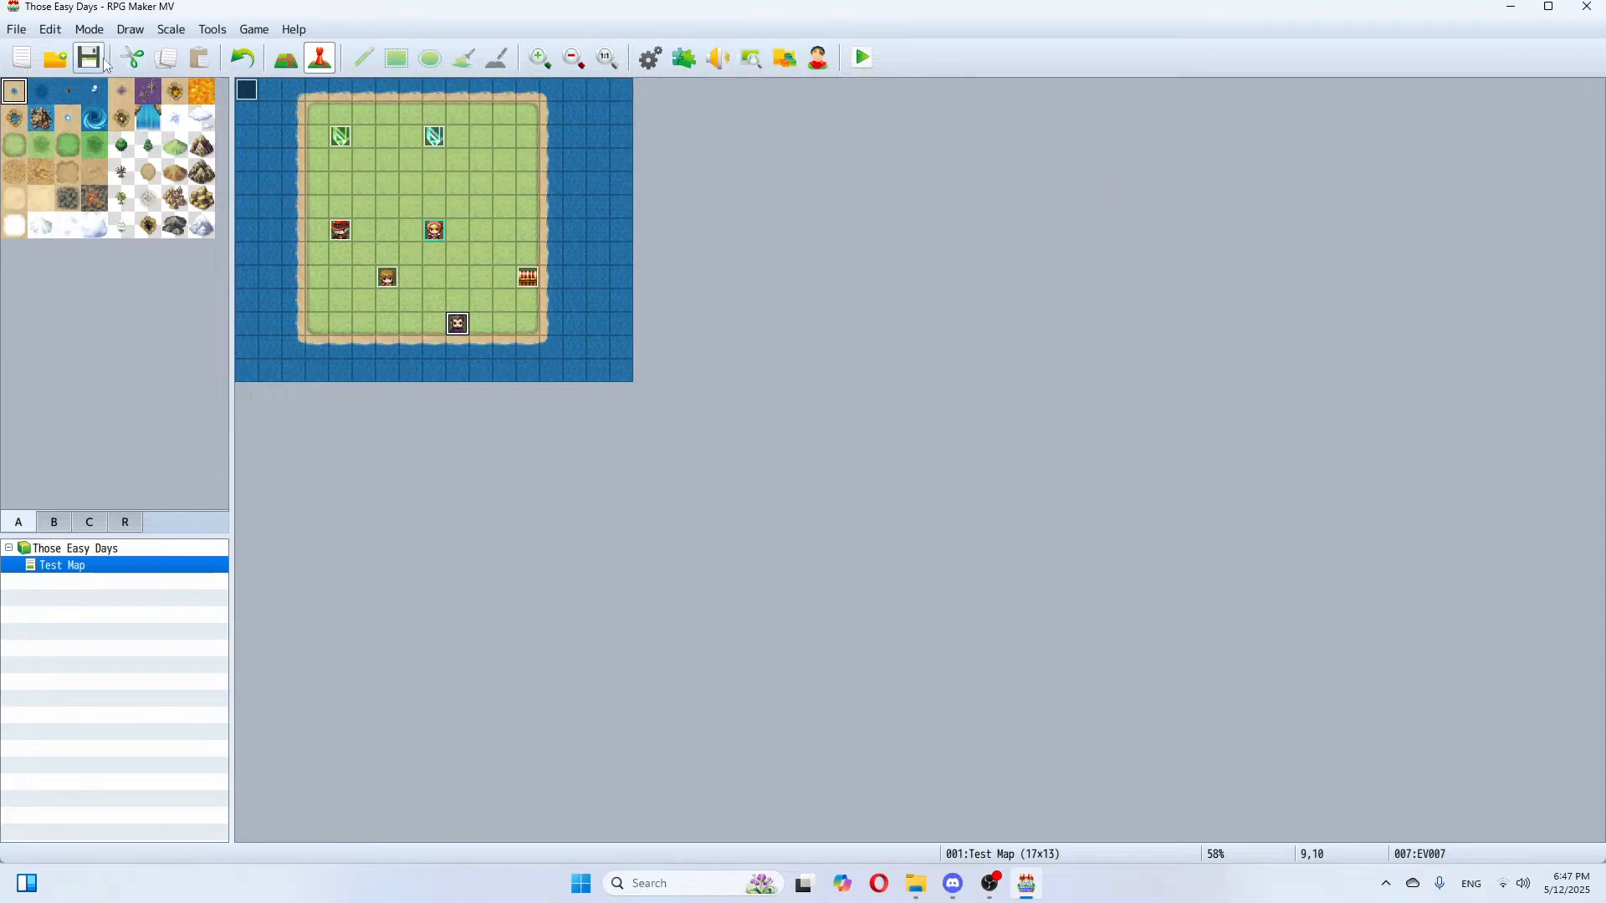
Step: In the Character Generator, give the male character the twelfth rear hair variation and a brown hair color
left_click(833, 64)
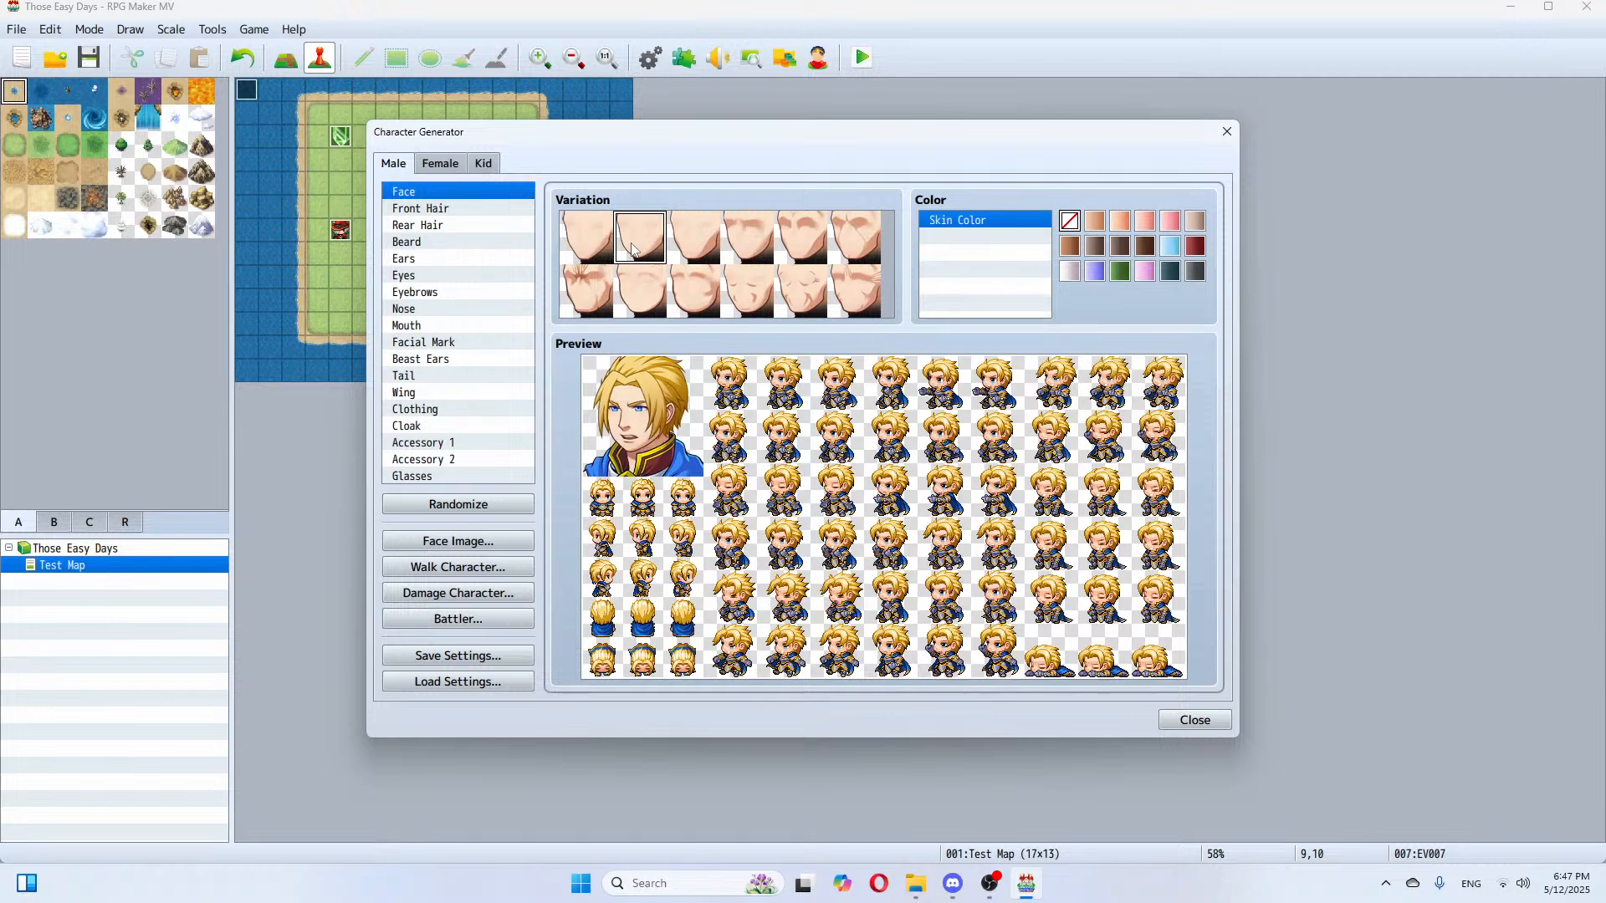
left_click(431, 213)
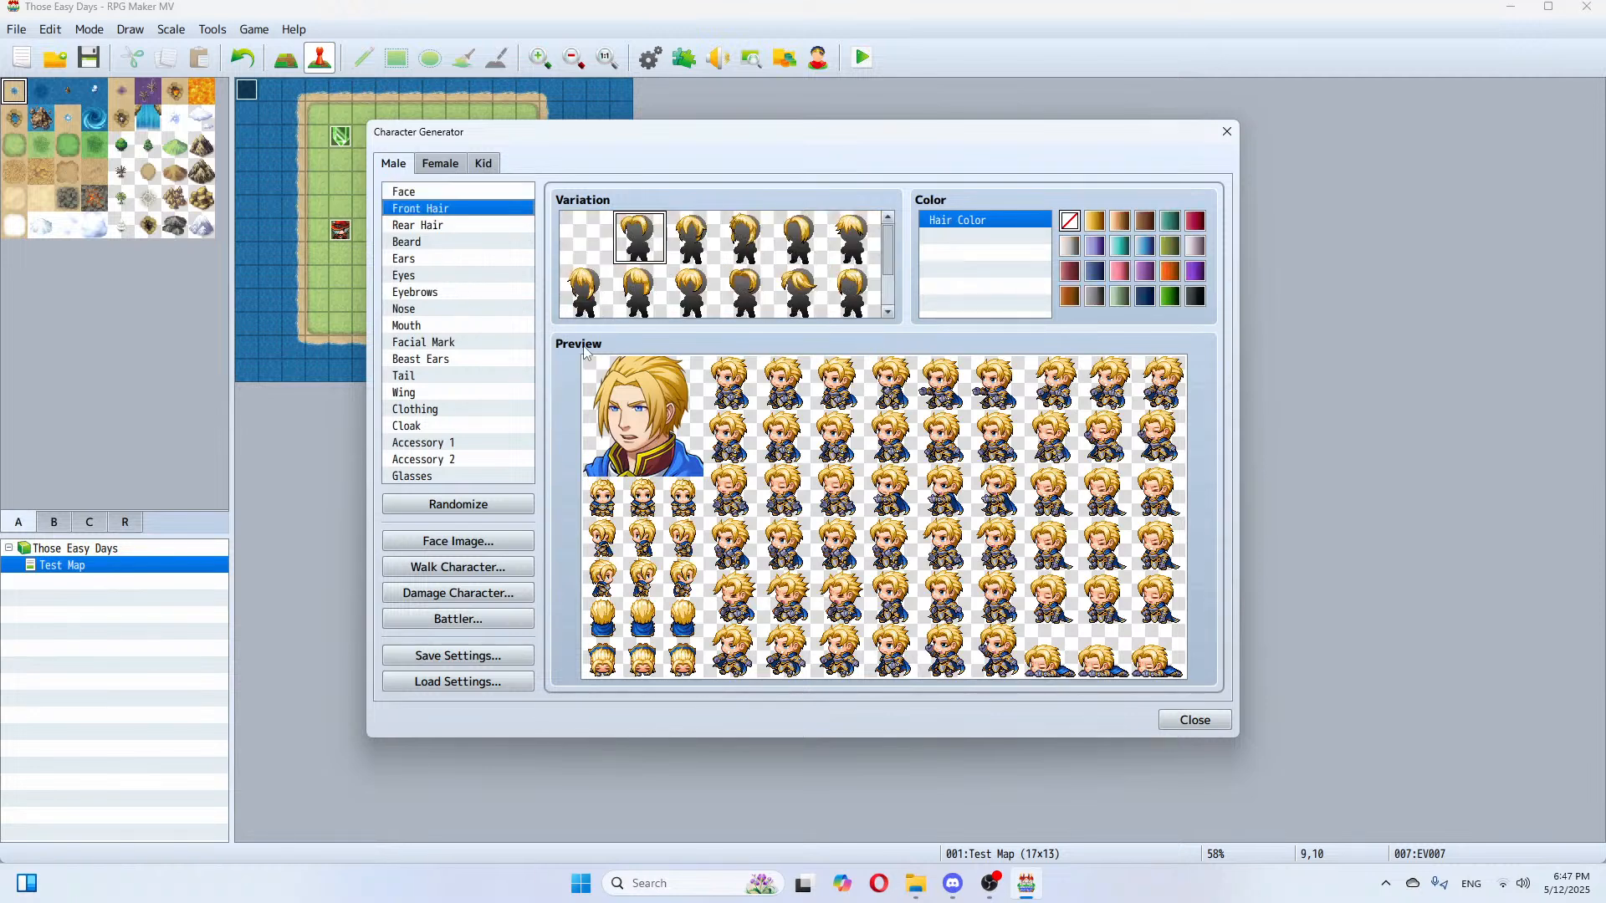
left_click(444, 226)
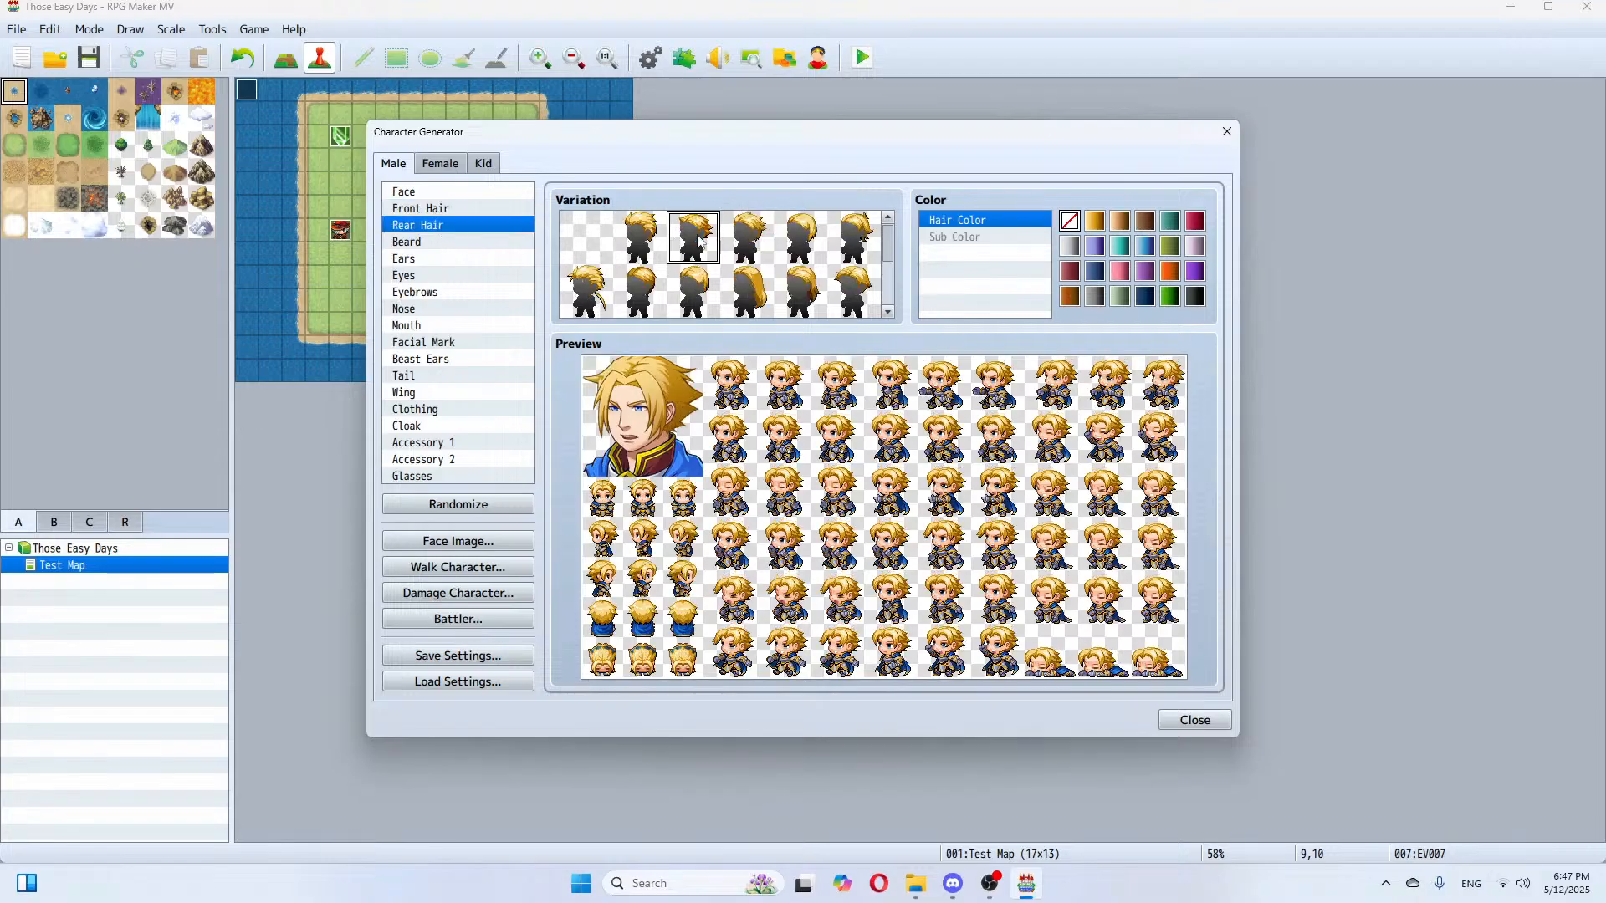
left_click(651, 301)
left_click(707, 301)
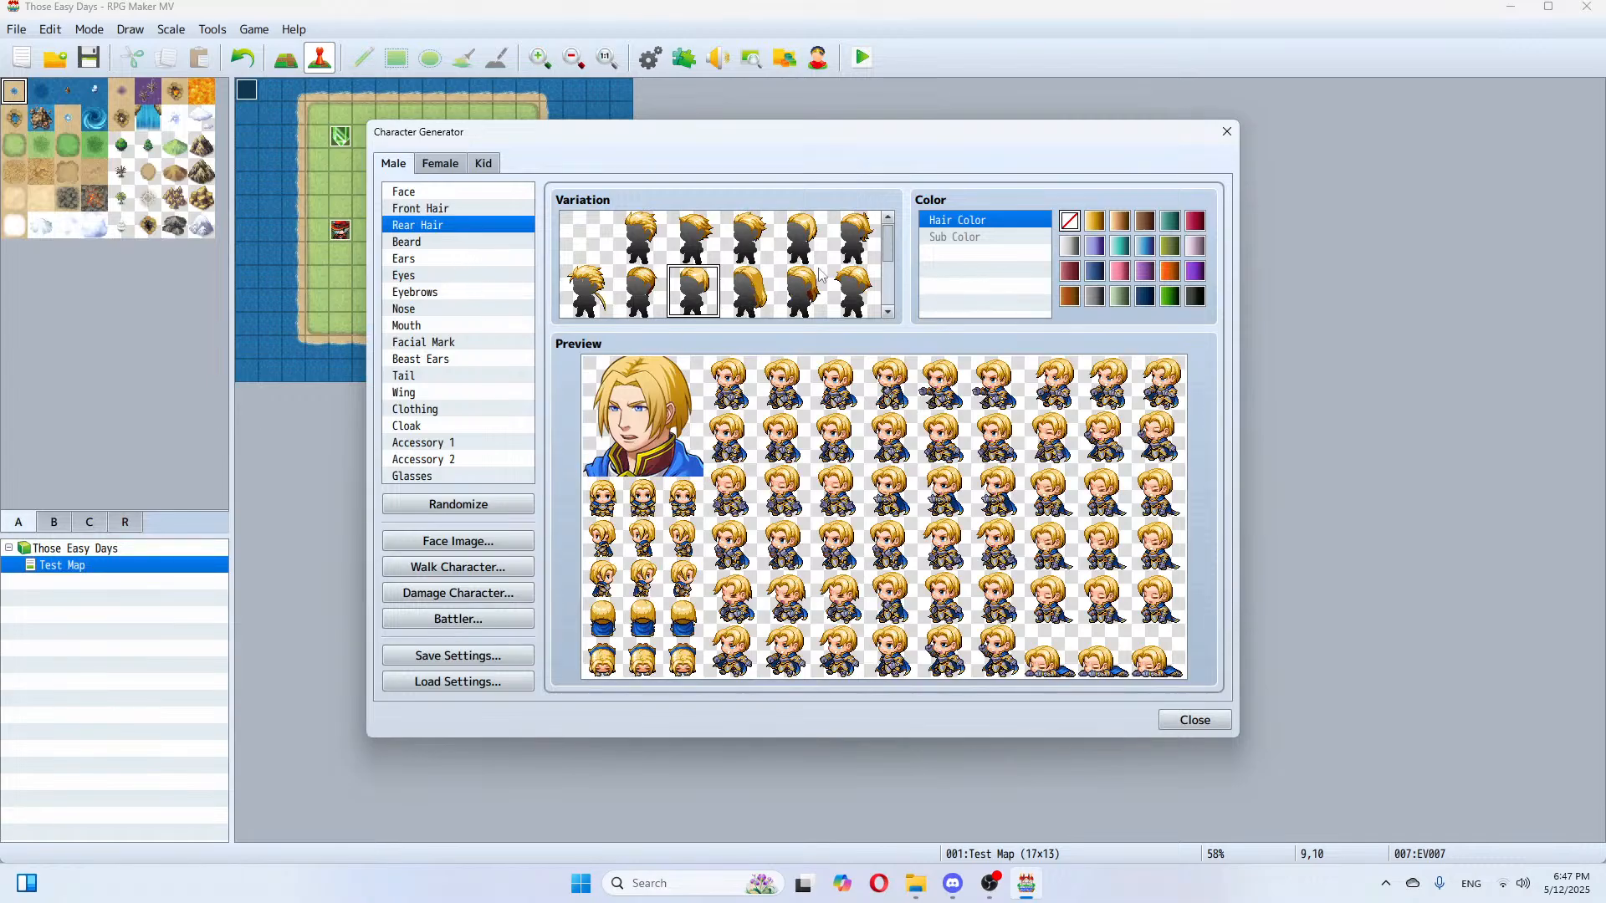
left_click(851, 241)
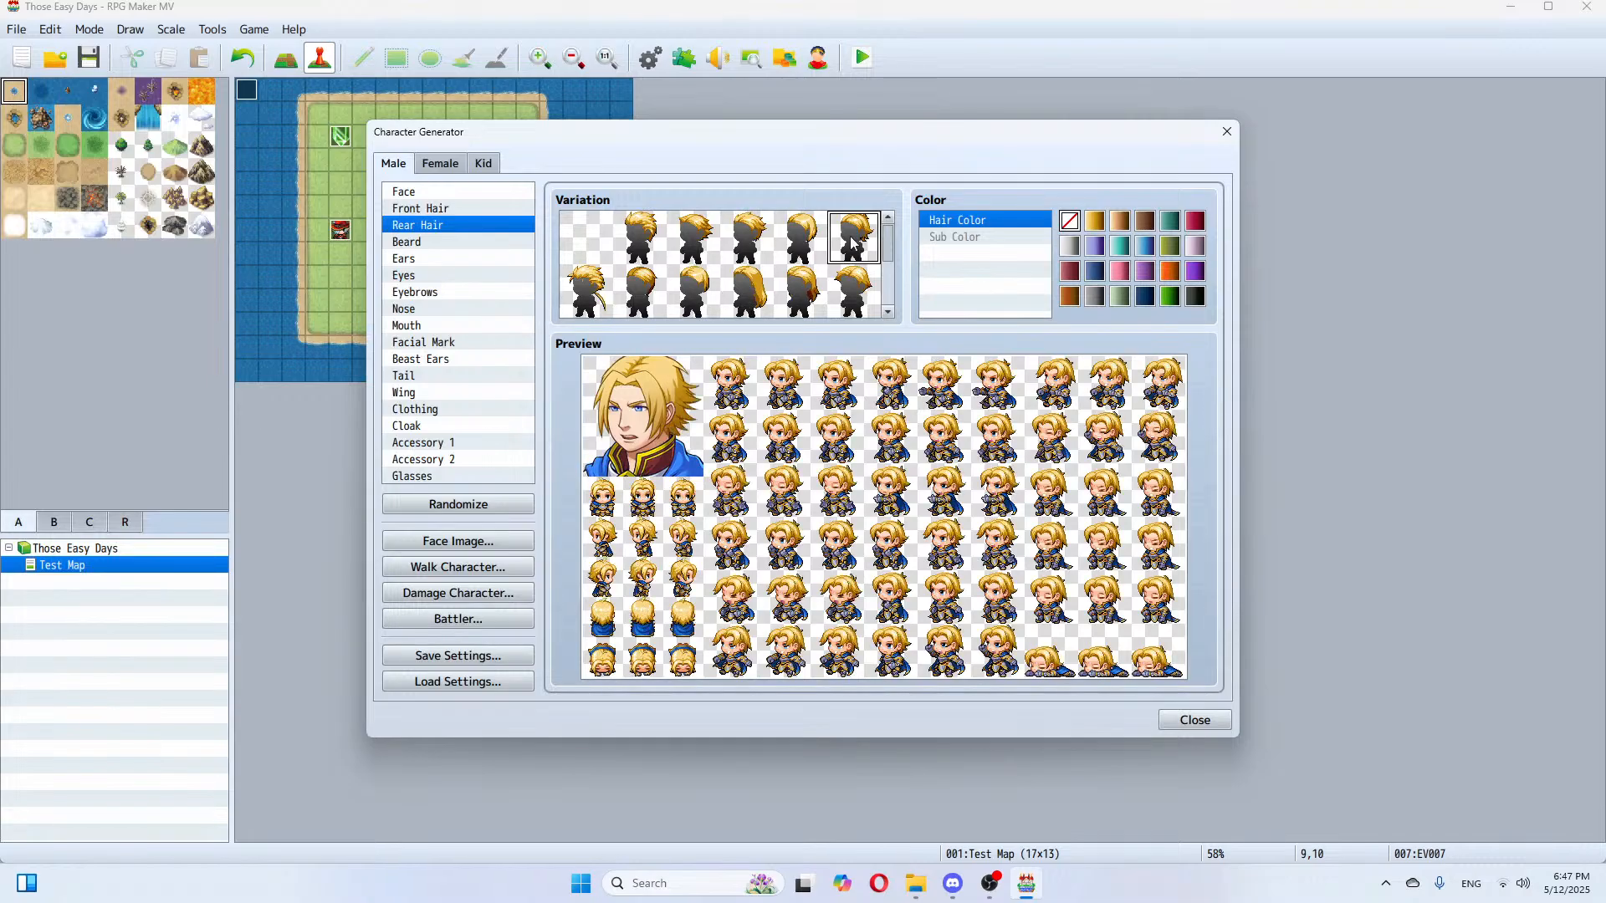
left_click(842, 299)
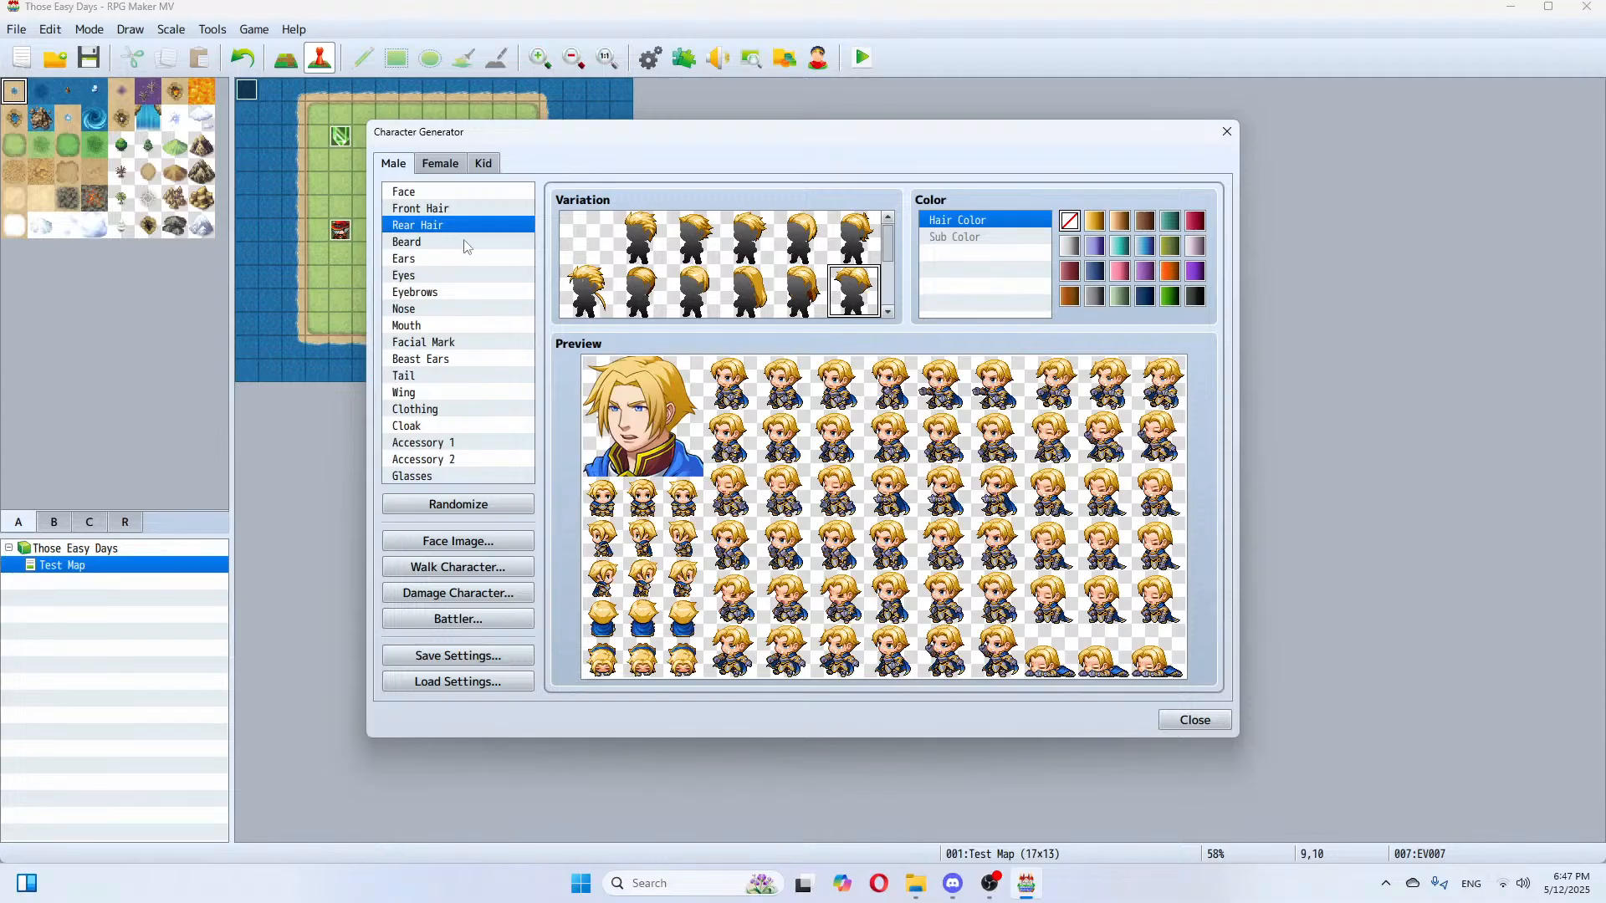
left_click(1121, 224)
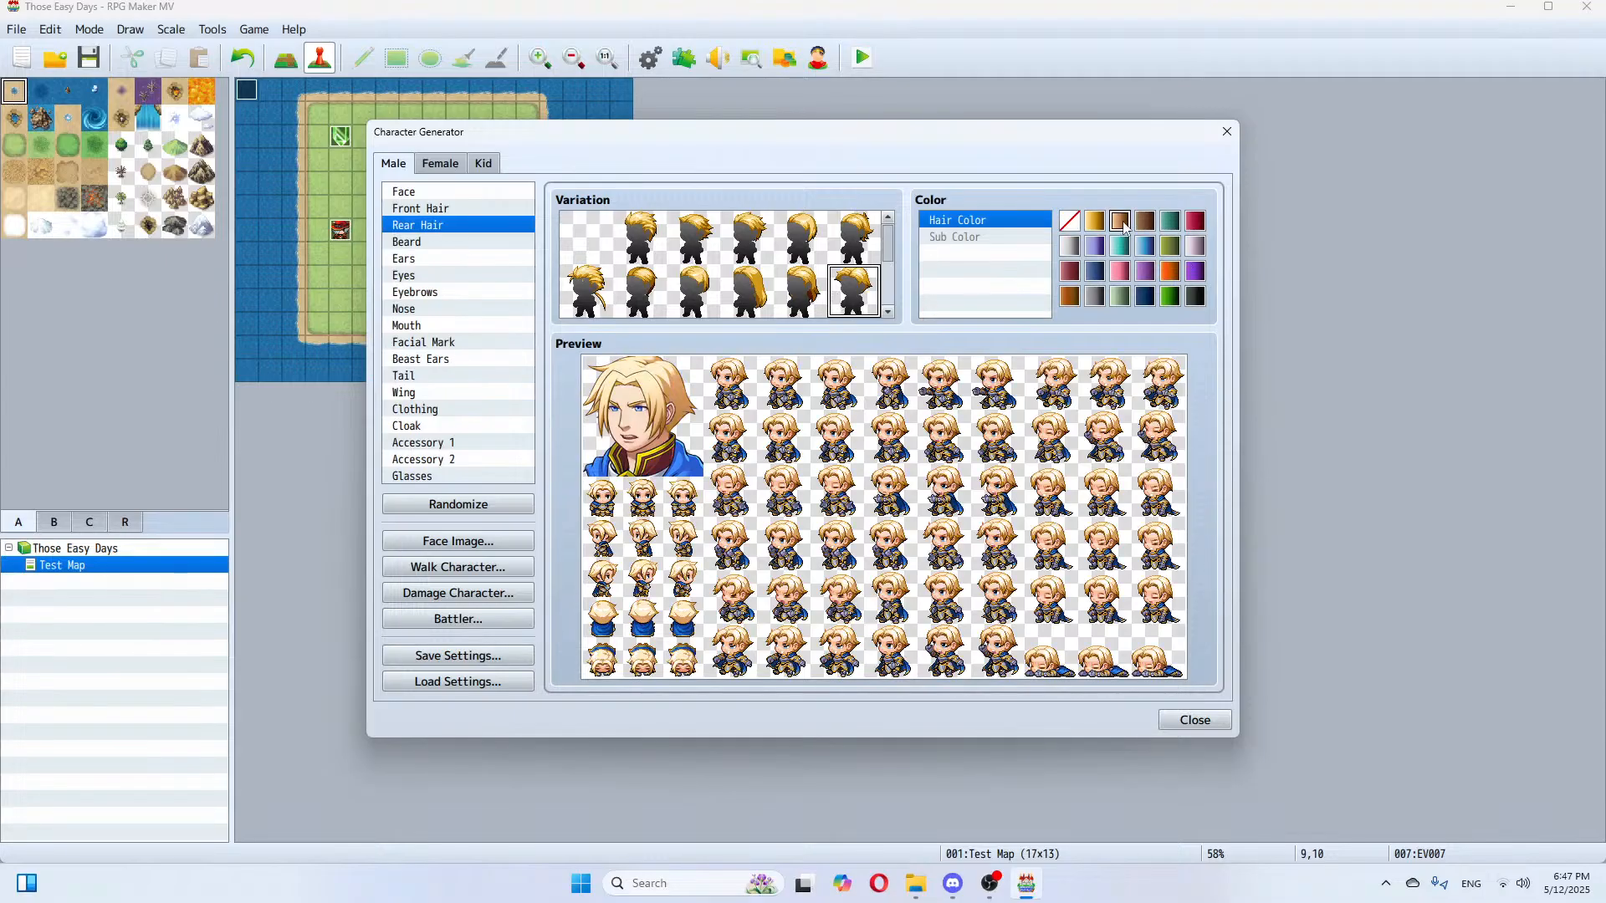
left_click(1147, 226)
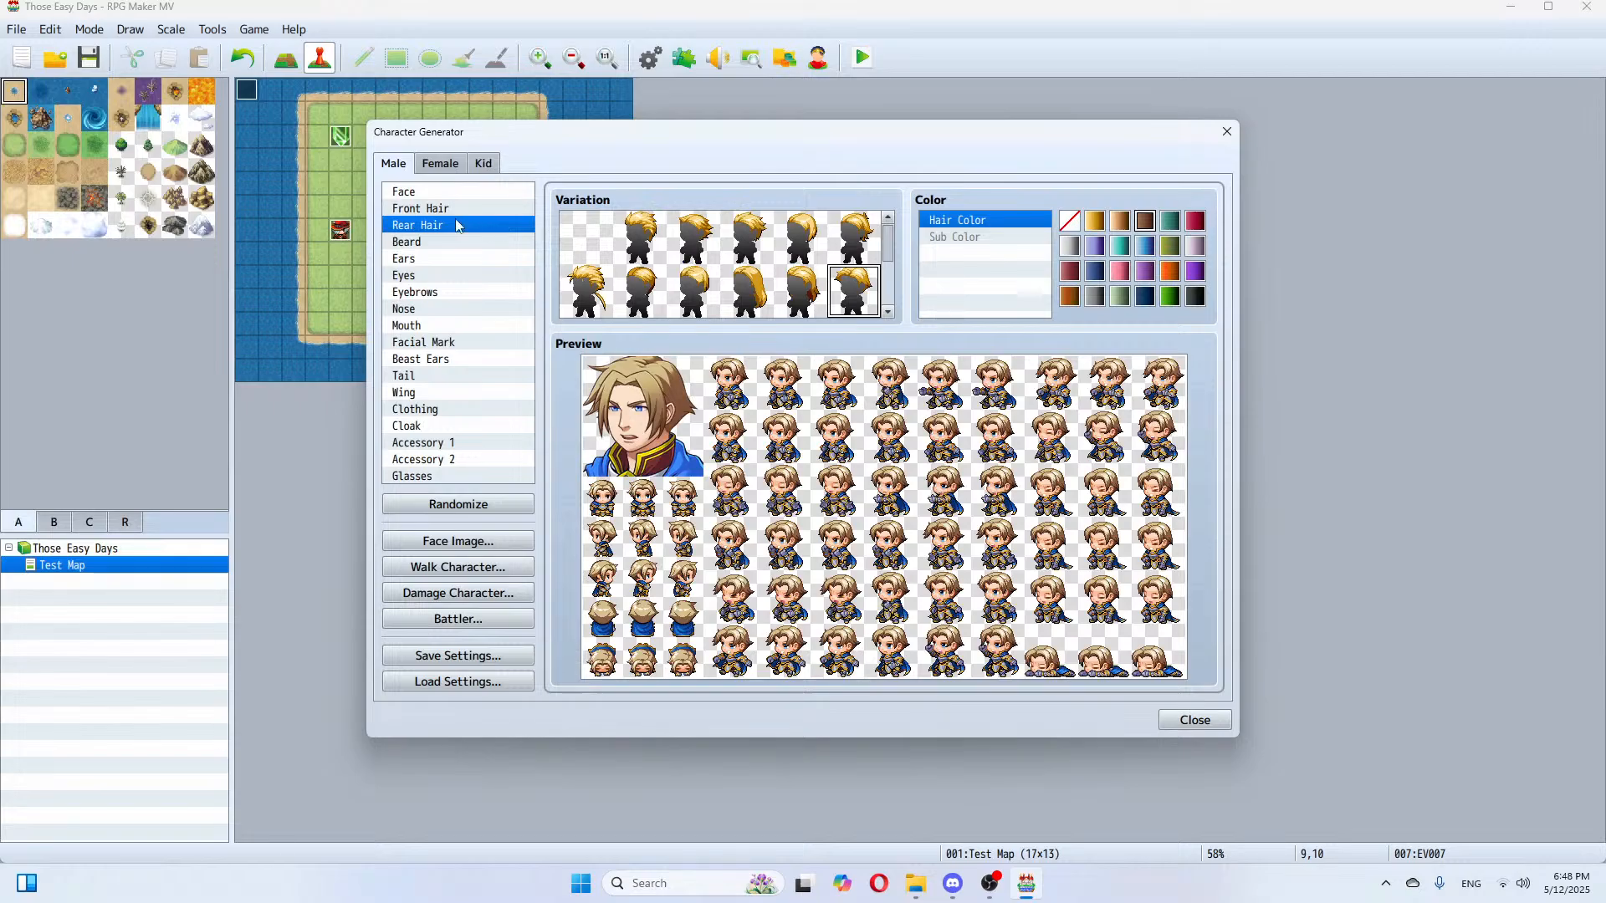
Step: Choose the second eye variation with the dark grey eye color, and the second eyebrow variation
left_click(435, 276)
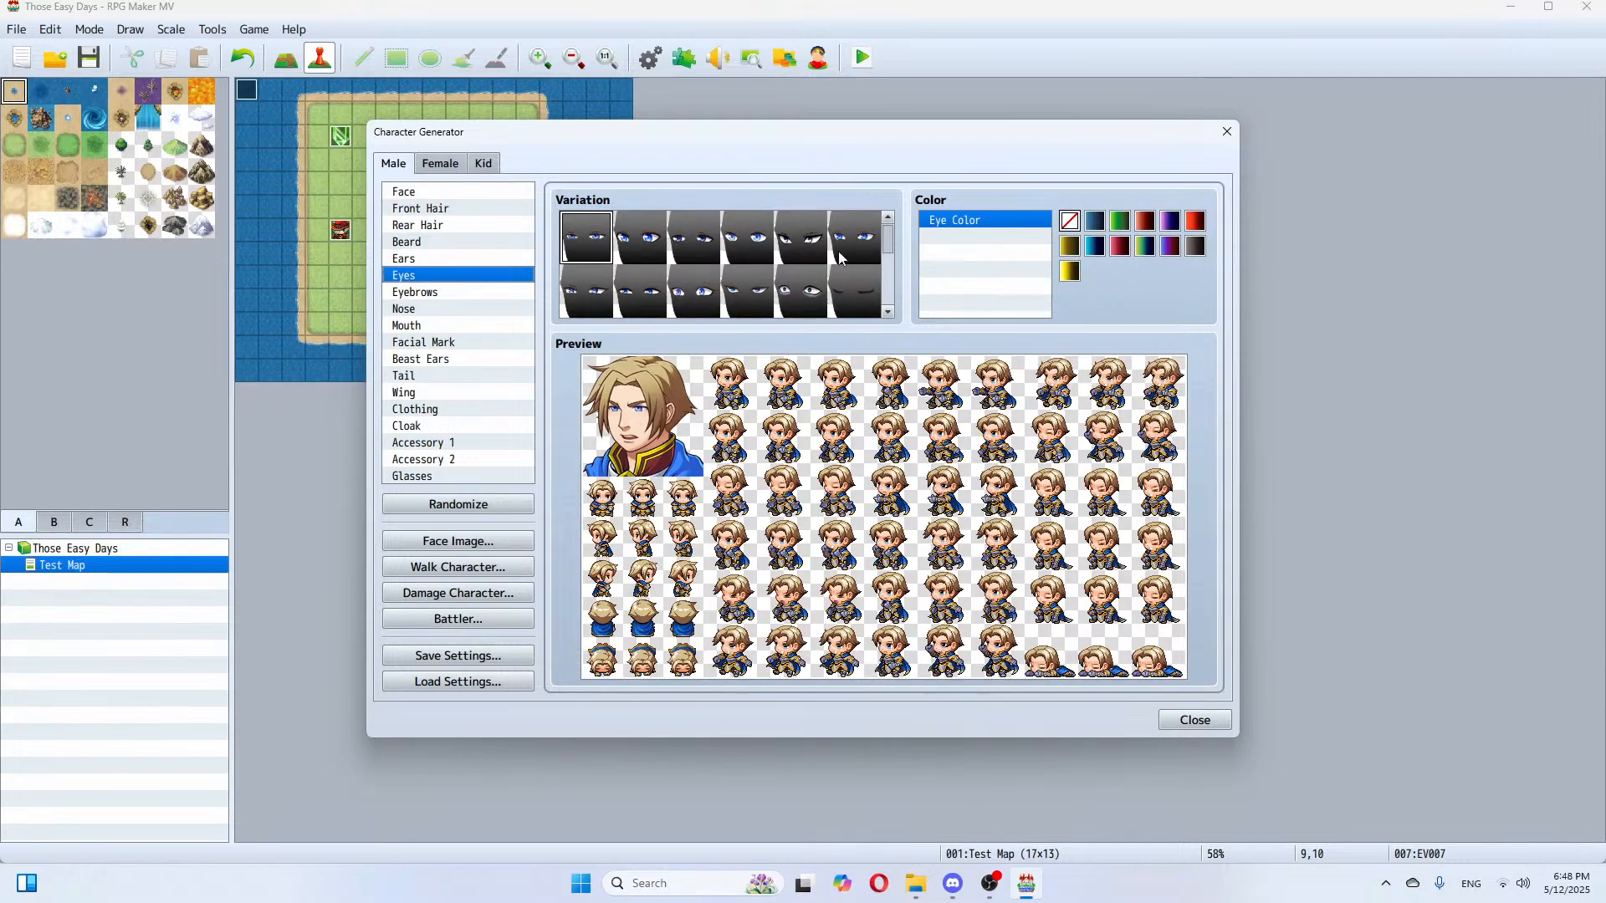
left_click(634, 242)
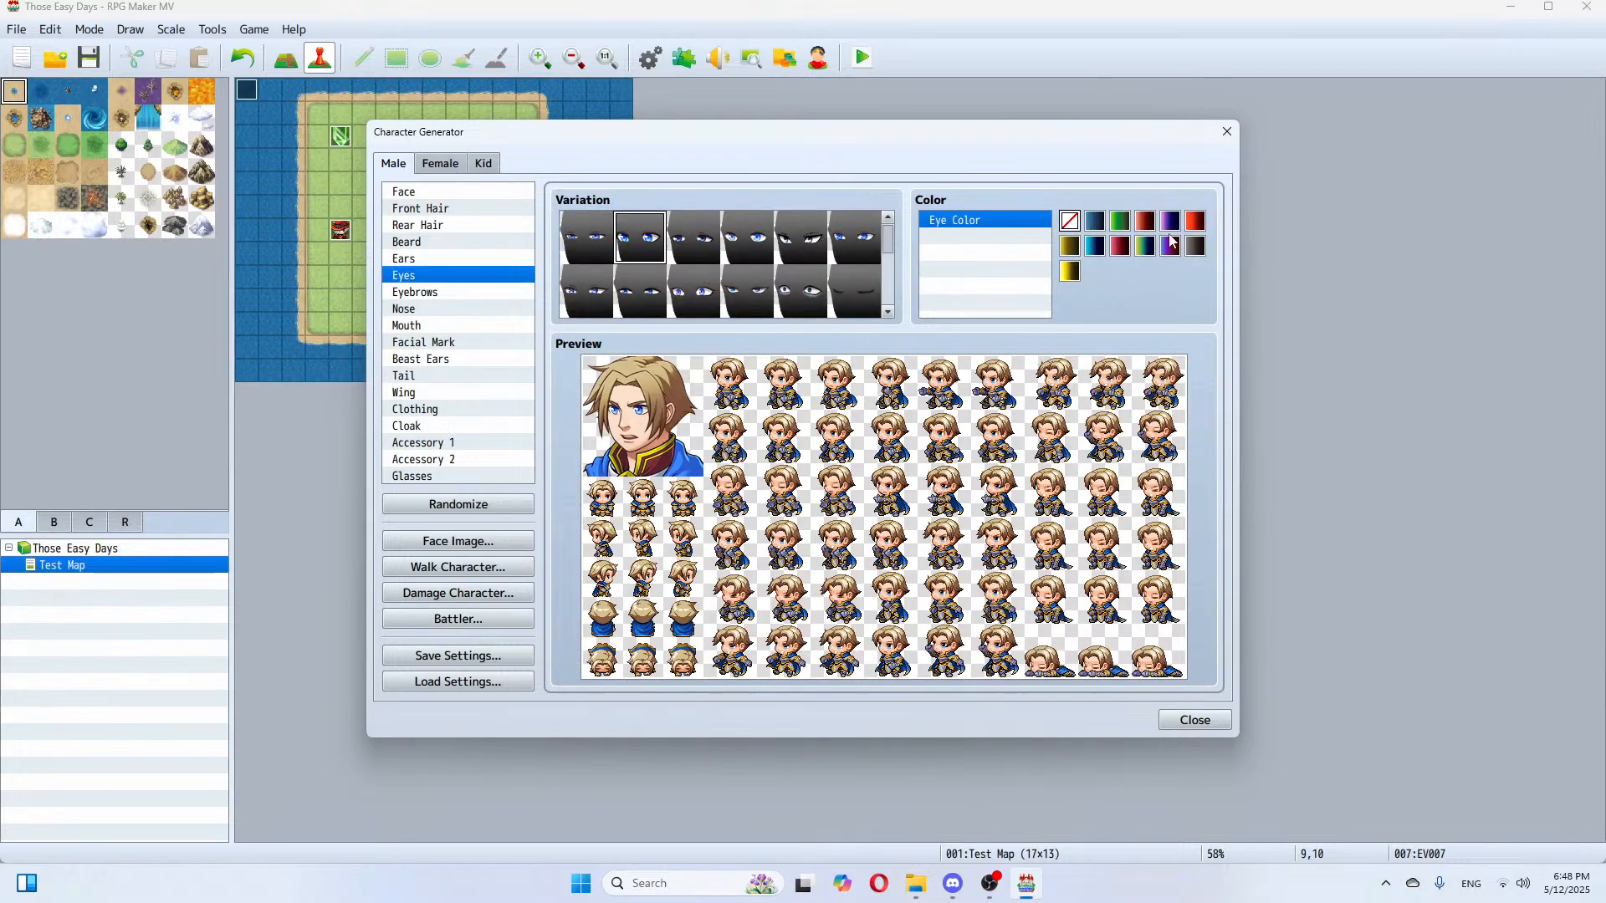
left_click(1193, 247)
left_click(422, 292)
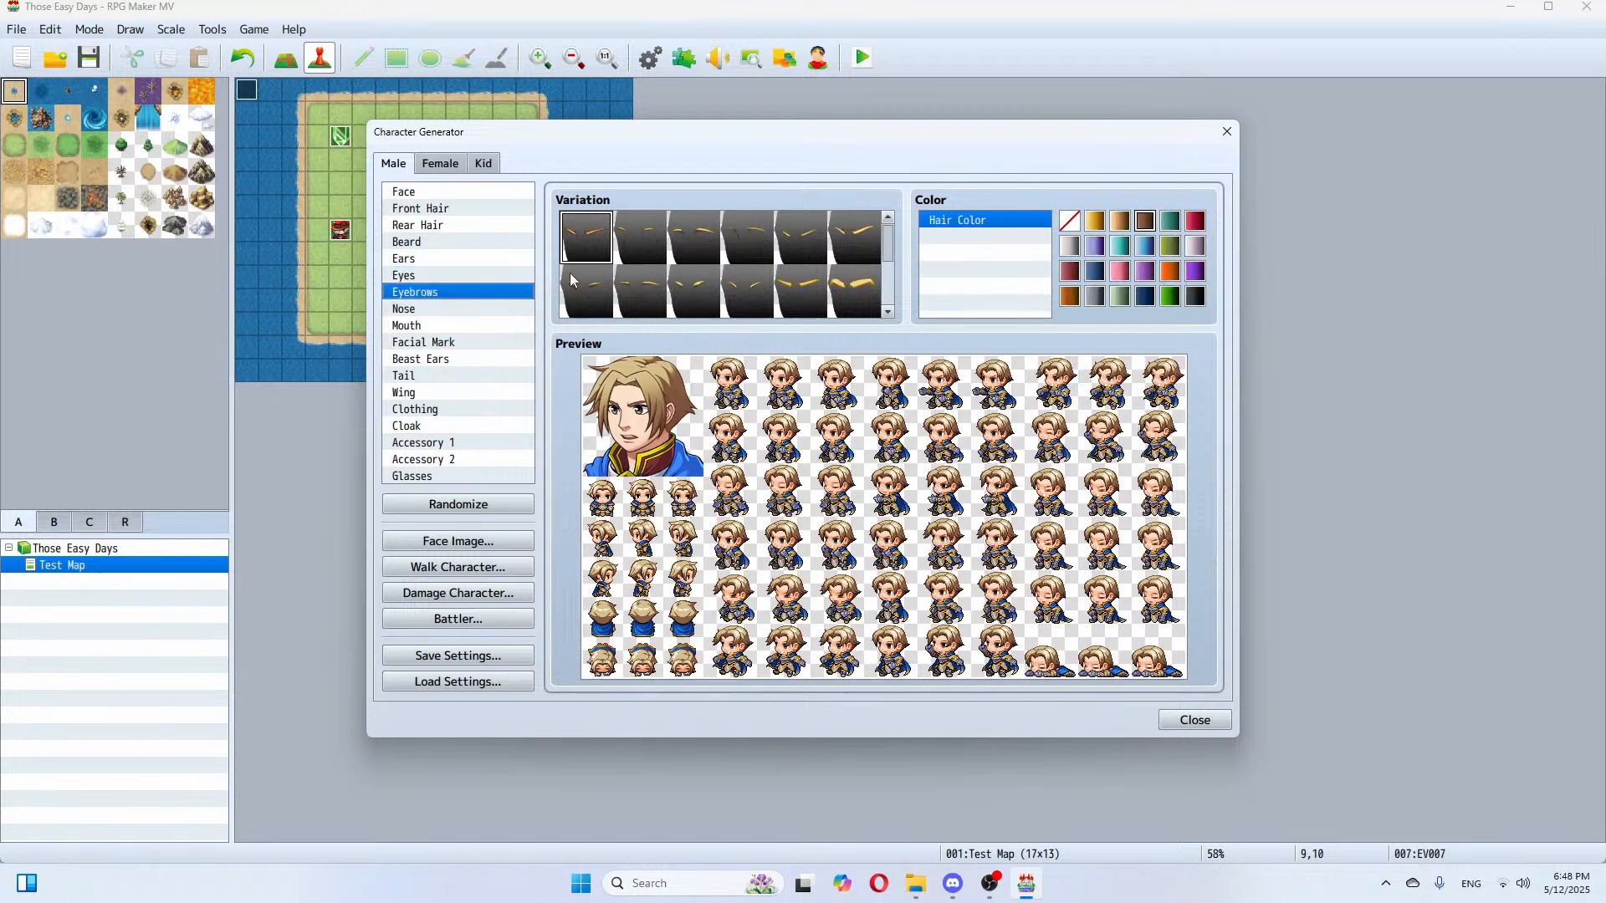
left_click(646, 247)
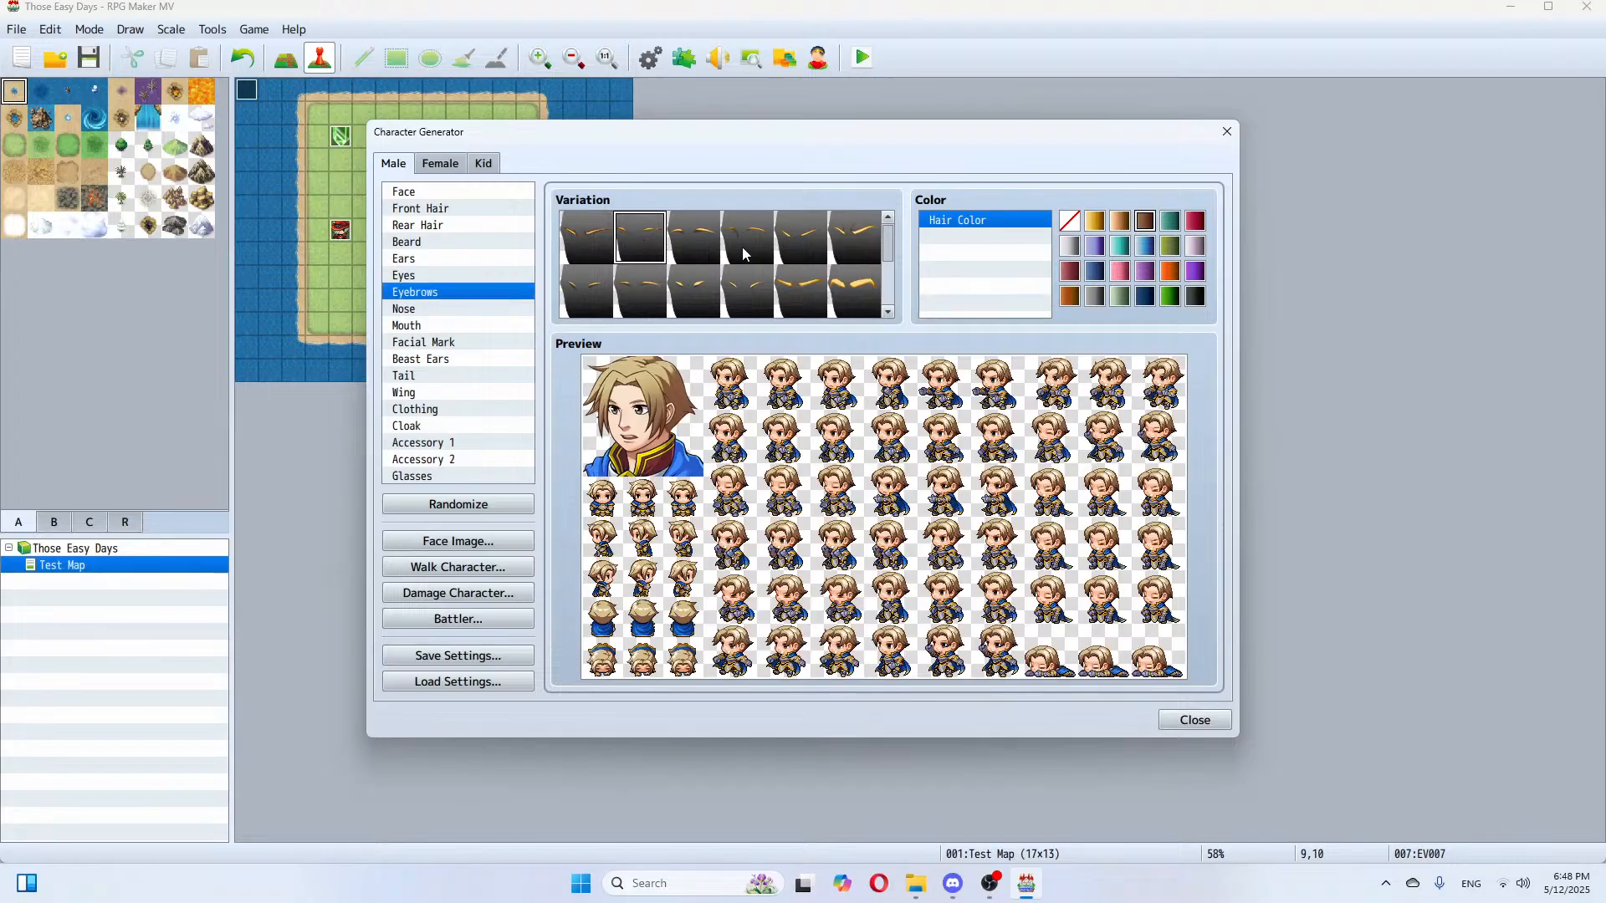
Step: Set the nose to the eleventh variation and the mouth to the eighth variation, a closed smile
left_click(423, 316)
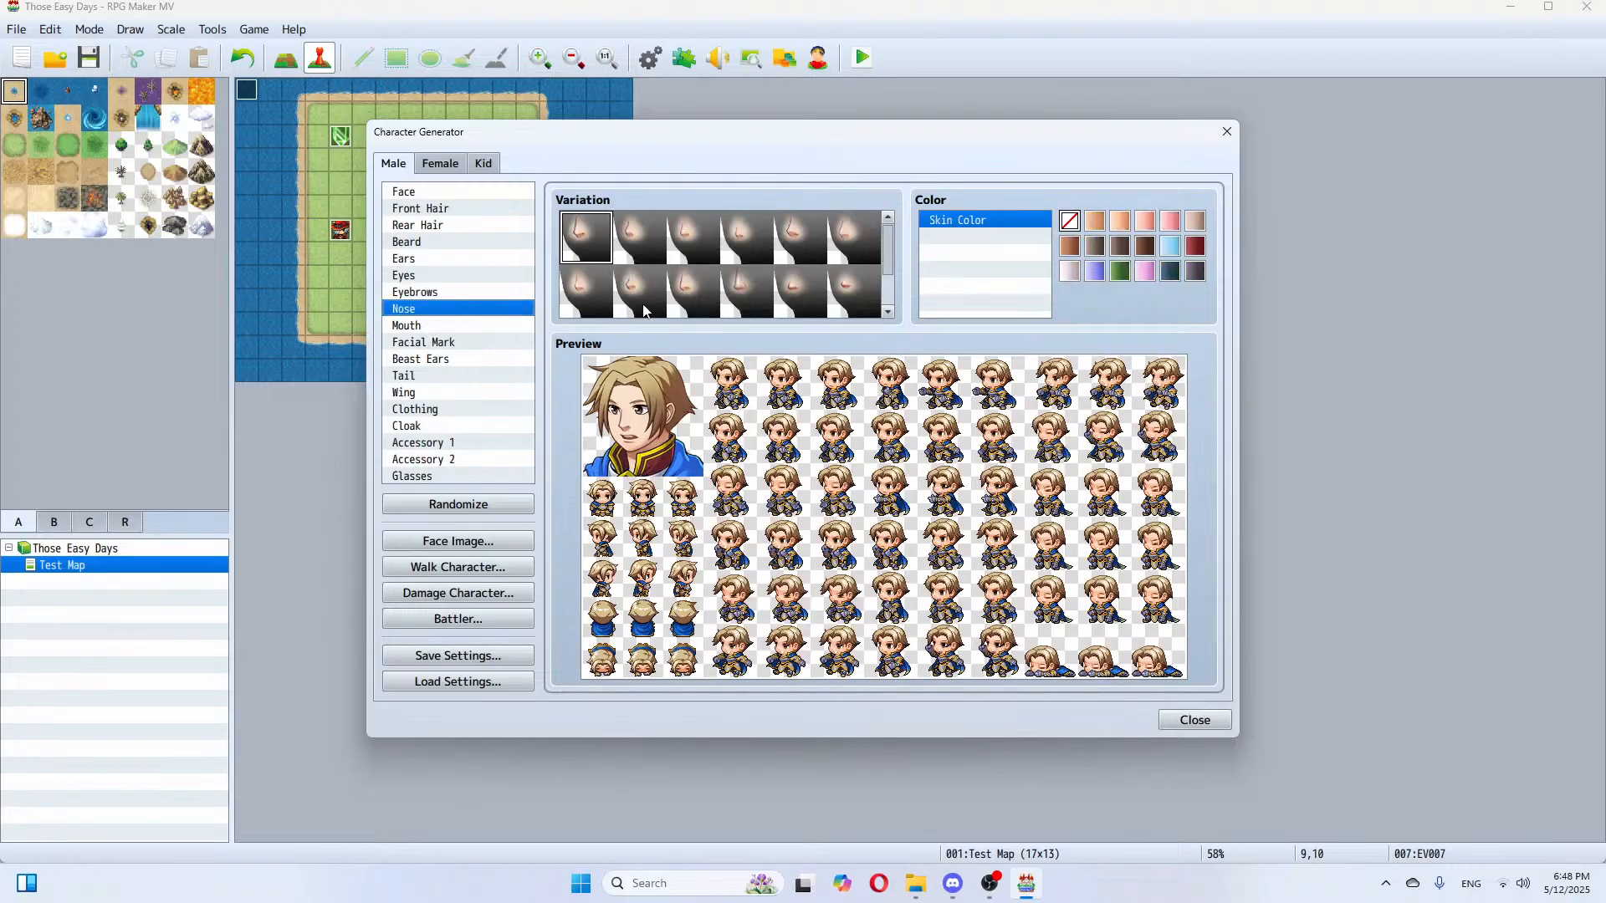
left_click(805, 299)
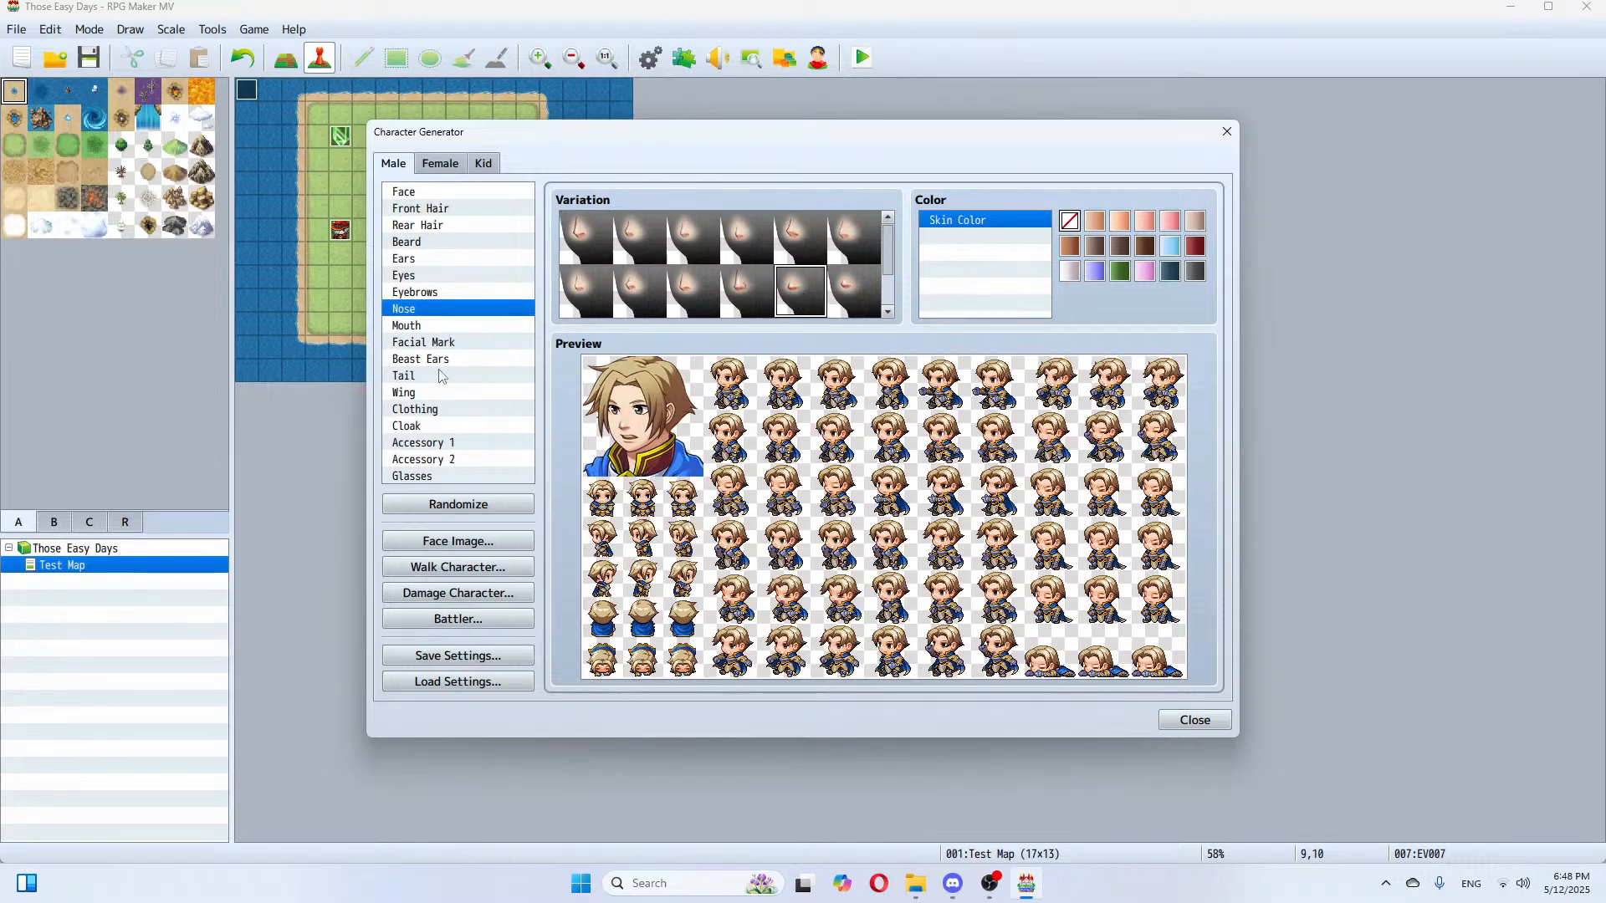
left_click(425, 327)
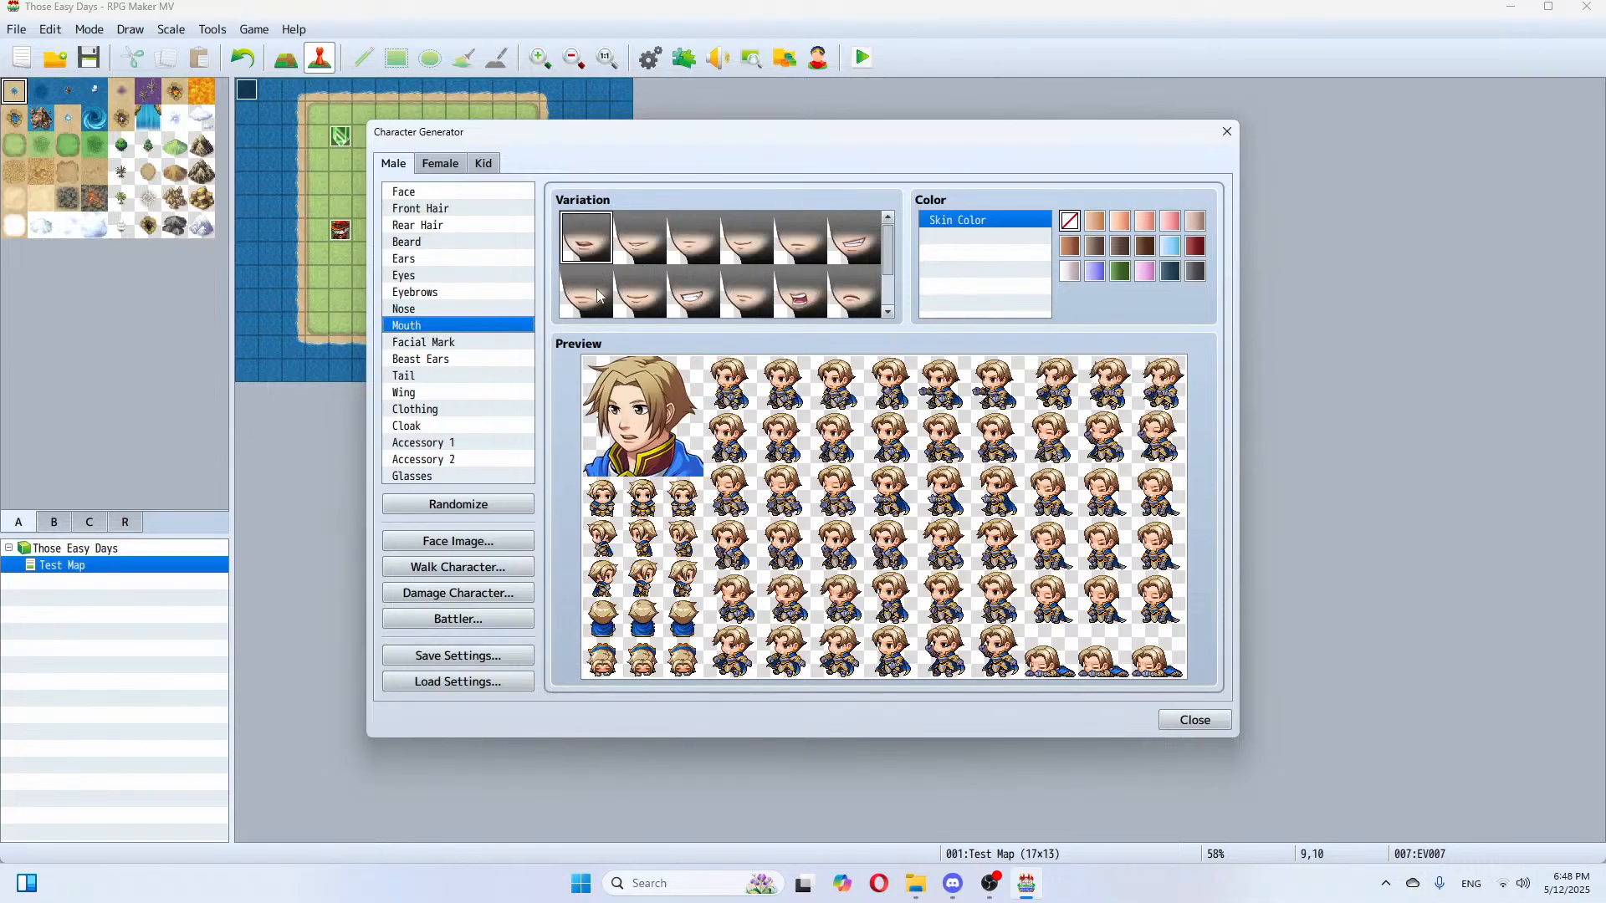
left_click(638, 297)
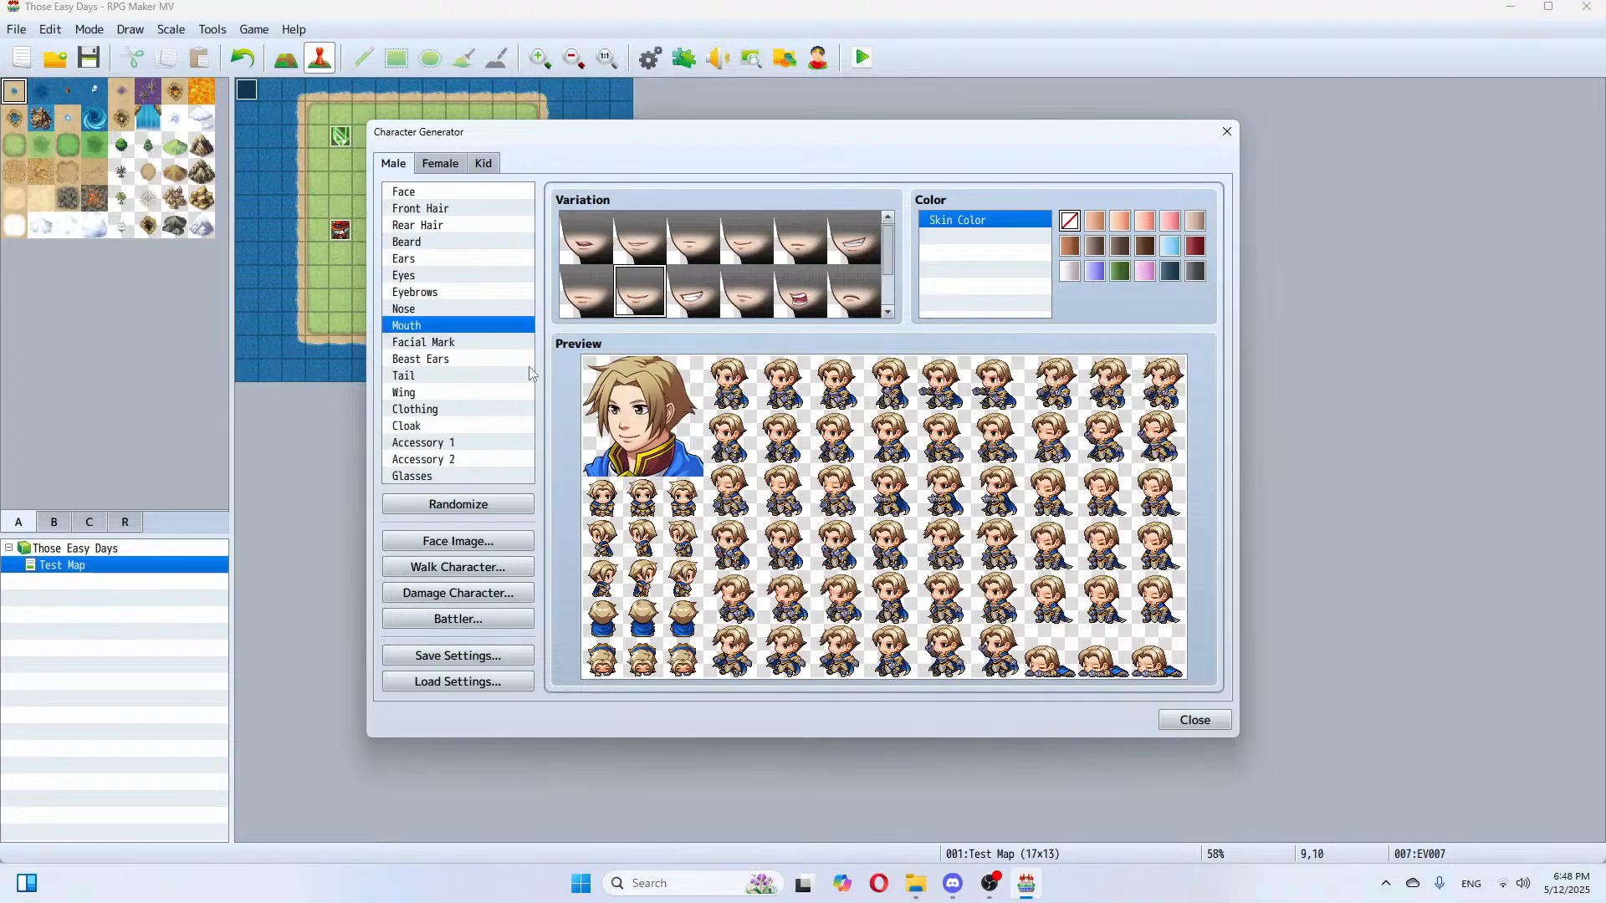
Step: Compare several modern outfits for the character and choose the blue open-collar jacket as clothing
left_click(441, 410)
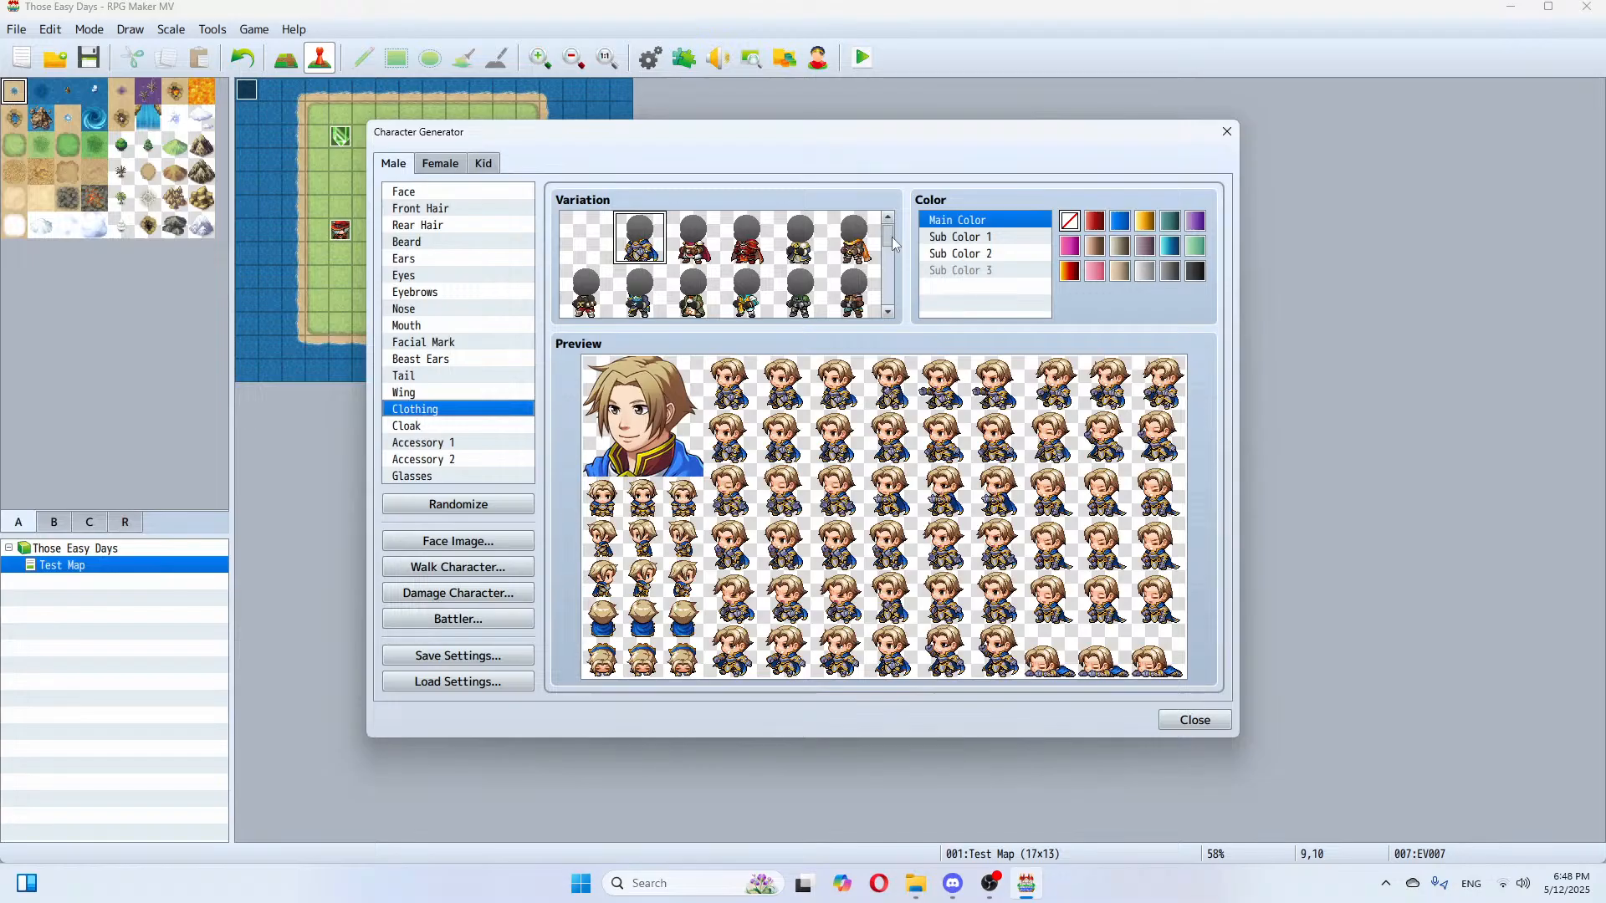
left_click_drag(889, 238, 886, 305)
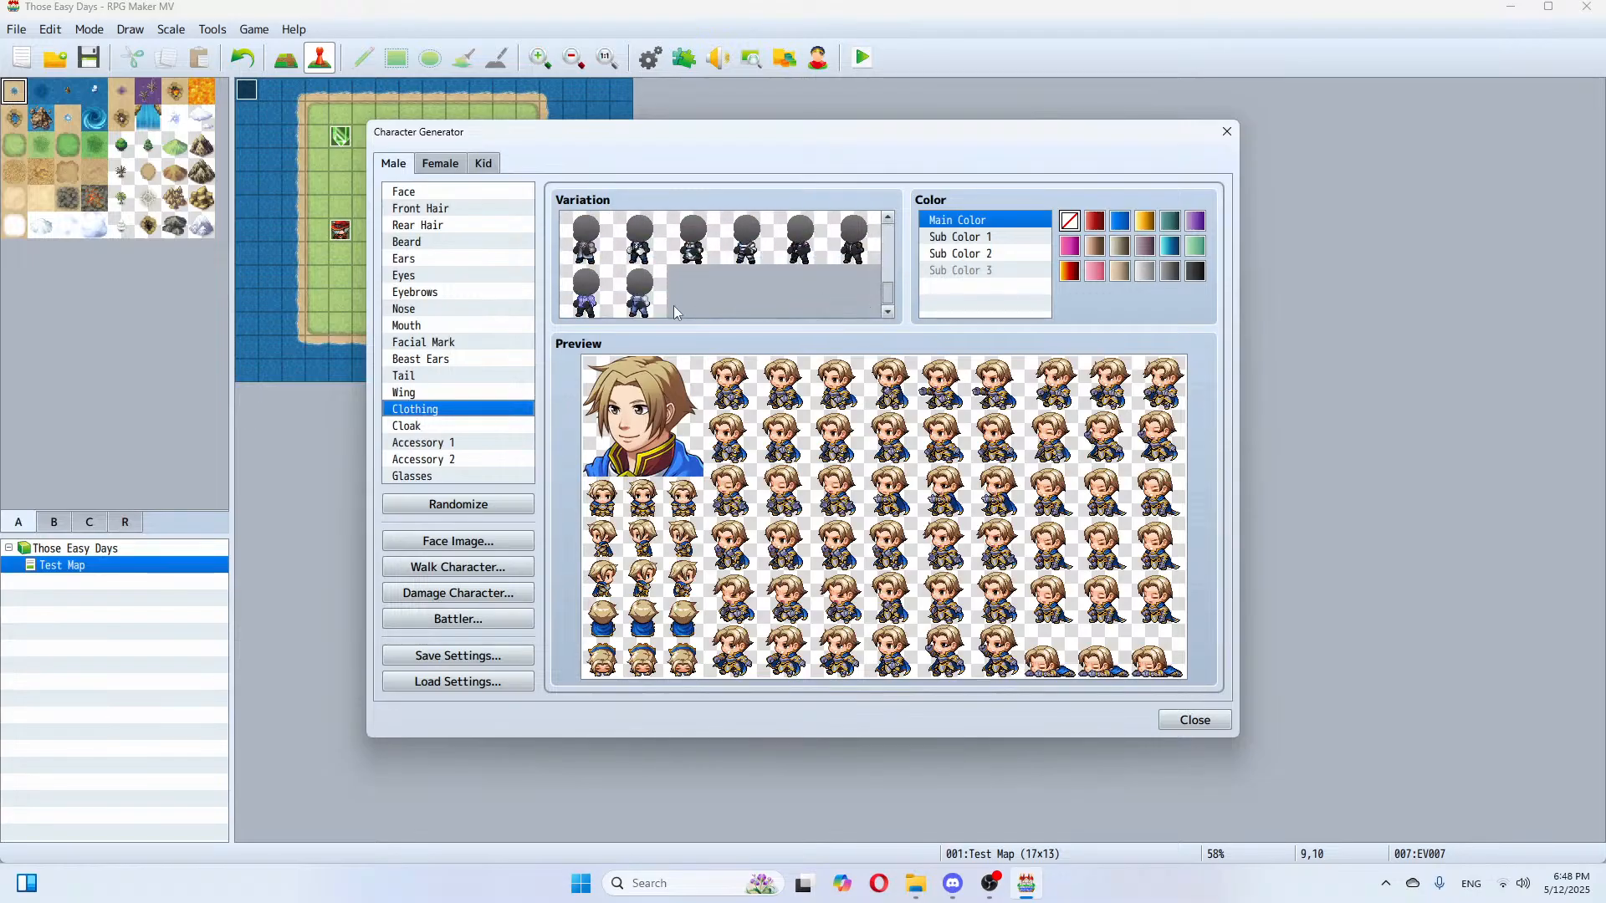
left_click(635, 301)
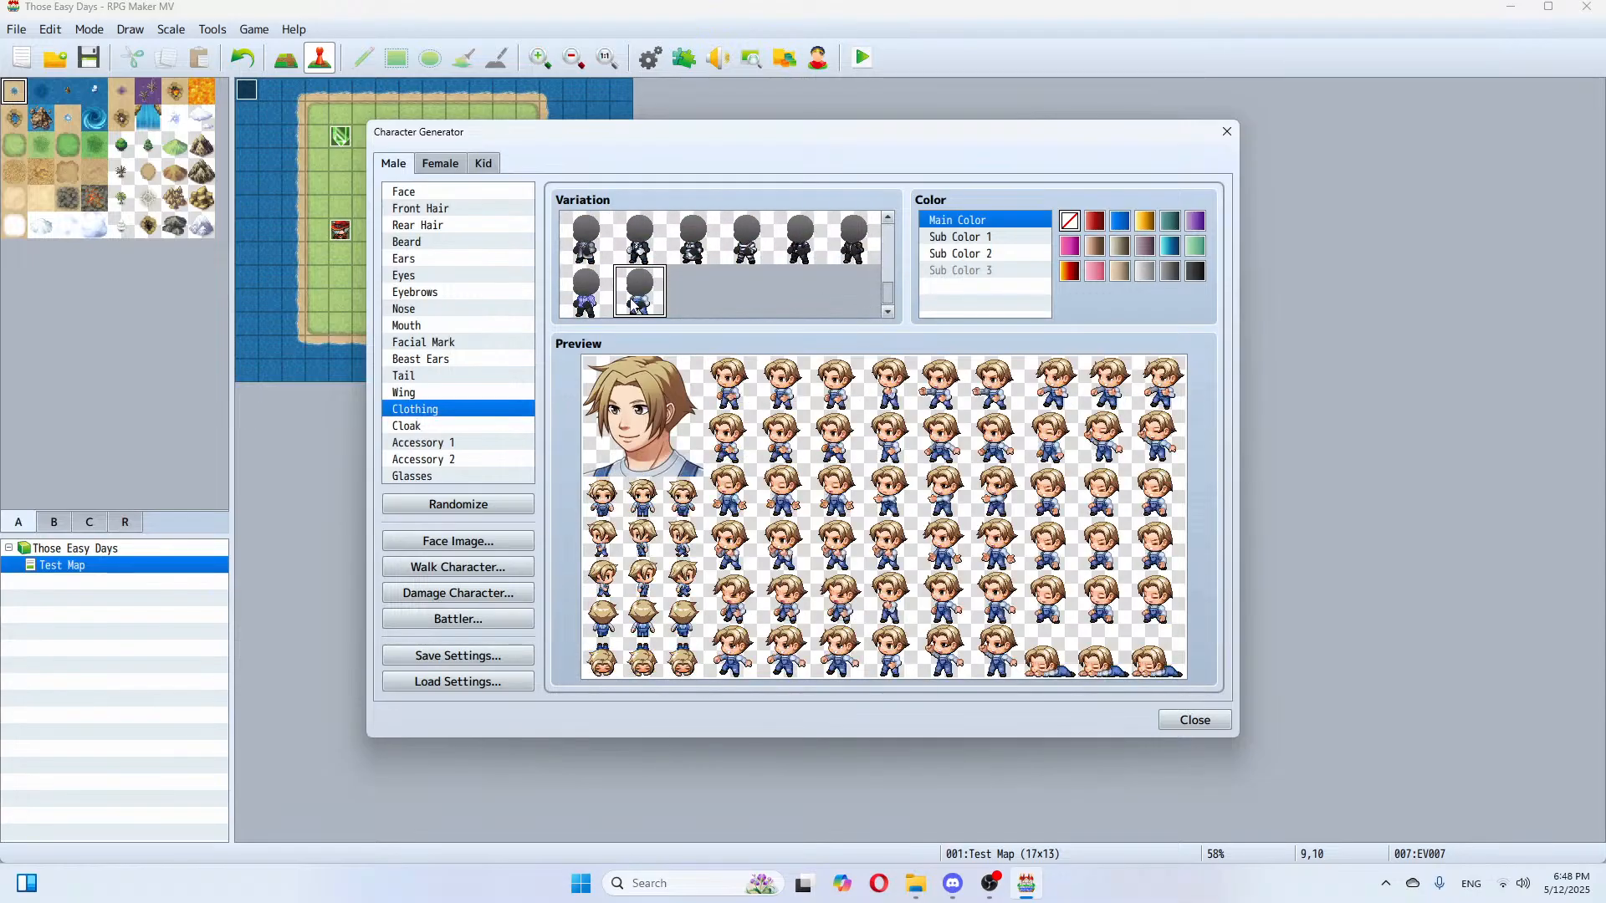
scroll(635, 306, "up", 2)
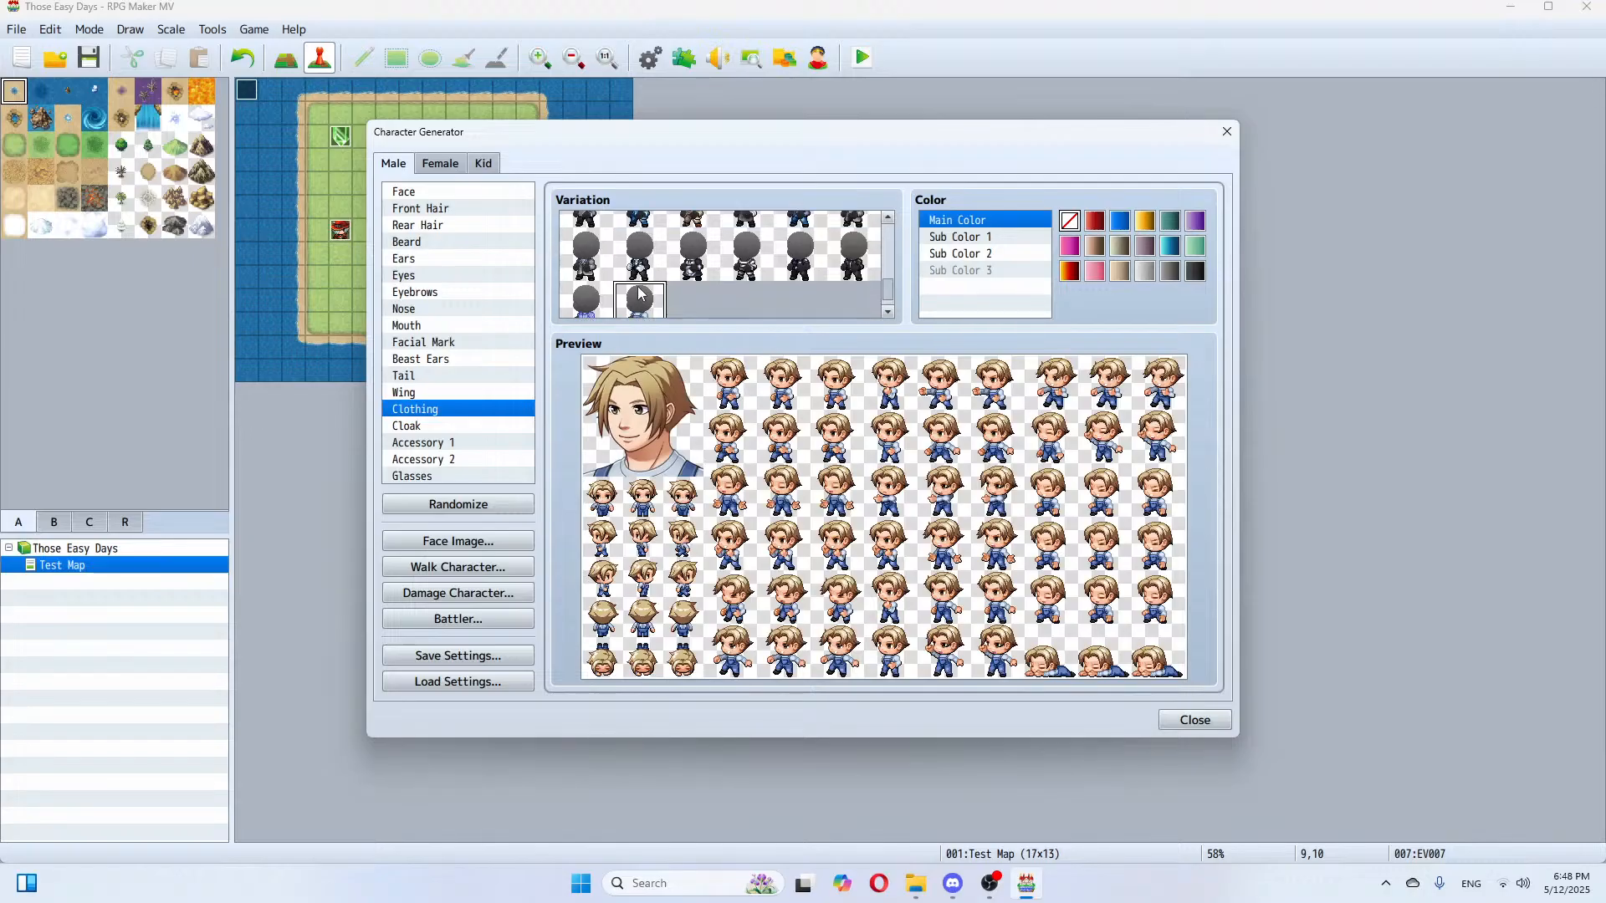
left_click(606, 283)
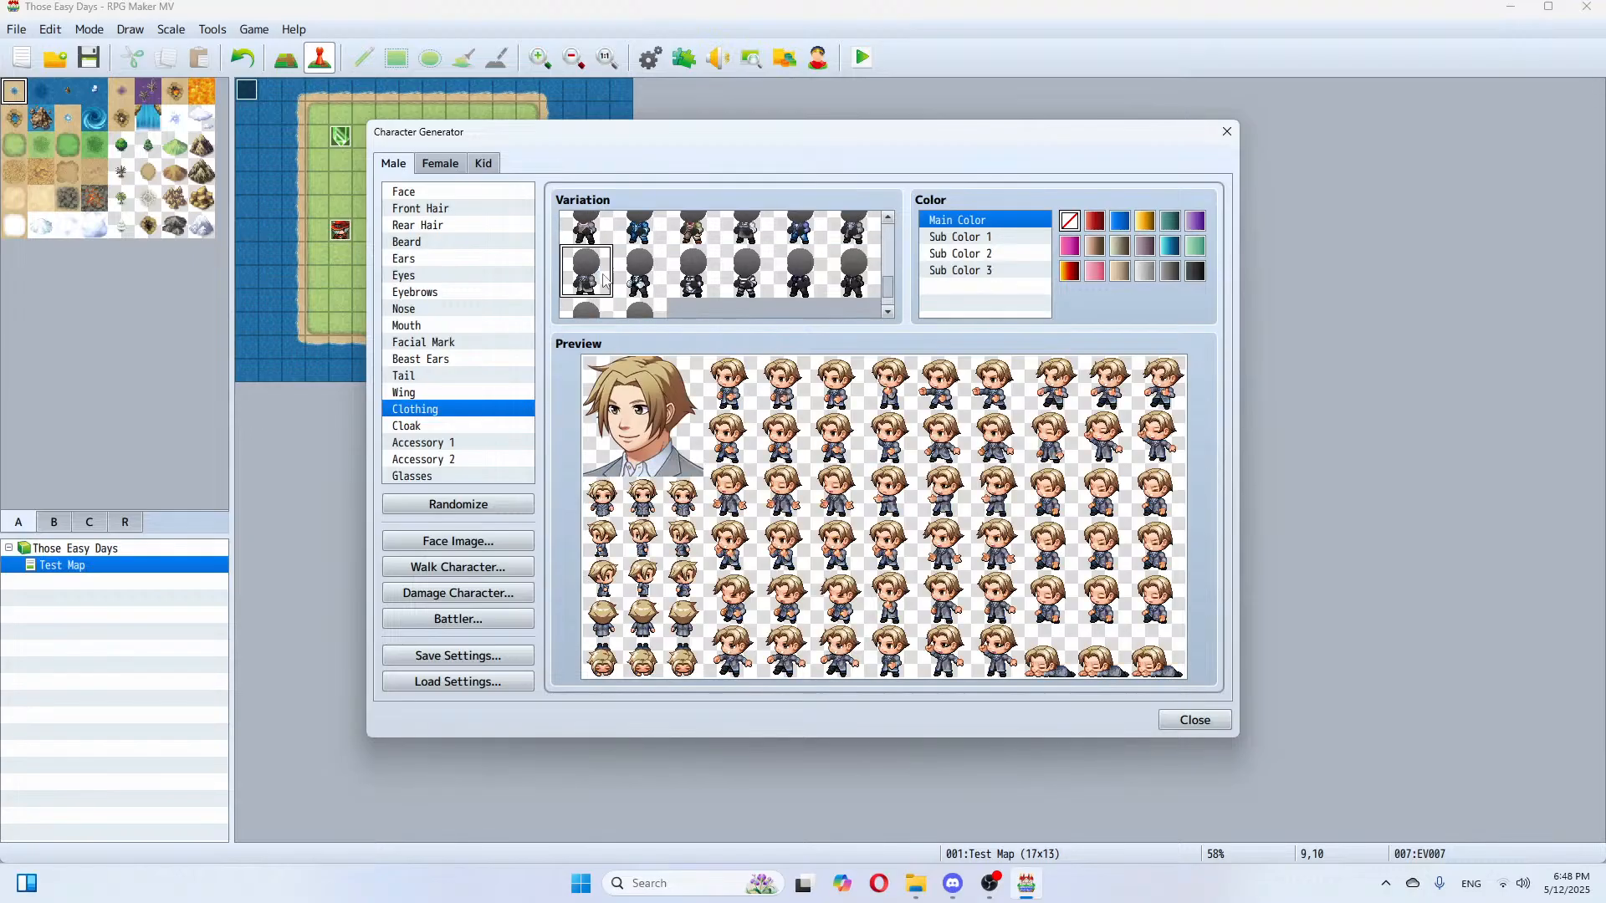
scroll(600, 280, "up", 1)
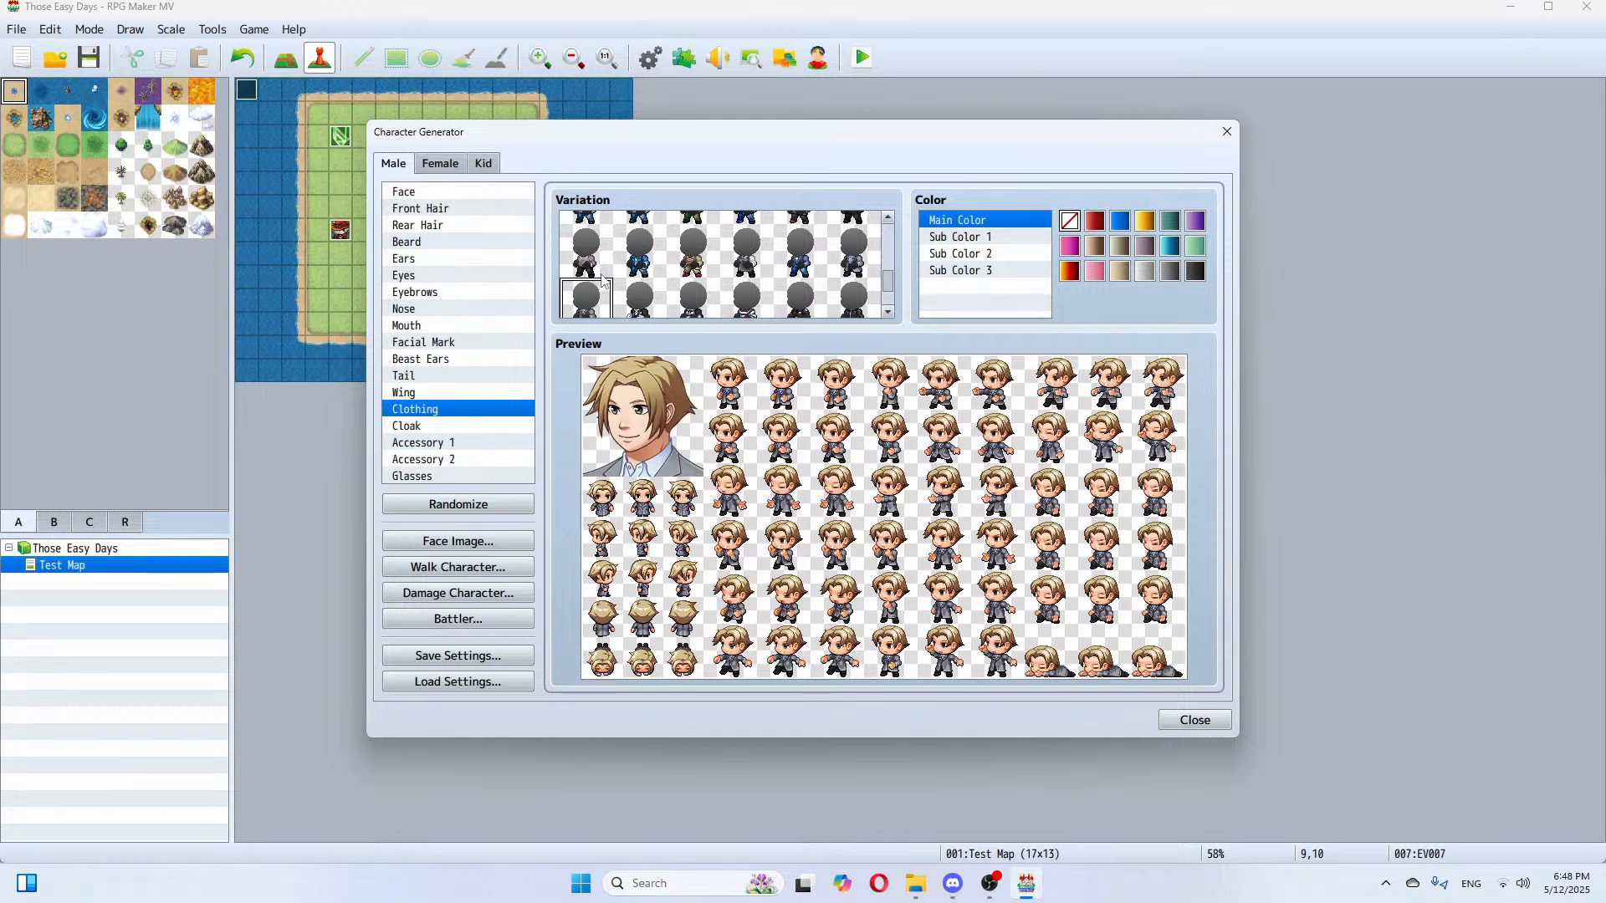
left_click(629, 266)
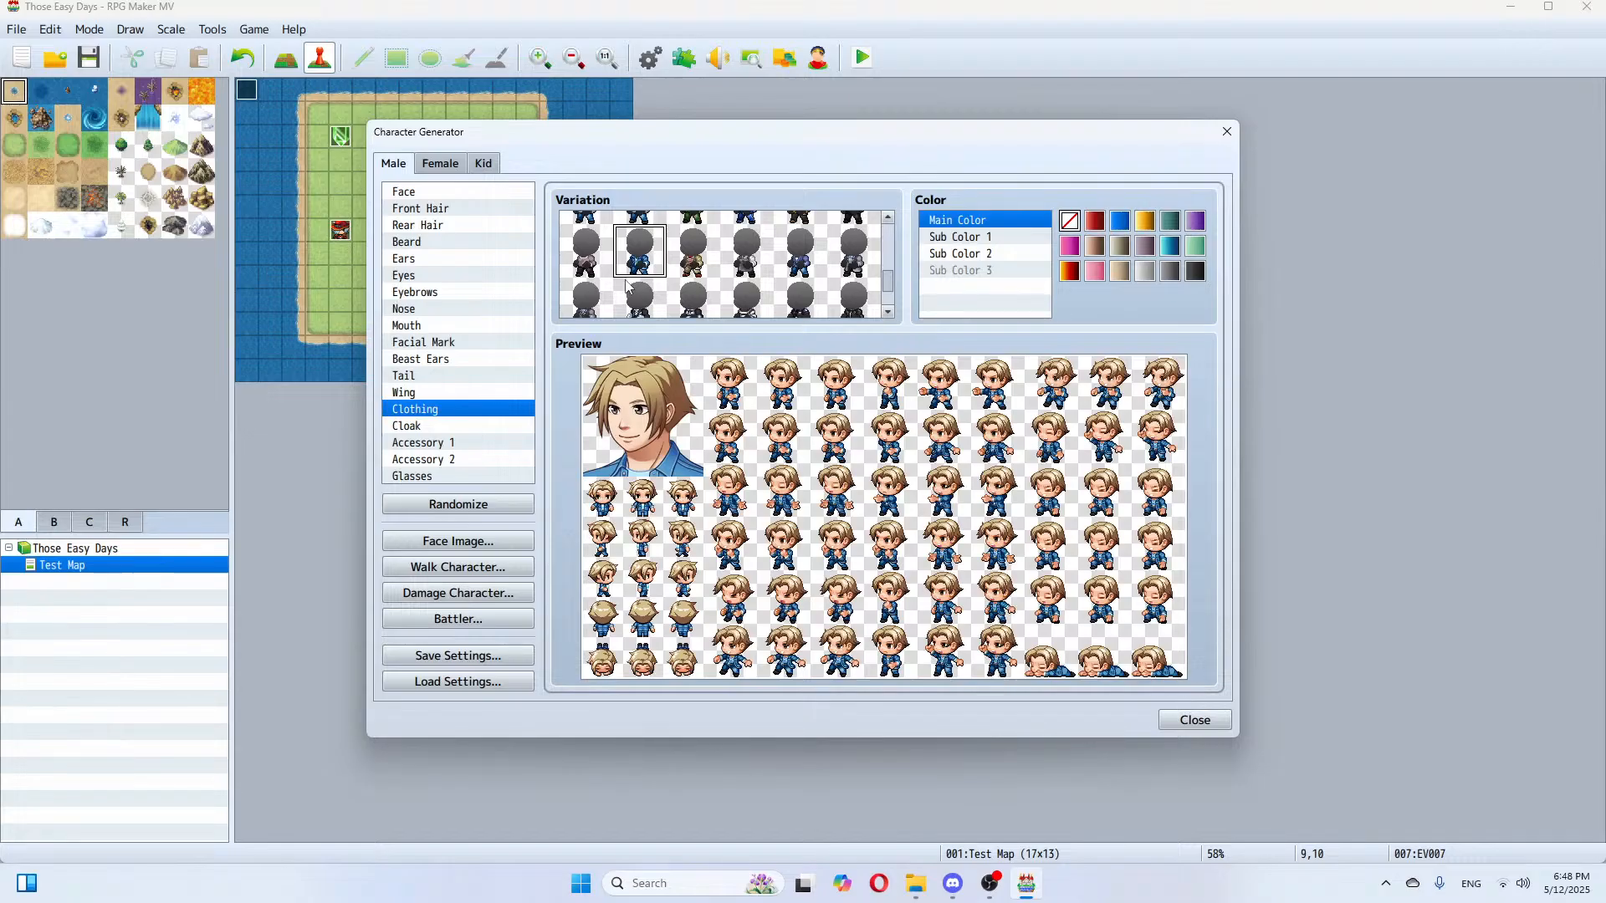
Step: Try the sixth facial mark variation on the male character and go back to no facial mark
left_click(448, 345)
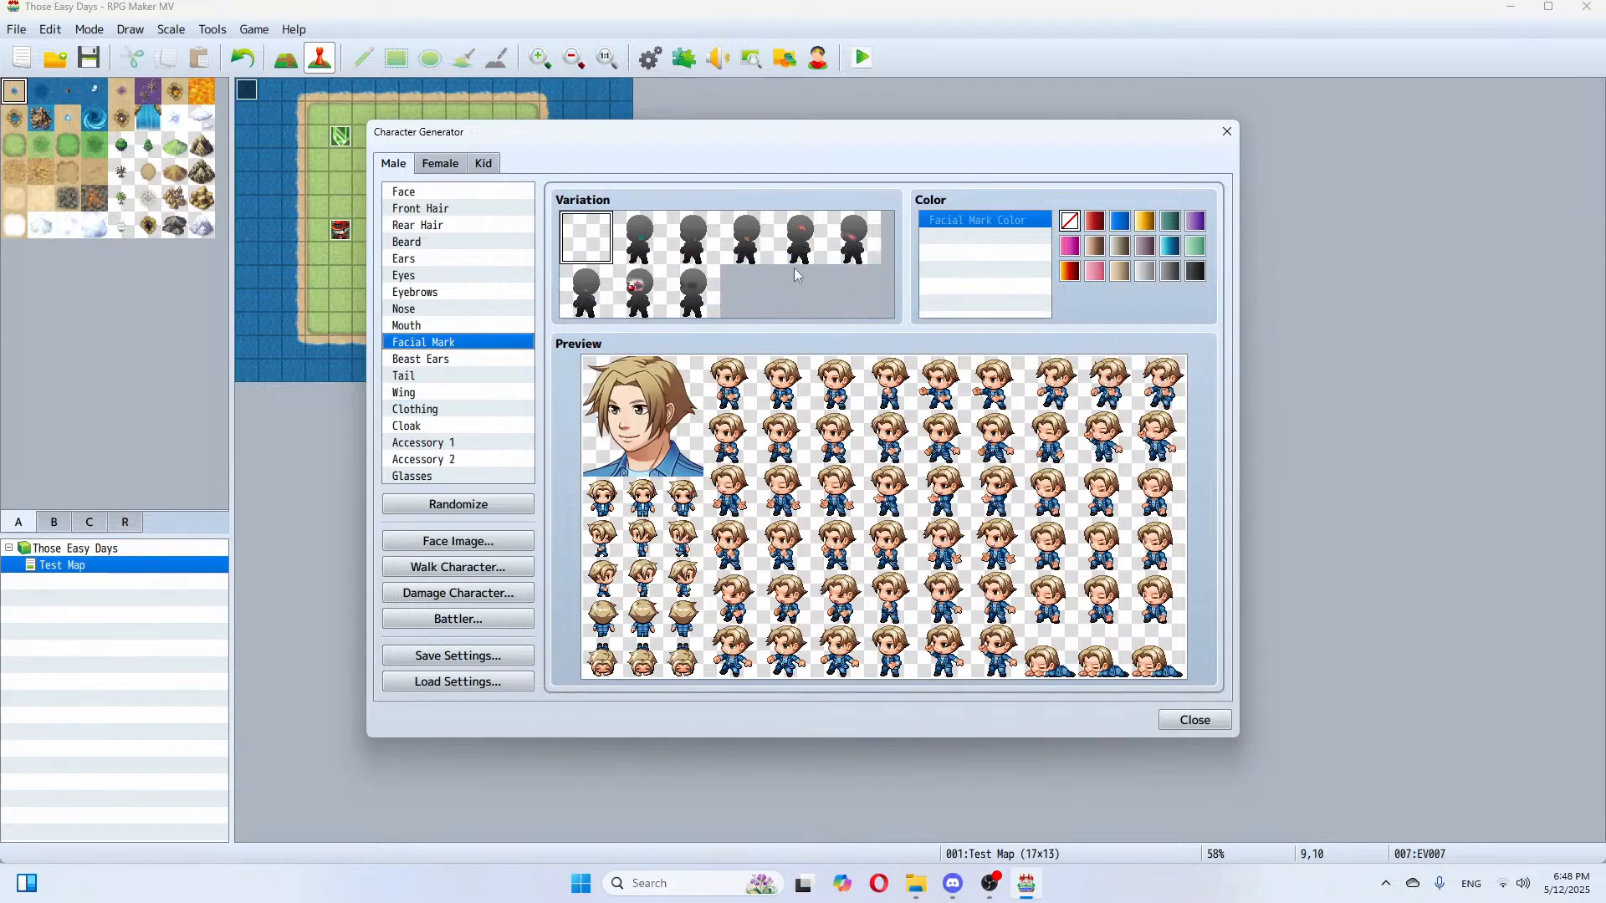
left_click(865, 259)
left_click(575, 247)
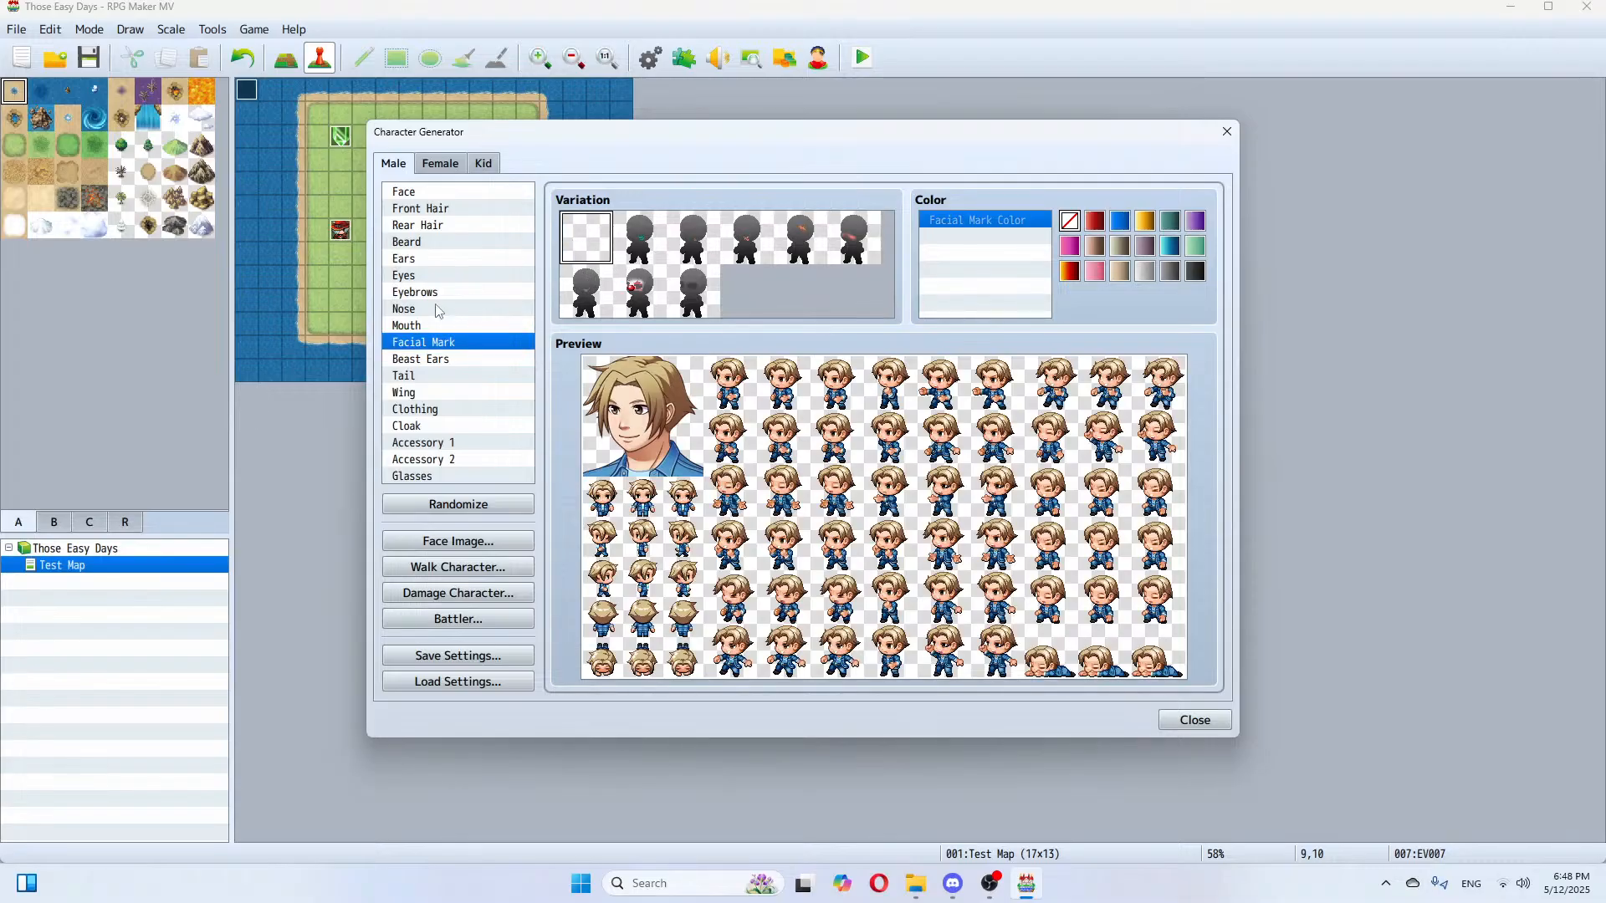
Step: Review the character's part choices from the accessories up to the front hair, comparing the third front hair variation with the second
left_click(437, 459)
left_click(437, 443)
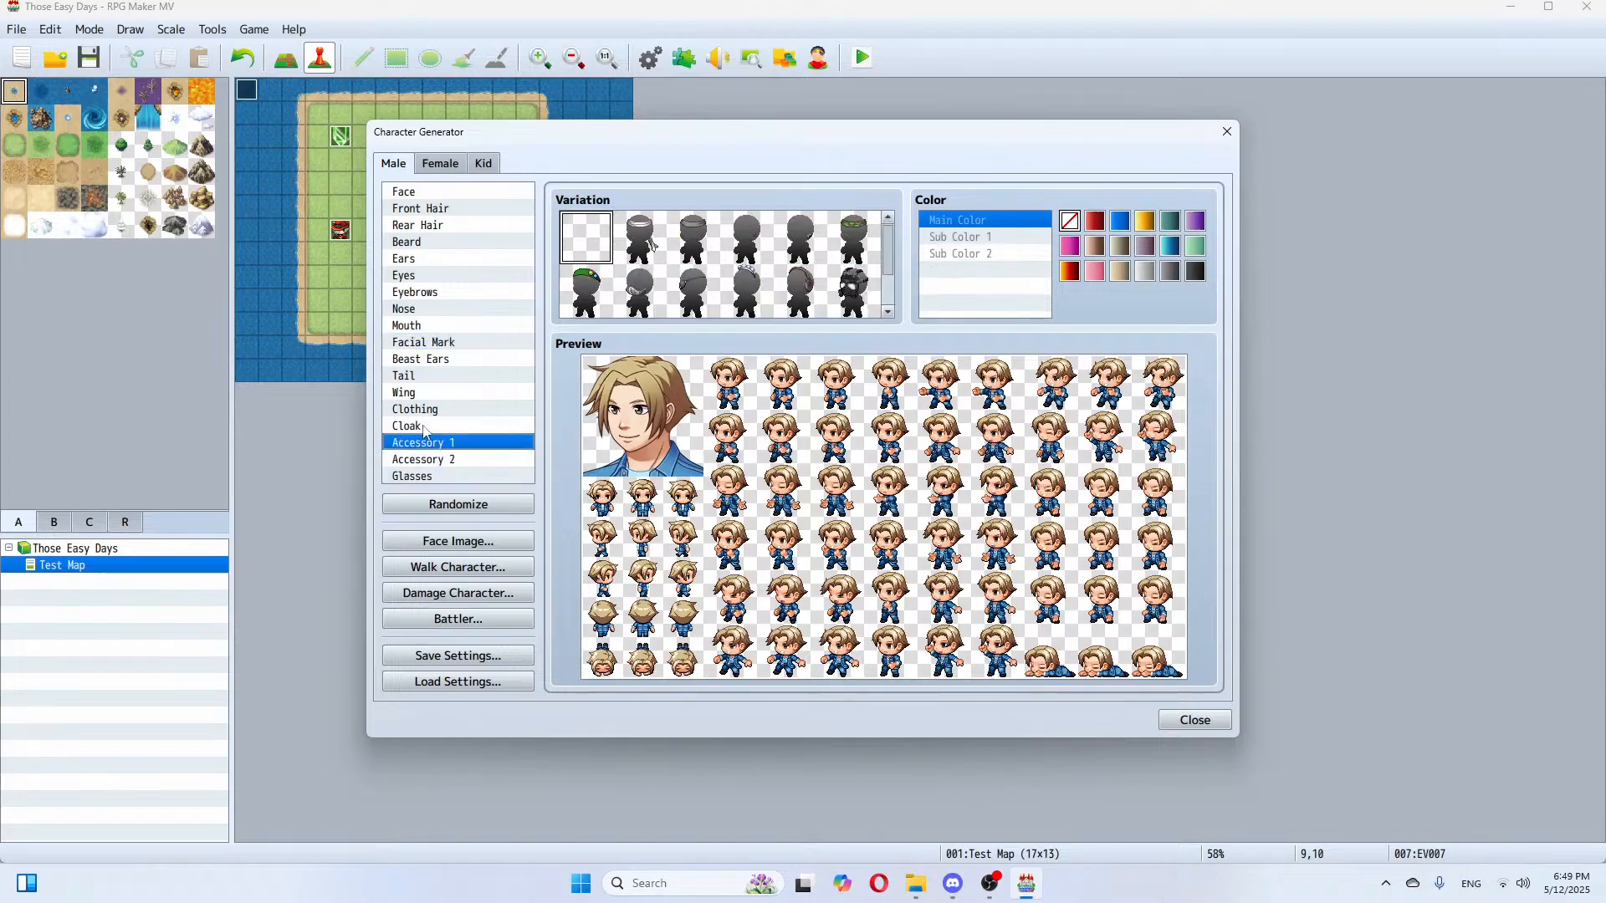
left_click(426, 426)
left_click(423, 410)
left_click(419, 391)
left_click(420, 376)
left_click(420, 359)
left_click(420, 342)
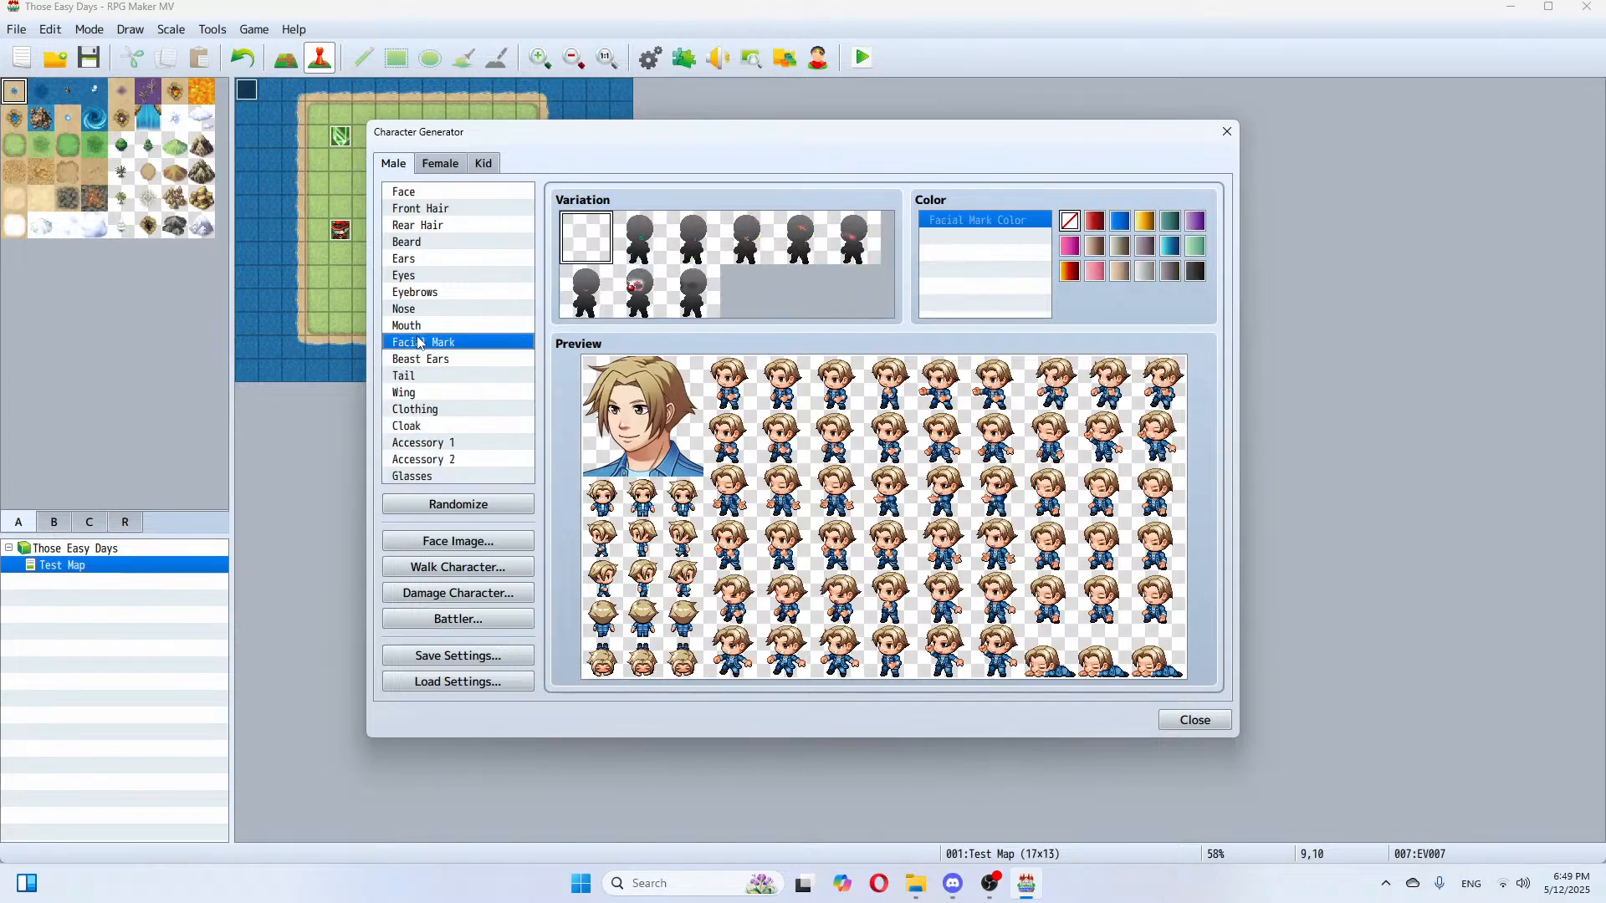
left_click(420, 325)
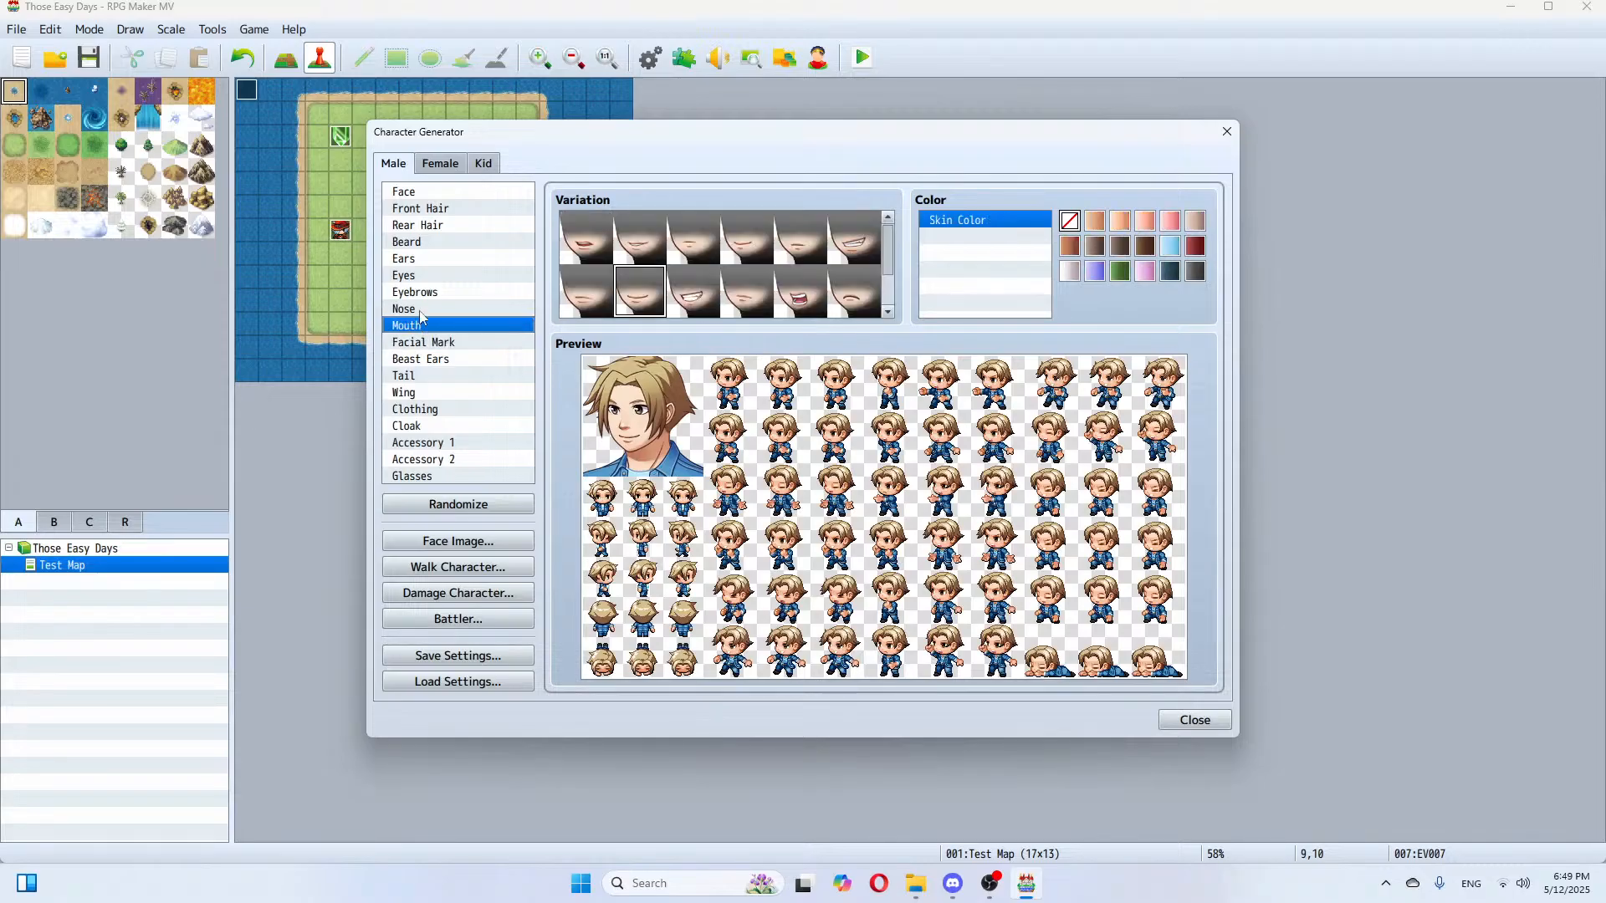
left_click(421, 310)
left_click(422, 298)
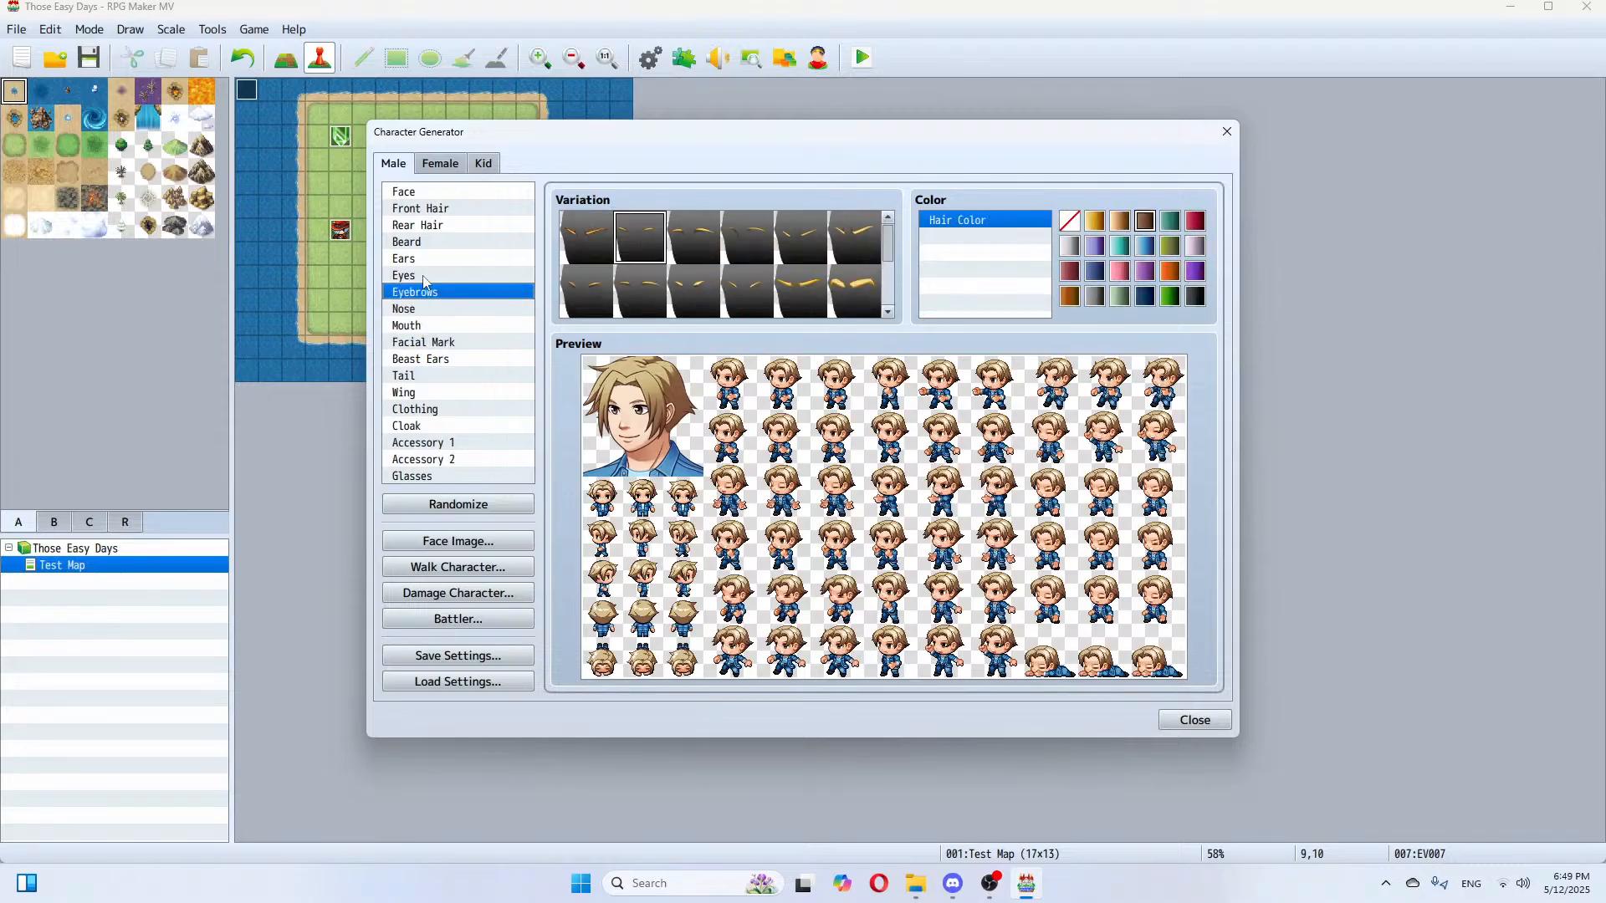
left_click(425, 276)
left_click(427, 265)
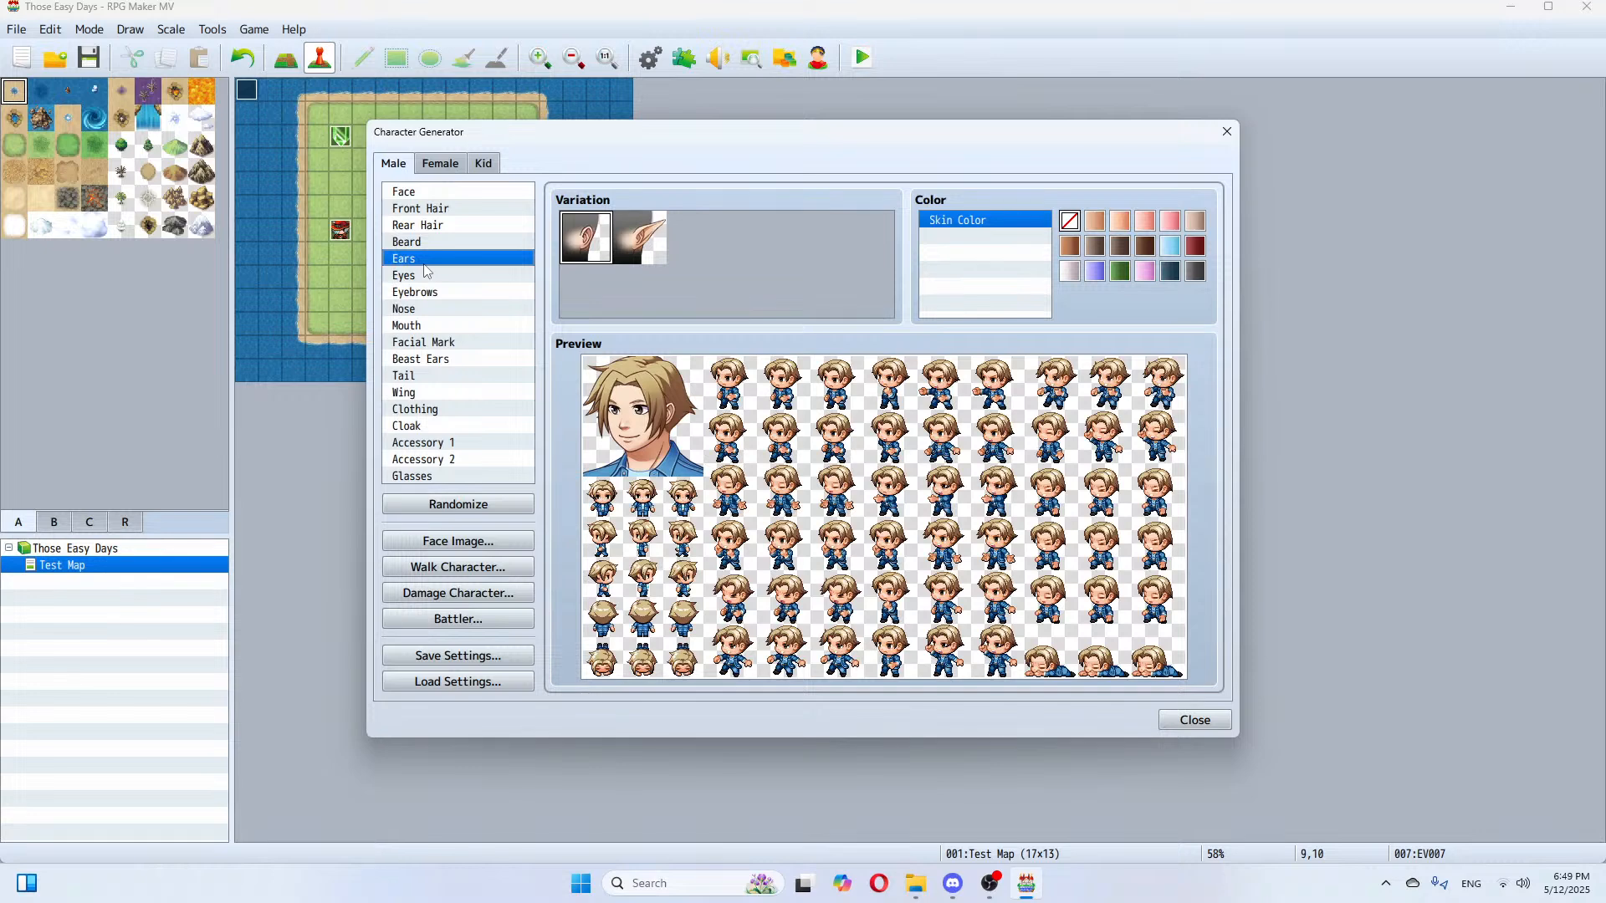
left_click(429, 244)
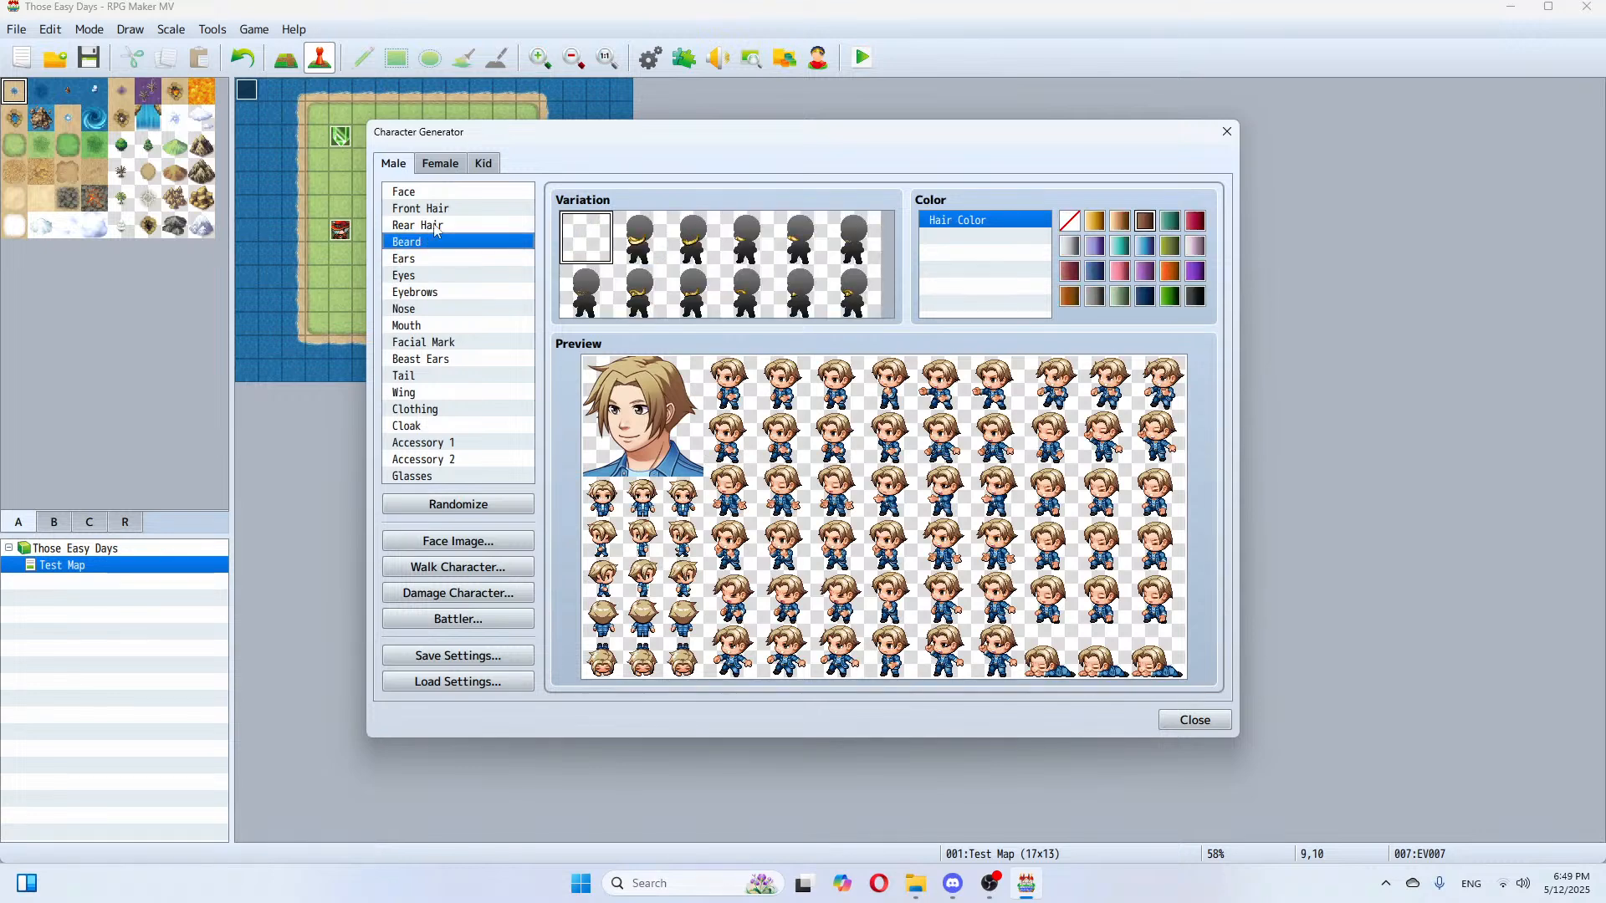
left_click(435, 228)
left_click(439, 210)
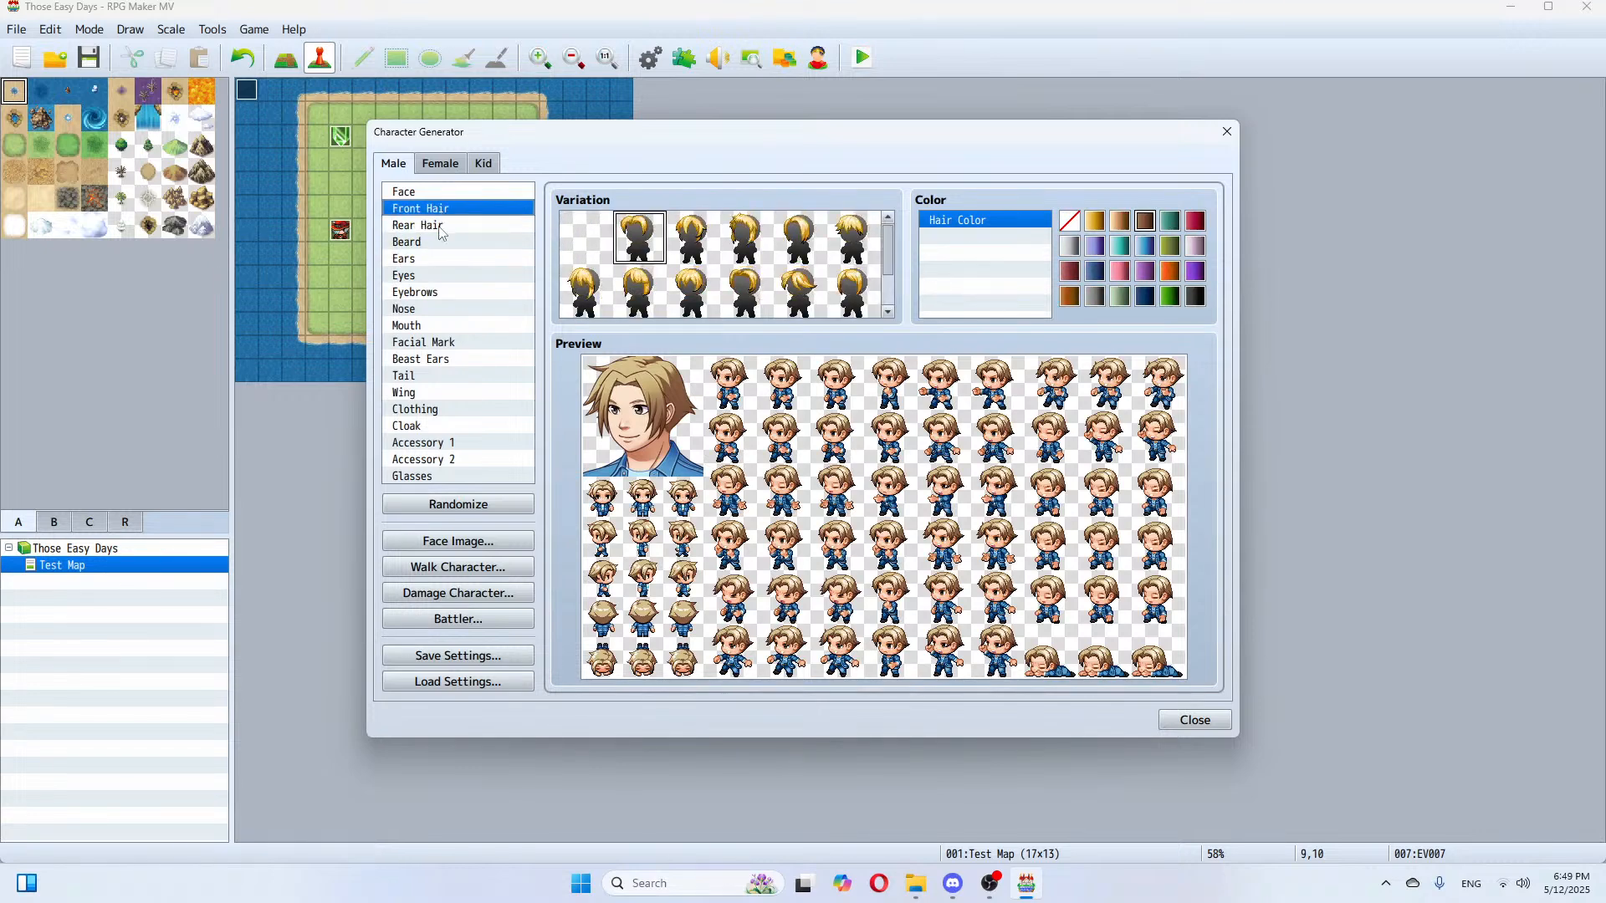
left_click(709, 239)
left_click(641, 241)
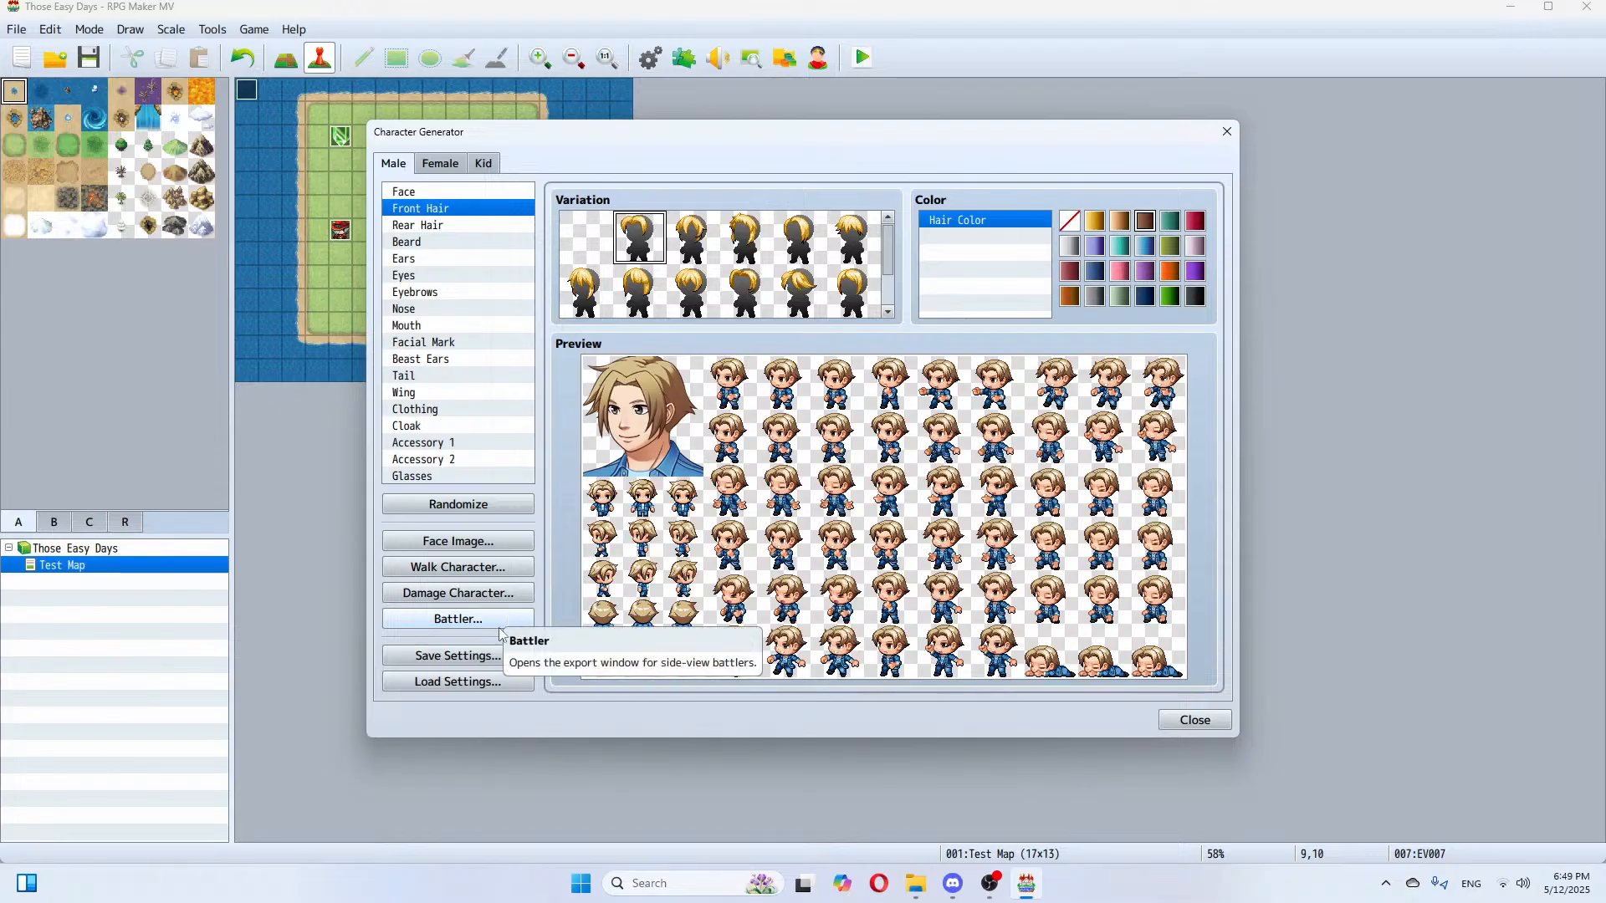
Step: Save the character's generator settings in the Those Easy Days project folder as a JSON file named Ryan and FMC1
left_click(488, 654)
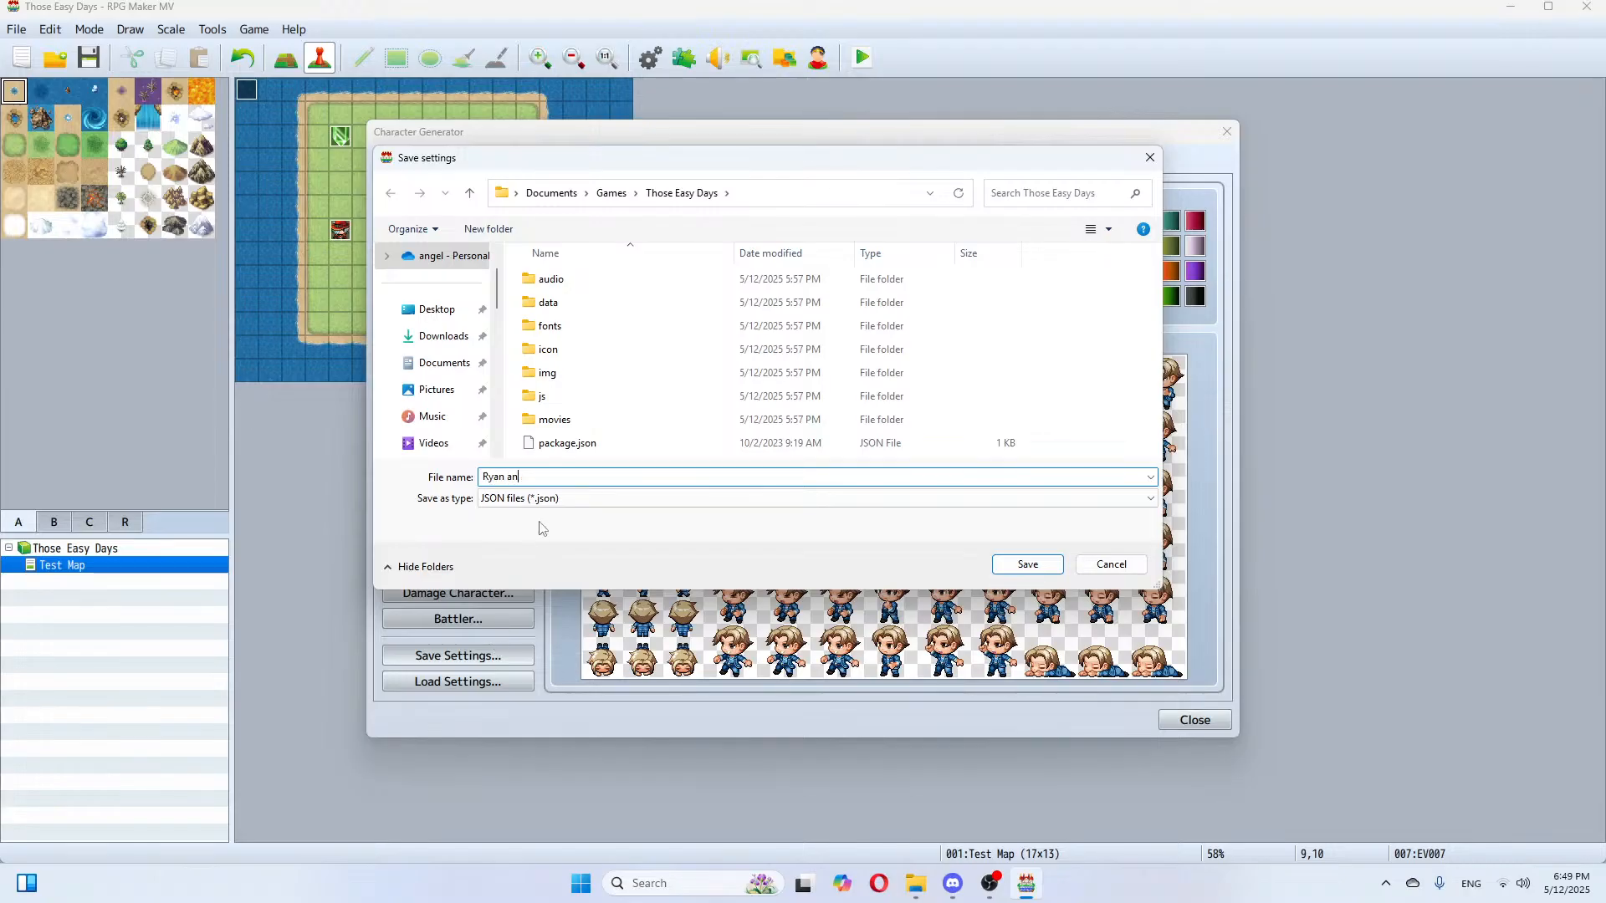
type("Ryan and FMC1")
left_click(1024, 567)
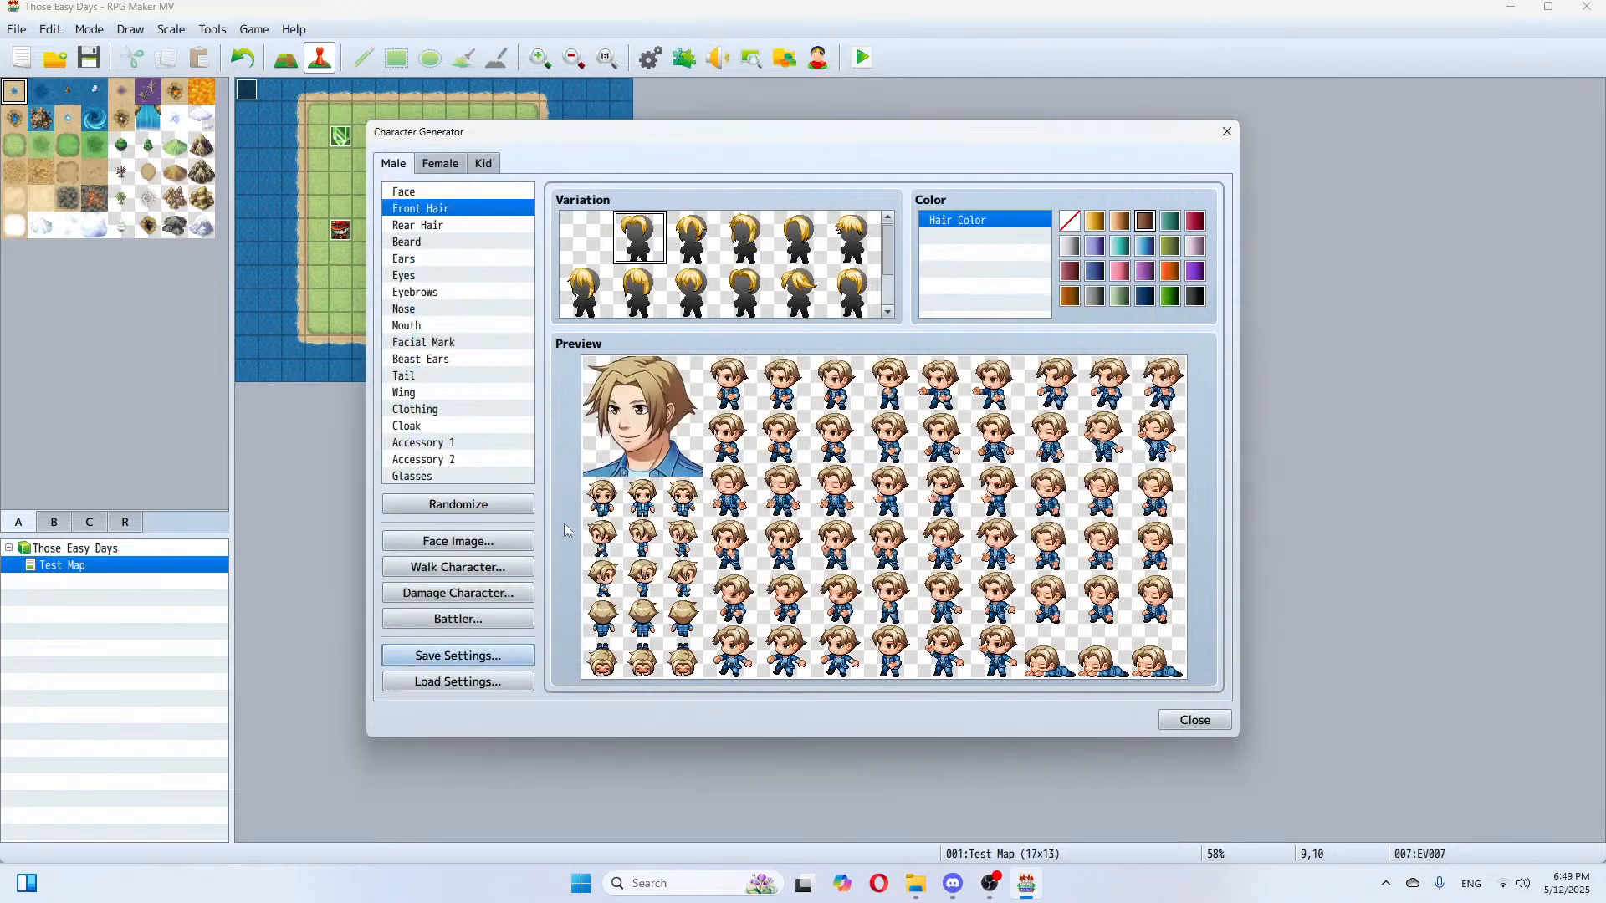
Step: Export the walk character sprite as a PNG named MC1 in the project's img/characters folder
left_click(480, 577)
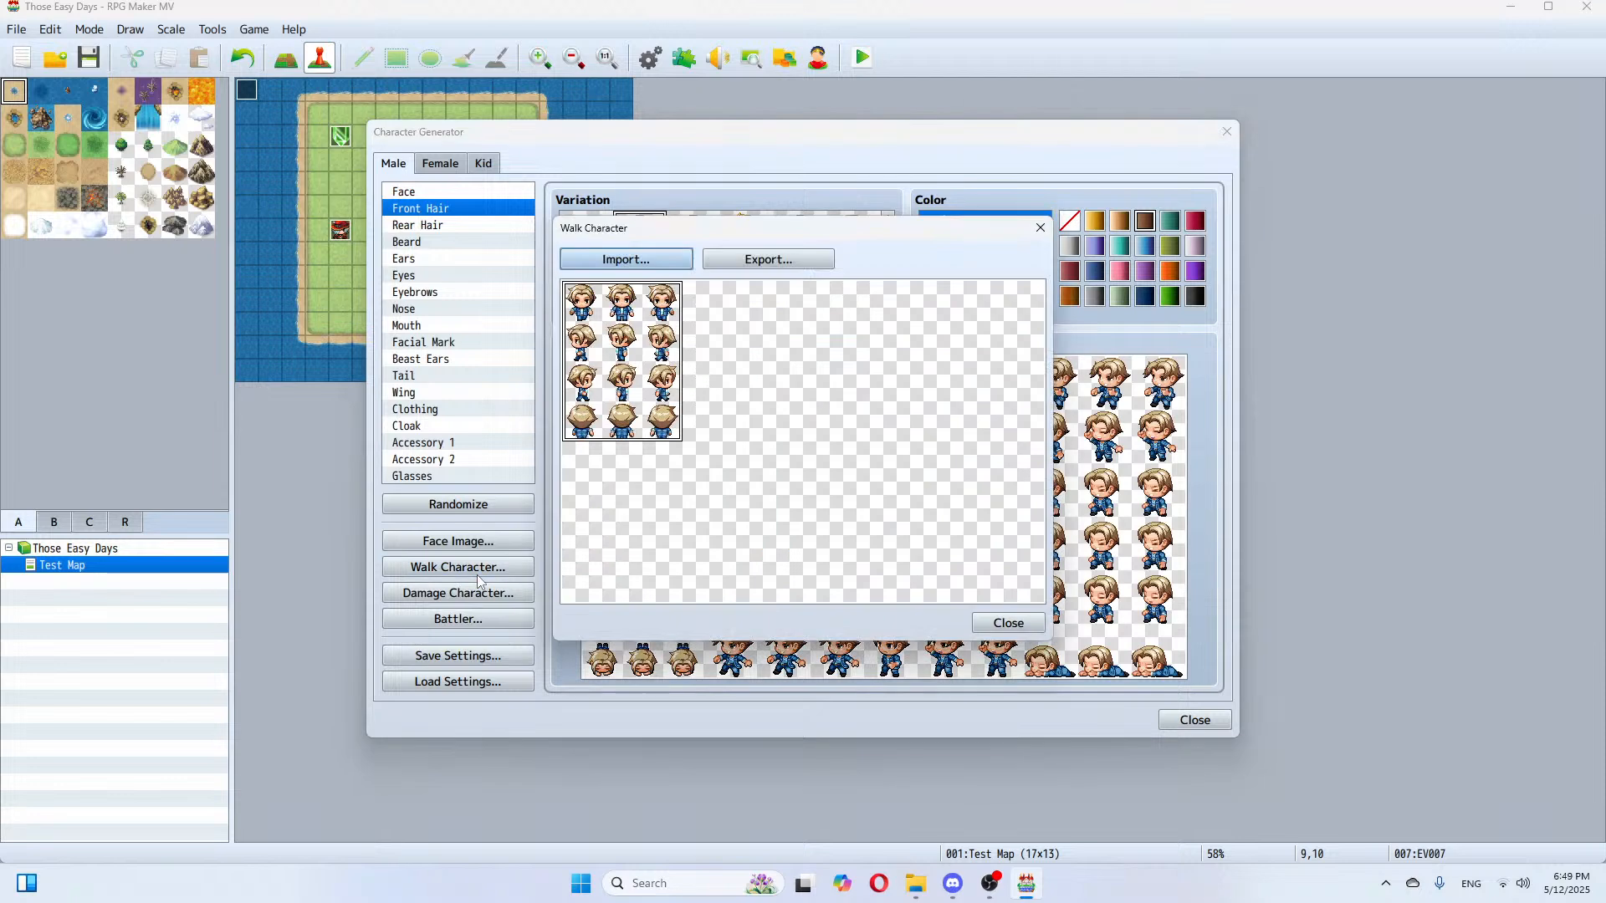
left_click(635, 259)
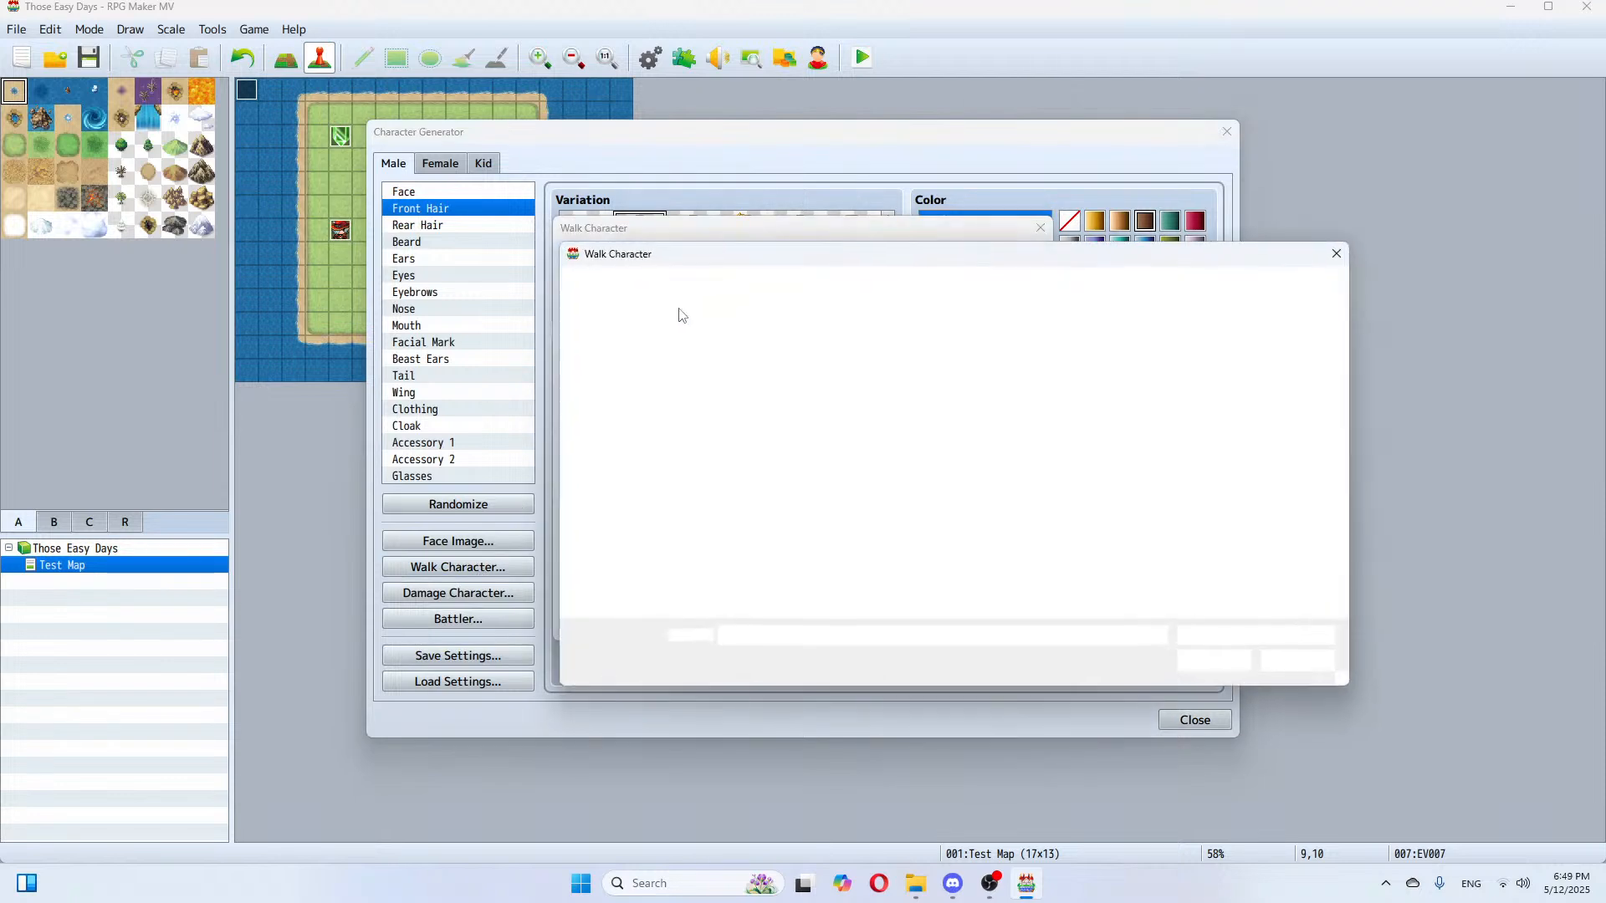
left_click(1298, 659)
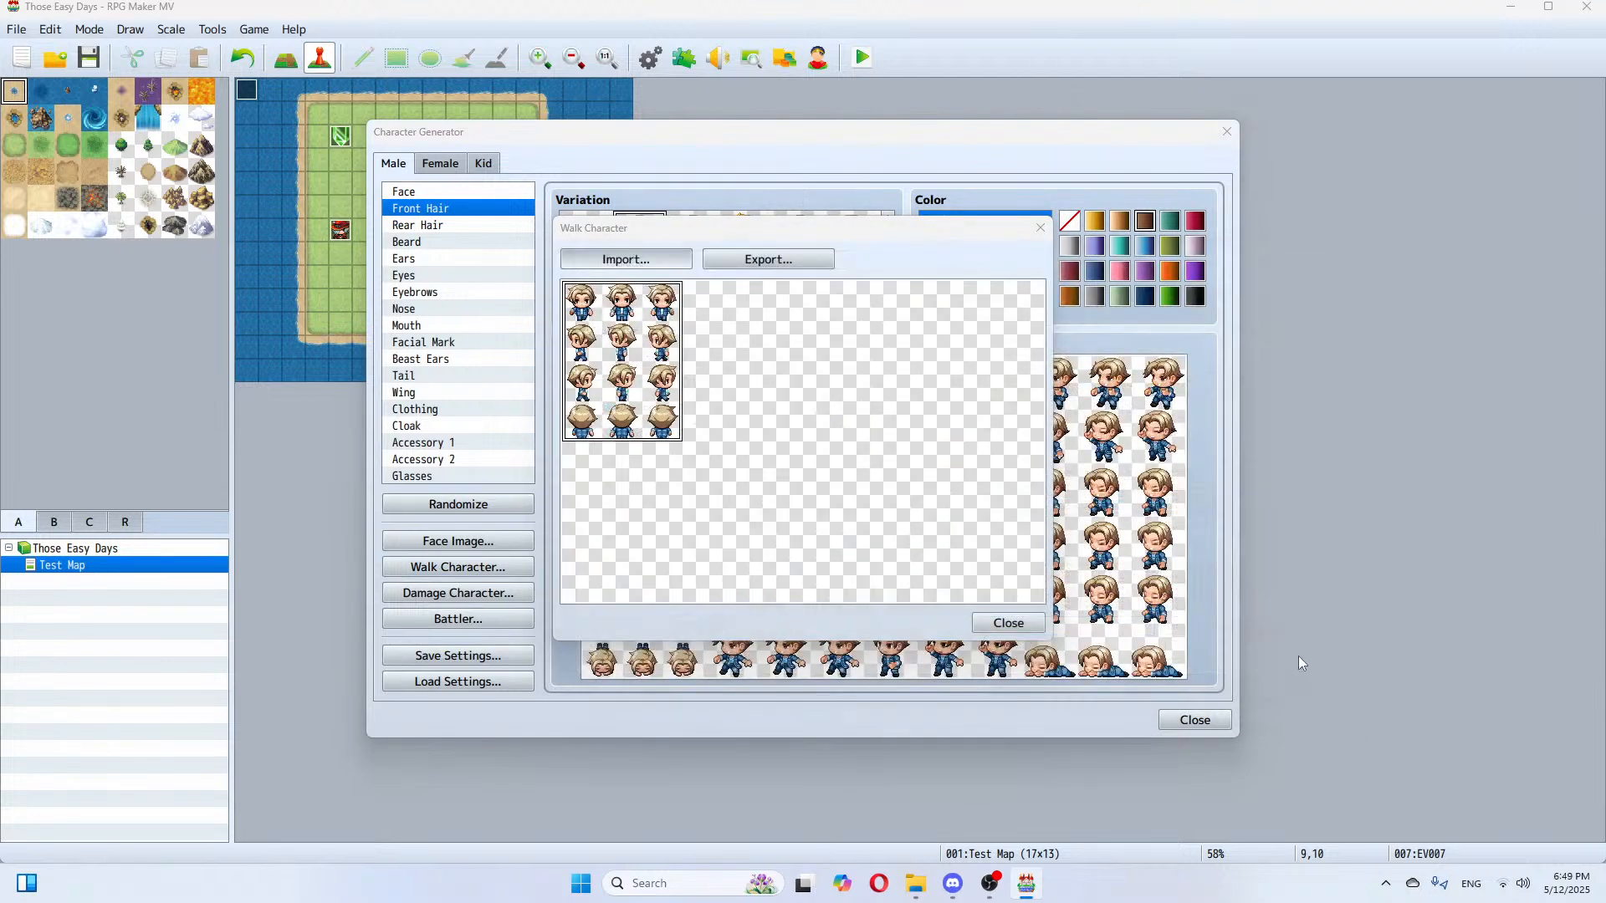
left_click(769, 257)
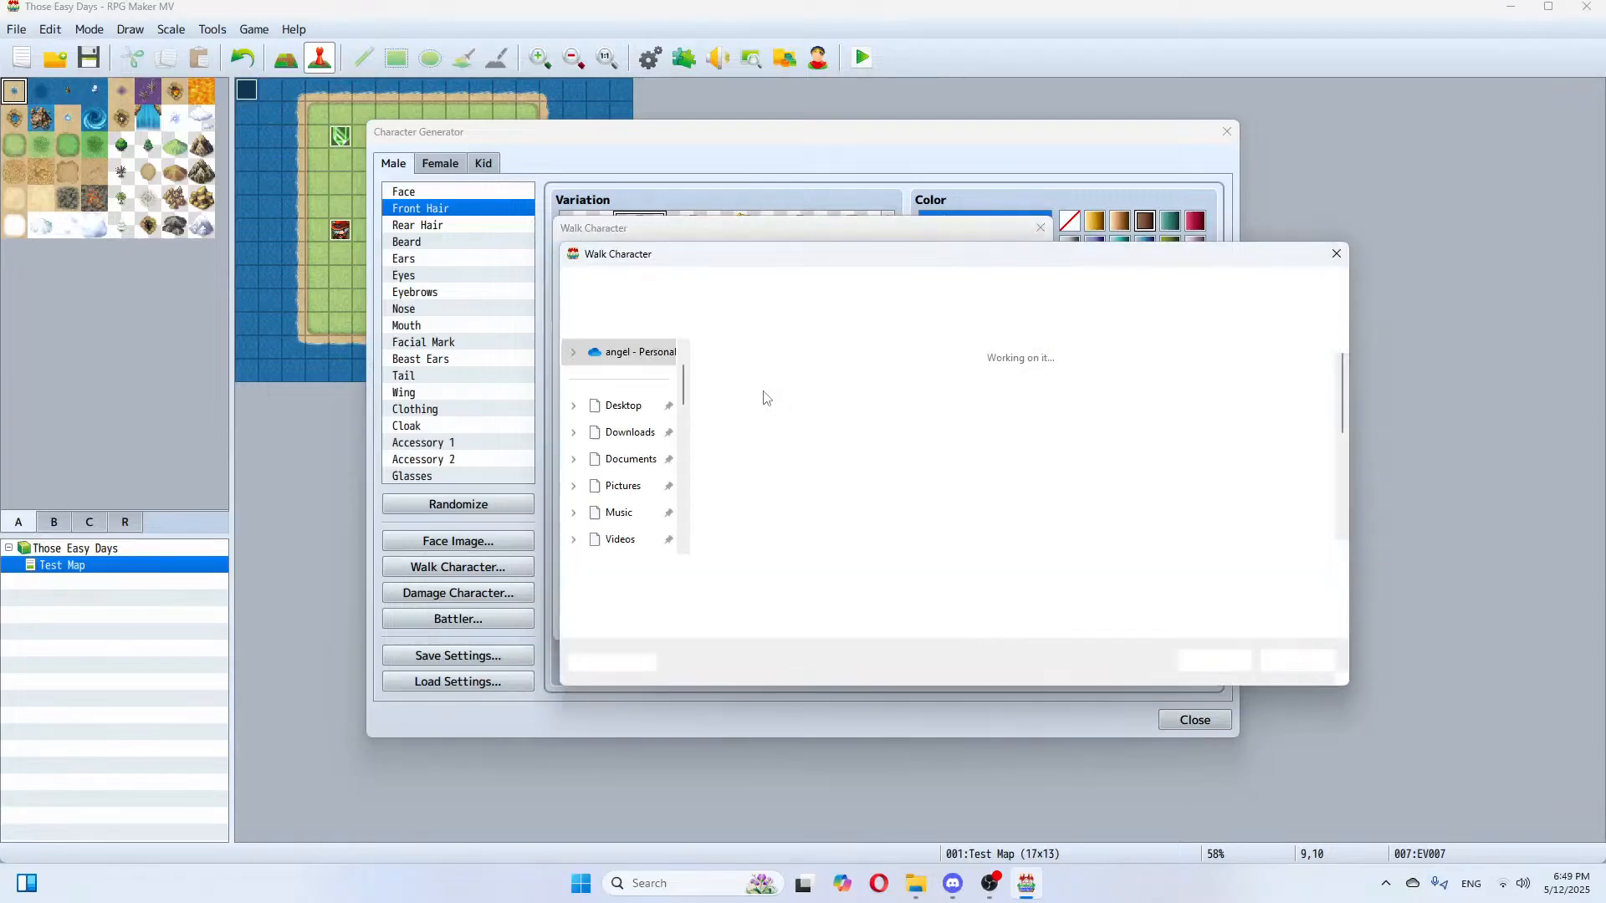
type("MC1")
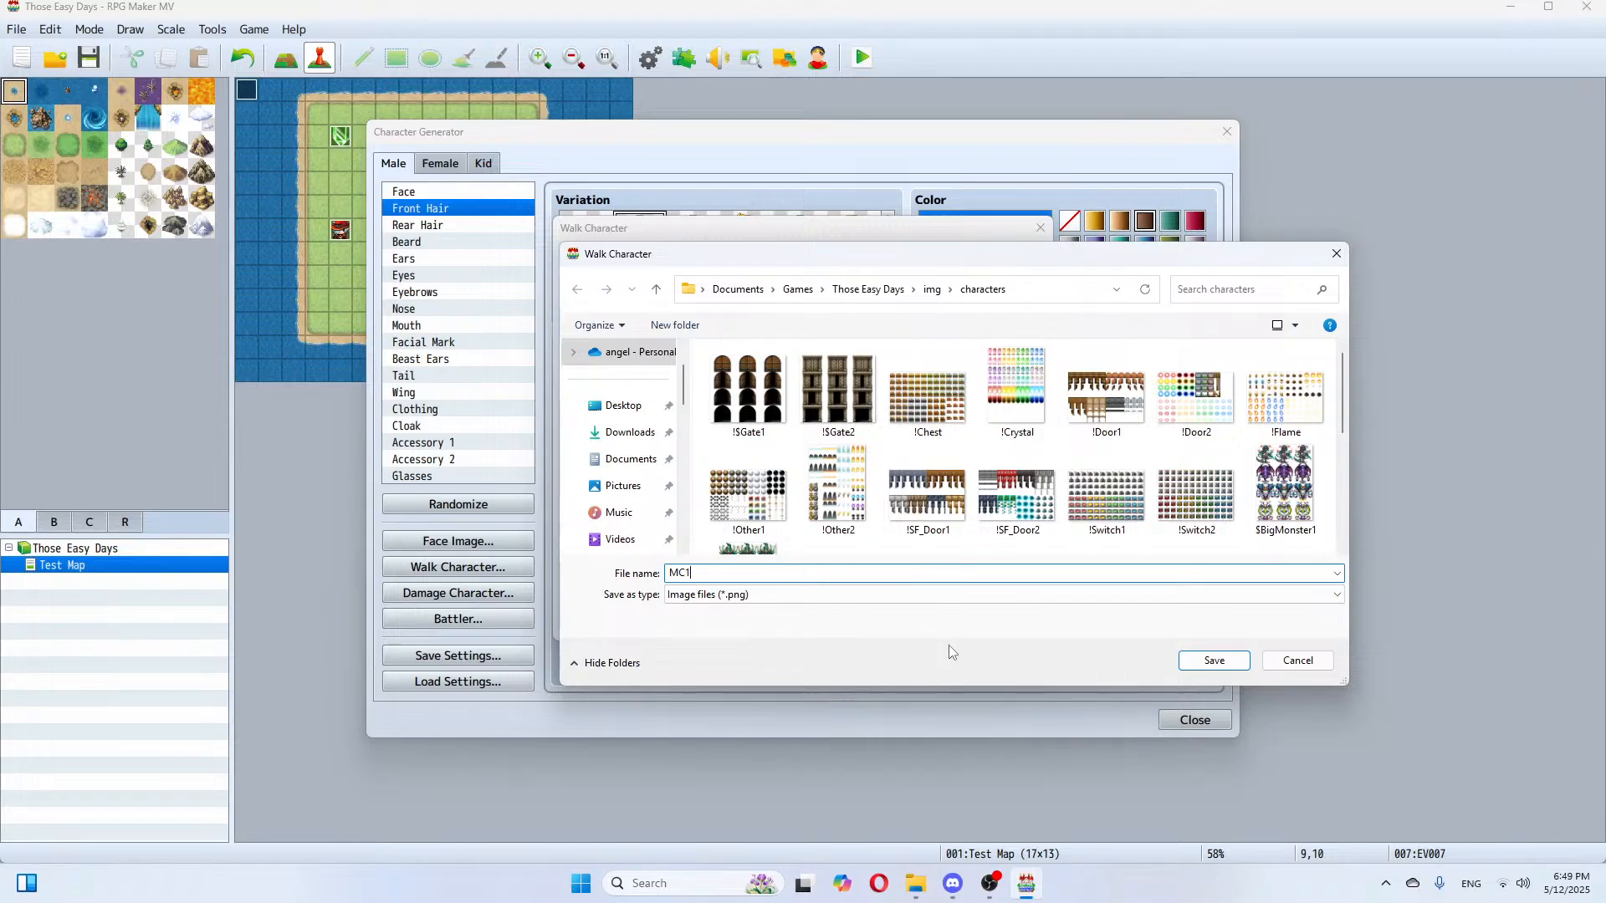
left_click(1214, 660)
left_click(1008, 623)
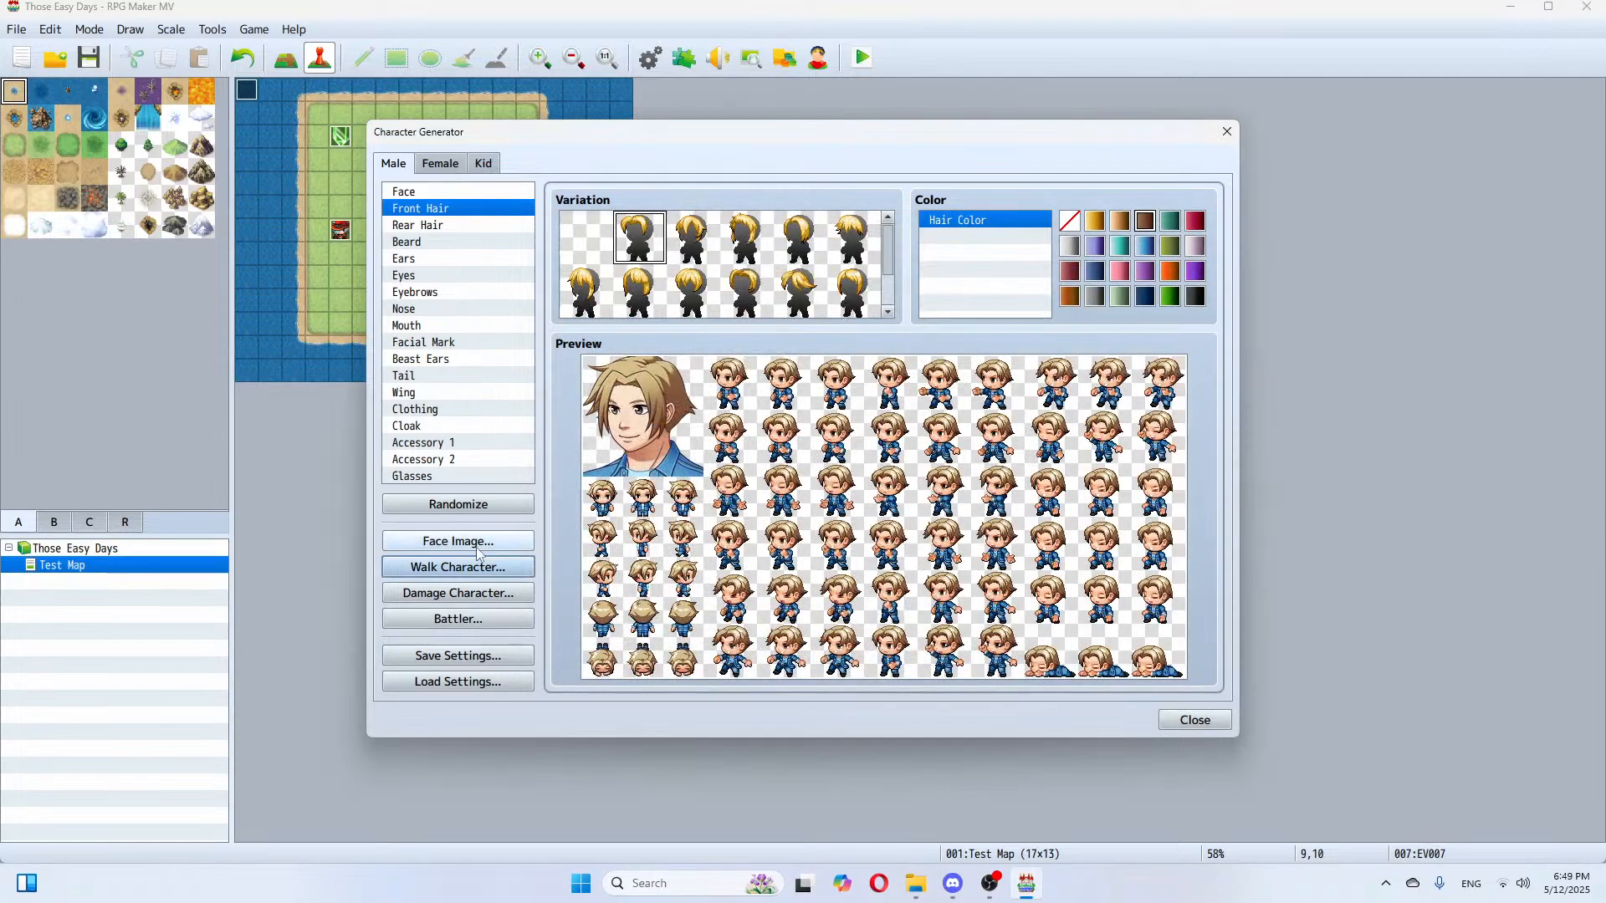
Step: Export the face image as a PNG named Ryan in the img/faces folder, and close the Character Generator
left_click(475, 543)
left_click(766, 300)
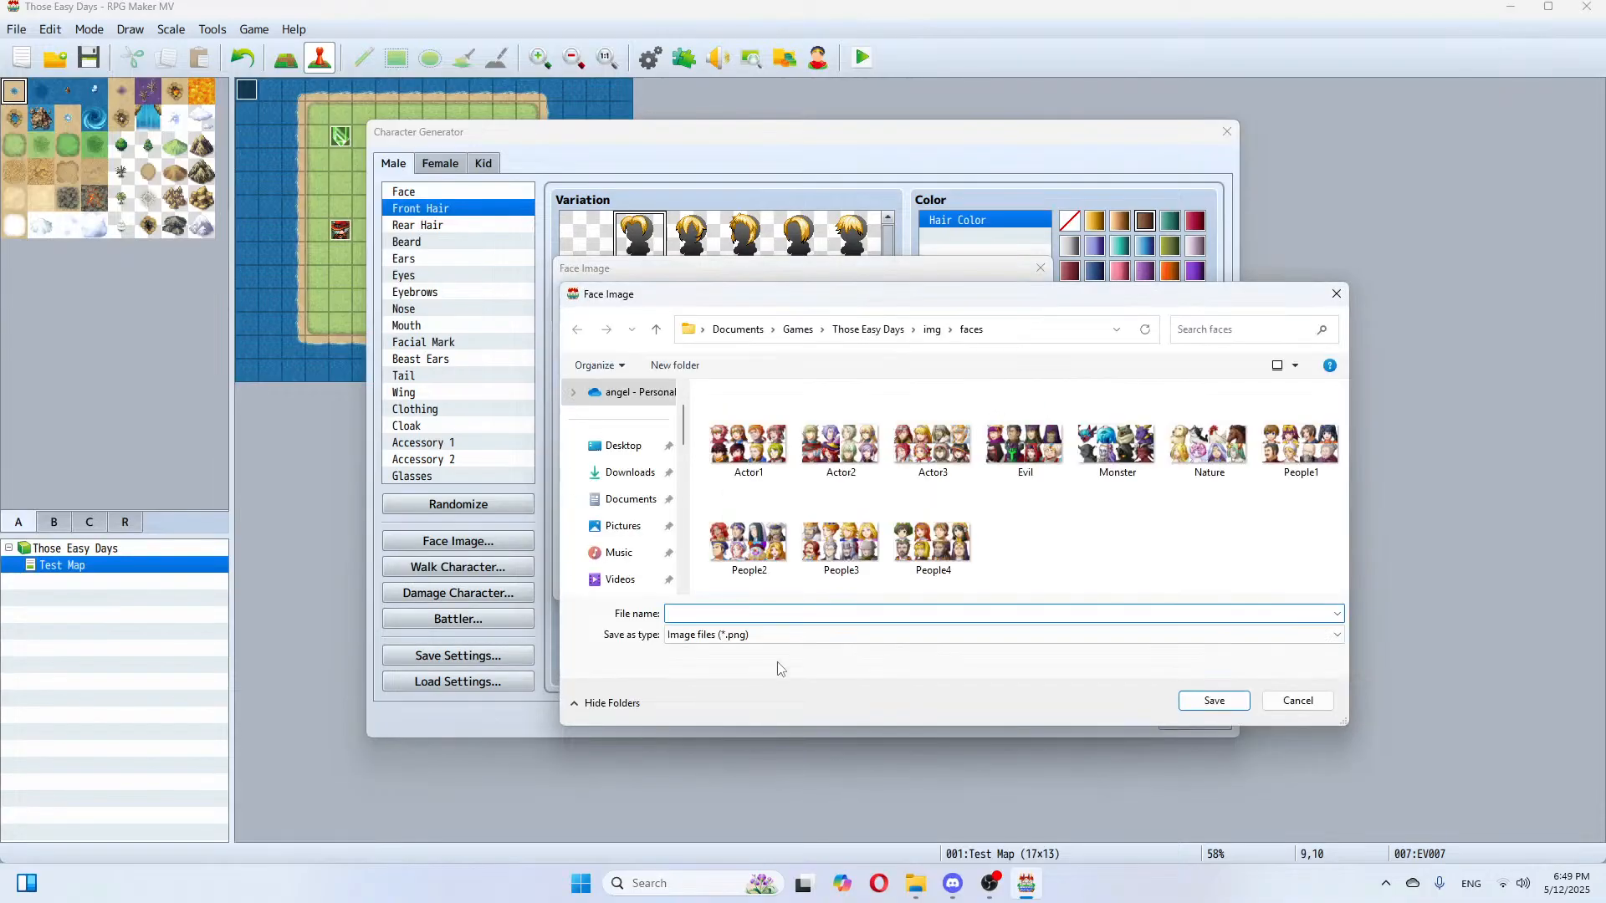
type("Ryan")
left_click(1214, 701)
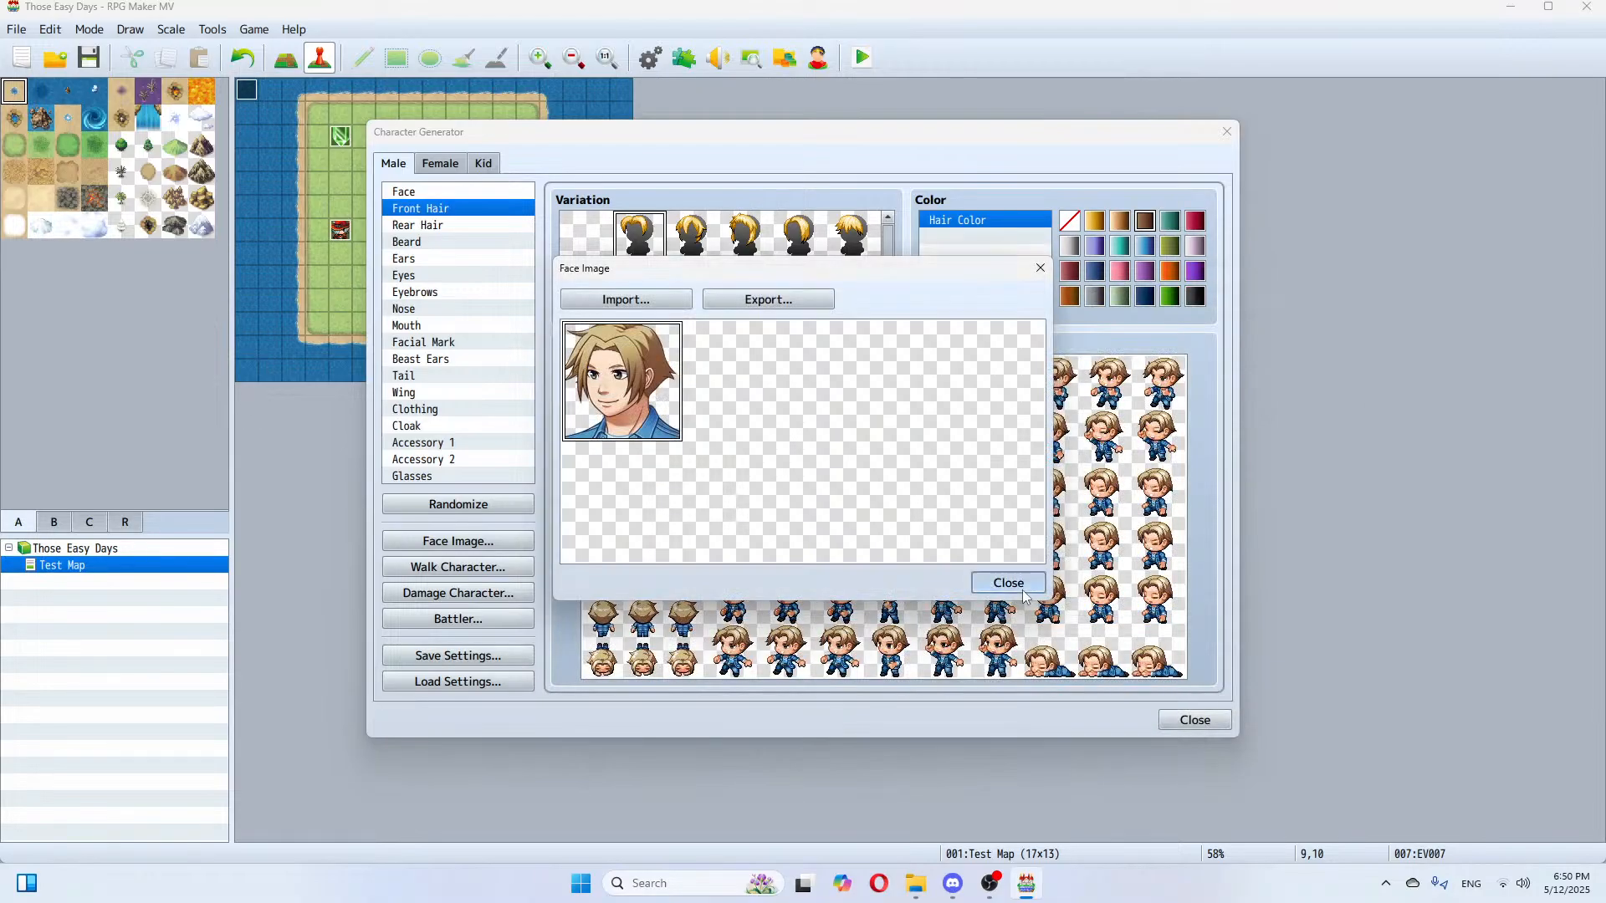
left_click(1010, 585)
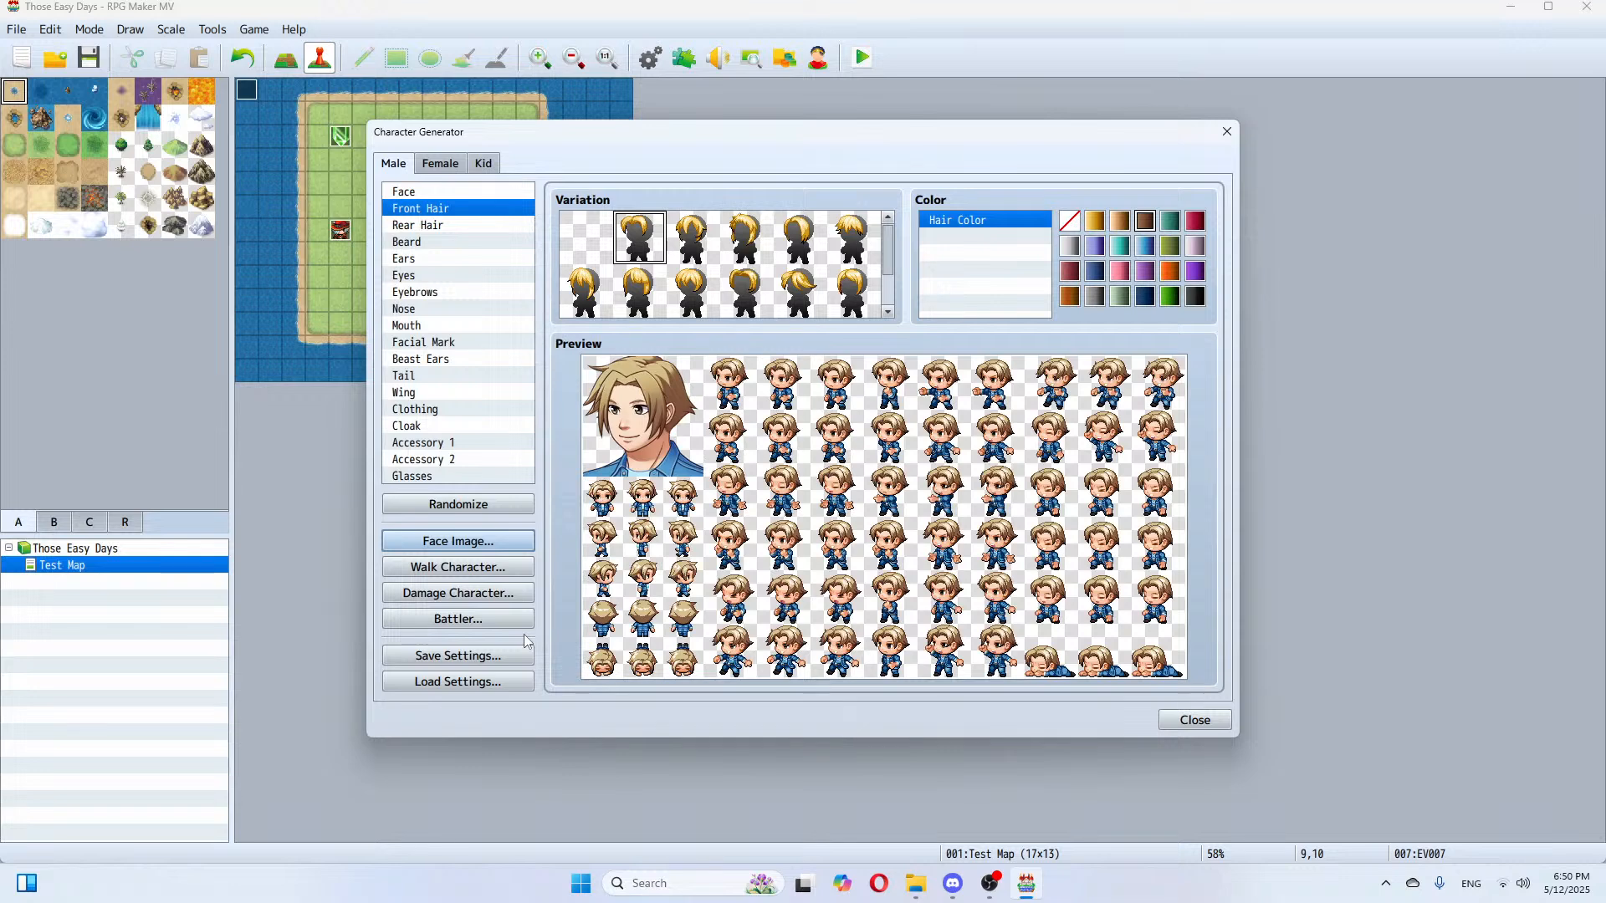
left_click(1195, 720)
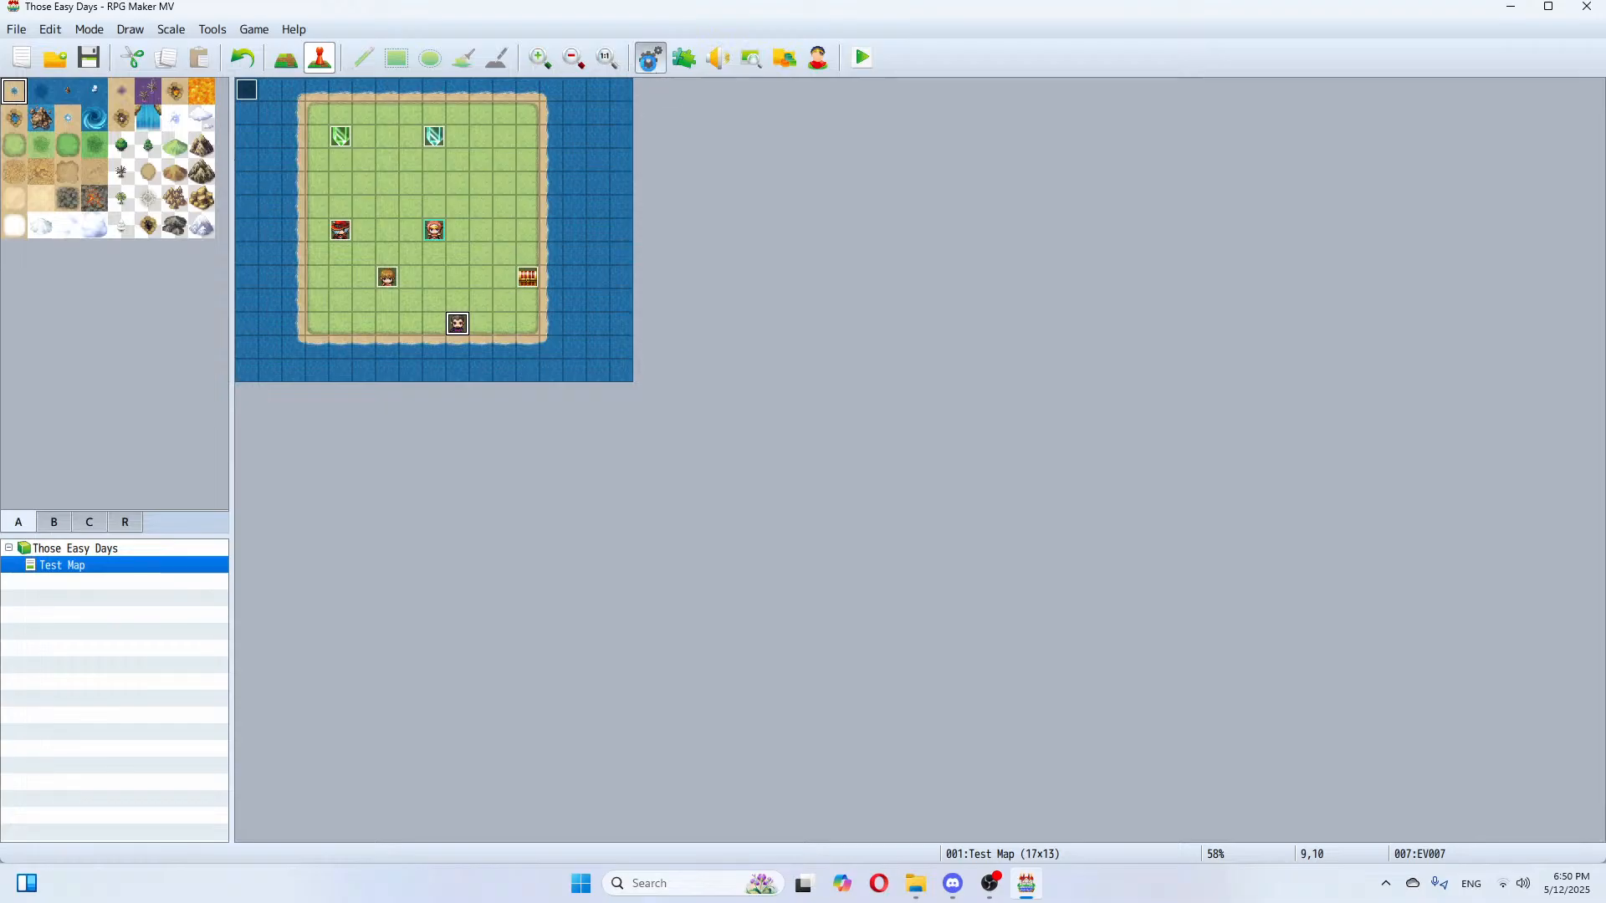
Step: In the database, reduce the maximum number of actors to 1
left_click(650, 57)
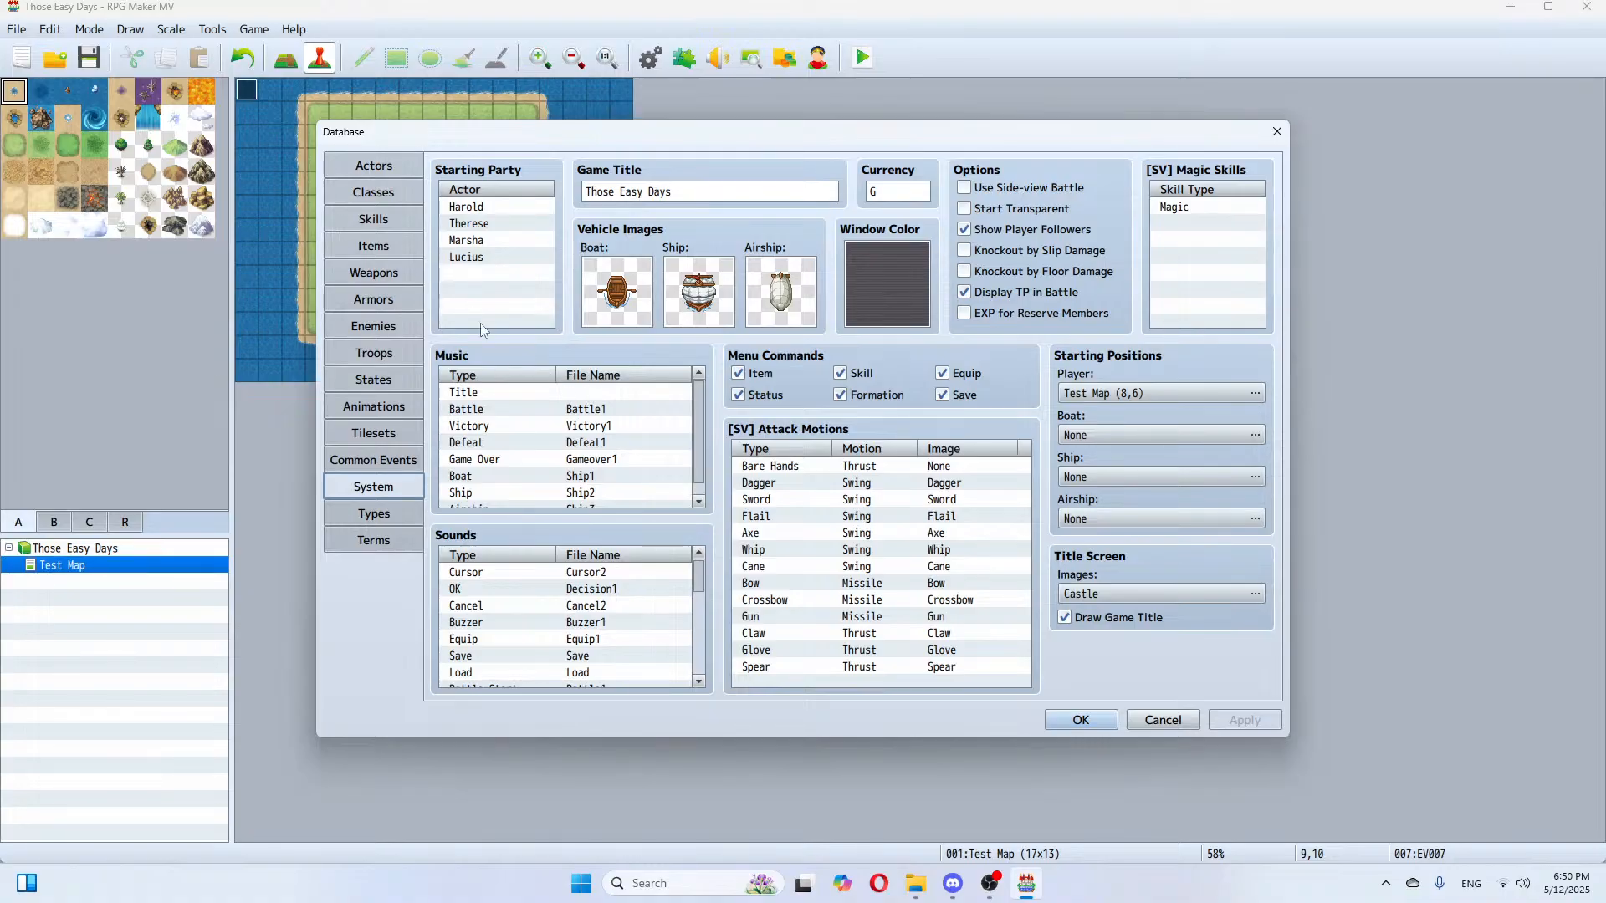
left_click(393, 197)
left_click(386, 173)
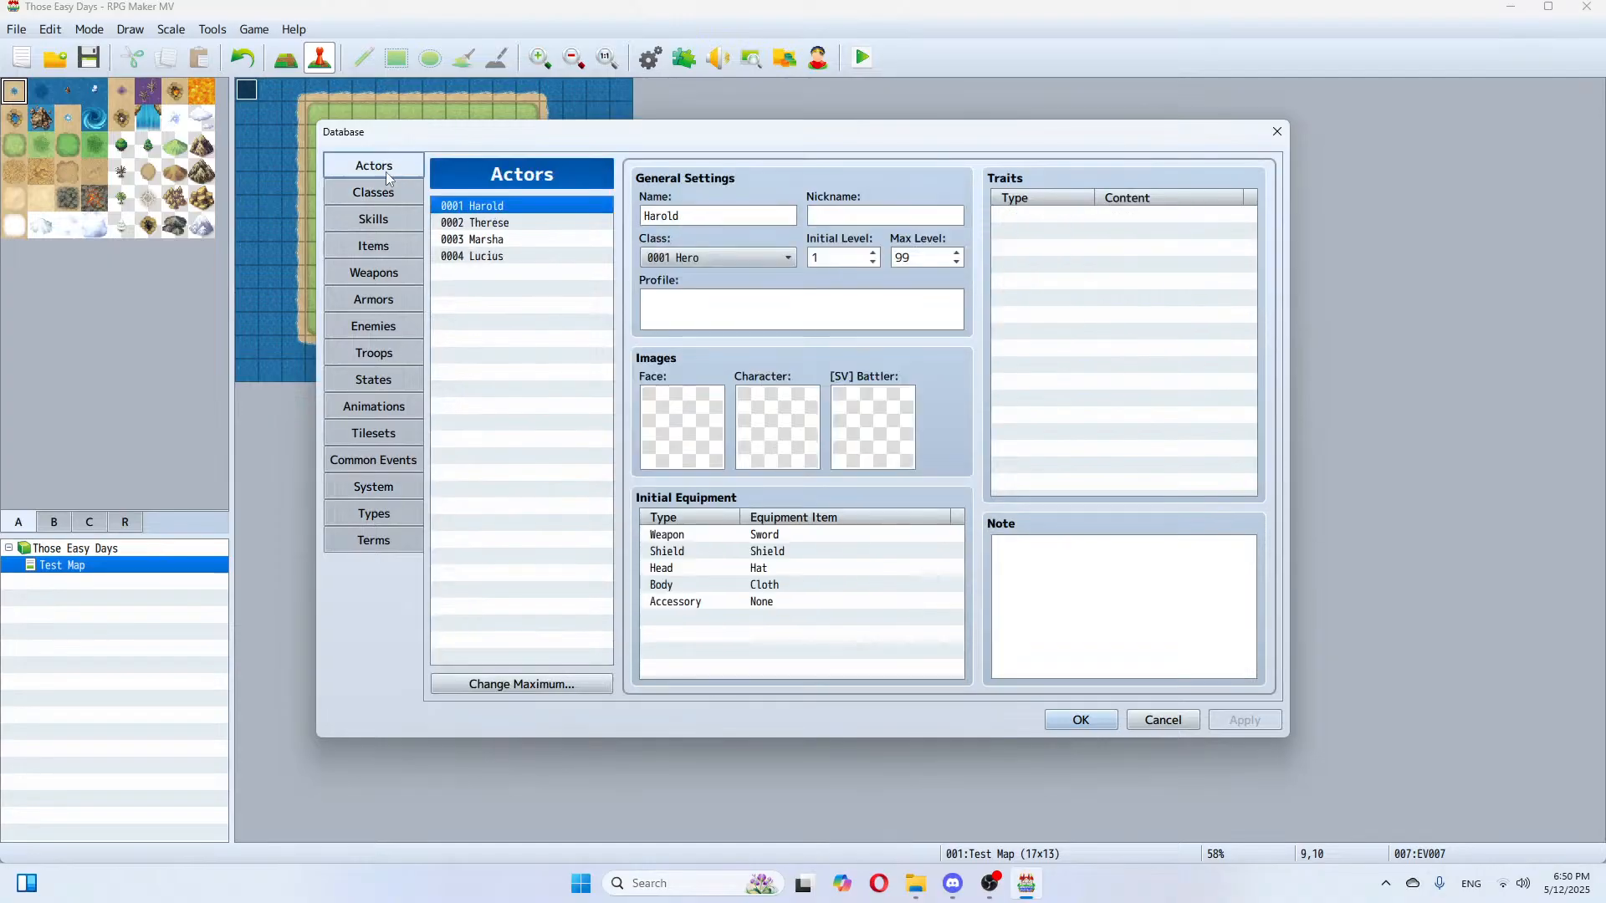
left_click(515, 682)
triple_click(509, 681)
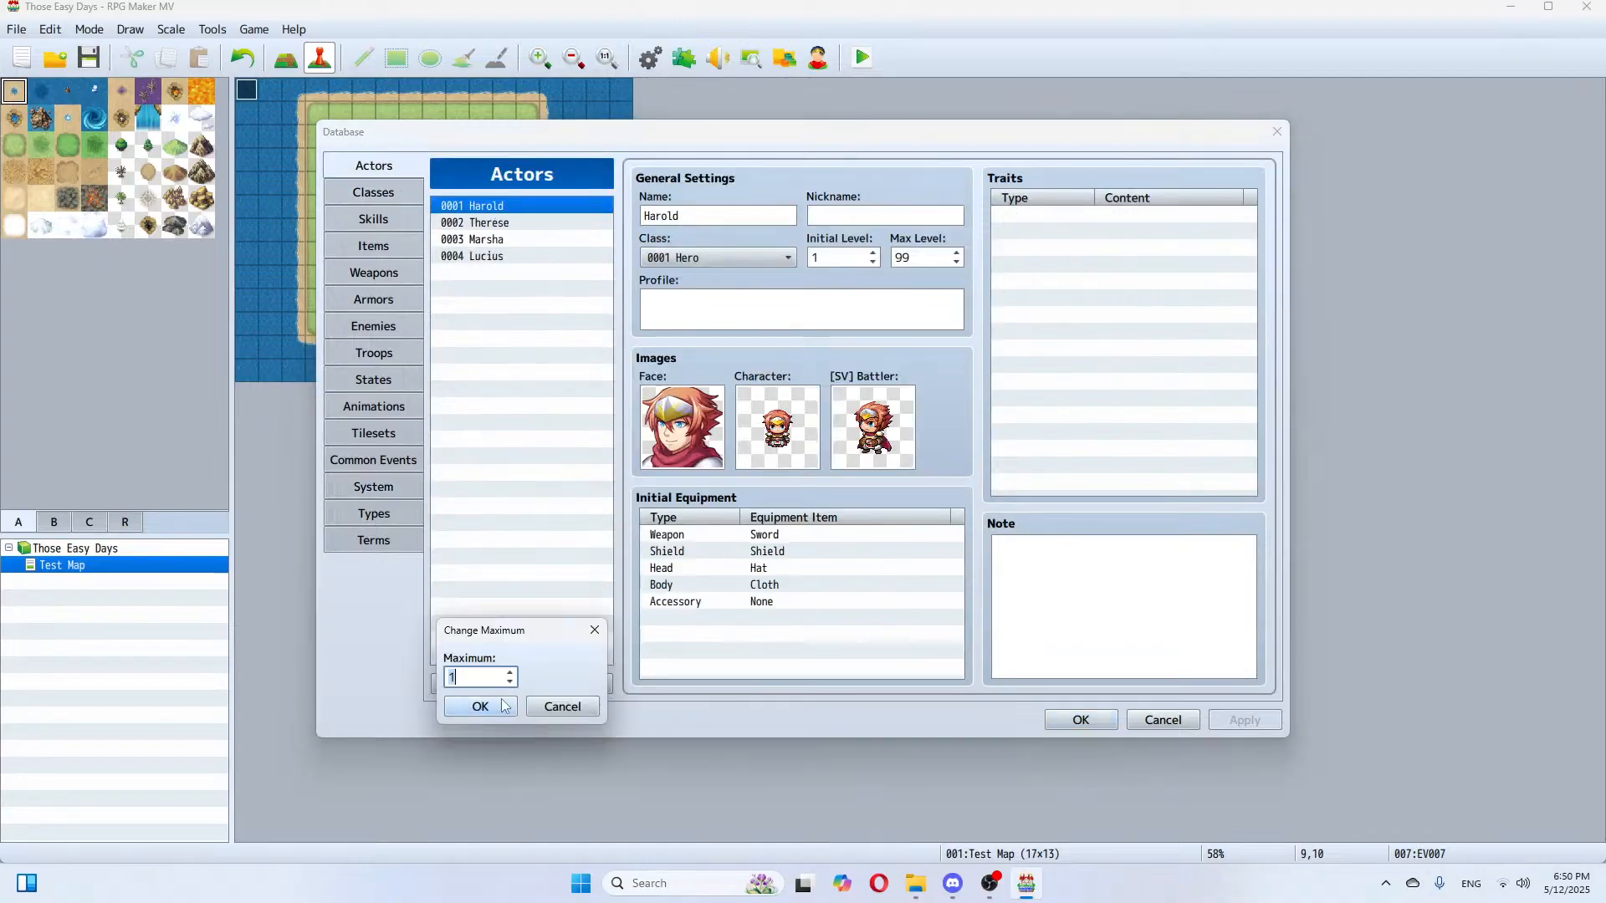
left_click(498, 703)
Step: Rename the first actor to Ryan and assign the custom Ryan face image
left_click(752, 214)
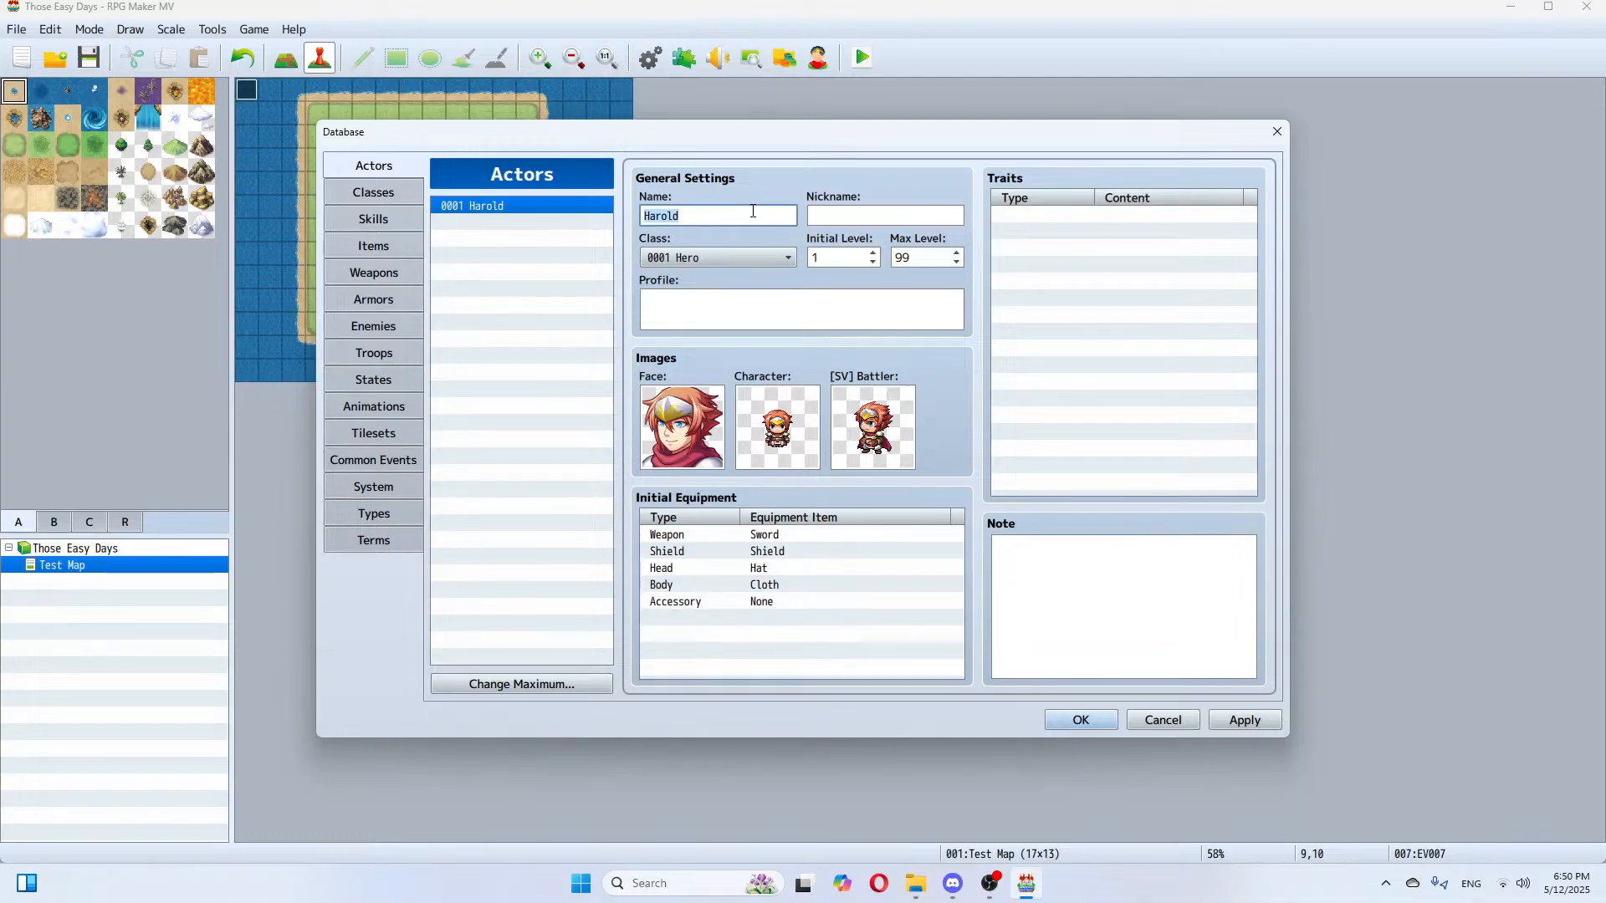
key("BackSpace")
double_click(684, 444)
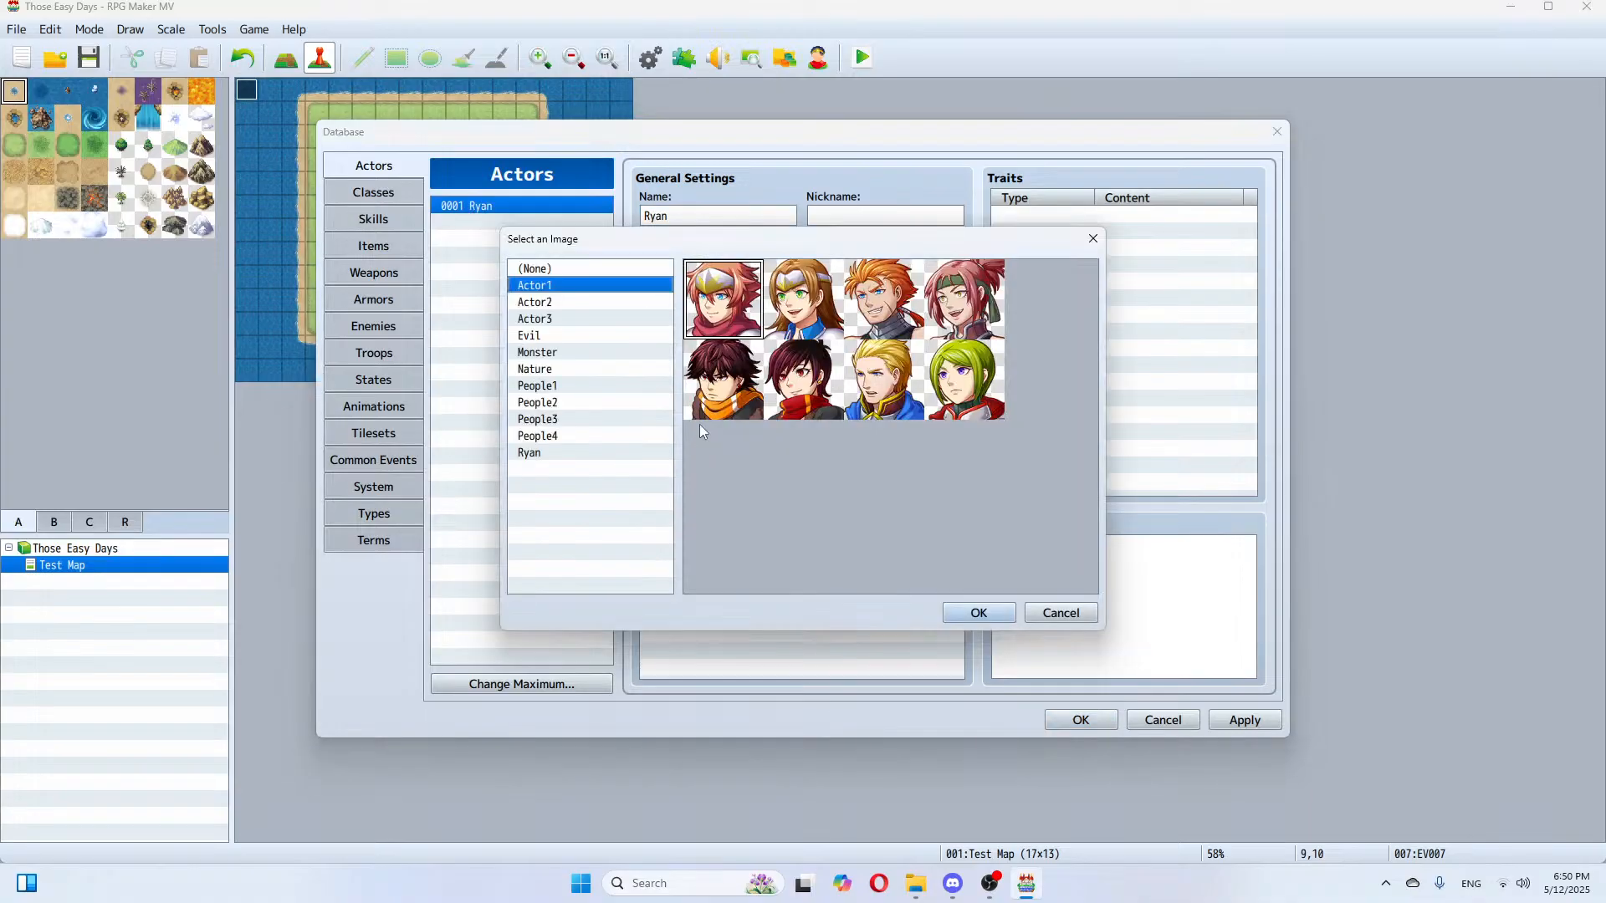
left_click(552, 453)
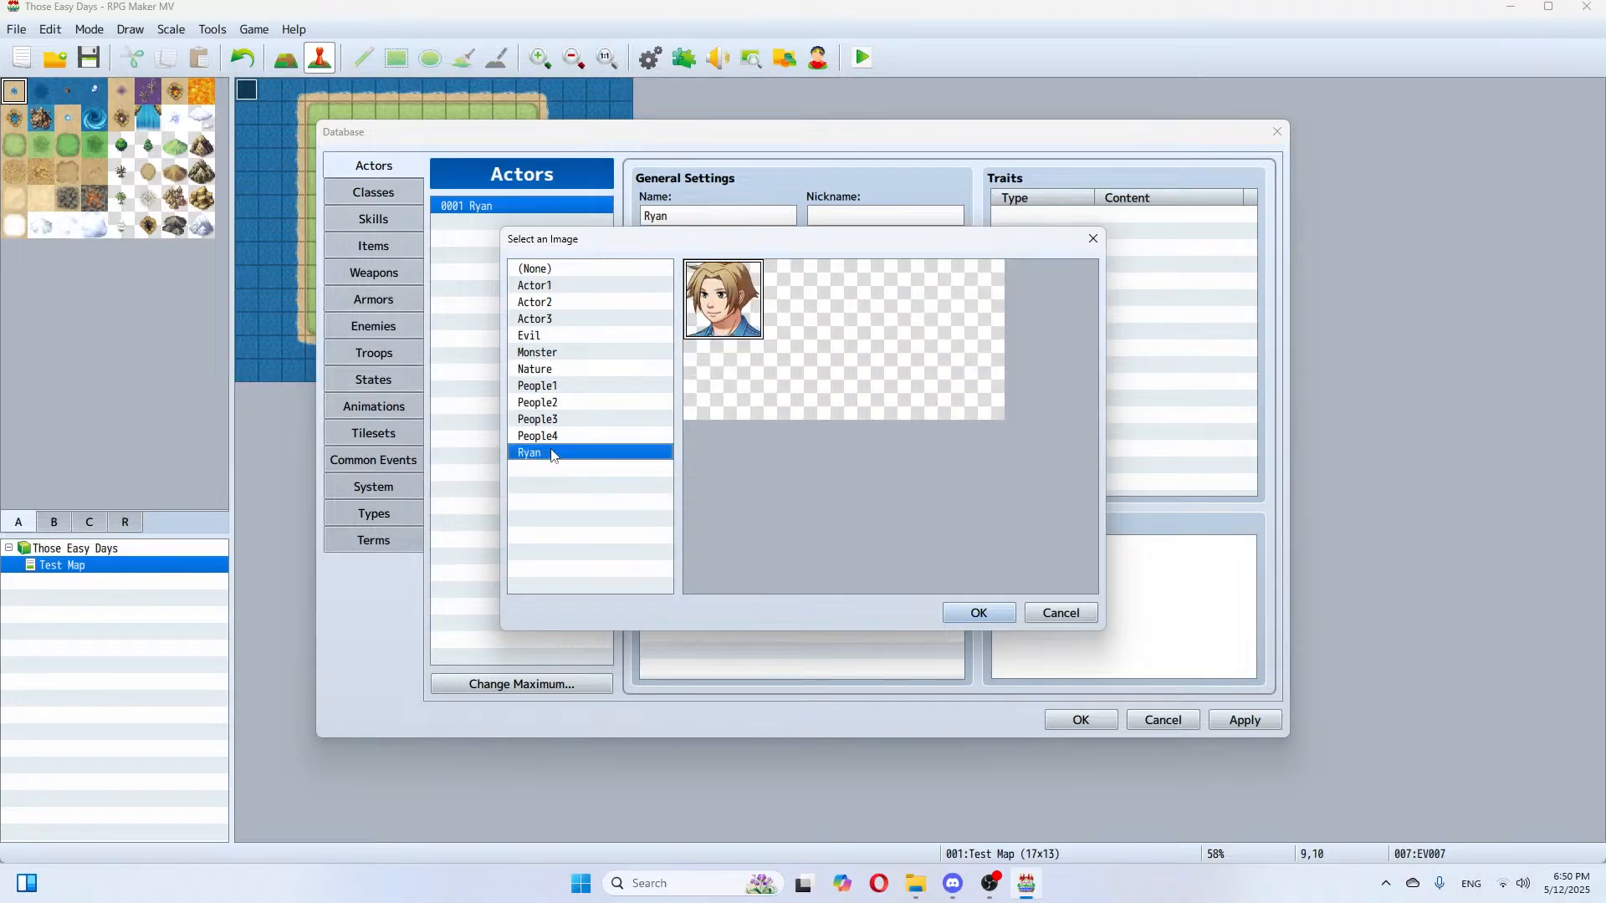
double_click(736, 297)
Step: Set the actor's character sprite to MC1 and apply the database changes
double_click(757, 427)
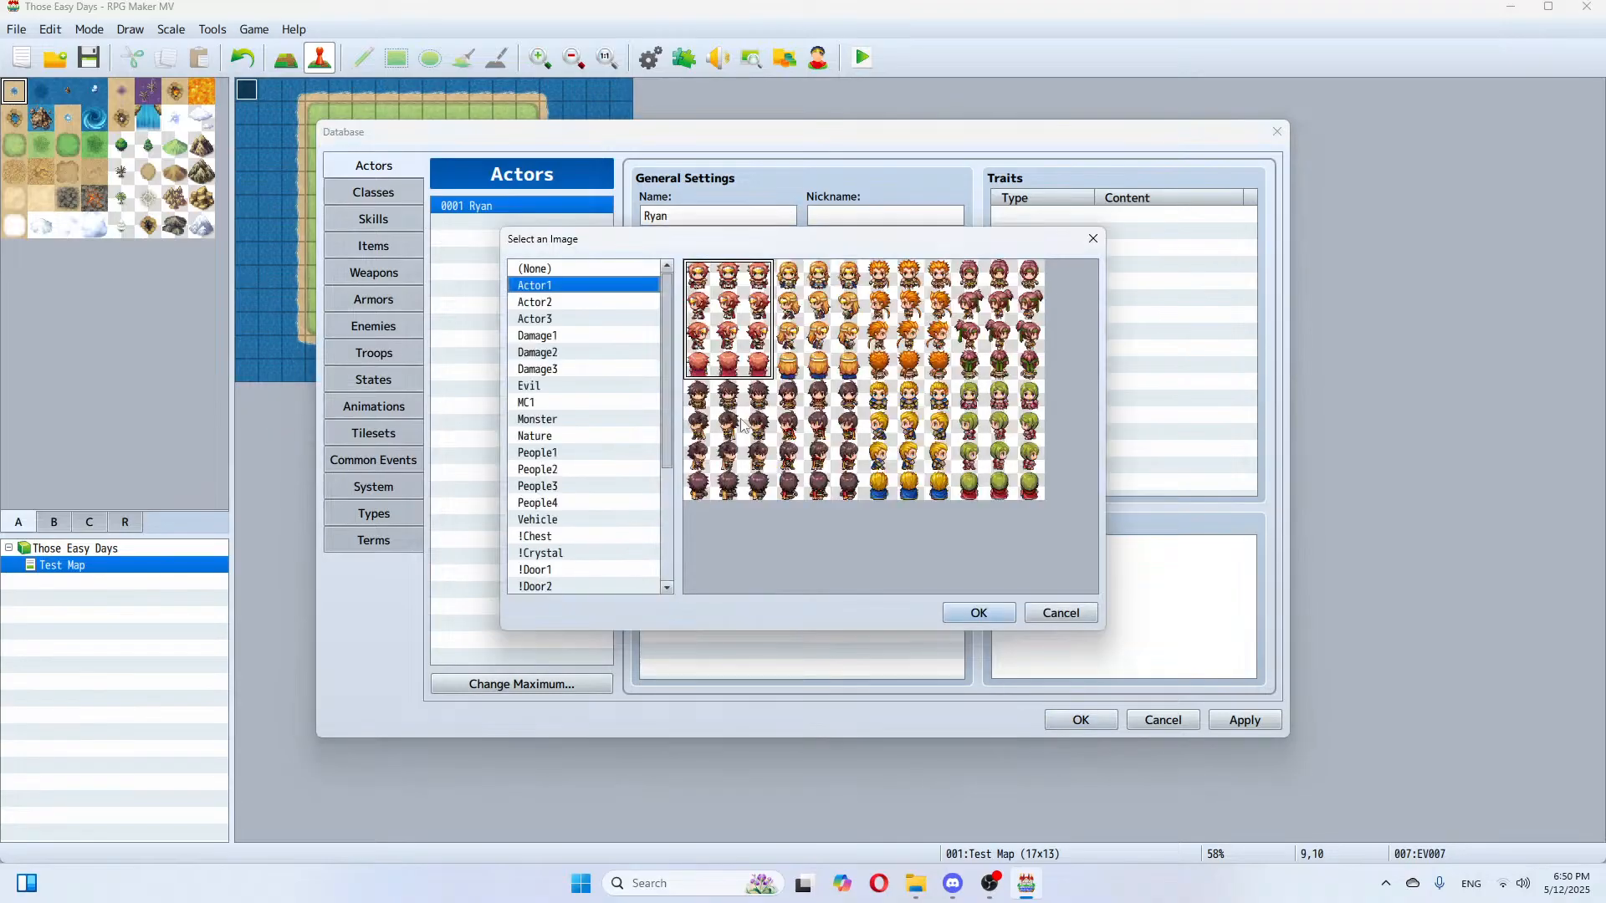
left_click(548, 403)
double_click(694, 358)
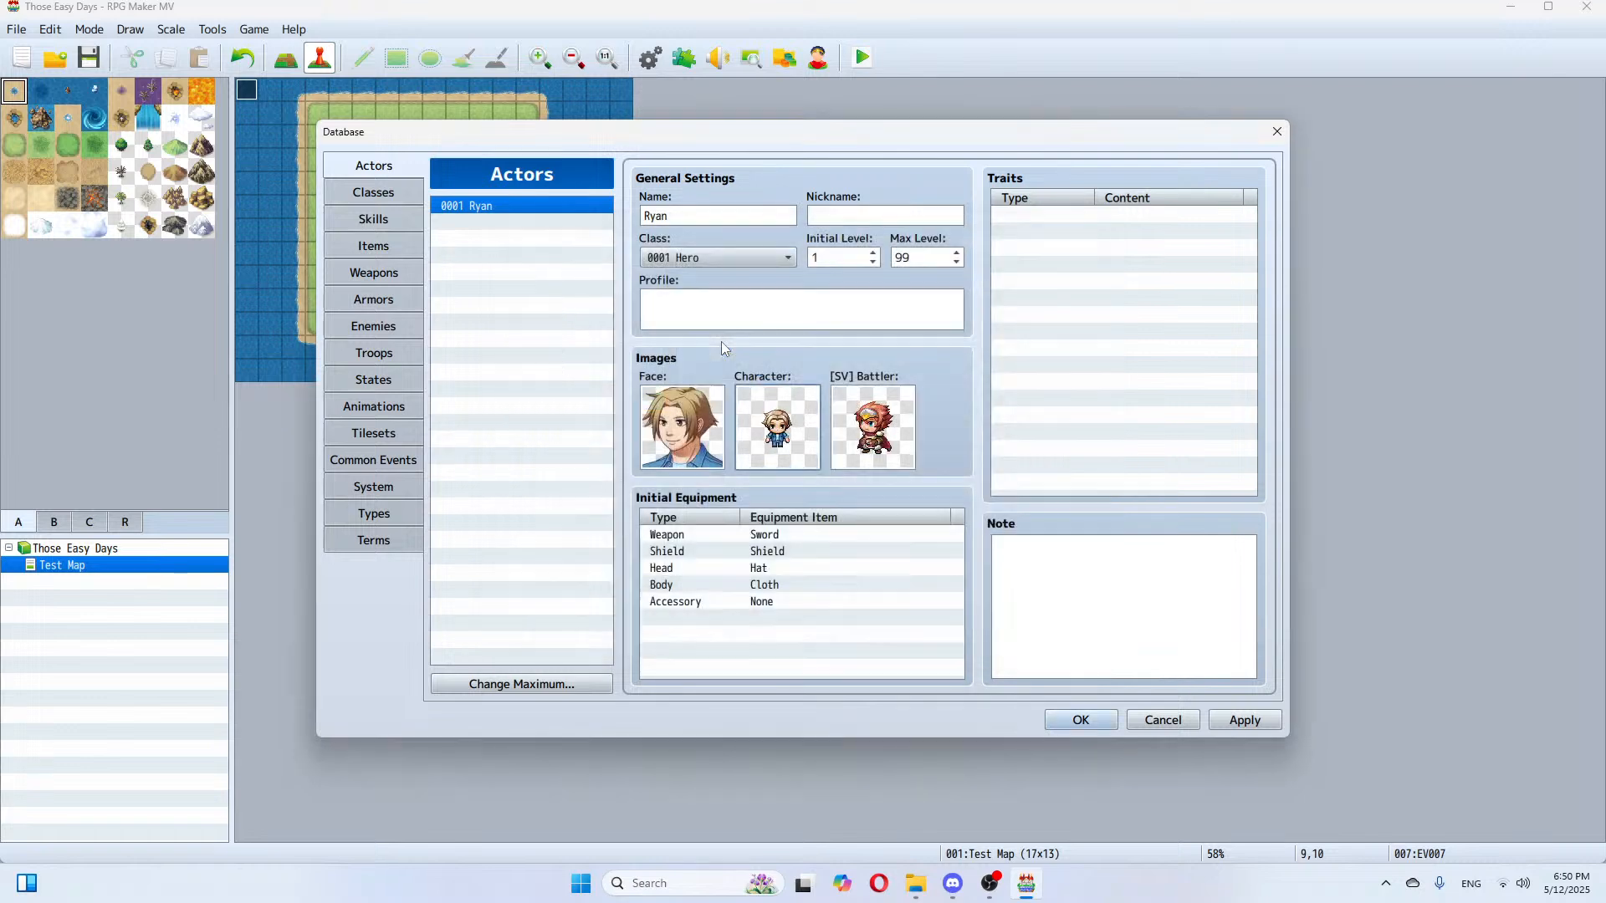
left_click(1226, 721)
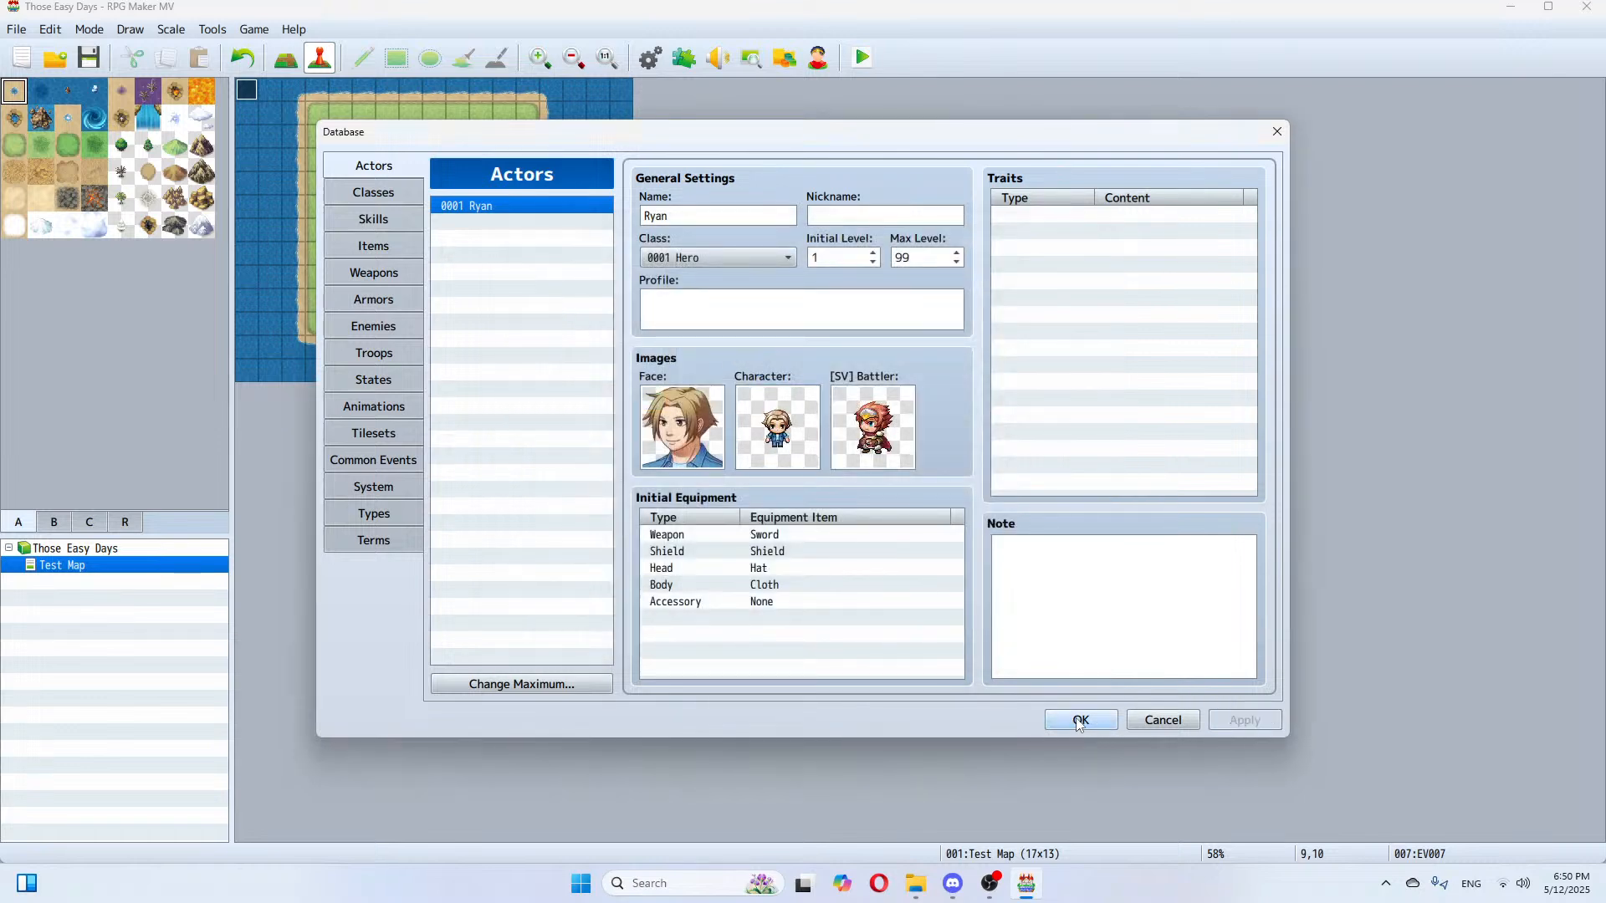
Step: Remove all classes from the database by reducing their maximum, apply the change, and return to the actor's settings
left_click(373, 193)
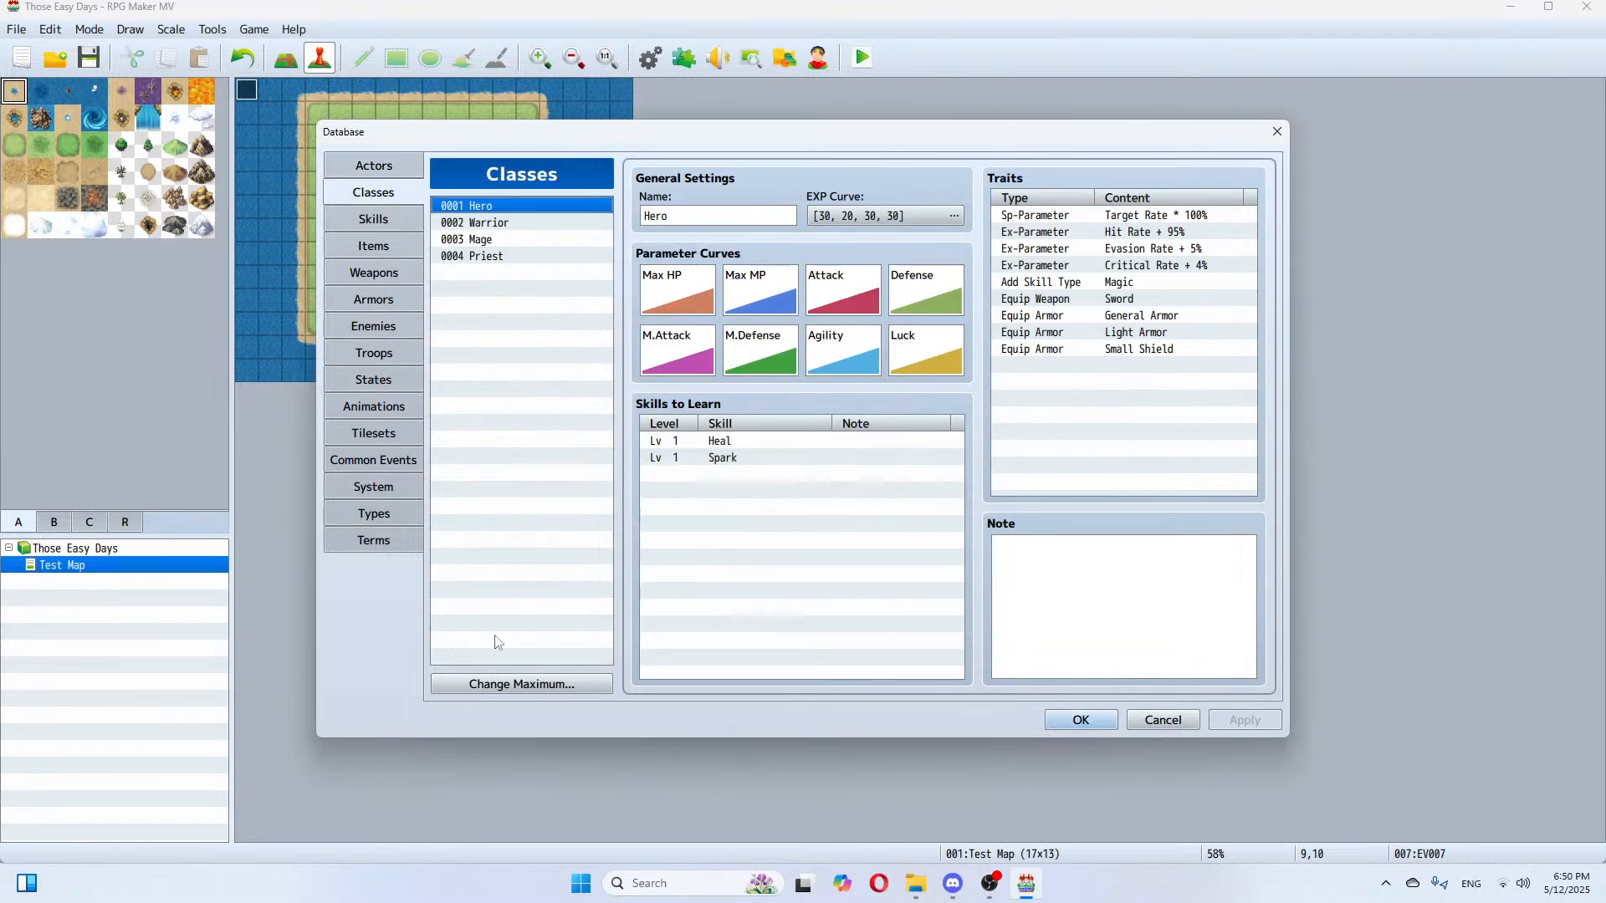
left_click(509, 686)
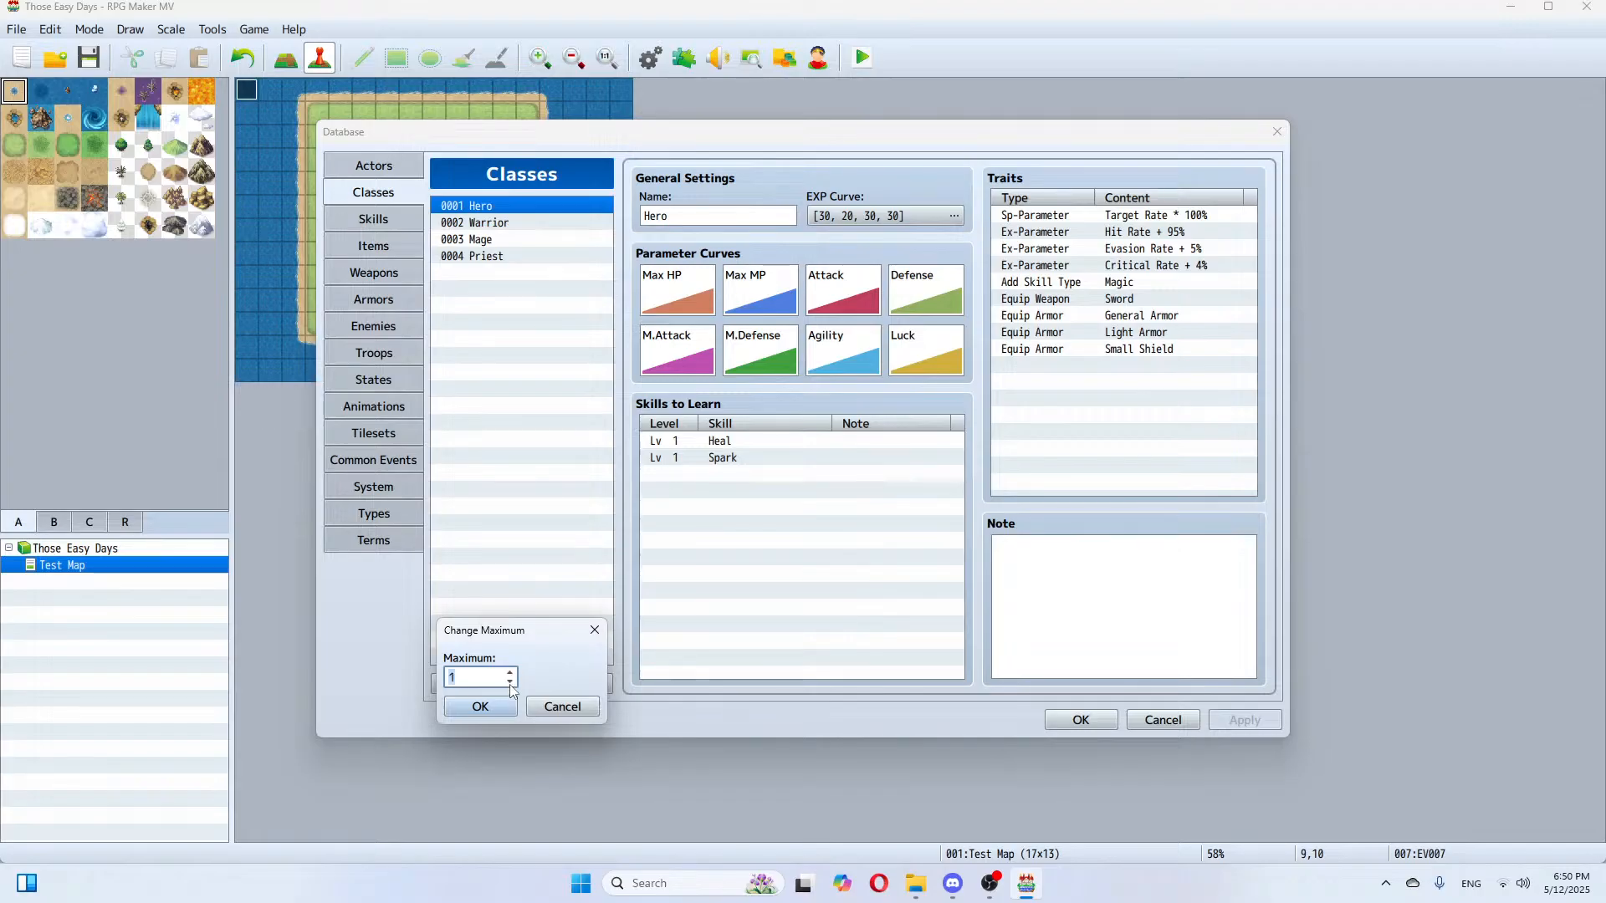
left_click(492, 707)
left_click(1245, 724)
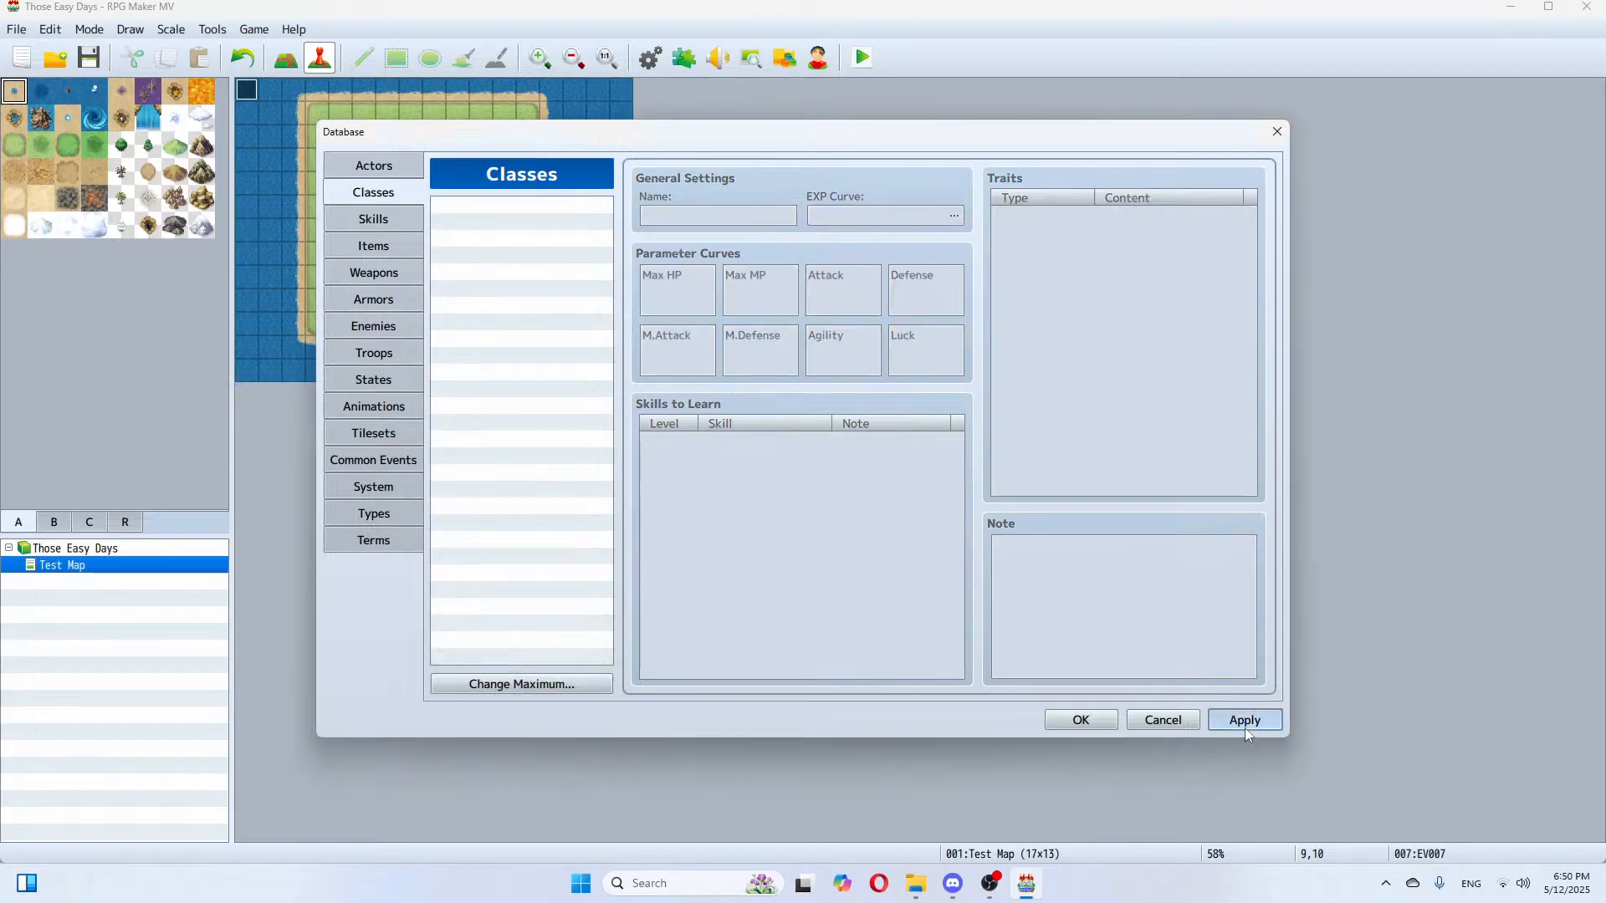
left_click(345, 171)
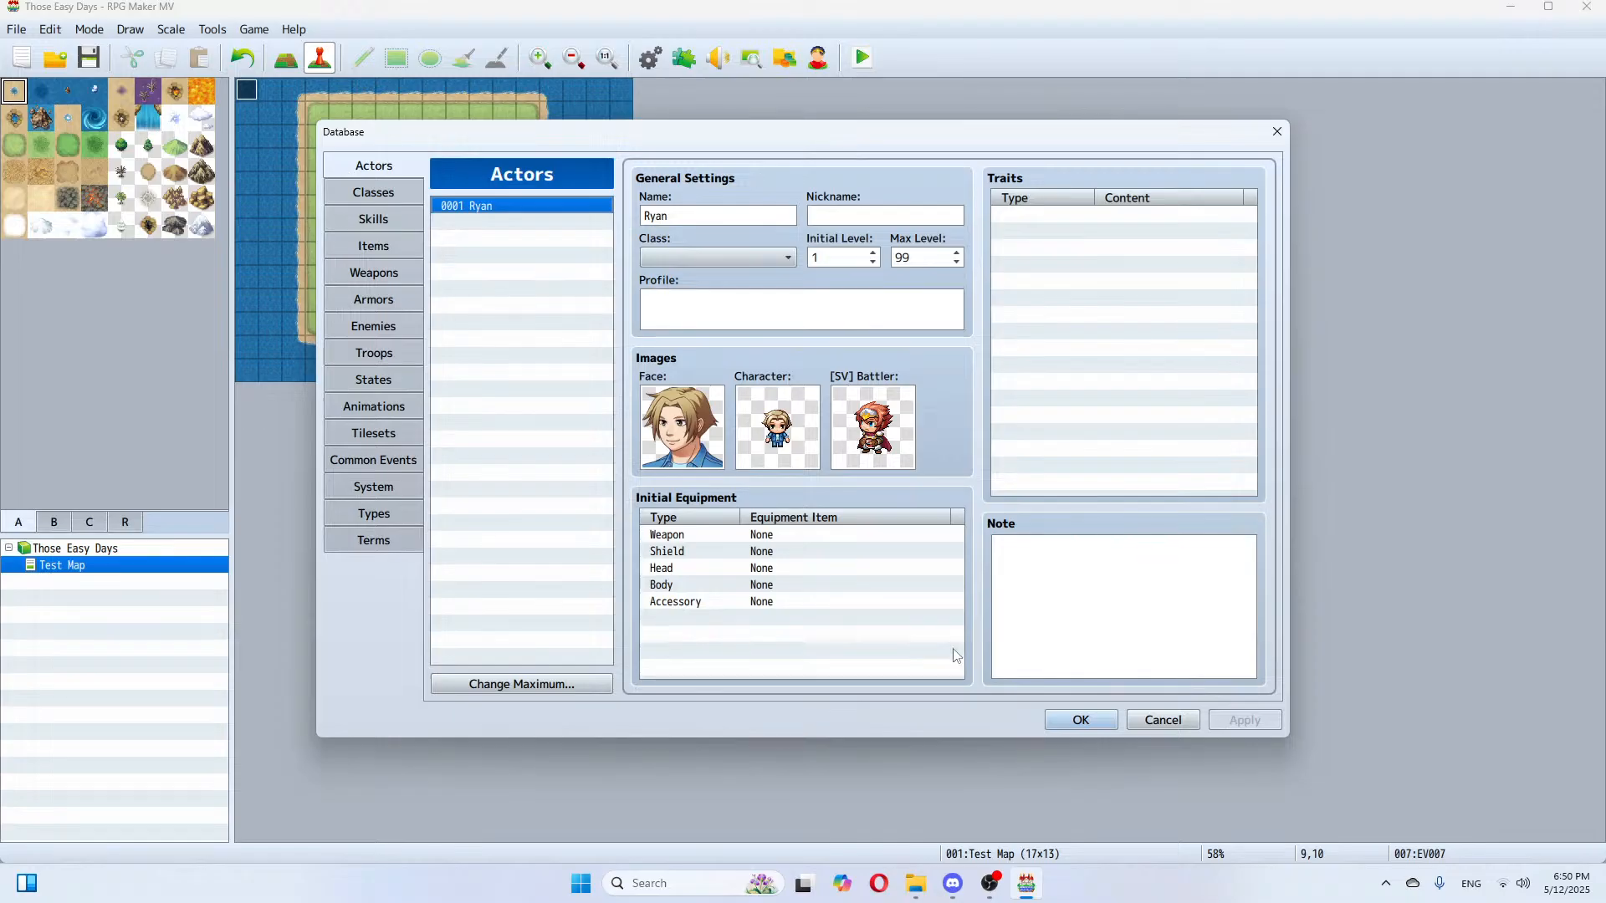
Step: Confirm the database settings, save the project, and try a playtest of the game without any classes
left_click(1080, 721)
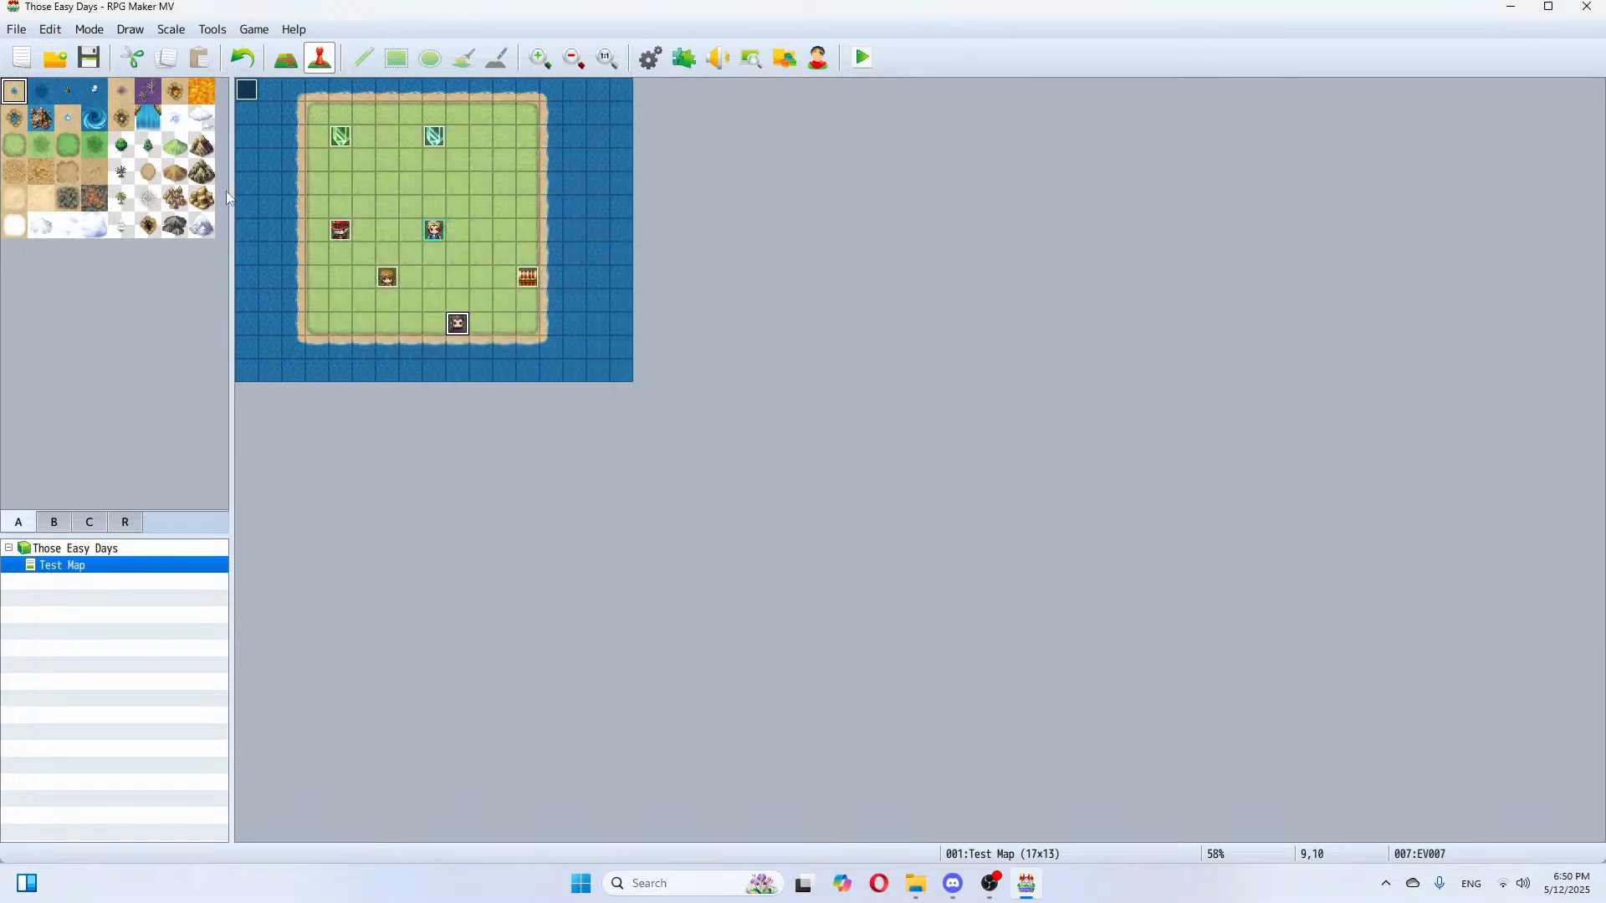
left_click(89, 60)
left_click(876, 62)
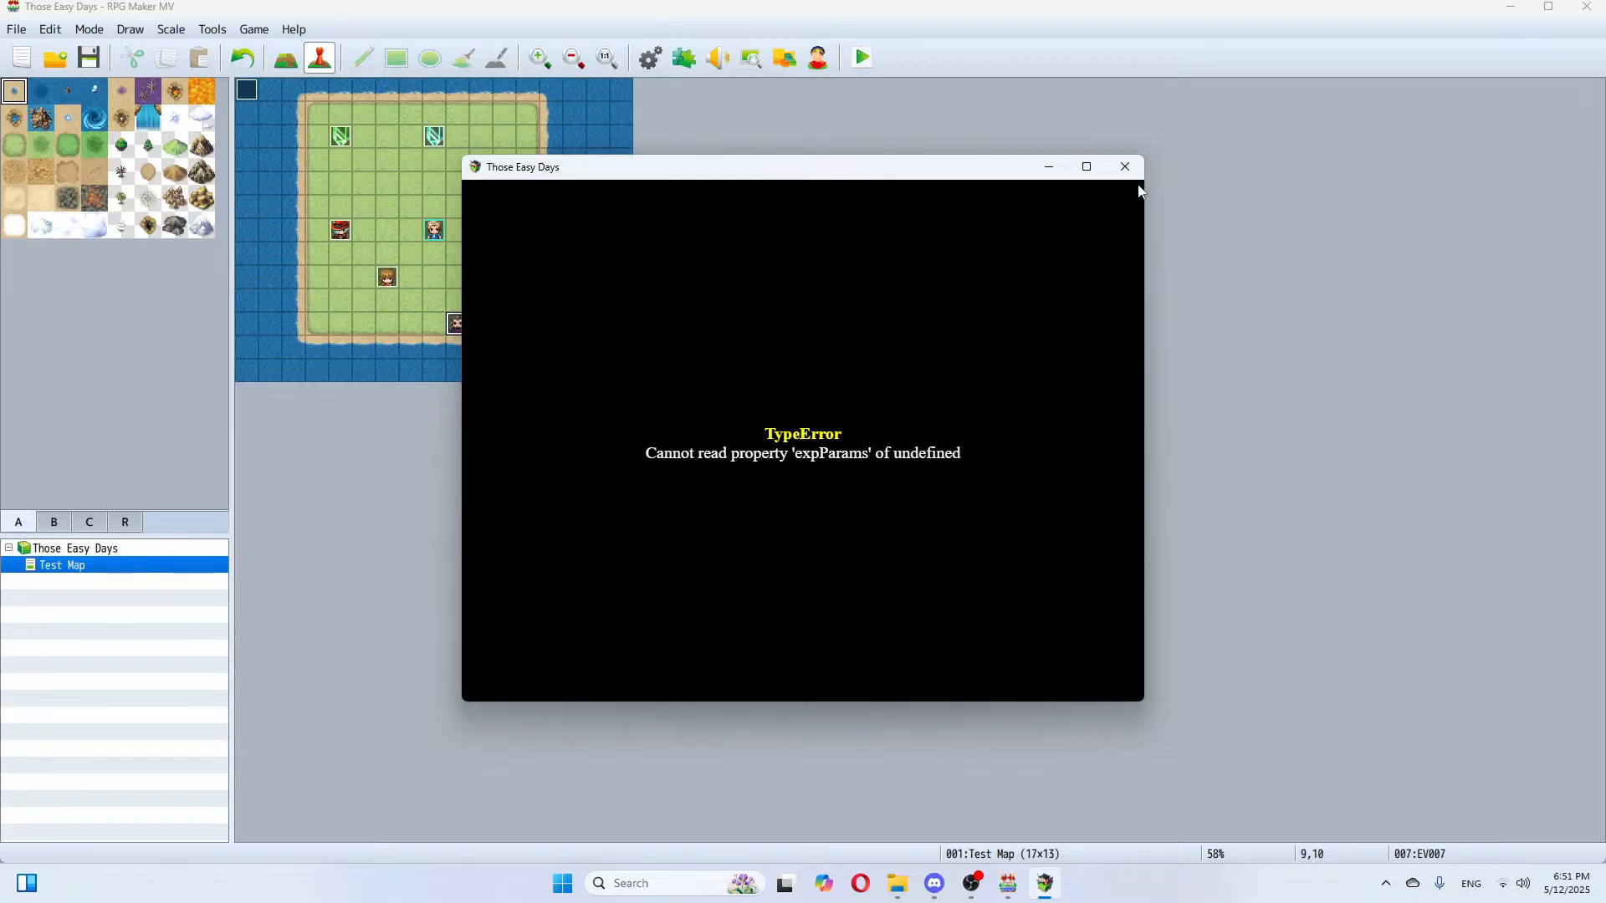
left_click(1125, 166)
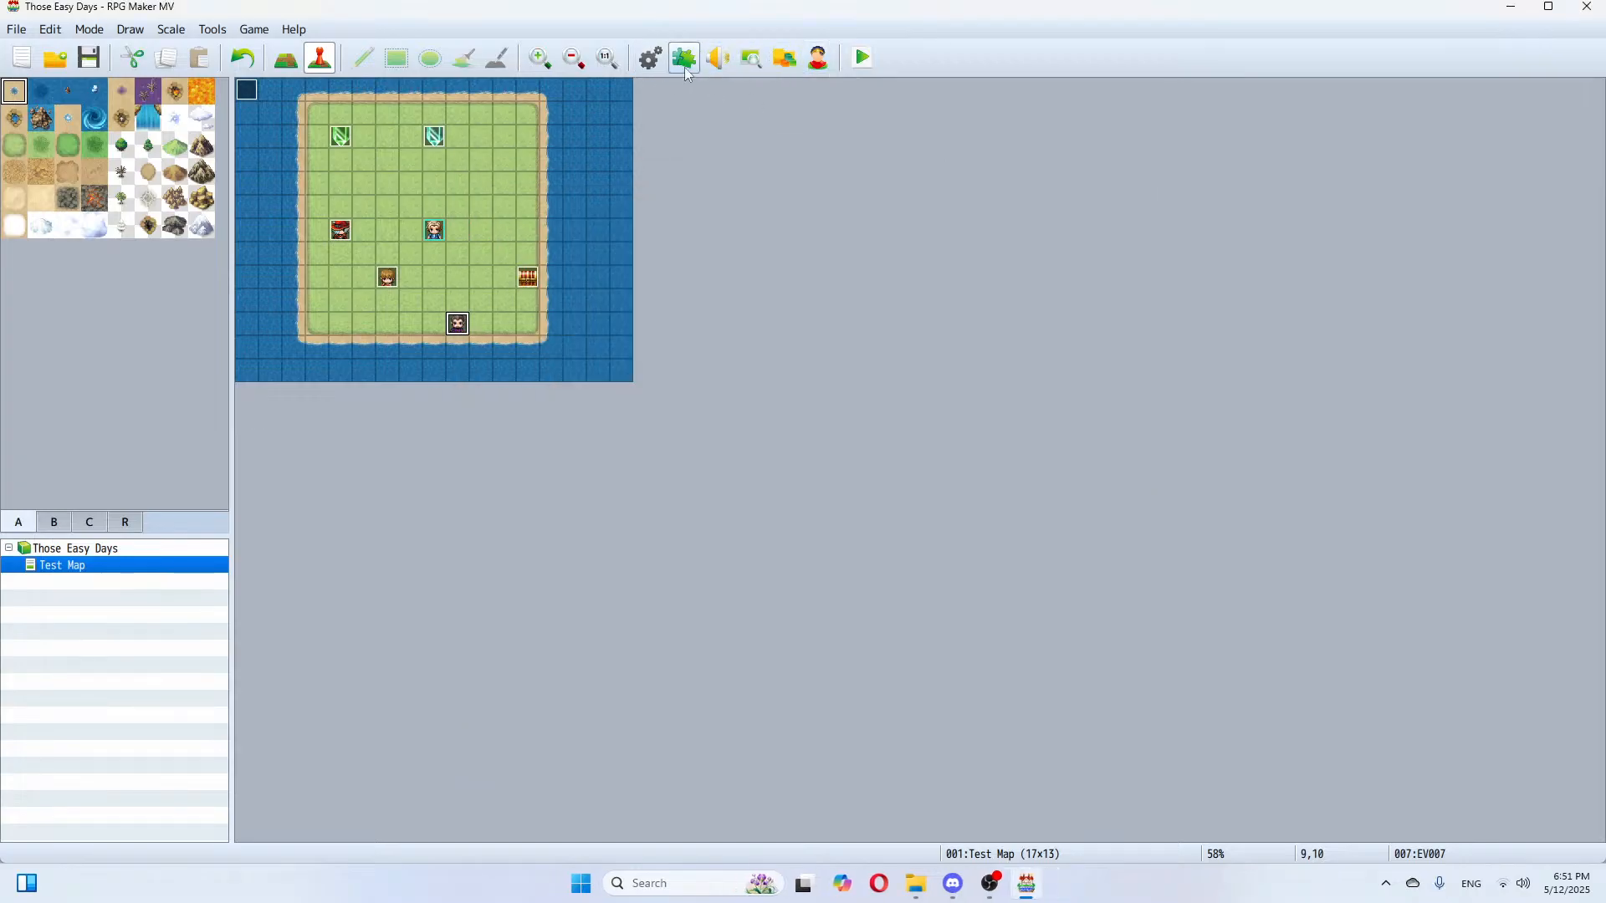
Step: In the database, set the maximum number of classes to 1, apply the change, and select the new class
left_click(650, 58)
left_click(374, 192)
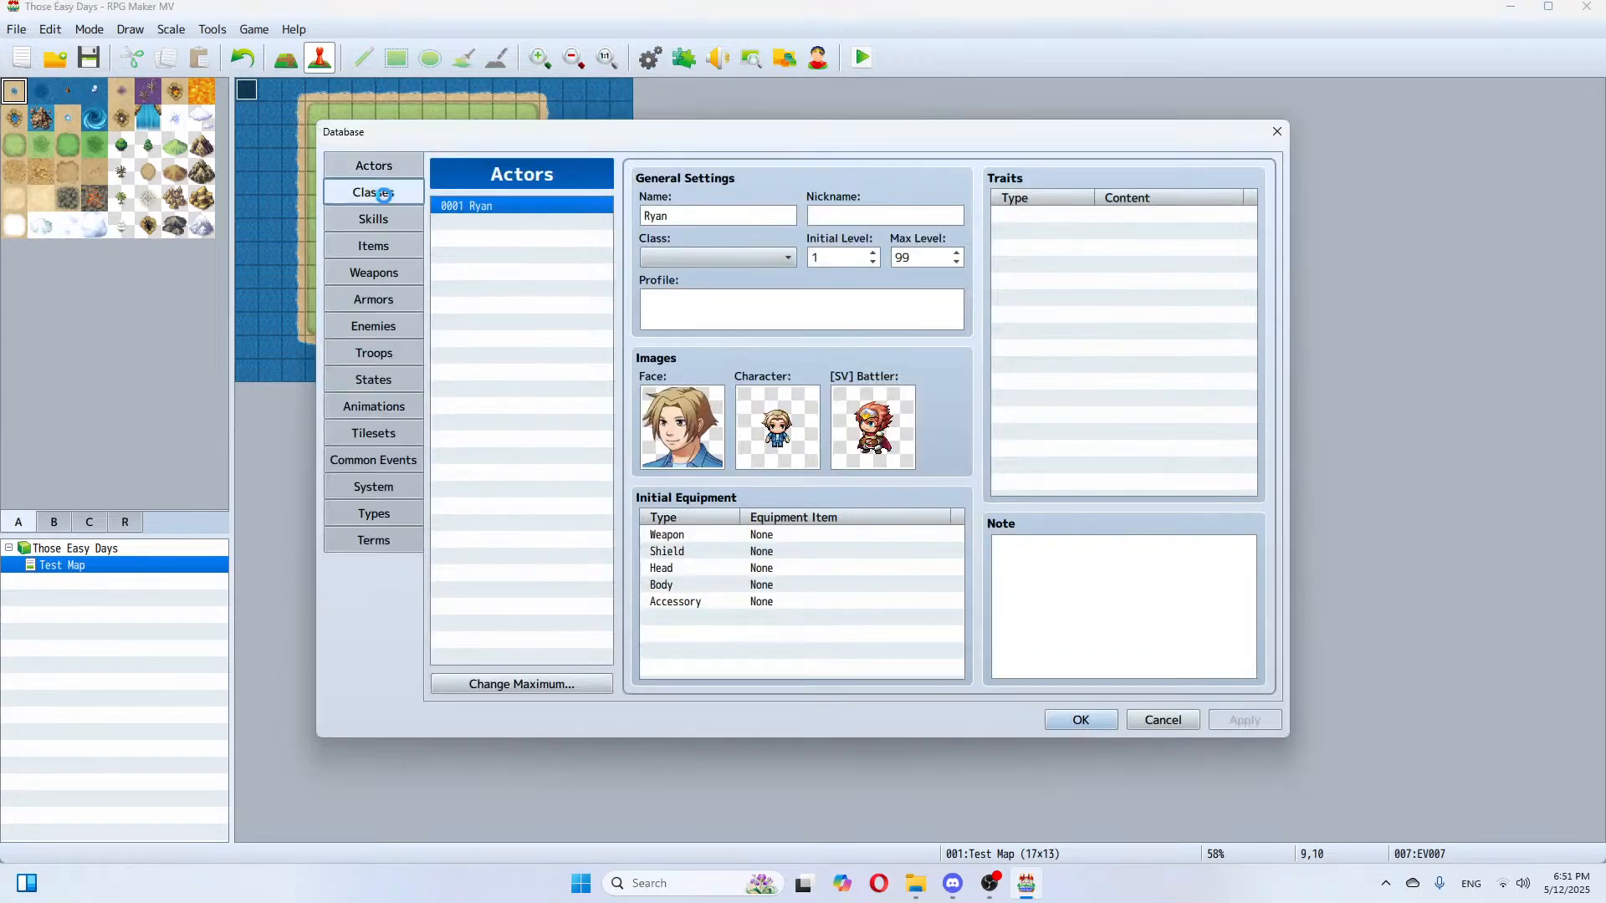
left_click(520, 684)
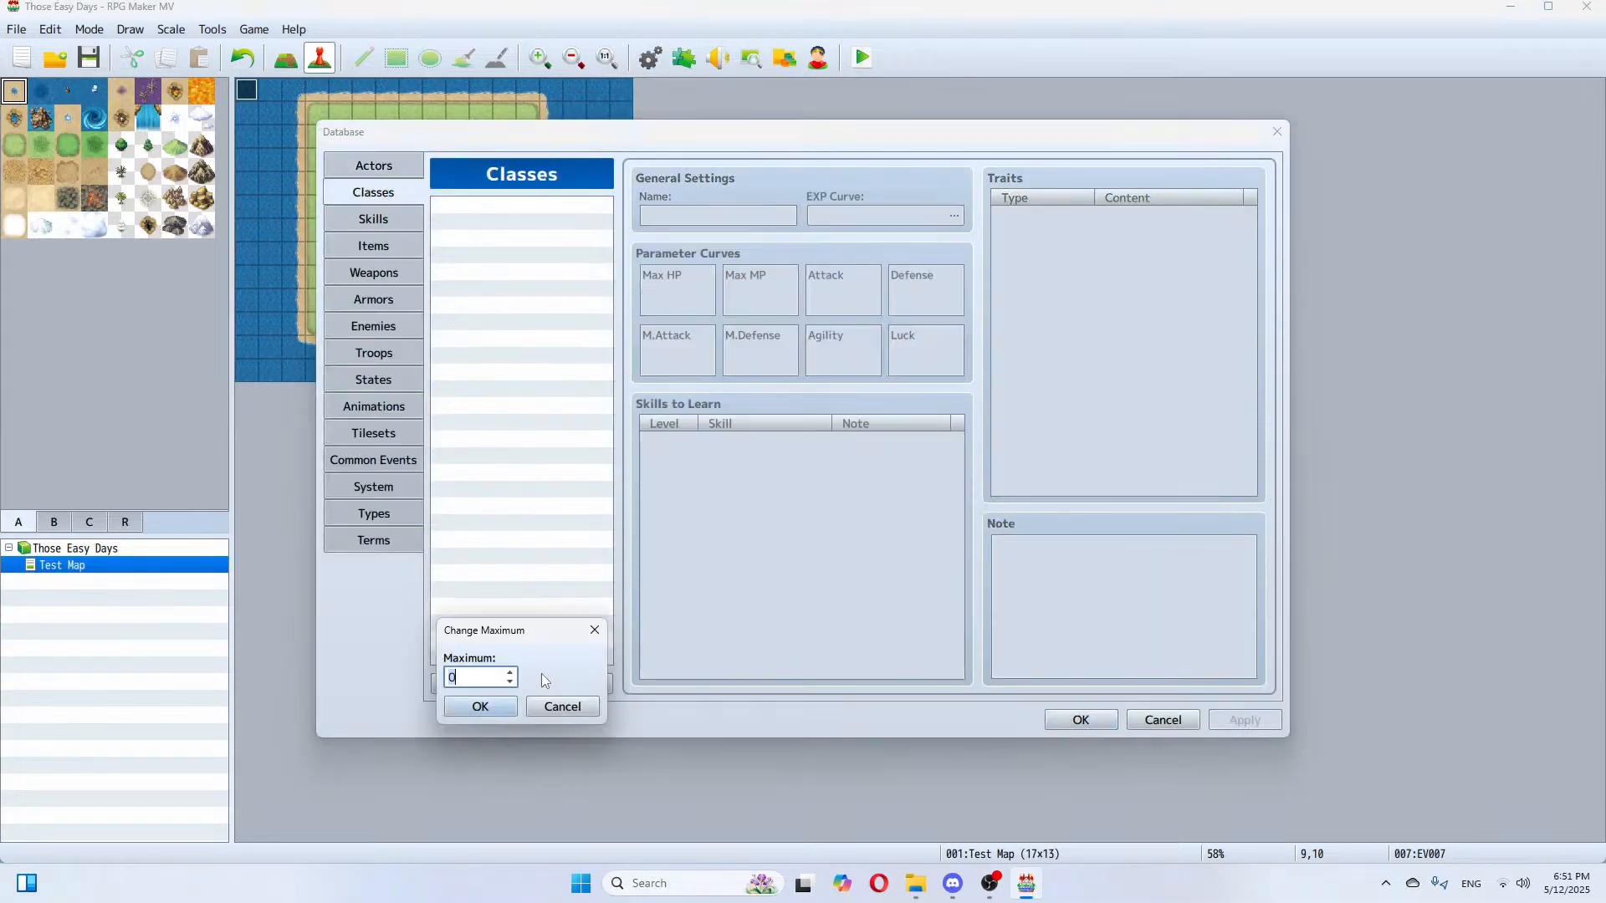
type("1")
left_click(502, 707)
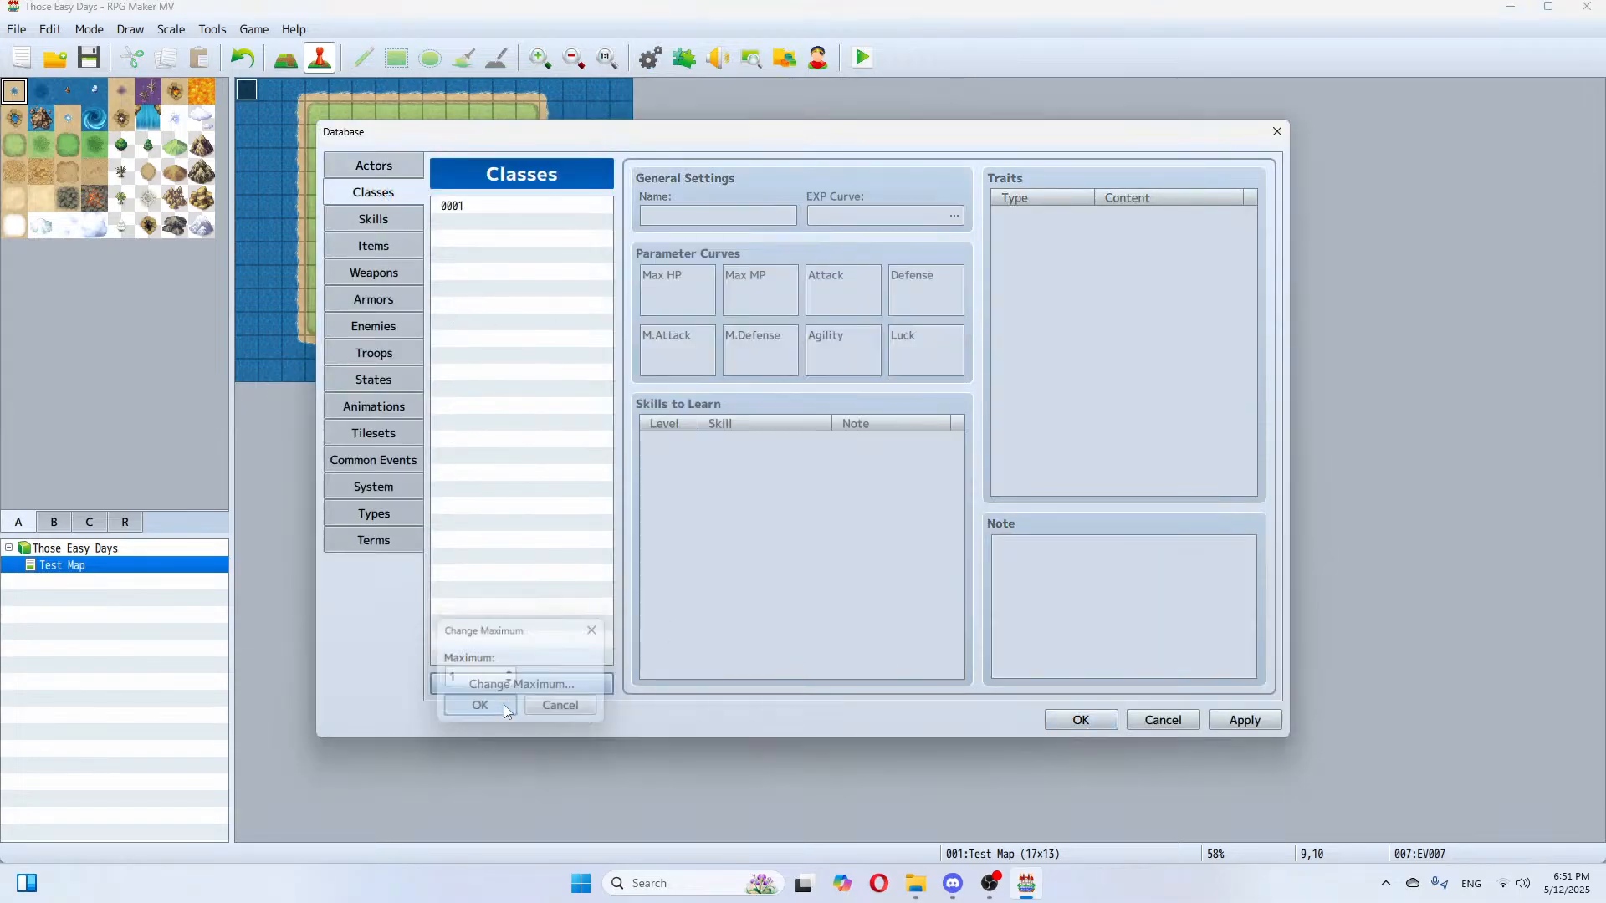
left_click(1245, 720)
left_click(529, 206)
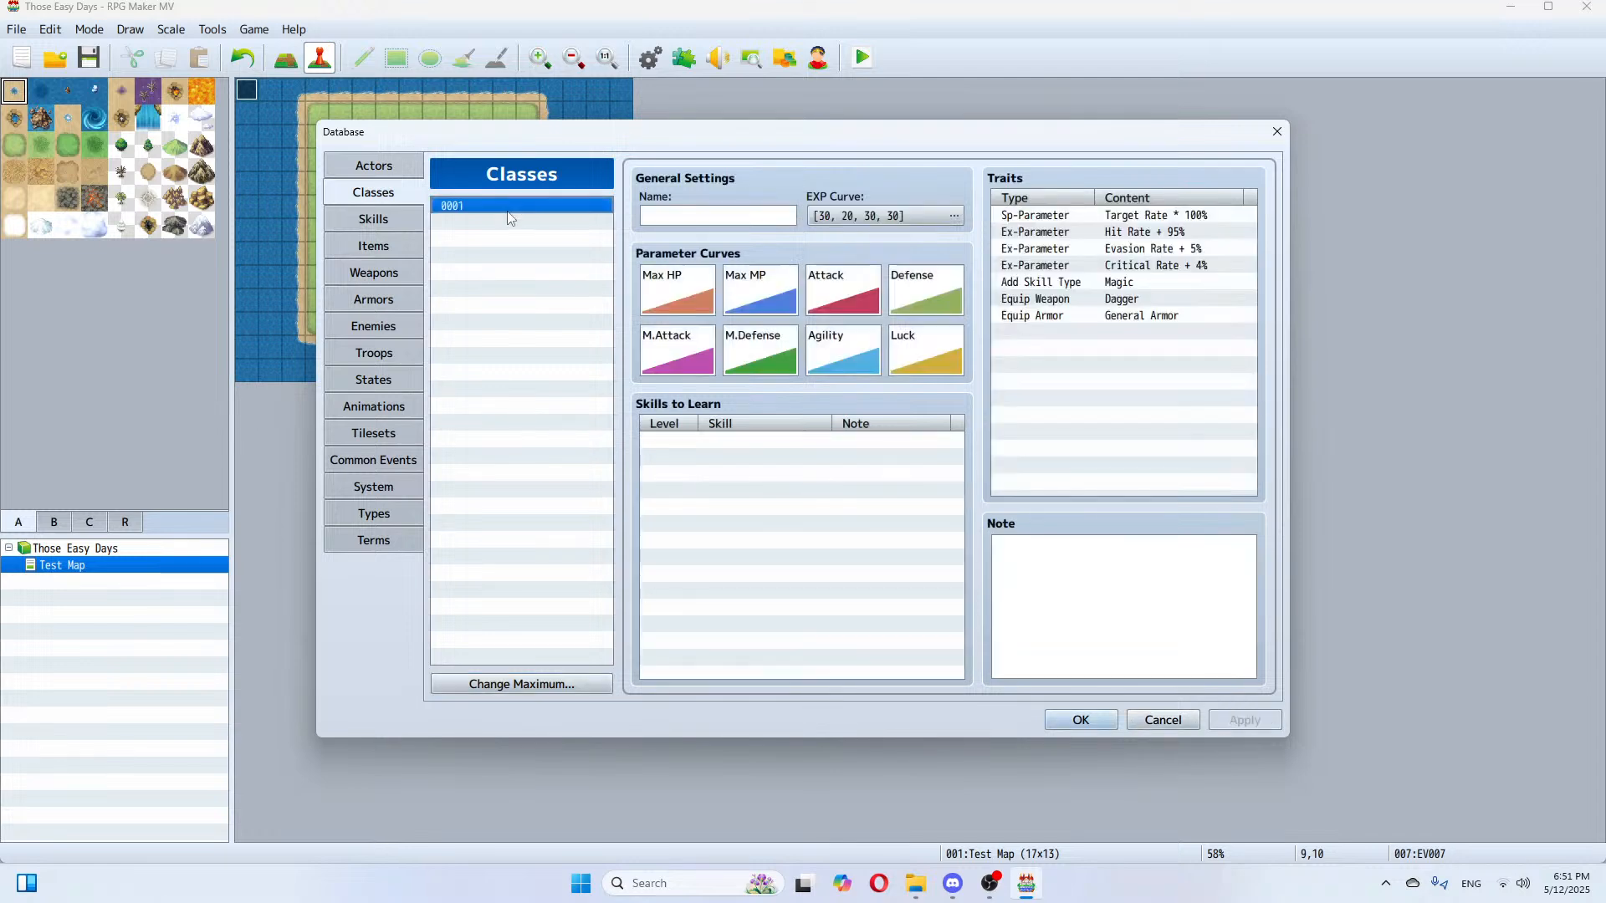
Step: Assign class 0001 to the actor Ryan and confirm the database changes
left_click(390, 169)
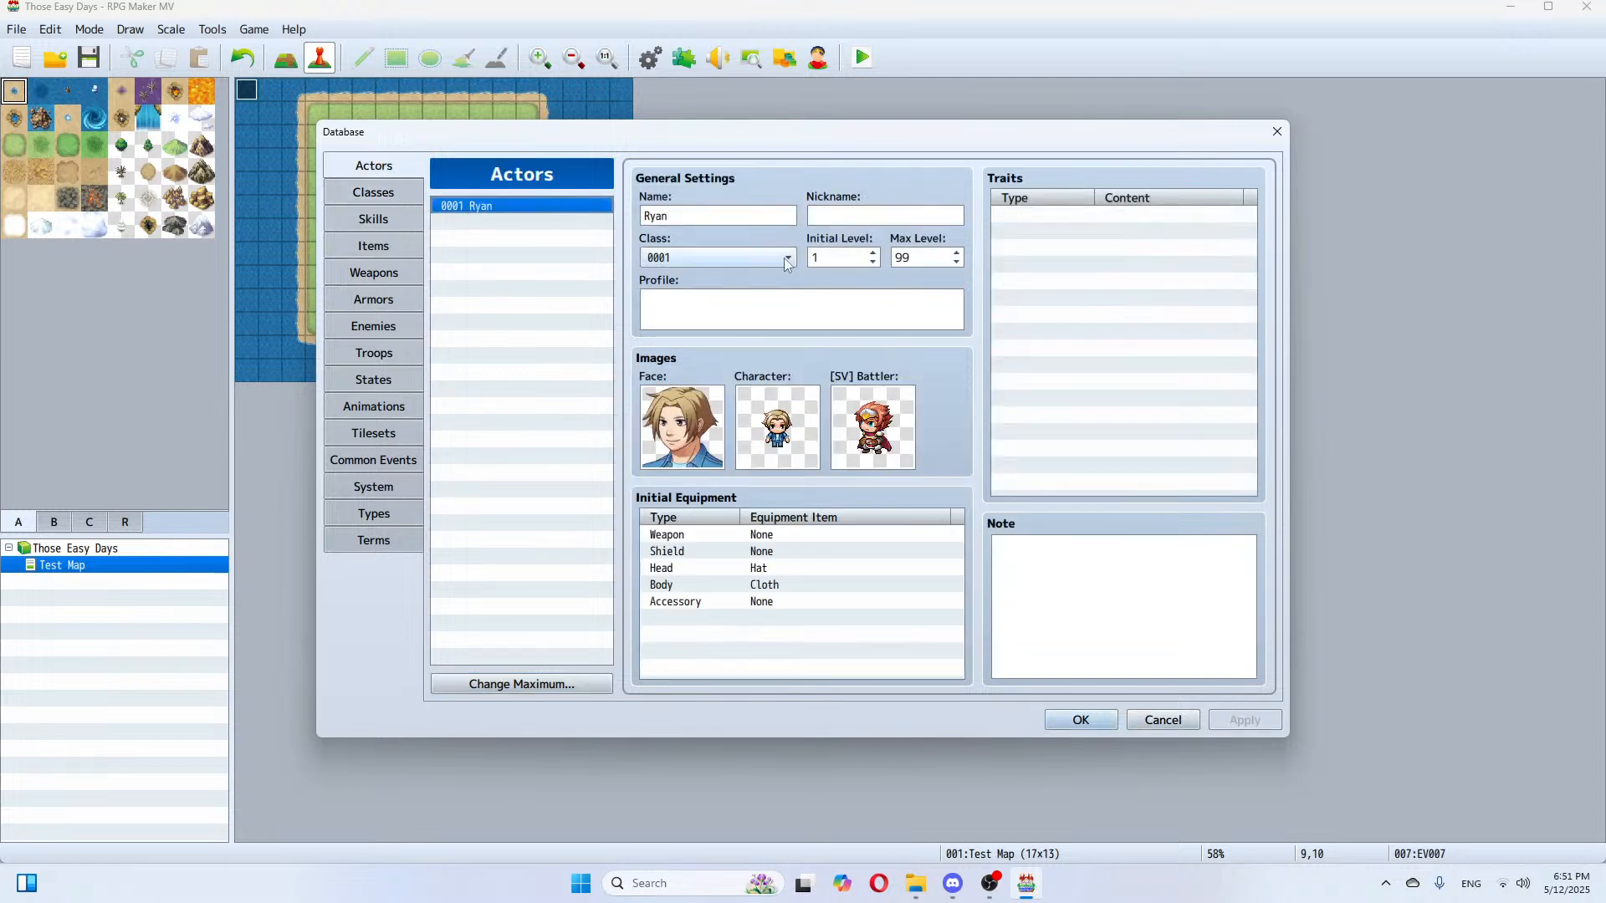
left_click(721, 261)
left_click(711, 281)
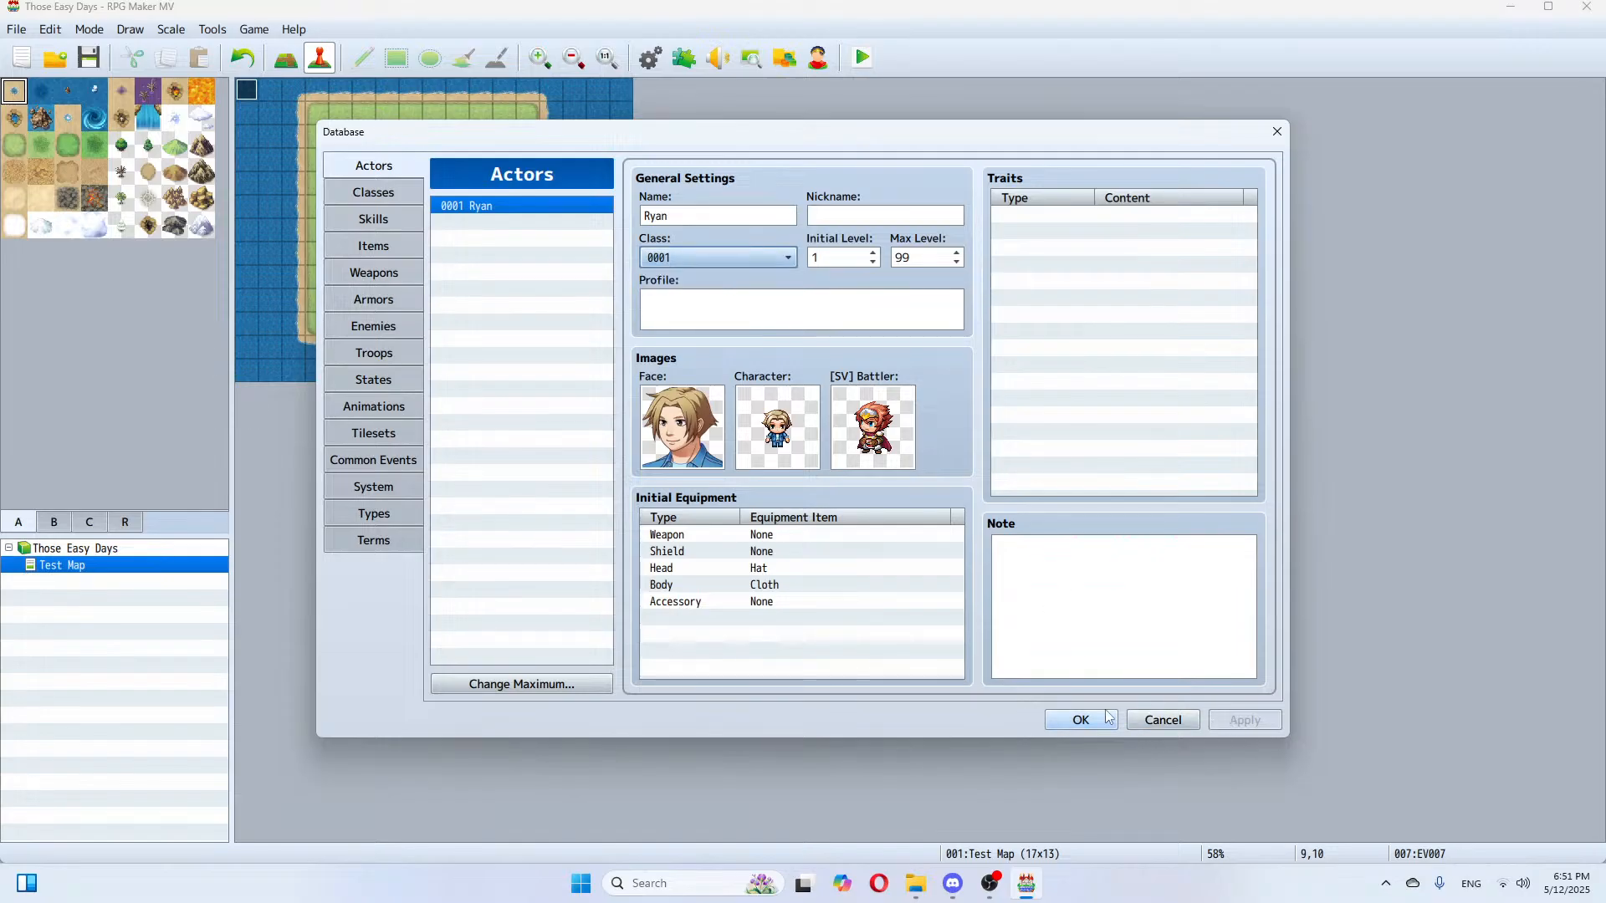
left_click(1081, 720)
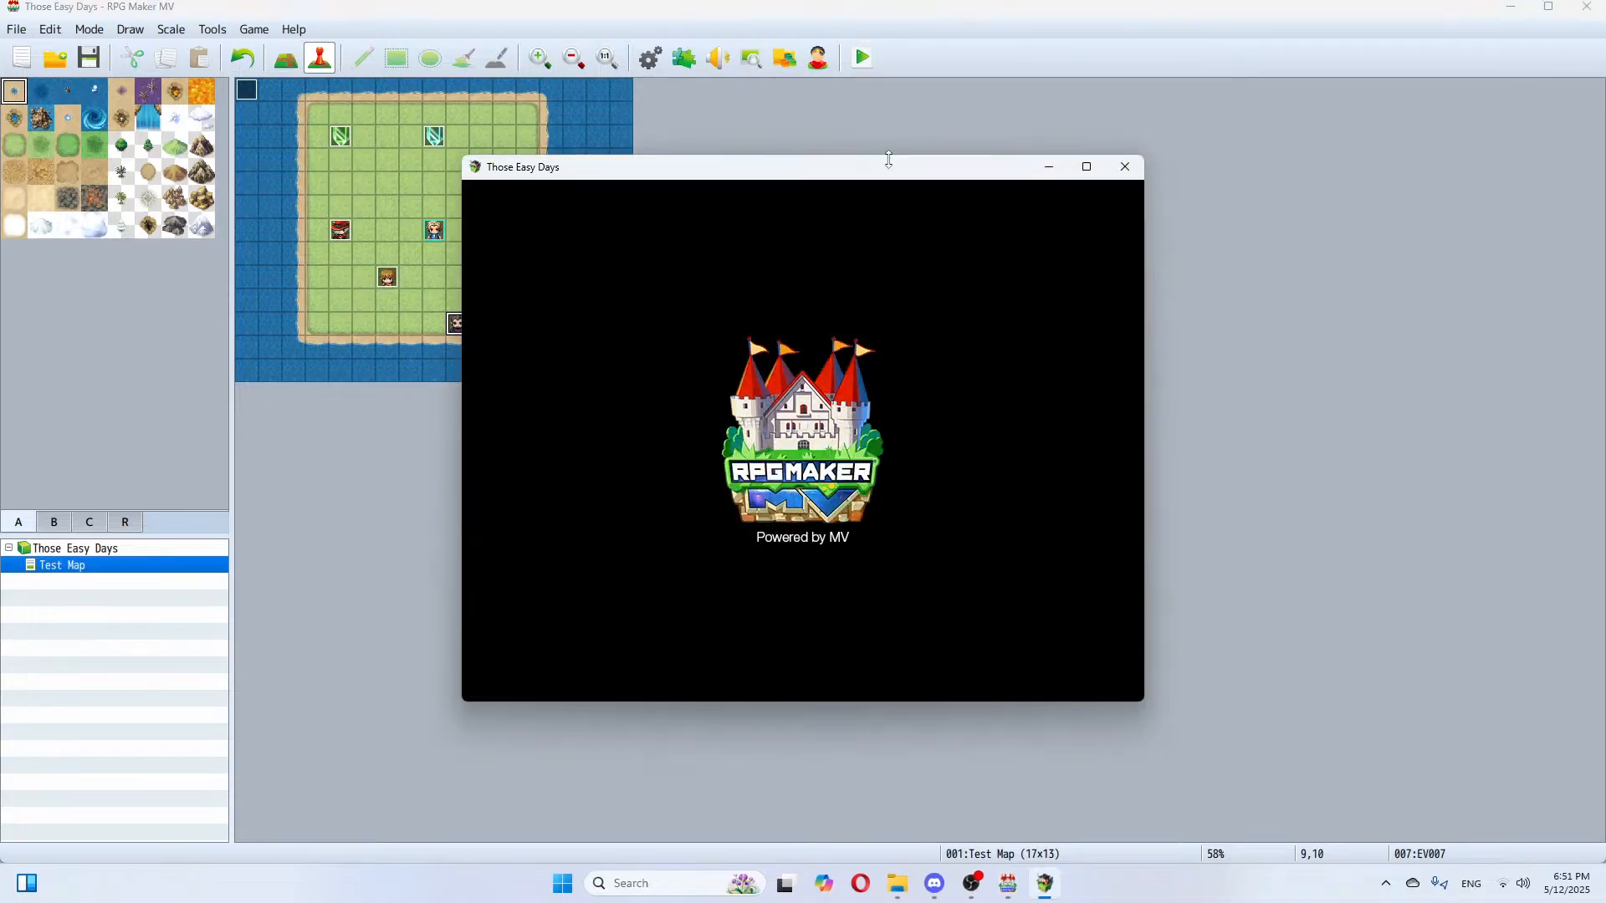
Step: Playtest a new game and talk to the man in purple and the brown-haired character on the map
key("Return")
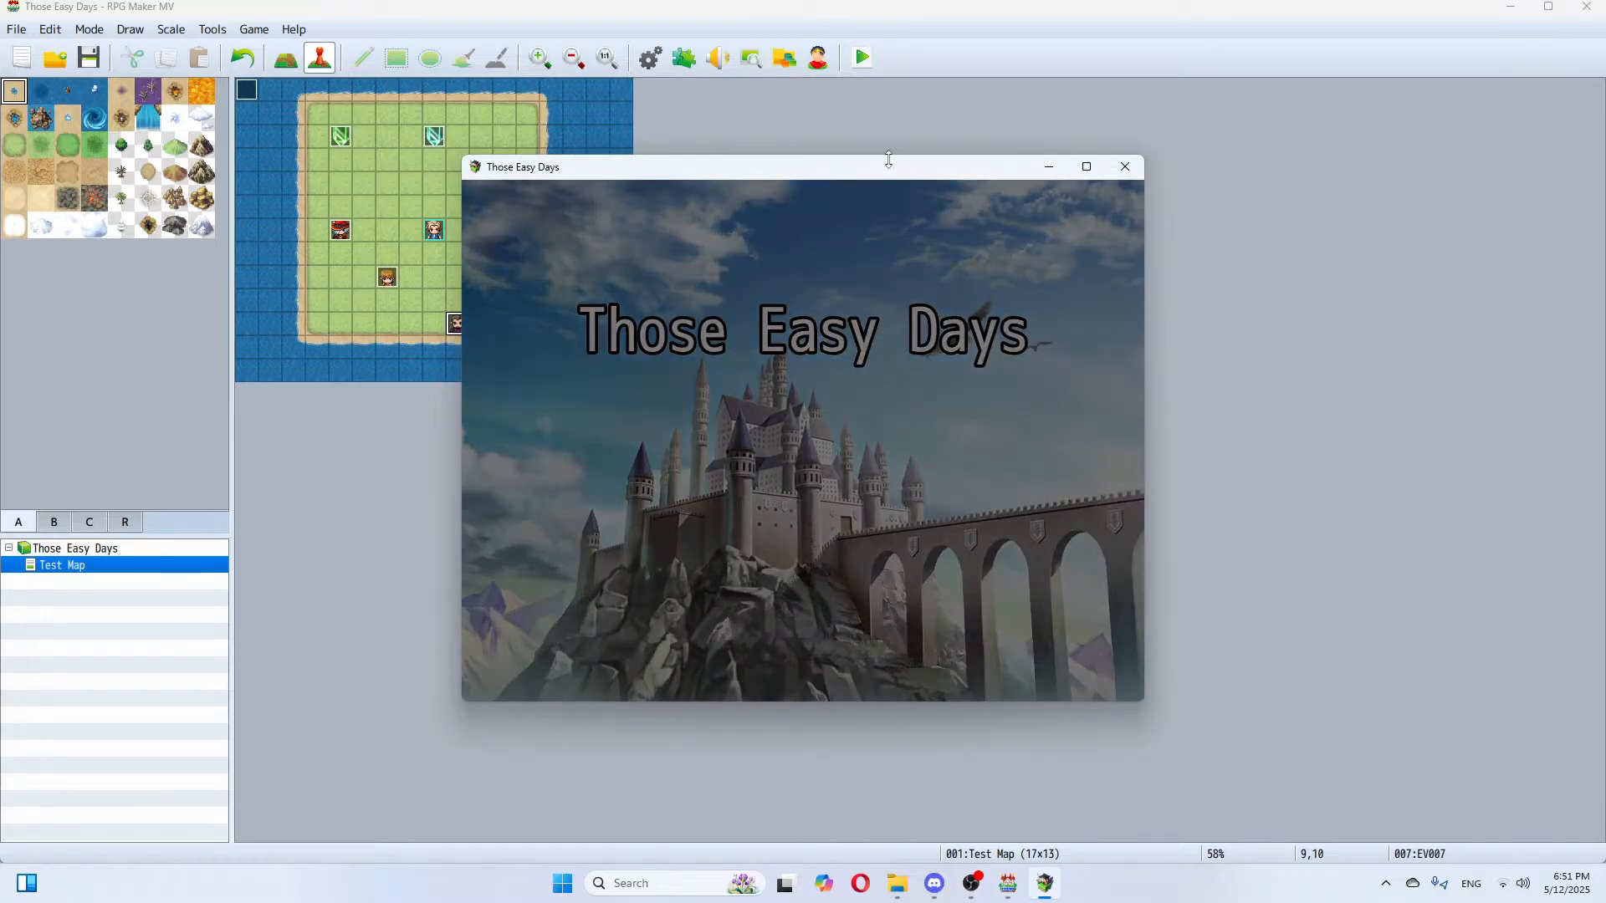
key("Return")
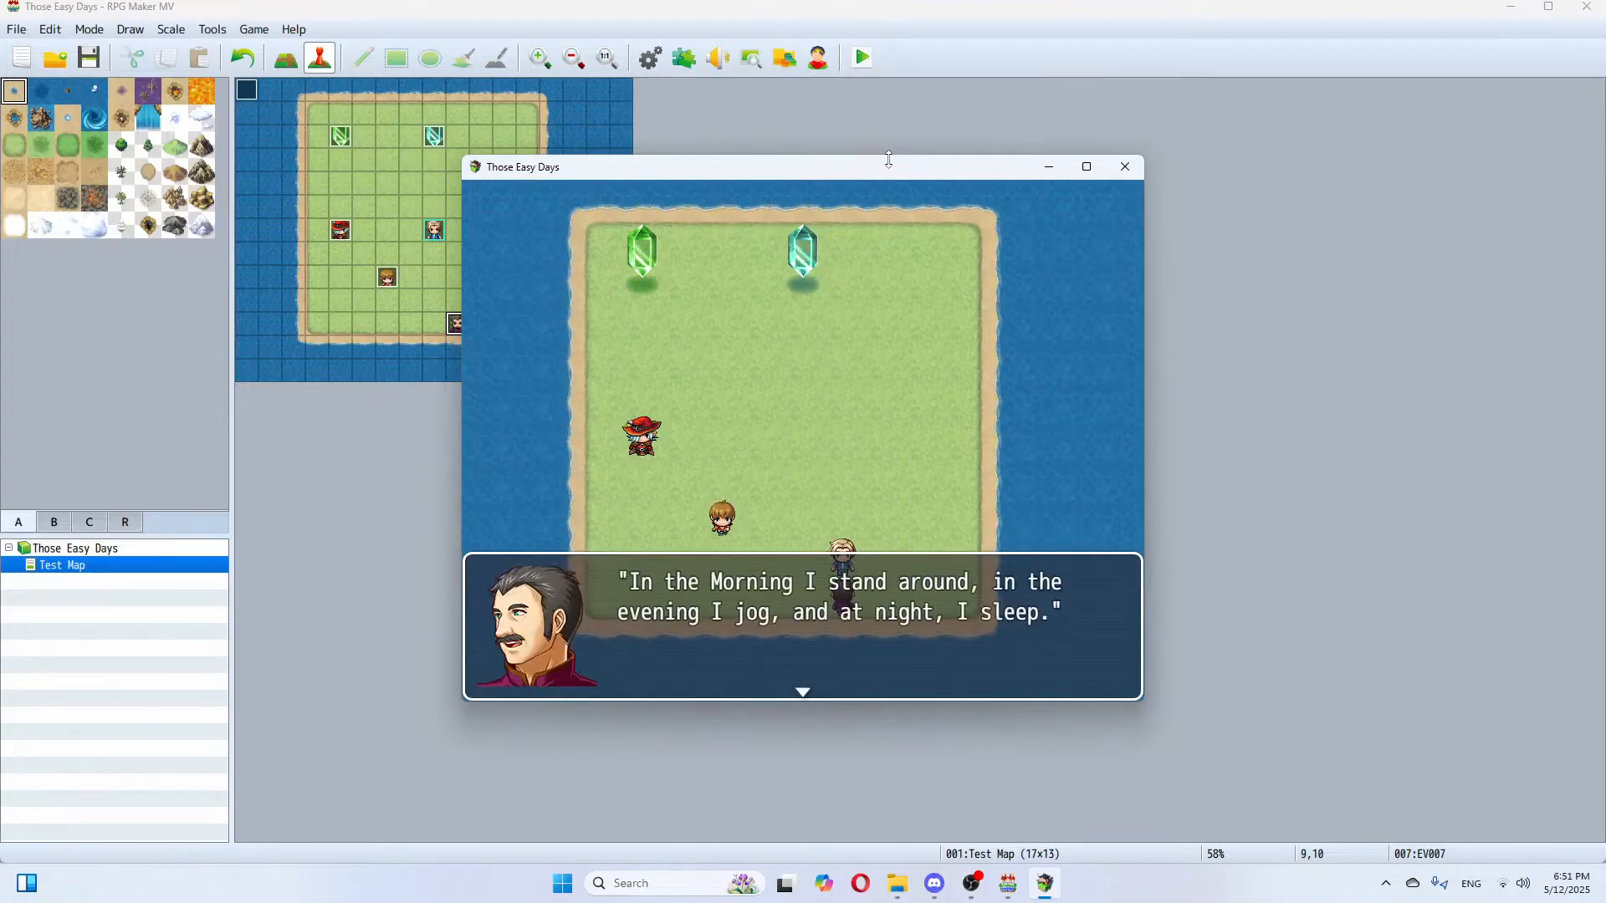
key("Return")
key("Left")
key("Up")
key("Return")
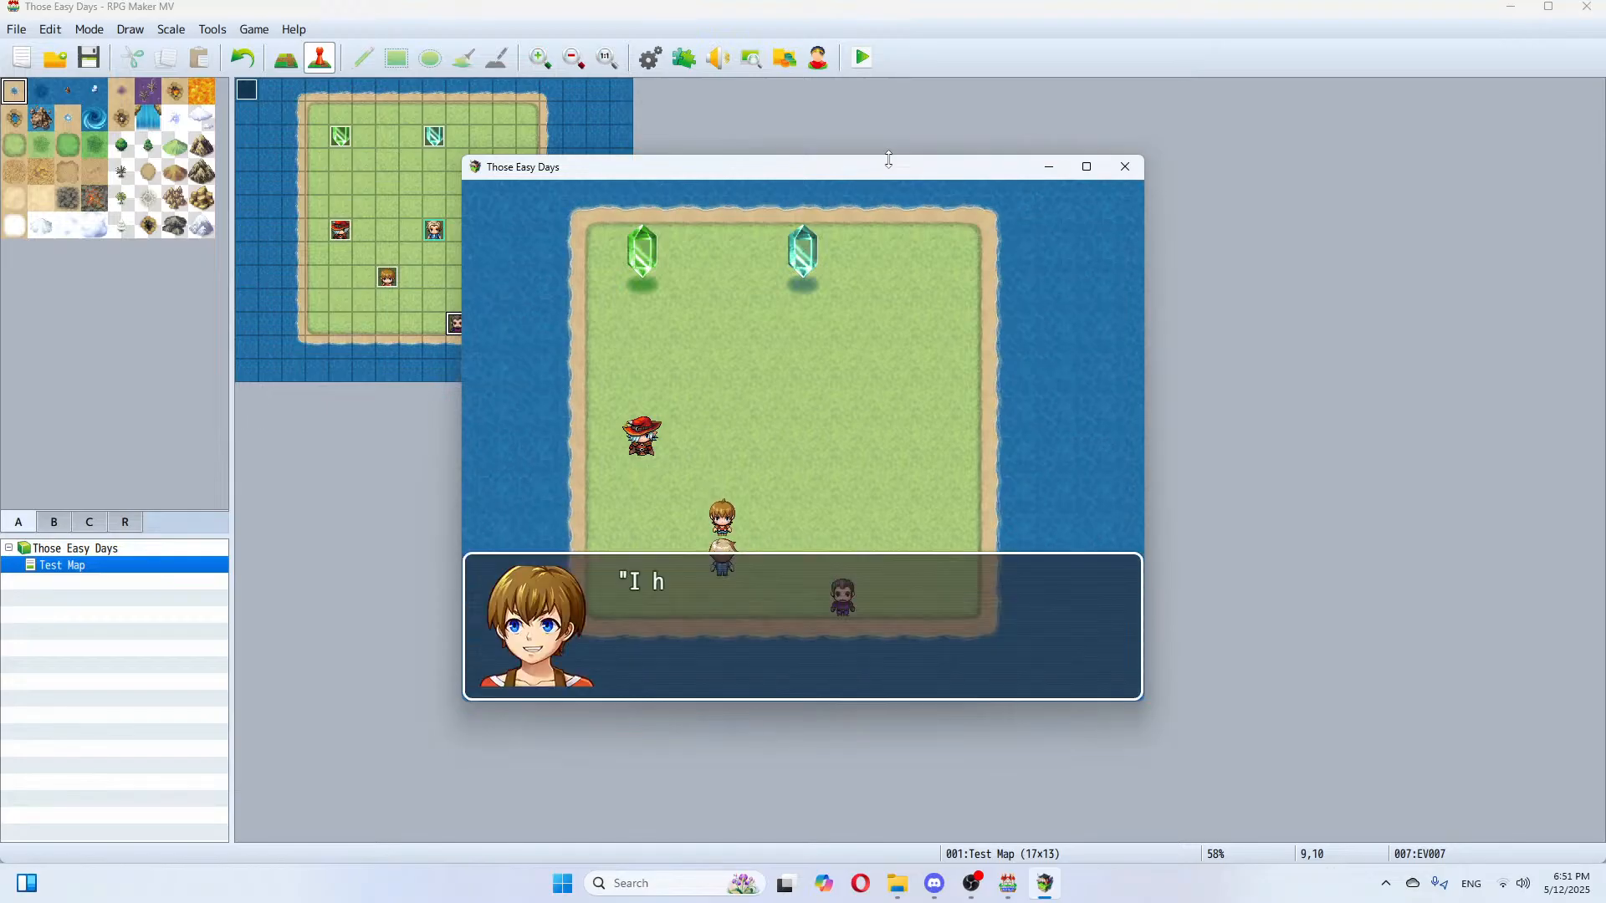
Step: Walk Ryan up to the red-hatted character to check the dialogue, and end the playtest
key("Return")
key("Left")
key("Up")
key("Return")
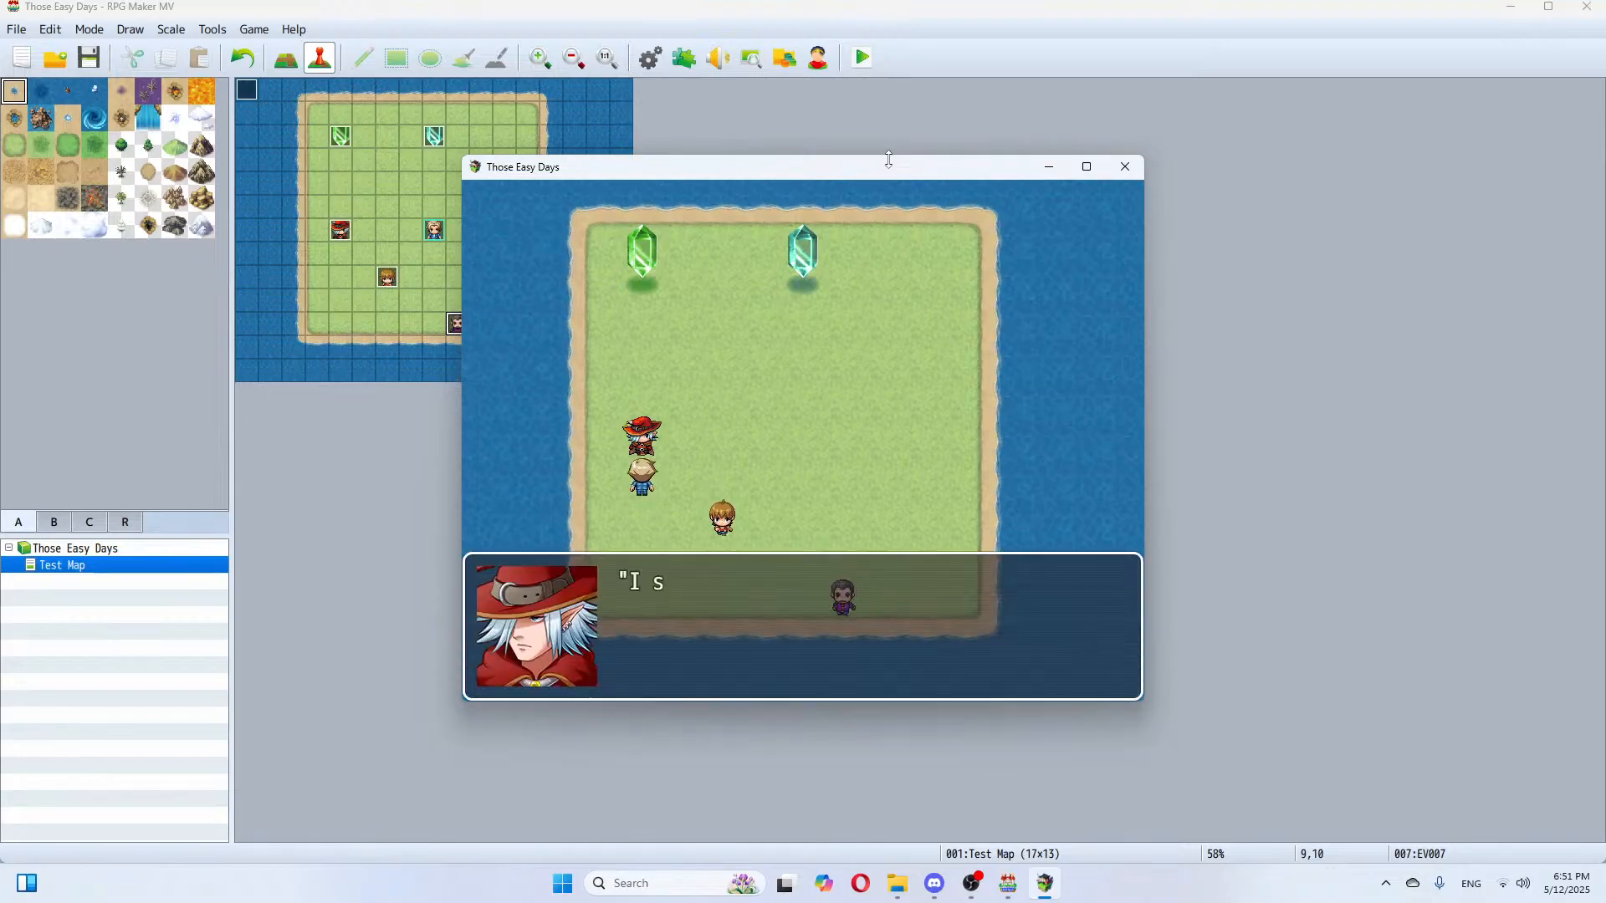
key("Return")
key("Right")
key("Right")
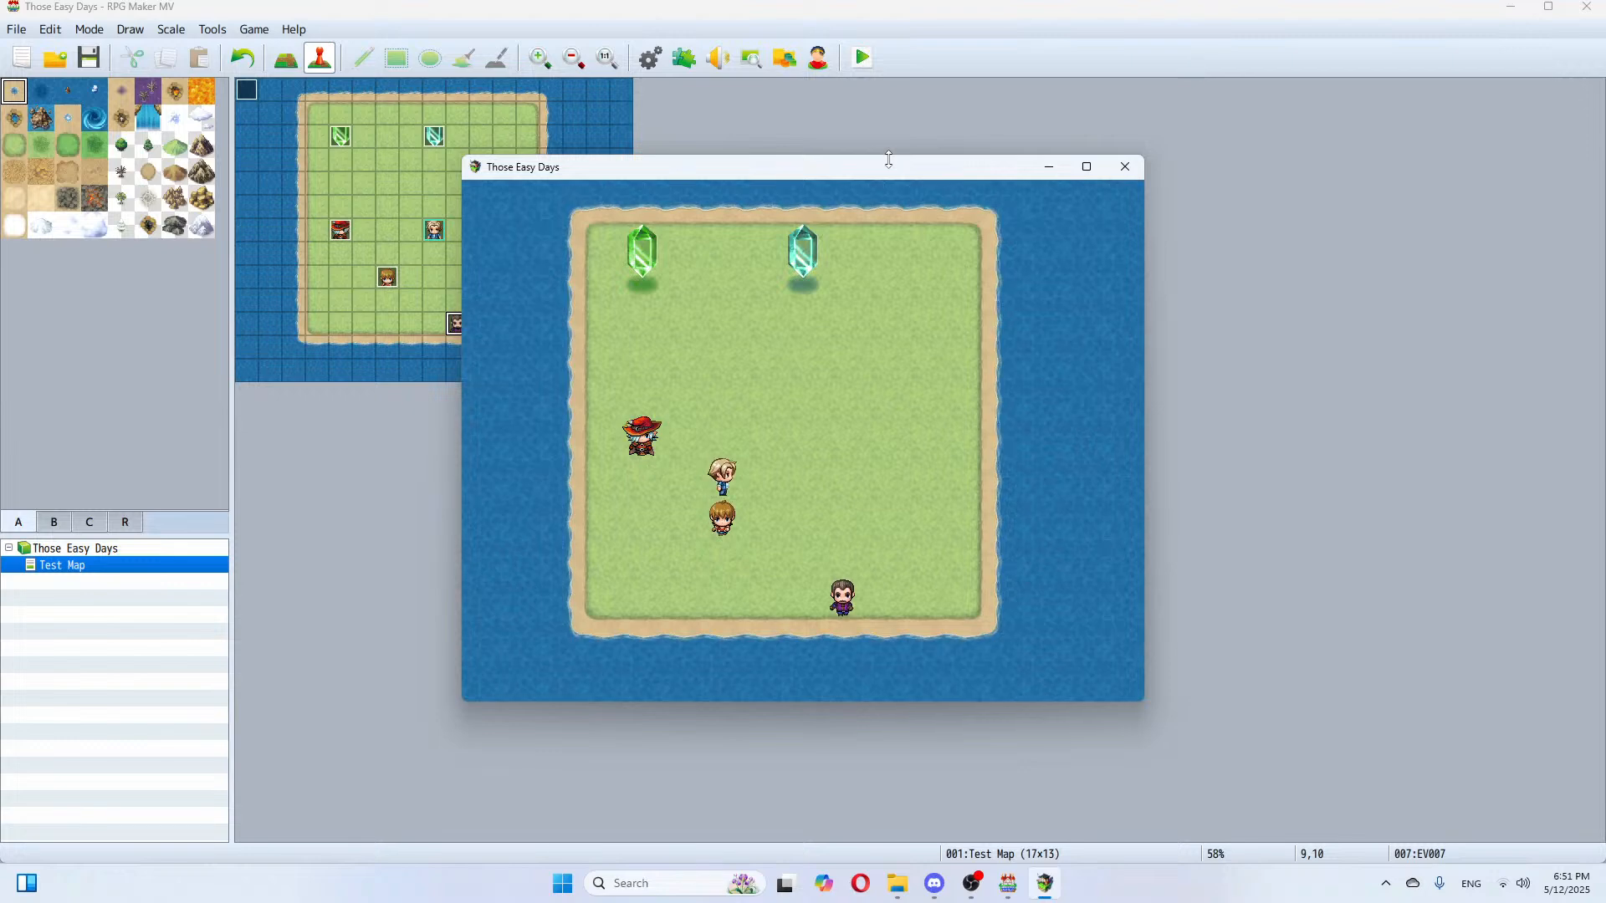
left_click(1126, 167)
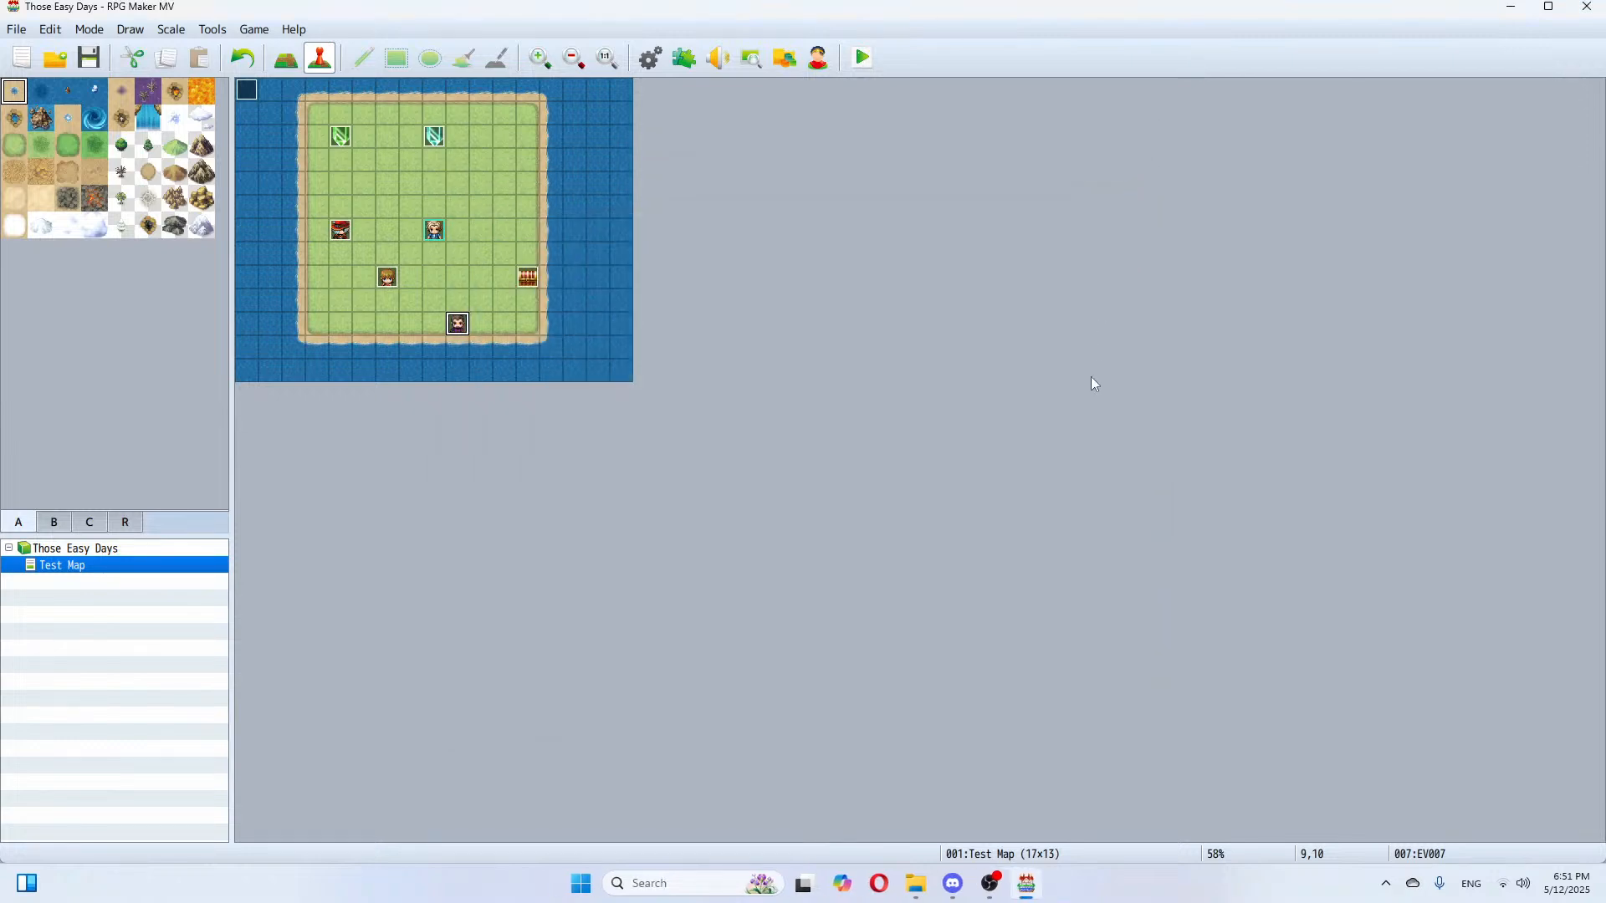
Step: Save the project and load the Ryan and FMC1.json settings into the Character Generator
left_click(89, 59)
left_click(817, 58)
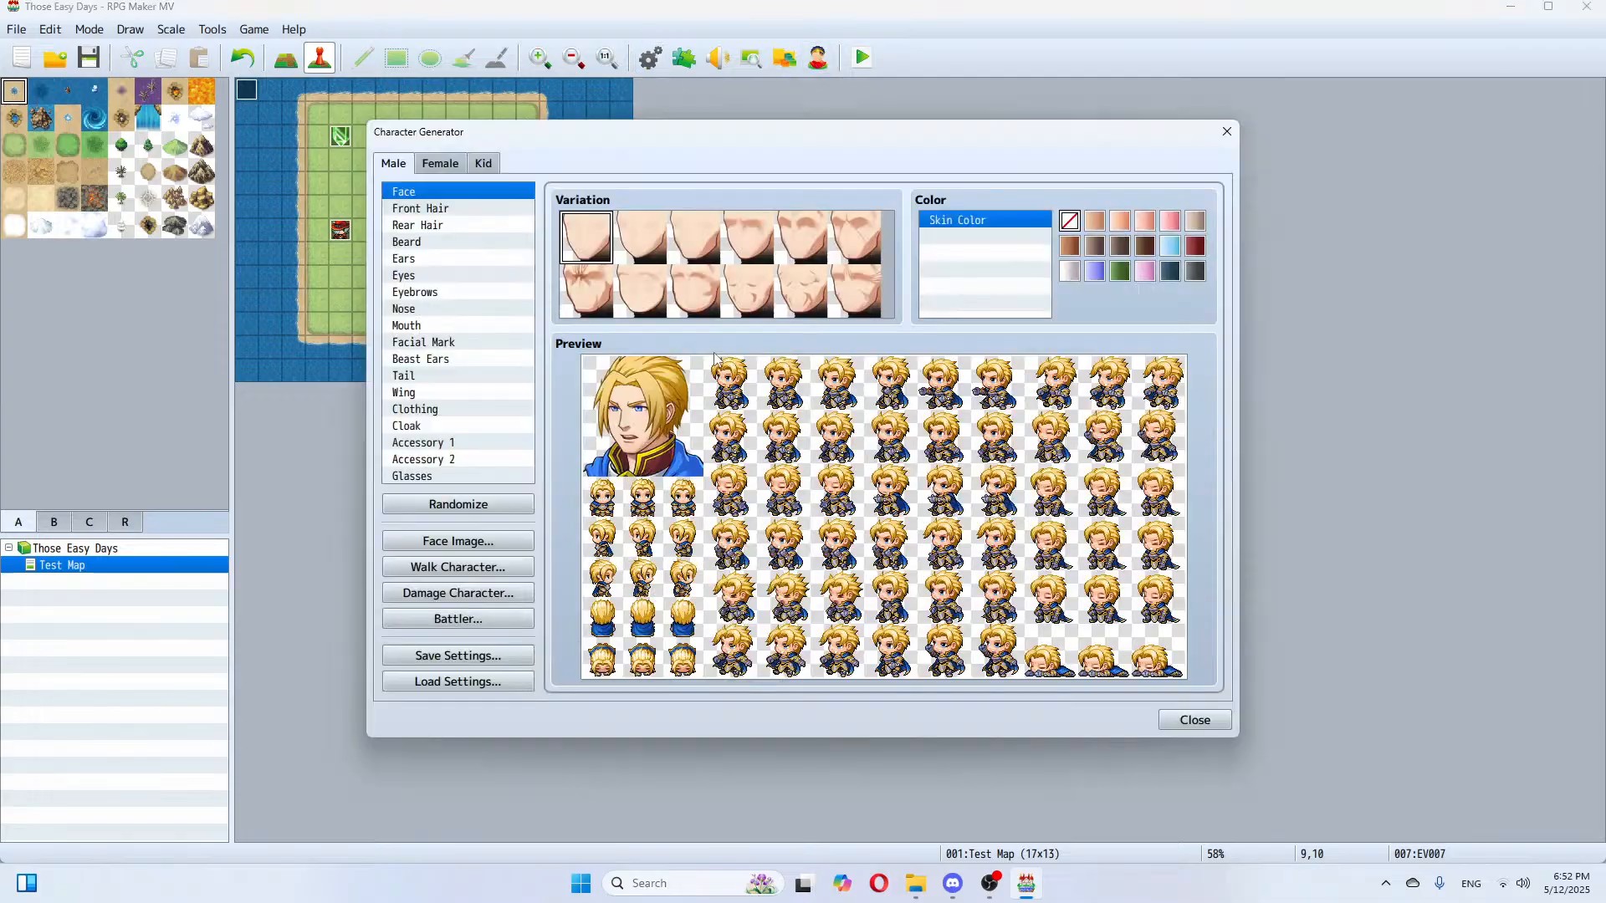
left_click(468, 679)
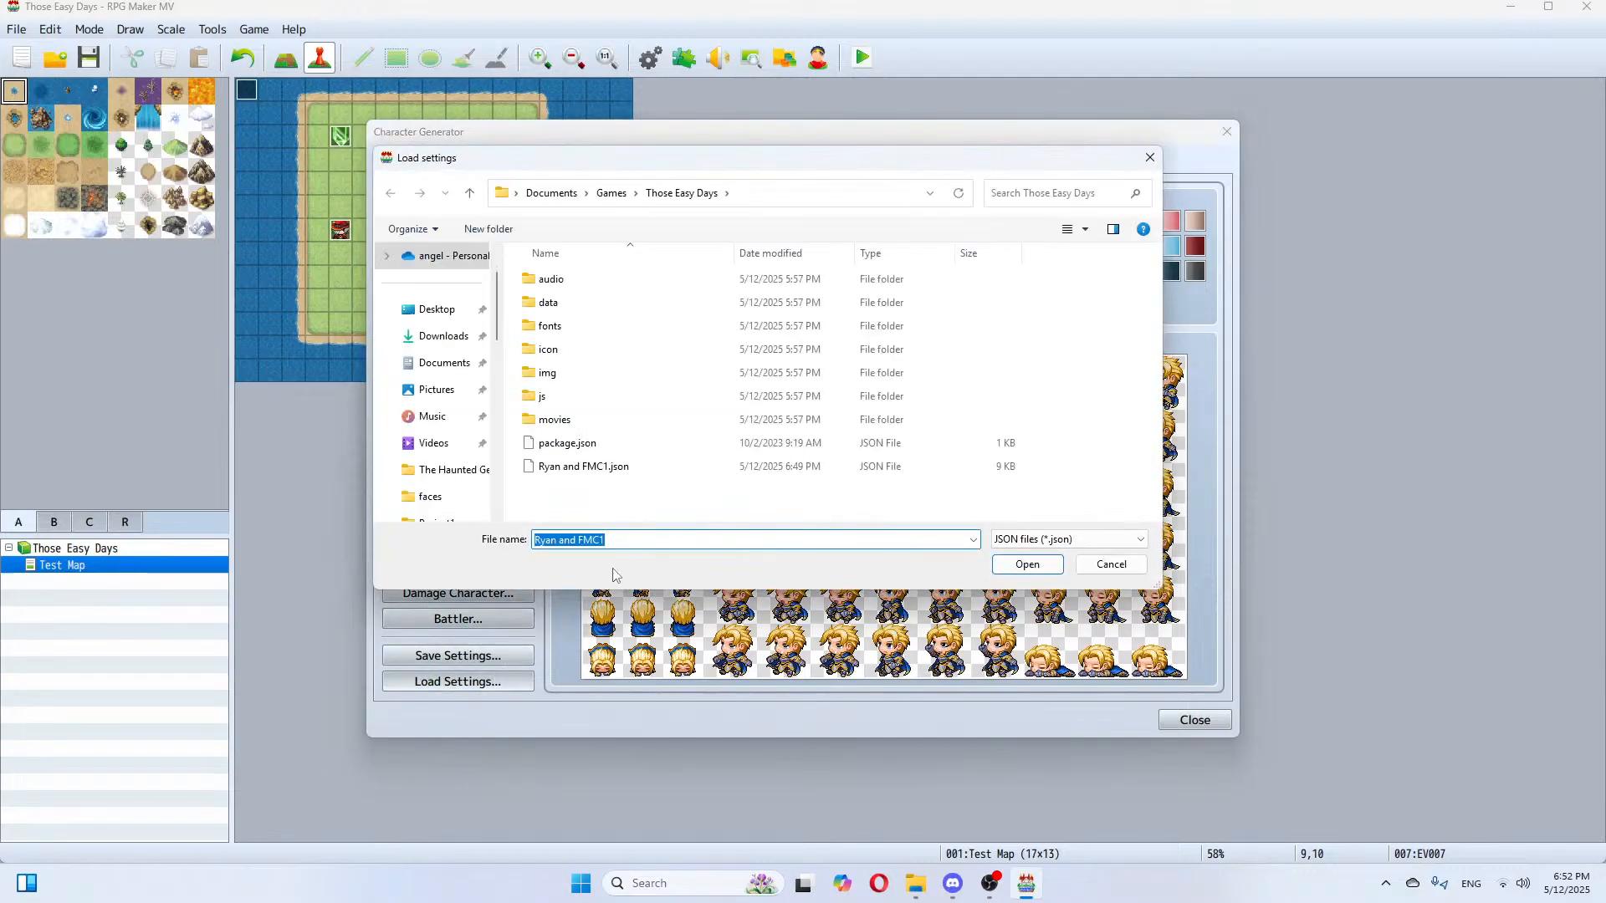
left_click(1034, 568)
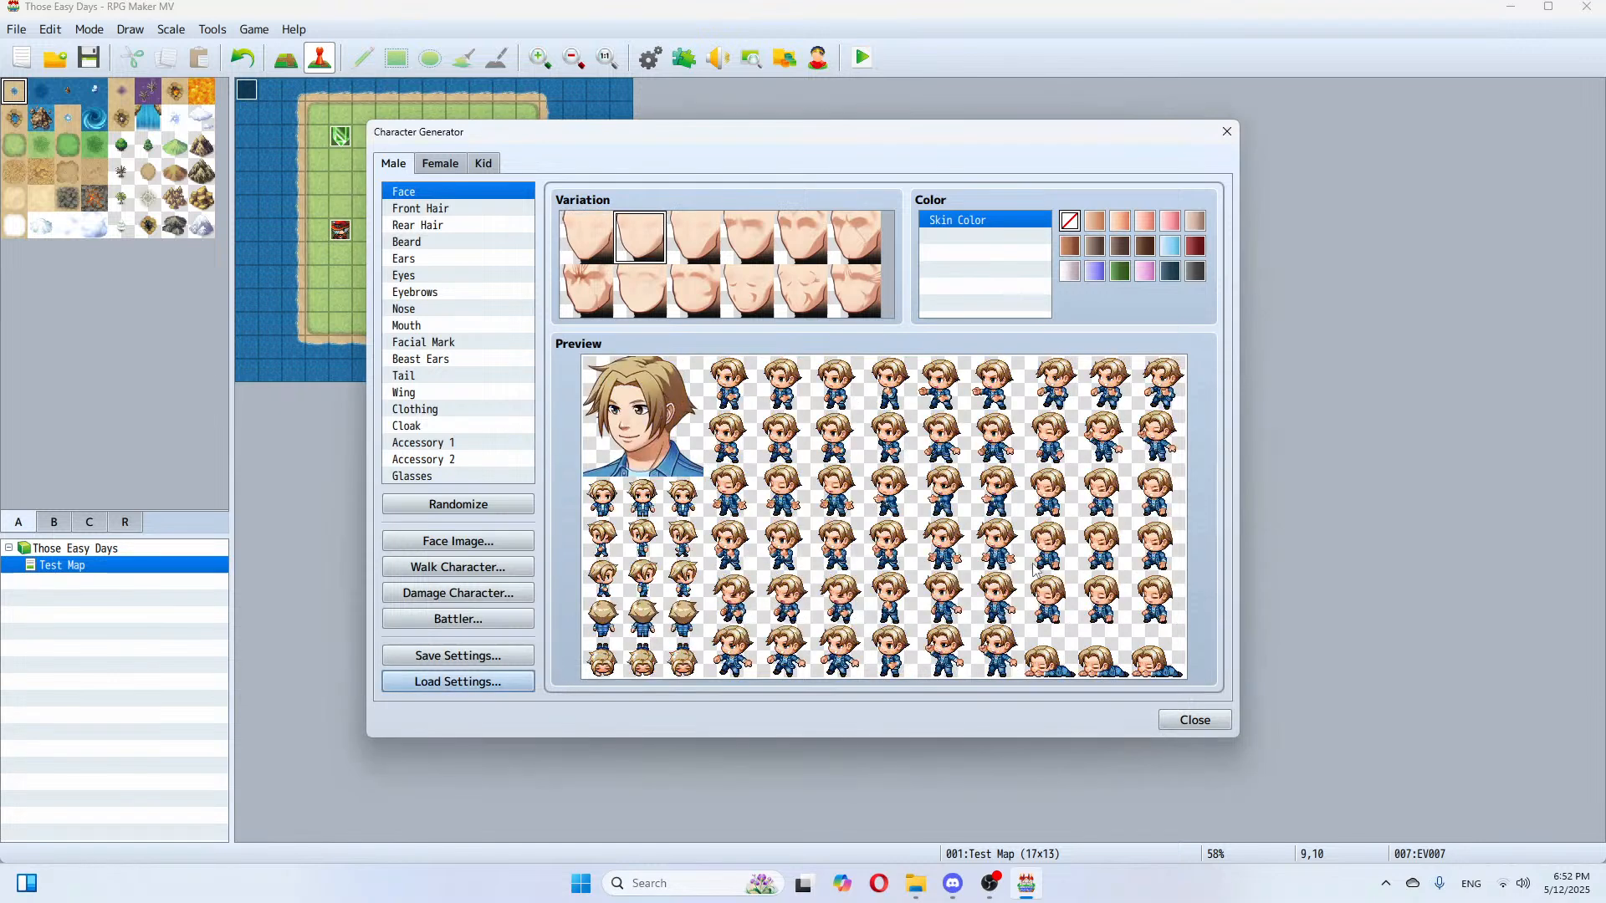
Step: Switch to the female character, compare the face variations, and choose the second one
left_click(429, 164)
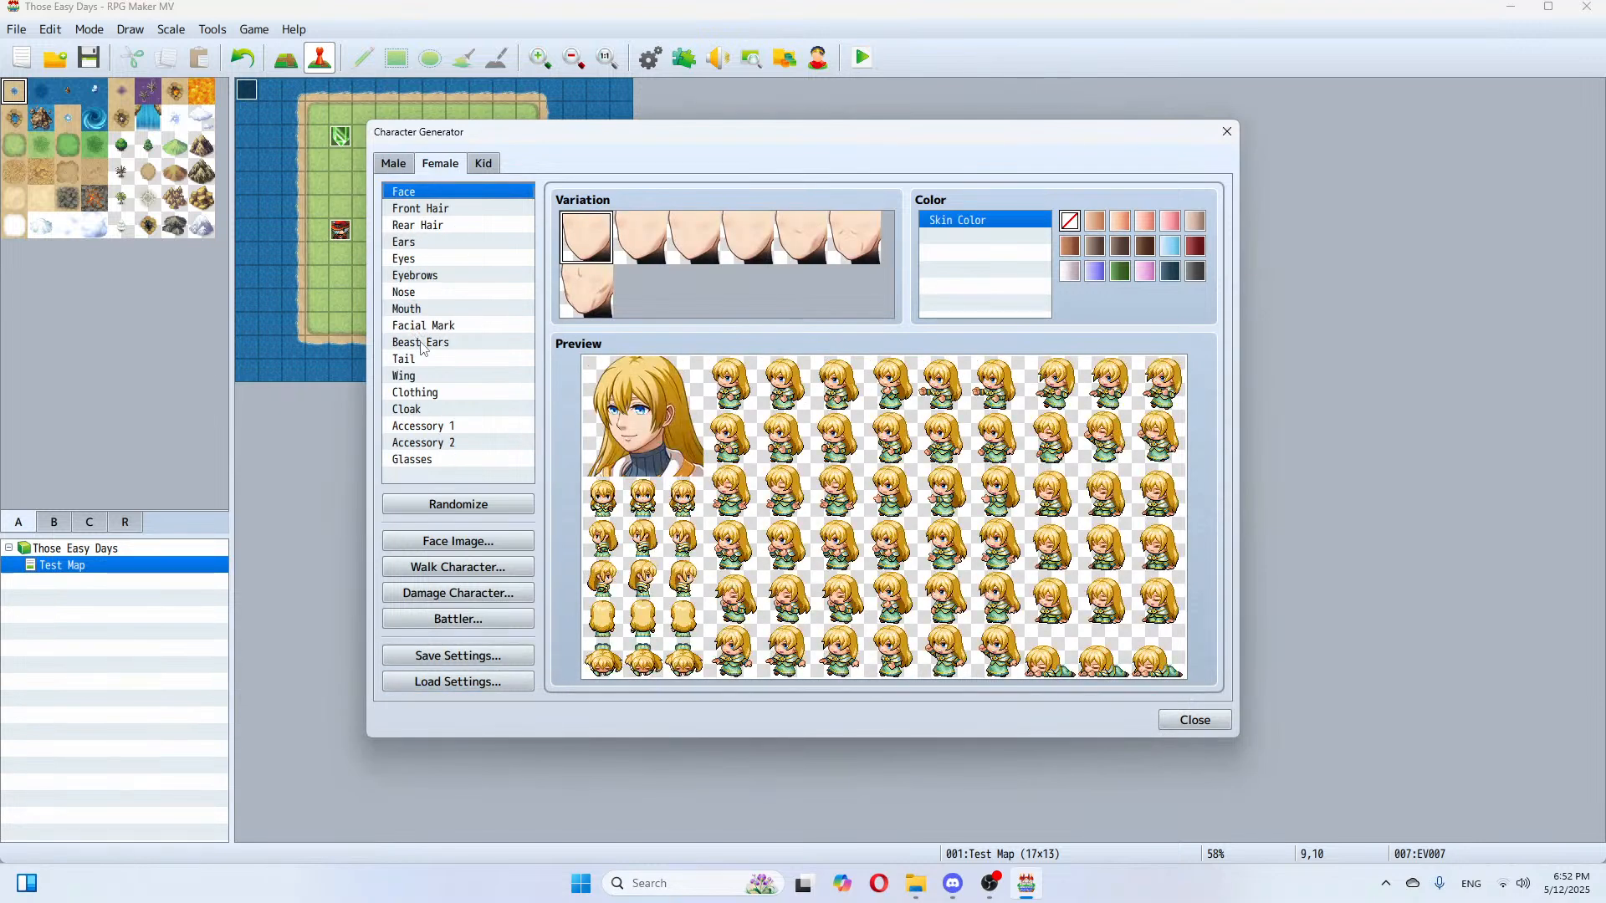
left_click(457, 210)
left_click(458, 226)
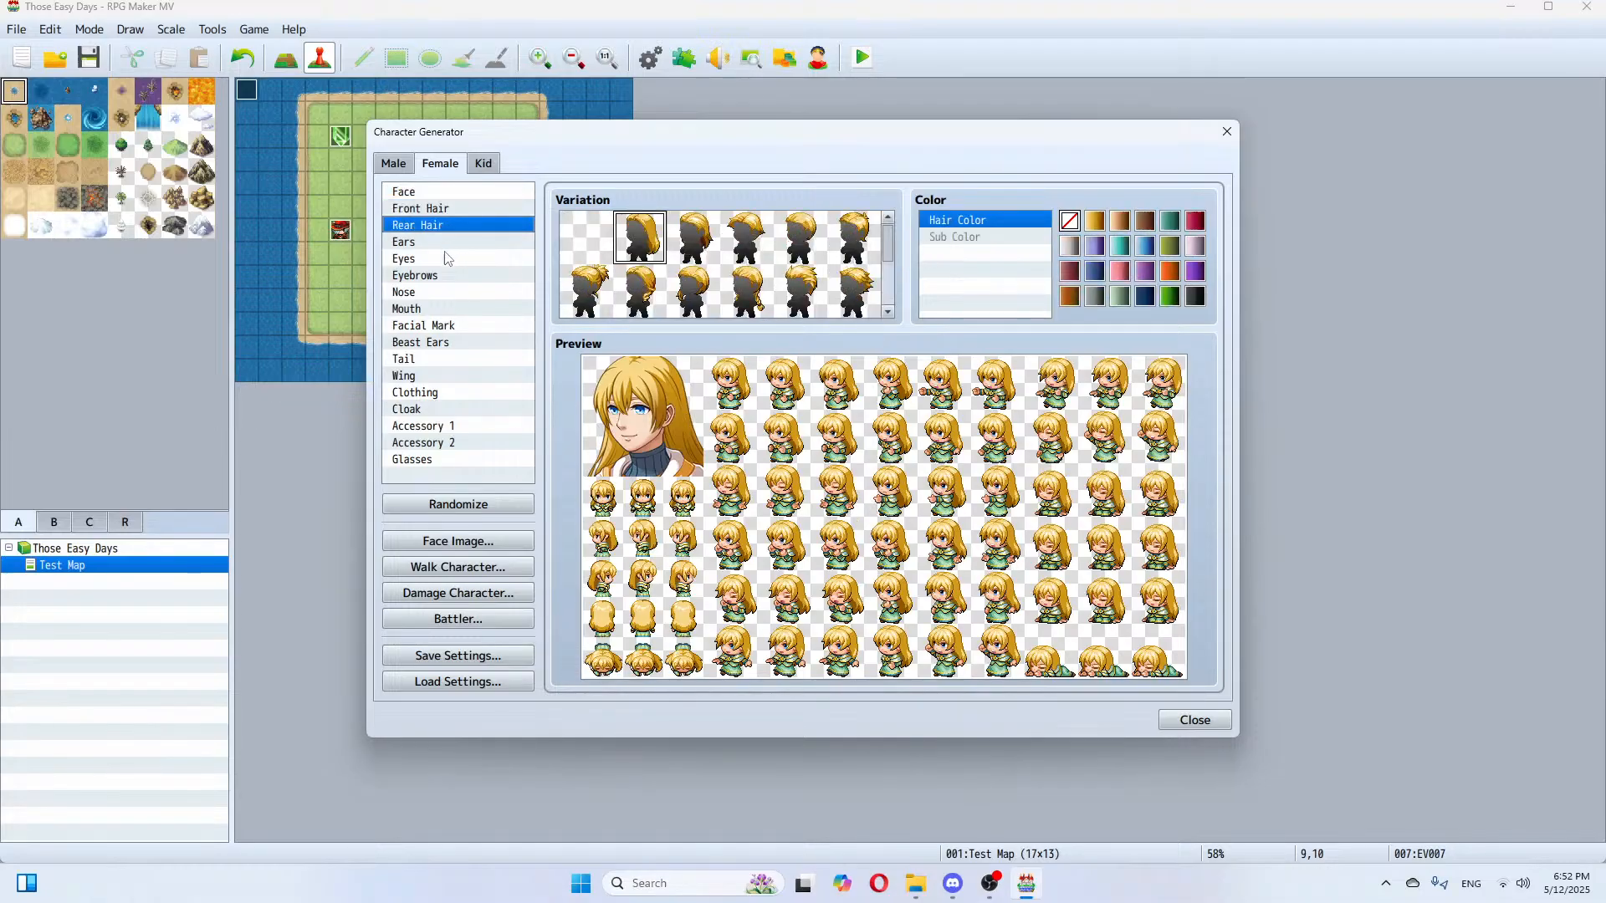
left_click(423, 193)
left_click(639, 251)
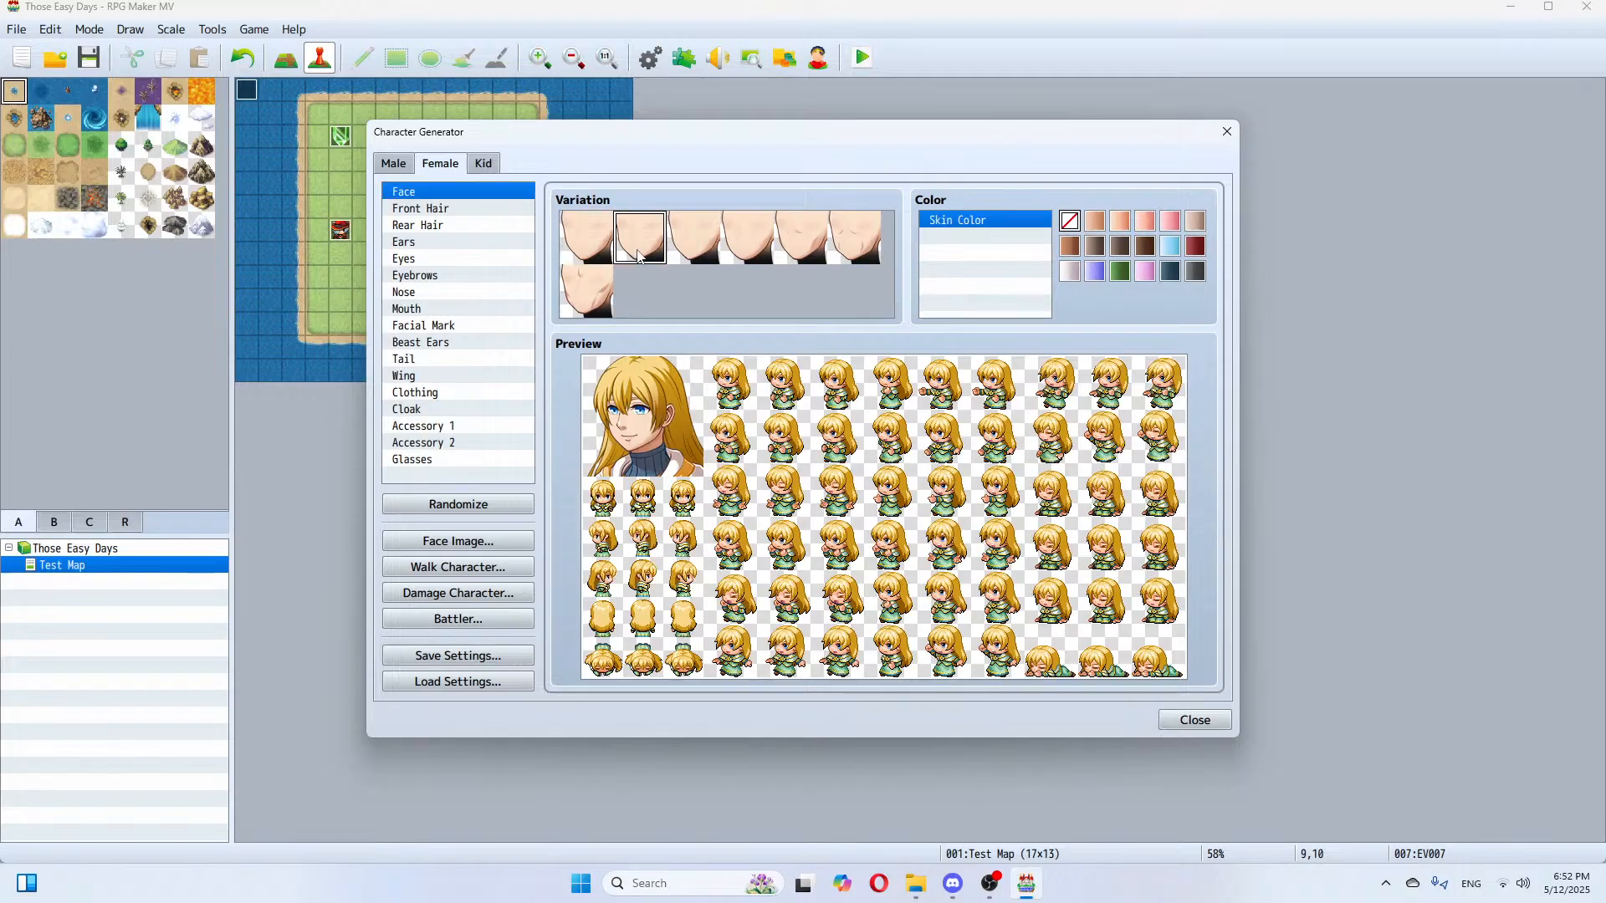
left_click(696, 259)
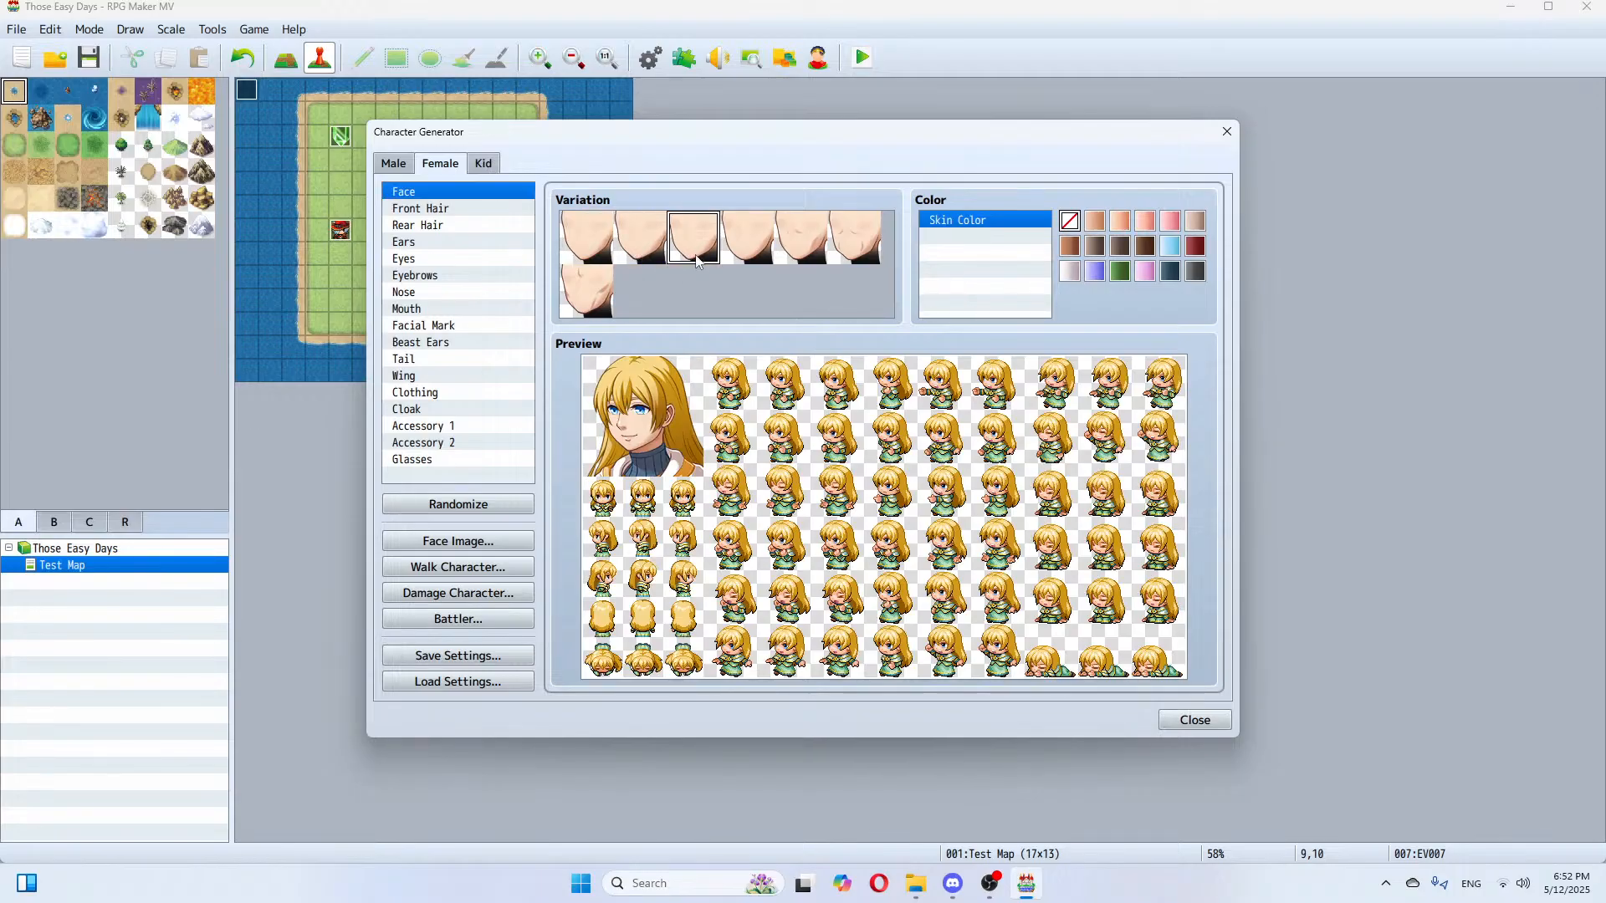
left_click(750, 259)
left_click(793, 261)
left_click(861, 249)
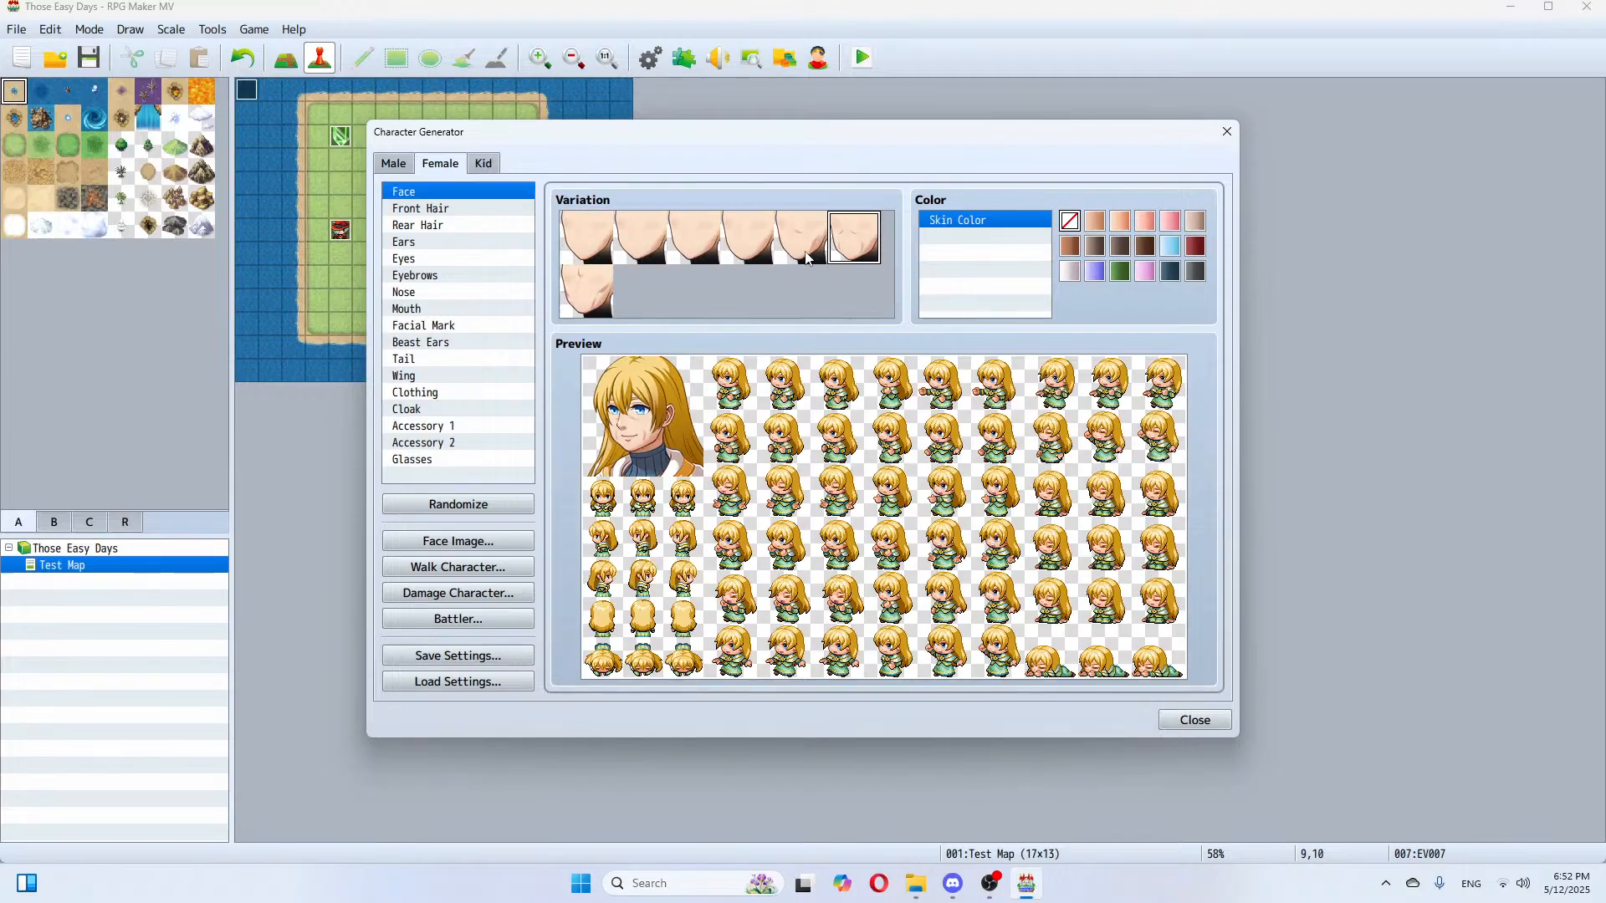
left_click(805, 255)
left_click(581, 309)
left_click(587, 253)
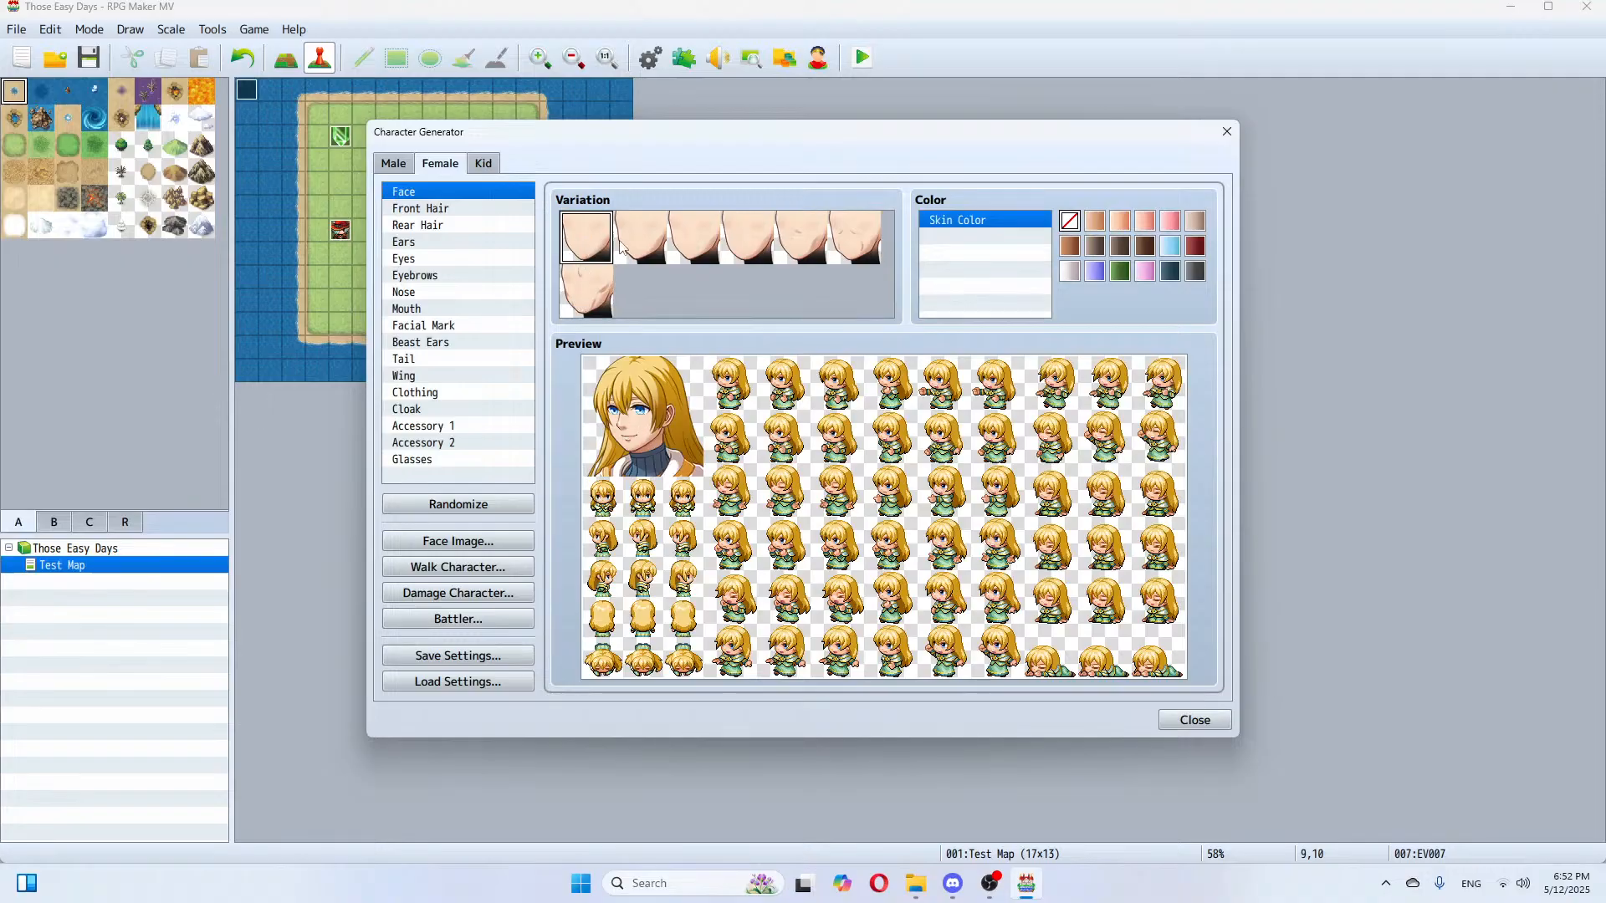
left_click(629, 245)
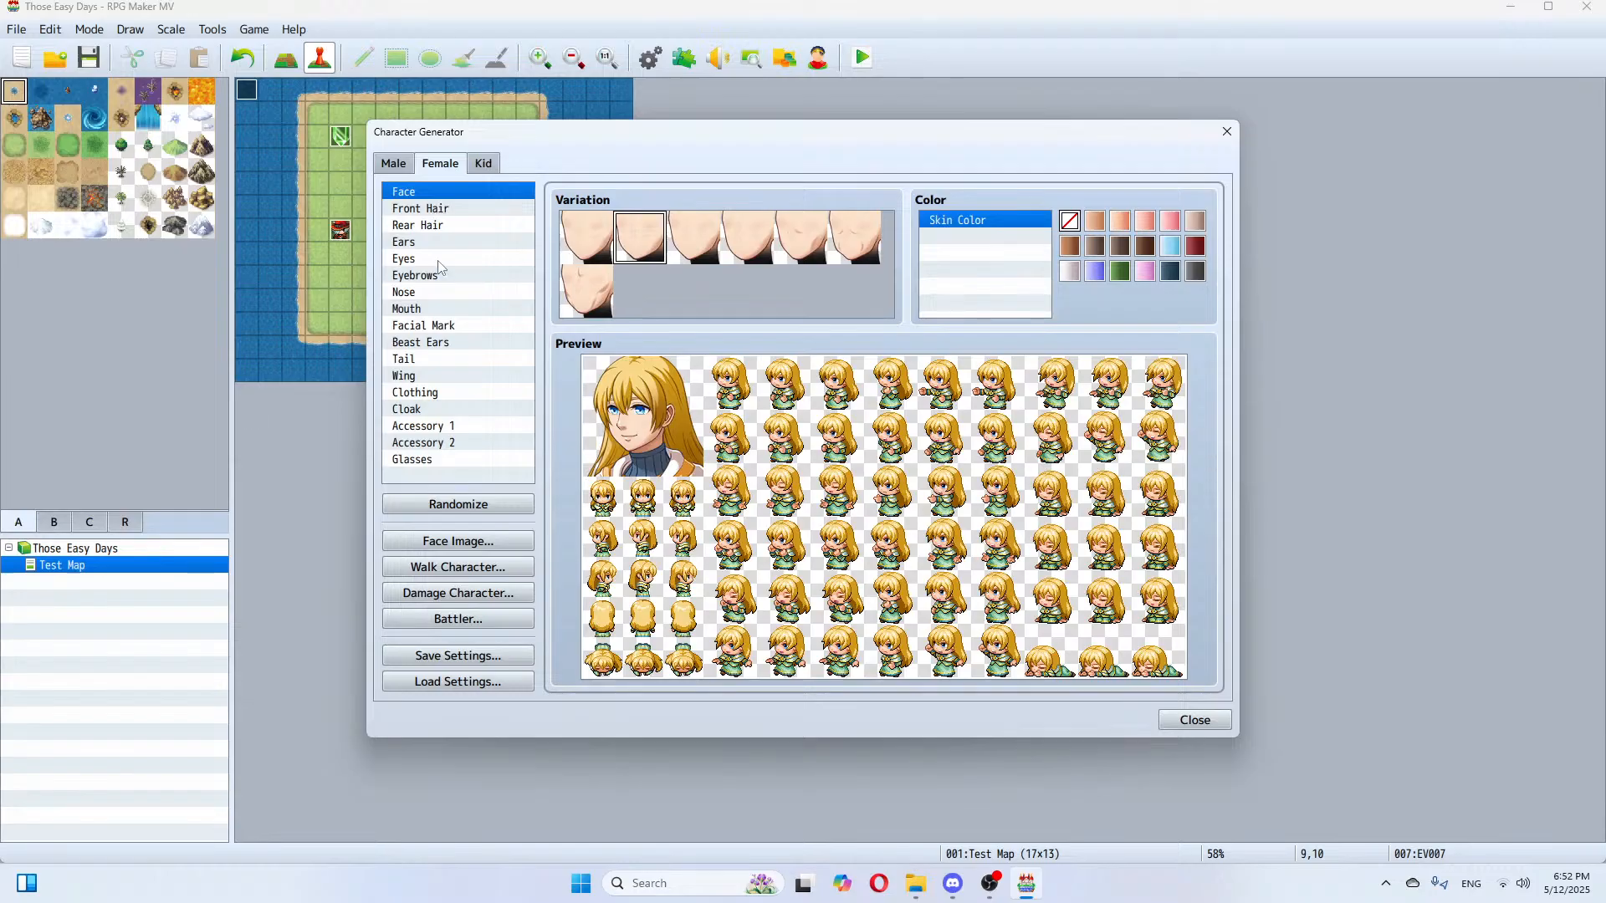
Step: Give the female character the sixth nose in the second row of variations and the first mouth variation
left_click(425, 294)
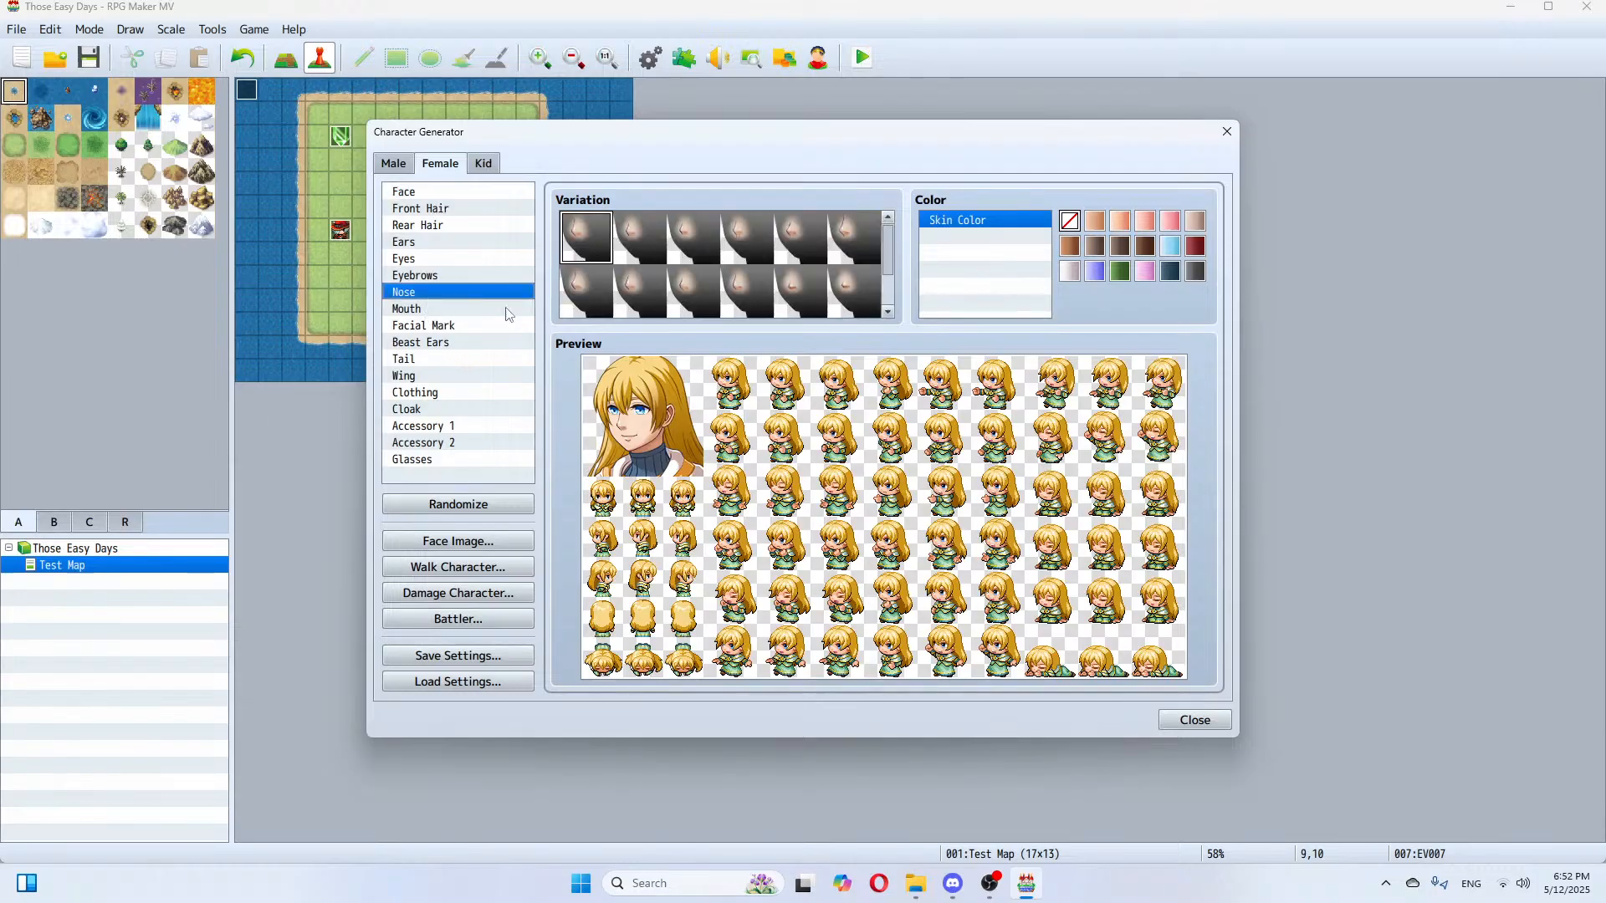
left_click(847, 291)
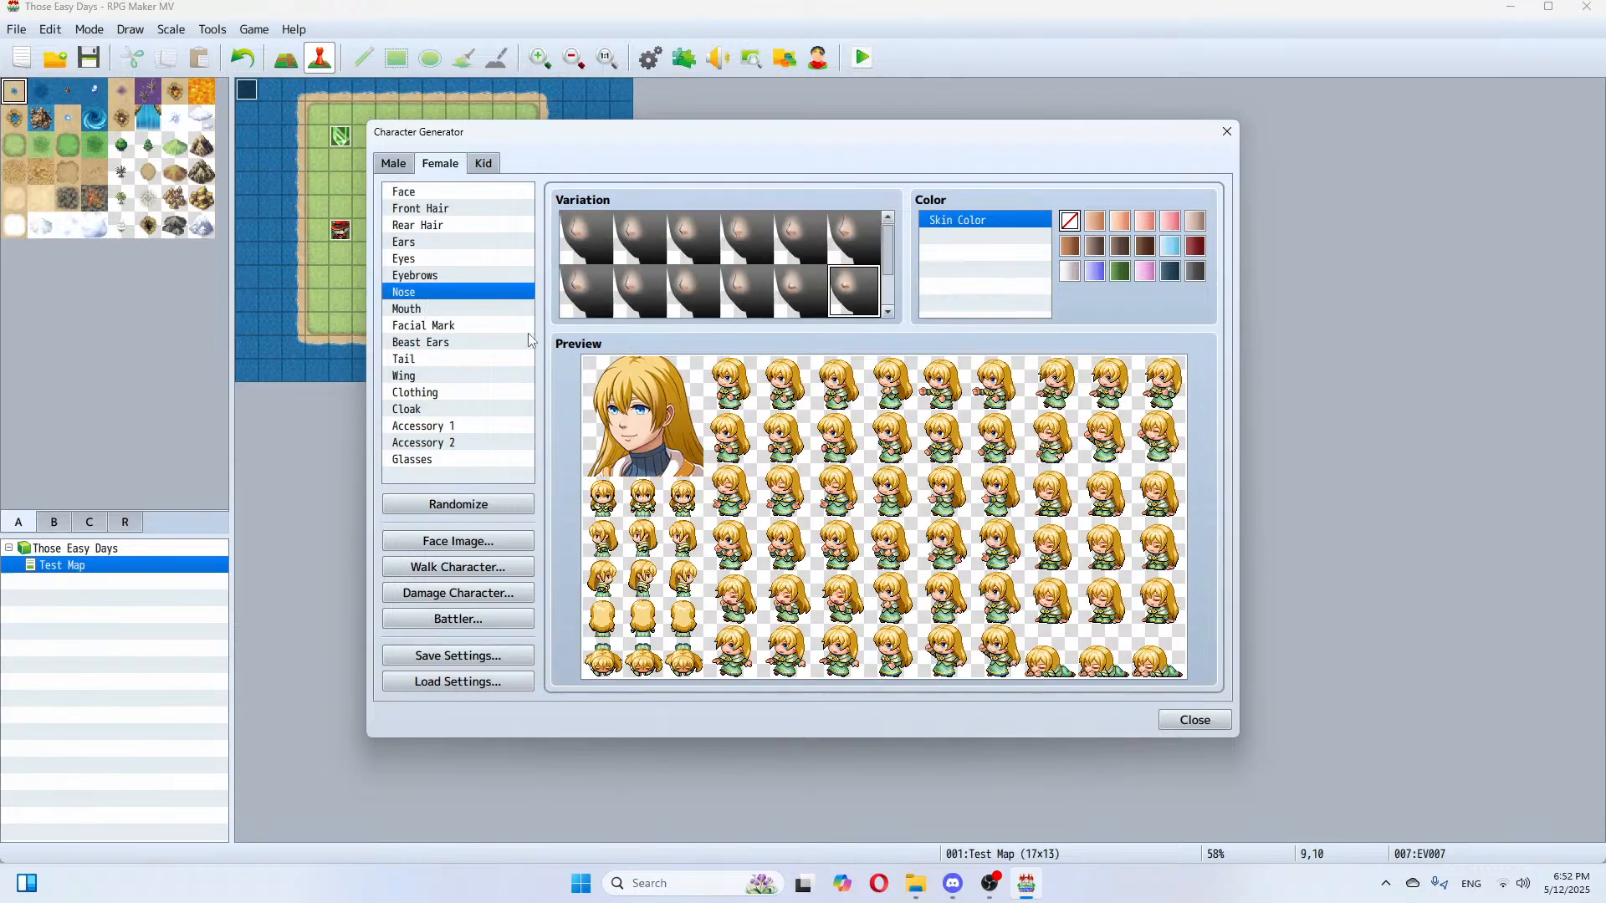
left_click(443, 309)
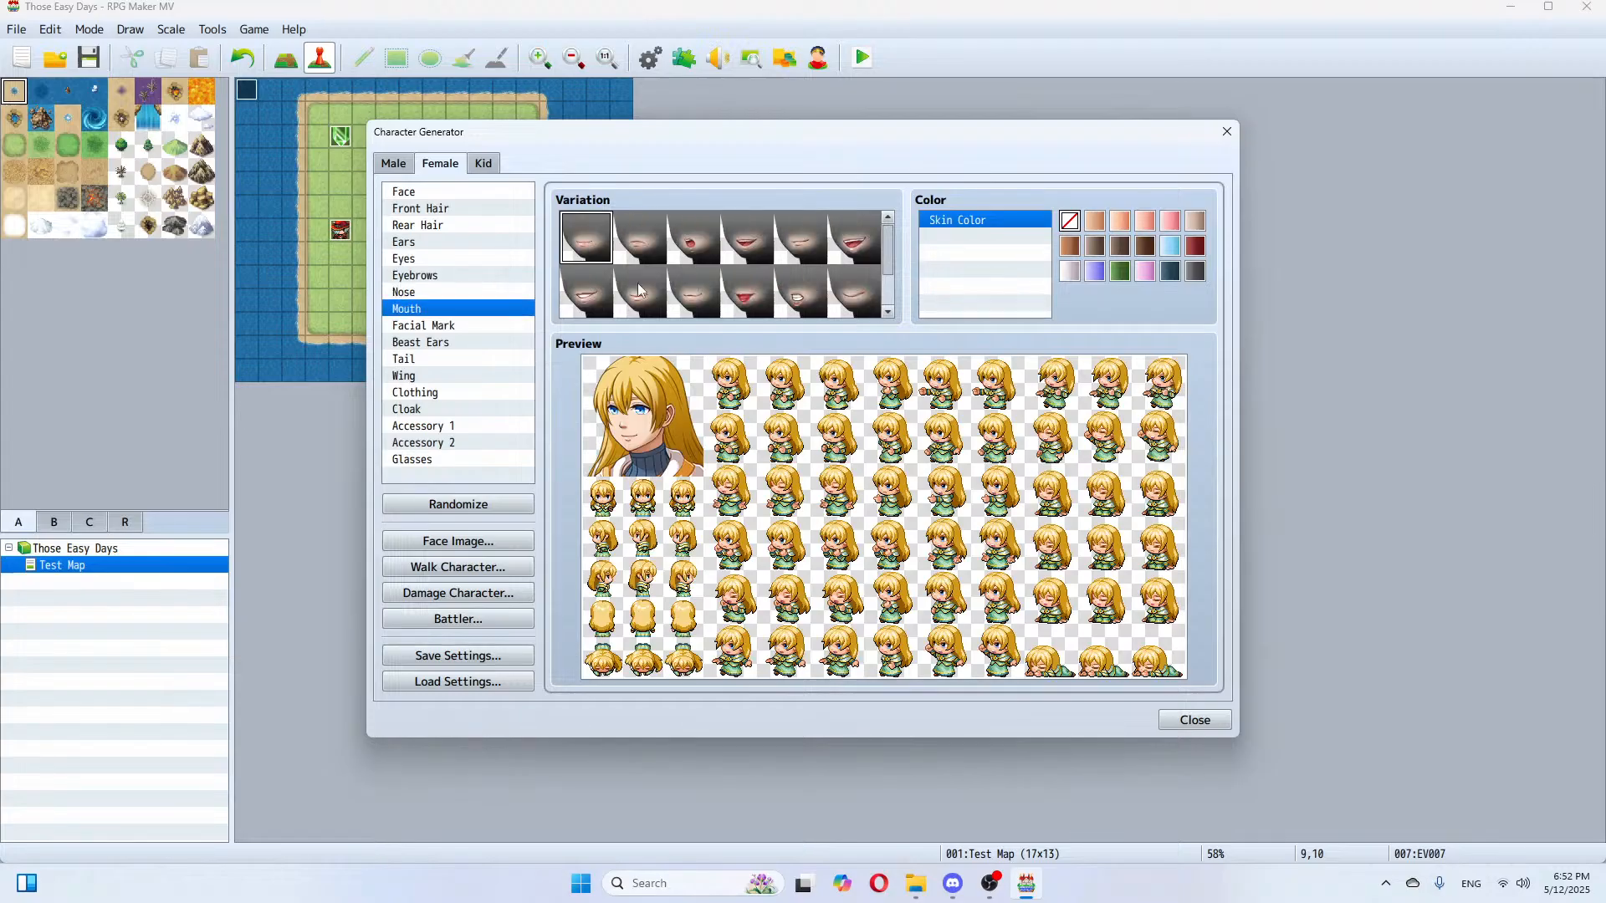
left_click(652, 300)
left_click(596, 241)
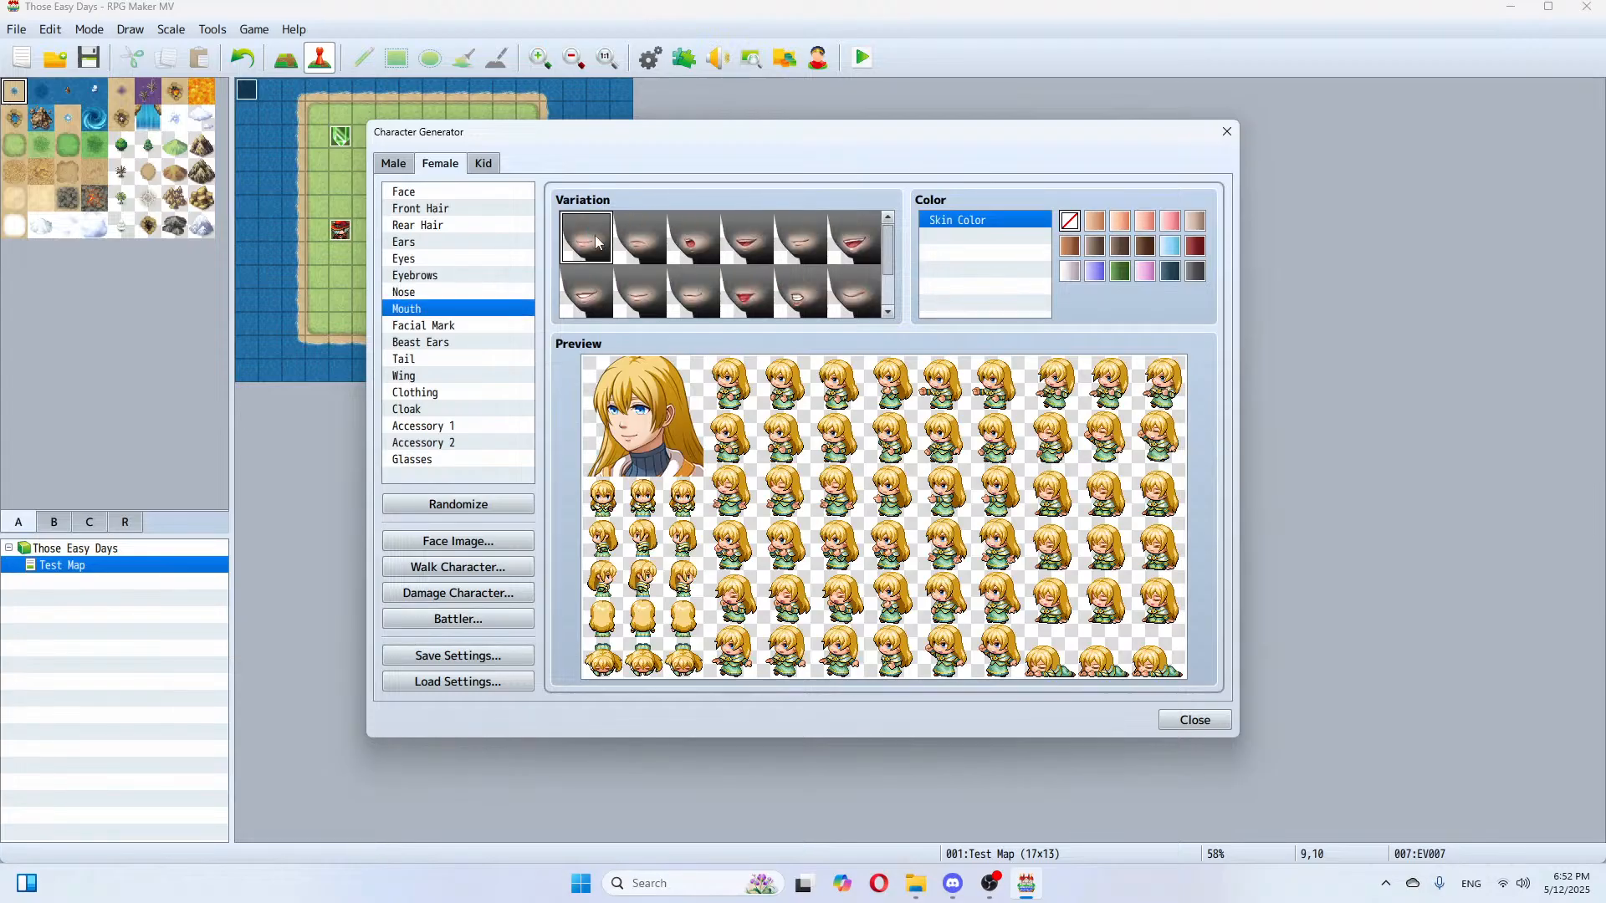
left_click(425, 276)
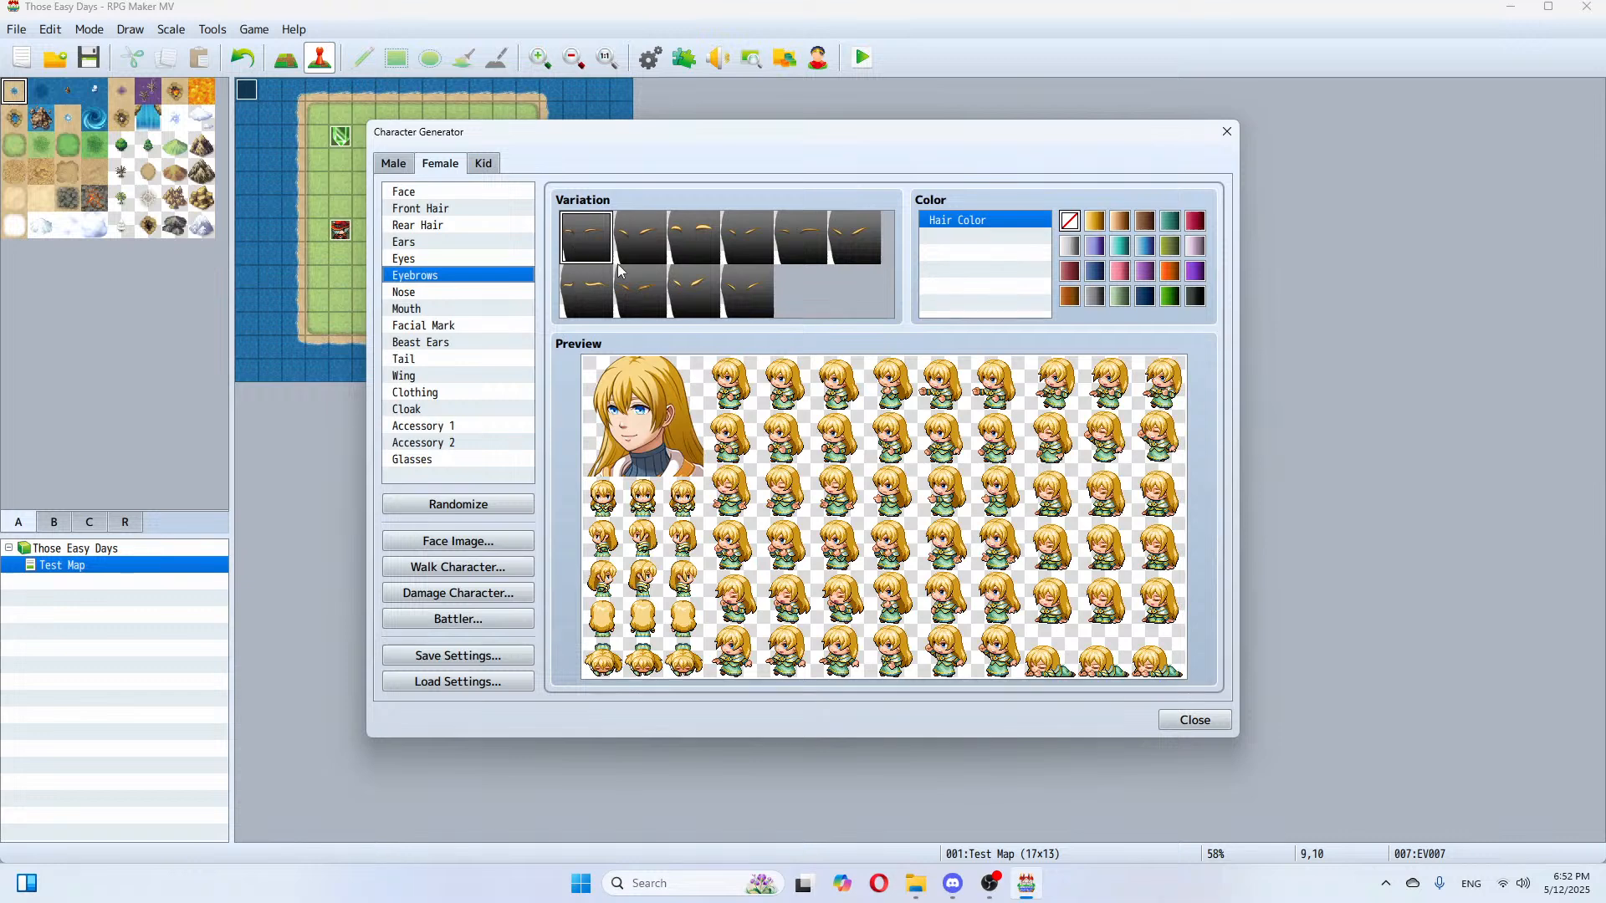
Step: Dress the female character in the hoodie-and-jeans outfit and set its main color to pink
left_click(435, 393)
left_click(889, 290)
left_click(889, 290)
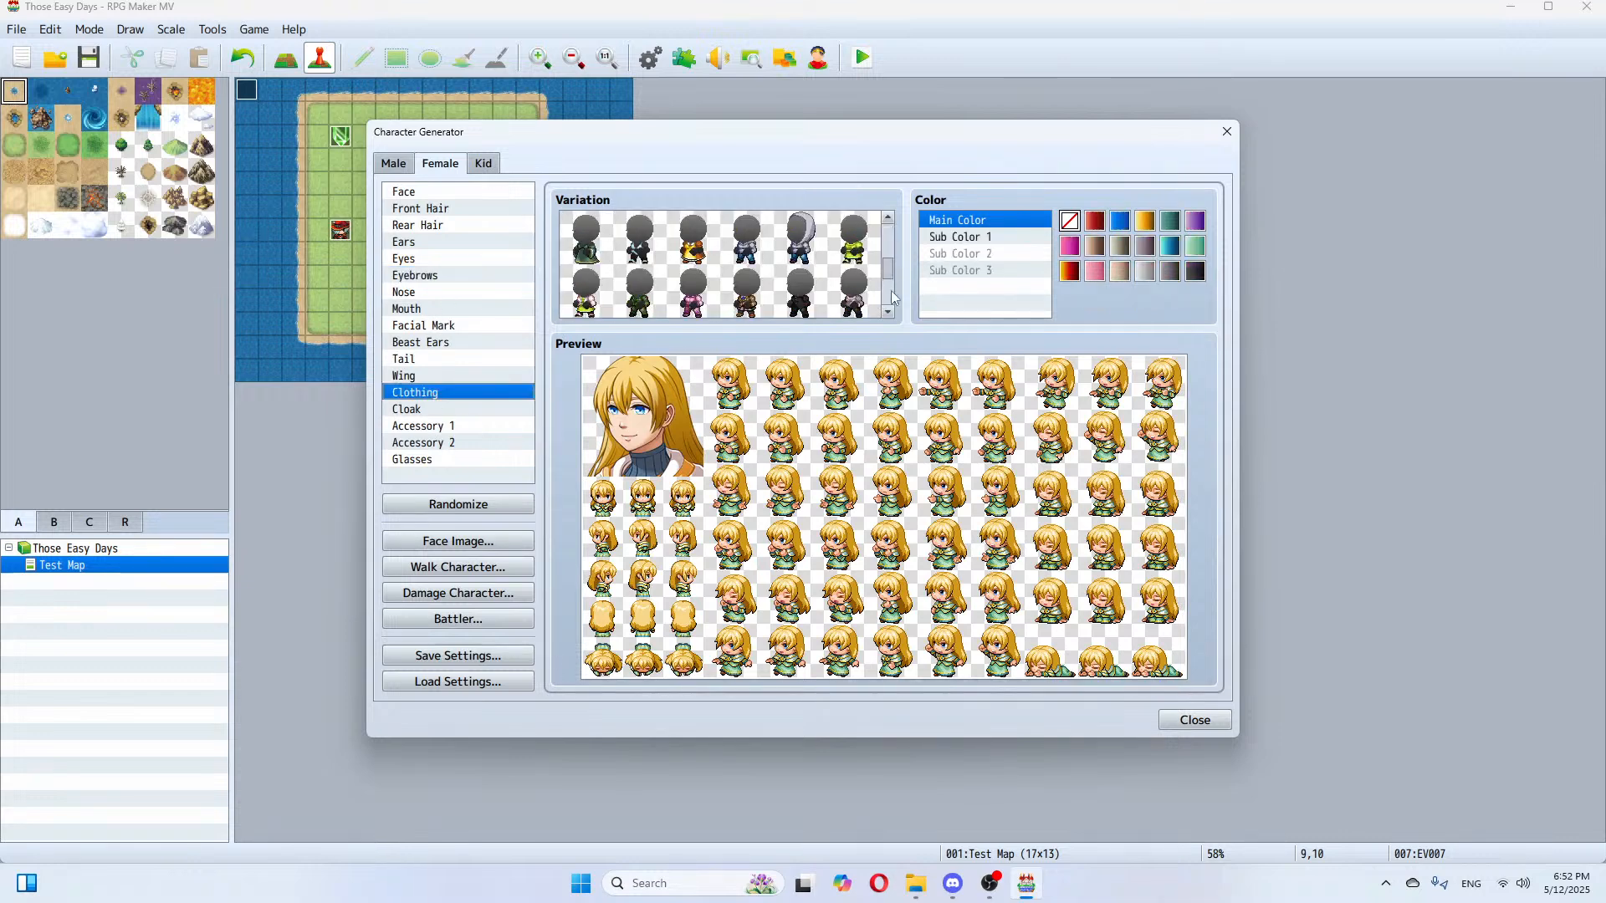
left_click(748, 243)
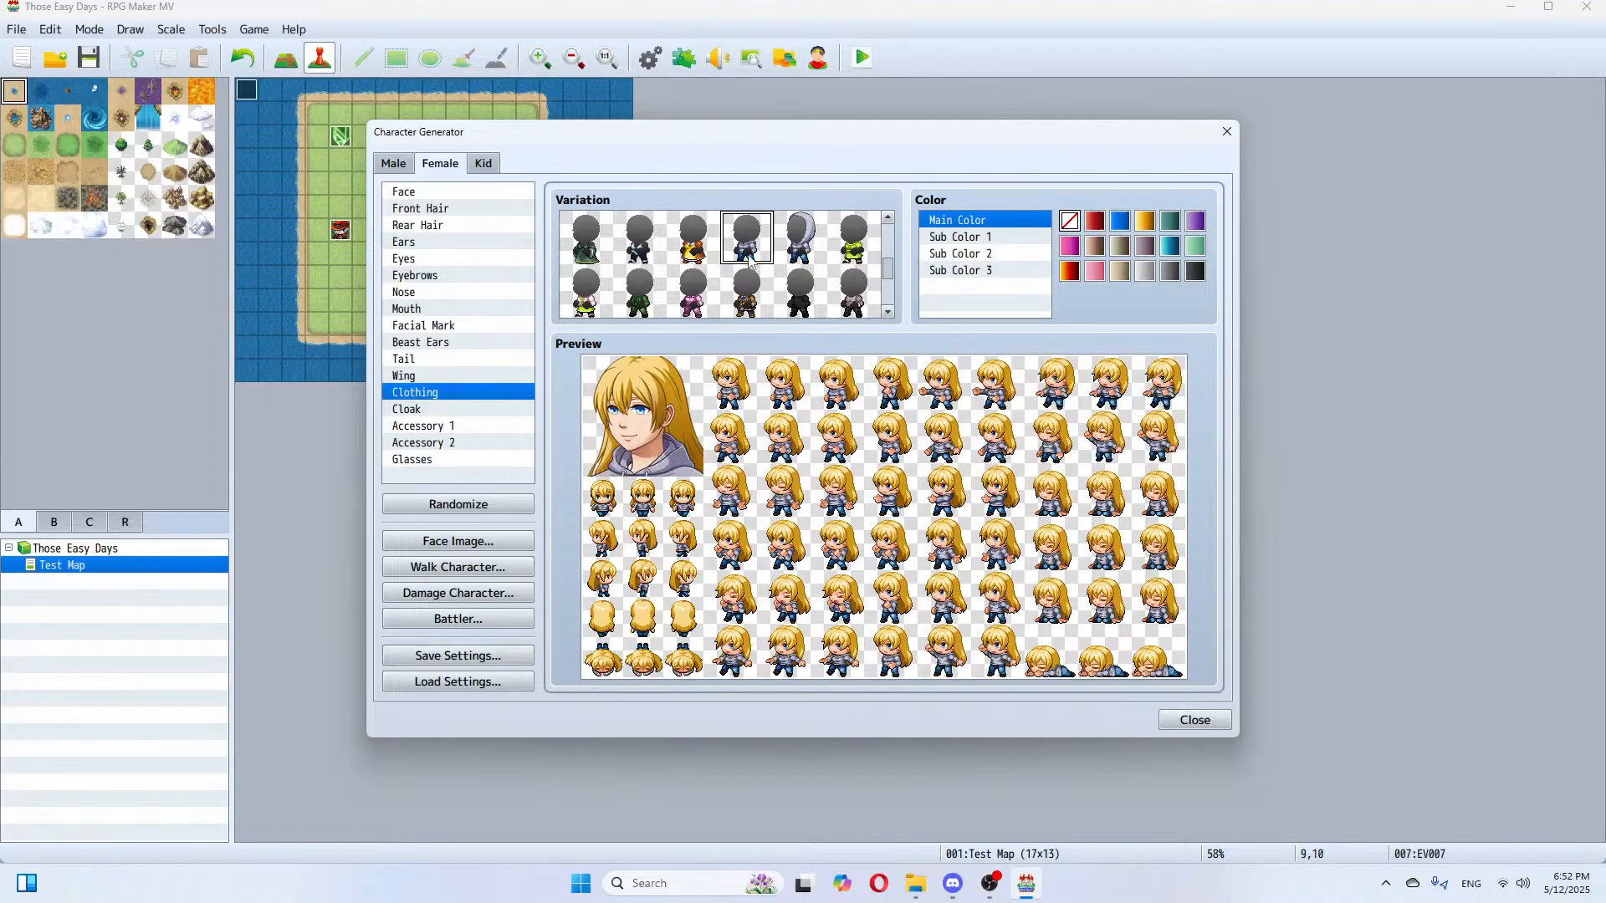
left_click(1096, 276)
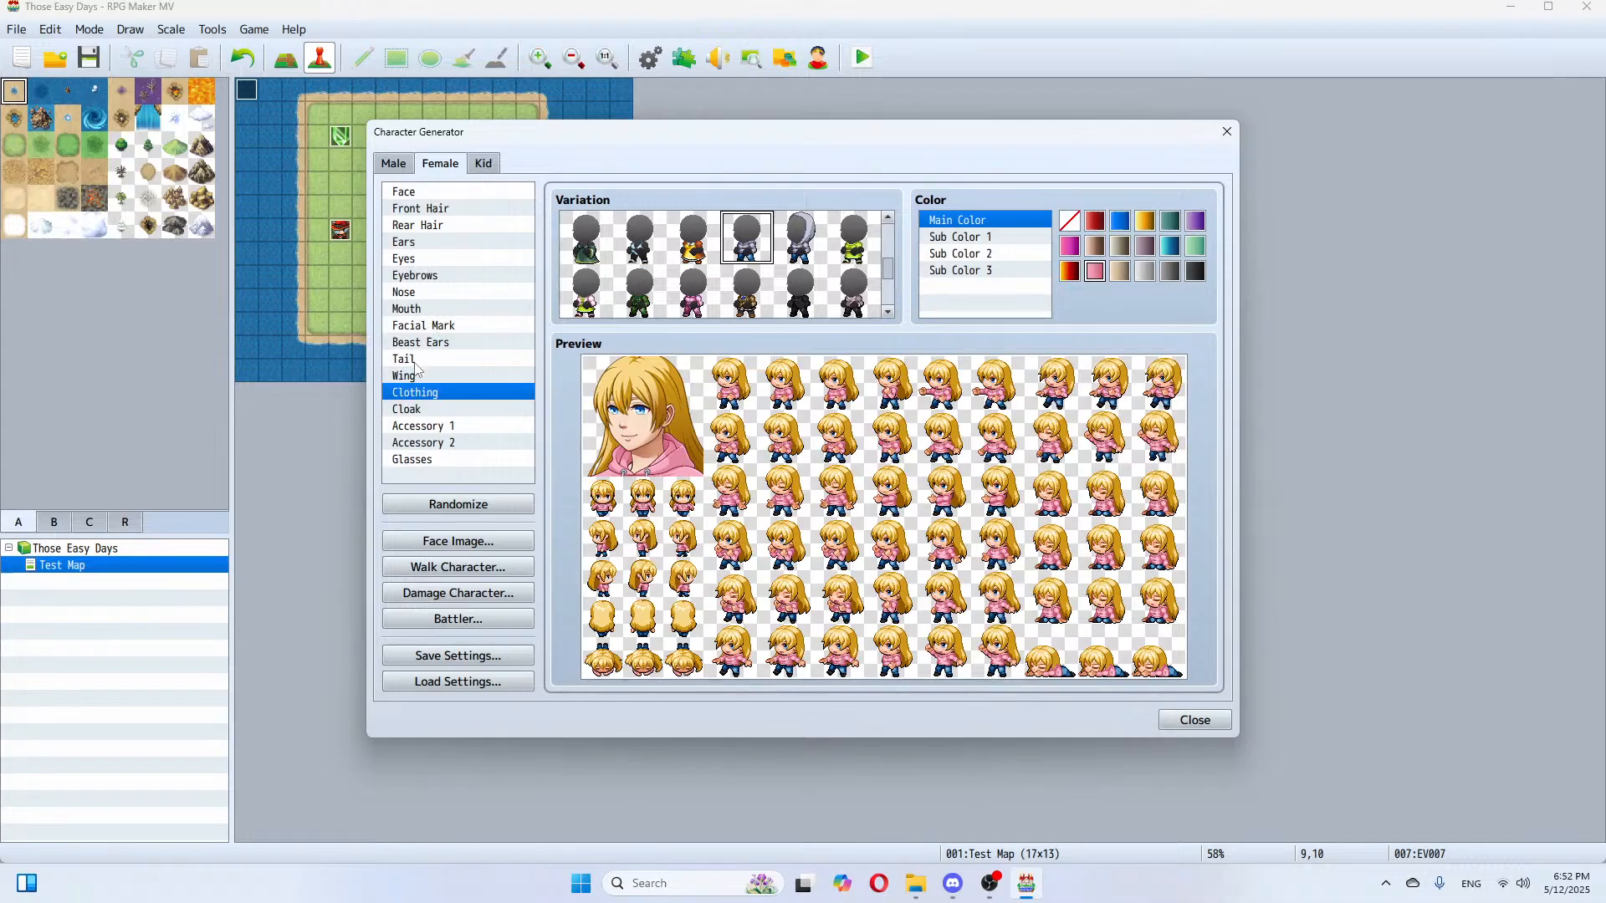
scroll(678, 285, "down", 1)
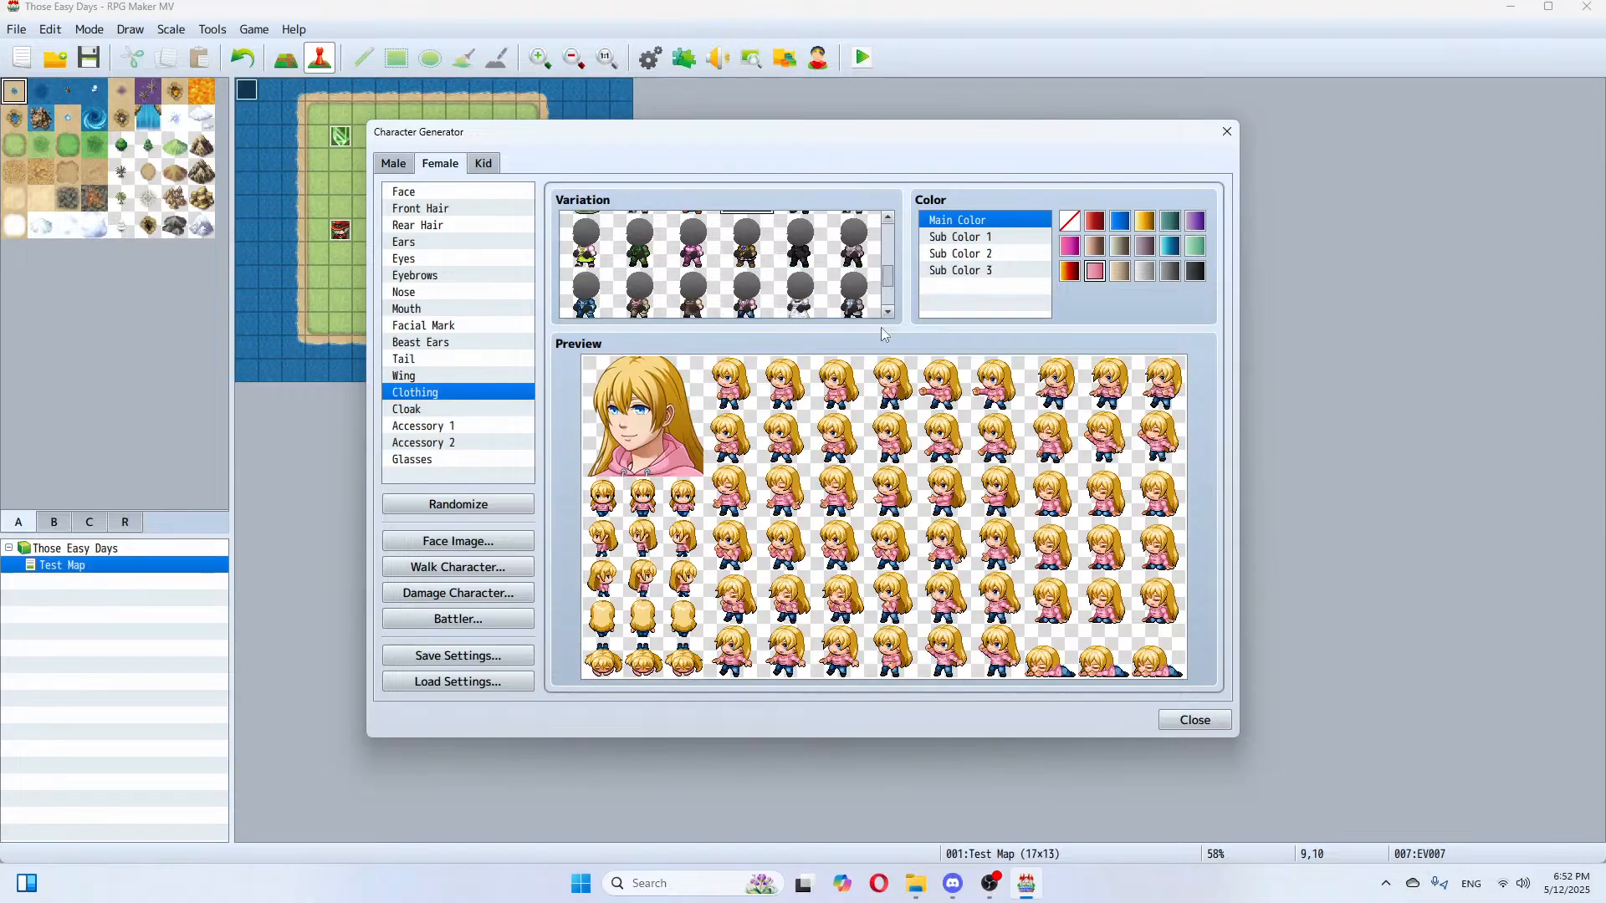
Step: Set the female character's hoodie main color to light gray and her eye color to green
left_click(1146, 272)
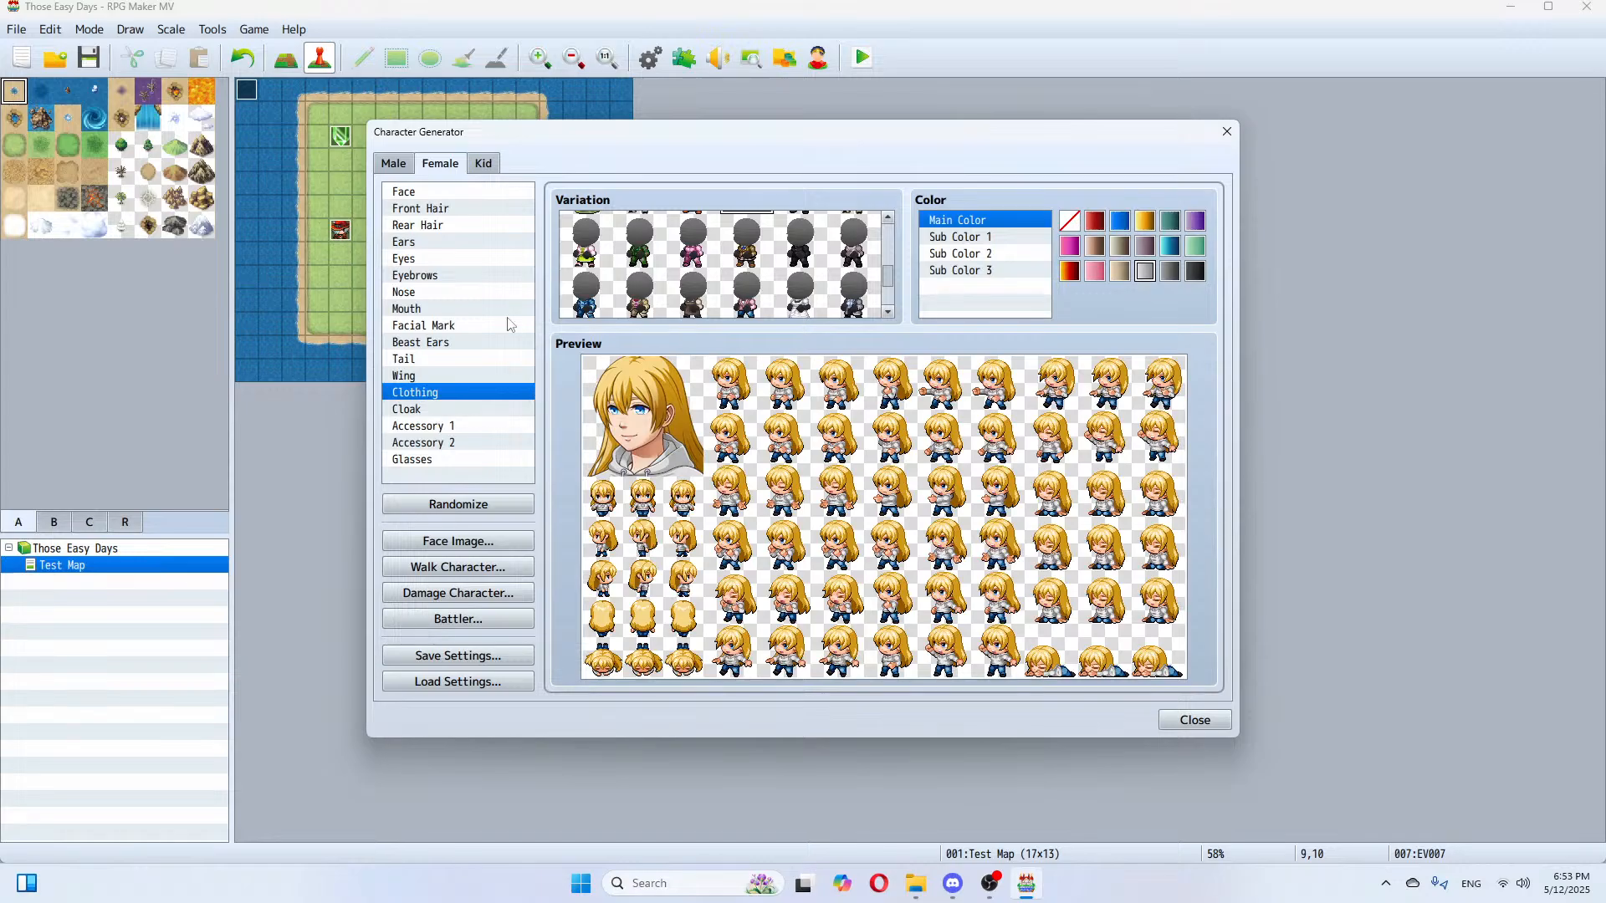
left_click(419, 261)
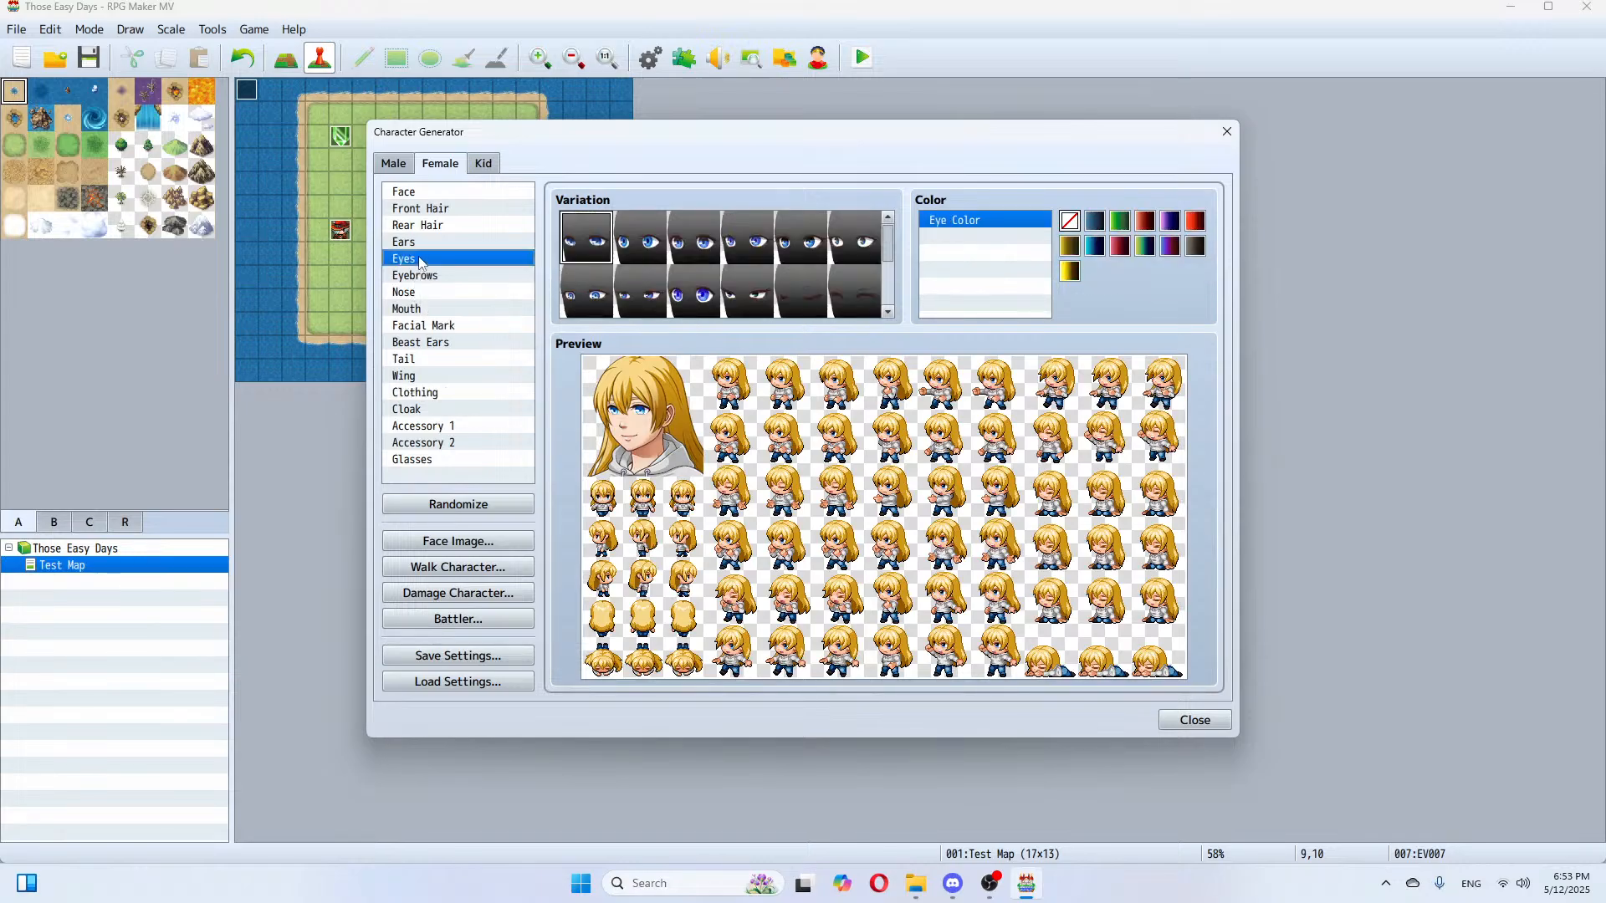
left_click(1121, 222)
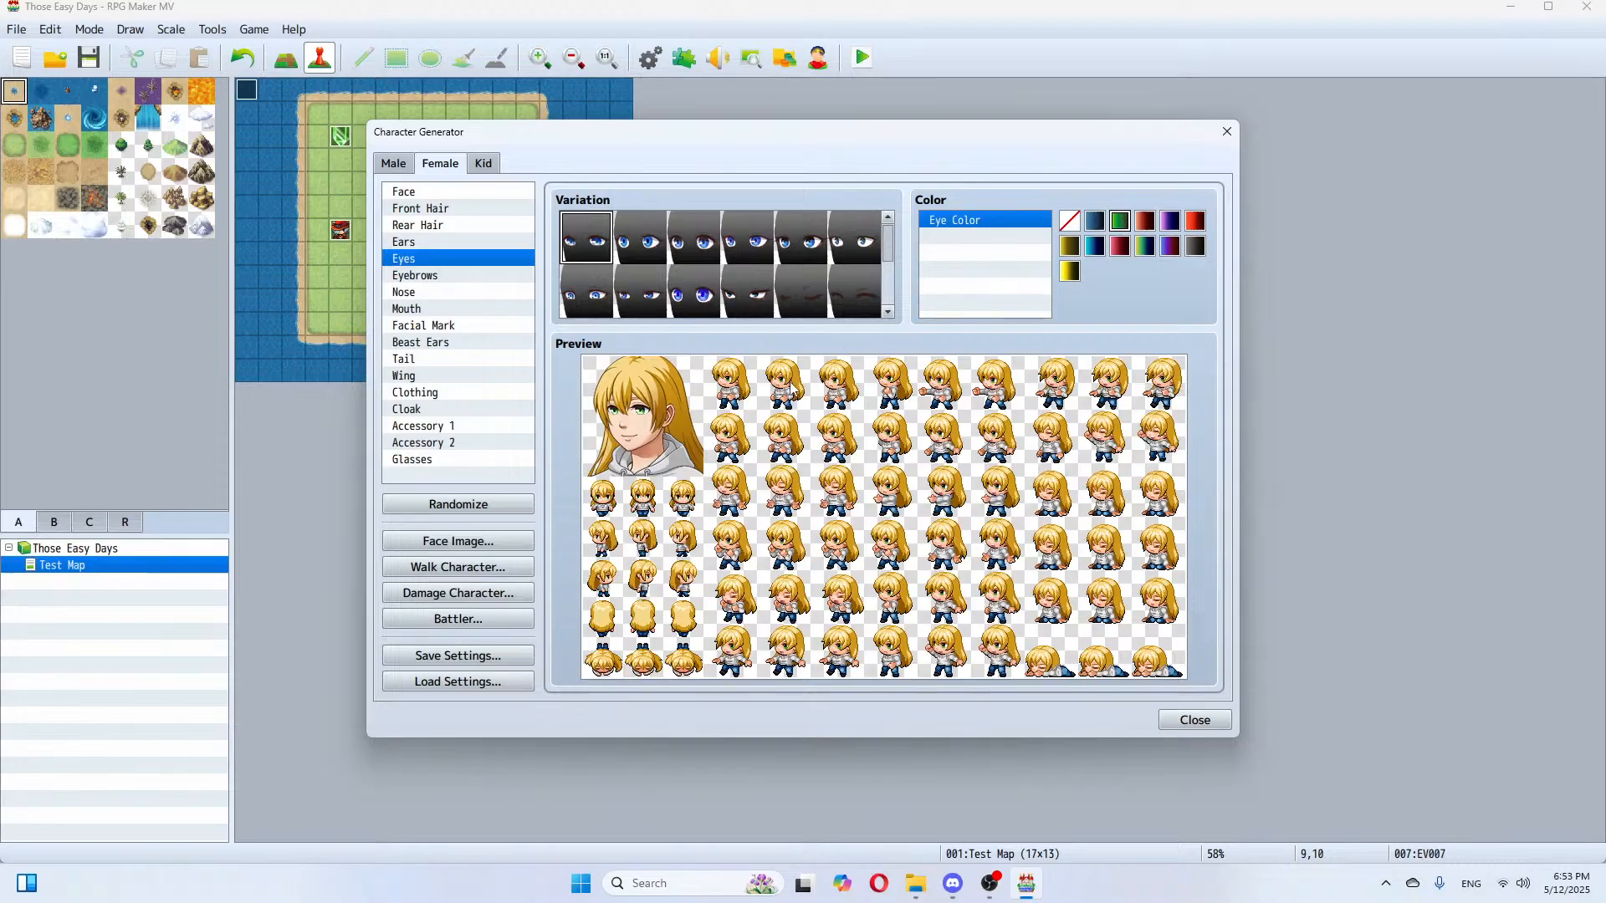
Step: Export the female character's face image as Jacki to the project's faces folder
left_click(463, 544)
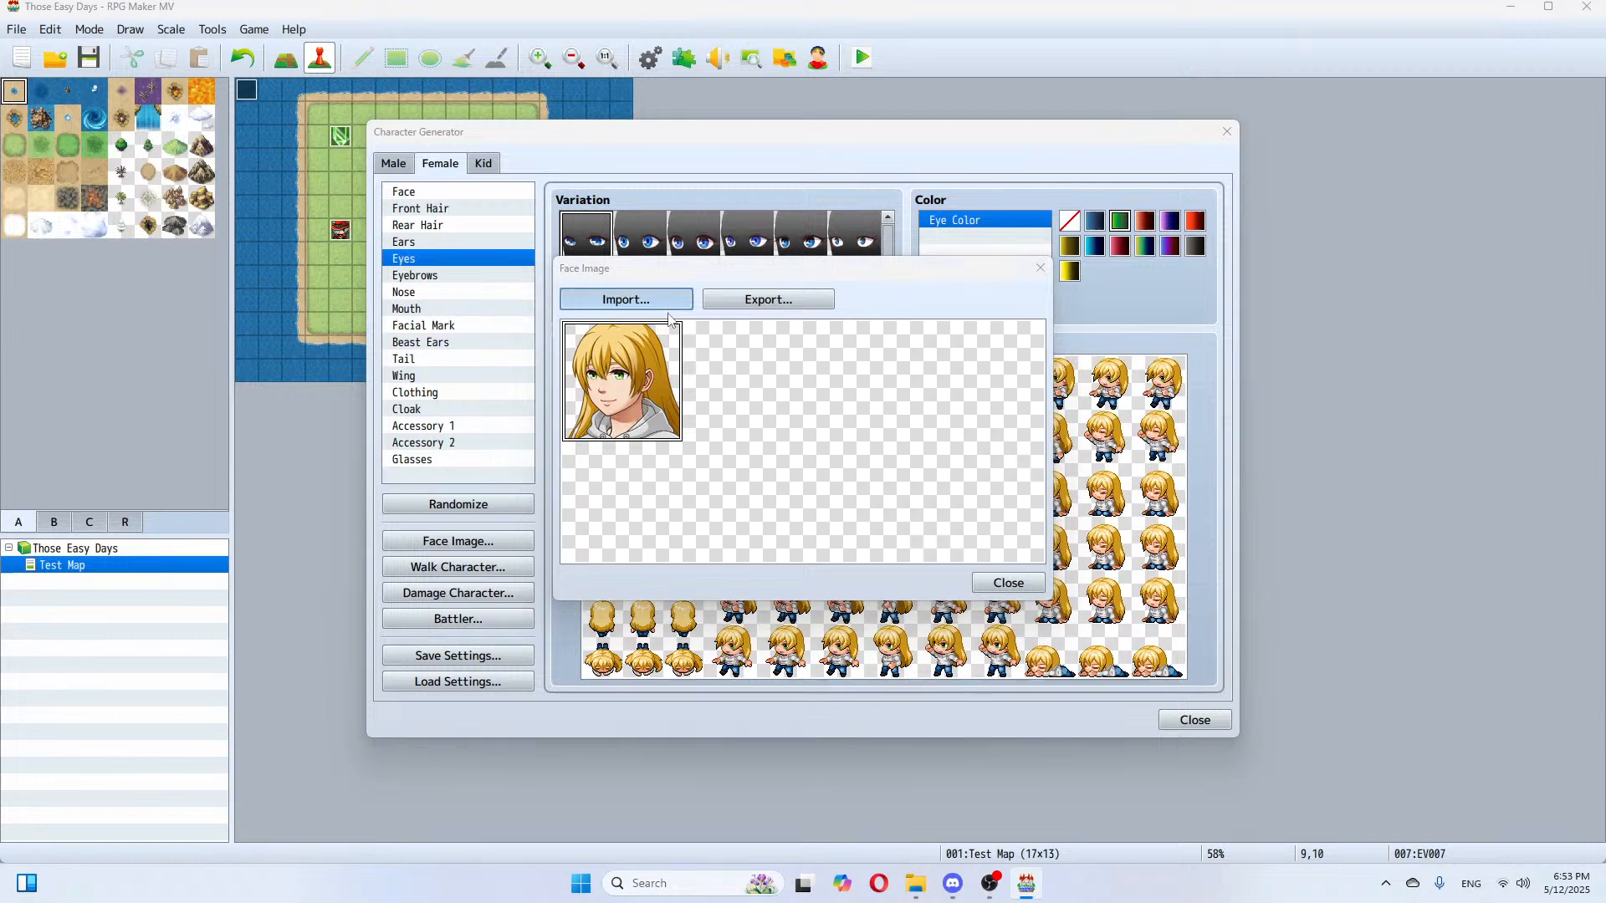
left_click(669, 302)
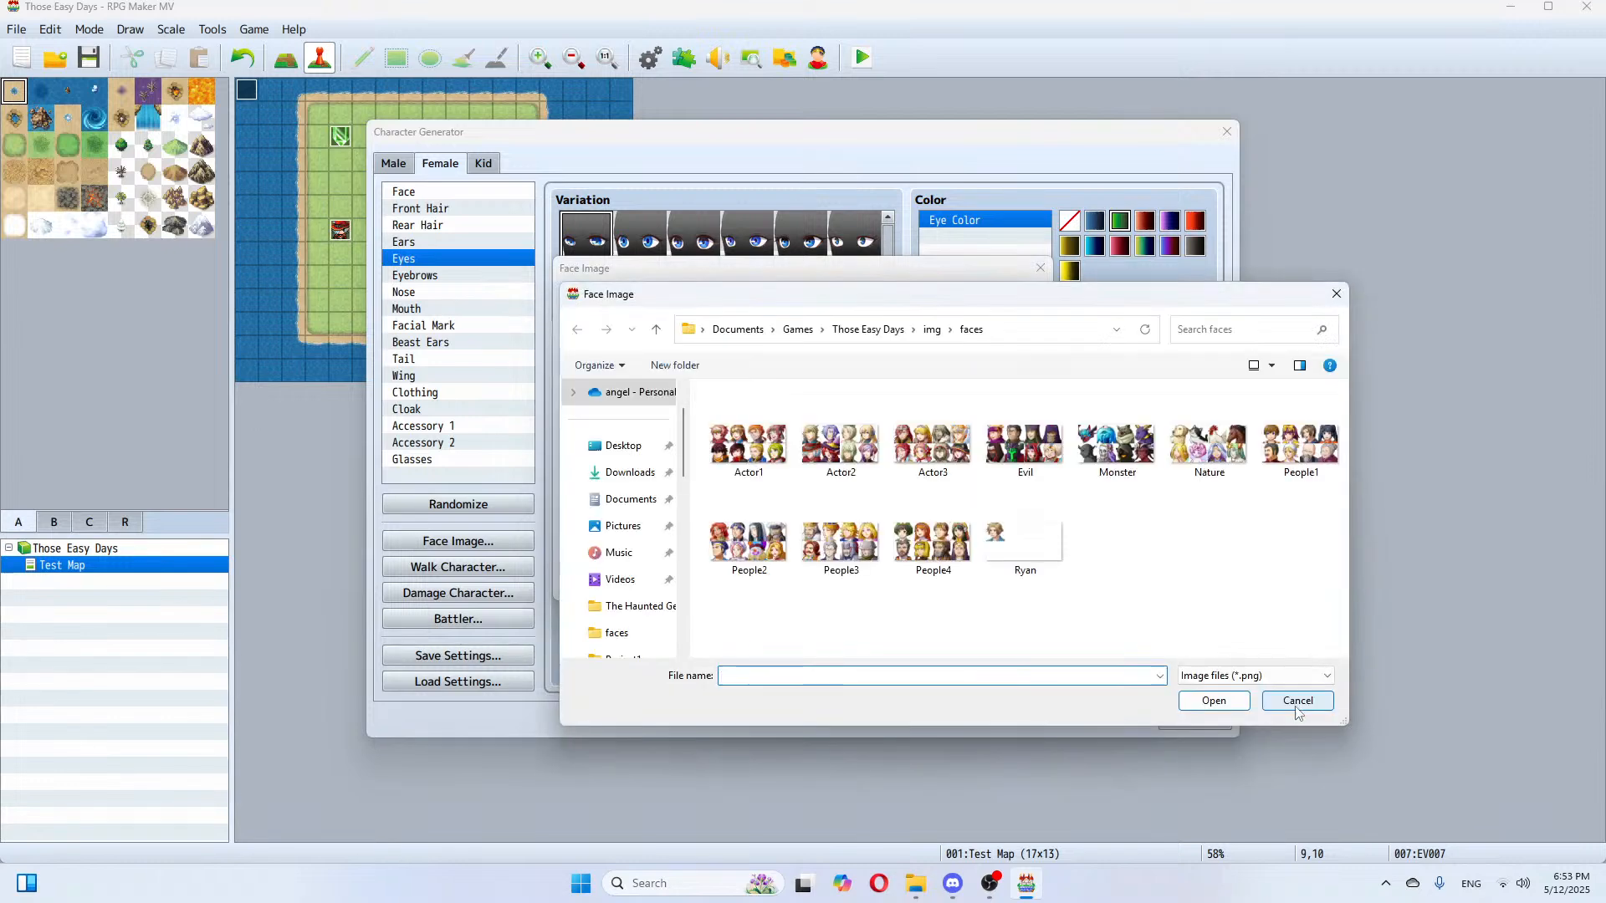
left_click(1296, 703)
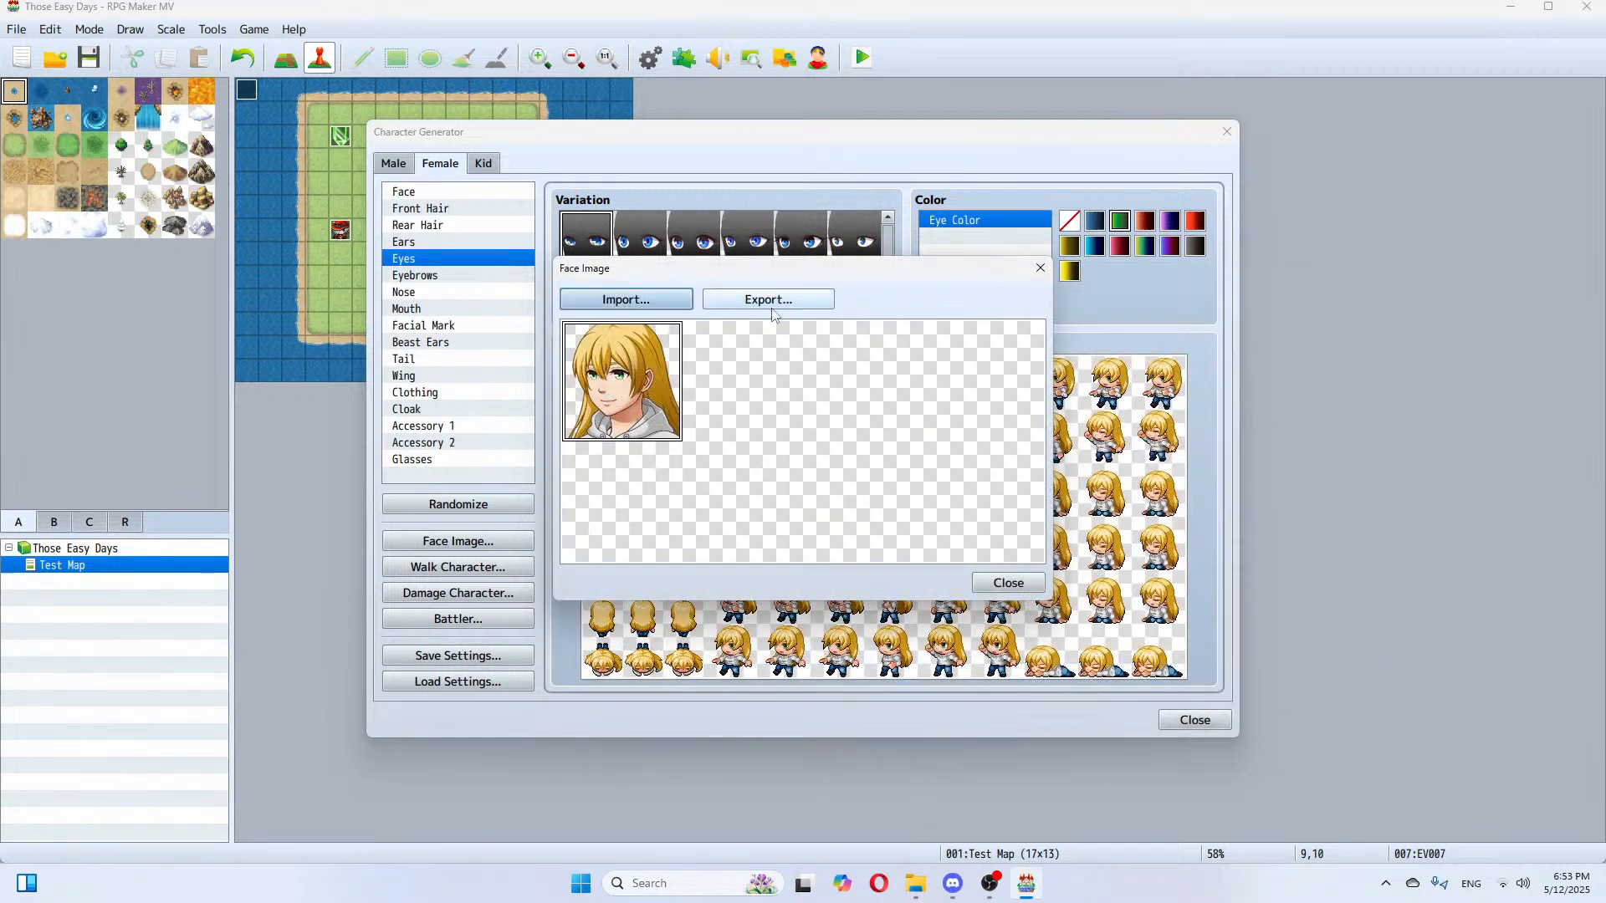
left_click(770, 301)
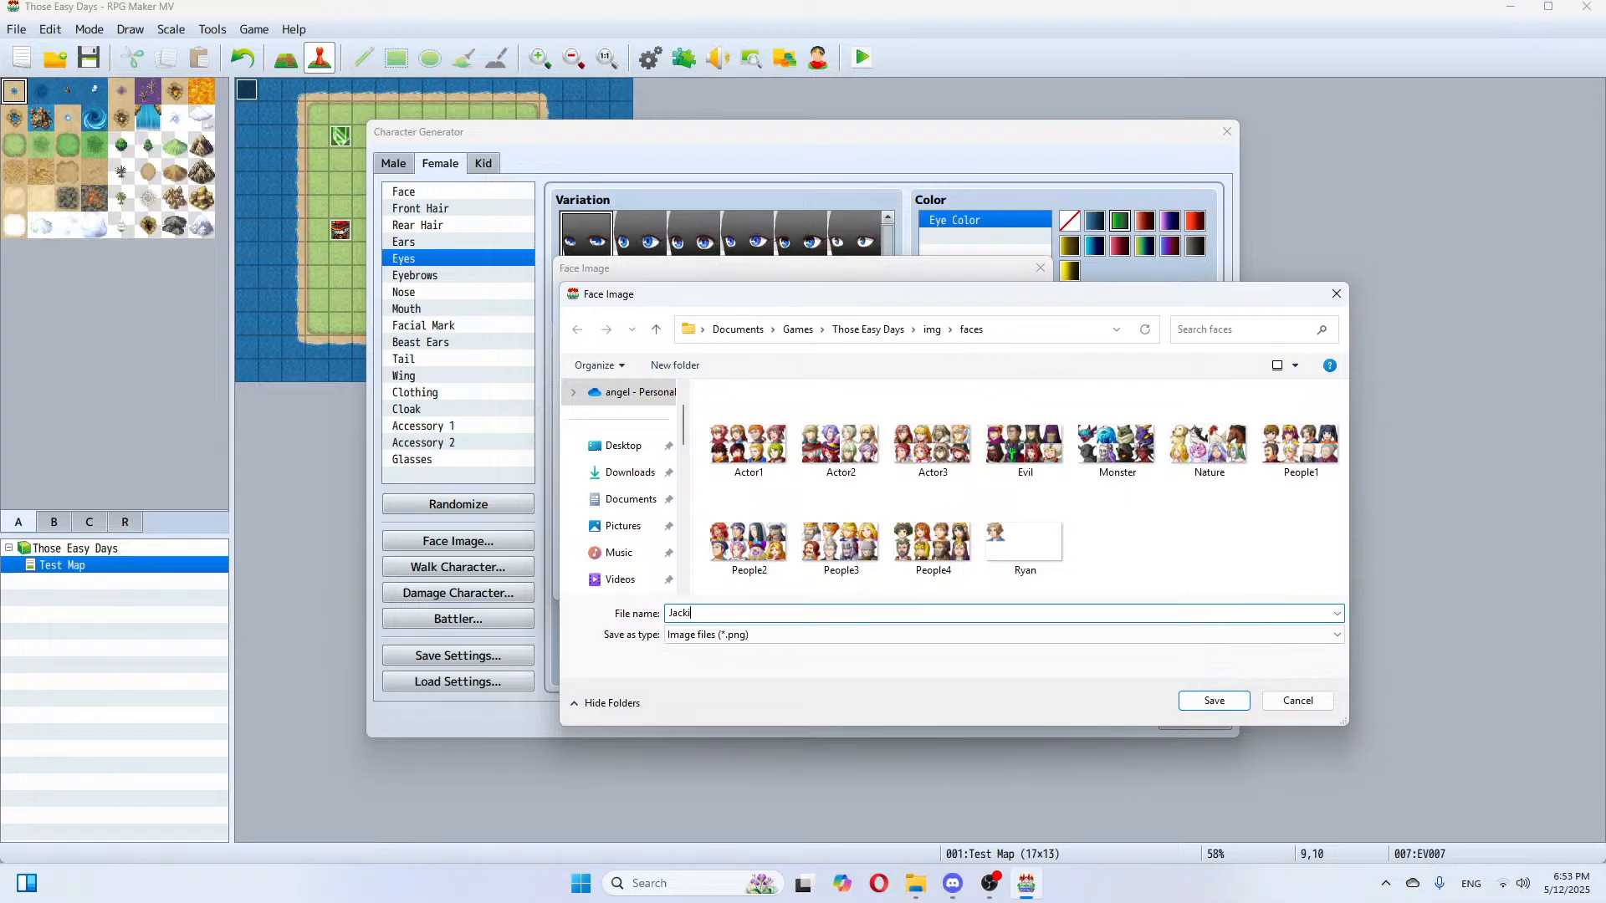
left_click(1246, 704)
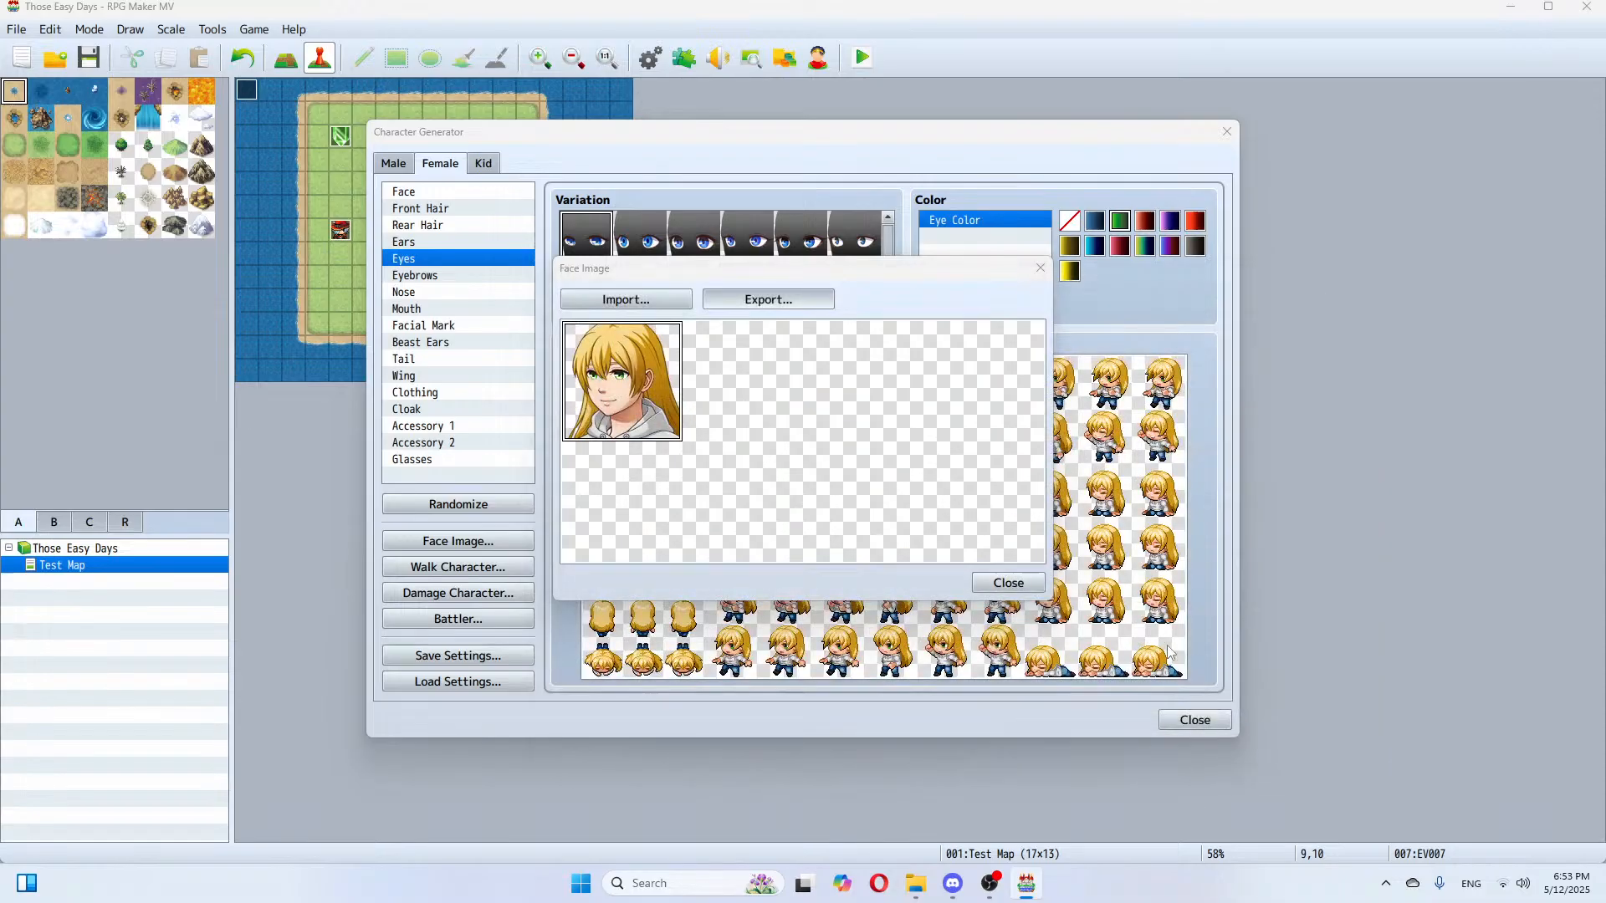
left_click(1006, 583)
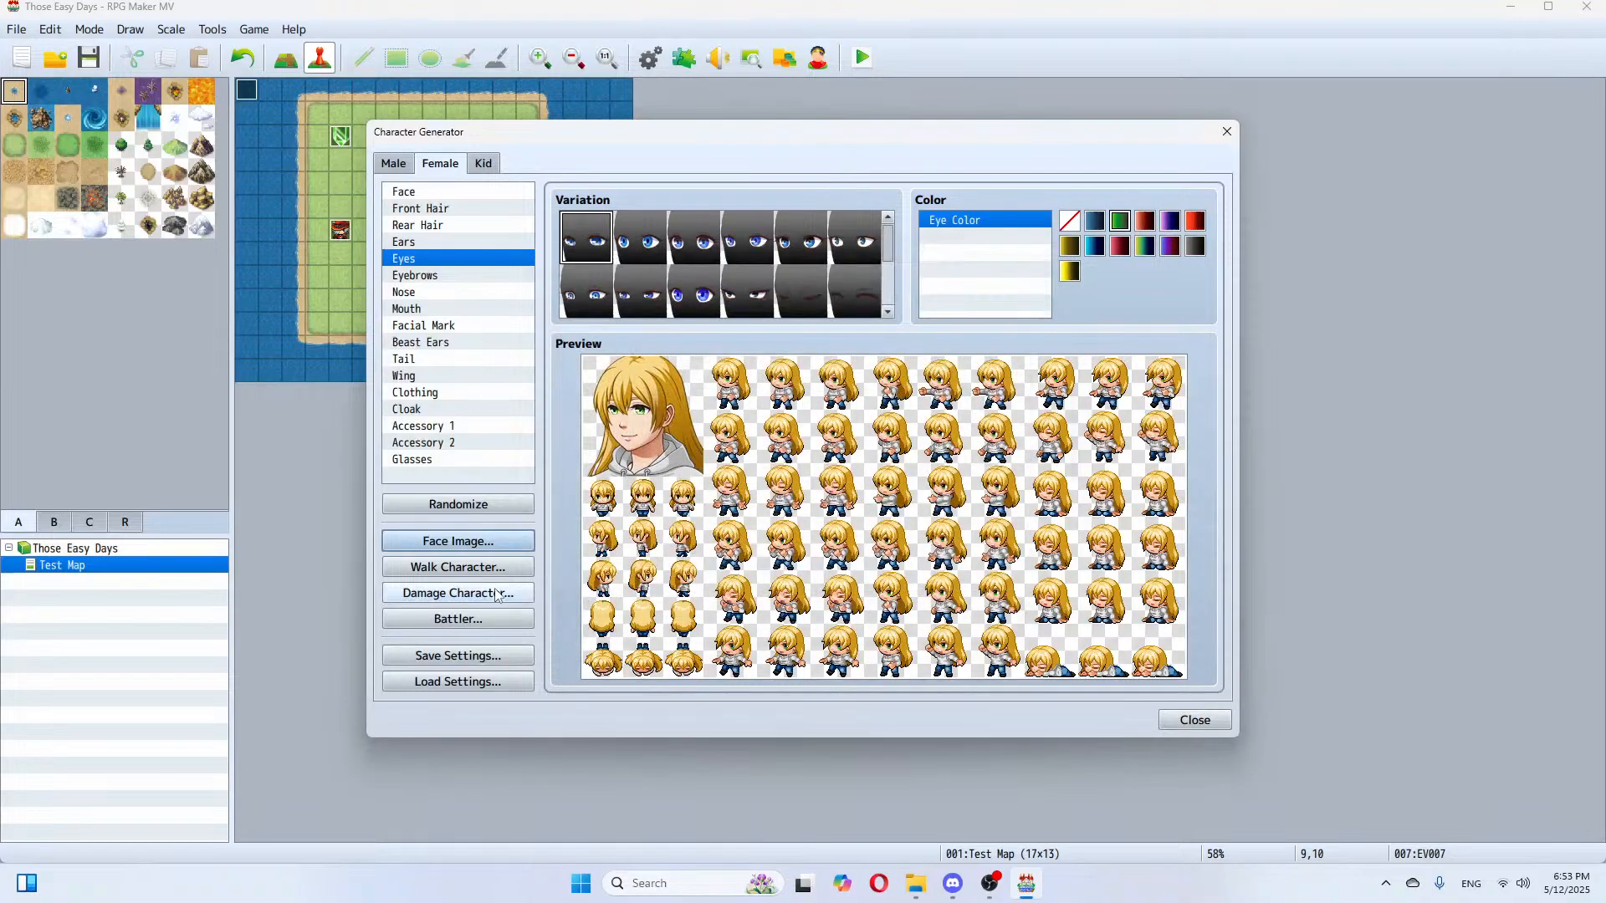
Step: Save the character settings, overwriting Ryan and FMC1.json
left_click(485, 655)
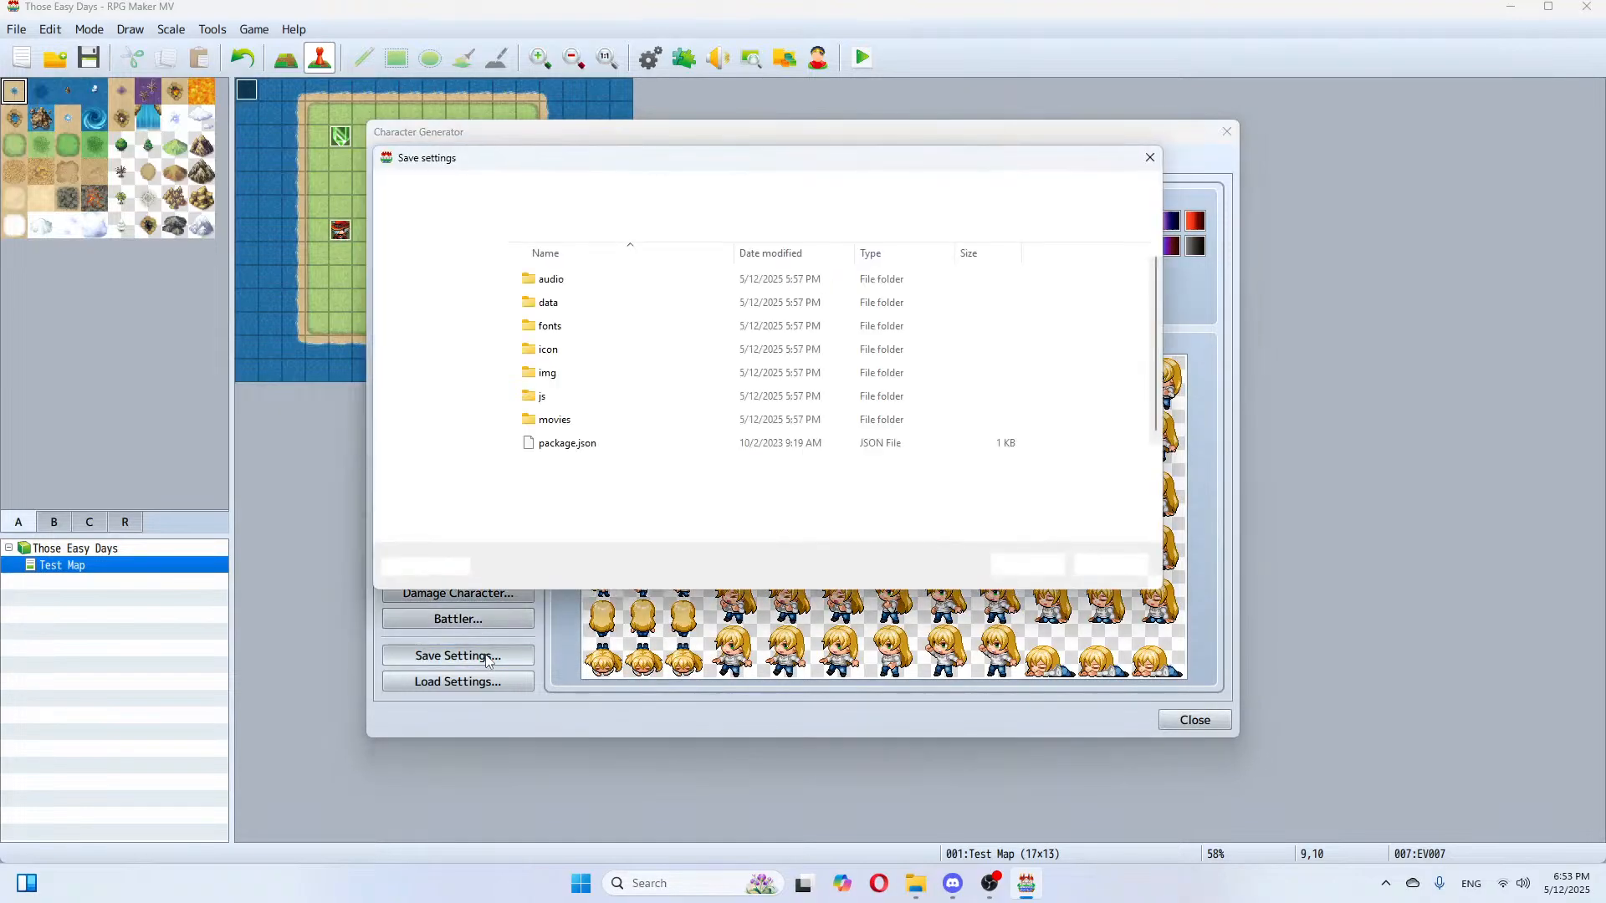
left_click(1027, 564)
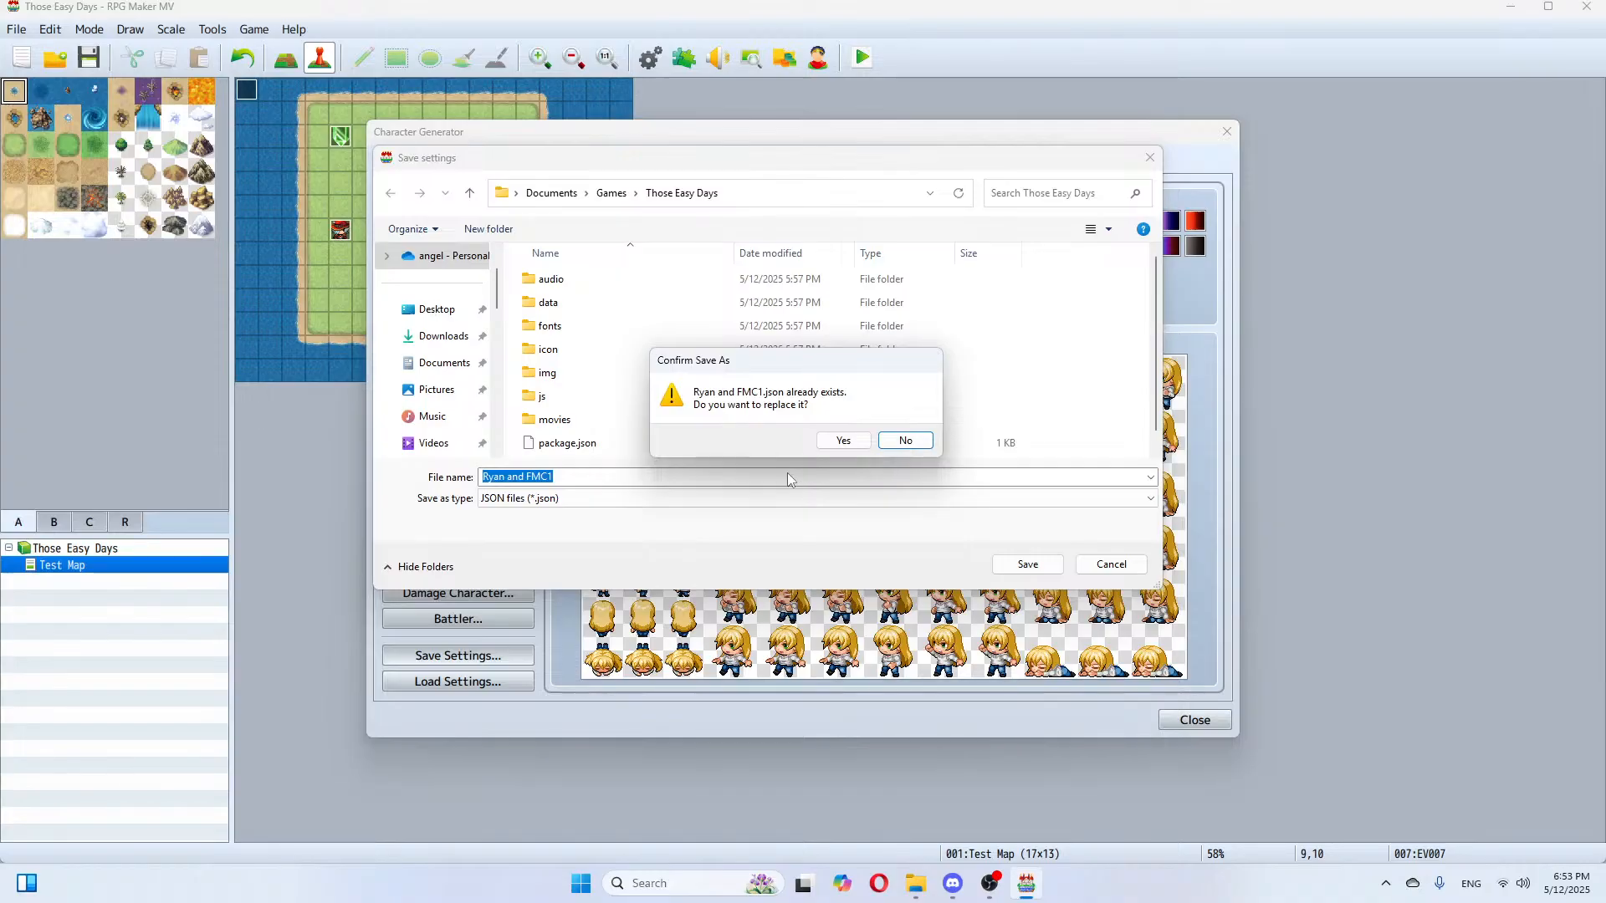
left_click(843, 441)
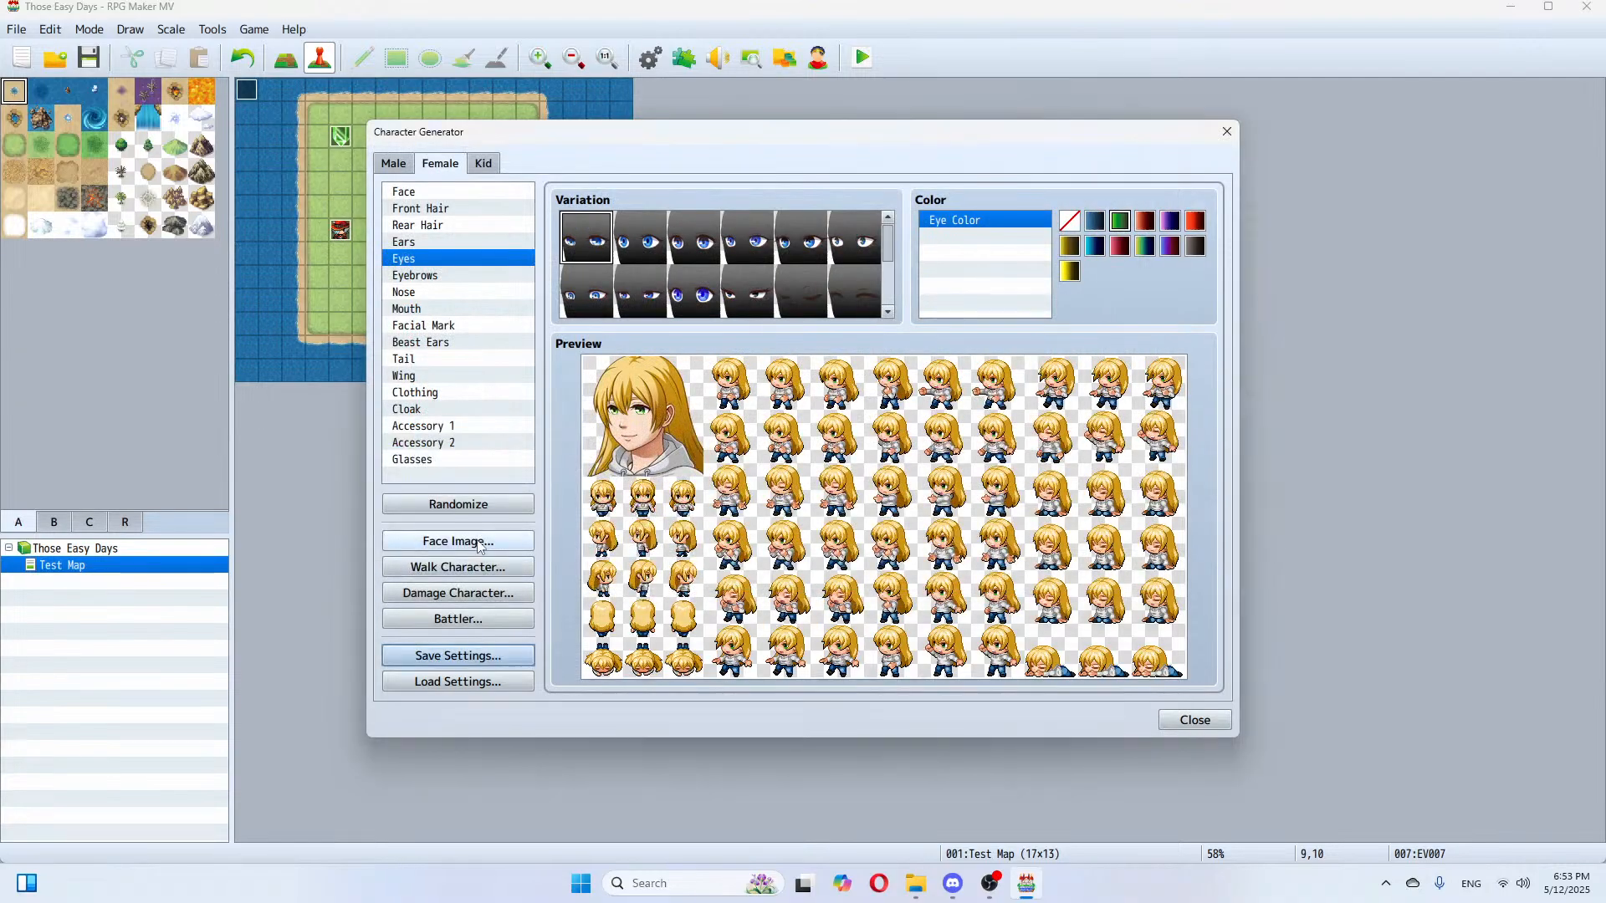
Step: Import the MC1 walking sheet, add the female character in the slot beside Ryan, and export it over MC1.png
left_click(504, 543)
left_click(1008, 583)
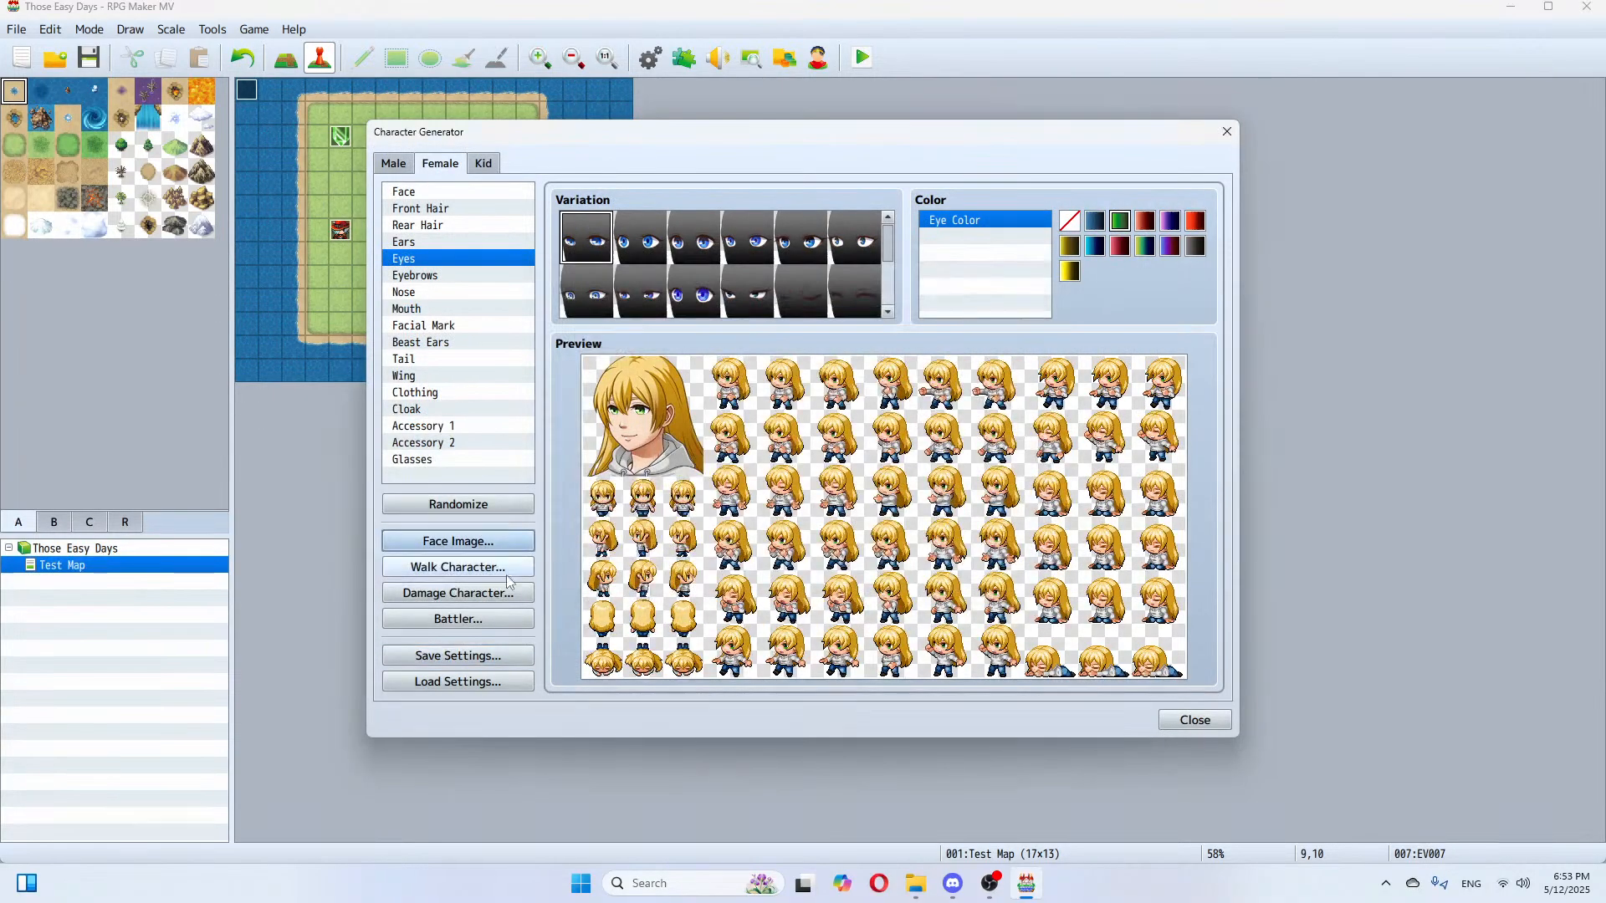
left_click(468, 566)
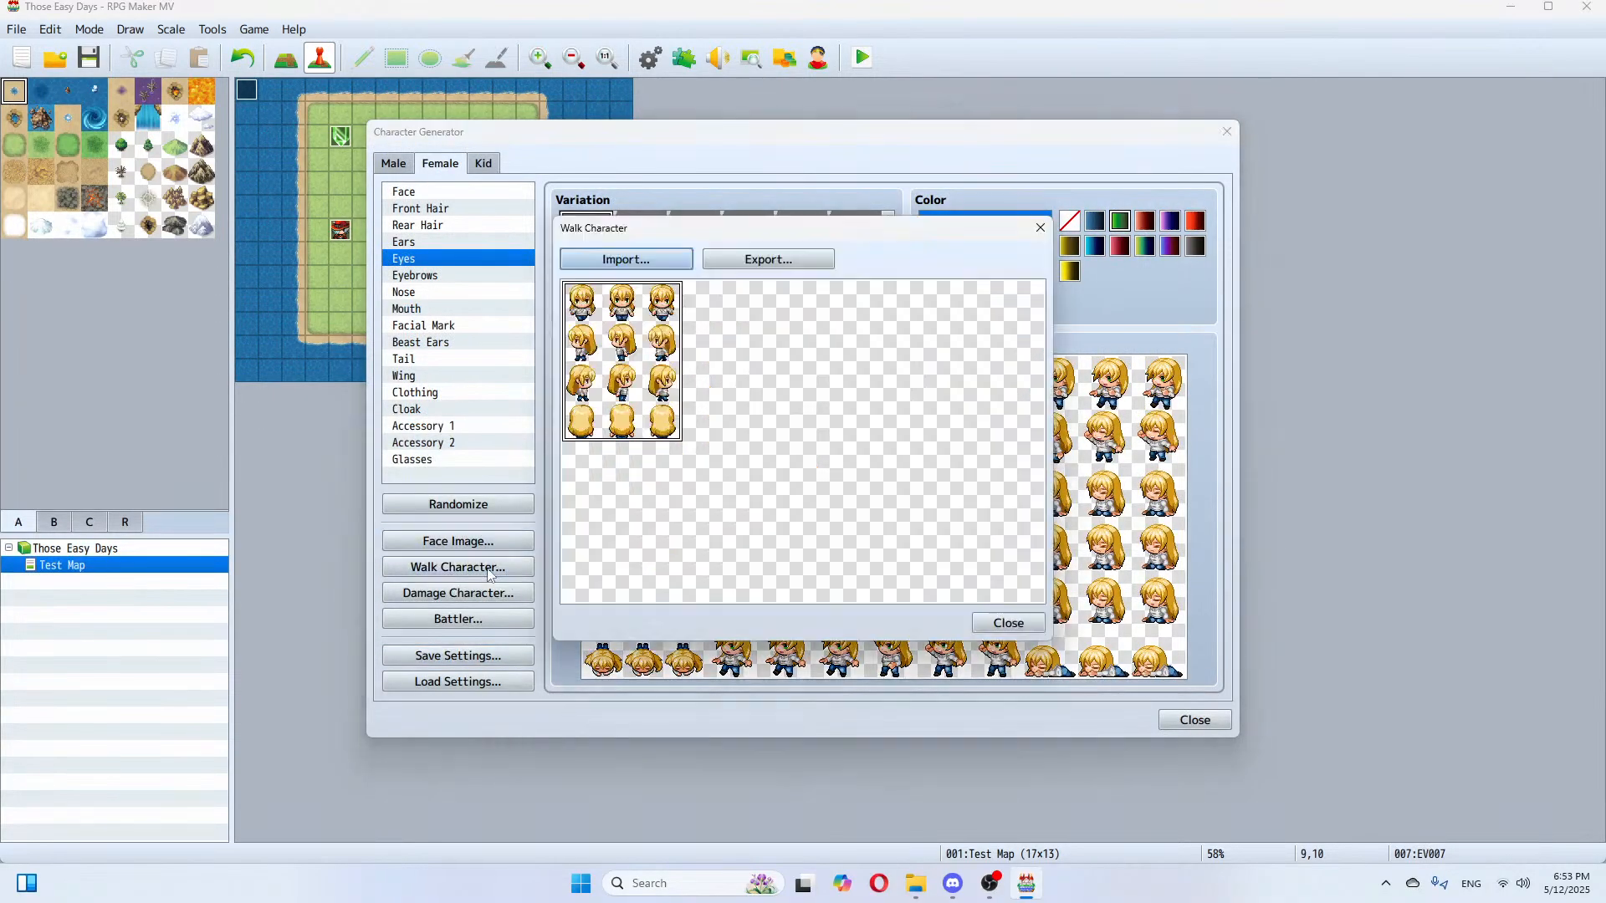
left_click(660, 261)
scroll(1150, 570, "down", 3)
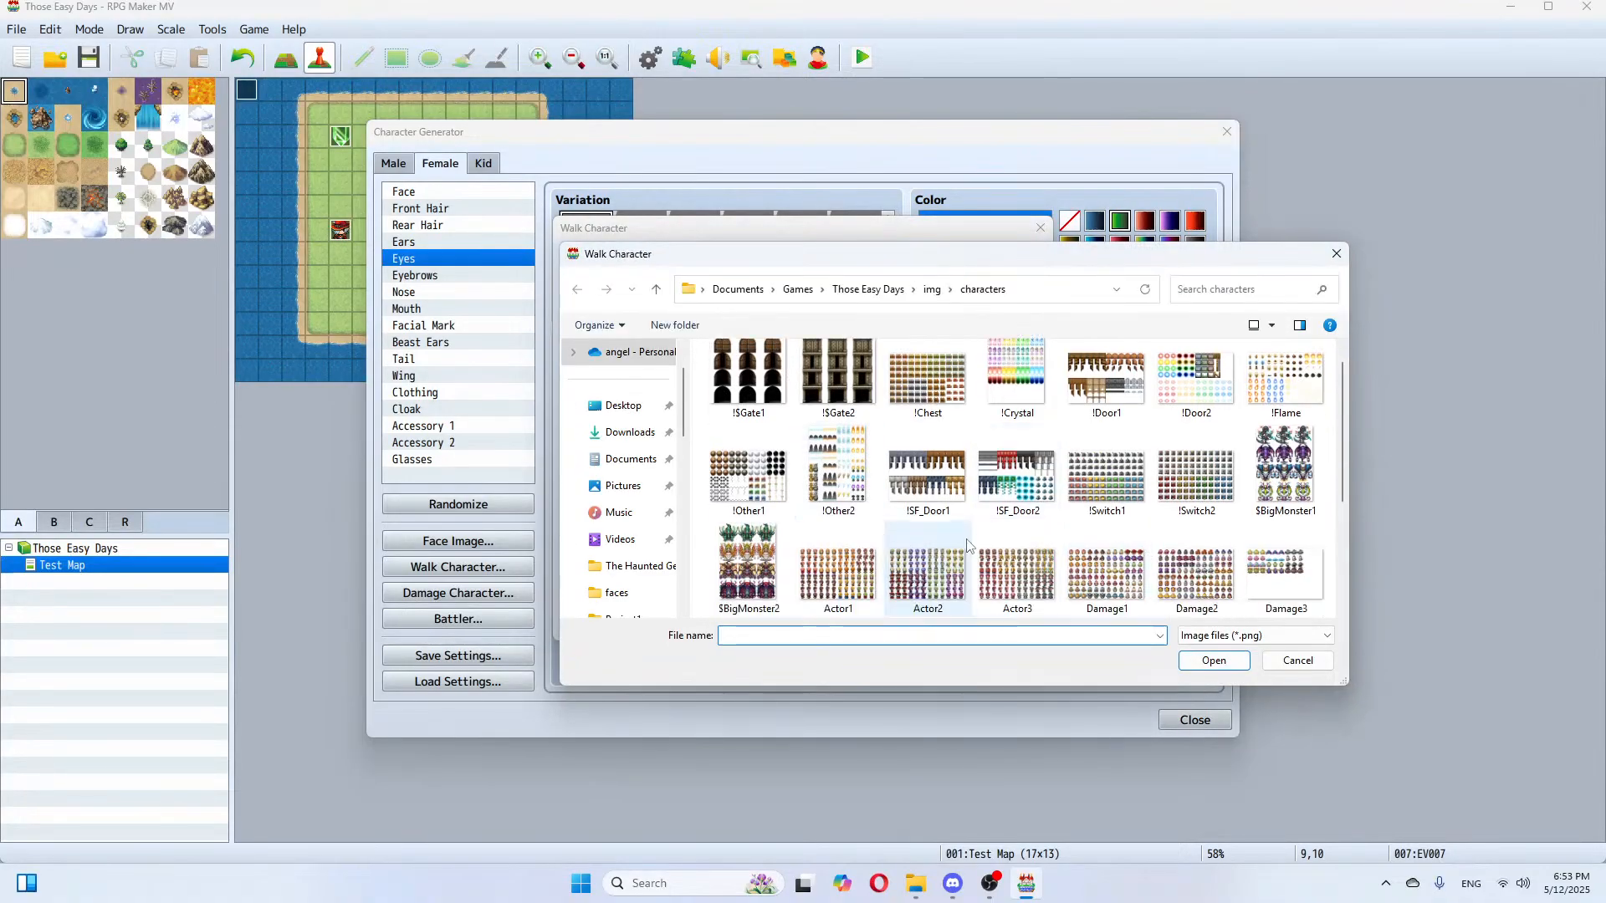
double_click(848, 516)
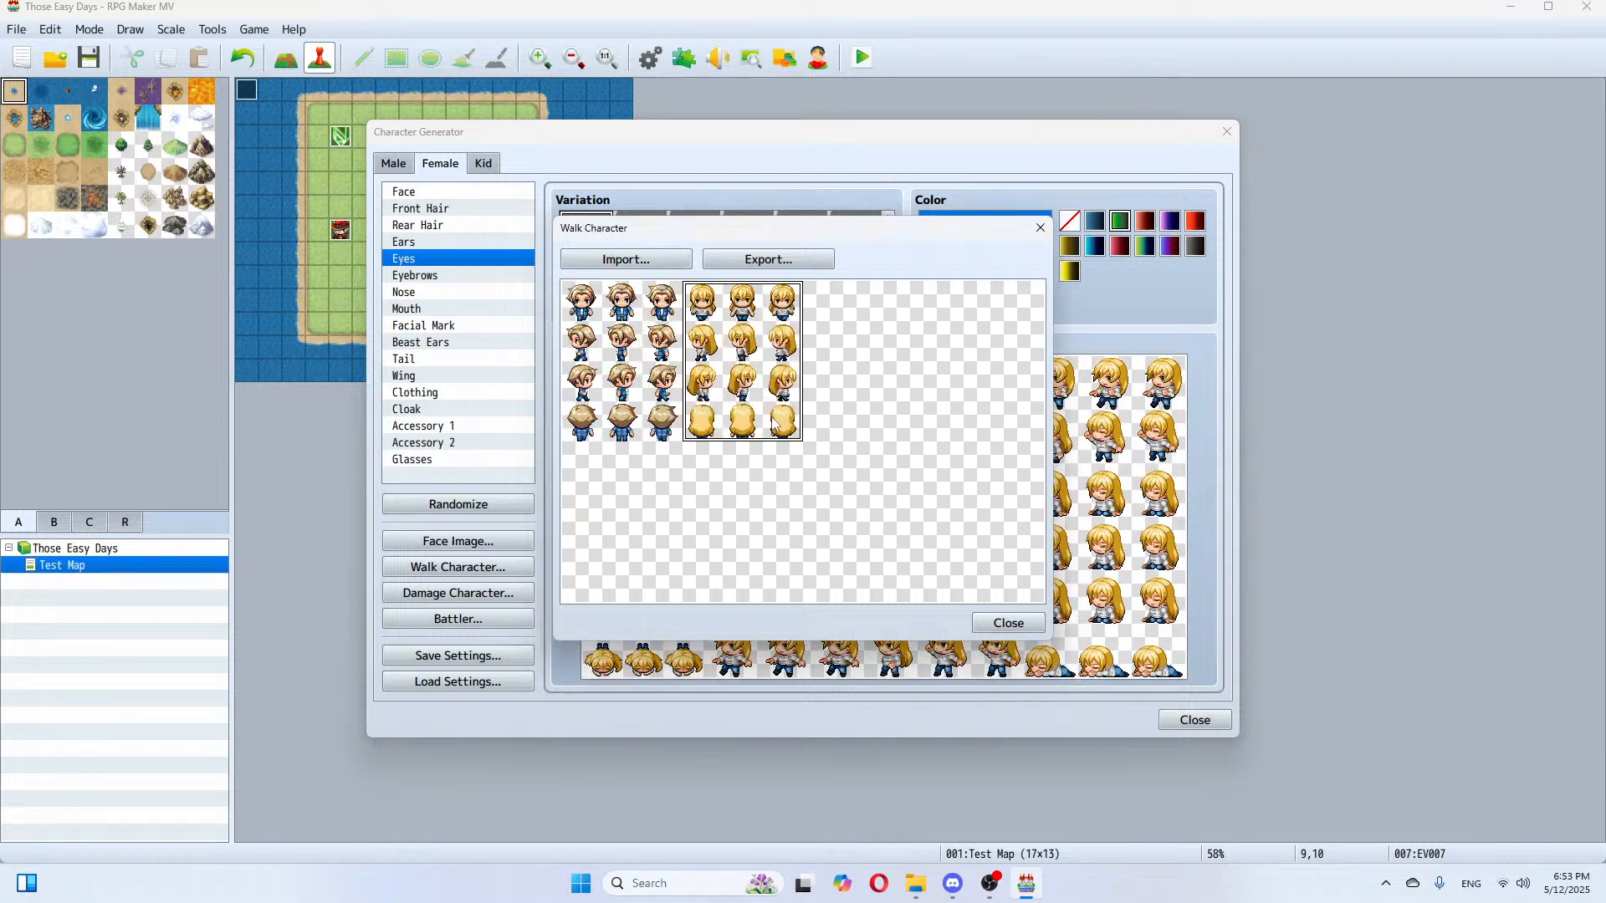
left_click(782, 261)
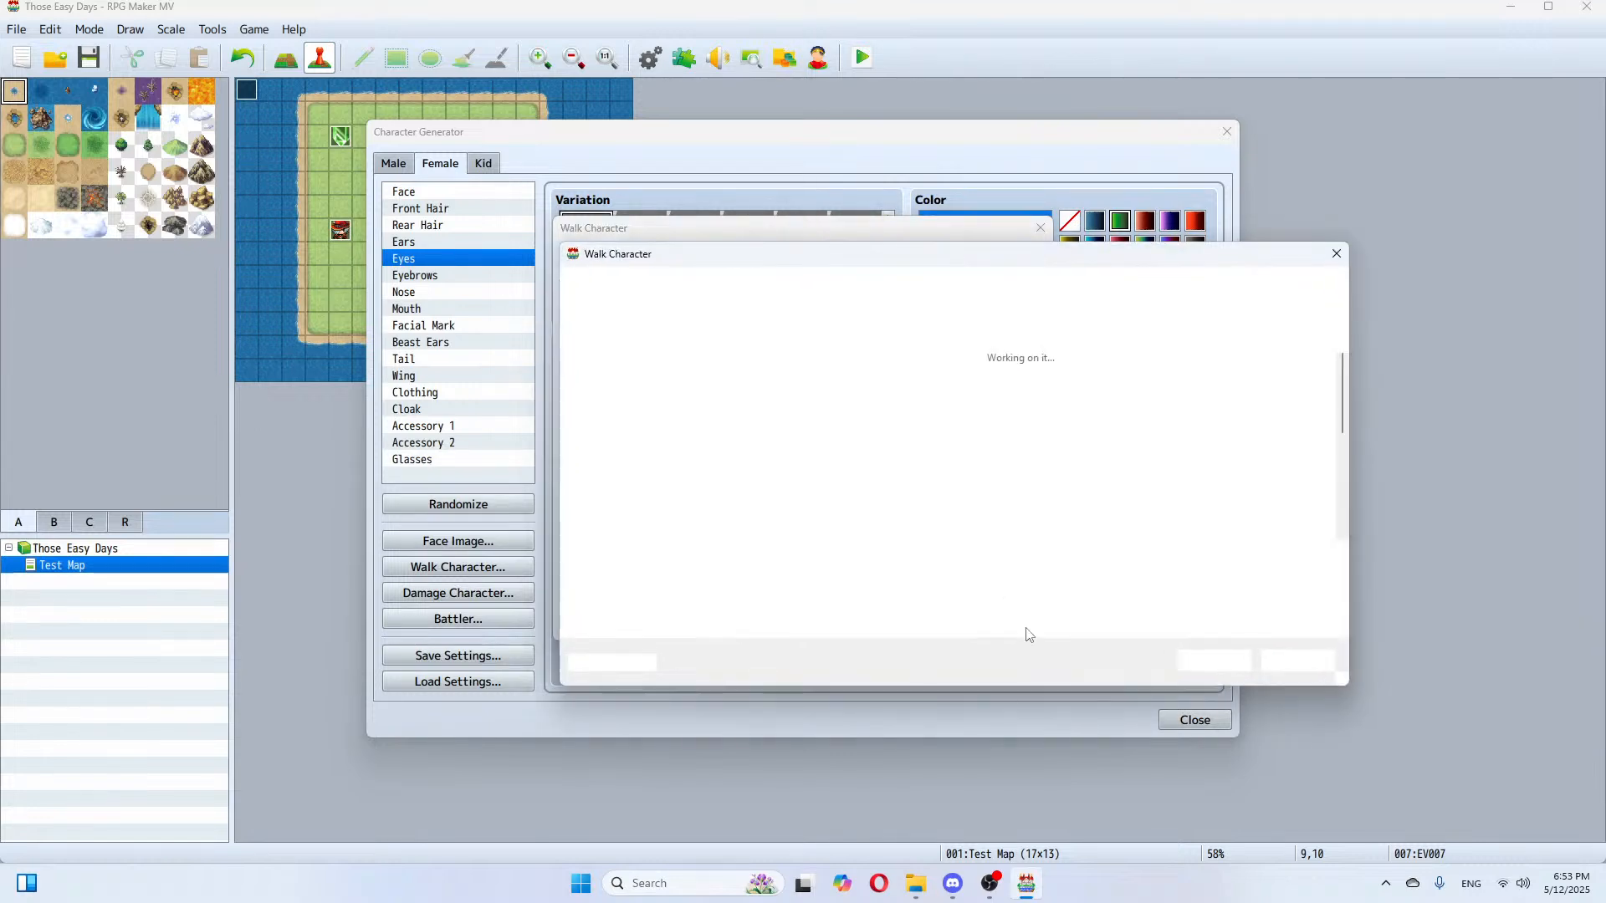
left_click(1214, 661)
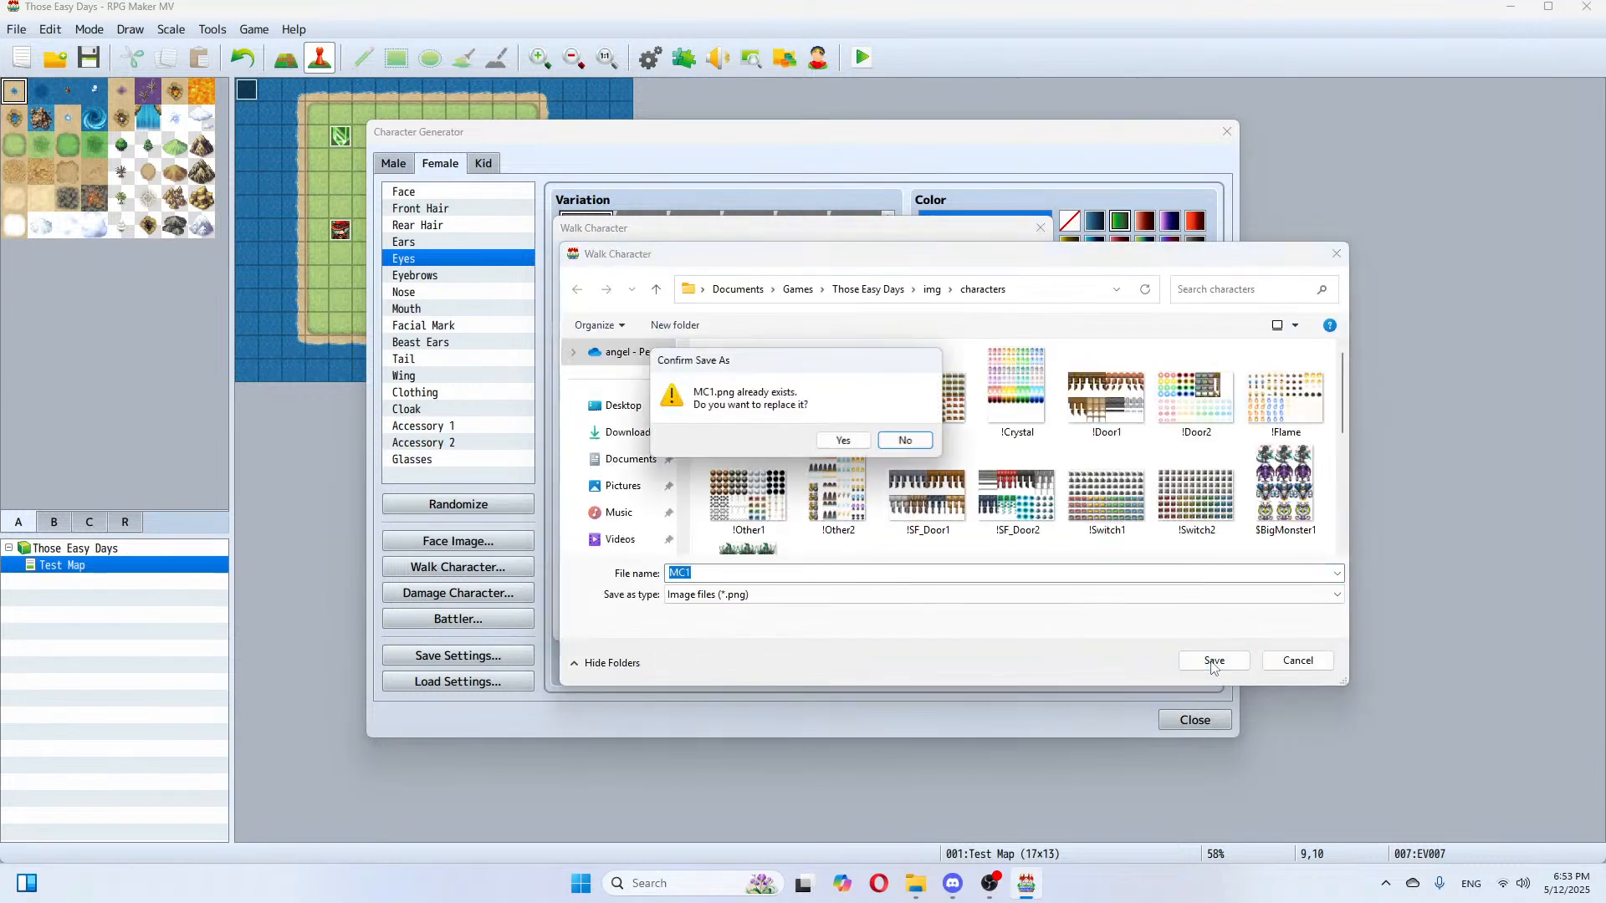
left_click(849, 437)
left_click(1016, 623)
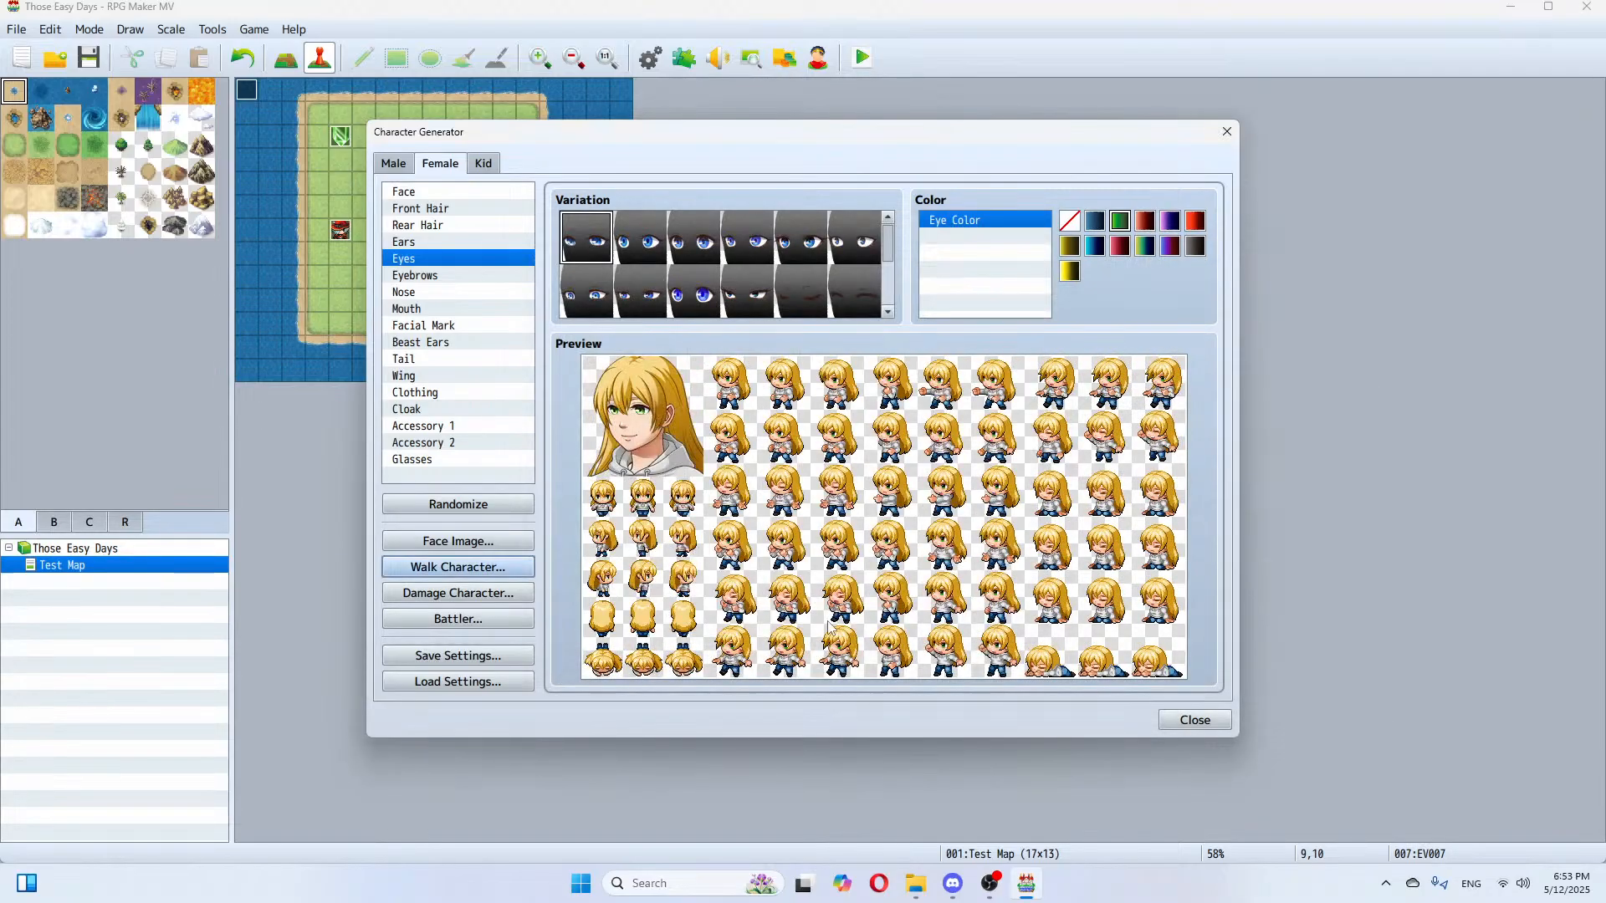
Step: Leave the Character Generator and try to give a new map event a walking sprite from the MC1 sheet
left_click(1204, 727)
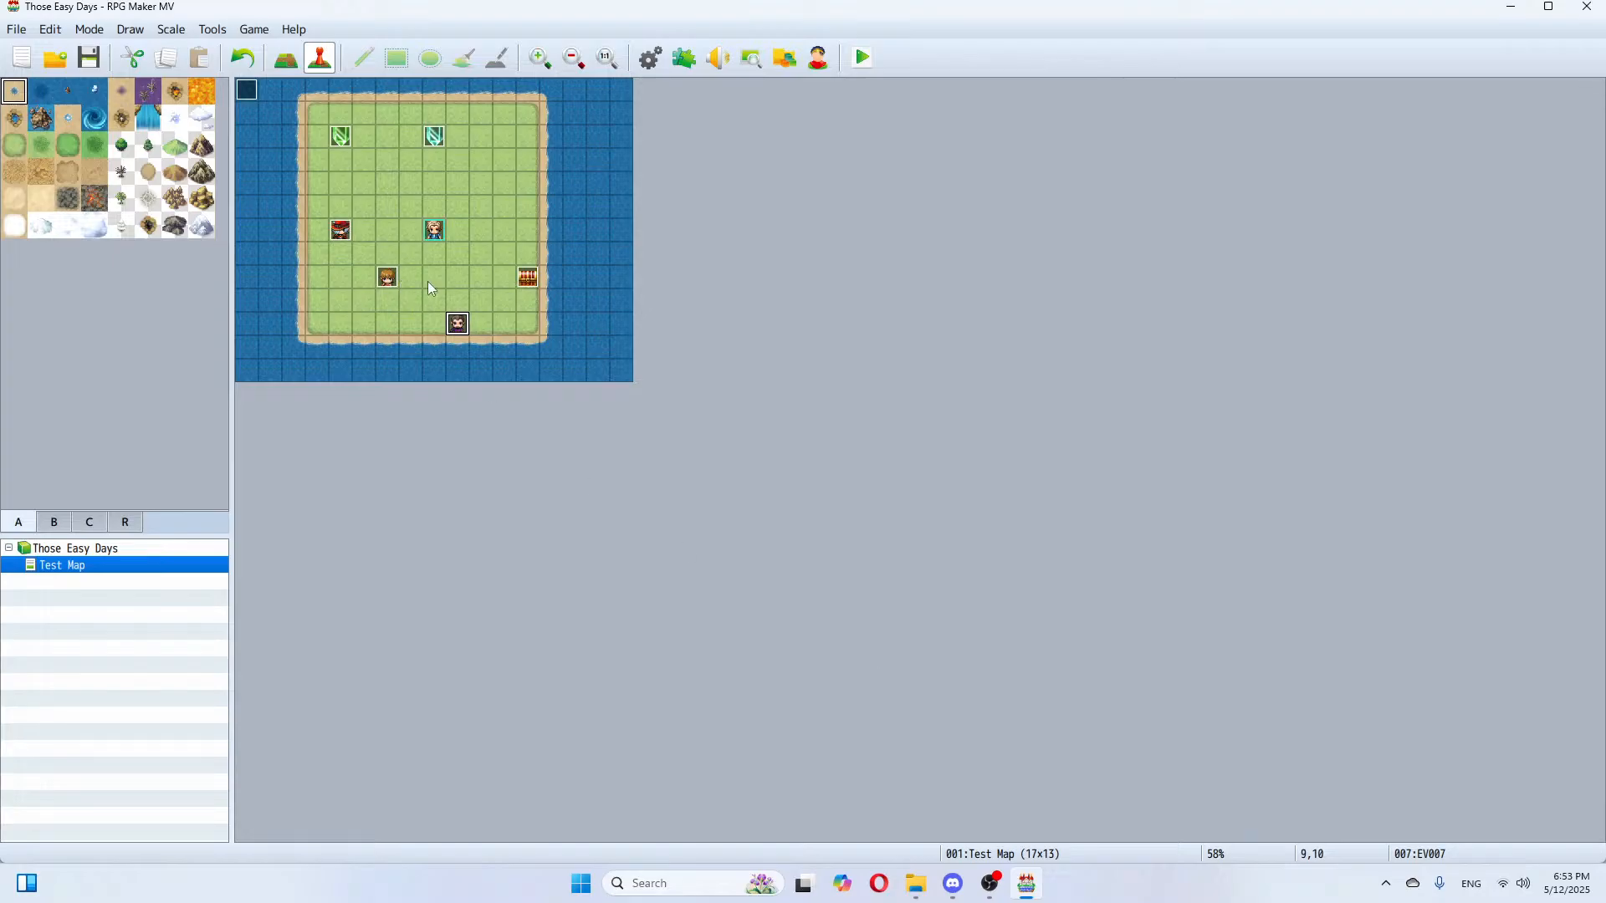
double_click(504, 206)
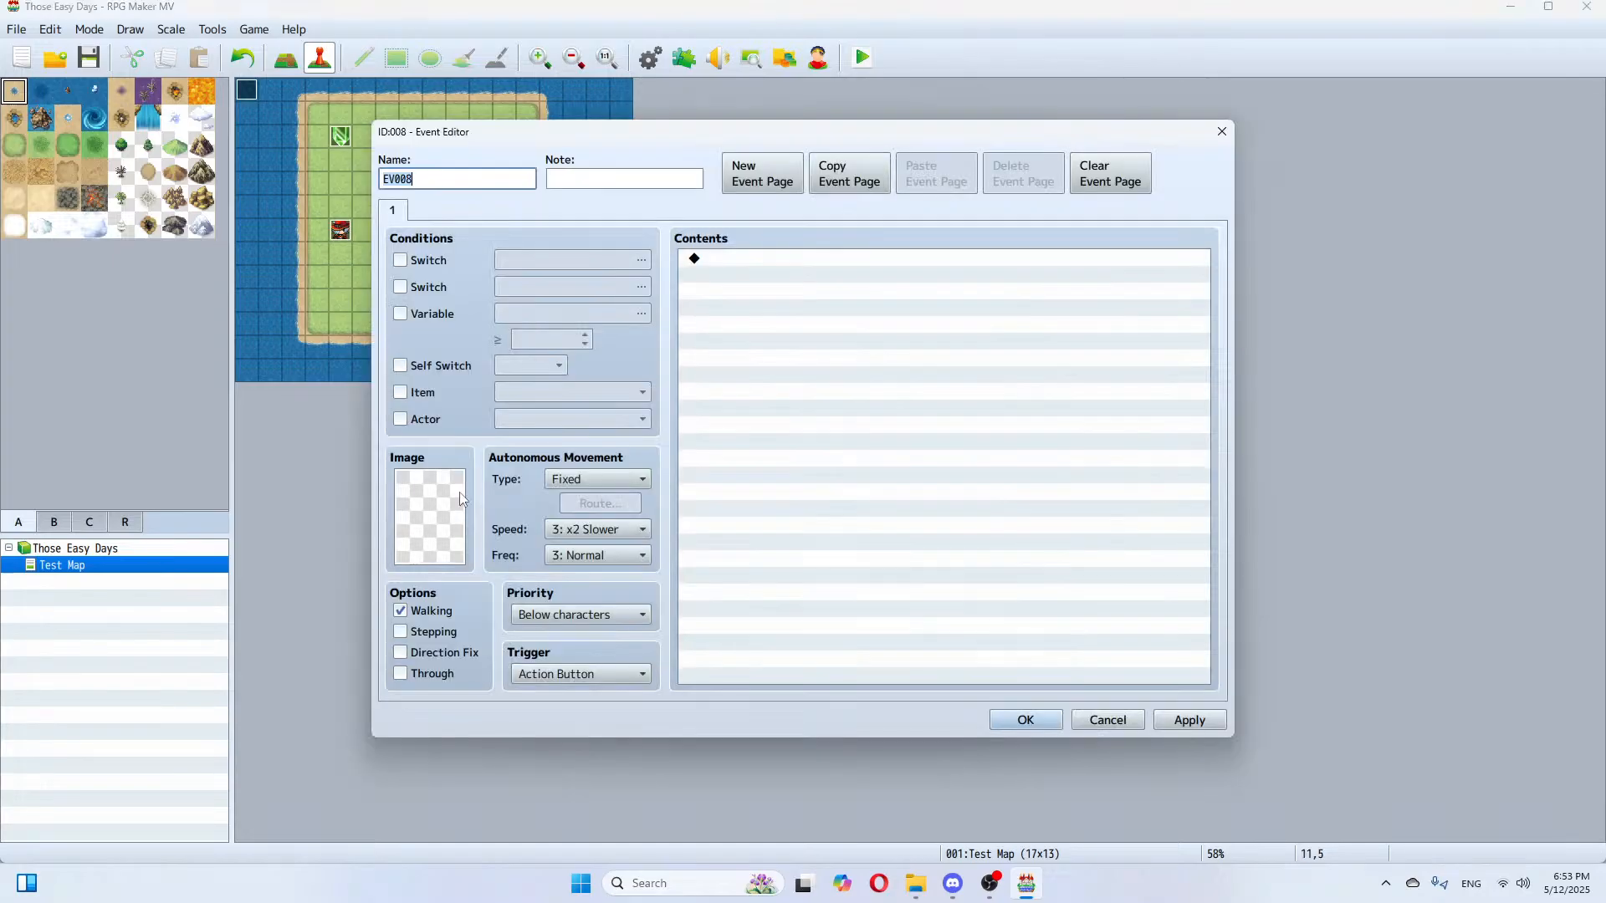
double_click(458, 506)
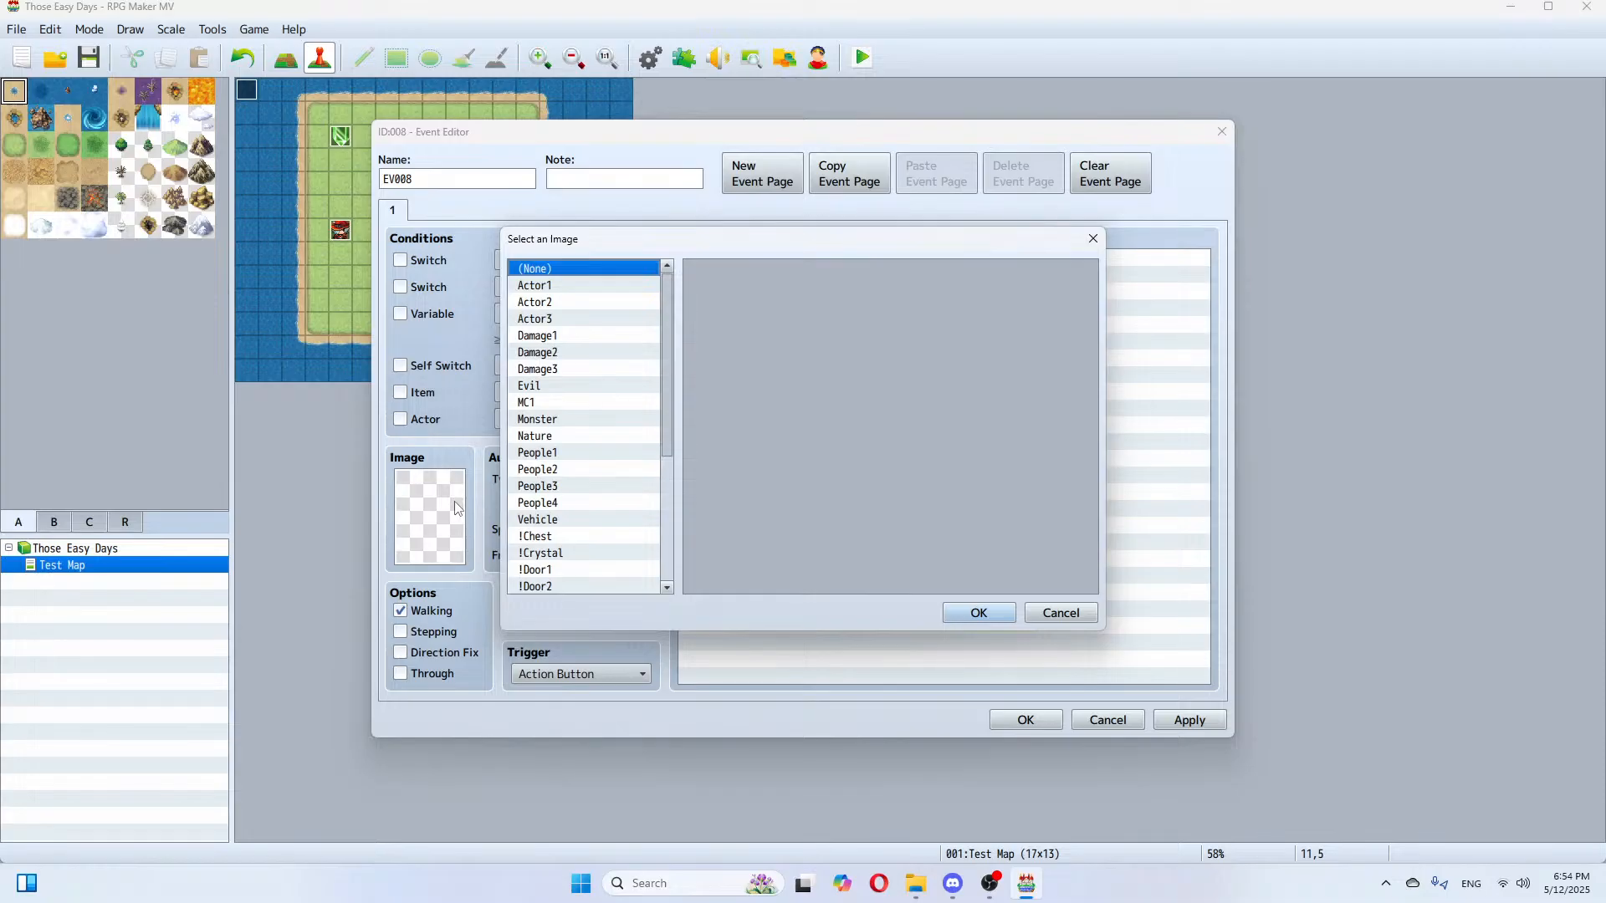
mouse_move(668, 385)
left_mouse_down()
mouse_move(675, 521)
mouse_move(685, 388)
mouse_move(660, 355)
left_mouse_up()
left_click(545, 405)
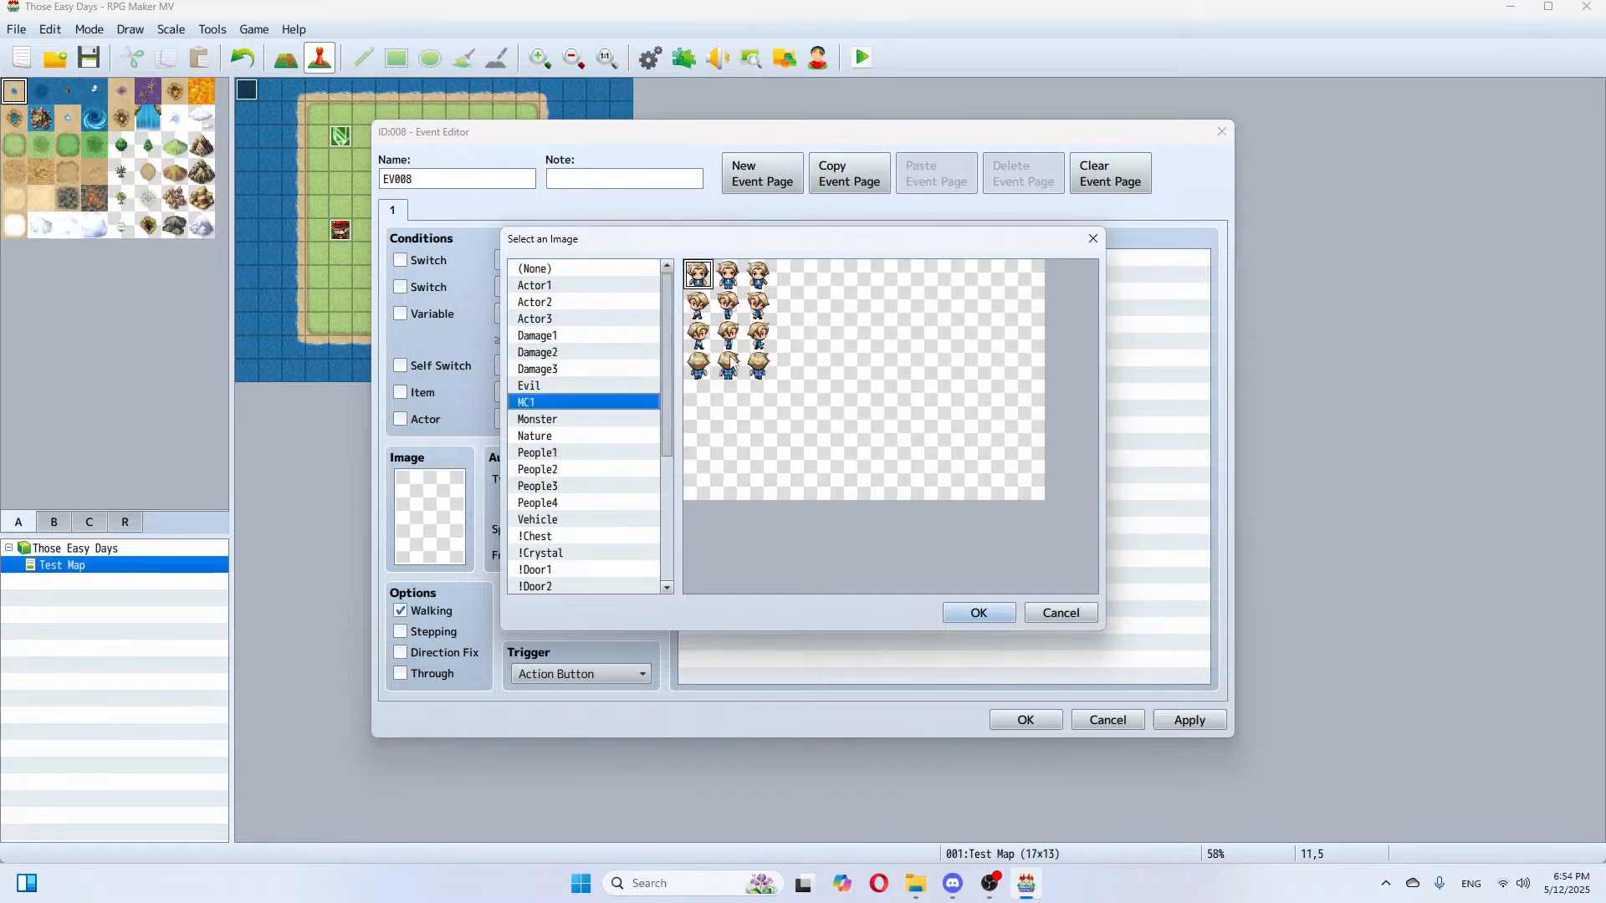
left_click(1030, 611)
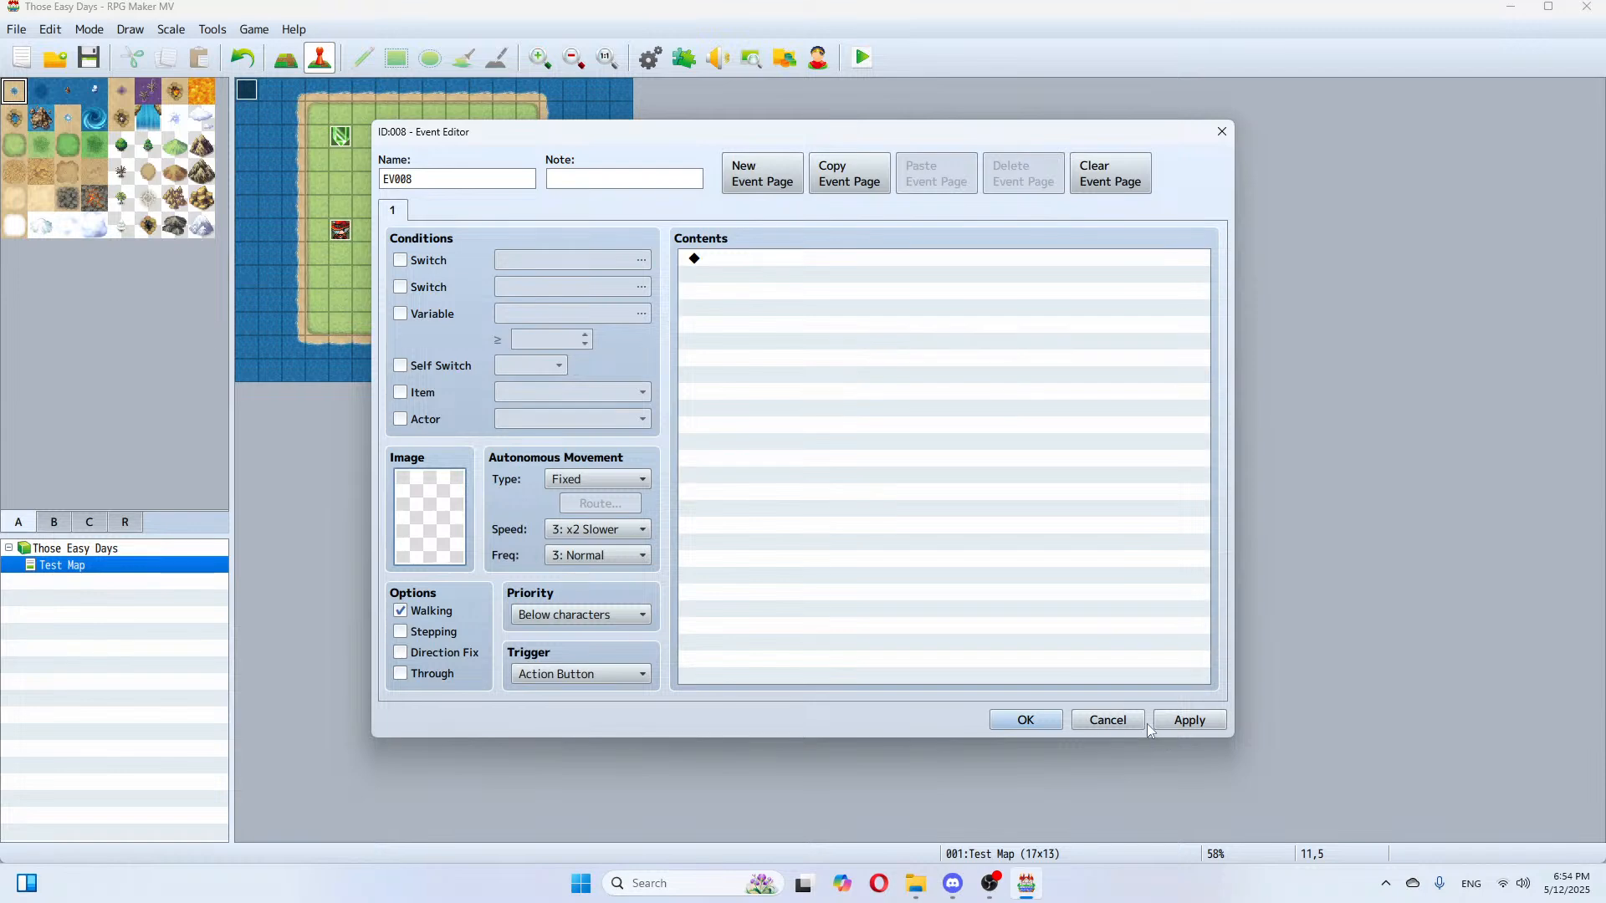
left_click(1108, 720)
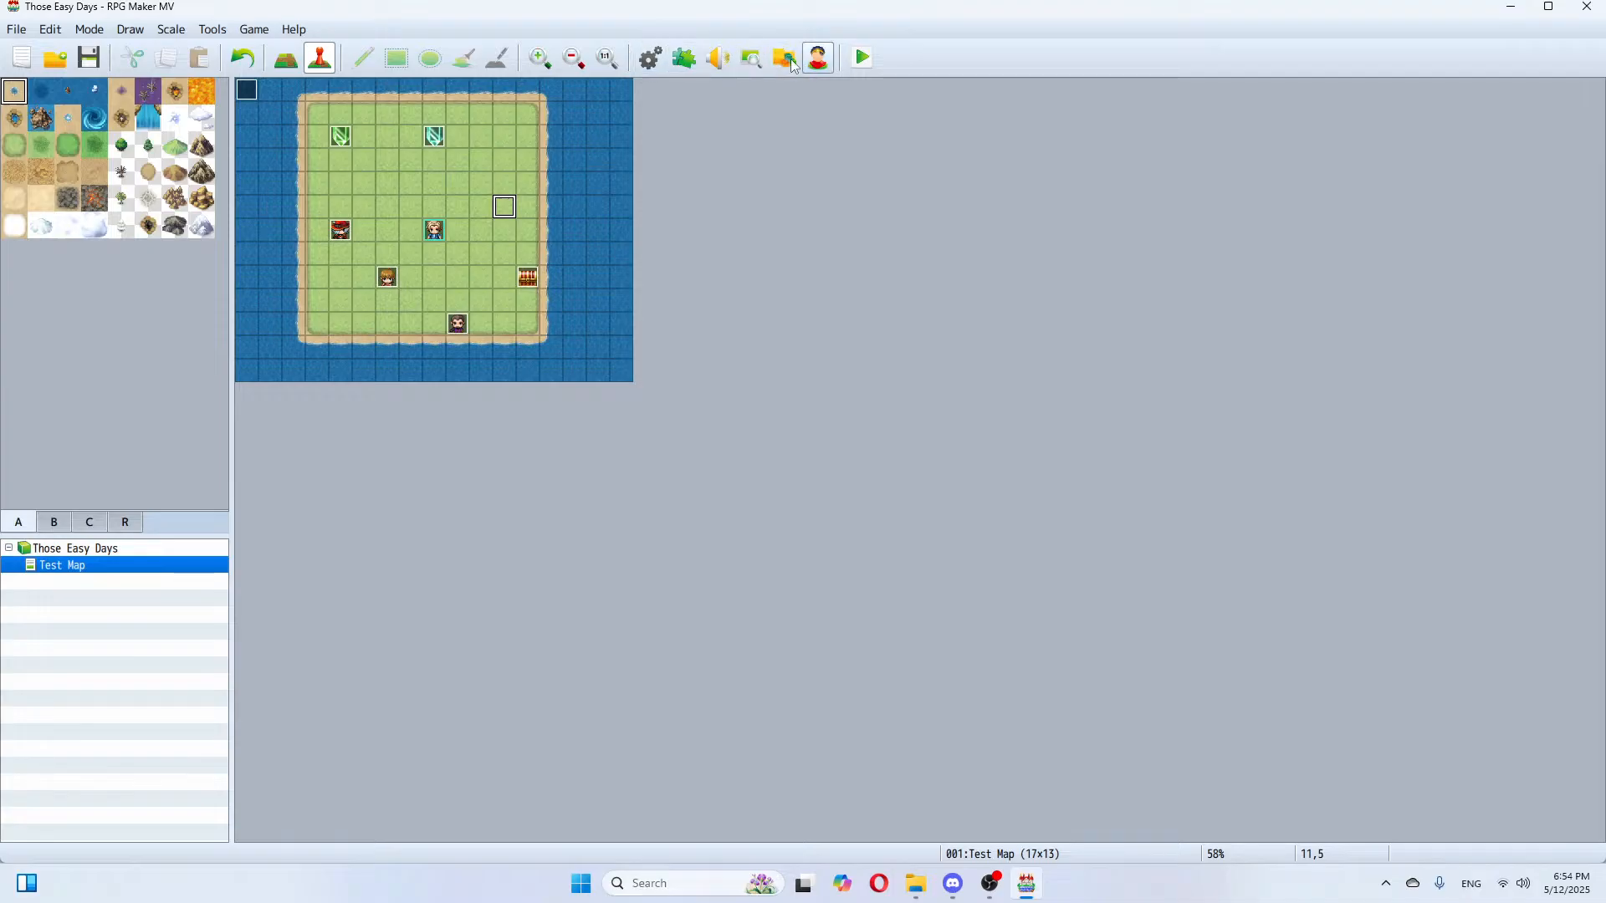
left_click(651, 58)
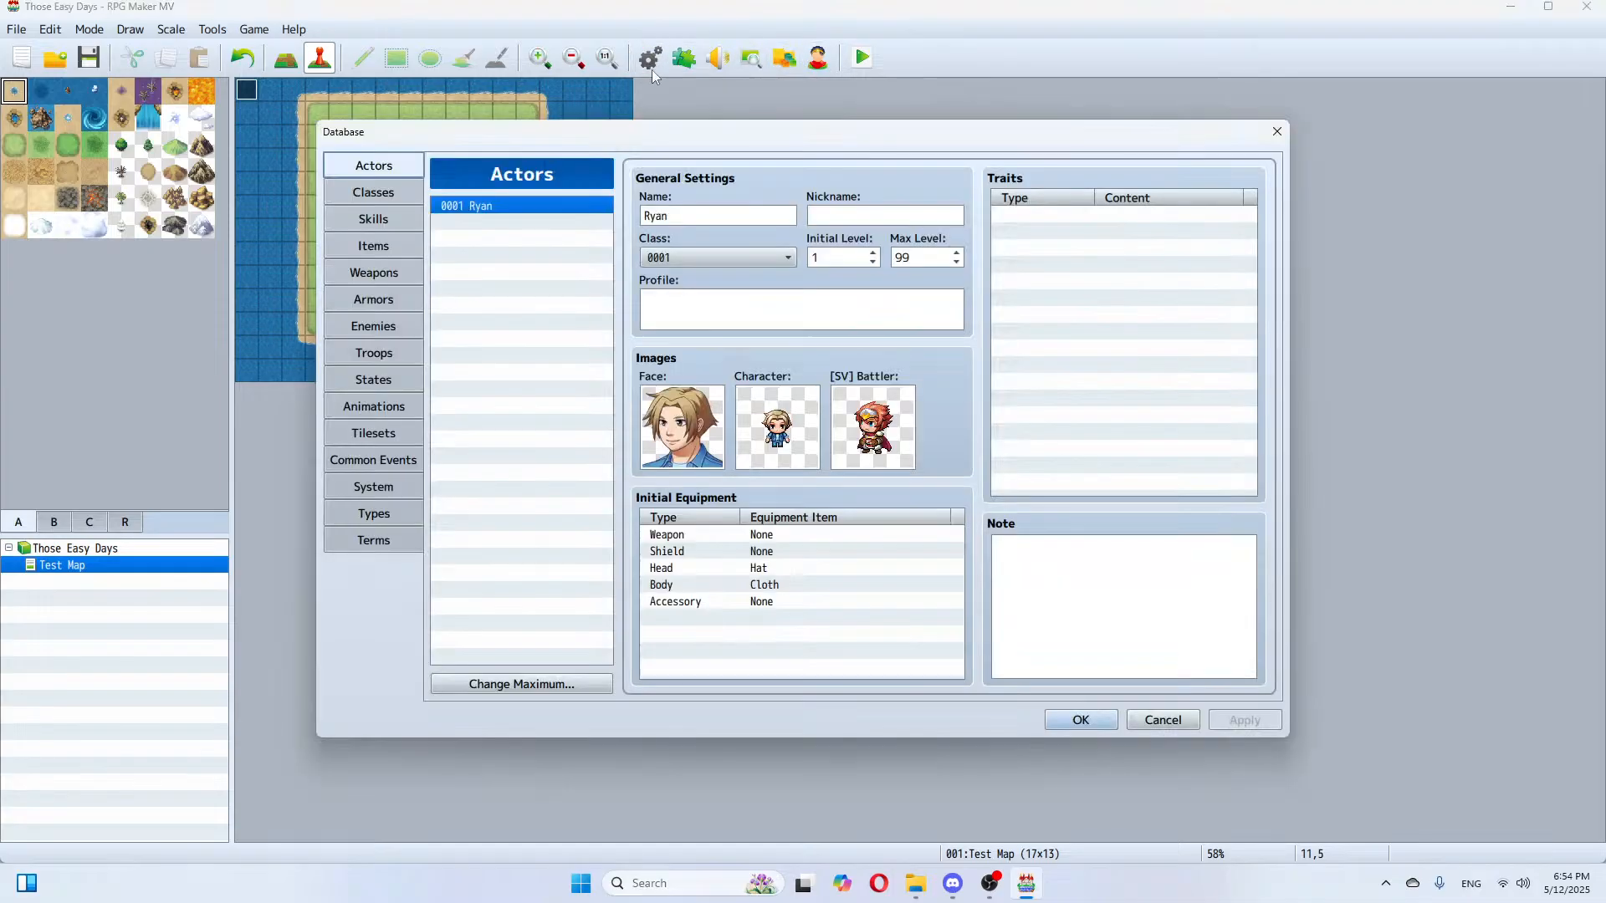
left_click(1164, 720)
Step: Reopen the Character Generator on the female character and load the Ryan and FMC1.json settings
left_click(818, 58)
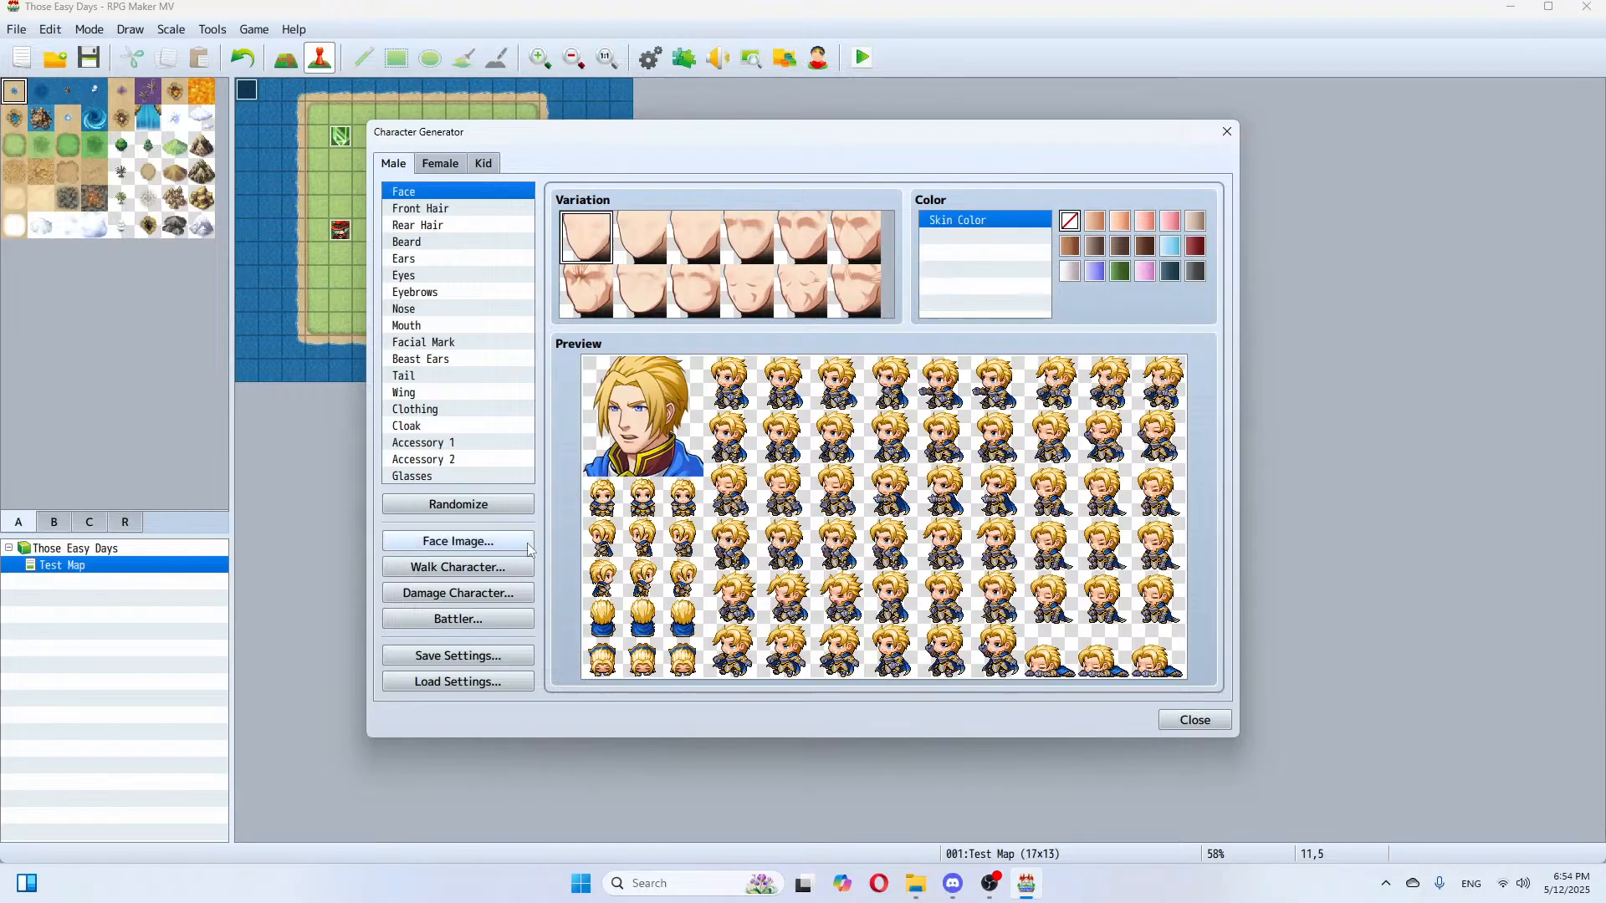
left_click(440, 164)
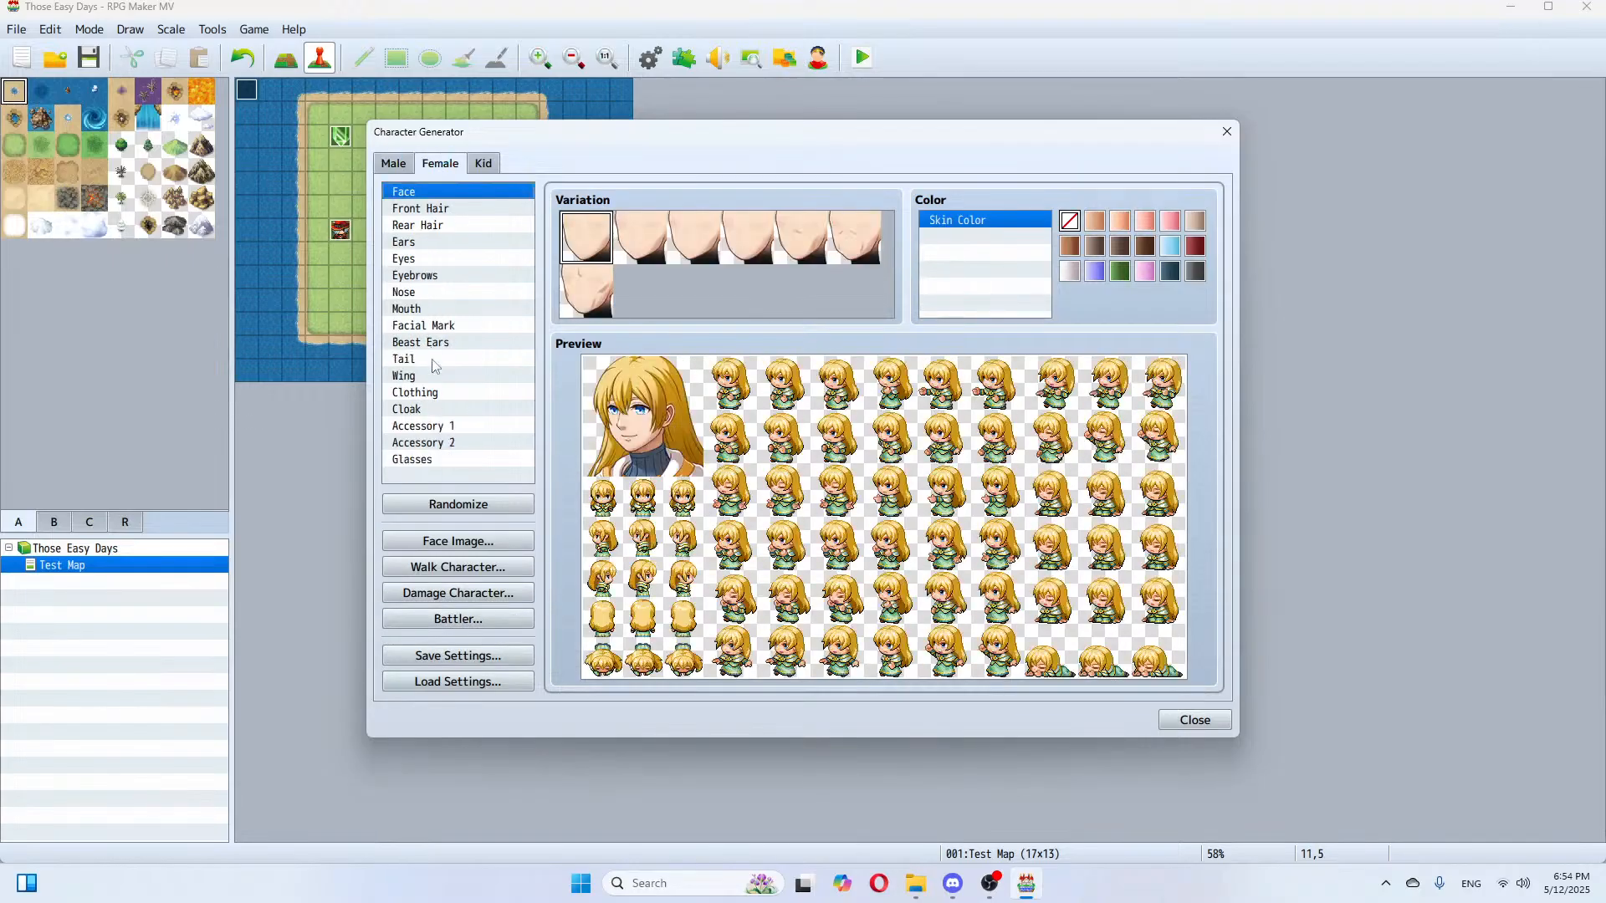
left_click(459, 572)
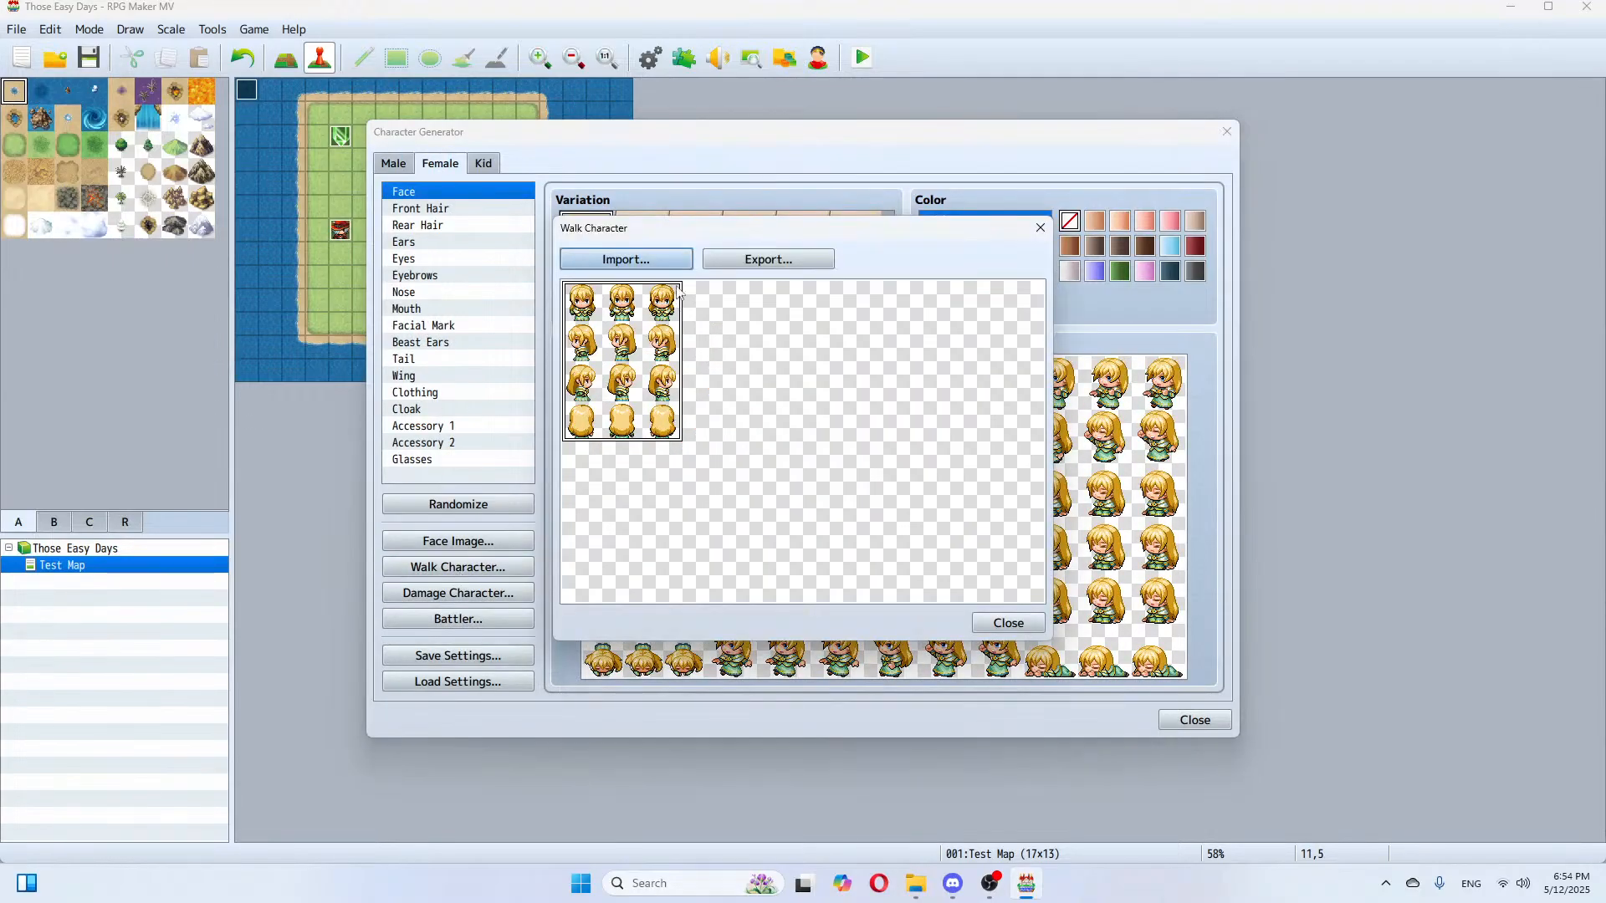
left_click(1009, 624)
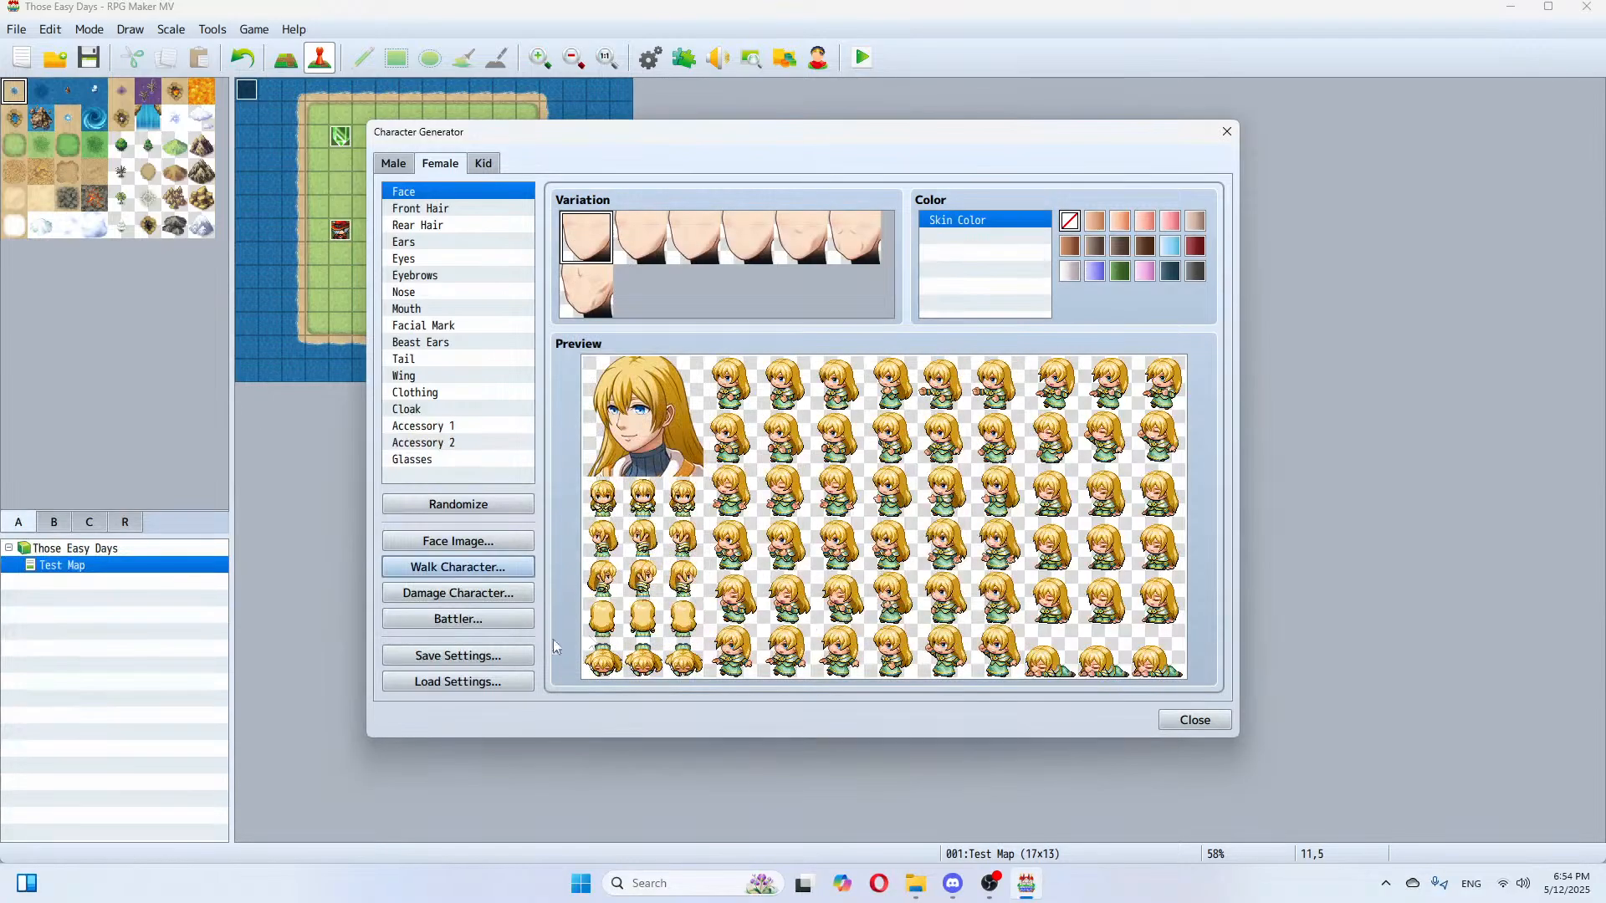
left_click(493, 681)
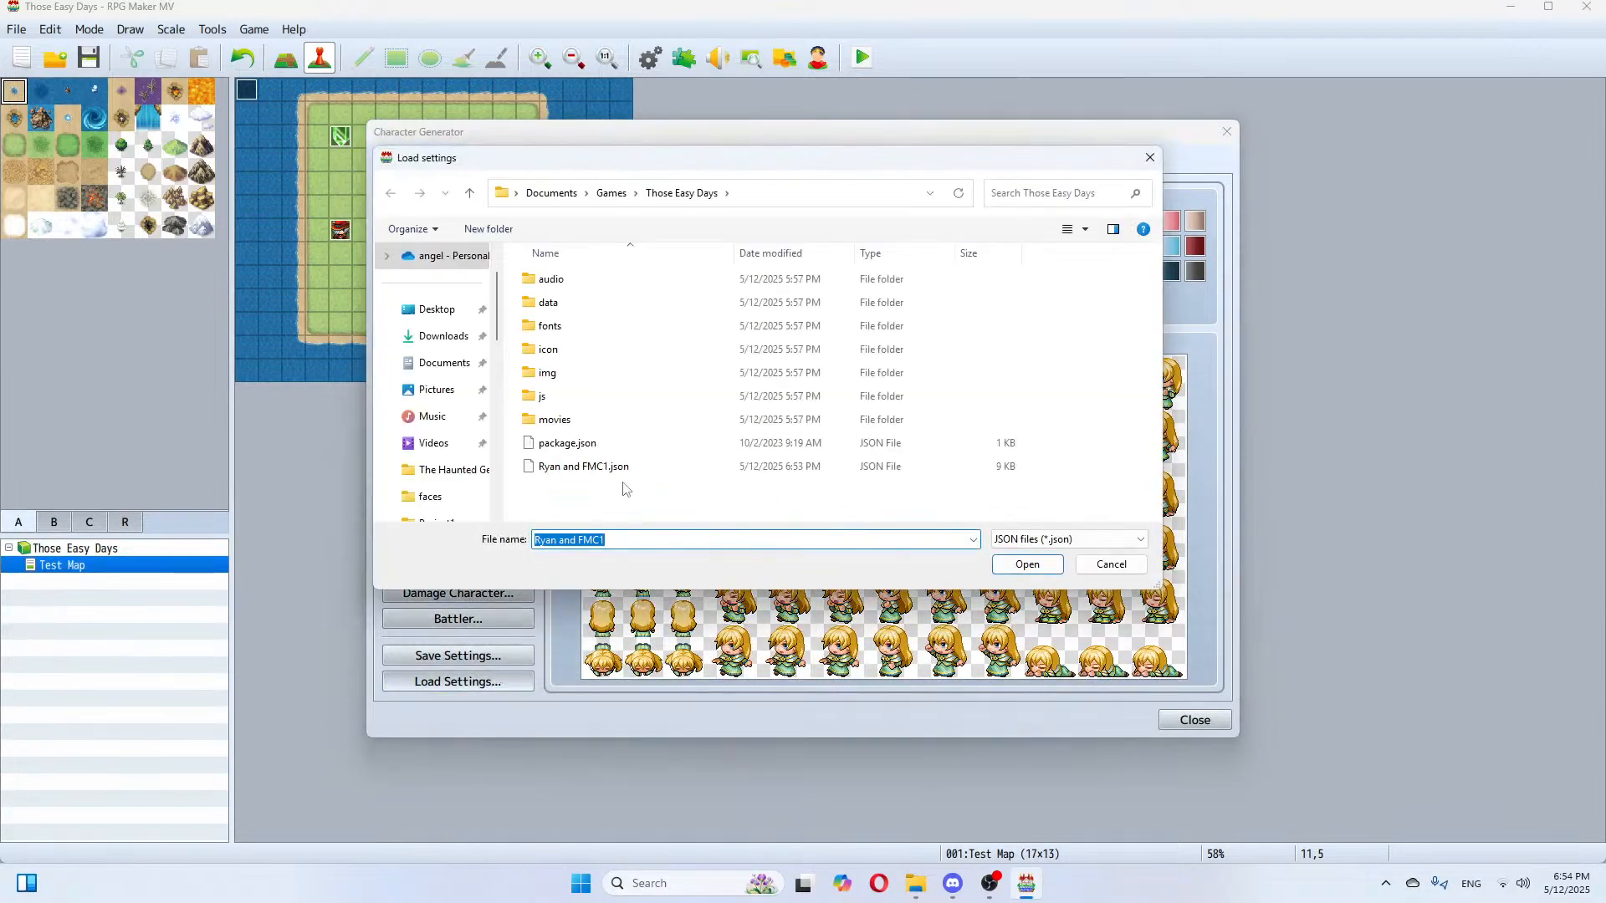
left_click(1025, 565)
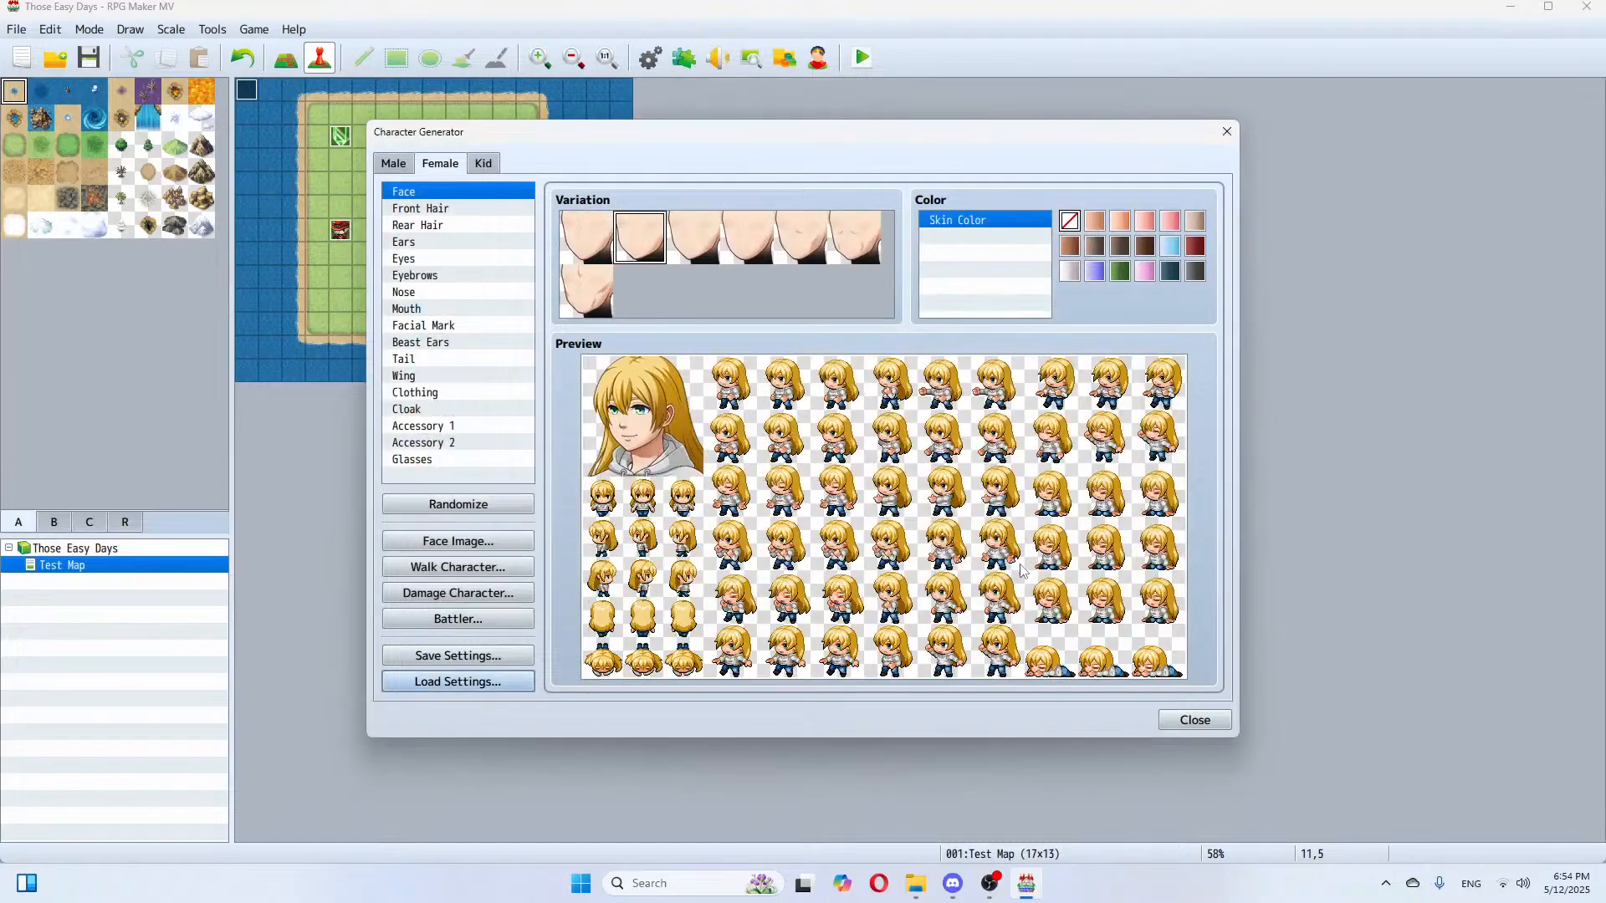
Step: Load the MC1 walking sheet to check which character slots are filled, and leave the Character Generator
left_click(469, 568)
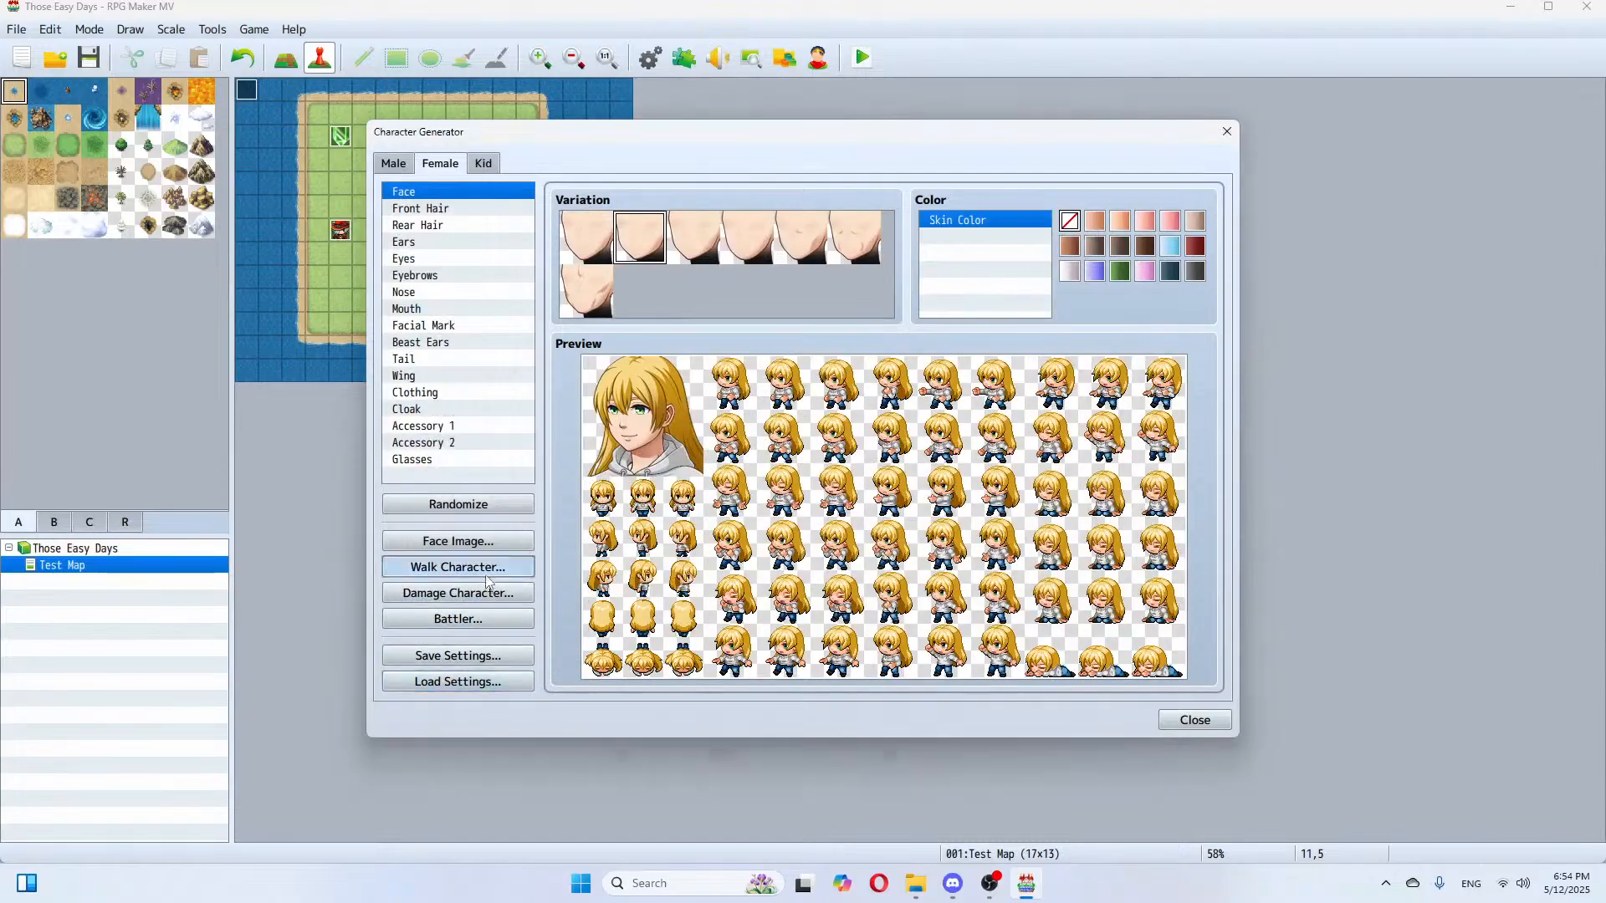
left_click(625, 259)
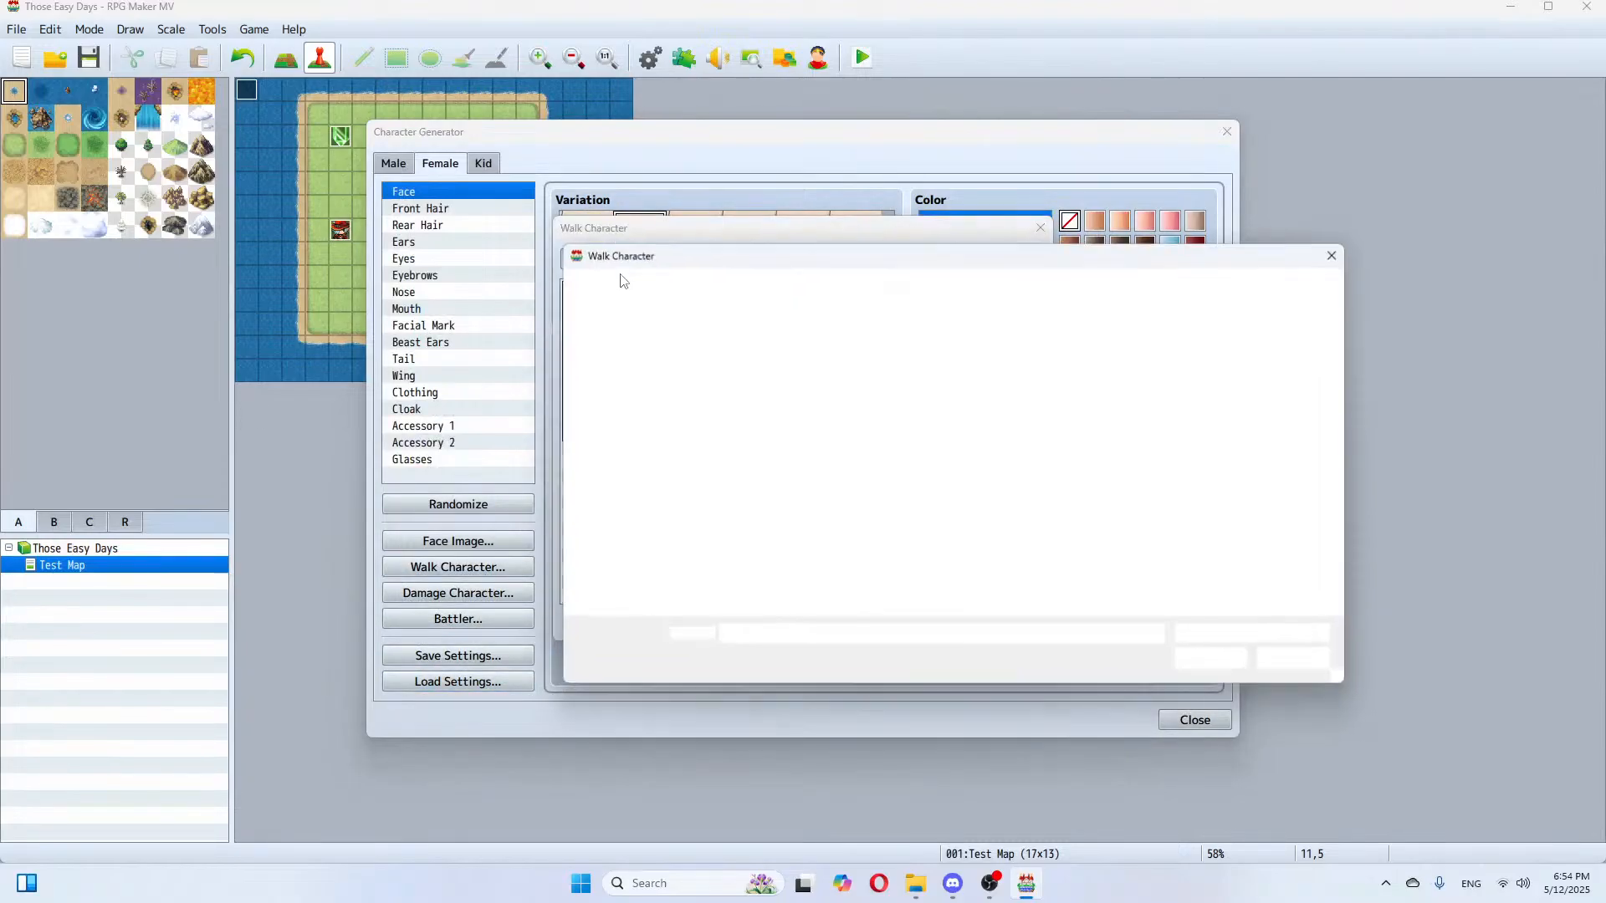
scroll(982, 556, "down", 5)
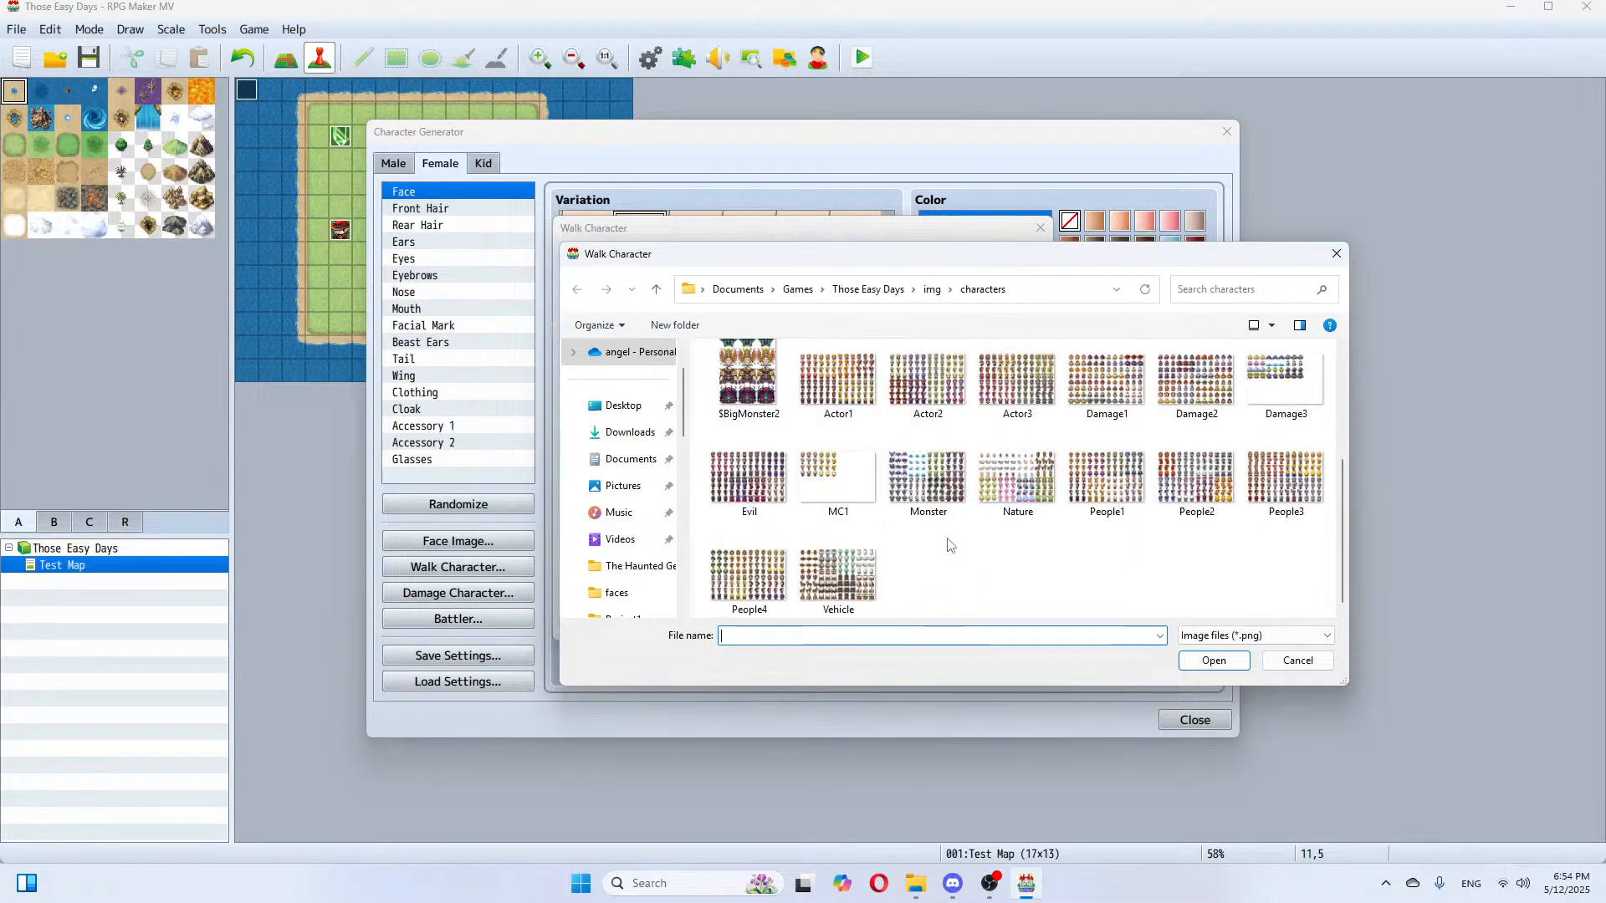
double_click(846, 485)
left_click(1007, 623)
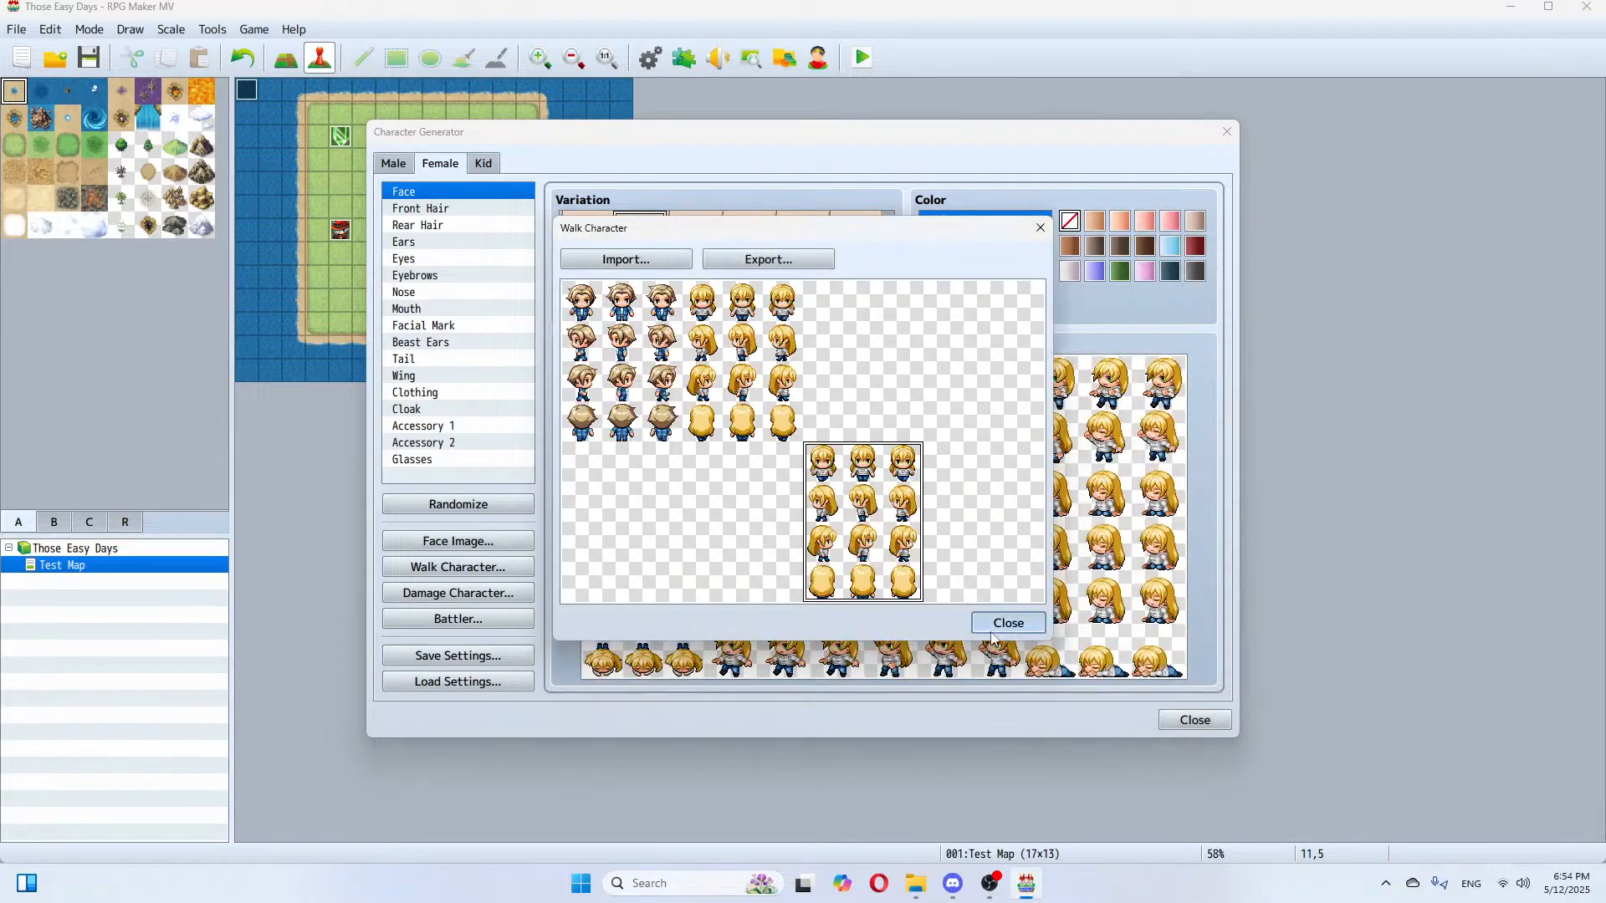
left_click(1195, 720)
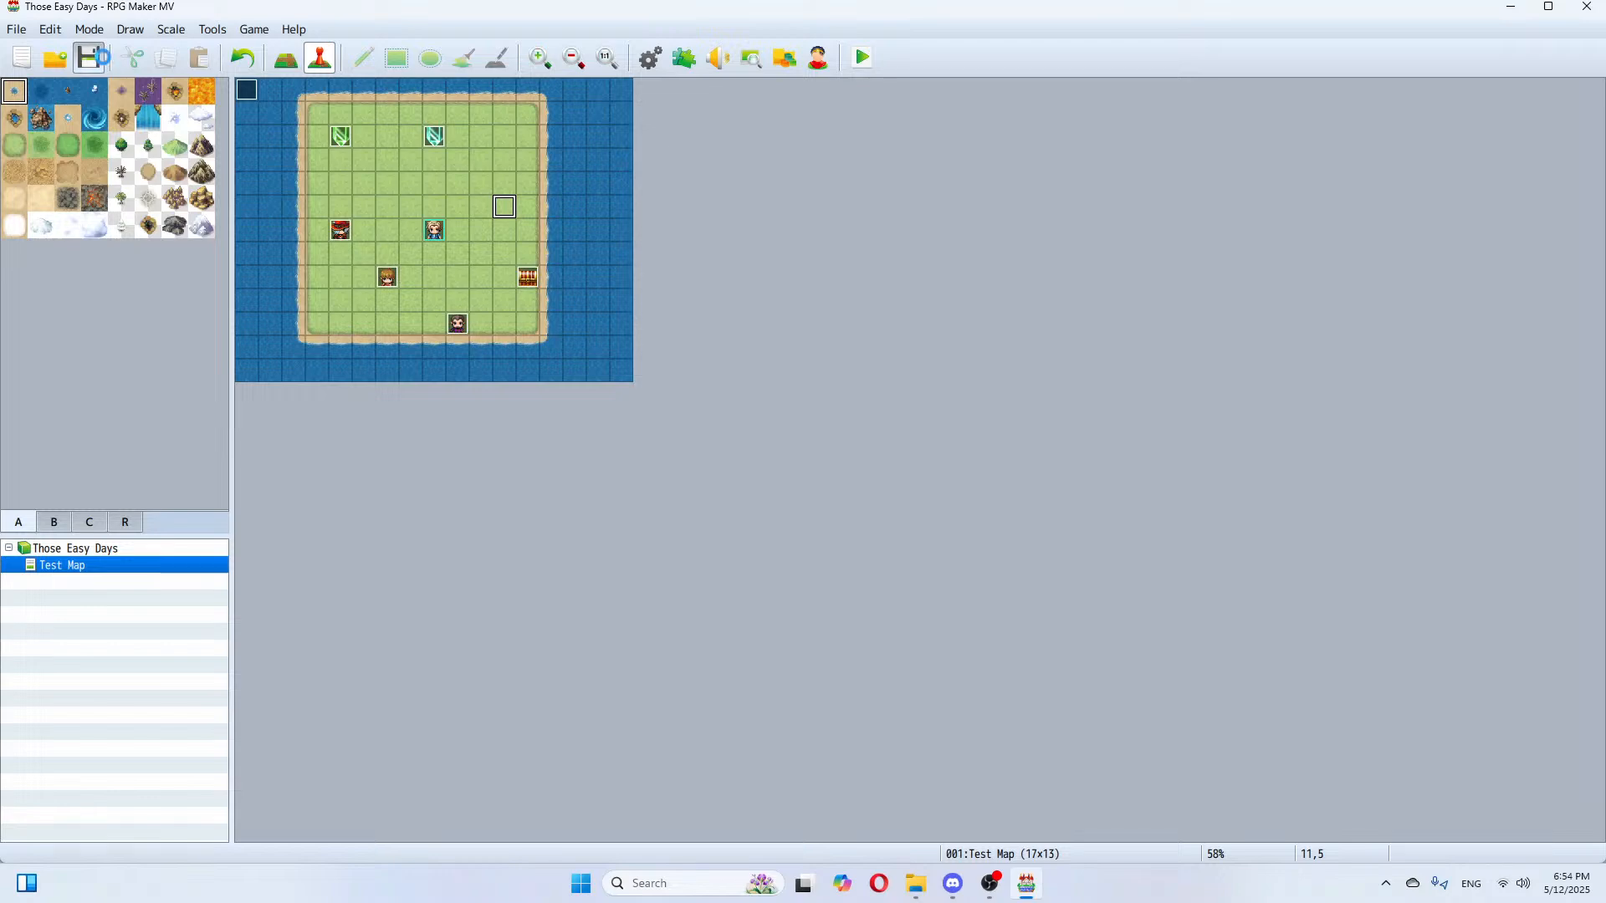
Step: Close RPG Maker MV and relaunch it to reload the Those Easy Days project
left_click(1586, 7)
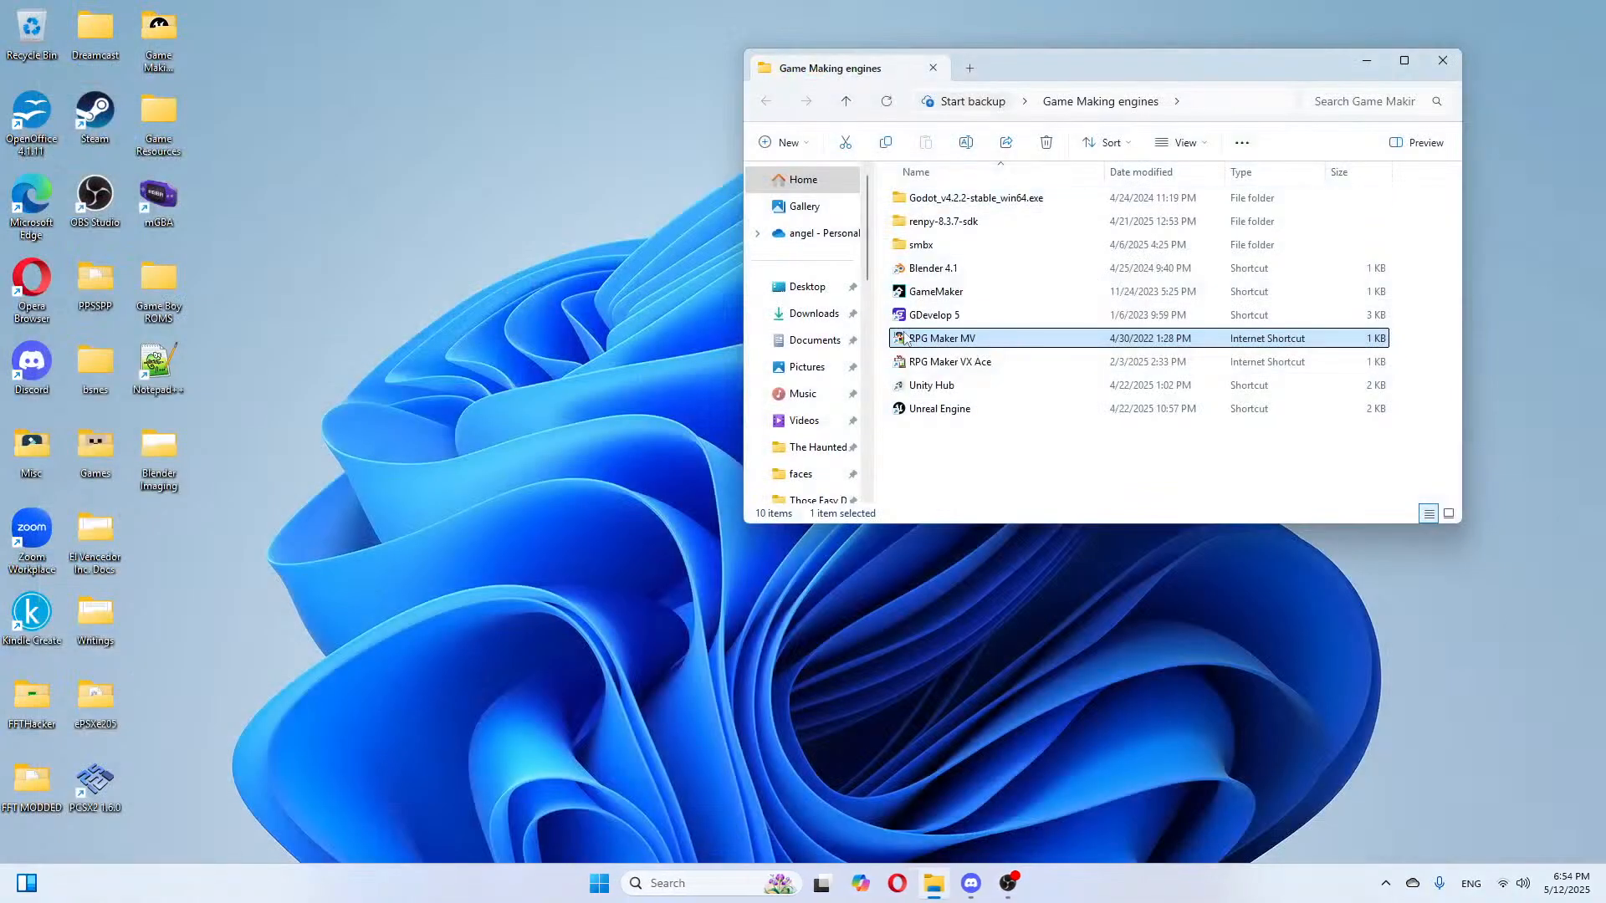
double_click(903, 338)
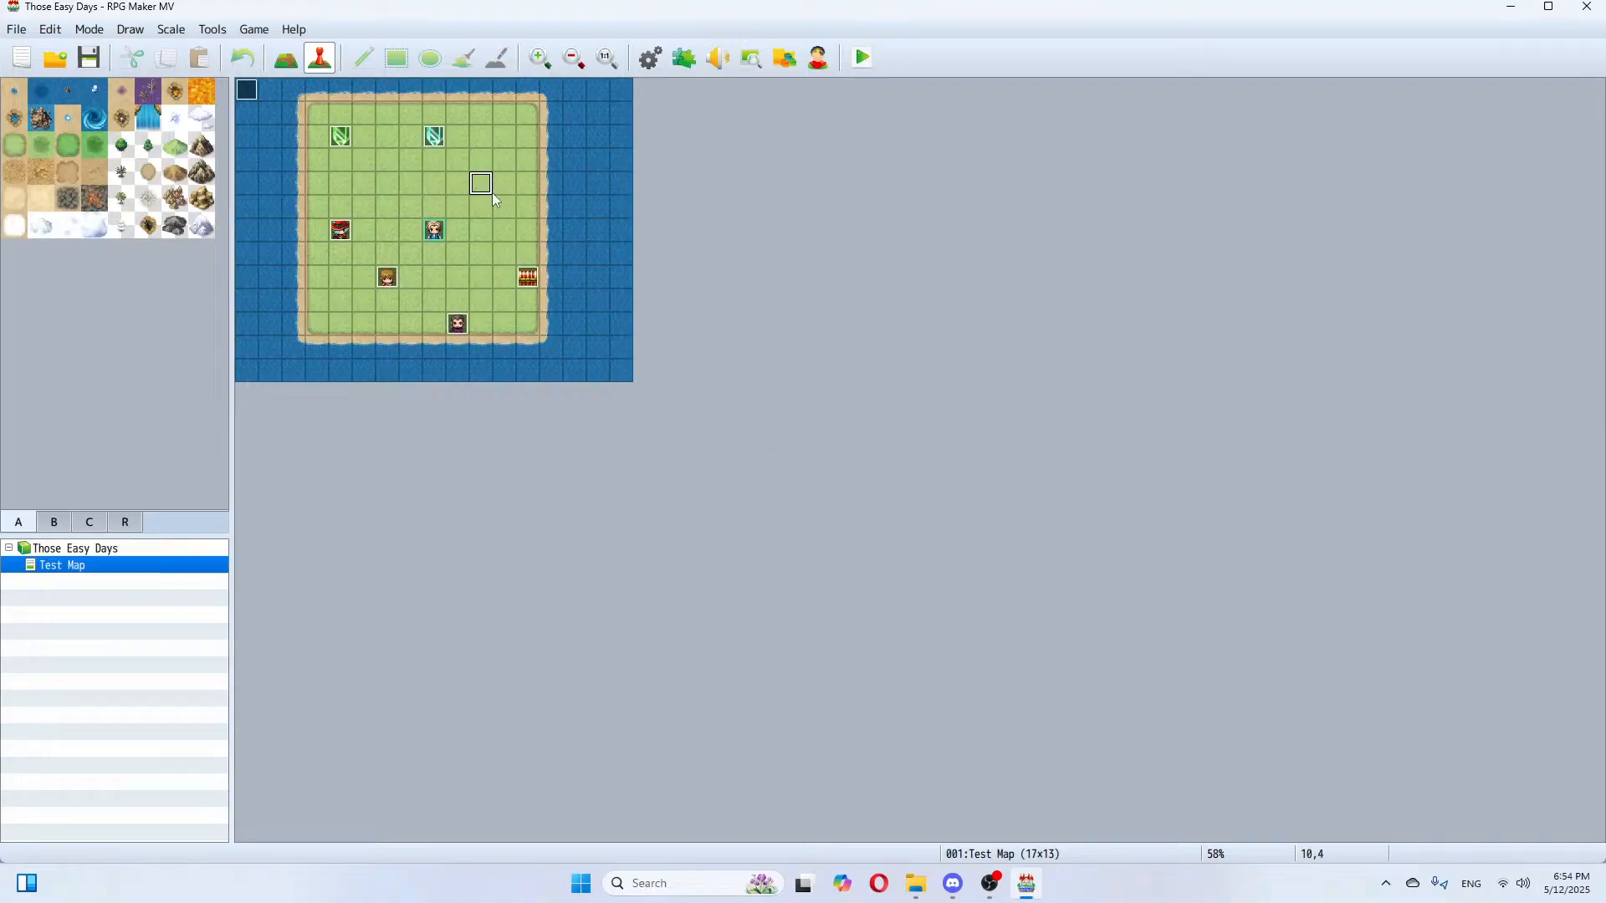
double_click(492, 191)
left_click(1108, 719)
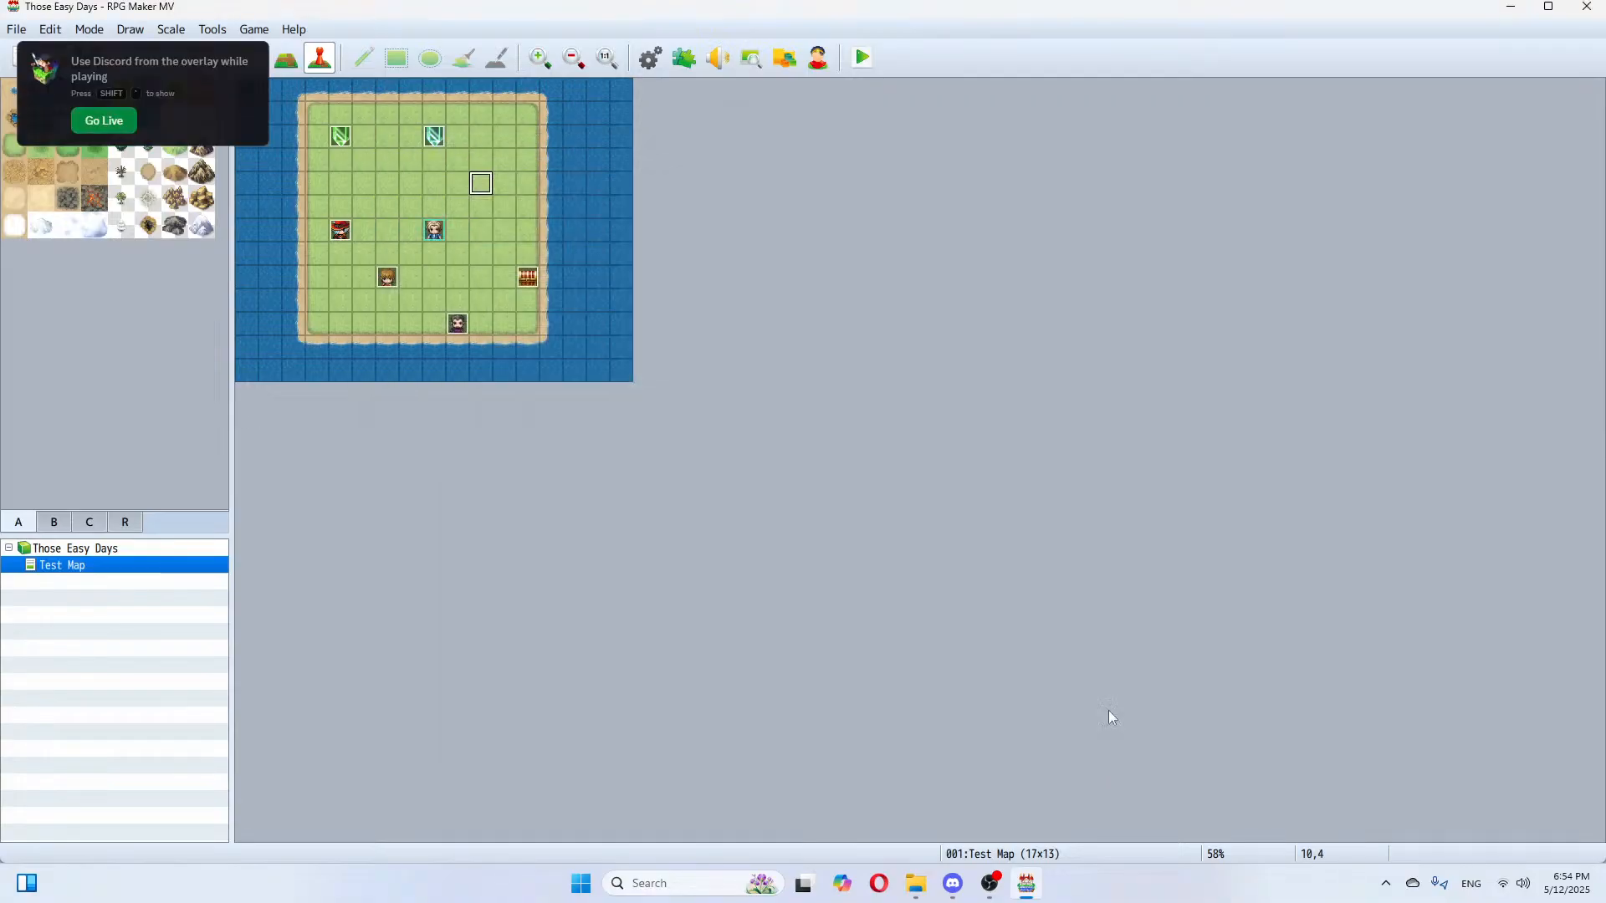
Step: Create an event at map cell 10,4 with the front-facing female sprite from MC1 and the Stepping animation enabled
double_click(483, 179)
double_click(423, 562)
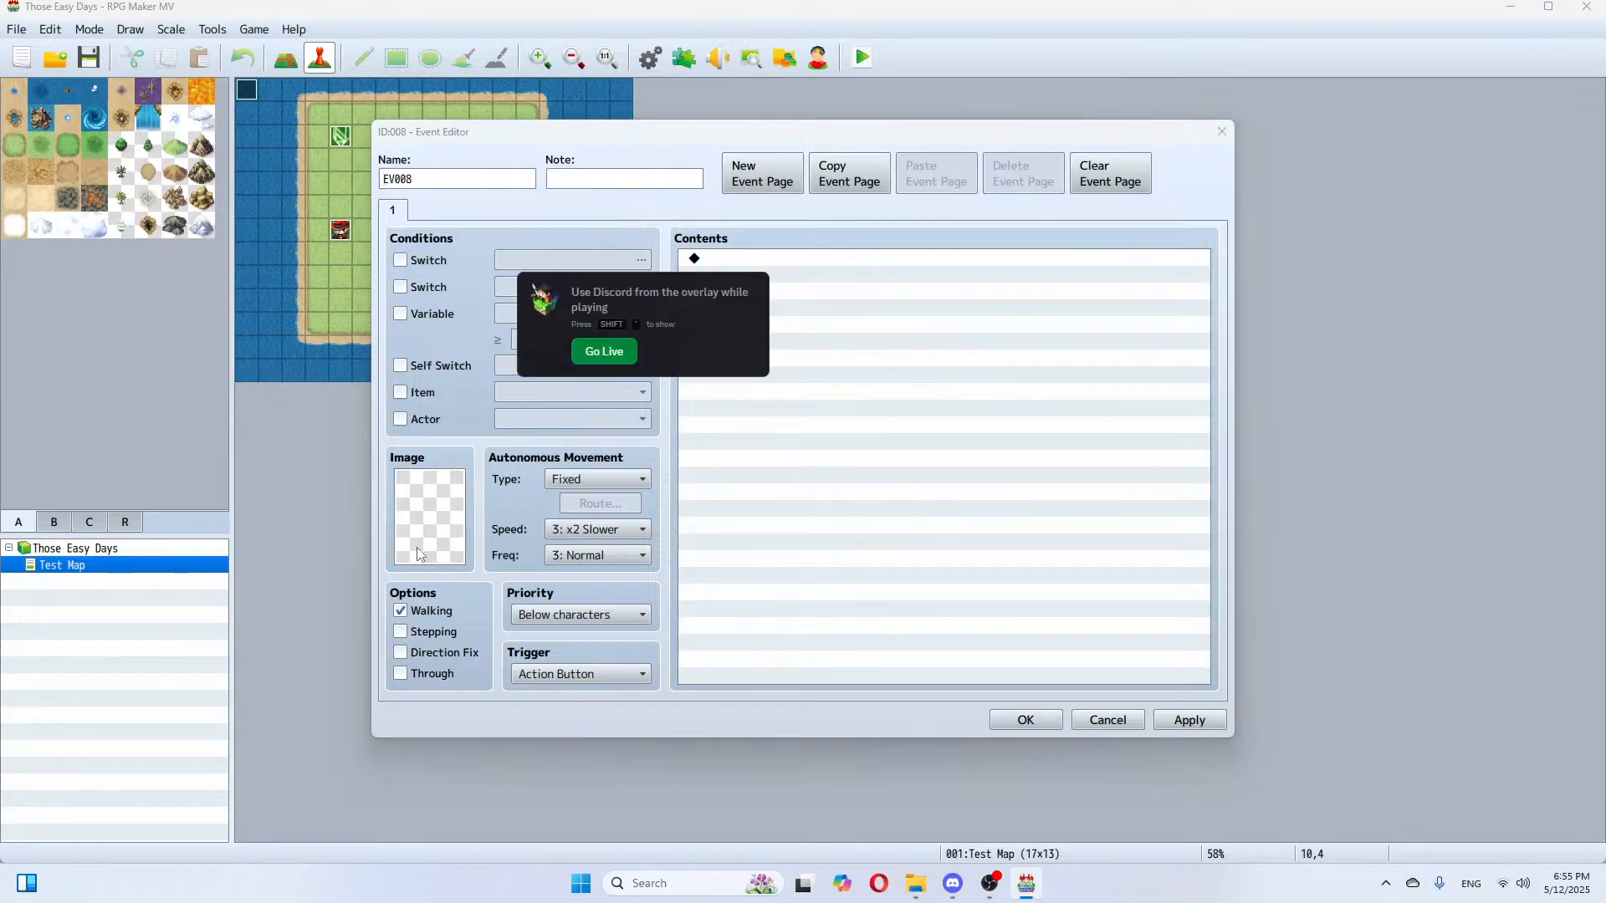
left_click(533, 403)
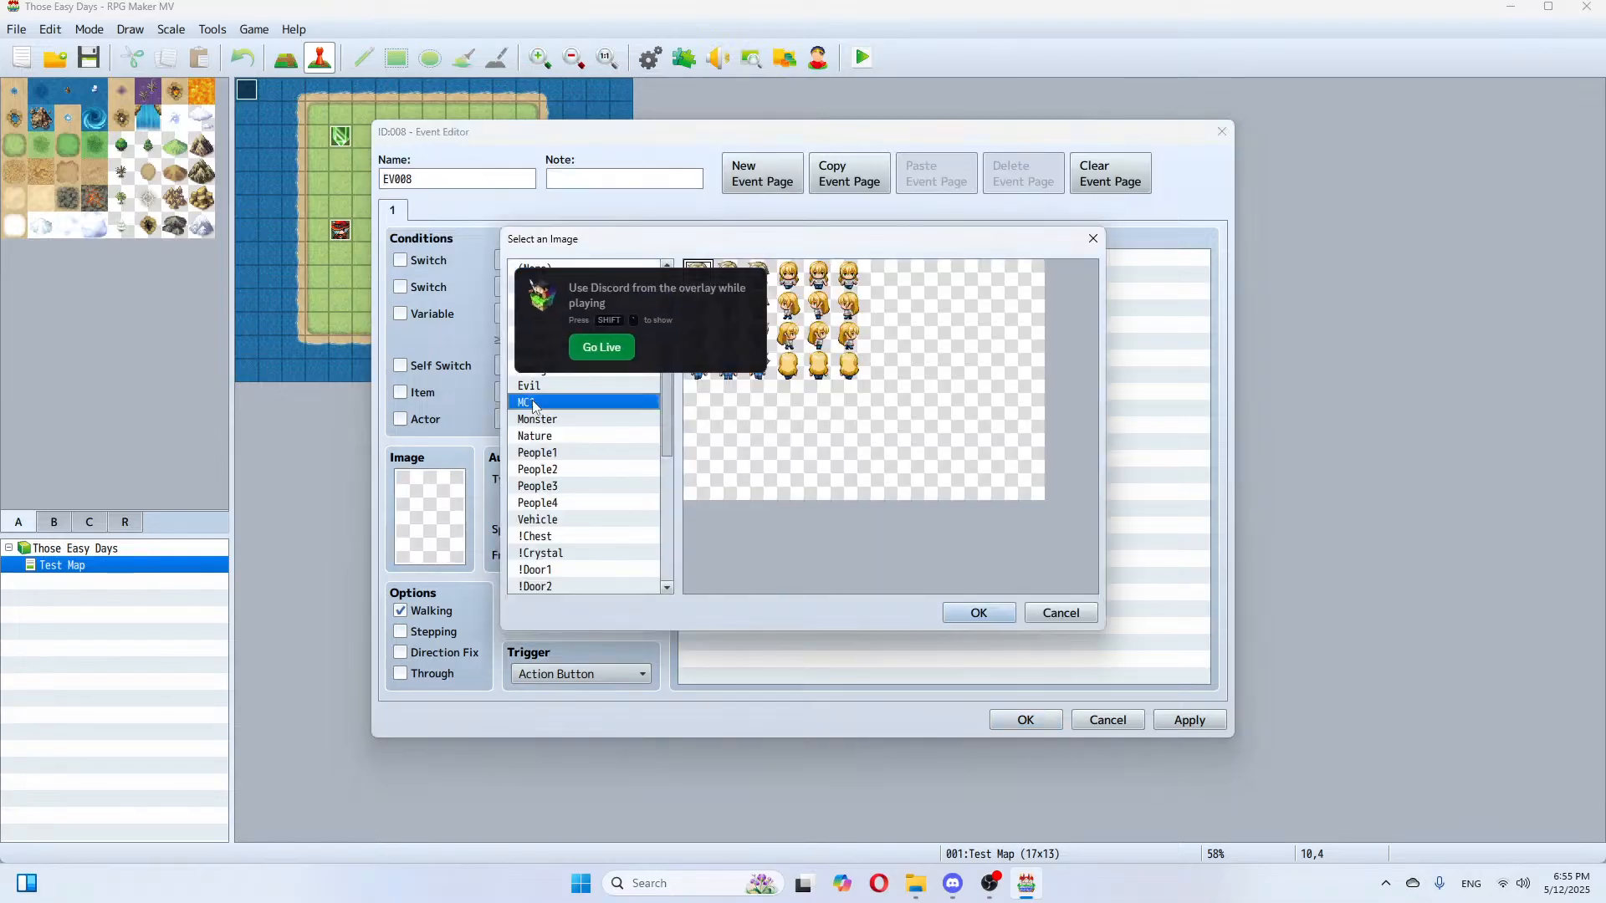
double_click(823, 371)
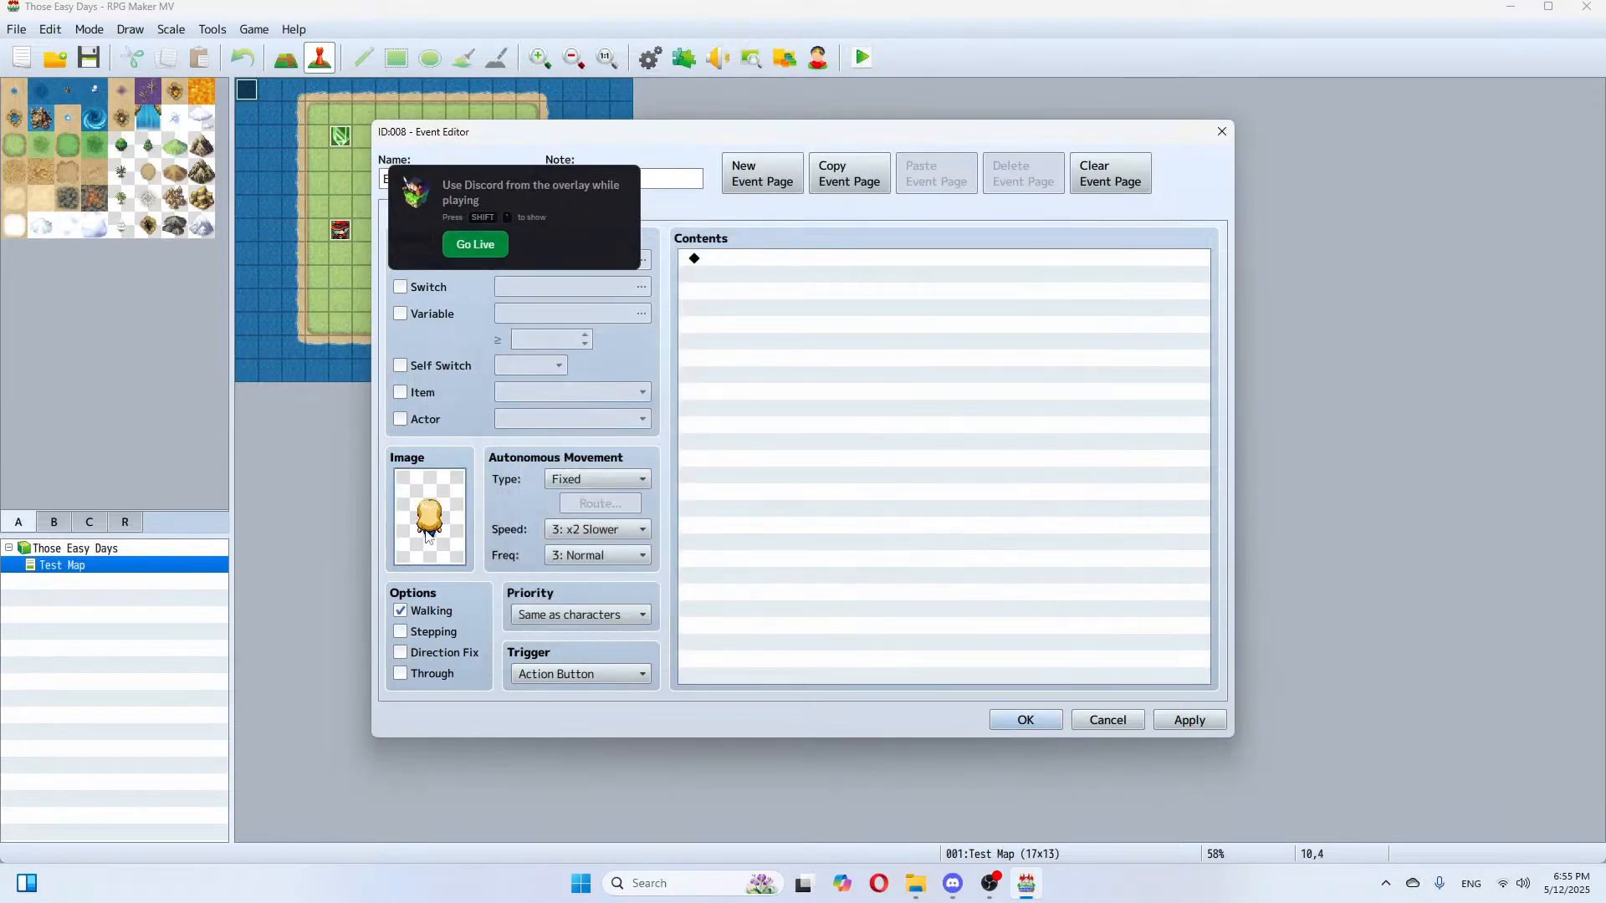
double_click(425, 540)
left_click(788, 278)
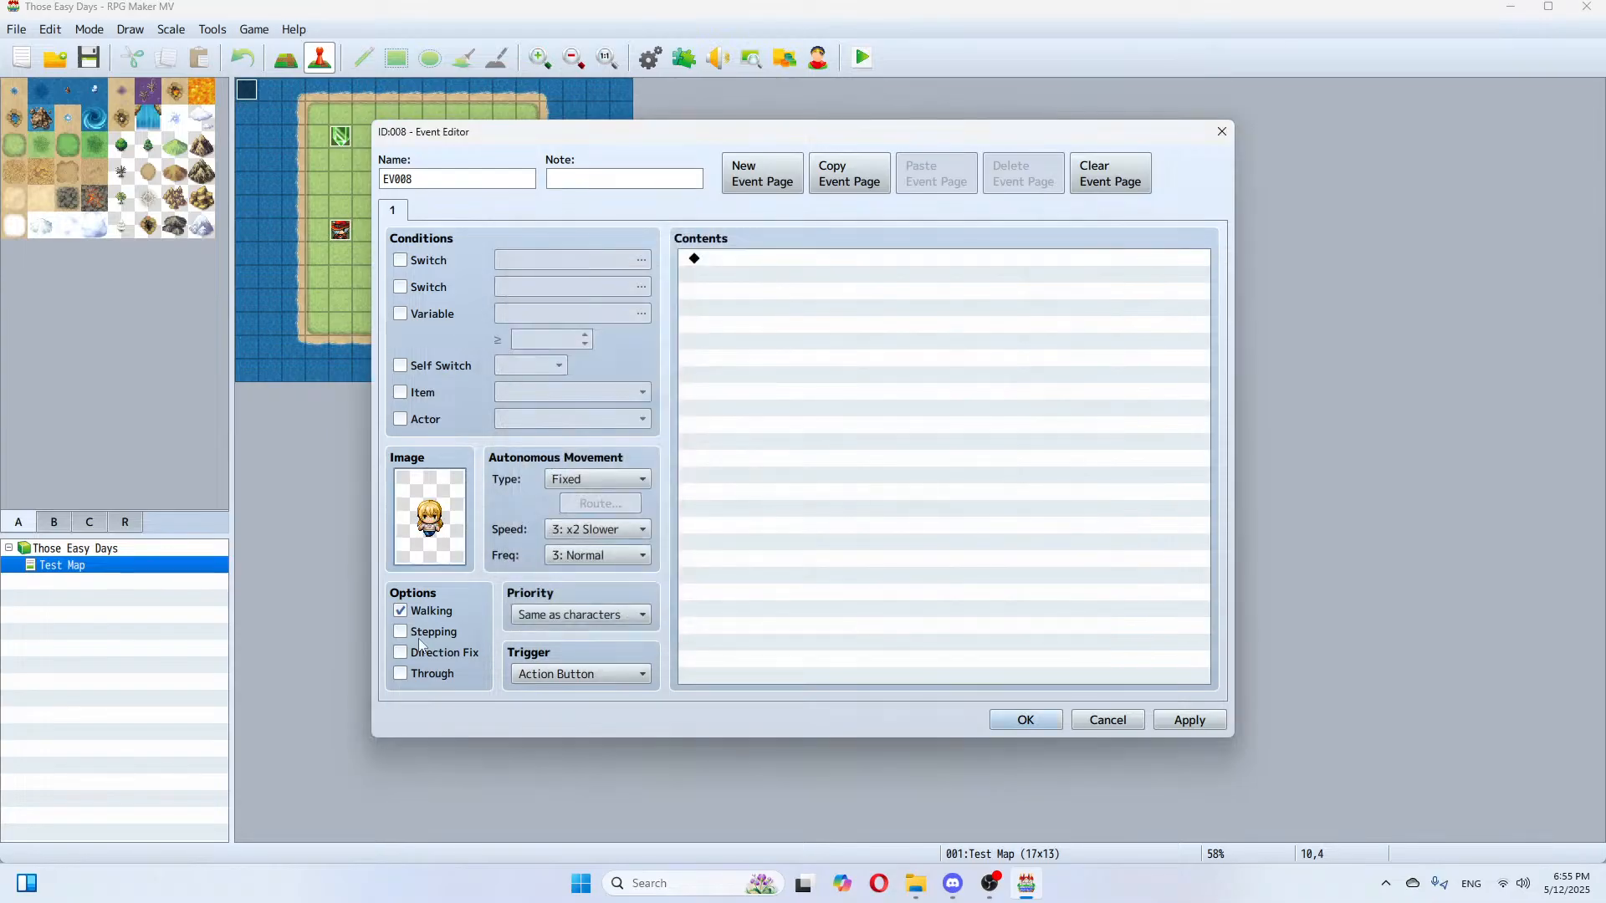
left_click(401, 631)
left_click(1186, 721)
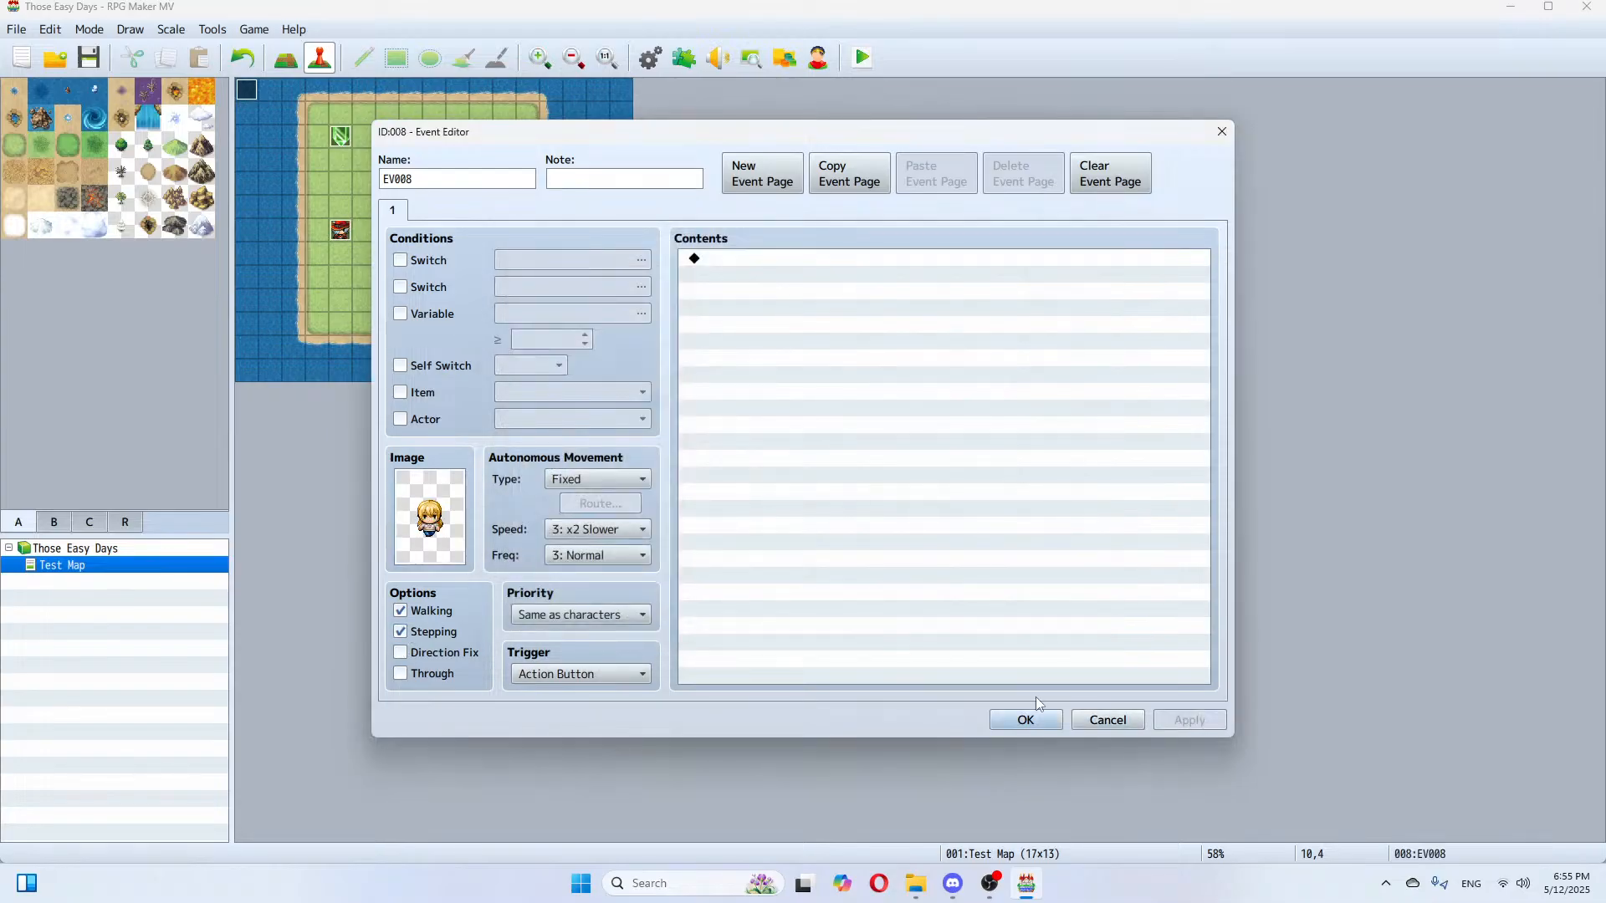
Step: Add a Show Text command with the Jackie face and the line "Hey Ryan, do you like me?"
double_click(764, 259)
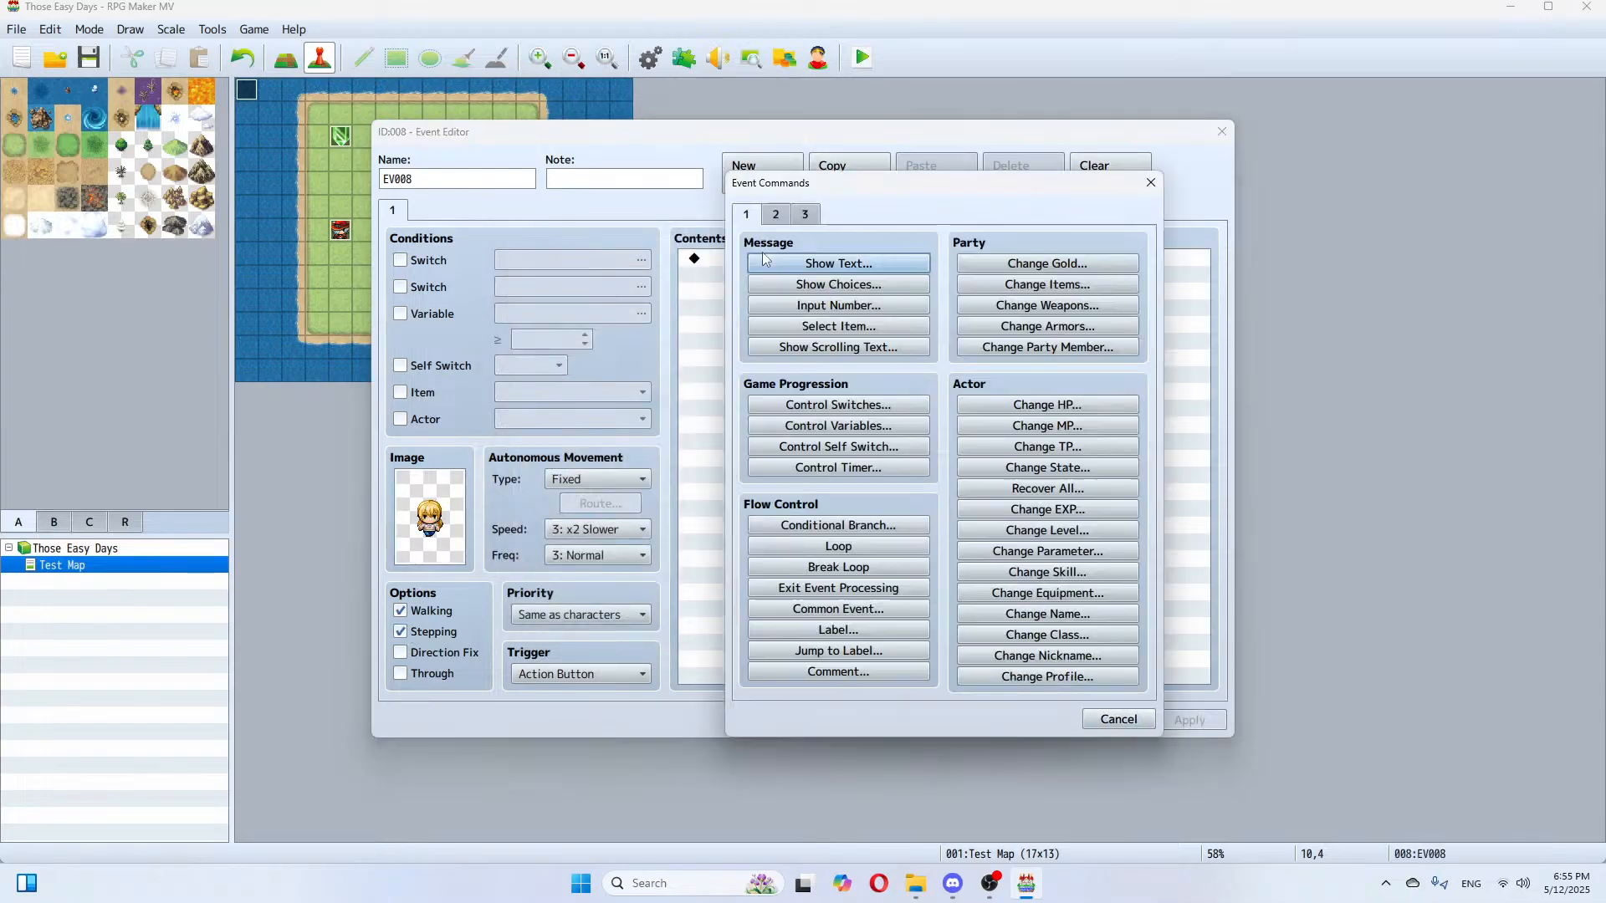
left_click(839, 263)
double_click(783, 457)
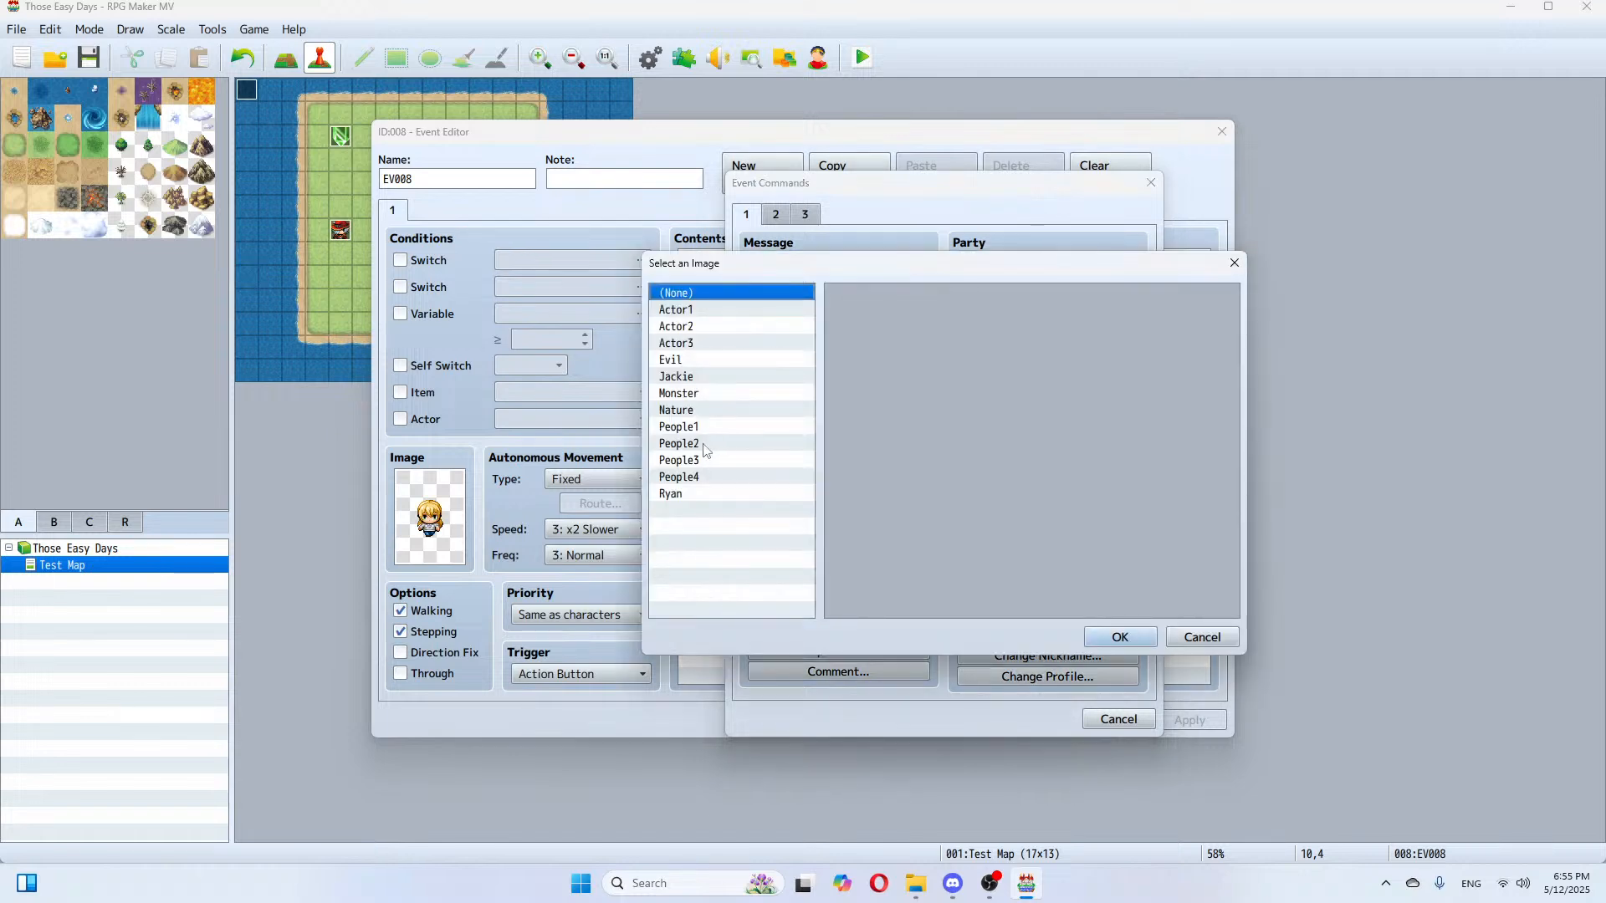
left_click(679, 376)
double_click(874, 357)
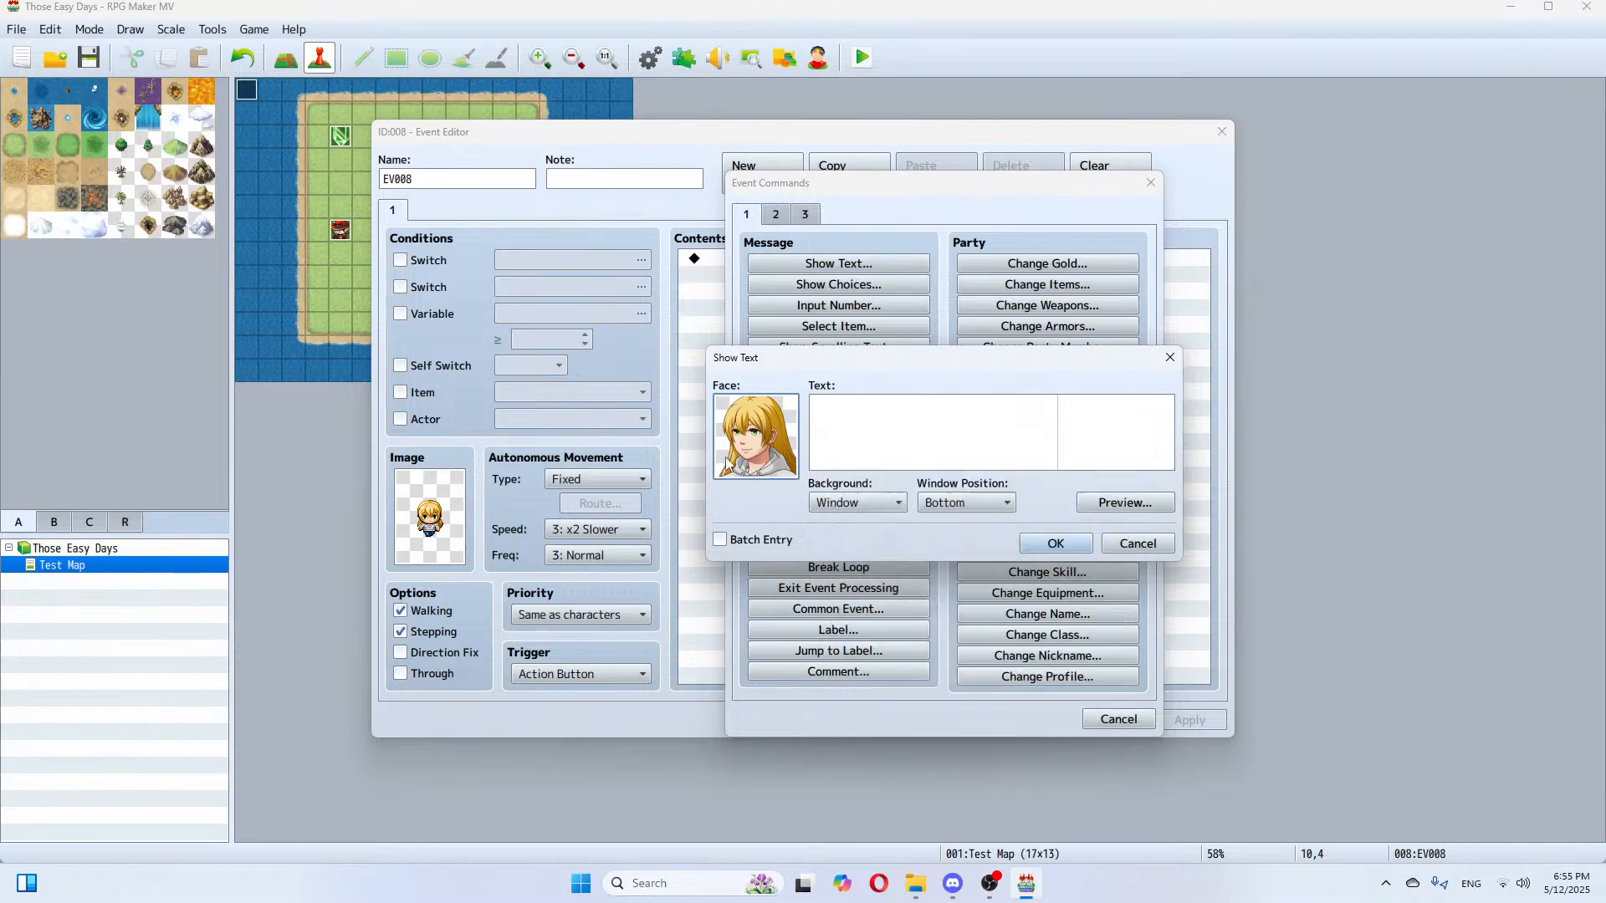
left_click(886, 427)
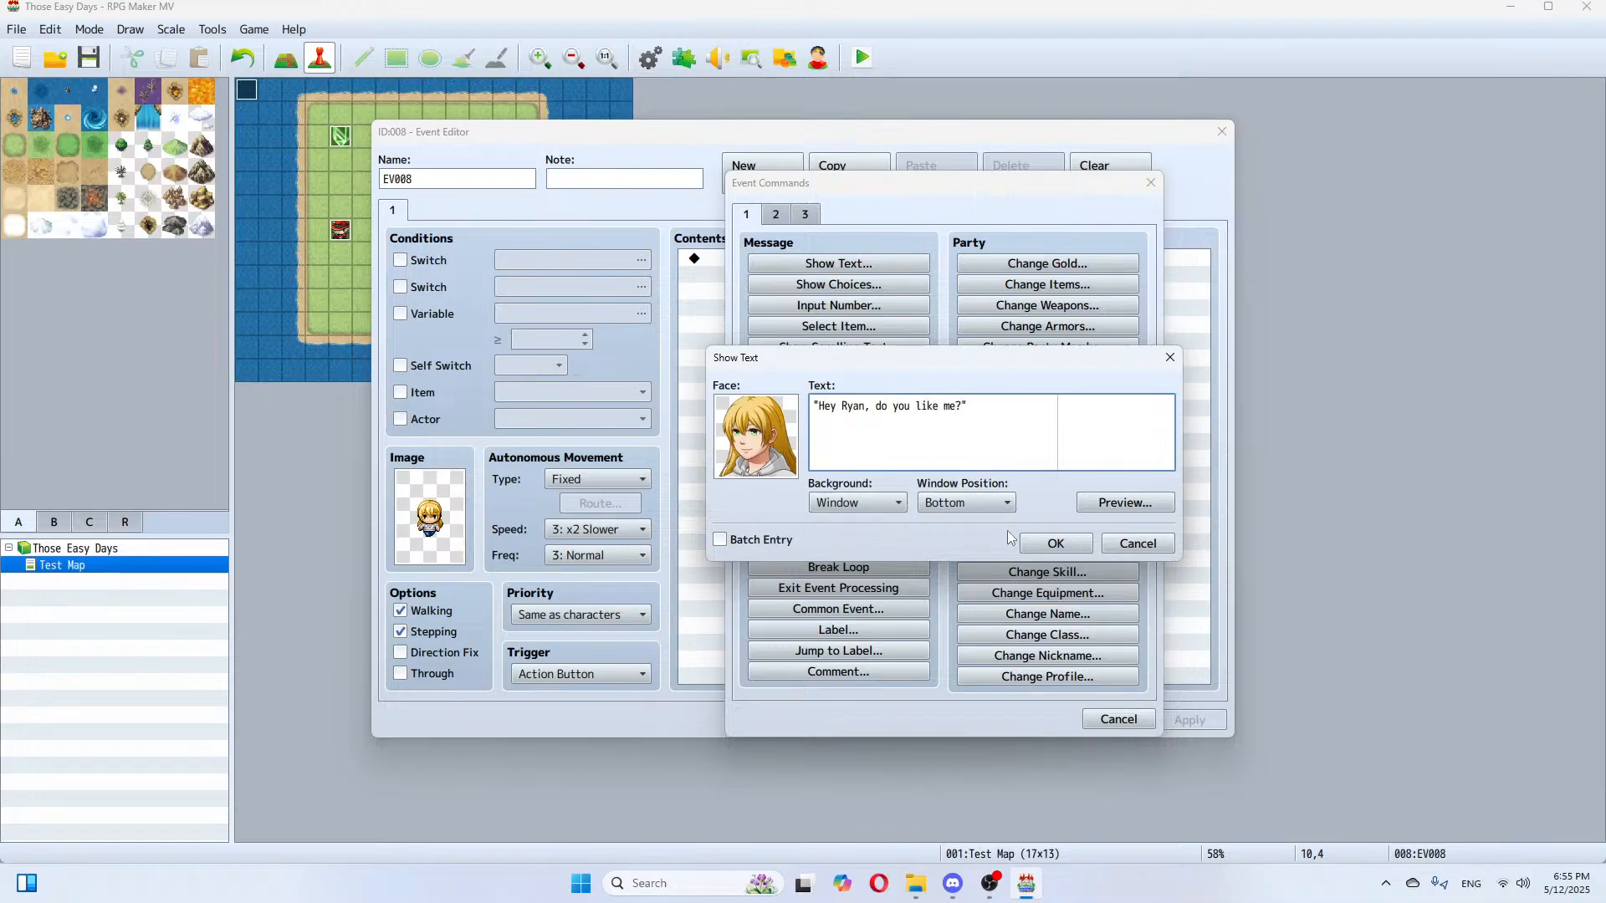
left_click(1050, 544)
Step: Add a Show Choices command with the options Yes and No below the message
double_click(720, 296)
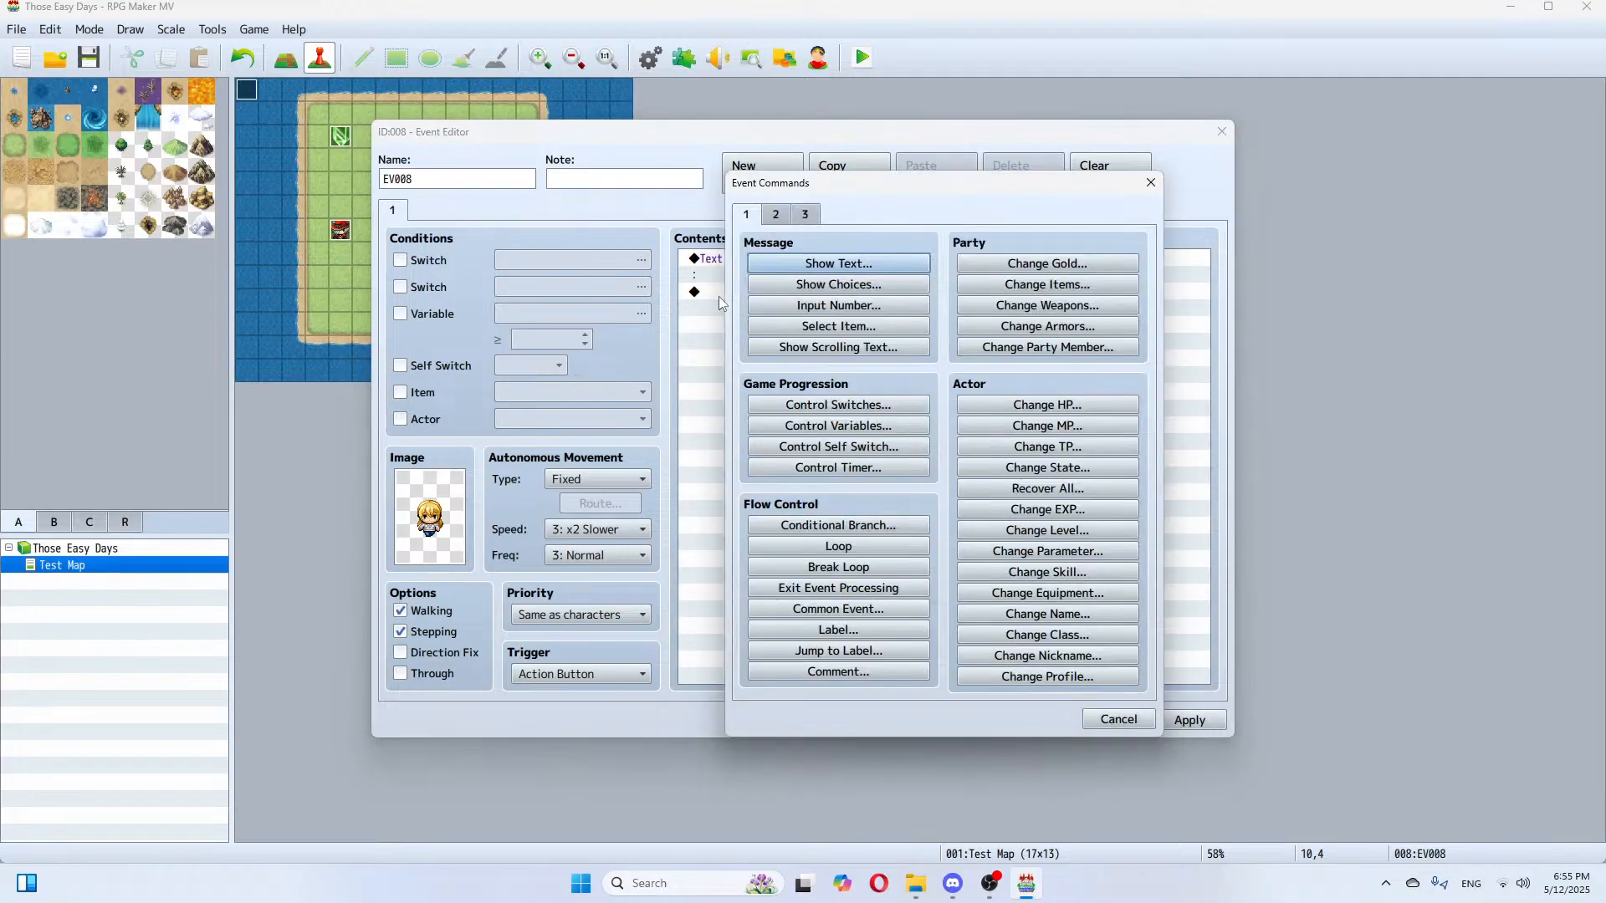
left_click(832, 285)
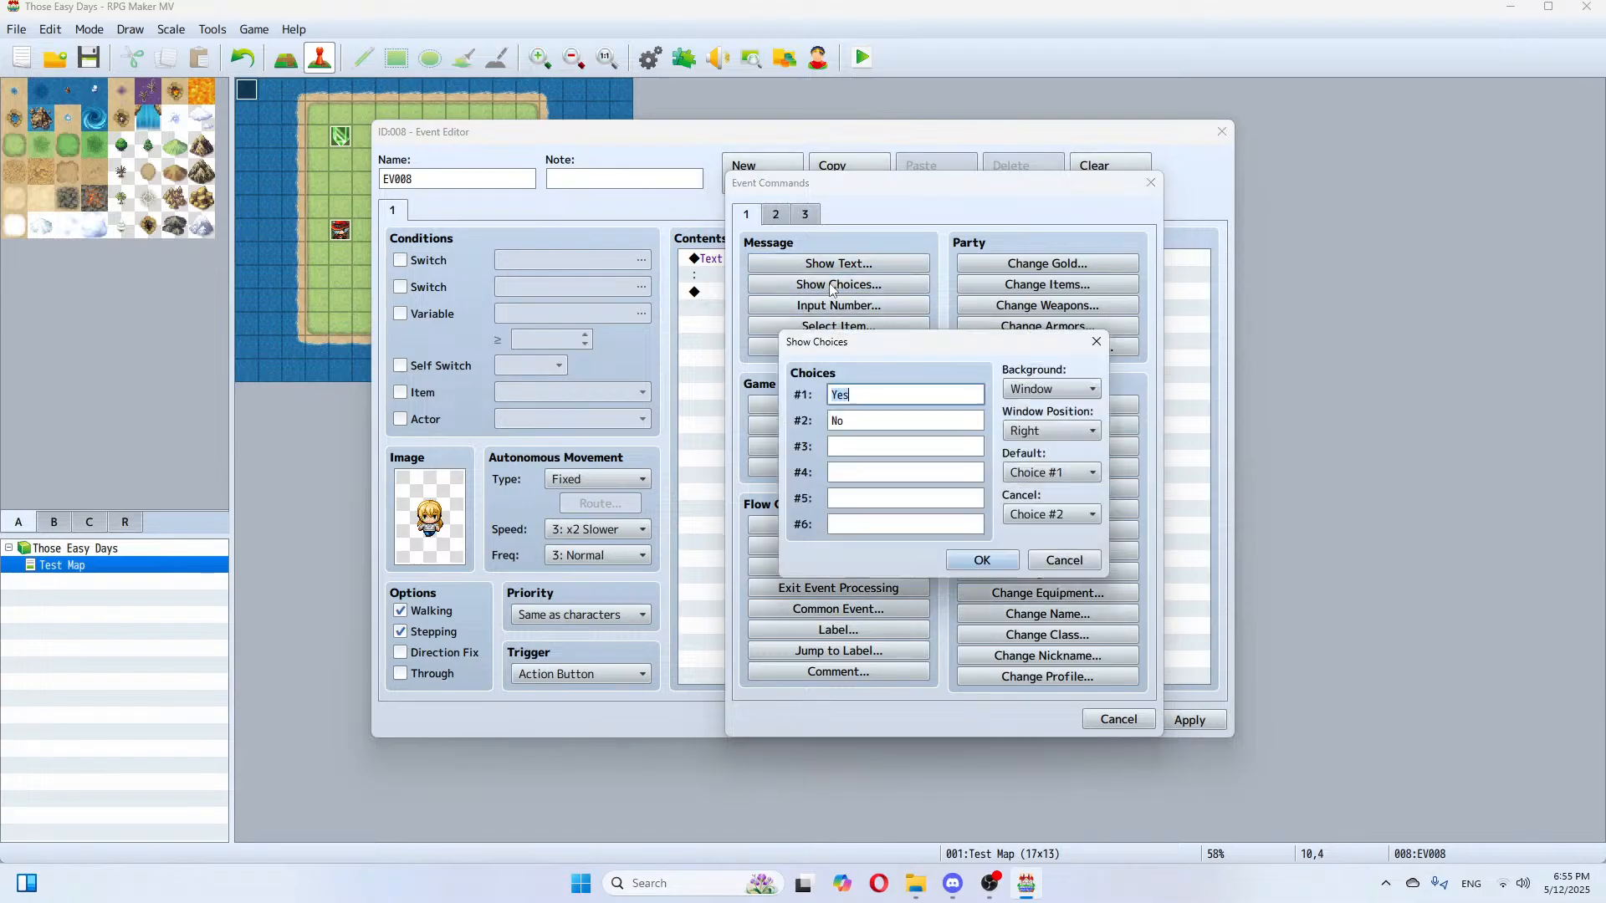
left_click(982, 559)
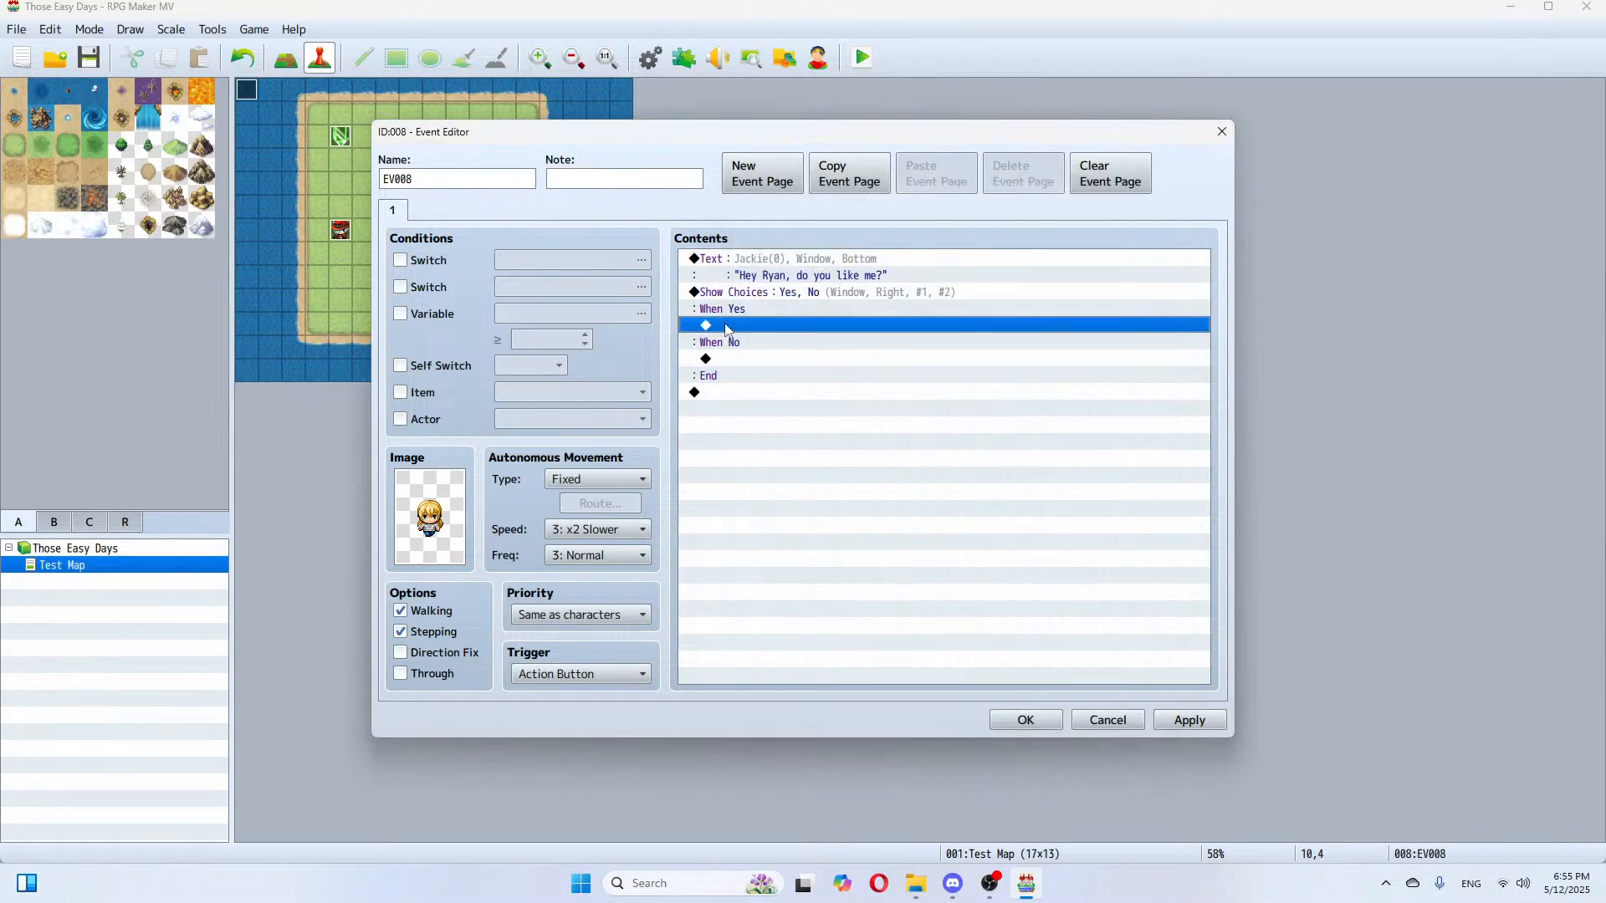
Step: Start a Control Variables command in the Yes branch, naming variable 0003 "Jackie RV" and selecting it
double_click(726, 329)
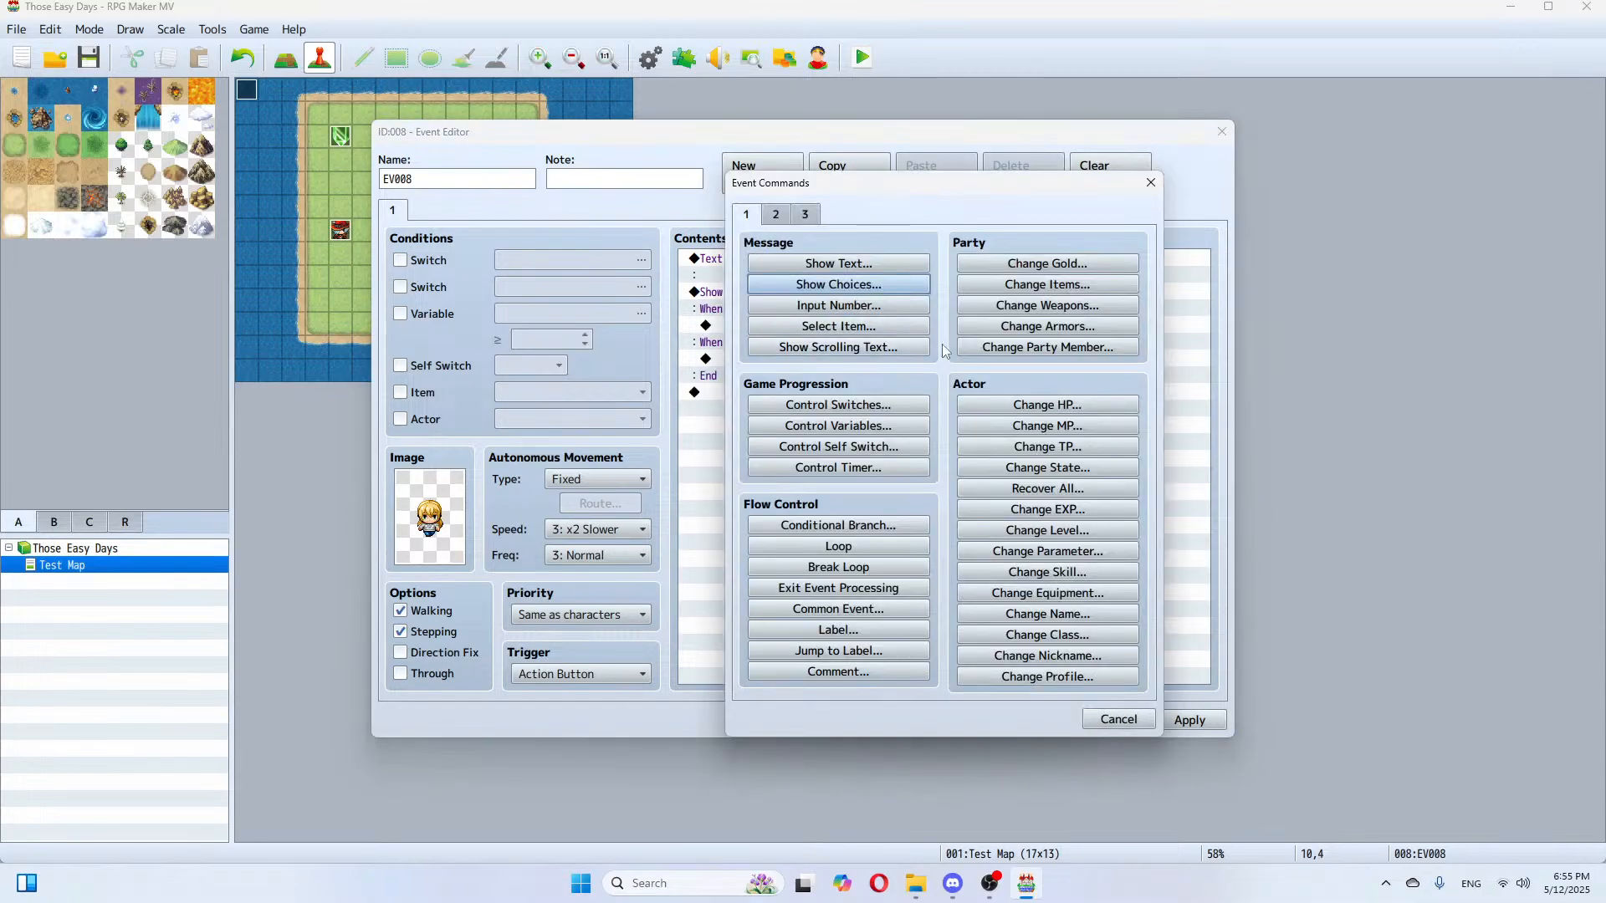
left_click(876, 427)
left_click(898, 336)
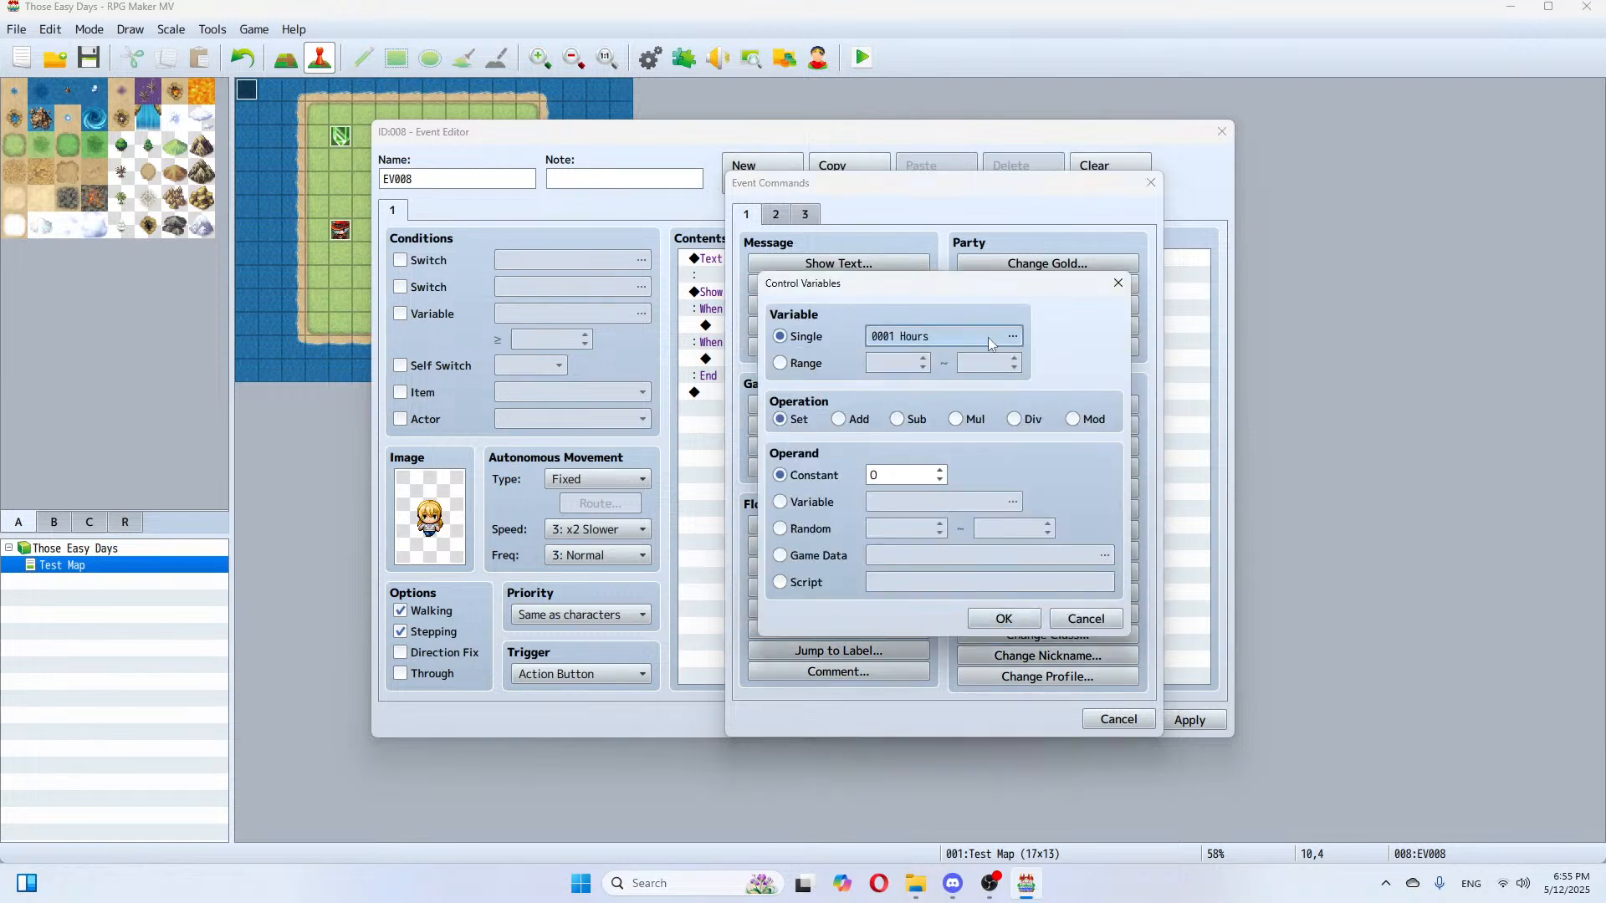
left_click(970, 311)
left_click(998, 623)
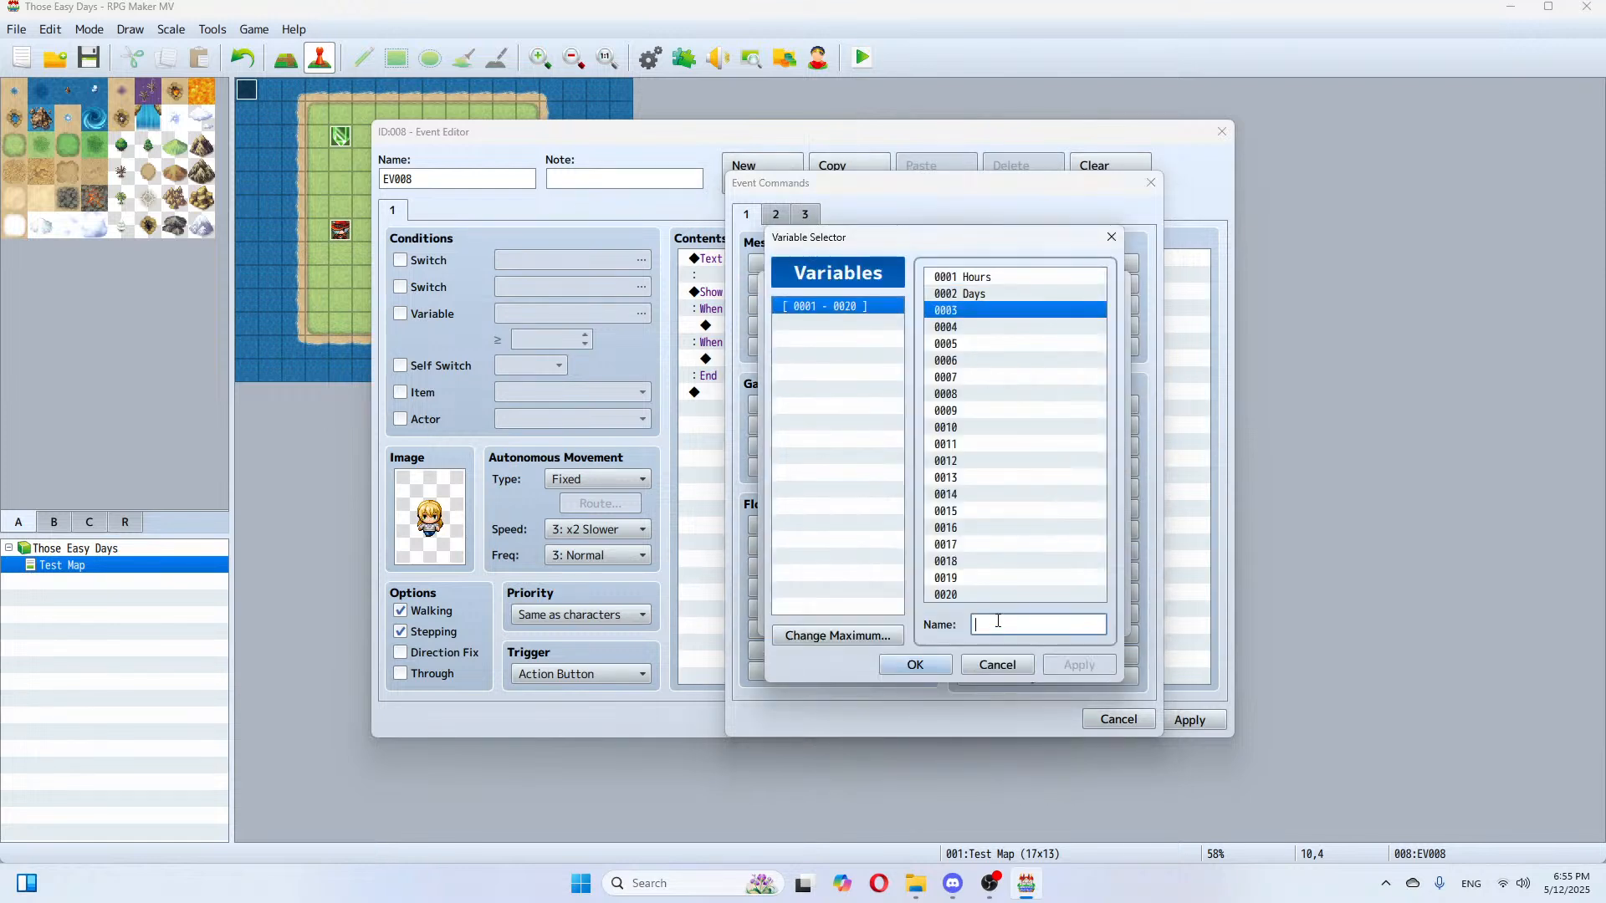
type("Jackie")
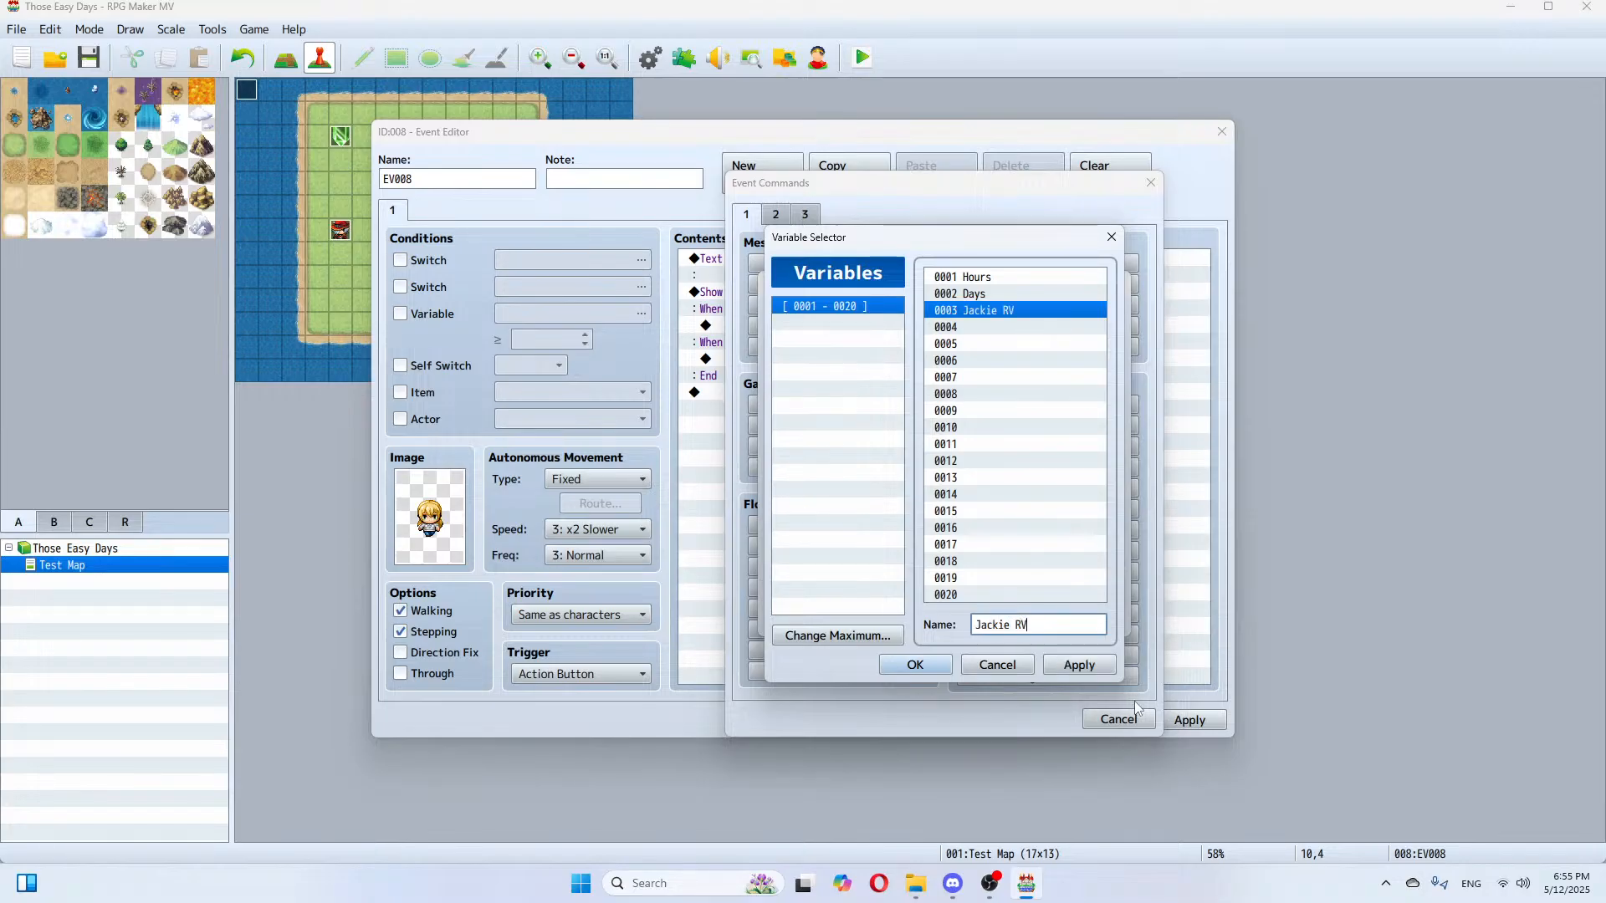
type(" RV")
left_click(914, 665)
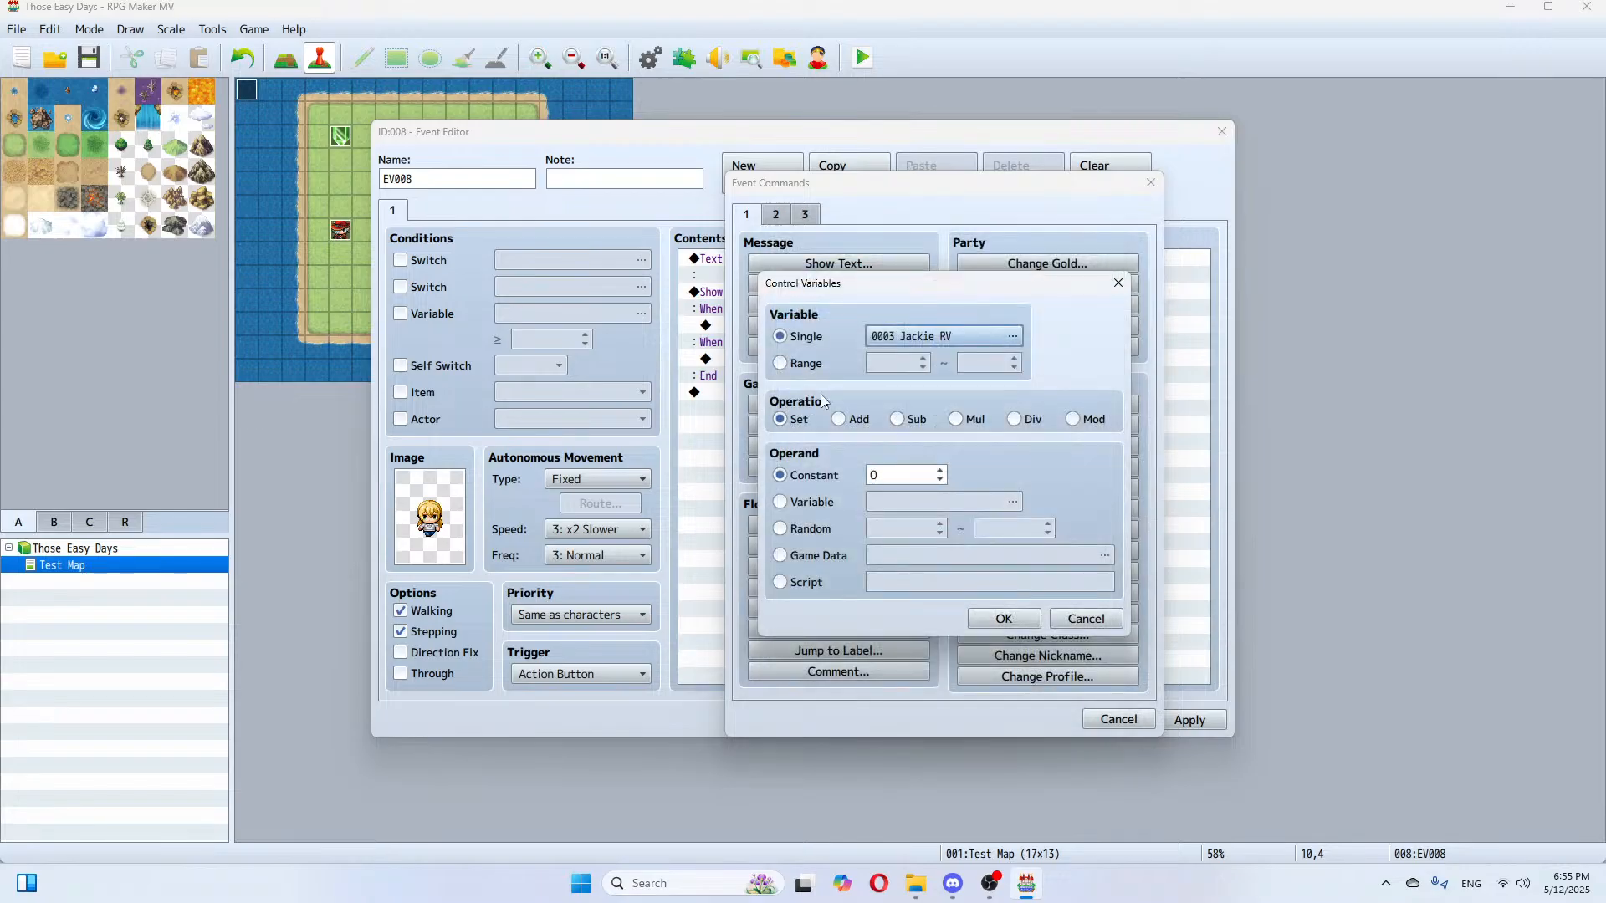
Step: Make the command add a constant of 1 to Jackie RV and apply the event changes
left_click(841, 419)
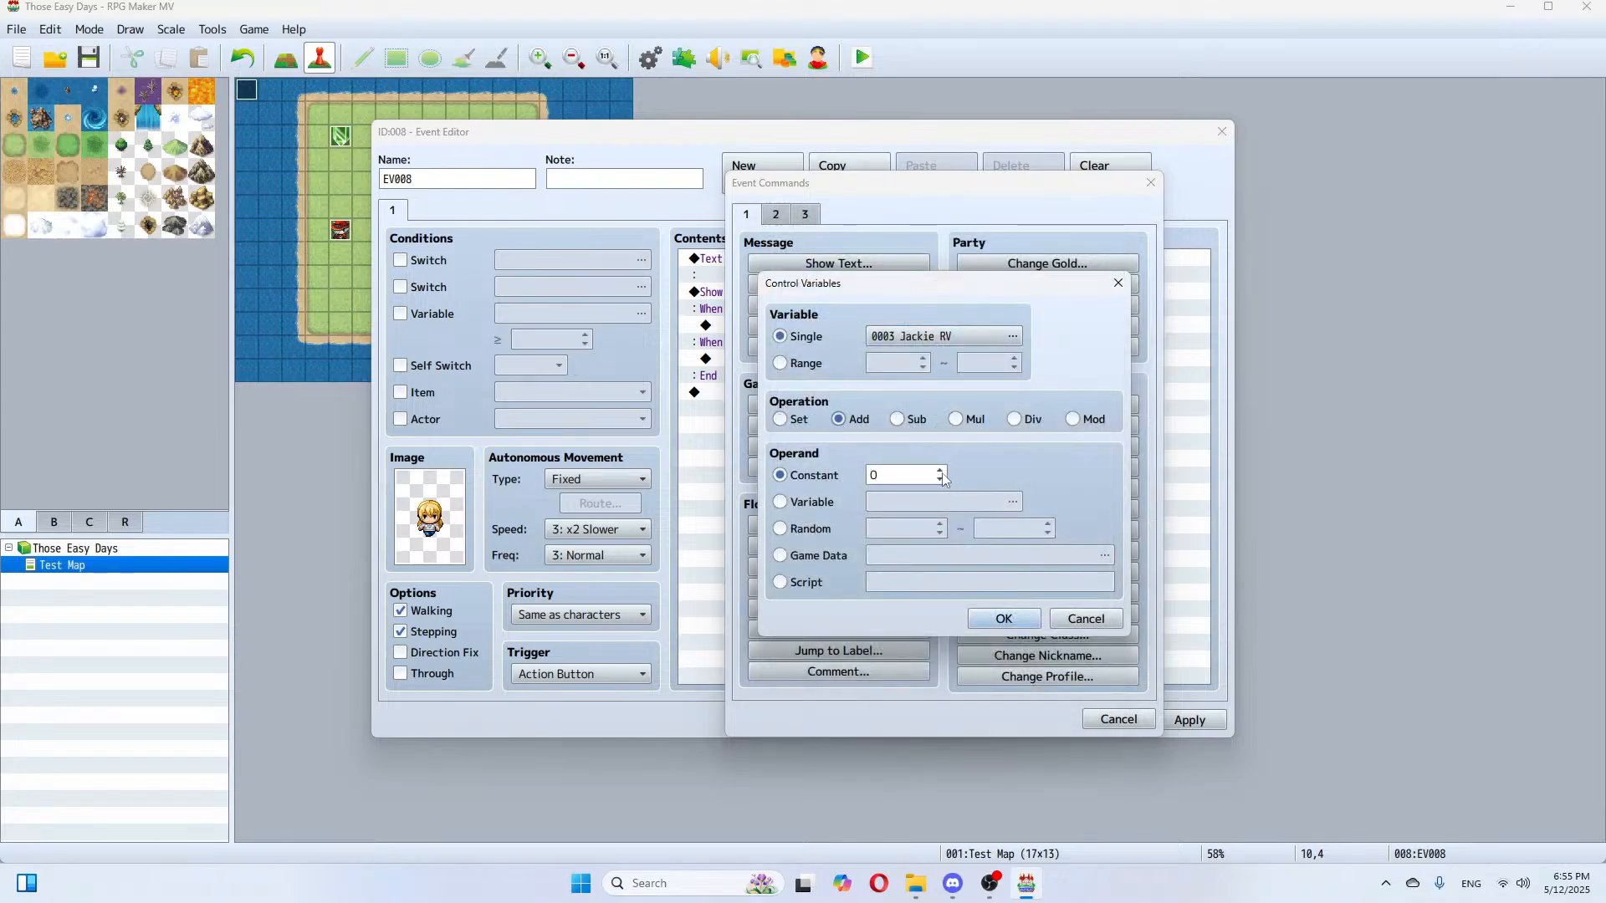
left_click(940, 472)
left_click(1003, 619)
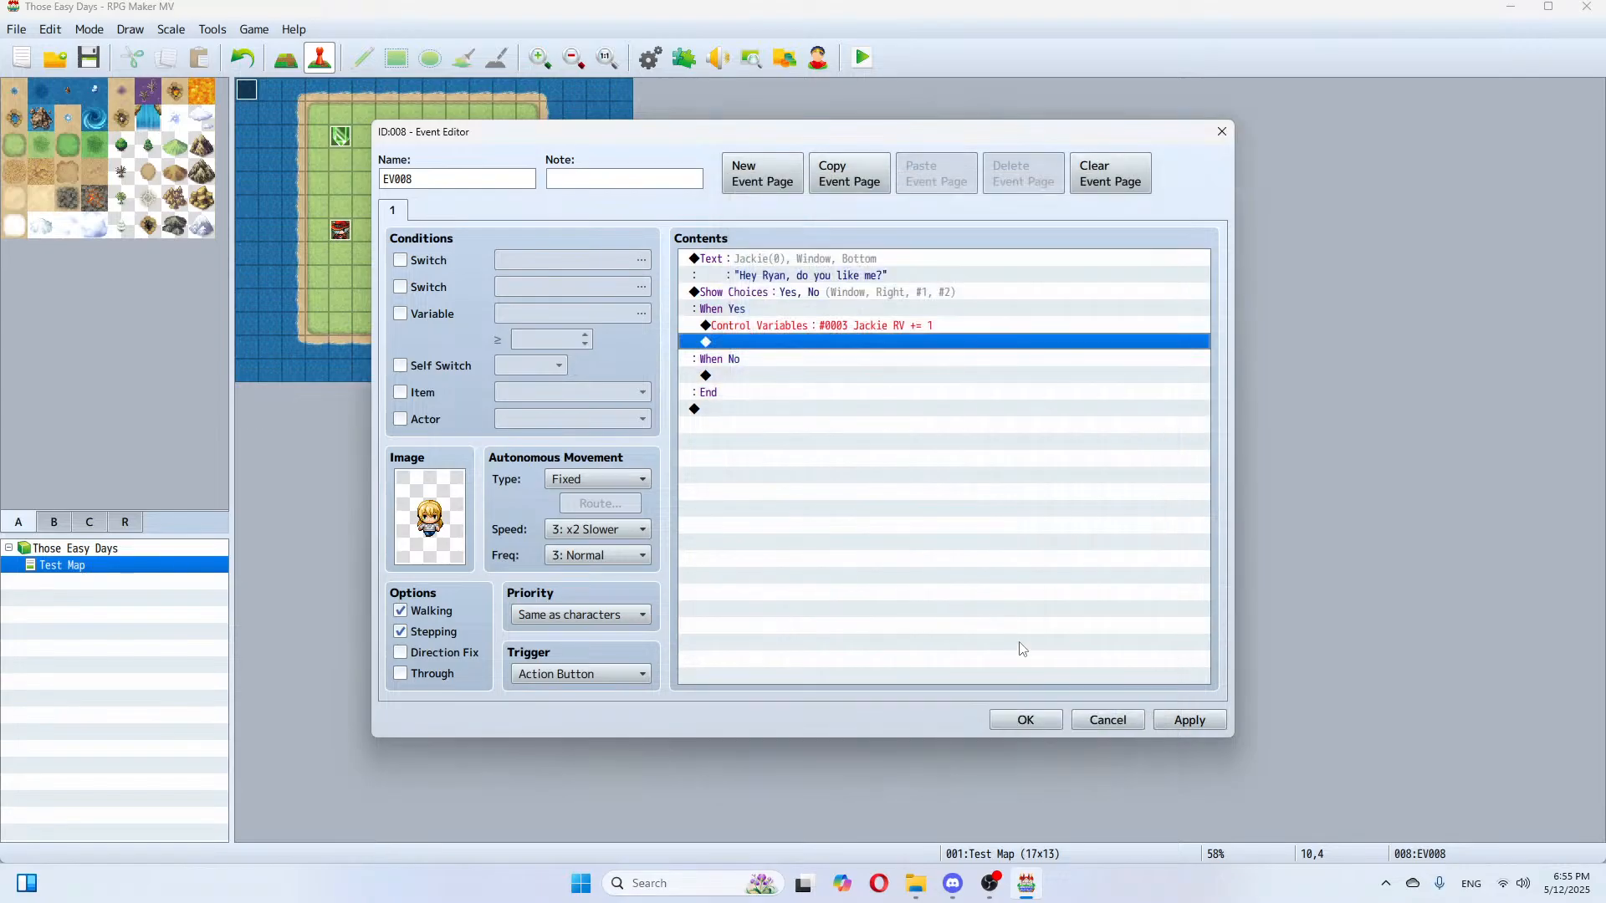
left_click(1163, 724)
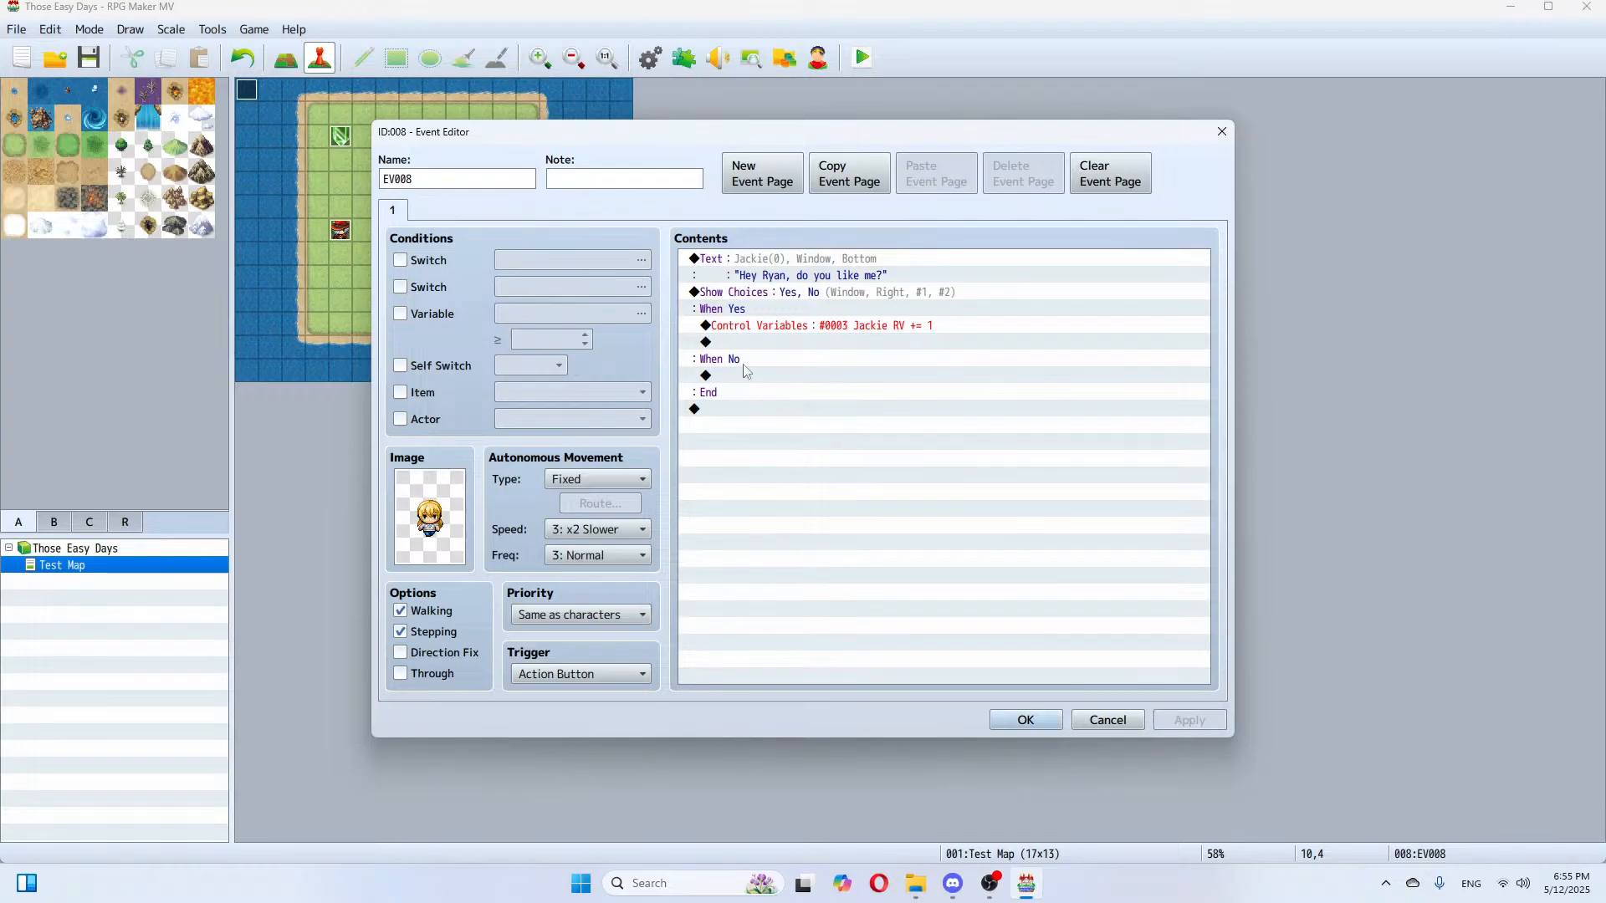
Step: Add a Control Self Switch command after the choices that turns self switch A ON
double_click(726, 409)
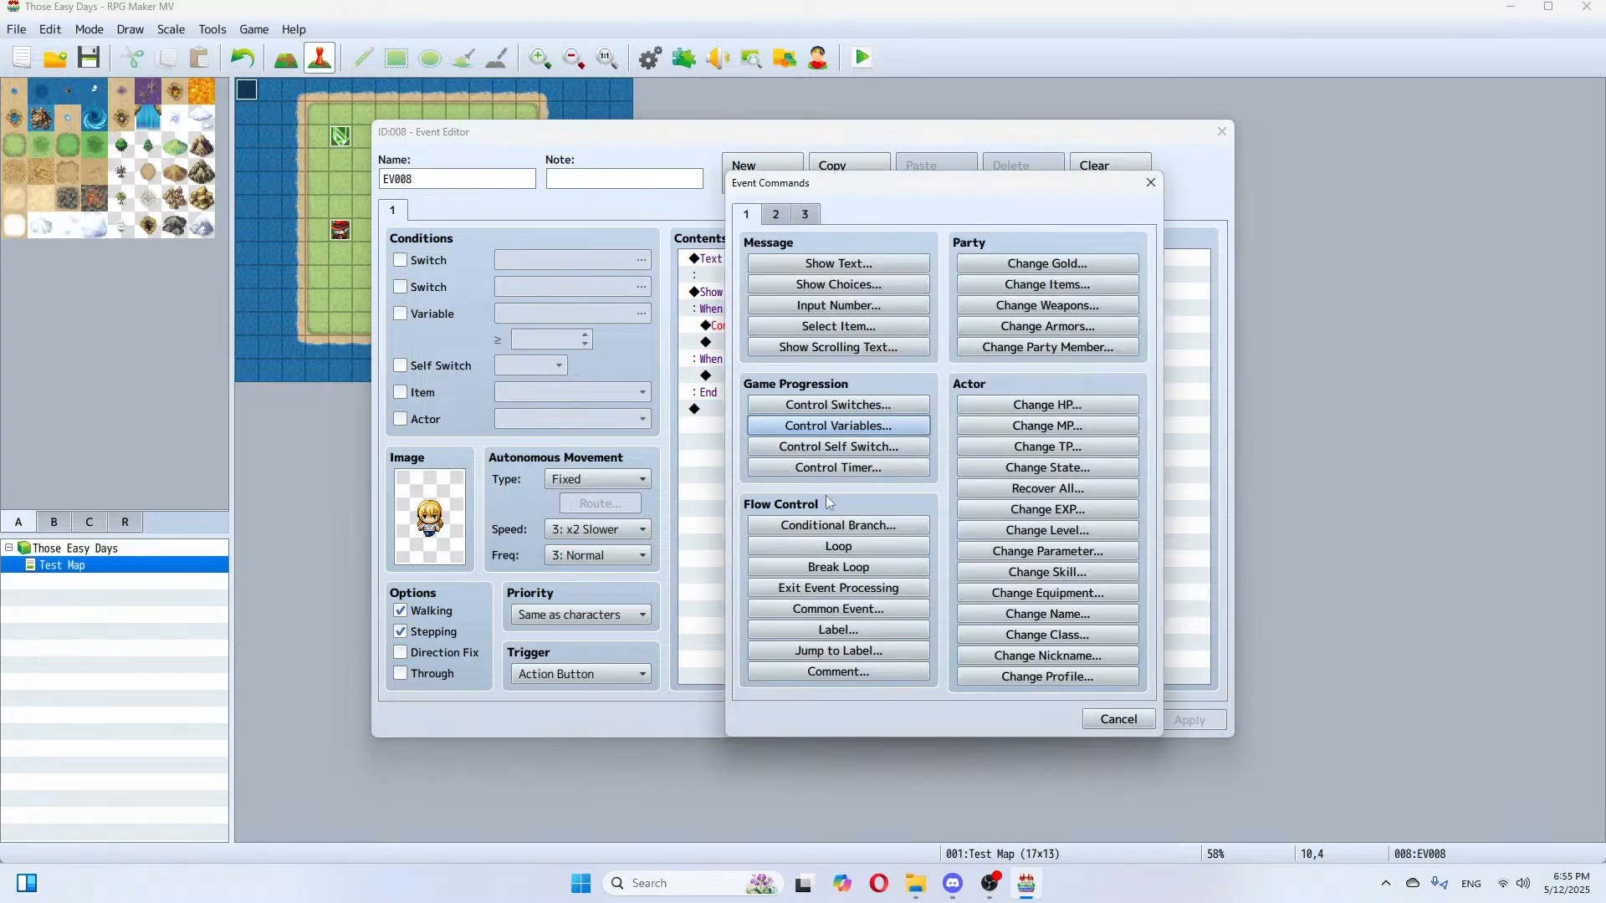
left_click(776, 215)
left_click(746, 215)
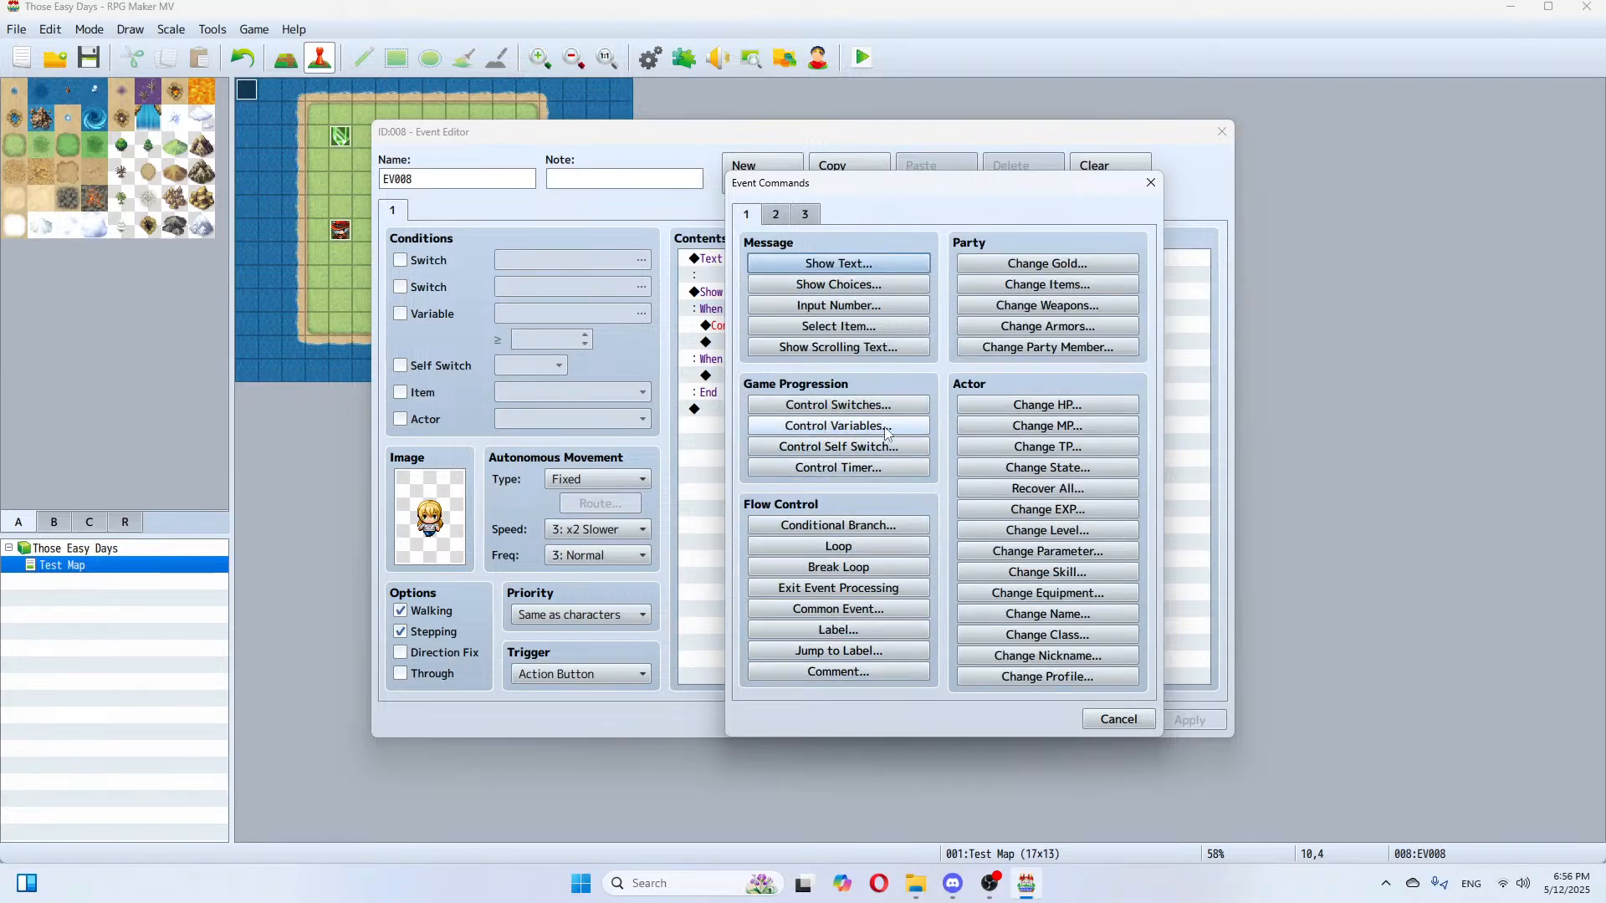
left_click(877, 455)
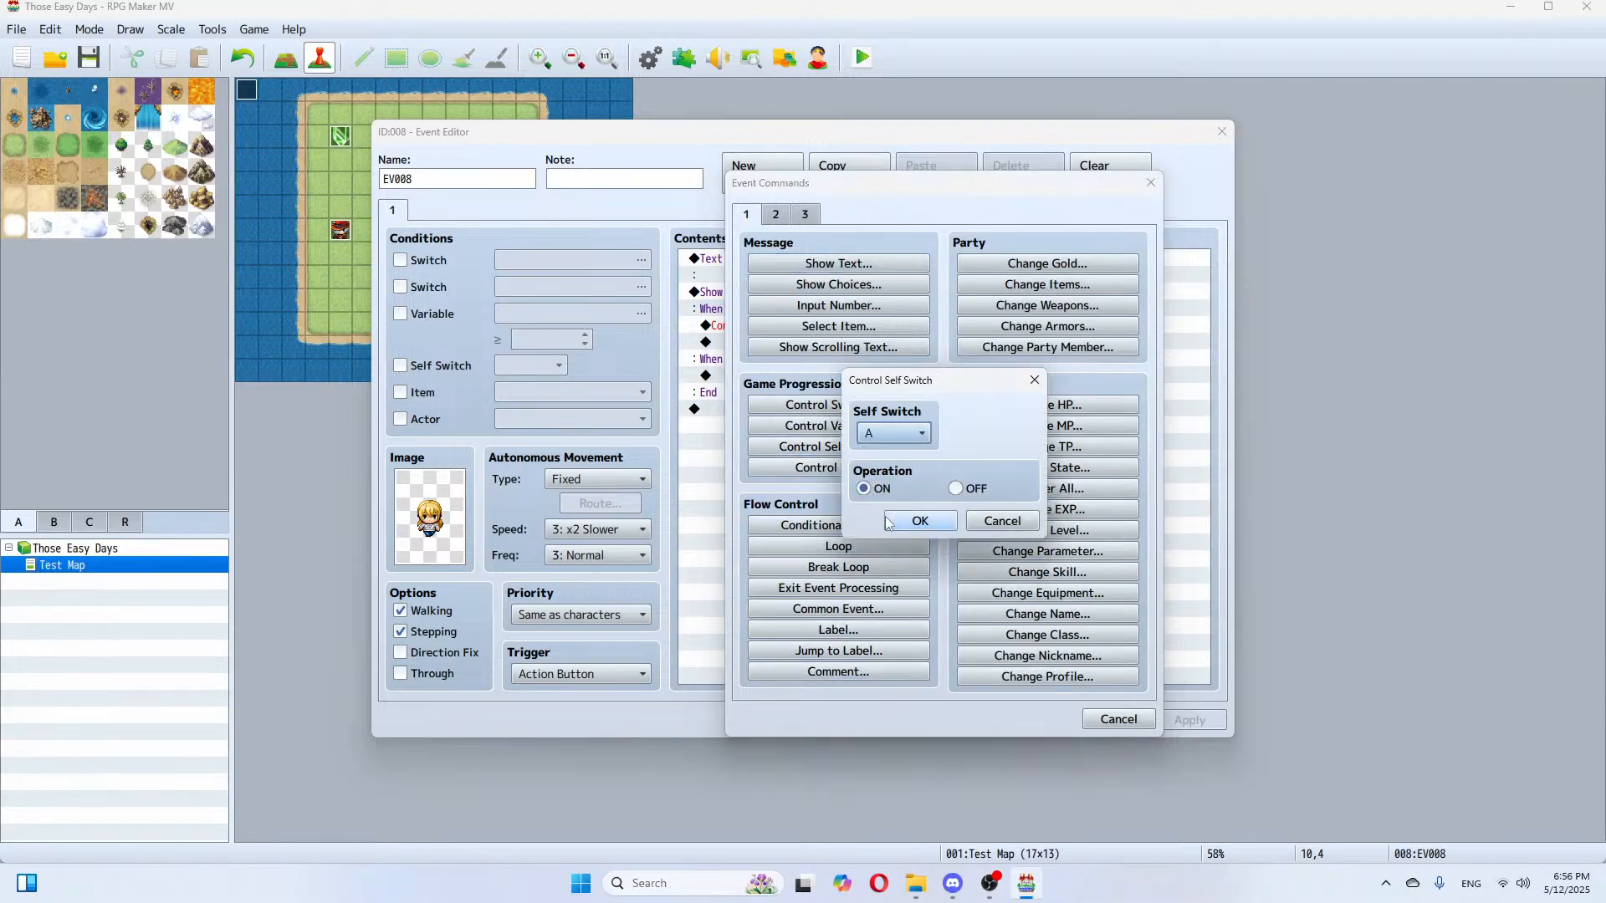
left_click(893, 517)
Step: Add a second event page conditioned on self switch A, with the front-facing MC1 female sprite and Stepping enabled
left_click(762, 173)
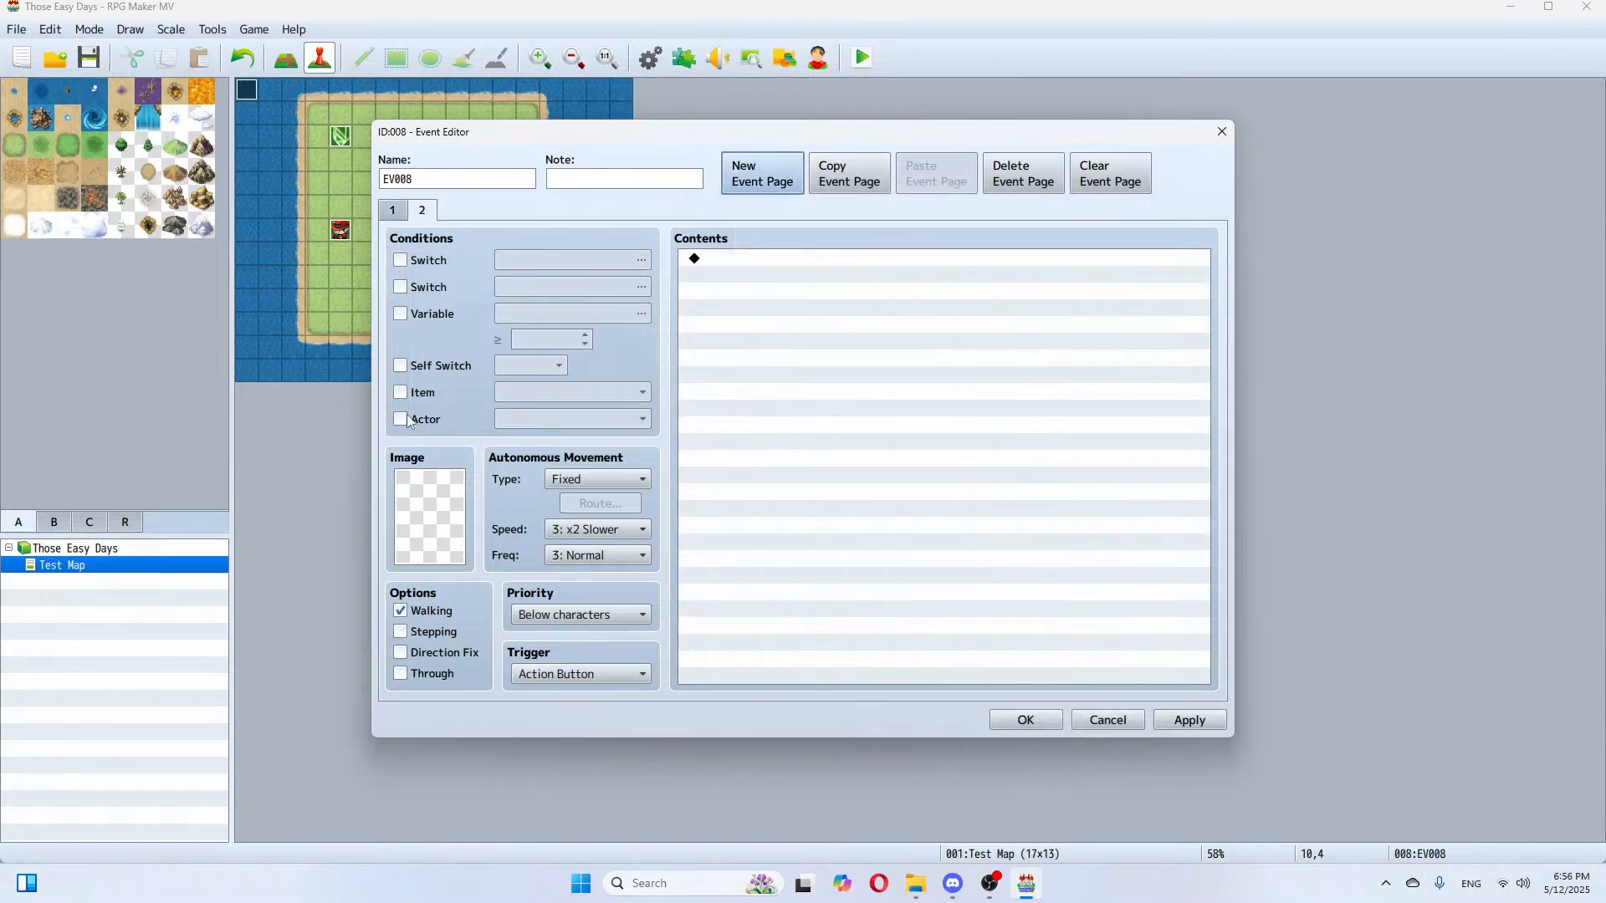
left_click(400, 366)
double_click(423, 510)
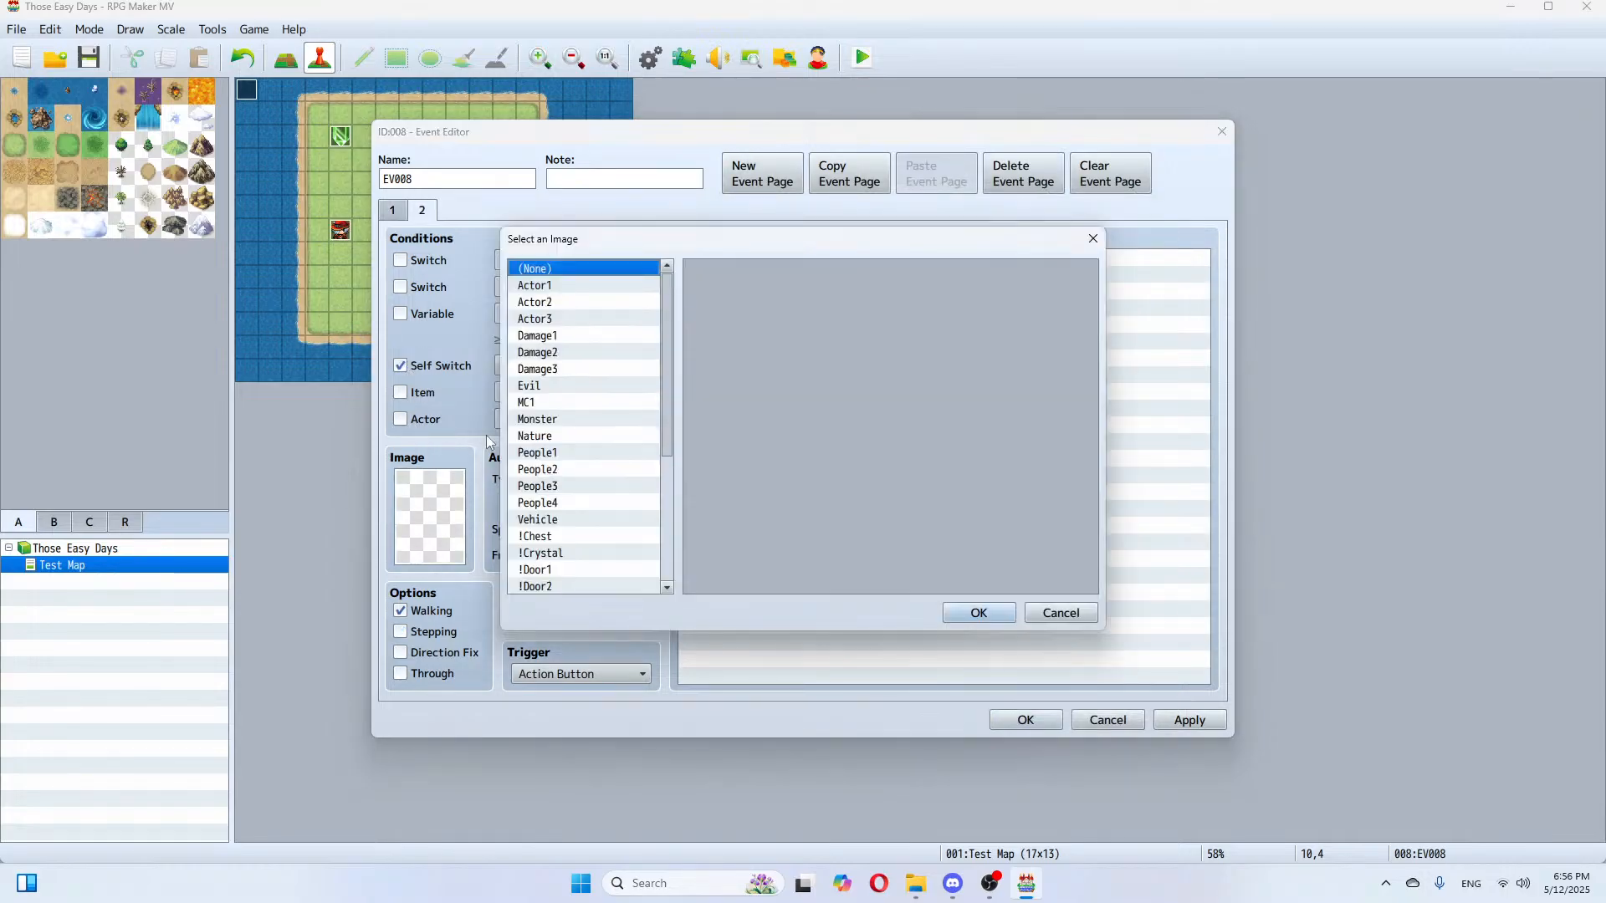
left_click(550, 406)
double_click(777, 293)
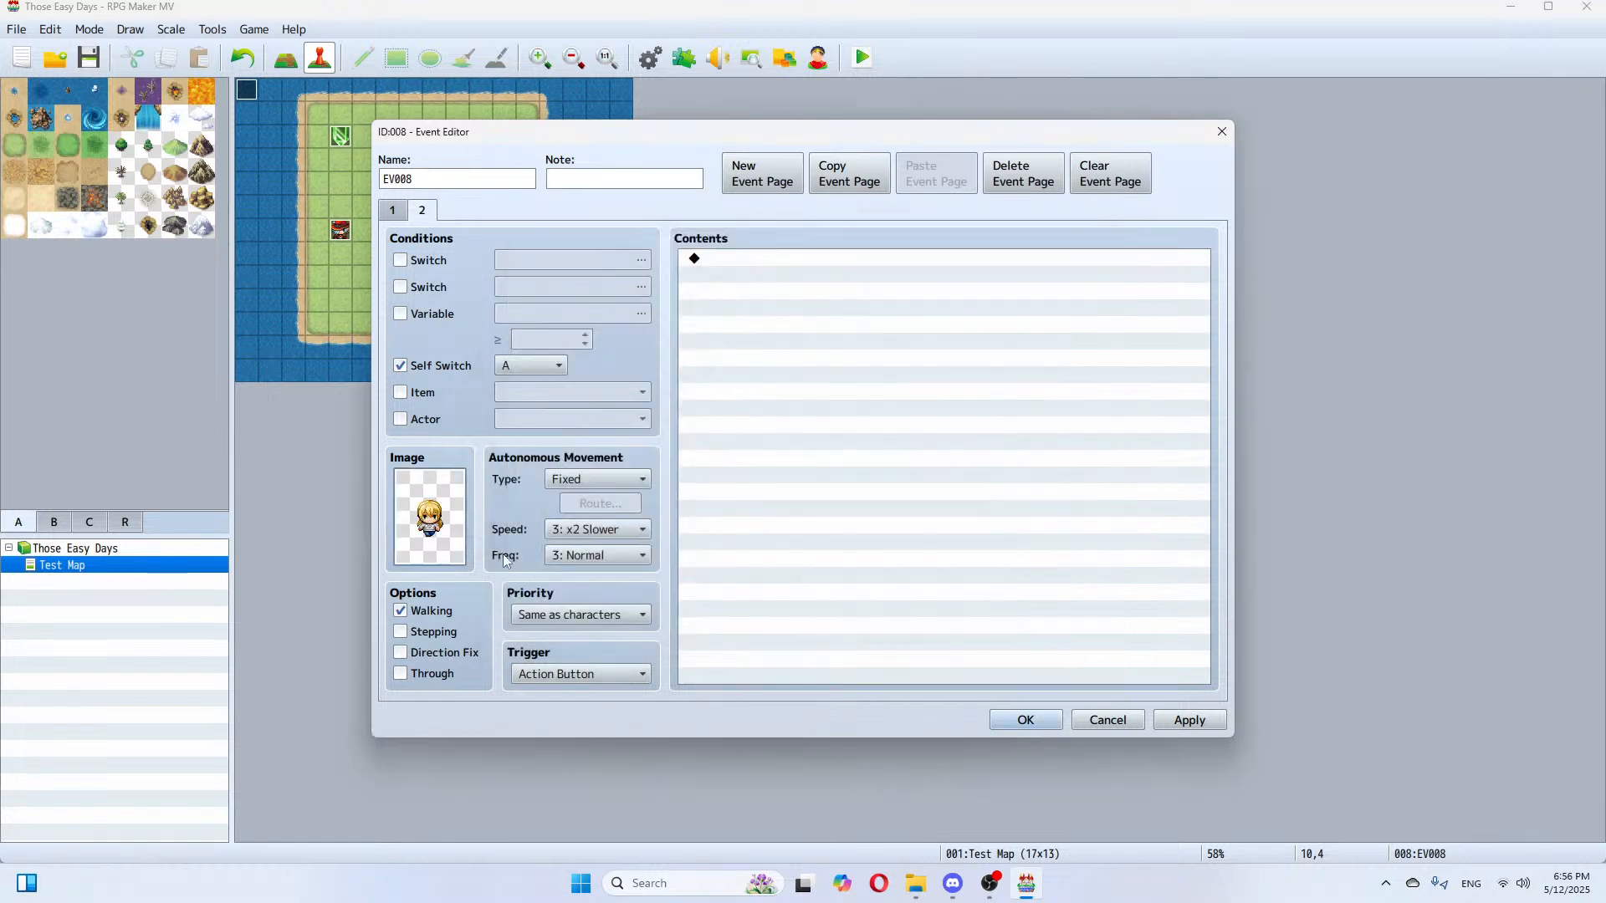
left_click(401, 633)
Step: Add a Conditional Branch to the second event page checking that variable Jackie RV is ≥ constant 1, with an Else branch
double_click(743, 262)
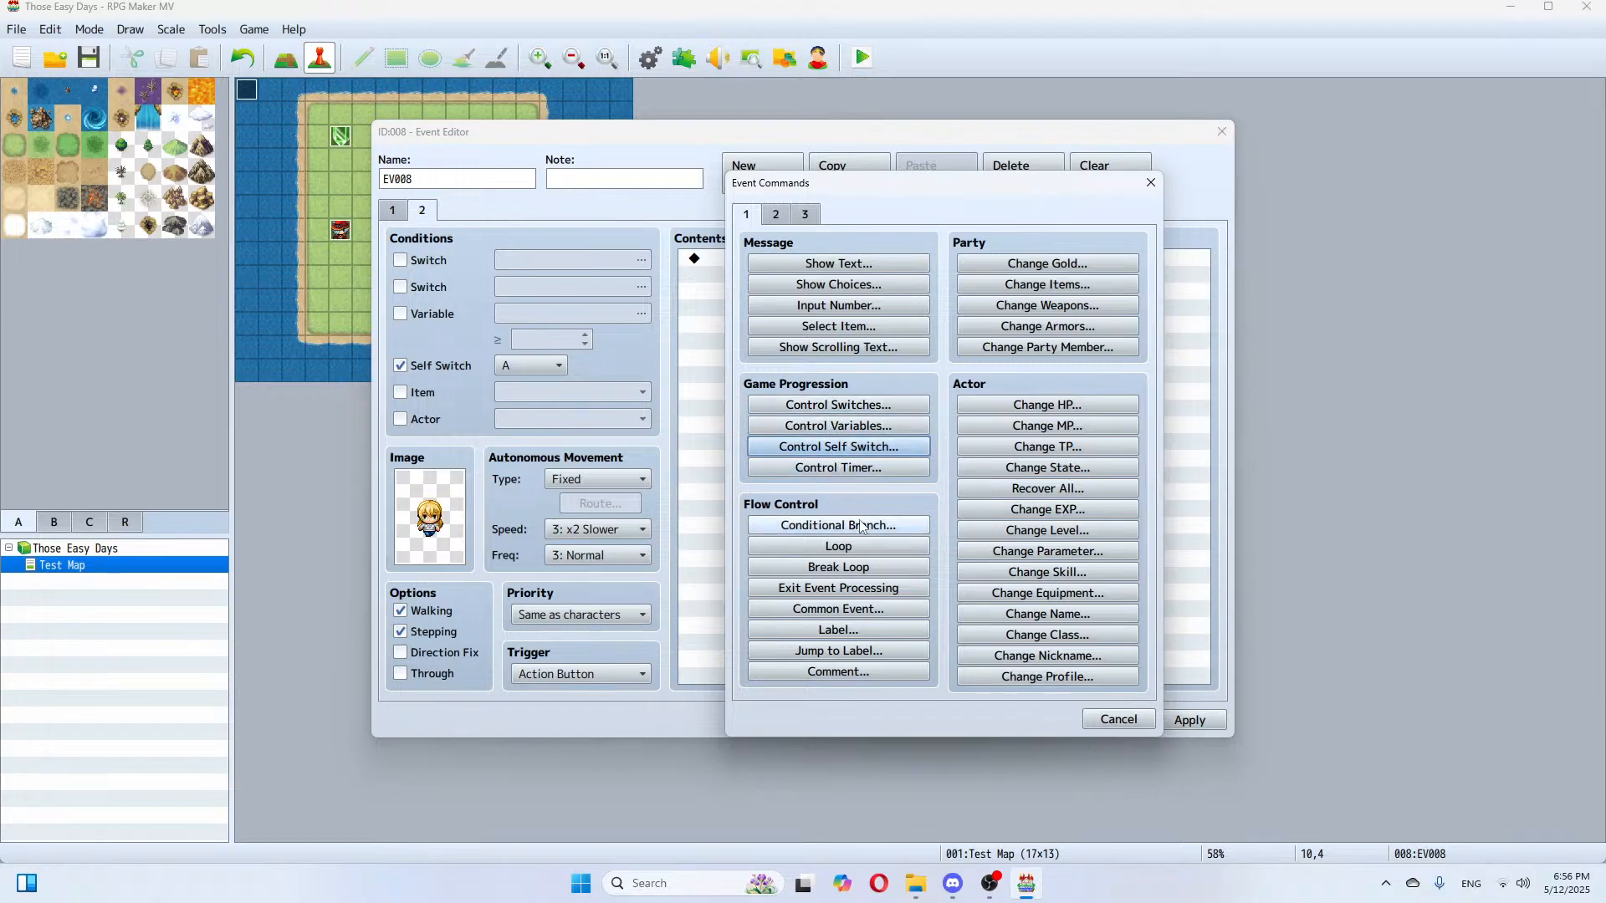
left_click(839, 525)
left_click(771, 385)
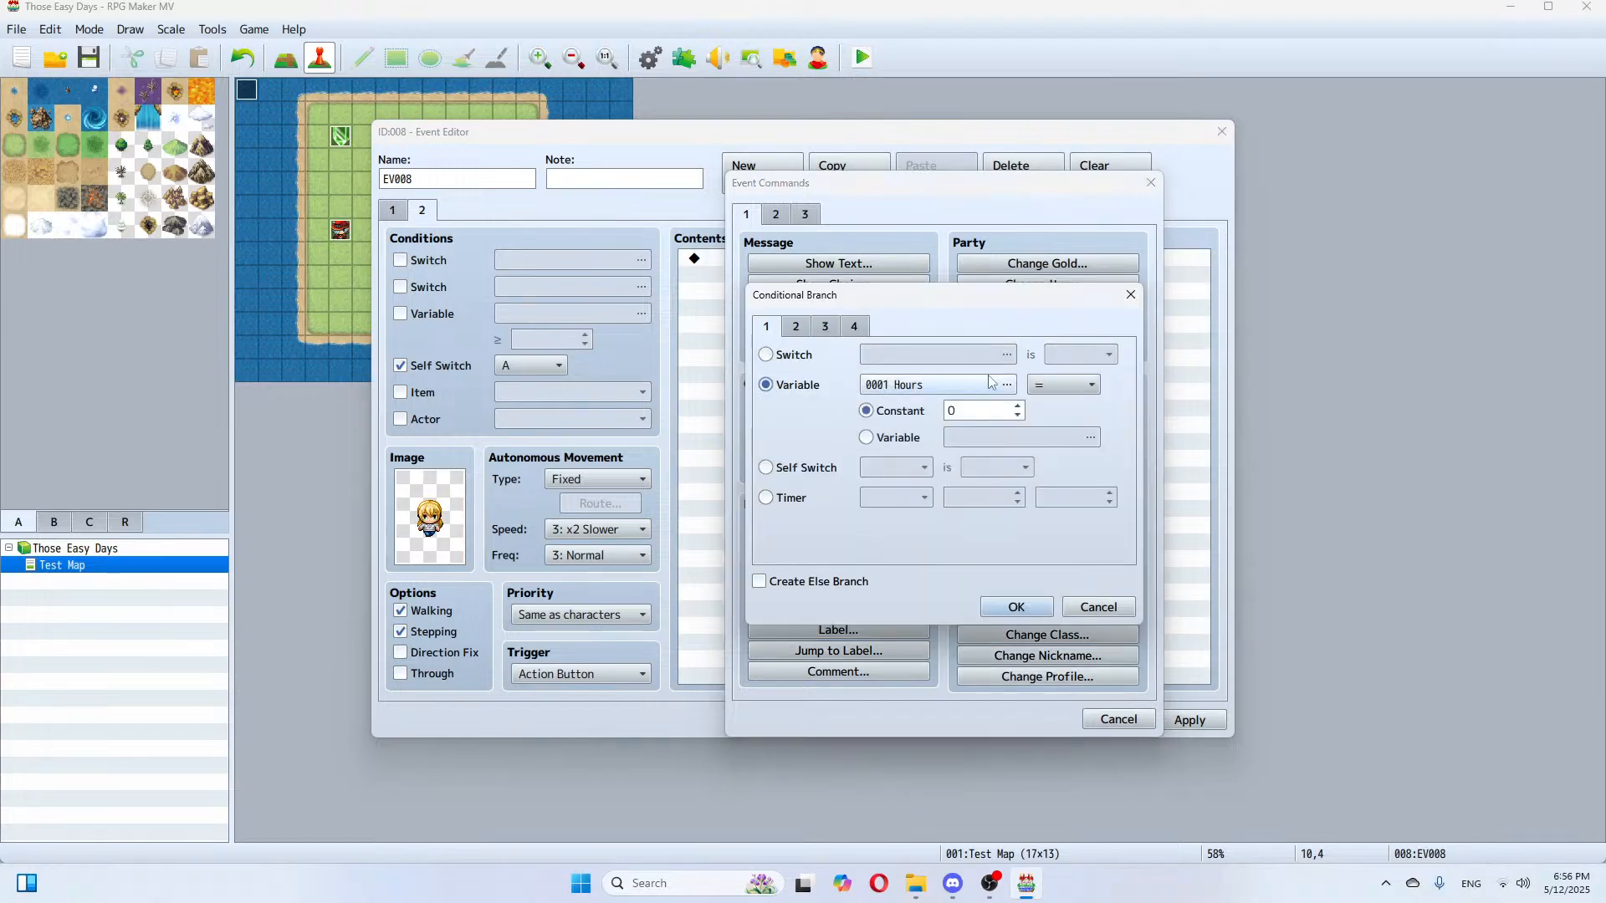
left_click(1003, 385)
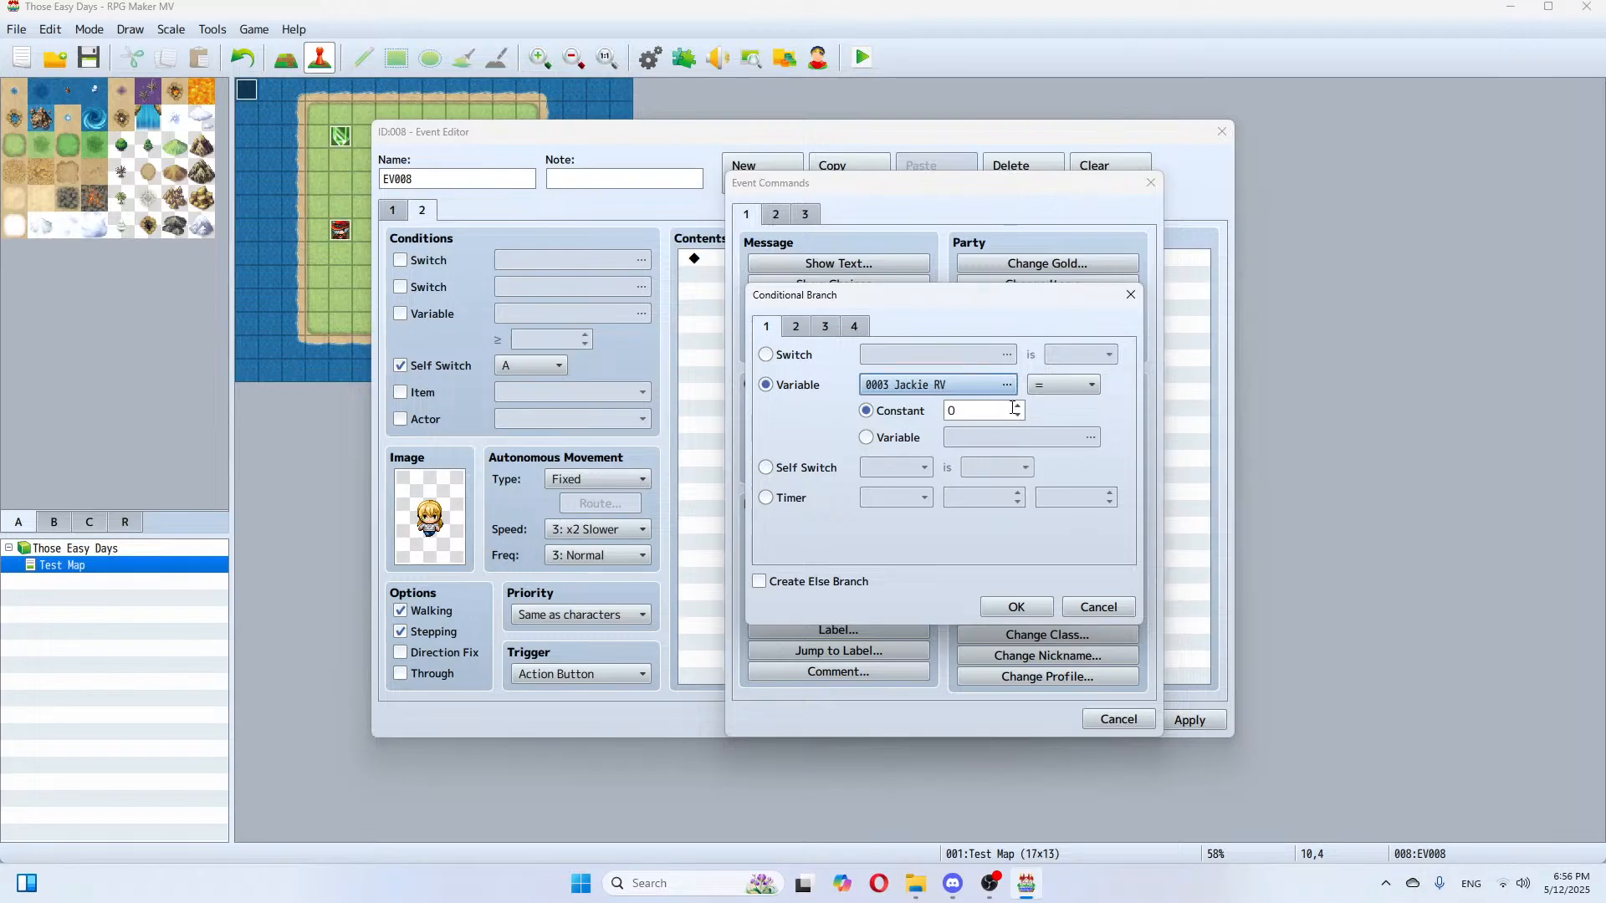
left_click(1055, 385)
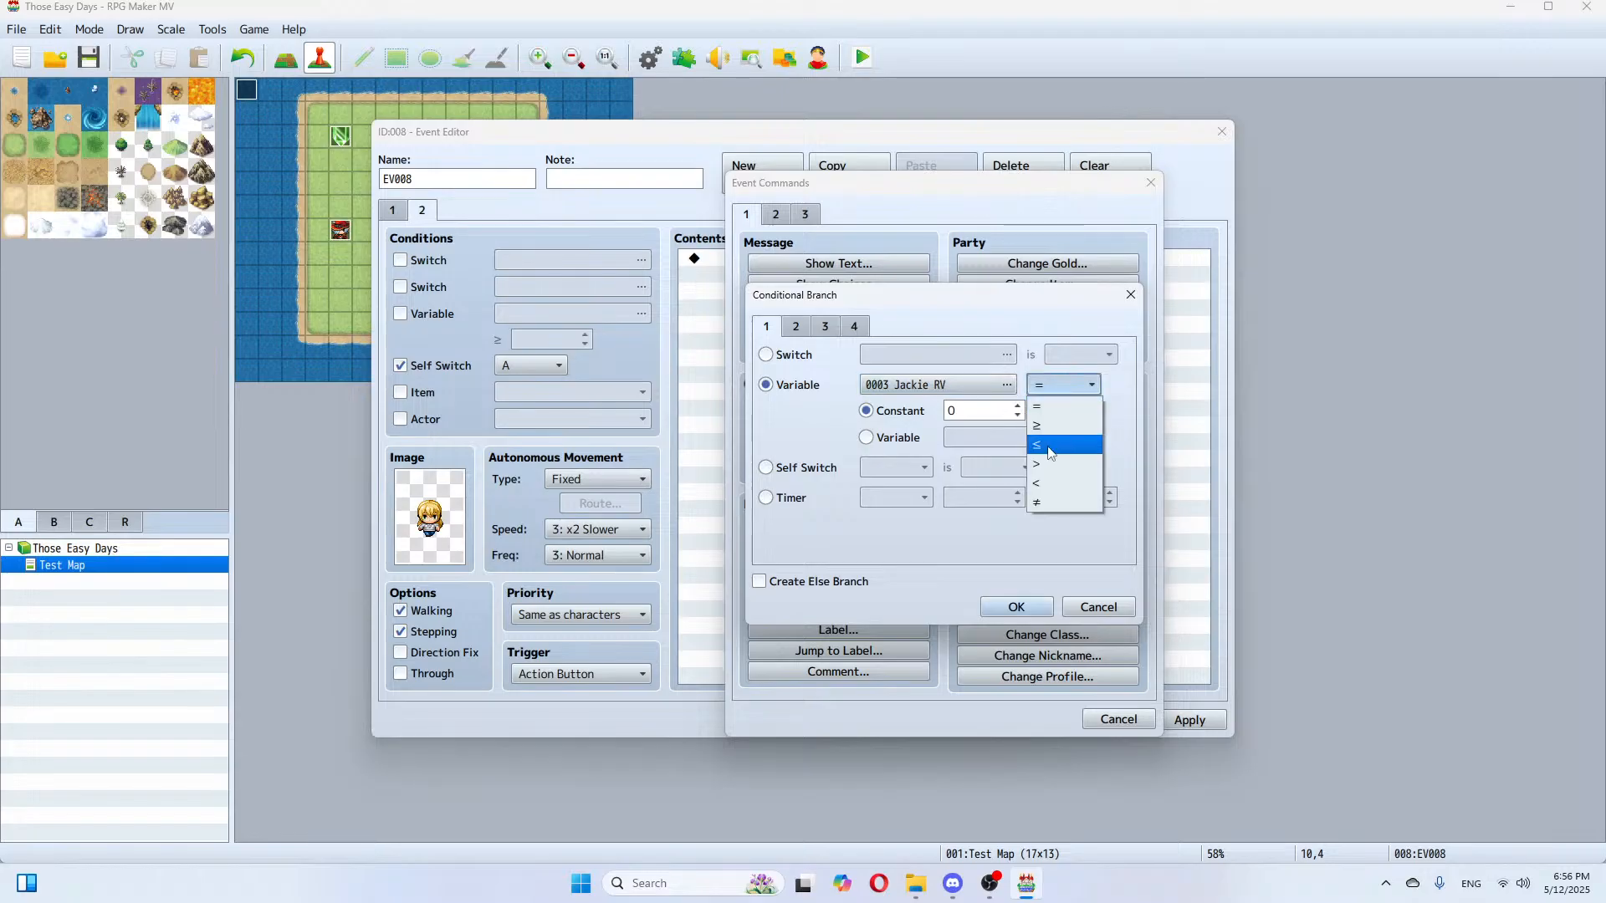
left_click(1046, 463)
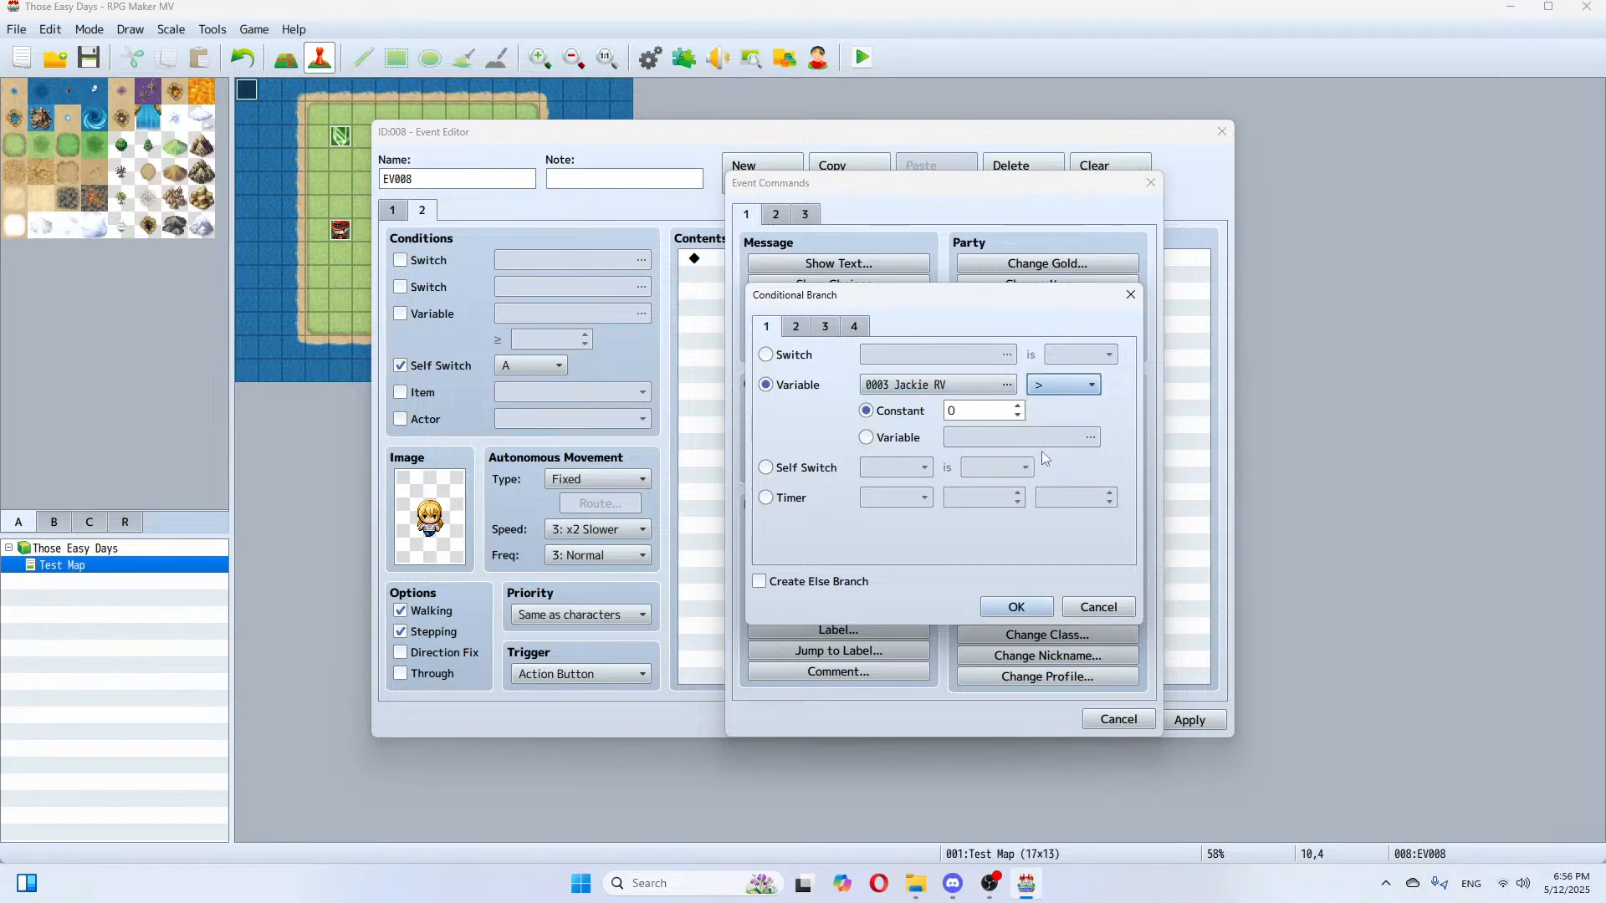
left_click(1018, 405)
left_click(1063, 384)
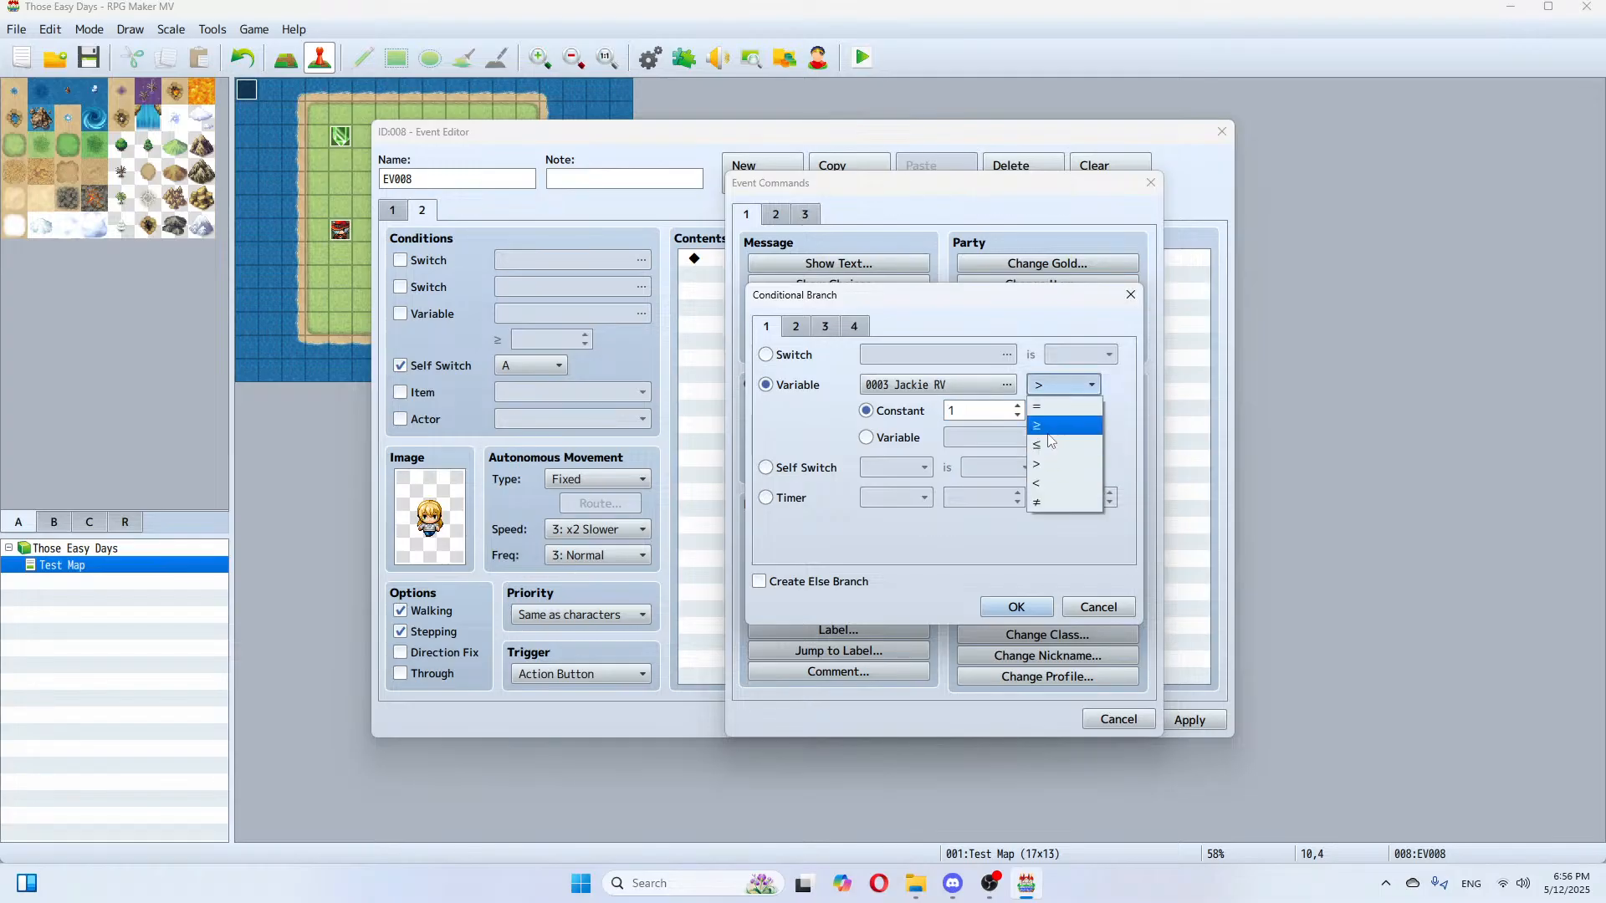
left_click(1054, 425)
left_click(760, 582)
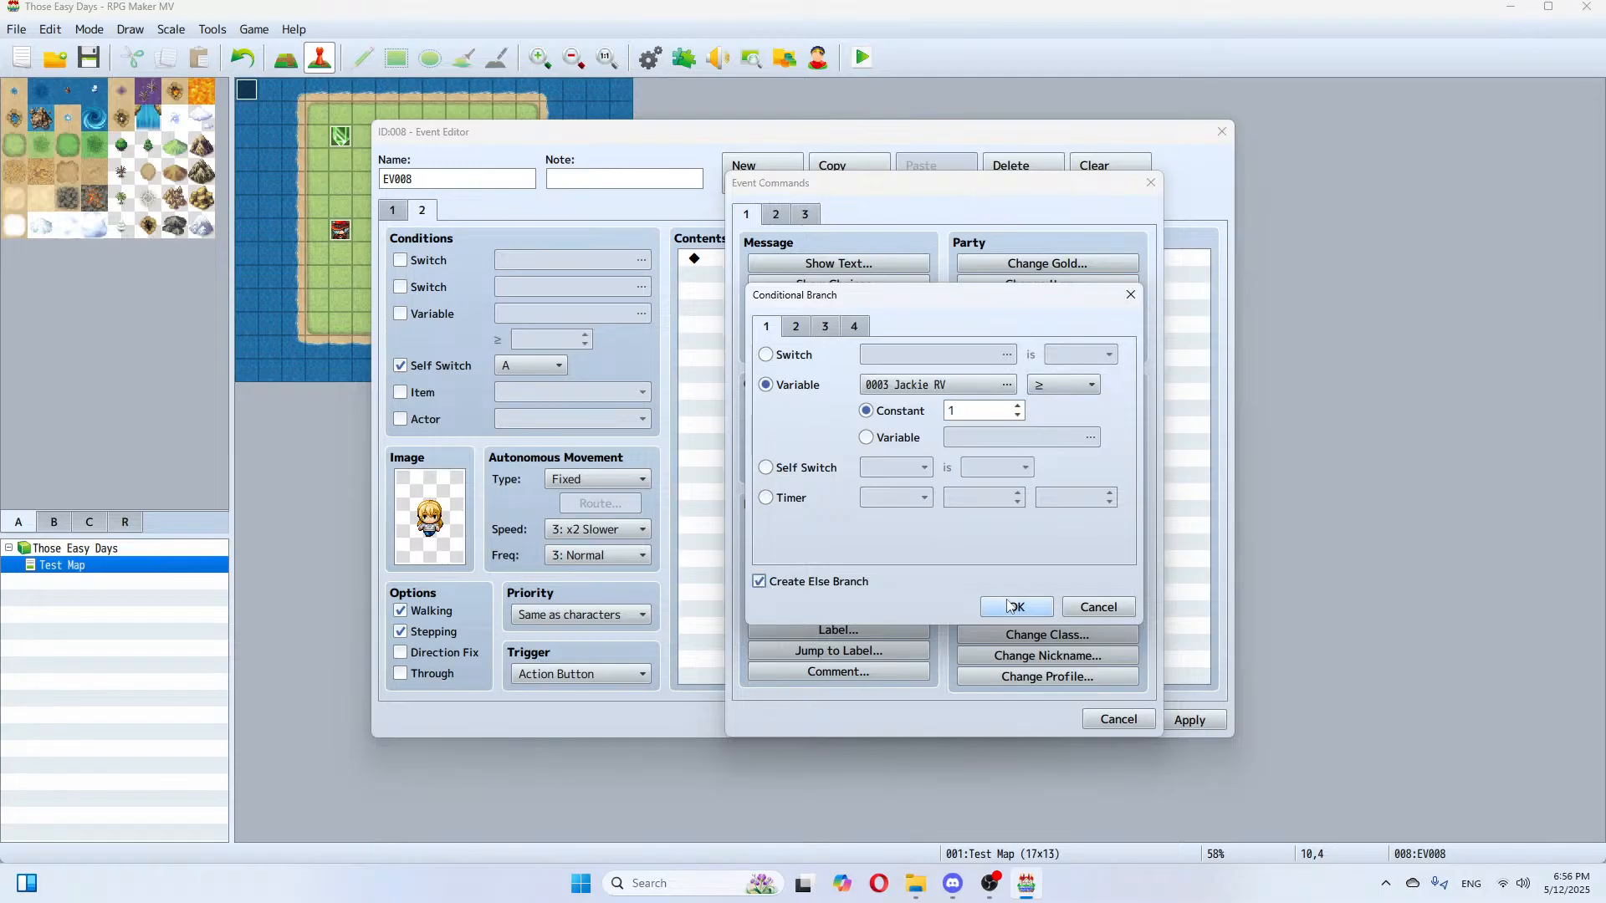
left_click(1006, 606)
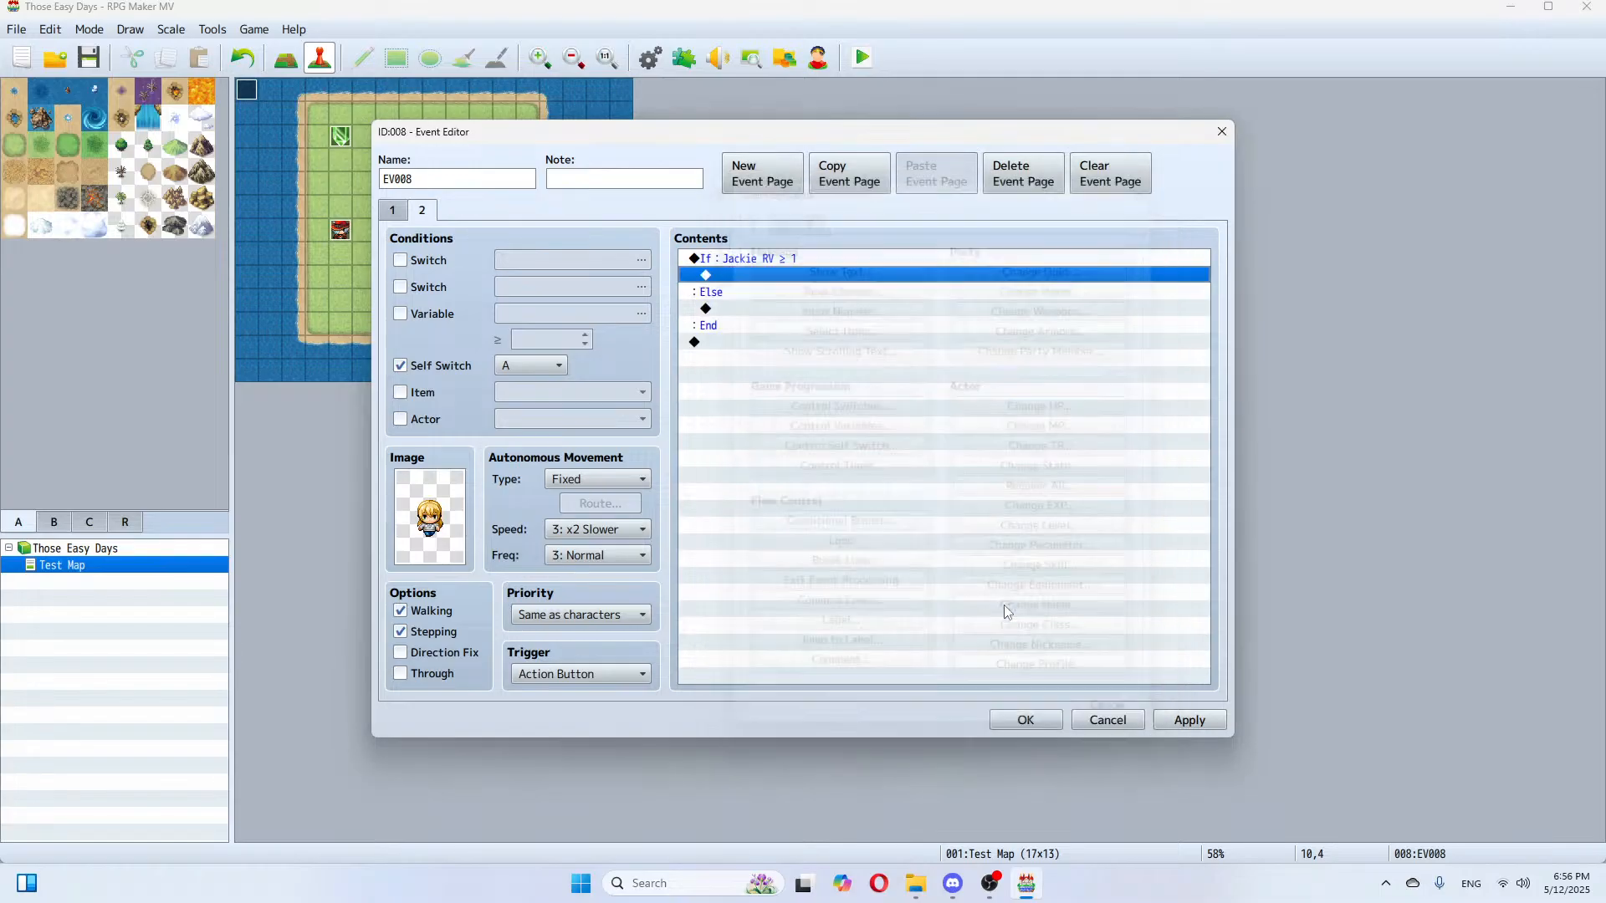
Step: Add a Show Text command in the If branch with the Jackie face and the line "I like you, too!" in quotation marks
double_click(734, 284)
left_click(837, 266)
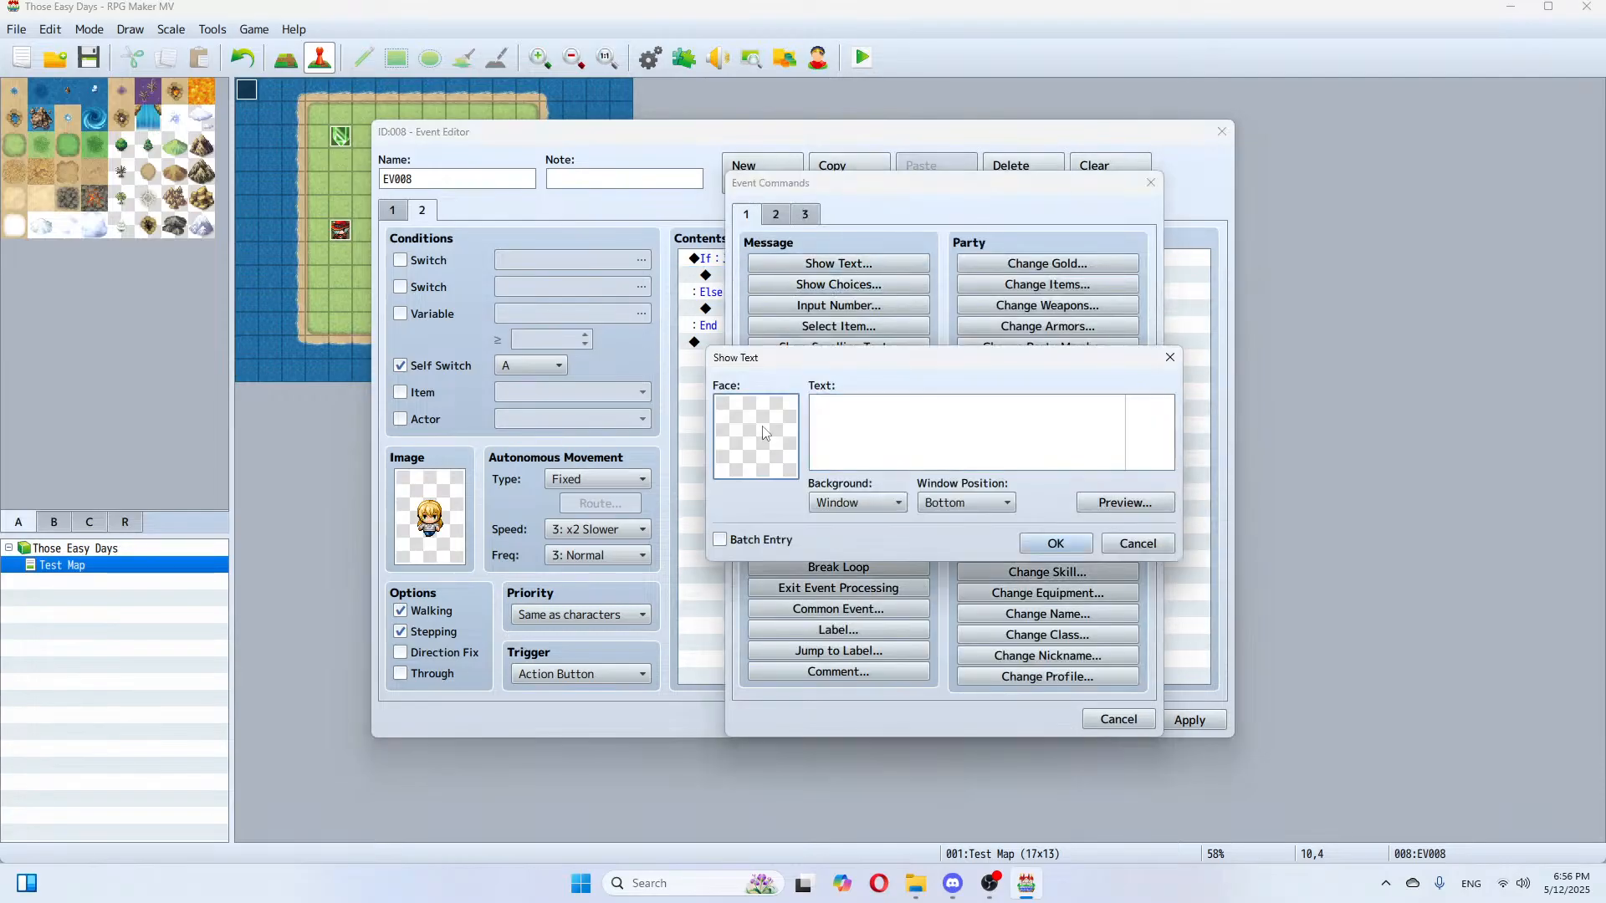
double_click(723, 434)
left_click(706, 376)
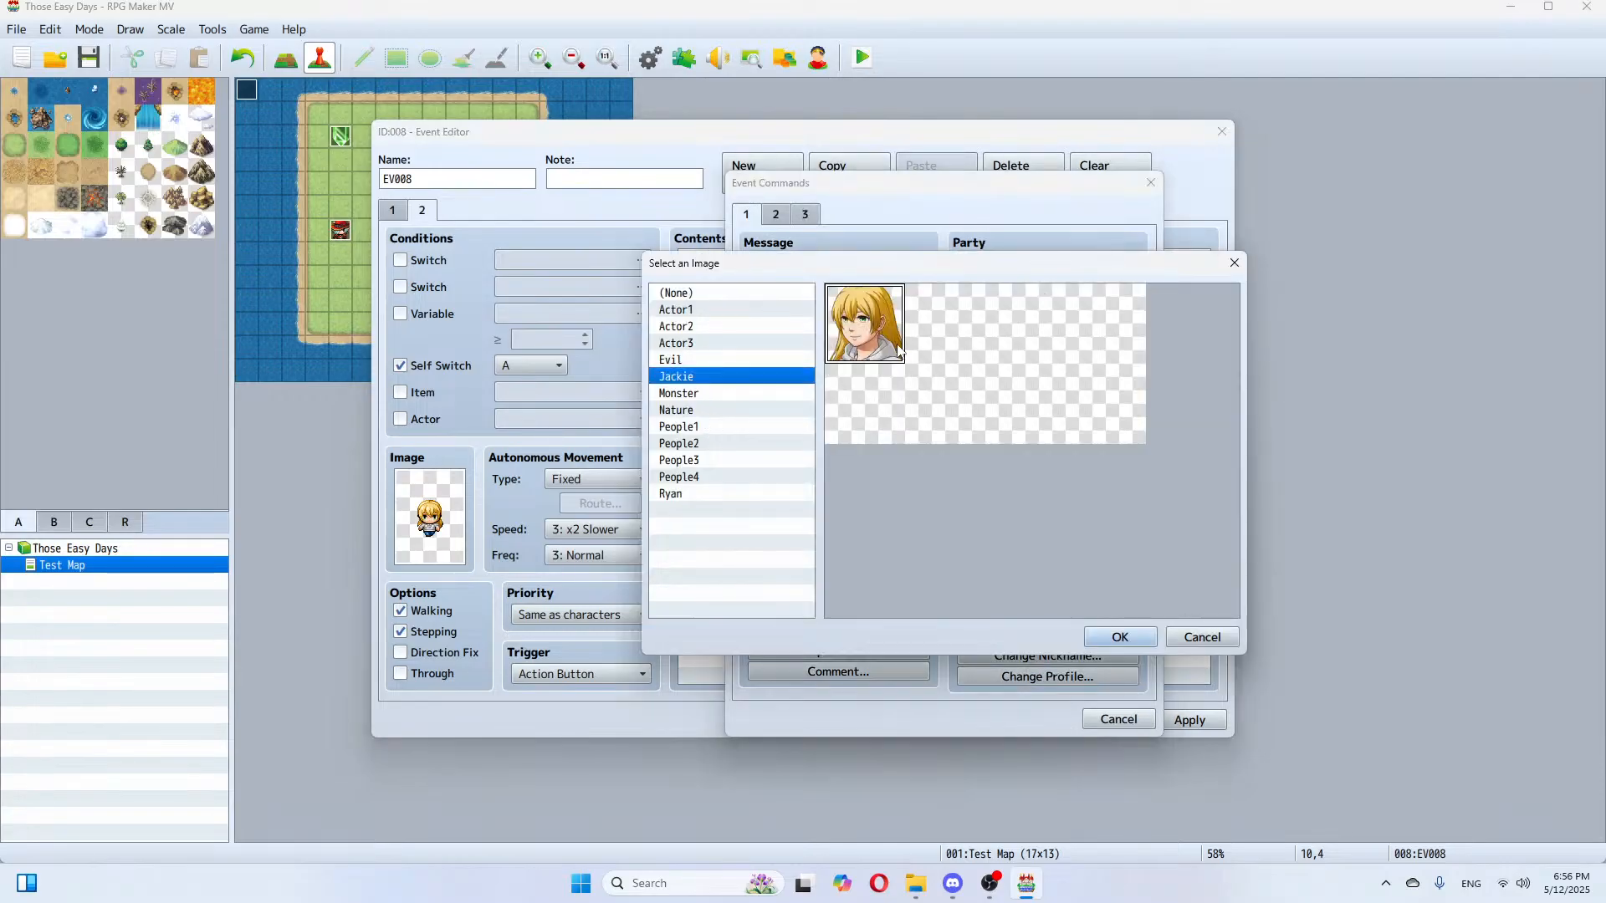
double_click(880, 342)
left_click(868, 405)
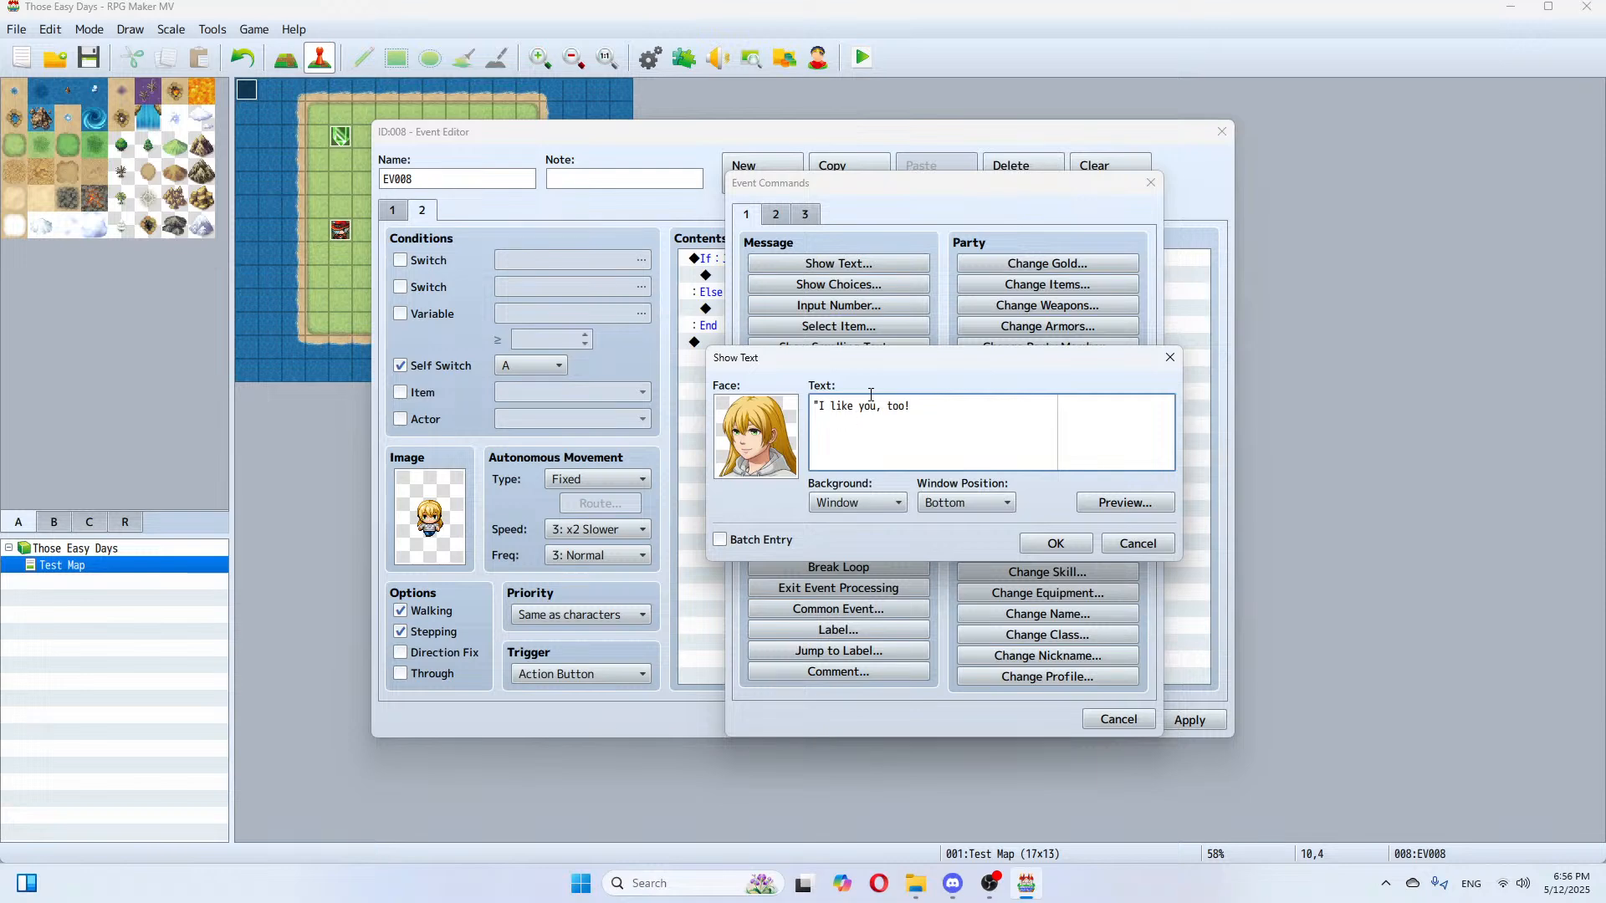
left_click(1056, 544)
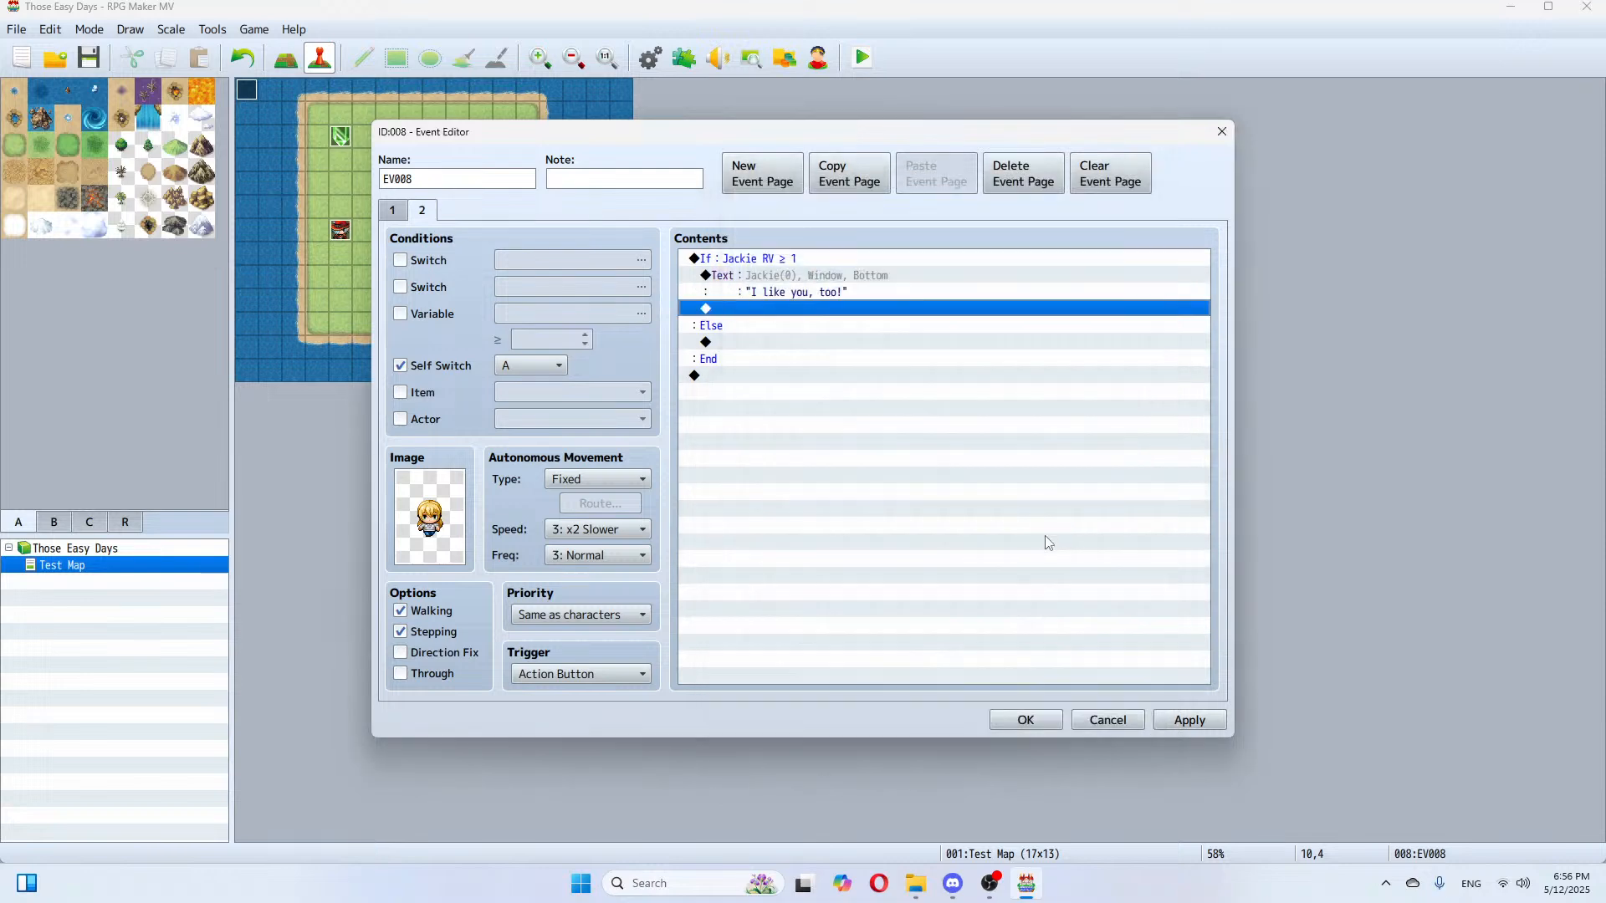
Step: Add the quoted text "I guess I'm not your type, huh?" with the Jackie face to the Else branch, then apply and close the event
double_click(739, 343)
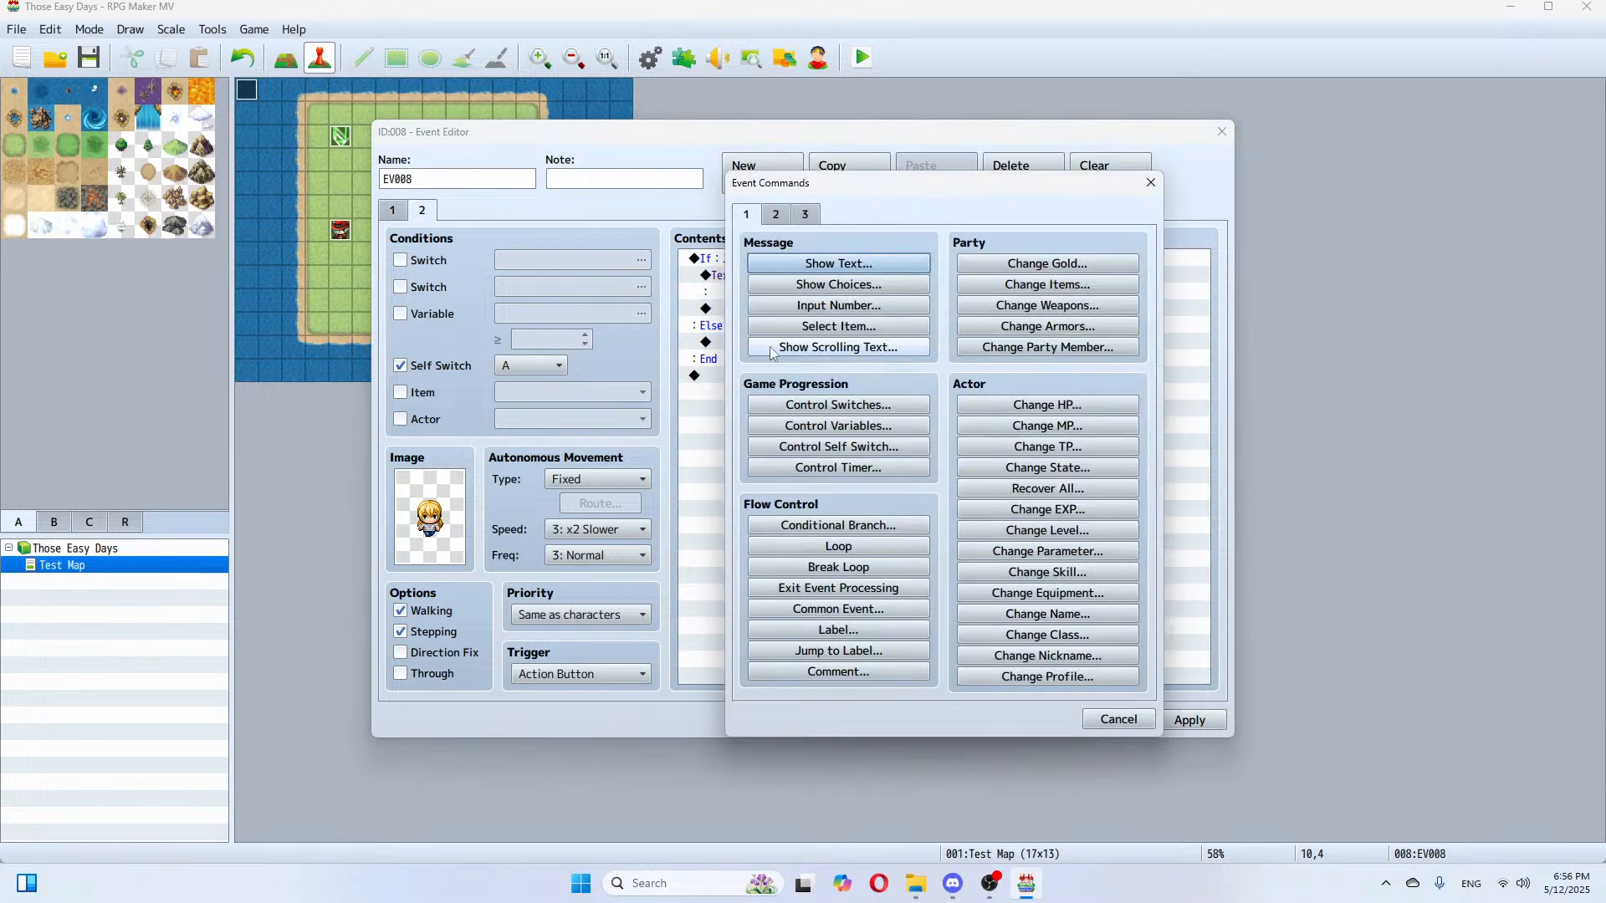
left_click(838, 263)
double_click(763, 470)
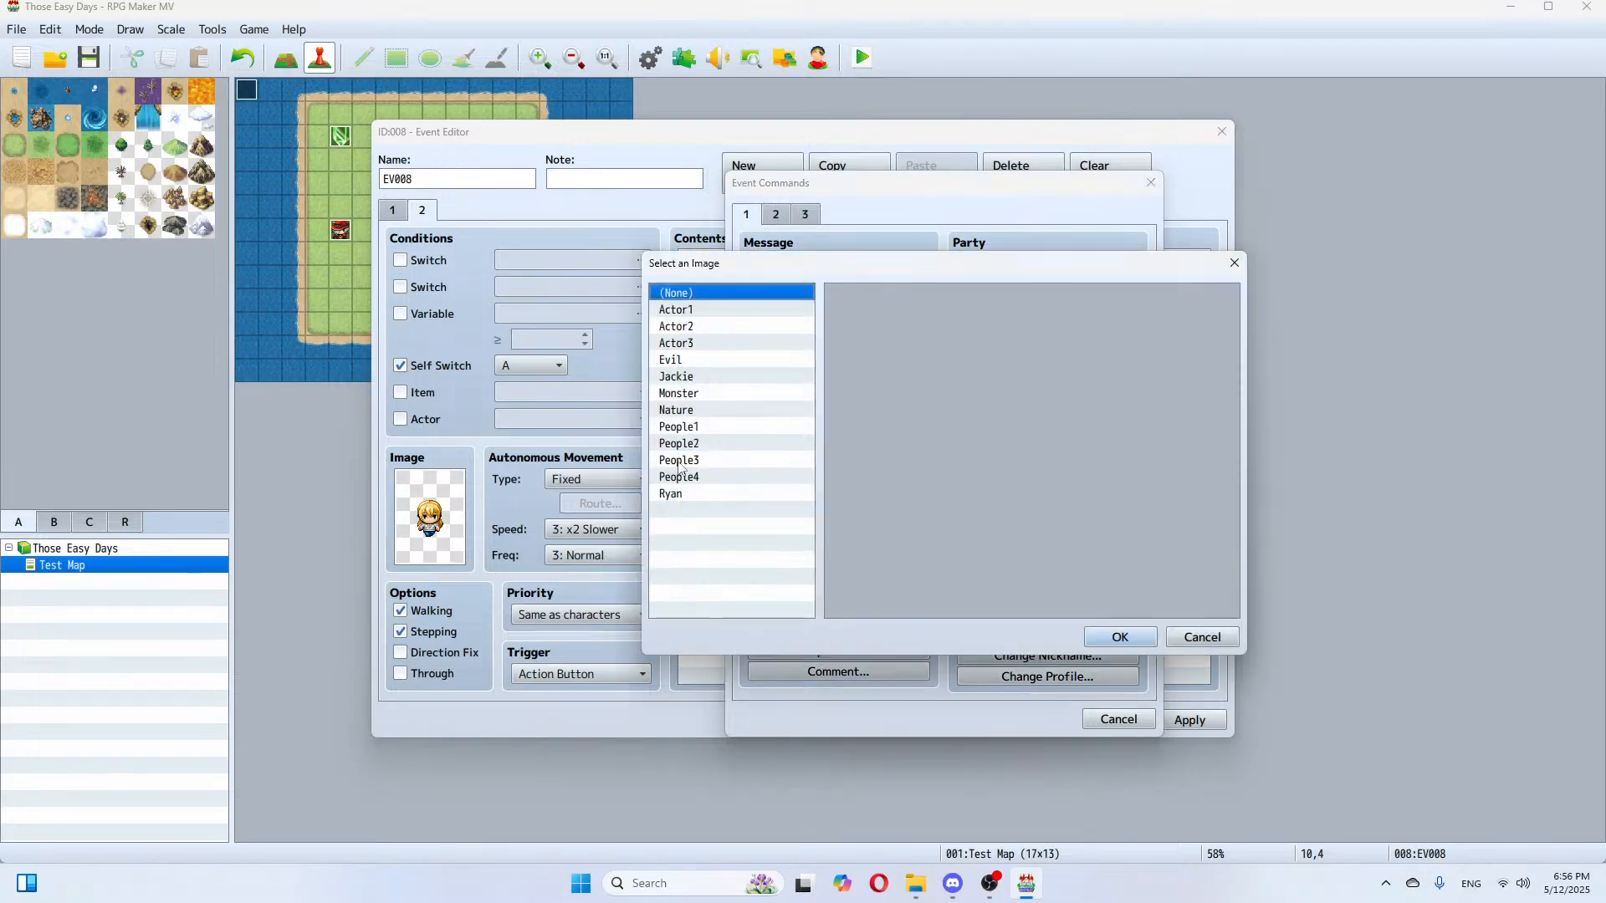
left_click(695, 377)
double_click(848, 353)
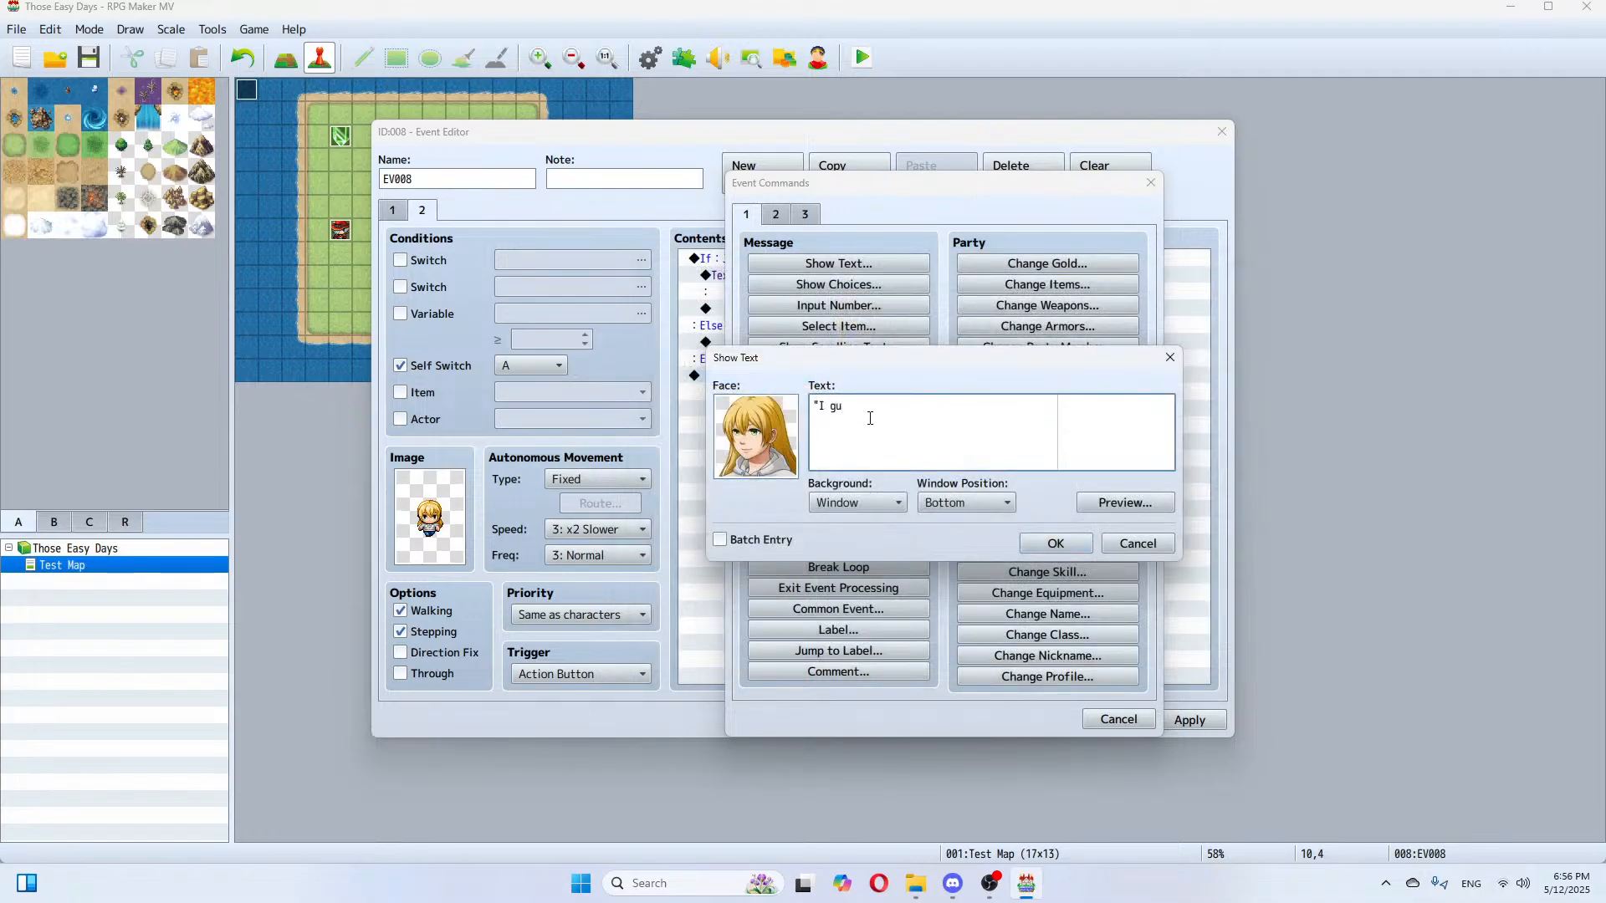
type("\"I guess I'm not your type, huh?\"")
left_click(1079, 545)
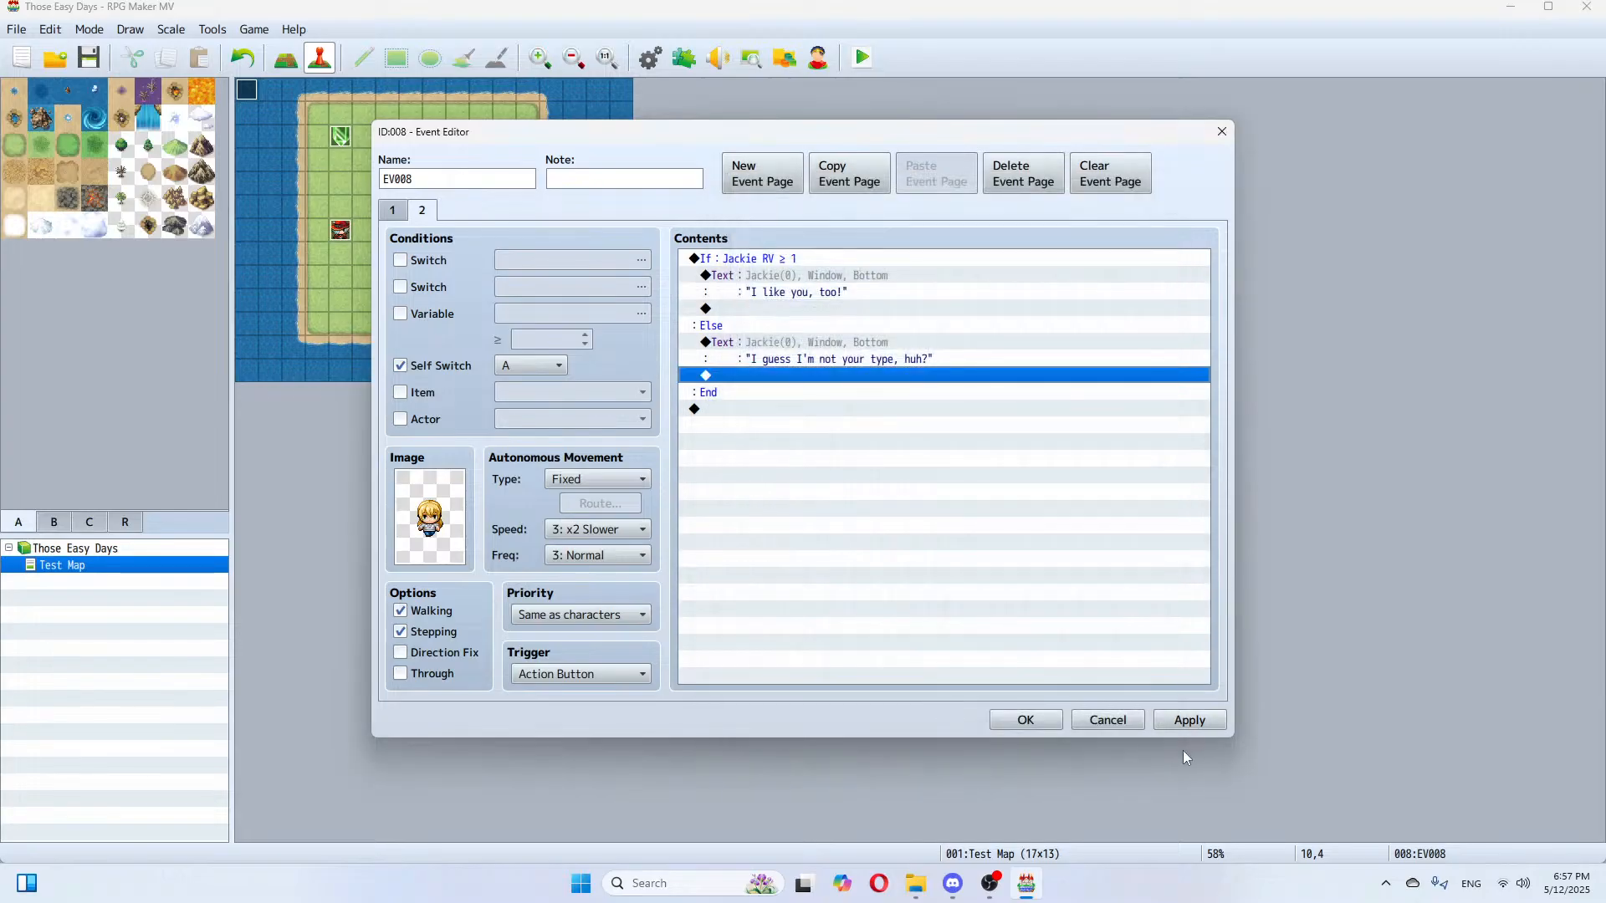
left_click(1188, 719)
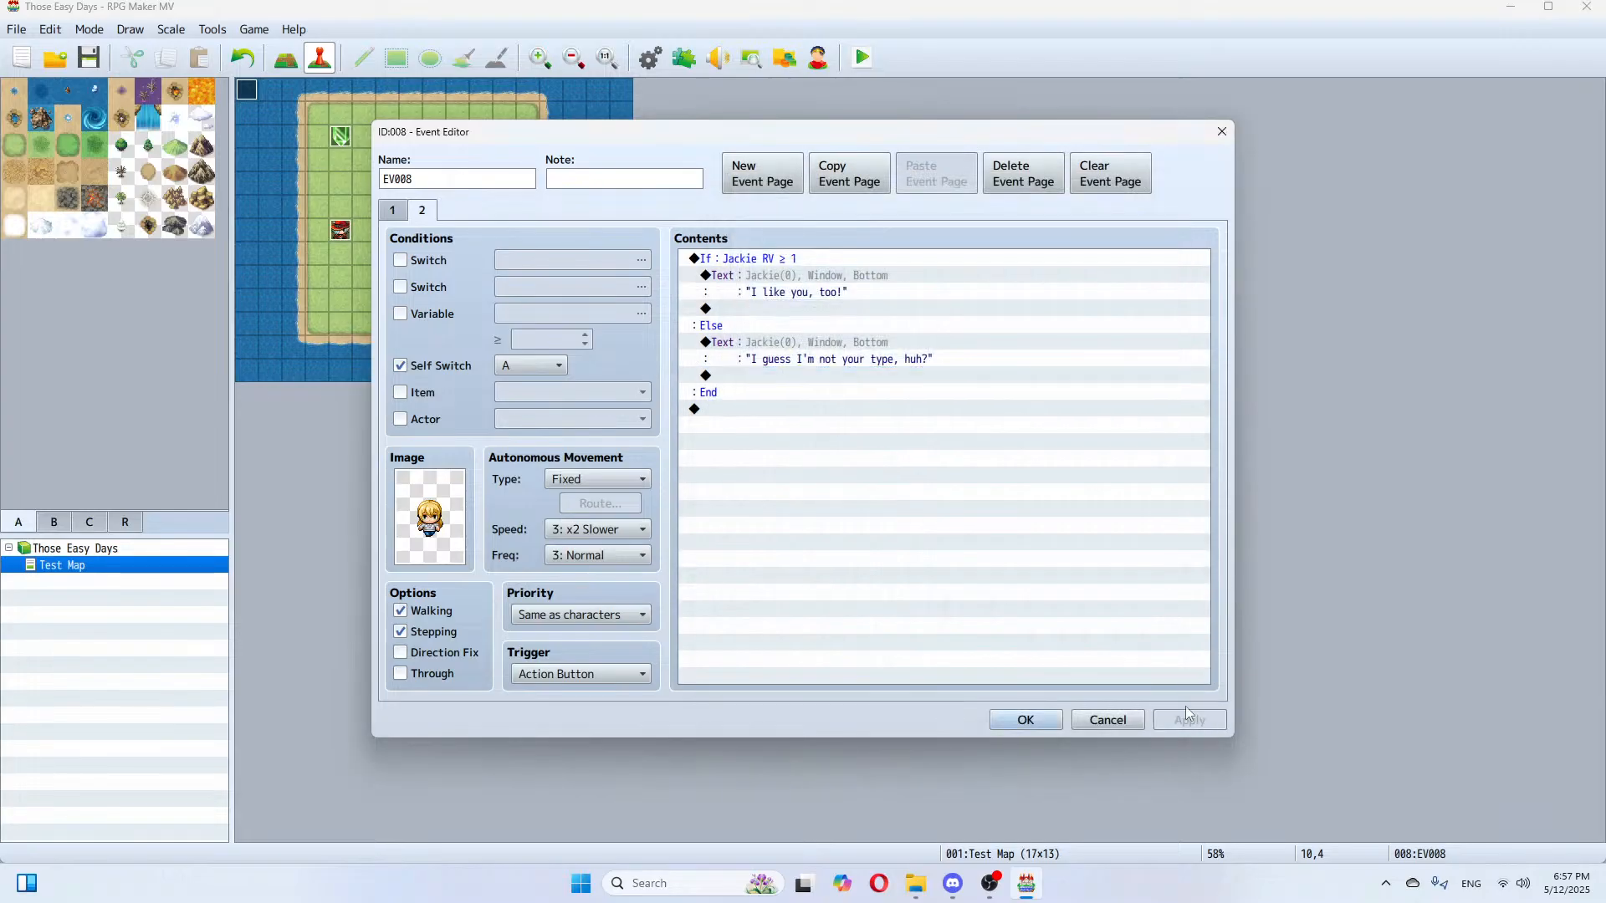
left_click(1014, 719)
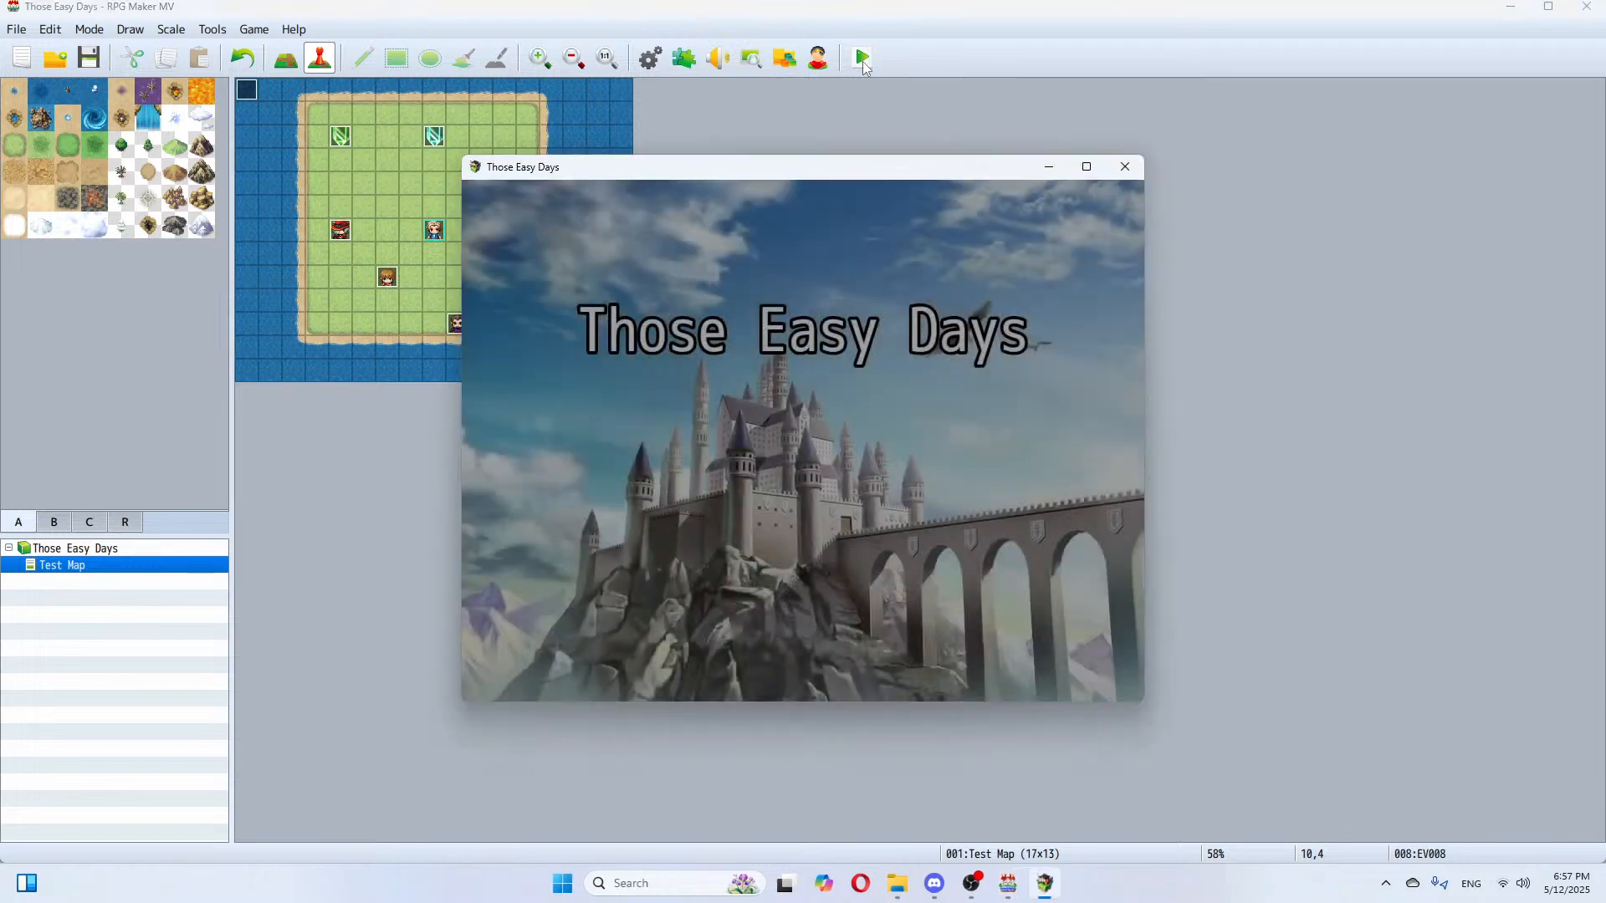
Step: Playtest a new game, answer Yes to Jackie's question, and talk to her again and to the mustached man
key("Return")
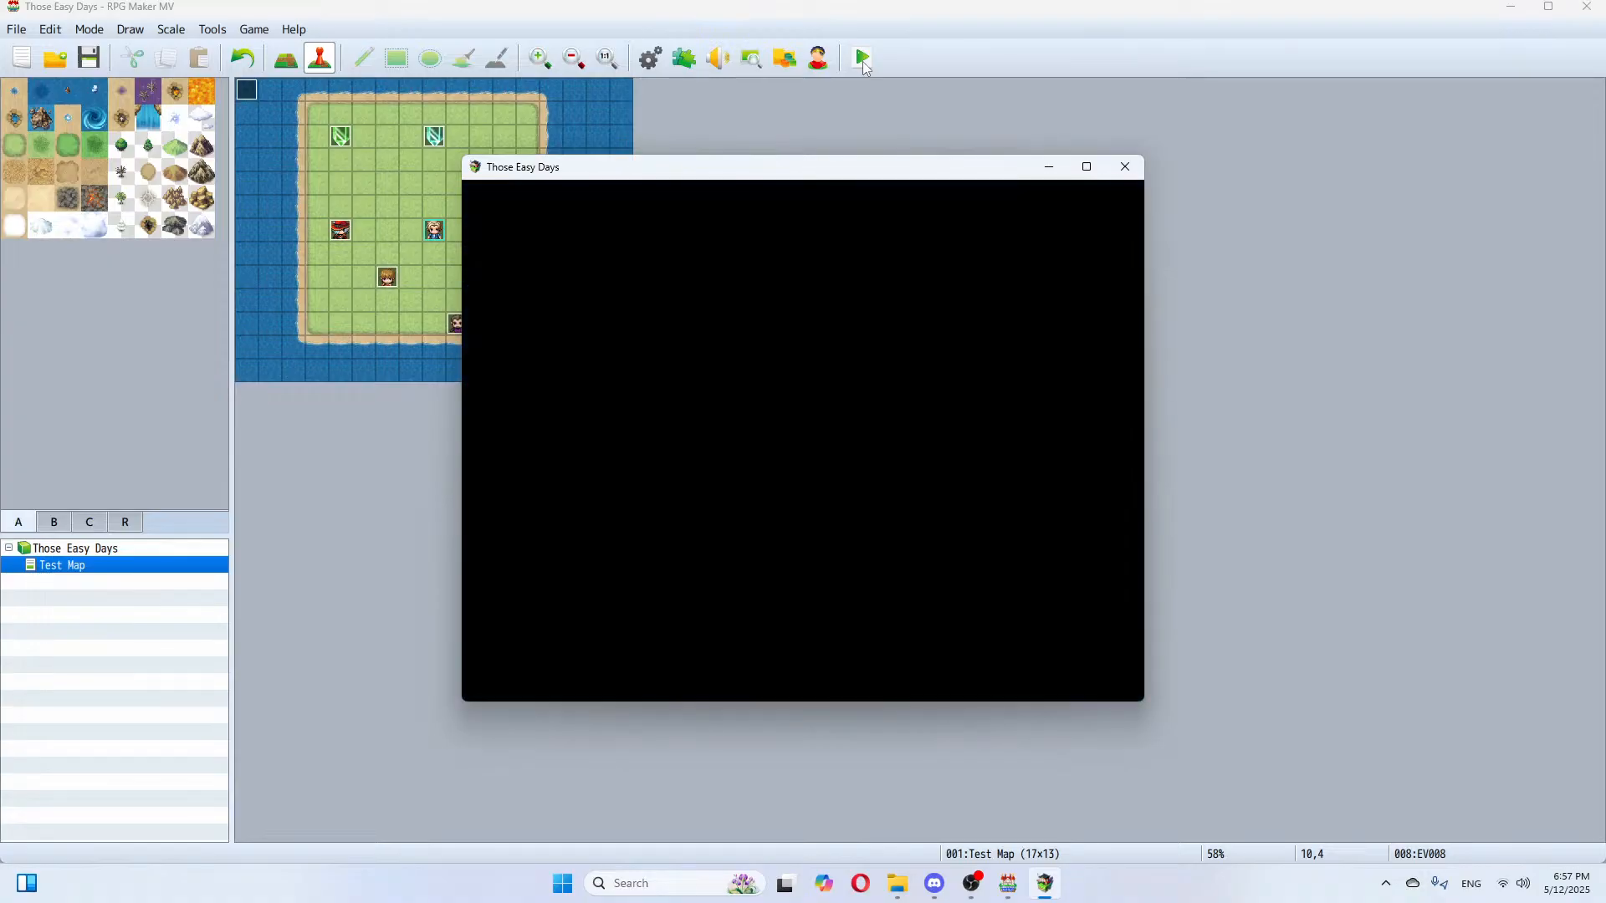
key("Return")
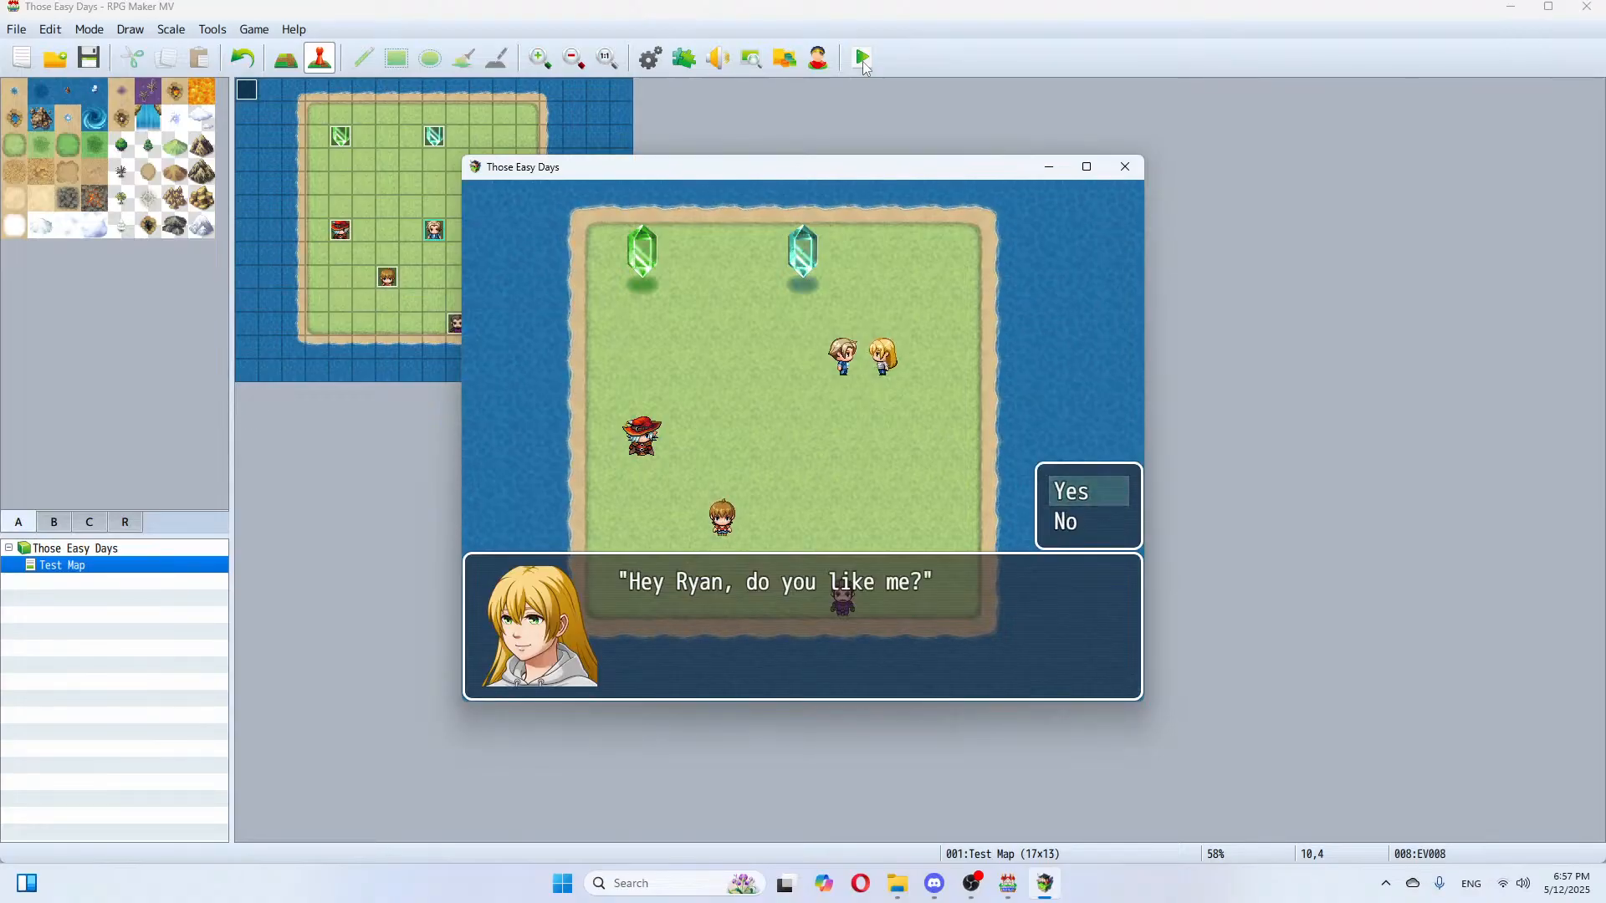
key("Return")
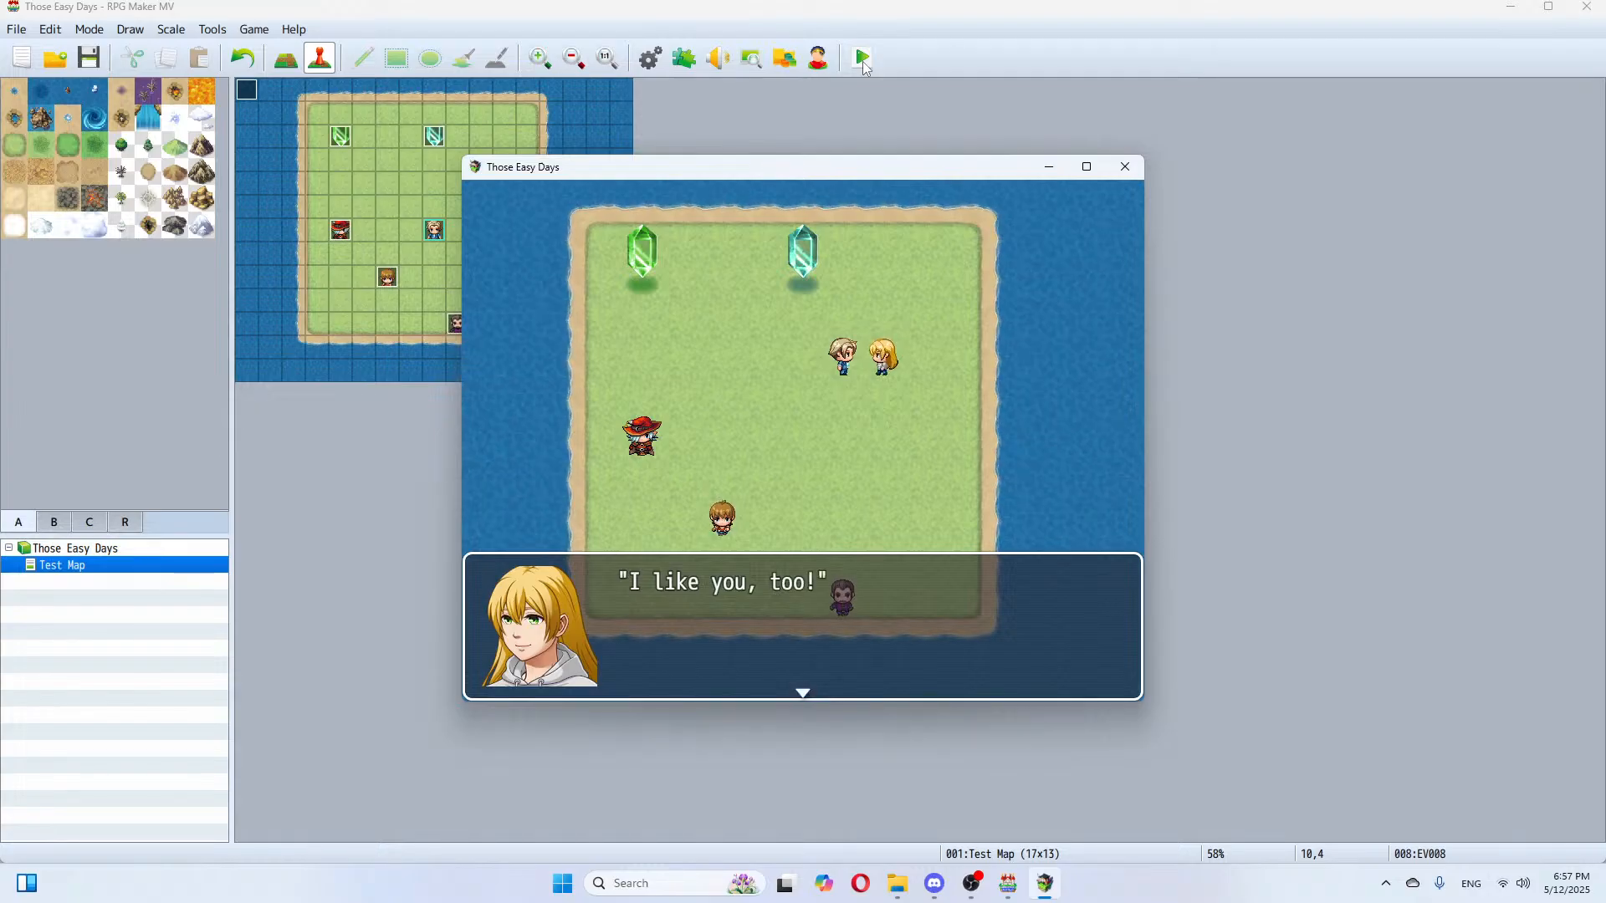
key("Return")
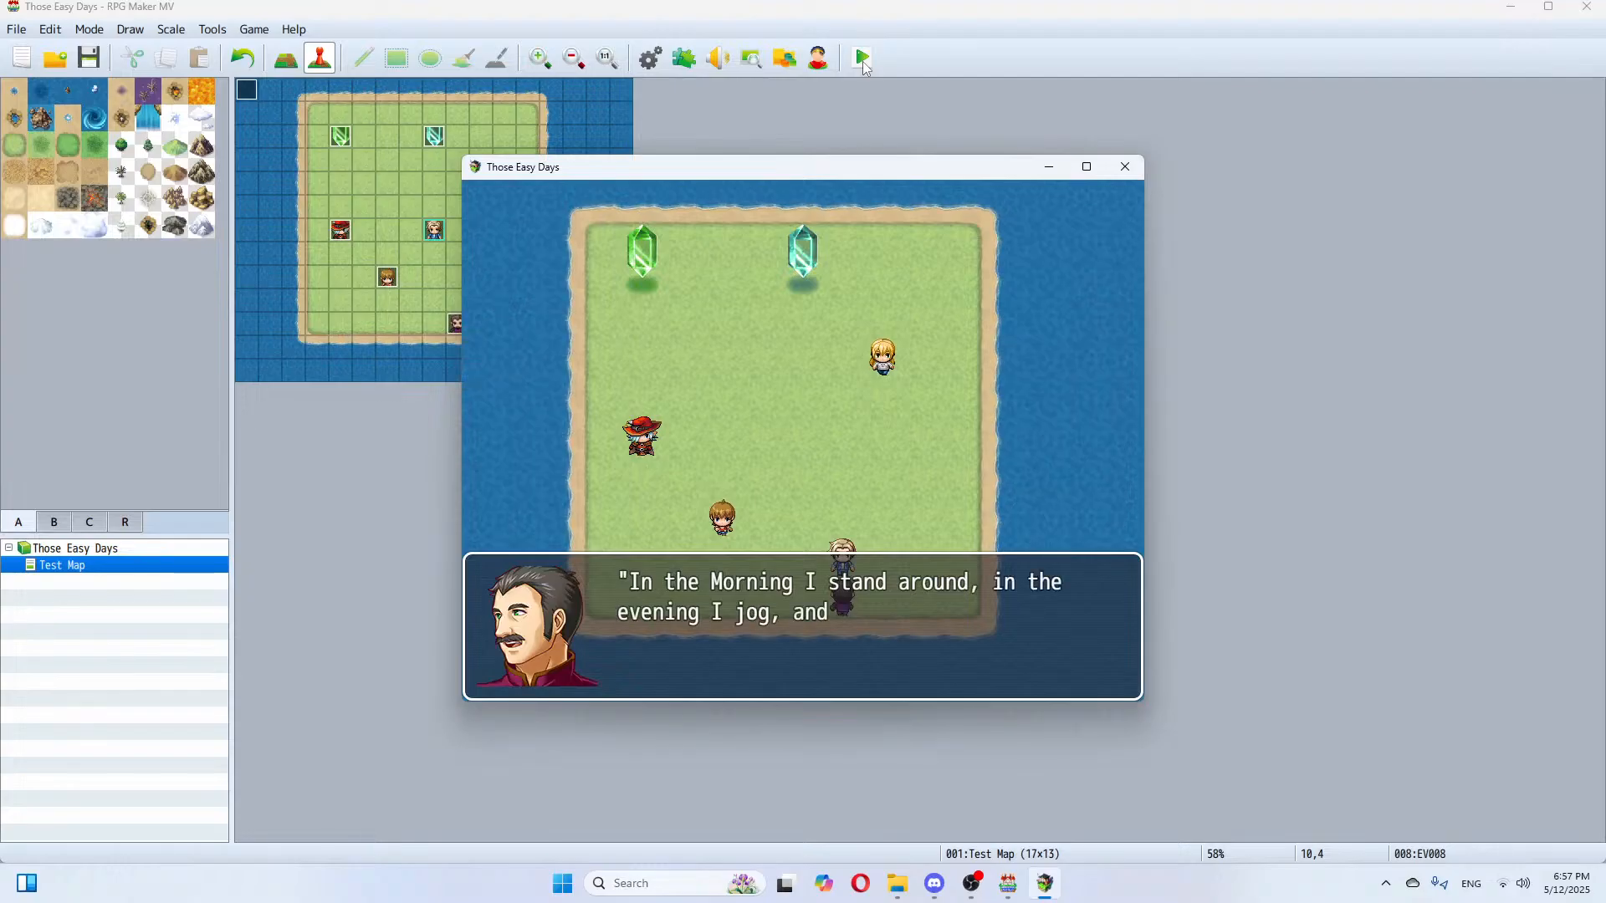
key("Return")
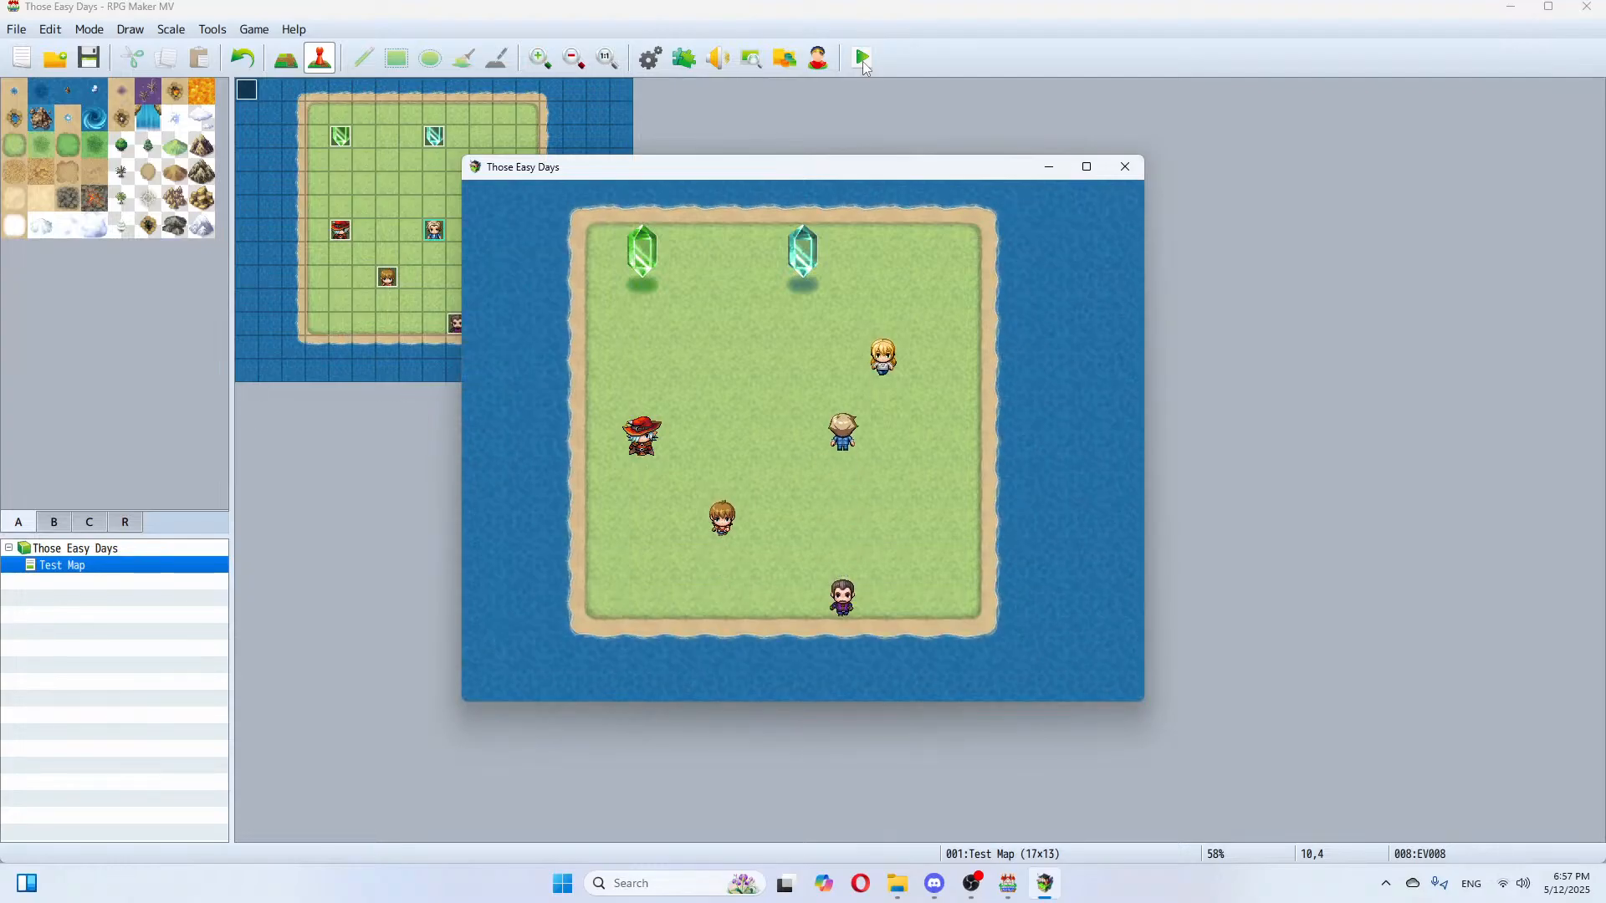
key("Return")
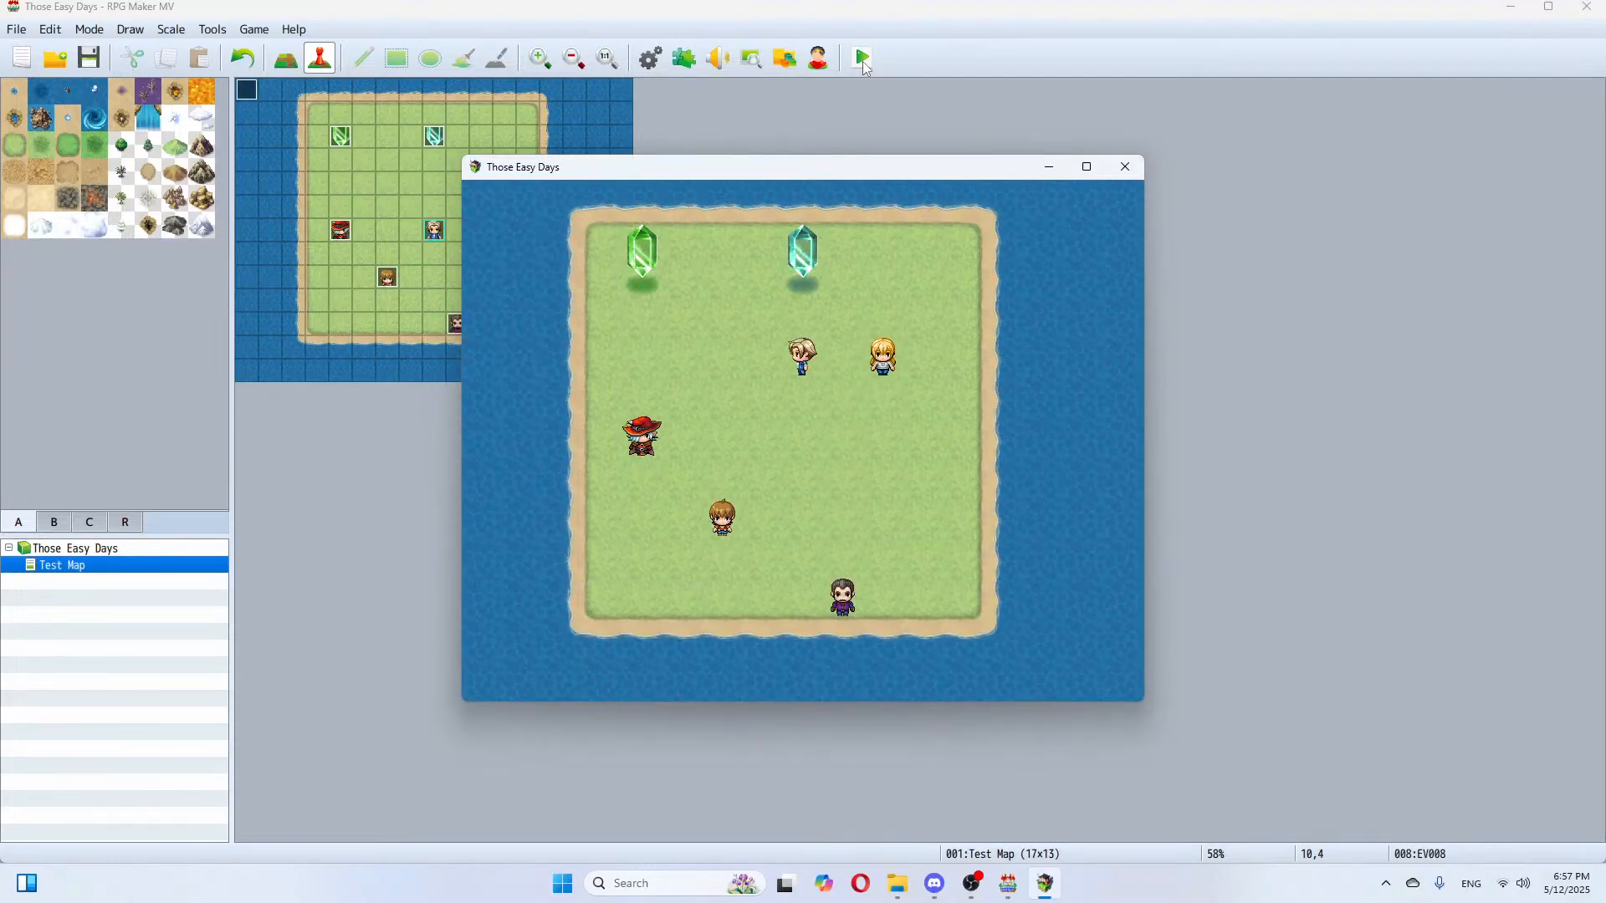
Step: Return the playtest to the title screen and start a new game
key("Escape")
key("Up")
key("Up")
key("Down")
key("Return")
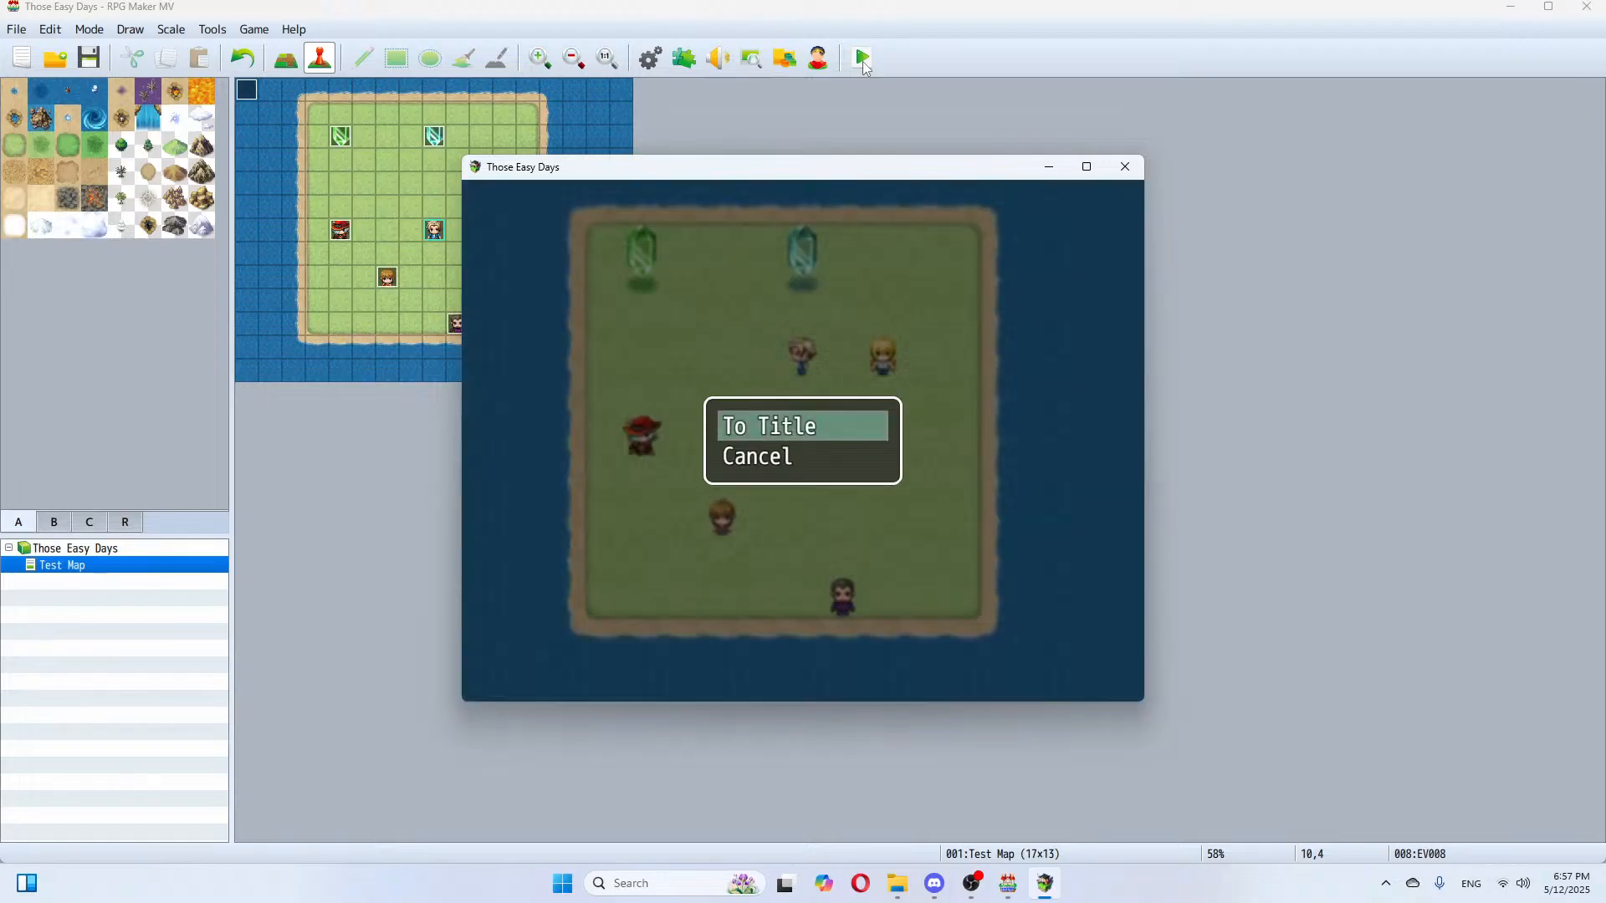
key("Return")
key("Return")
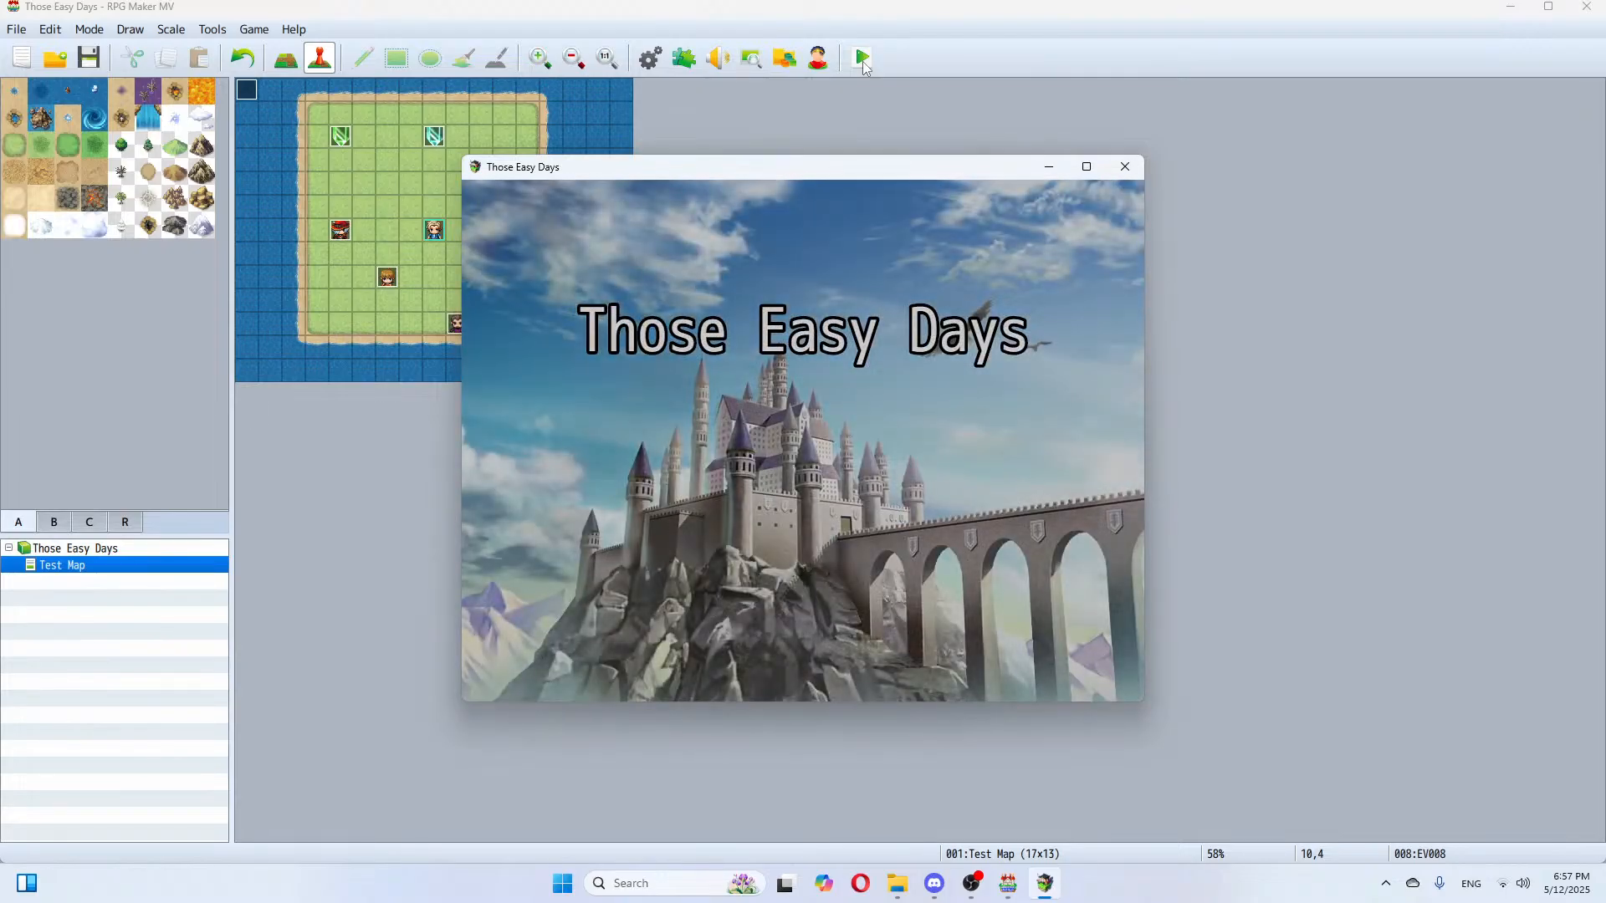
key("Return")
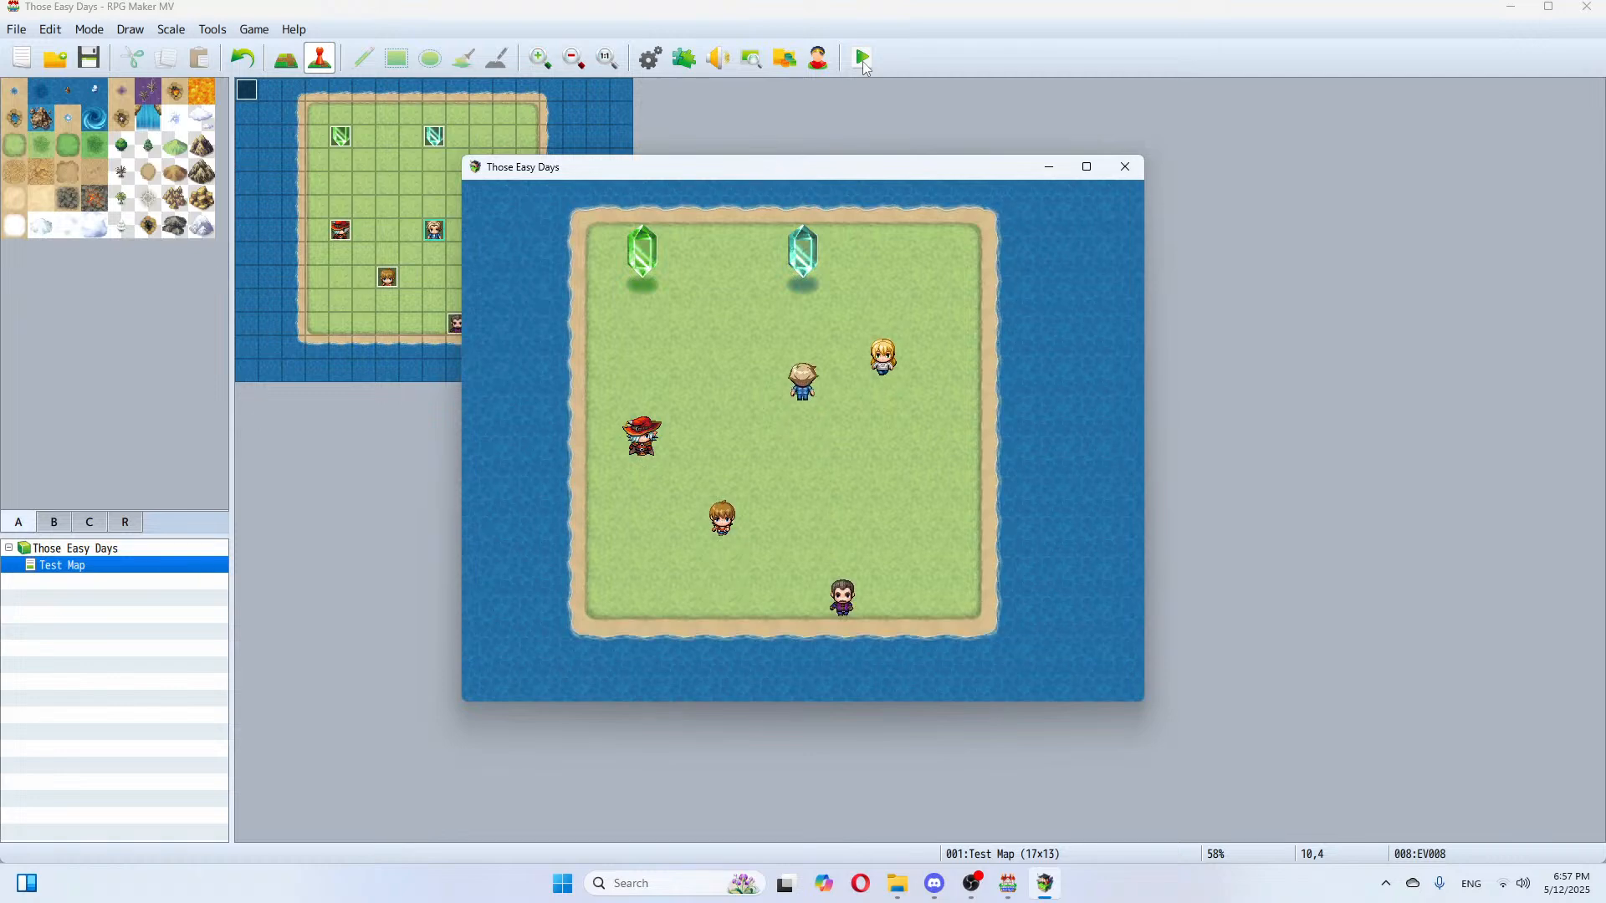
Step: Answer No to Jackie's question, talk to her again to check the Else dialogue, and close the playtest
key("Down")
key("Return")
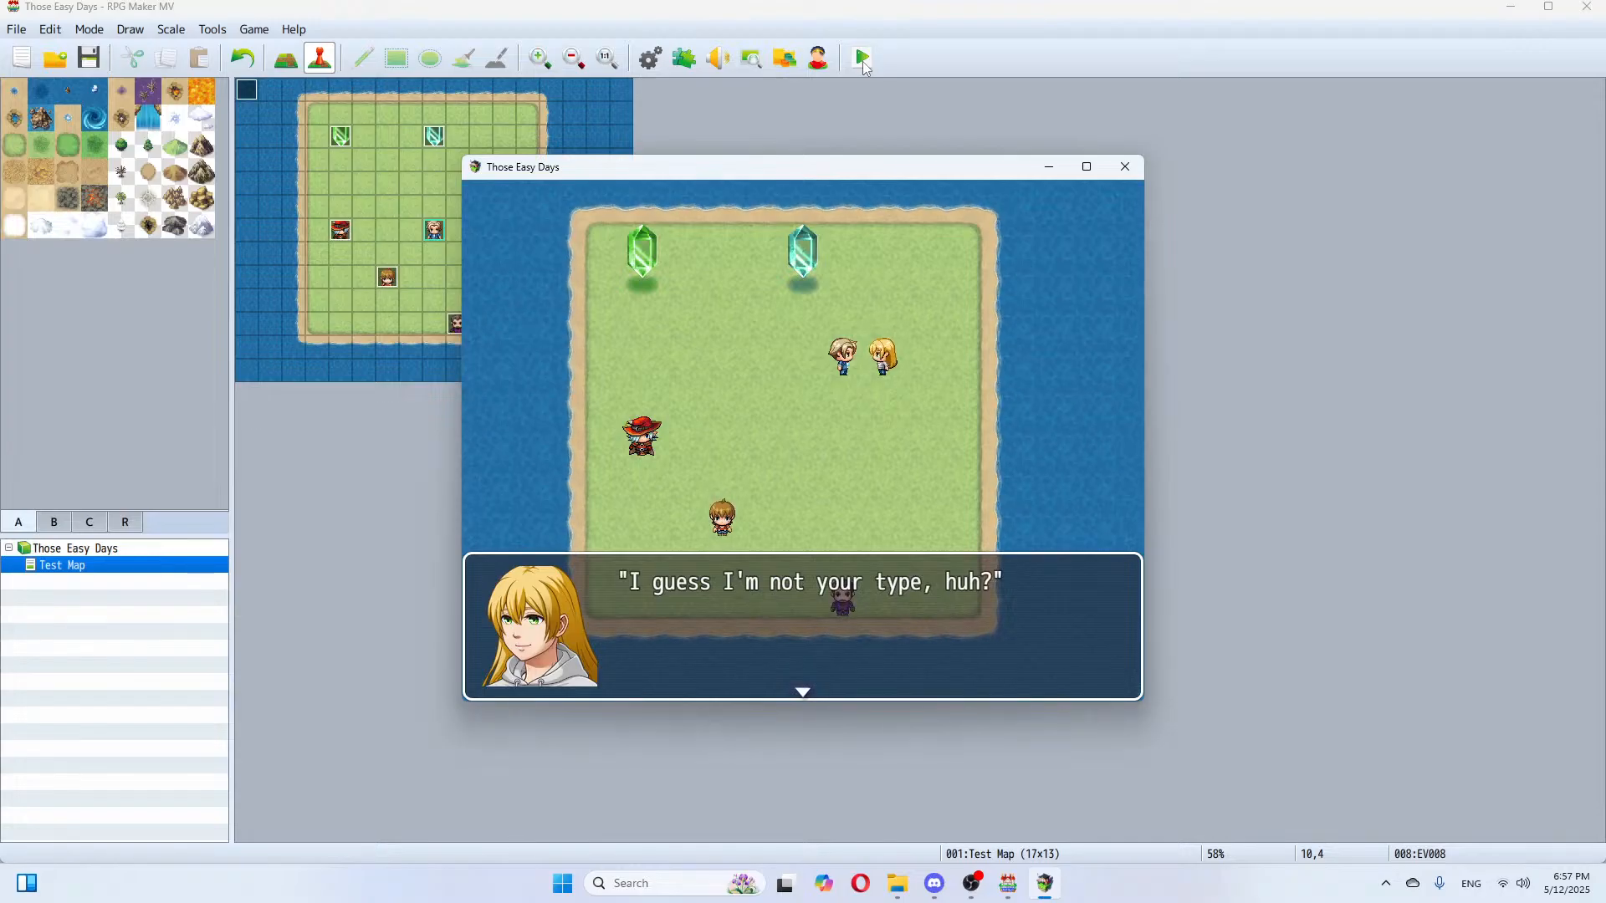
key("Return")
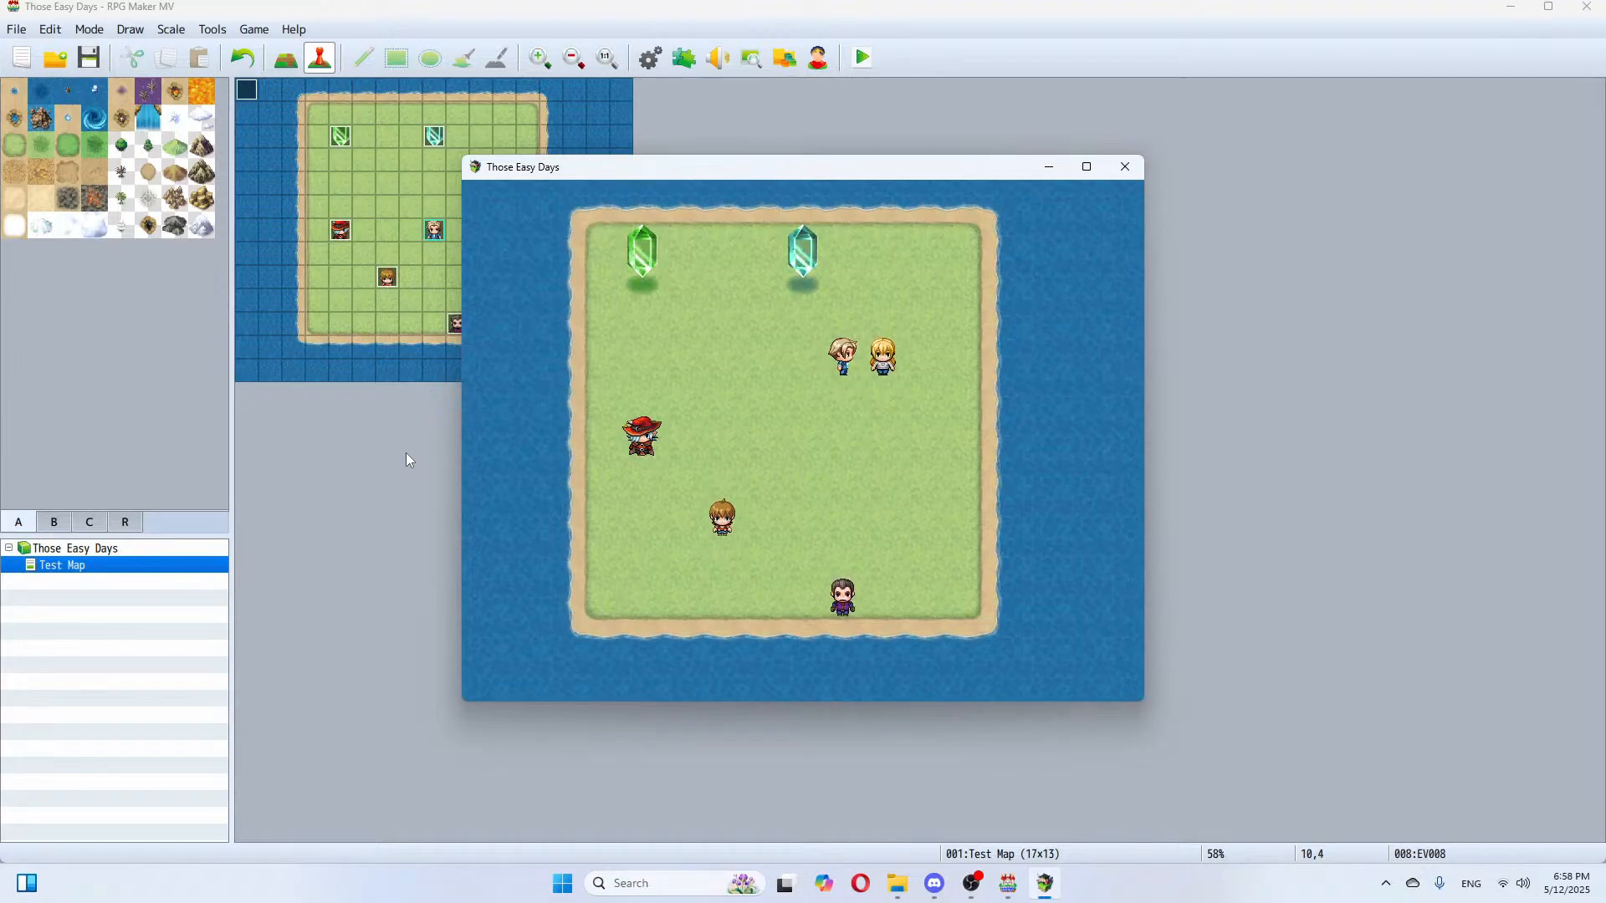
left_click(1124, 167)
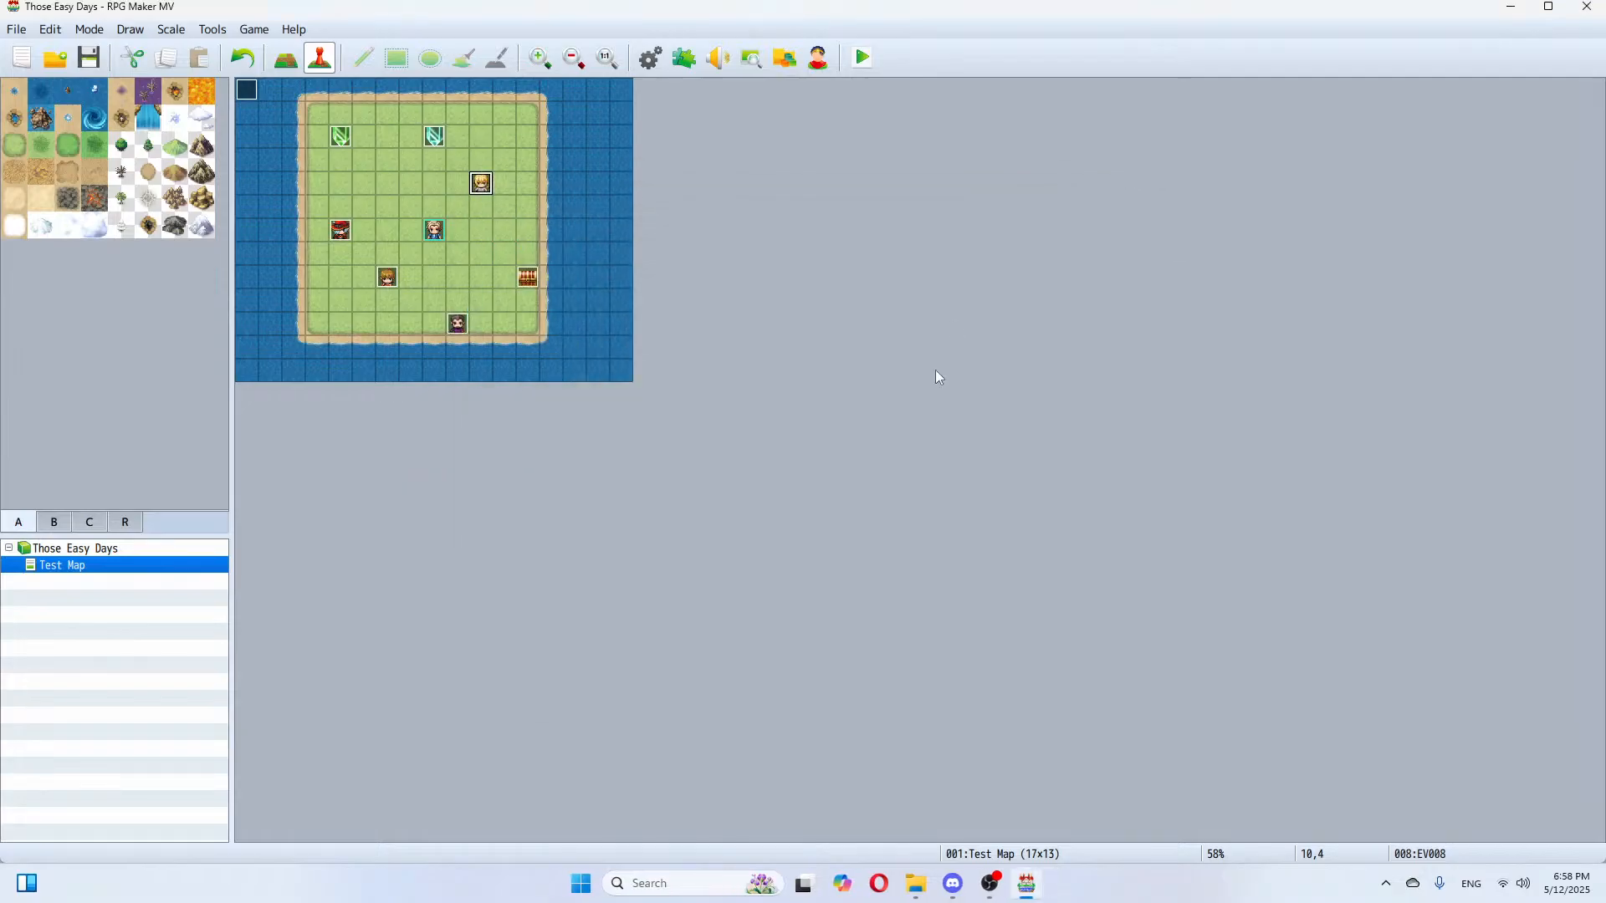